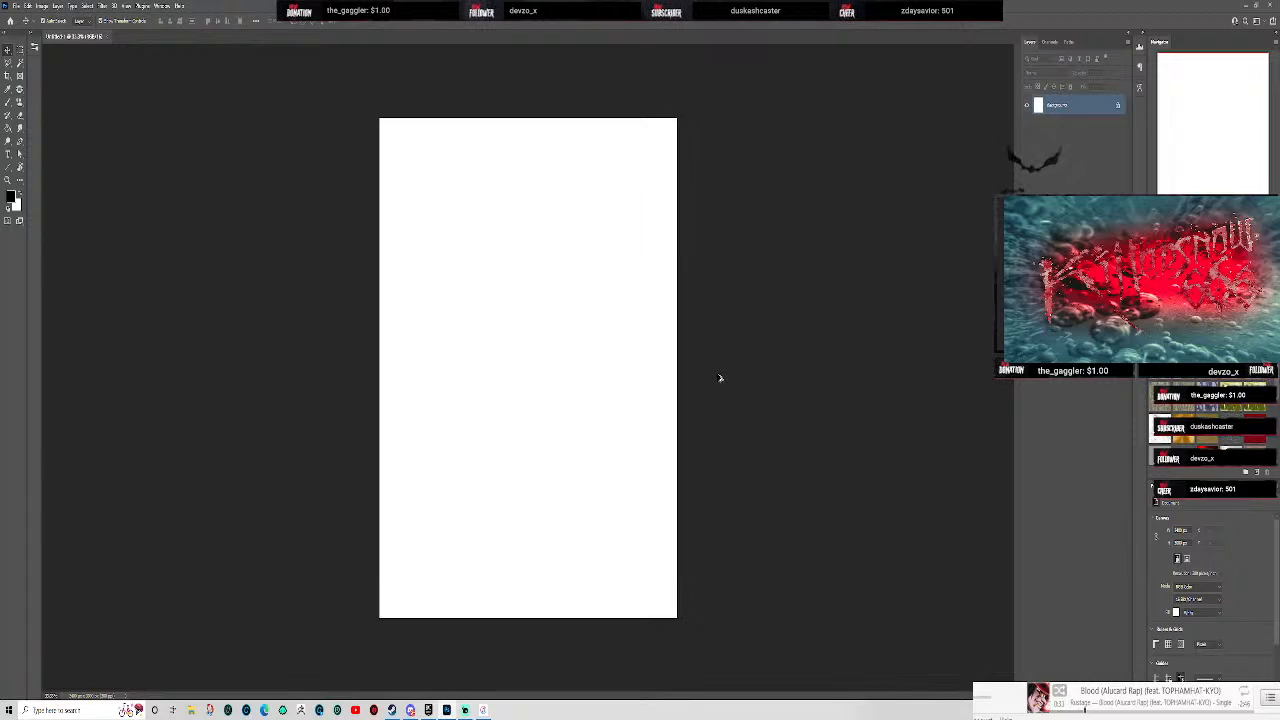
scroll(703, 397, up, 2)
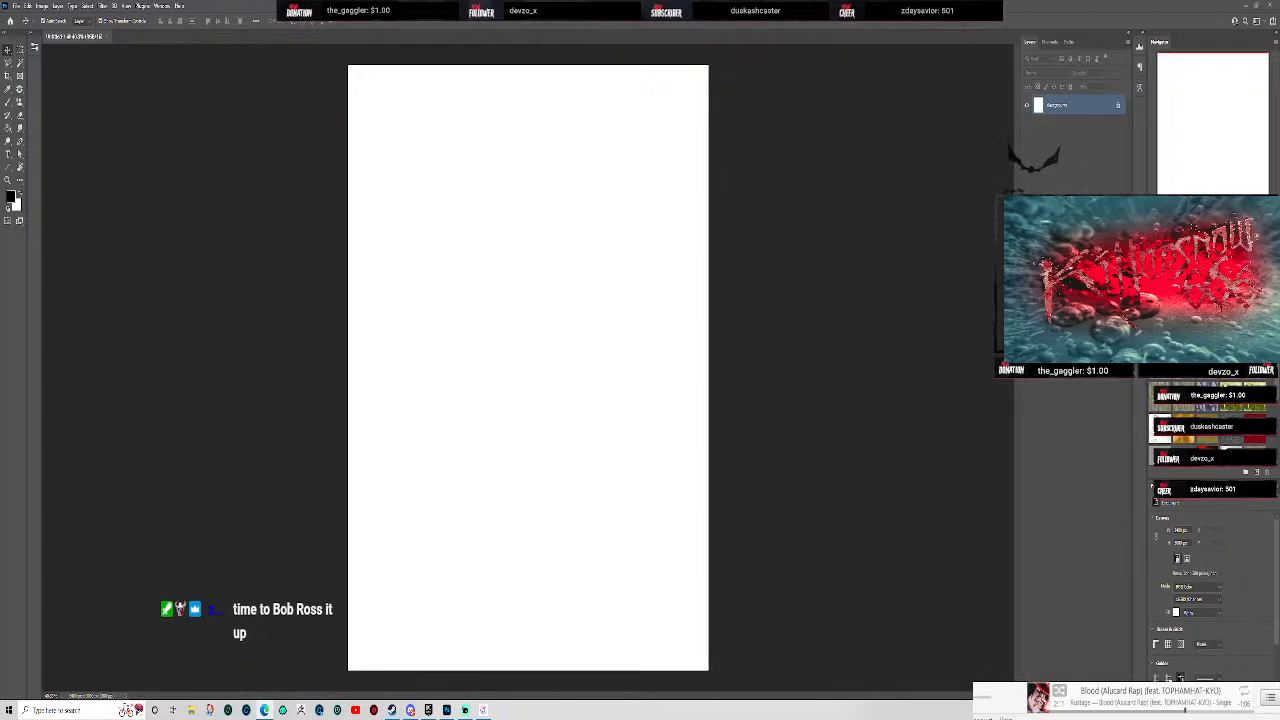
drag(1279, 640, 0, 95)
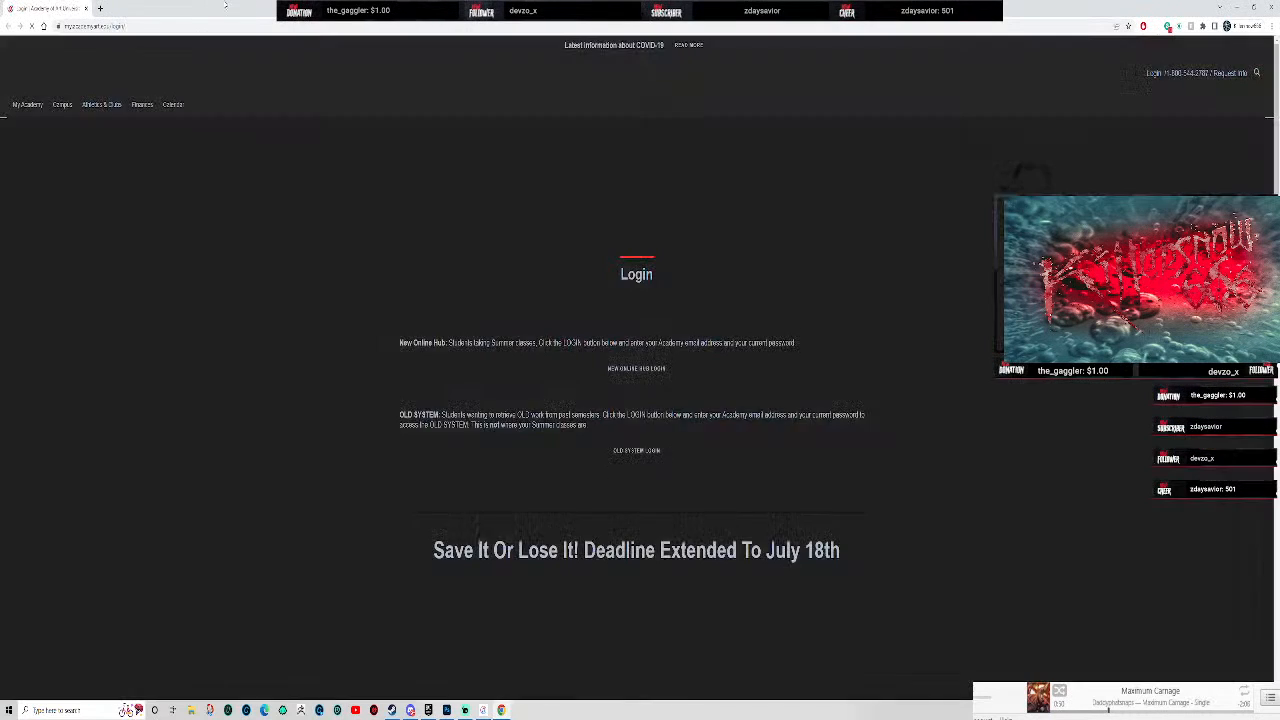
drag(190, 5, 148, 93)
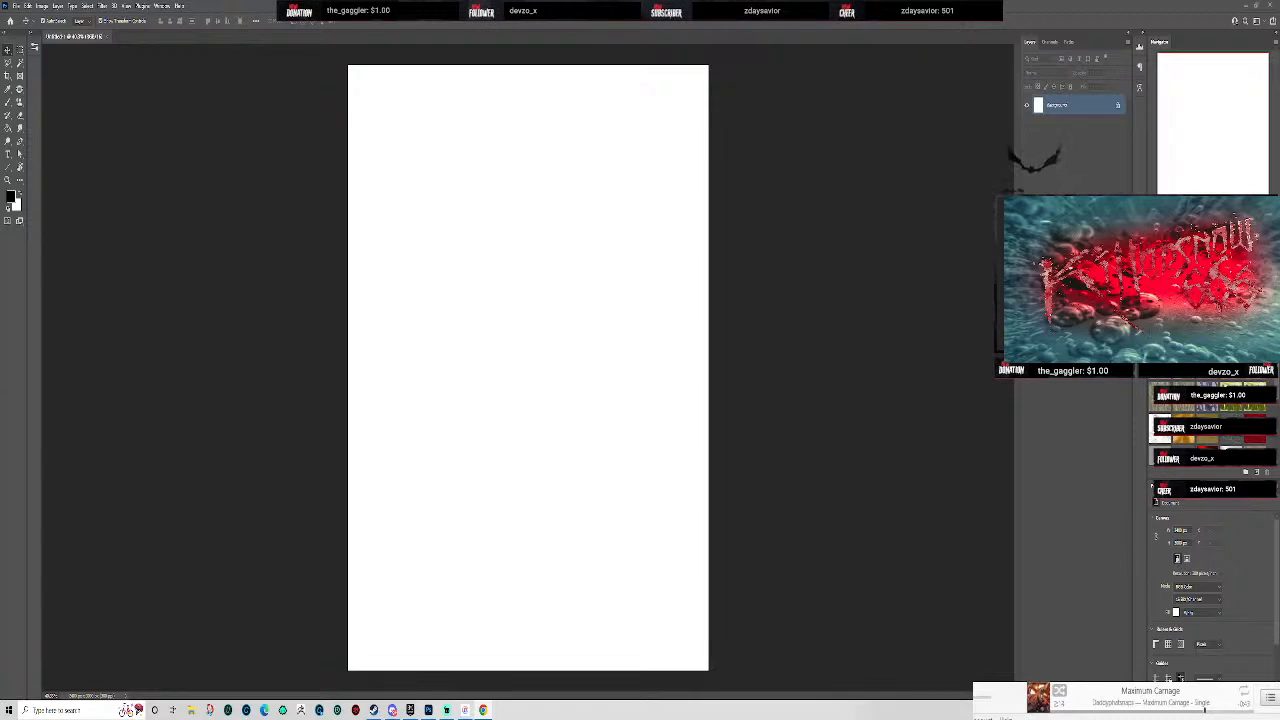
- Switch to Chrome and look through the husky's Instagram profile for a suitable dog photo
drag(2, 420, 471, 1)
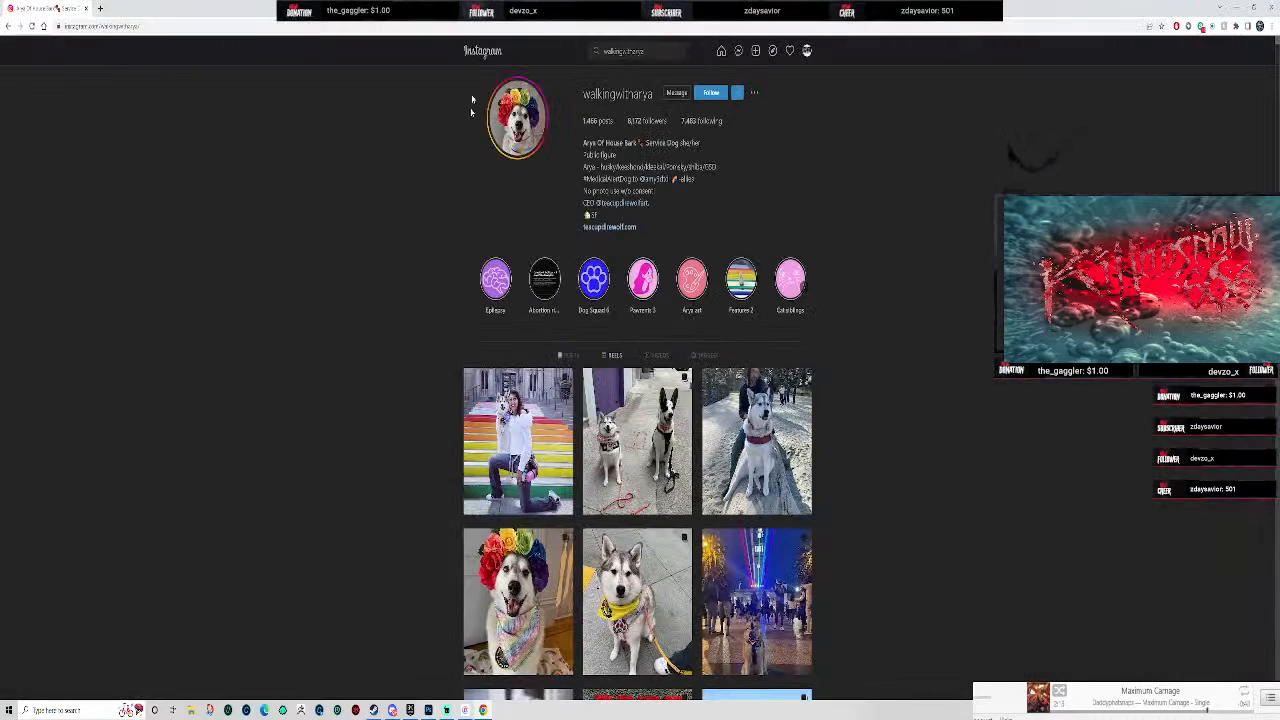
scroll(855, 516, down, 1)
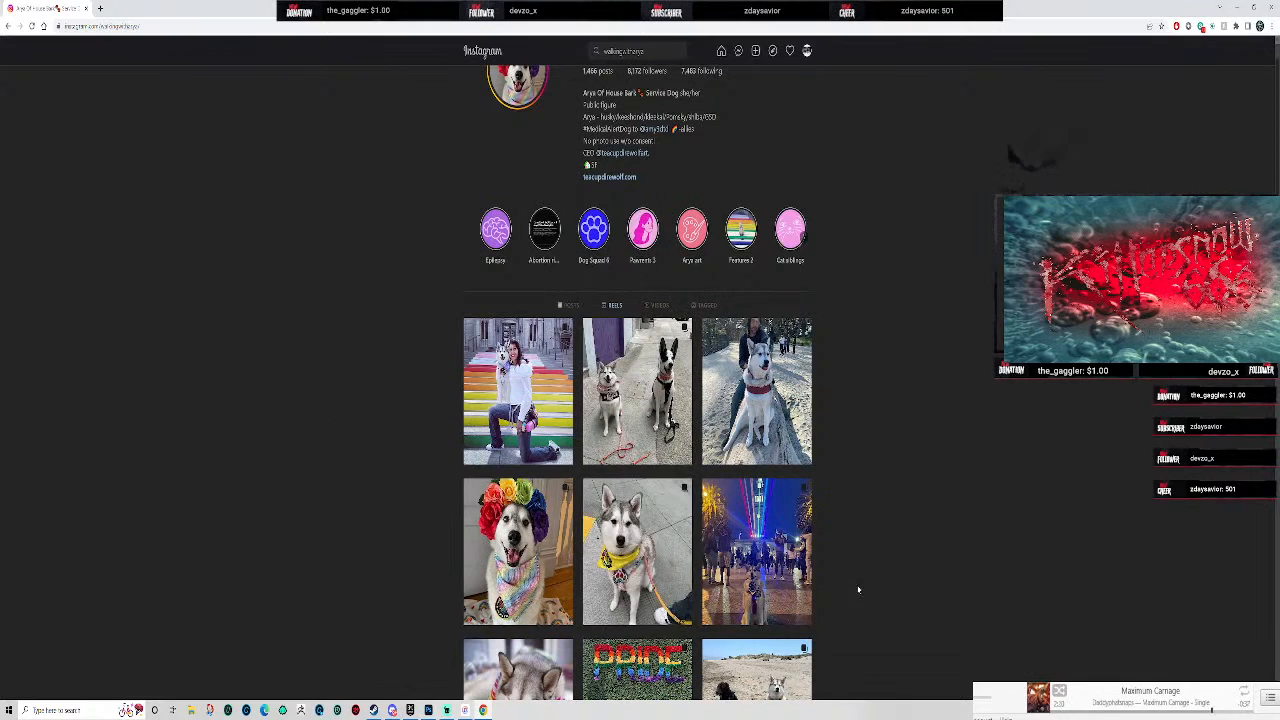
scroll(458, 341, down, 3)
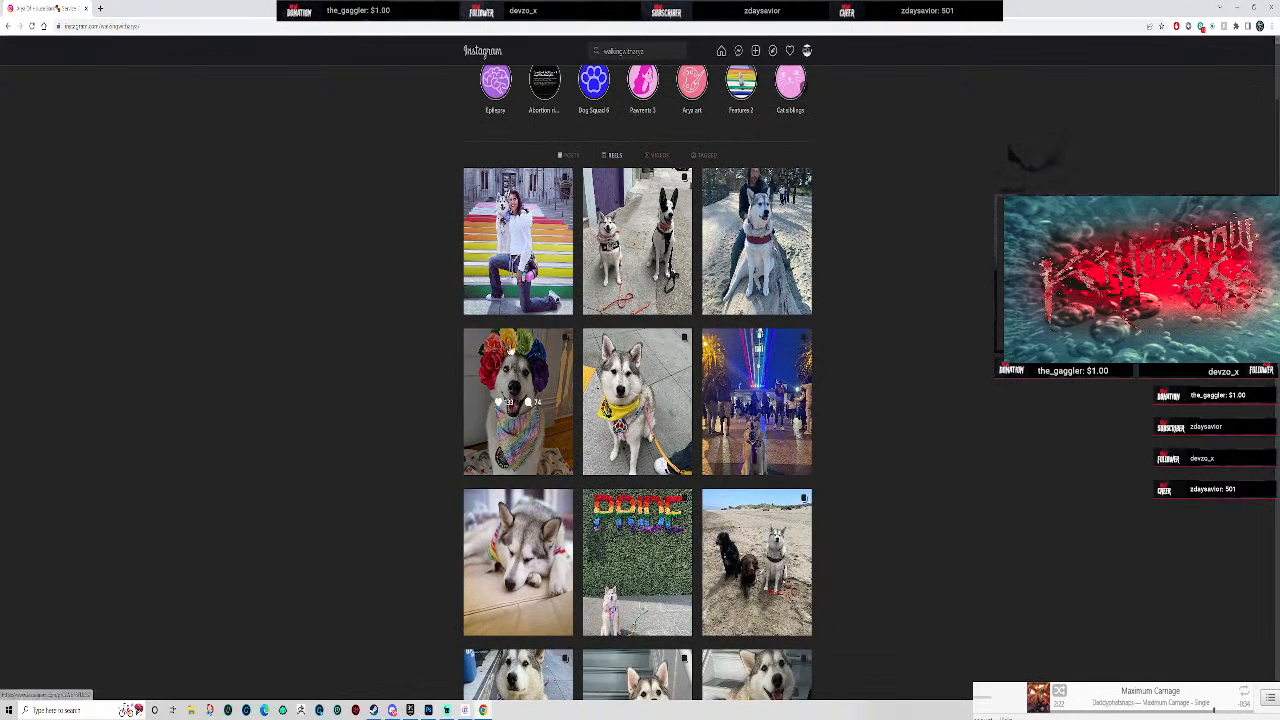
scroll(480, 365, up, 1)
scroll(404, 459, down, 1)
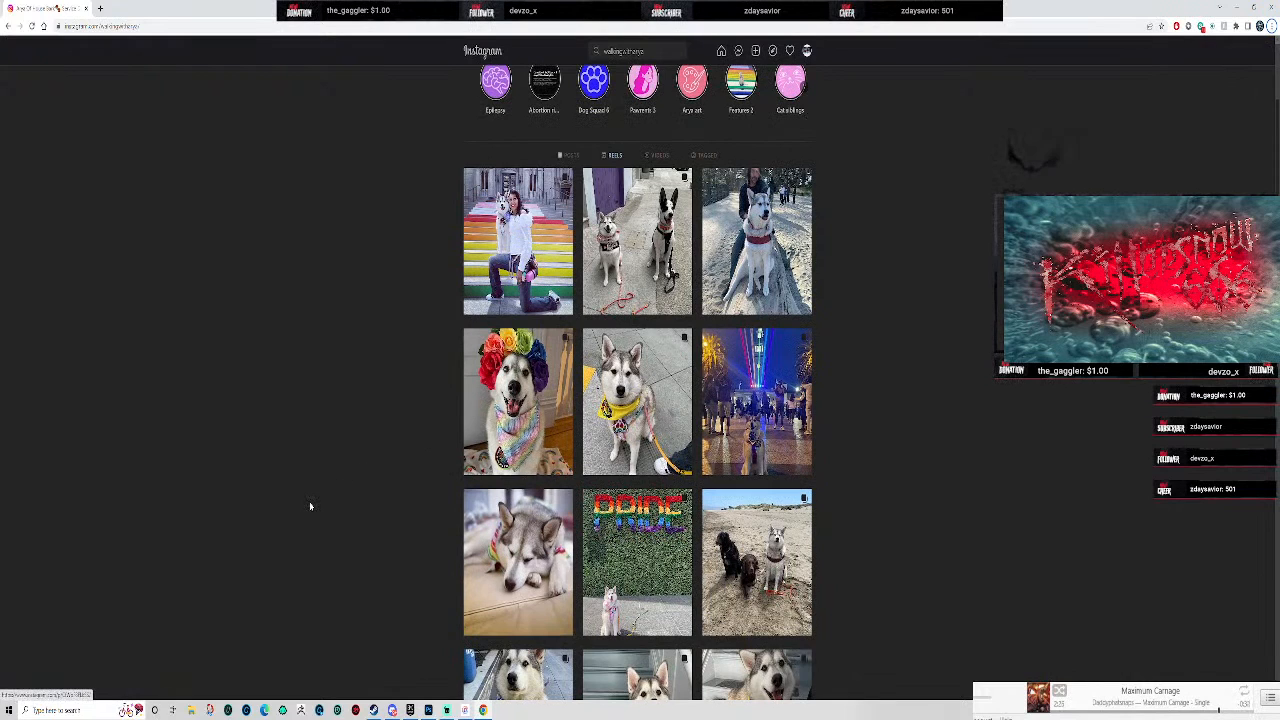
scroll(326, 482, down, 3)
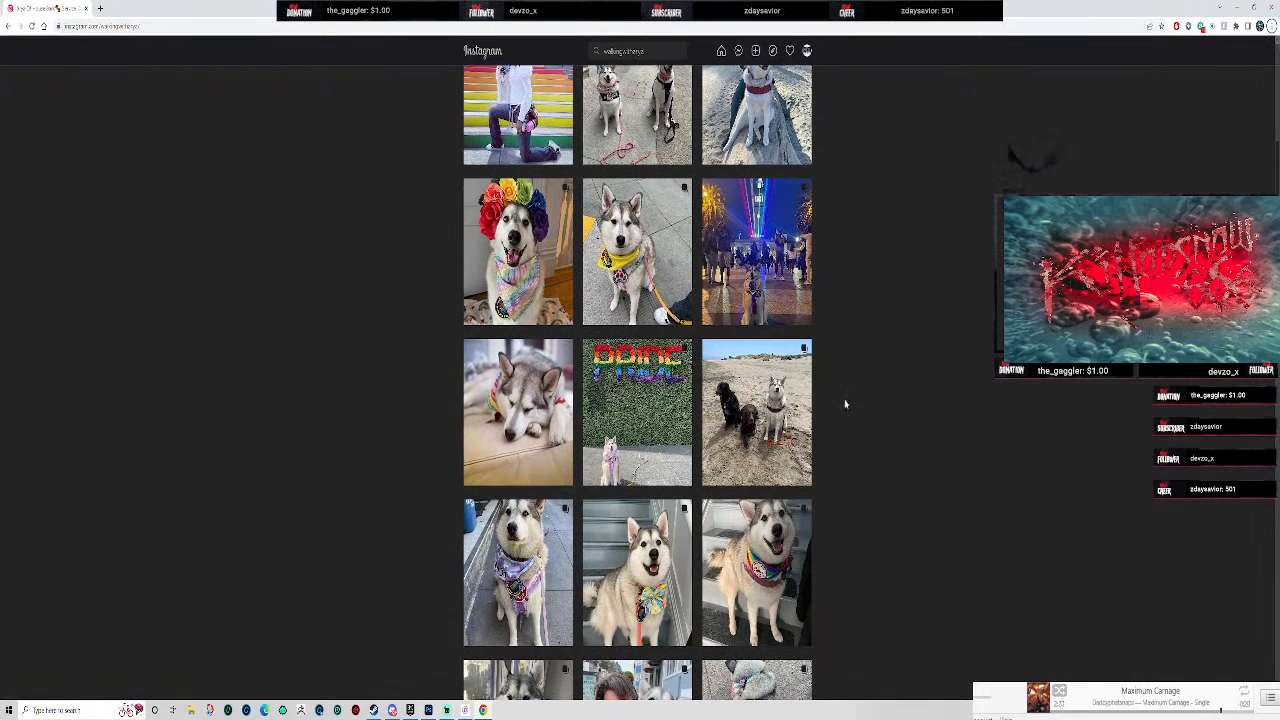
scroll(897, 538, down, 4)
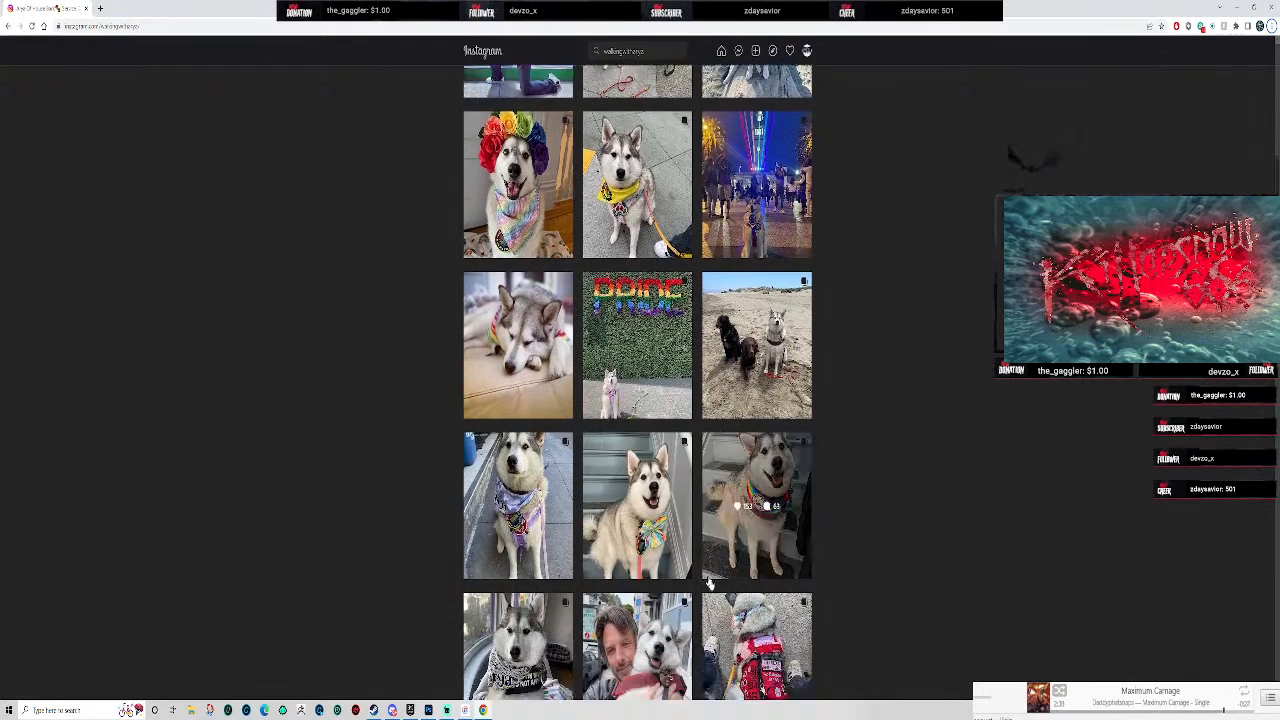
scroll(936, 412, down, 2)
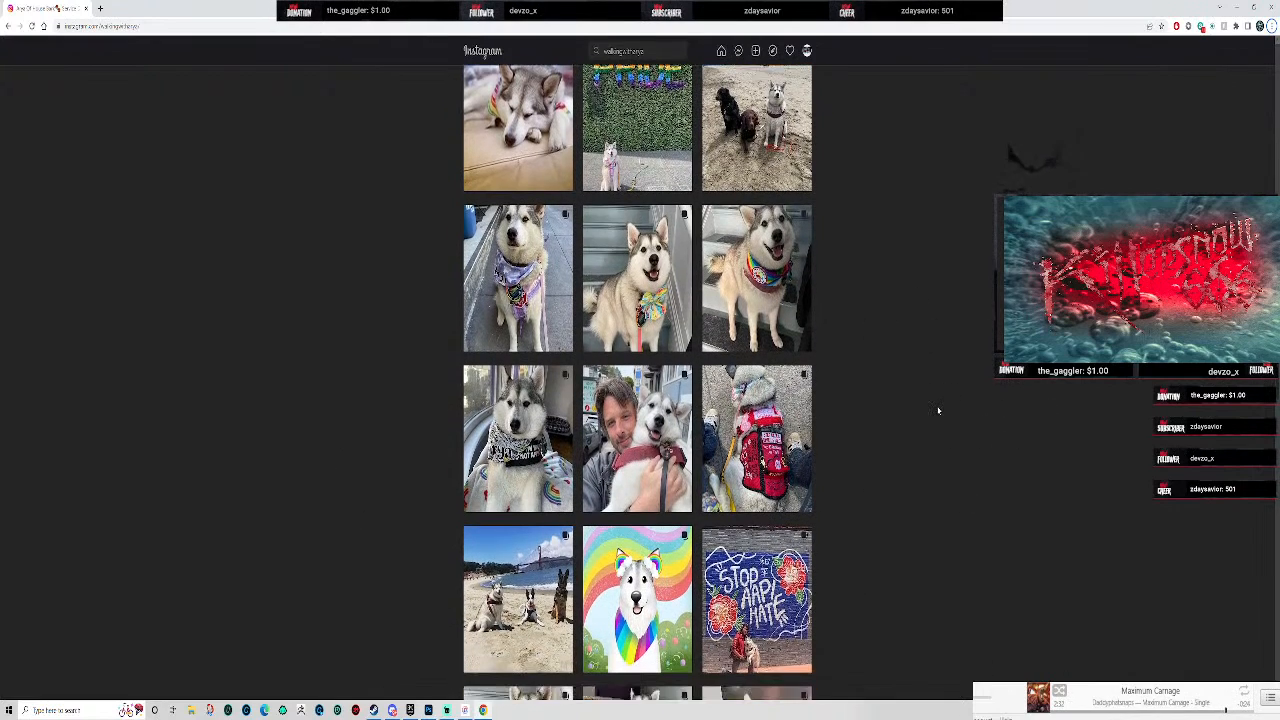
scroll(933, 421, down, 3)
scroll(930, 422, up, 4)
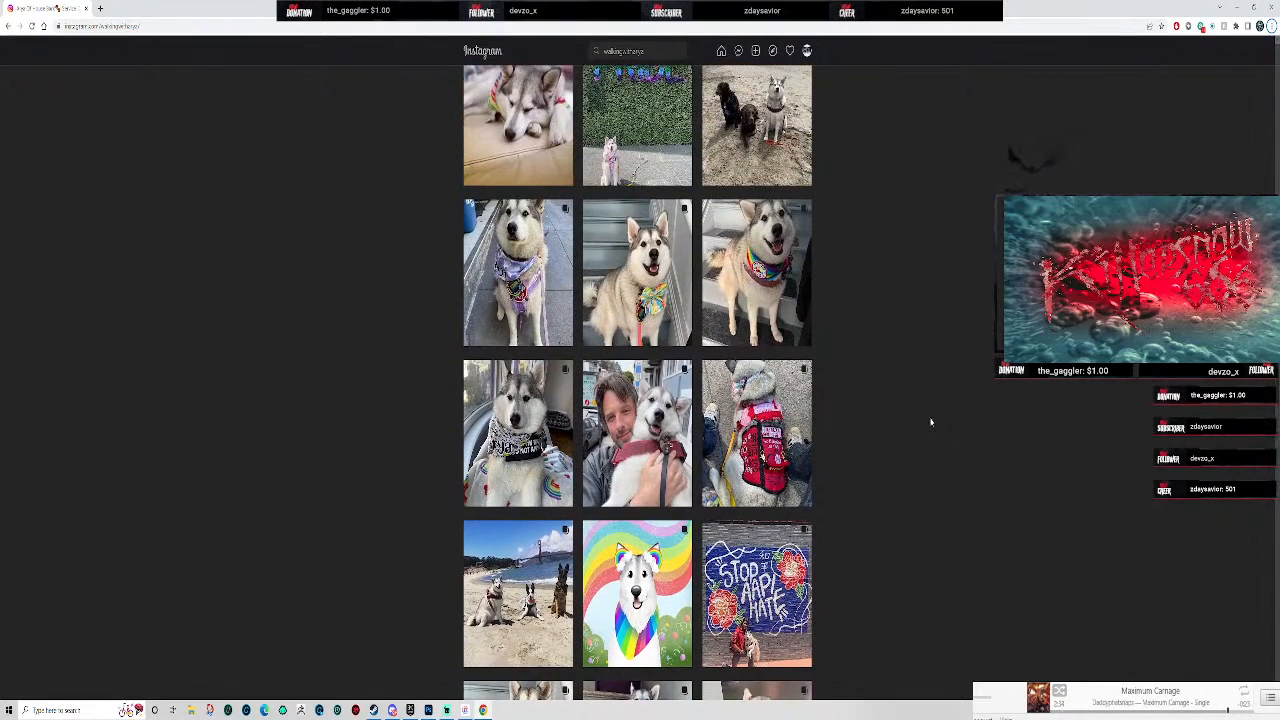
scroll(930, 422, up, 3)
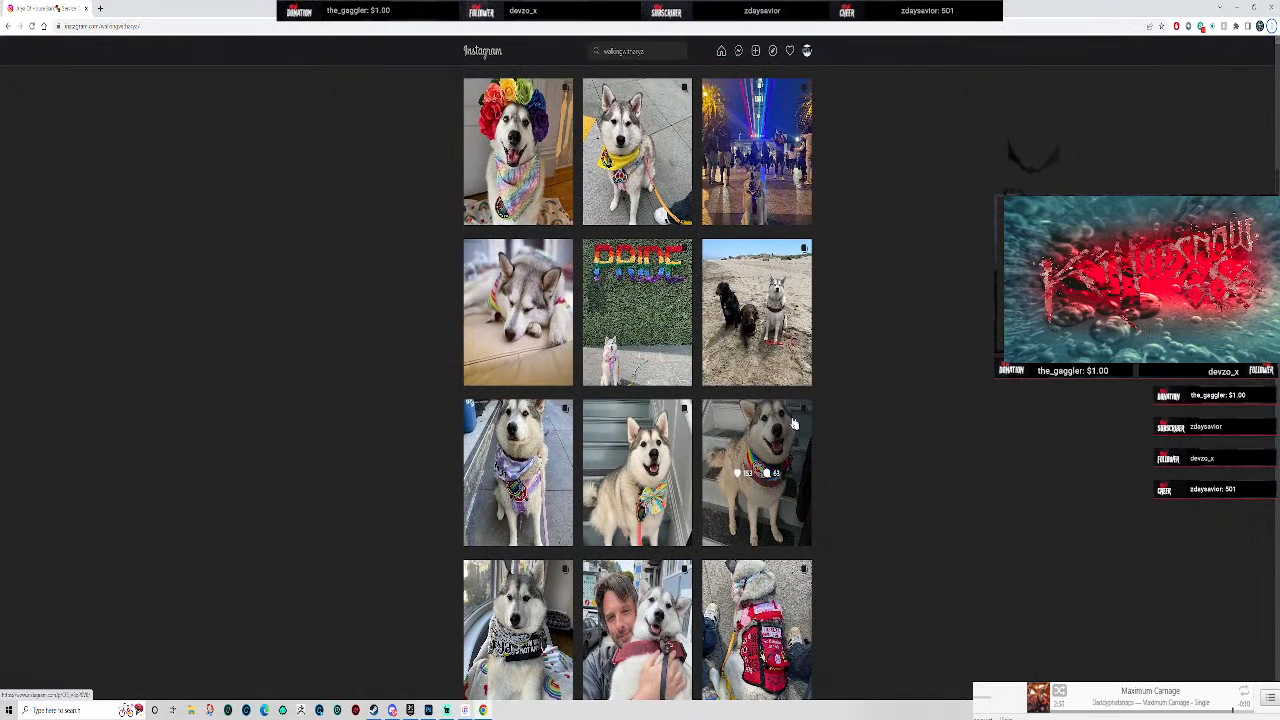
scroll(913, 523, up, 5)
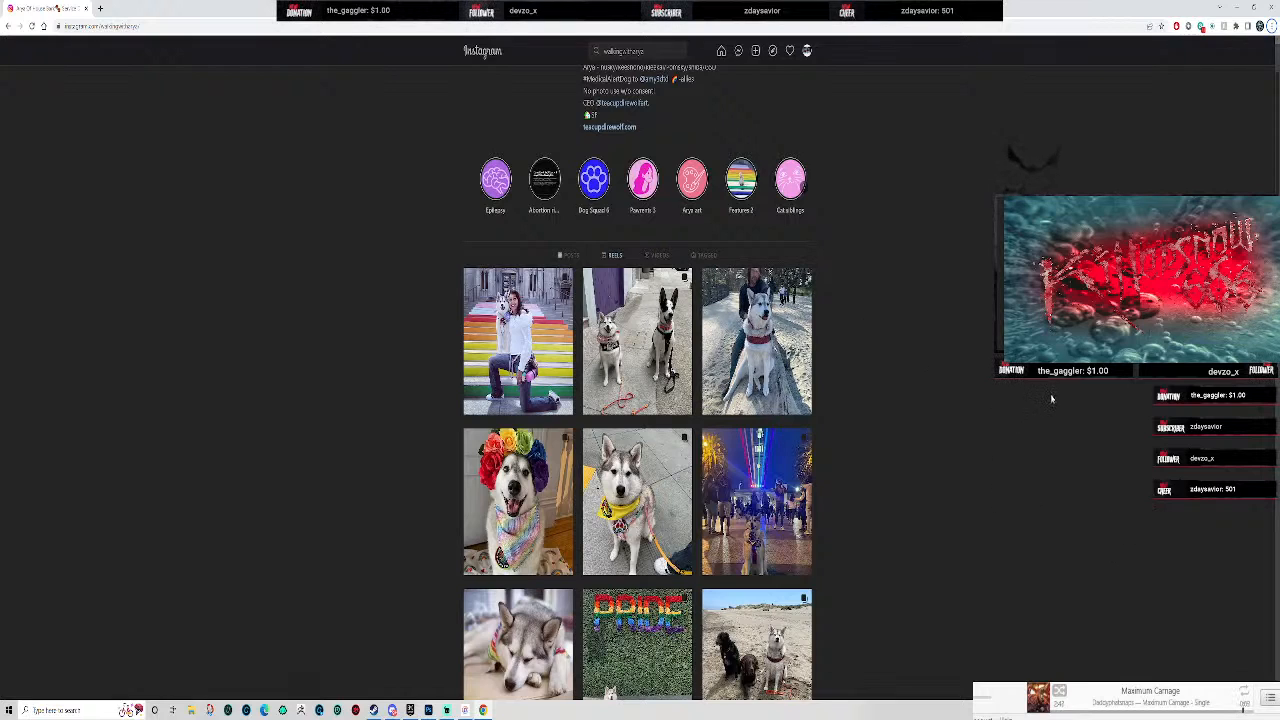
- View the photo of the husky sitting on a log, close it, and open the post of three dogs on the beach
click(790, 345)
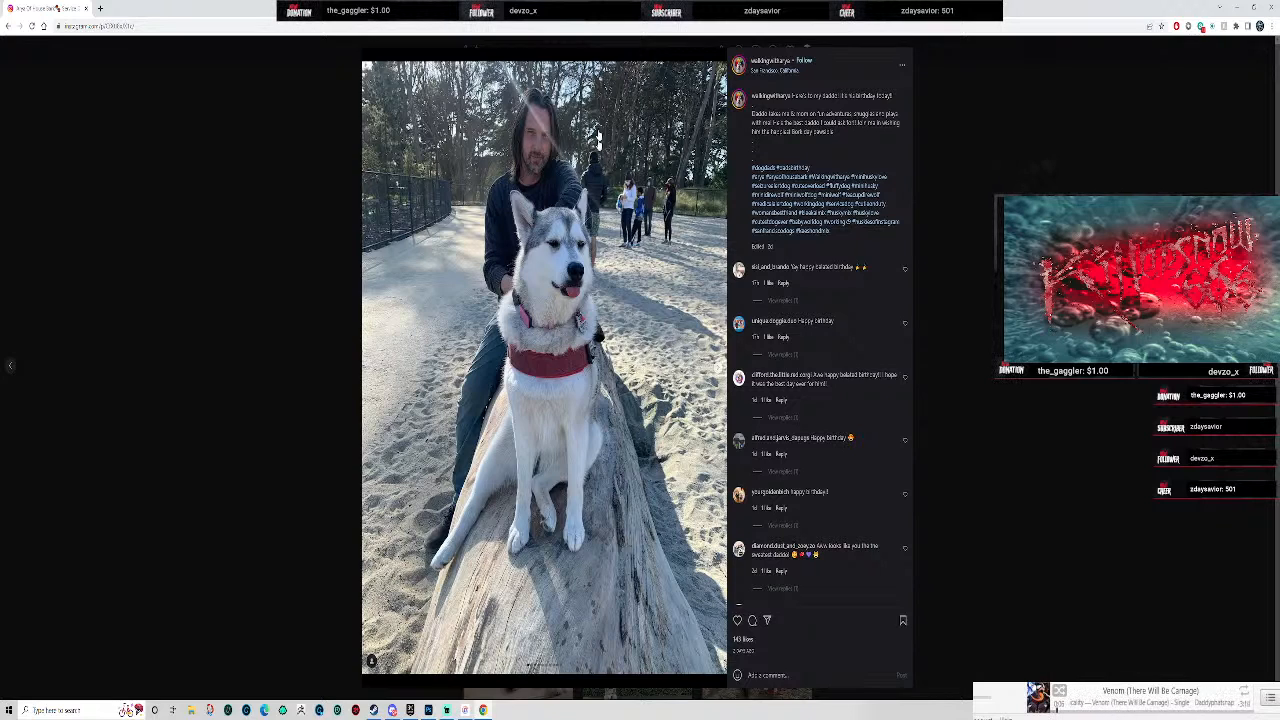
click(226, 187)
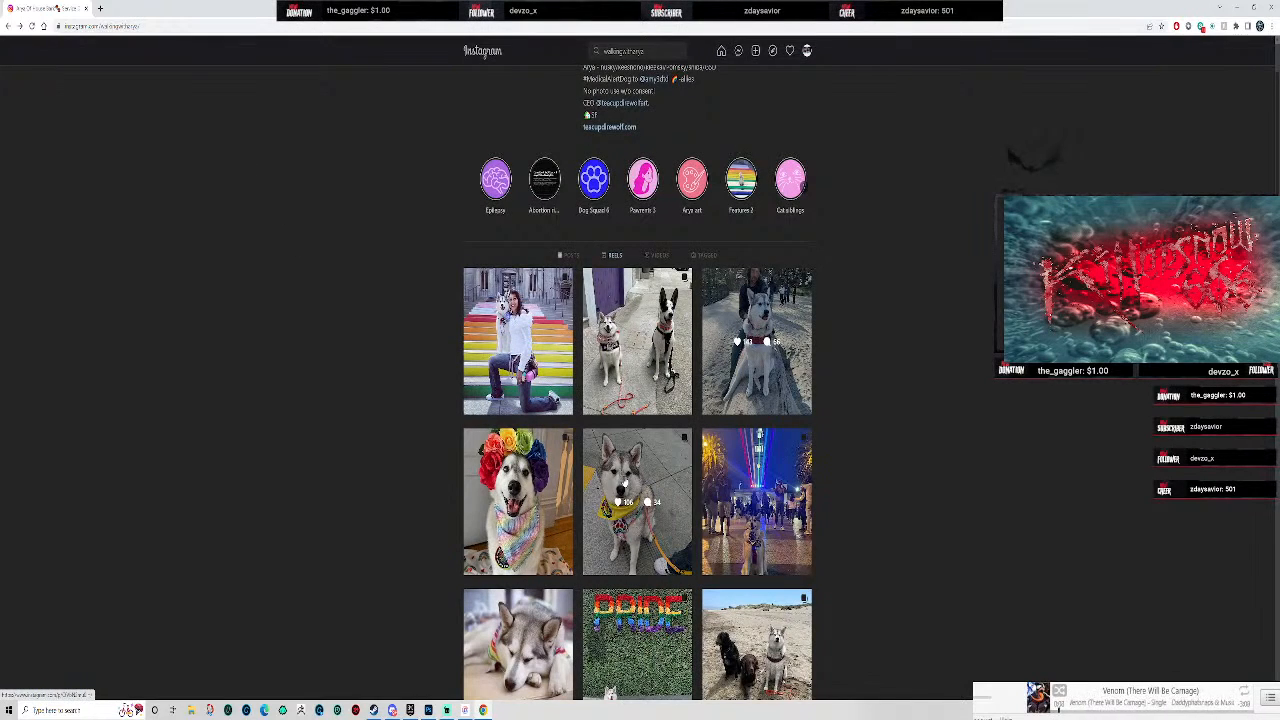
scroll(823, 442, down, 3)
click(786, 393)
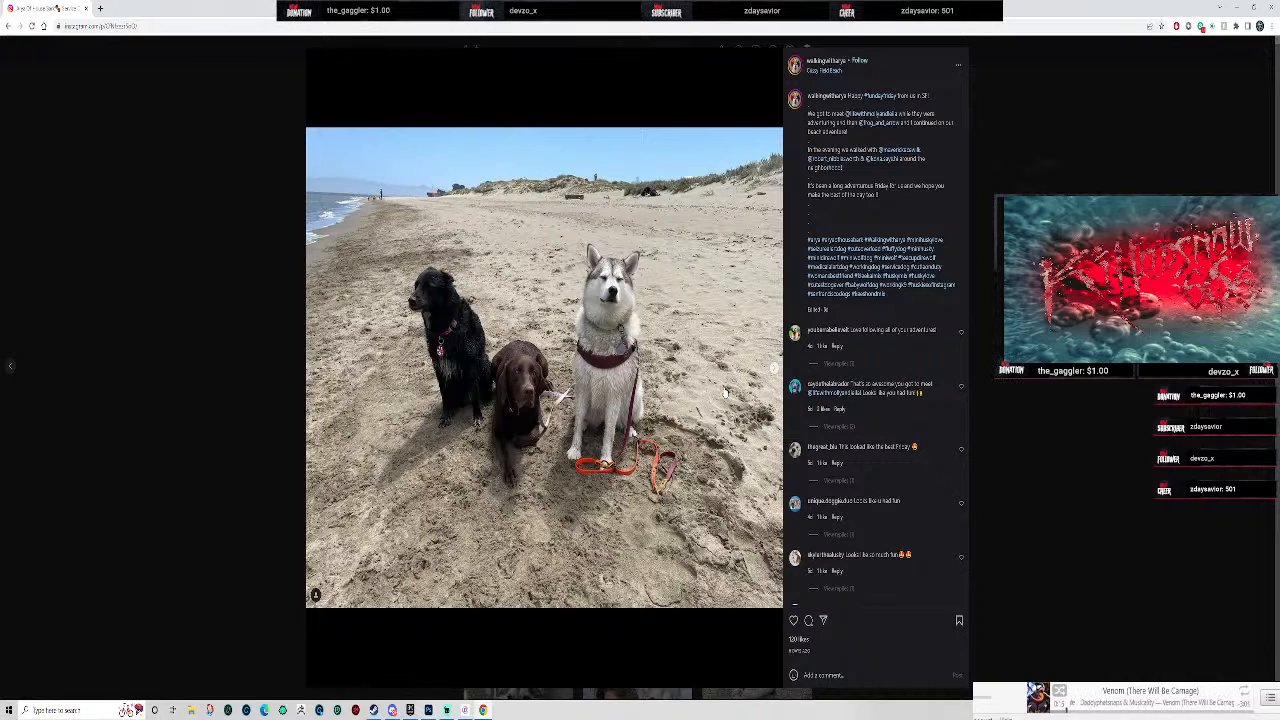
- Try to save the three-dog beach photo from the web page and check the post's options for a way to download it
right_click(491, 229)
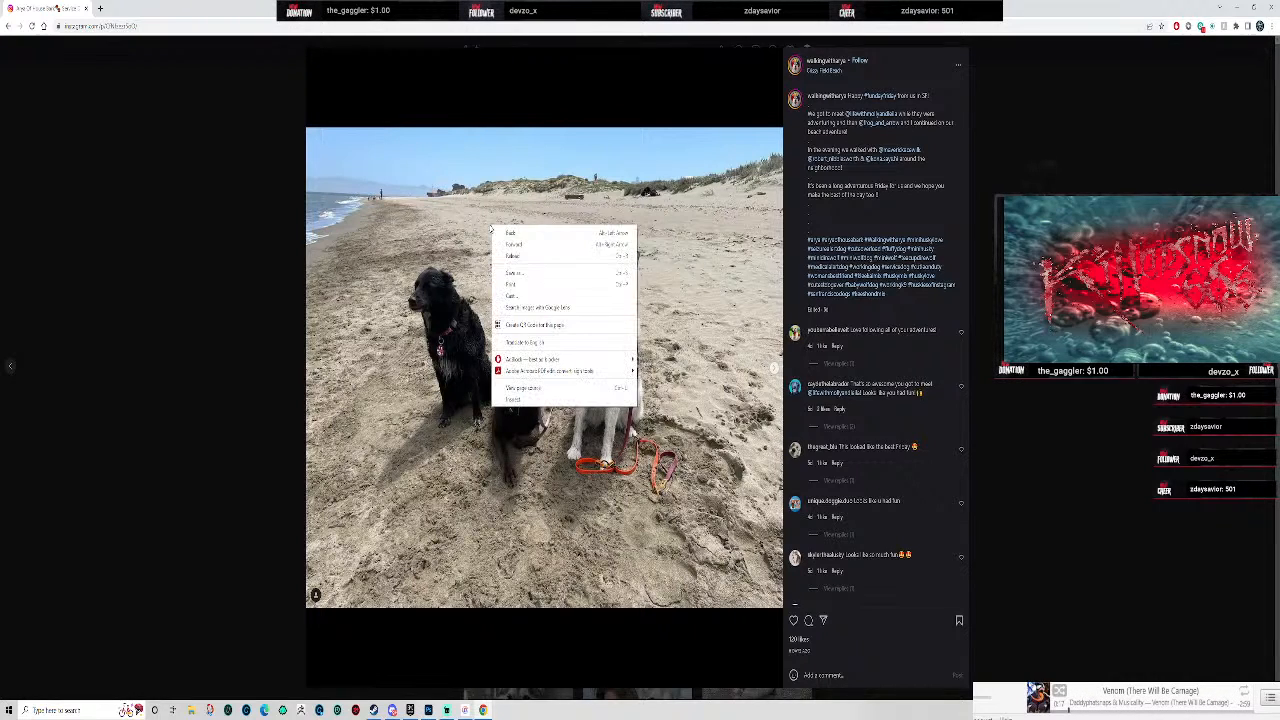
click(559, 274)
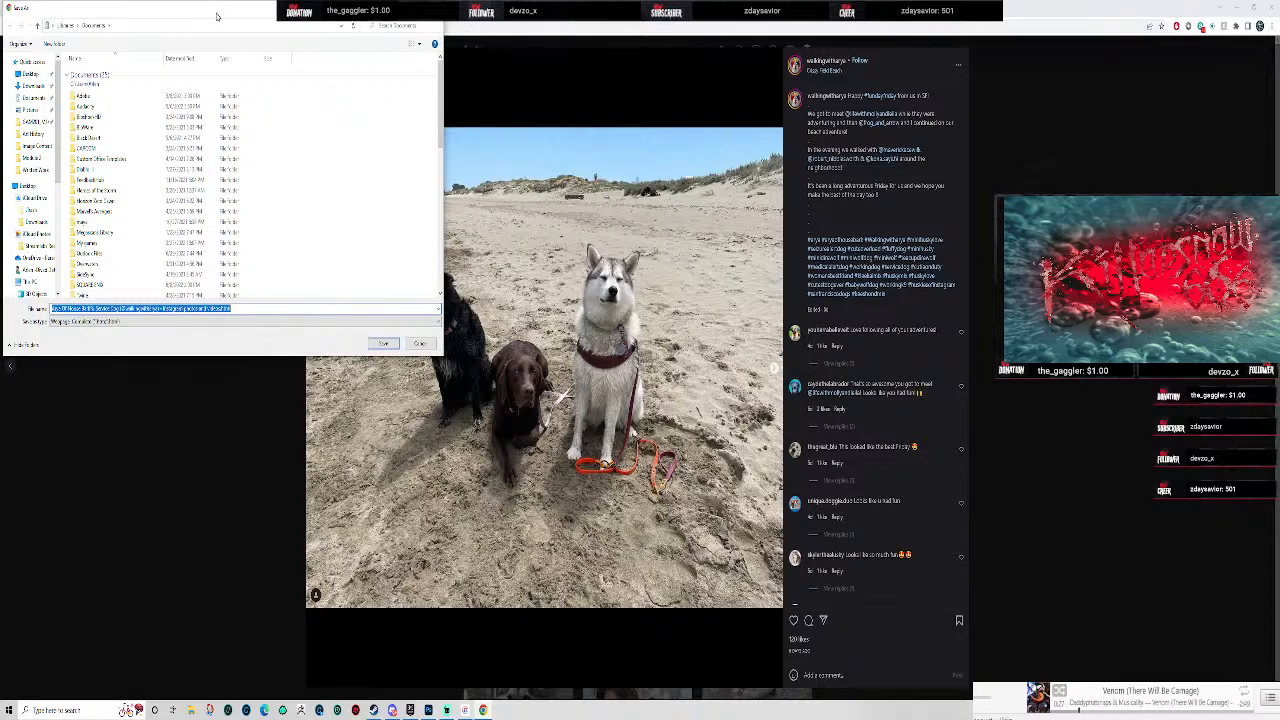
click(430, 8)
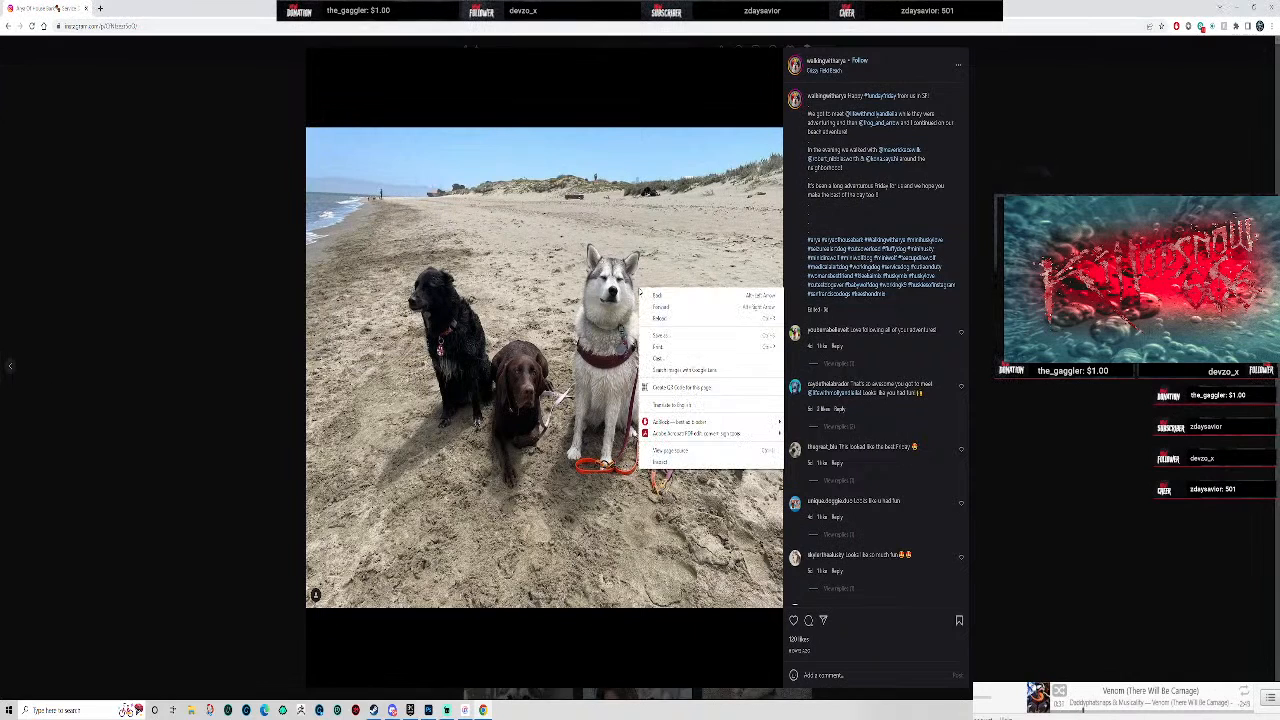
click(677, 337)
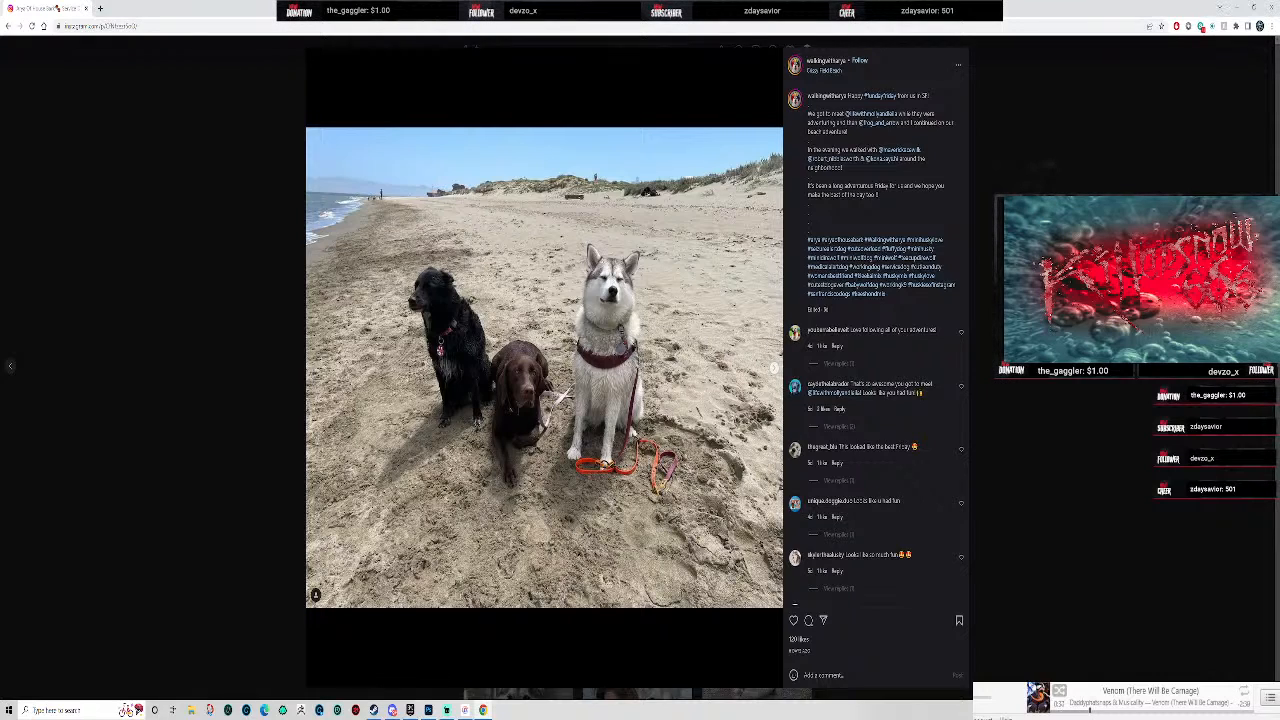
click(958, 64)
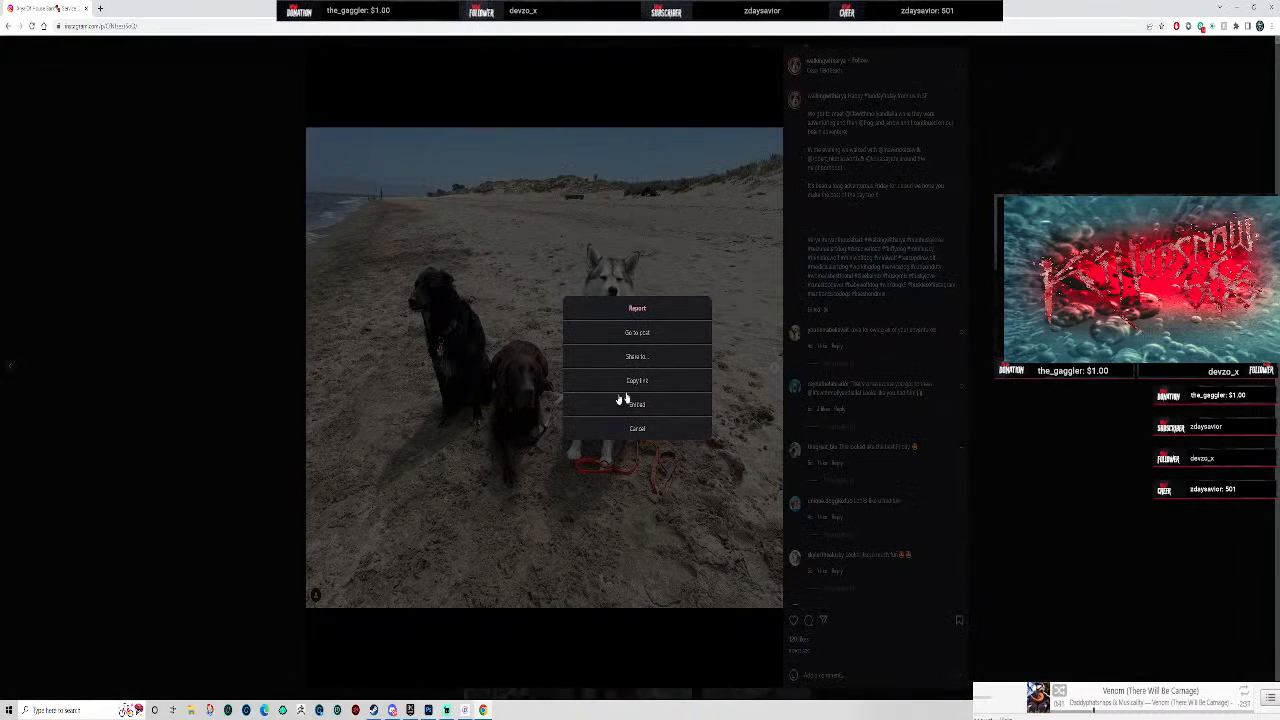
click(184, 337)
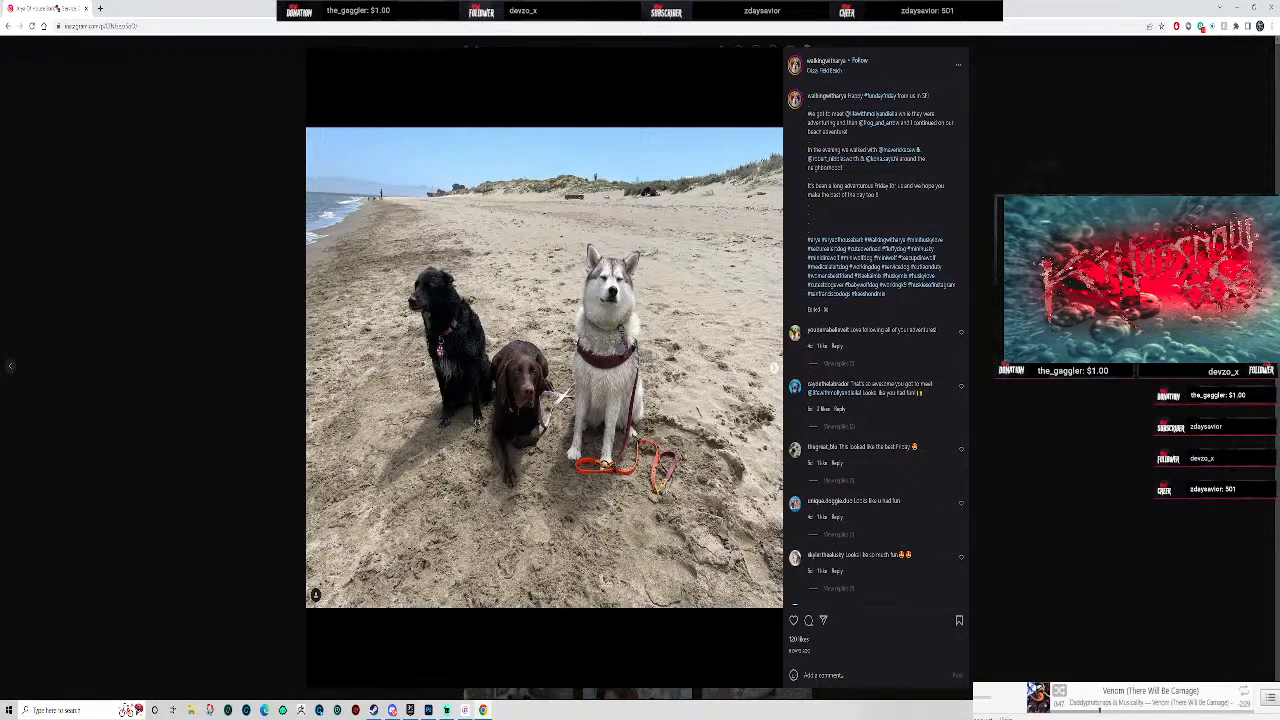
click(1023, 93)
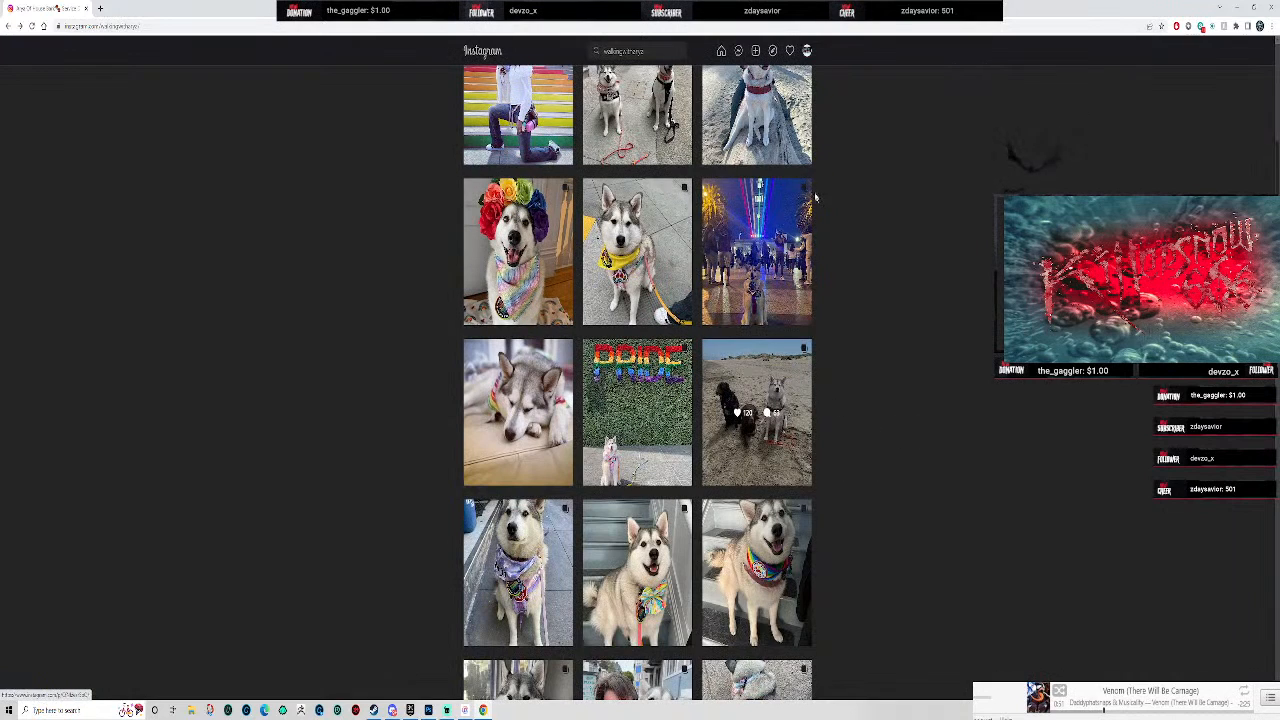
- Reopen the three-dog beach post and capture its full photo as a rectangular snip with Snip & Sketch
click(757, 375)
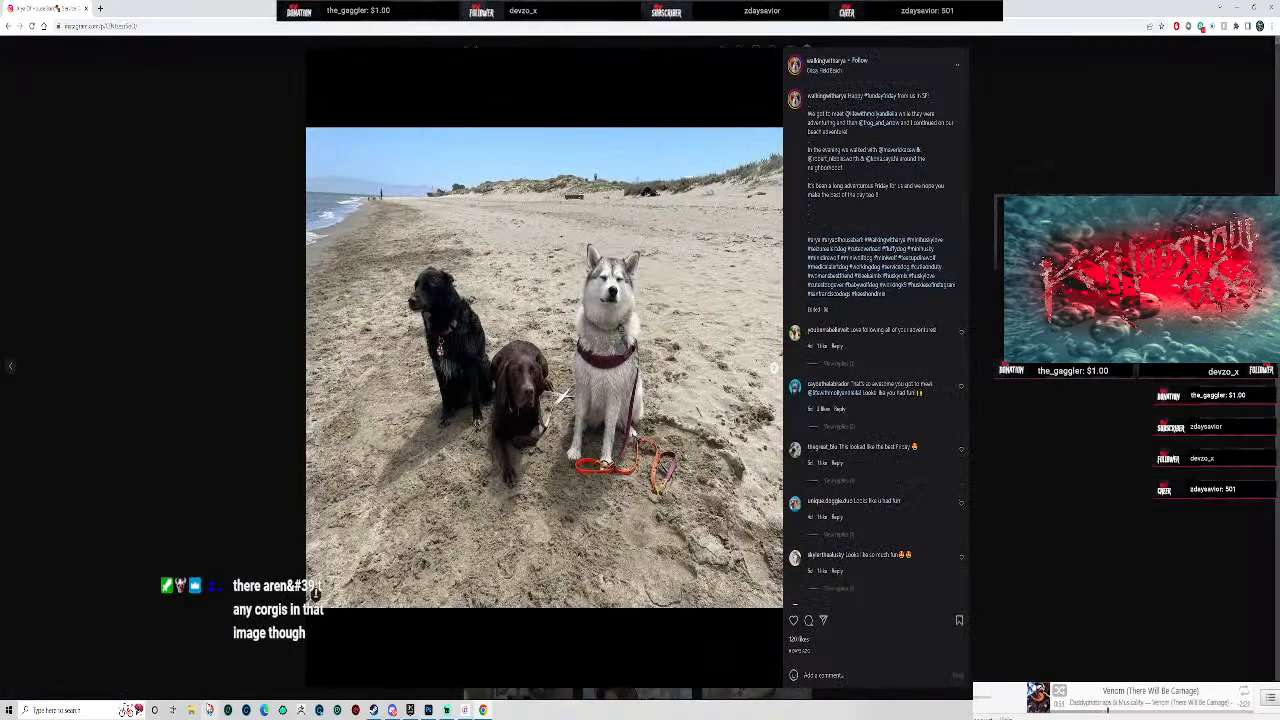
click(210, 710)
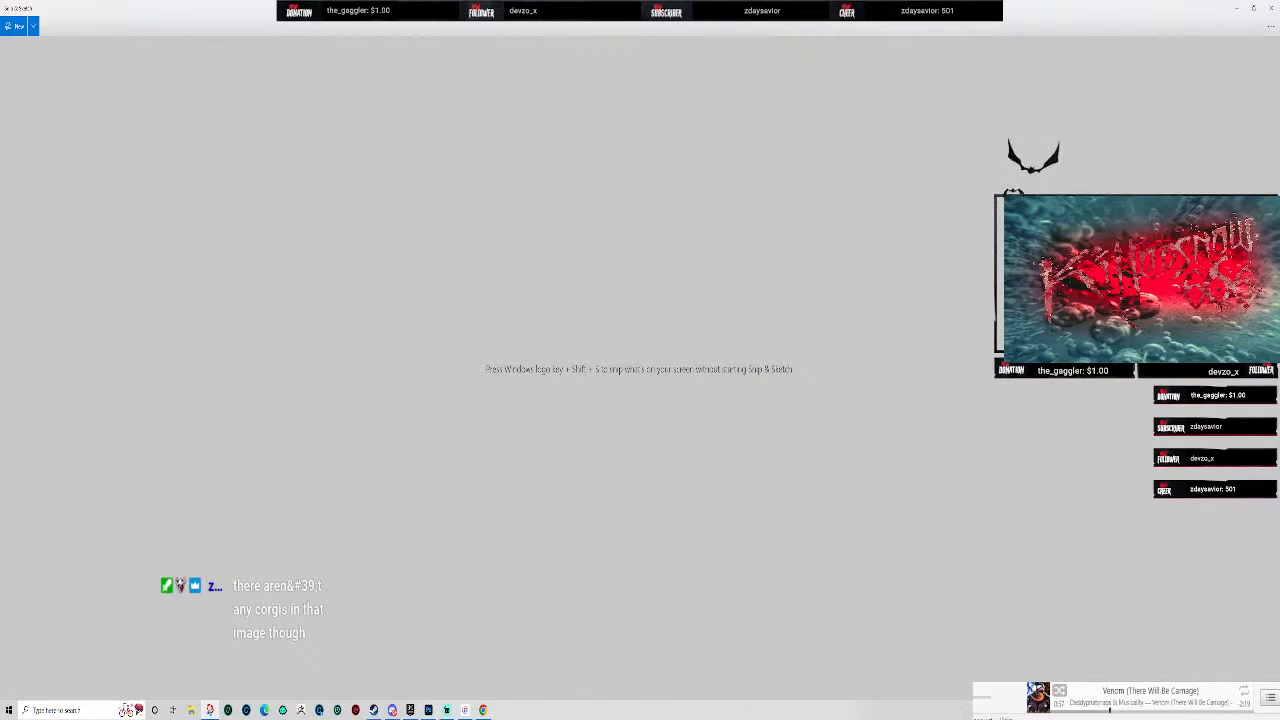
click(12, 27)
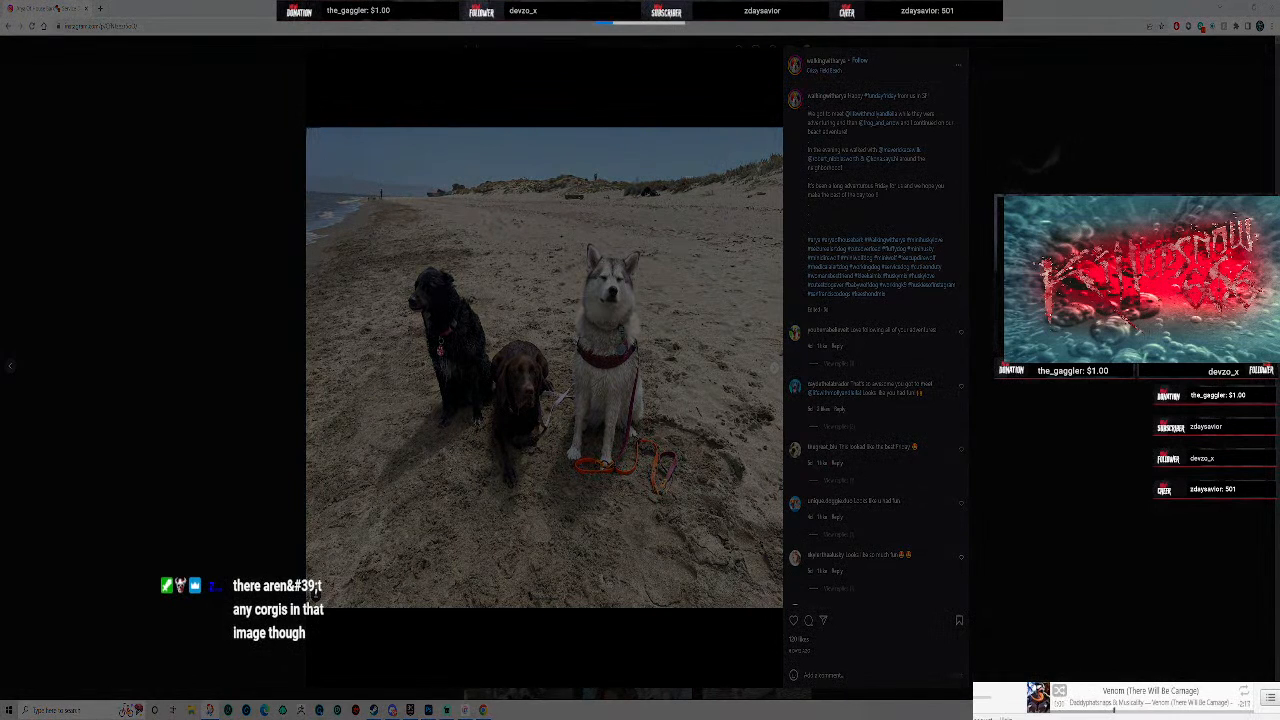
mouse_move(306, 127)
mouse_down()
mouse_move(664, 560)
mouse_move(782, 607)
mouse_up()
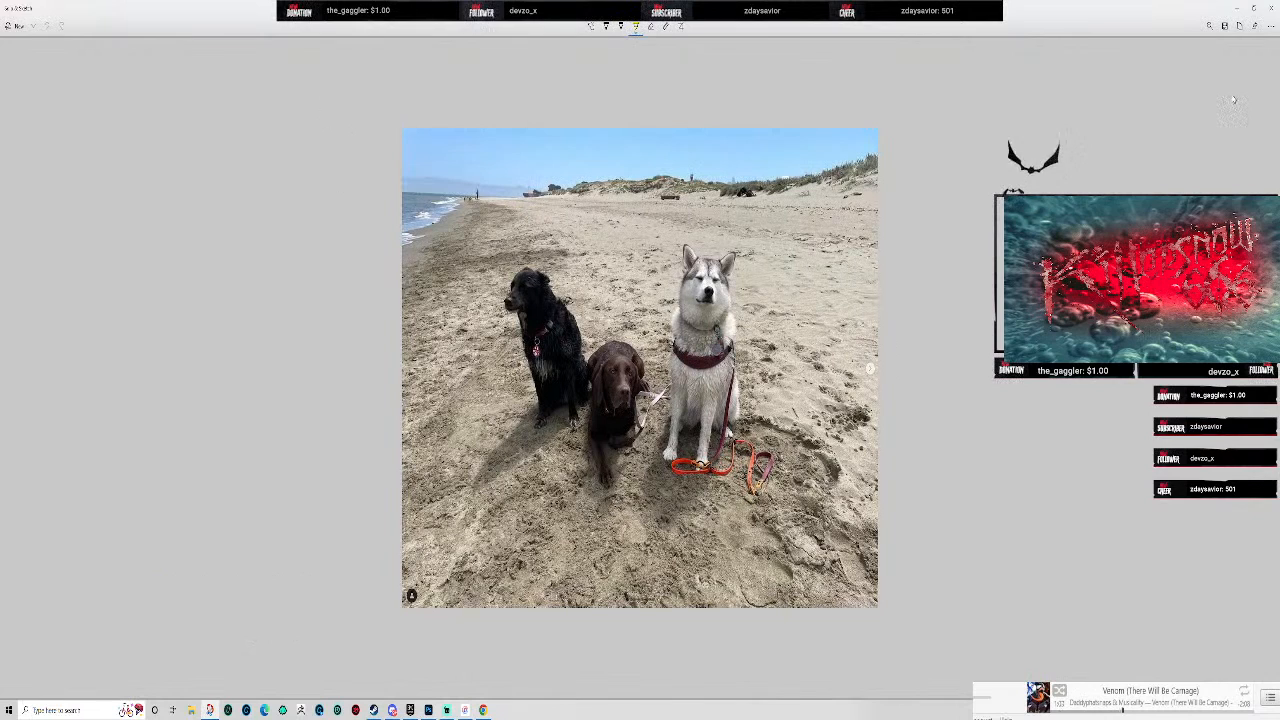
- Crop the beach snip slightly along its right and bottom edges to remove the arrow and the small tag badge
click(681, 27)
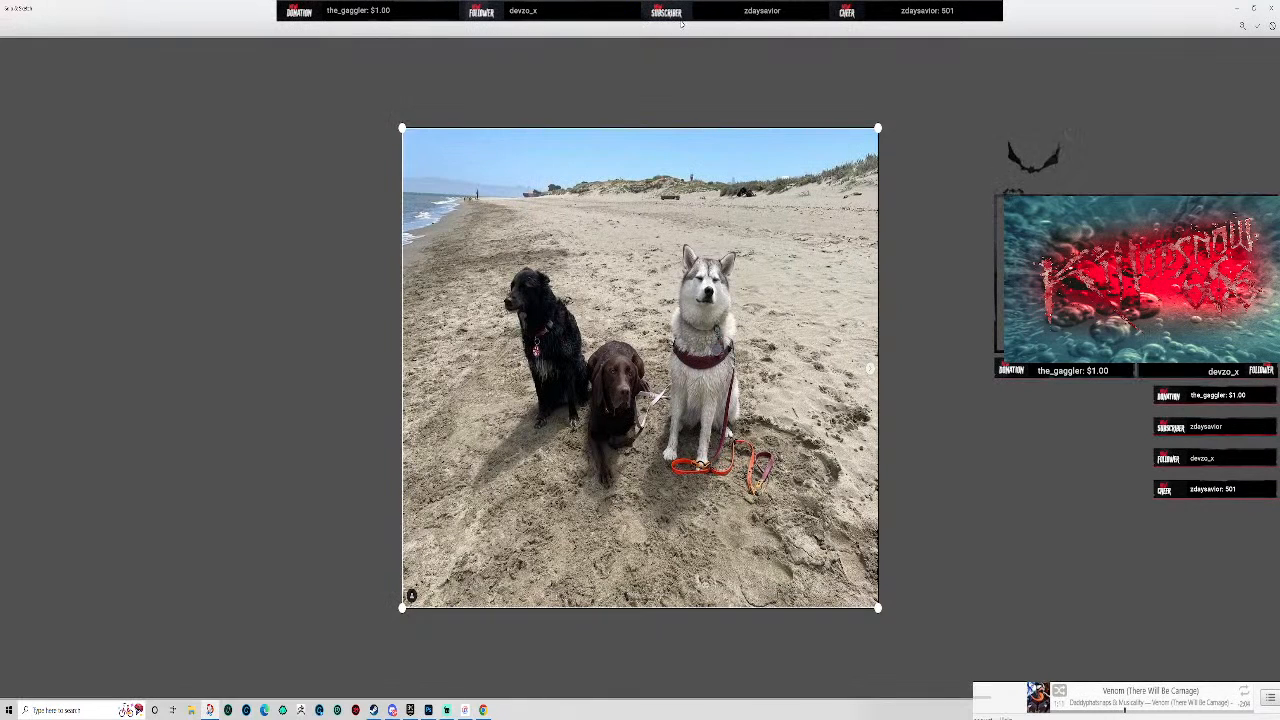
drag(877, 607, 866, 587)
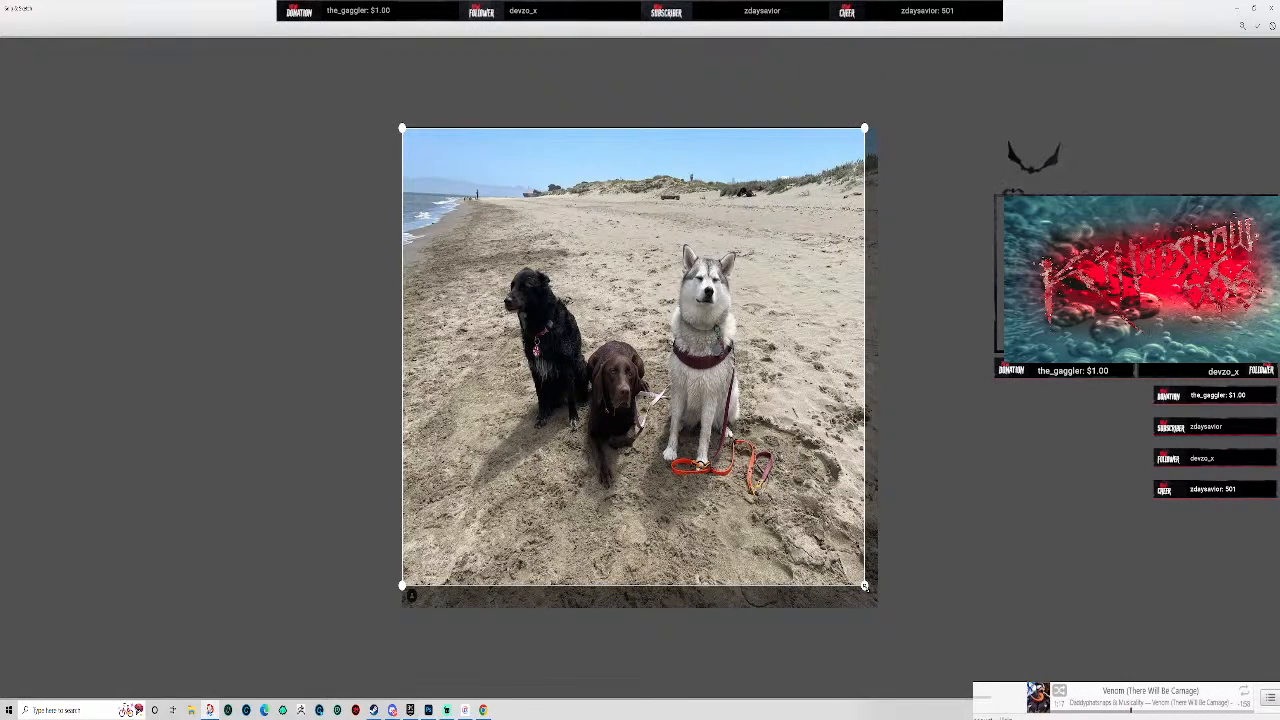
click(1271, 26)
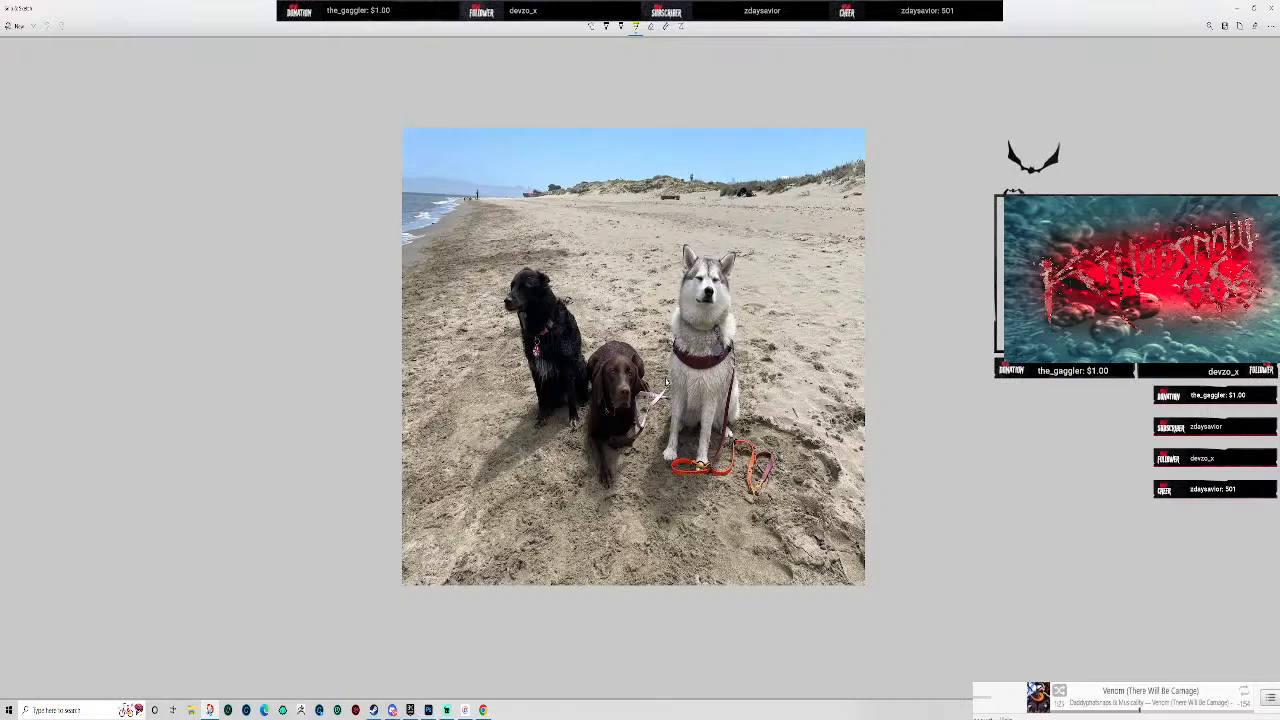
- Open a File Explorer window, move it out of the way, and save the cropped beach snip in the Pictures folder
click(191, 710)
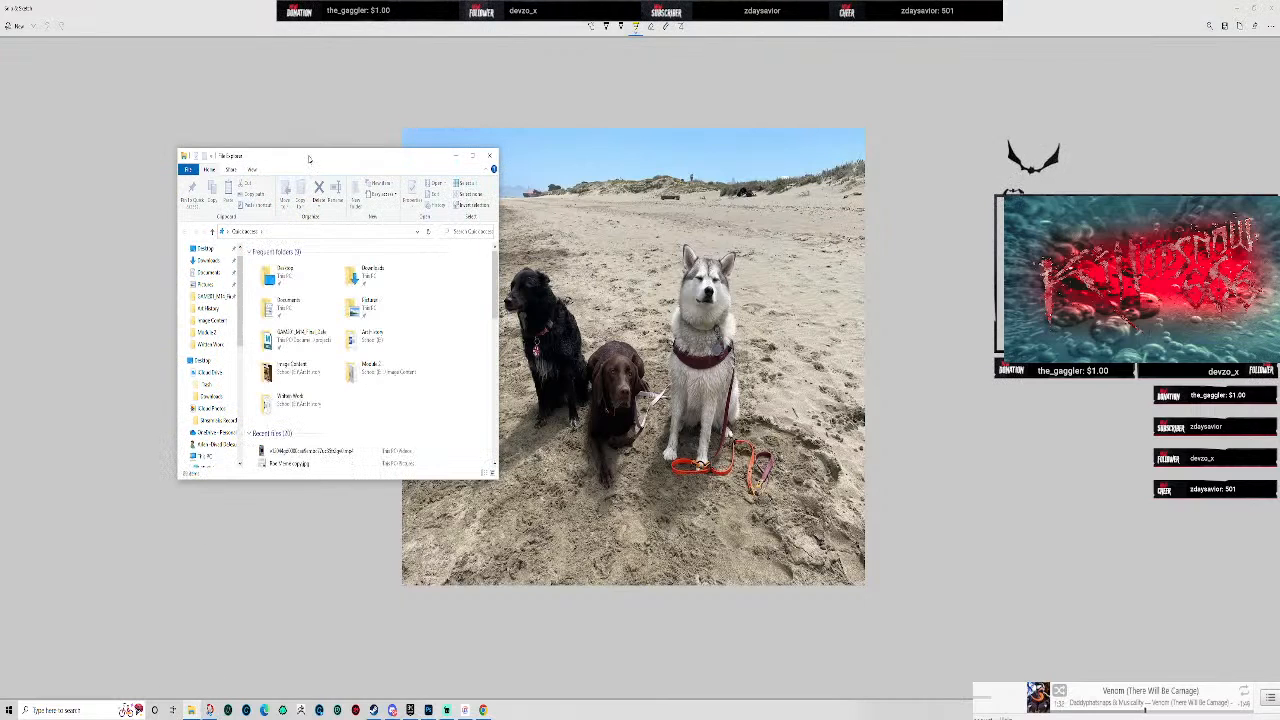
drag(310, 159, 0, 204)
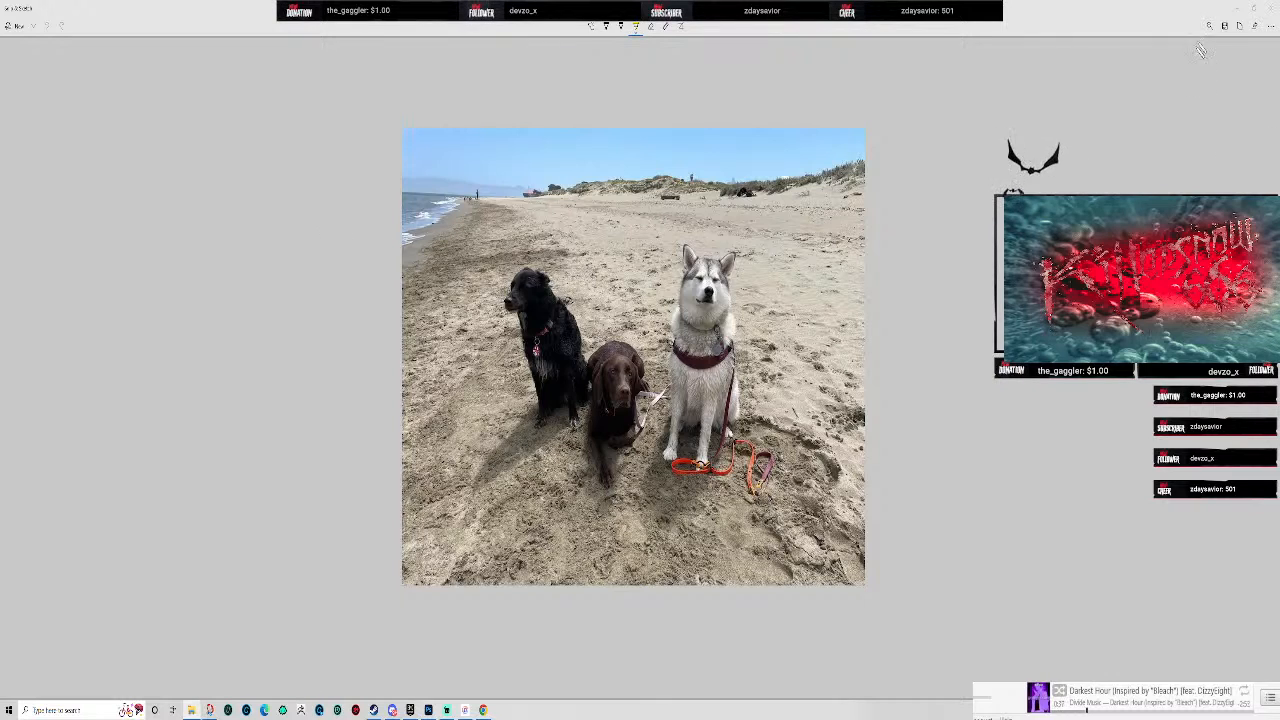
click(1225, 28)
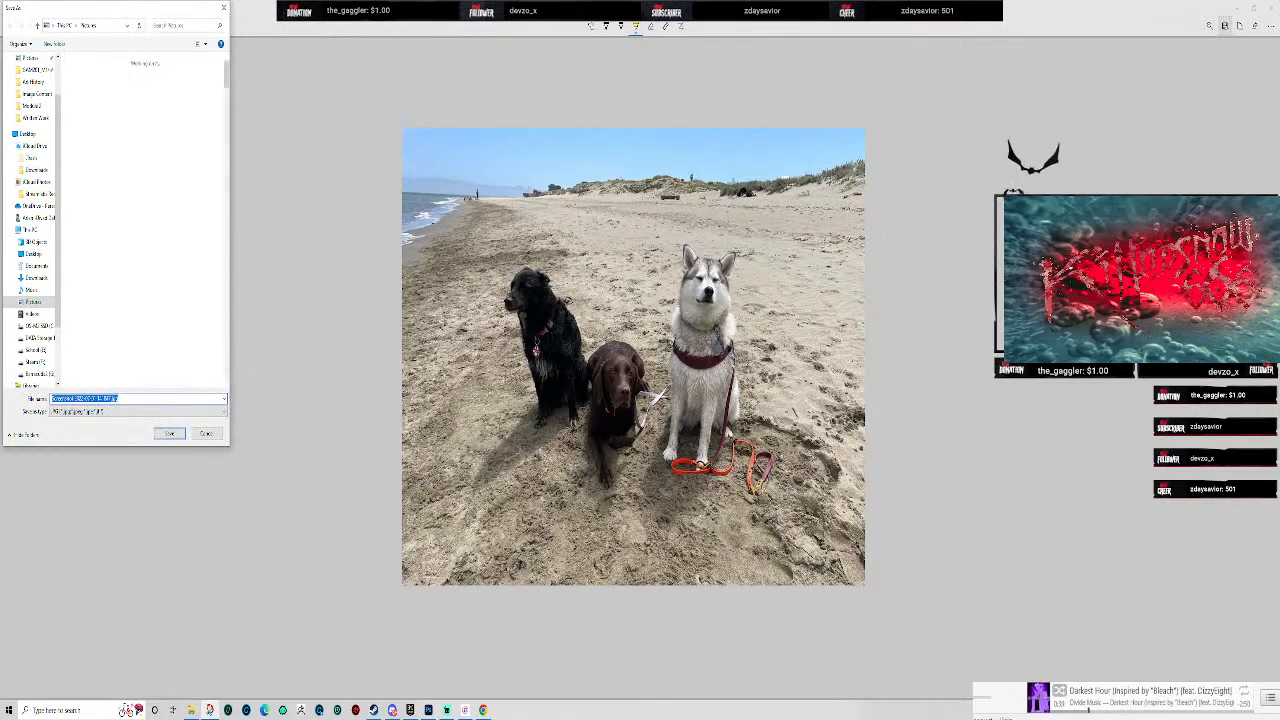
click(169, 434)
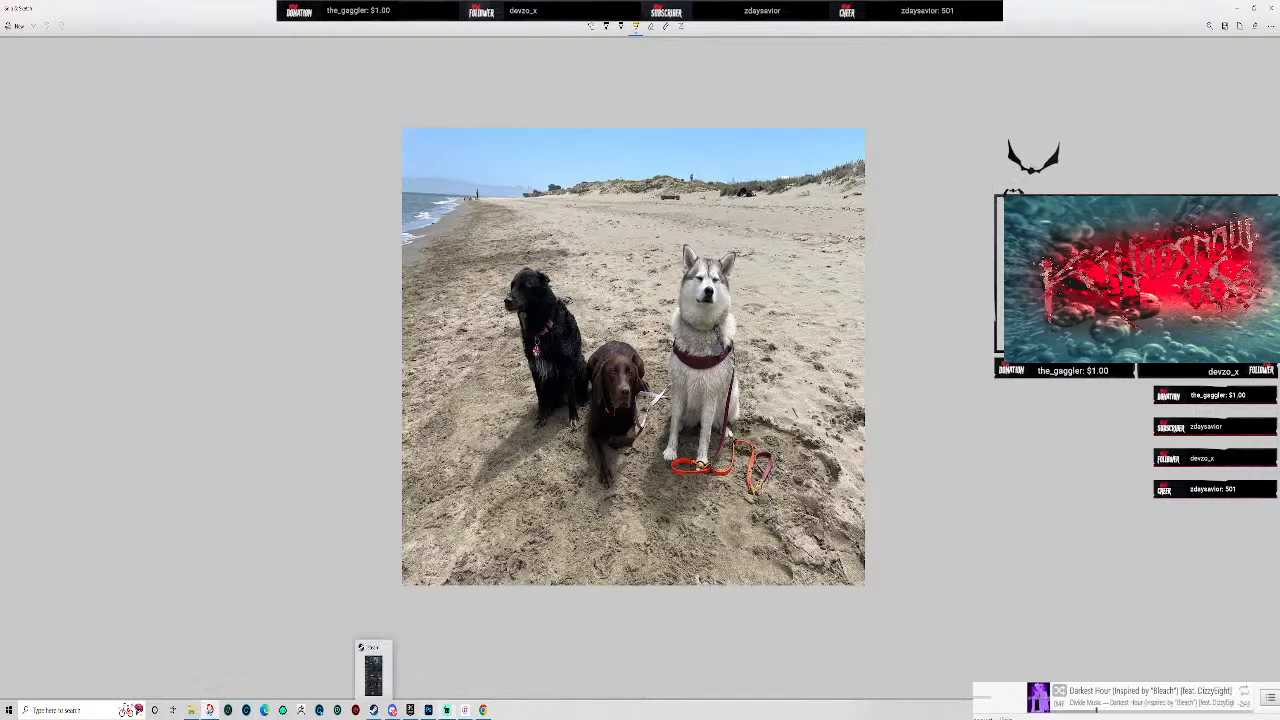
- Switch back to Chrome and close the three-dog beach post to return to the profile's photo grid
click(483, 710)
click(992, 128)
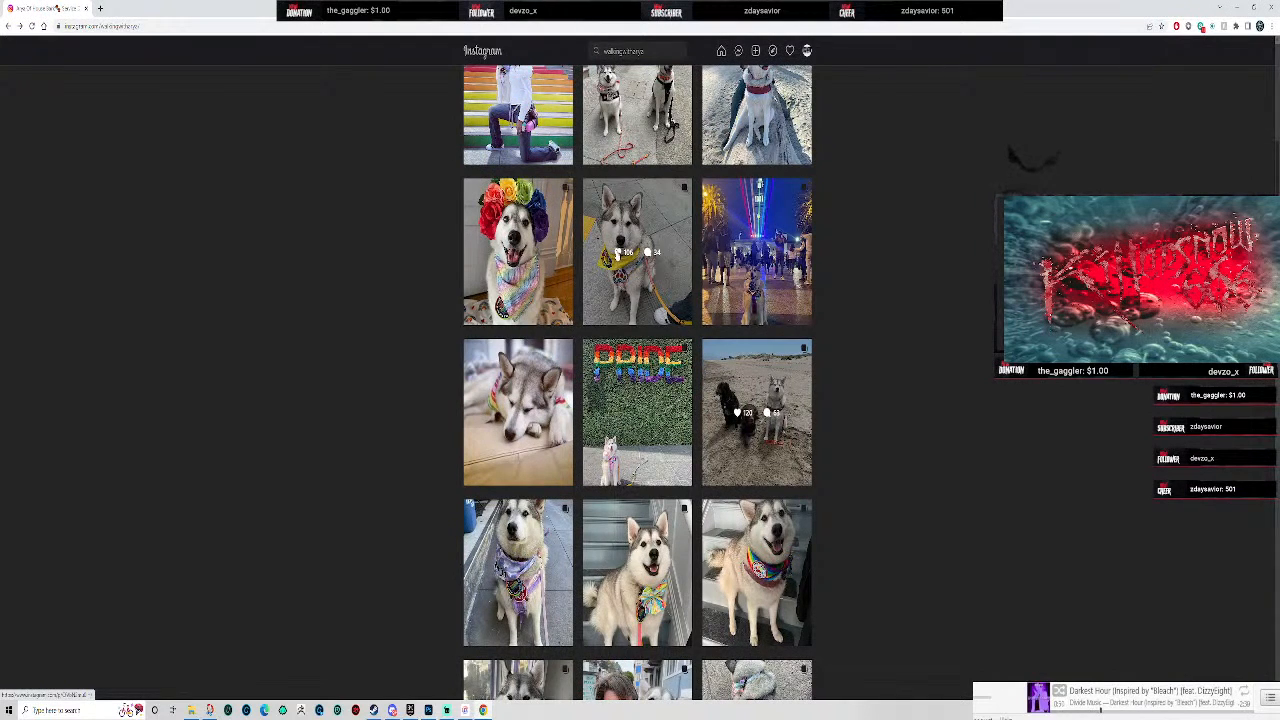
- Open the post of the husky wearing rainbow ears from the profile grid and switch to Snip & Sketch
scroll(634, 452, down, 4)
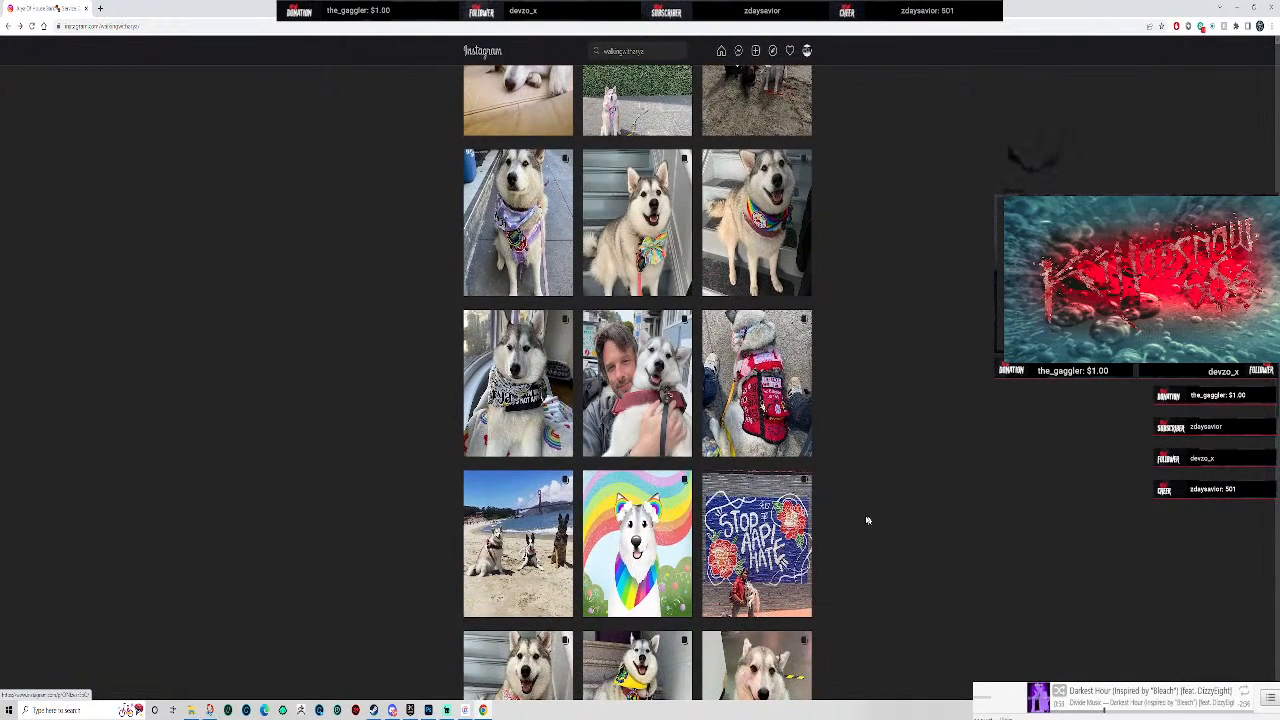
scroll(880, 530, down, 6)
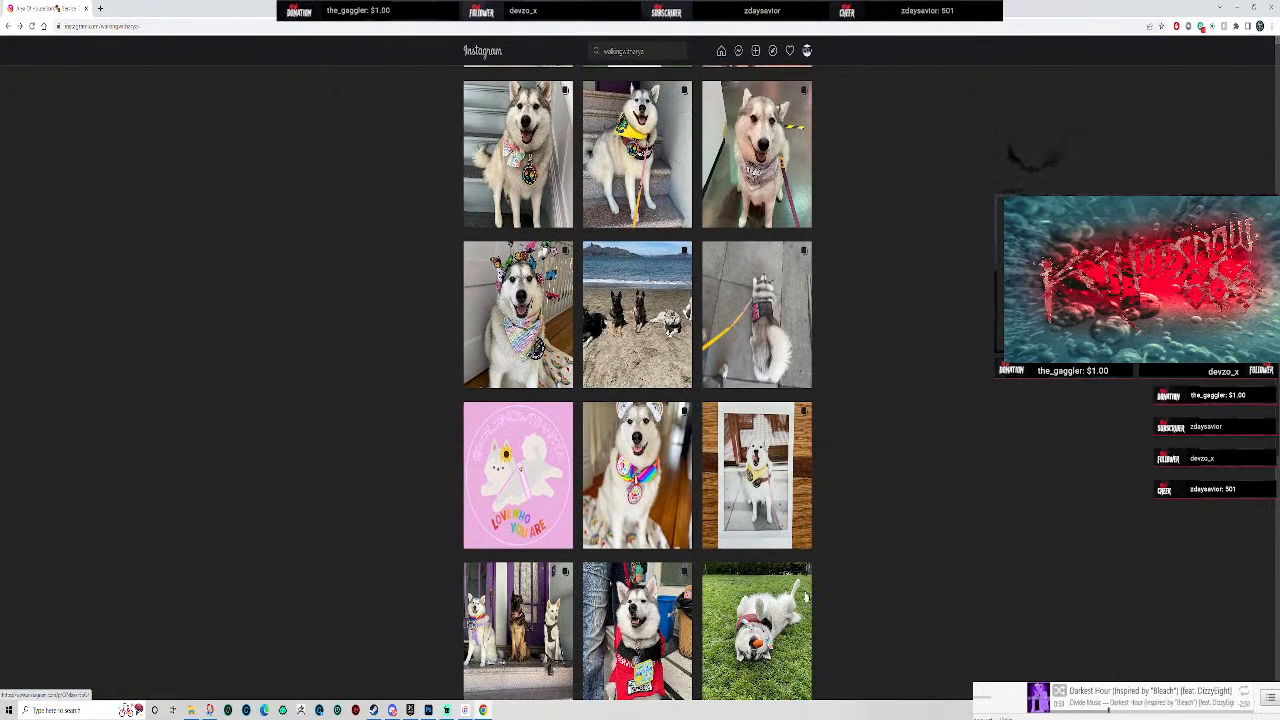
click(665, 478)
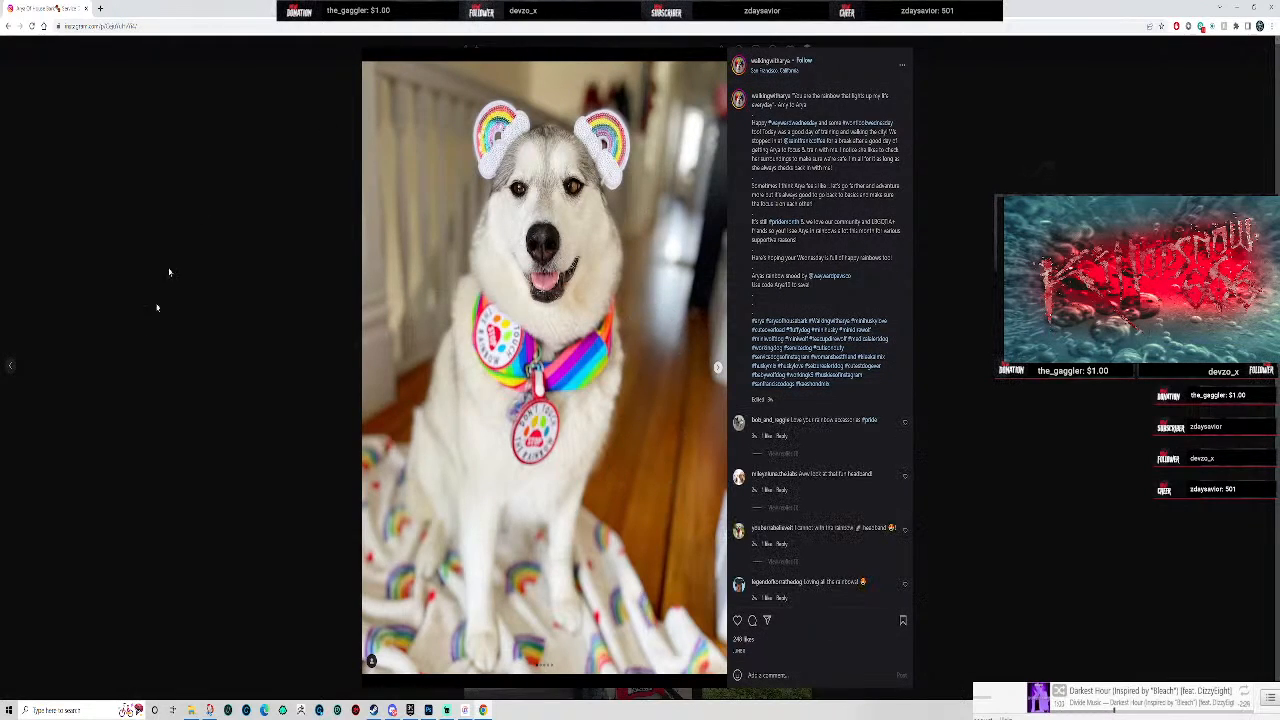
click(210, 672)
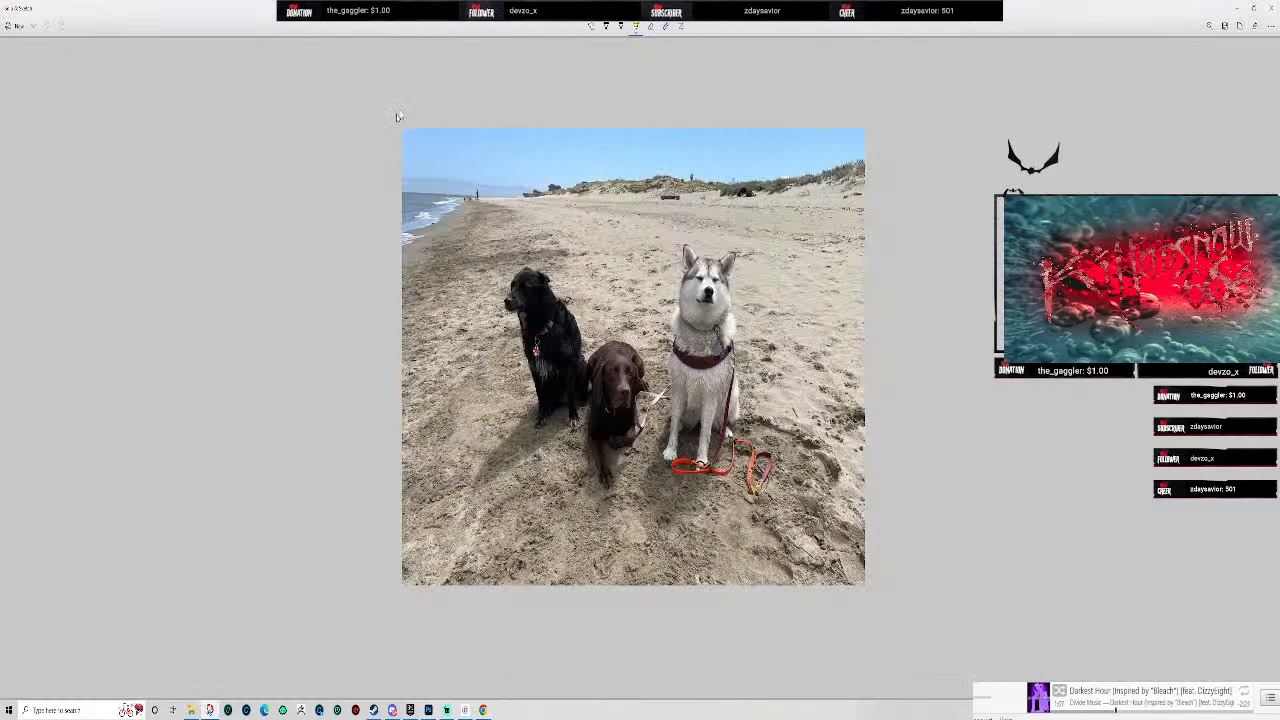
click(16, 27)
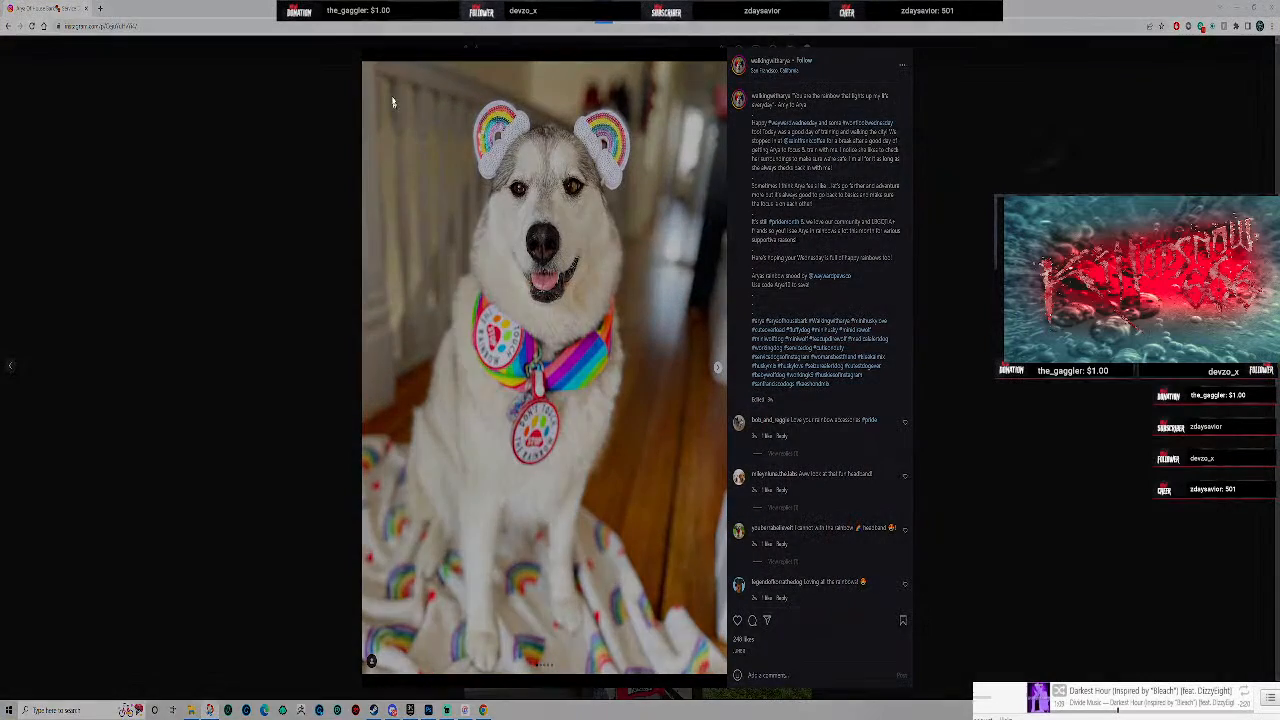
mouse_move(362, 62)
mouse_down()
mouse_move(663, 506)
mouse_move(709, 600)
mouse_move(724, 671)
mouse_move(709, 677)
mouse_up()
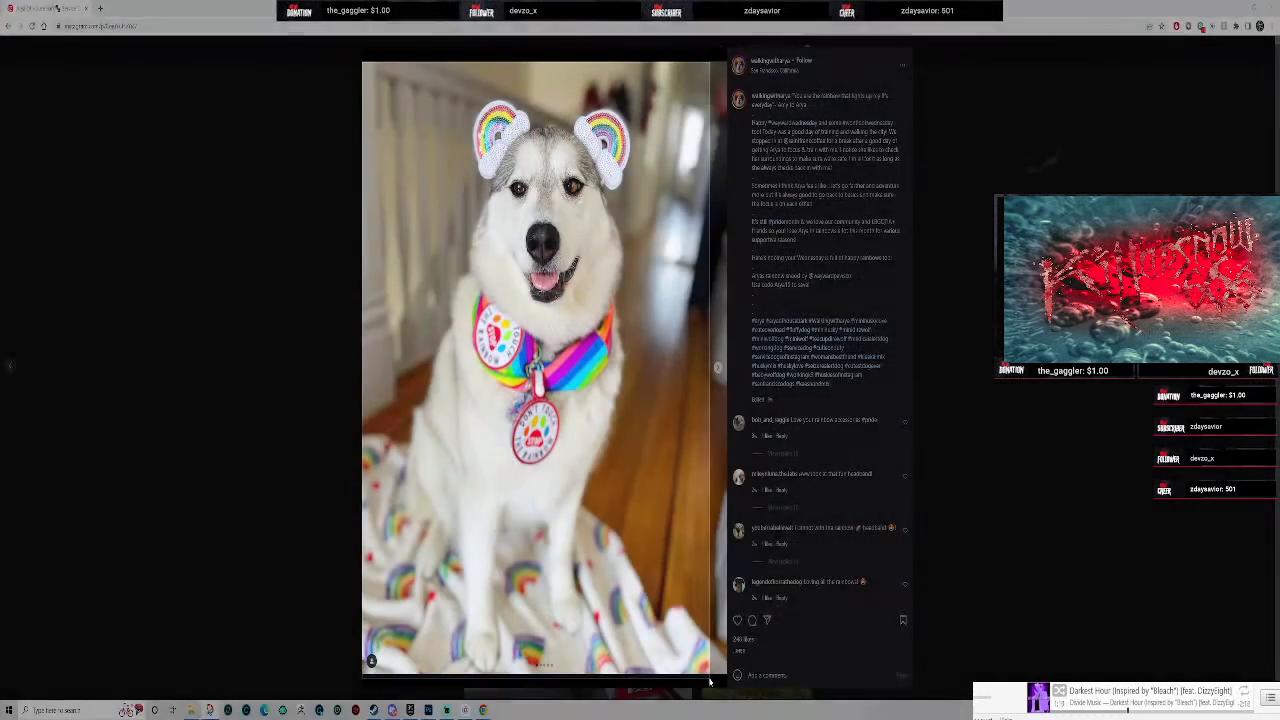
click(15, 25)
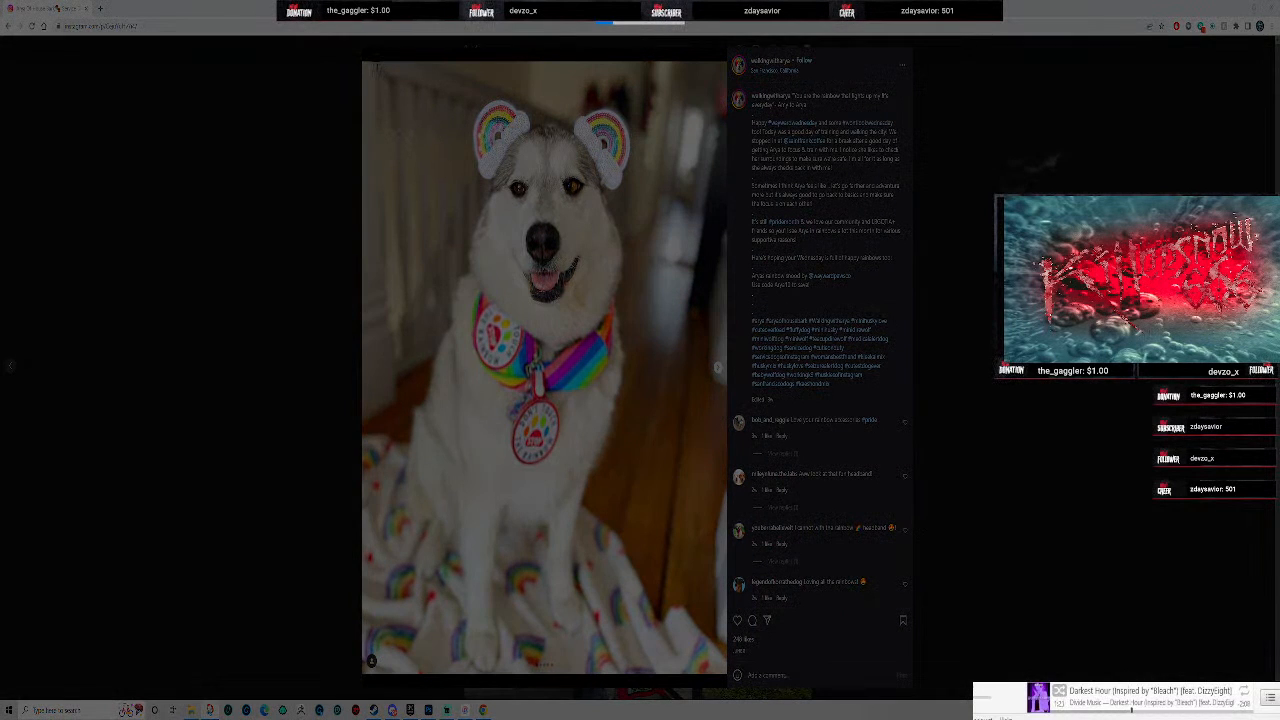
mouse_move(376, 62)
mouse_down()
mouse_move(408, 186)
mouse_move(458, 670)
mouse_move(477, 651)
mouse_up()
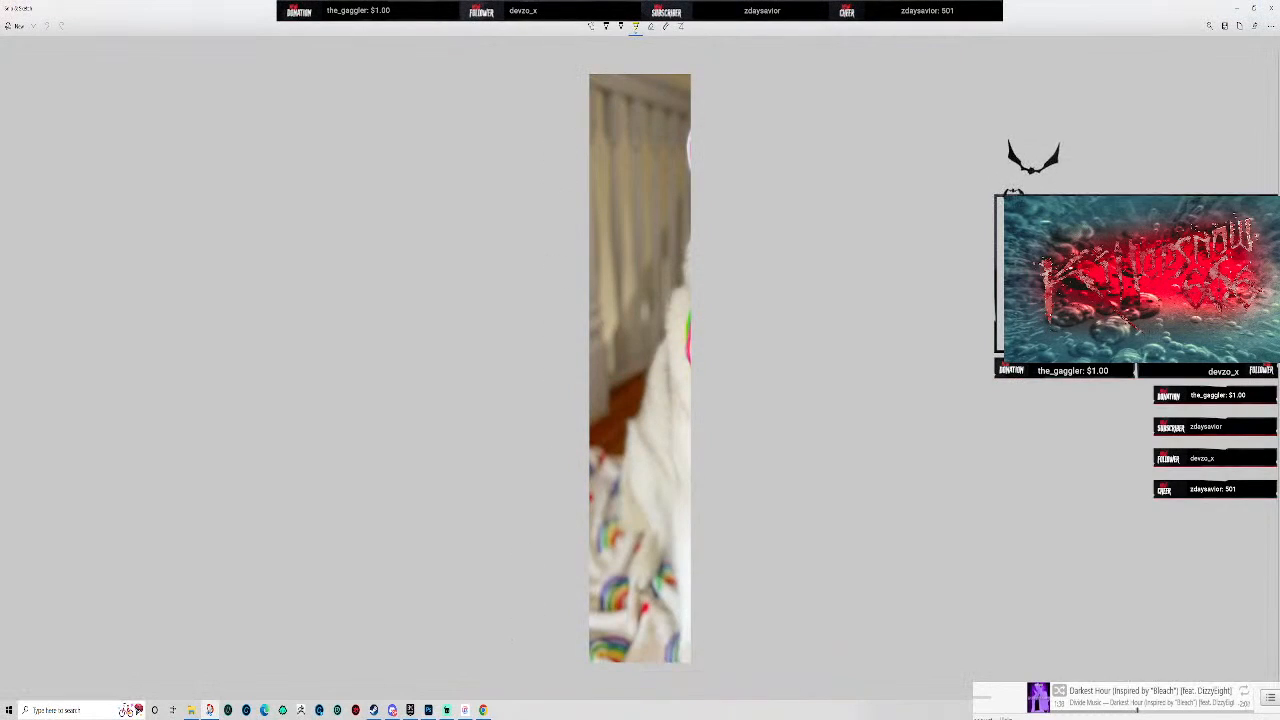
- Capture the rainbow-ears husky photo as a rectangular snip and save it in the Pictures folder
click(14, 26)
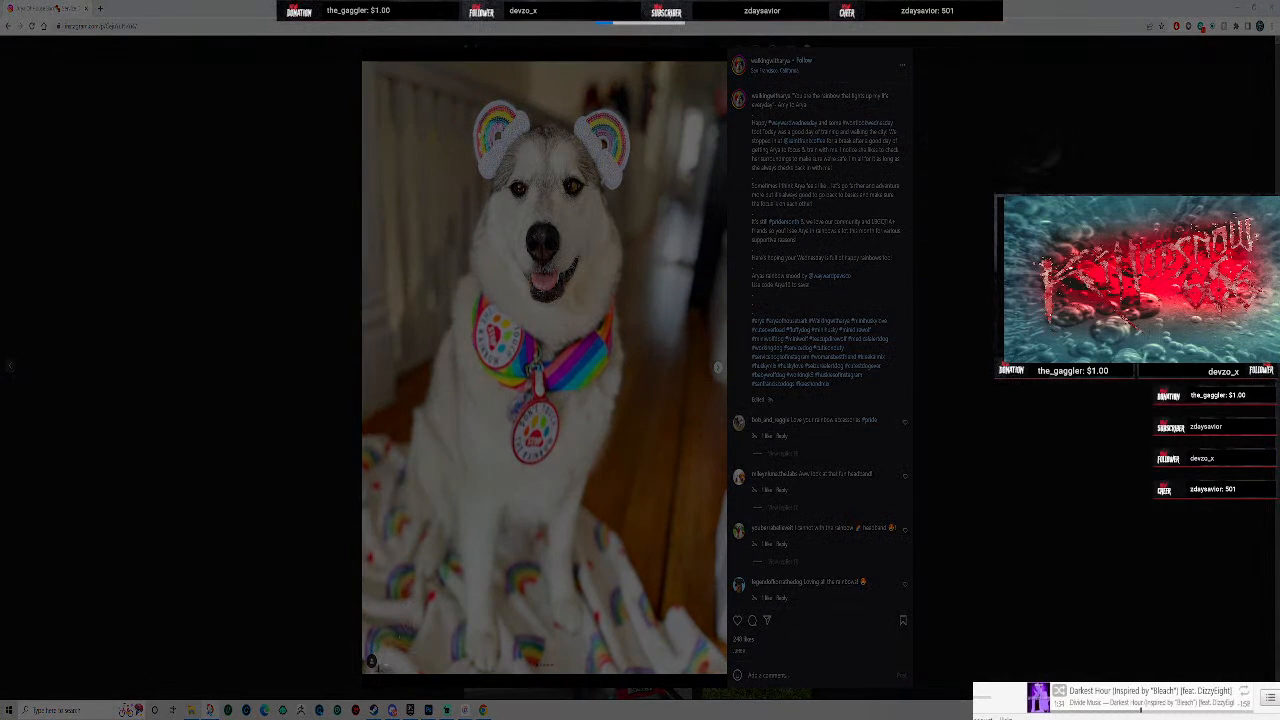
mouse_move(376, 671)
mouse_down()
mouse_move(594, 431)
mouse_move(678, 192)
mouse_move(658, 66)
mouse_move(692, 62)
mouse_move(676, 62)
mouse_up()
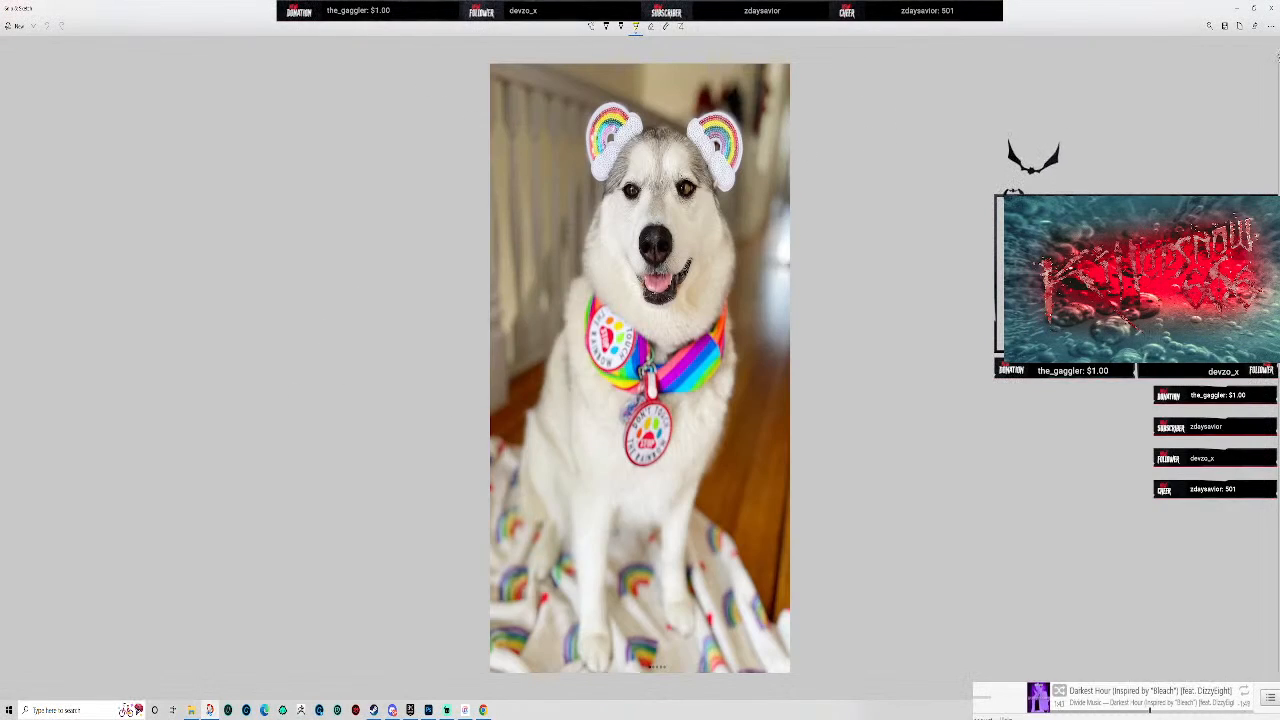
click(1224, 27)
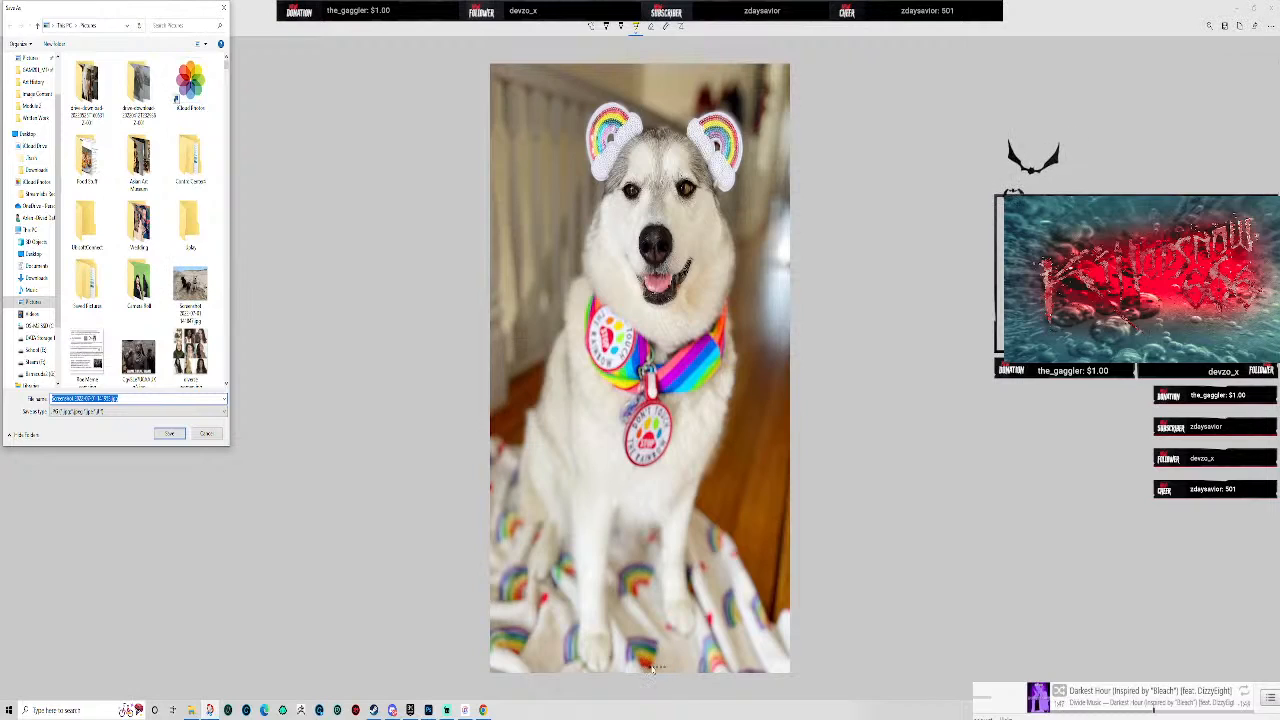
click(170, 434)
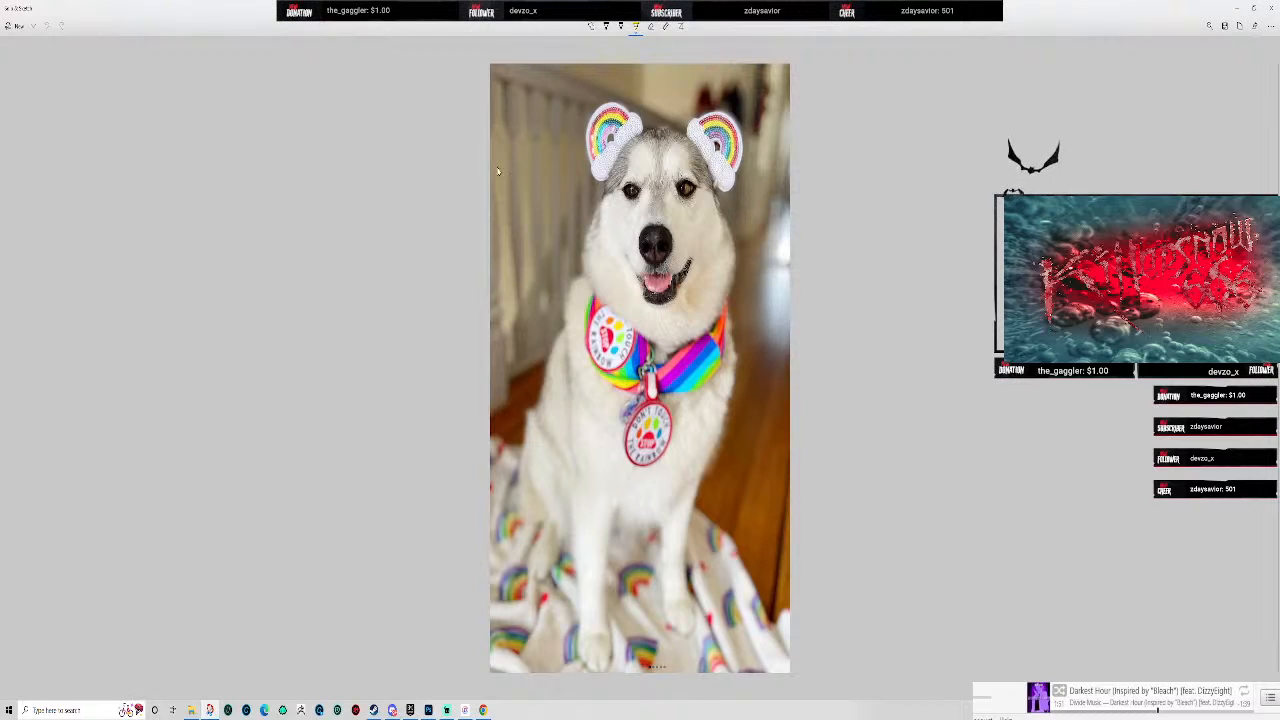
- Return to Chrome, close the rainbow-ears post, and briefly view the Polaroid-style dog post before closing it
click(1237, 8)
click(1008, 332)
scroll(918, 468, down, 2)
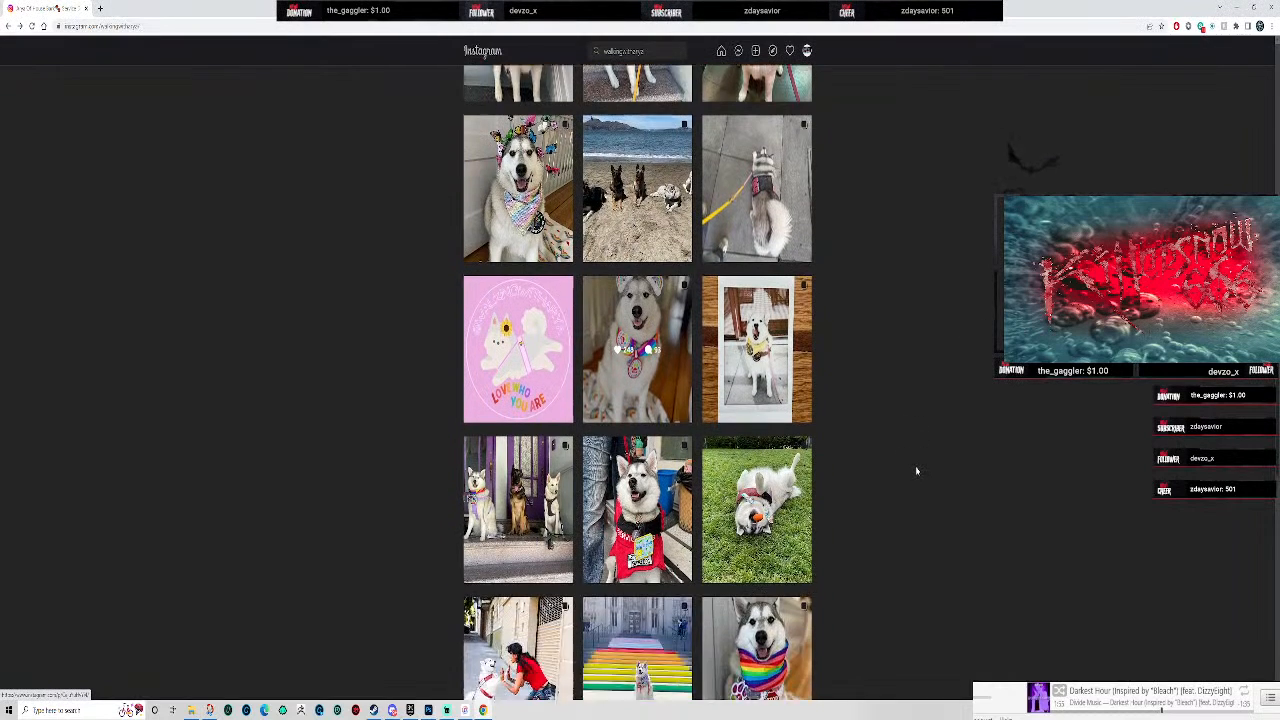
click(766, 233)
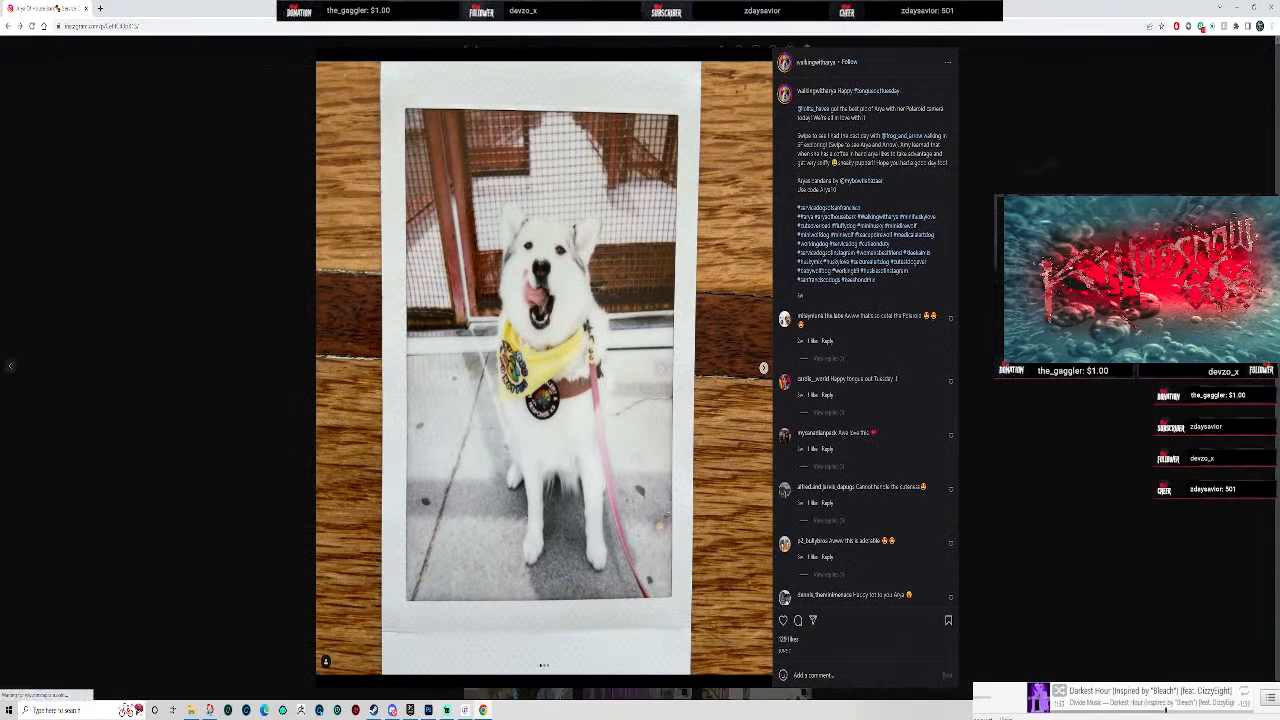
key(Escape)
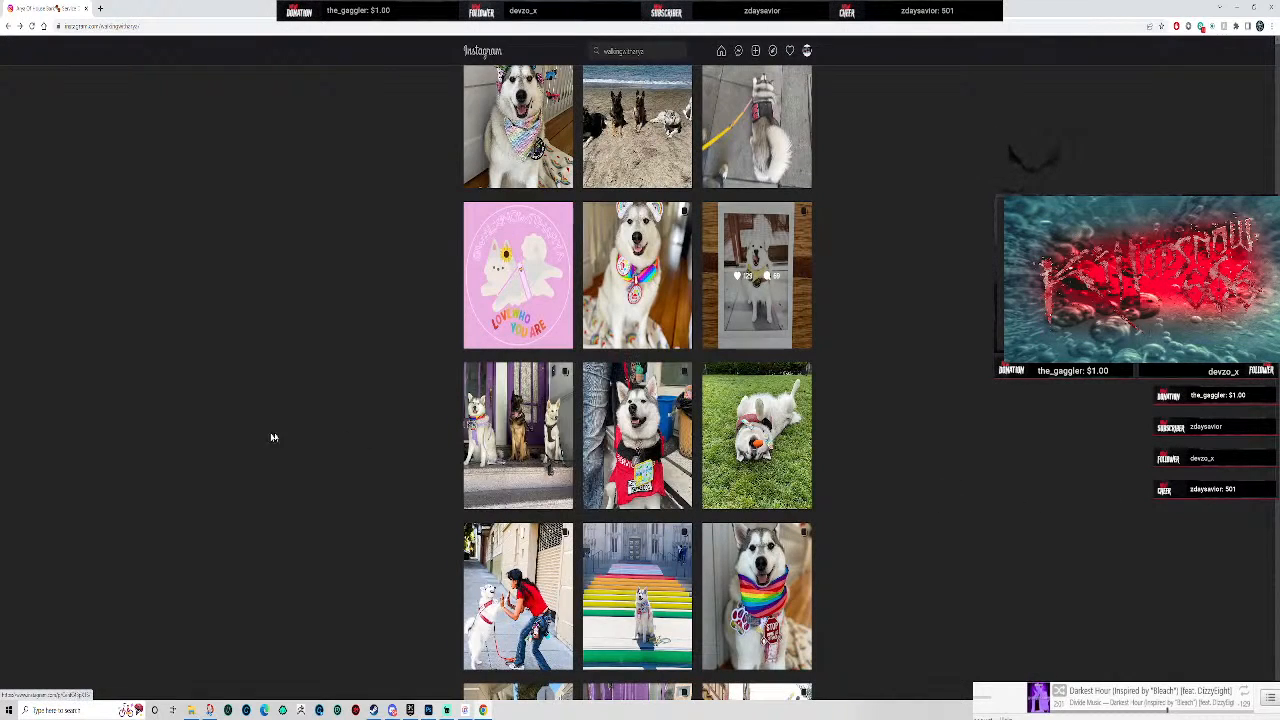
- Open the post of three dogs in front of the purple doors and capture its photo as a rectangular snip
click(505, 392)
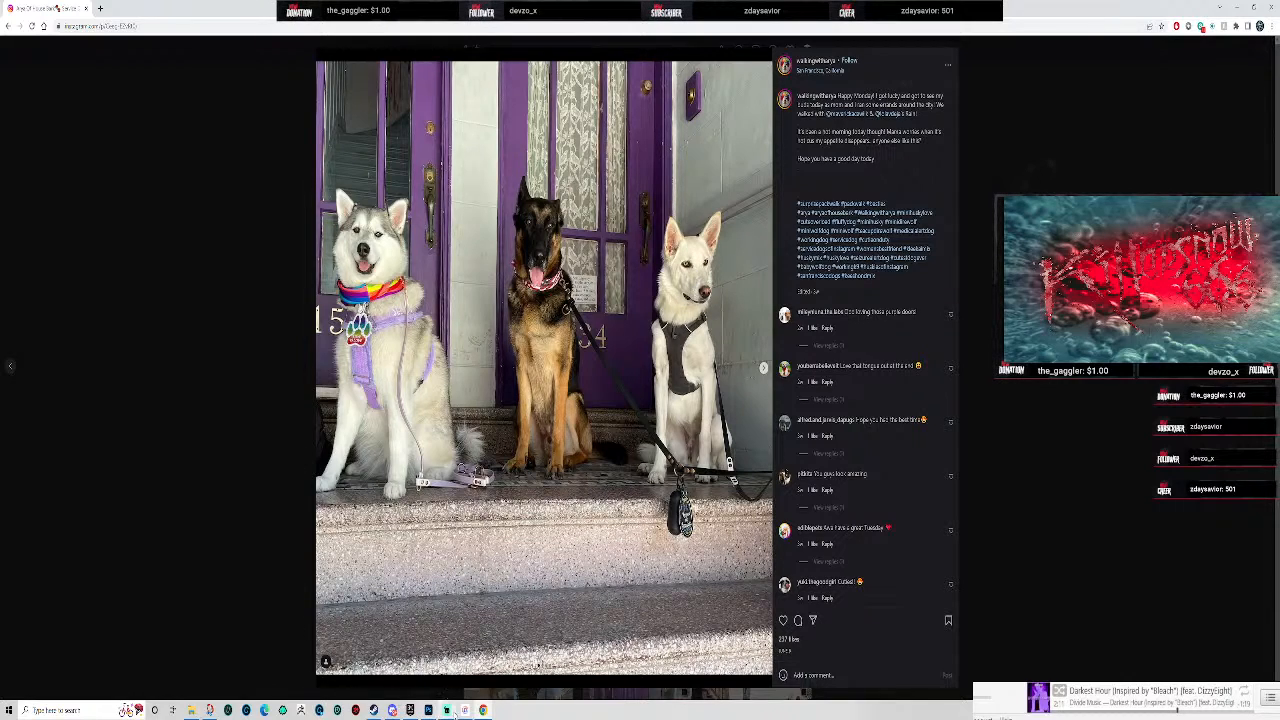
mouse_move(210, 710)
click(245, 645)
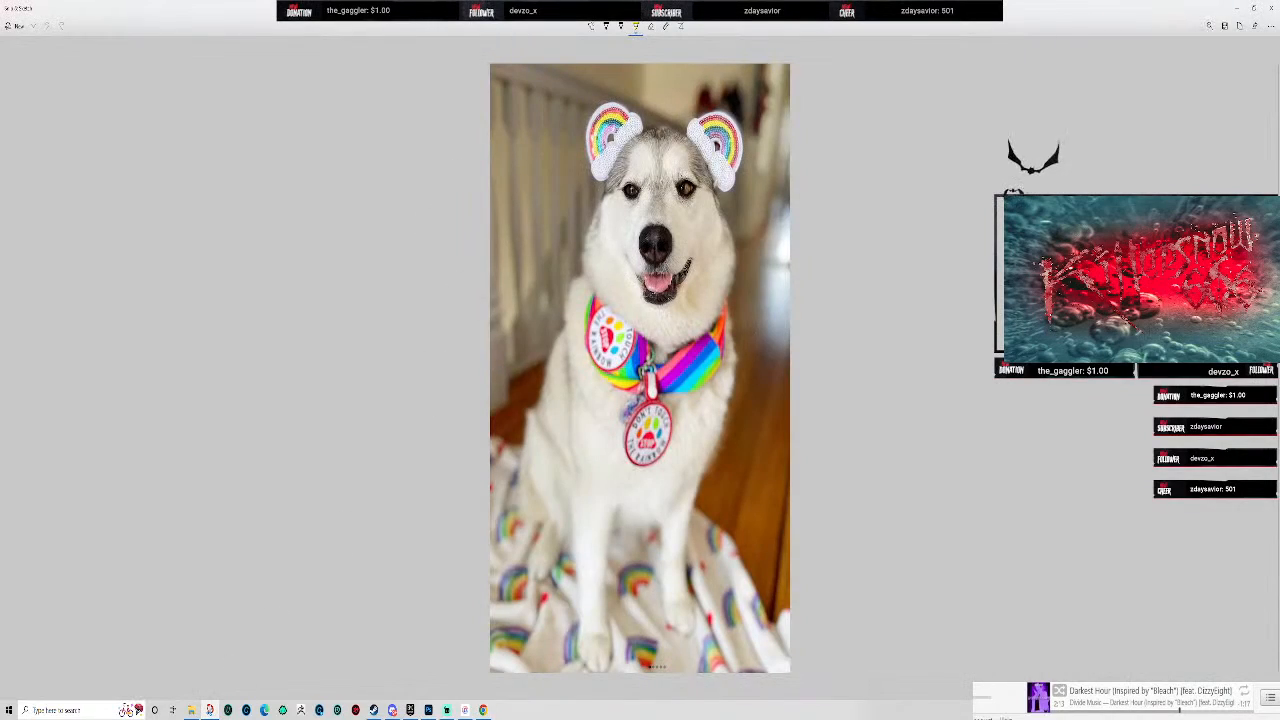
click(17, 26)
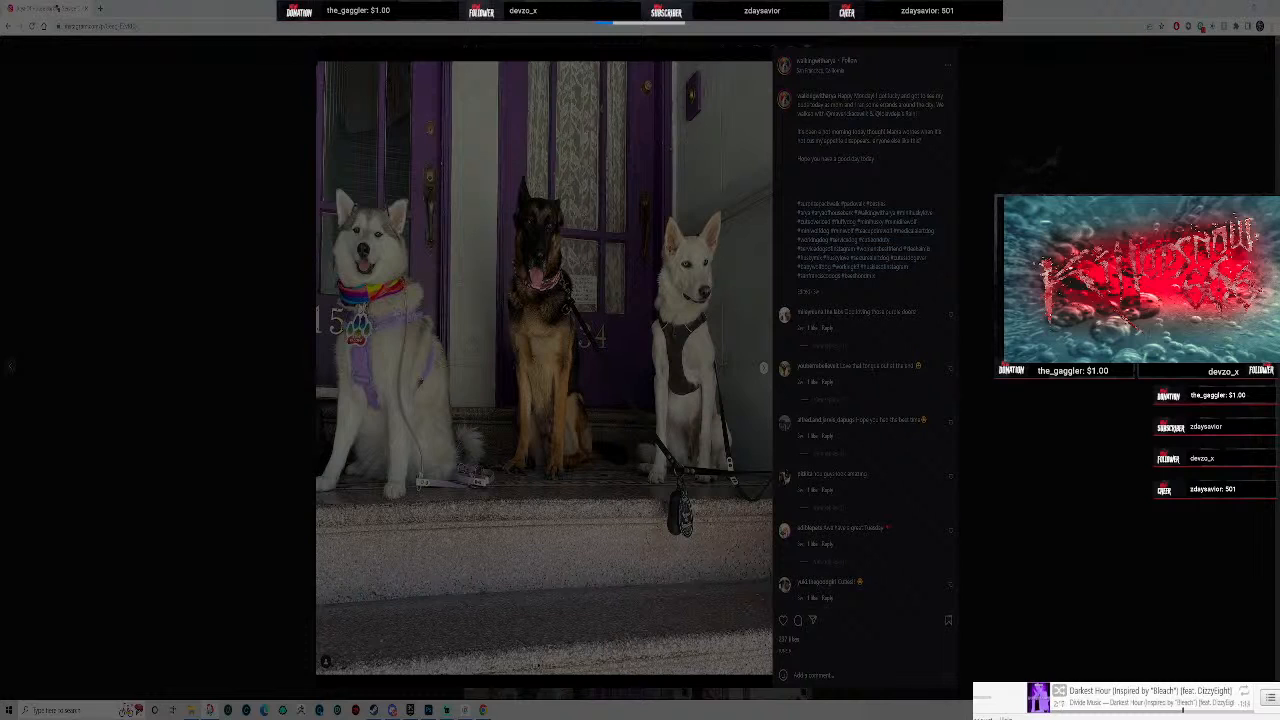
drag(316, 60, 755, 649)
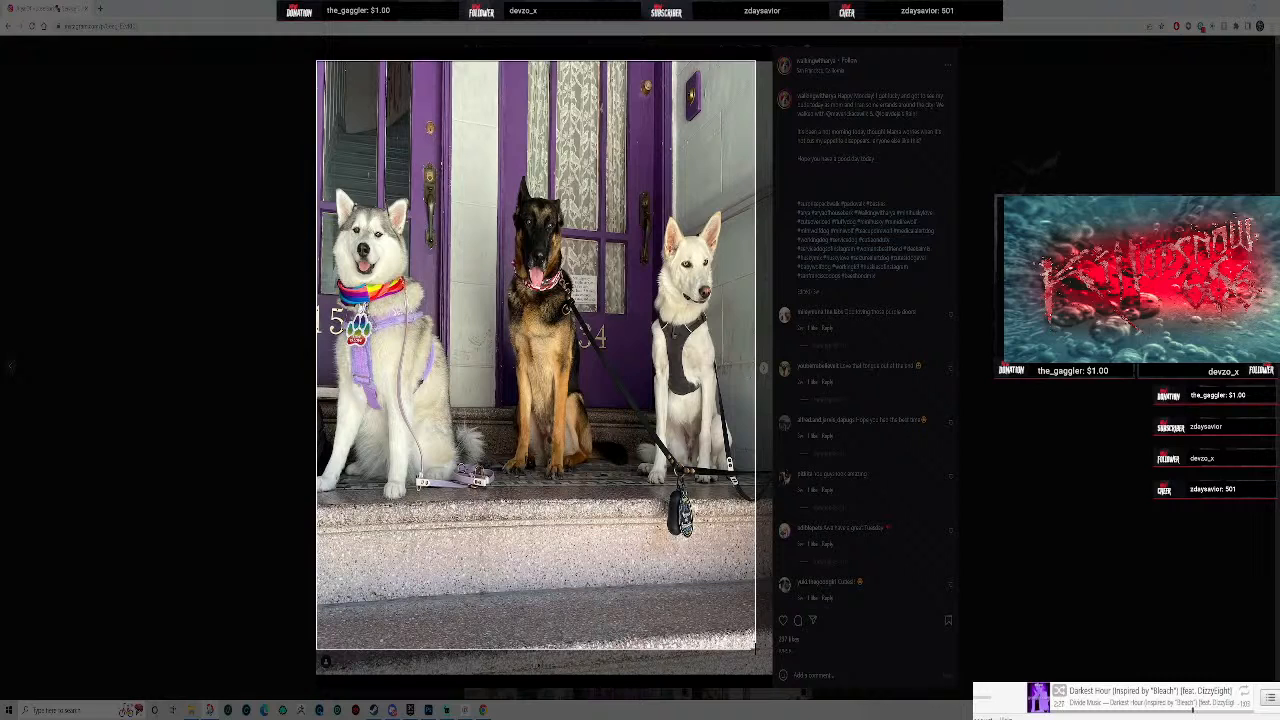
drag(755, 649, 755, 649)
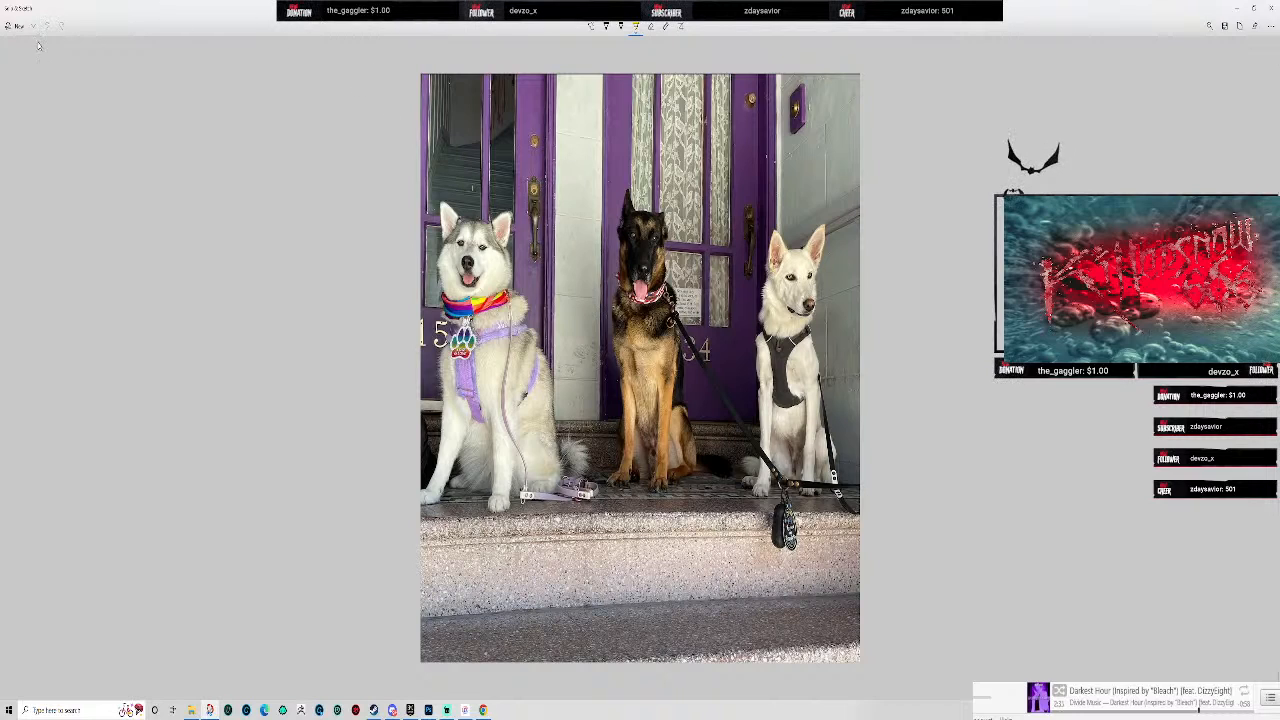
- Save the purple-door snip in the Pictures folder and minimize both Snip & Sketch and Chrome
click(1225, 27)
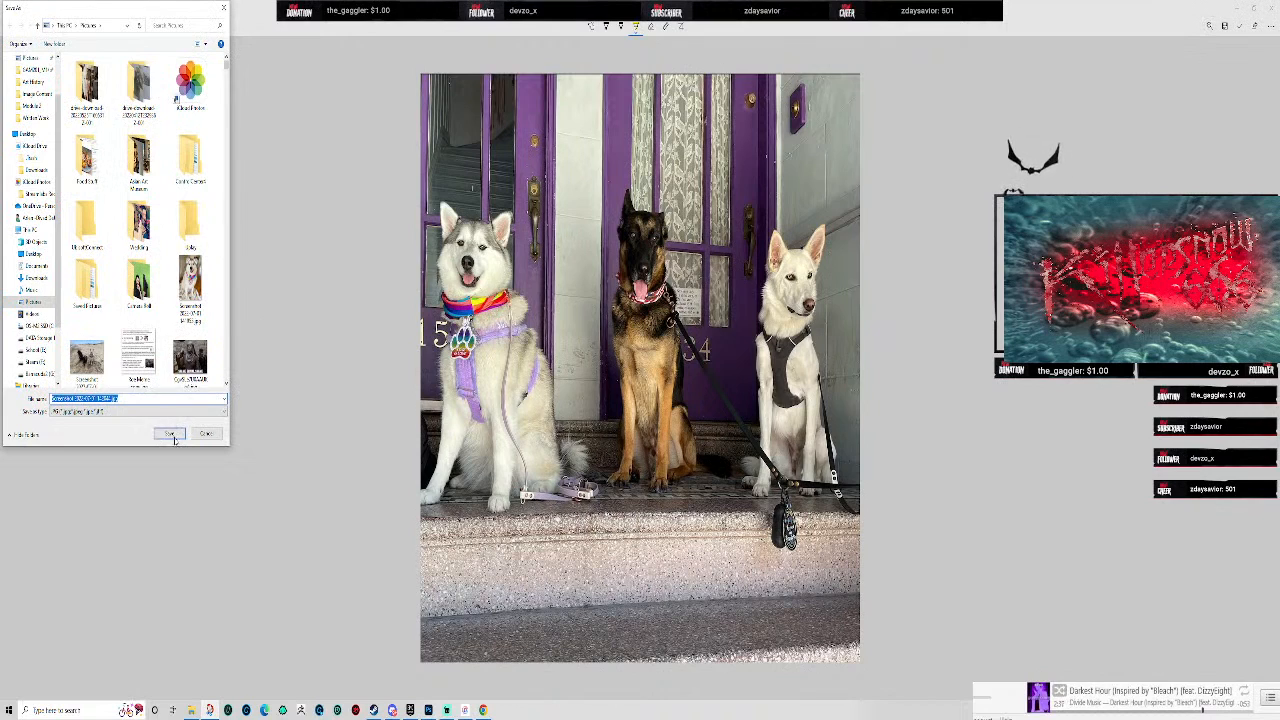
click(169, 433)
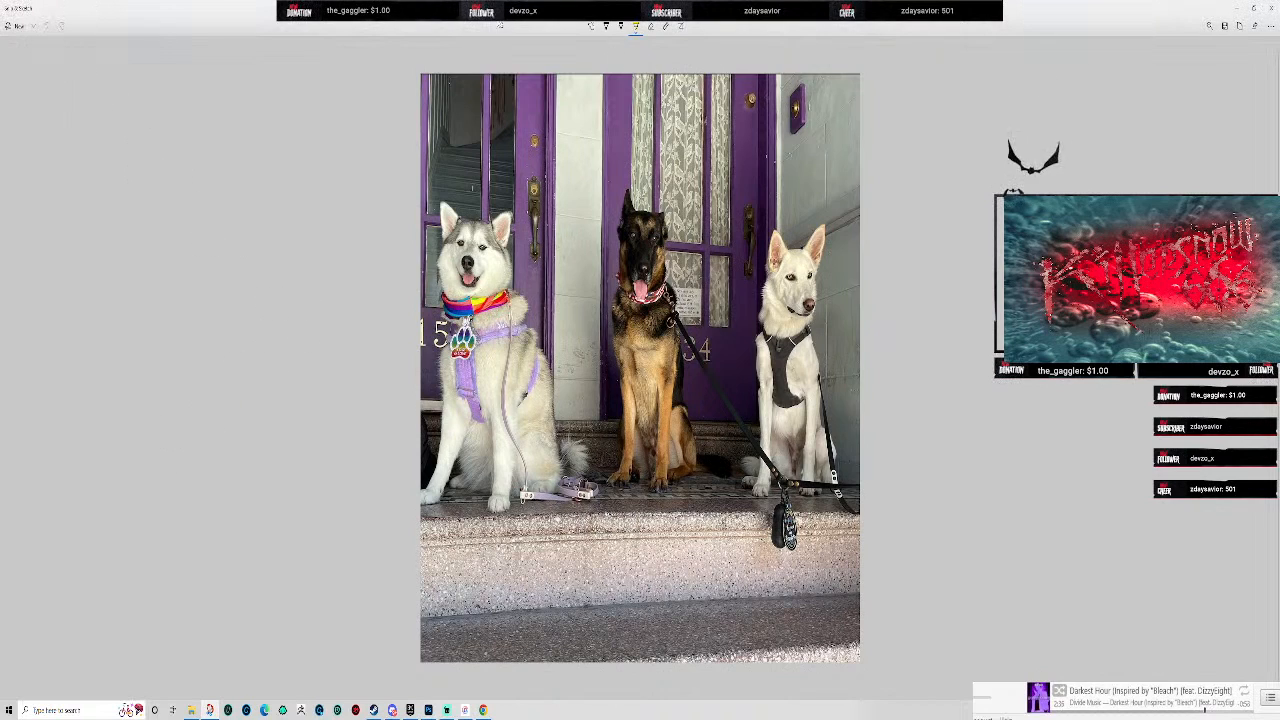
click(1237, 8)
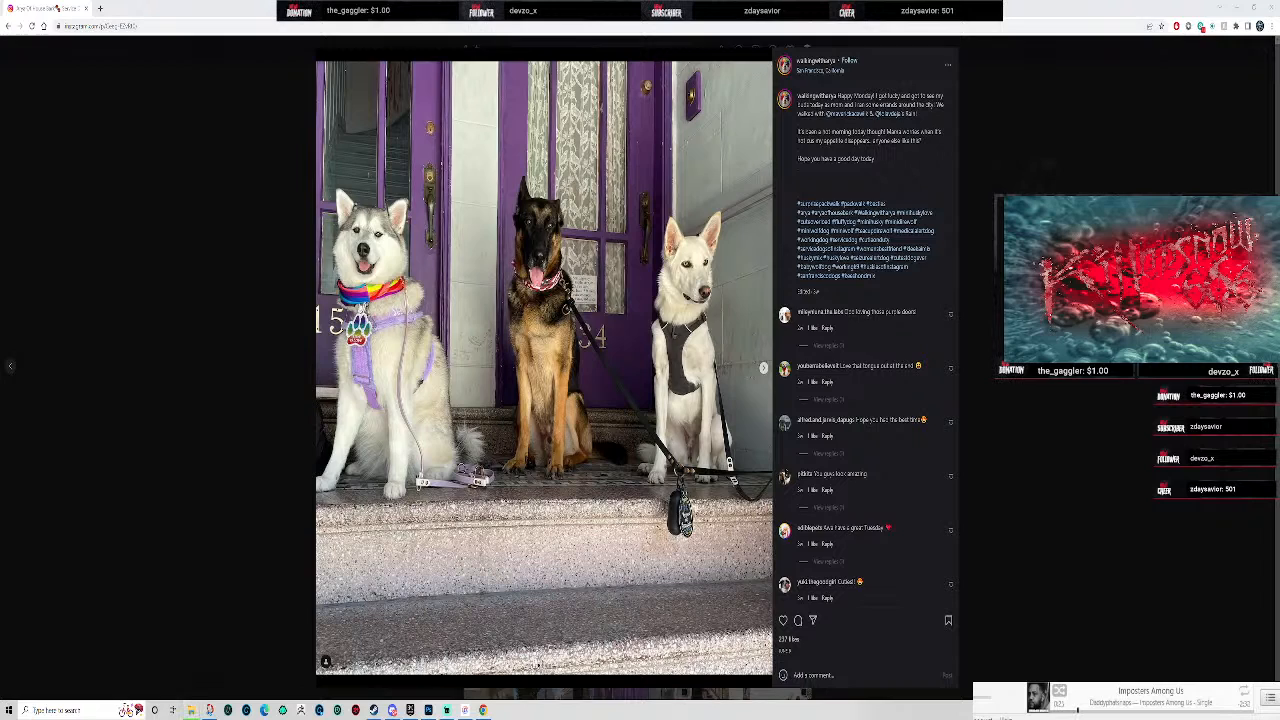
click(1237, 7)
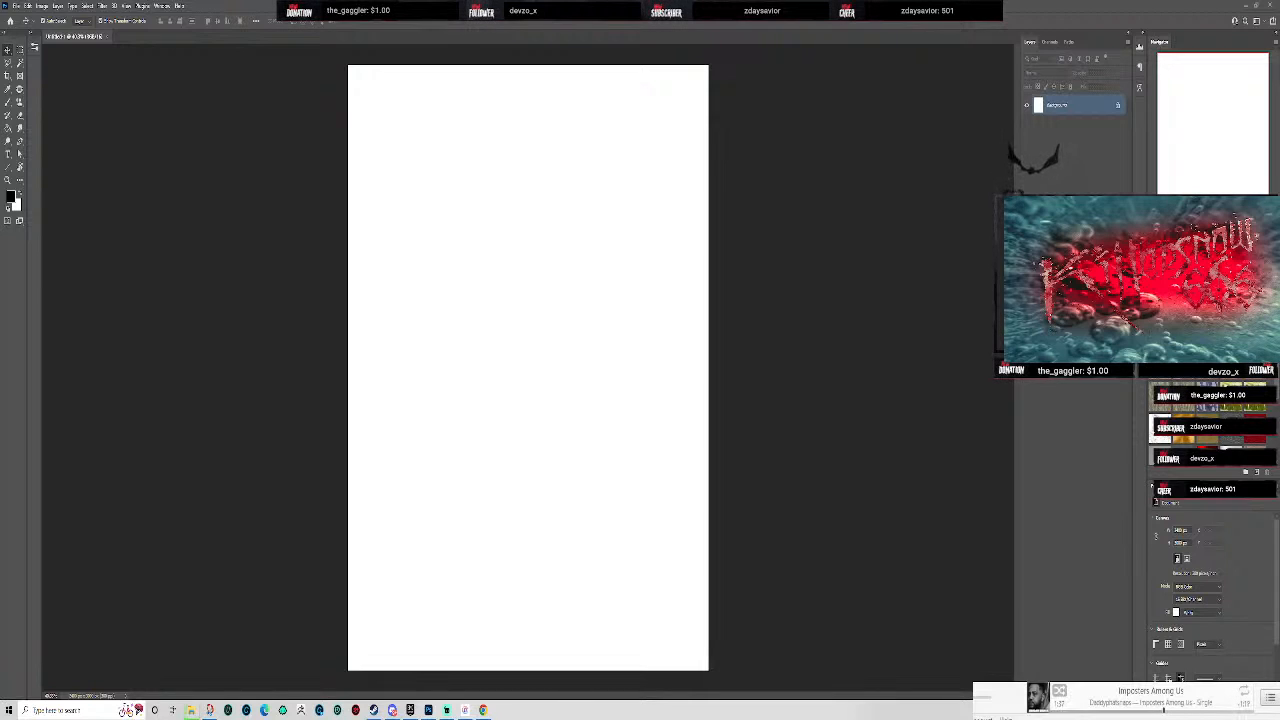
- Maximize the Corgi Con folder window, reposition the file copy progress dialog, and show its details
drag(235, 238, 470, 0)
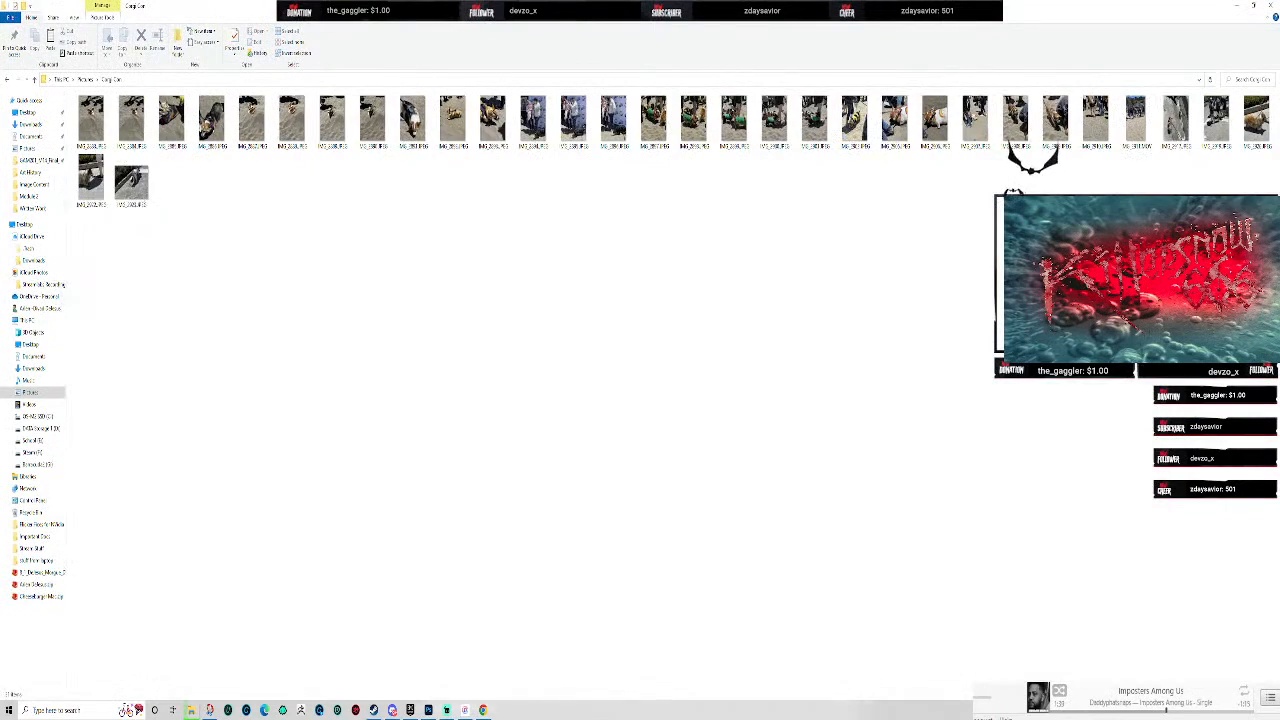
drag(466, 272, 556, 250)
click(503, 364)
click(510, 379)
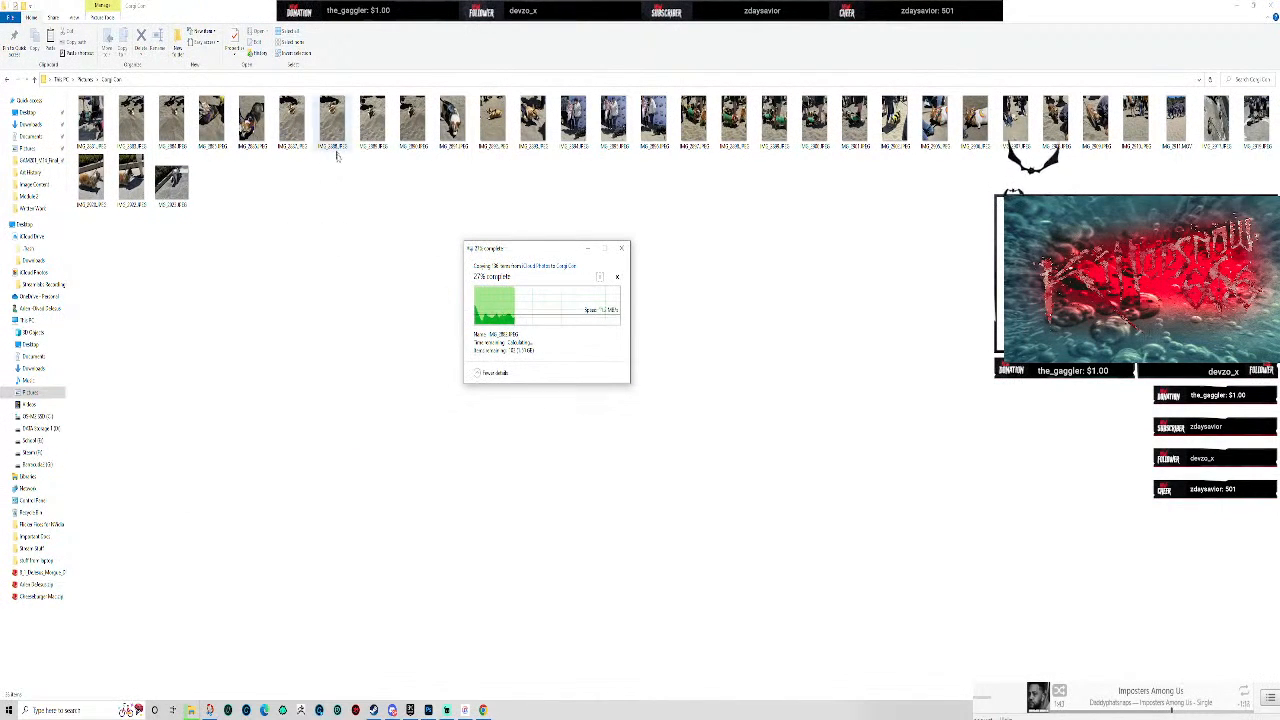
- Display the Corgi Con folder's photos as extra large icons and move the copy progress dialog out of the way
right_click(240, 209)
mouse_move(260, 212)
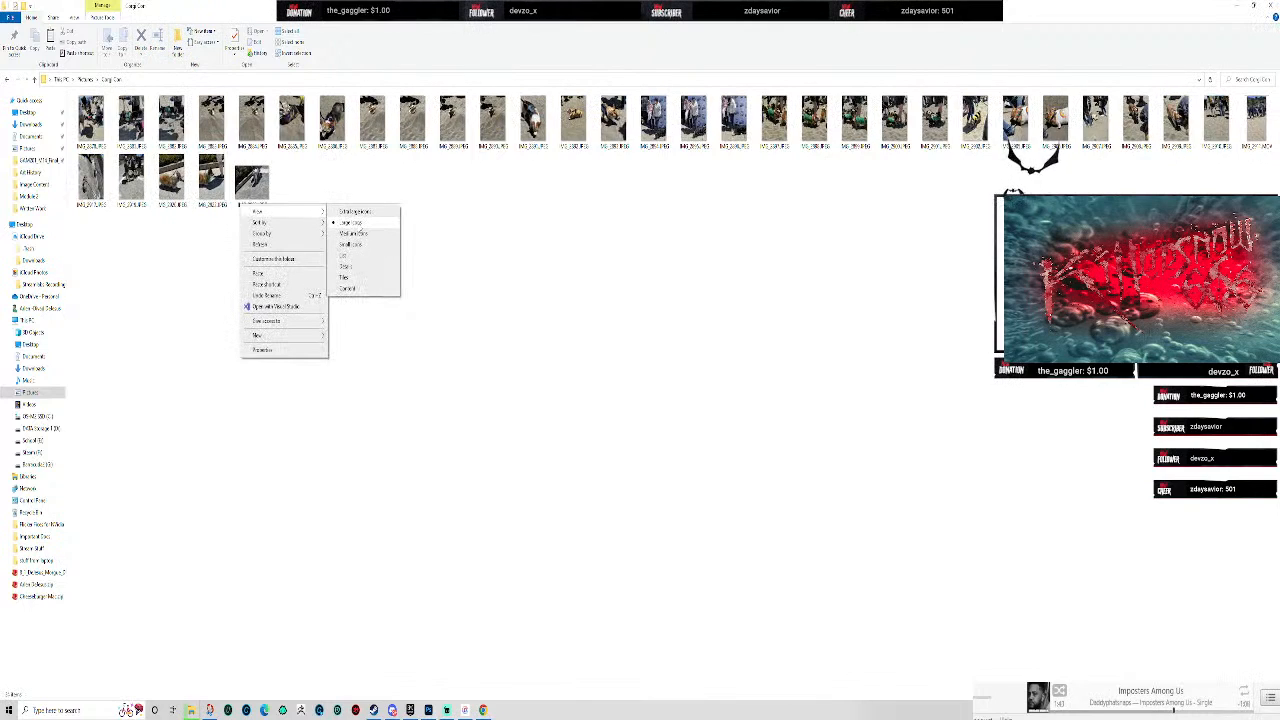
click(363, 213)
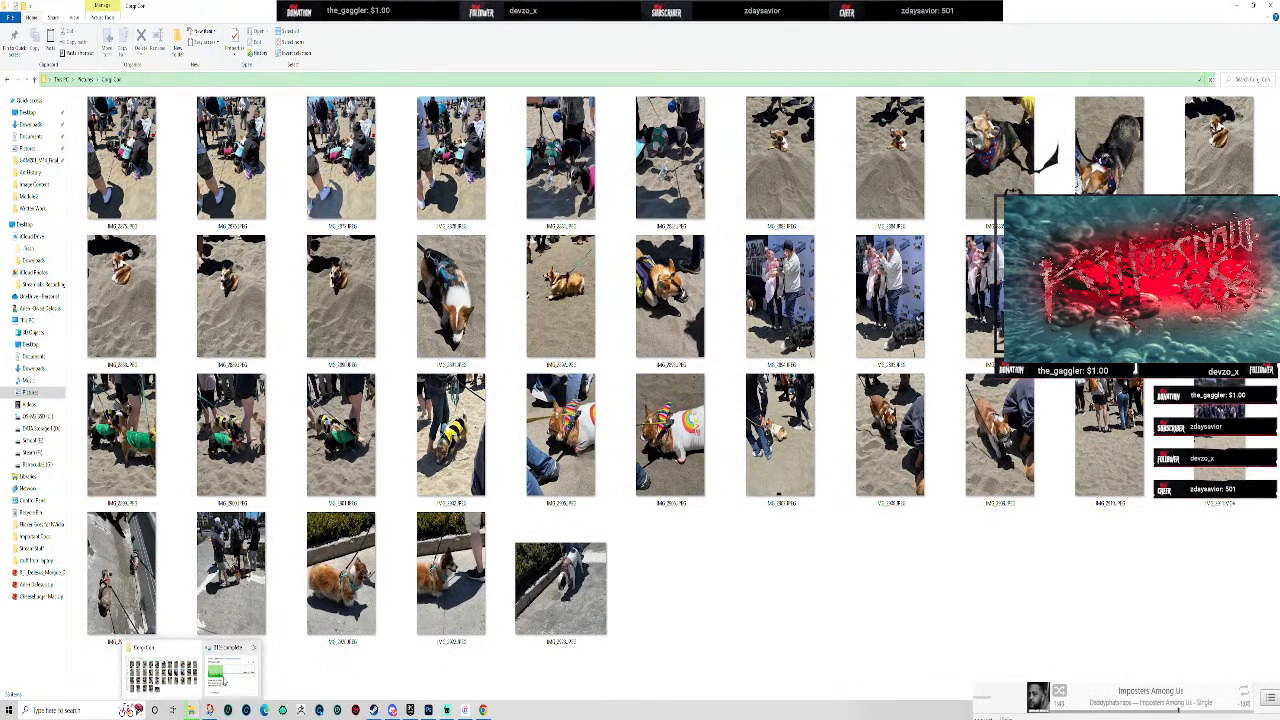
drag(547, 252, 0, 310)
drag(130, 715, 72, 366)
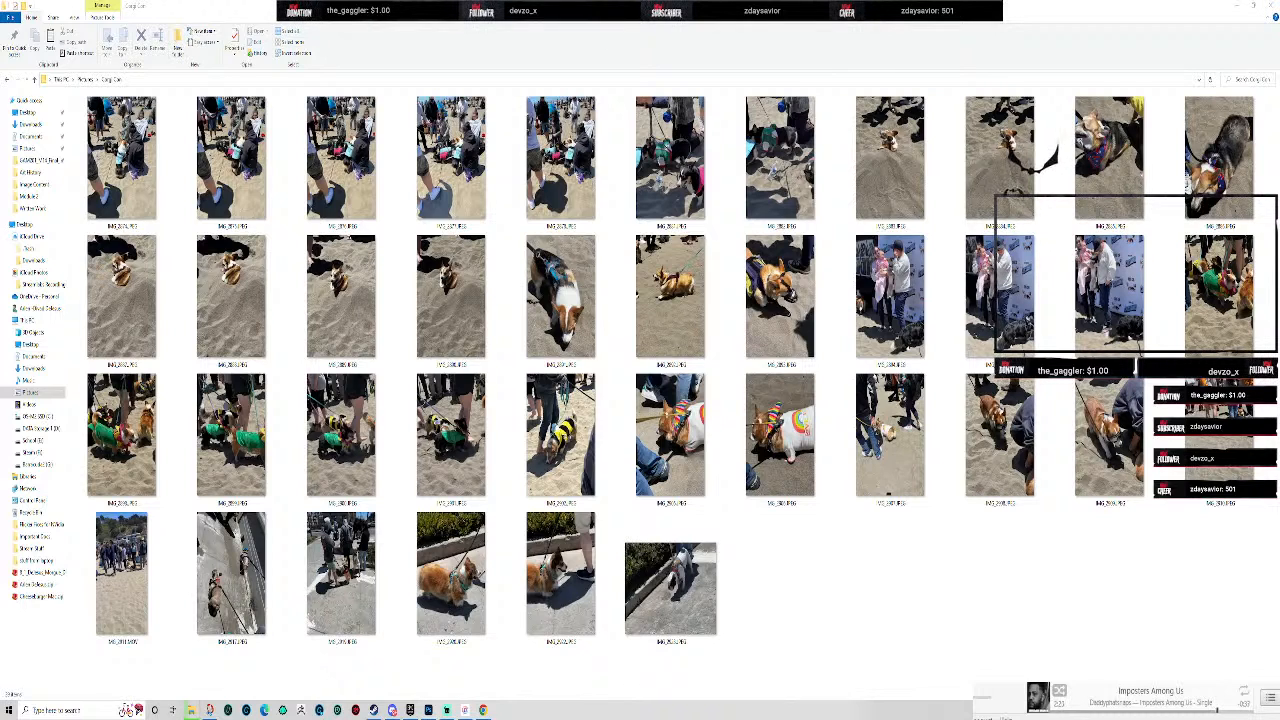
- Minimize the Corgi Con folder window and the Photoshop window to reach the desktop
key(super+d)
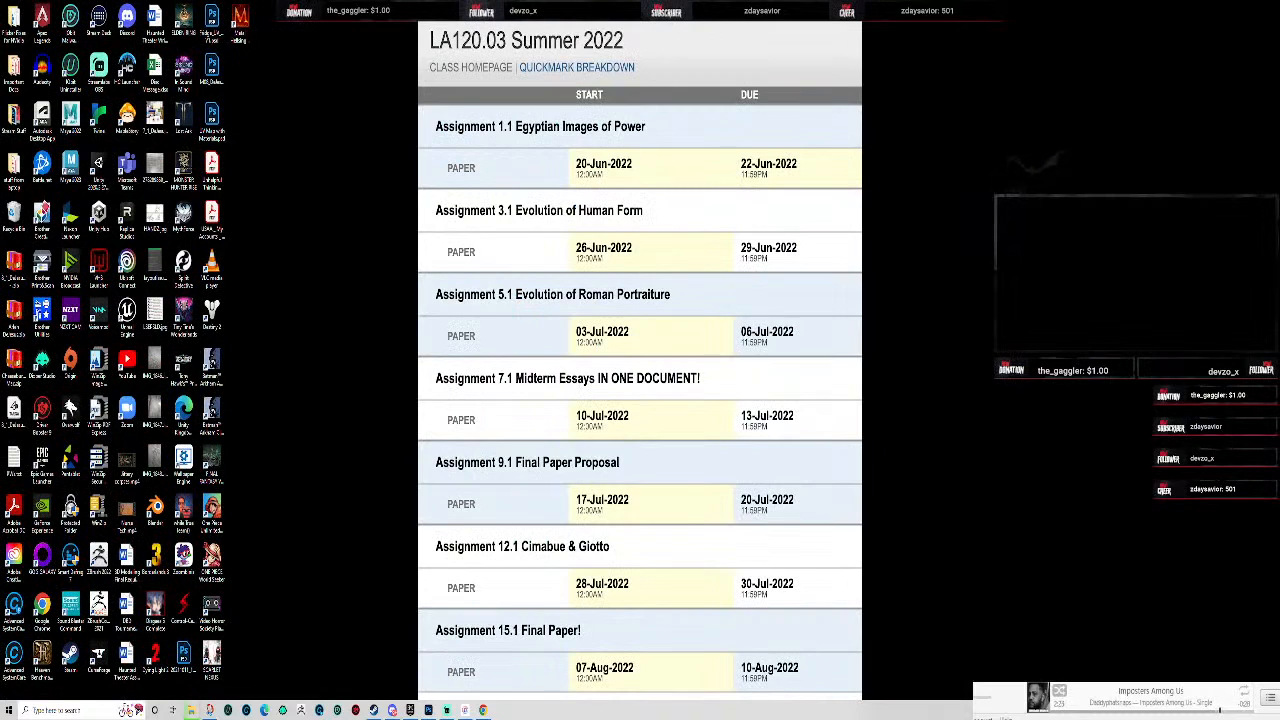
key(super+d)
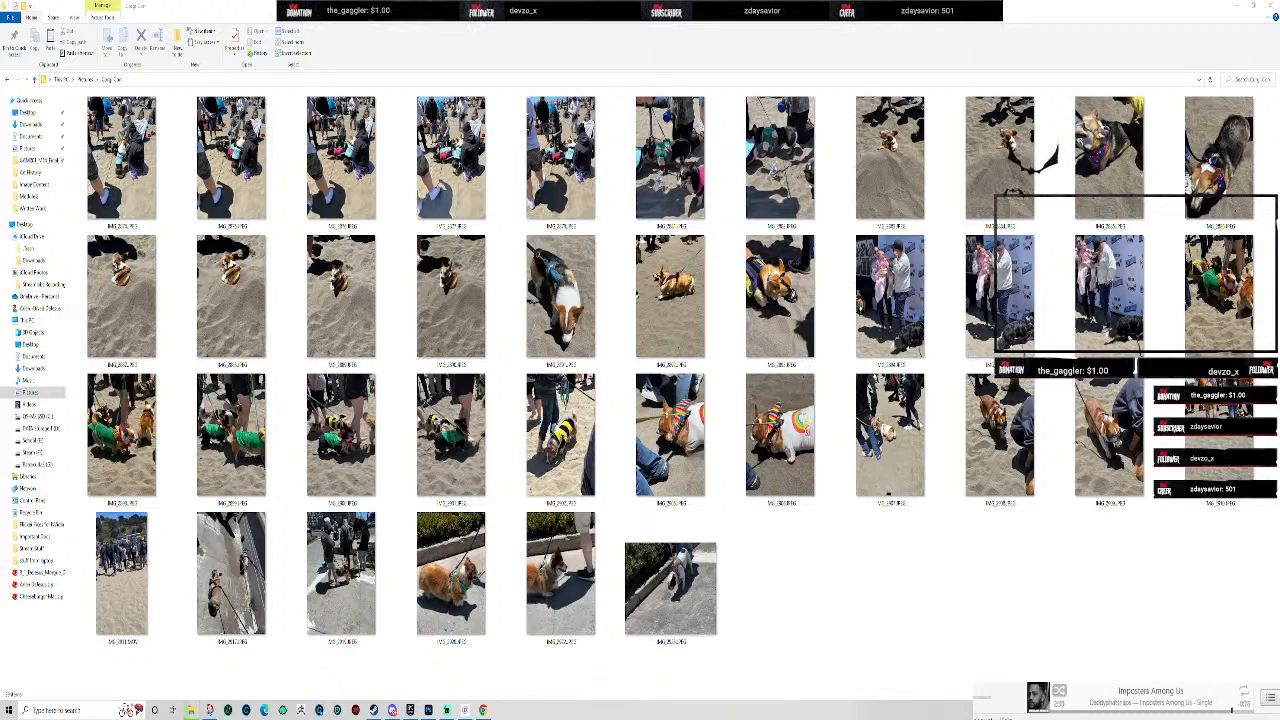
click(1237, 6)
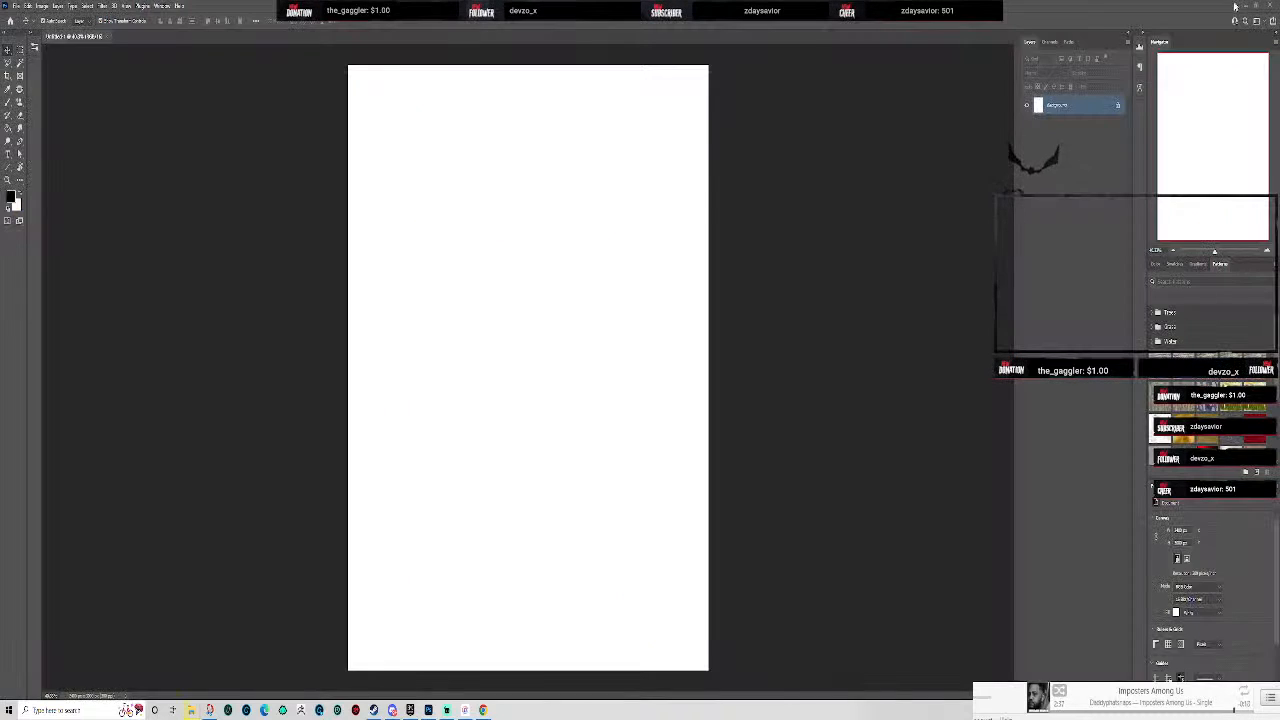
click(428, 710)
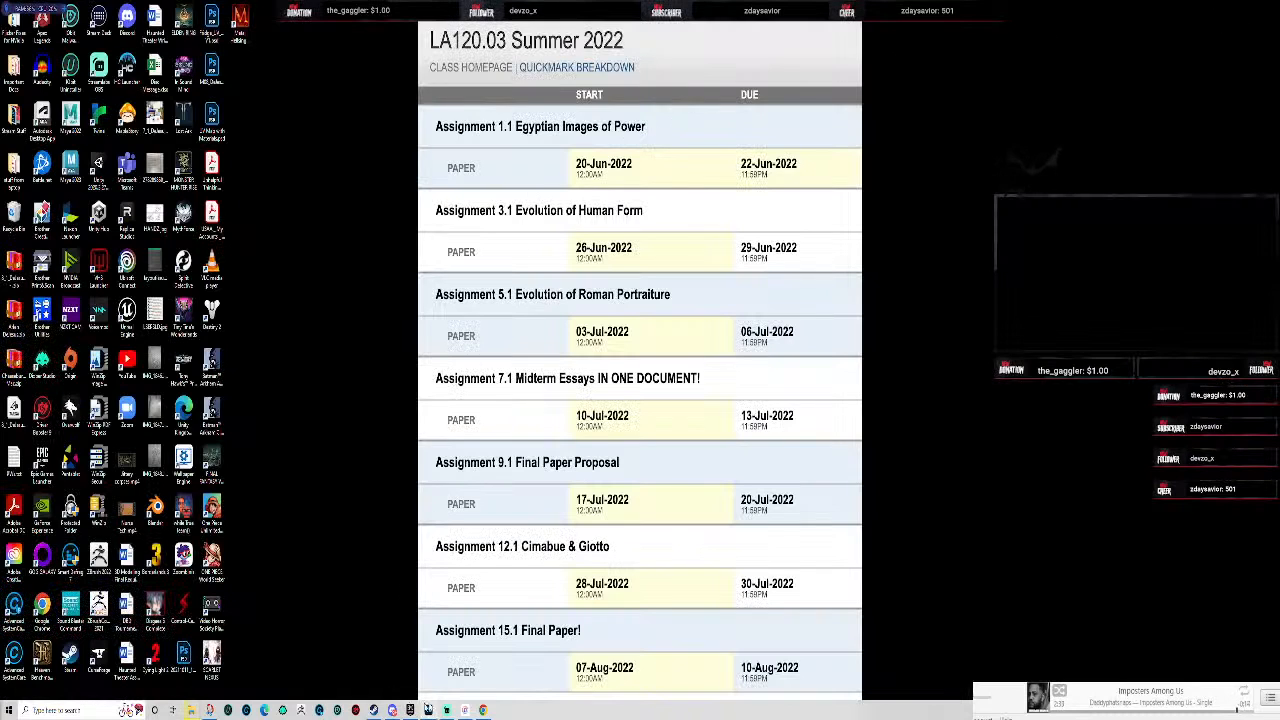
mouse_move(483, 710)
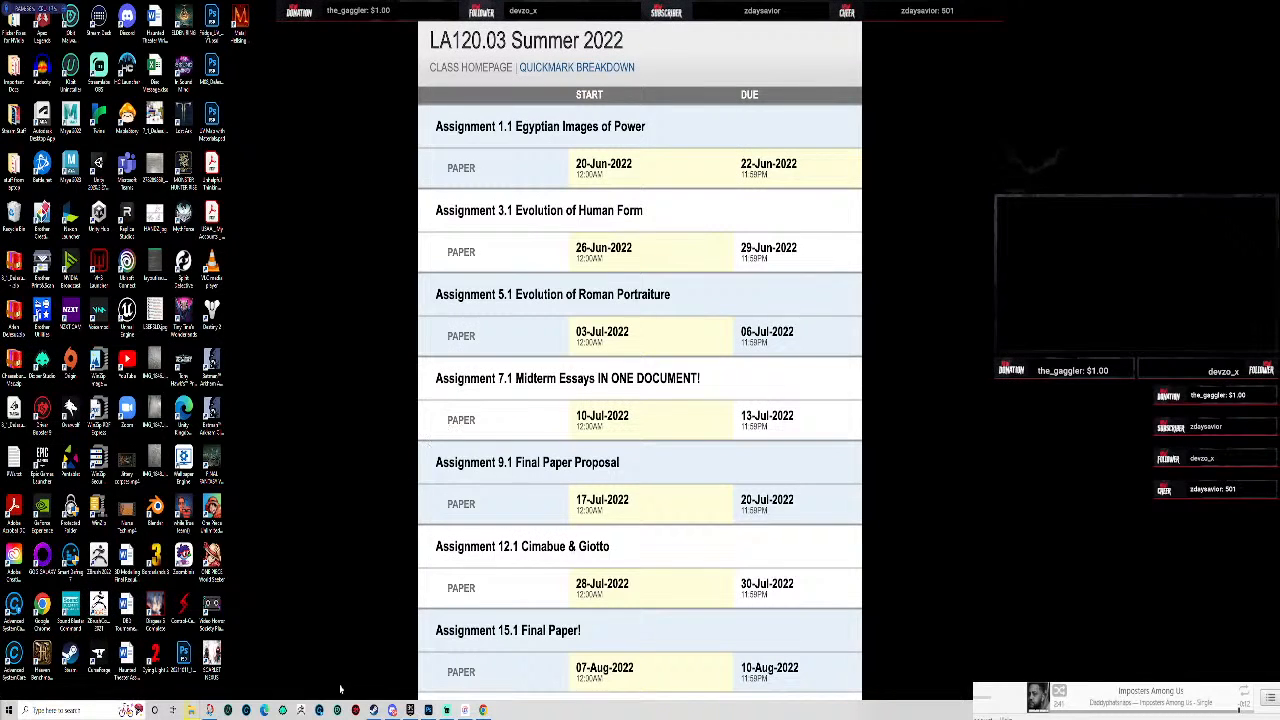
mouse_move(416, 711)
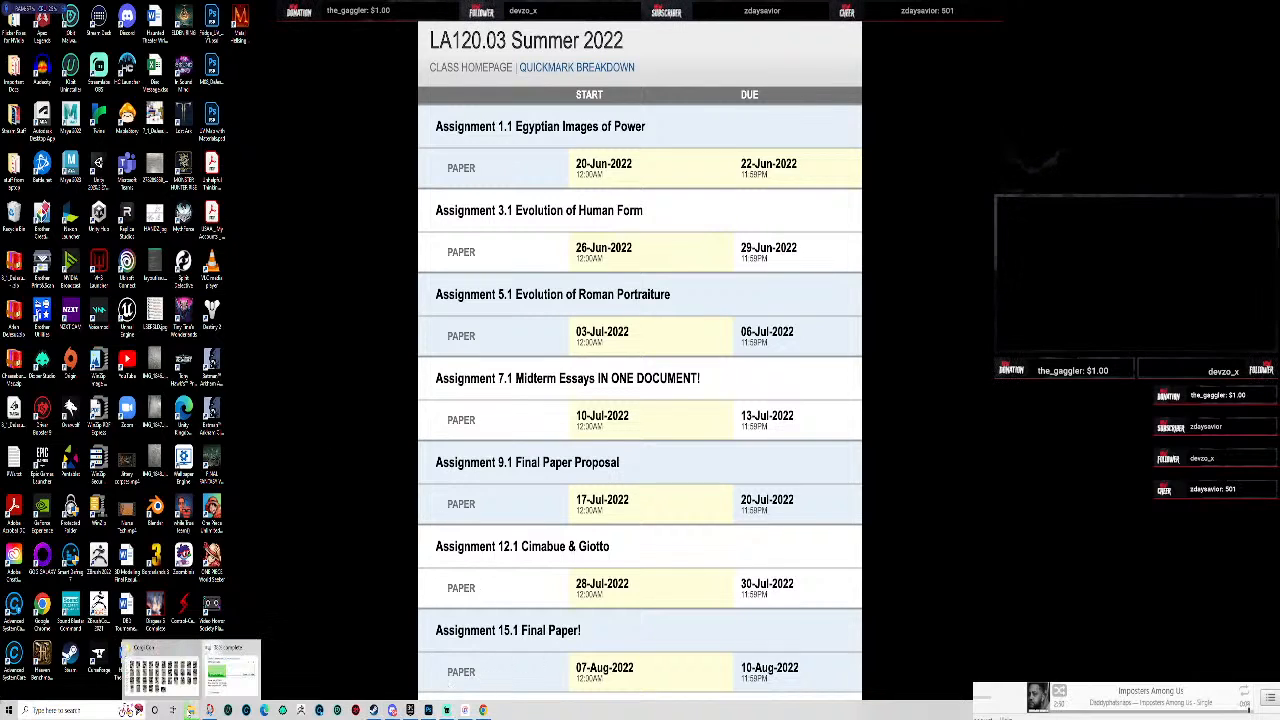
- Reopen the Corgi Con folder window, check the blank Photoshop document, and return to the folder
click(168, 670)
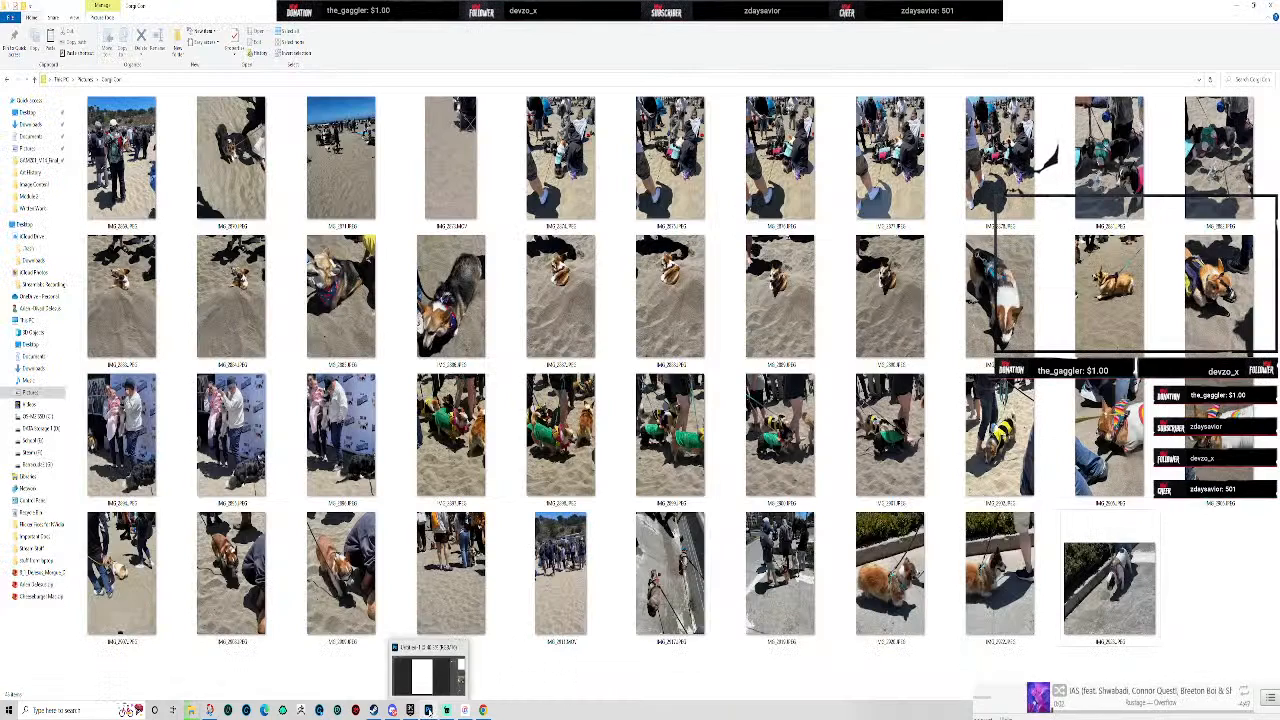
click(428, 710)
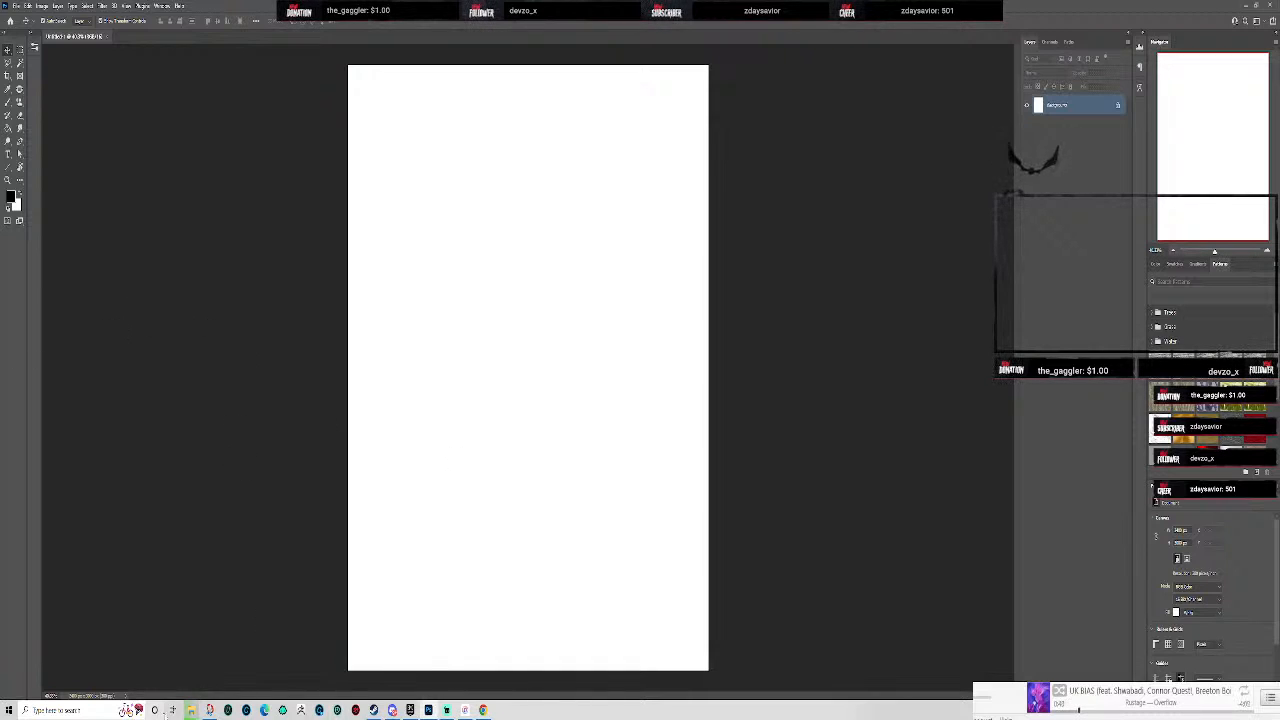
click(190, 711)
click(180, 682)
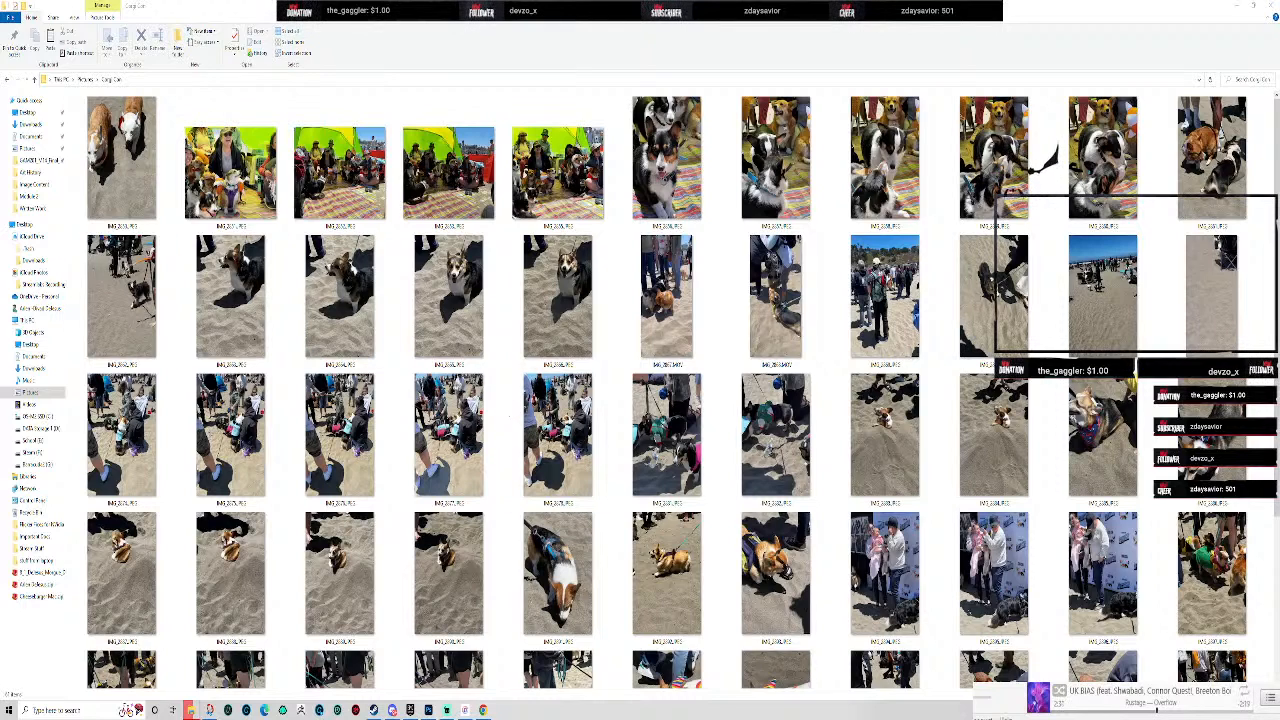
- Move the copy dialog aside and retry the interrupted photo copies, applying the choice to all current items
drag(545, 284, 697, 346)
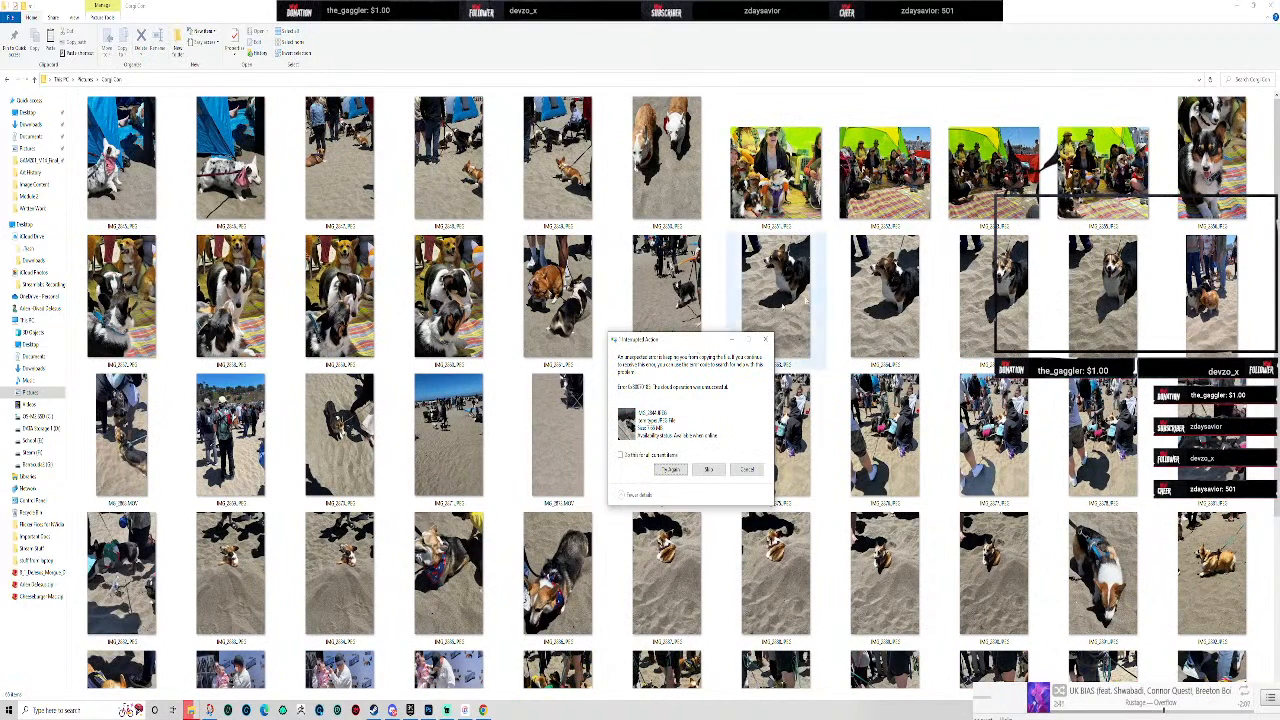
click(620, 455)
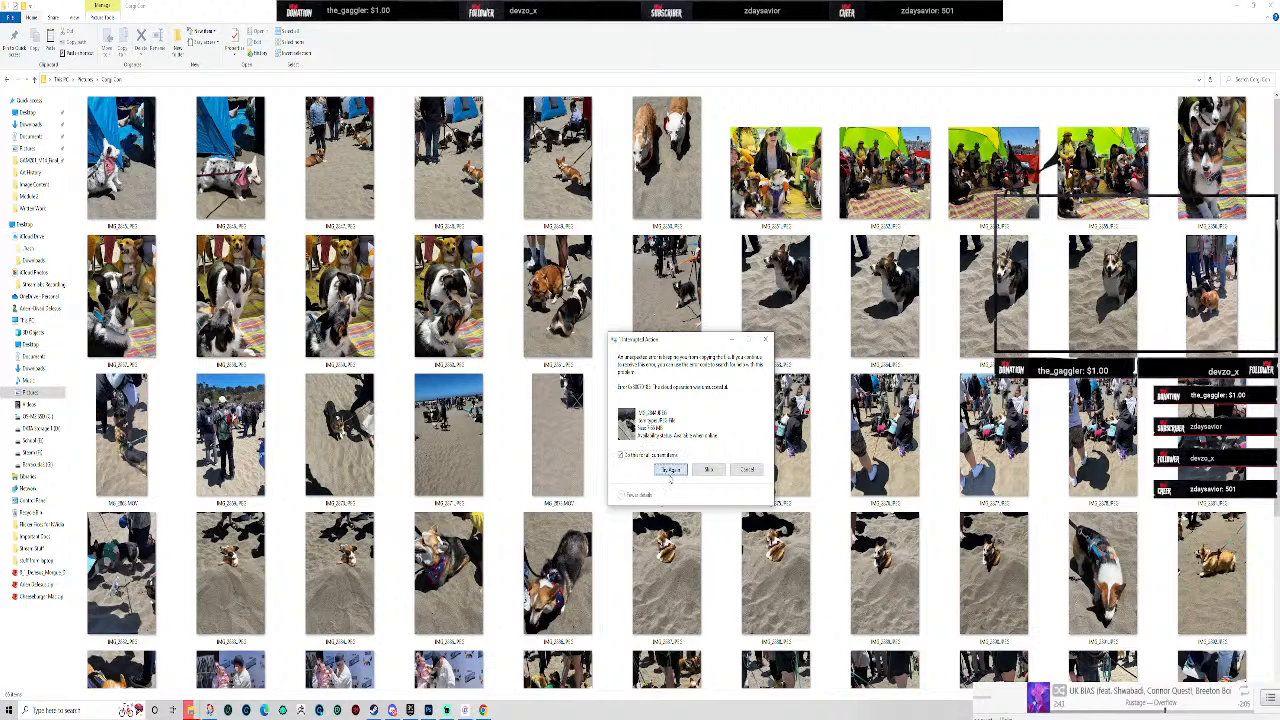
click(670, 470)
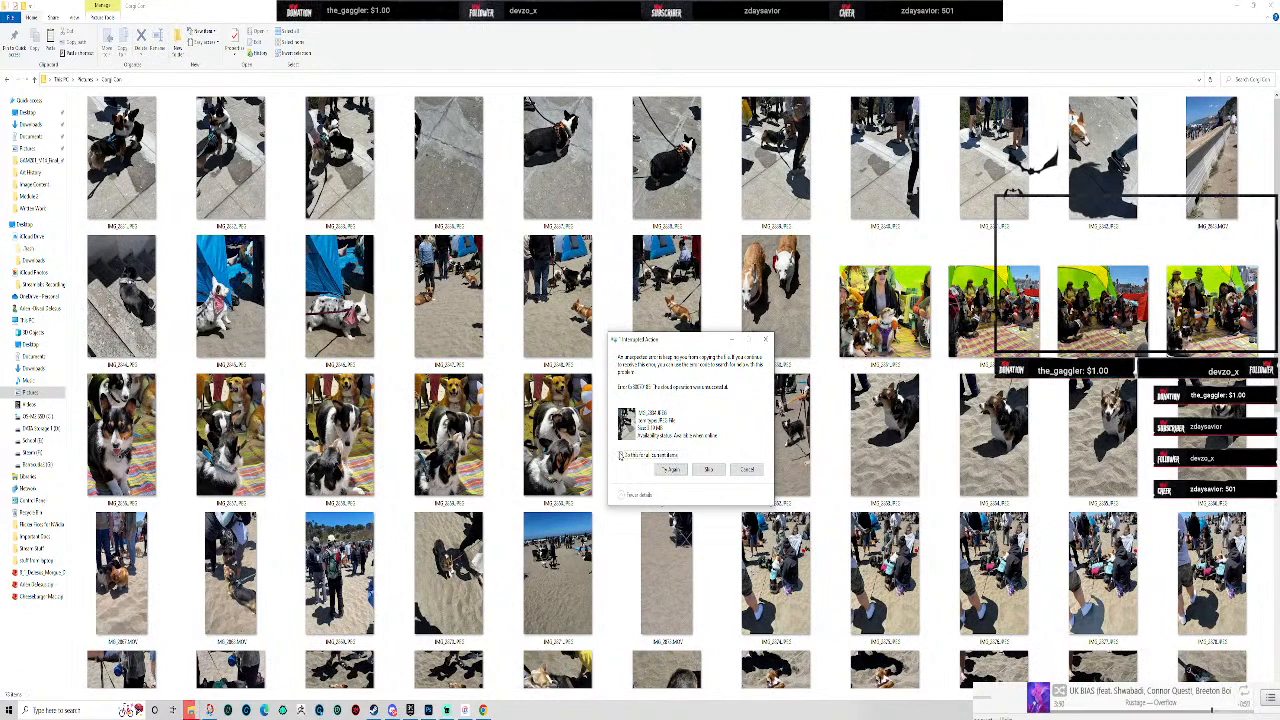
click(670, 469)
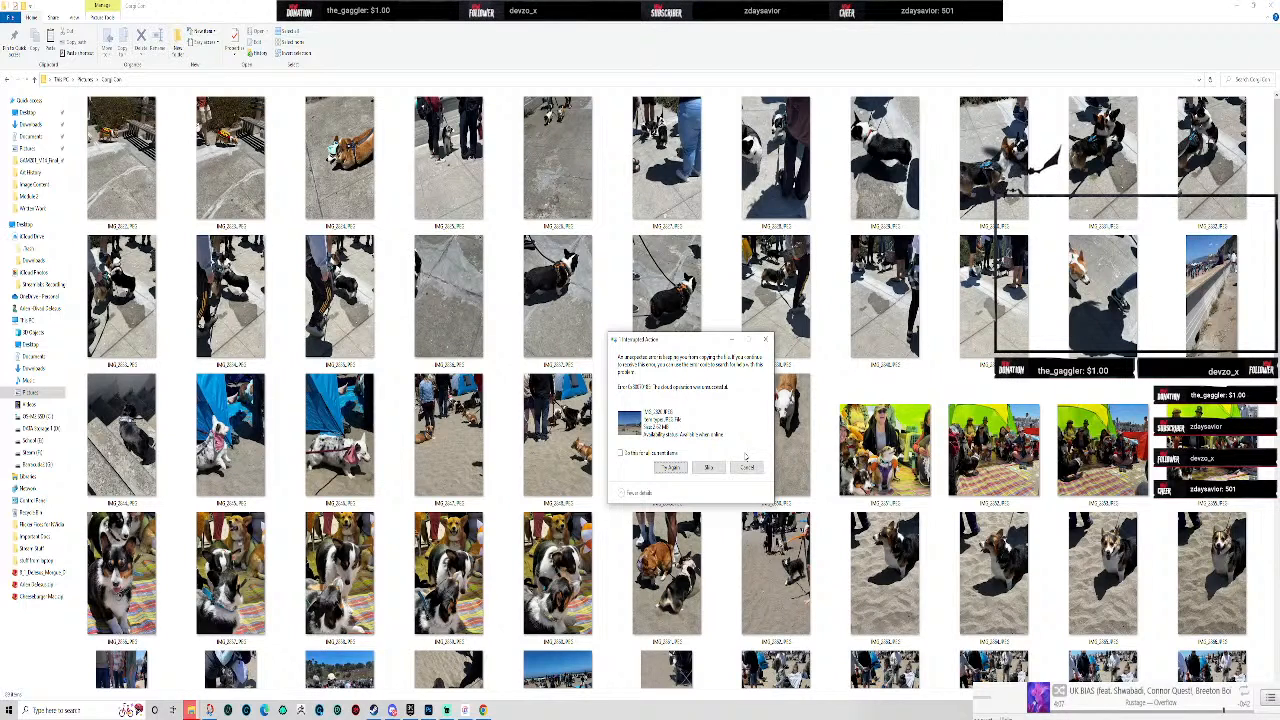
click(670, 467)
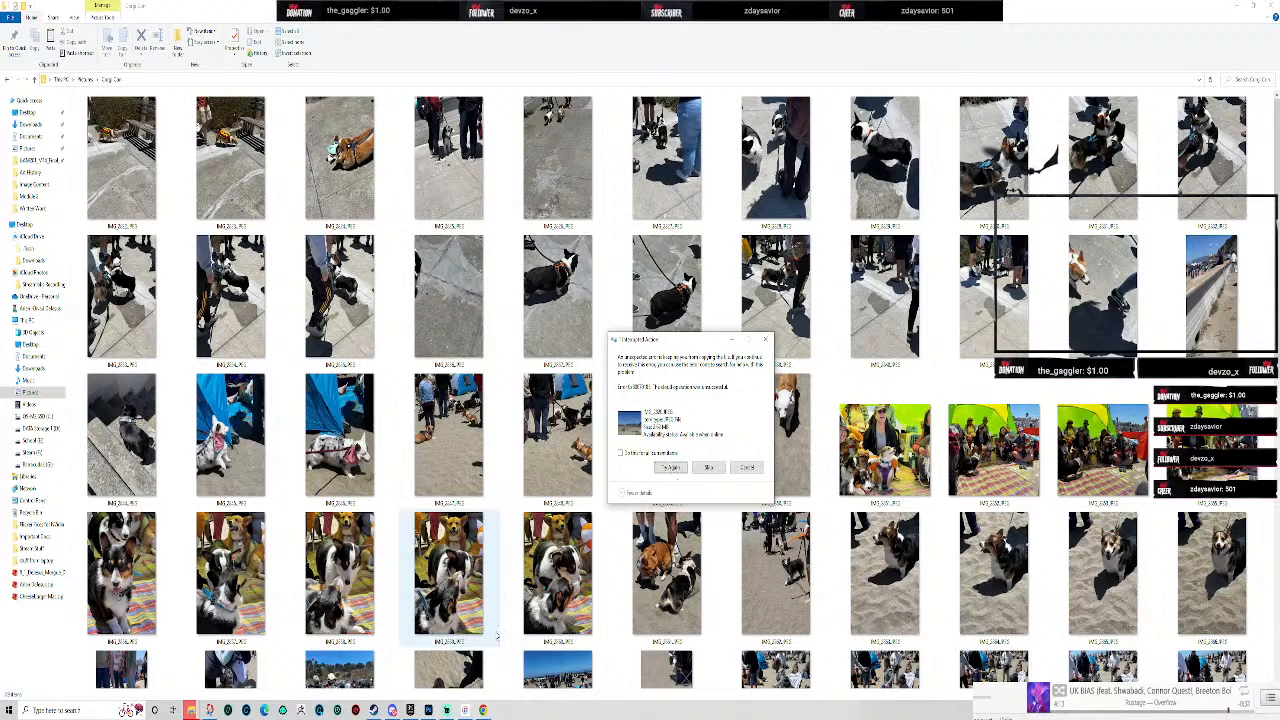
click(640, 453)
click(668, 467)
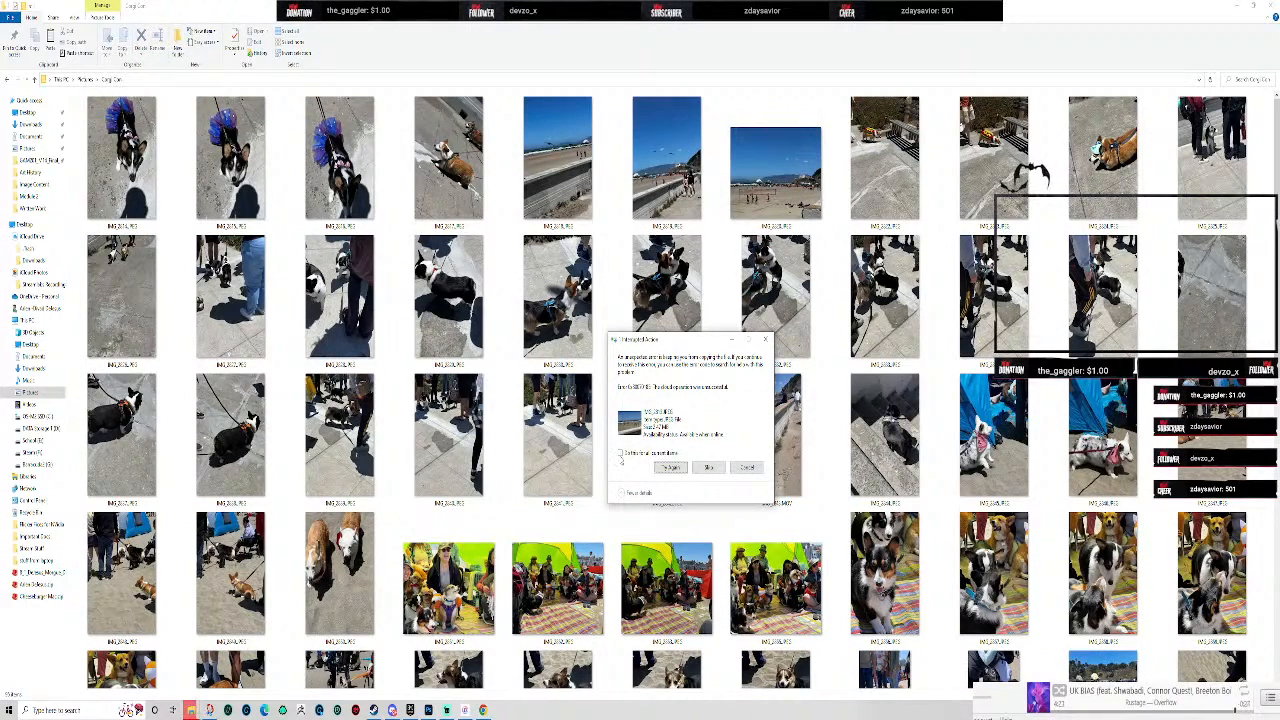
- Keep retrying the remaining interrupted copies into the Corgi Con folder each time the transfer stops
click(621, 454)
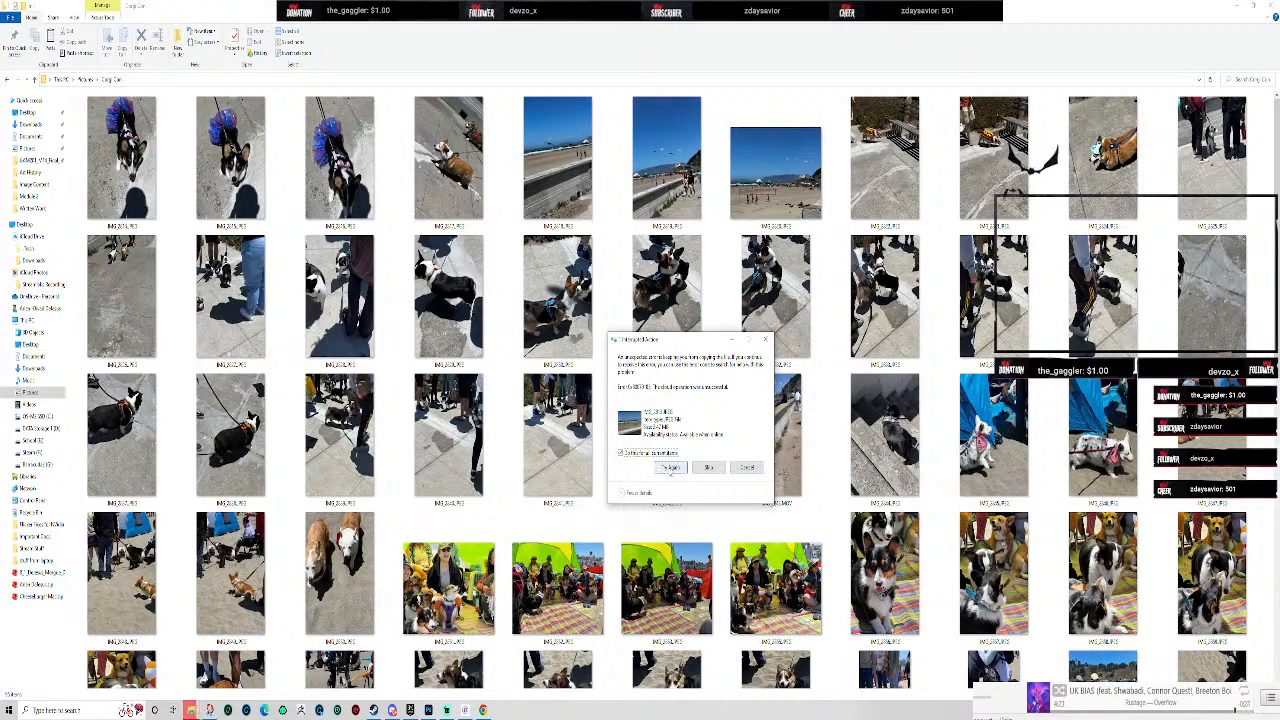
click(670, 468)
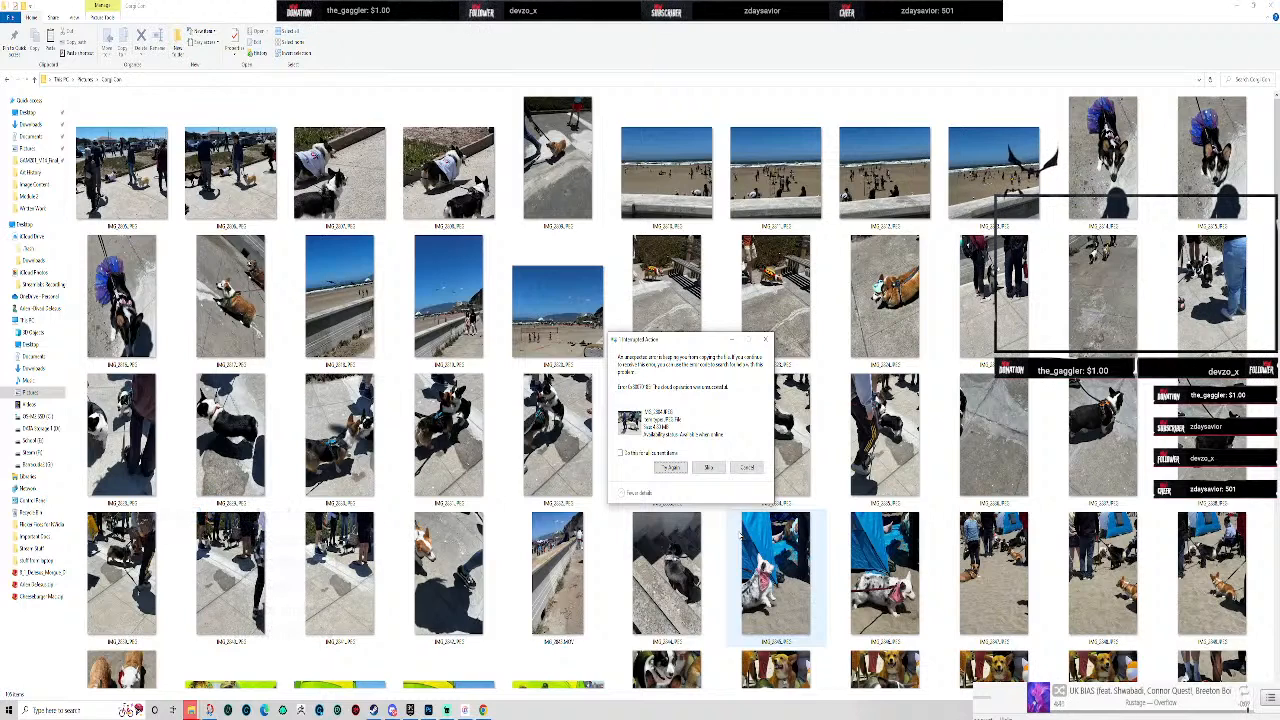
click(670, 467)
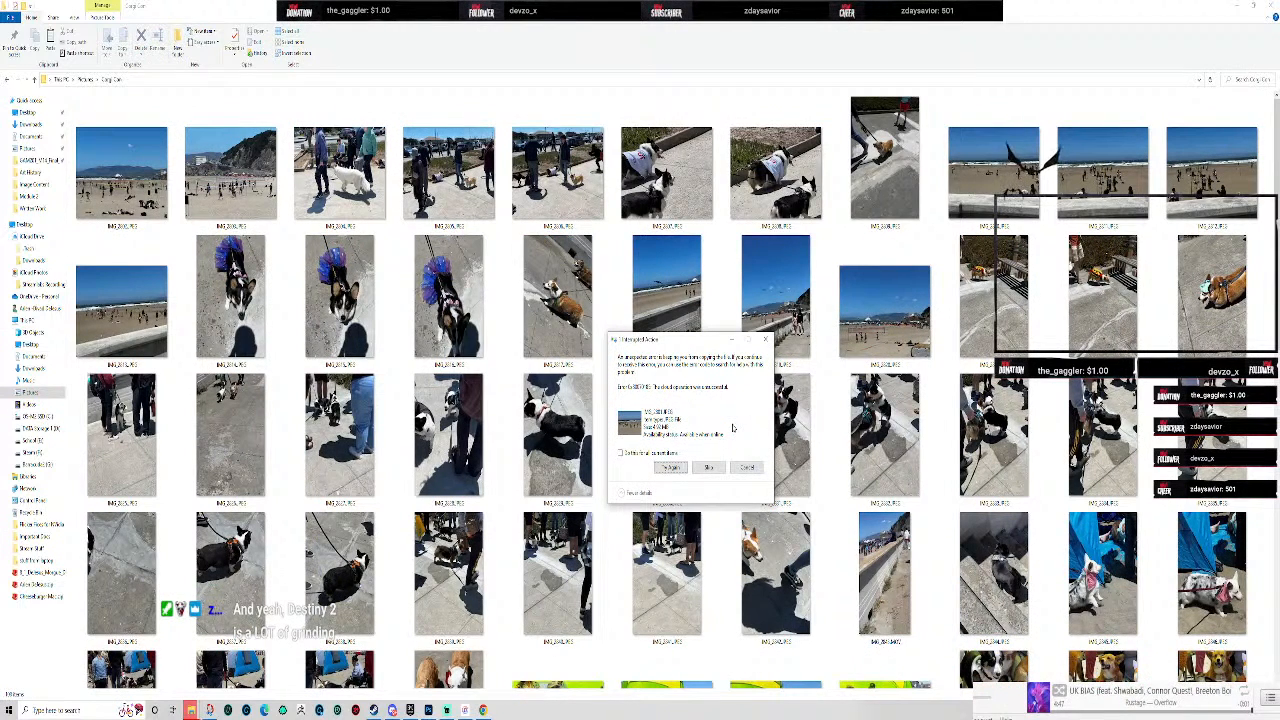
click(670, 467)
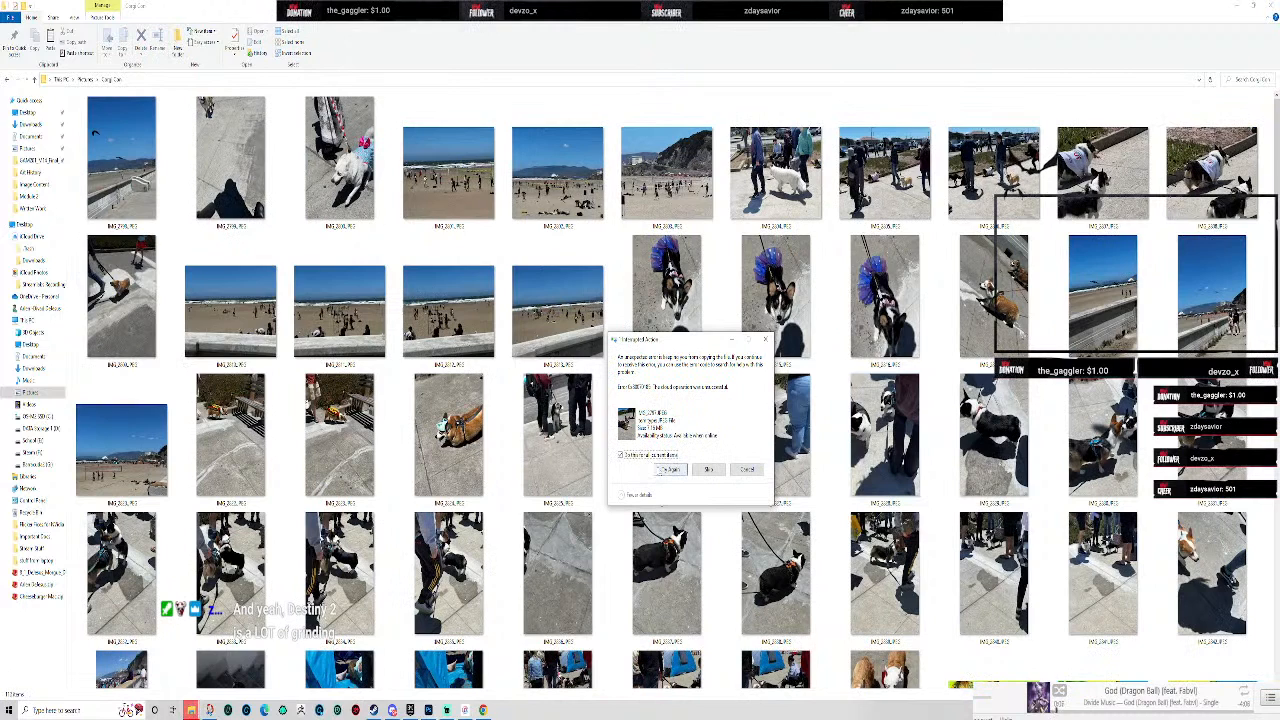
click(669, 470)
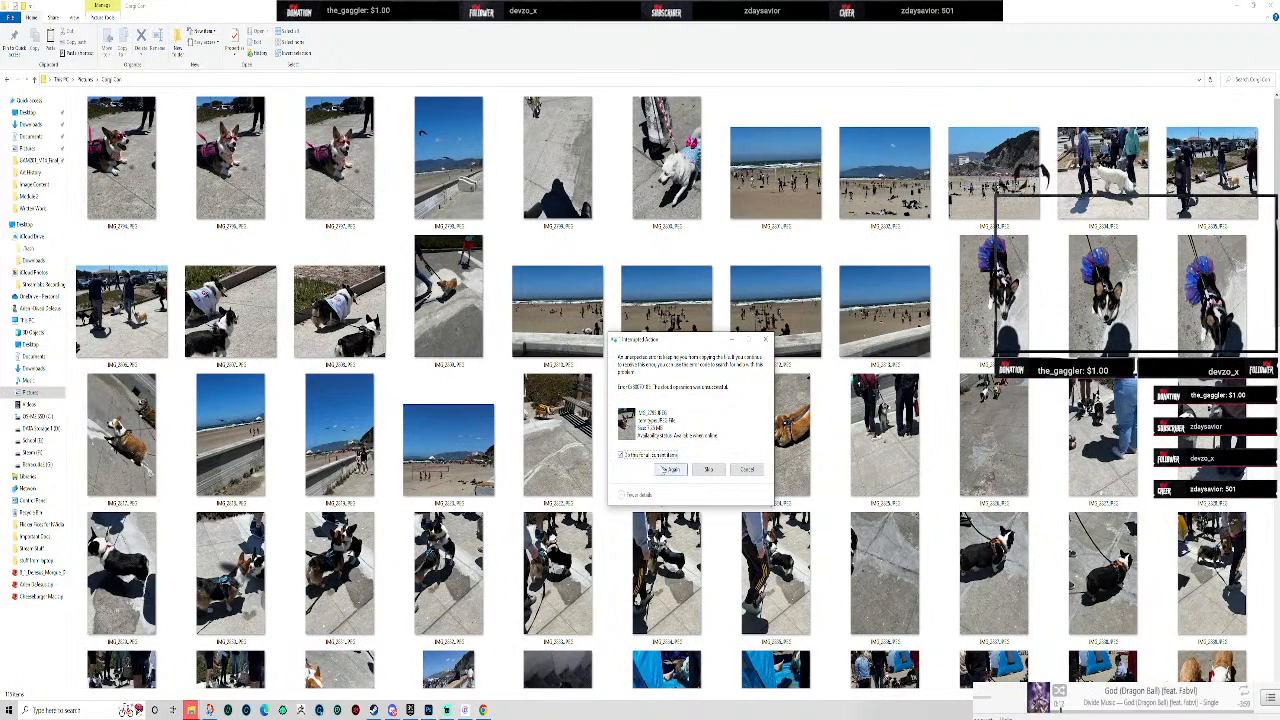
click(661, 470)
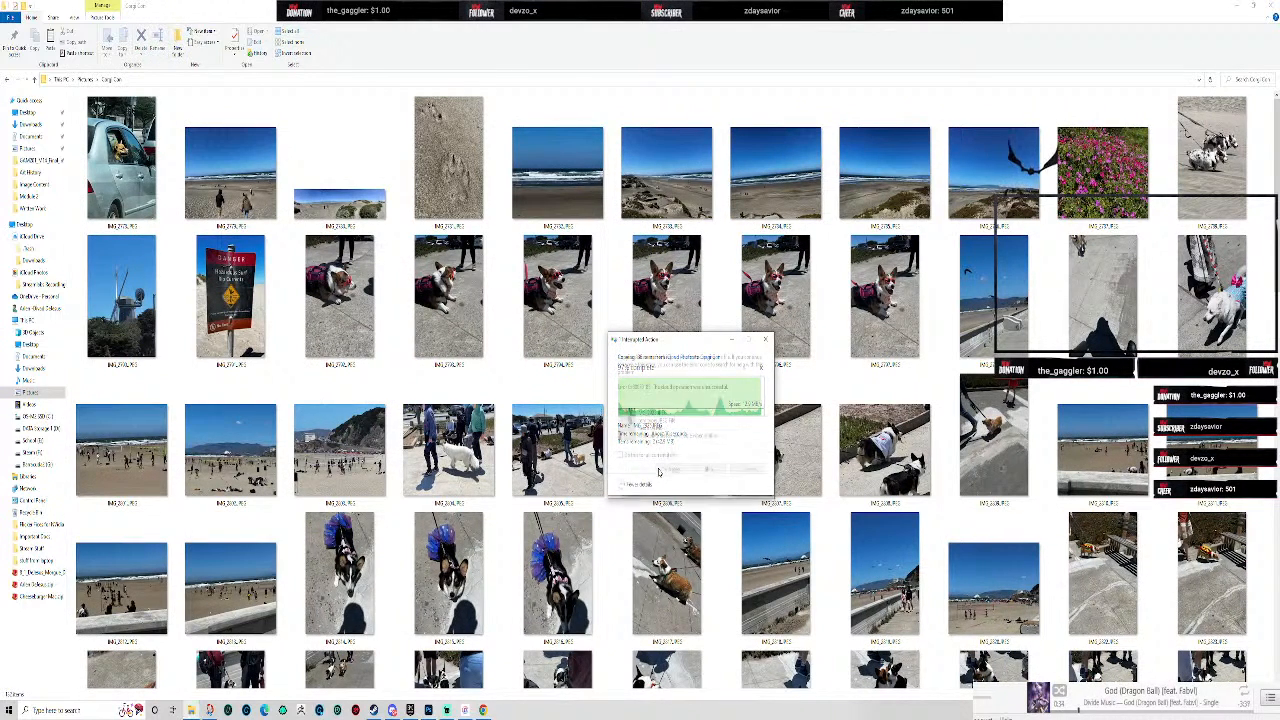
click(659, 470)
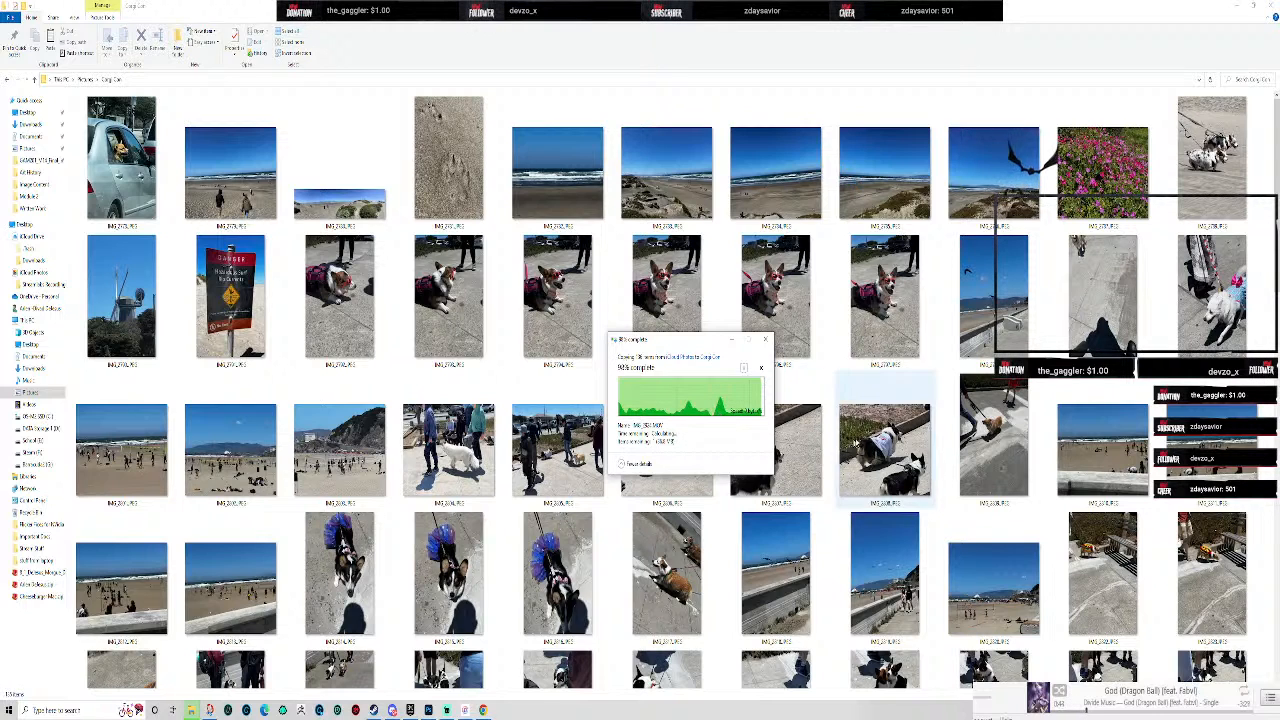
- Delete the map screenshot at the end of the Corgi Con folder
scroll(860, 430, down, 10)
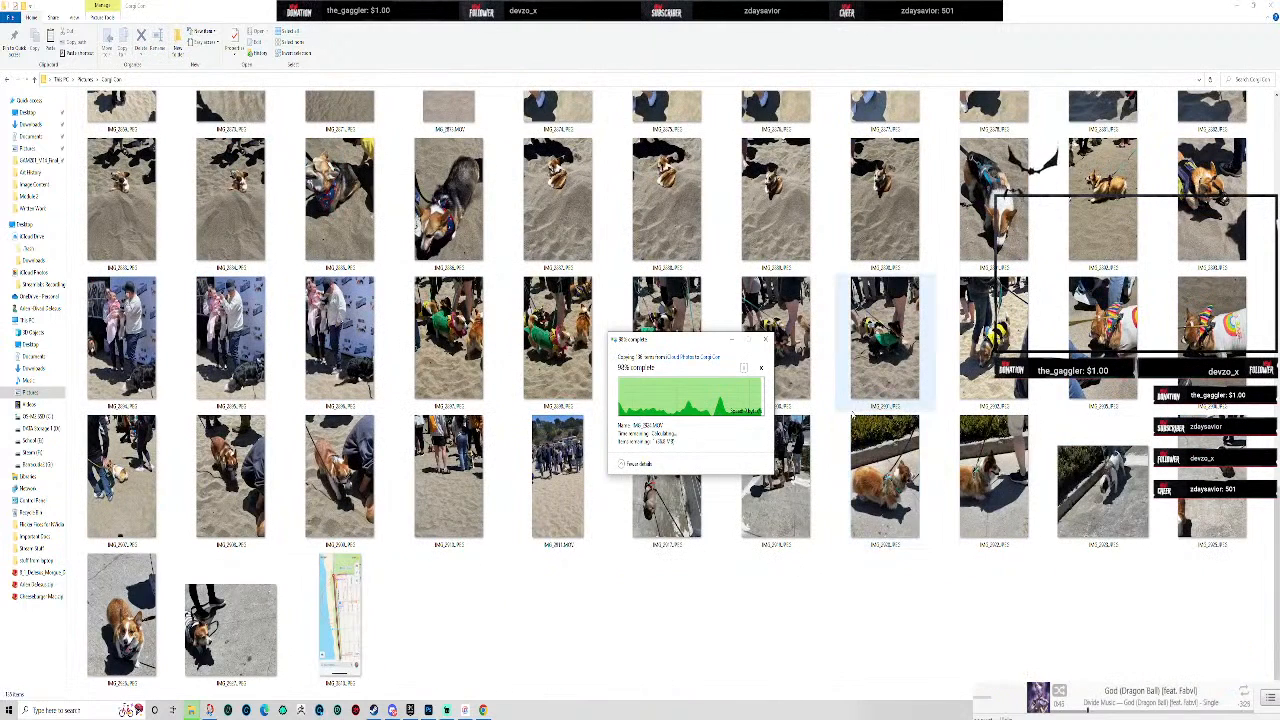
scroll(852, 424, up, 5)
scroll(848, 424, down, 10)
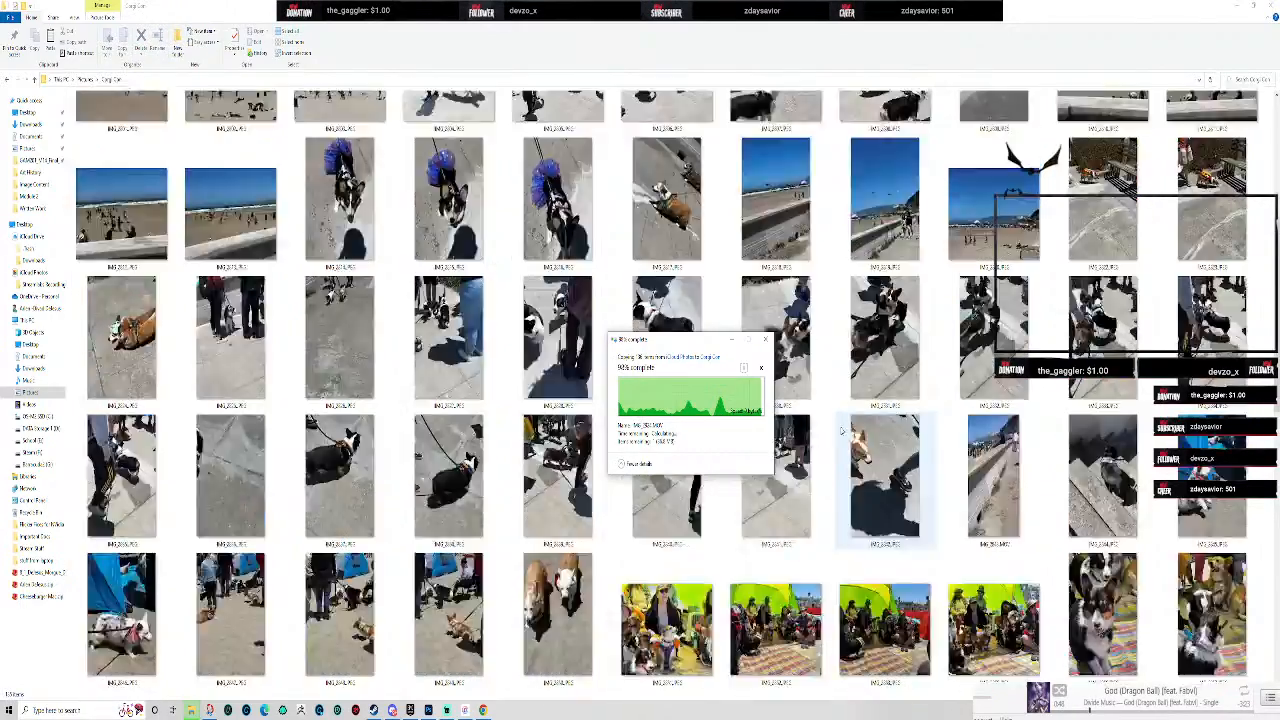
scroll(829, 418, up, 5)
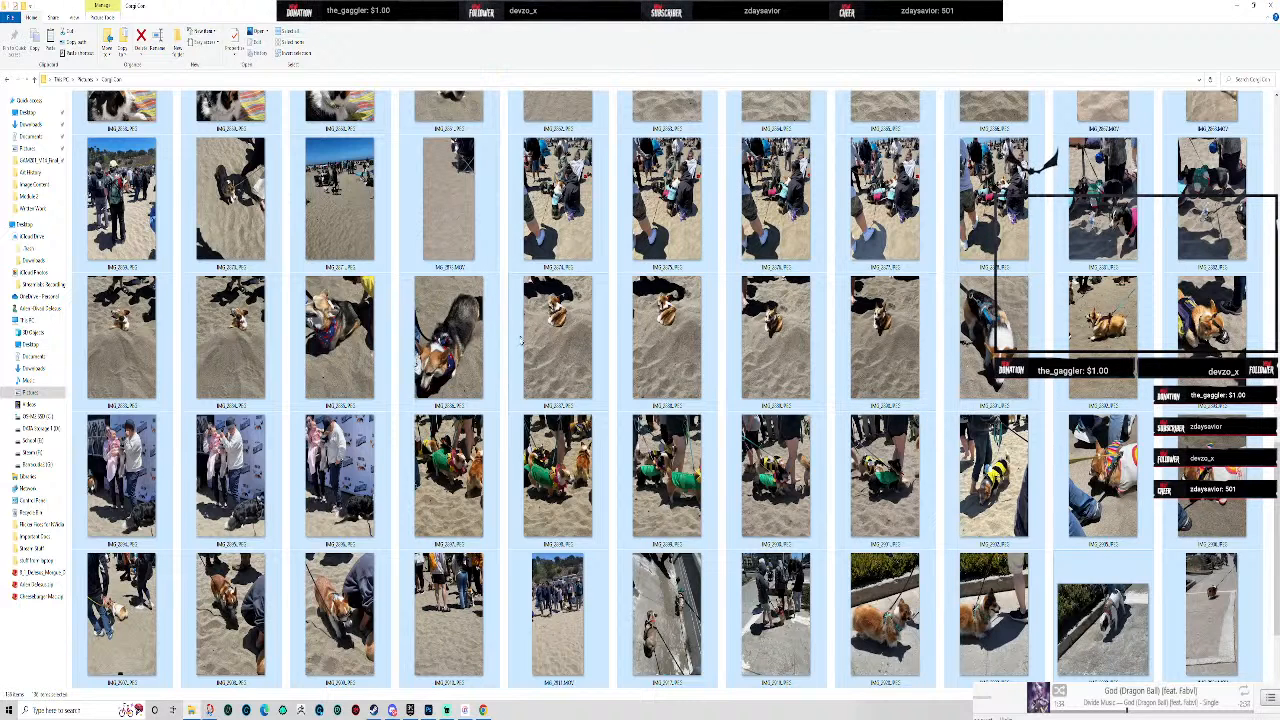
scroll(500, 351, down, 5)
scroll(510, 380, up, 3)
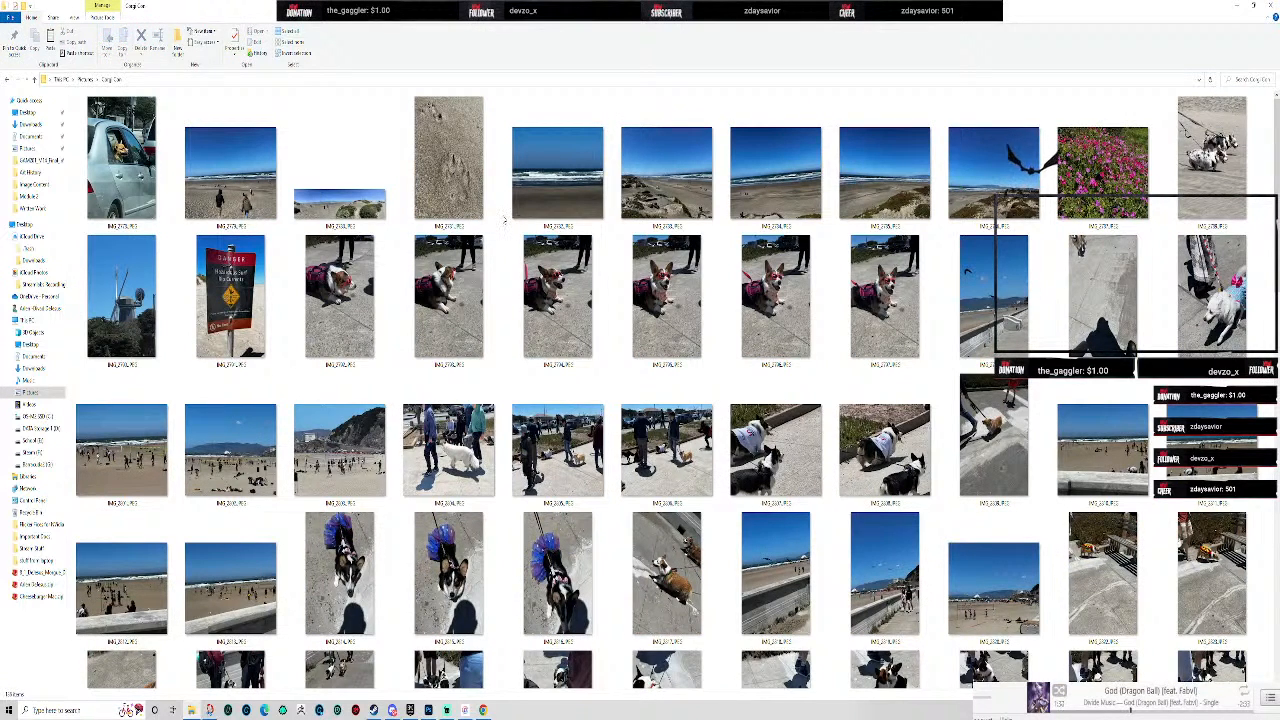
scroll(504, 225, down, 10)
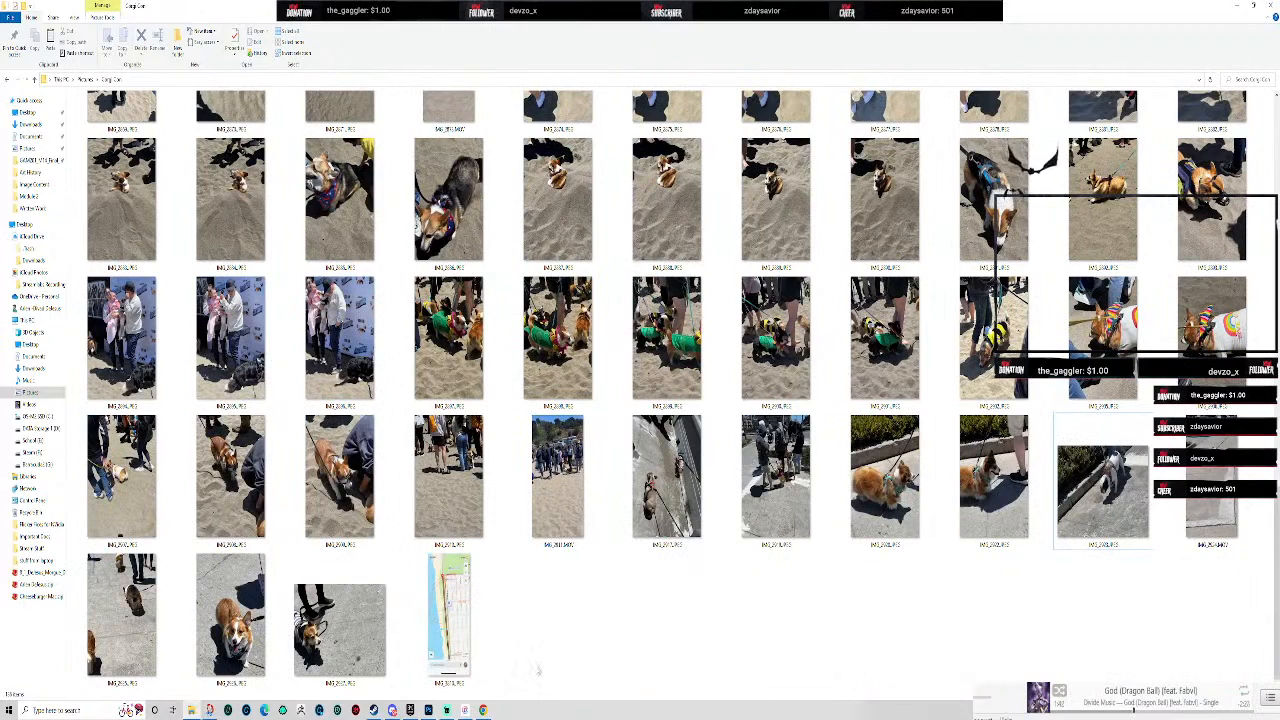
click(472, 632)
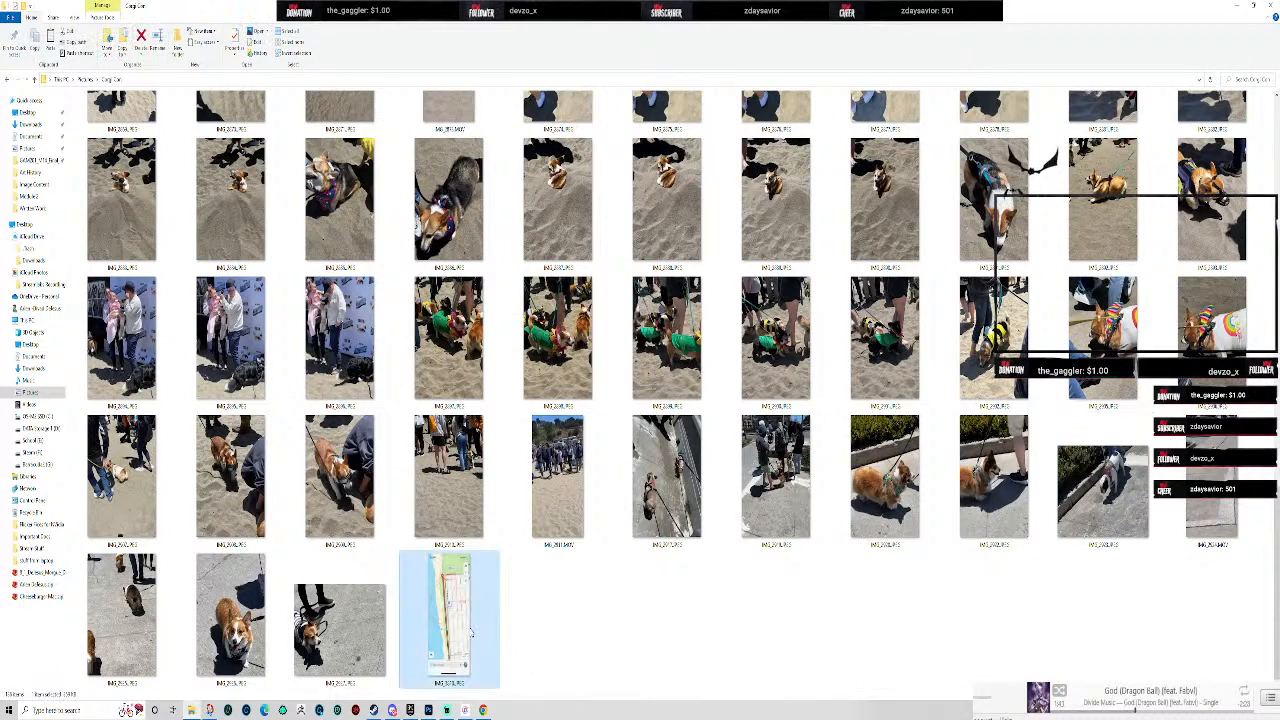
key(Delete)
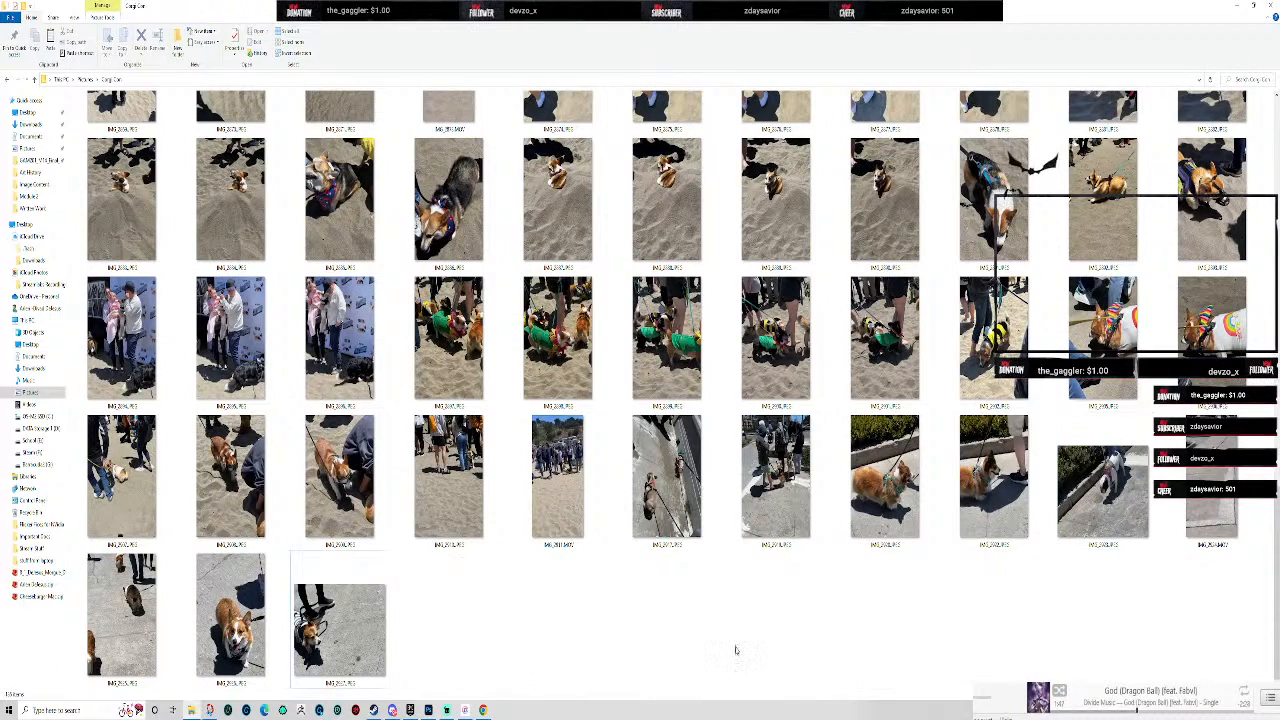
- Delete the pink flowers photo, the windmill photo and the photo of a shadow on the pavement
scroll(735, 650, up, 10)
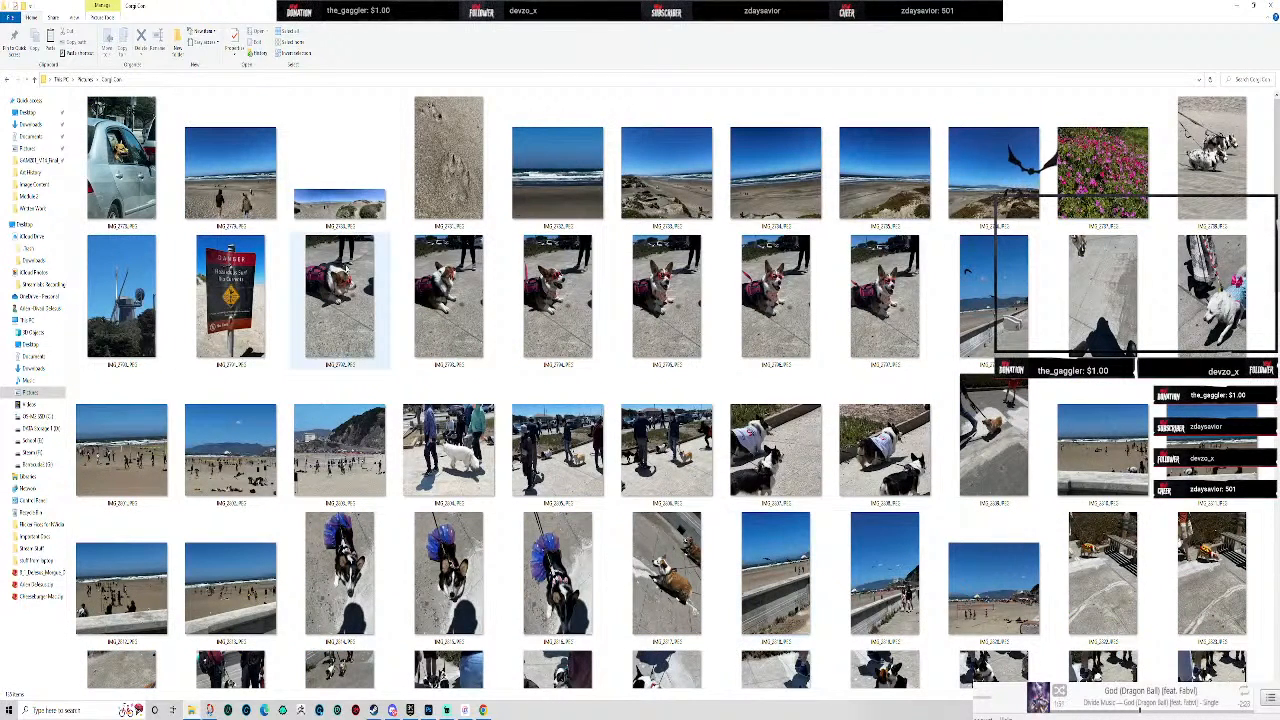
click(1124, 177)
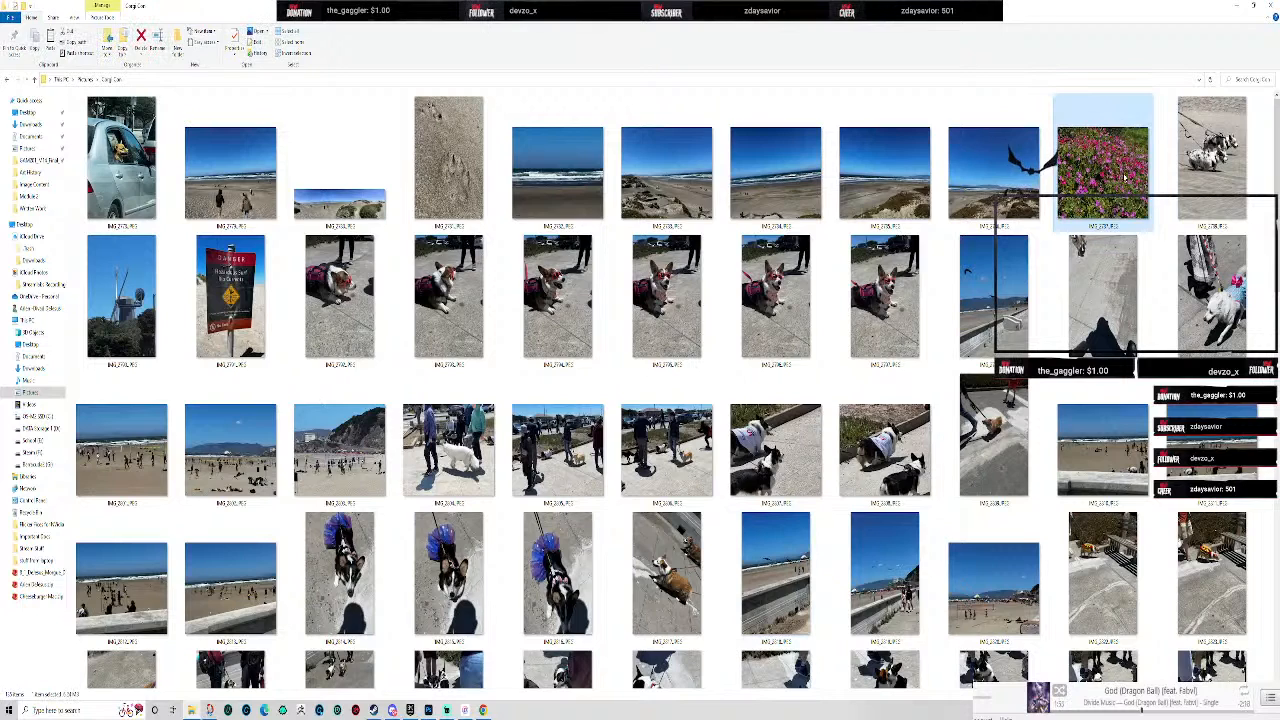
key(Delete)
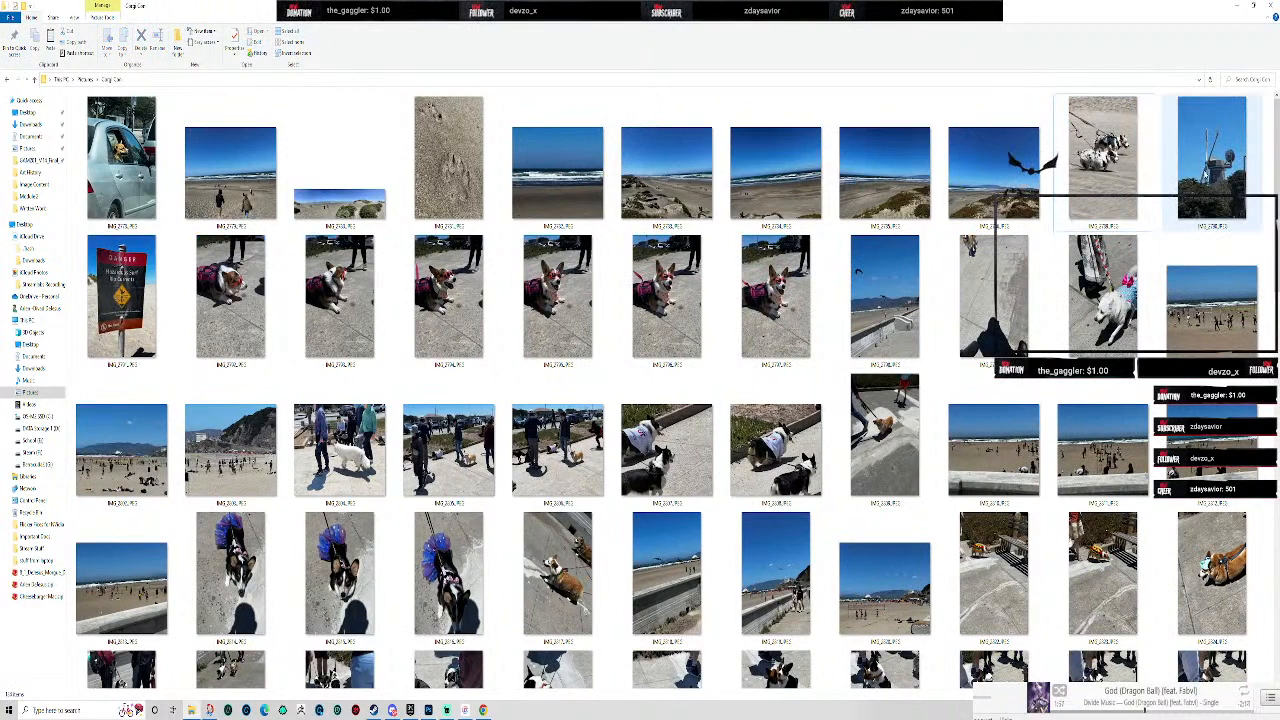
click(1210, 177)
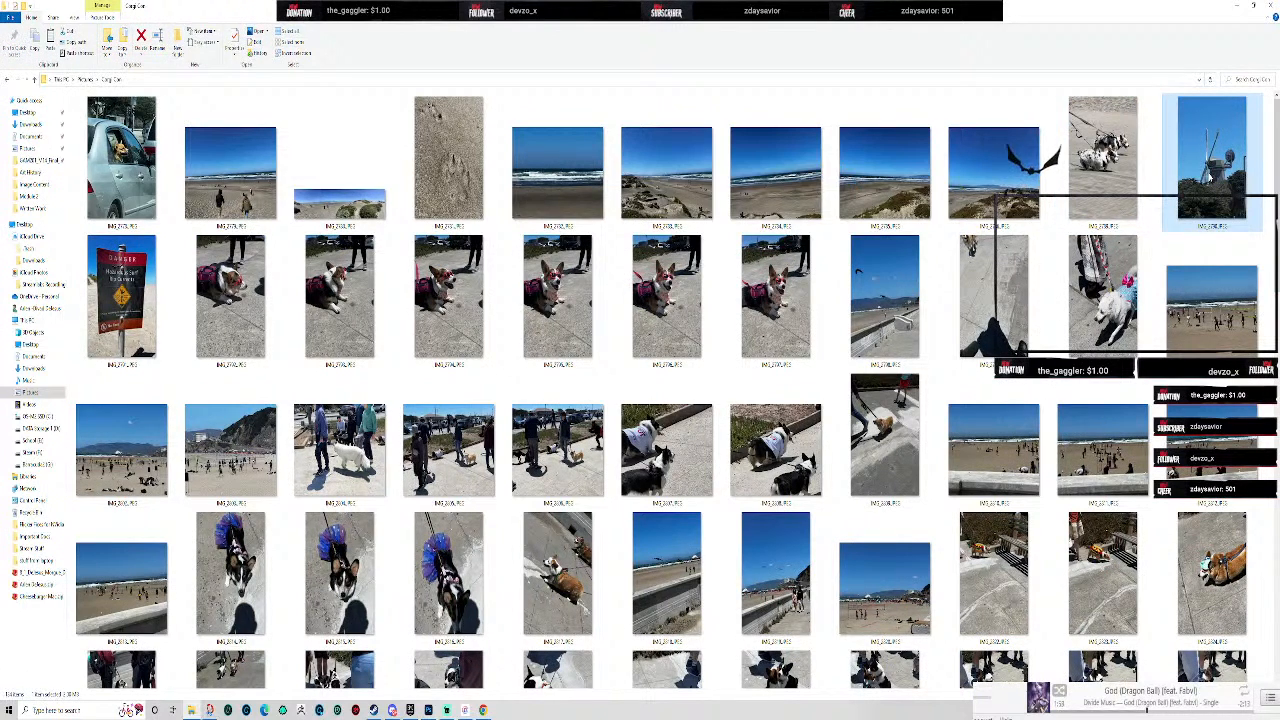
key(Delete)
click(900, 290)
key(Delete)
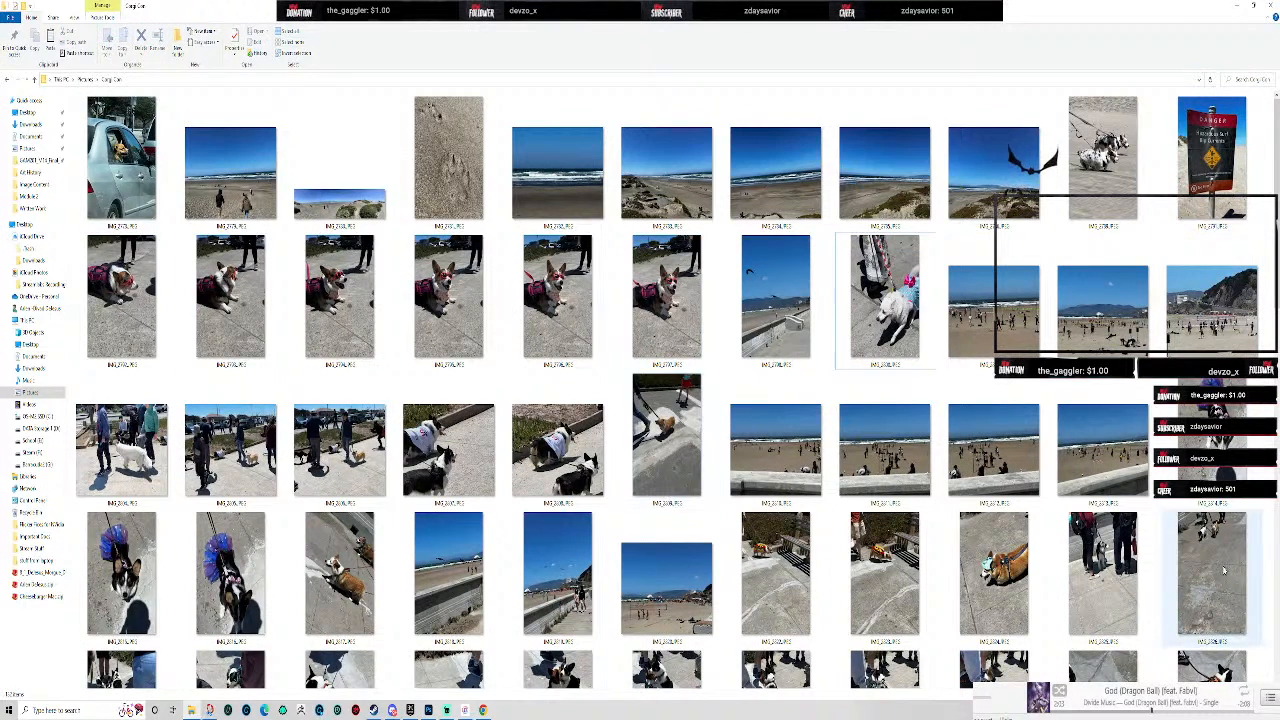
- Delete the three consecutive landscape photos of the crowded beach that follow the white dog photo
click(1208, 310)
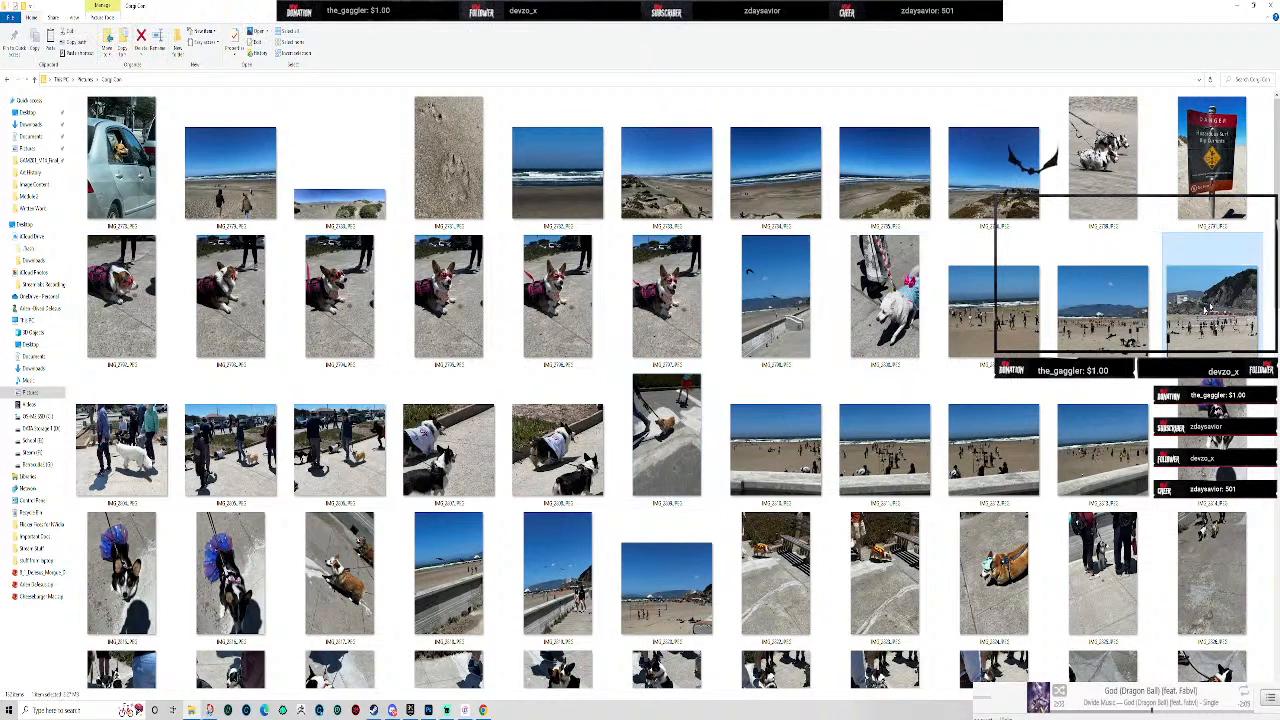
shift+click(997, 325)
key(Delete)
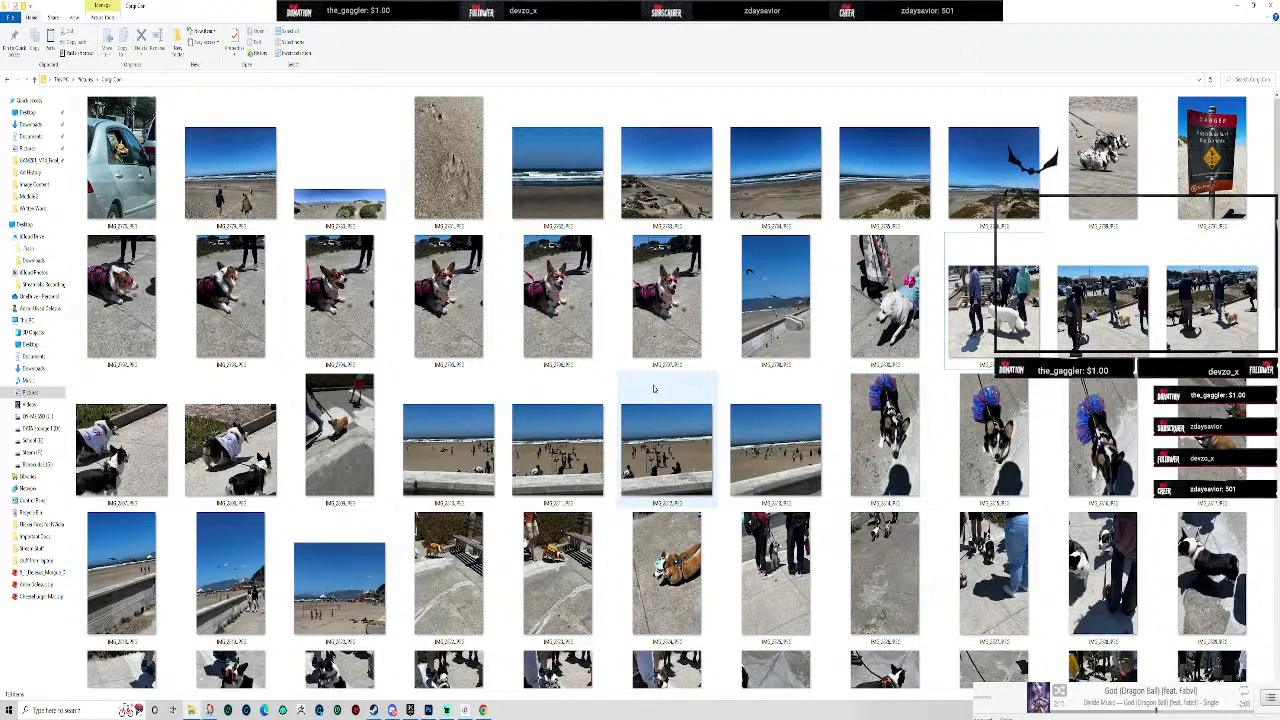
- Delete the empty pavement photo among the black-and-white corgi shots and the first upright beach photo with the concrete wall
scroll(655, 388, down, 3)
click(770, 347)
key(Delete)
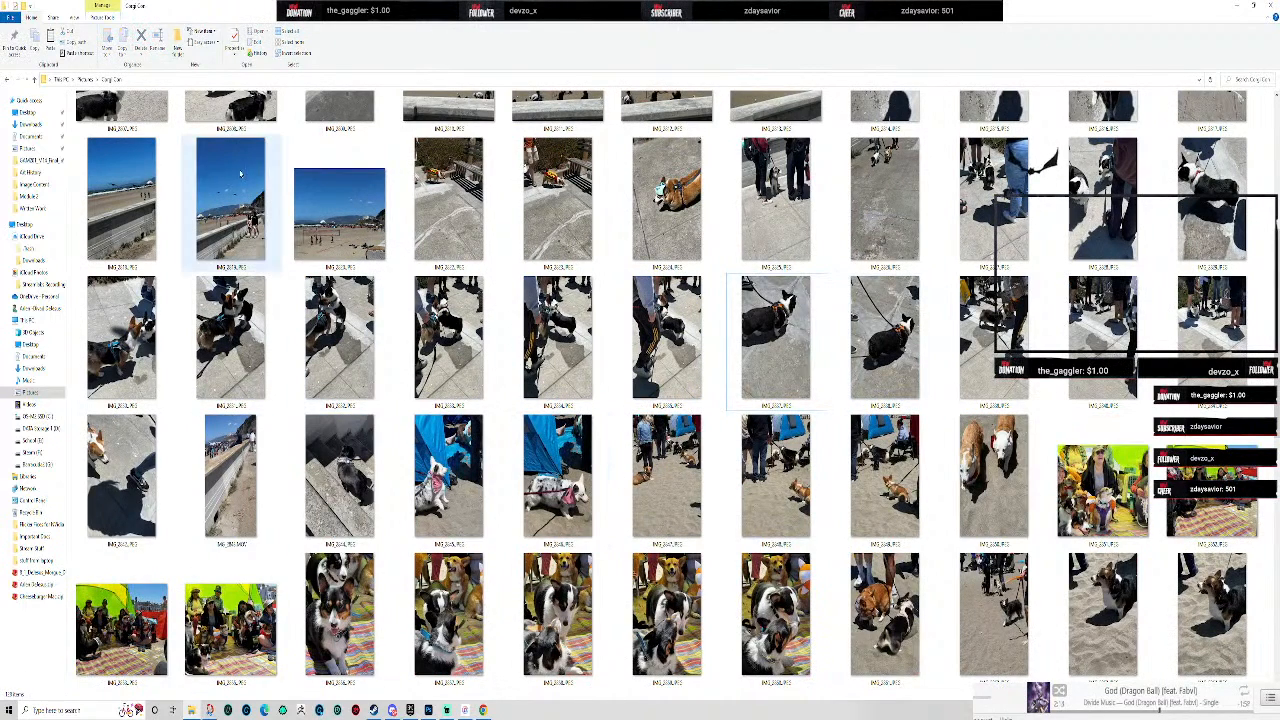
click(140, 234)
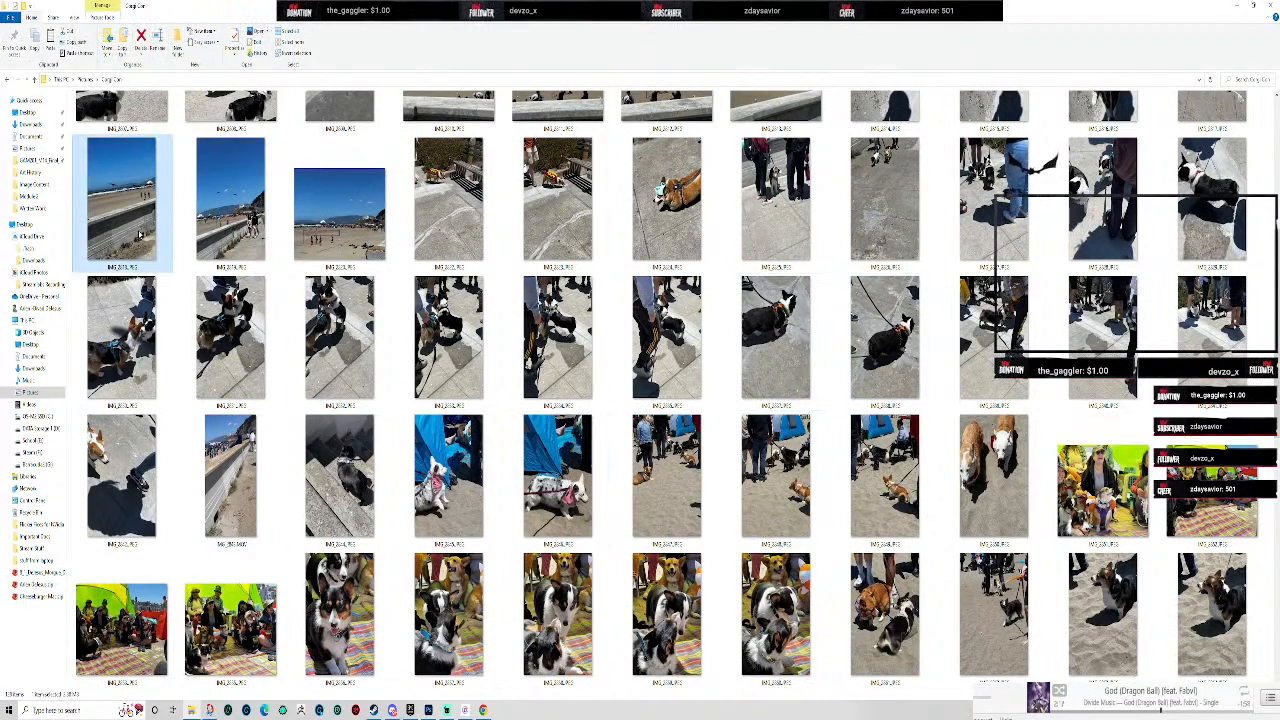
key(Delete)
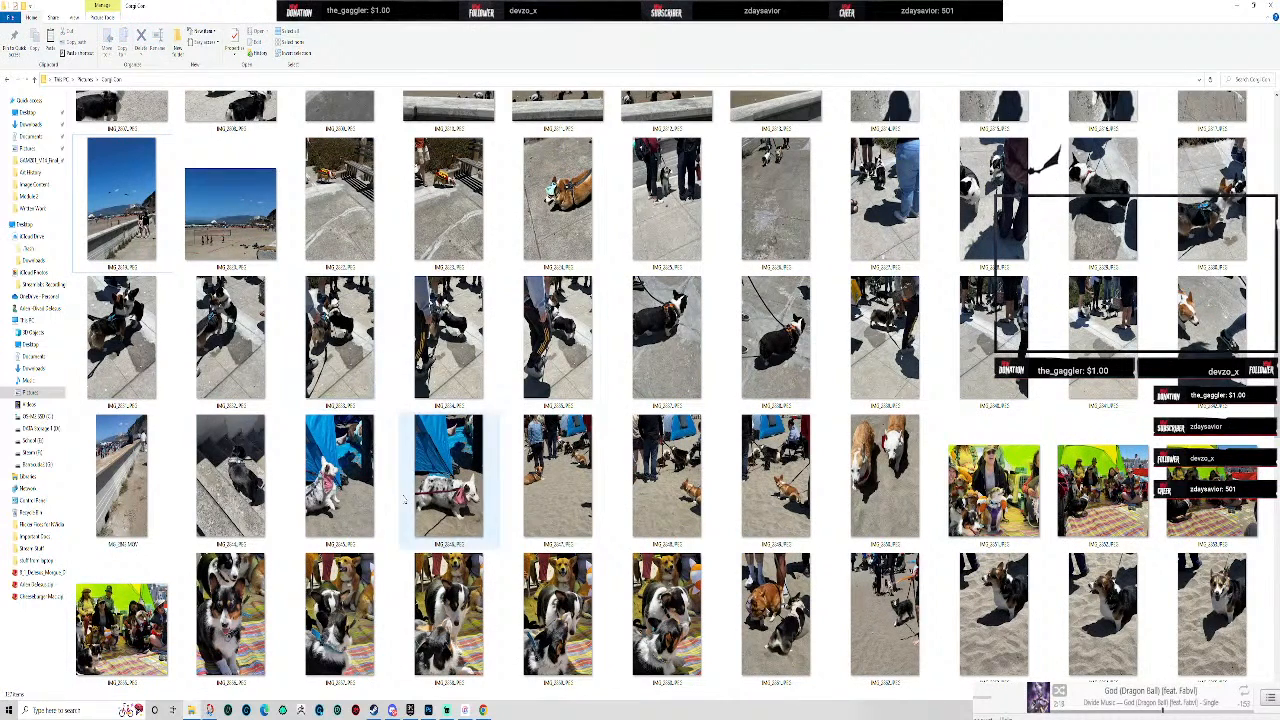
- View two neighbouring photos of the pair of corgis playing on the pavement, closing the first before opening the second
double_click(243, 354)
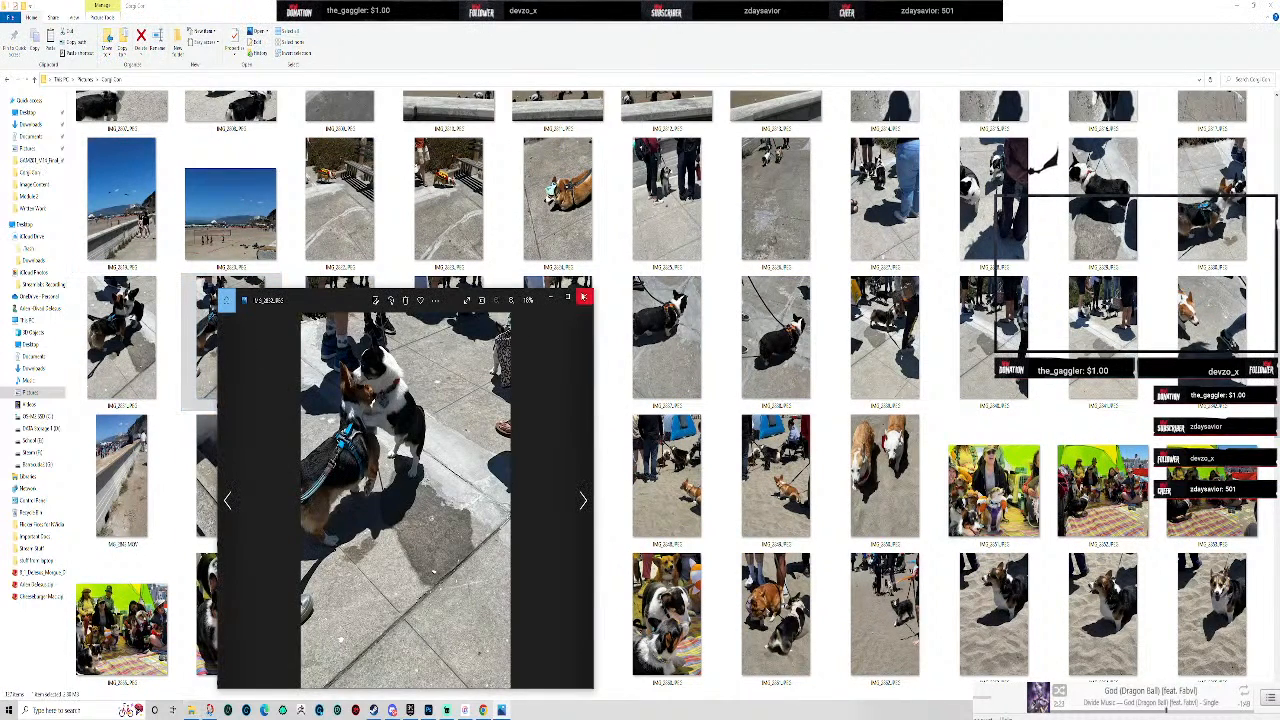
click(585, 297)
click(135, 340)
double_click(135, 340)
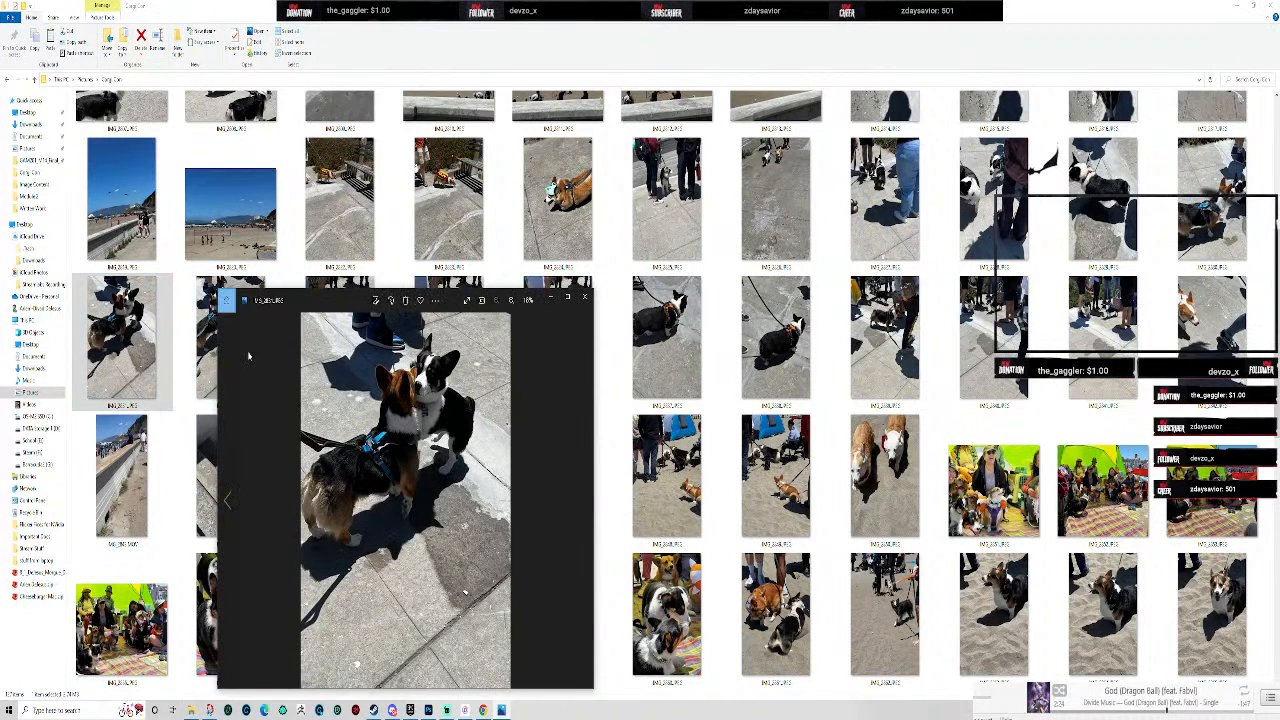
- Examine the pair of corgis in the open photo, close it and examine the corgi wearing the purple harness in the tent photo
scroll(392, 358, up, 5)
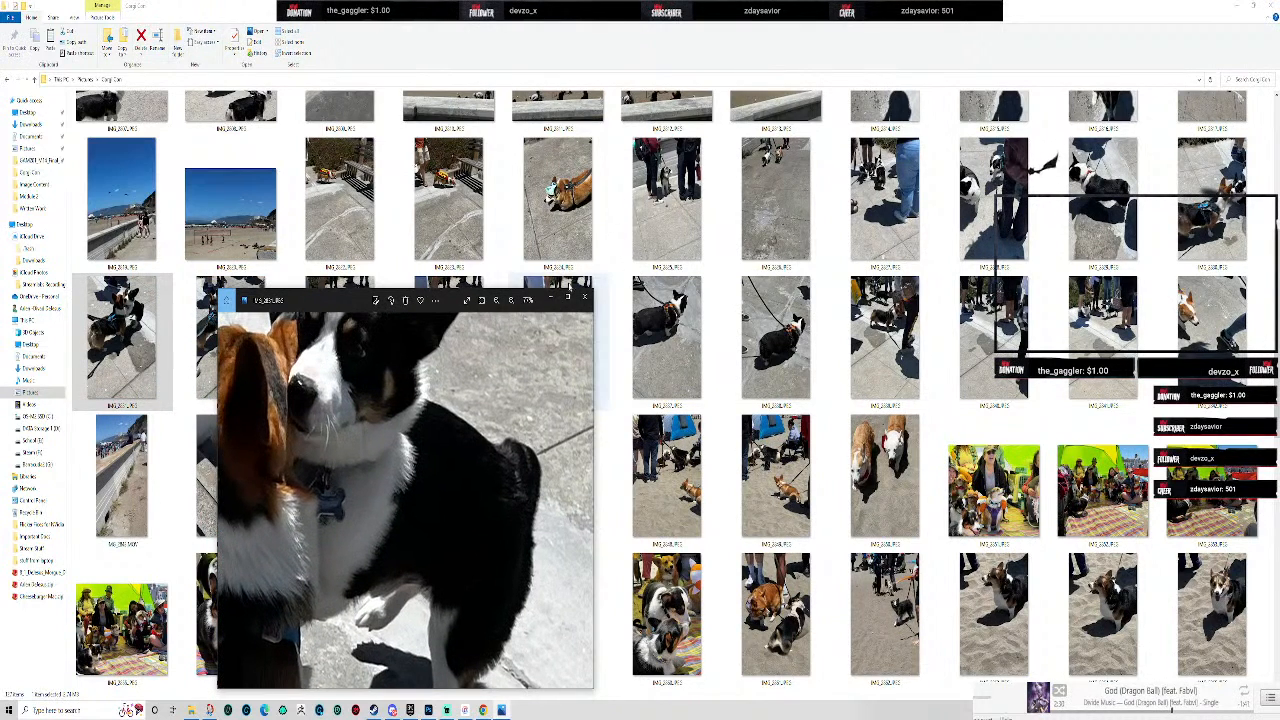
click(585, 298)
double_click(995, 490)
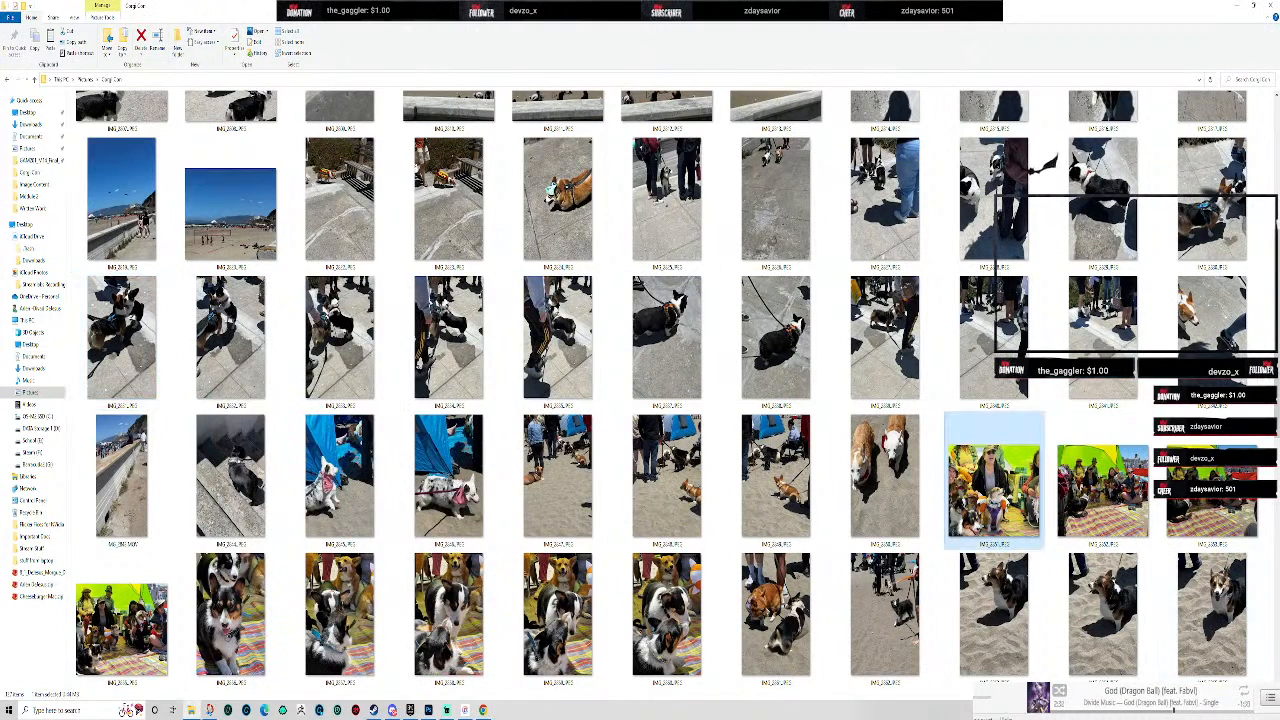
scroll(370, 560, up, 3)
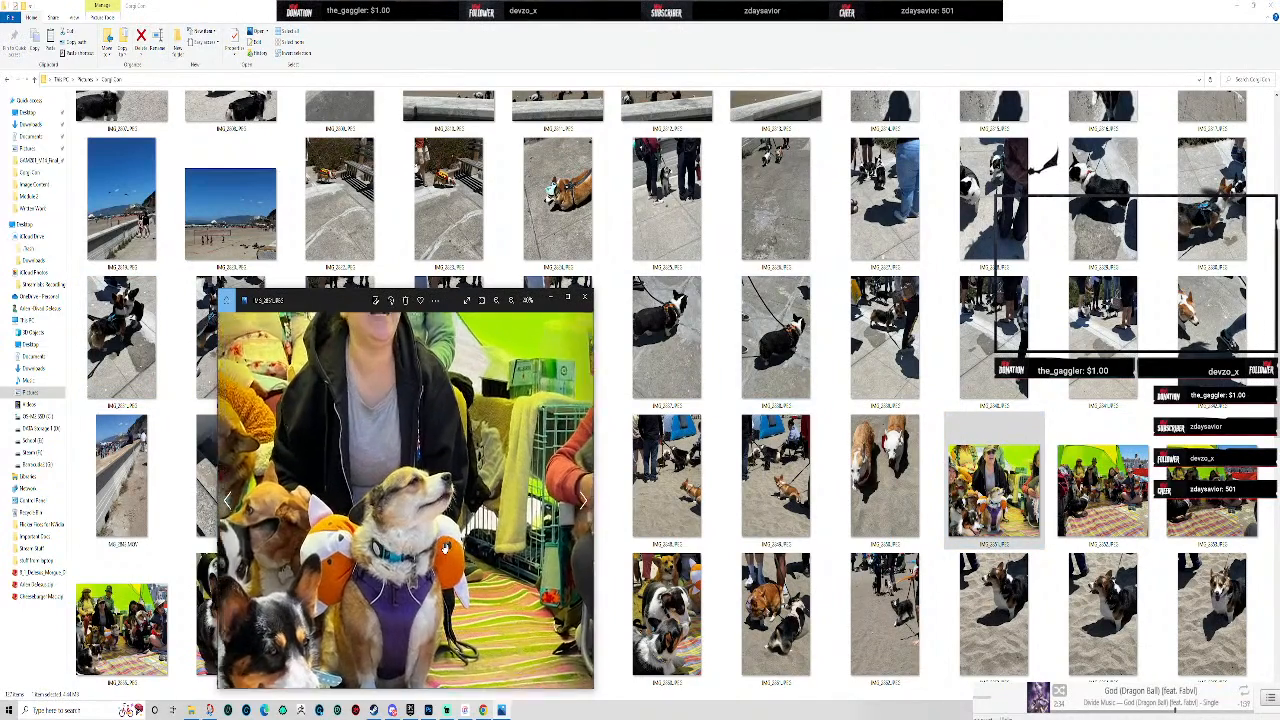
drag(380, 550, 597, 330)
drag(406, 440, 454, 582)
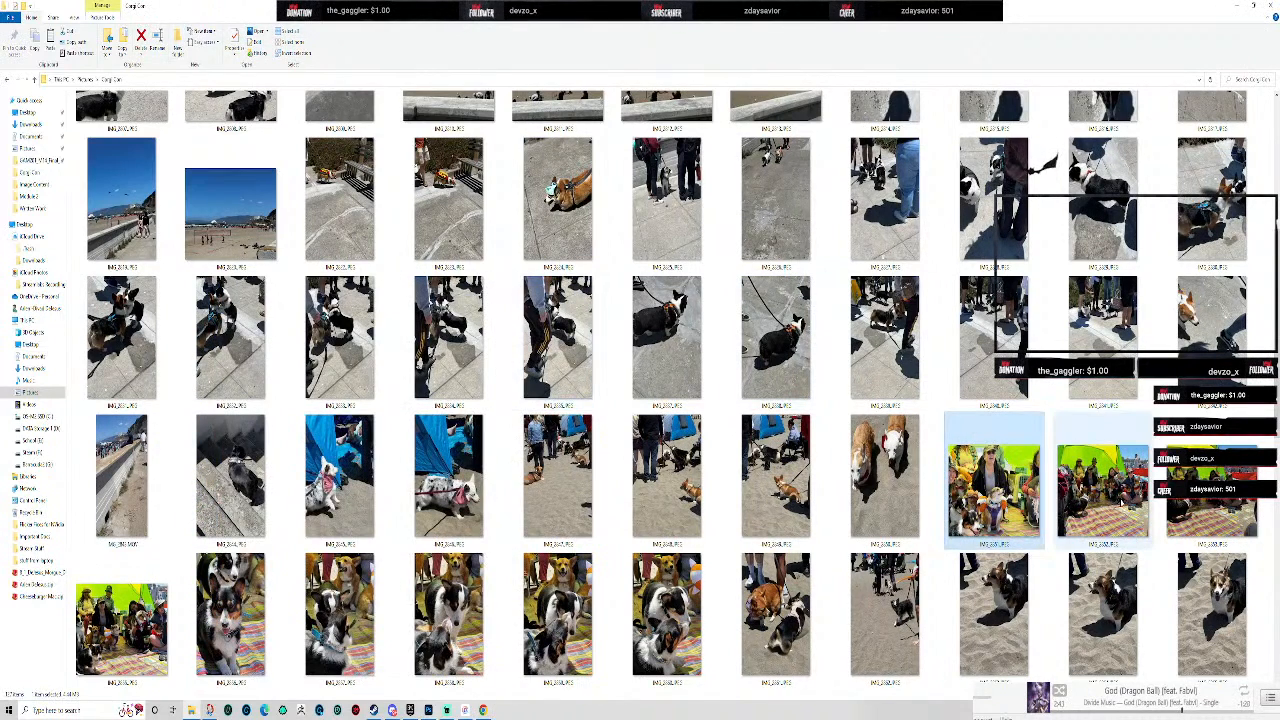
- Inspect the dogs in the group photo with the striped blanket and green tent up close, and close the photo
double_click(1182, 512)
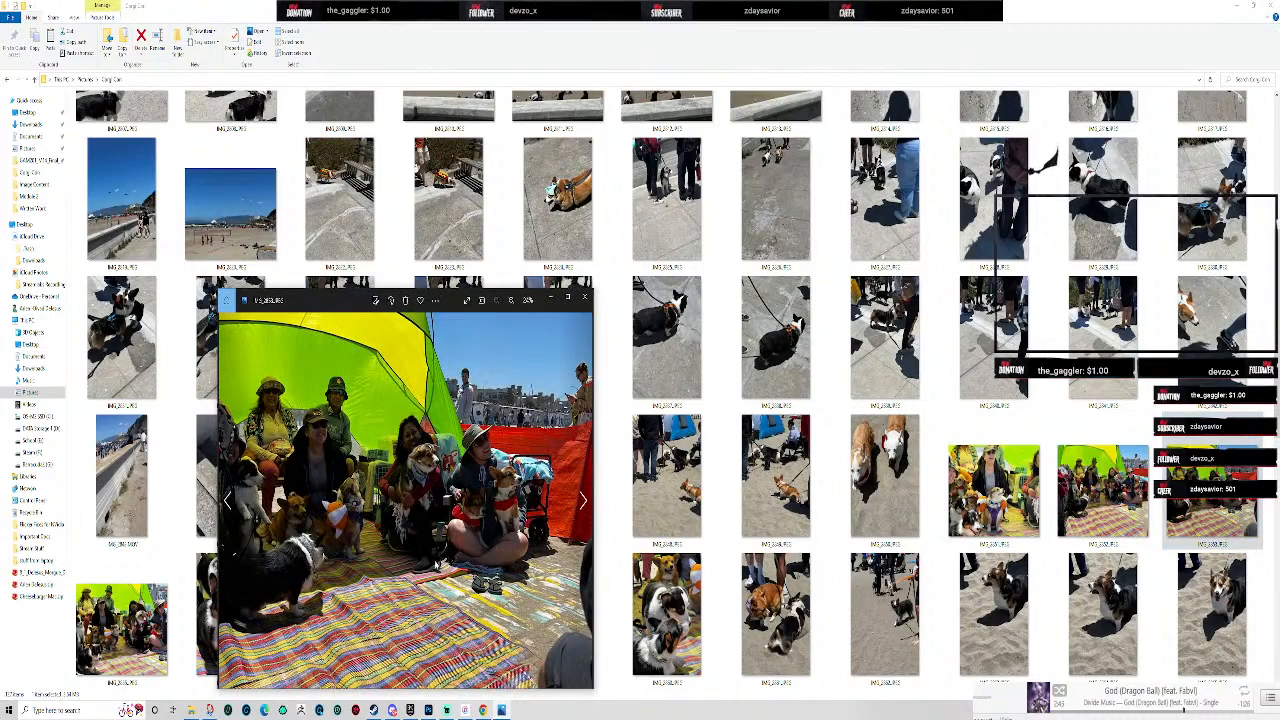
scroll(359, 541, up, 5)
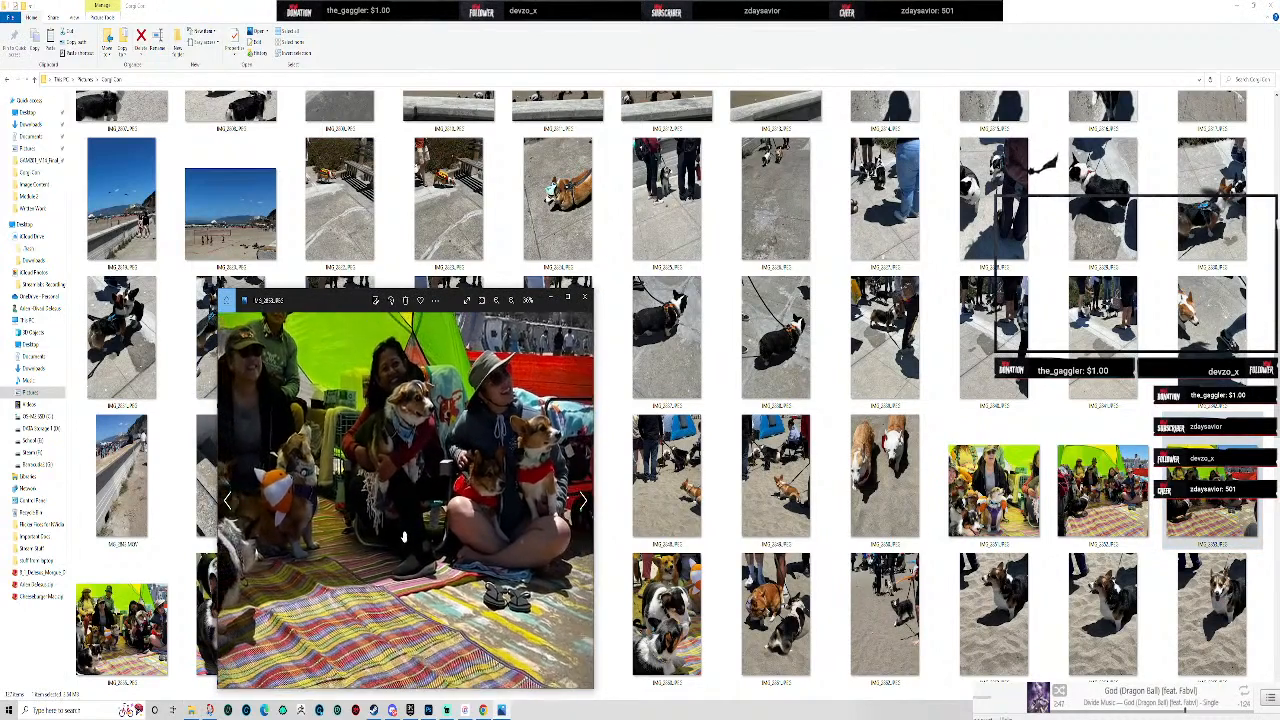
key(Right)
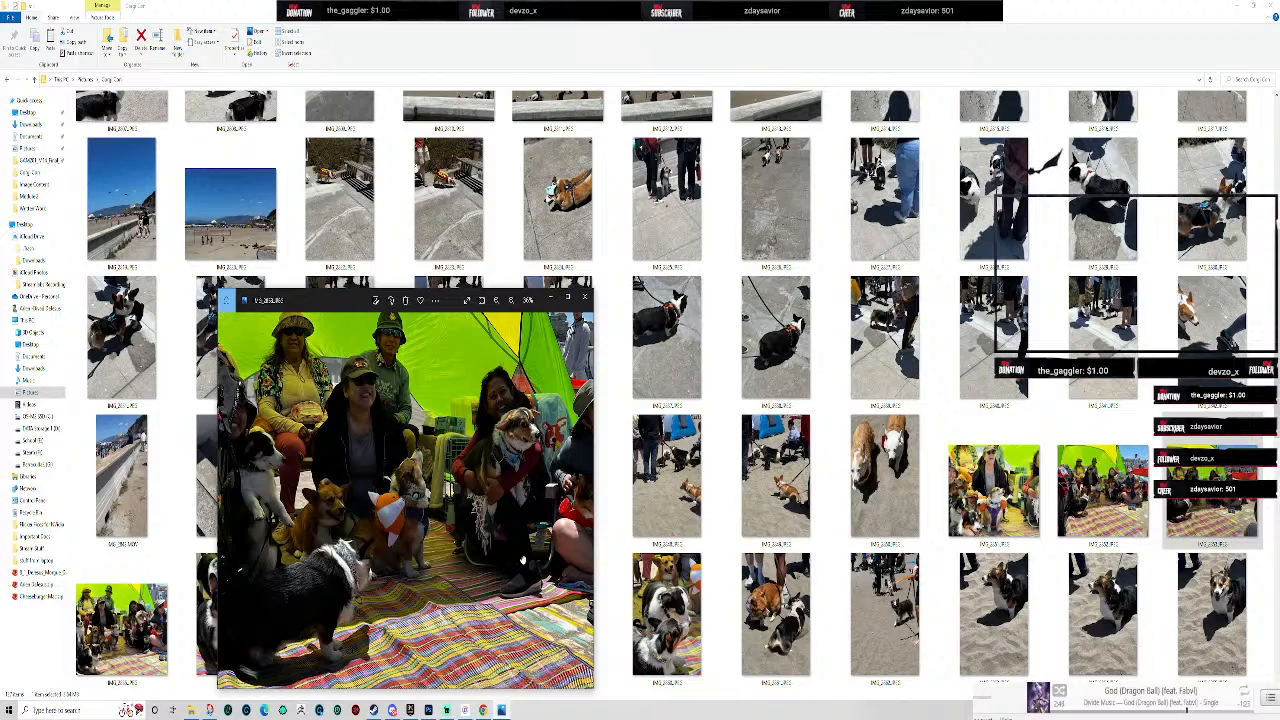
key(Right)
scroll(465, 517, up, 3)
scroll(465, 517, up, 8)
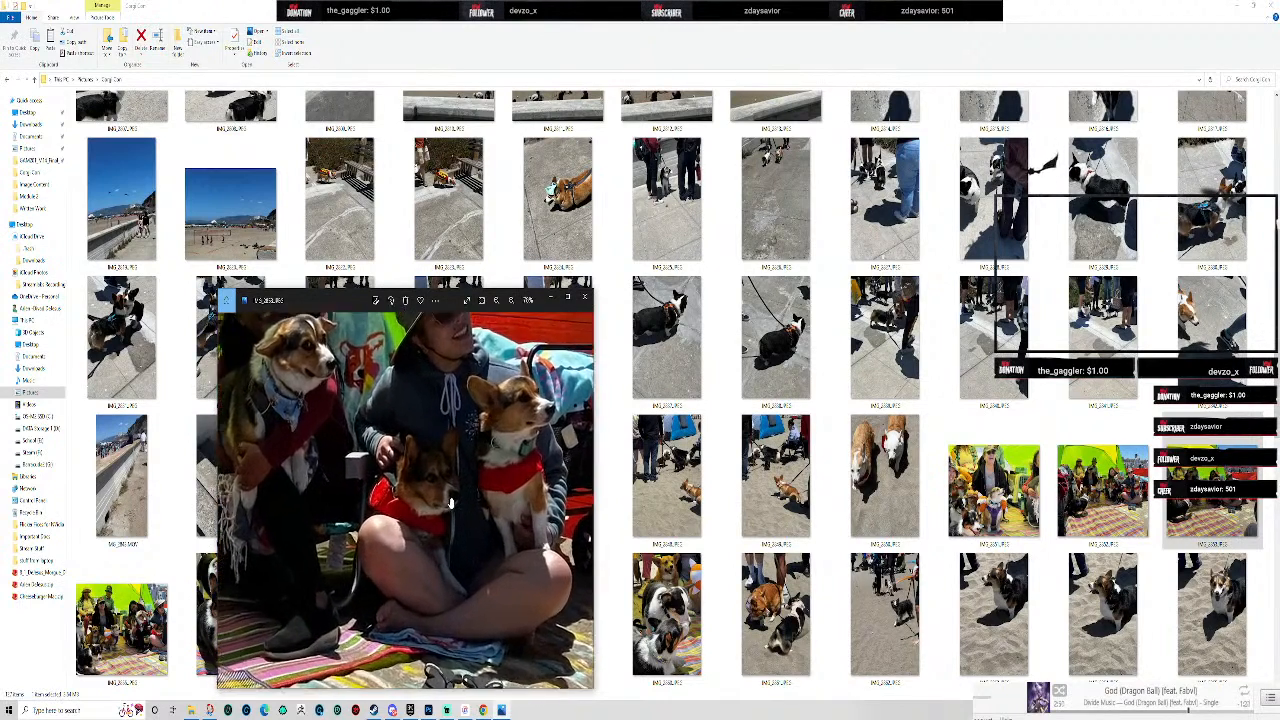
click(584, 298)
- Go to the end of the Corgi Con folder and move its window aside to uncover the blank Photoshop document
scroll(903, 497, down, 3)
scroll(903, 497, down, 3)
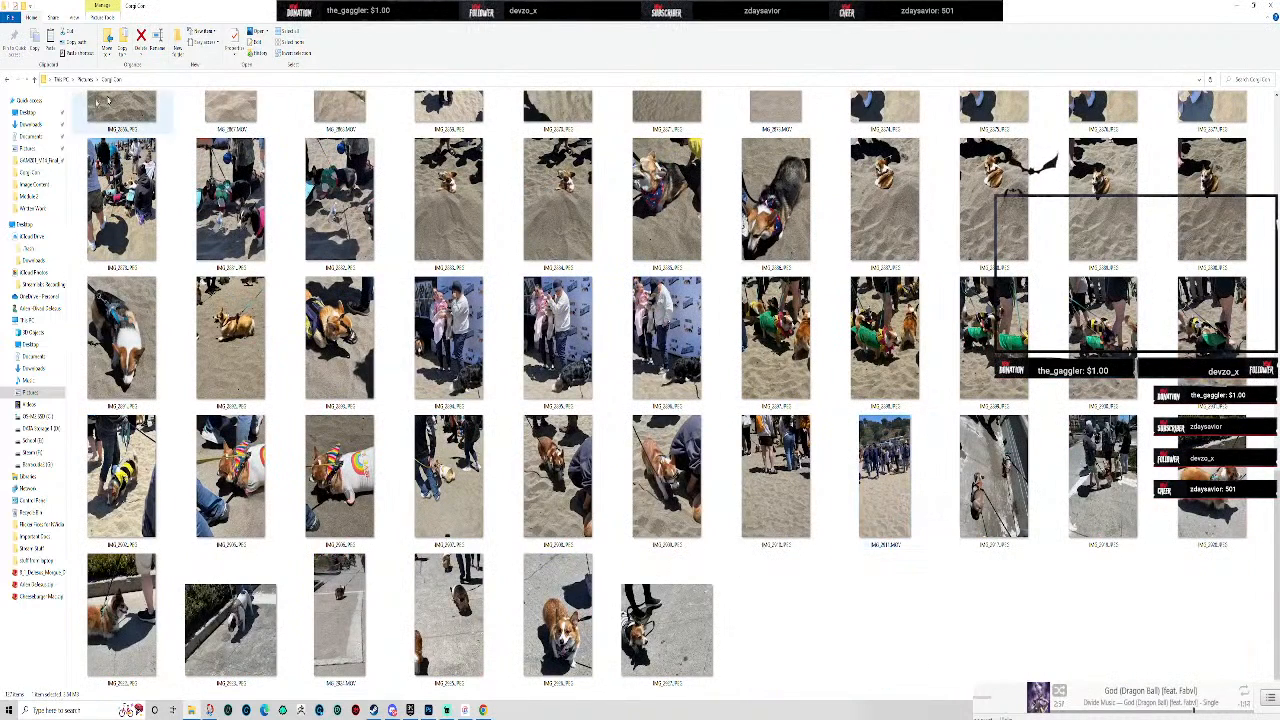
drag(215, 10, 0, 272)
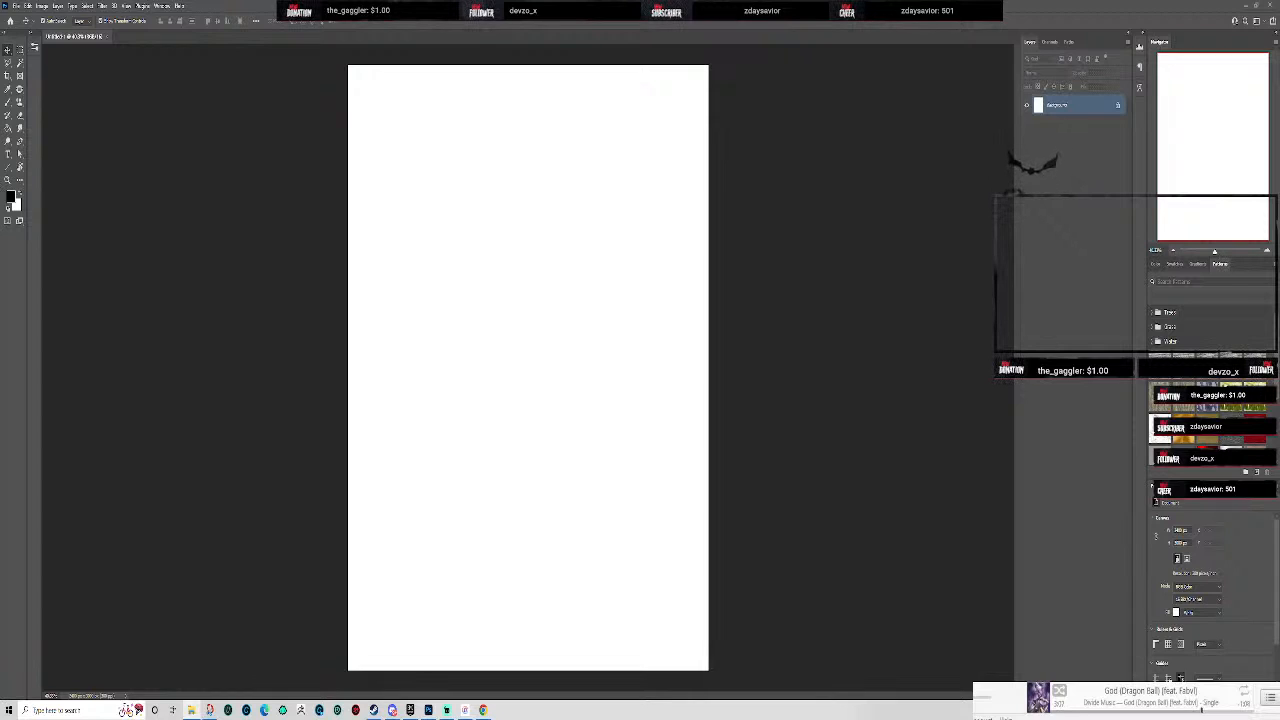
drag(2, 540, 534, 348)
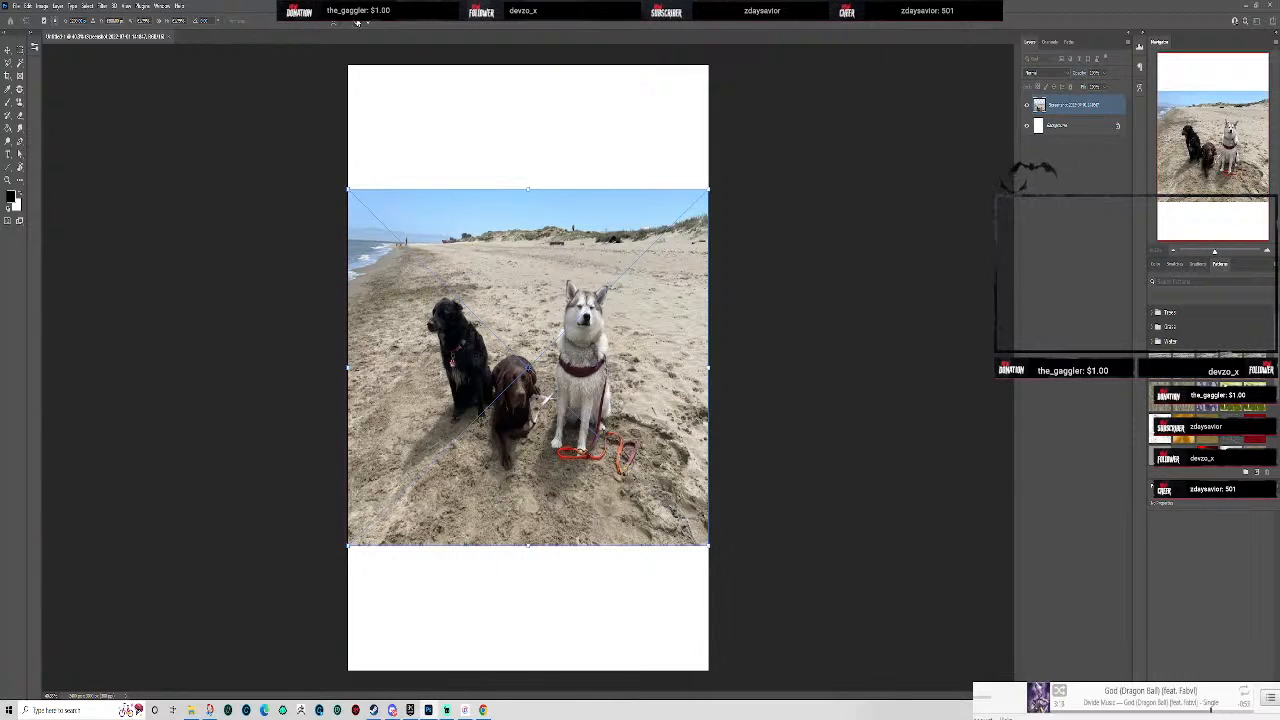
key(Escape)
click(16, 6)
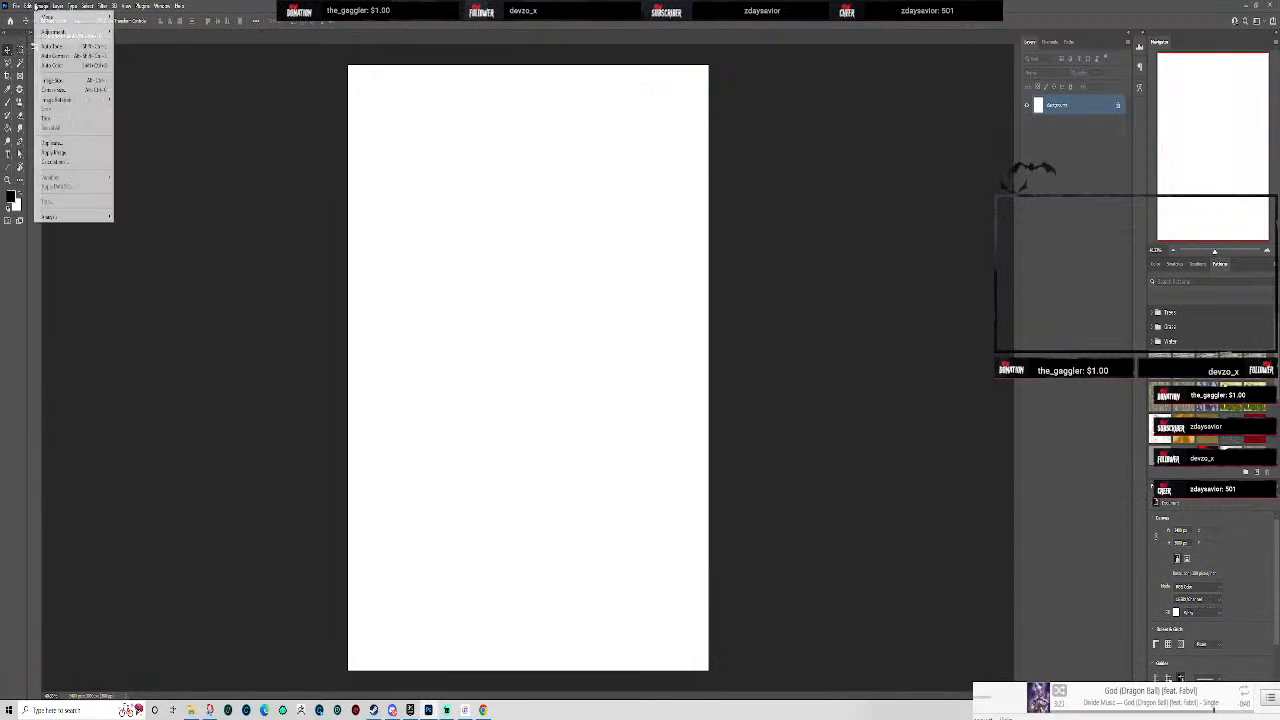
mouse_move(28, 7)
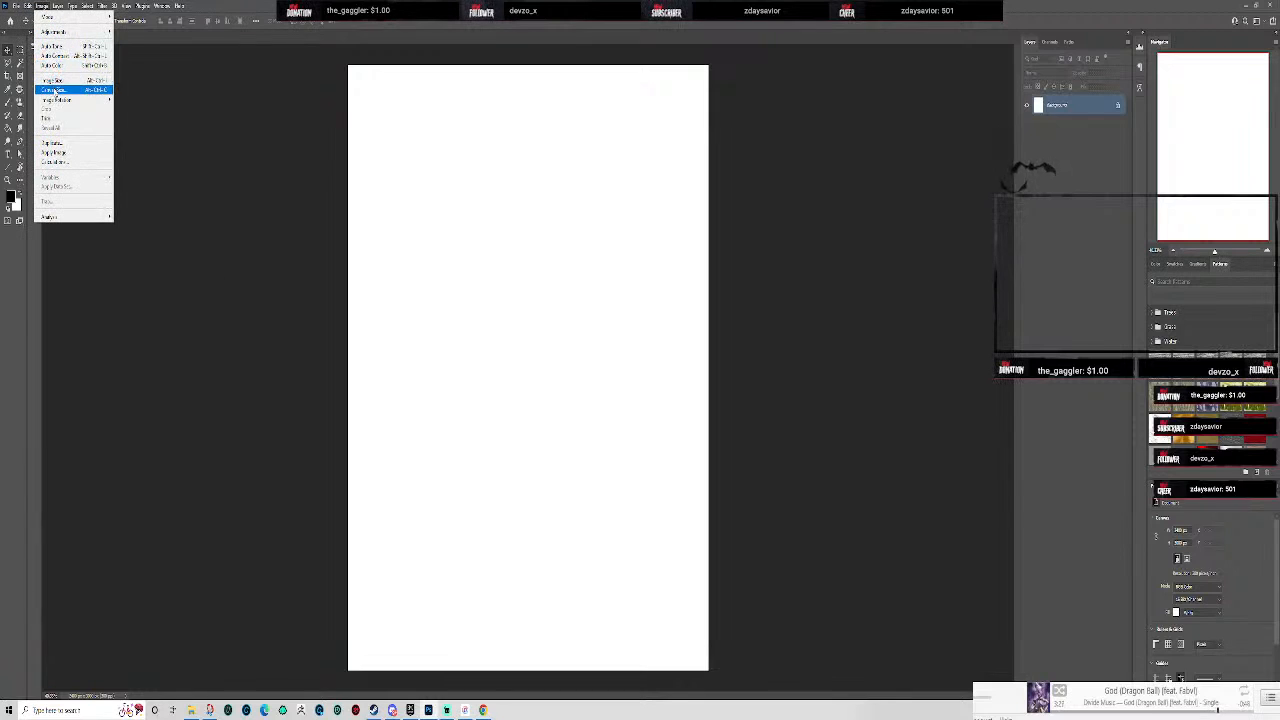
click(54, 90)
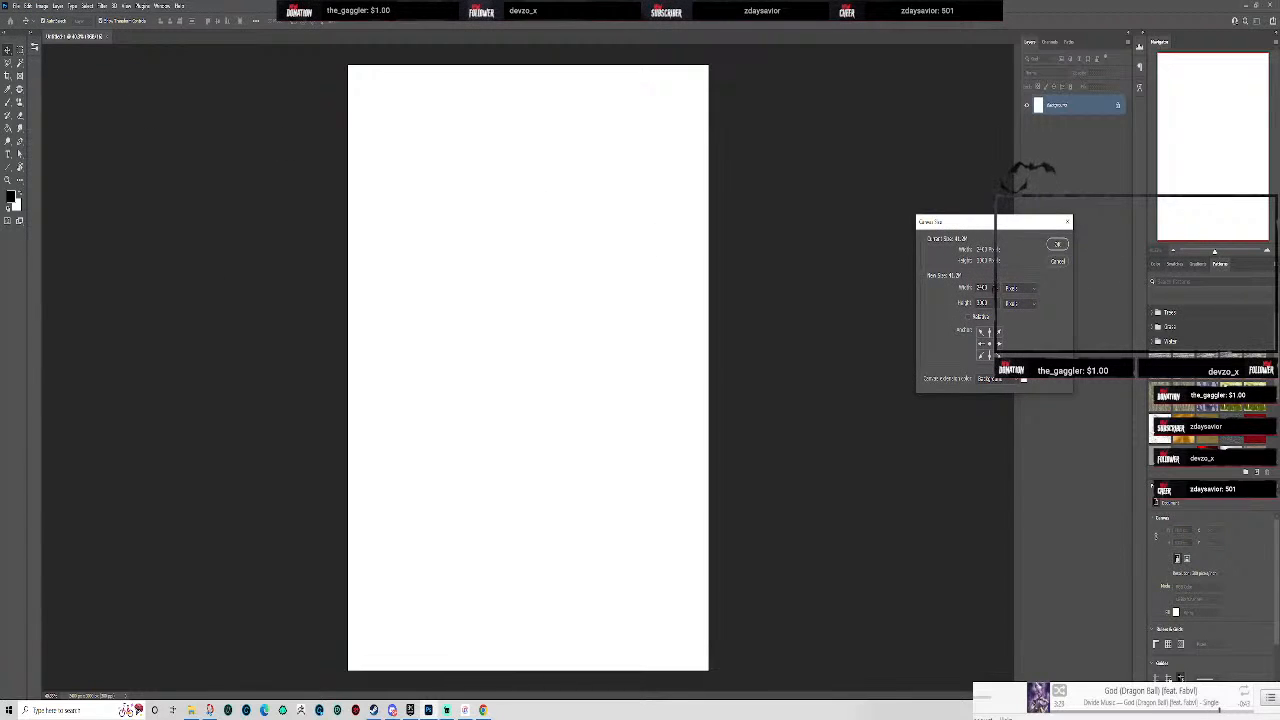
click(1059, 262)
- Set the document's image size to 10 inches wide and 8 inches high
click(42, 6)
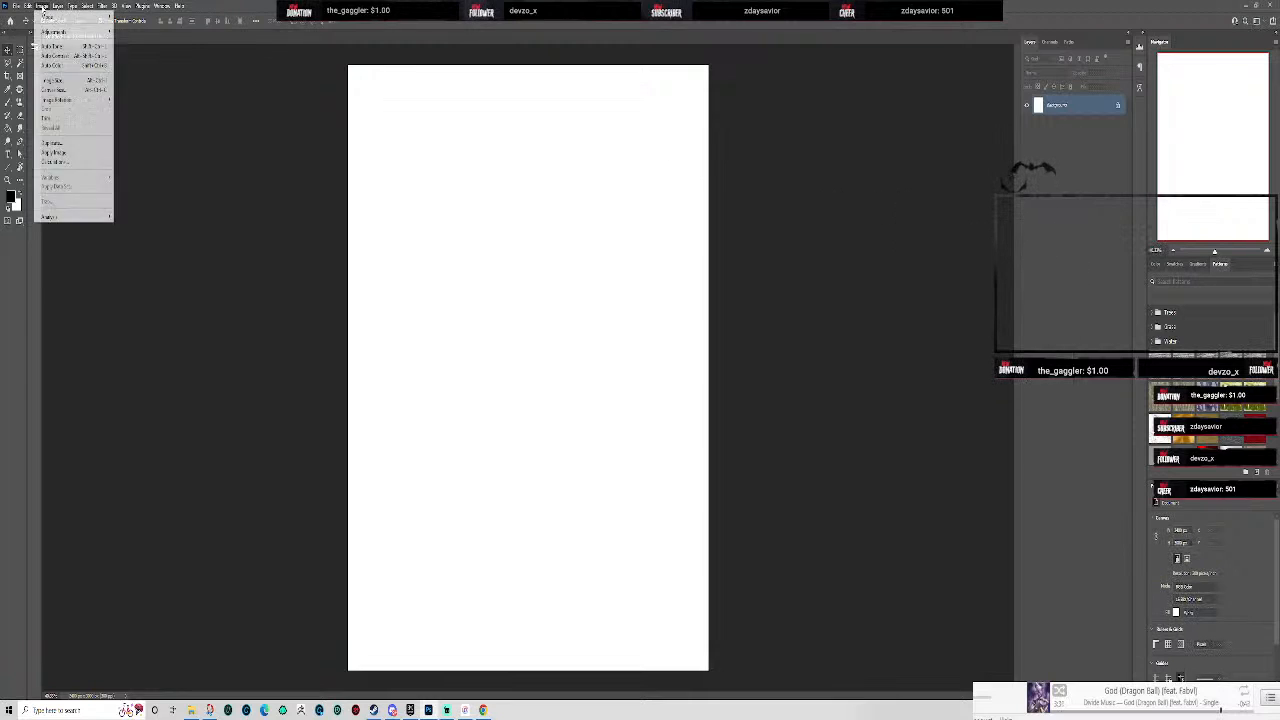
click(52, 80)
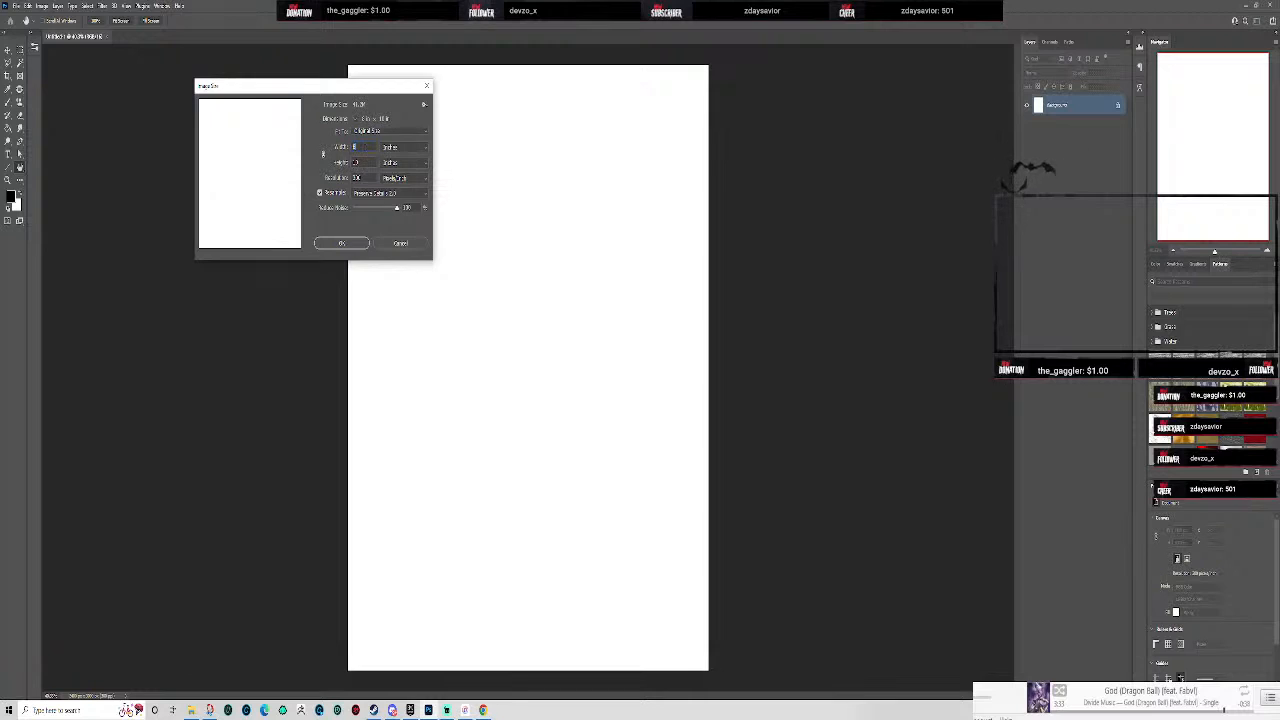
text(12)
text(8)
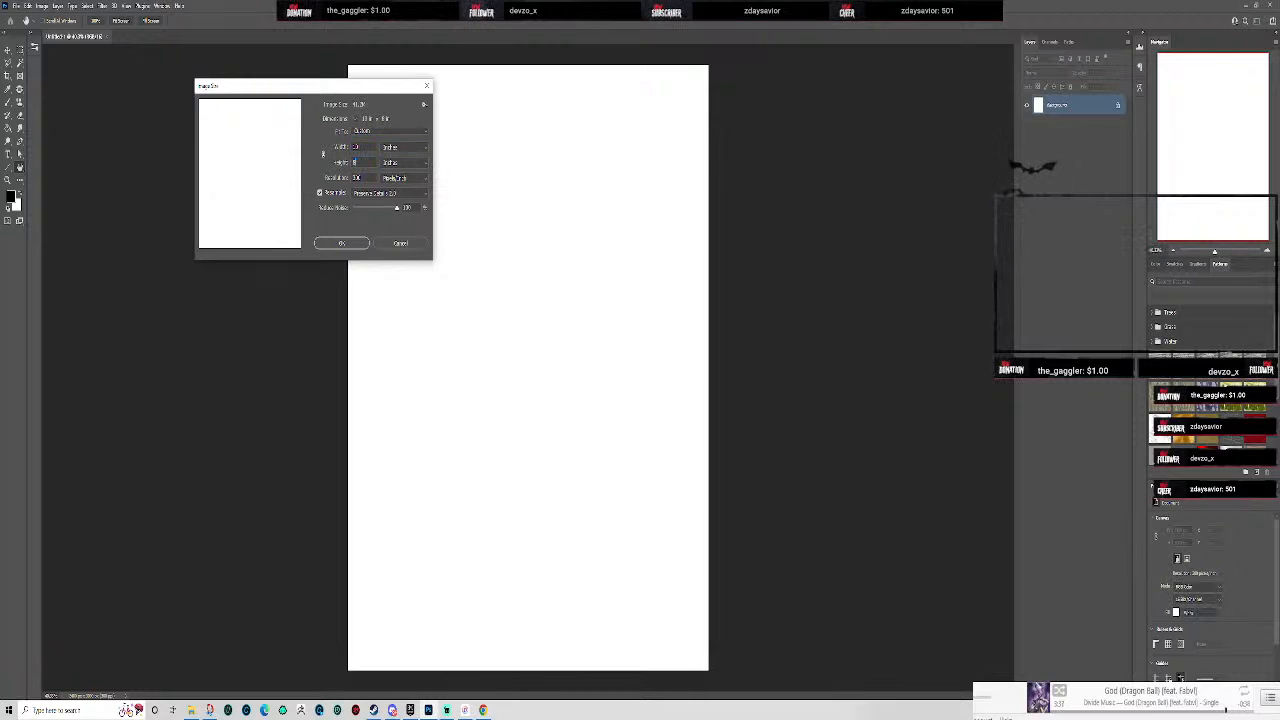
click(358, 244)
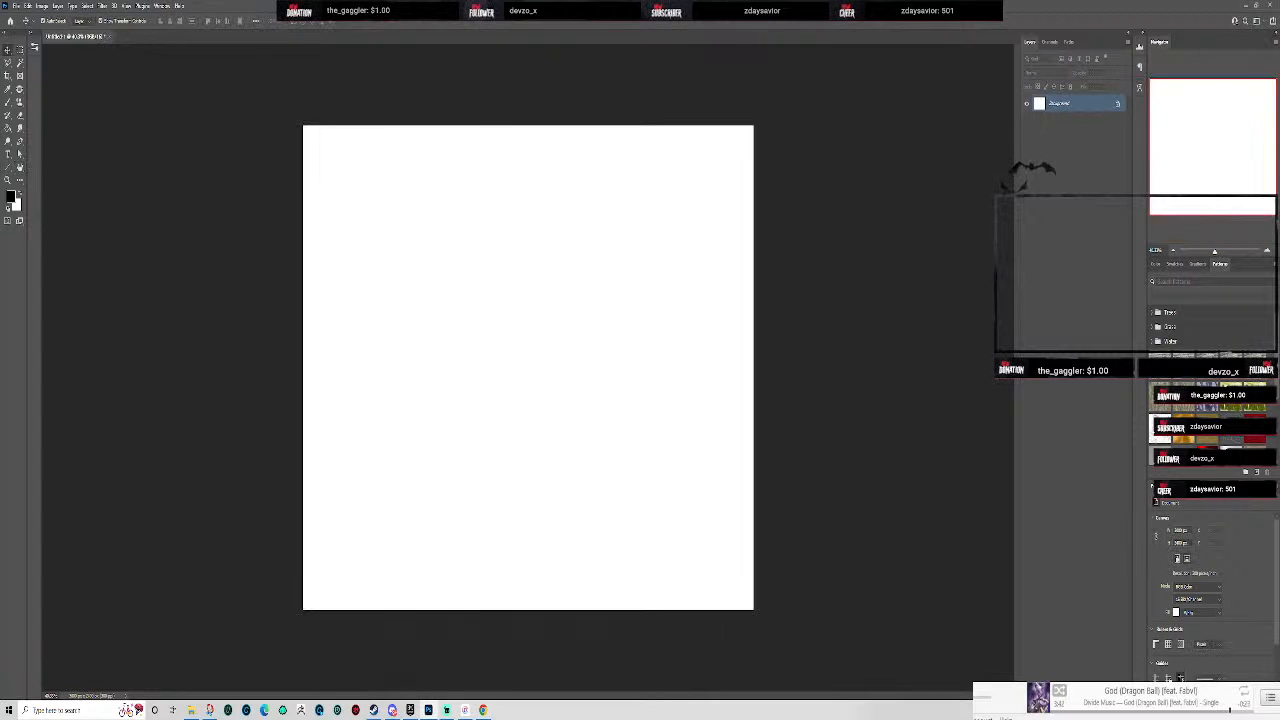
- Place the beach photo of the three dogs in the document, stretch it up to the canvas's upper edge and undo the stretch
drag(285, 305, 455, 368)
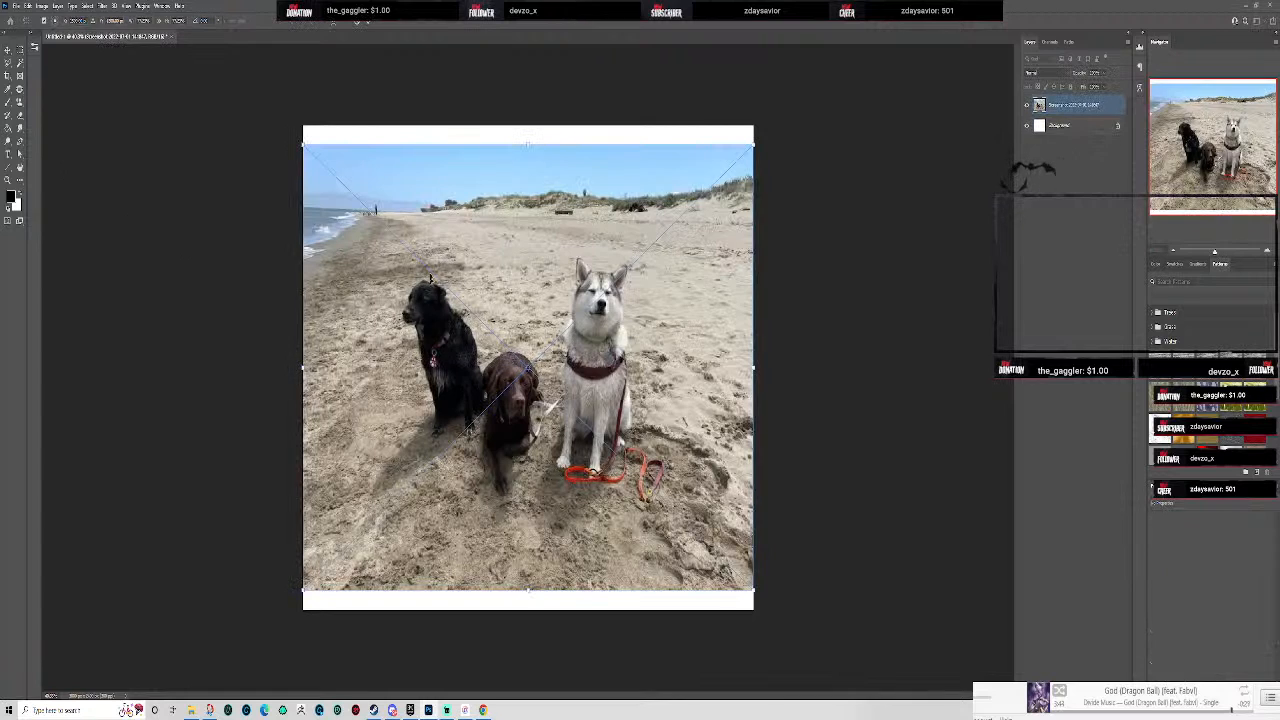
drag(529, 146, 540, 126)
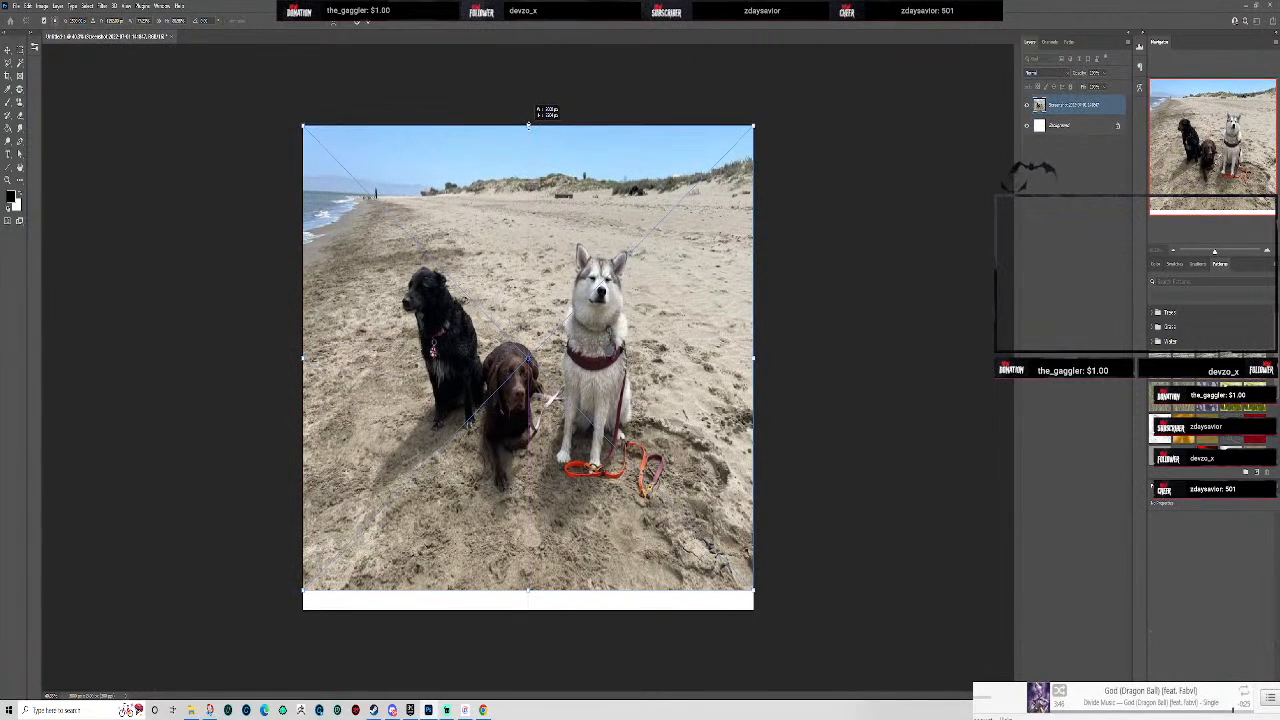
key(ctrl+z)
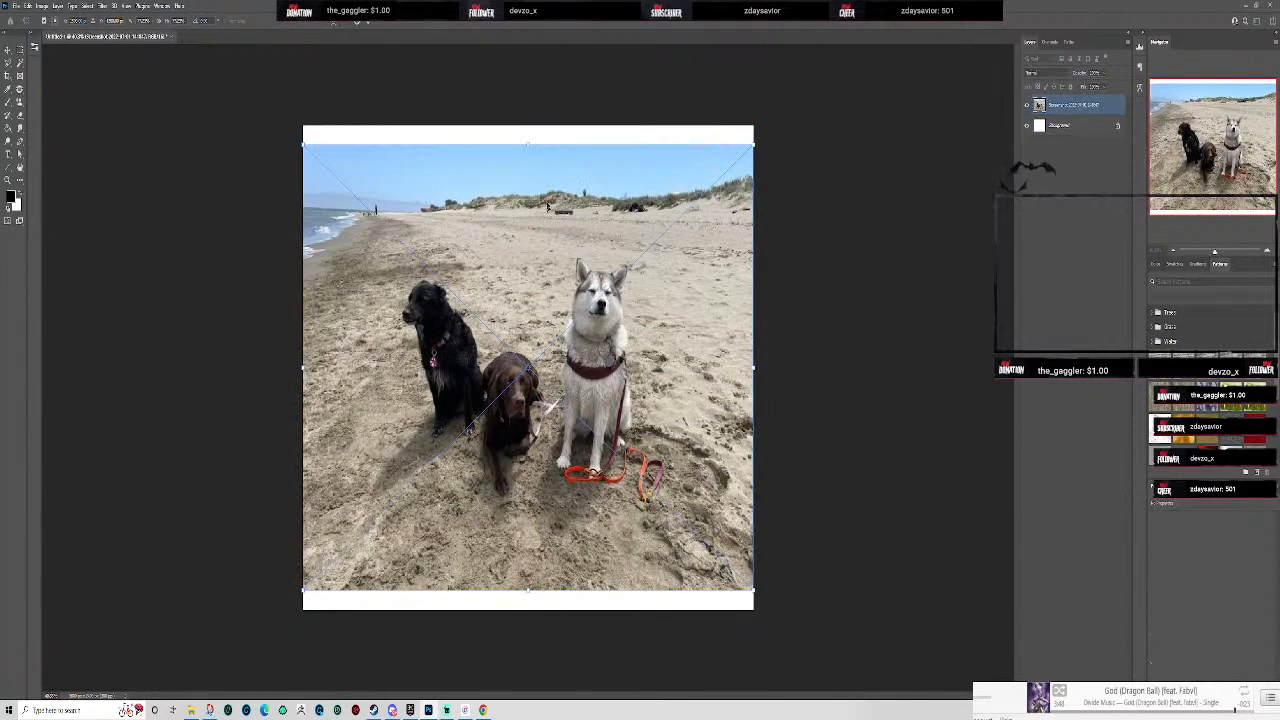
- Enlarge the placed beach photo proportionally until it covers the whole canvas, and apply the transformation
drag(303, 141, 287, 116)
drag(755, 590, 765, 618)
scroll(697, 574, up, 4)
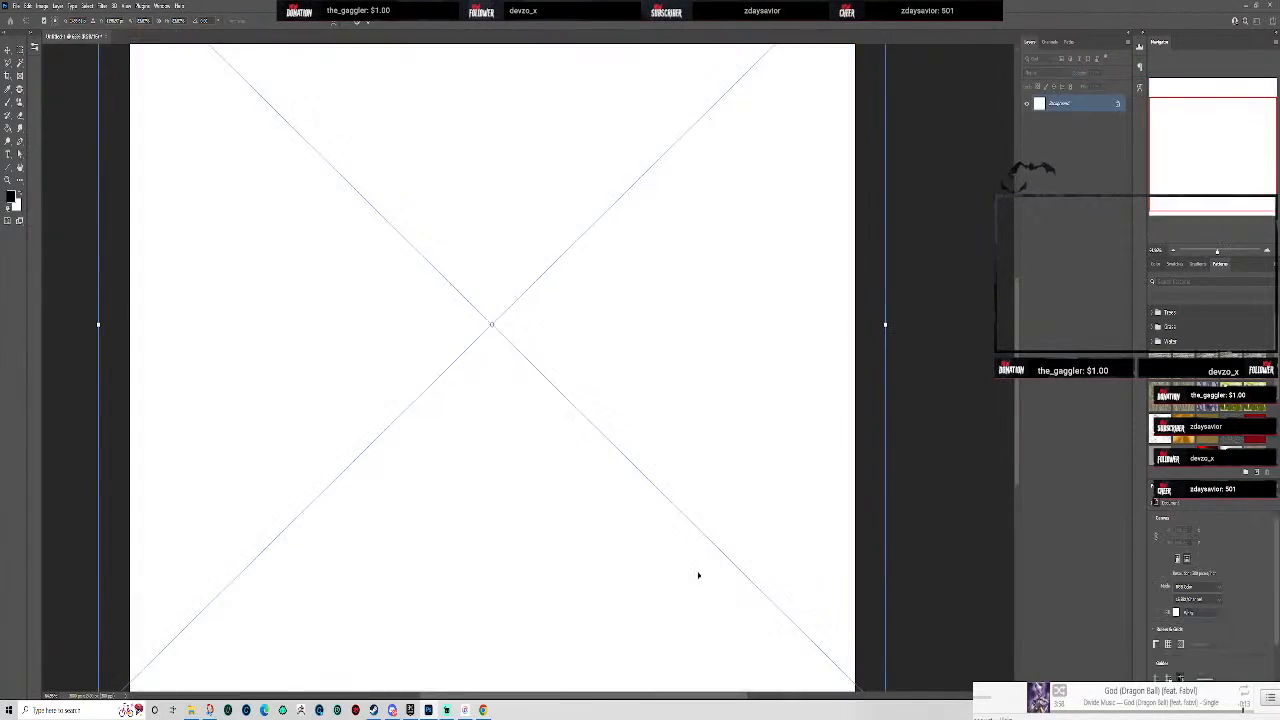
scroll(699, 575, up, 4)
scroll(699, 575, up, 3)
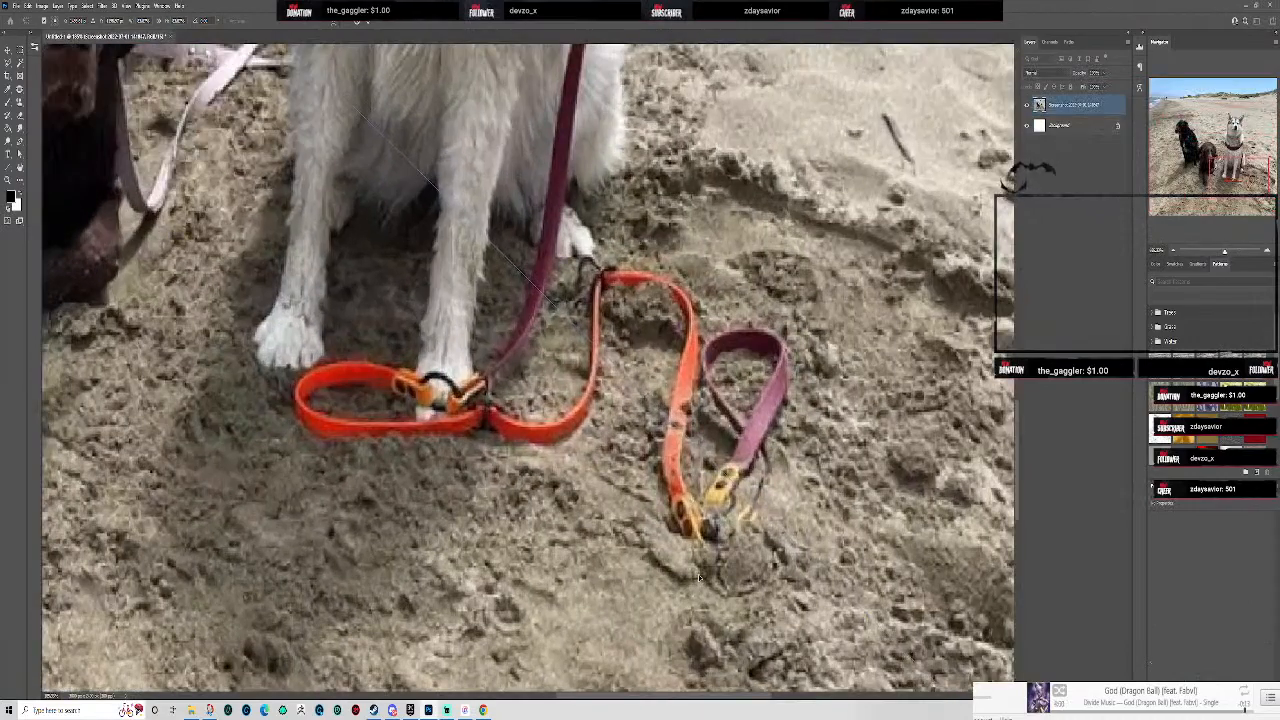
scroll(699, 577, down, 6)
scroll(705, 590, up, 1)
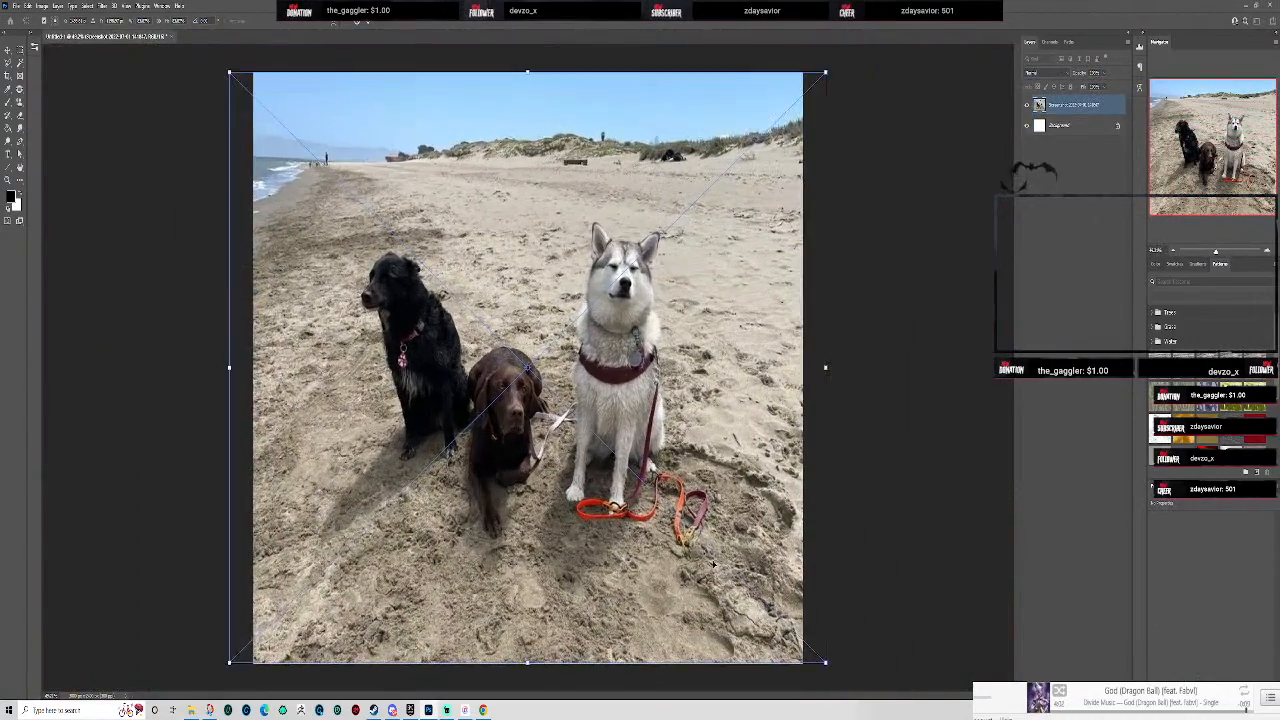
click(365, 22)
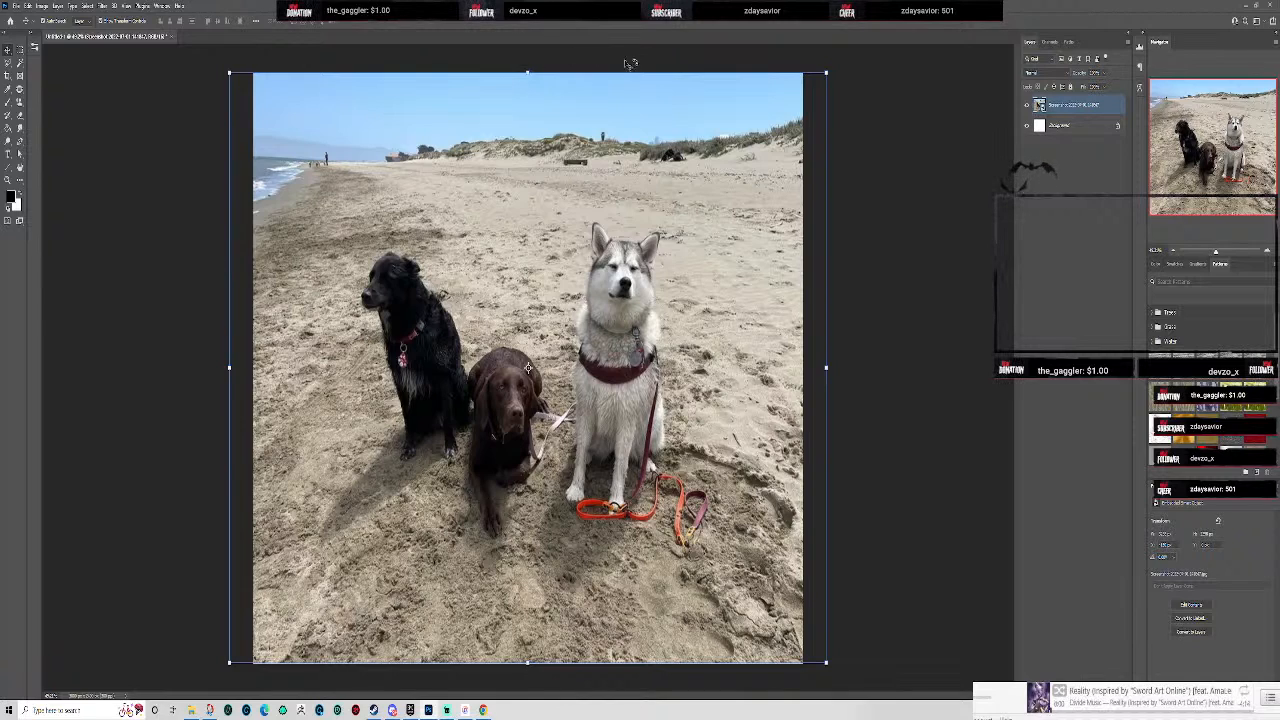
- Rasterize the beach photo layer and rename it as the original picture of the dog and friends
right_click(1063, 106)
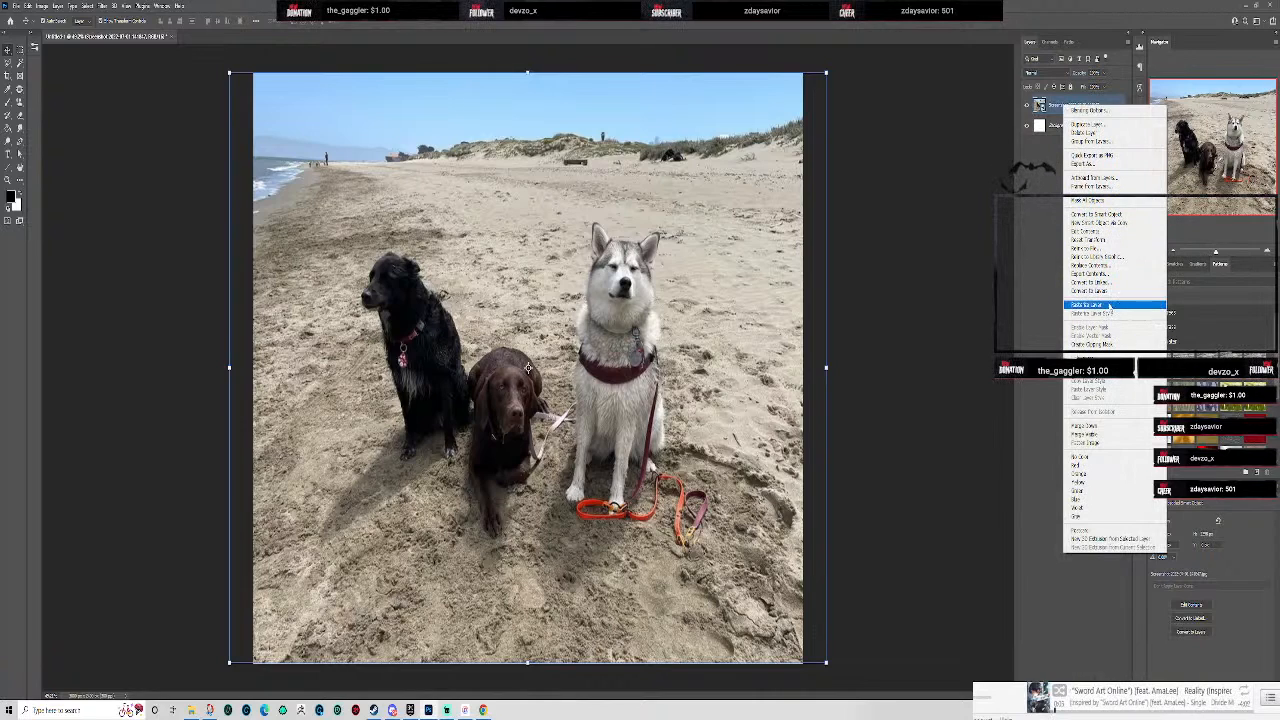
click(1109, 305)
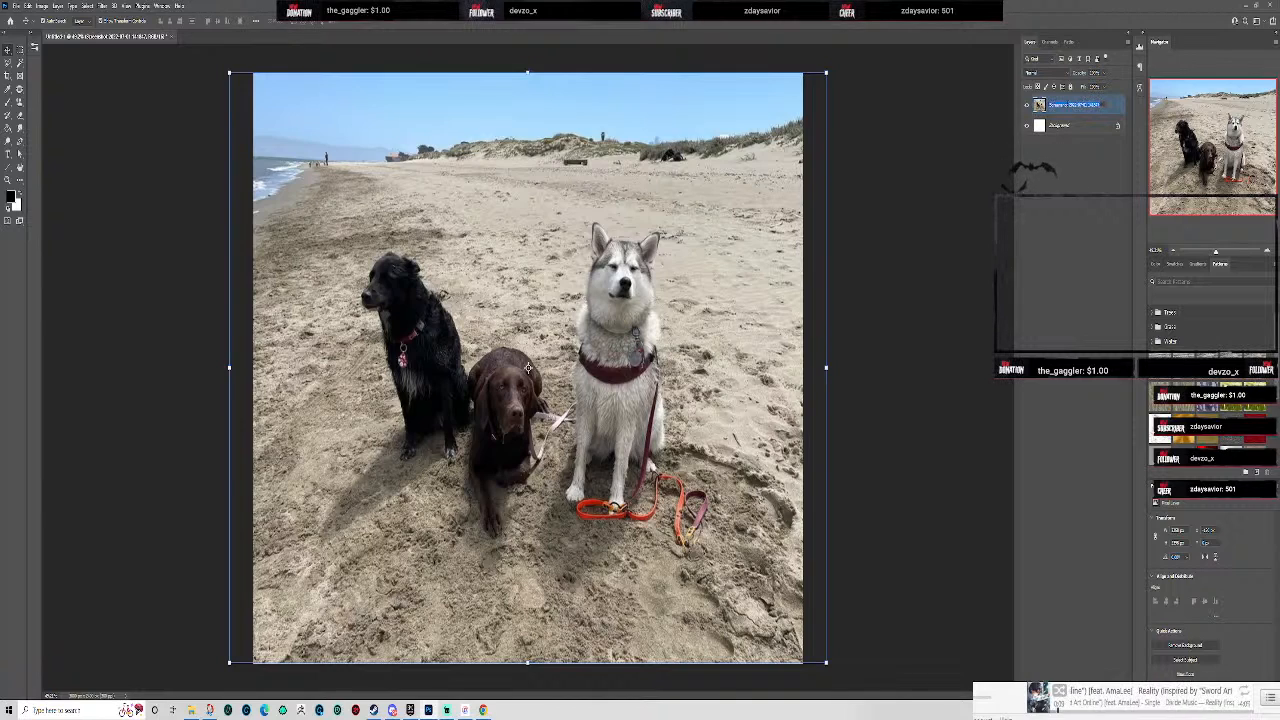
text(driginal)
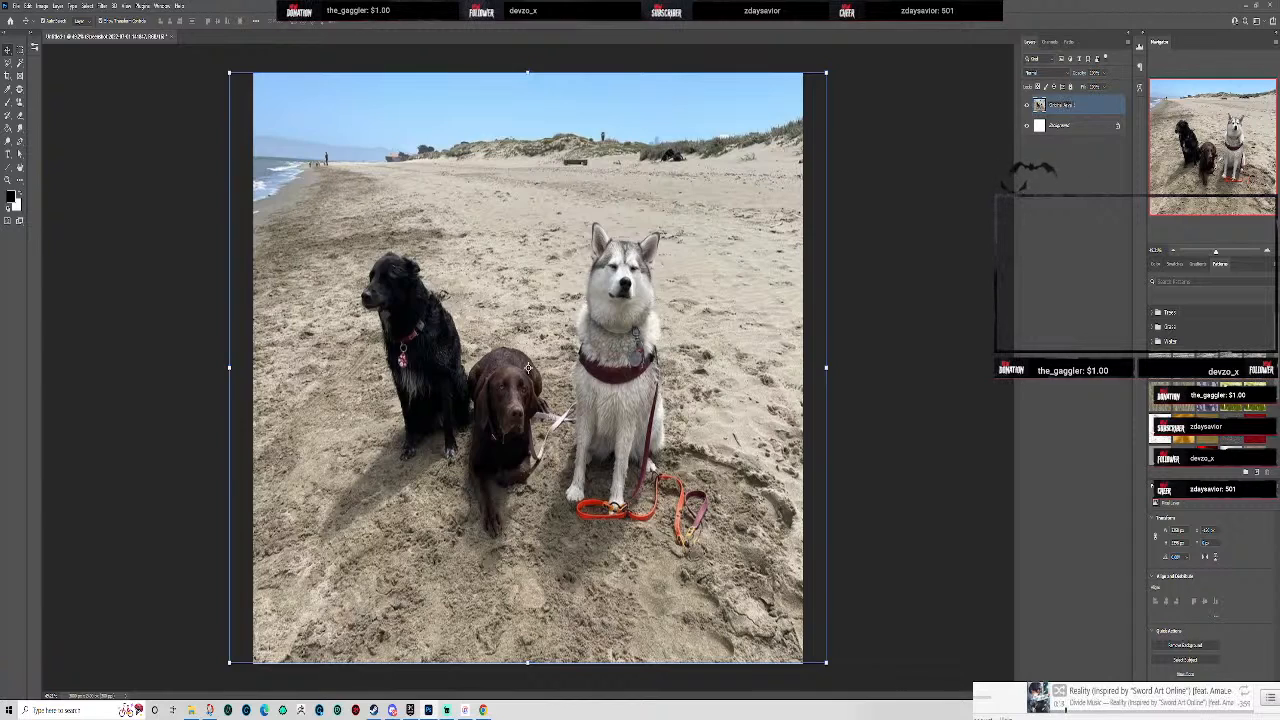
text(Ph)
key(Return)
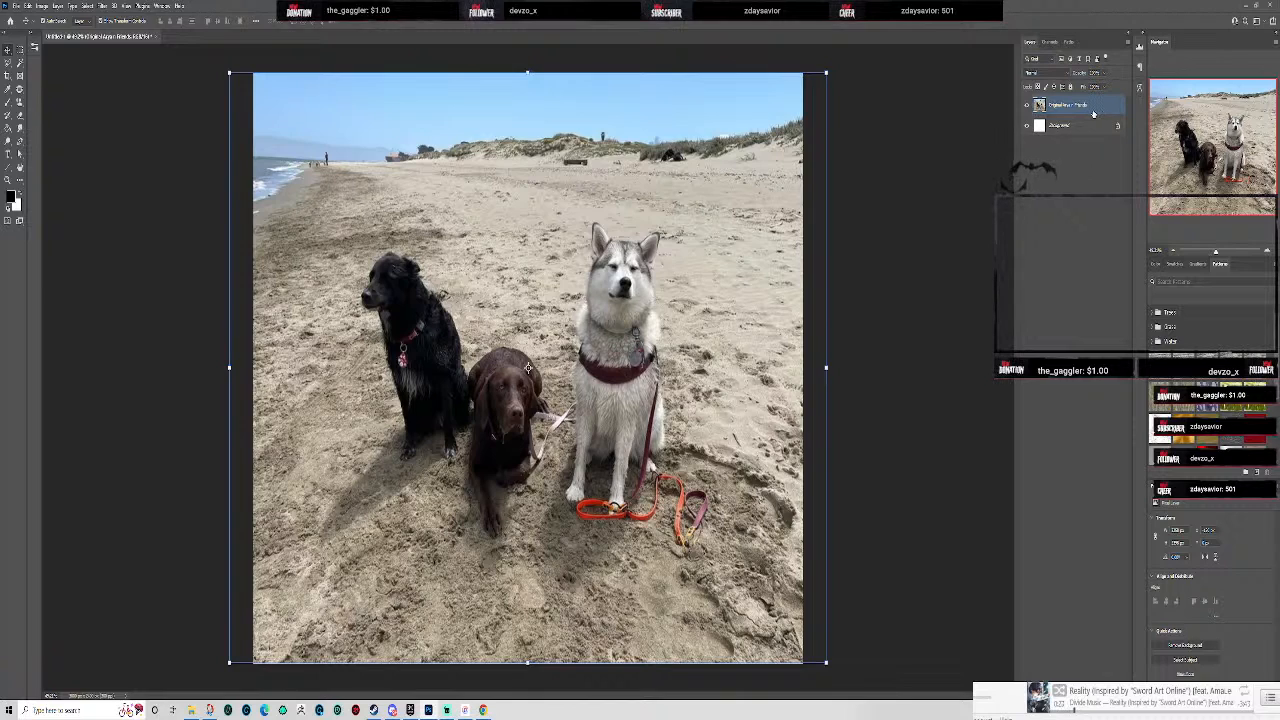
- Duplicate the original photo layer within the same document, naming the copy after the dog and friends
right_click(1093, 114)
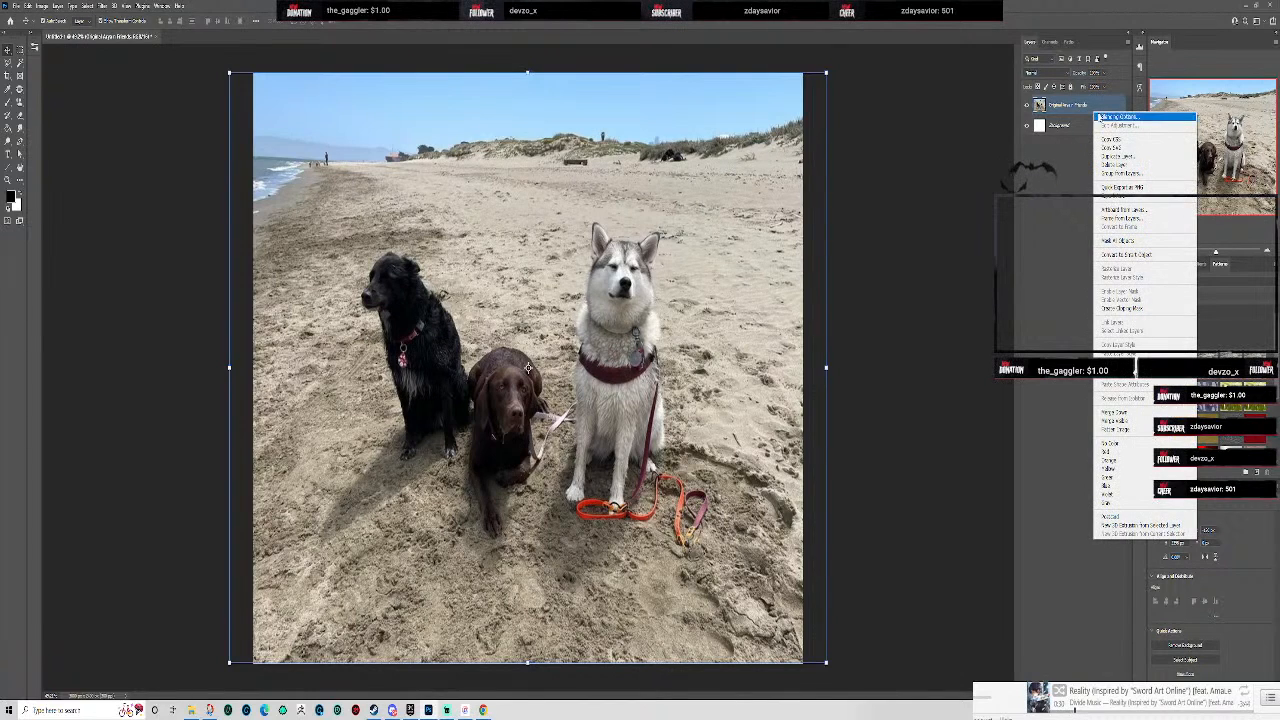
click(1137, 157)
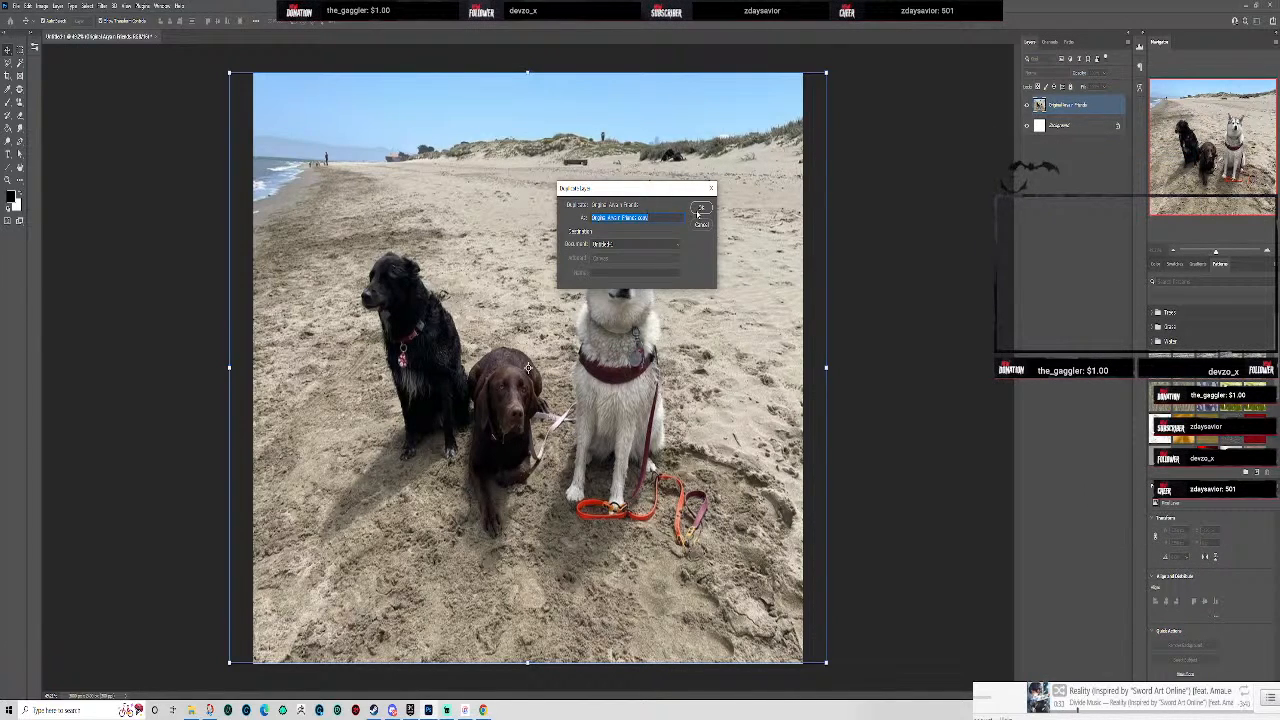
text(new)
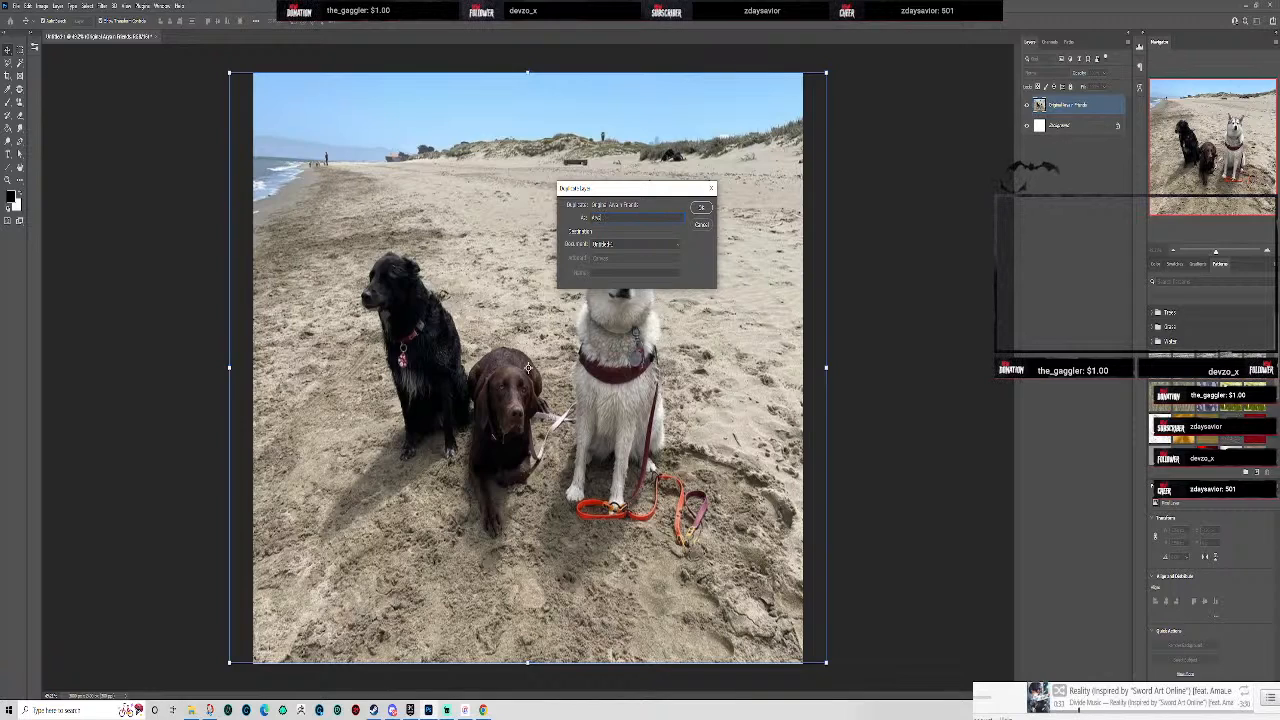
text( Friend)
click(701, 207)
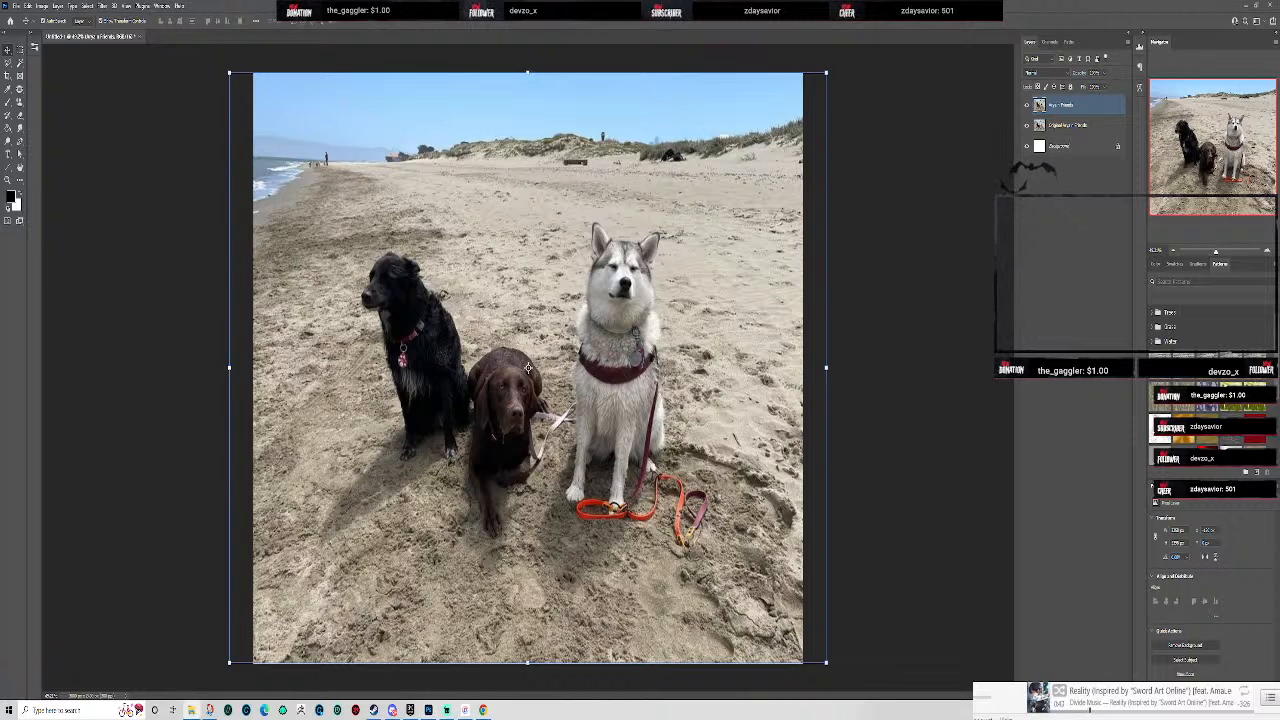
- Bring the Corgi Con folder window back over the document and enlarge it to show four columns of photos at full screen height
drag(0, 12, 209, 16)
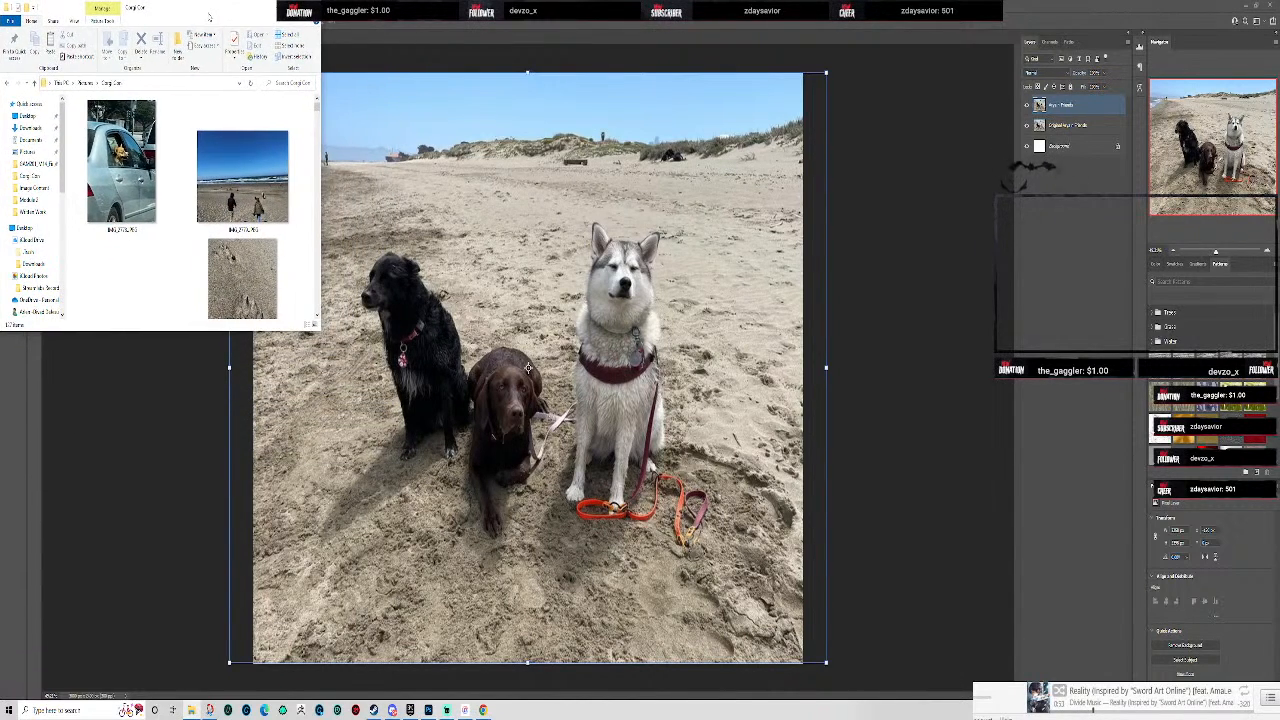
drag(317, 329, 484, 697)
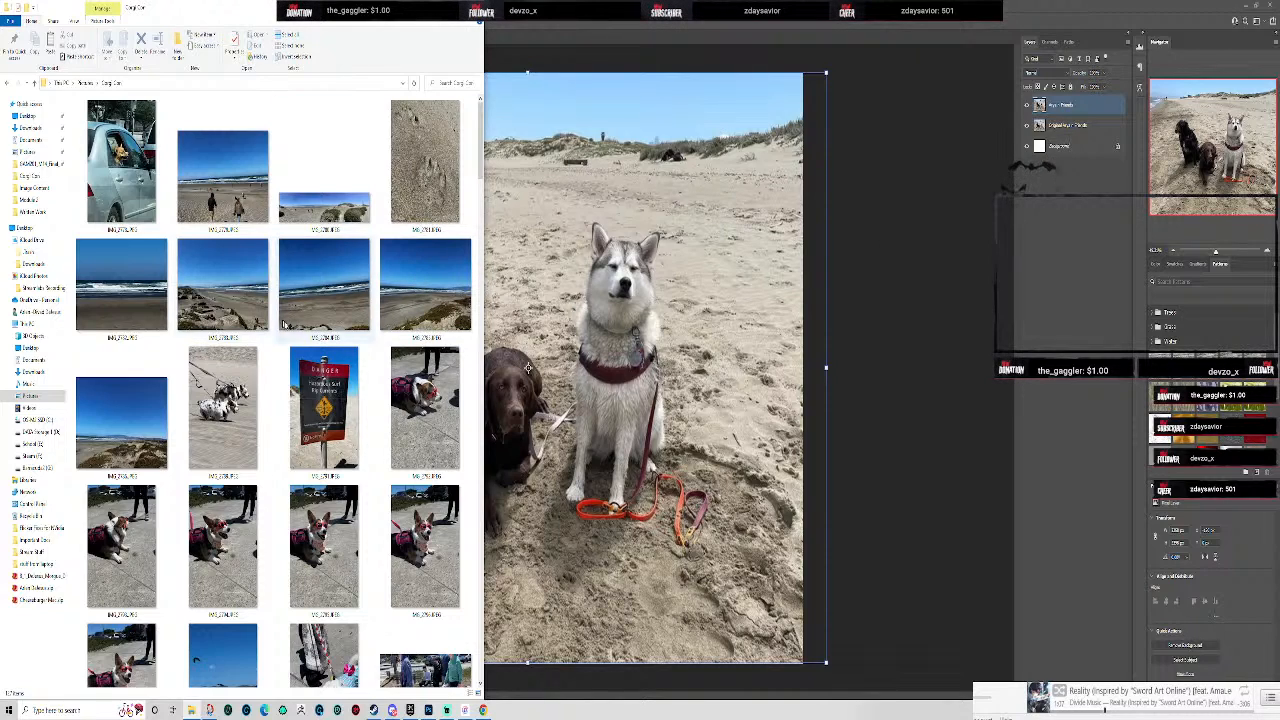
- Preview two of the beach landscape photos in the Corgi Con folder, the wide shoreline and the overgrown dune, closing each one
double_click(351, 295)
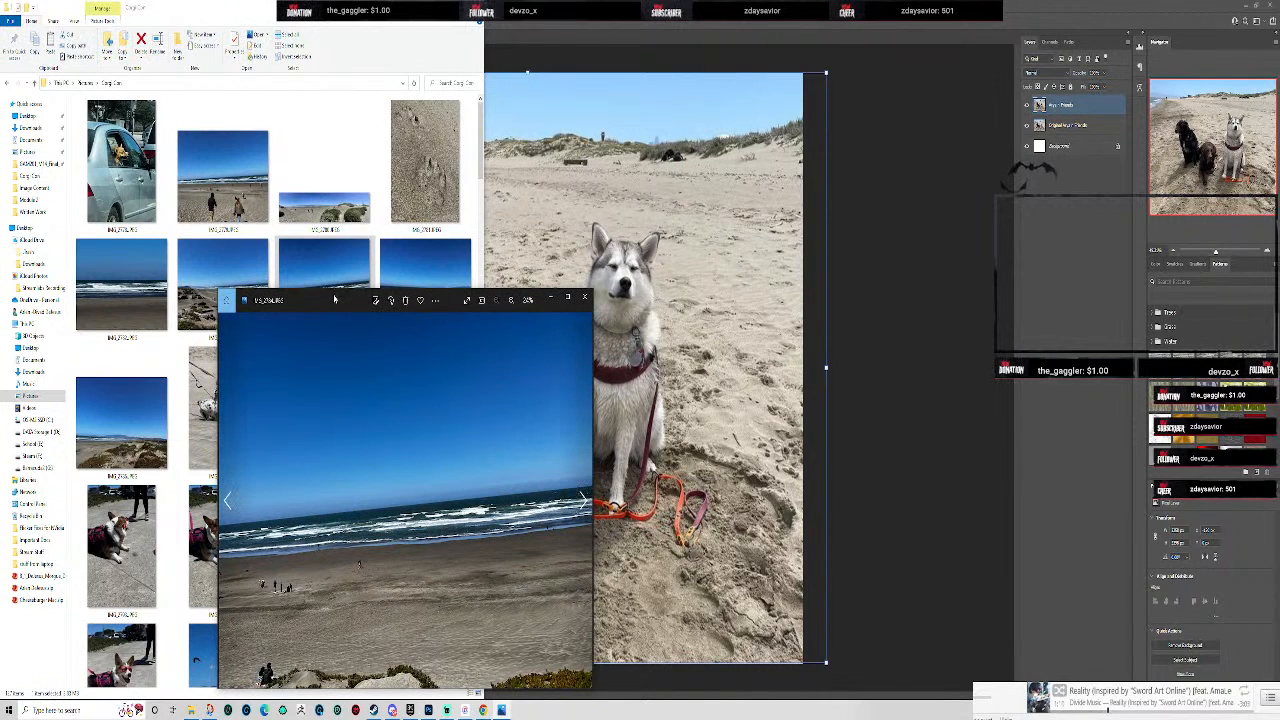
drag(336, 300, 567, 201)
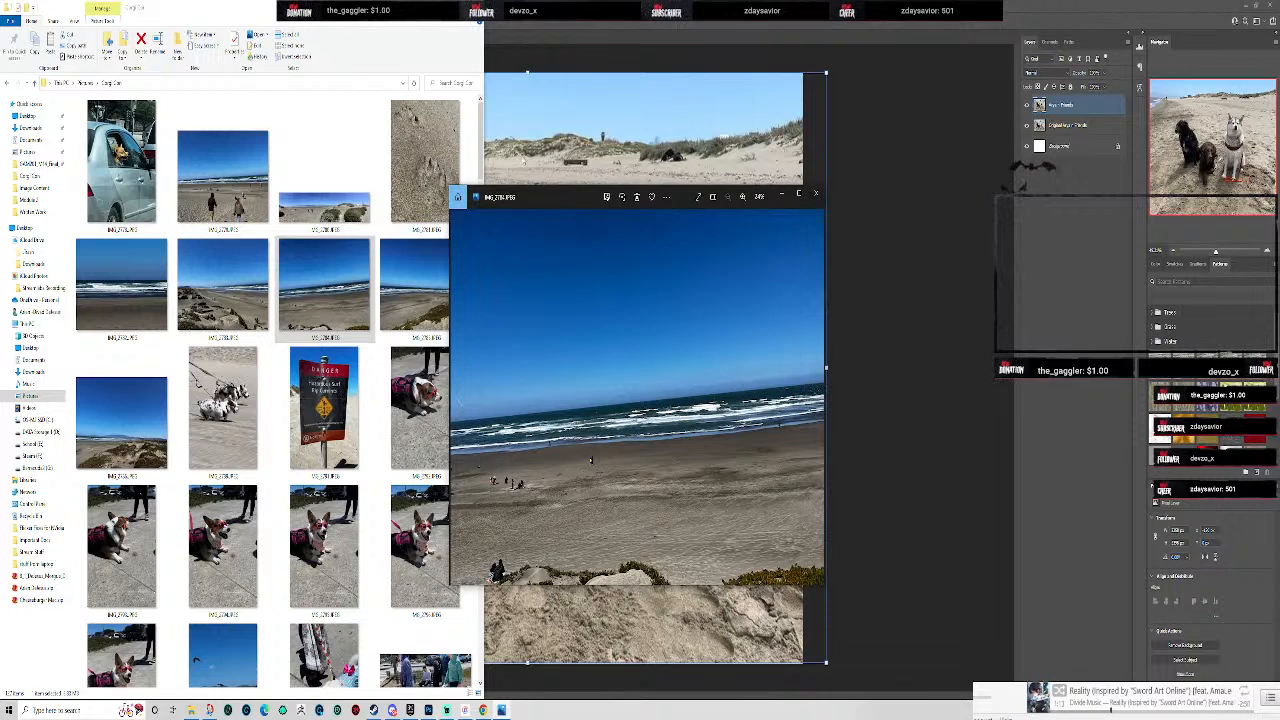
click(815, 193)
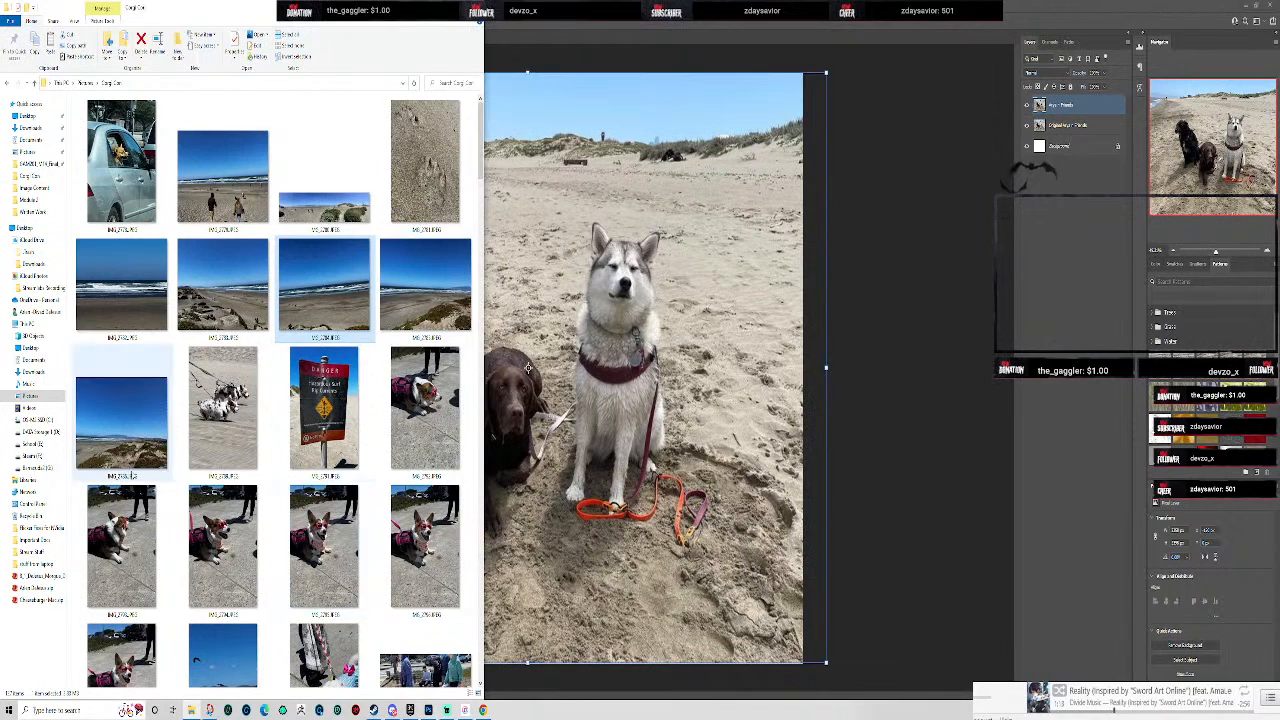
click(149, 444)
double_click(149, 444)
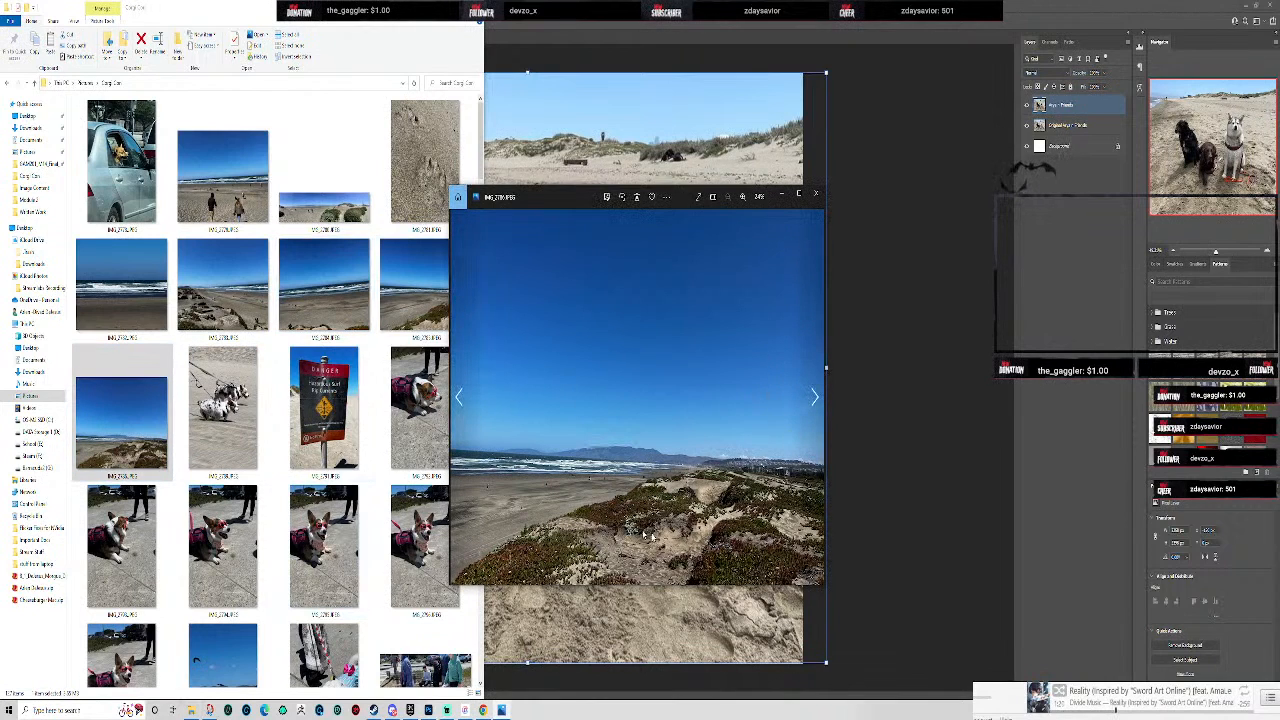
click(815, 193)
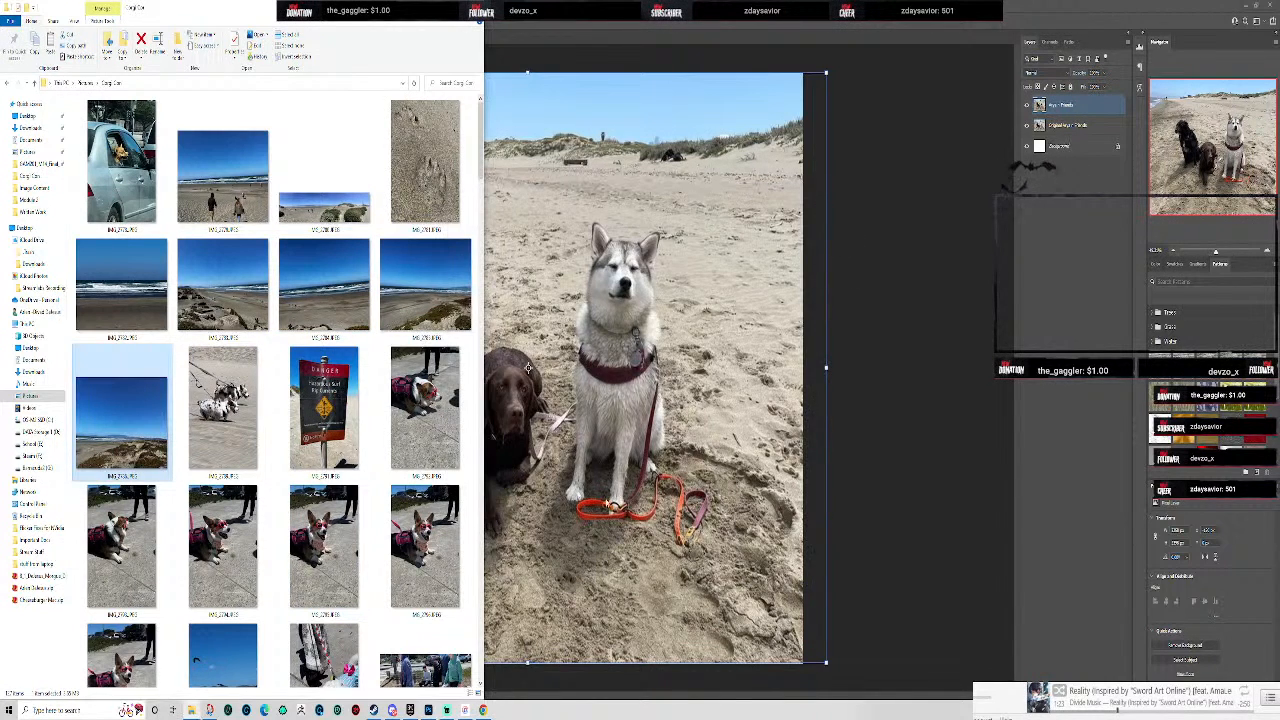
- Find the photo of the spotted corgi in a striped bandana beside the blue tent and place it in the document
scroll(375, 498, down, 3)
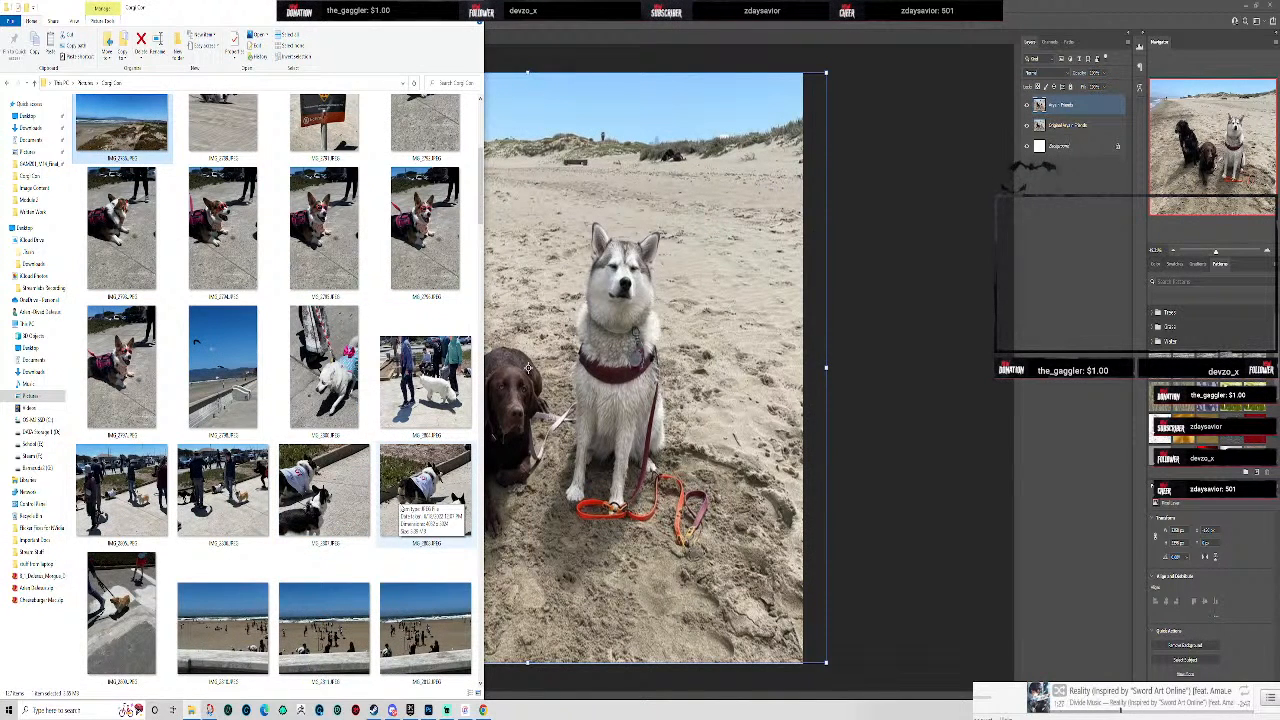
scroll(402, 505, down, 3)
scroll(300, 530, down, 3)
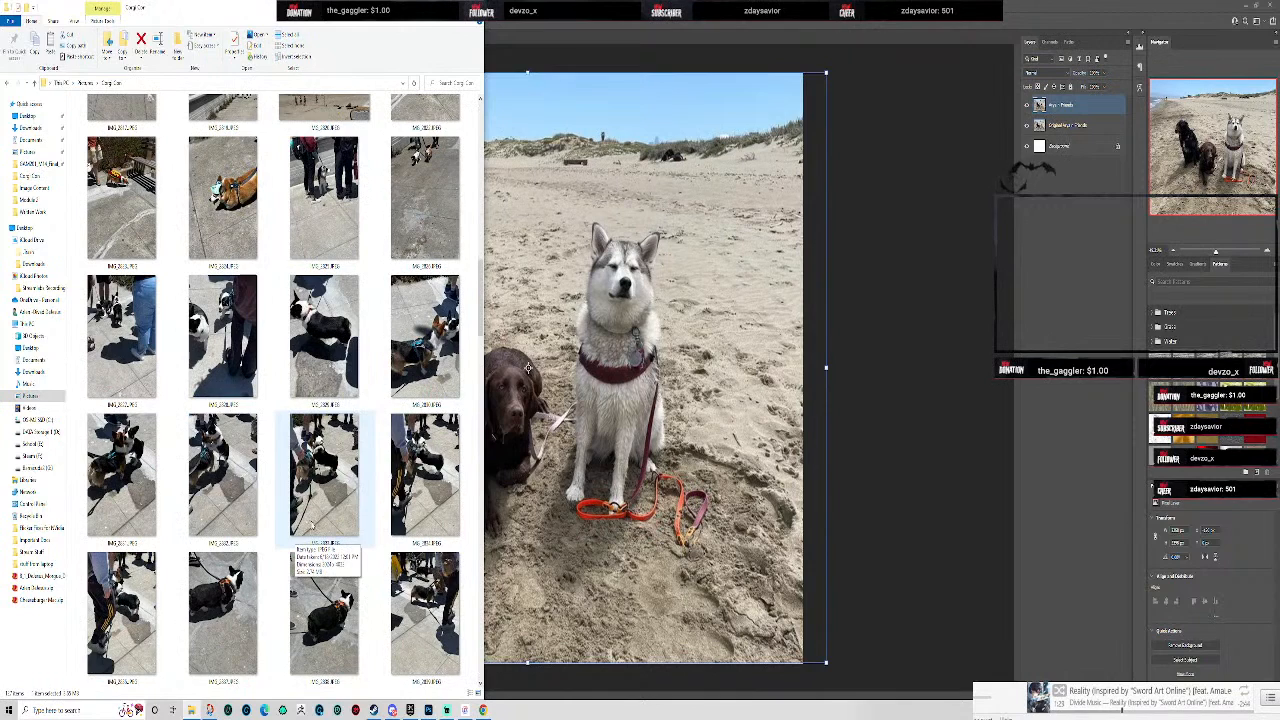
scroll(300, 530, down, 3)
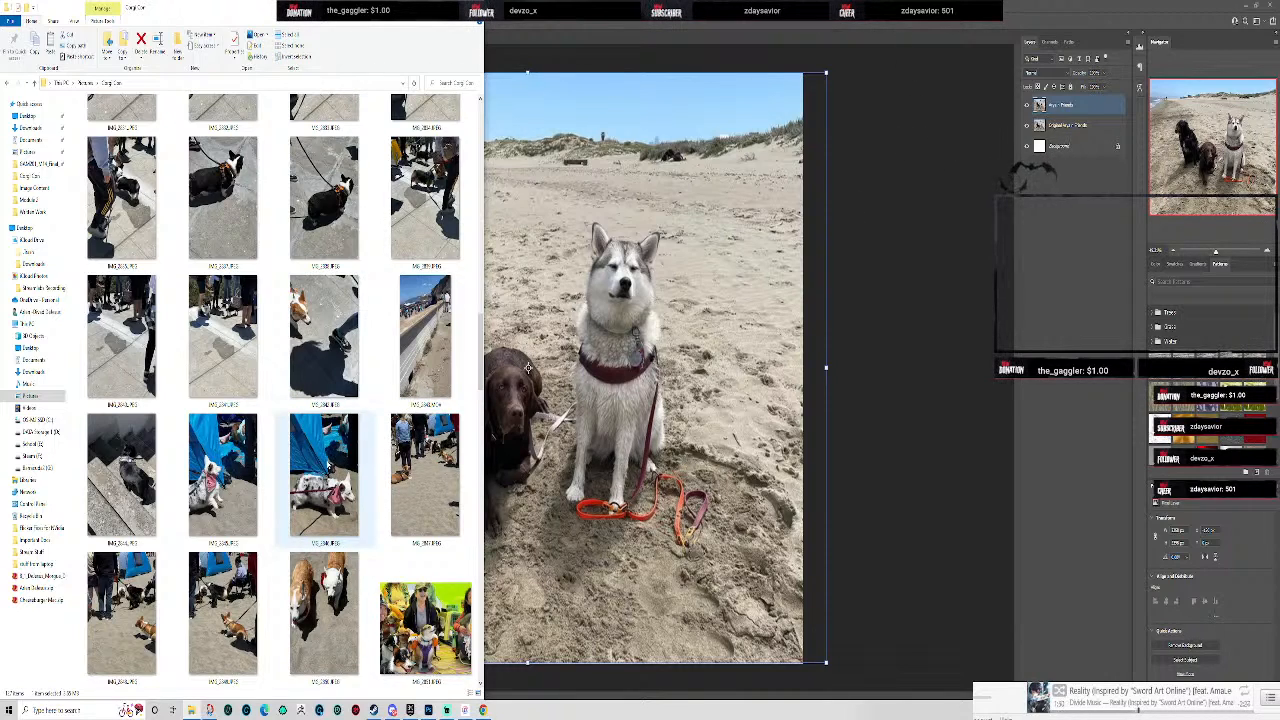
click(334, 484)
drag(372, 12, 983, 87)
drag(1074, 598, 460, 344)
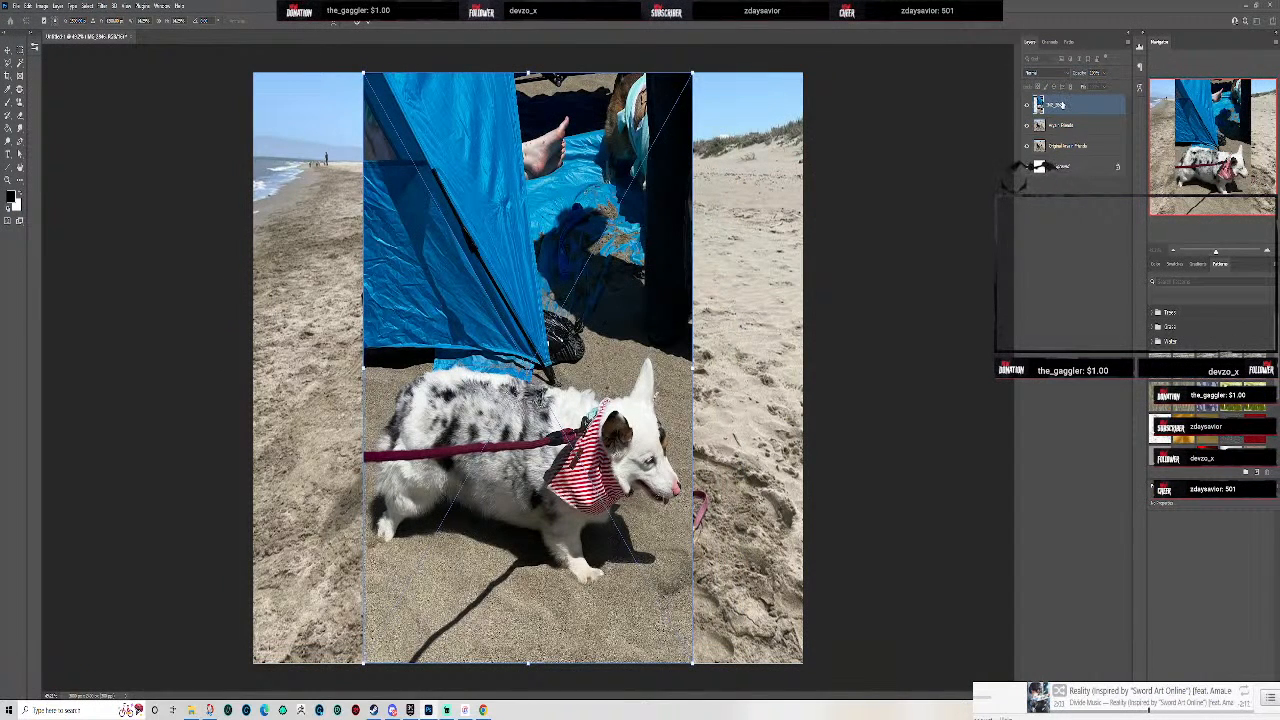
key(Return)
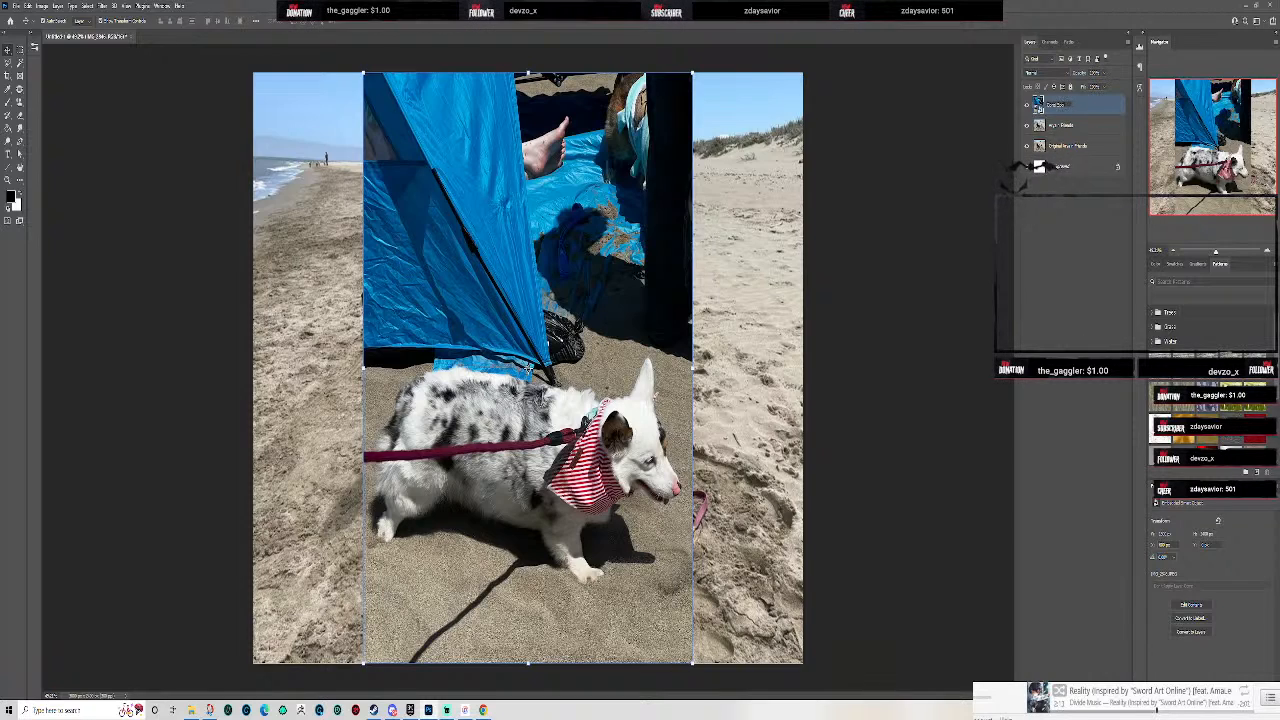
- Rasterize the placed photo layer under the name Spotted Corgi and move it flush with the canvas's left edge
text(Spotted Corgi)
key(Return)
right_click(1105, 106)
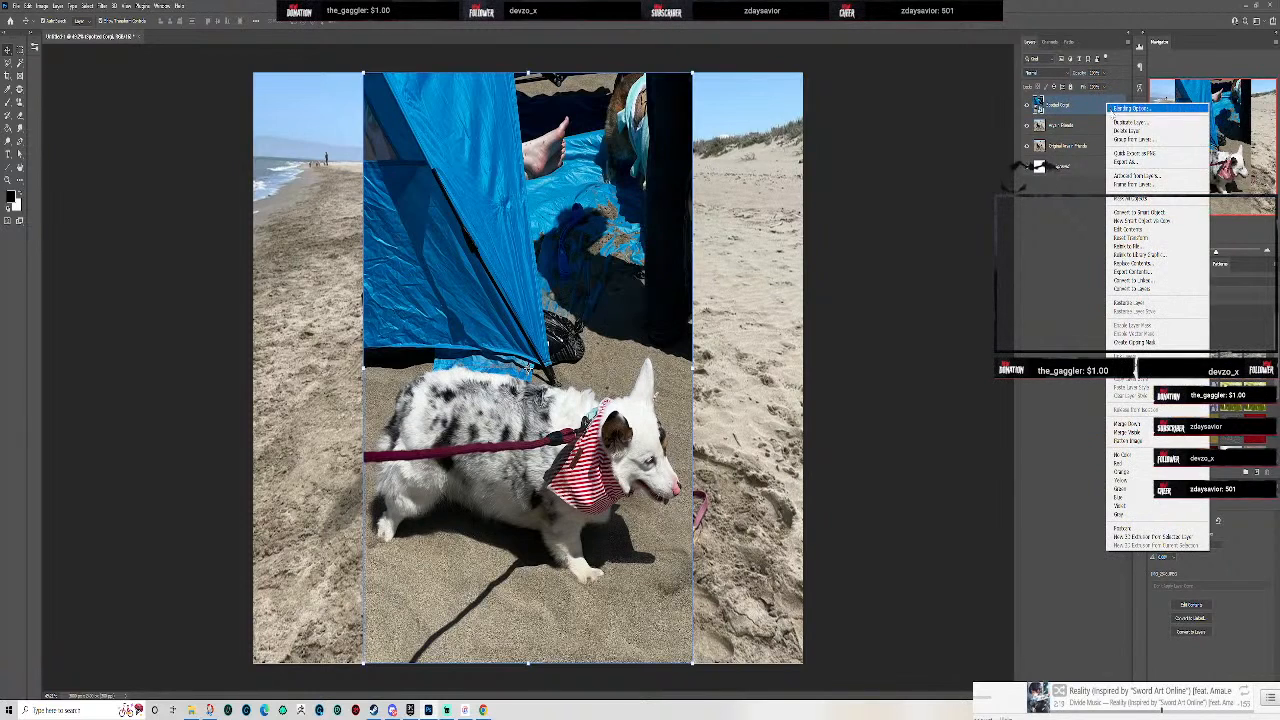
click(1150, 304)
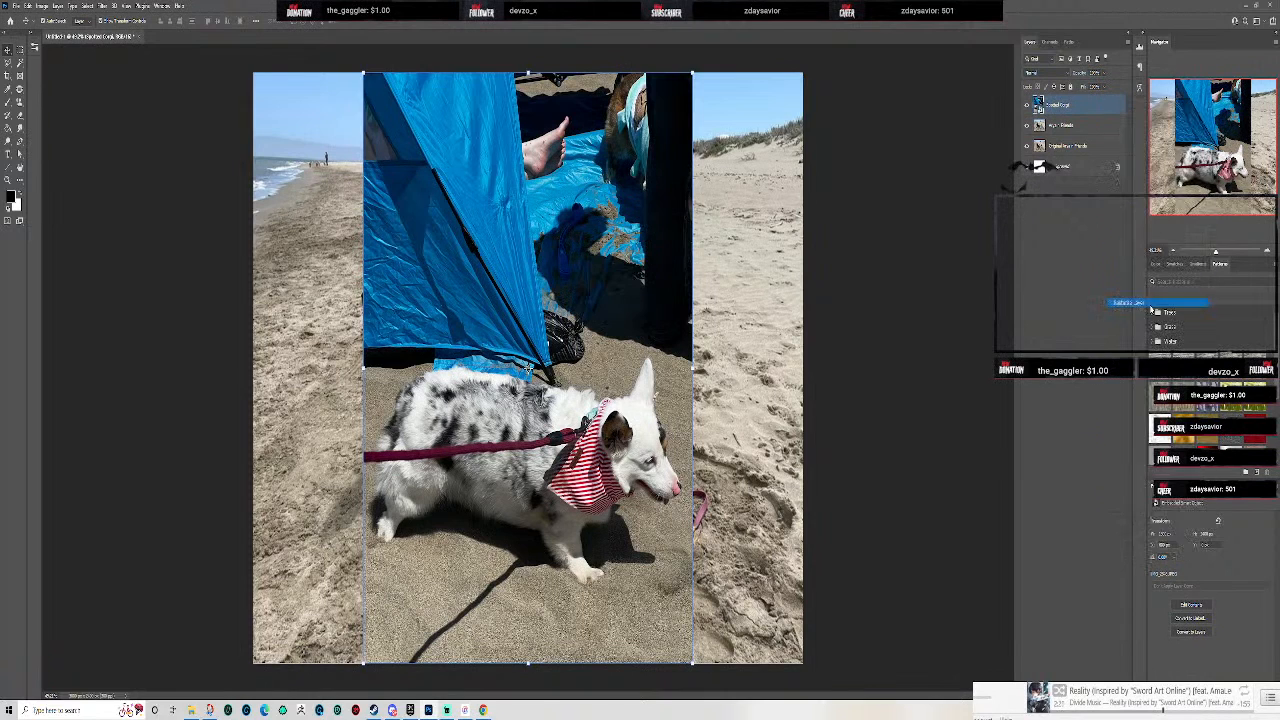
drag(657, 177, 549, 179)
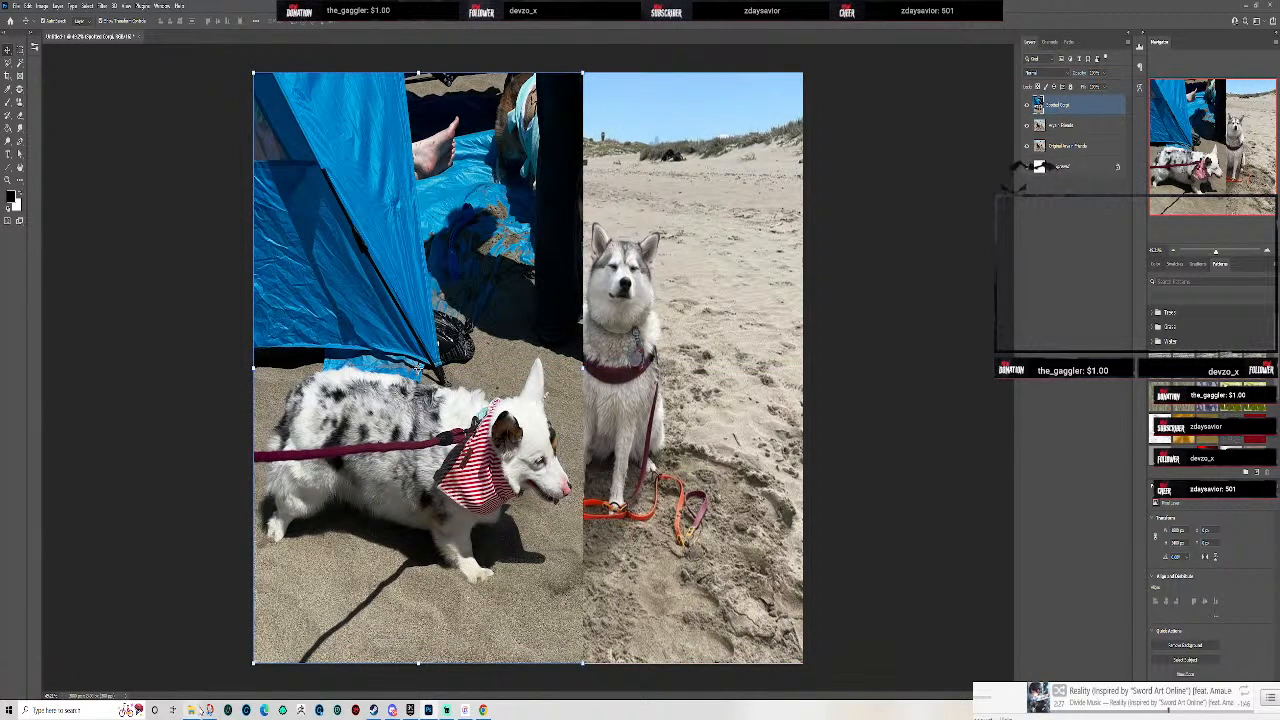
- Browse the Corgi Con folder for another beach dog and compare two similar photos of the corgi sitting in the sand
click(192, 709)
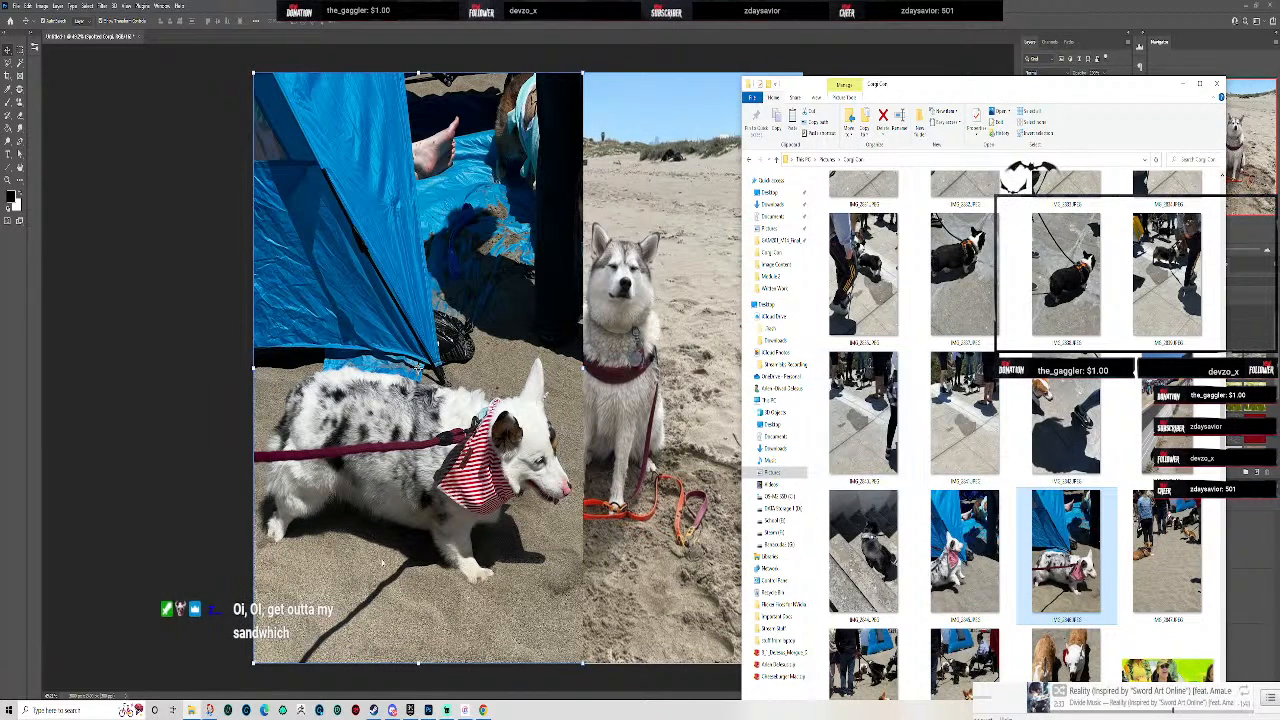
mouse_move(465, 710)
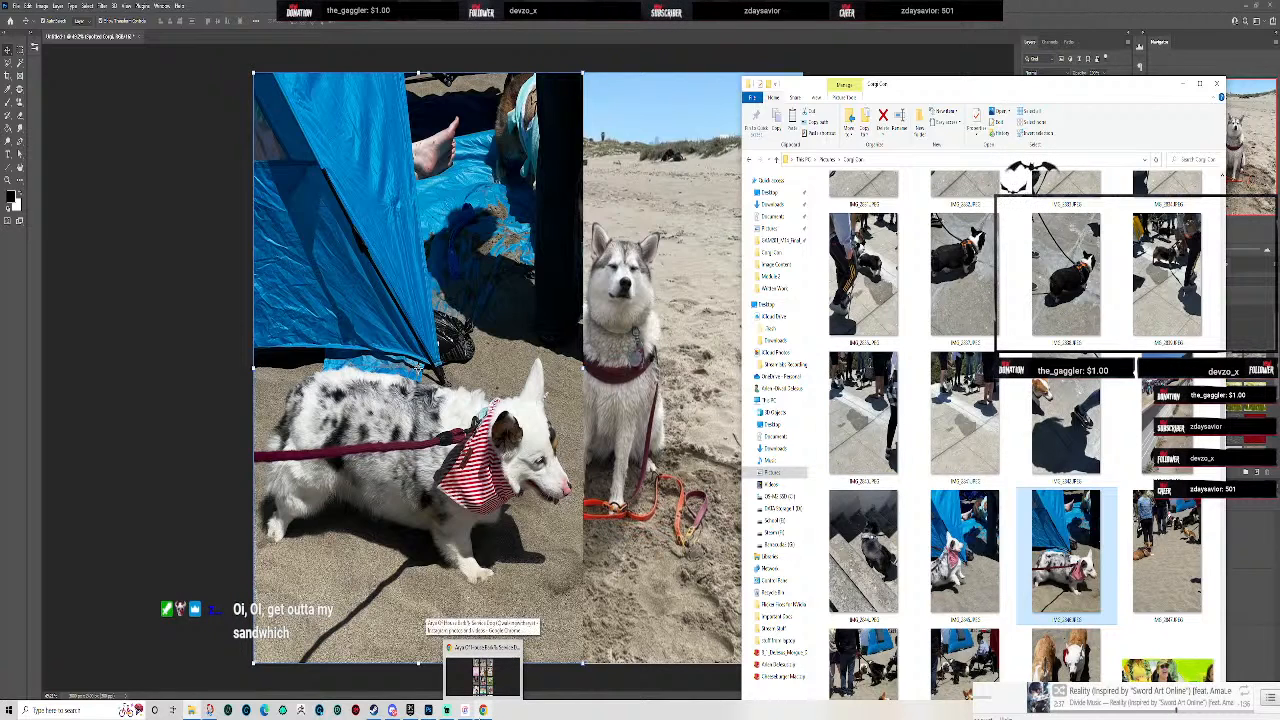
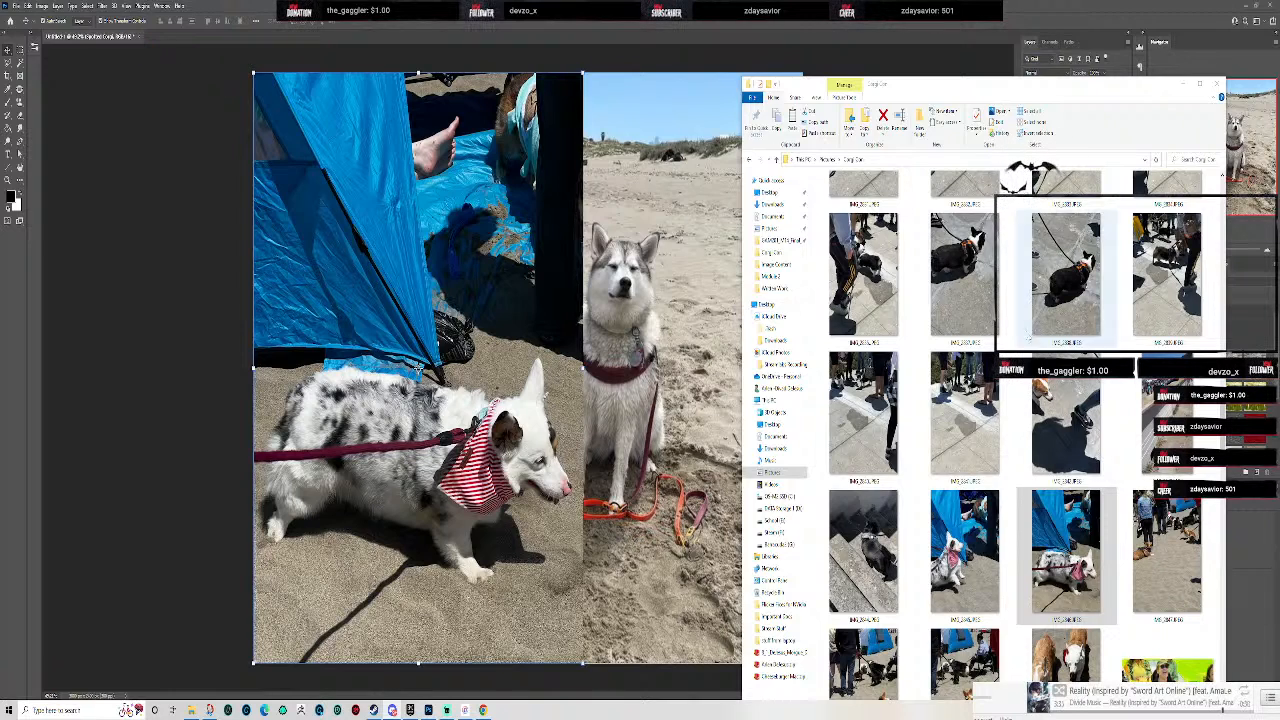
scroll(1103, 458, down, 10)
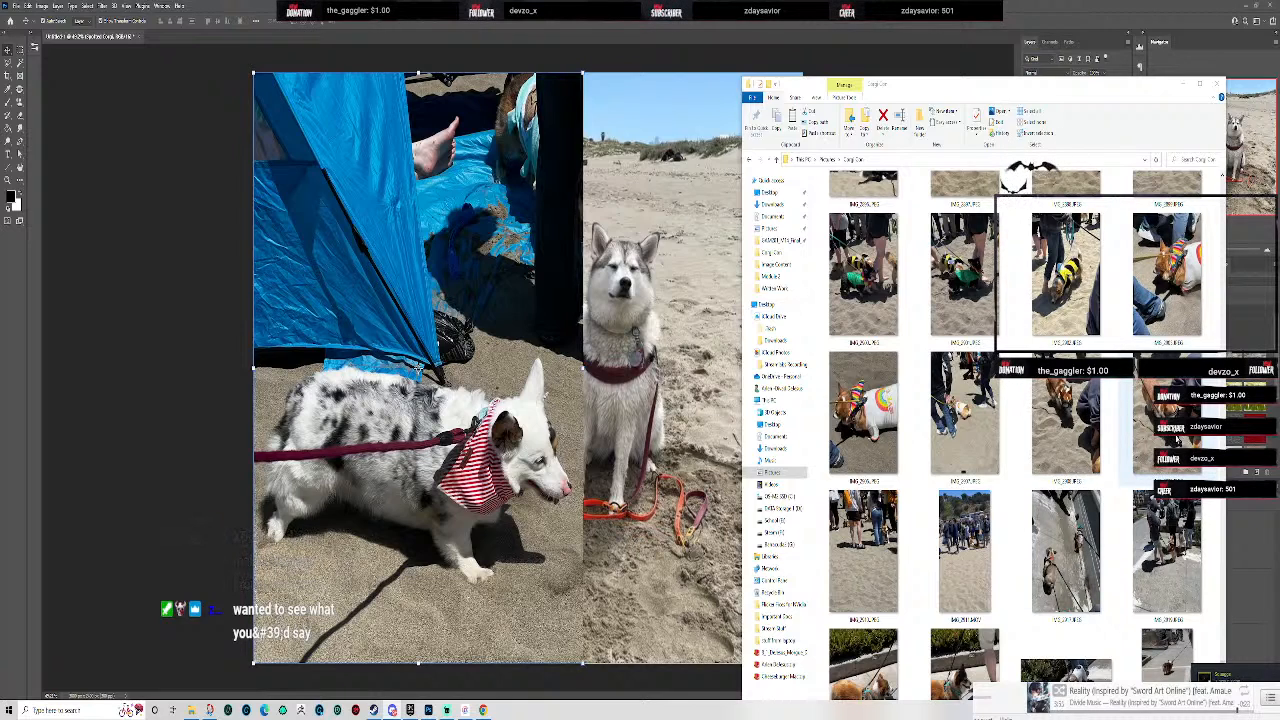
scroll(1117, 443, down, 1)
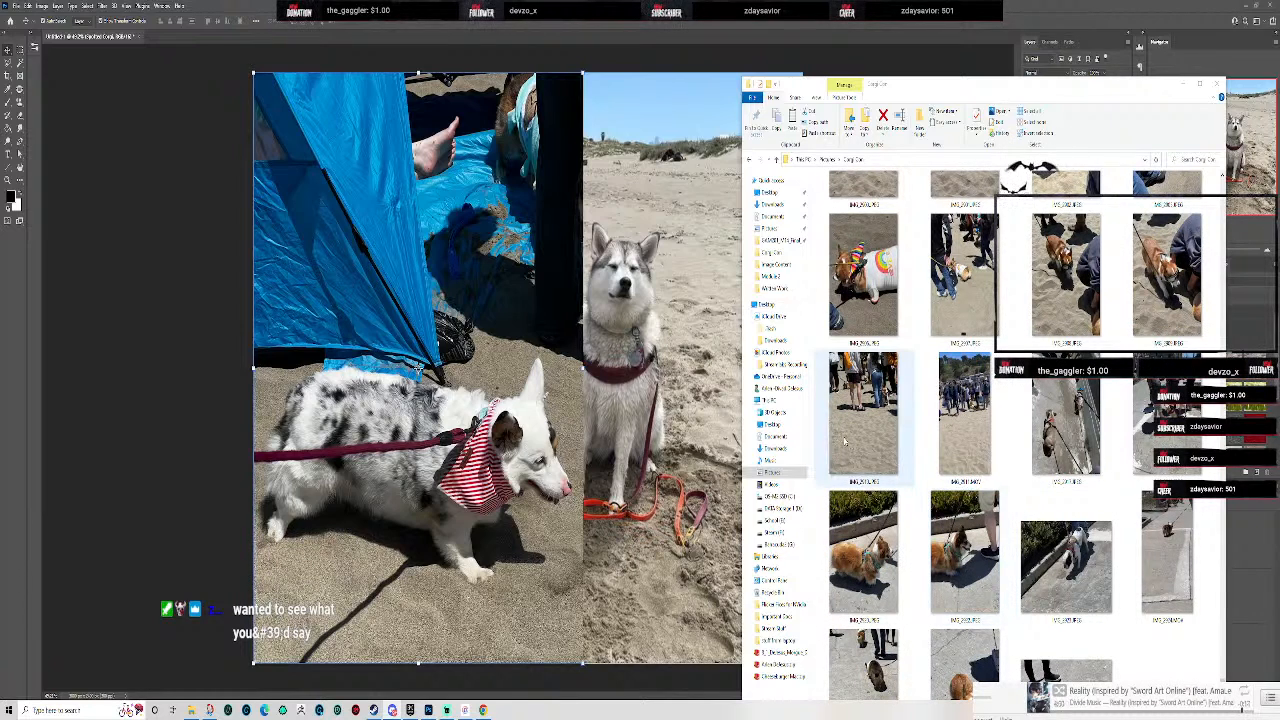
scroll(846, 441, down, 3)
scroll(985, 515, up, 4)
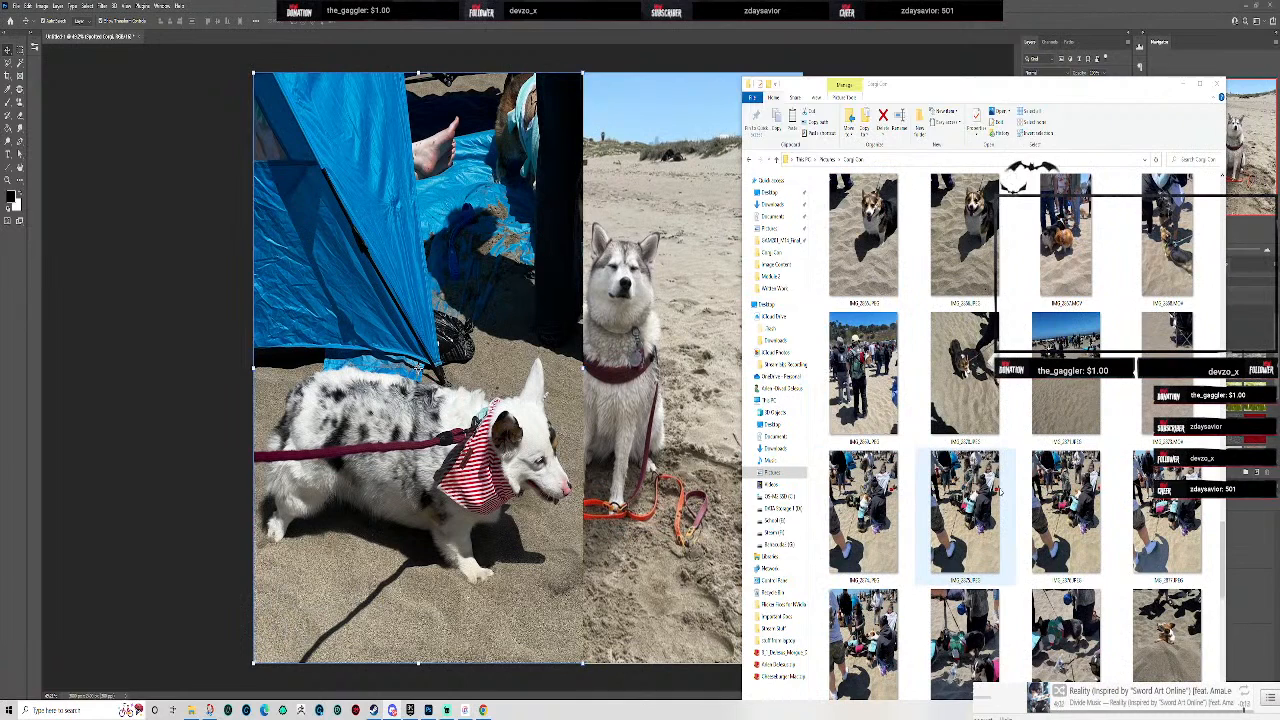
scroll(1046, 517, down, 3)
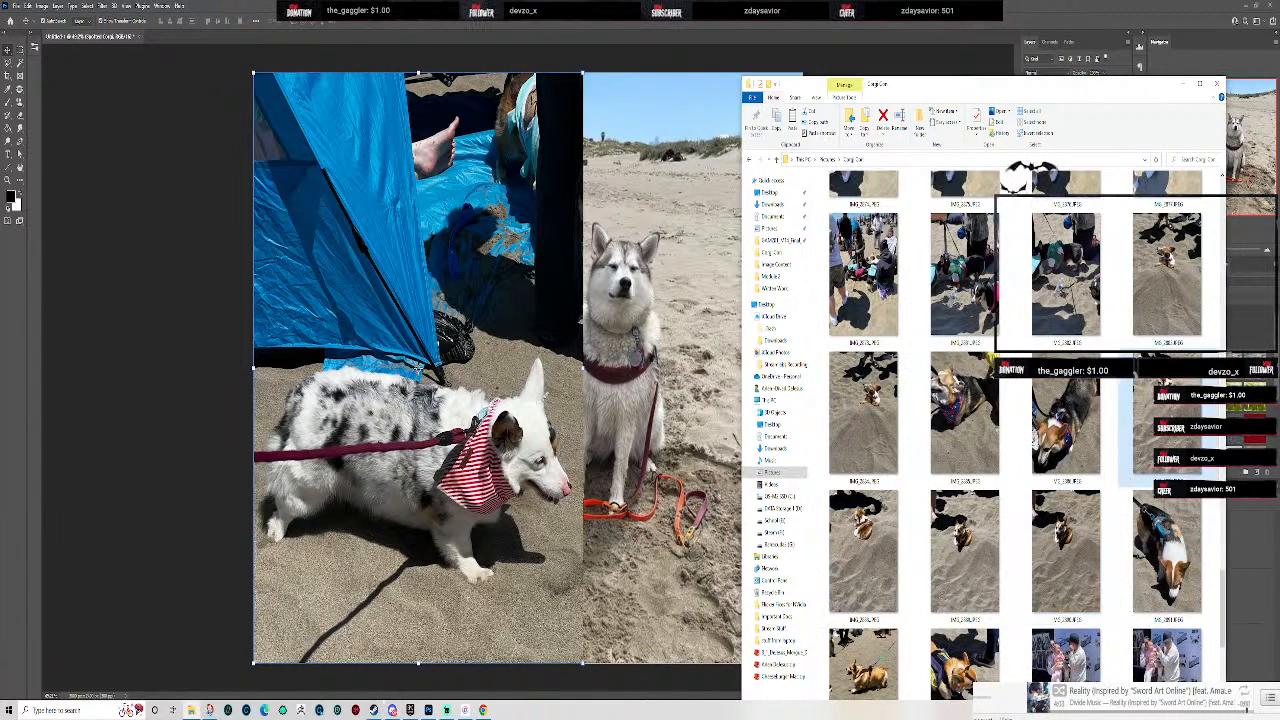
click(962, 590)
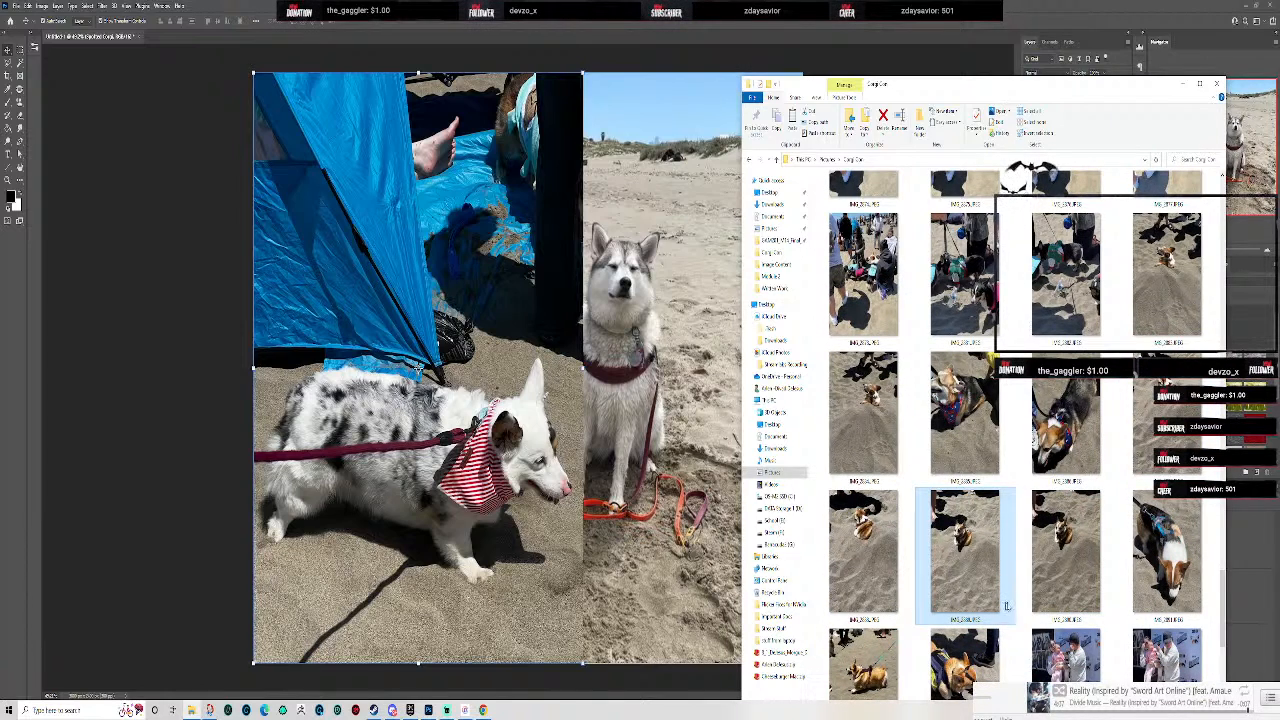
double_click(975, 567)
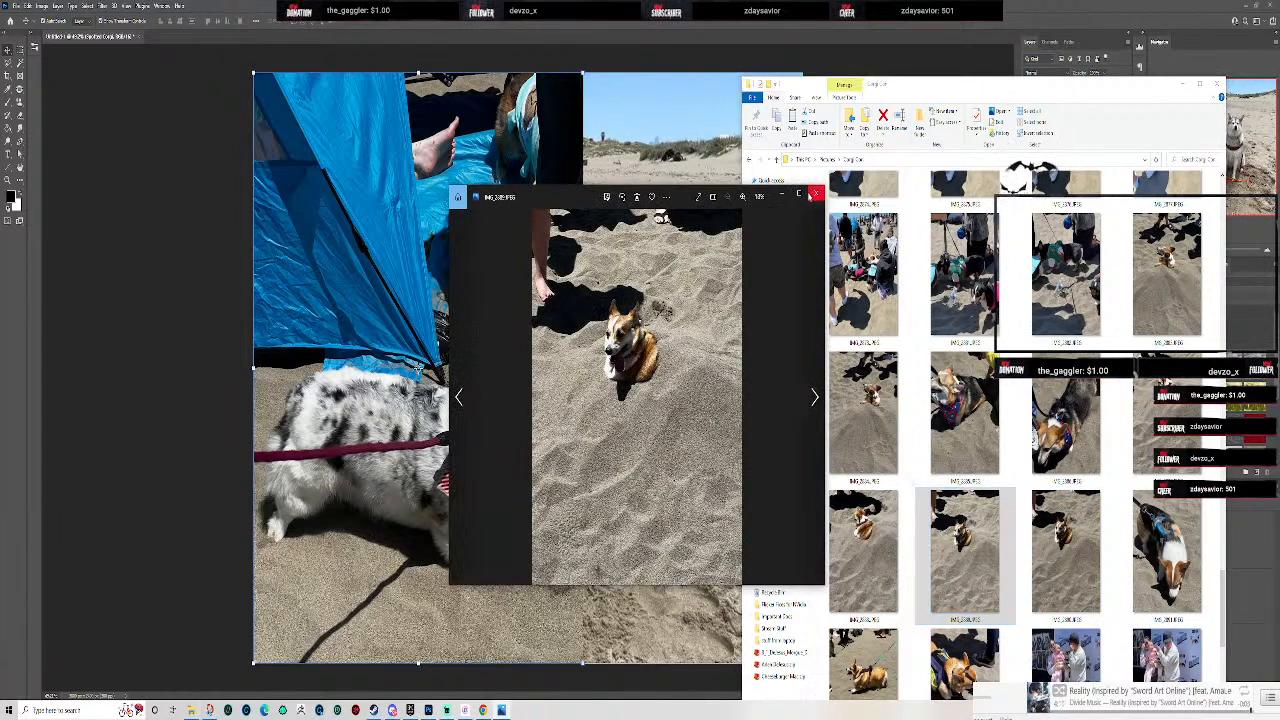
click(809, 196)
double_click(1064, 552)
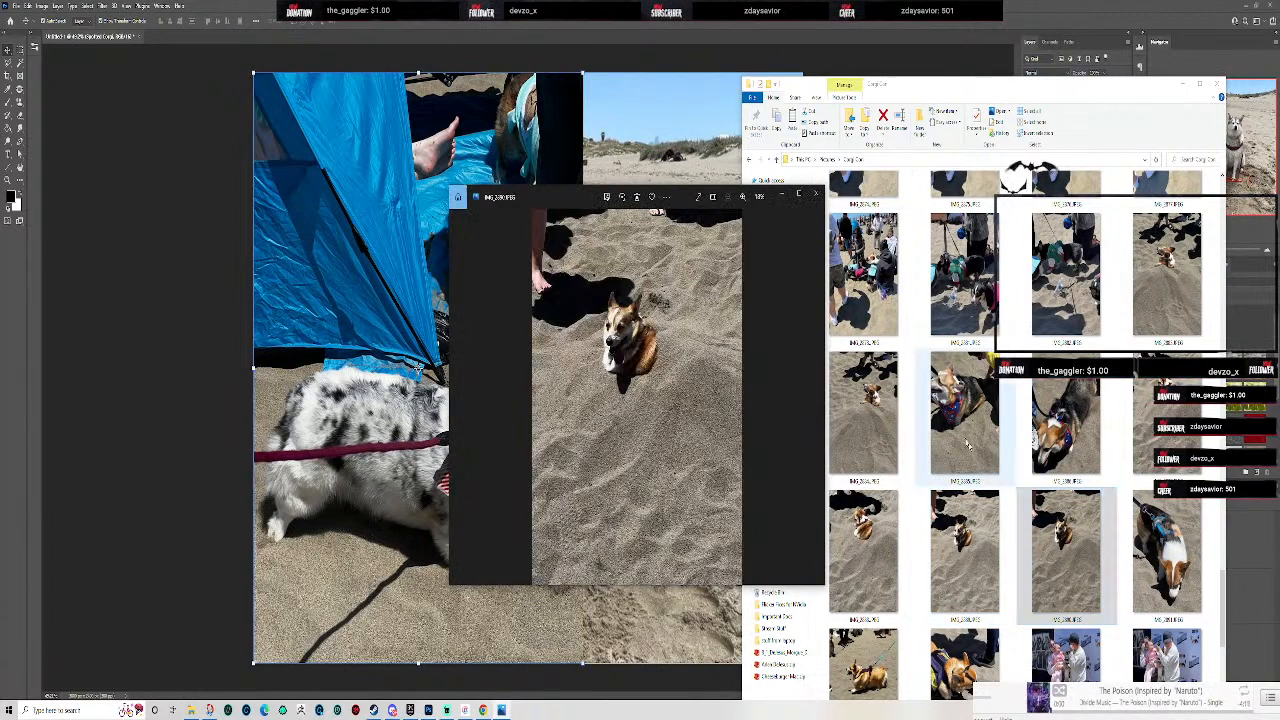
click(809, 196)
- Place the first of the two sitting corgi photos in the document and move it to the canvas's right edge
click(966, 552)
drag(968, 552, 646, 432)
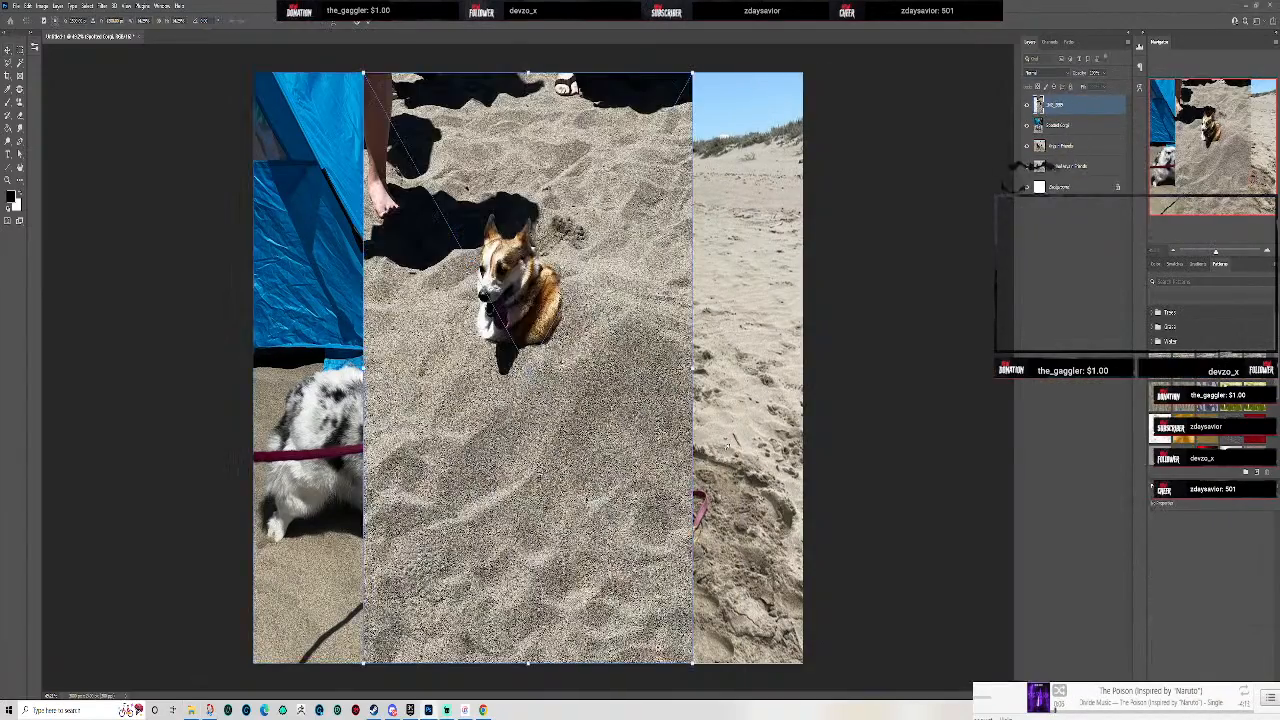
drag(644, 360, 755, 358)
- Rename the newly placed photo layer after the corgi in the sand and rasterize it
double_click(1059, 111)
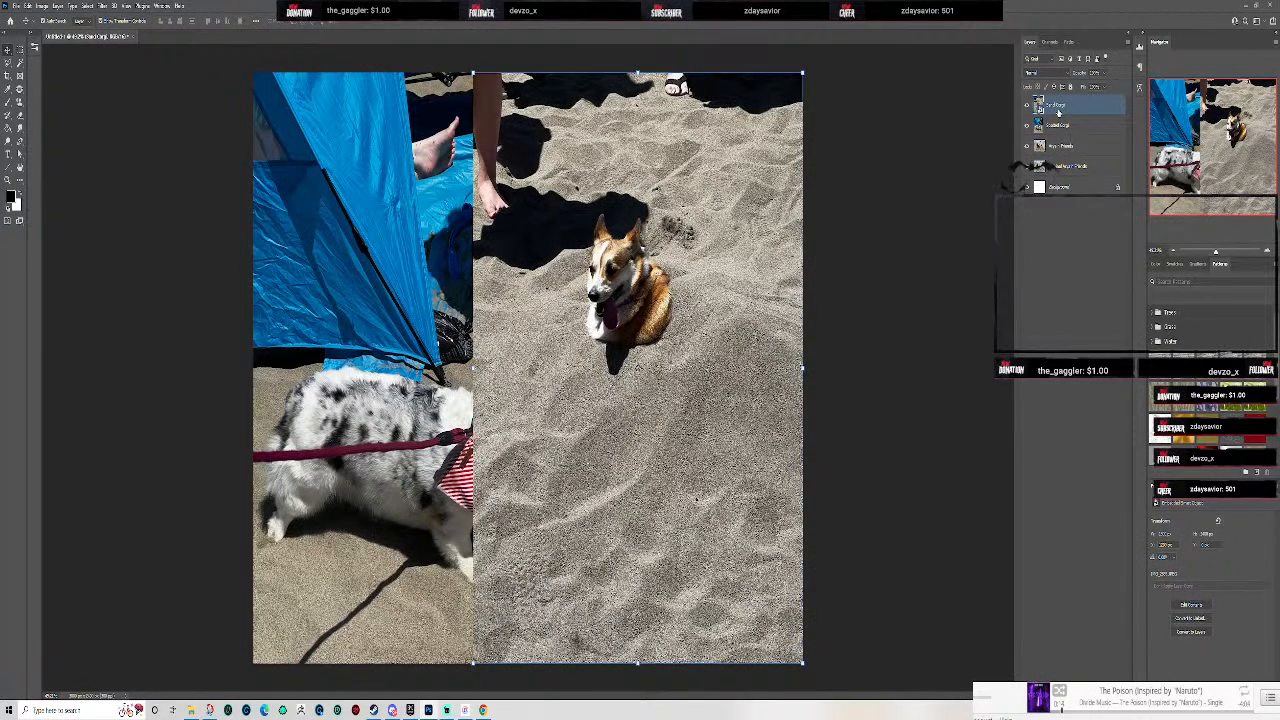
right_click(1066, 105)
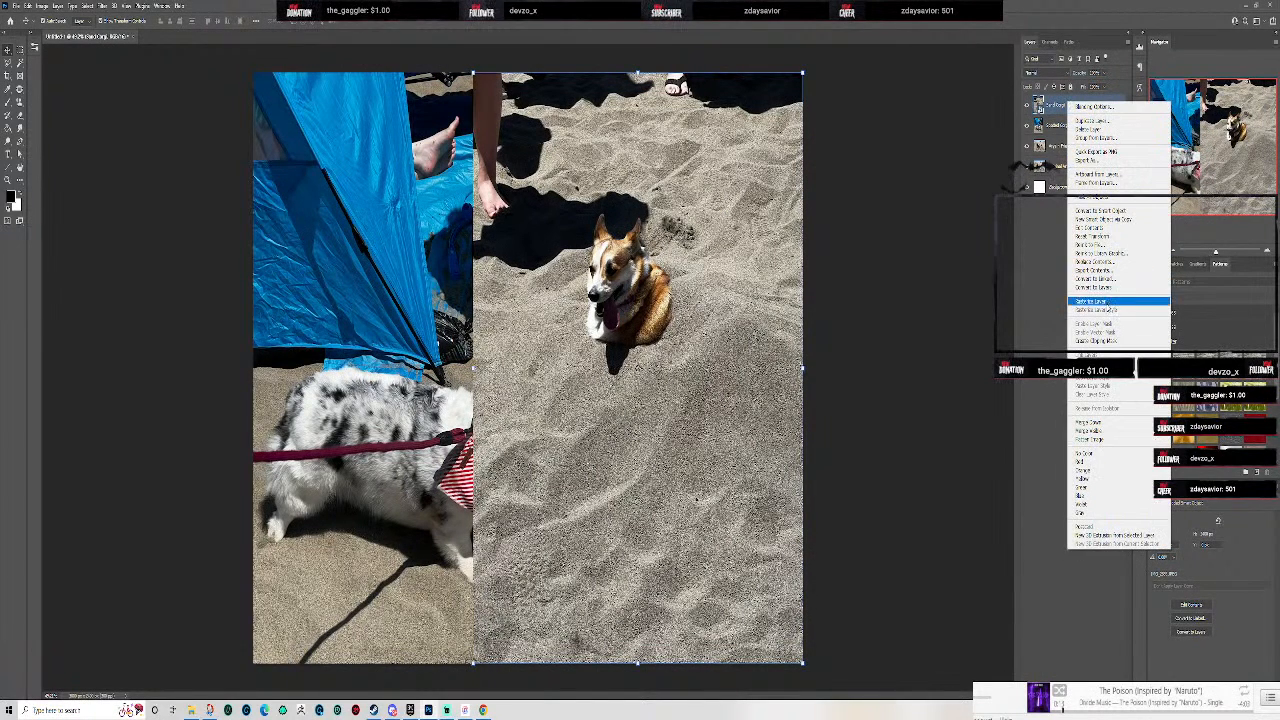
click(1062, 292)
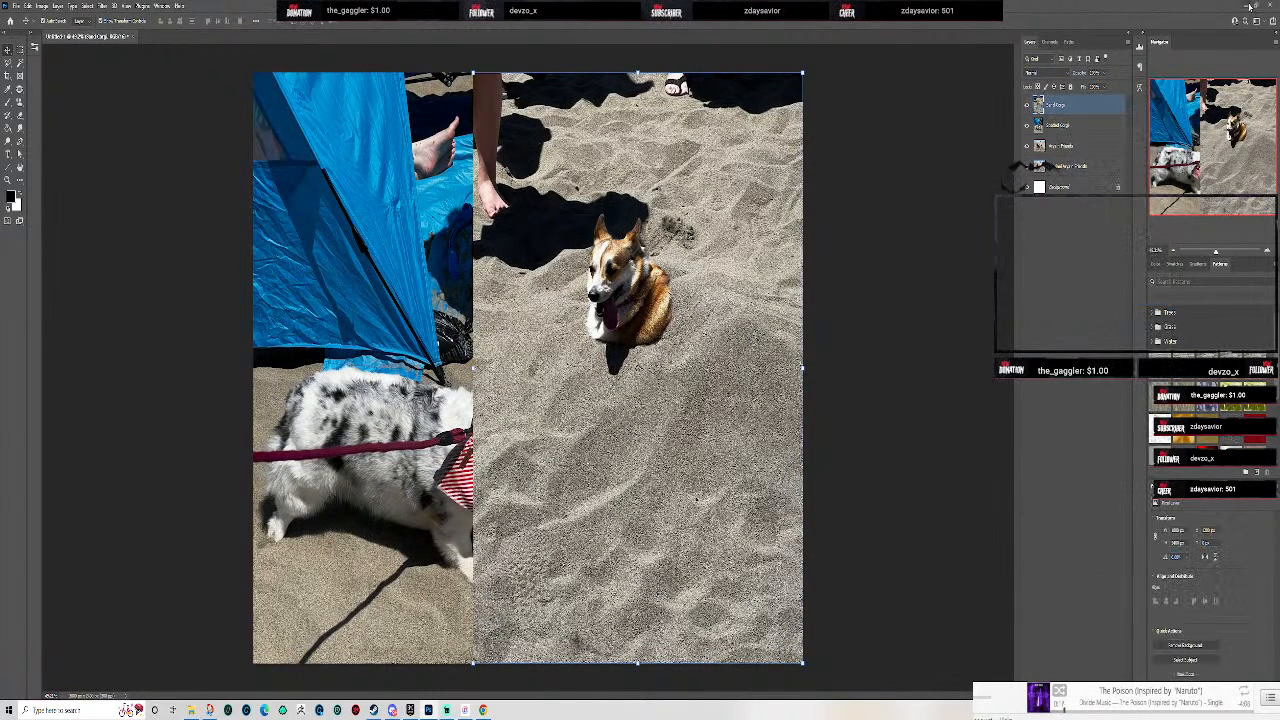
- Preview the folder's photo of a corgi looking up from a sand mound, and return to the document
click(1247, 6)
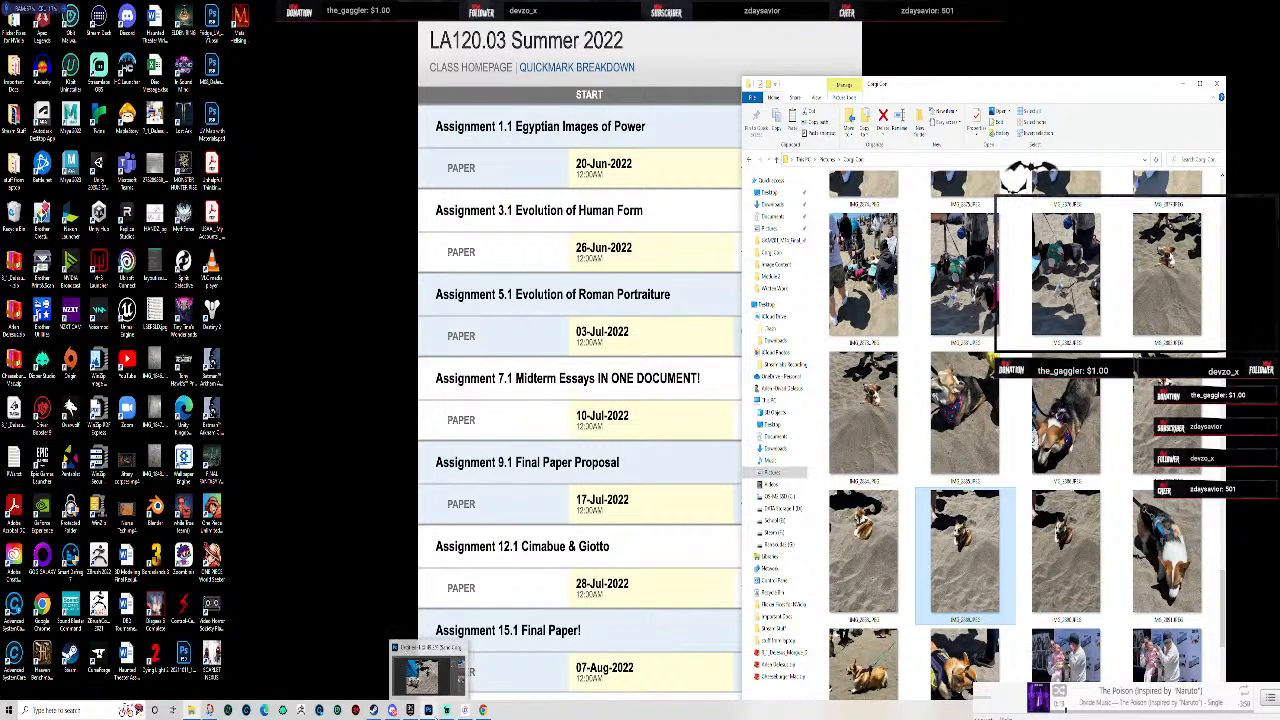
click(428, 710)
click(192, 710)
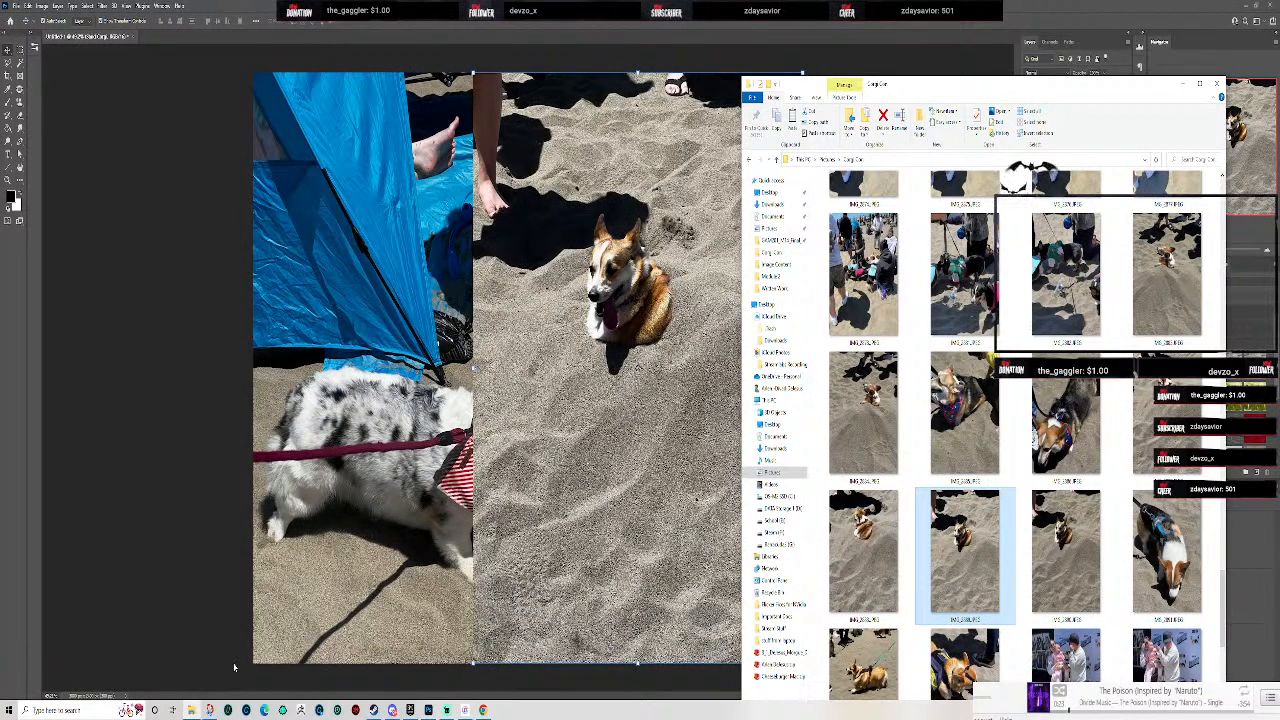
double_click(878, 427)
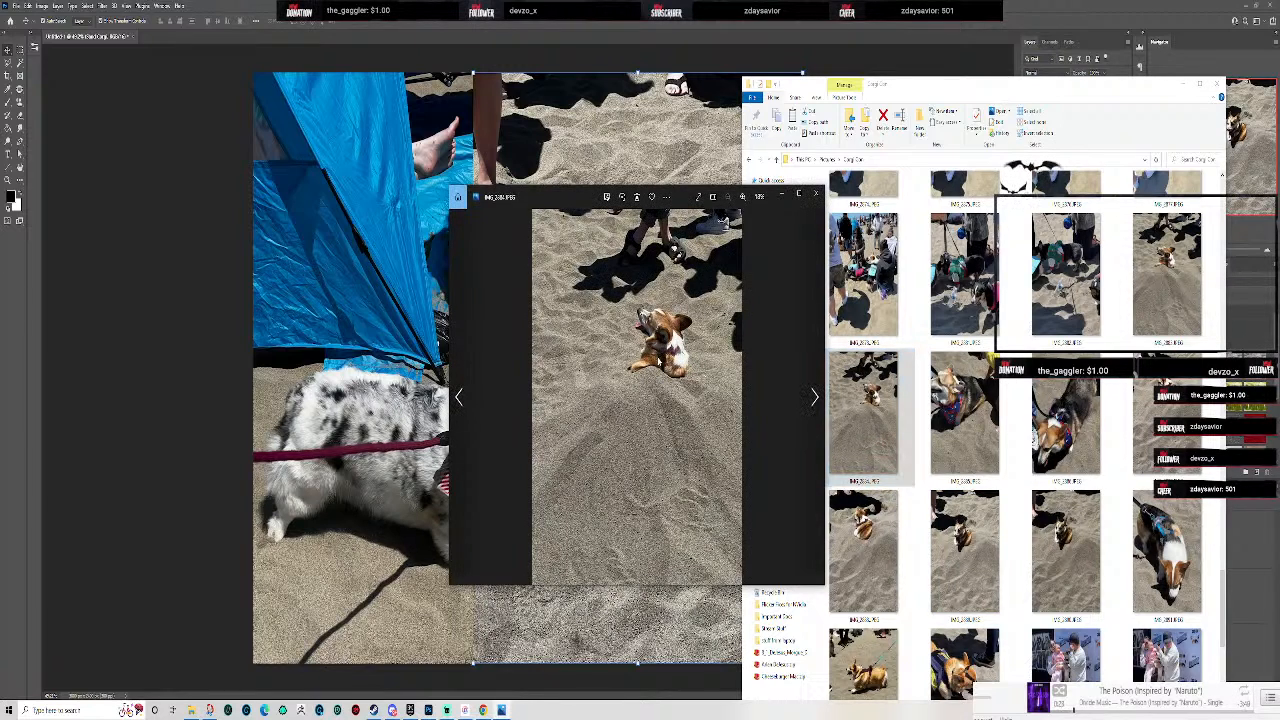
click(816, 194)
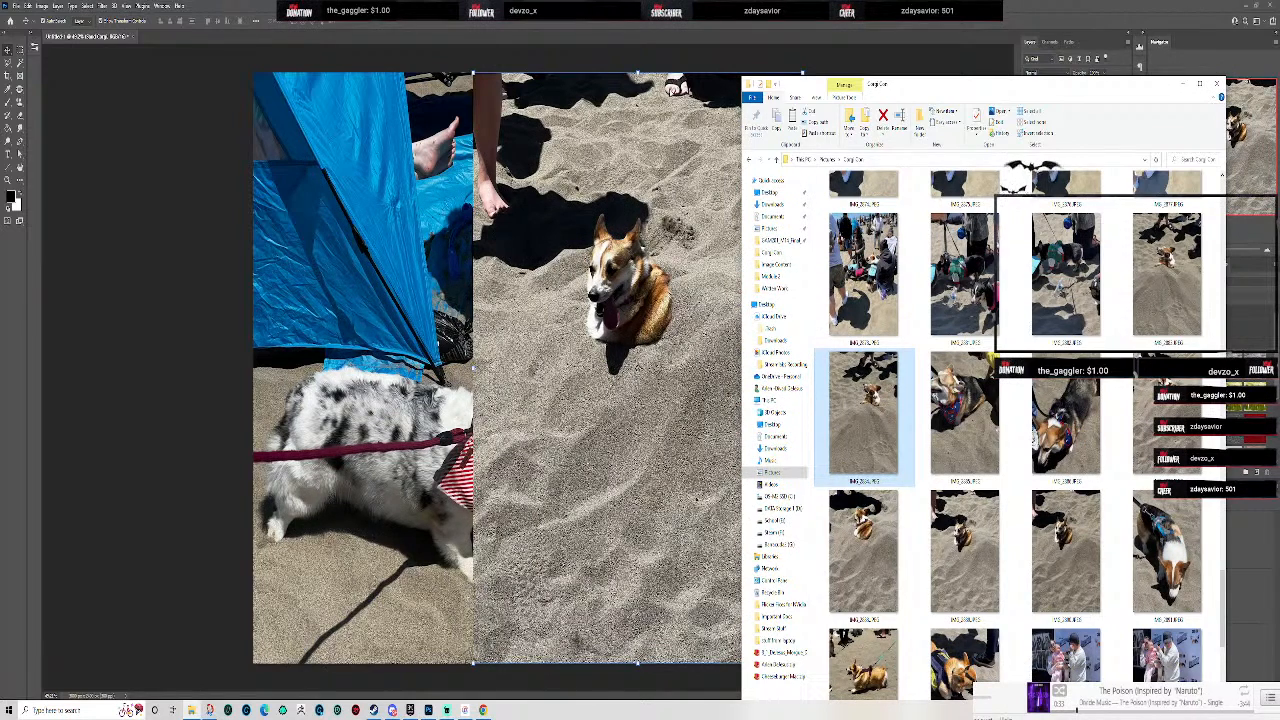
click(1181, 84)
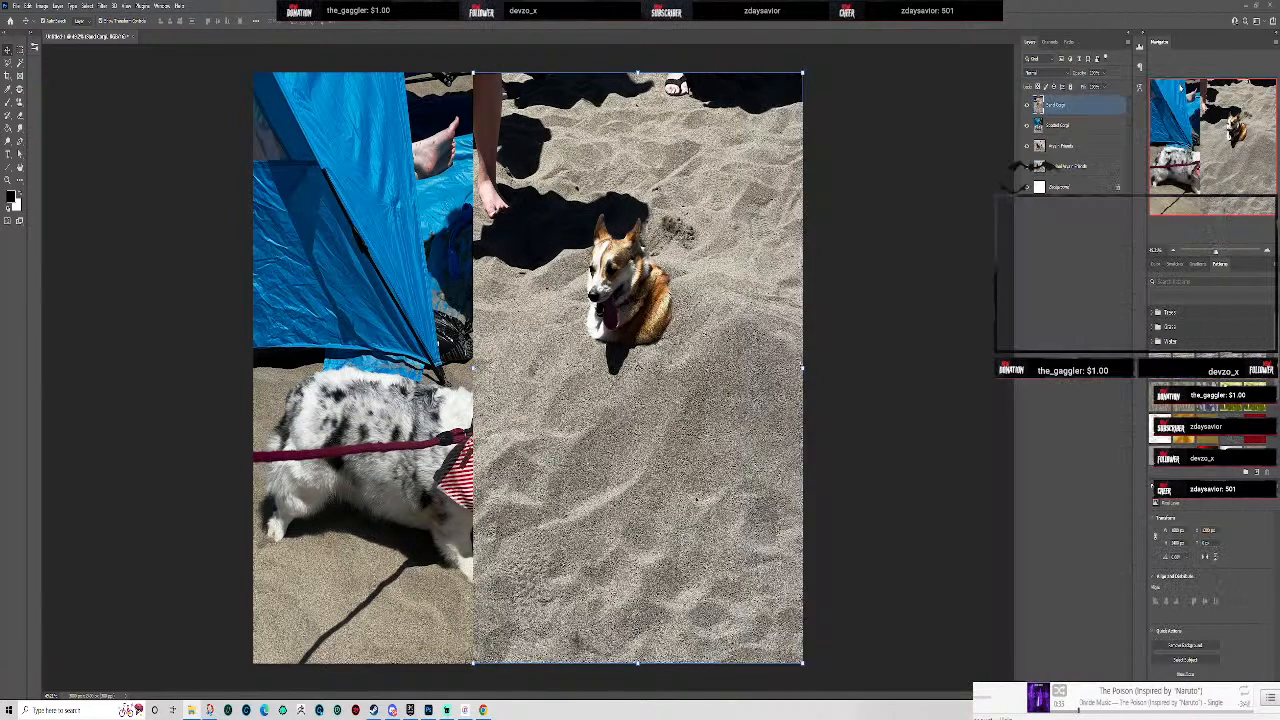
- Hide both corgi photo layers to expose the beach photo, and bring the Corgi Con folder window back up
click(1026, 127)
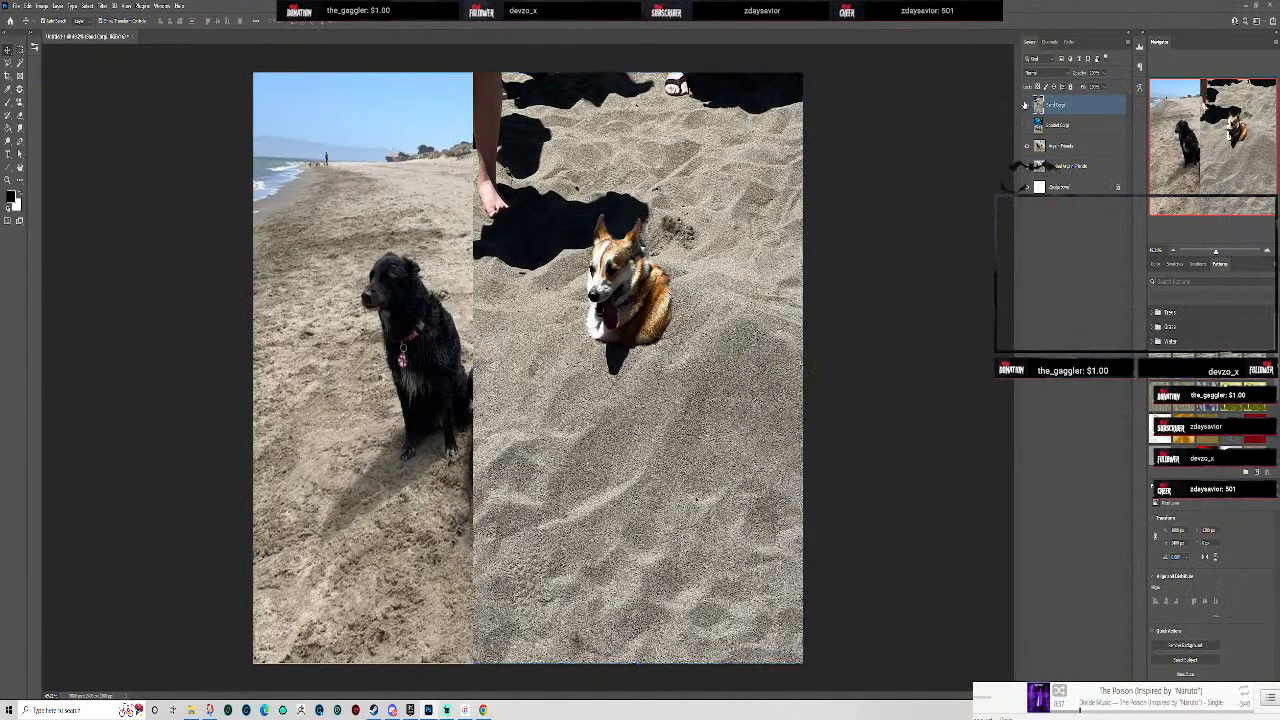
click(1026, 105)
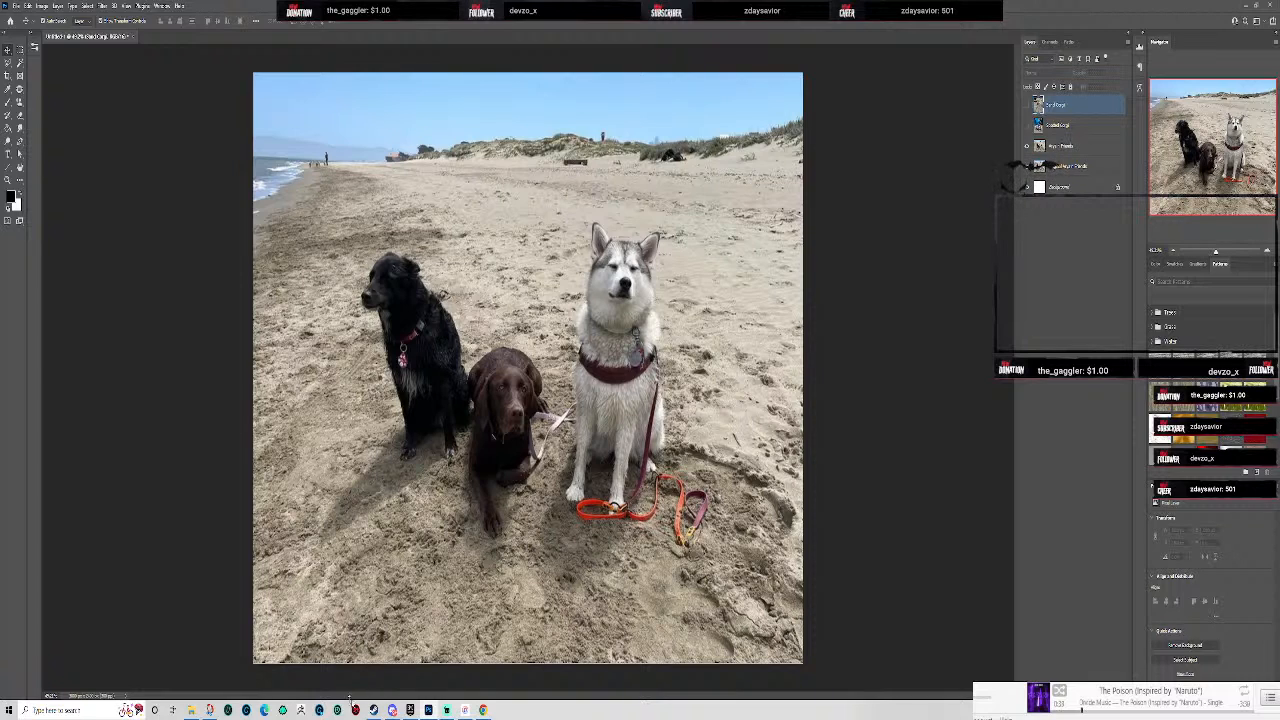
click(193, 710)
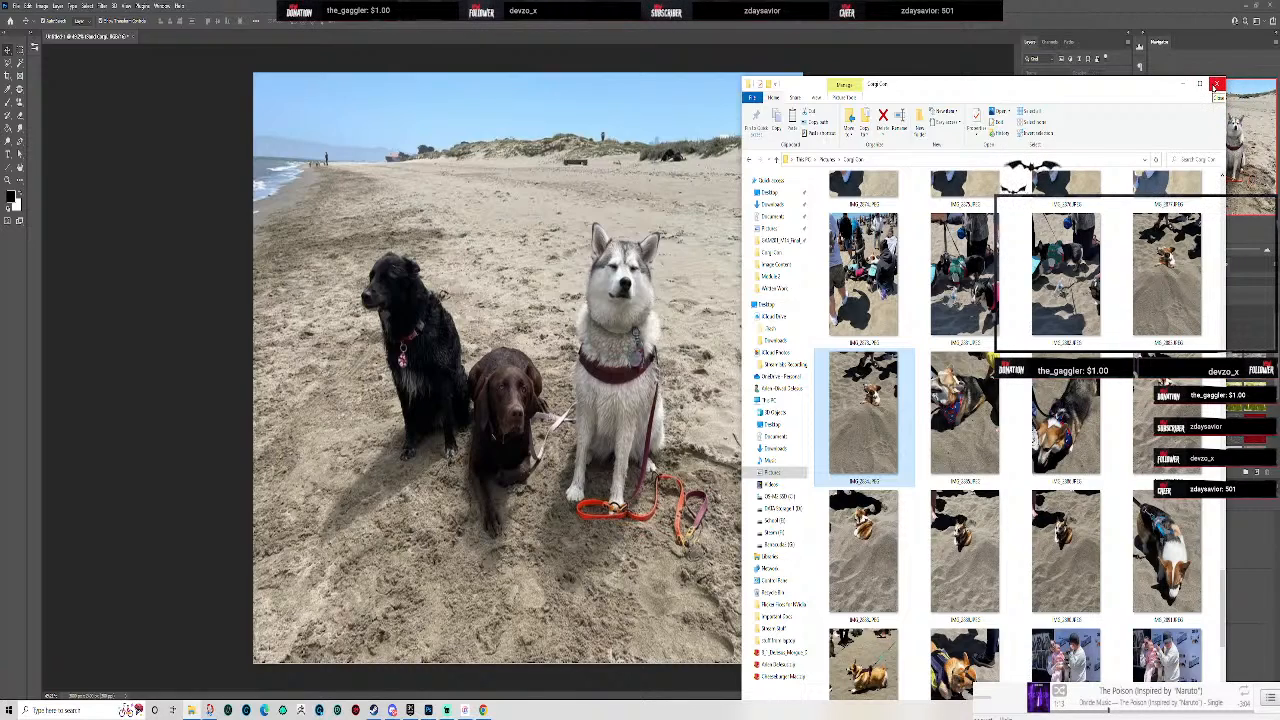
- Browse the Corgi Con folder's photos for another corgi to add to the beach scene
scroll(1028, 320, down, 3)
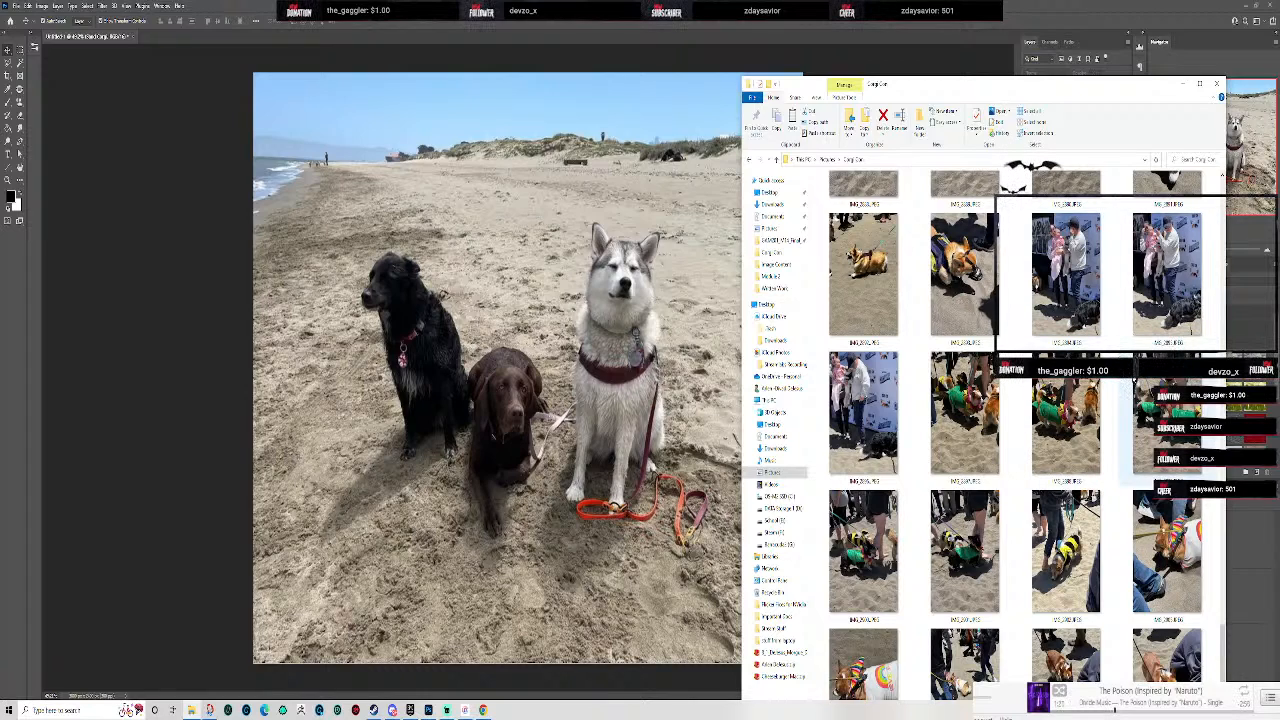
scroll(1068, 470, up, 3)
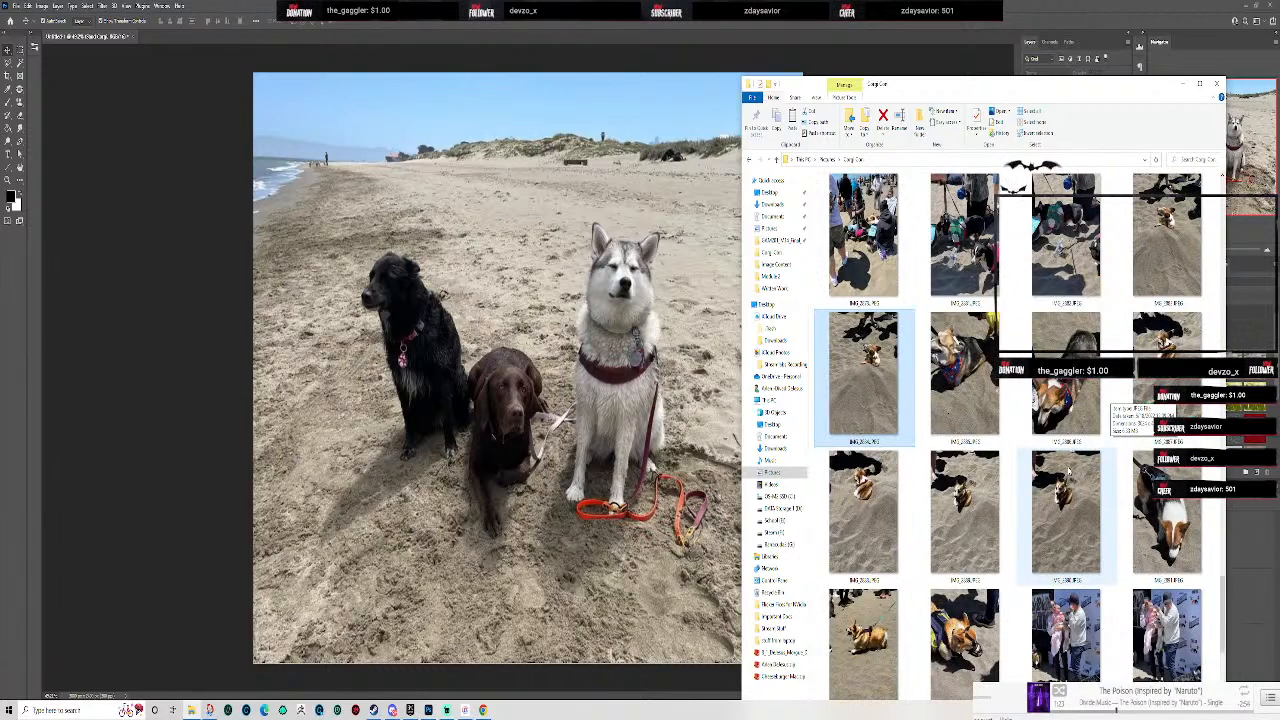
scroll(1068, 470, down, 3)
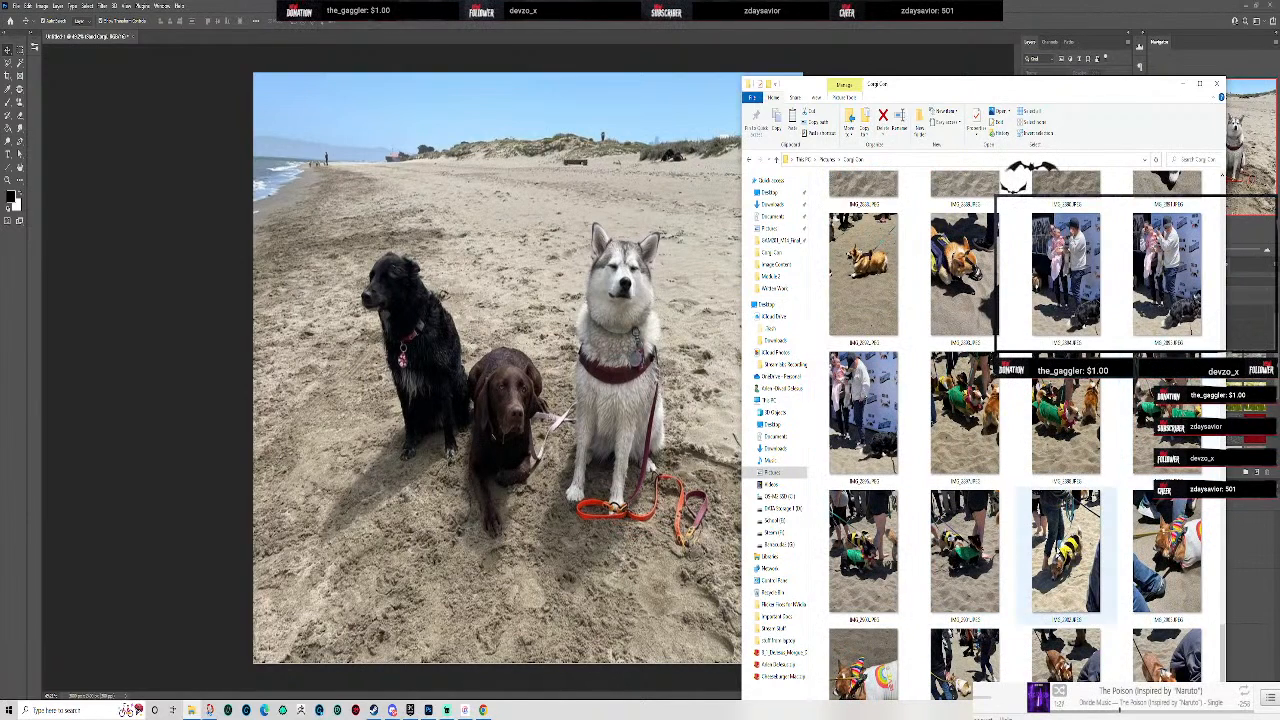
scroll(1080, 458, down, 3)
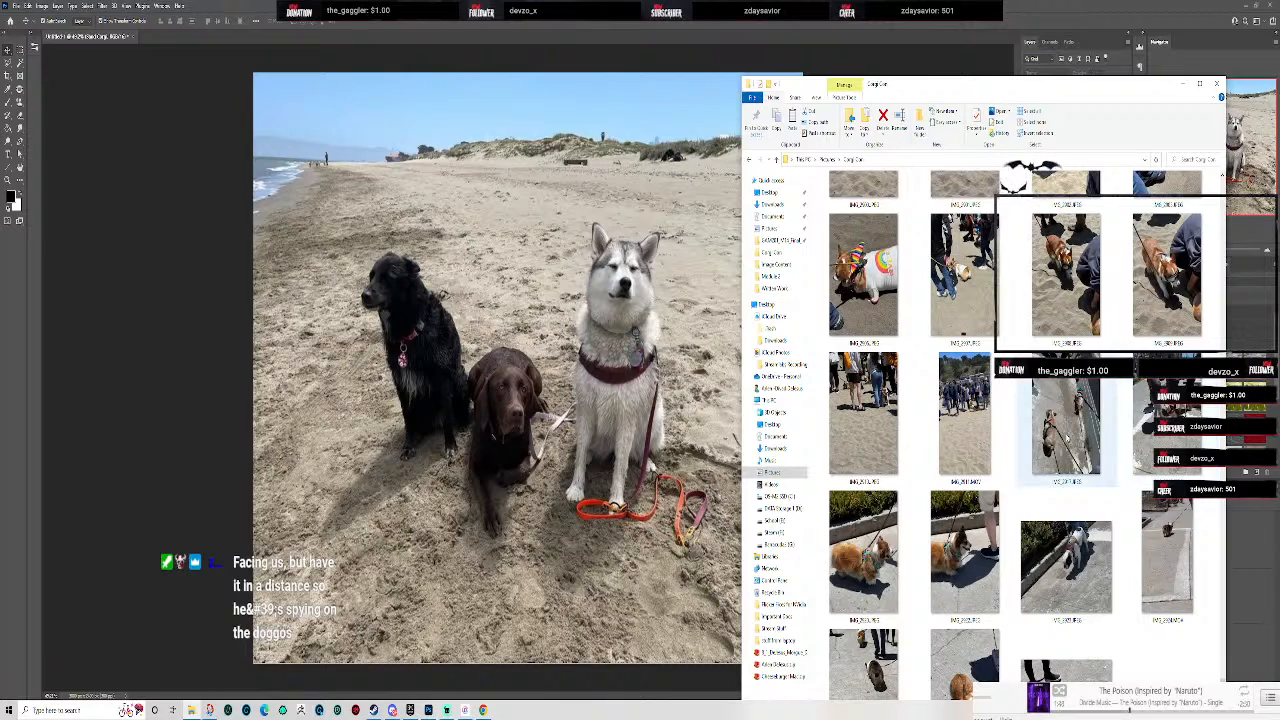
scroll(1015, 437, down, 5)
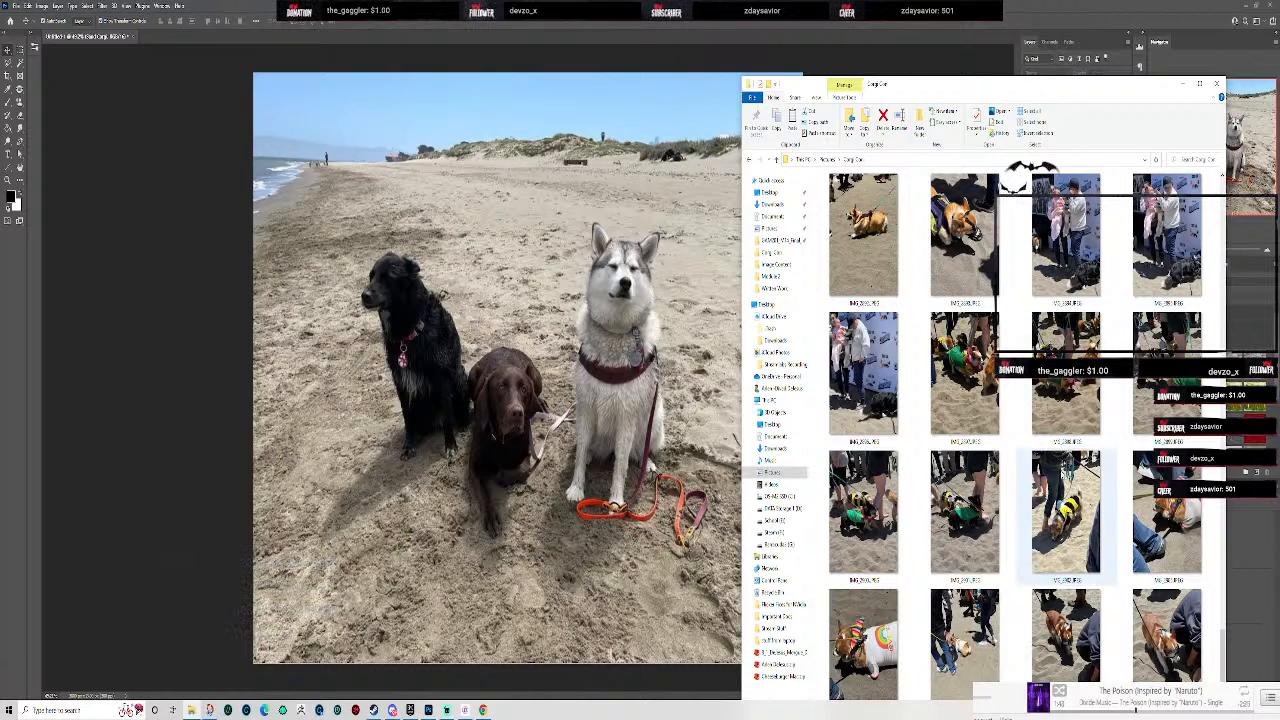
scroll(1093, 480, down, 5)
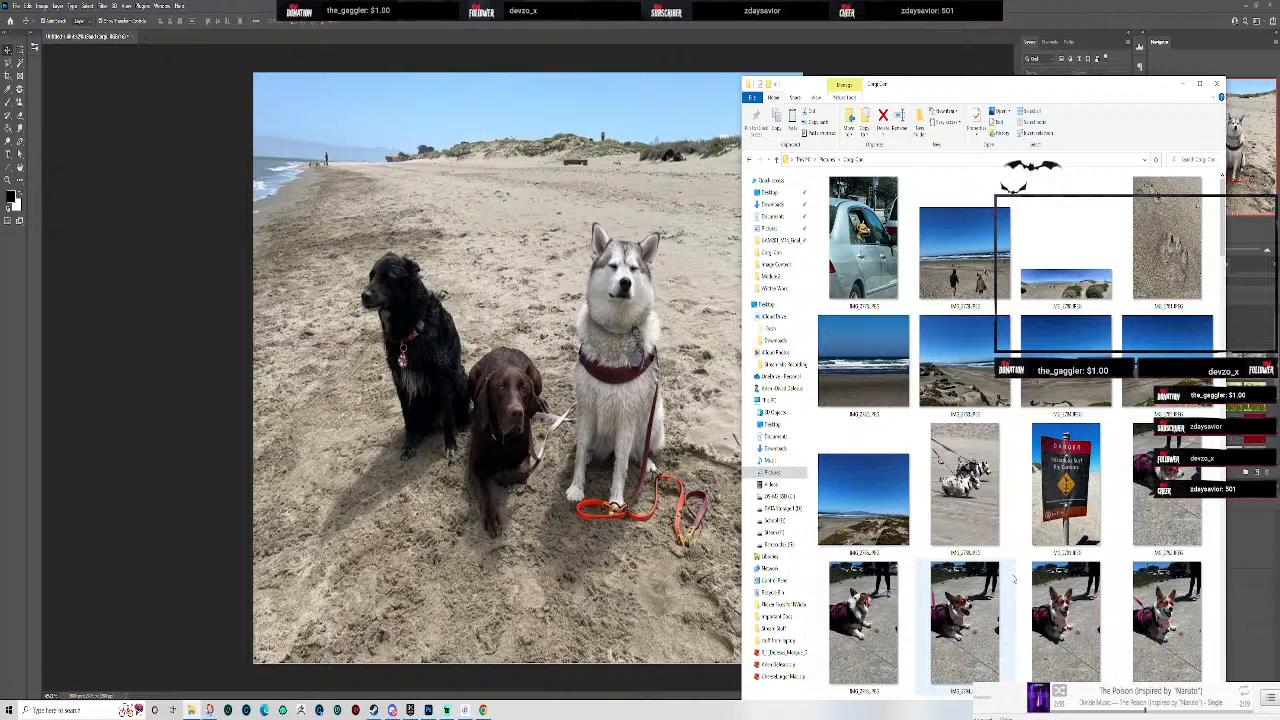
scroll(1013, 580, down, 3)
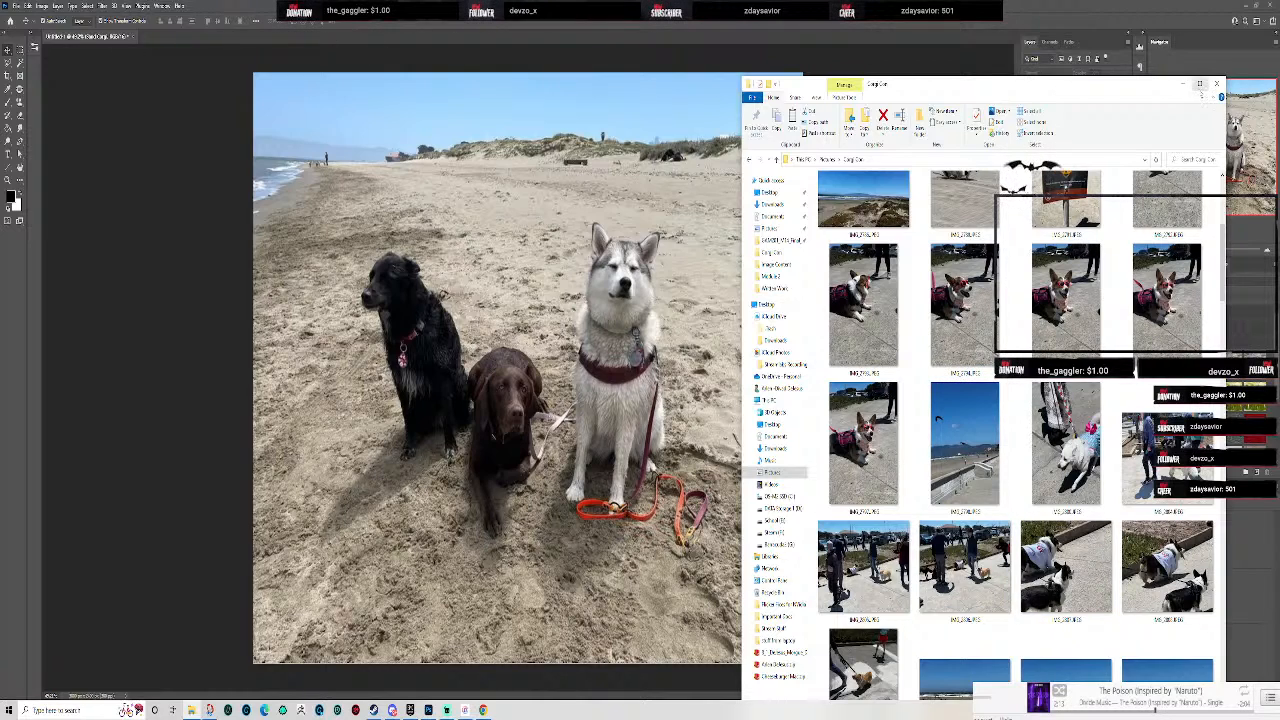
- Check the spotted corgi layer by briefly showing it over the beach photo, and return to the Corgi Con folder
click(1183, 84)
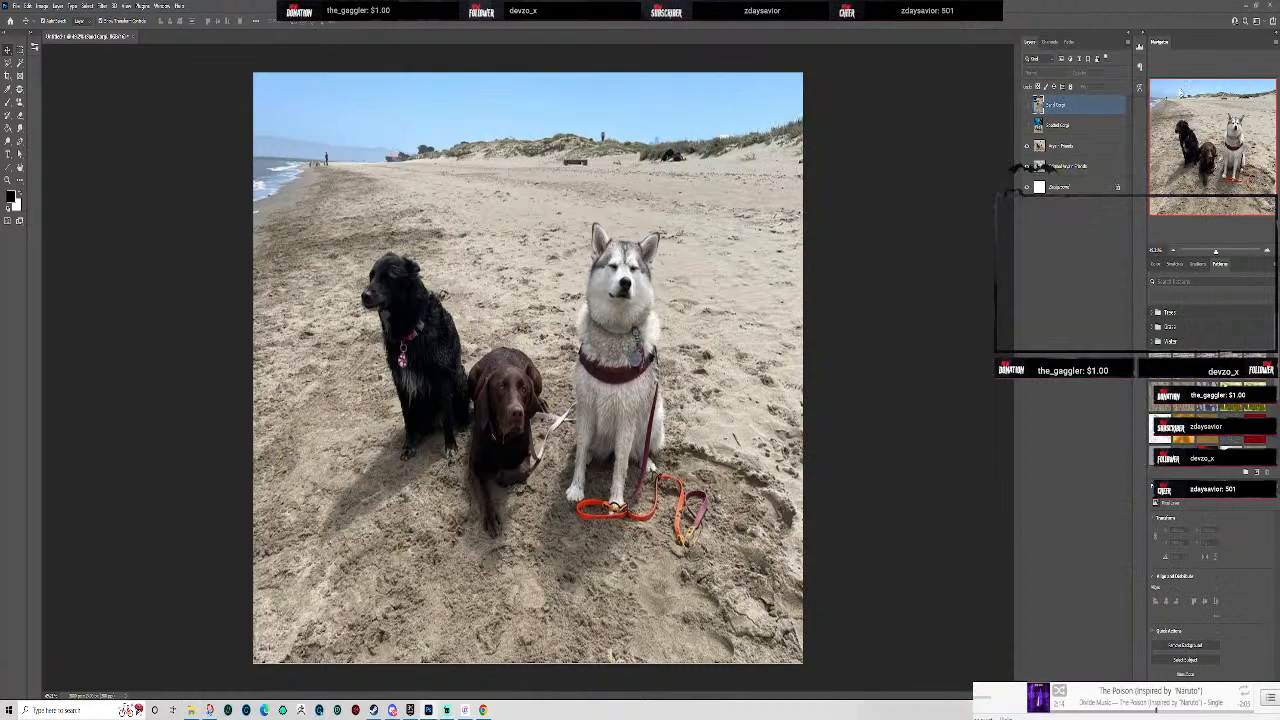
click(1027, 126)
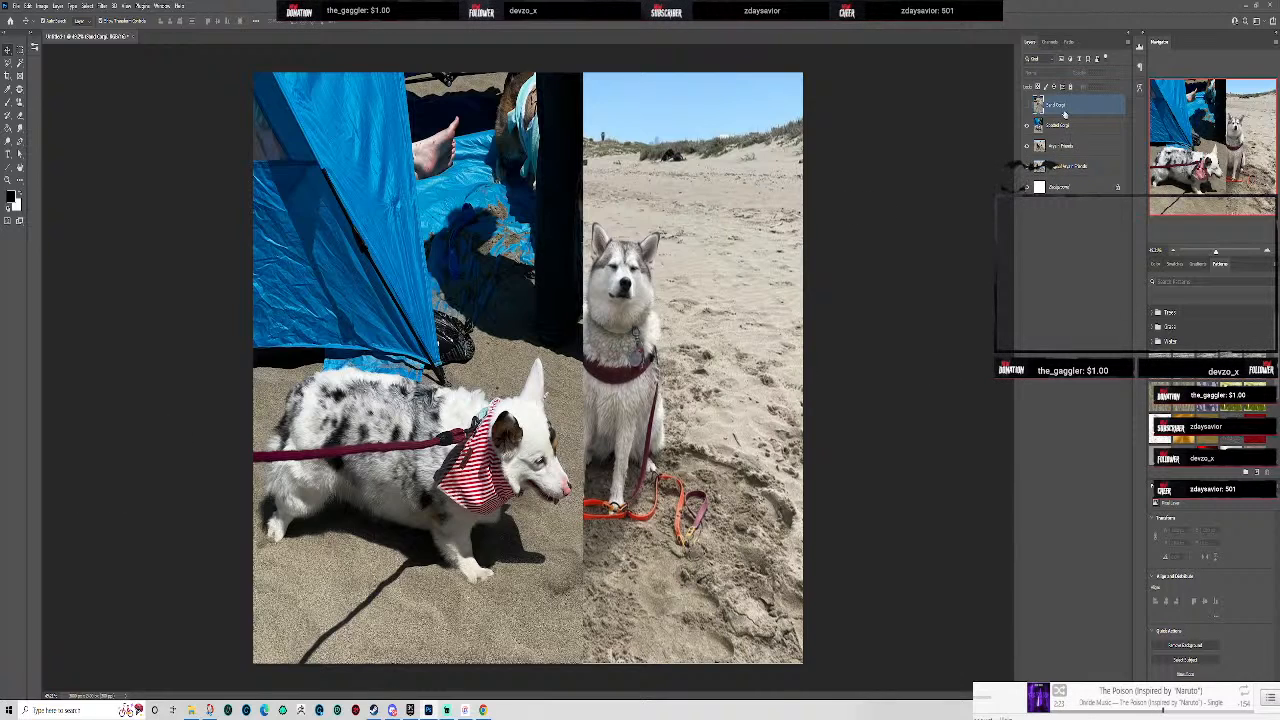
click(1027, 126)
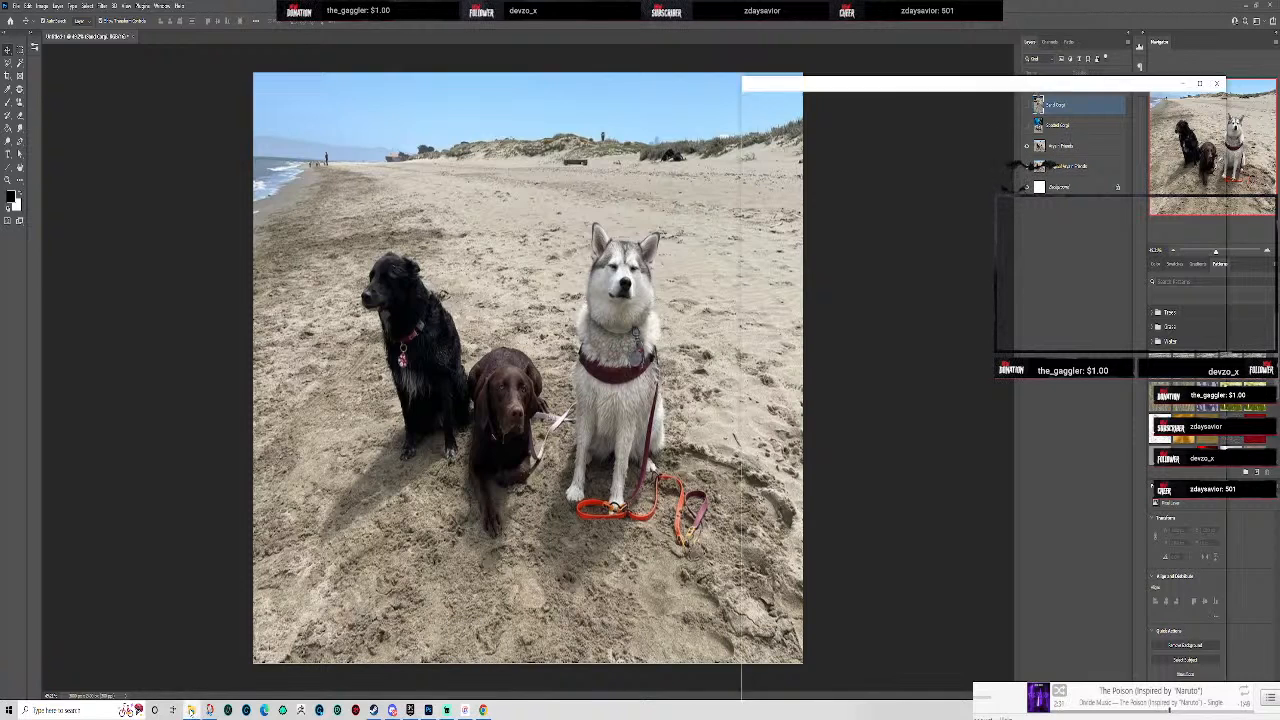
click(191, 710)
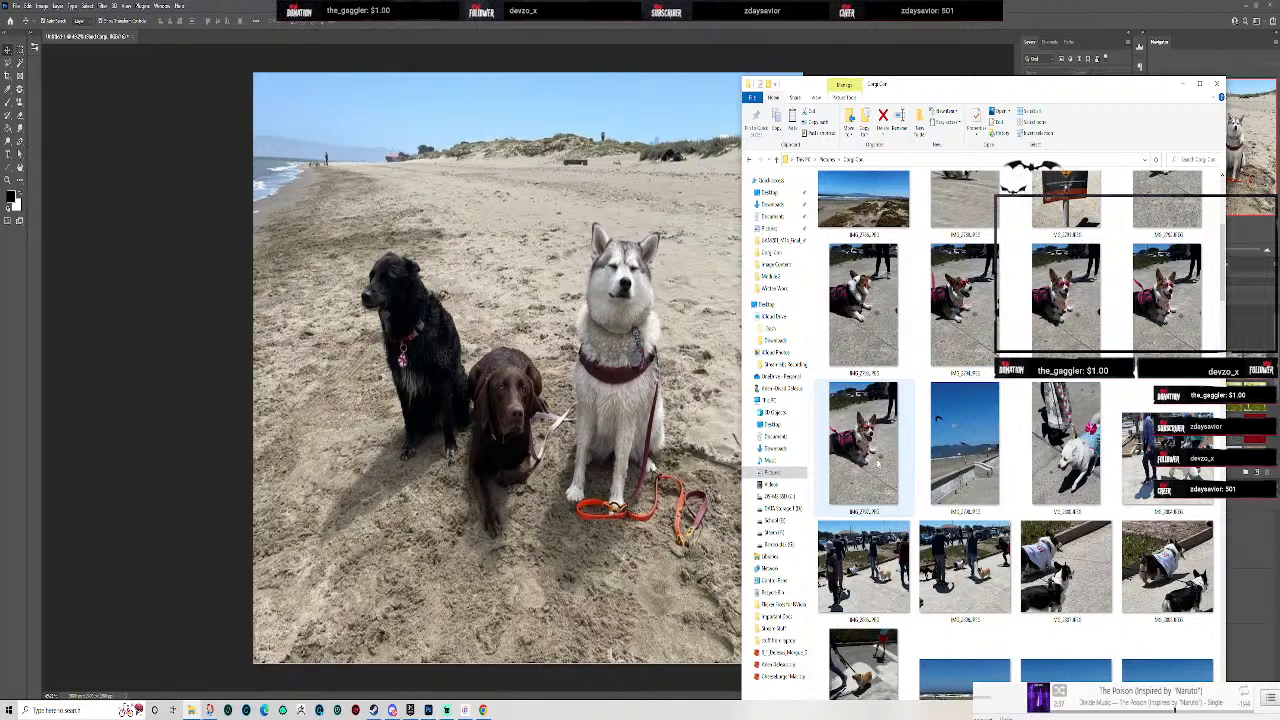
- Preview and compare the photos of the corgi lying on the pavement in red sunglasses, and close the previews
double_click(863, 440)
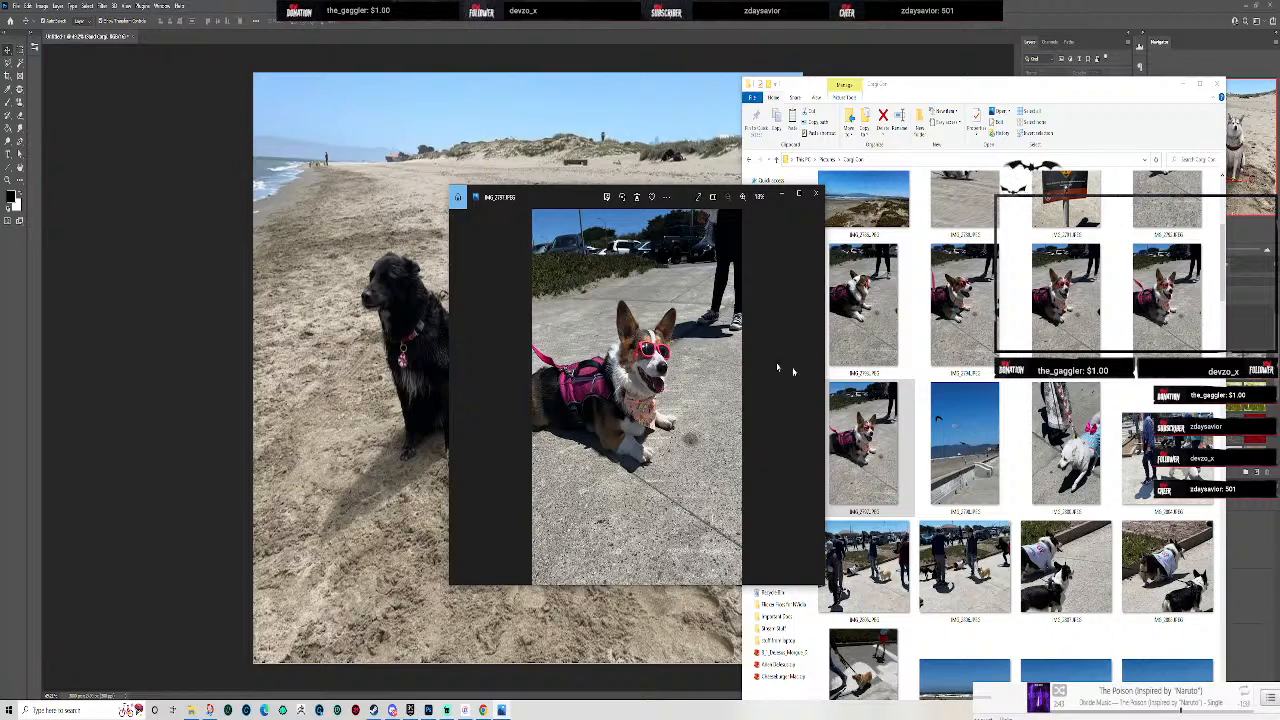
double_click(965, 326)
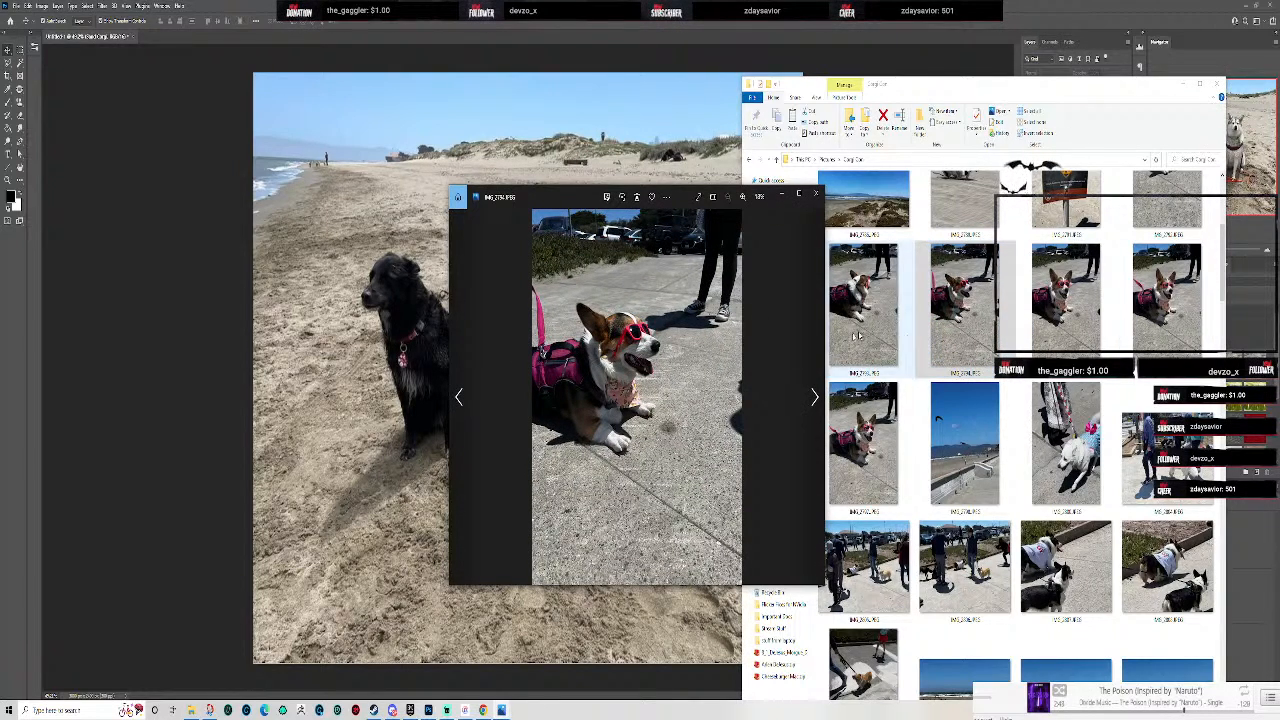
double_click(1090, 318)
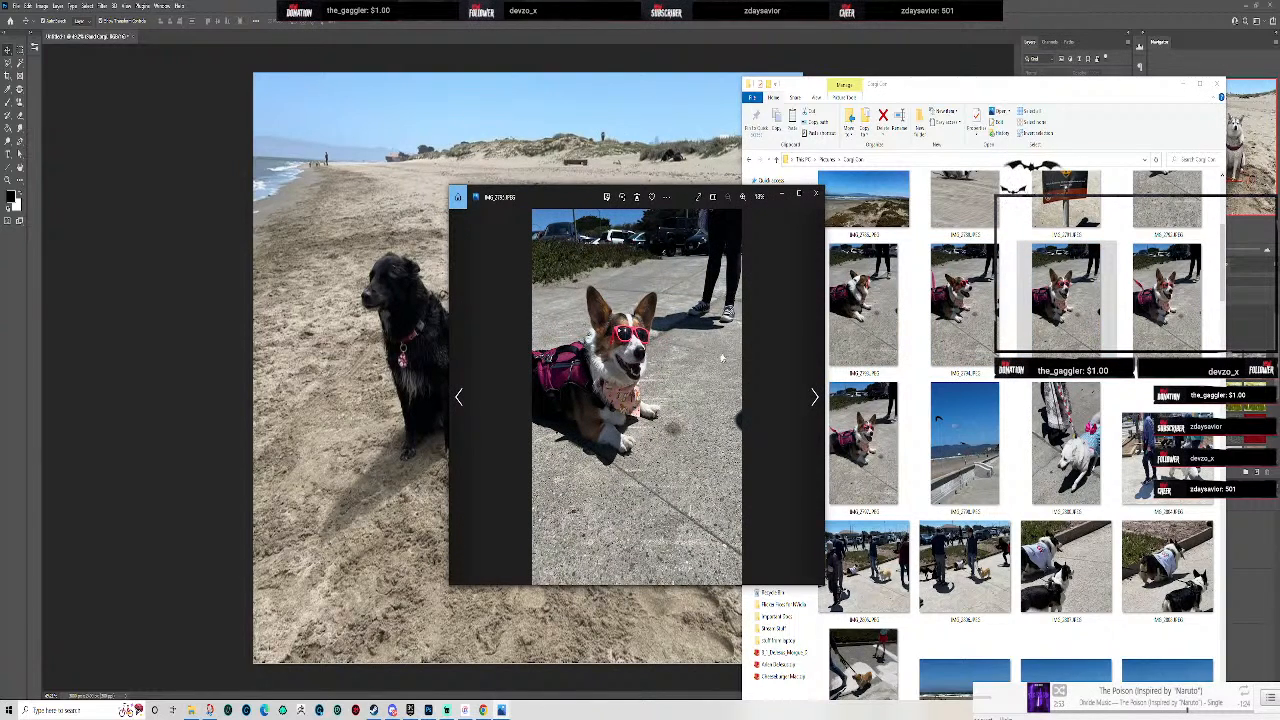
click(815, 197)
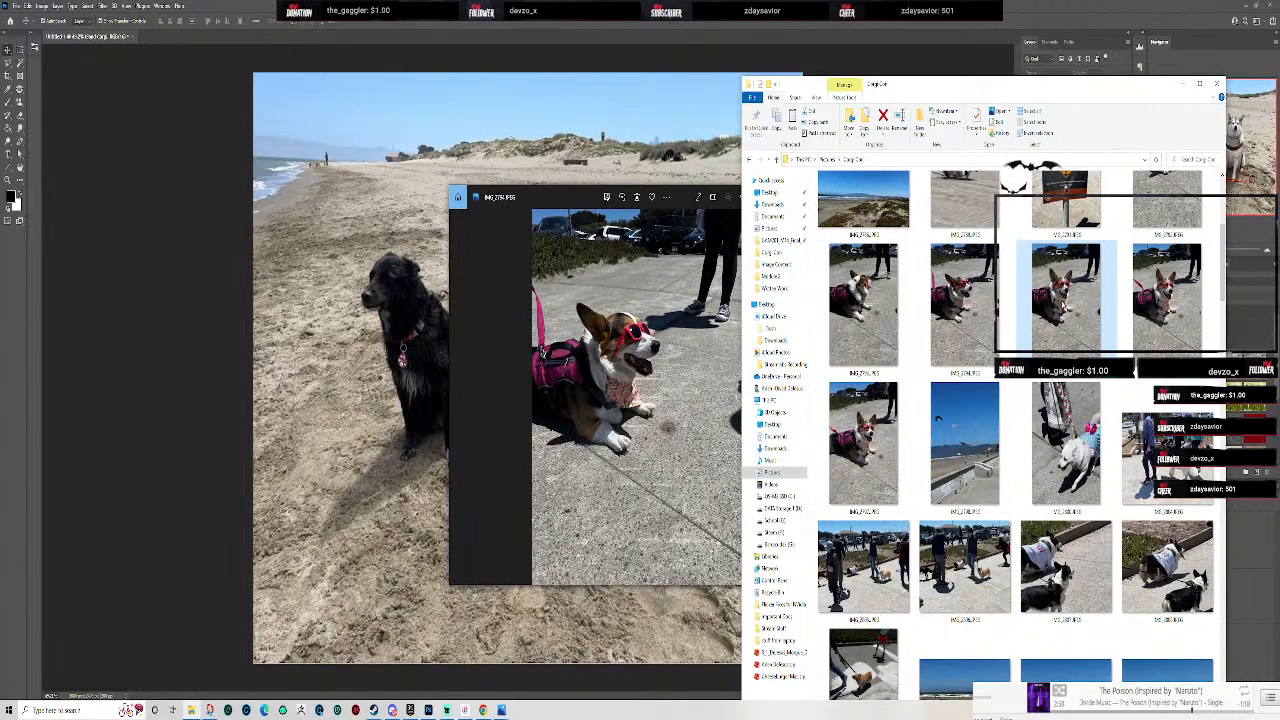
drag(545, 199, 330, 238)
click(602, 235)
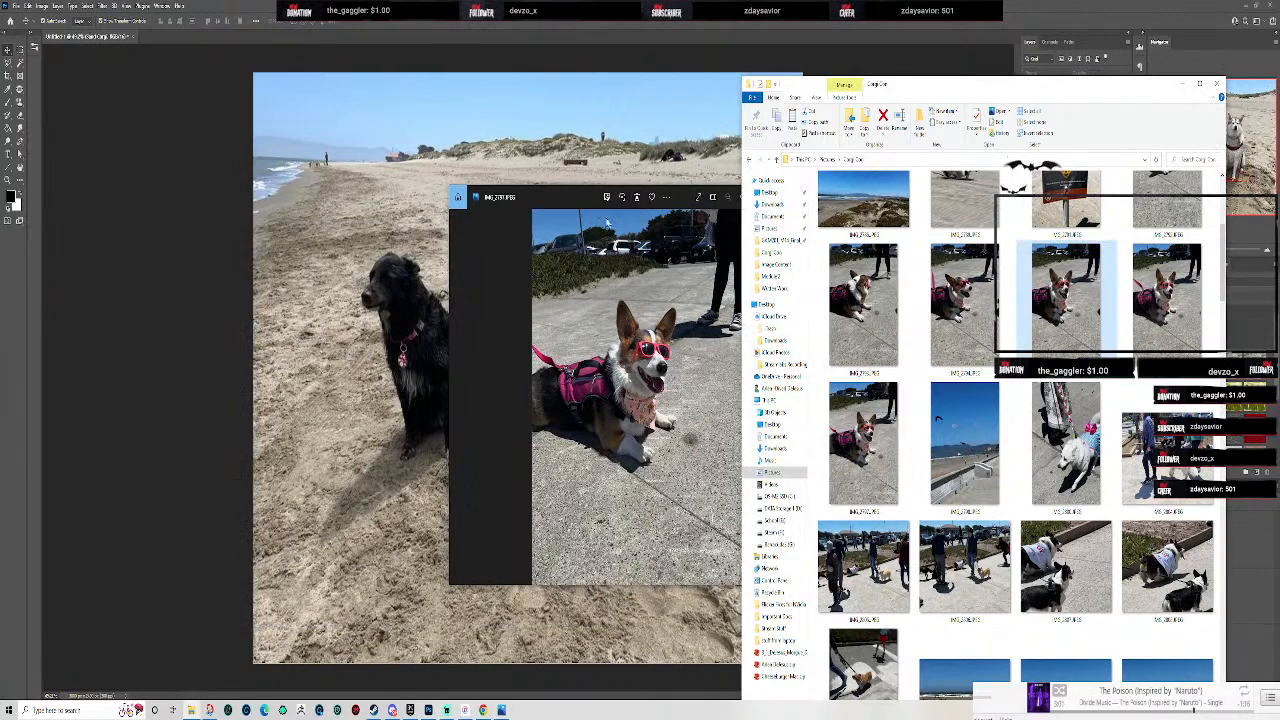
drag(574, 198, 521, 210)
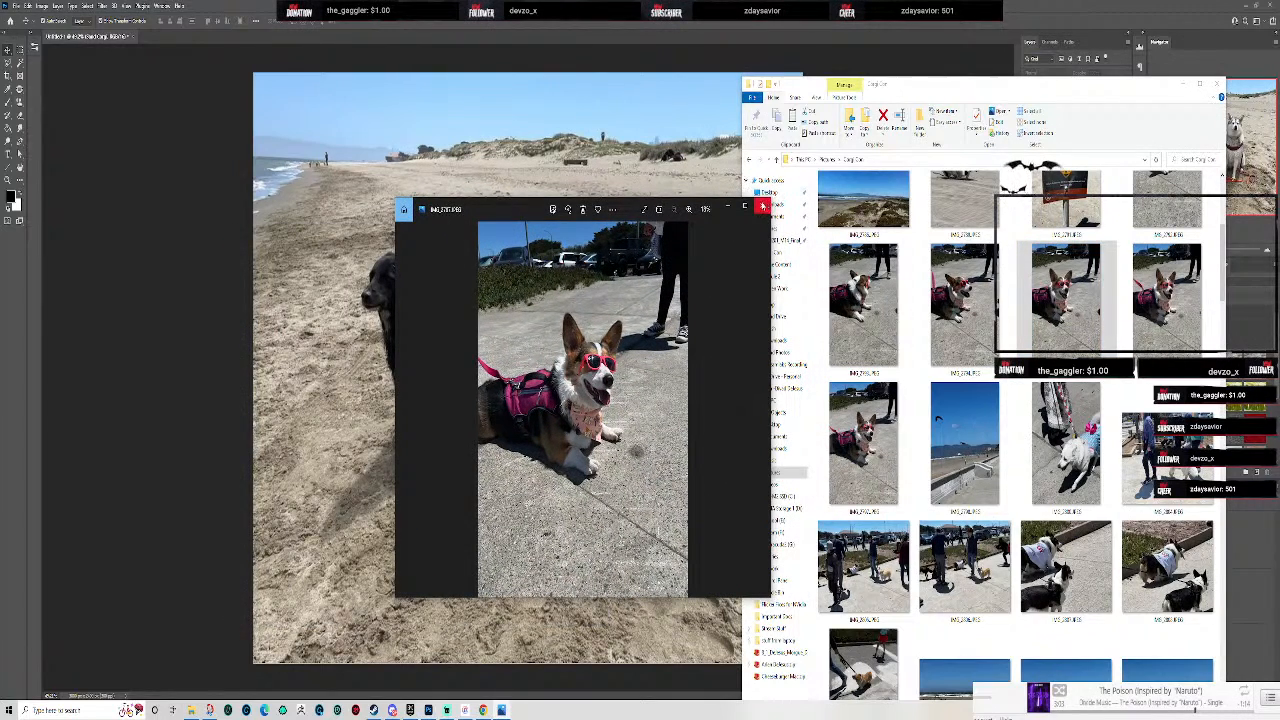
click(764, 206)
- Place the photo of the corgi in red sunglasses in the document and align it with the canvas's left edge
drag(870, 440, 595, 382)
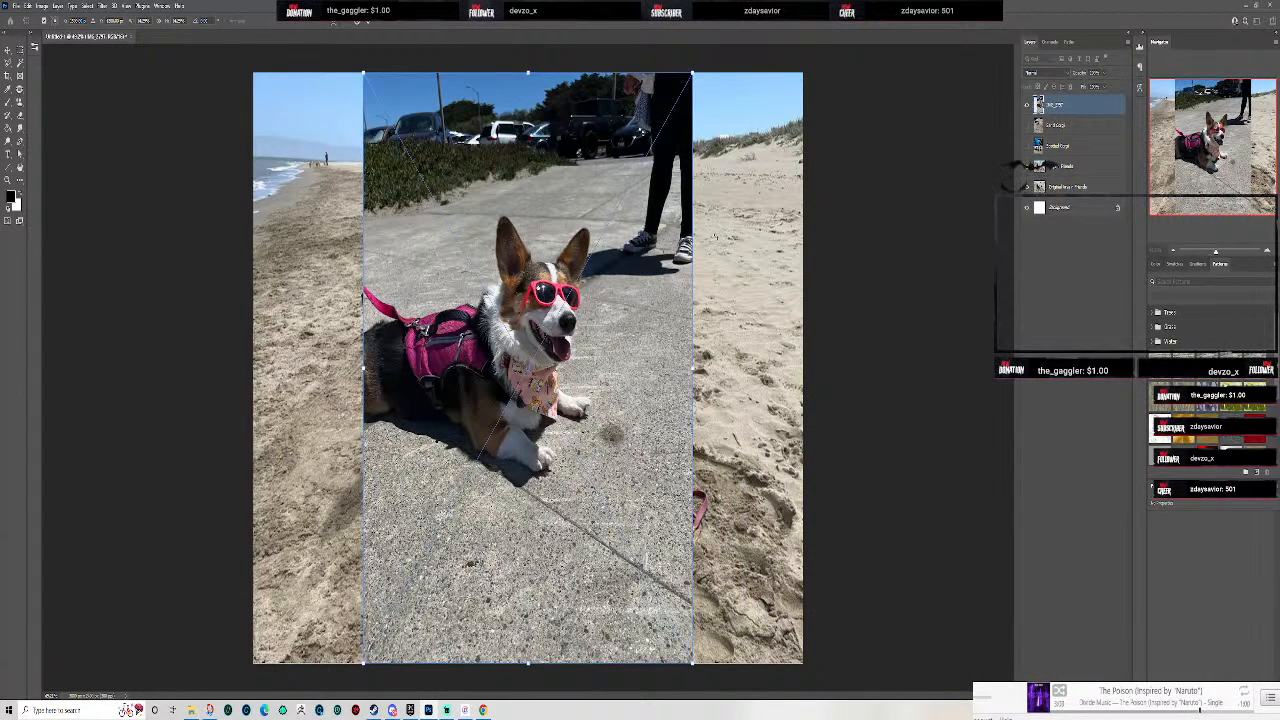
drag(606, 323, 522, 302)
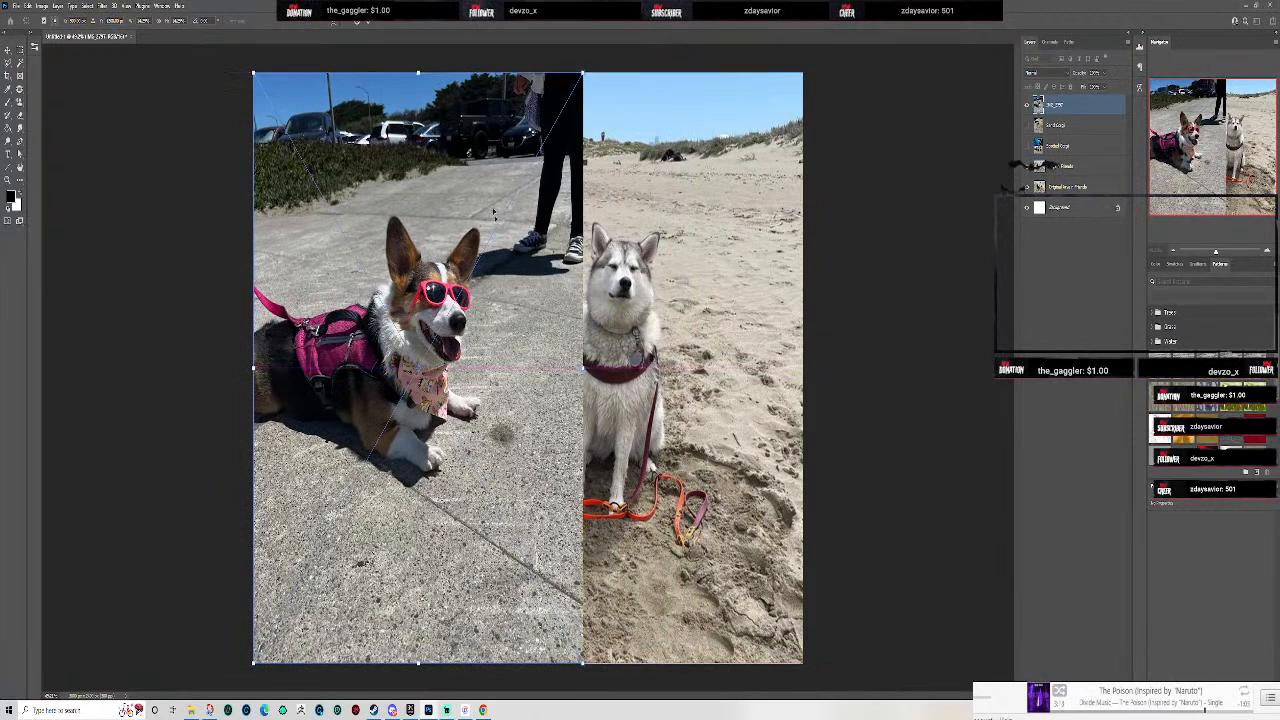
key(Return)
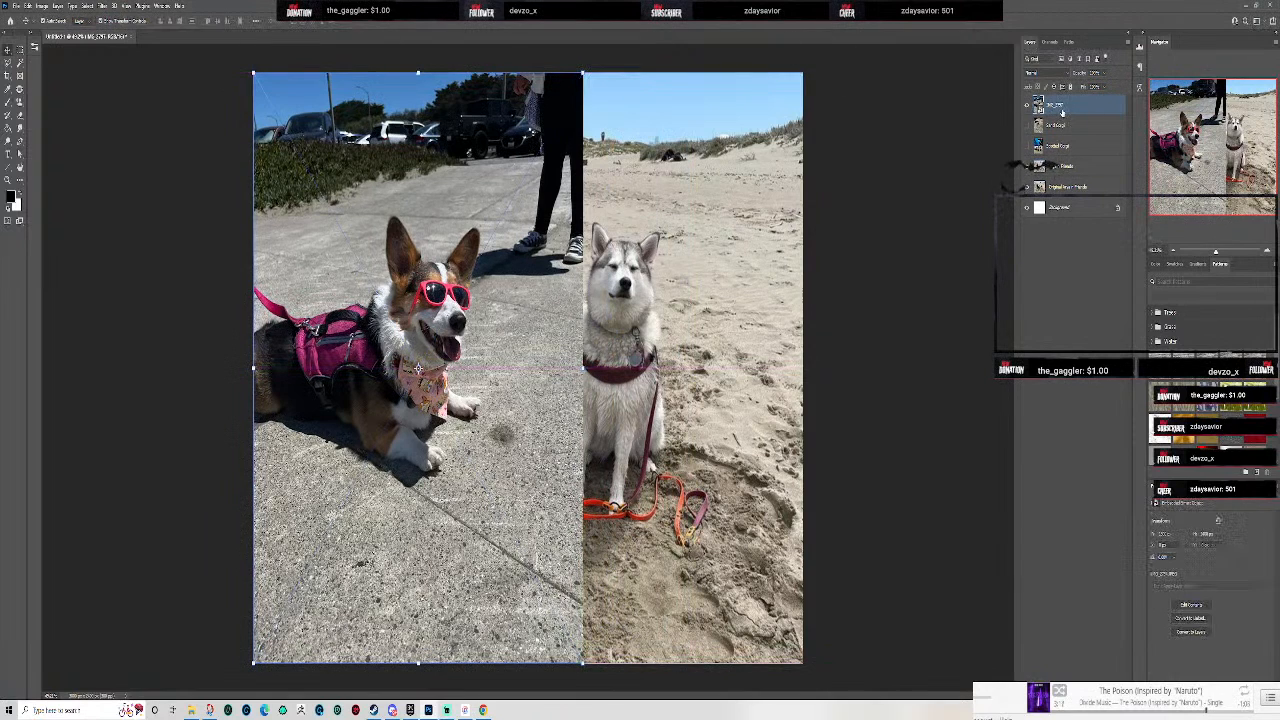
- Rename the newly placed sunglasses corgi layer with a descriptive corgi name and rasterize it
double_click(1056, 106)
key(Return)
right_click(1063, 105)
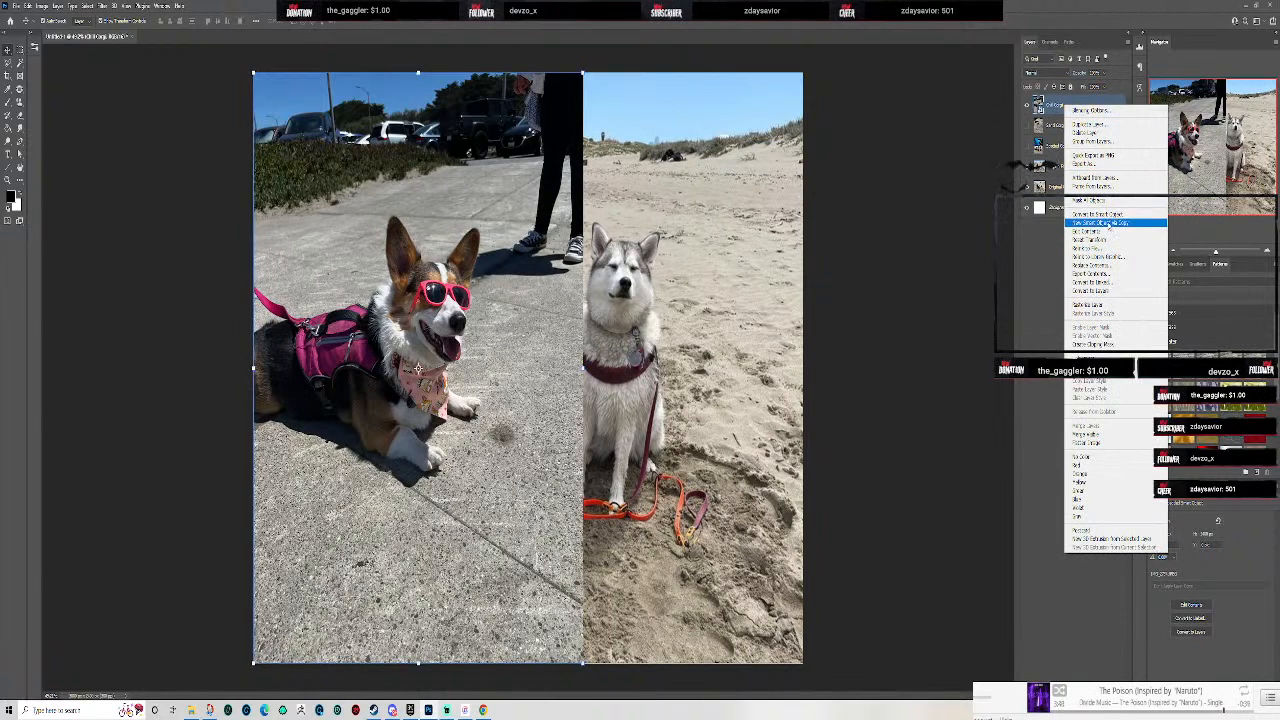
click(1095, 305)
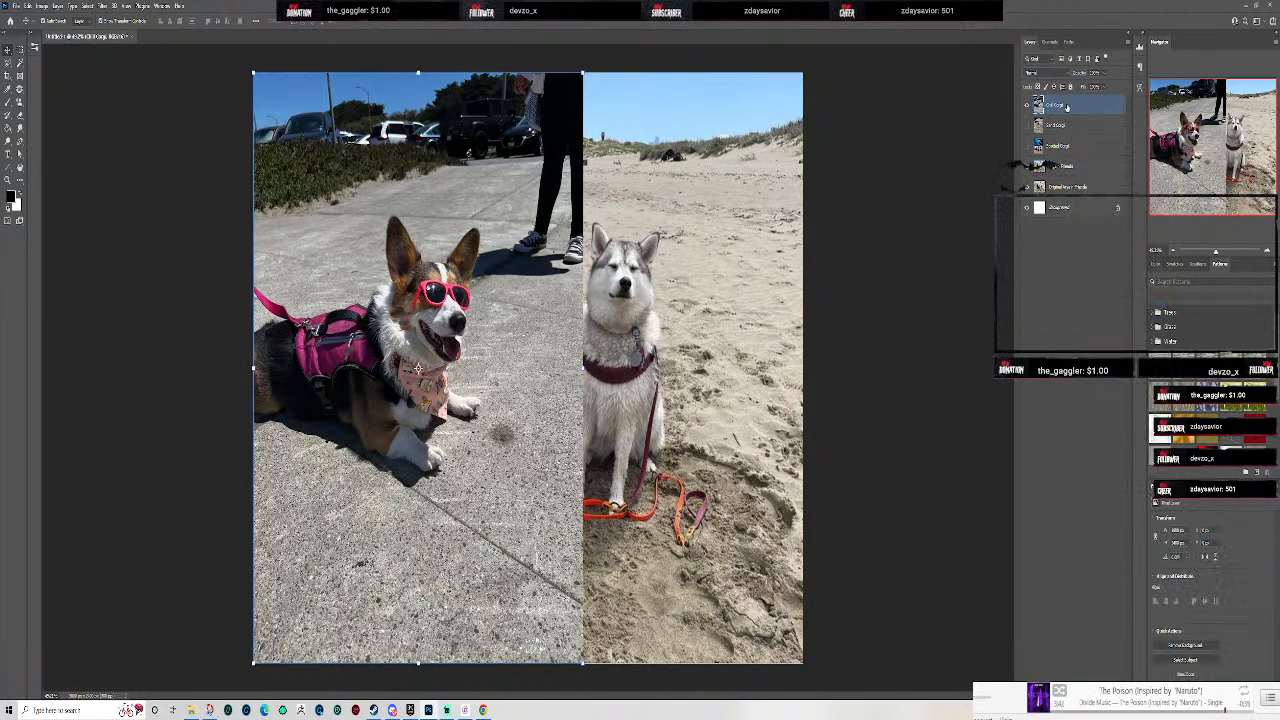
- Show the two hidden corgi photo layers and add the prefix Original to the names of all three corgi layers
shift+click(1078, 172)
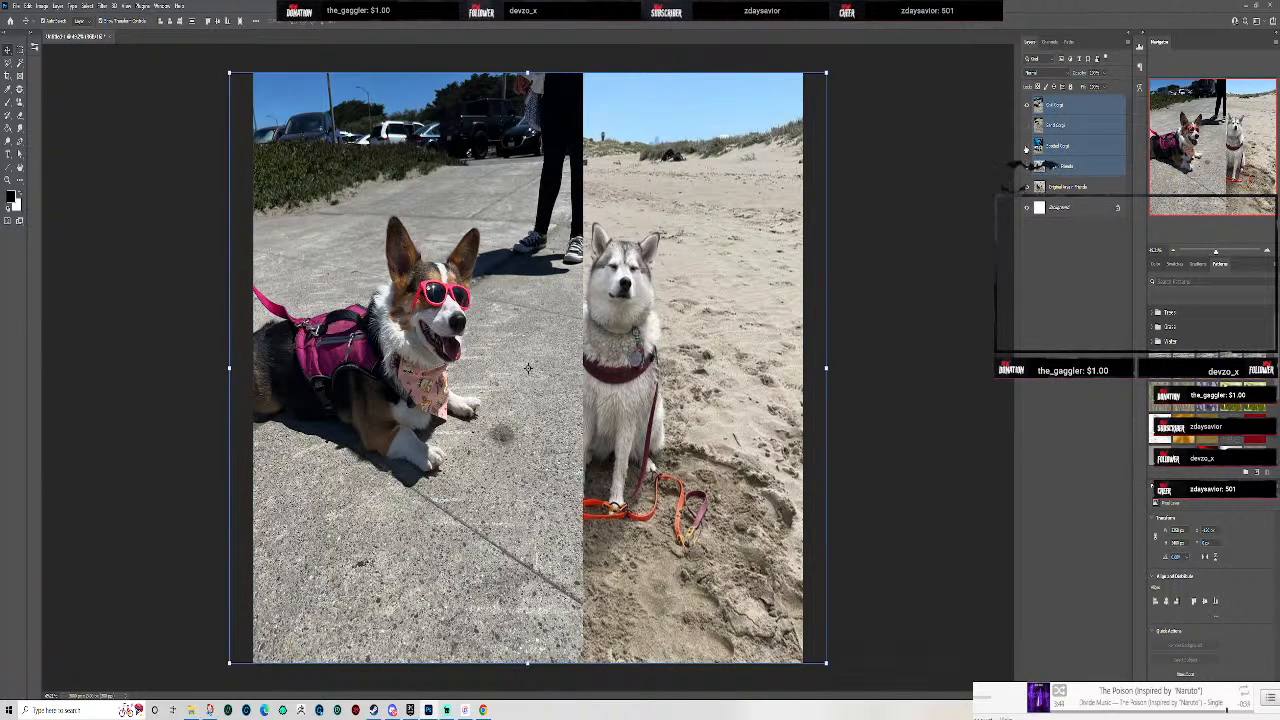
click(1026, 128)
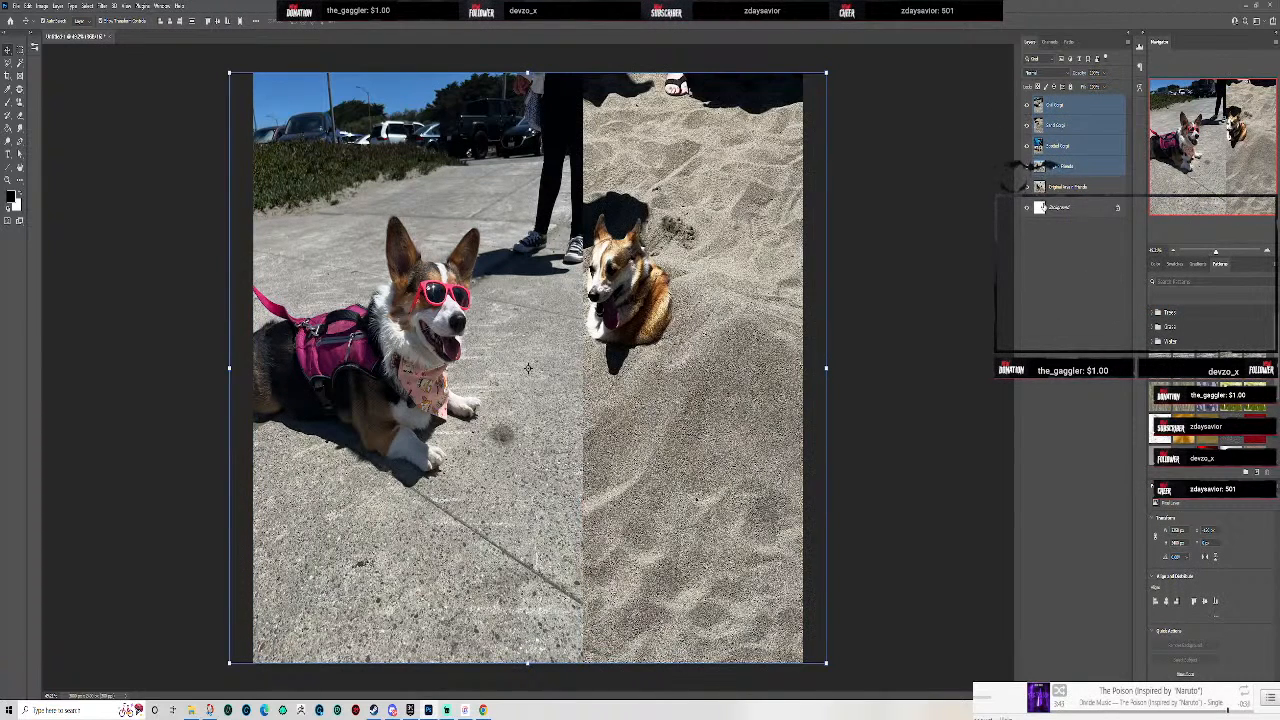
click(1064, 150)
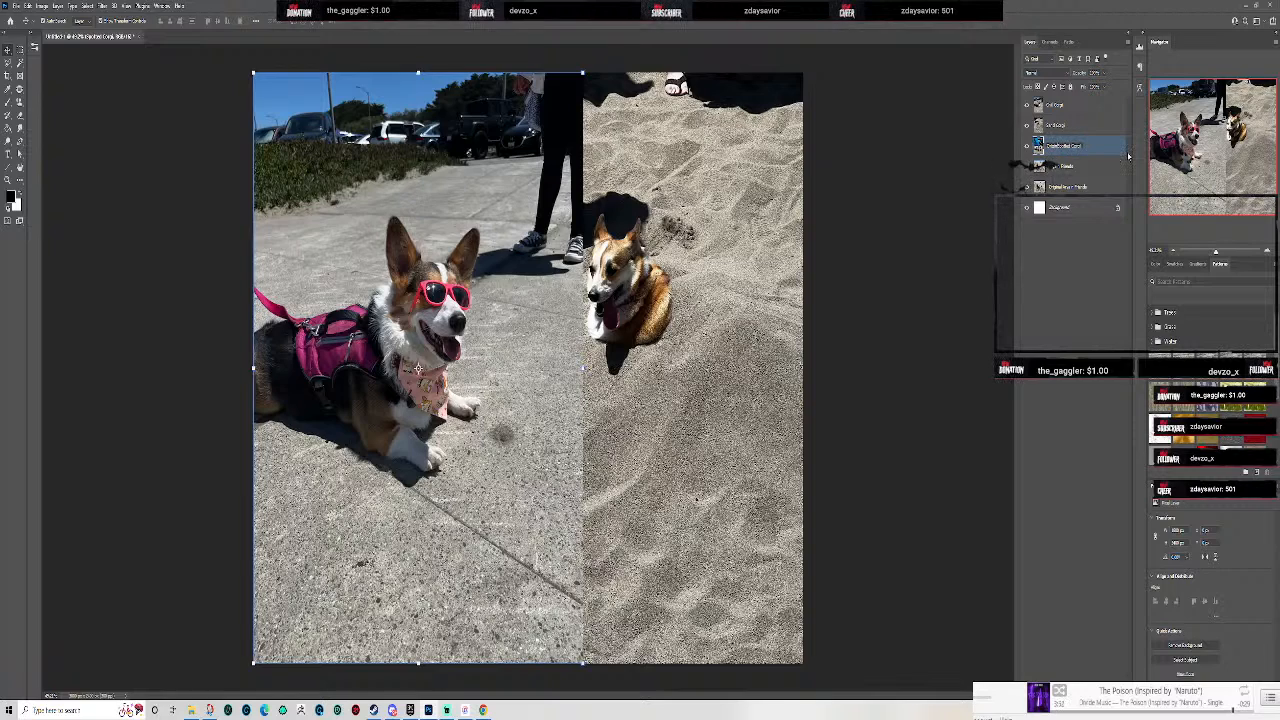
click(1050, 128)
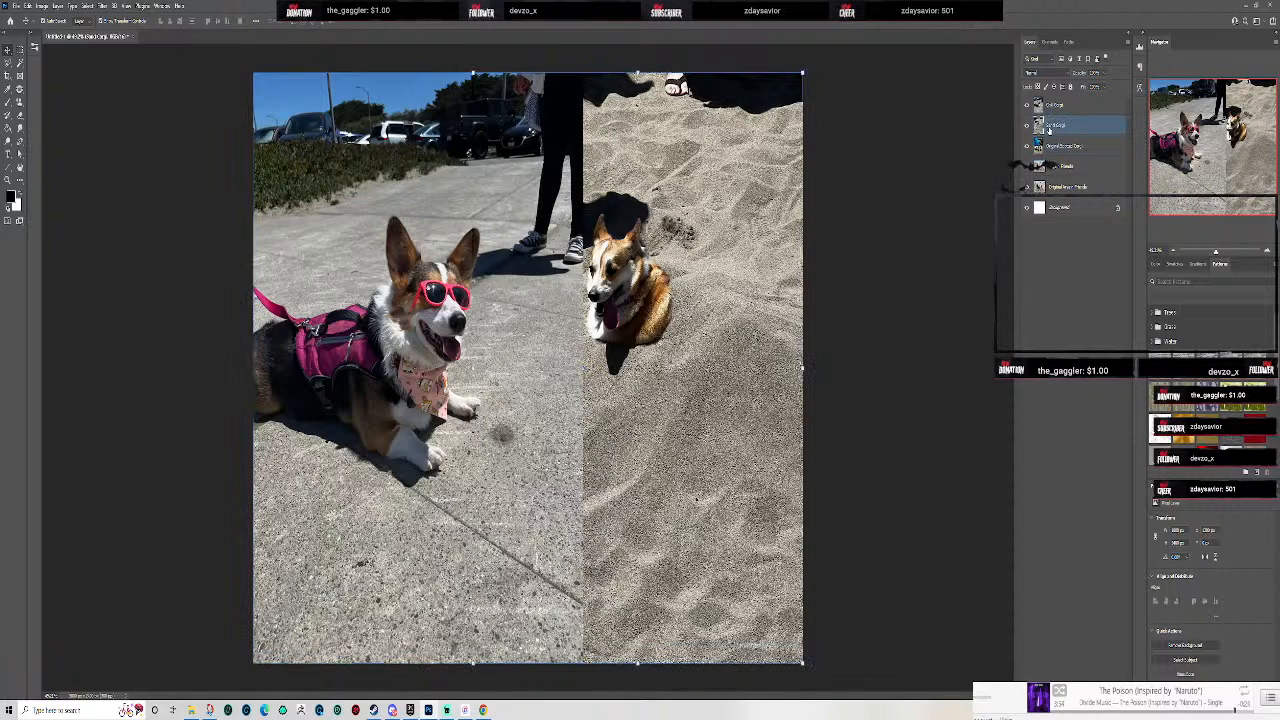
double_click(1050, 128)
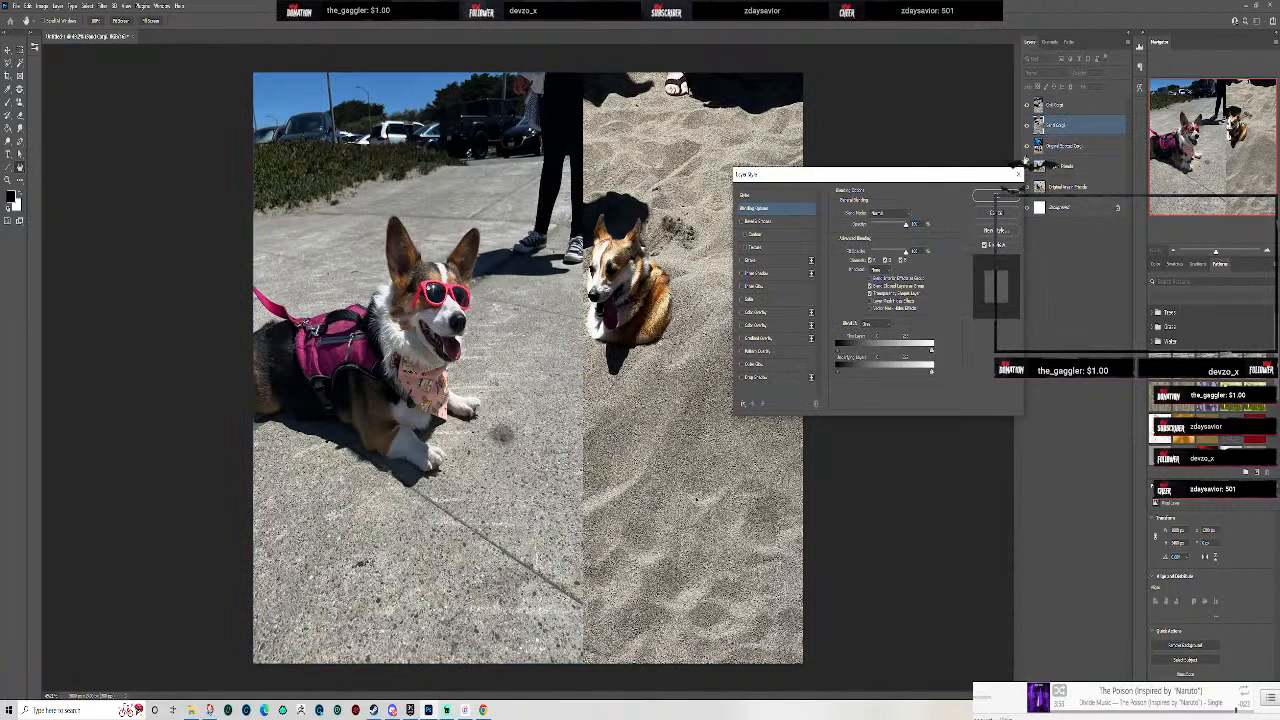
click(997, 212)
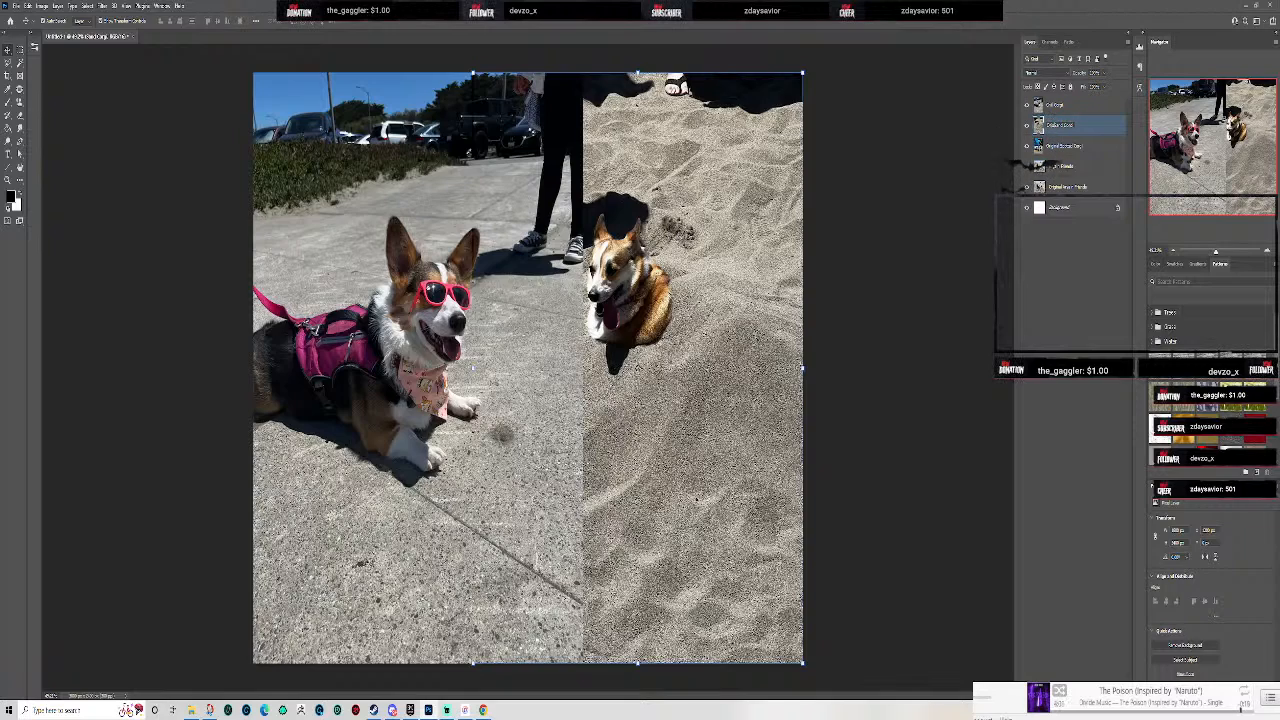
key(Return)
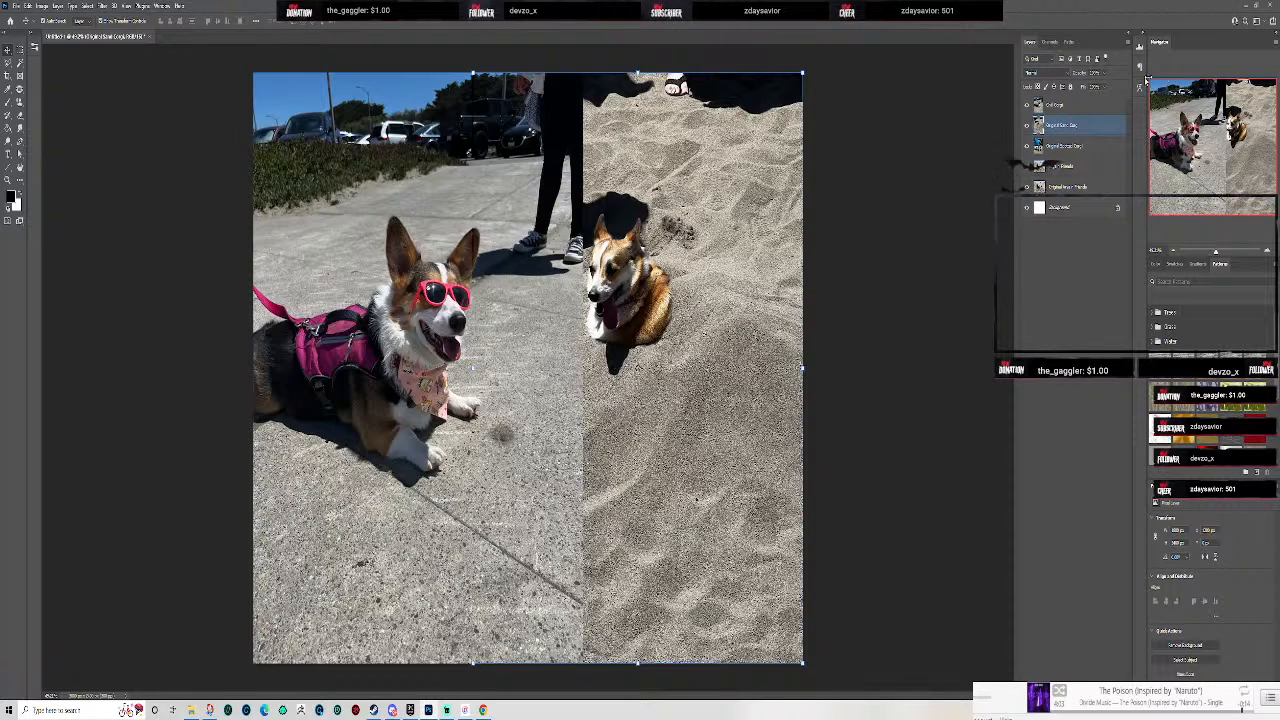
click(1050, 106)
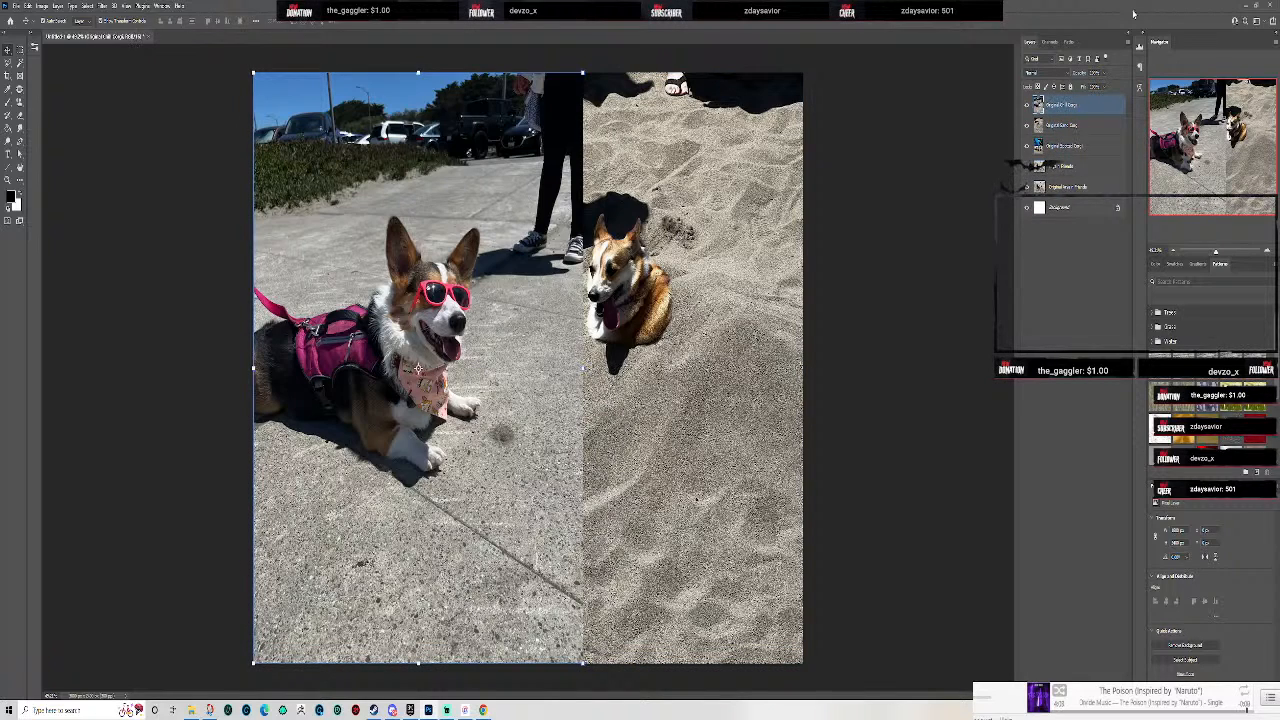
- Group the three corgi layers with the original three-dog layer under a name starting with Original, and place the group directly above the background
shift+click(1063, 146)
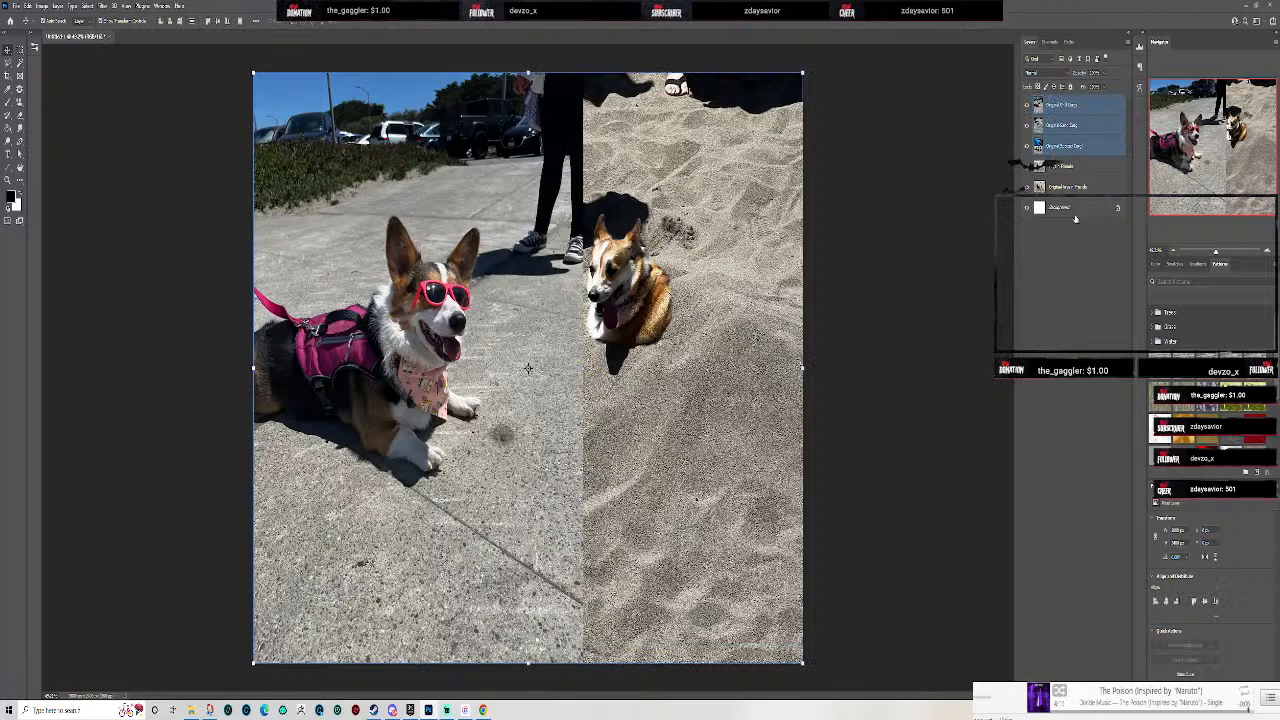
shift+click(1062, 187)
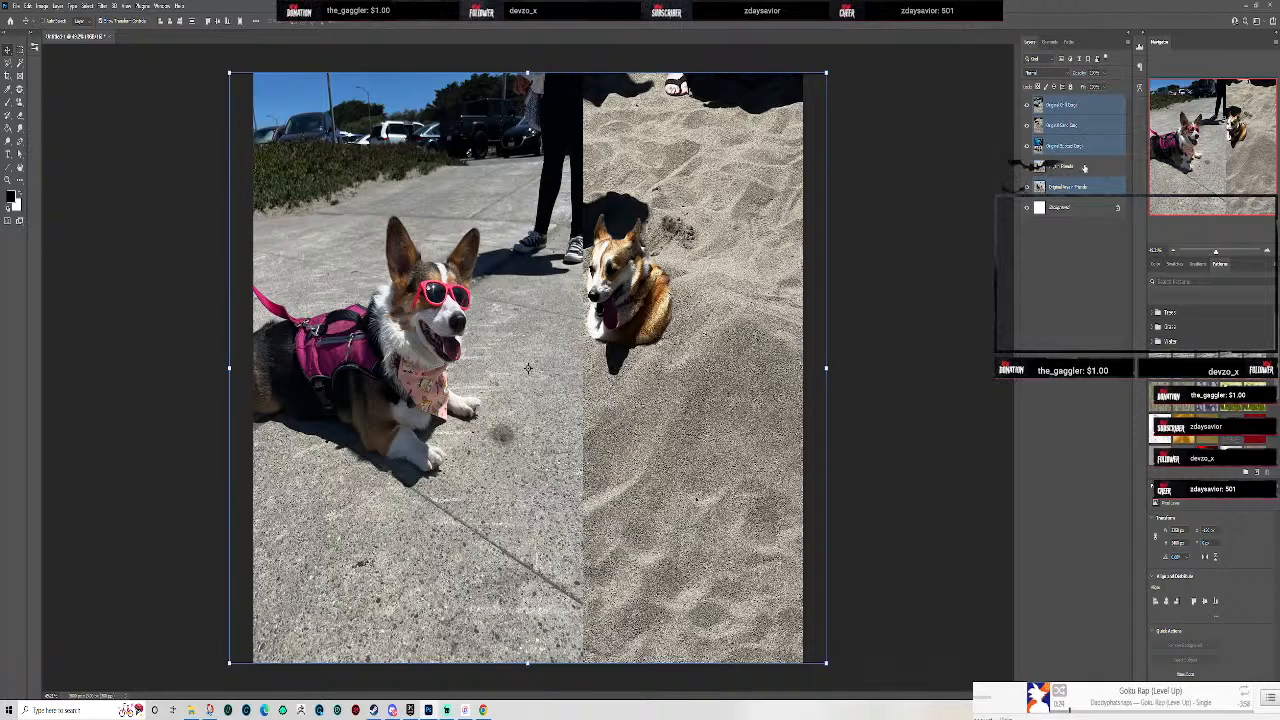
key(ctrl+g)
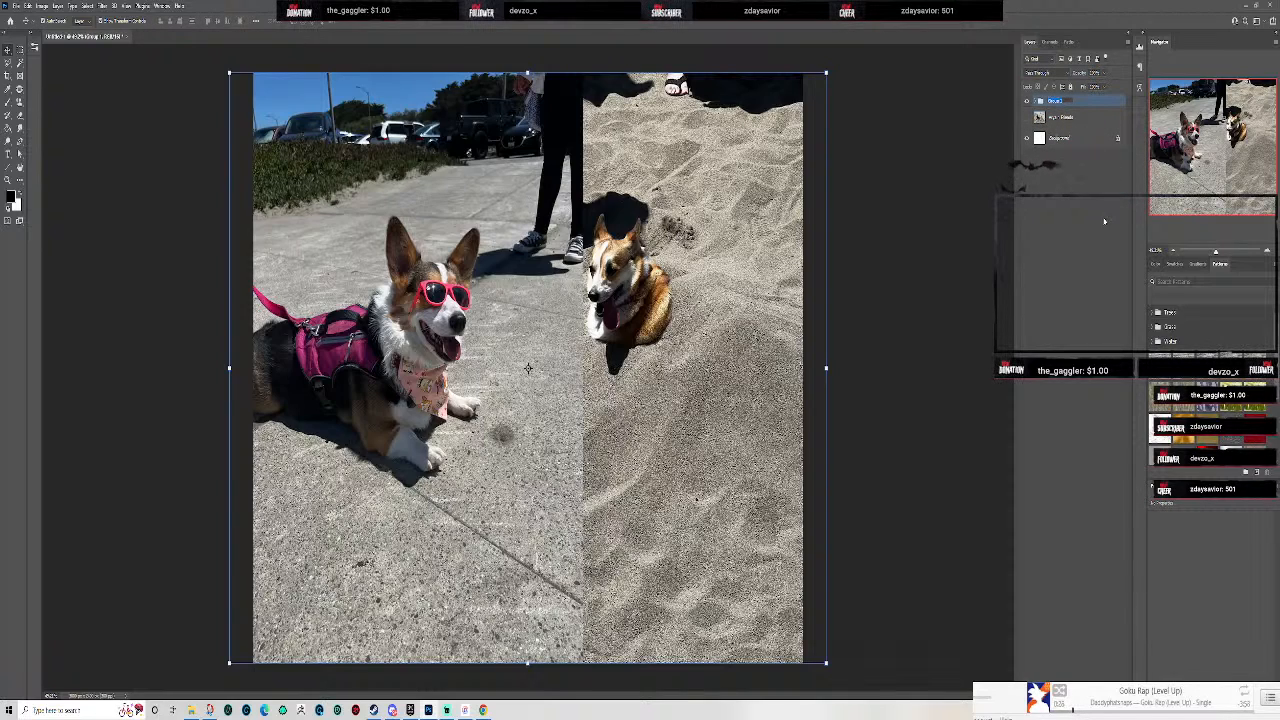
text(Original)
key(Return)
drag(1066, 125, 1066, 127)
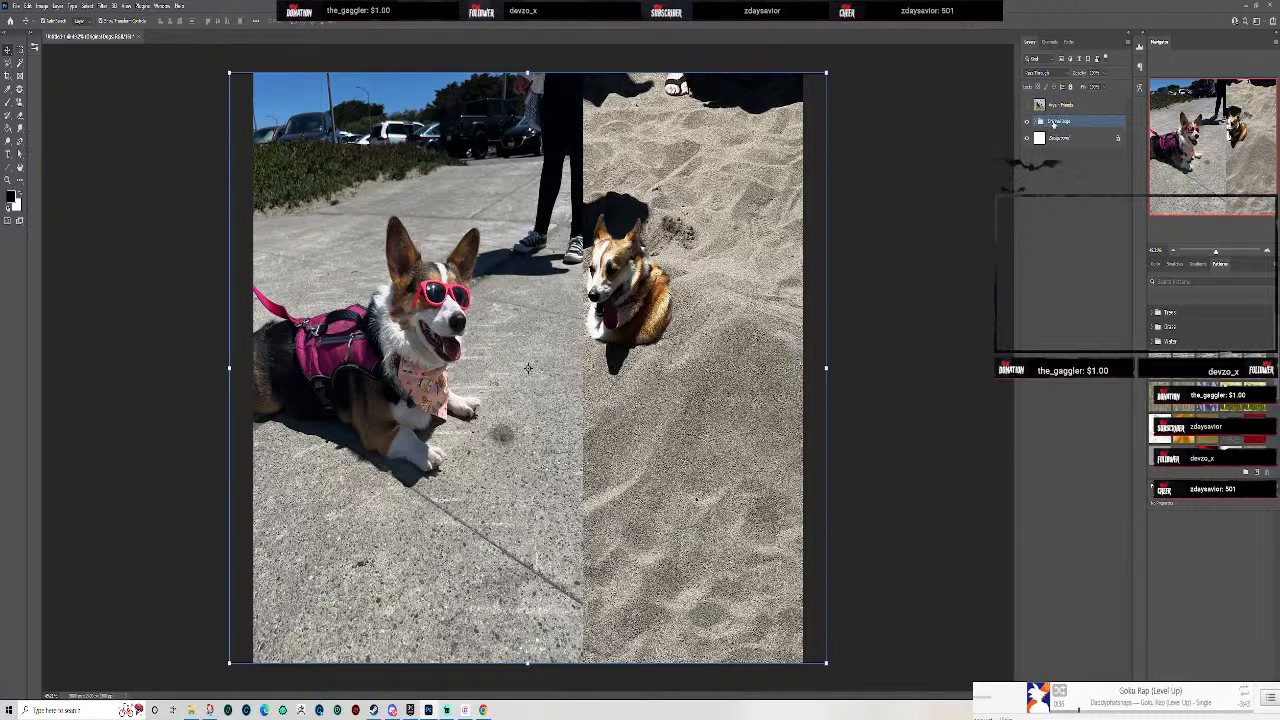
click(1079, 109)
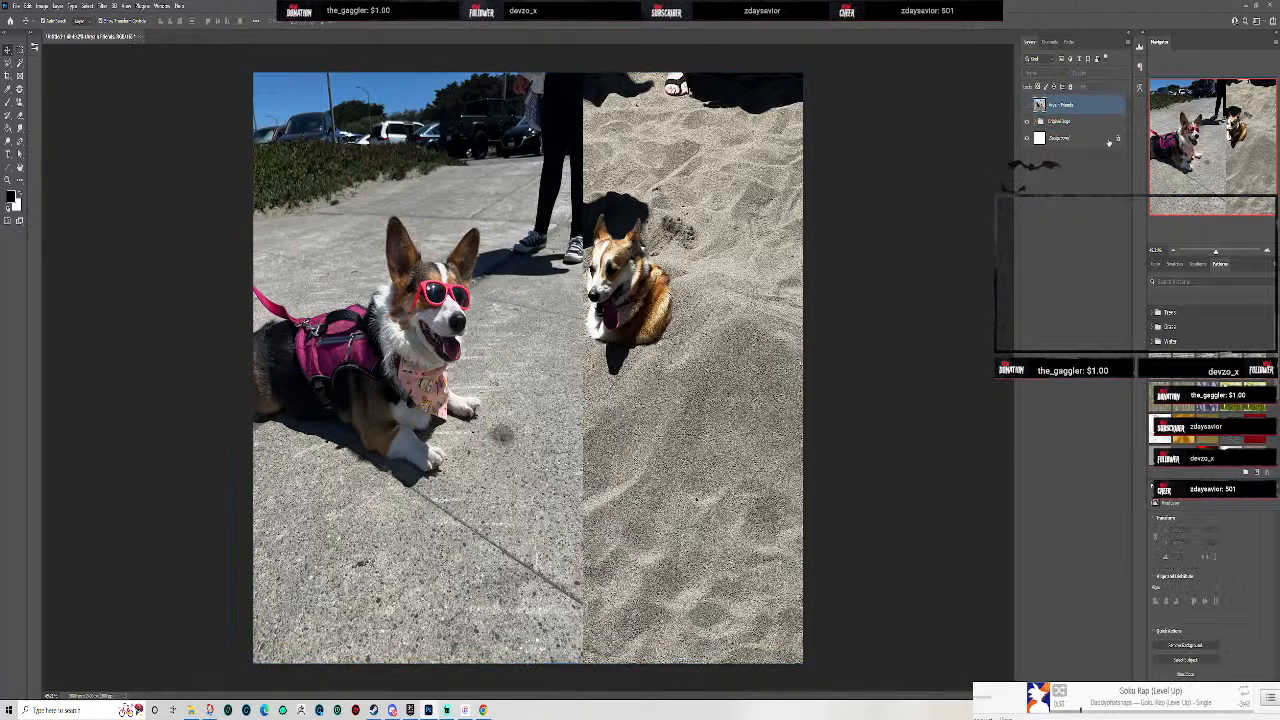
- Duplicate the Original Dogs group within the same document and name the copy Dogs for Edit
key(ctrl+e)
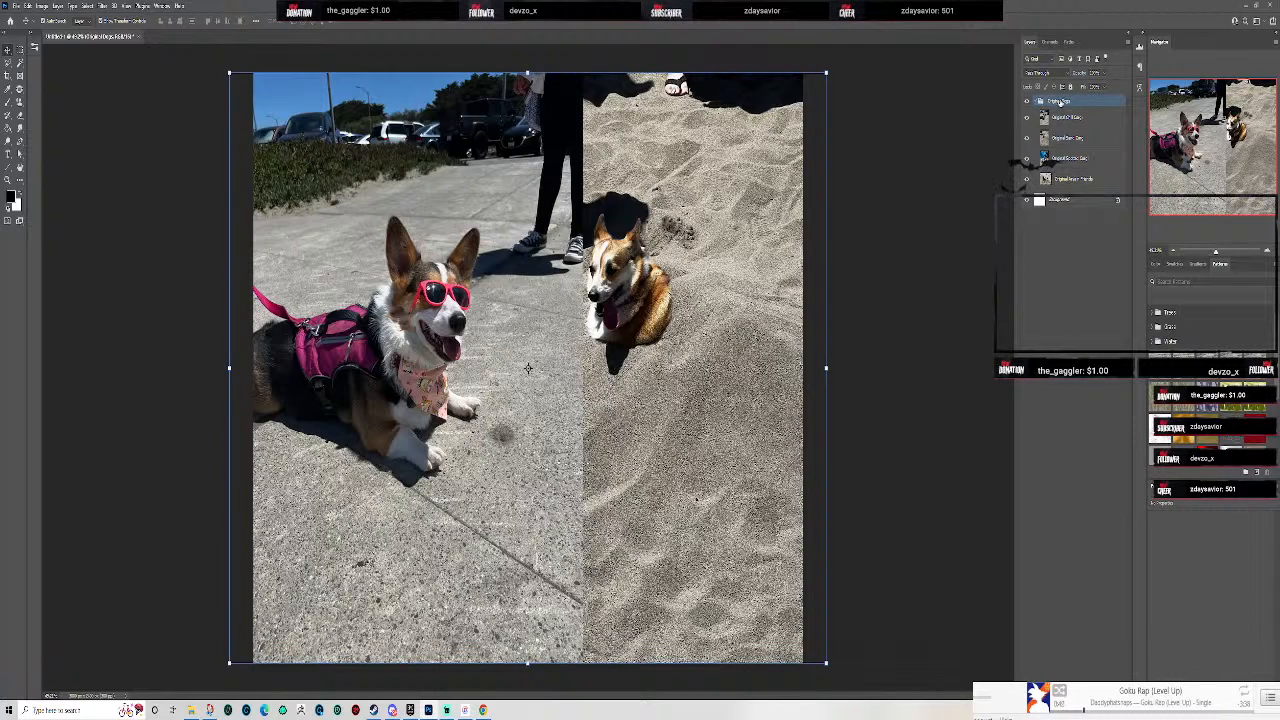
right_click(1062, 102)
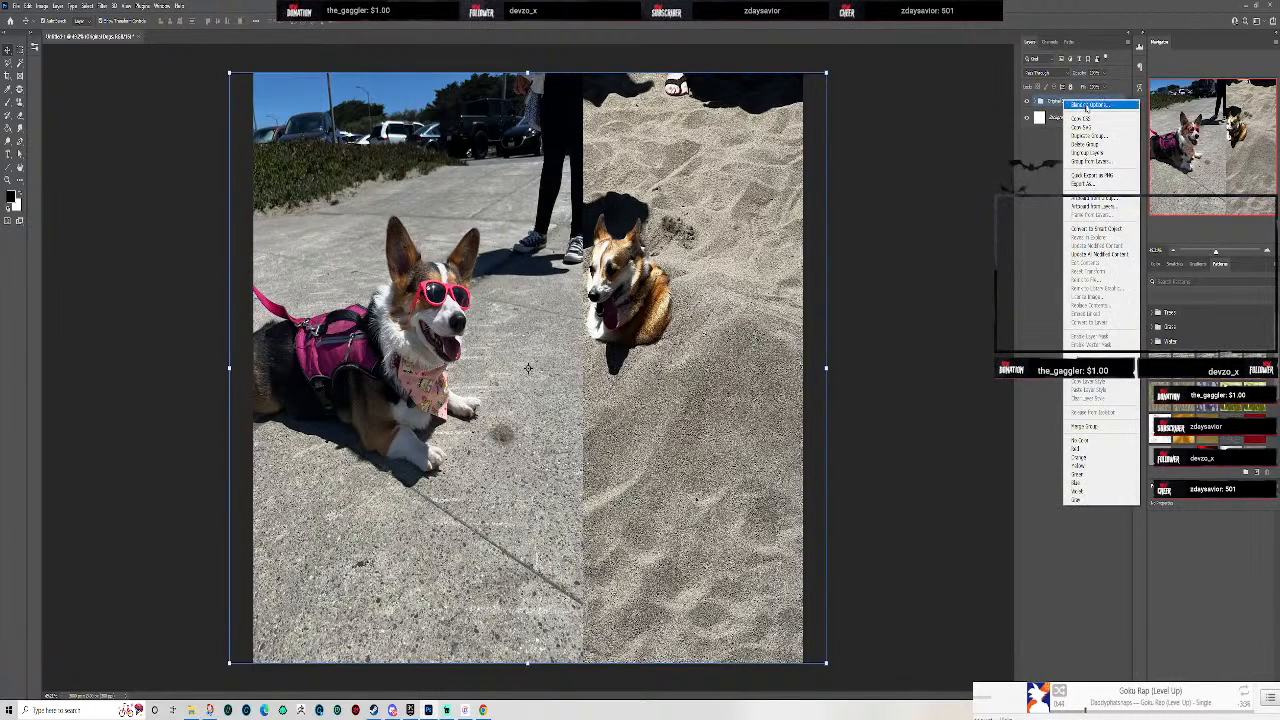
click(1090, 135)
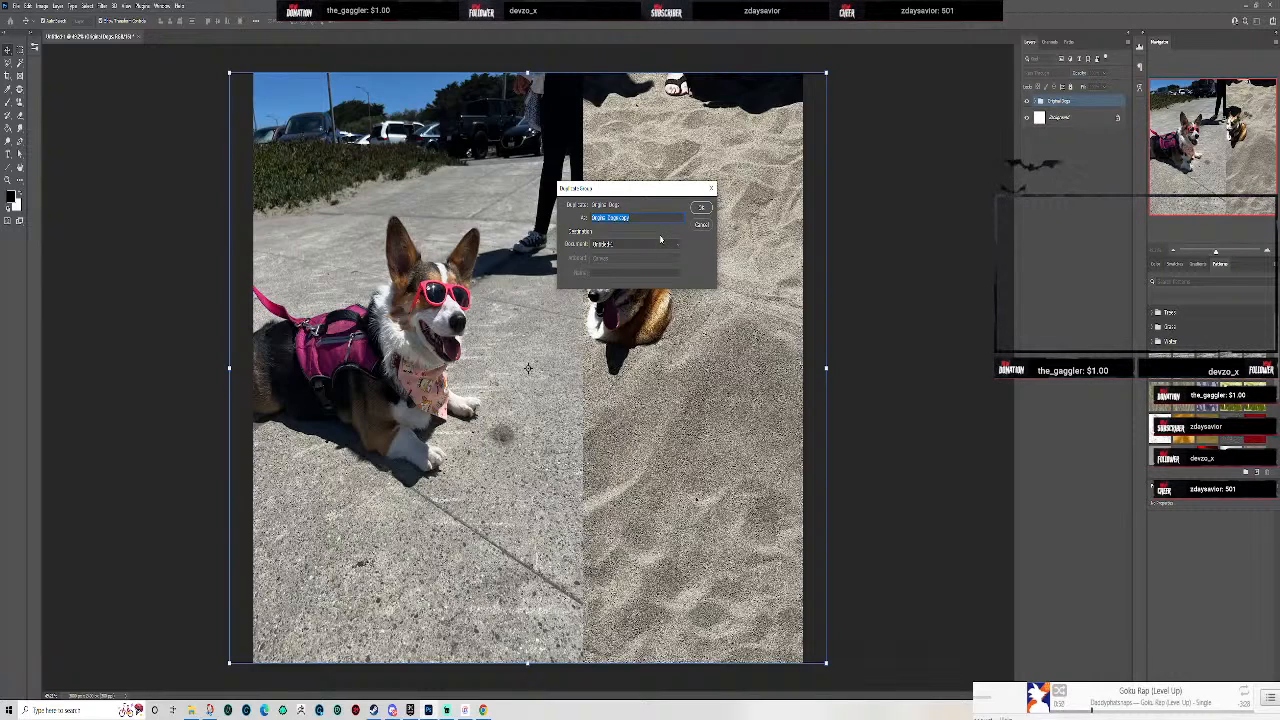
text(S)
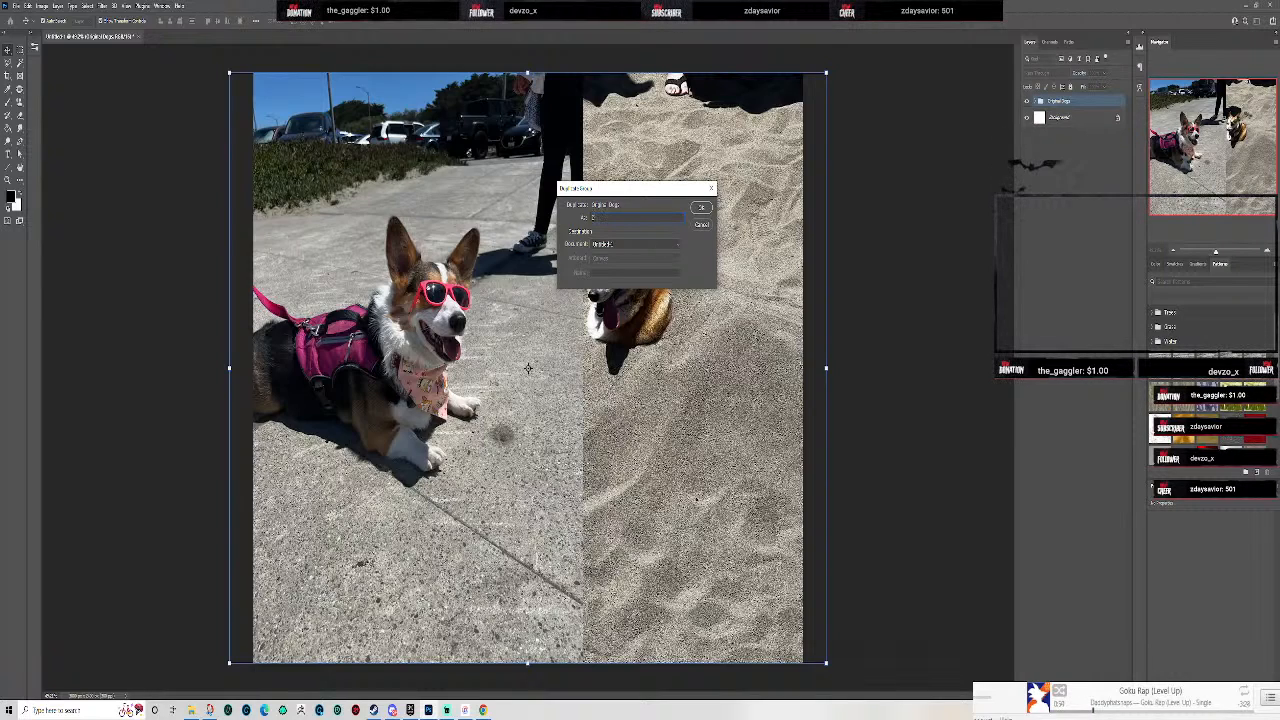
text(ogs fo)
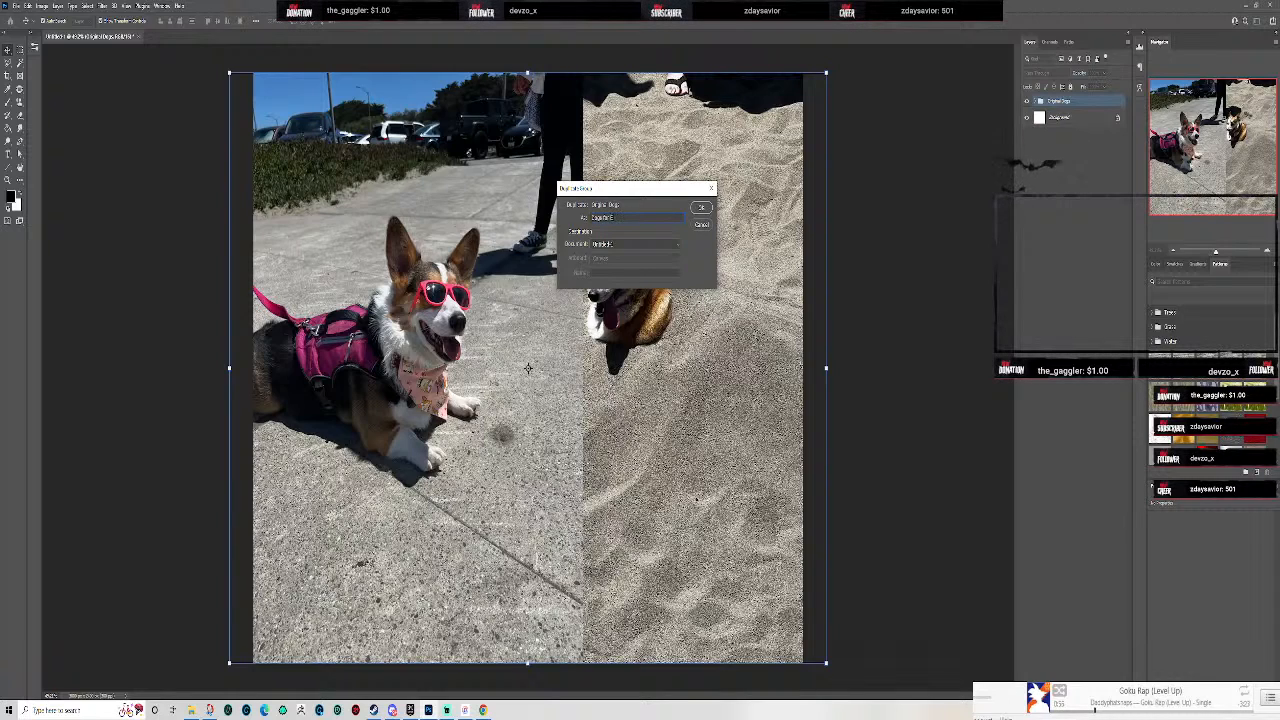
text(r Edit)
key(Return)
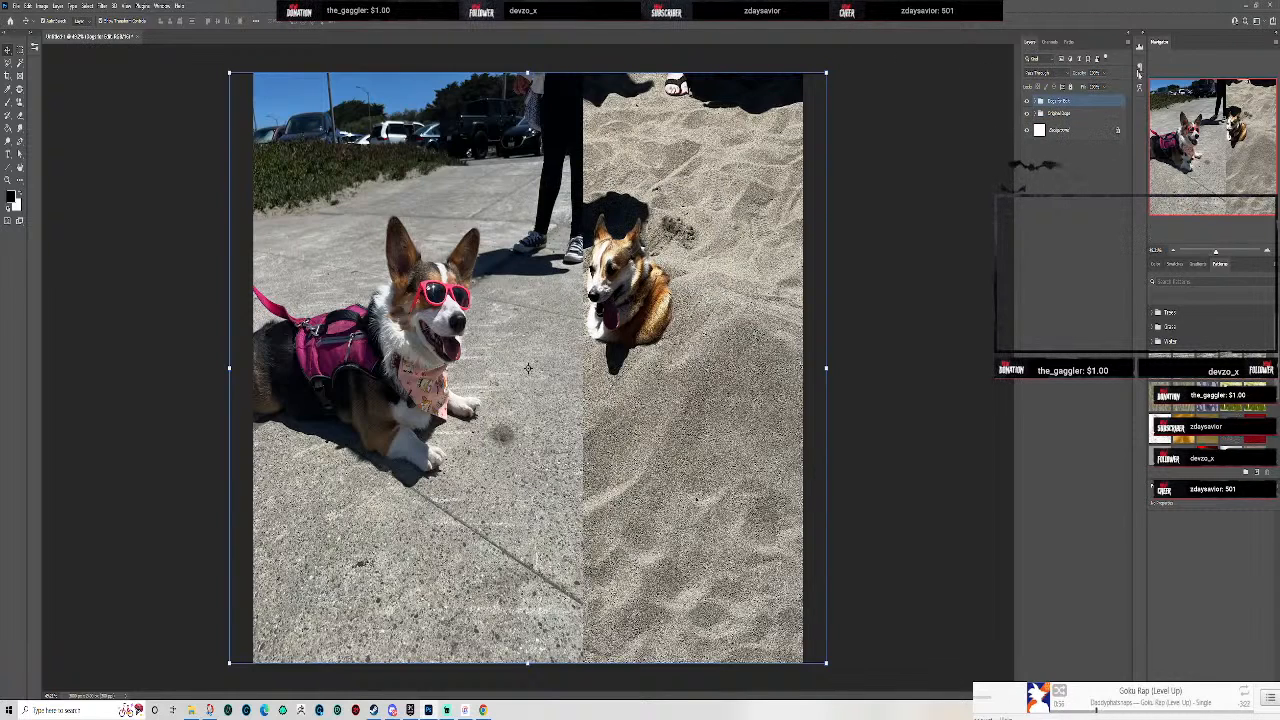
- Remove the Original prefix from the name of the three-dog layer inside the duplicated group
click(1074, 181)
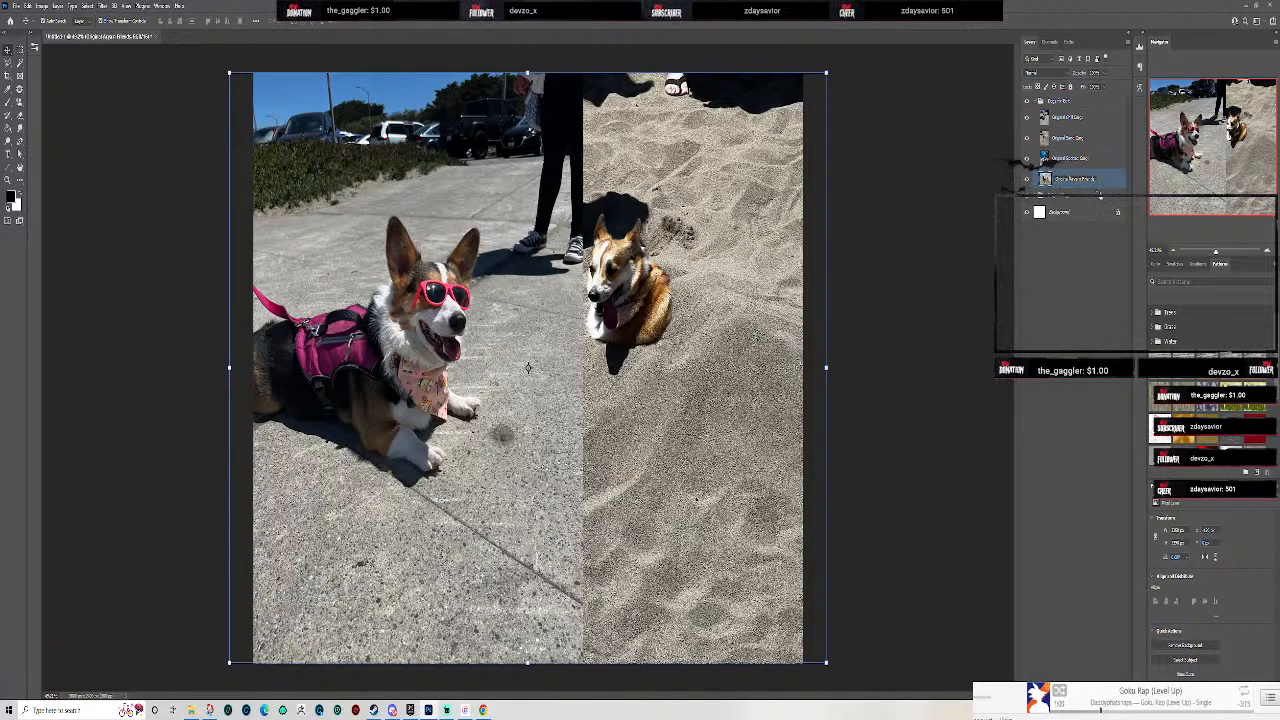
key(BackSpace)
key(BackSpace)
key(BackSpace)
key(BackSpace)
key(BackSpace)
key(BackSpace)
key(BackSpace)
key(BackSpace)
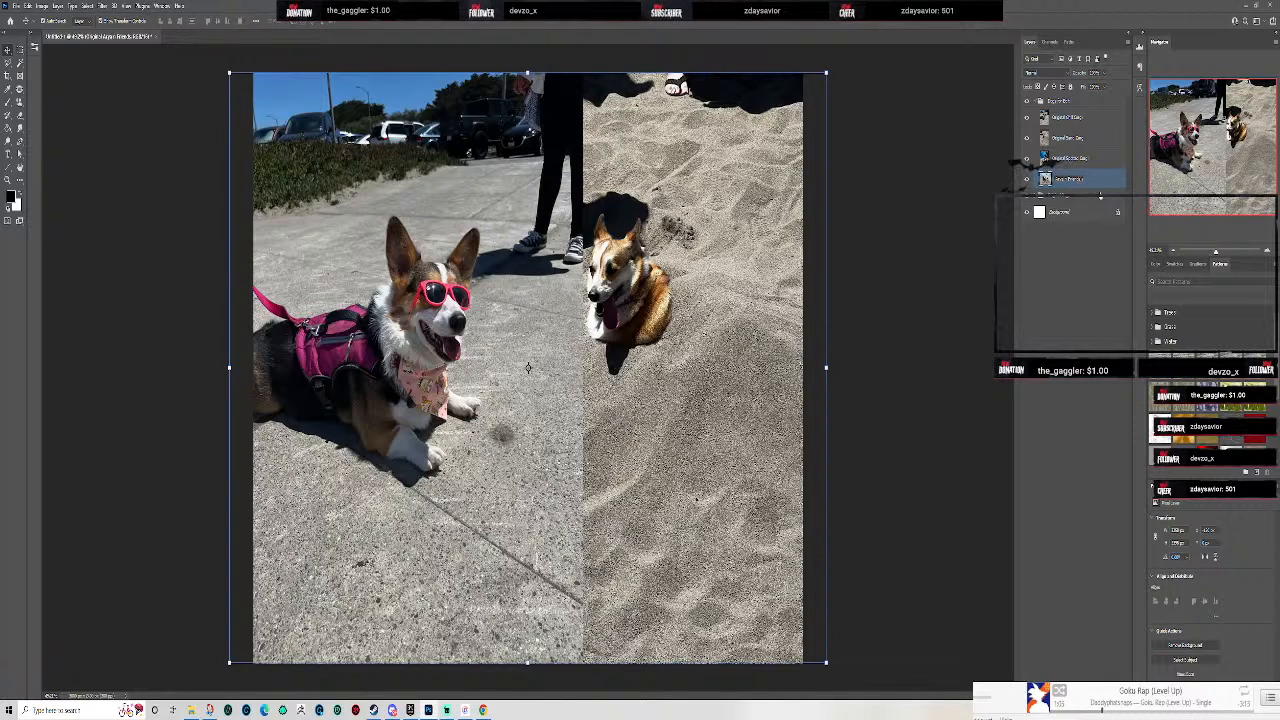
key(Return)
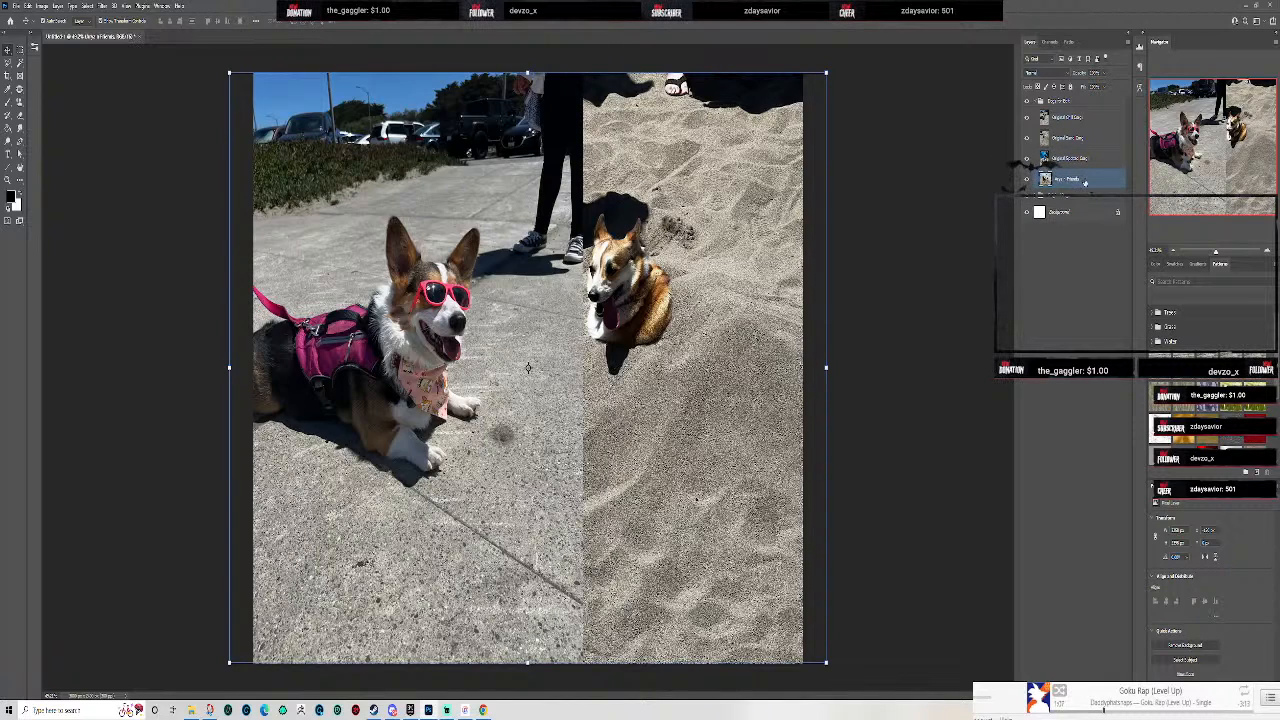
- Move the renamed three-dog layer out of the duplicated group to the top of the layer stack and leave it unlocked
drag(1089, 96, 1089, 98)
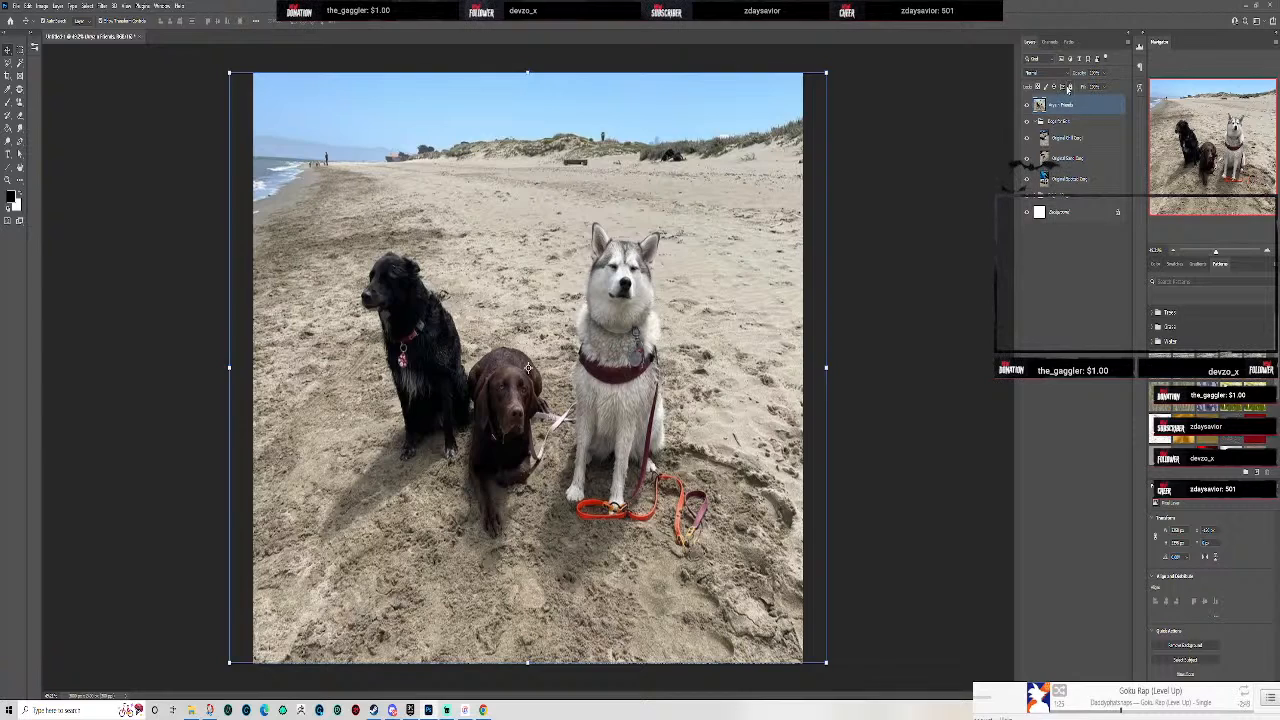
key(Return)
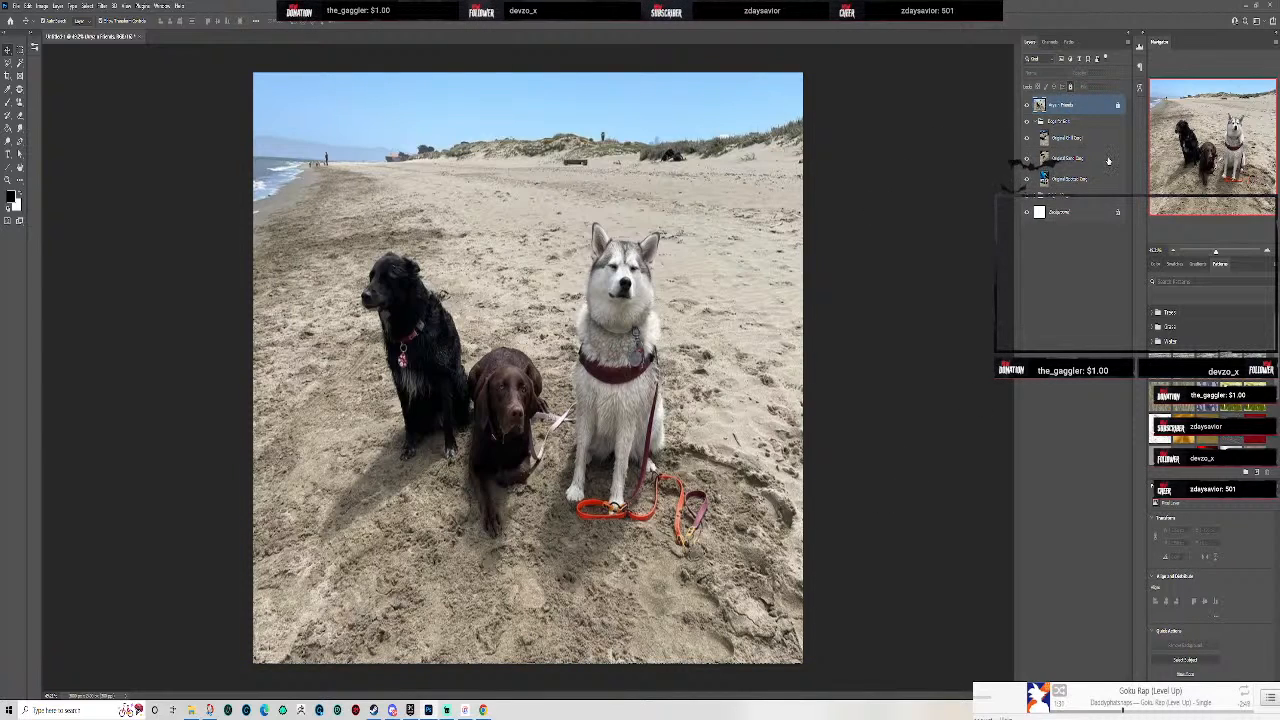
key(ctrl+t)
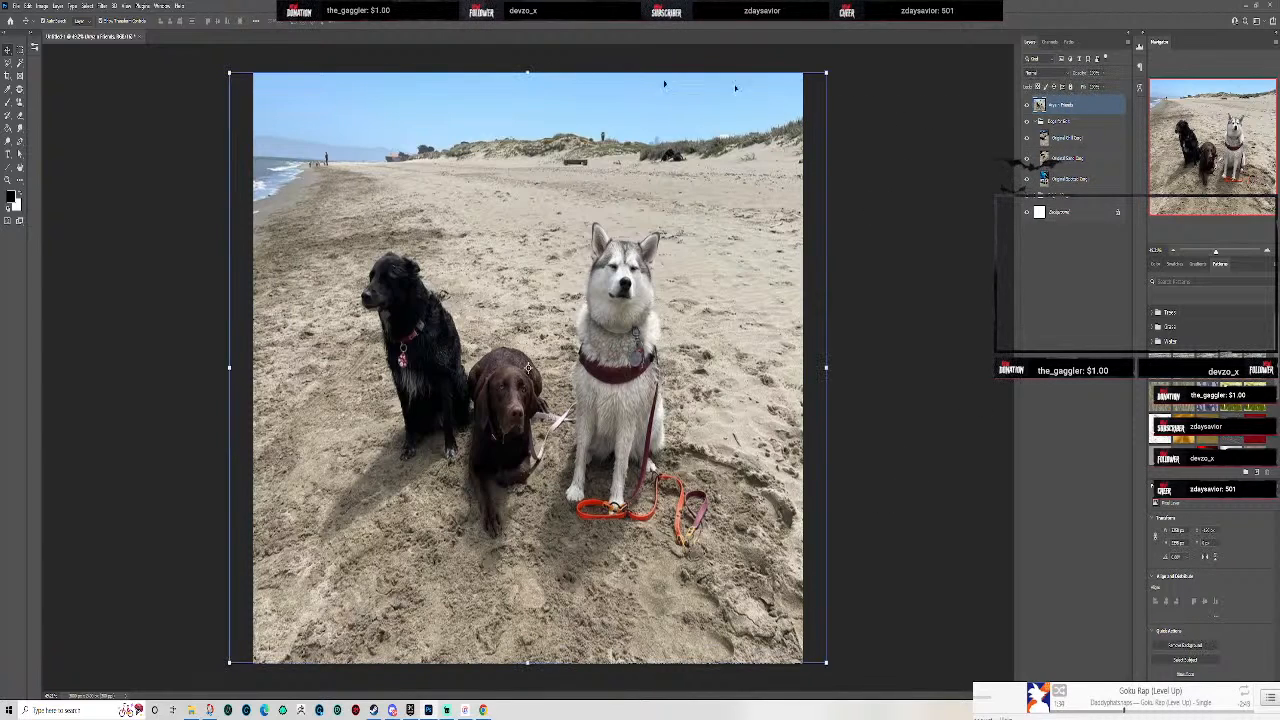
- Apply the Sharpen filter to the three-dog layer and check the dogs up close
click(103, 6)
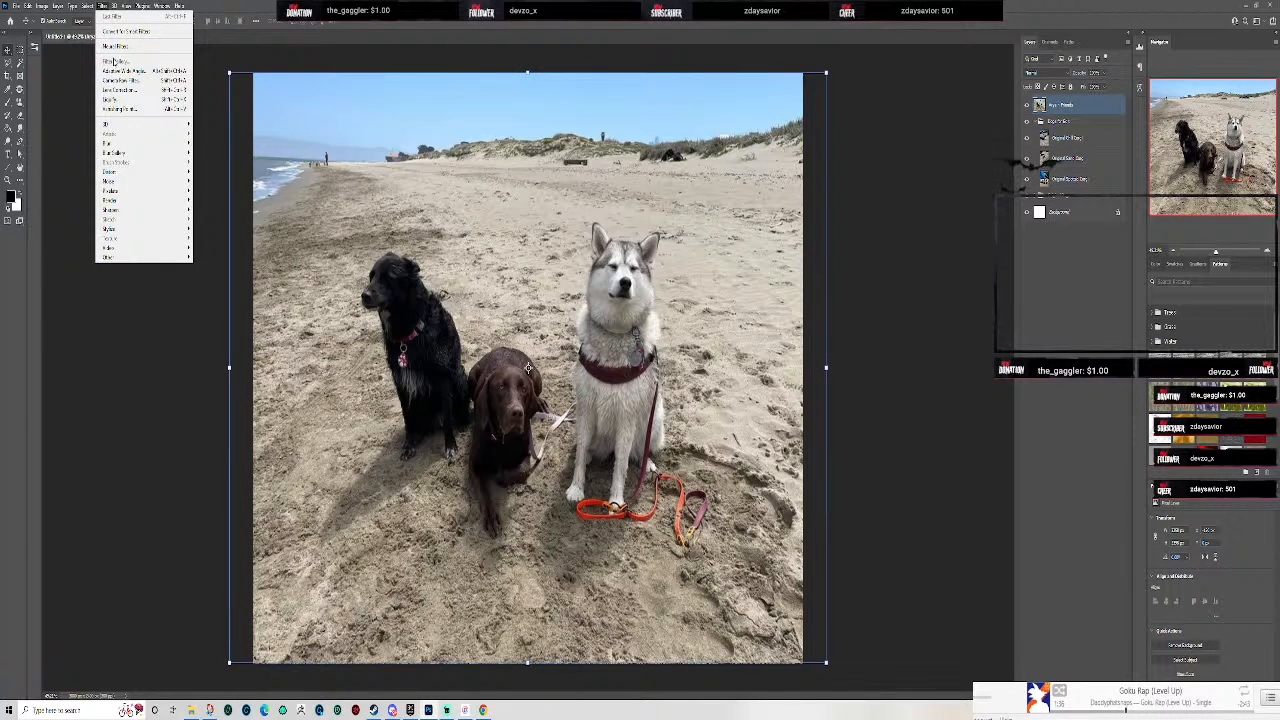
mouse_move(134, 194)
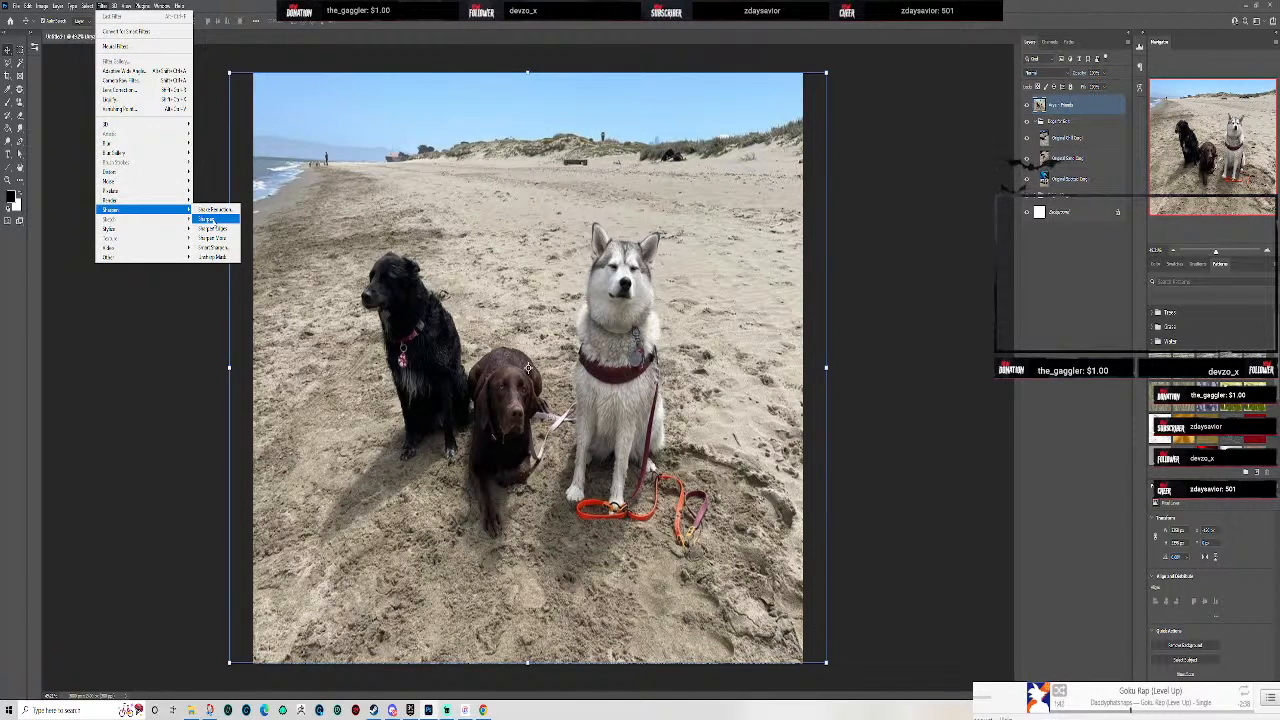
click(206, 219)
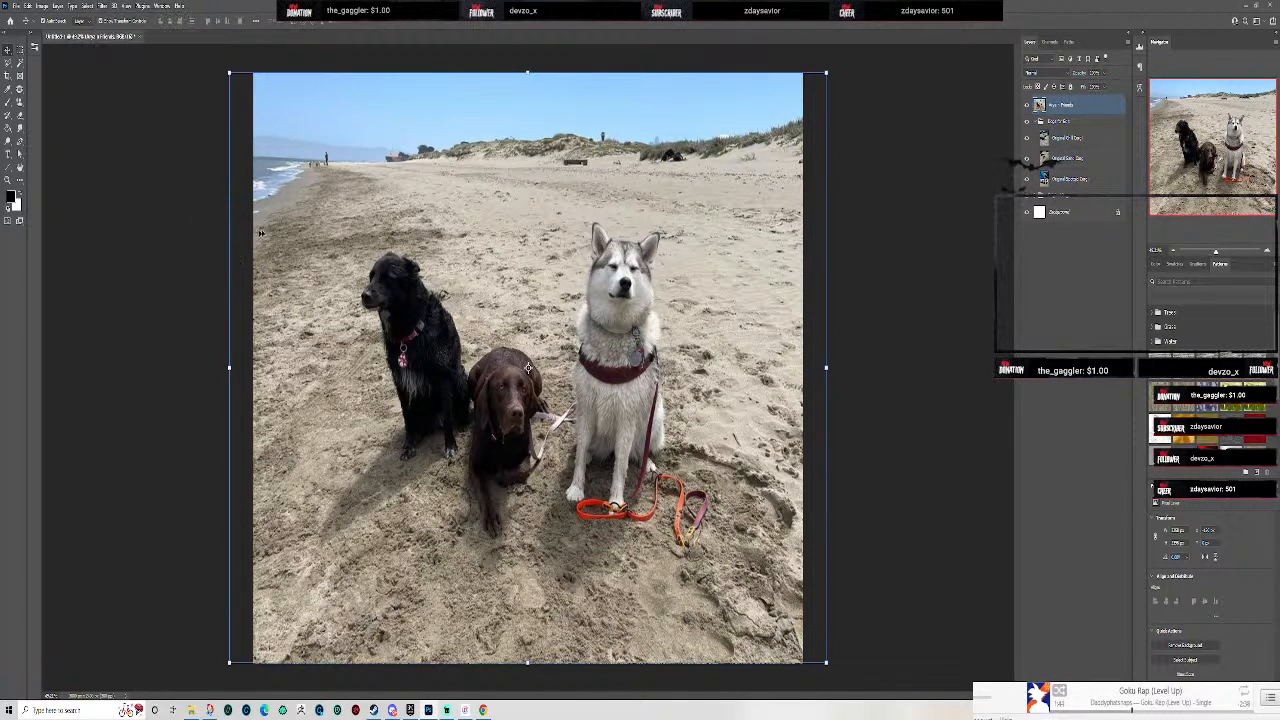
click(126, 6)
mouse_move(101, 6)
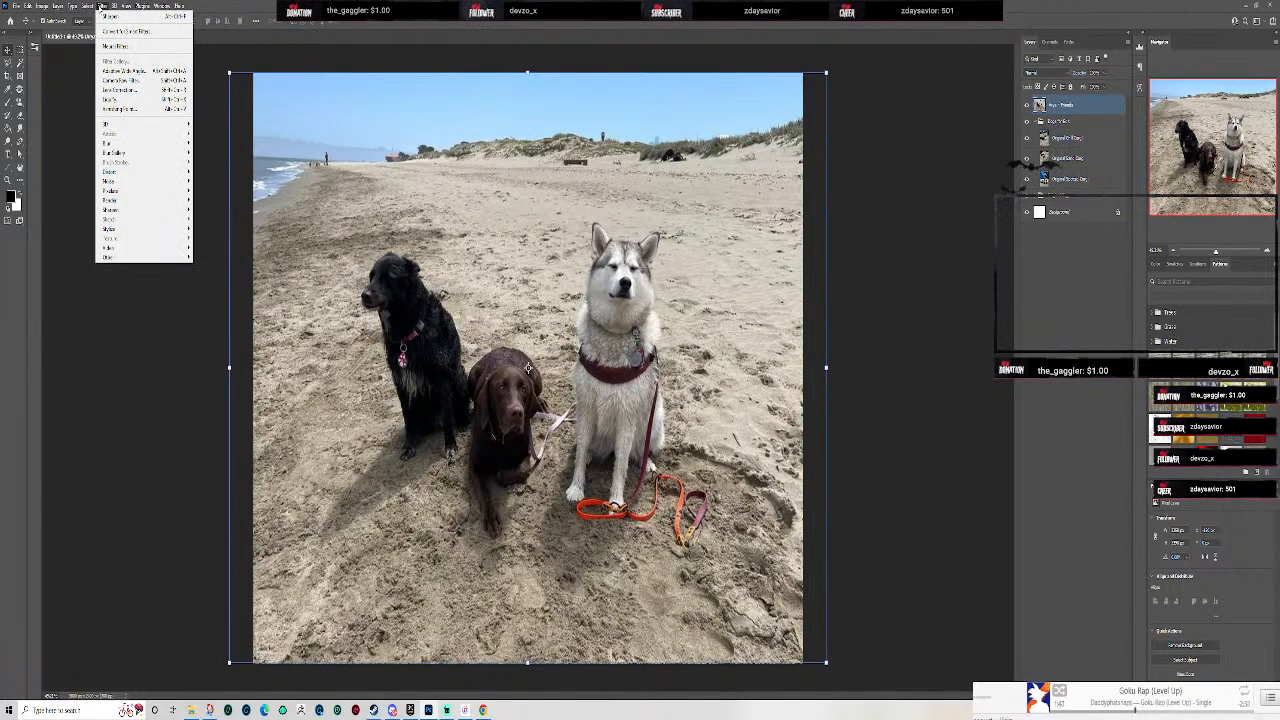
click(76, 266)
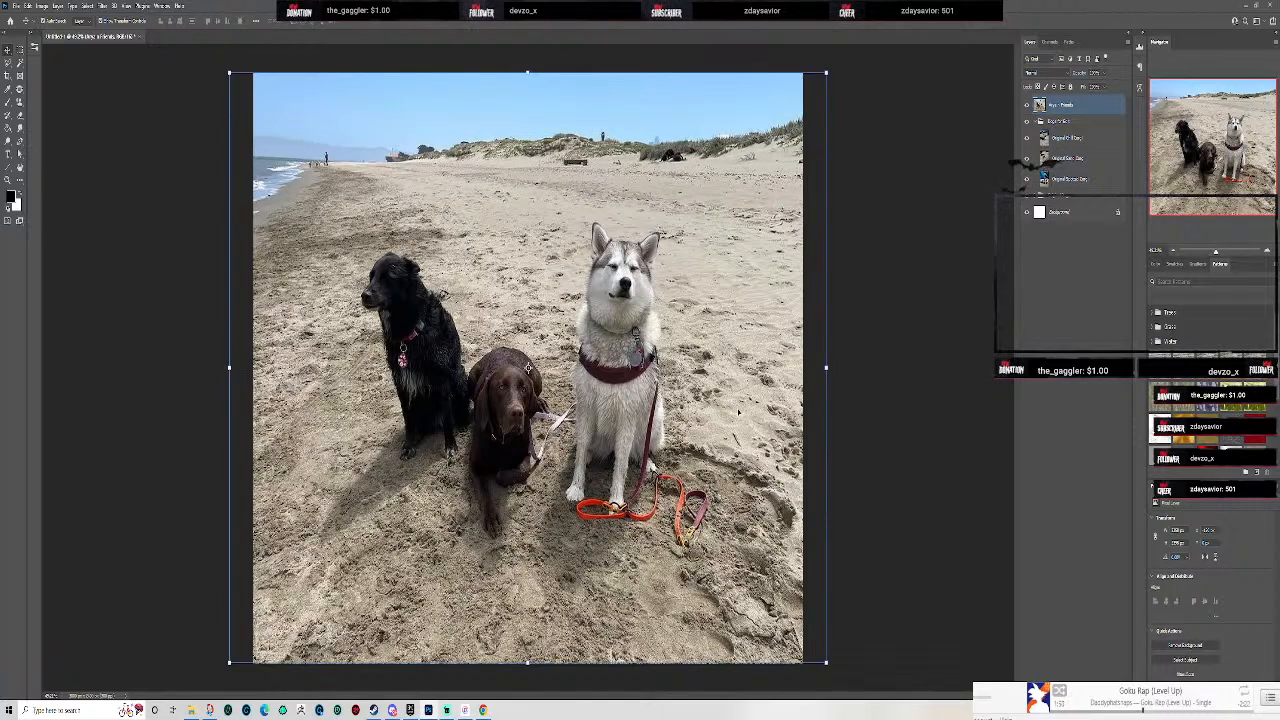
scroll(738, 411, up, 2)
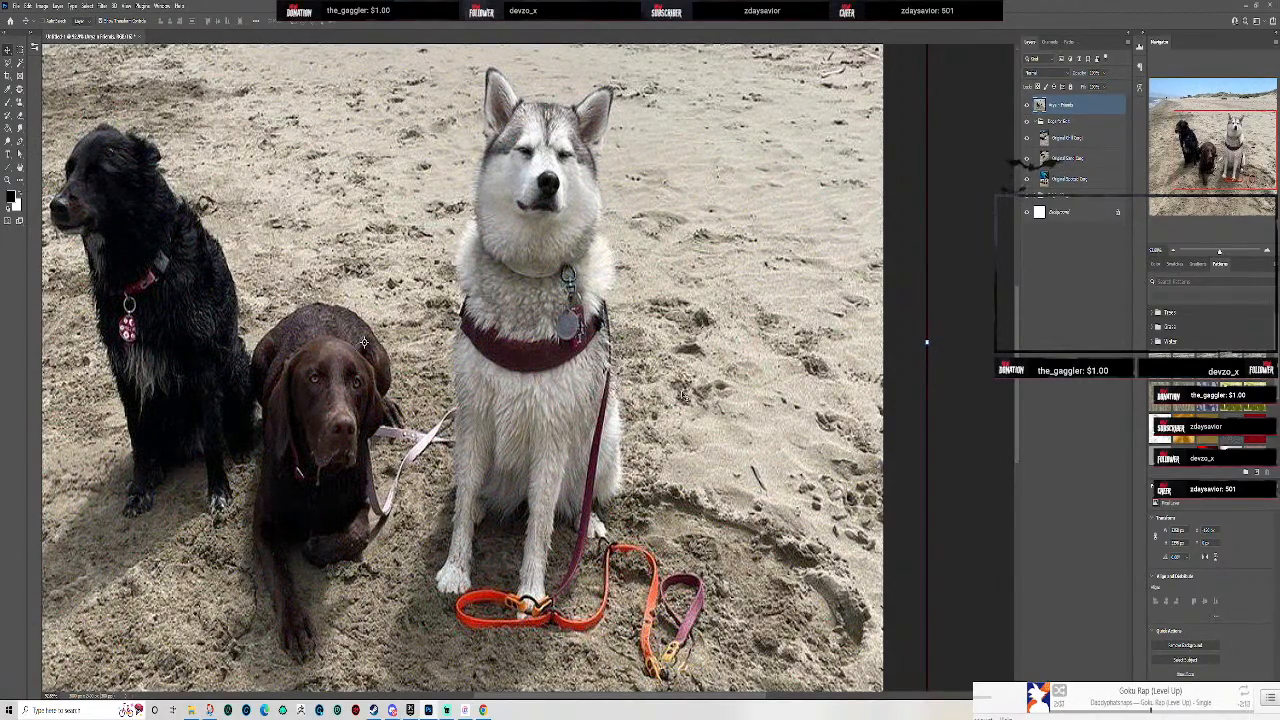
key(ctrl+0)
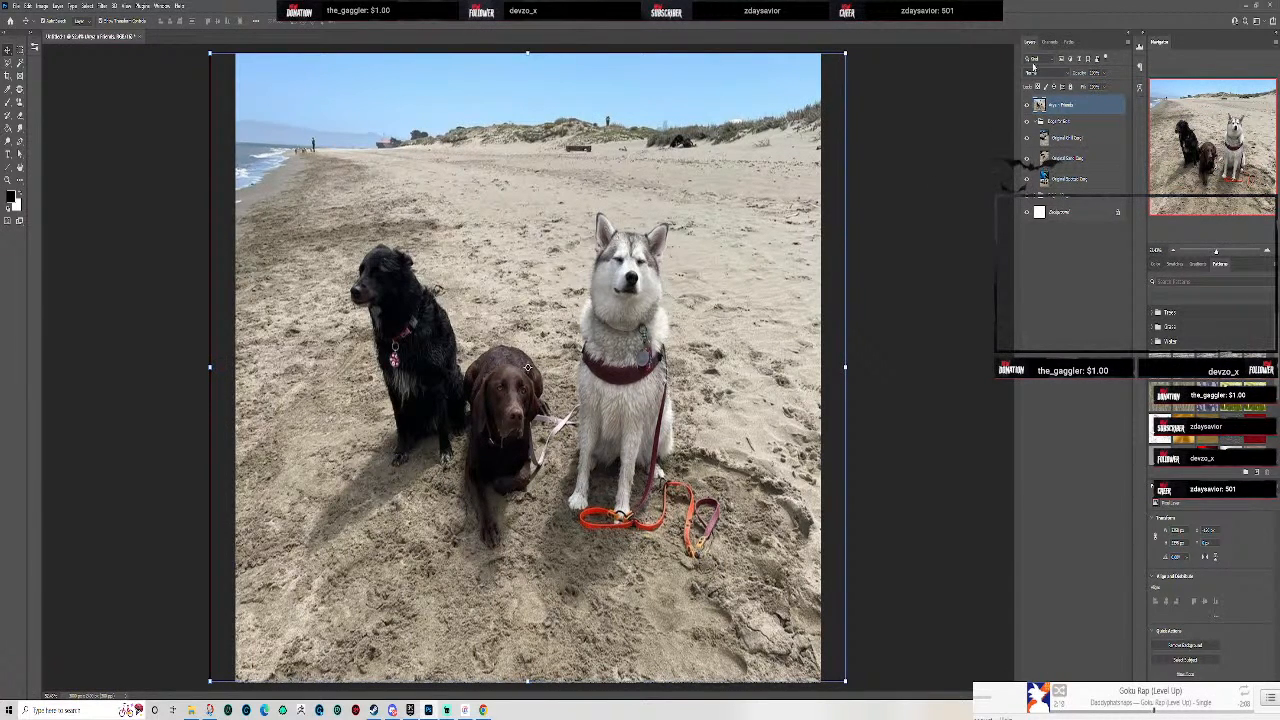
click(104, 10)
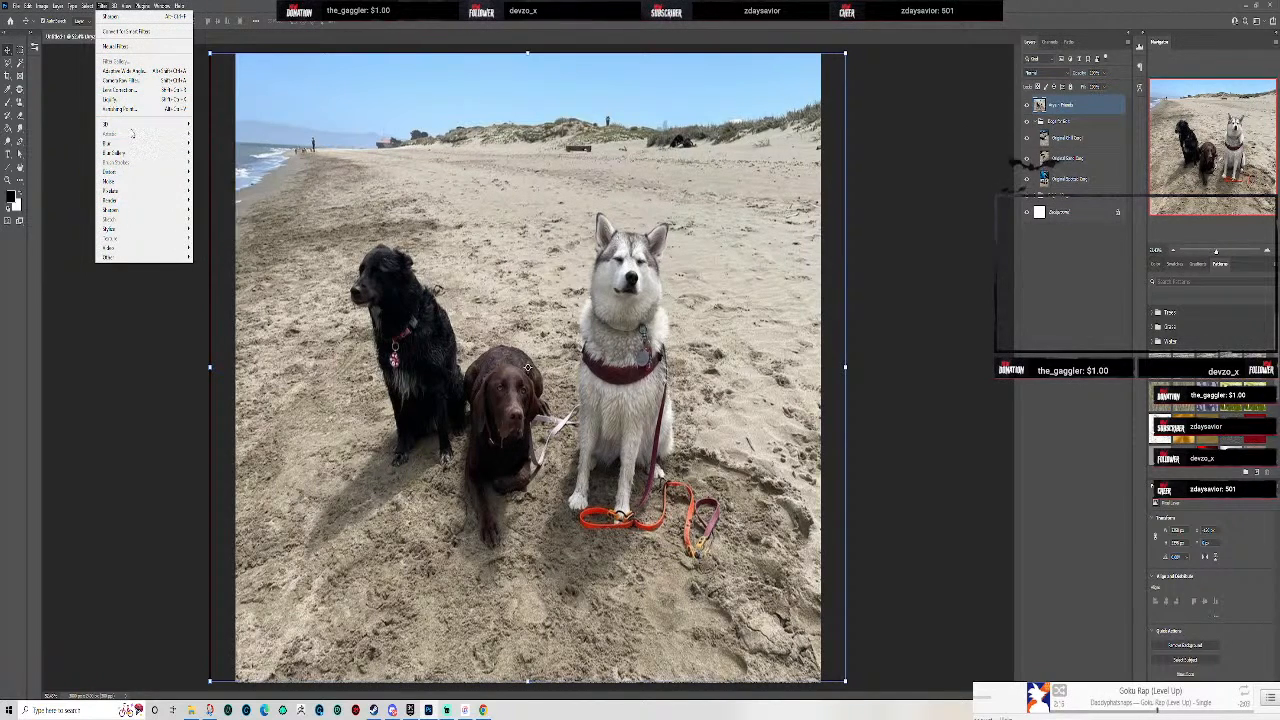
mouse_move(159, 211)
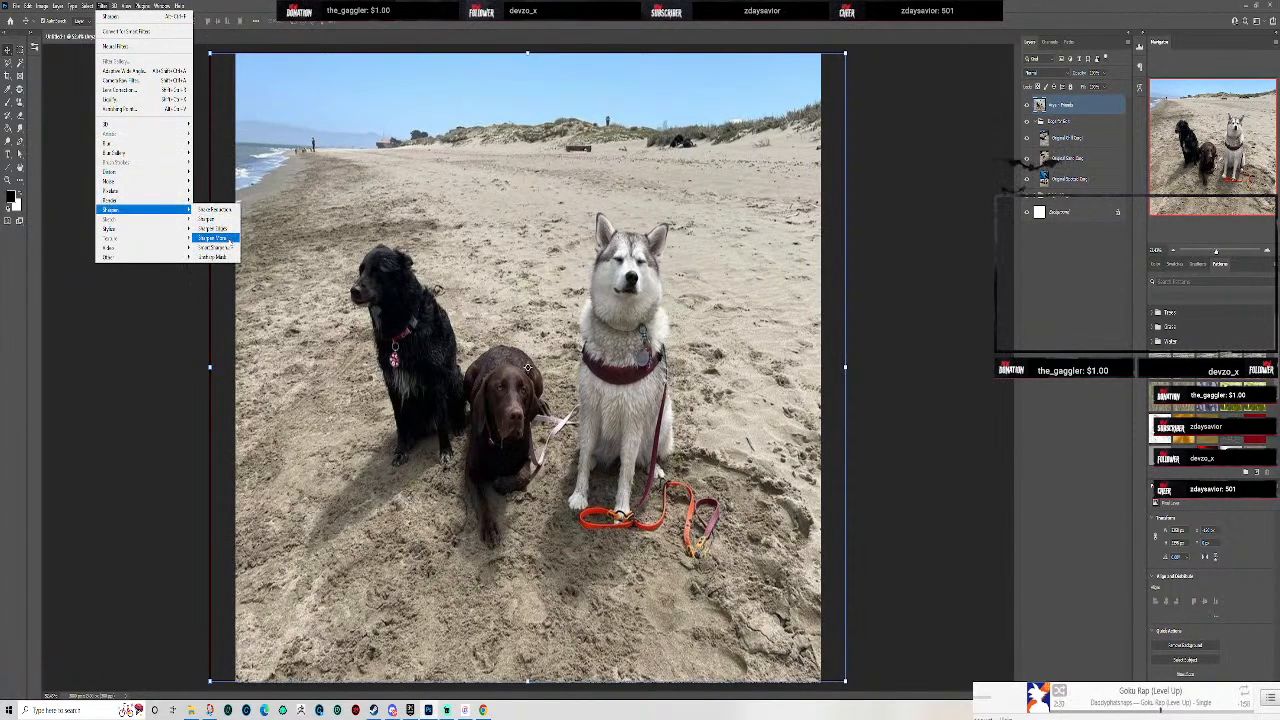
click(224, 248)
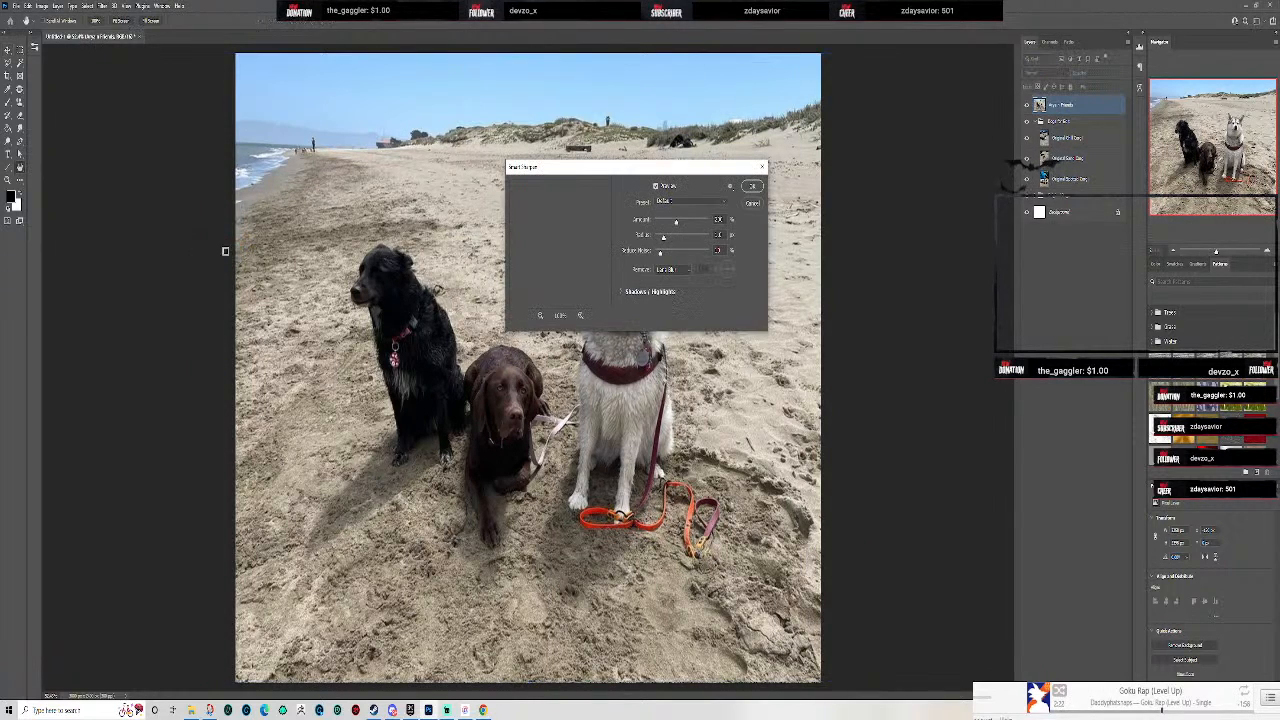
drag(660, 253, 711, 257)
click(684, 270)
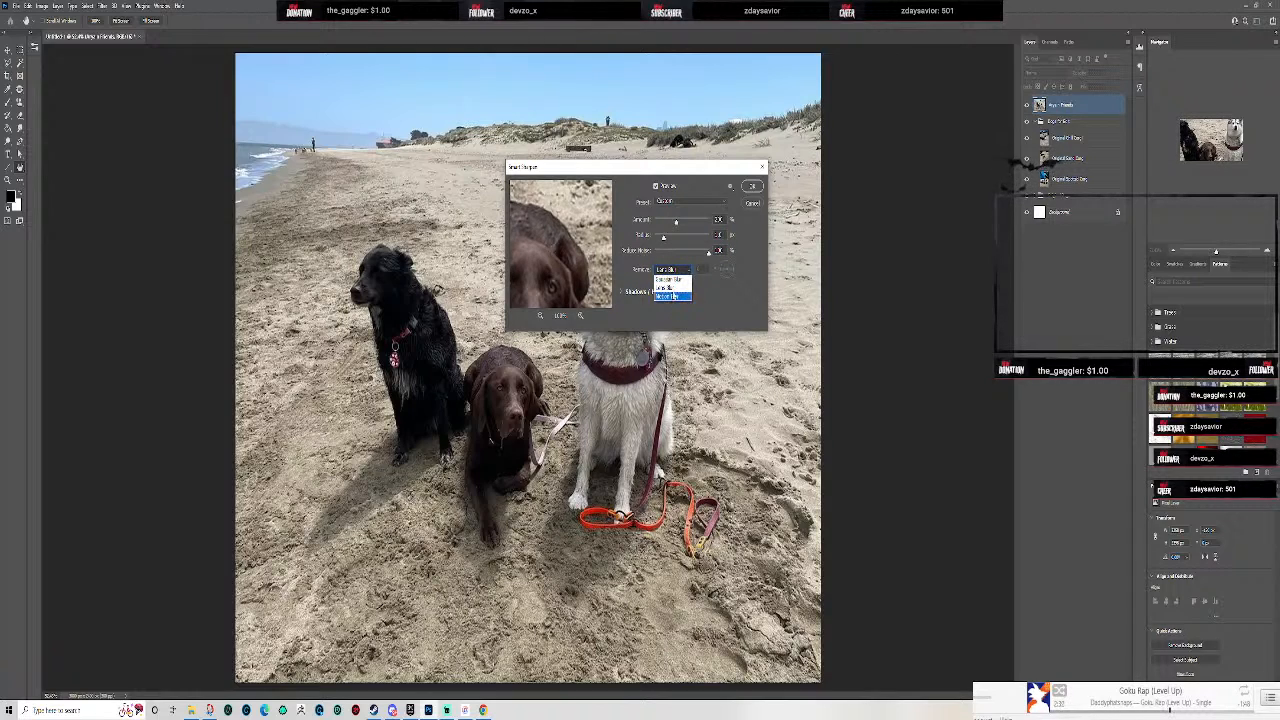
click(677, 282)
click(681, 271)
click(679, 281)
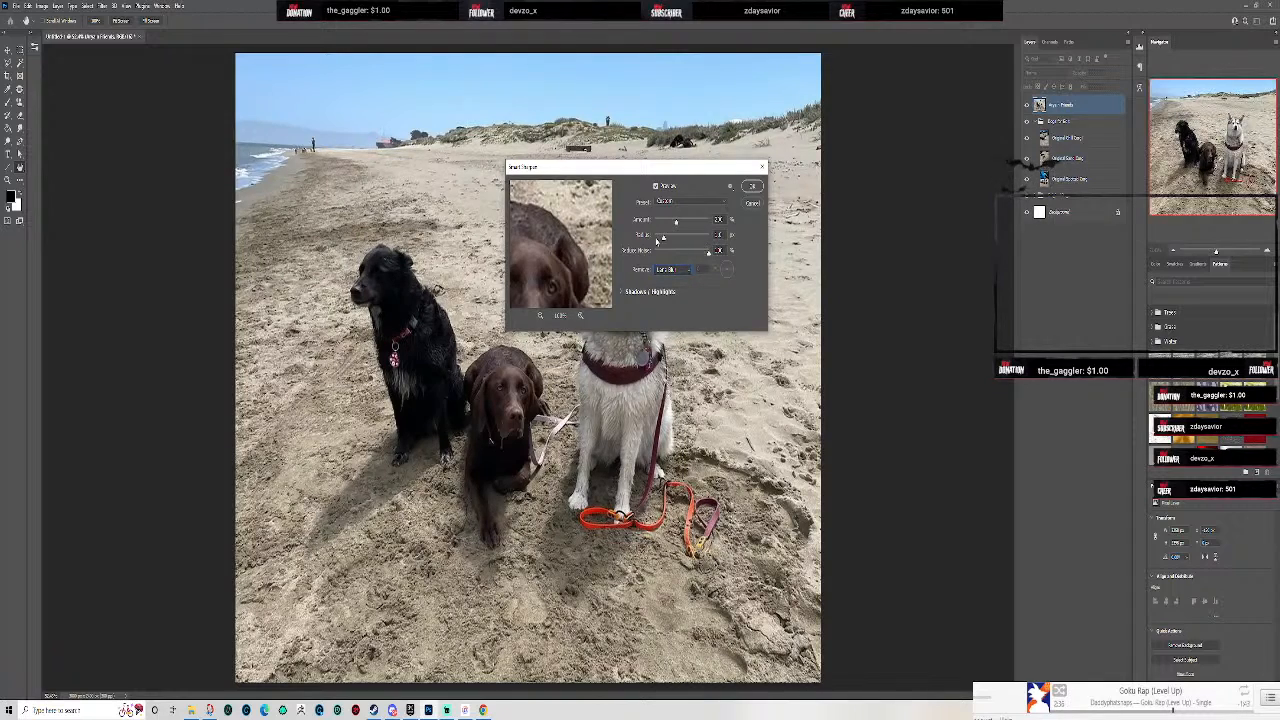
drag(663, 241, 678, 240)
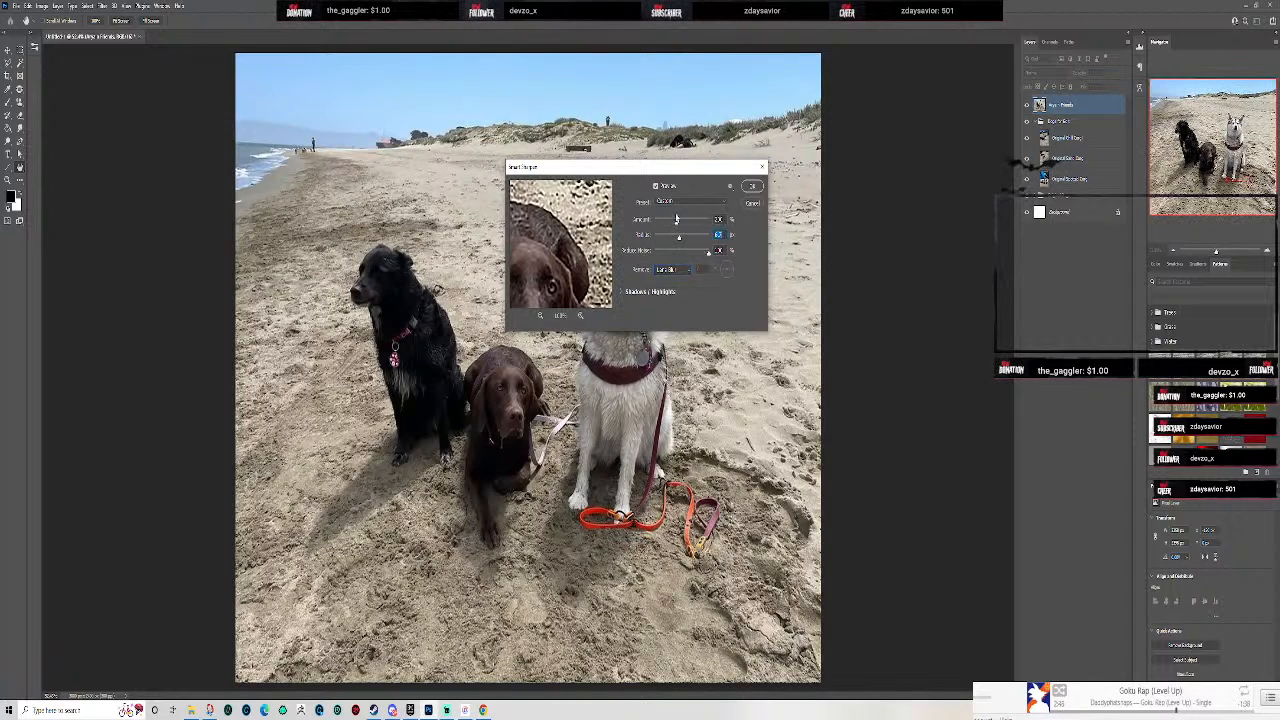
click(680, 204)
click(680, 204)
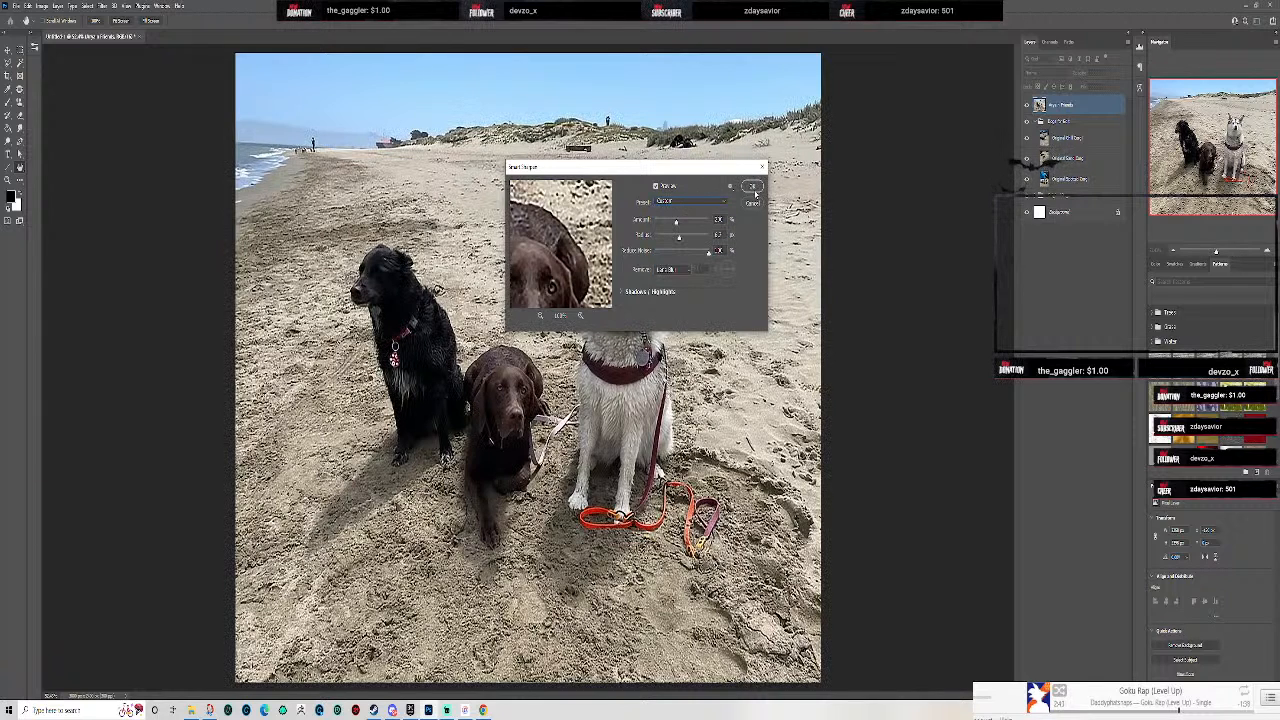
mouse_move(688, 254)
mouse_down()
mouse_move(650, 236)
mouse_move(708, 238)
mouse_move(652, 238)
mouse_move(680, 240)
mouse_up()
drag(558, 244, 587, 225)
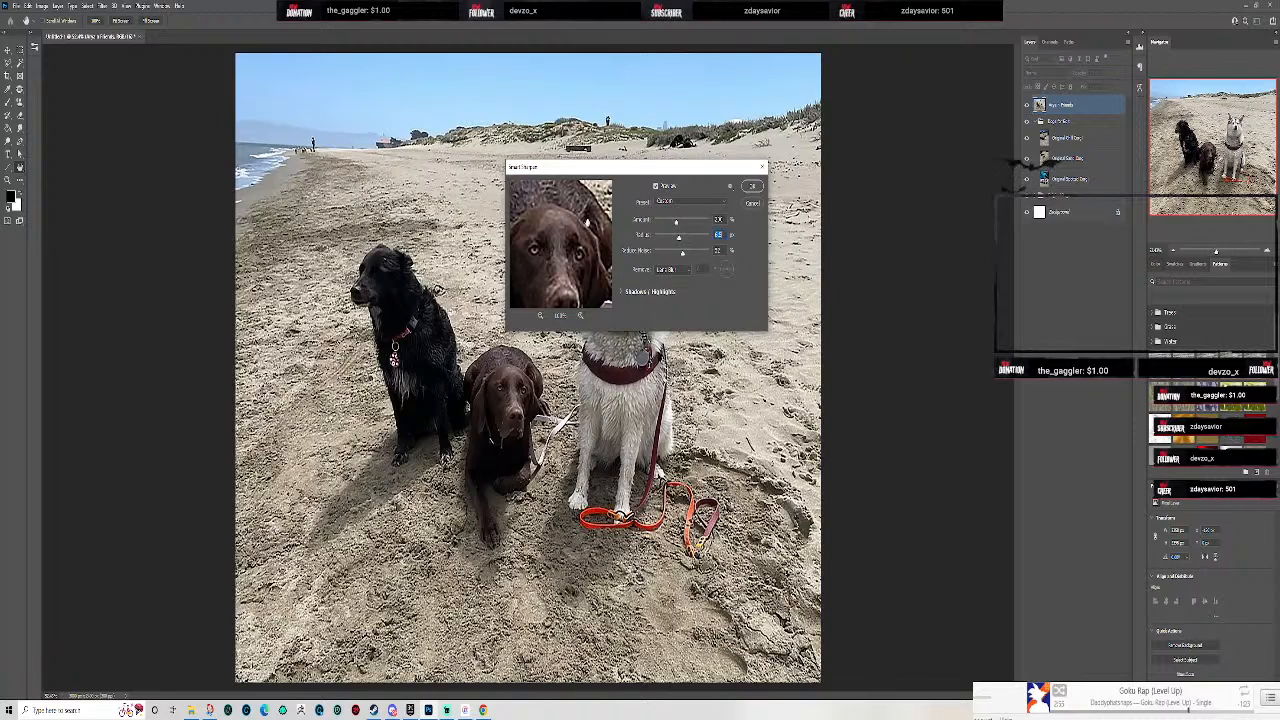
drag(683, 237, 648, 240)
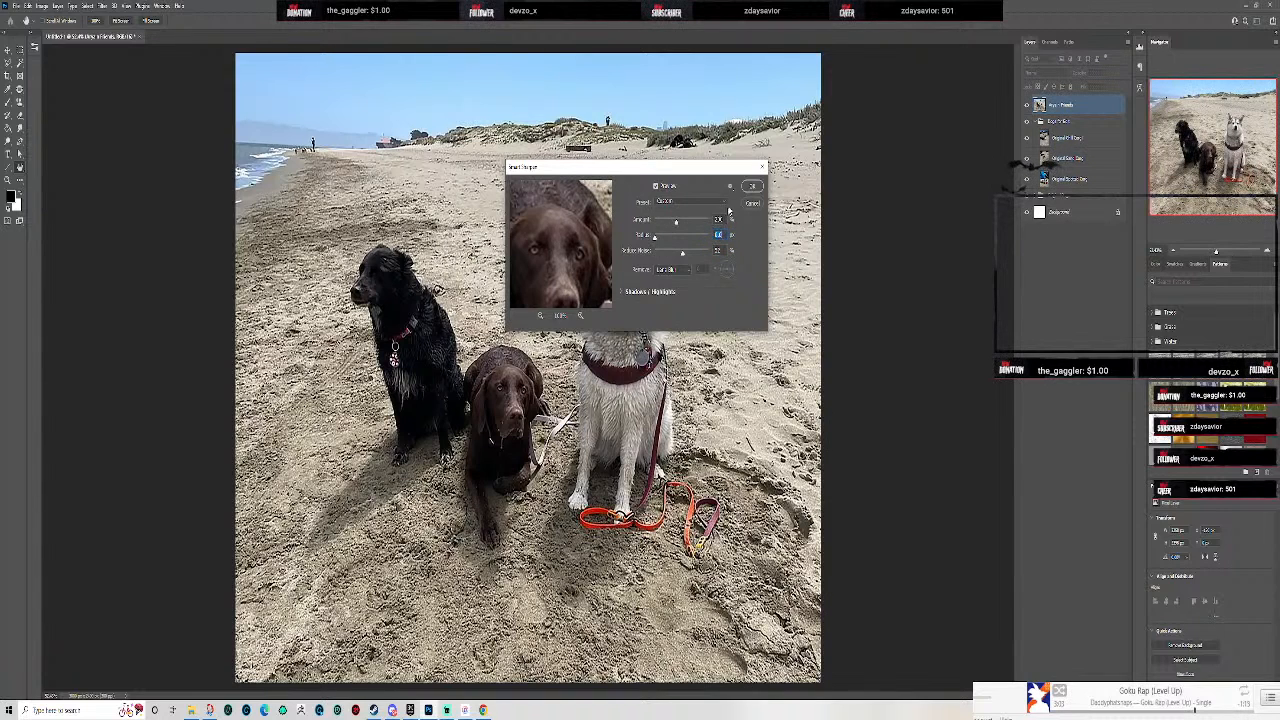
click(752, 204)
- Start the Reduce Noise filter on the three-dog layer, adjust its Strength and keep it in Basic mode
click(118, 8)
mouse_move(103, 6)
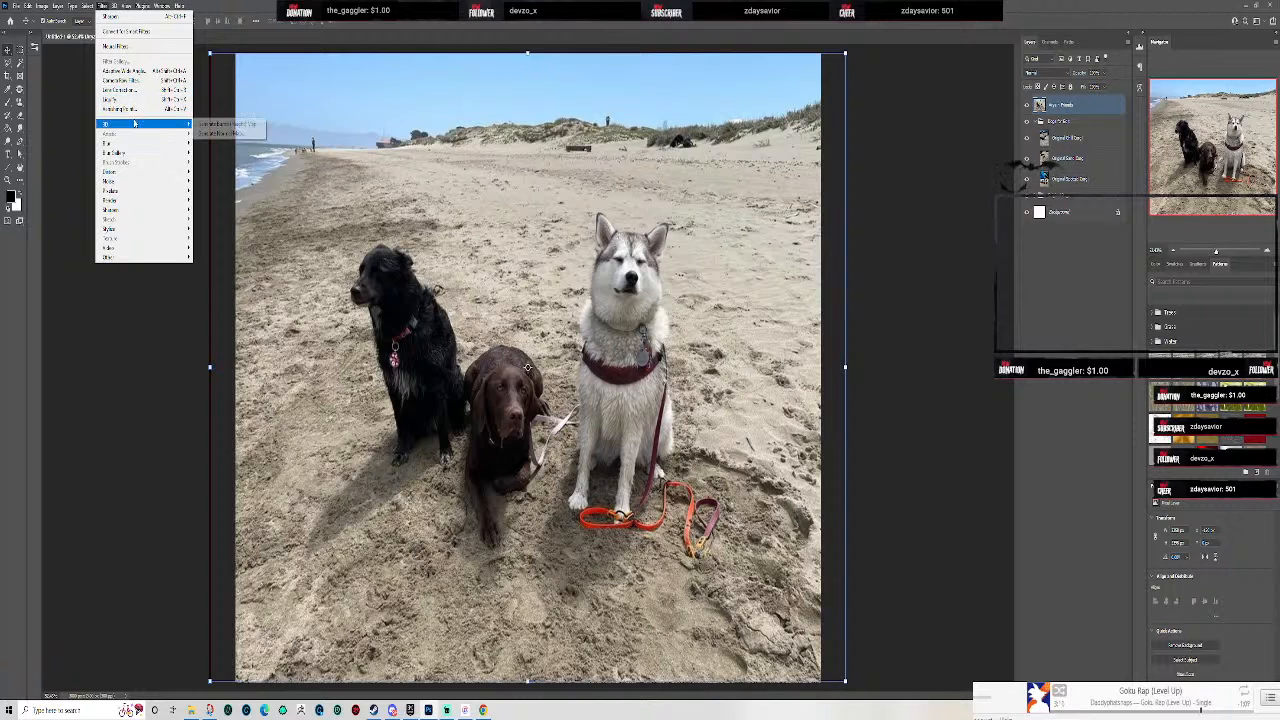
mouse_move(144, 173)
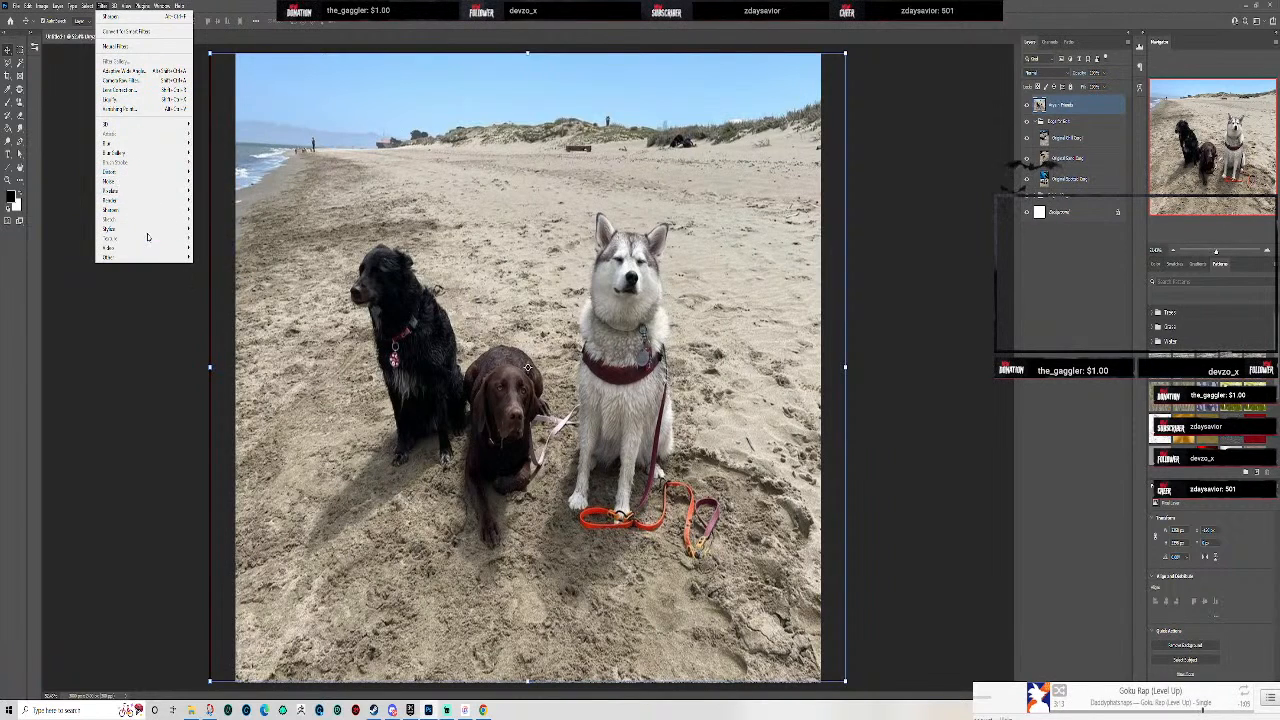
mouse_move(147, 261)
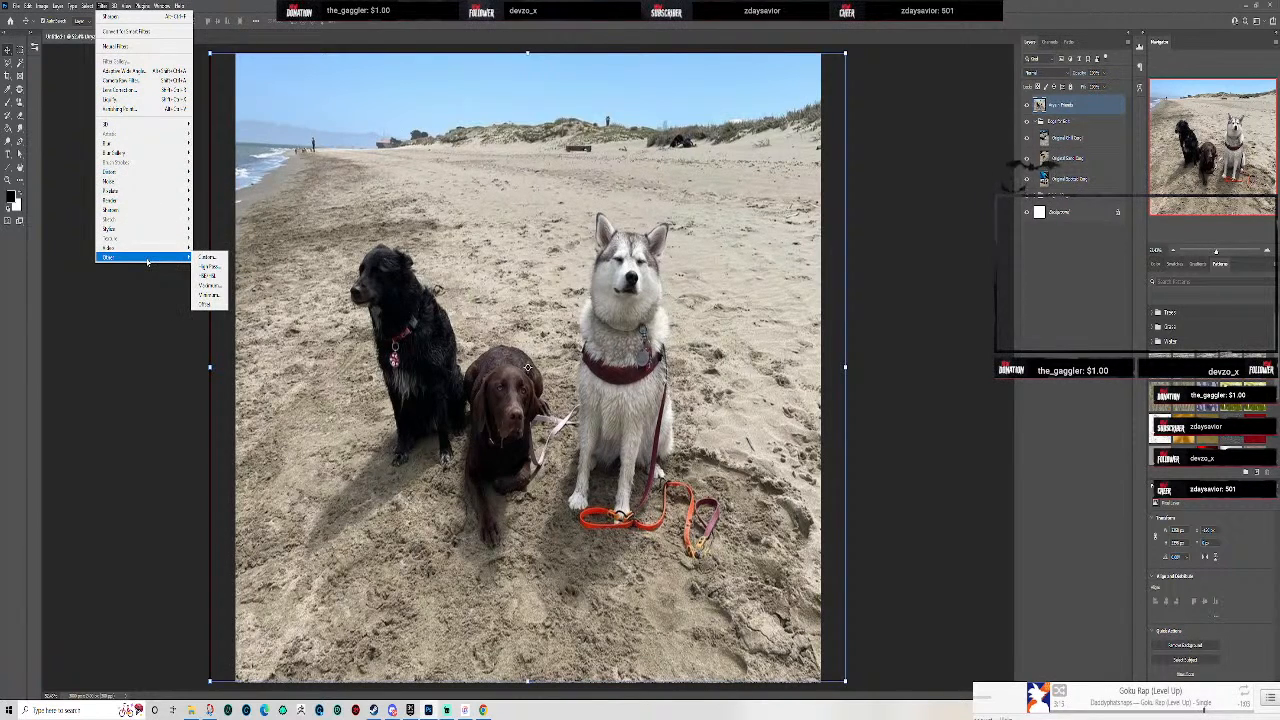
mouse_move(133, 203)
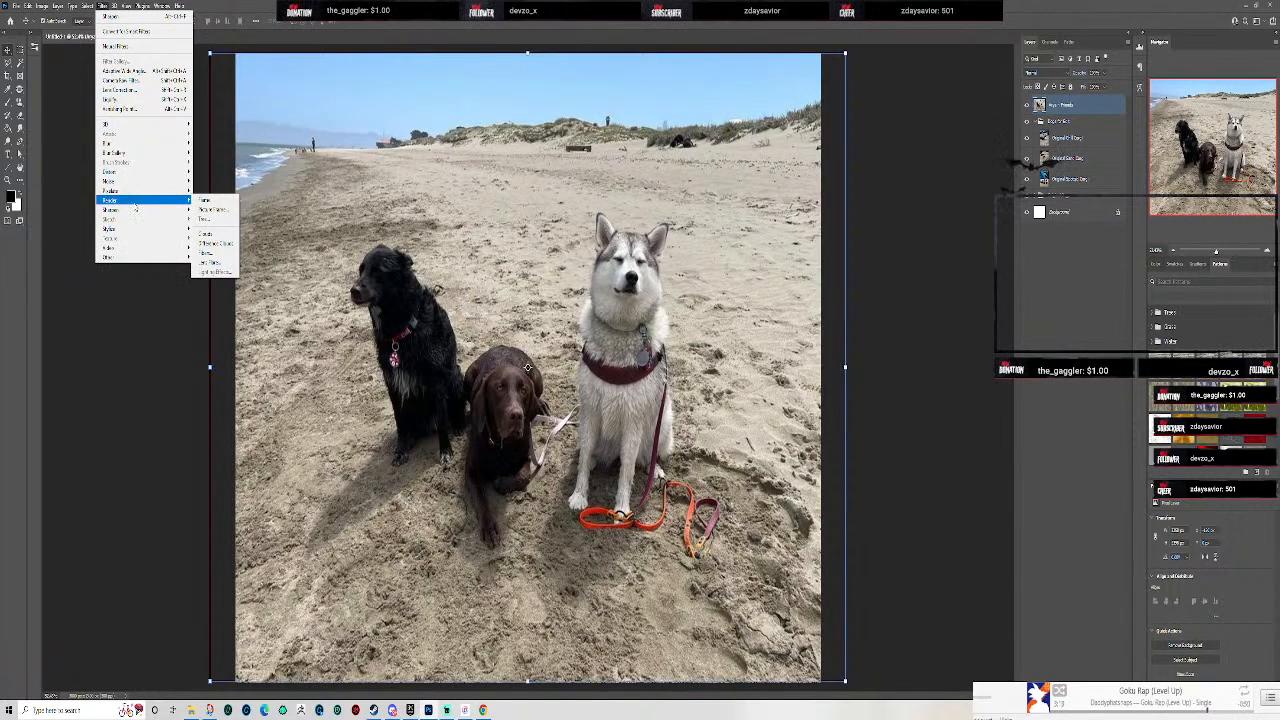
mouse_move(130, 196)
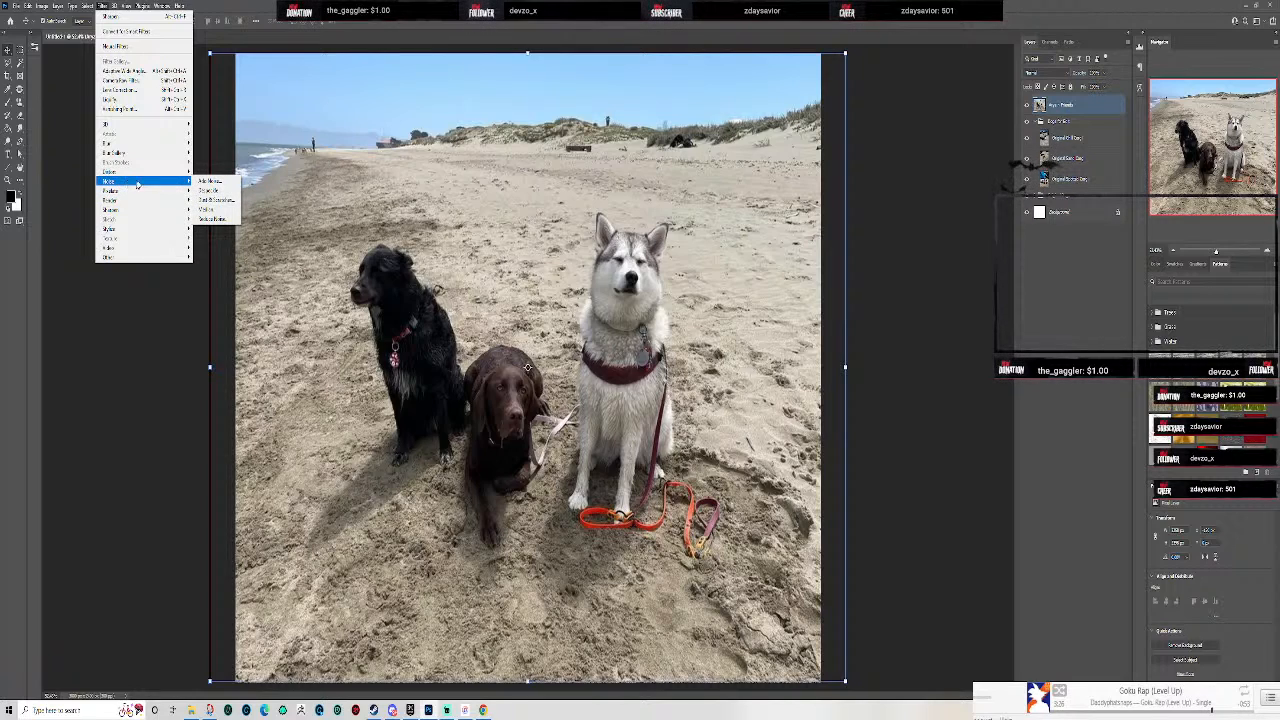
click(230, 218)
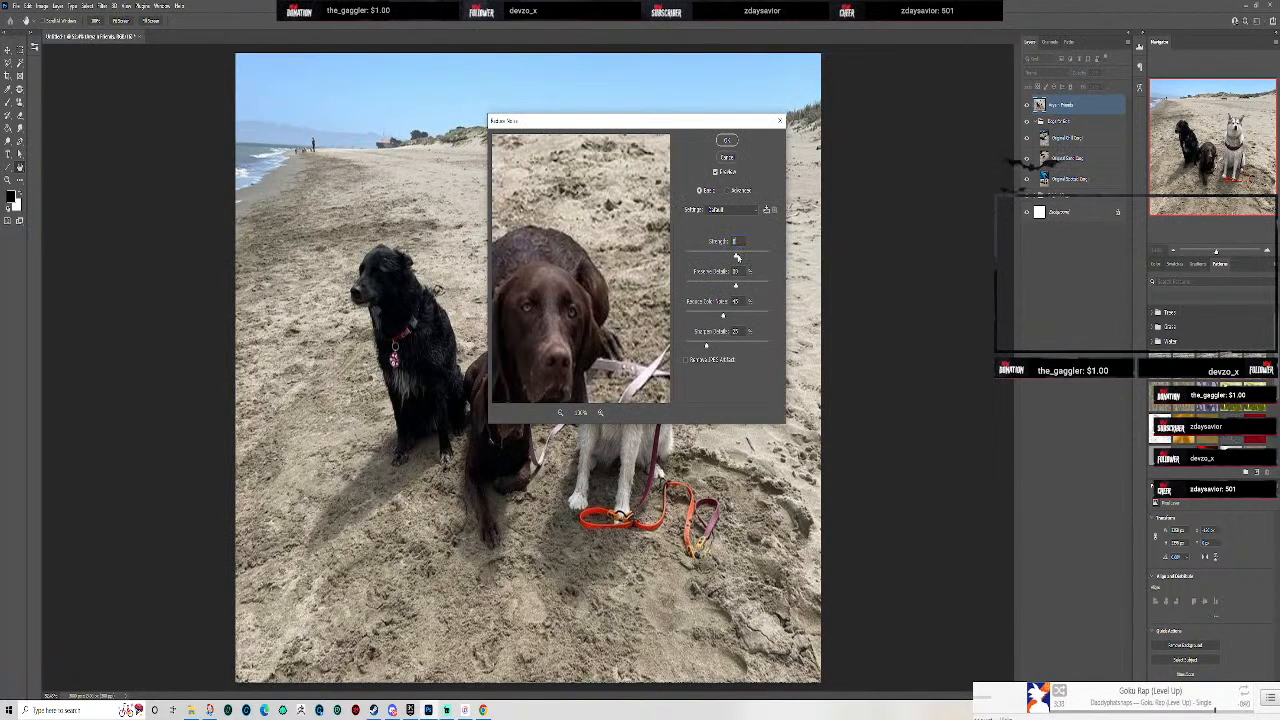
drag(737, 257, 763, 266)
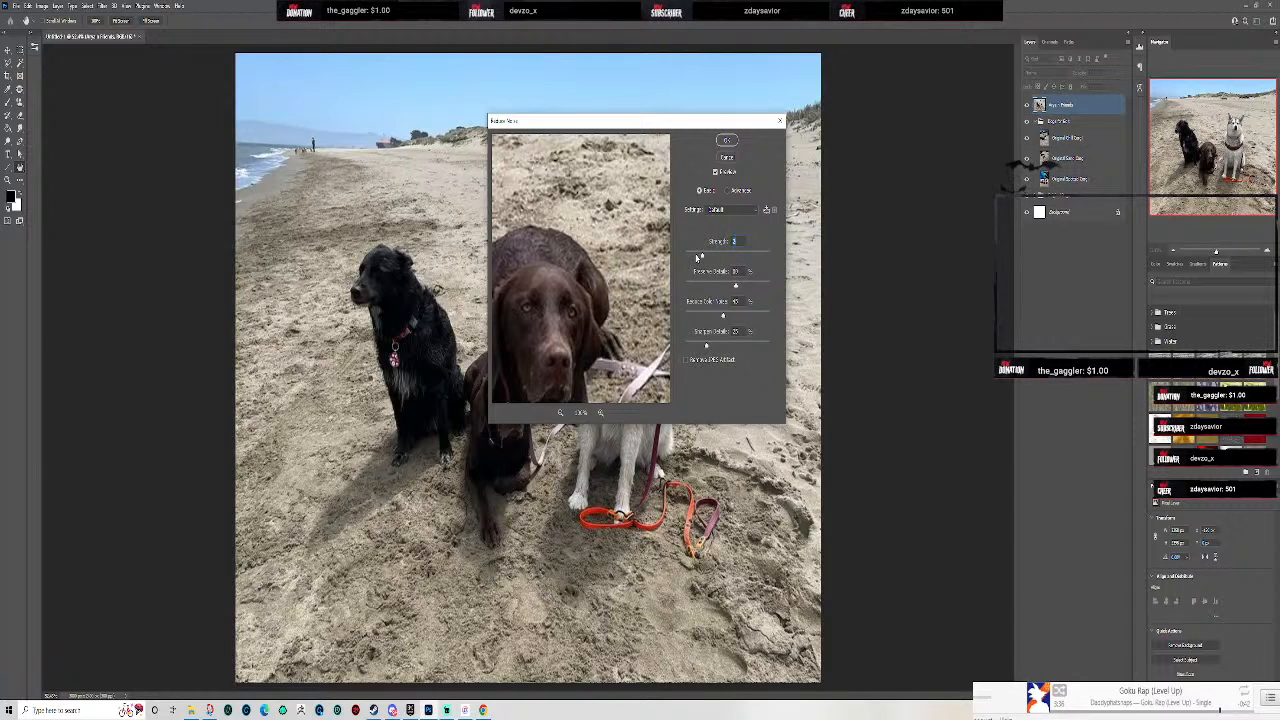
click(753, 210)
click(753, 211)
click(745, 191)
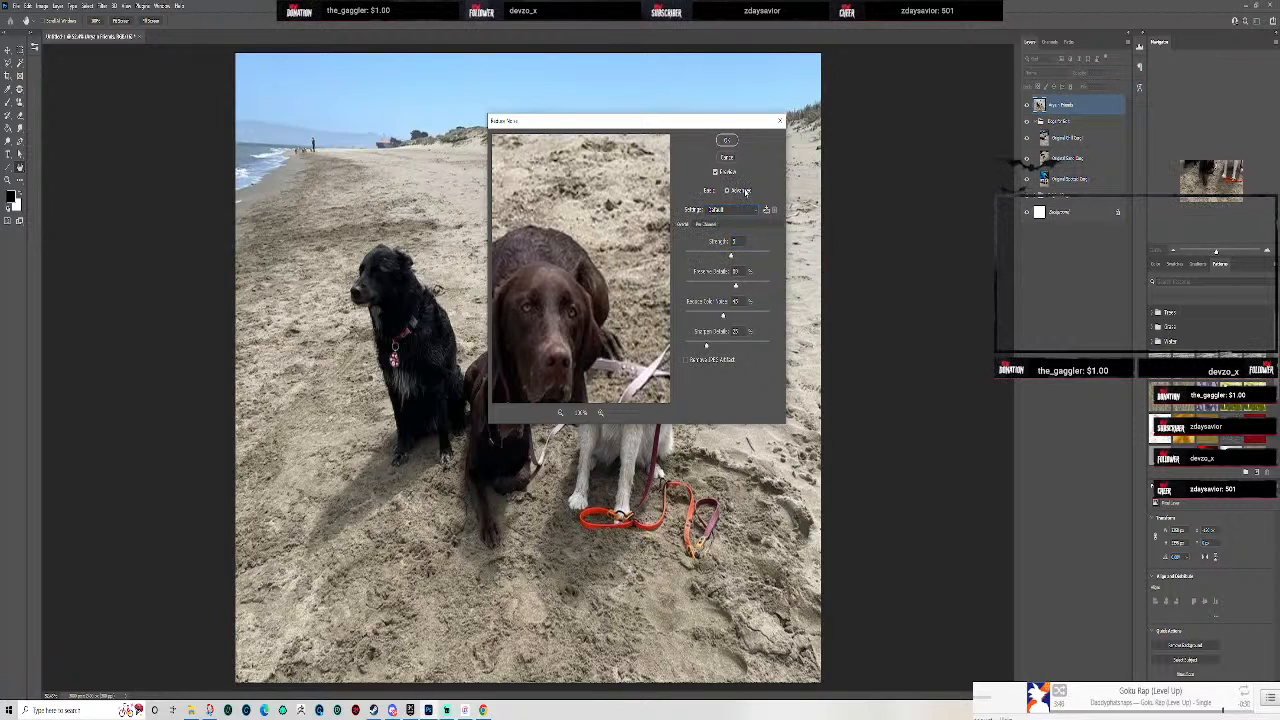
click(703, 191)
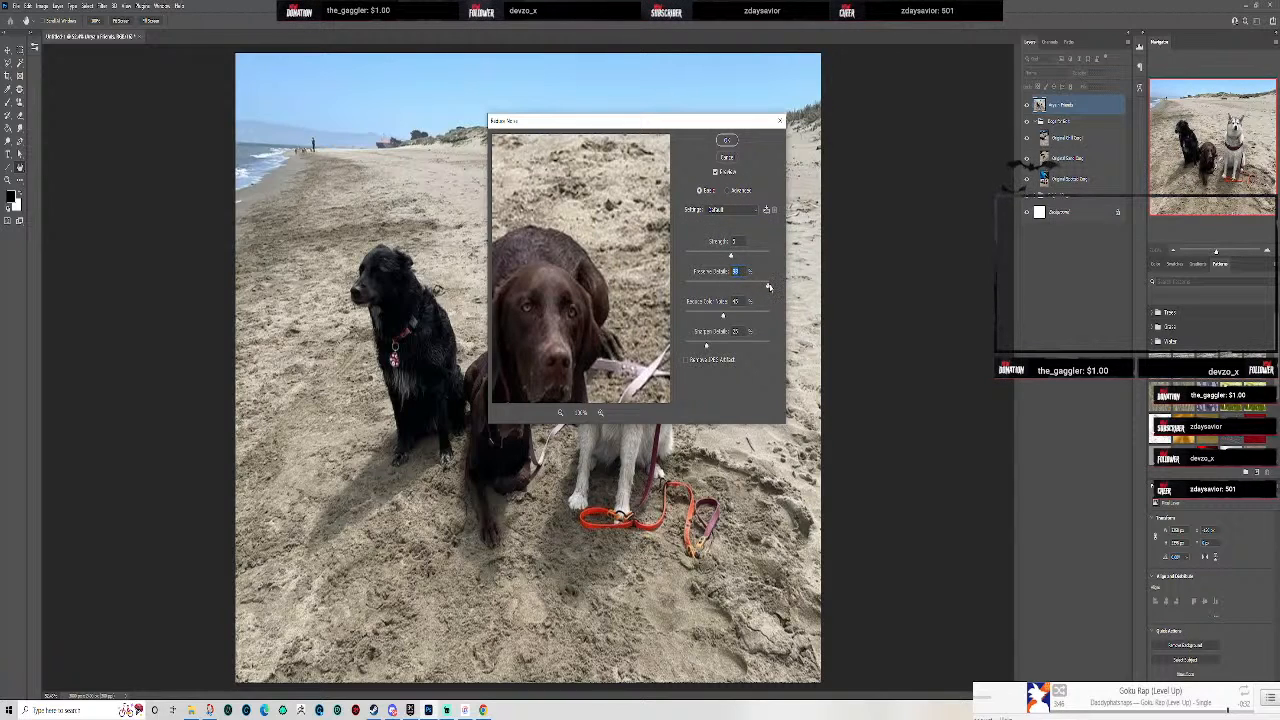
- Set Preserve Details to 100%, adjust Reduce Color Noise and Sharpen Details, and apply the noise reduction
drag(768, 287, 784, 289)
drag(724, 318, 682, 306)
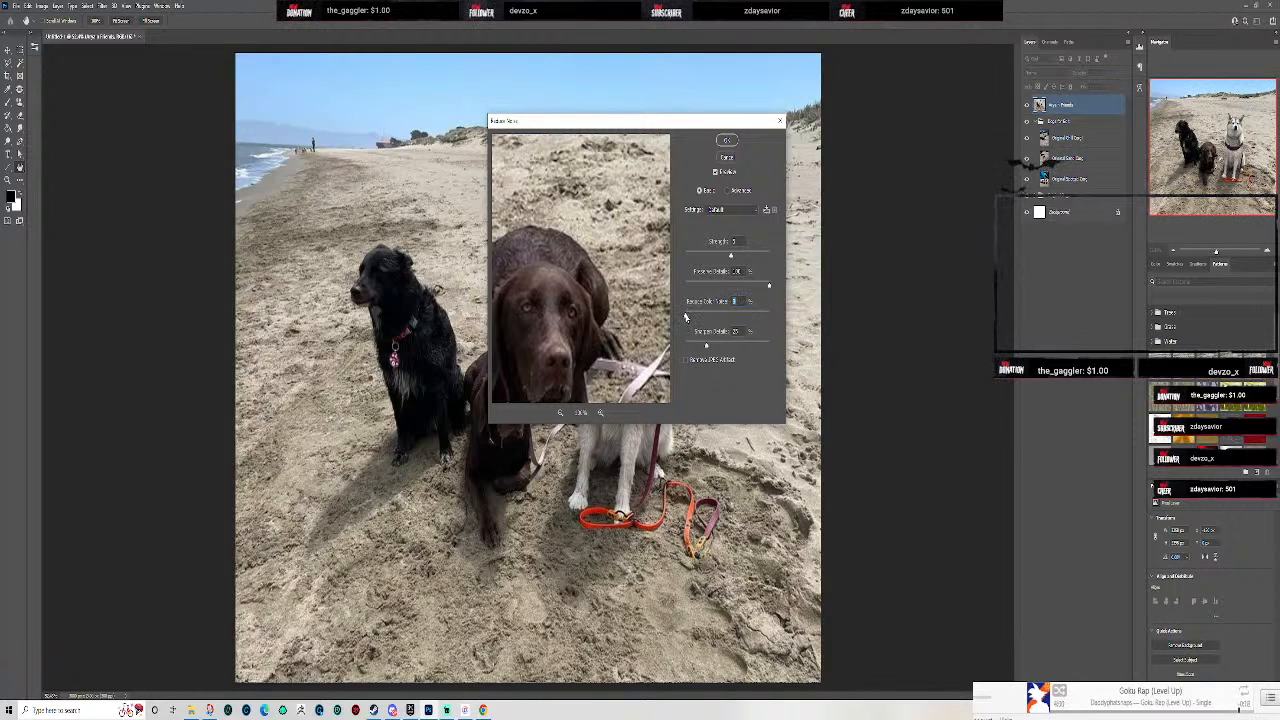
drag(685, 317, 771, 361)
drag(769, 347, 700, 347)
click(725, 140)
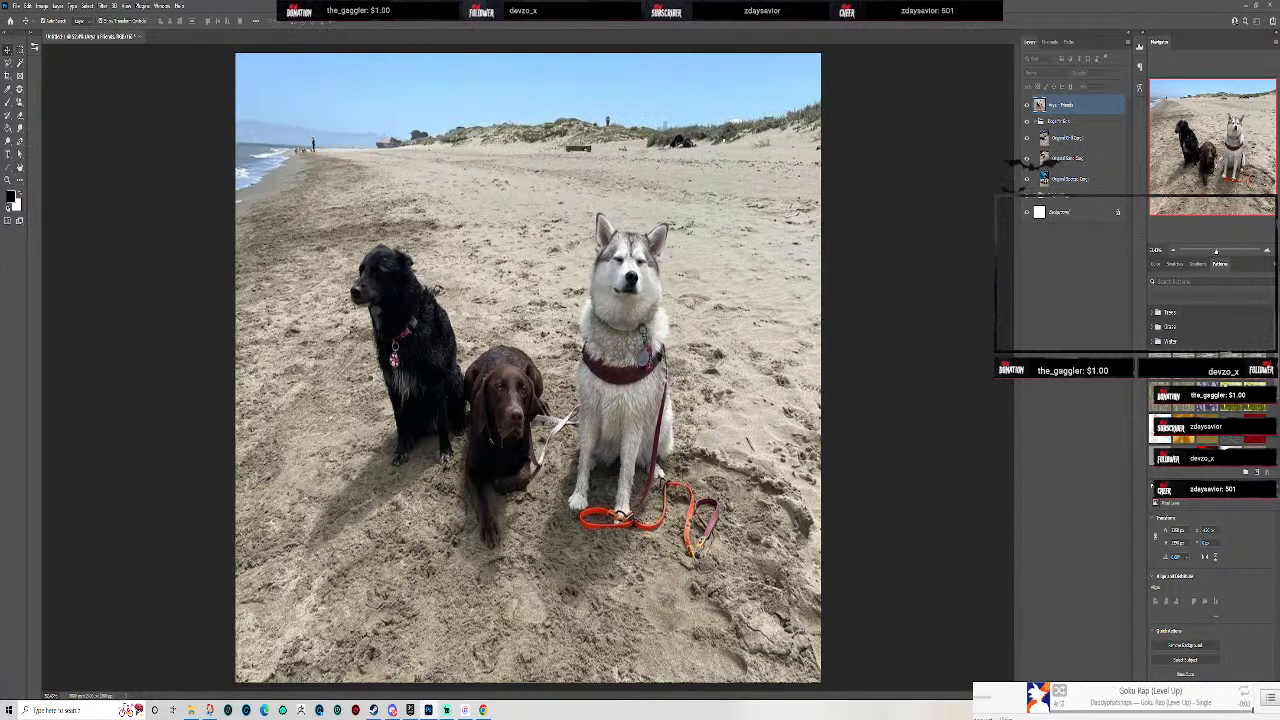
- Hide the three-dog layer and lock both it and the Original Dogs group
key(ctrl+t)
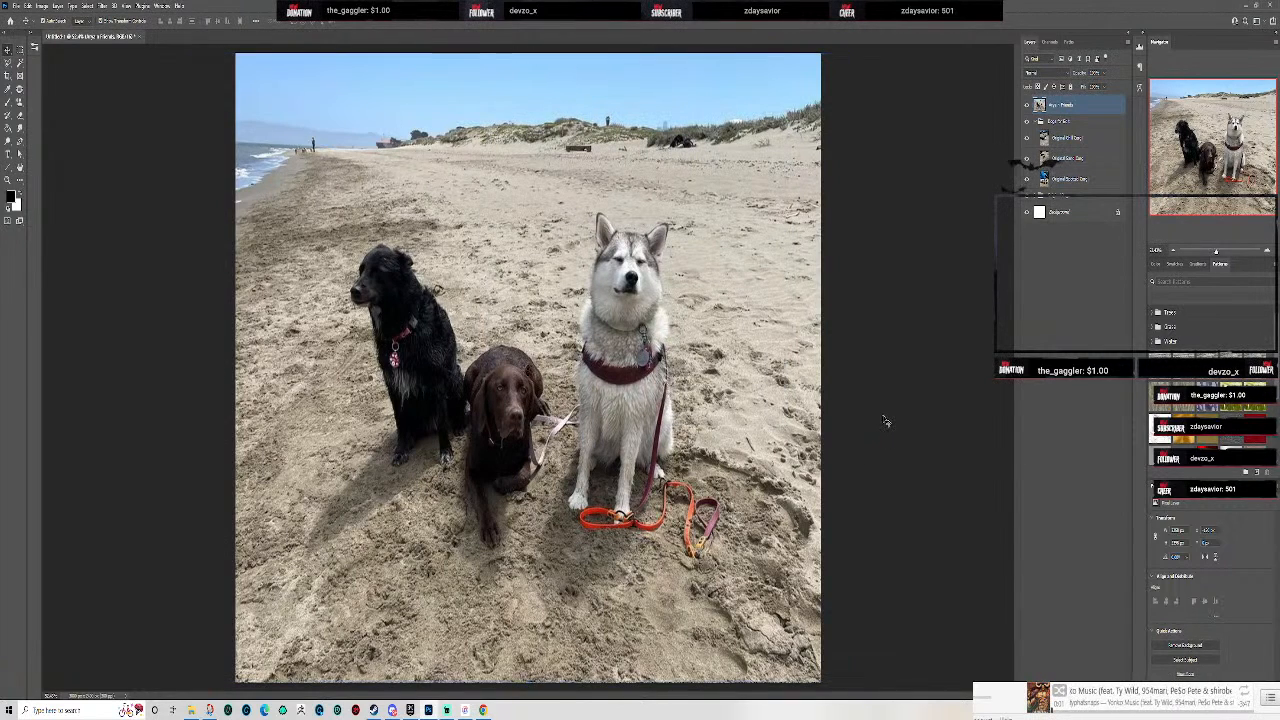
key(Return)
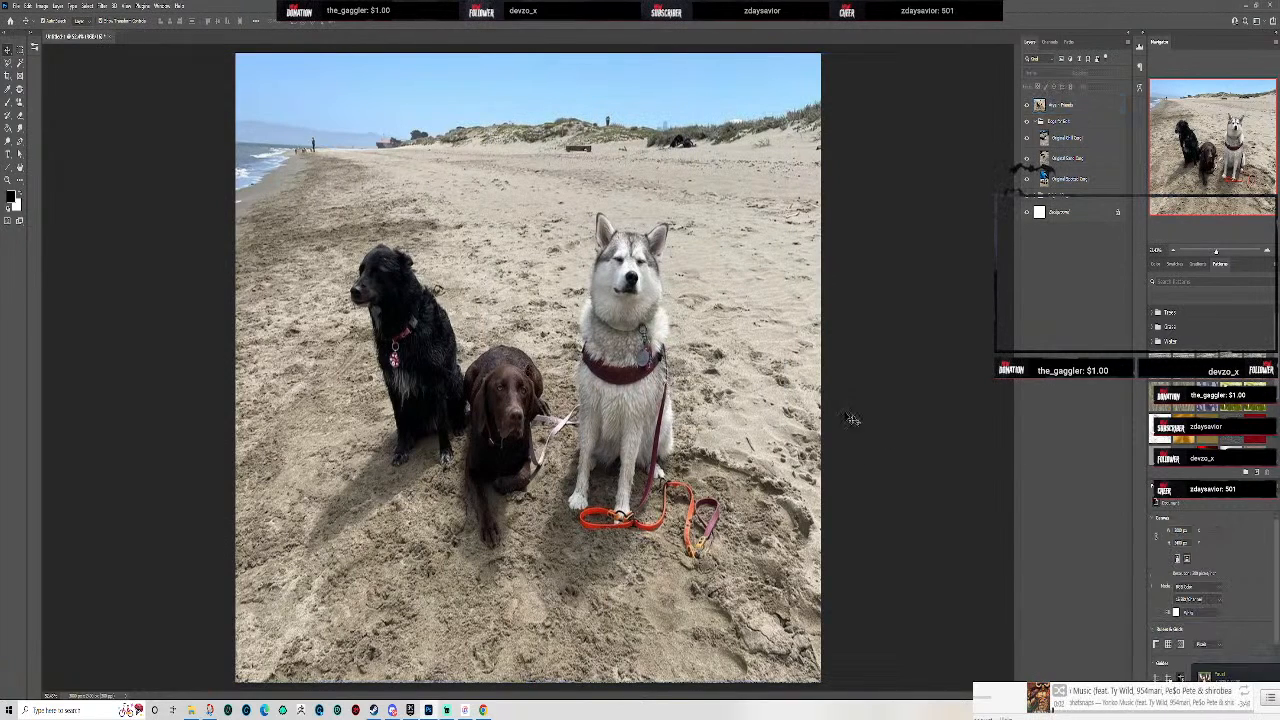
click(1072, 104)
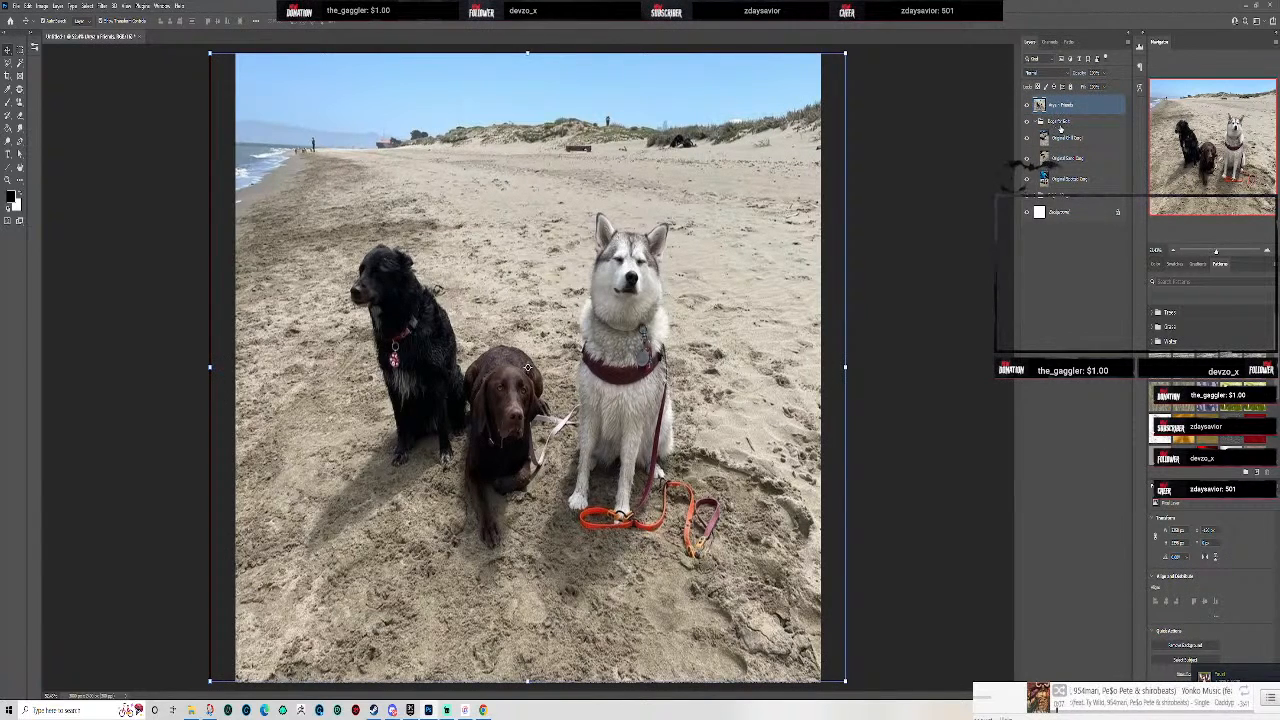
click(1026, 105)
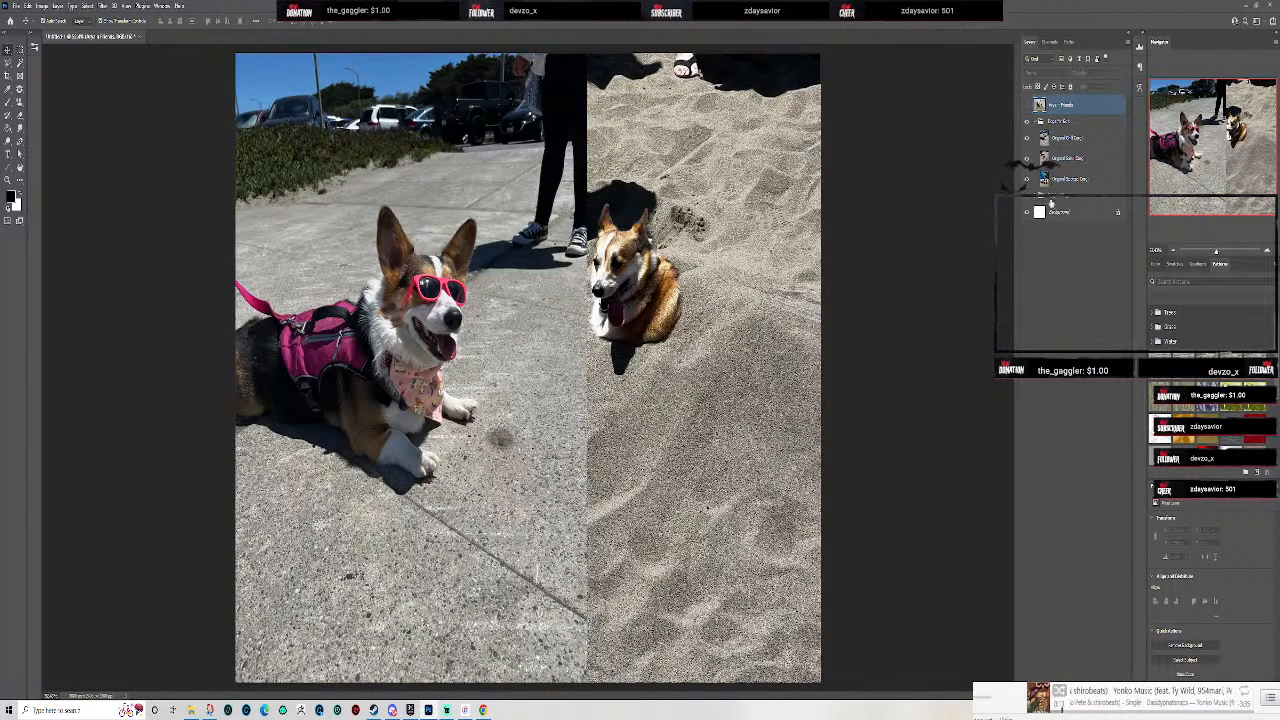
click(1071, 197)
click(1070, 87)
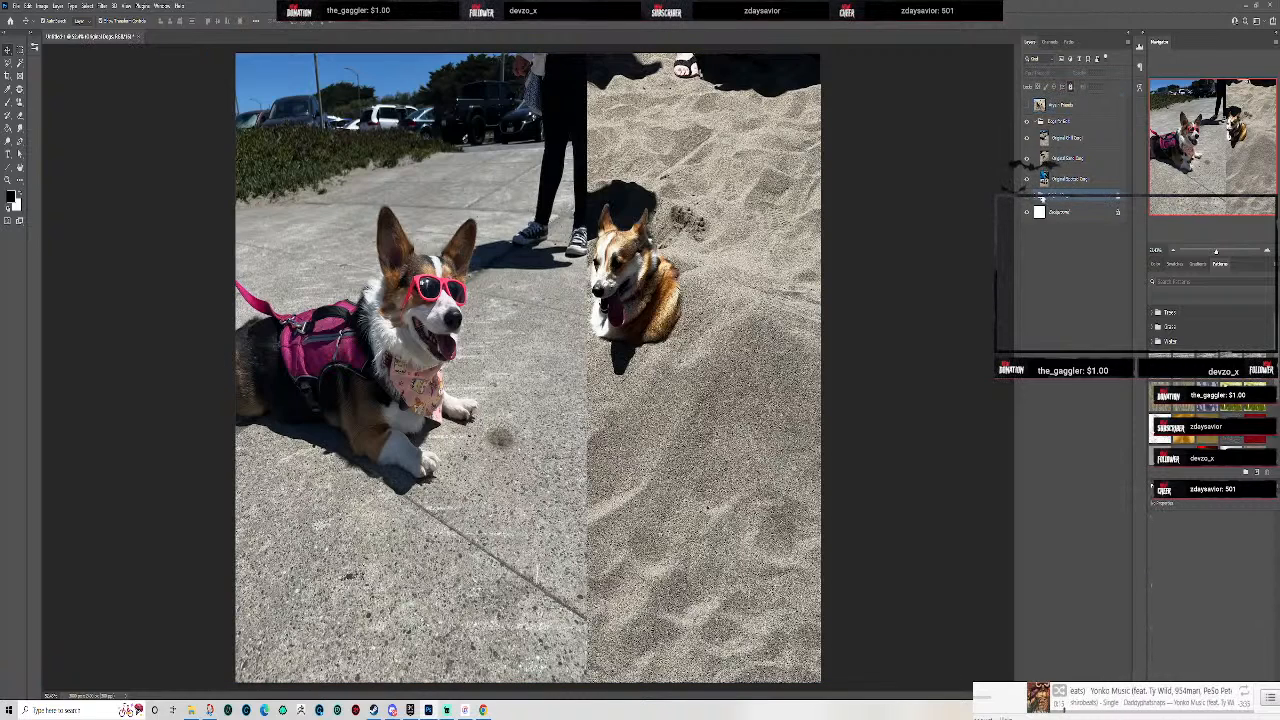
click(1062, 105)
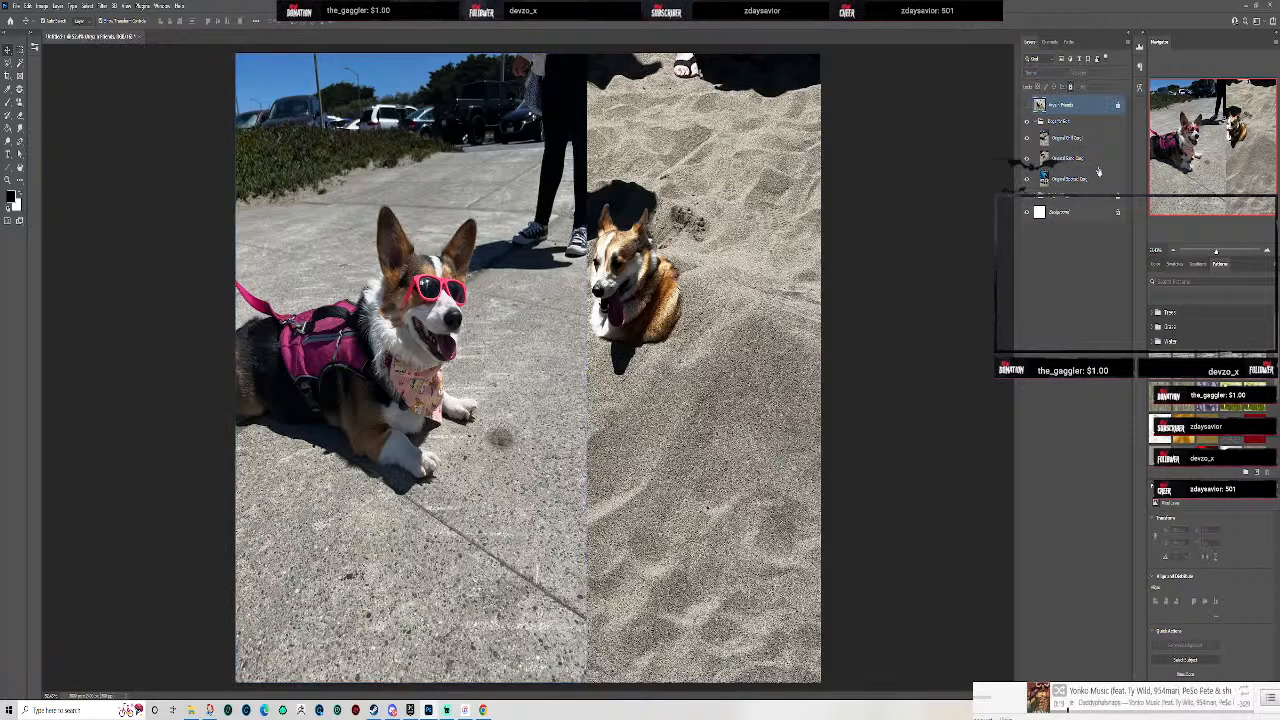
- Hide the other two dog layers in the editing group and move the sunglasses corgi photo to about the canvas centre
click(1066, 138)
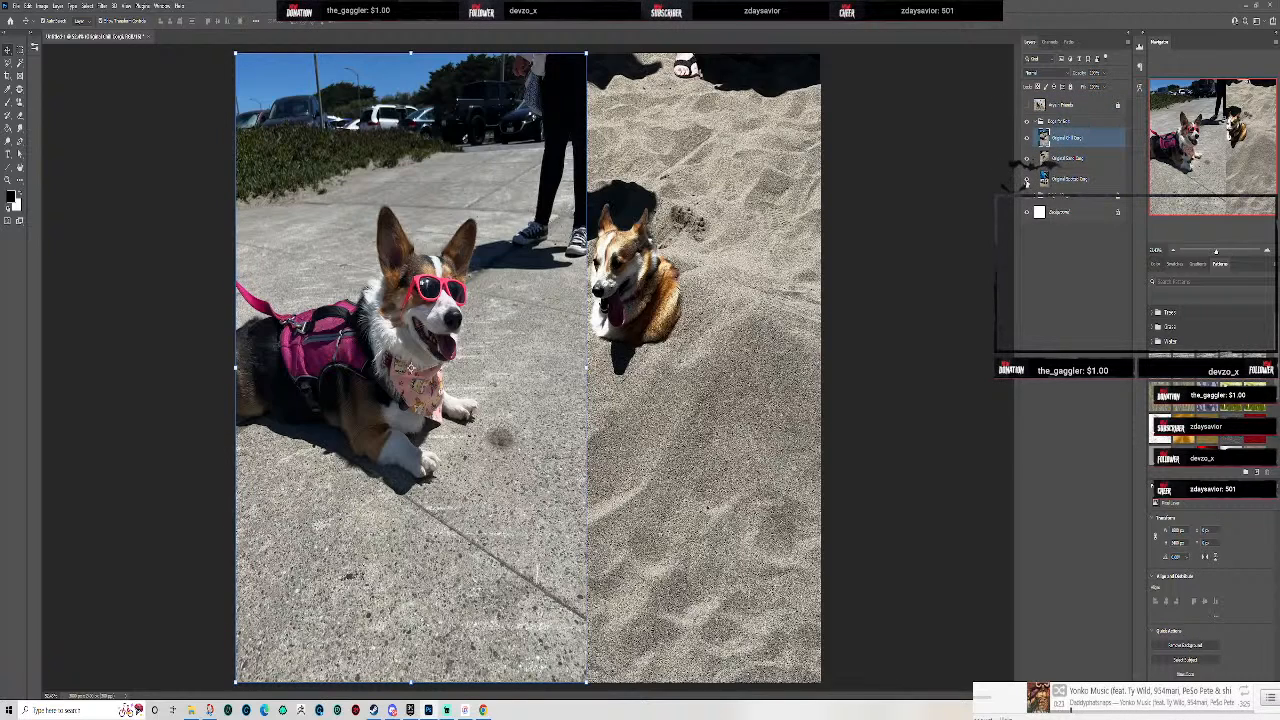
click(1026, 158)
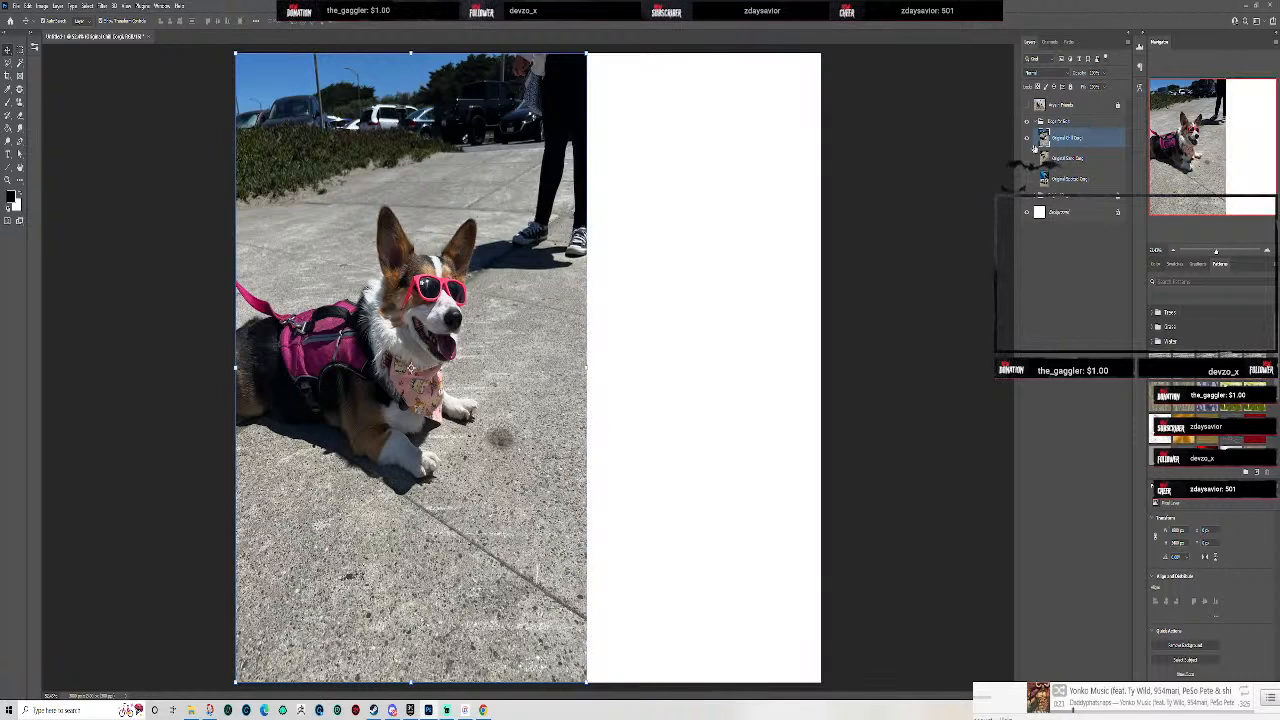
drag(468, 170, 588, 170)
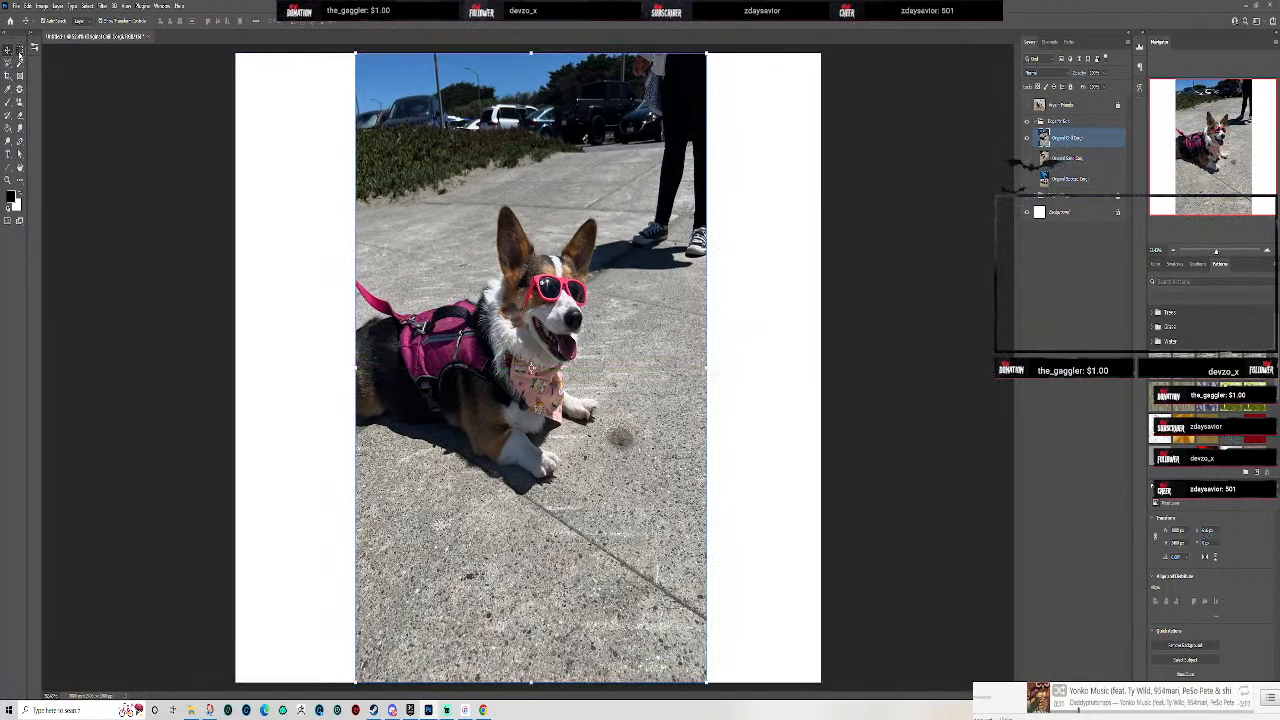
- Select the whole sunglasses corgi with the Object Selection tool
click(21, 64)
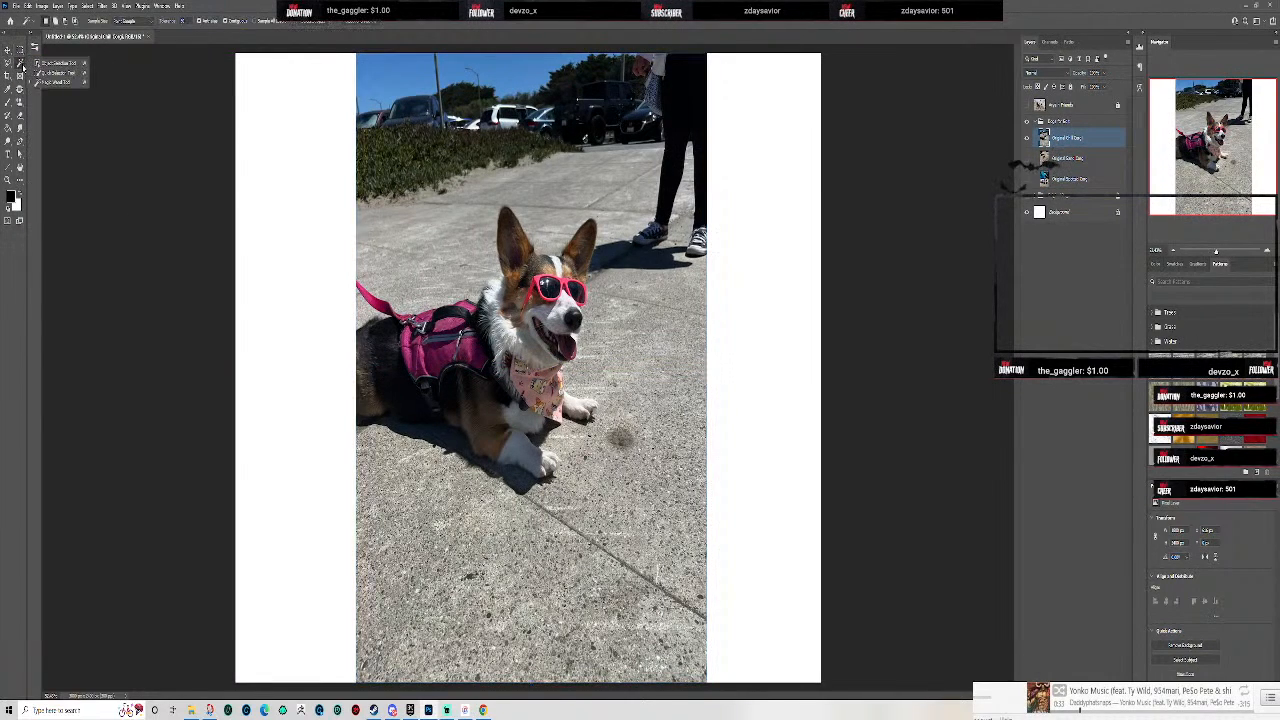
click(57, 64)
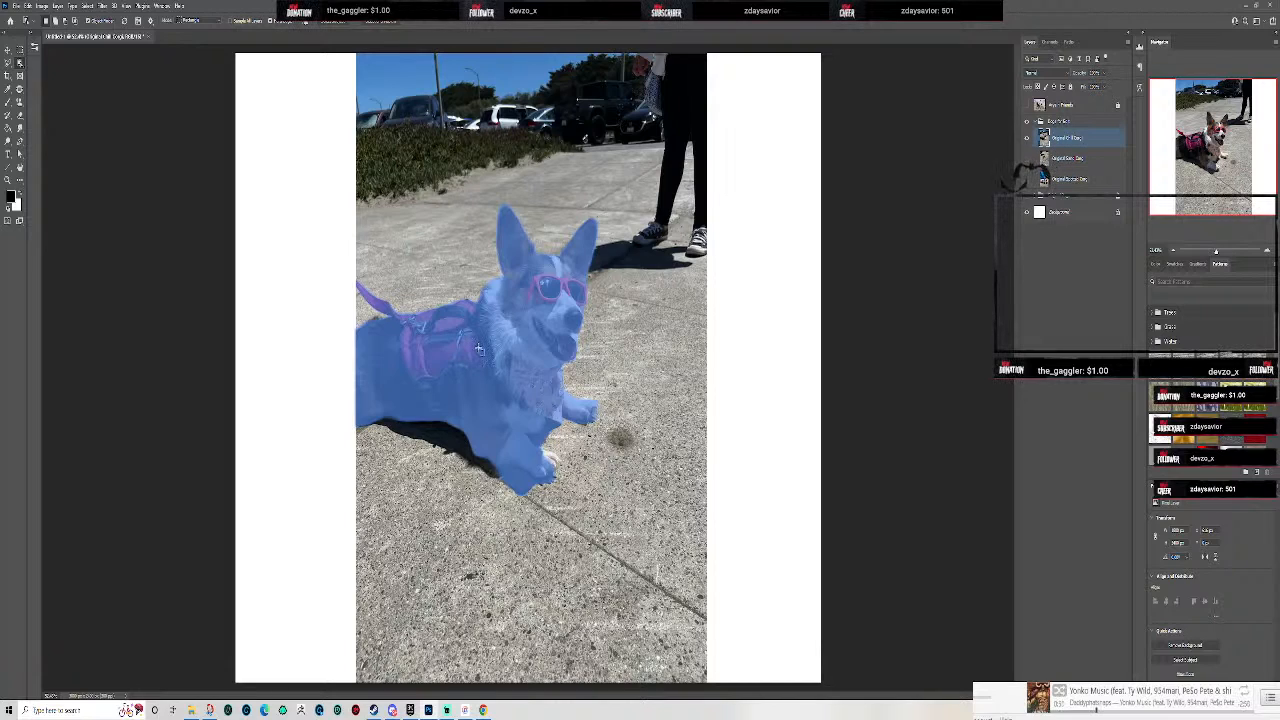
click(480, 352)
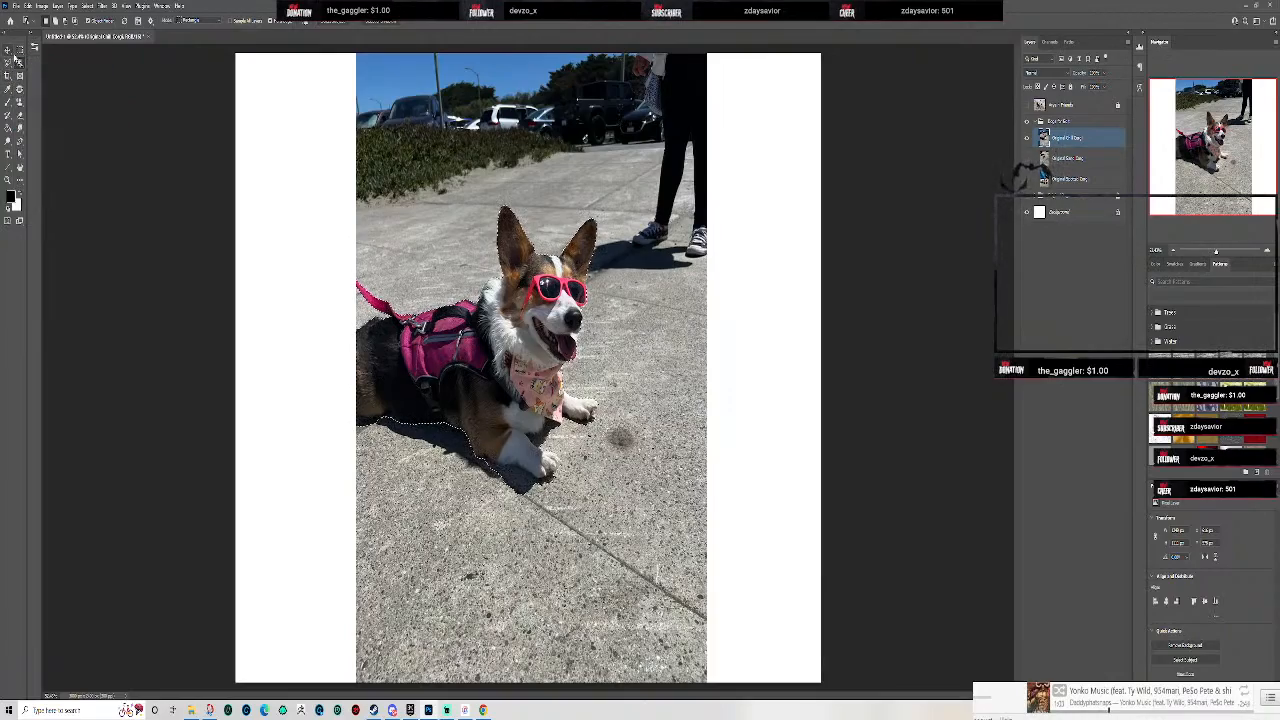
- Subtract the shadow below the corgi's near front leg and the pavement beneath the bandana from the selection with the Lasso tool
right_click(9, 63)
click(32, 65)
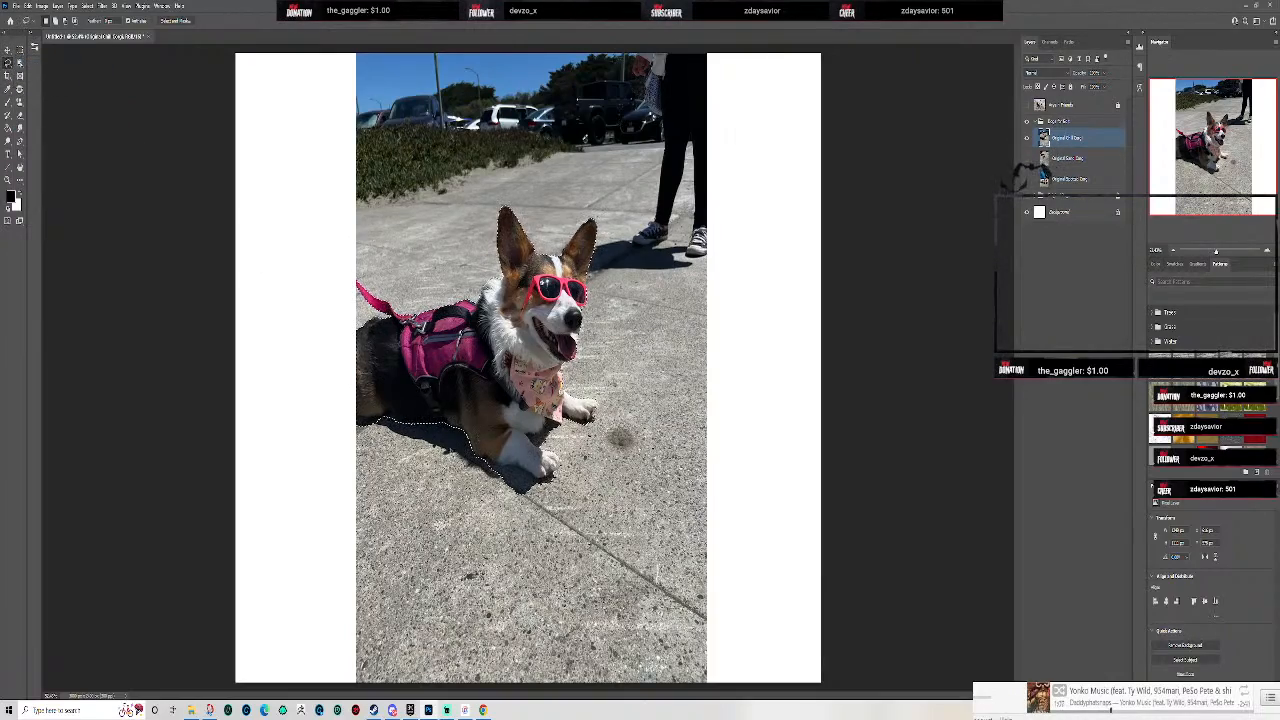
scroll(486, 495, up, 10)
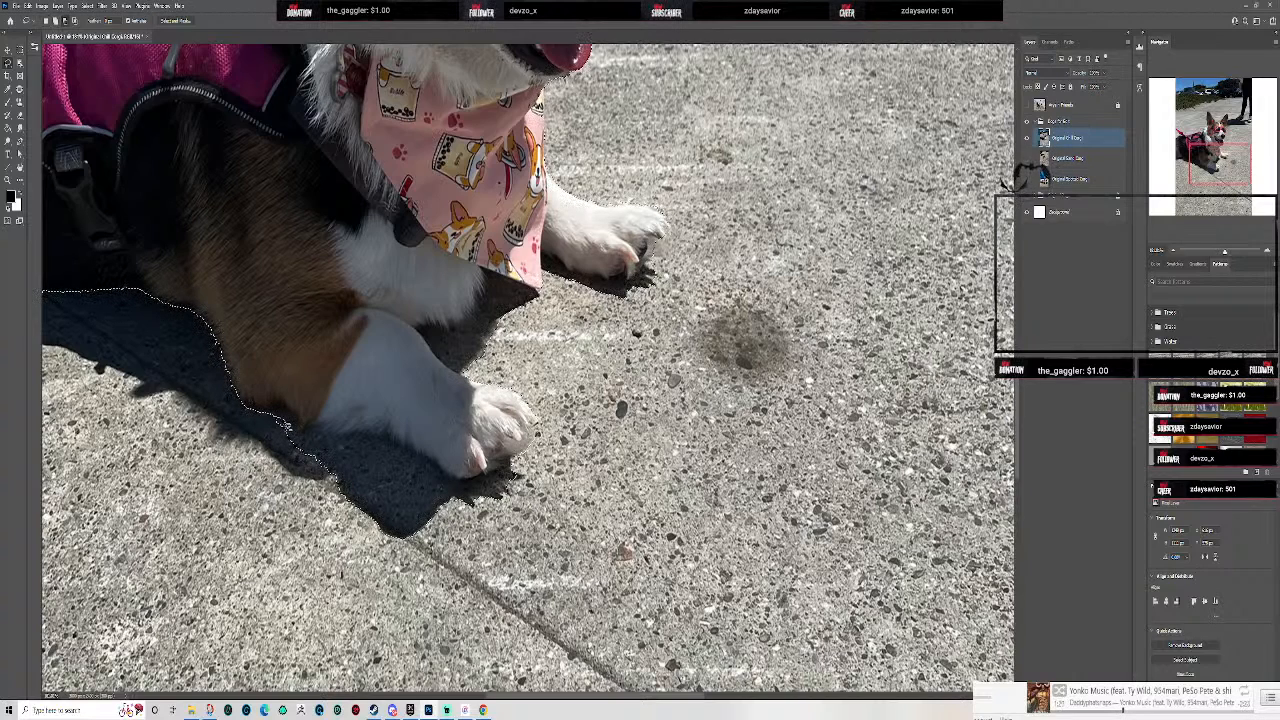
drag(342, 445, 423, 457)
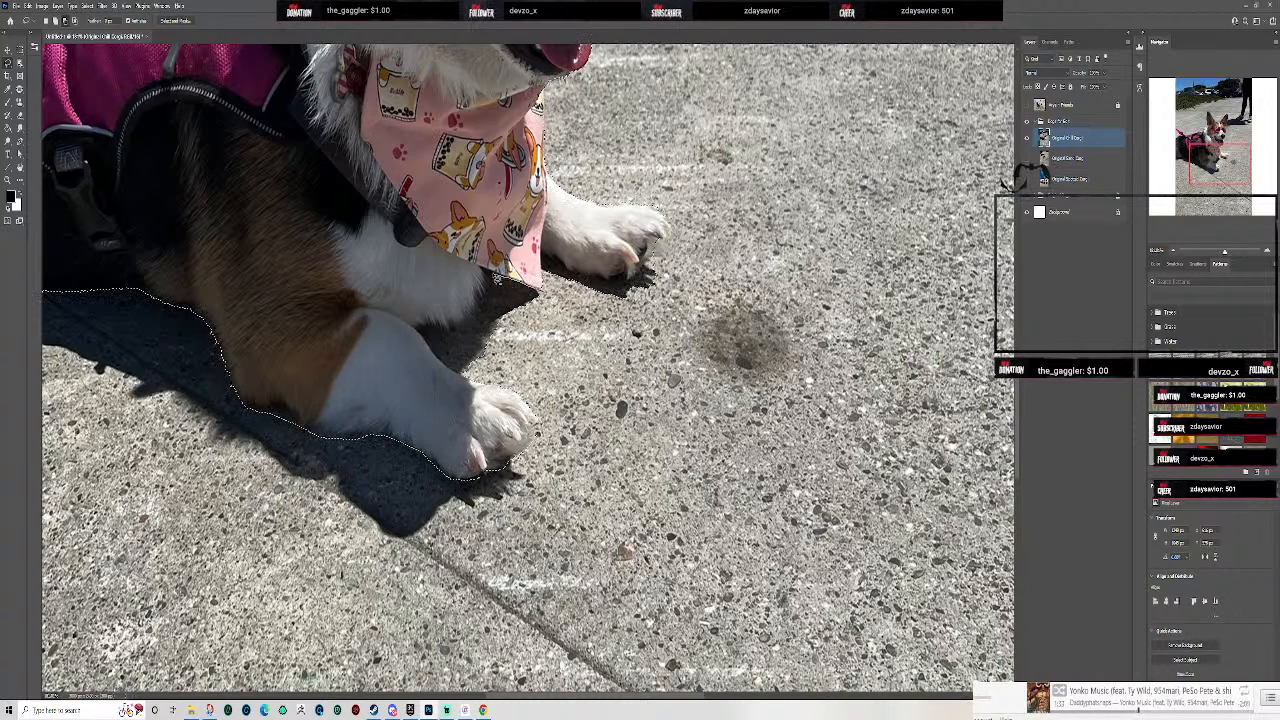
mouse_move(480, 267)
mouse_down()
mouse_move(470, 317)
mouse_move(414, 330)
mouse_move(460, 382)
mouse_move(492, 384)
mouse_move(553, 345)
mouse_move(557, 318)
mouse_move(538, 289)
mouse_up()
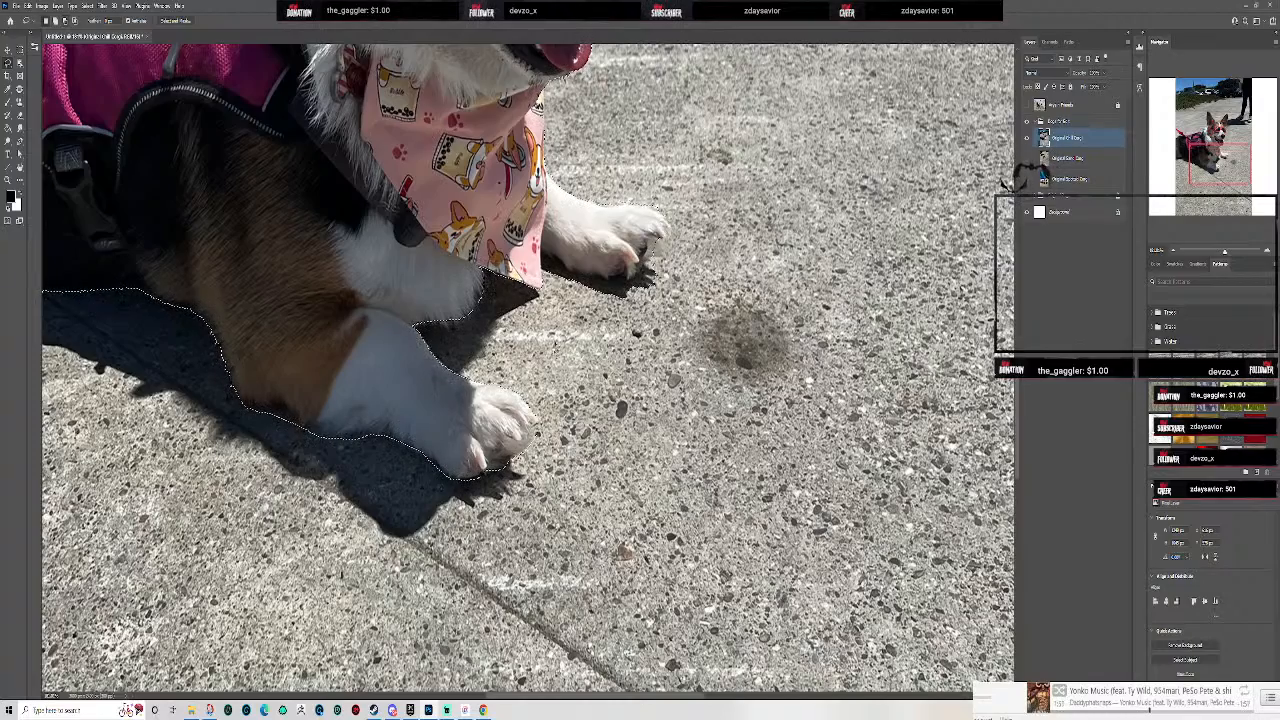
- Refine the selection around the corgi's far front paw with the Lasso tool, trimming the shadow beneath and the pavement above it
scroll(556, 390, down, 1)
scroll(550, 390, down, 2)
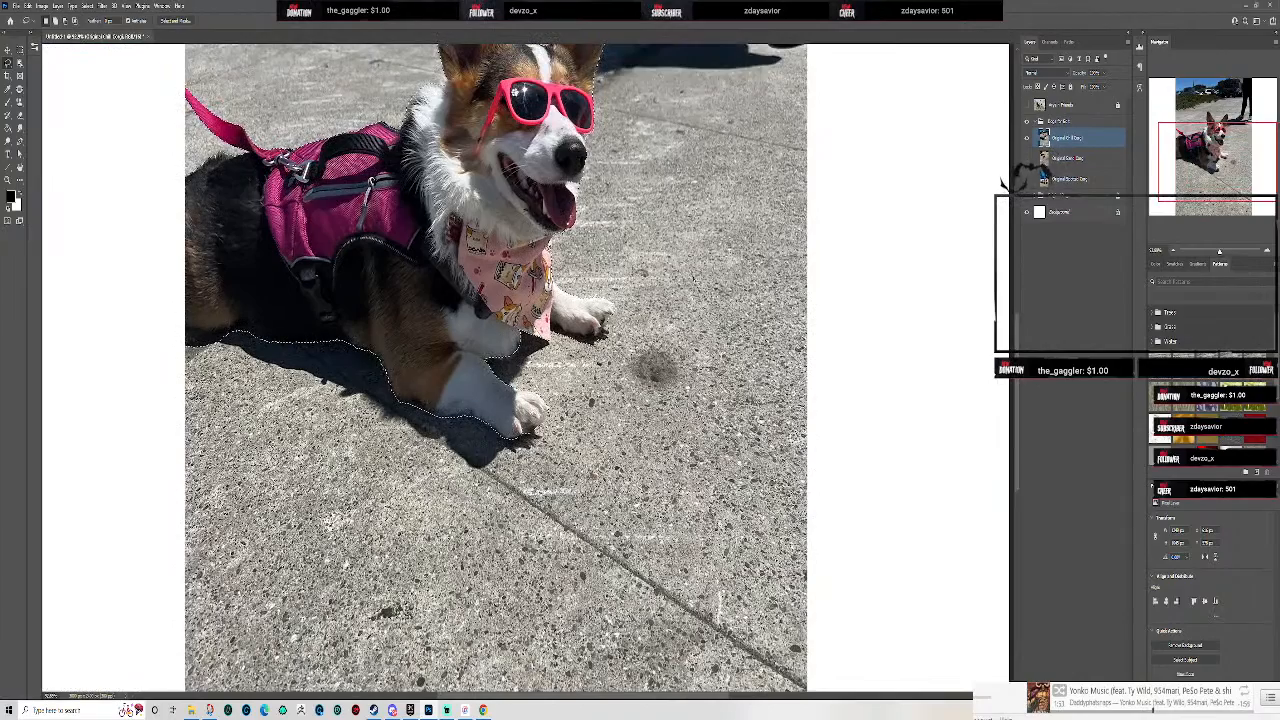
drag(612, 314, 631, 471)
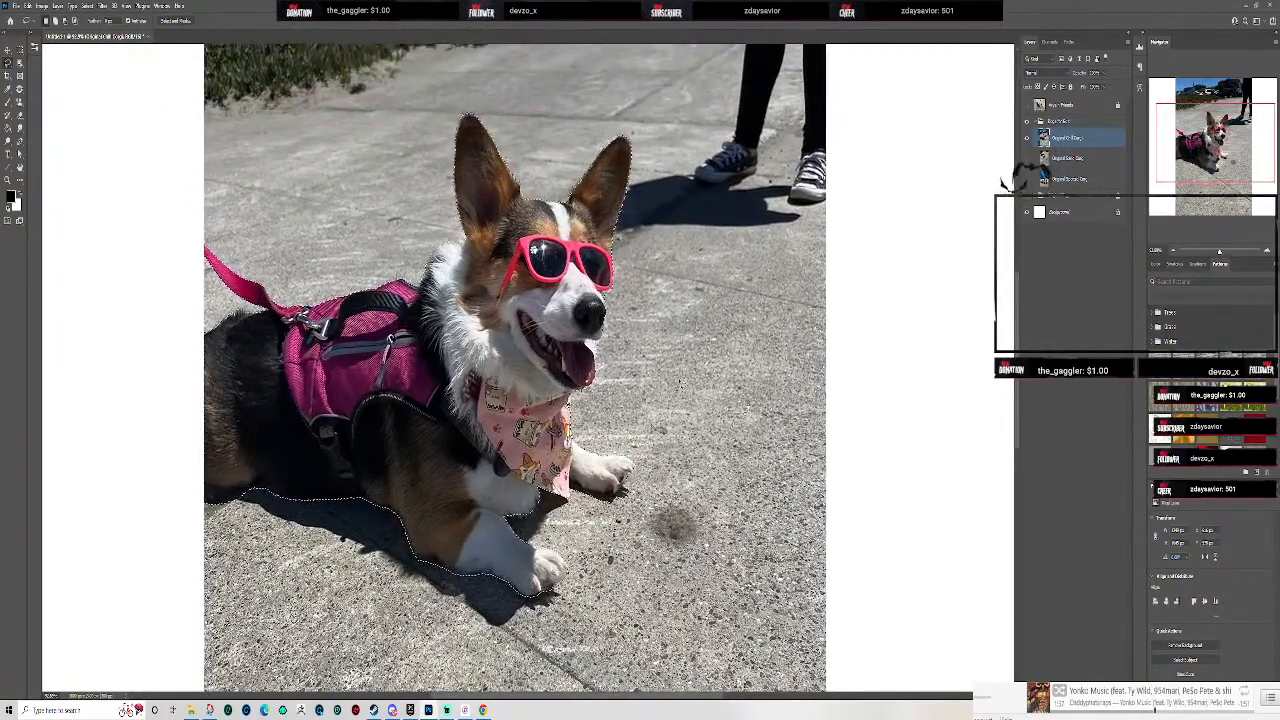
scroll(620, 240, up, 3)
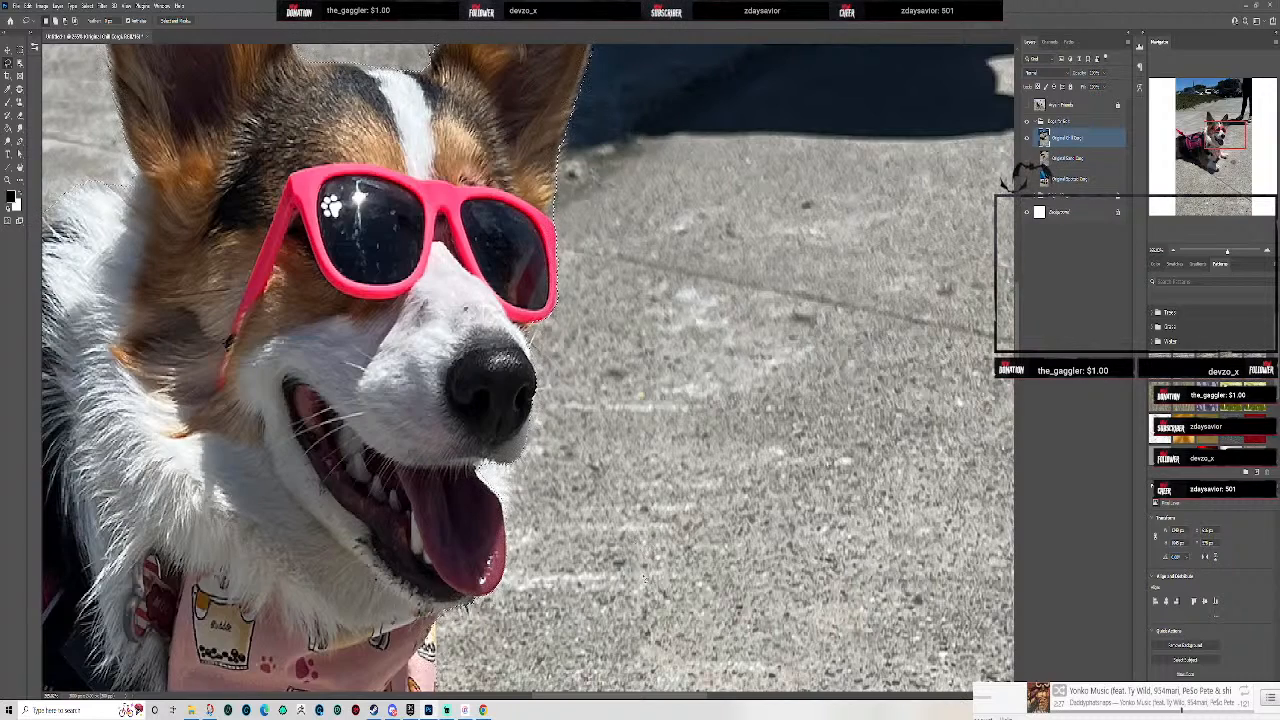
scroll(627, 583, down, 5)
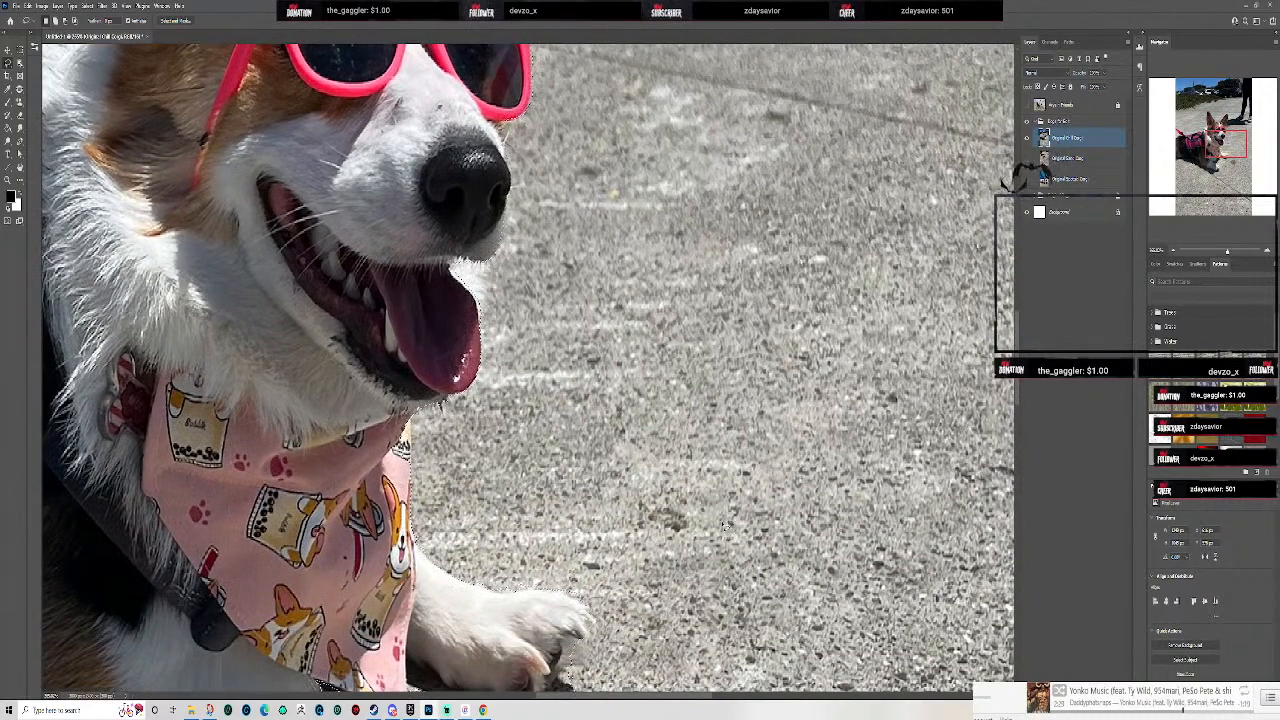
drag(599, 467, 544, 195)
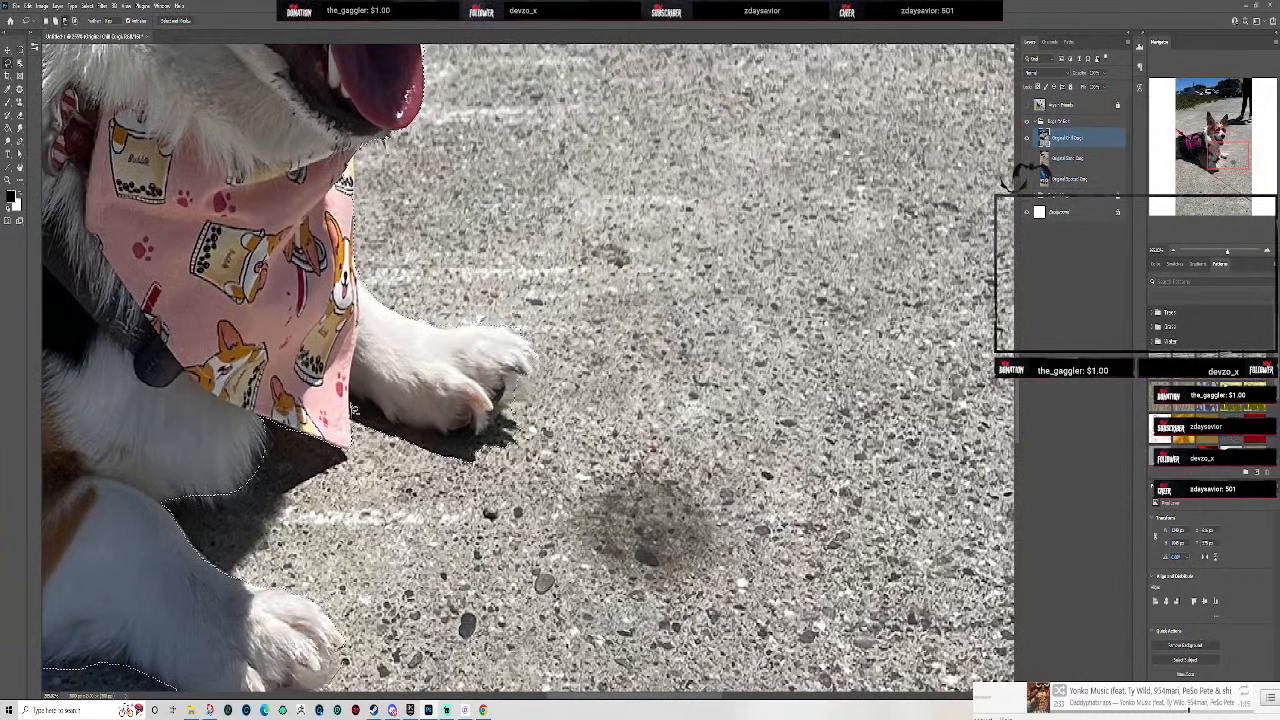
mouse_move(353, 402)
mouse_down()
mouse_move(464, 439)
mouse_move(510, 413)
mouse_move(538, 450)
mouse_move(442, 478)
mouse_move(366, 438)
mouse_up()
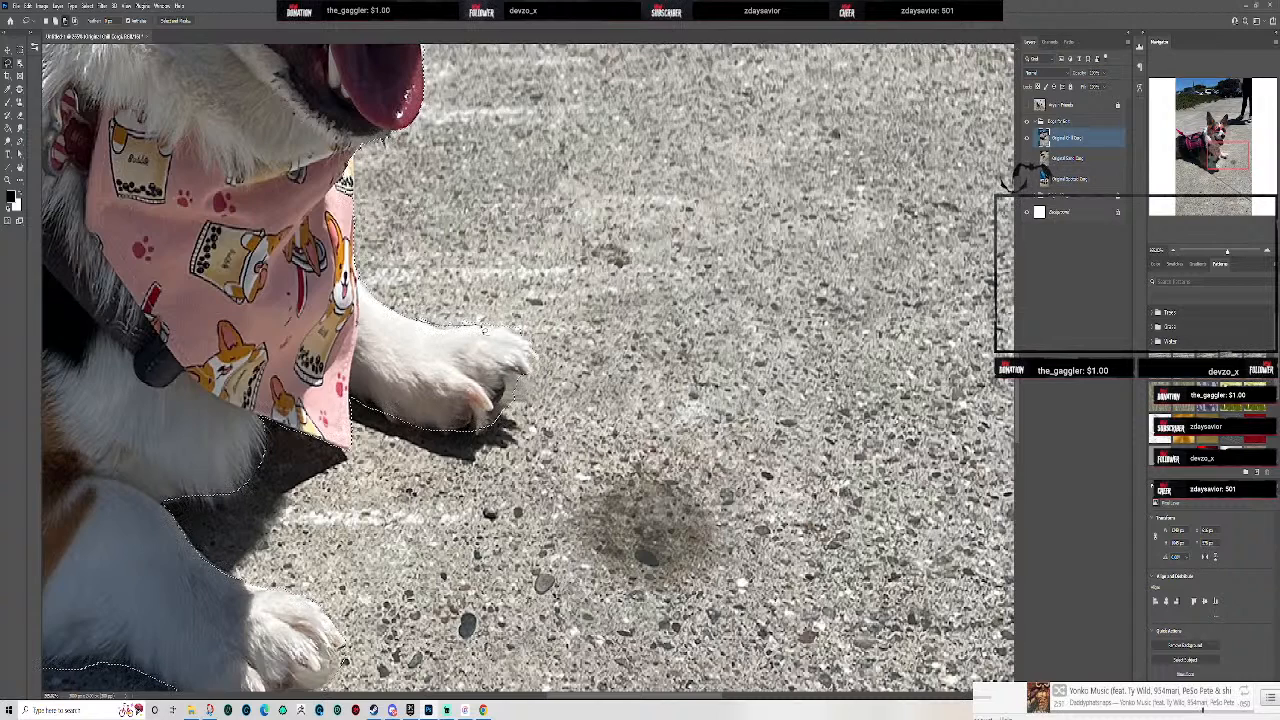
drag(520, 330, 437, 317)
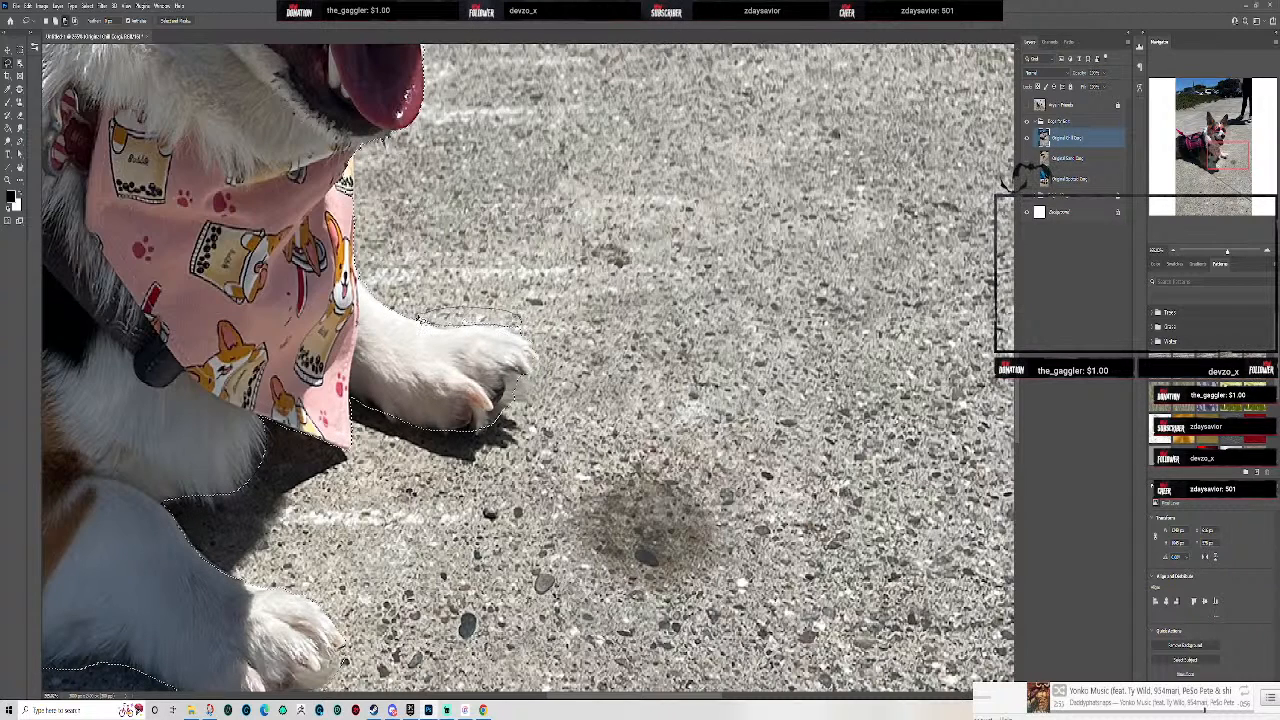
scroll(540, 368, up, 3)
scroll(563, 376, down, 2)
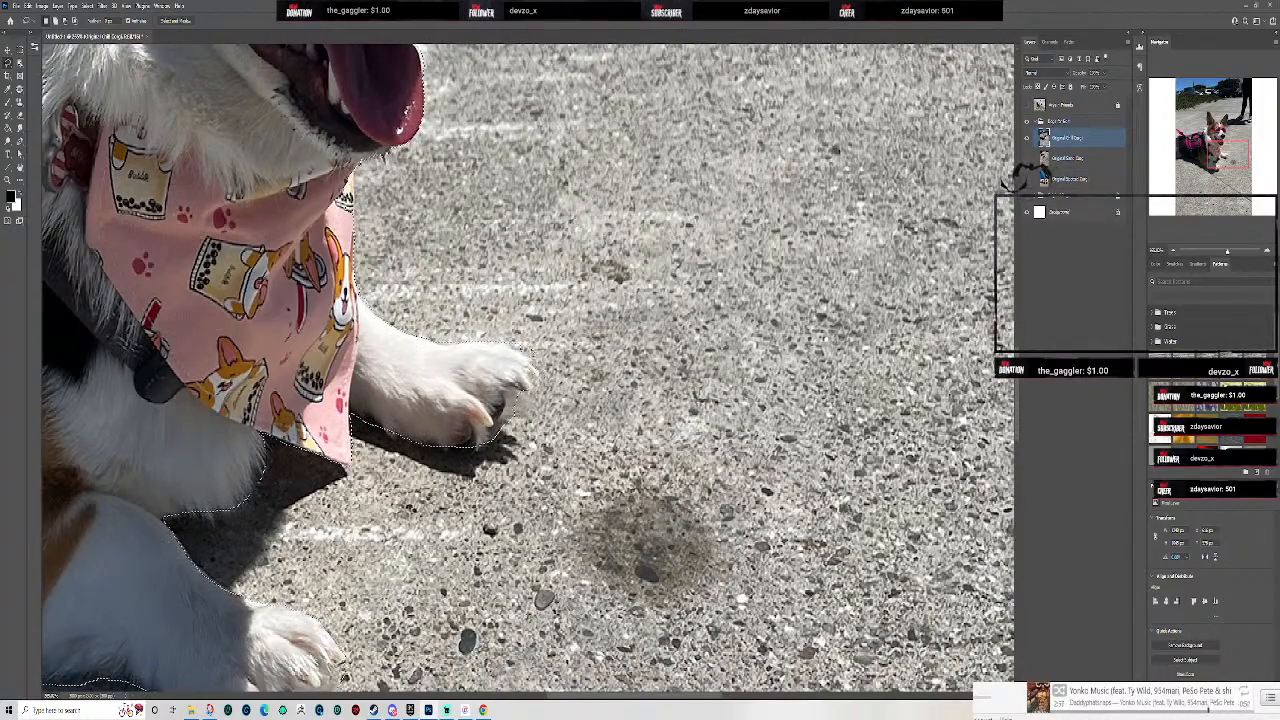
- Trim the pavement above the far front paw's toes from the selection with the Lasso tool and check the outline along the legs and belly
scroll(530, 410, up, 3)
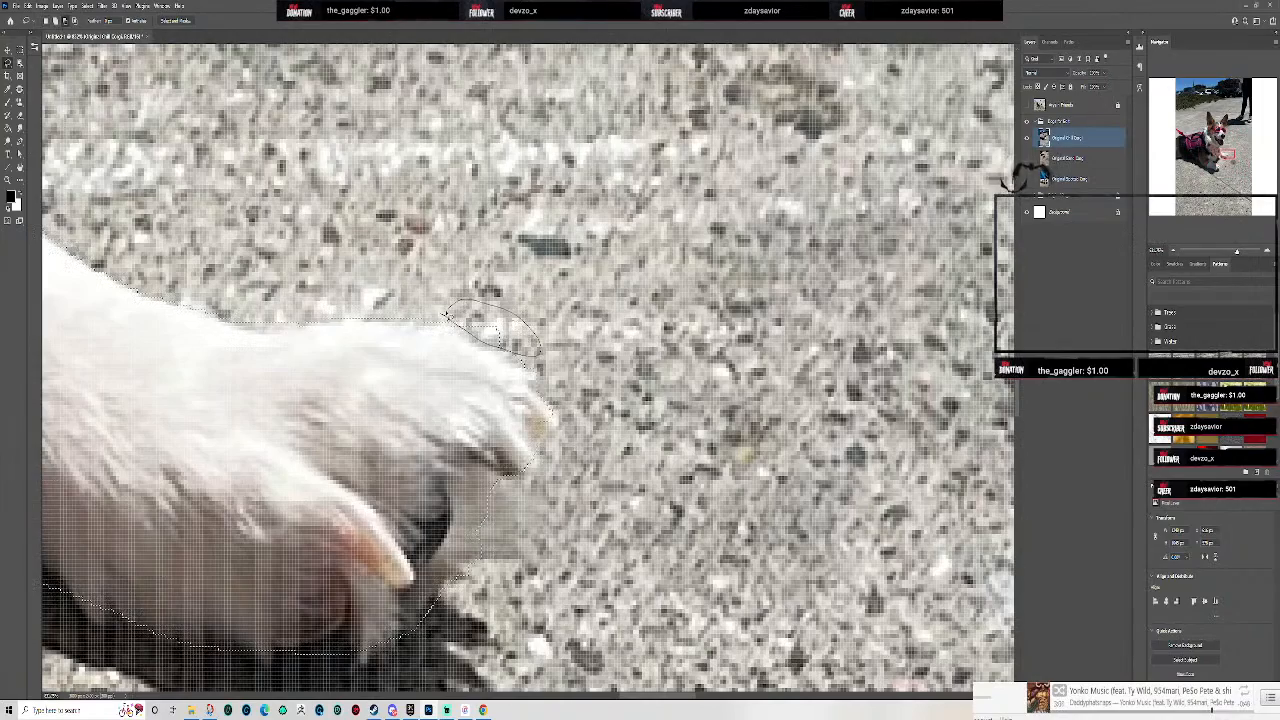
scroll(442, 316, down, 3)
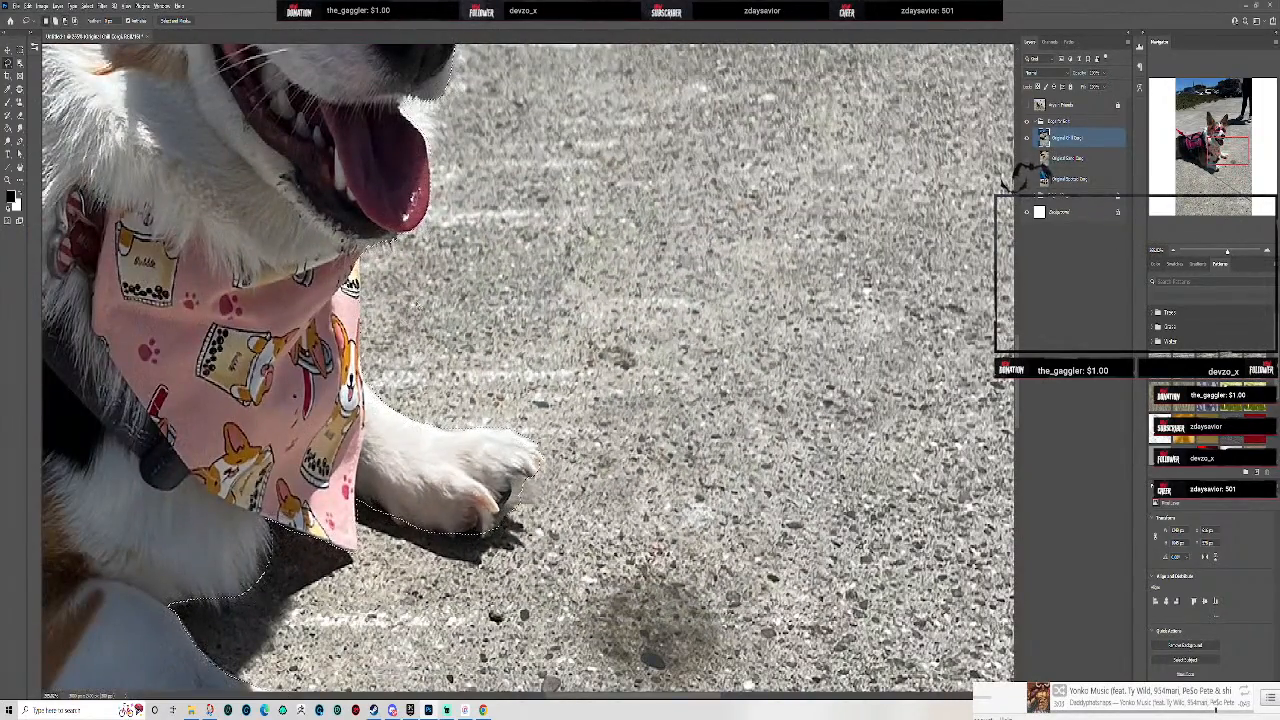
drag(442, 430, 730, 226)
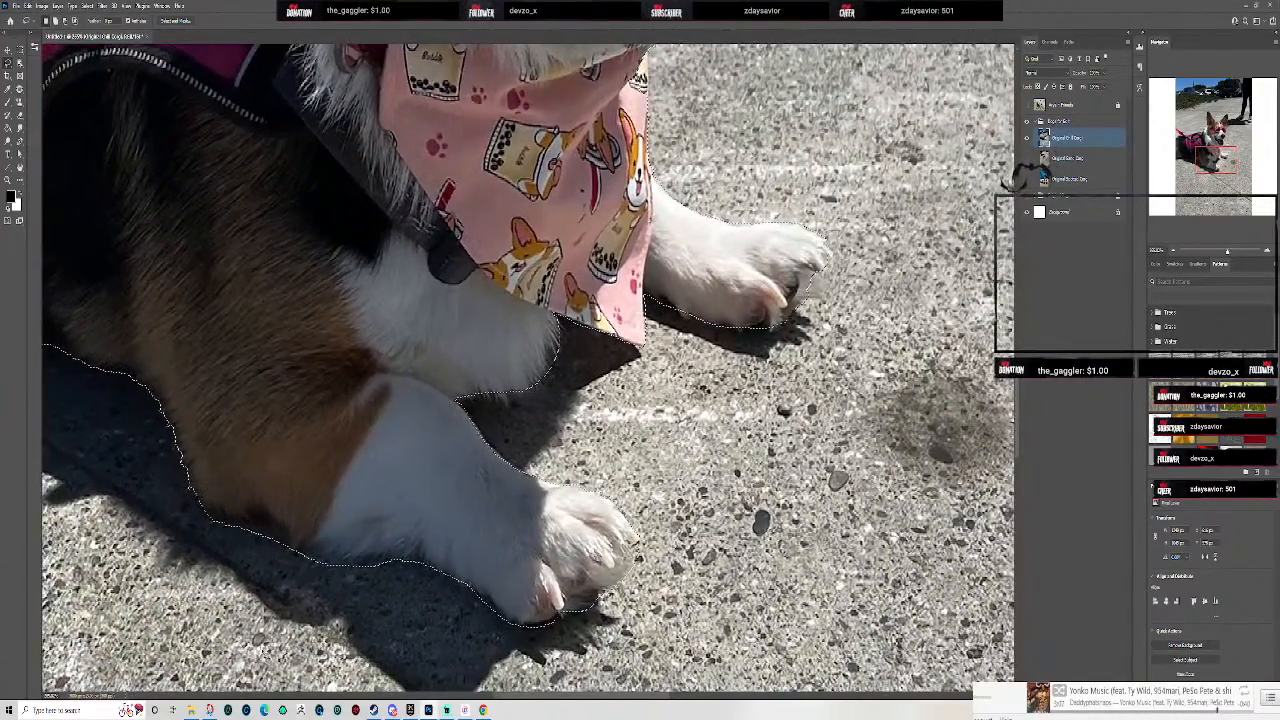
drag(400, 400, 785, 448)
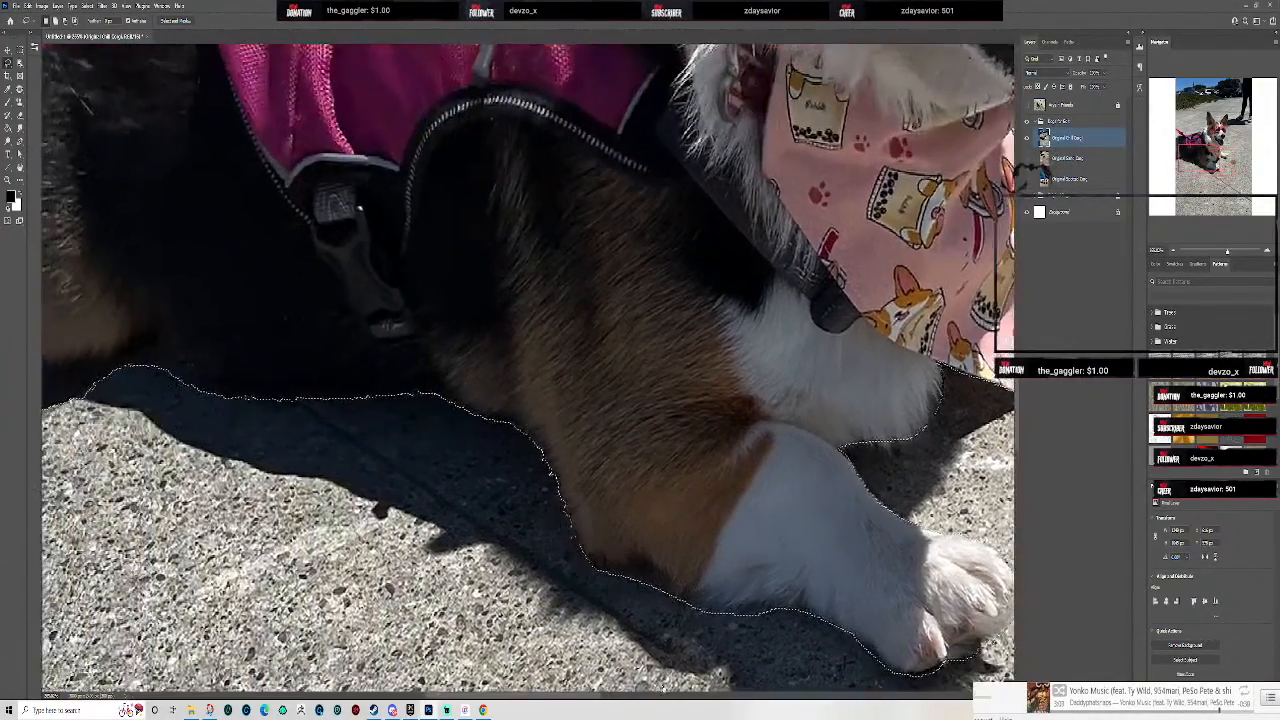
drag(48, 432, 245, 641)
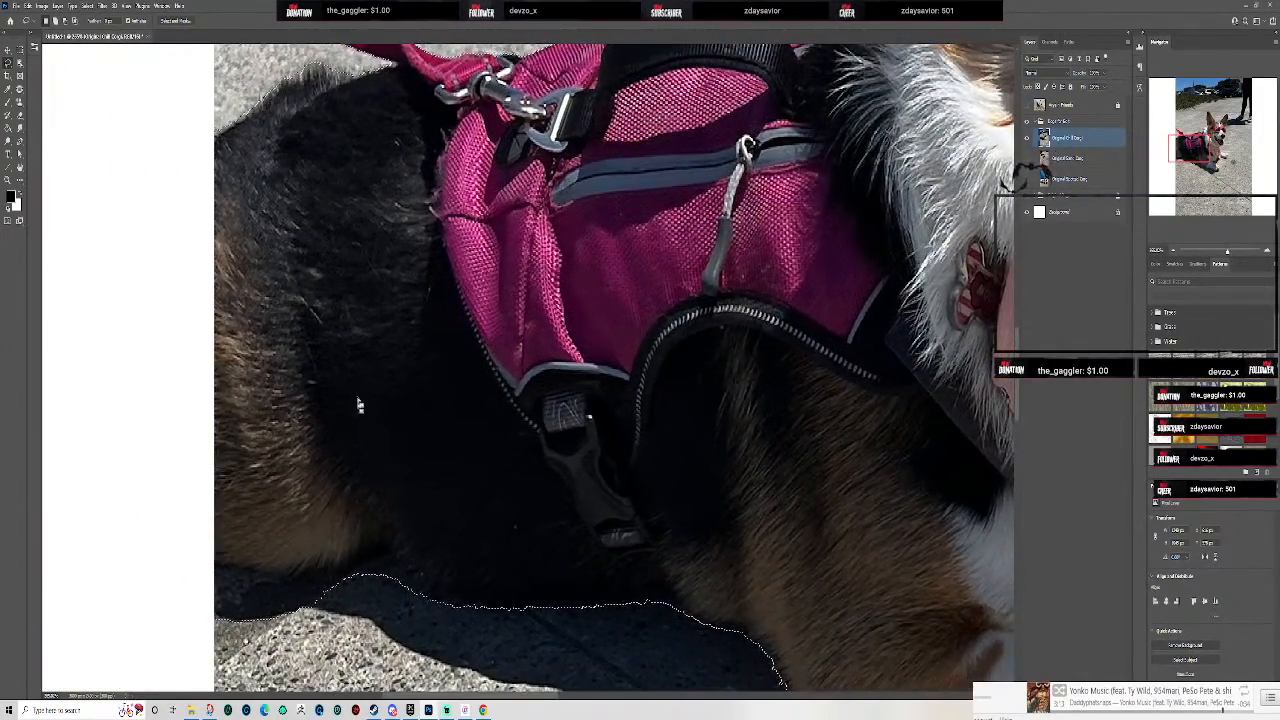
scroll(414, 328, down, 3)
drag(611, 91, 692, 374)
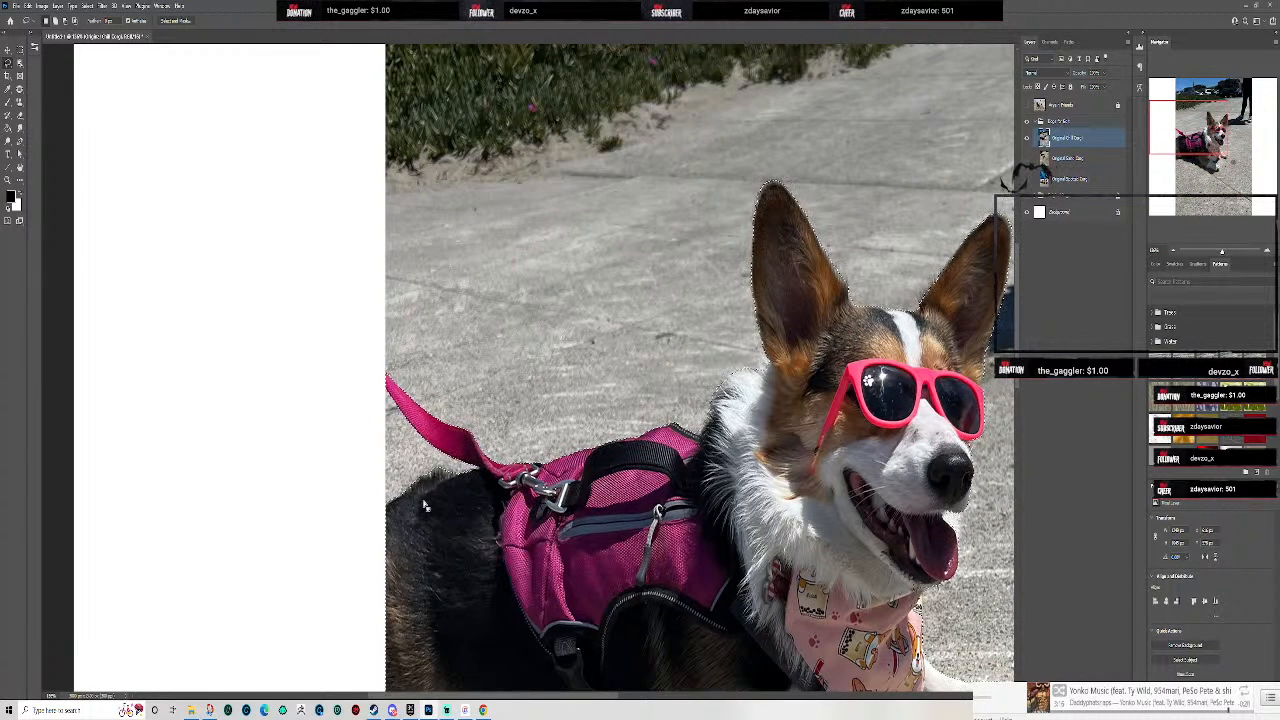
- Refine the selection where the leash meets the corgi's back with the Lasso tool and check the outline along the harness and neck
scroll(486, 484, up, 6)
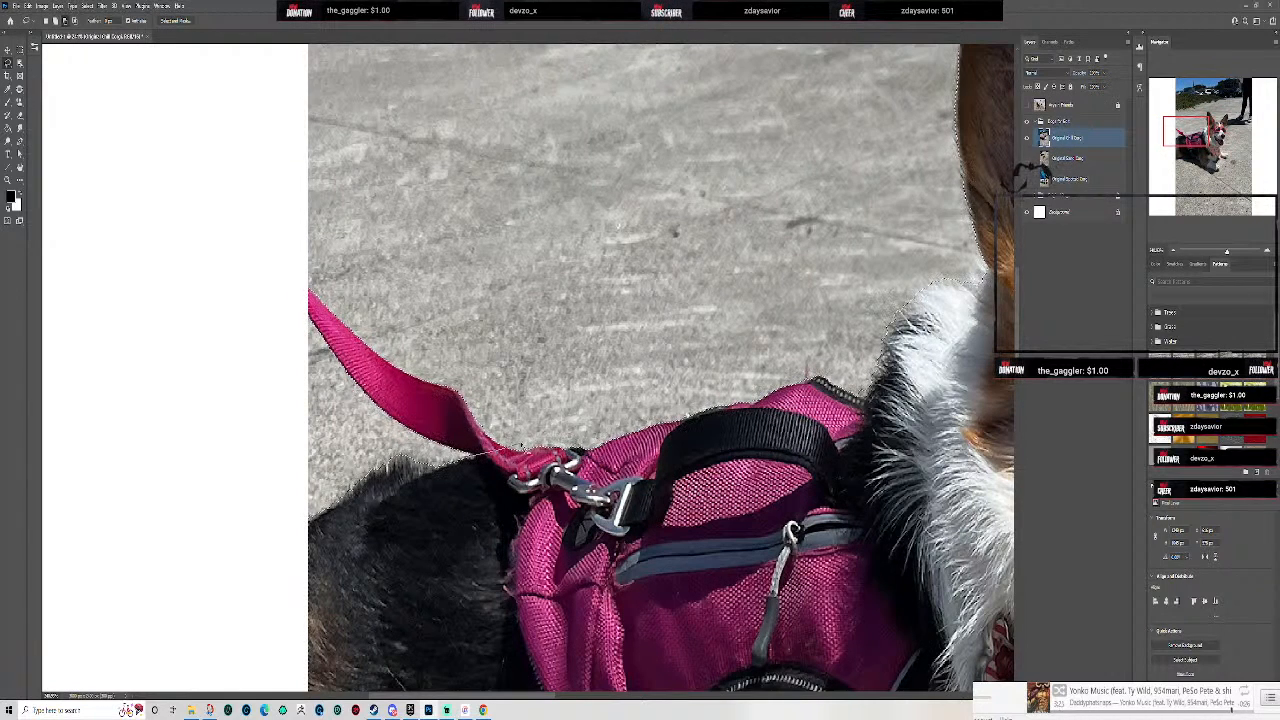
mouse_move(510, 395)
mouse_down()
mouse_move(415, 280)
mouse_move(354, 257)
mouse_move(323, 264)
mouse_move(278, 309)
mouse_move(278, 352)
mouse_move(298, 394)
mouse_move(391, 447)
mouse_up()
drag(476, 461, 482, 461)
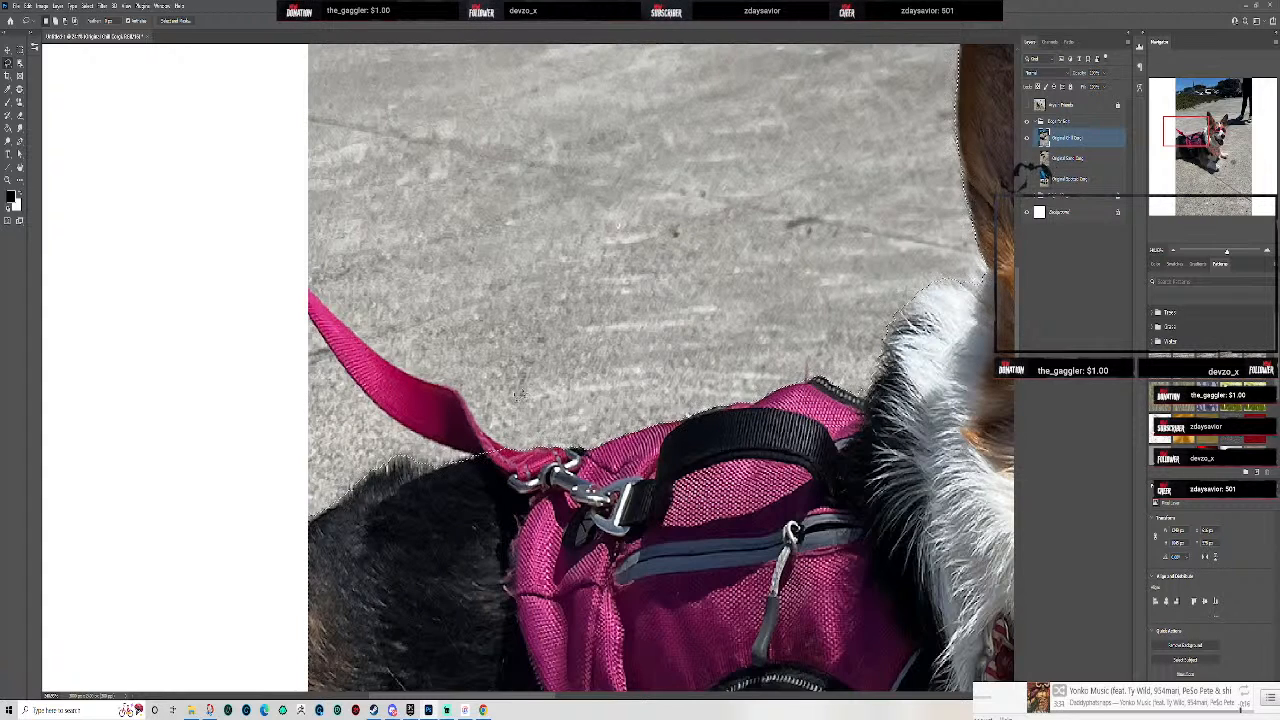
scroll(594, 400, down, 5)
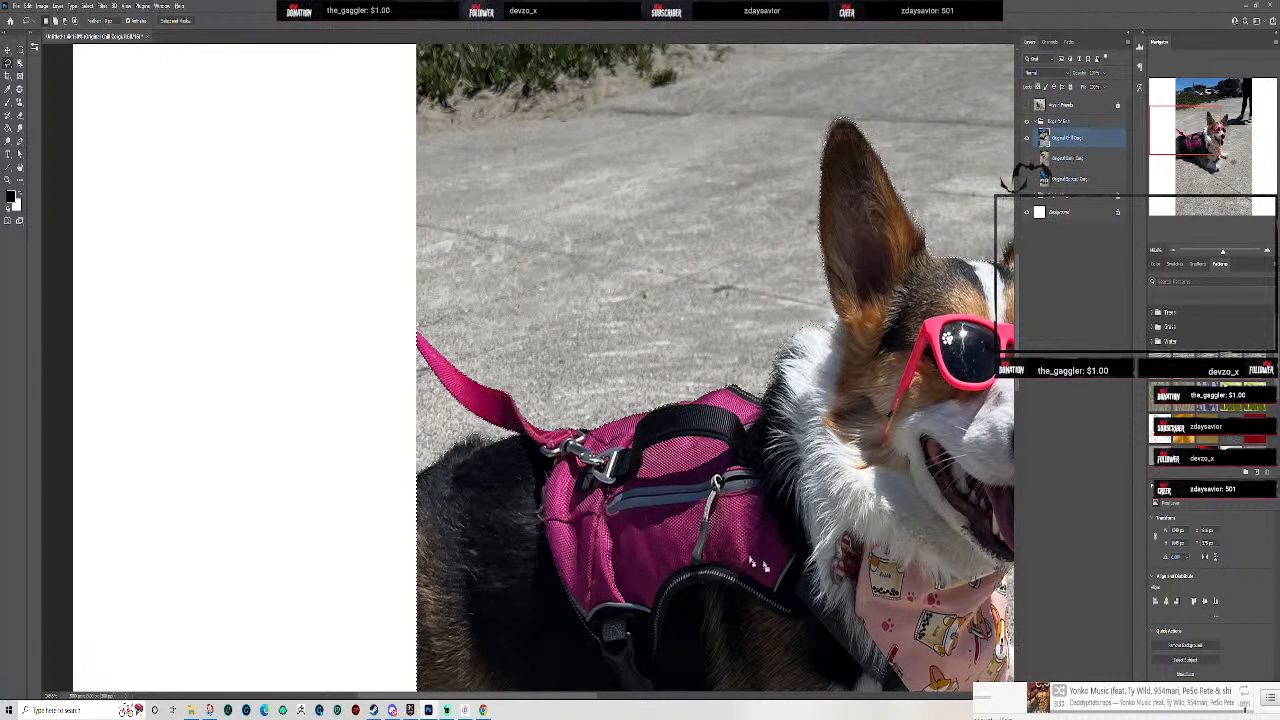
drag(943, 408, 671, 262)
scroll(671, 262, down, 5)
drag(675, 218, 555, 218)
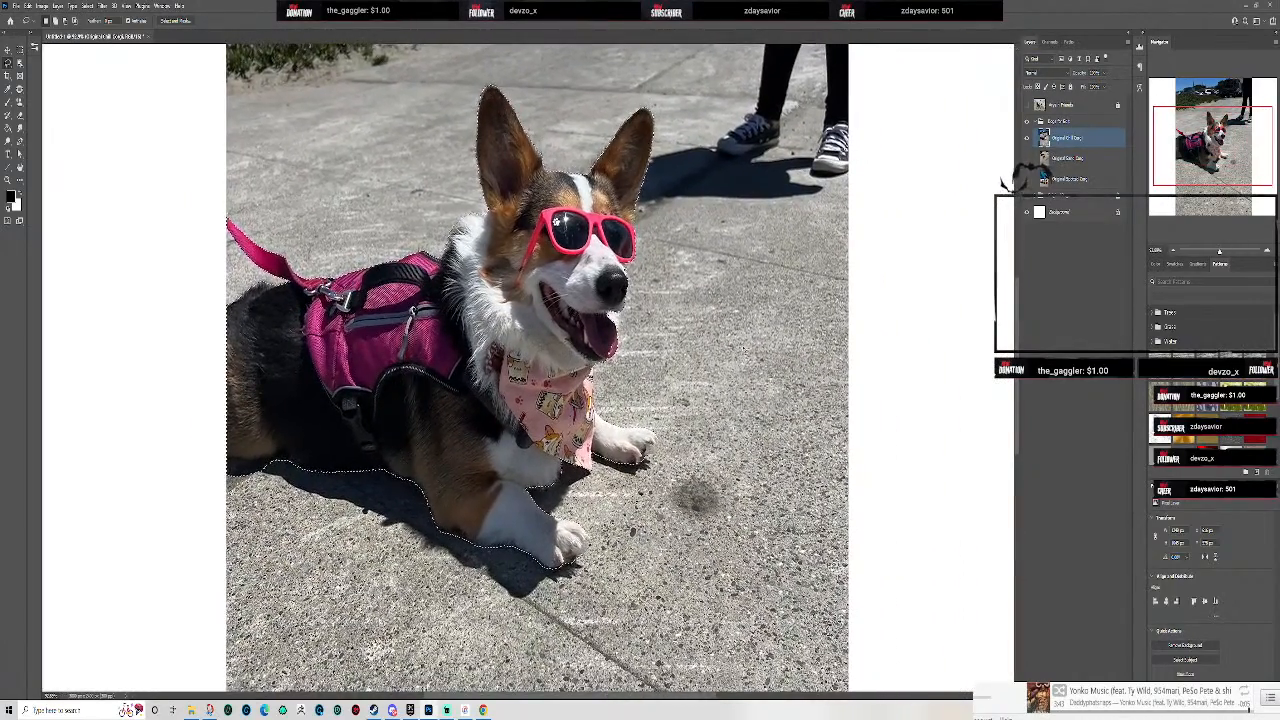
scroll(351, 200, up, 14)
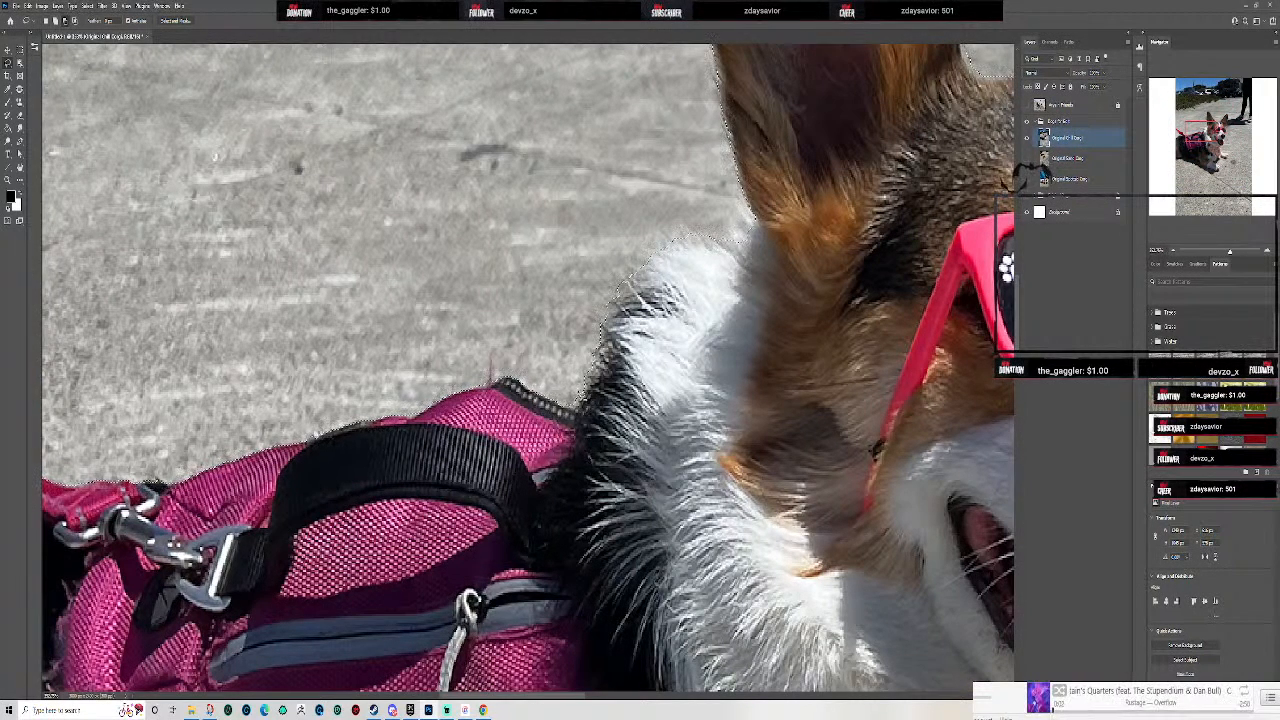
scroll(695, 200, down, 12)
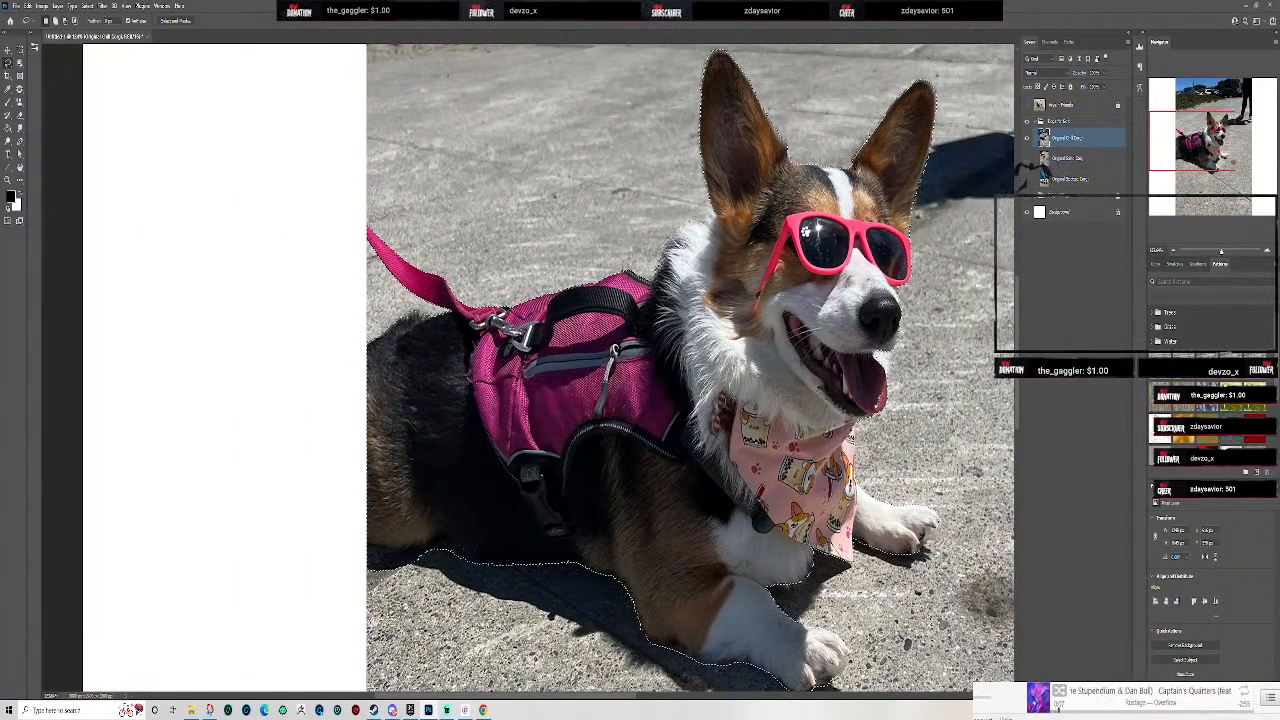
scroll(930, 620, down, 1)
drag(930, 620, 697, 528)
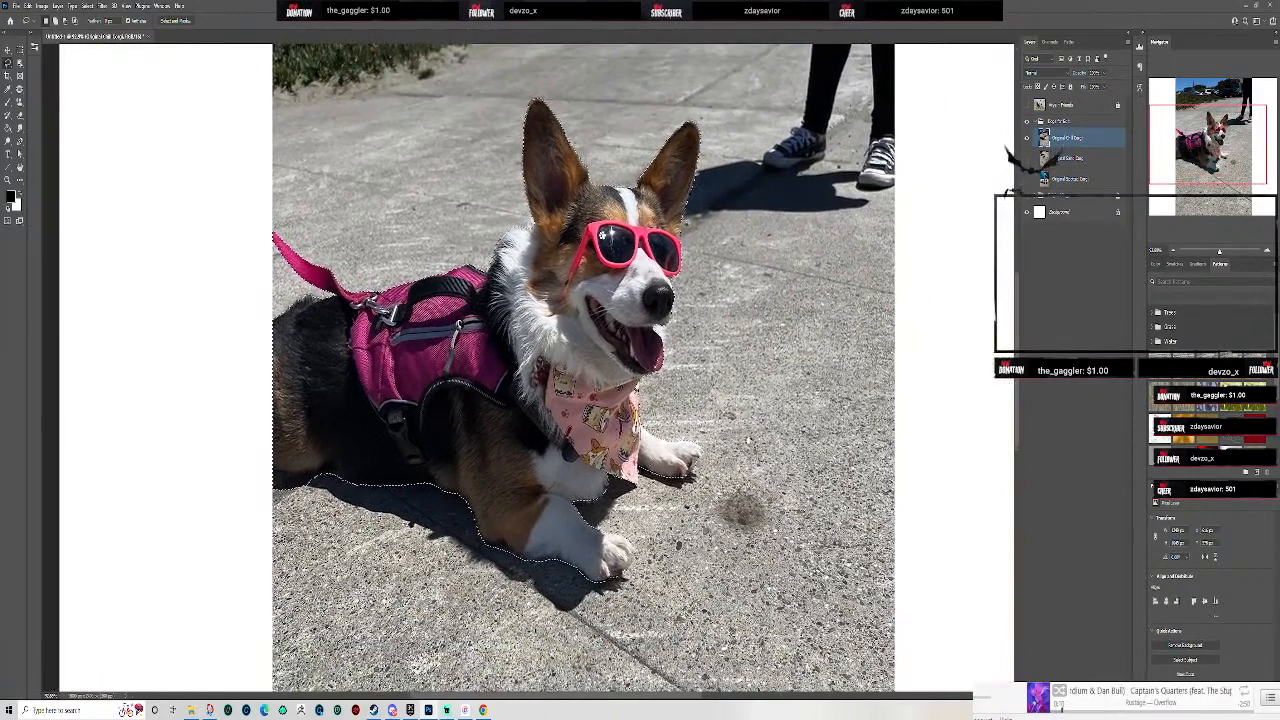
- Cut the selected sunglasses corgi out of its photo layer to the clipboard
click(29, 6)
click(31, 8)
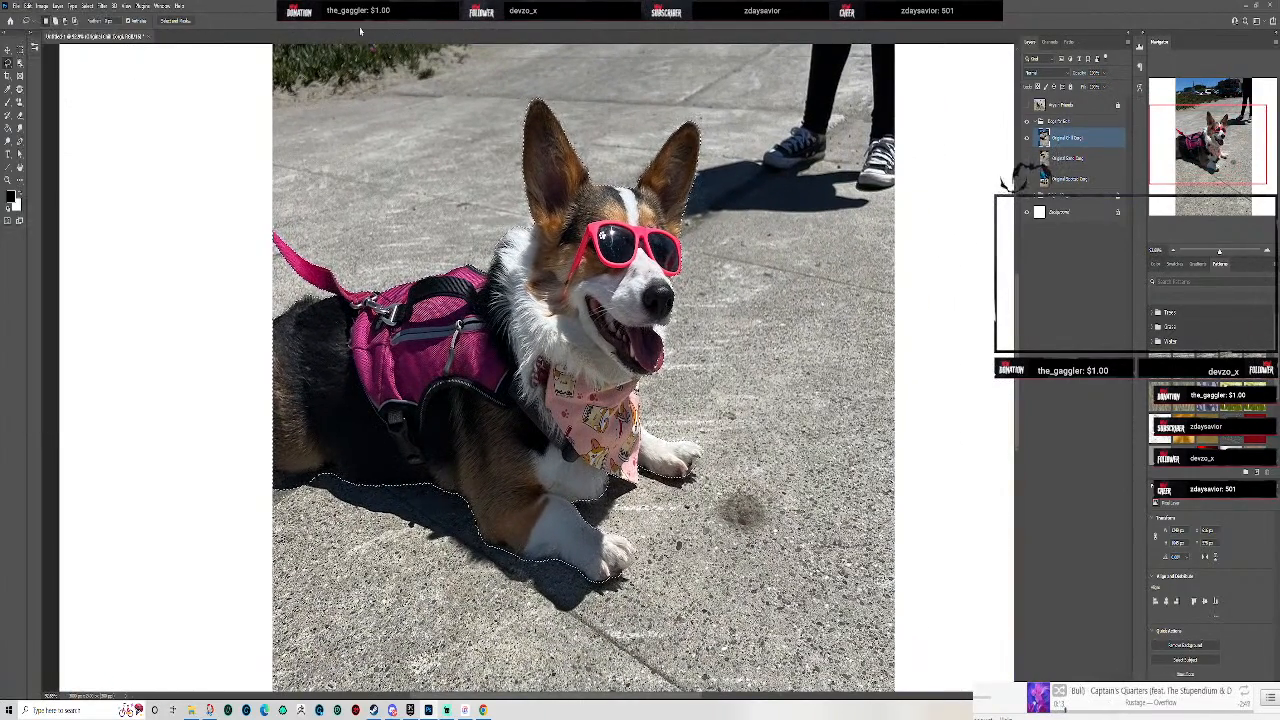
key(ctrl+x)
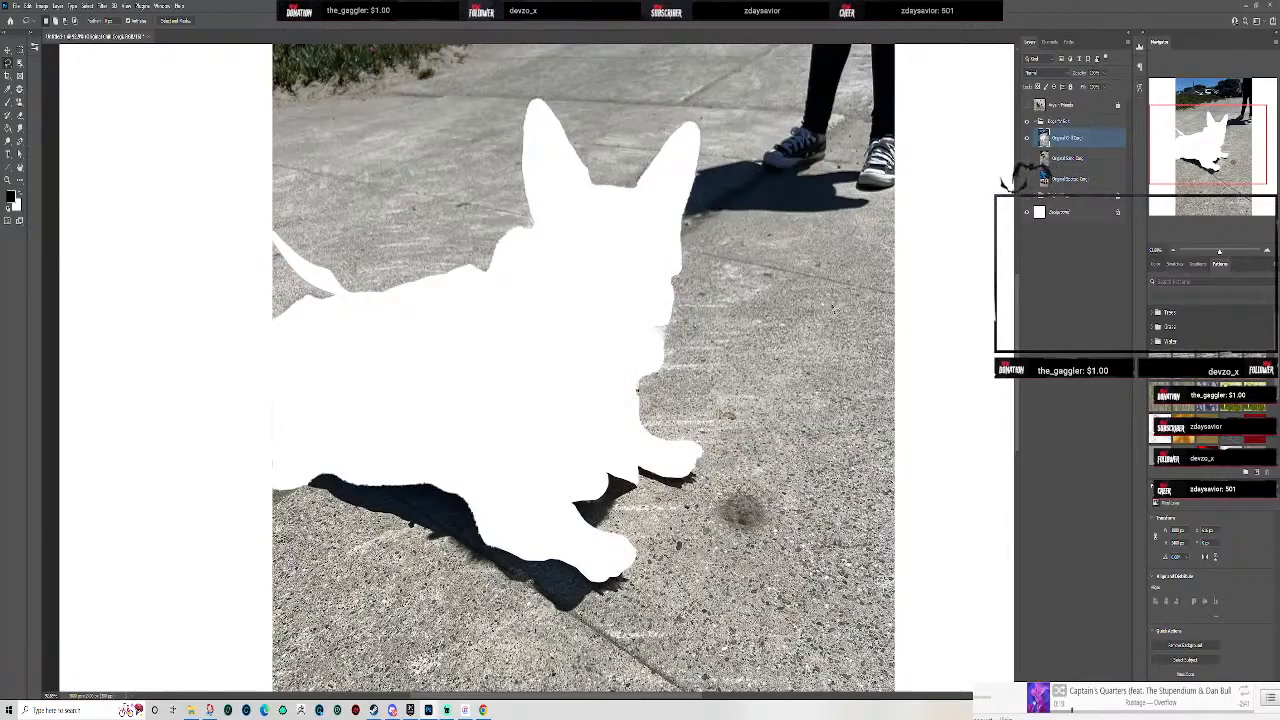
- Hide the leftover pavement photo layer and collapse the editing group
scroll(836, 311, up, 4)
scroll(839, 316, down, 6)
scroll(966, 310, down, 5)
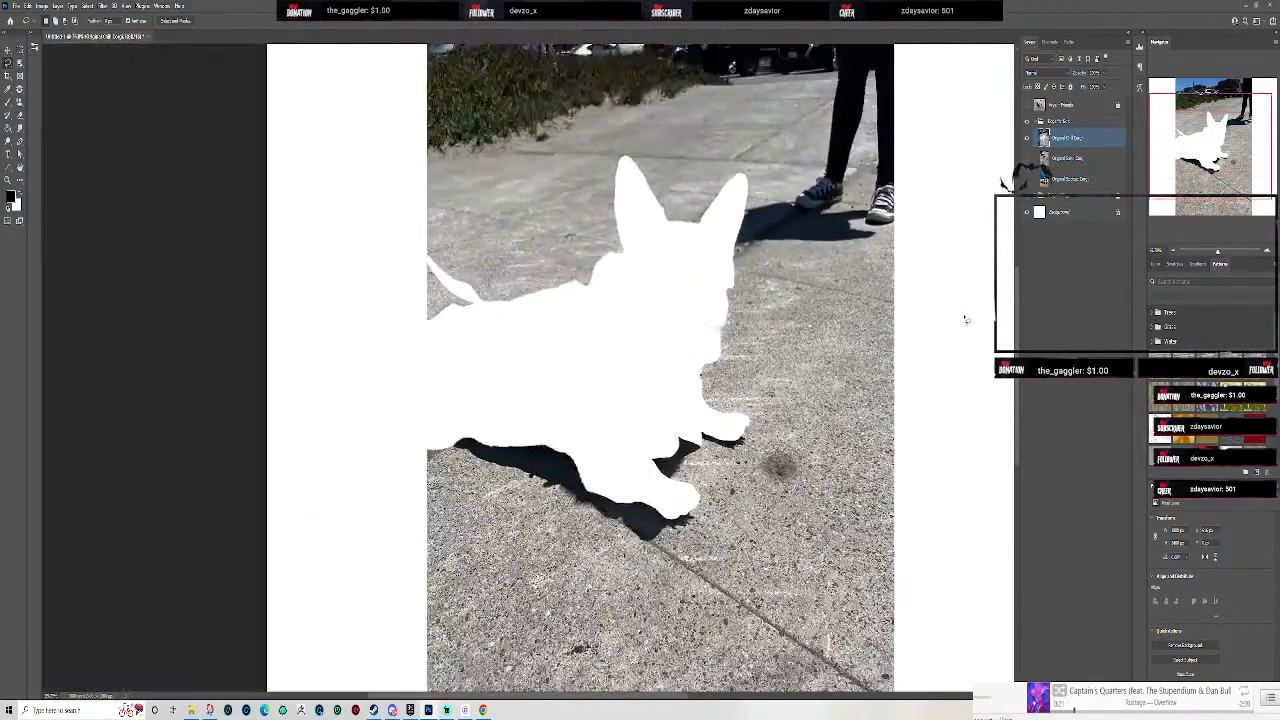
scroll(878, 240, up, 1)
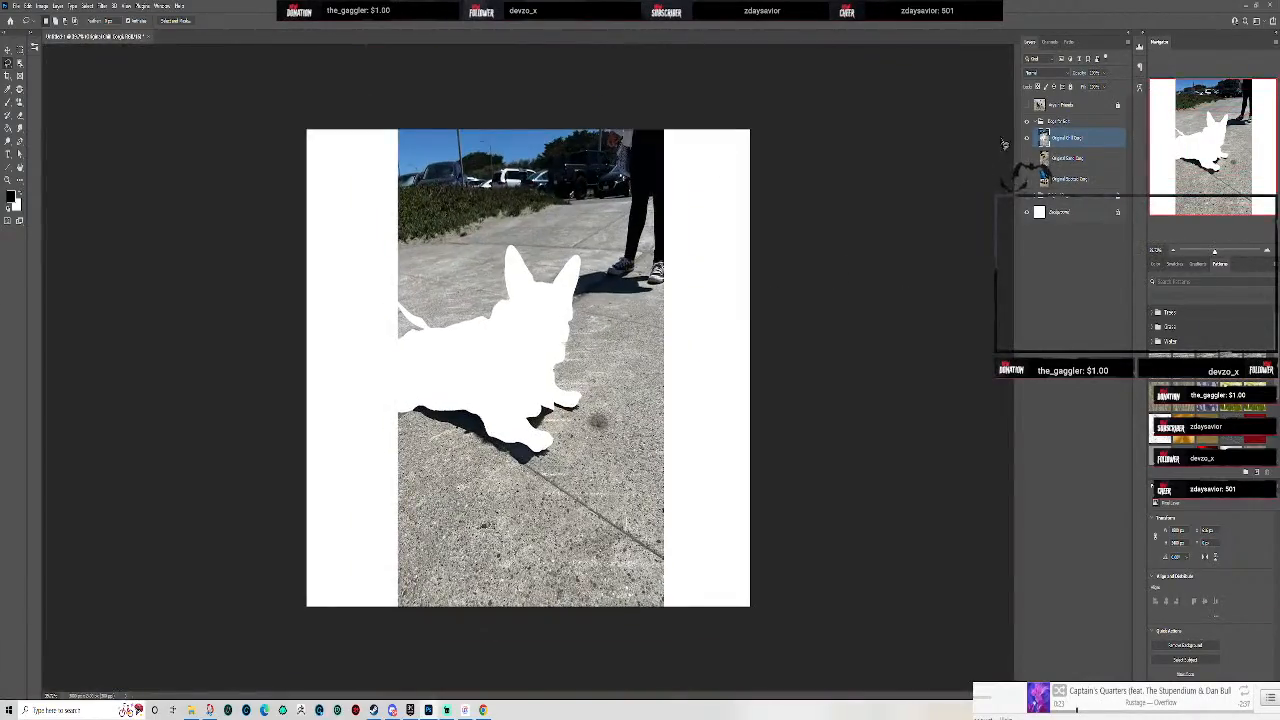
click(1026, 140)
click(1035, 121)
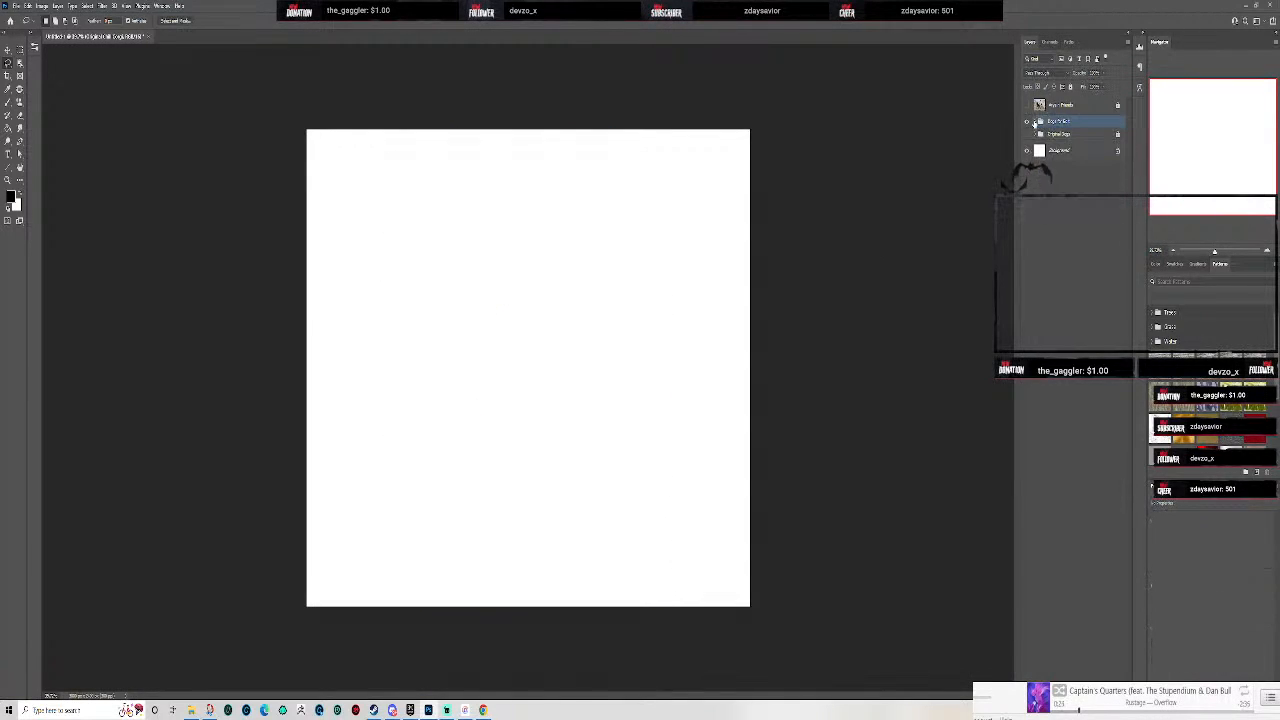
- Create a new layer above the three-dog layer and paste the cut-out corgi into it
click(1085, 106)
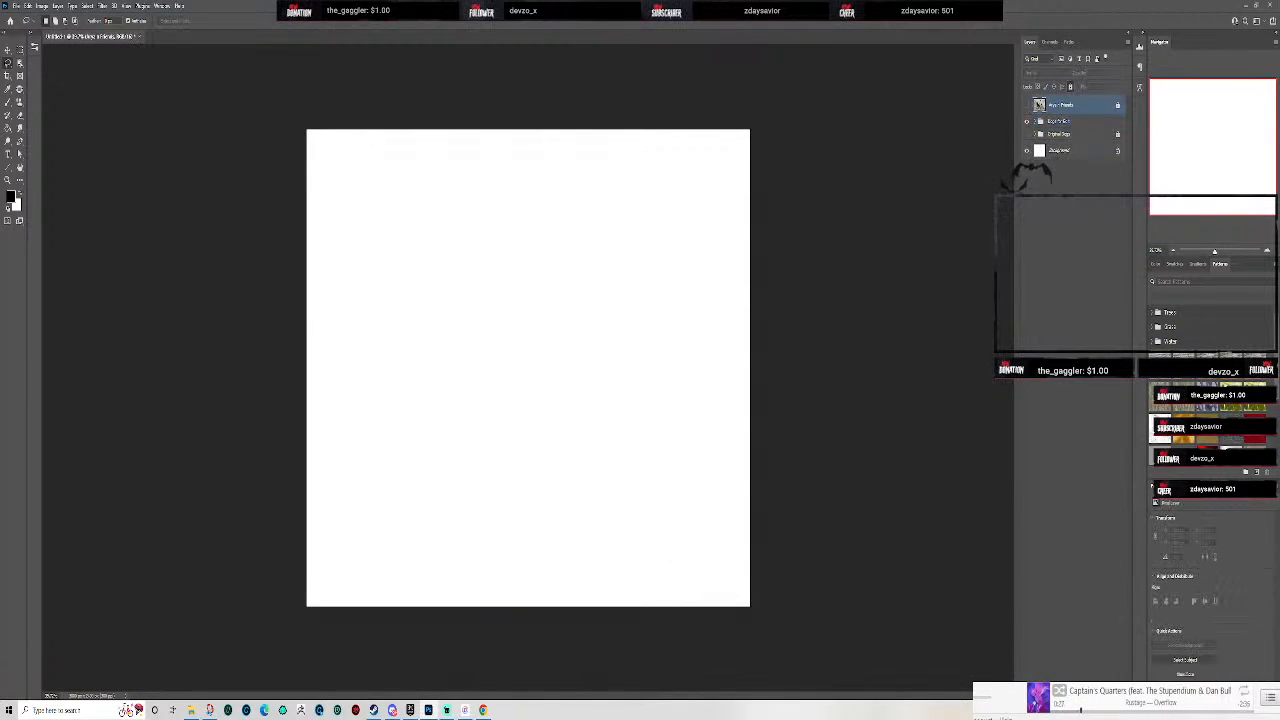
click(1103, 695)
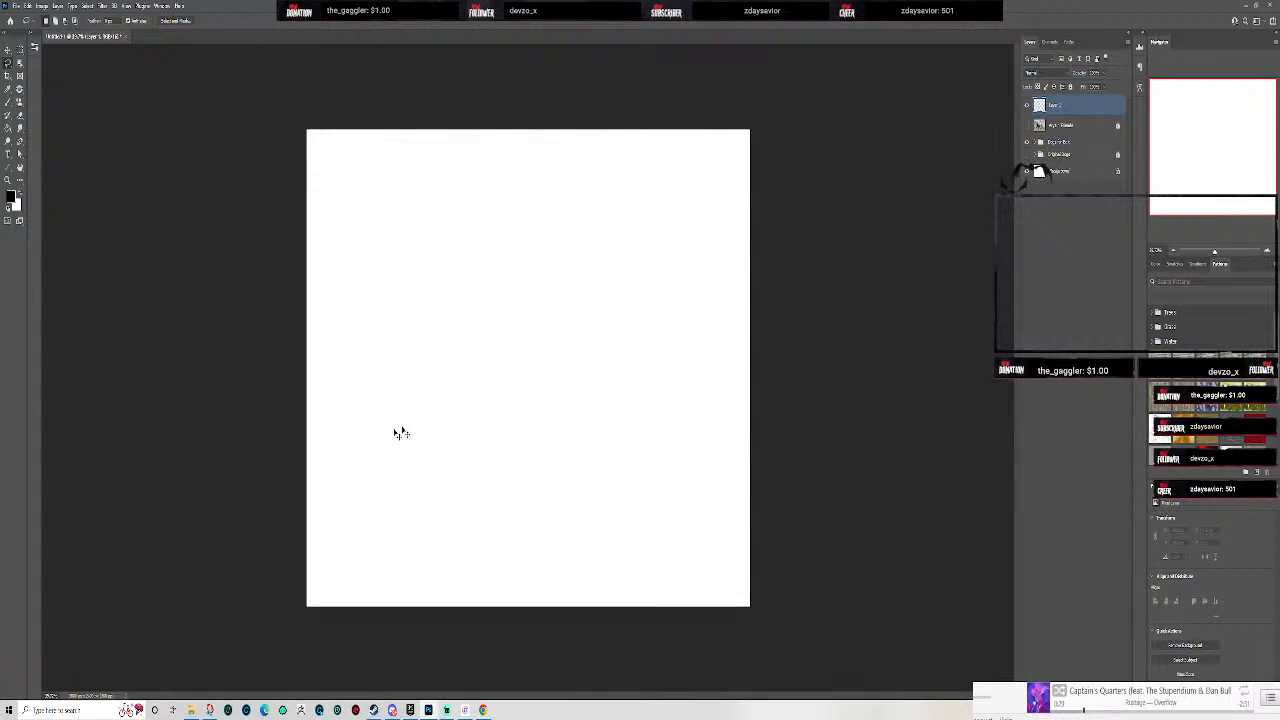
key(ctrl+v)
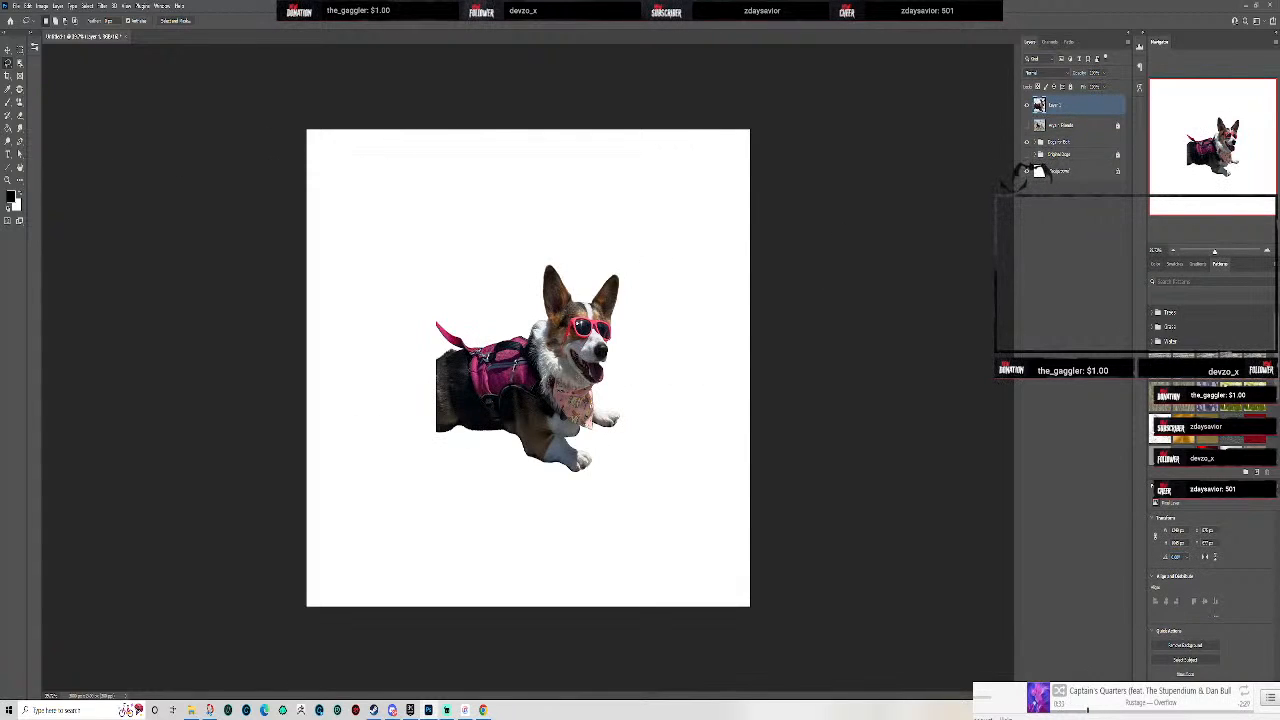
- Hide the white background and the editing group, and move the corgi cutout slightly up and toward the canvas's left edge
click(7, 48)
mouse_move(600, 307)
mouse_down()
mouse_move(543, 401)
mouse_move(712, 305)
mouse_move(541, 248)
mouse_move(578, 240)
mouse_move(545, 303)
mouse_move(594, 312)
mouse_up()
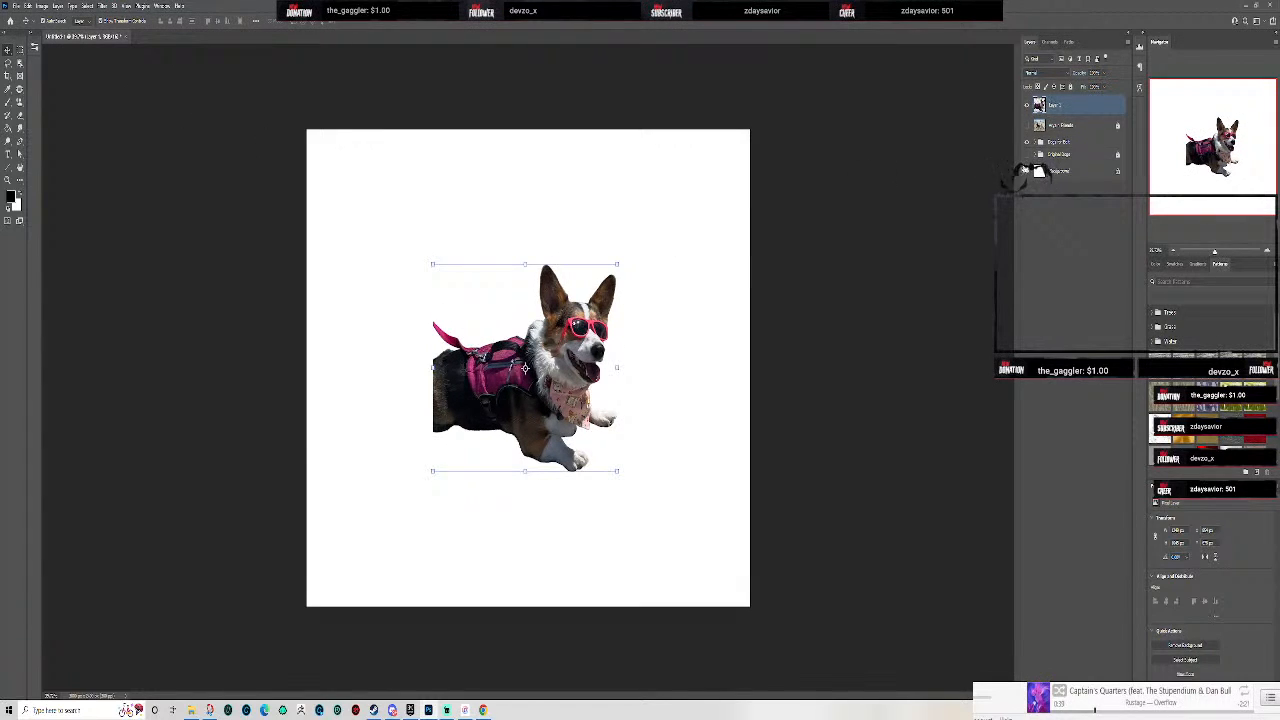
click(1026, 171)
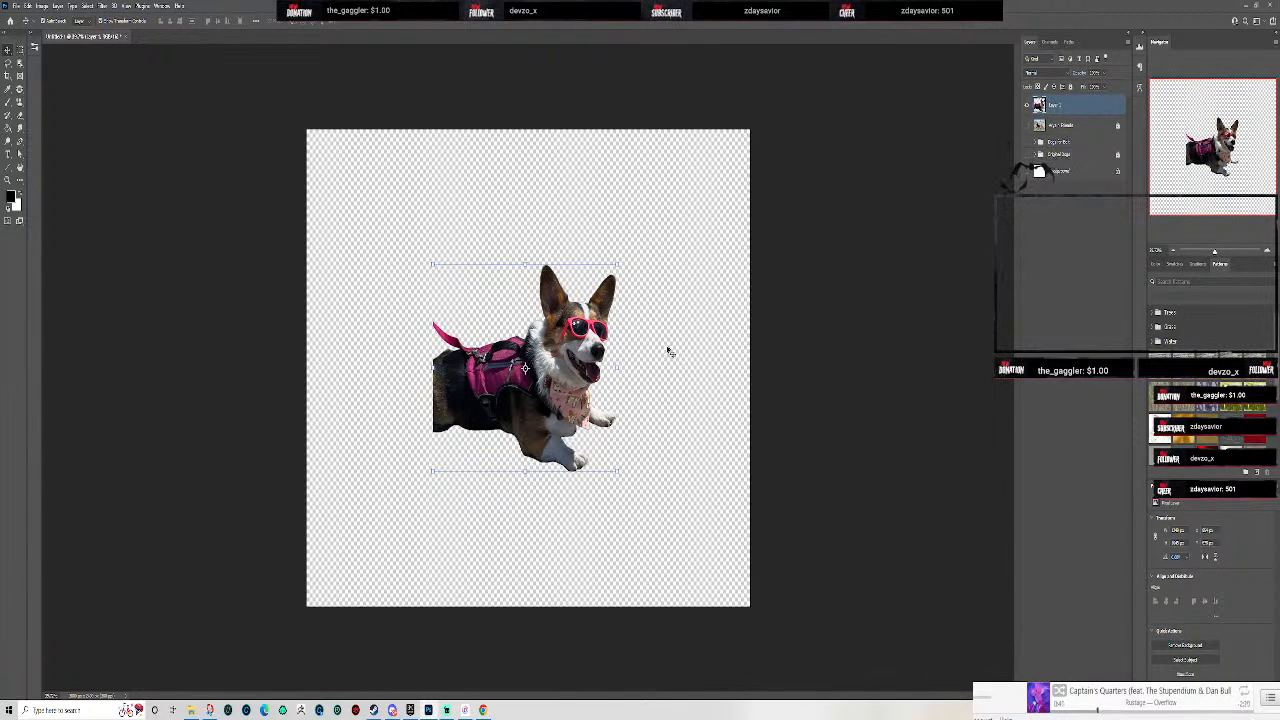
drag(524, 368, 467, 352)
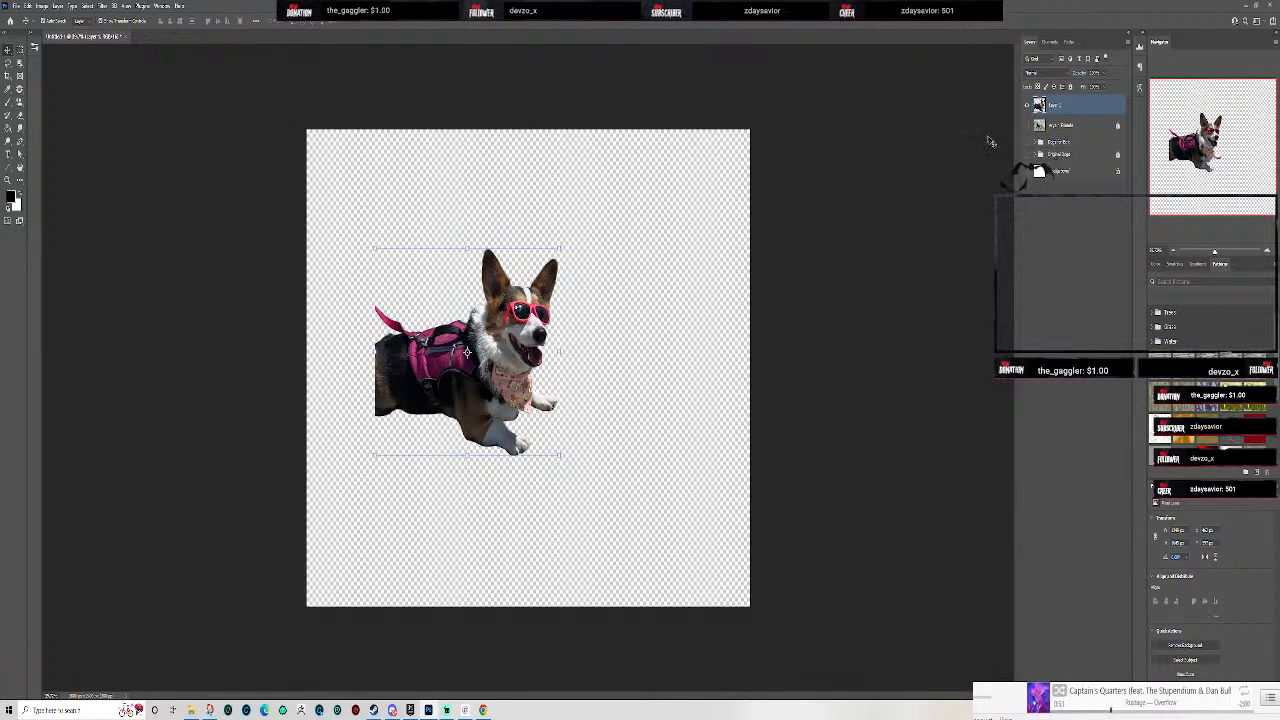
- Expand the editing group and rename the pasted cutout layer to identify the sunglasses corgi
click(1040, 142)
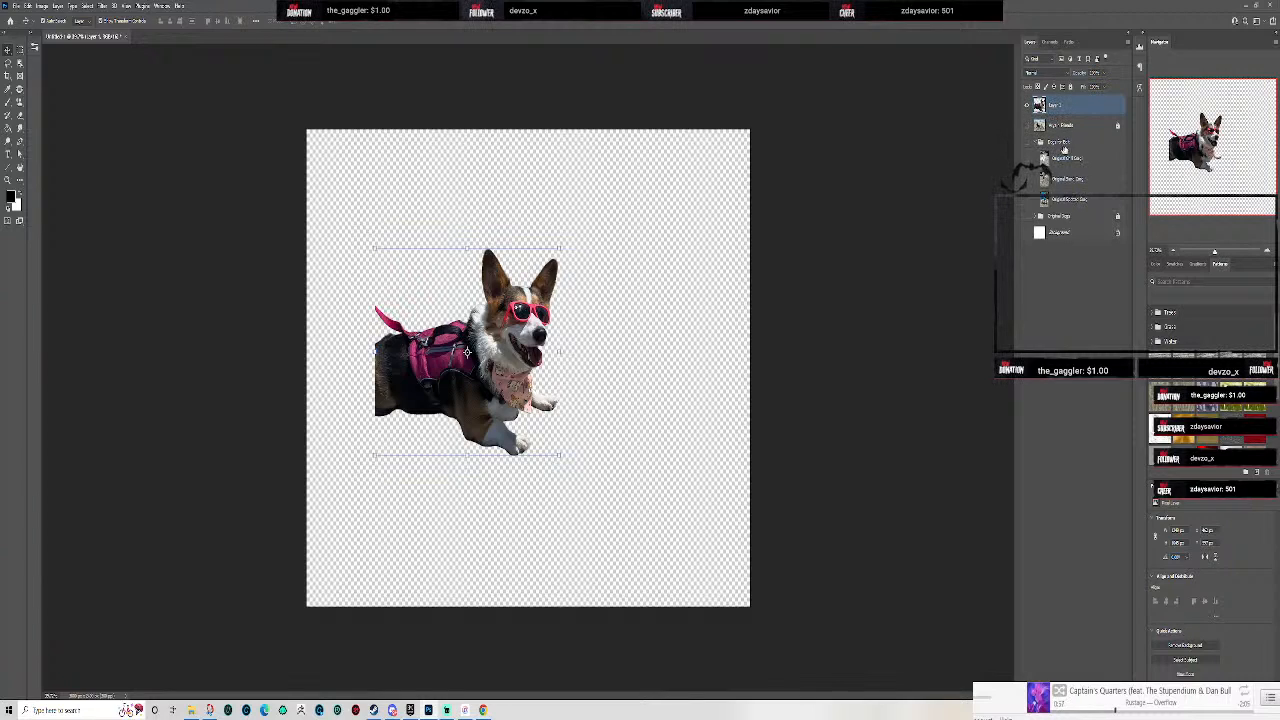
click(1025, 233)
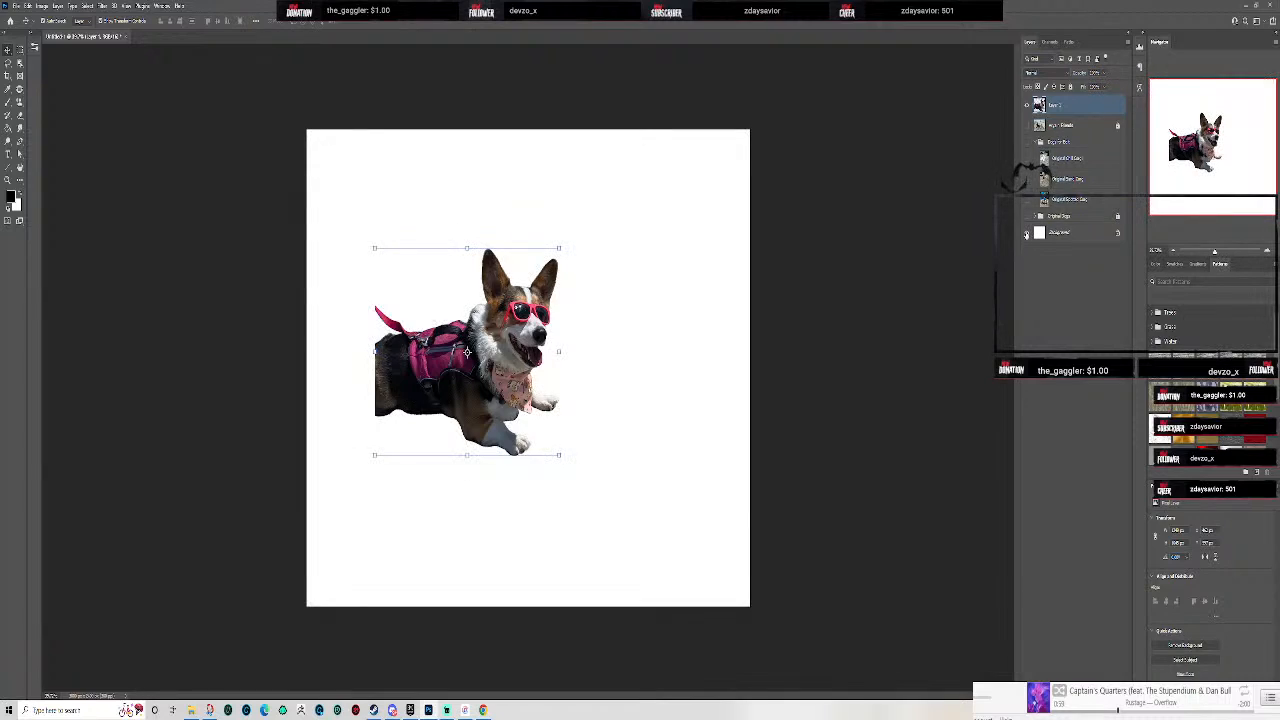
click(1025, 233)
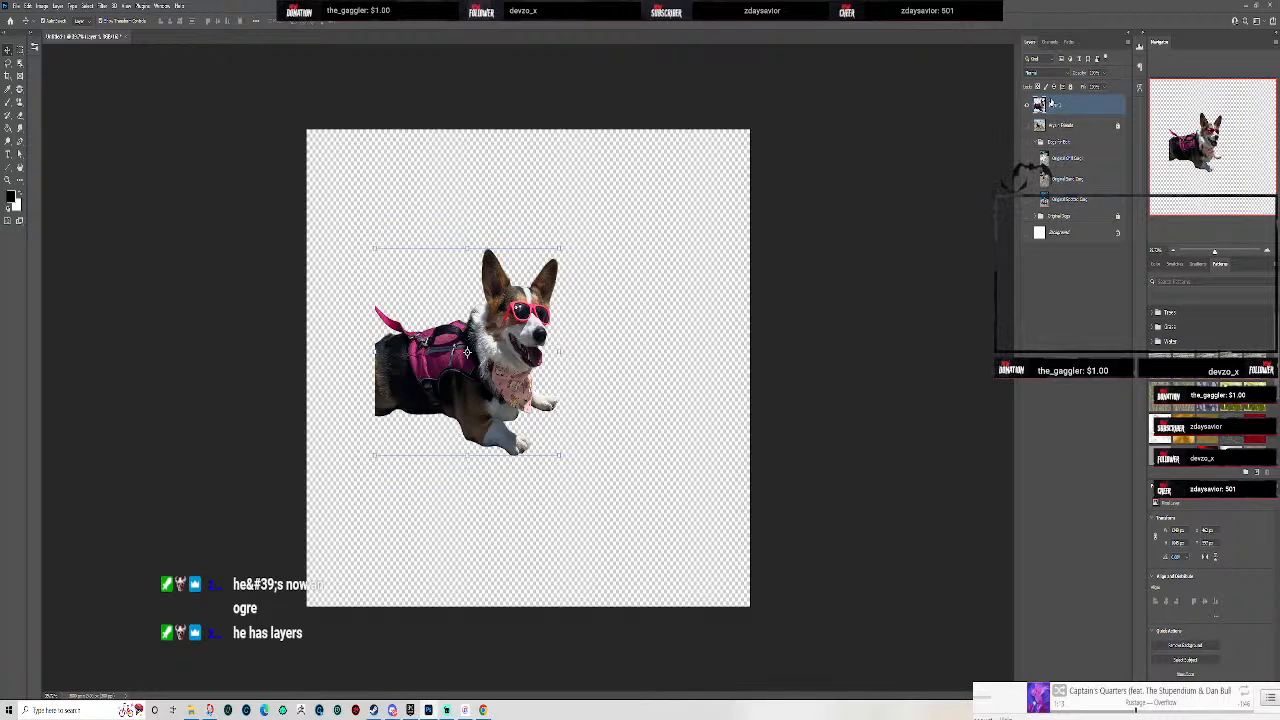
text(O)
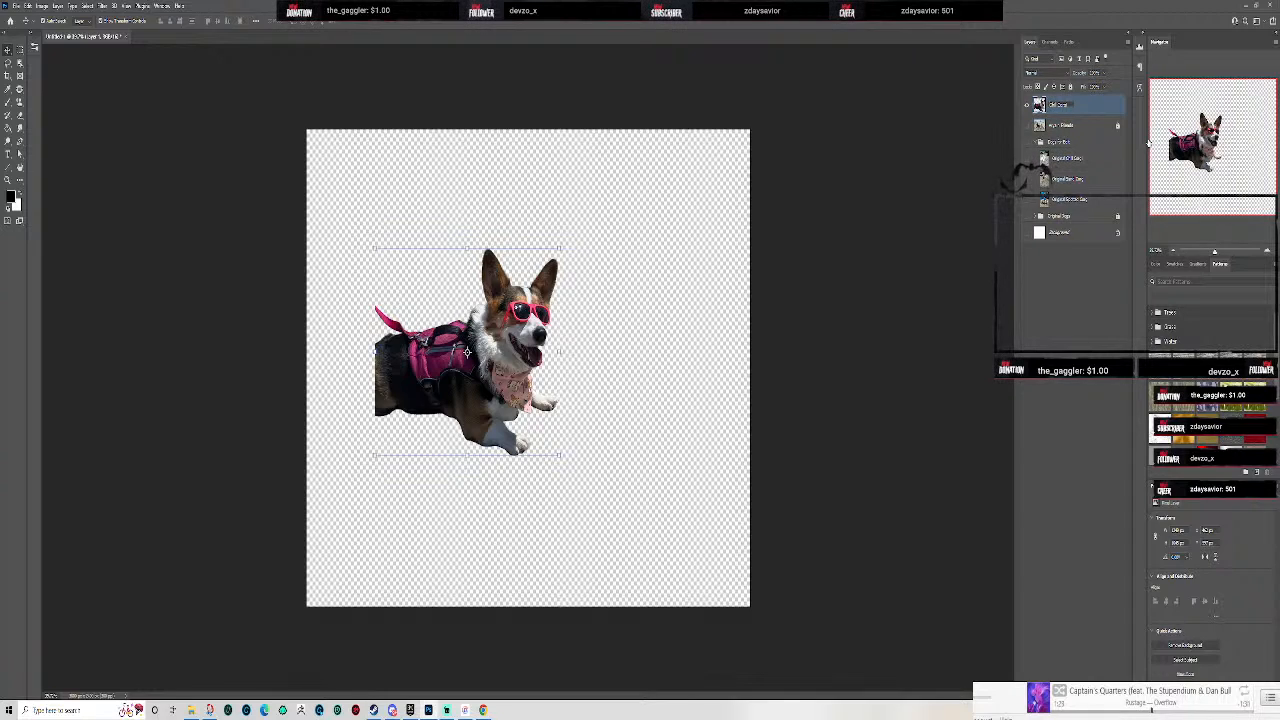
key(Return)
- Rename the three photo layers in the editing group to mark each one as a corgi to edit
click(1068, 159)
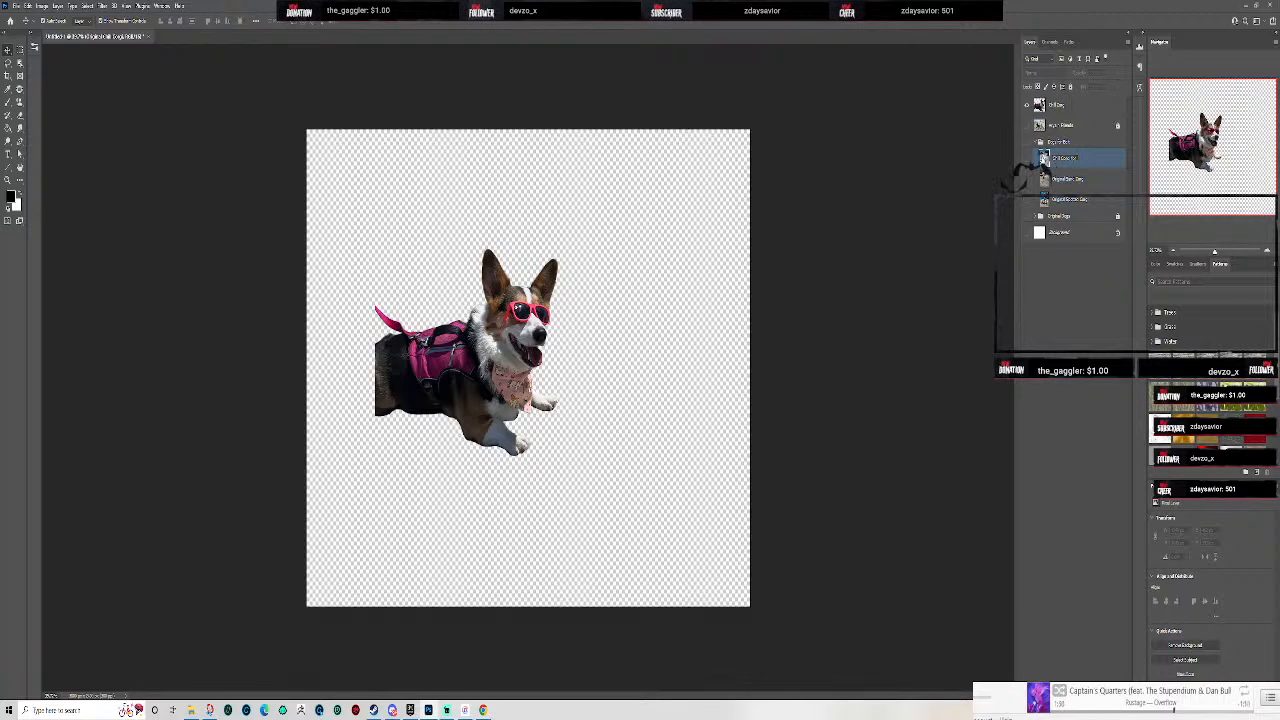
key(Return)
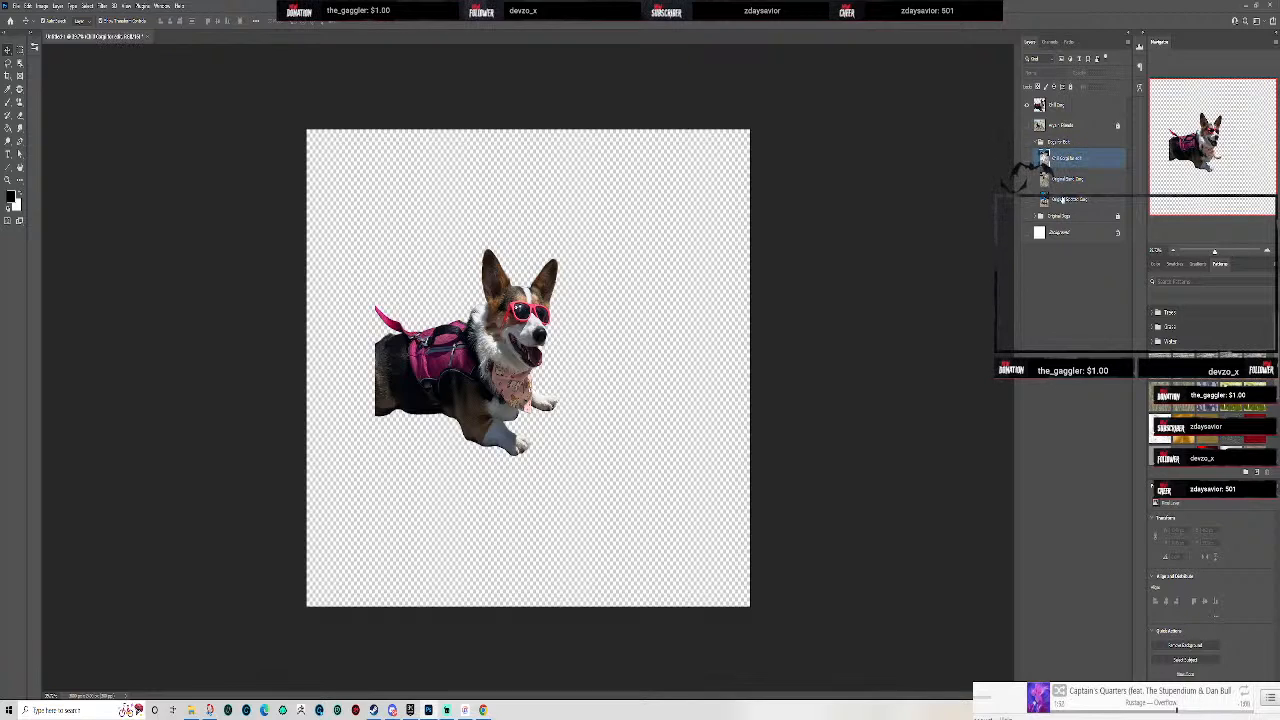
double_click(1071, 180)
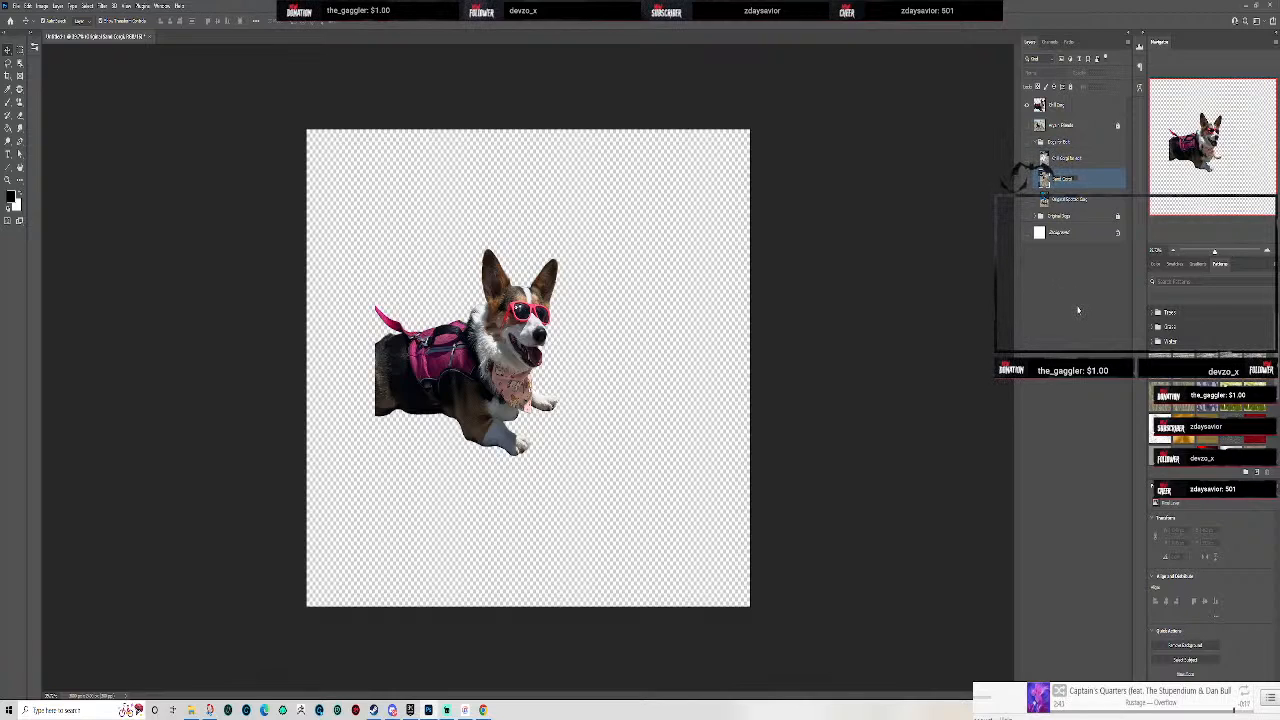
key(Return)
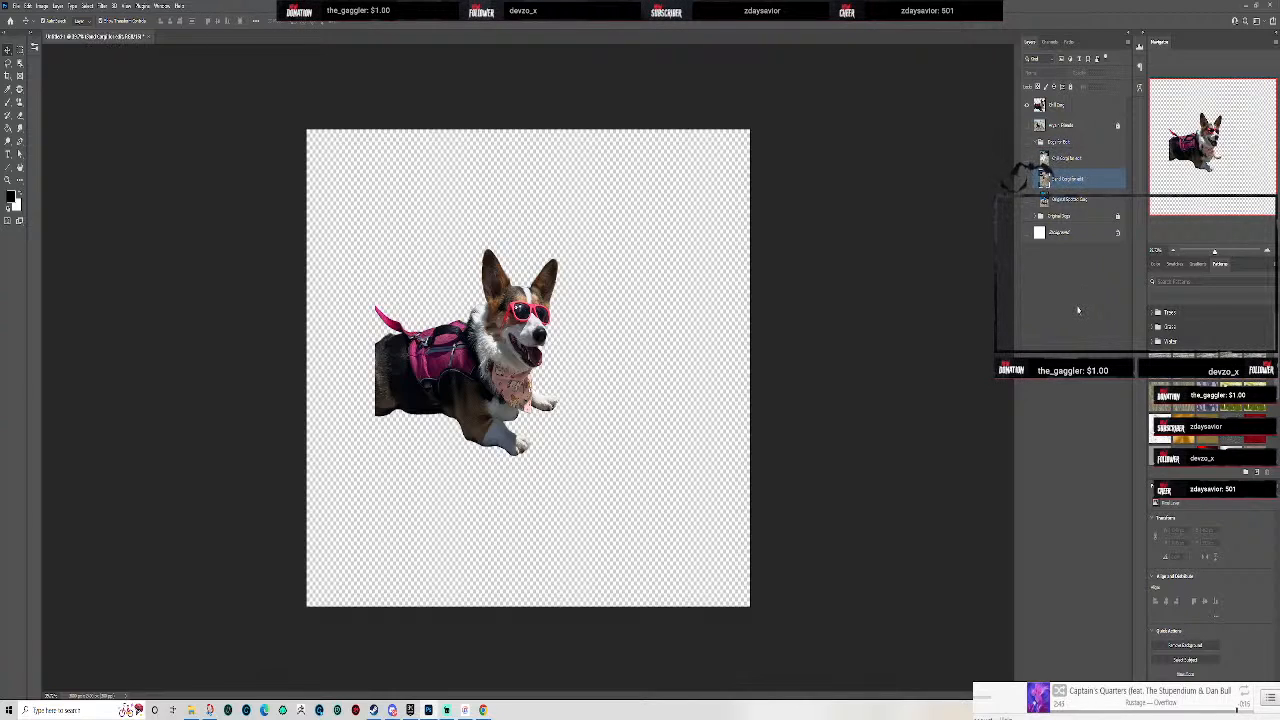
double_click(1071, 200)
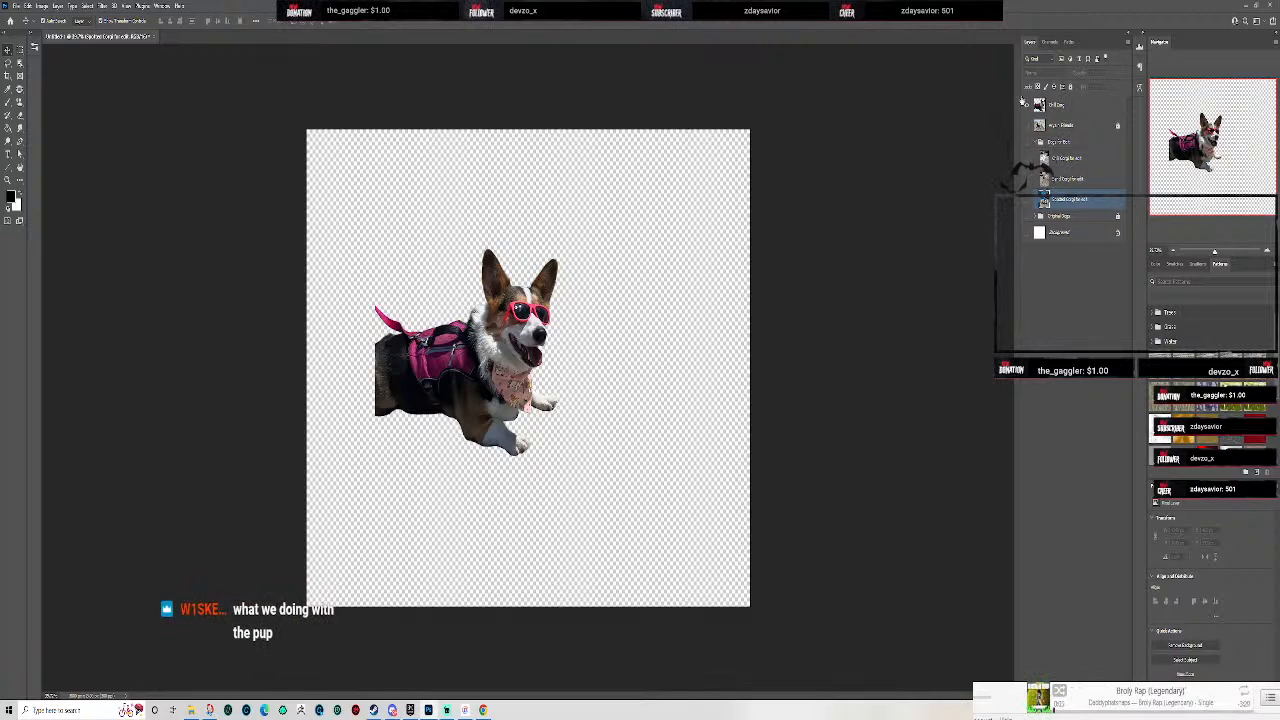
- Hide the sunglasses corgi cutout layer and leave the editing group expanded
click(1037, 143)
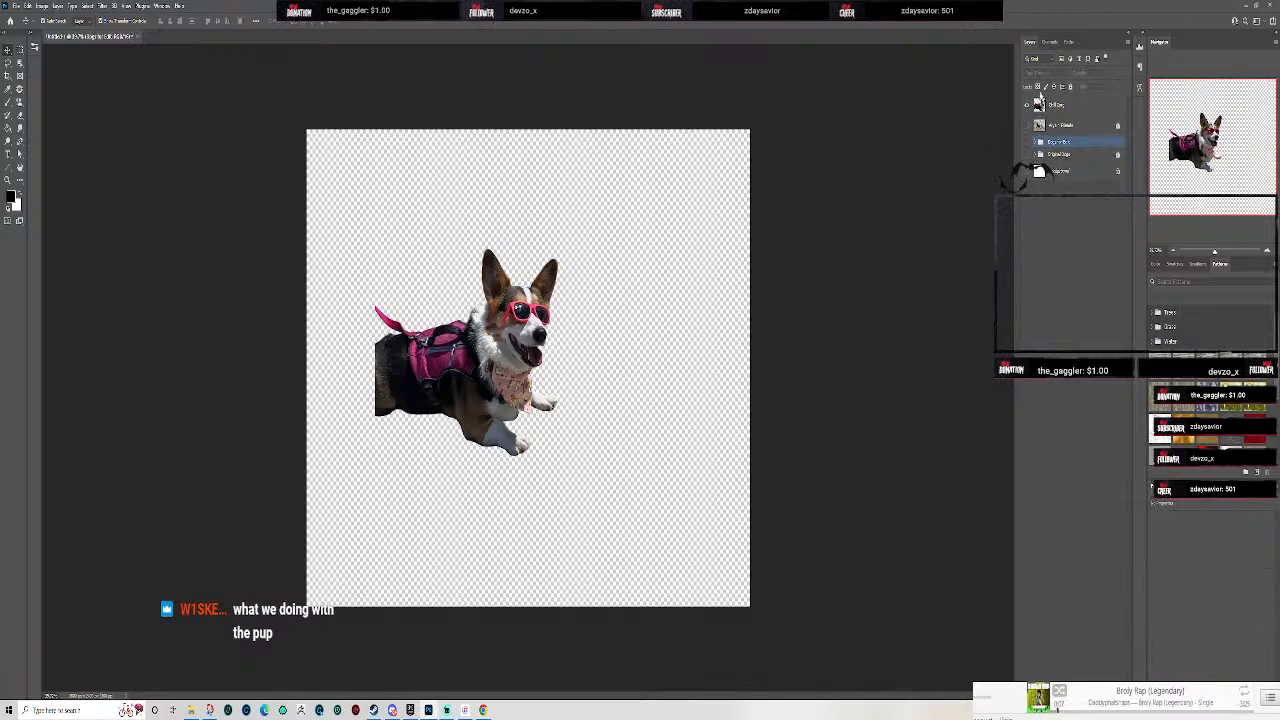
click(1038, 143)
click(1026, 105)
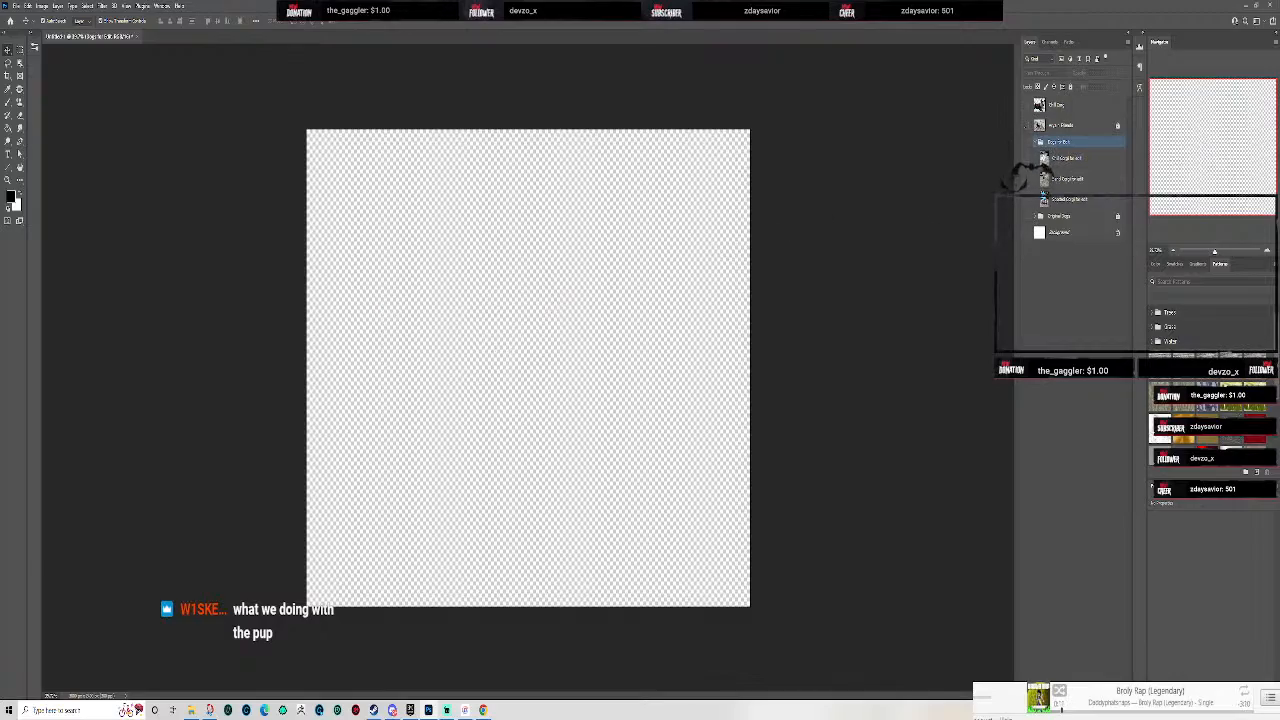
- Show the photo layer of the corgi sitting on the sand, examine the corgi up close, and hide the editing group
click(1066, 180)
click(1028, 180)
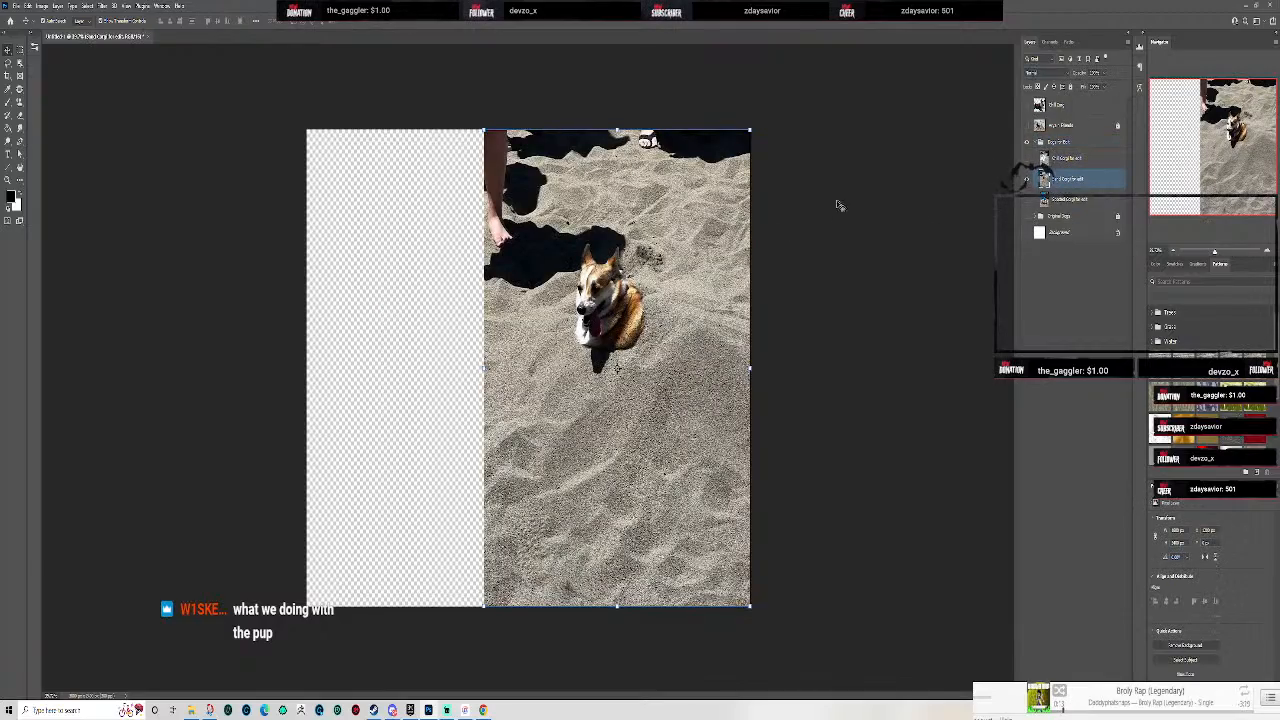
scroll(706, 215, up, 5)
scroll(639, 397, up, 8)
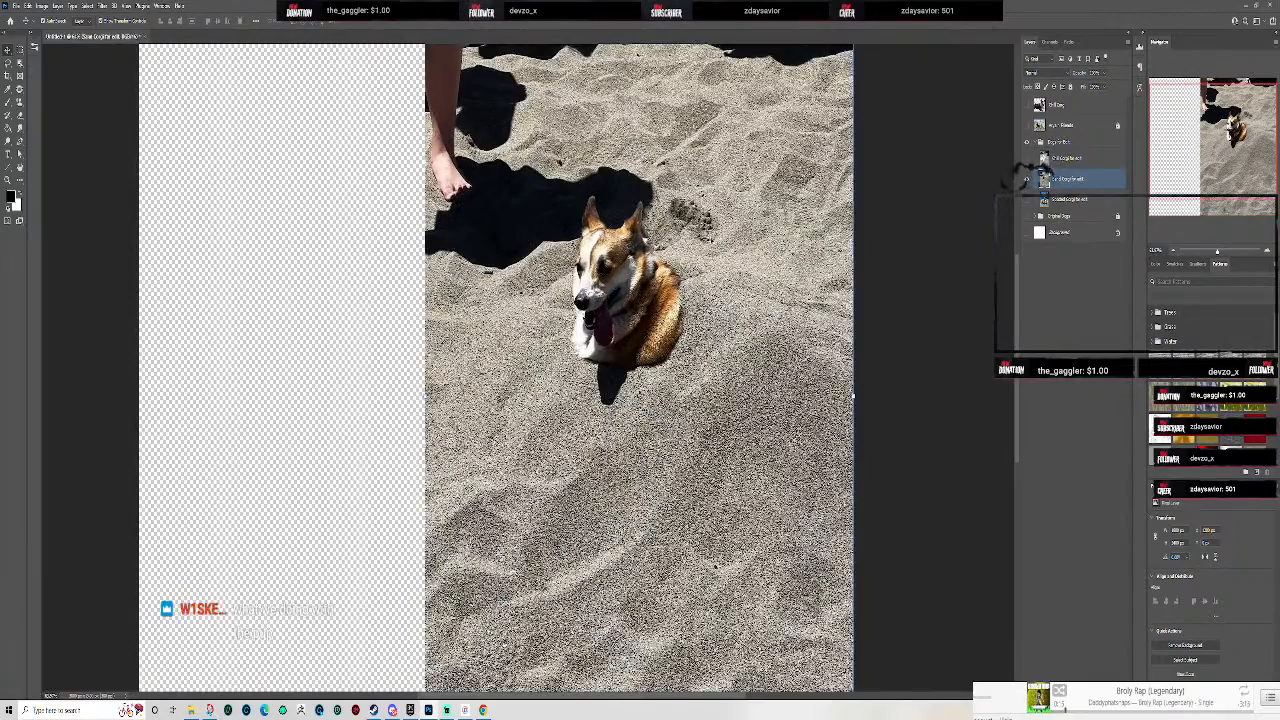
scroll(461, 532, down, 10)
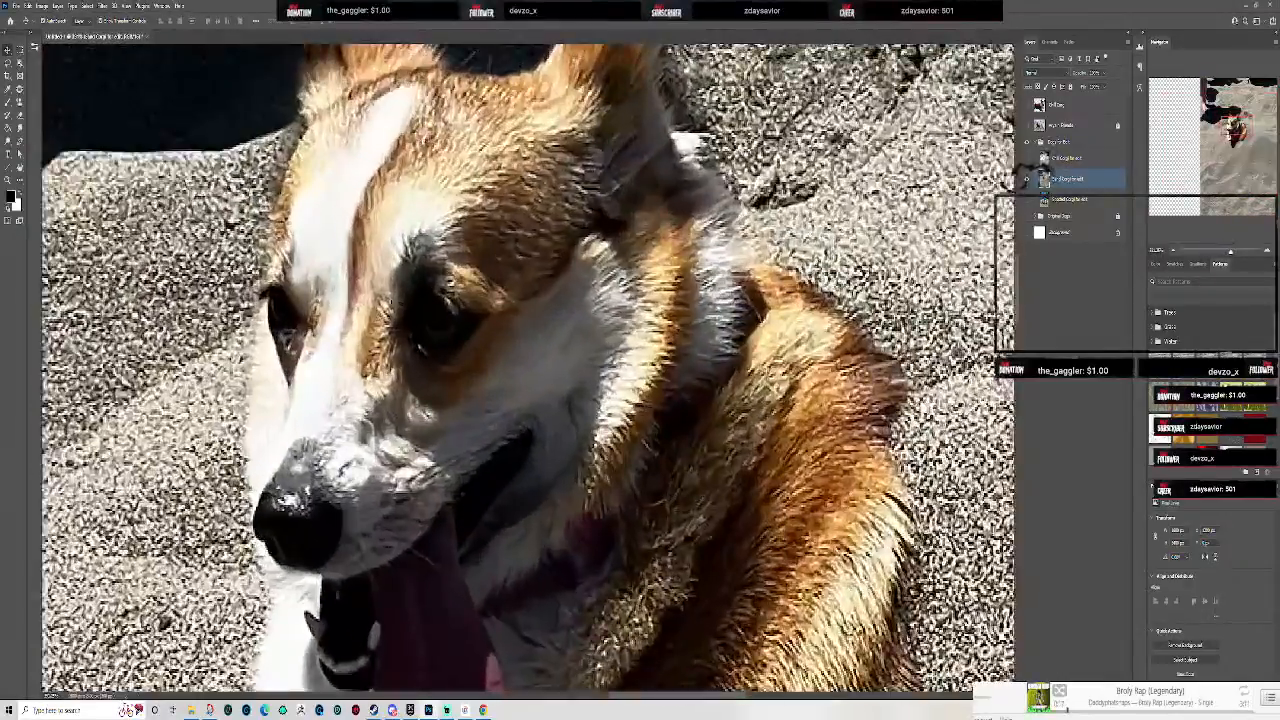
scroll(461, 532, down, 8)
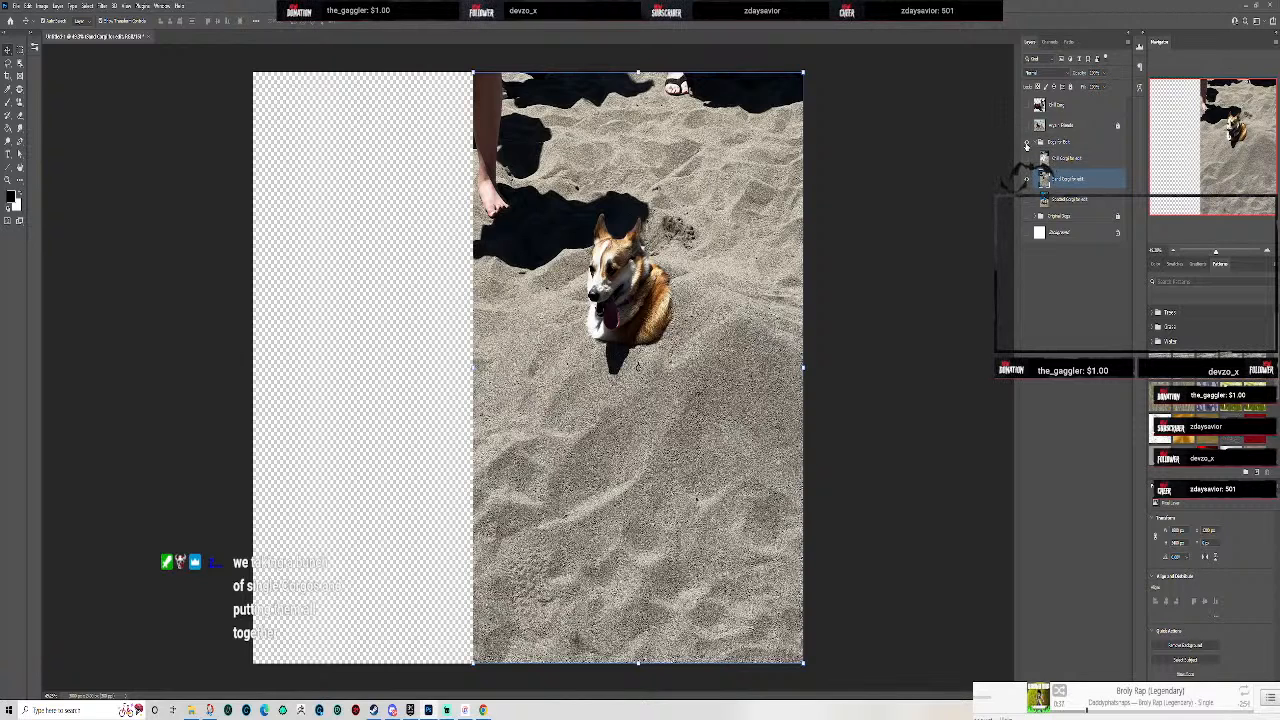
click(1027, 143)
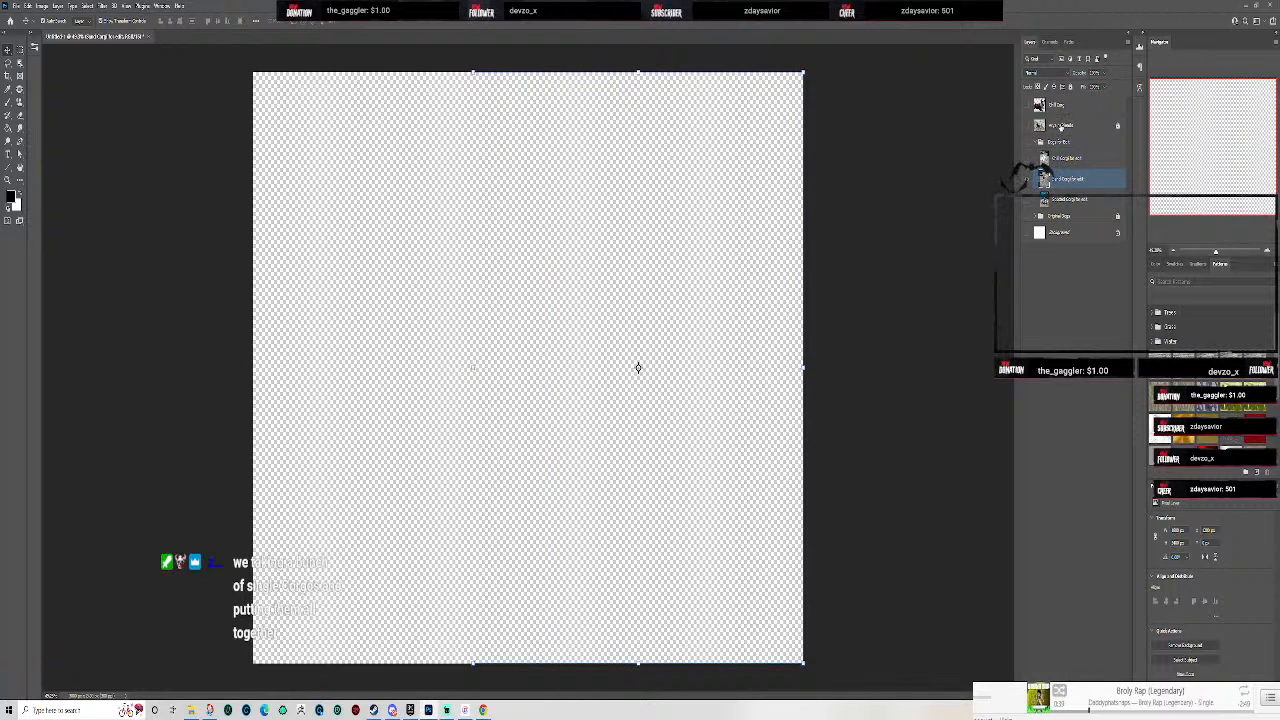
- Switch to the browser and view the husky's Instagram post taken on the rainbow steps
click(482, 710)
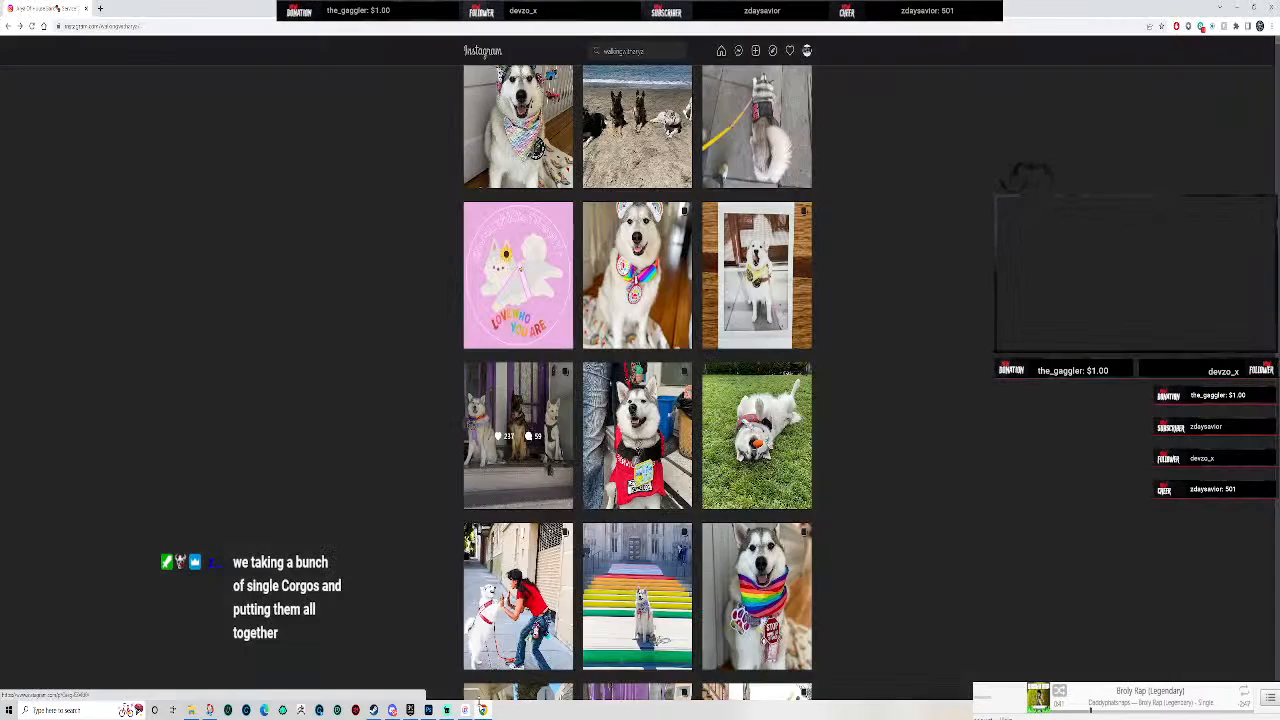
scroll(434, 322, up, 15)
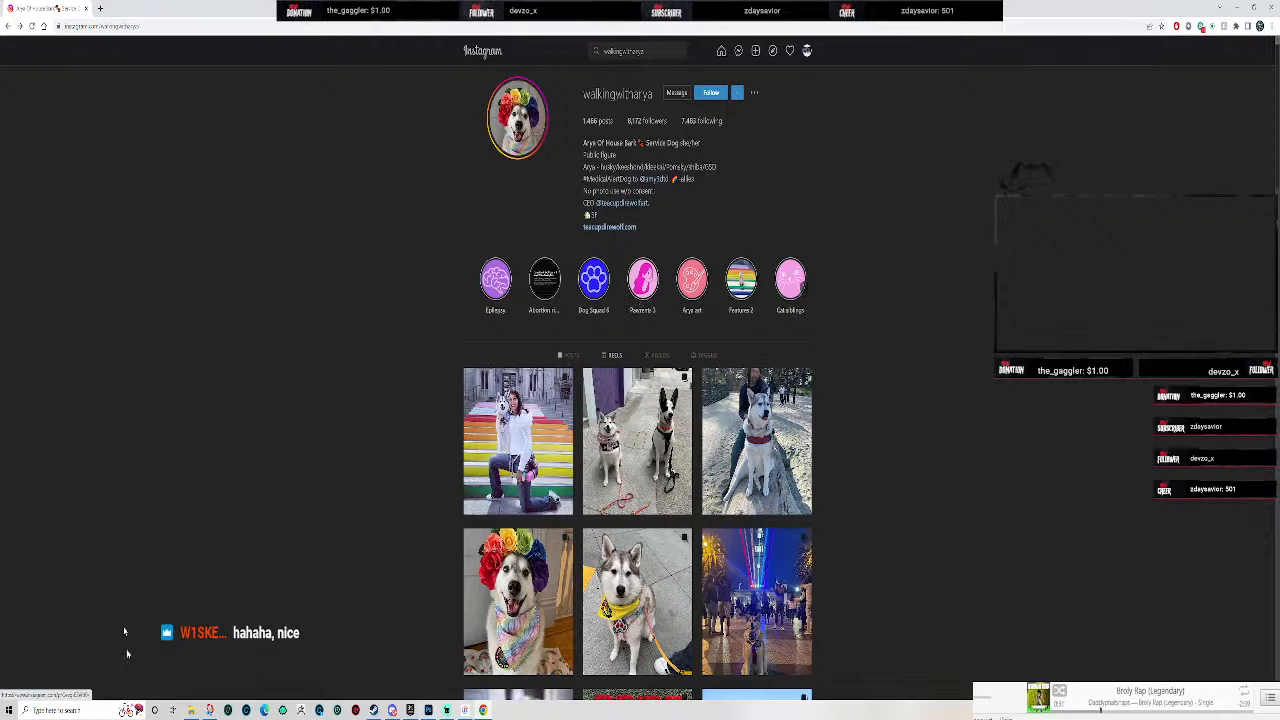
click(560, 385)
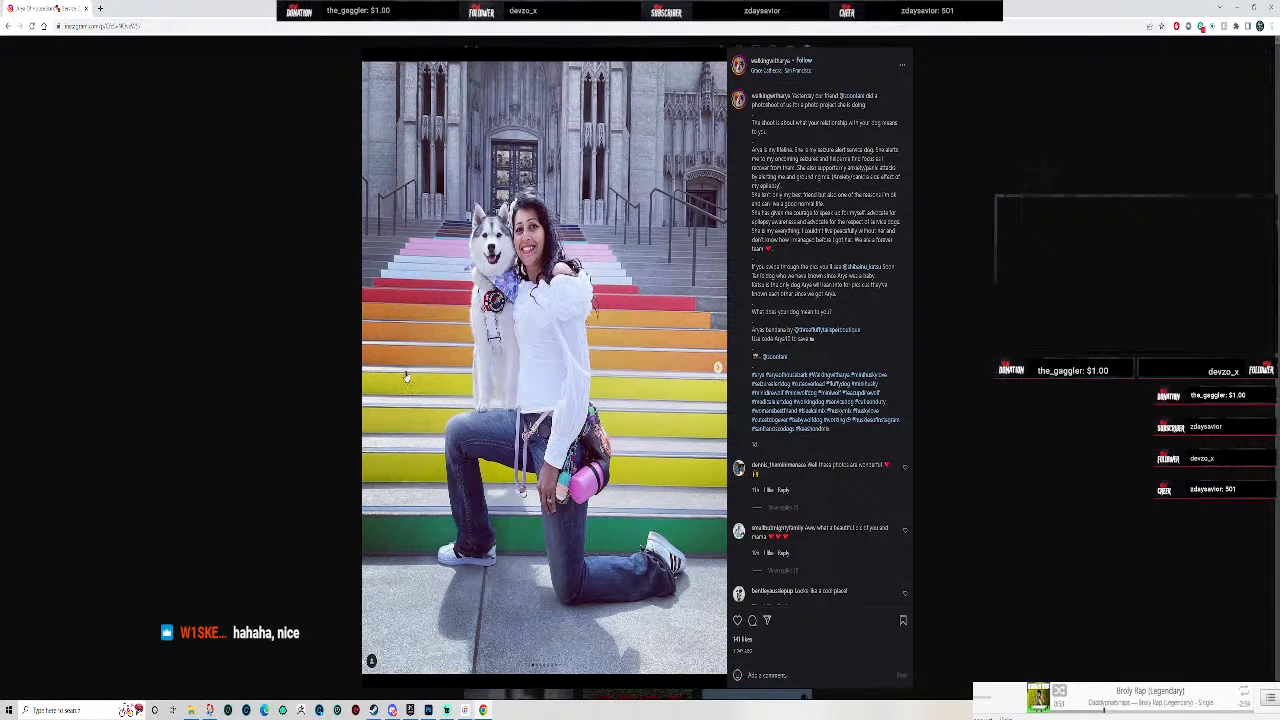
key(Escape)
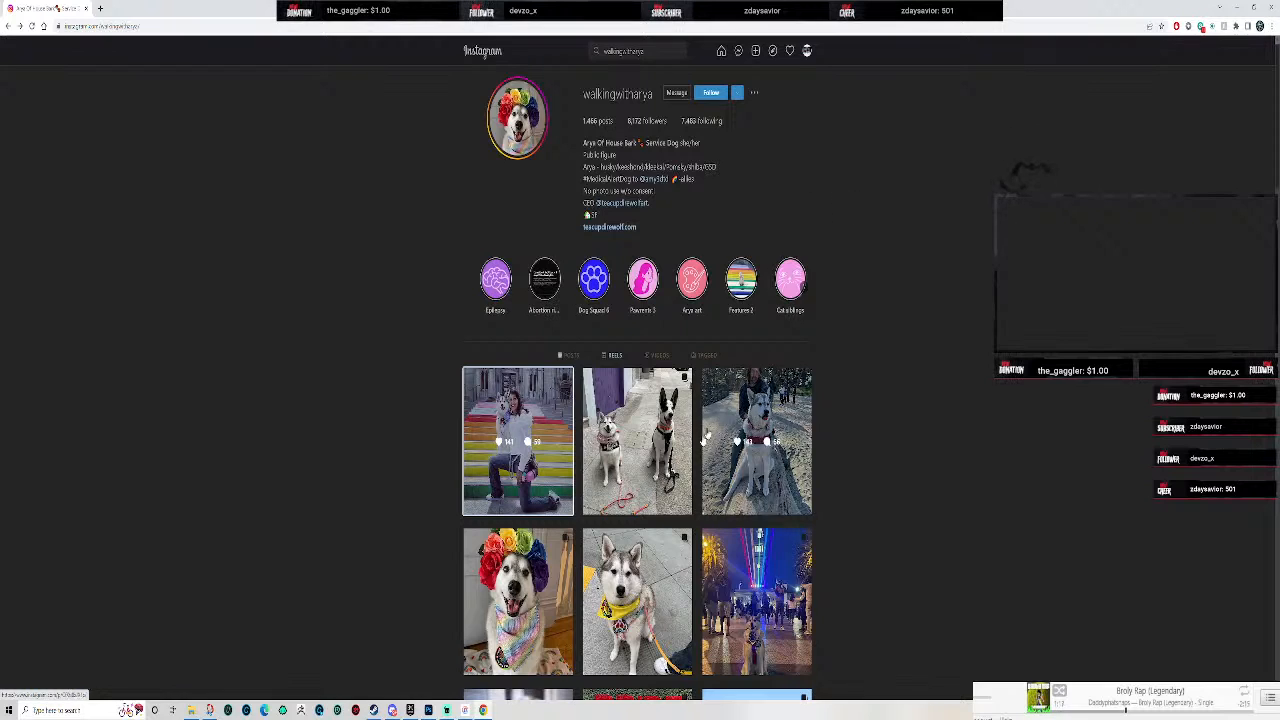
- Look through the photo grid on the husky's Instagram profile for pictures of the beach dogs
scroll(374, 500, down, 2)
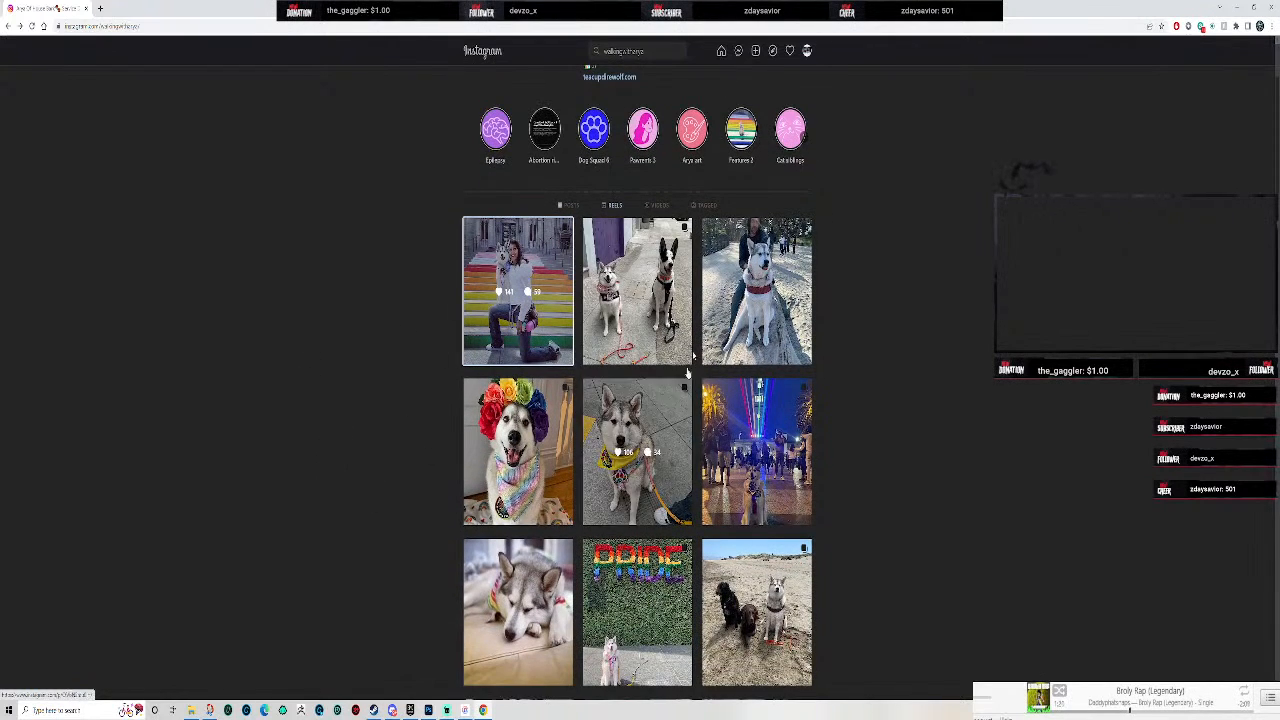
scroll(870, 496, down, 5)
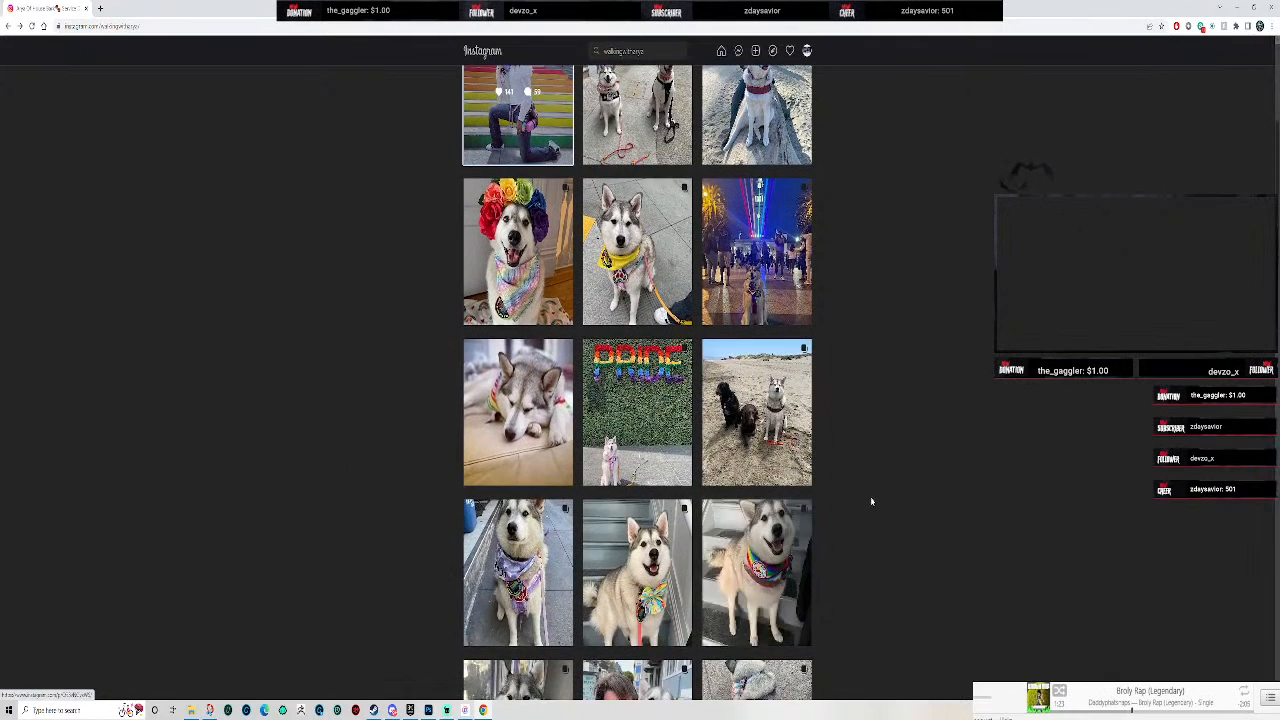
scroll(826, 554, down, 3)
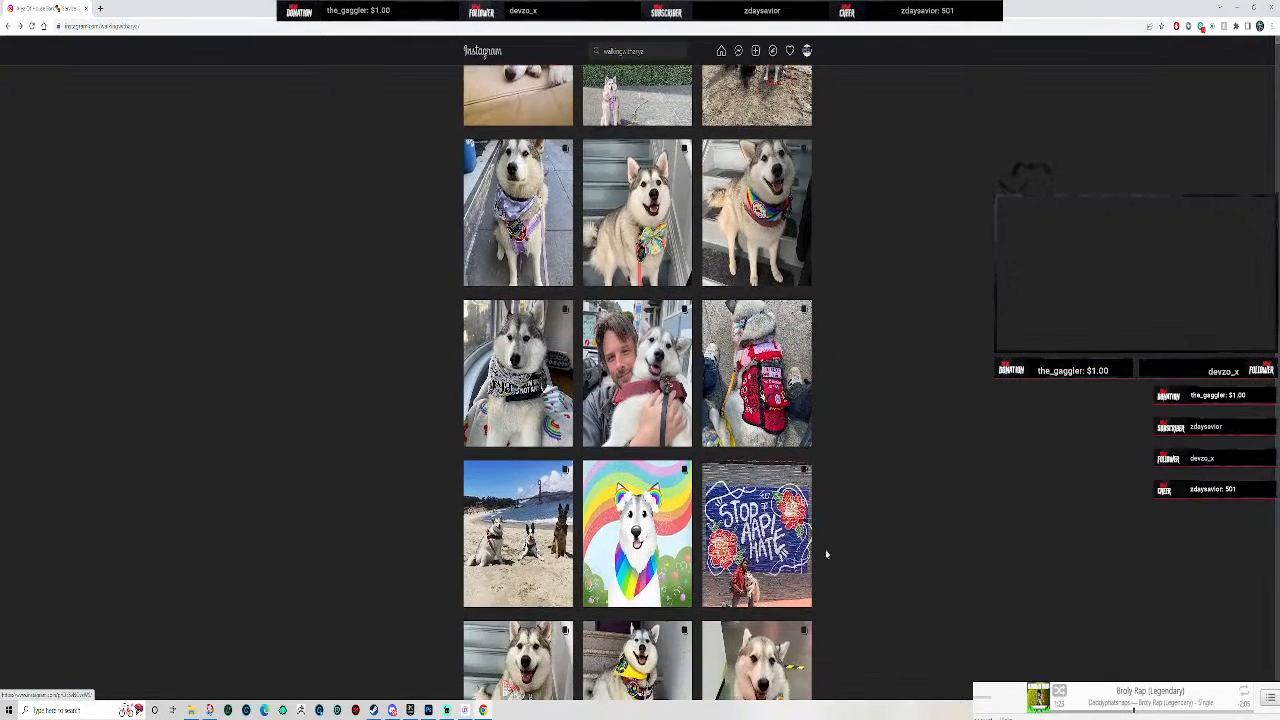
scroll(800, 530, down, 2)
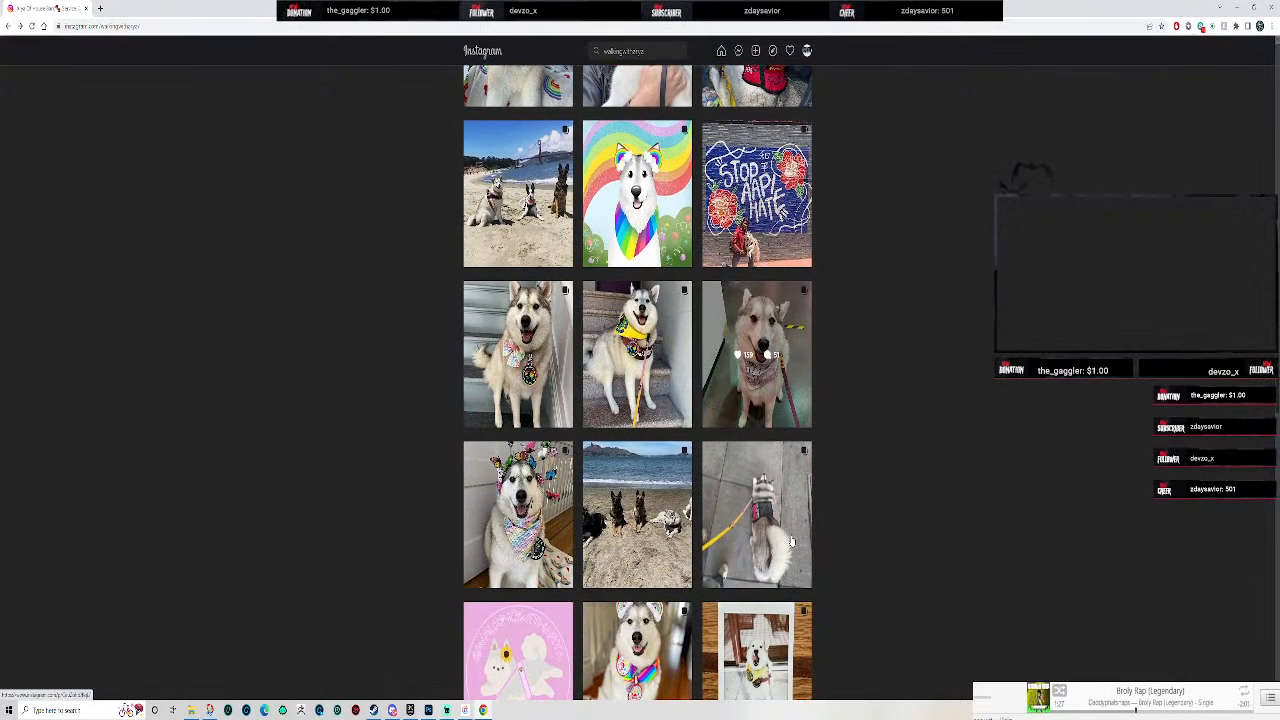
scroll(818, 537, down, 4)
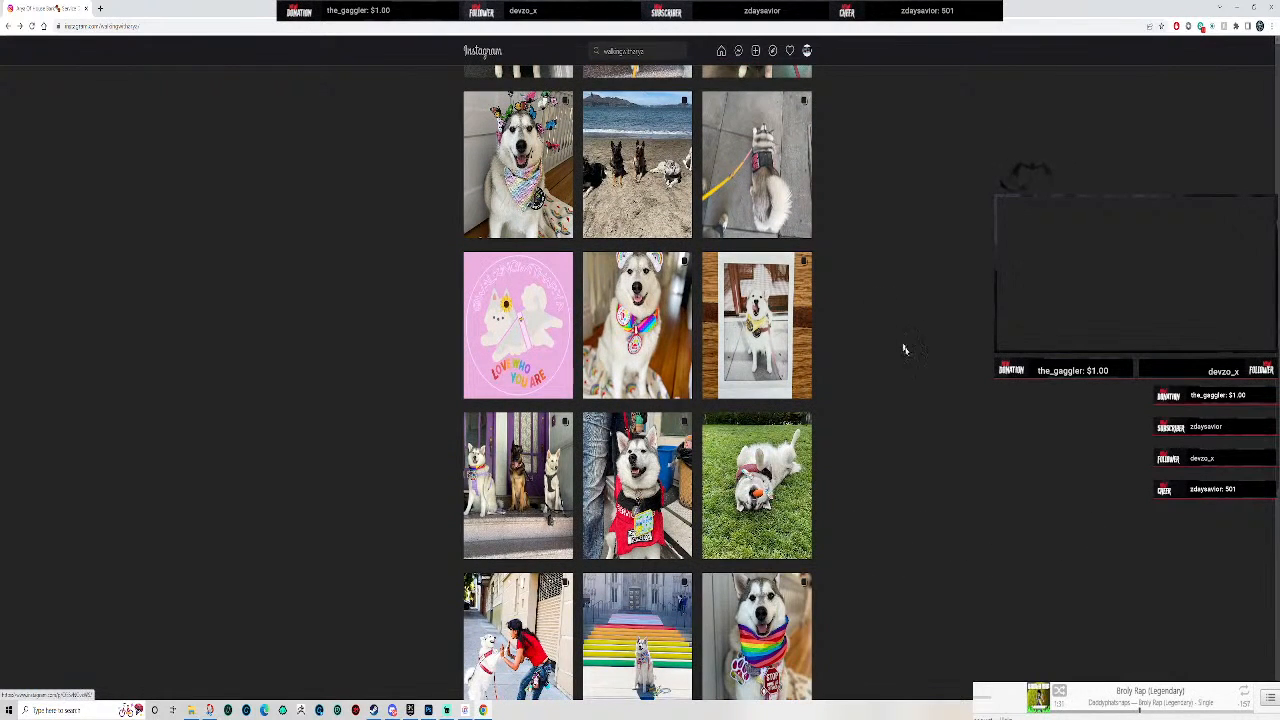
scroll(742, 424, down, 3)
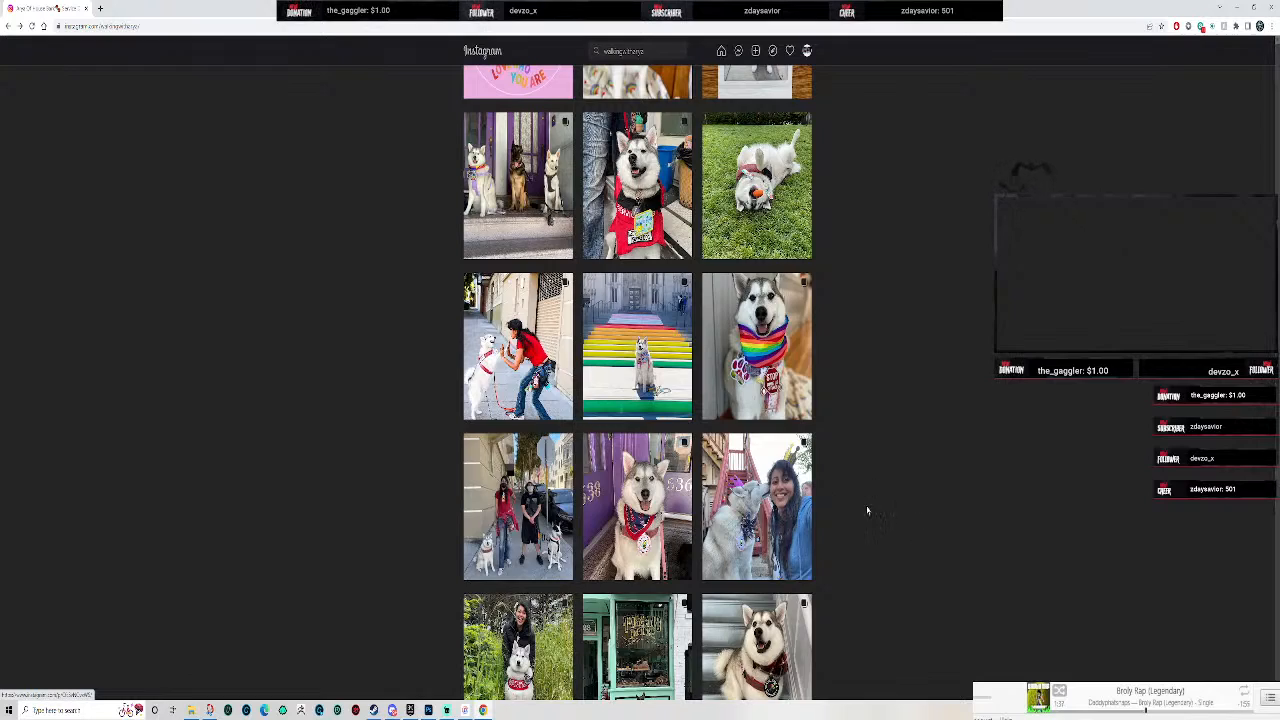
scroll(867, 510, up, 15)
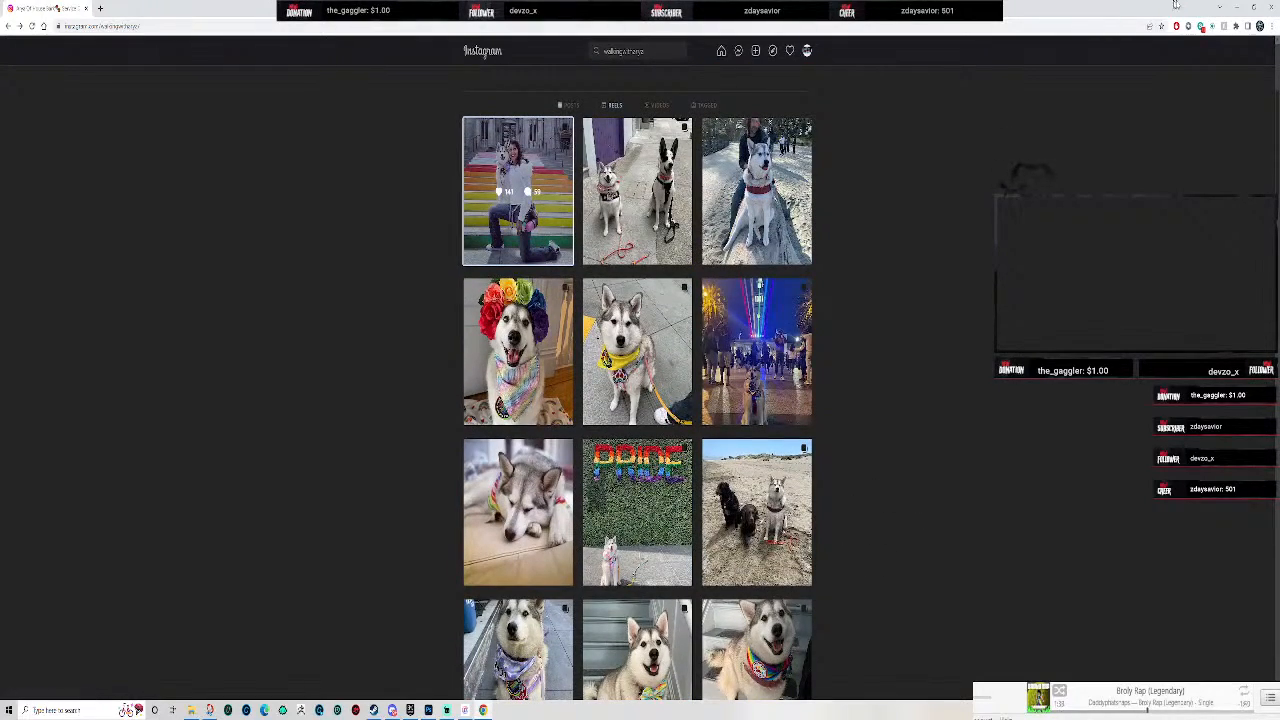
- Return to Photoshop and show the layer with the three dogs on the beach
click(1237, 7)
click(1026, 125)
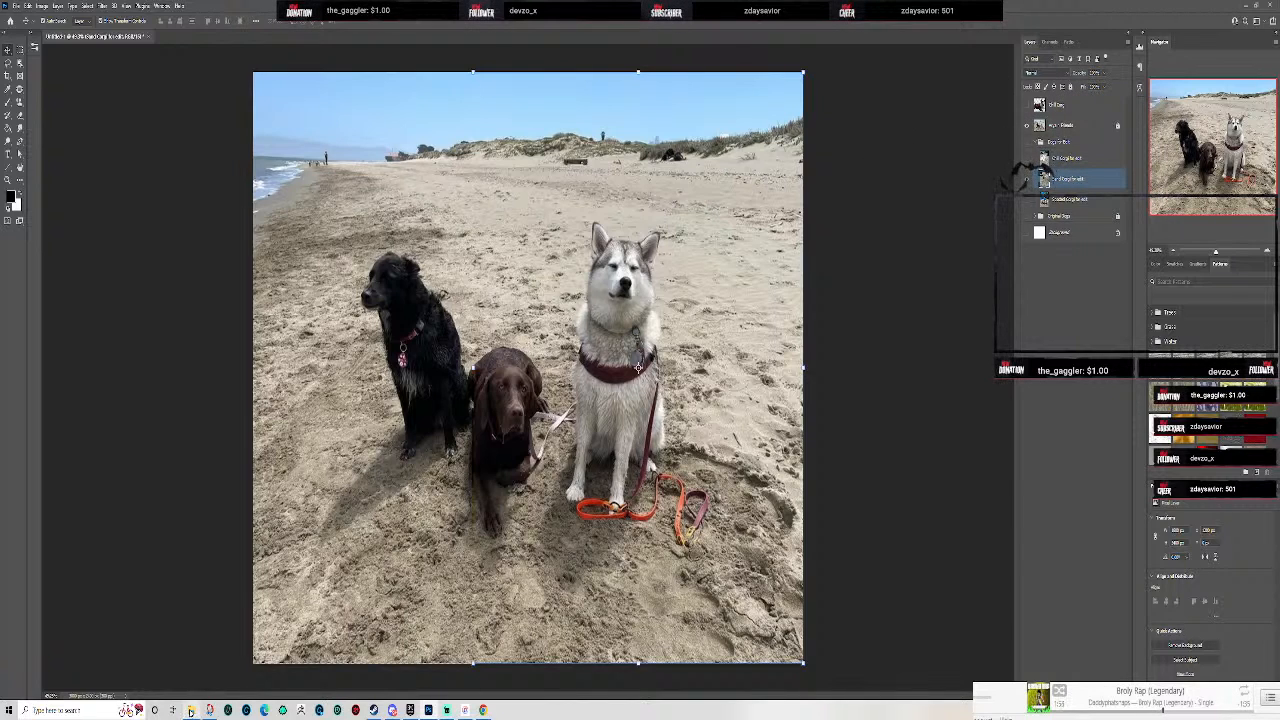
- Browse the Corgi Con folder in File Explorer for corgi photos and preview the corgi in the rainbow shirt
click(196, 709)
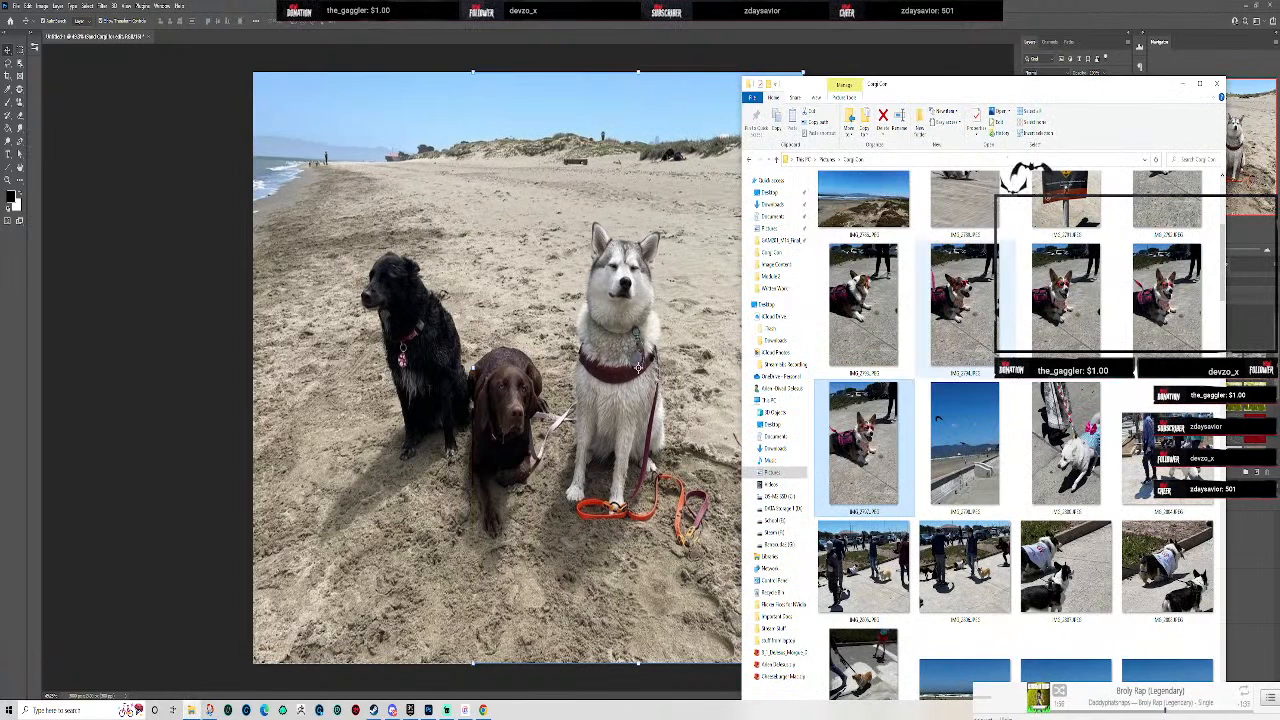
scroll(1036, 448, down, 3)
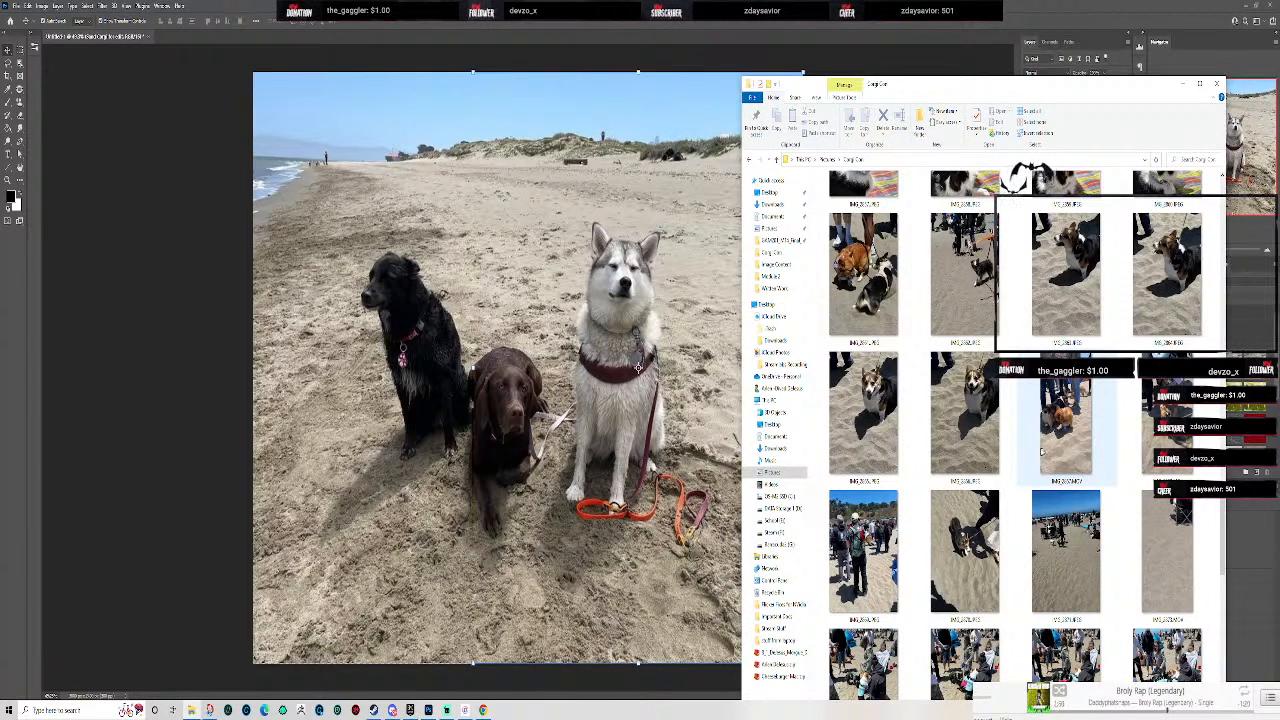
drag(996, 77, 823, 44)
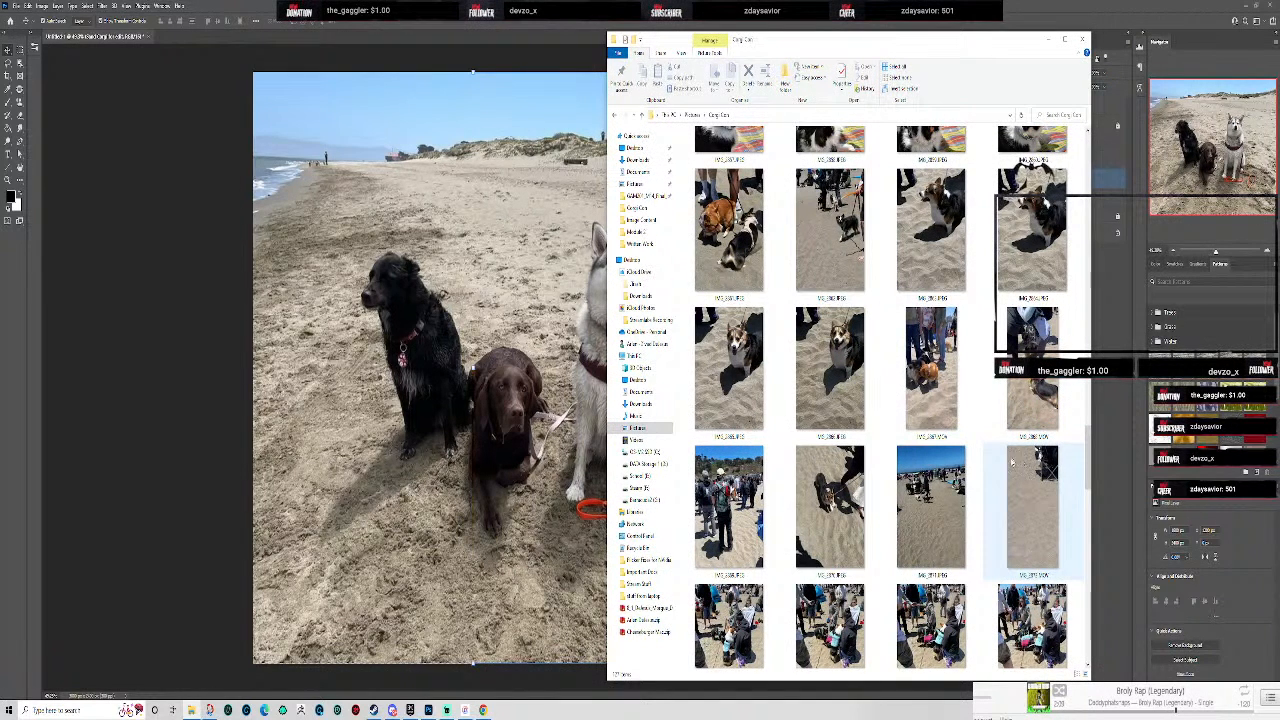
scroll(1000, 440, down, 8)
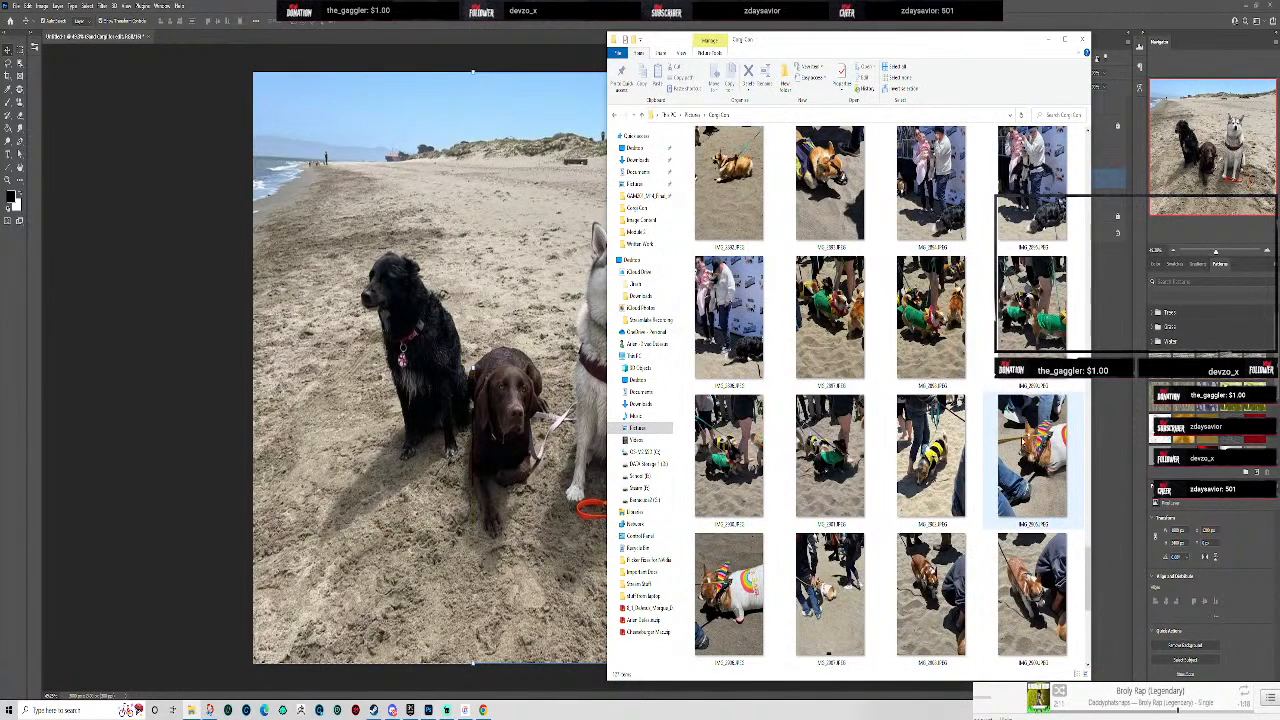
scroll(1030, 460, down, 3)
double_click(720, 283)
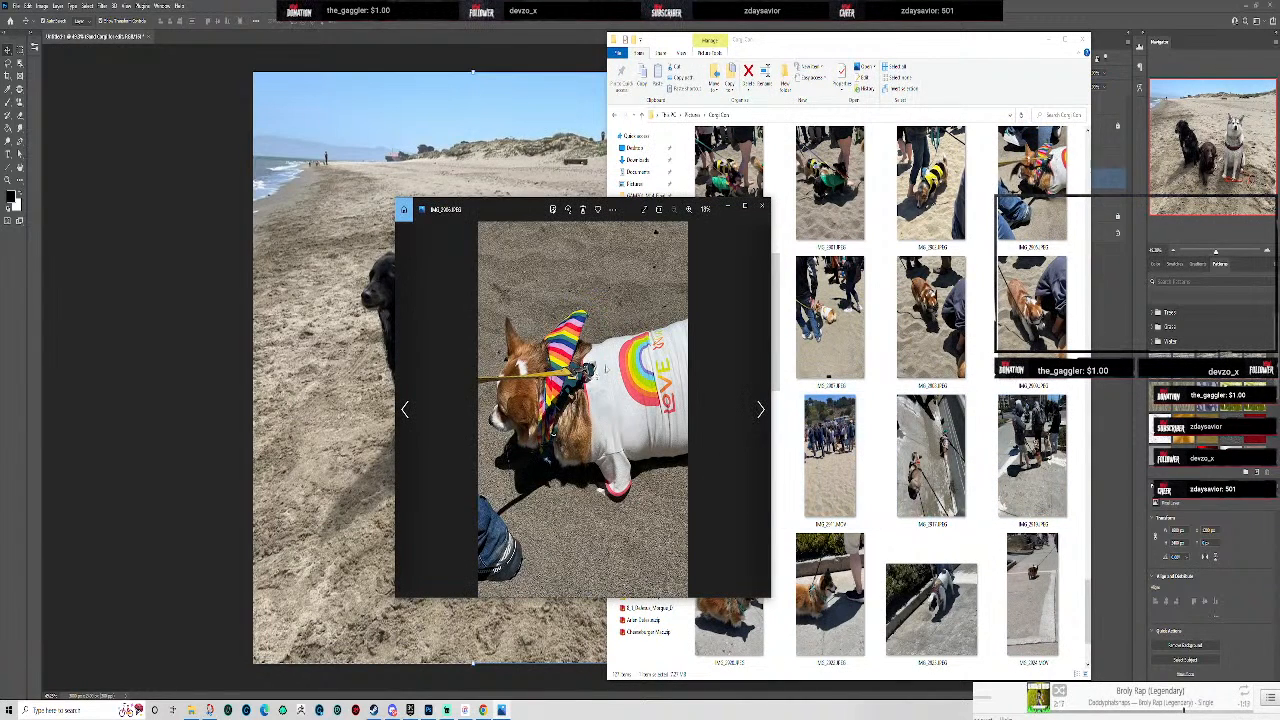
click(763, 207)
scroll(927, 373, down, 1)
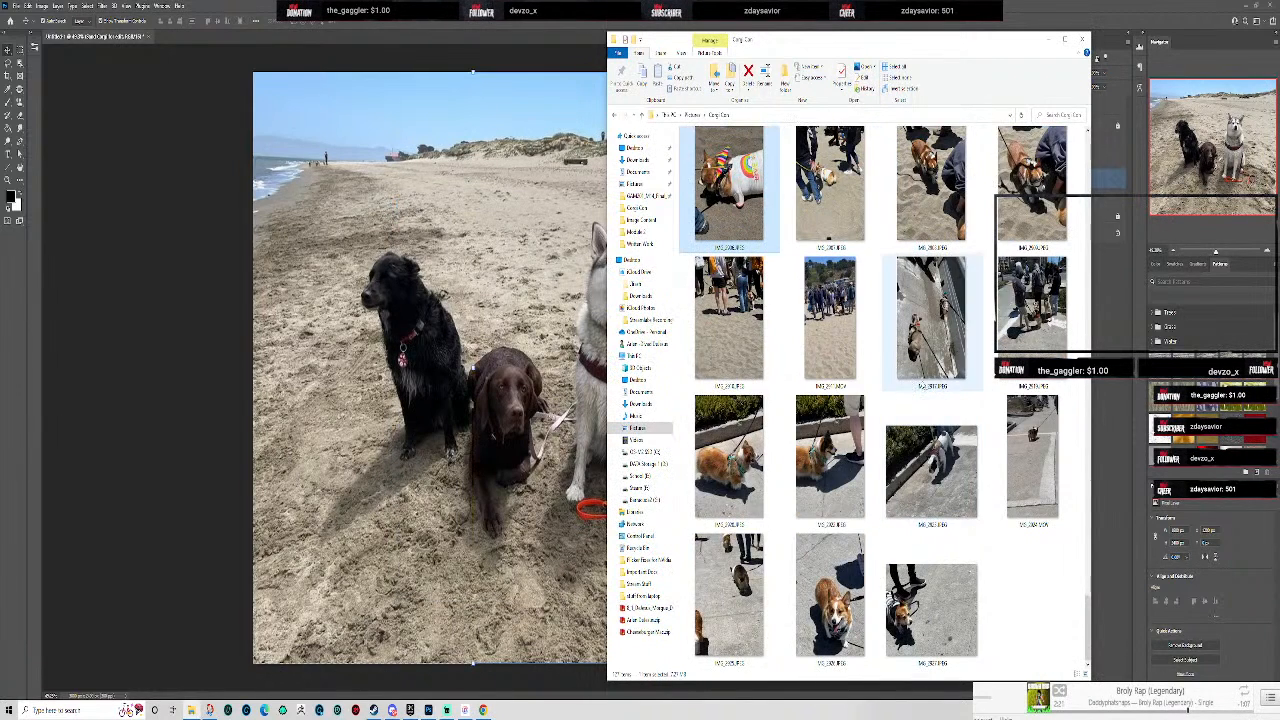
- Browse the Corgi Con photo folder for images that suit the beach composite
scroll(905, 440, up, 10)
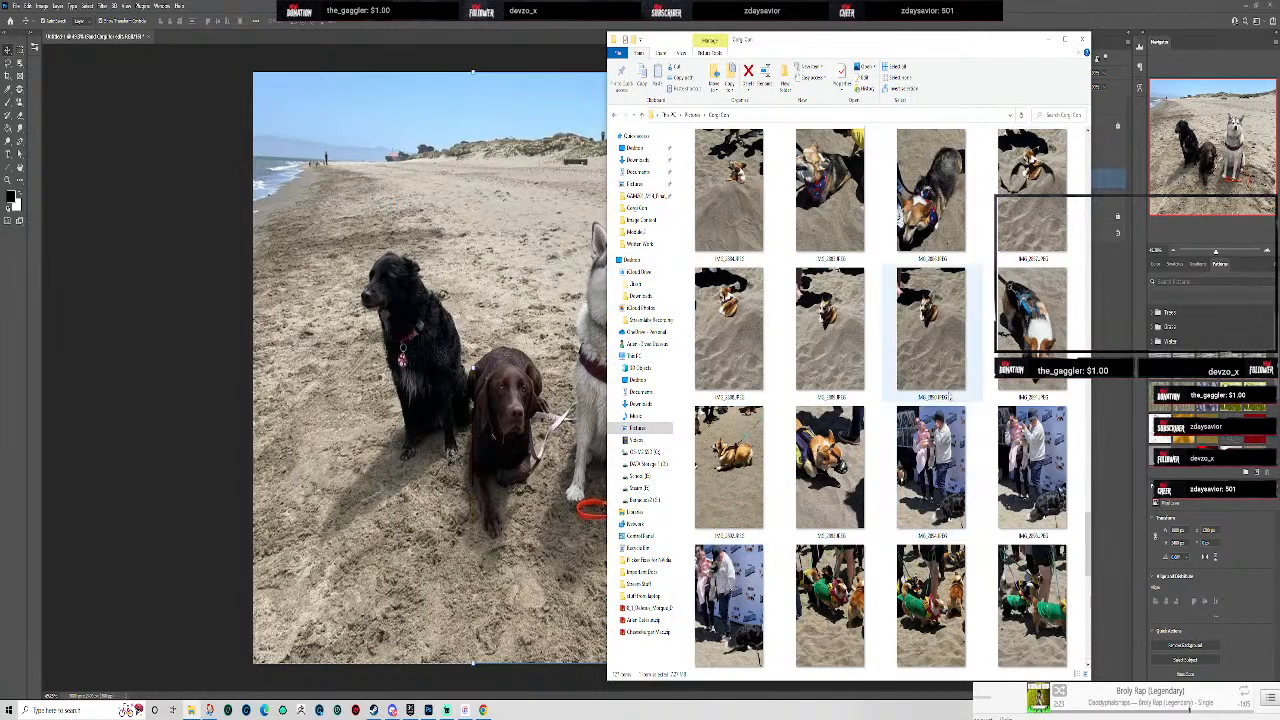
scroll(900, 450, up, 3)
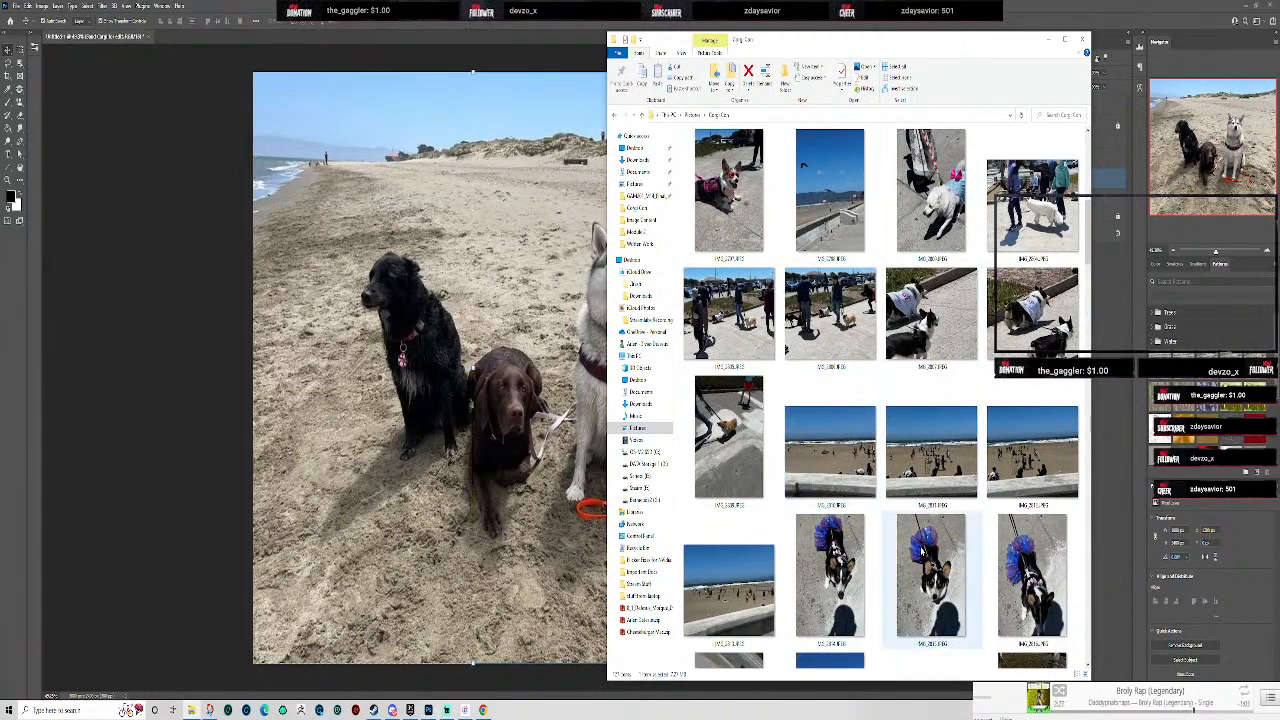
scroll(952, 600, down, 2)
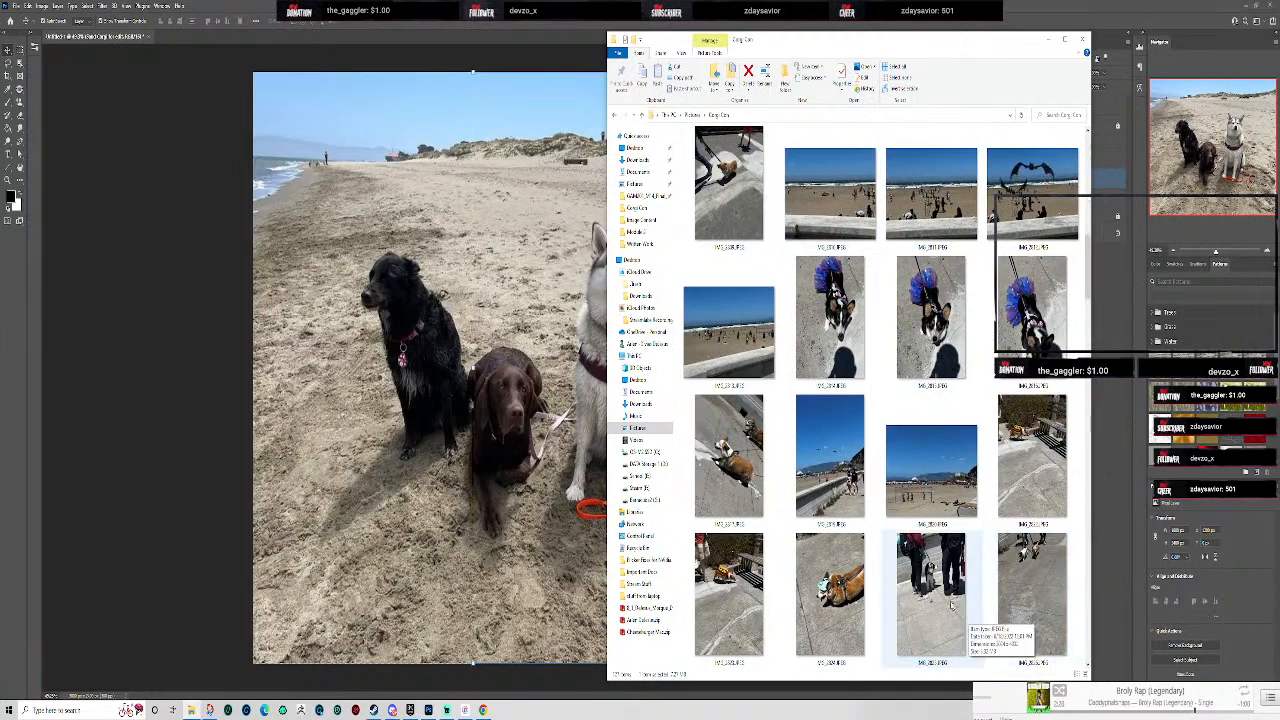
click(1046, 41)
click(948, 301)
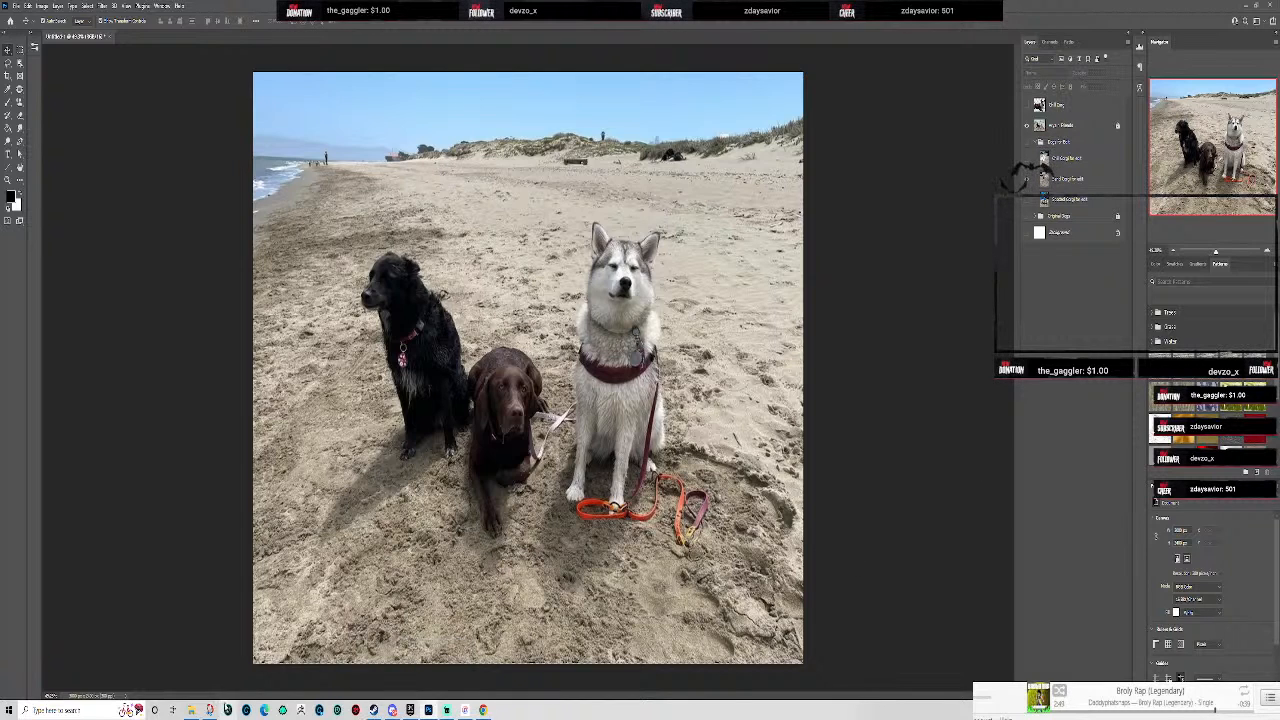
- Reopen the Corgi Con folder, preview the beach photo with the vegetated dunes, and close the folder
click(191, 711)
scroll(860, 450, up, 8)
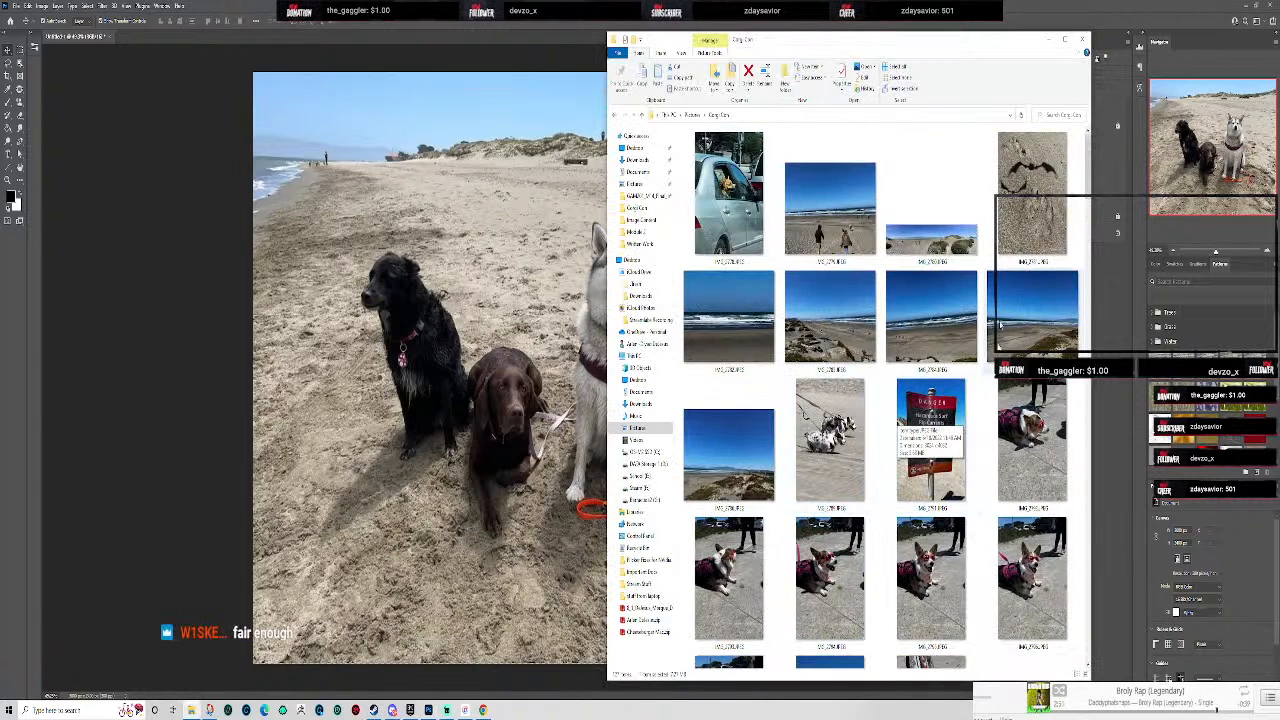
double_click(750, 470)
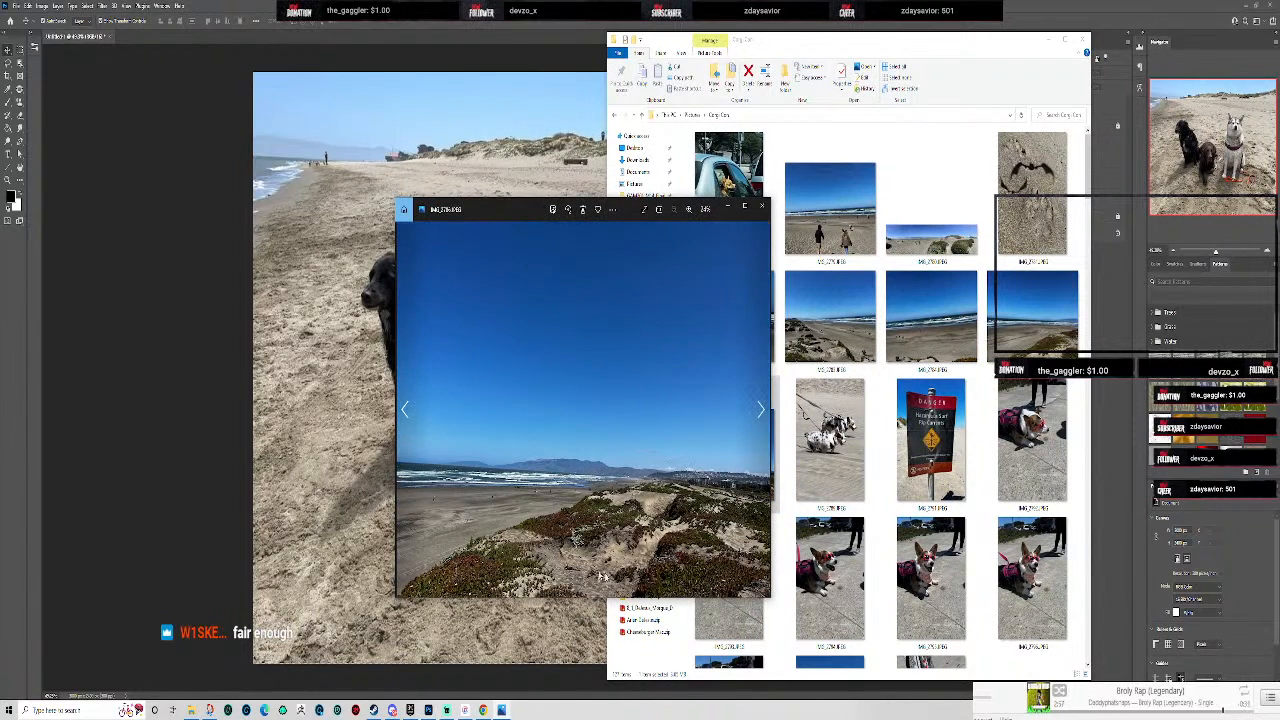
click(762, 208)
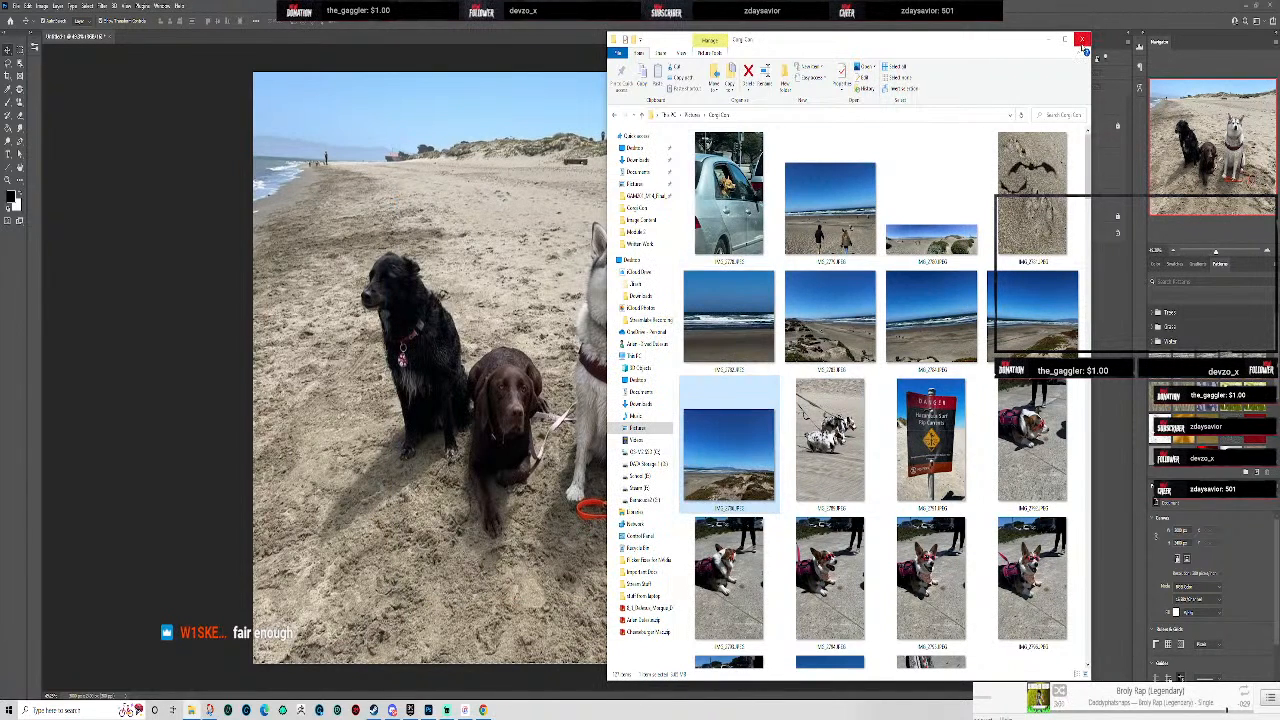
click(1082, 40)
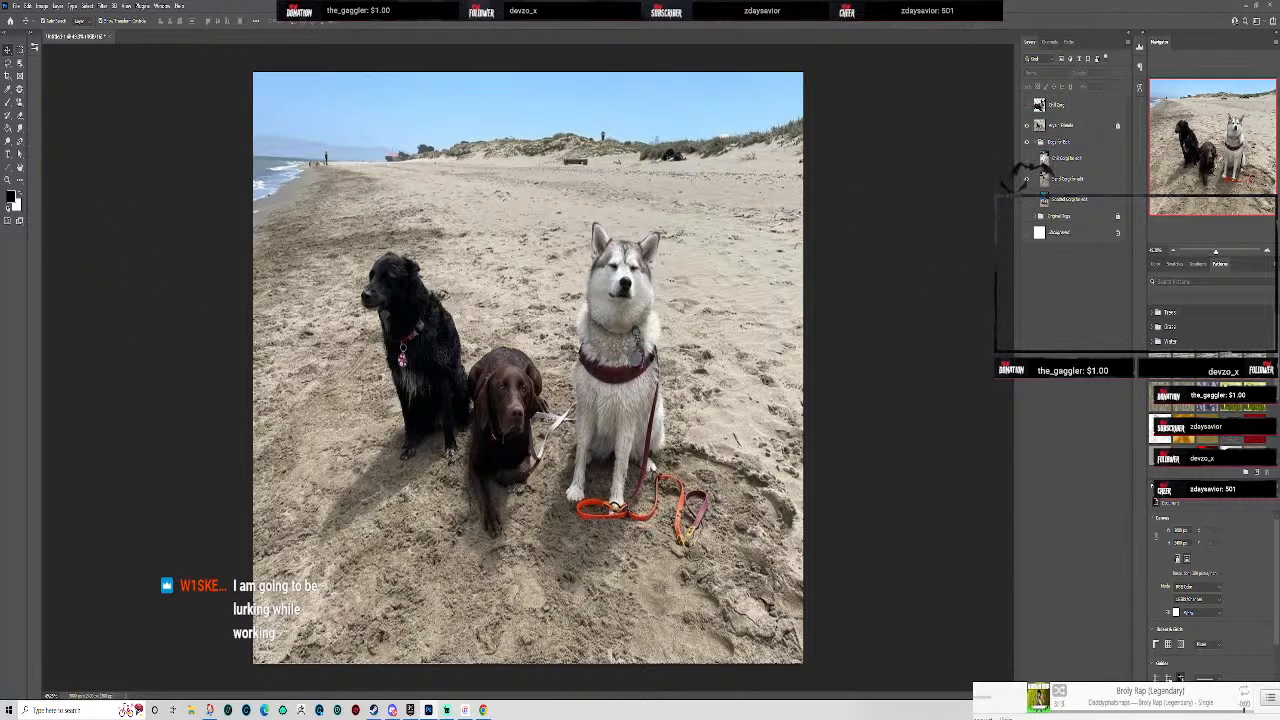
- Hide the three-dog beach photo and select the corgi on the sand photo layer with the Object Selection tool
click(1070, 178)
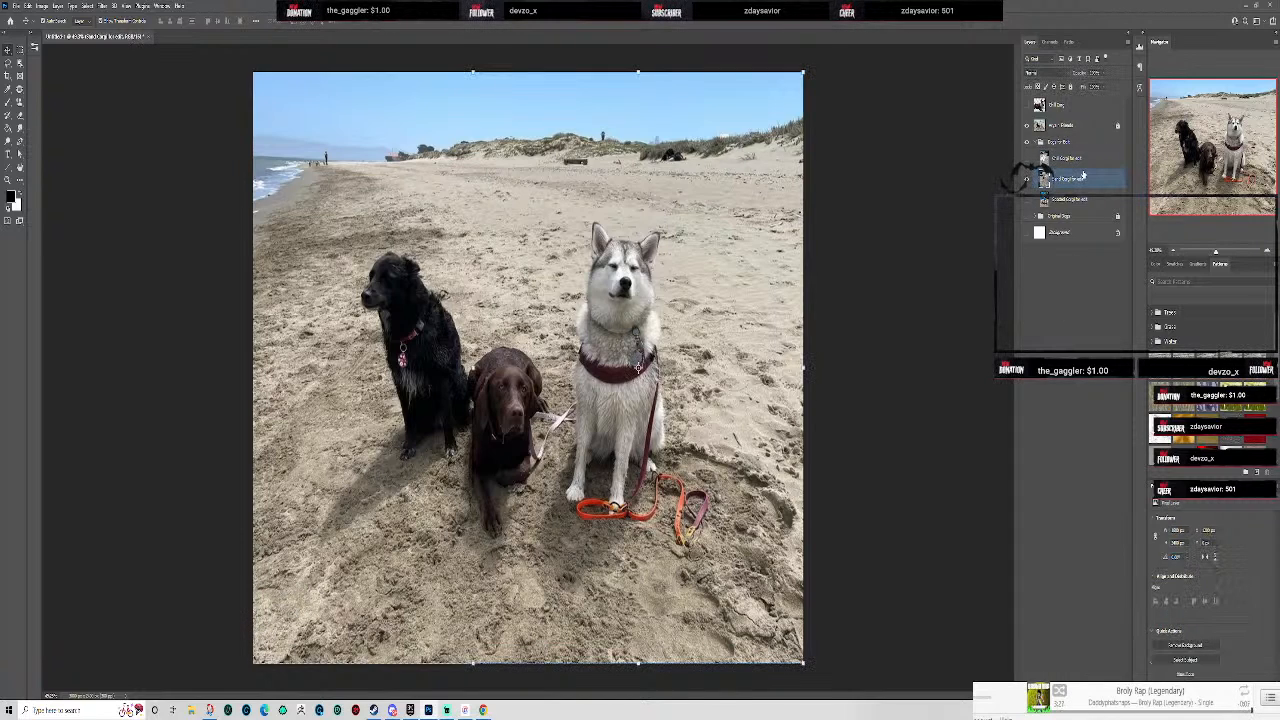
click(1026, 126)
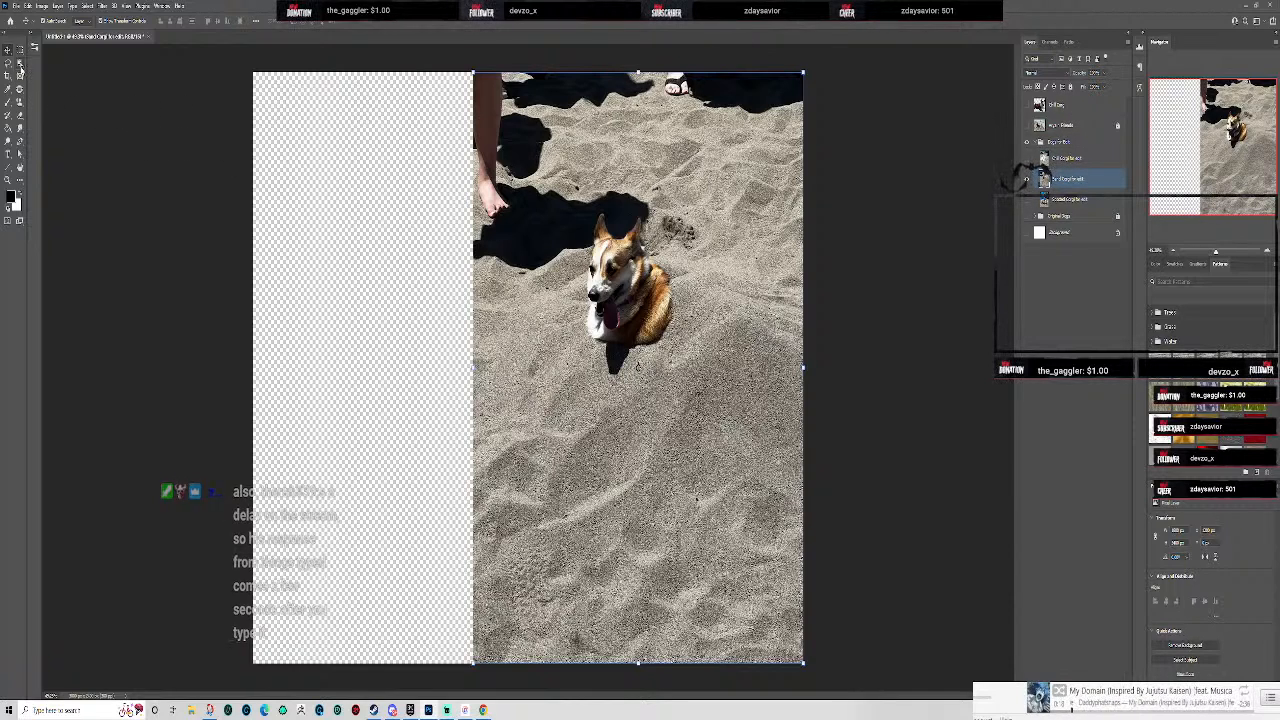
click(20, 64)
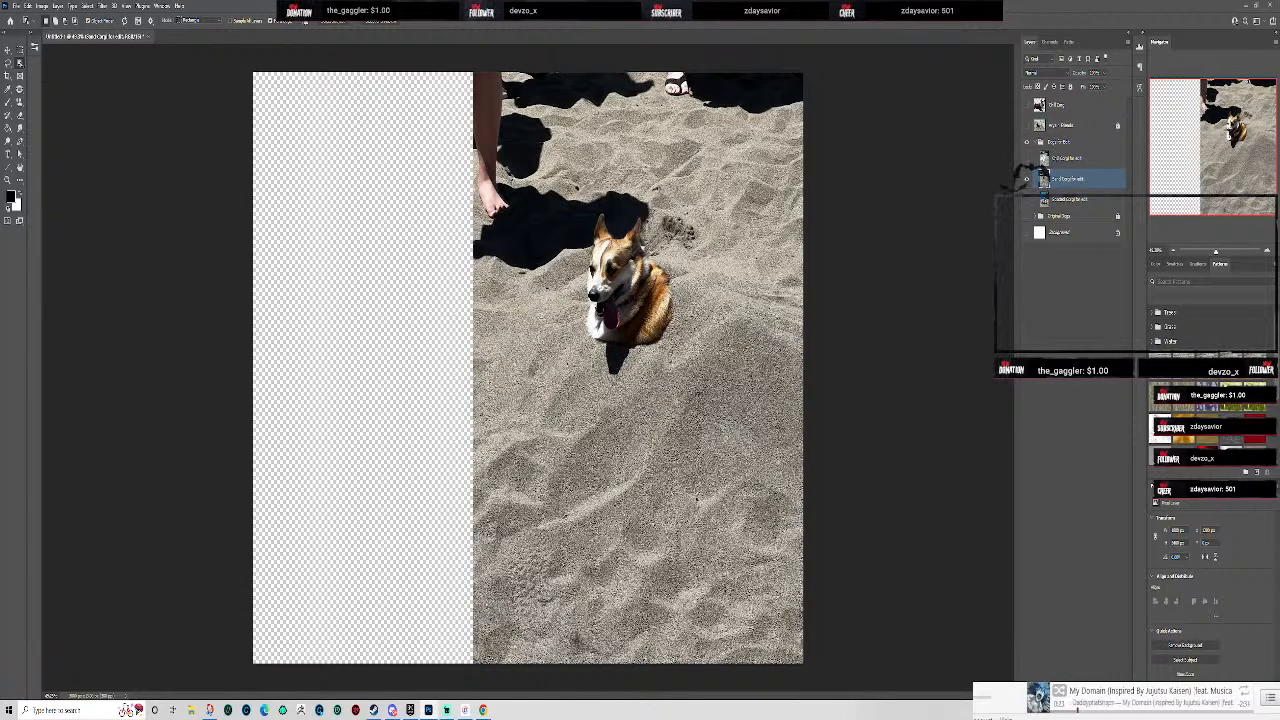
scroll(643, 305, up, 2)
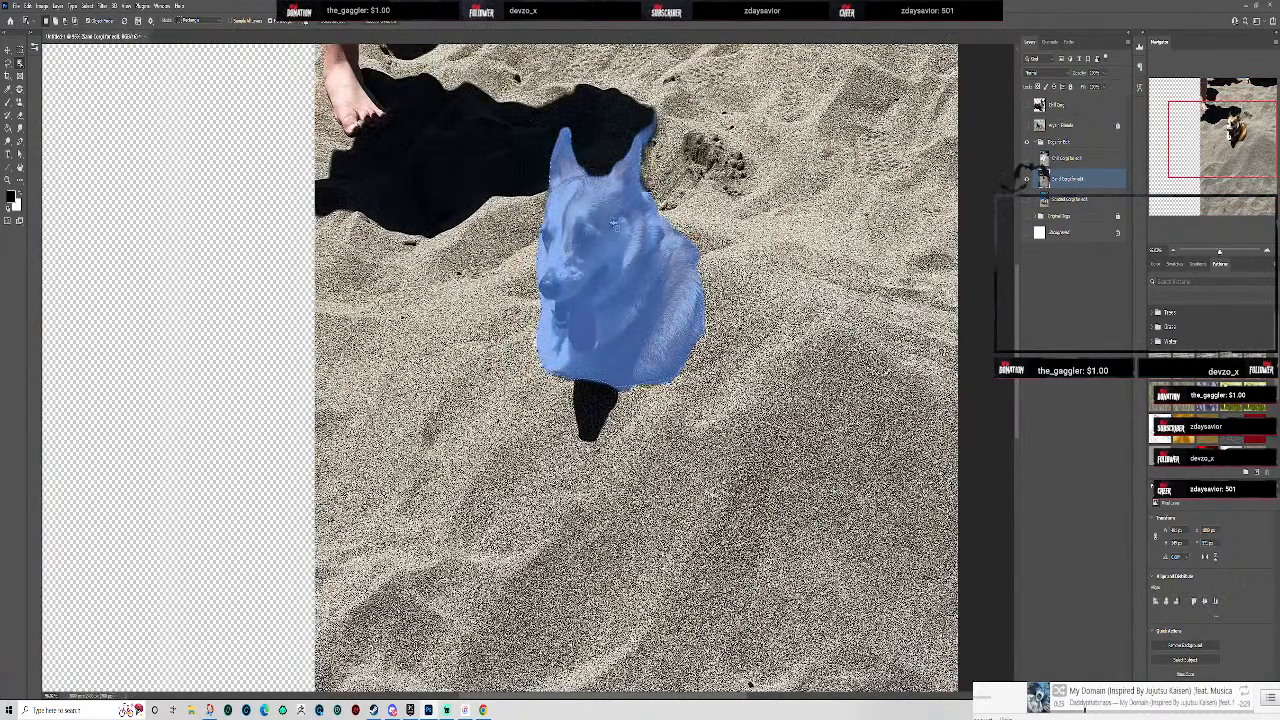
click(615, 225)
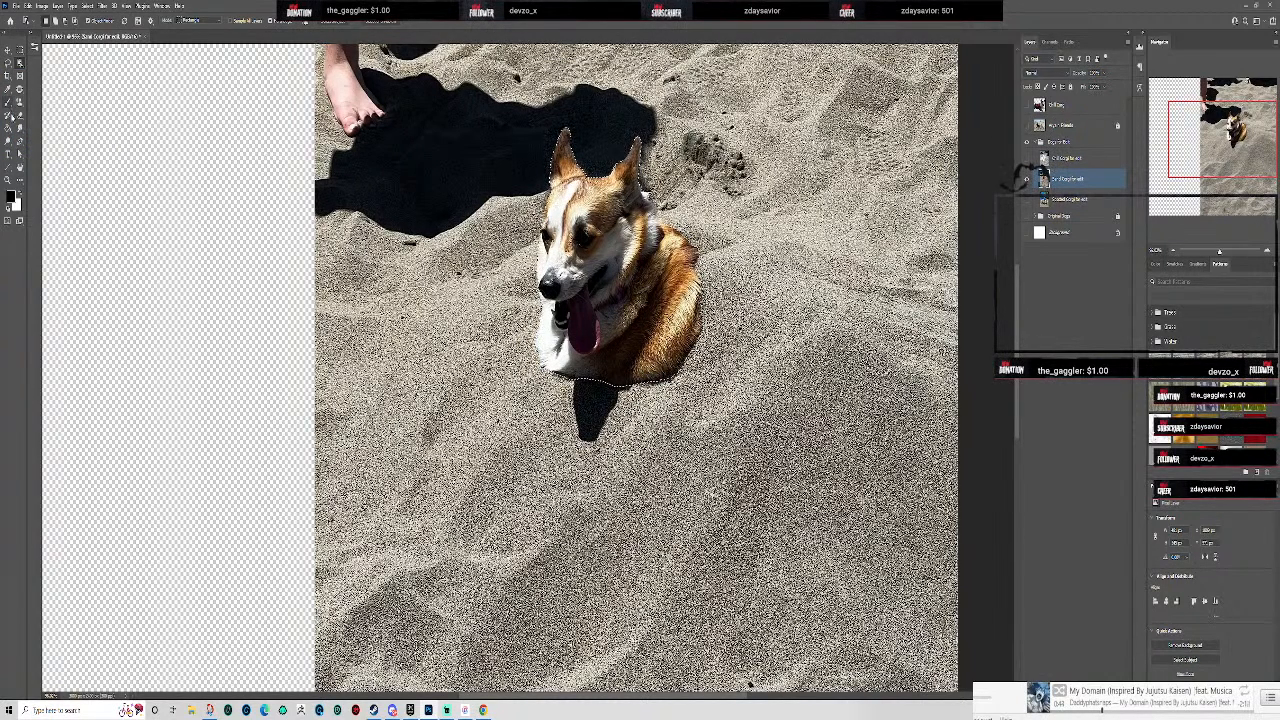
- Check the selection's edges, cut the selected corgi out of its sand photo layer, and hide that layer
click(8, 63)
scroll(630, 363, up, 10)
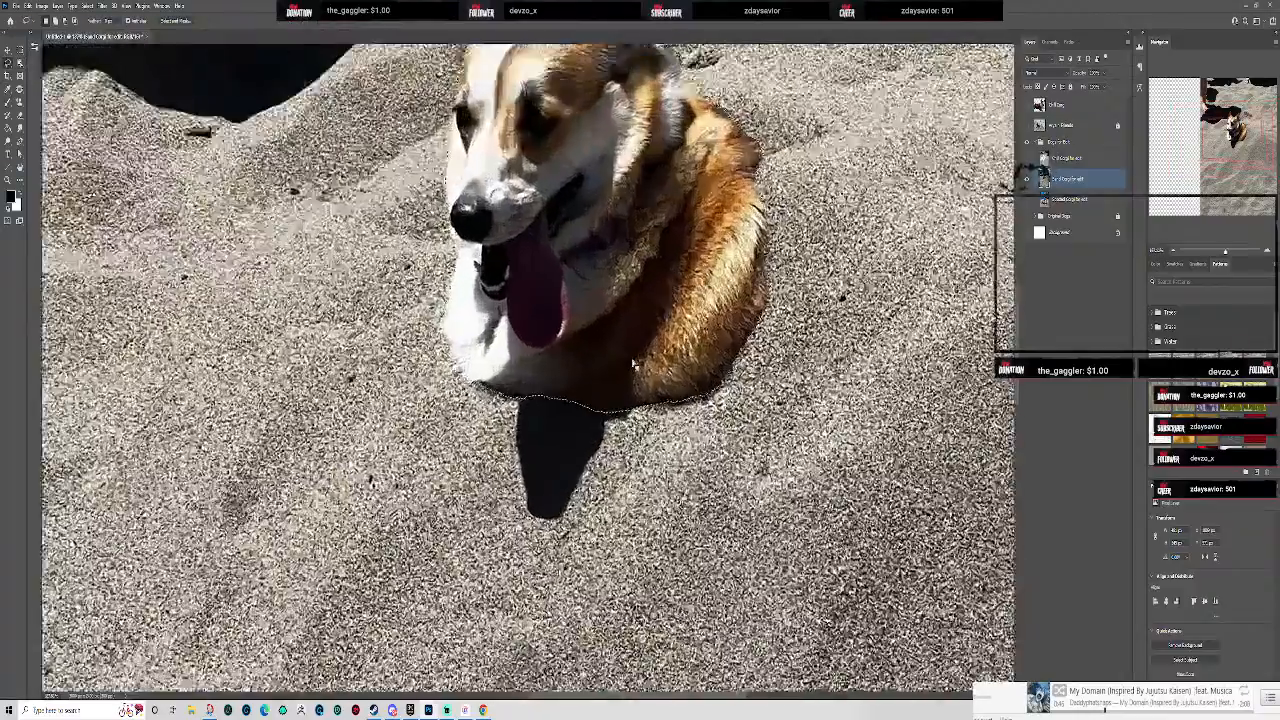
scroll(902, 165, down, 8)
drag(902, 165, 786, 437)
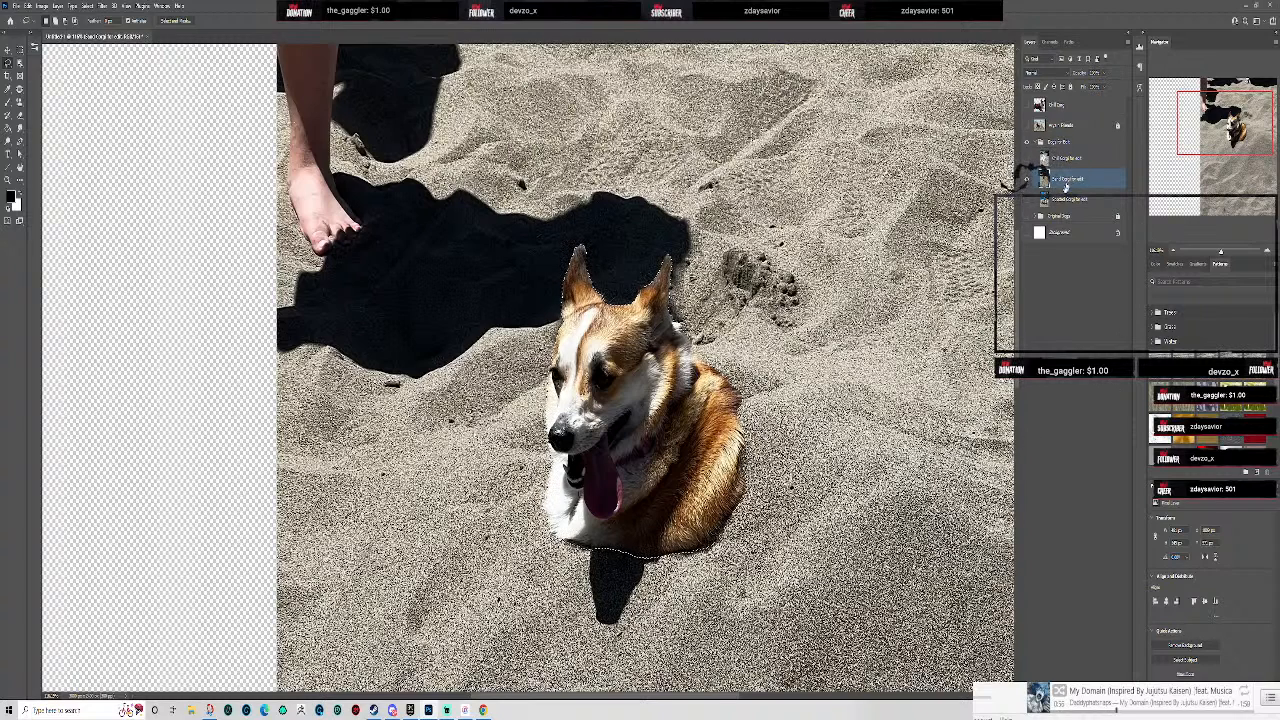
click(9, 49)
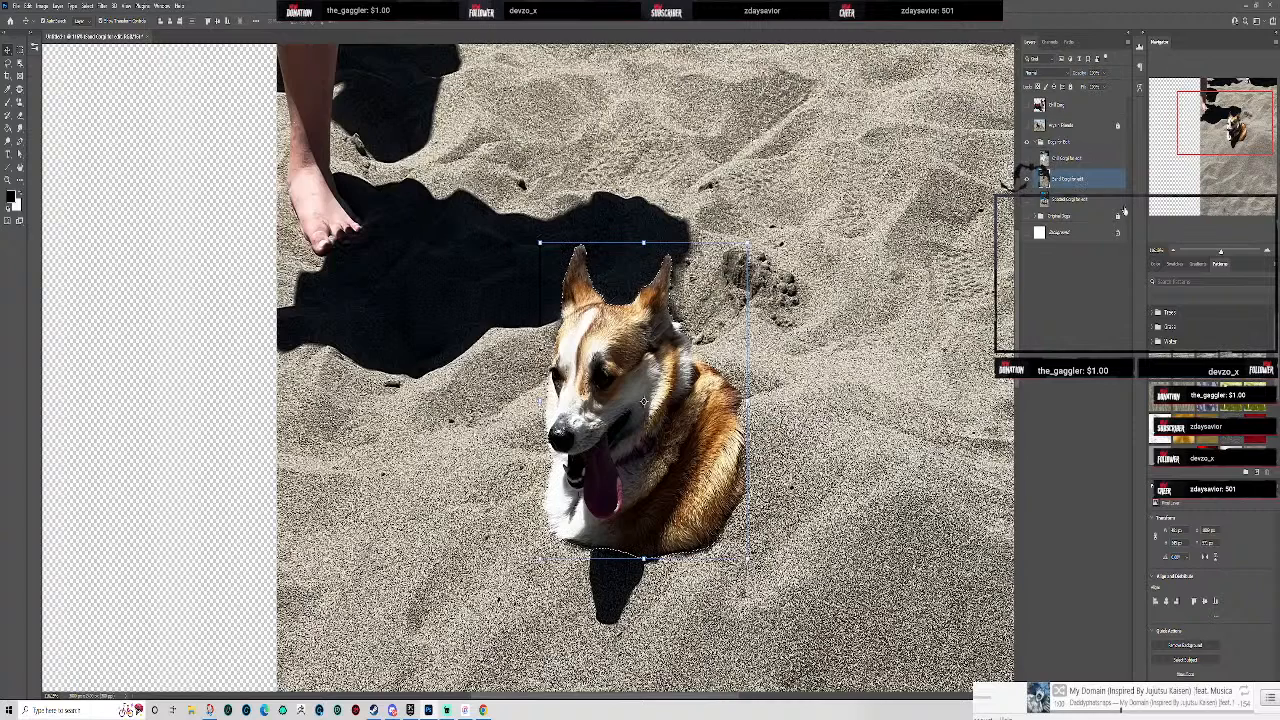
key(ctrl+x)
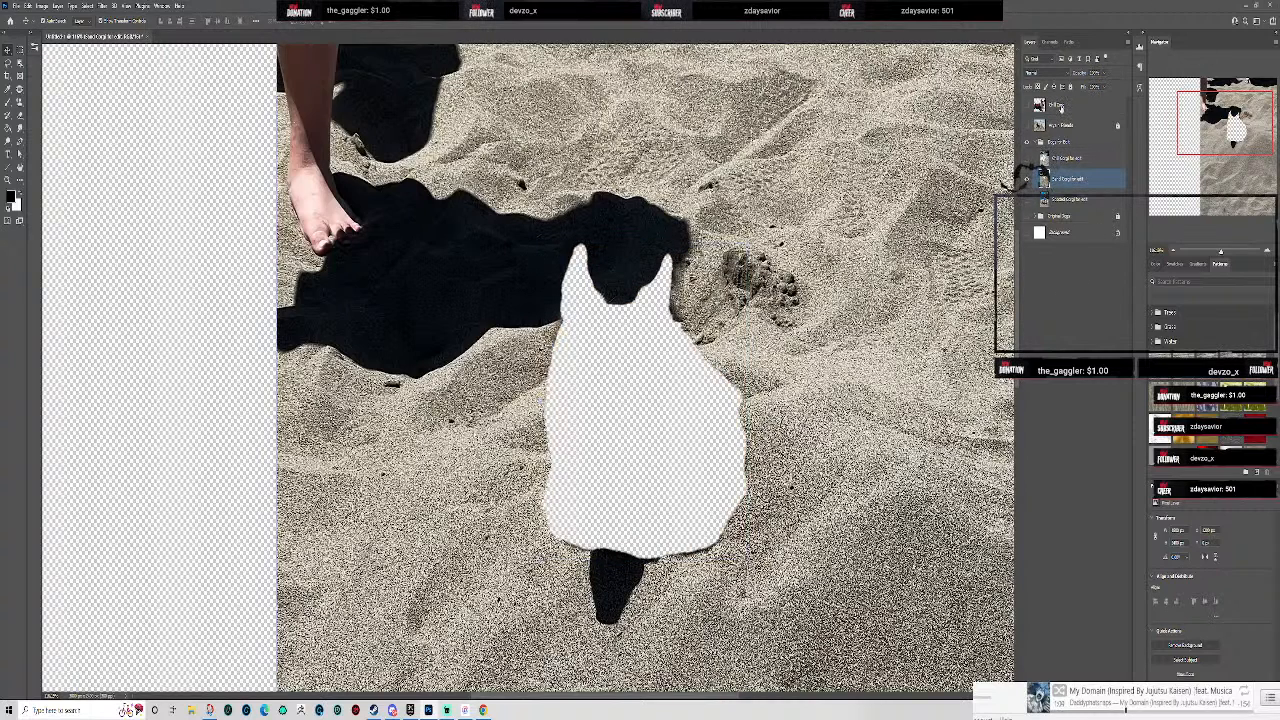
click(1027, 180)
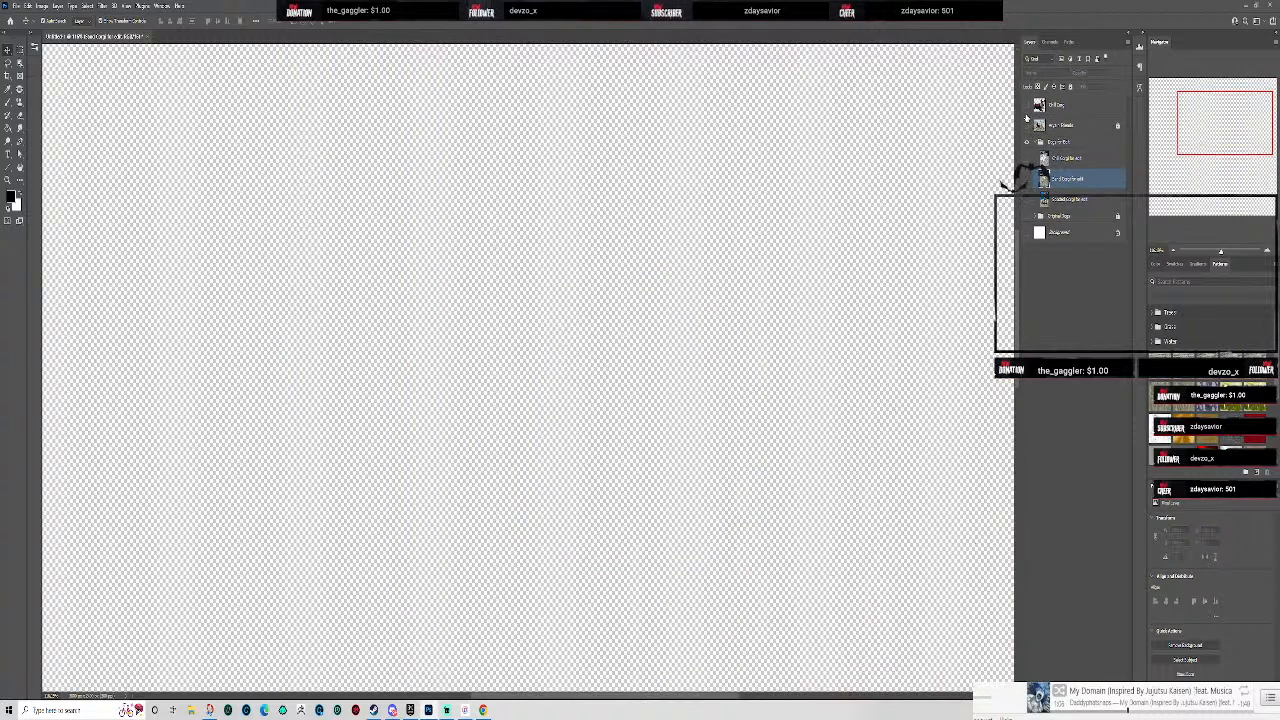
- Paste the cut corgi onto a new layer above all others and name the layer Sand Corgi
click(1087, 110)
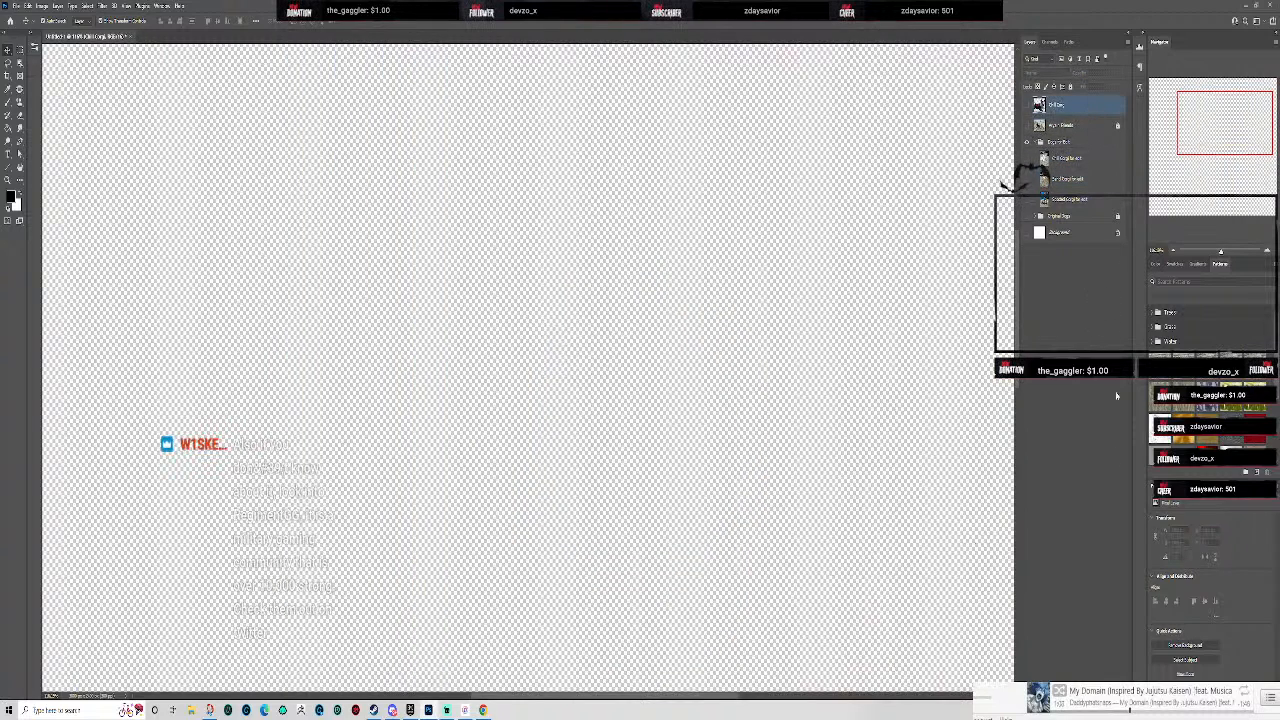
click(1107, 690)
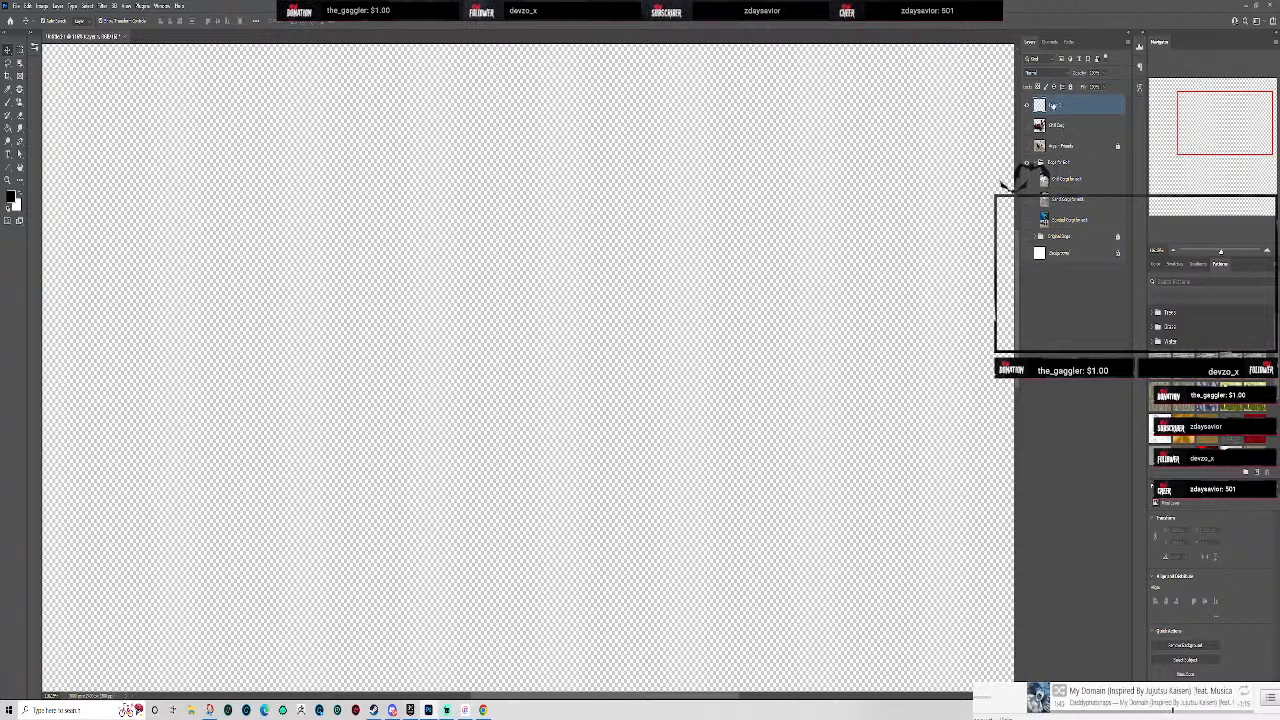
key(ctrl+v)
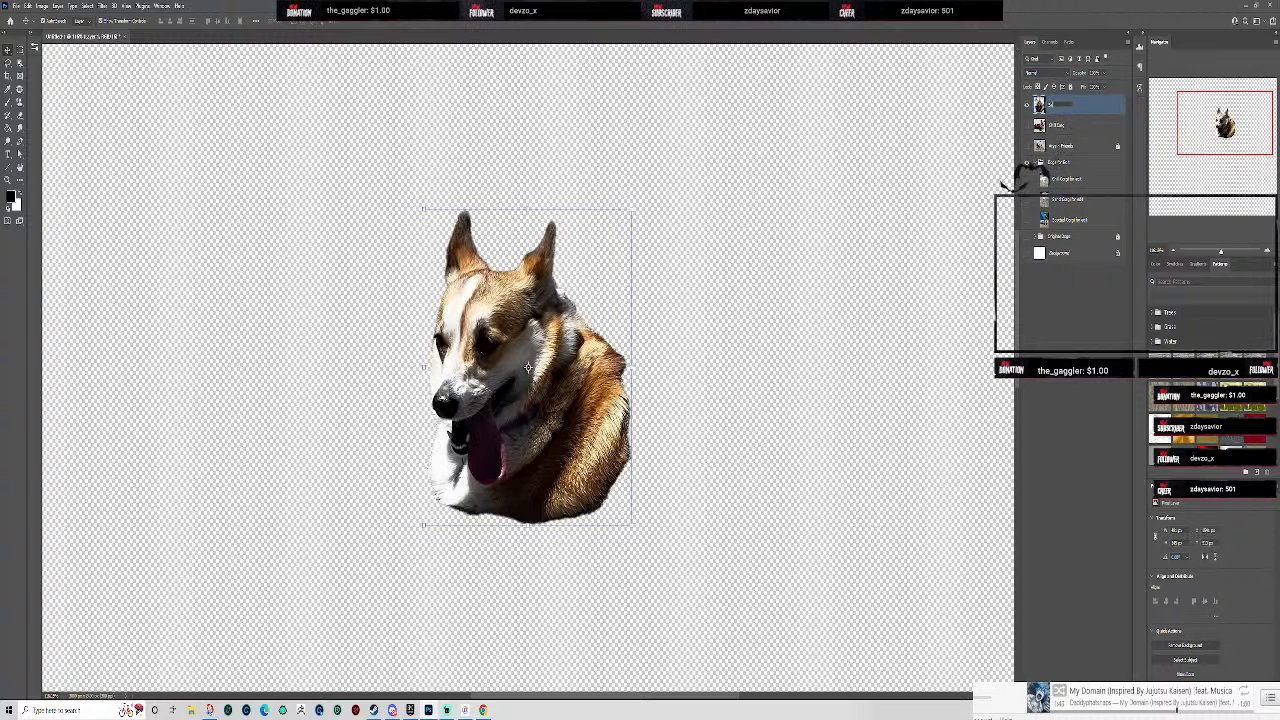
key(Return)
scroll(803, 260, down, 10)
scroll(800, 260, up, 1)
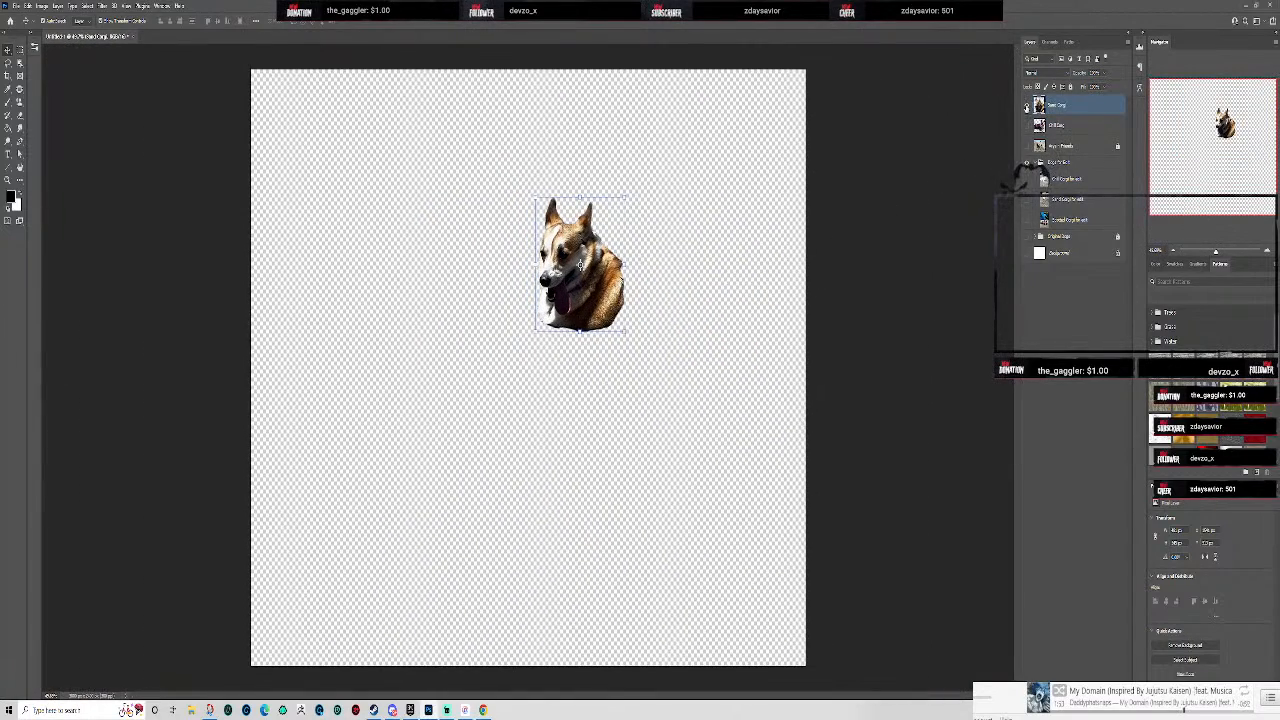
- Switch visibility from the Sand Corgi cutout to the three-dog beach photo and look over the husky posts on Instagram
click(1027, 106)
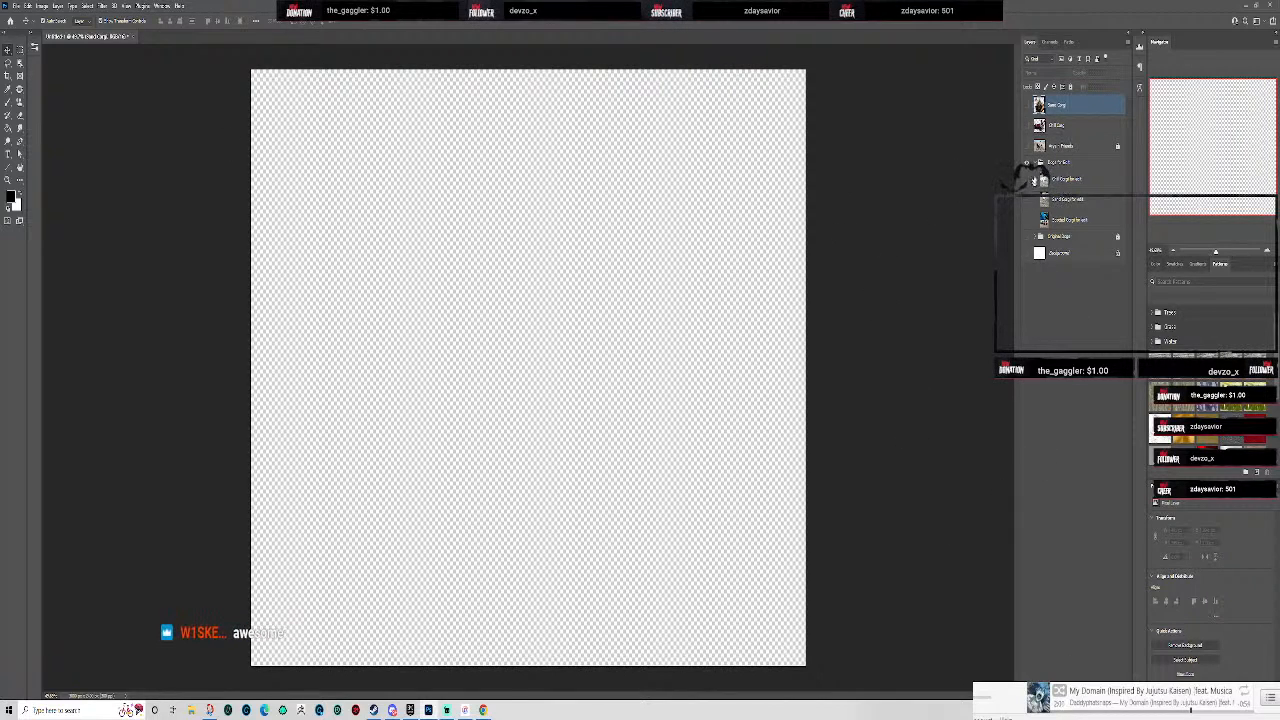
click(1028, 146)
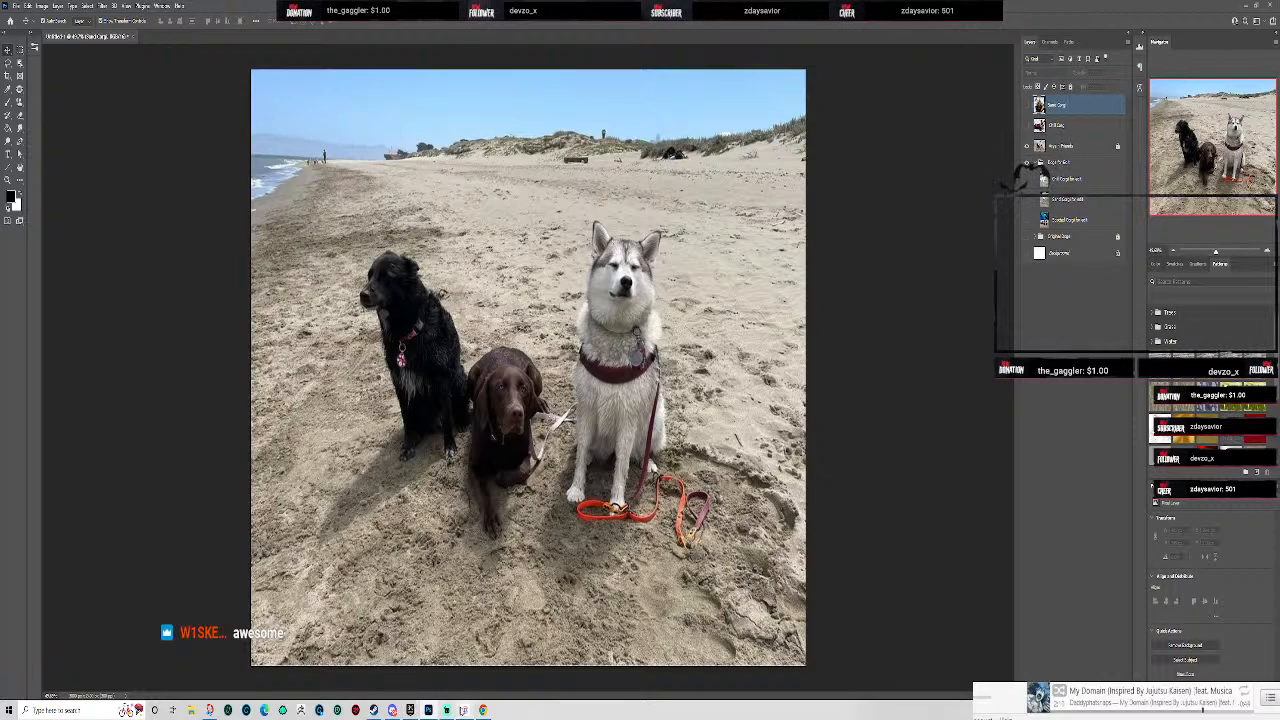
click(484, 711)
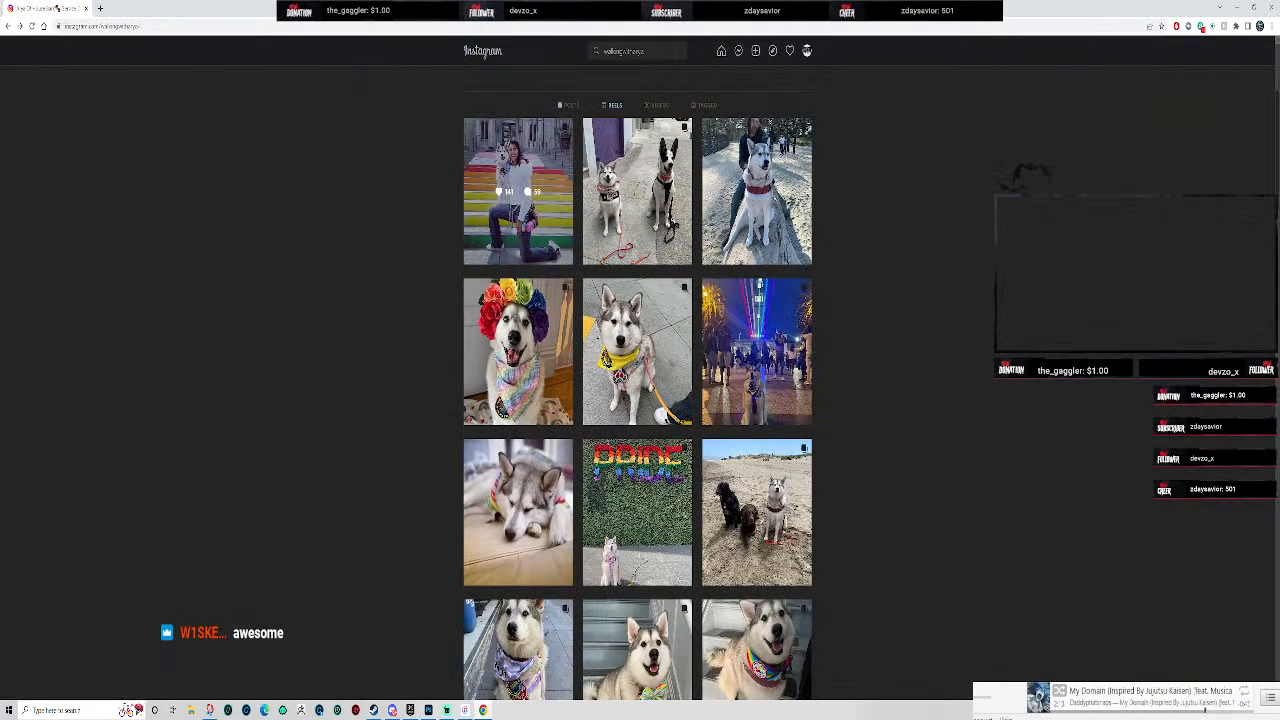
click(484, 711)
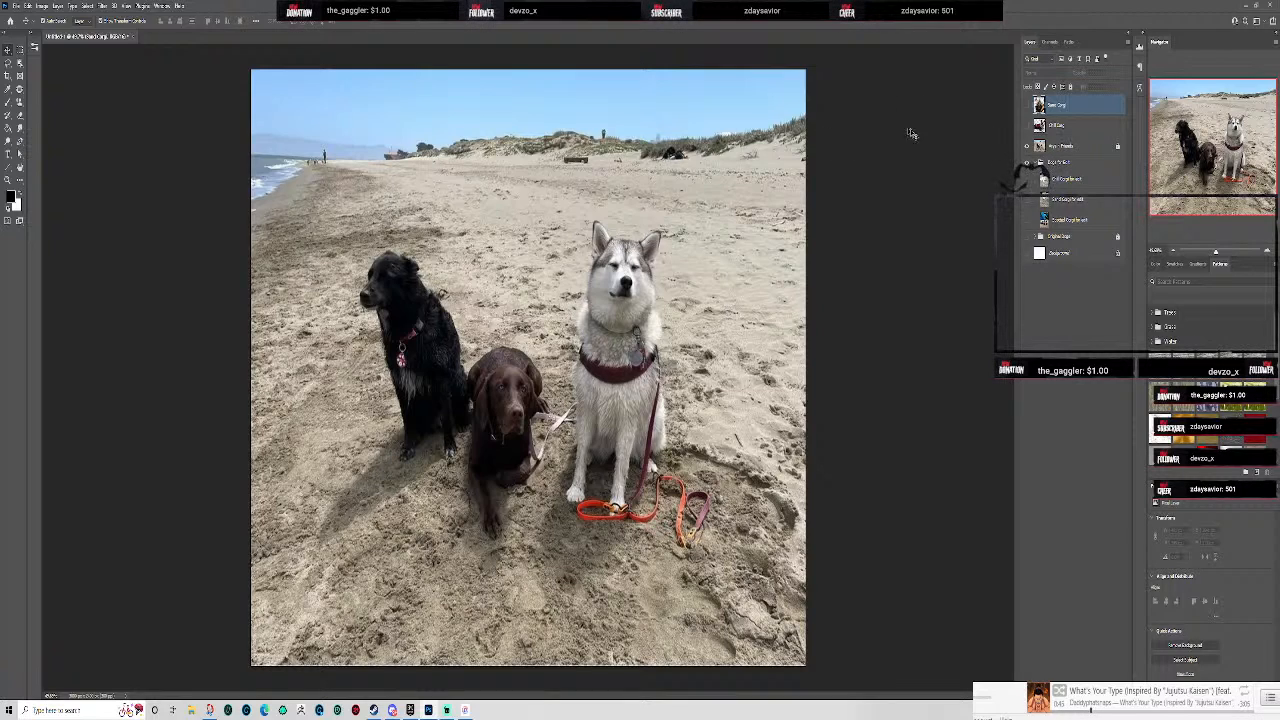
- Show the spotted corgi photo layer and hide the three-dog beach photo
click(1027, 219)
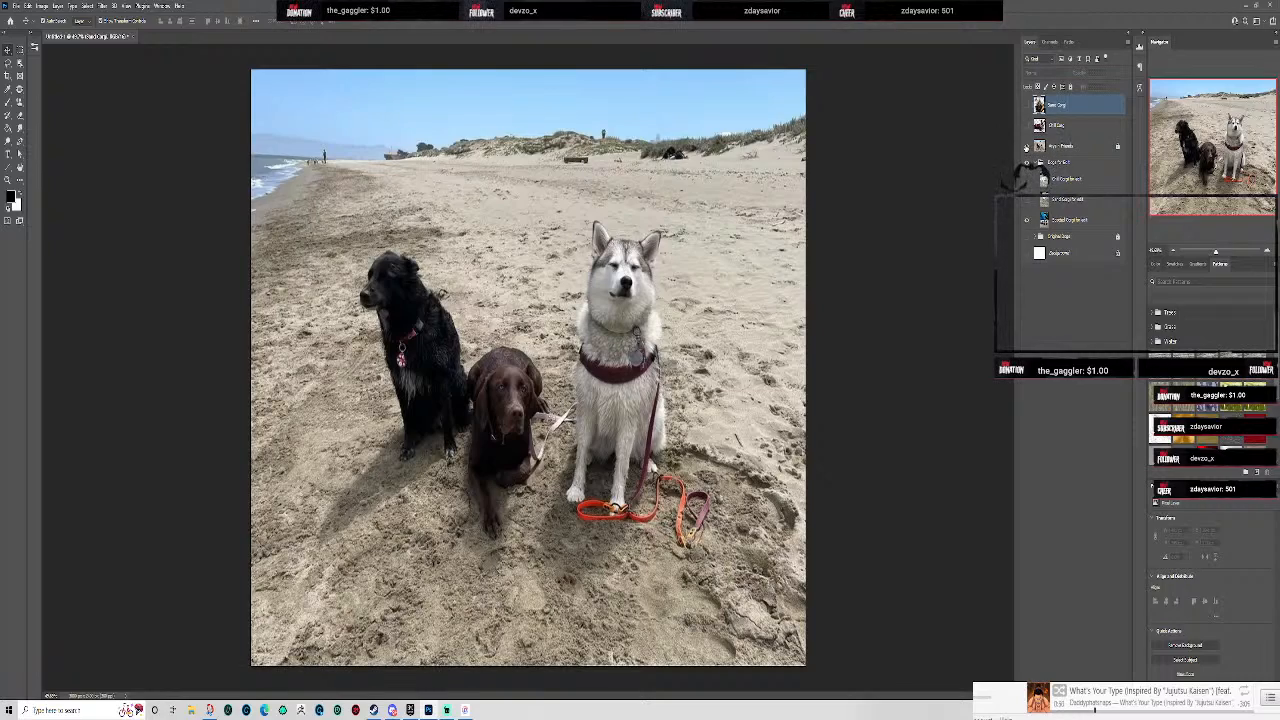
click(1026, 147)
key(ctrl+plus)
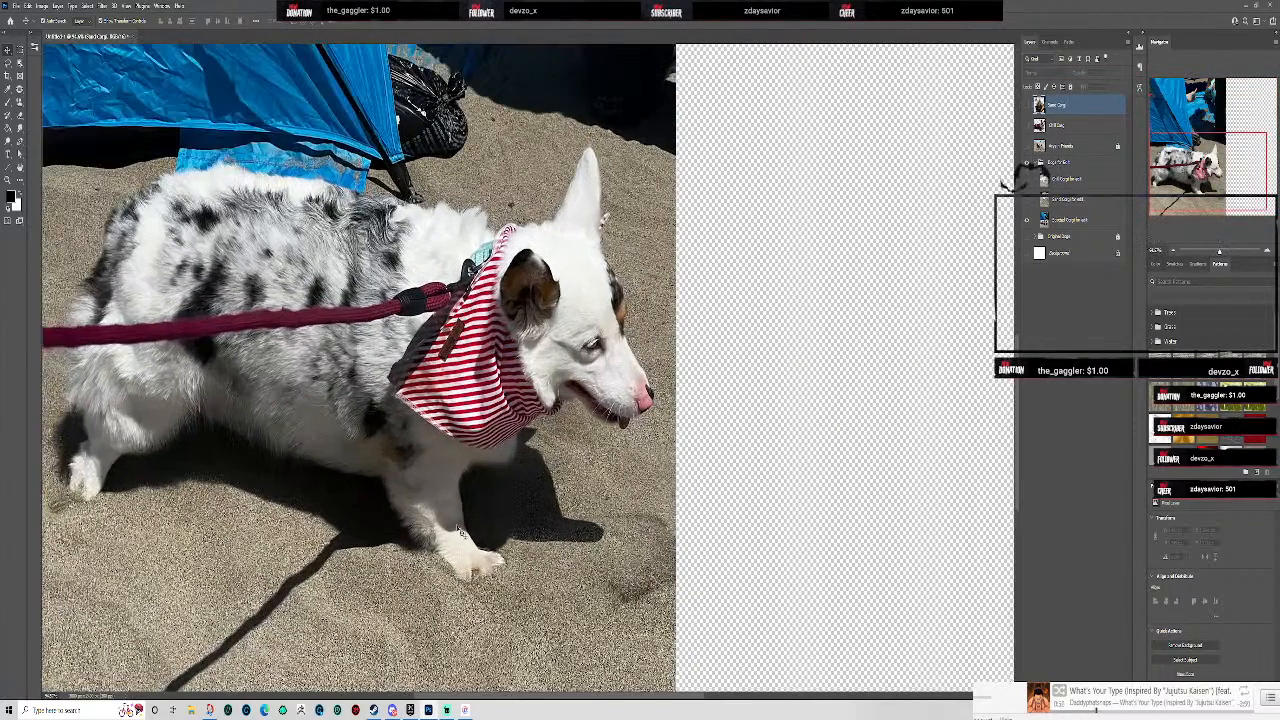
scroll(430, 477, down, 1)
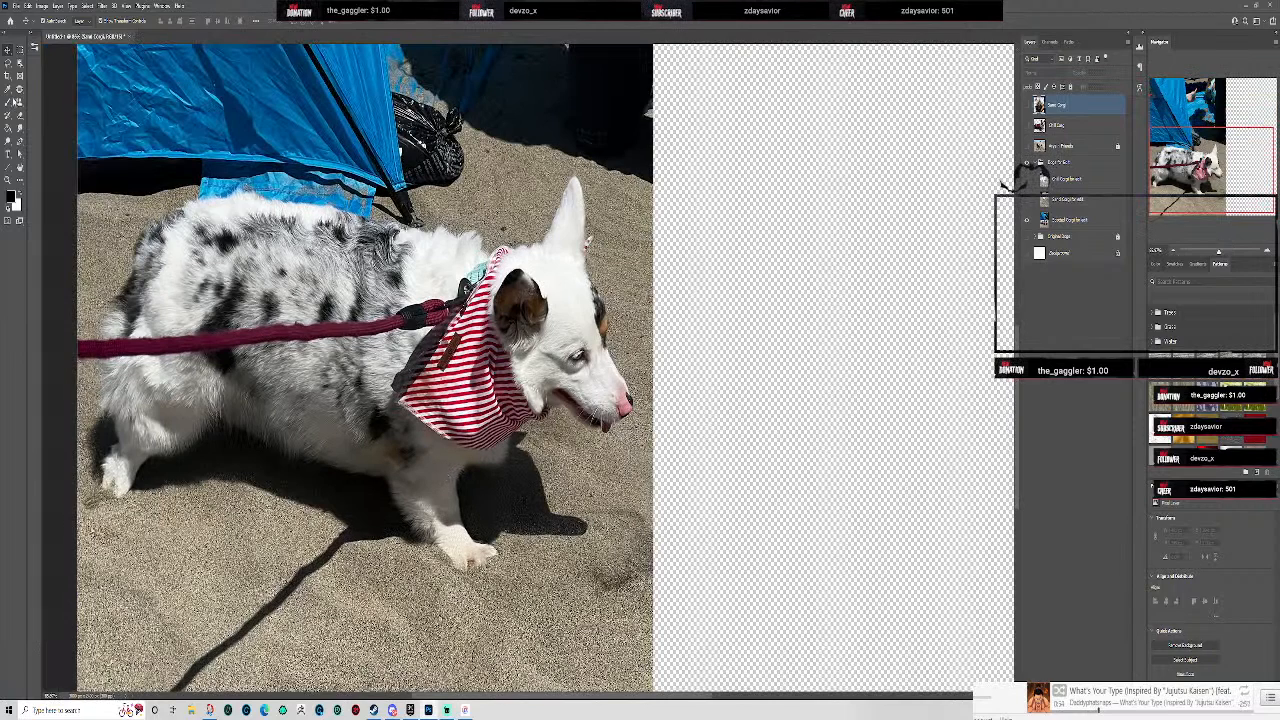
- Make the spotted corgi photo layer active and select the whole corgi with the Object Selection tool
click(19, 62)
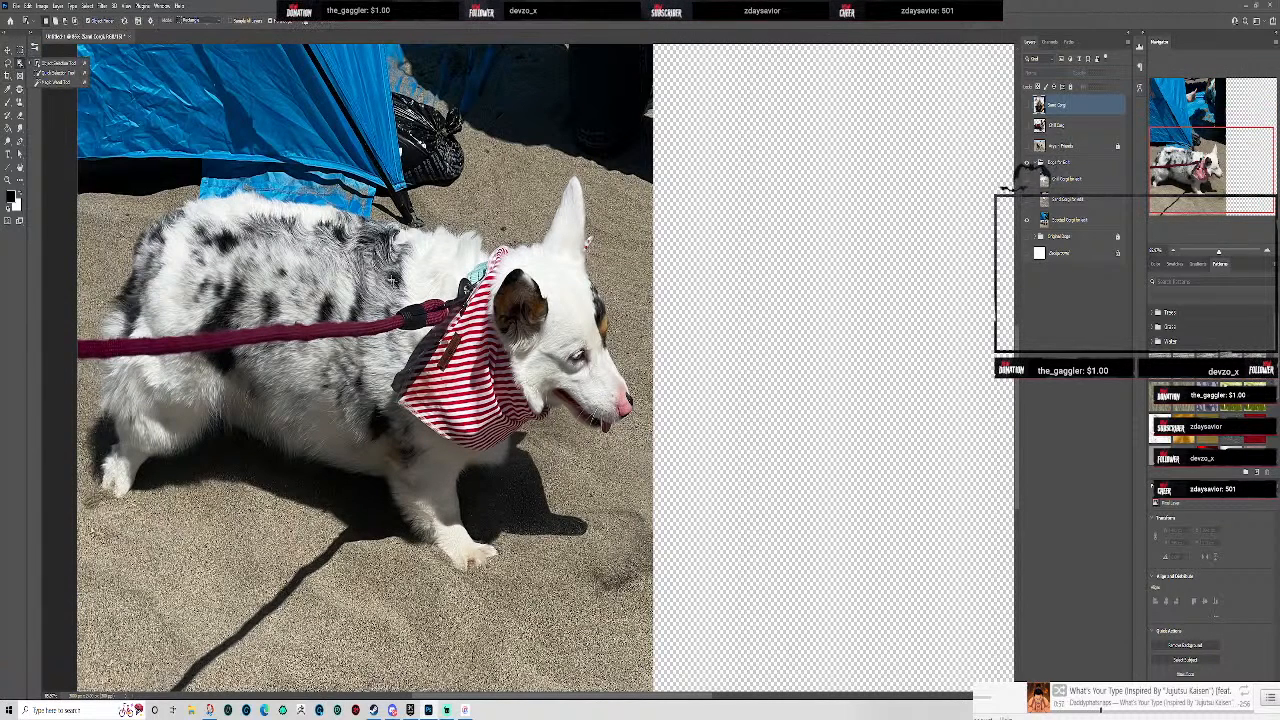
click(66, 65)
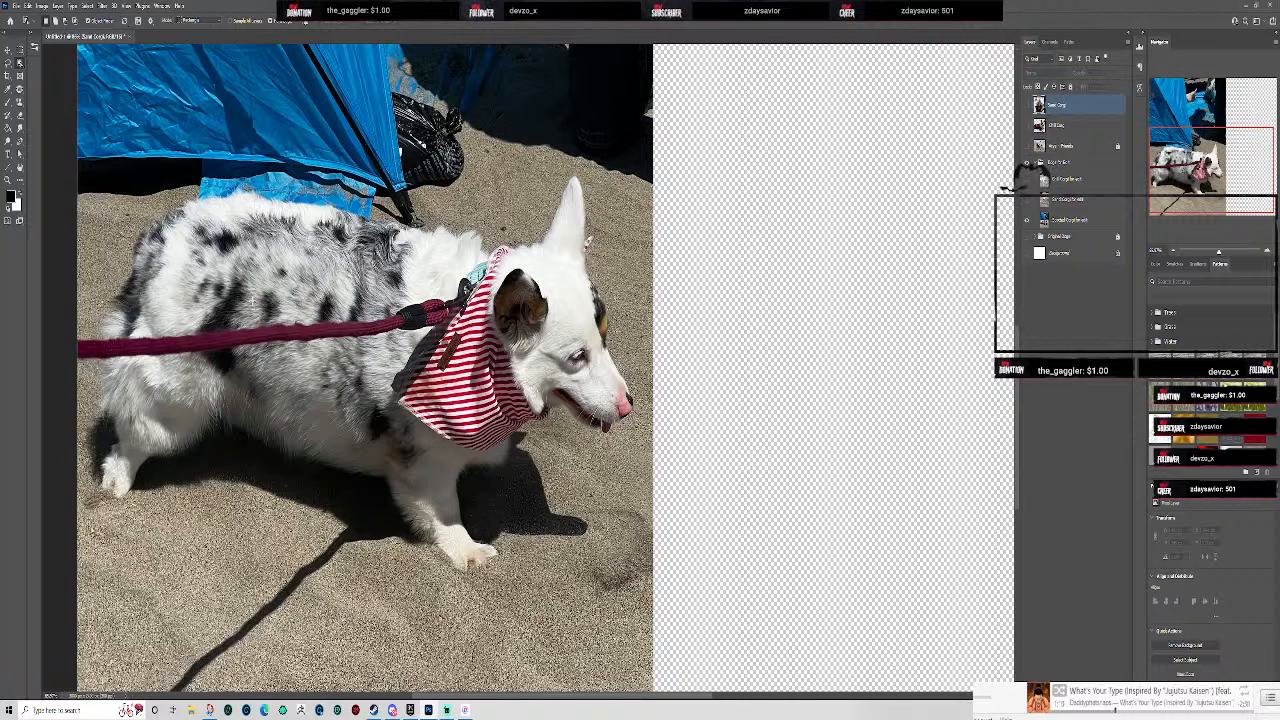
key(ctrl+minus)
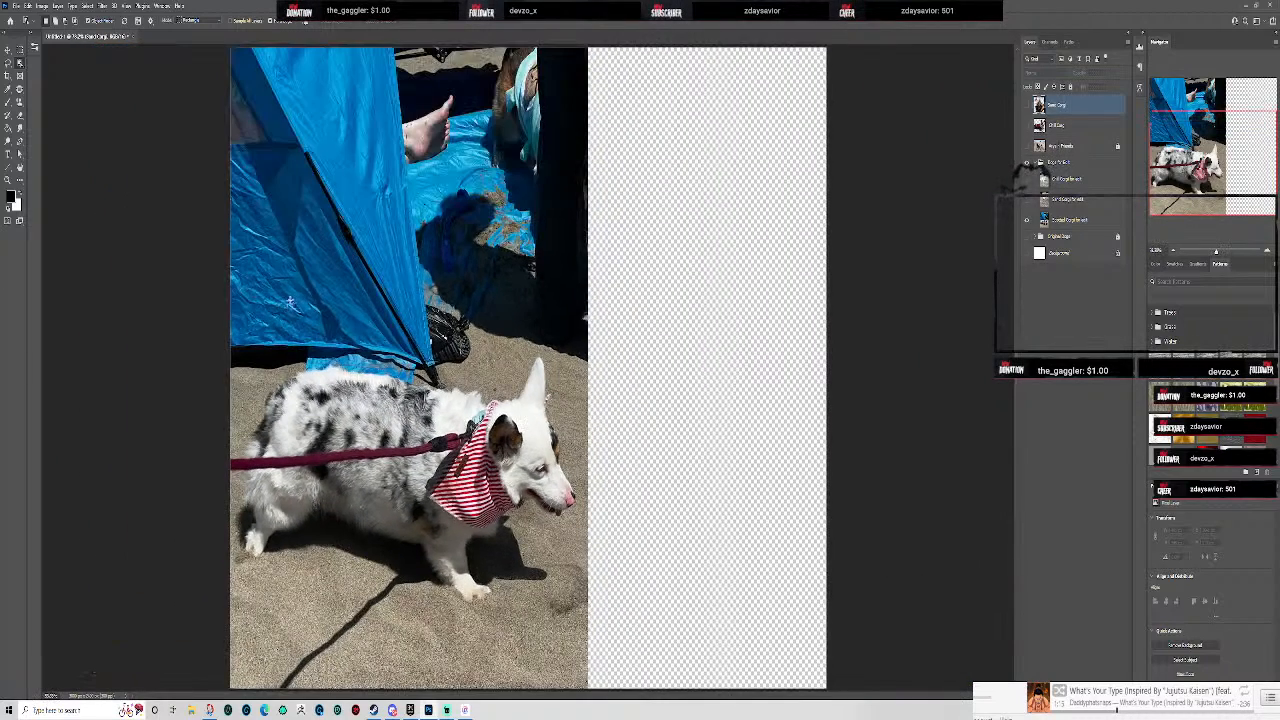
key(ctrl+minus)
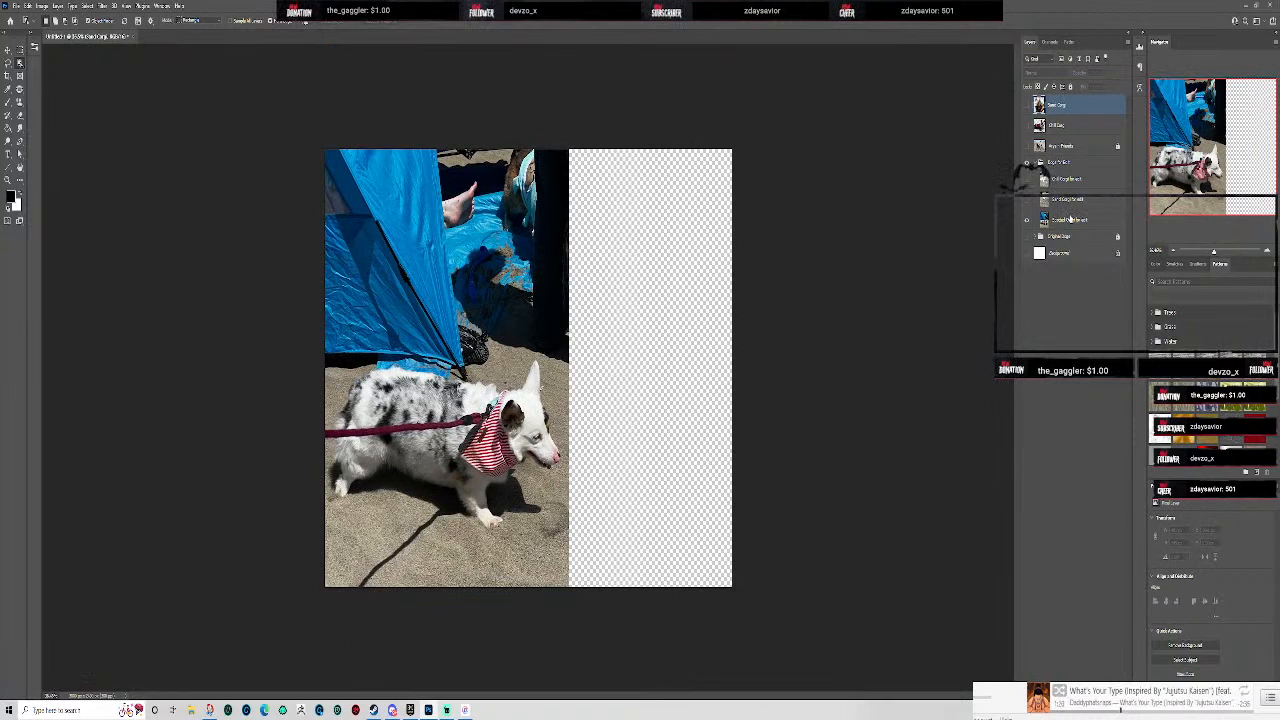
click(1070, 219)
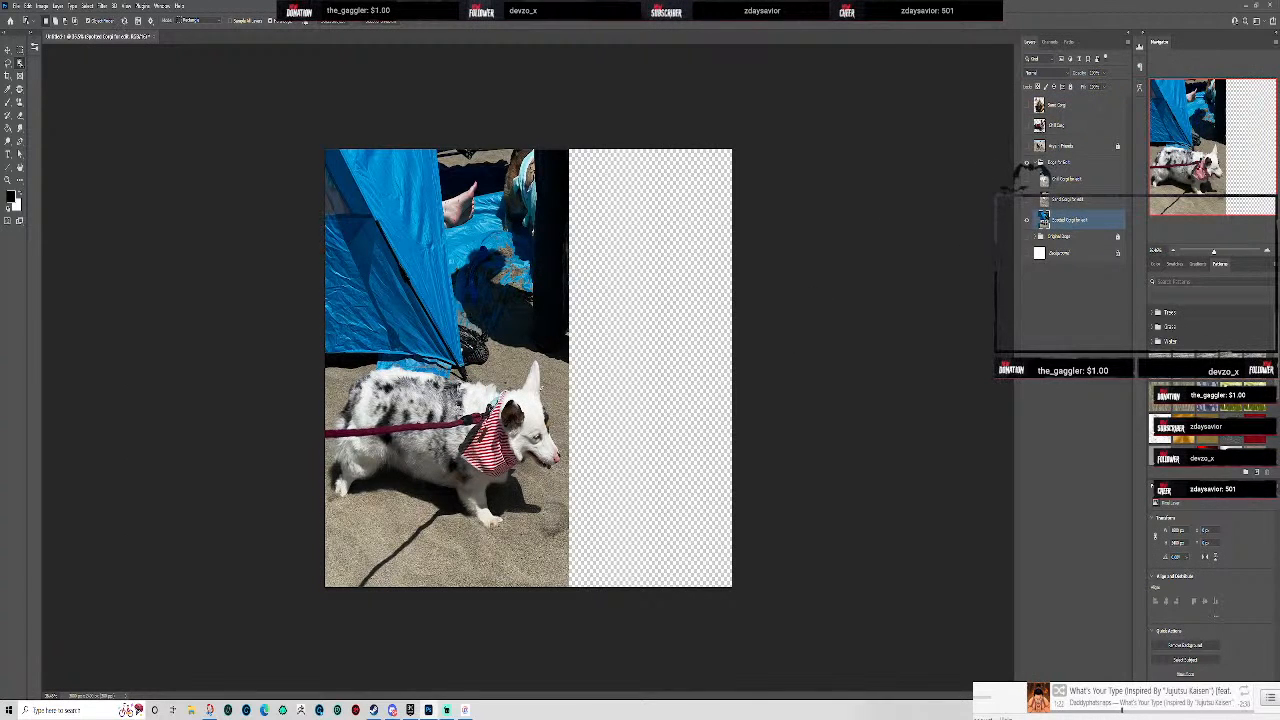
scroll(437, 427, up, 5)
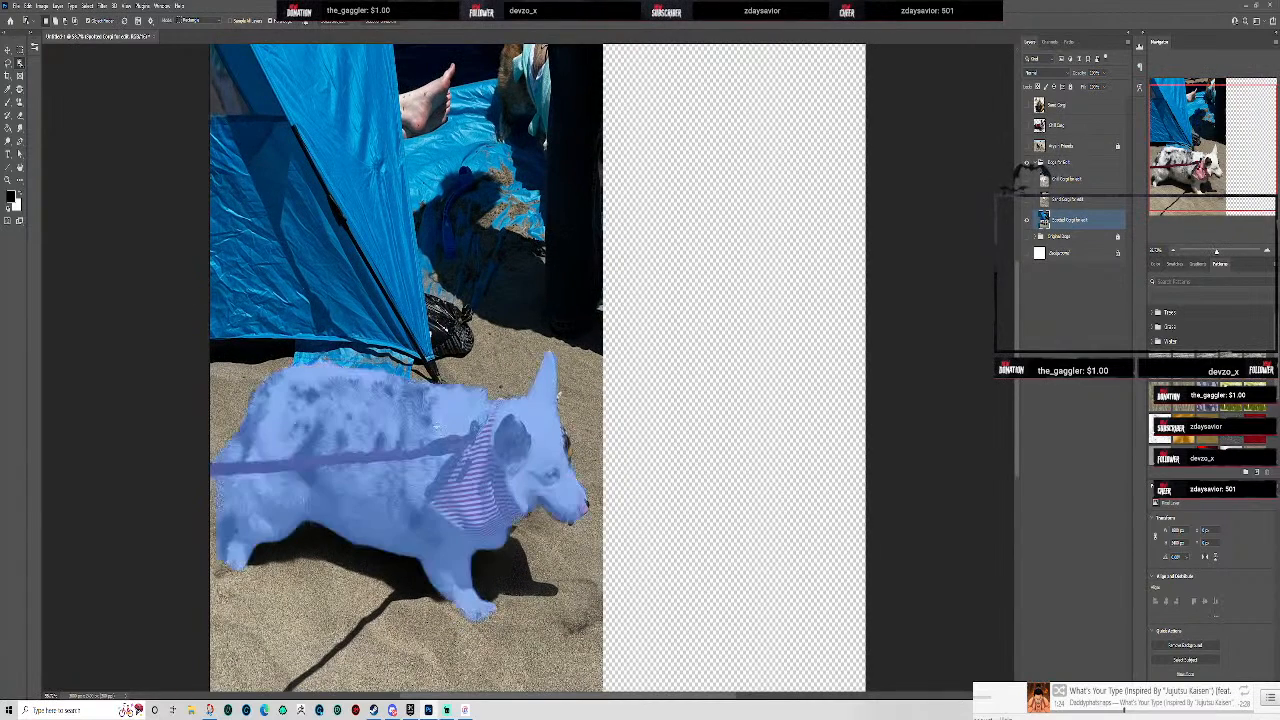
click(433, 427)
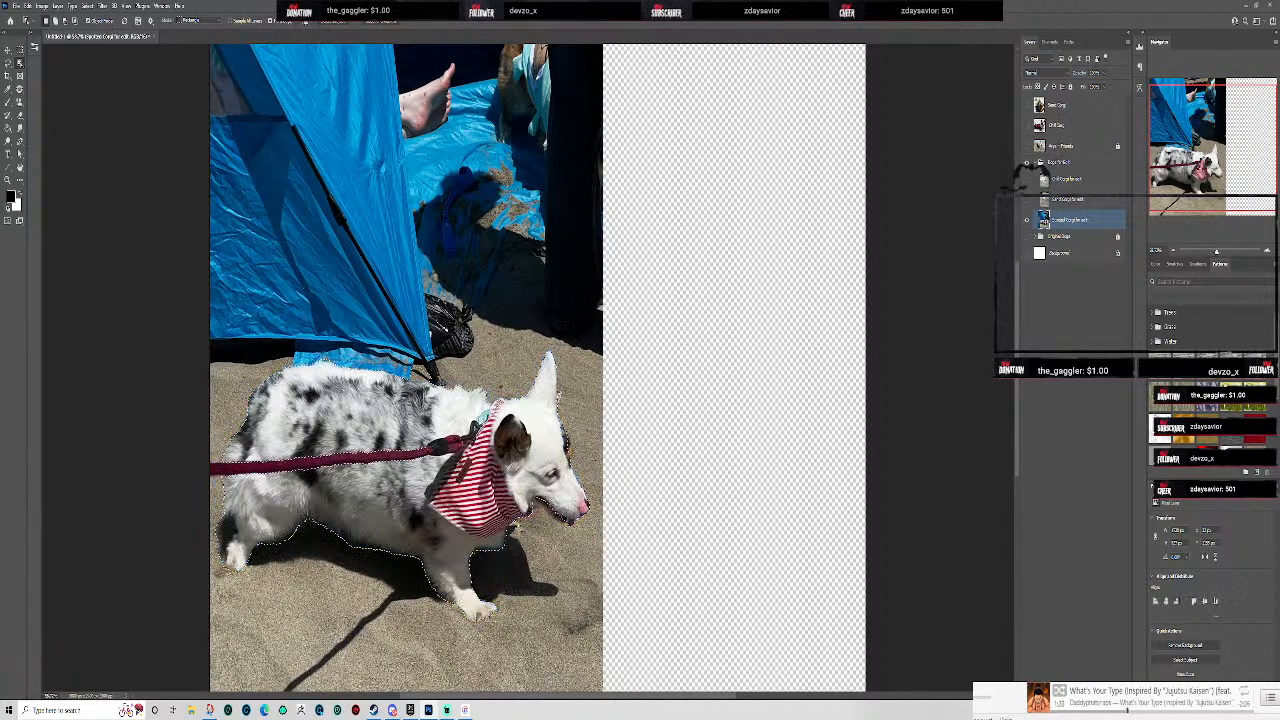
- Use the Lasso tool to add the black and tan fur patch beside the corgi's far eye to the selection
scroll(262, 466, up, 8)
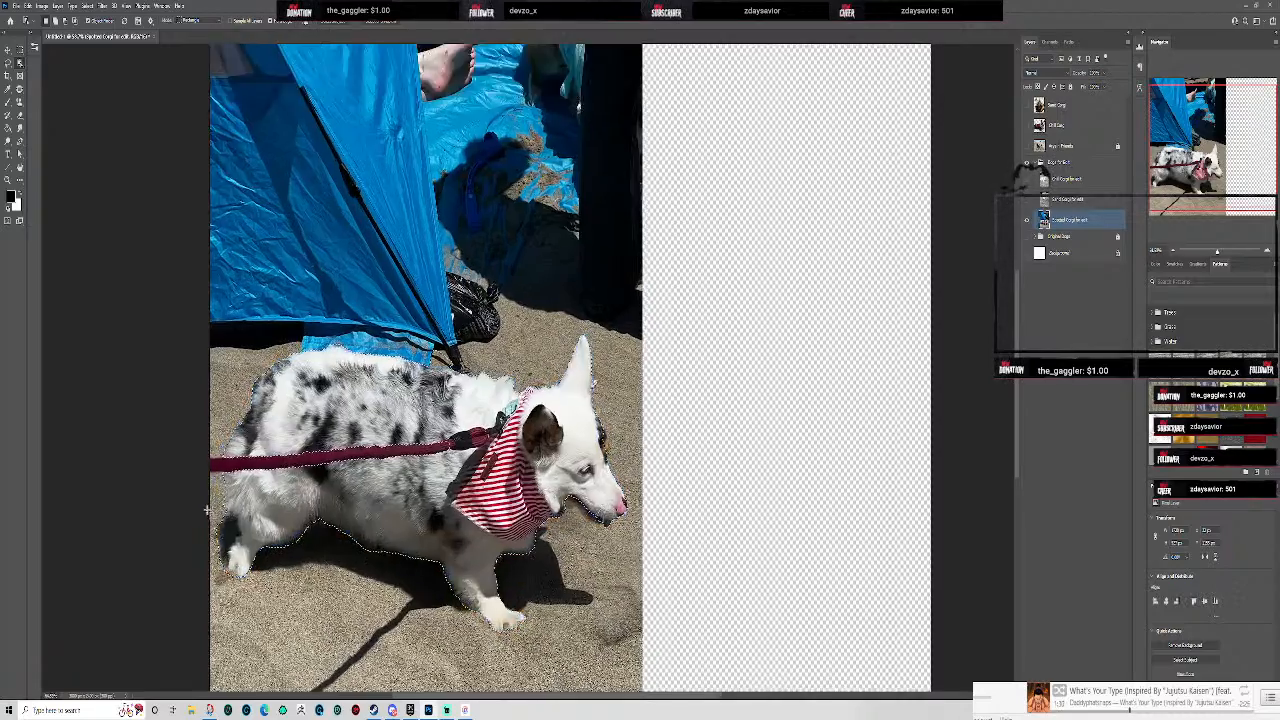
scroll(337, 500, down, 1)
scroll(337, 500, down, 1)
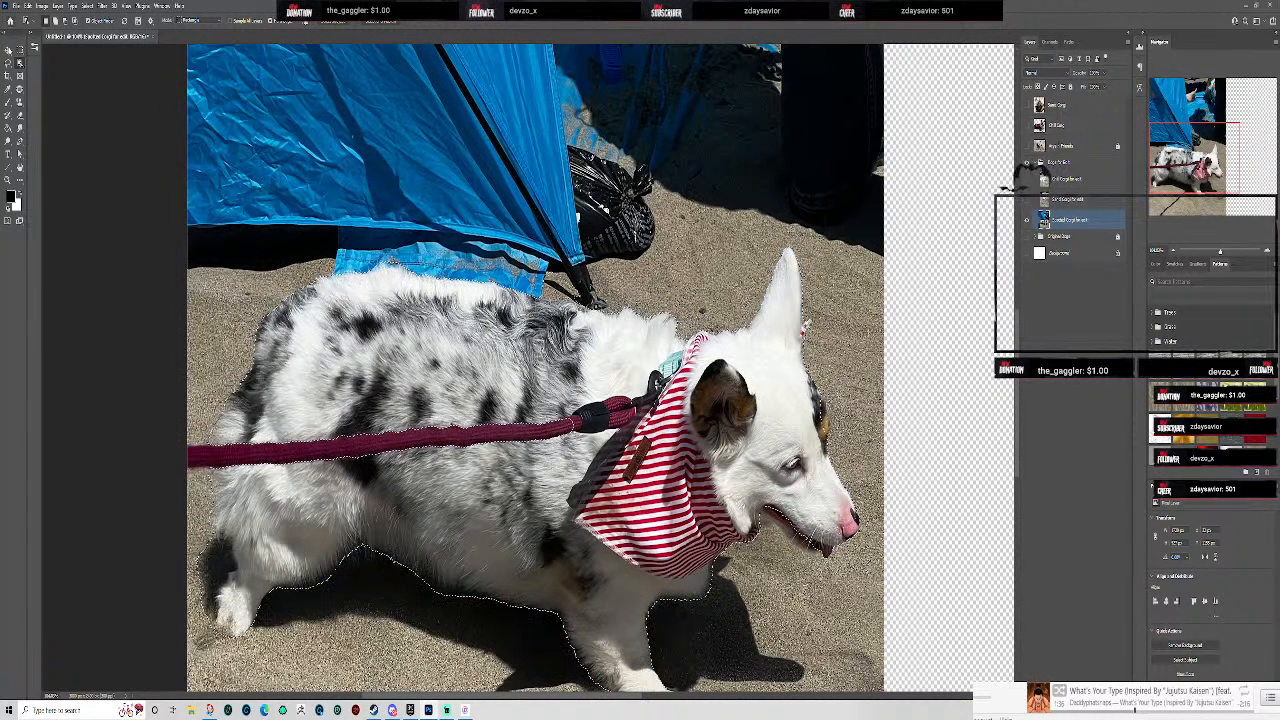
click(8, 63)
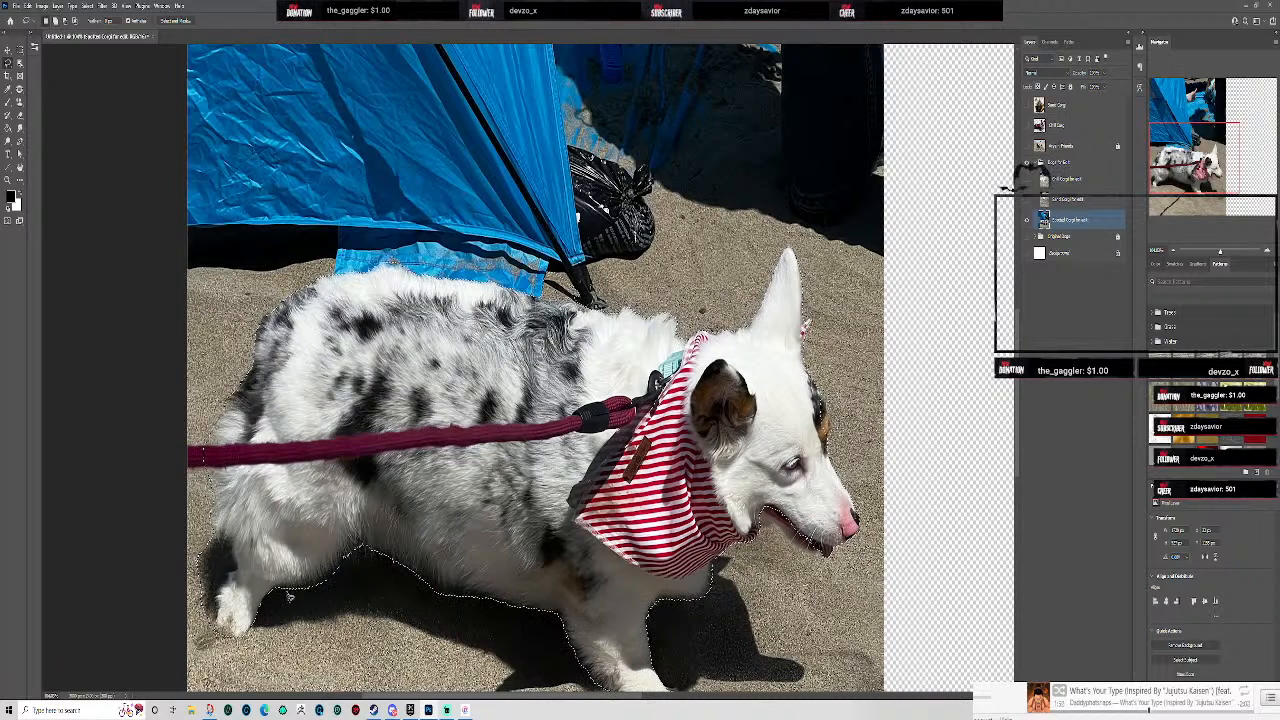
scroll(560, 607, down, 5)
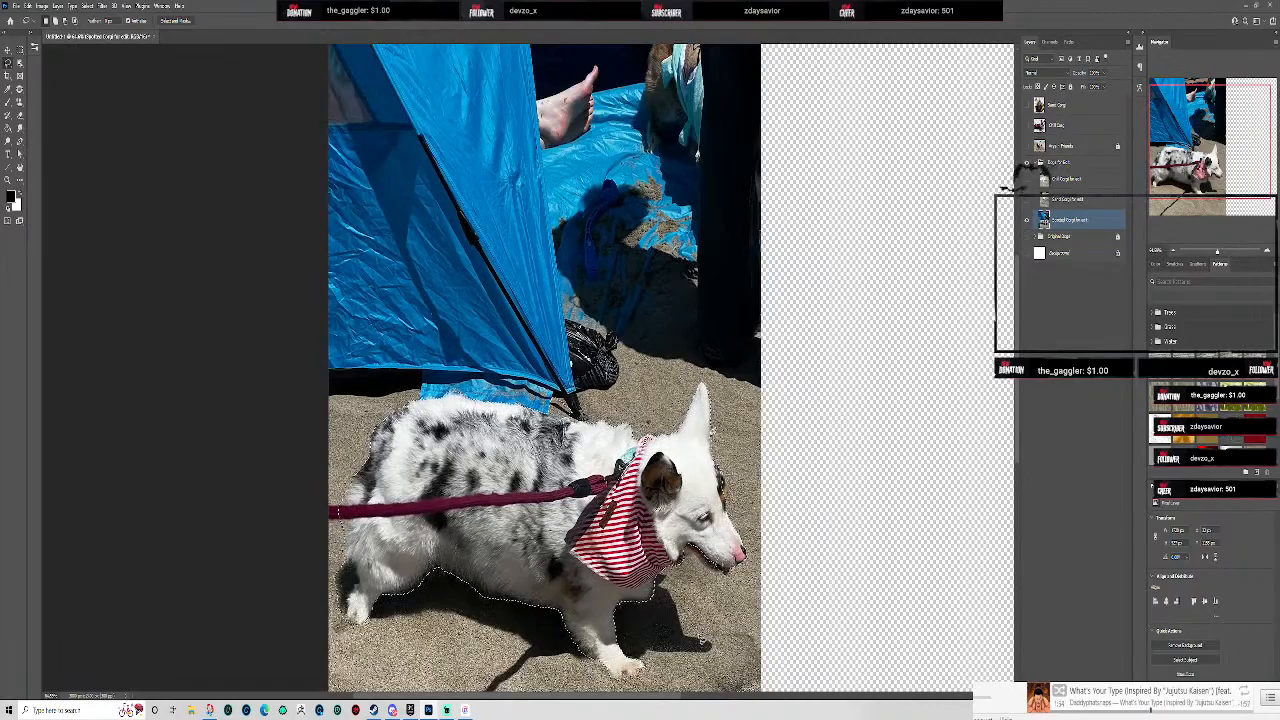
scroll(798, 505, up, 3)
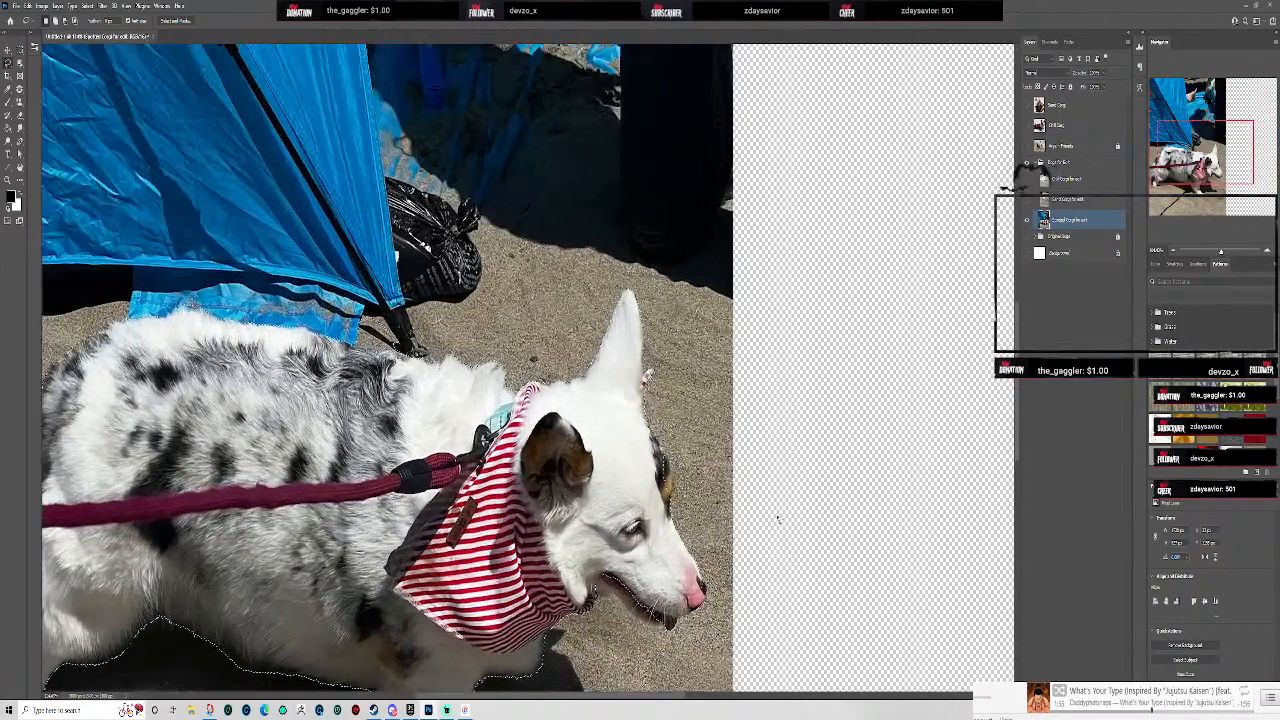
drag(700, 464, 604, 404)
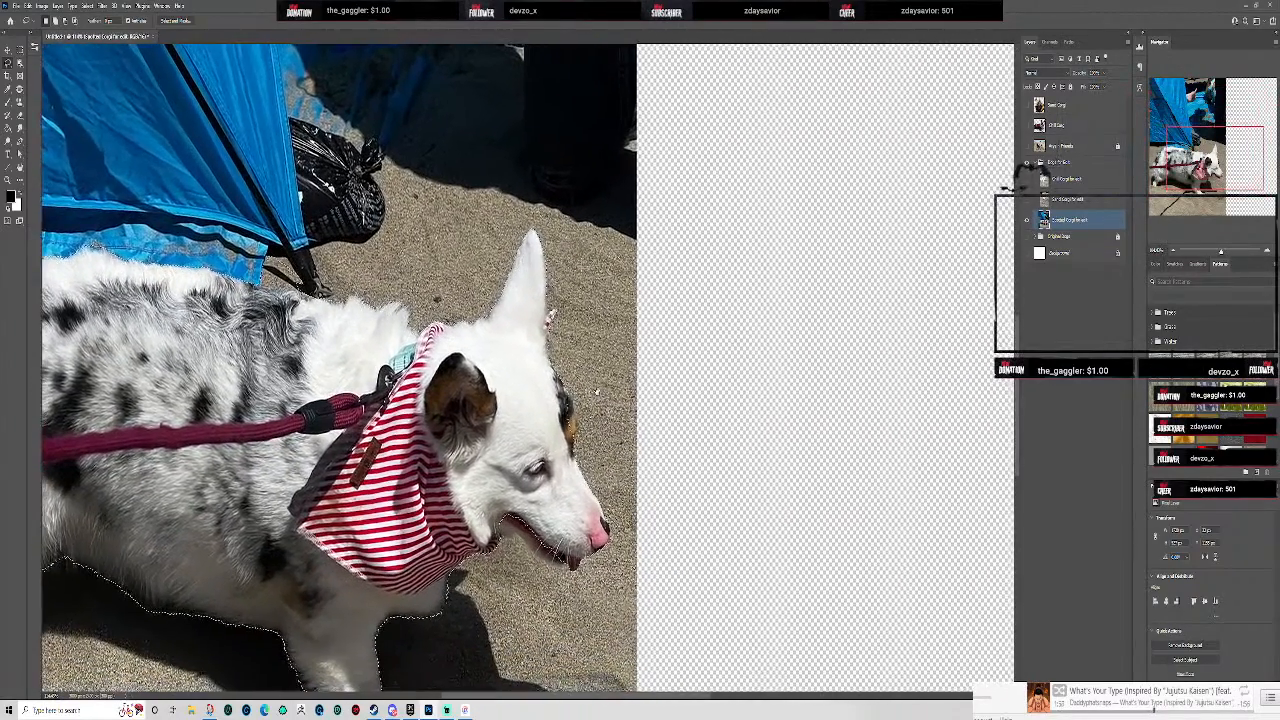
scroll(553, 305, up, 5)
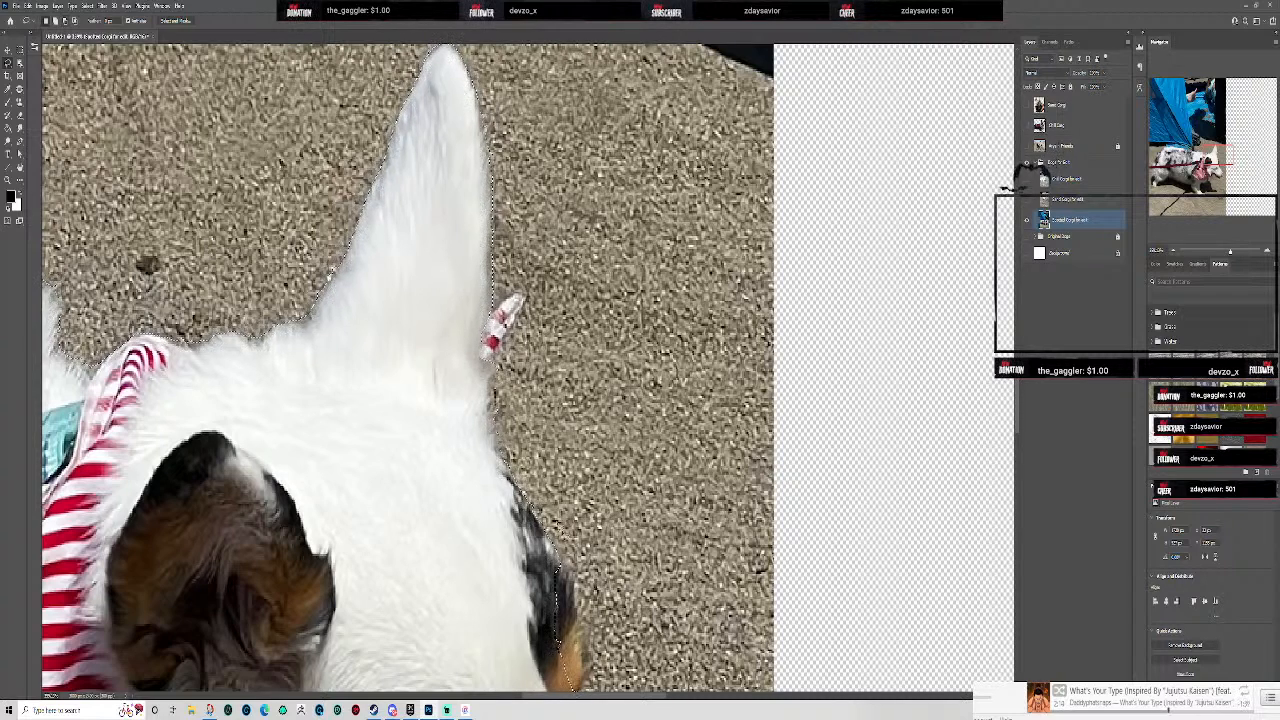
scroll(591, 463, down, 6)
drag(604, 588, 544, 430)
scroll(544, 430, up, 6)
scroll(542, 432, up, 1)
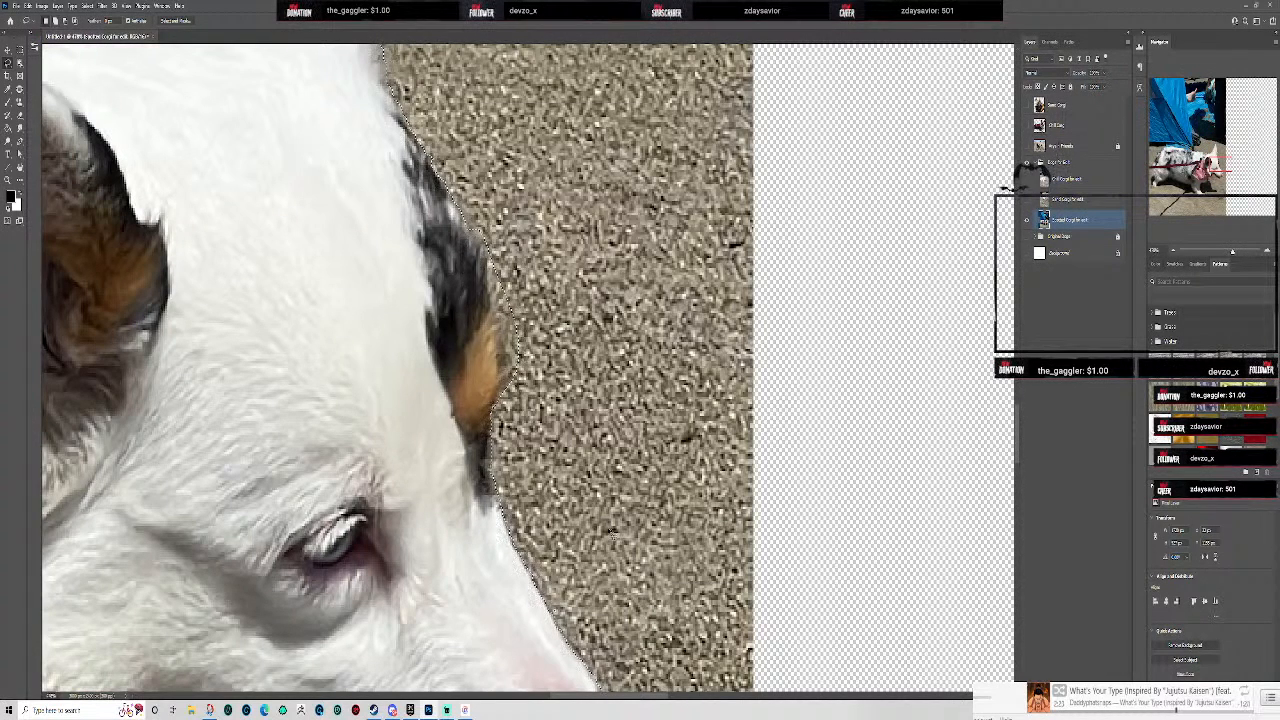
- Add the corgi's open mouth and lower jaw to the selection with the Lasso tool
drag(622, 516, 545, 151)
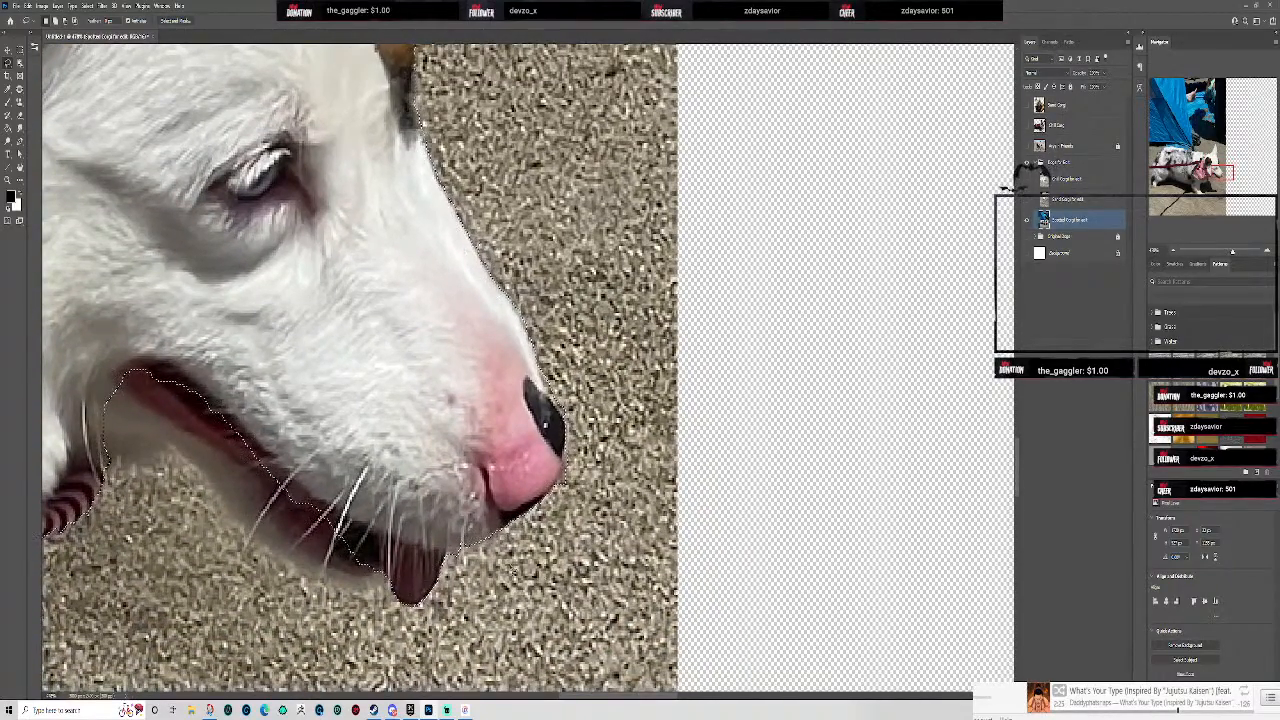
drag(434, 632, 624, 465)
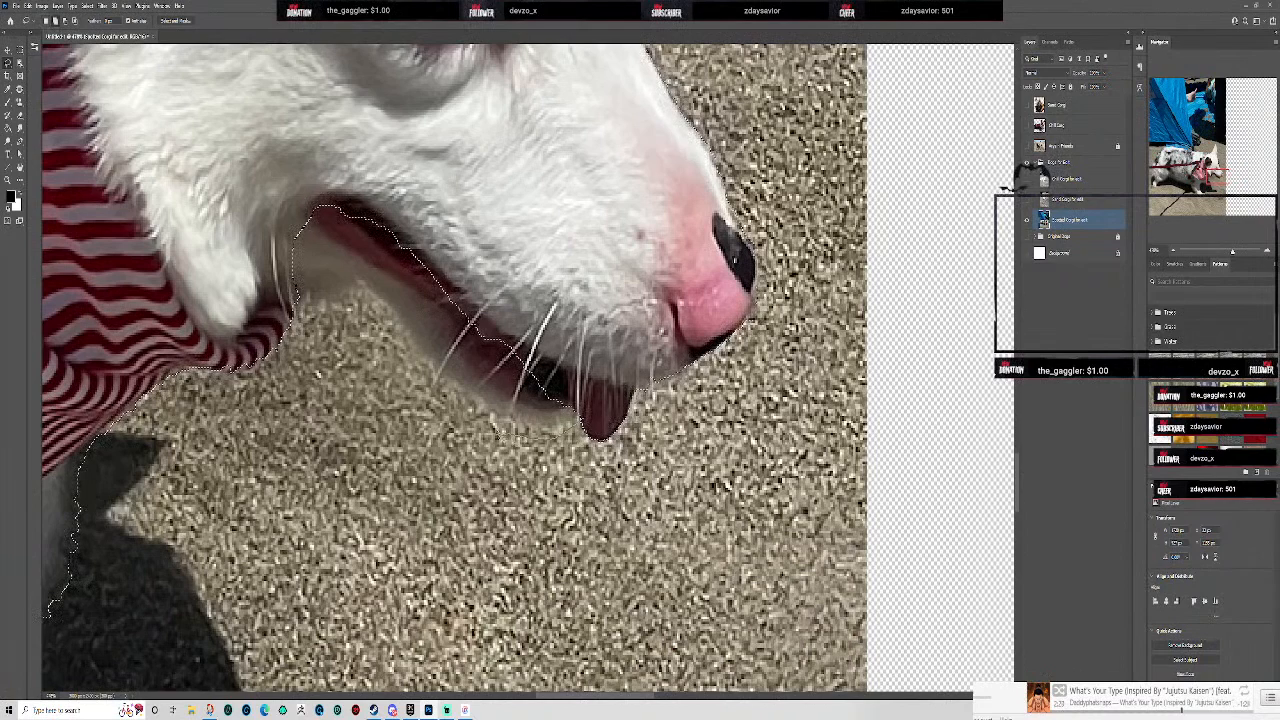
mouse_move(312, 318)
mouse_down()
mouse_move(282, 276)
mouse_move(286, 224)
mouse_move(340, 203)
mouse_move(432, 246)
mouse_move(548, 352)
mouse_up()
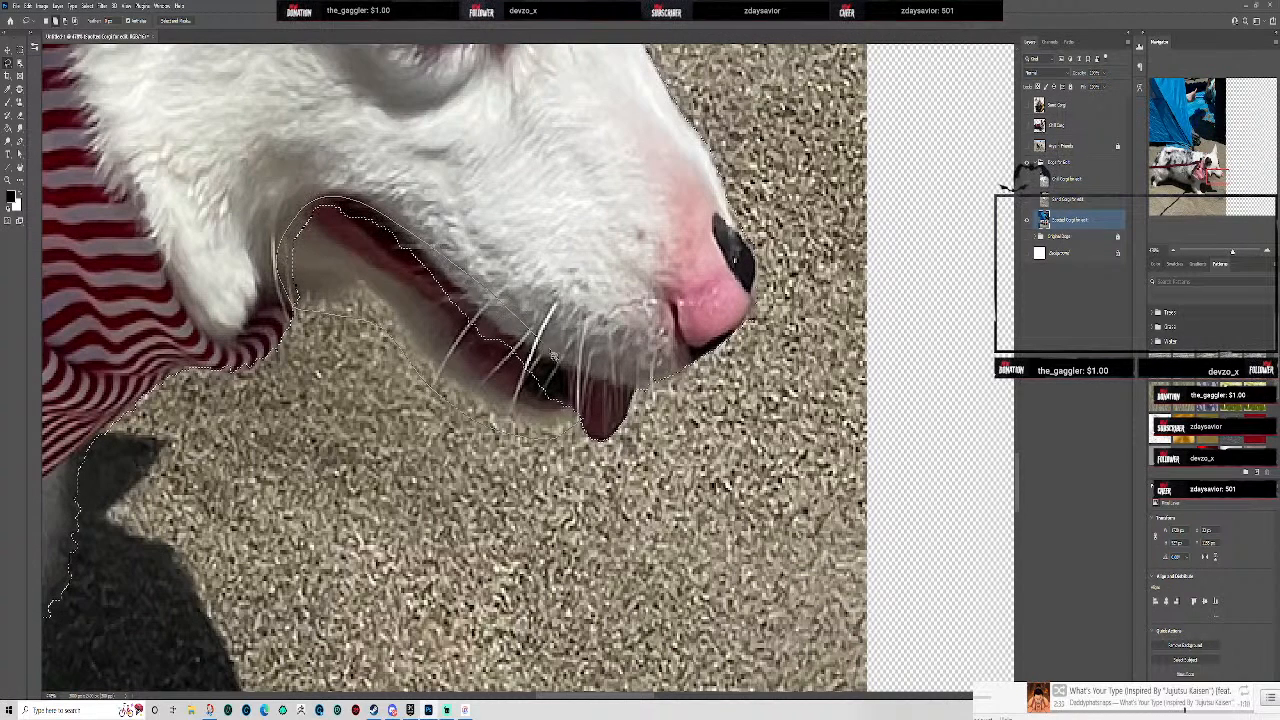
drag(349, 314, 305, 311)
scroll(492, 483, down, 5)
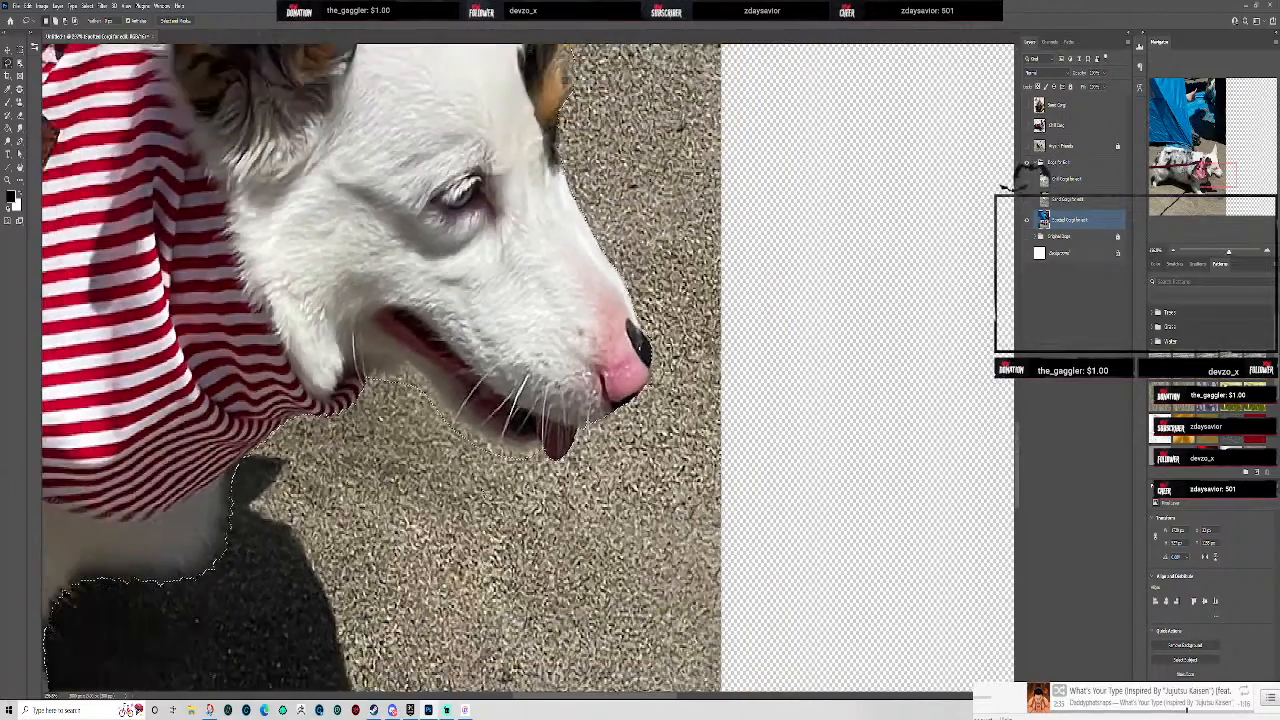
- Examine the selection's edges along the corgi's chest, legs, paws and body
drag(303, 606, 543, 366)
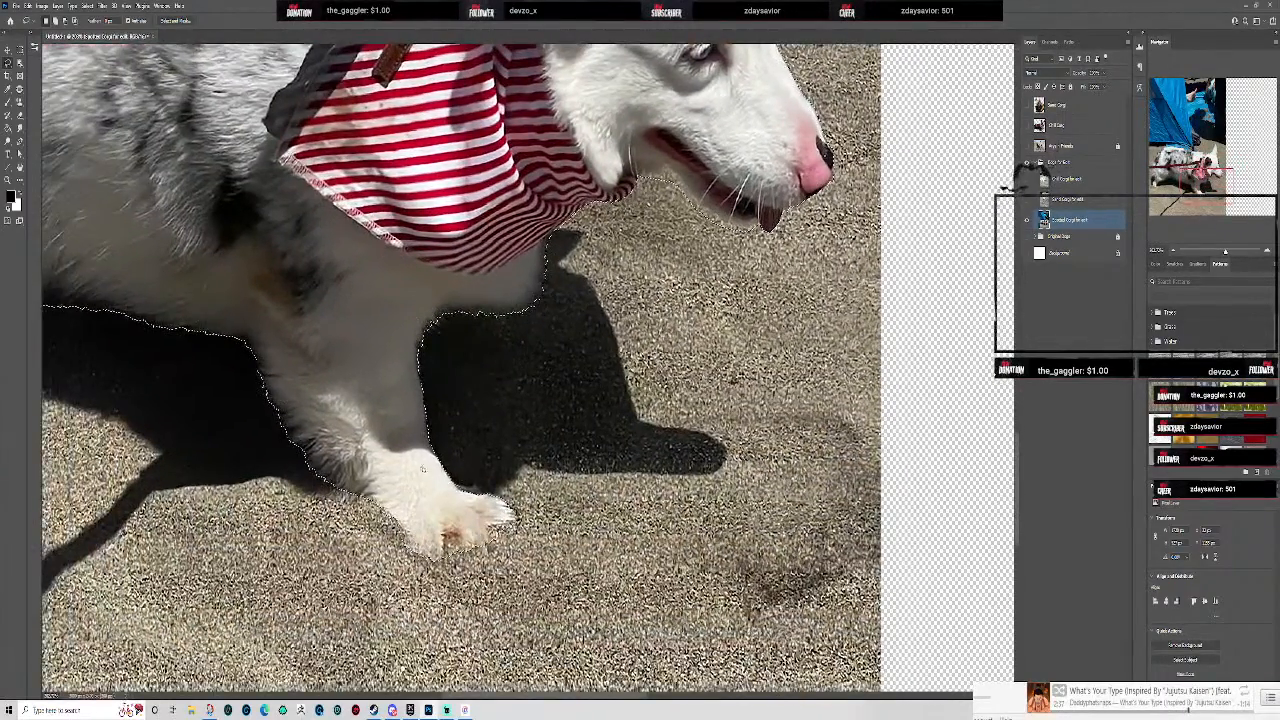
drag(430, 400, 481, 432)
drag(247, 379, 691, 582)
drag(279, 568, 349, 586)
scroll(349, 586, down, 4)
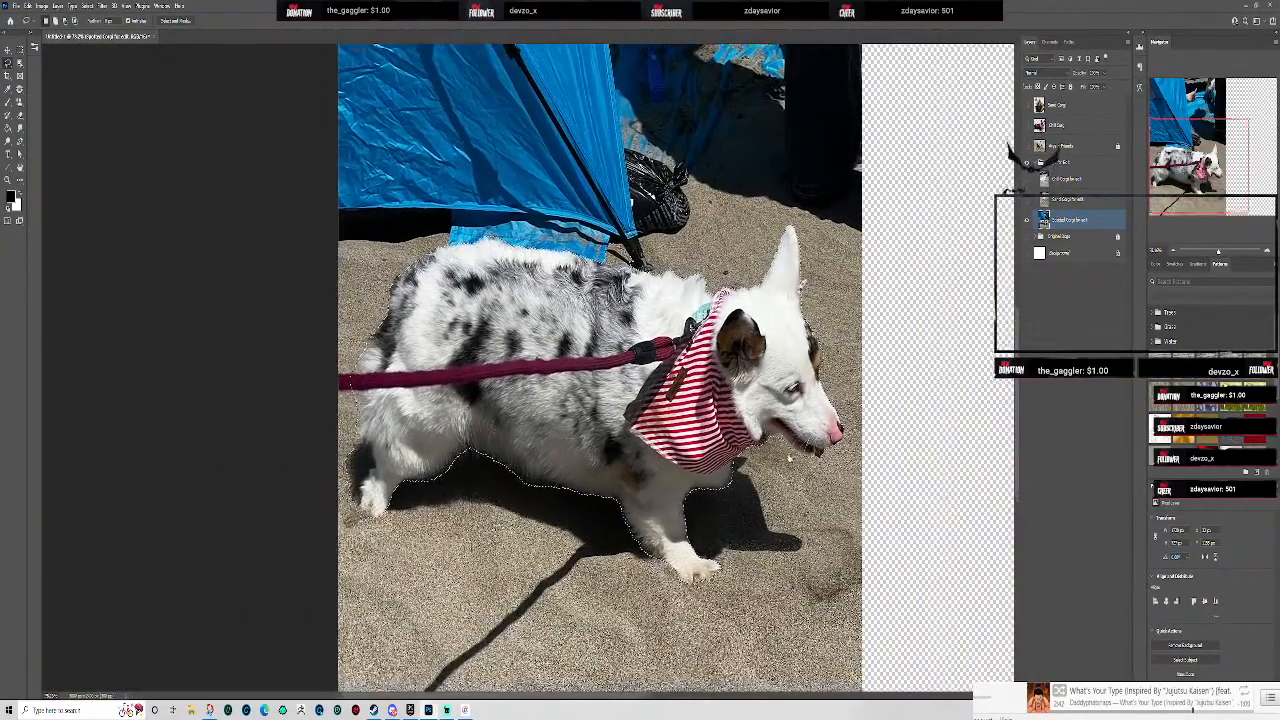
drag(790, 458, 776, 452)
drag(793, 211, 714, 333)
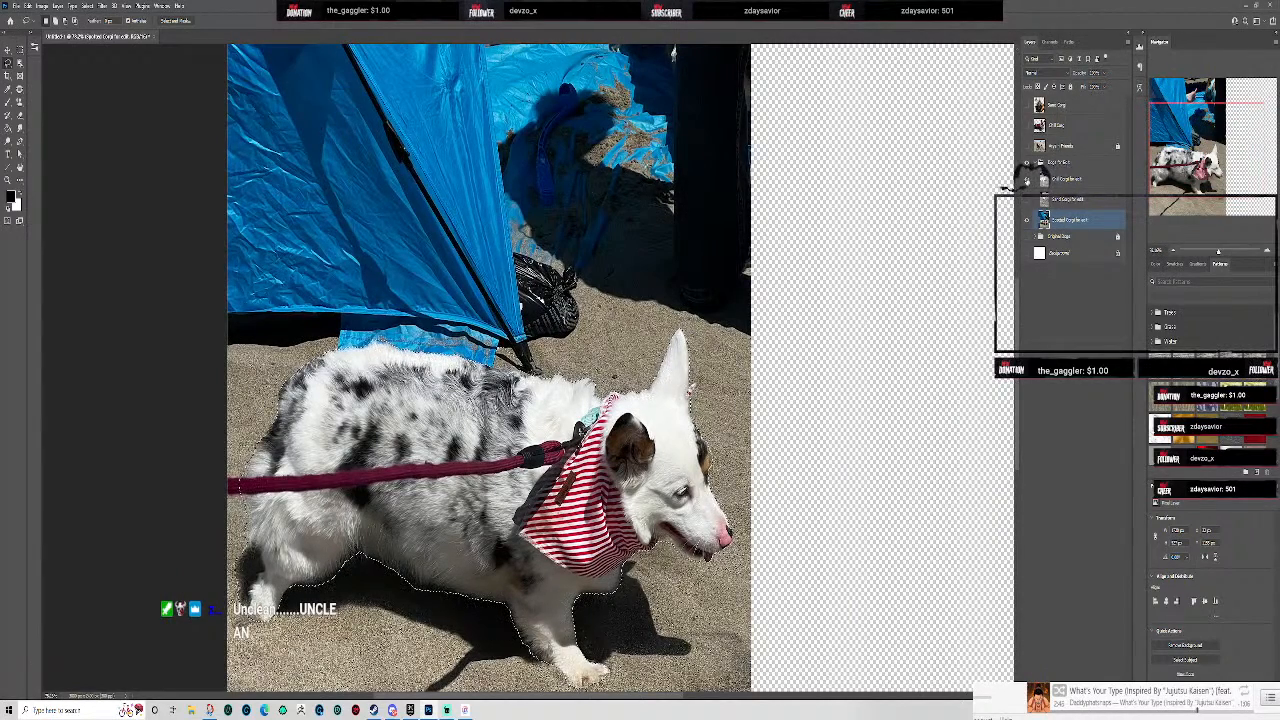
click(1026, 181)
click(1026, 181)
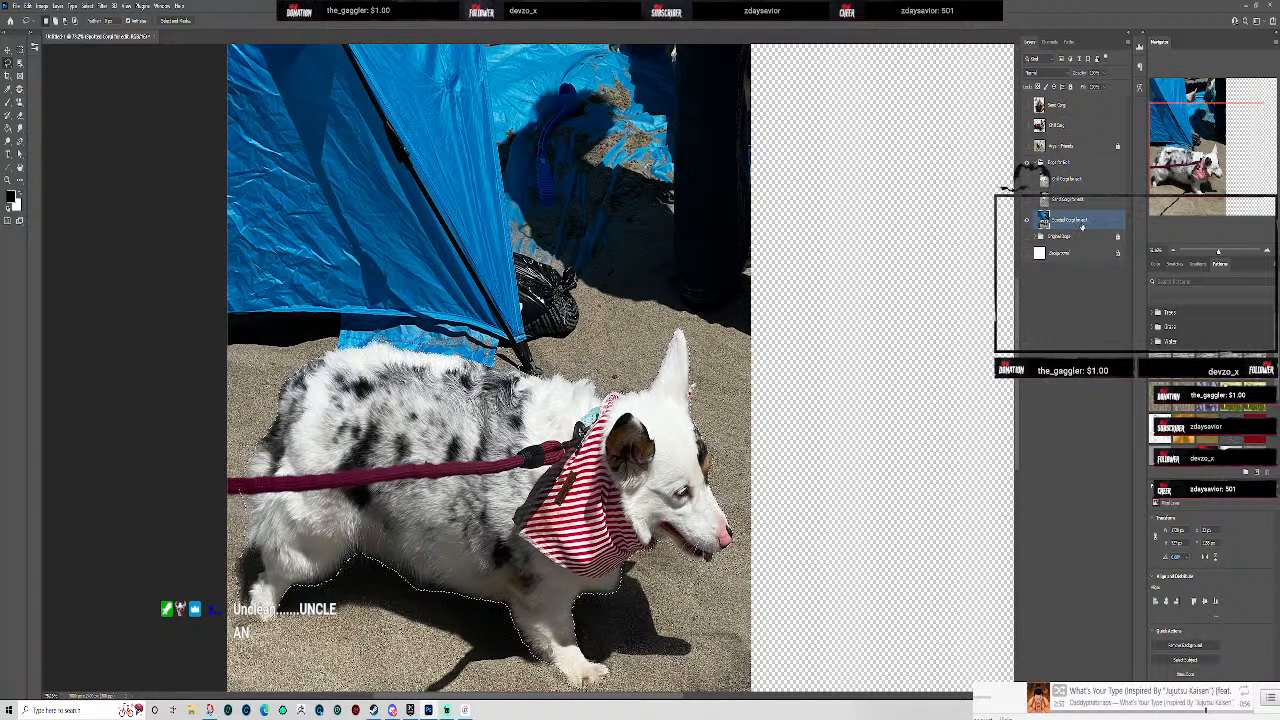
- Try to cut the selected spotted corgi from its photo layer and paste it onto a new layer above all others
key(Delete)
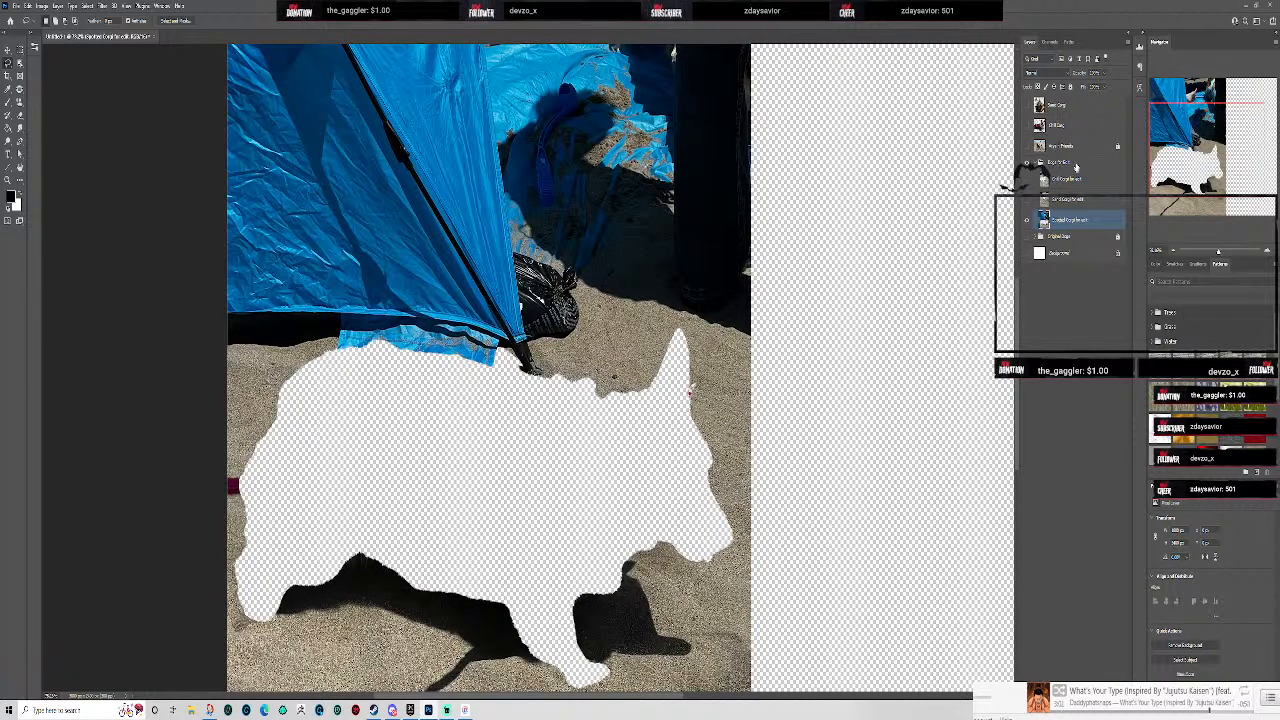
click(1028, 219)
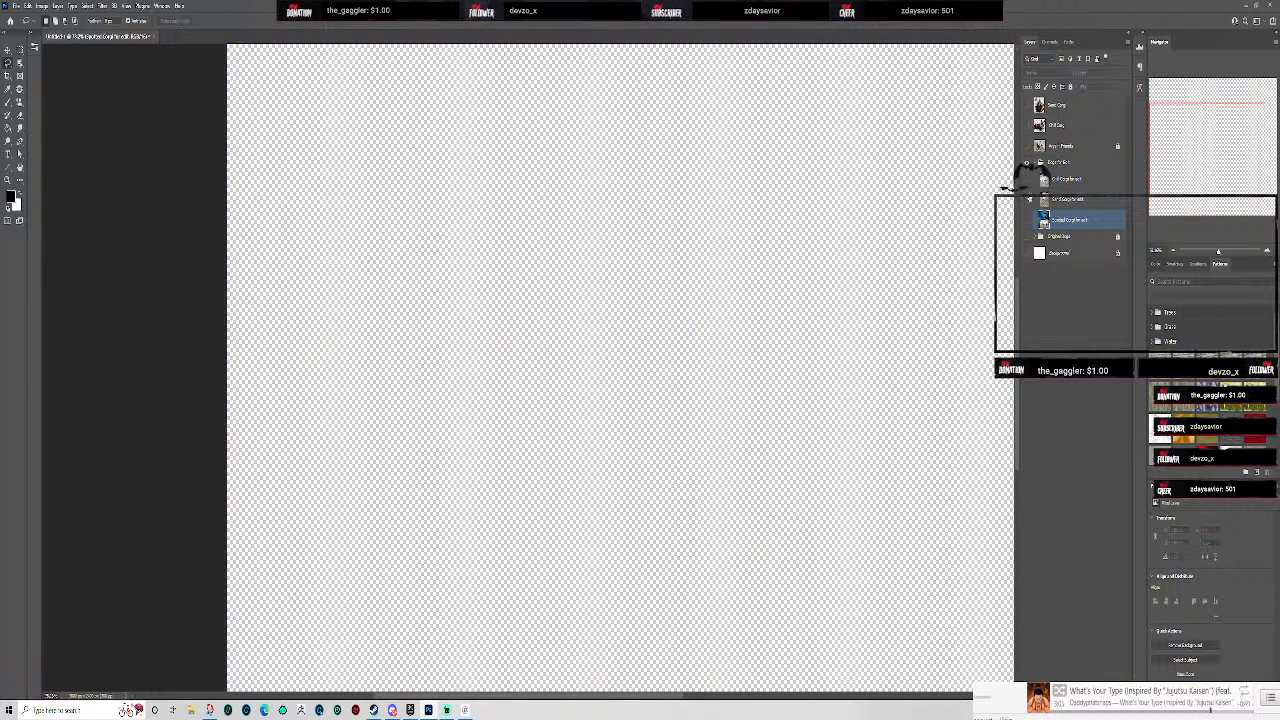
click(1088, 108)
click(1110, 696)
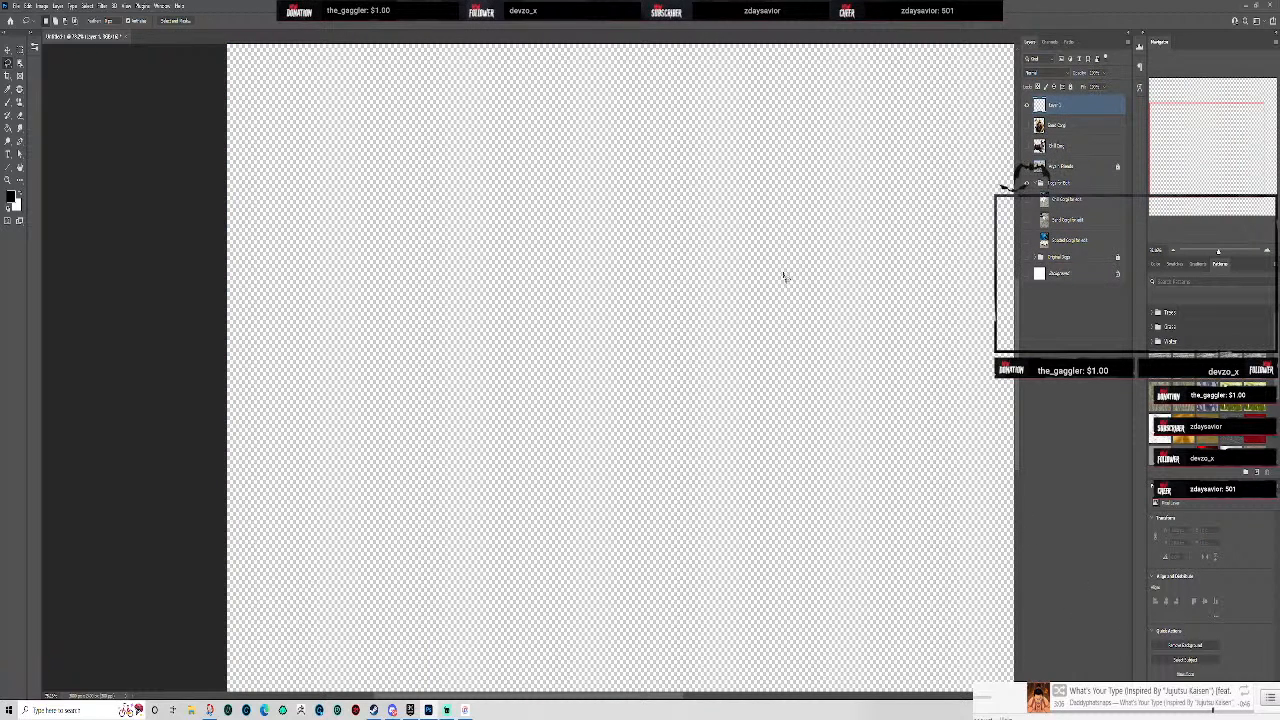
key(ctrl+v)
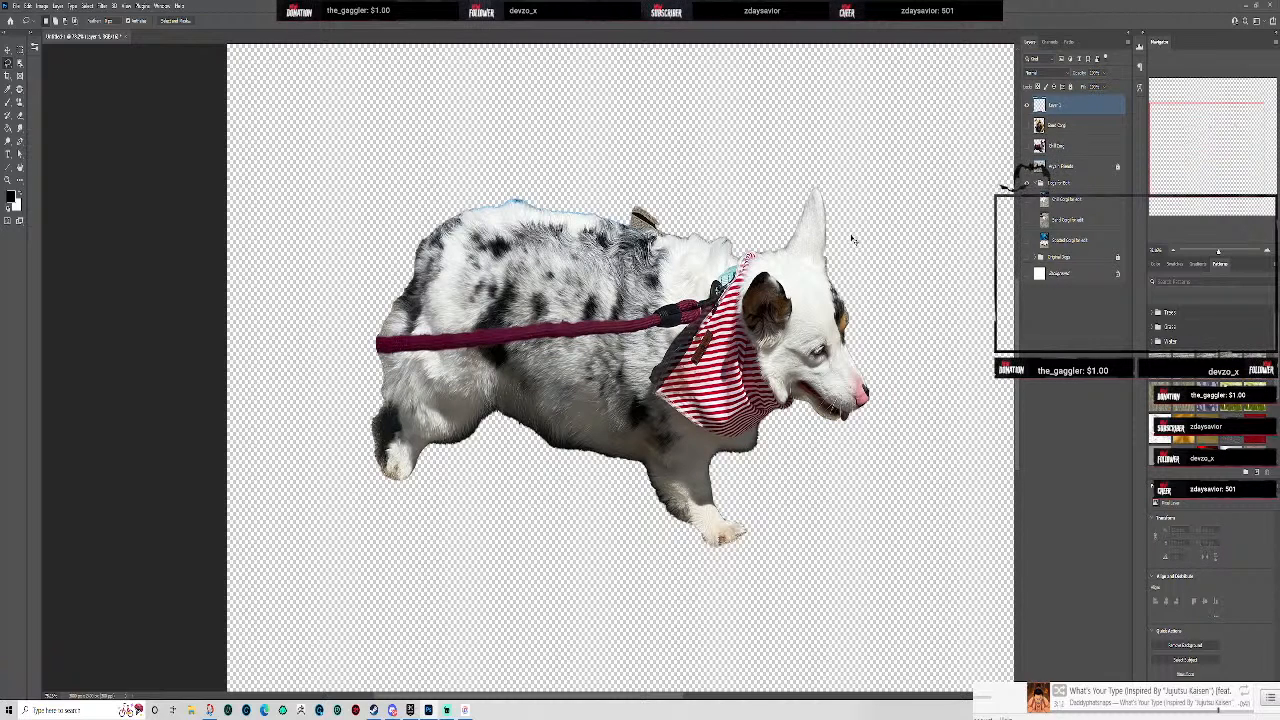
- Undo the paste, the new layer and the cut to restore the spotted corgi in its photo layer
key(ctrl+z)
click(1078, 224)
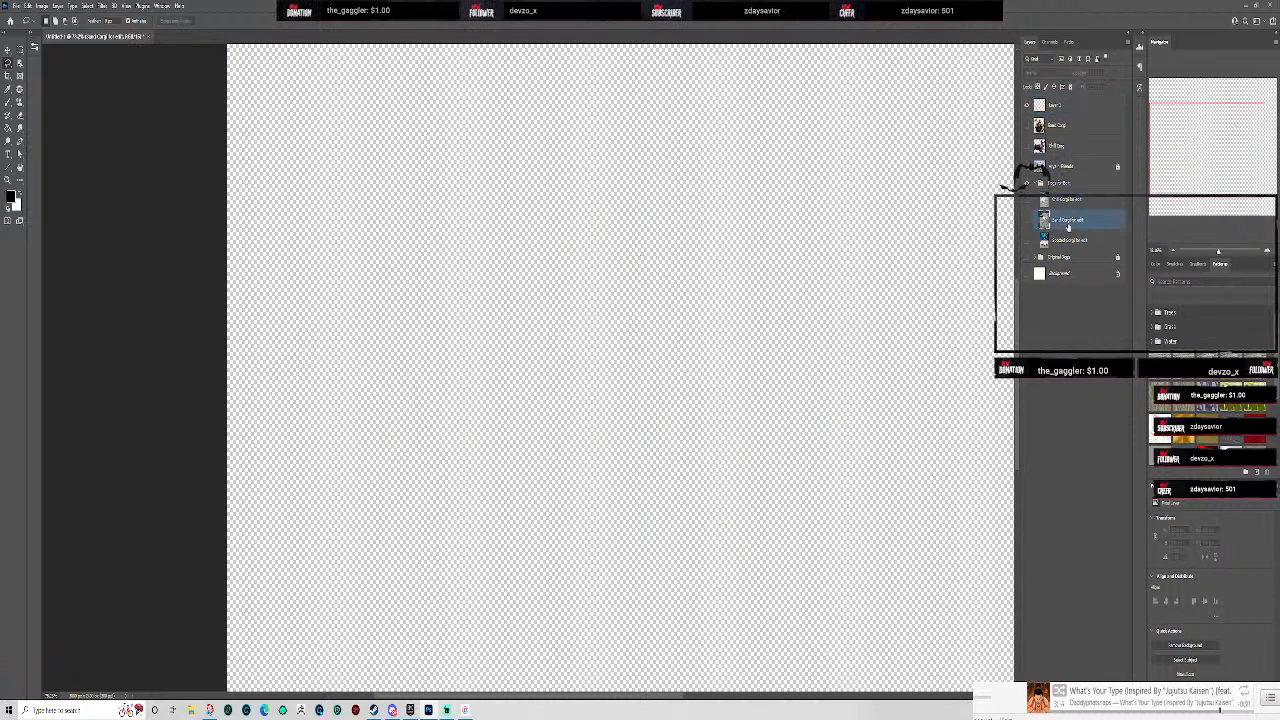
click(1064, 242)
click(1027, 242)
click(1027, 241)
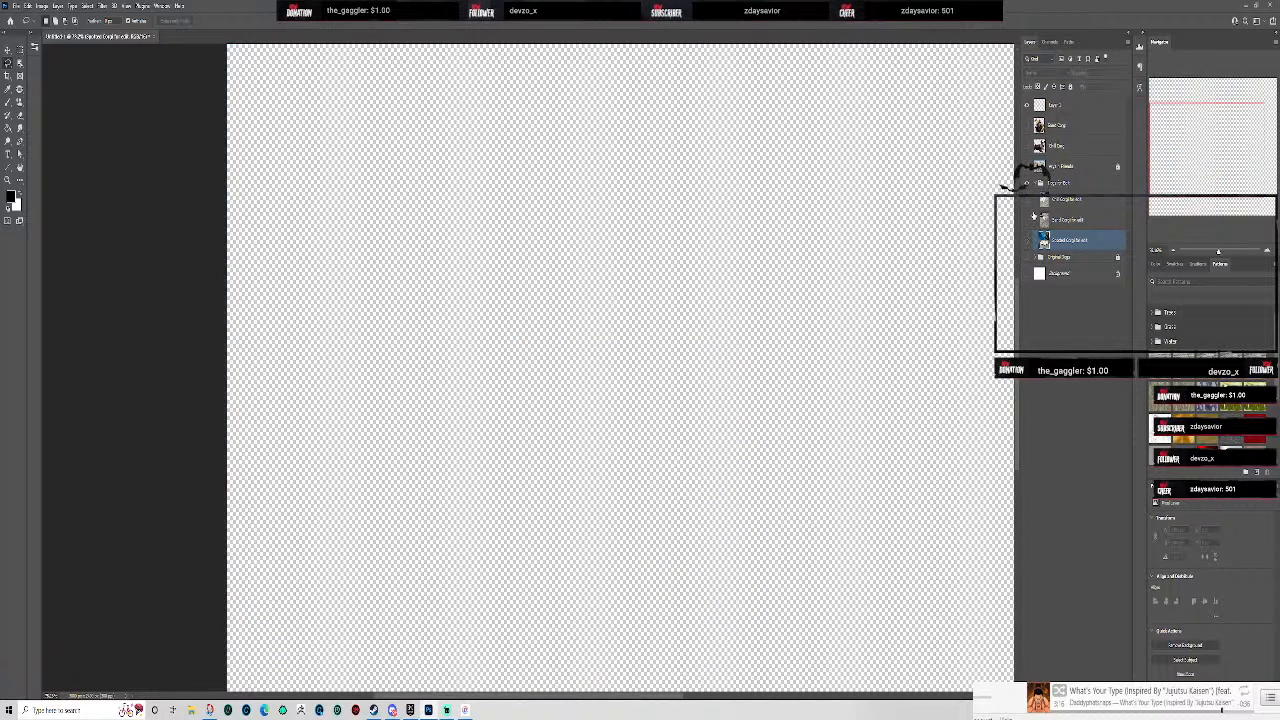
key(ctrl+z)
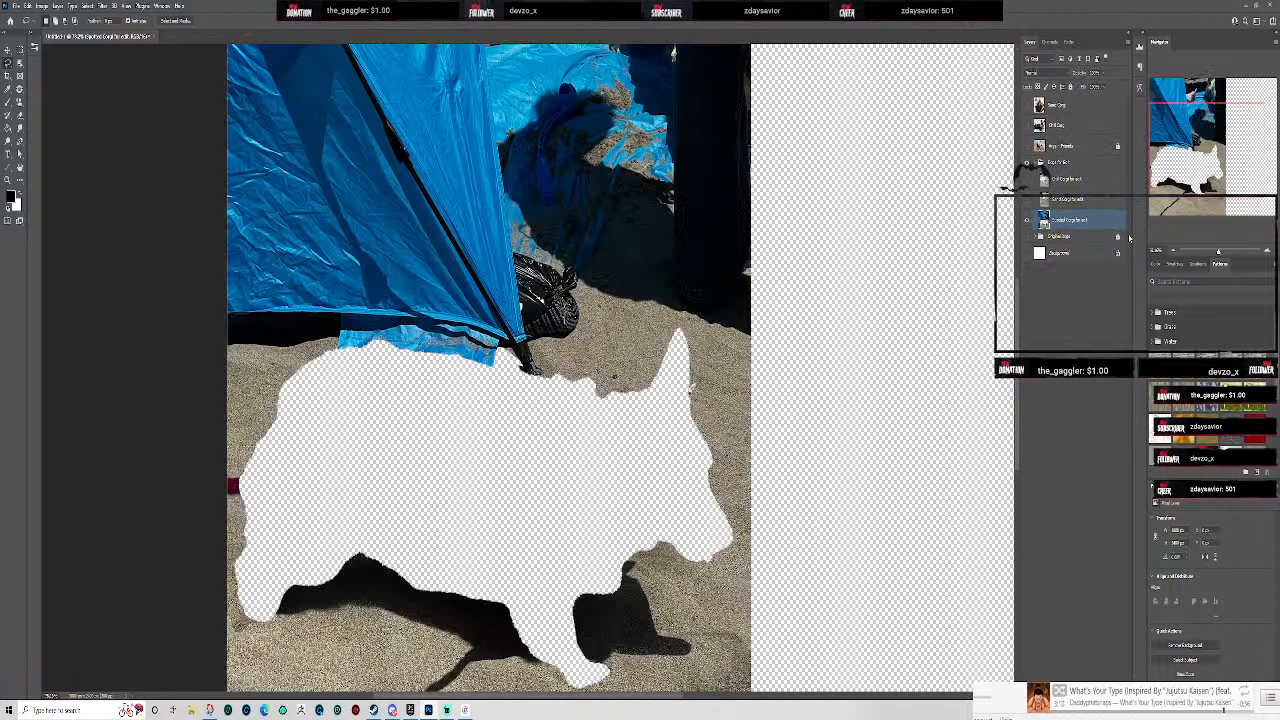
key(ctrl+z)
- Subtract the strip of blue tarp along the corgi's back from the selection with the Lasso tool
scroll(385, 362, up, 6)
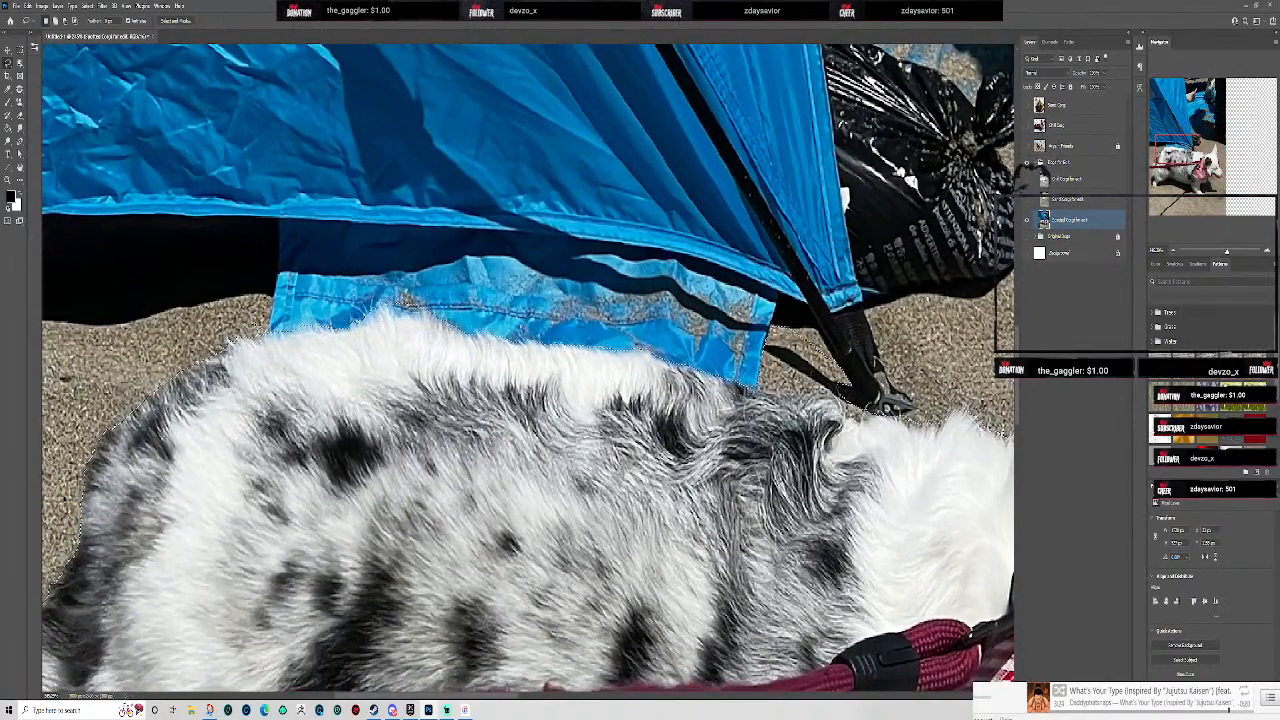
scroll(255, 337, up, 2)
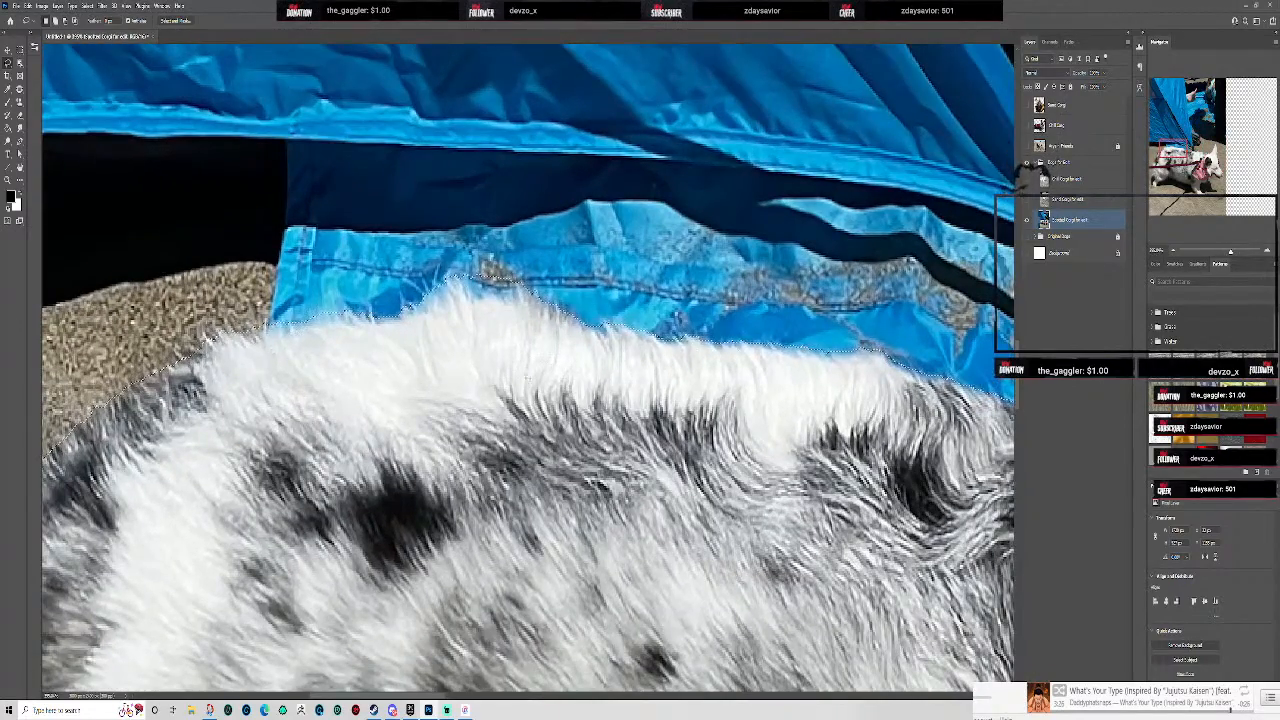
drag(660, 385, 550, 347)
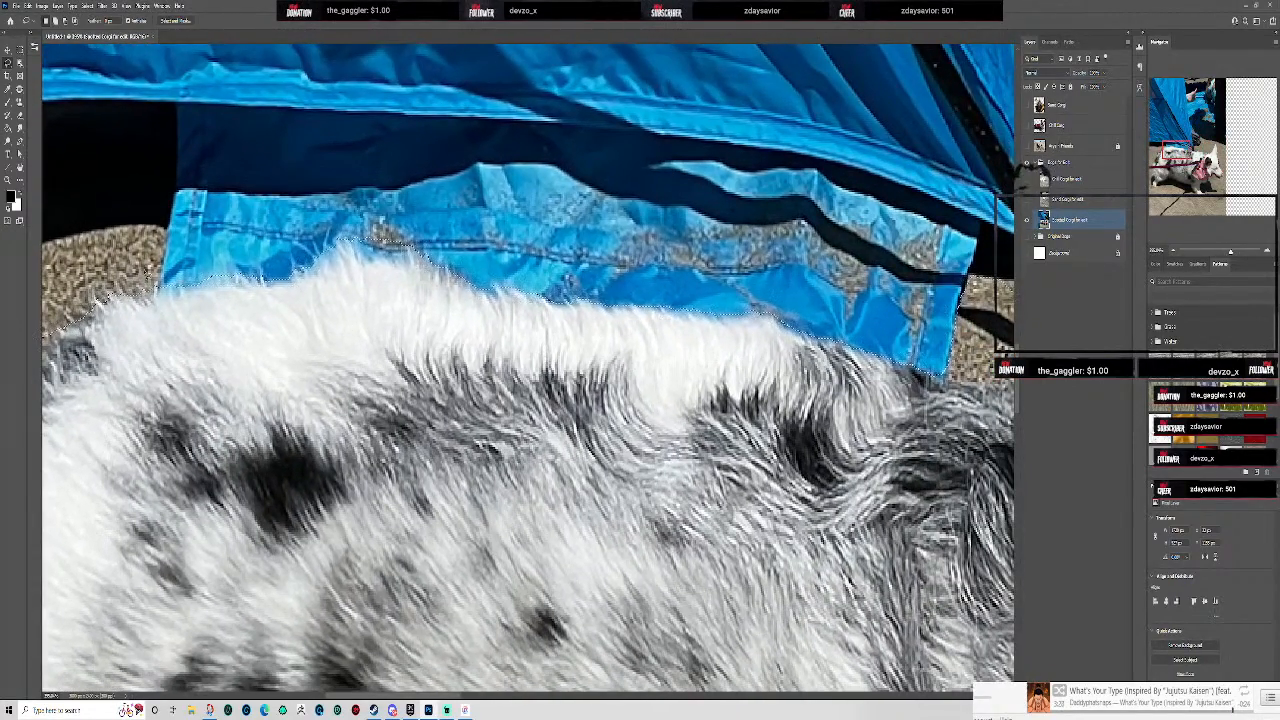
drag(178, 300, 256, 289)
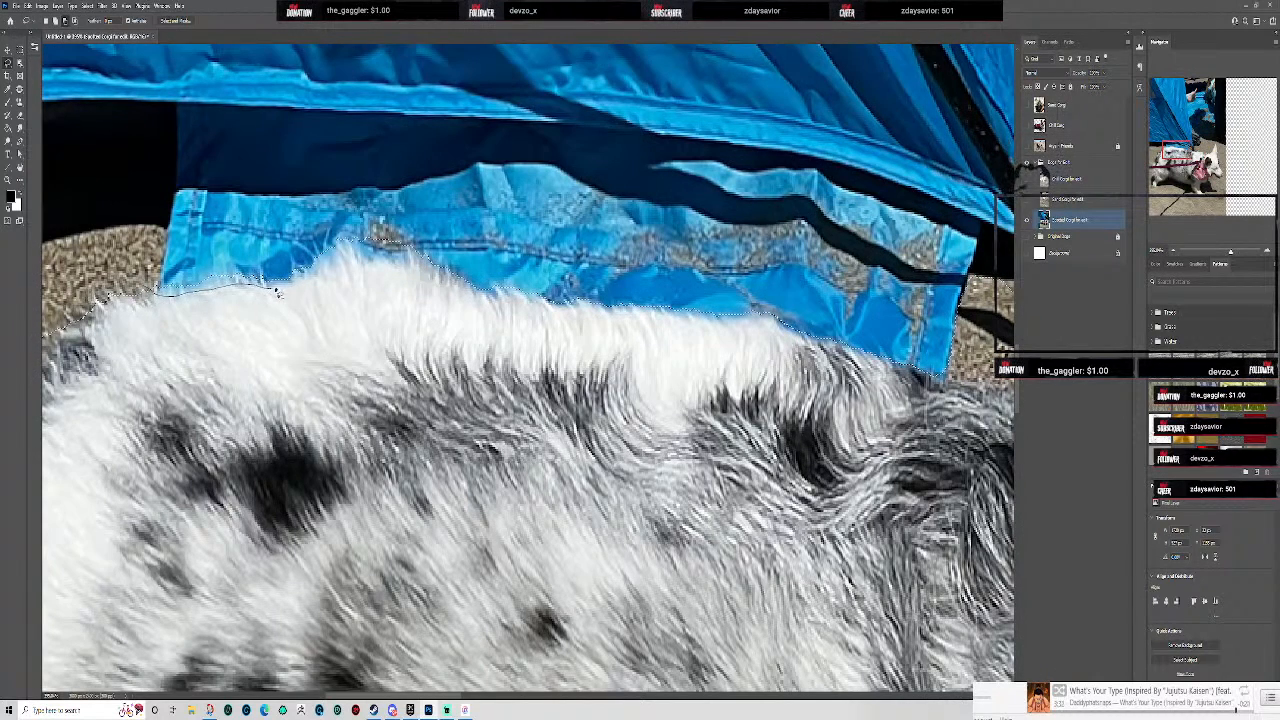
mouse_move(327, 271)
mouse_down()
mouse_move(337, 256)
mouse_move(425, 272)
mouse_up()
mouse_move(572, 313)
mouse_down()
mouse_move(792, 334)
mouse_move(780, 321)
mouse_move(925, 378)
mouse_move(879, 317)
mouse_move(247, 165)
mouse_move(122, 224)
mouse_move(165, 290)
mouse_up()
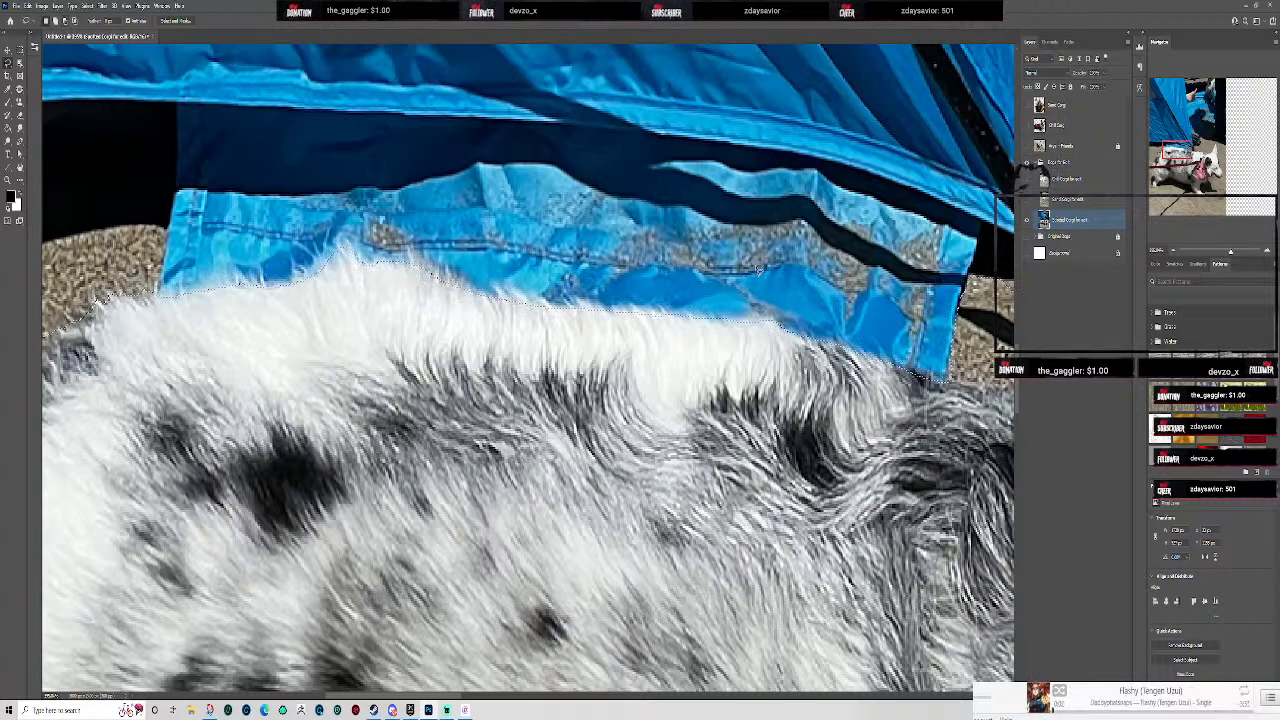
- Cut the selected spotted corgi from its photo layer and paste it onto a new layer above all others
drag(869, 282, 446, 222)
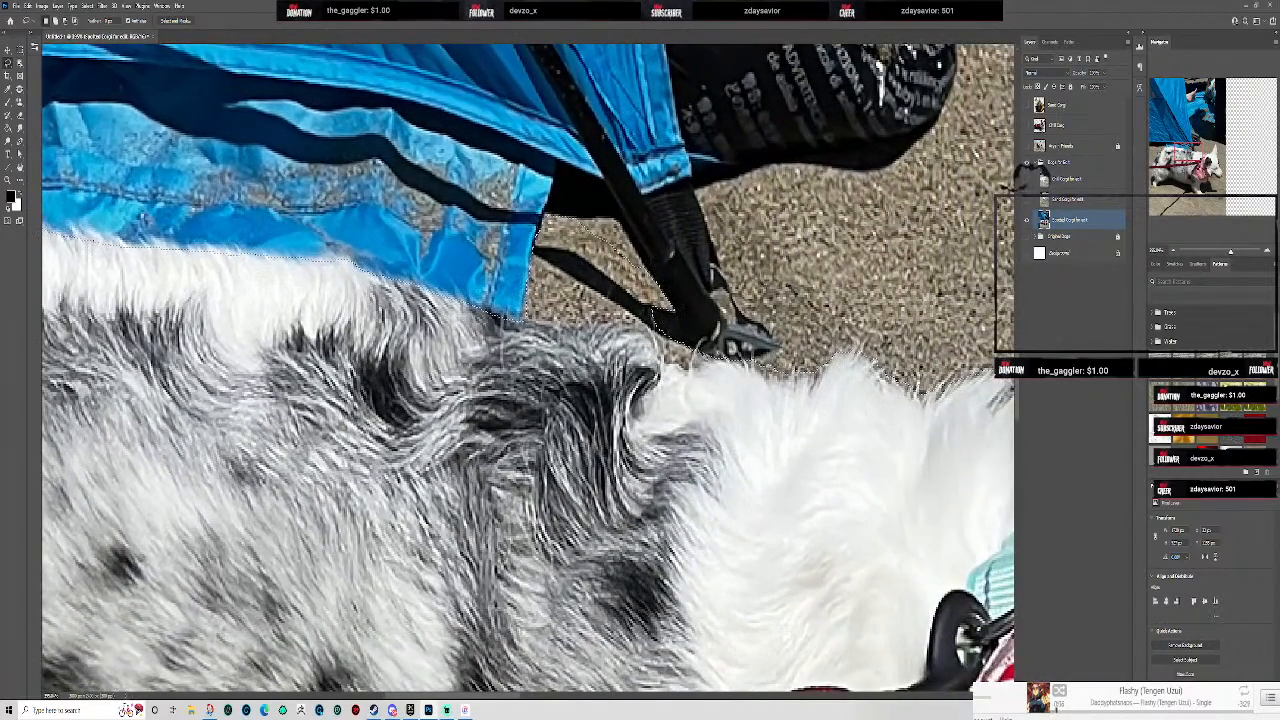
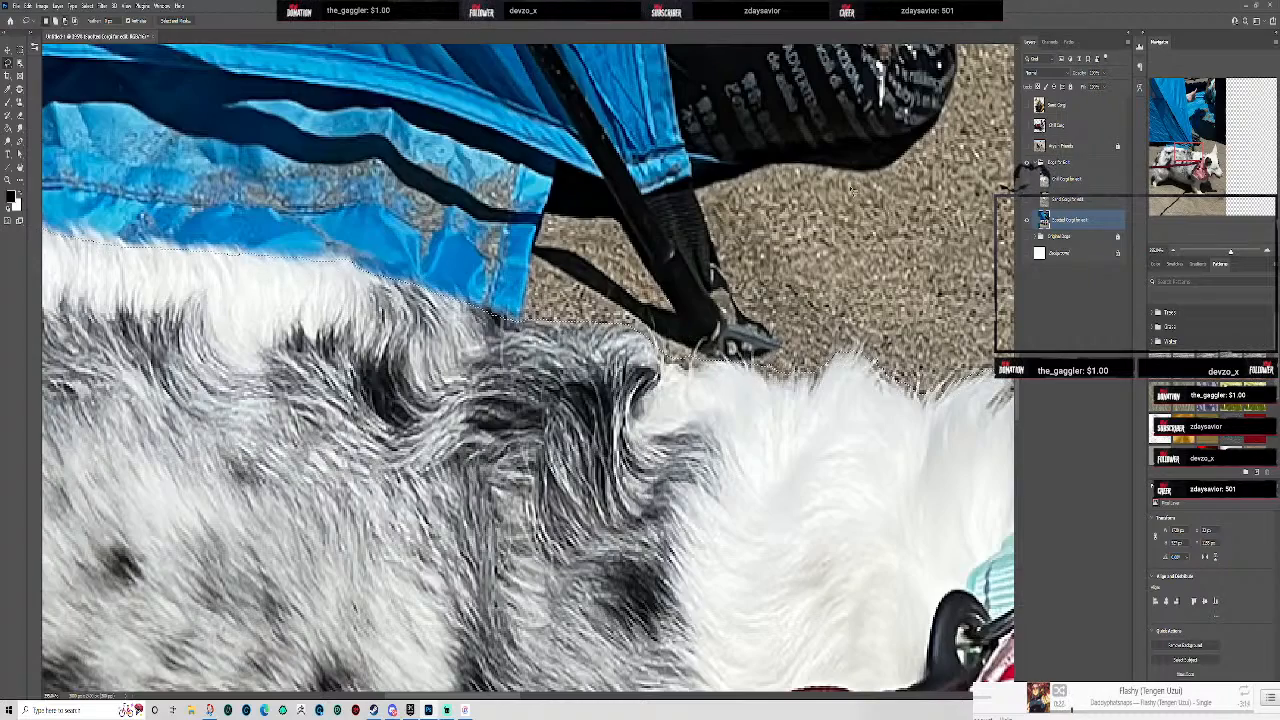
scroll(788, 290, down, 6)
scroll(840, 288, down, 3)
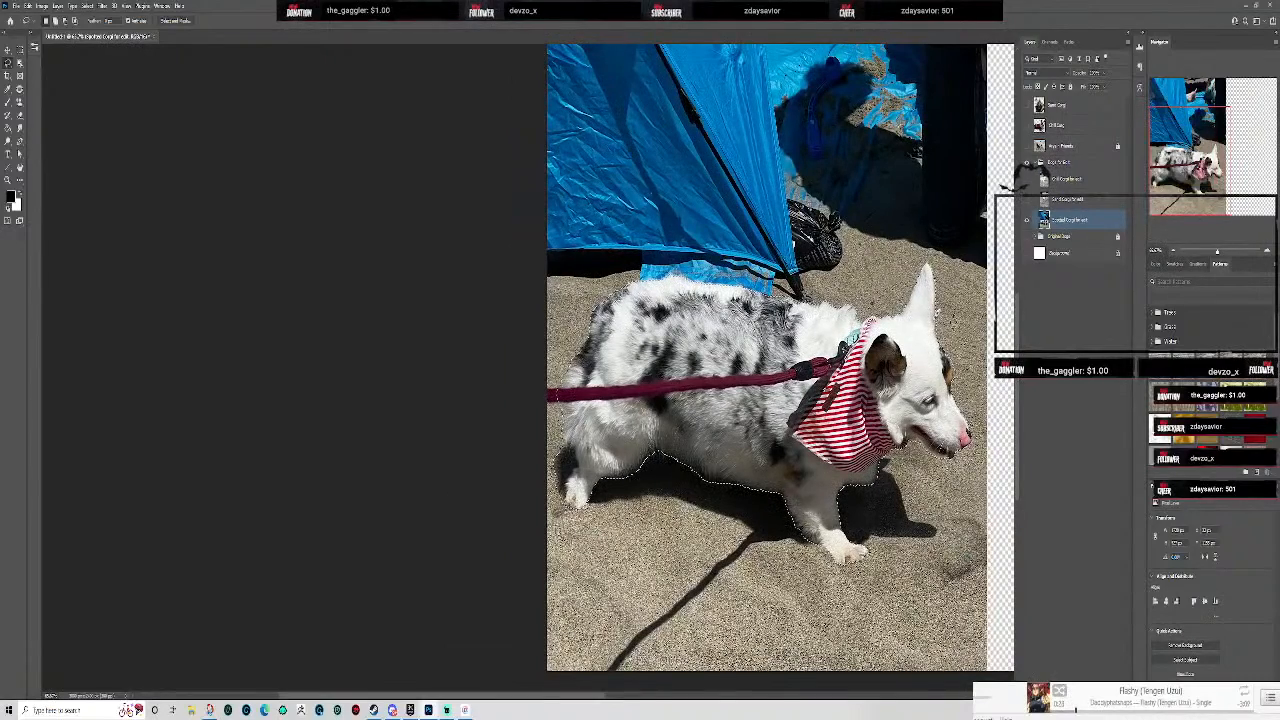
scroll(960, 300, up, 1)
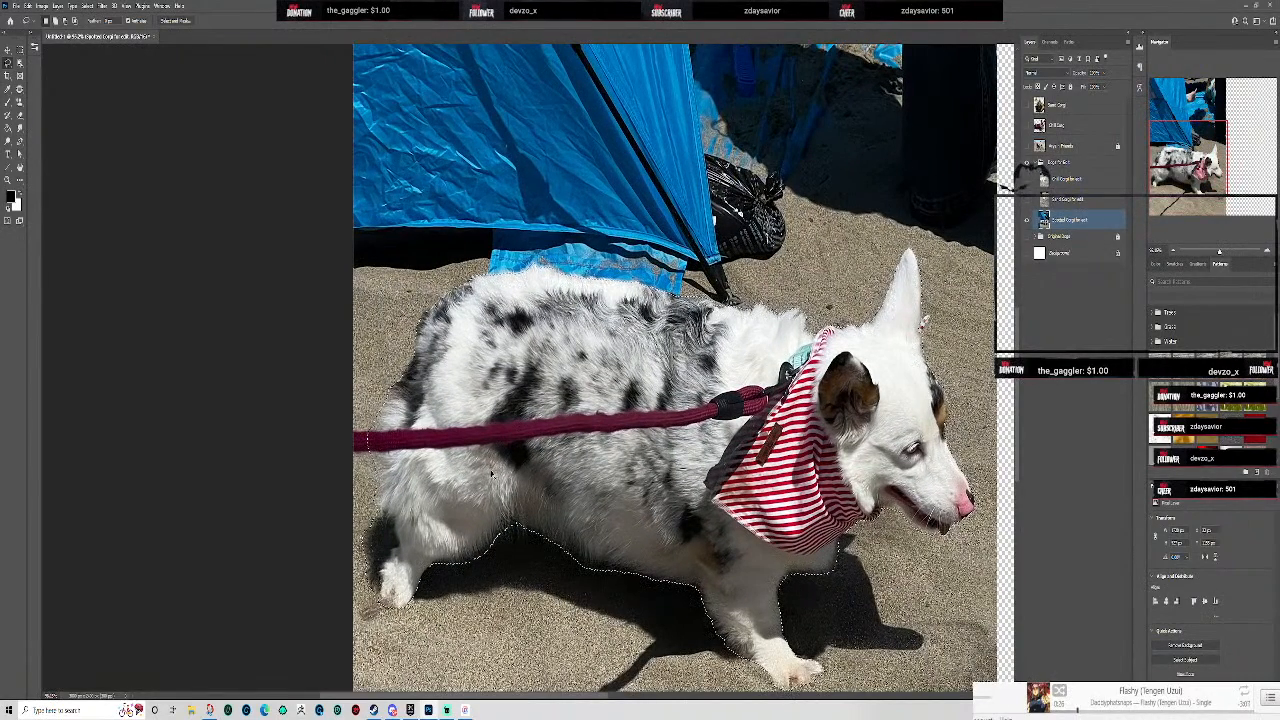
key(Delete)
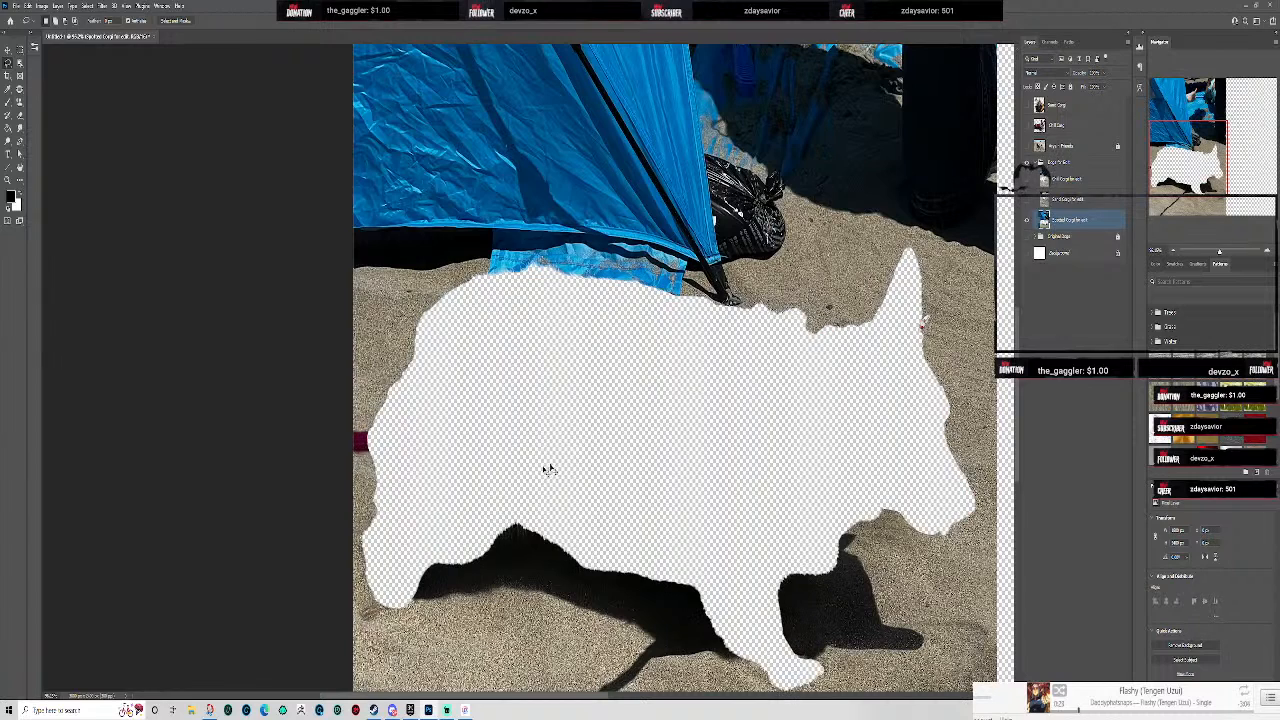
click(1067, 104)
click(1107, 695)
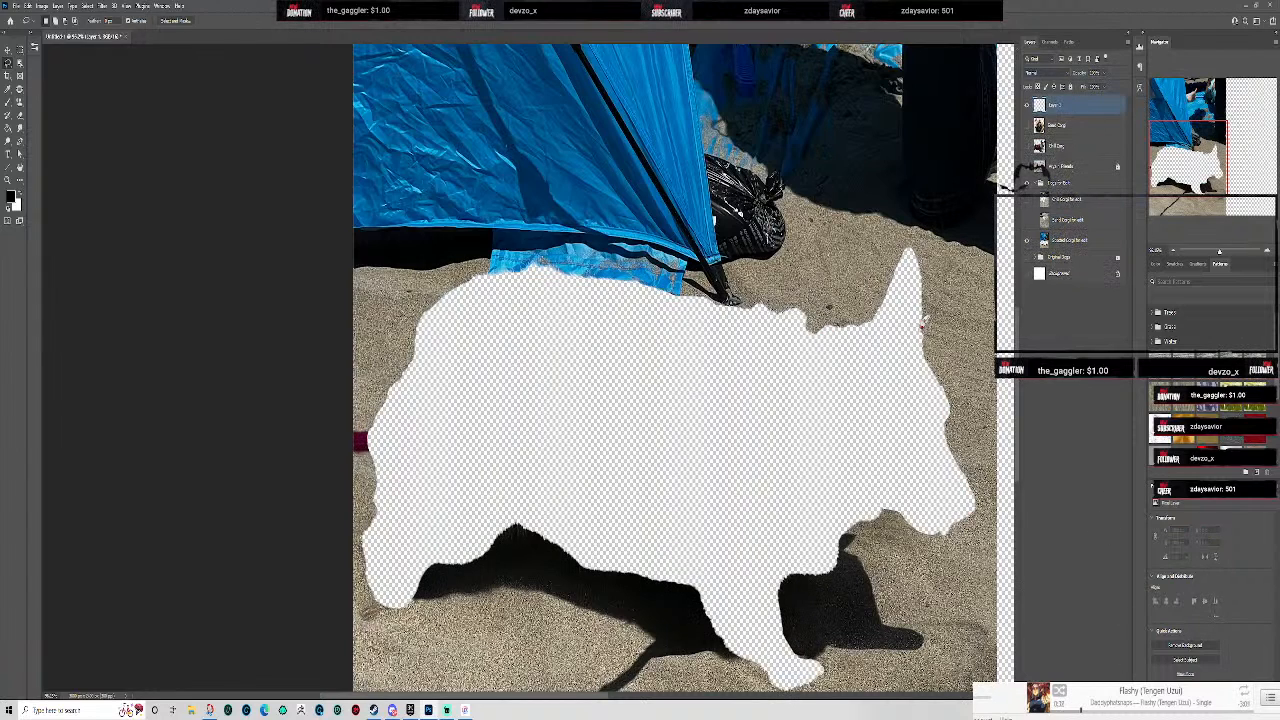
key(ctrl+v)
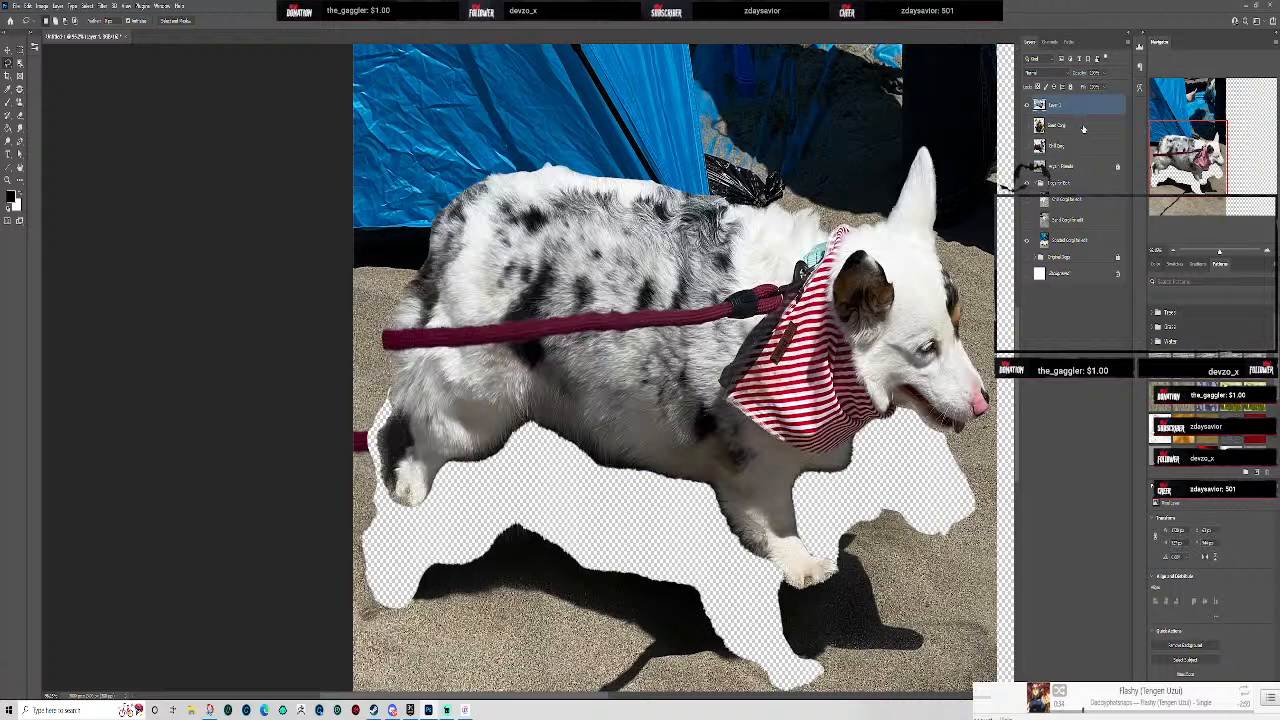
- Hide the spotted corgi's source photo layer and show the beach photo with the three dogs behind the cutout
click(1027, 241)
scroll(913, 484, down, 1)
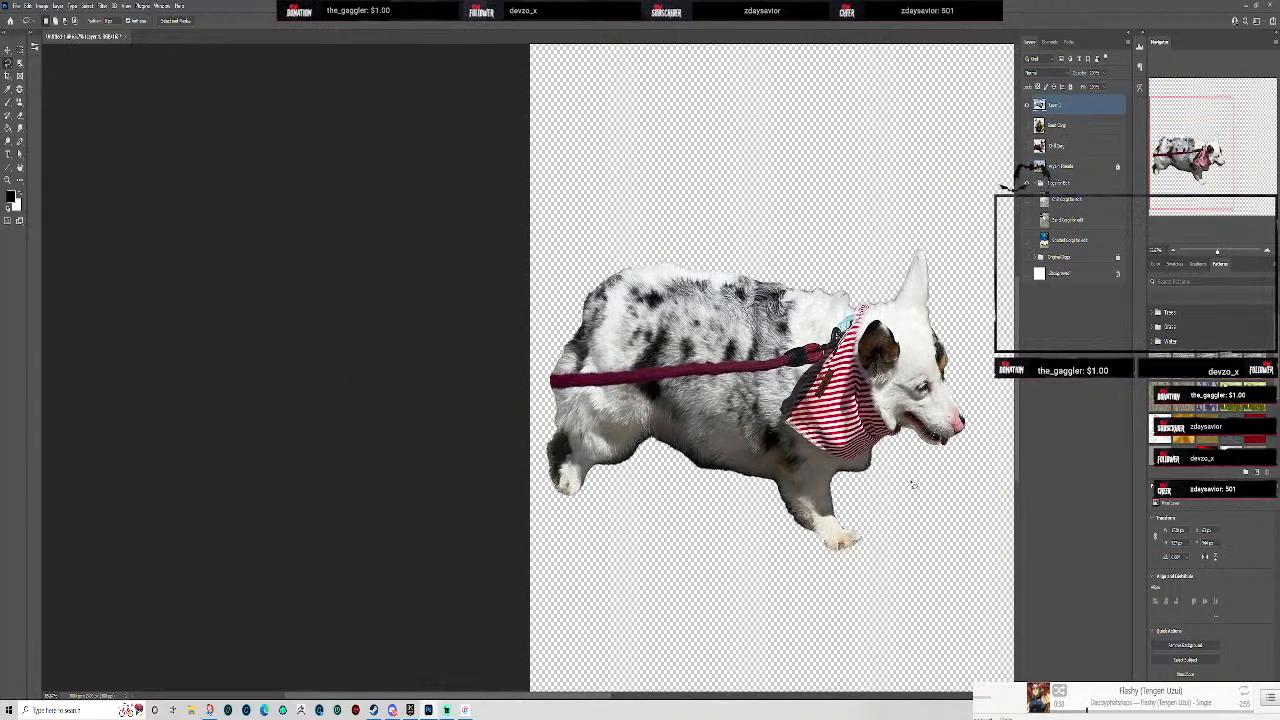
scroll(911, 485, down, 1)
scroll(645, 425, up, 1)
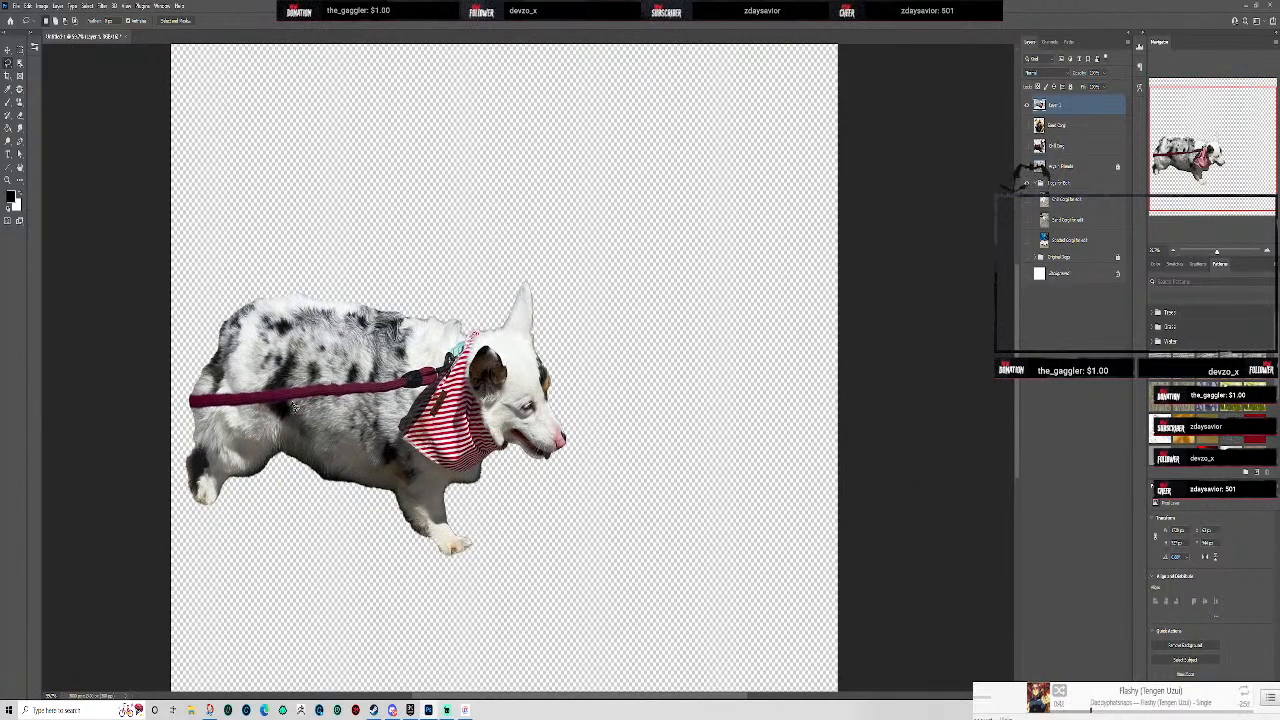
click(8, 50)
scroll(440, 410, down, 2)
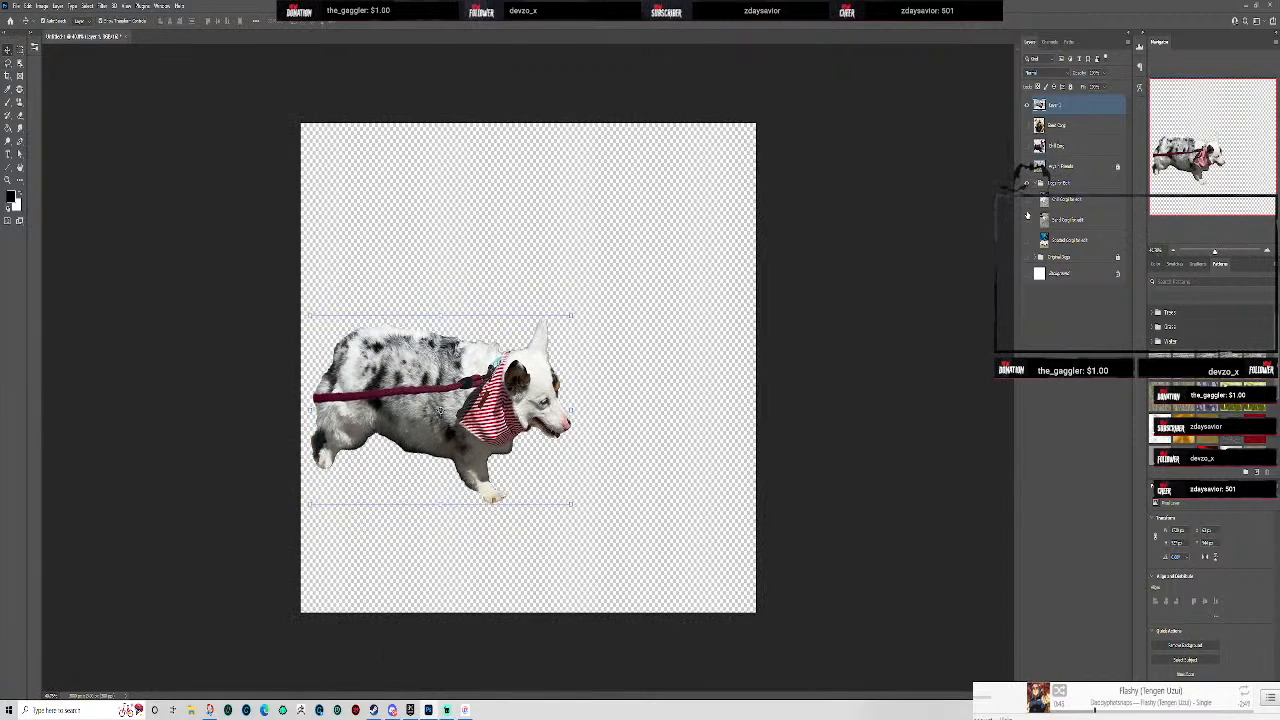
click(1026, 168)
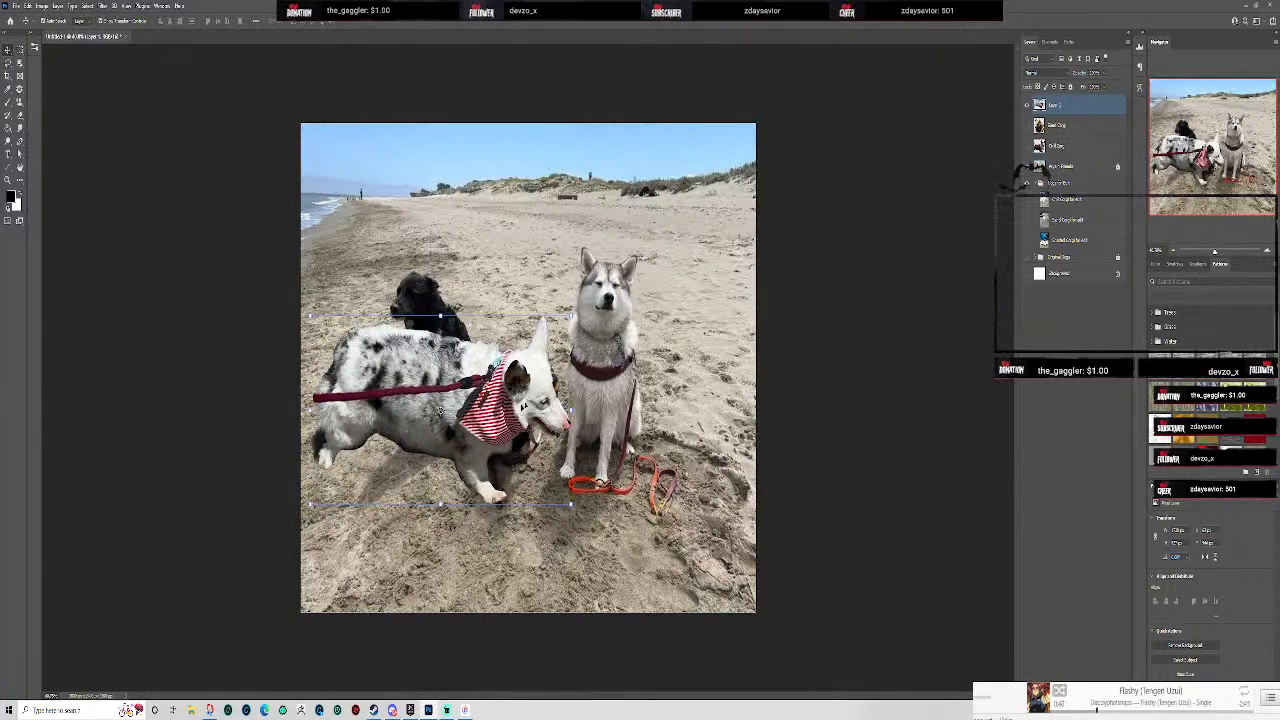
right_click(537, 393)
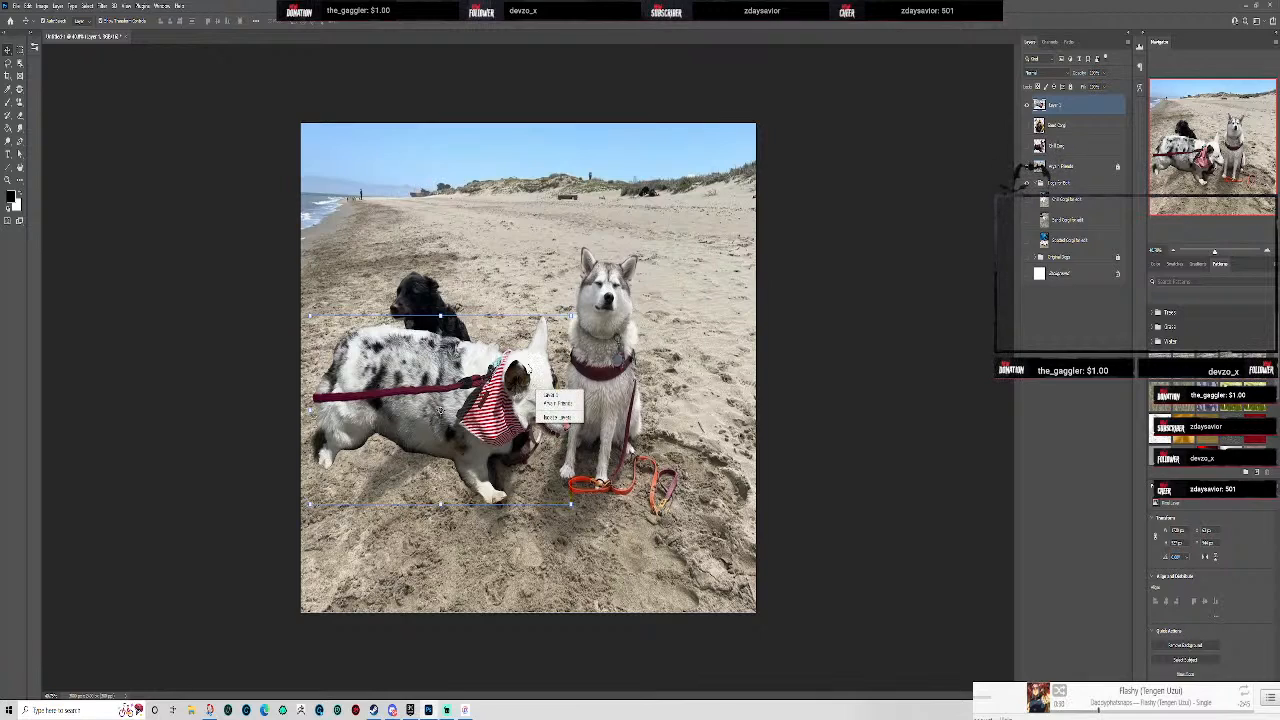
click(528, 370)
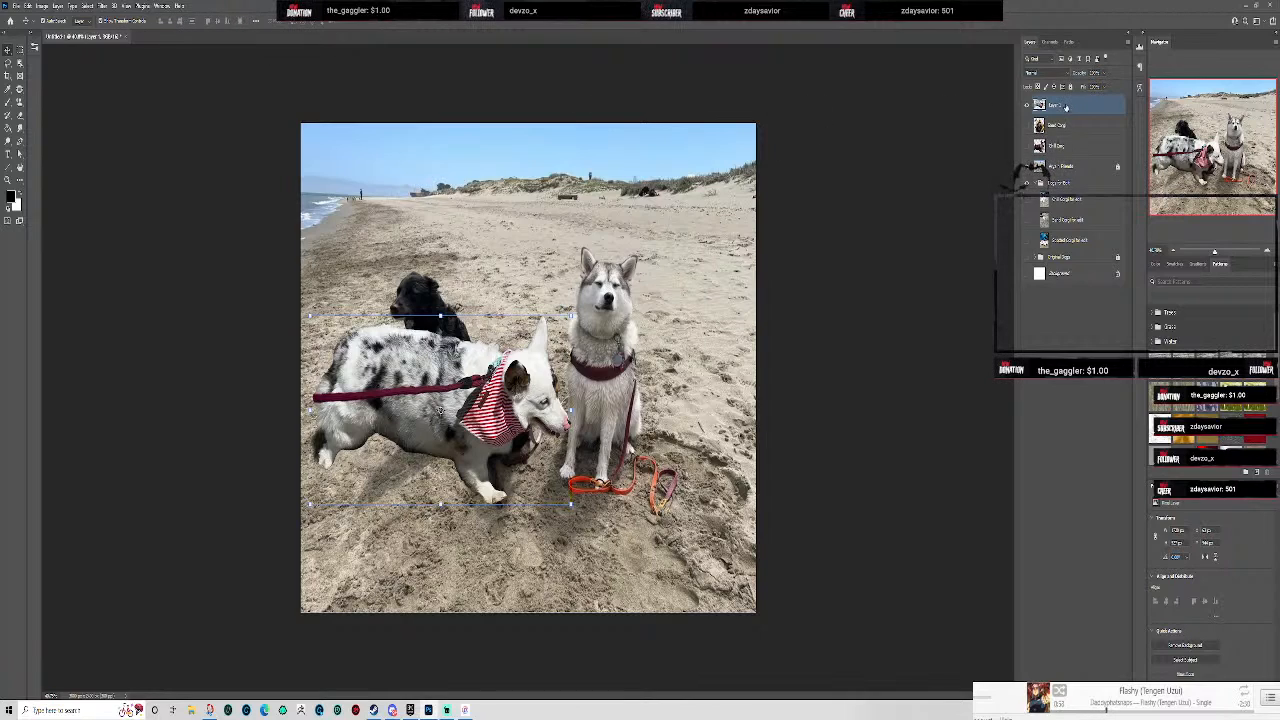
- Try to move the corgi cutout in front of the husky and mirror it horizontally
drag(510, 395, 679, 381)
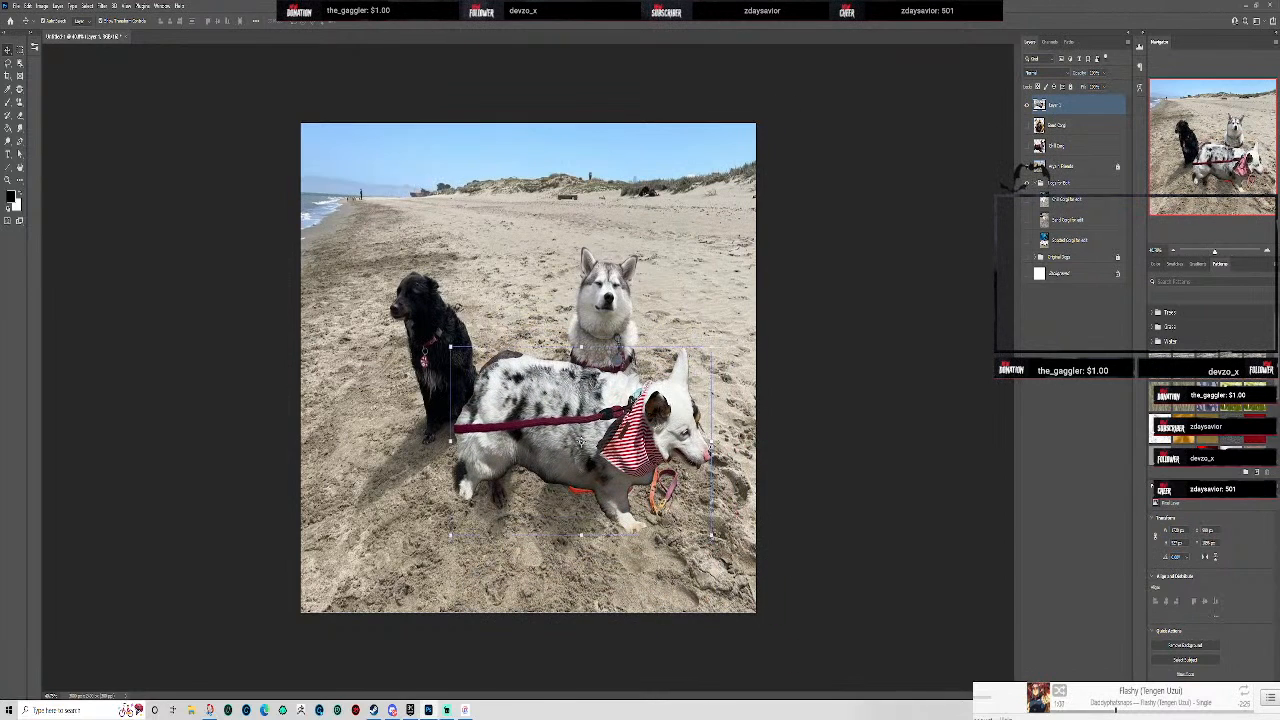
drag(711, 440, 287, 427)
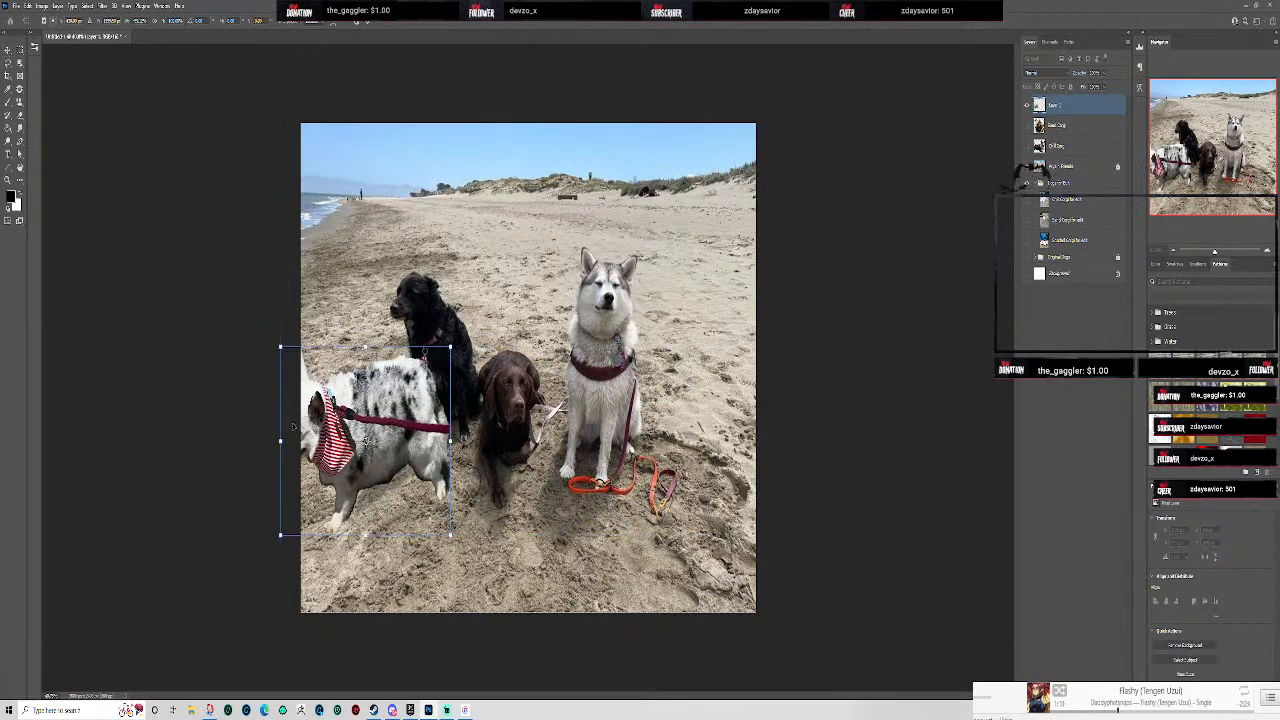
drag(366, 440, 661, 443)
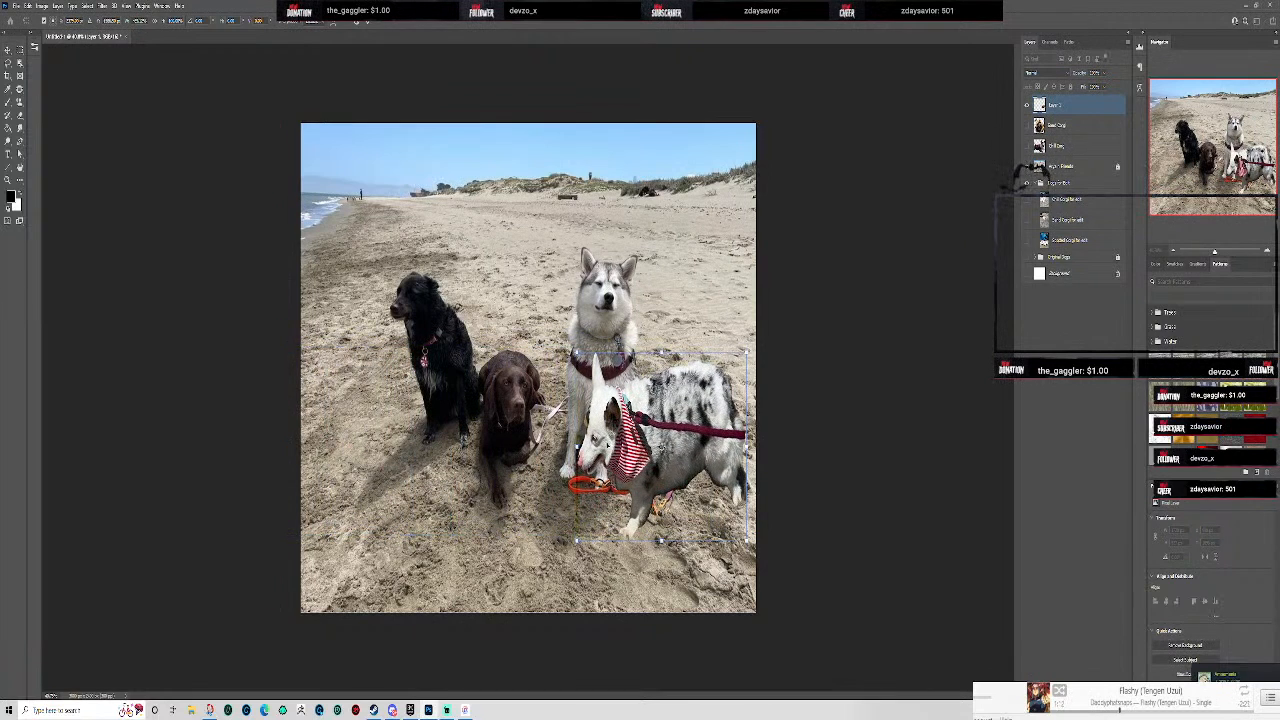
key(ctrl+z)
key(ctrl+z)
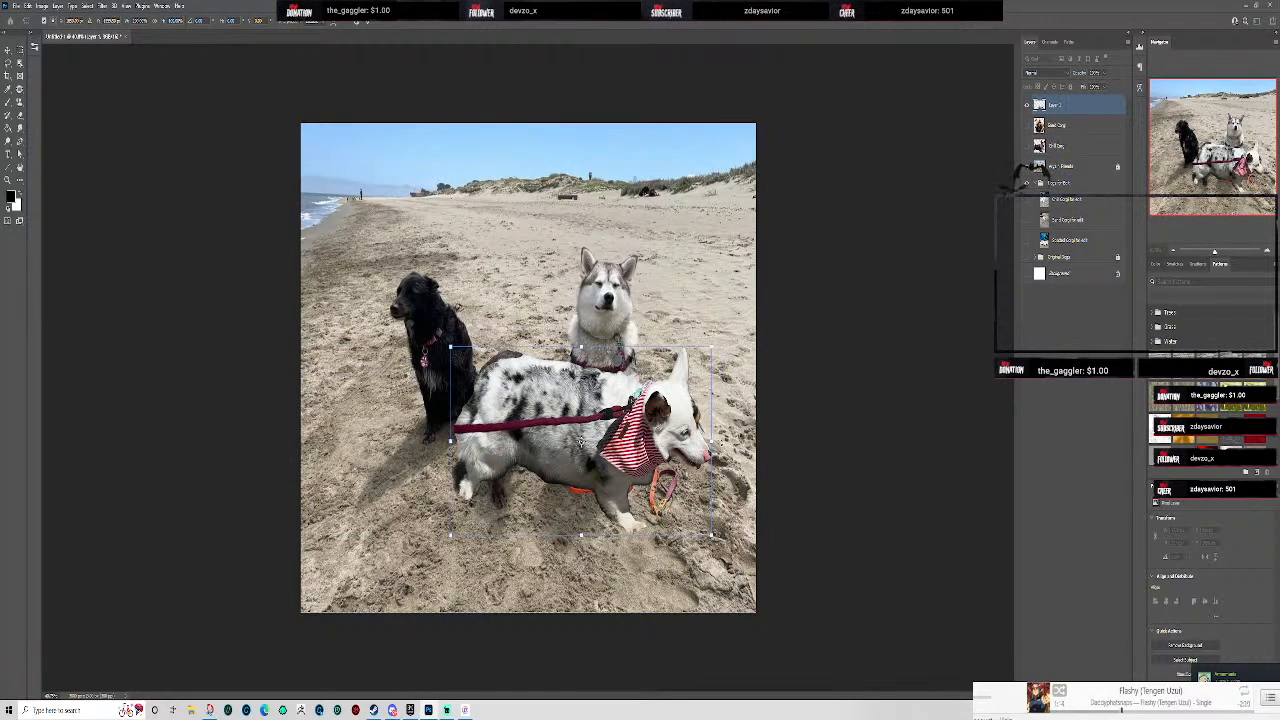
drag(713, 442, 218, 438)
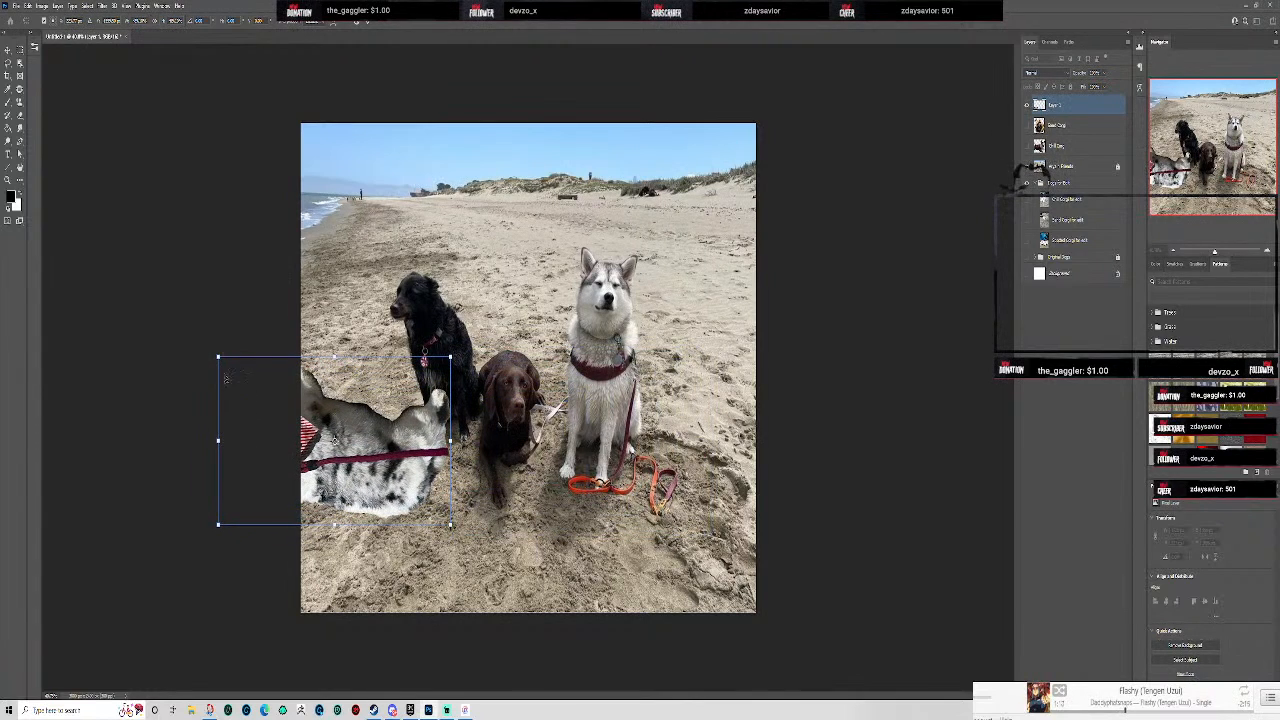
drag(214, 348, 623, 645)
drag(363, 420, 614, 414)
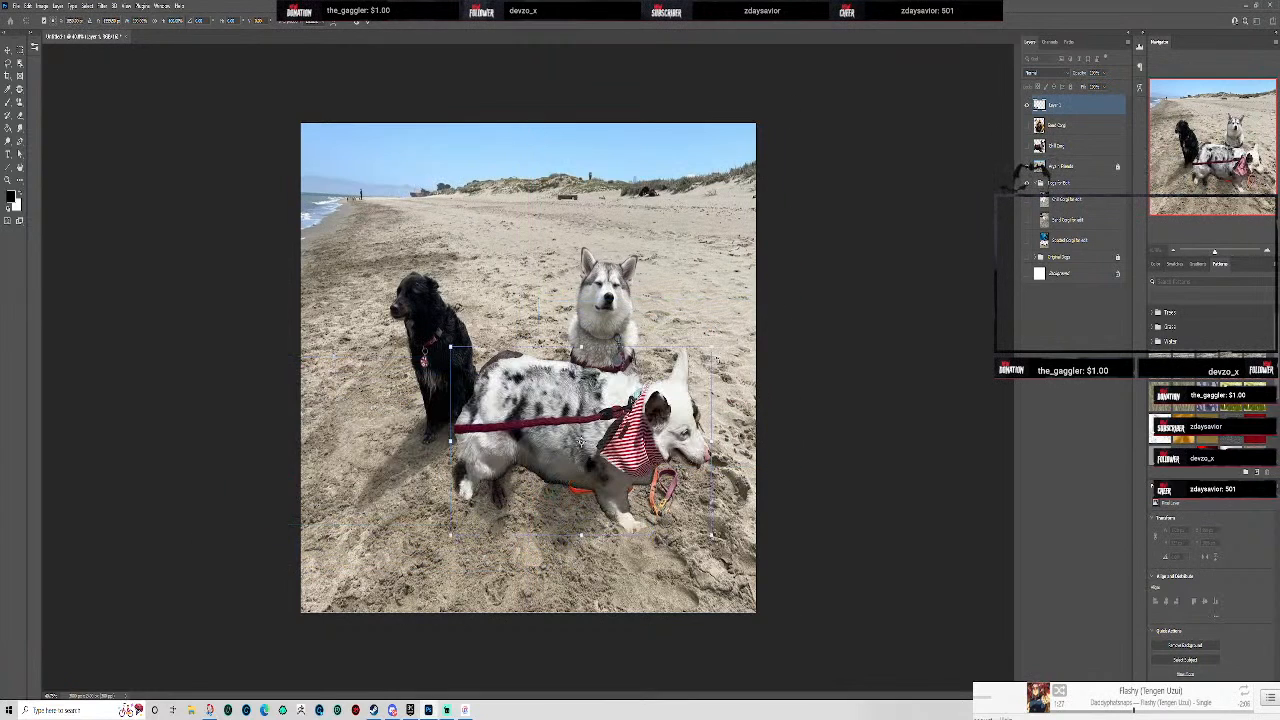
- Mirror the corgi cutout to face left, scale it down and place it in the lower-right corner of the beach photo
mouse_move(451, 437)
mouse_down()
mouse_move(190, 433)
mouse_move(451, 440)
mouse_up()
drag(712, 441, 190, 449)
drag(385, 380, 669, 364)
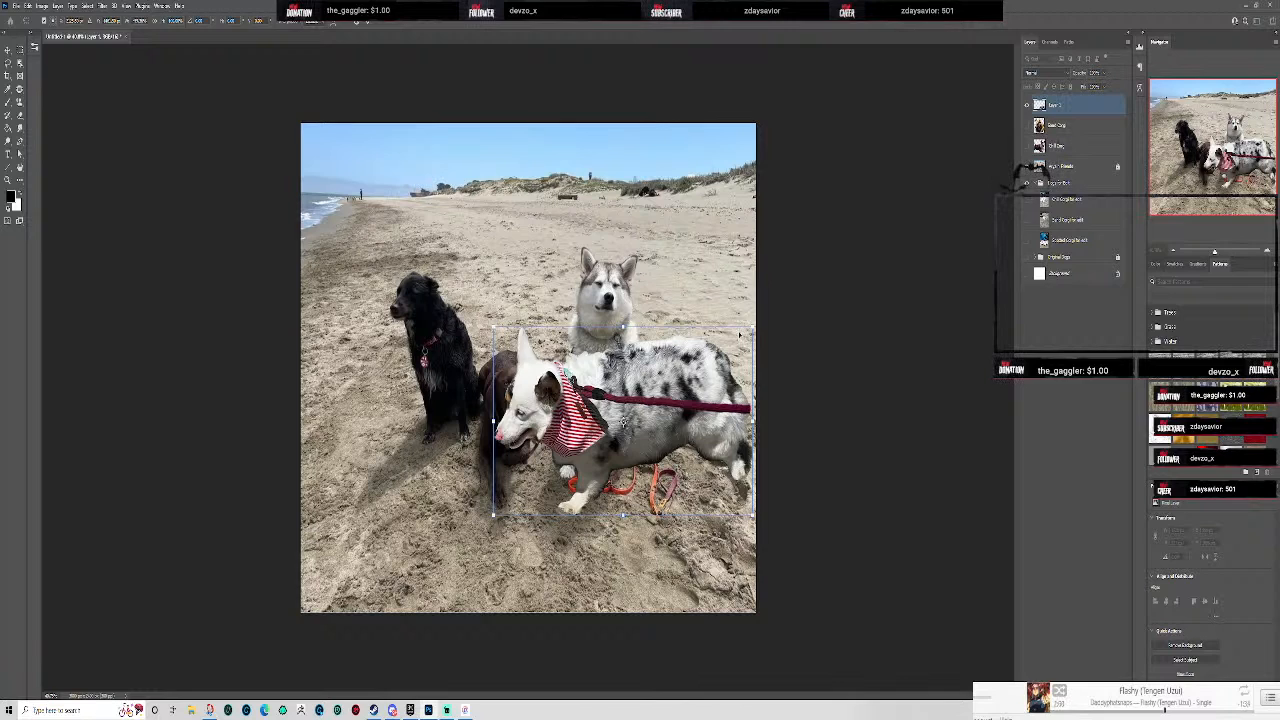
drag(750, 331, 677, 385)
drag(608, 424, 688, 514)
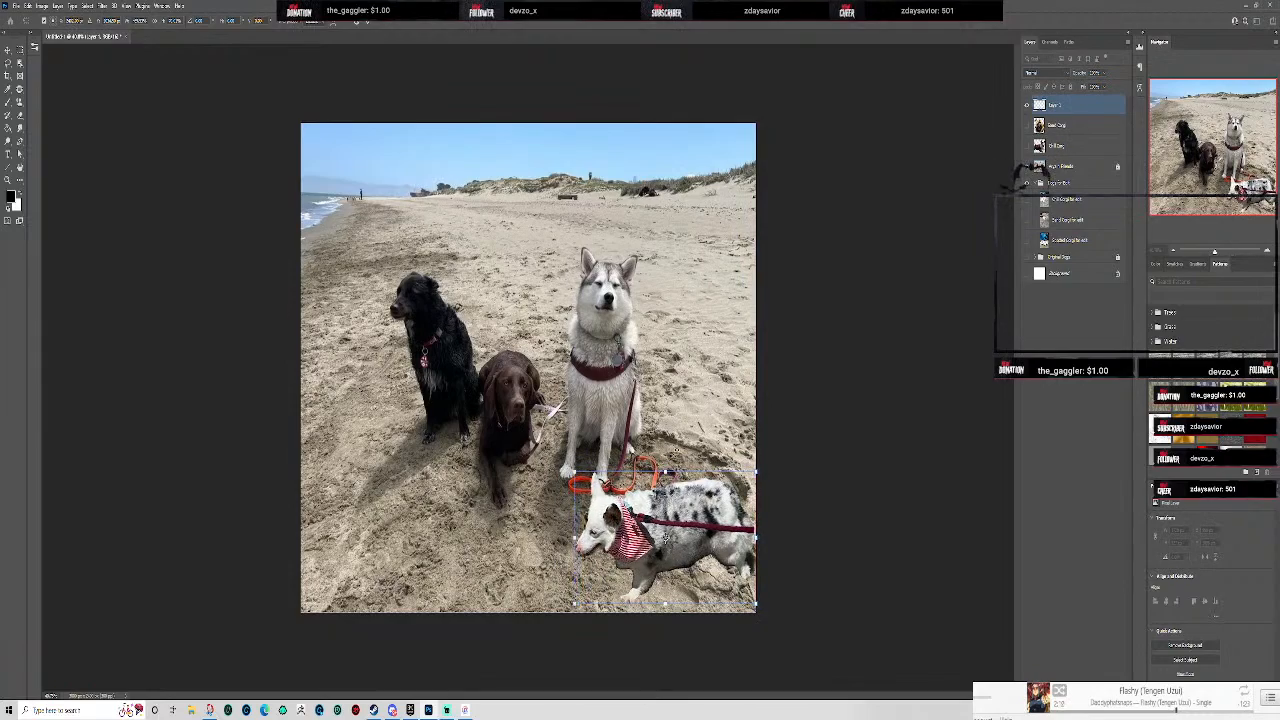
- Nudge the mirrored corgi slightly inward from the photo's right edge and apply the transformation
scroll(654, 548, up, 10)
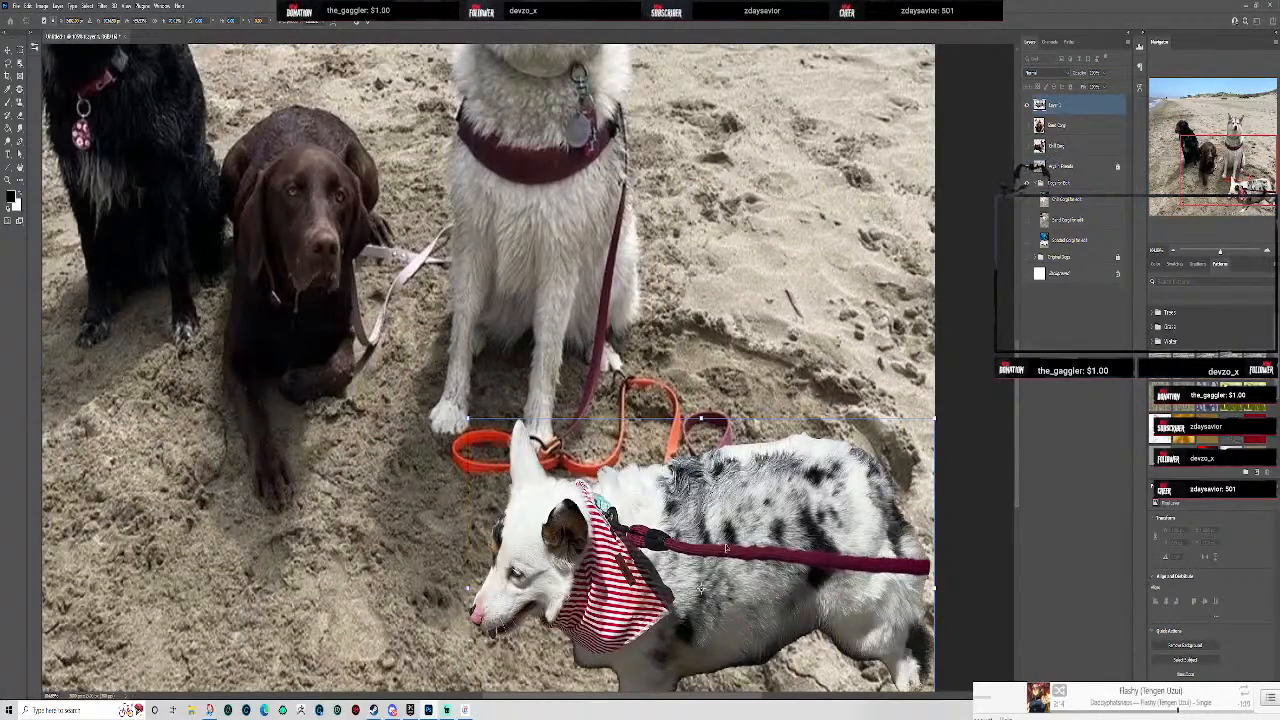
drag(773, 325, 698, 147)
scroll(692, 182, down, 10)
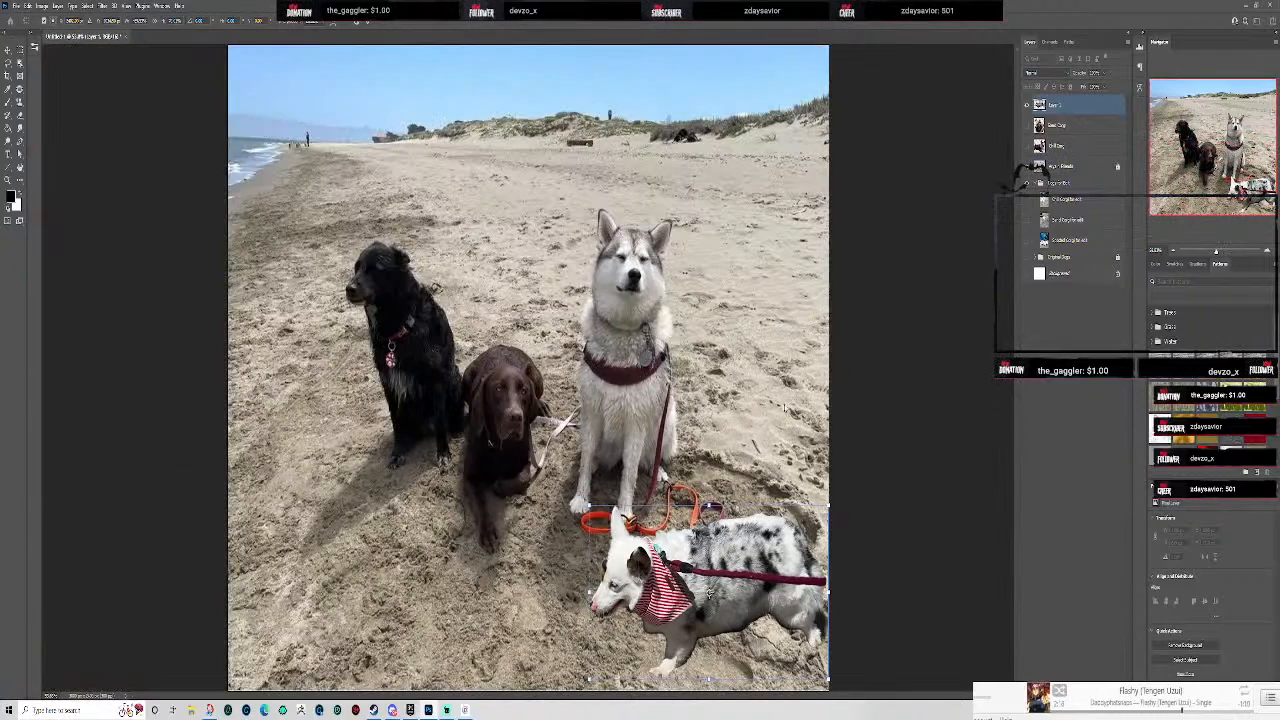
scroll(734, 320, down, 1)
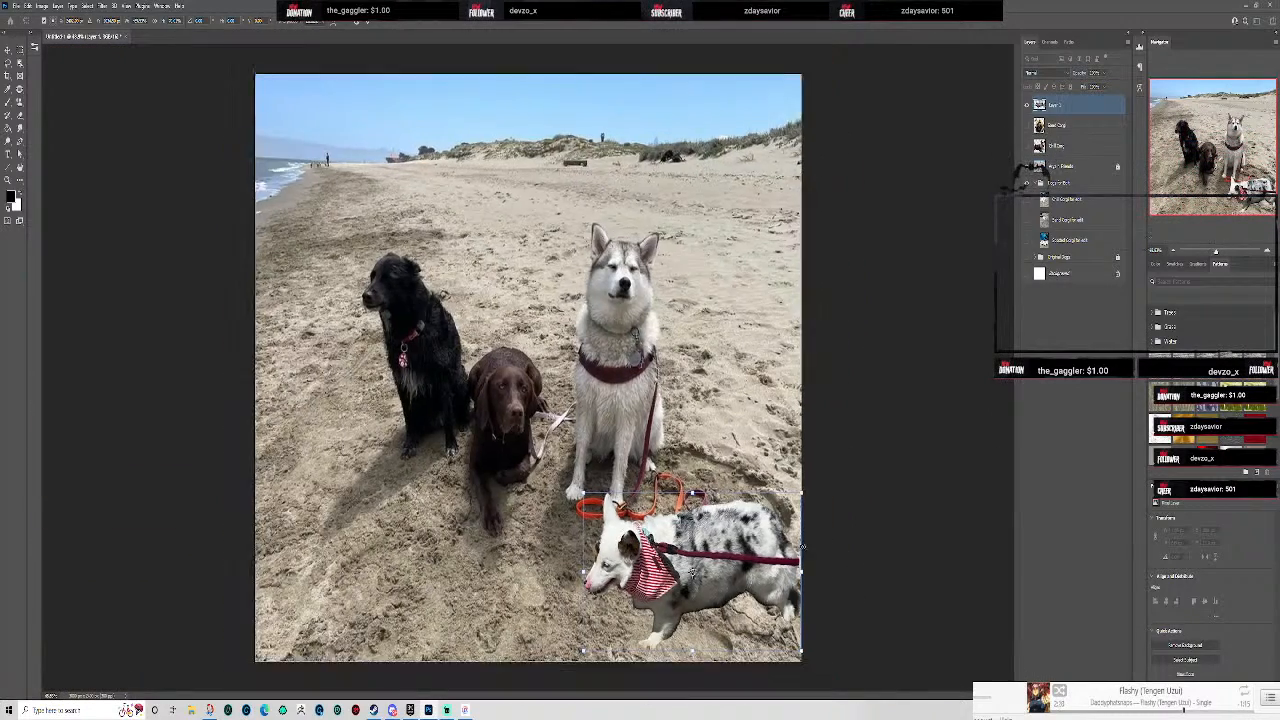
scroll(803, 549, up, 4)
drag(716, 355, 675, 215)
scroll(675, 295, up, 2)
drag(722, 255, 718, 208)
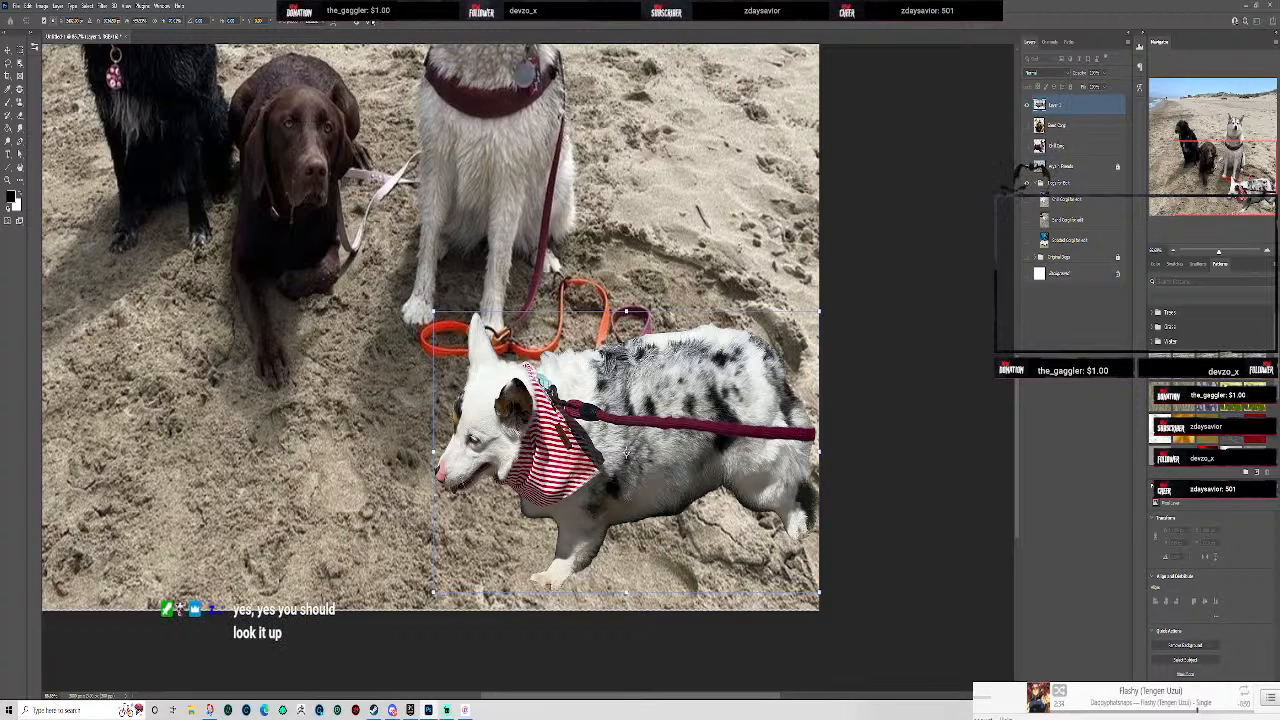
mouse_move(644, 410)
mouse_down()
mouse_move(626, 410)
mouse_move(638, 411)
mouse_up()
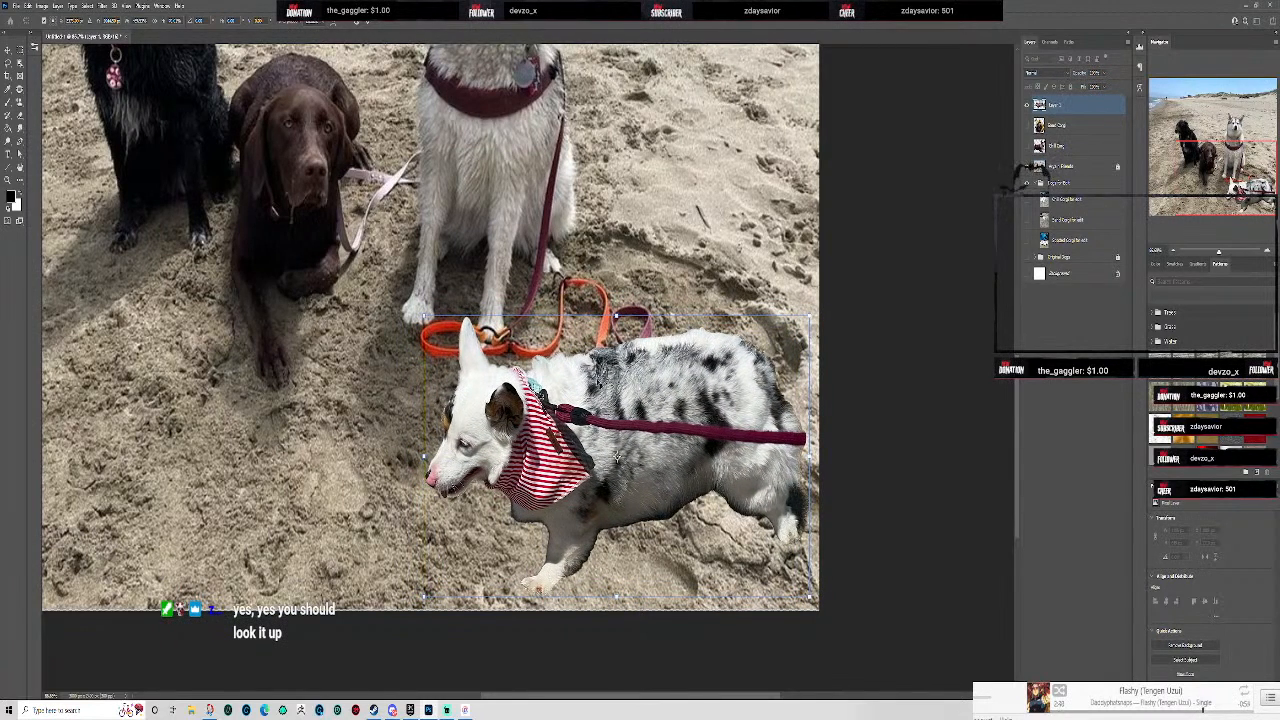
click(369, 21)
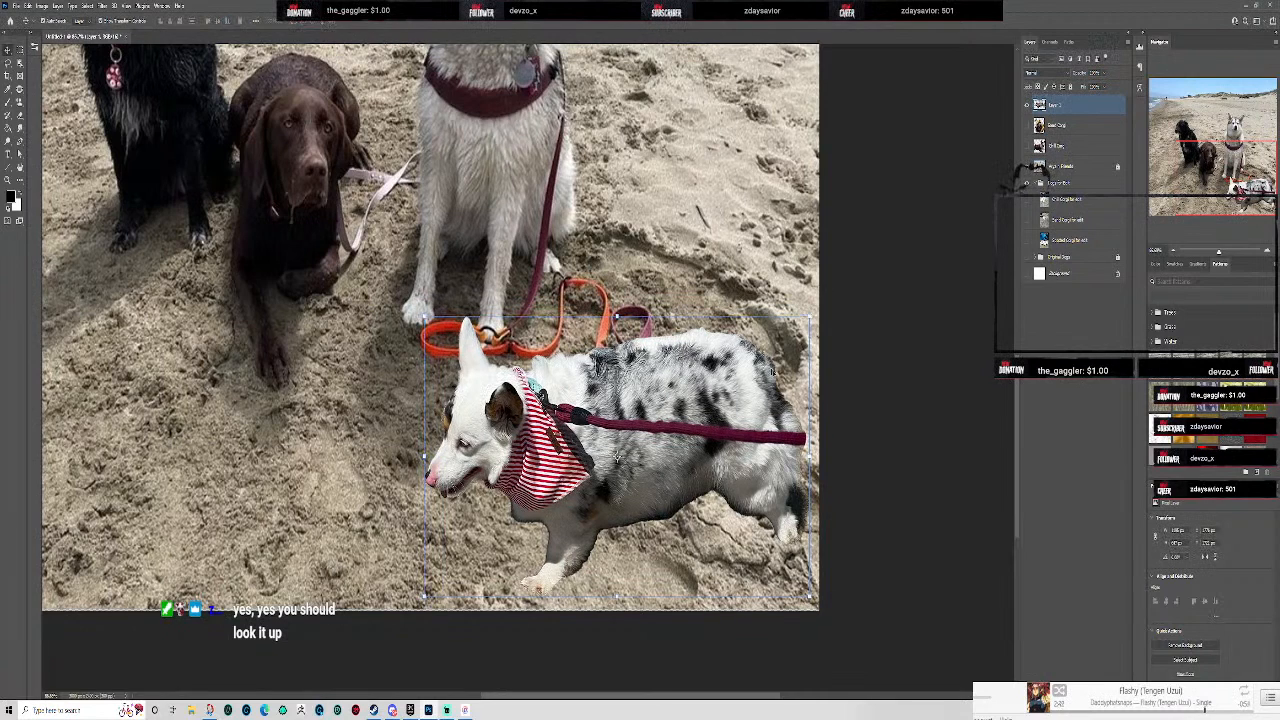
- Start the Add Noise filter on the corgi layer, frame the corgi's head in the preview and choose Gaussian distribution
click(103, 6)
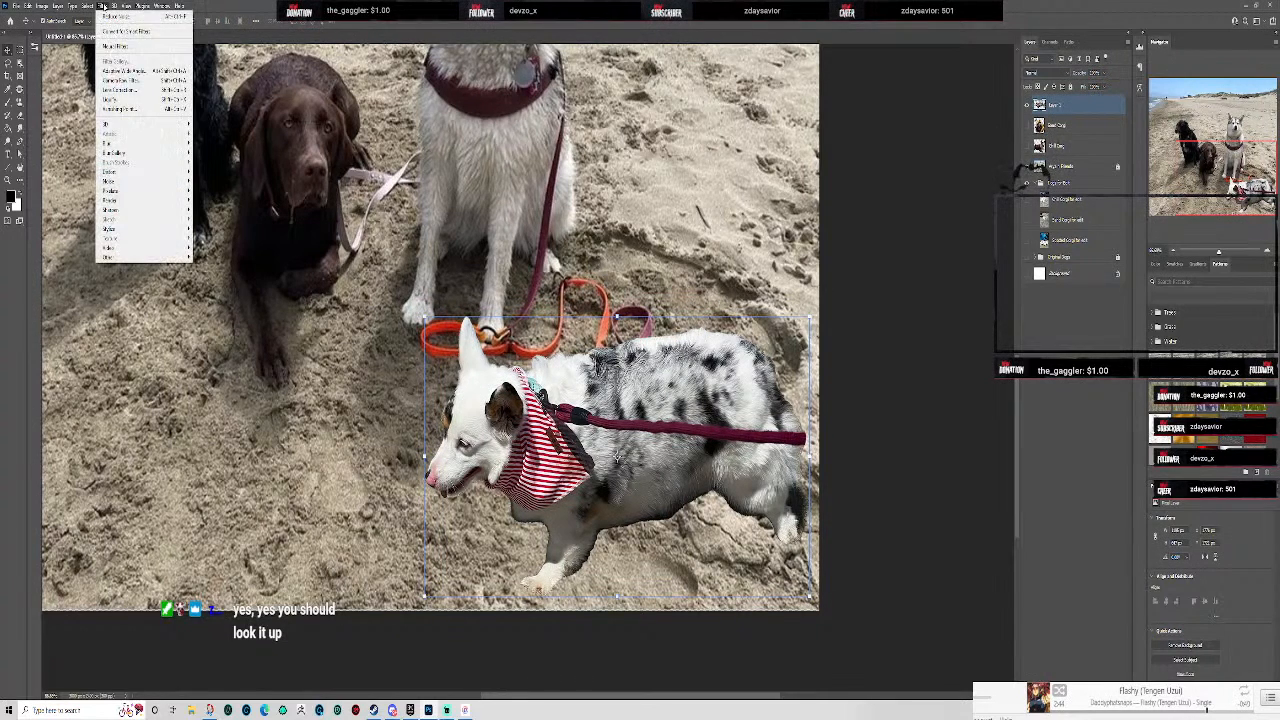
mouse_move(136, 174)
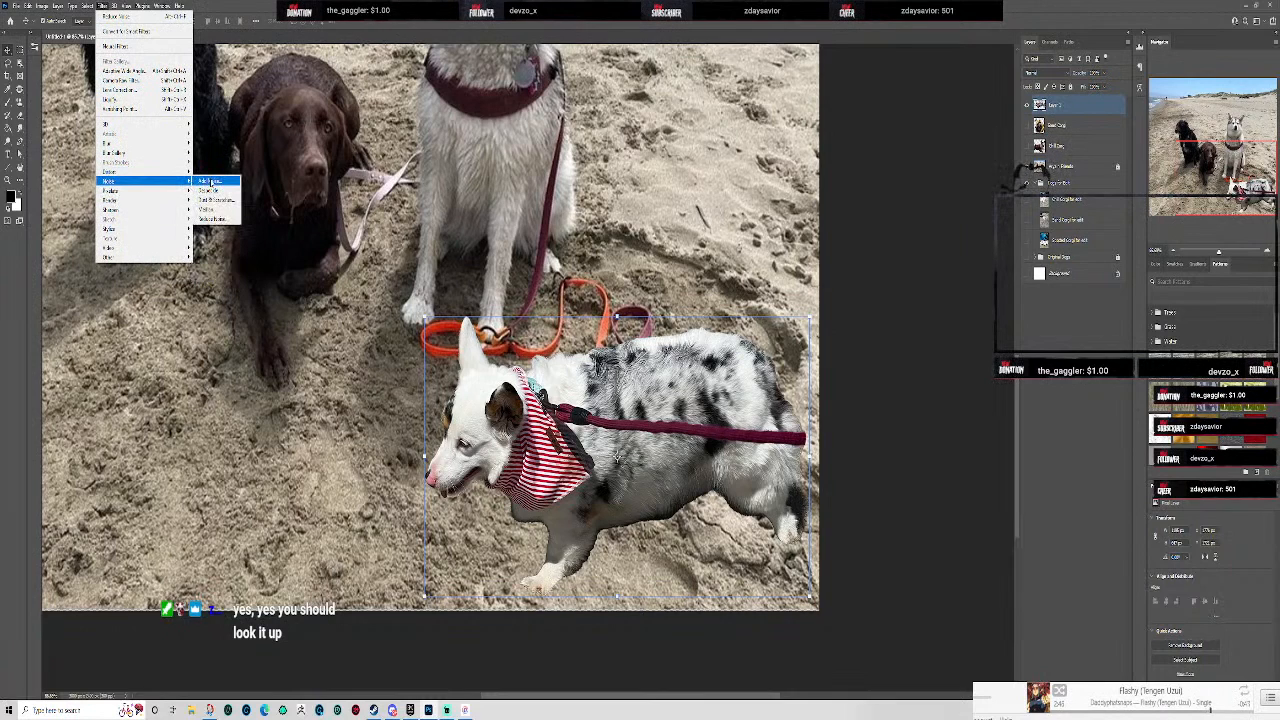
click(215, 182)
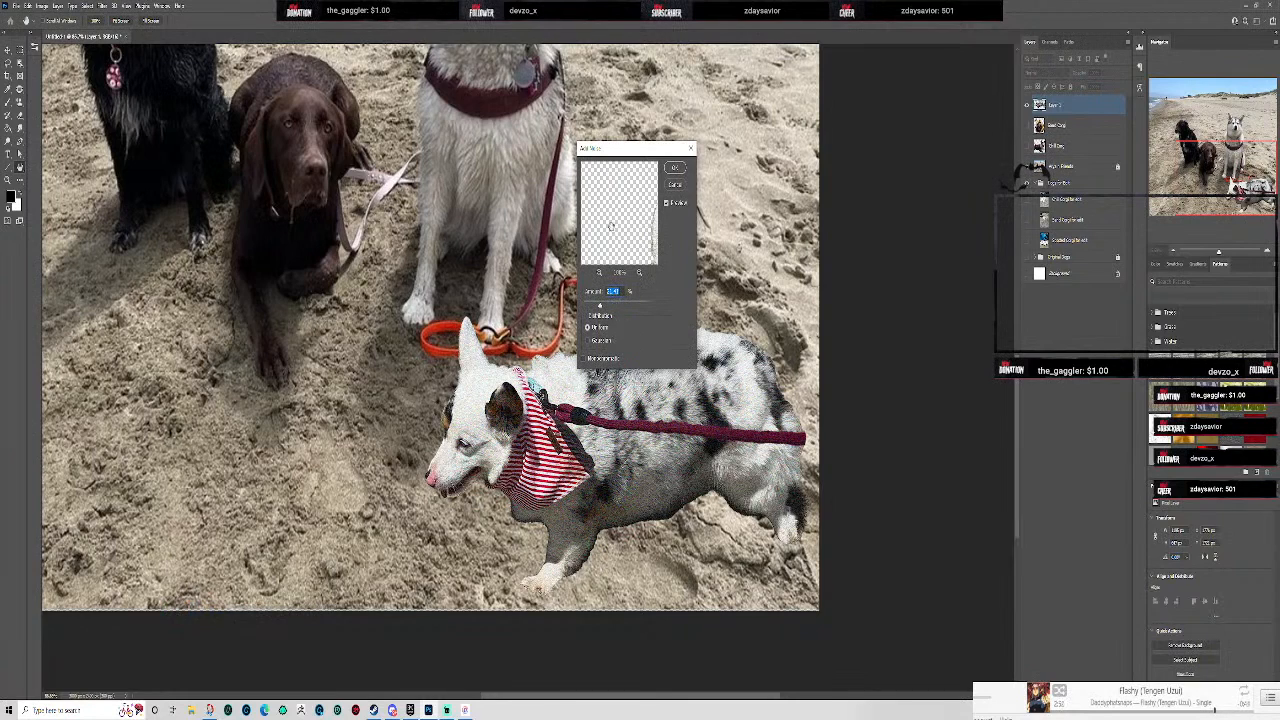
click(599, 272)
click(599, 272)
click(599, 272)
drag(648, 232, 620, 214)
click(639, 273)
click(639, 273)
click(639, 273)
click(639, 273)
click(599, 272)
drag(588, 204, 604, 207)
click(604, 341)
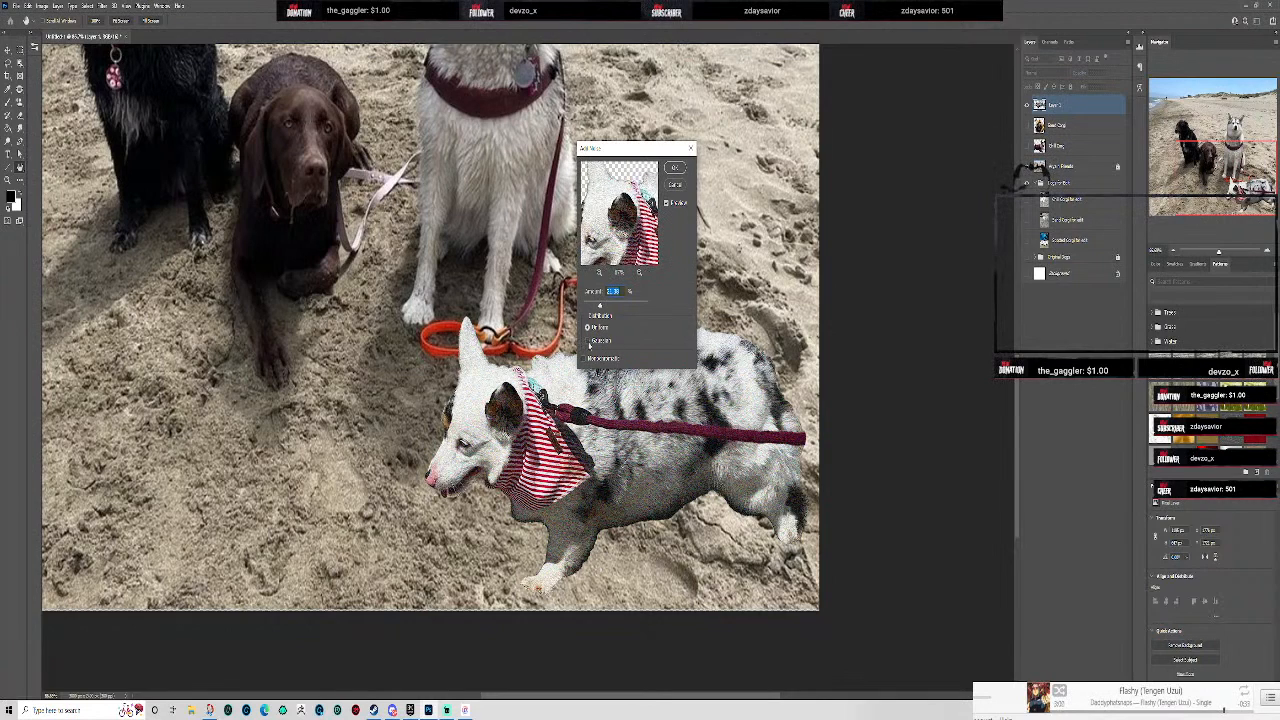
- Reduce the noise amount to a low value, make the noise monochromatic and apply the filter to the corgi
drag(601, 306, 588, 307)
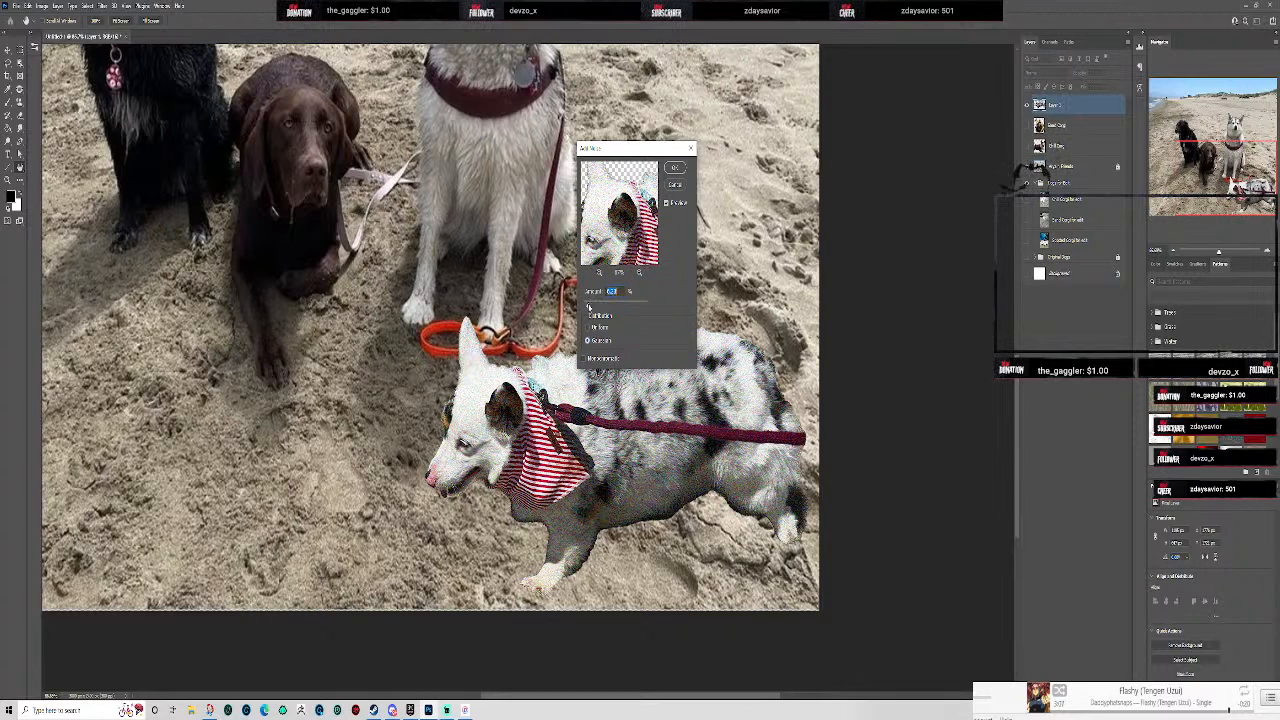
text(25)
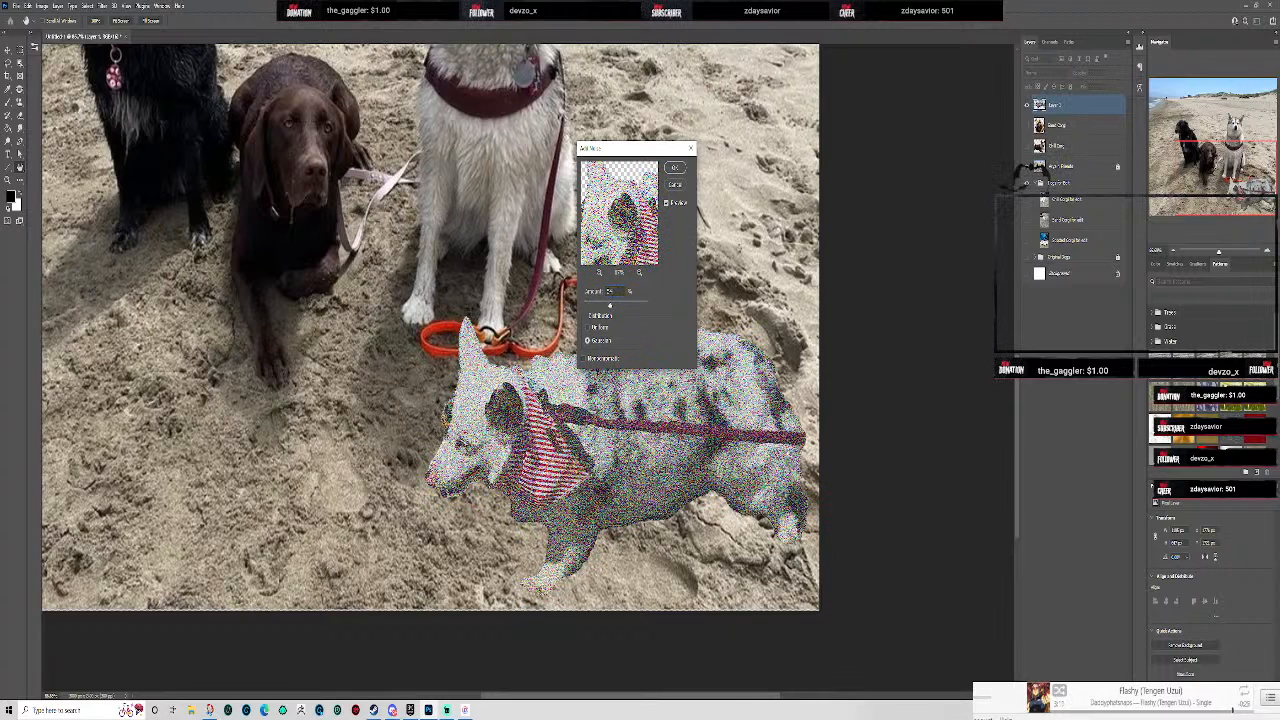
key(BackSpace)
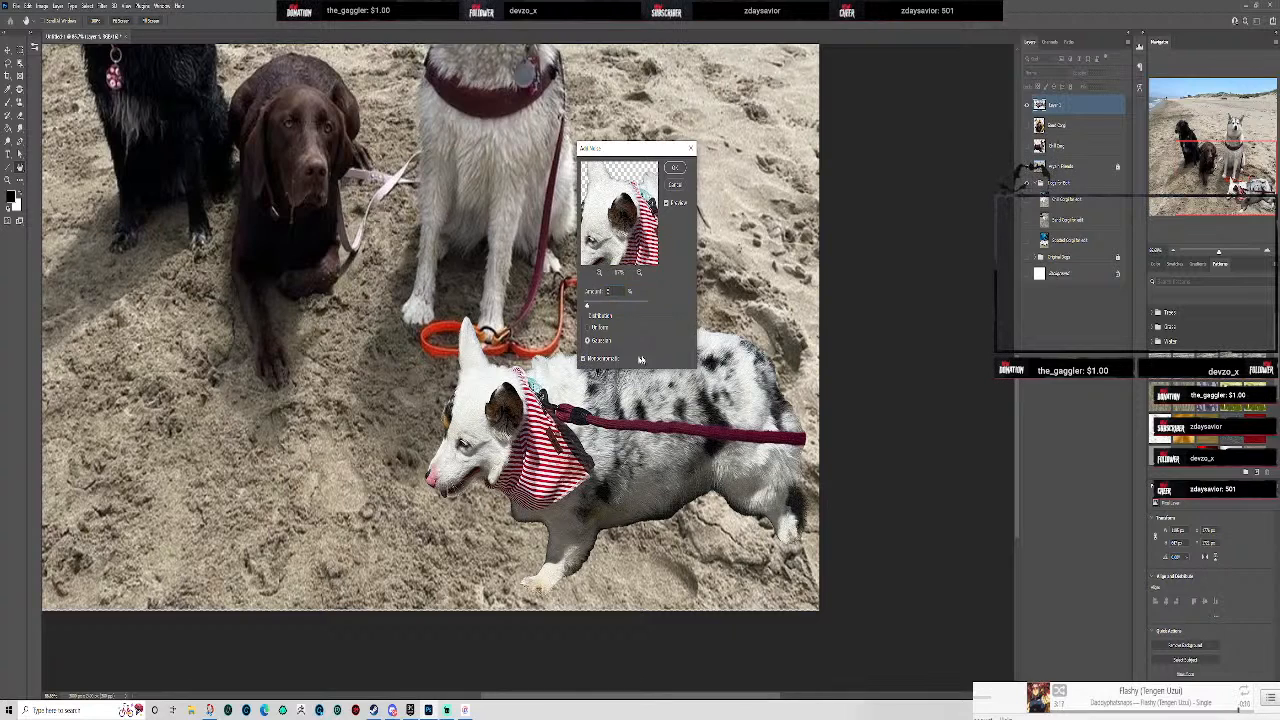
click(675, 168)
scroll(691, 261, down, 2)
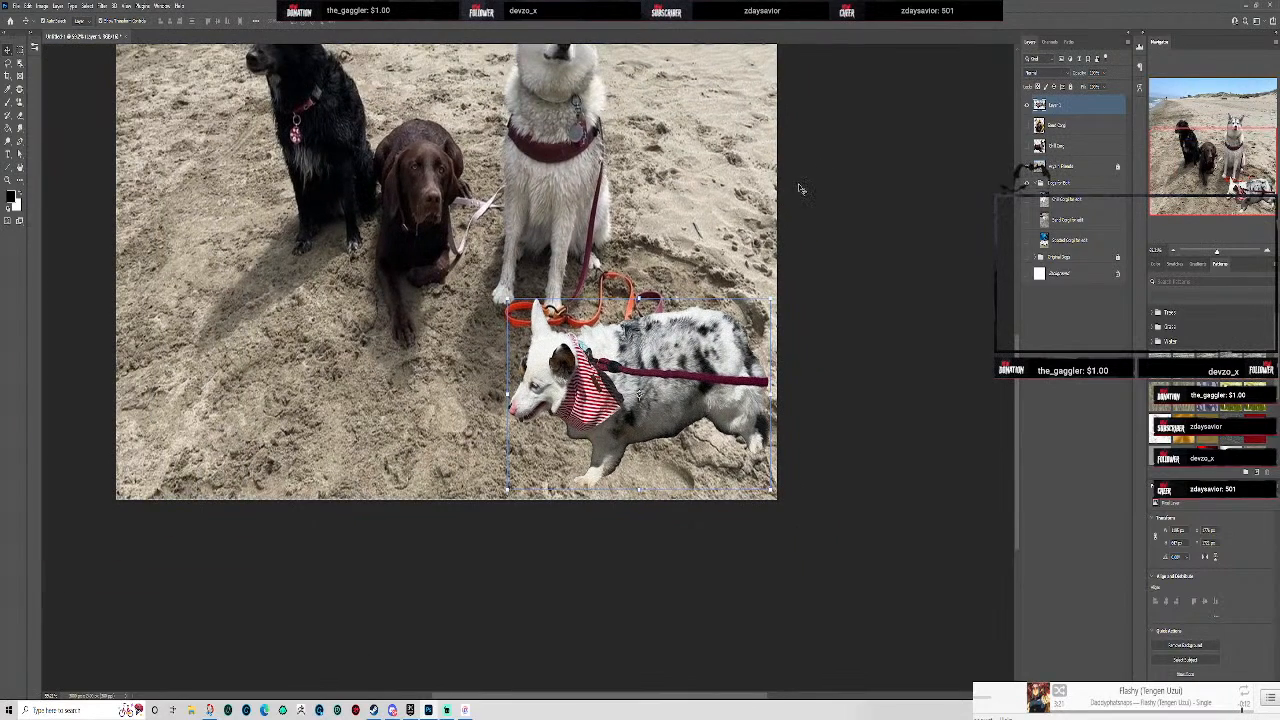
- Compare the placed corgi with the cut-out area and shadow in its source photo by temporarily hiding the corgi and beach layers
scroll(764, 233, down, 1)
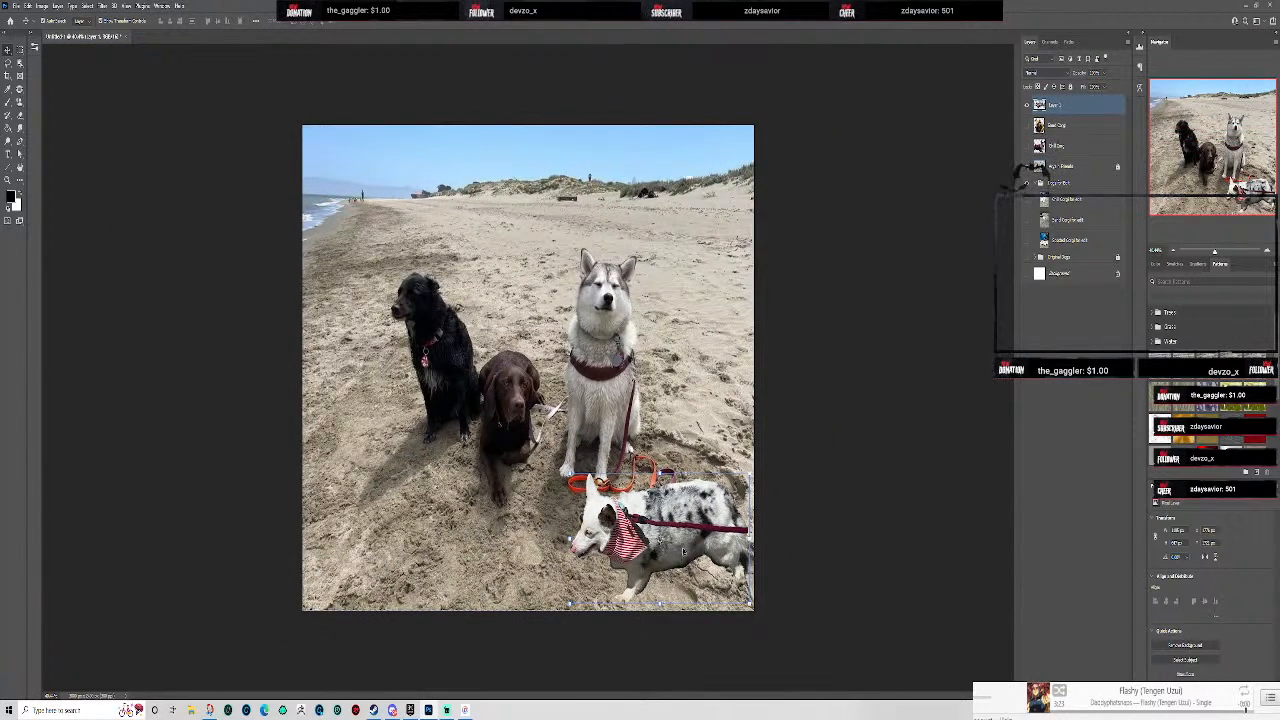
scroll(630, 614, up, 2)
drag(920, 515, 898, 384)
scroll(664, 543, up, 1)
scroll(693, 548, up, 1)
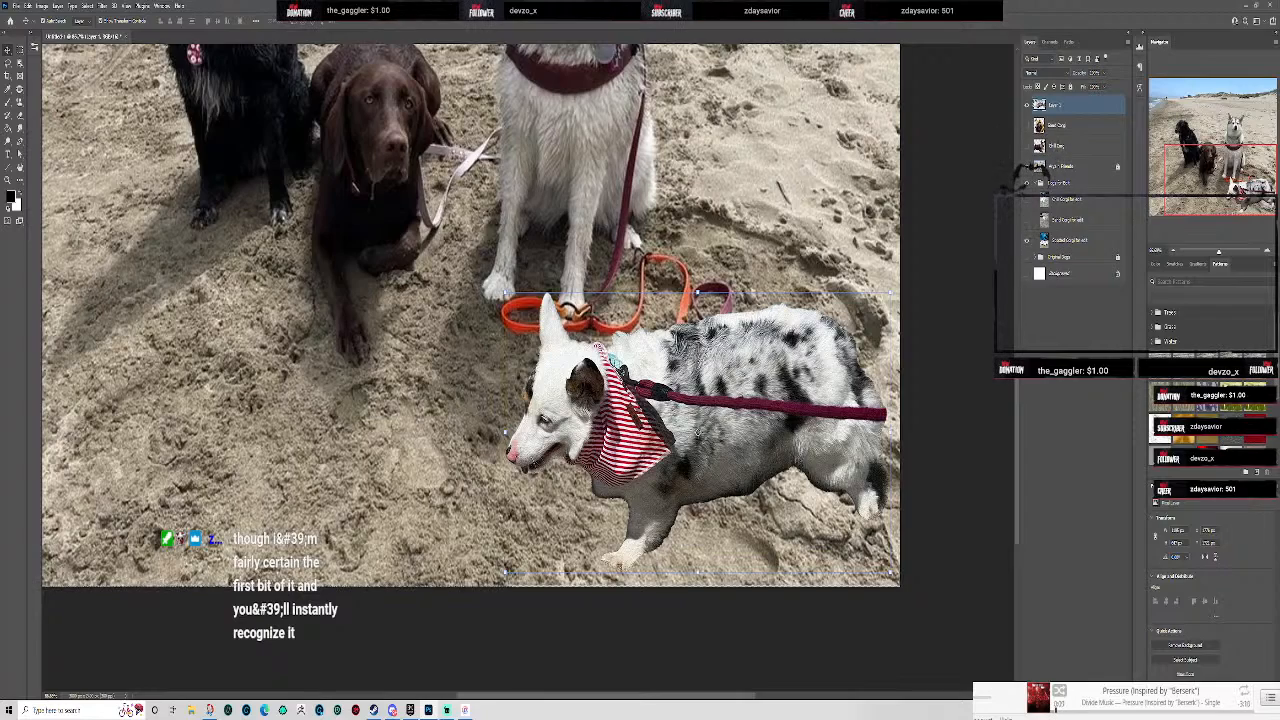
click(1027, 105)
click(1026, 169)
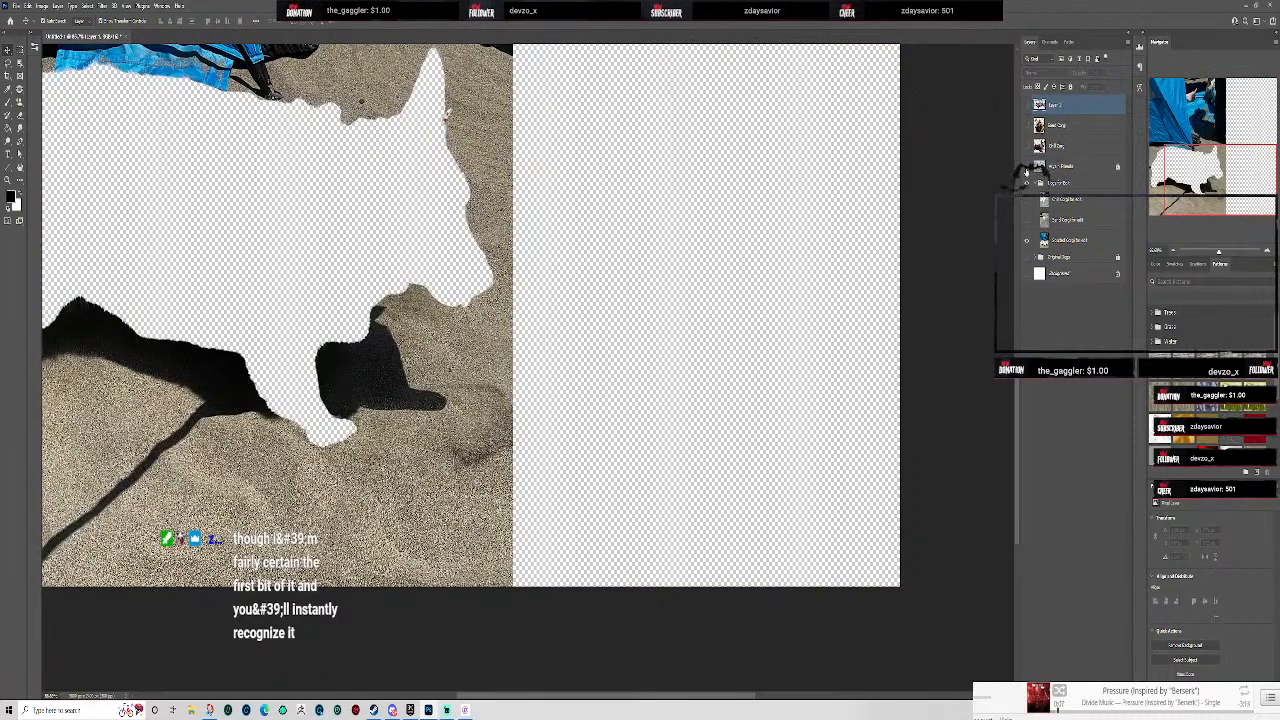
drag(345, 632, 694, 669)
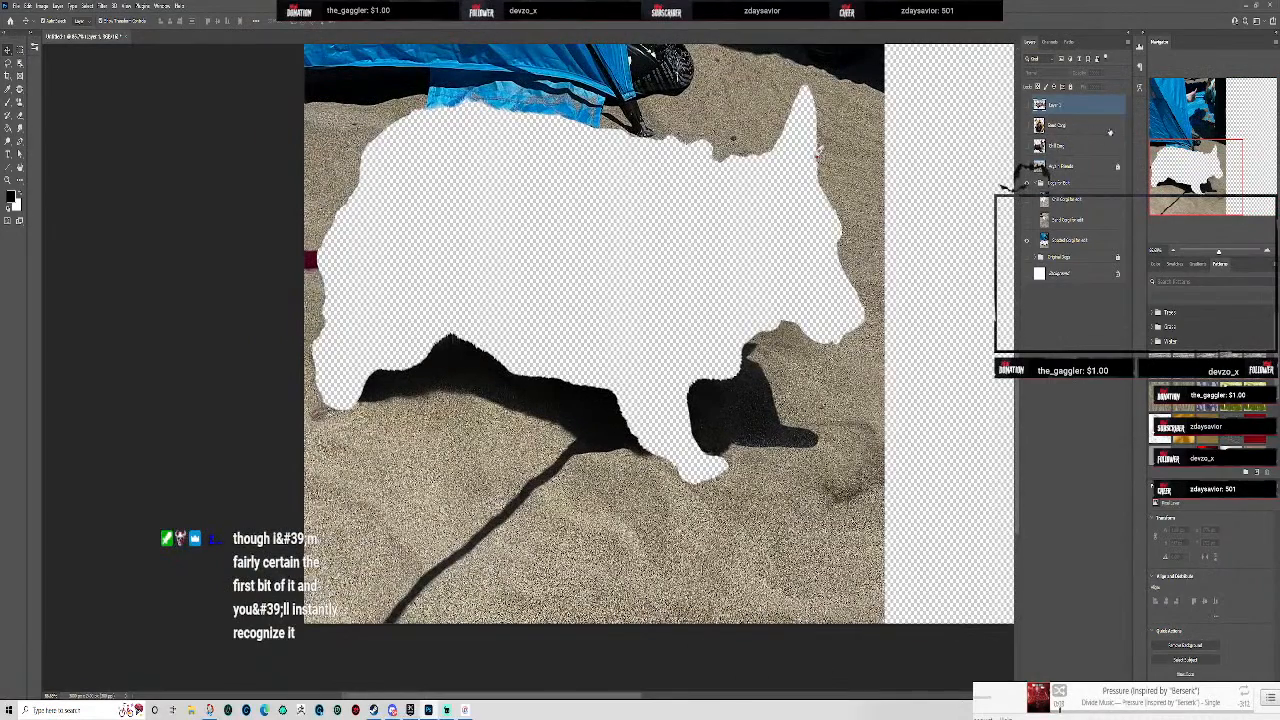
click(1027, 105)
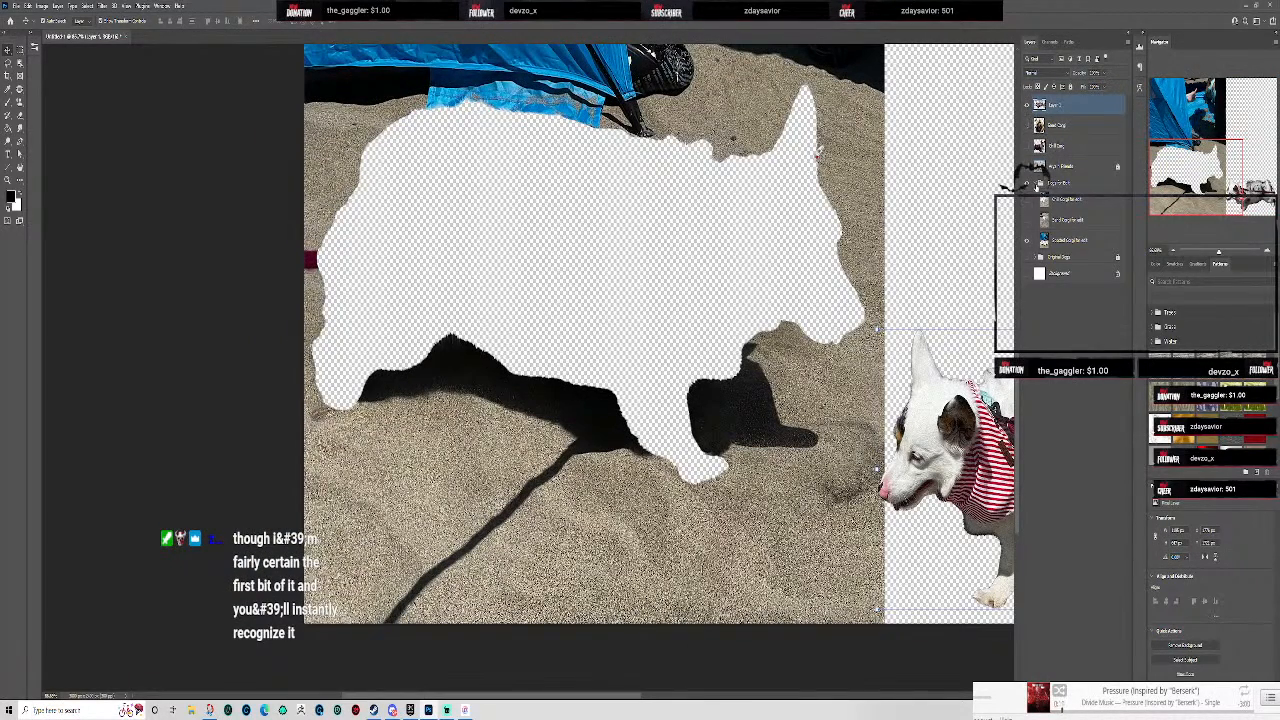
click(1027, 168)
drag(661, 454, 273, 460)
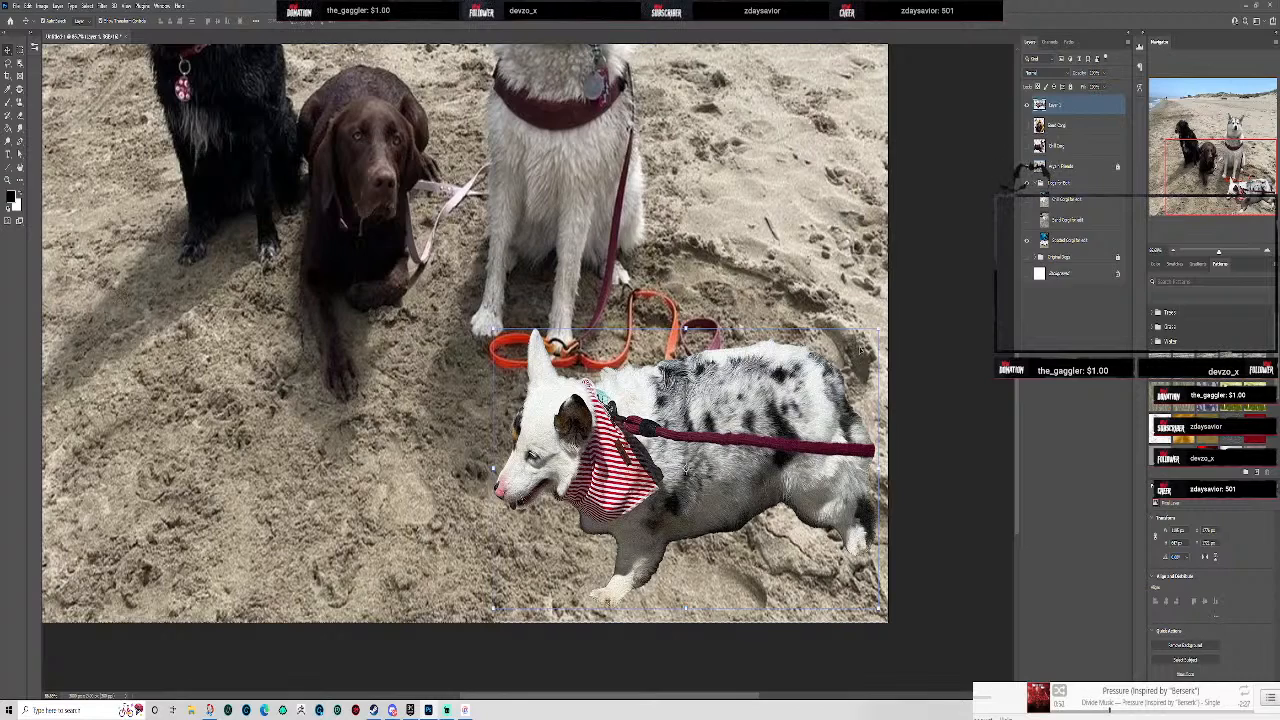
- Rename the mirrored corgi's layer as Spotted Corgi
scroll(677, 500, up, 2)
scroll(840, 628, up, 2)
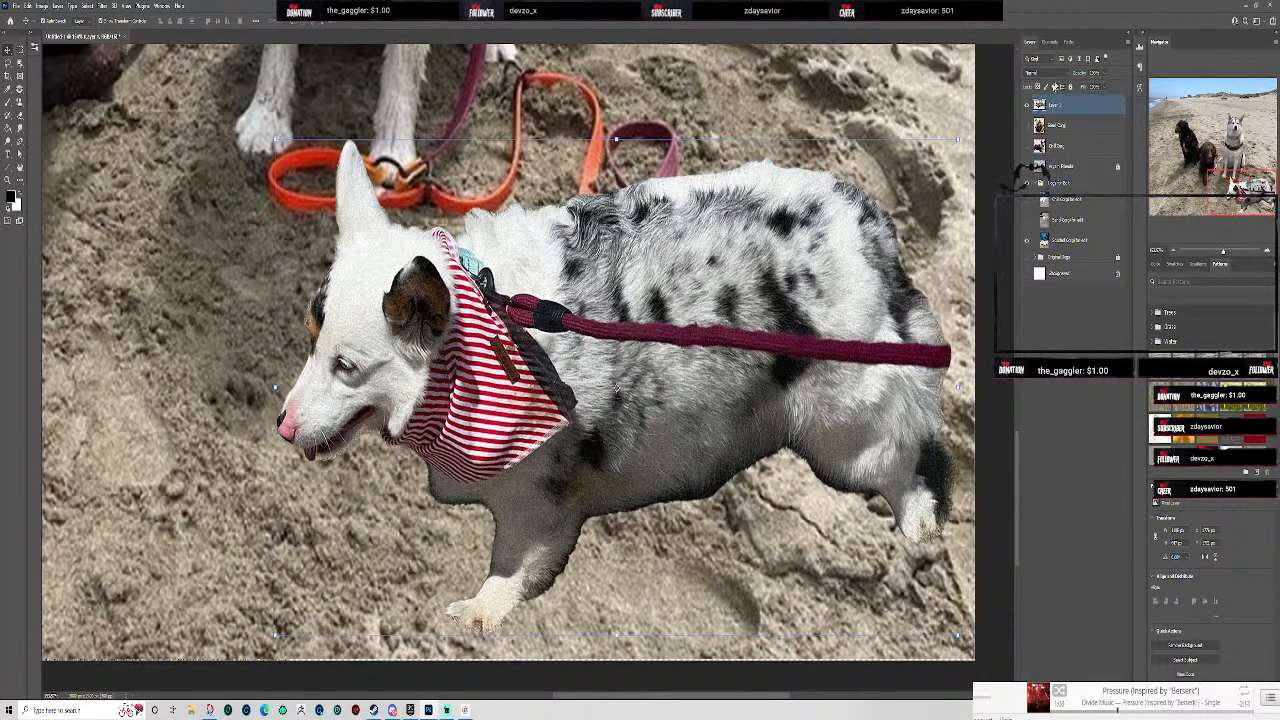
double_click(1065, 106)
text(Spotted Corgi)
key(Return)
- Move the spotted corgi against the photo's right edge, tilt it slightly clockwise and apply the transformation
drag(847, 285, 877, 258)
drag(980, 138, 975, 183)
drag(879, 286, 882, 295)
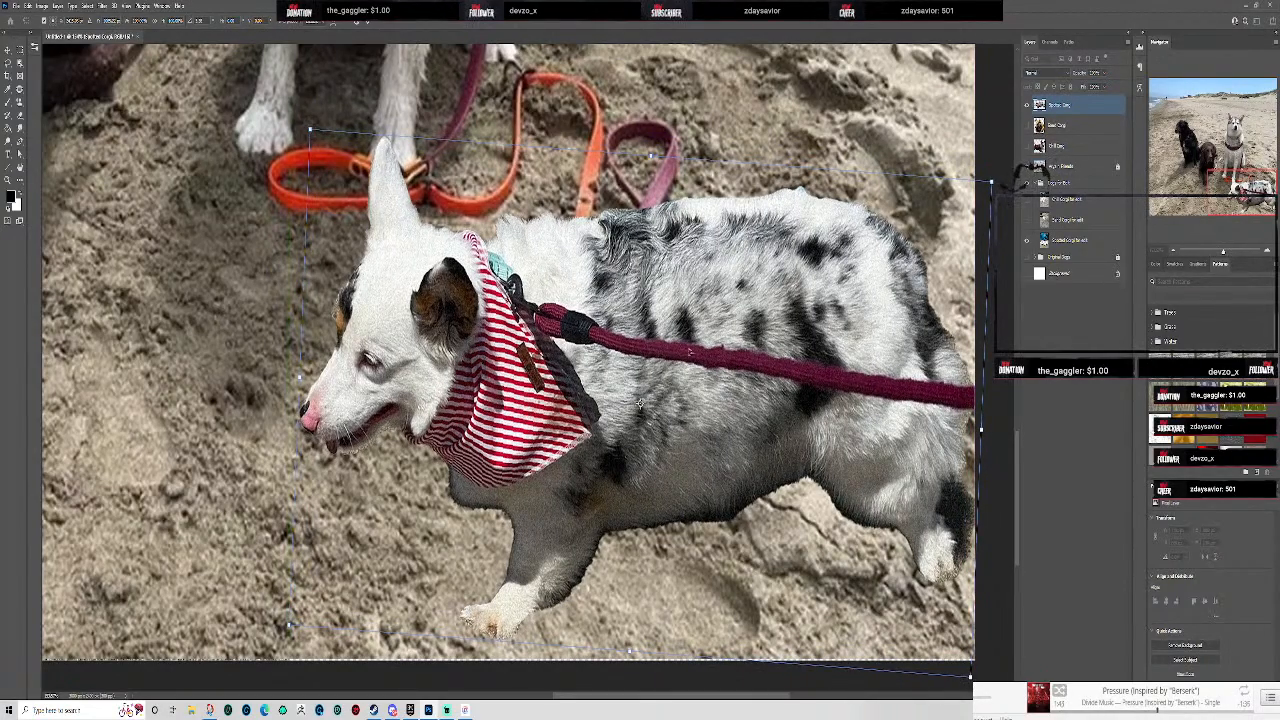
scroll(338, 355, down, 3)
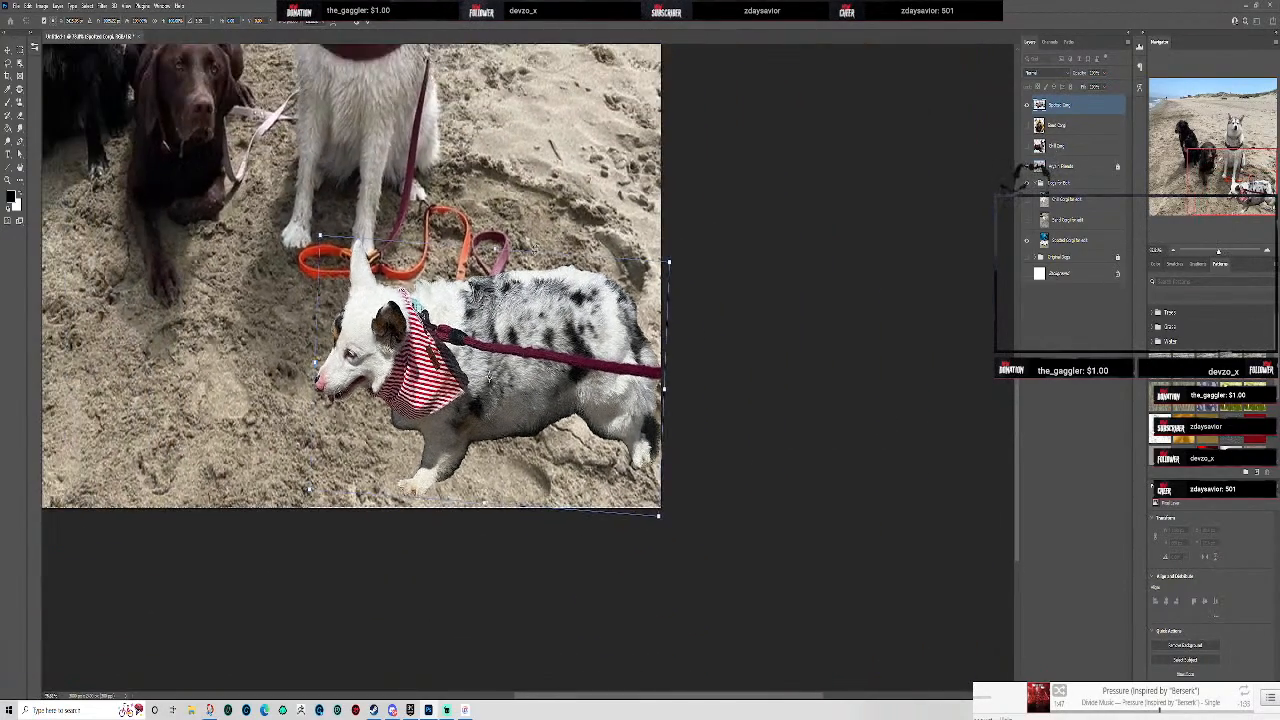
key(ctrl+0)
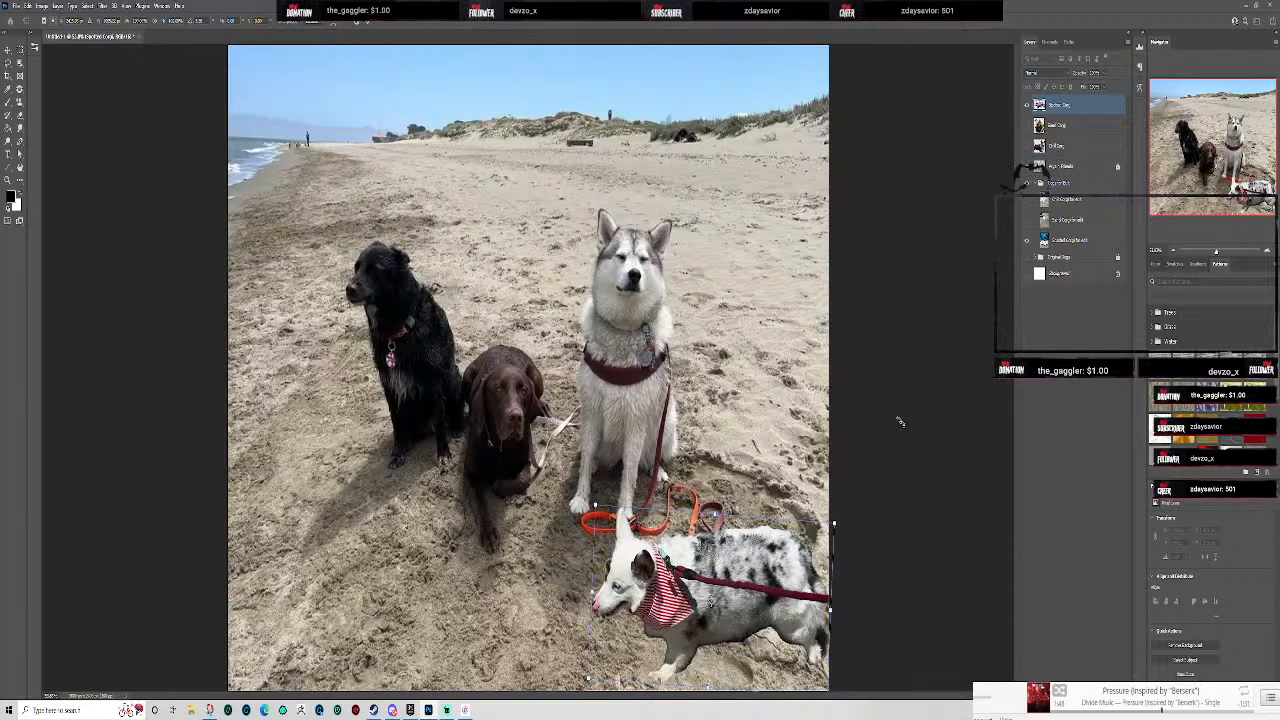
double_click(1068, 104)
click(1088, 106)
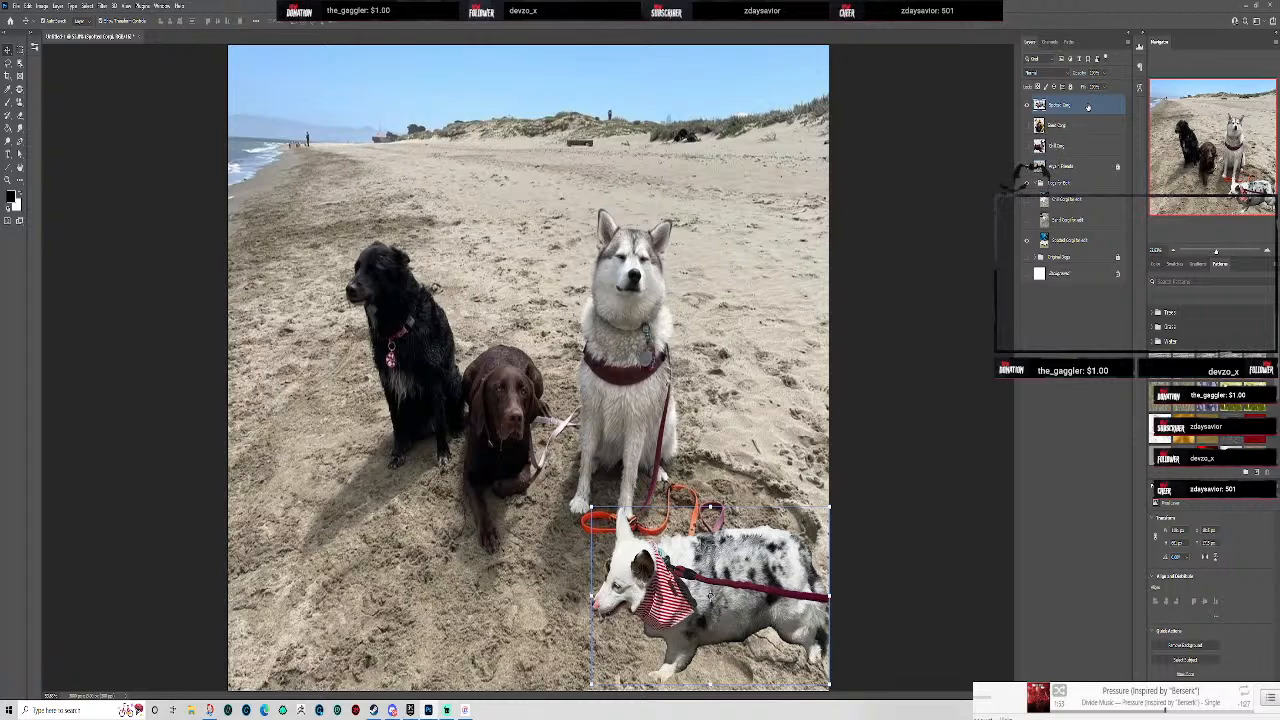
- Add a drop shadow to the Spotted Corgi layer, change its light angle and increase its distance
double_click(1088, 106)
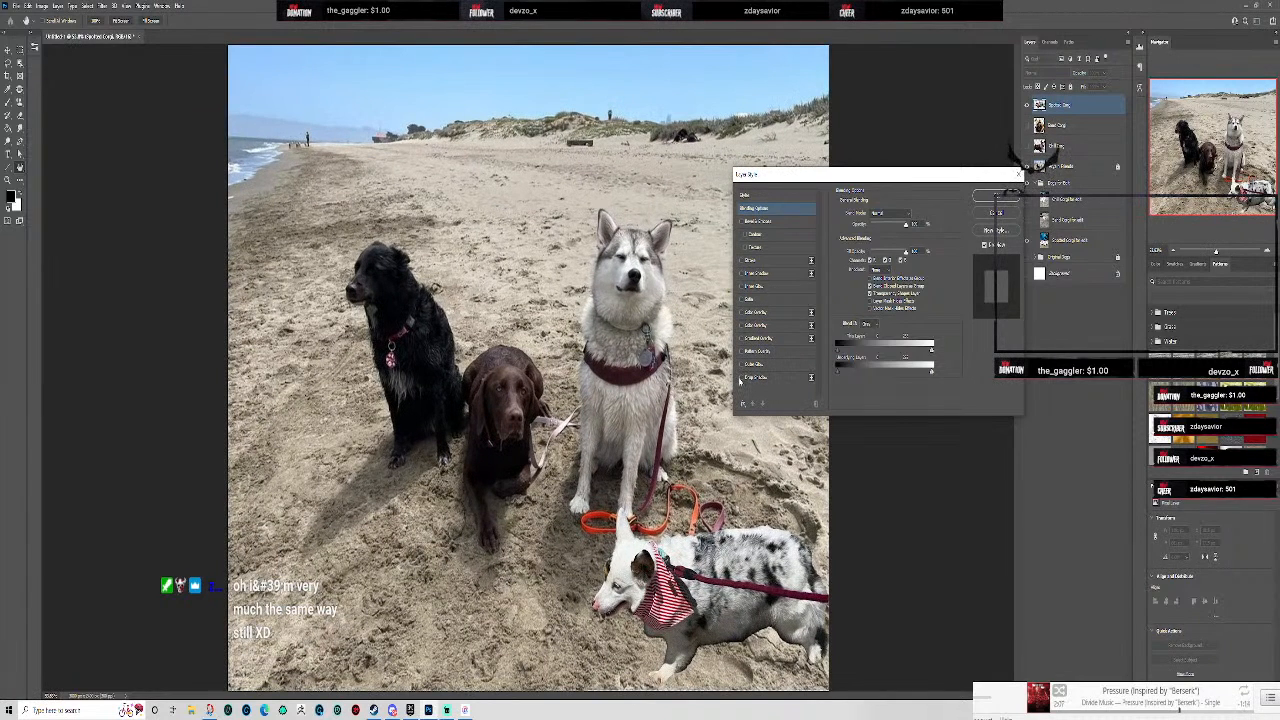
click(741, 377)
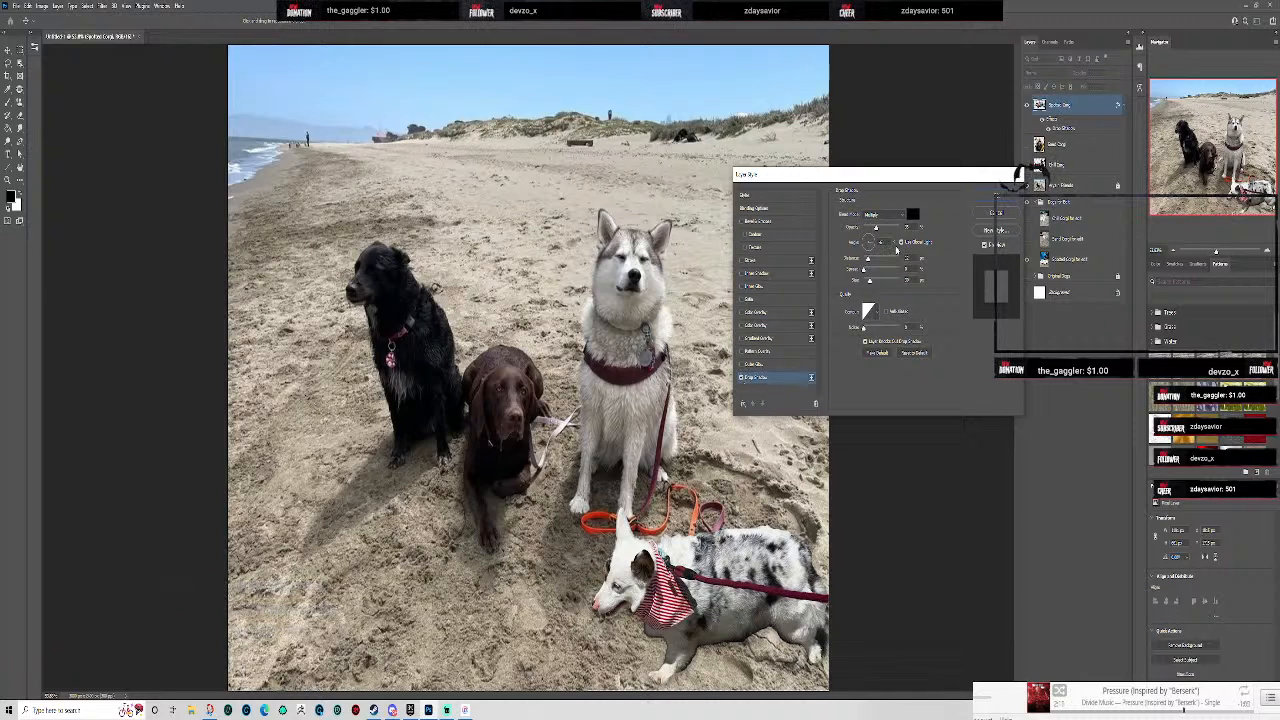
drag(866, 245, 820, 297)
drag(867, 261, 891, 271)
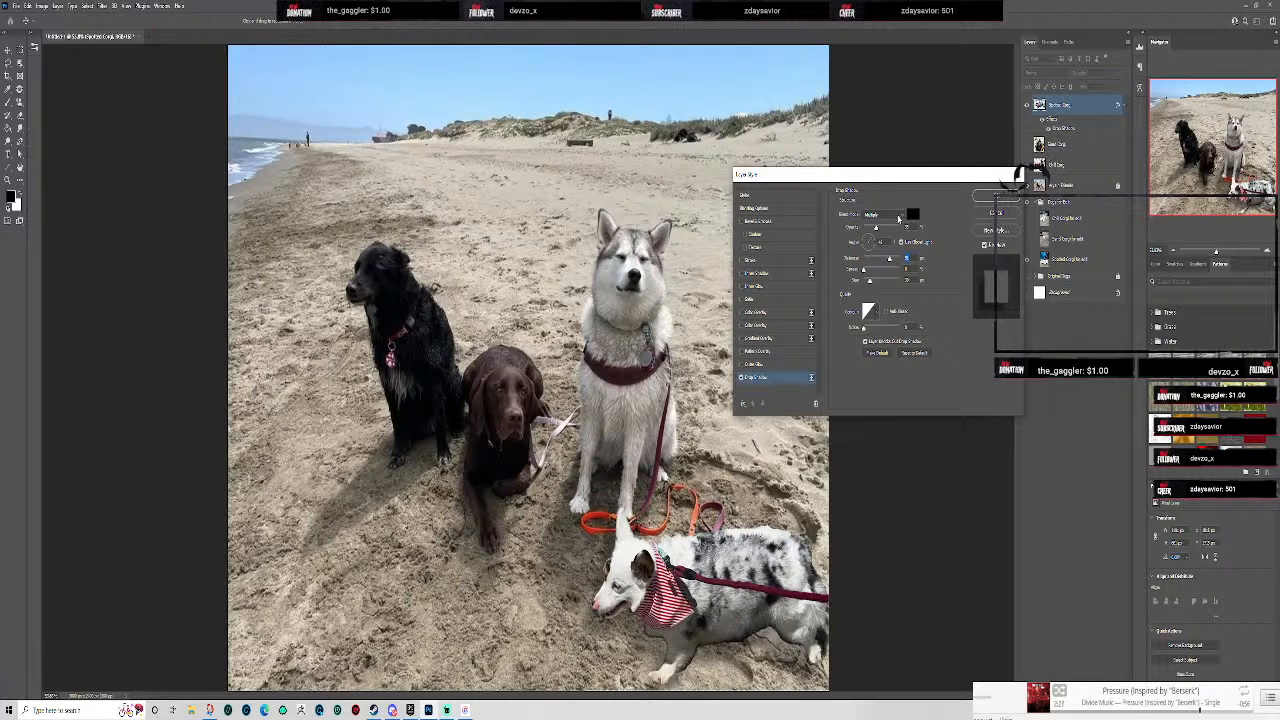
- Try the Normal blend mode for the drop shadow, return it to Multiply, increase its opacity and size, adjust its noise and apply
click(897, 216)
click(893, 225)
click(895, 215)
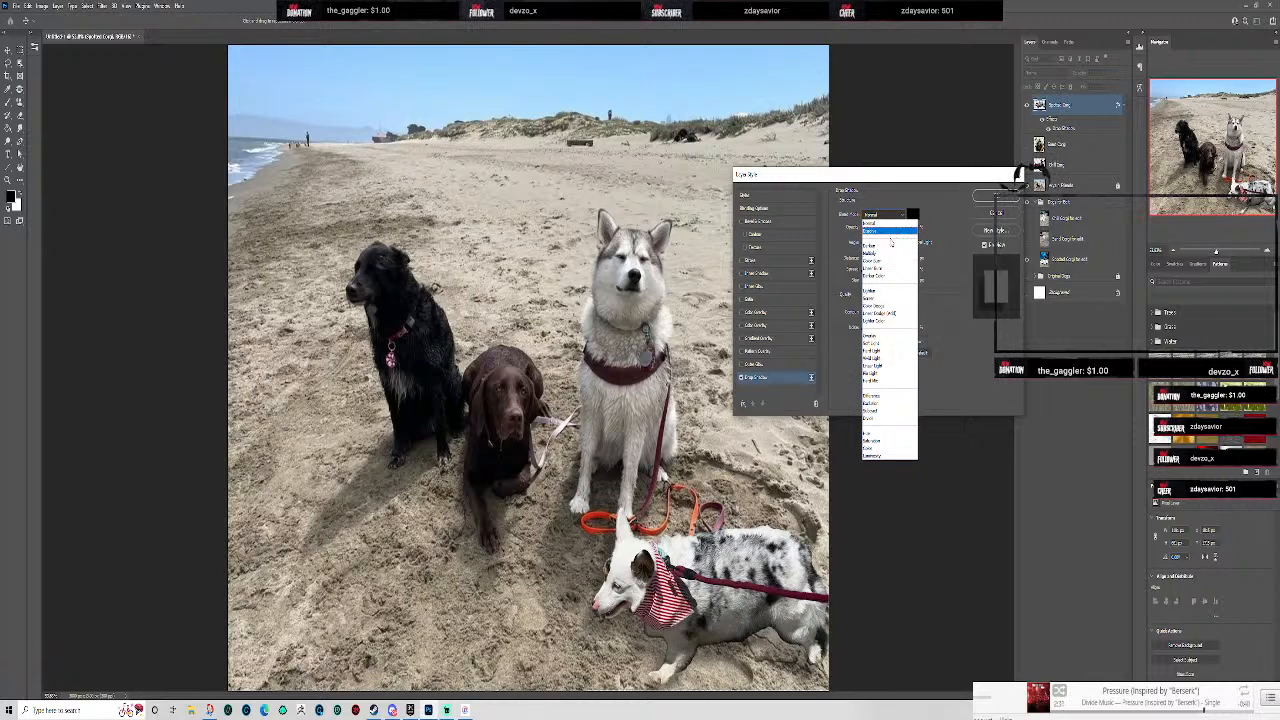
click(888, 256)
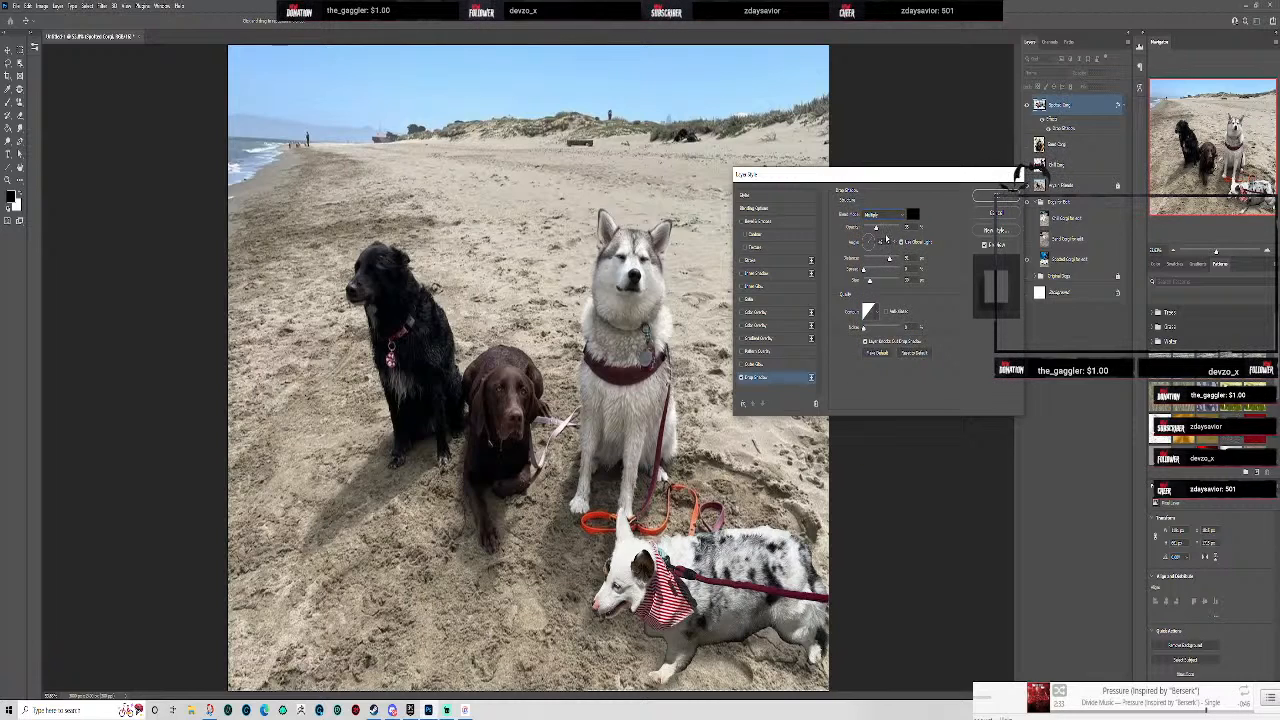
mouse_move(876, 228)
mouse_down()
mouse_move(899, 230)
mouse_move(885, 236)
mouse_up()
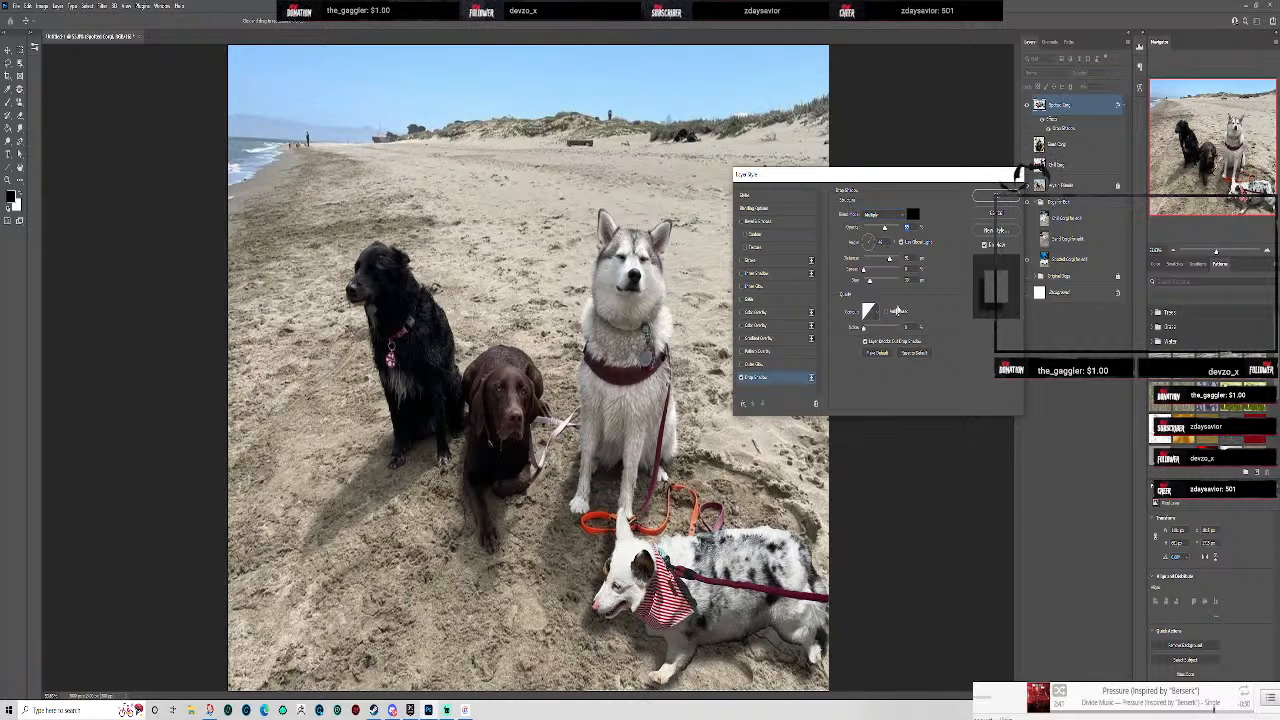
mouse_move(865, 272)
mouse_down()
mouse_move(891, 282)
mouse_move(857, 281)
mouse_move(878, 291)
mouse_up()
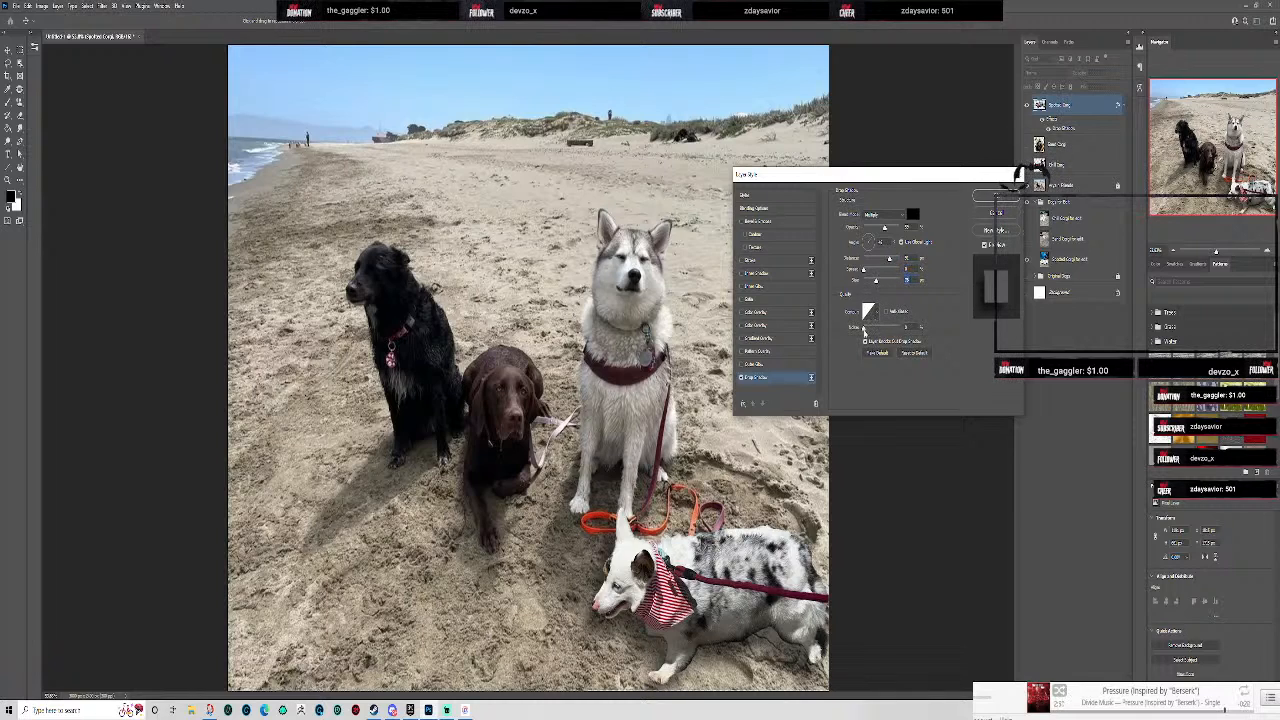
drag(864, 331, 876, 334)
click(996, 195)
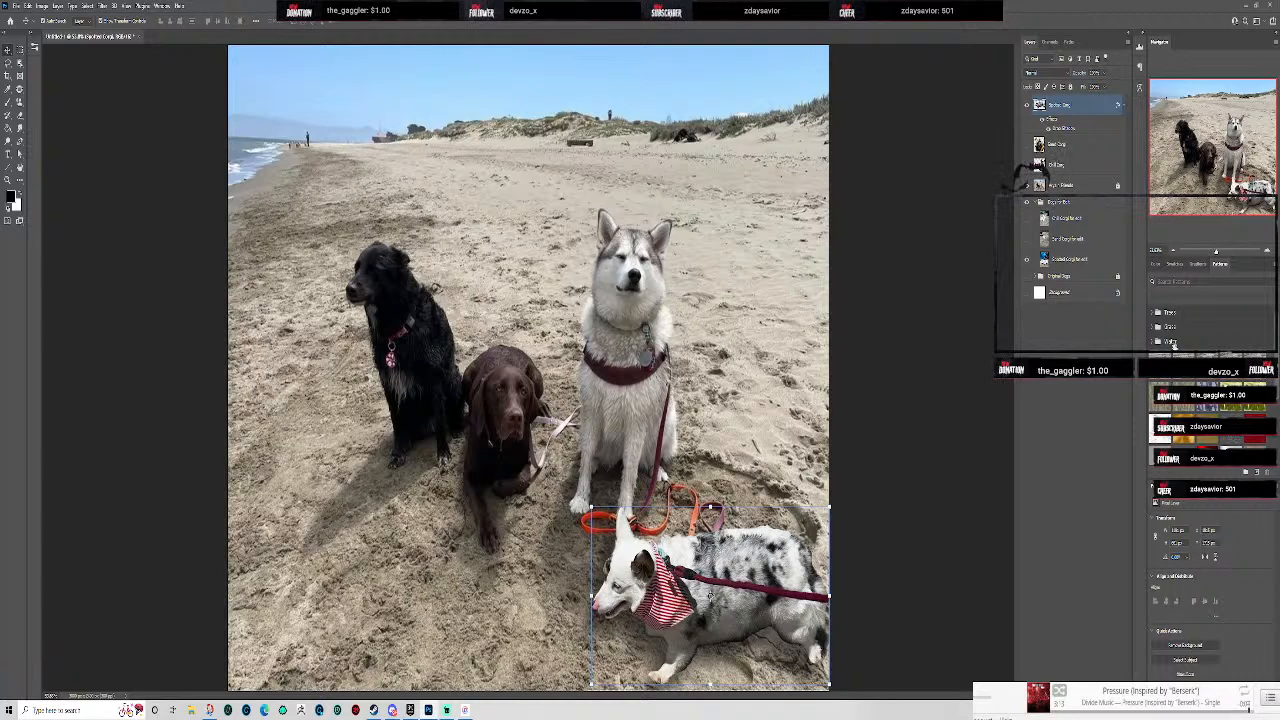
- Add a Levels adjustment layer above the Spotted Corgi layer and clip it to the corgi
click(1184, 487)
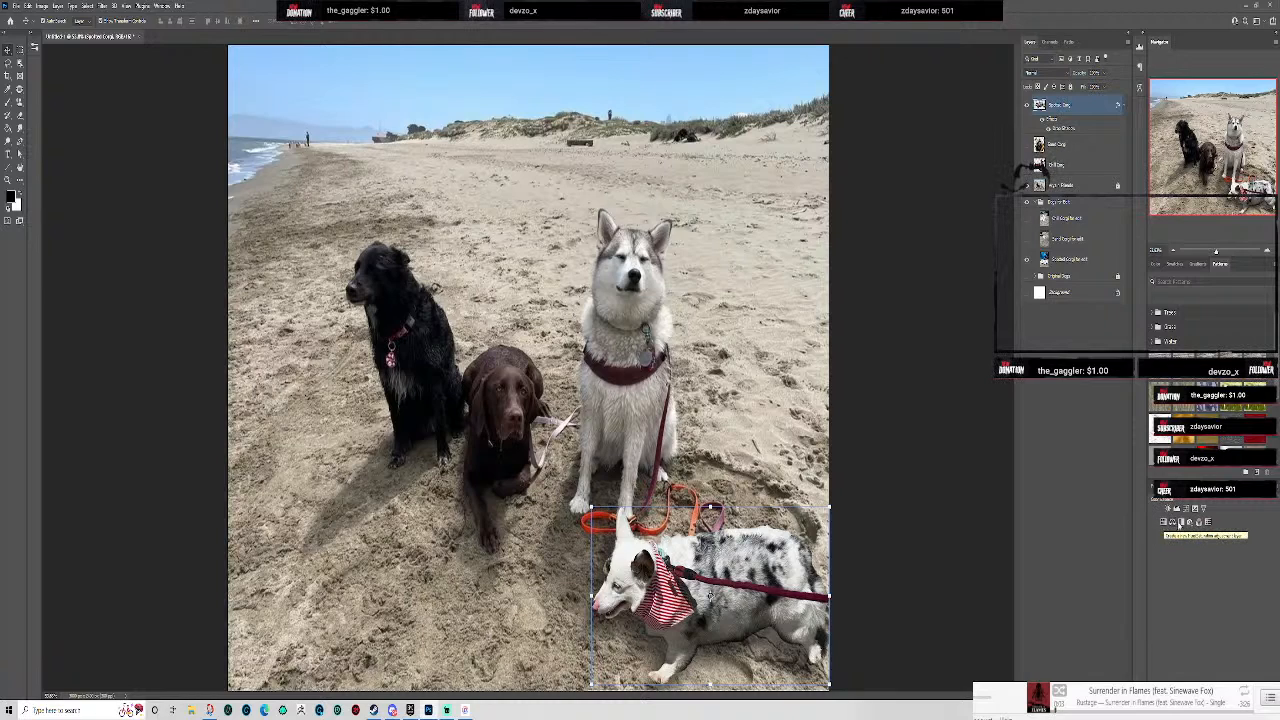
click(1178, 510)
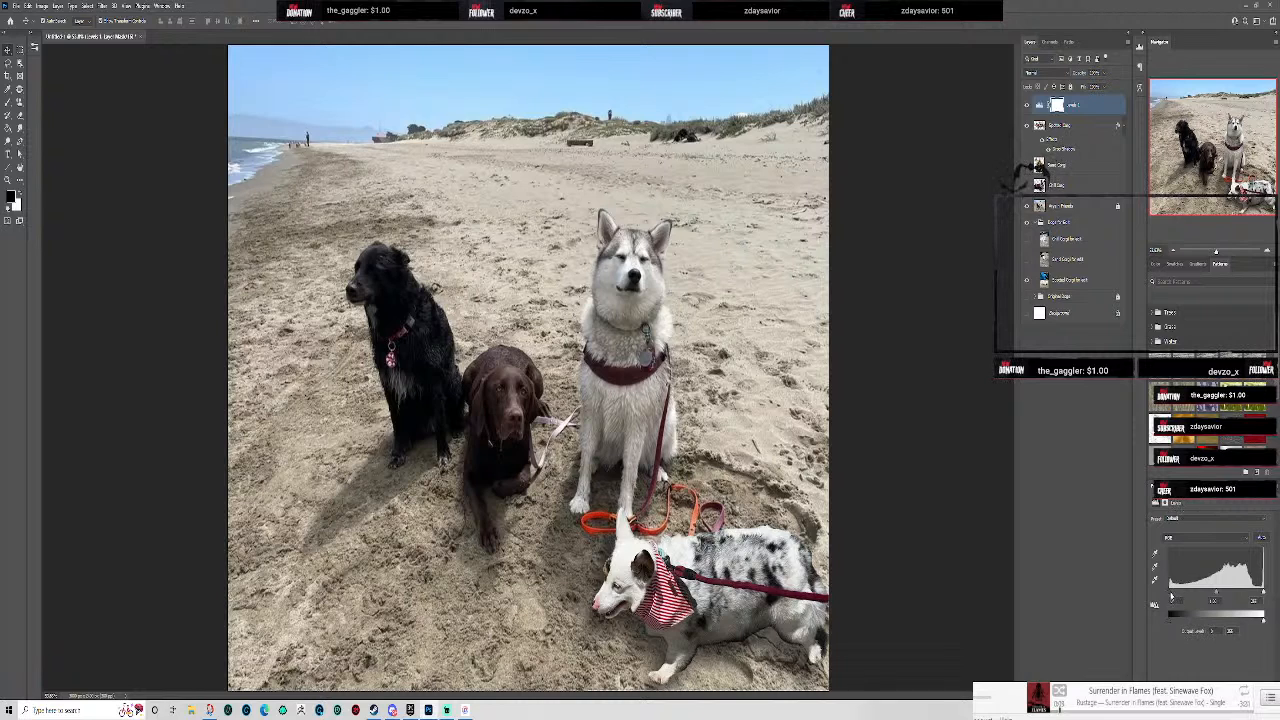
mouse_move(1171, 594)
mouse_down()
mouse_move(1182, 595)
mouse_move(1163, 594)
mouse_up()
drag(1060, 112, 1067, 117)
right_click(1046, 111)
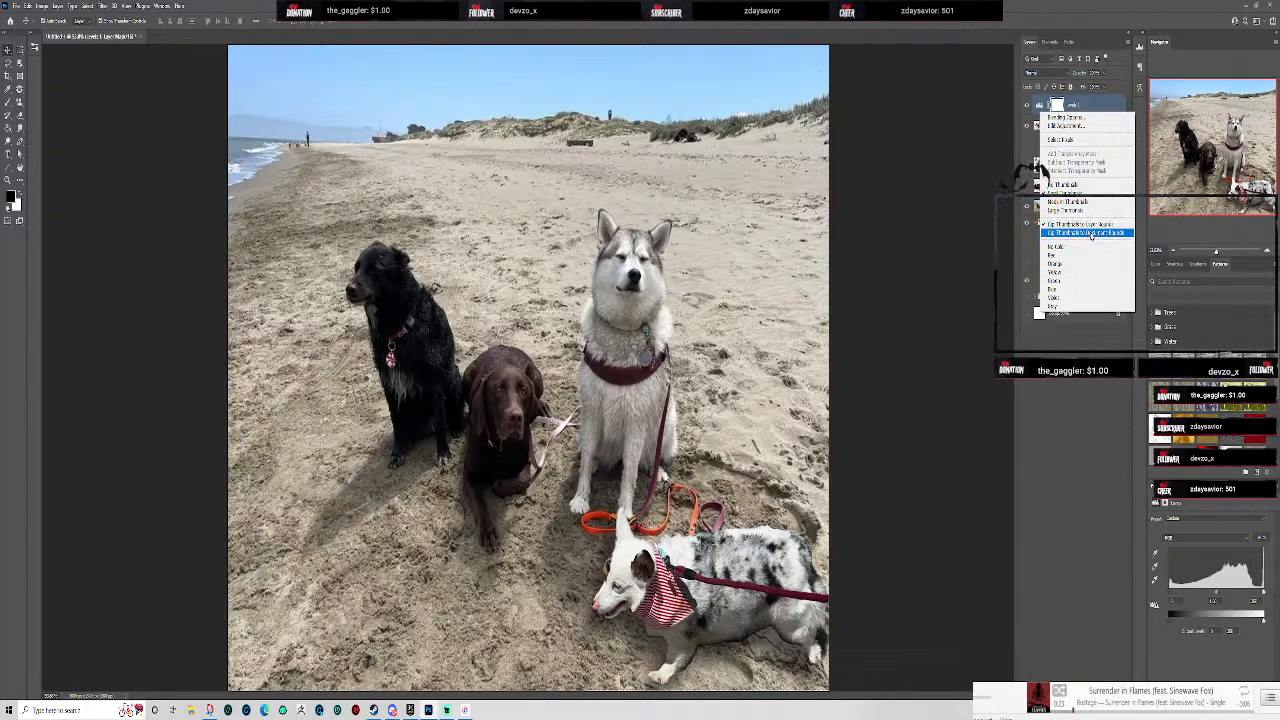
click(1090, 201)
right_click(1090, 105)
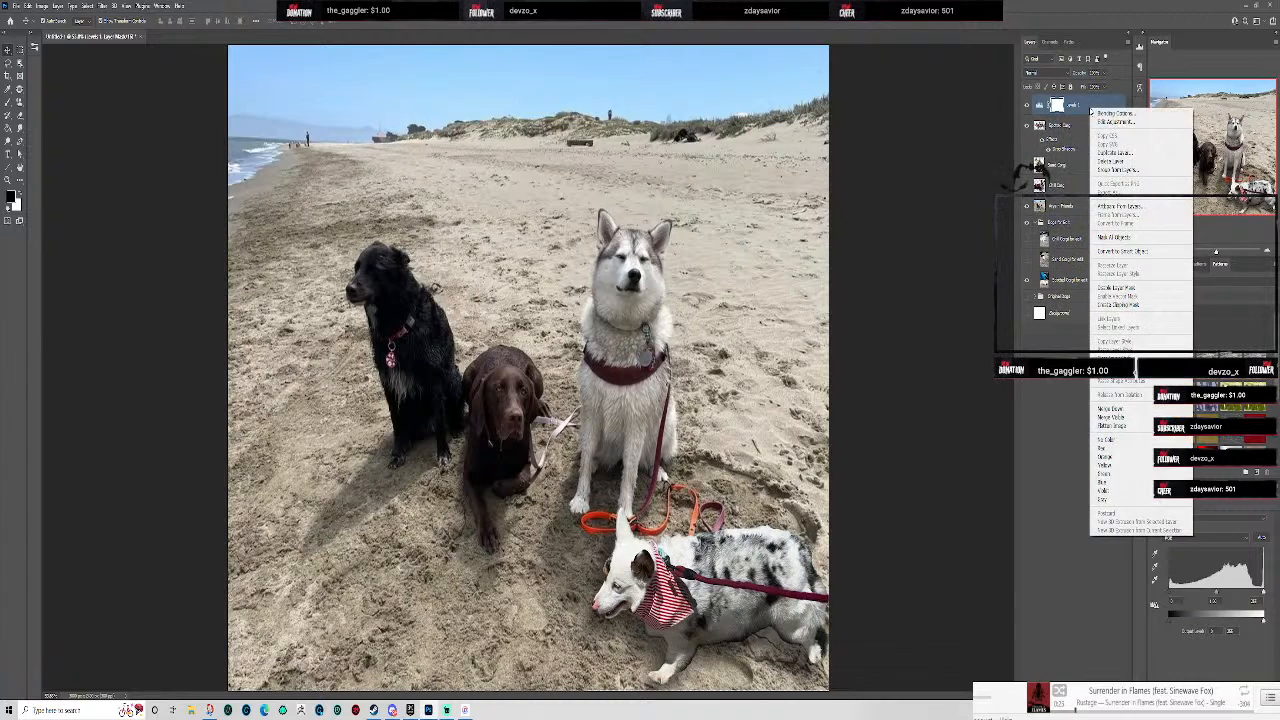
click(1118, 285)
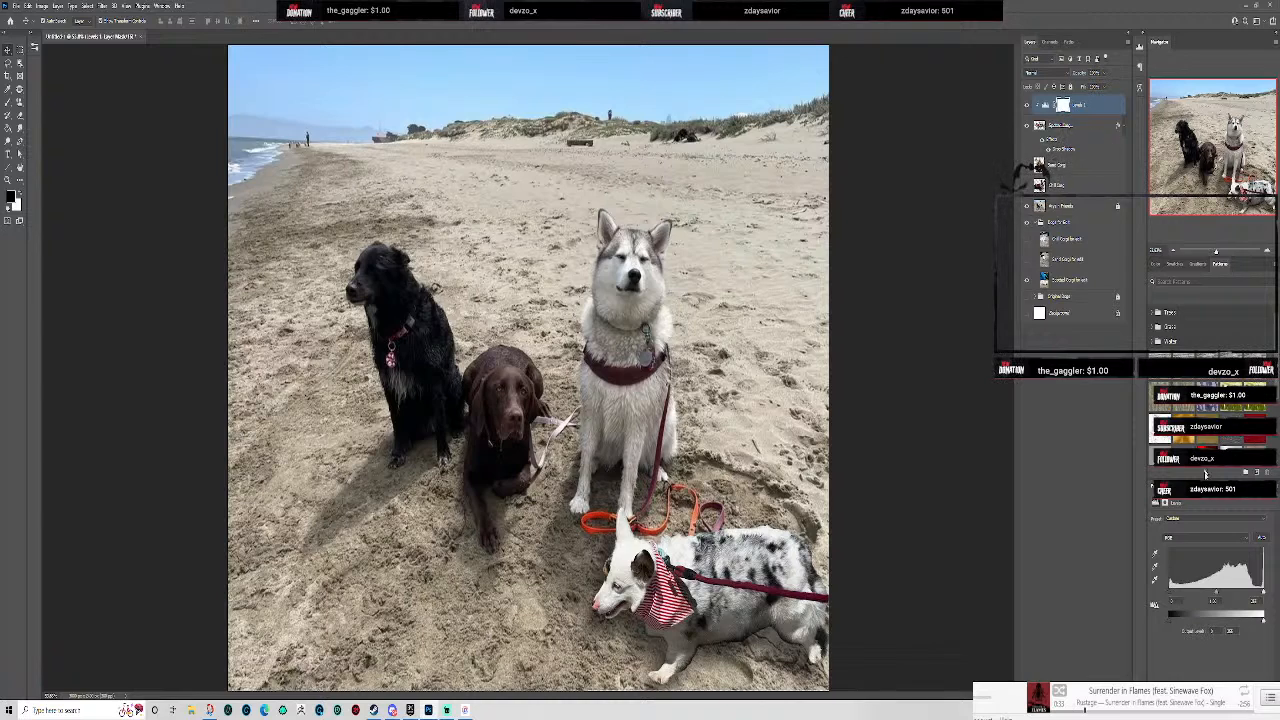
- Adjust the corgi's input and output levels, lowering the white output slightly in the RGB channel
drag(1170, 593, 1135, 591)
drag(1170, 623, 1165, 627)
mouse_move(1263, 622)
mouse_down()
mouse_move(1246, 624)
mouse_move(1262, 625)
mouse_up()
mouse_move(1263, 594)
mouse_down()
mouse_move(1248, 595)
mouse_move(1268, 598)
mouse_up()
click(1246, 540)
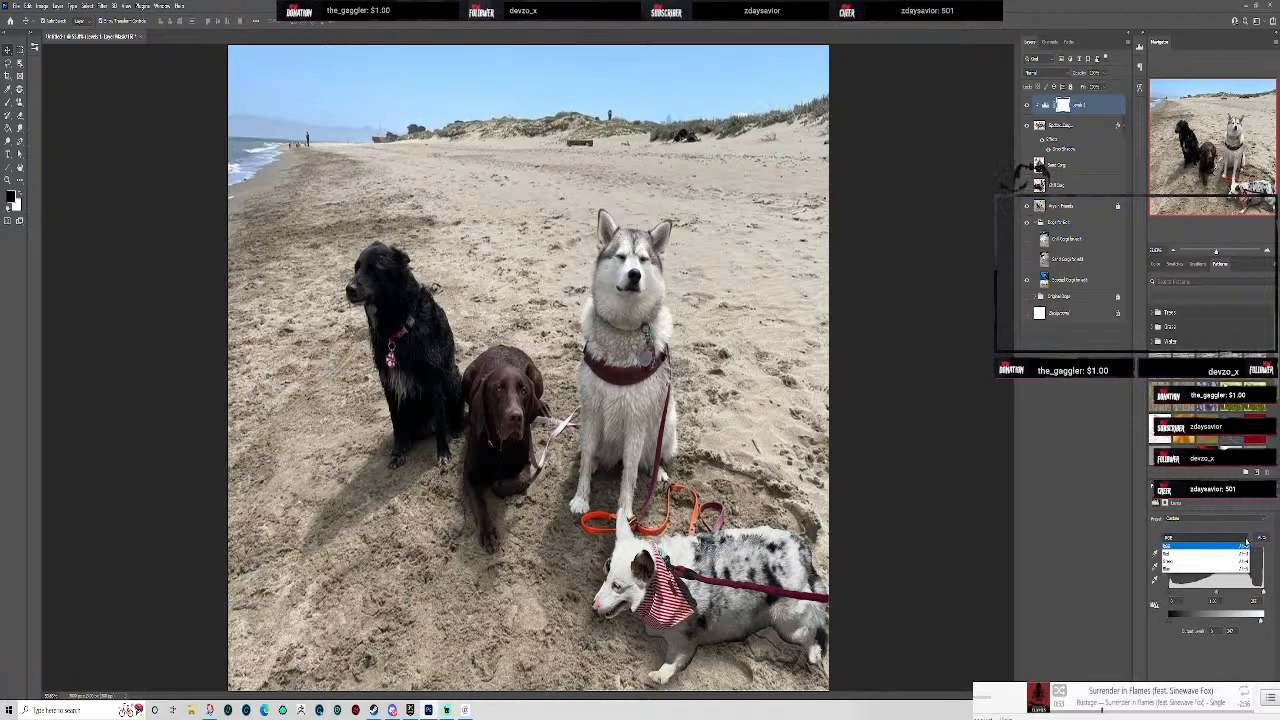
click(1246, 540)
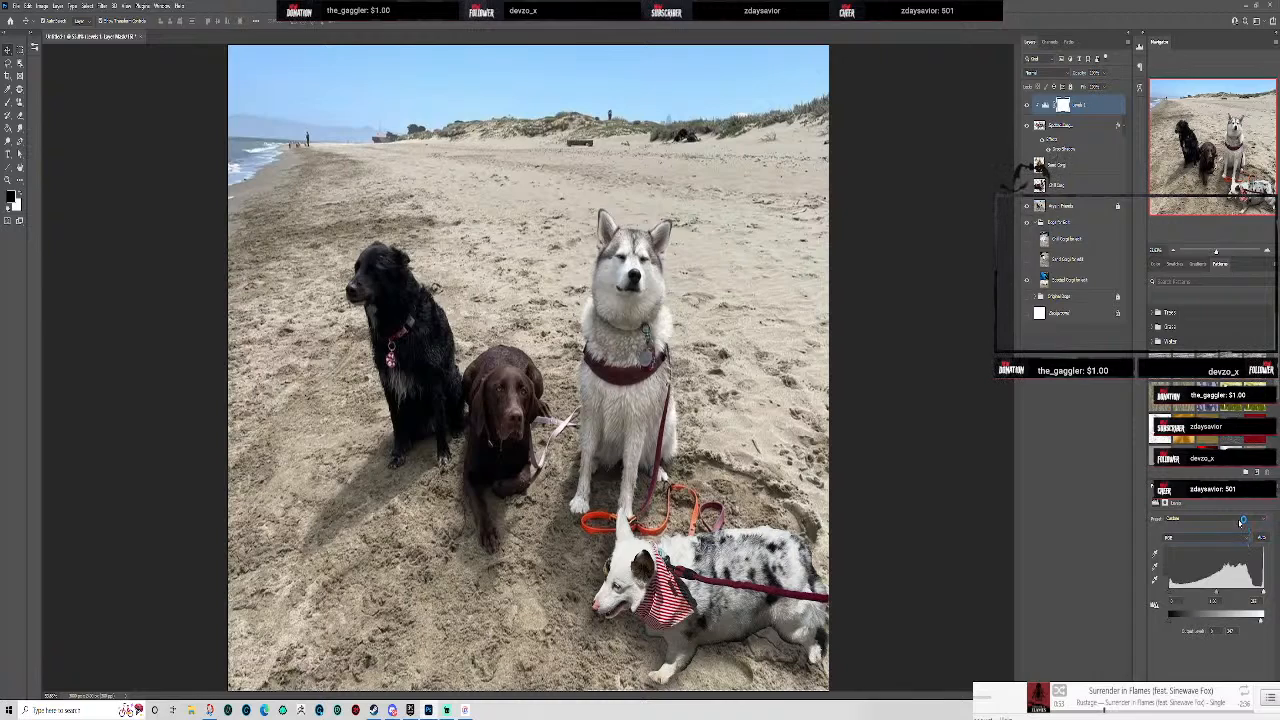
- Try the Darker preset on the corgi's Levels adjustment and replace it with the automatic correction
click(1240, 521)
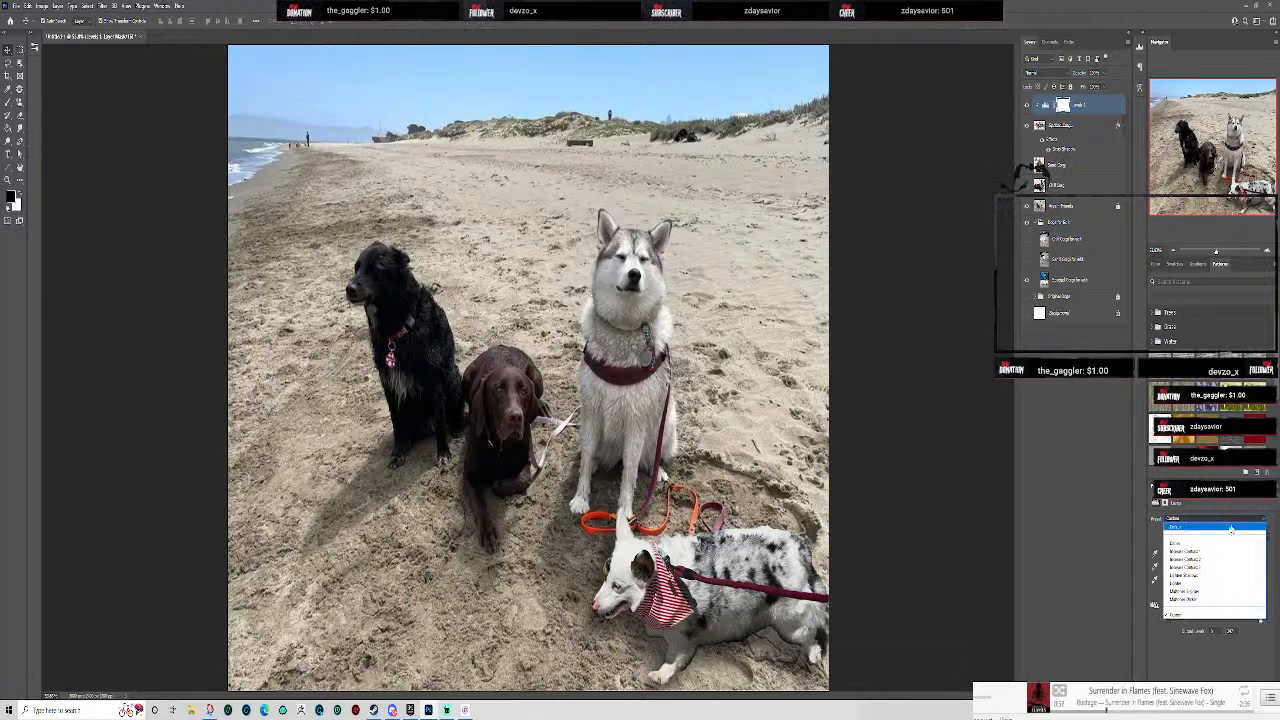
click(1210, 544)
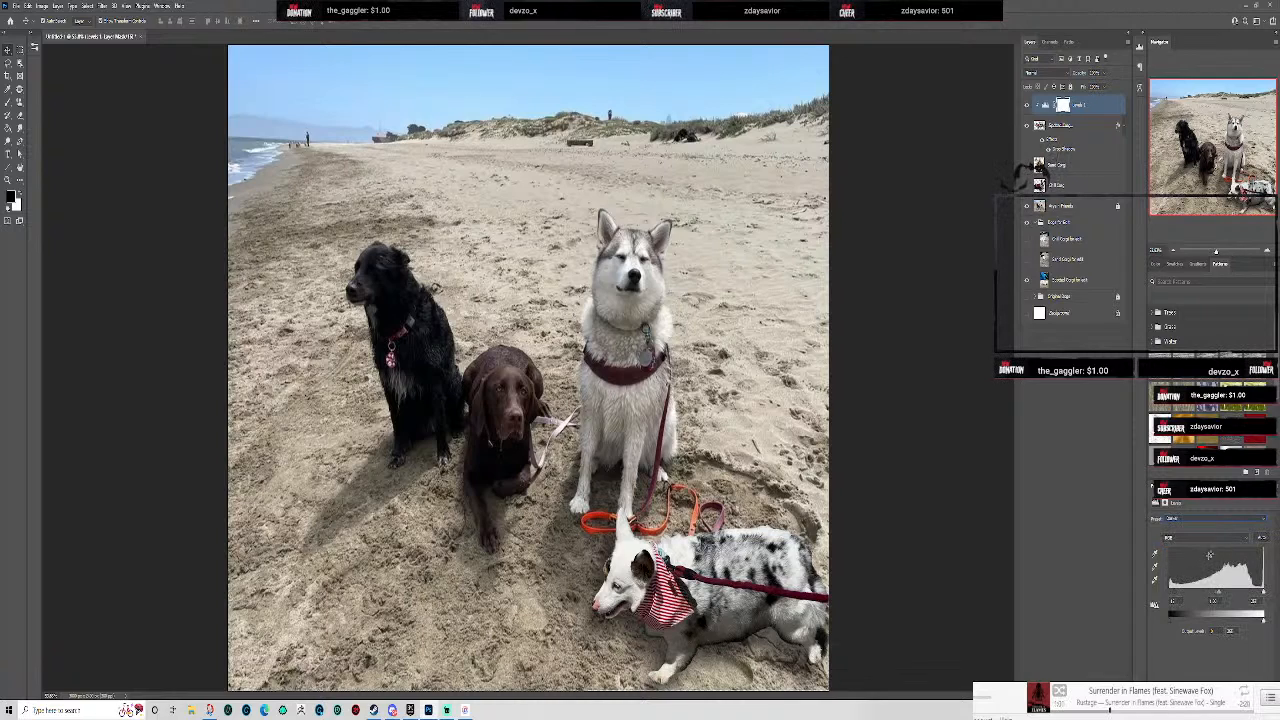
click(1156, 566)
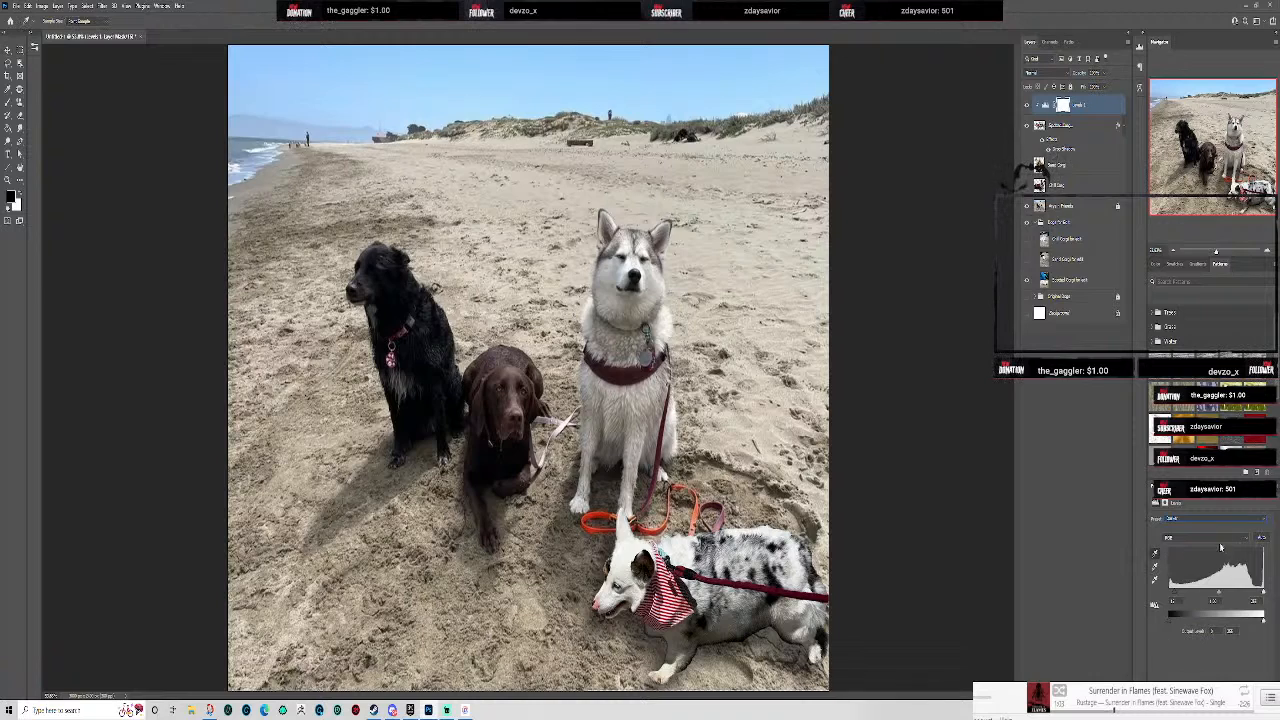
click(1262, 538)
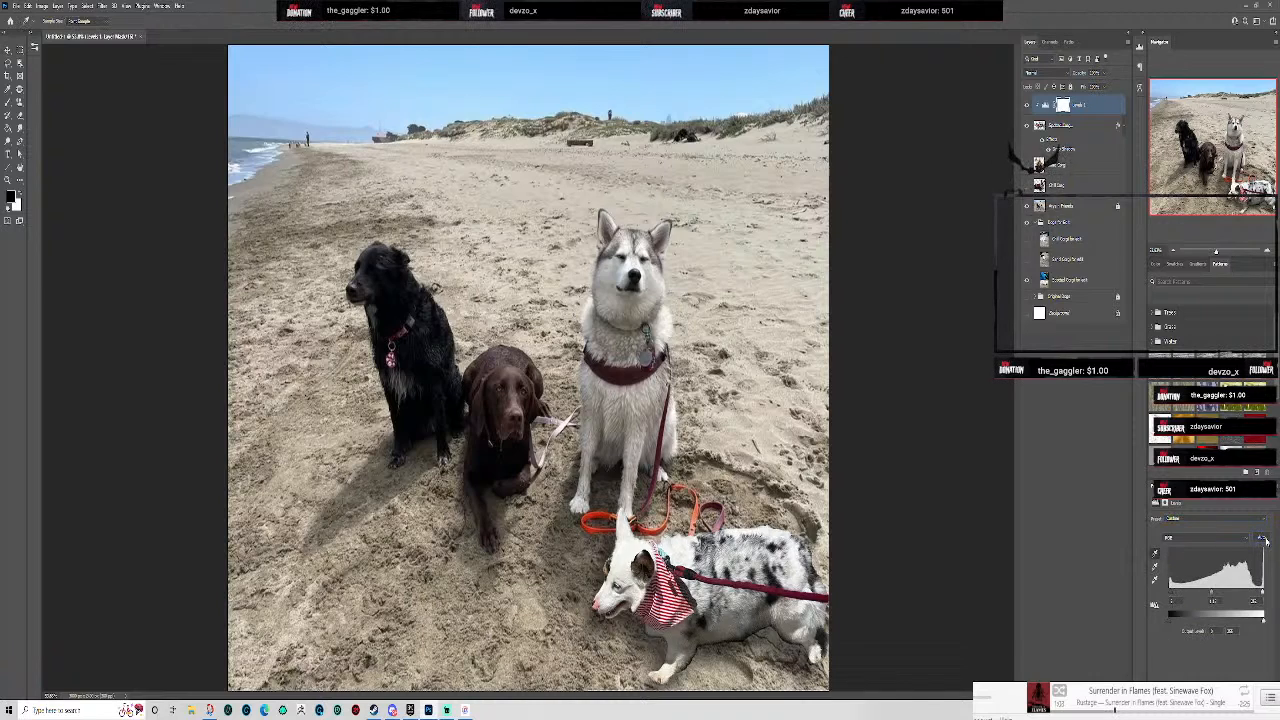
click(1077, 107)
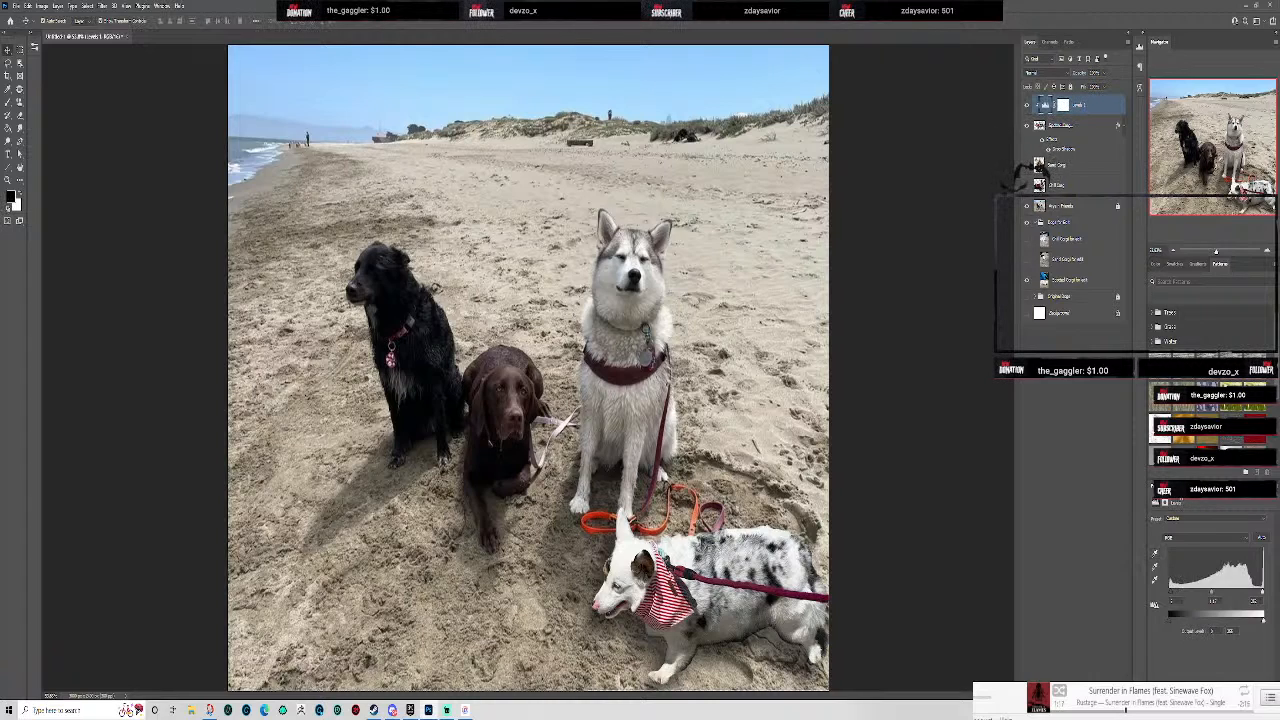
- Add a Vibrance adjustment layer at the top of the layer stack and start adjusting its vibrance
click(1179, 490)
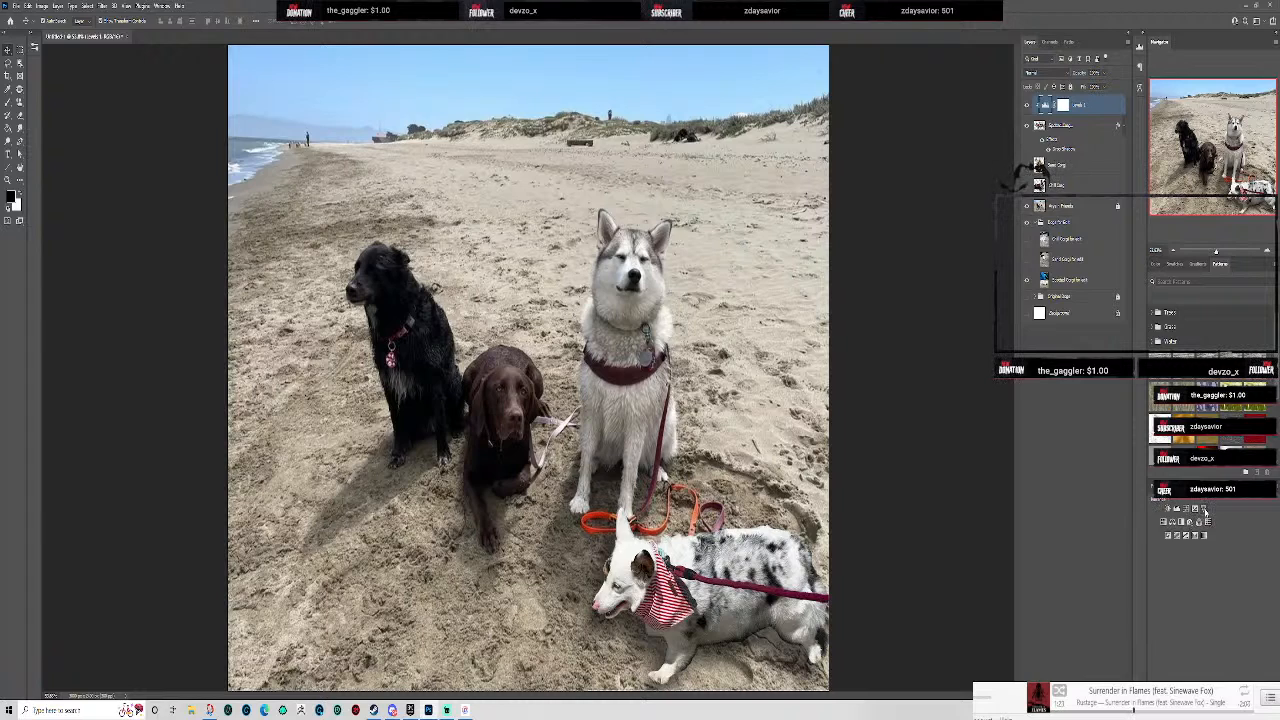
click(1203, 509)
mouse_move(1209, 531)
mouse_down()
mouse_move(1232, 531)
mouse_move(1193, 529)
mouse_move(1211, 531)
mouse_up()
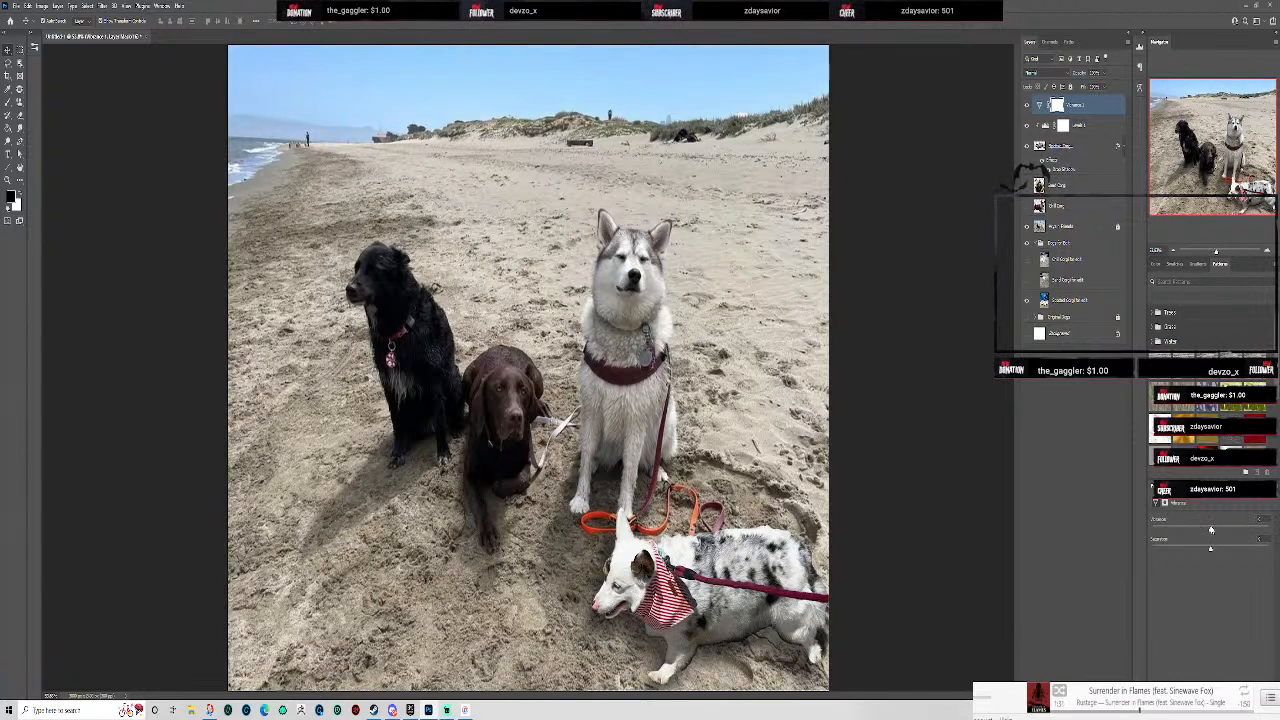
right_click(1088, 106)
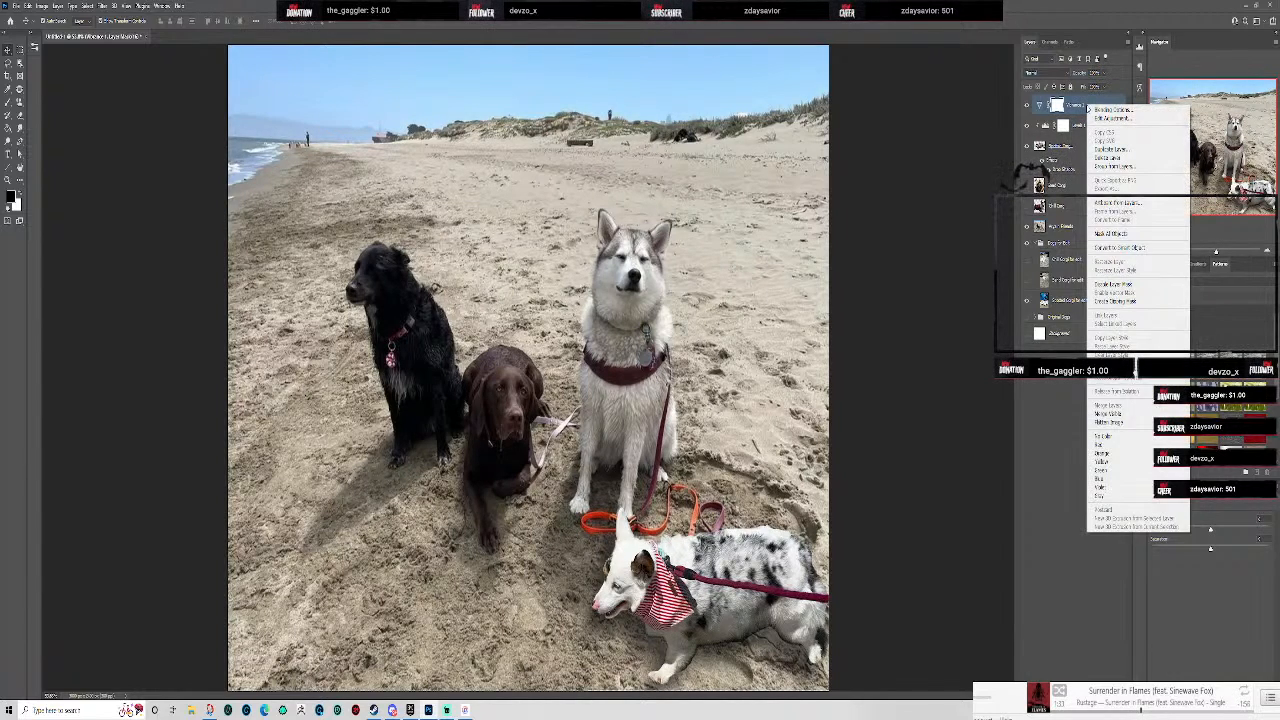
- Delete the Levels adjustment layer clipped to the corgi
click(1081, 126)
key(Delete)
key(Delete)
- Clip the Vibrance adjustment to the spotted corgi layer, raising its vibrance slightly and lowering its saturation
right_click(1081, 106)
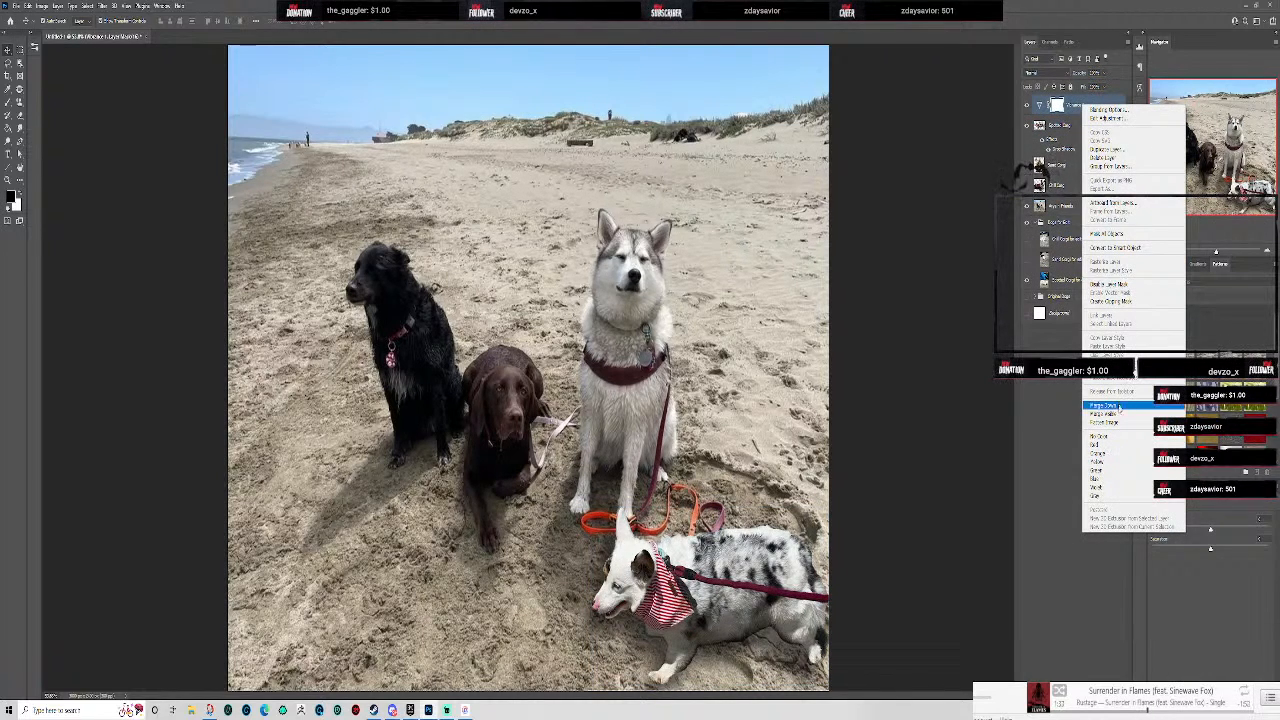
click(1108, 303)
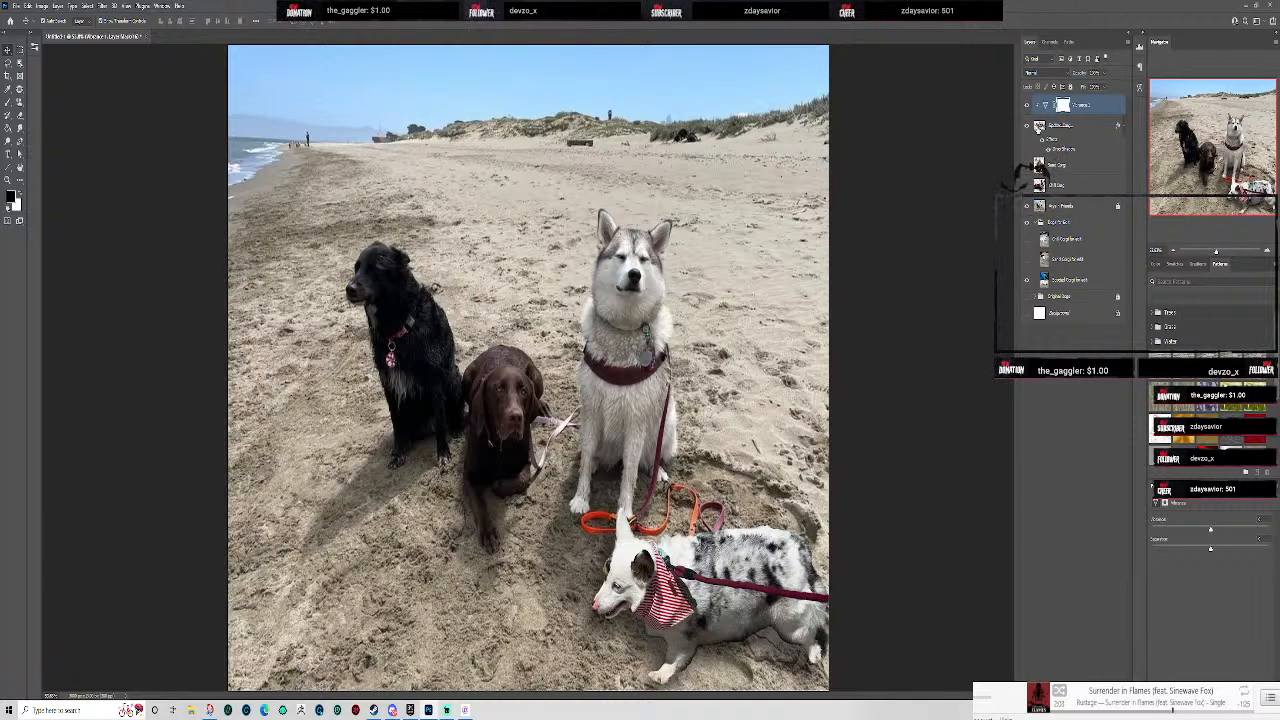
click(1038, 126)
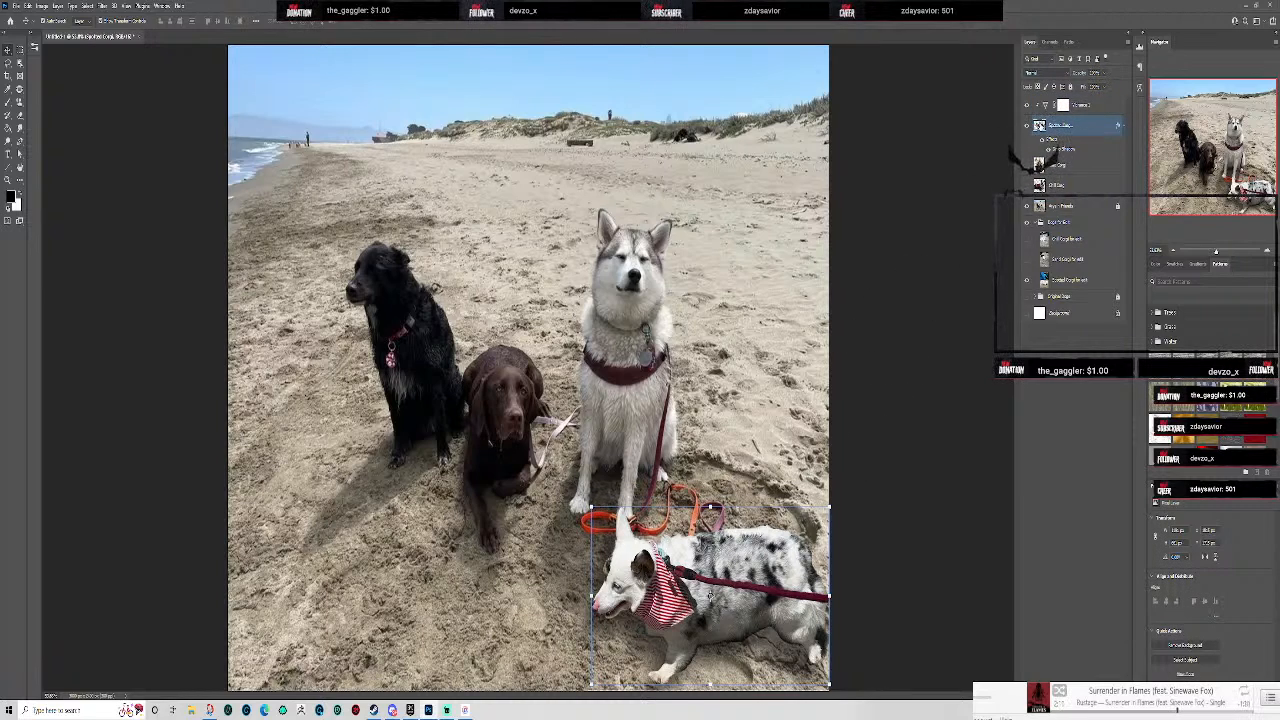
click(1080, 109)
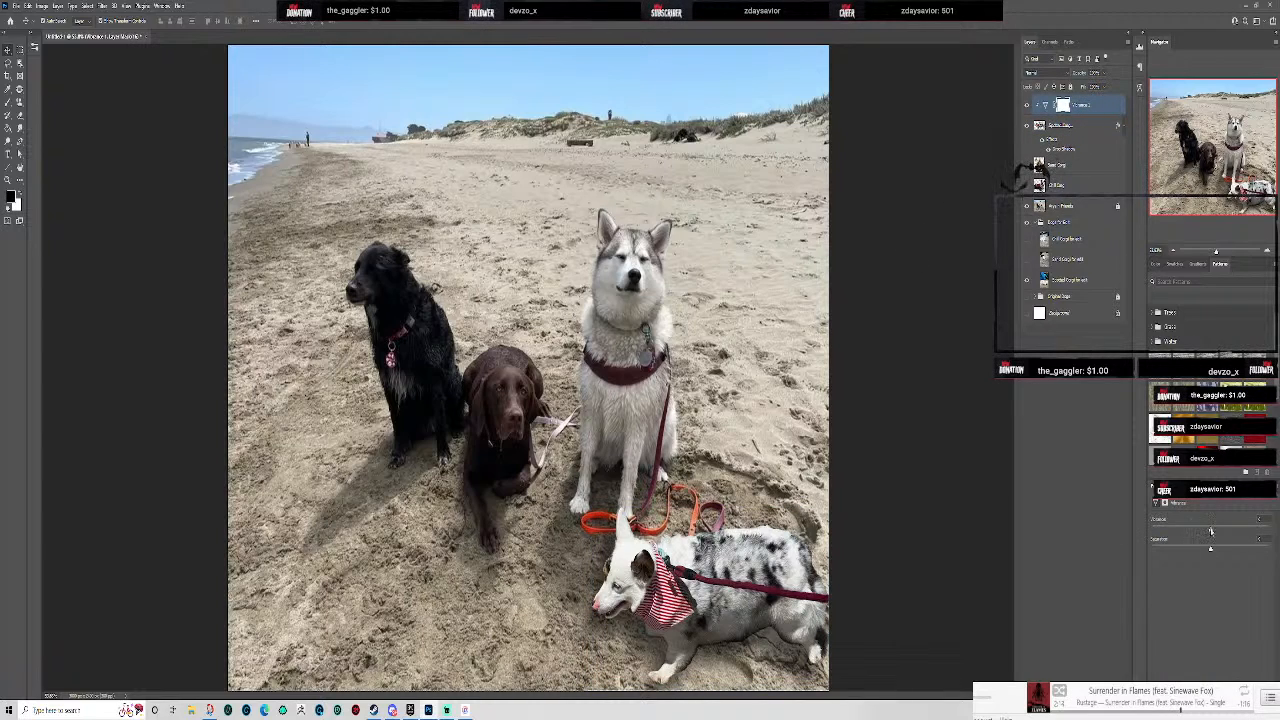
drag(1207, 532, 1186, 539)
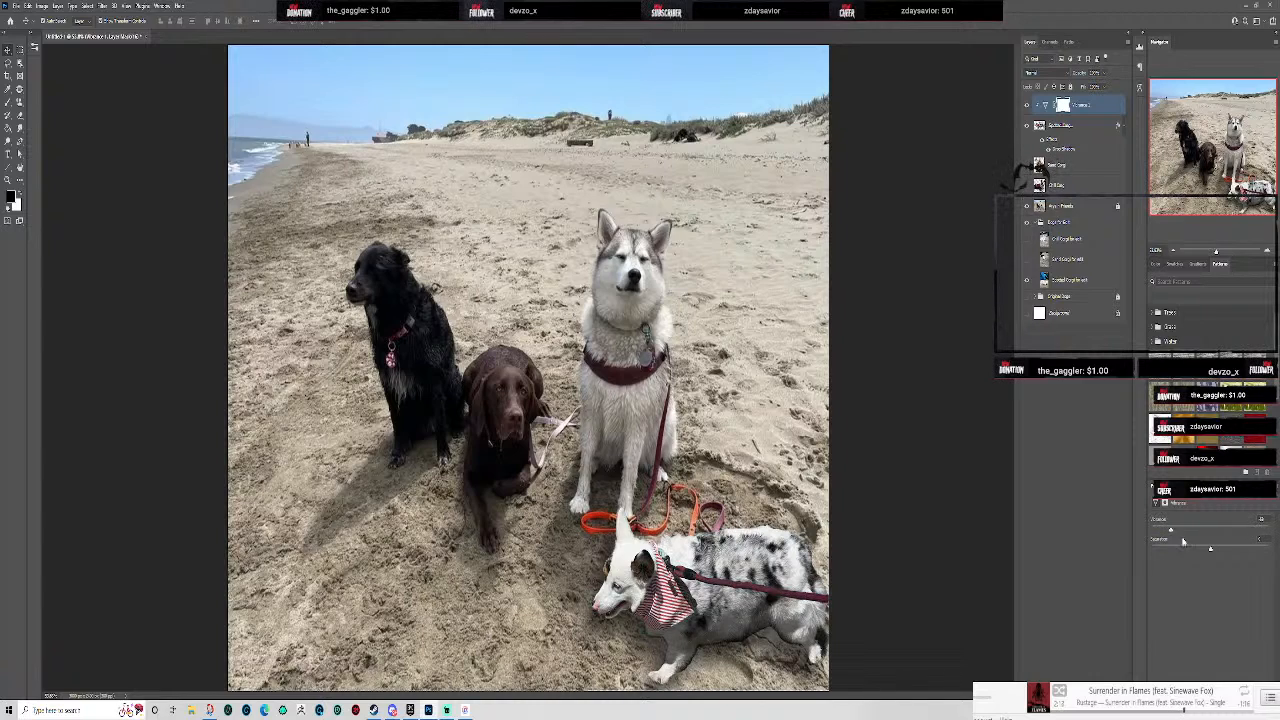
drag(1179, 539, 1212, 547)
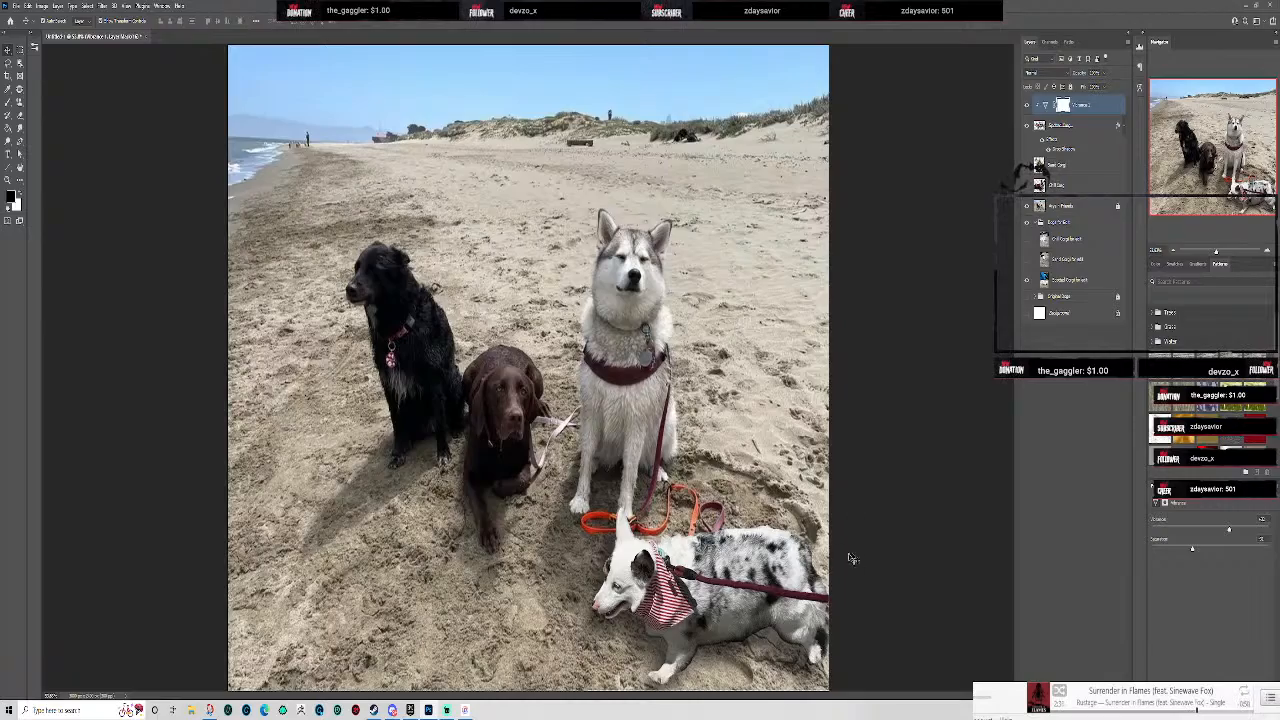
- Load the corgi layer's outline as a selection, narrow it to the dark patch behind the hind leg with the Lasso, erase the patch and deselect
scroll(742, 669, up, 6)
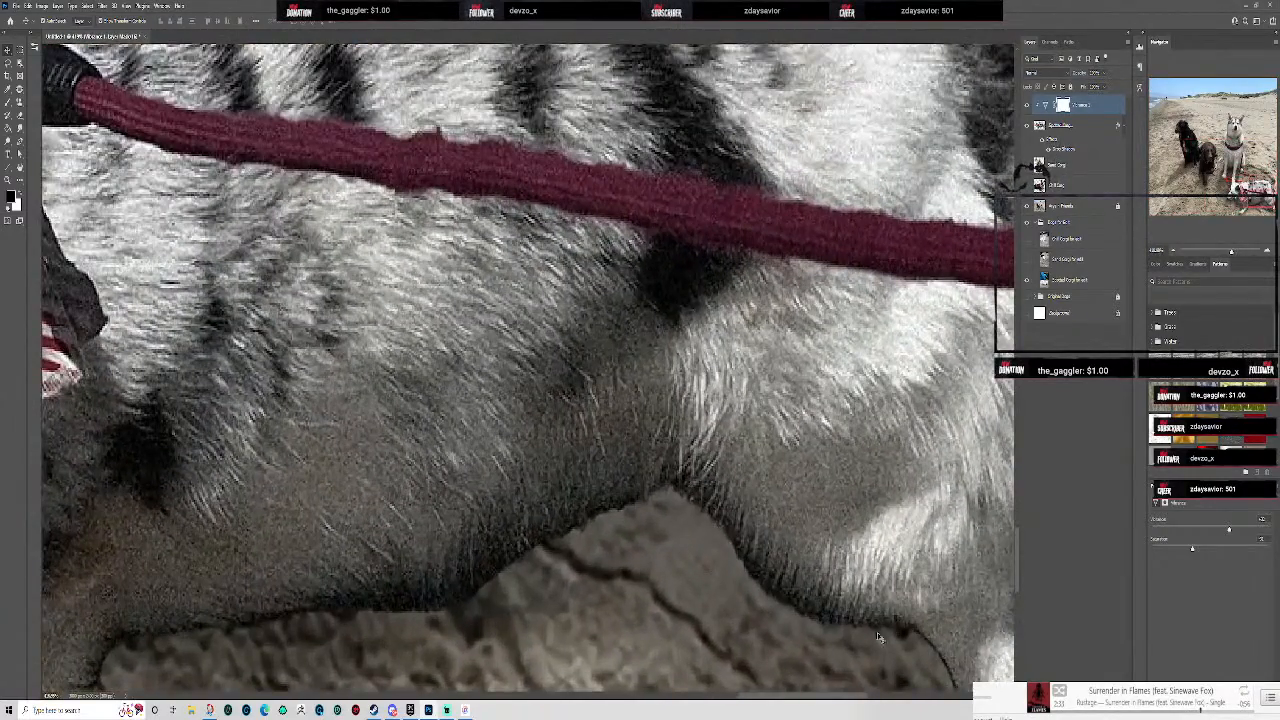
scroll(735, 585, down, 1)
scroll(735, 585, down, 3)
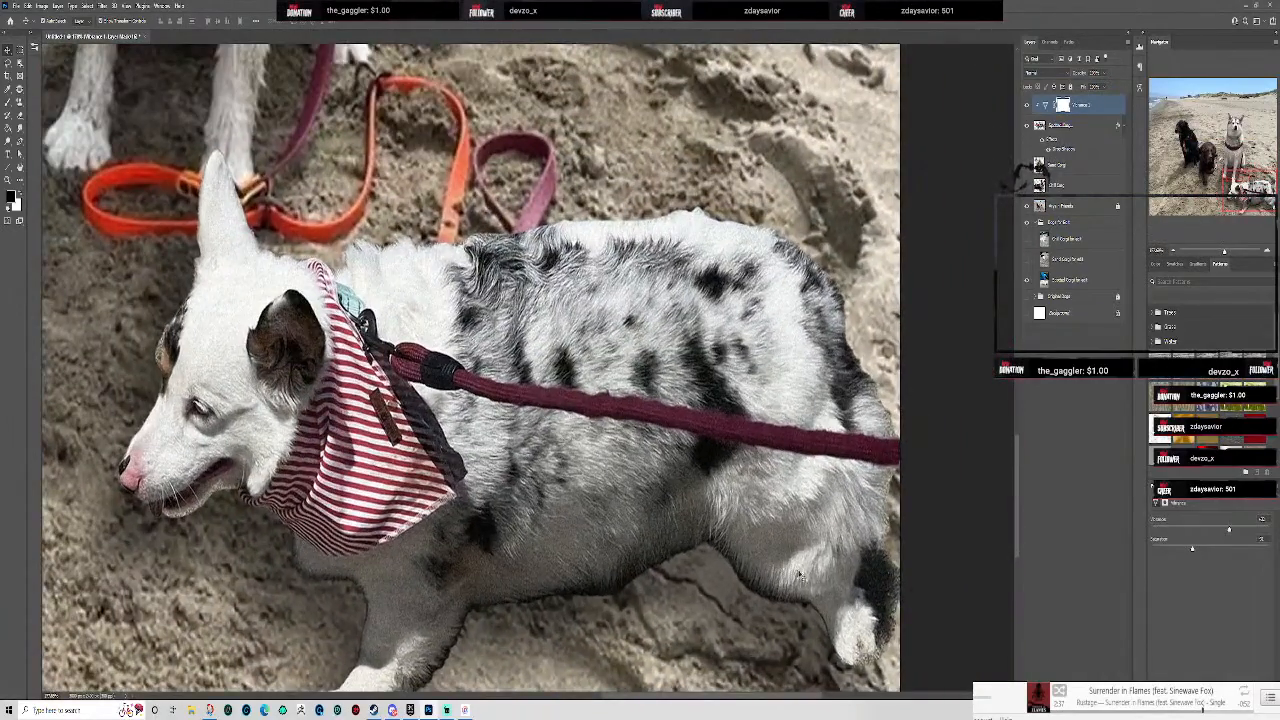
scroll(888, 530, down, 4)
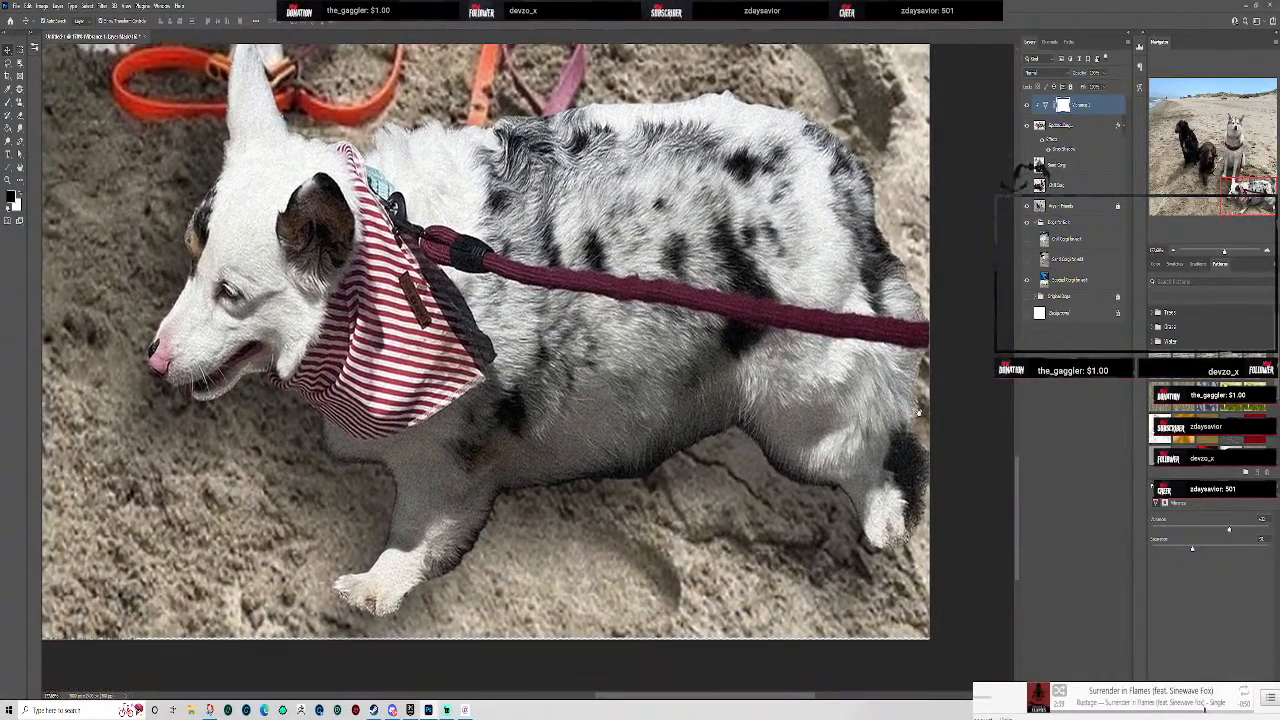
scroll(910, 527, up, 3)
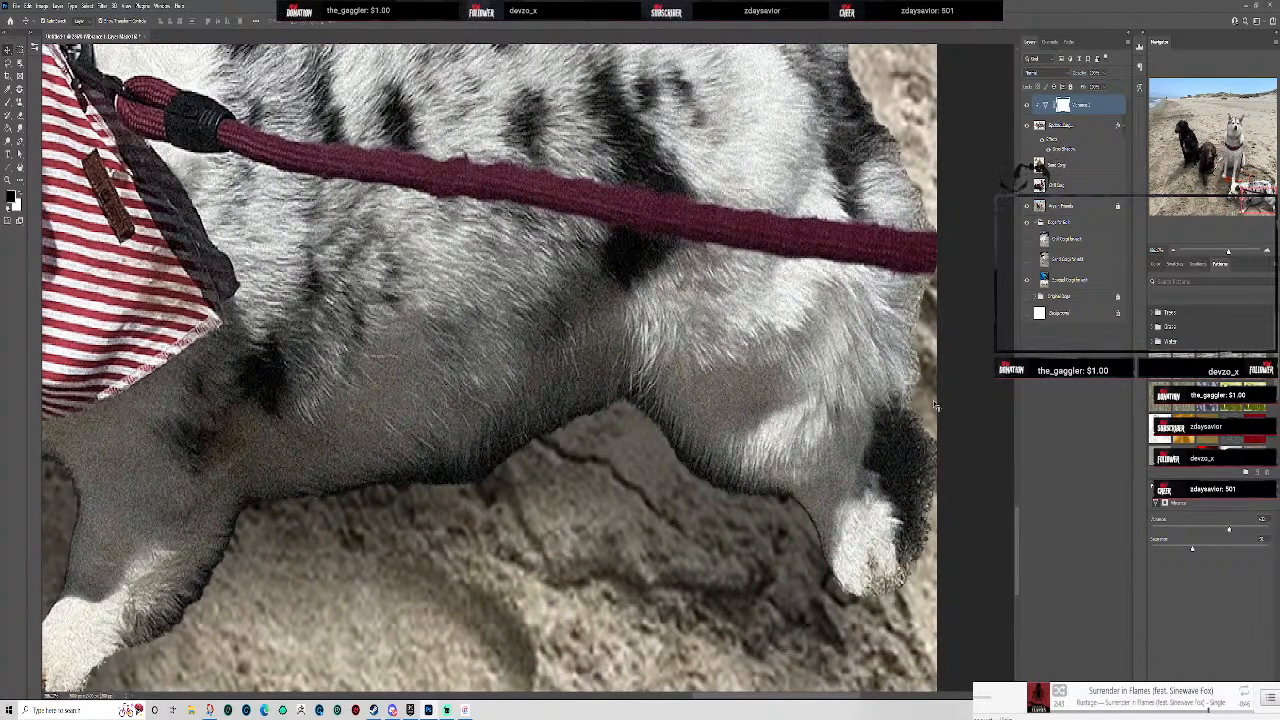
click(1082, 124)
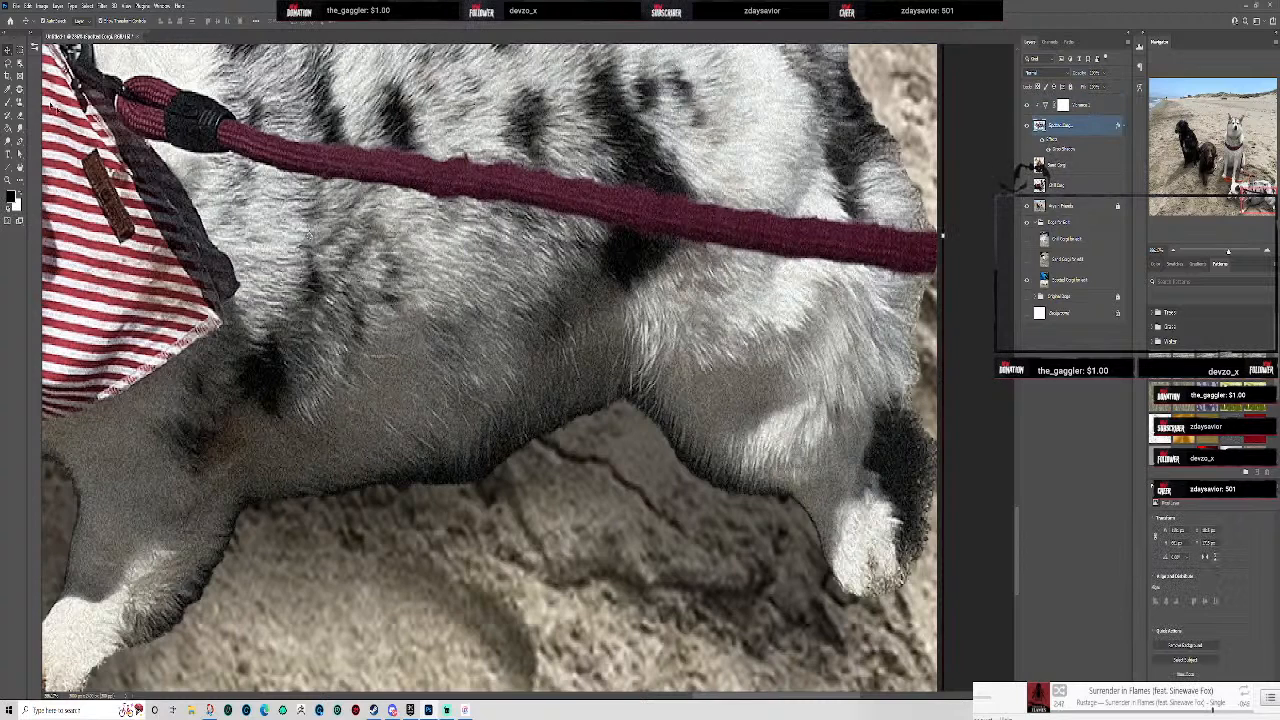
ctrl+click(1039, 126)
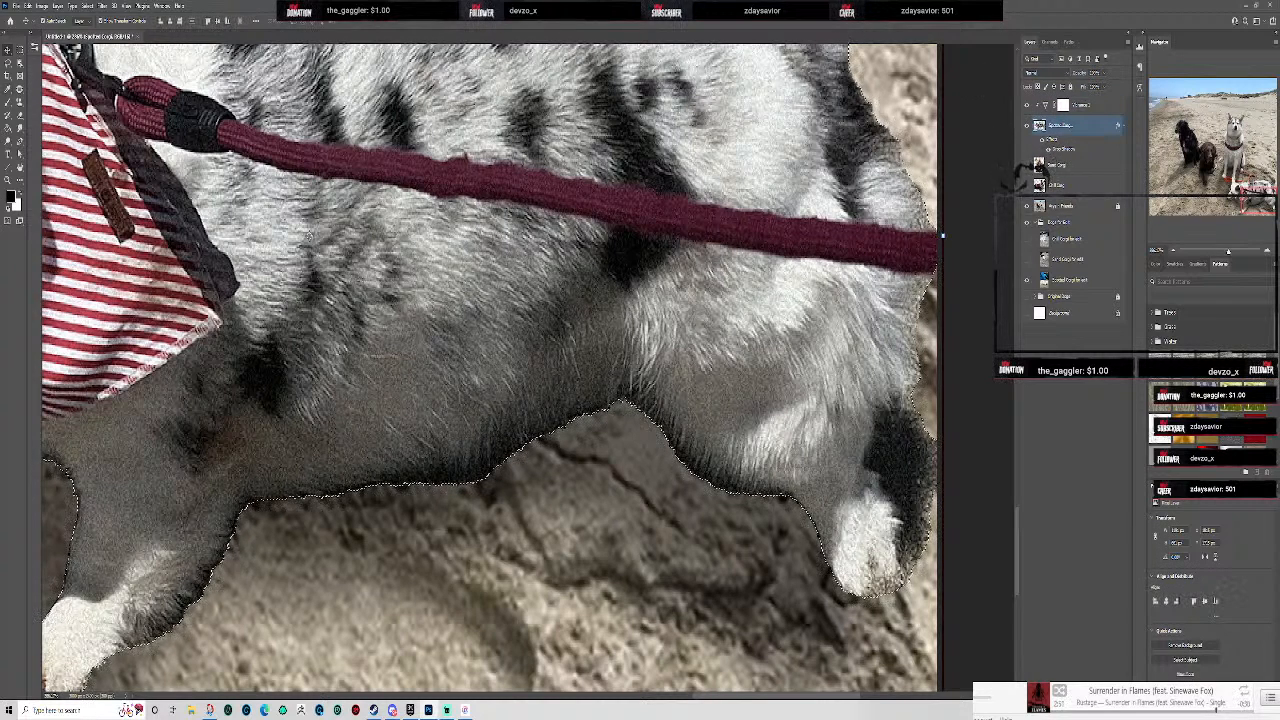
click(9, 65)
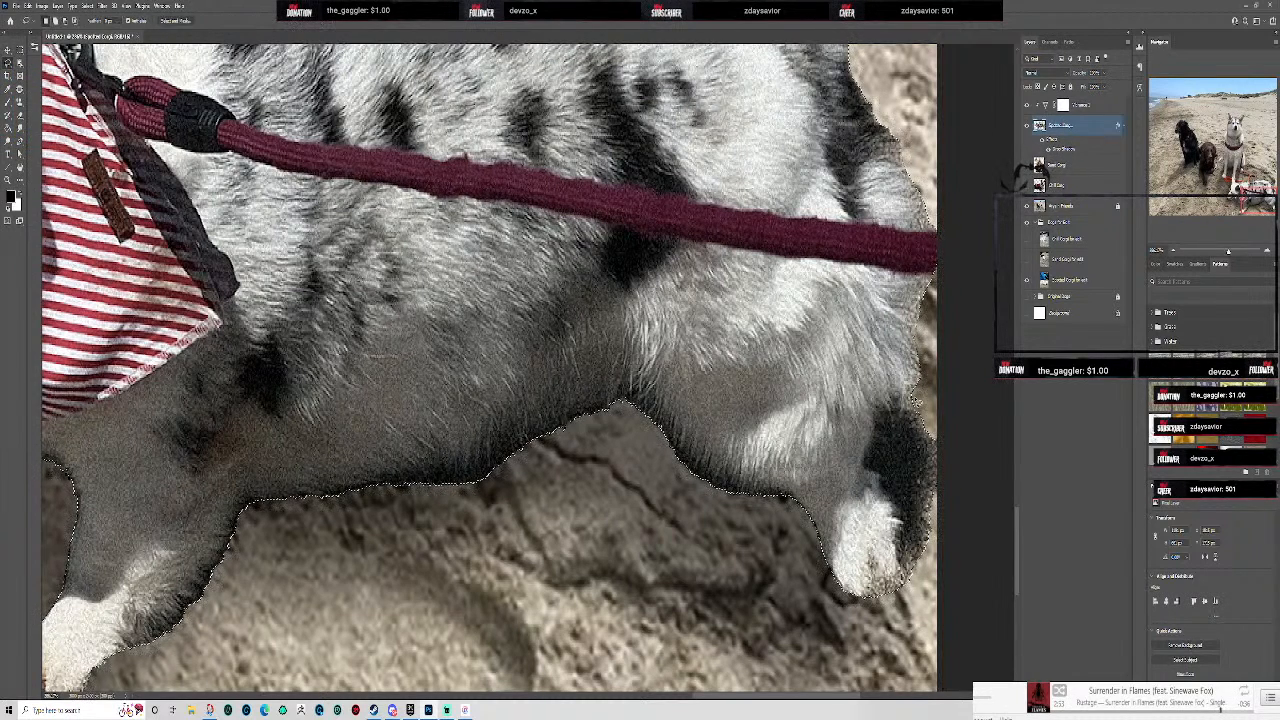
key(ctrl+0)
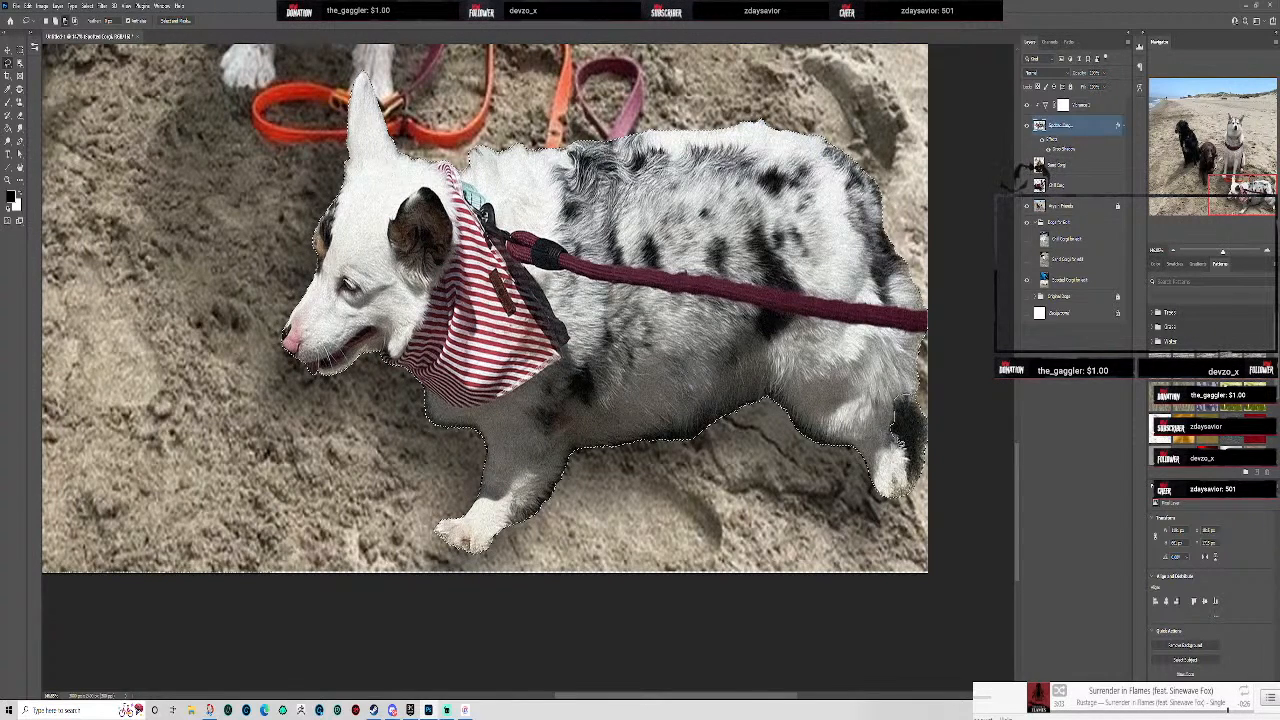
mouse_move(913, 485)
mouse_down()
mouse_move(900, 510)
mouse_move(710, 500)
mouse_move(500, 562)
mouse_move(440, 548)
mouse_move(250, 333)
mouse_move(278, 135)
mouse_move(375, 56)
mouse_move(878, 103)
mouse_move(933, 293)
mouse_move(938, 362)
mouse_move(920, 412)
mouse_up()
scroll(963, 467, up, 2)
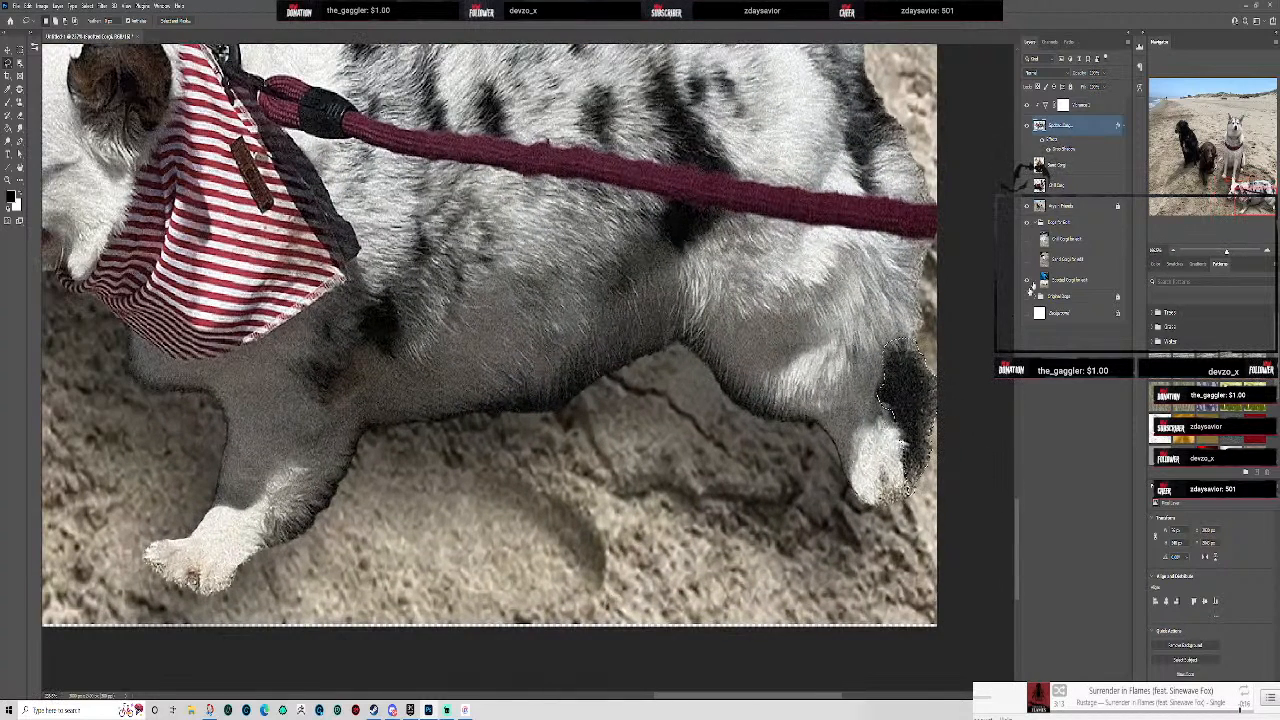
key(b)
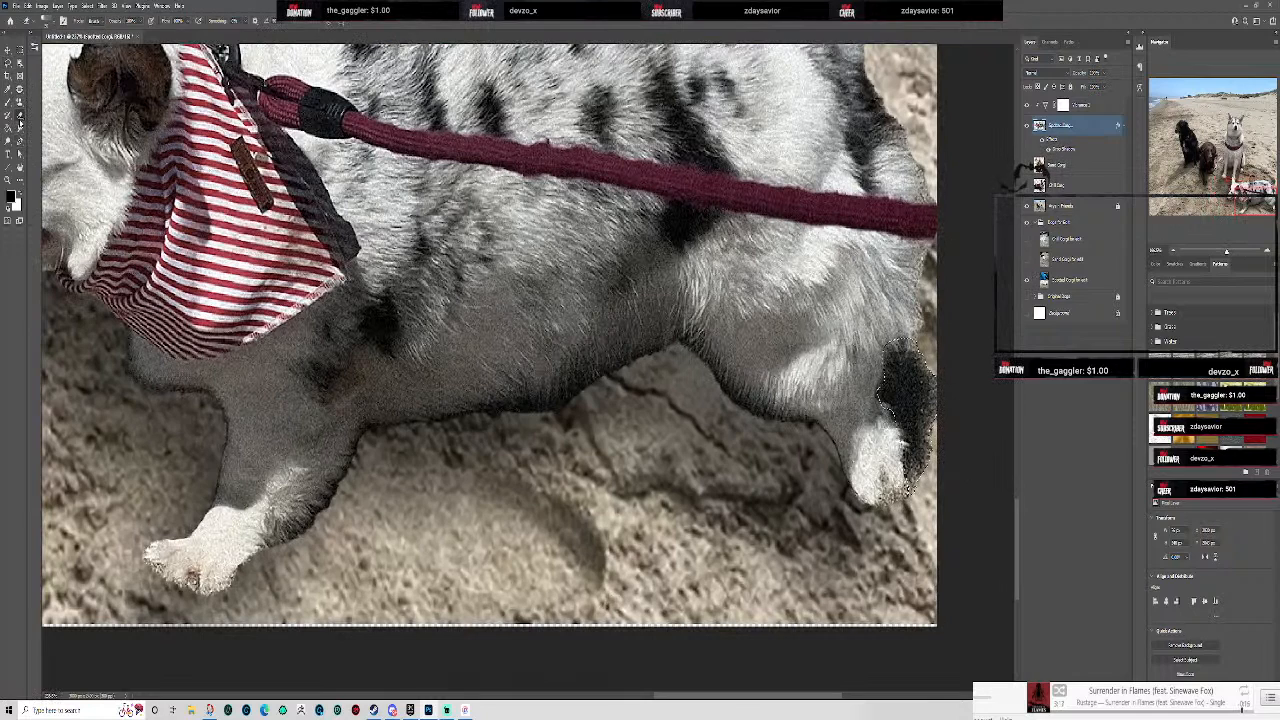
mouse_move(893, 350)
mouse_down()
mouse_move(890, 400)
mouse_move(910, 350)
mouse_move(915, 450)
mouse_move(934, 368)
mouse_up()
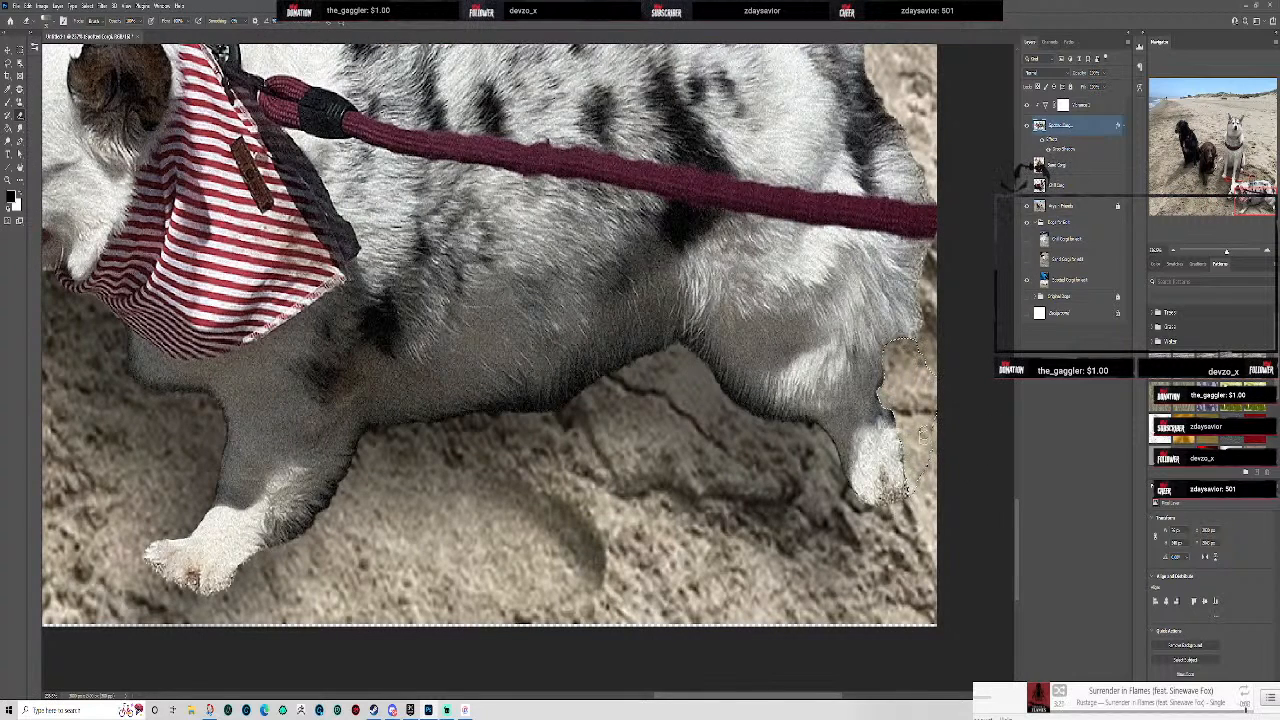
key(ctrl+d)
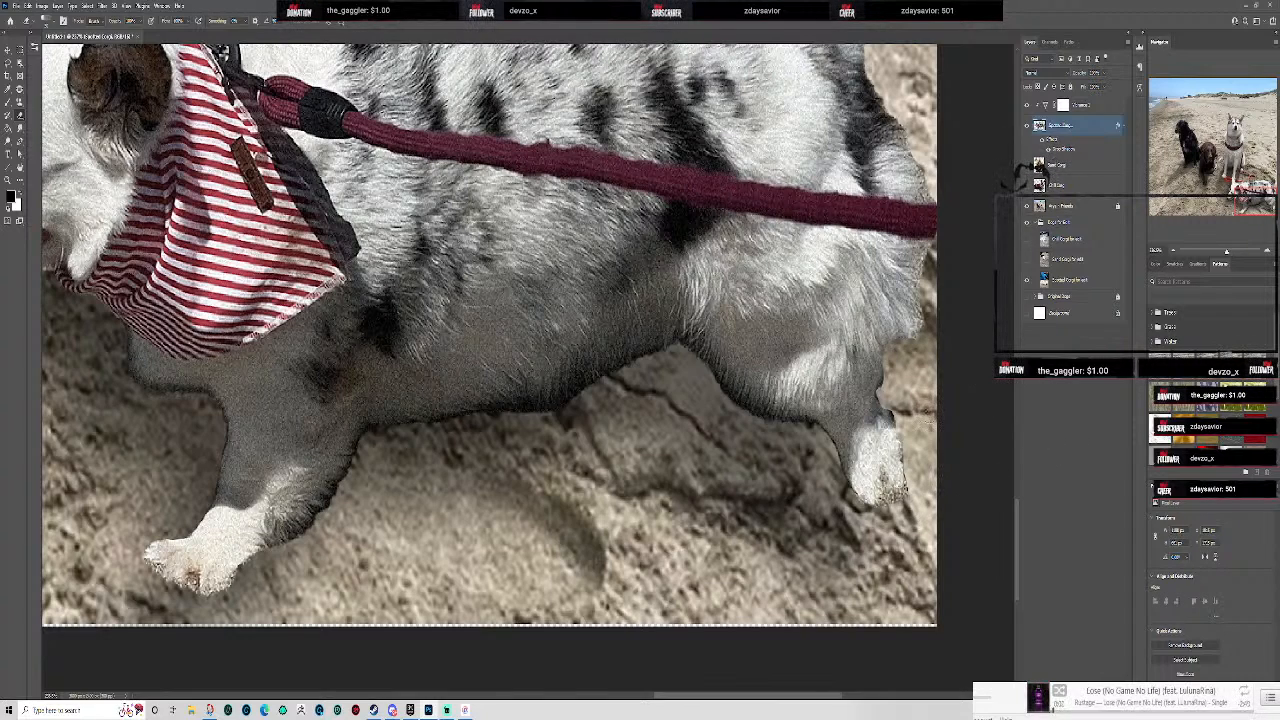
- Smooth the leftover bump on the corgi's hind leg above the paw using a smaller Eraser brush
scroll(890, 422, up, 2)
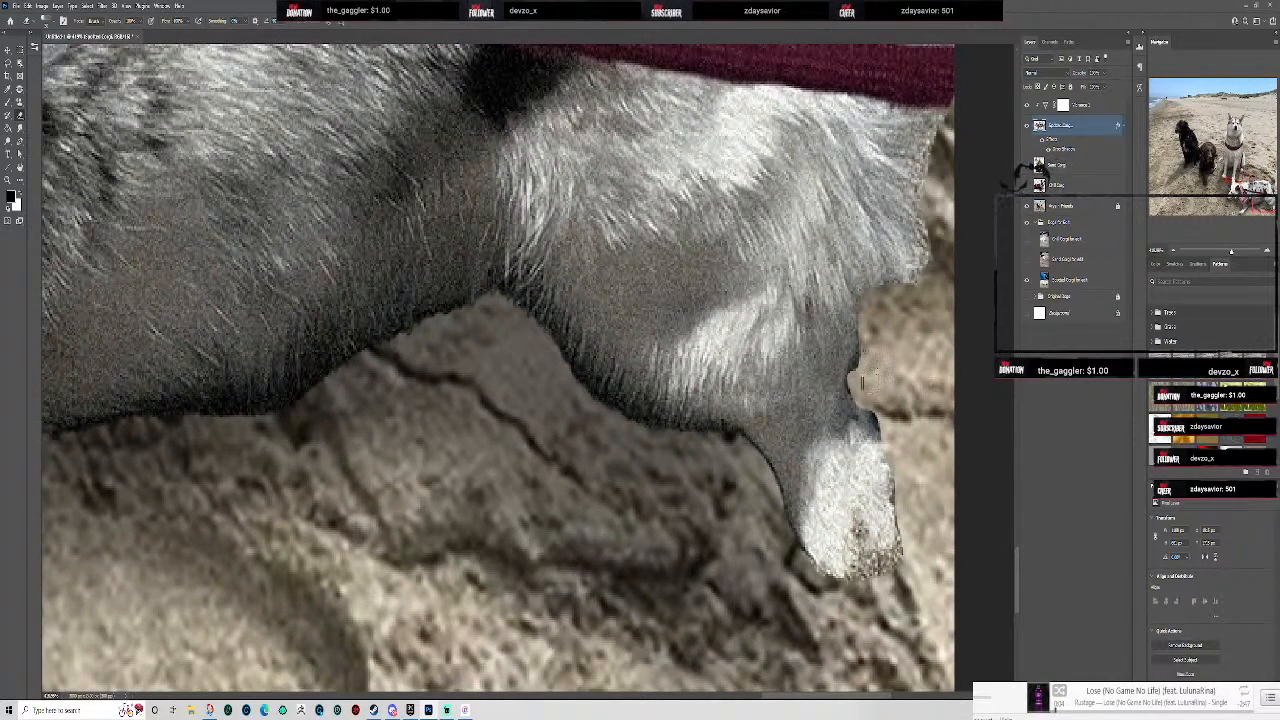
key(s)
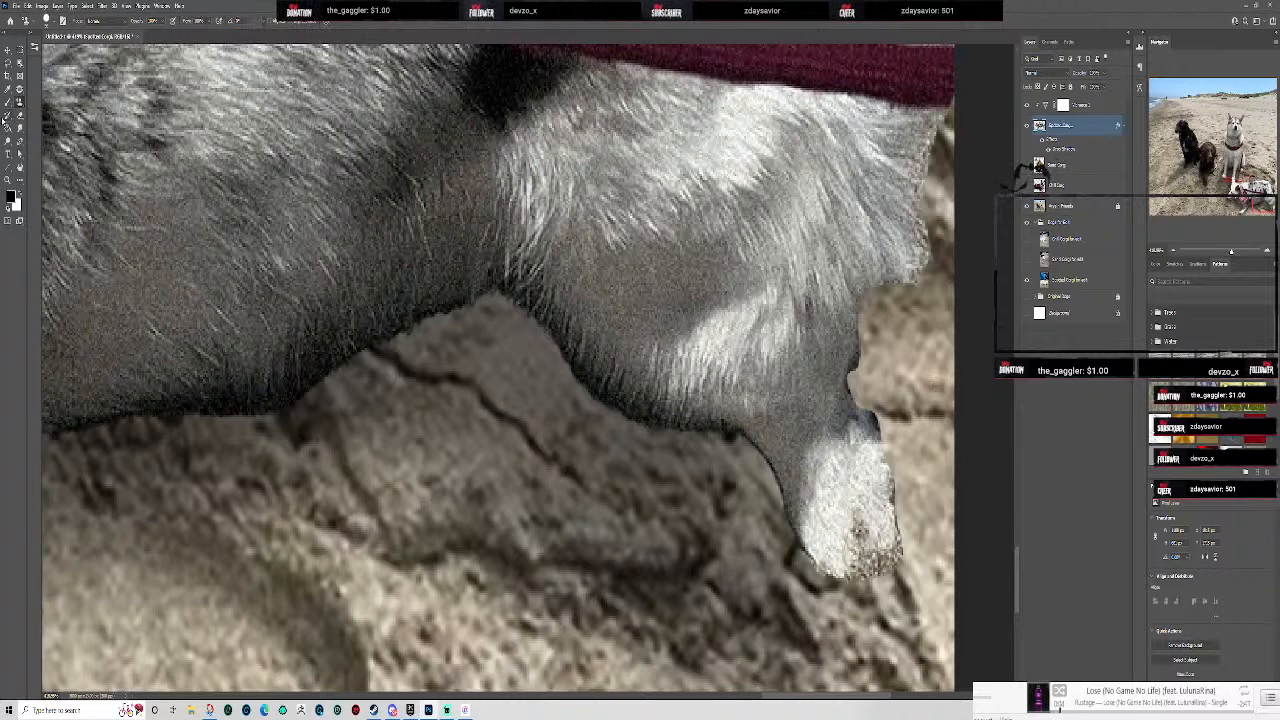
click(19, 117)
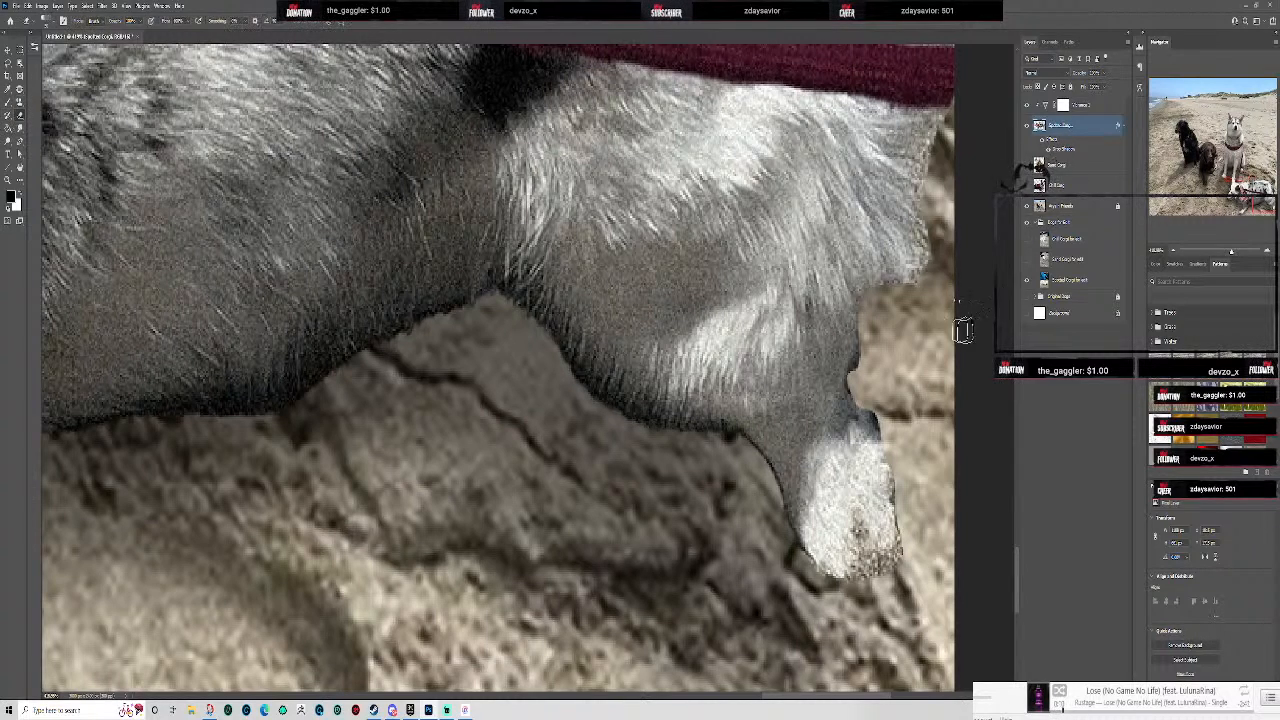
click(54, 21)
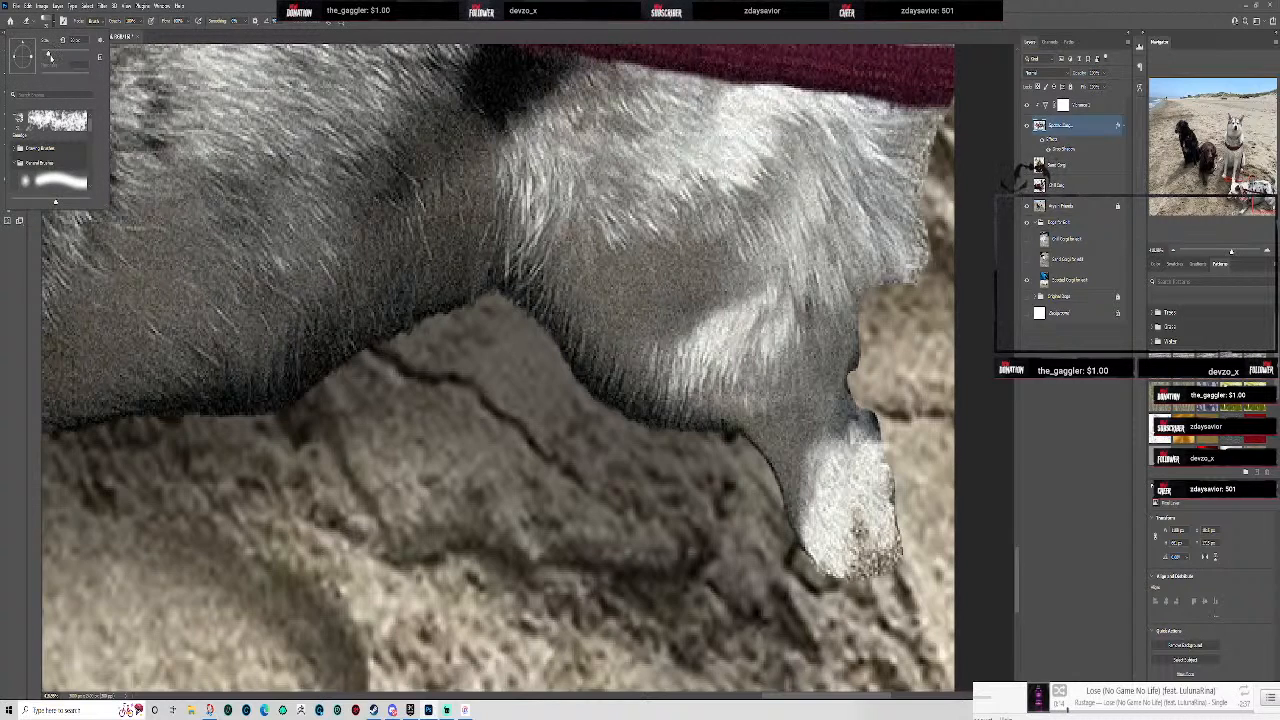
drag(42, 54, 44, 54)
key(Escape)
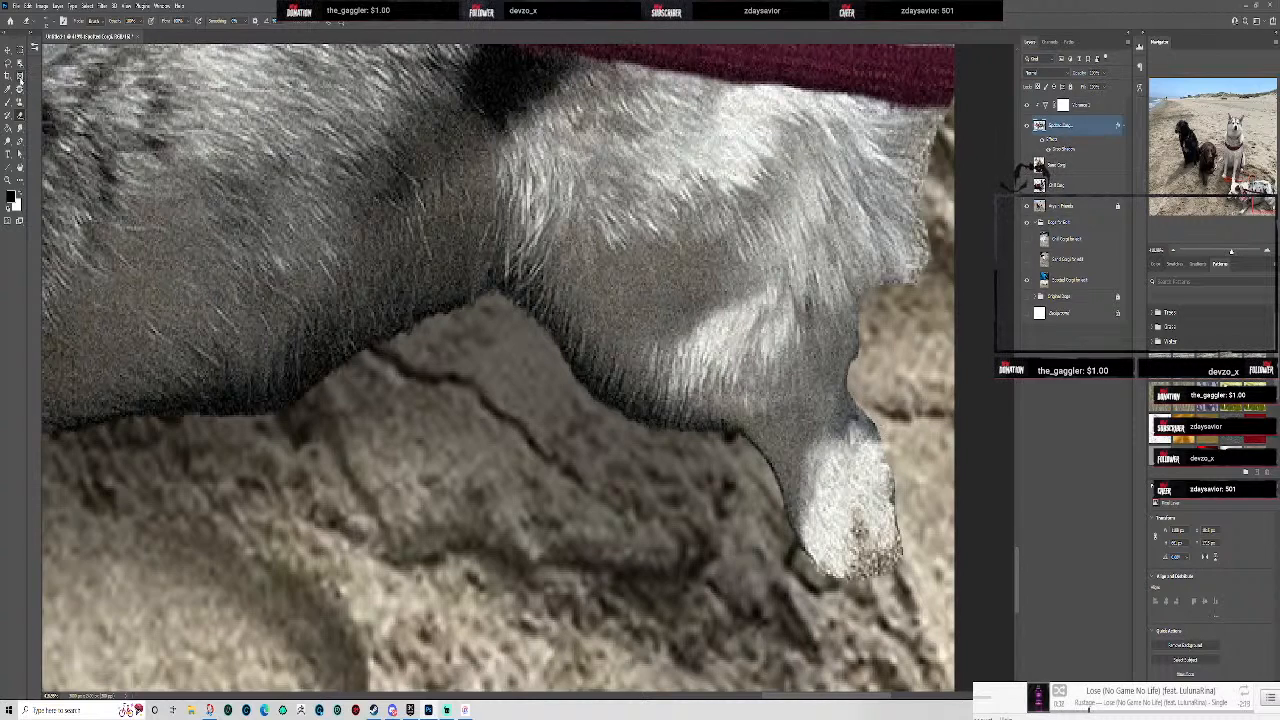
- Select the dark fringe along the corgi's belly, chest and legs with the Magic Wand, adding the separate areas to one selection
click(21, 65)
click(55, 81)
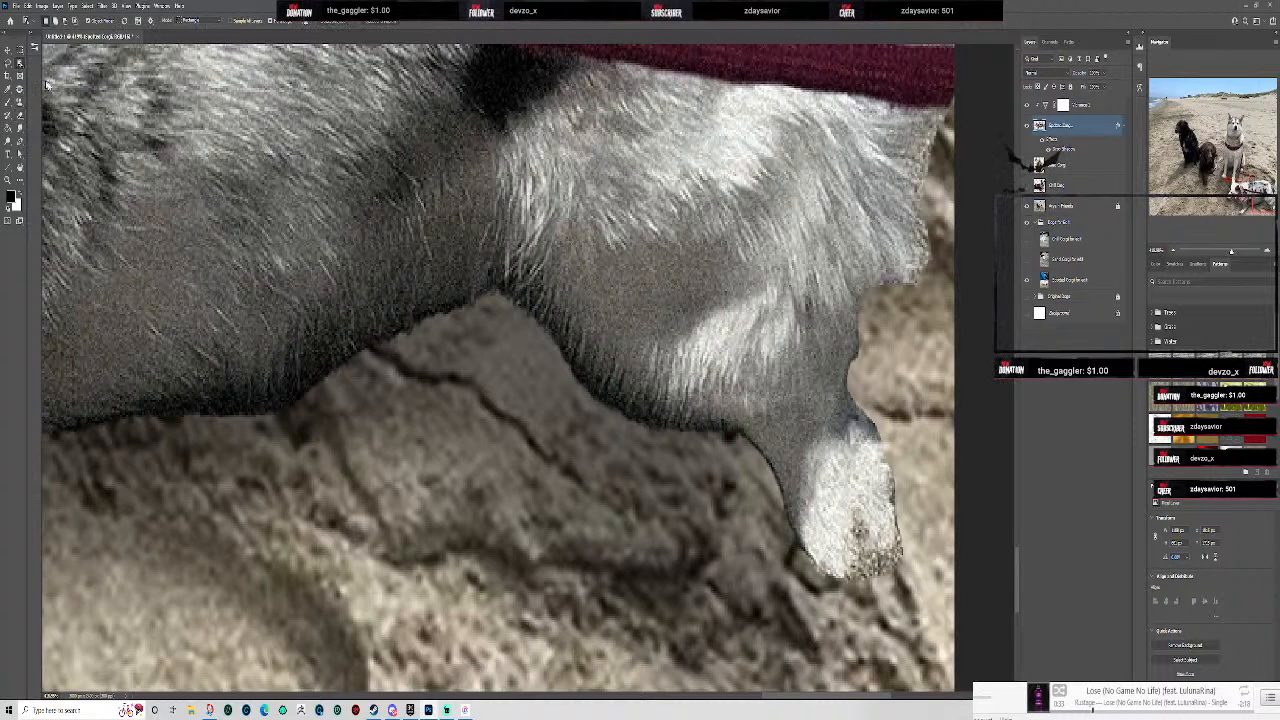
click(231, 411)
scroll(450, 408, down, 4)
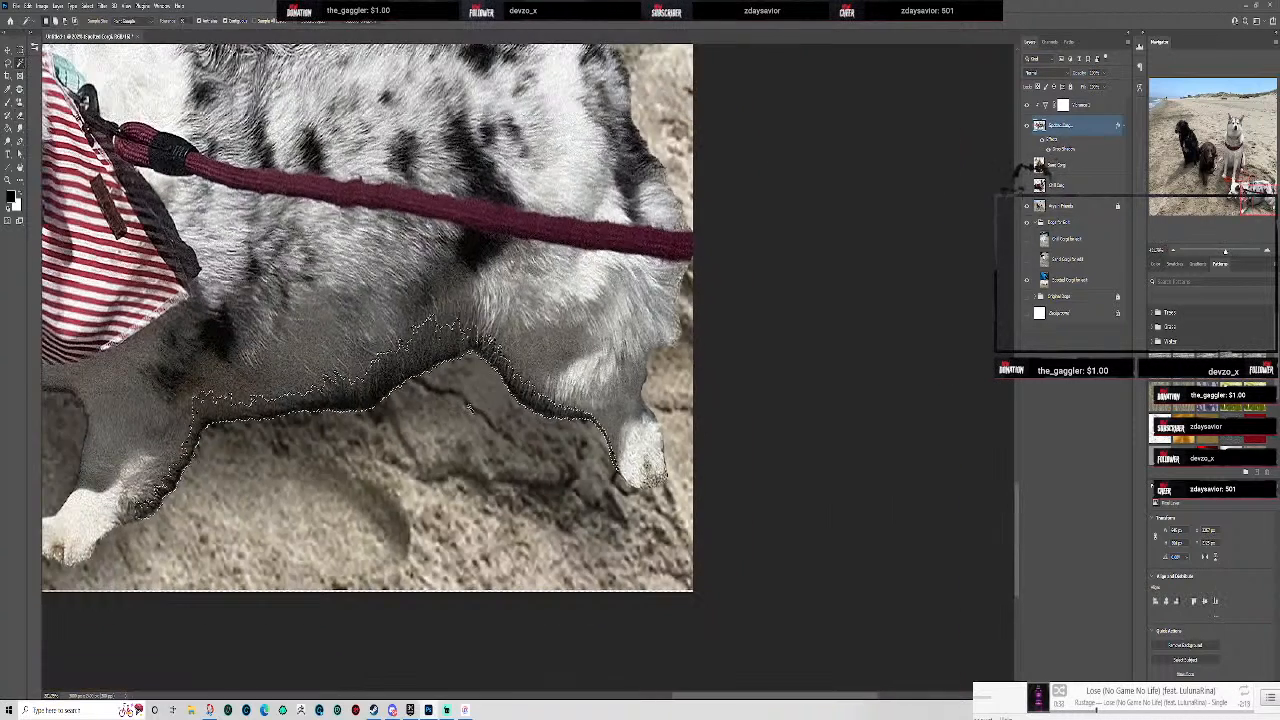
key(ctrl+d)
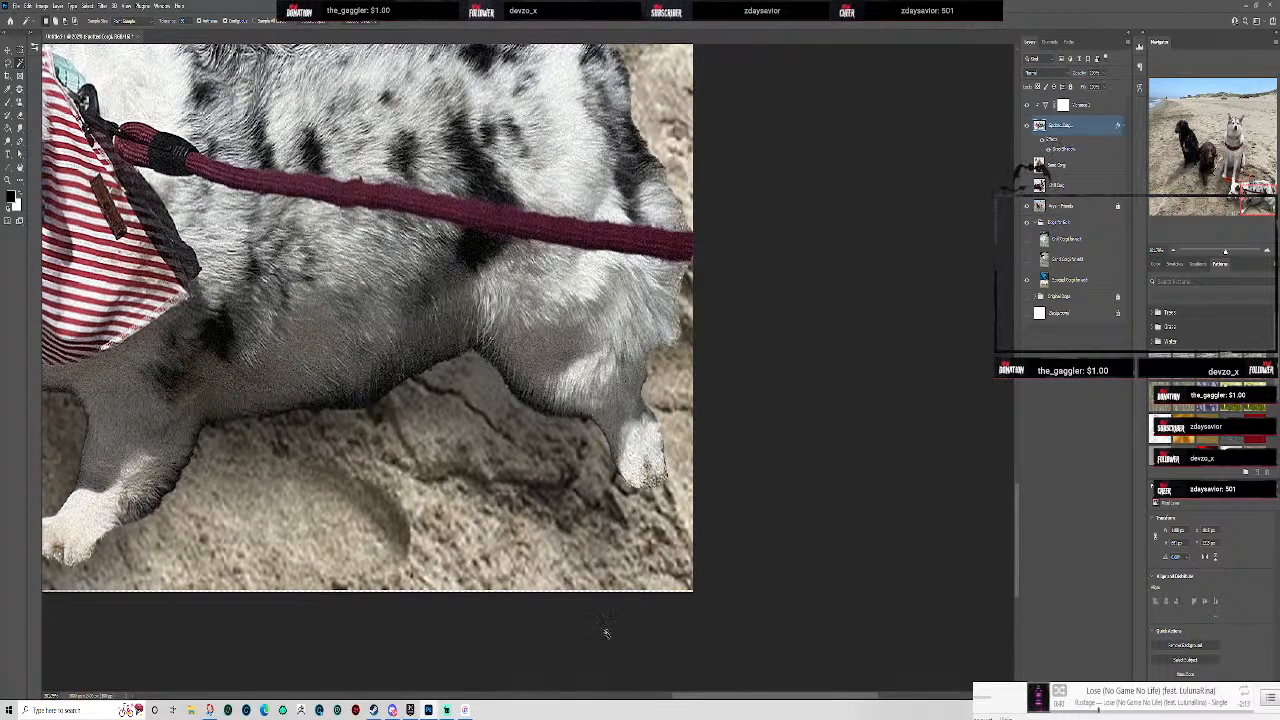
click(372, 406)
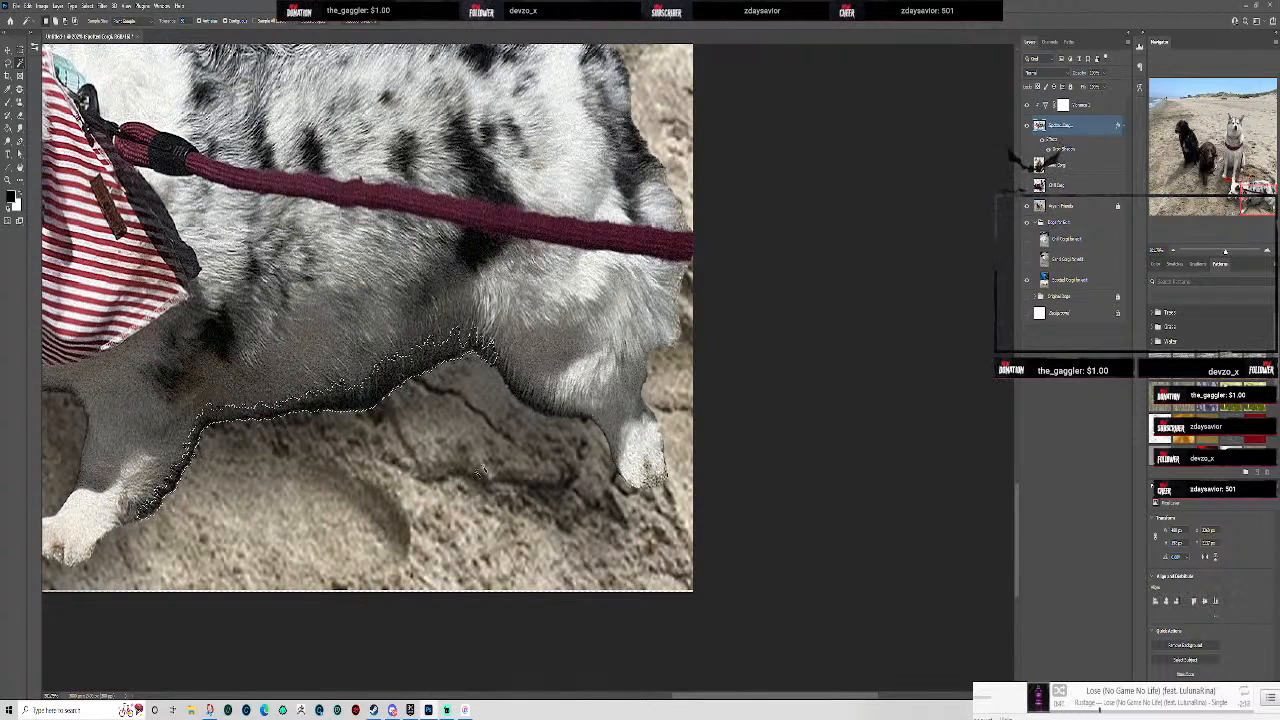
shift+click(528, 400)
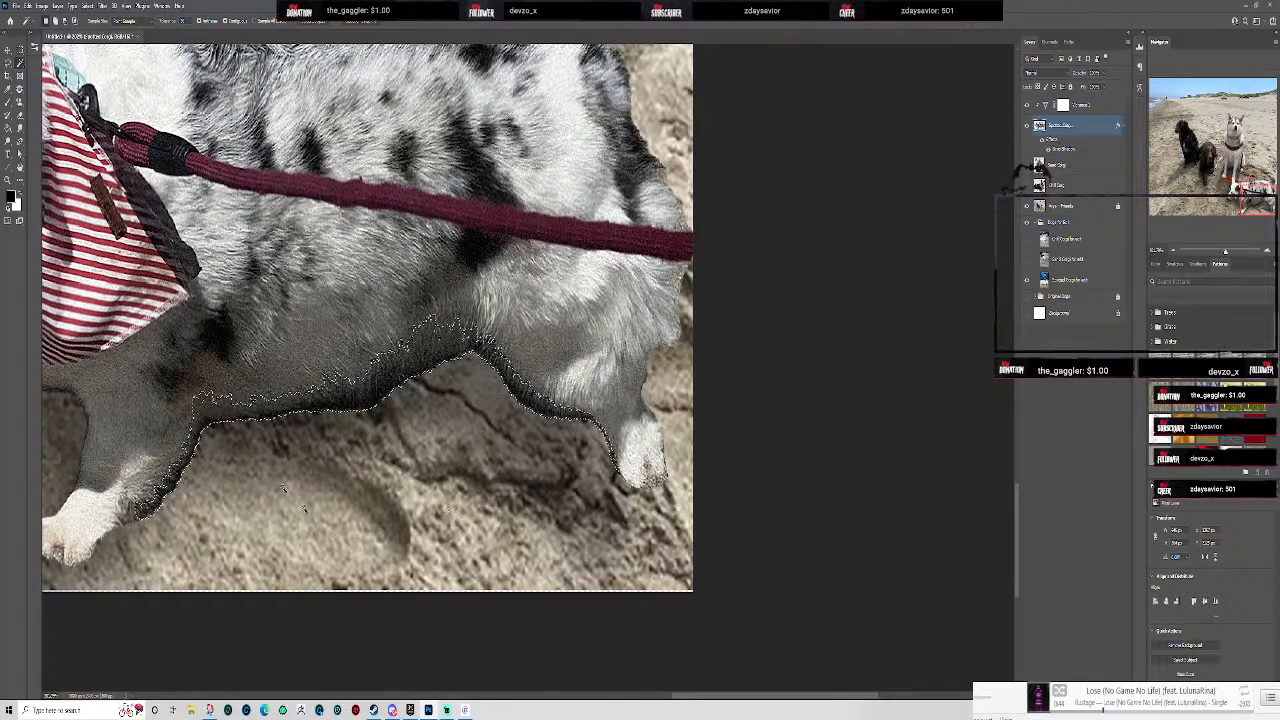
drag(760, 296, 1058, 265)
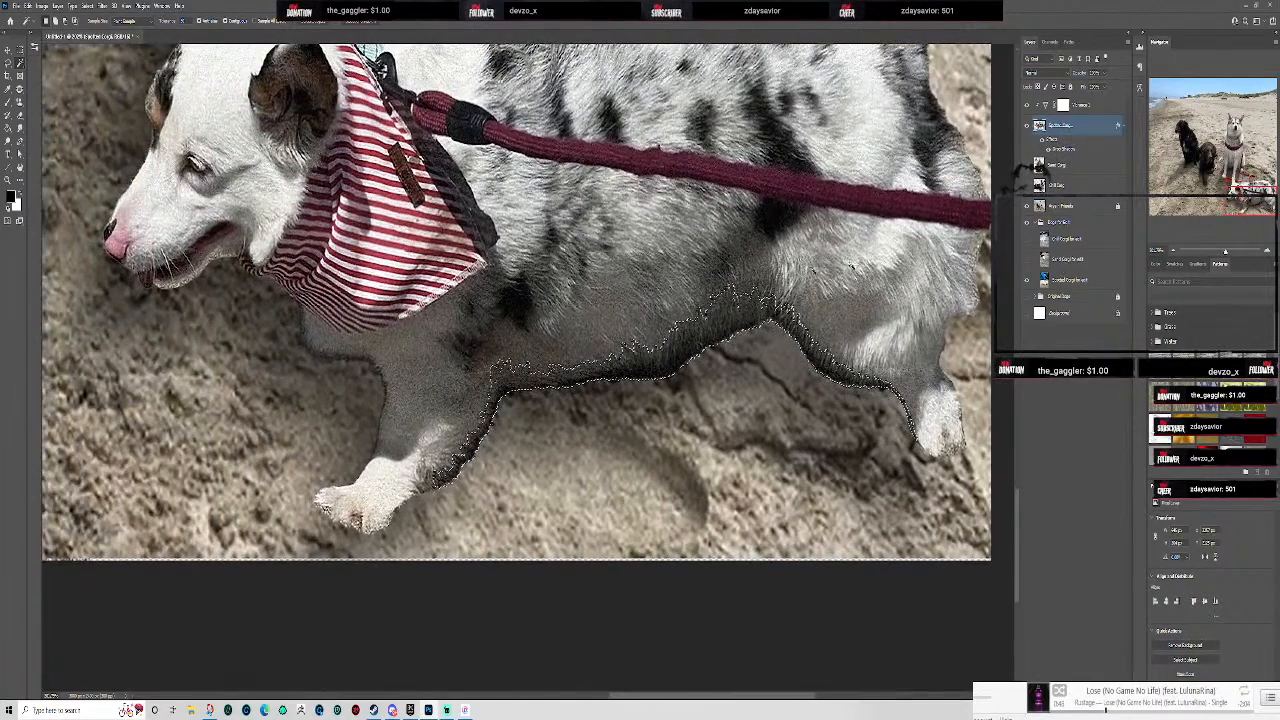
shift+click(305, 340)
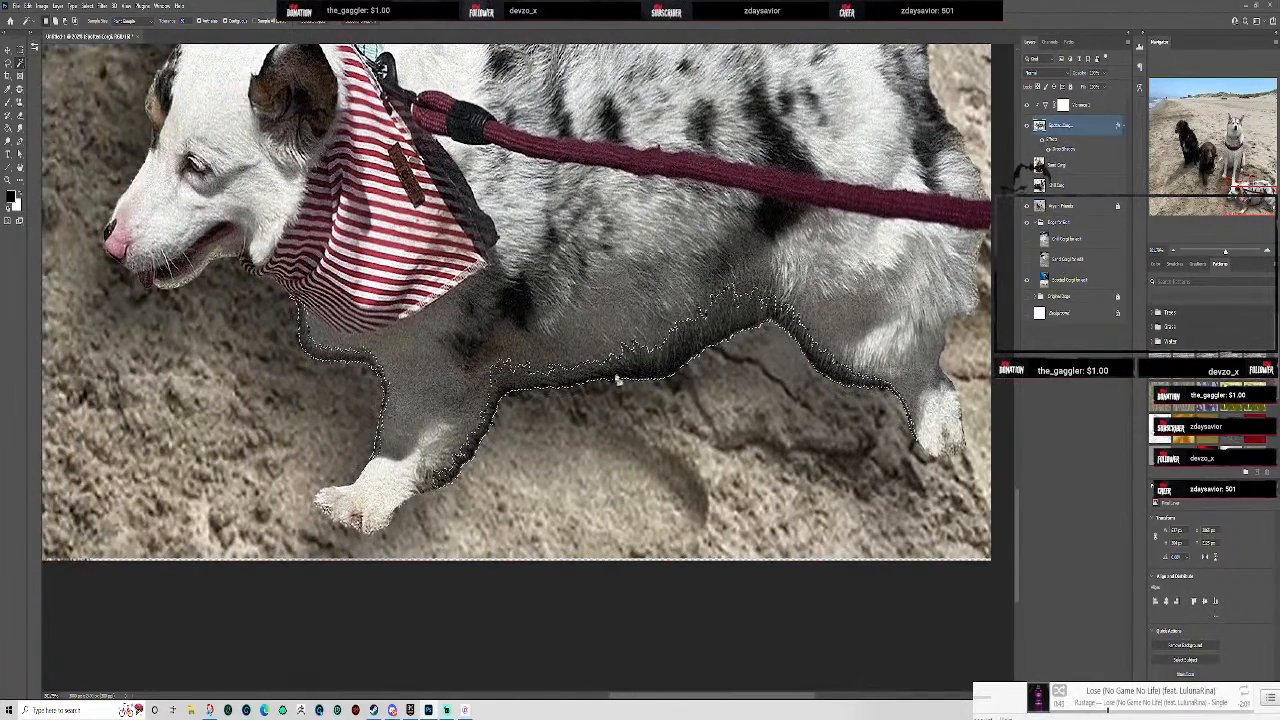
scroll(660, 403, down, 1)
scroll(660, 403, down, 1)
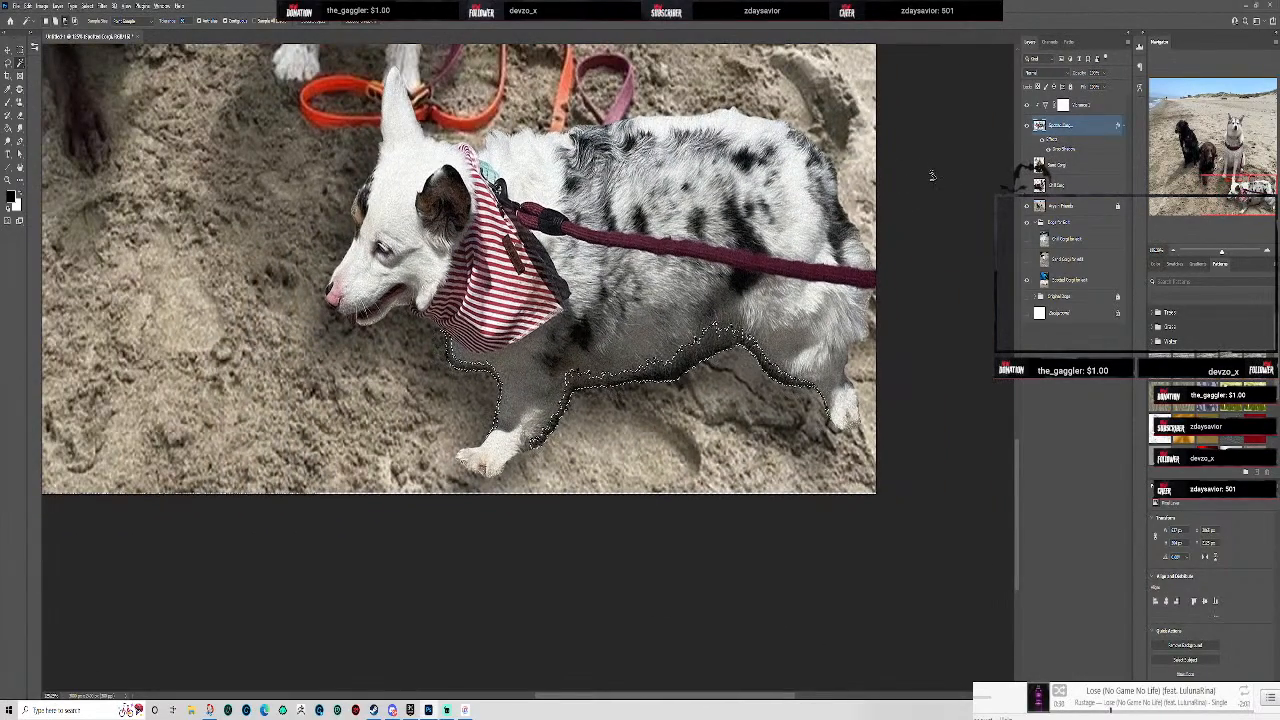
- Apply a Gaussian Blur with a reduced radius to the selected dark fringe along the corgi's belly, chest and legs
drag(939, 185, 951, 310)
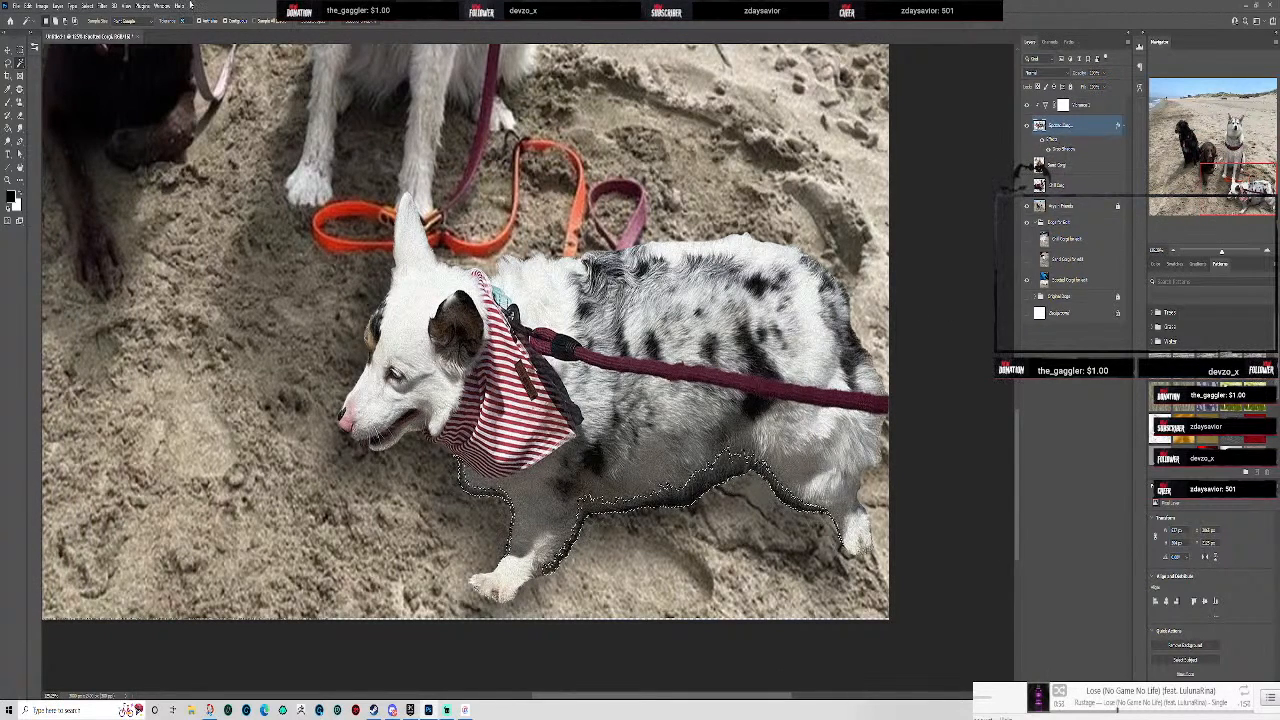
click(115, 6)
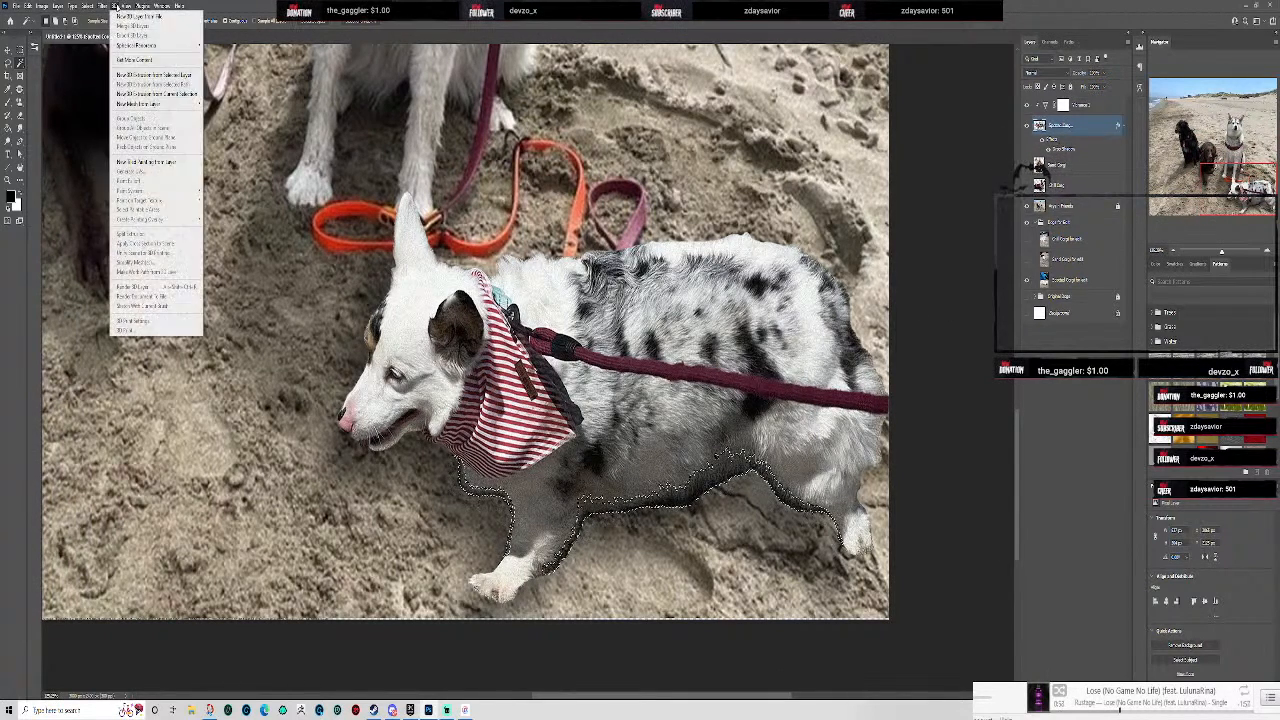
mouse_move(126, 6)
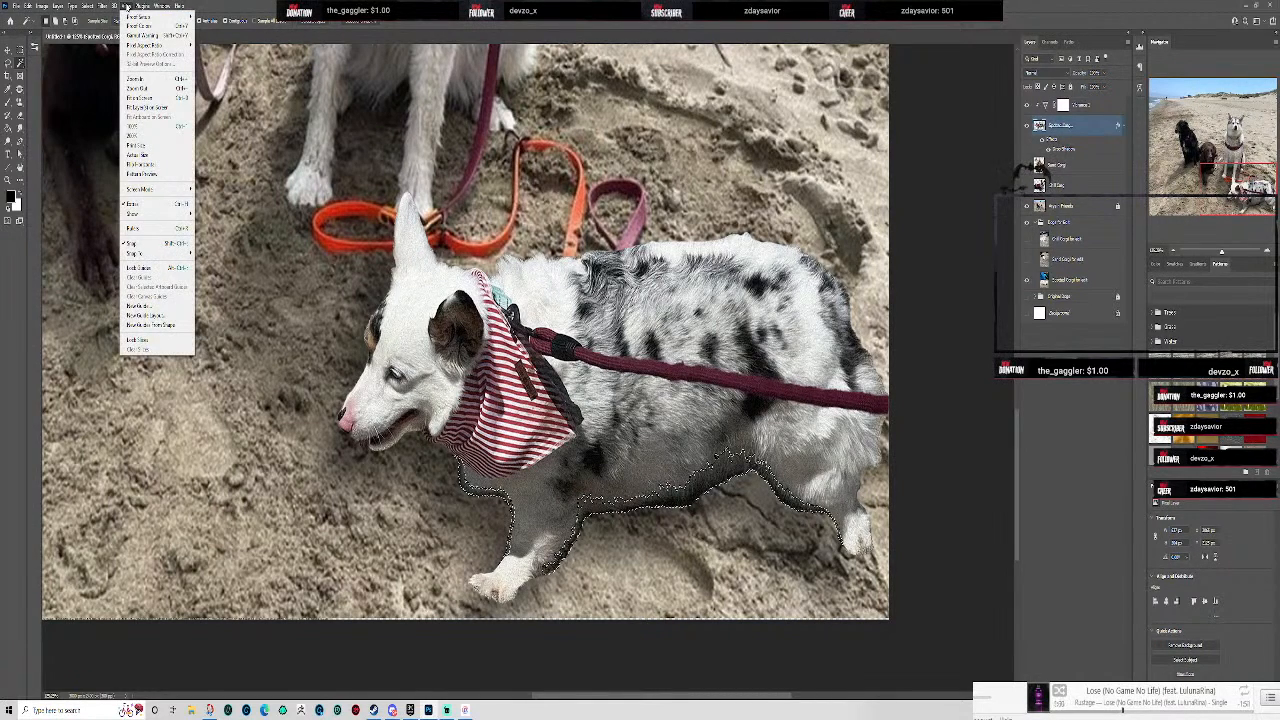
mouse_move(124, 144)
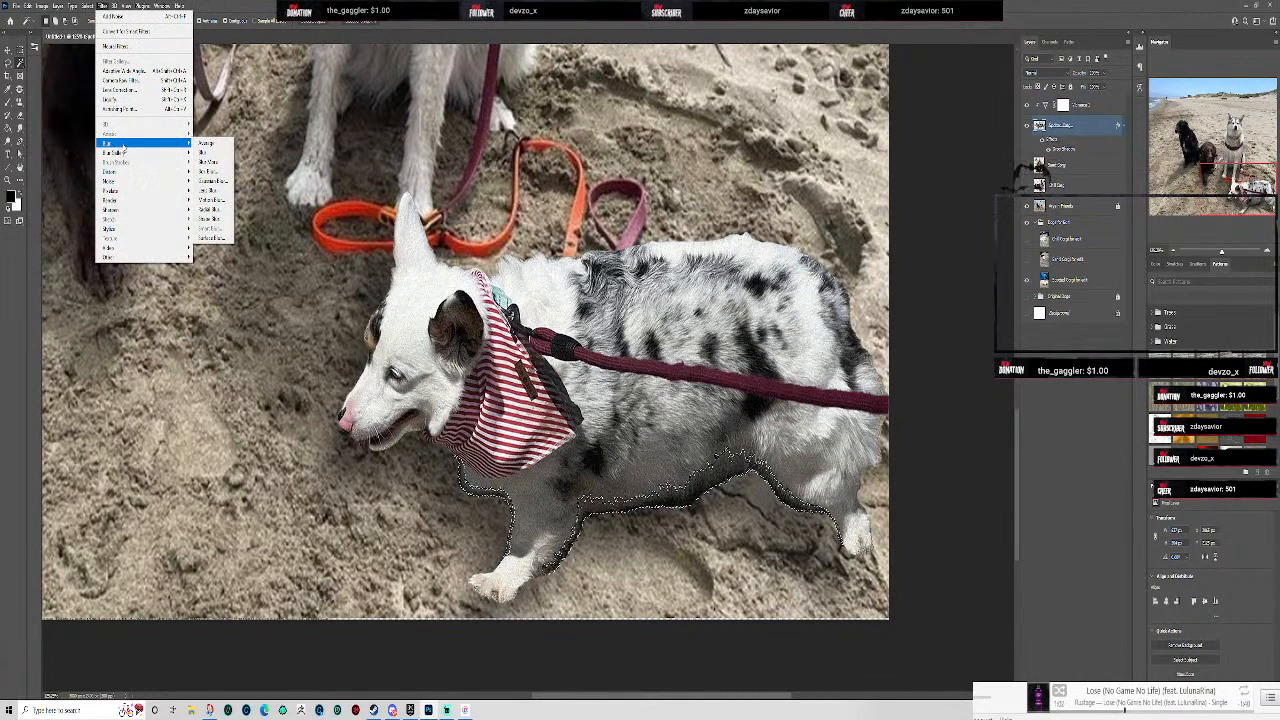
click(210, 181)
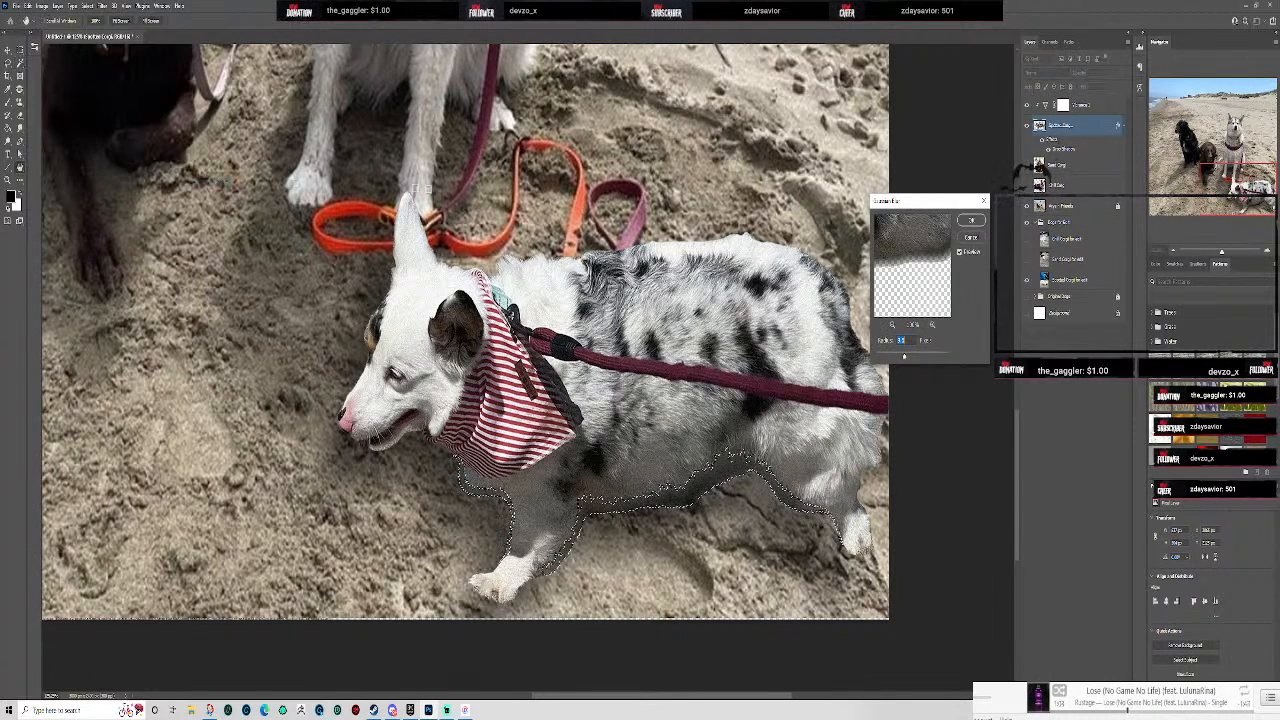
drag(904, 356, 884, 361)
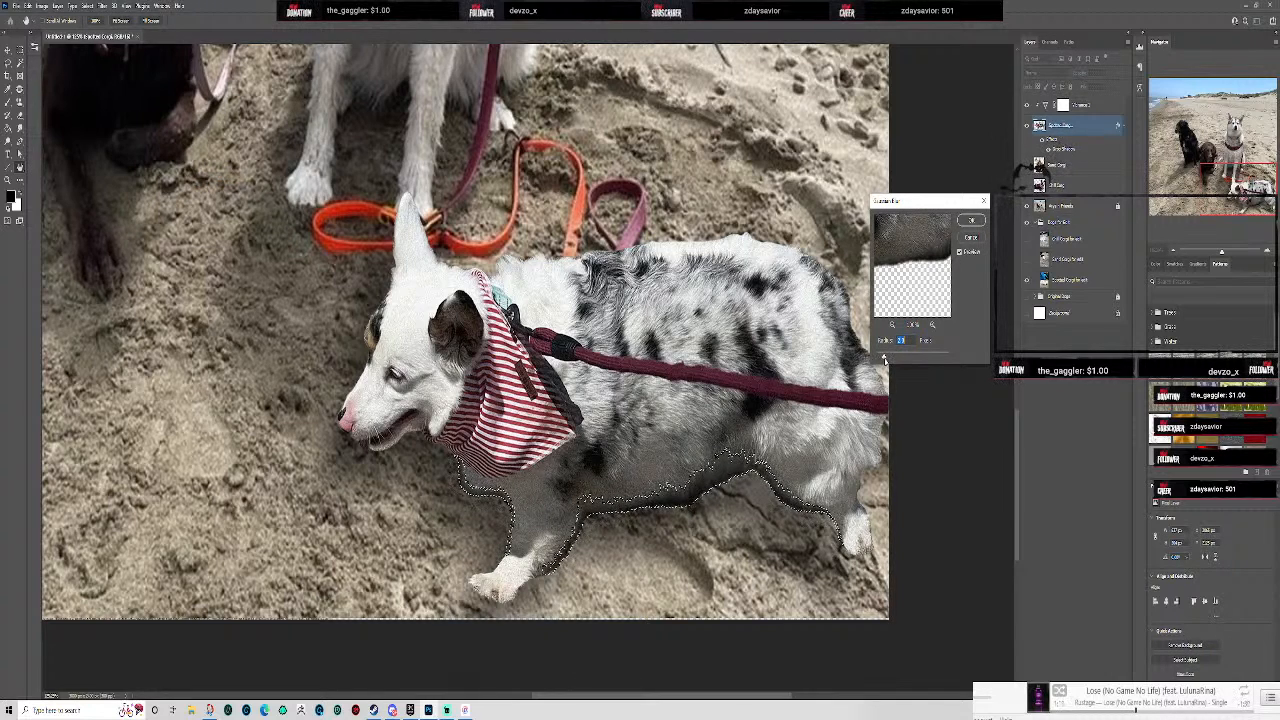
click(972, 221)
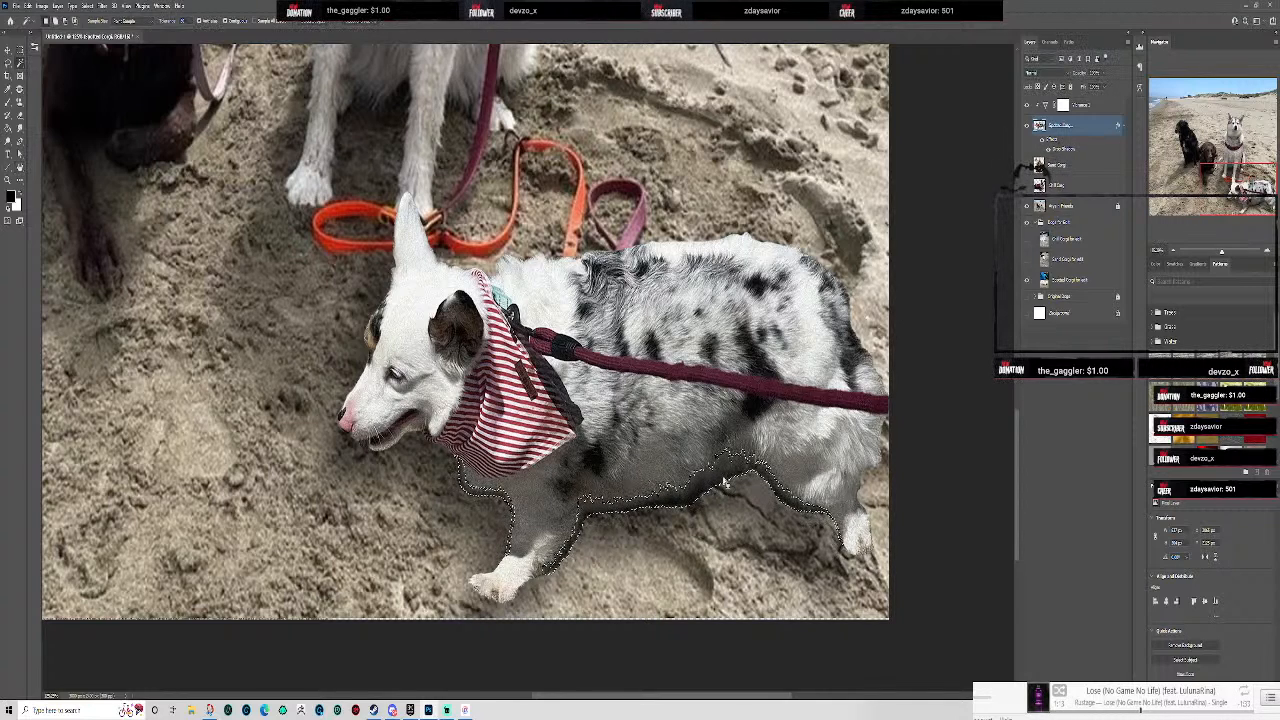
- Replace the selected dark fringe with nearby sand using the Patch tool, and deselect
click(19, 90)
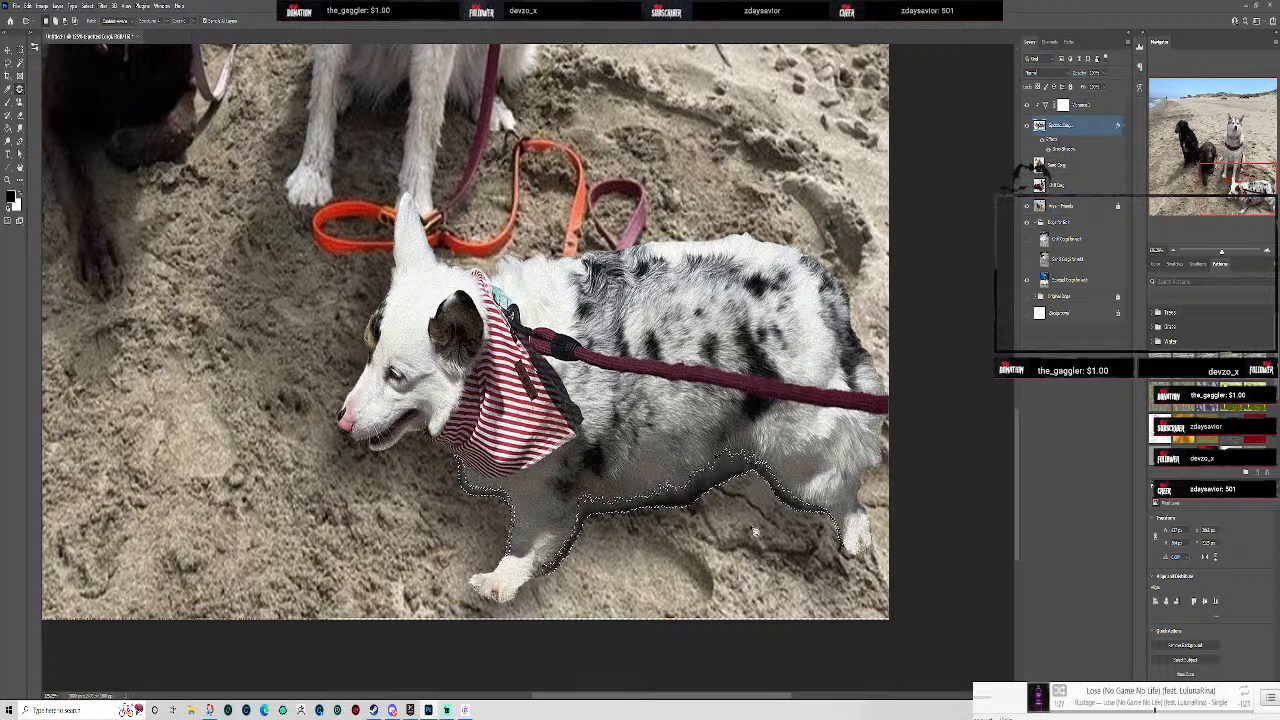
drag(688, 493, 697, 518)
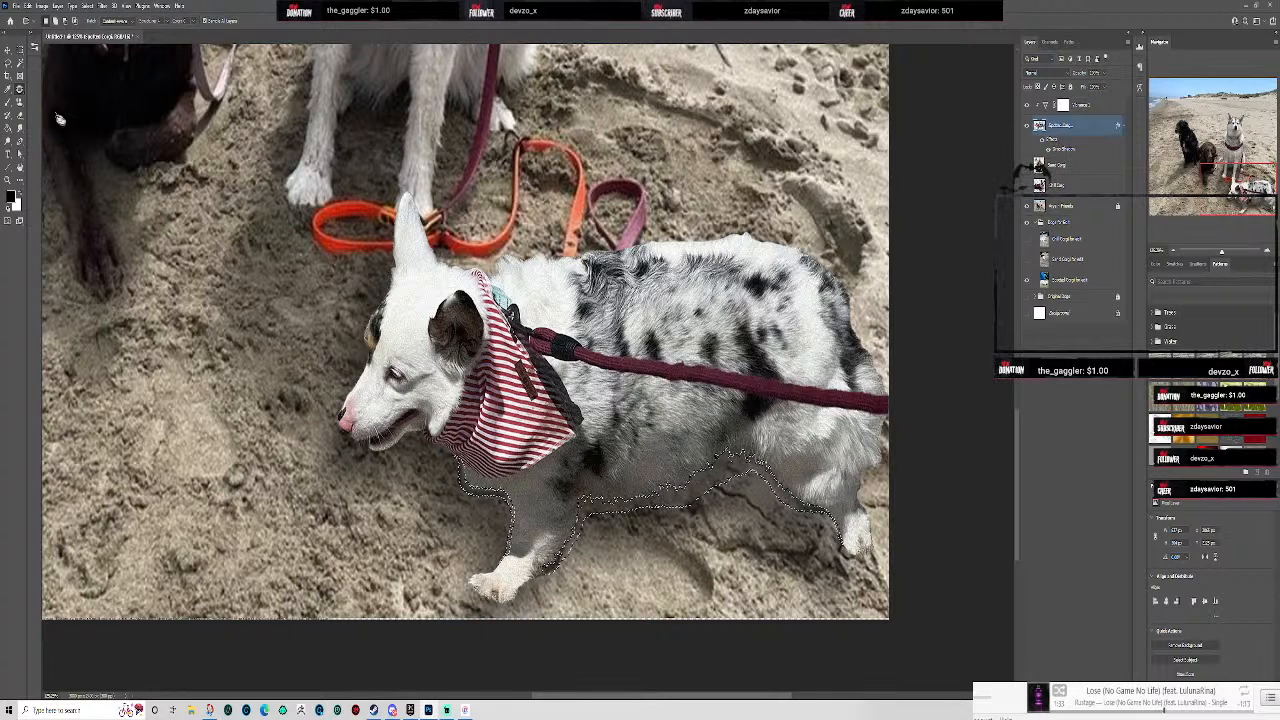
click(8, 49)
key(ctrl+d)
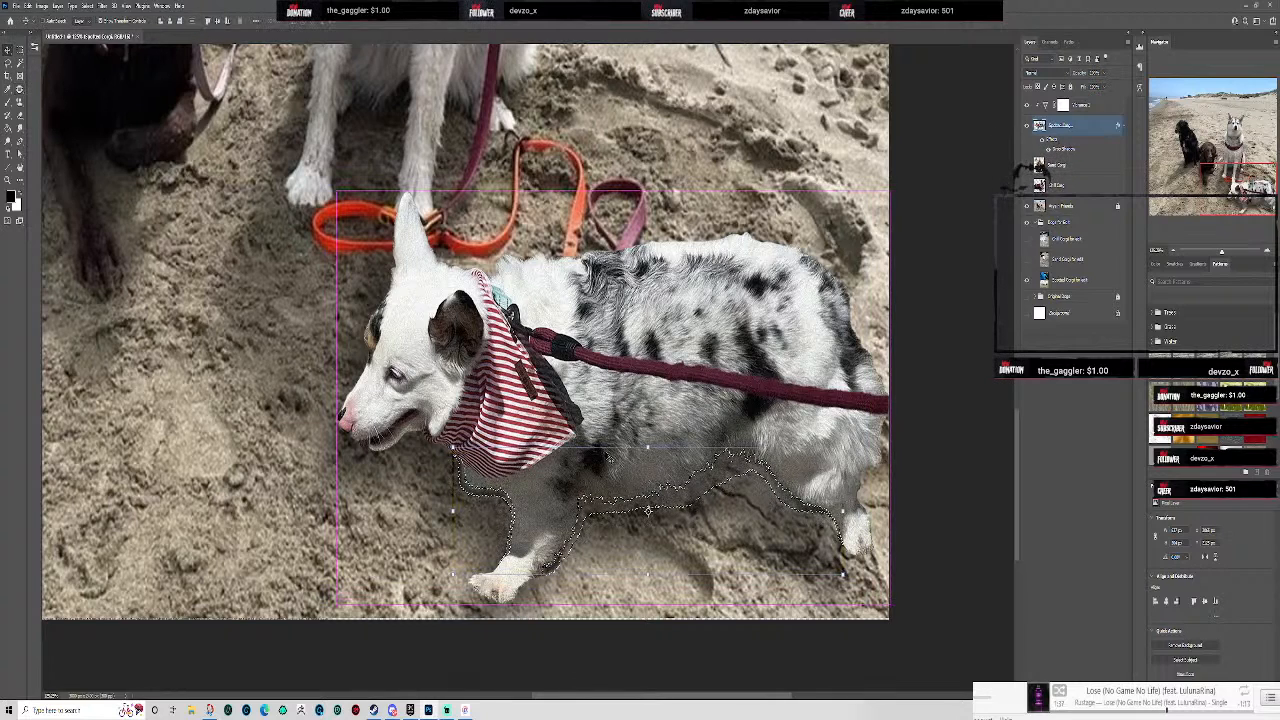
click(961, 504)
- Examine how the spotted corgi blends into the whole beach photo at different magnifications
scroll(961, 504, down, 2)
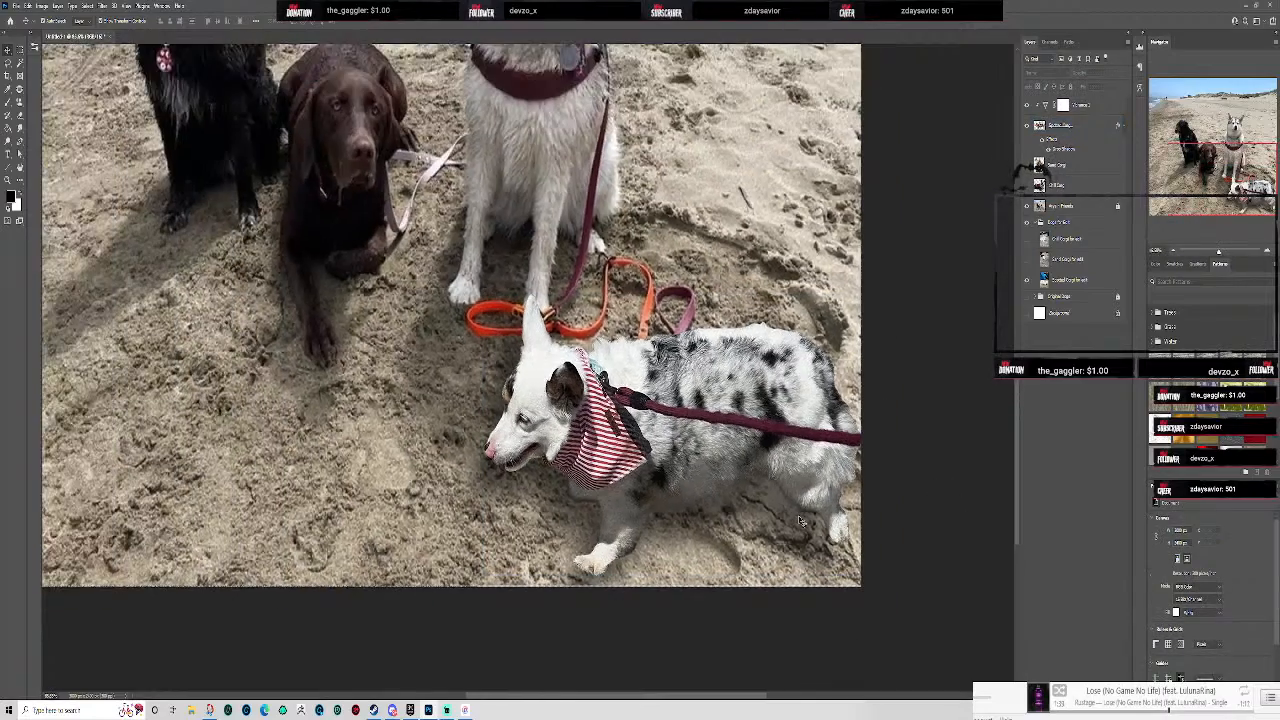
scroll(860, 526, down, 1)
scroll(845, 524, down, 1)
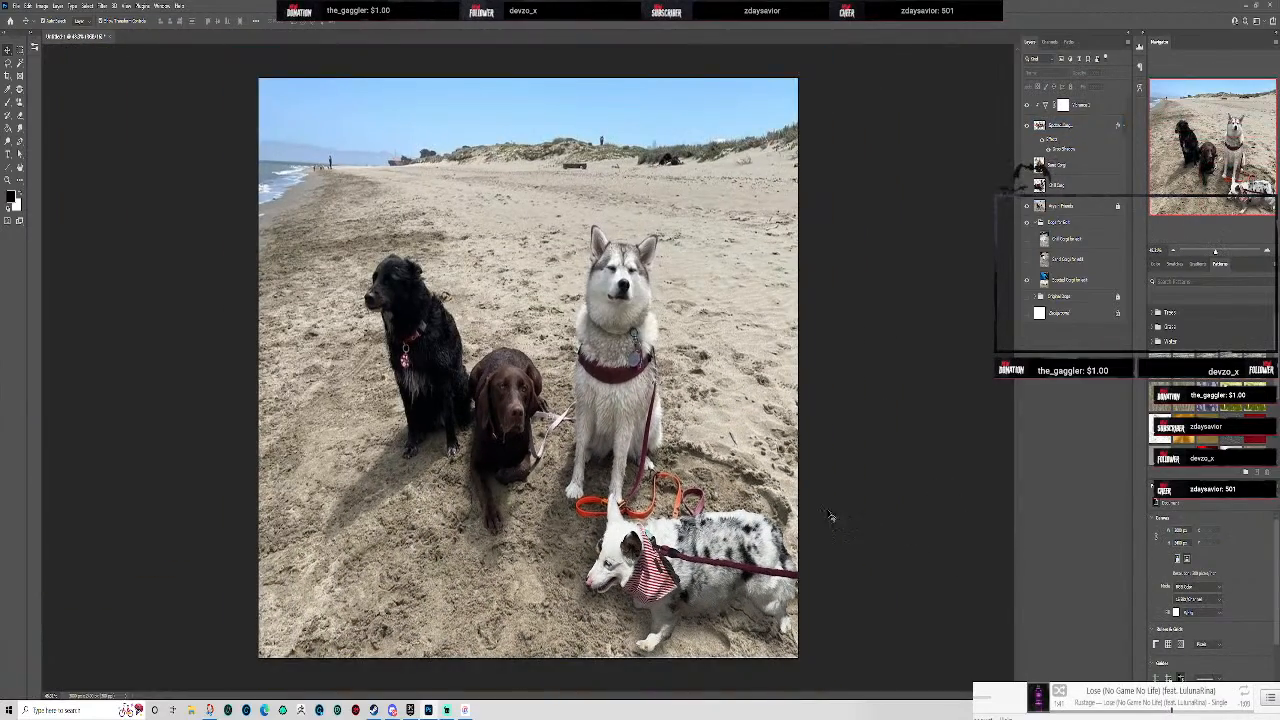
scroll(820, 515, down, 1)
scroll(800, 505, up, 1)
scroll(628, 529, up, 1)
scroll(617, 550, up, 1)
scroll(620, 535, down, 1)
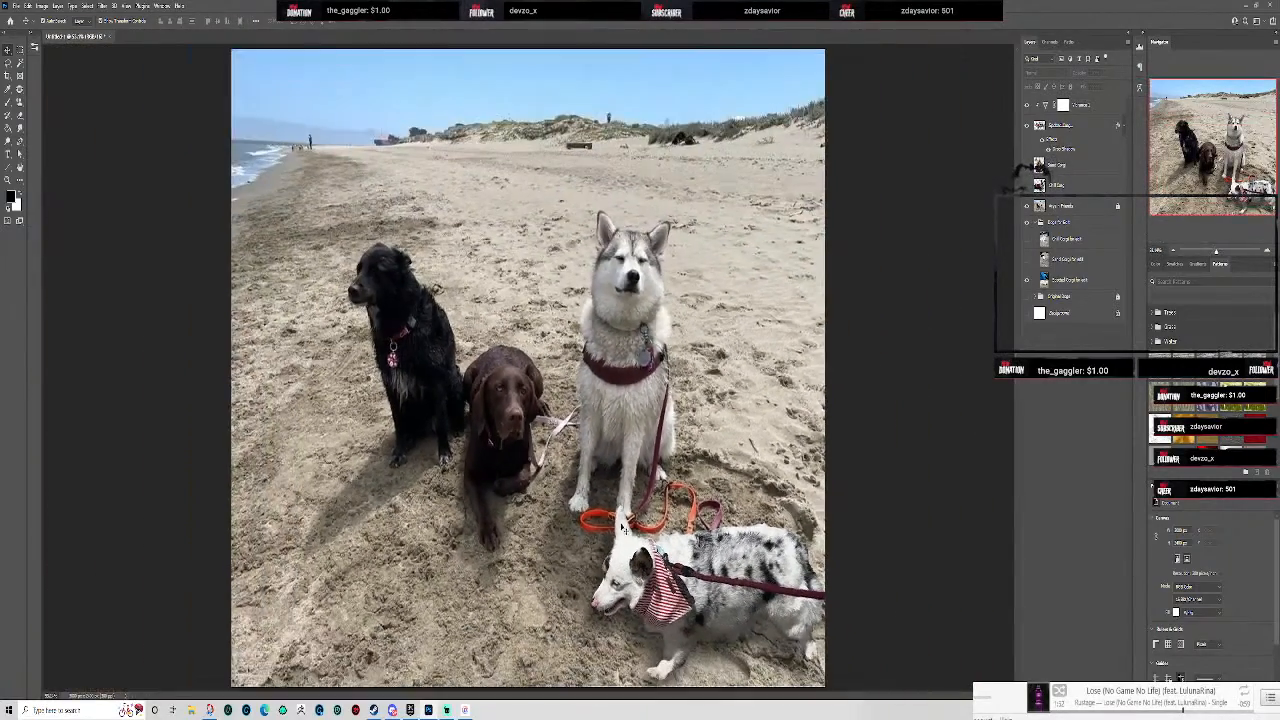
scroll(628, 495, down, 1)
scroll(632, 485, up, 1)
scroll(632, 474, up, 1)
- Group the spotted corgi layer with its Vibrance adjustment, name the group after the spotted corgi and leave it collapsed
click(1083, 121)
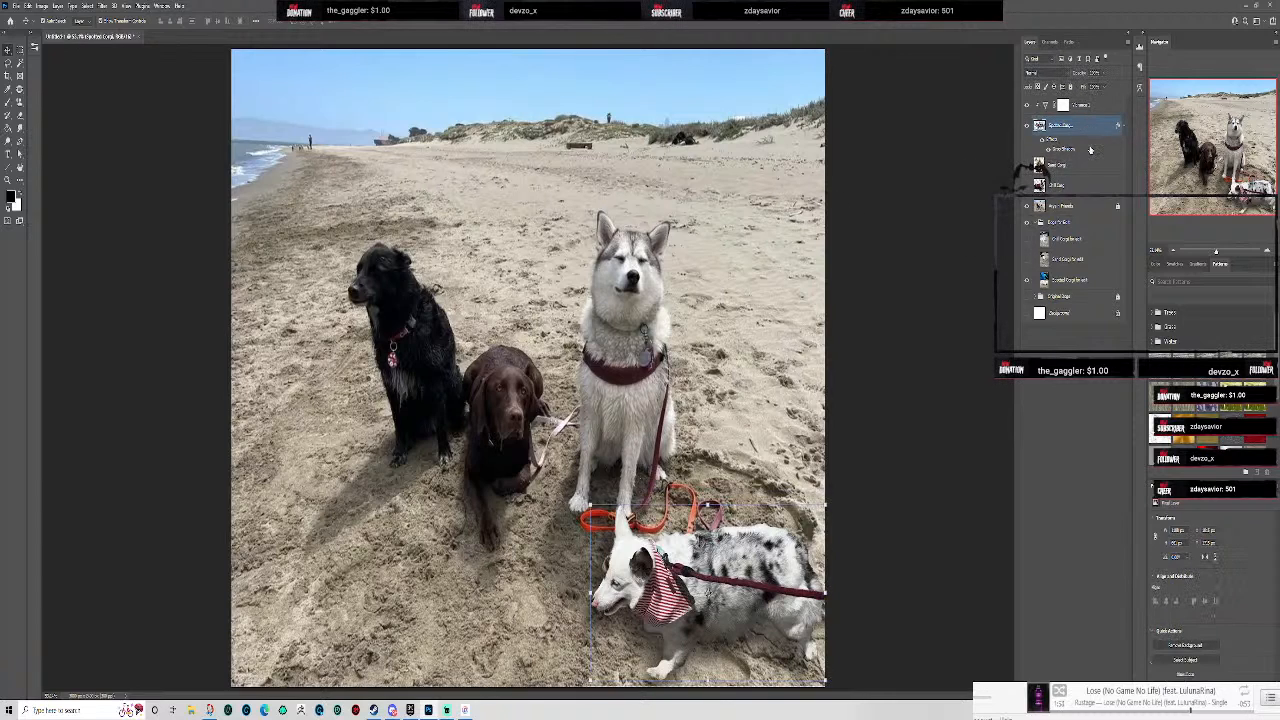
shift+click(1100, 110)
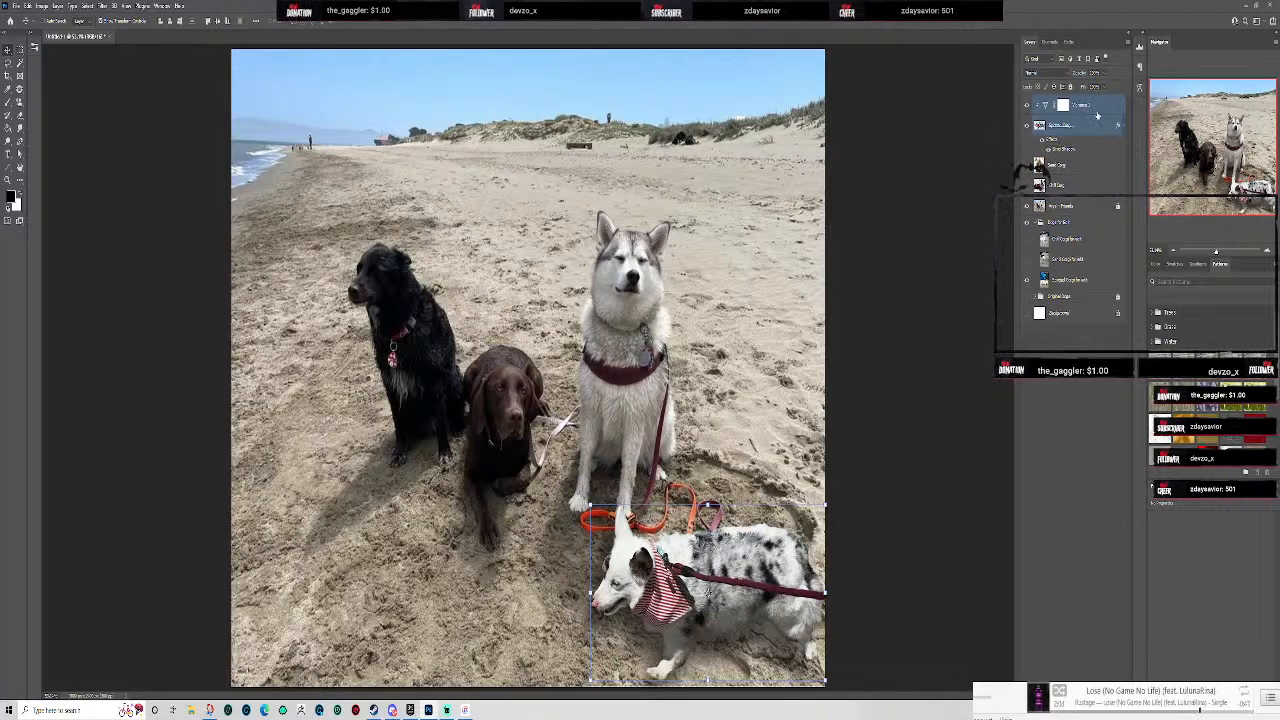
key(ctrl+g)
double_click(1057, 101)
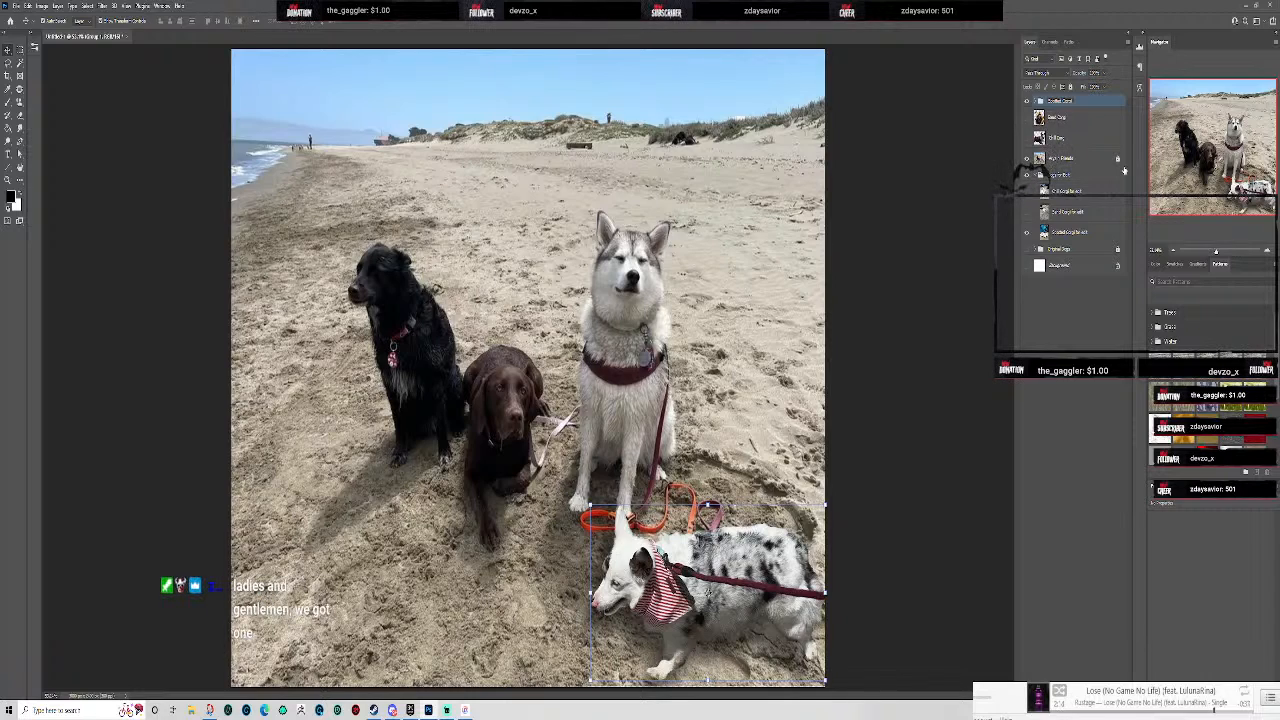
key(Return)
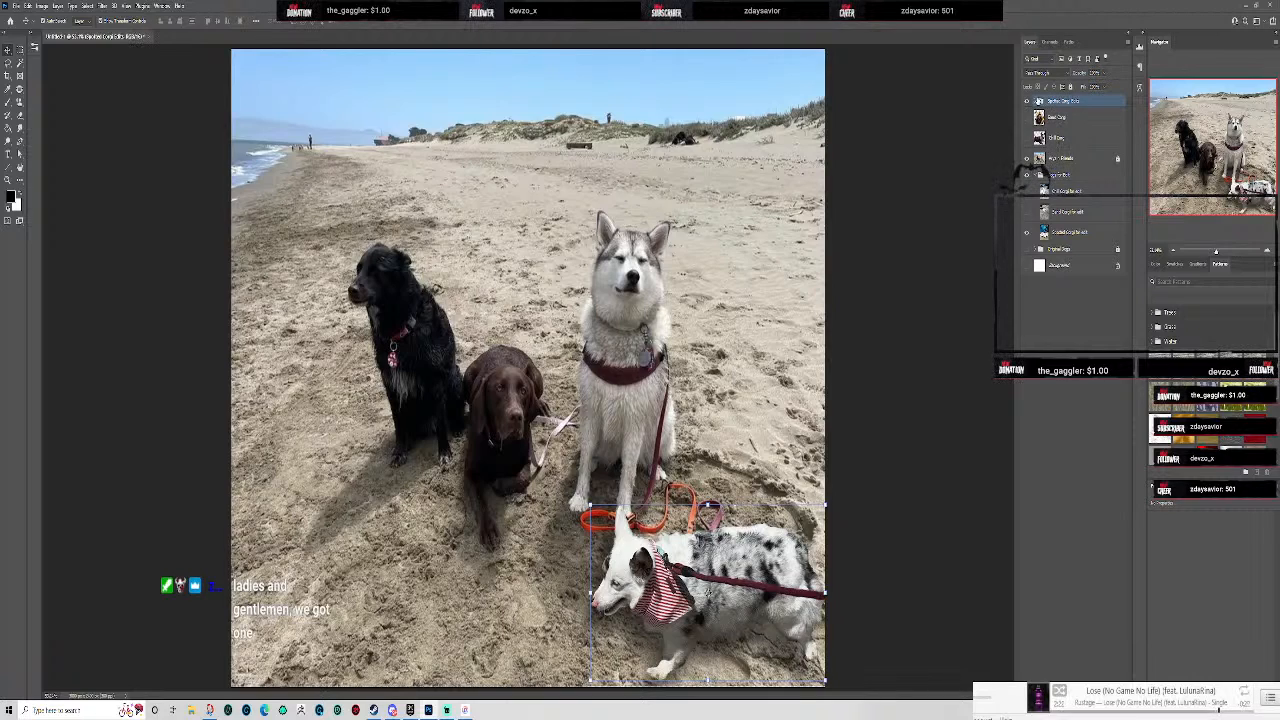
click(1035, 101)
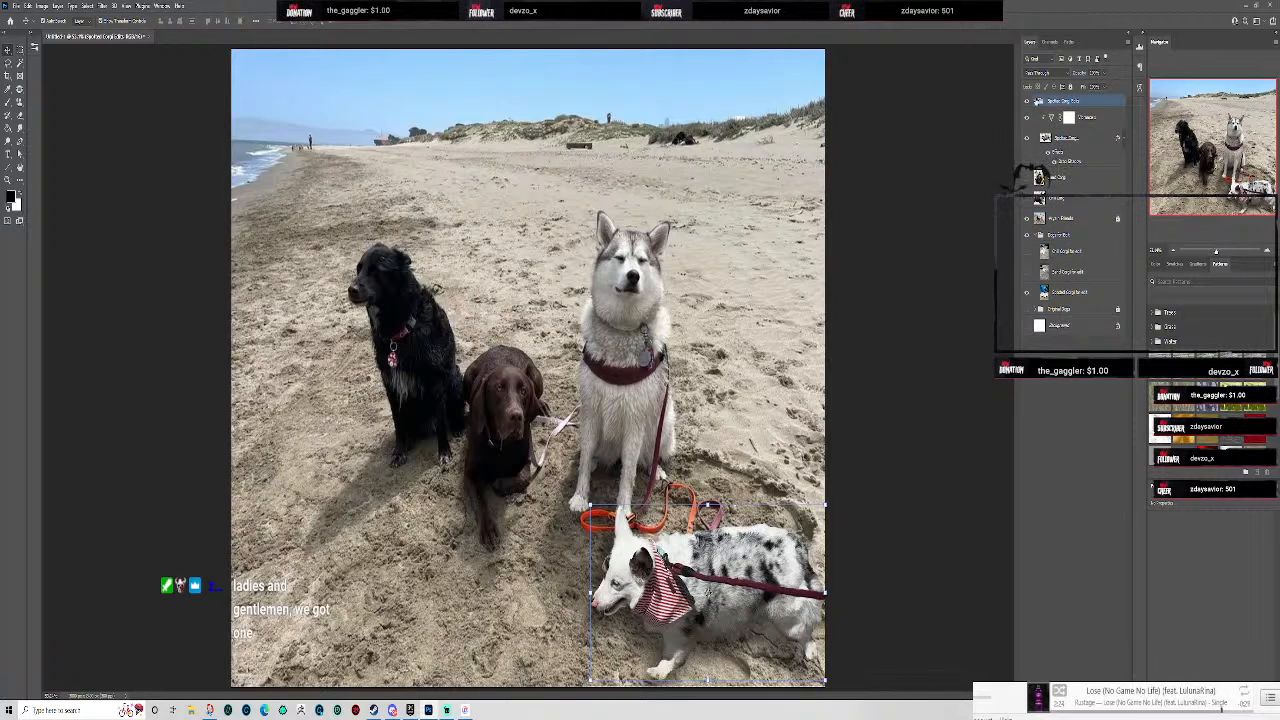
click(1036, 101)
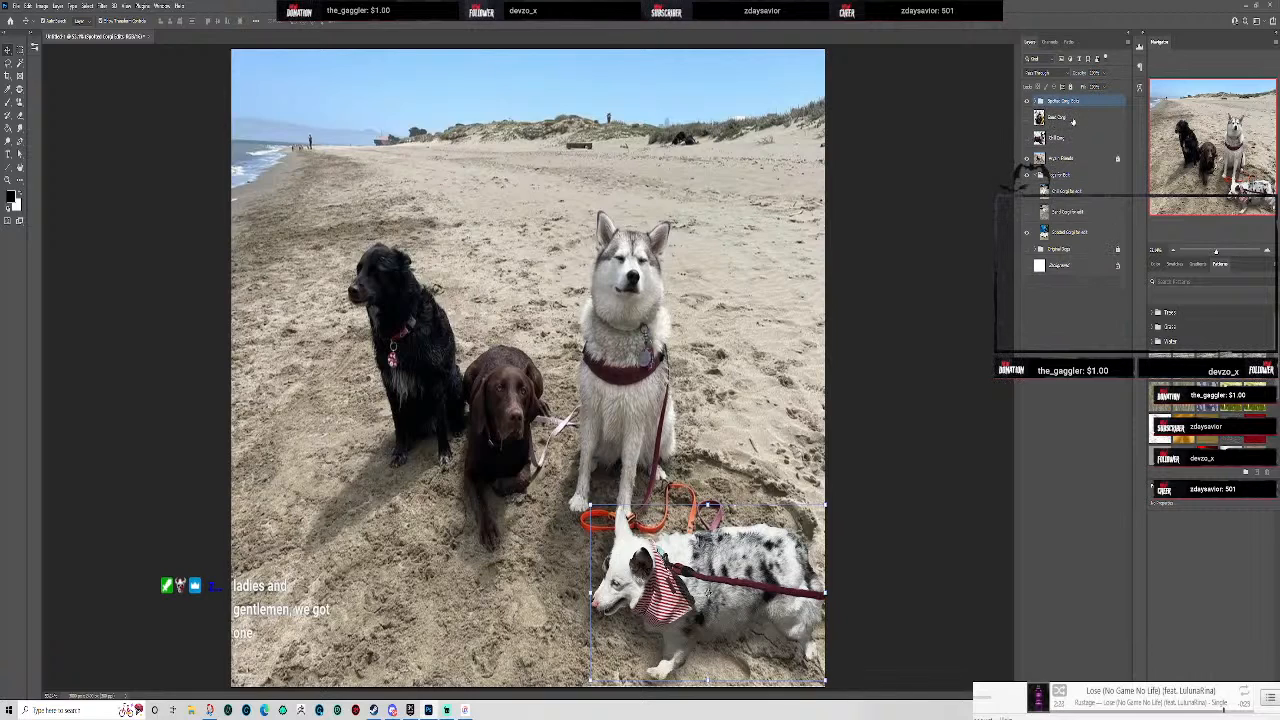
- Show the tan corgi layer and move the cut-out to the sand above the brown dog, between the black dog and the husky
click(1073, 121)
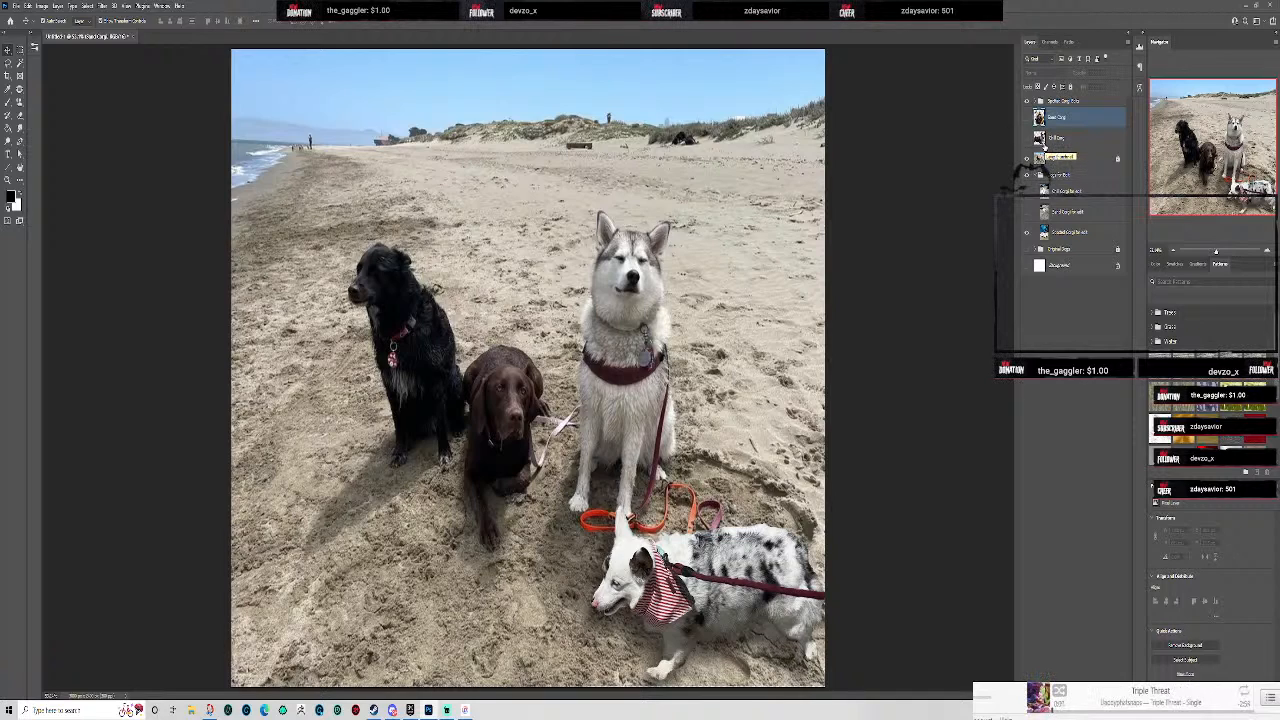
scroll(1208, 390, down, 5)
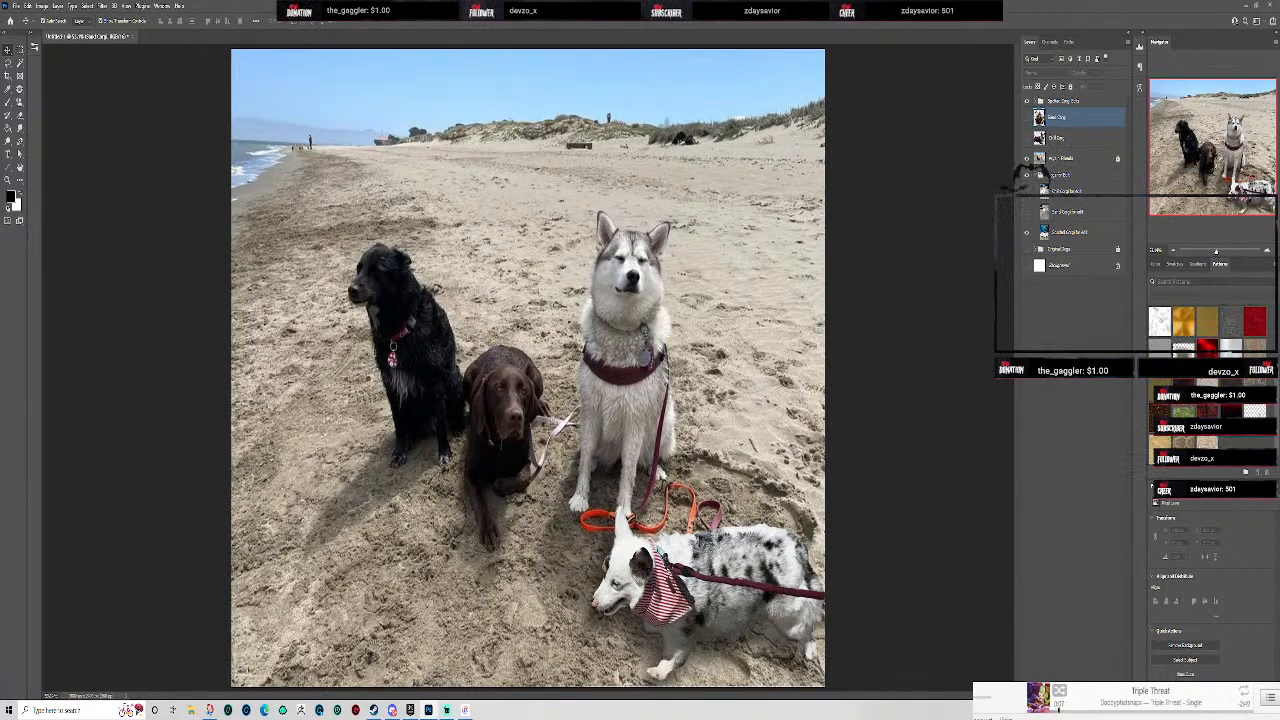
scroll(1182, 332, up, 5)
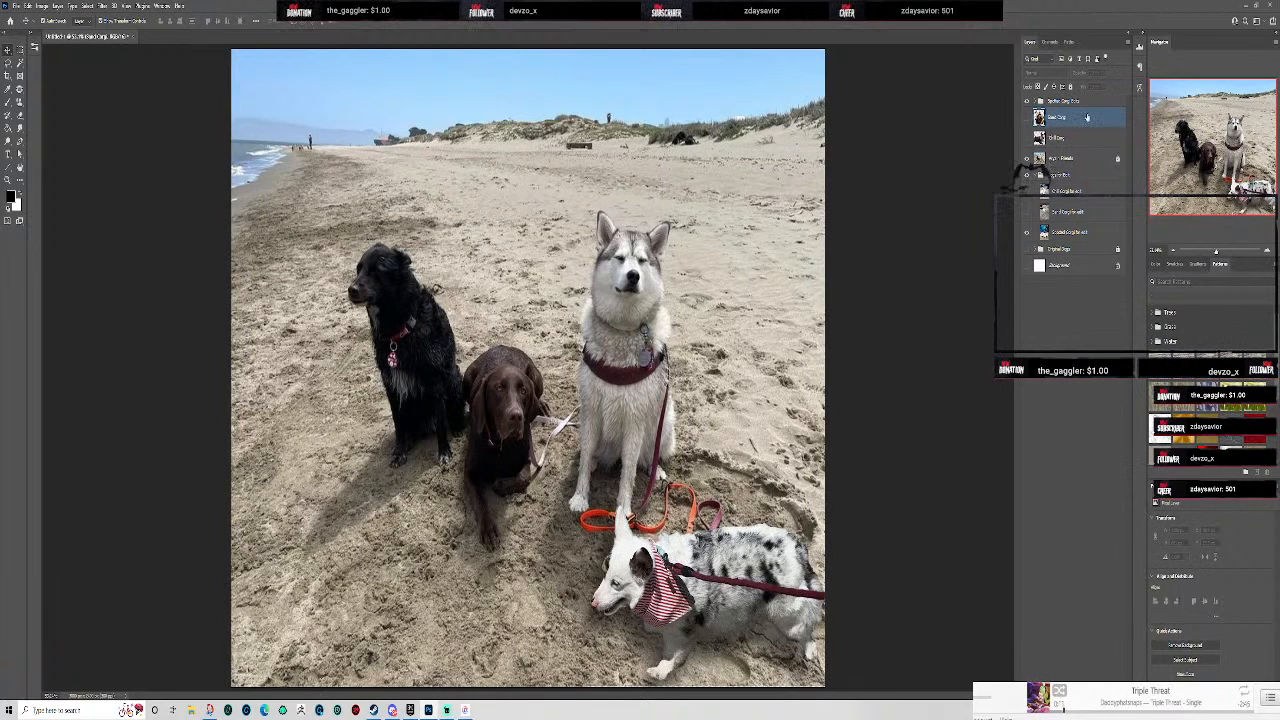
click(1027, 117)
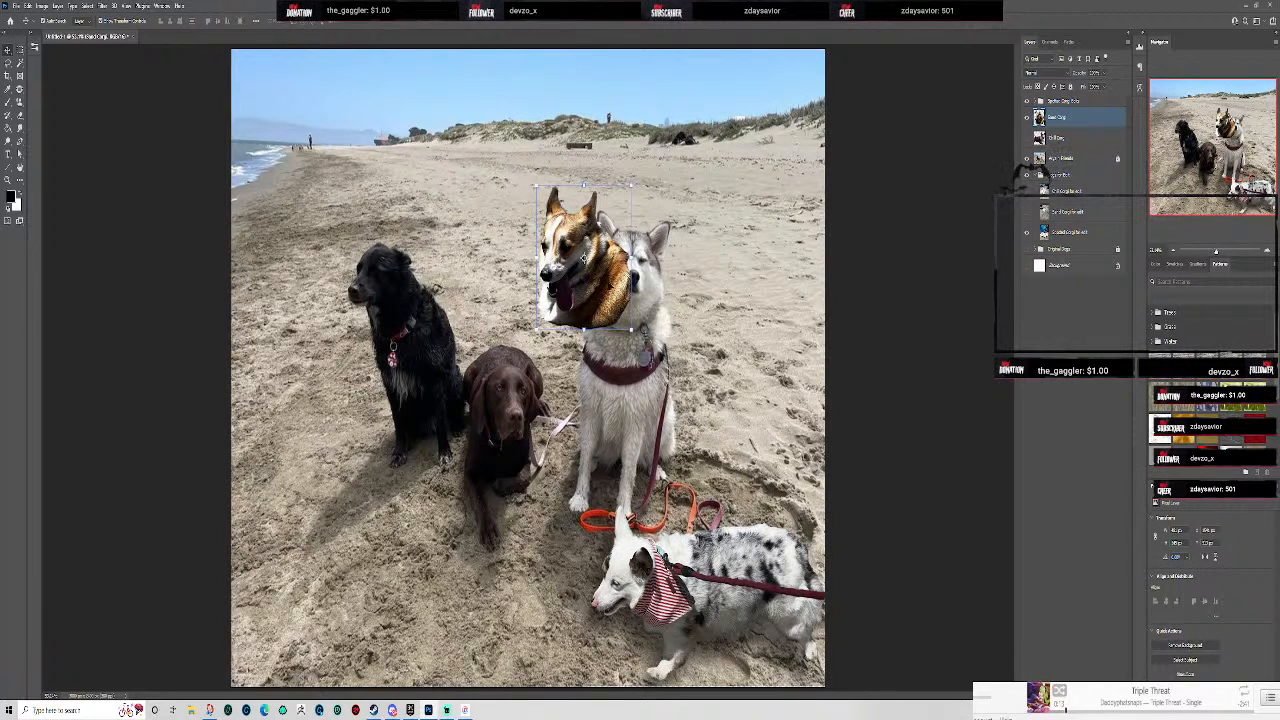
drag(613, 282, 522, 210)
scroll(490, 214, up, 1)
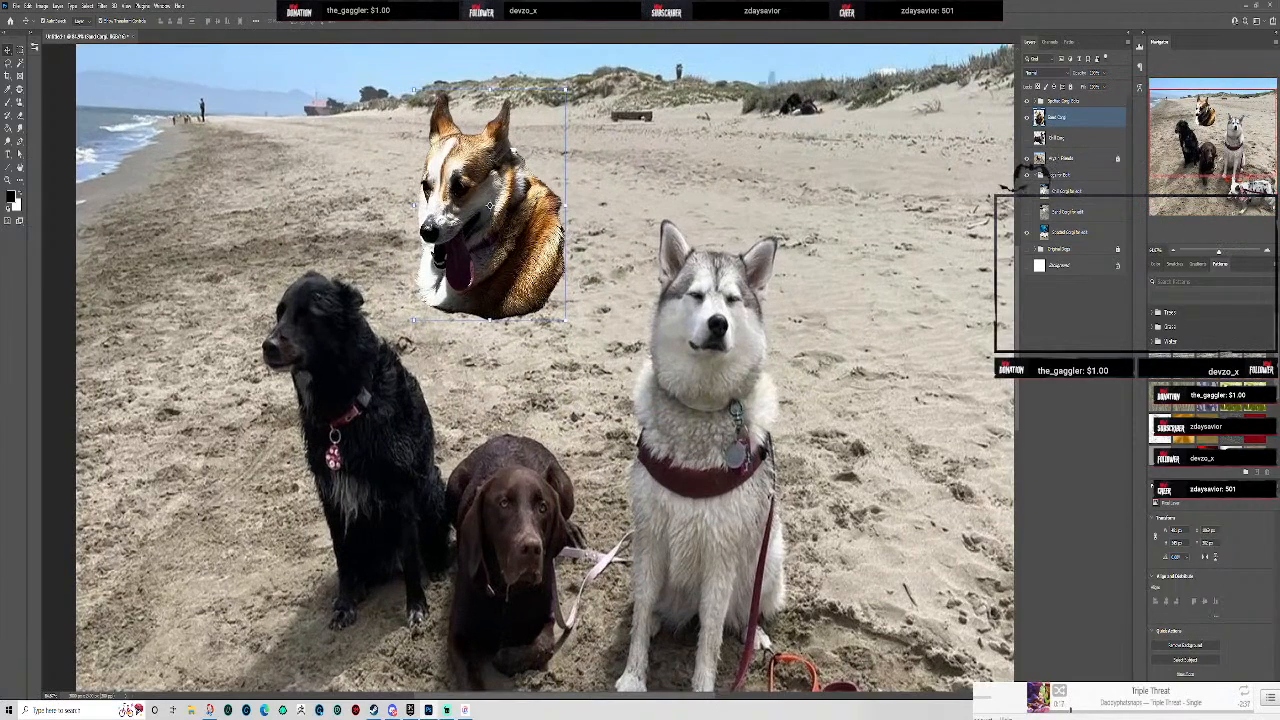
drag(490, 207, 560, 284)
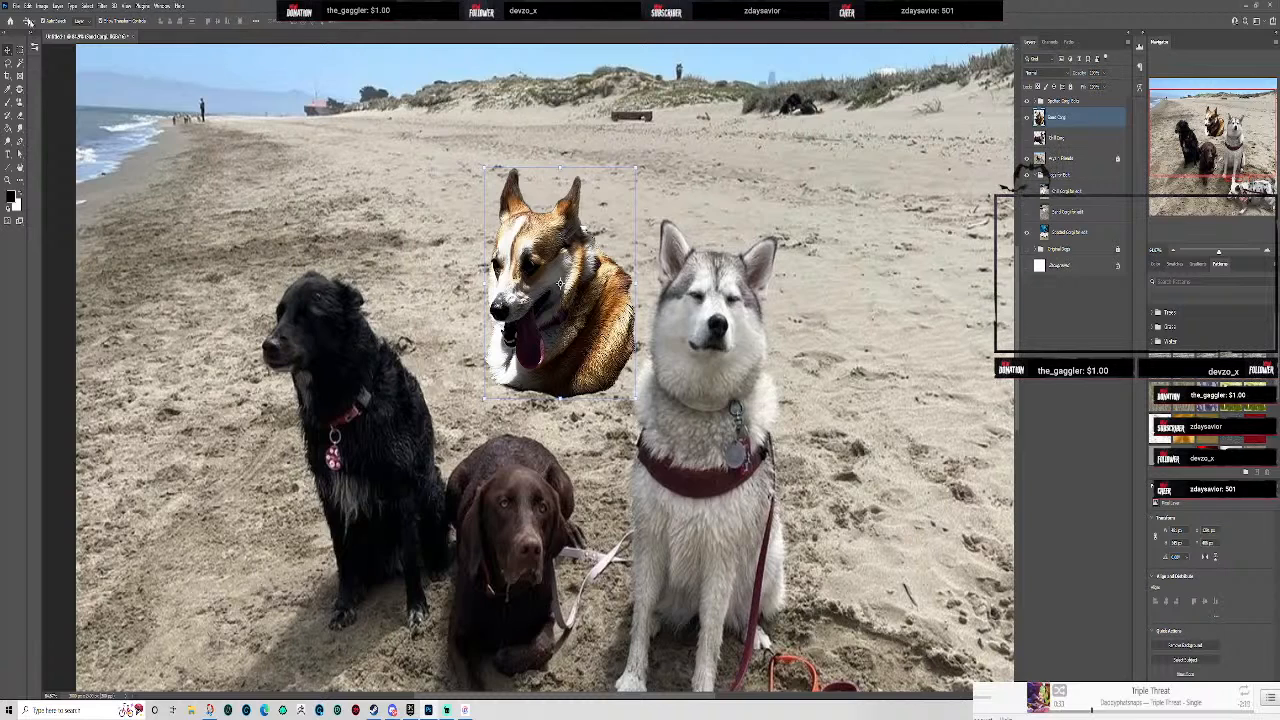
click(31, 7)
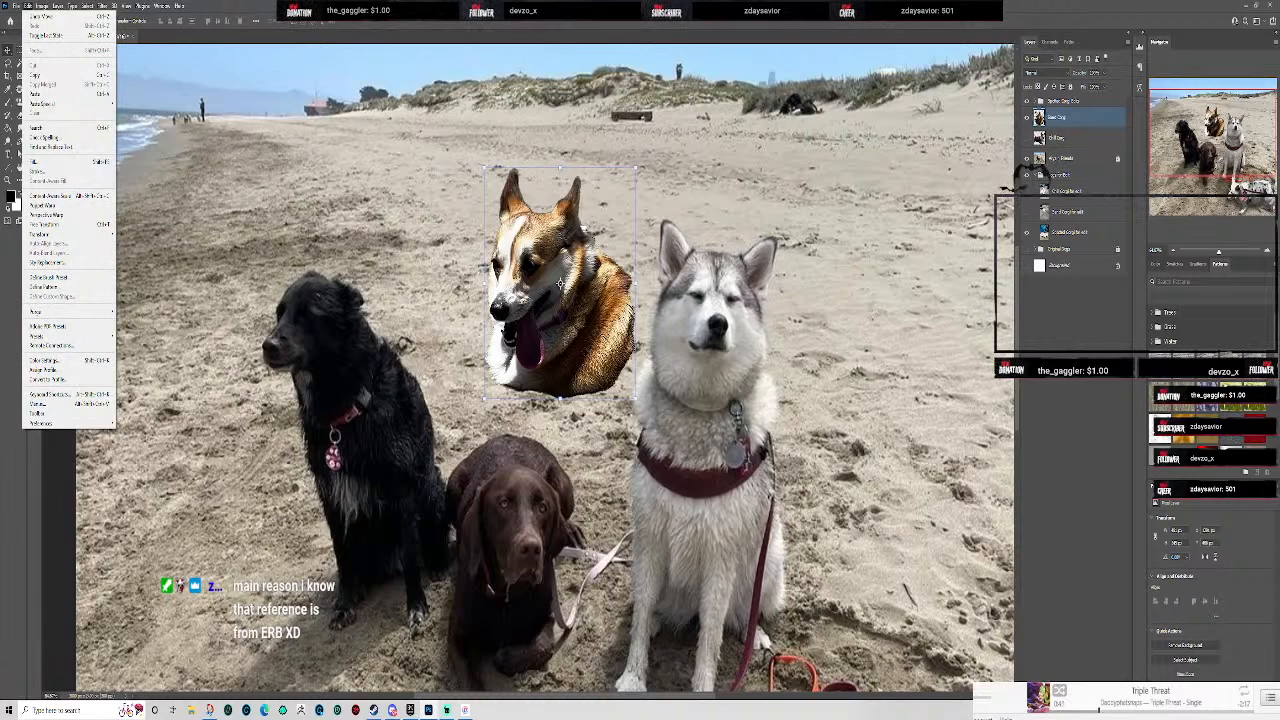
key(alt+Tab)
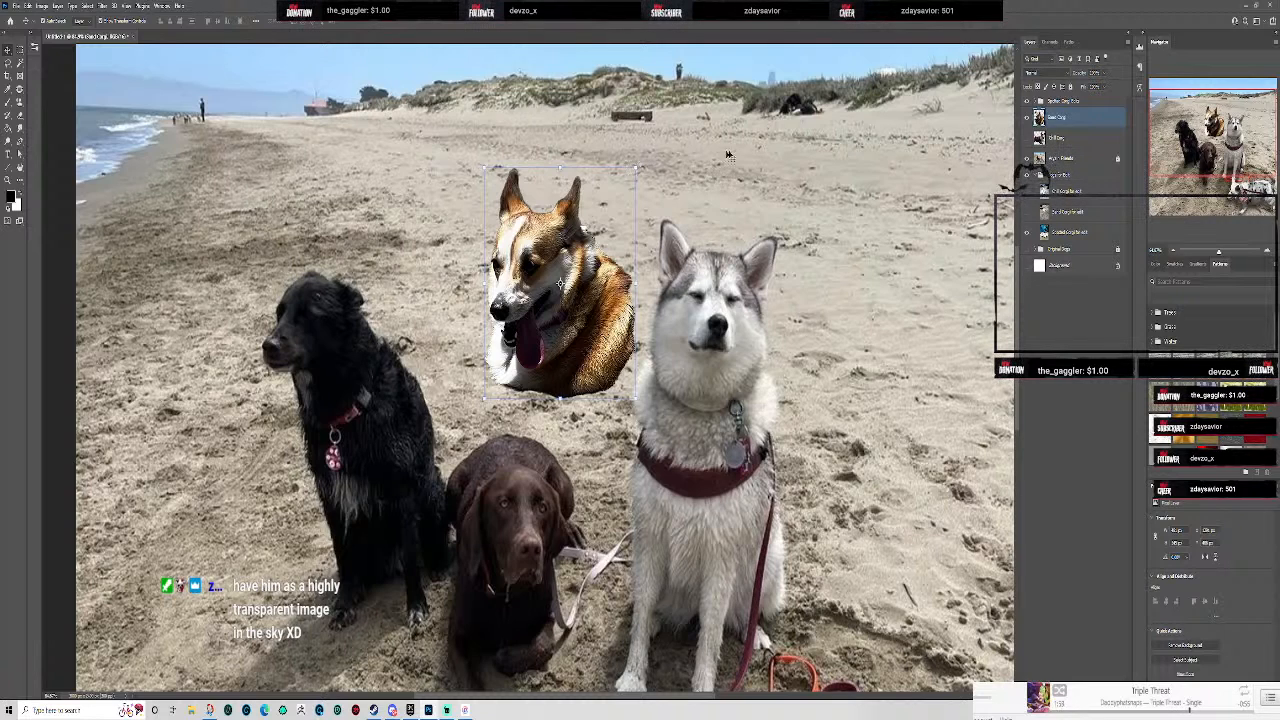
- Lower the tan corgi layer's opacity until the cut-out is highly transparent
key(ctrl+minus)
key(ctrl+minus)
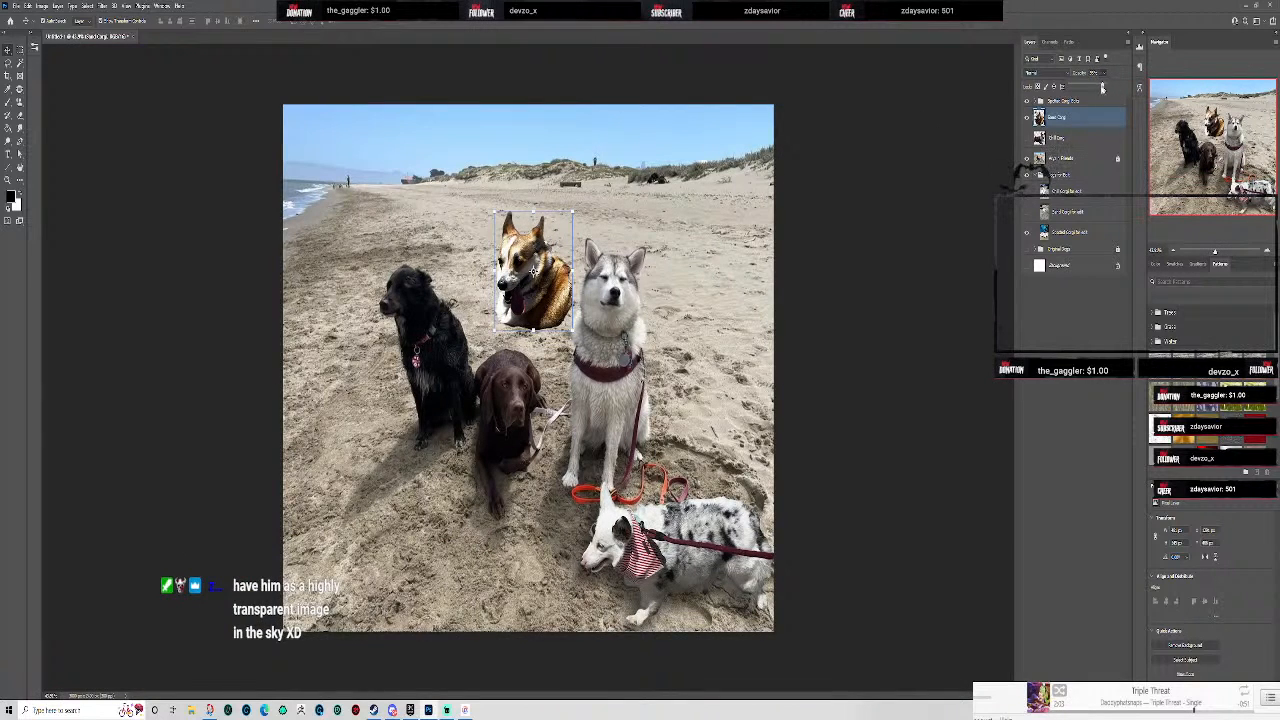
drag(1077, 91, 1075, 91)
- Enlarge the tan corgi cut-out with Free Transform and place it over the sky and shoreline above the black dog
drag(531, 249, 822, 129)
key(ctrl+t)
drag(595, 205, 387, 254)
drag(491, 361, 376, 248)
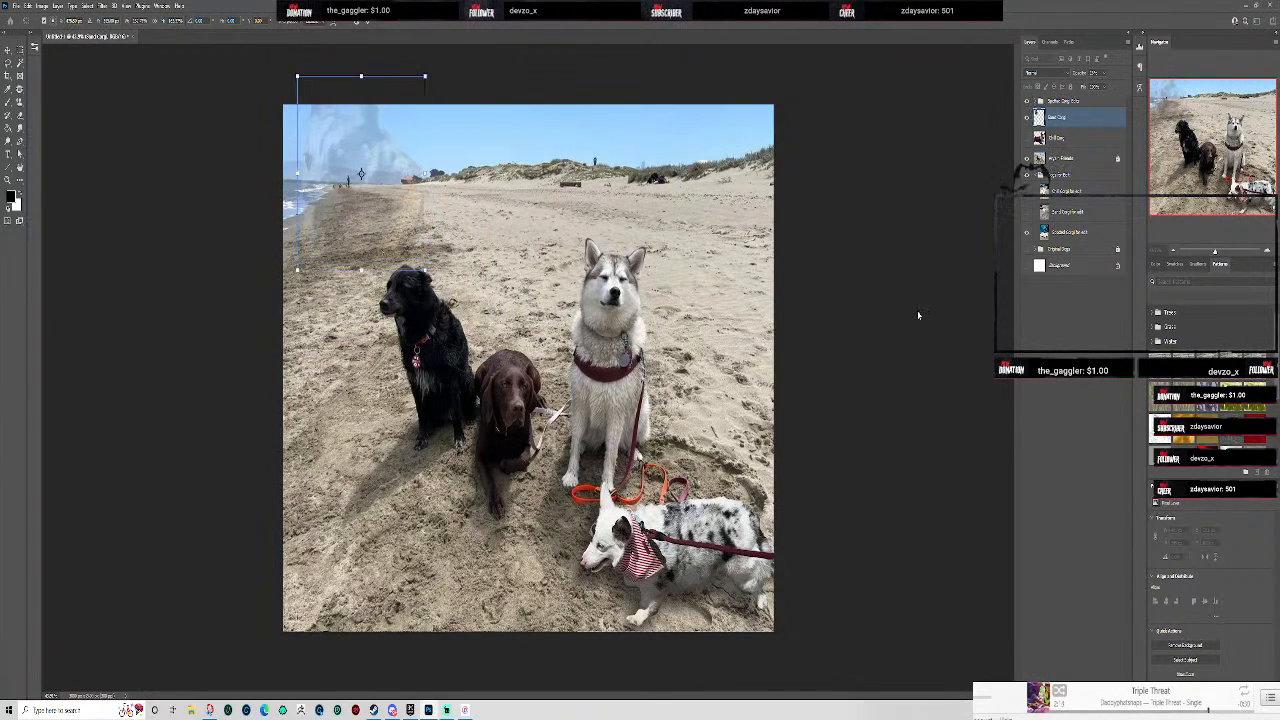
- Raise the tan corgi layer's opacity slightly and move the cut-out to the middle of the horizon, ears in the sky
click(1105, 75)
drag(1099, 87, 1102, 87)
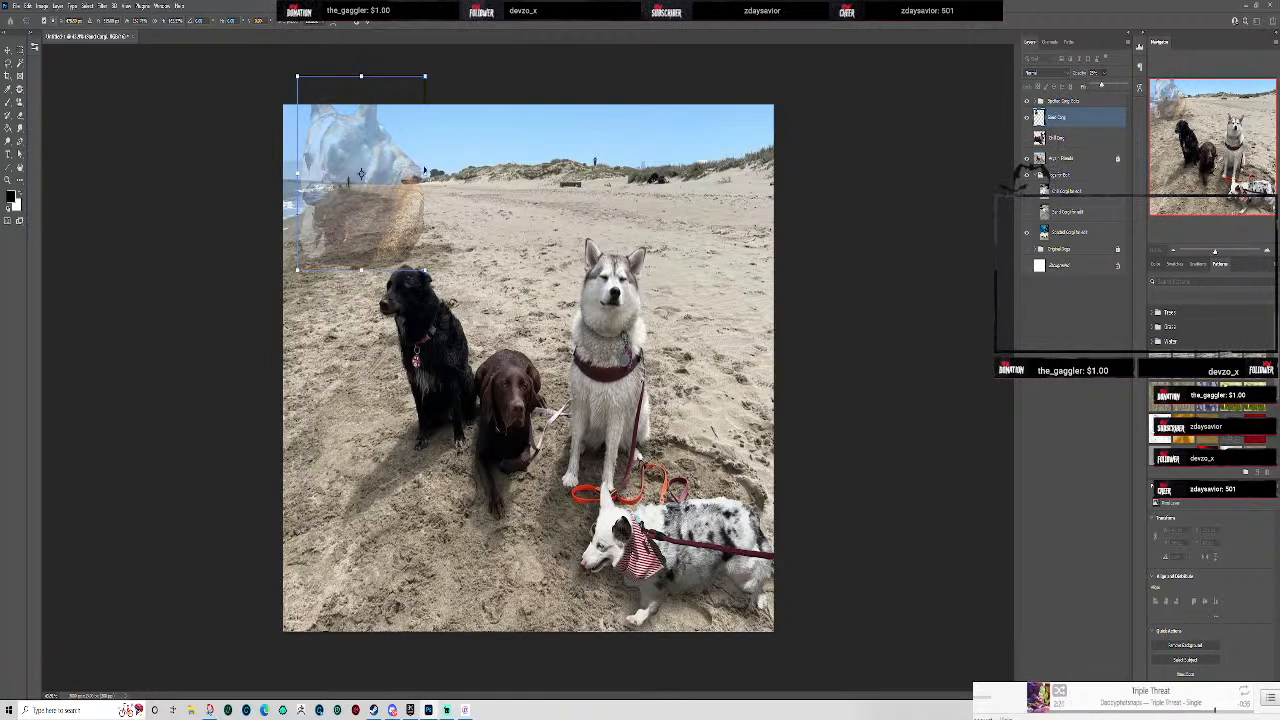
drag(393, 218, 545, 246)
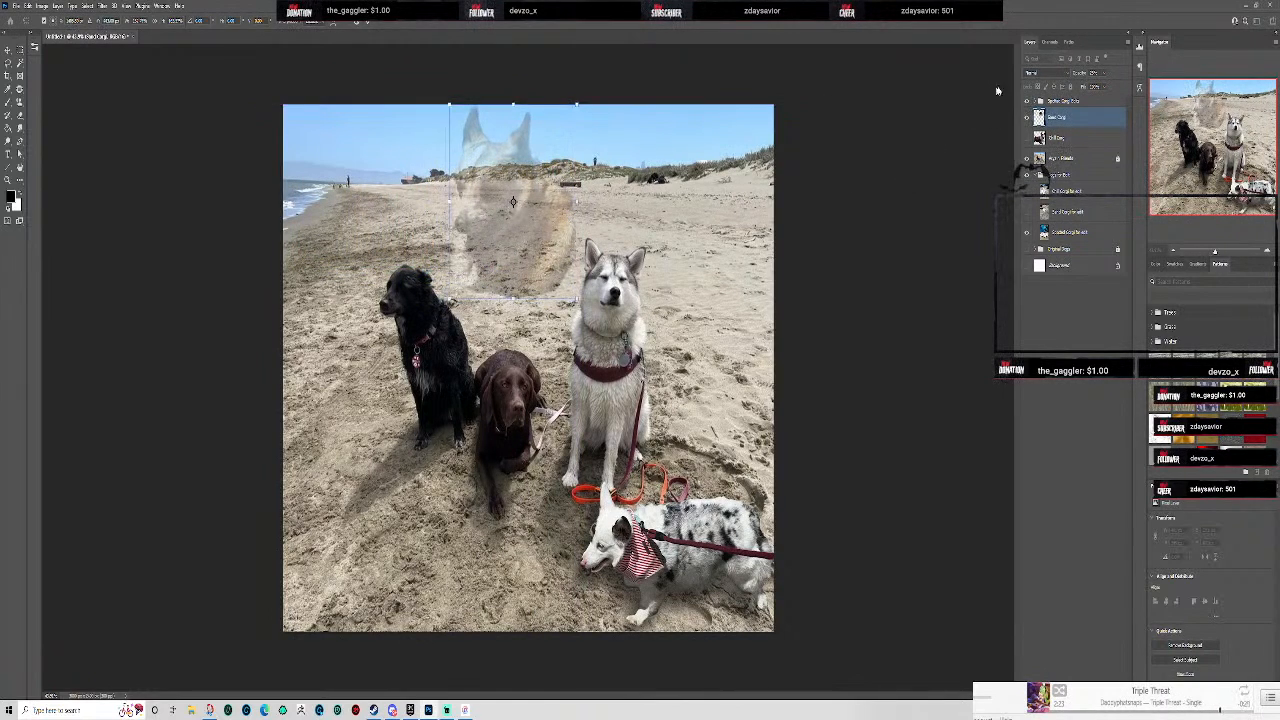
- Set the tan corgi layer to Normal blending at 100% opacity
click(1054, 74)
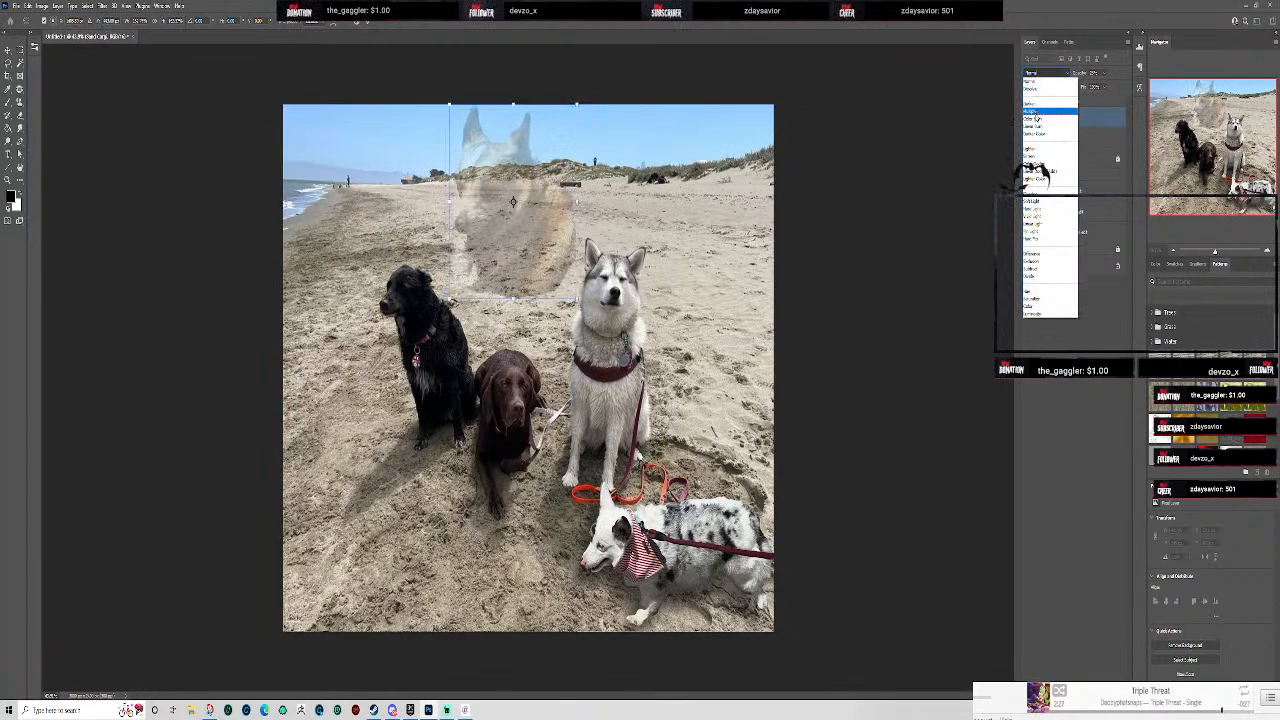
click(1039, 82)
click(1104, 74)
drag(1102, 88, 1118, 88)
- Try placing the tan corgi layer beneath the beach photo layer and toggling its visibility, leaving its blend mode at Normal
drag(1063, 120, 1064, 166)
click(1045, 73)
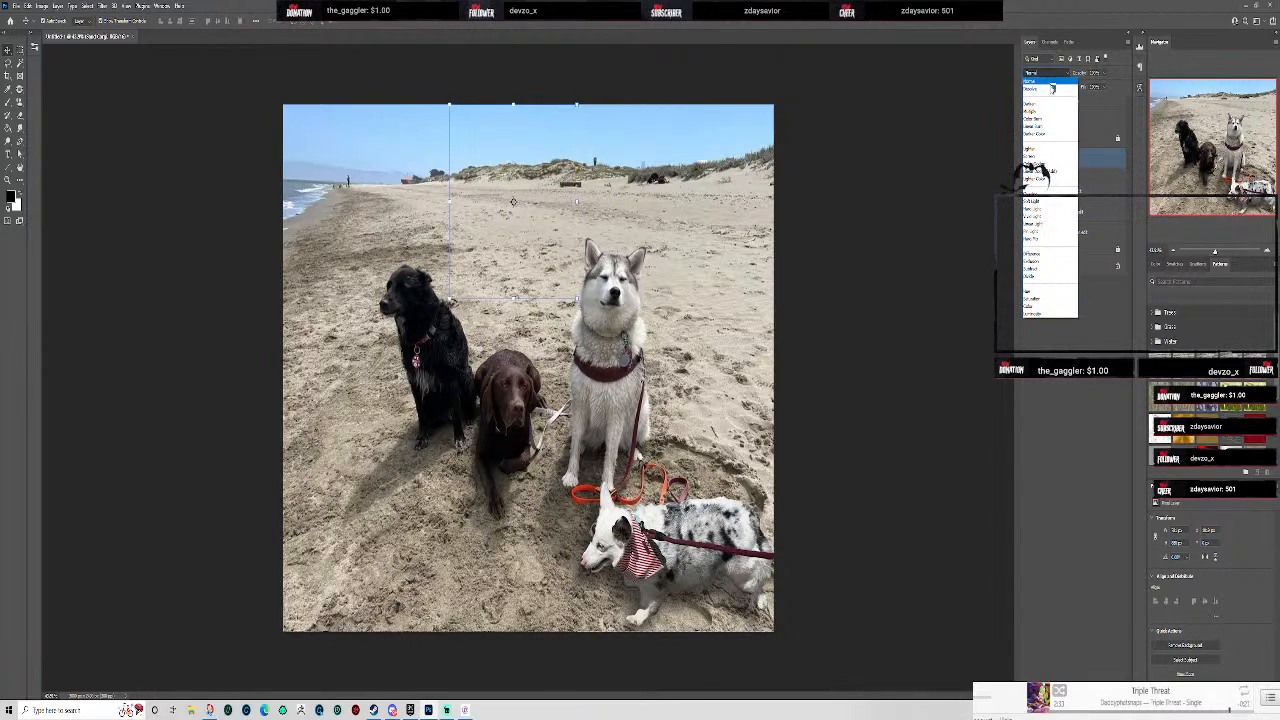
click(1047, 73)
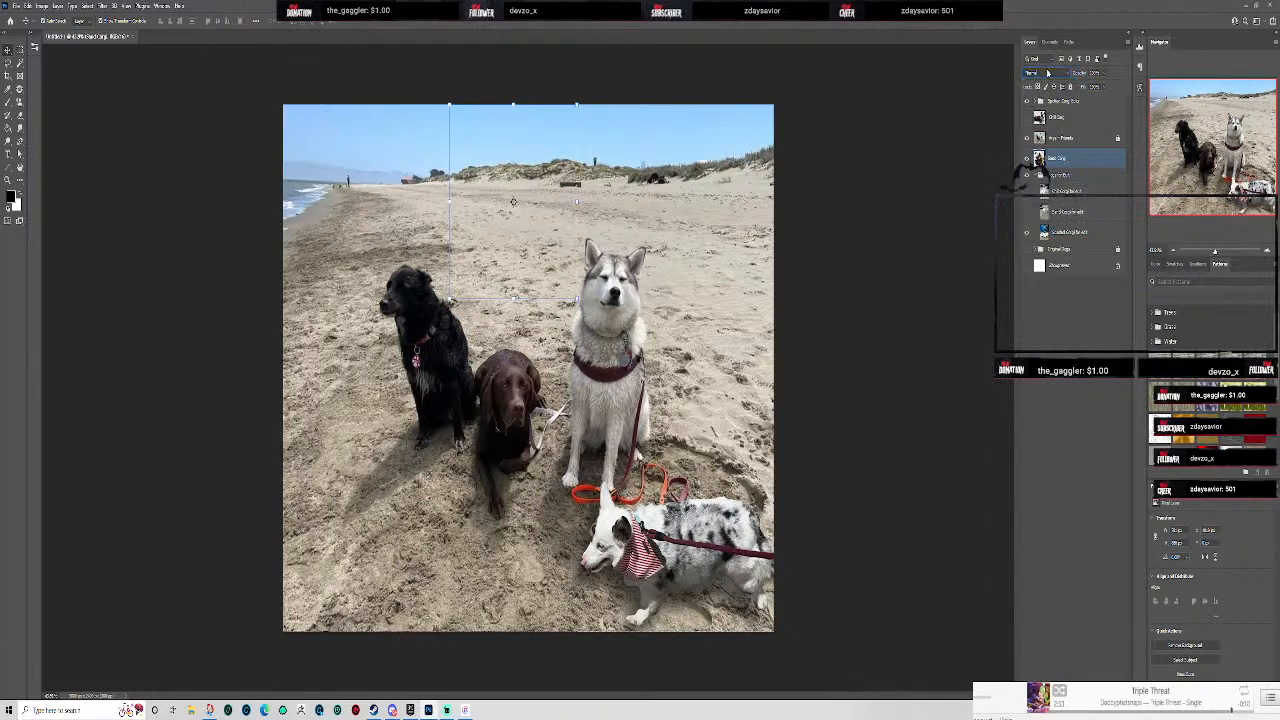
click(1026, 158)
- Set the tan corgi layer to Normal blending at the top of the cut-outs, then shrink it and place it on the sand
click(1047, 73)
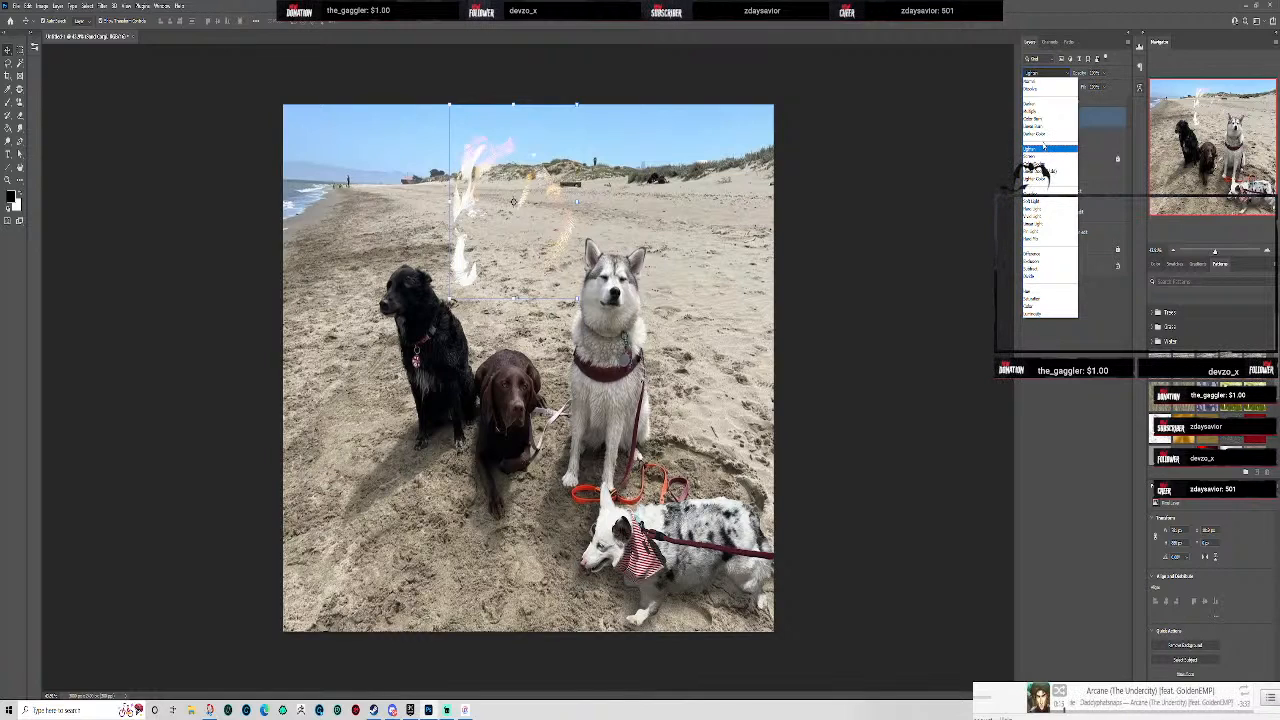
click(1035, 81)
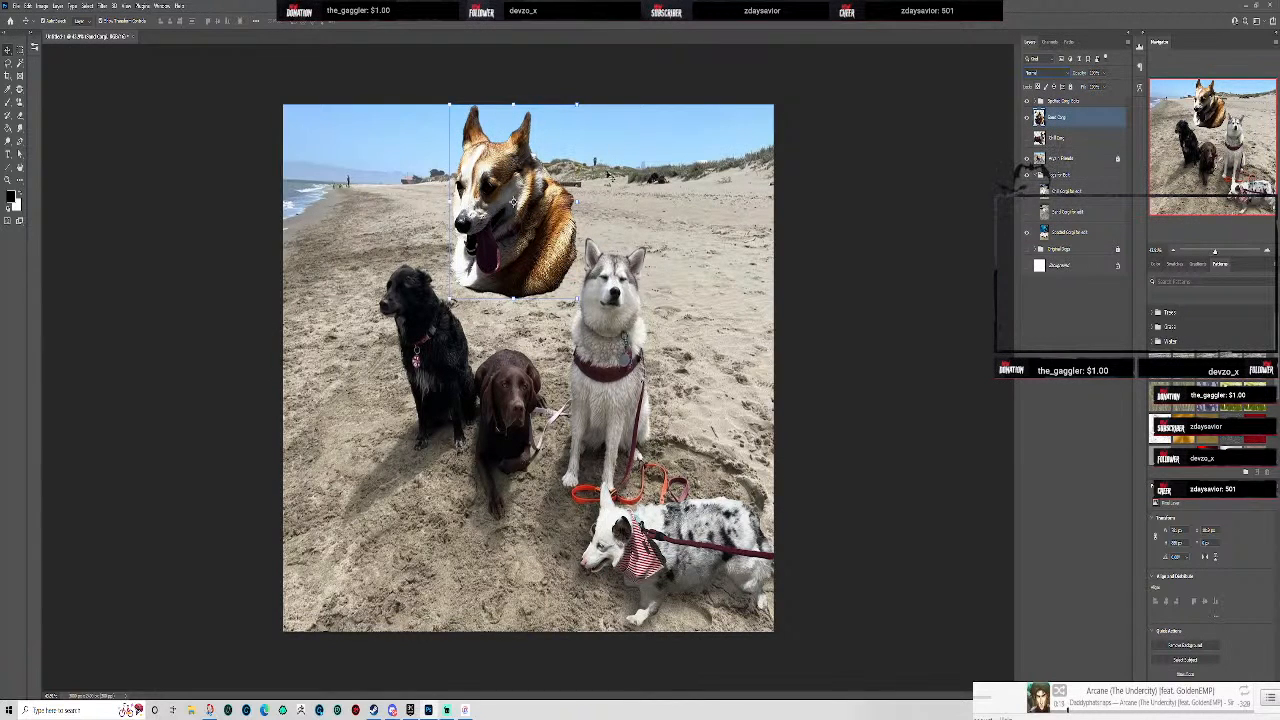
drag(577, 104, 537, 147)
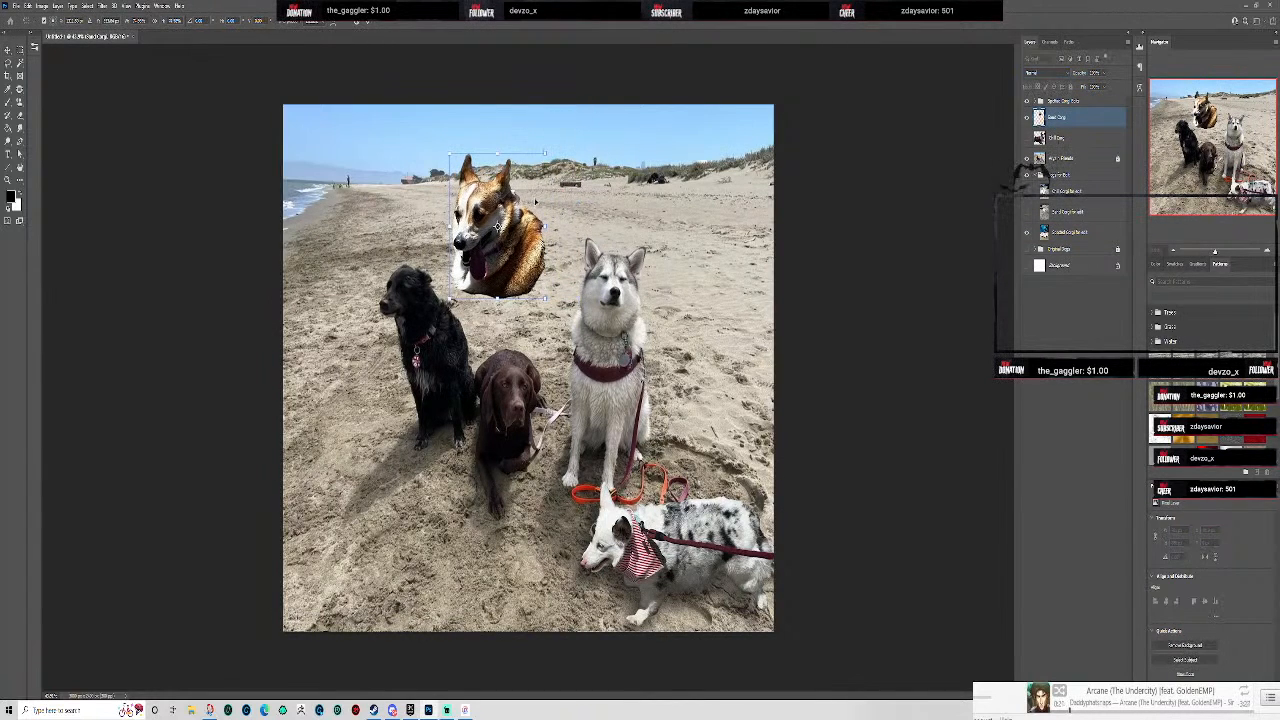
scroll(712, 250, up, 4)
drag(751, 150, 705, 242)
drag(408, 238, 446, 298)
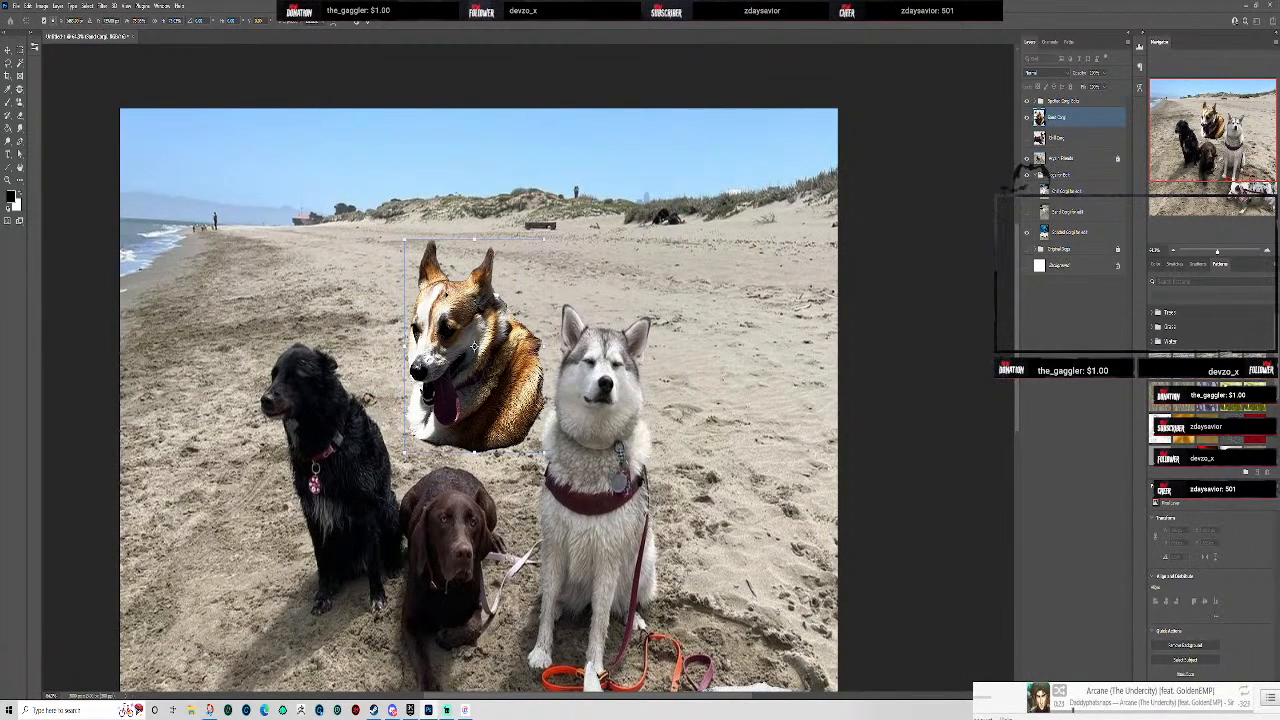
click(358, 22)
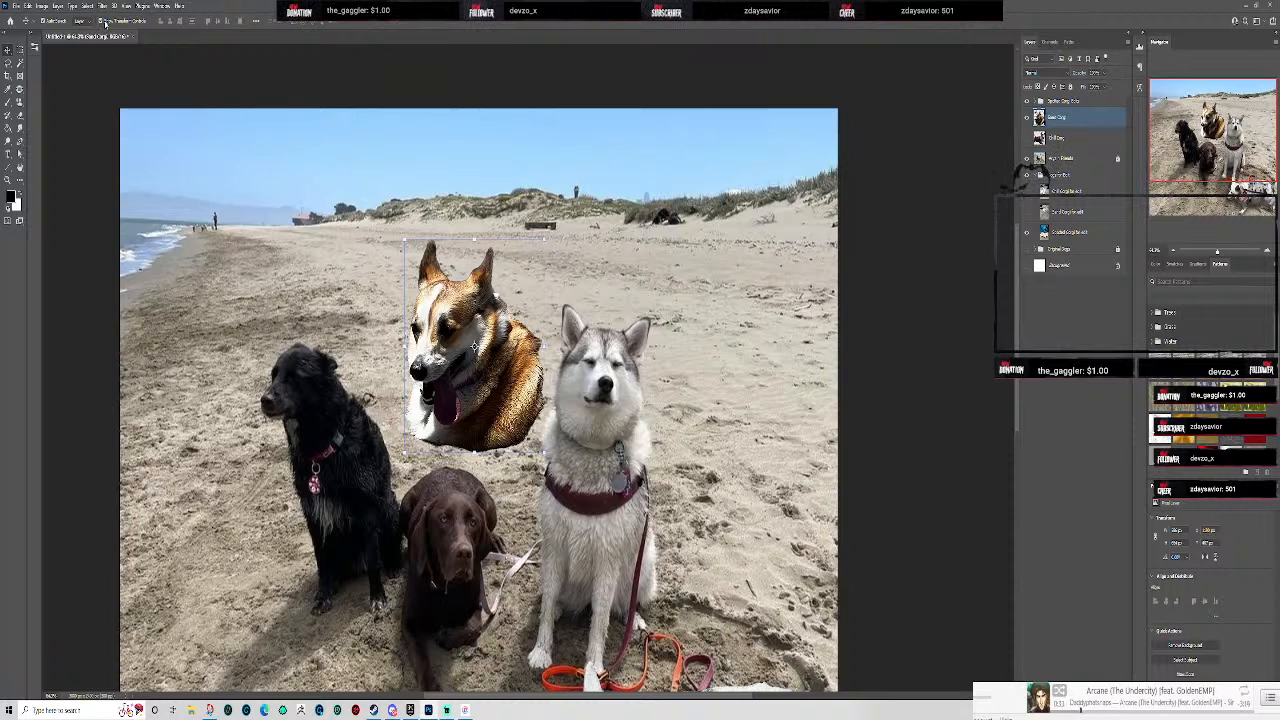
- Shrink the tan corgi cut-out further and place it on the sand above the black dog, just below the horizon
drag(548, 307, 503, 237)
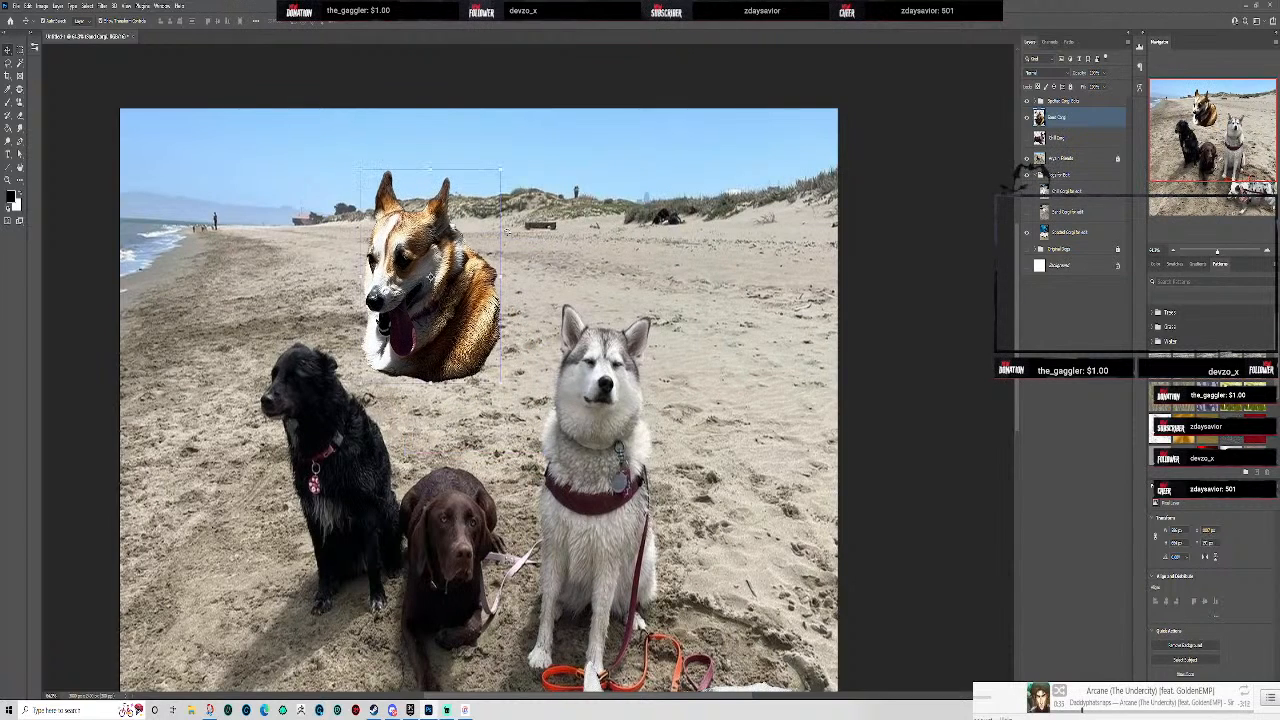
drag(502, 168, 424, 285)
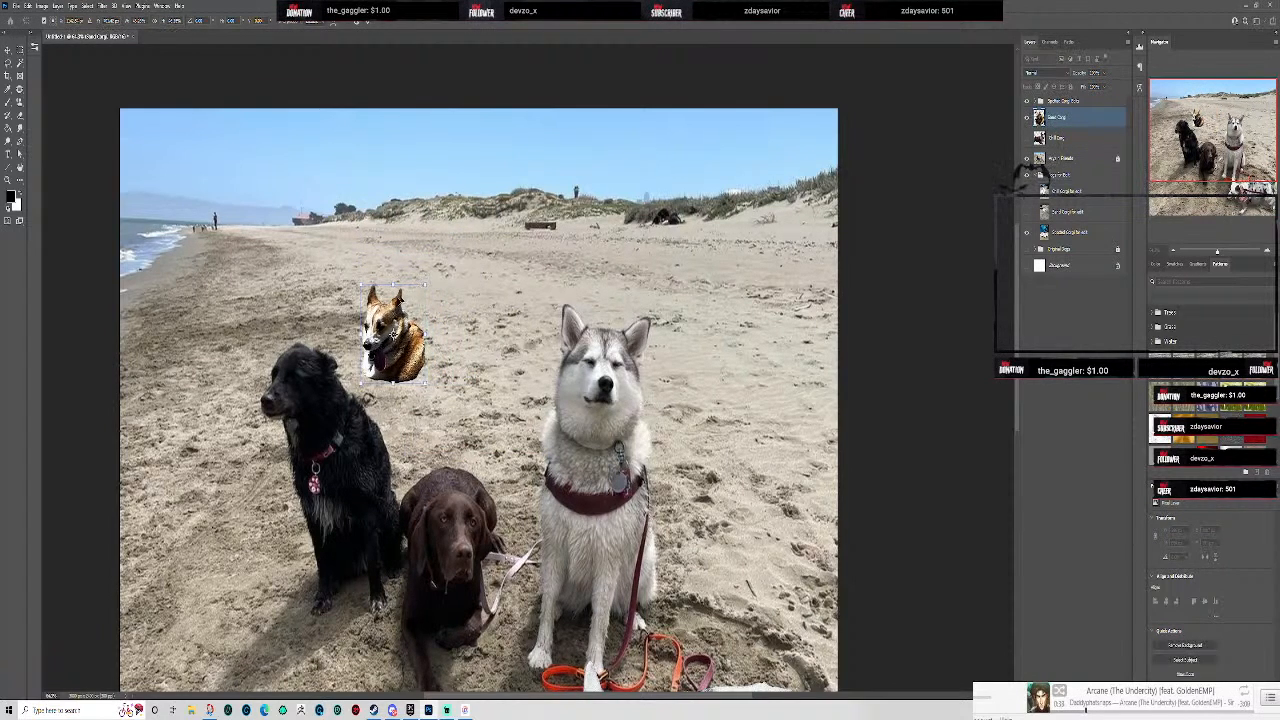
drag(393, 335, 304, 237)
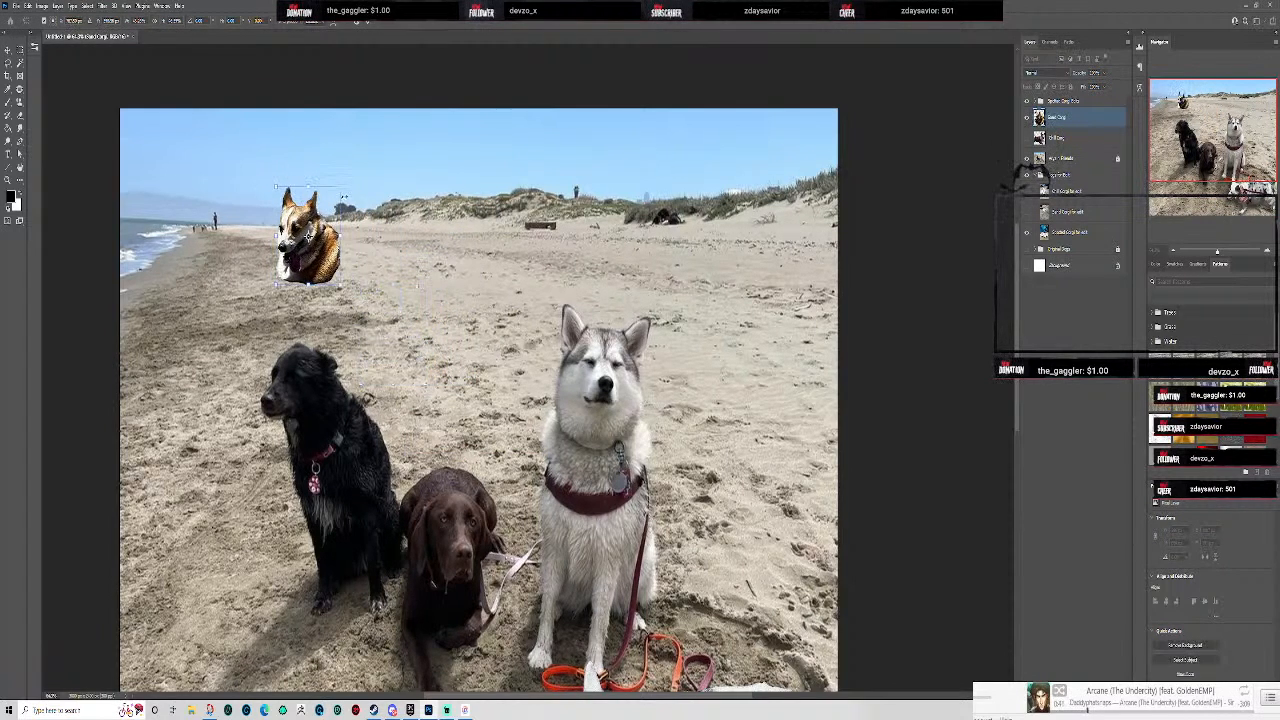
drag(341, 187, 349, 232)
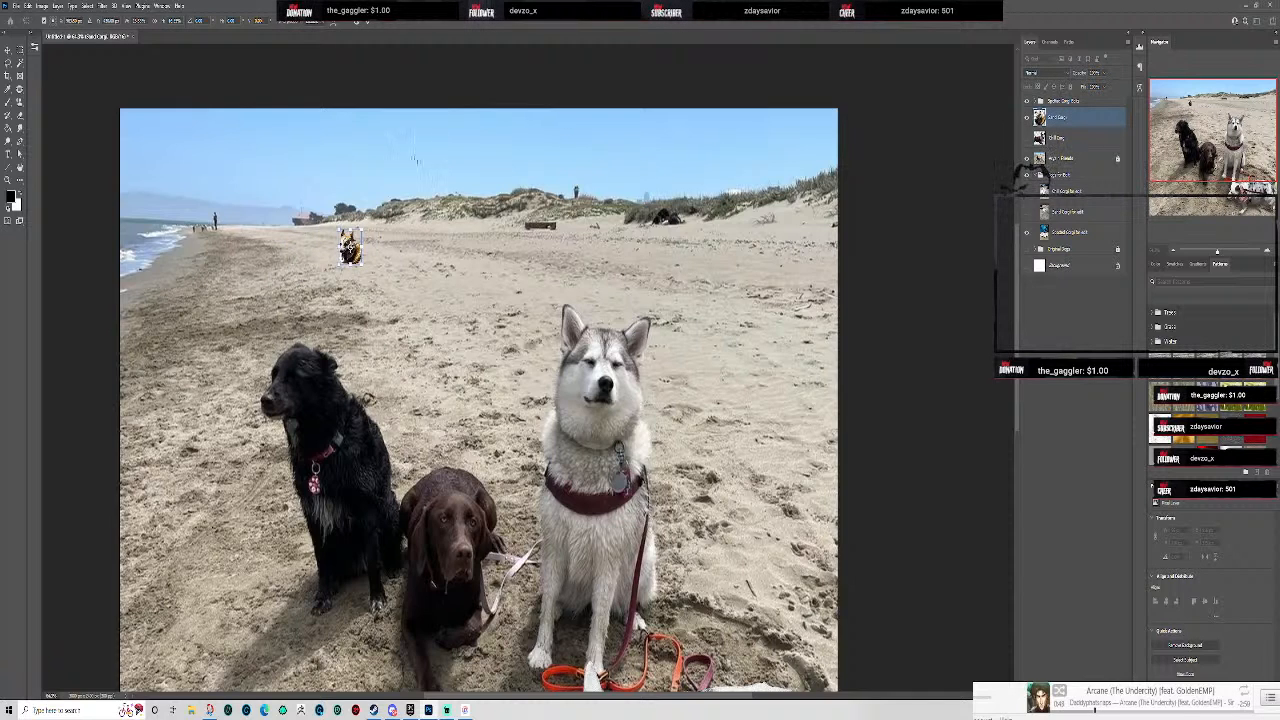
scroll(345, 234, up, 10)
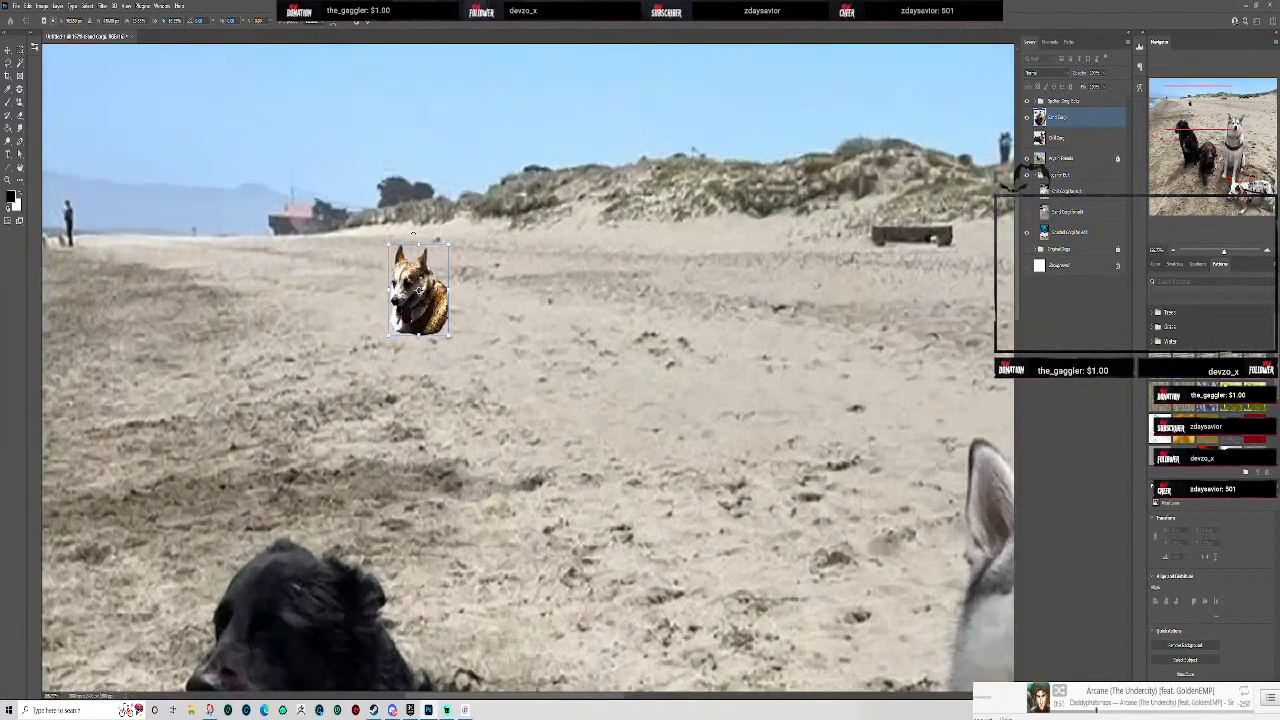
scroll(456, 304, down, 3)
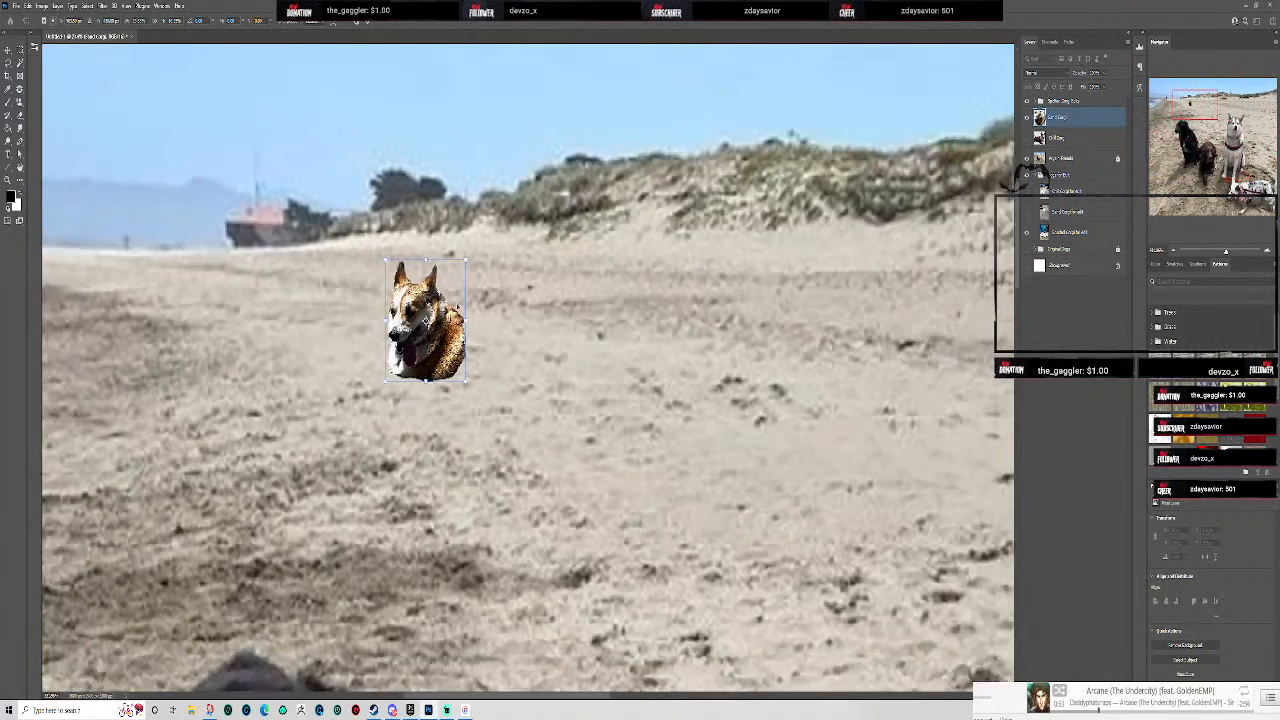
drag(461, 348, 508, 419)
key(Return)
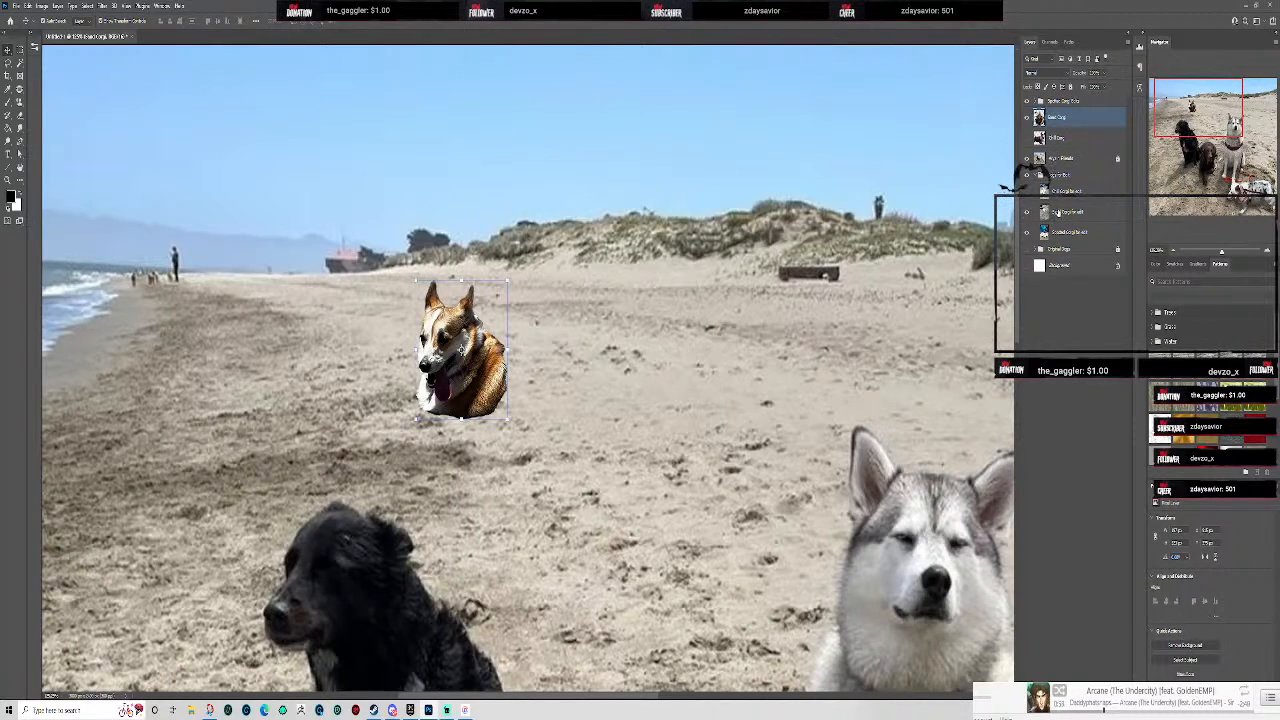
- Raise the source sand photo above the beach photo, scale the tan corgi to its hole, and return the photo to its group
drag(1067, 128, 1070, 129)
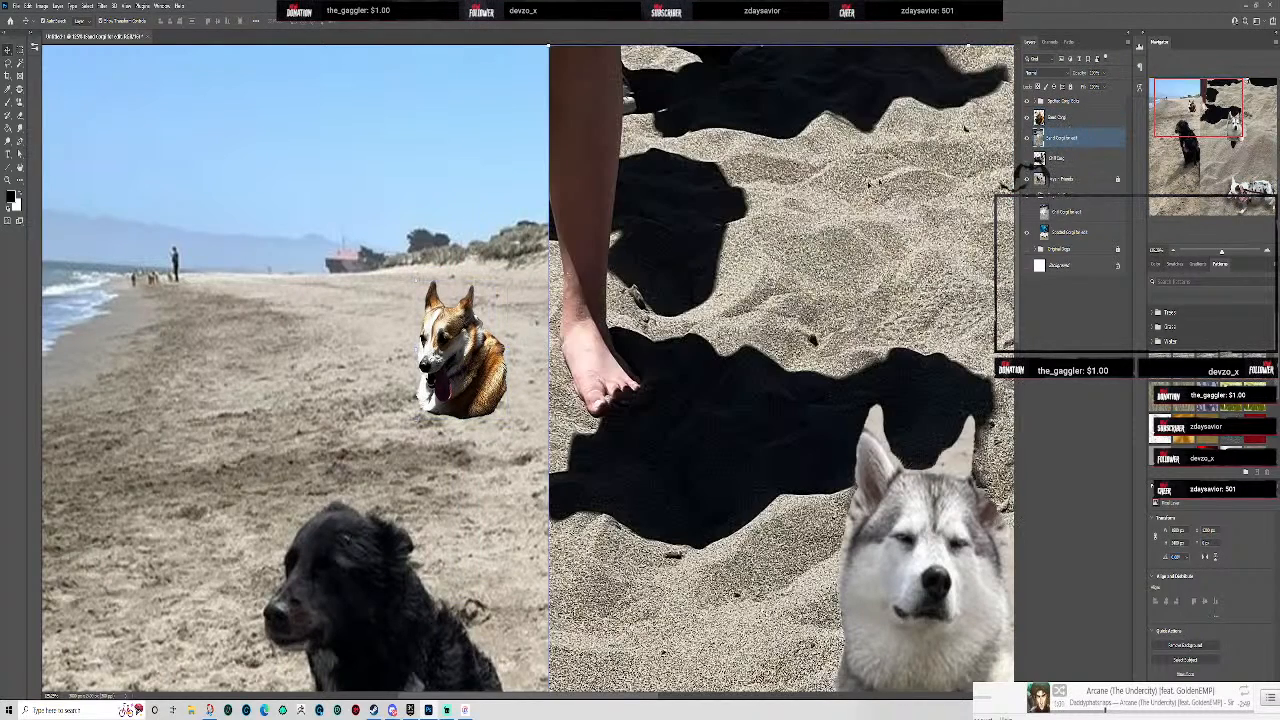
alt+scroll(652, 305, down, 4)
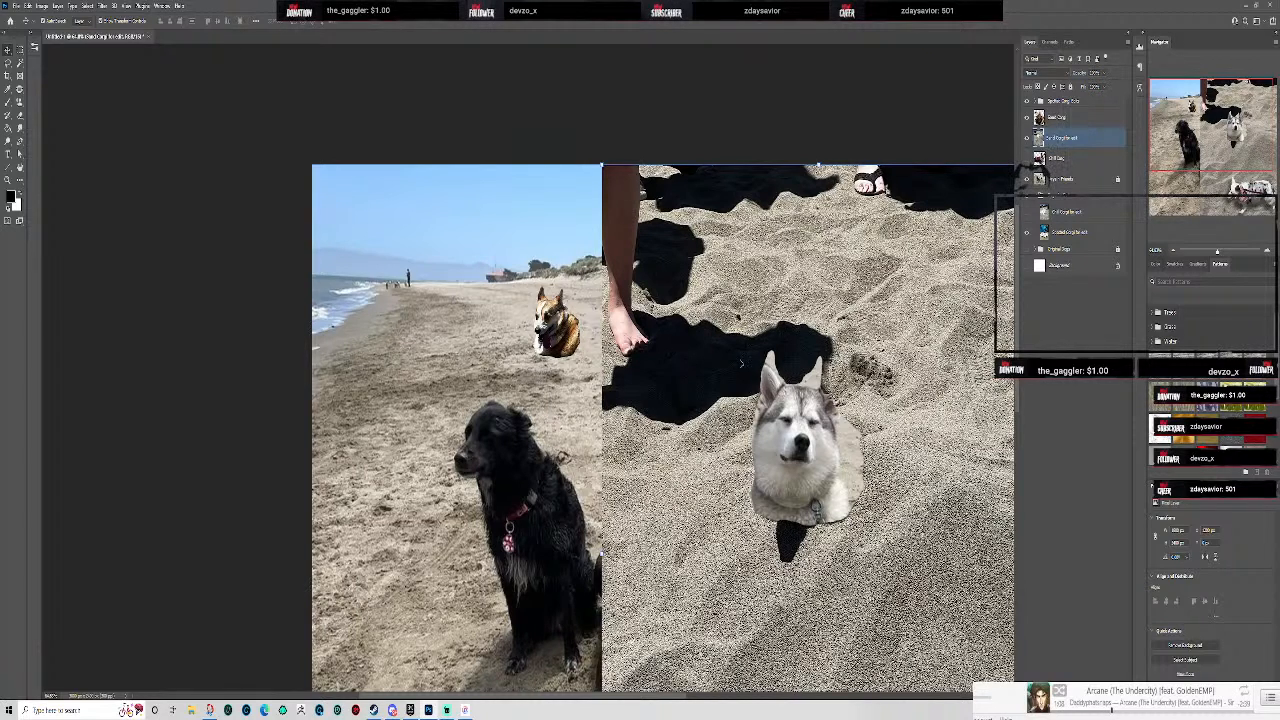
click(551, 326)
drag(551, 326, 798, 454)
drag(828, 410, 872, 342)
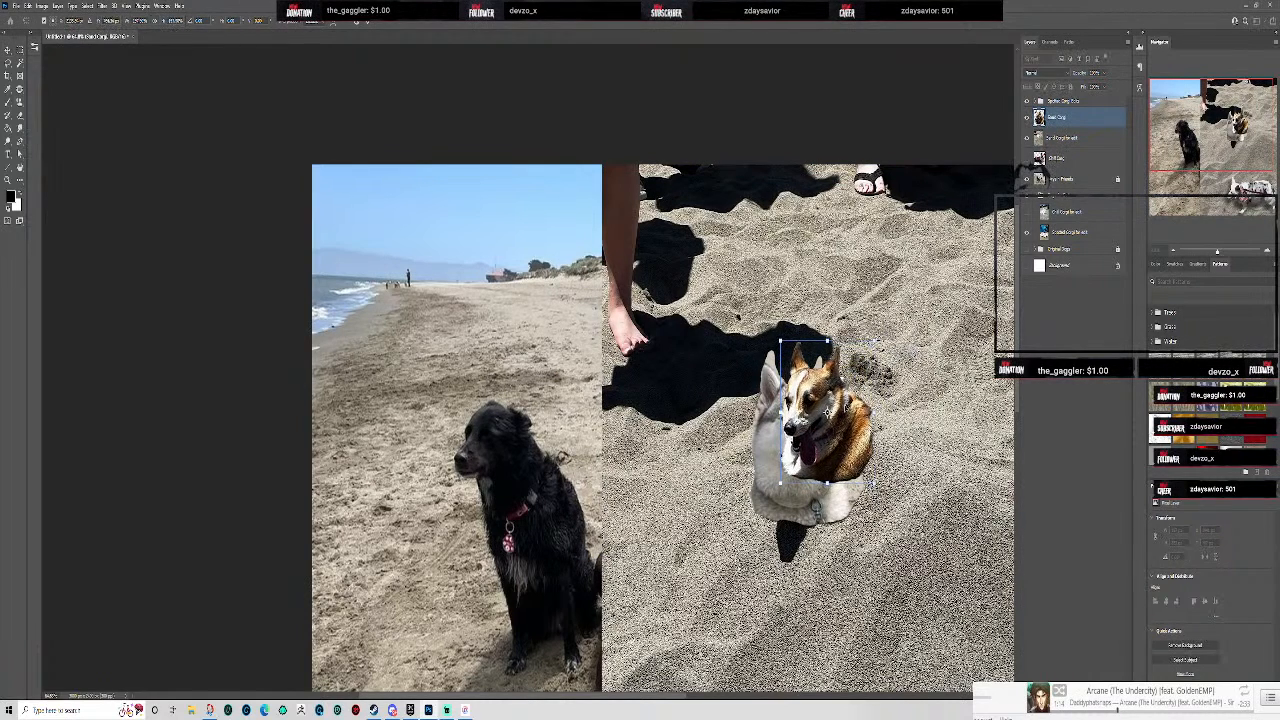
drag(835, 415, 809, 425)
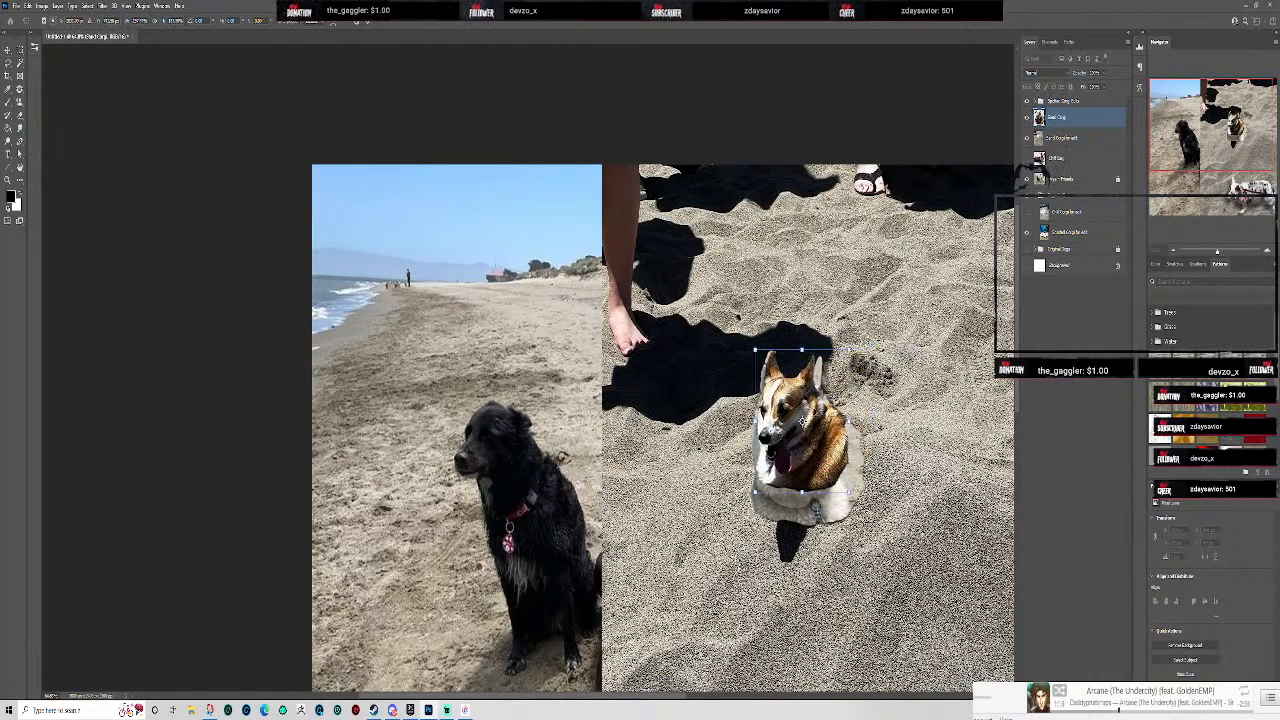
drag(850, 350, 868, 321)
drag(827, 435, 505, 305)
key(Return)
drag(1058, 141, 1060, 194)
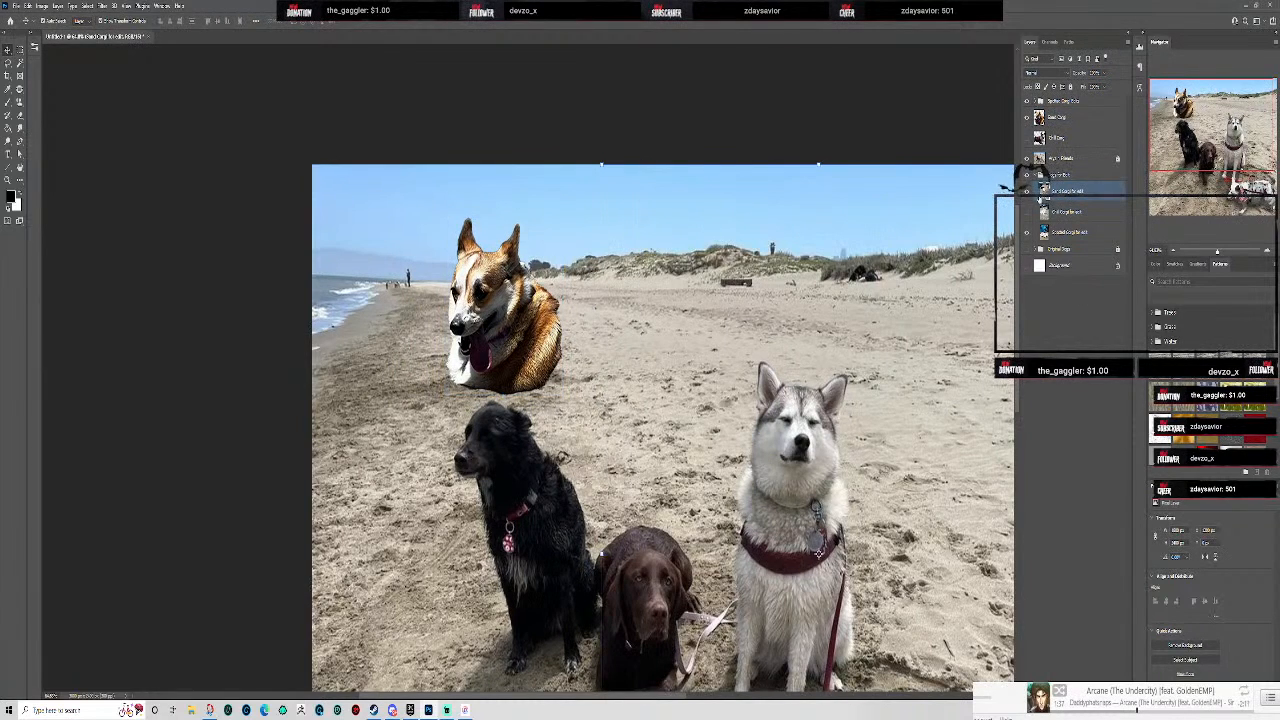
- Shrink the tan corgi cut-out, mirror it horizontally and place it on the sand between the black dog and the husky
drag(544, 314, 619, 364)
drag(646, 258, 574, 372)
drag(569, 424, 695, 405)
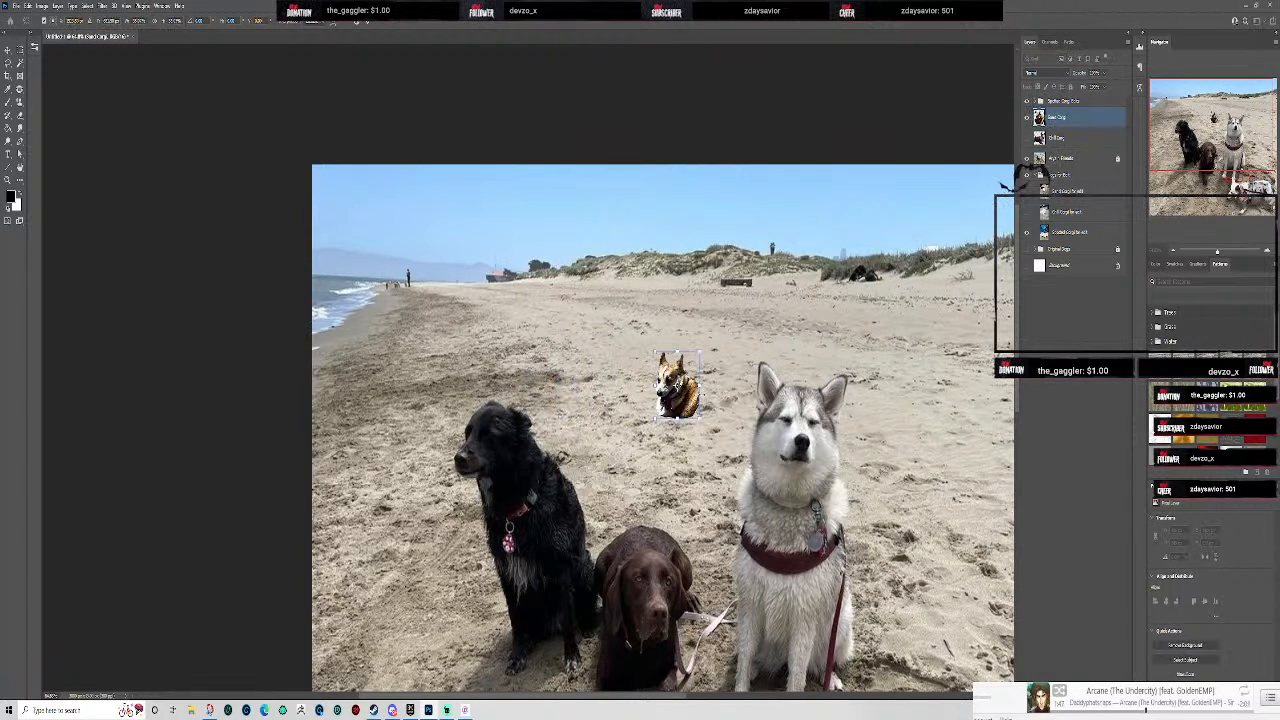
scroll(772, 403, up, 3)
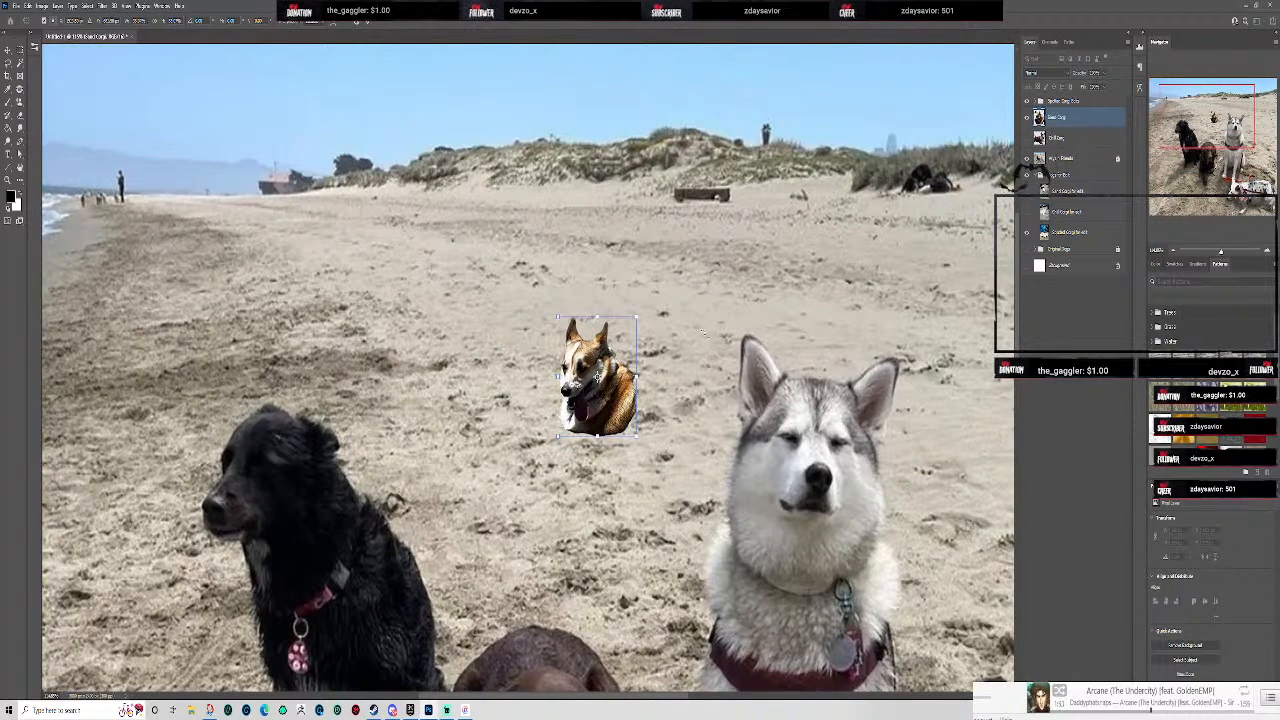
drag(635, 376, 548, 380)
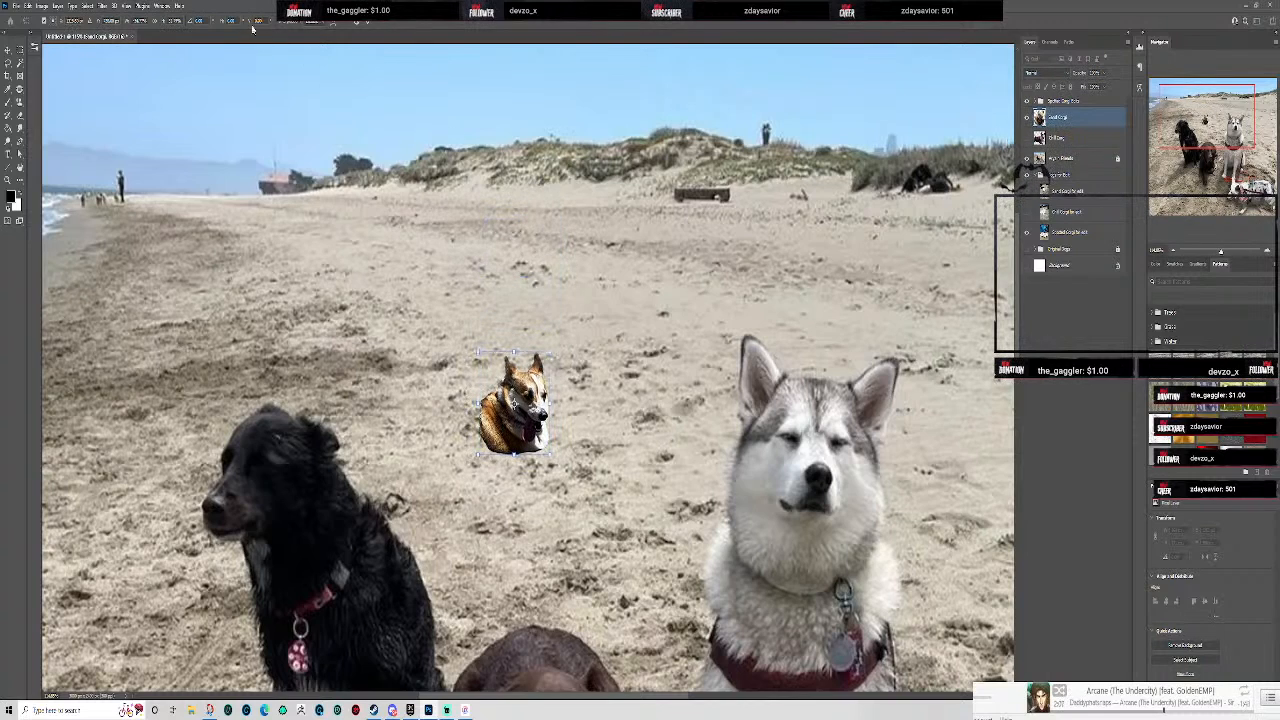
click(369, 23)
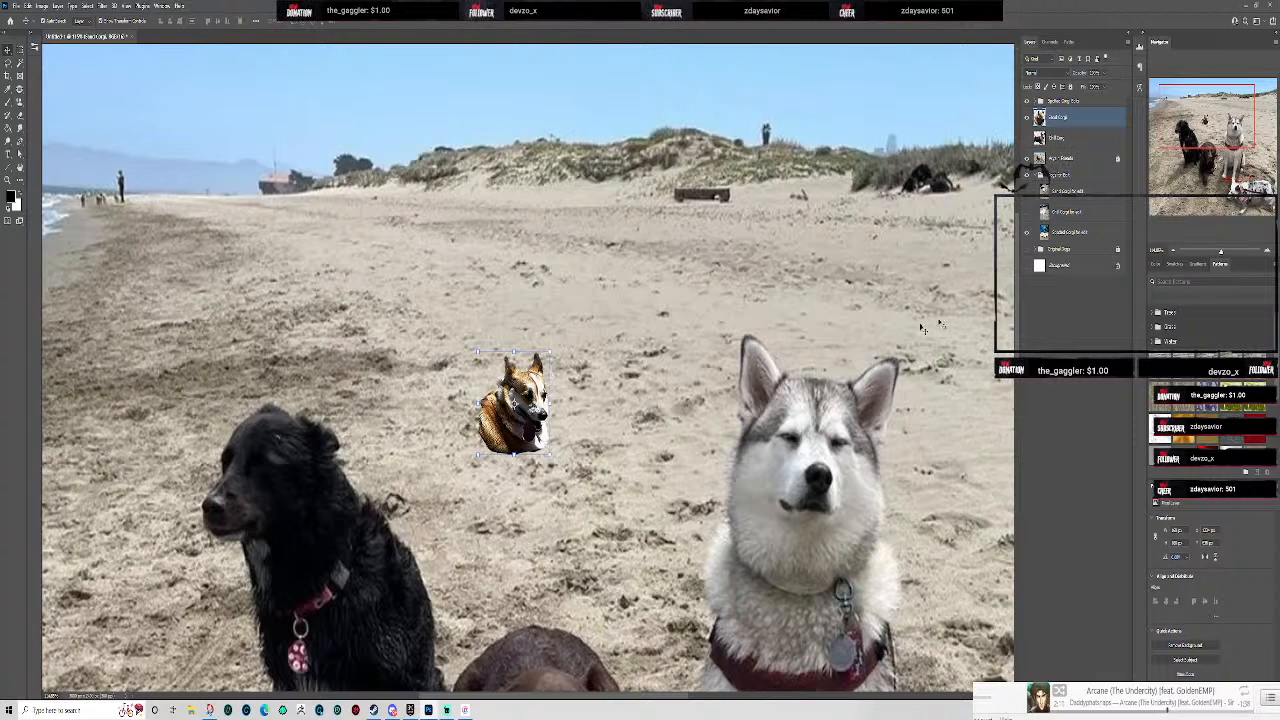
- Apply the Add Noise filter with Gaussian, monochromatic noise to the tan corgi layer
click(103, 6)
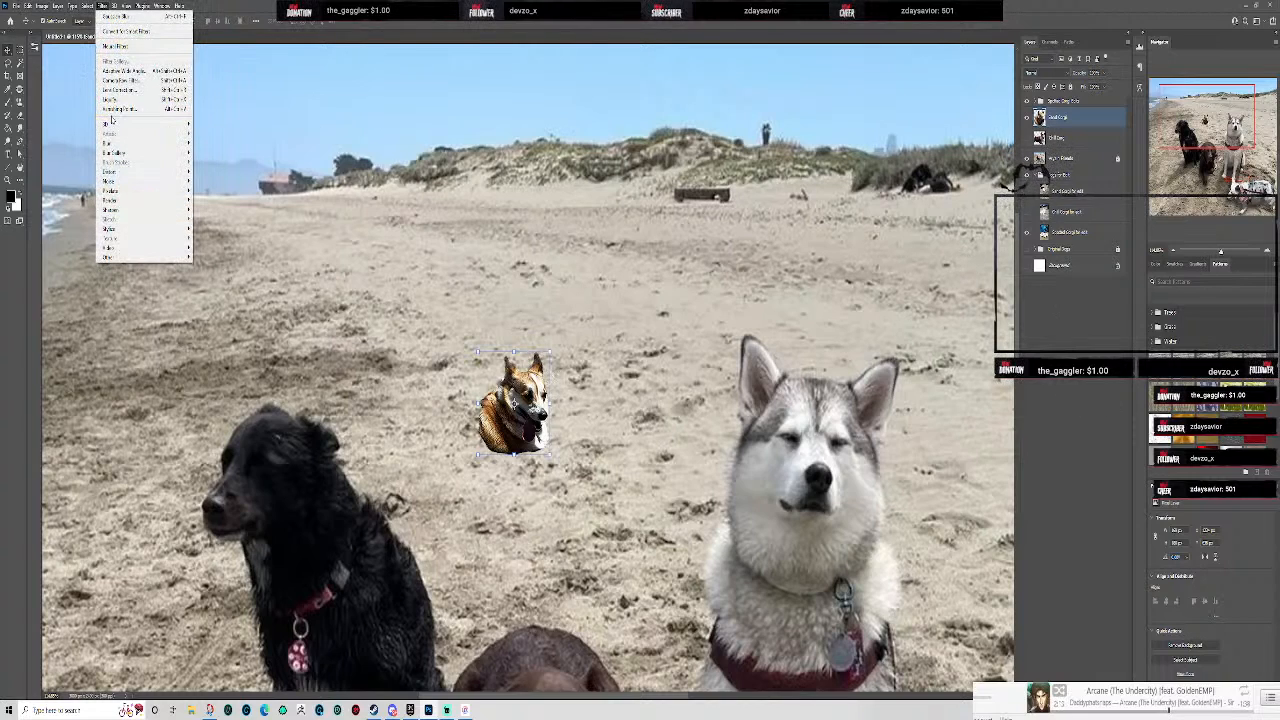
mouse_move(183, 184)
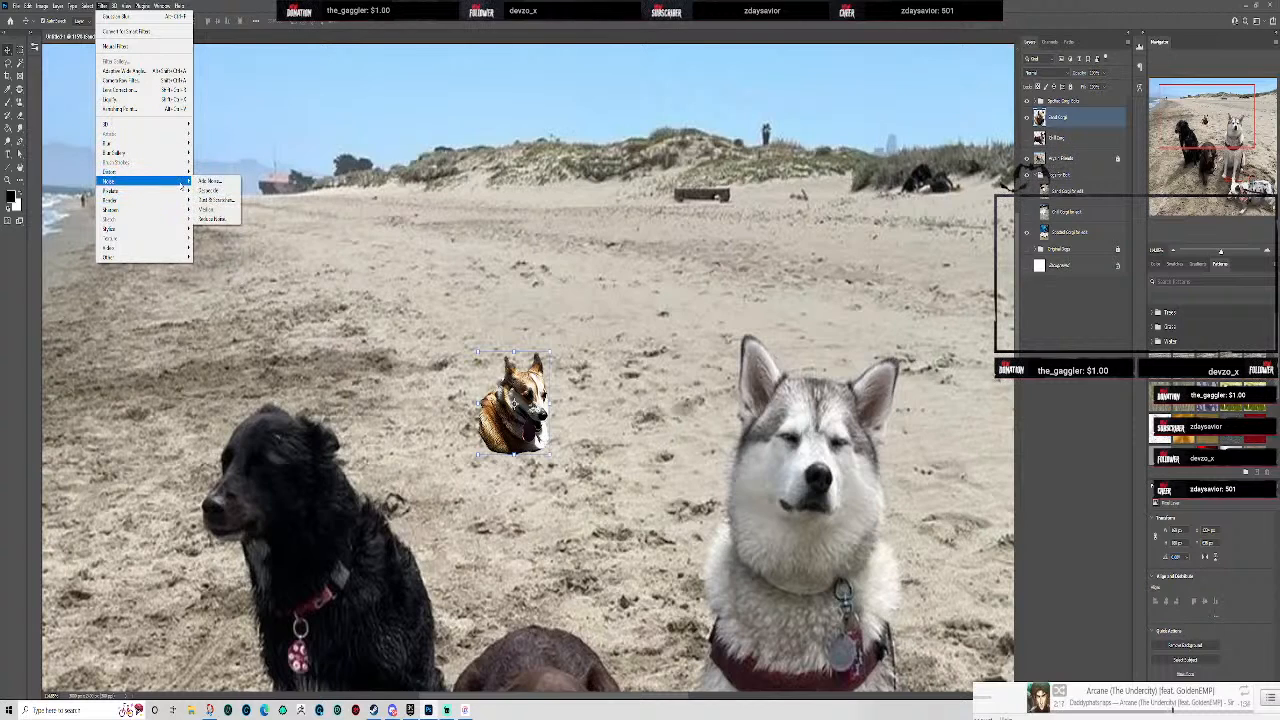
click(210, 180)
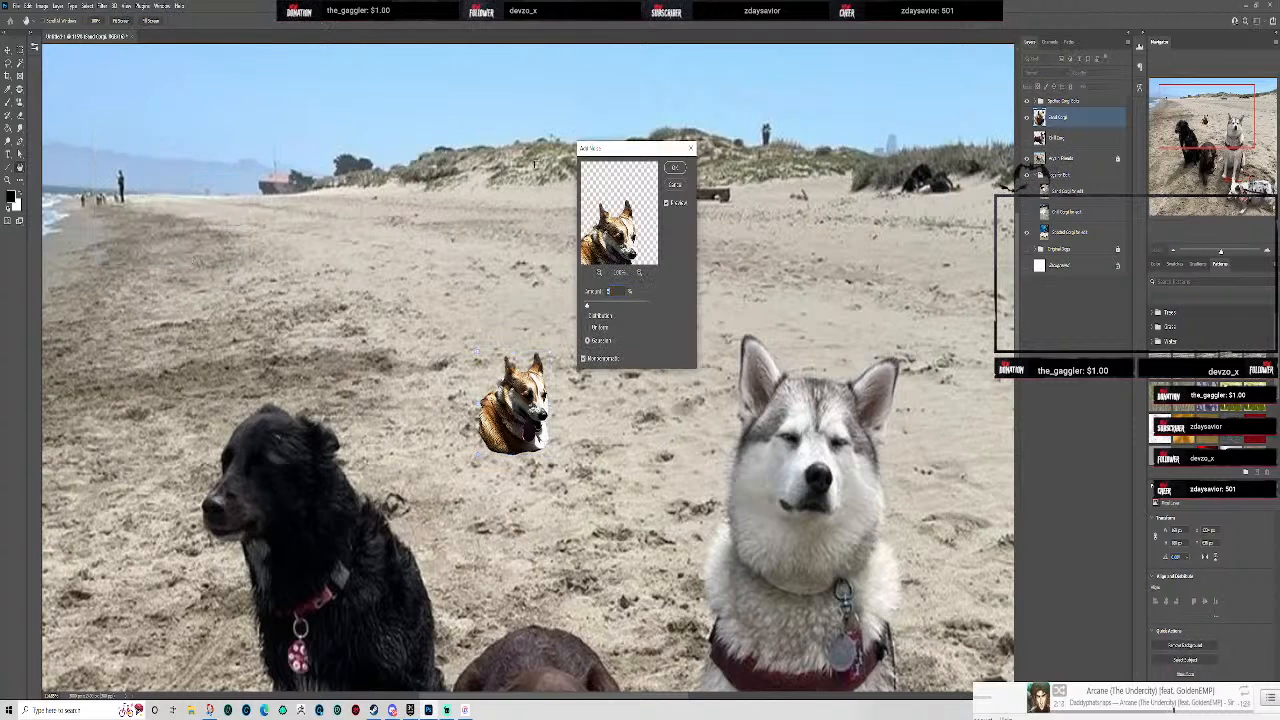
click(674, 168)
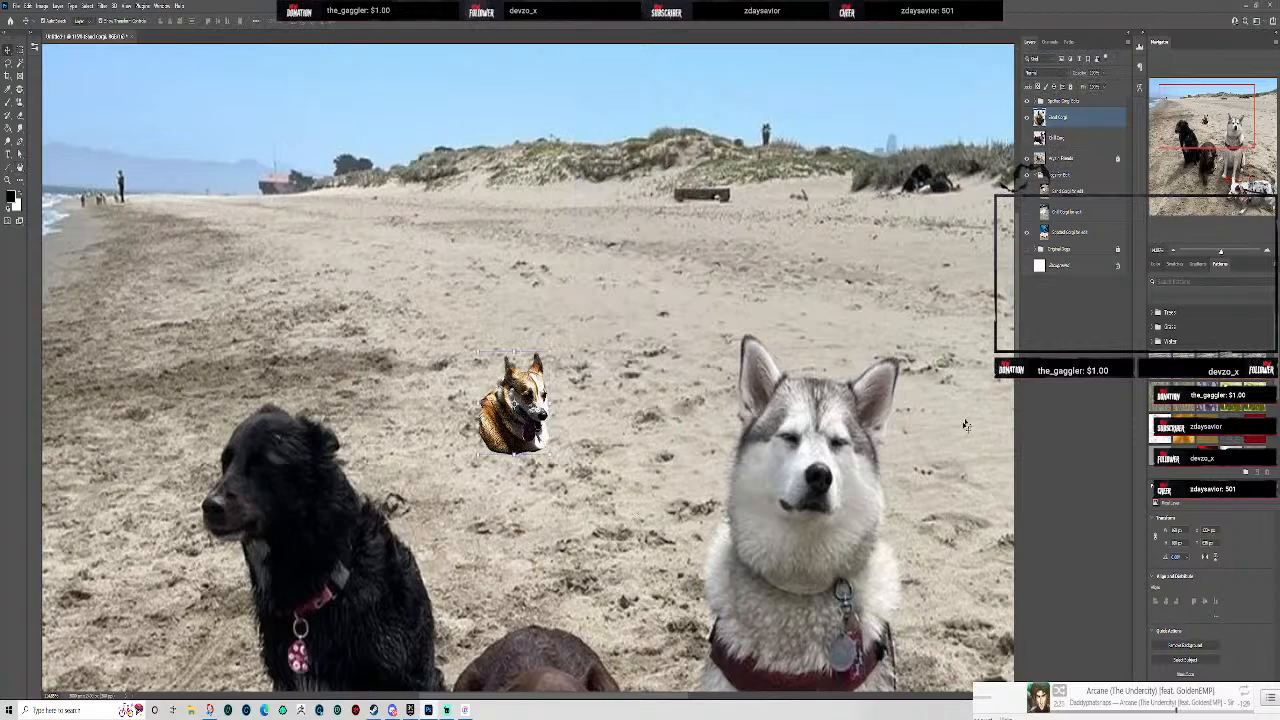
- Examine the tan corgi's grain, edges and size against the sand and the neighbouring dogs
scroll(862, 514, down, 1)
drag(932, 574, 762, 326)
drag(478, 200, 489, 234)
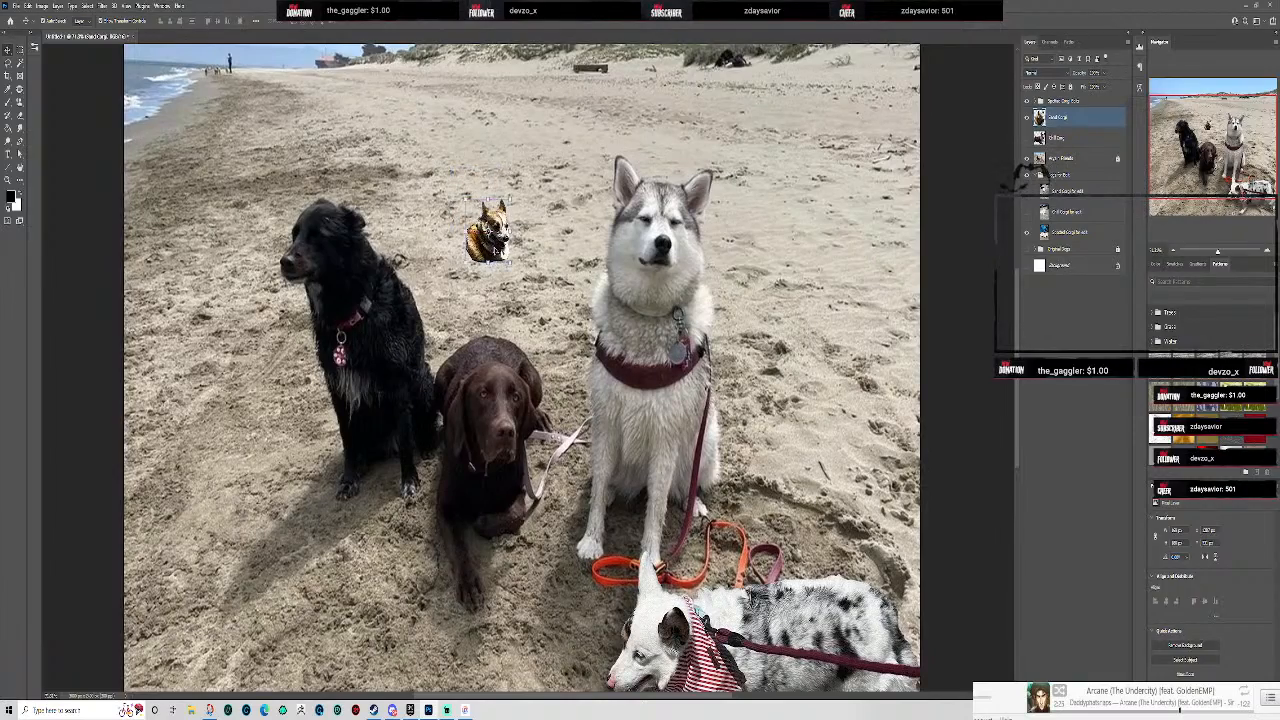
scroll(500, 240, up, 1)
scroll(506, 245, up, 3)
drag(597, 195, 664, 347)
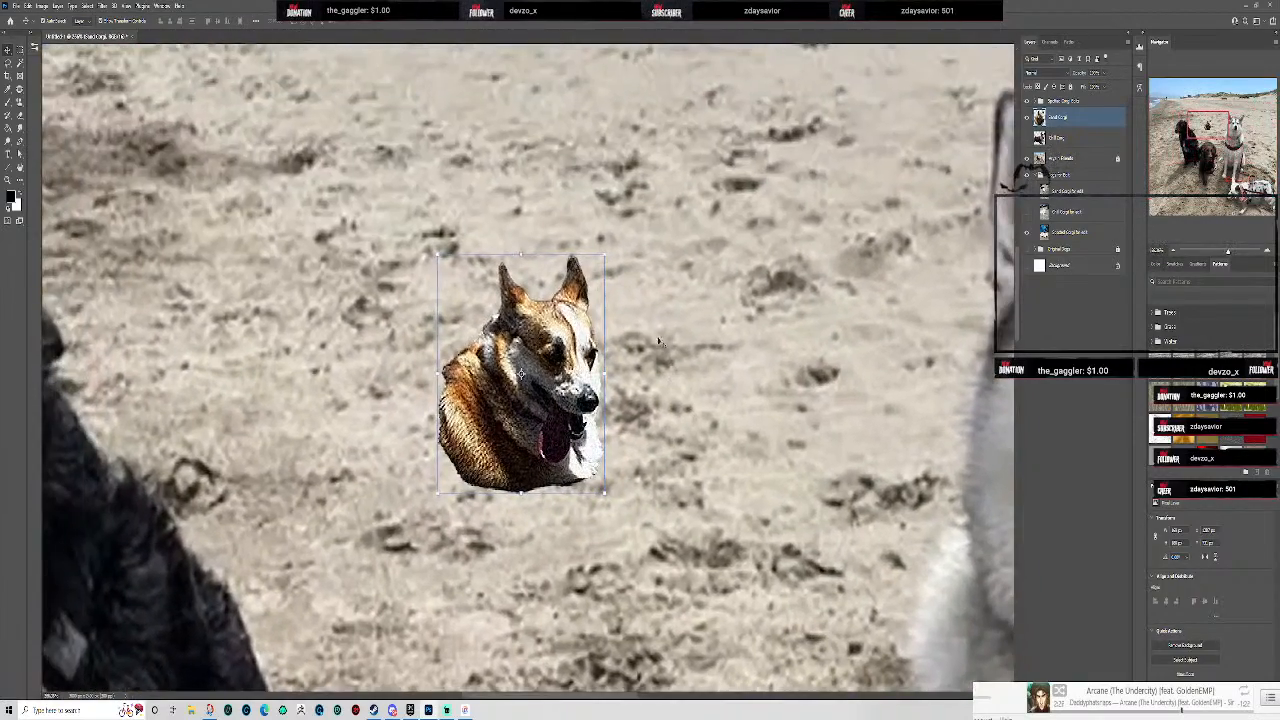
scroll(668, 349, down, 3)
drag(724, 415, 686, 372)
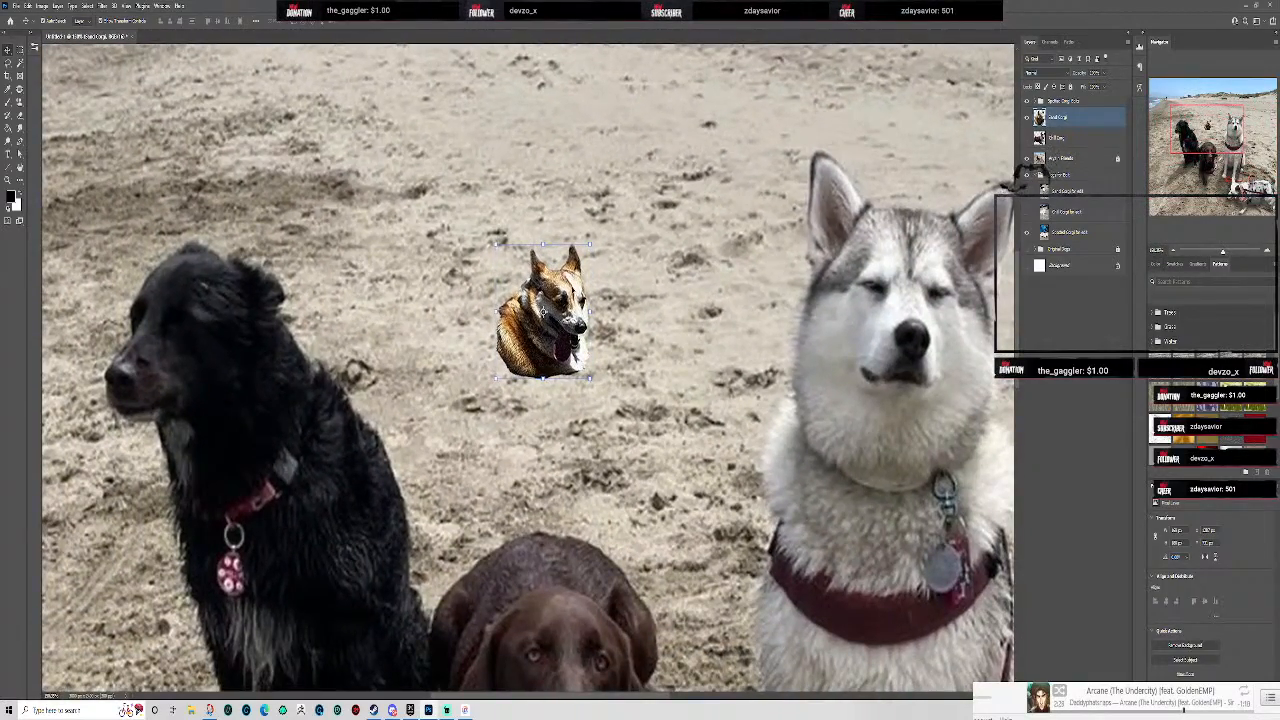
- Reposition the tan corgi cut-out on the sand closer to the husky, just behind the brown dog
drag(543, 312, 521, 299)
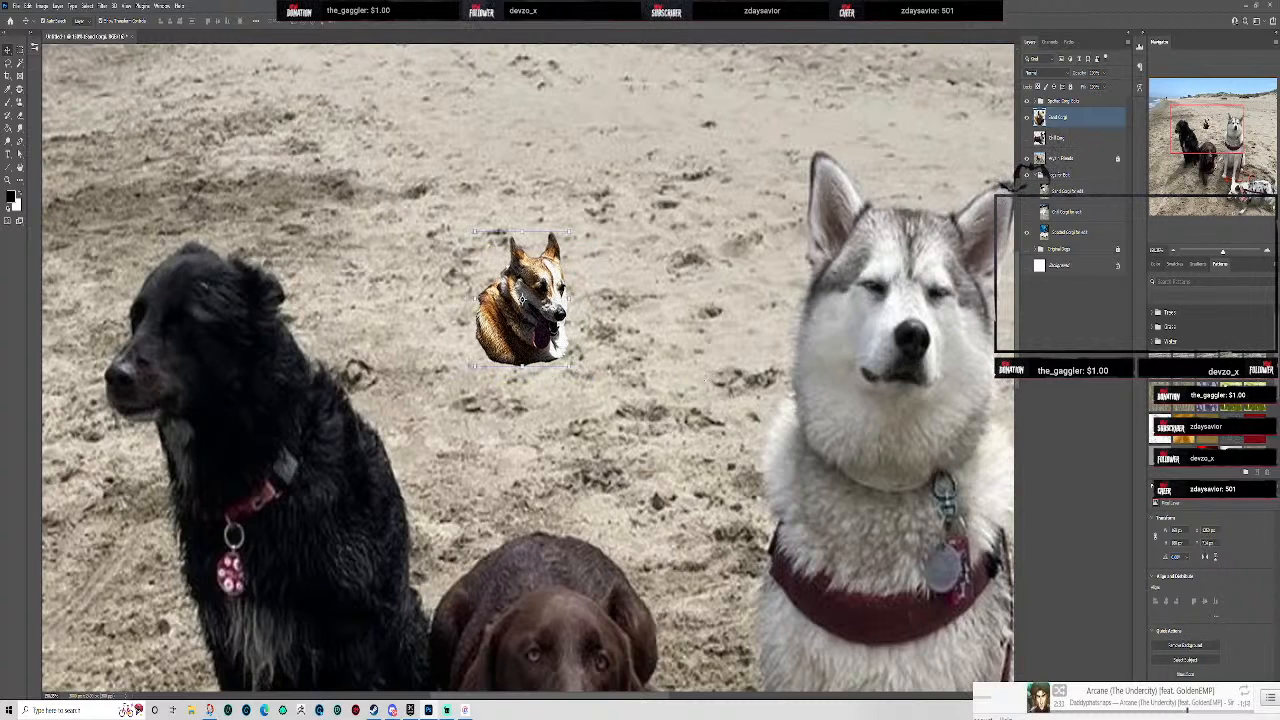
scroll(556, 238, down, 5)
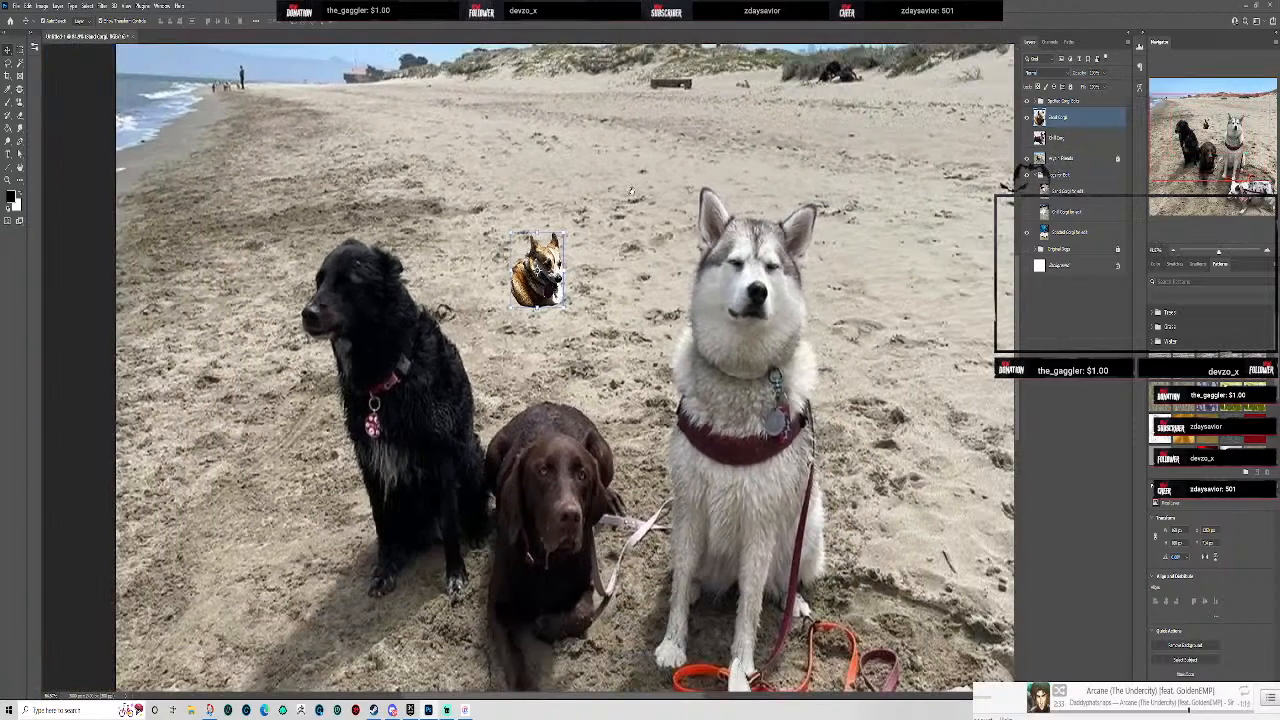
drag(631, 192, 626, 345)
scroll(622, 348, down, 2)
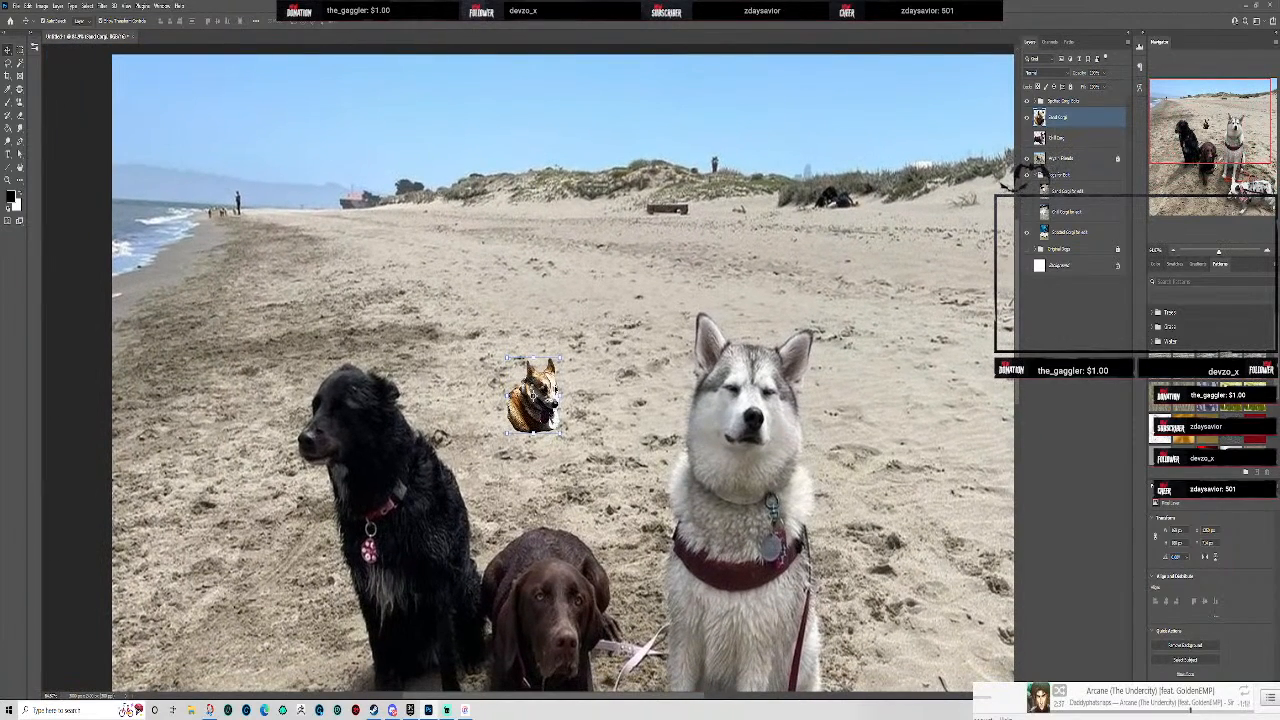
drag(540, 385, 592, 395)
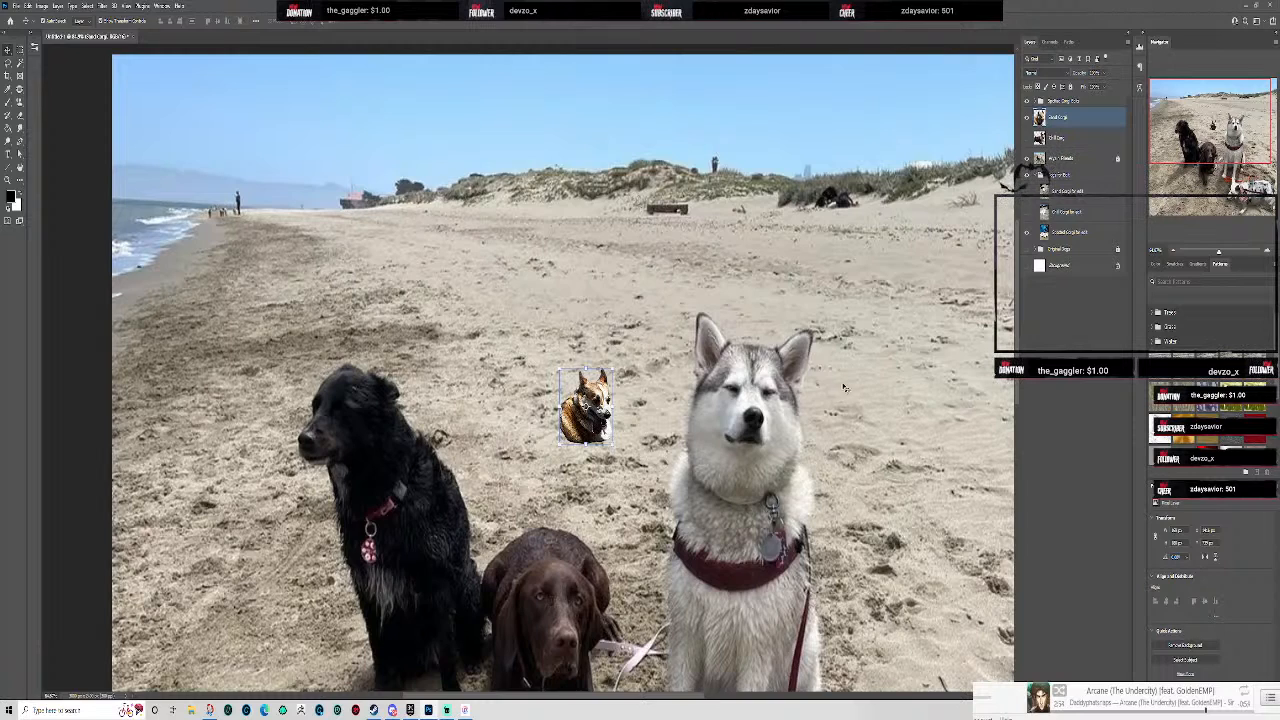
scroll(940, 472, down, 1)
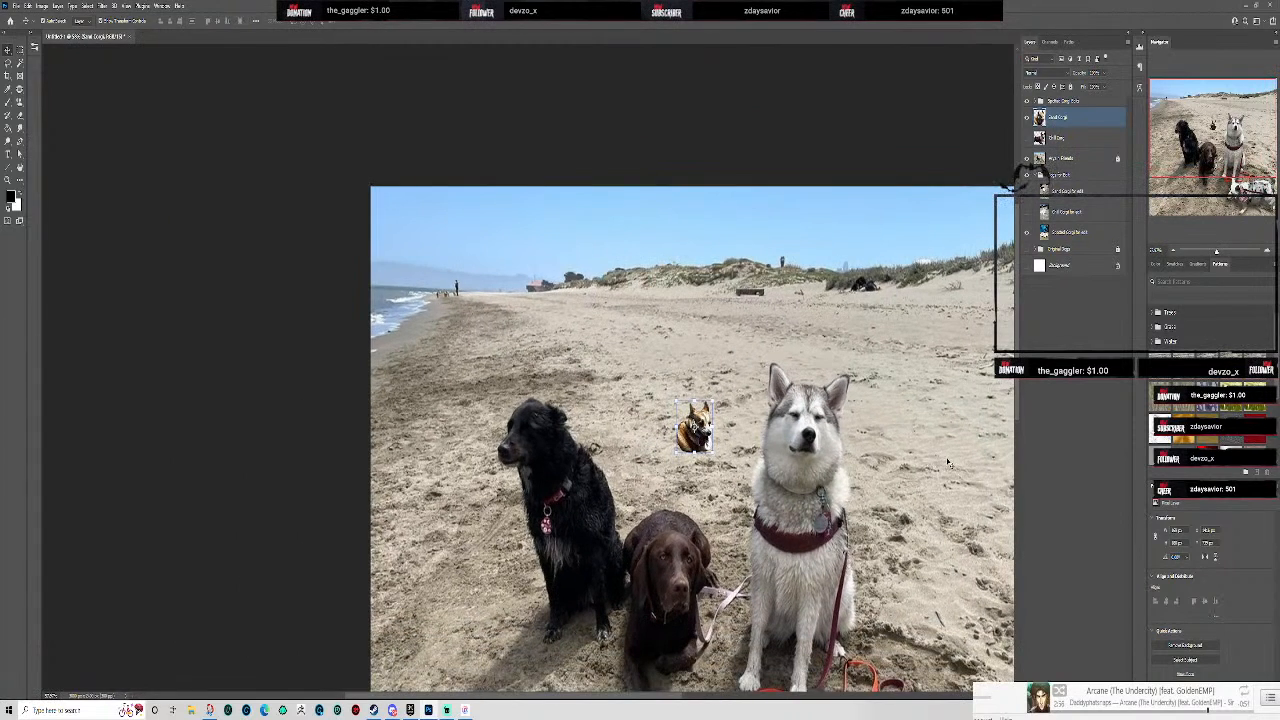
scroll(693, 240, down, 5)
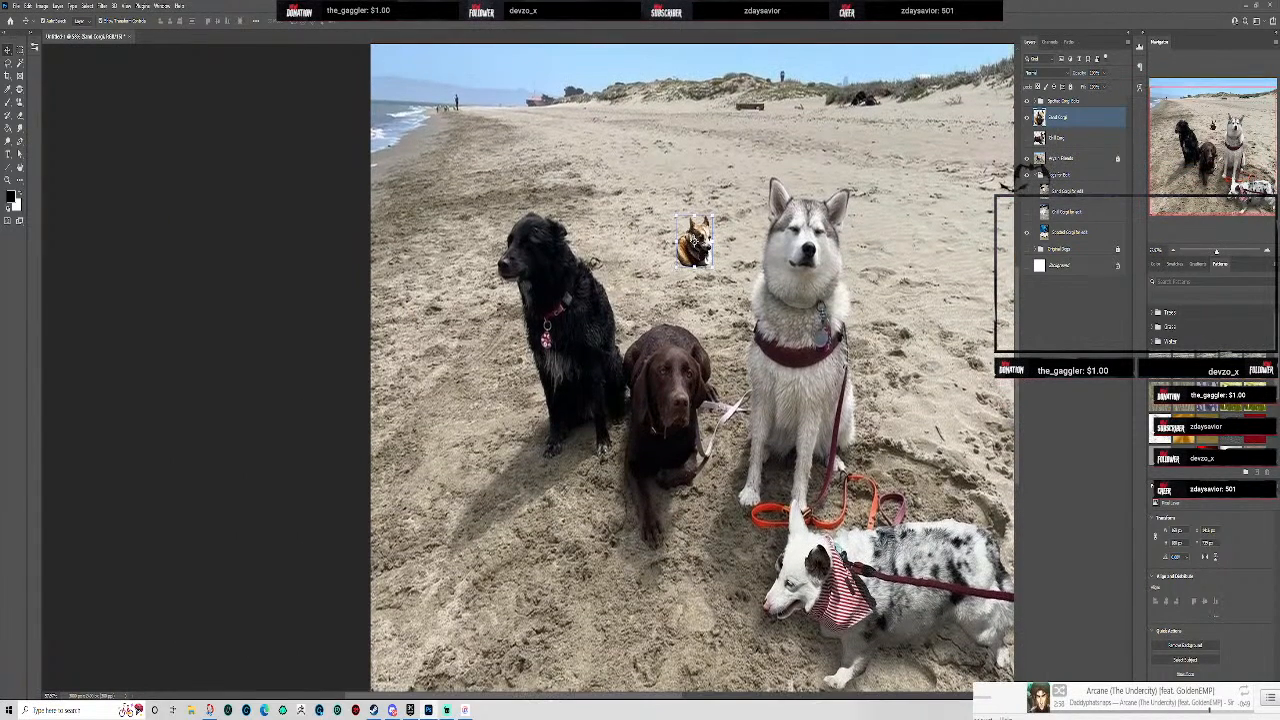
key(ctrl+0)
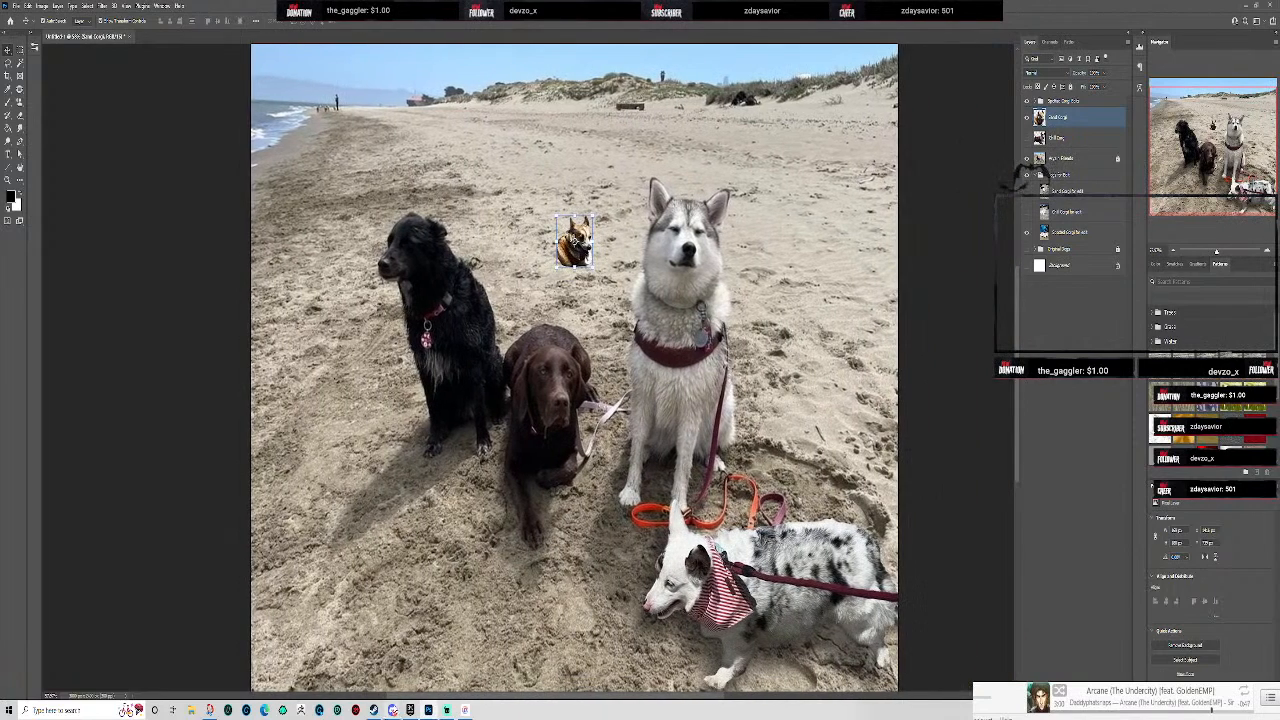
- Open the layer style settings of the tan corgi layer and enable a Drop Shadow on it
key(ctrl+minus)
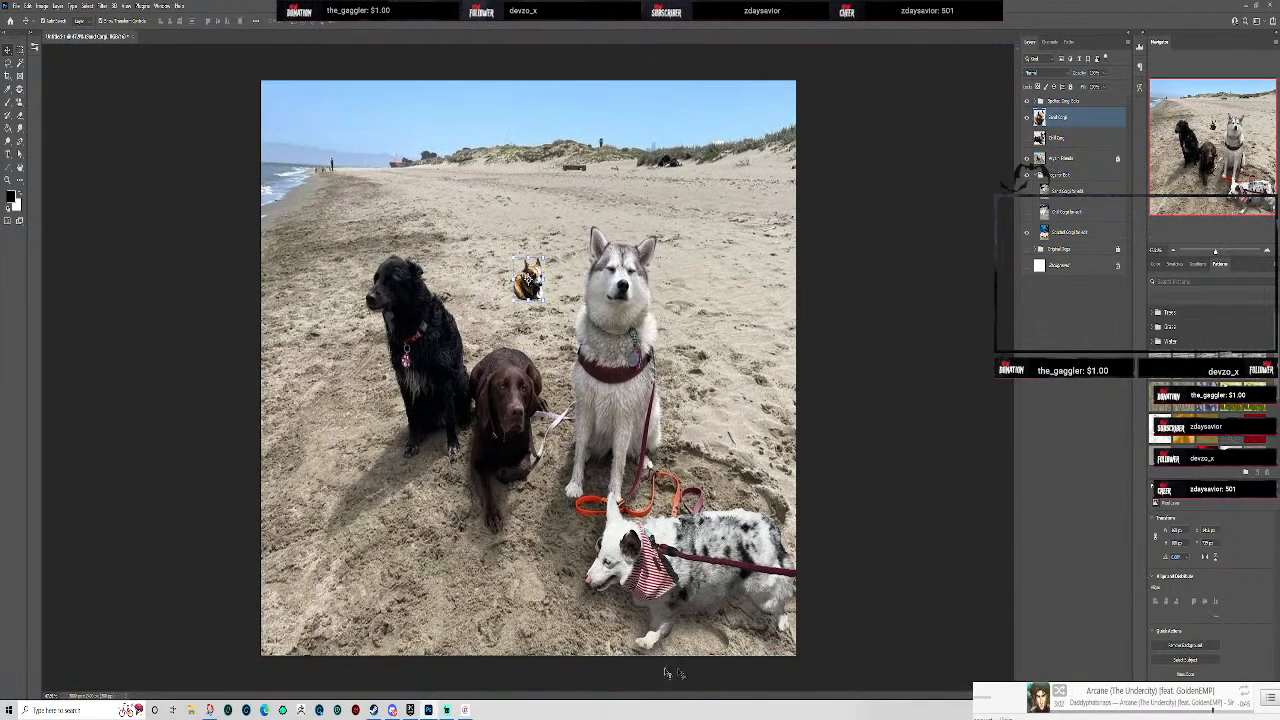
key(ctrl+plus)
key(ctrl+plus)
key(ctrl+plus)
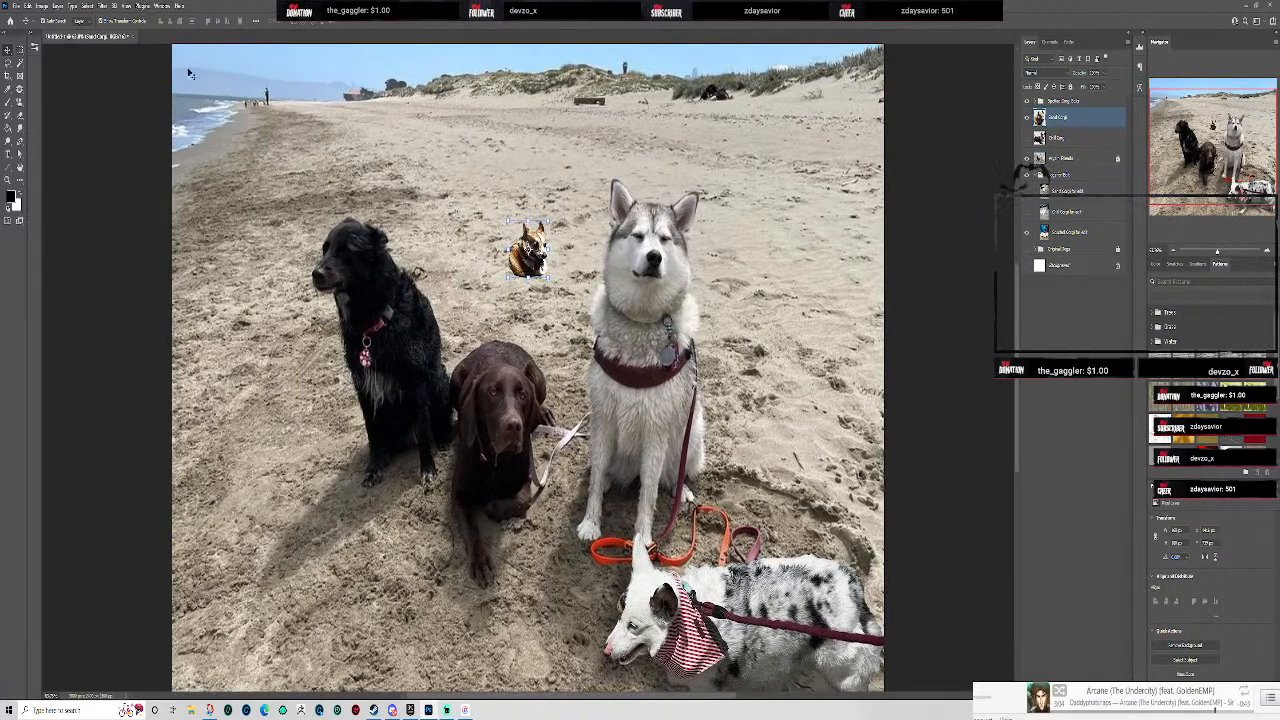
scroll(249, 86, up, 1)
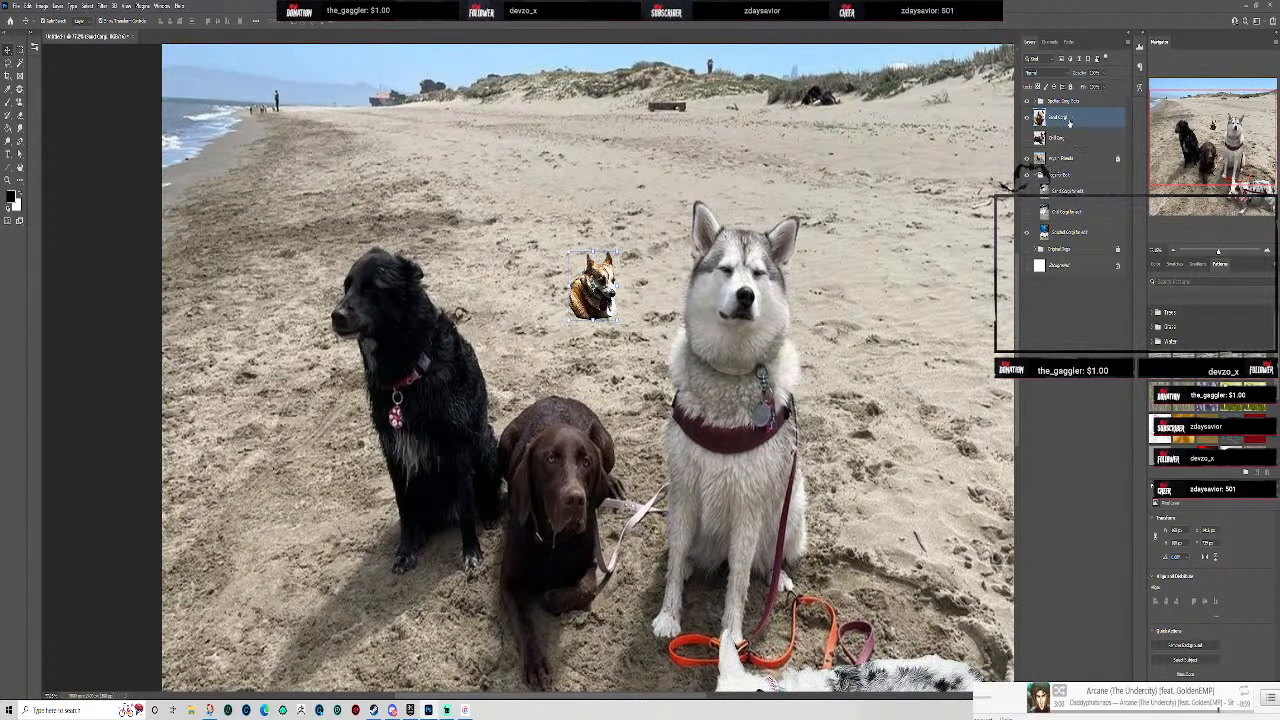
double_click(1068, 120)
double_click(1088, 127)
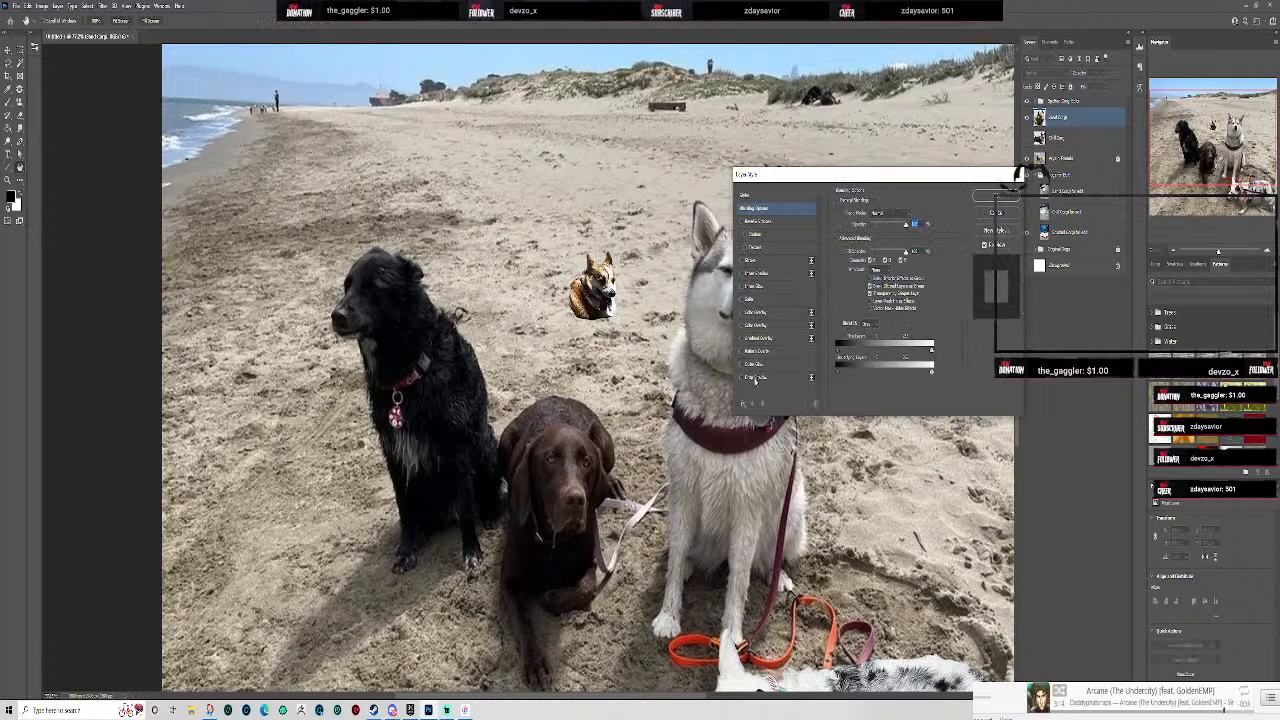
click(742, 377)
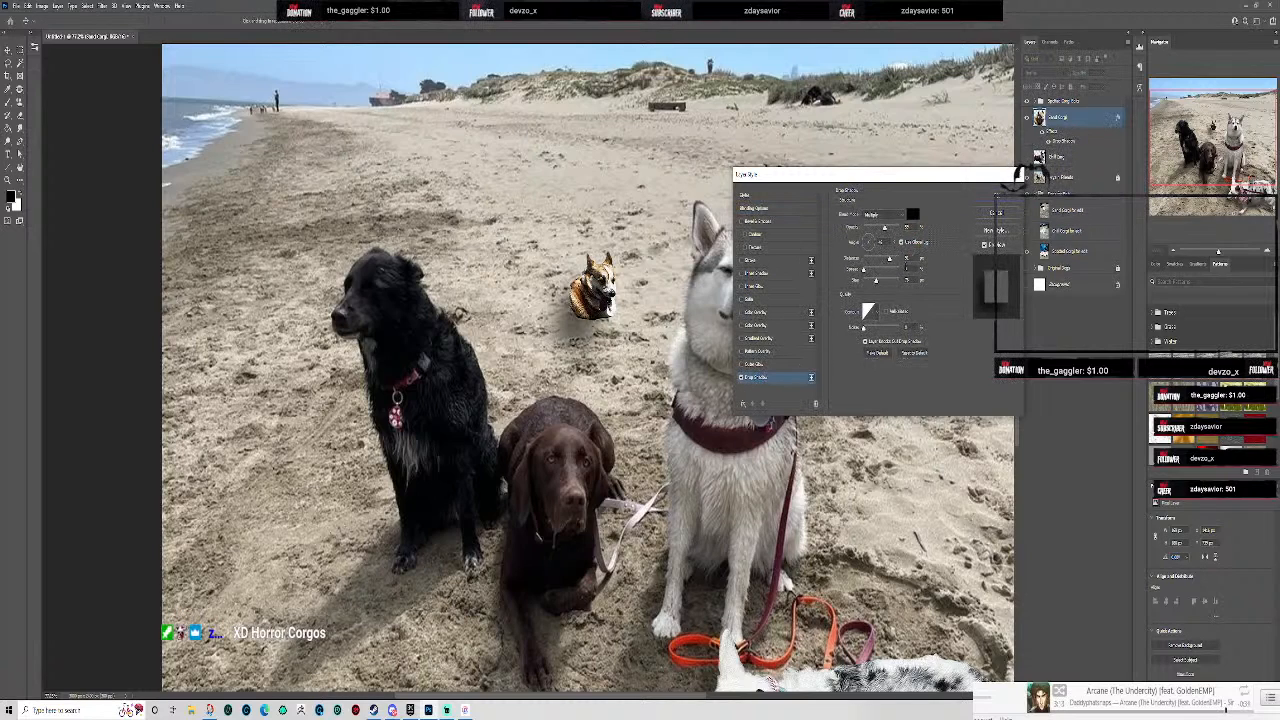
- Adjust the corgi shadow's angle, spread, distance and size so a tighter shadow falls on the sand beneath it
click(879, 243)
click(870, 240)
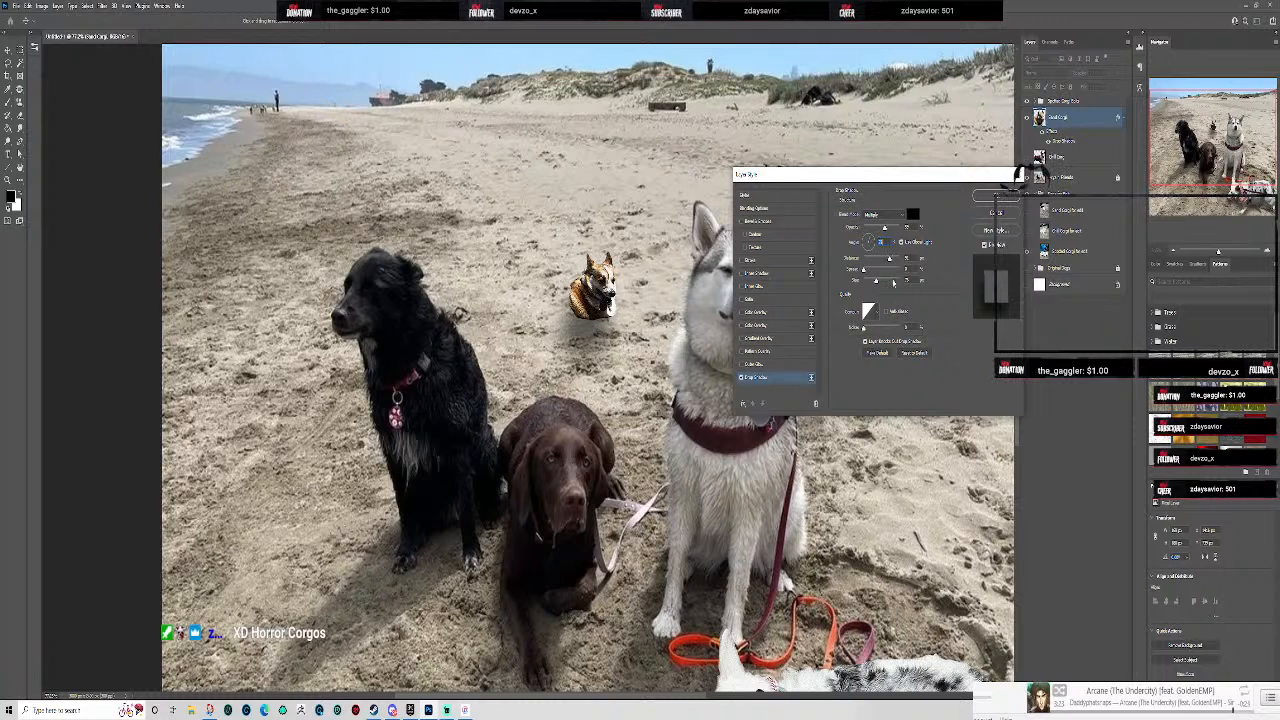
drag(866, 272, 873, 280)
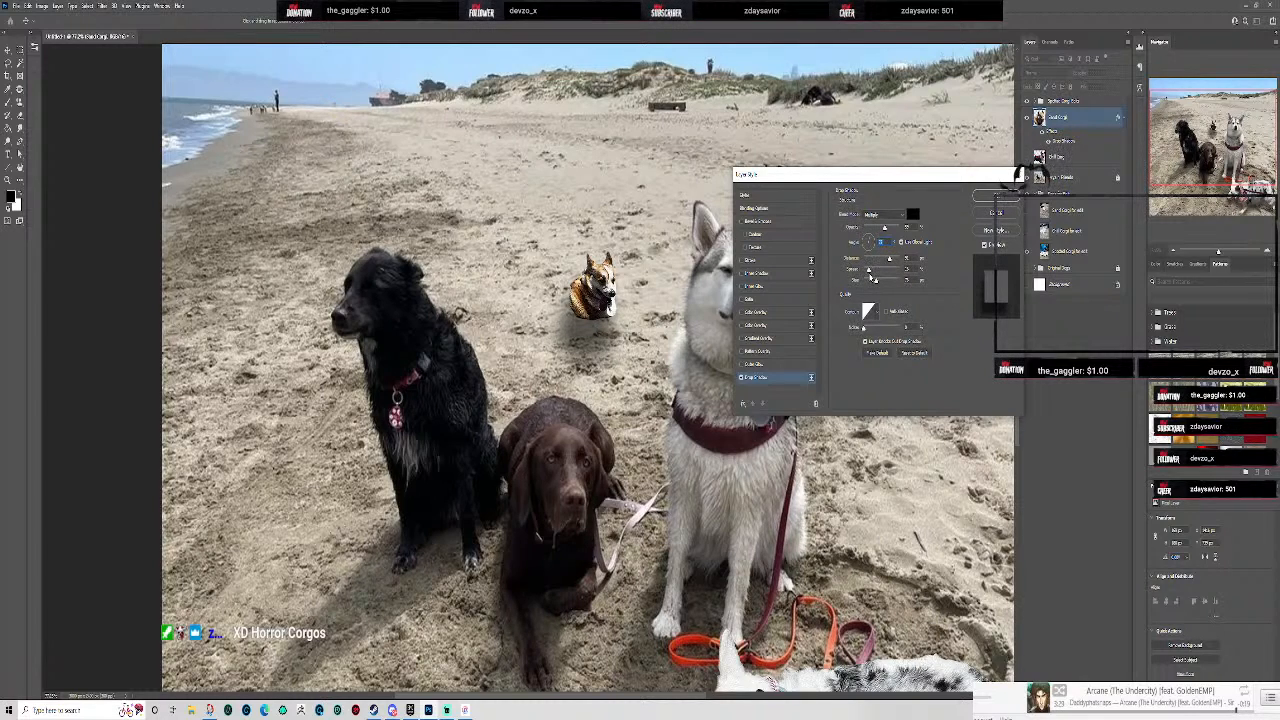
drag(891, 262, 870, 280)
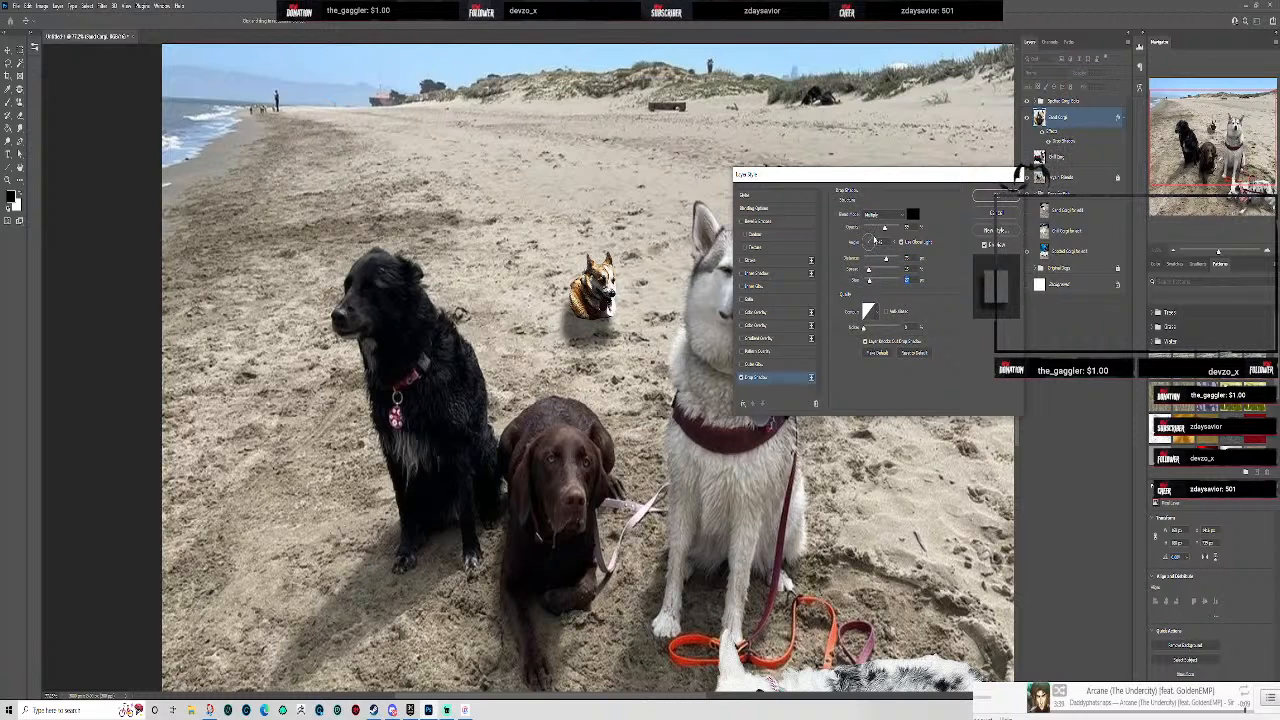
click(876, 242)
drag(875, 240, 871, 238)
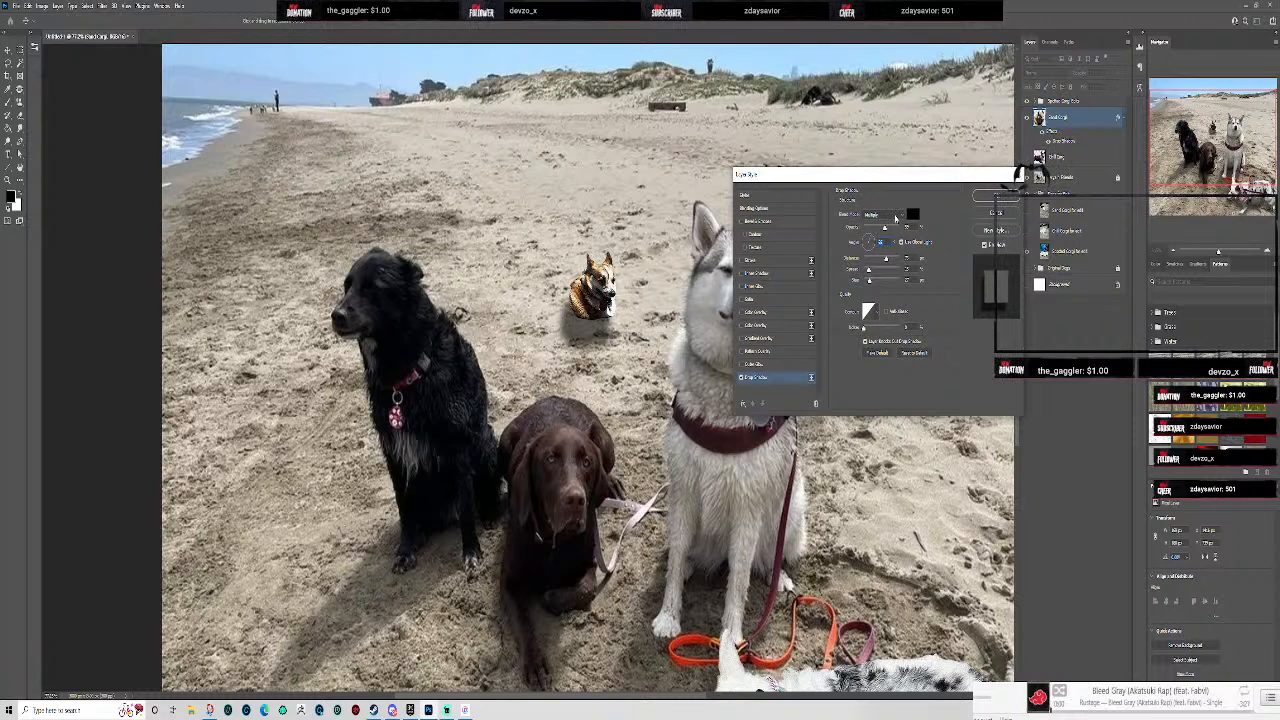
- Keep the corgi shadow's blend mode at Multiply, toggle Use Global Light, and readjust the shadow angle
click(898, 216)
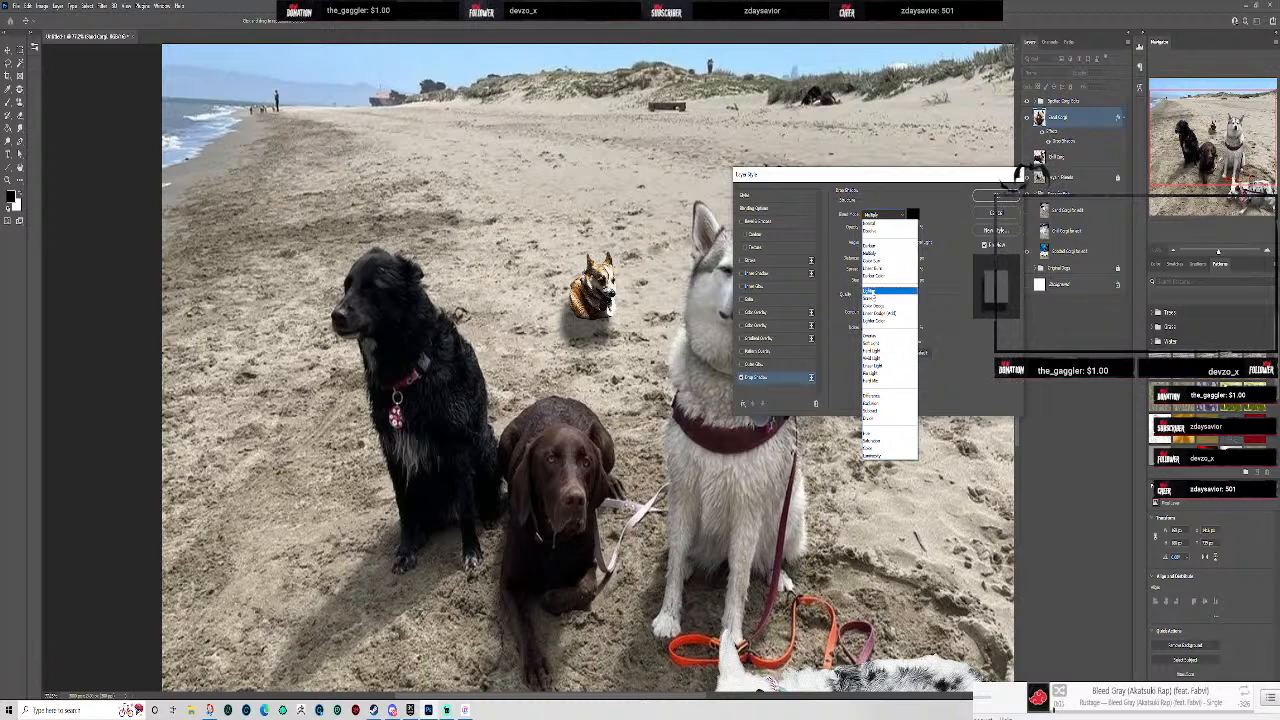
click(912, 210)
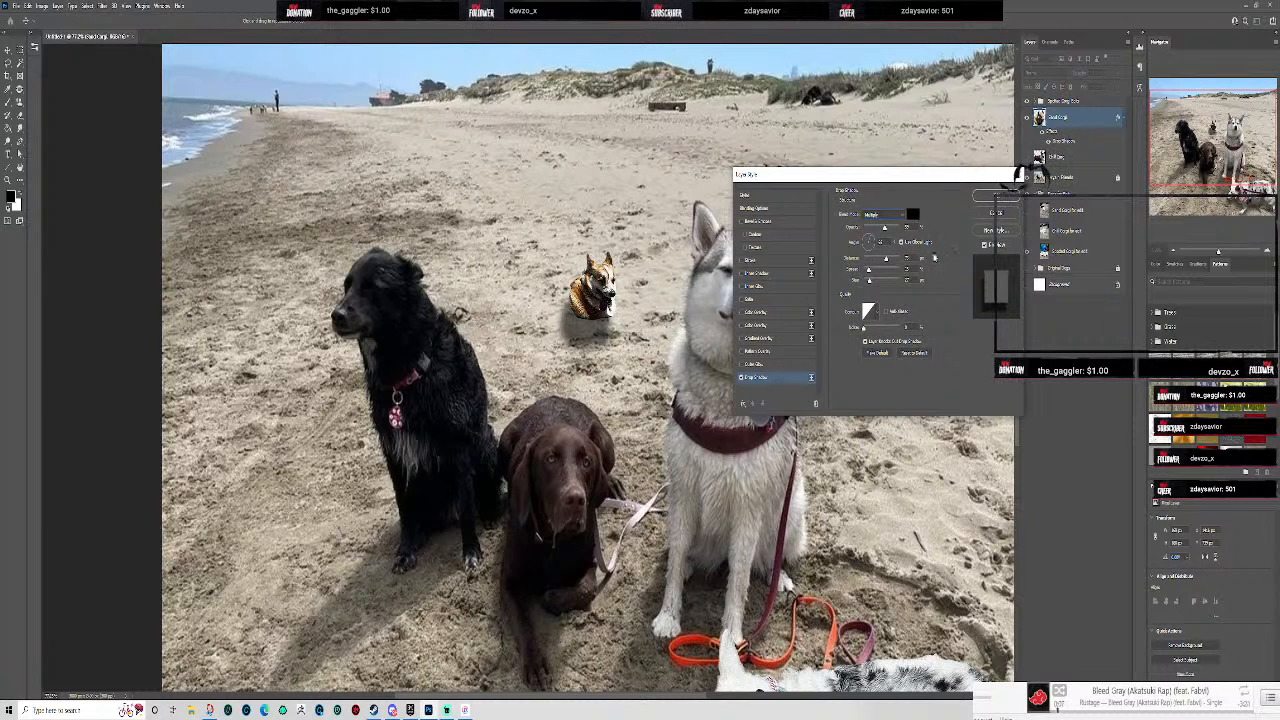
click(902, 246)
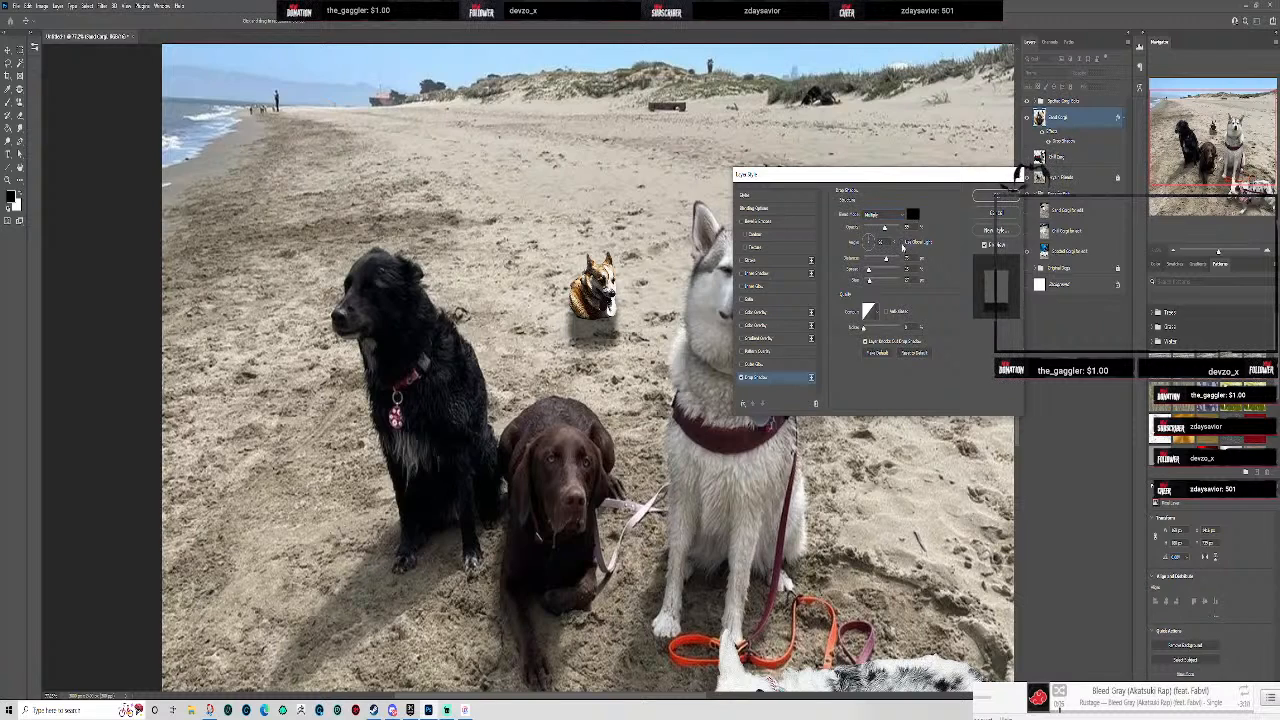
click(902, 246)
click(902, 246)
click(902, 246)
click(902, 246)
click(876, 240)
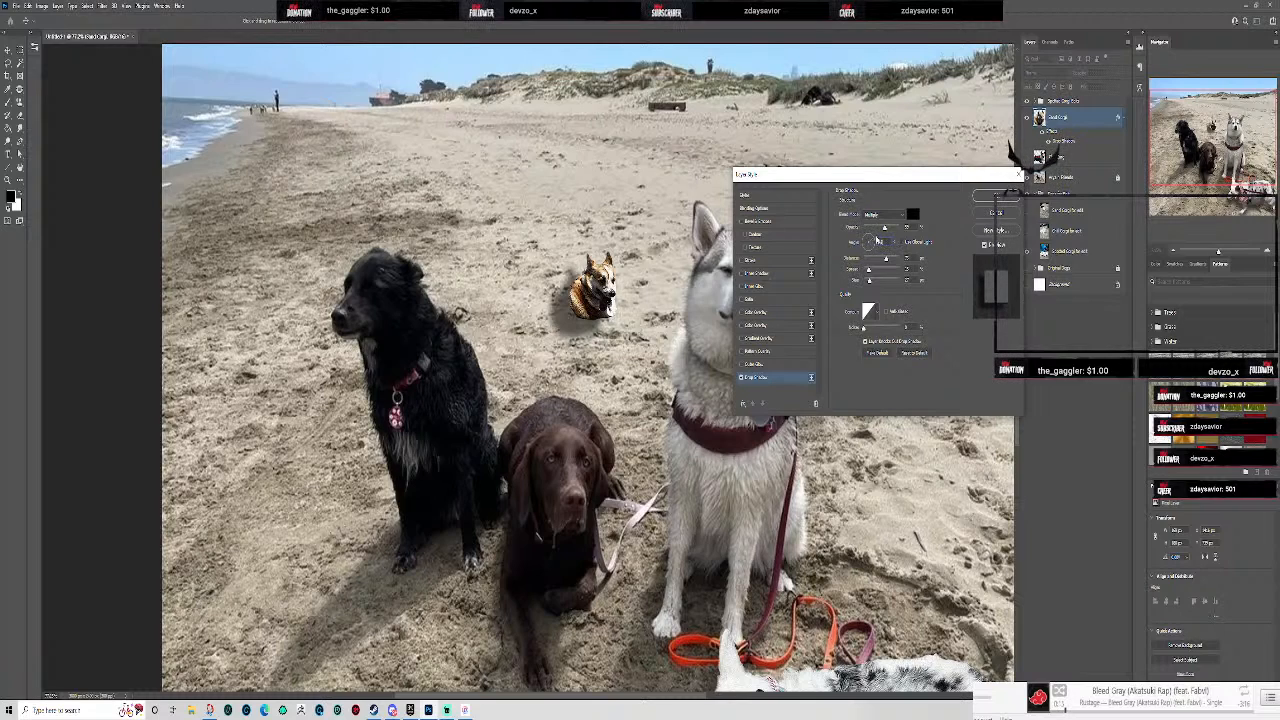
click(872, 240)
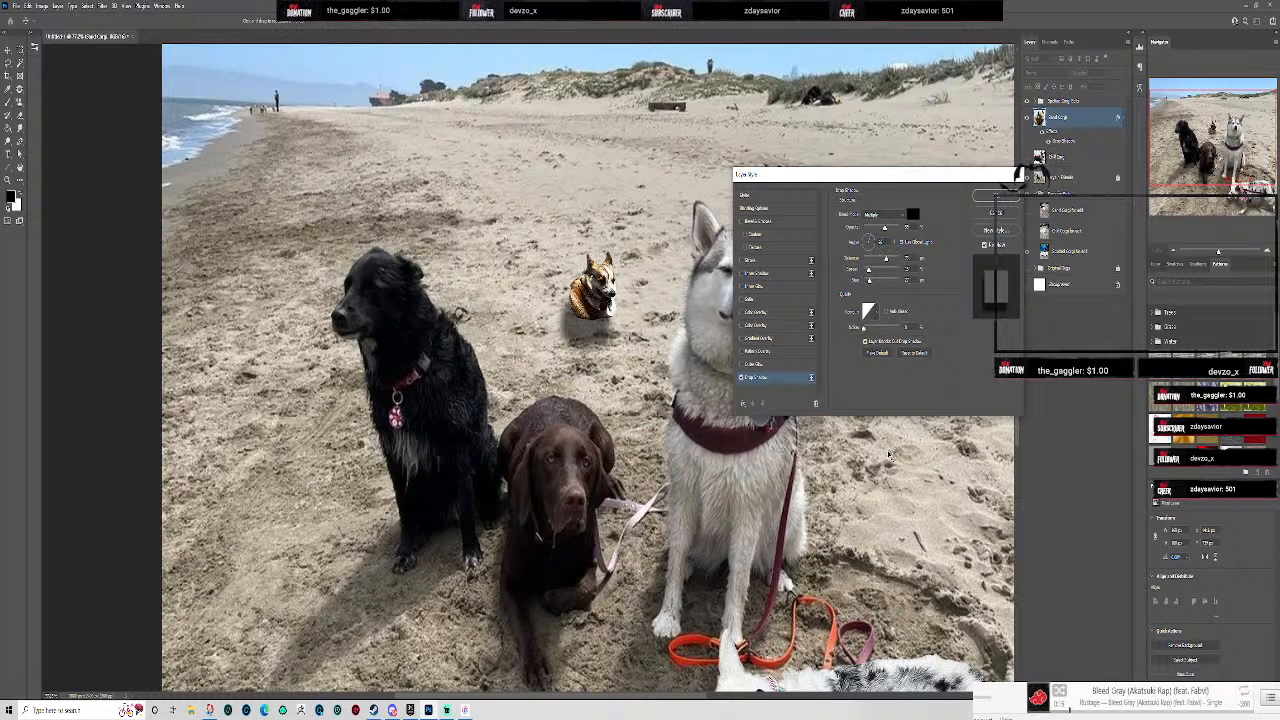
- Angle the corgi's drop shadow to match the other dogs' shadows, fine-tune its quality settings and accept the layer style
key(ctrl+minus)
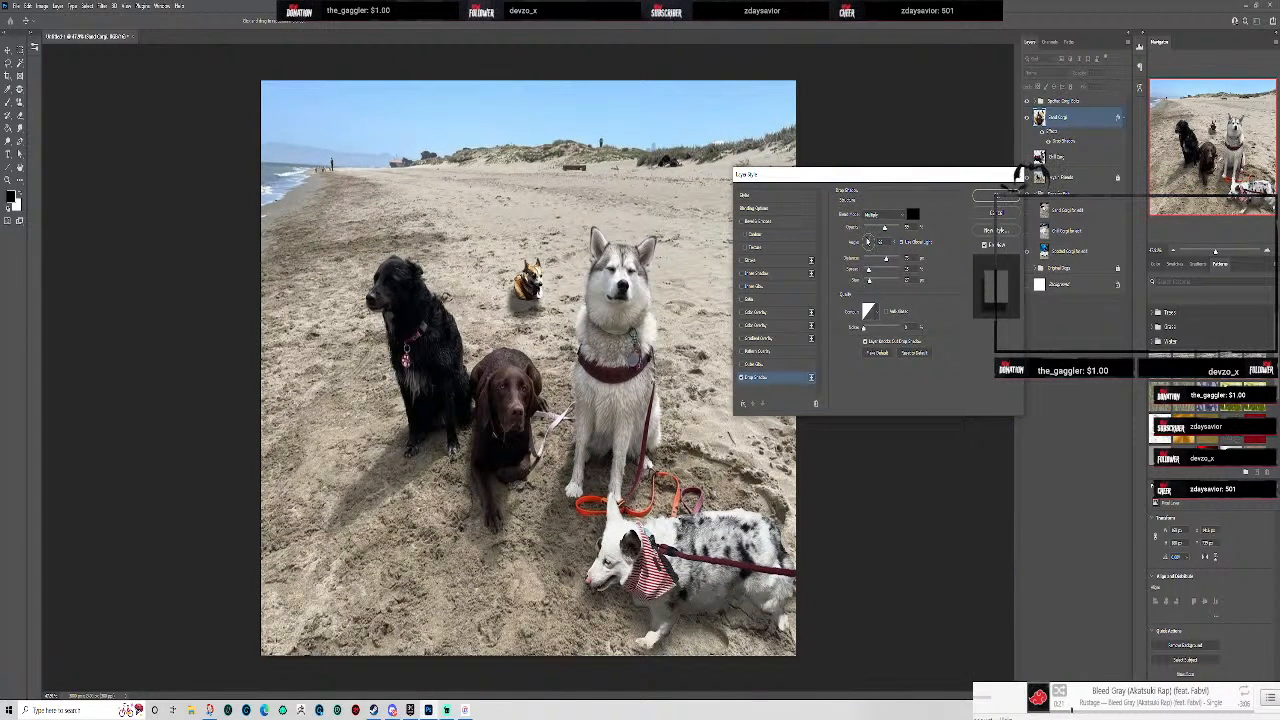
click(867, 241)
drag(867, 241, 876, 237)
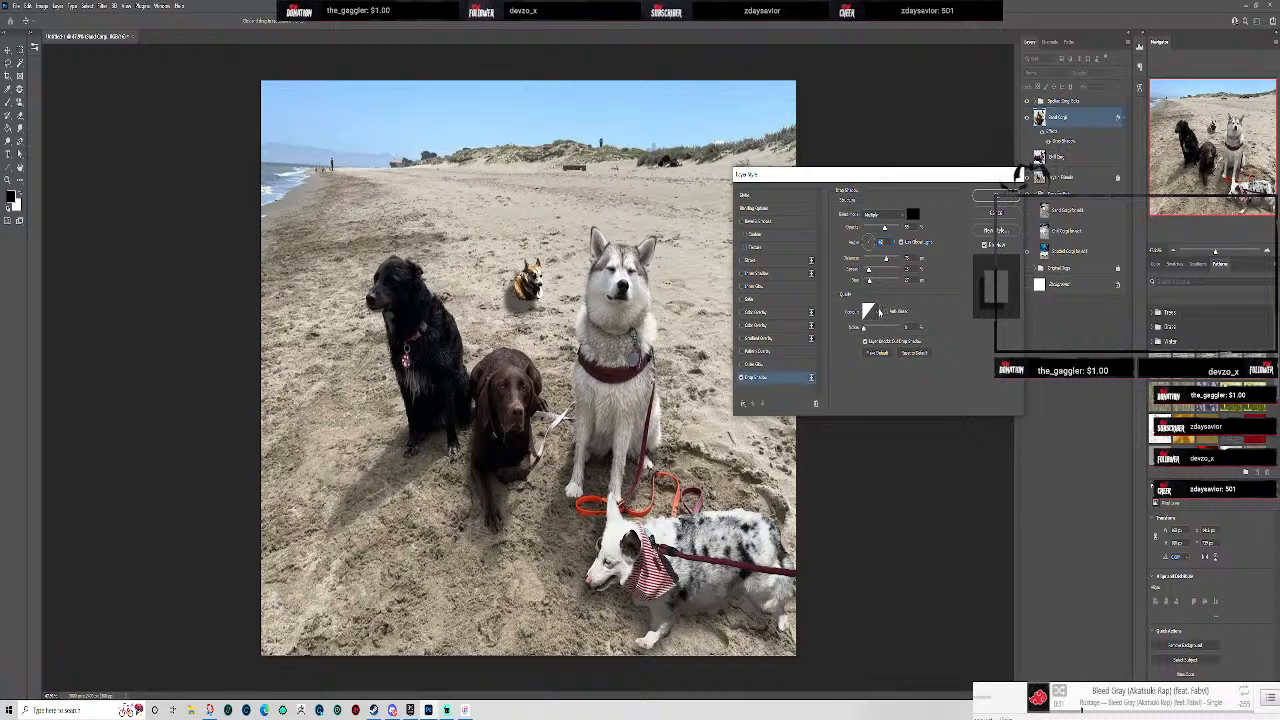
click(880, 312)
click(893, 346)
drag(864, 331, 866, 333)
click(995, 194)
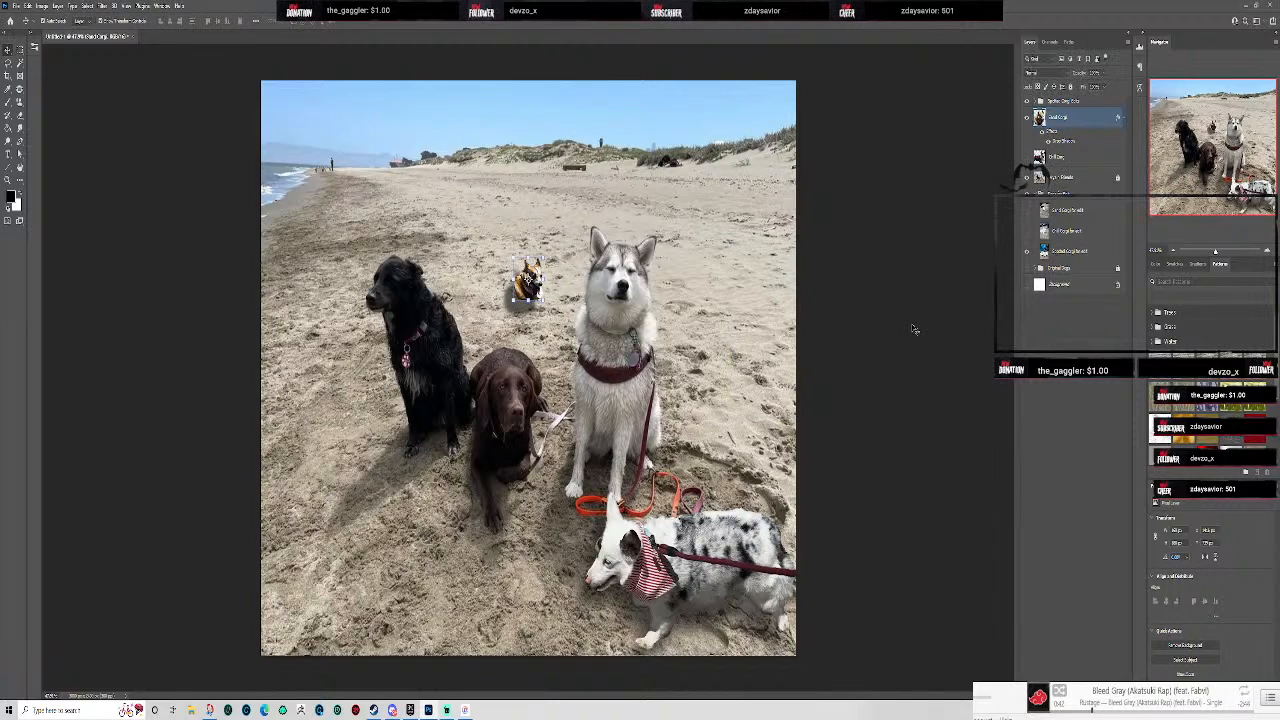
- Add a Vibrance adjustment layer above the tan corgi and clip it to the corgi layer
click(858, 265)
scroll(471, 196, up, 1)
key(ctrl+0)
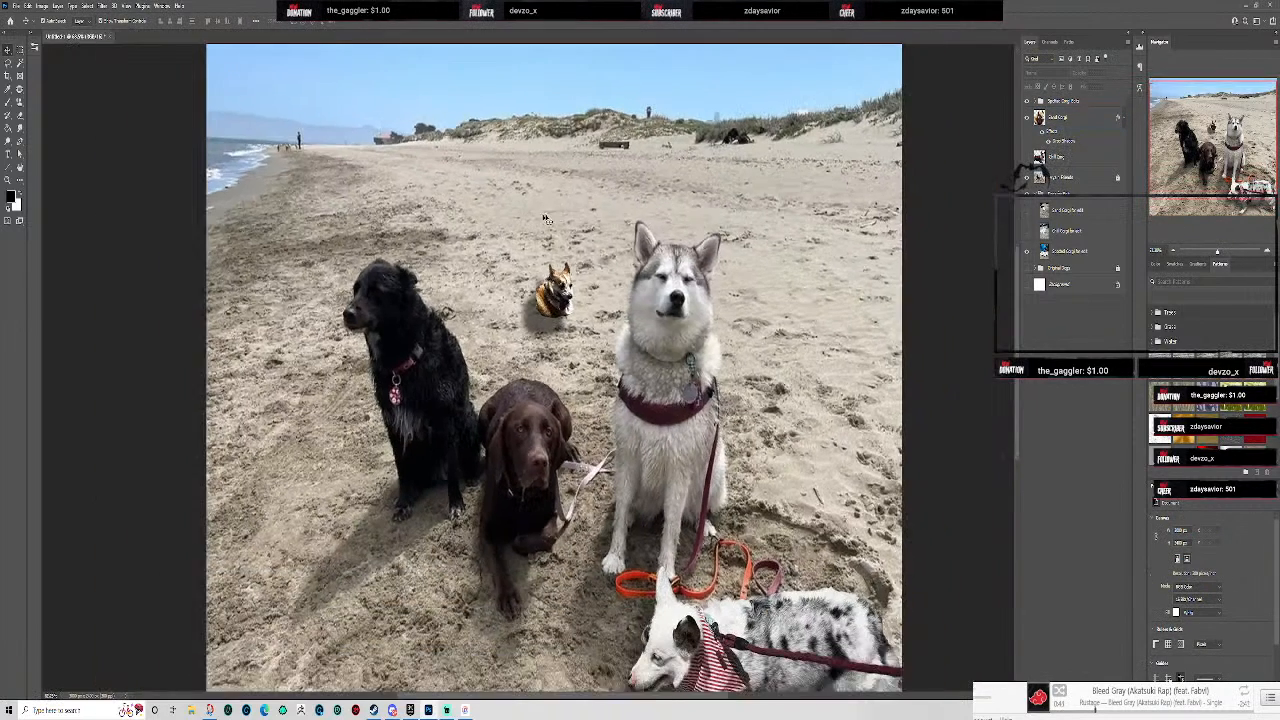
click(1073, 121)
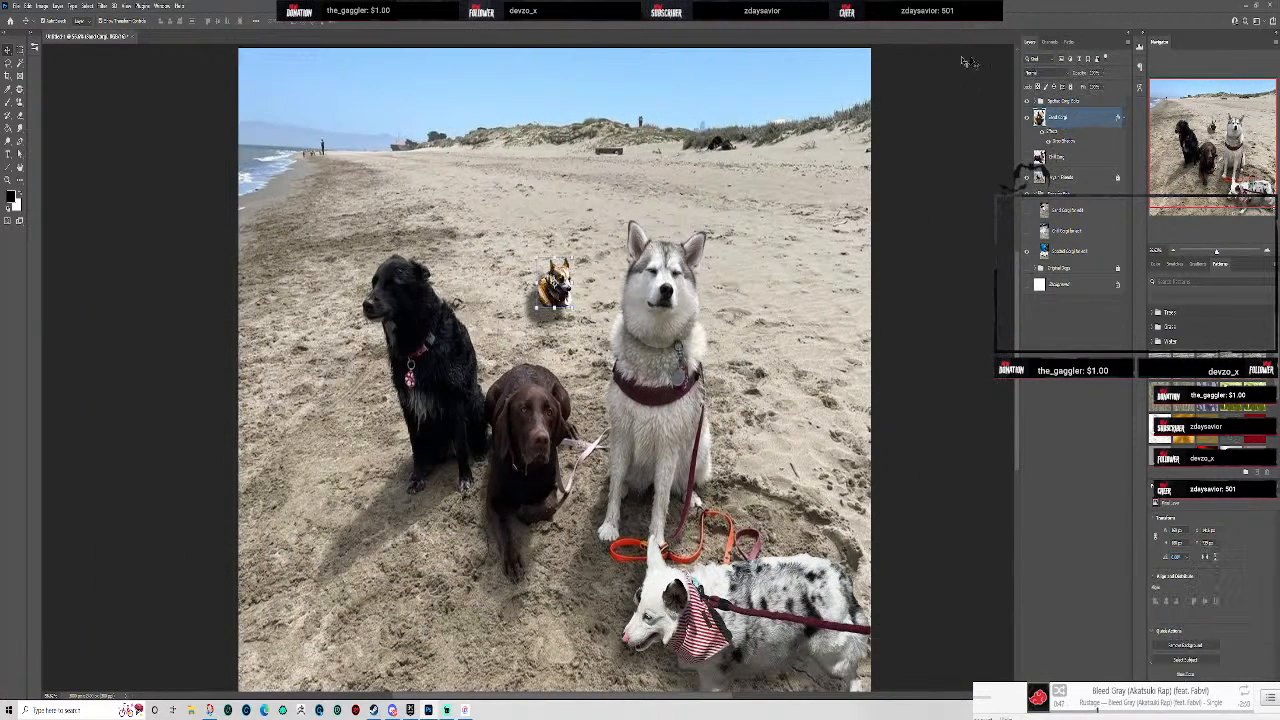
click(1200, 502)
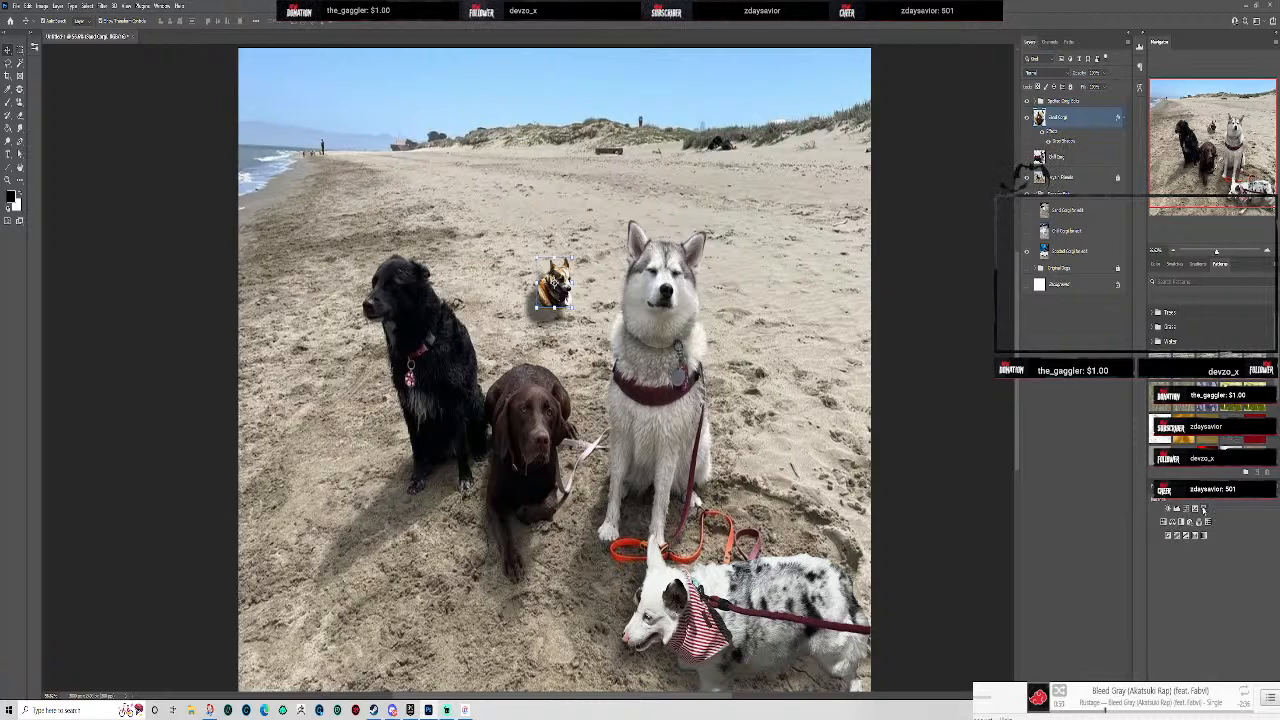
click(1197, 509)
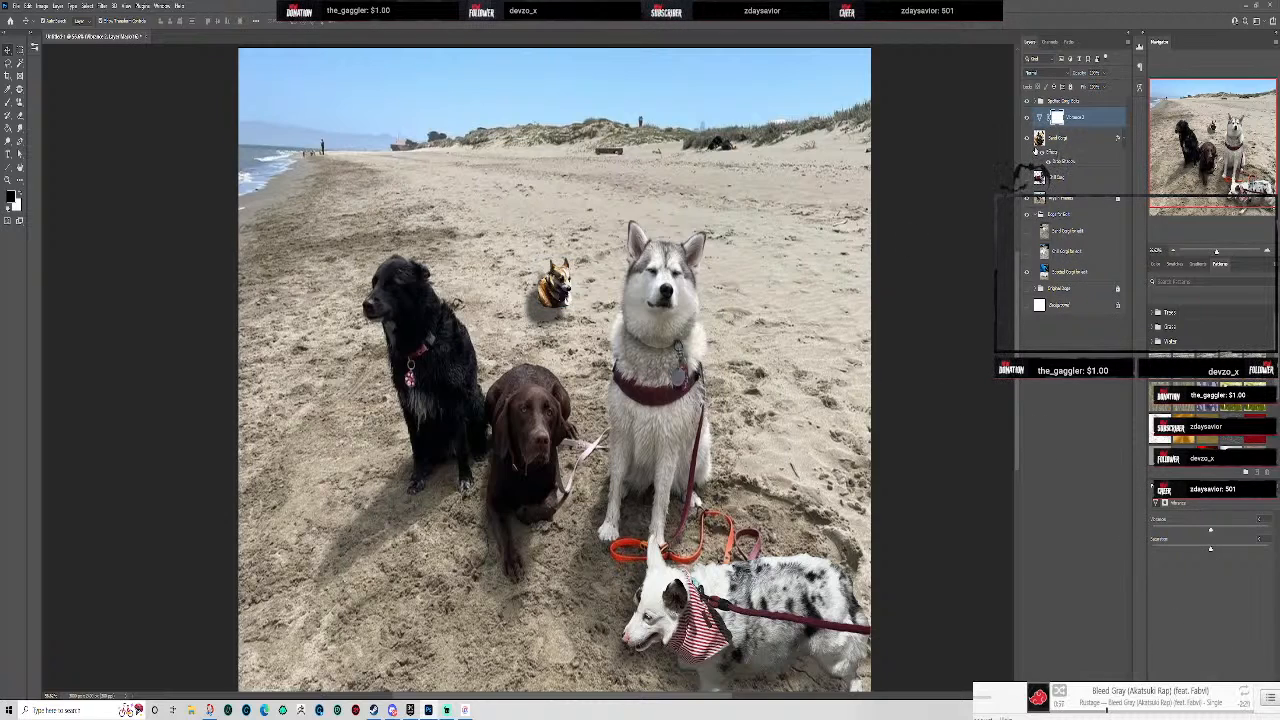
right_click(1061, 119)
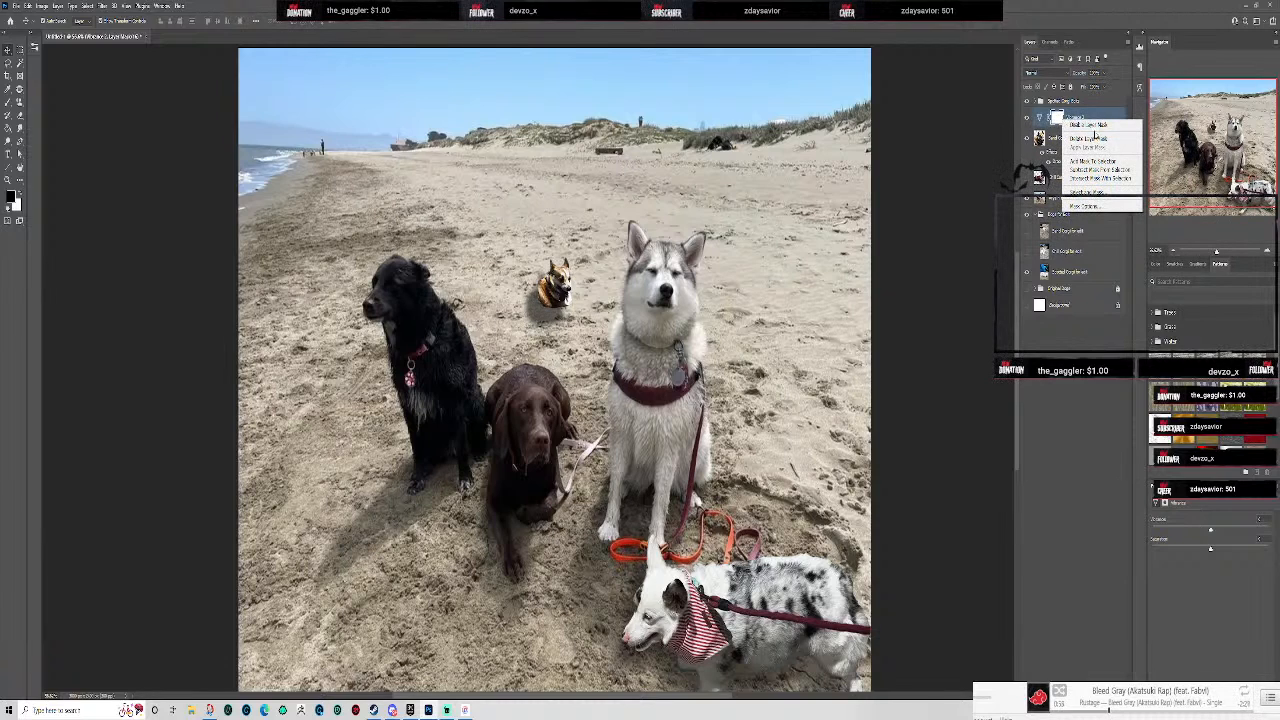
click(1102, 117)
right_click(1102, 117)
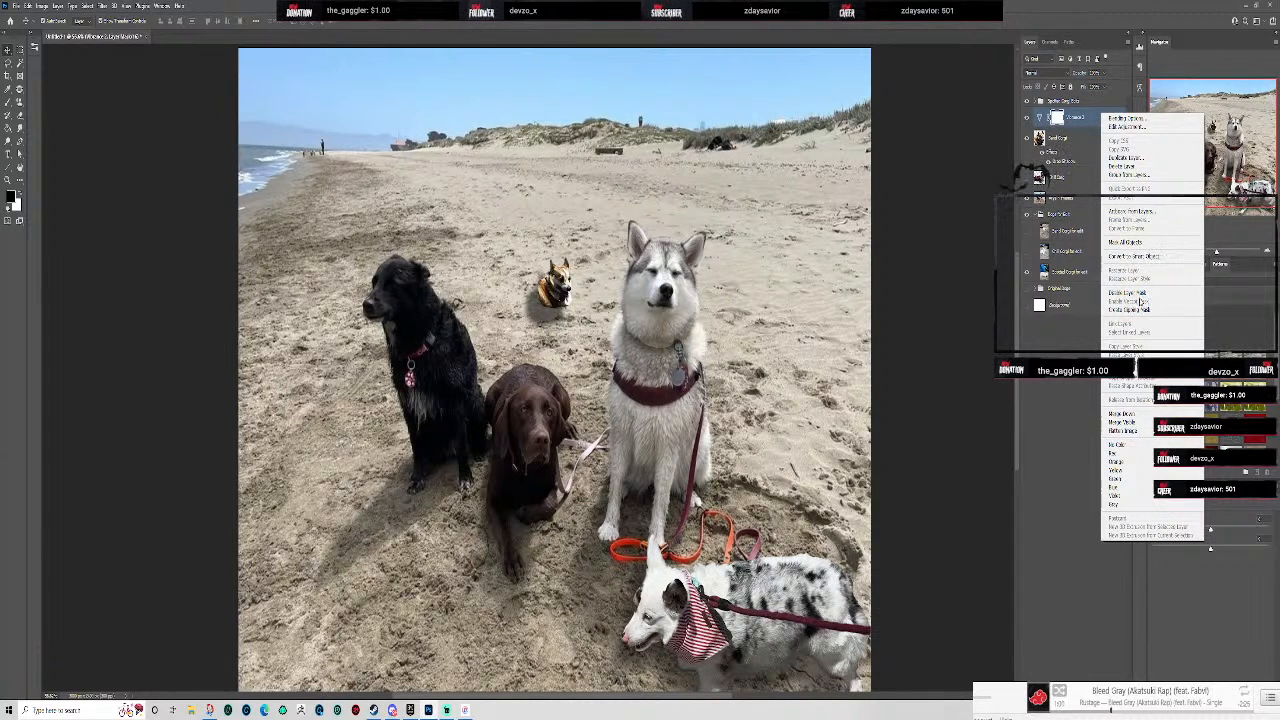
click(1142, 311)
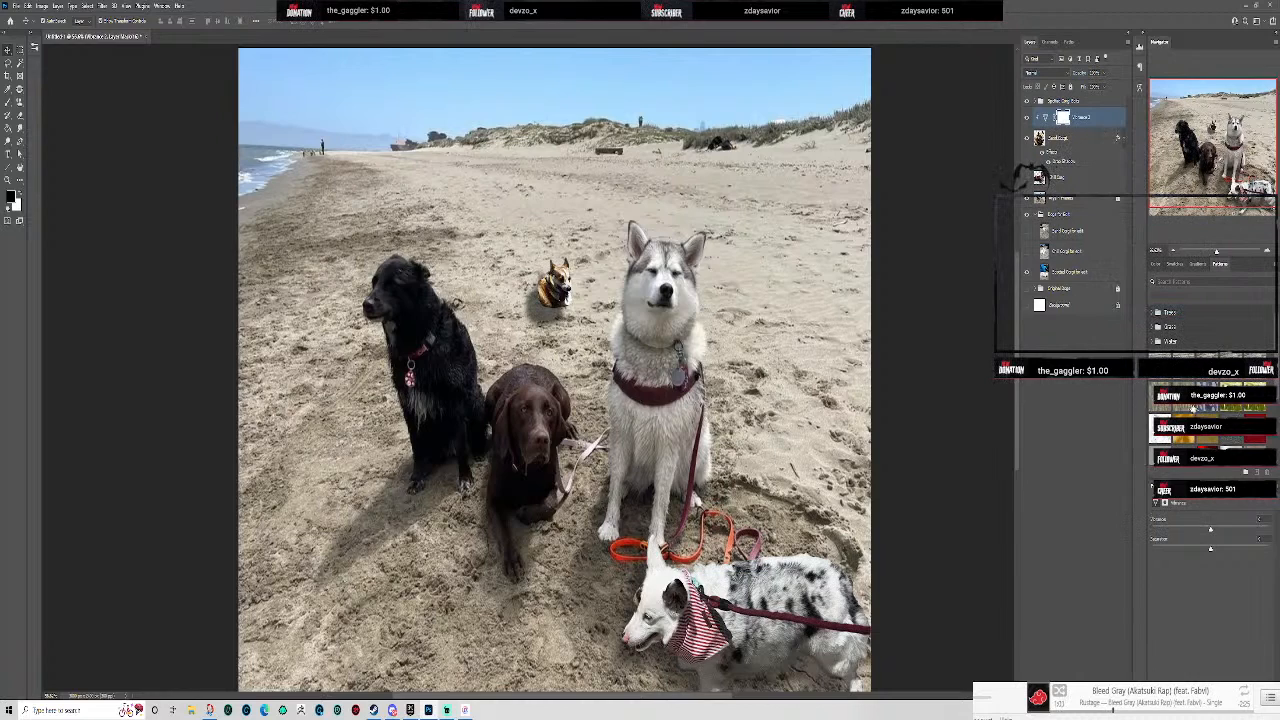
- Lower the saturation in the clipped Vibrance adjustment and check the corgi's colours against the neighbouring dogs
mouse_move(1210, 533)
mouse_down()
mouse_move(1240, 533)
mouse_move(1177, 531)
mouse_move(1249, 533)
mouse_move(1235, 535)
mouse_up()
mouse_move(1211, 545)
mouse_down()
mouse_move(1240, 548)
mouse_move(1165, 555)
mouse_move(1197, 553)
mouse_up()
scroll(531, 245, up, 5)
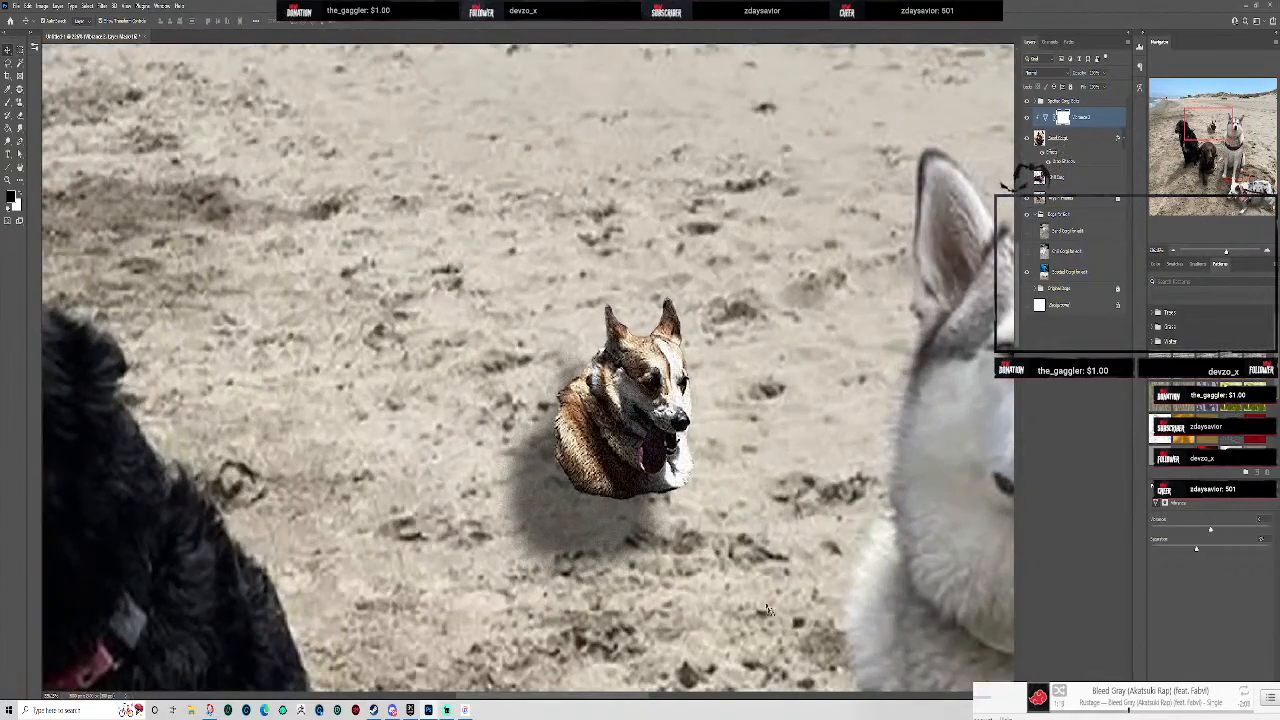
scroll(770, 614, up, 1)
scroll(635, 406, down, 5)
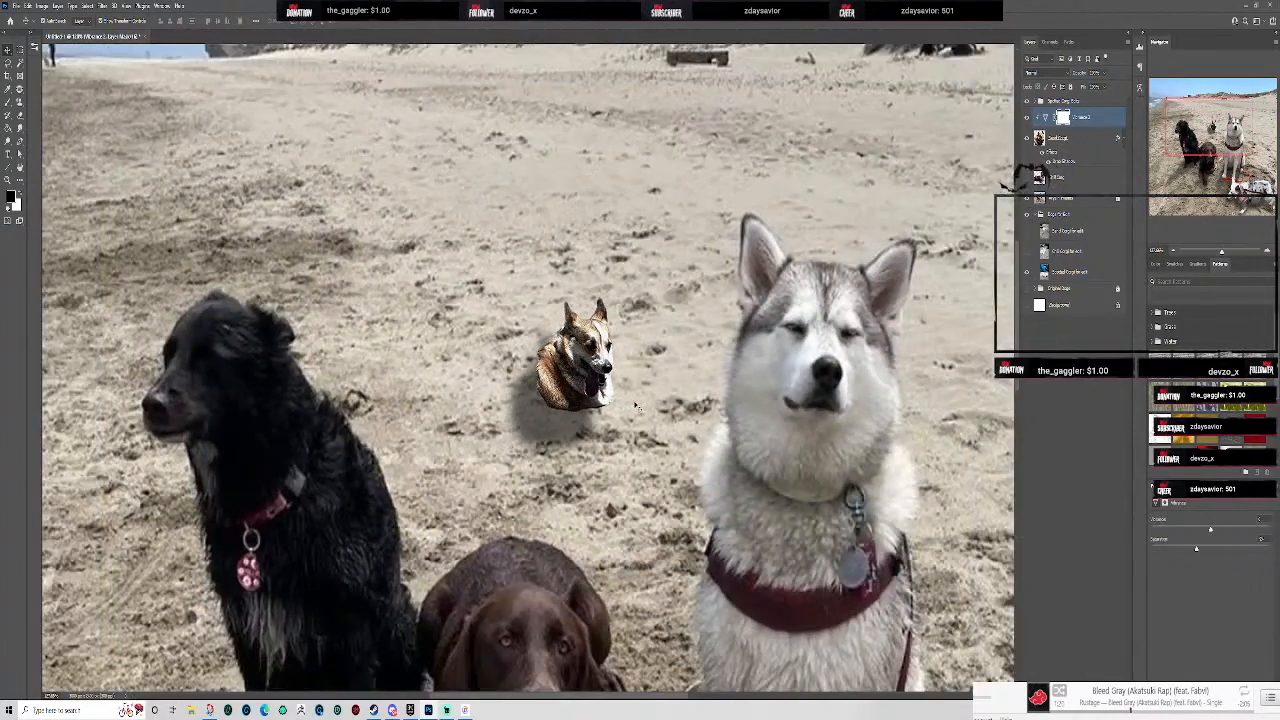
scroll(635, 406, down, 3)
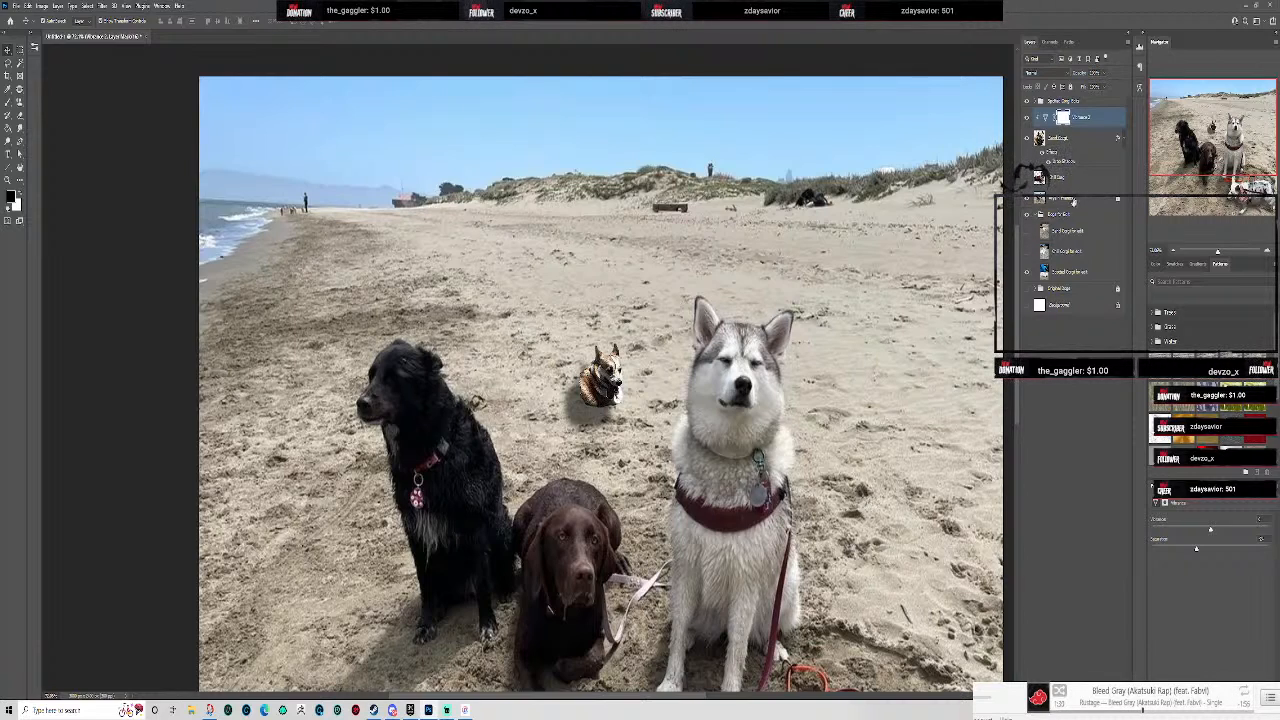
- Restack the blue tent photo at the head of the source photo group and hide it, showing the sand photo instead
click(1066, 251)
key(ctrl+t)
click(1028, 252)
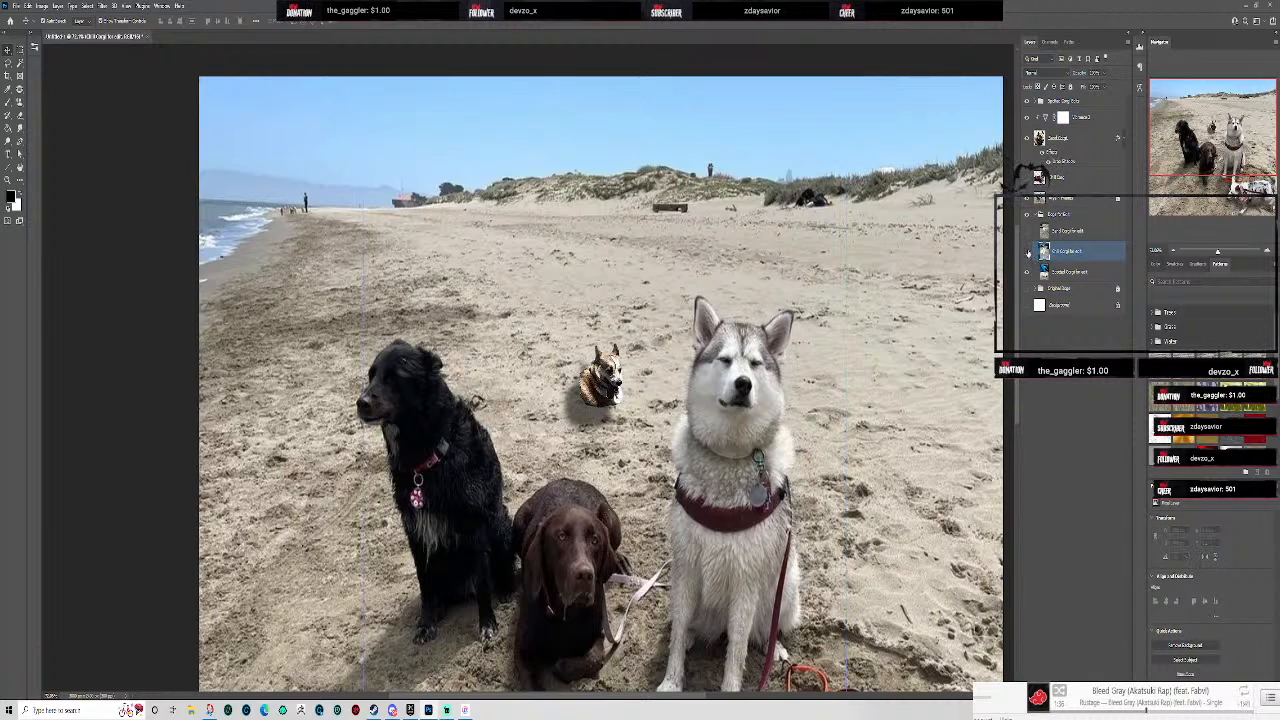
click(1028, 252)
click(1028, 252)
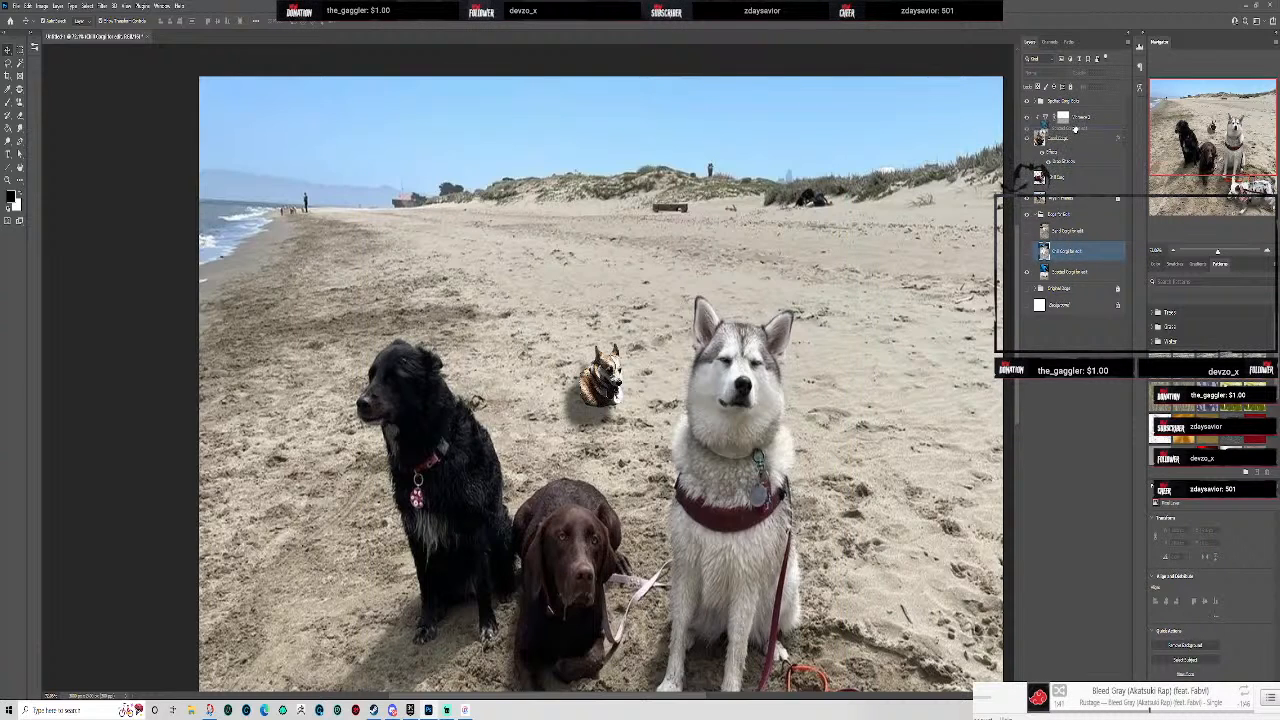
key(ctrl+v)
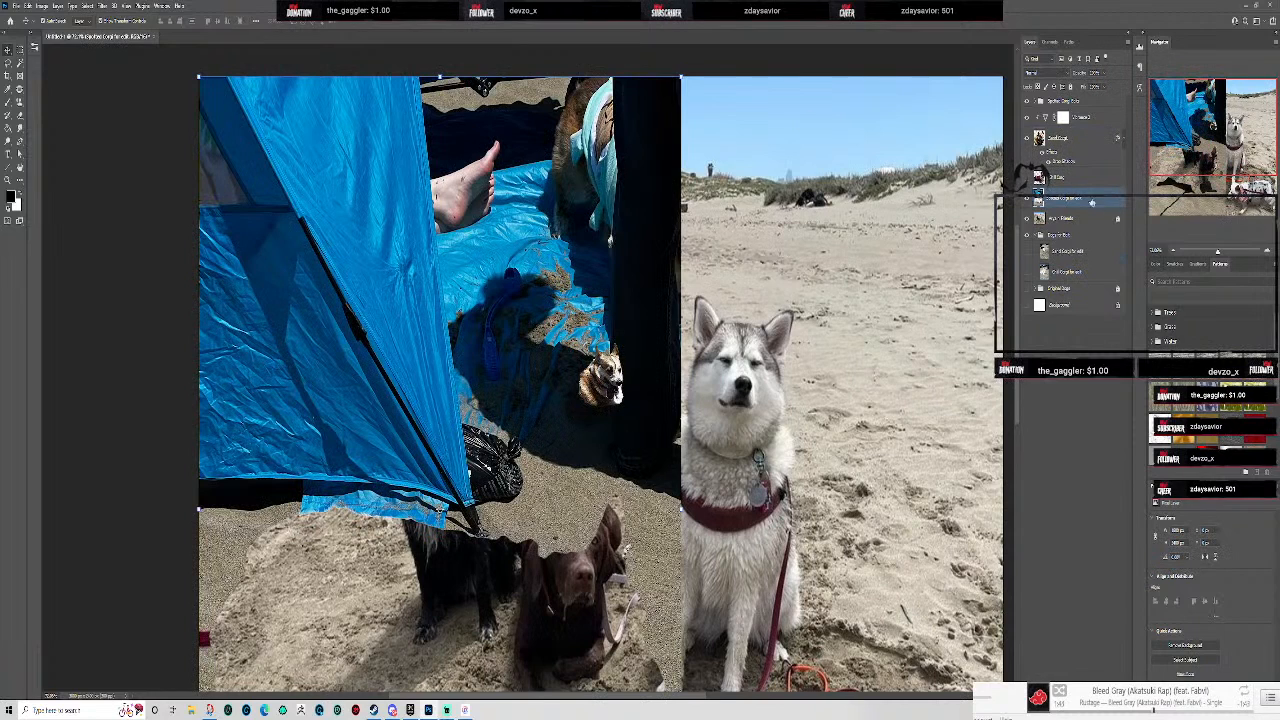
drag(1066, 201, 1063, 246)
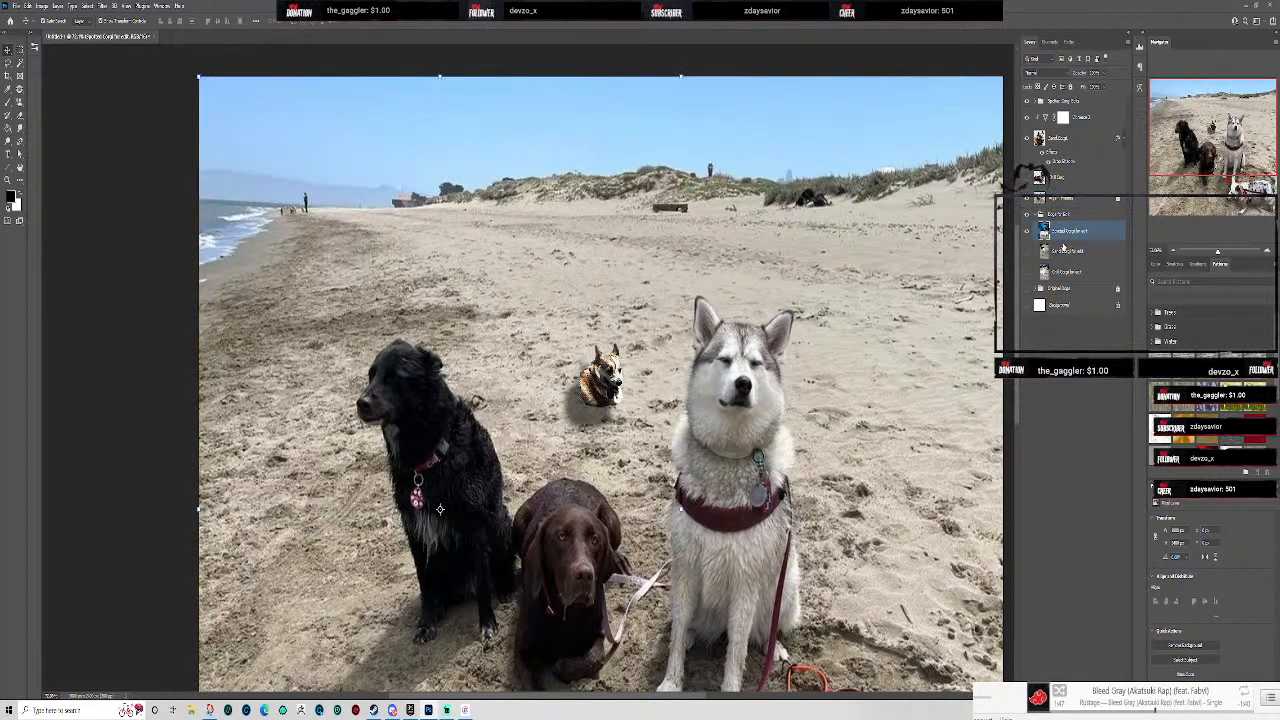
click(1027, 234)
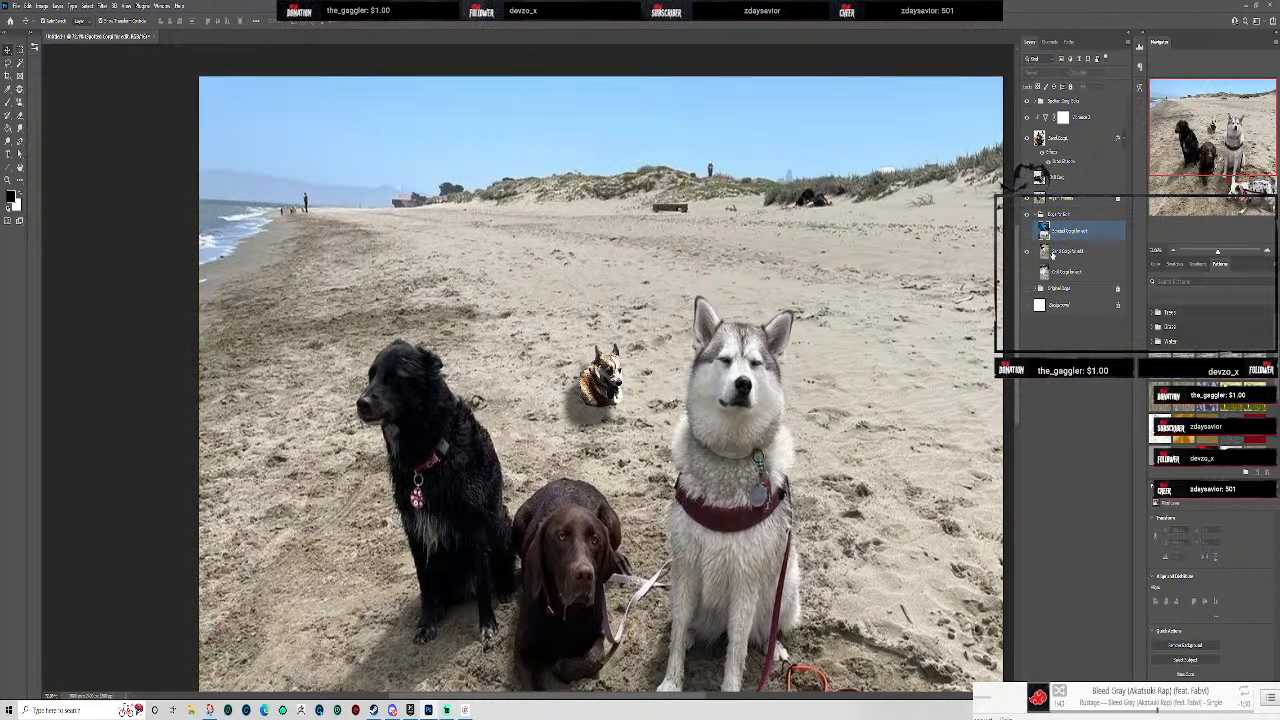
- Restack the sand photo directly beneath the tan corgi layer and shift it across the beach scene
drag(1068, 256, 1067, 169)
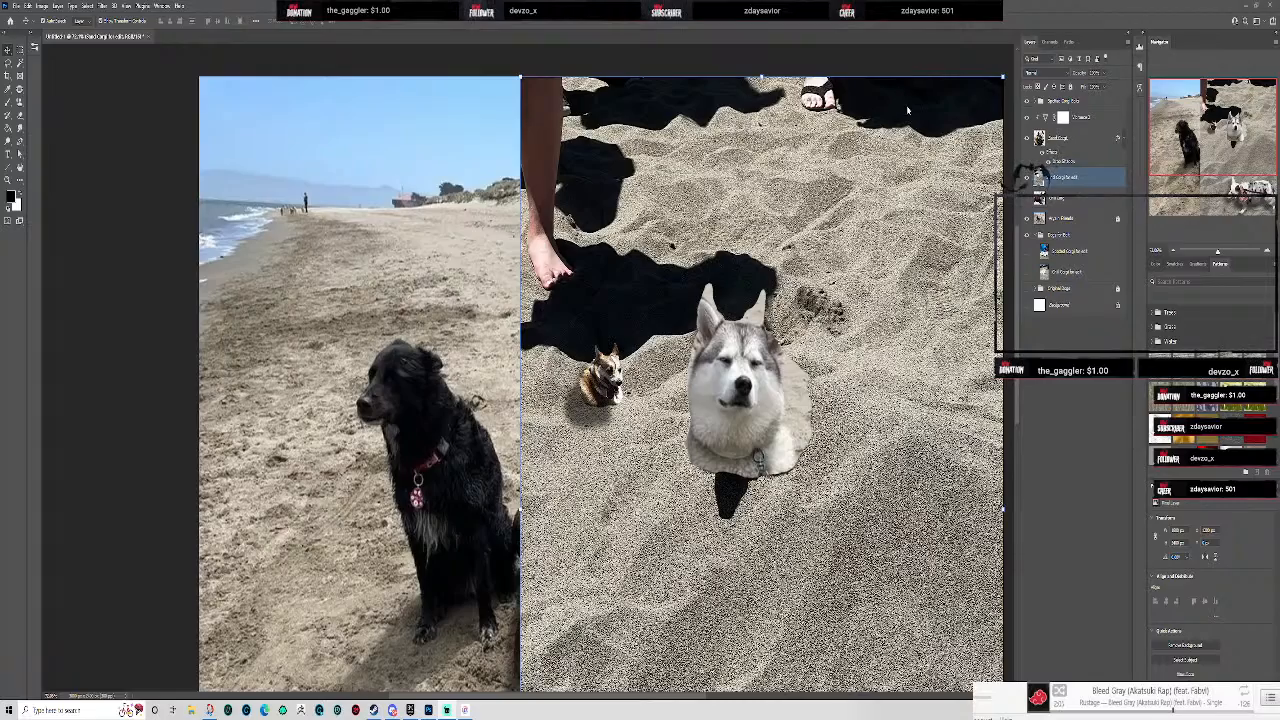
drag(846, 232, 912, 251)
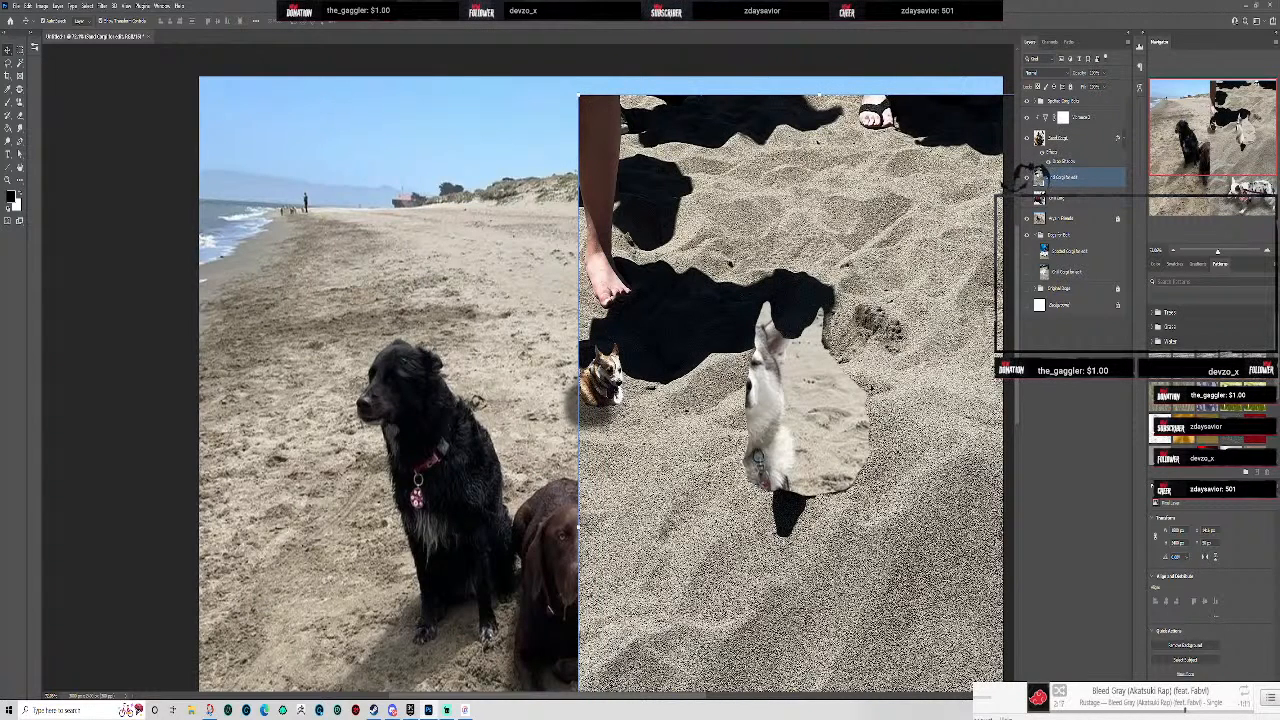
- Lasso a patch of plain sand beside the hole in the sand photo and cut it out
click(8, 62)
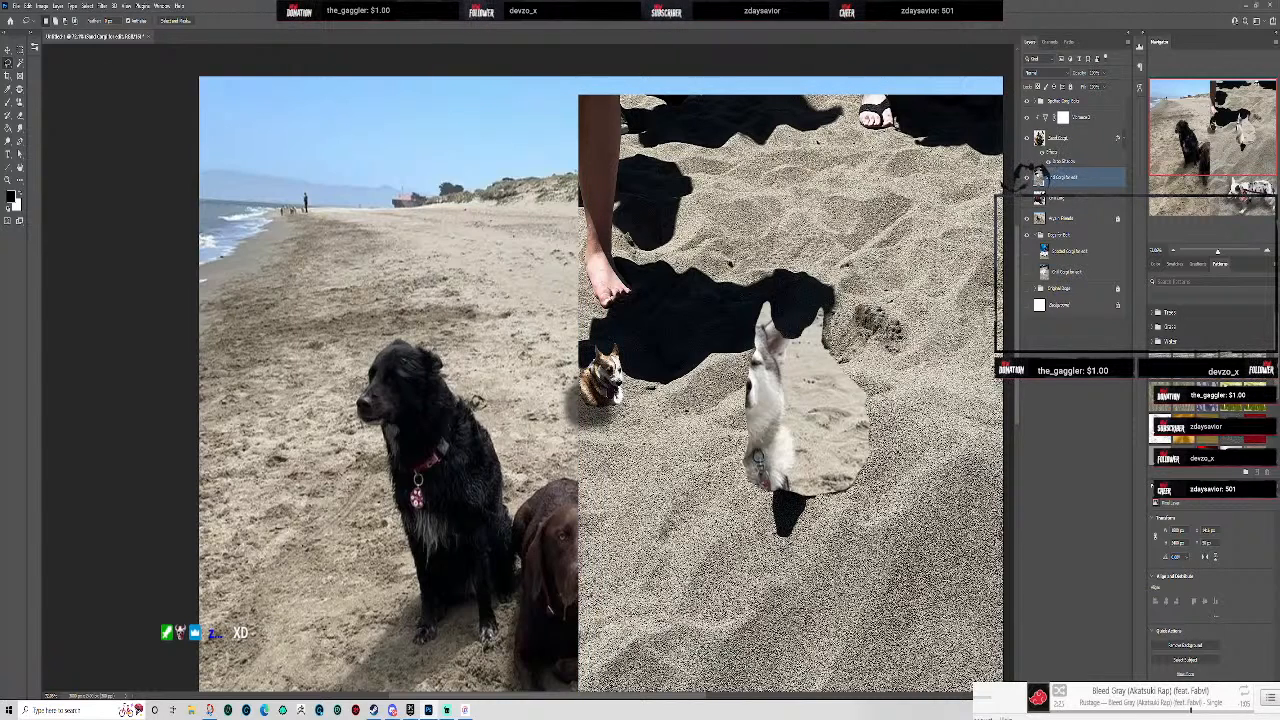
mouse_move(814, 521)
mouse_down()
mouse_move(752, 474)
mouse_move(772, 456)
mouse_move(928, 442)
mouse_up()
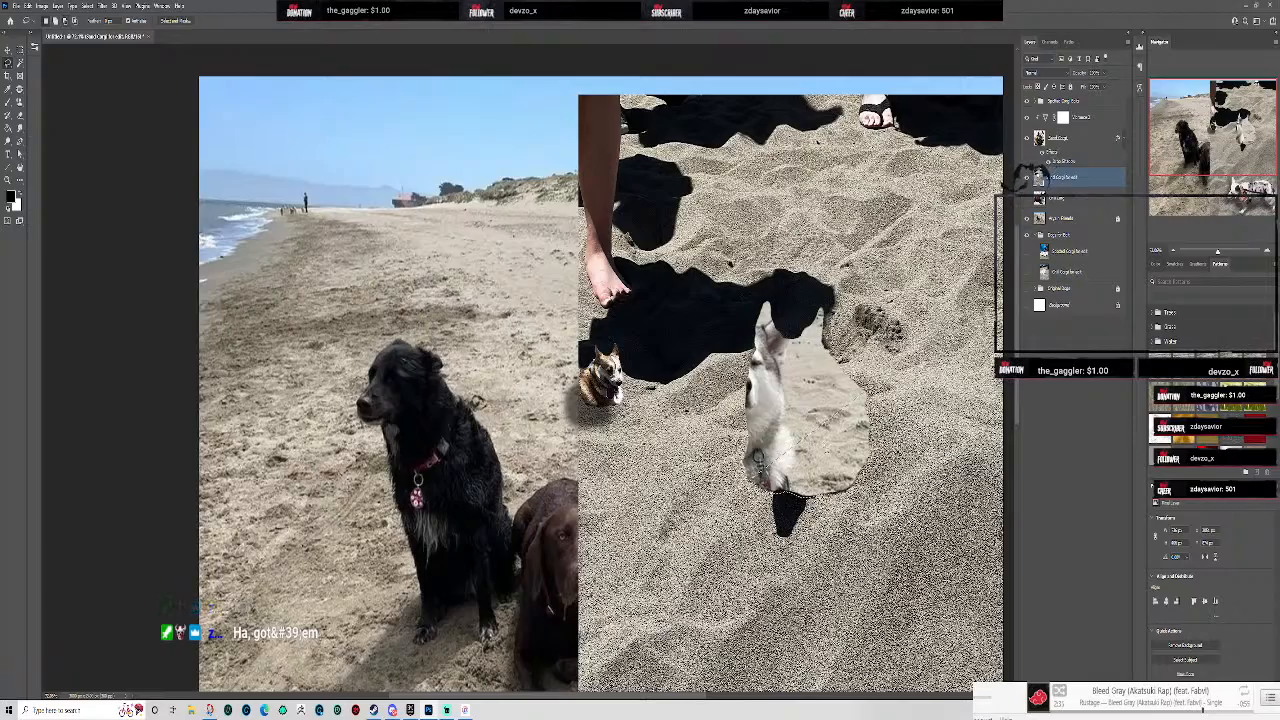
scroll(797, 510, up, 4)
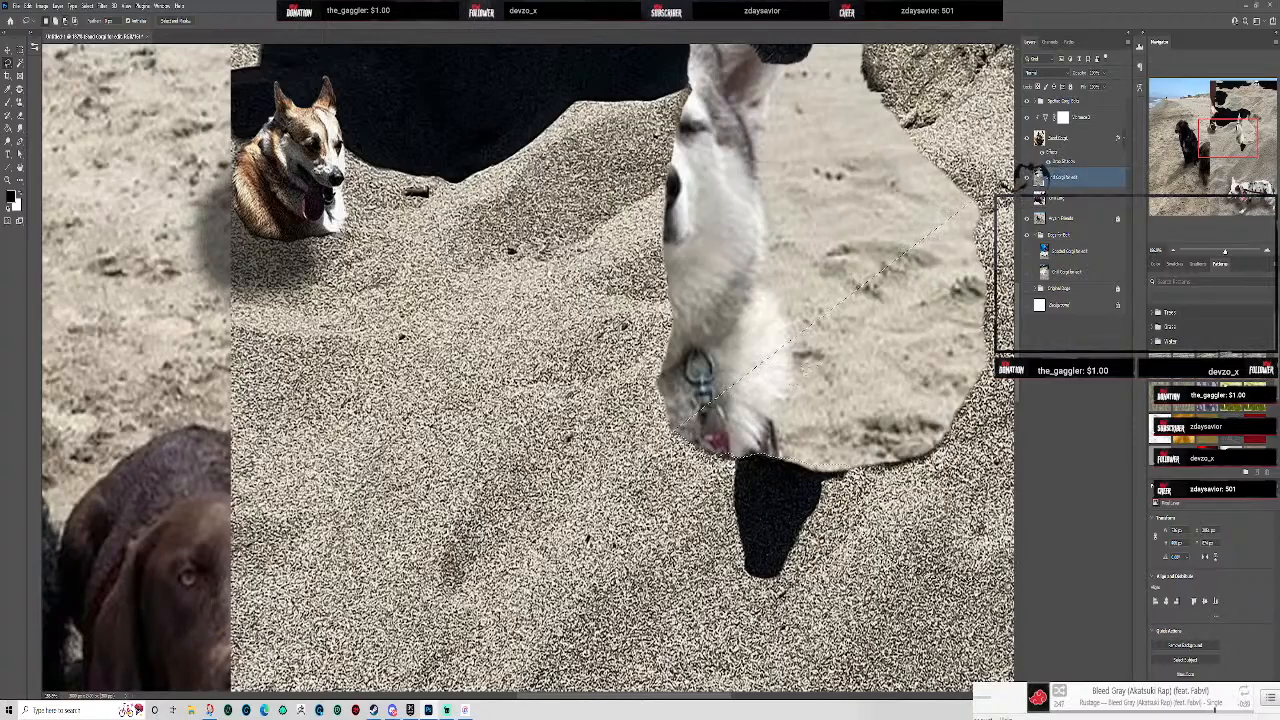
scroll(900, 420, down, 3)
scroll(965, 424, down, 5)
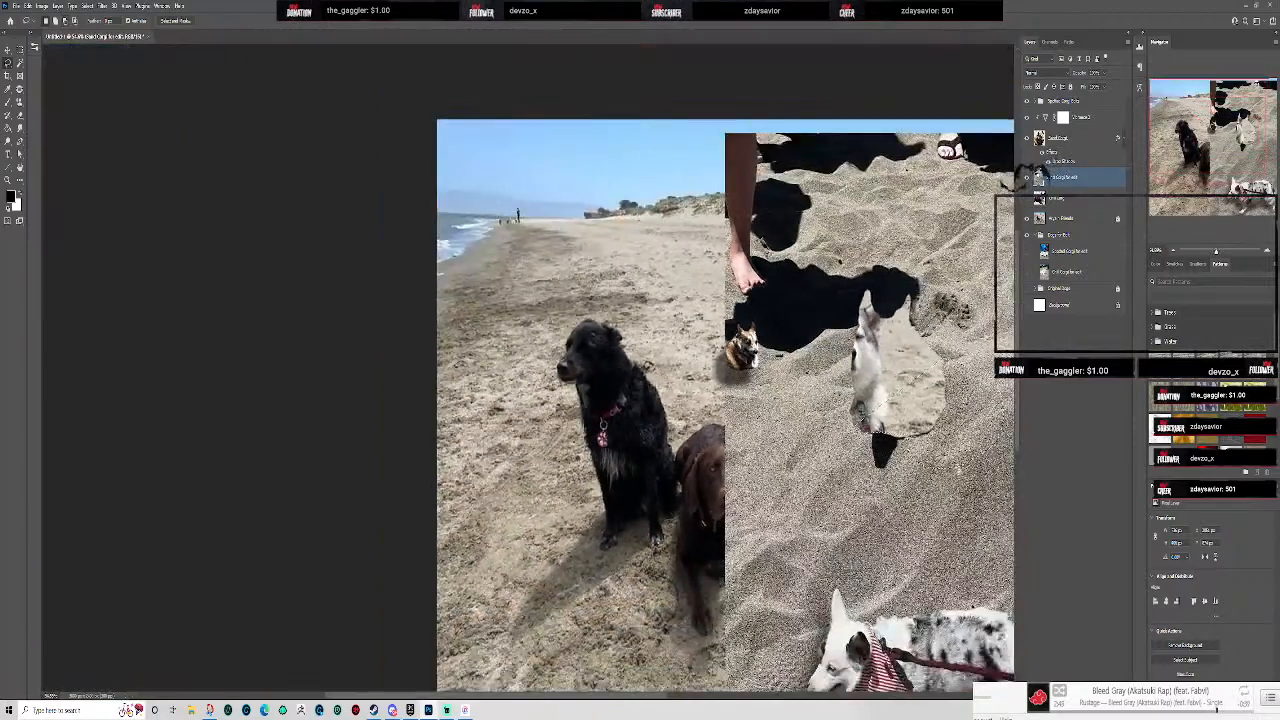
drag(912, 460, 735, 447)
scroll(834, 425, up, 3)
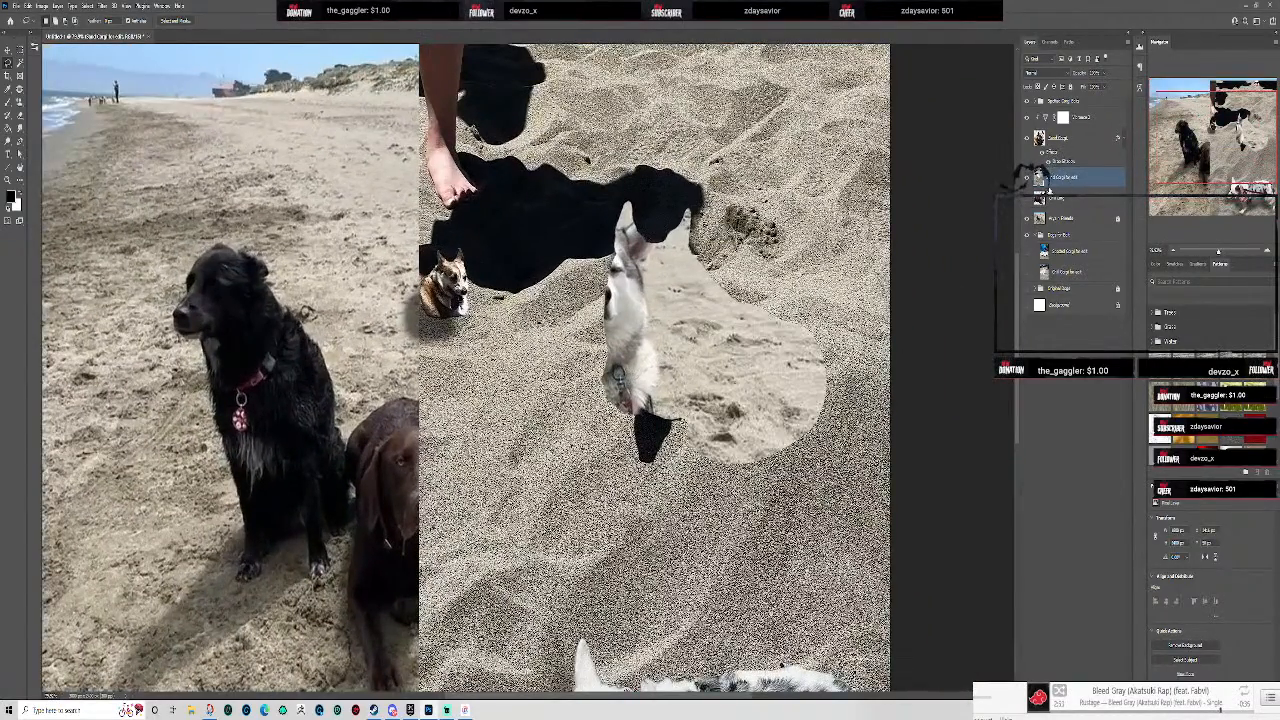
- Hide the sand photo and paste the cut sand patch as a new layer above the tan corgi
click(1087, 139)
scroll(282, 212, up, 2)
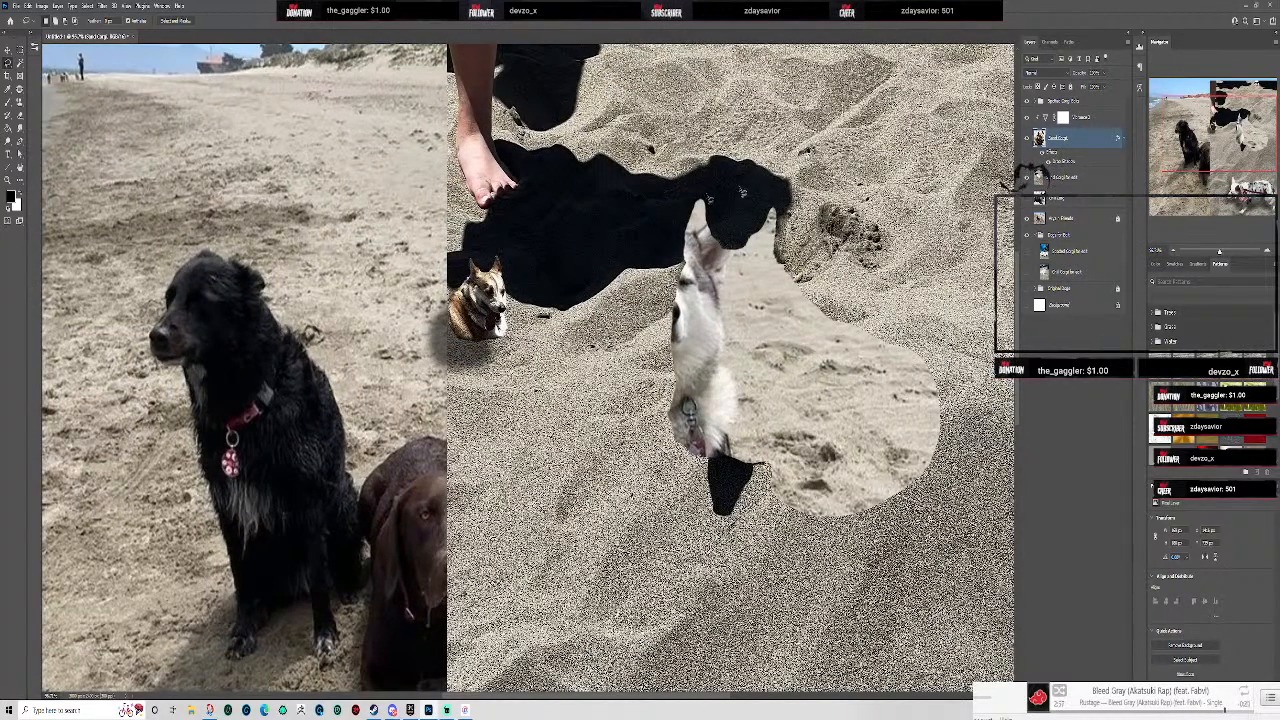
click(1029, 178)
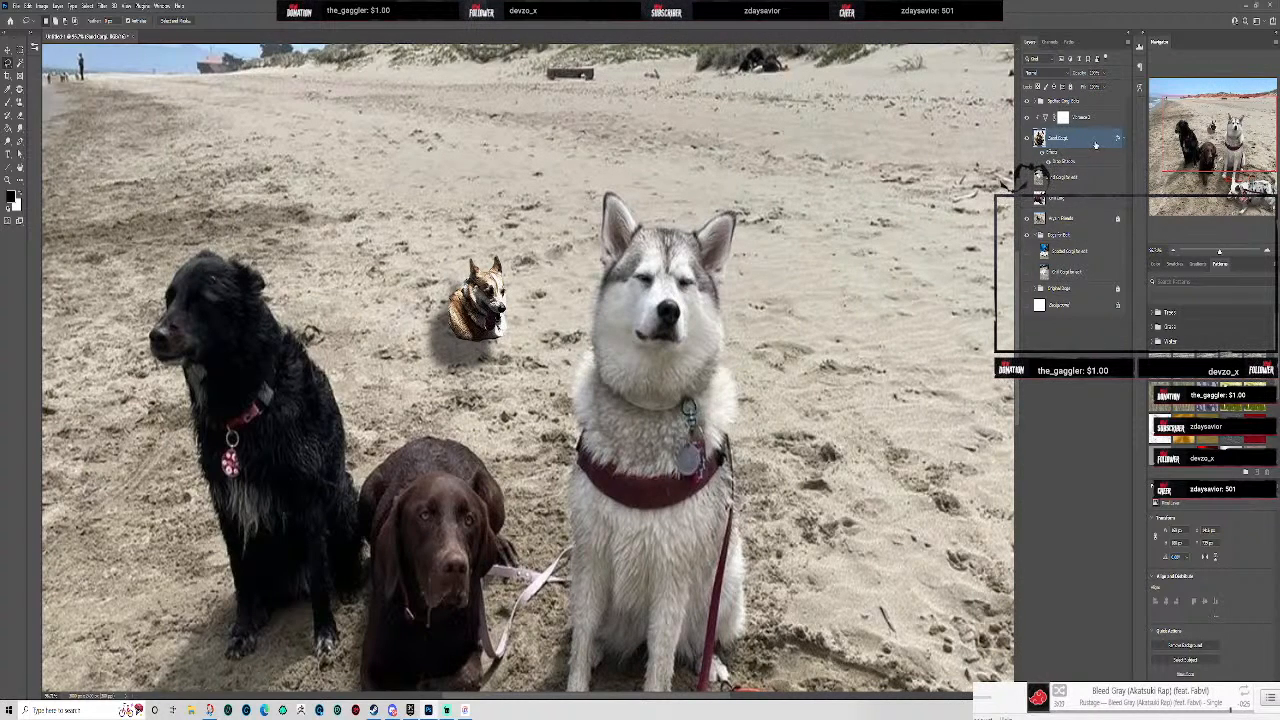
key(ctrl+shift+alt+n)
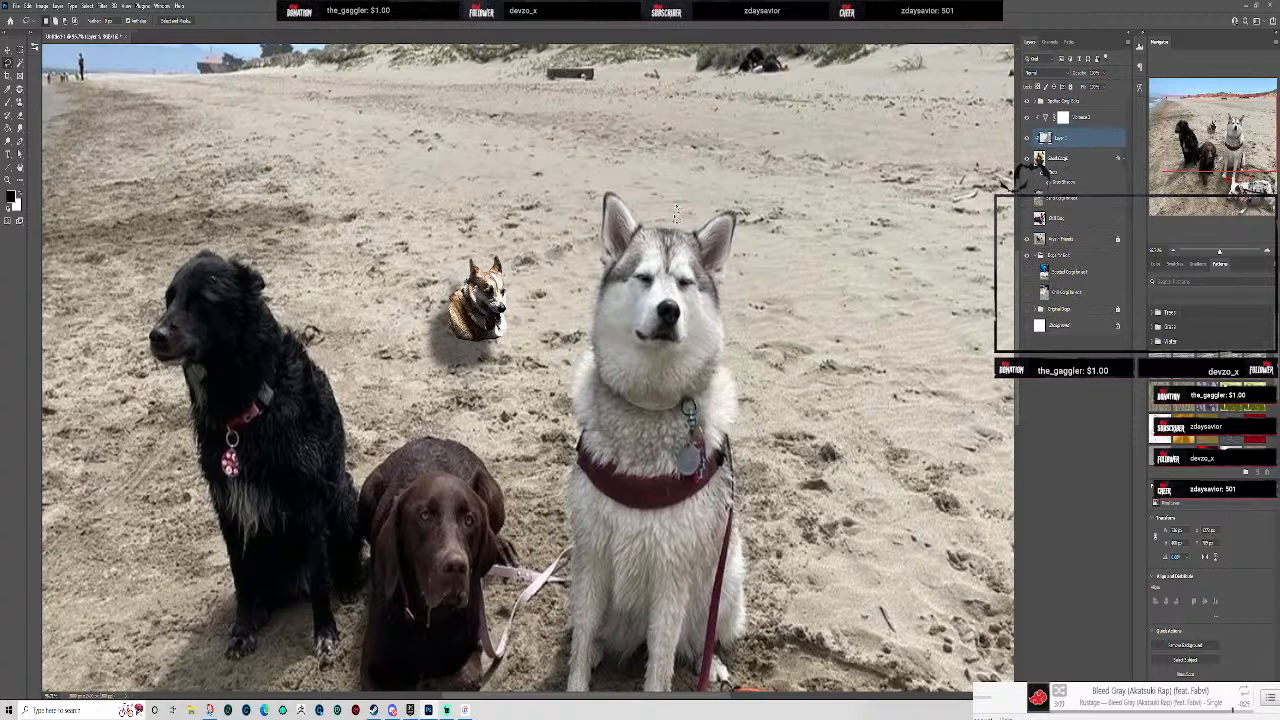
key(ctrl+minus)
key(ctrl+plus)
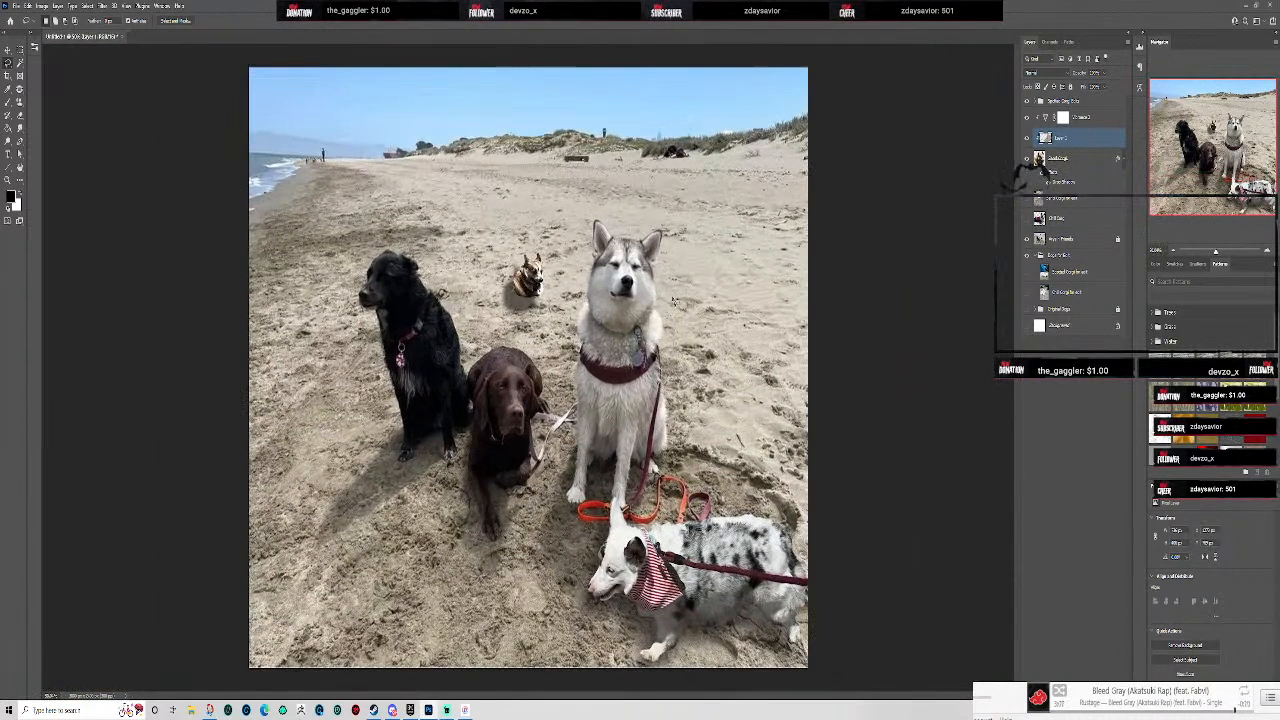
- Try to merge the pasted sand patch down into the tan corgi layer
right_click(1078, 146)
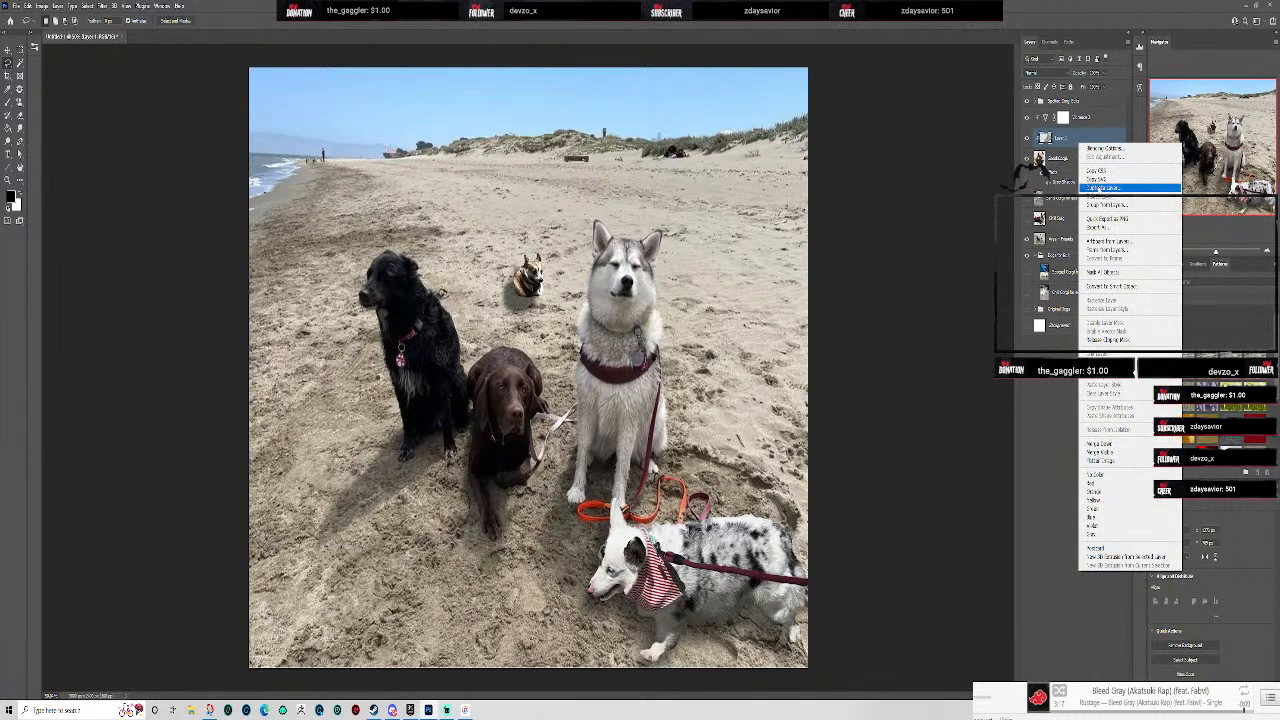
click(1118, 442)
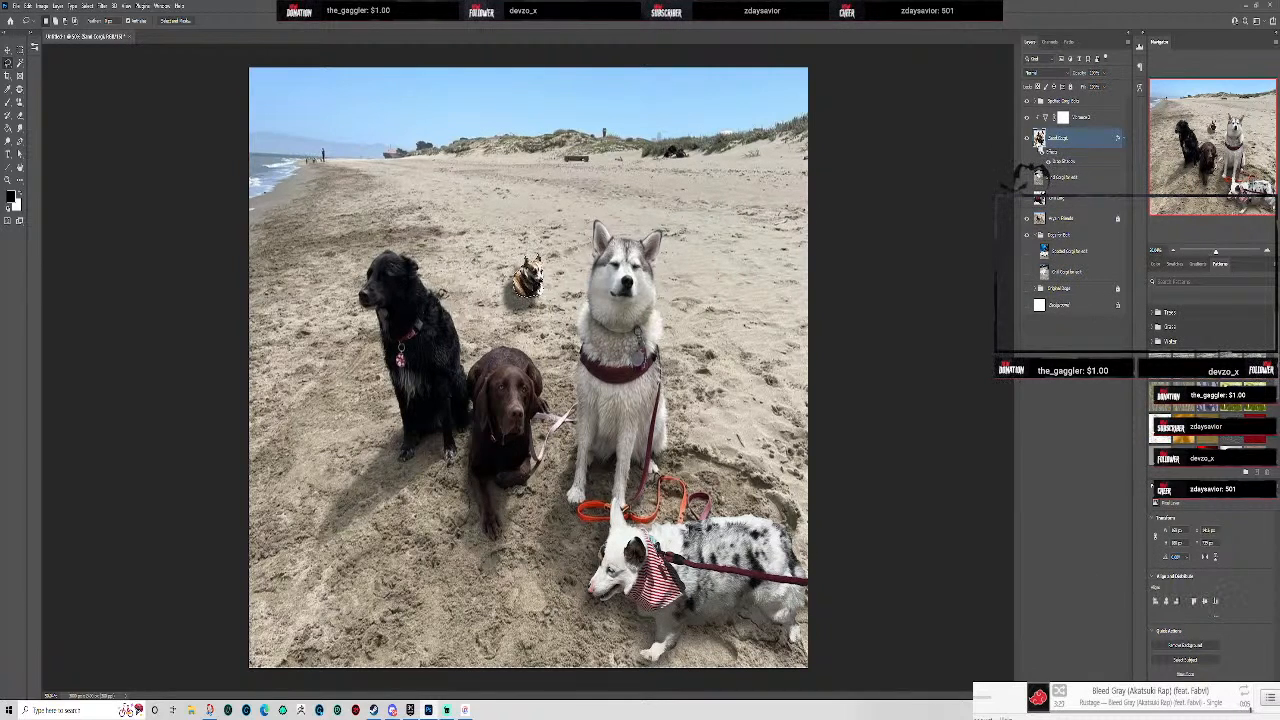
key(ctrl+j)
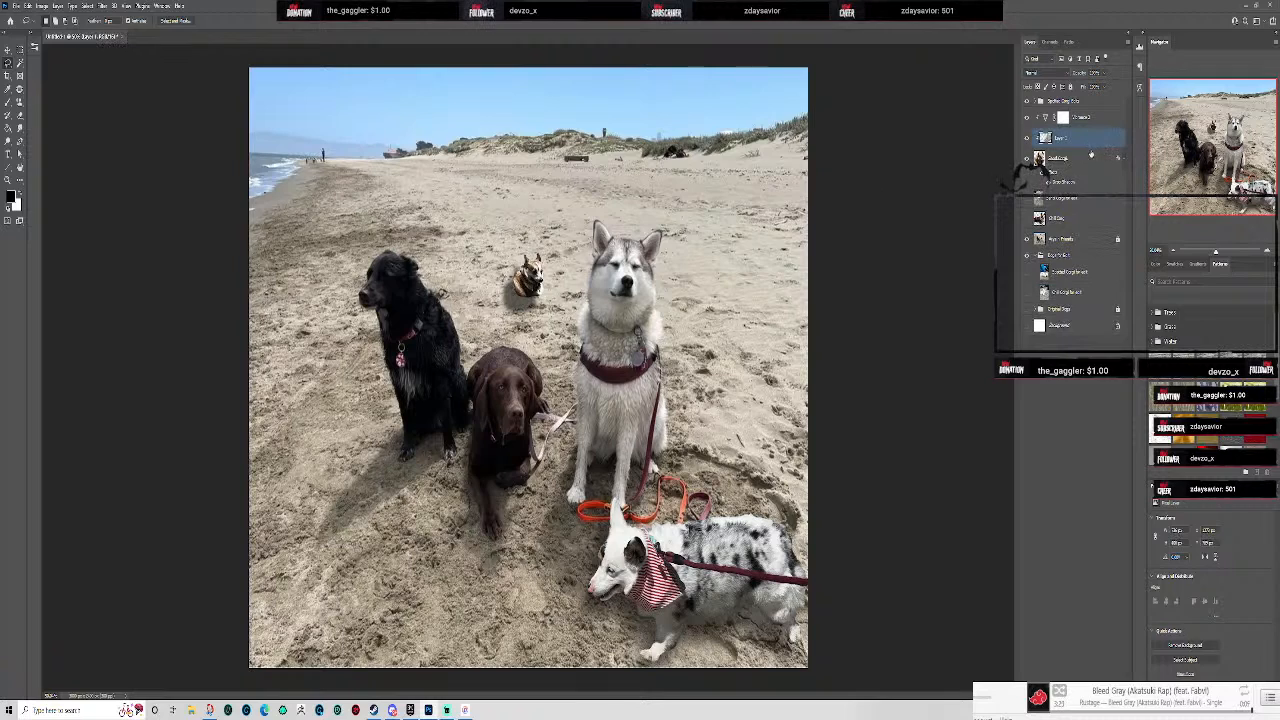
- Restack the sand patch layer beneath the tan corgi layer and clear the selection
ctrl+click(1047, 143)
drag(600, 268, 382, 95)
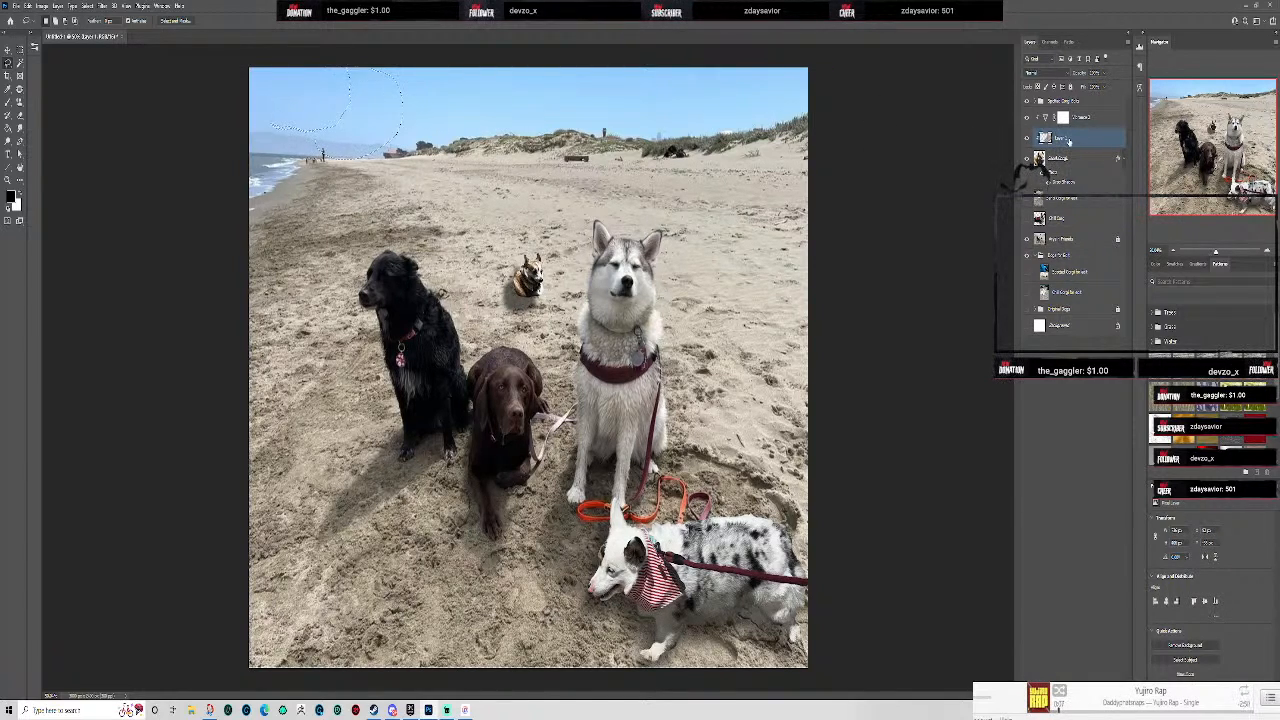
drag(1071, 181, 1065, 183)
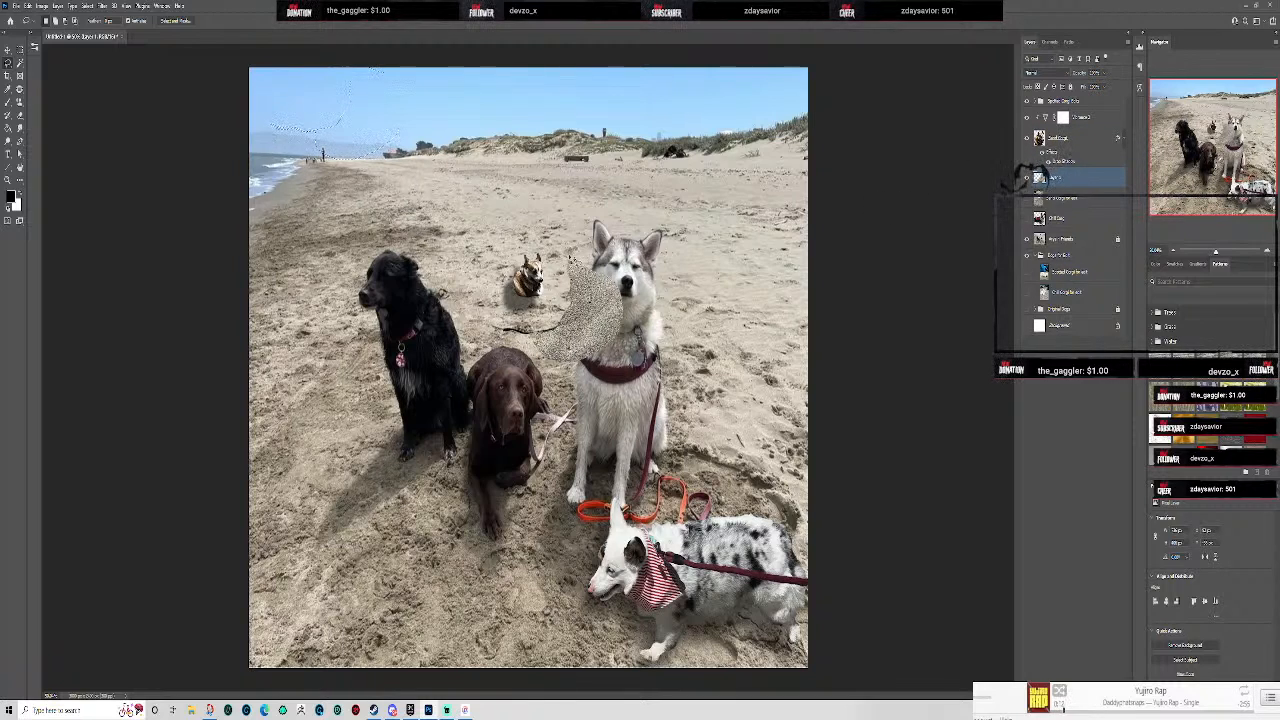
key(v)
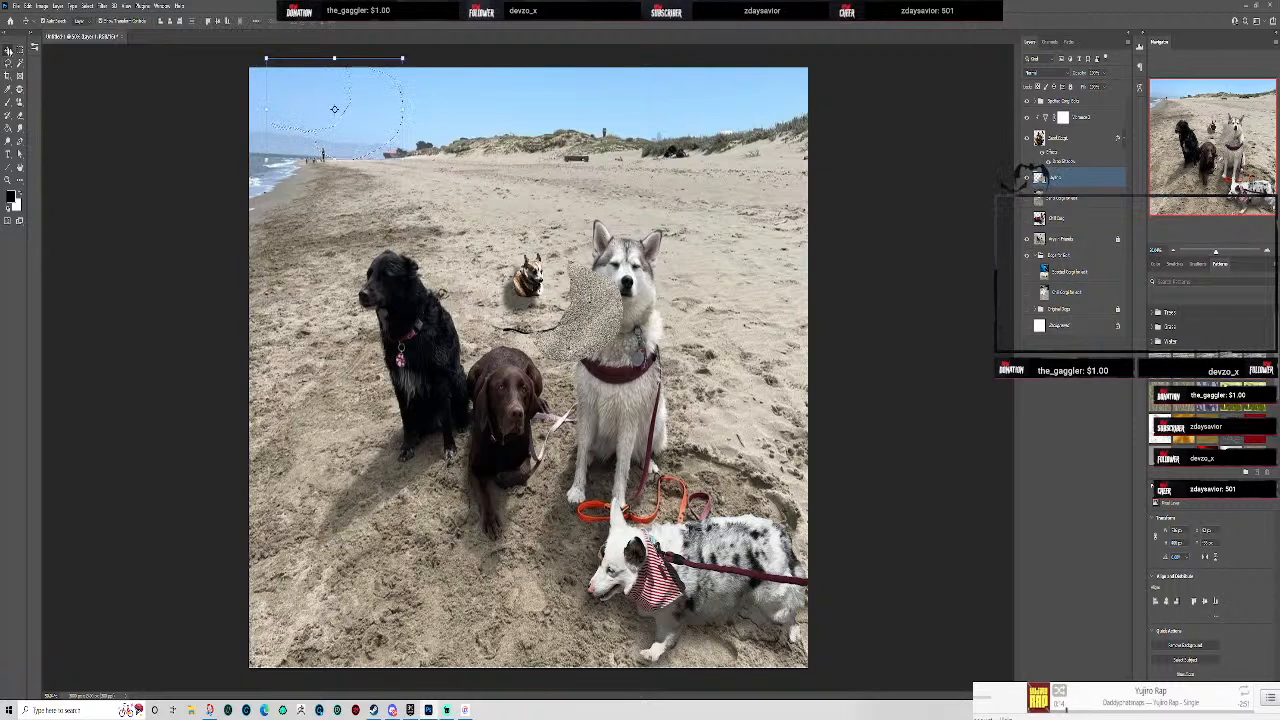
key(ctrl+d)
- Shift the sand patch behind the corgi and flip it horizontally so it curves the other way
drag(600, 317, 578, 303)
scroll(580, 300, up, 4)
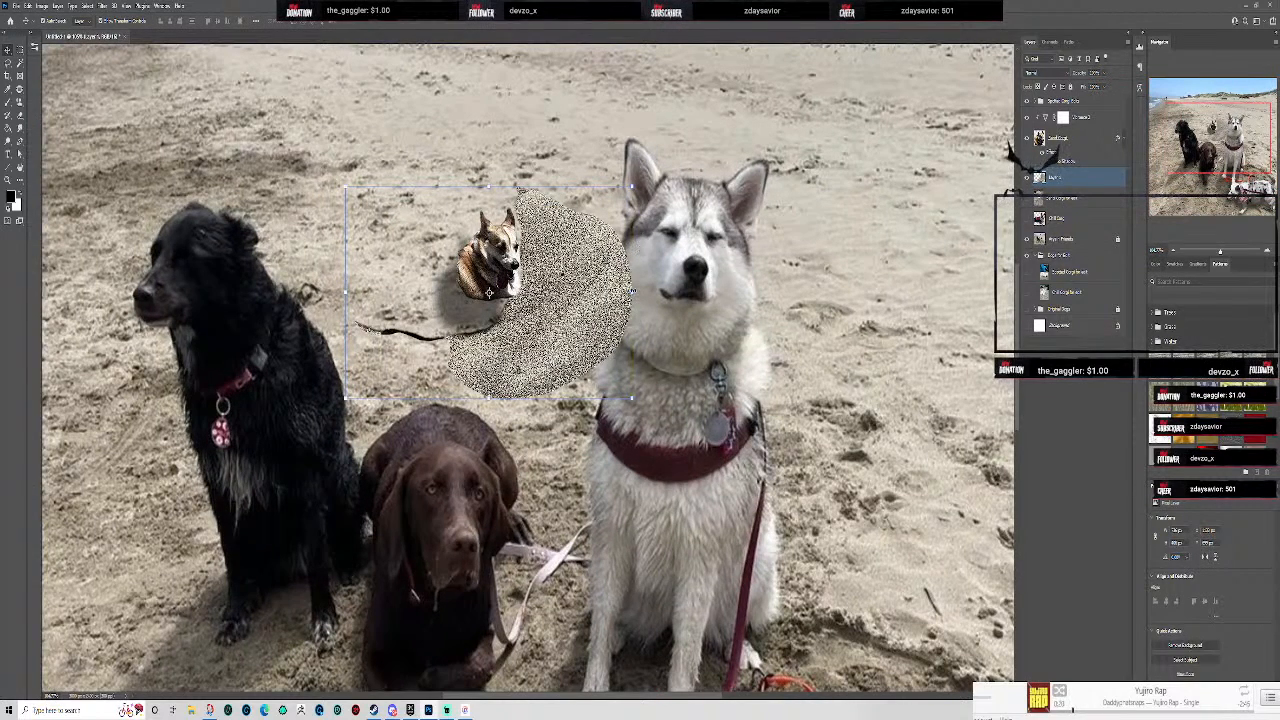
drag(489, 293, 241, 293)
drag(121, 276, 101, 277)
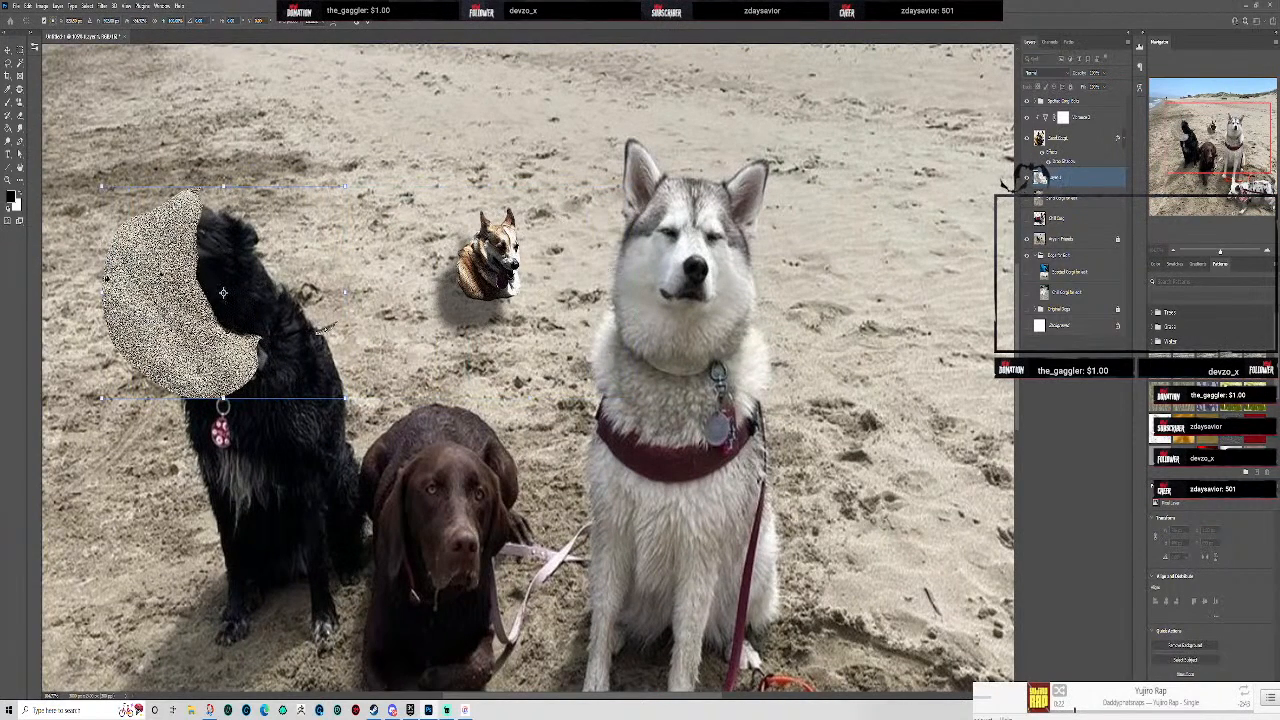
- Scale the flipped sand patch down, fit it behind the corgi over its shadow and accept the transform
drag(346, 185, 224, 292)
drag(182, 341, 443, 293)
drag(531, 355, 519, 327)
drag(436, 305, 442, 306)
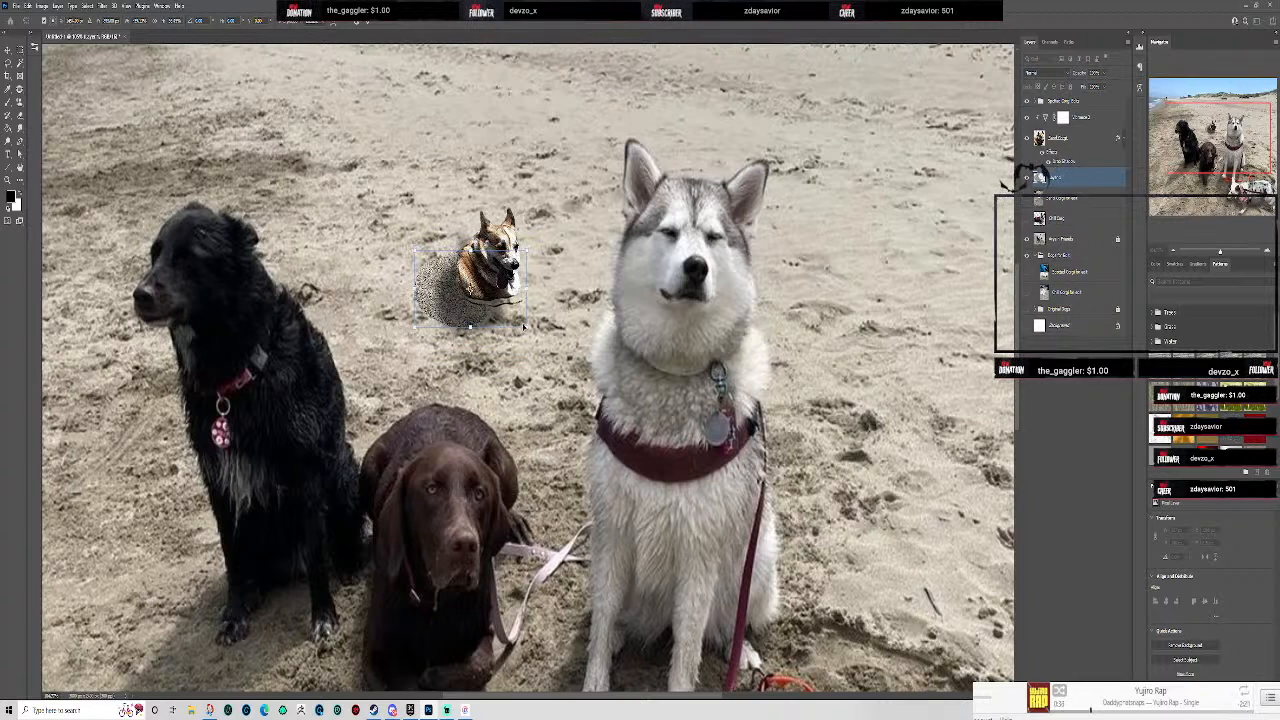
drag(525, 329, 518, 323)
drag(517, 322, 521, 319)
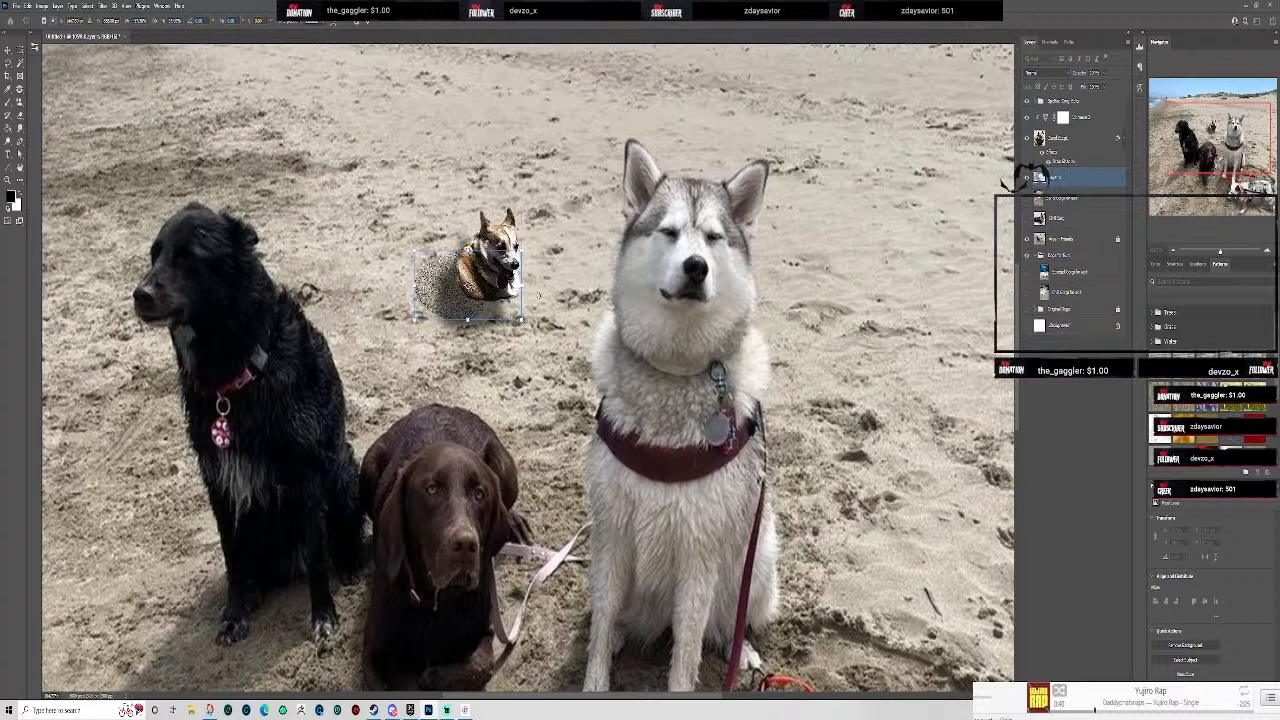
scroll(549, 299, down, 3)
mouse_move(464, 286)
mouse_down()
mouse_move(438, 286)
mouse_move(462, 287)
mouse_up()
scroll(510, 285, up, 1)
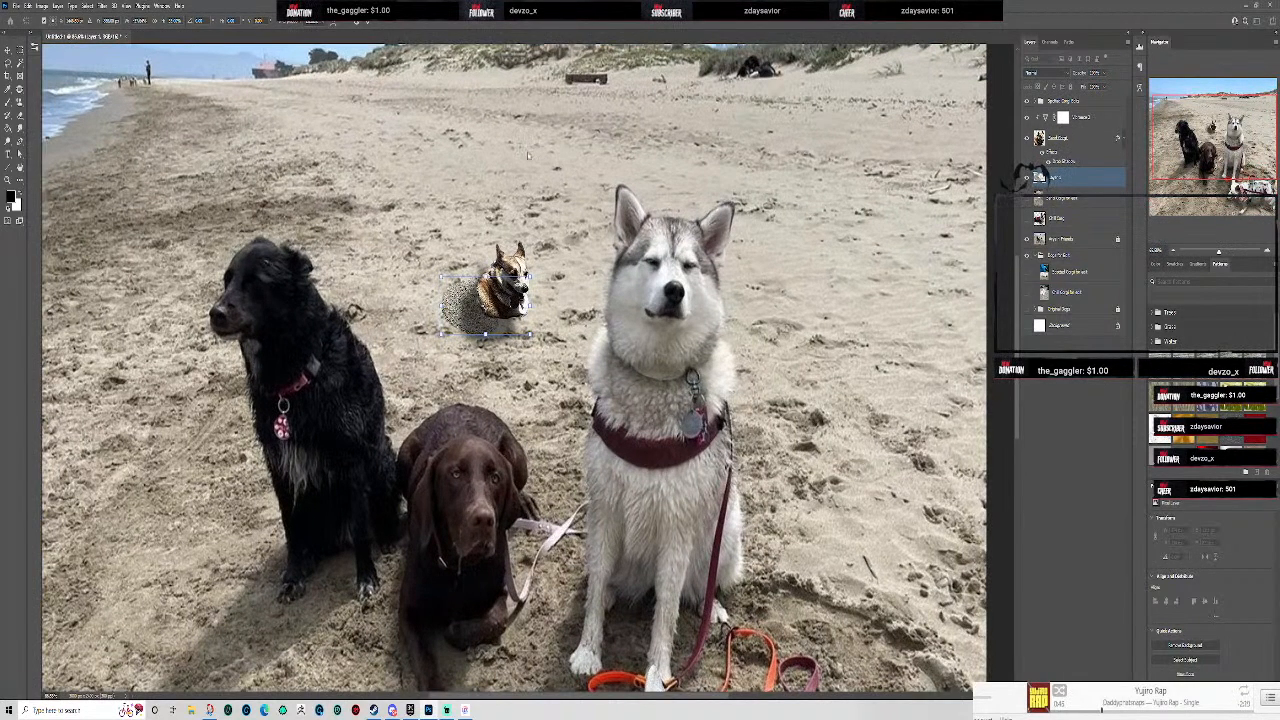
click(372, 22)
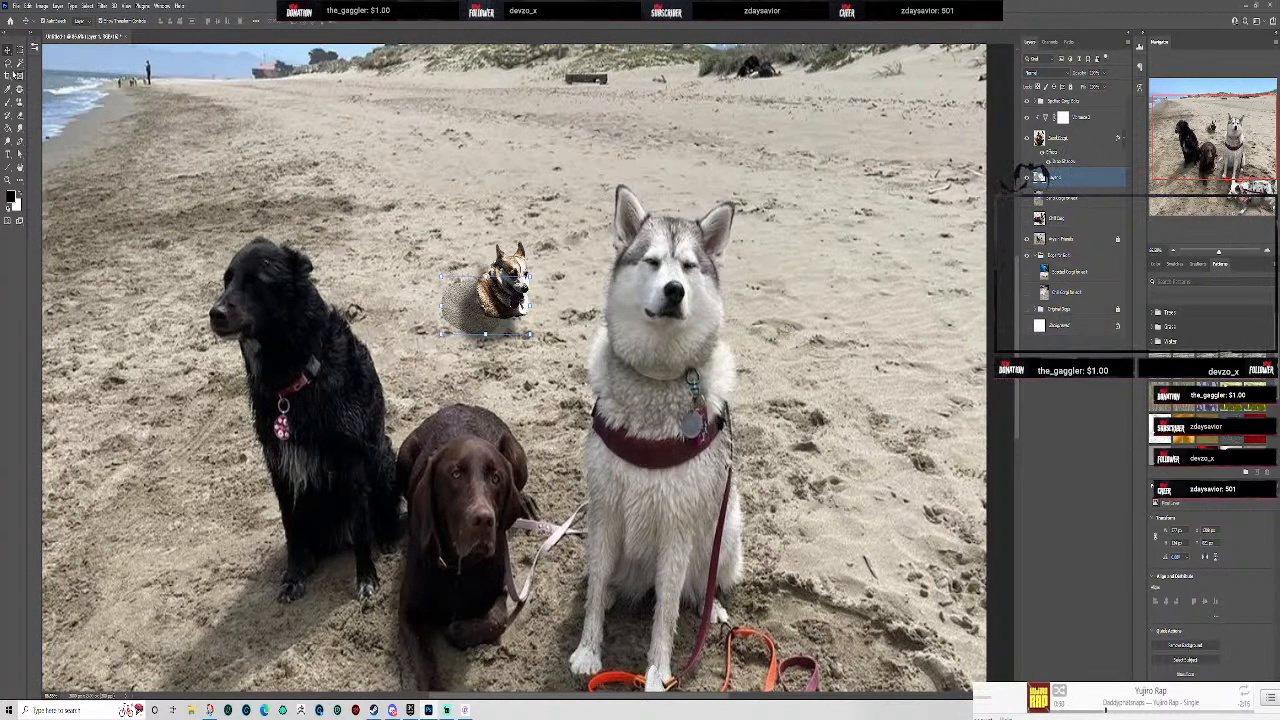
- Select the half of the sand patch facing the black dog, stretch it toward that dog and accept the transform
click(19, 50)
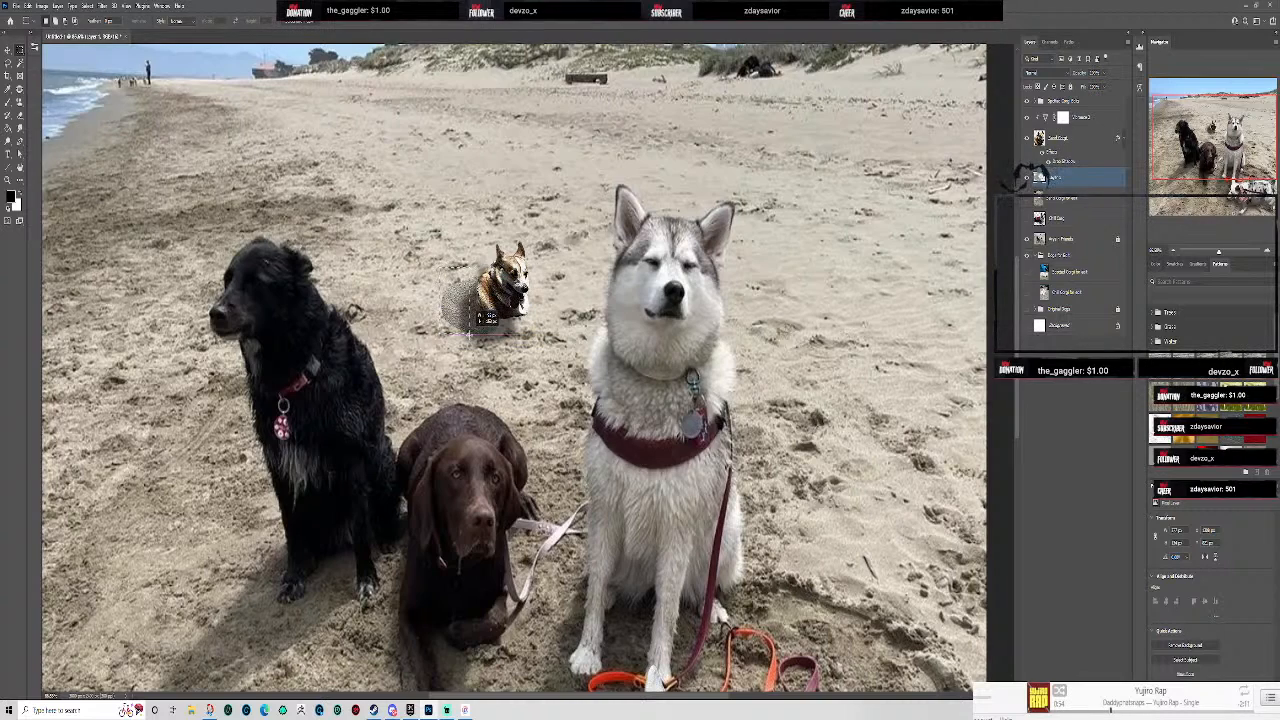
click(8, 50)
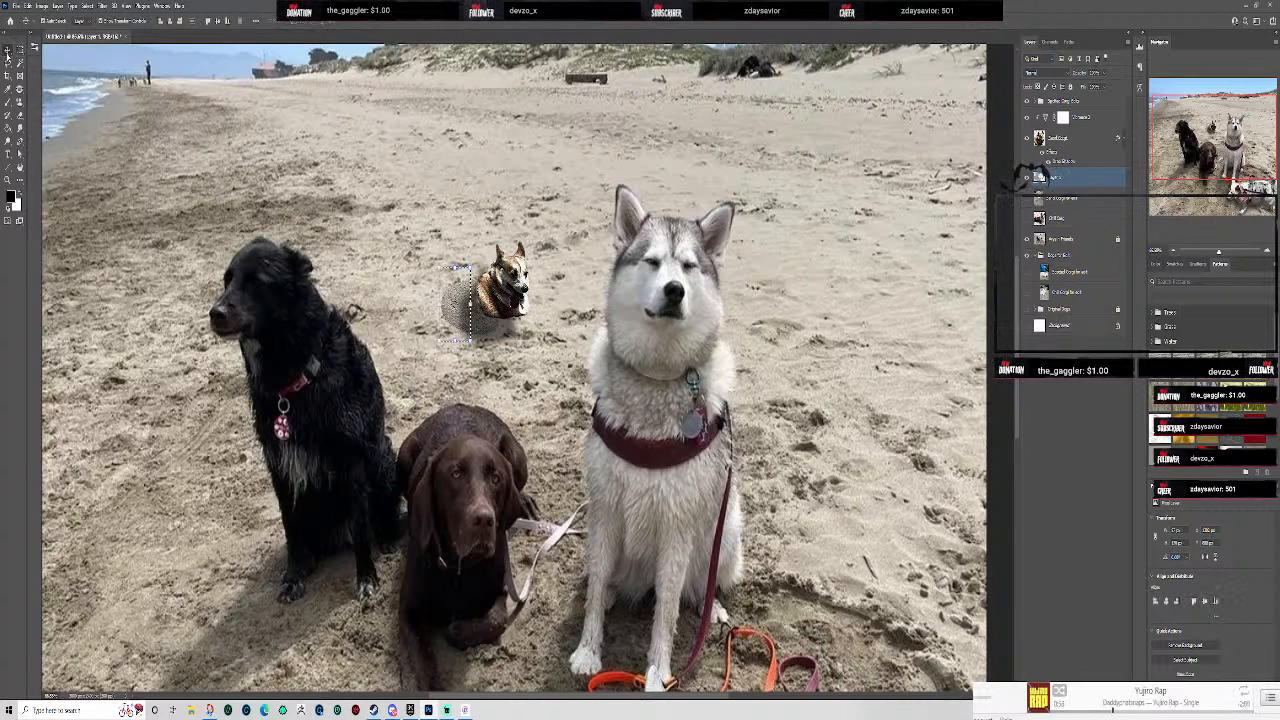
drag(440, 305, 374, 304)
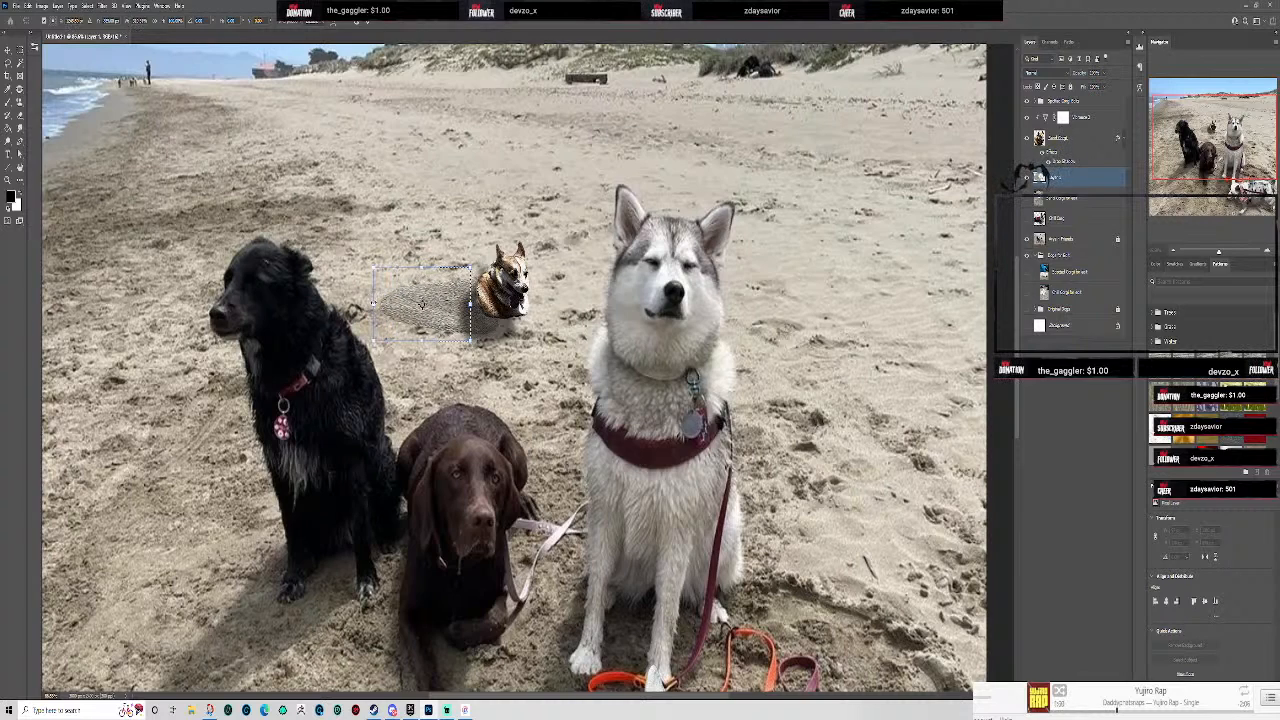
drag(421, 341, 421, 343)
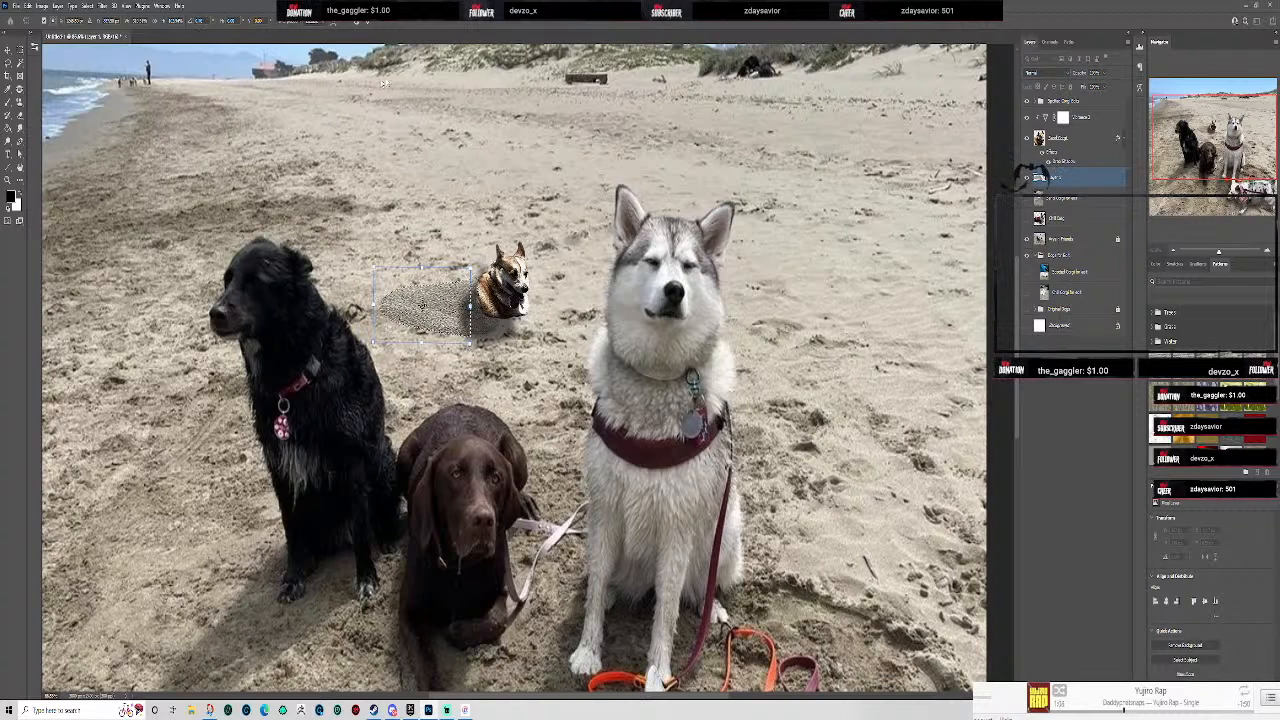
click(372, 26)
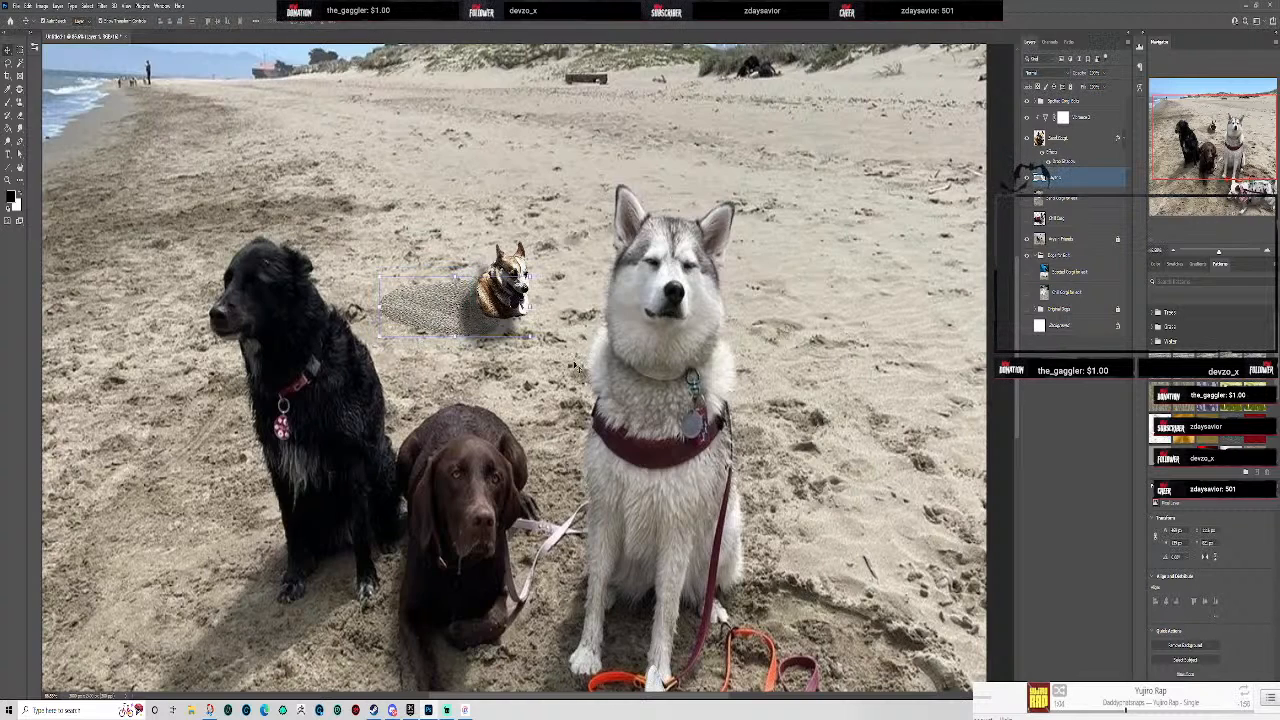
- Smear the upper edge of the stretched sand patch into the beach with the Mixer Brush
scroll(494, 318, up, 2)
scroll(430, 300, up, 1)
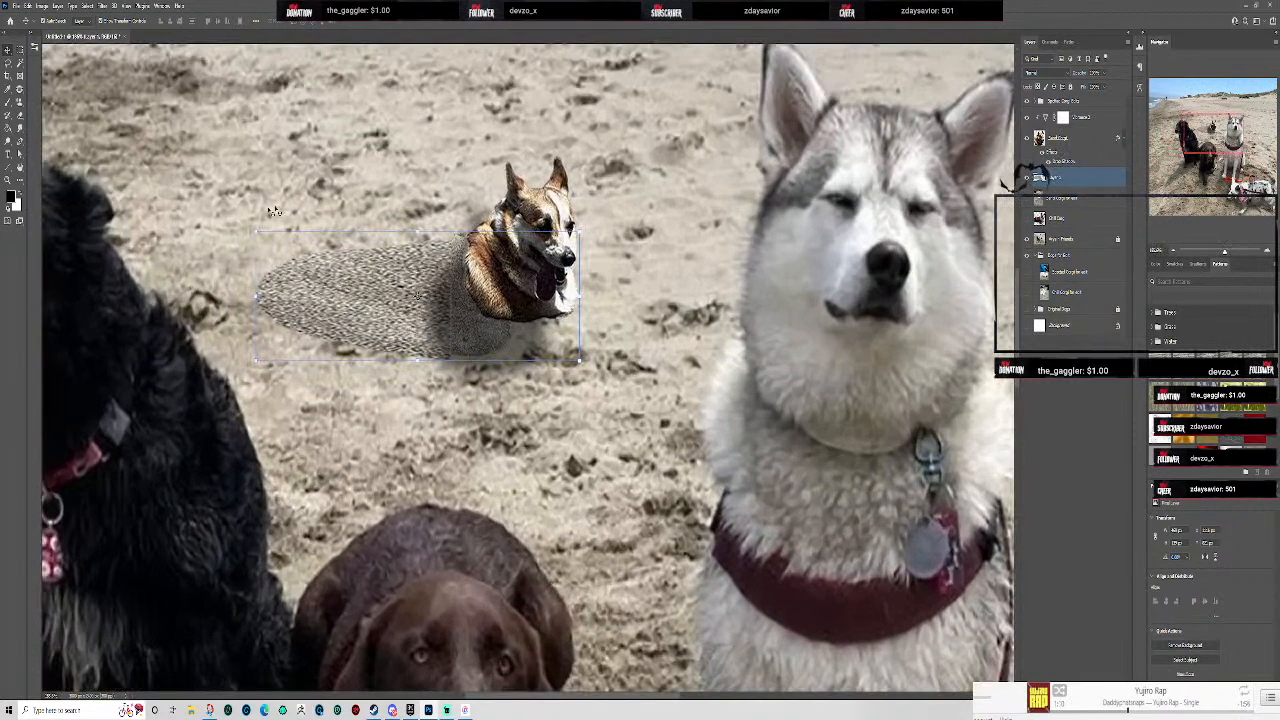
click(9, 104)
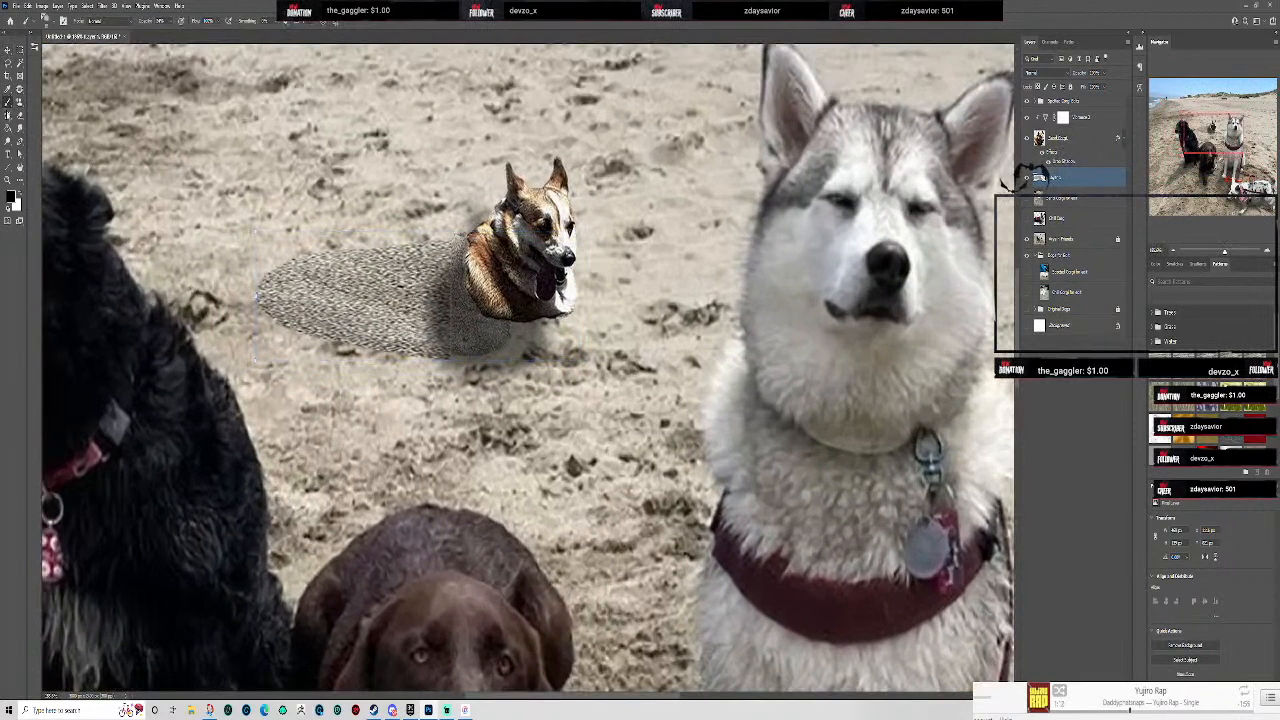
click(40, 130)
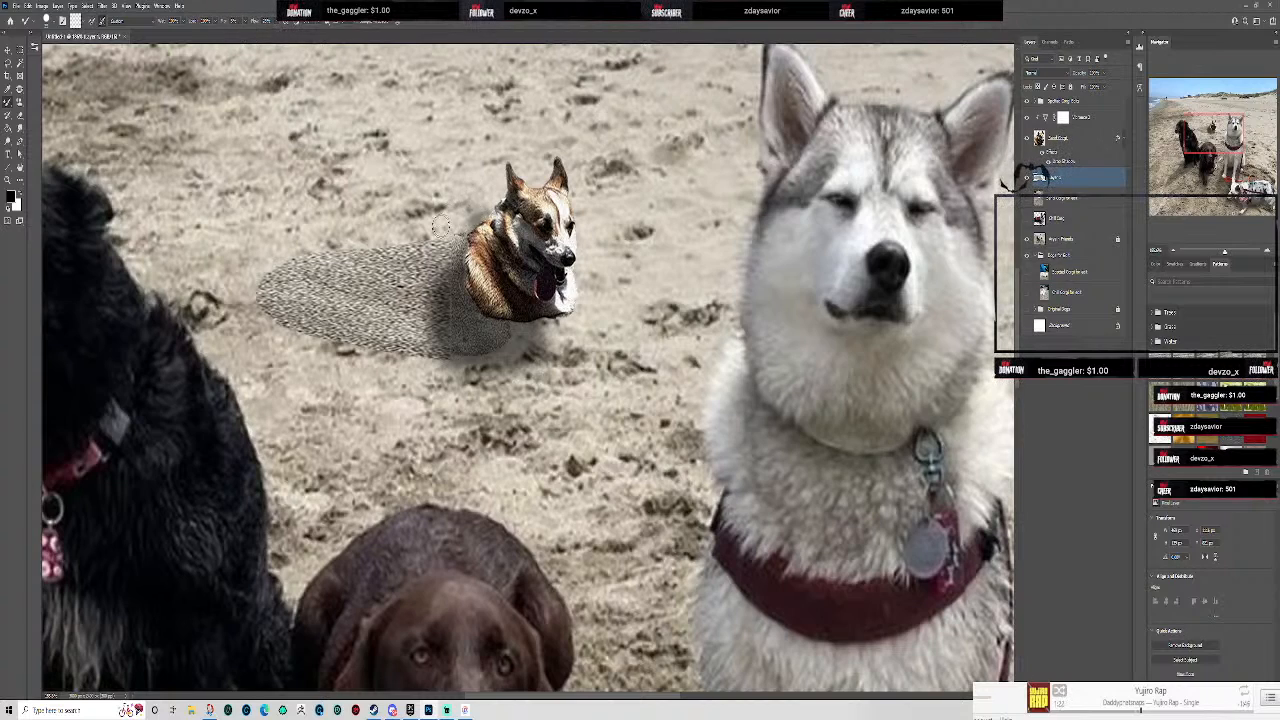
mouse_move(458, 224)
mouse_down()
mouse_move(422, 242)
mouse_move(282, 258)
mouse_up()
- Choose a soft round tip for the Mixer Brush and blend the sand patch's outer and lower edges into the beach
click(52, 27)
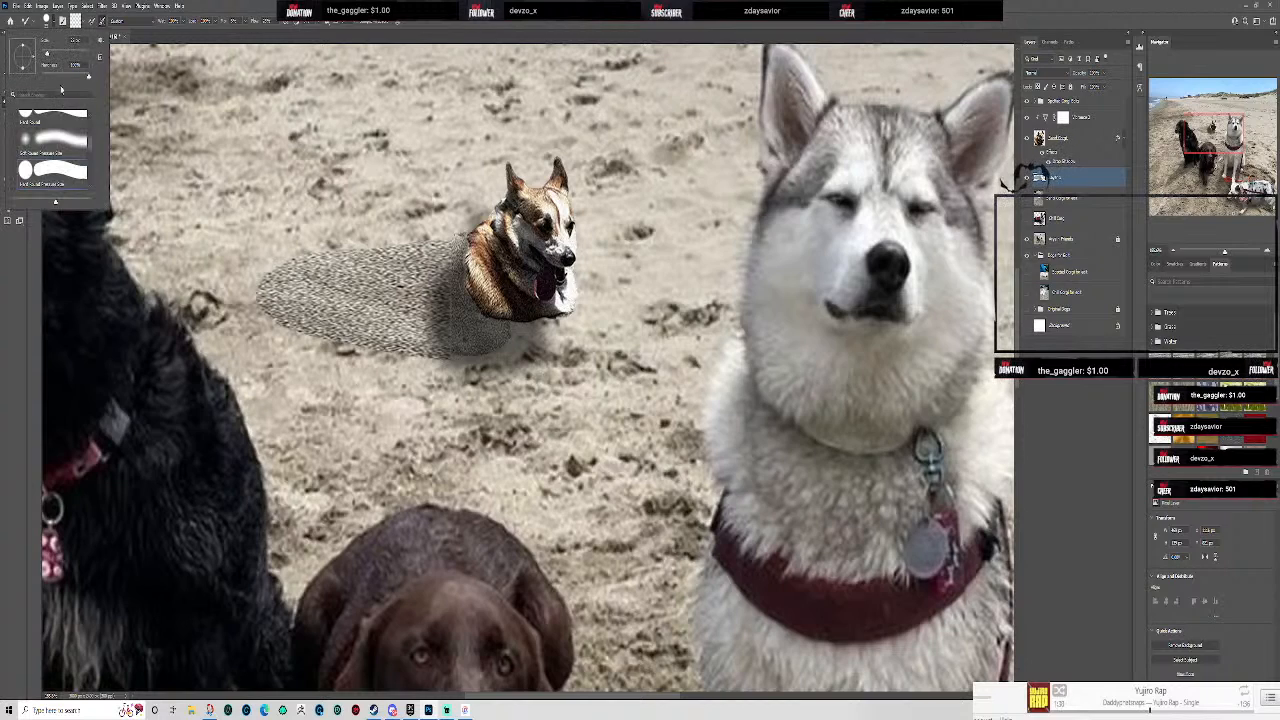
click(60, 140)
click(444, 237)
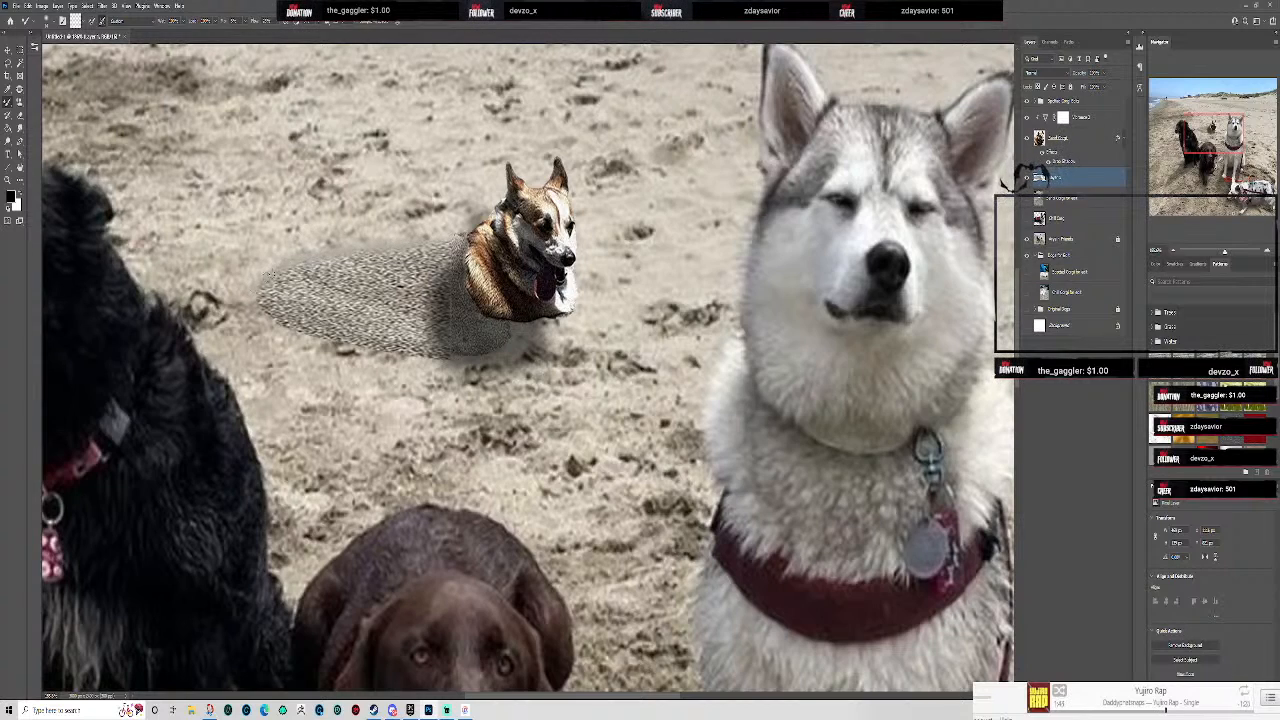
mouse_move(262, 305)
mouse_down()
mouse_move(309, 340)
mouse_move(262, 322)
mouse_move(347, 353)
mouse_move(441, 361)
mouse_up()
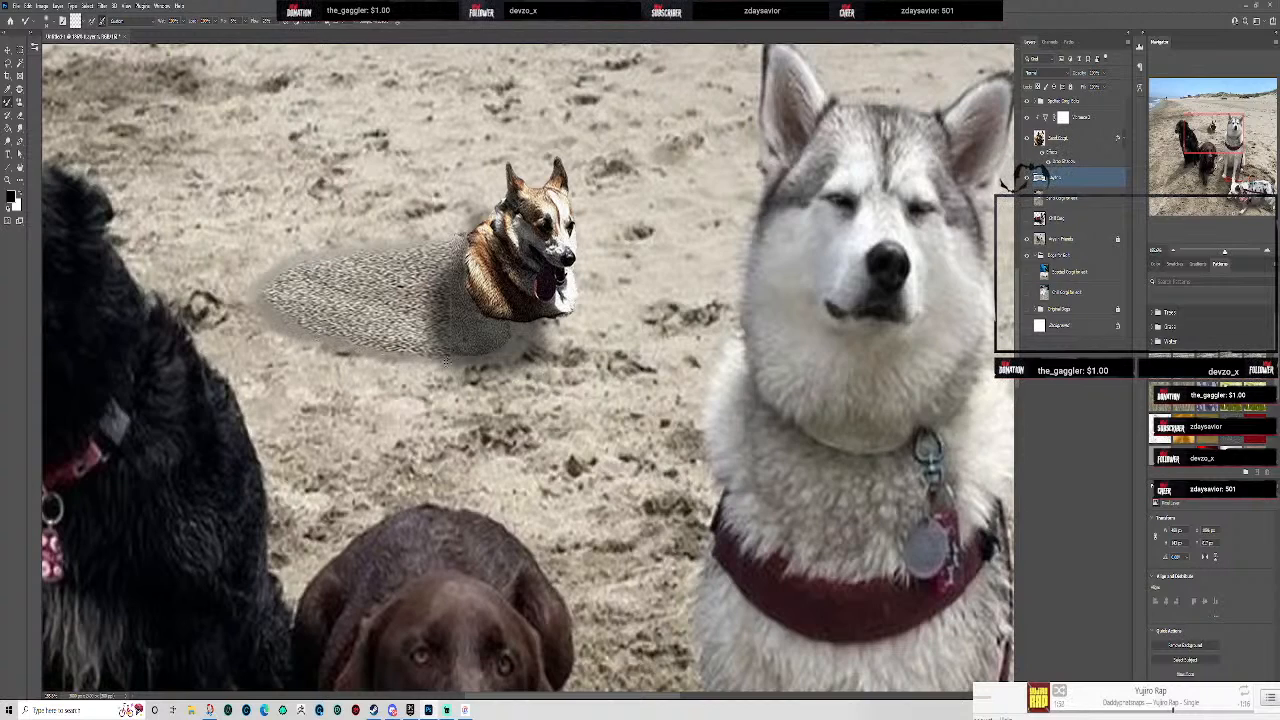
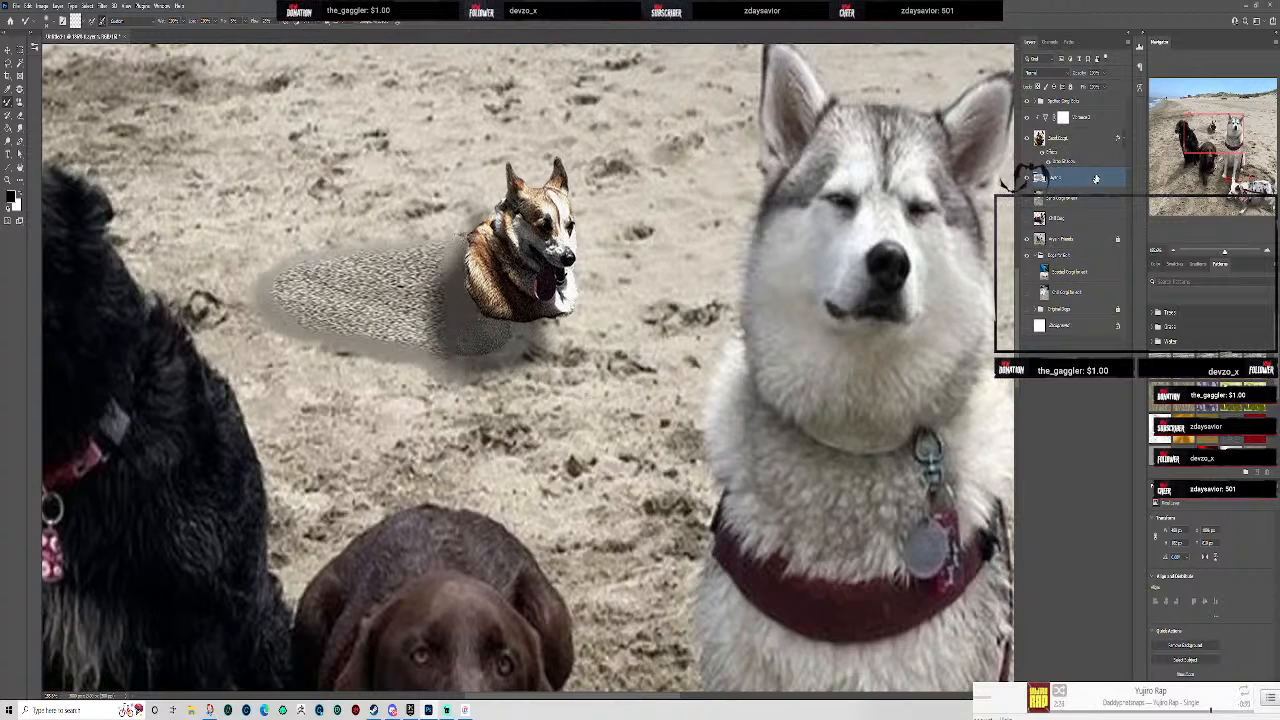
- Smear the lower edge of the small corgi's body on its own layer with the Mixer Brush
click(1095, 141)
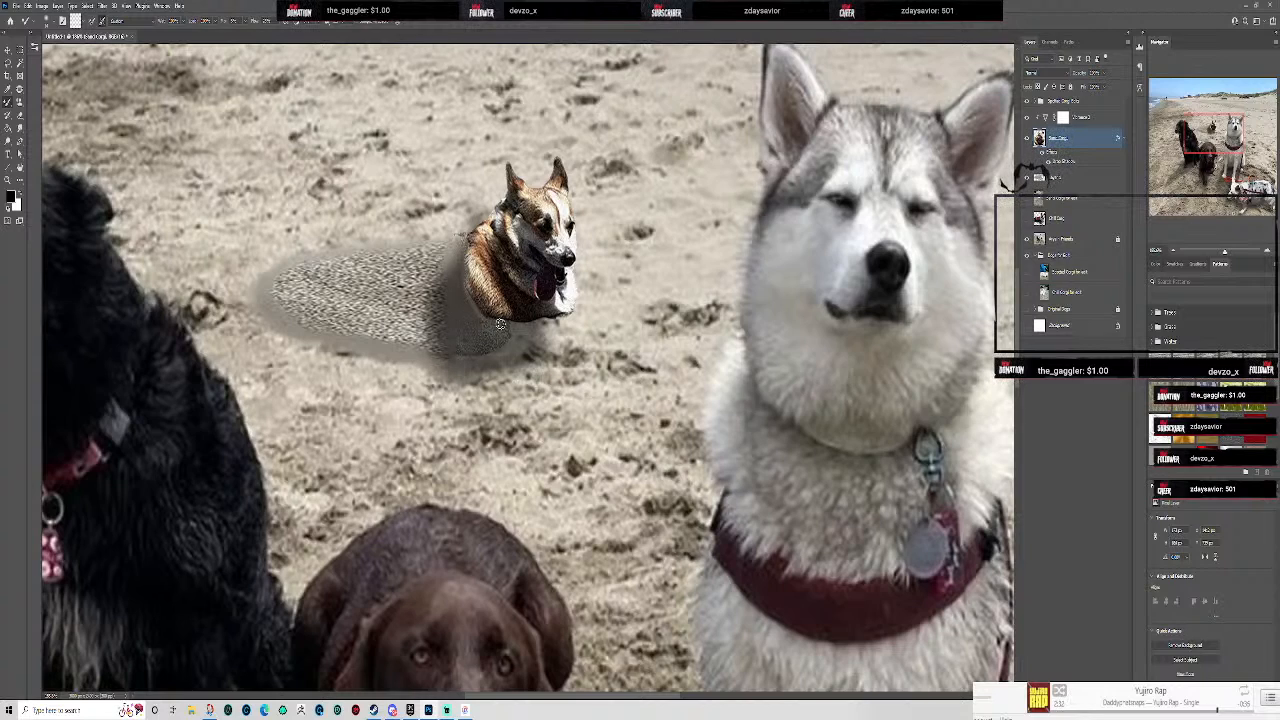
drag(493, 316, 584, 323)
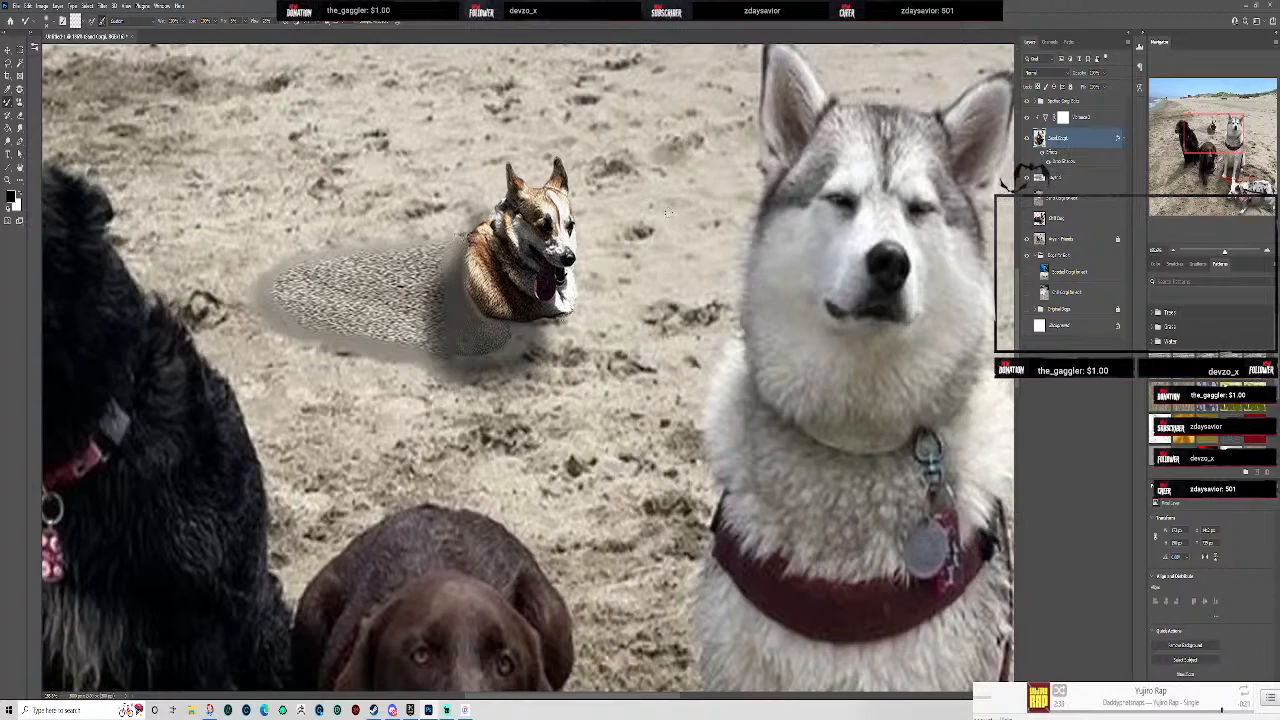
key(ctrl+0)
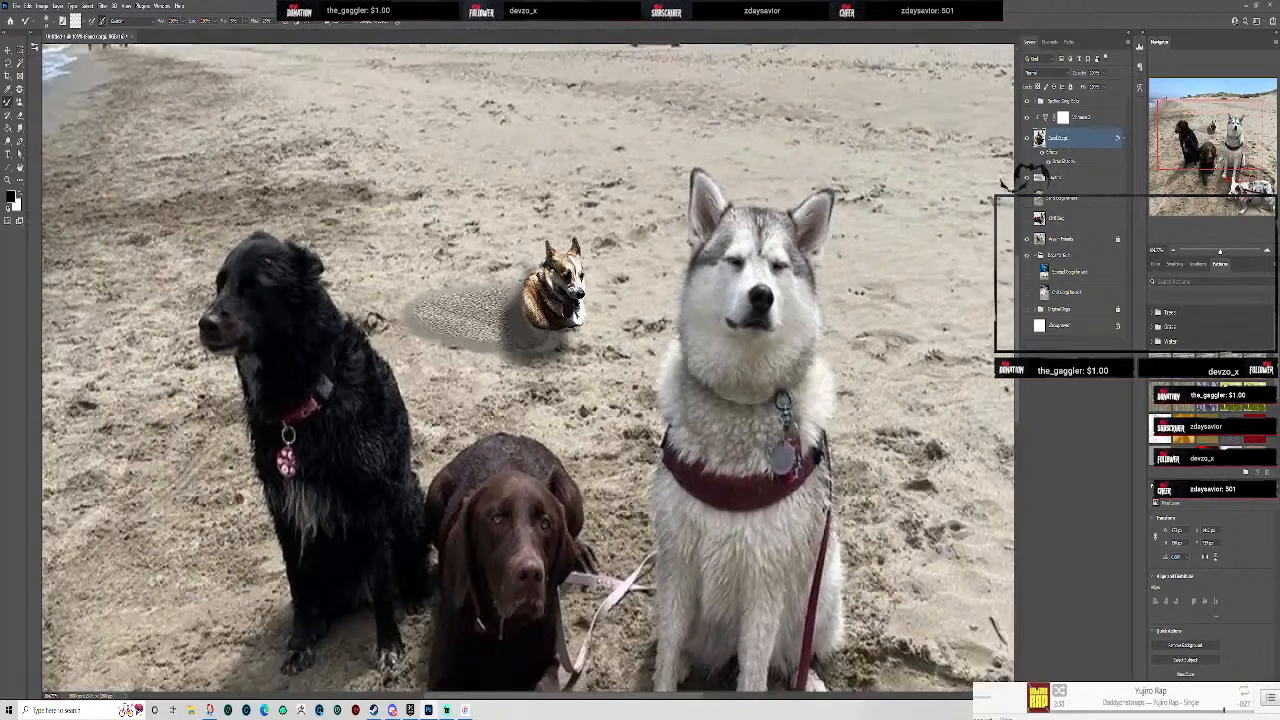
scroll(570, 308, up, 2)
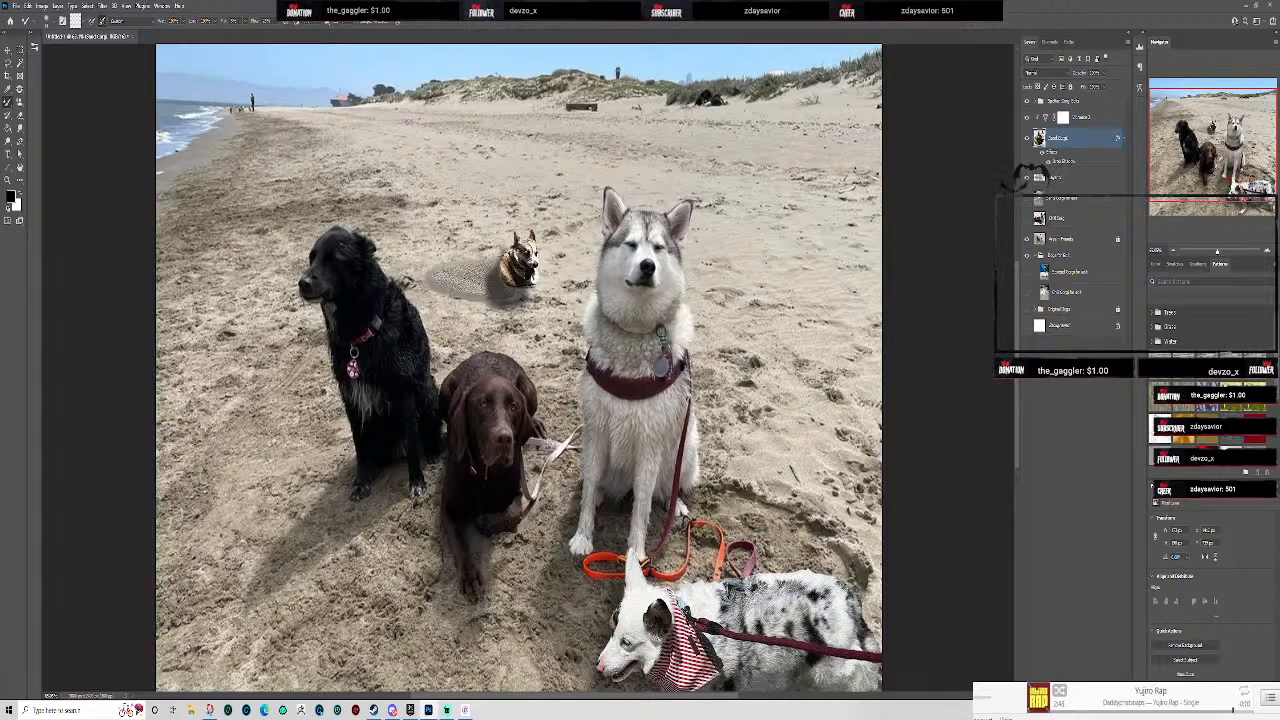
scroll(508, 300, up, 8)
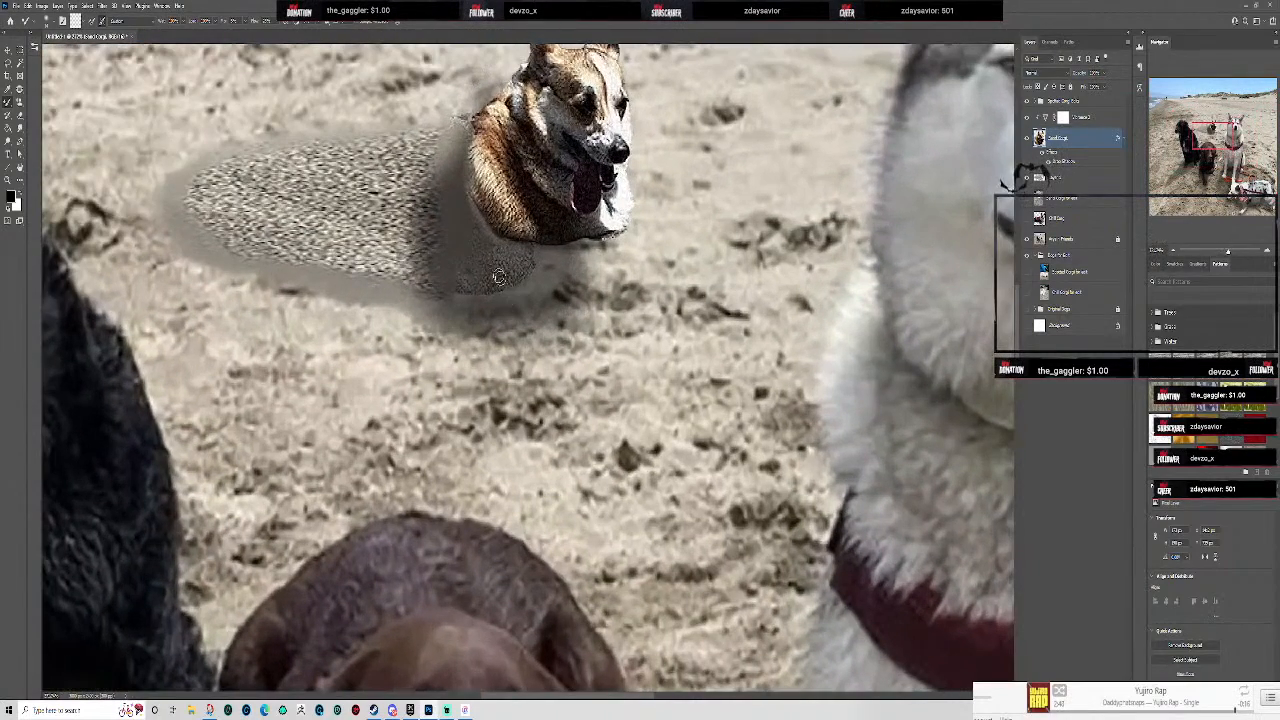
- Make the sand patch's layer active, load its outline as a selection and drop the selection
click(1058, 178)
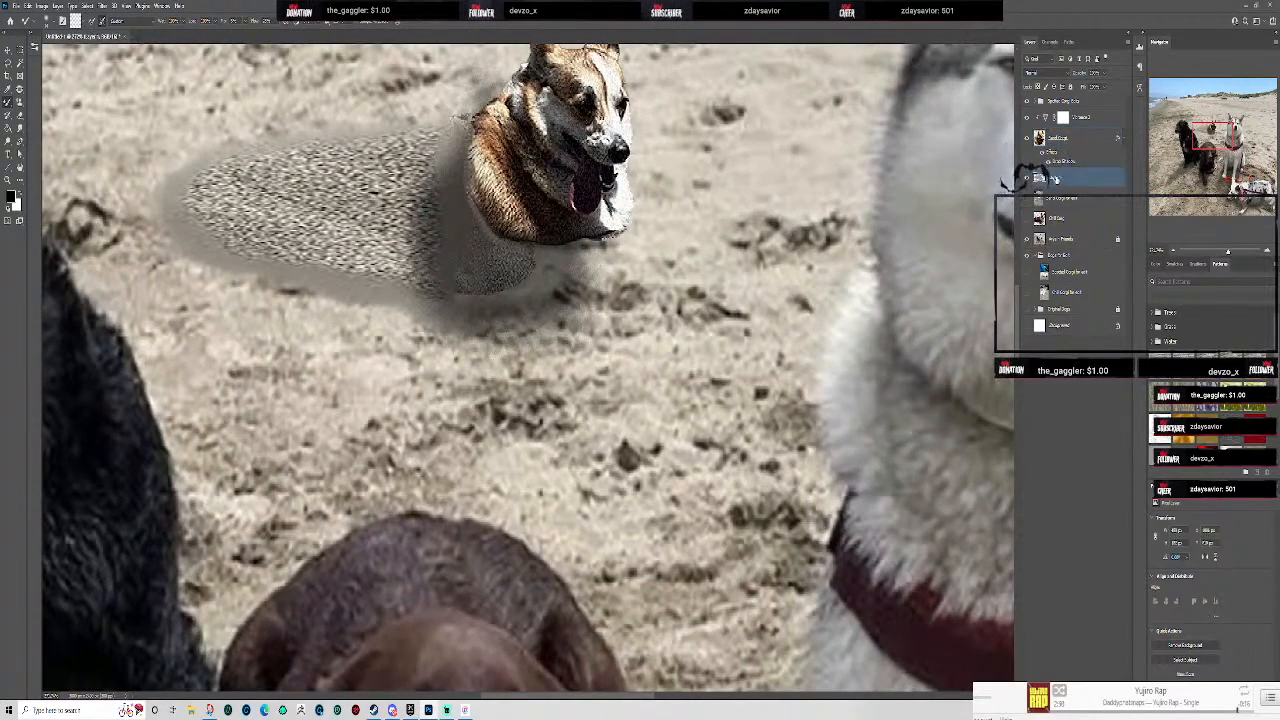
ctrl+click(1039, 177)
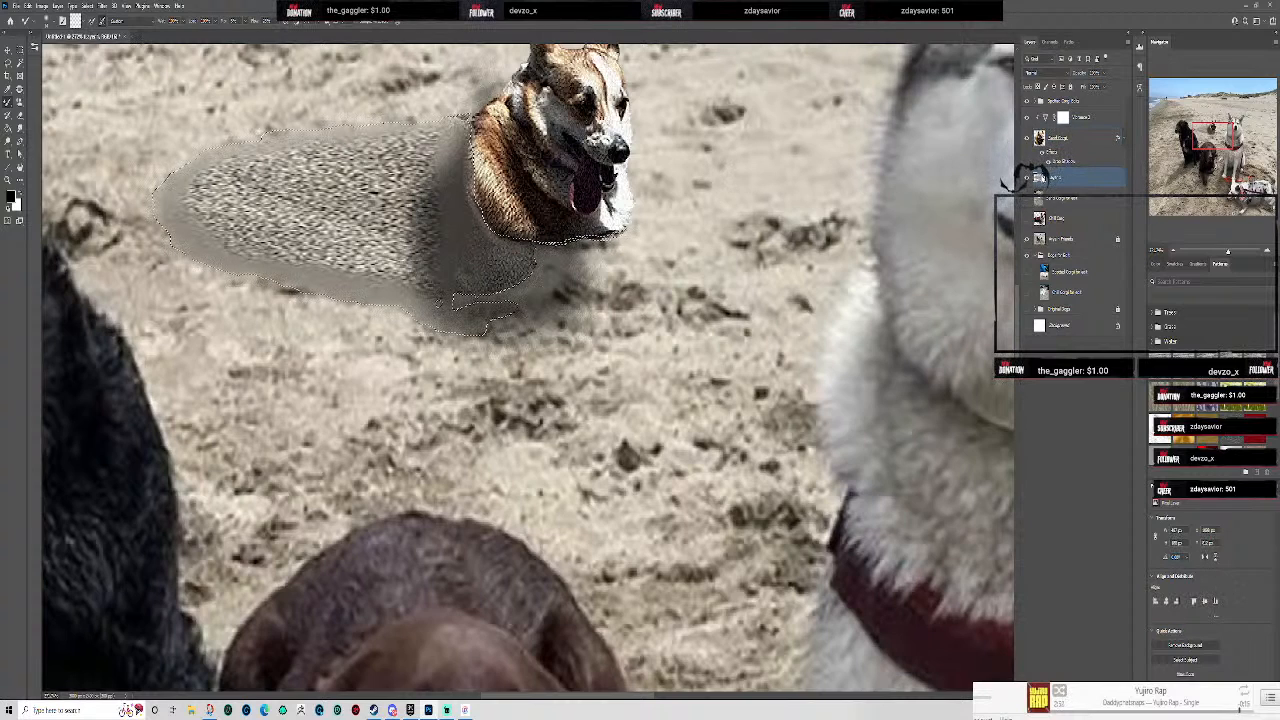
key(m)
key(ctrl+shift+i)
key(Delete)
key(ctrl+d)
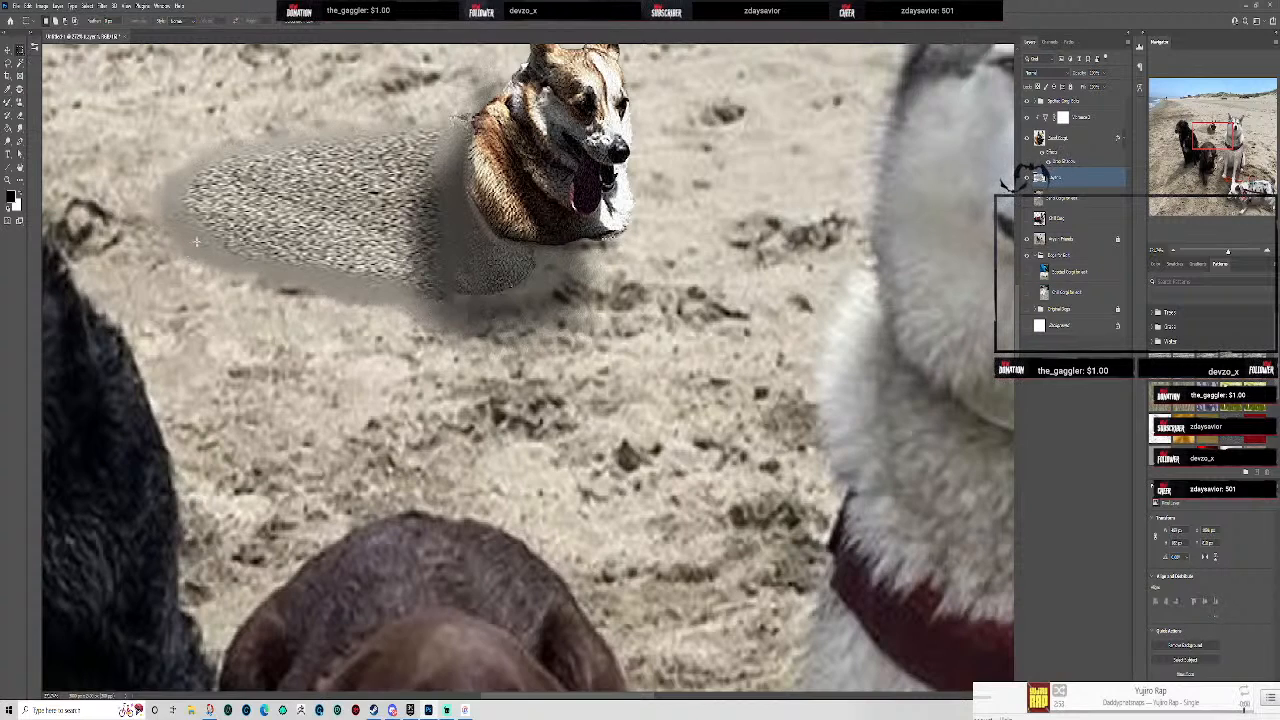
- Select the lower section of the sand patch, stretch it underneath the corgi toward the husky, accept the transform and deselect
drag(392, 243, 538, 305)
key(v)
drag(539, 274, 630, 238)
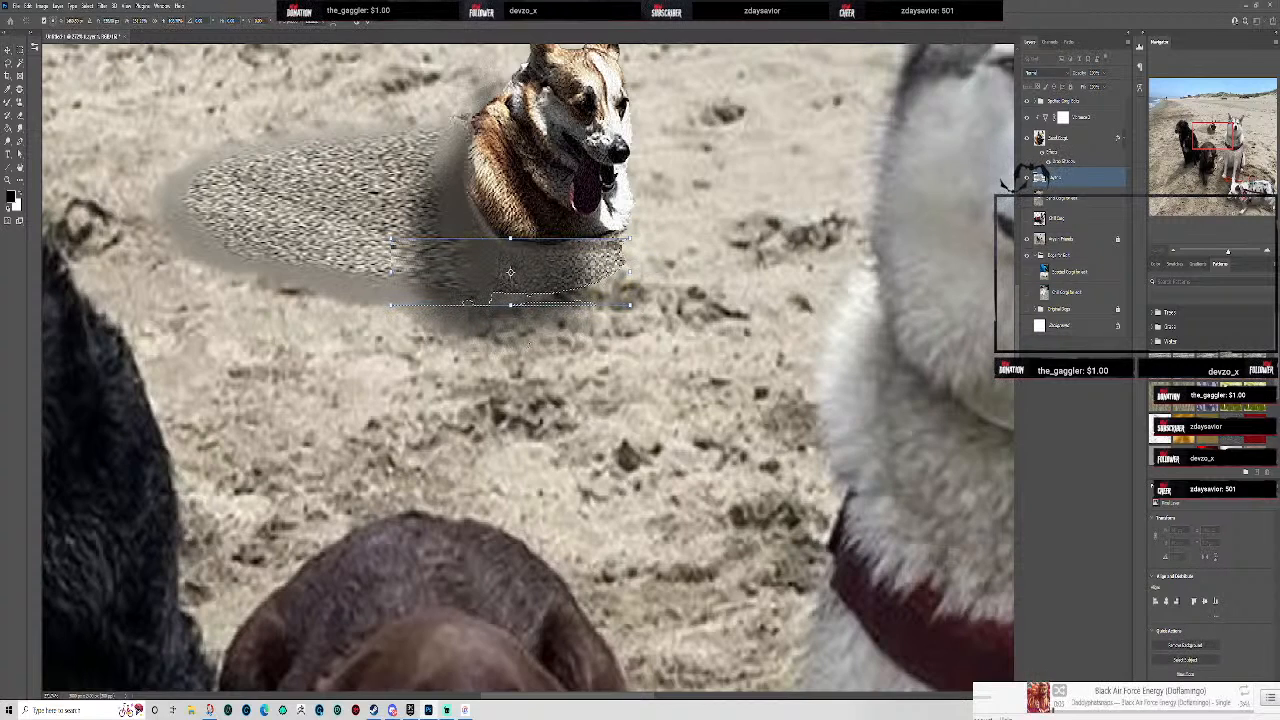
drag(511, 306, 511, 318)
drag(632, 238, 629, 227)
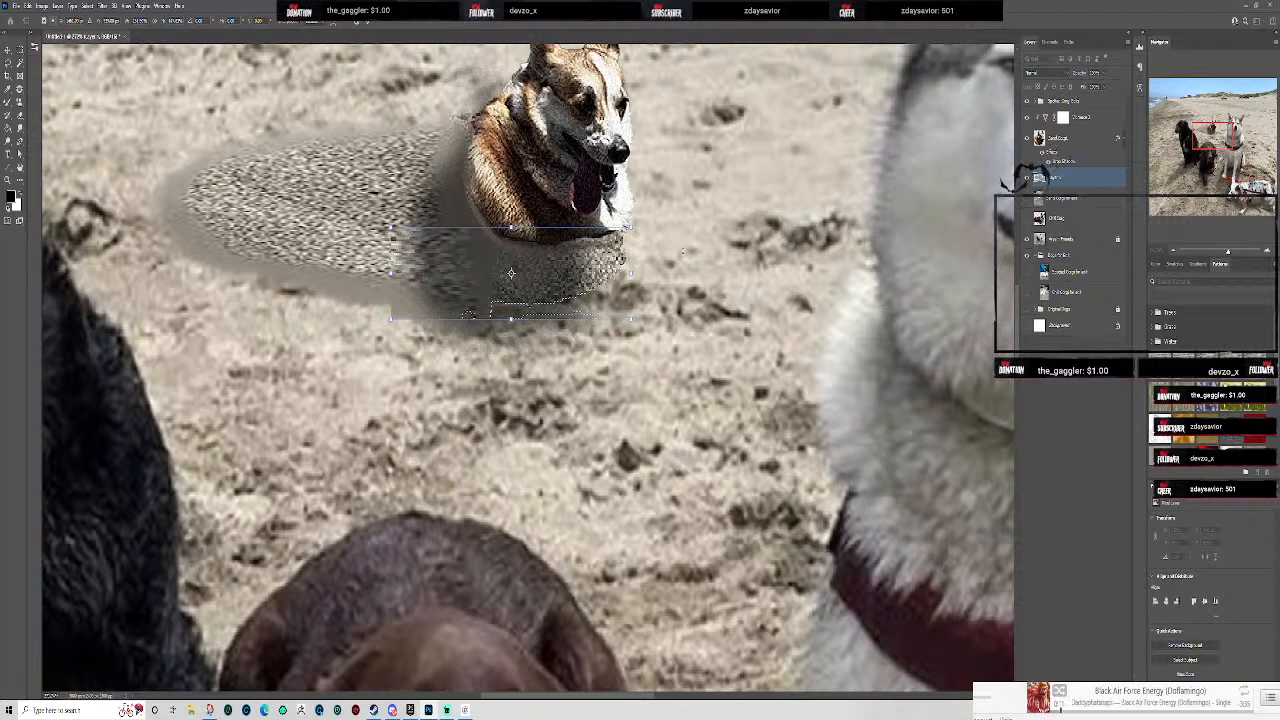
key(Return)
key(v)
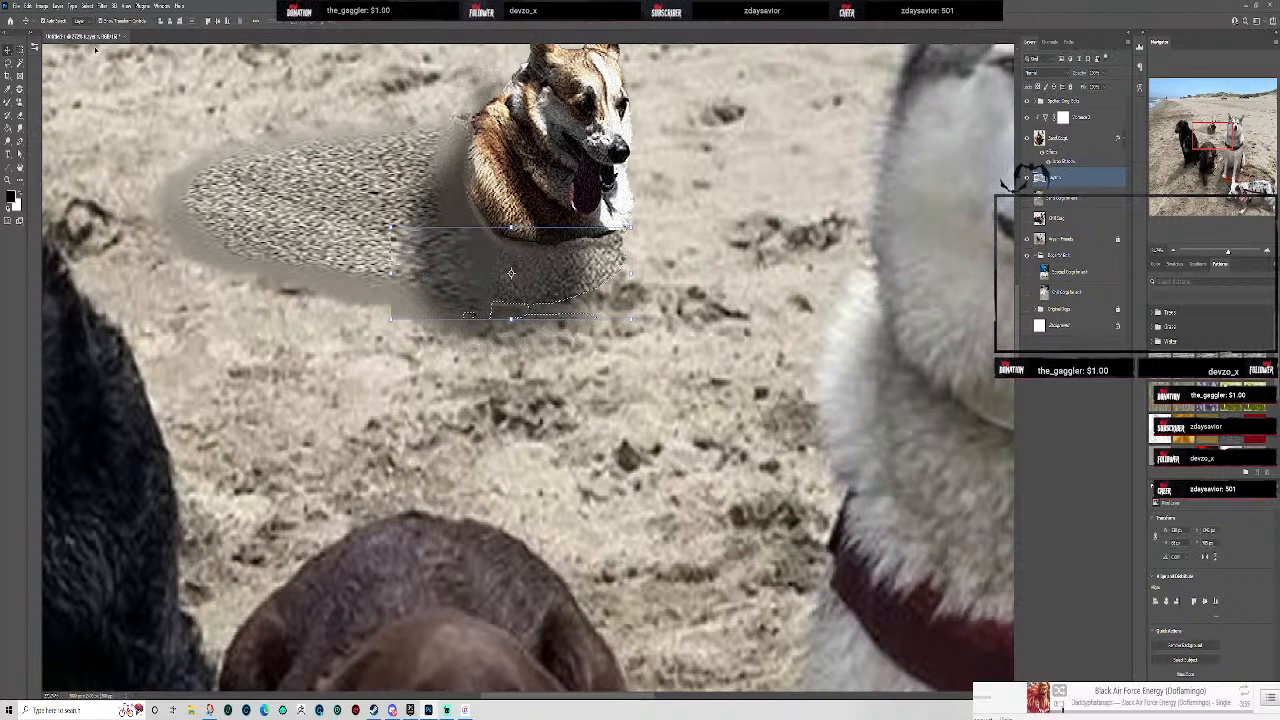
key(ctrl+d)
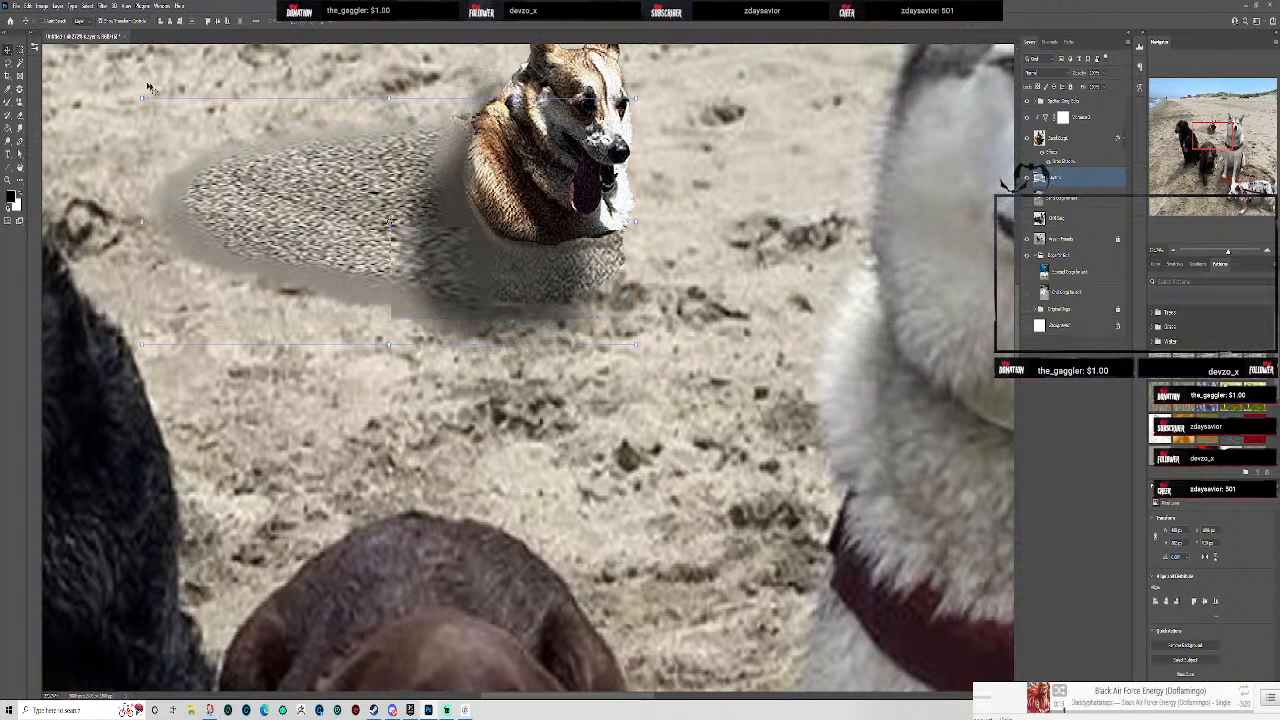
scroll(412, 282, down, 2)
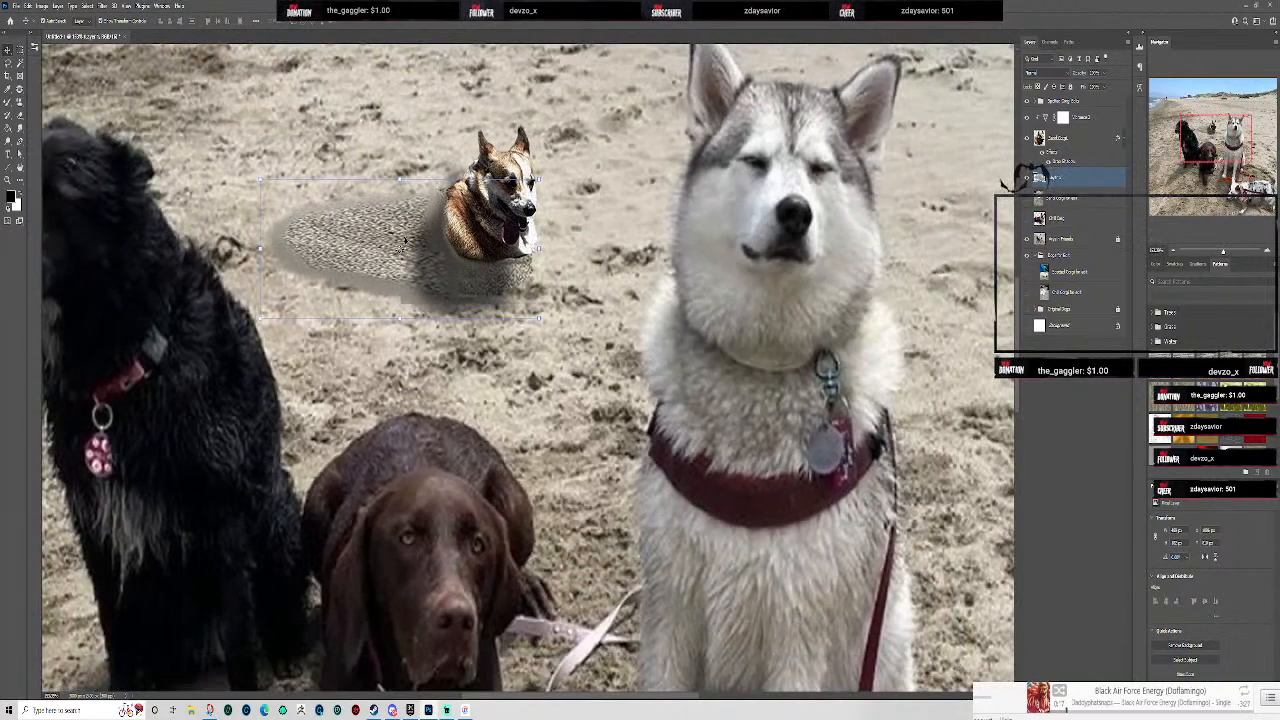
scroll(404, 242, up, 2)
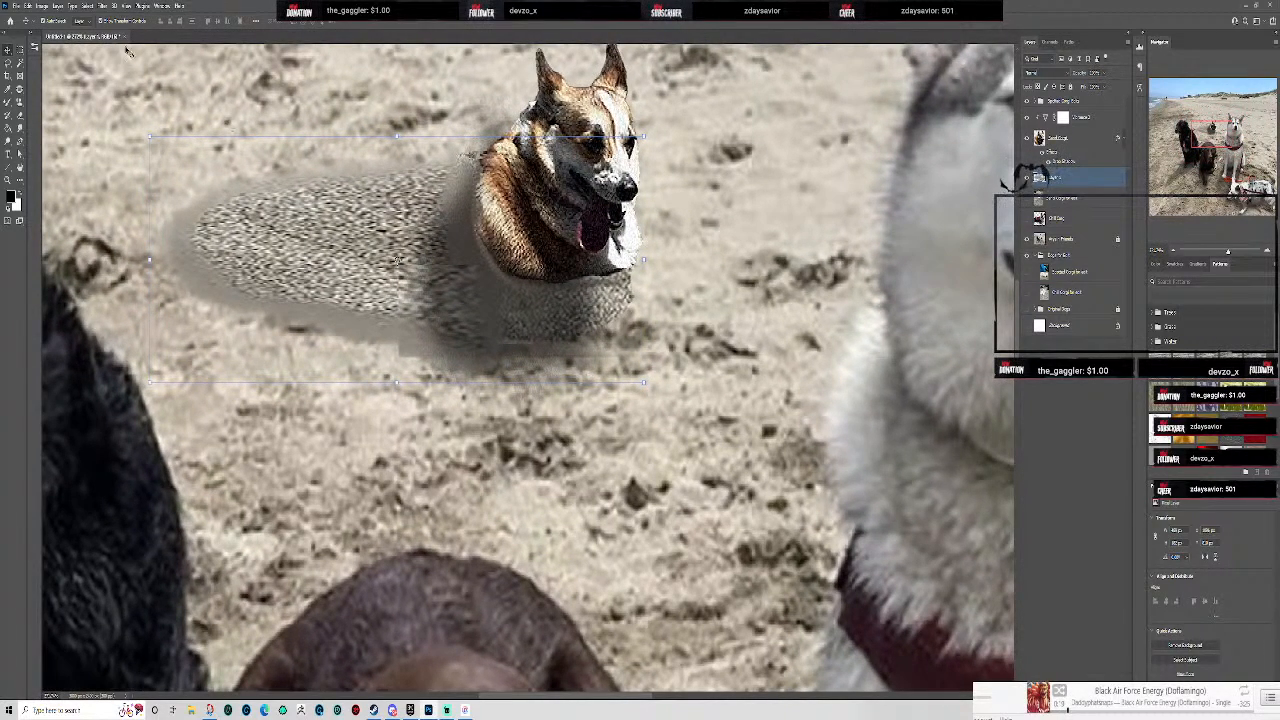
click(88, 6)
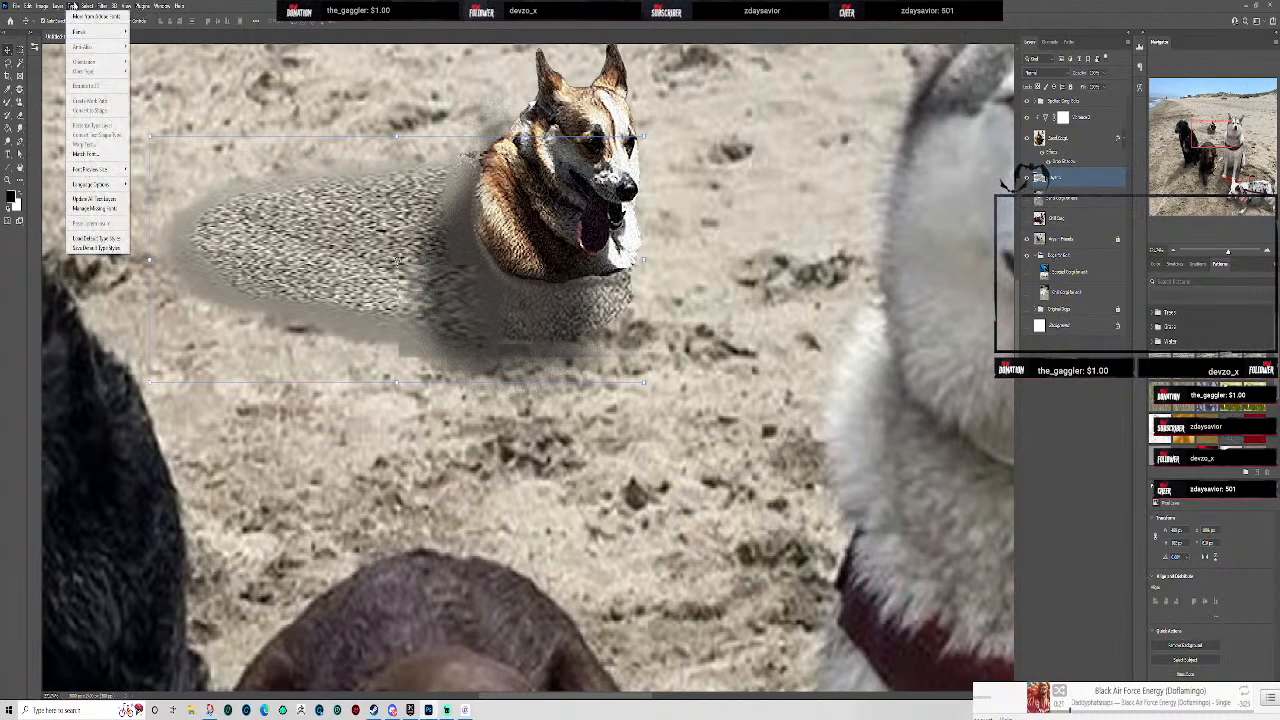
mouse_move(101, 7)
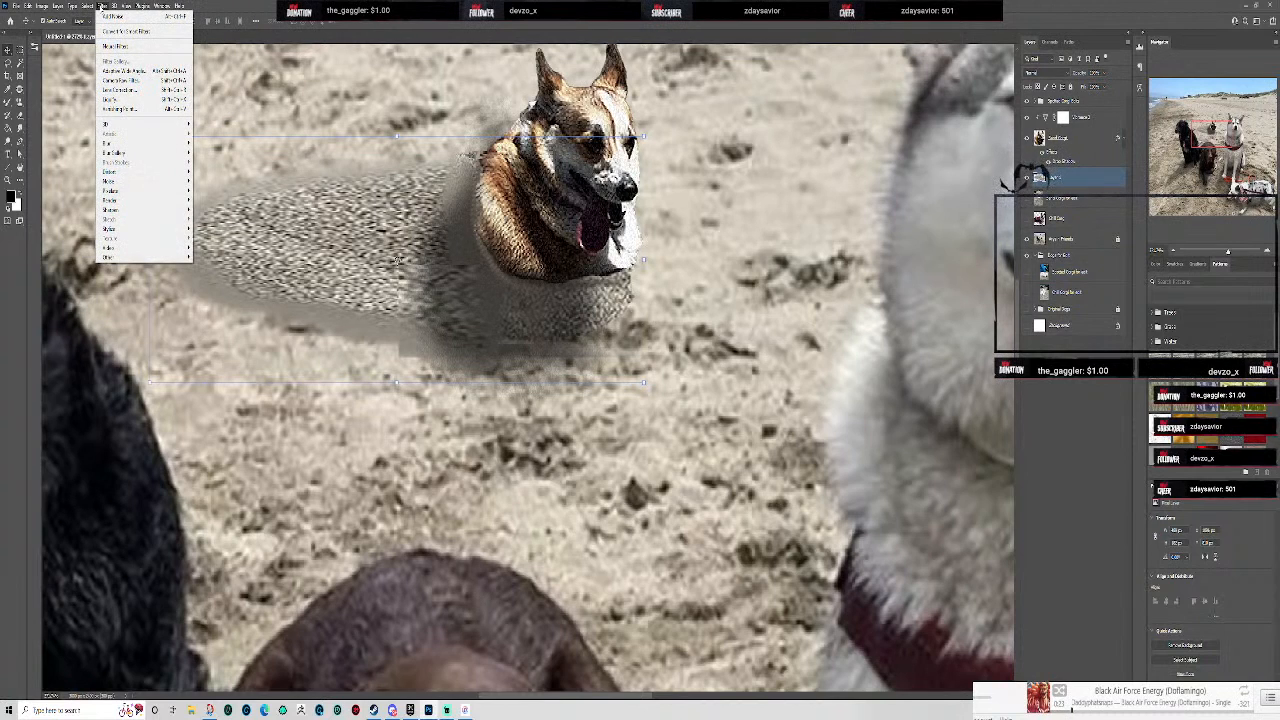
click(163, 6)
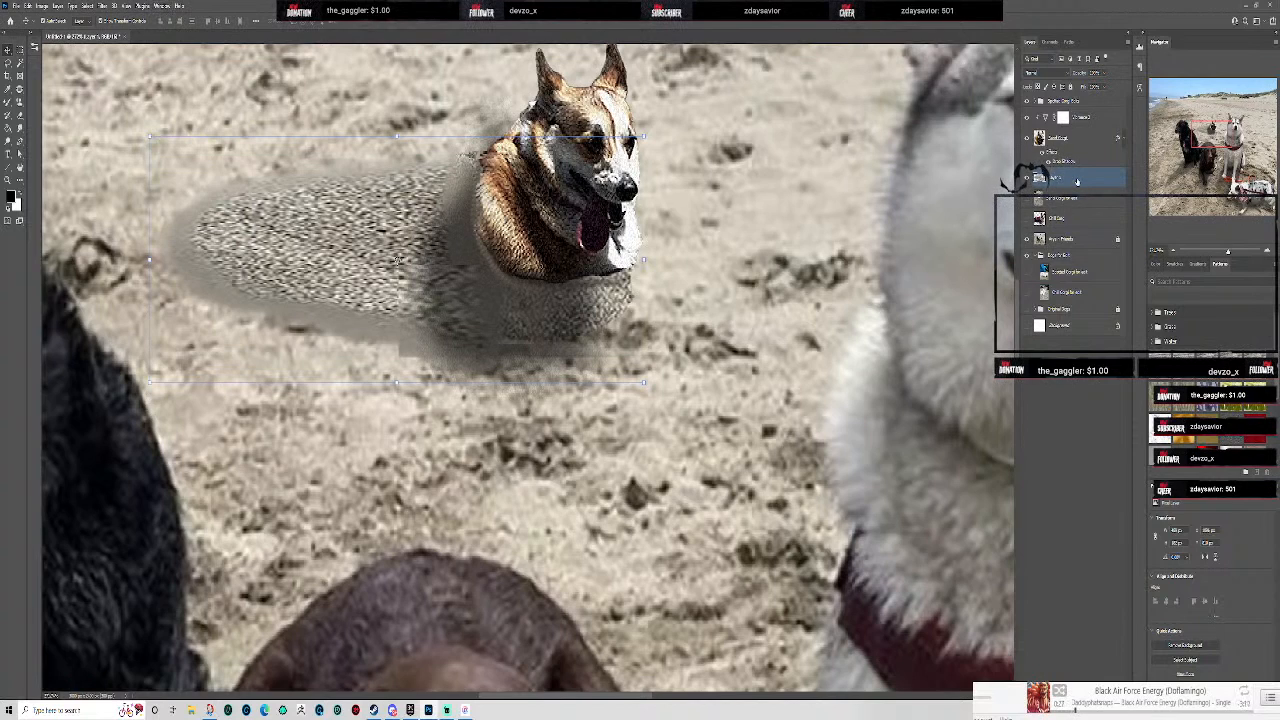
- Try an orange outer glow with reduced spread and size on the sand patch's layer
double_click(1077, 180)
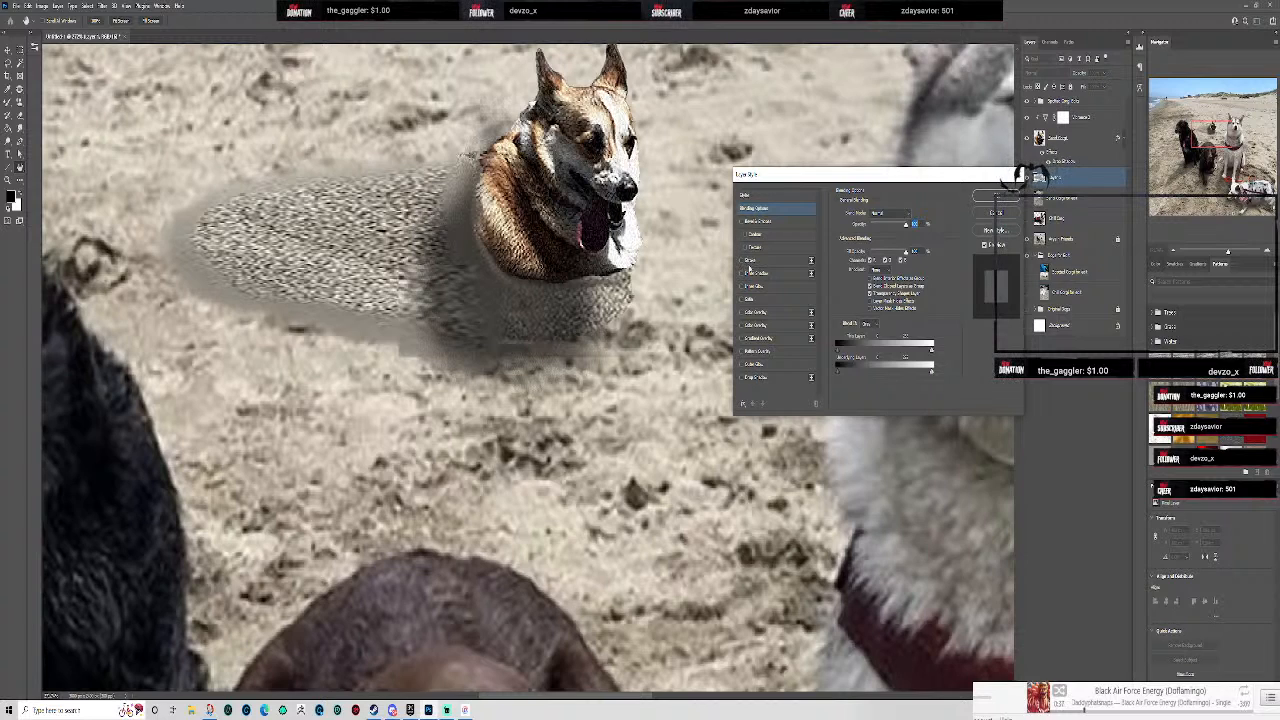
click(764, 365)
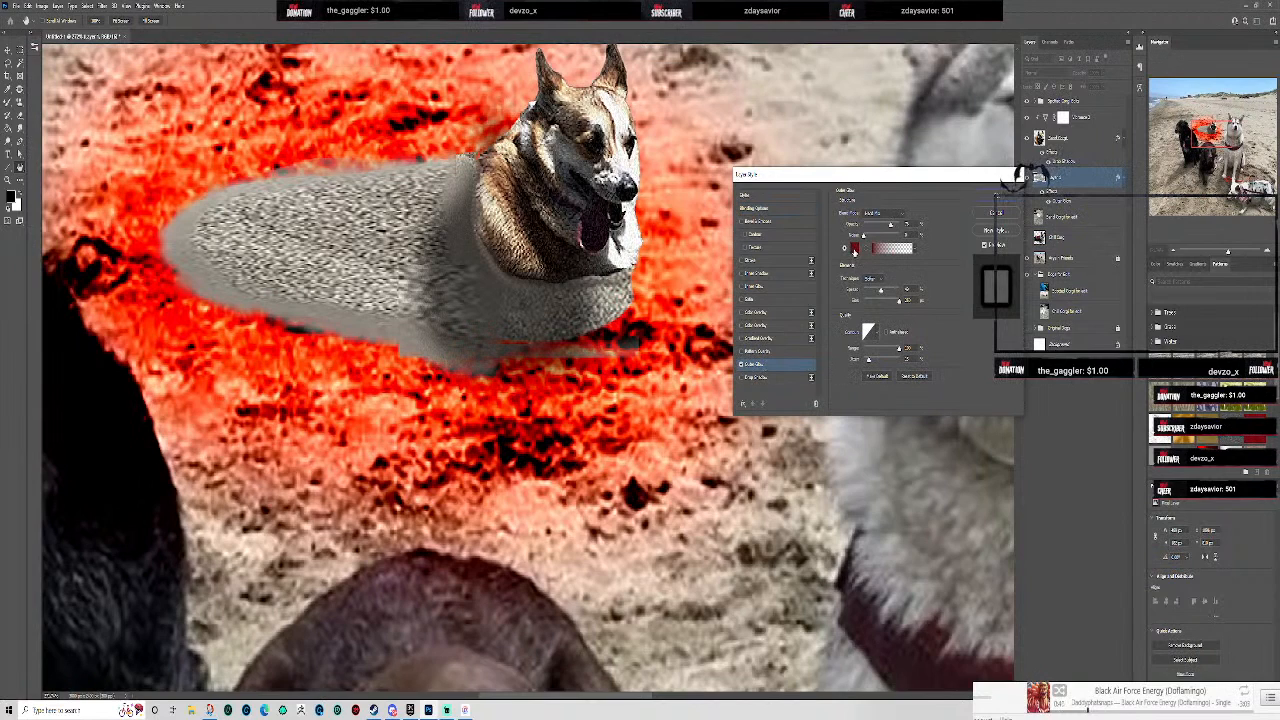
click(900, 250)
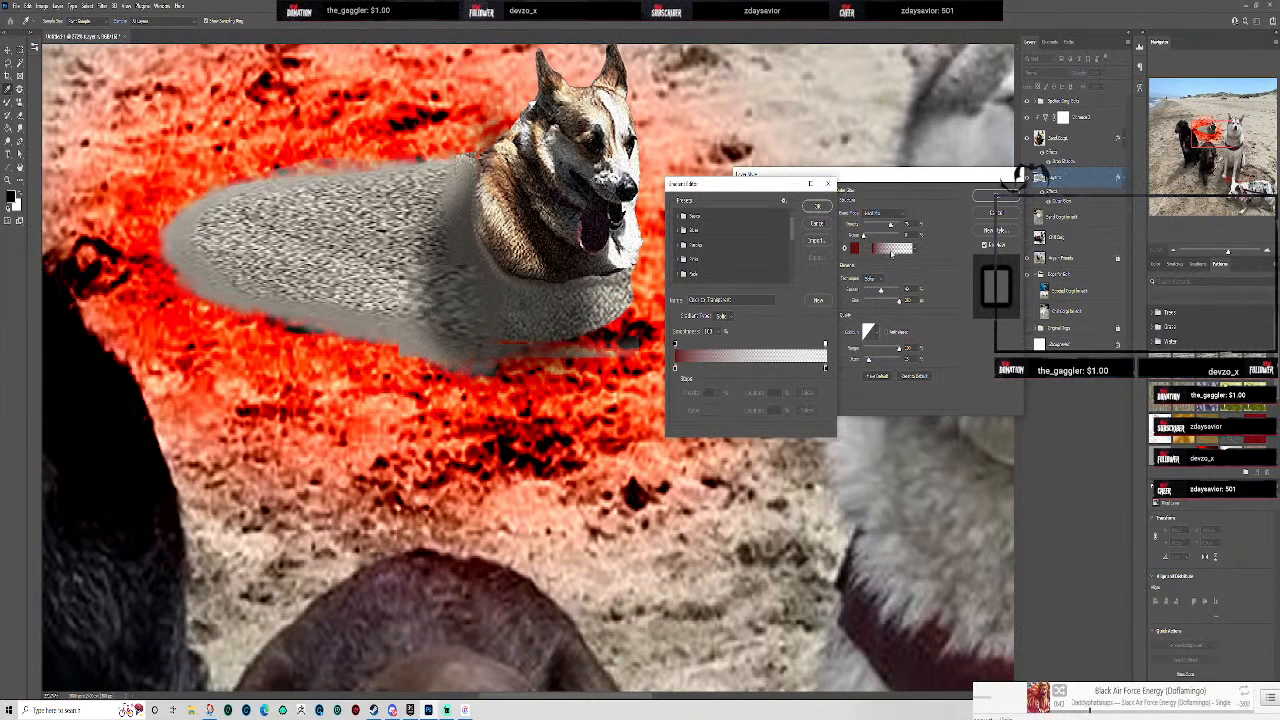
click(817, 223)
click(854, 248)
click(840, 97)
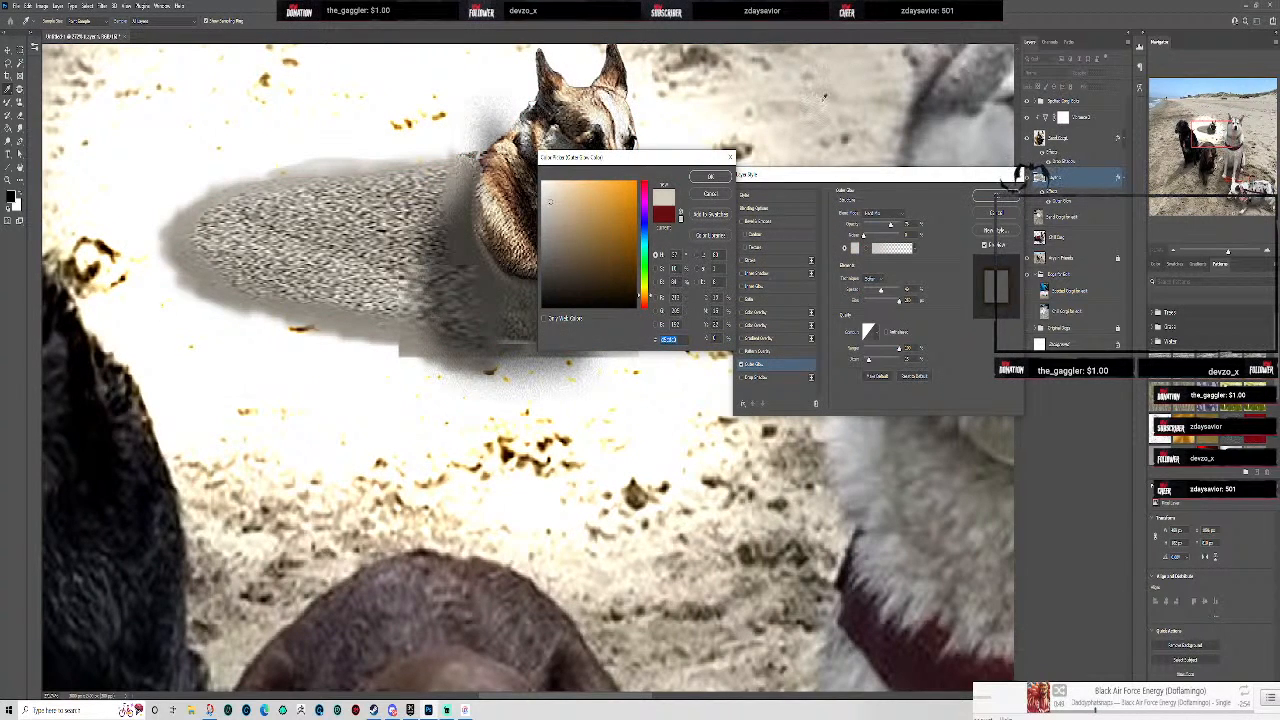
click(590, 207)
drag(590, 207, 637, 200)
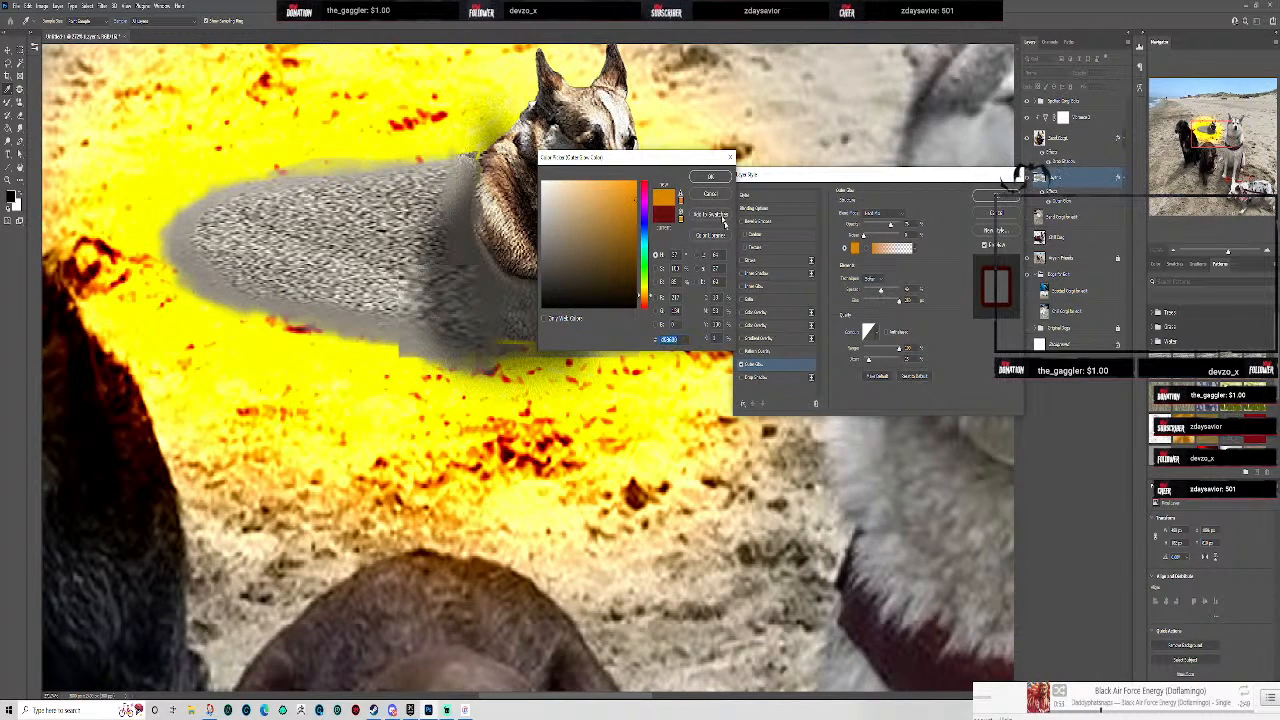
click(711, 177)
drag(882, 292, 868, 291)
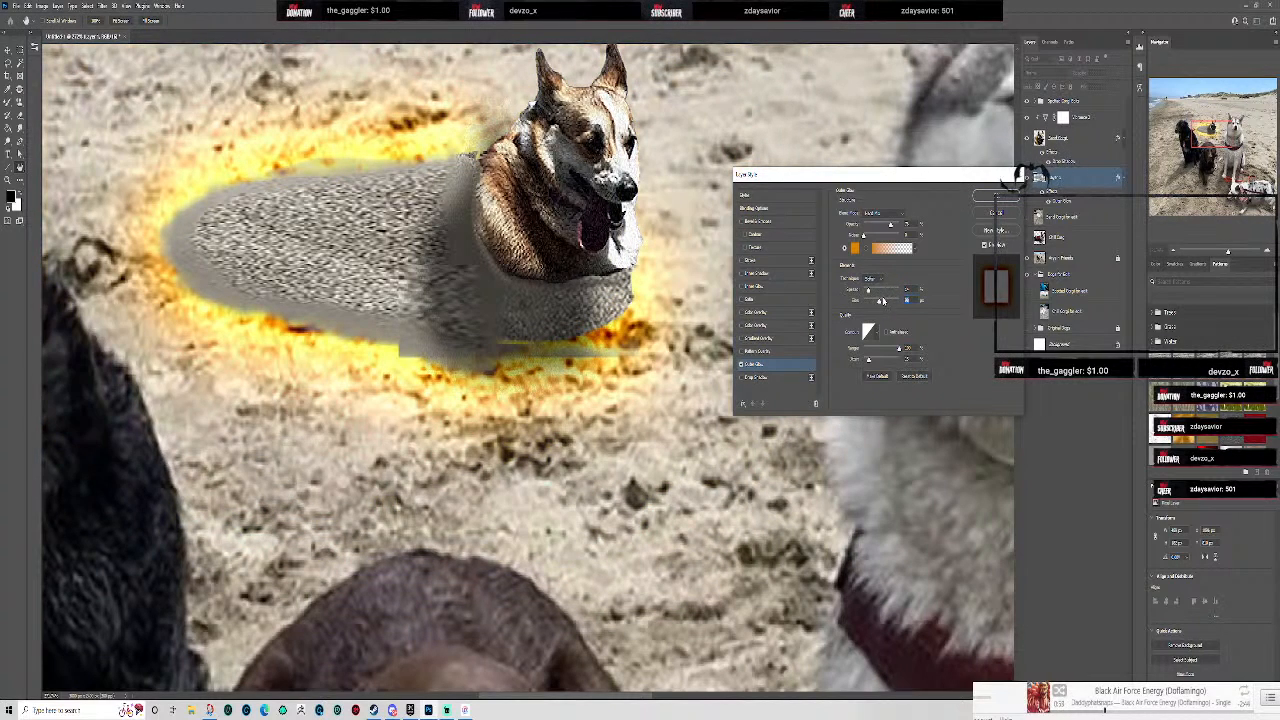
click(998, 195)
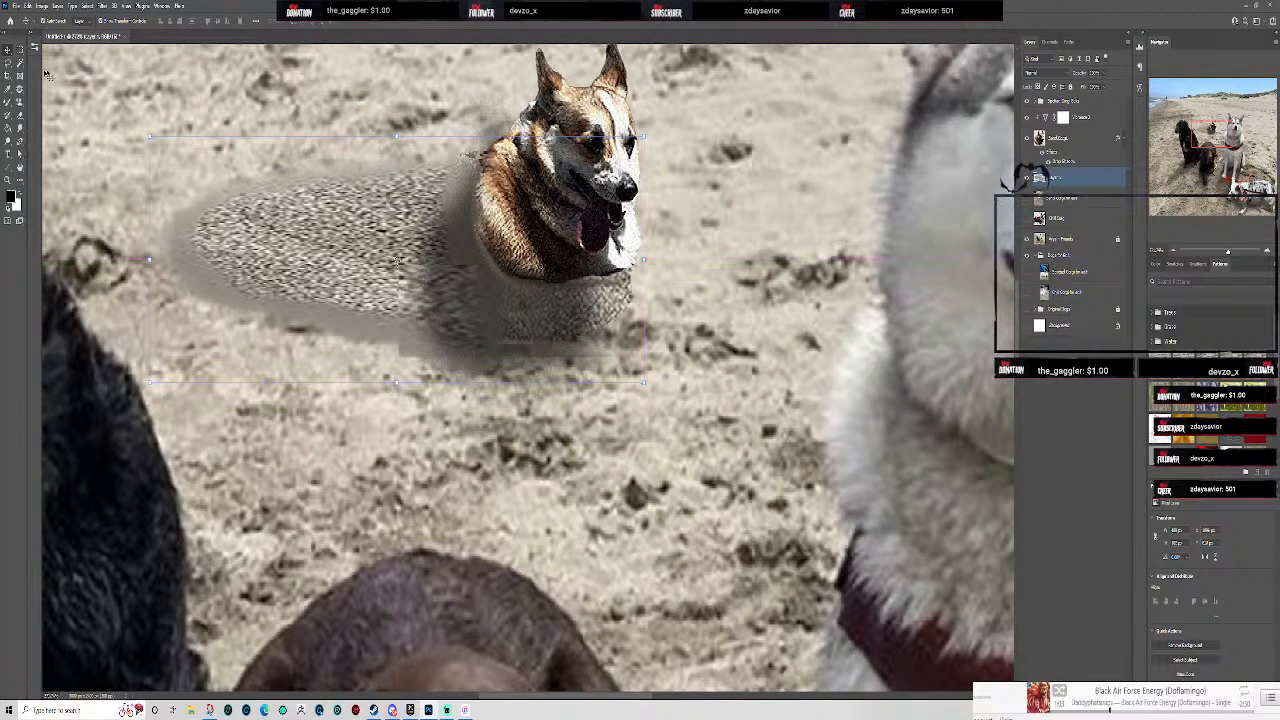
- Select an L-shaped strip along the stretched section's vertical seam and lower edge, soften it with Gaussian Blur and deselect
key(b)
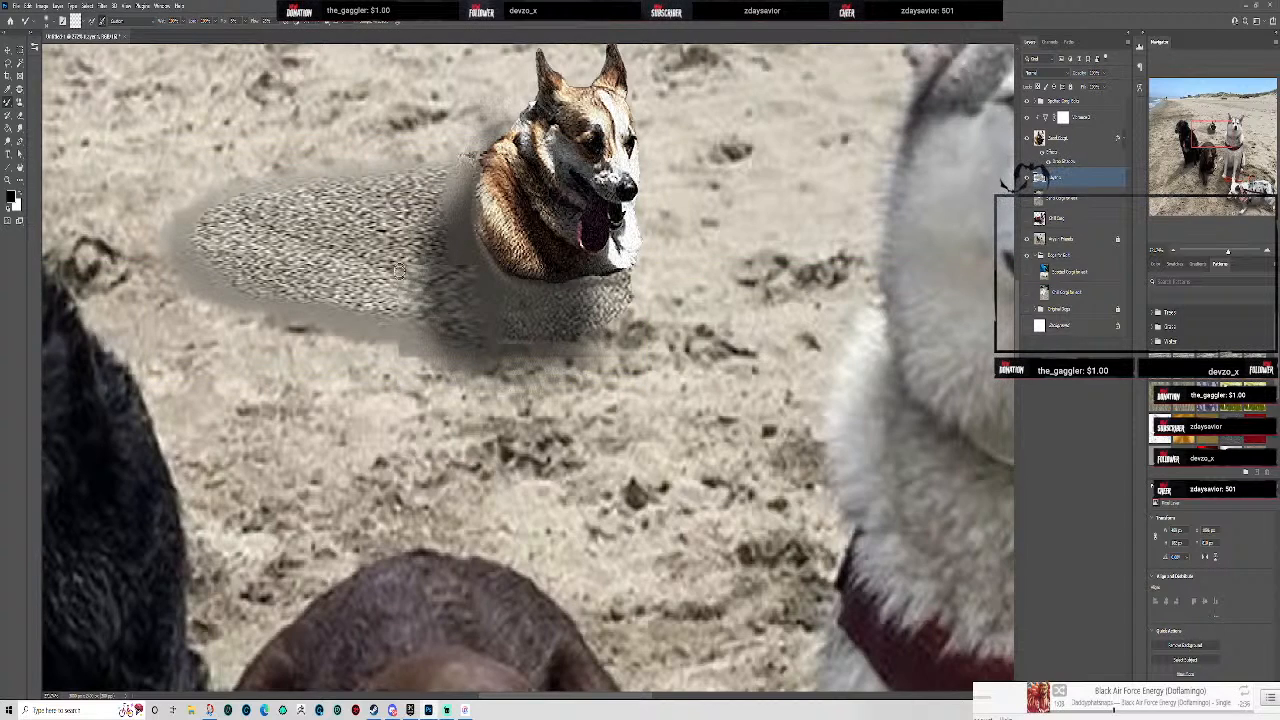
key(m)
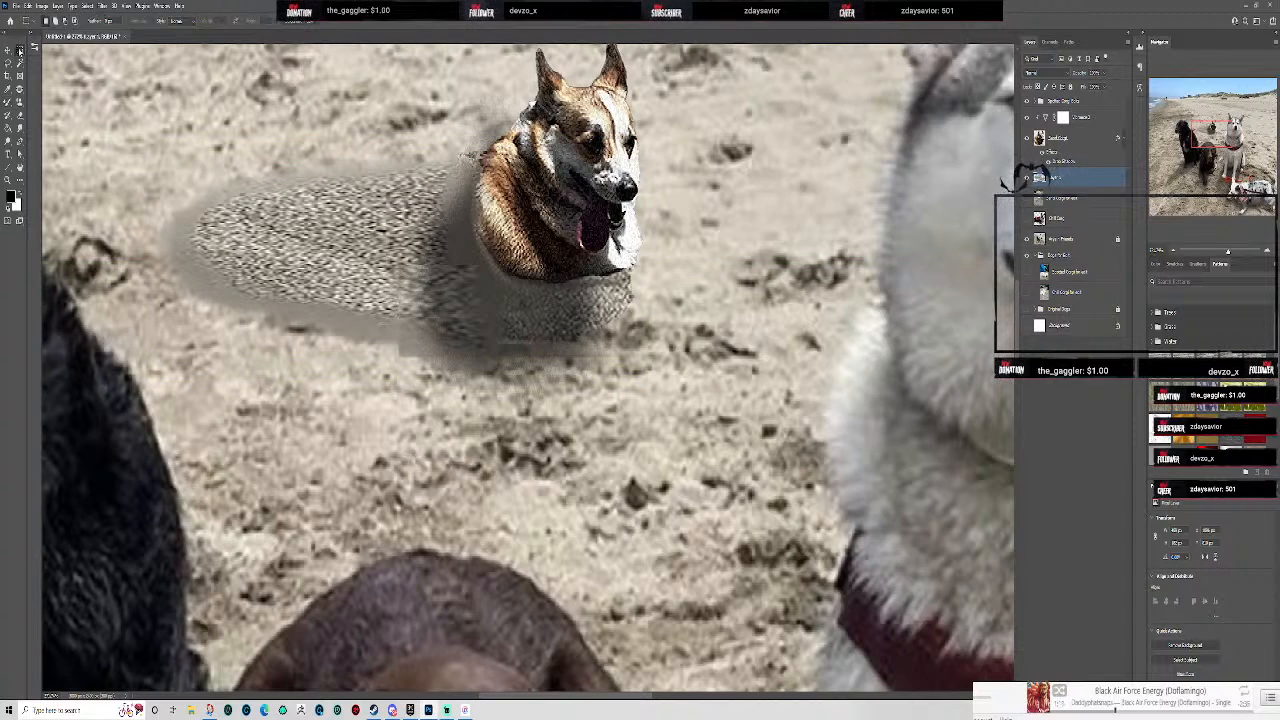
drag(392, 243, 646, 385)
click(102, 6)
mouse_move(143, 154)
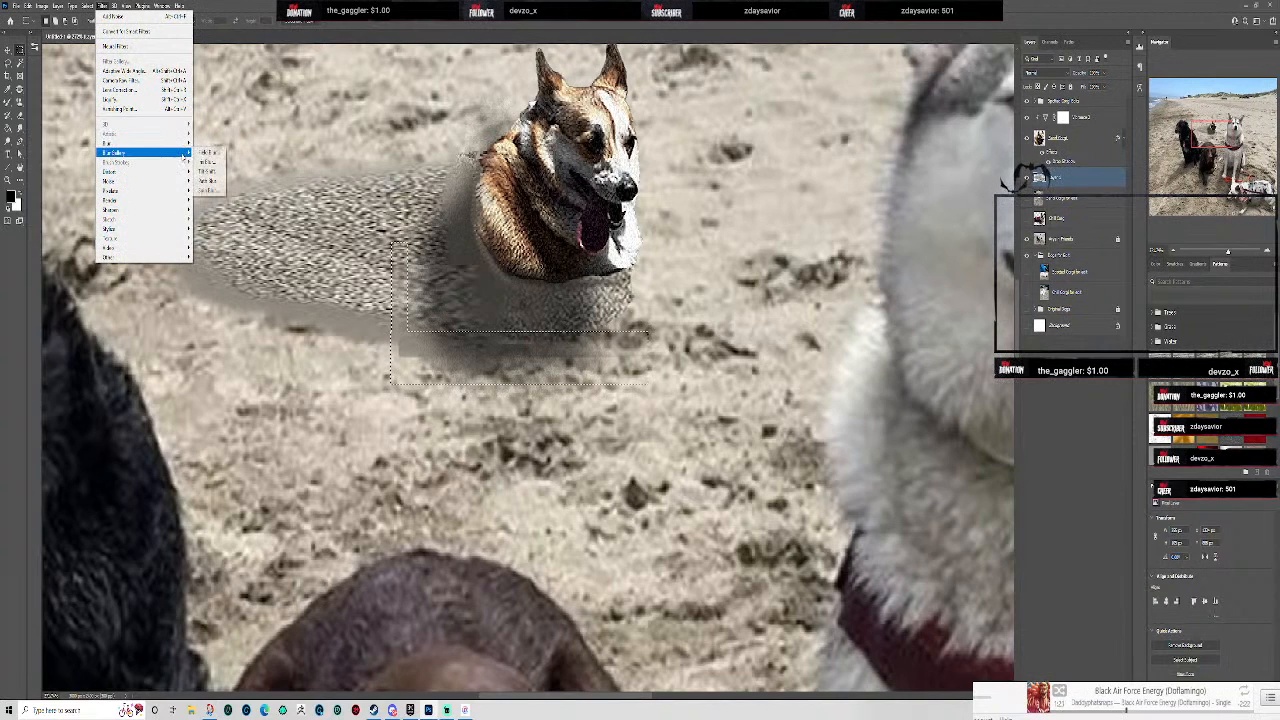
click(213, 181)
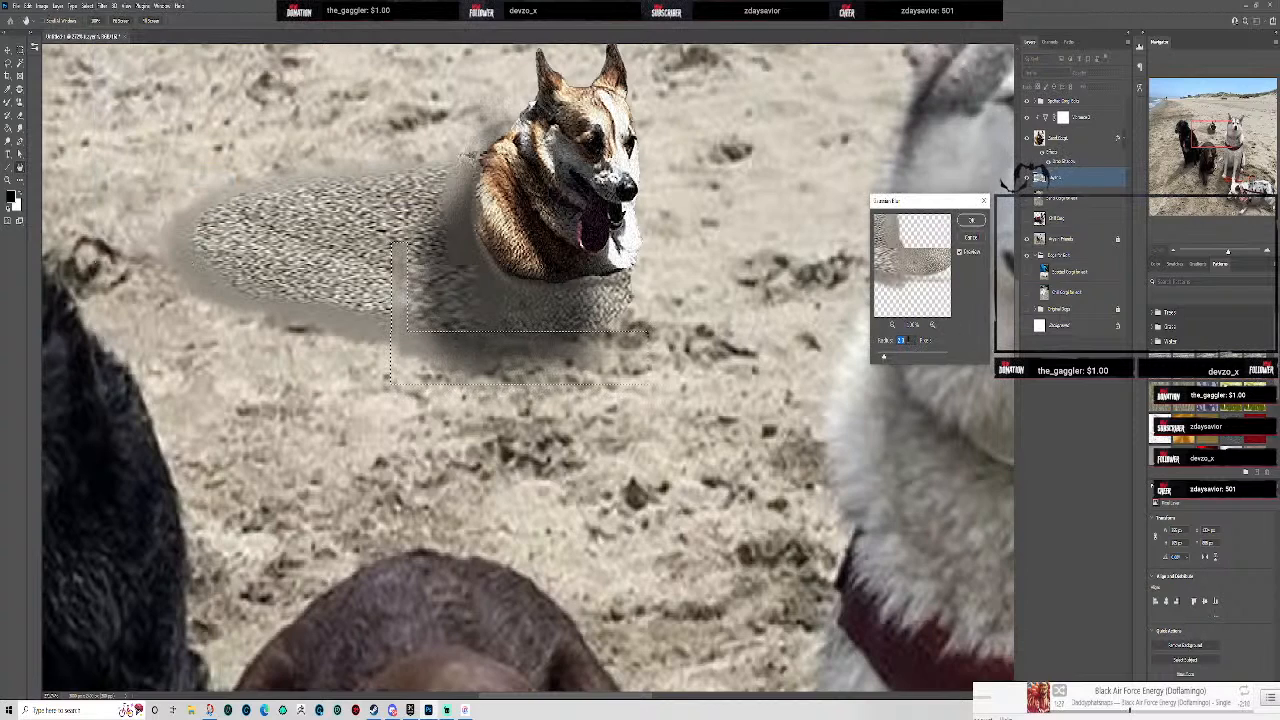
key(Return)
key(ctrl+d)
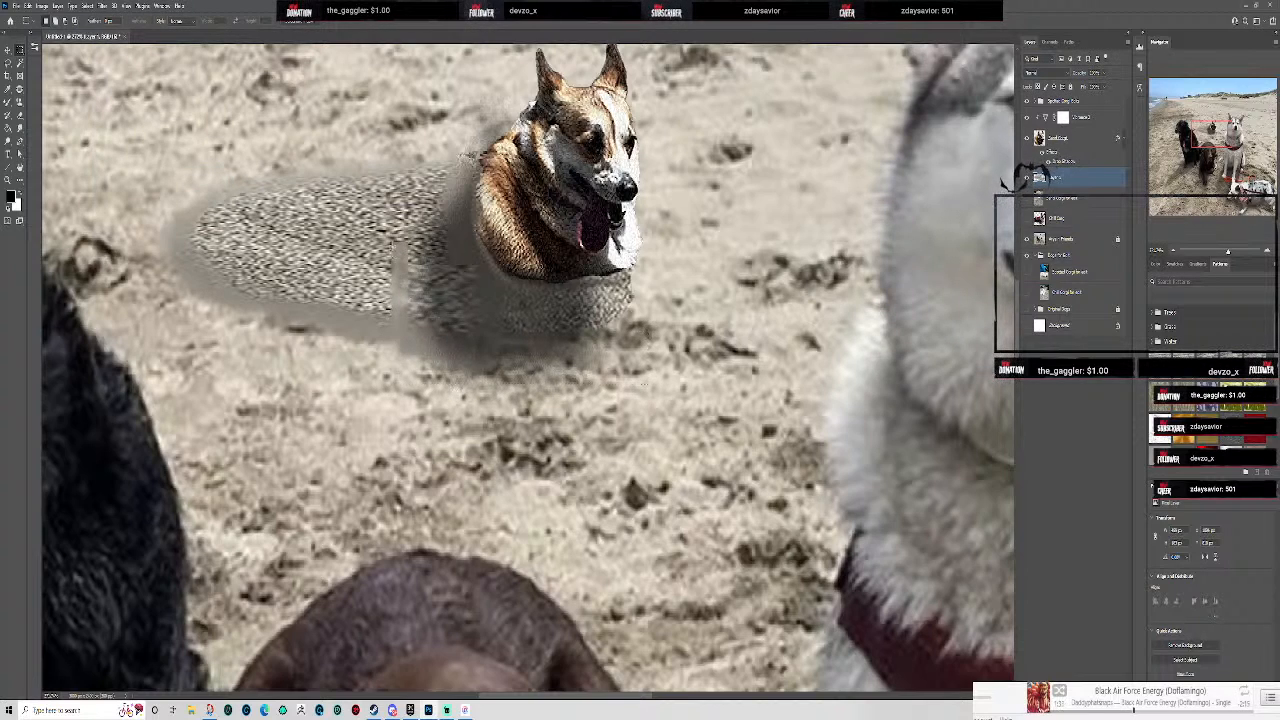
scroll(466, 245, down, 2)
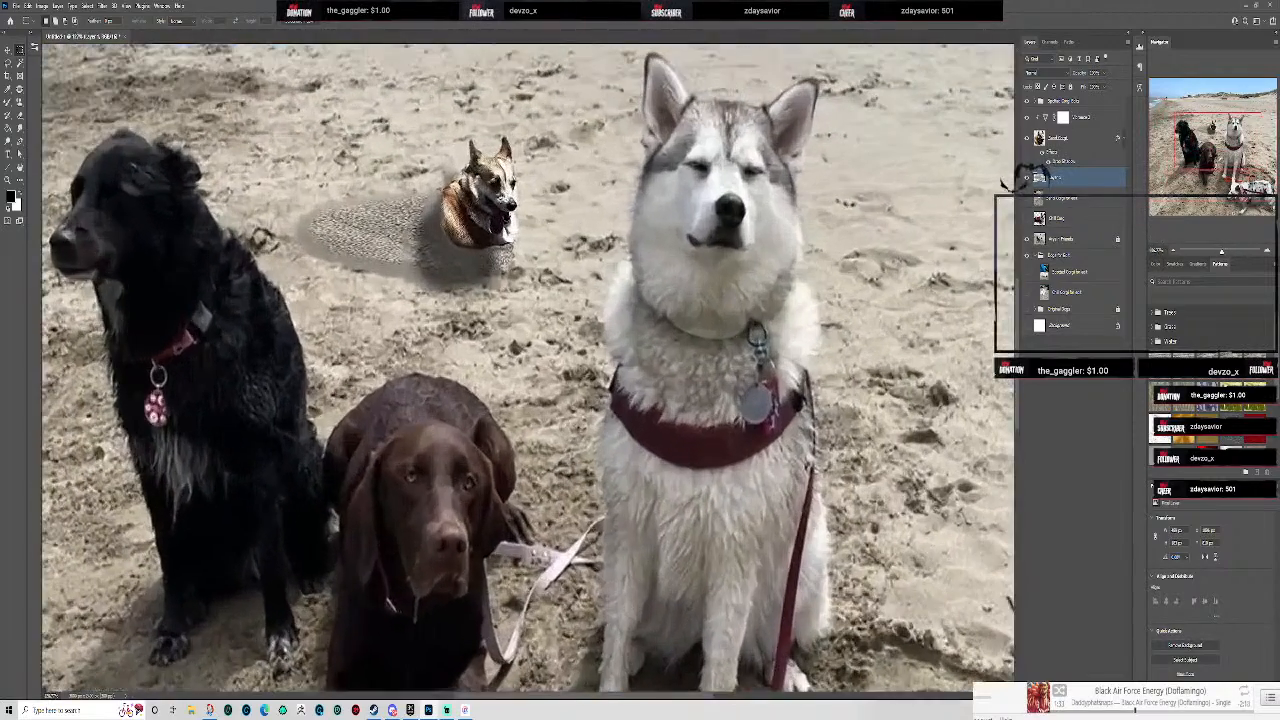
scroll(255, 182, up, 2)
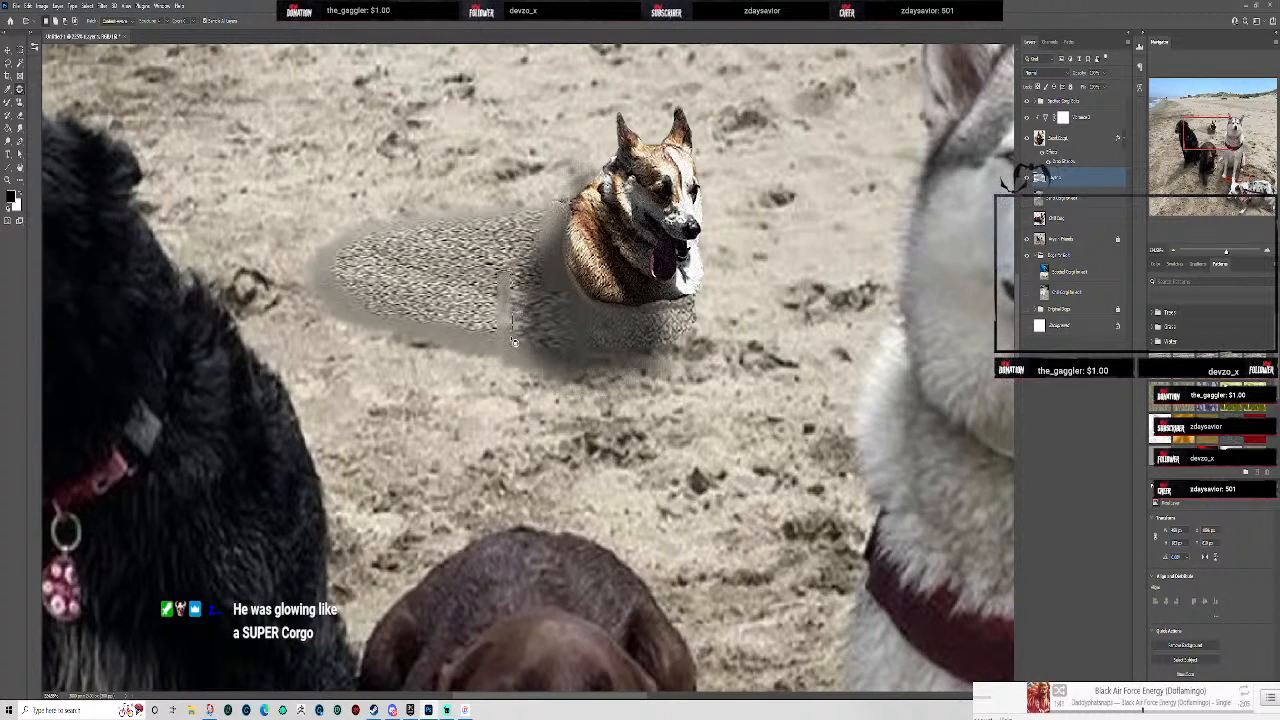
- Patch the light seam in the textured shadow beside the small corgi with nearby texture, using the Normal patch mode
mouse_move(493, 305)
mouse_down()
mouse_move(500, 275)
mouse_move(513, 298)
mouse_move(473, 275)
mouse_up()
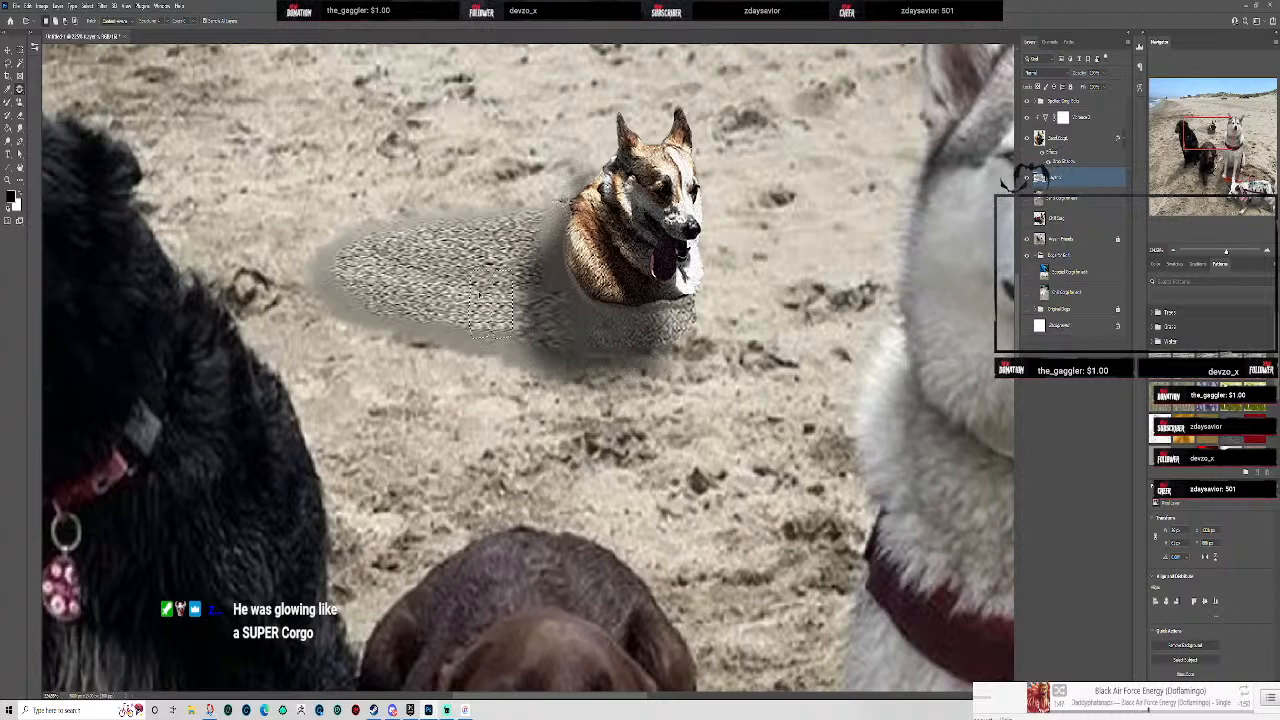
click(129, 21)
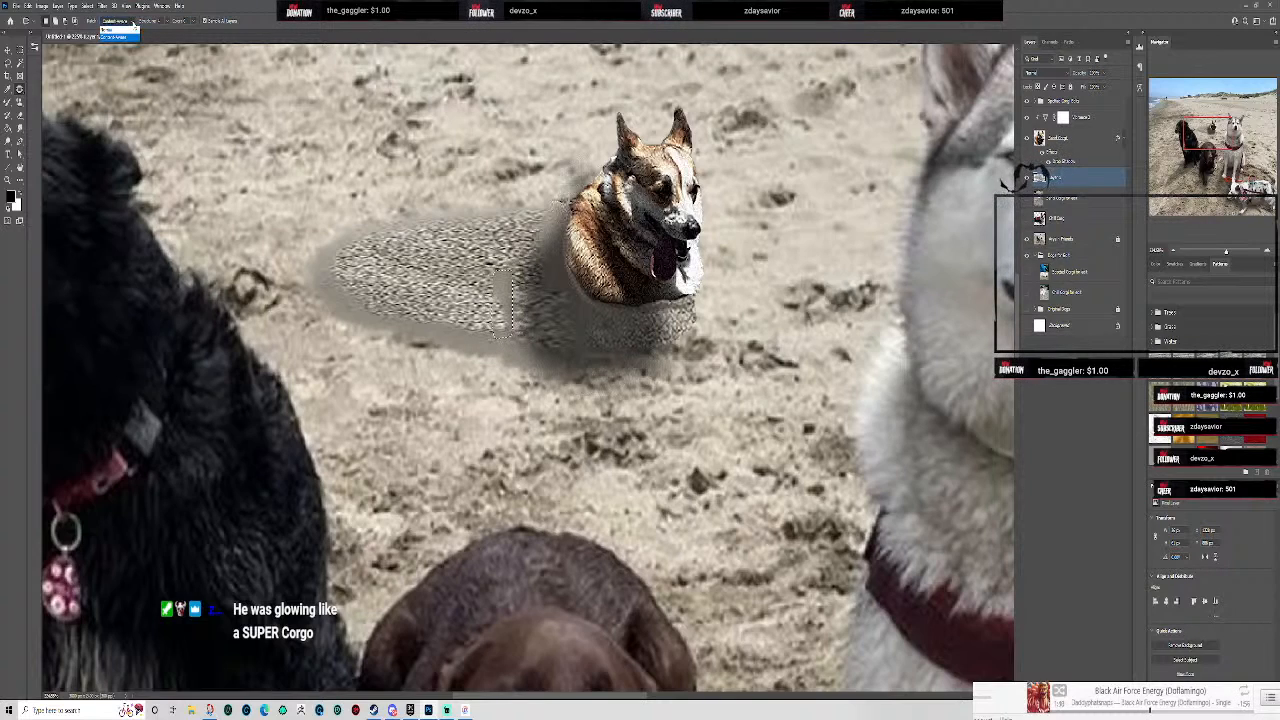
click(128, 29)
drag(504, 306, 462, 274)
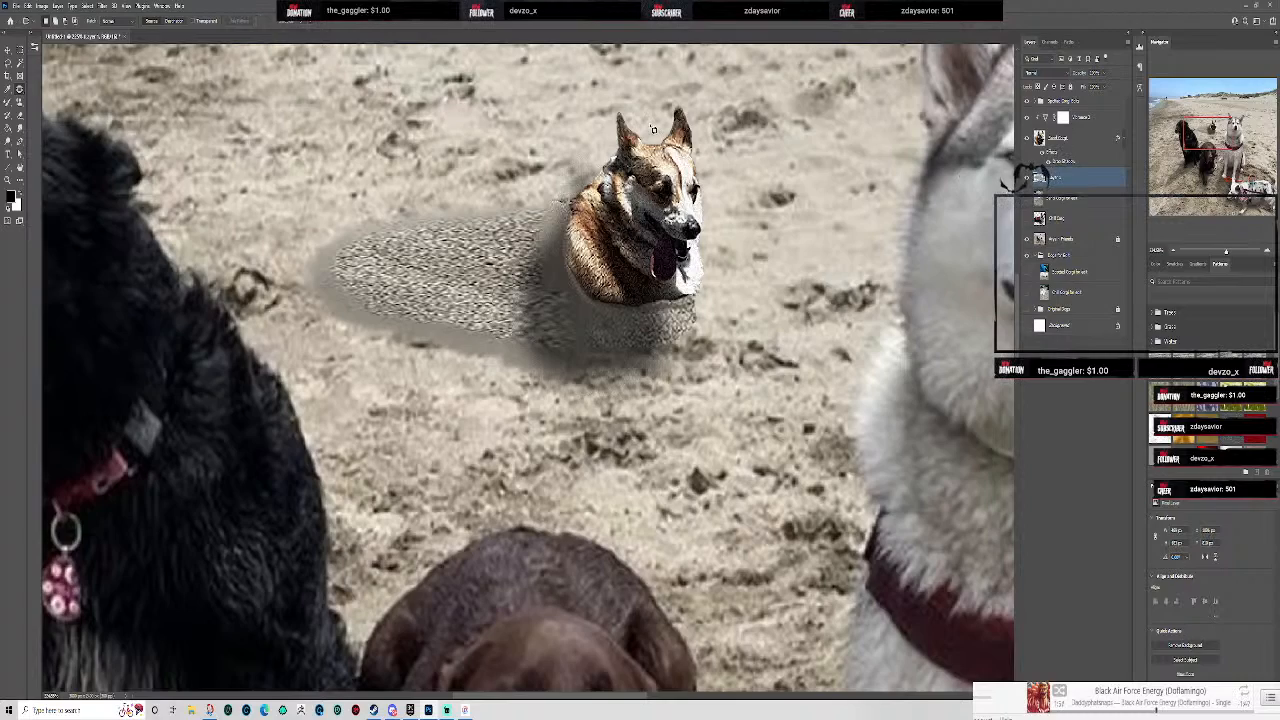
key(ctrl+0)
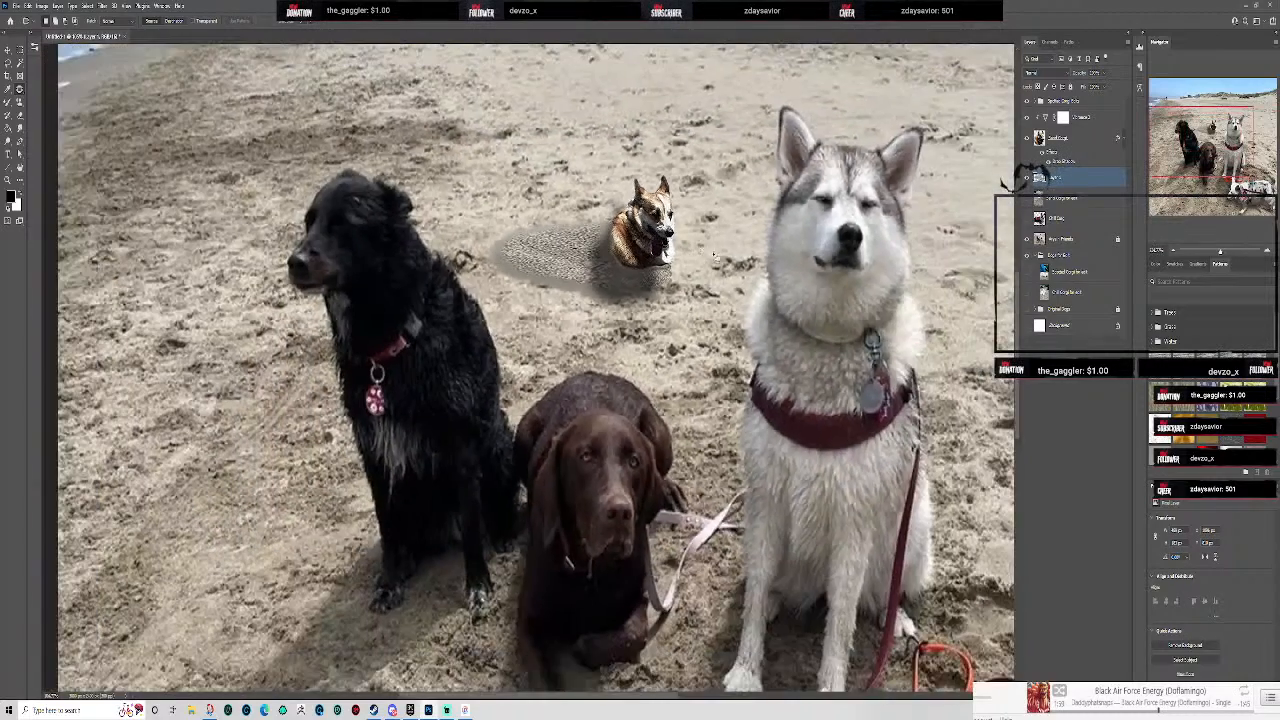
scroll(757, 284, up, 1)
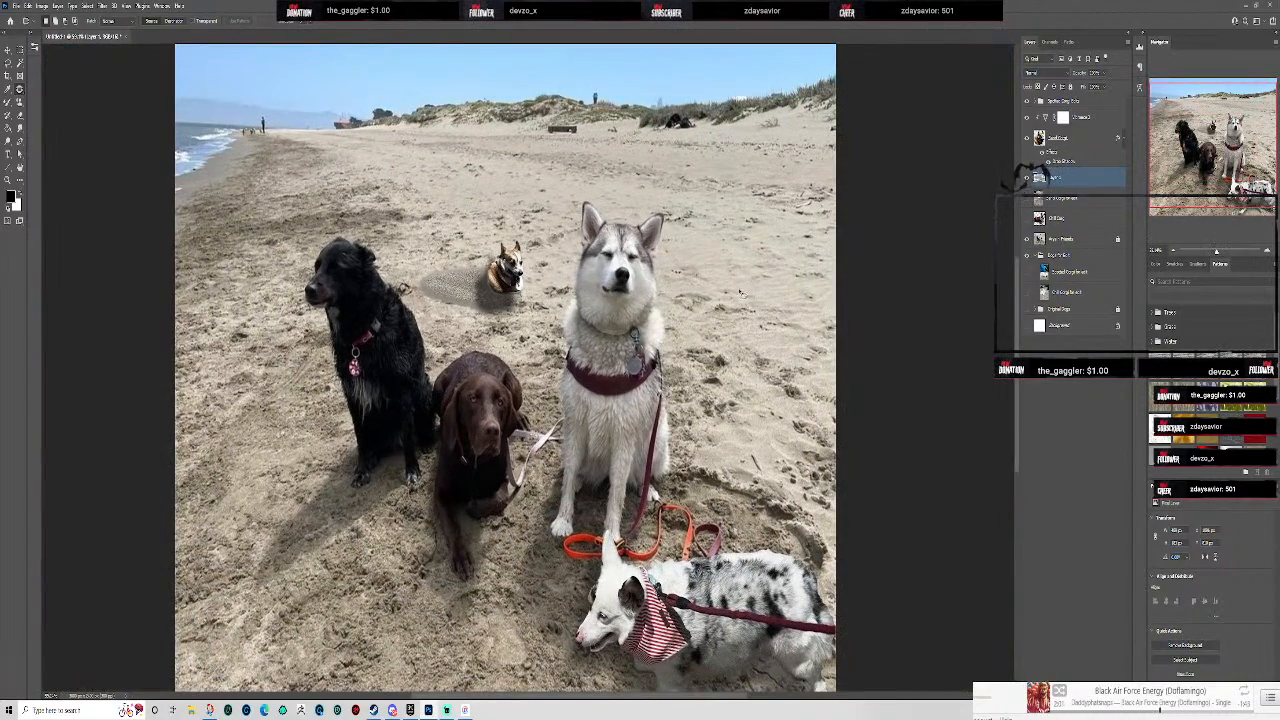
scroll(650, 299, down, 1)
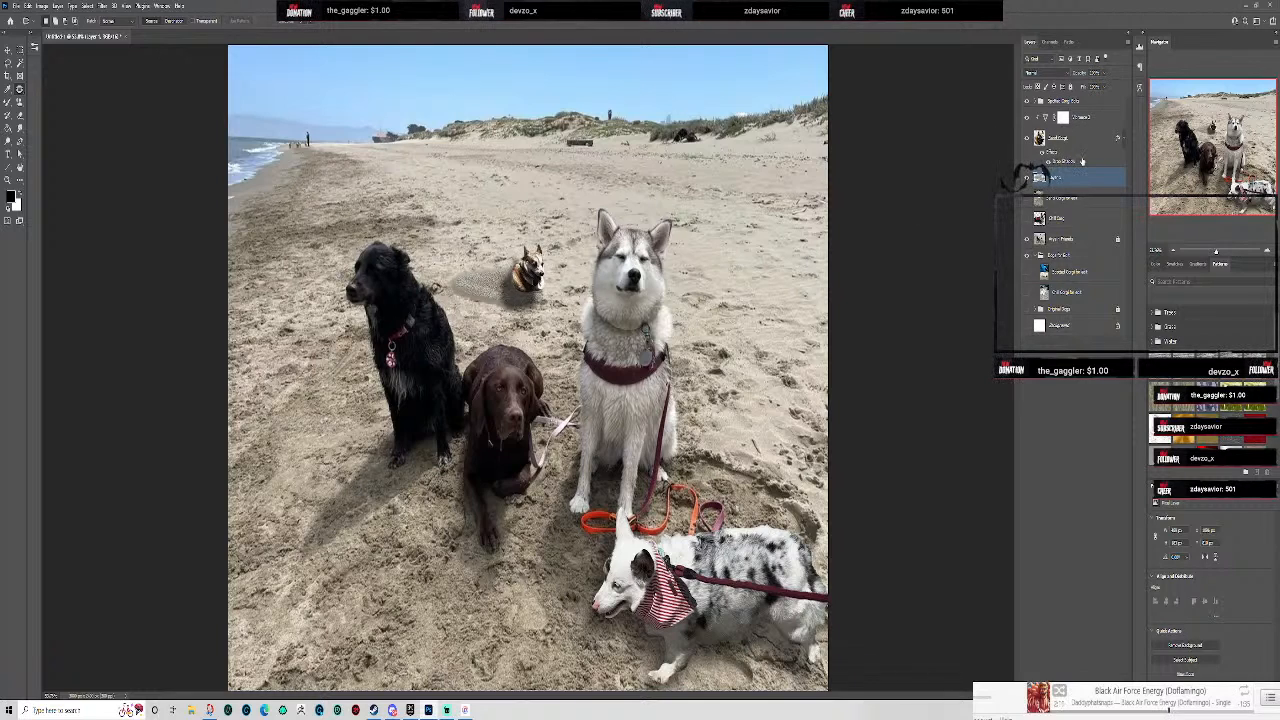
- Adjust the small corgi layer's drop shadow by toggling Use Global Light, reducing the distance and spread, and changing the angle
click(1081, 161)
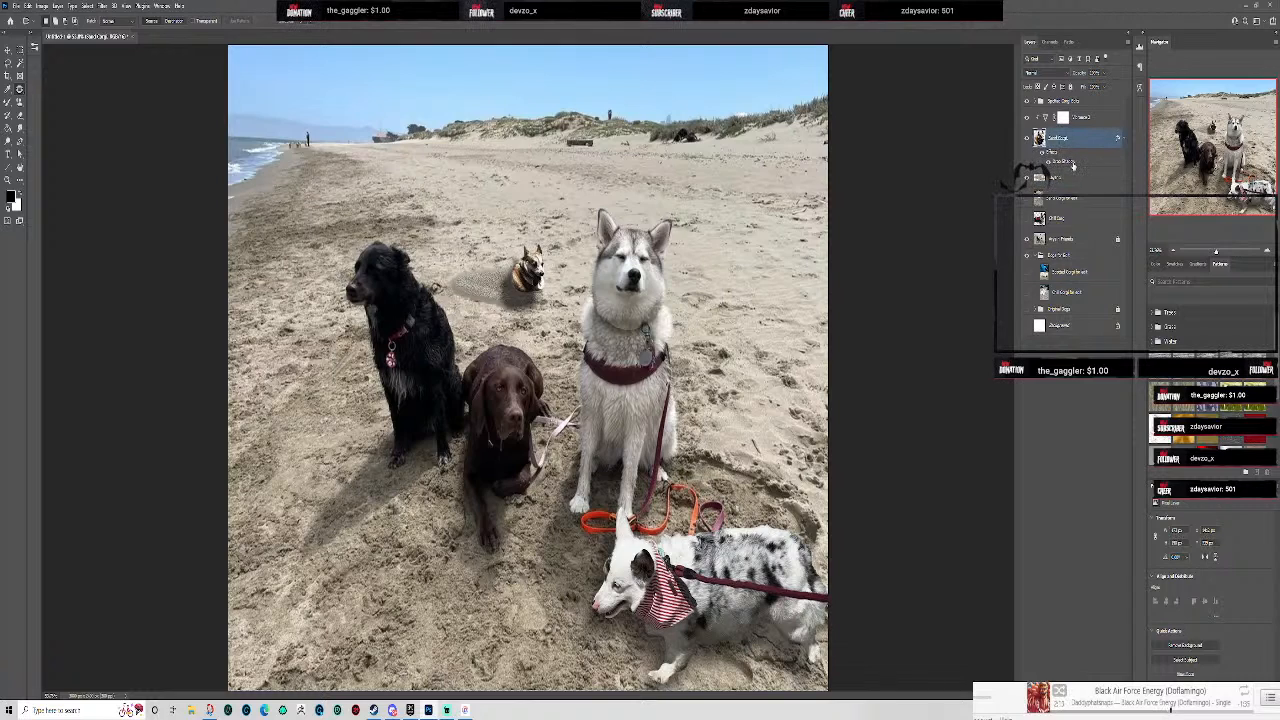
double_click(1089, 142)
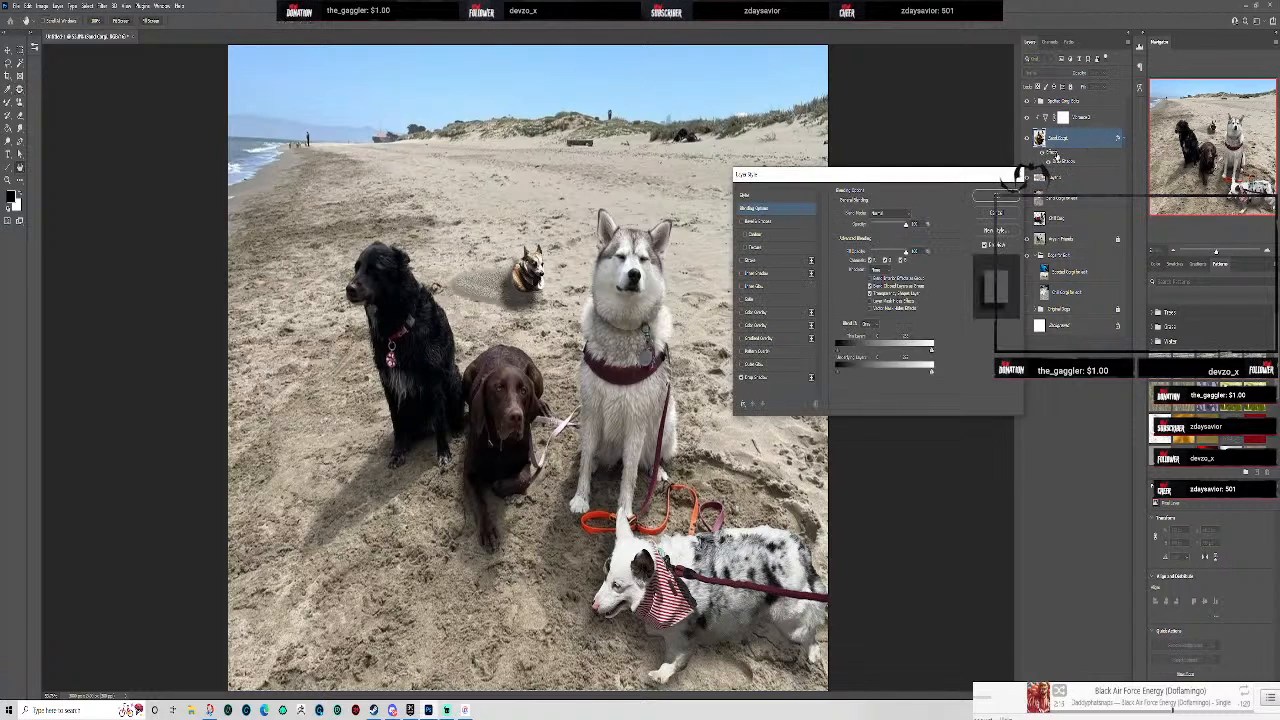
click(777, 378)
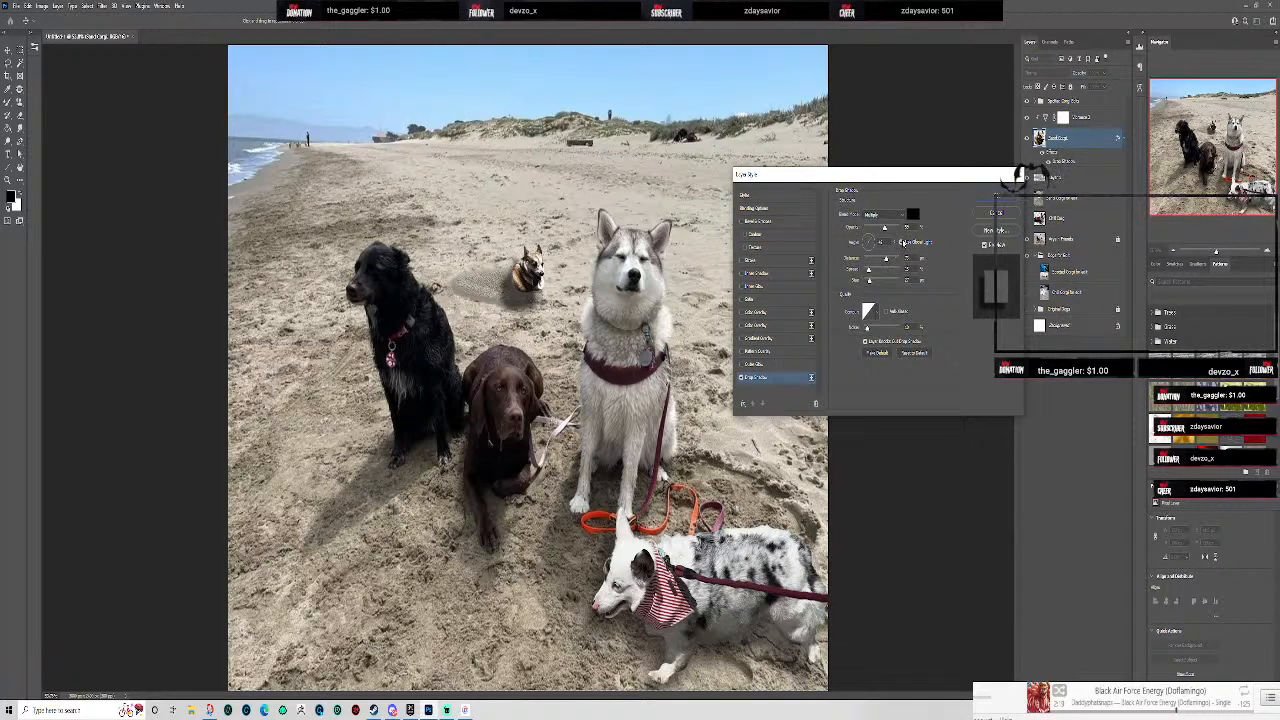
click(904, 243)
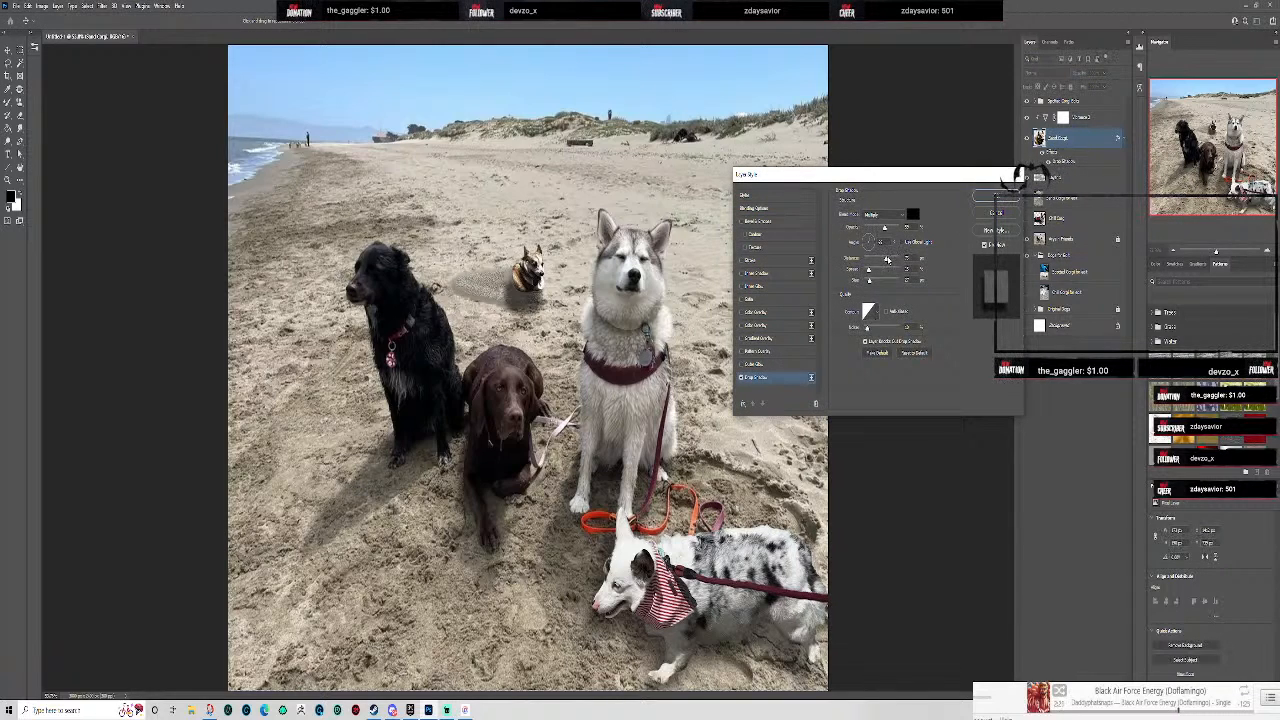
drag(886, 260, 869, 237)
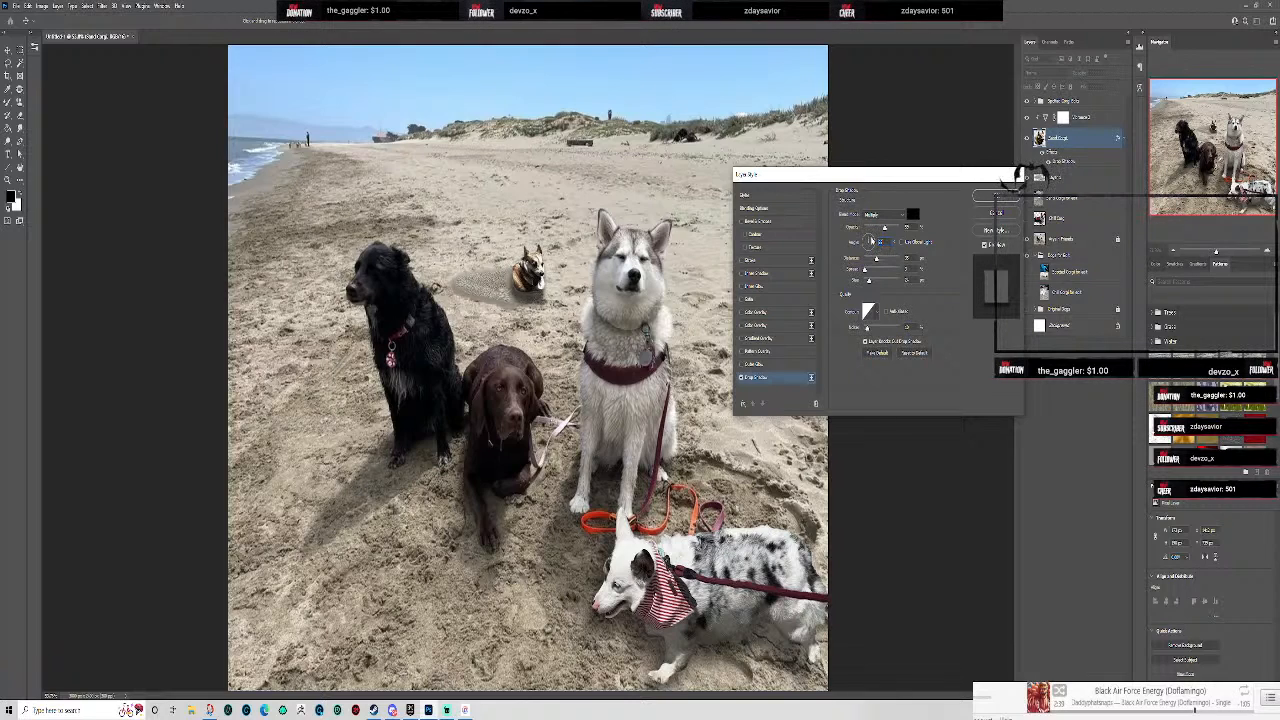
drag(870, 241, 876, 242)
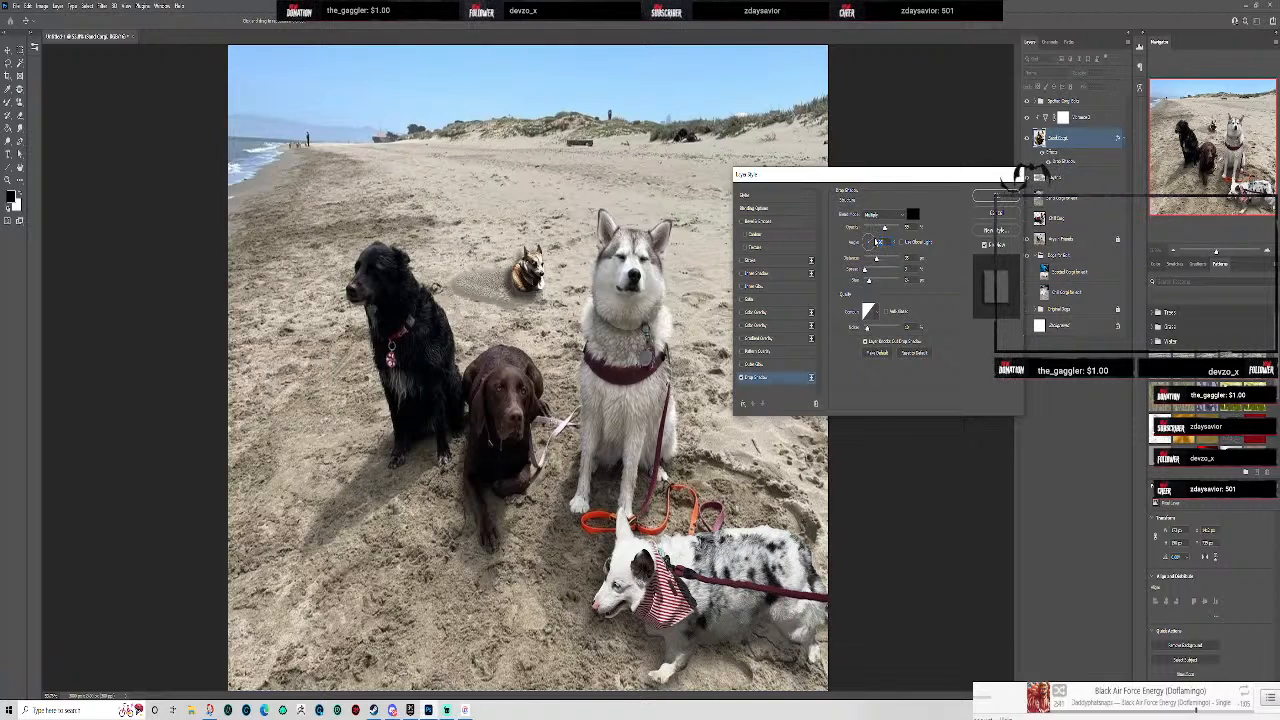
key(Return)
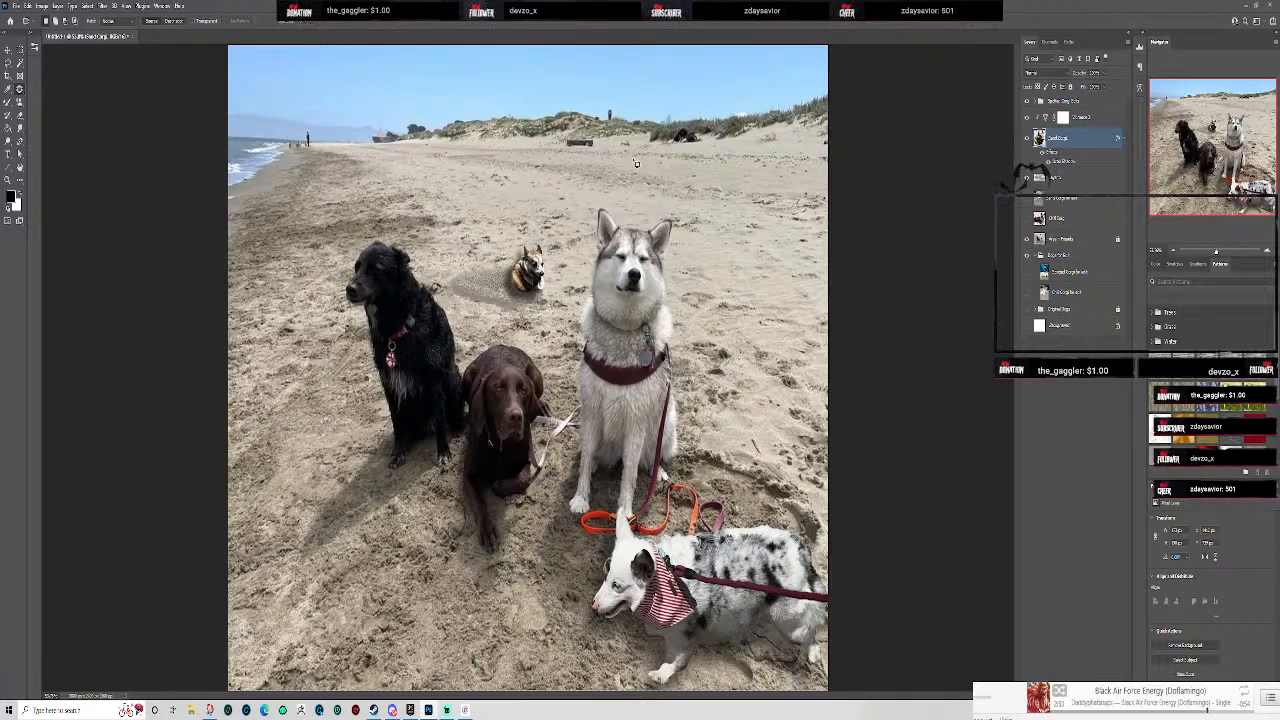
- Try Merge Visible with the small corgi and shadow patch layers selected, and undo the merge
click(1063, 180)
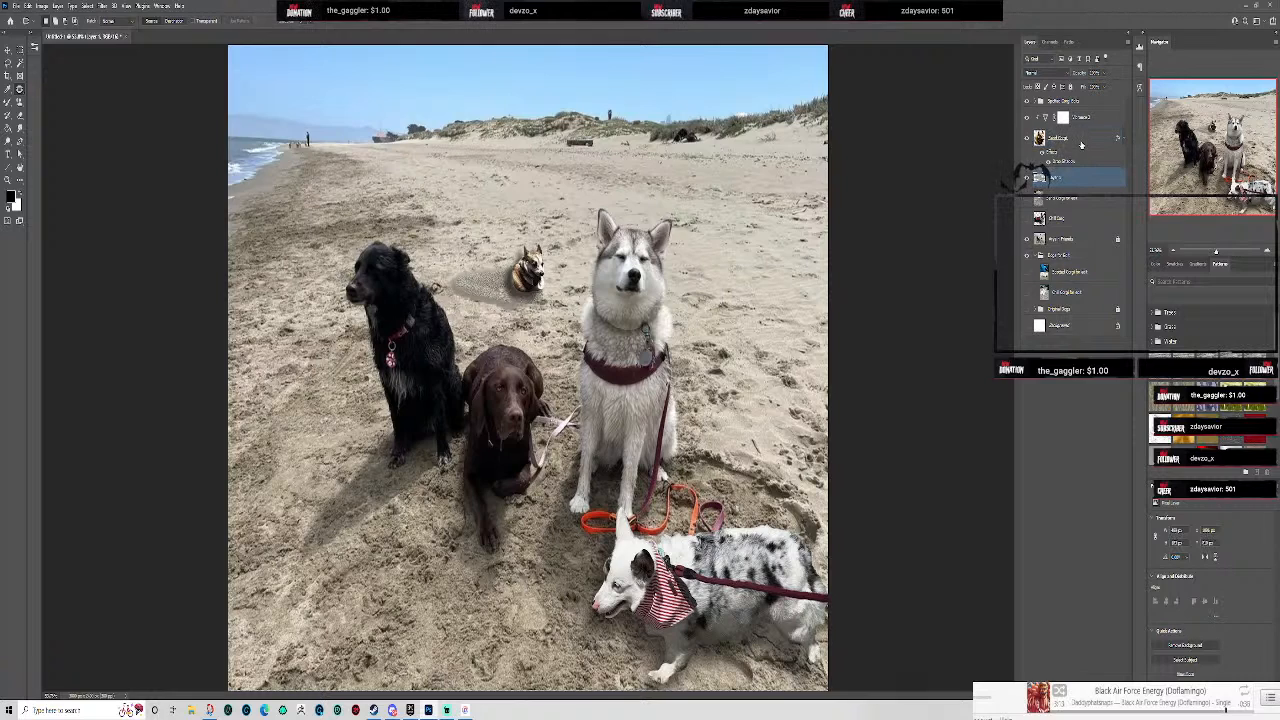
shift+click(1079, 144)
right_click(1080, 144)
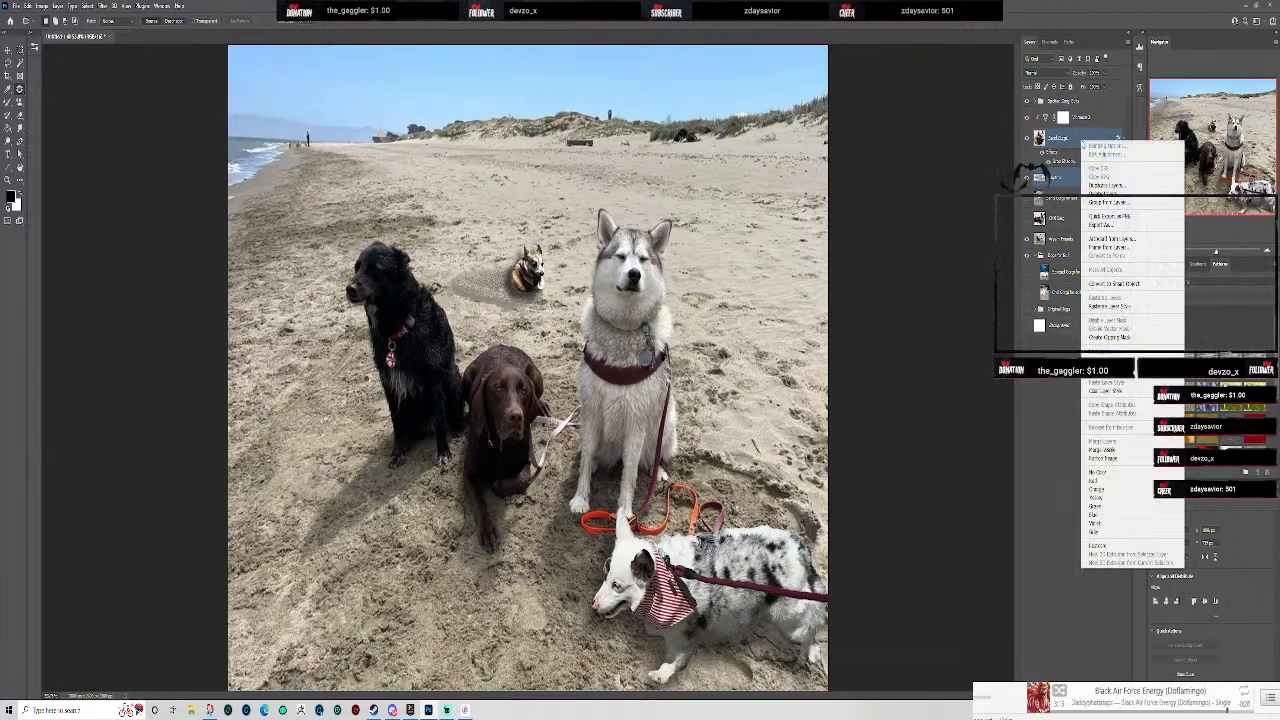
click(1116, 451)
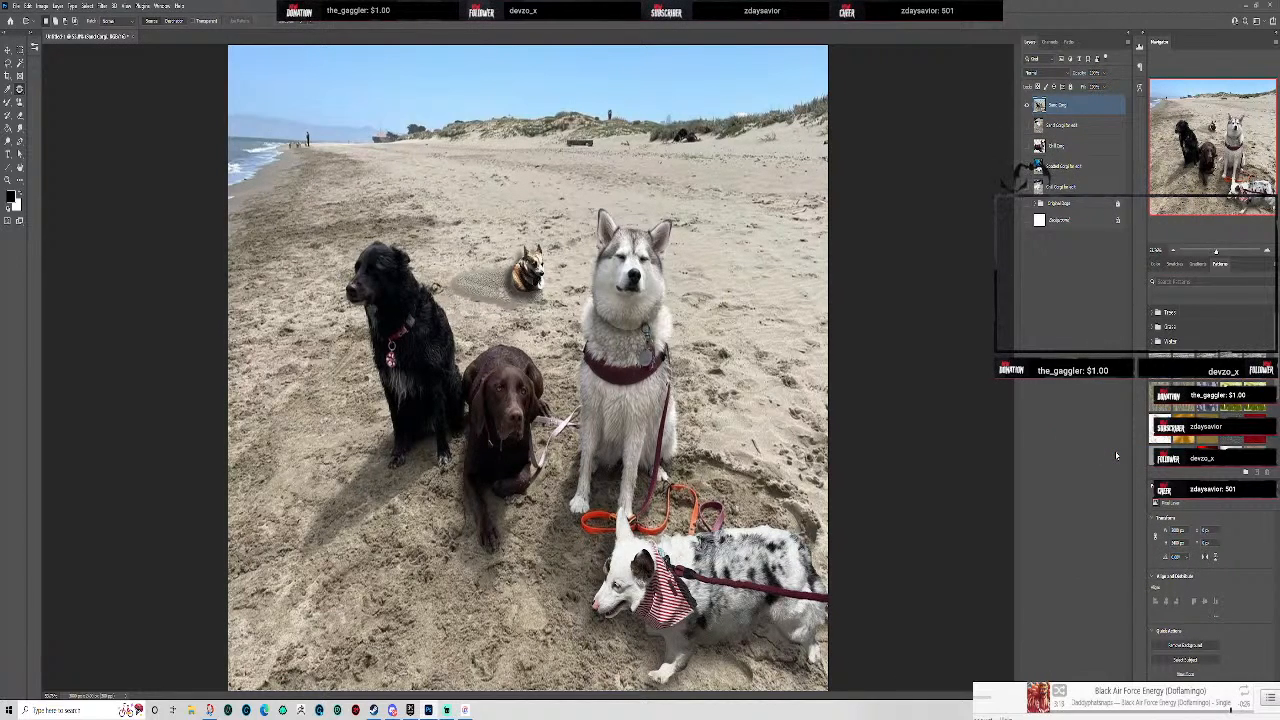
key(ctrl+z)
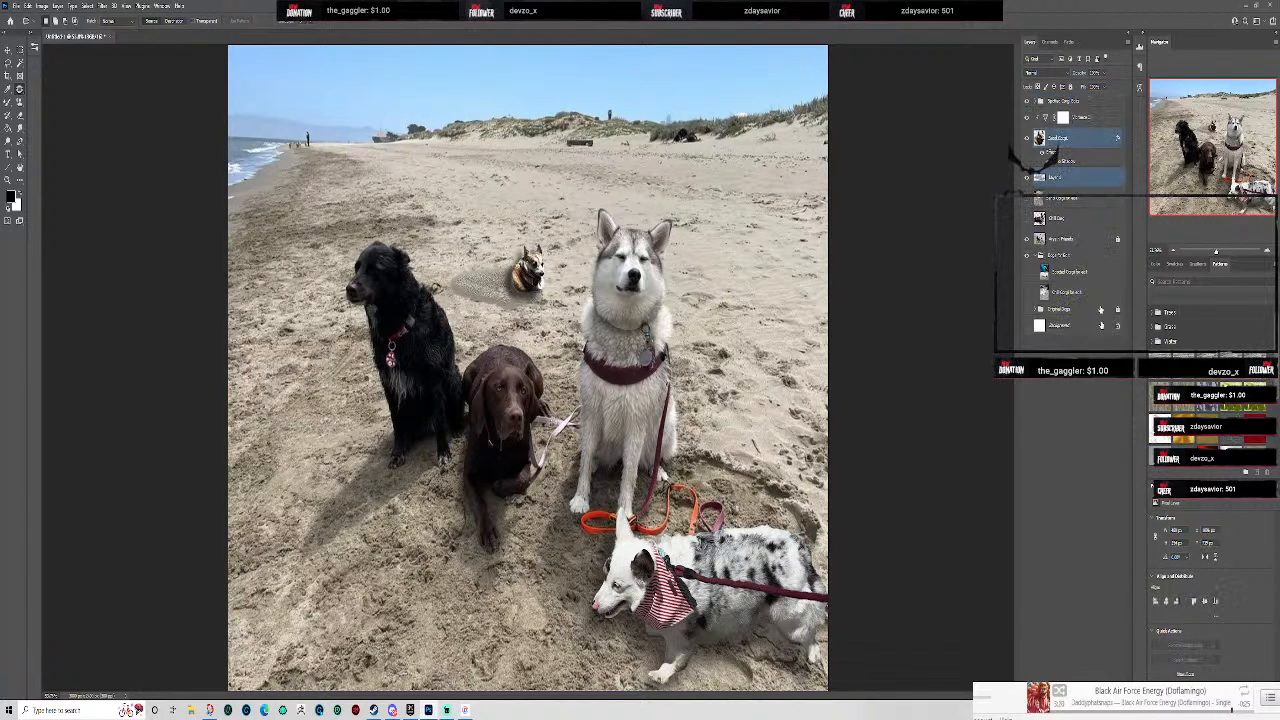
right_click(1080, 180)
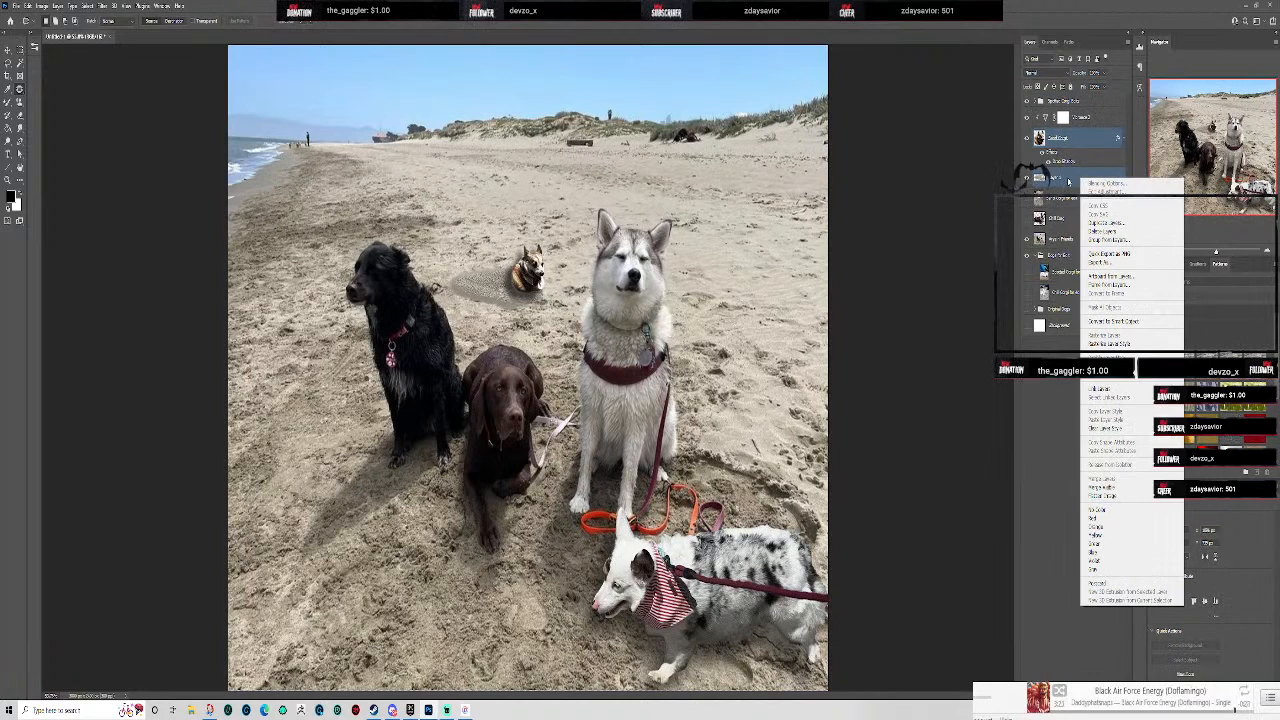
key(Escape)
right_click(1086, 137)
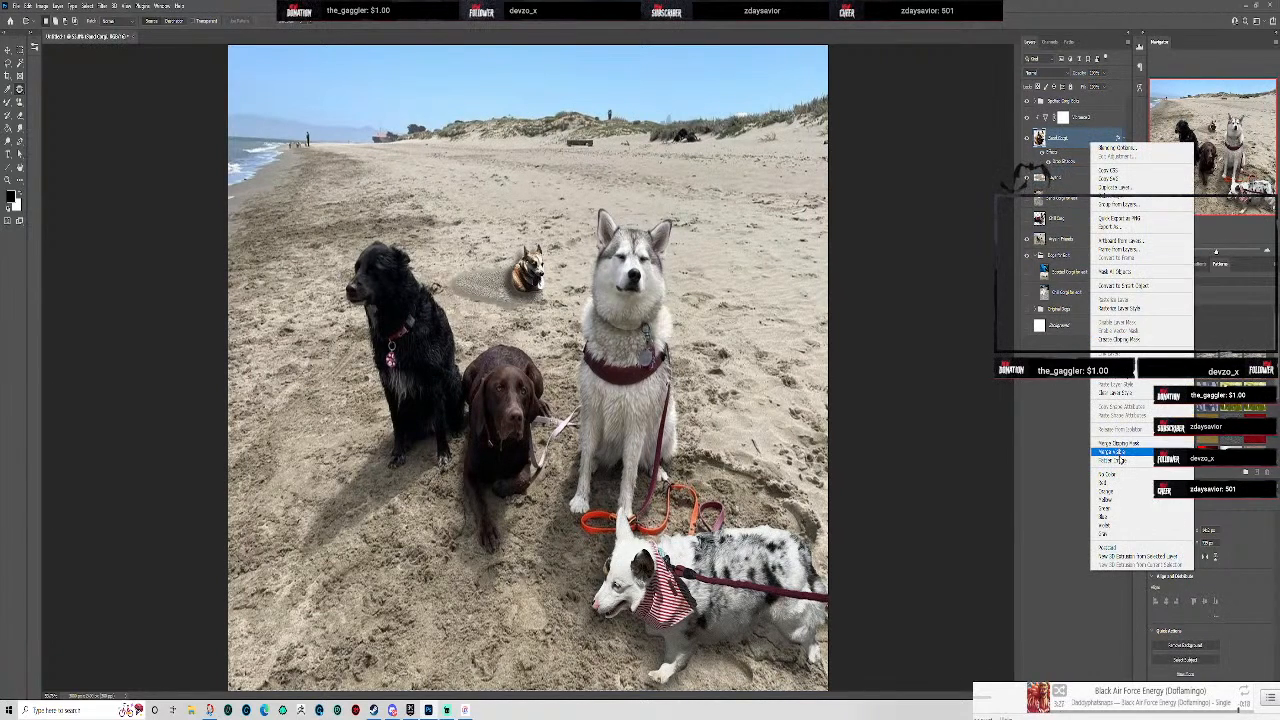
click(1030, 436)
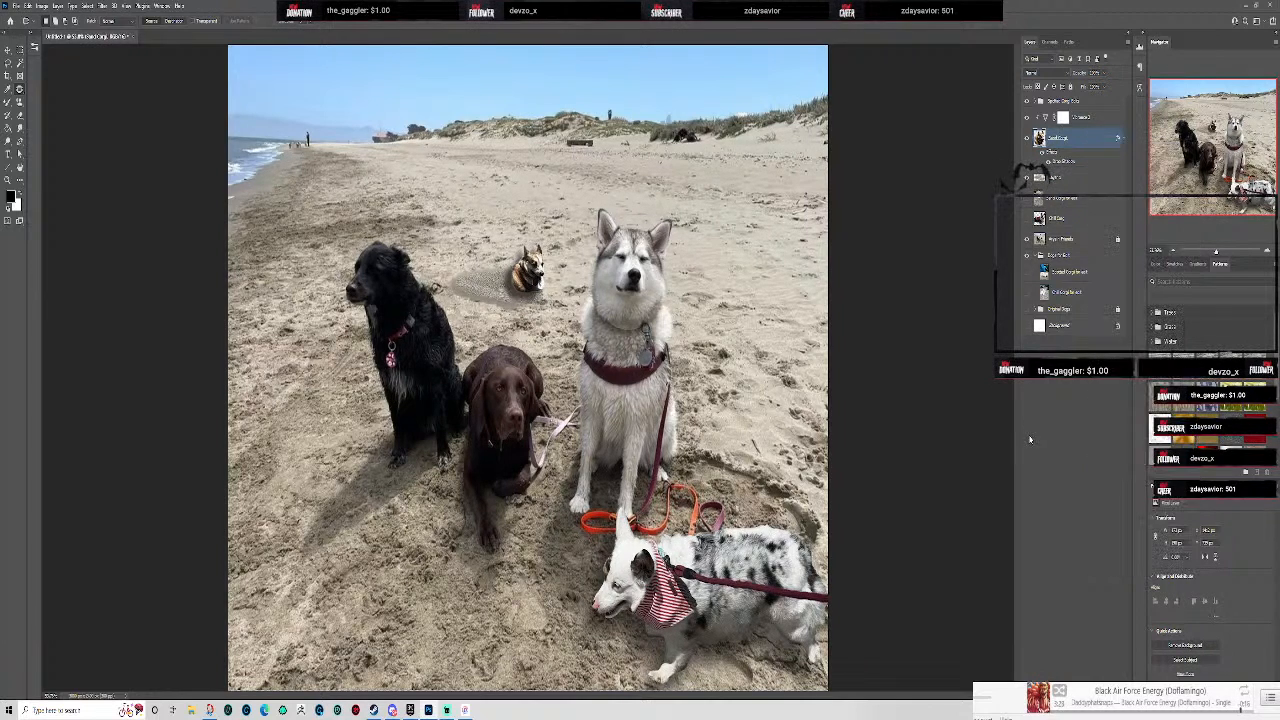
- Merge the small corgi's clipped adjustment into its layer, and merge that layer with the shadow patch layer beneath it
right_click(1083, 140)
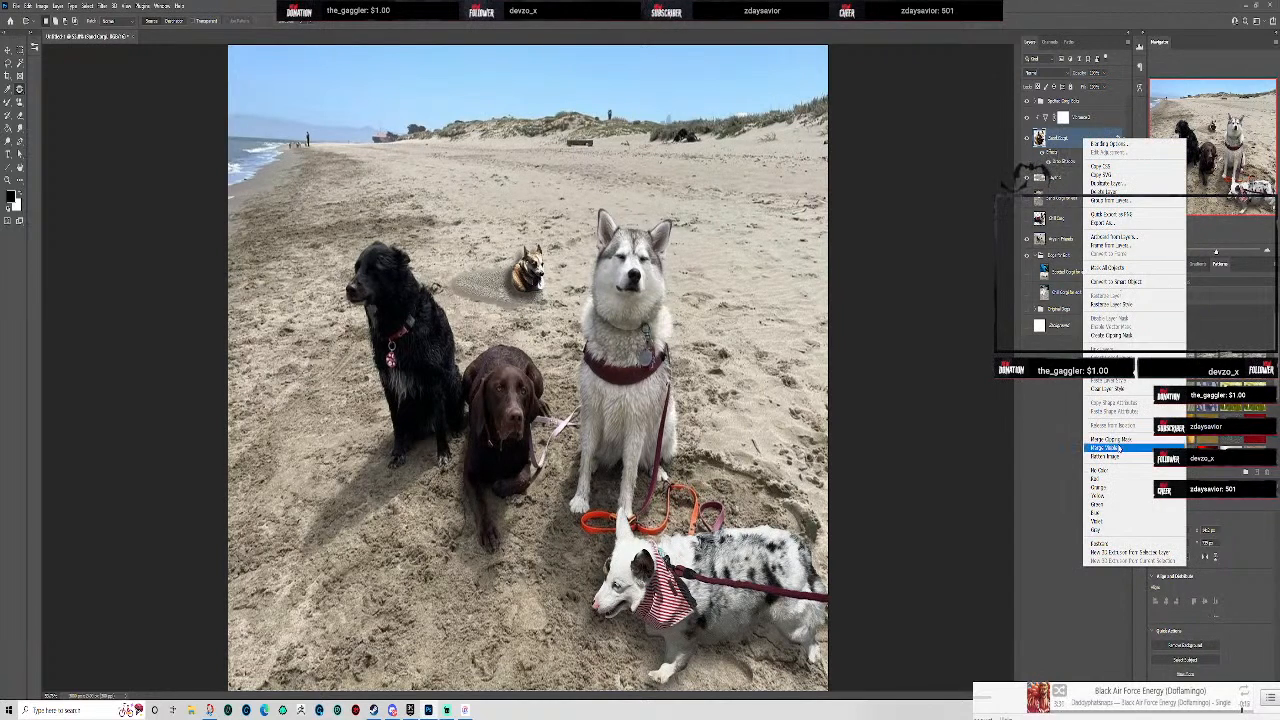
click(1118, 441)
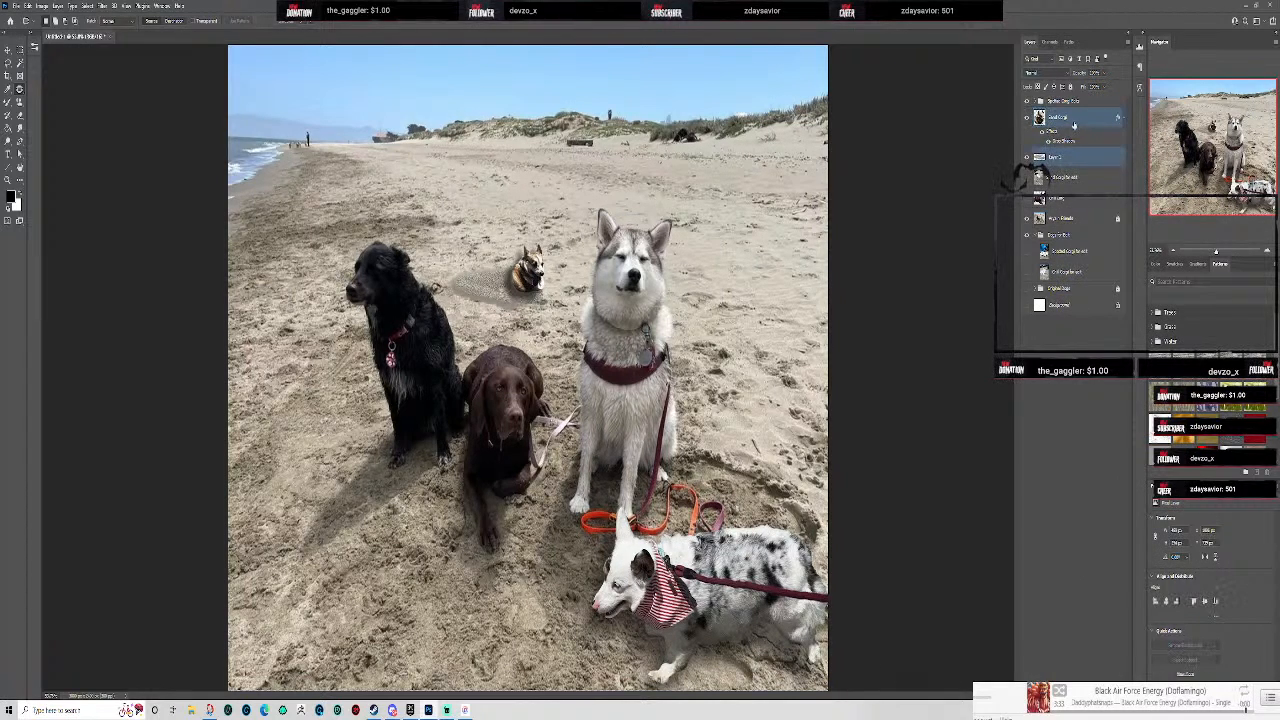
right_click(1075, 121)
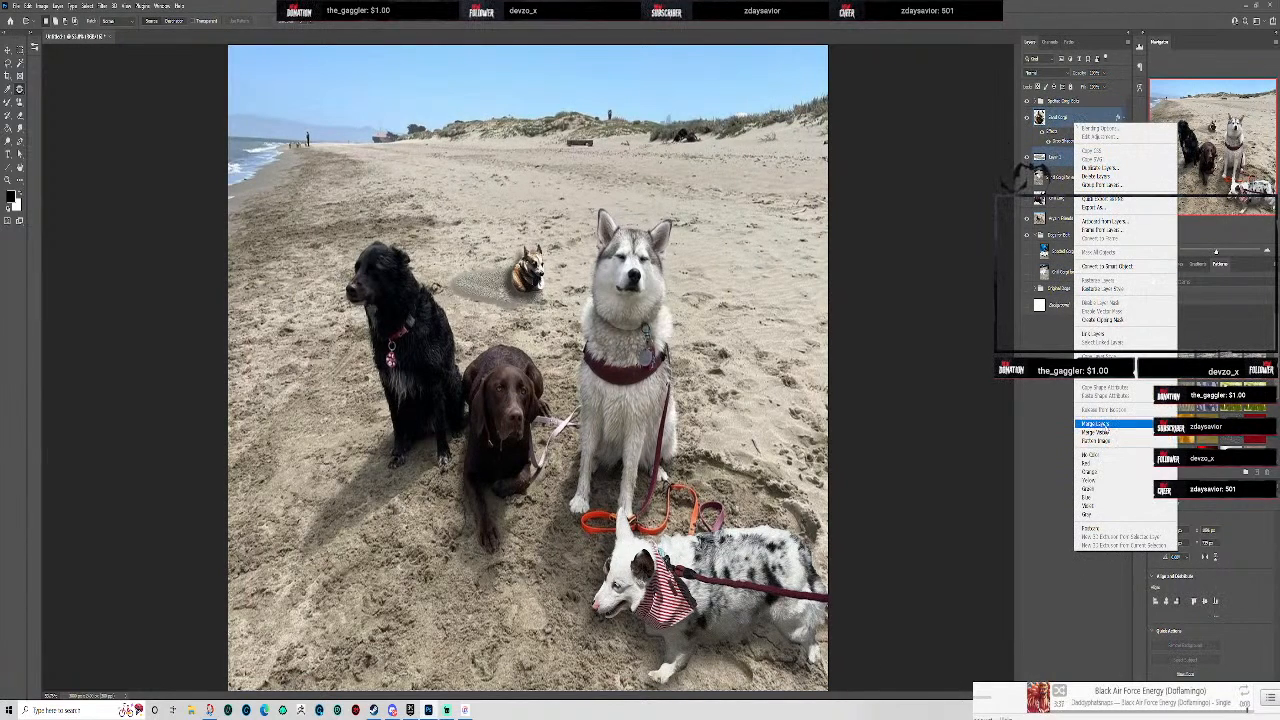
click(1104, 432)
- Move the hidden corgi layer directly below the merged small corgi layer into the group with the other hidden corgi layers
click(1083, 332)
click(1065, 120)
click(1066, 141)
click(1067, 119)
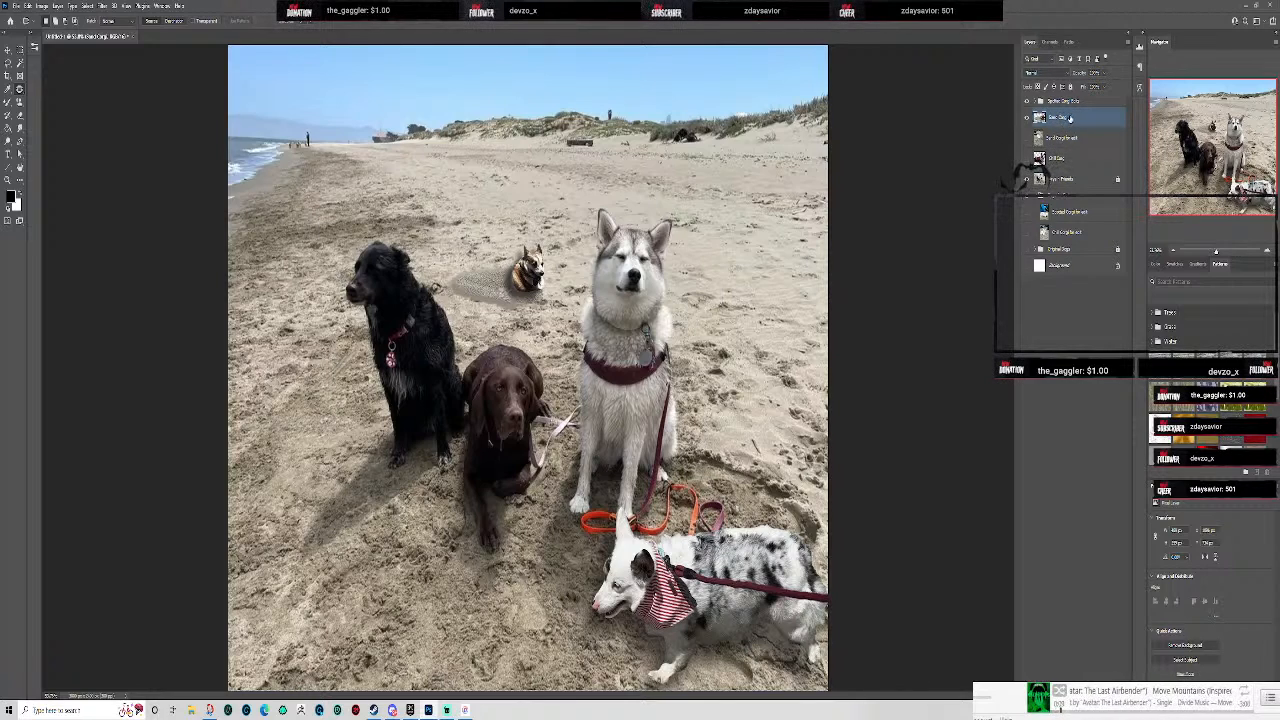
drag(1075, 140, 1070, 210)
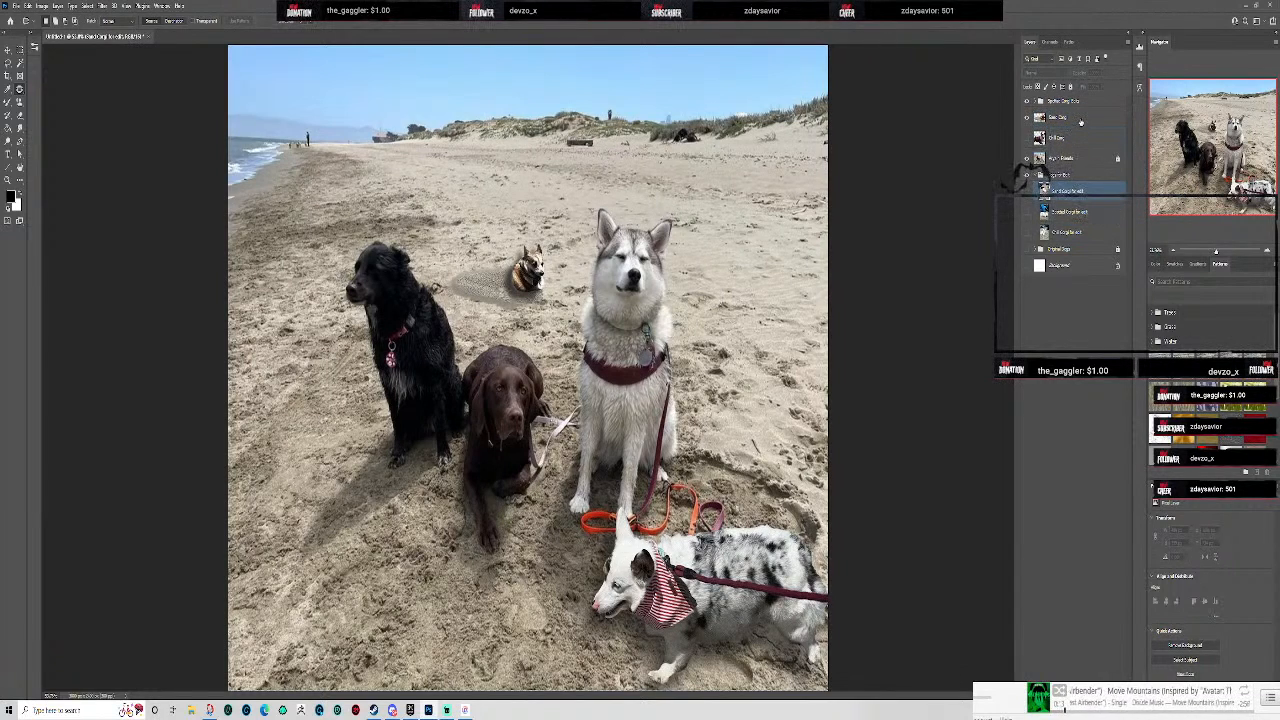
click(1079, 119)
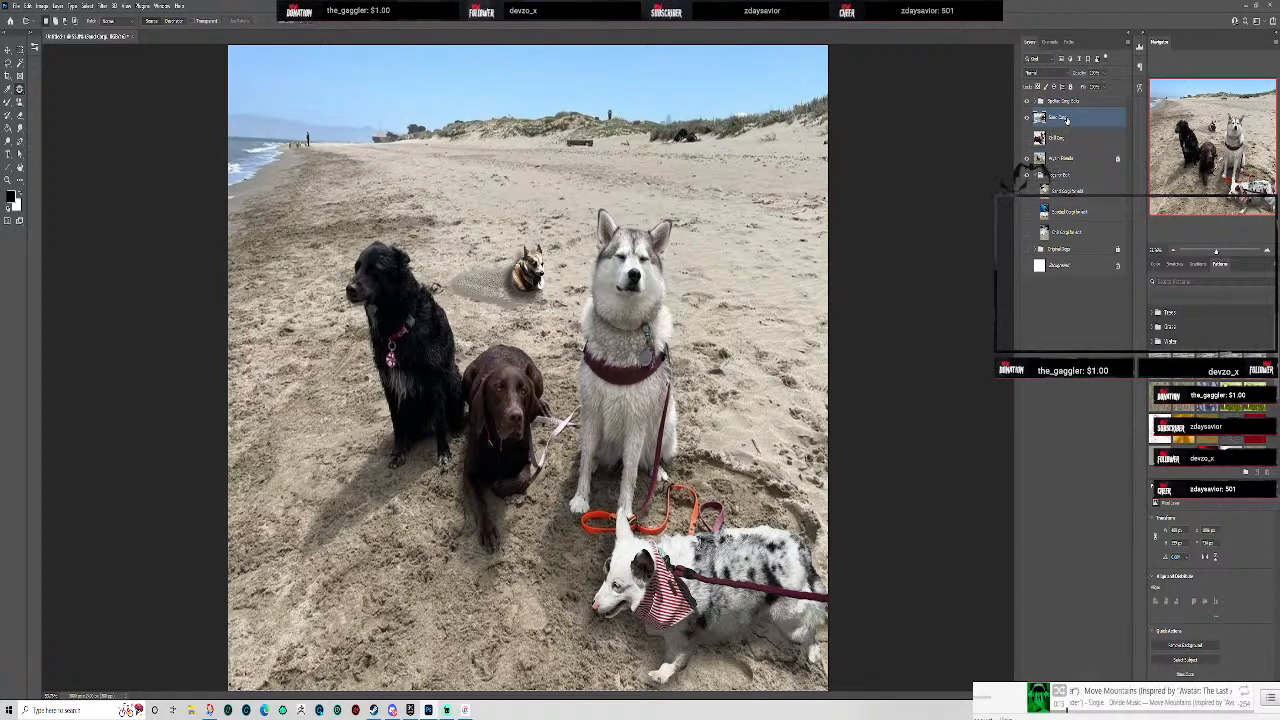
click(1063, 102)
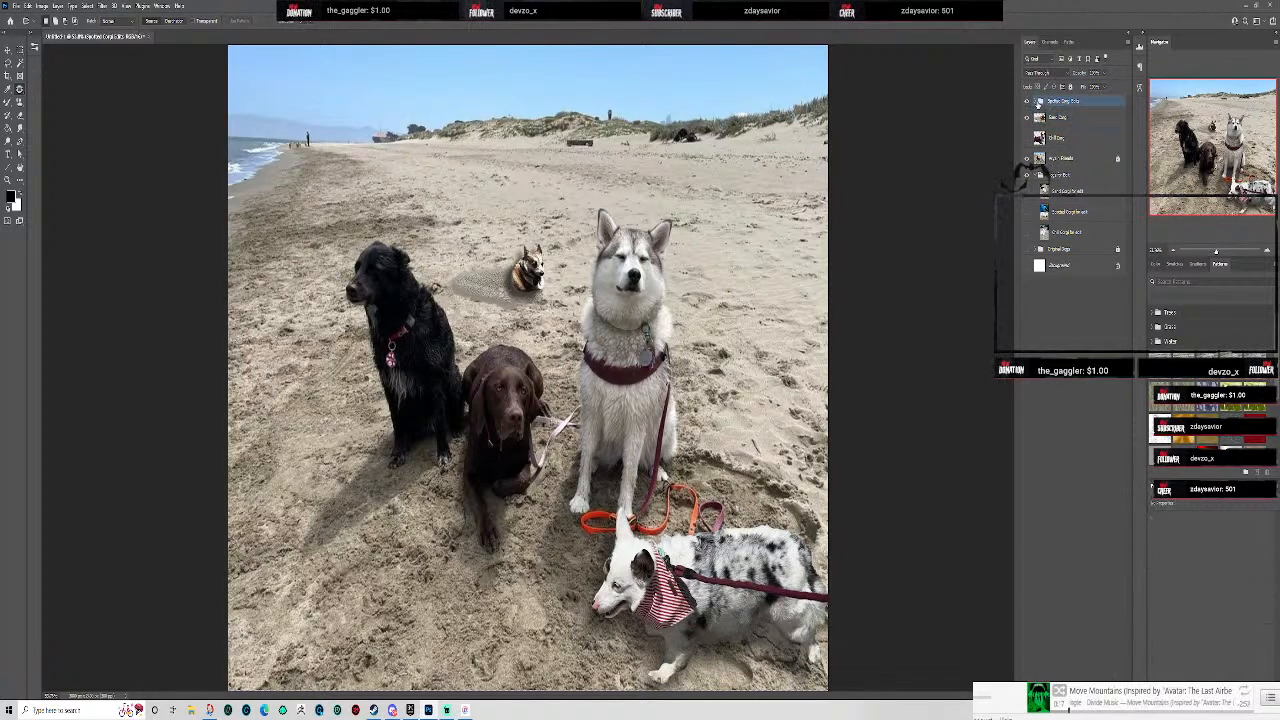
- Show the hidden layer of the corgi wearing sunglasses and move the dog to the photo's lower-left area, against the left edge
click(1060, 140)
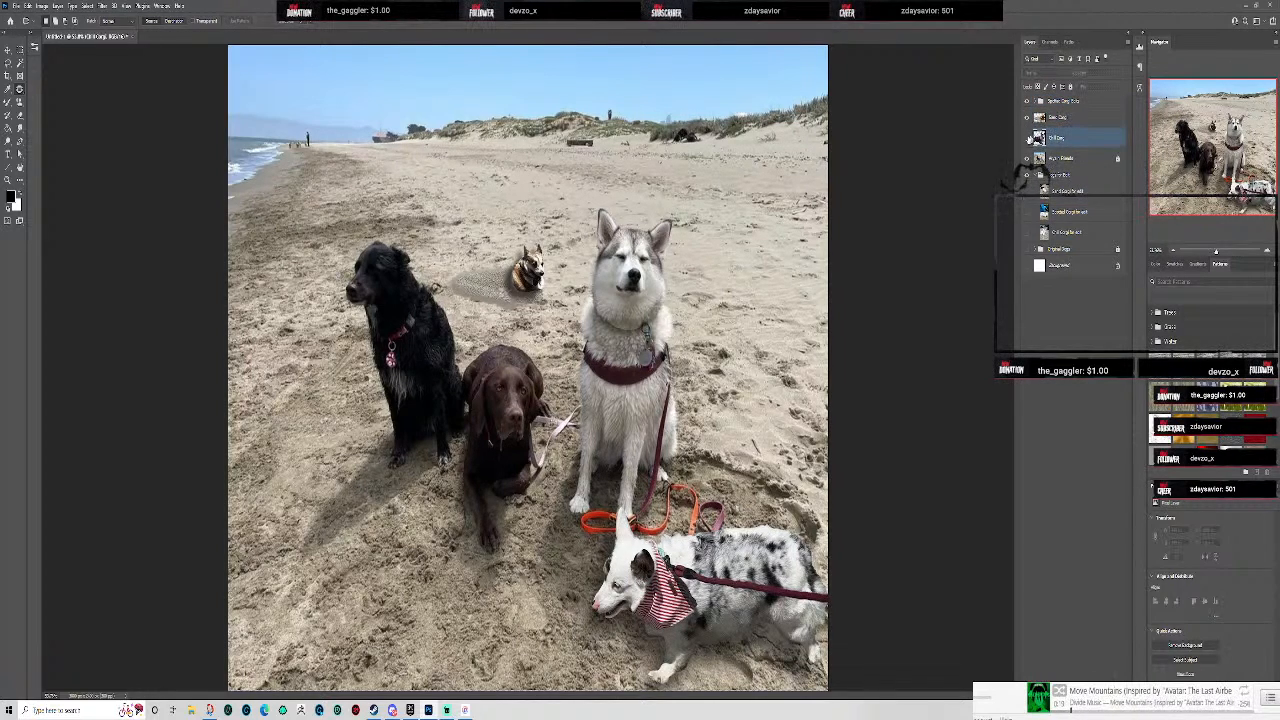
click(1027, 137)
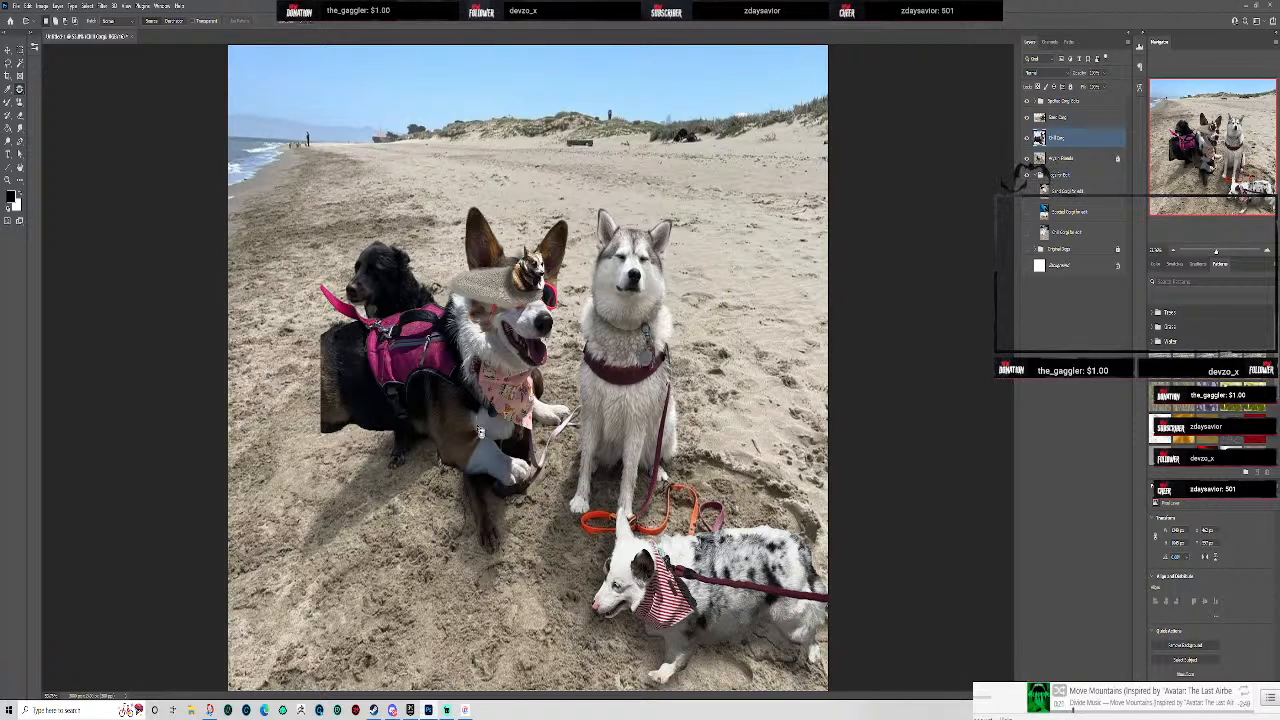
click(7, 50)
drag(502, 376, 407, 305)
drag(402, 455, 400, 493)
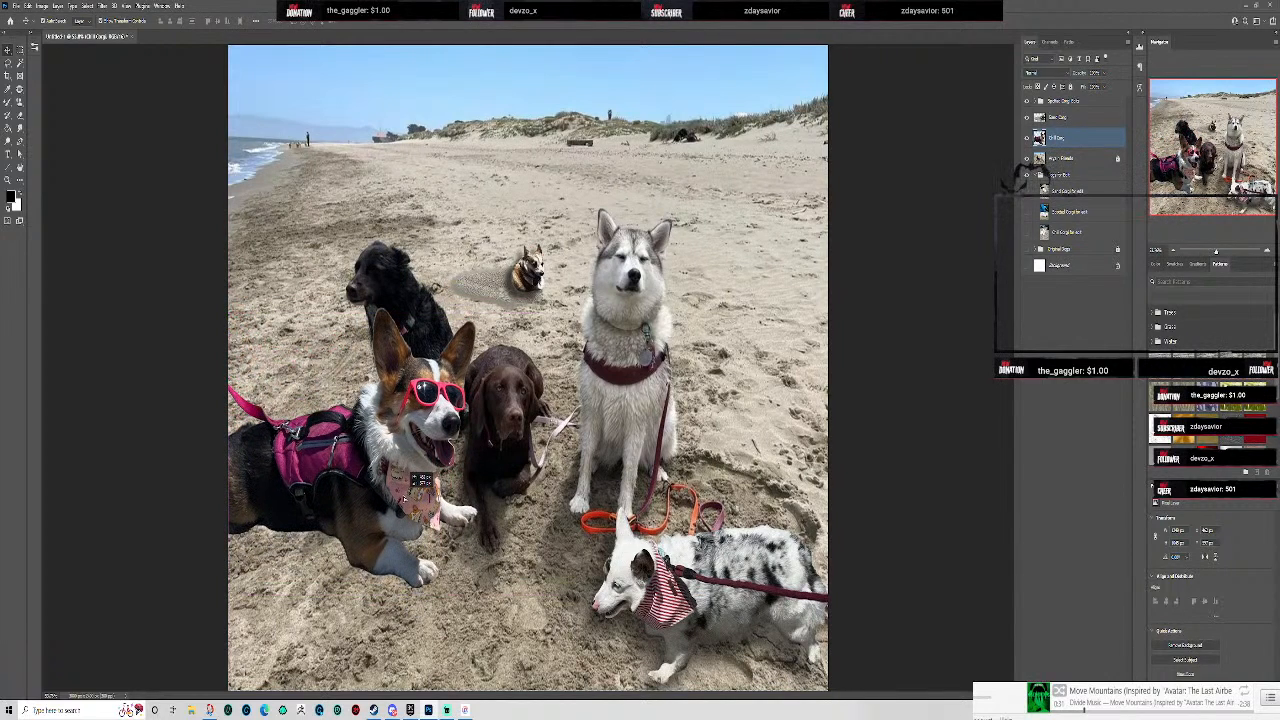
- Scale the sunglasses corgi down in the photo's lower-left area, comparing the larger and smaller sizes and keeping the smaller one
drag(478, 308, 382, 419)
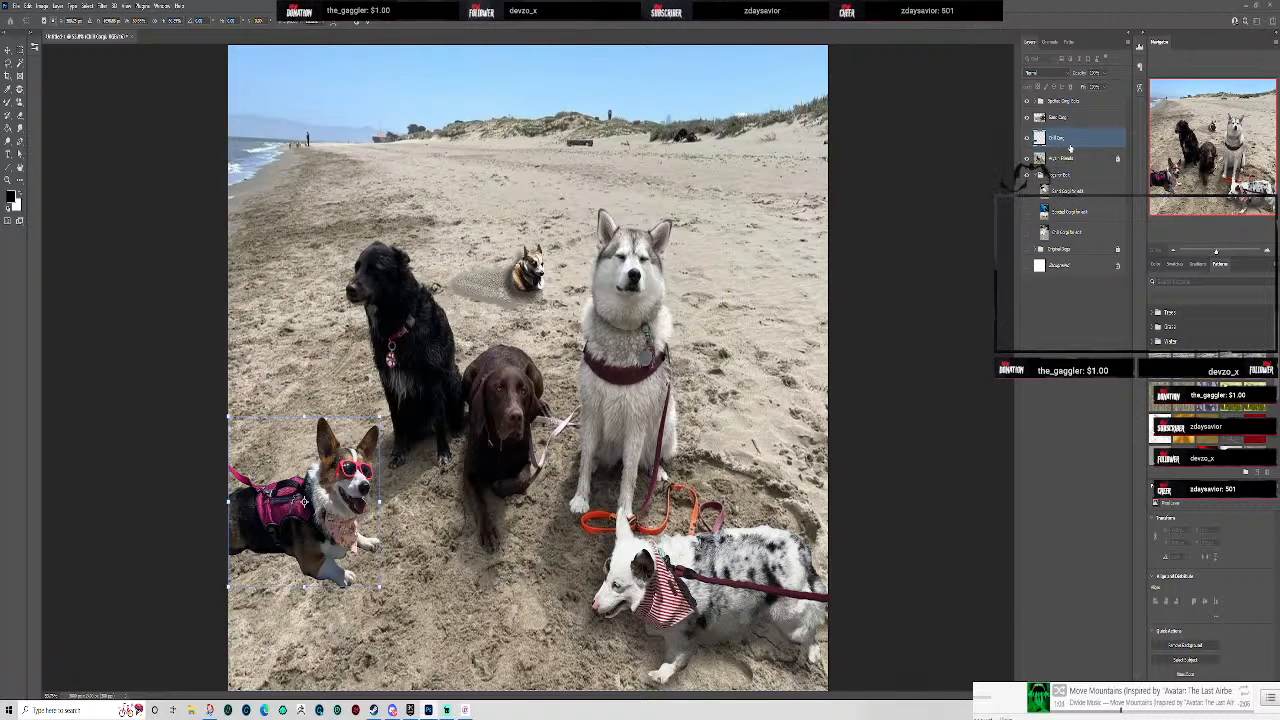
scroll(362, 508, up, 7)
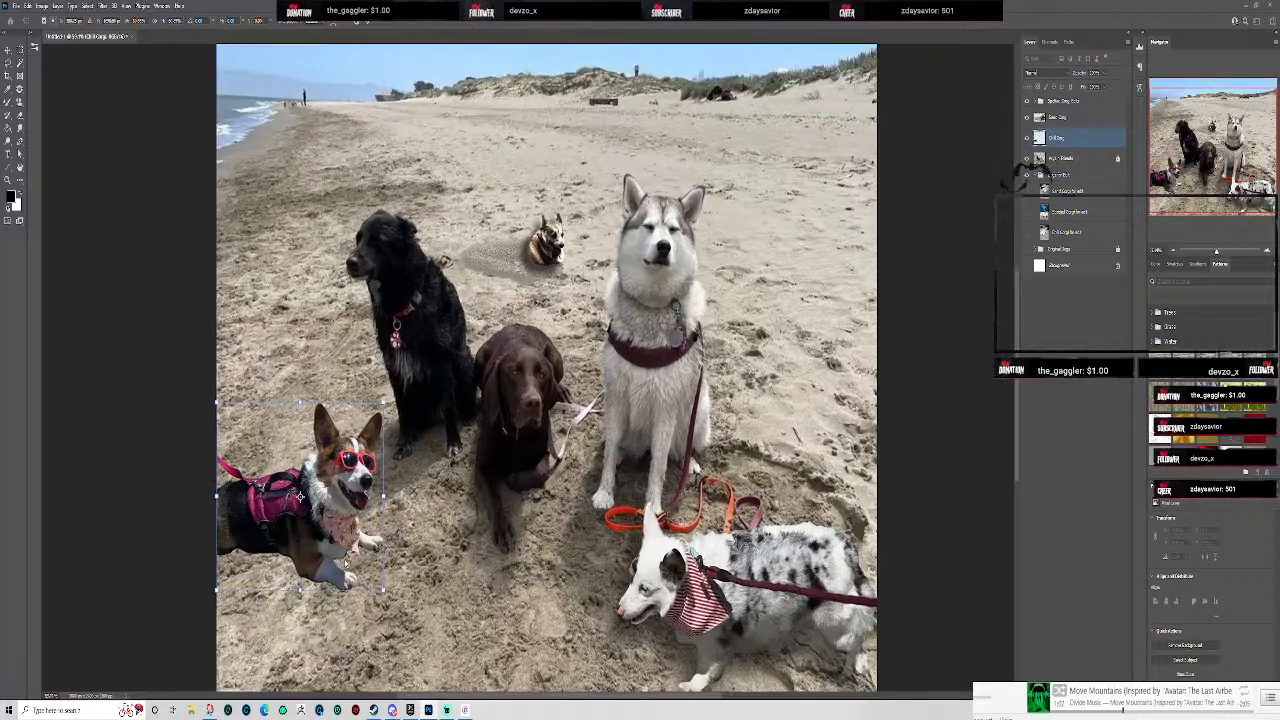
key(ctrl+z)
scroll(391, 545, down, 4)
scroll(392, 547, up, 1)
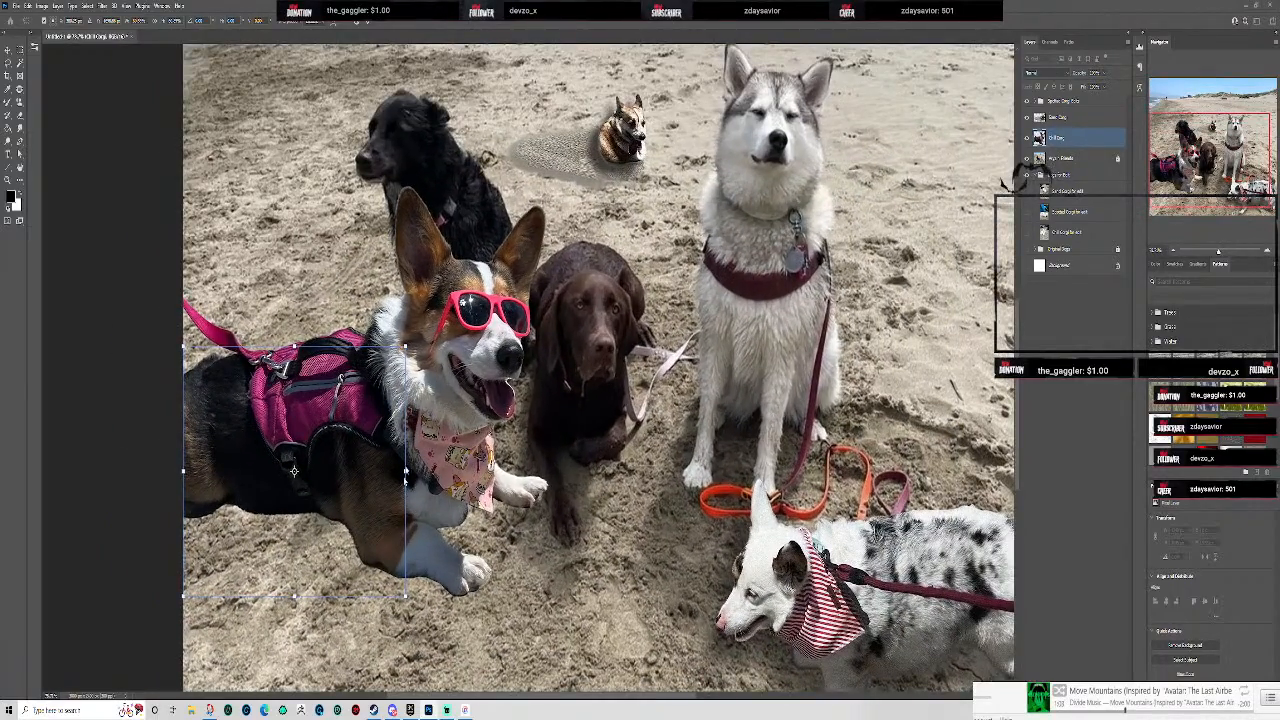
key(ctrl+shift+z)
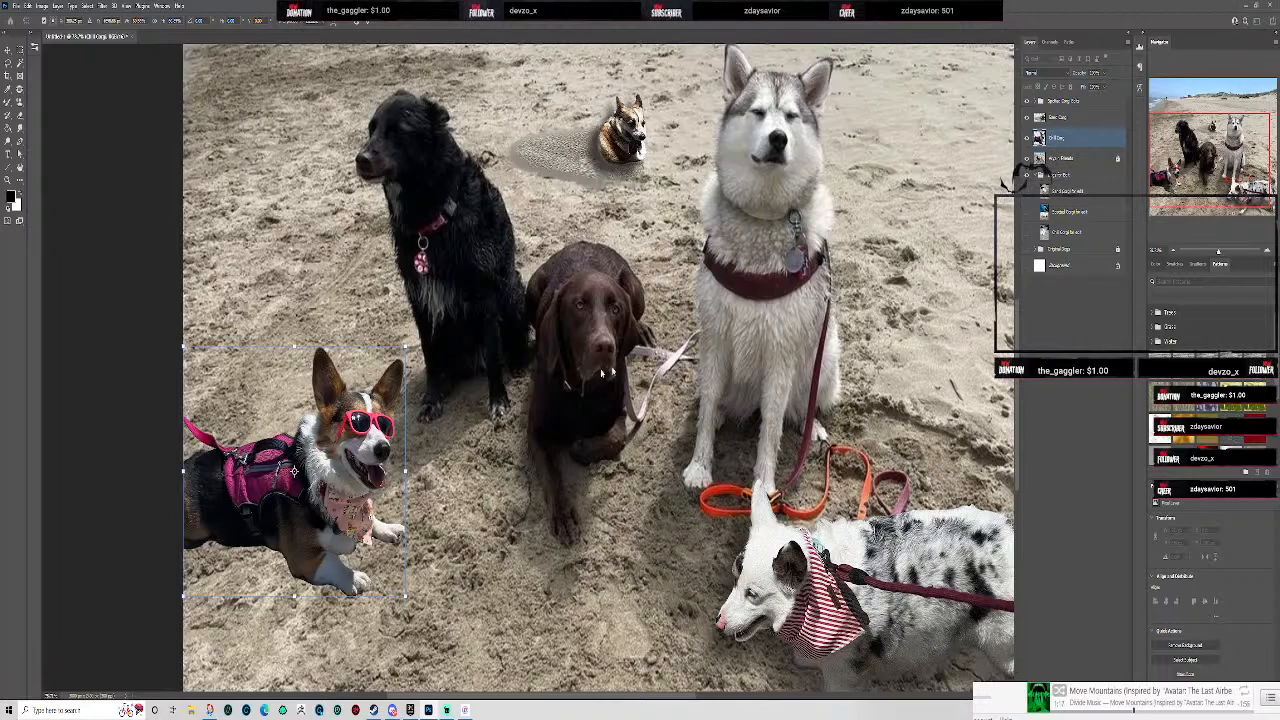
scroll(692, 372, down, 1)
scroll(692, 376, down, 1)
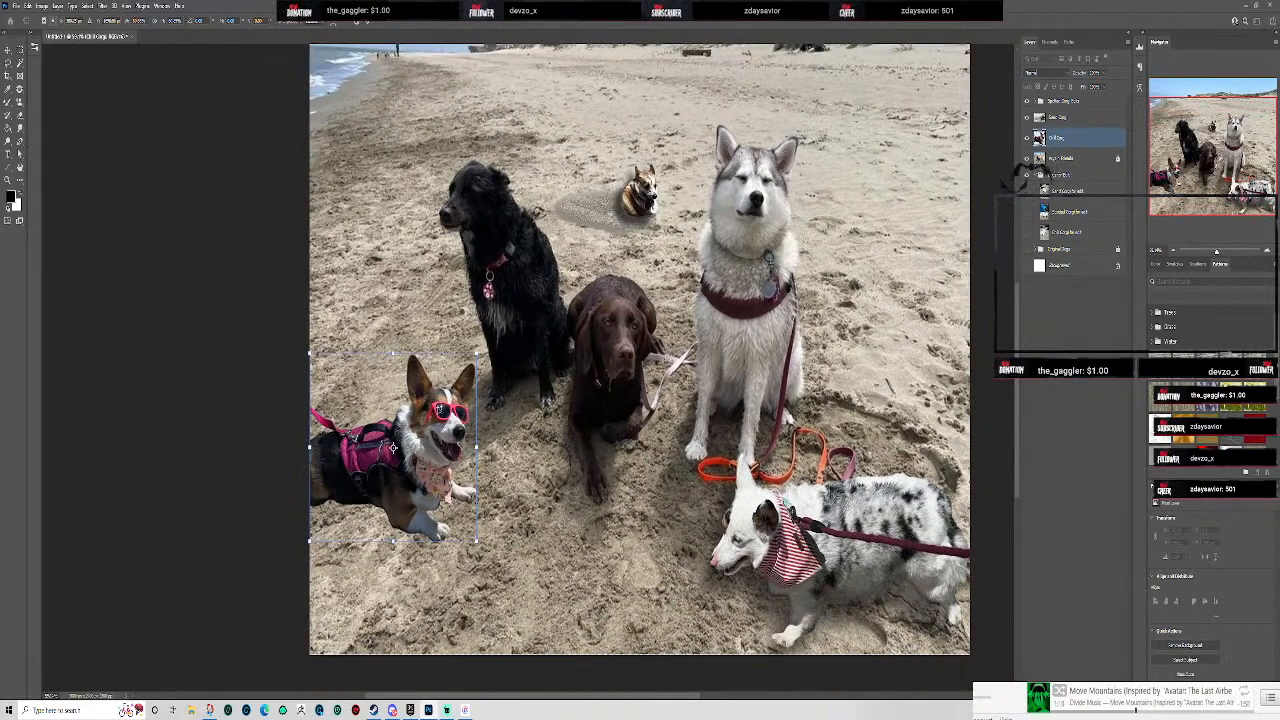
- Add a Drop Shadow layer style with Multiply blending to the layer of the corgi wearing sunglasses
scroll(453, 398, up, 1)
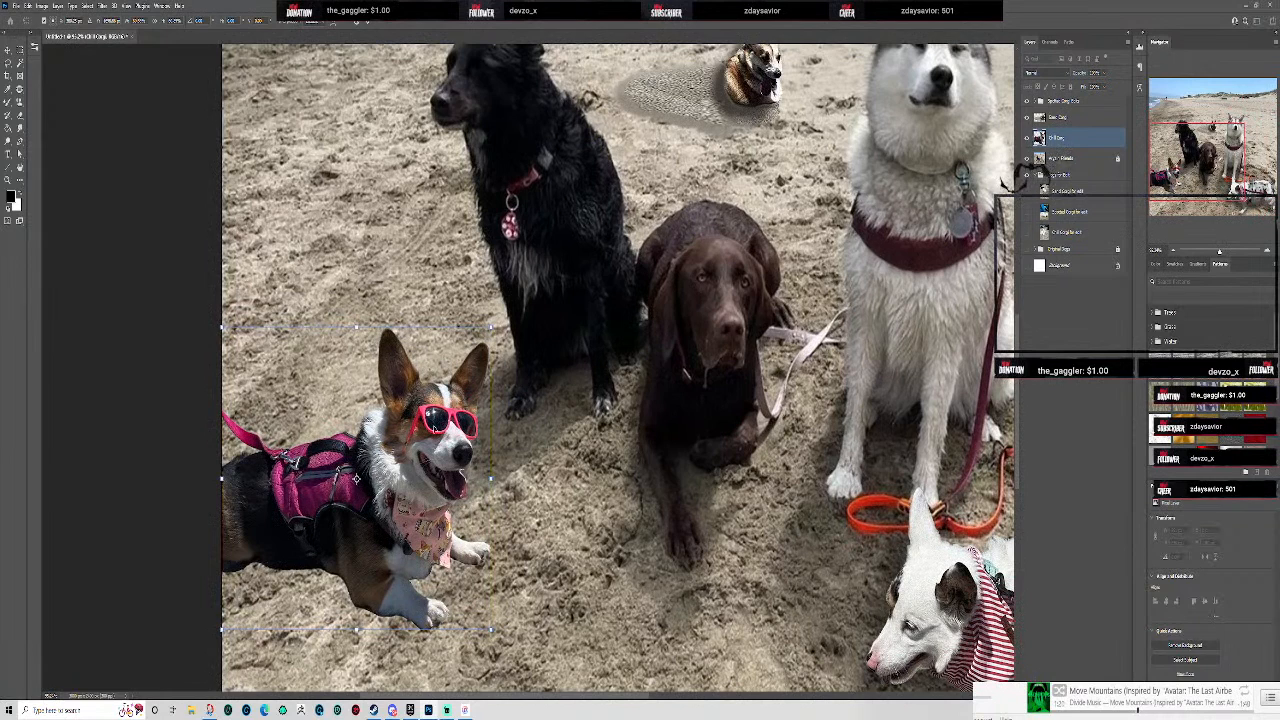
scroll(466, 452, up, 2)
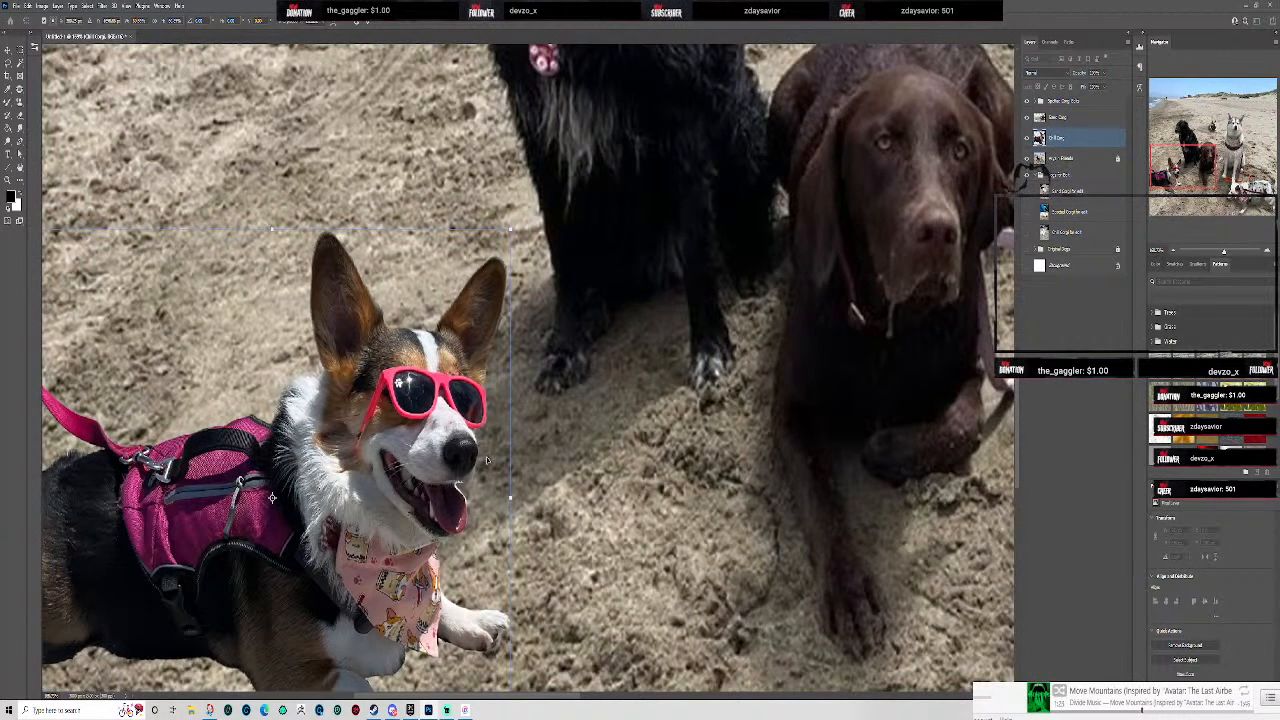
scroll(488, 460, down, 3)
scroll(372, 480, down, 2)
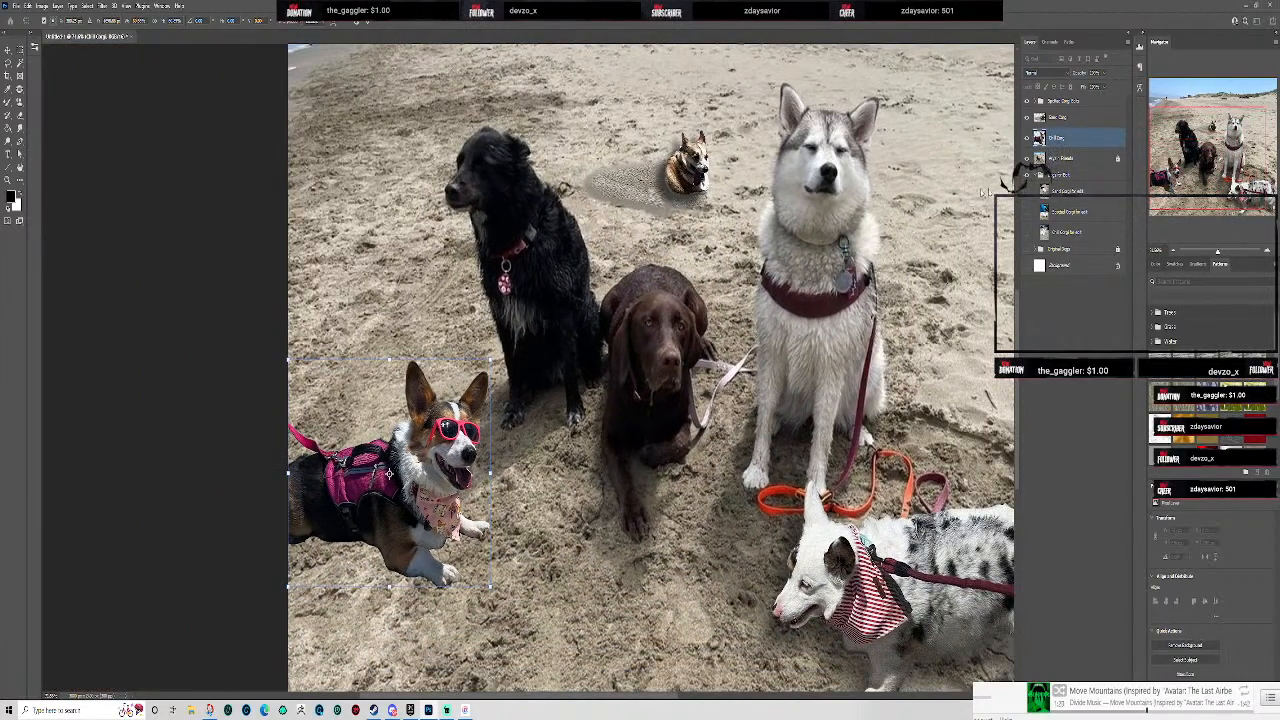
double_click(1065, 144)
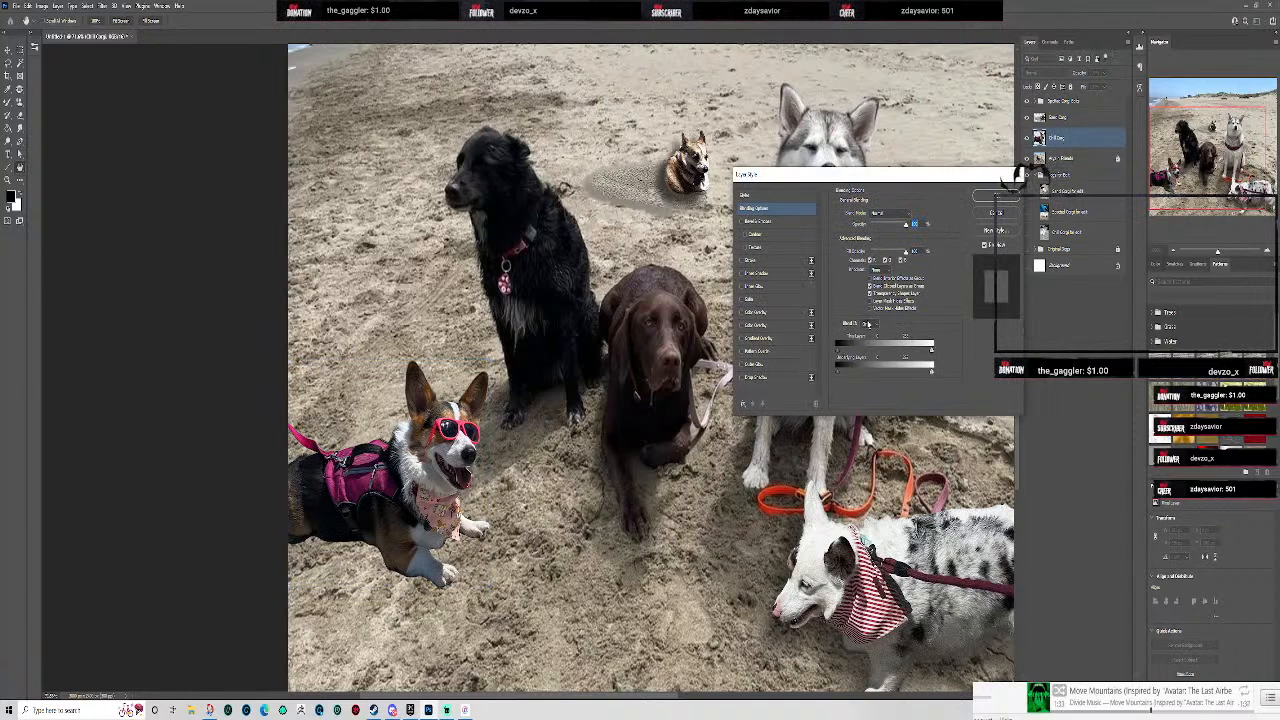
click(755, 378)
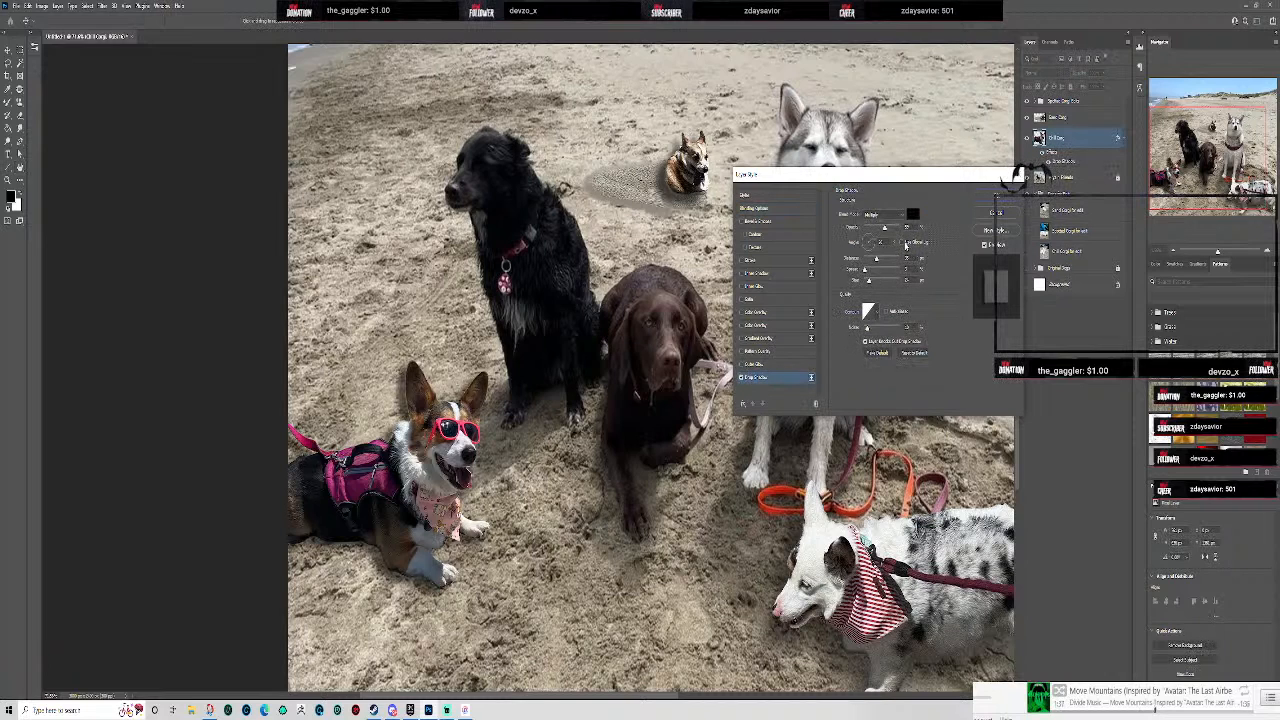
key(ctrl+minus)
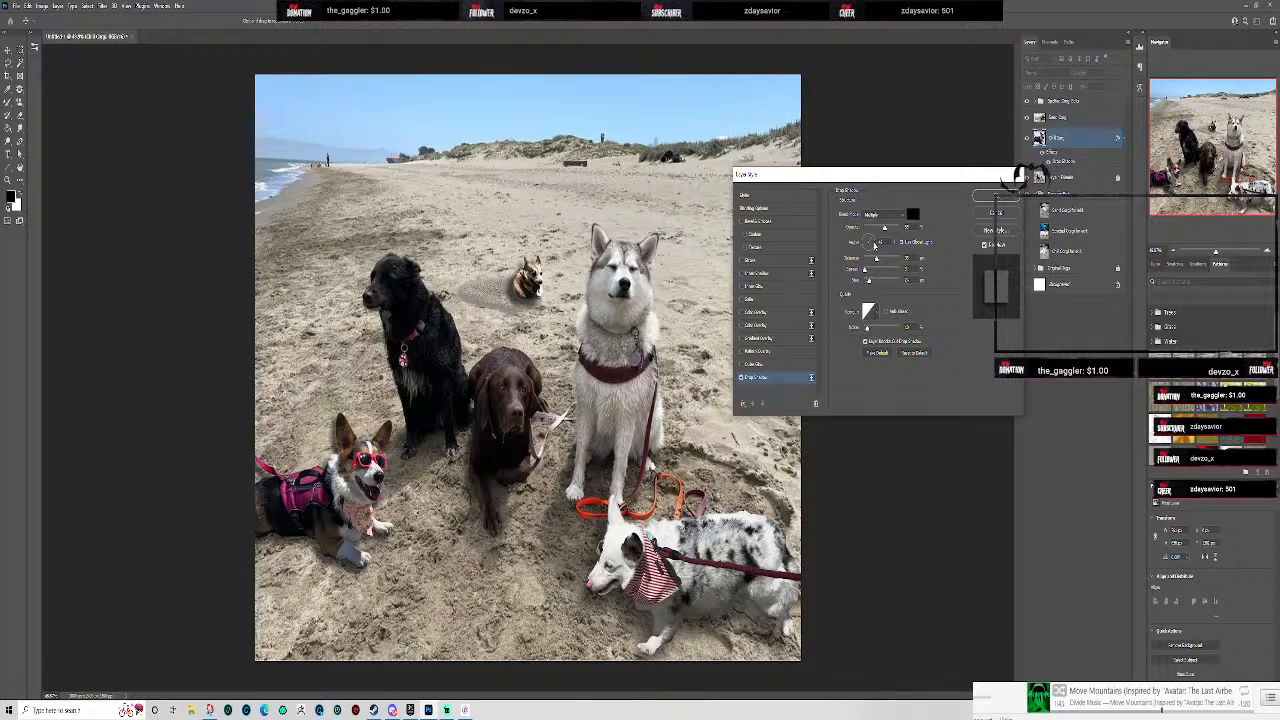
- Increase the drop shadow's distance, spread and size slightly on the sunglasses corgi and apply the layer style
drag(876, 261, 887, 266)
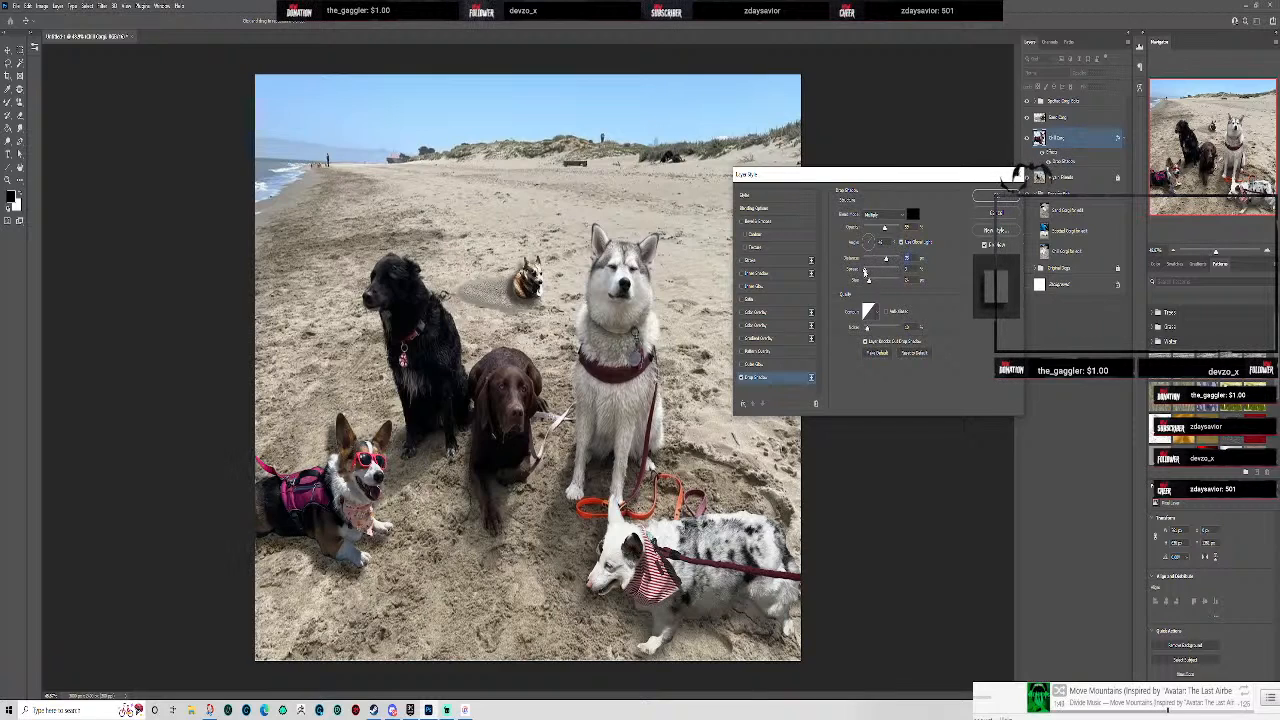
drag(865, 272, 866, 274)
drag(868, 281, 872, 281)
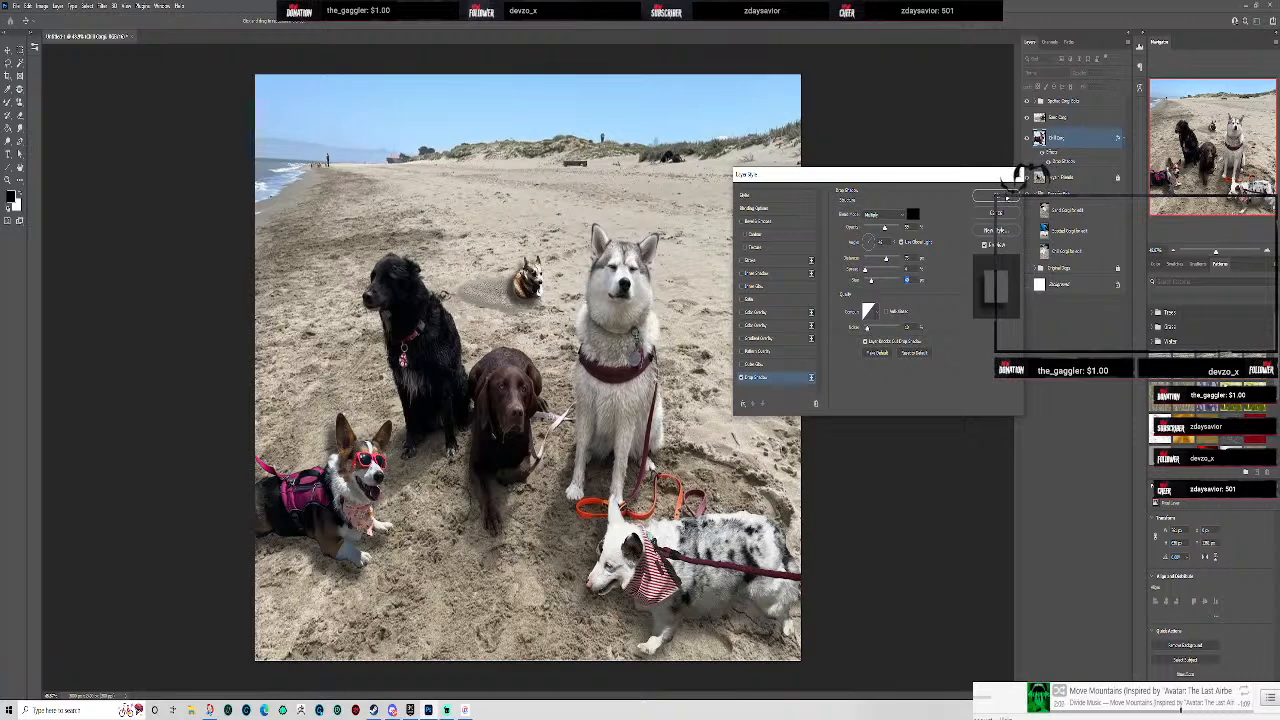
click(1016, 177)
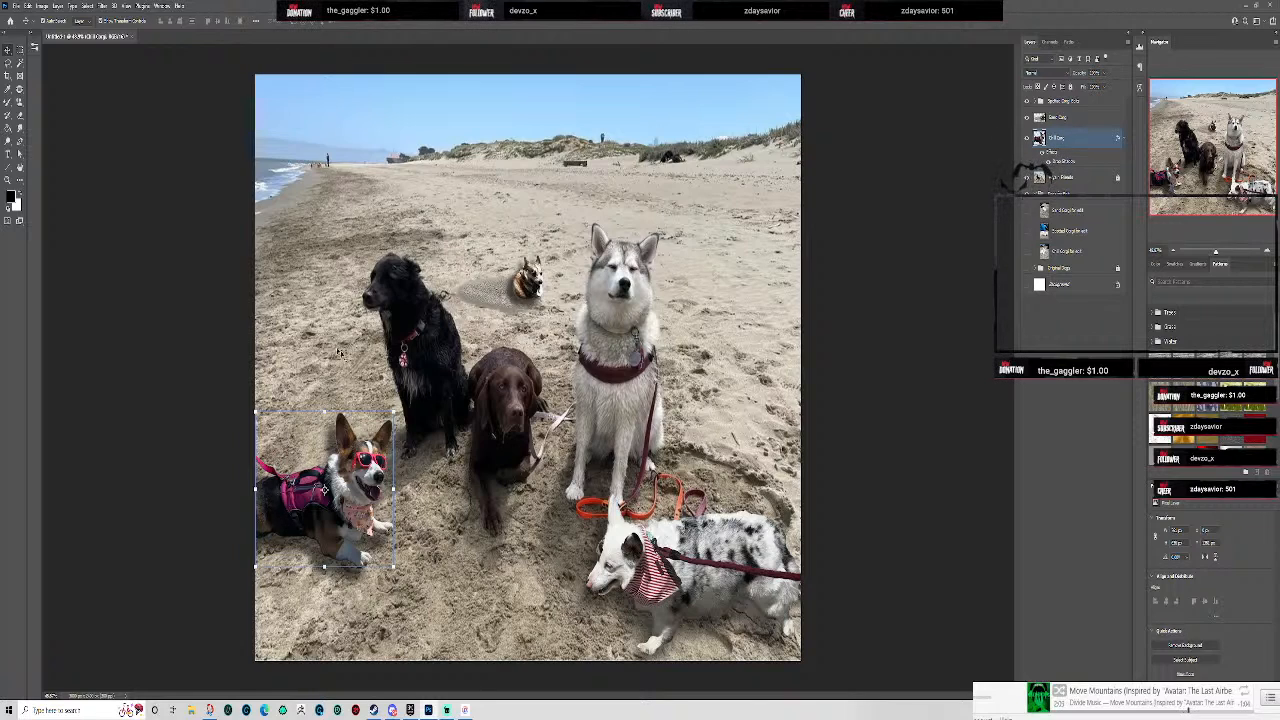
click(107, 8)
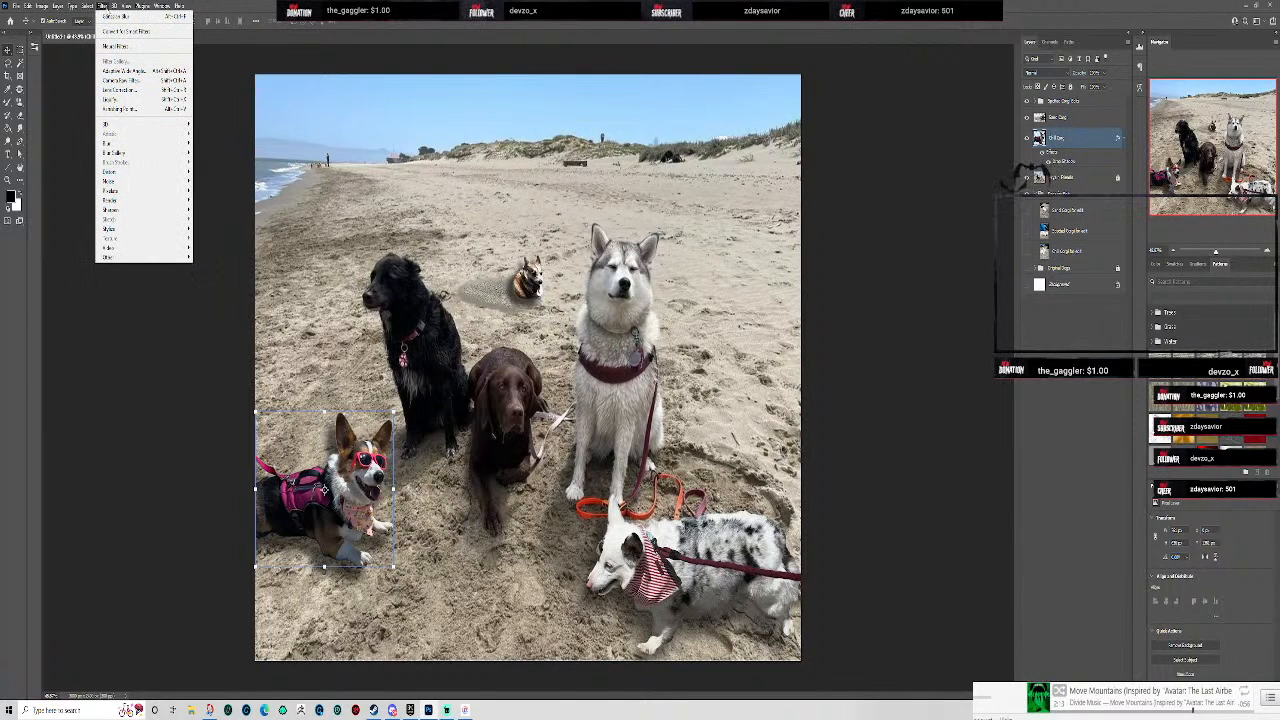
mouse_move(133, 184)
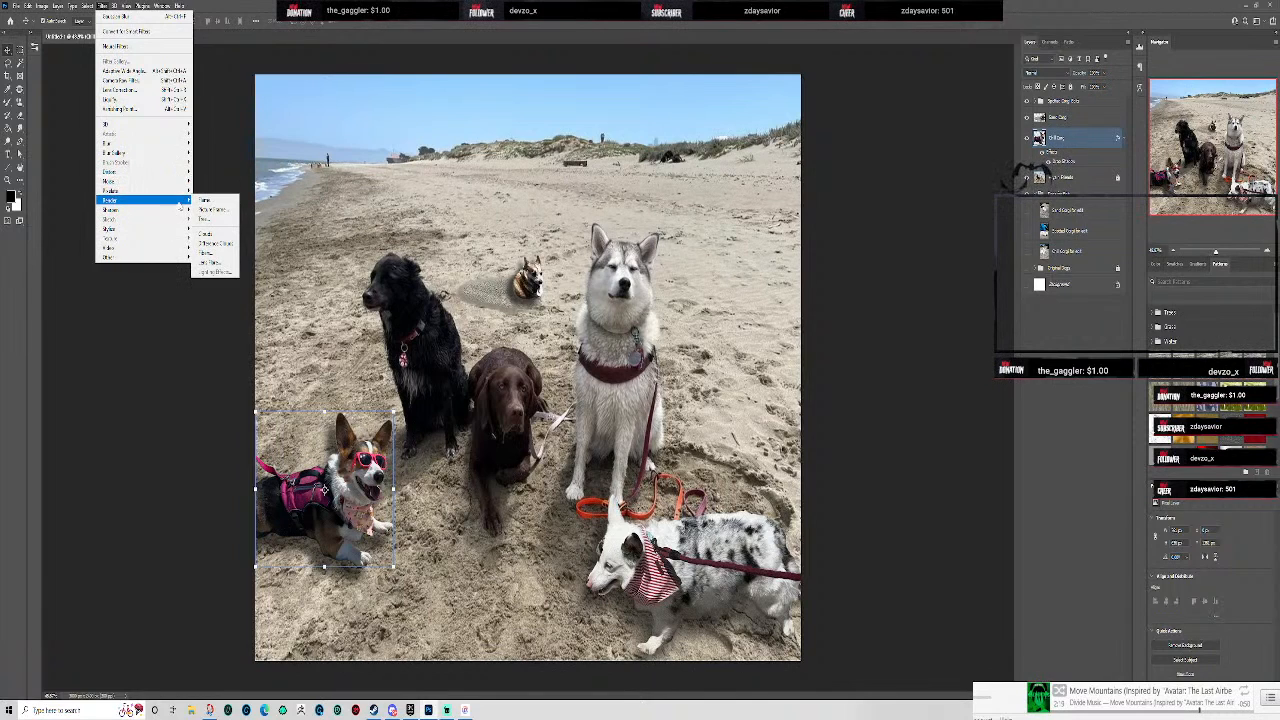
click(209, 247)
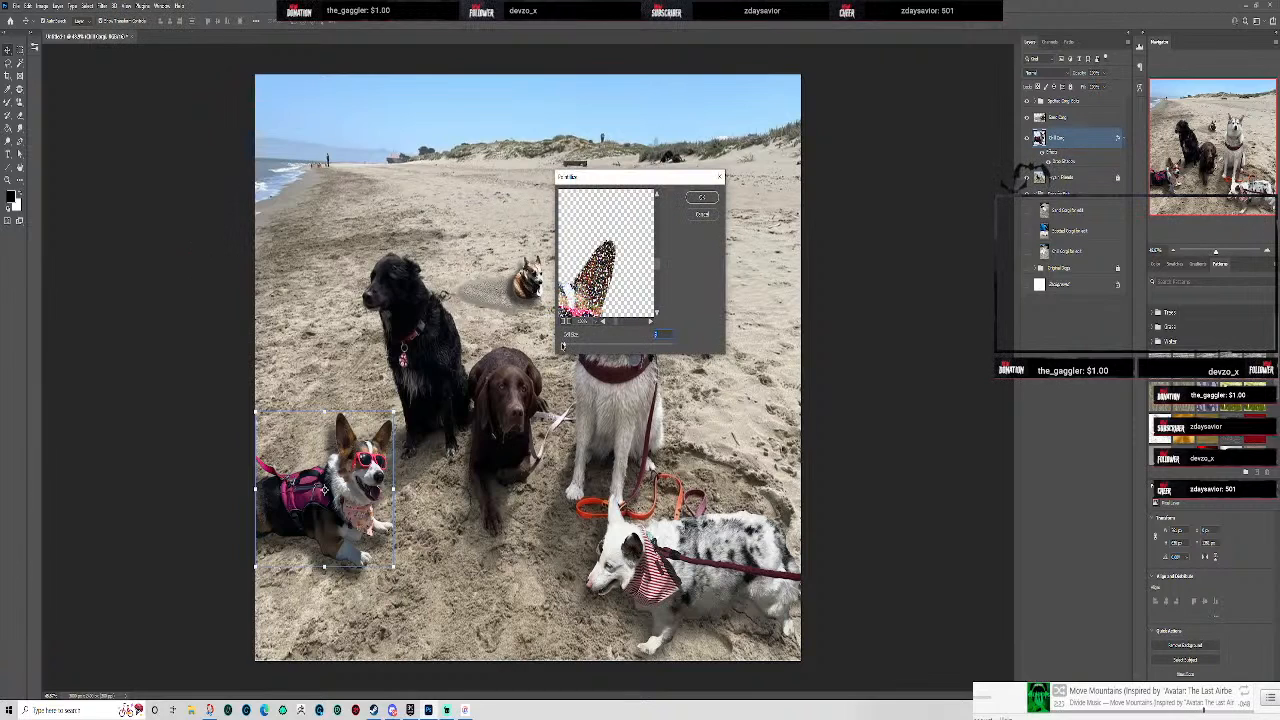
drag(565, 346, 555, 345)
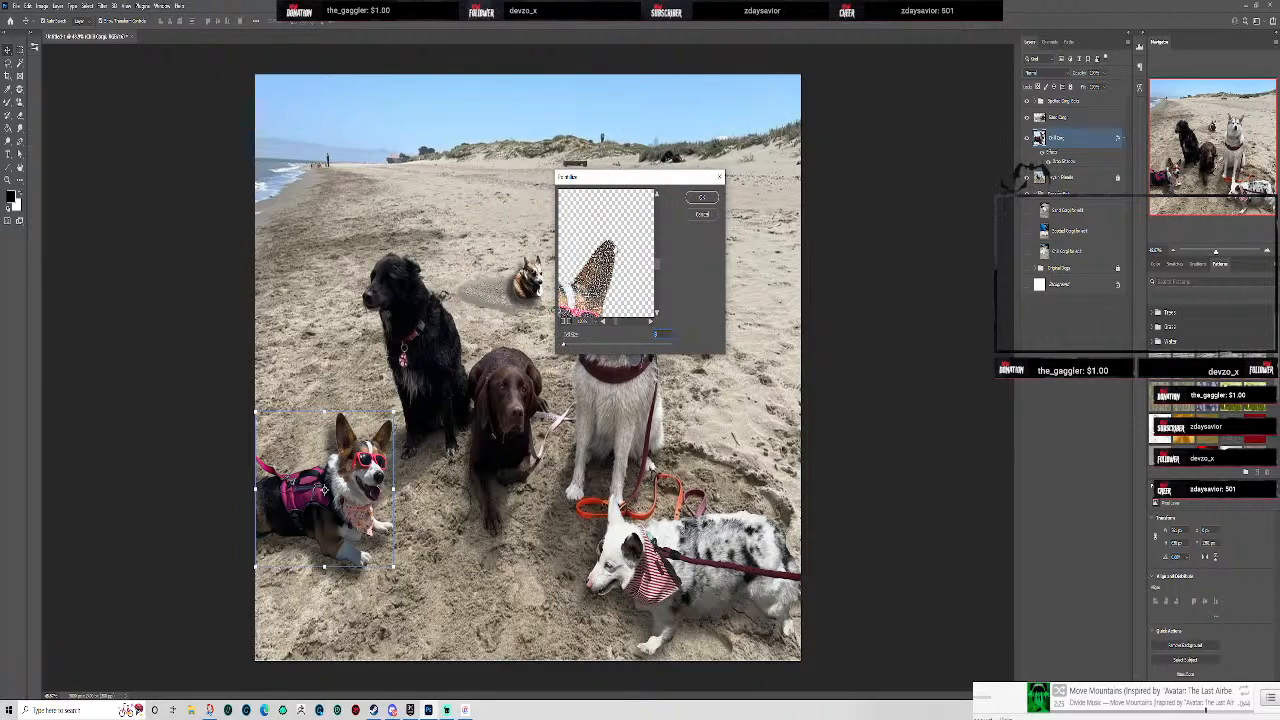
drag(616, 250, 650, 308)
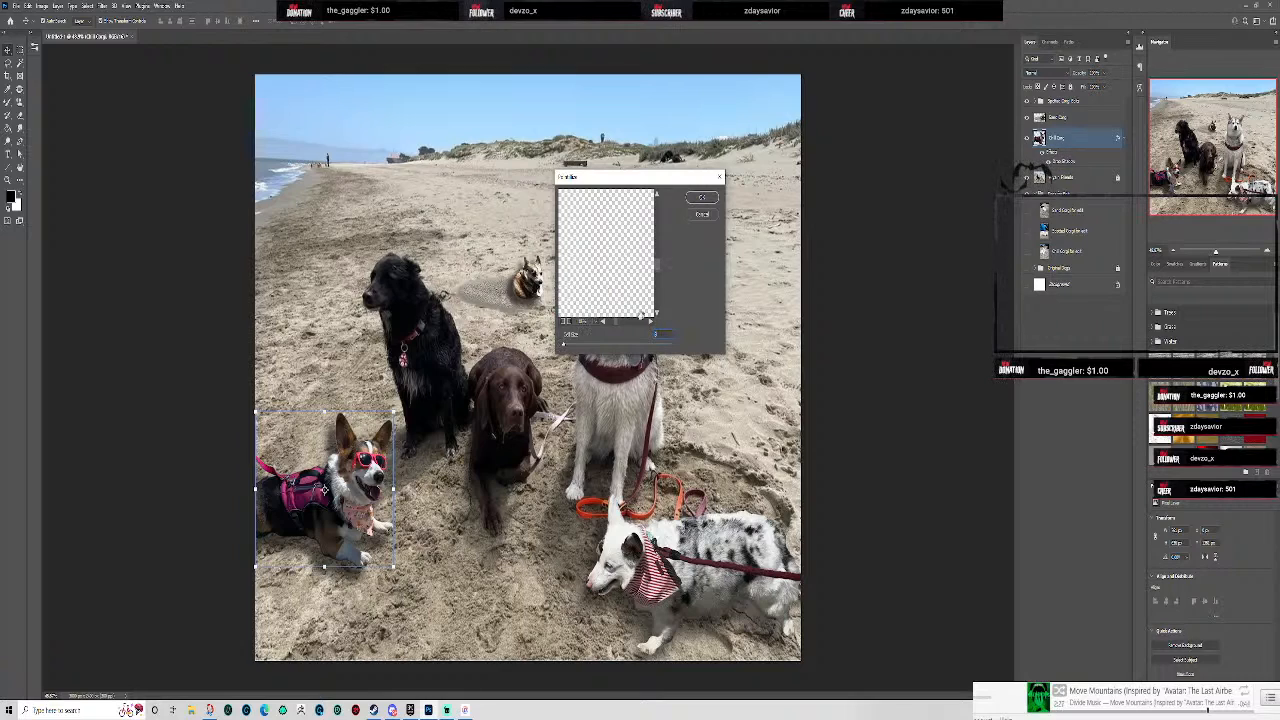
click(580, 321)
click(592, 191)
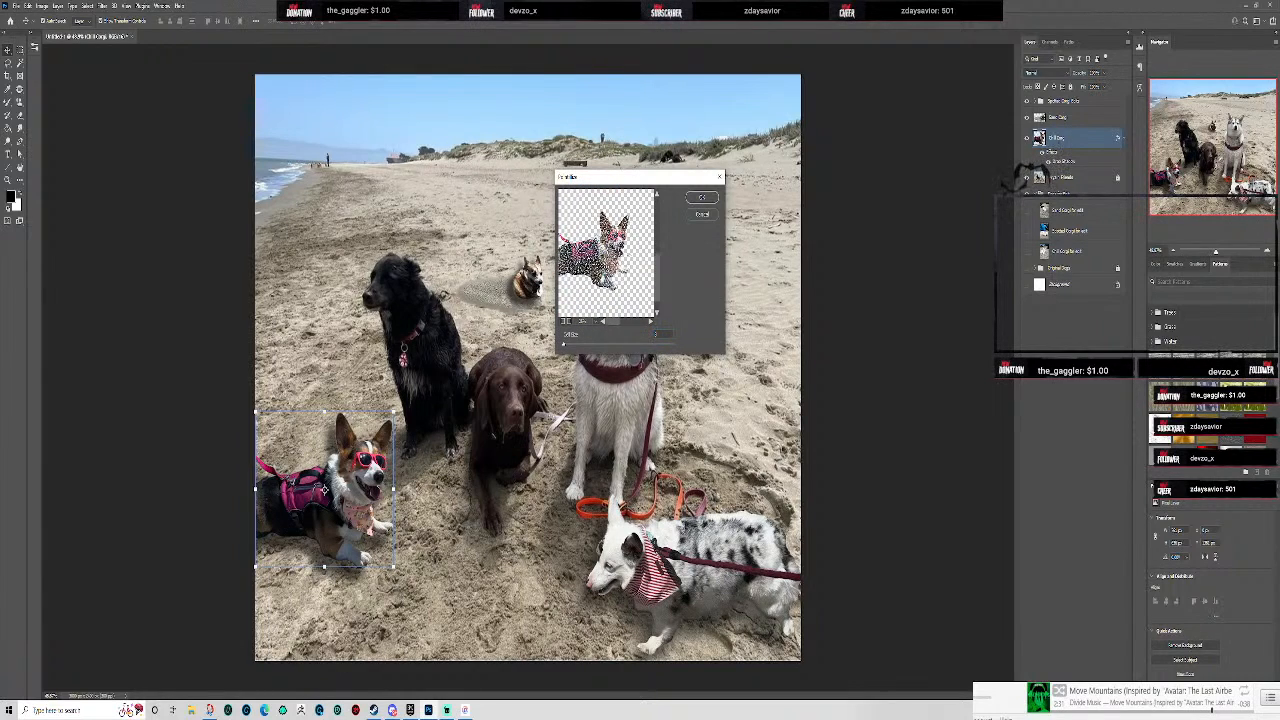
click(657, 236)
click(704, 216)
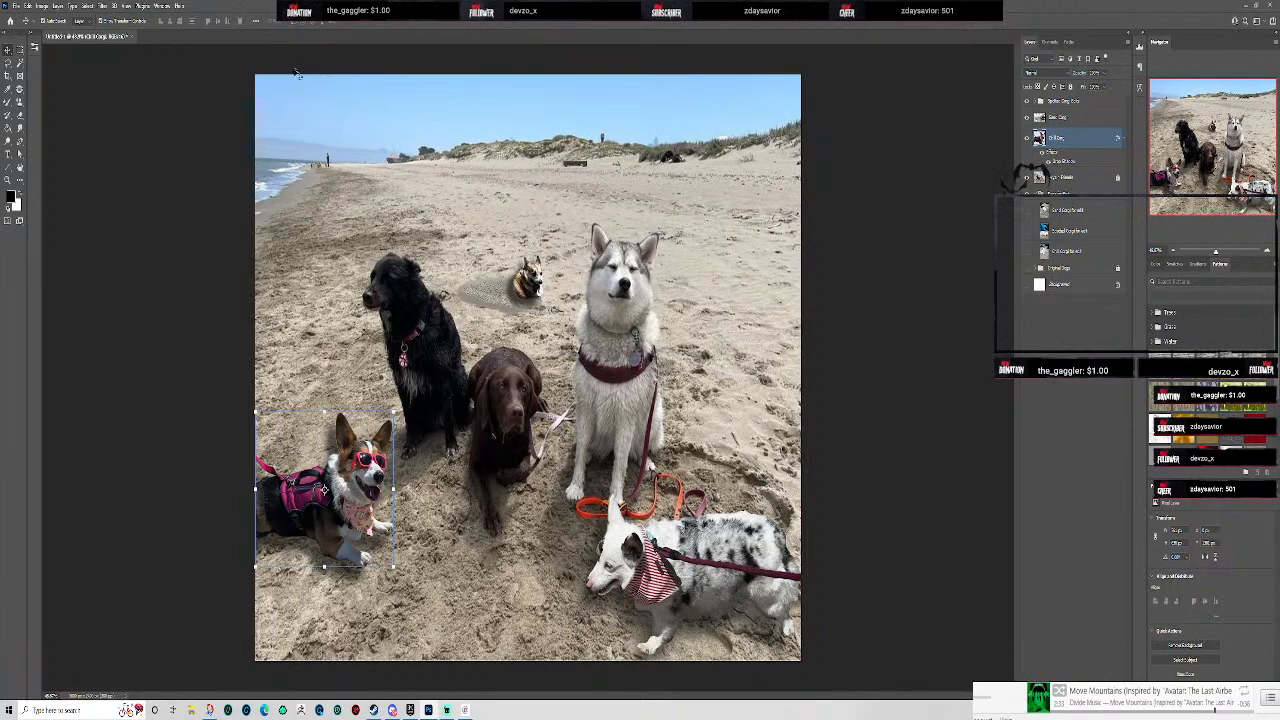
- Apply the Add Noise filter to the sunglasses corgi with Gaussian distribution and monochromatic noise
click(101, 6)
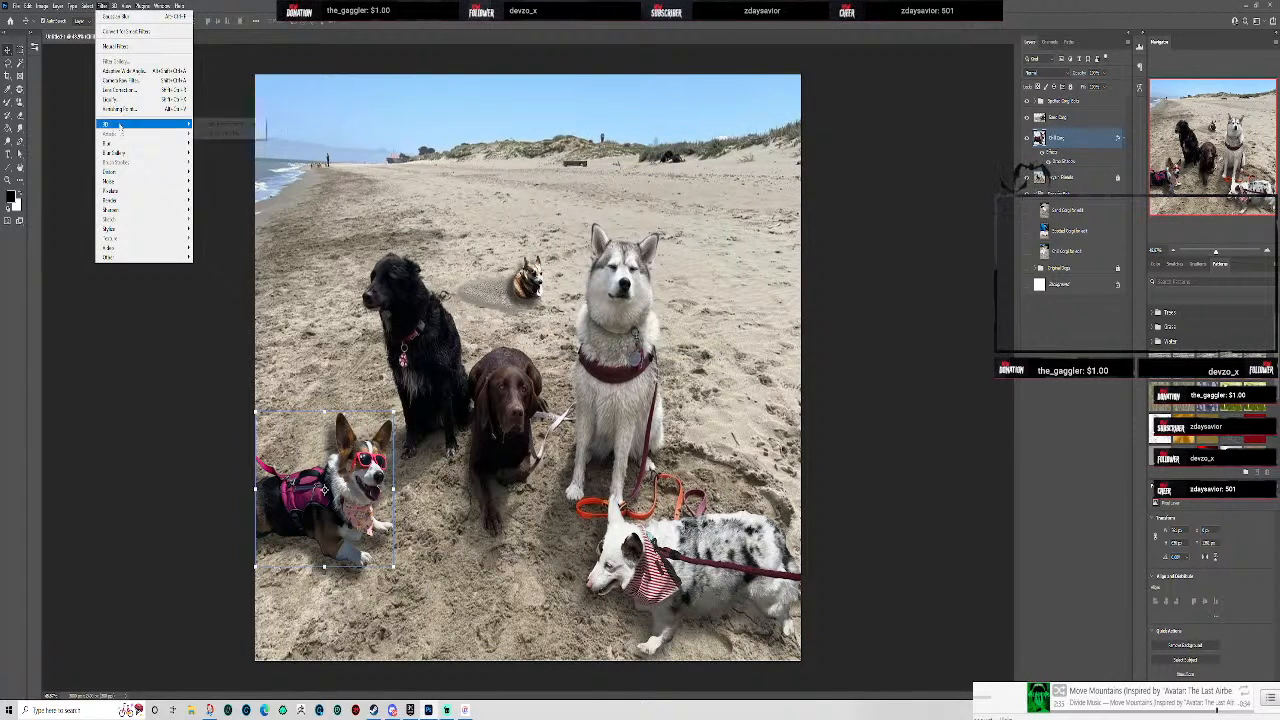
mouse_move(128, 183)
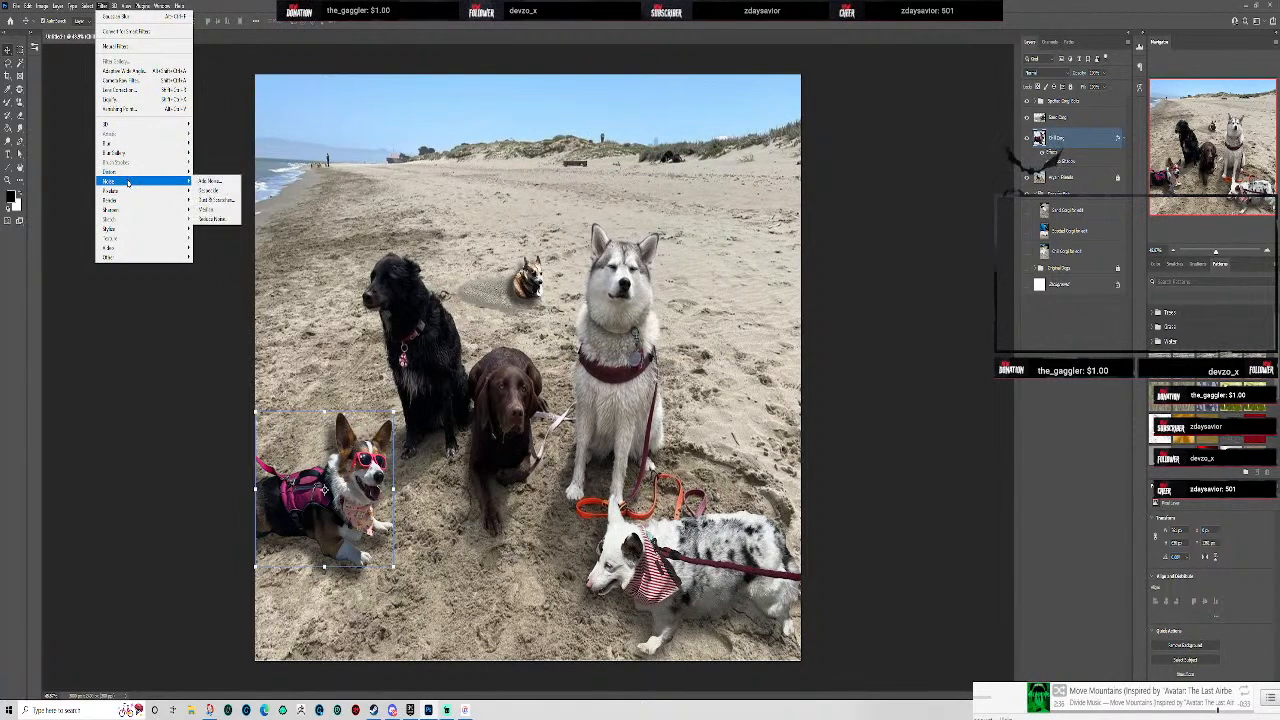
click(216, 182)
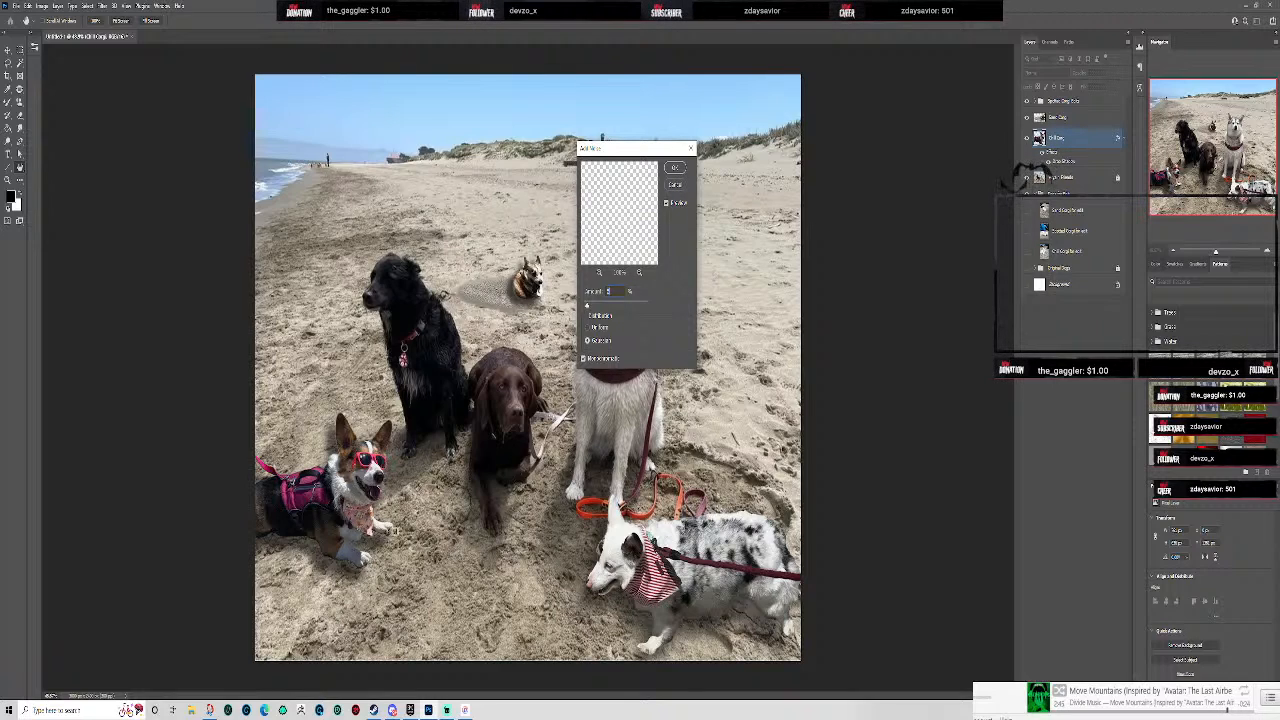
click(677, 168)
- Lasso a narrow strip along the sunglasses corgi's lower edge, from the belly at the photo's edge to the front paw
scroll(300, 603, up, 6)
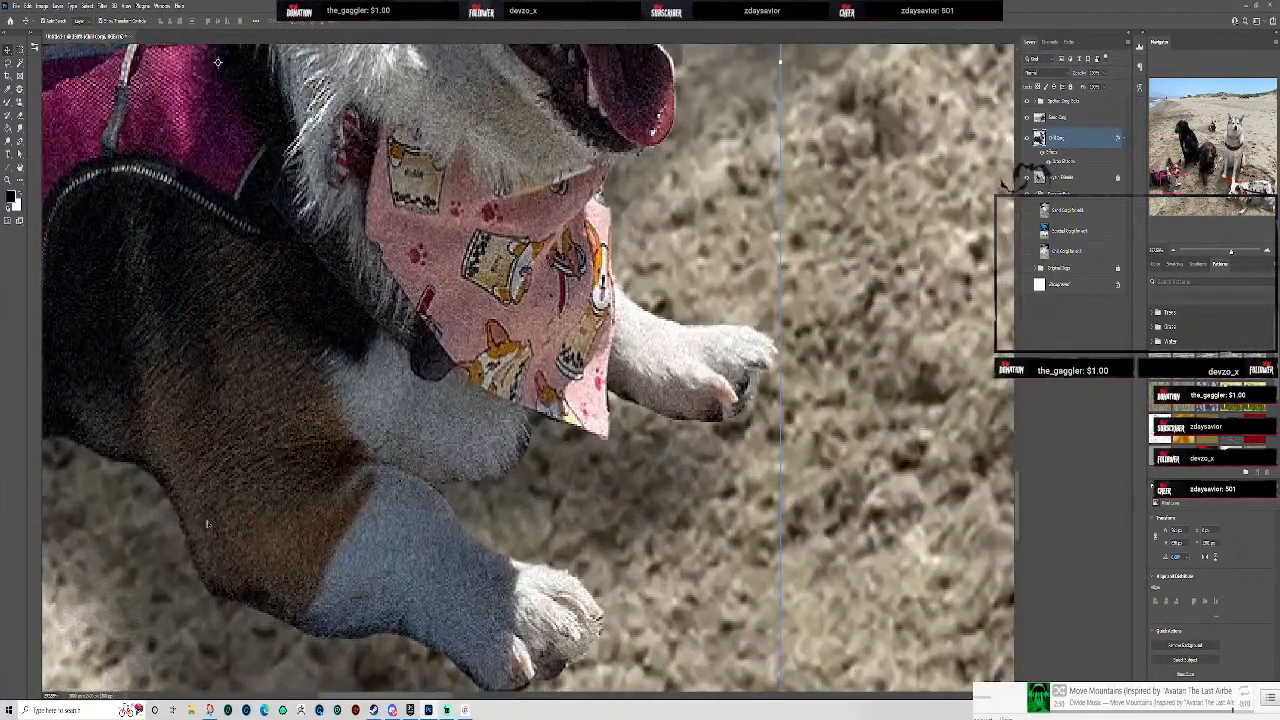
drag(305, 540, 735, 373)
drag(620, 390, 455, 354)
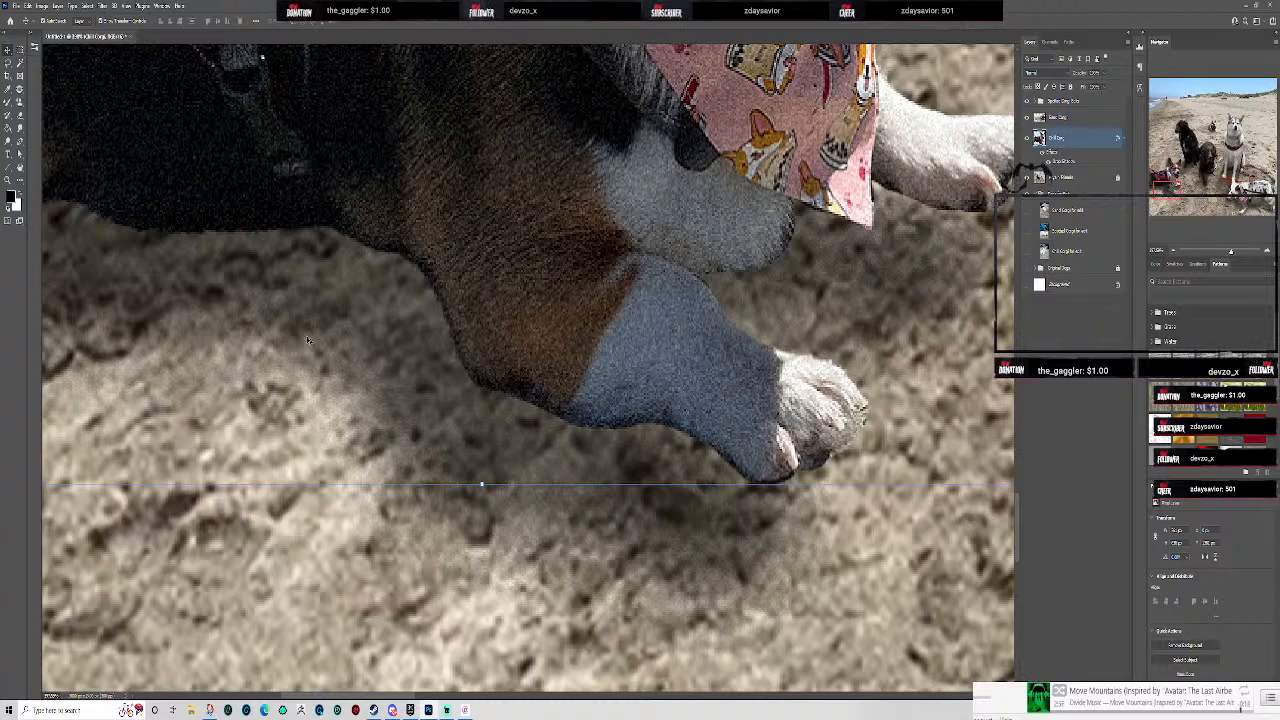
scroll(459, 403, up, 2)
drag(459, 403, 470, 407)
click(8, 63)
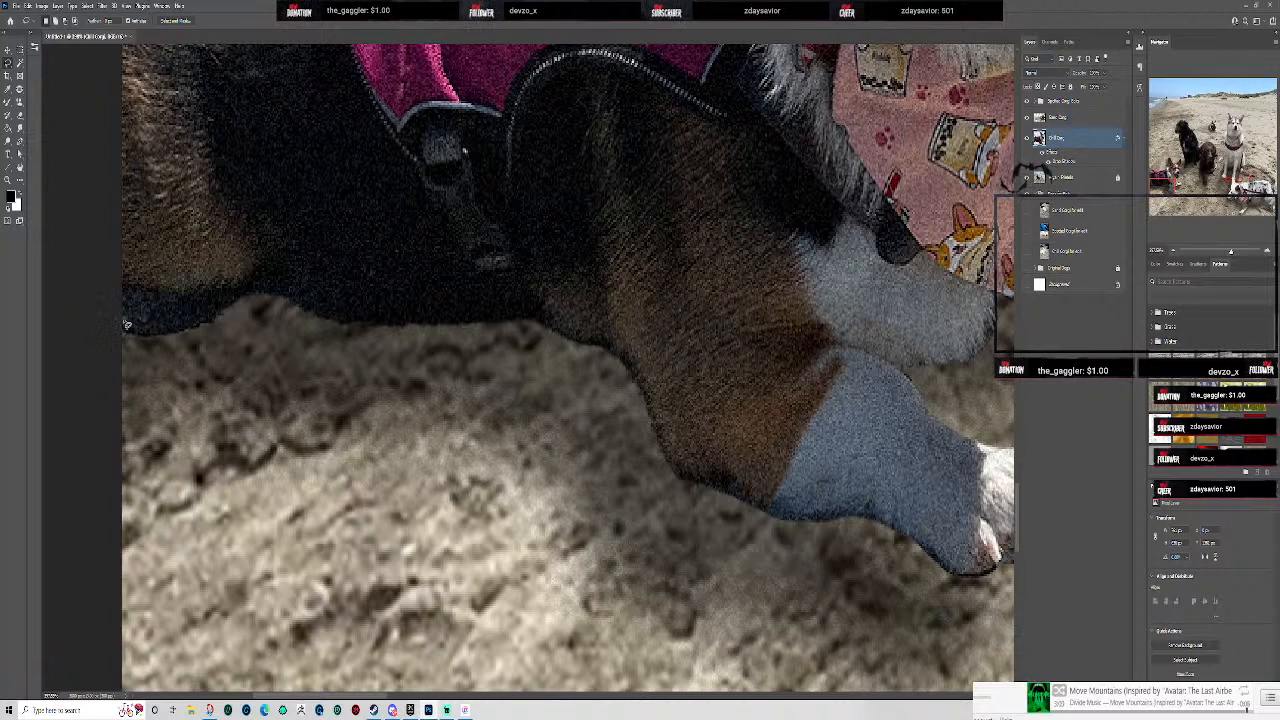
mouse_move(126, 323)
mouse_down()
mouse_move(168, 335)
mouse_move(258, 293)
mouse_move(337, 318)
mouse_move(536, 321)
mouse_move(604, 345)
mouse_move(638, 379)
mouse_move(680, 464)
mouse_move(762, 500)
mouse_move(903, 531)
mouse_move(950, 584)
mouse_move(658, 474)
mouse_move(620, 390)
mouse_move(552, 330)
mouse_move(270, 318)
mouse_move(209, 344)
mouse_move(128, 348)
mouse_move(124, 322)
mouse_up()
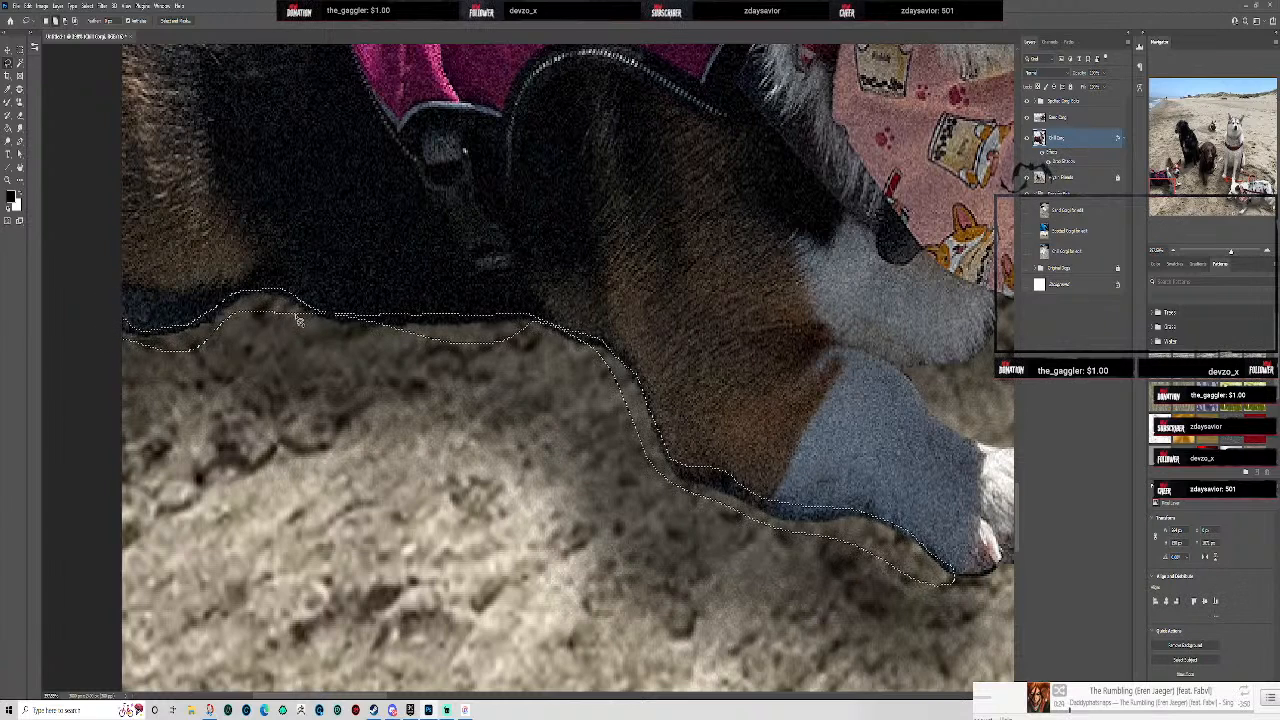
mouse_move(302, 318)
mouse_down()
mouse_move(380, 350)
mouse_move(388, 320)
mouse_move(315, 305)
mouse_move(337, 346)
mouse_up()
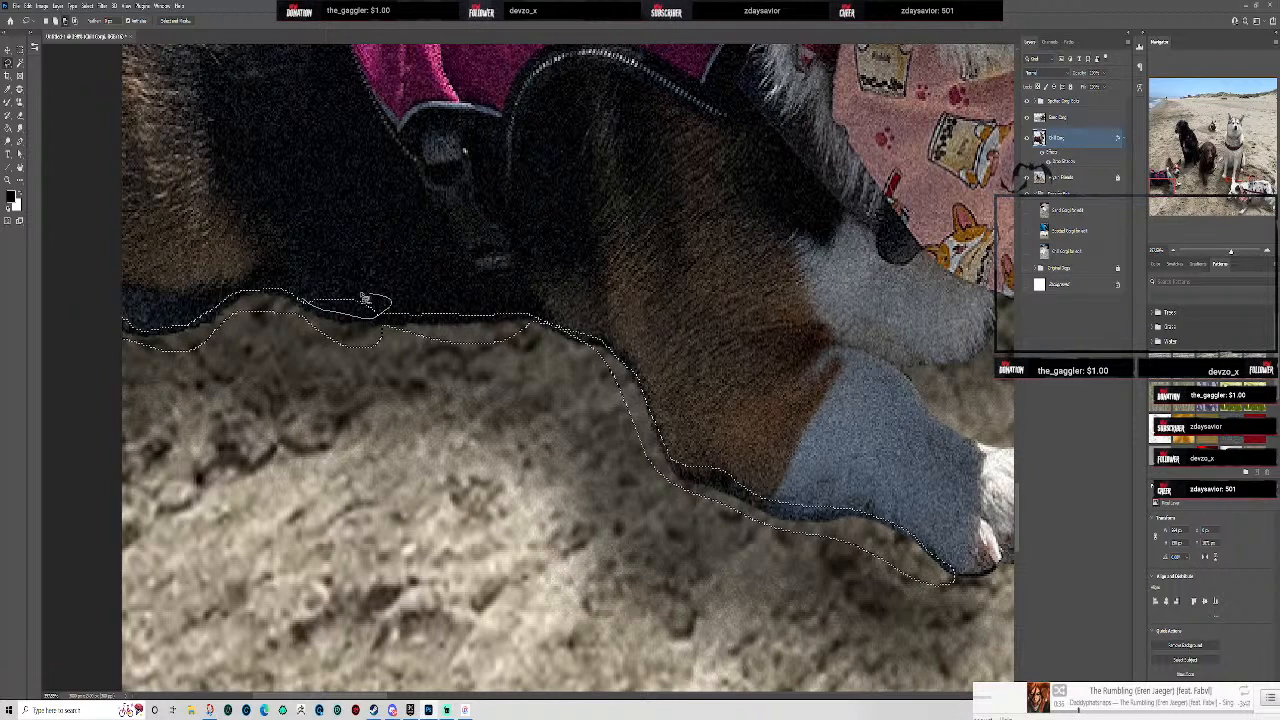
drag(300, 303, 302, 304)
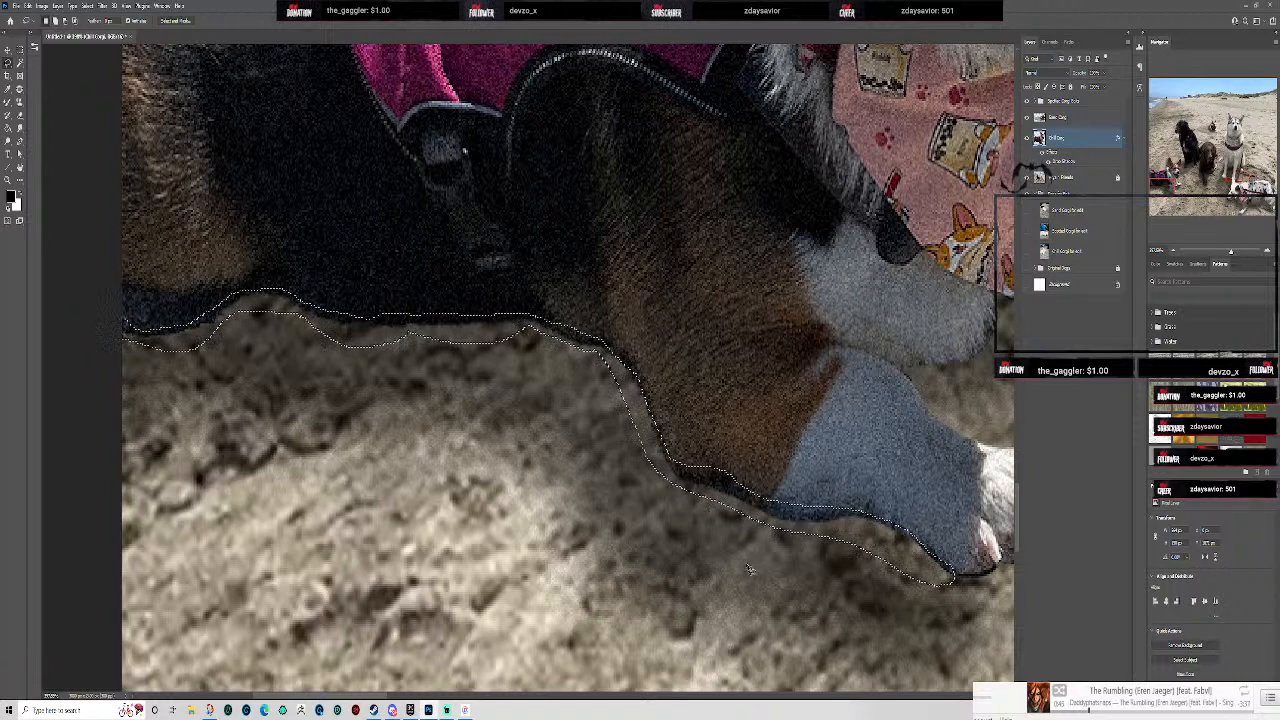
- Soften the selected strip under the sunglasses corgi with a Gaussian Blur at a slightly raised radius, and clear the selection
click(103, 6)
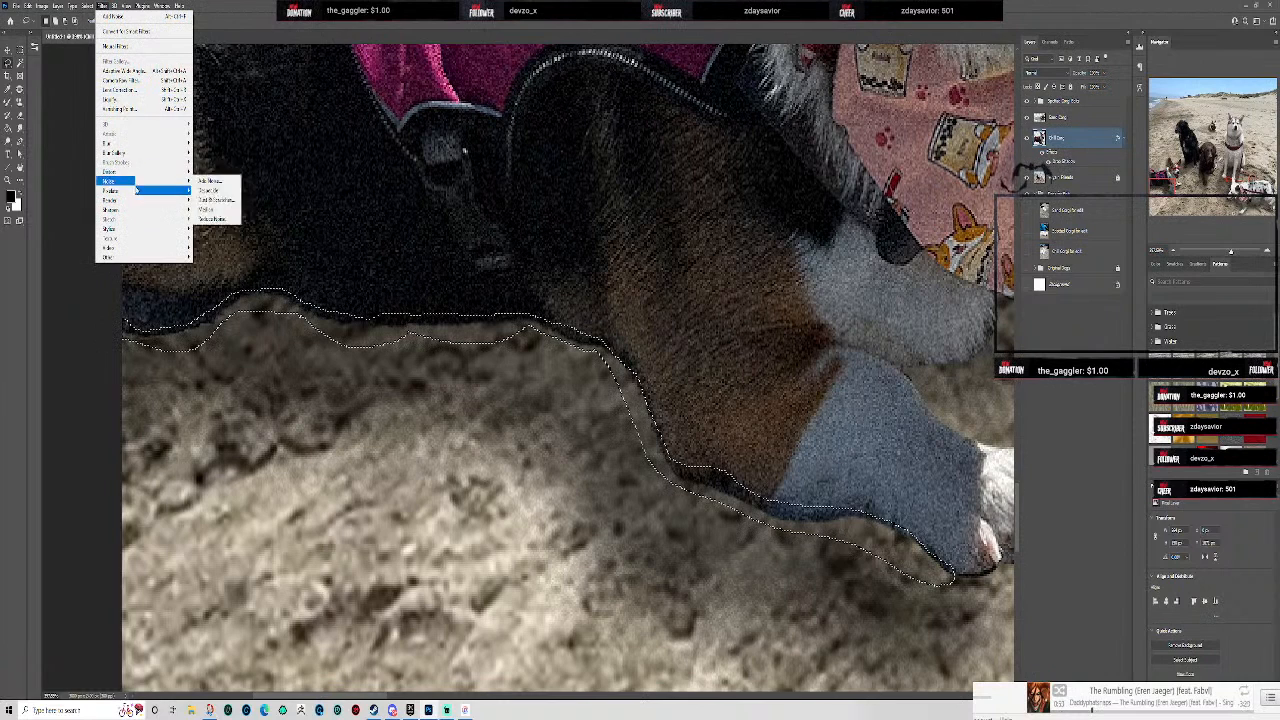
mouse_move(156, 158)
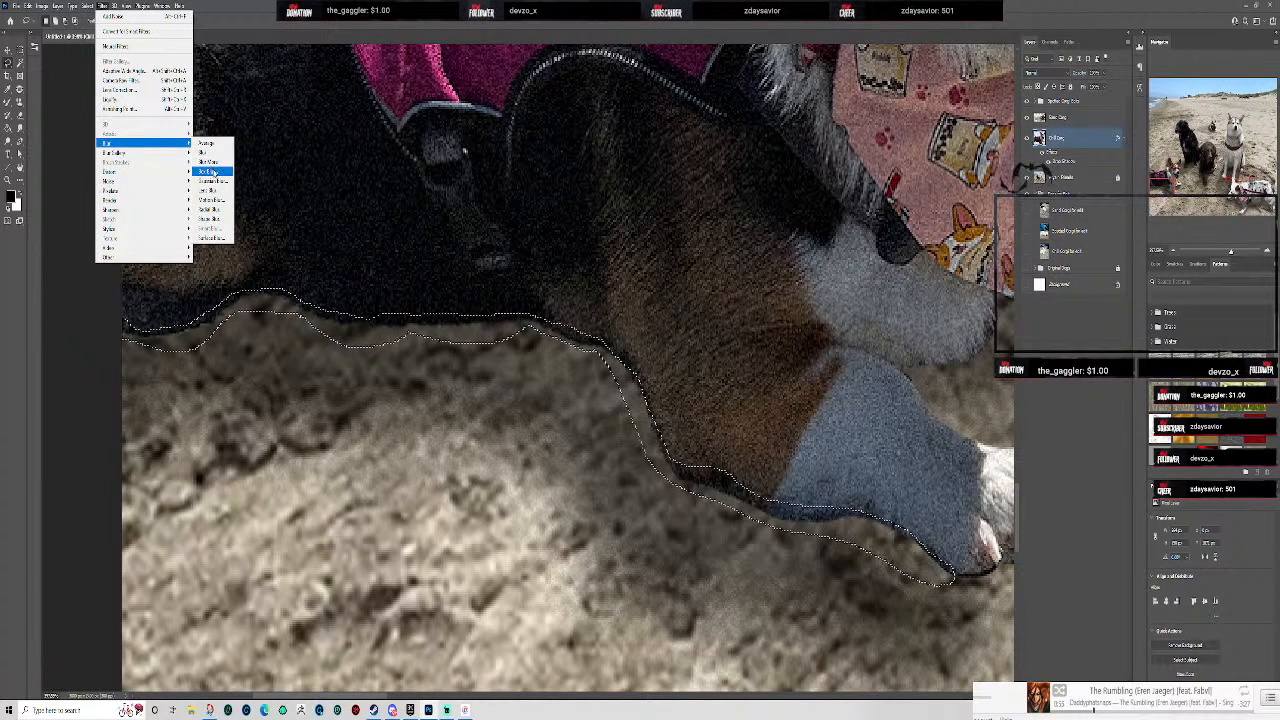
click(224, 181)
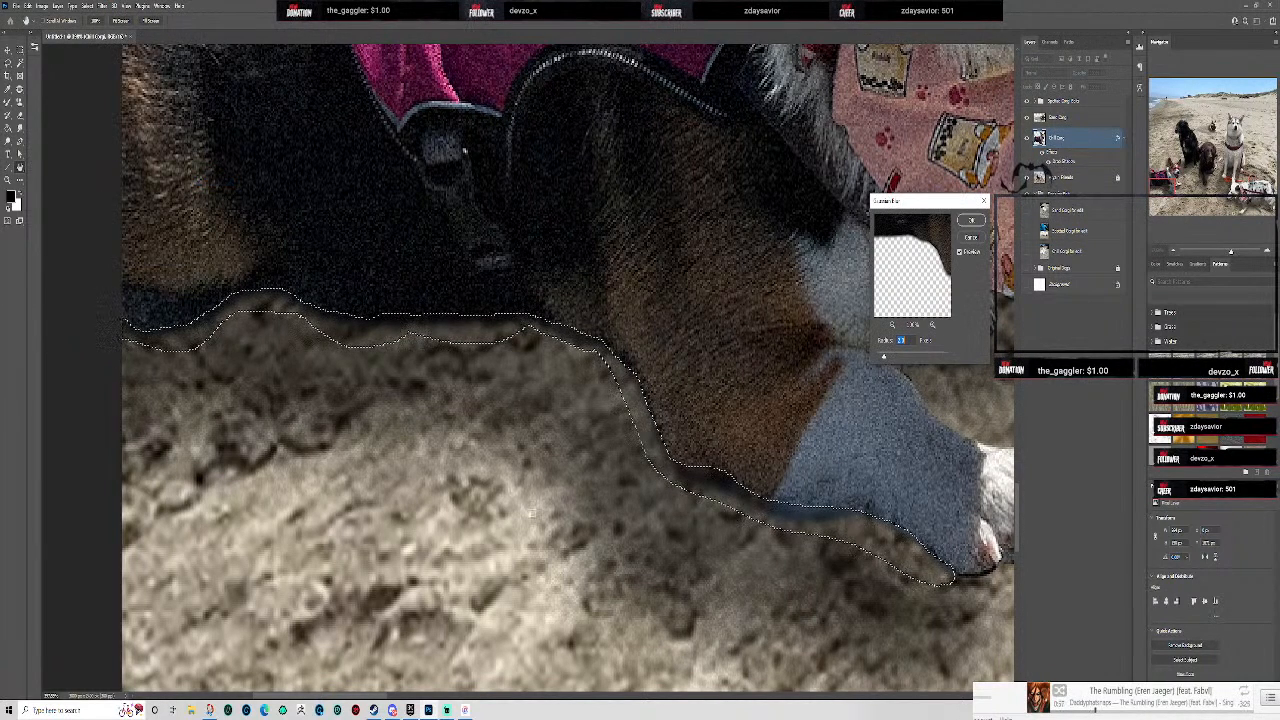
mouse_move(884, 357)
mouse_down()
mouse_move(902, 365)
mouse_move(888, 358)
mouse_up()
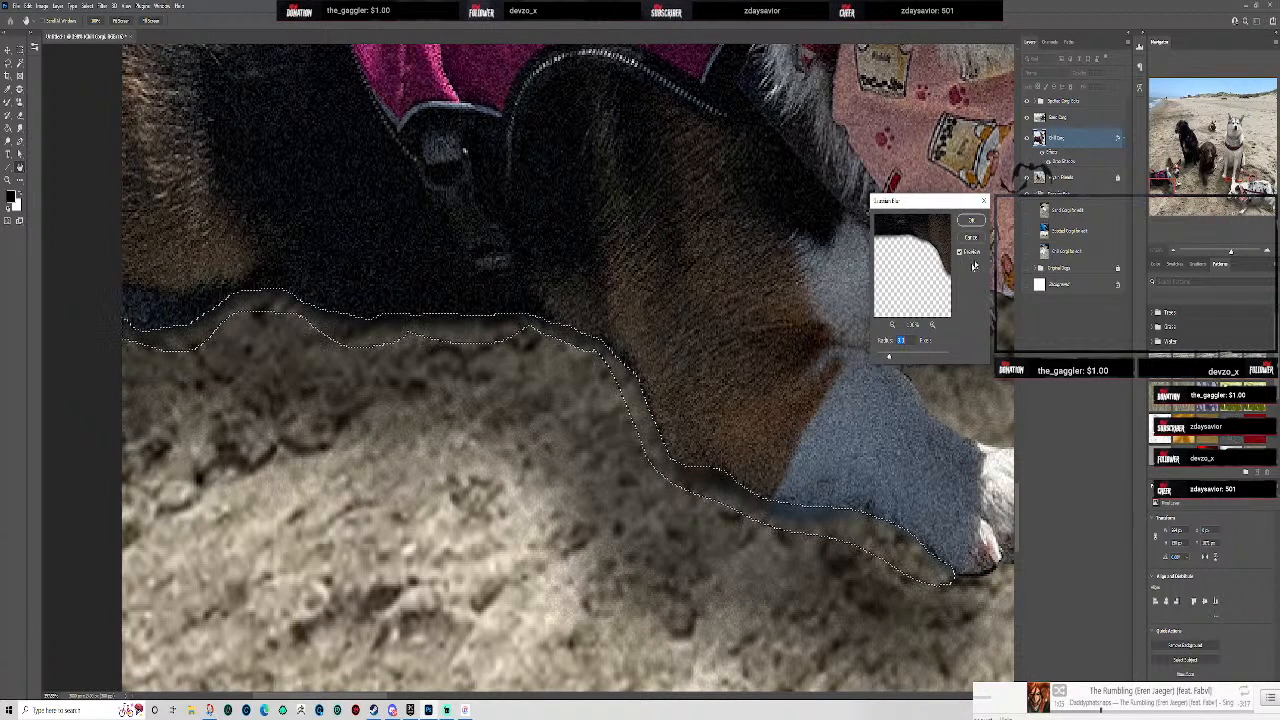
key(Return)
key(ctrl+d)
key(ctrl+0)
scroll(728, 400, down, 5)
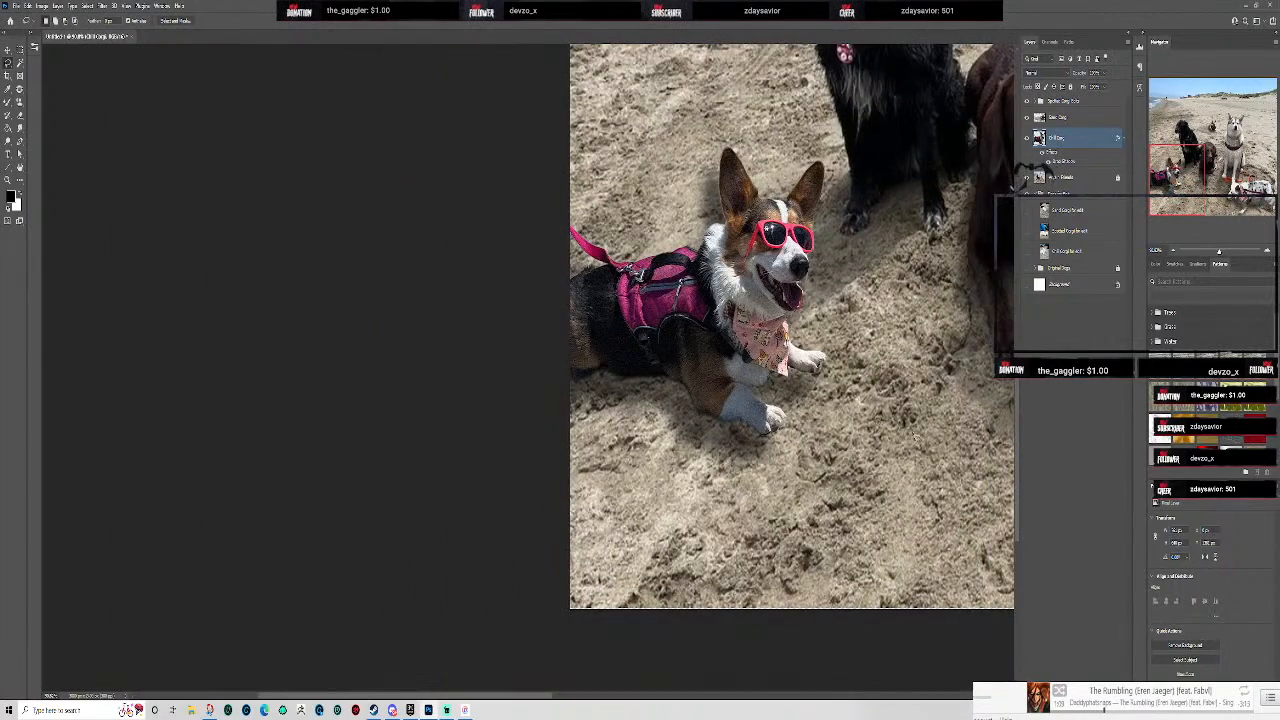
key(ctrl+0)
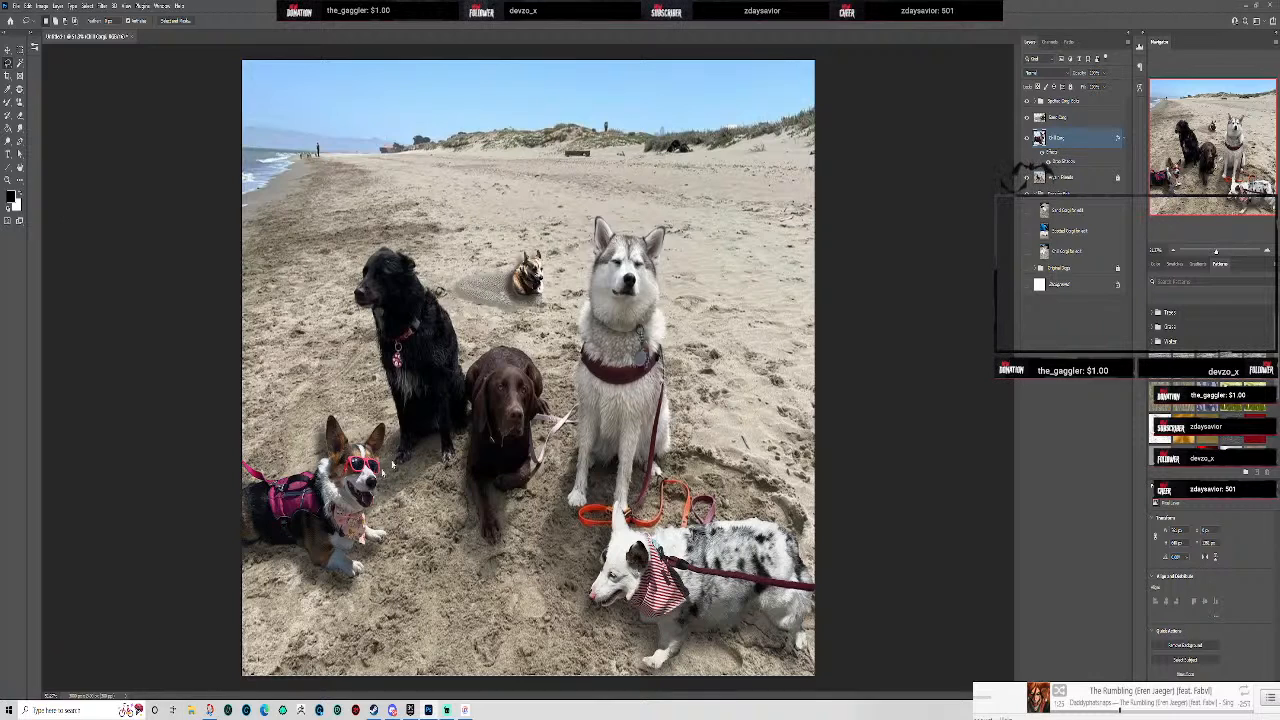
- Switch to File Explorer, open the beach photo with the blue umbrella, and examine the people seated under it up close
key(super+e)
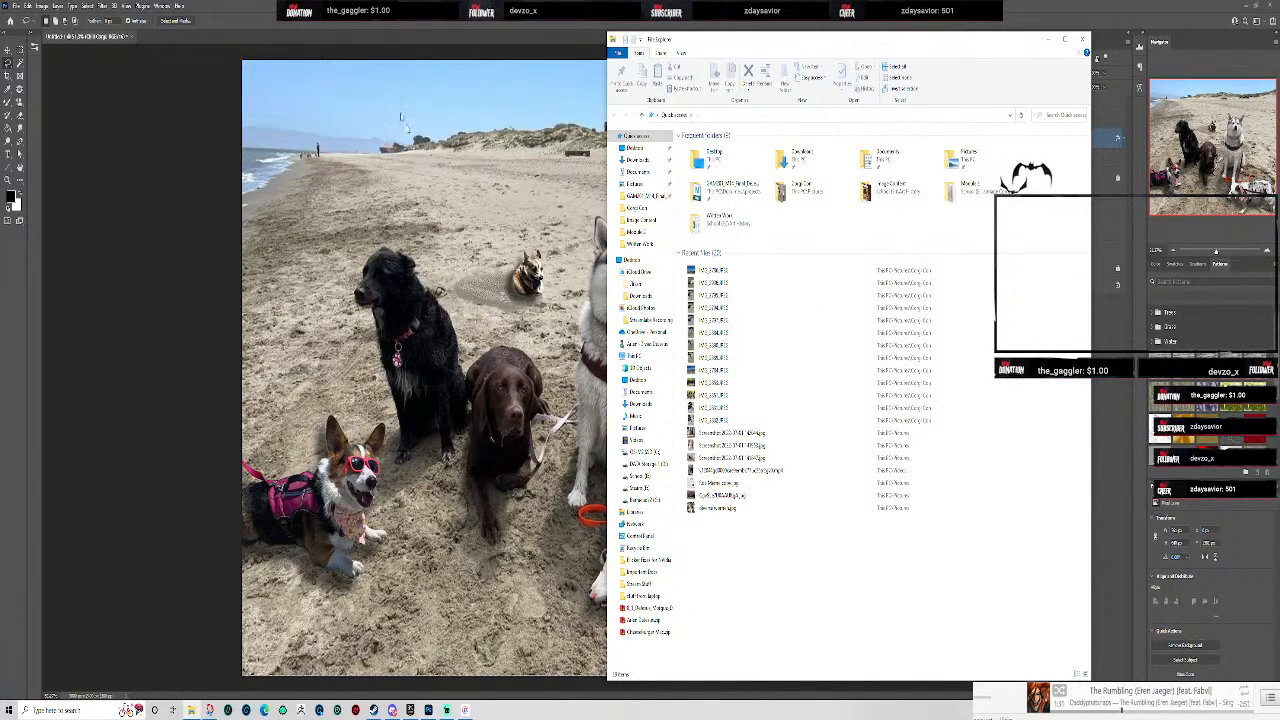
drag(823, 43, 0, 100)
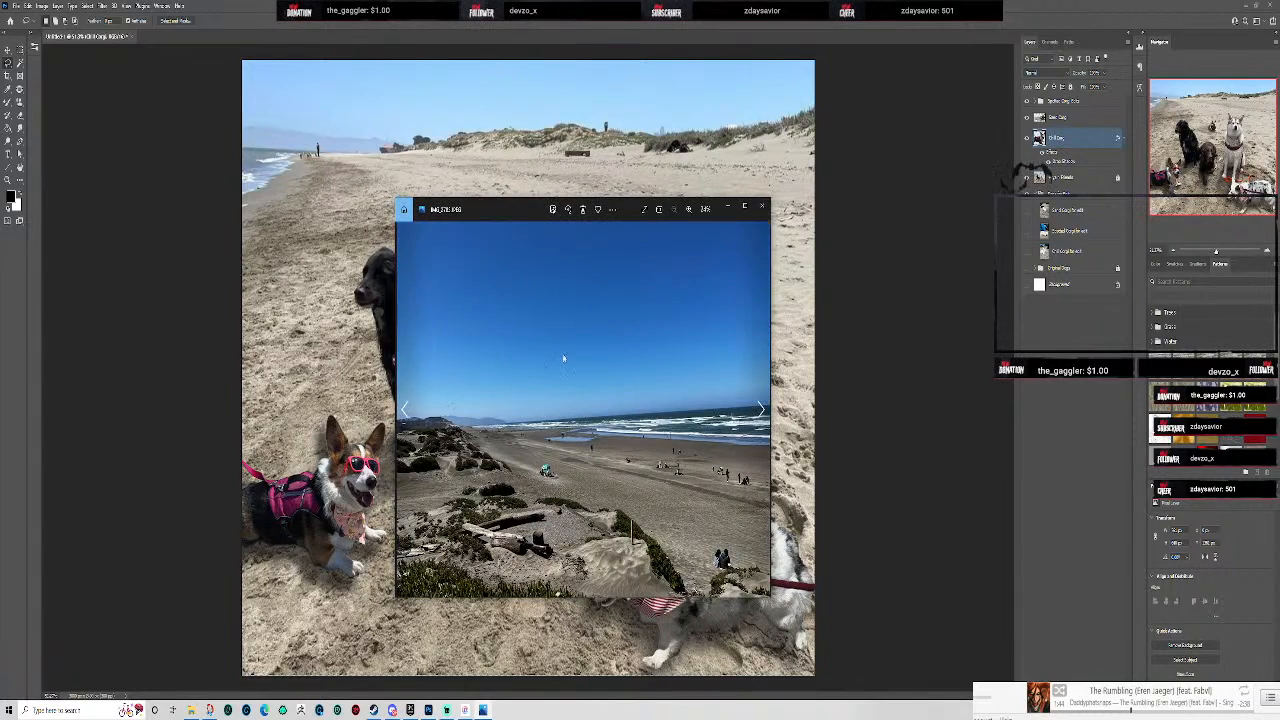
scroll(488, 483, up, 3)
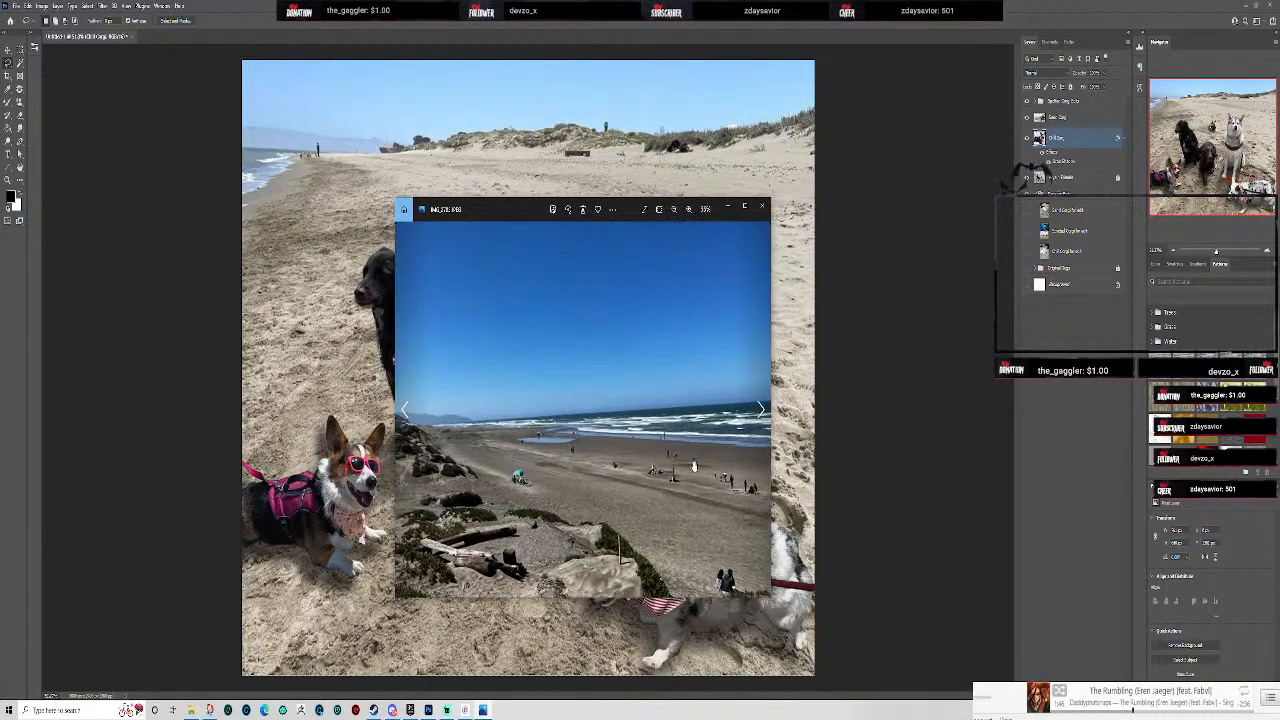
scroll(488, 483, up, 4)
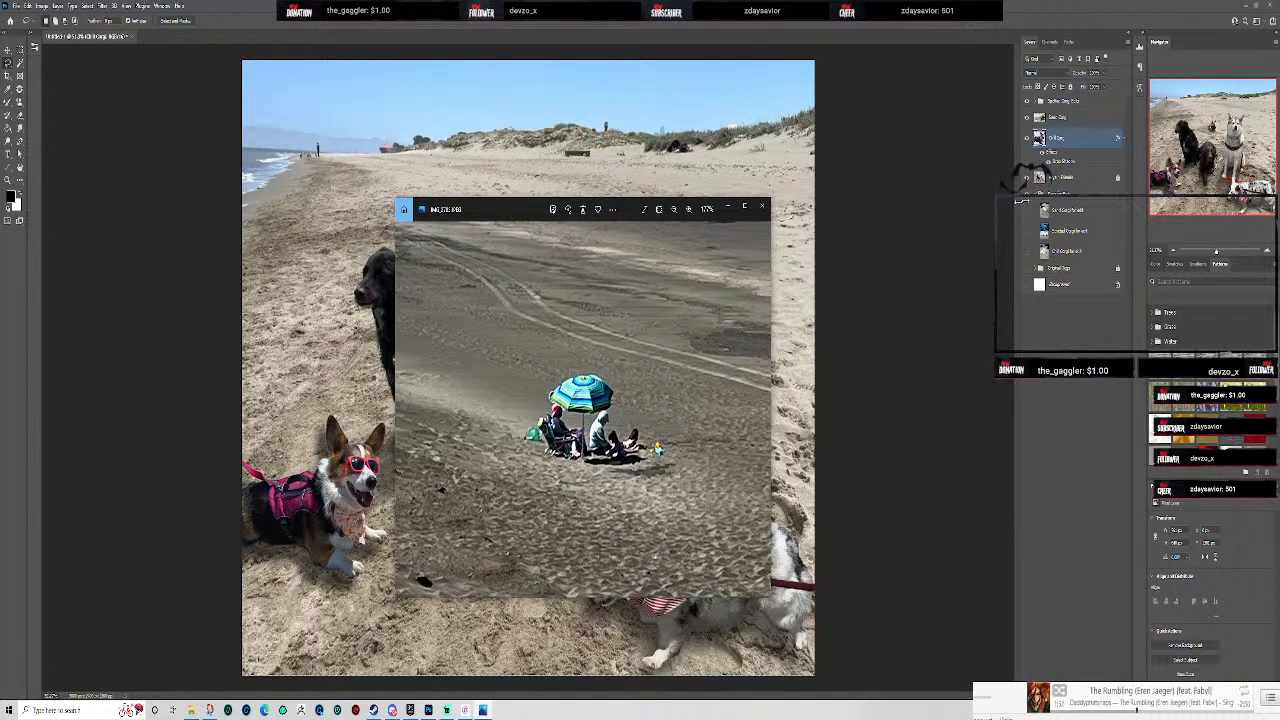
- Look through the seawall and beach volleyball photos one after another, examining the people on the sand as possible source material
click(762, 208)
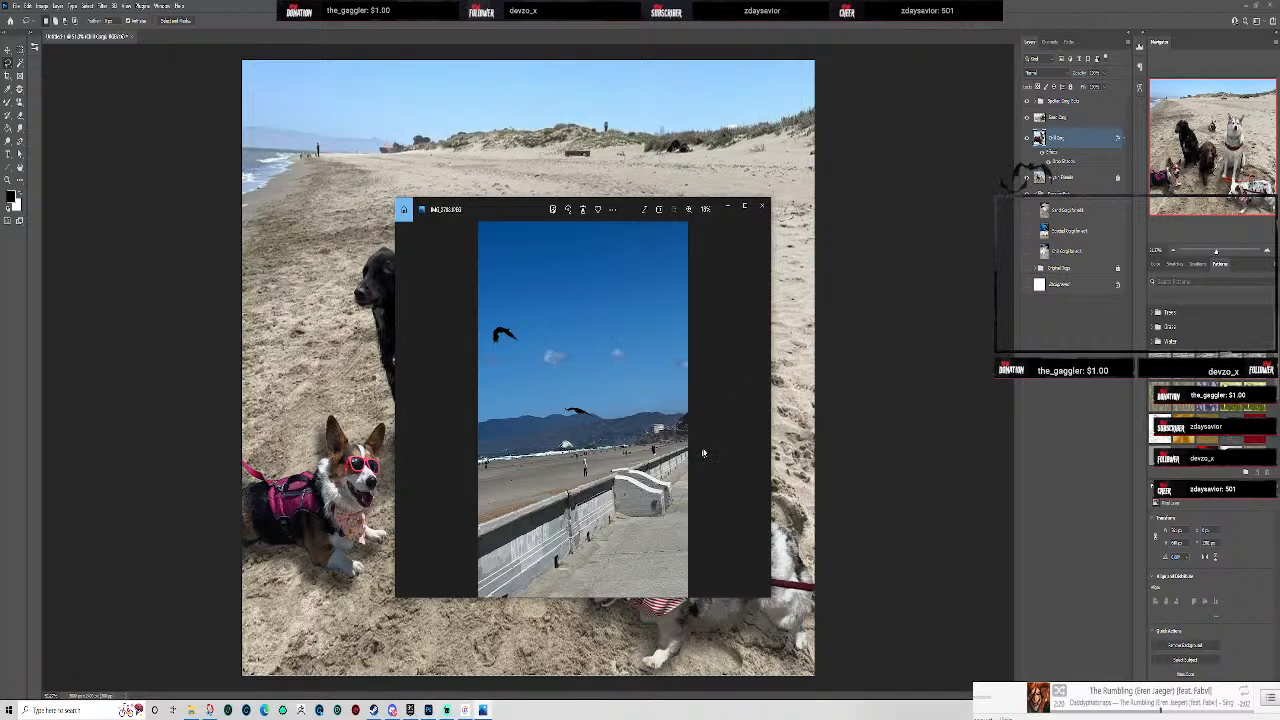
click(762, 206)
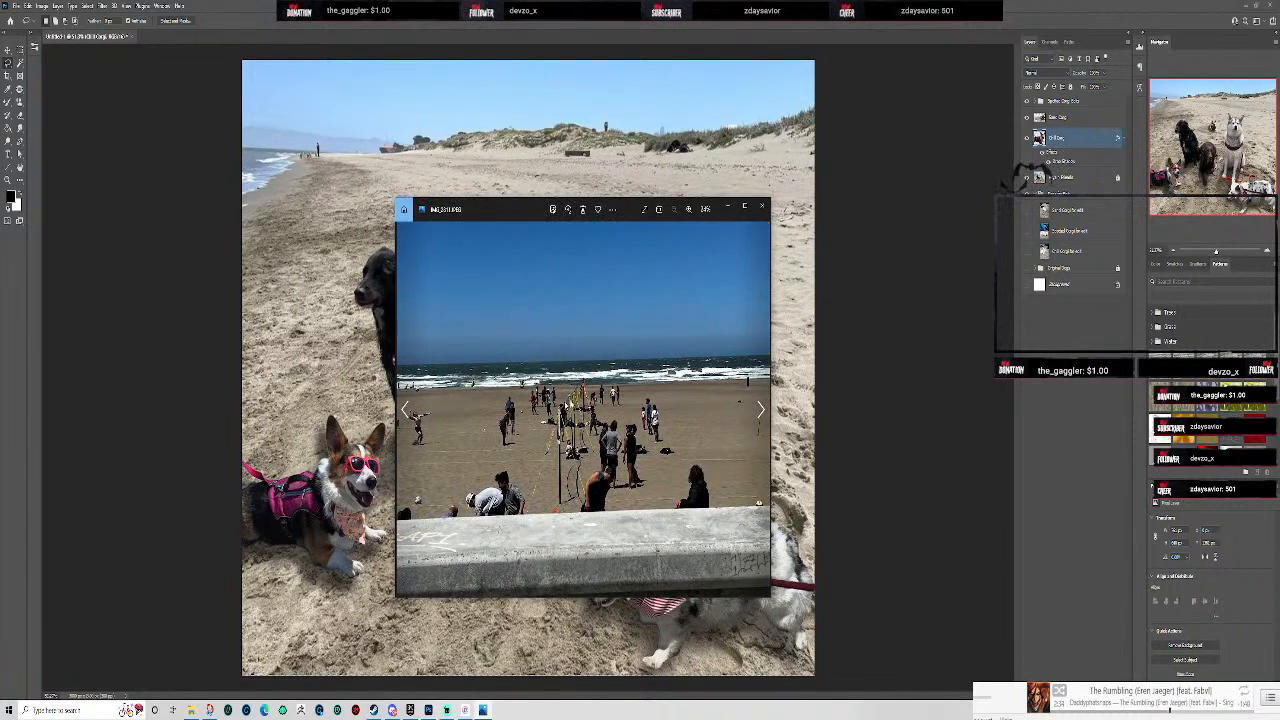
click(761, 207)
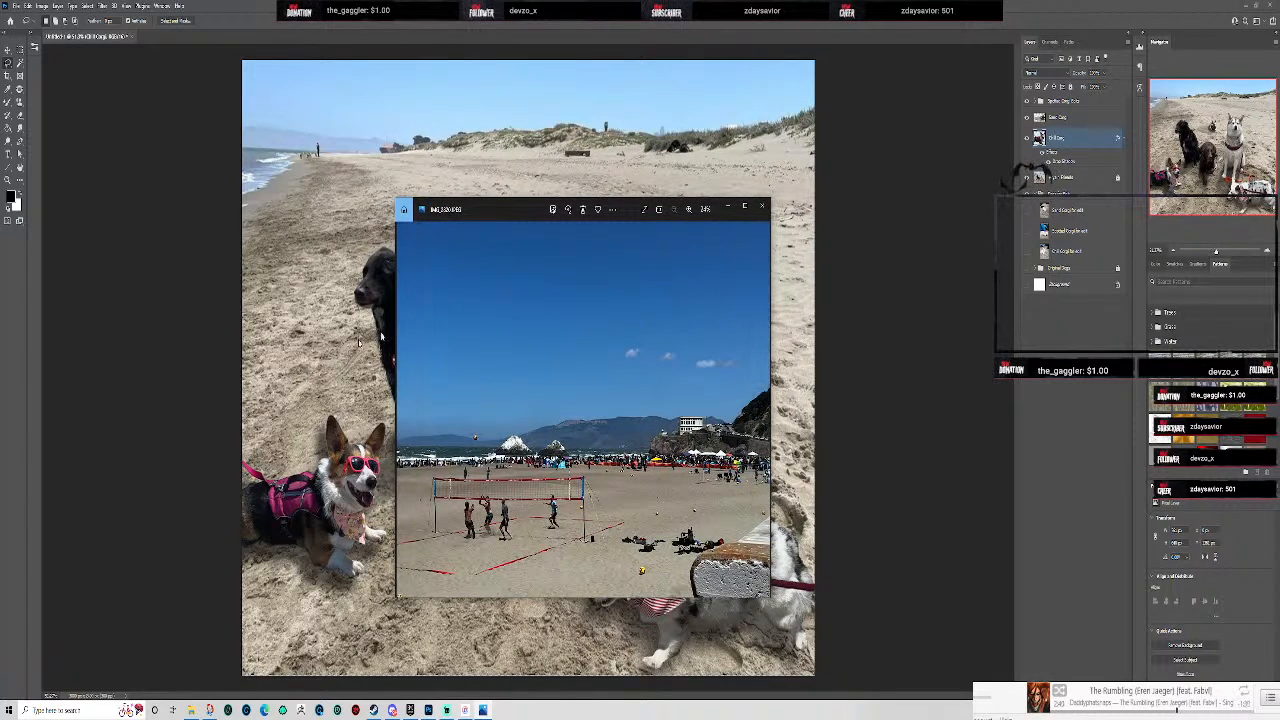
scroll(655, 488, up, 4)
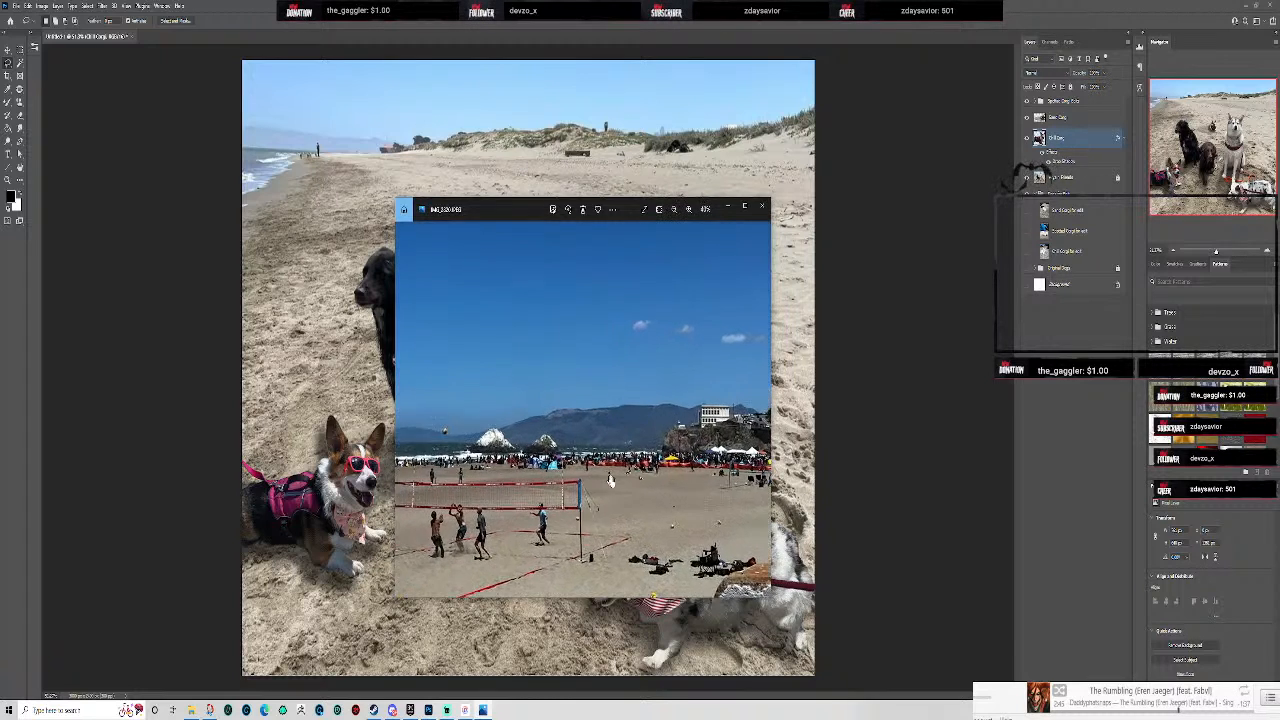
scroll(655, 488, down, 4)
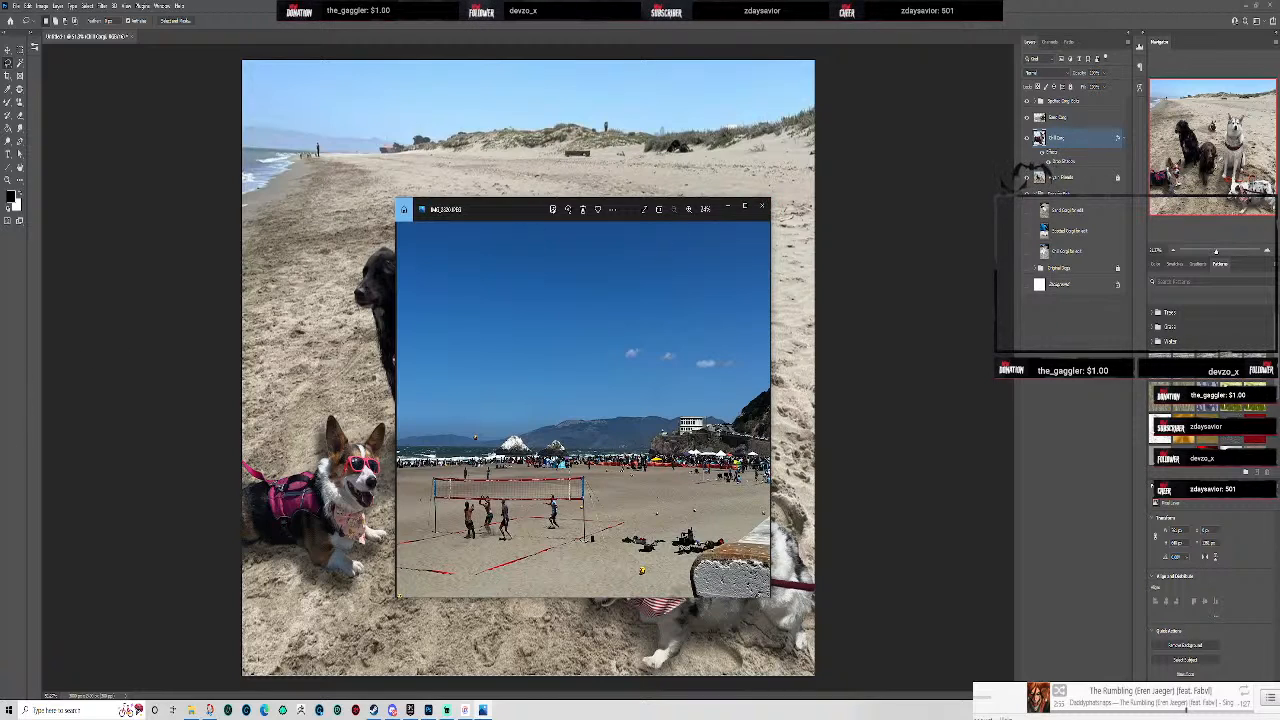
click(762, 207)
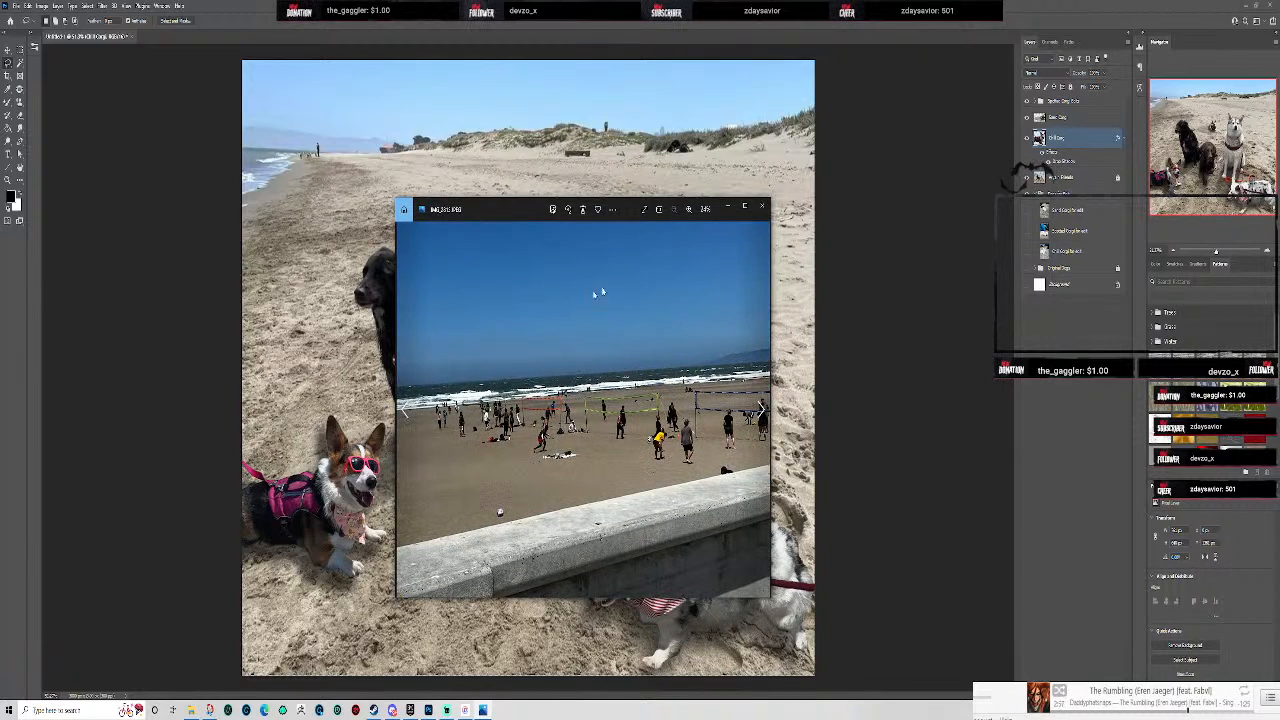
click(762, 207)
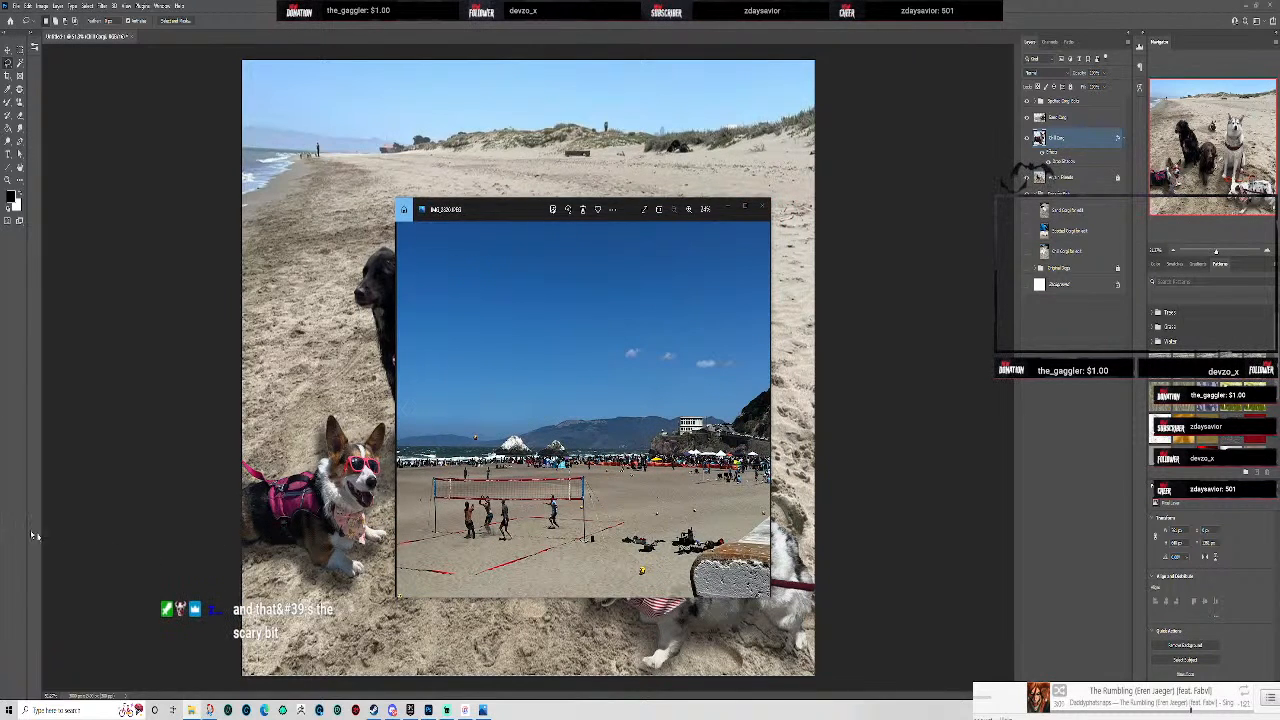
drag(643, 216, 423, 338)
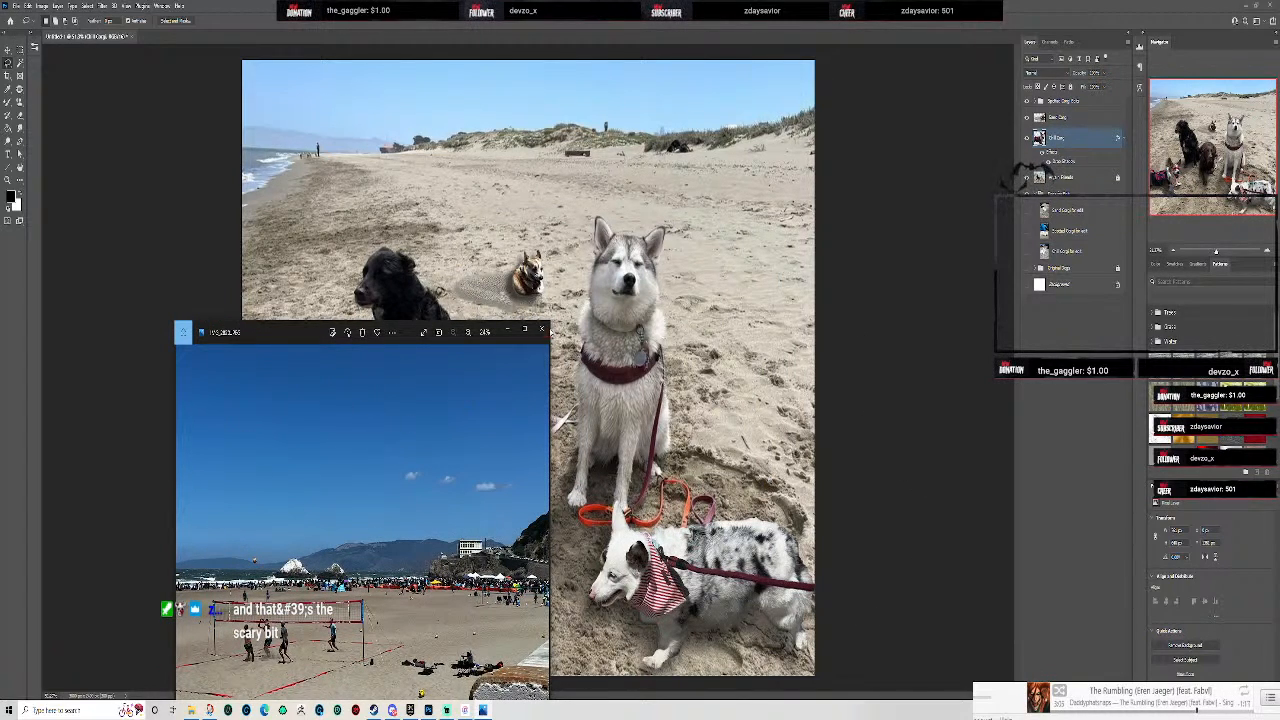
click(543, 329)
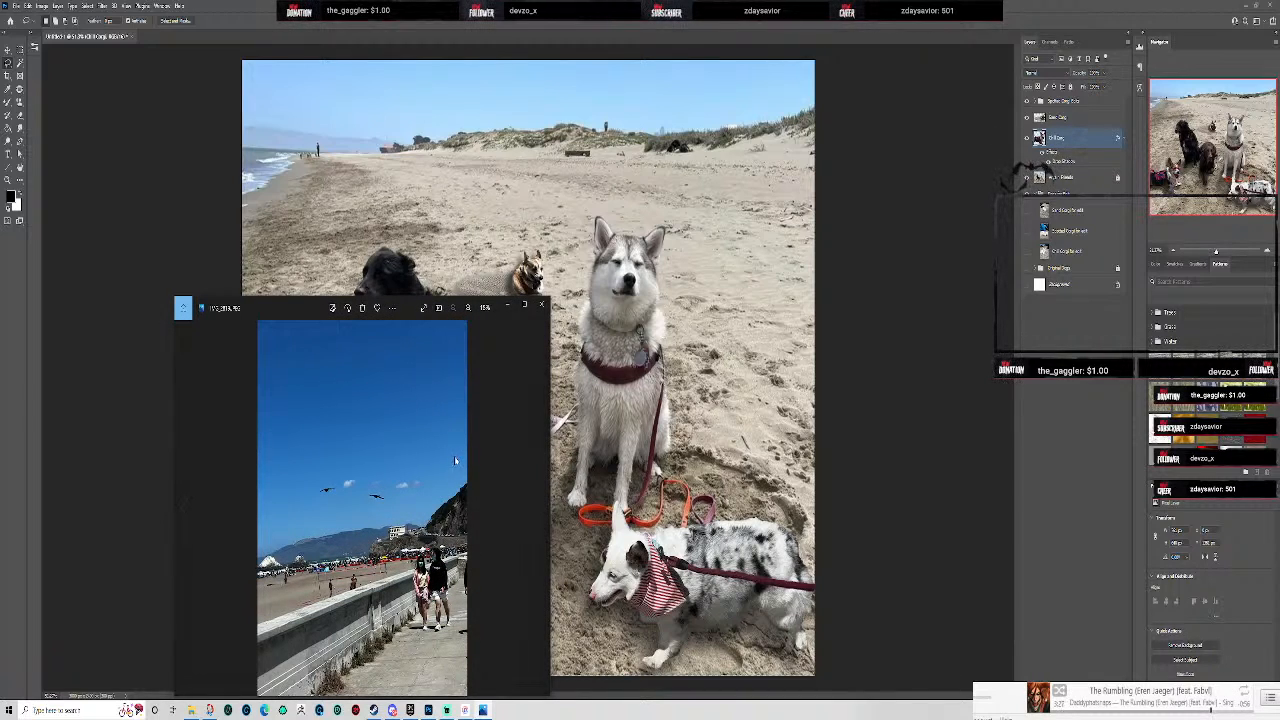
click(542, 307)
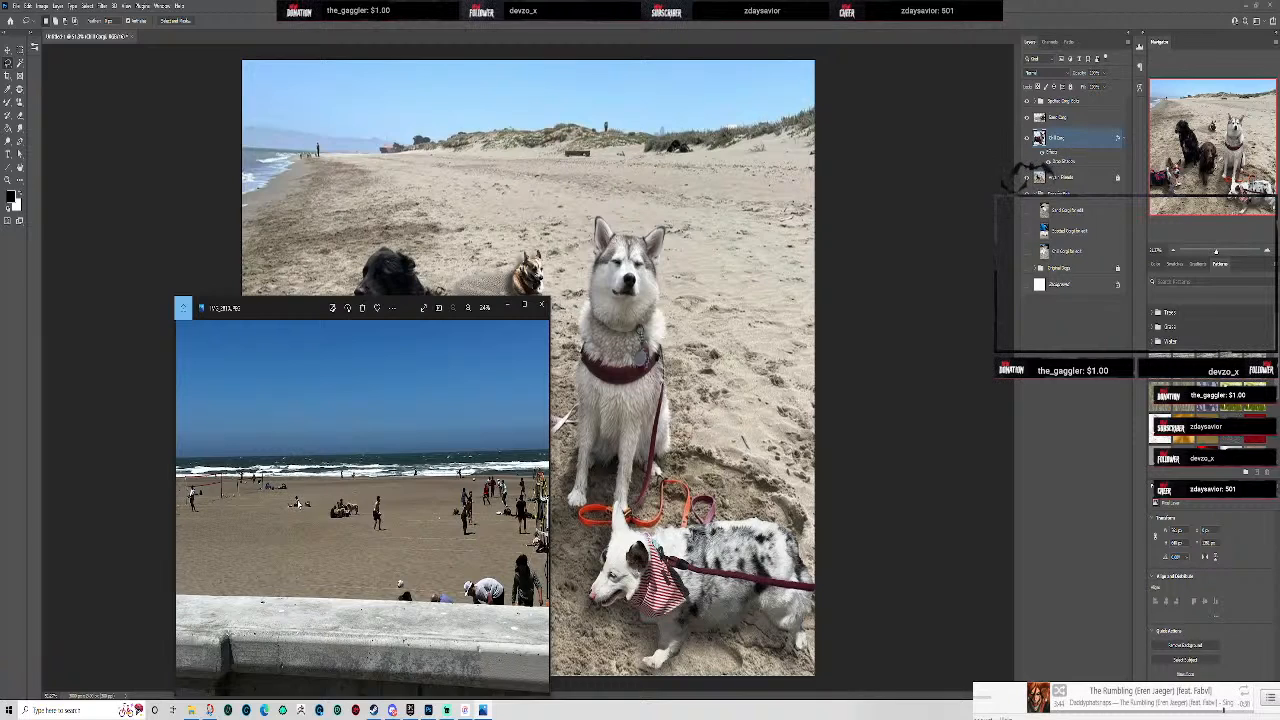
click(543, 304)
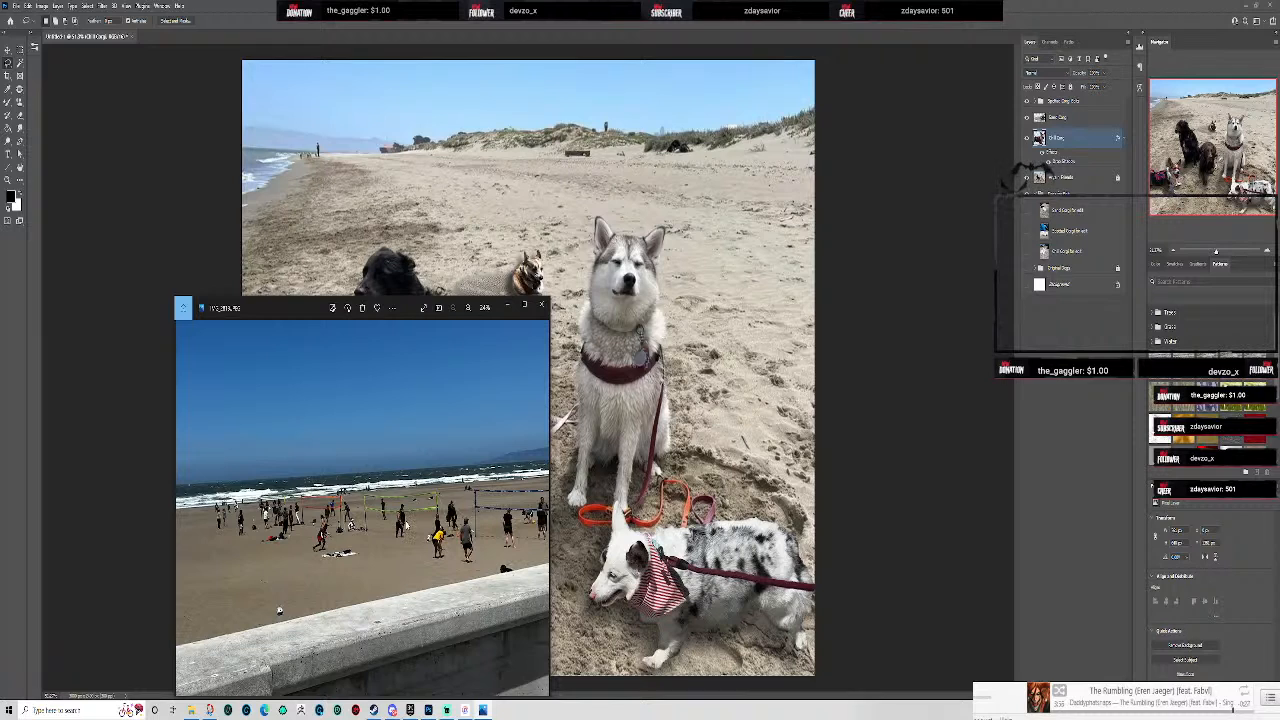
click(541, 305)
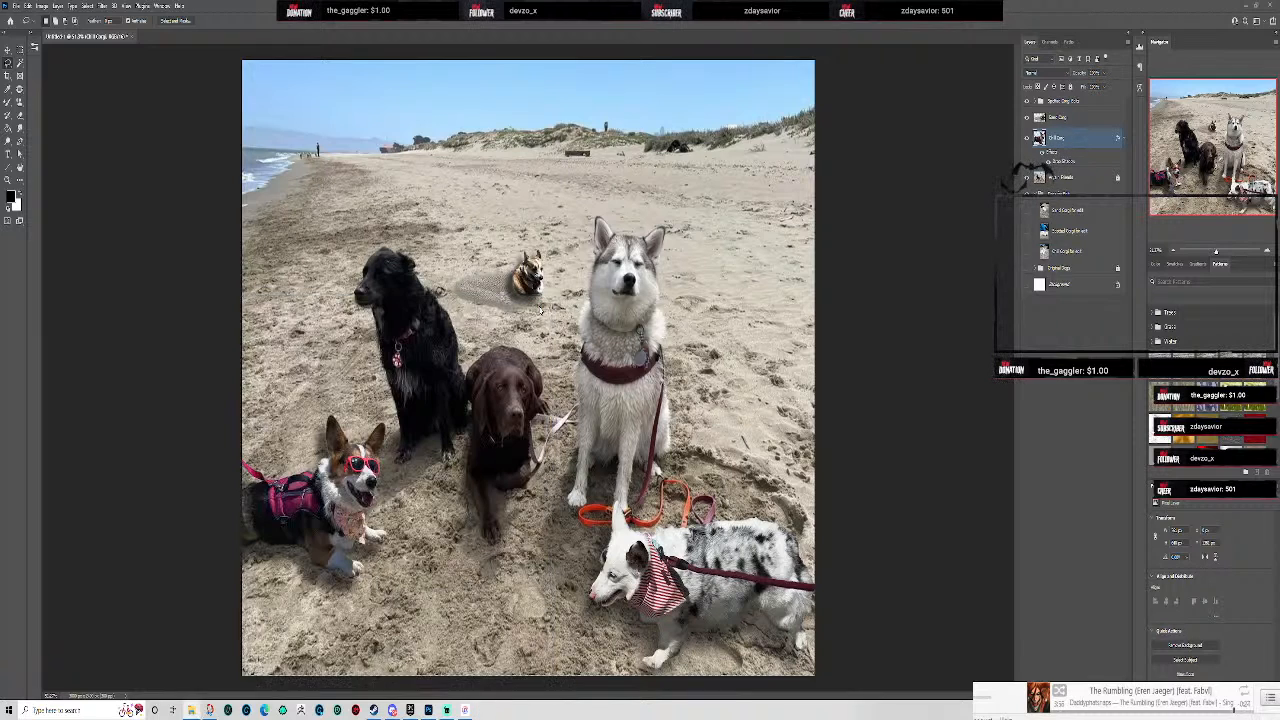
- Place the volleyball photo with the concrete wall into the dog composition and enlarge it to cover the whole canvas
drag(560, 268, 590, 275)
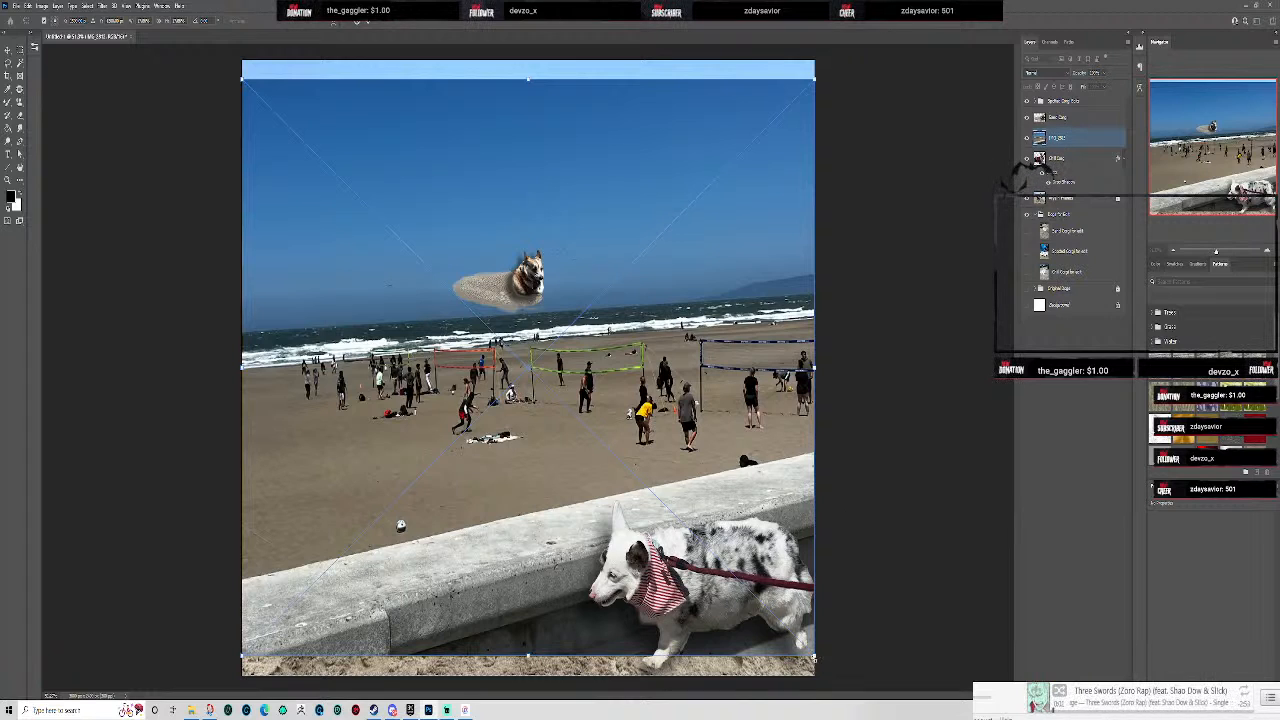
drag(815, 658, 821, 676)
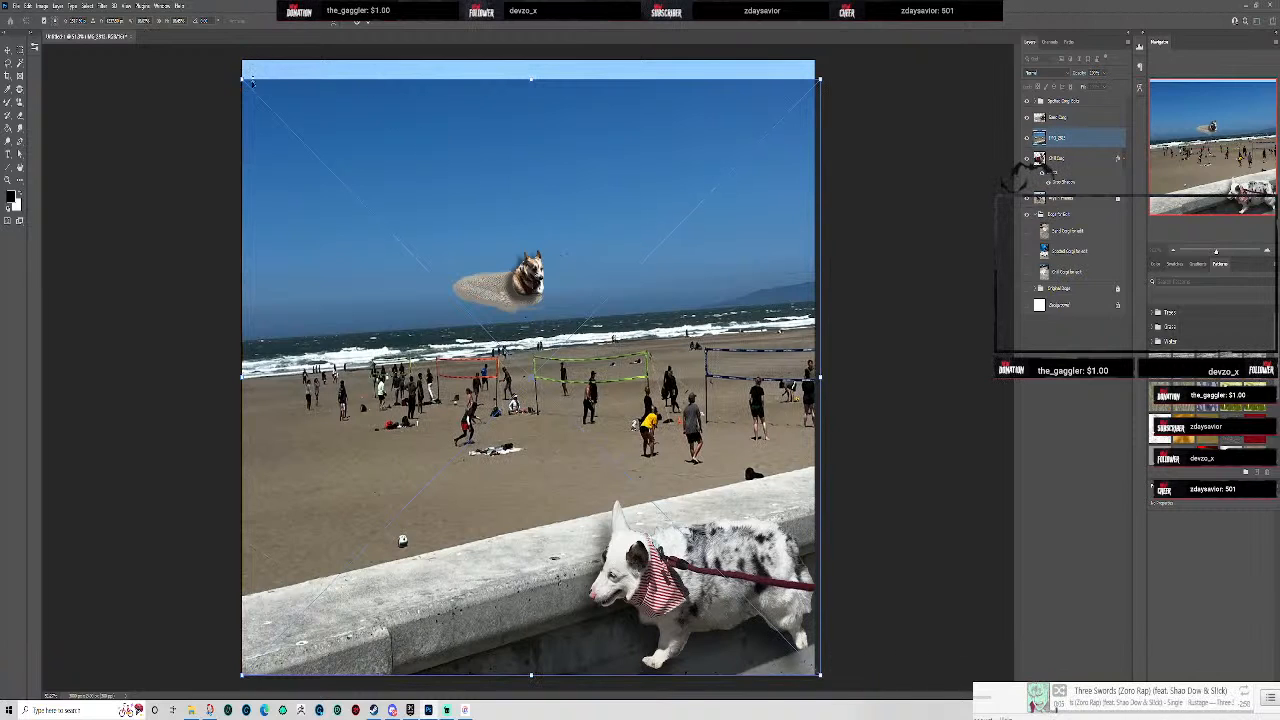
drag(243, 78, 227, 60)
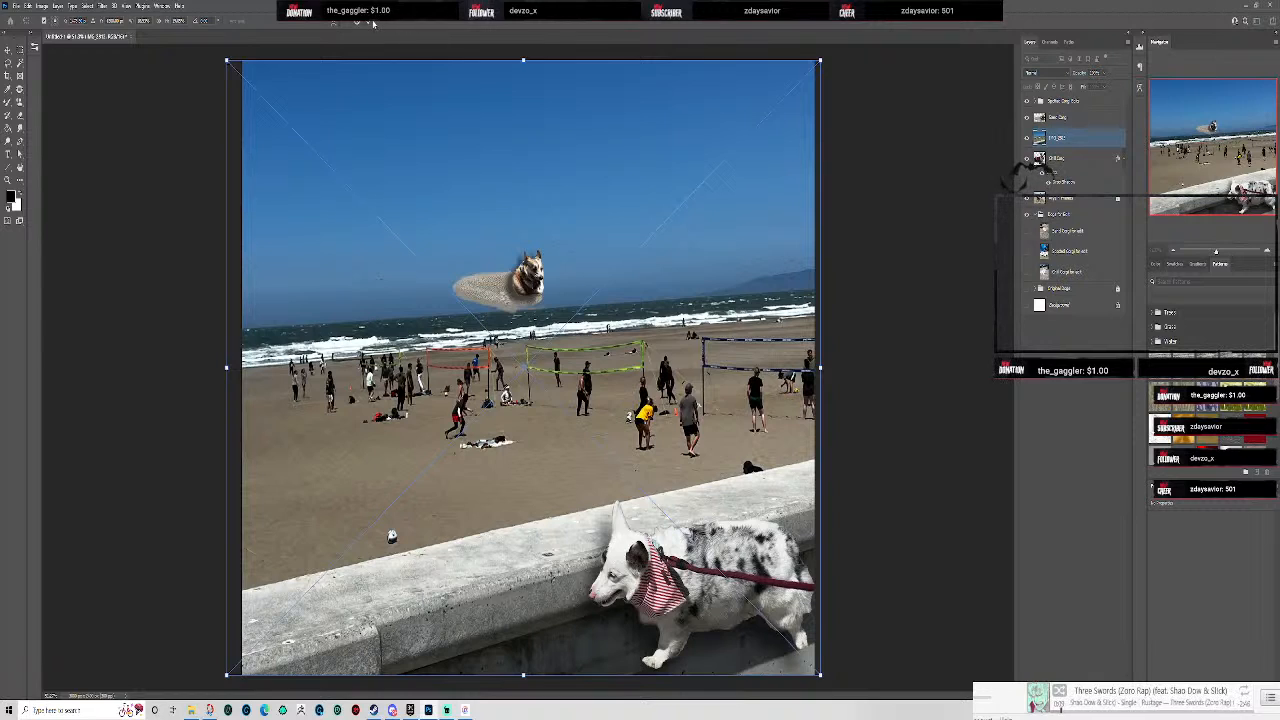
key(Return)
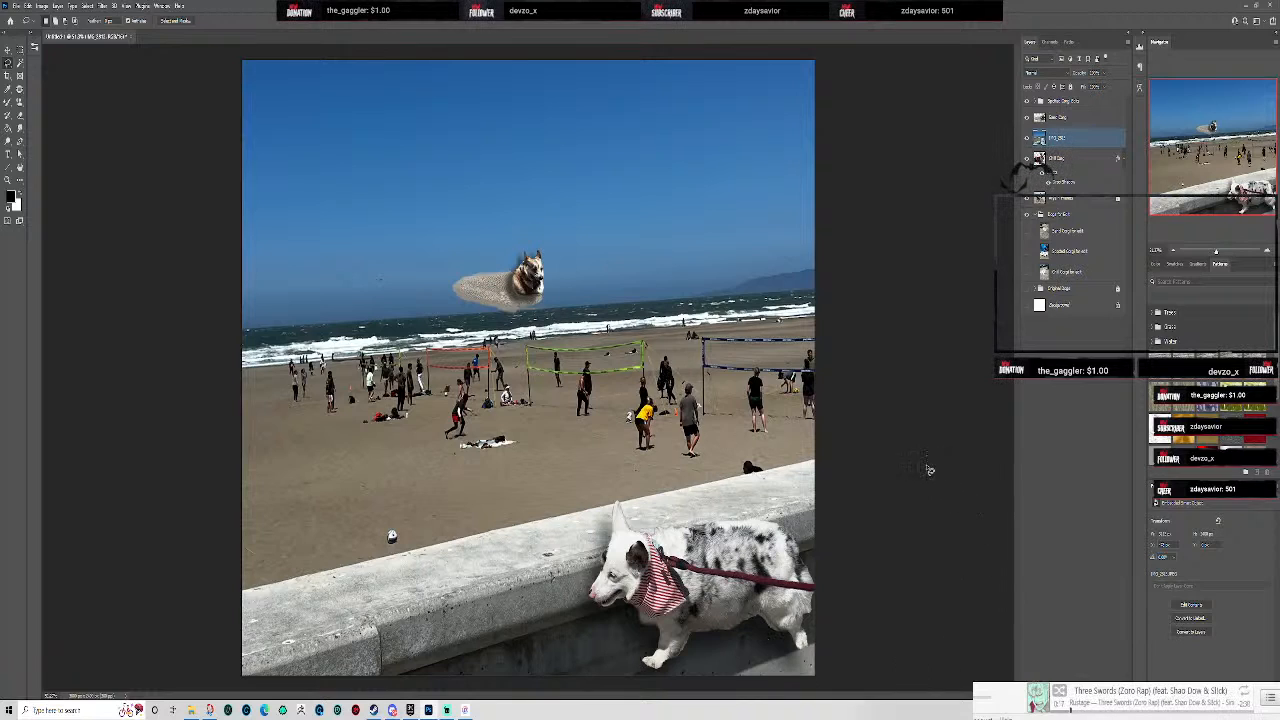
- Rasterize the placed volleyball photo layer and rename it Original Volleyball
right_click(1060, 138)
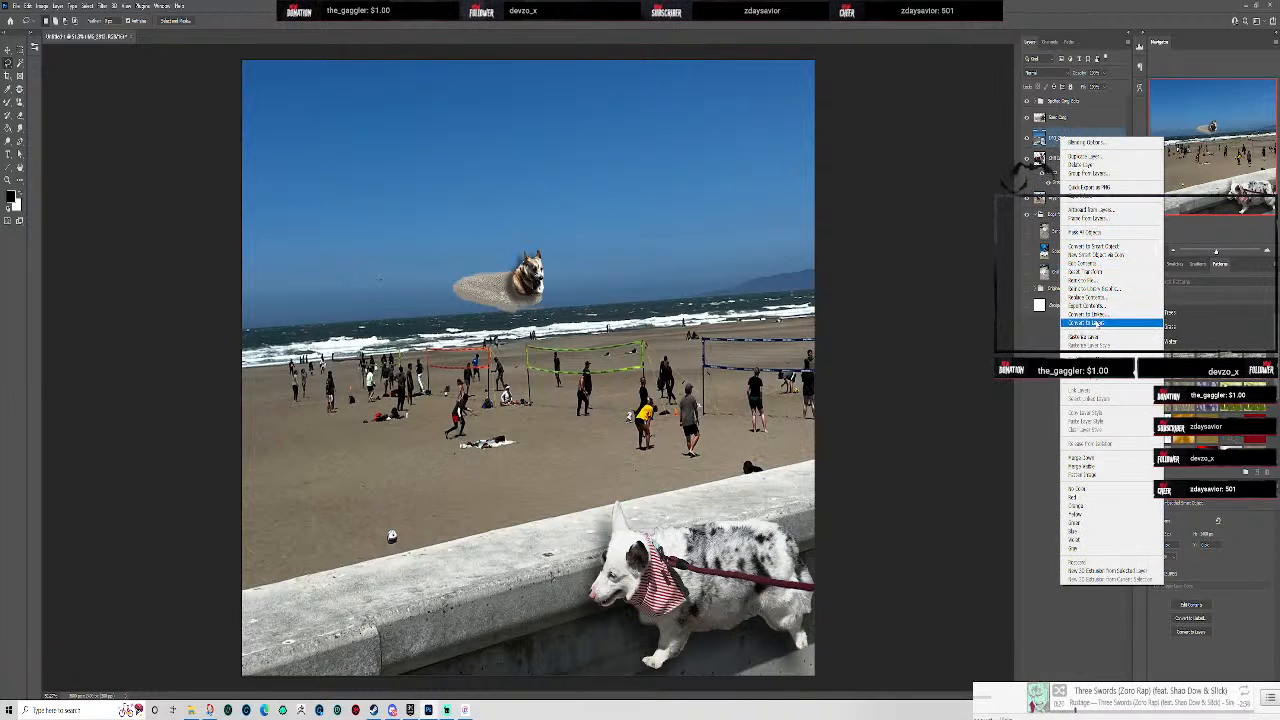
click(1094, 338)
double_click(1058, 136)
text(Orig)
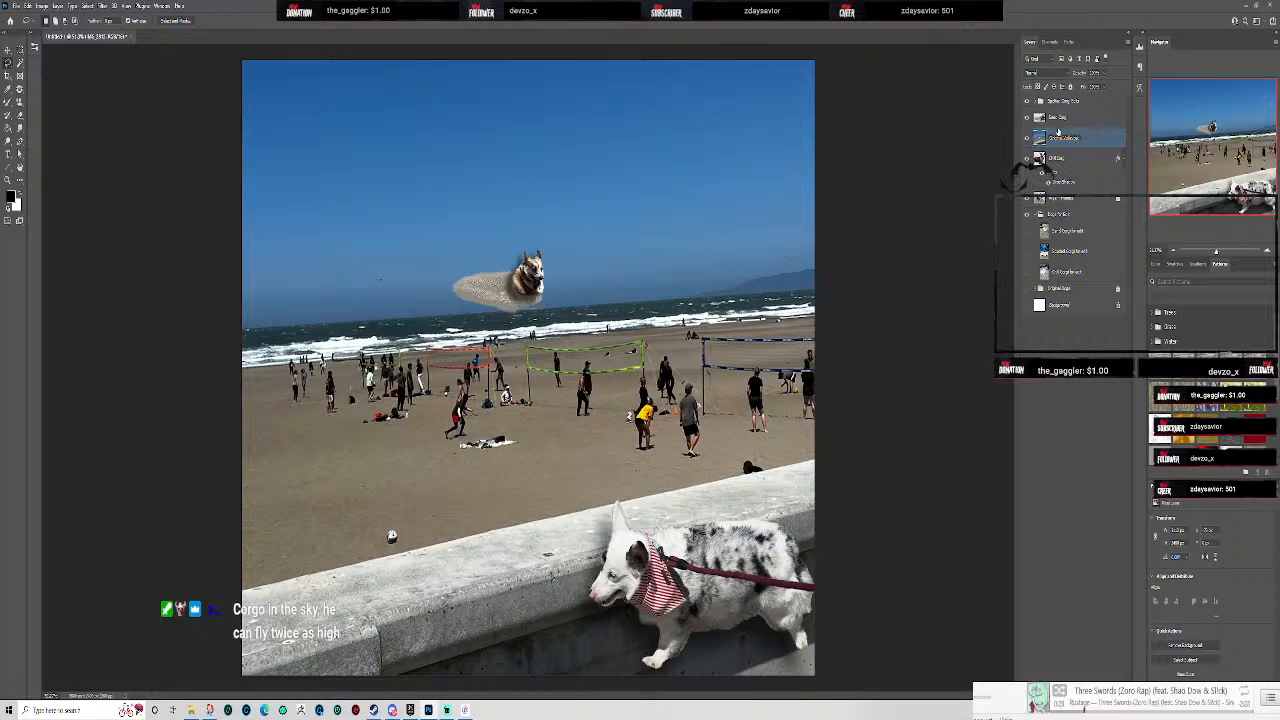
key(Return)
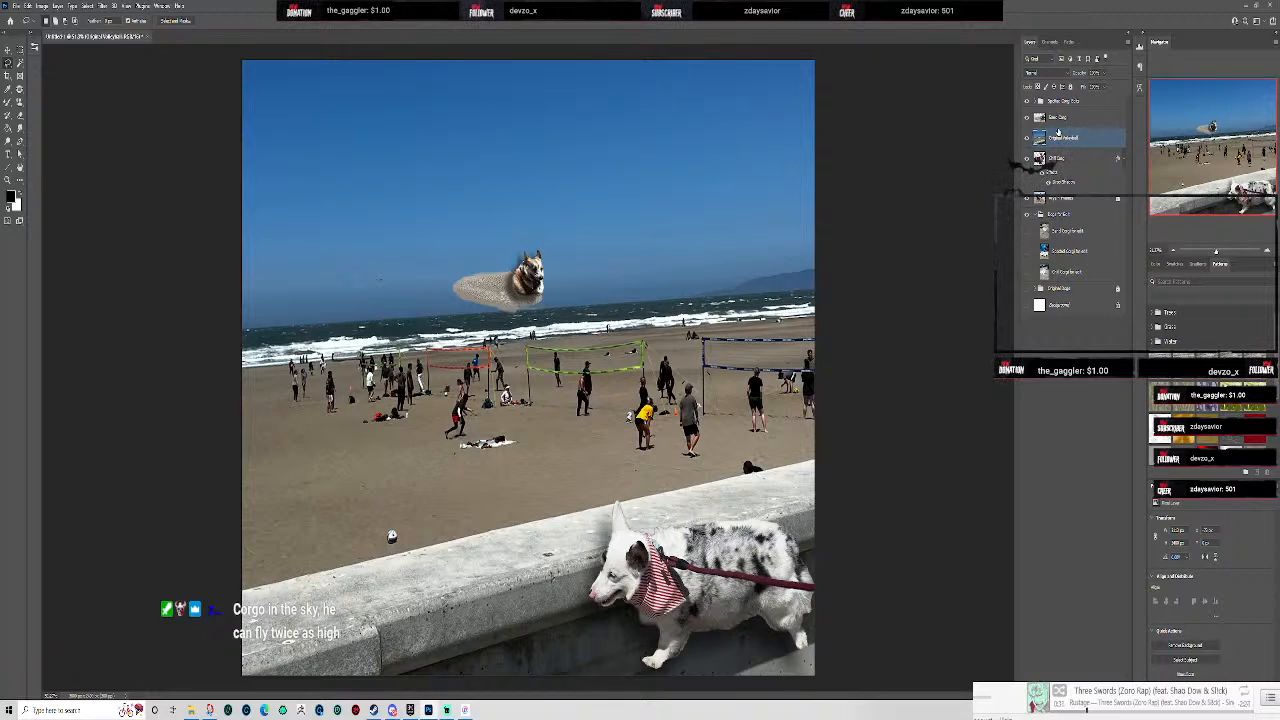
- File the volleyball layer in the Original Dogs group and give that group, as Originals, and the editing group more general names
click(1064, 289)
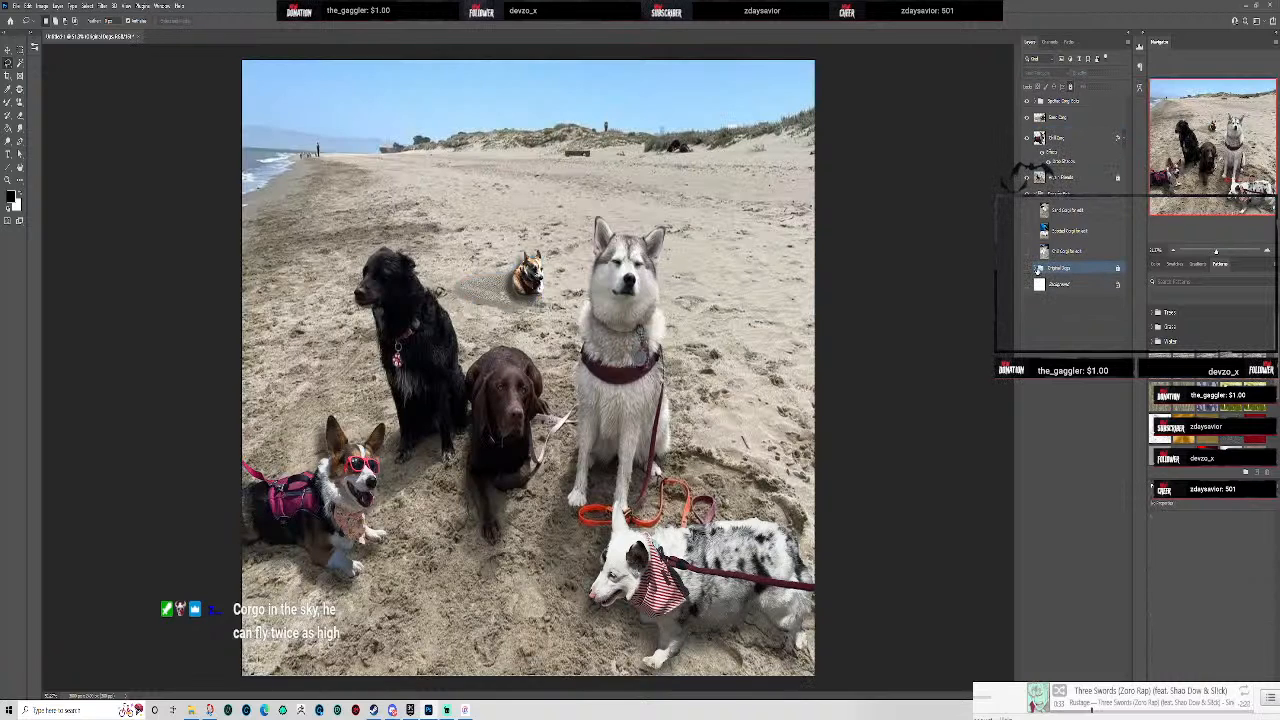
double_click(1067, 271)
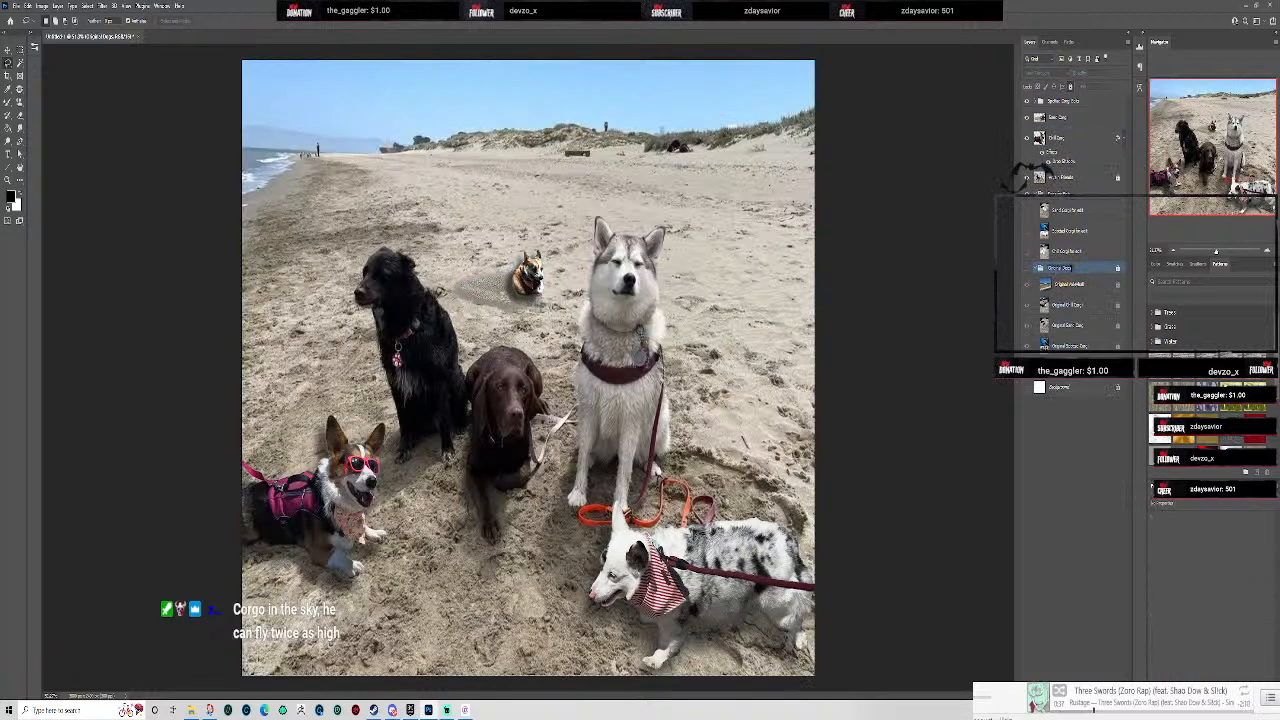
key(Return)
click(1058, 196)
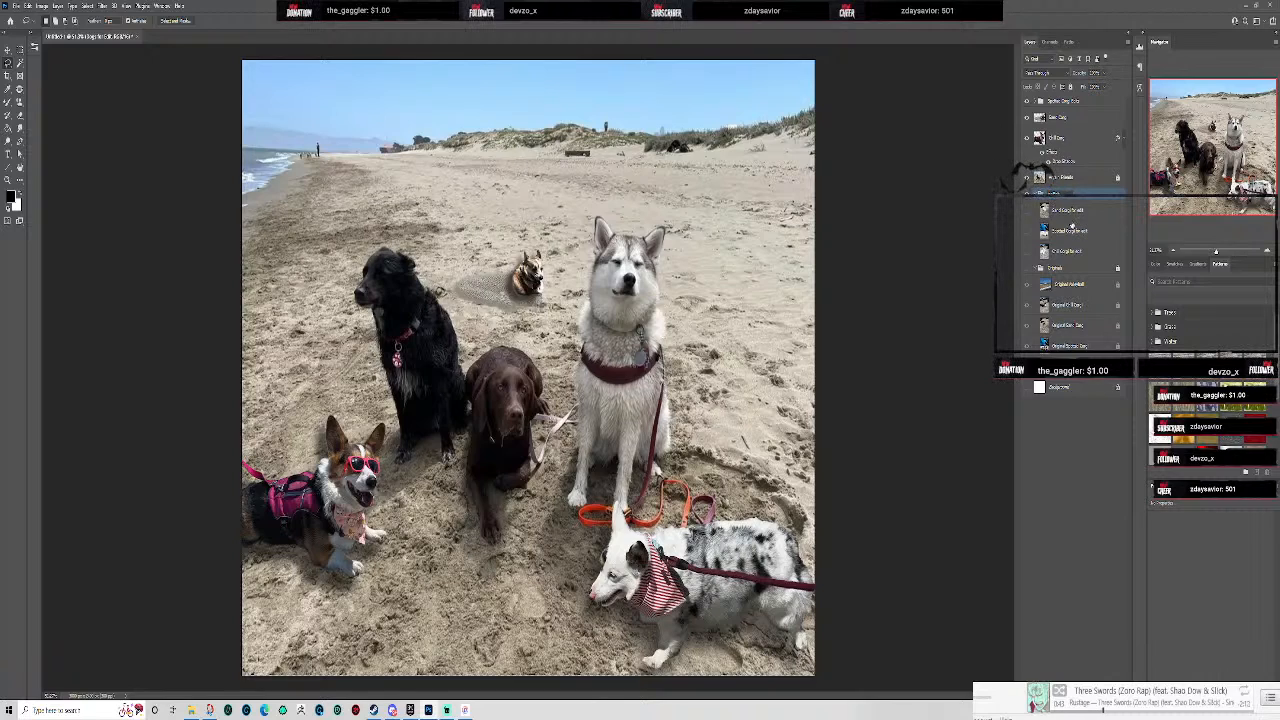
key(Return)
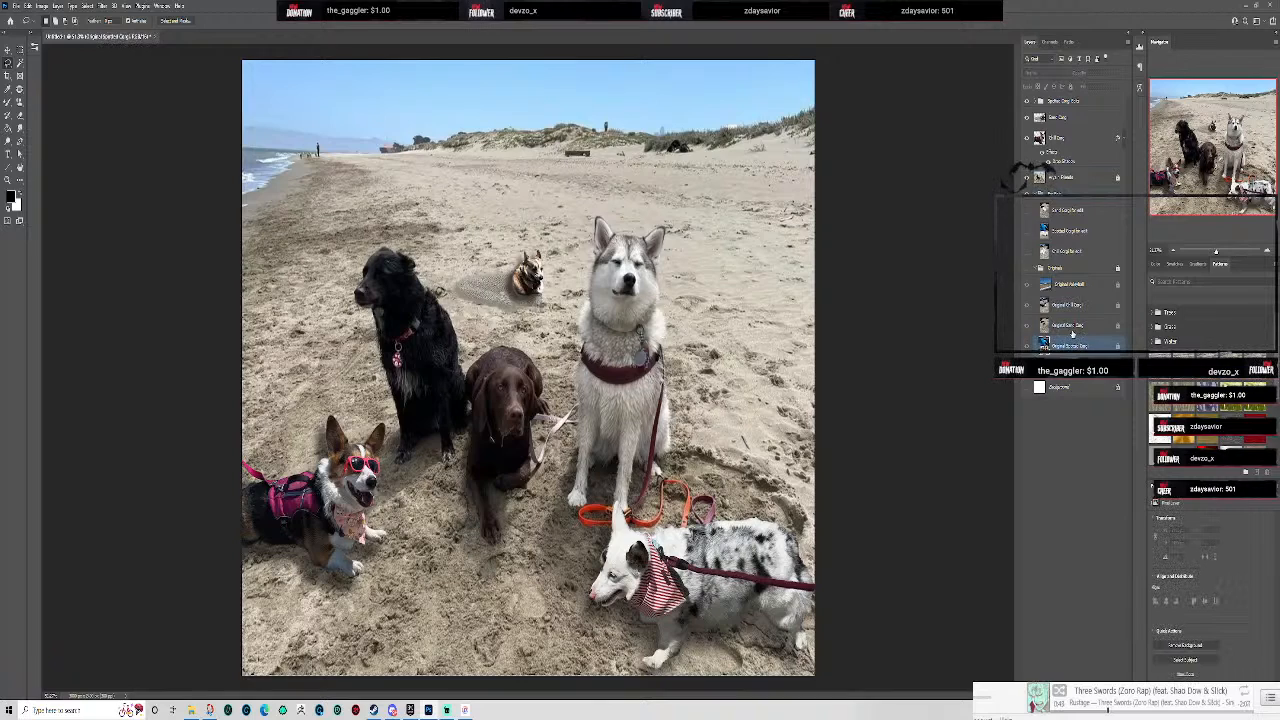
- Duplicate the Original Volleyball layer and place the copy first in the group of layers for editing
click(1069, 287)
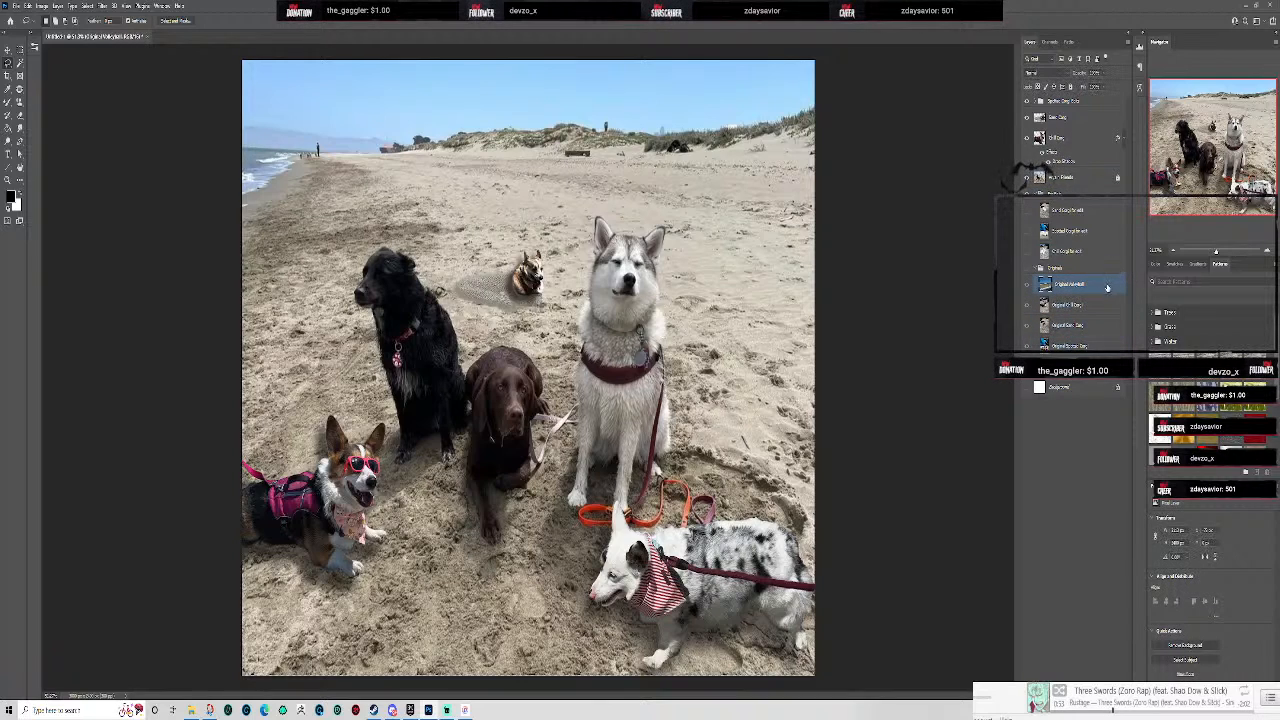
right_click(1081, 286)
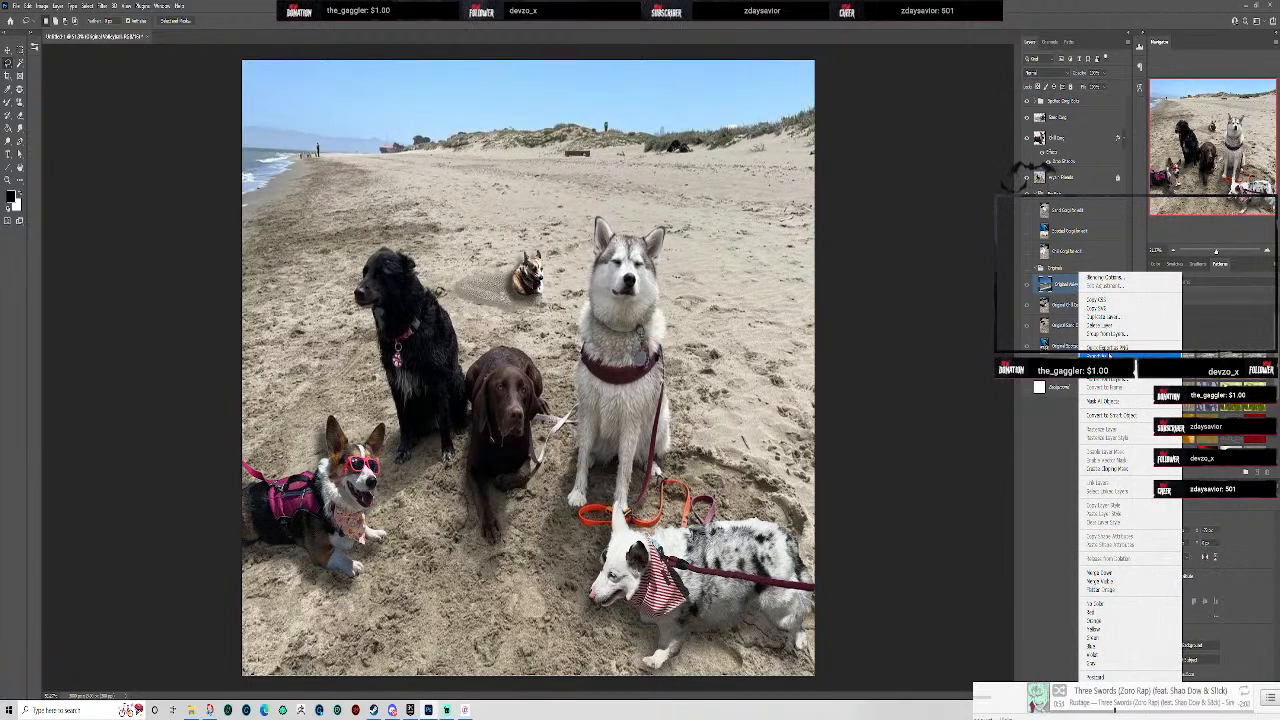
click(1063, 288)
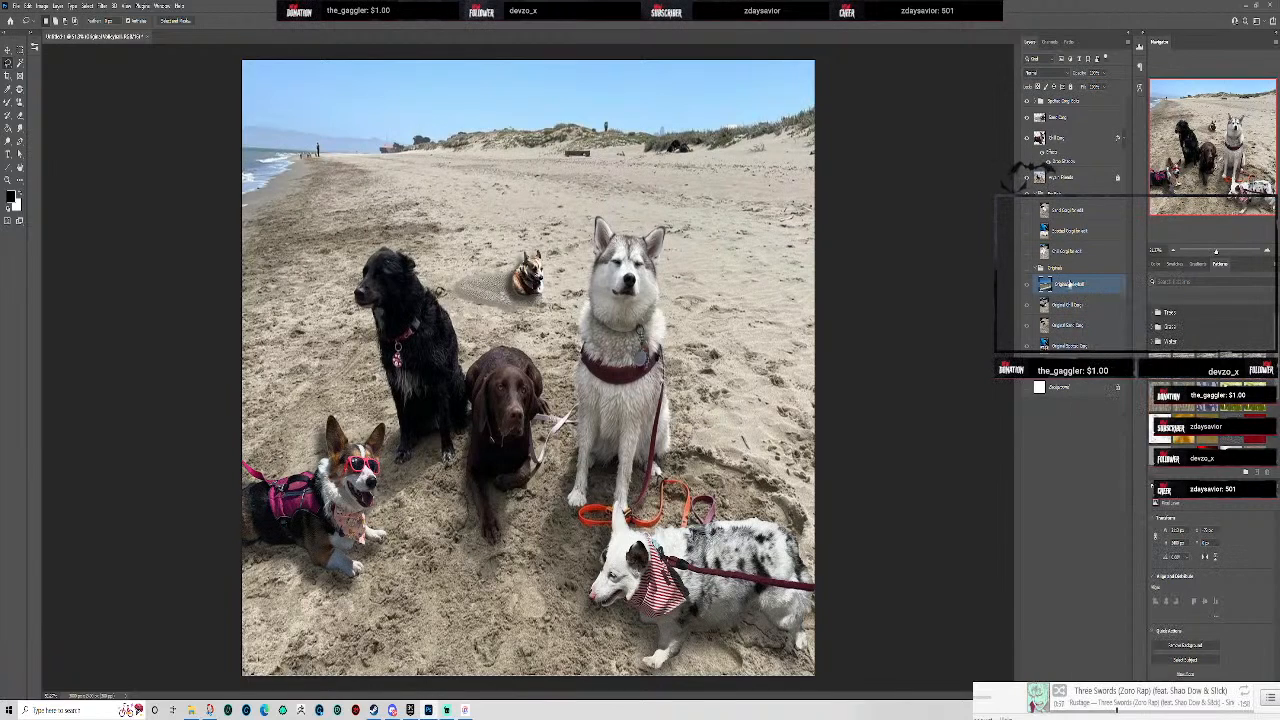
click(1074, 194)
key(ctrl+v)
drag(1070, 203, 1073, 218)
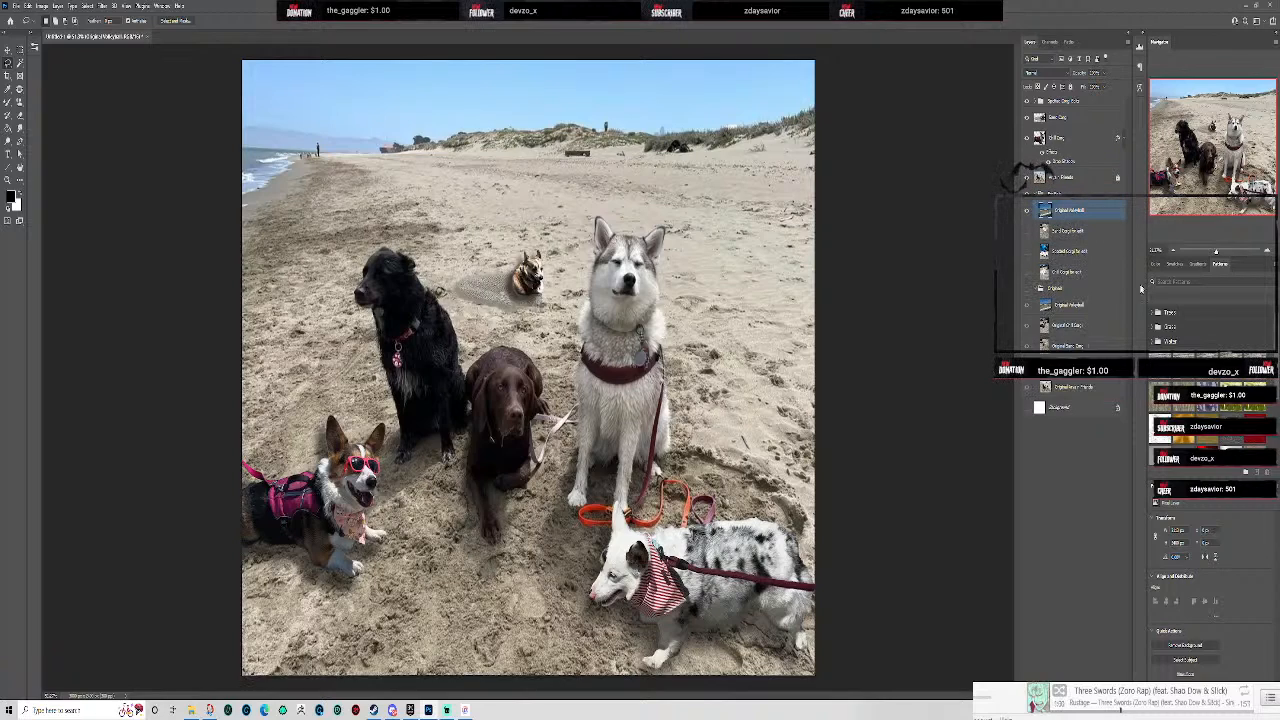
- Rename the duplicated volleyball layer as the version for editing, and lock and collapse the Originals group
double_click(1102, 213)
text(e)
click(1099, 211)
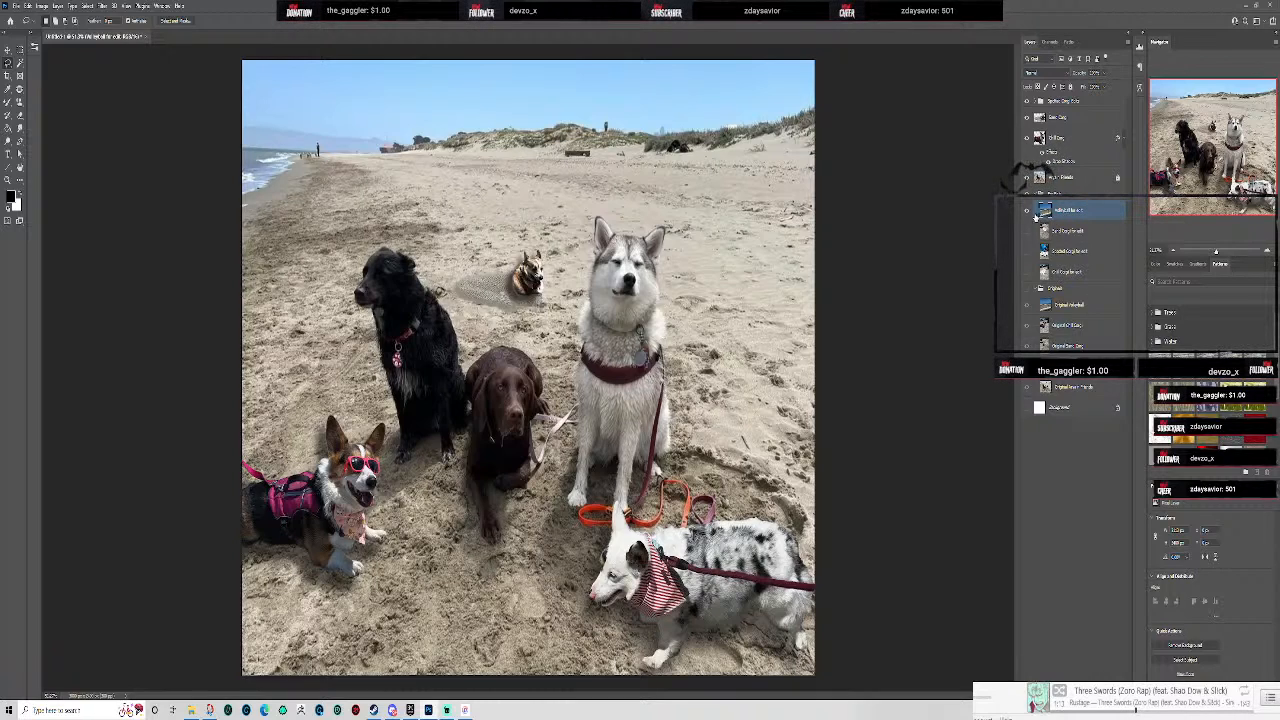
click(1068, 290)
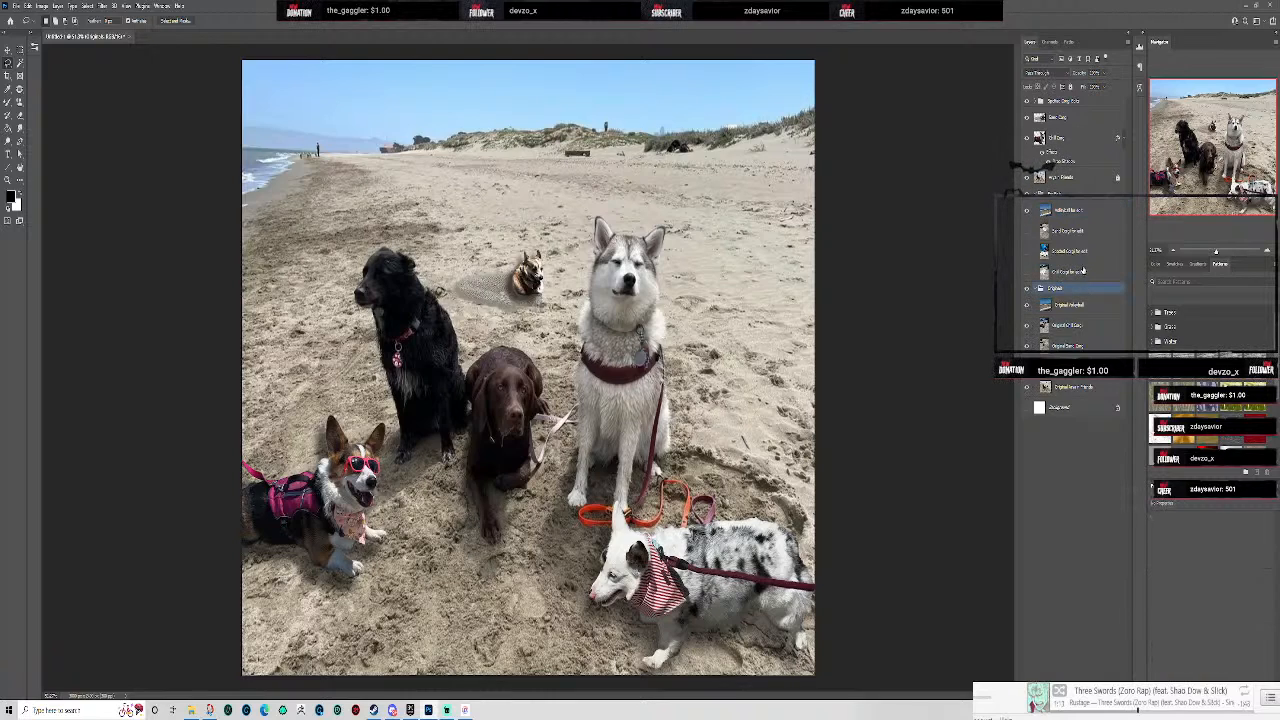
click(1035, 289)
click(1090, 211)
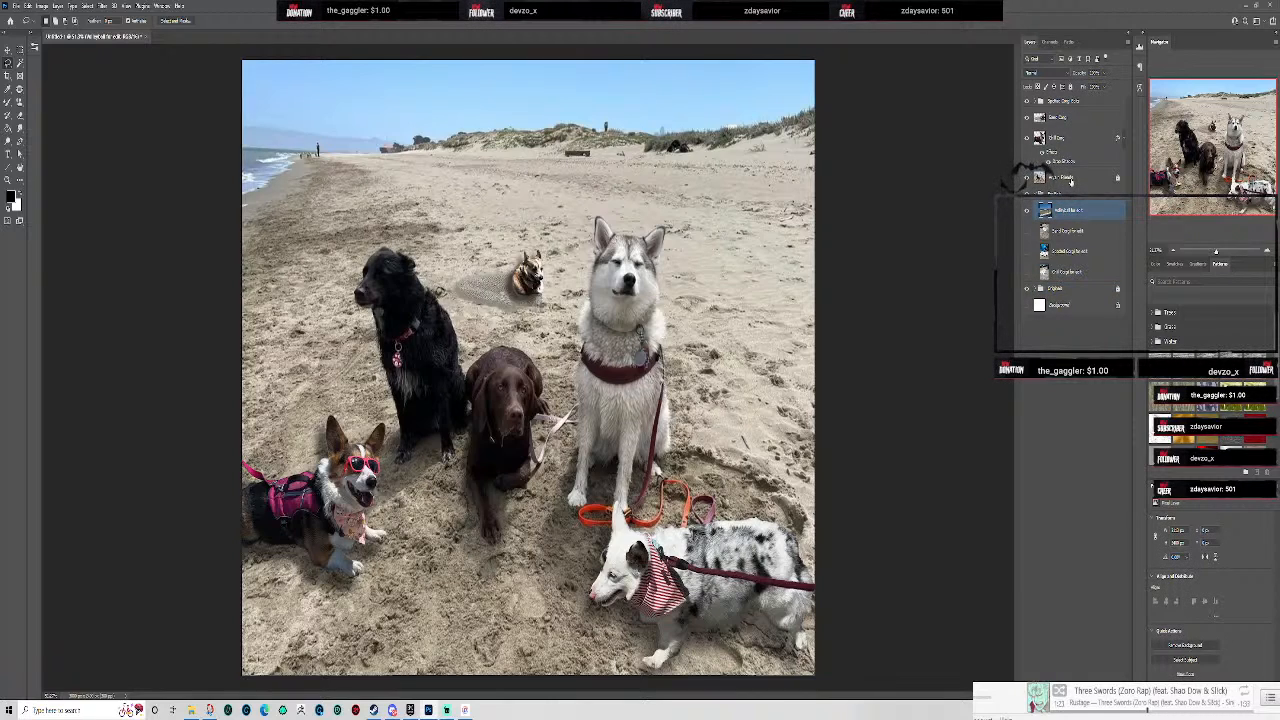
- Group the sunglasses corgi's layer under a name marking its edits, and move the collapsed group above the sand corgi's layer
click(1064, 141)
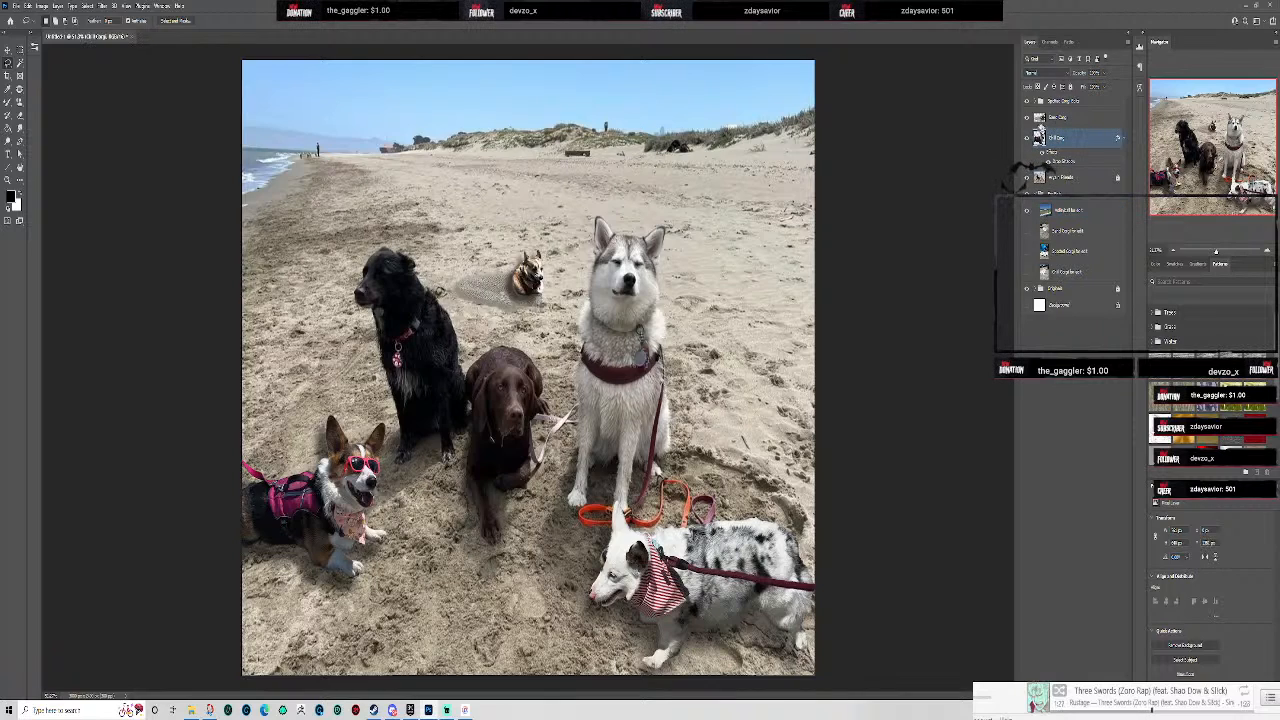
key(ctrl+g)
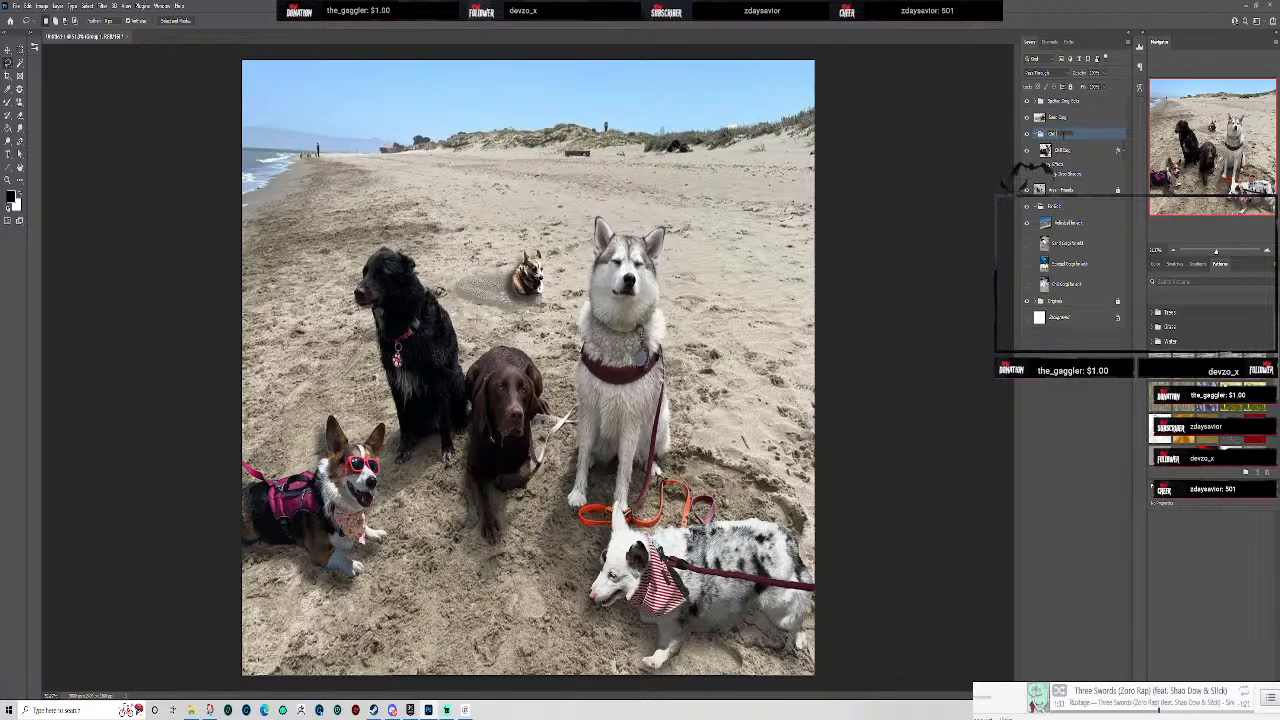
key(Return)
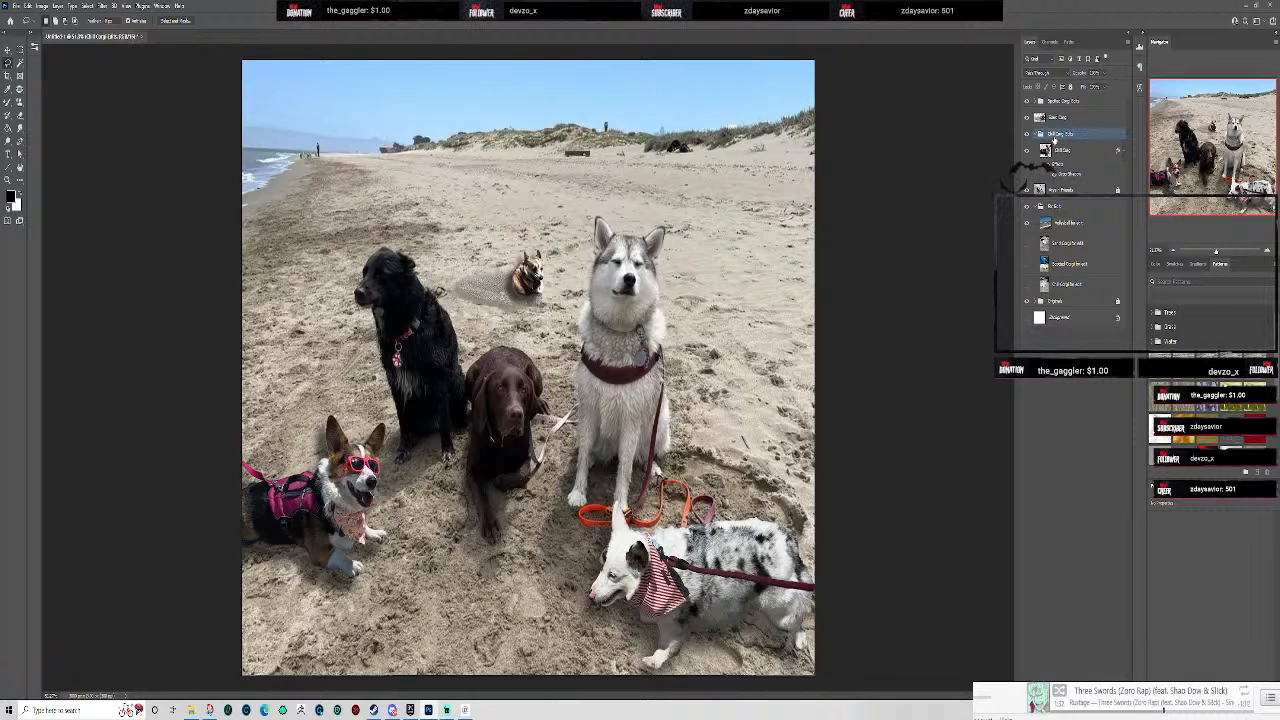
click(1035, 133)
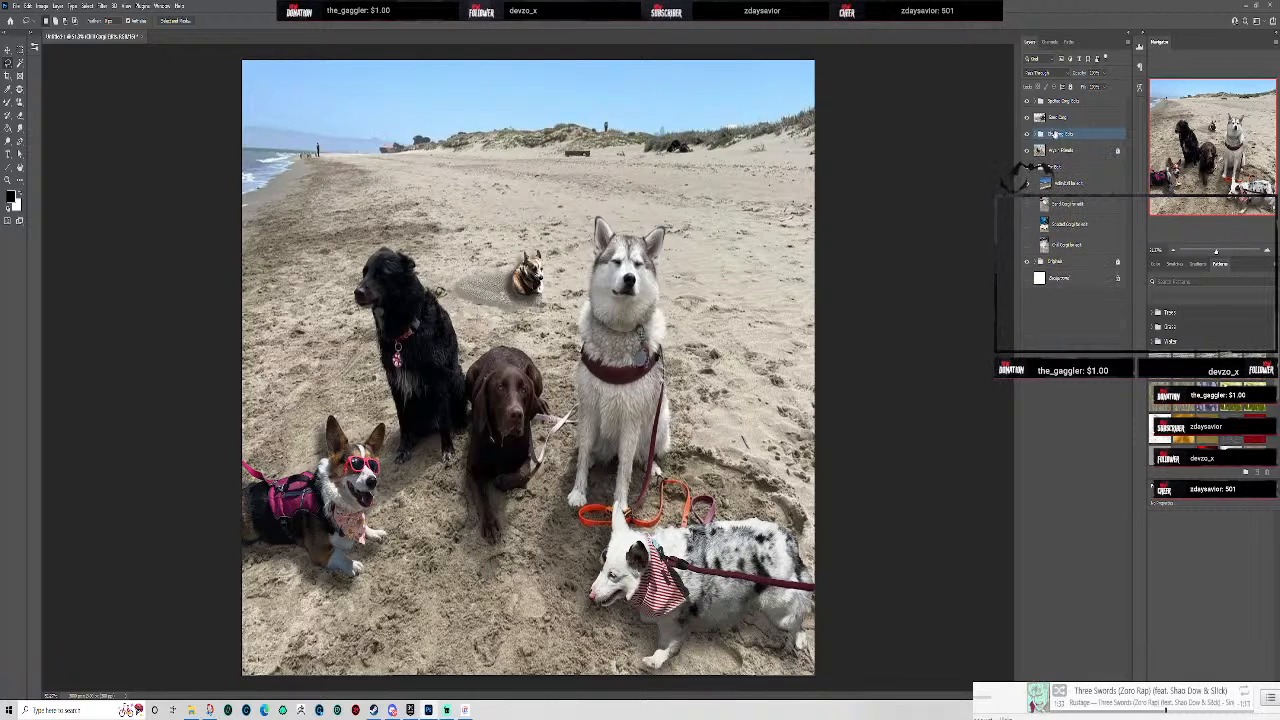
drag(1058, 112, 1050, 133)
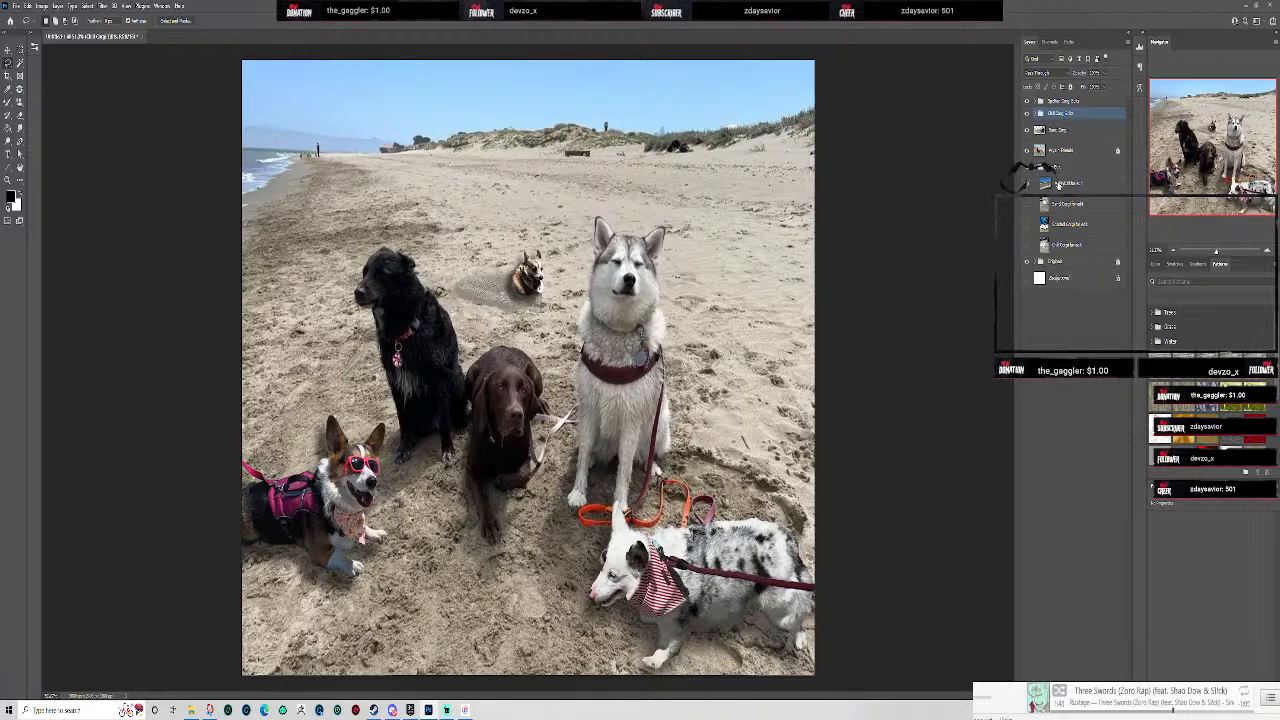
- Select the volleyball editing layer and hide the dog groups and beach dogs photo covering it
click(1060, 185)
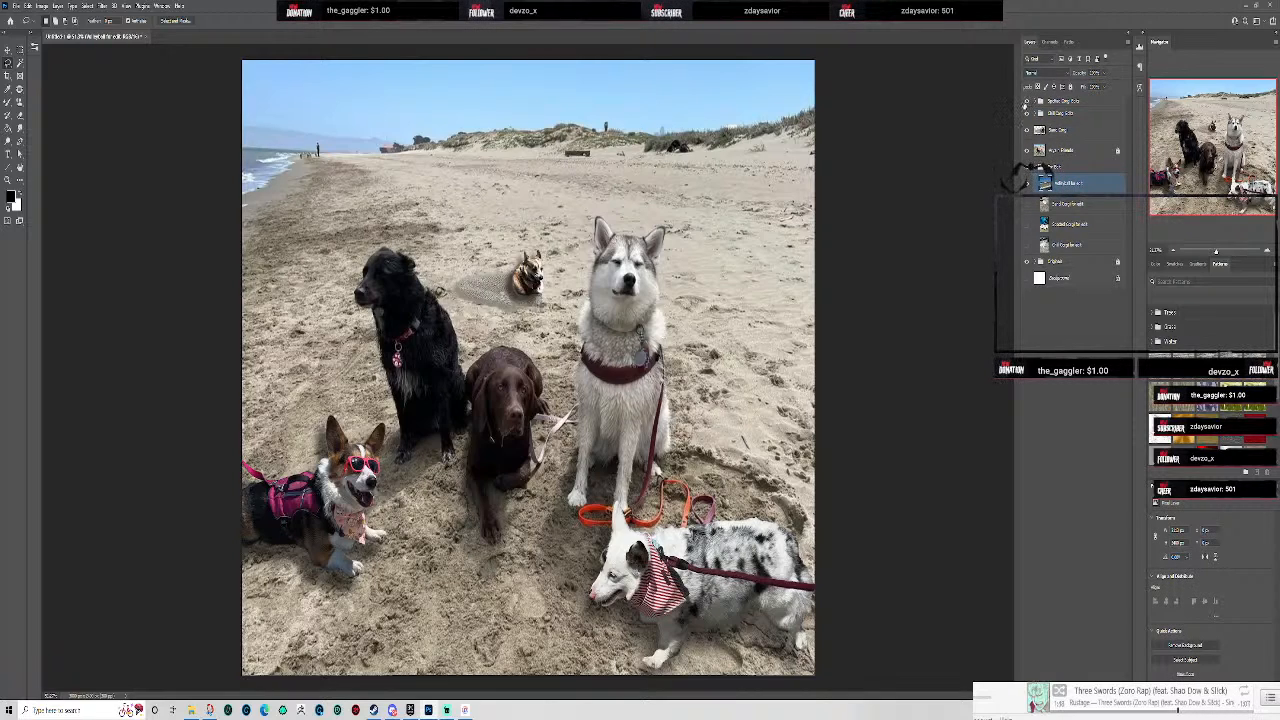
click(1026, 103)
click(1026, 113)
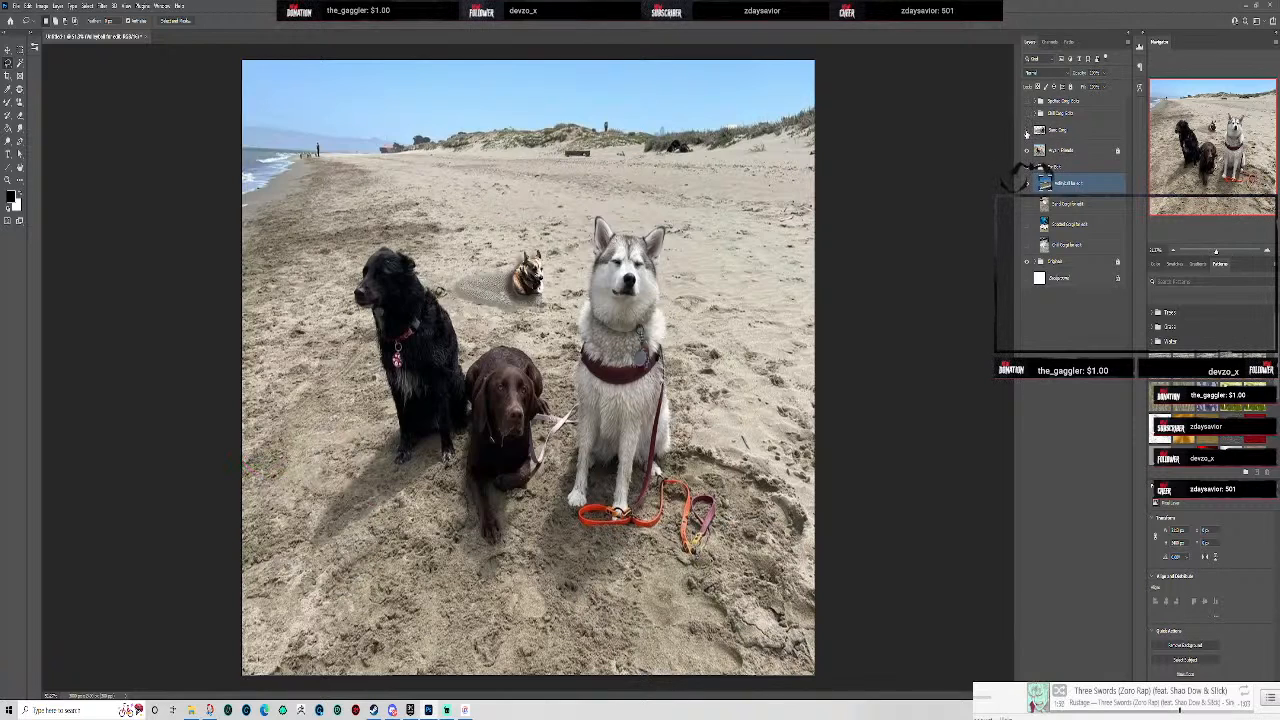
click(1026, 150)
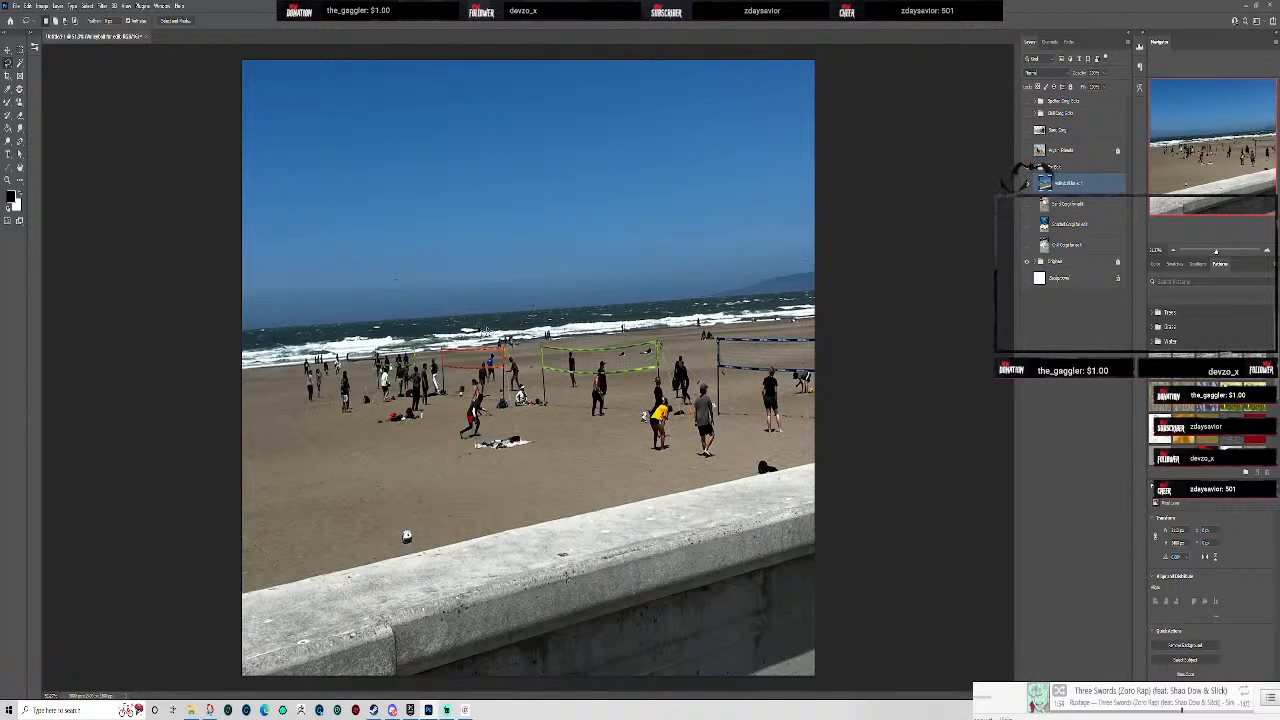
scroll(603, 381, up, 6)
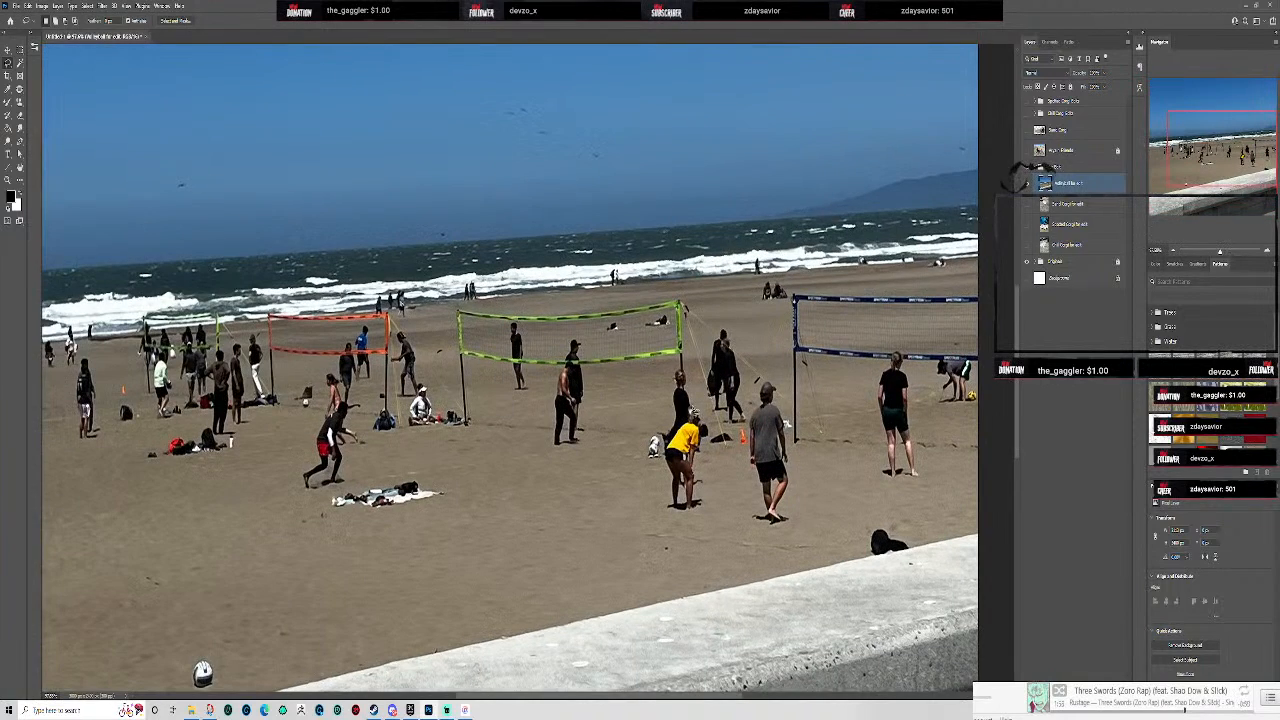
scroll(695, 412, up, 1)
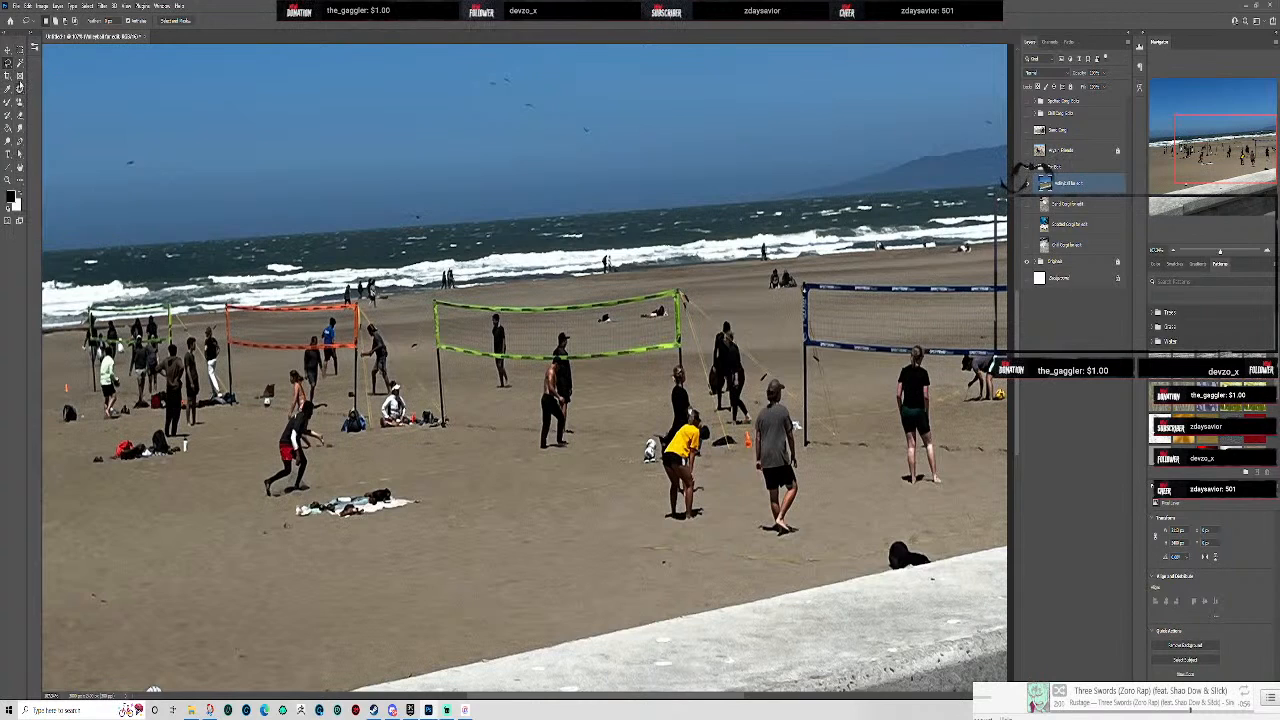
click(20, 62)
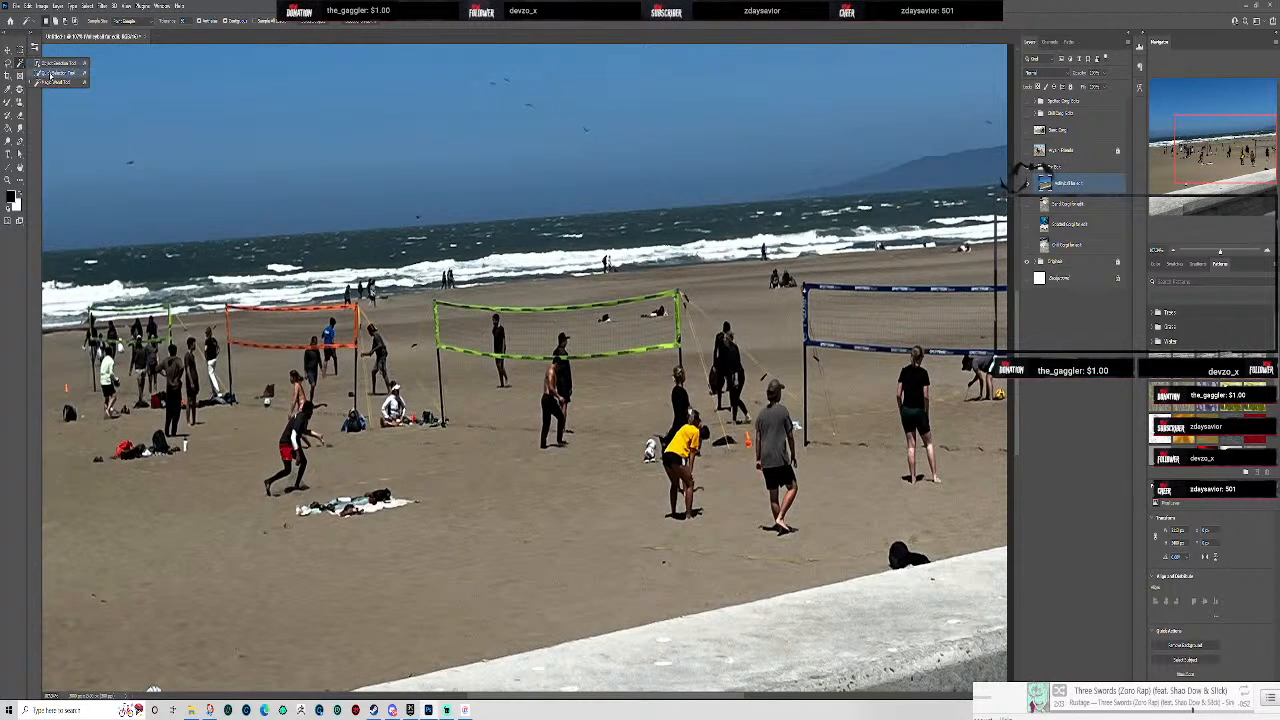
click(50, 72)
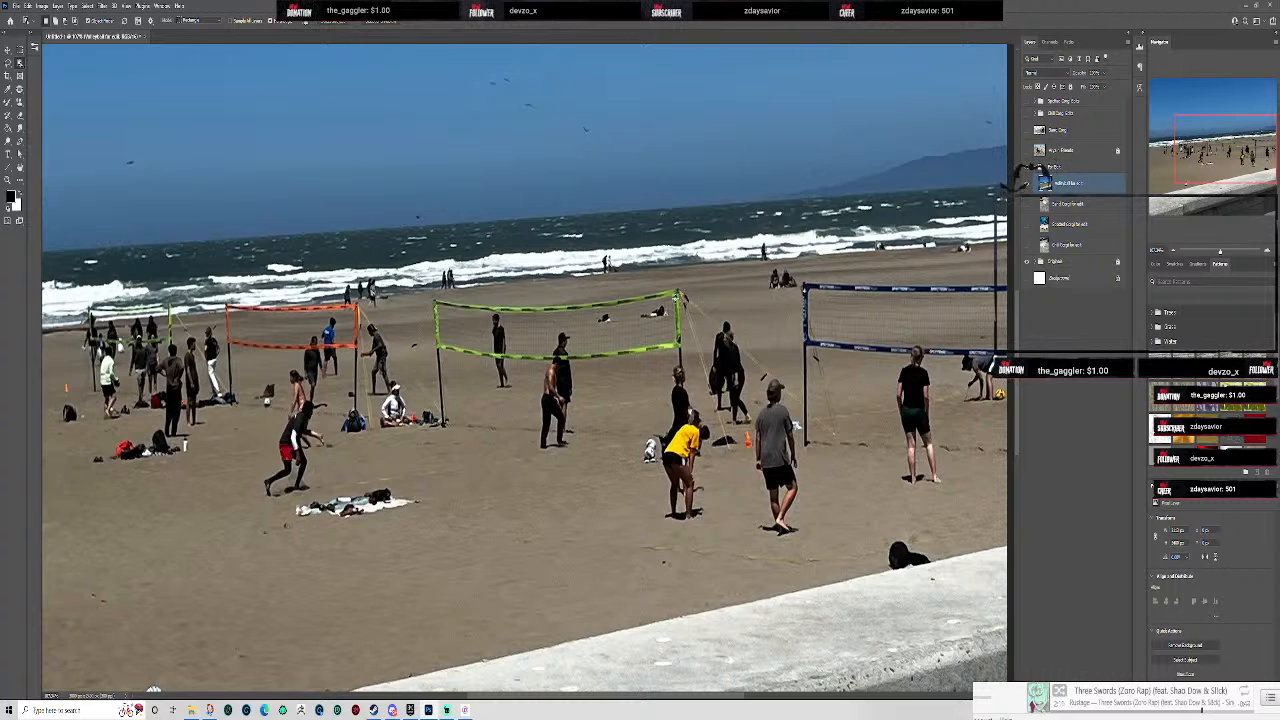
click(676, 297)
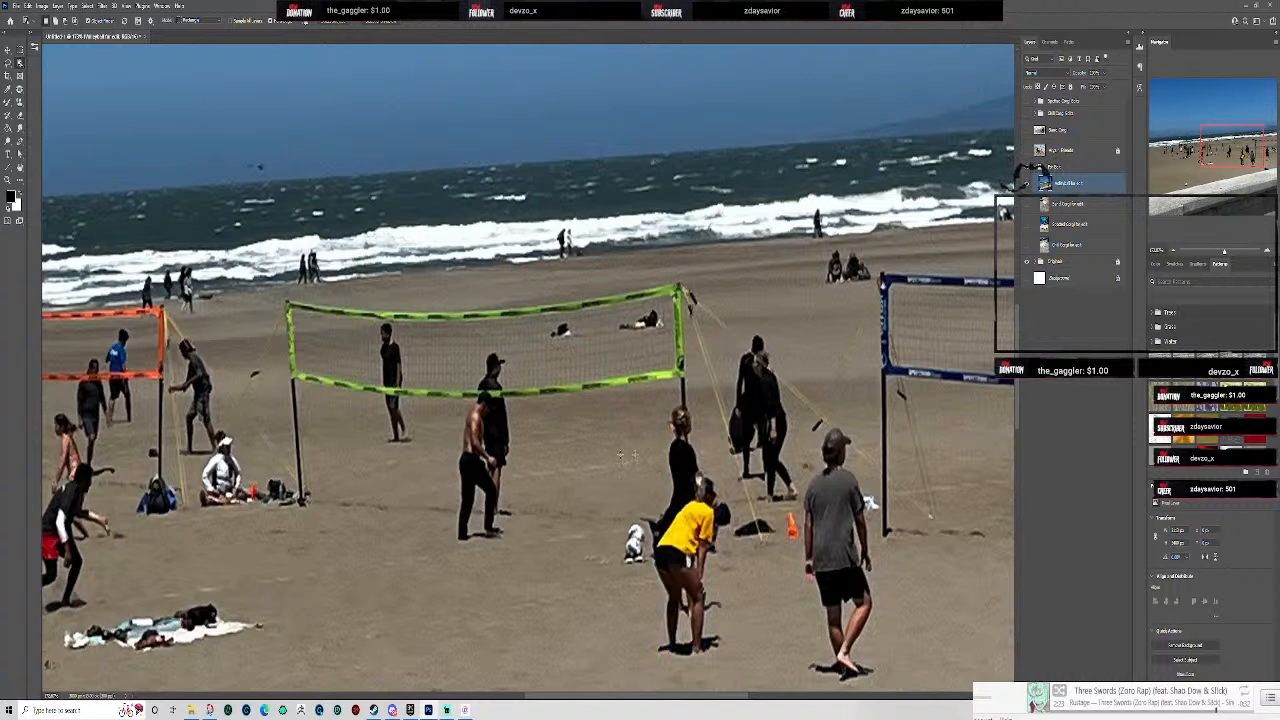
scroll(290, 375, down, 2)
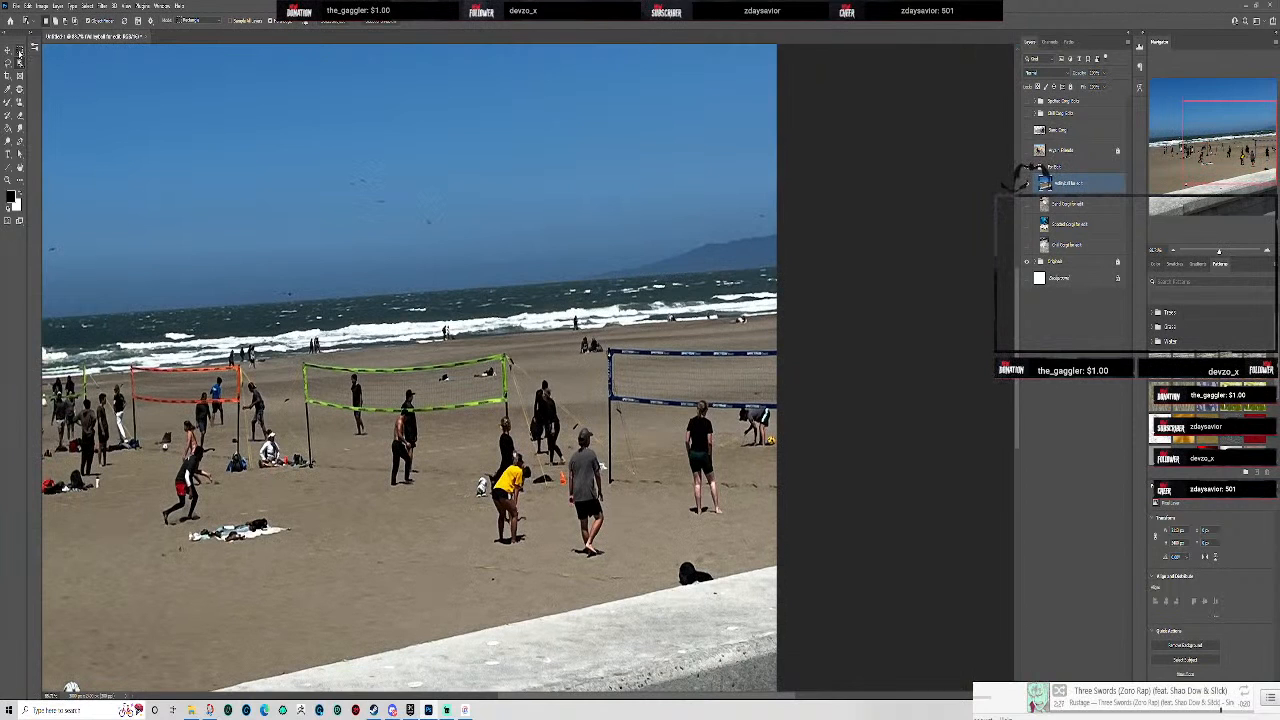
scroll(458, 362, up, 1)
scroll(465, 366, up, 1)
scroll(262, 390, down, 1)
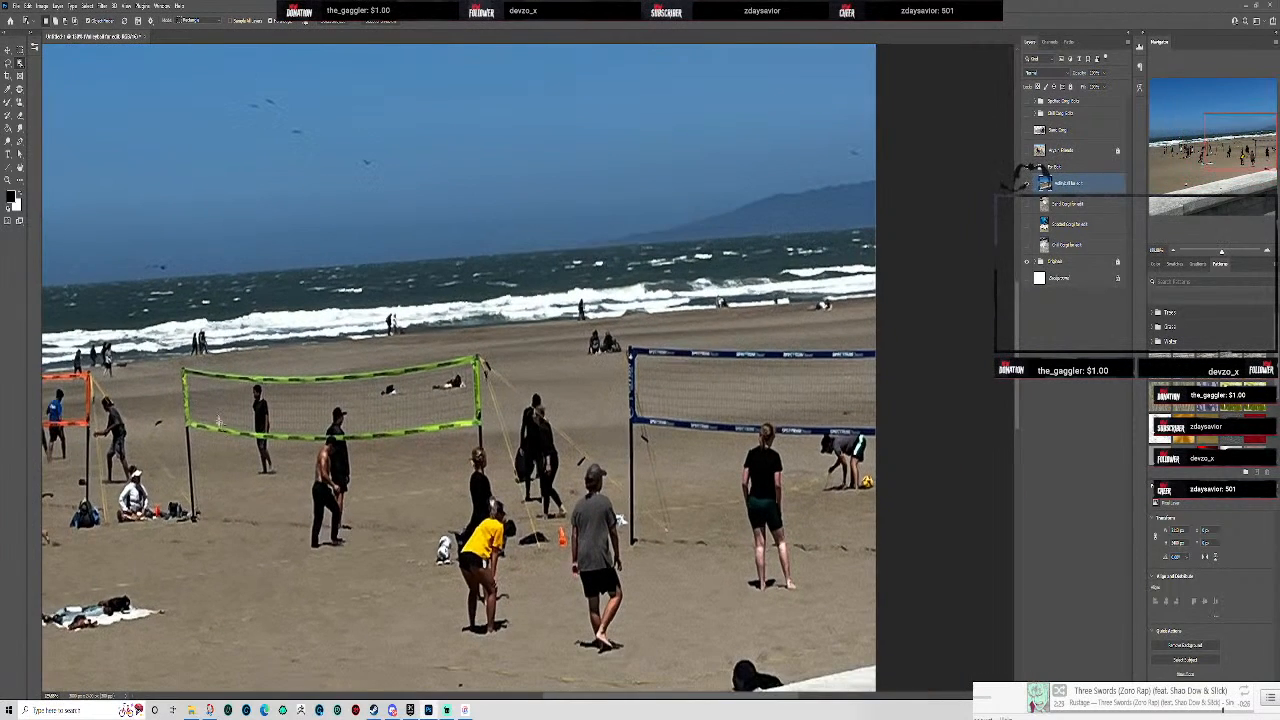
drag(234, 492, 481, 461)
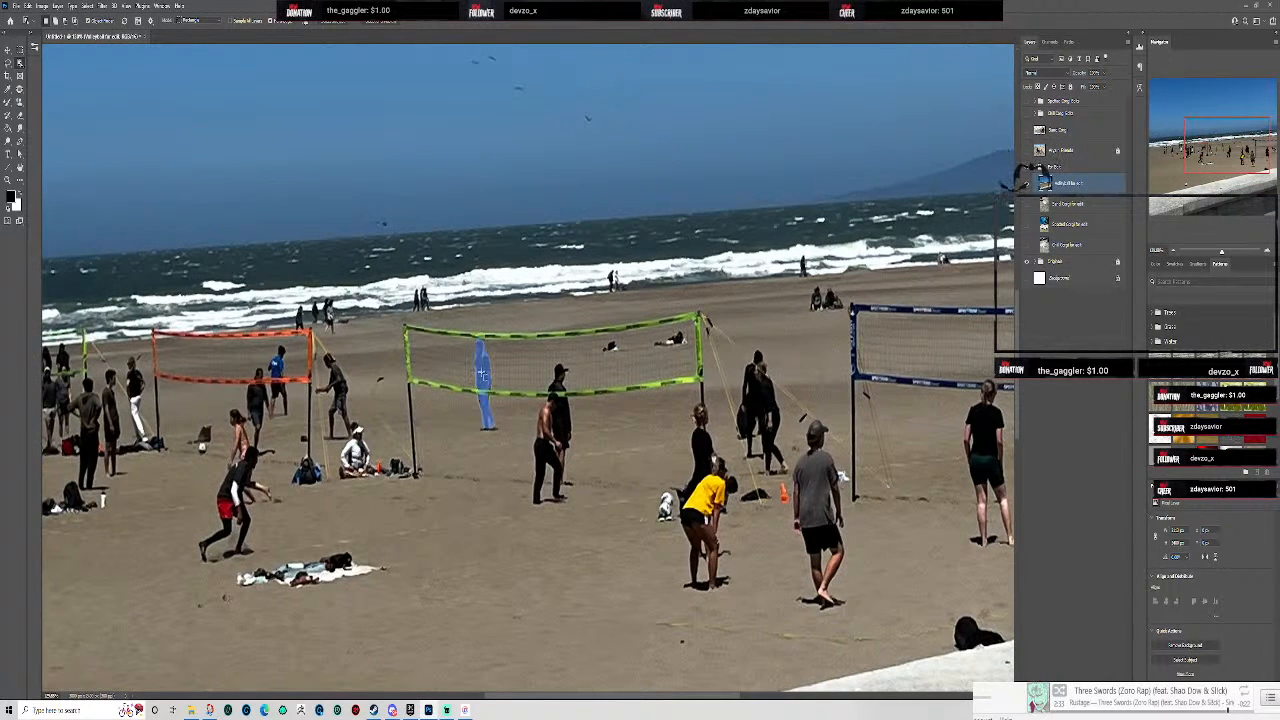
- Lasso the green net with its players and towel, leaving out the yellow-shirted and grey-shirted people in front
click(8, 62)
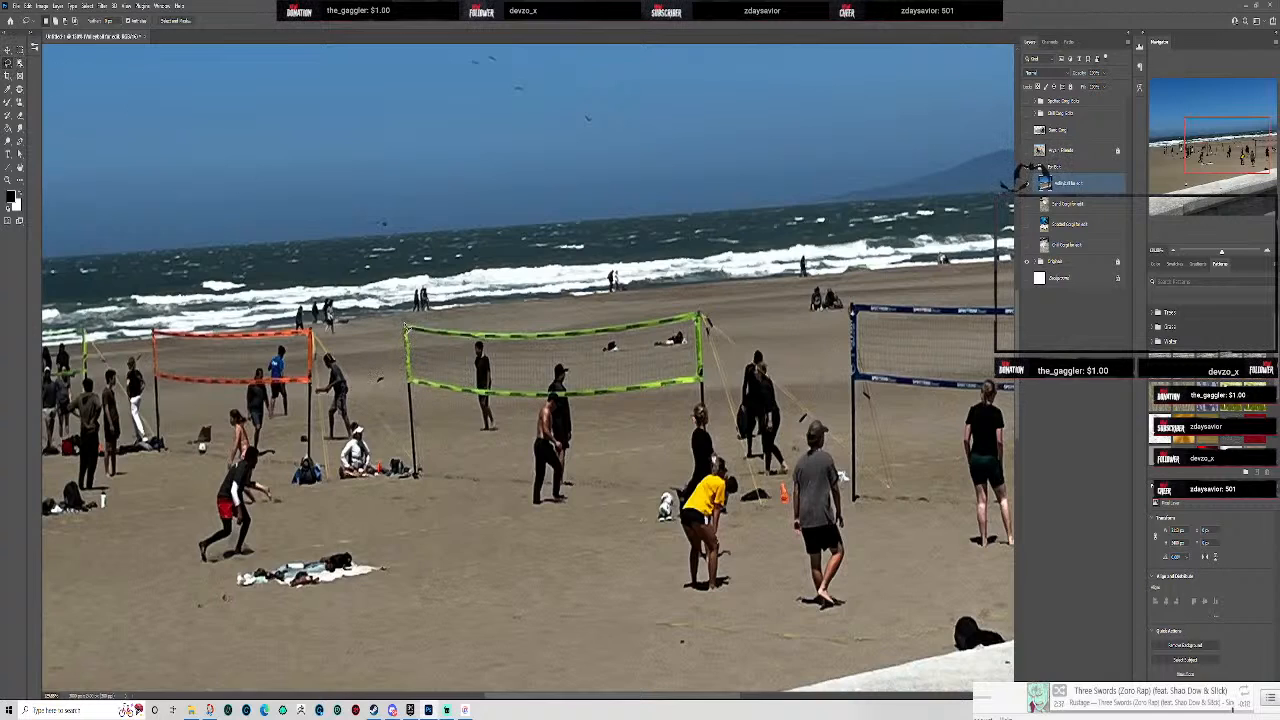
mouse_move(405, 327)
mouse_down()
mouse_move(338, 484)
mouse_move(247, 506)
mouse_move(263, 466)
mouse_move(253, 448)
mouse_up()
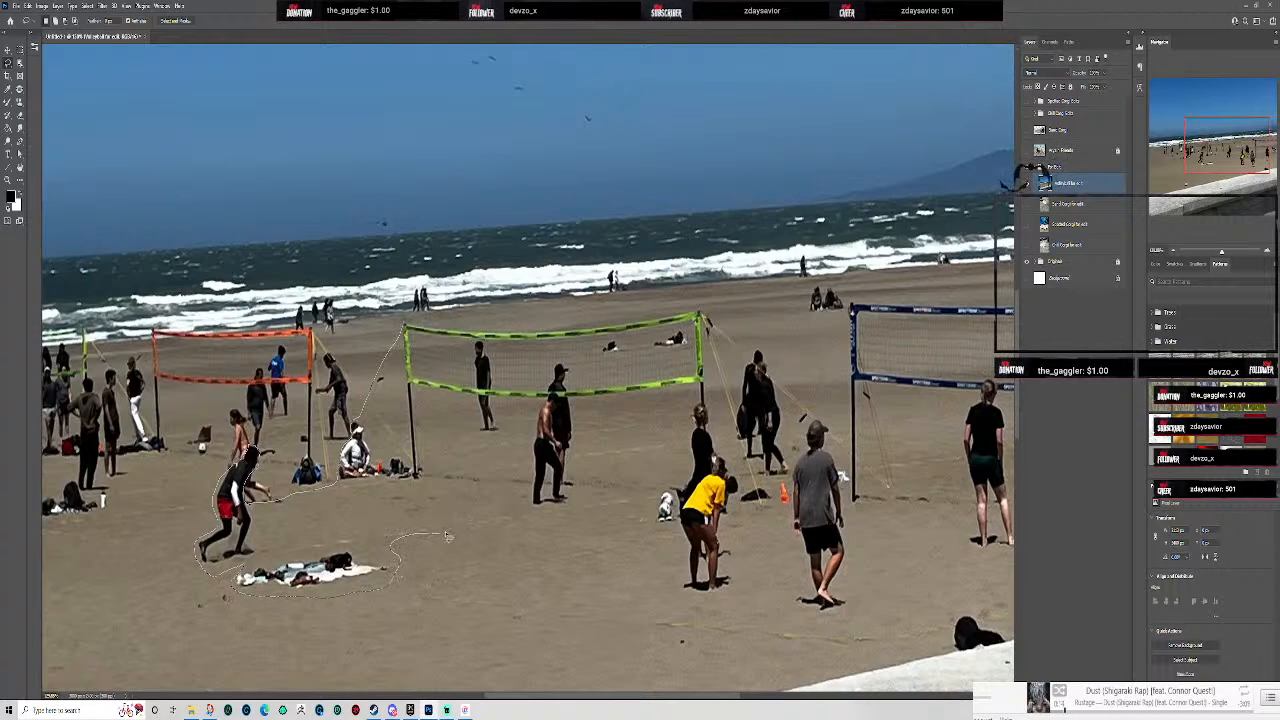
mouse_move(613, 508)
mouse_down()
mouse_move(677, 491)
mouse_move(693, 410)
mouse_move(710, 413)
mouse_move(760, 525)
mouse_move(808, 424)
mouse_move(824, 423)
mouse_move(827, 444)
mouse_move(895, 500)
mouse_move(790, 362)
mouse_move(694, 300)
mouse_move(405, 326)
mouse_up()
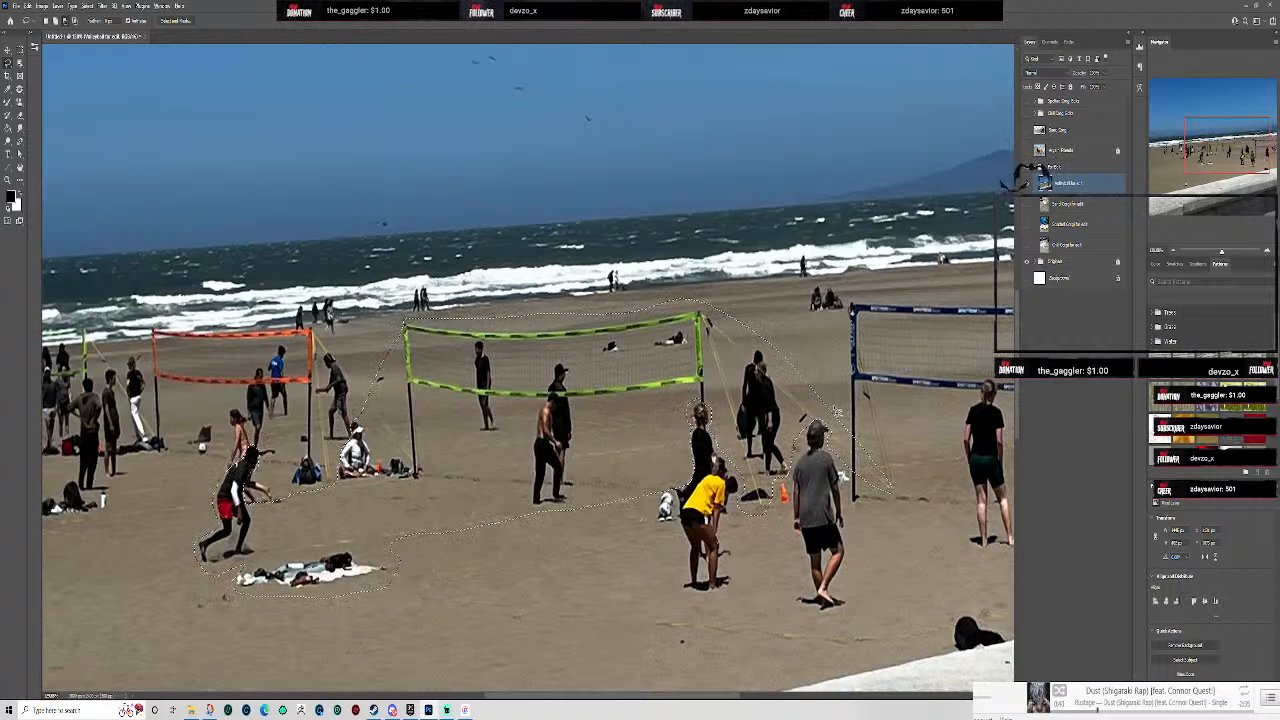
mouse_move(835, 445)
mouse_down()
mouse_move(882, 512)
mouse_move(883, 424)
mouse_move(840, 412)
mouse_move(843, 464)
mouse_move(838, 440)
mouse_up()
drag(450, 448, 488, 448)
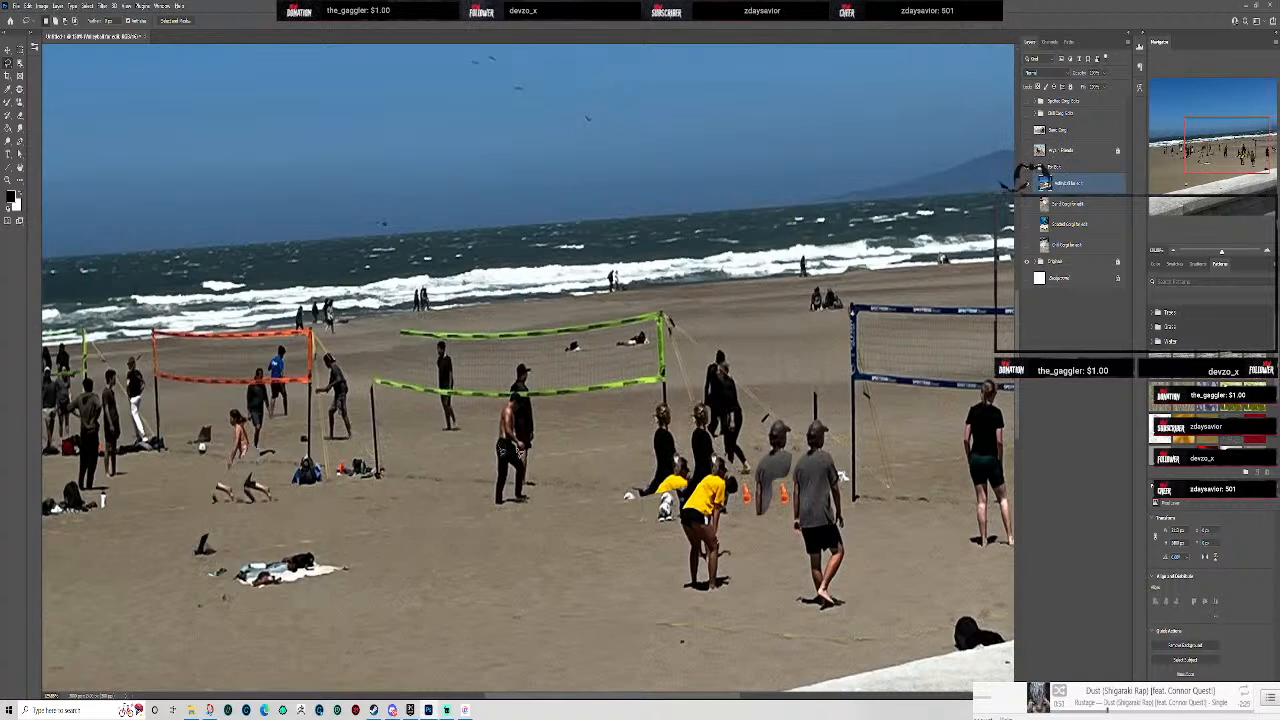
- Show the locked beach photo of the three dogs again and bring the whole picture into view
click(1030, 149)
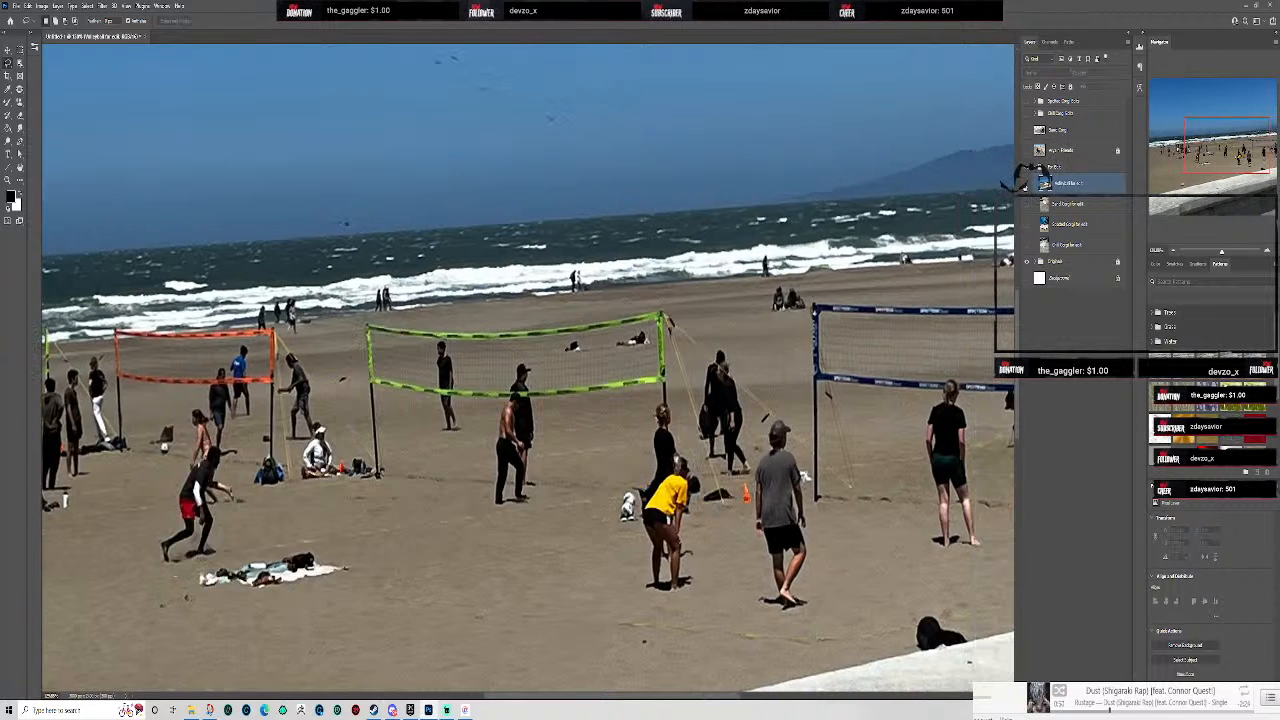
click(1028, 150)
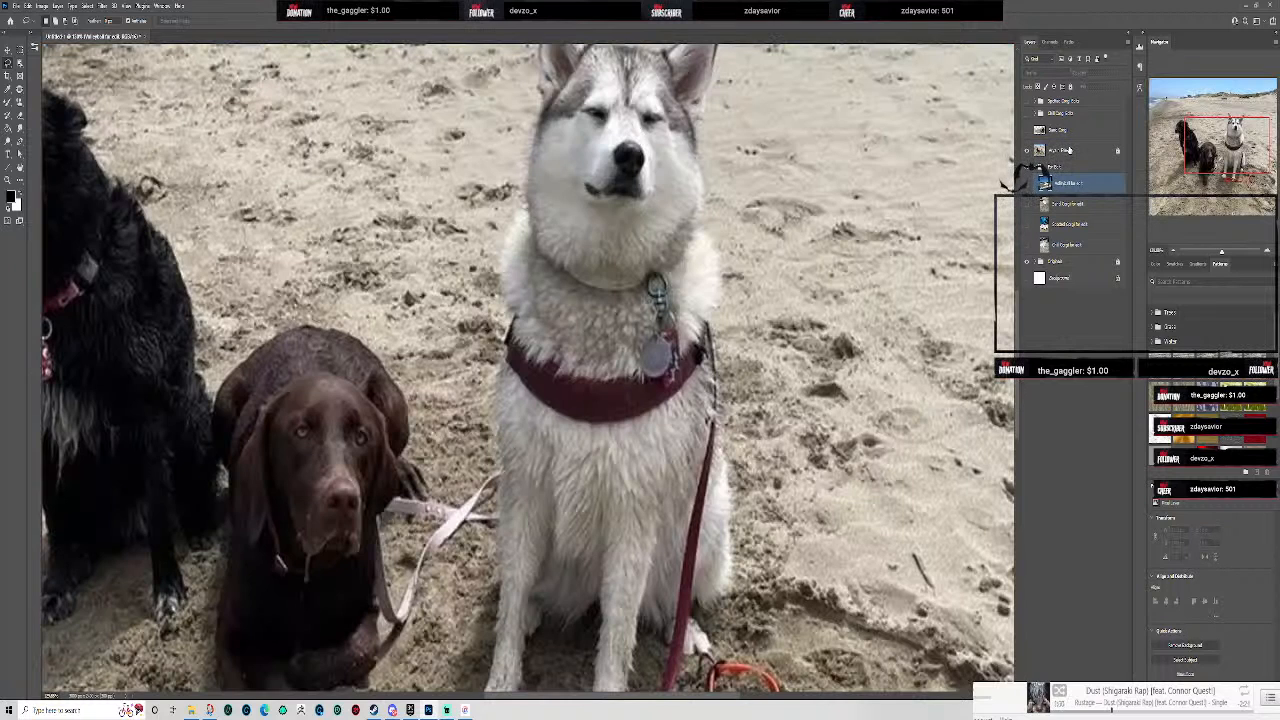
scroll(646, 330, down, 15)
scroll(646, 330, up, 4)
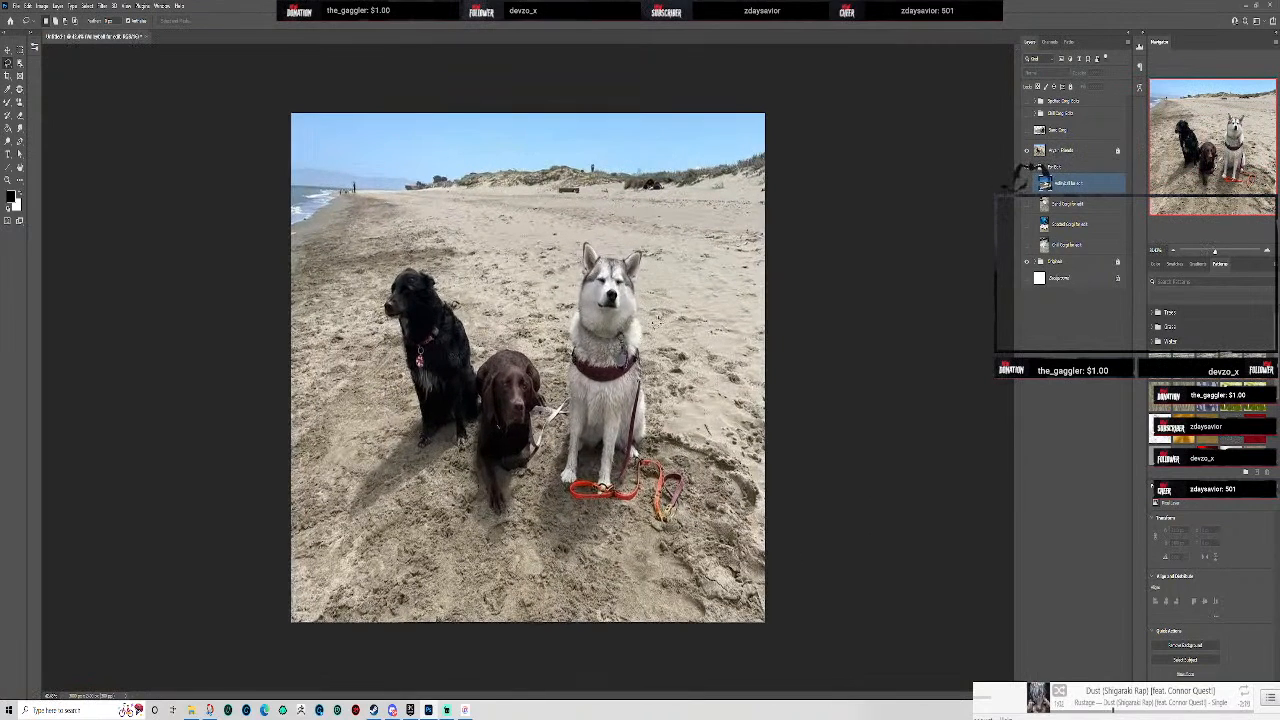
- Add a layer above the beach dogs photo, paste the copied net area onto it and name it Volleyball
click(1067, 149)
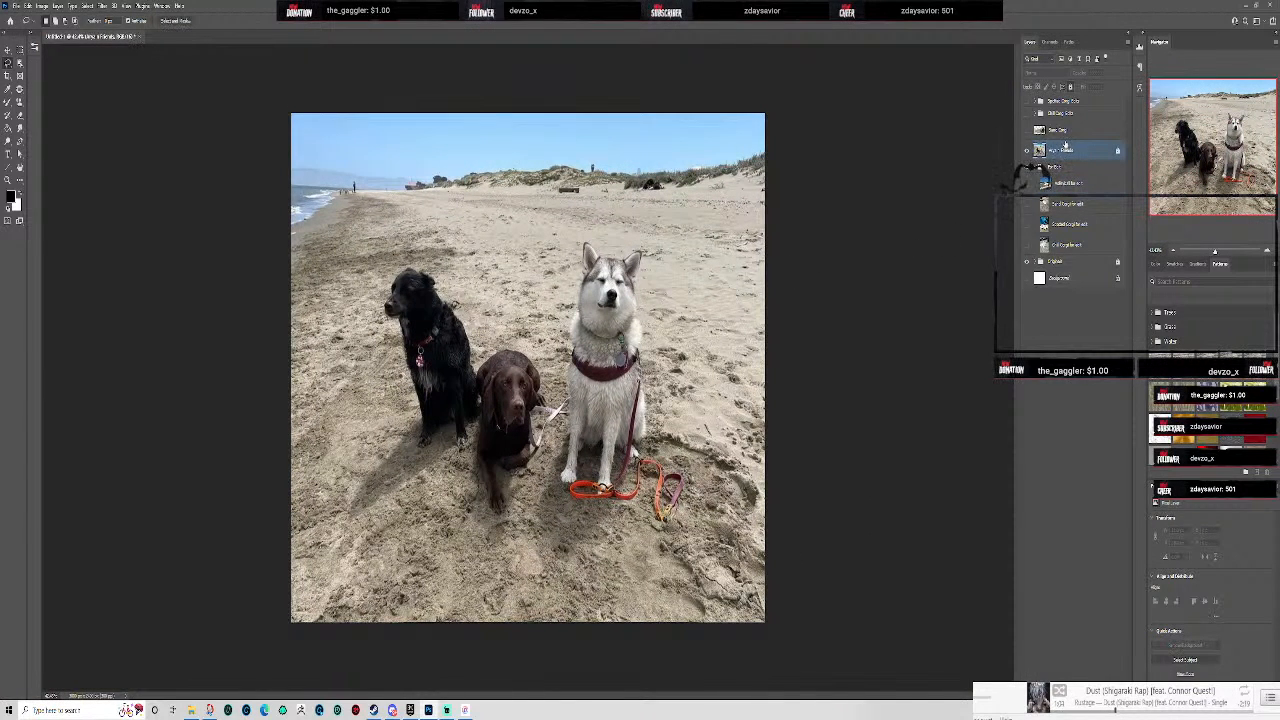
click(1098, 695)
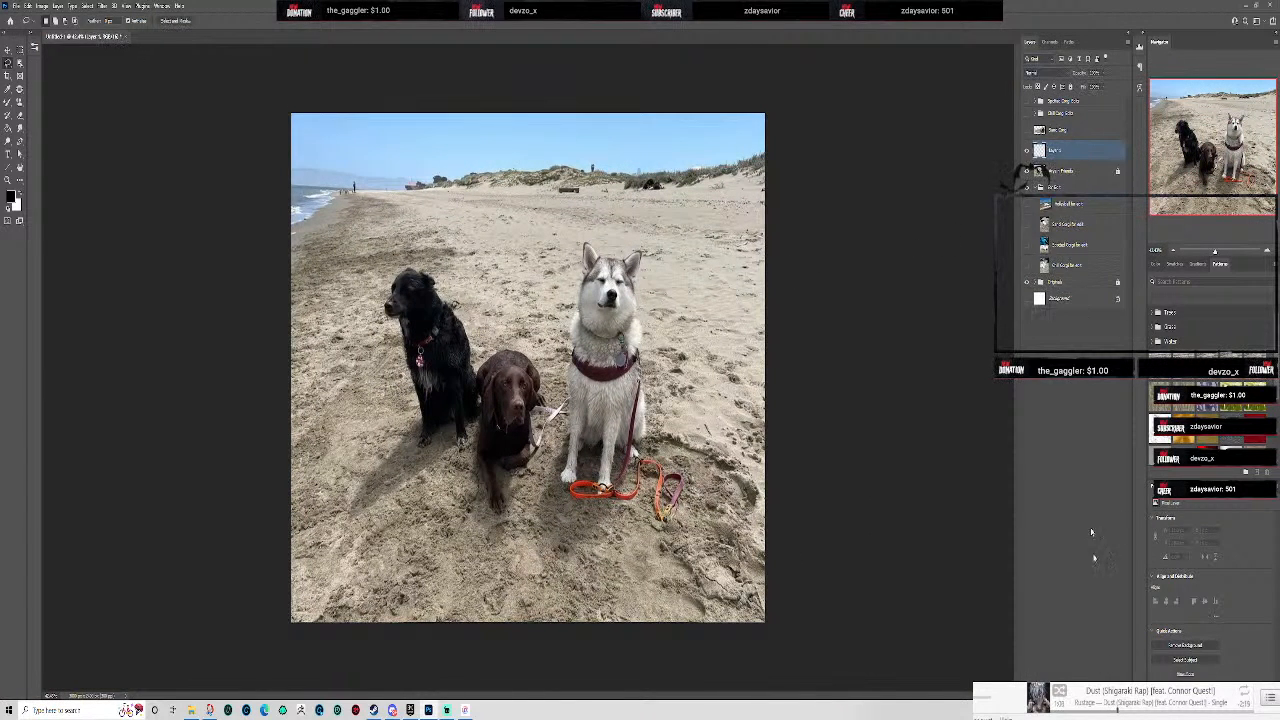
key(ctrl+v)
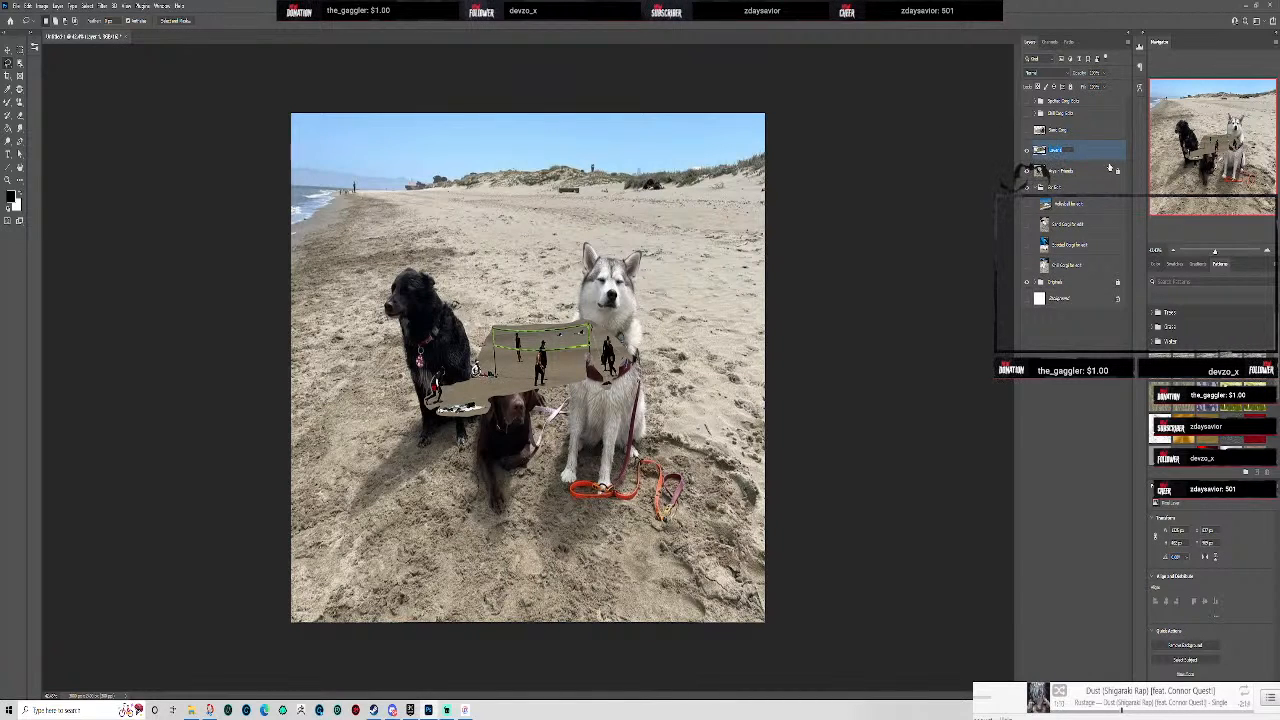
key(Return)
- Move the volleyball cutout to the distant beach near the shoreline, flip it horizontally and scale it down
click(8, 50)
drag(536, 358, 514, 203)
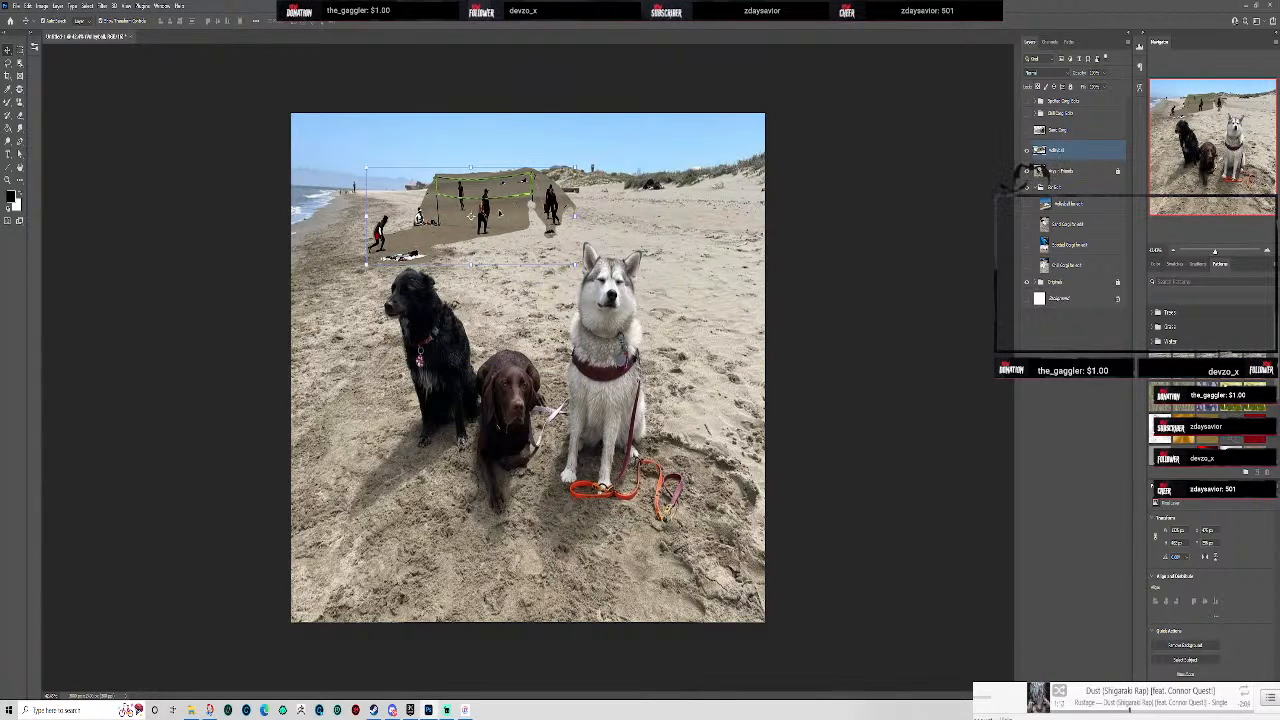
drag(578, 167, 442, 184)
scroll(397, 226, up, 5)
scroll(350, 96, up, 5)
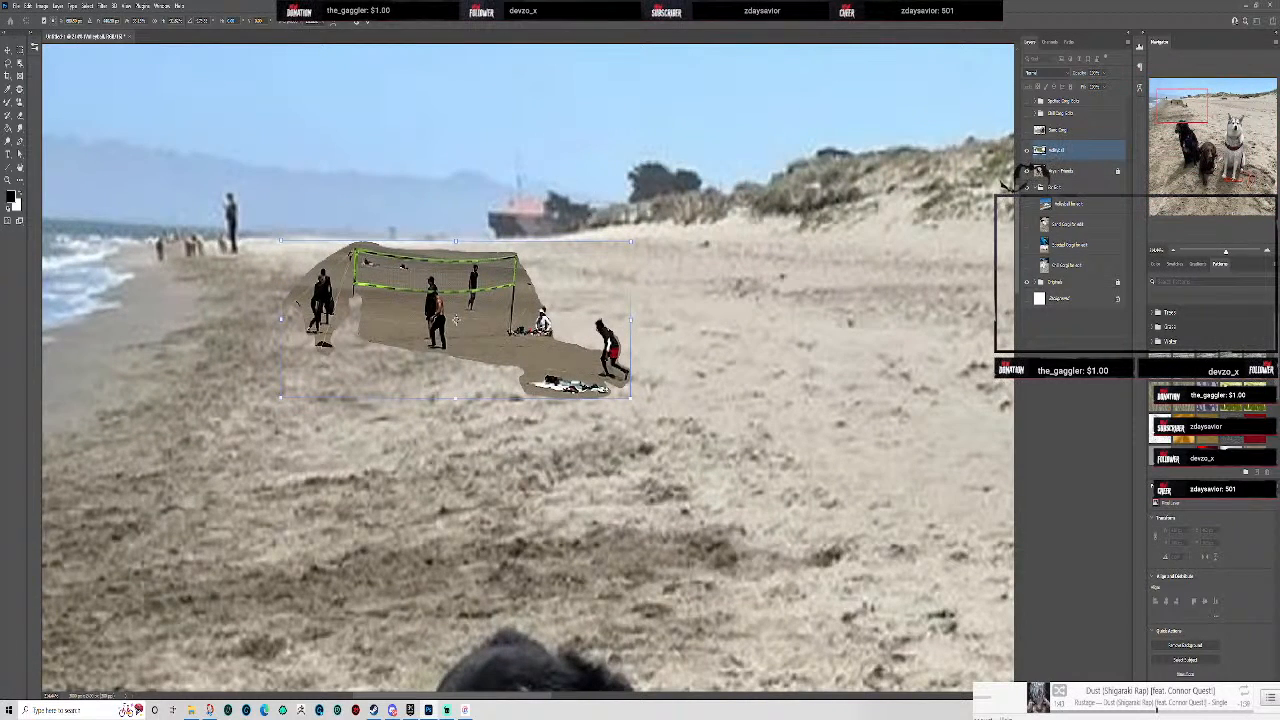
click(368, 24)
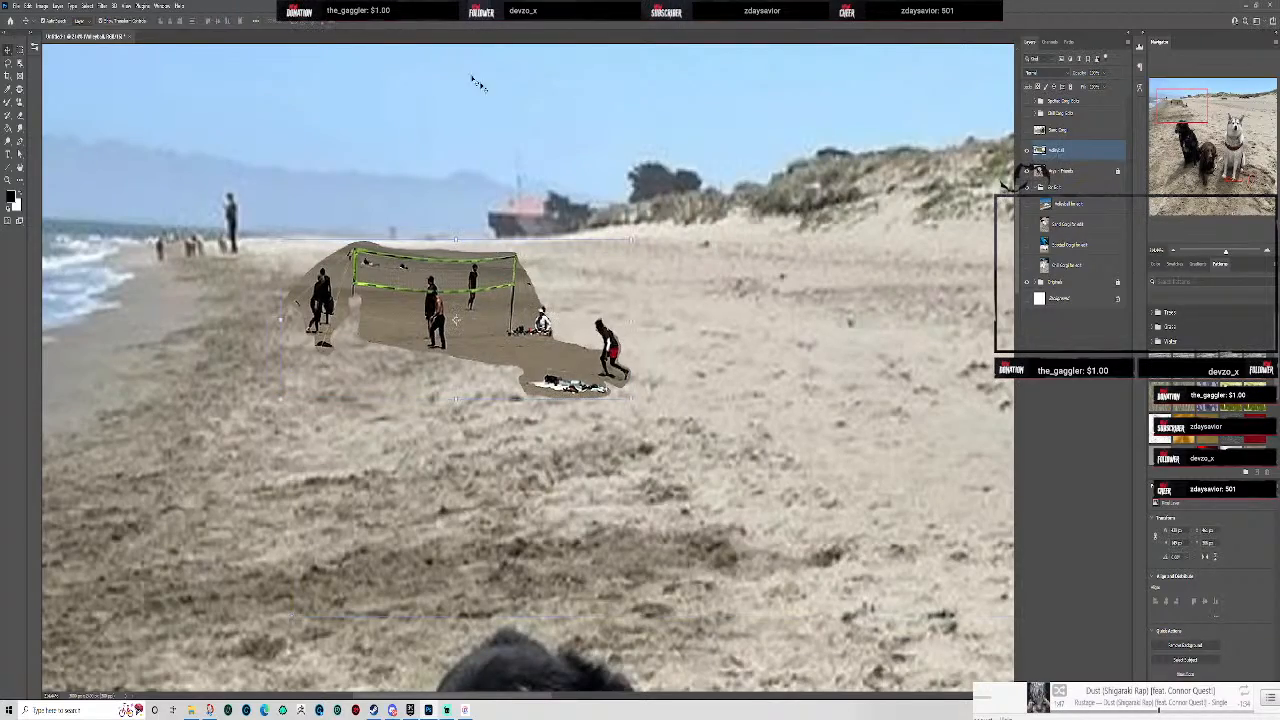
- Try to delete the brown sand around the volleyball players and net using a Magic Wand selection
scroll(669, 352, up, 5)
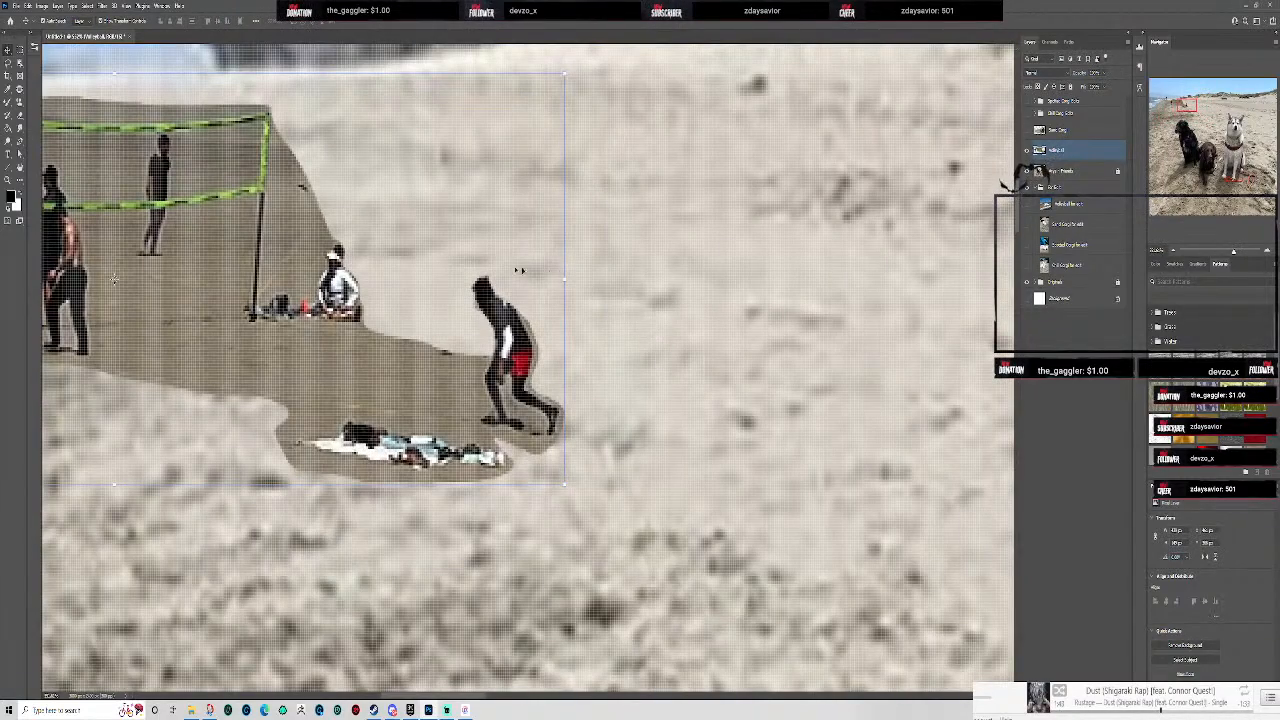
scroll(510, 270, up, 3)
scroll(482, 268, down, 4)
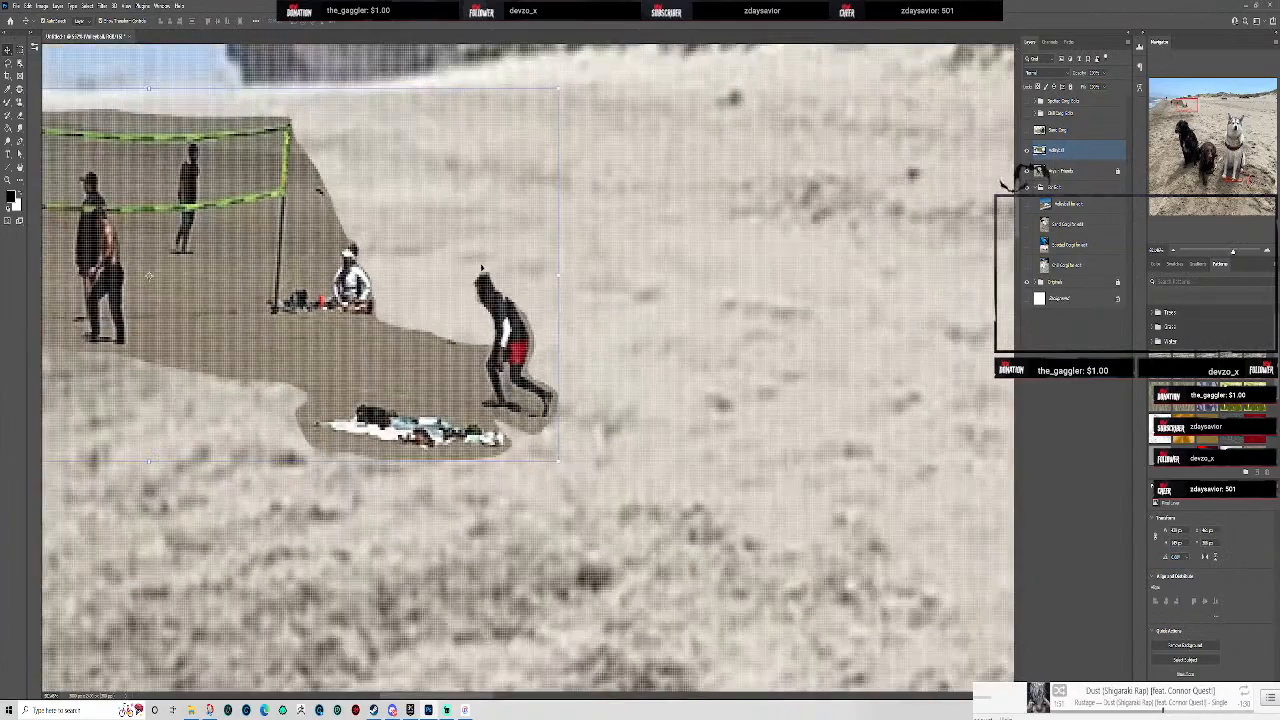
scroll(228, 208, up, 1)
drag(239, 534, 471, 590)
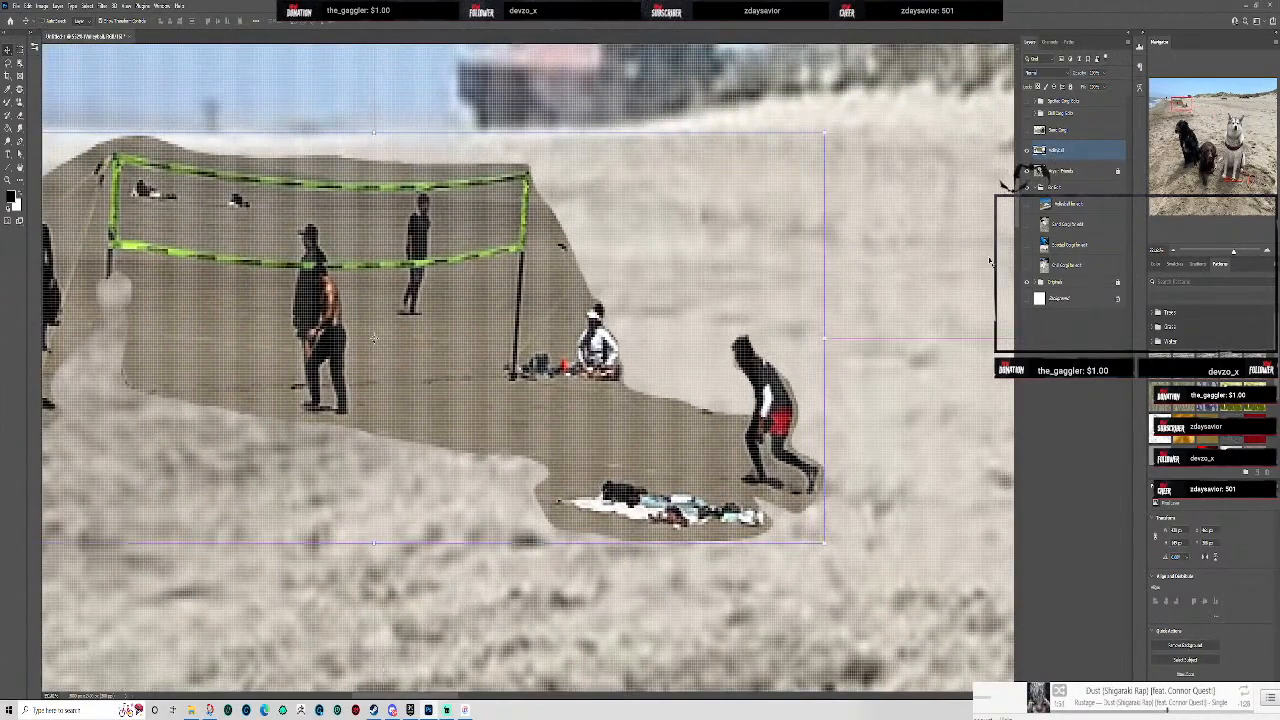
drag(897, 265, 1067, 230)
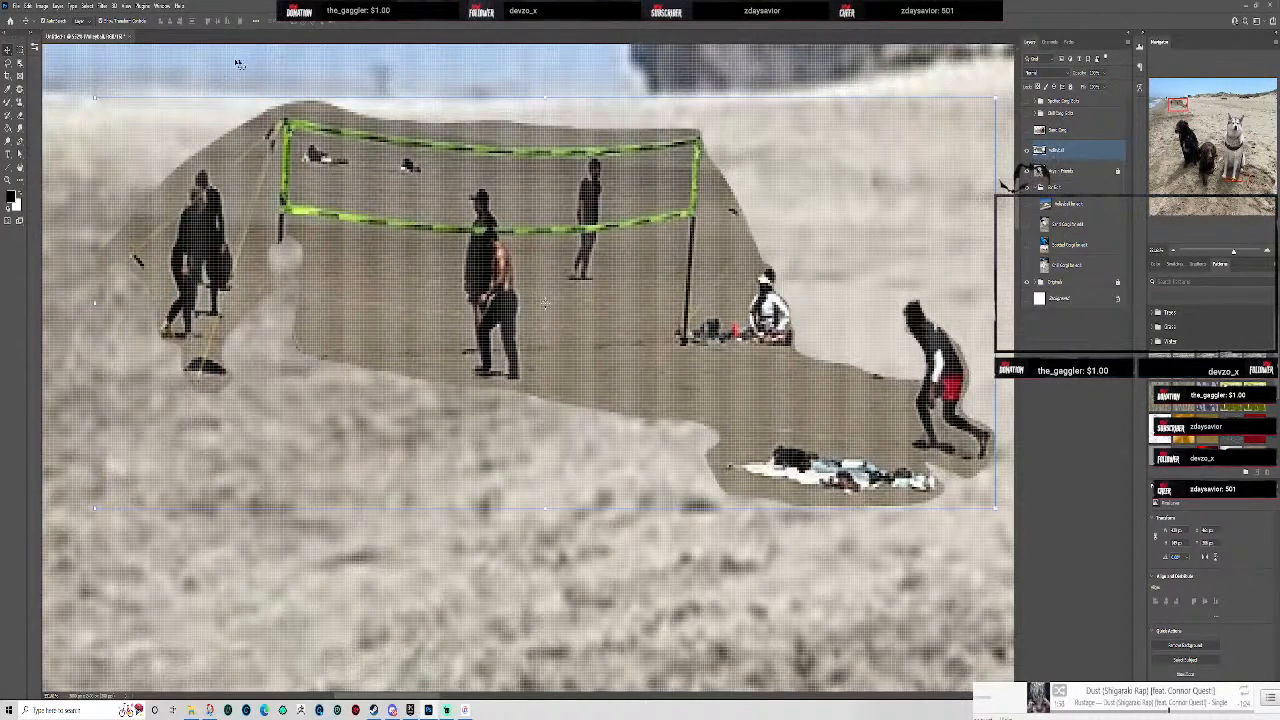
right_click(20, 63)
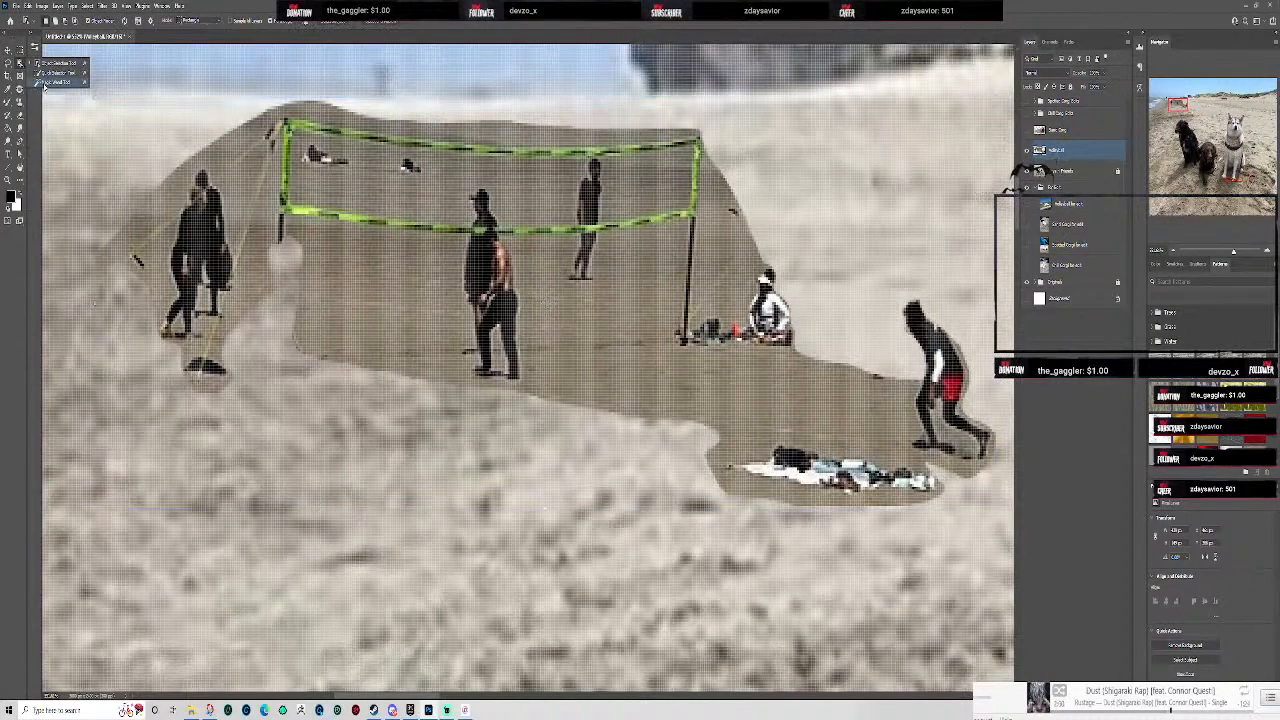
click(46, 83)
click(177, 183)
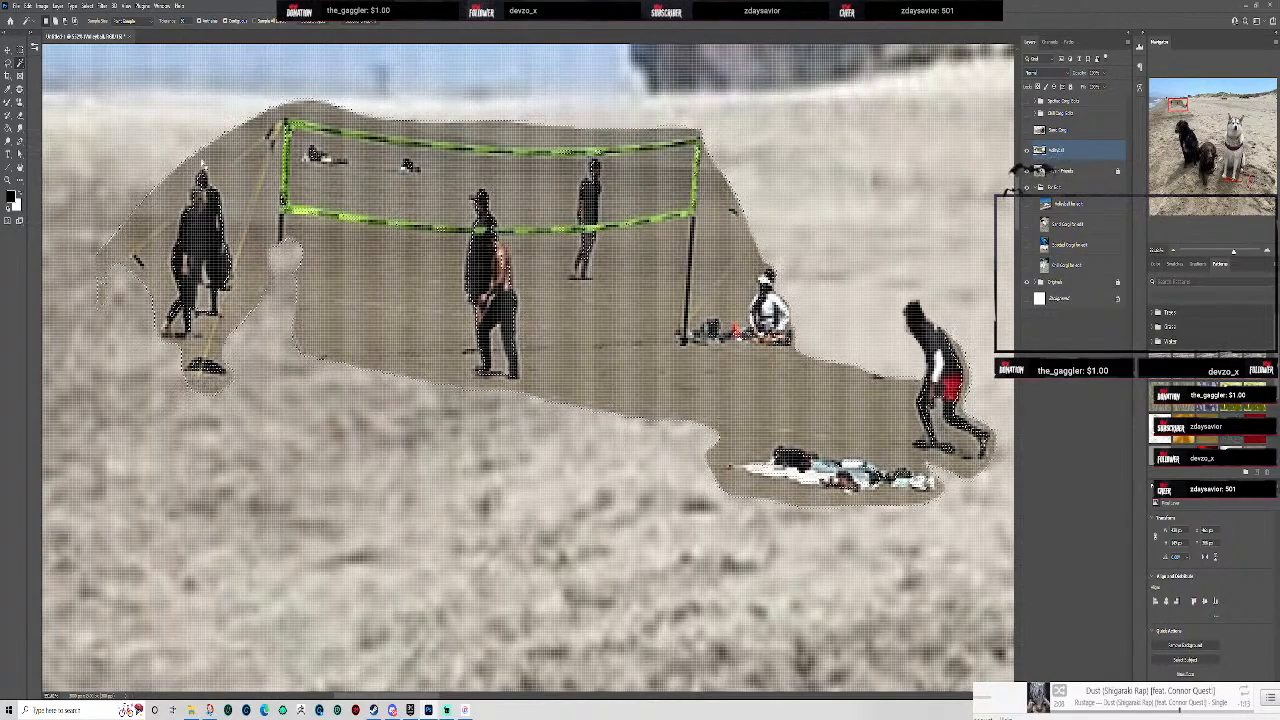
key(Delete)
key(ctrl+d)
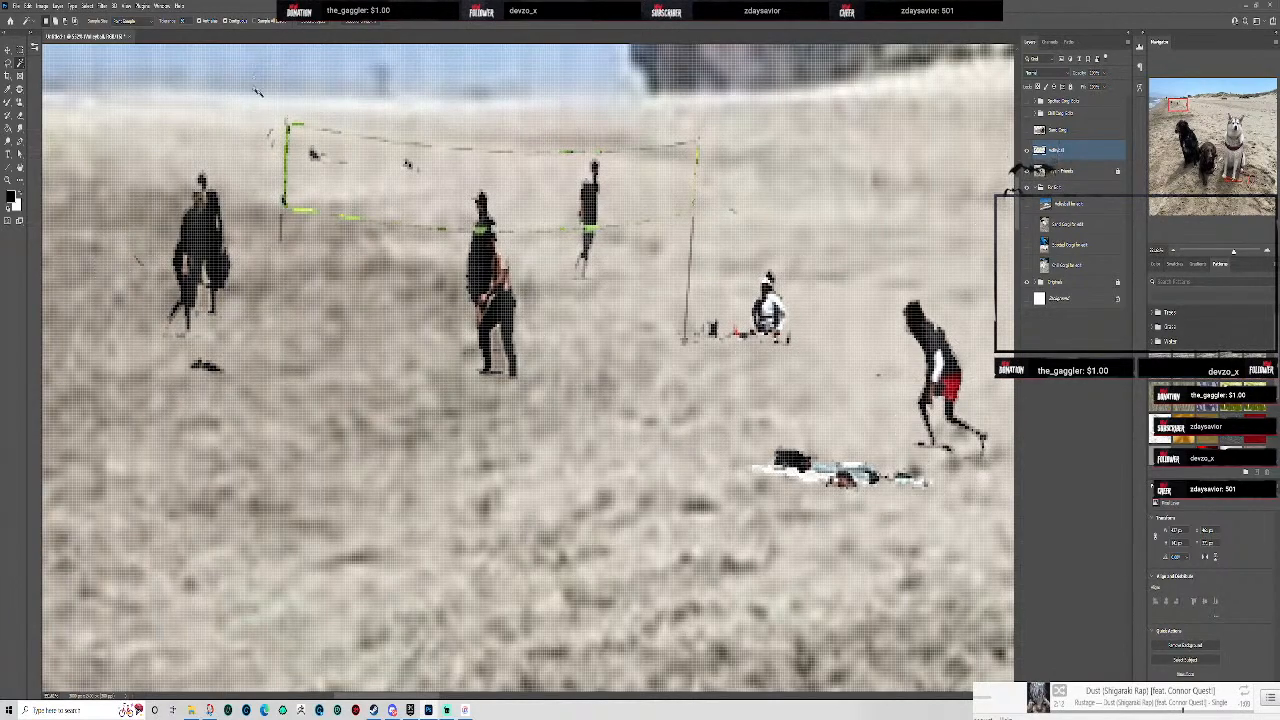
- Undo the Magic Wand removal of the sand around the volleyball players
scroll(568, 355, down, 15)
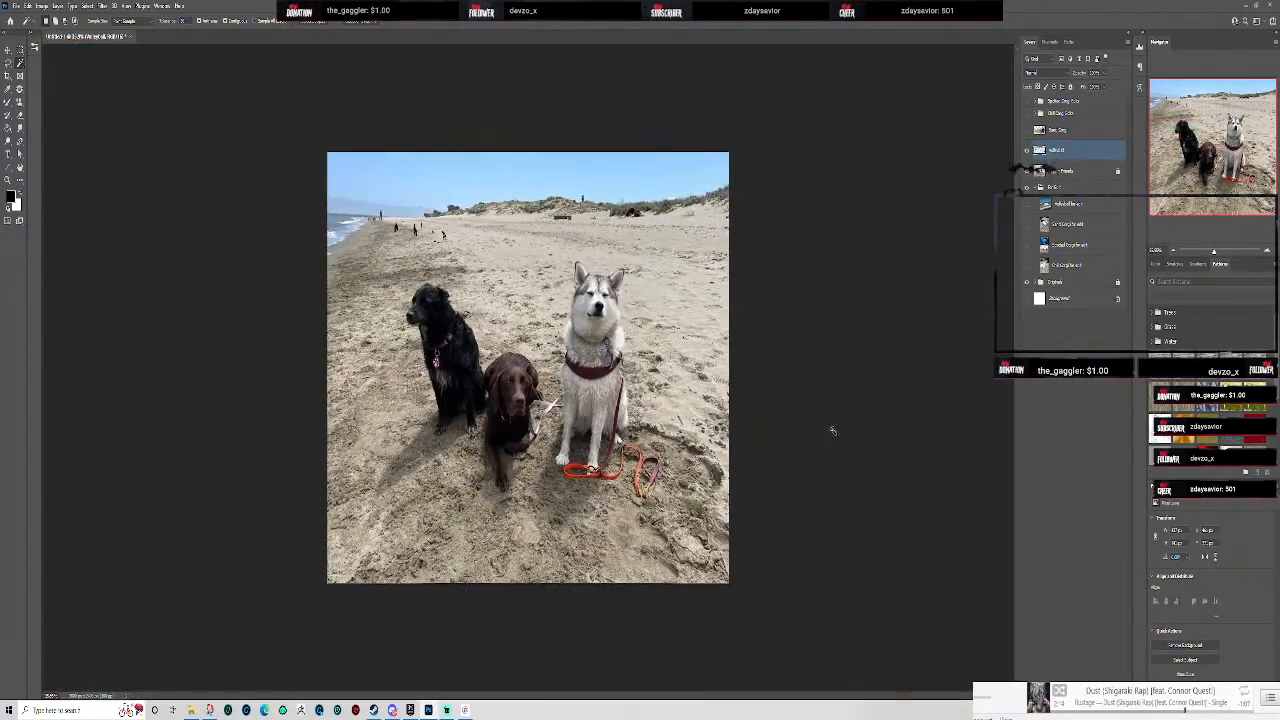
scroll(357, 191, up, 6)
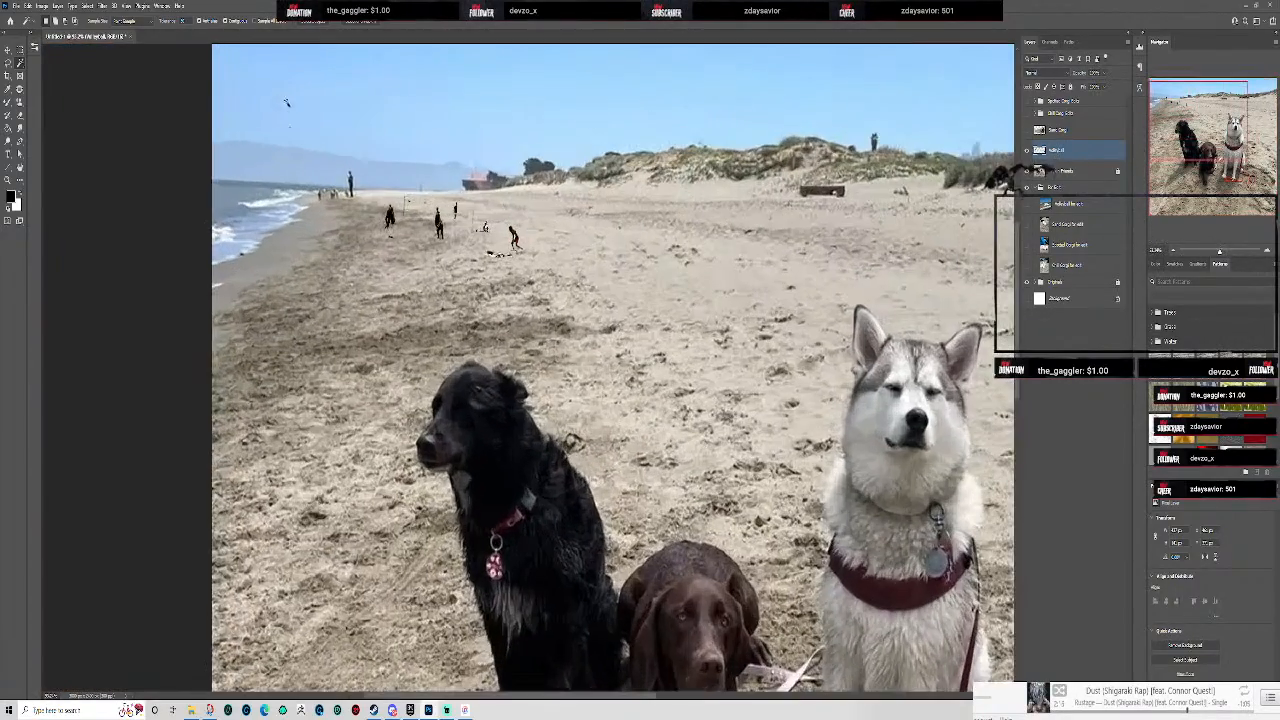
scroll(313, 119, up, 1)
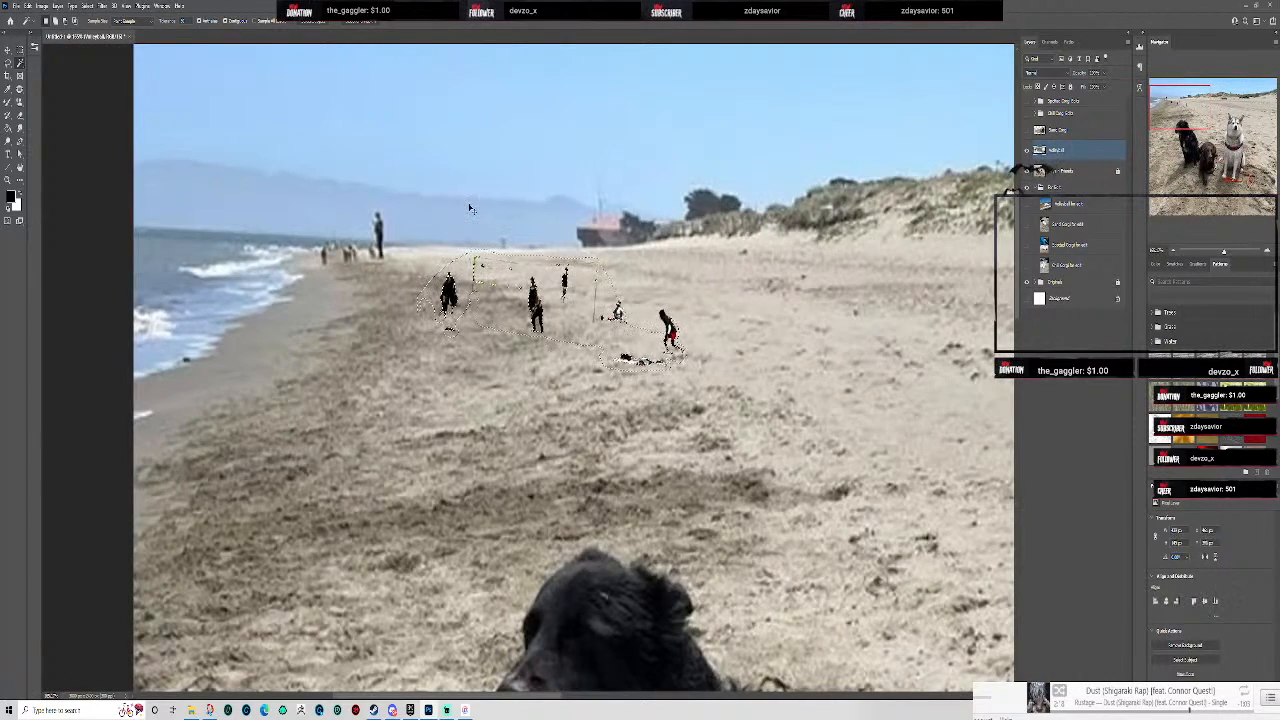
scroll(591, 289, up, 2)
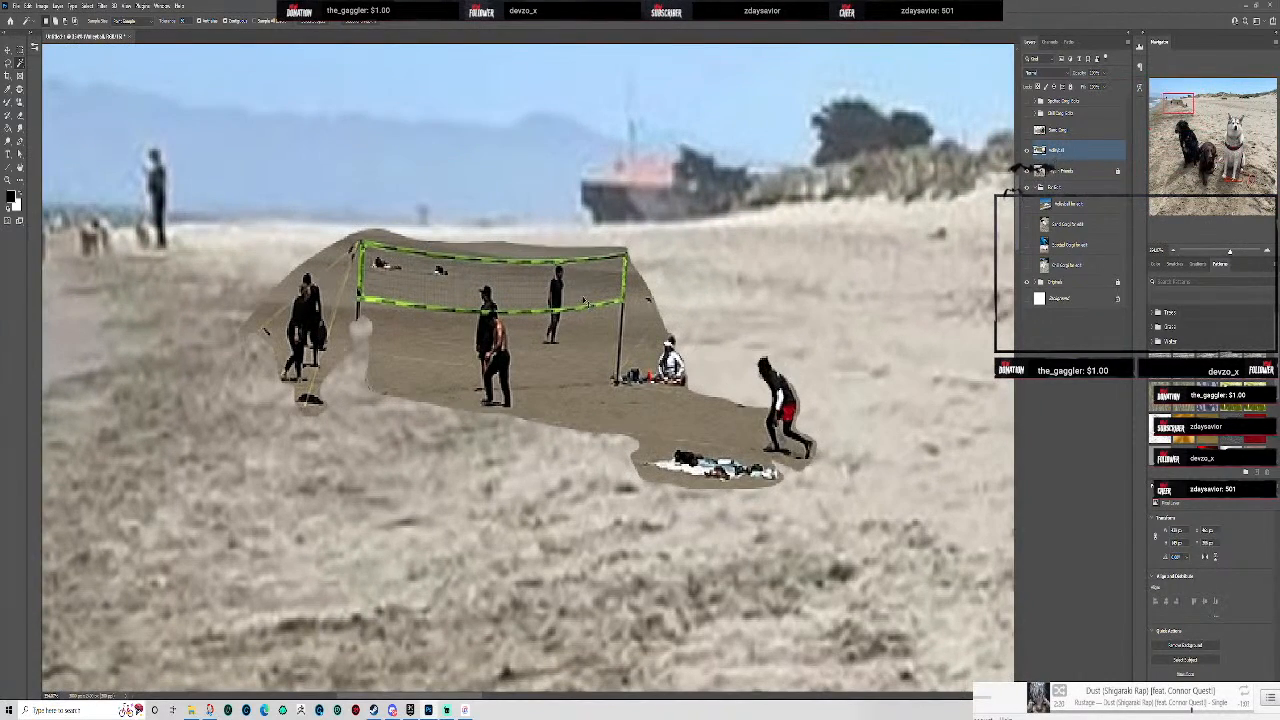
- Delete the brown sand in the foreground below the net and around the towels using a Magic Wand selection
scroll(591, 289, up, 1)
scroll(668, 370, down, 1)
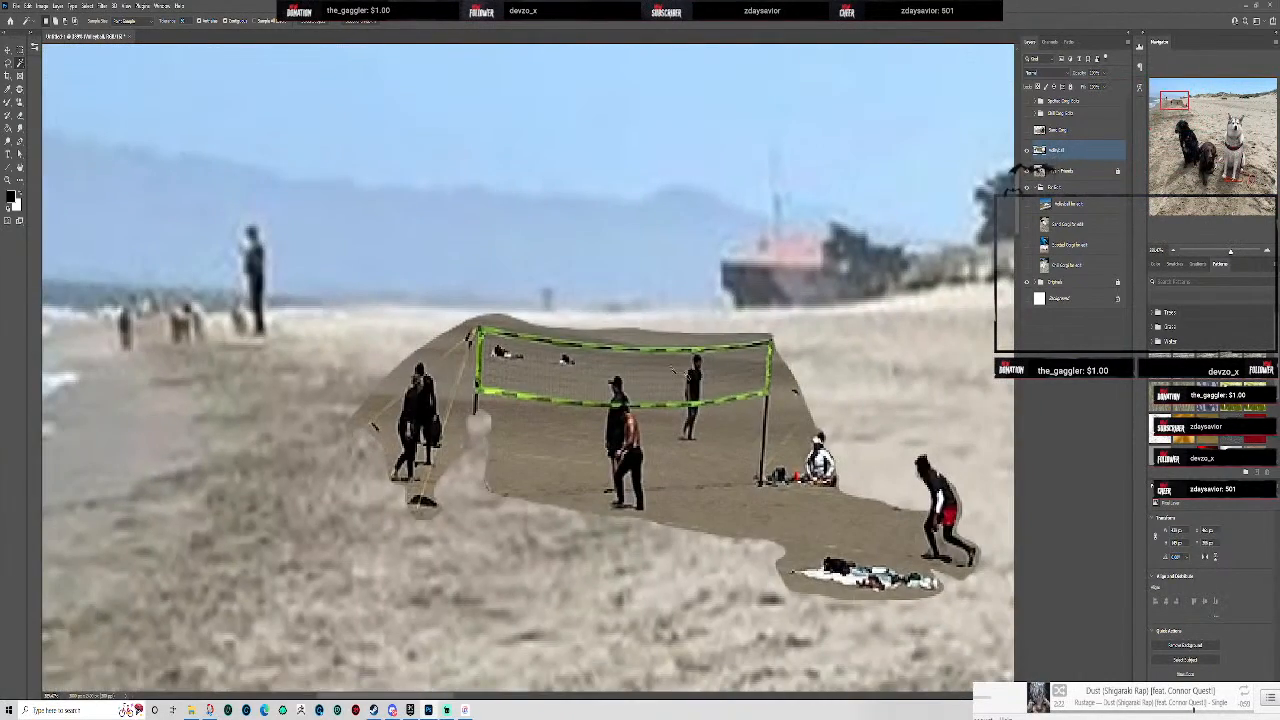
drag(859, 414, 748, 340)
scroll(695, 392, up, 1)
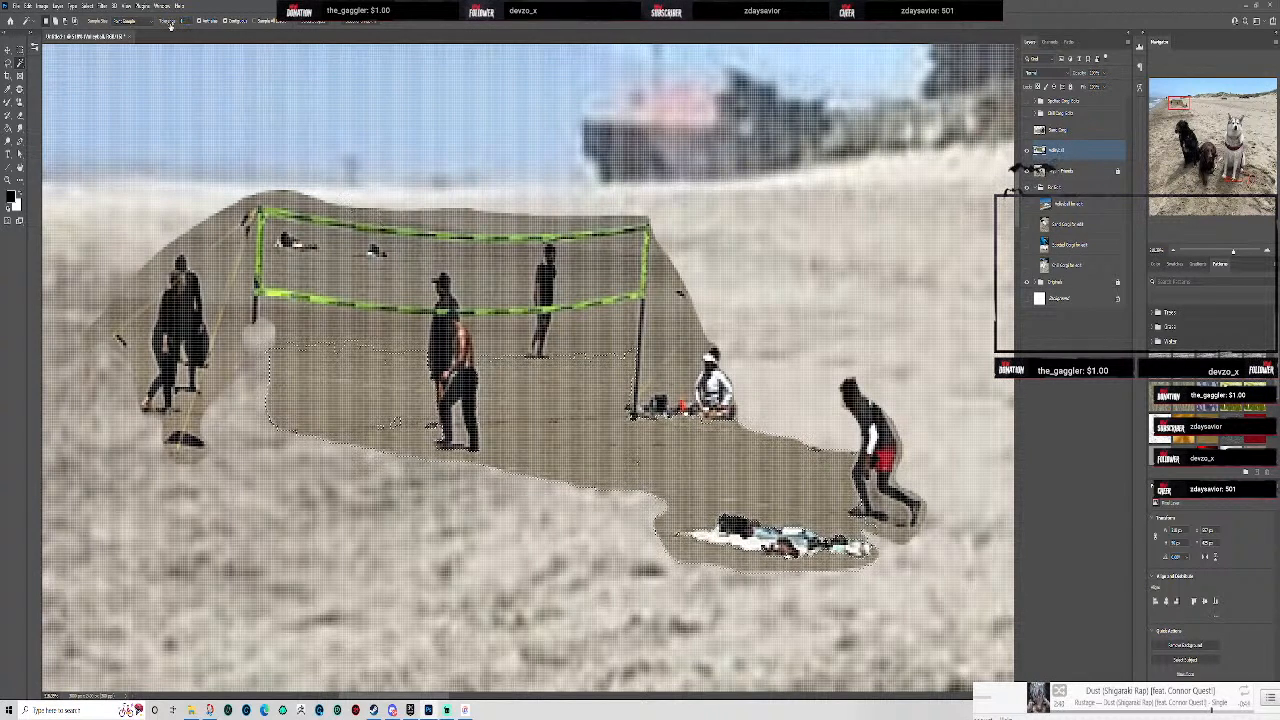
key(ctrl+s)
click(938, 484)
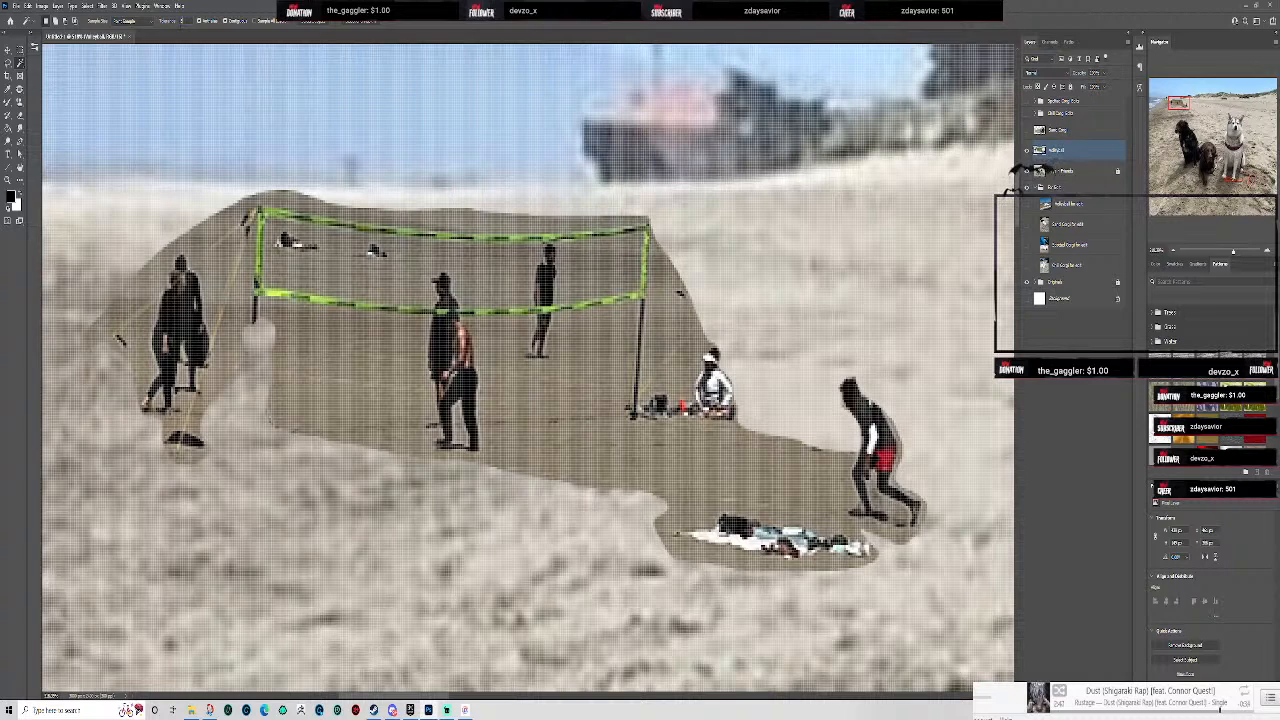
click(385, 375)
click(548, 388)
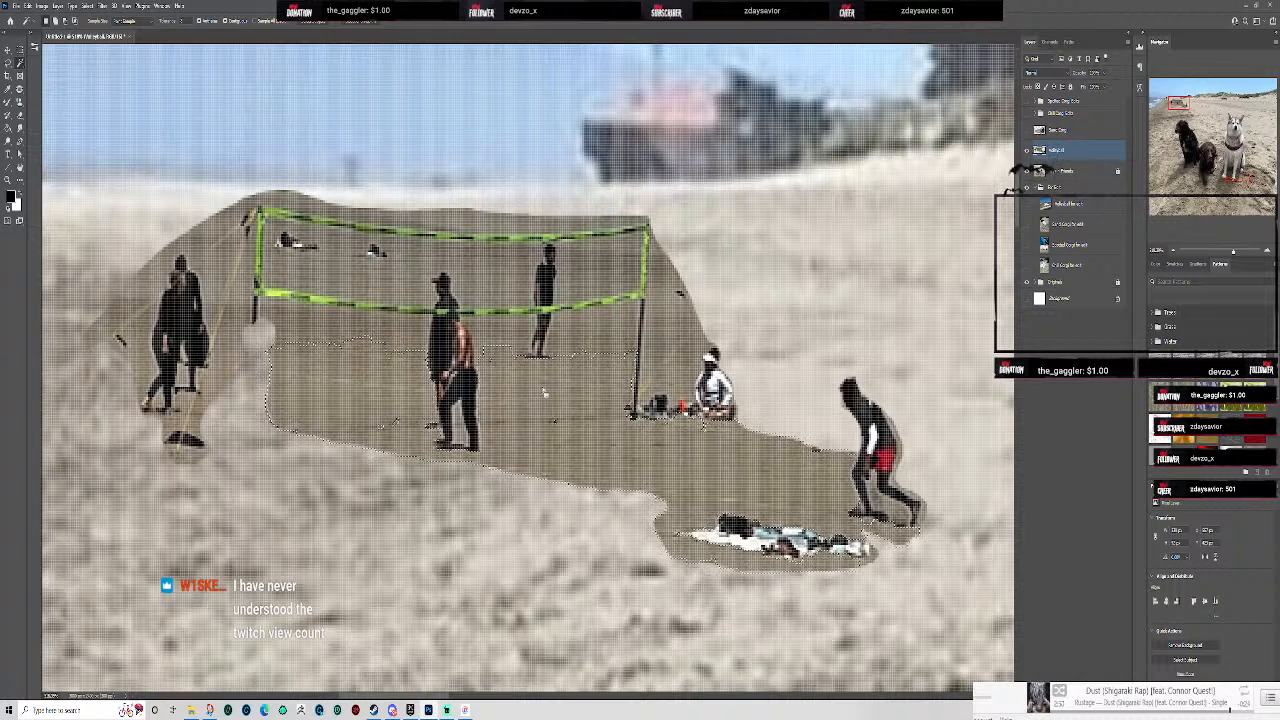
key(Delete)
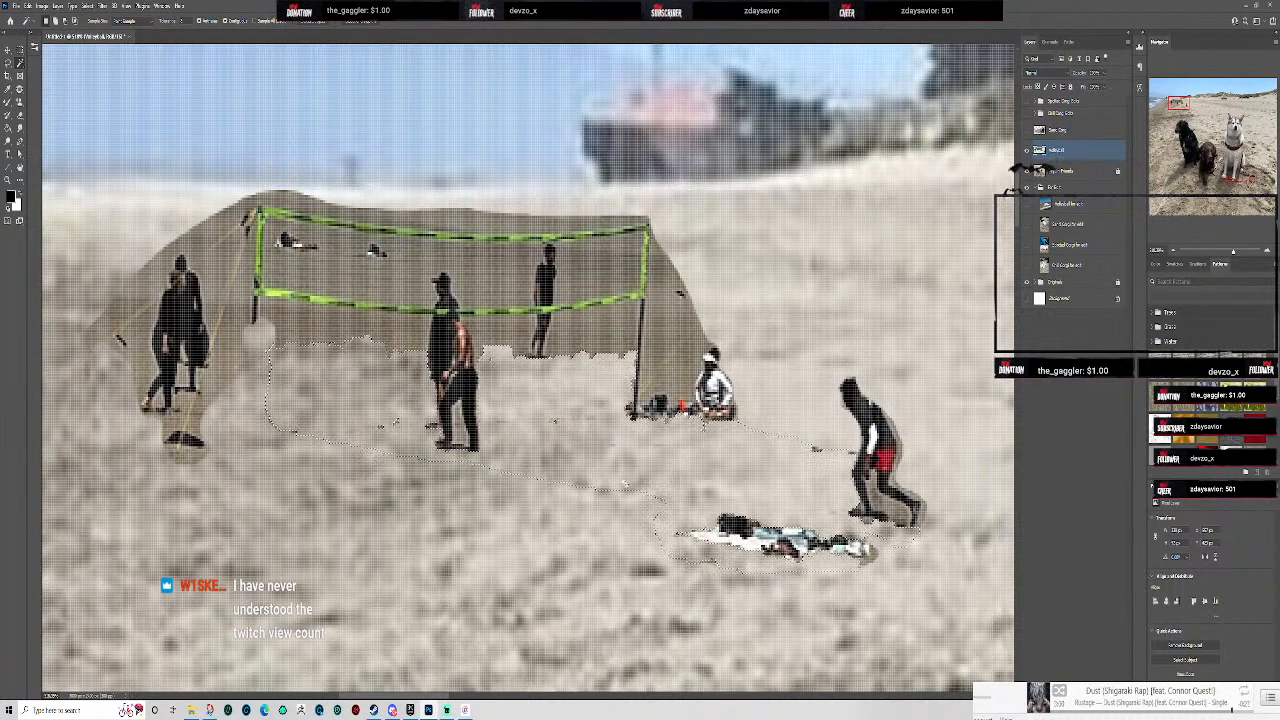
key(ctrl+d)
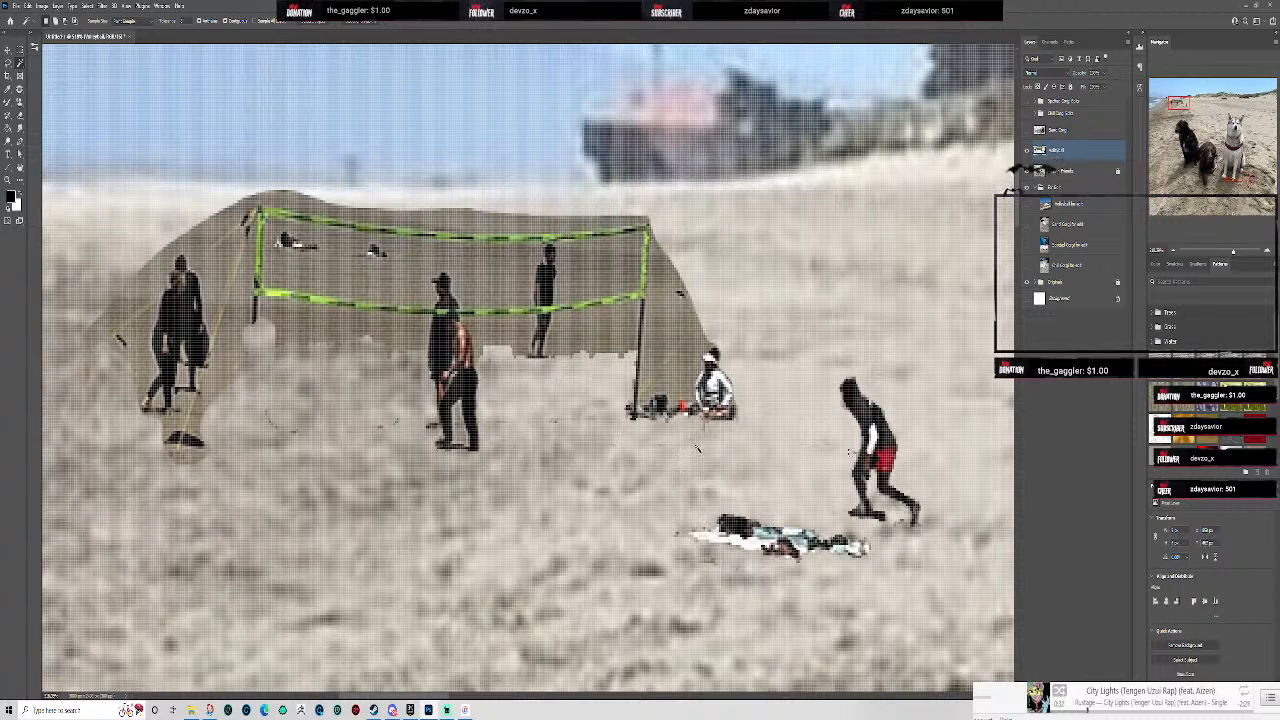
- Delete the brown sand beside the net's right post and along the net's upper edge with Magic Wand selections
mouse_move(678, 318)
mouse_down()
mouse_move(648, 295)
mouse_move(668, 272)
mouse_move(681, 292)
mouse_up()
key(ctrl+d)
click(680, 365)
key(Delete)
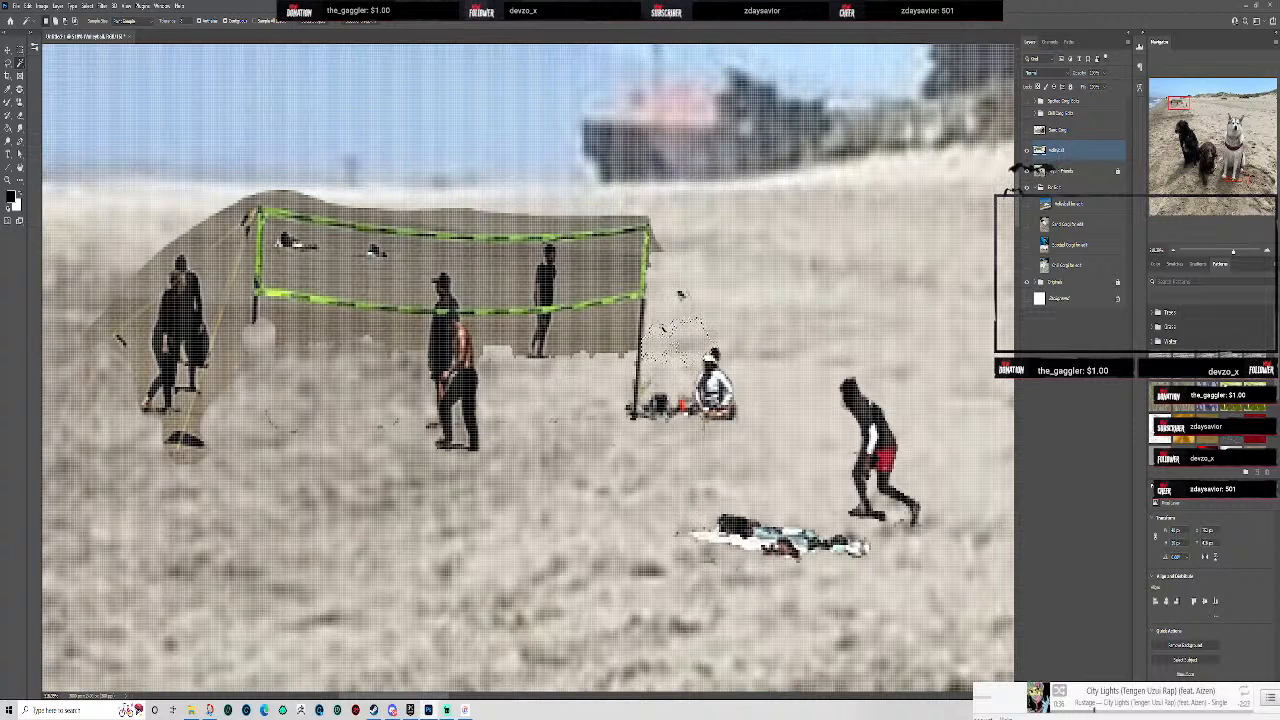
click(655, 247)
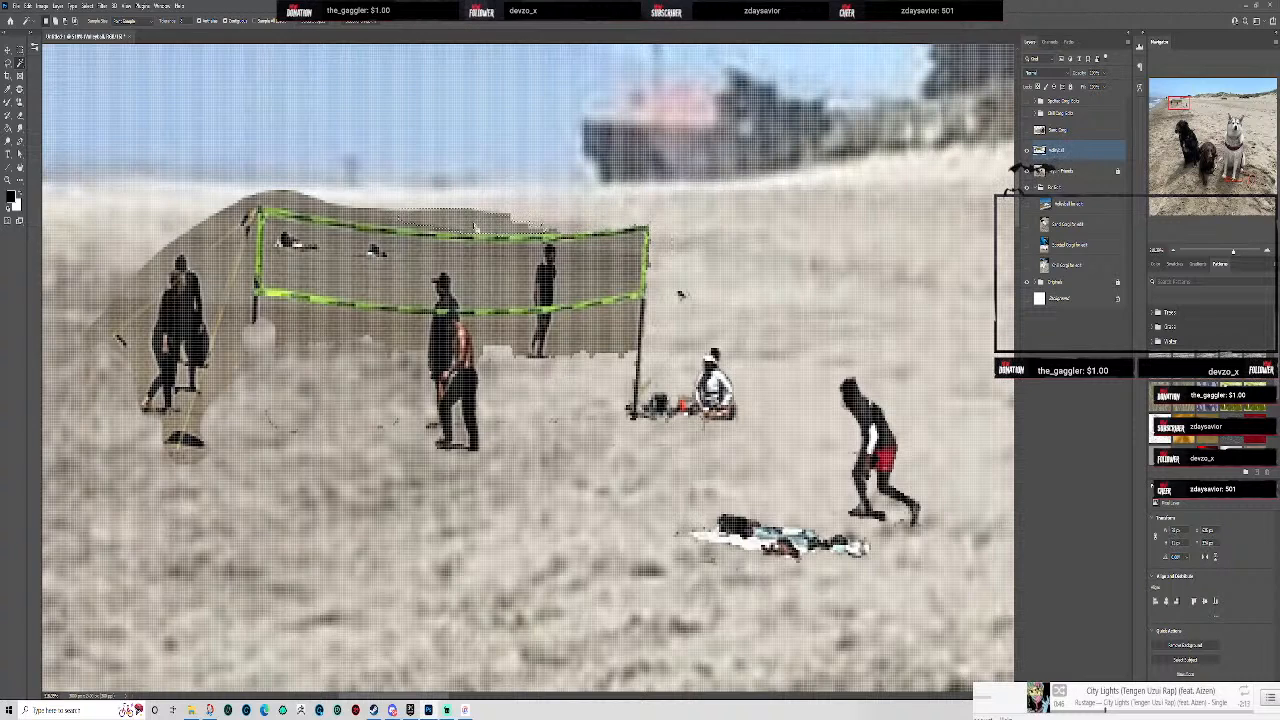
key(Delete)
click(361, 219)
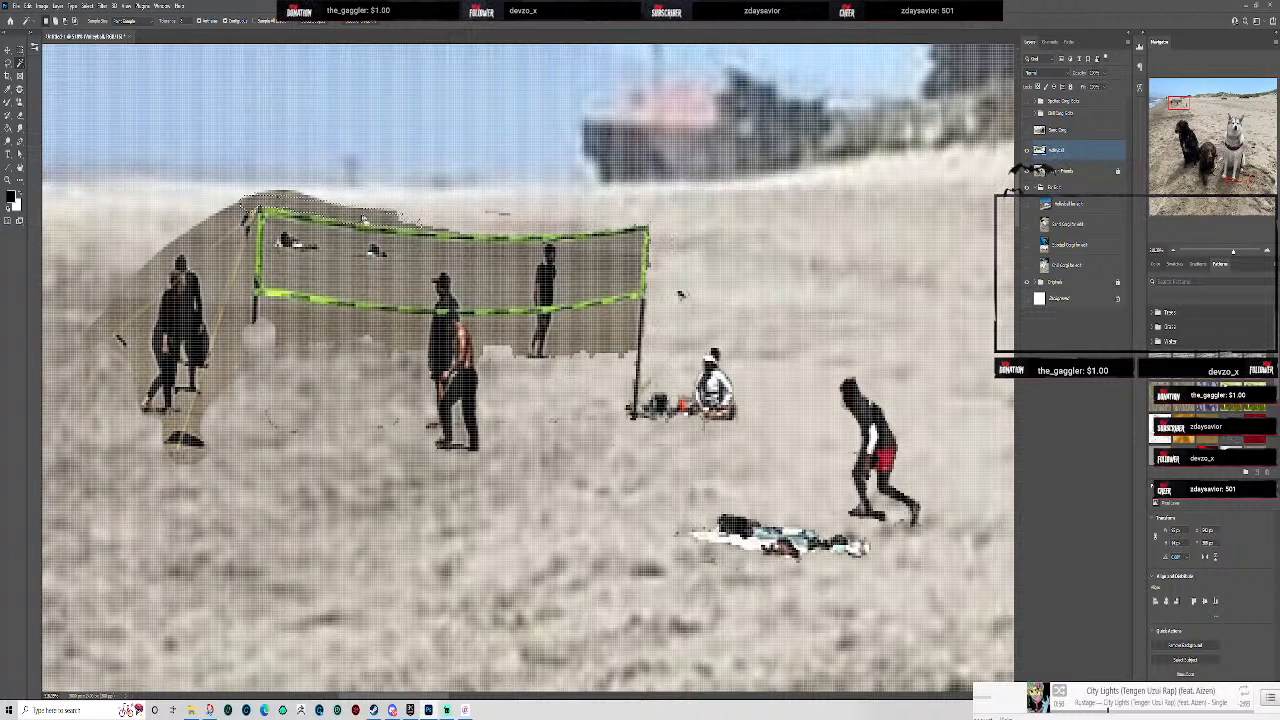
key(Delete)
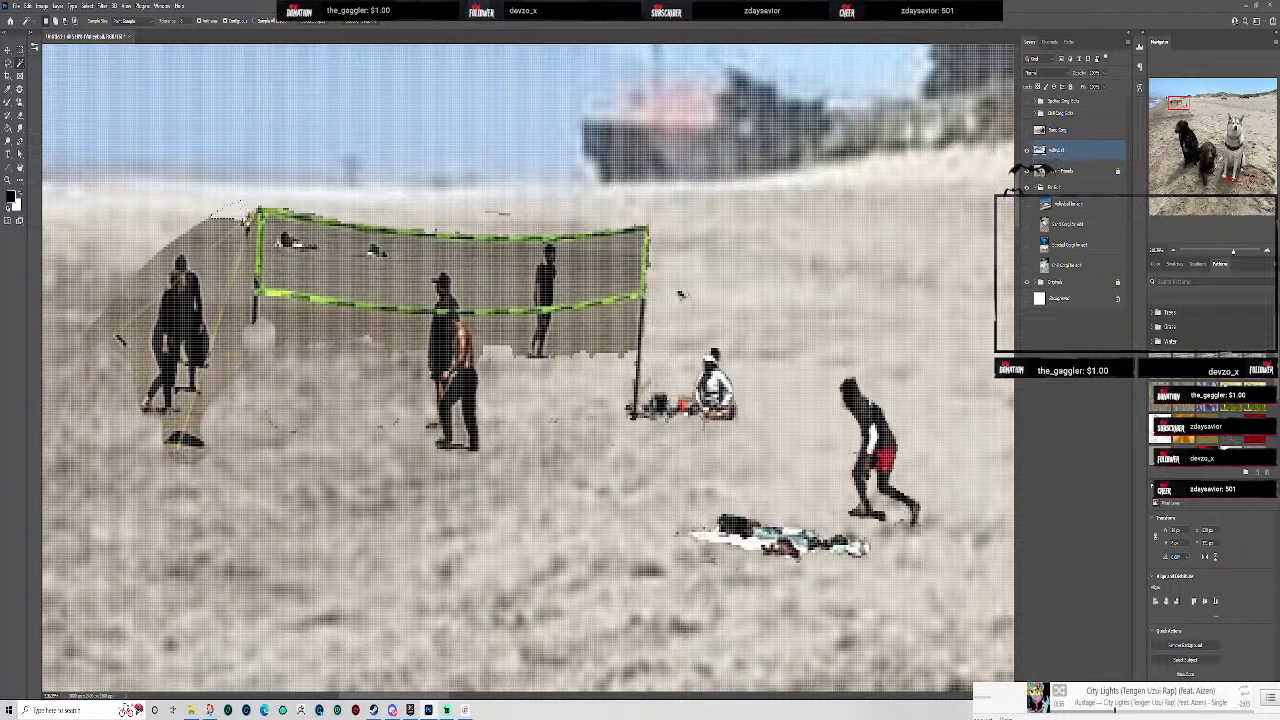
- Delete the brown sand above the two standing players on the left and up to the net's left post
click(215, 233)
key(Delete)
click(173, 258)
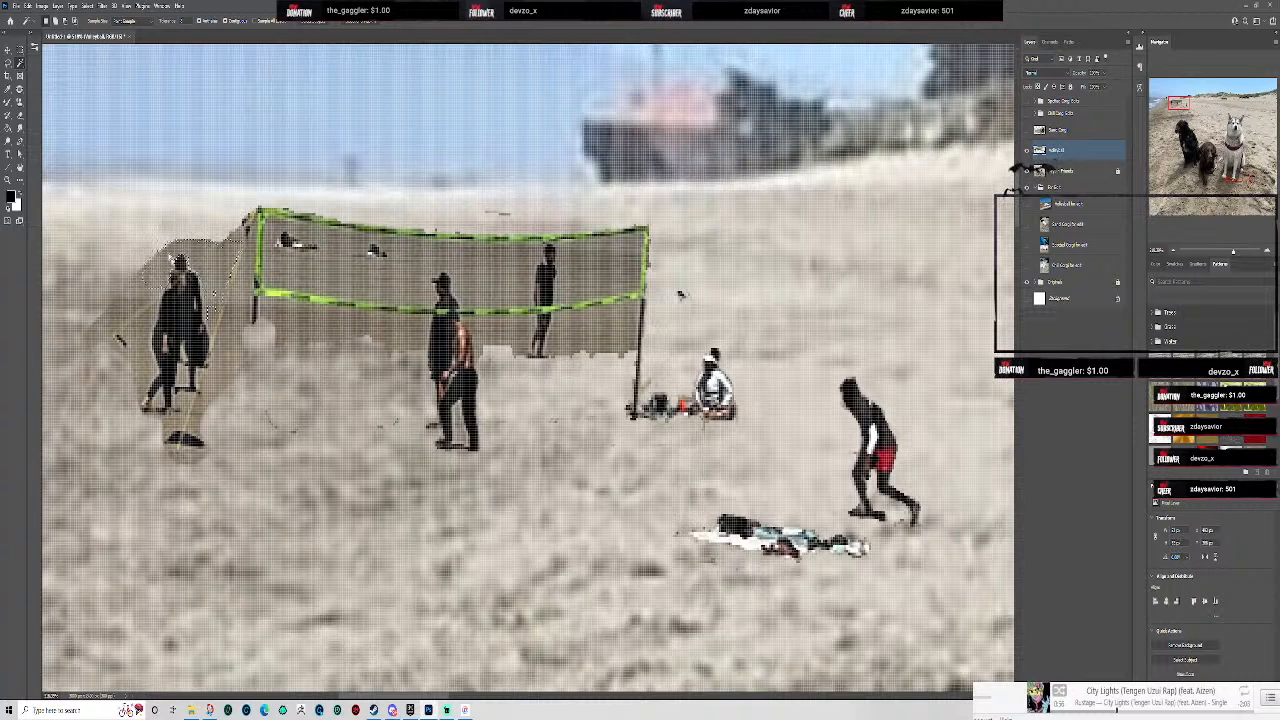
key(Delete)
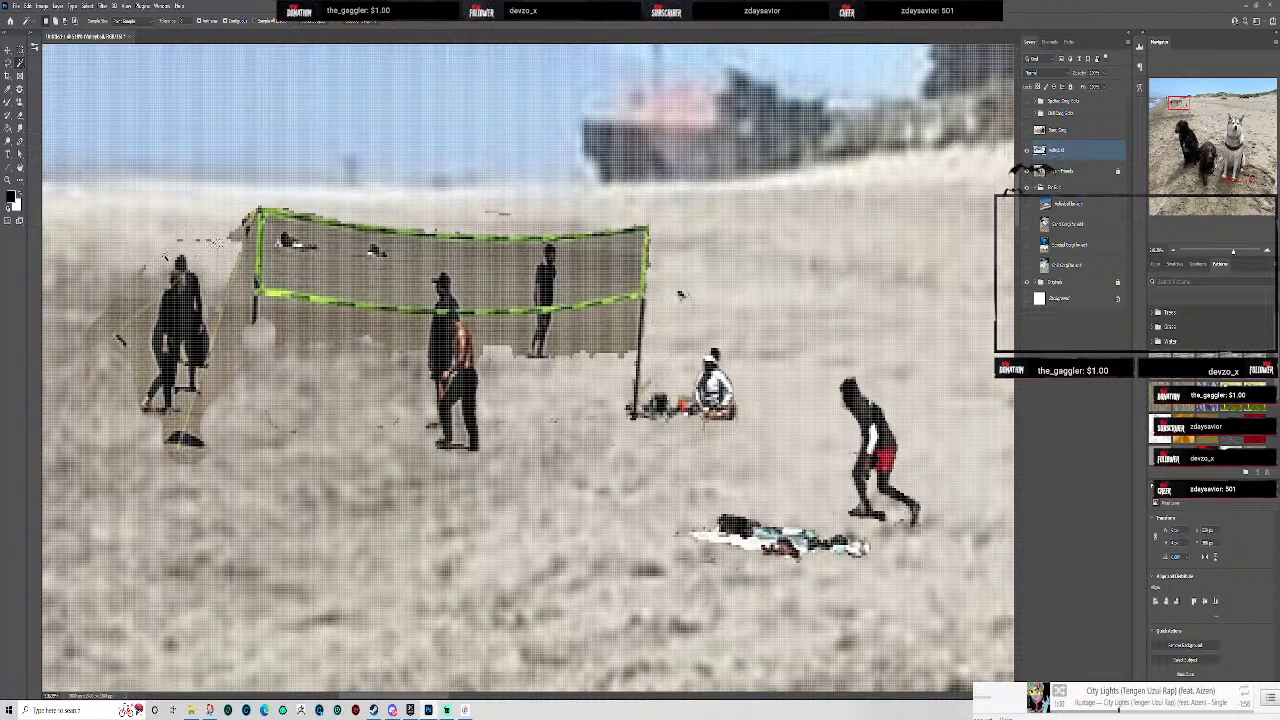
click(195, 244)
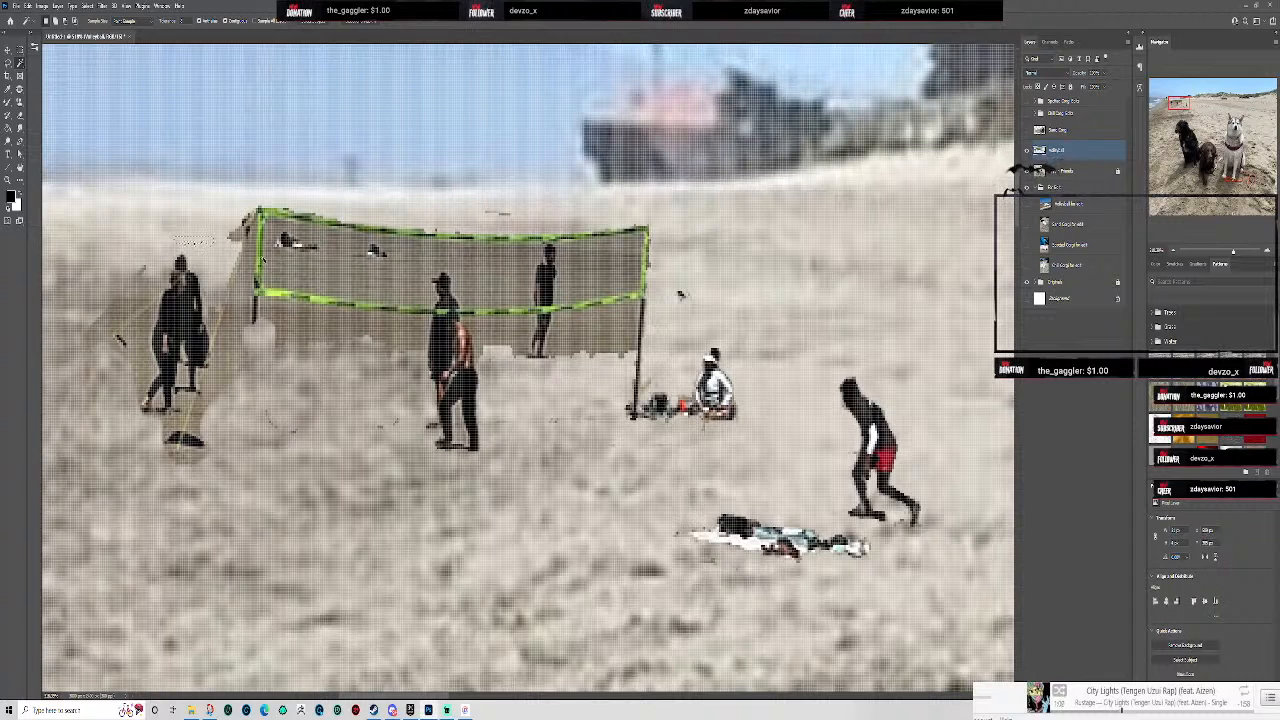
click(240, 240)
key(Delete)
click(250, 251)
key(Delete)
click(256, 253)
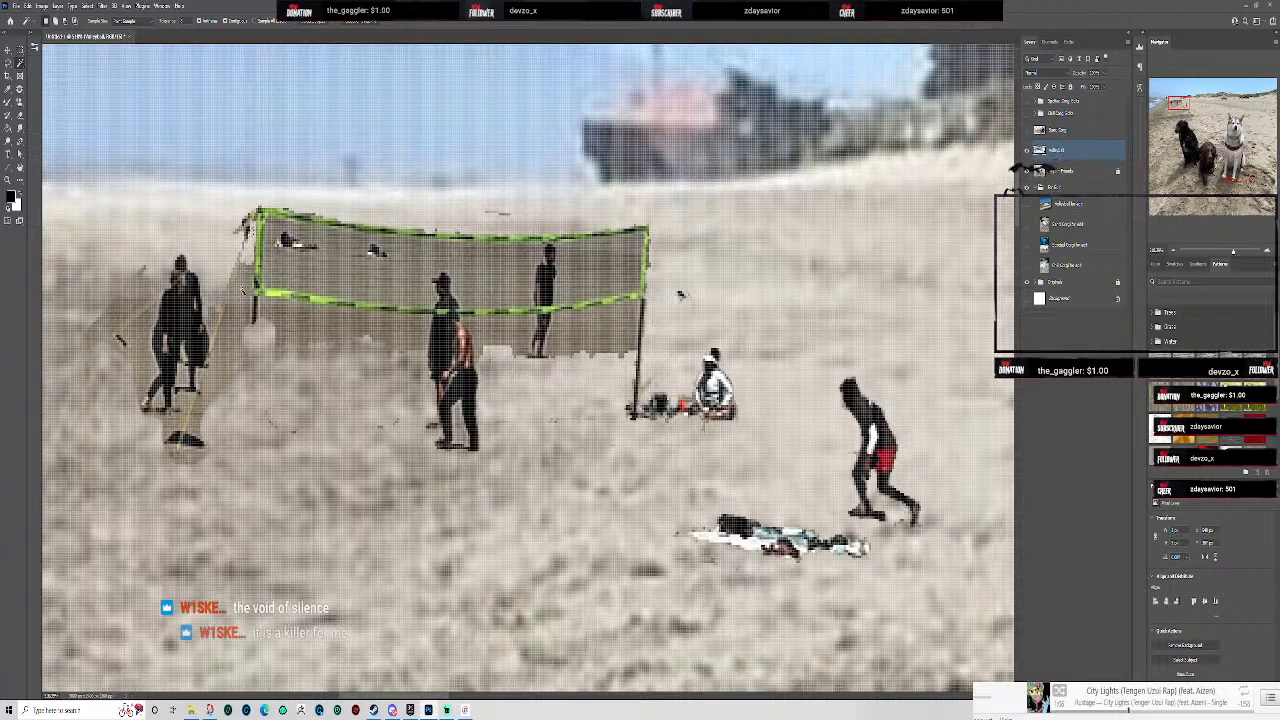
- Delete the sand patches between the two left players and the net's left post, along the guy rope
click(244, 286)
key(Delete)
click(236, 318)
key(Delete)
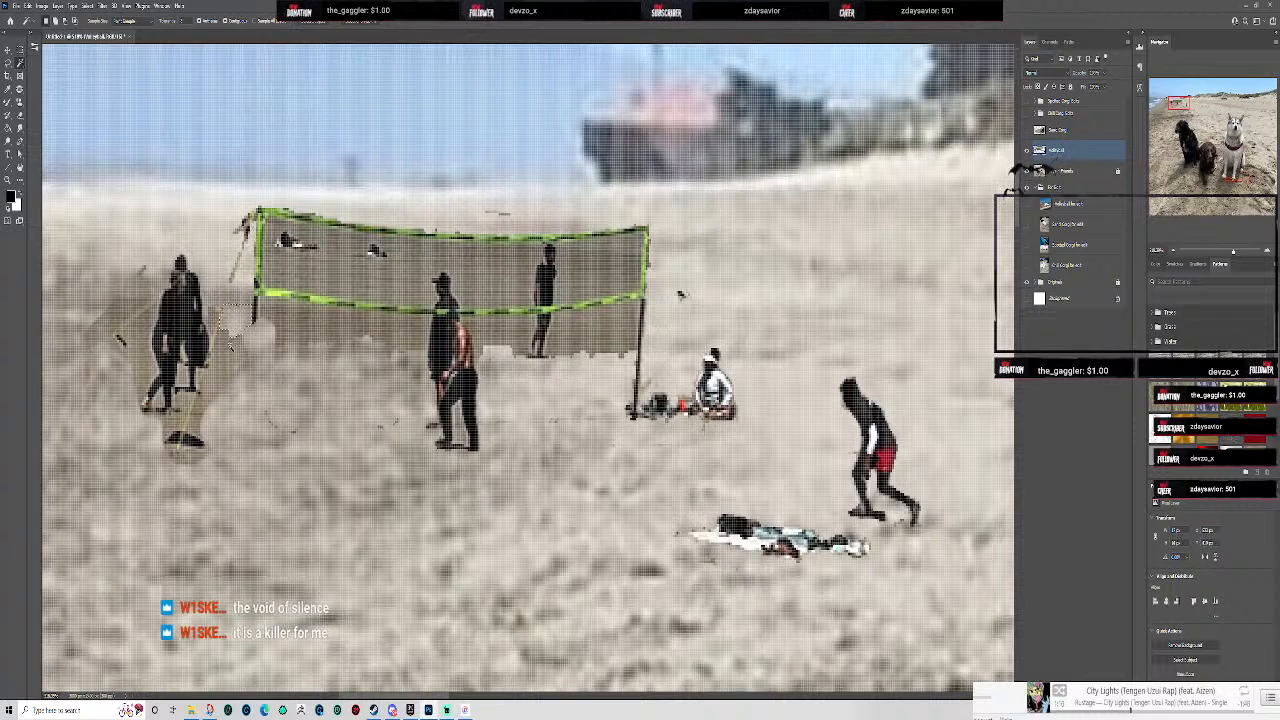
click(232, 350)
key(Delete)
click(238, 346)
key(Delete)
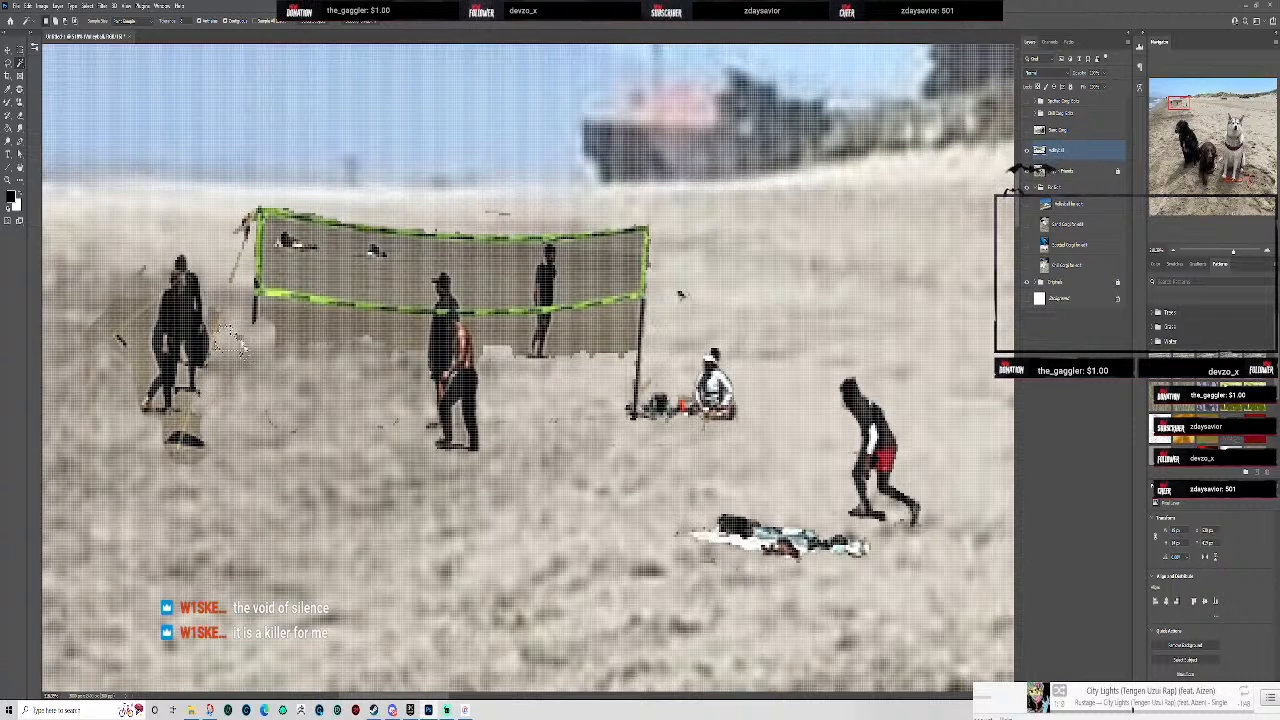
- Delete the remaining strip of brown sand directly beneath the net, between the posts and around the middle players
click(302, 328)
key(Delete)
key(ctrl+d)
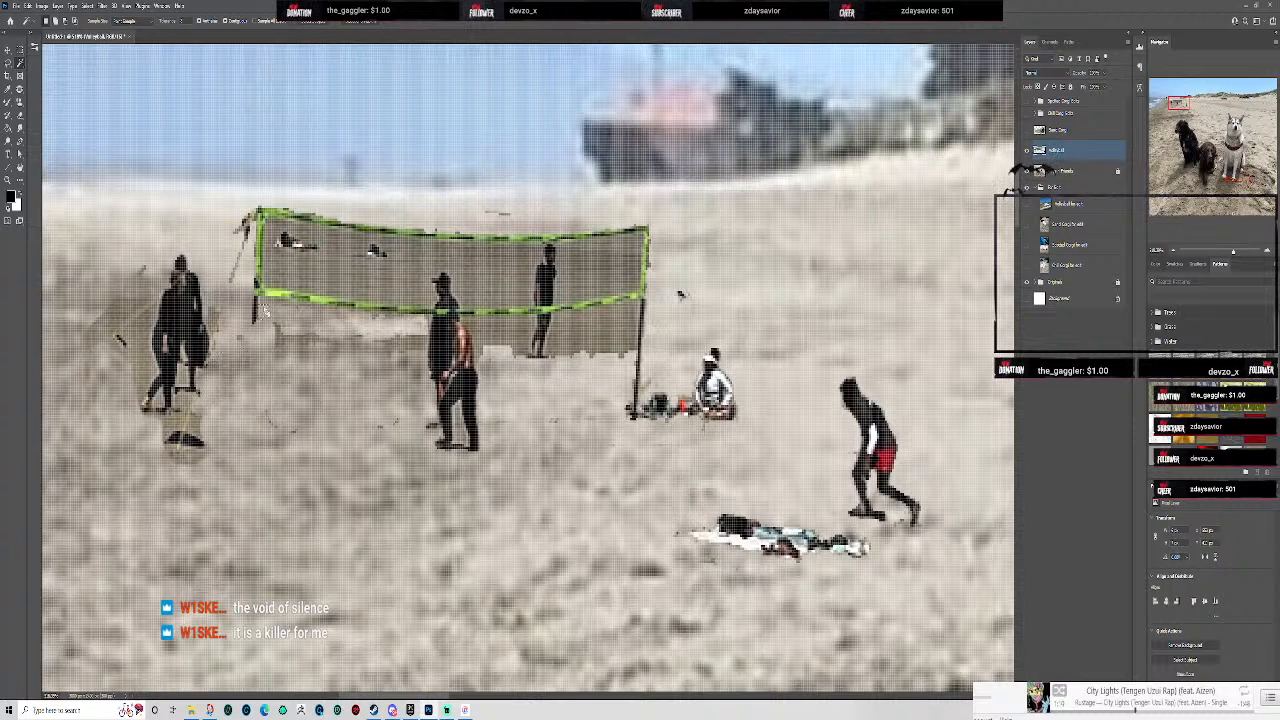
click(268, 306)
key(Delete)
click(304, 339)
key(Delete)
click(383, 339)
key(Delete)
click(493, 333)
key(Delete)
click(554, 333)
key(Delete)
- Delete the brown sand showing through the net mesh inside the green border
click(575, 271)
key(Delete)
click(501, 282)
key(Delete)
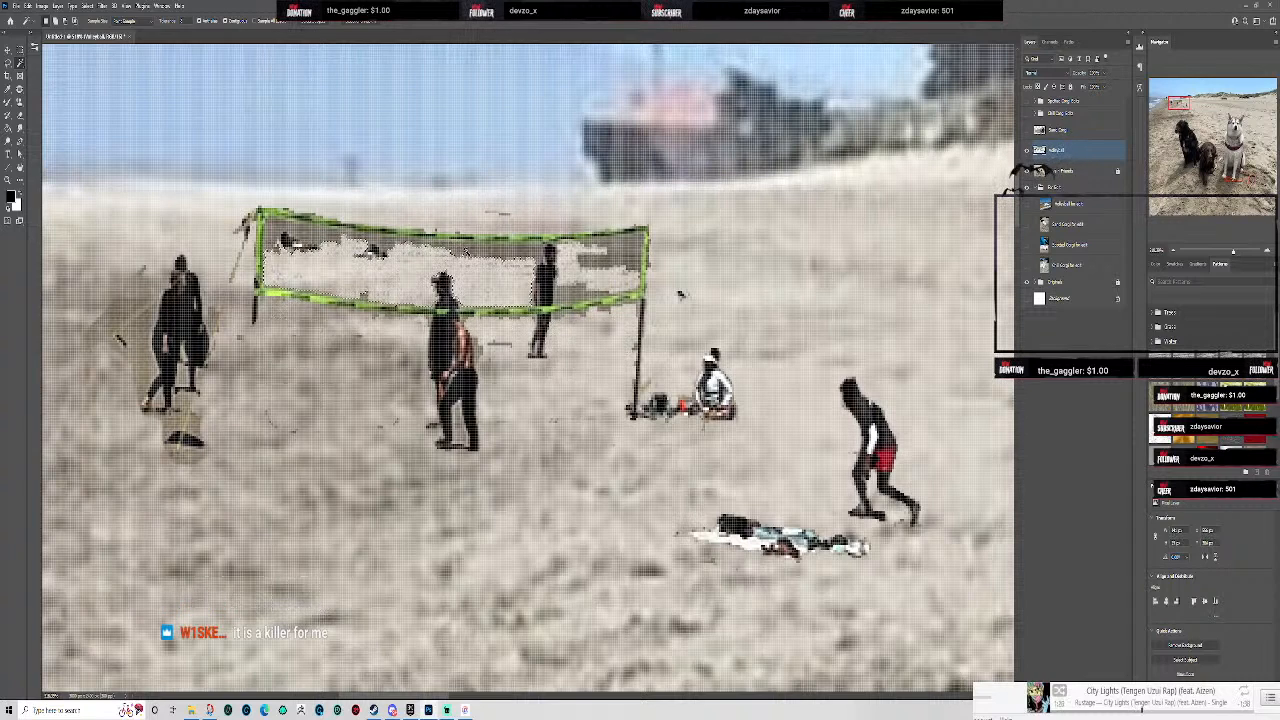
click(507, 256)
key(Delete)
click(325, 235)
key(Delete)
click(275, 228)
key(Delete)
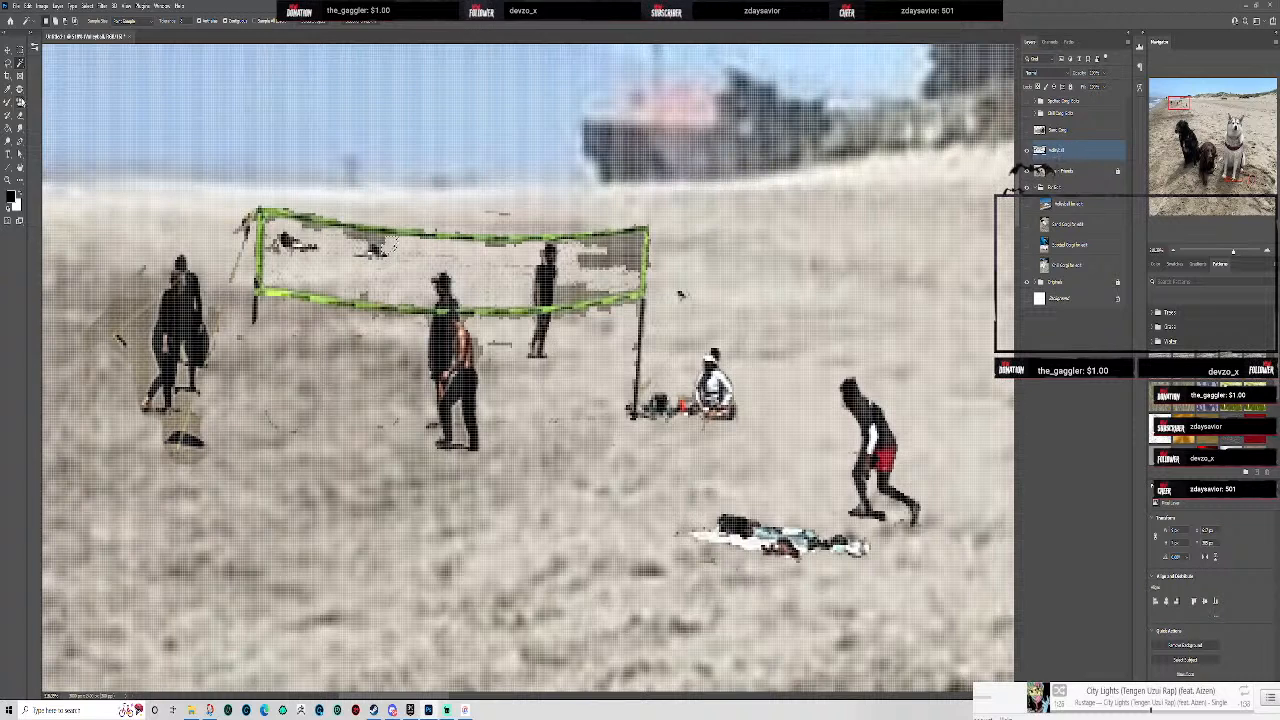
- Fill the selected interior of the net by painting across it with the Spot Healing Brush
click(19, 88)
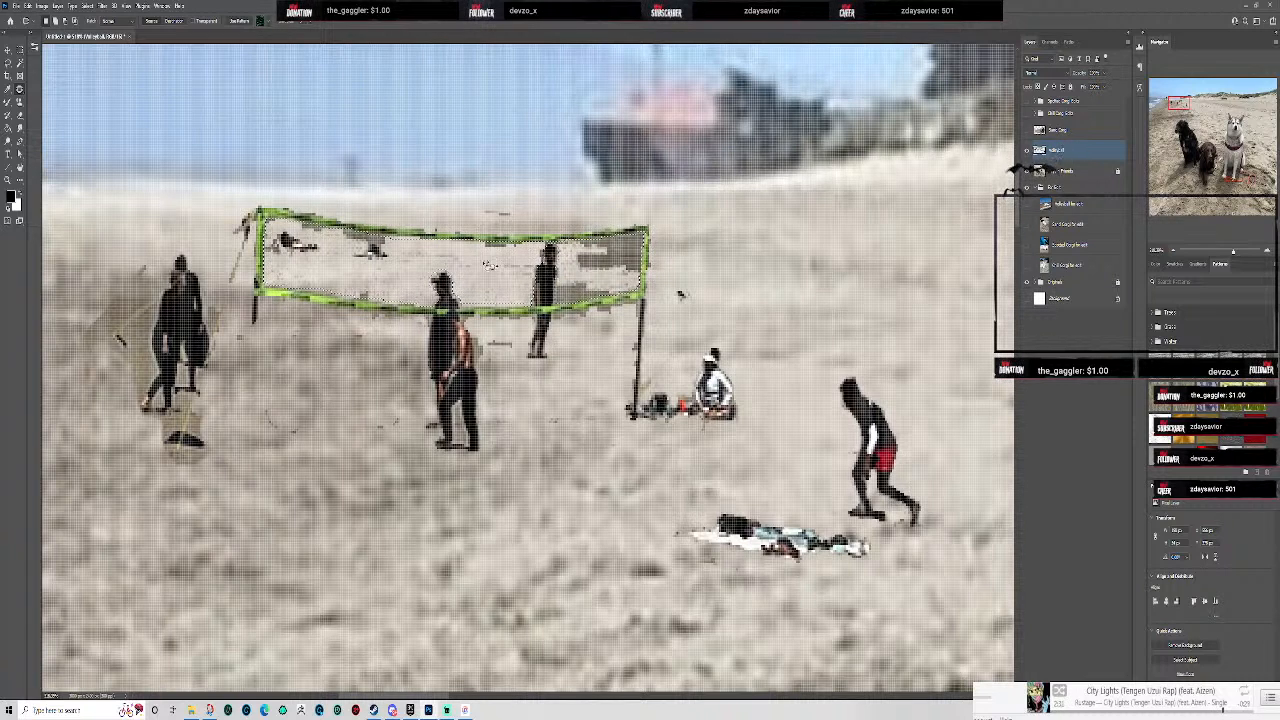
drag(808, 237, 996, 262)
drag(655, 294, 653, 297)
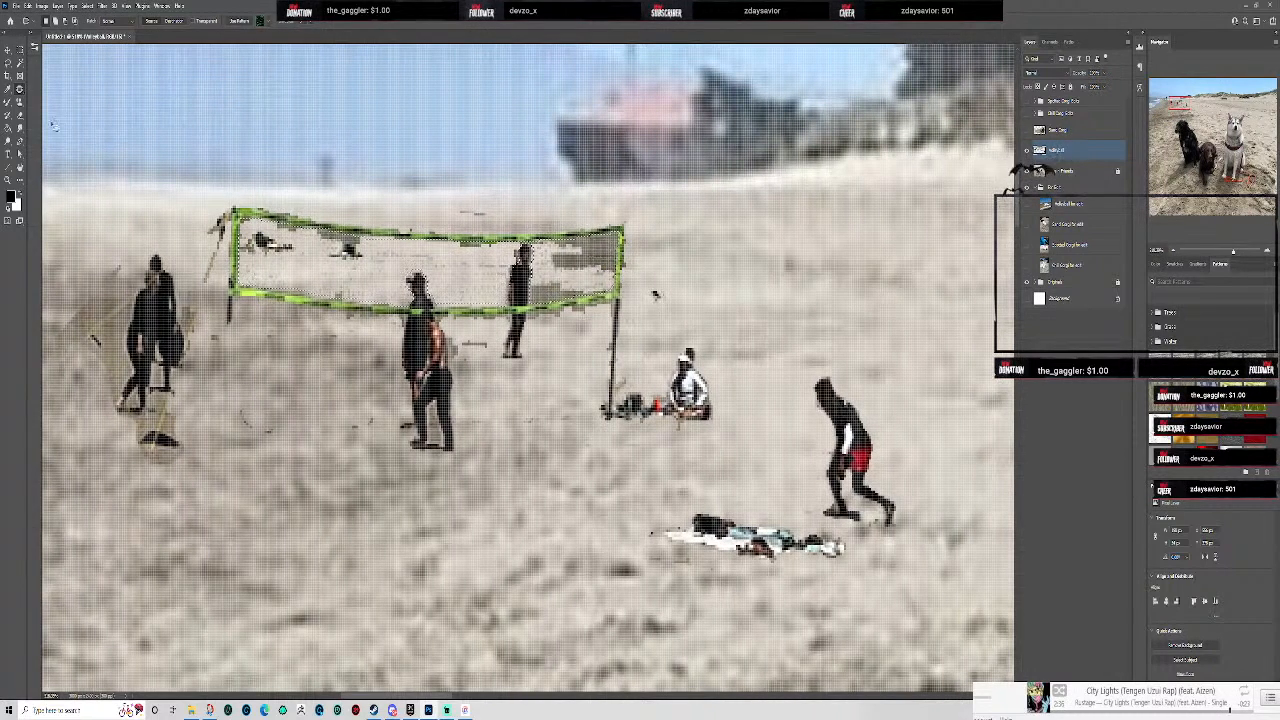
right_click(19, 89)
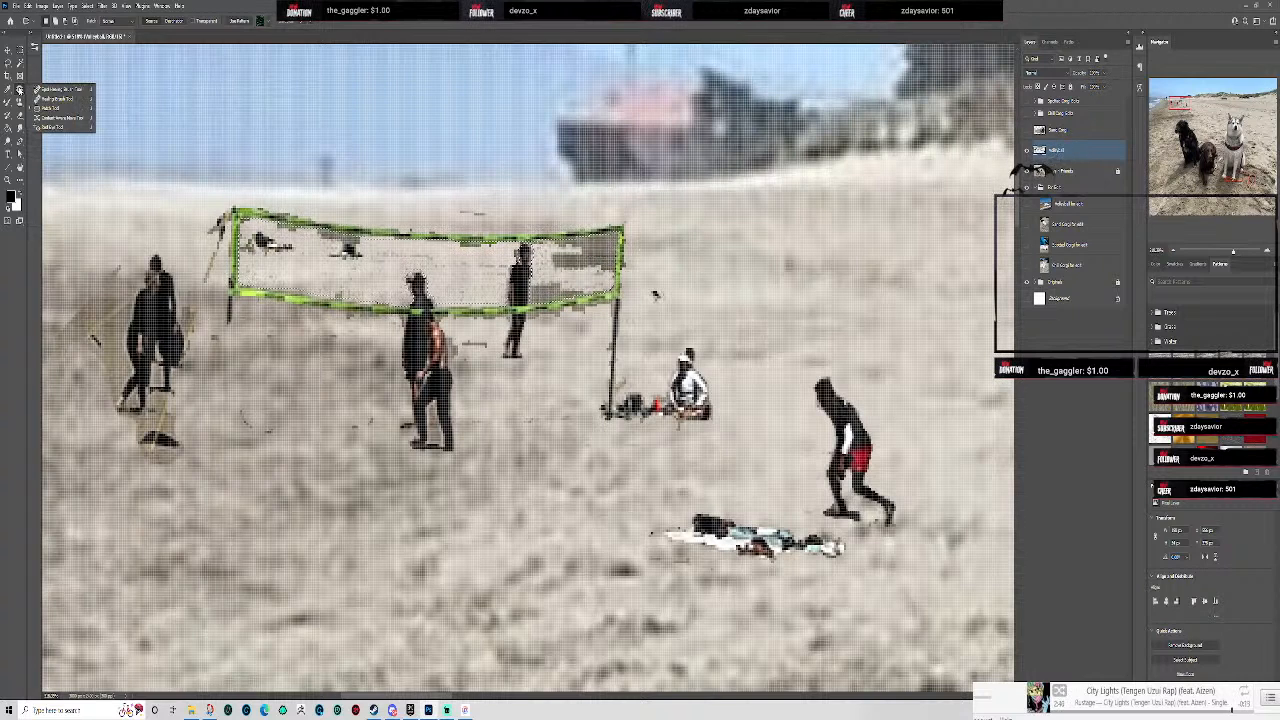
click(45, 97)
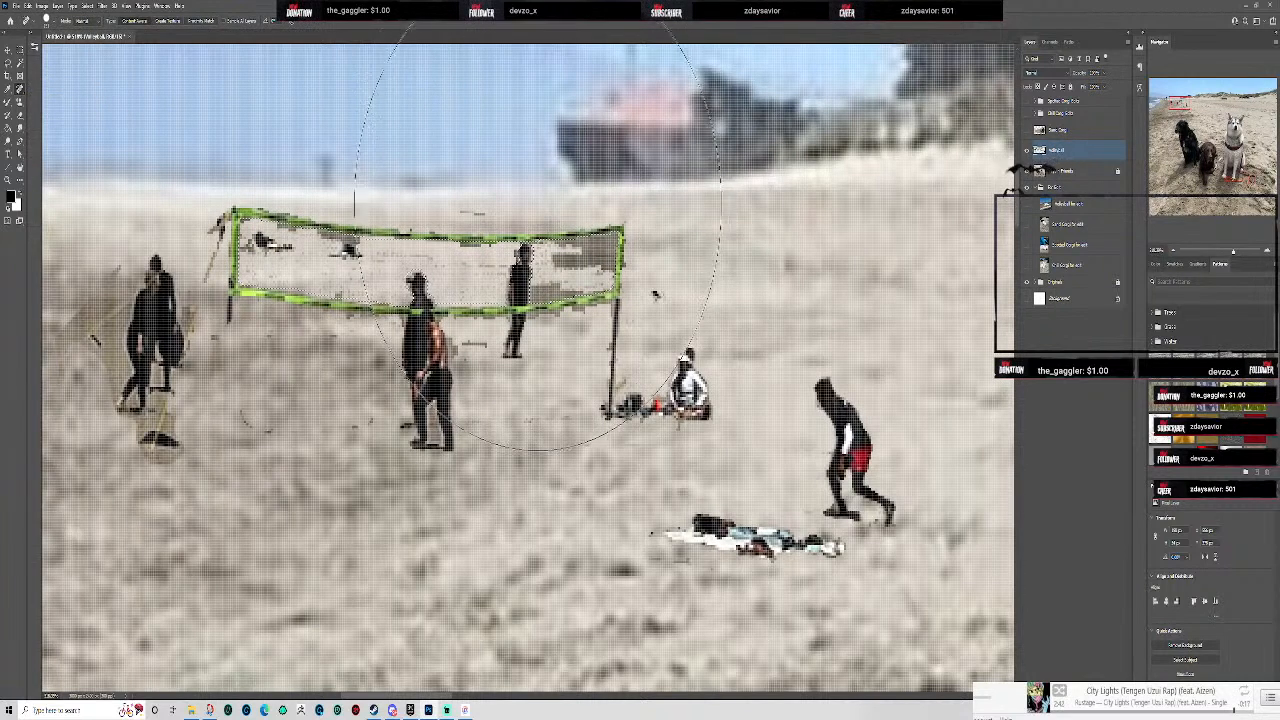
drag(231, 252, 434, 273)
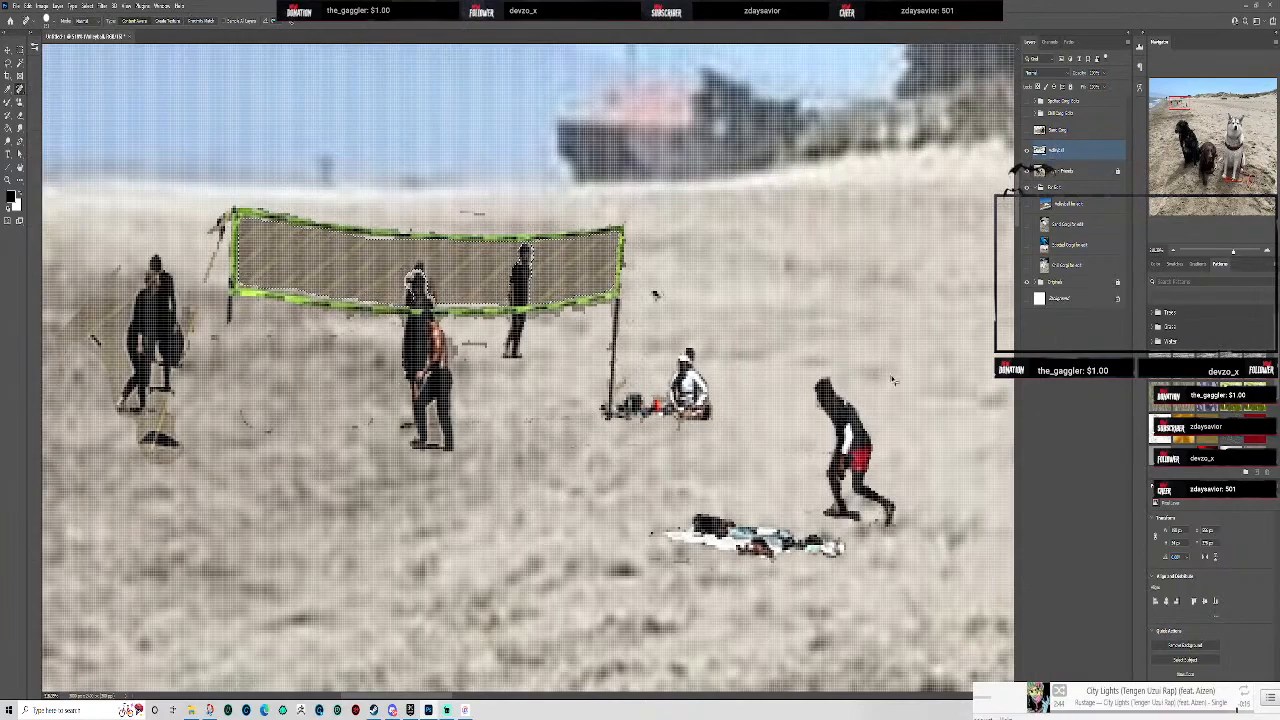
drag(610, 287, 131, 258)
scroll(744, 392, down, 2)
scroll(818, 399, down, 4)
scroll(870, 411, up, 3)
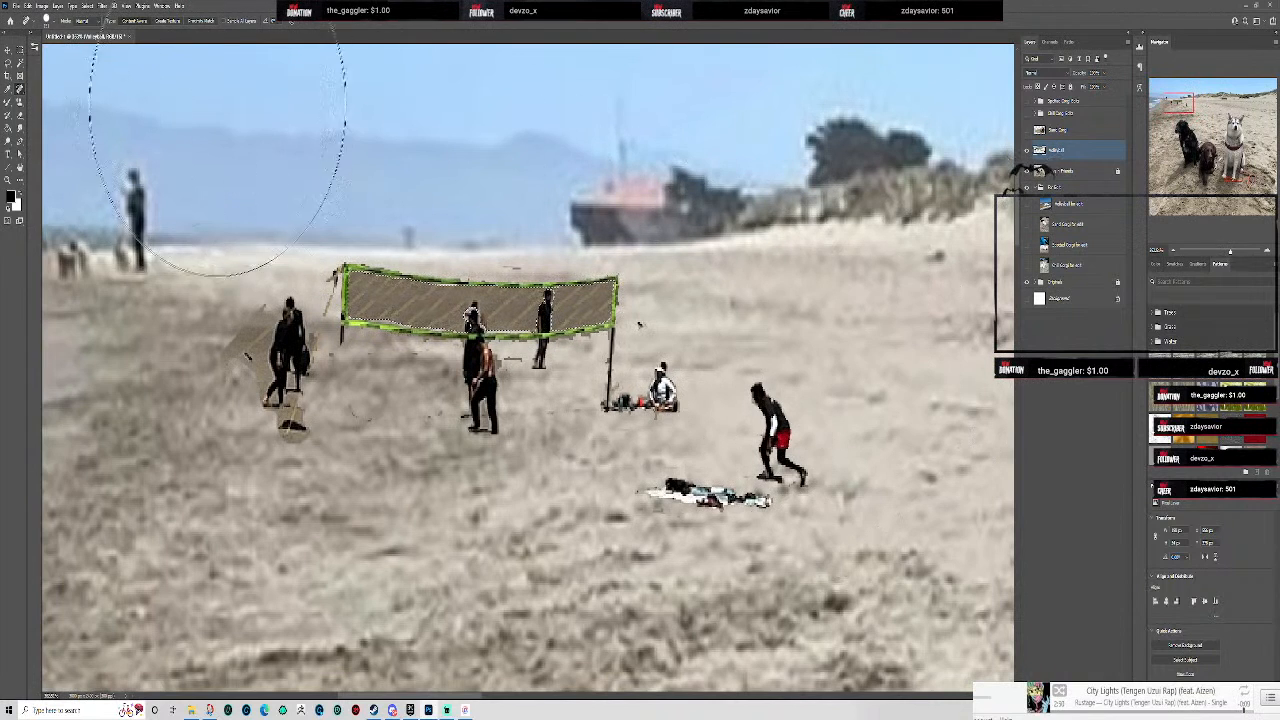
- Switch to the Clone Stamp tool and try to paint over the interior of the net
key(s)
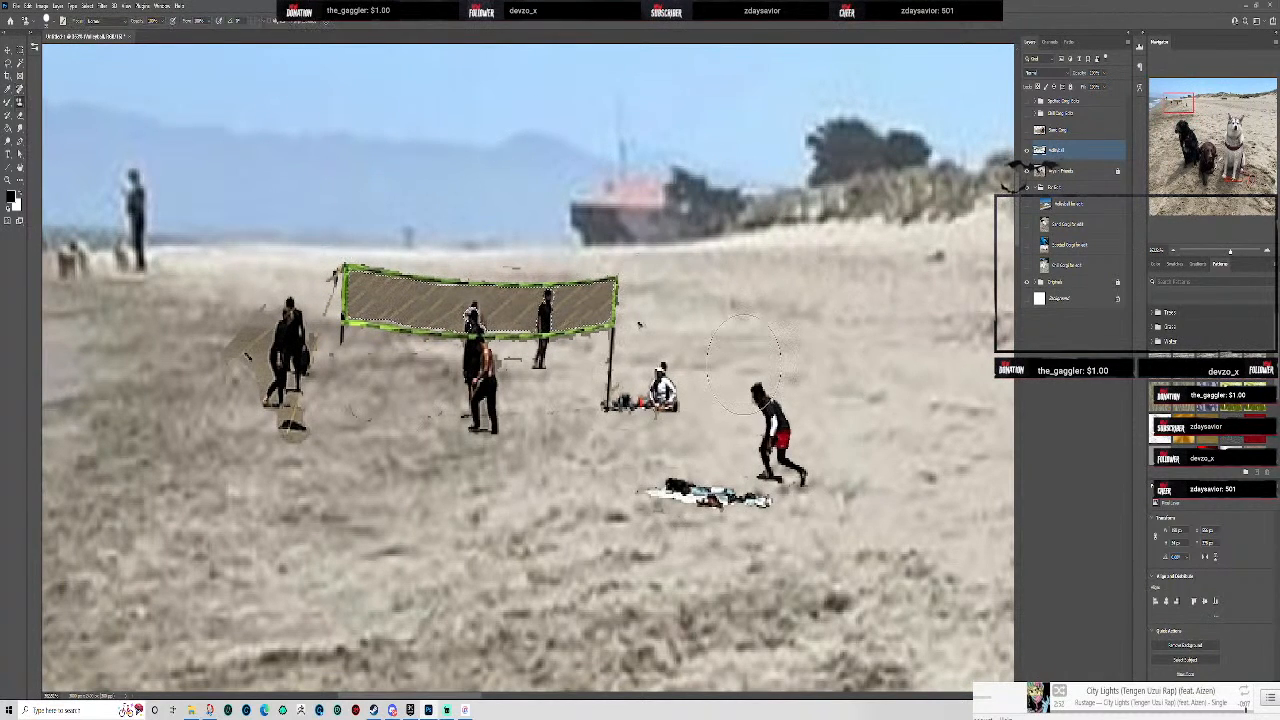
right_click(19, 102)
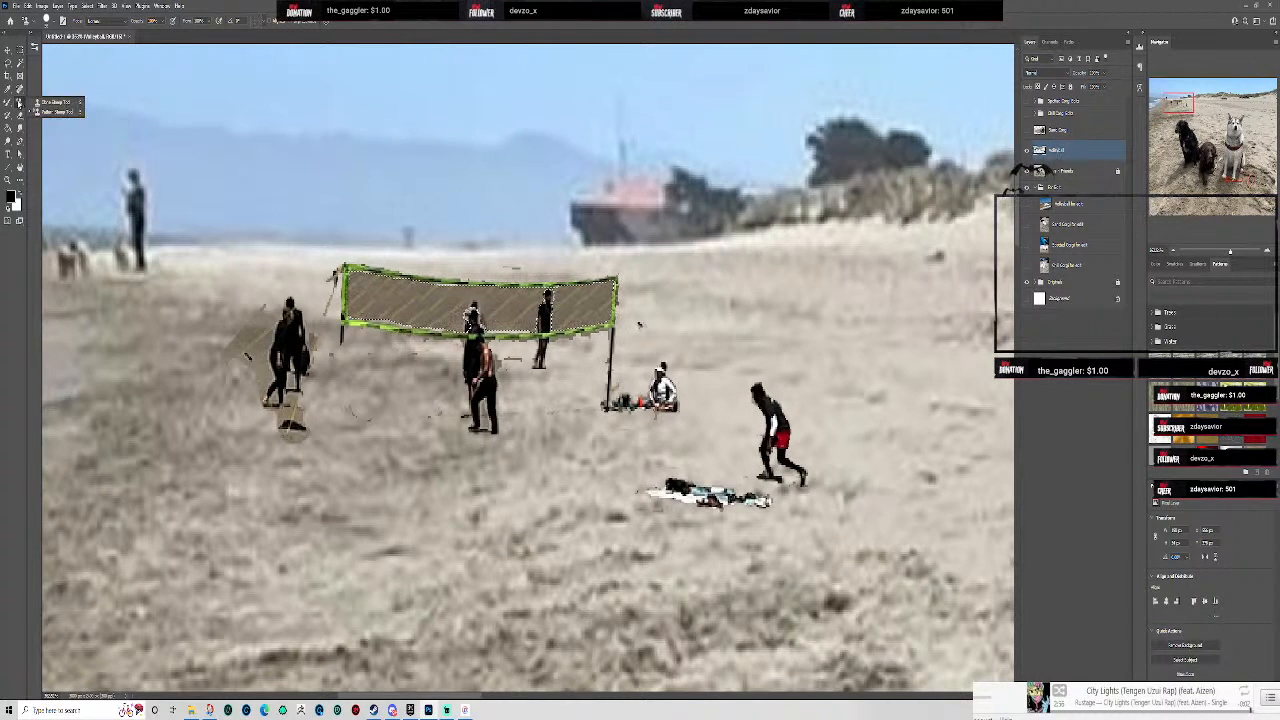
click(45, 102)
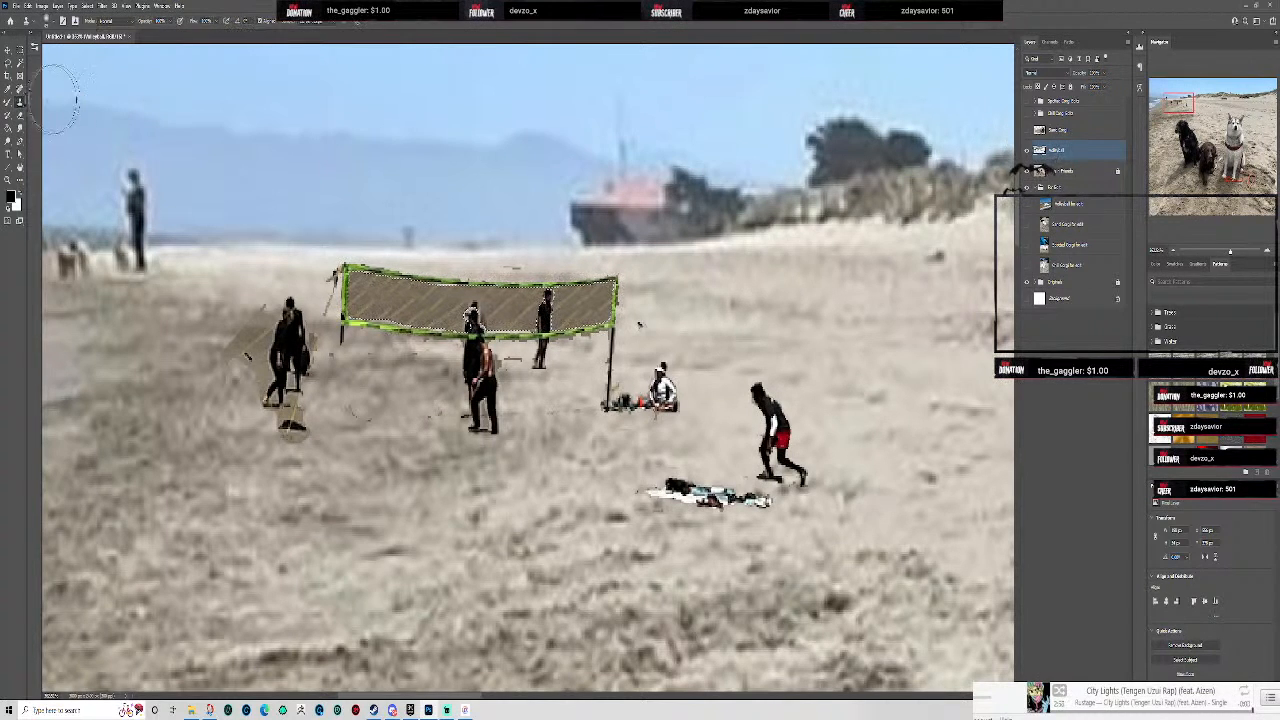
click(603, 303)
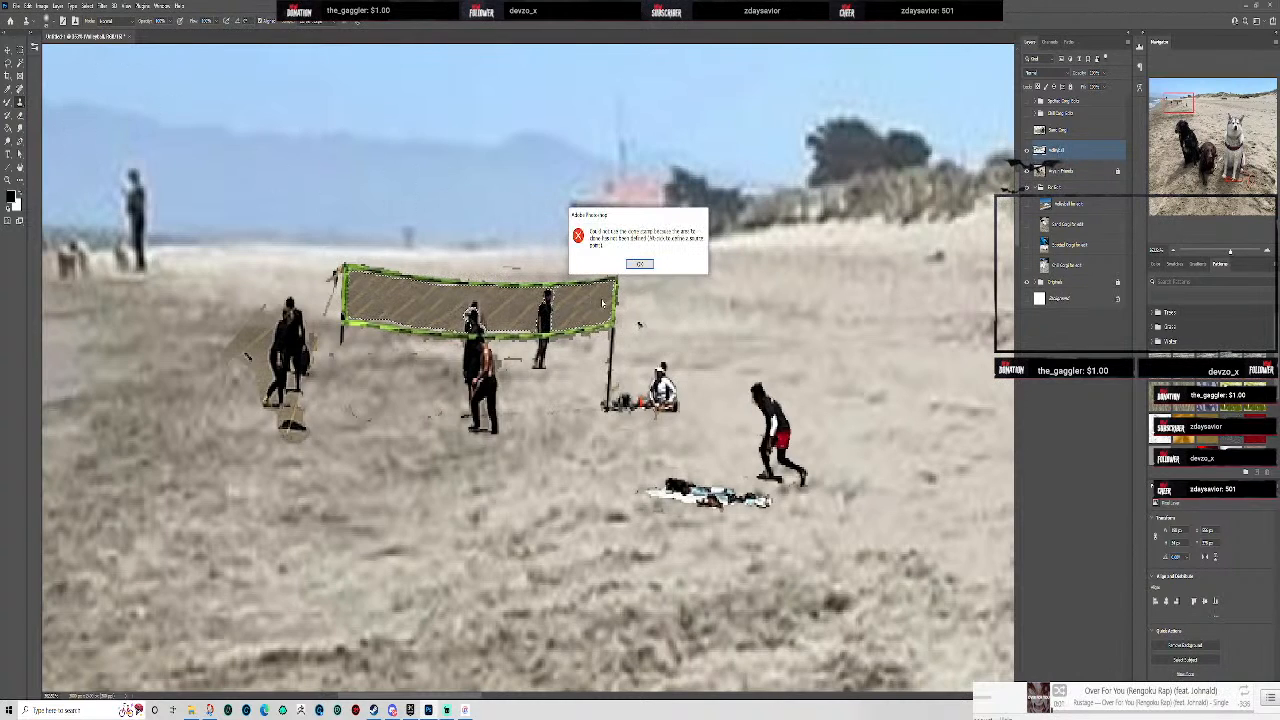
click(643, 264)
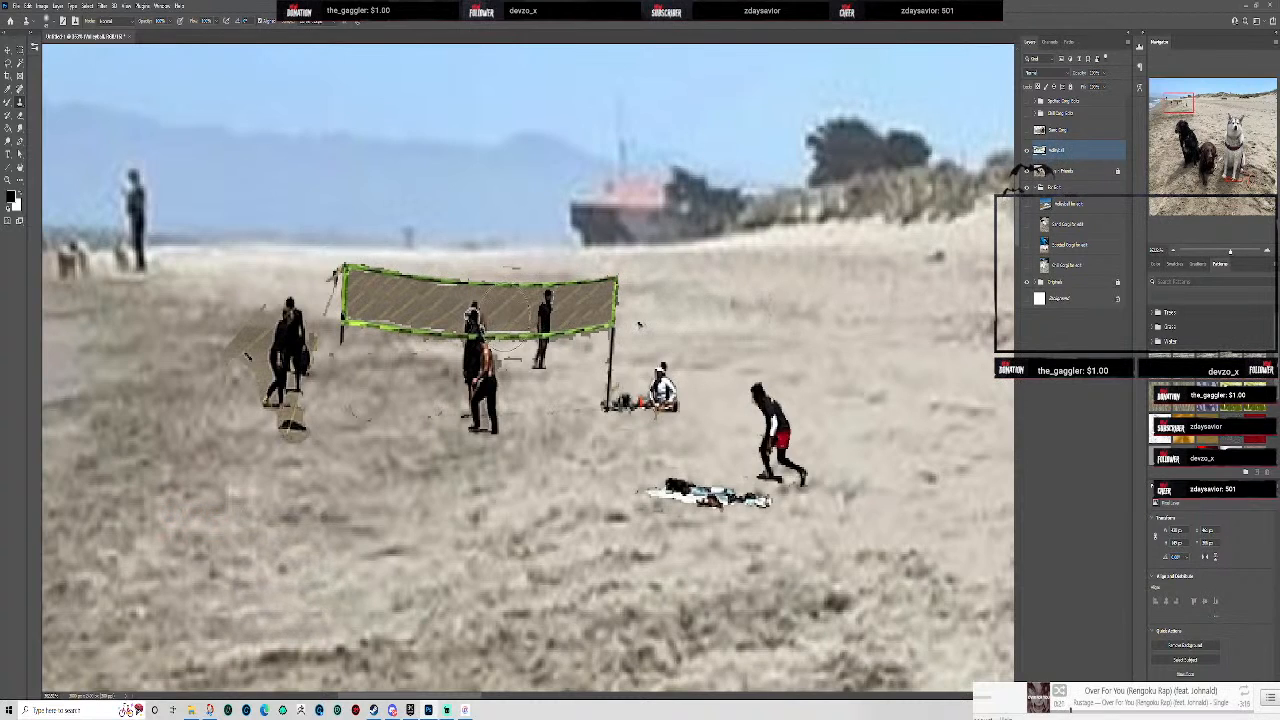
- Load the Volleyball layer's outline as a selection, sample the net's interior as clone source and stamp it over the cutout's left part
ctrl+click(1060, 152)
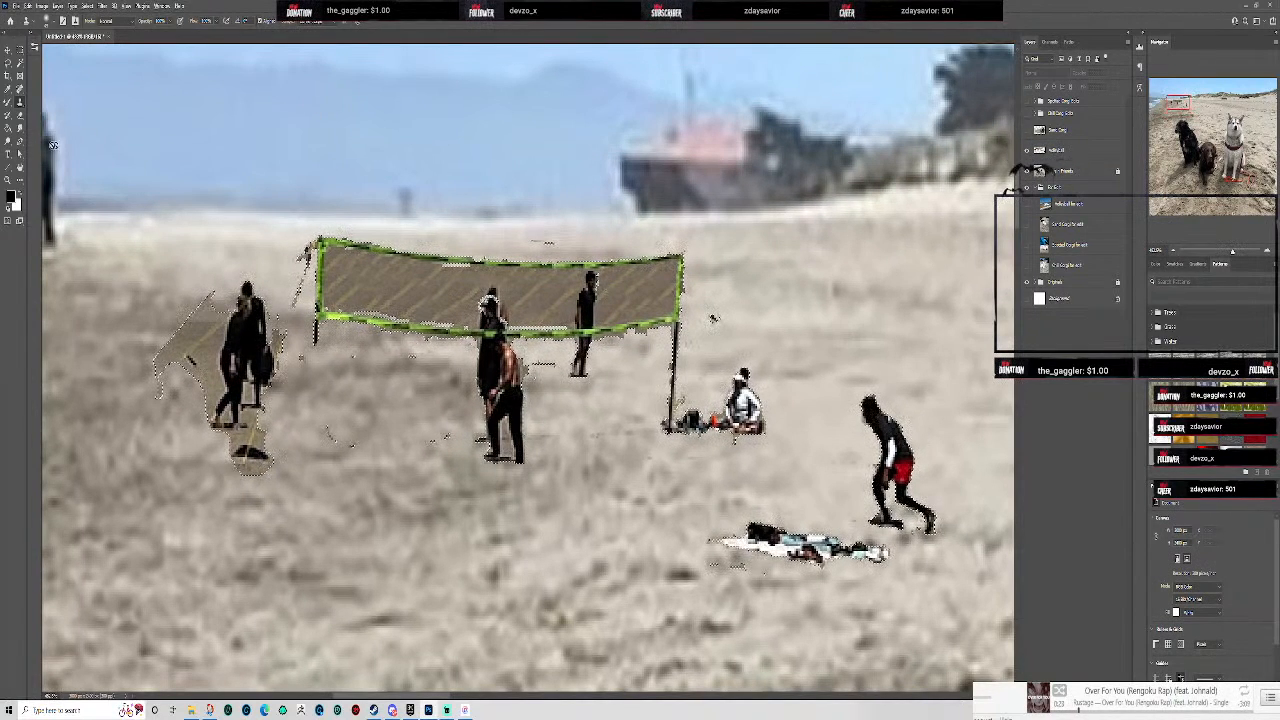
click(941, 317)
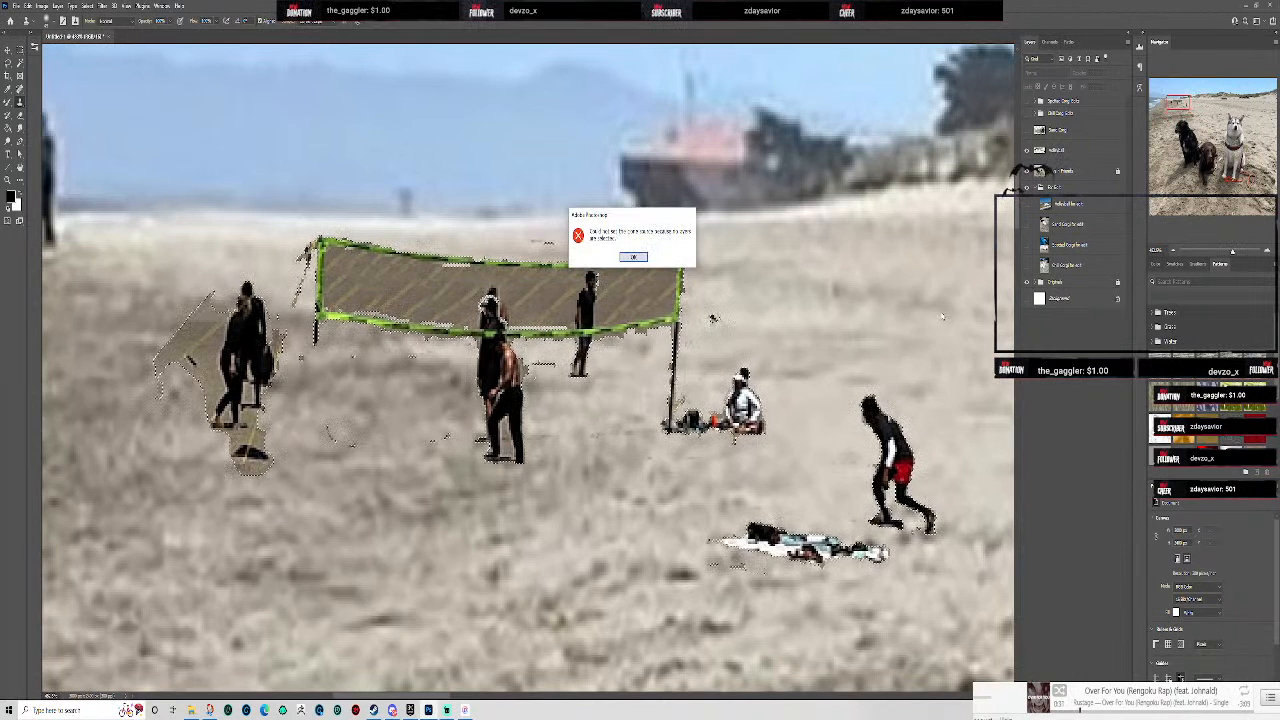
key(Return)
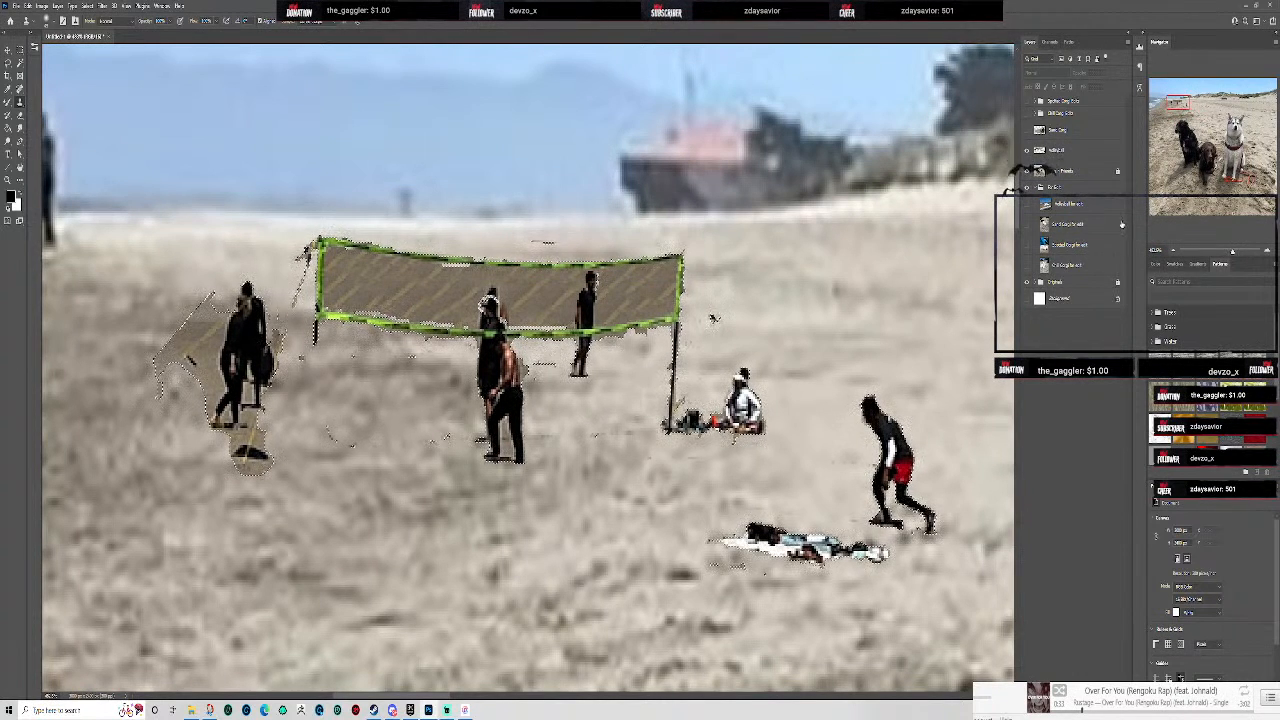
click(1058, 149)
alt+click(594, 309)
mouse_move(356, 333)
mouse_down()
mouse_move(418, 304)
mouse_move(396, 326)
mouse_up()
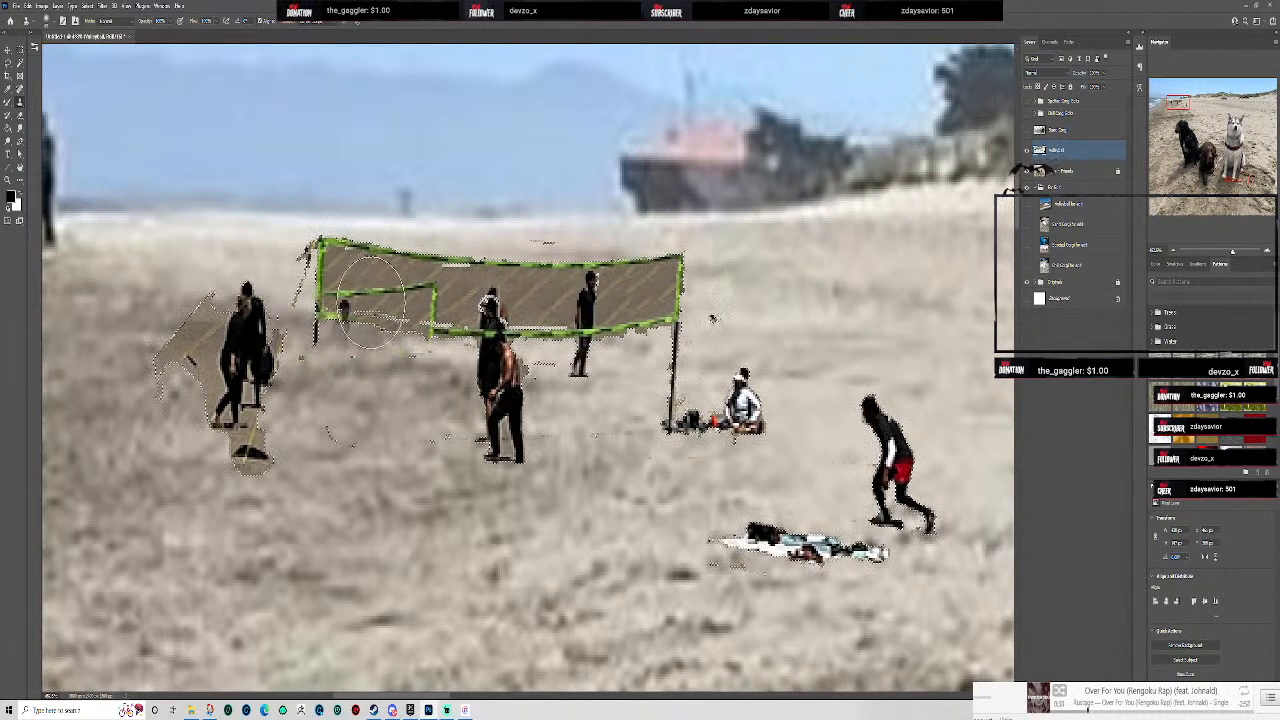
mouse_move(343, 365)
mouse_down()
mouse_move(358, 475)
mouse_move(595, 406)
mouse_move(289, 360)
mouse_move(399, 379)
mouse_up()
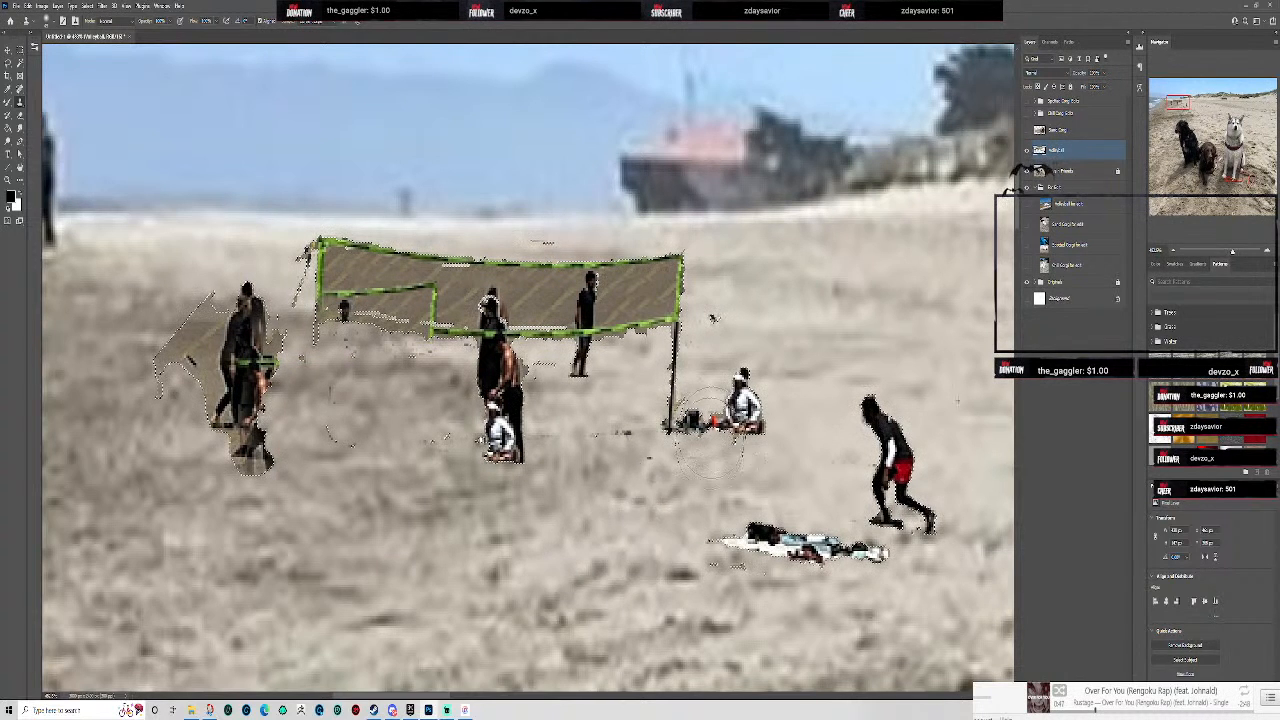
scroll(902, 486, down, 6)
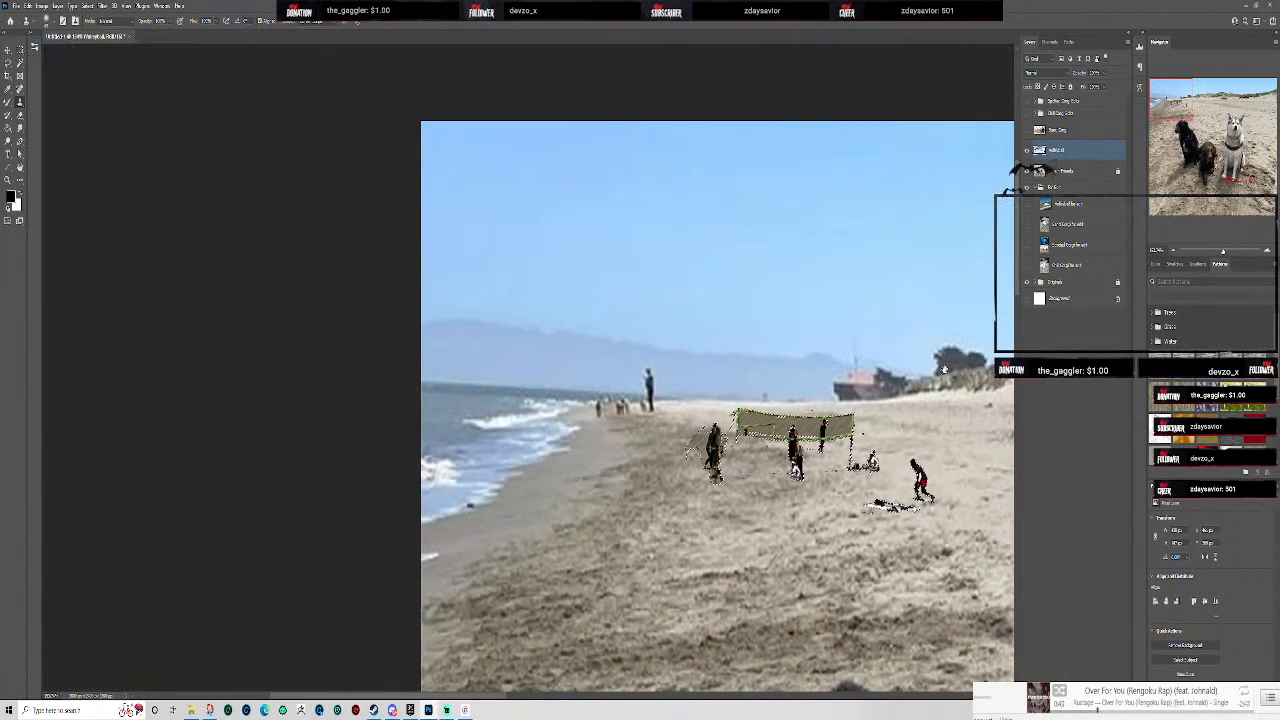
scroll(944, 370, up, 2)
scroll(910, 290, up, 2)
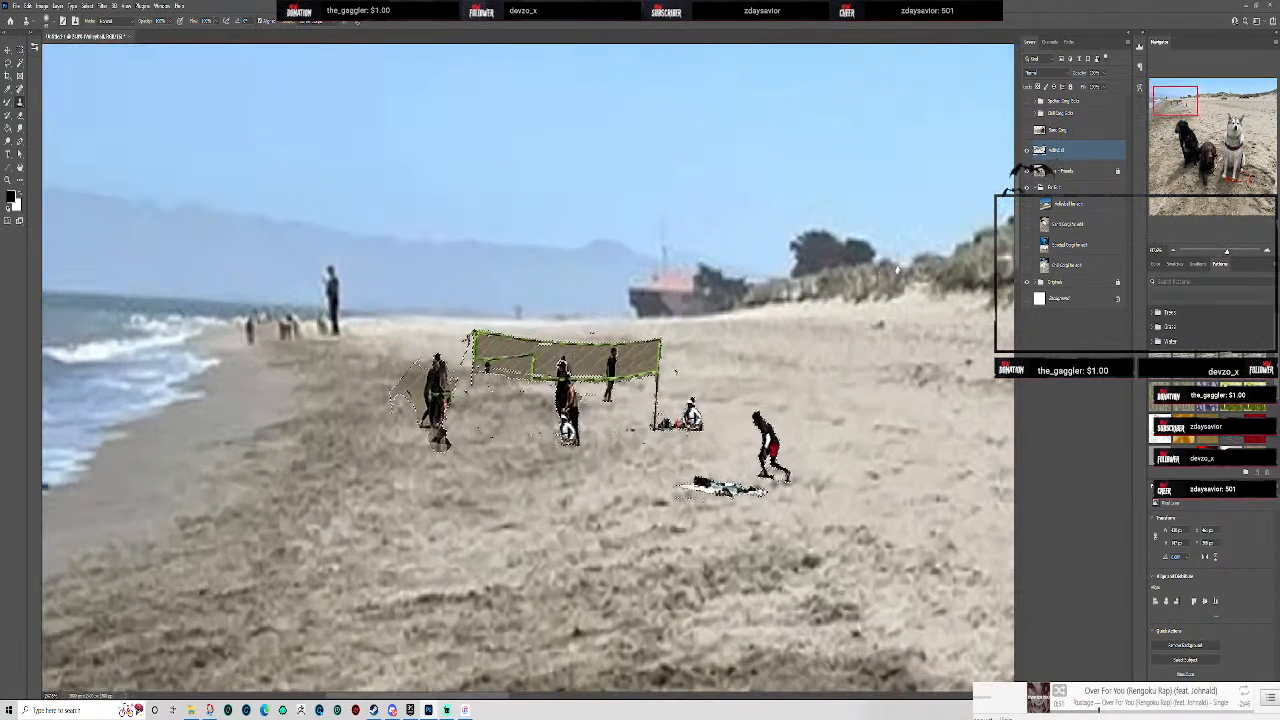
drag(897, 268, 875, 278)
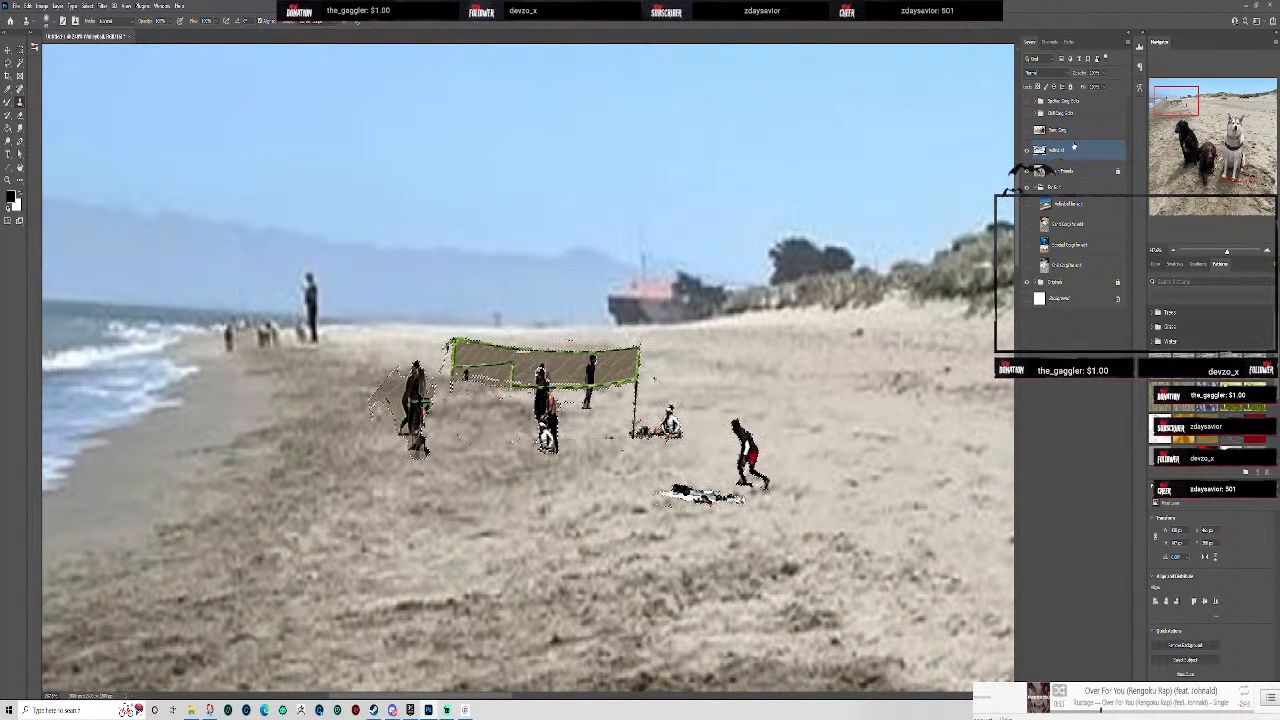
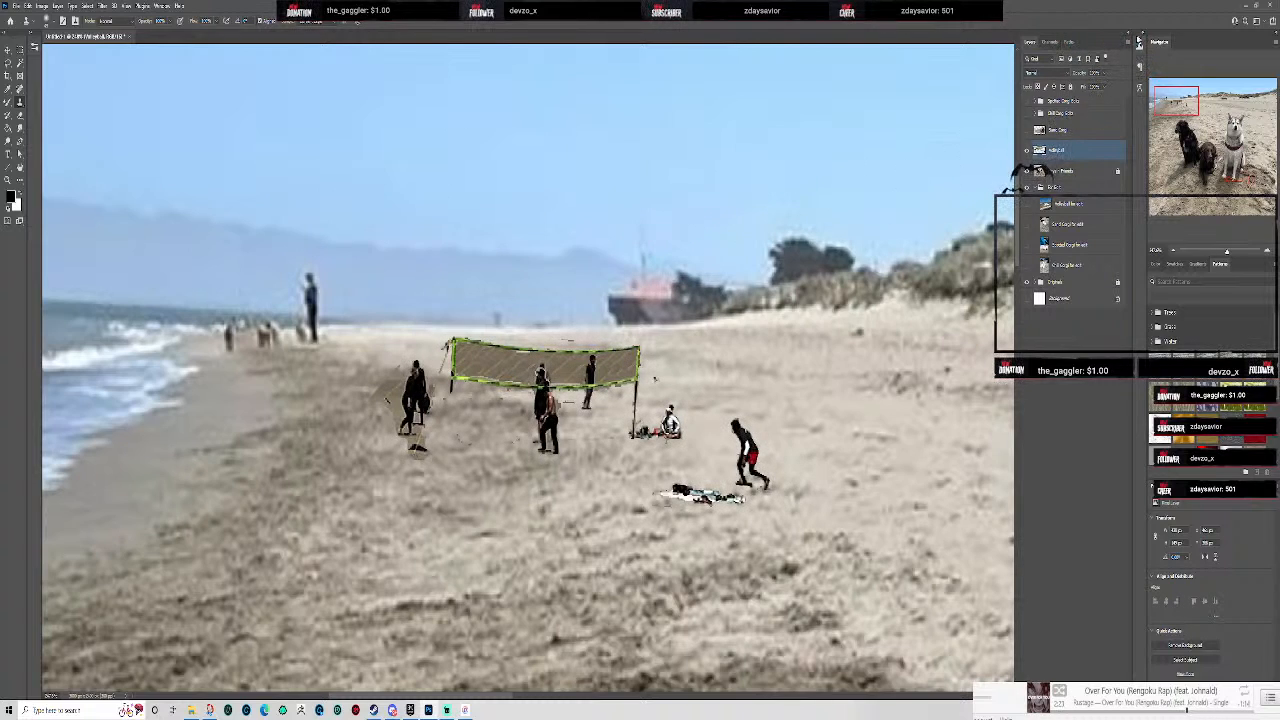
- Revert the document in the History to the Magic Wand state that precedes the healing and cloning of the net's interior
click(1143, 34)
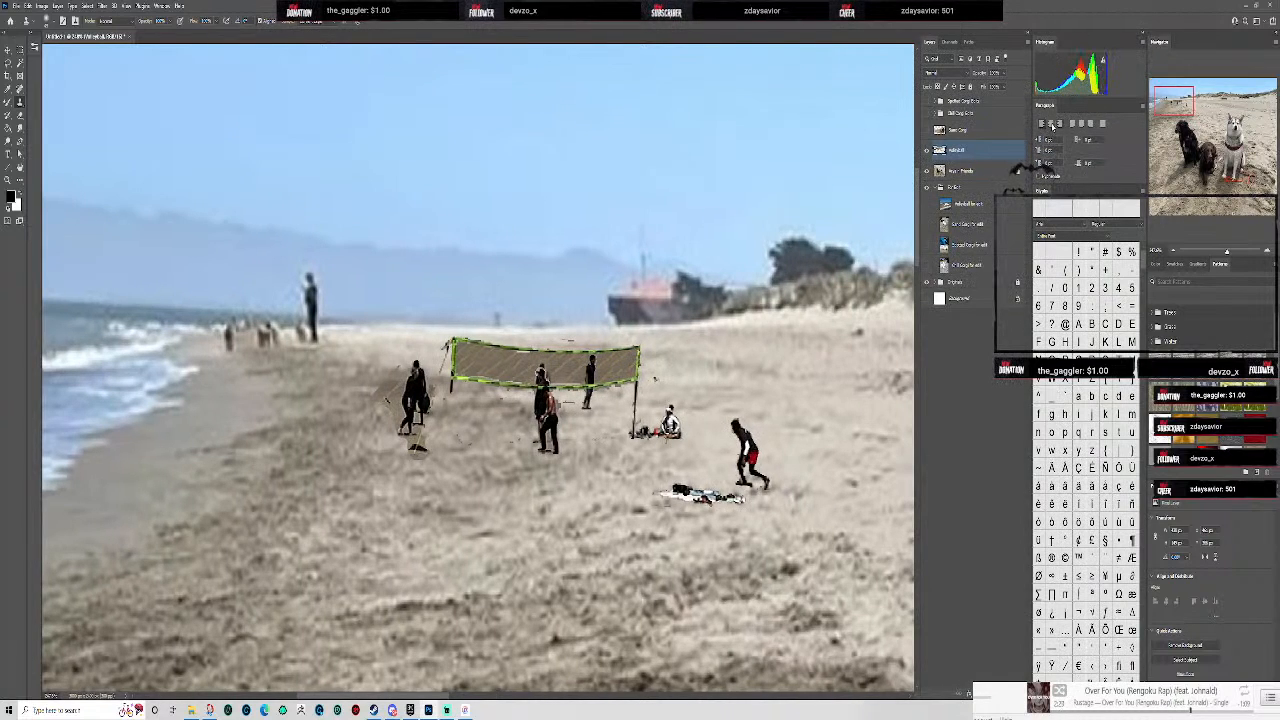
click(1142, 38)
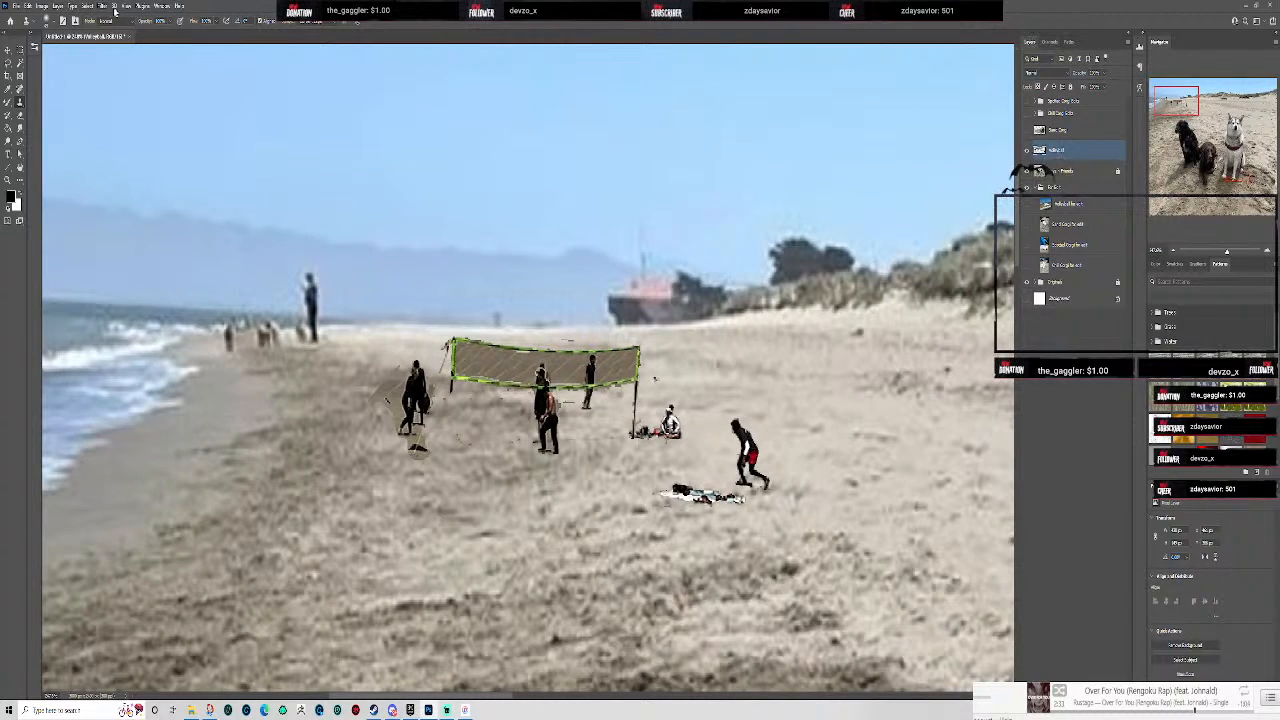
click(161, 6)
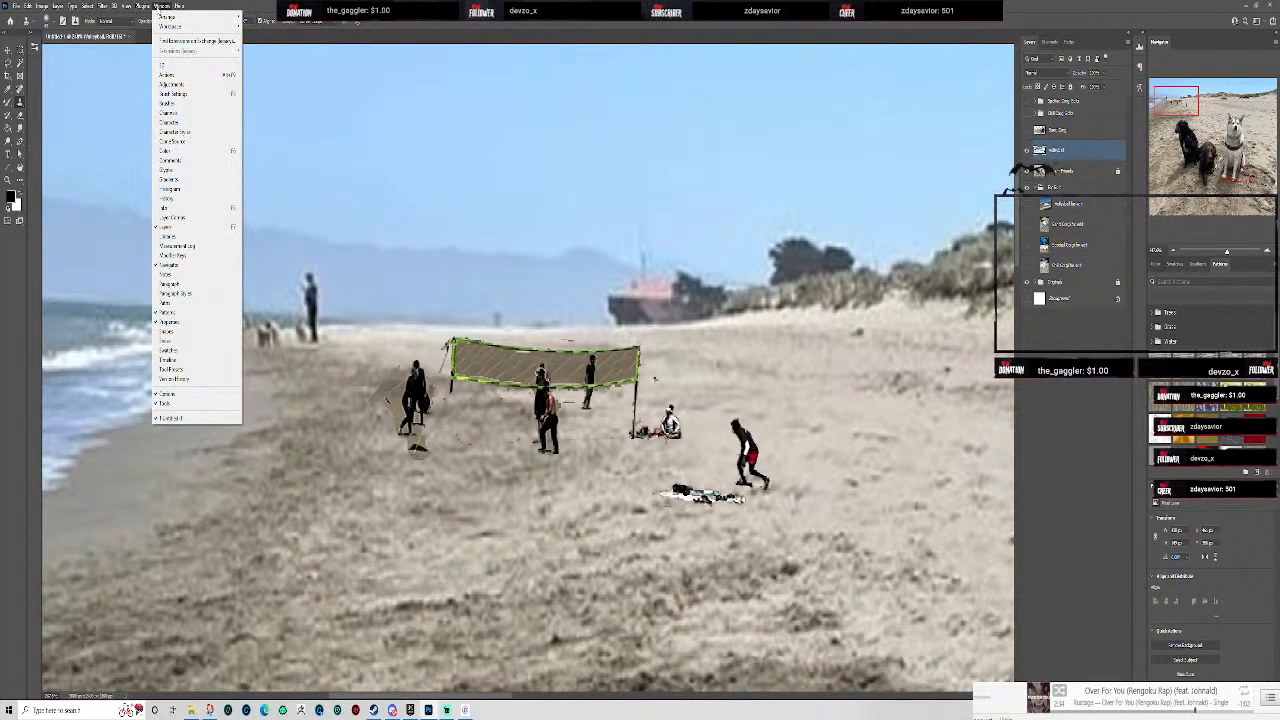
click(167, 198)
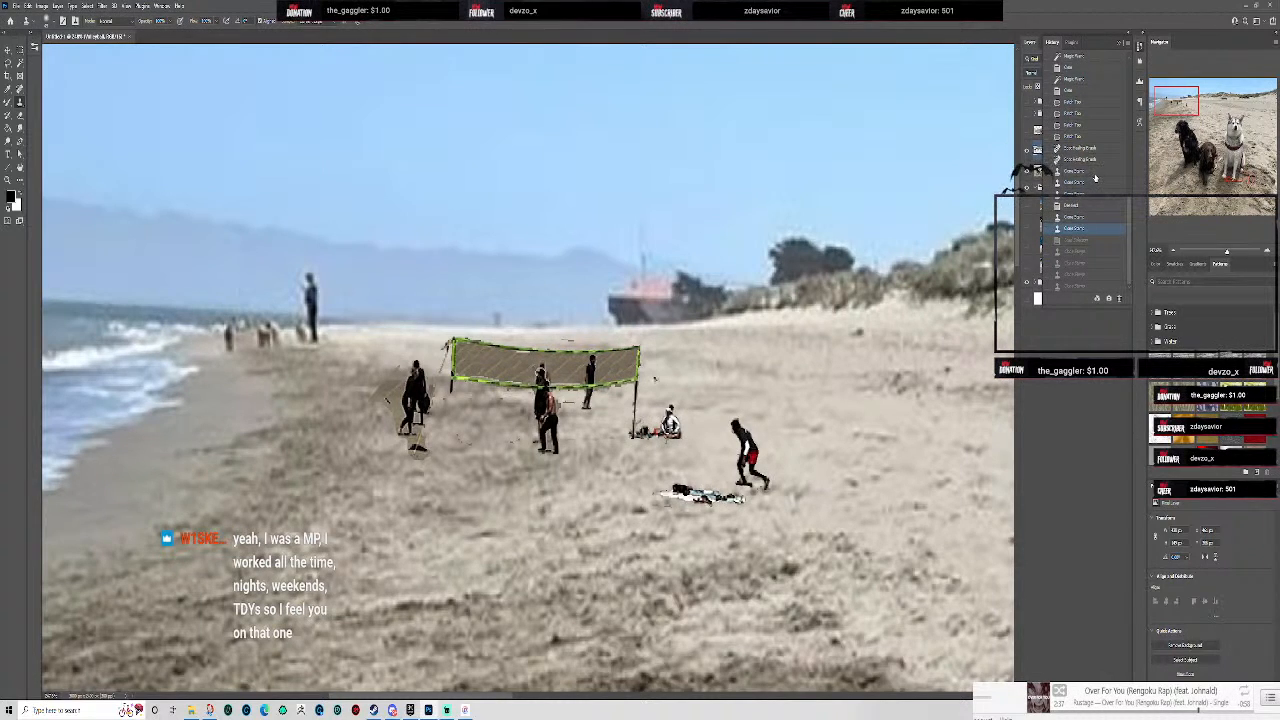
scroll(1095, 177, up, 1)
click(1085, 97)
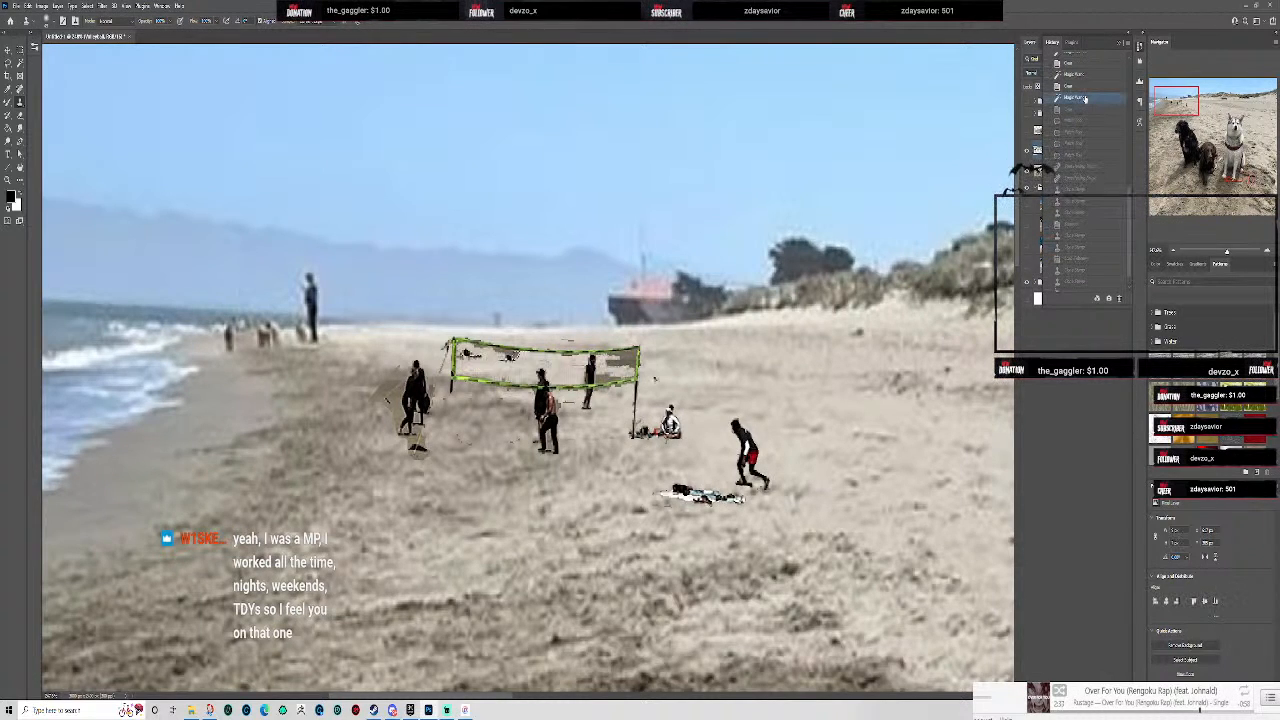
scroll(698, 402, up, 2)
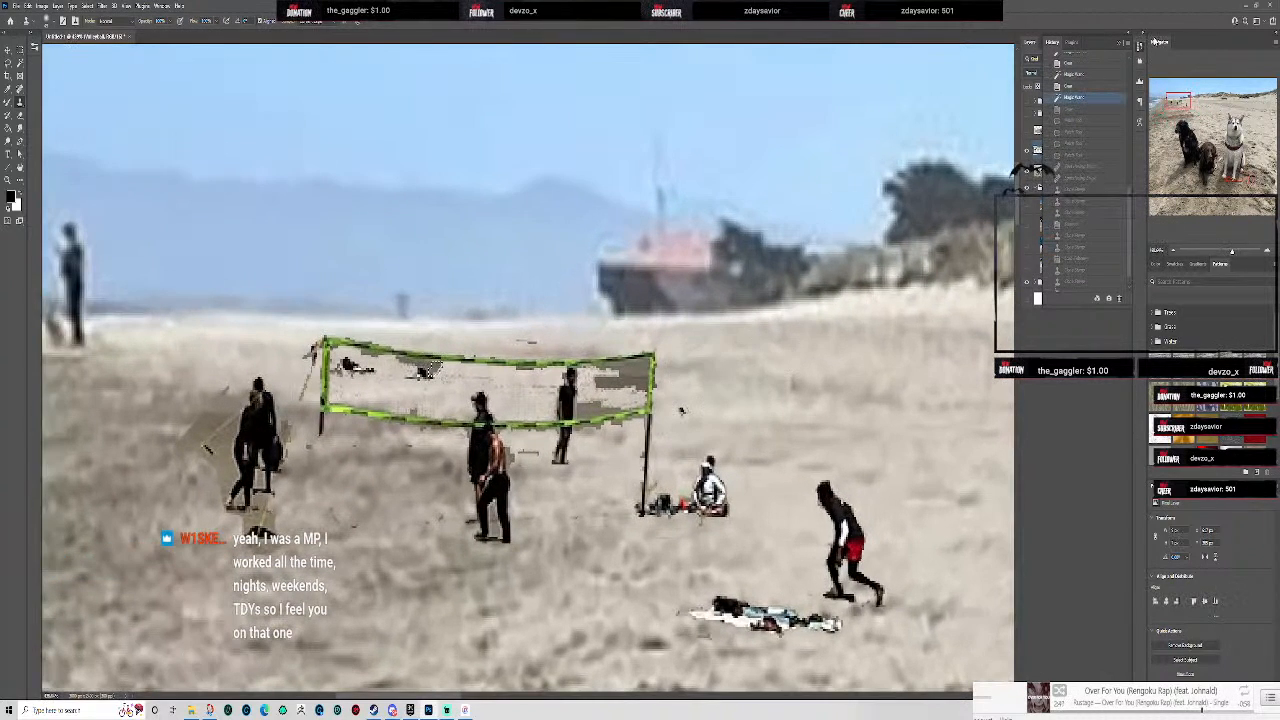
click(1119, 43)
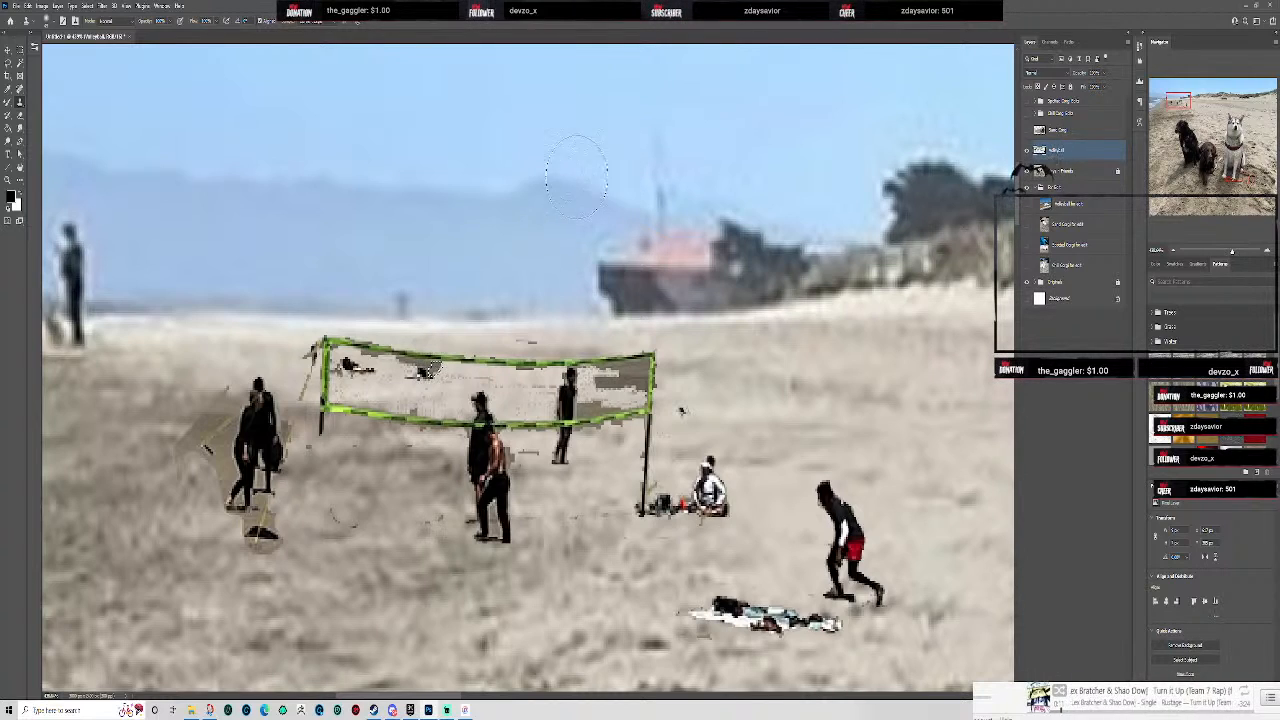
- Try smearing over the dark debris inside the upper part of the net with the Mixer Brush
click(19, 91)
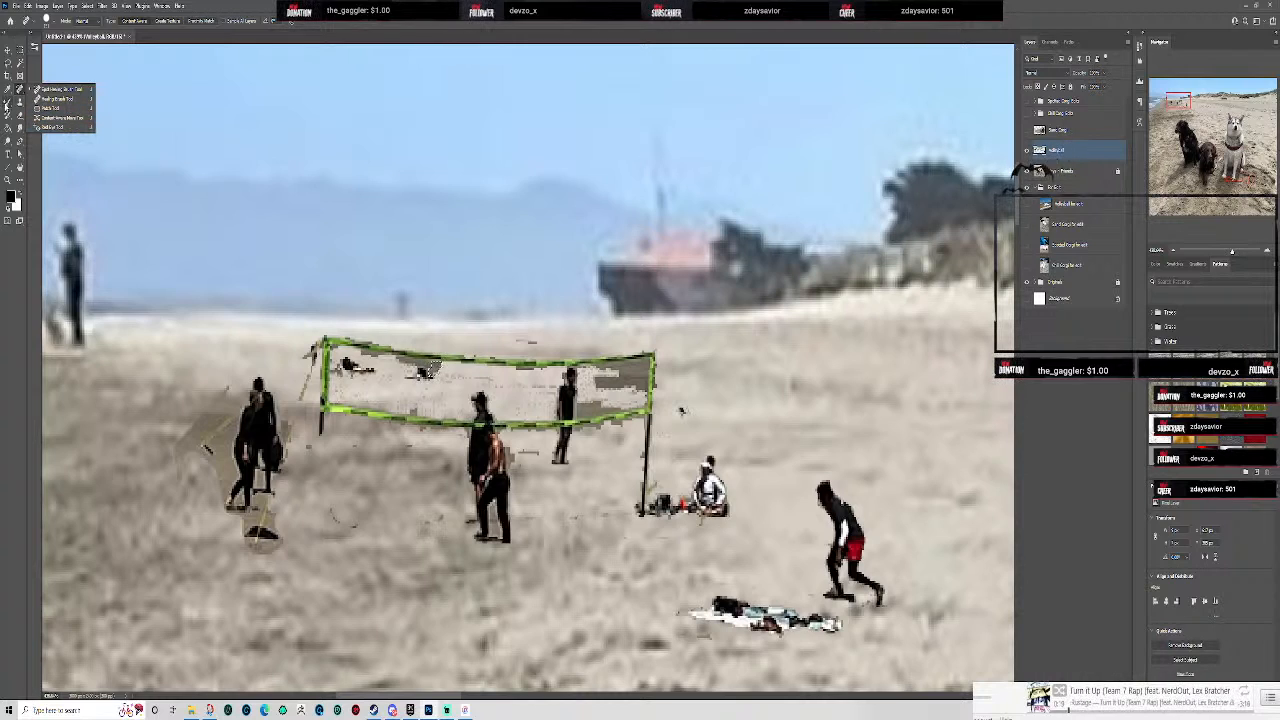
click(58, 99)
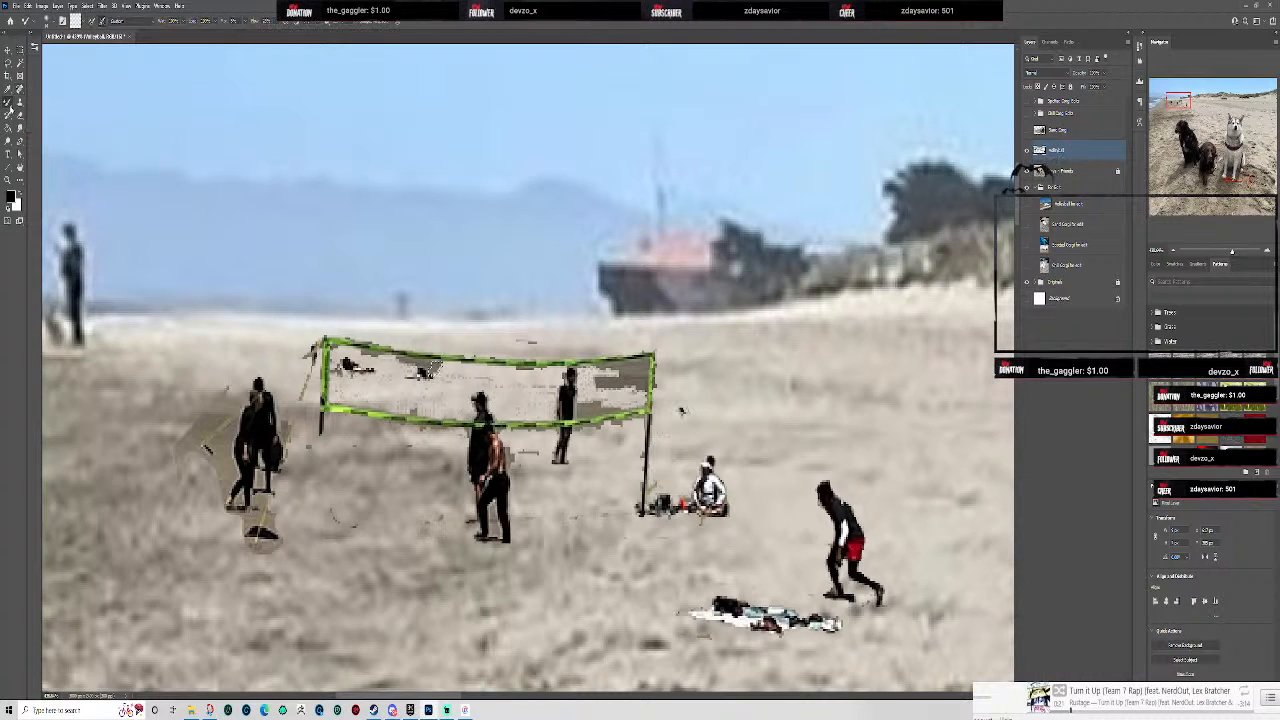
mouse_move(430, 370)
mouse_down()
mouse_move(402, 366)
mouse_move(462, 378)
mouse_move(476, 368)
mouse_up()
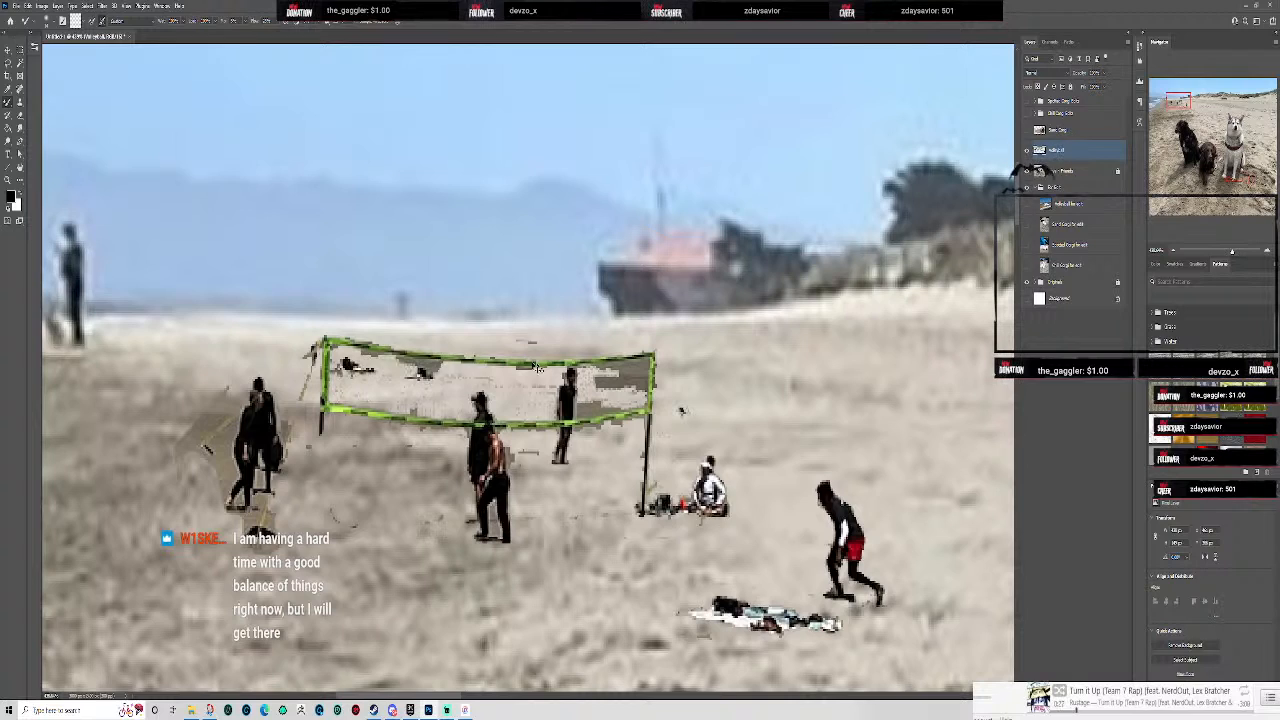
- Set the Mixer Brush colour to a light sand tone sampled inside the net and try painting over the net's interior
click(78, 22)
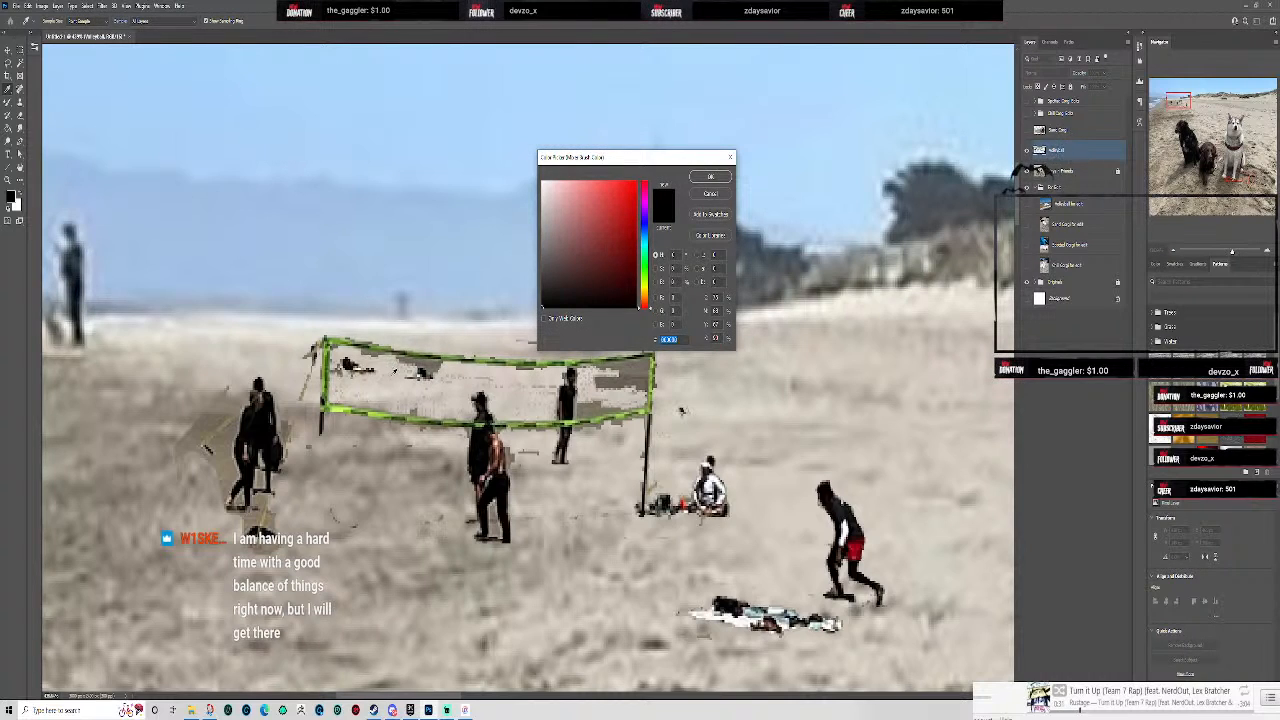
click(397, 387)
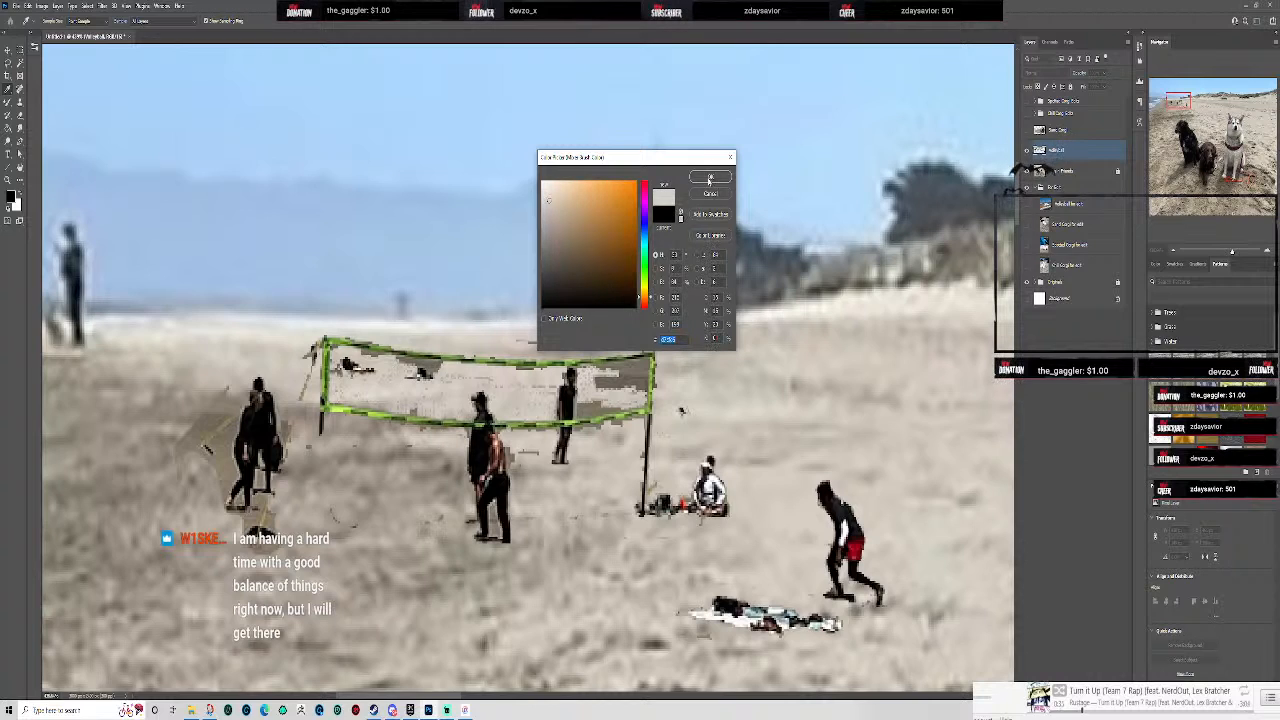
click(709, 179)
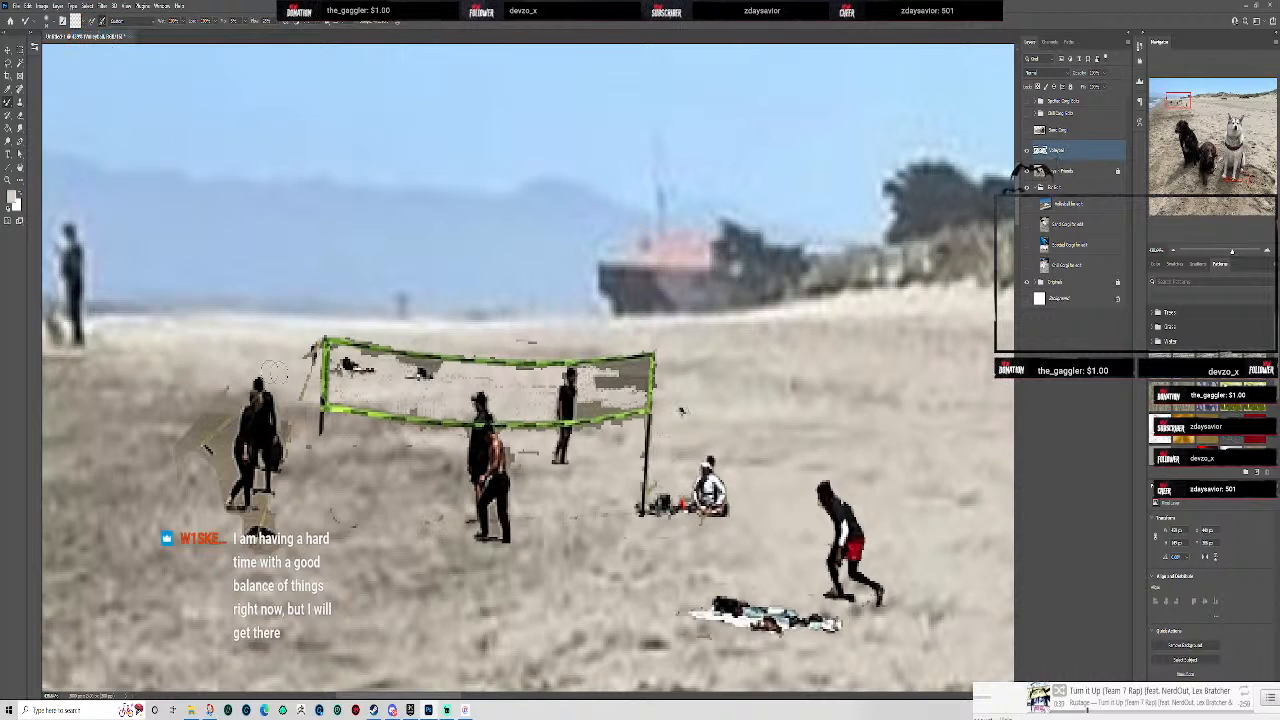
mouse_move(390, 376)
mouse_down()
mouse_move(513, 395)
mouse_move(510, 412)
mouse_move(402, 411)
mouse_move(538, 399)
mouse_up()
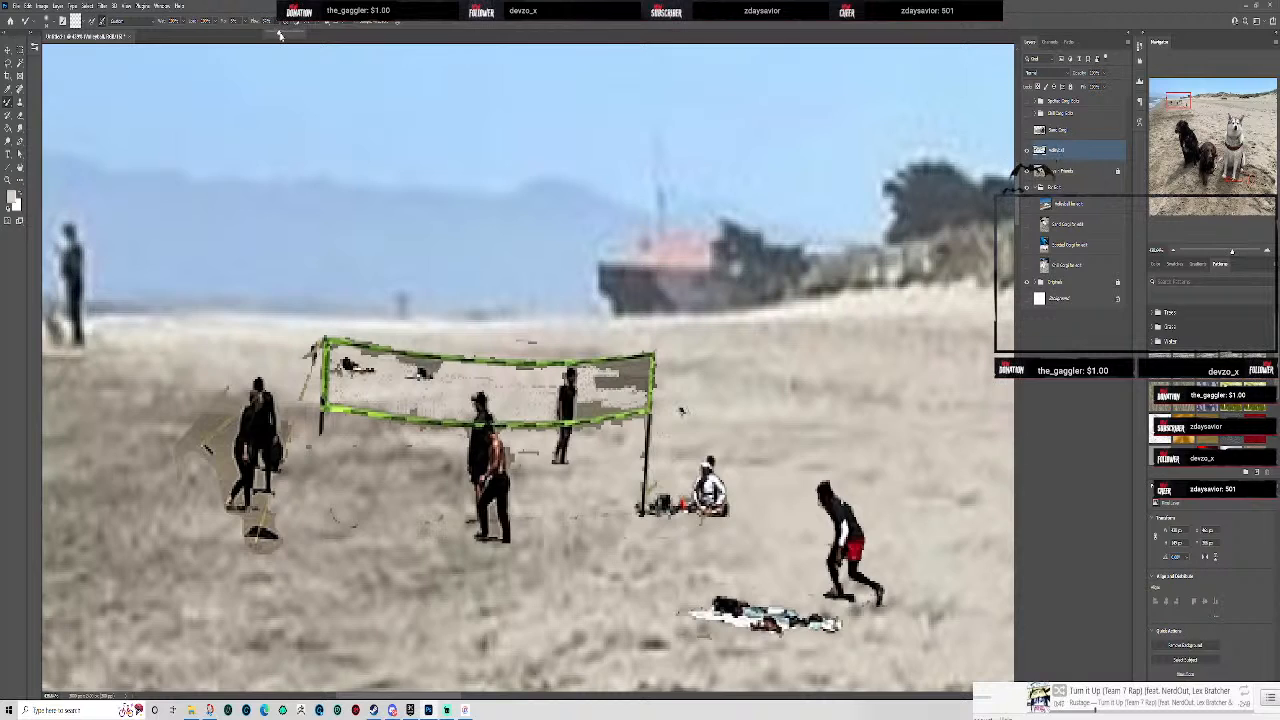
mouse_move(455, 347)
mouse_down()
mouse_move(392, 350)
mouse_move(452, 374)
mouse_move(519, 375)
mouse_move(516, 347)
mouse_move(436, 279)
mouse_move(366, 258)
mouse_move(467, 313)
mouse_move(450, 402)
mouse_move(469, 378)
mouse_move(455, 375)
mouse_move(512, 380)
mouse_move(440, 375)
mouse_move(516, 384)
mouse_move(440, 376)
mouse_move(504, 378)
mouse_move(440, 382)
mouse_move(458, 383)
mouse_move(449, 403)
mouse_move(461, 394)
mouse_move(466, 414)
mouse_move(338, 382)
mouse_move(356, 370)
mouse_move(441, 385)
mouse_move(353, 370)
mouse_move(438, 380)
mouse_move(363, 365)
mouse_move(405, 392)
mouse_up()
scroll(612, 435, down, 7)
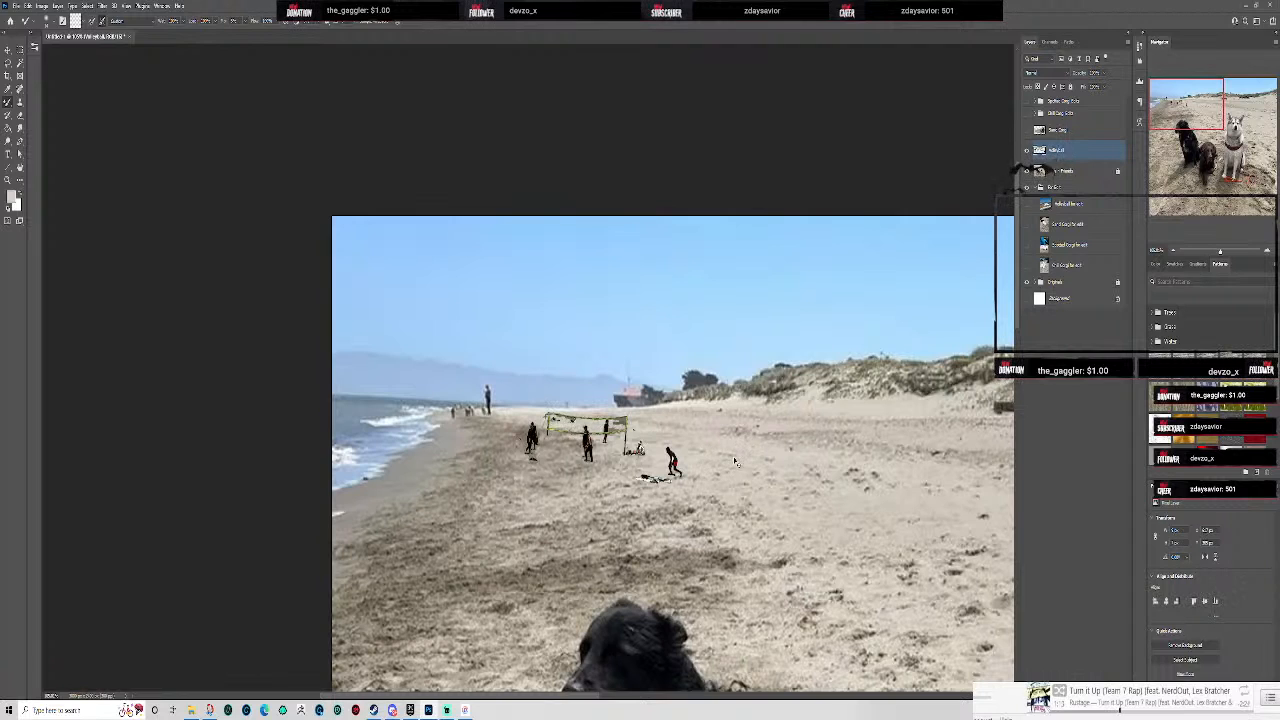
scroll(700, 450, up, 4)
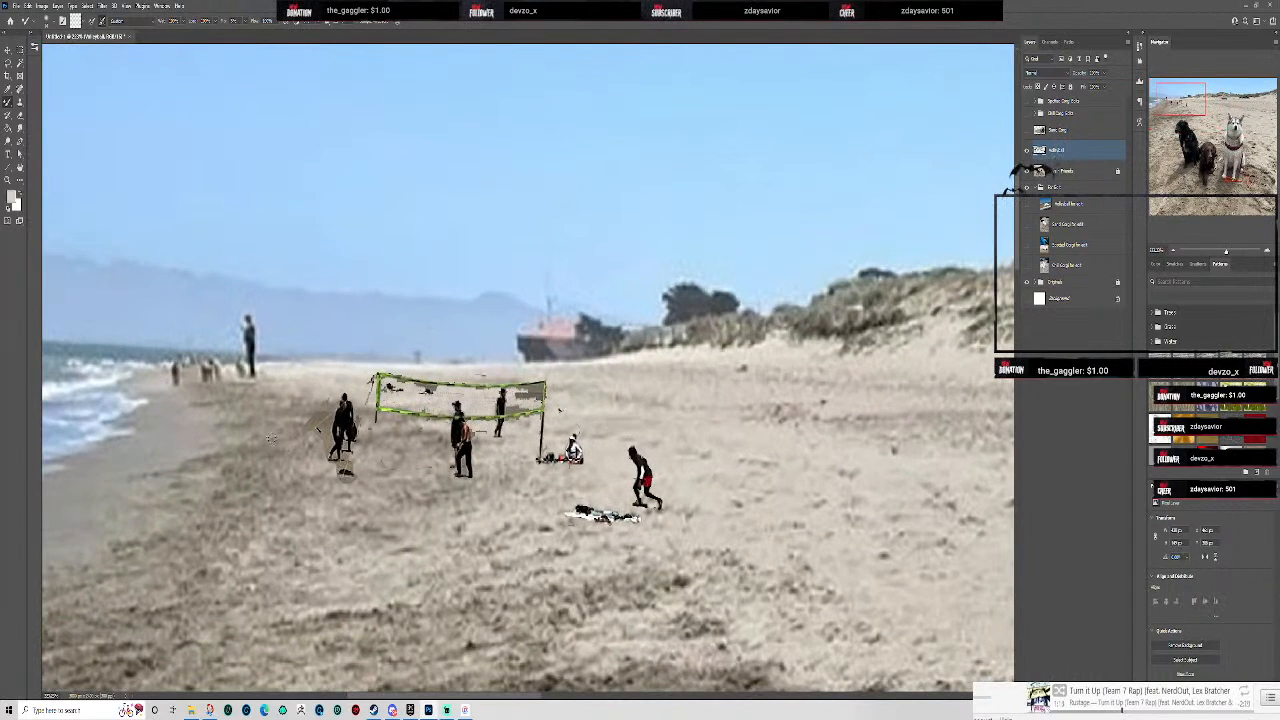
scroll(272, 440, up, 3)
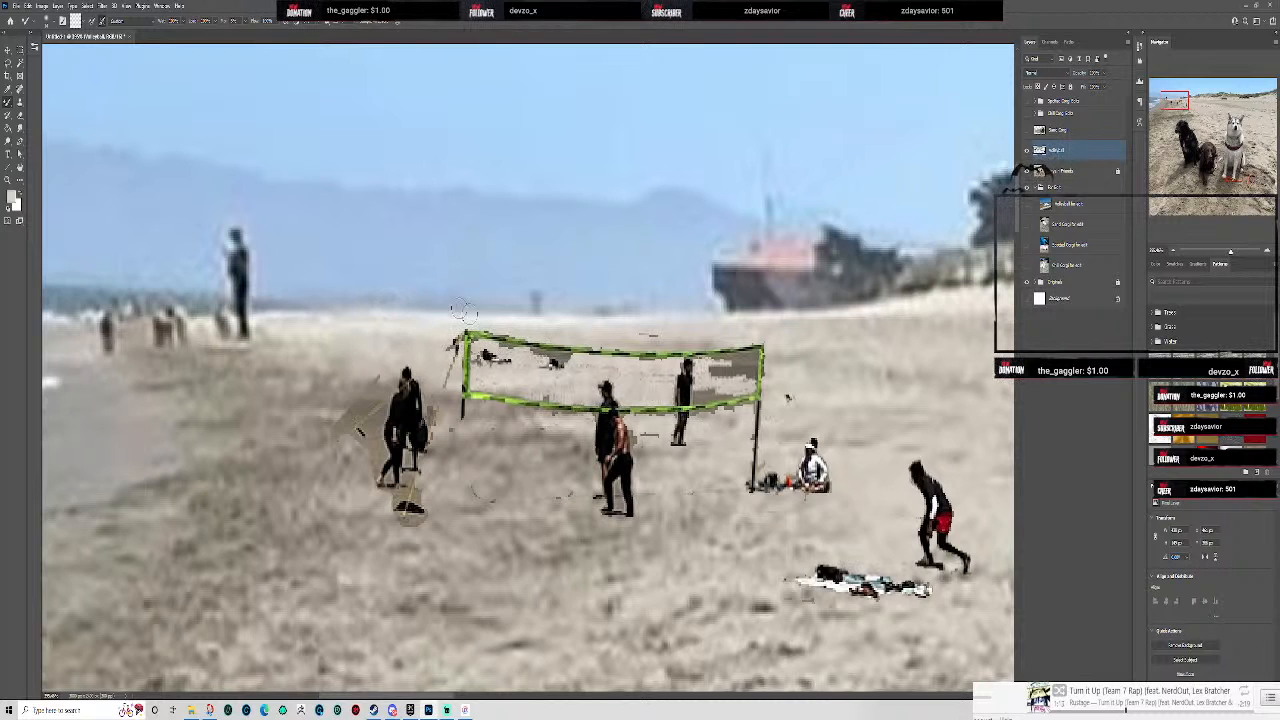
- Select the net's interior with the Polygonal Lasso, following the inner edge of the green border and excluding the players in front
click(8, 62)
drag(660, 430, 535, 325)
scroll(535, 325, up, 6)
scroll(535, 325, down, 5)
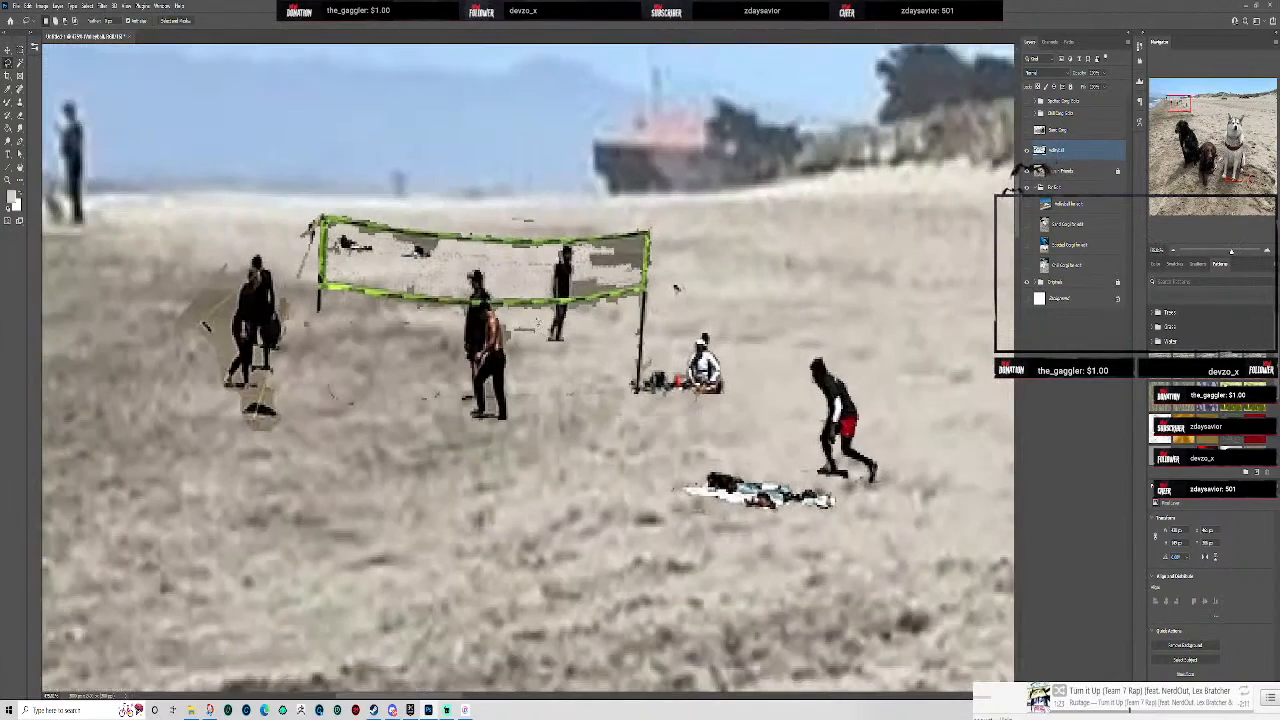
scroll(378, 230, up, 2)
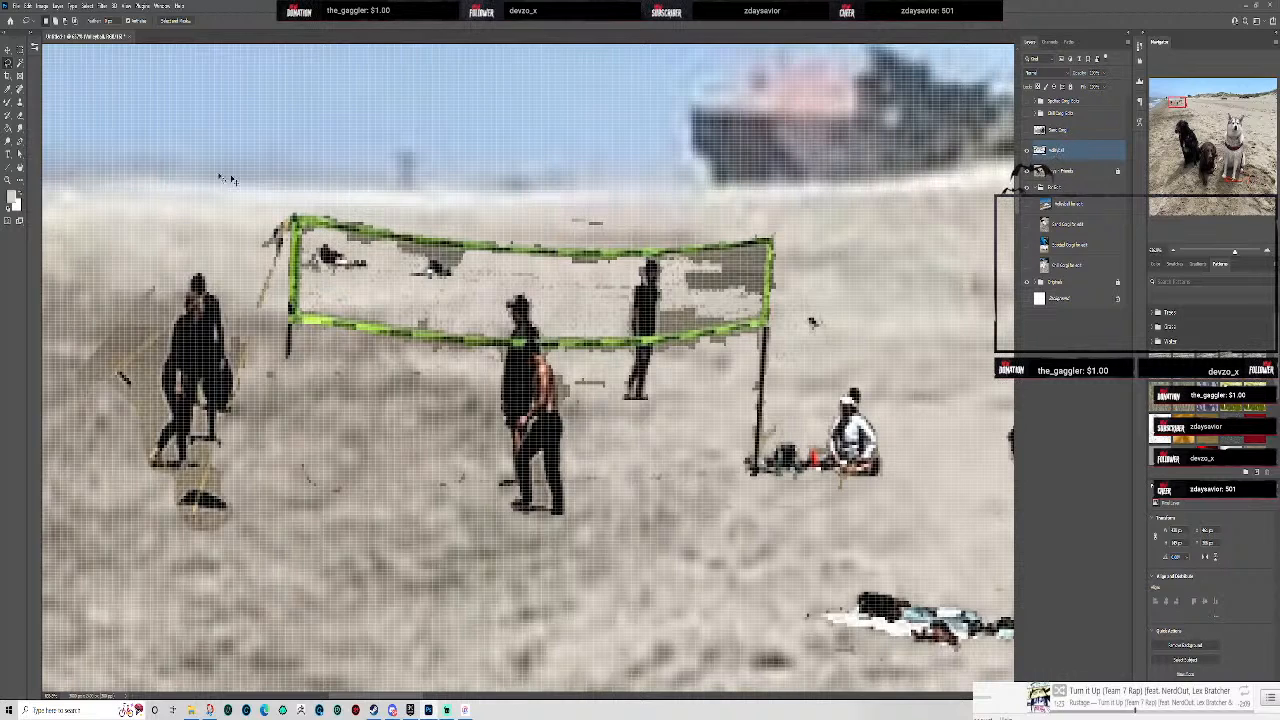
right_click(8, 63)
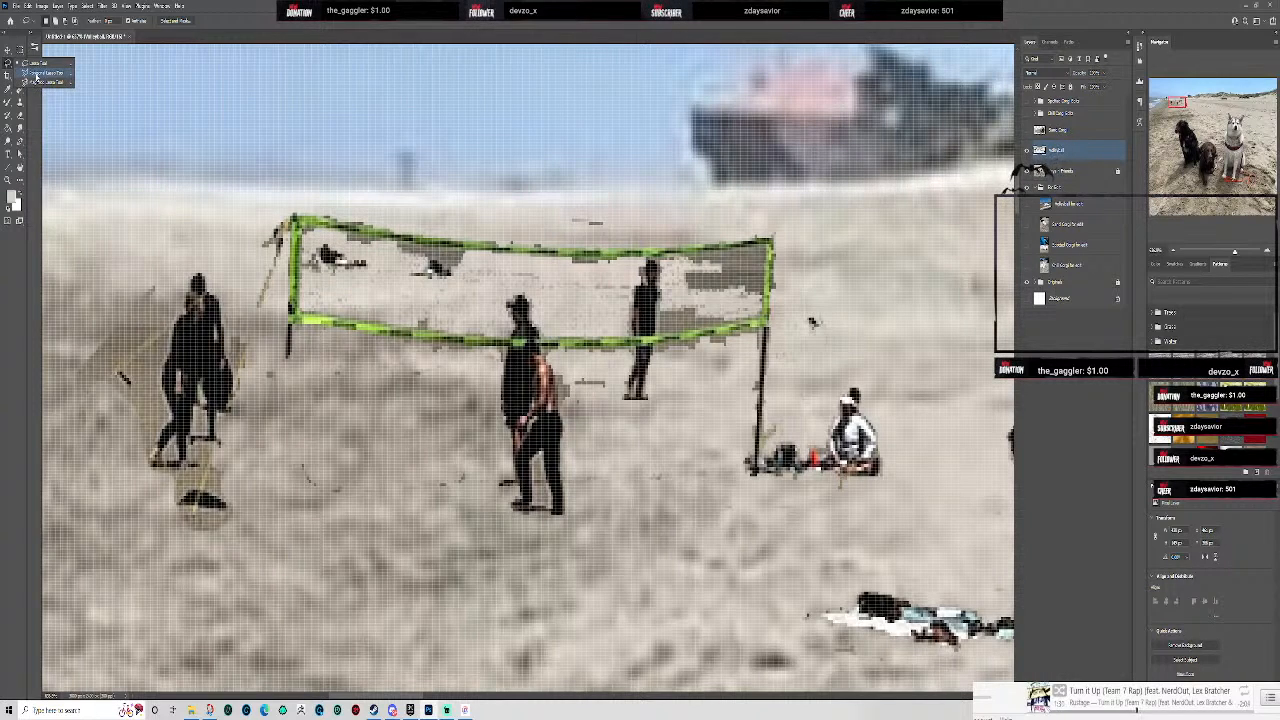
click(35, 74)
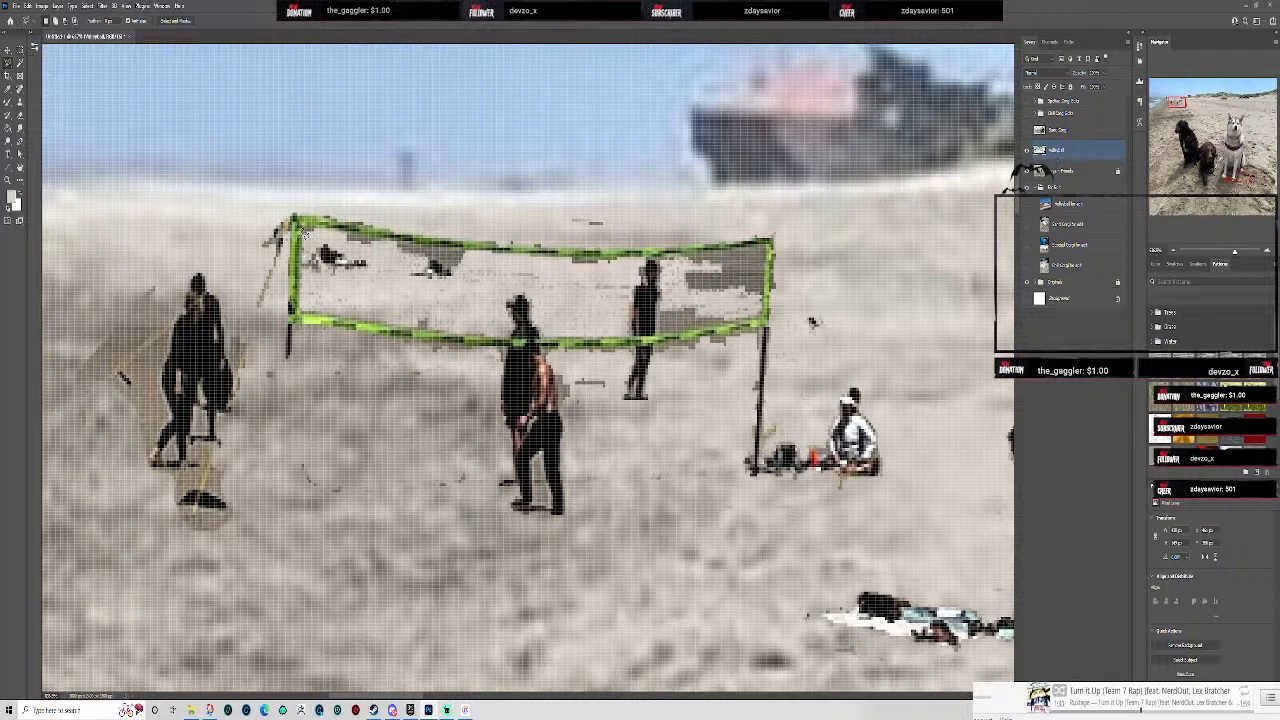
click(302, 235)
click(300, 318)
click(512, 308)
scroll(450, 192, up, 2)
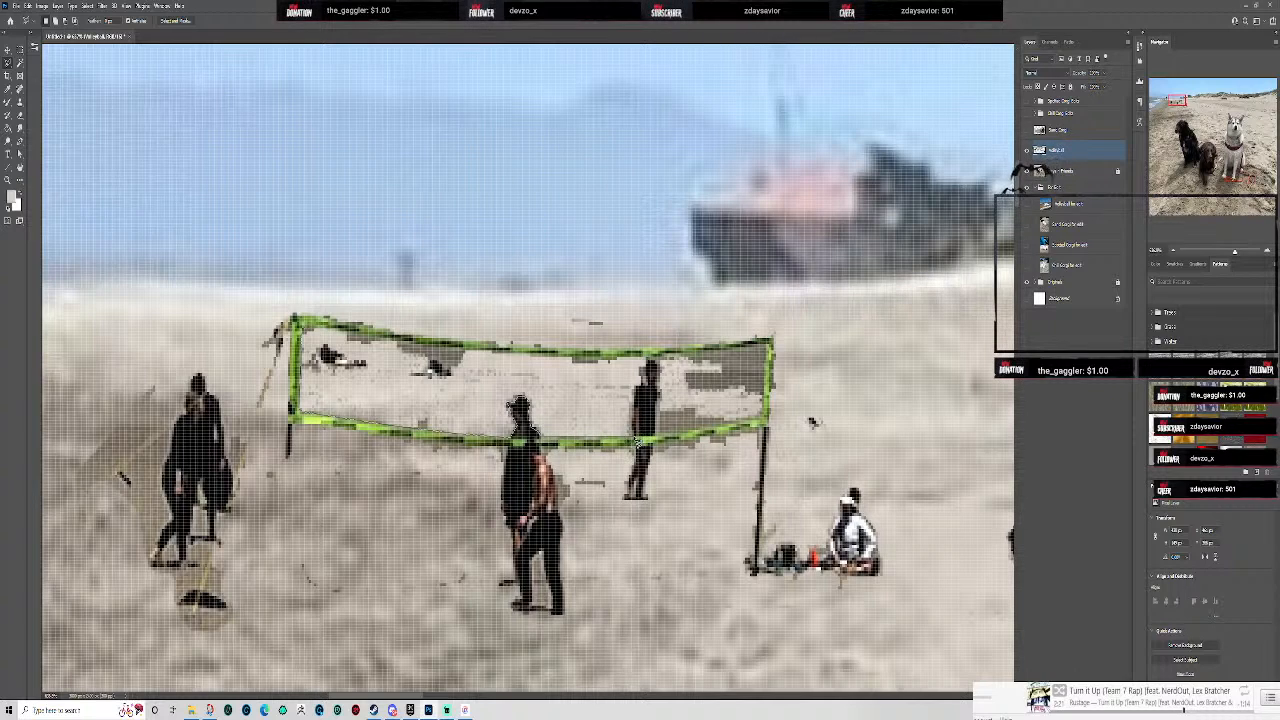
click(636, 441)
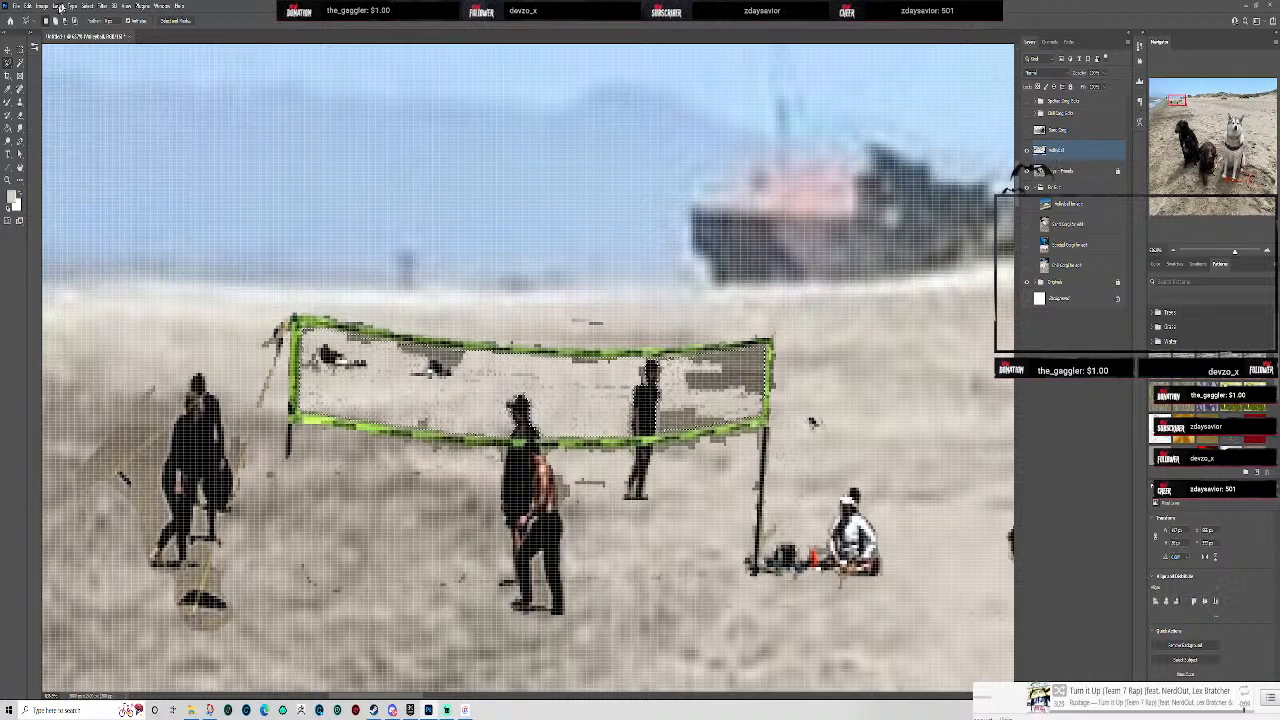
- Move the selected sand remnants and debris out of the net's interior into the sky, and remove them from the Volleyball layer
click(20, 64)
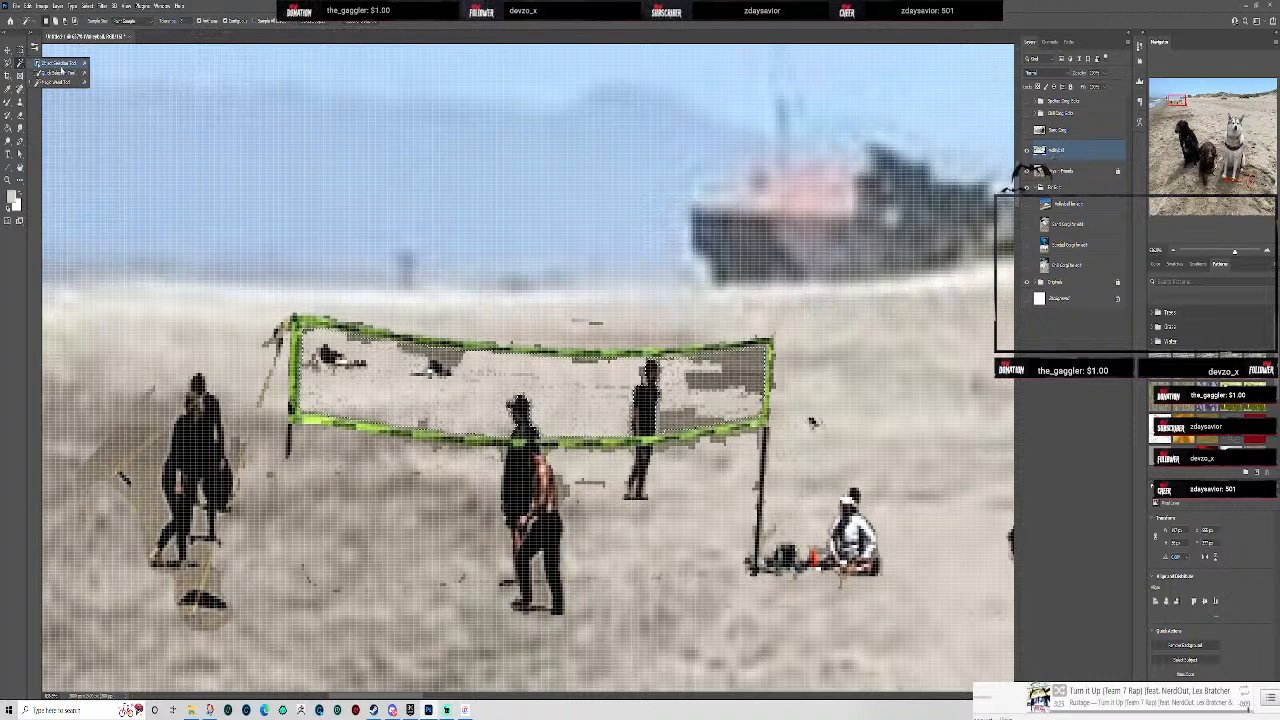
click(64, 72)
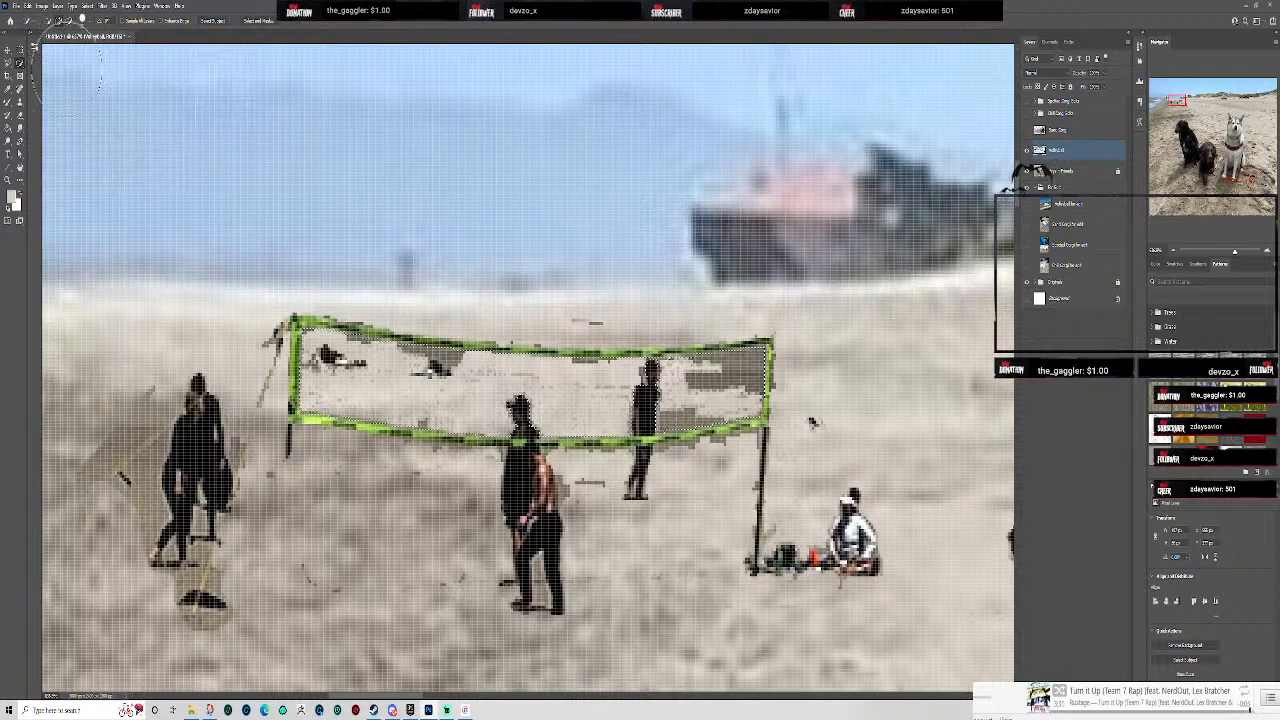
key(v)
drag(467, 360, 277, 127)
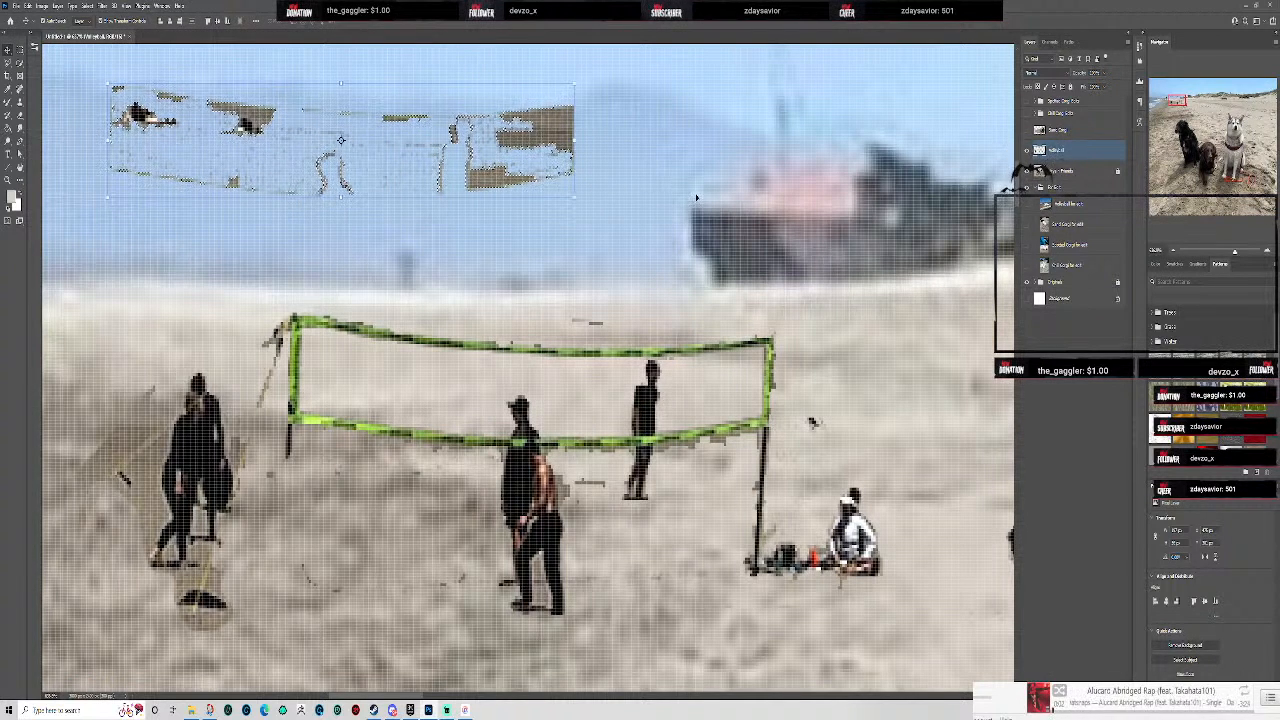
key(ctrl+z)
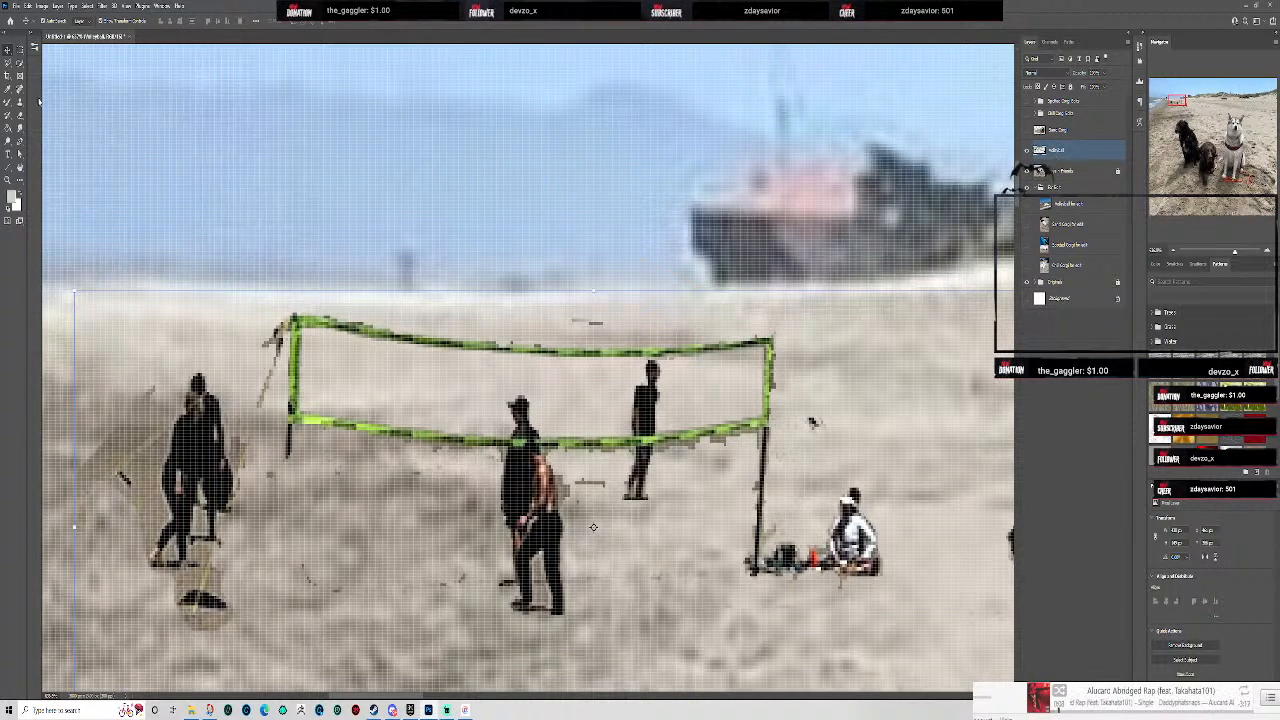
- Erase the dark debris mark above the net and the larger sand patches around the left-hand pair of players
click(19, 89)
click(20, 116)
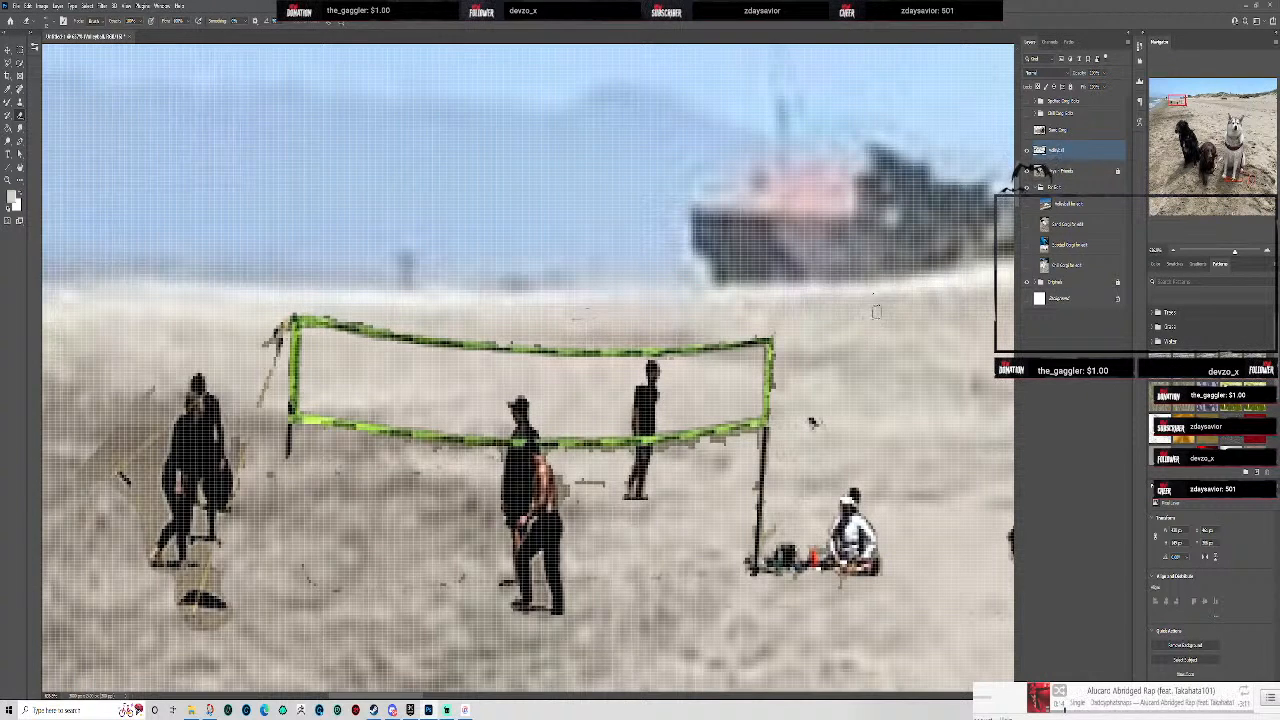
scroll(812, 422, down, 6)
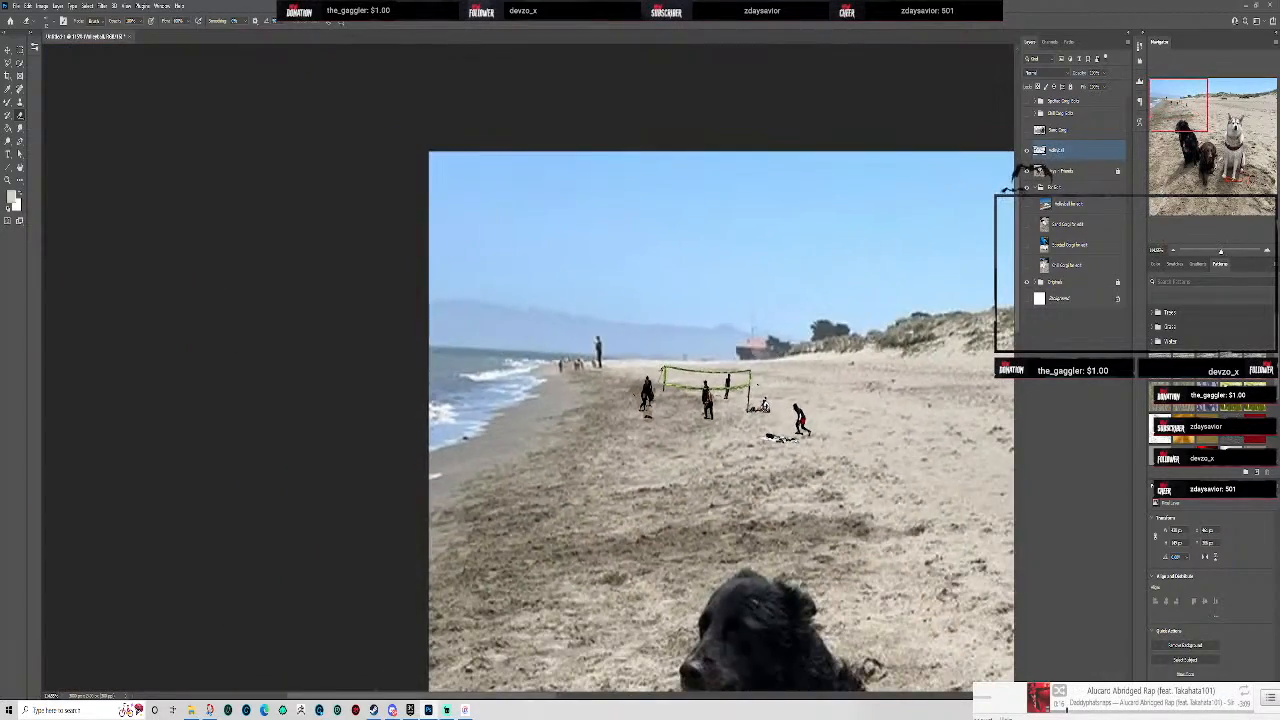
scroll(886, 342, up, 2)
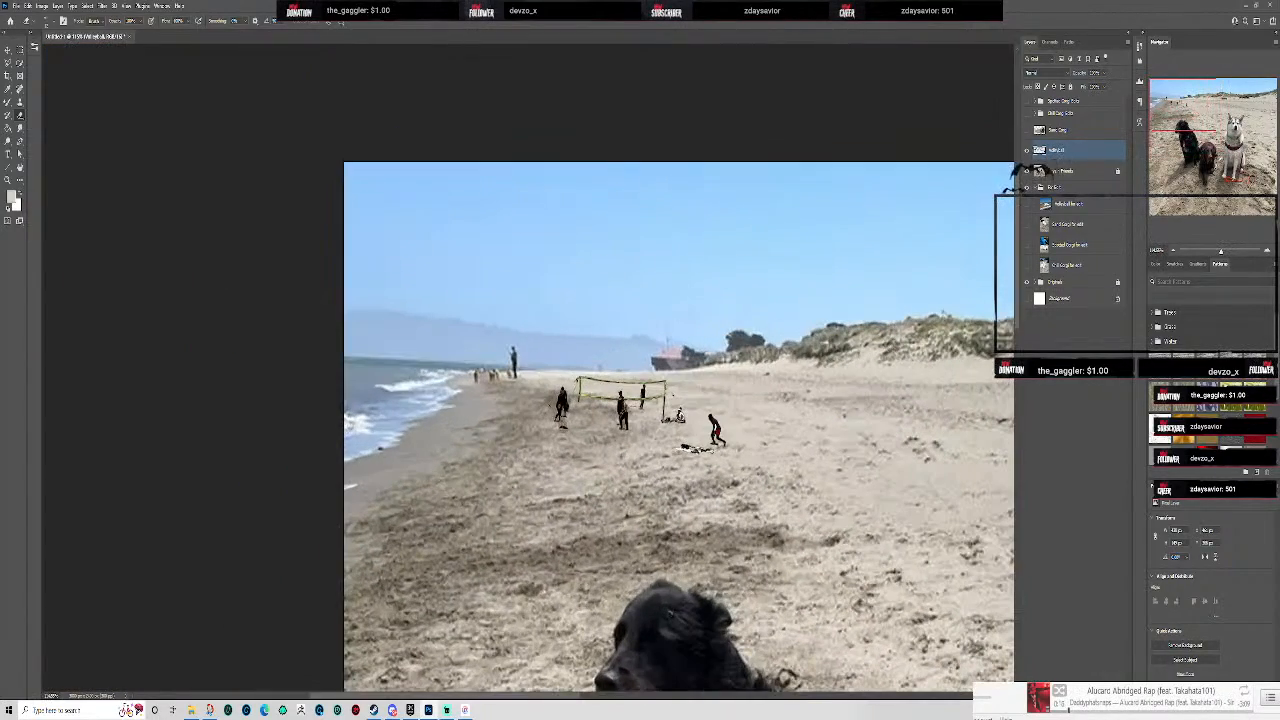
scroll(600, 408, up, 8)
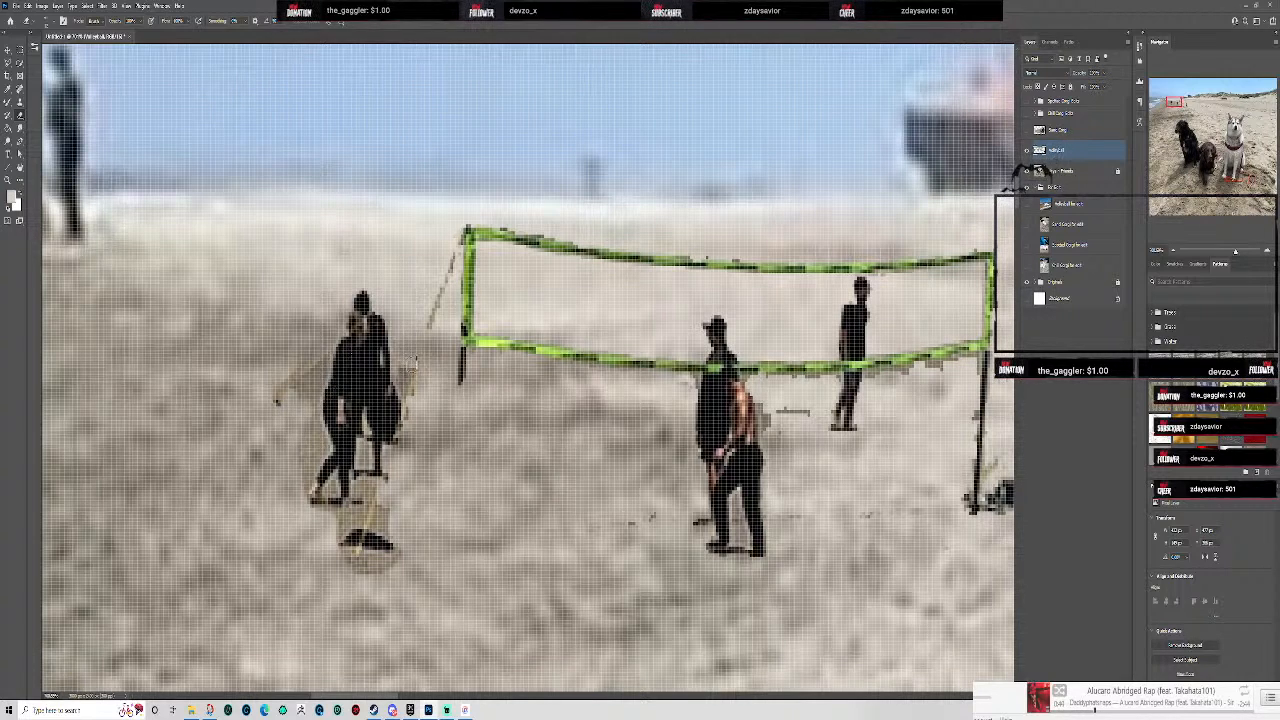
- Shrink the eraser and clear the remaining sand patches and dark debris around the left-hand pair, keeping the tan rope lines
click(45, 21)
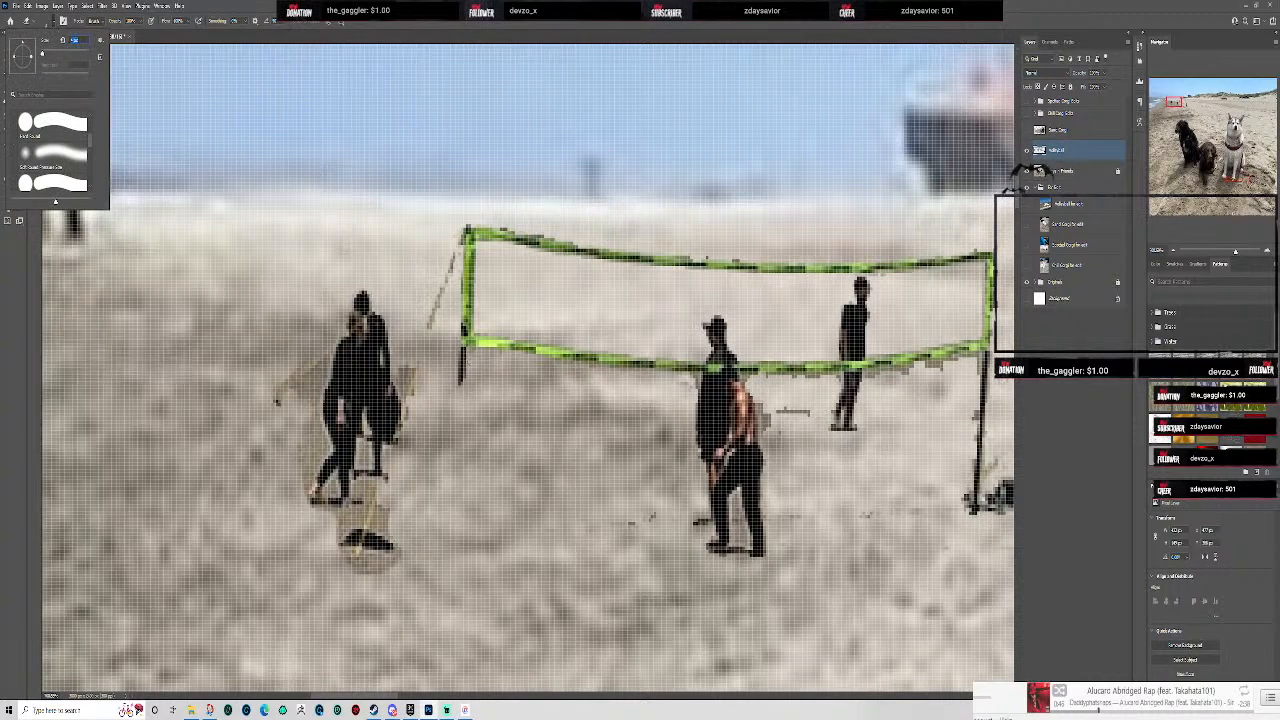
mouse_move(407, 357)
mouse_down()
mouse_move(402, 382)
mouse_move(410, 372)
mouse_up()
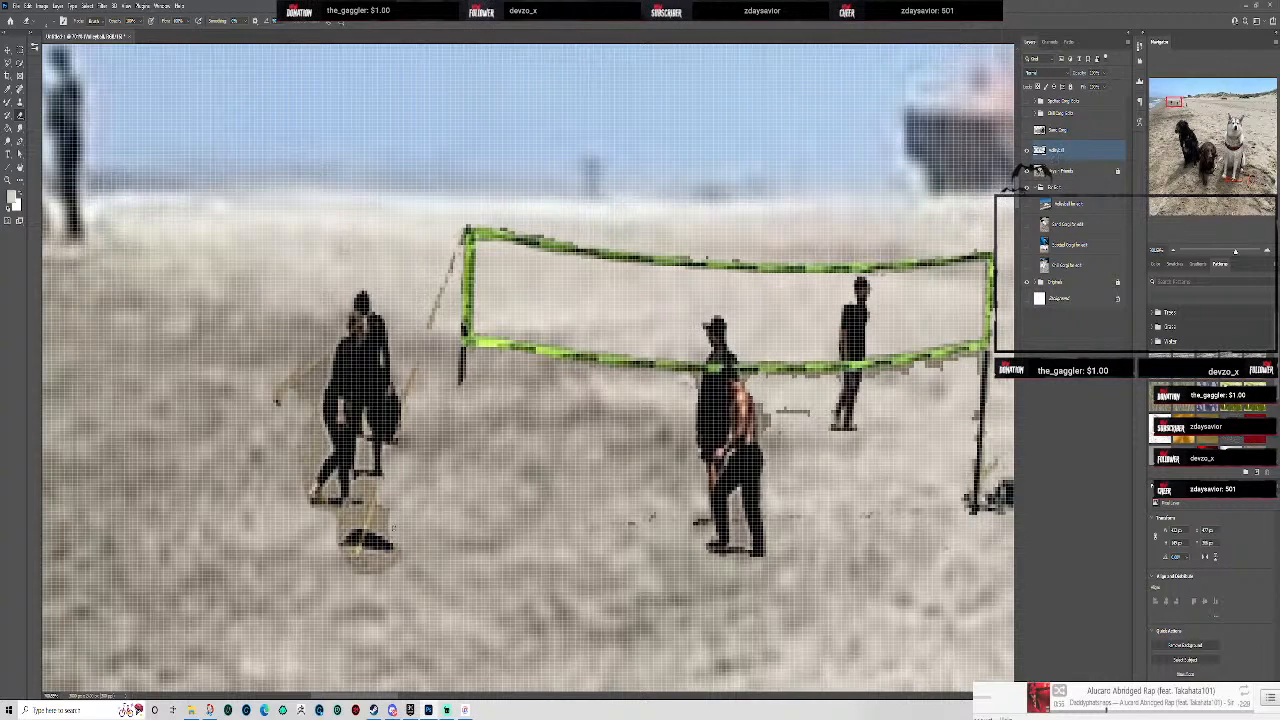
mouse_move(370, 545)
mouse_down()
mouse_move(385, 540)
mouse_move(384, 552)
mouse_move(365, 548)
mouse_move(389, 565)
mouse_move(356, 565)
mouse_move(370, 572)
mouse_move(338, 511)
mouse_move(301, 510)
mouse_up()
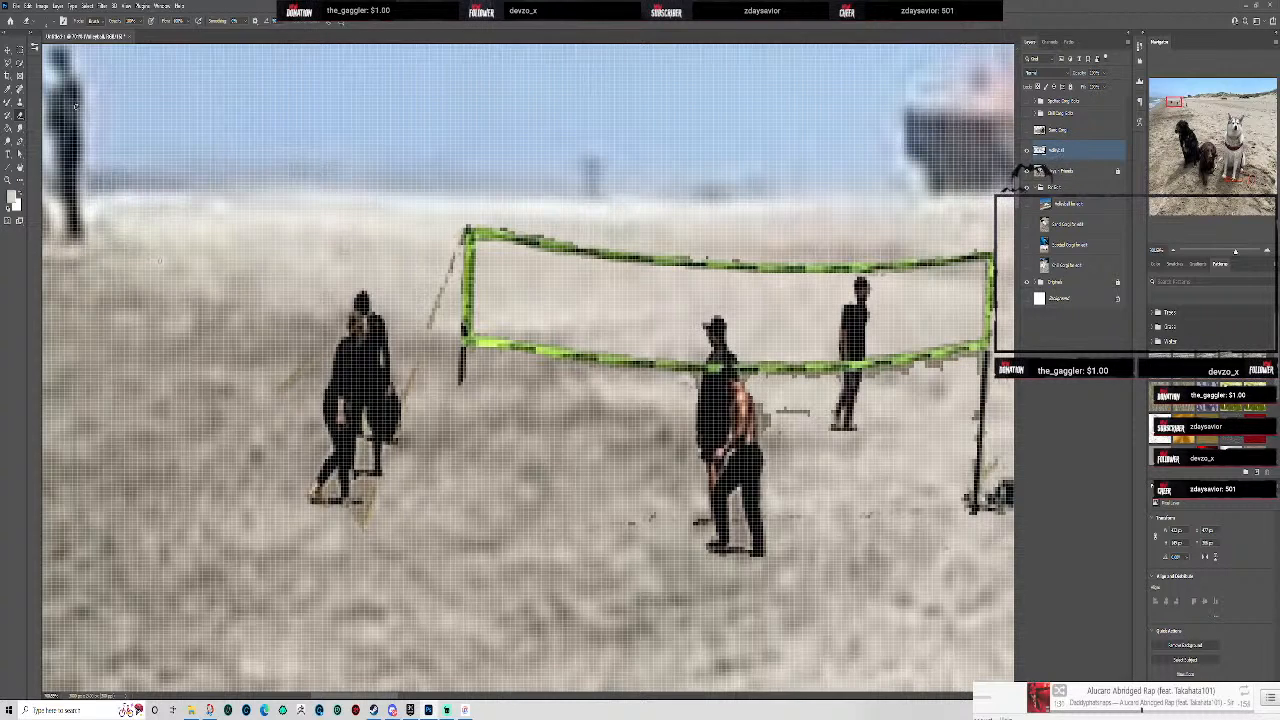
- Set the foreground colour to the tan-brown of the net's guy rope and activate the Brush tool
click(13, 199)
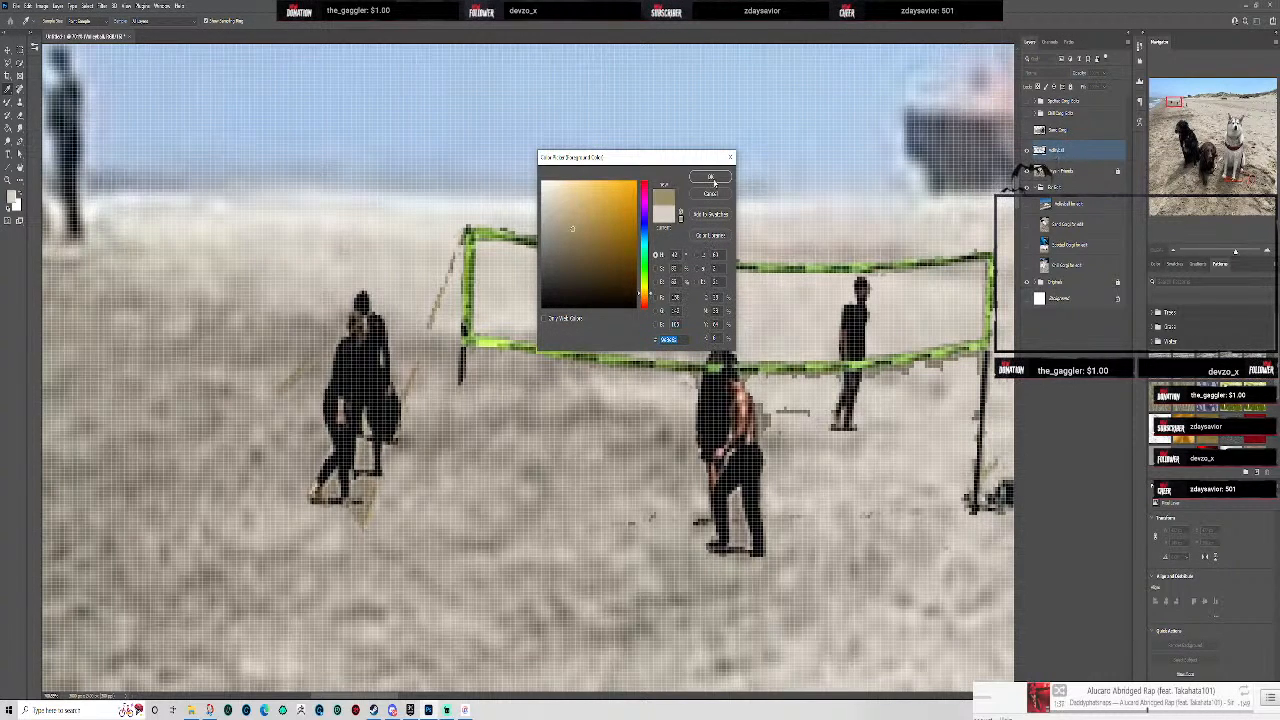
click(710, 177)
click(8, 101)
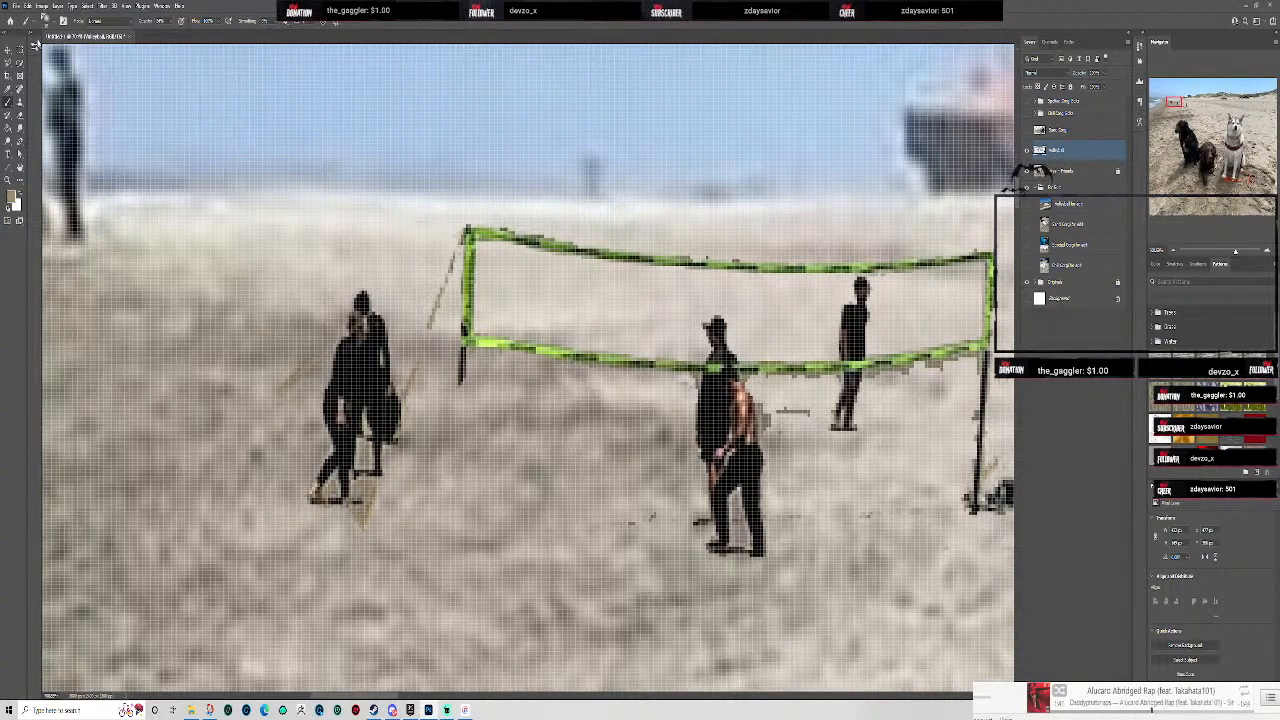
click(55, 22)
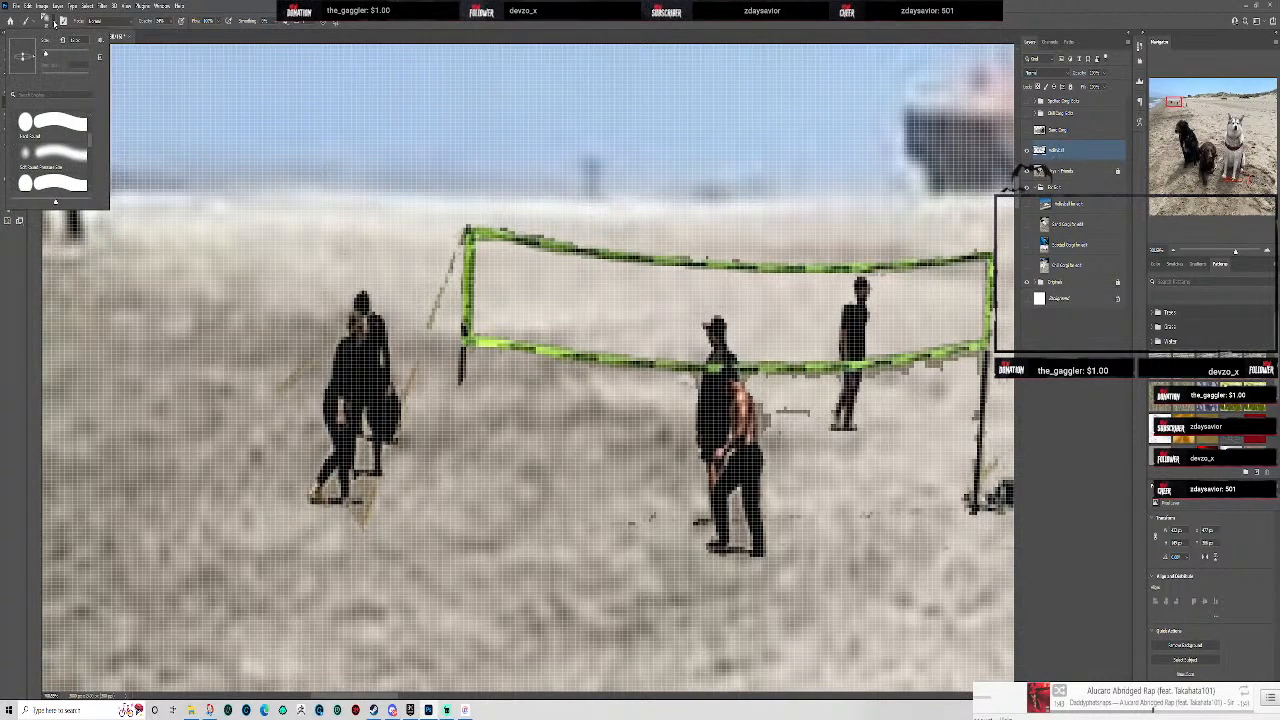
click(33, 22)
click(66, 22)
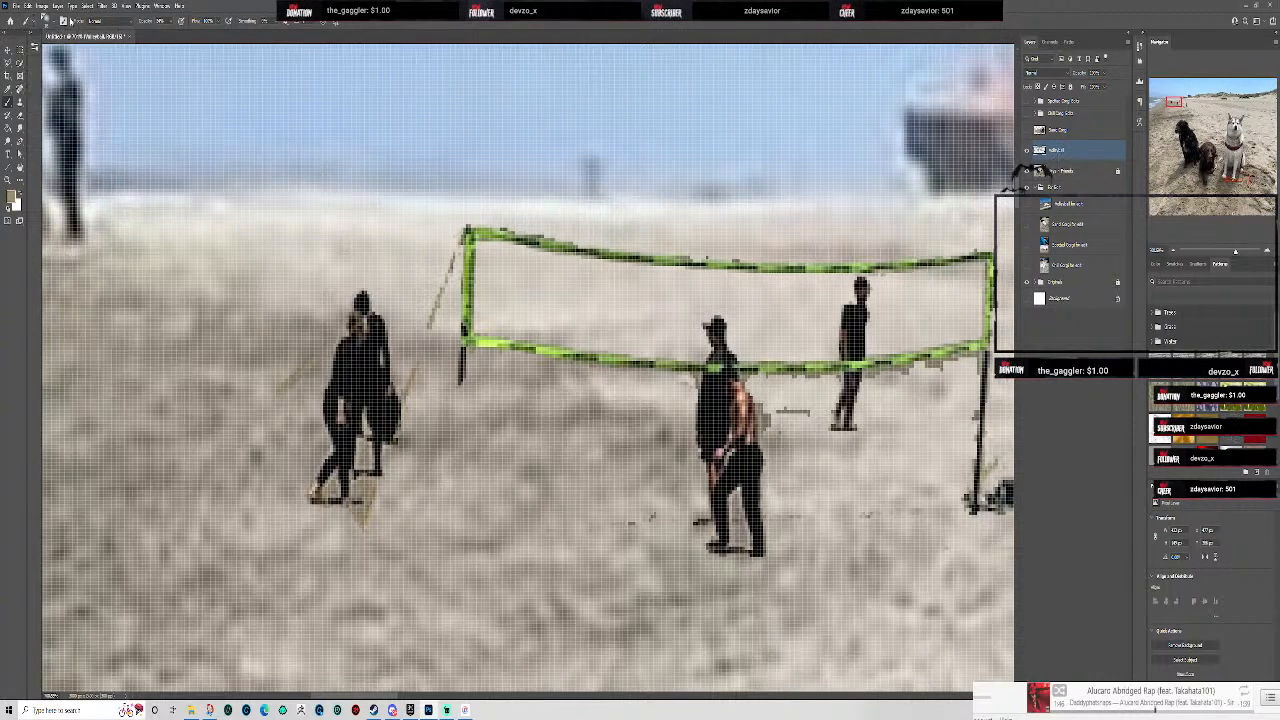
click(62, 21)
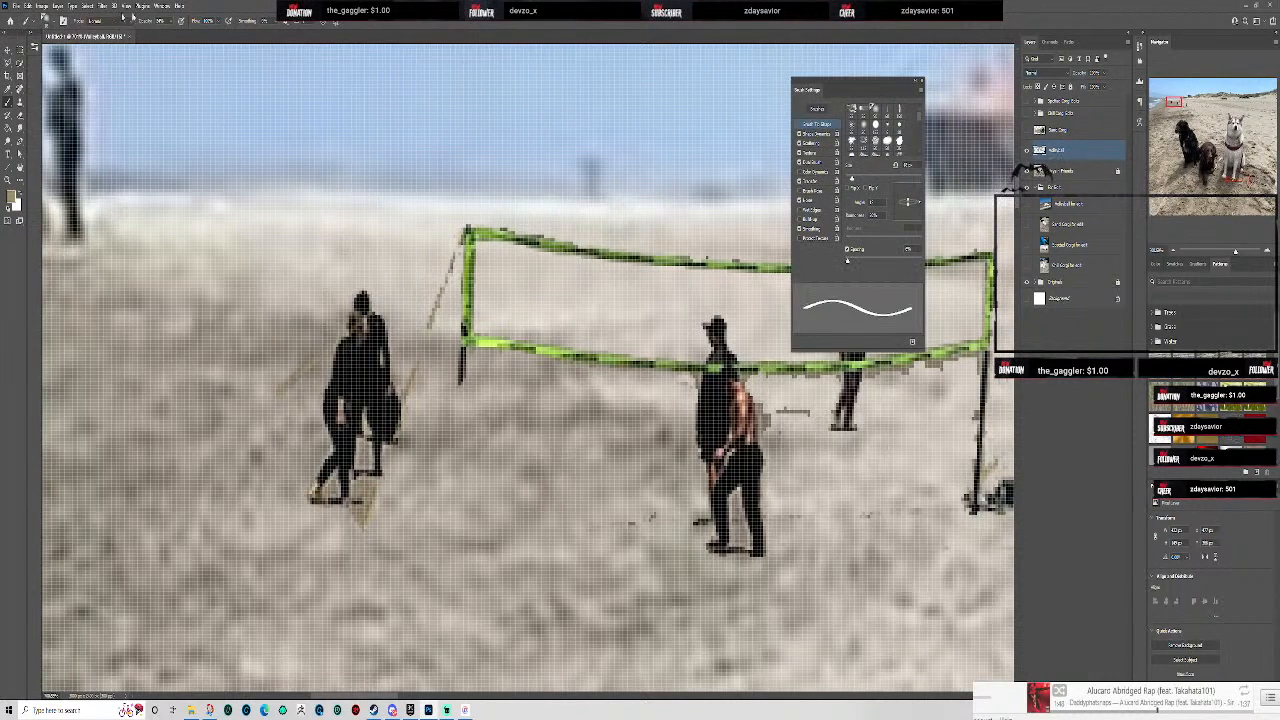
click(921, 83)
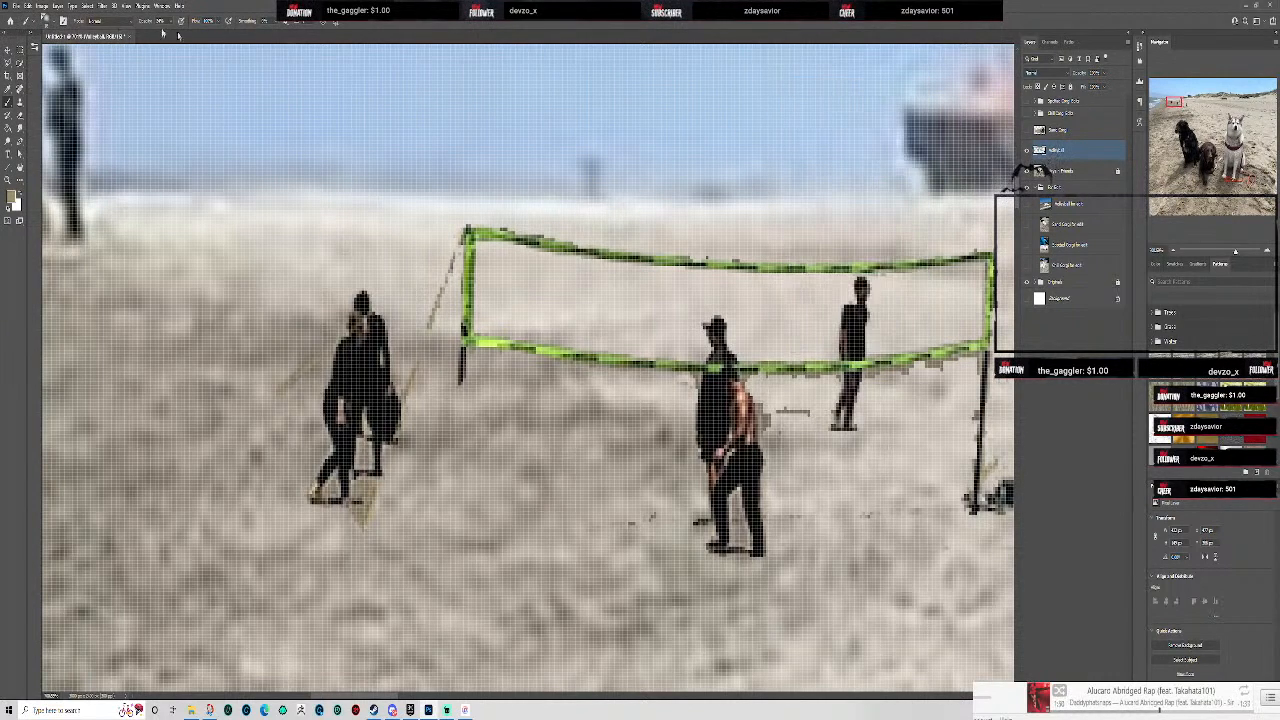
- Expand the last brush set in the brush preset list and look through its brushes
click(50, 24)
scroll(59, 150, up, 3)
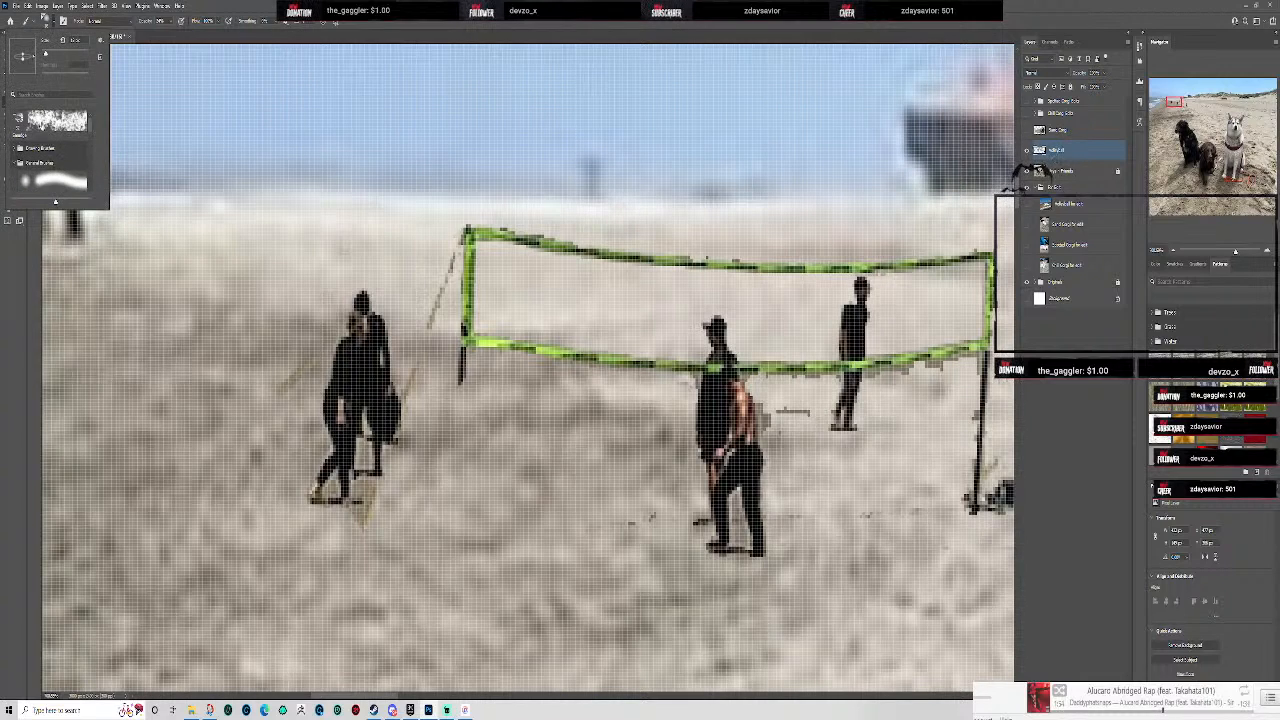
scroll(93, 133, down, 1)
drag(93, 133, 97, 187)
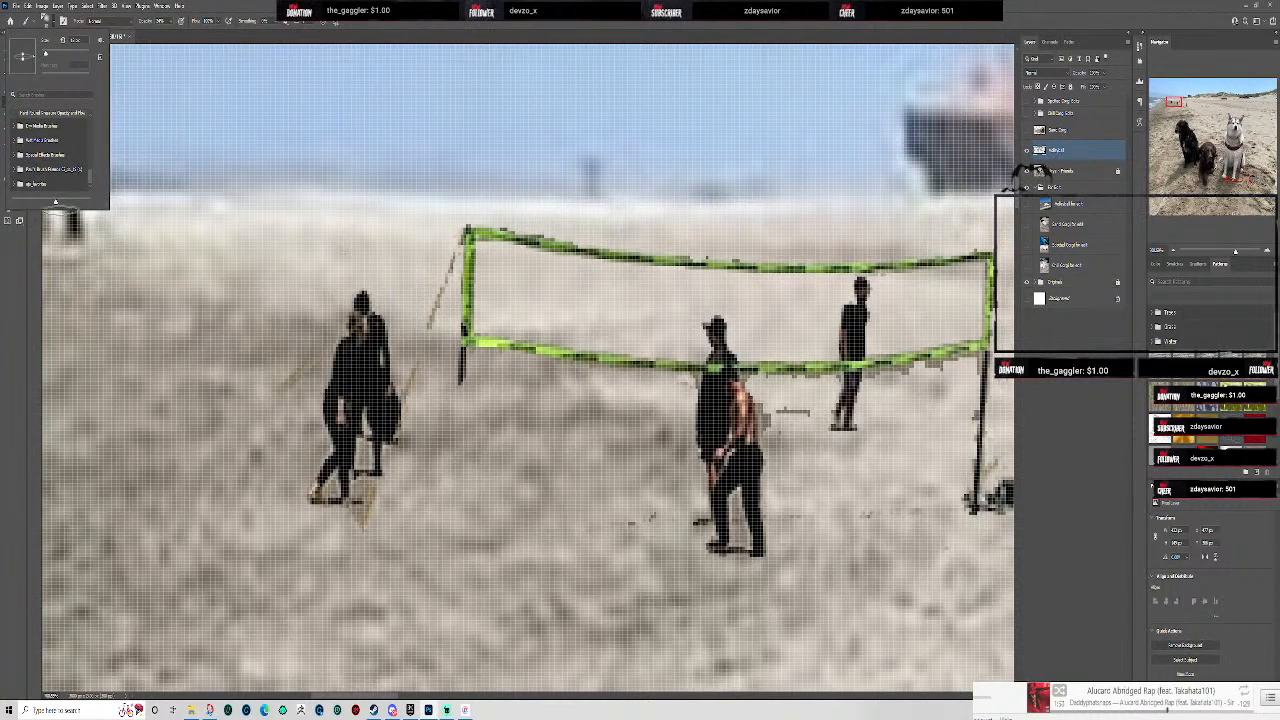
click(36, 185)
click(12, 186)
click(24, 186)
scroll(48, 177, down, 3)
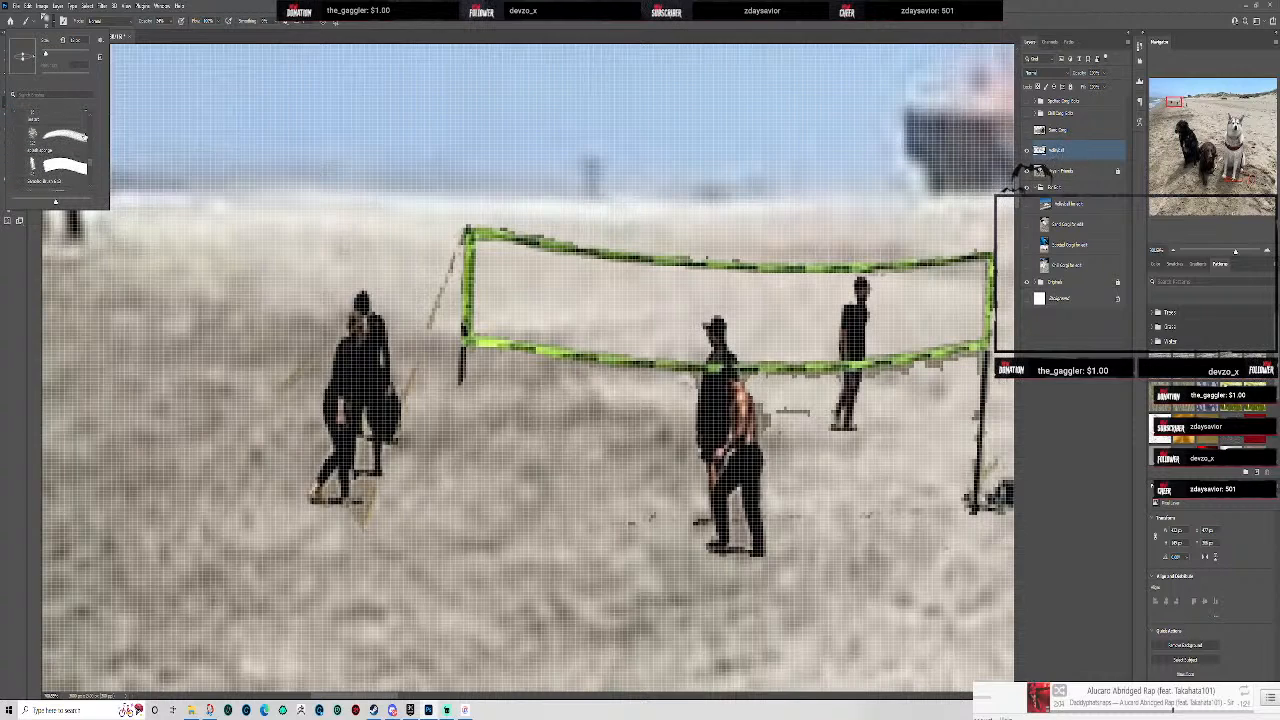
- Try out two textured brushes from the expanded set, including the one at its end
click(70, 142)
scroll(69, 147, down, 2)
scroll(91, 170, down, 2)
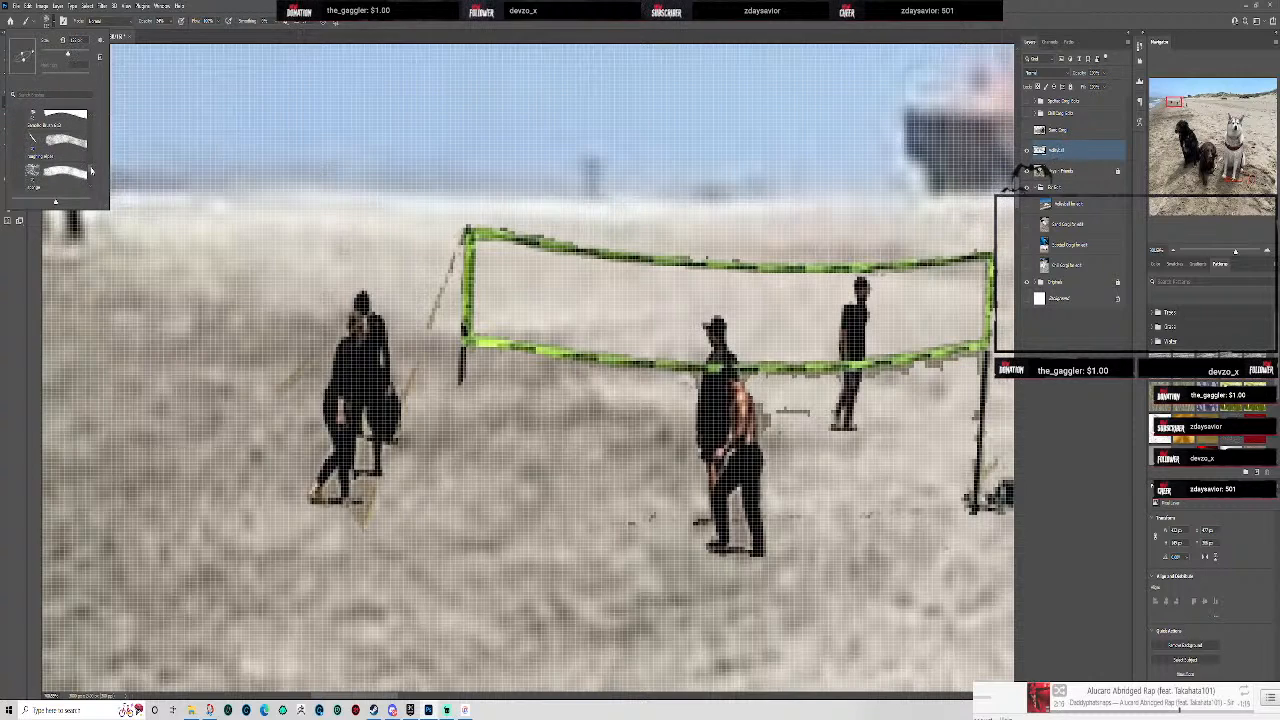
scroll(71, 157, down, 5)
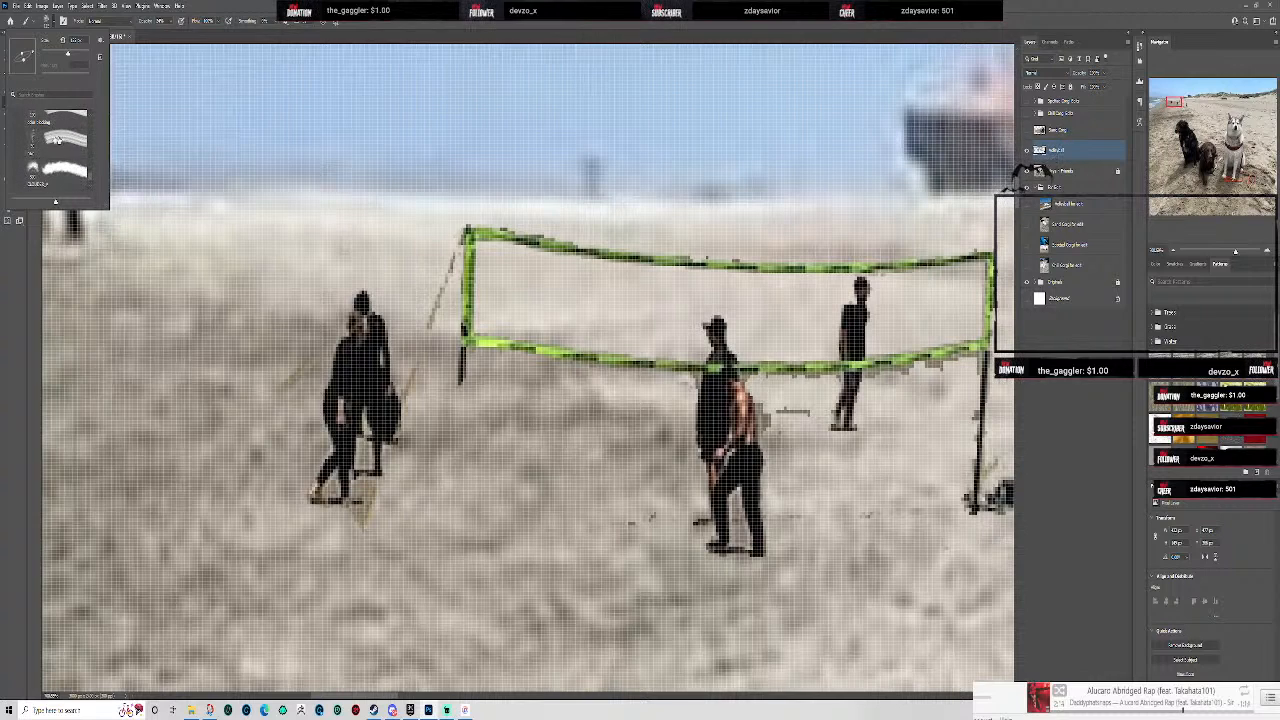
scroll(70, 147, down, 3)
scroll(74, 150, down, 3)
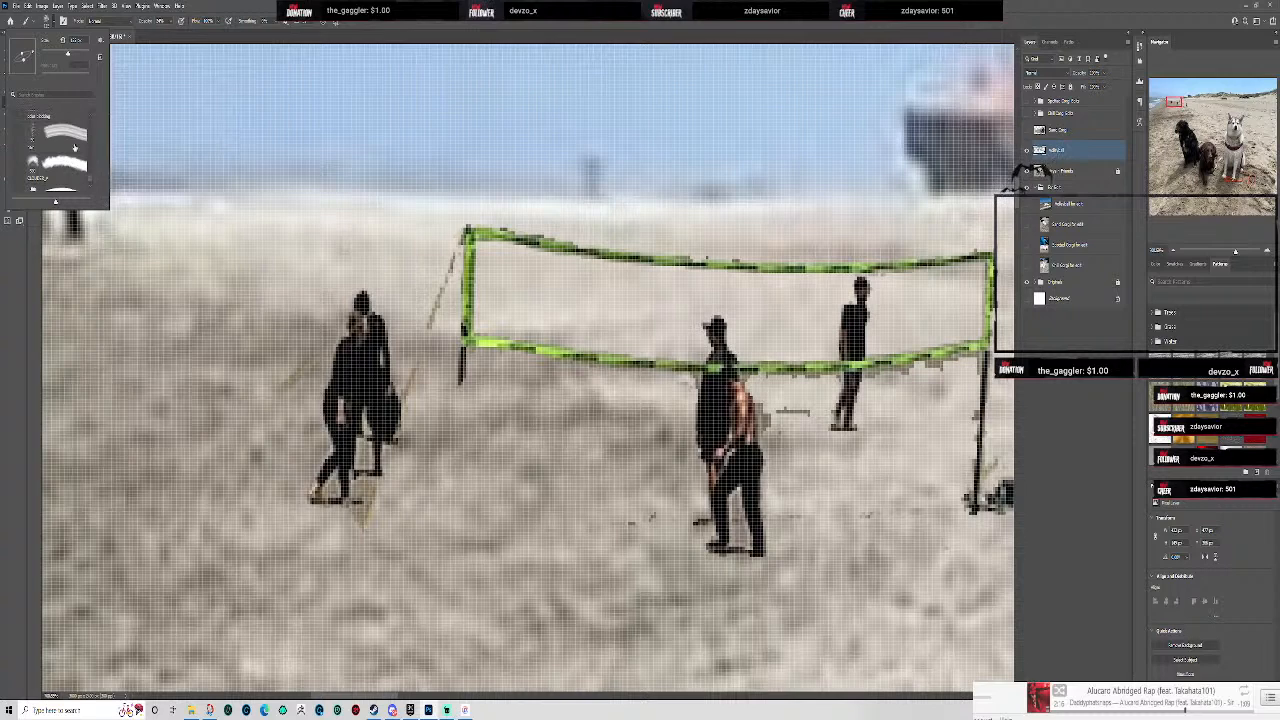
click(60, 174)
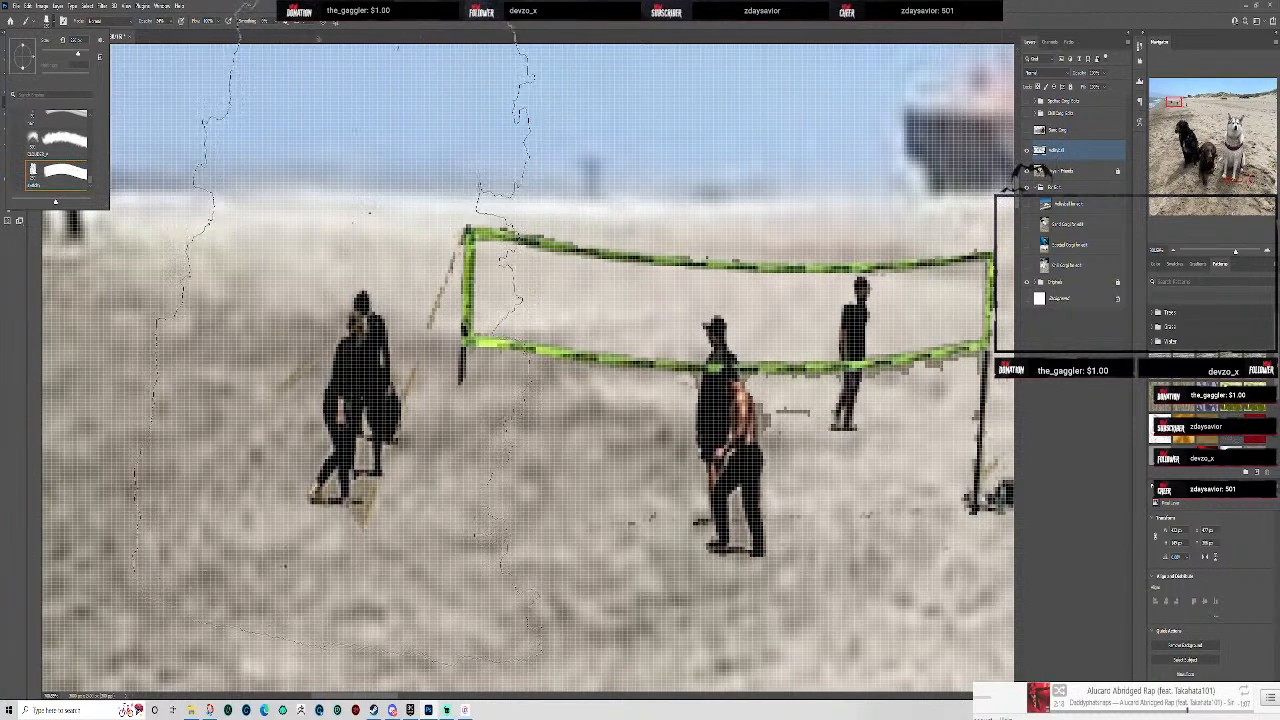
- Reduce the selected end-of-set brush to a very small size
scroll(68, 150, up, 4)
scroll(210, 165, down, 4)
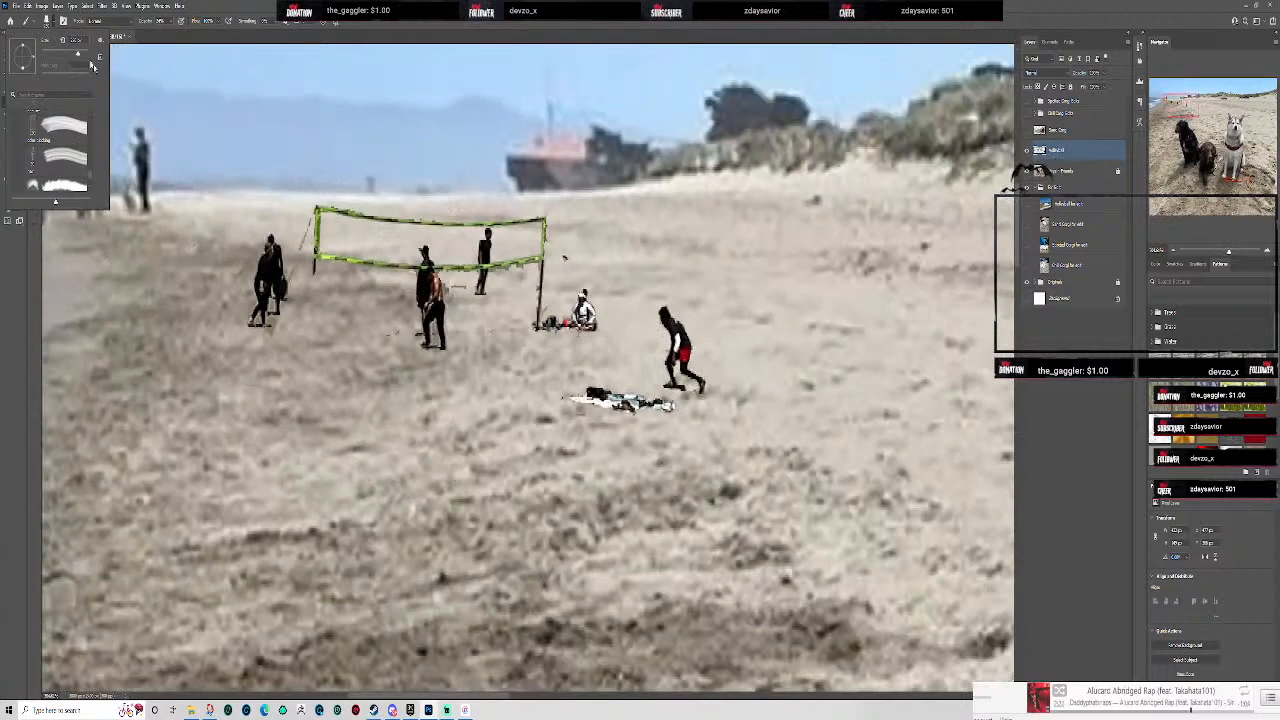
click(46, 20)
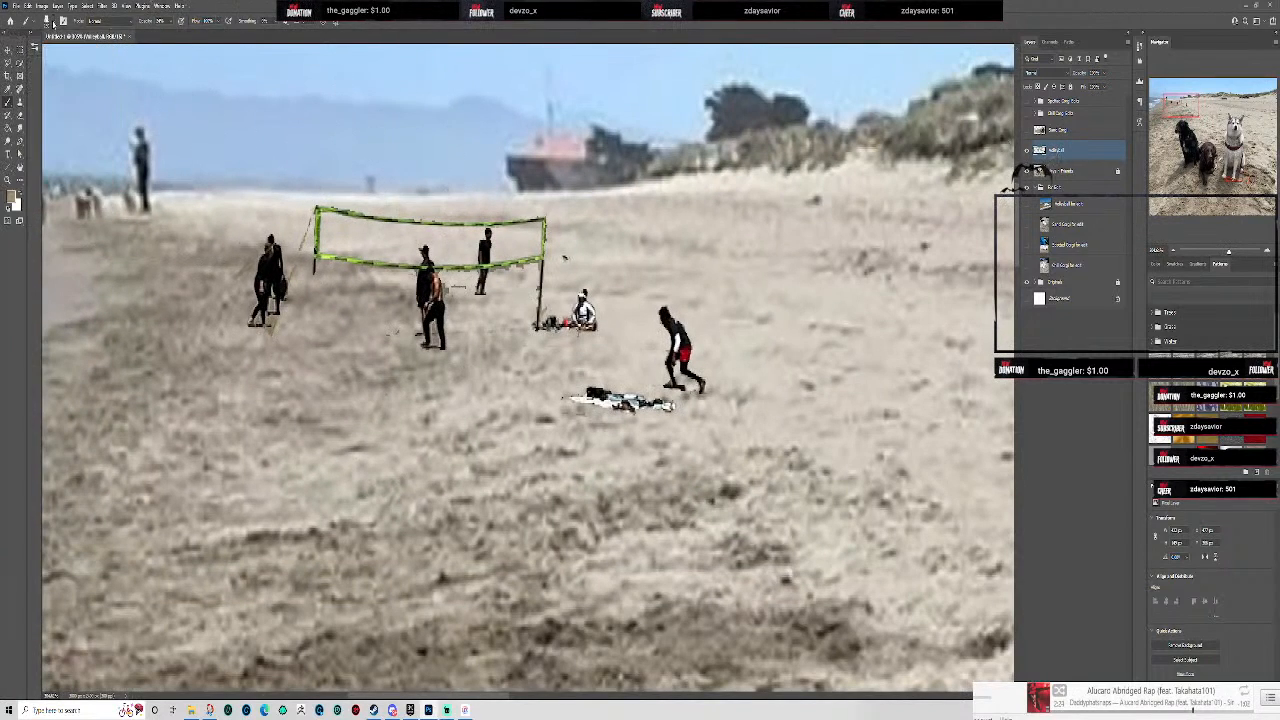
click(50, 22)
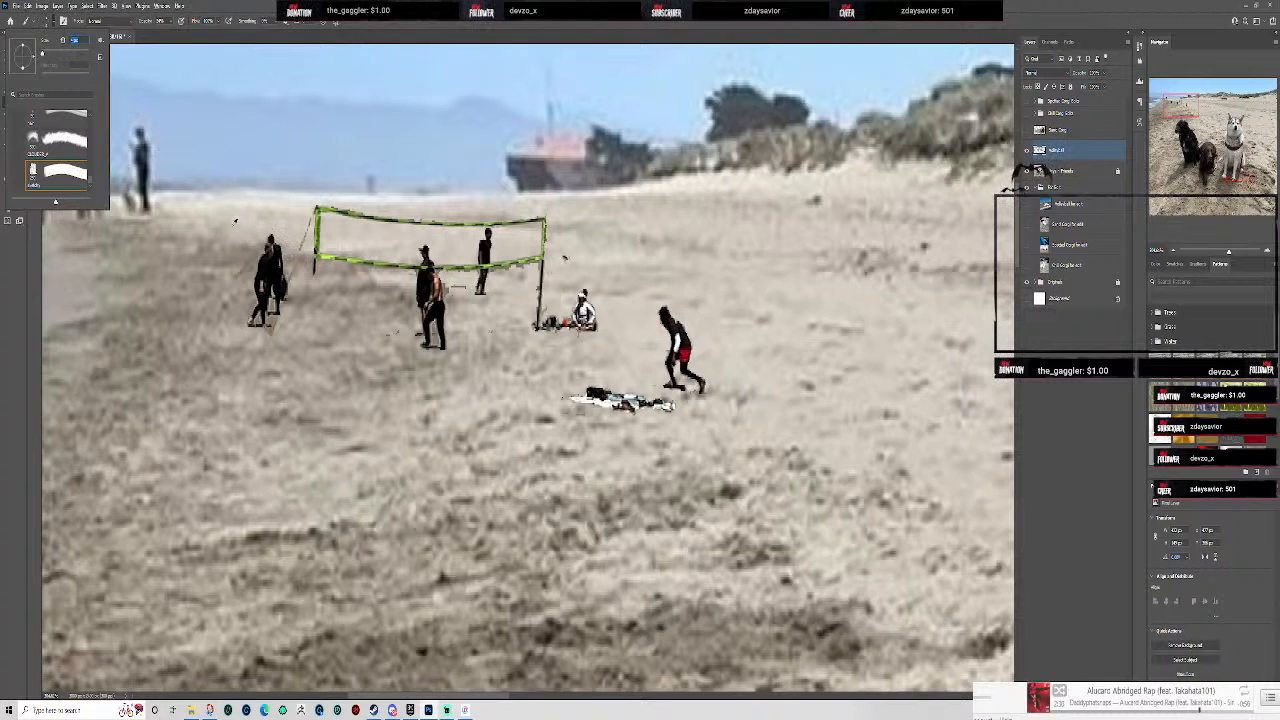
click(55, 20)
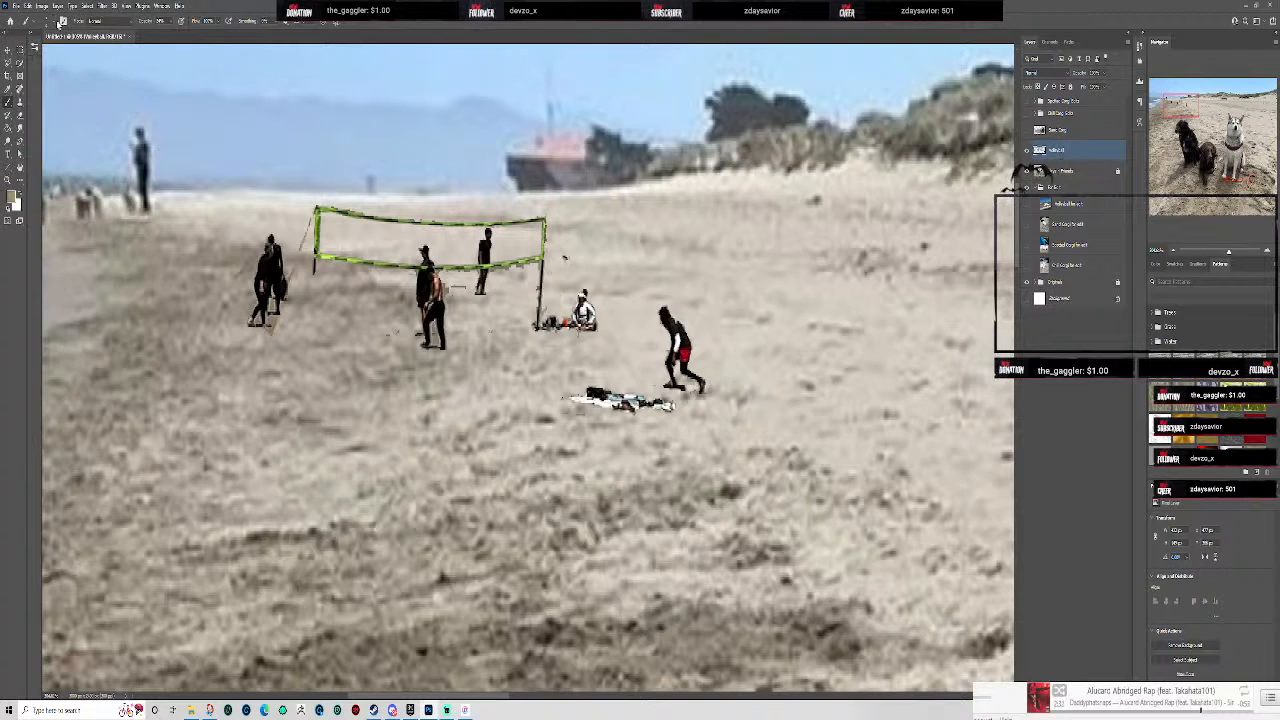
- Choose the second brush in the first subfolder of the expanded brush set
scroll(255, 214, up, 7)
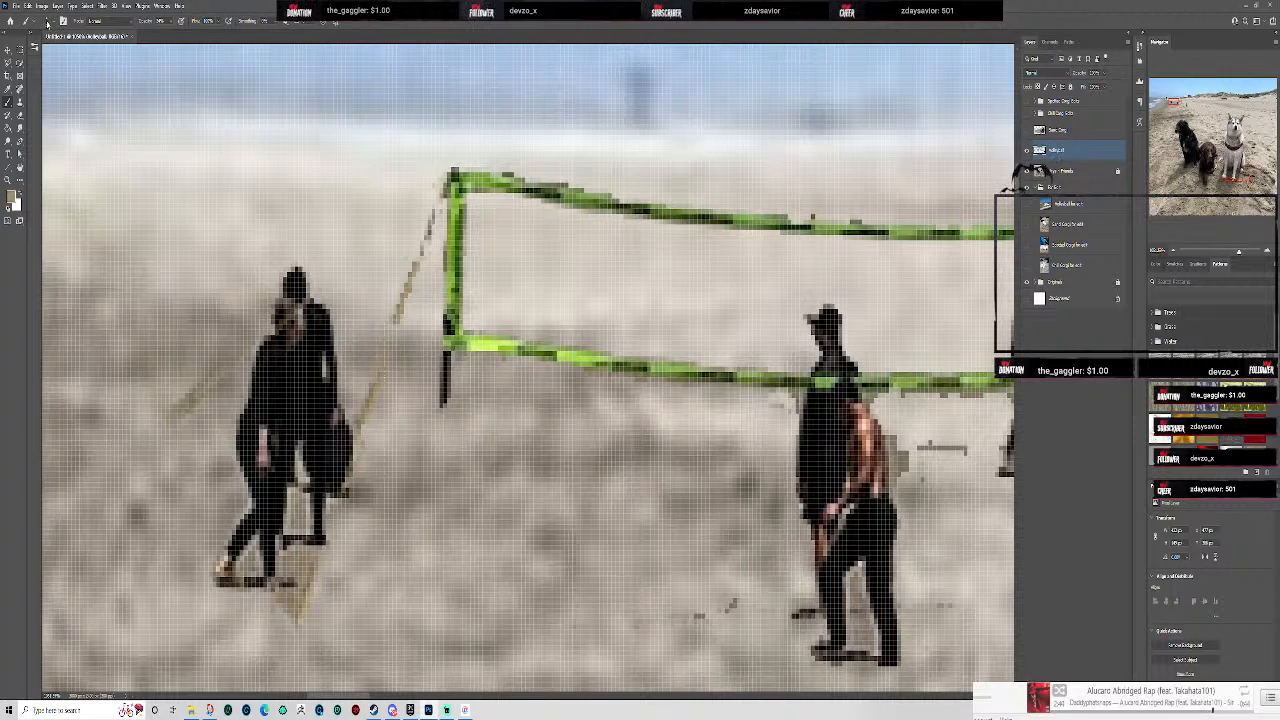
click(47, 22)
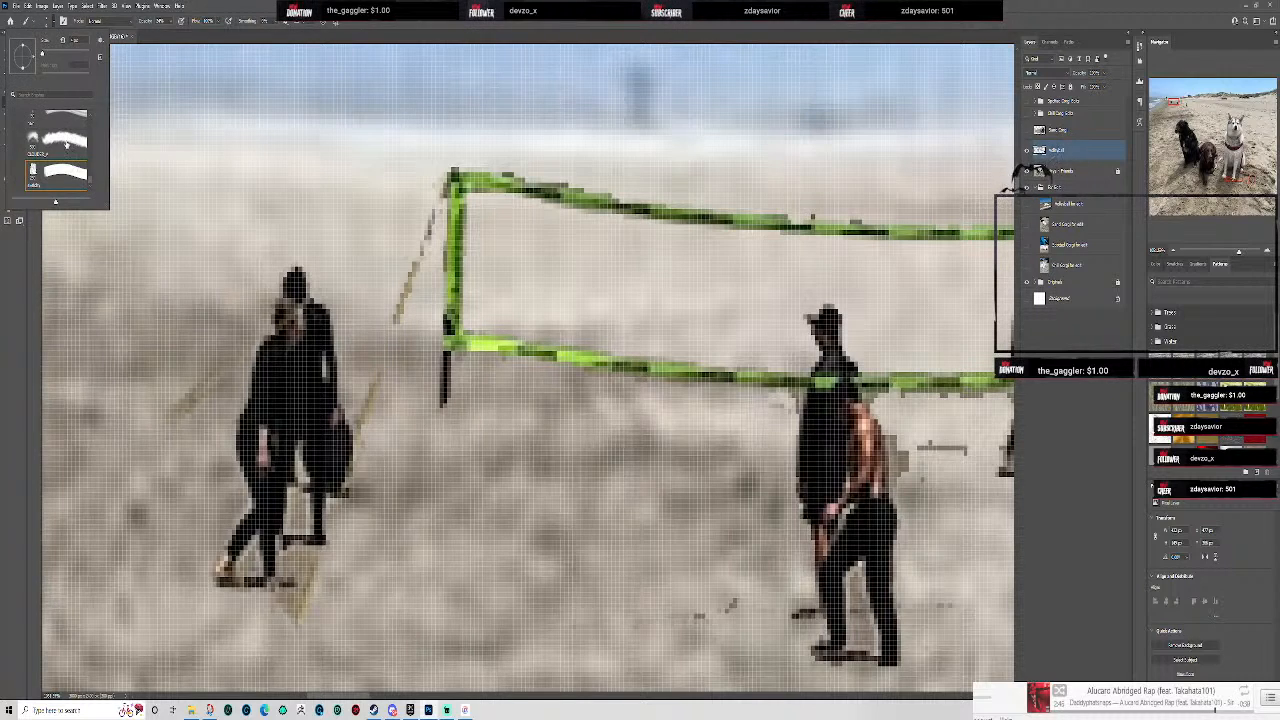
click(70, 144)
scroll(69, 145, up, 4)
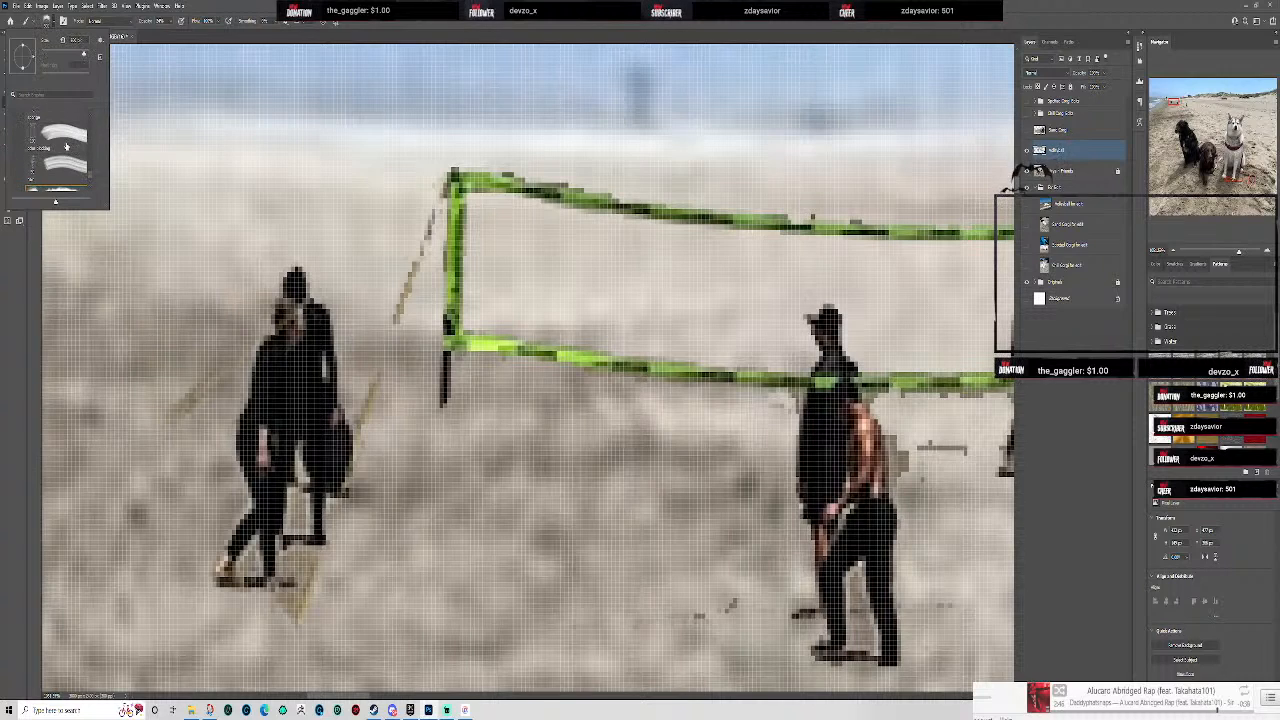
scroll(67, 151, up, 6)
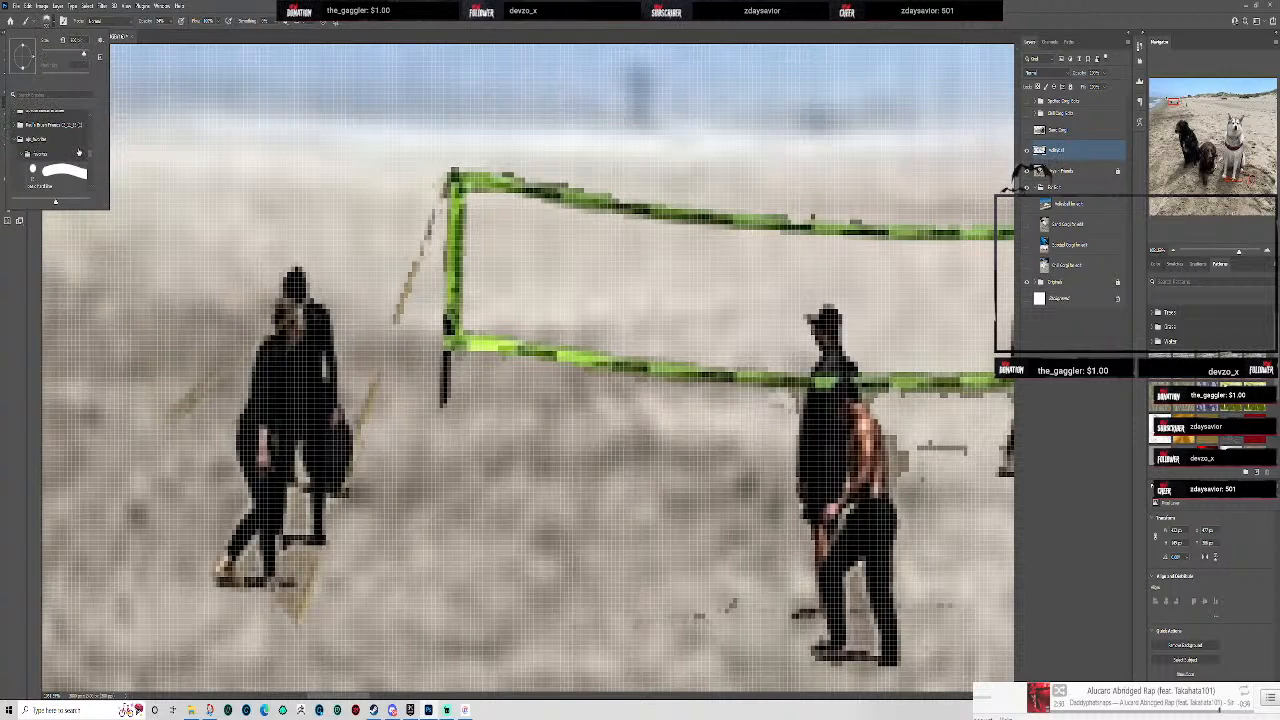
click(60, 145)
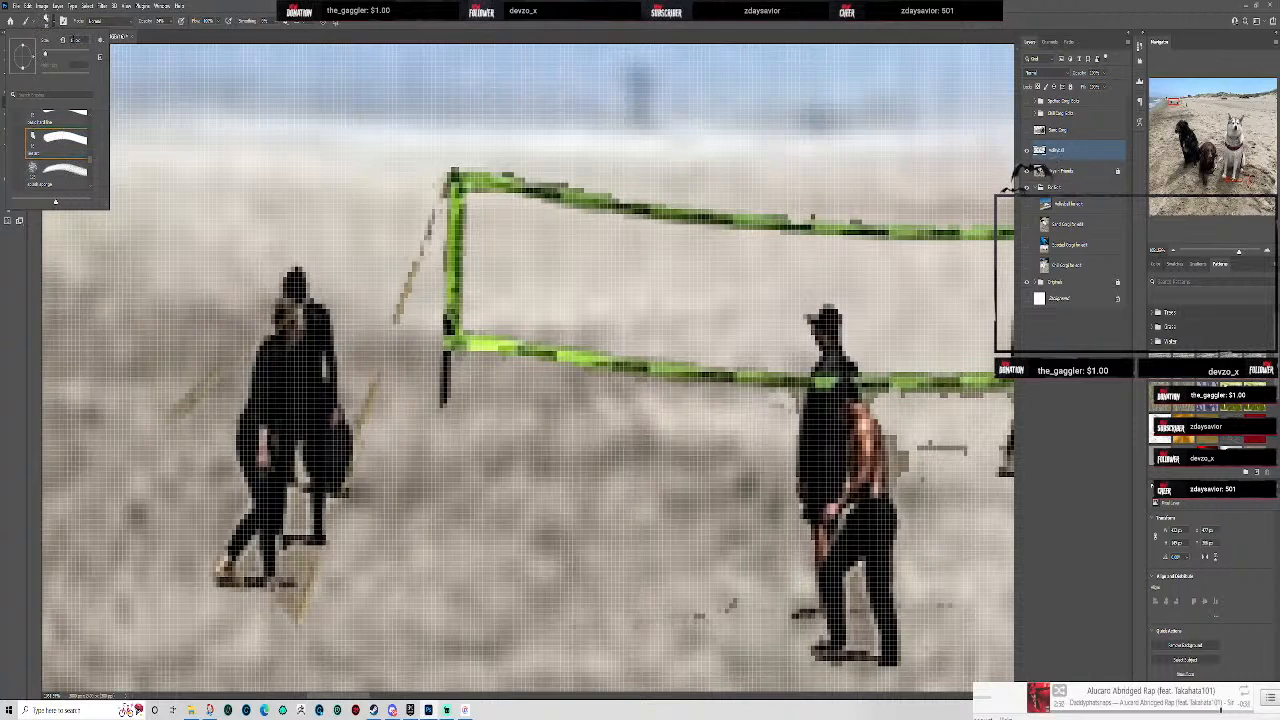
- Raise the brush opacity and reduce the brush size for thin rope lines
click(213, 20)
click(170, 21)
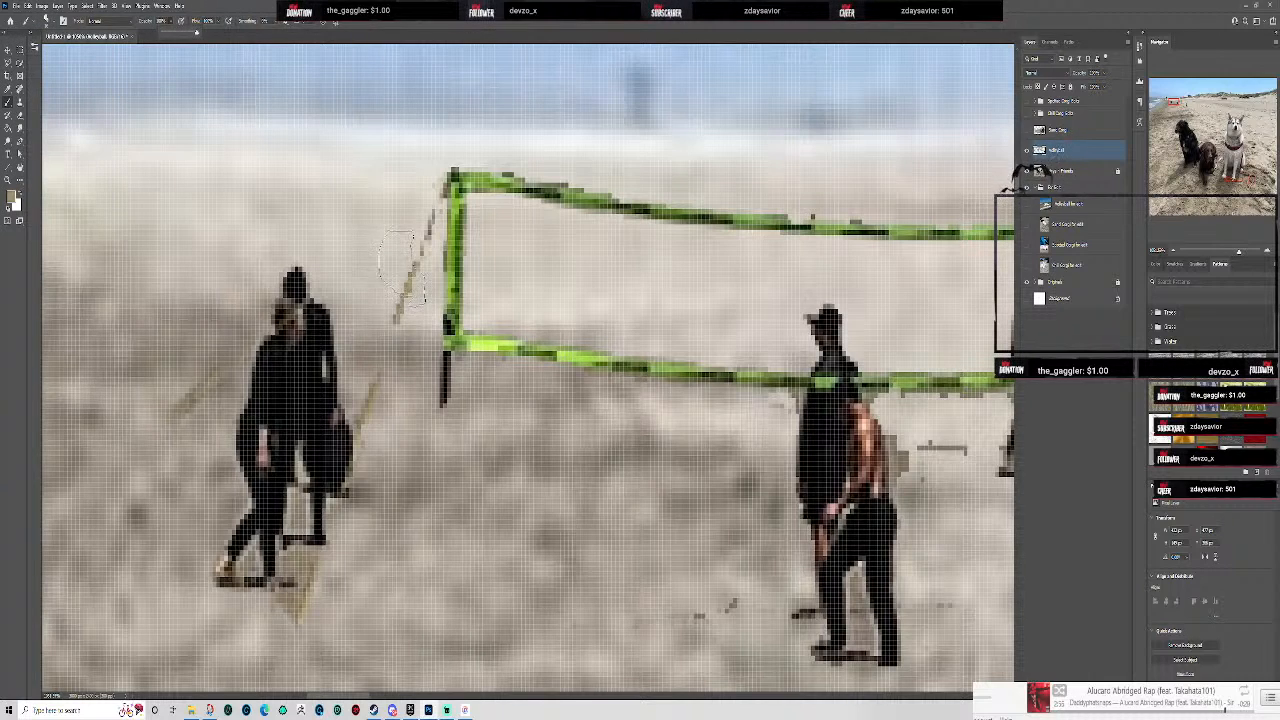
click(54, 22)
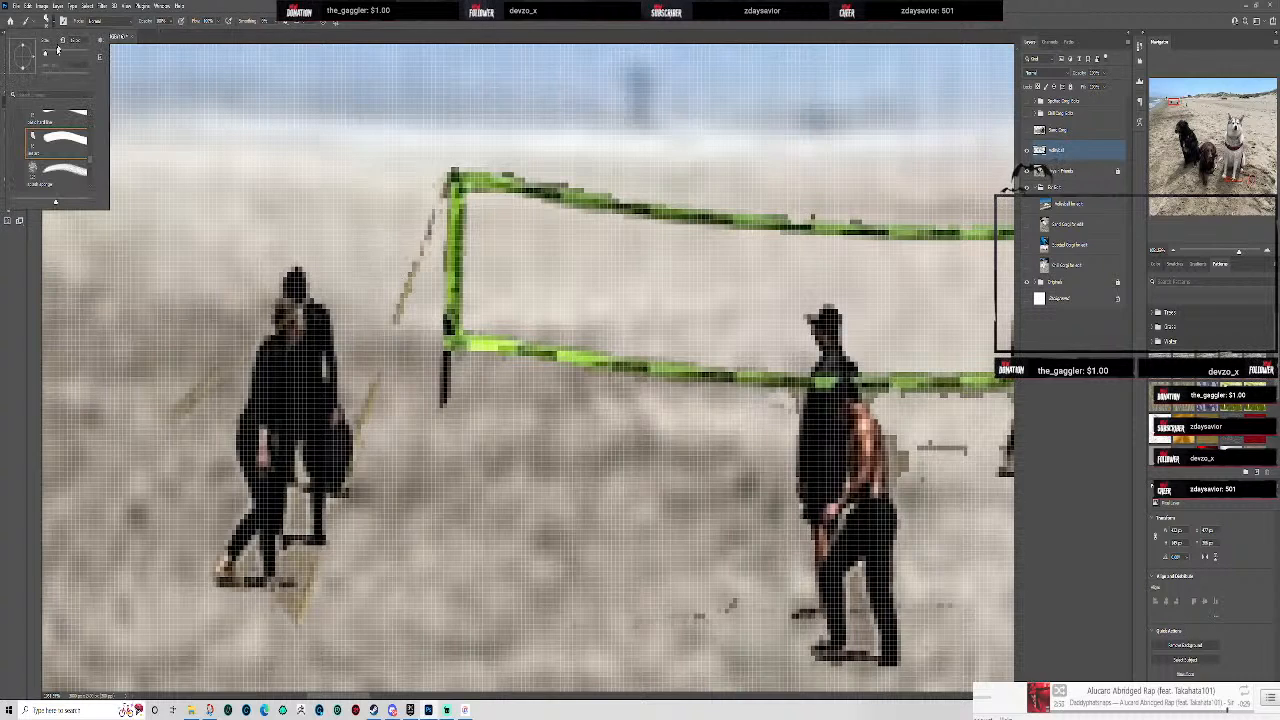
click(42, 57)
- Paint two thin tan guy ropes from the net's upper-left corner to the sand, following the existing rope fragments past the left-hand players
click(397, 320)
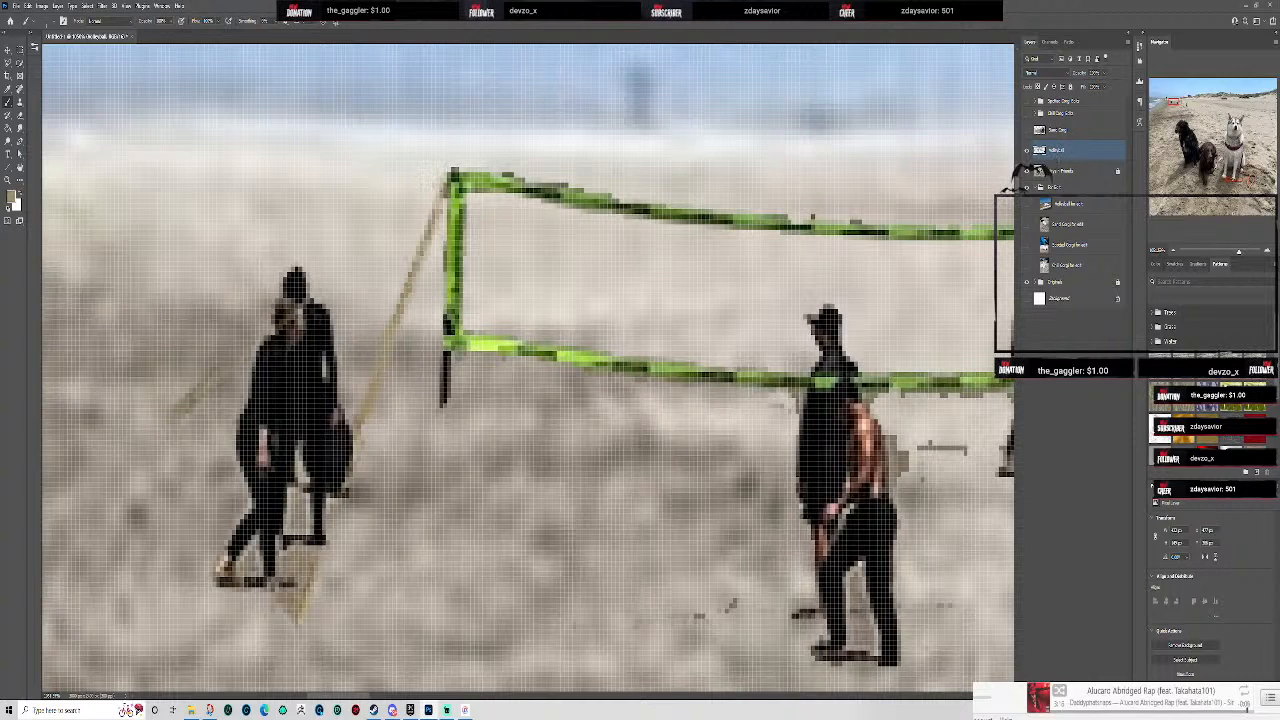
drag(441, 182, 274, 334)
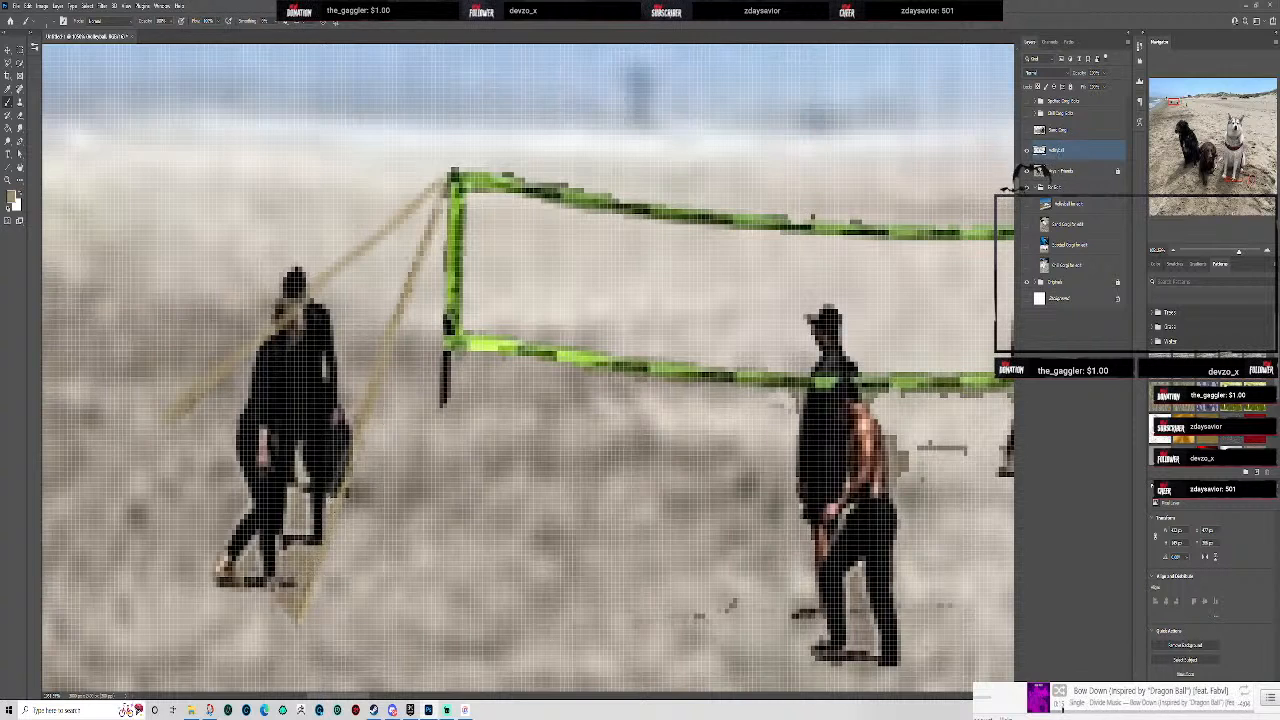
key(ctrl+z)
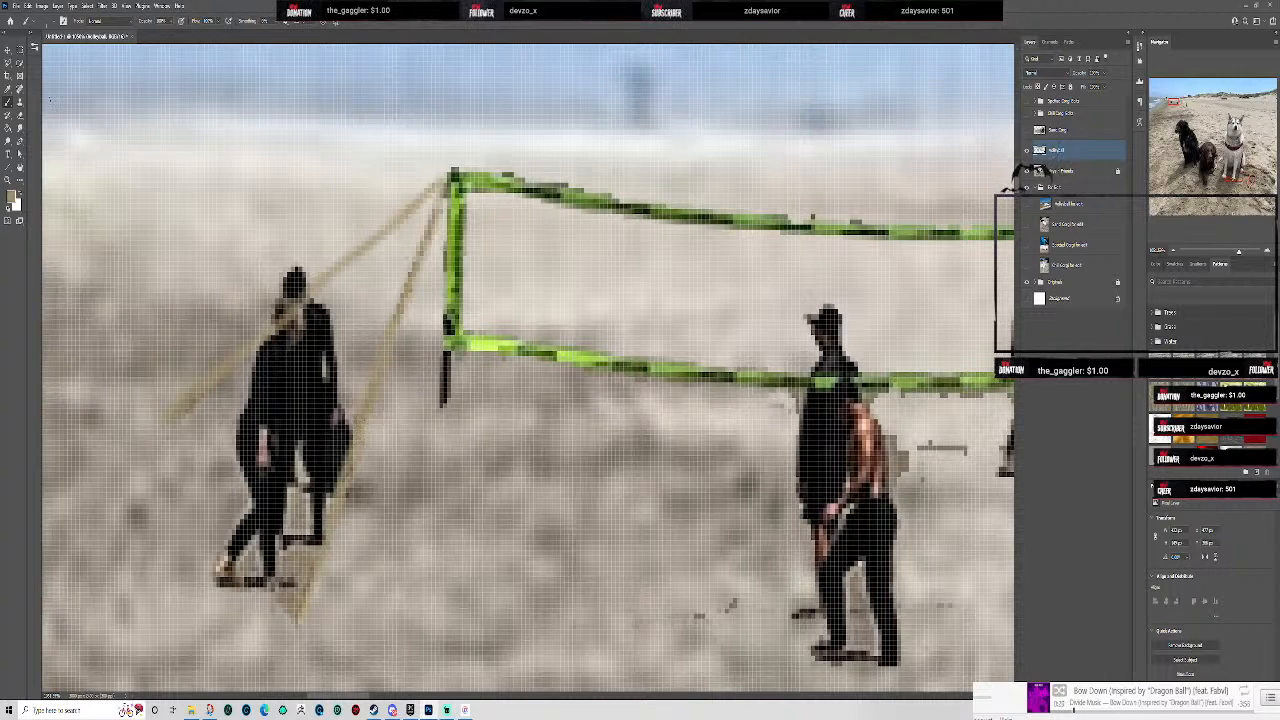
- Erase the stray fragments around the players and the net's right end, including the uneven upper part of the right post
click(21, 115)
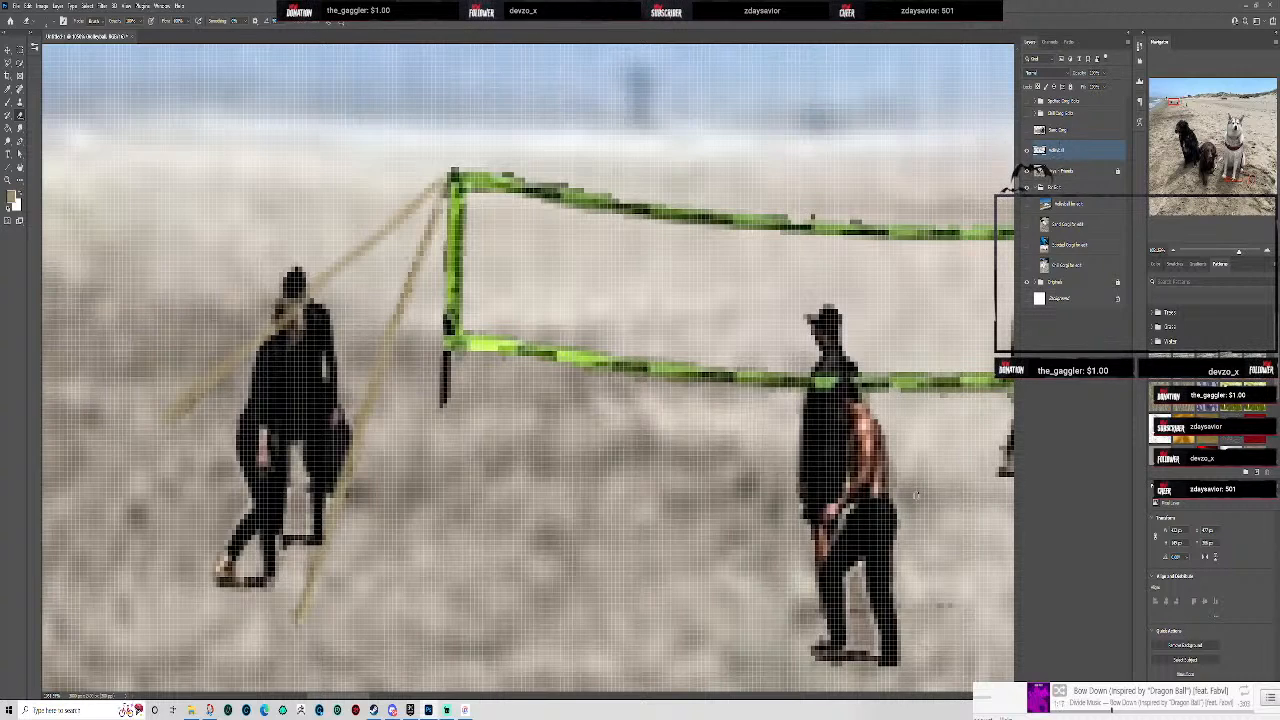
drag(916, 395, 478, 293)
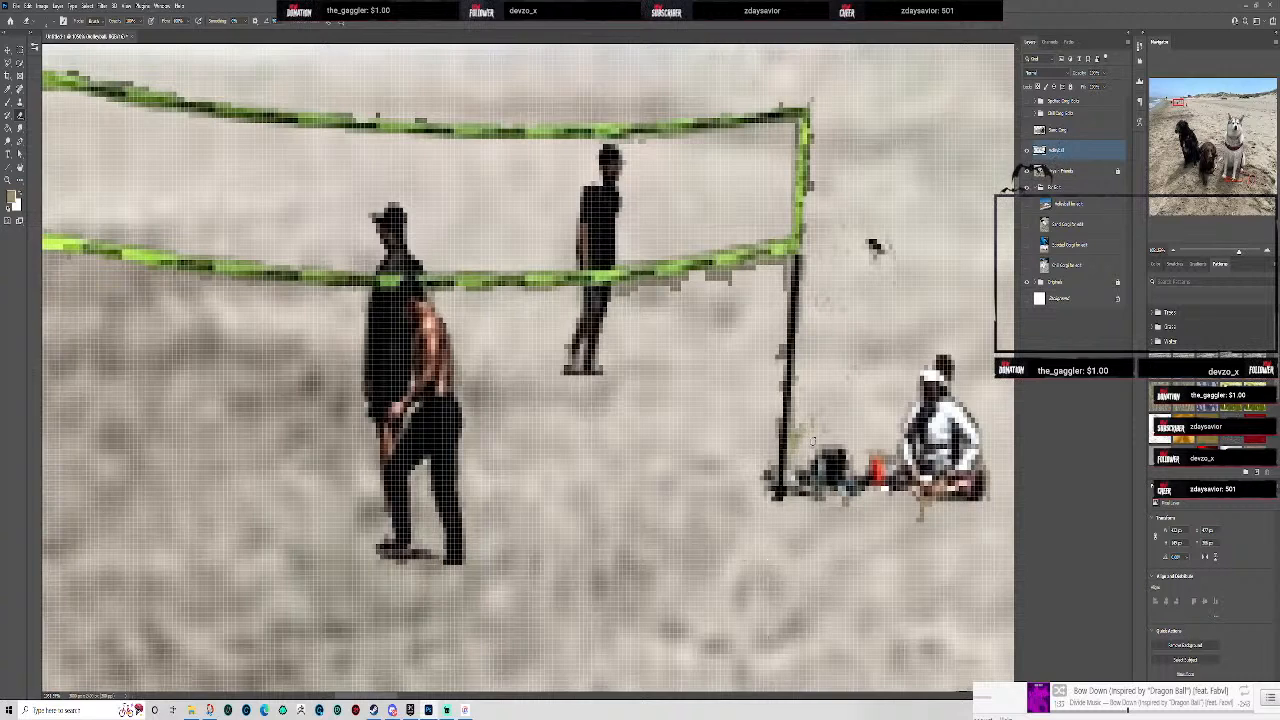
click(51, 22)
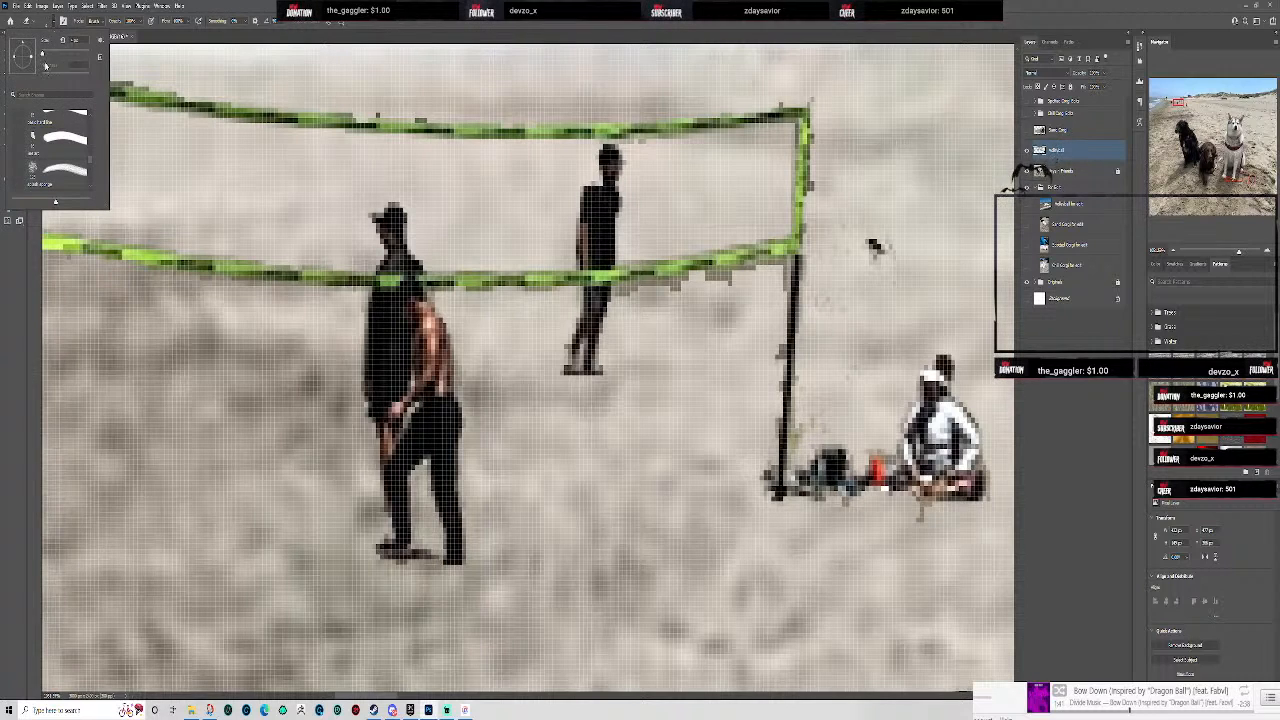
mouse_move(873, 256)
mouse_down()
mouse_move(884, 303)
mouse_move(888, 267)
mouse_move(832, 271)
mouse_up()
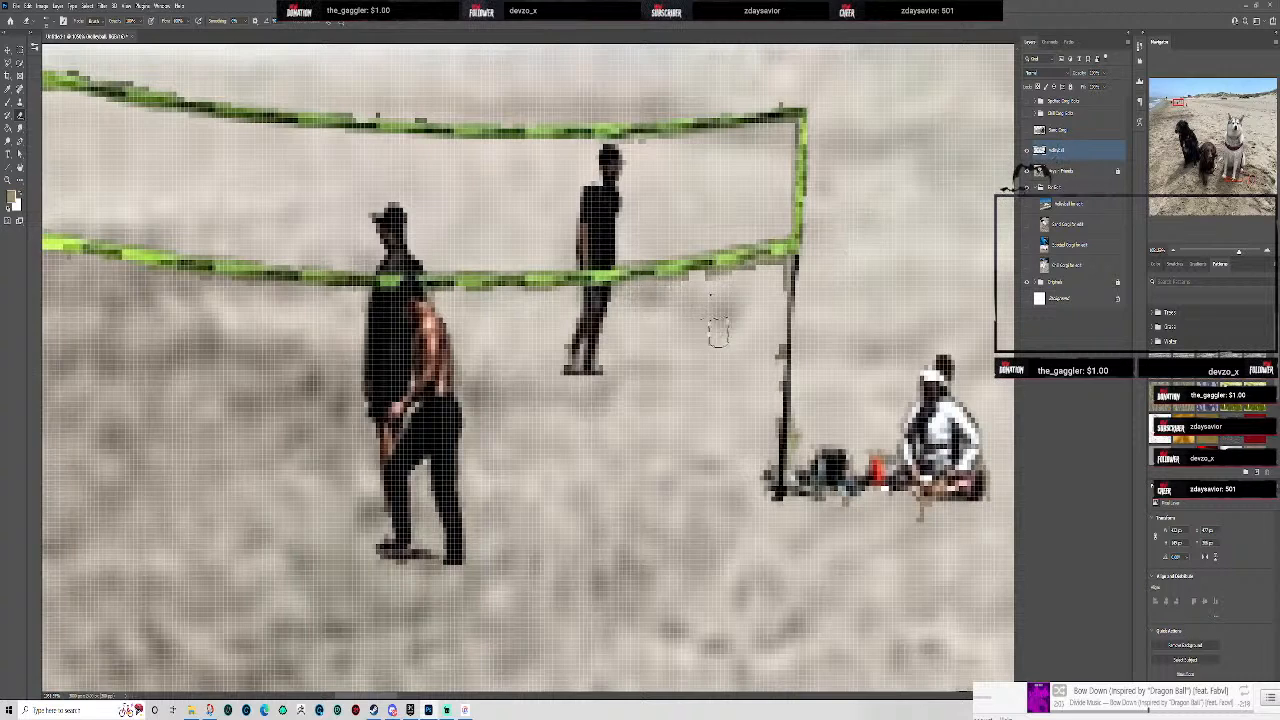
drag(757, 323, 771, 316)
mouse_move(657, 335)
mouse_down()
mouse_move(719, 319)
mouse_move(832, 317)
mouse_move(780, 337)
mouse_move(830, 306)
mouse_move(771, 329)
mouse_move(822, 296)
mouse_move(769, 341)
mouse_move(757, 382)
mouse_move(744, 522)
mouse_move(741, 502)
mouse_move(750, 467)
mouse_move(747, 545)
mouse_move(759, 440)
mouse_move(756, 552)
mouse_up()
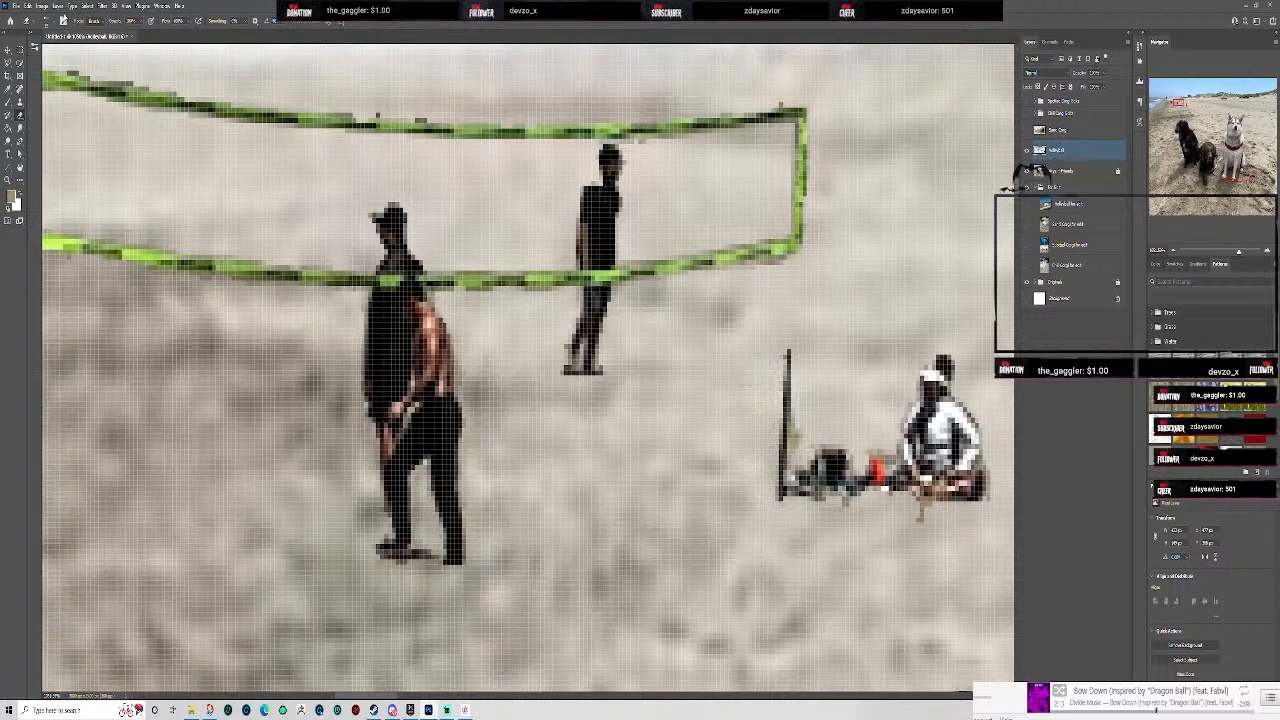
- Repaint the upper part of the net's right post as a thin black line joining the net's lower corner
click(48, 21)
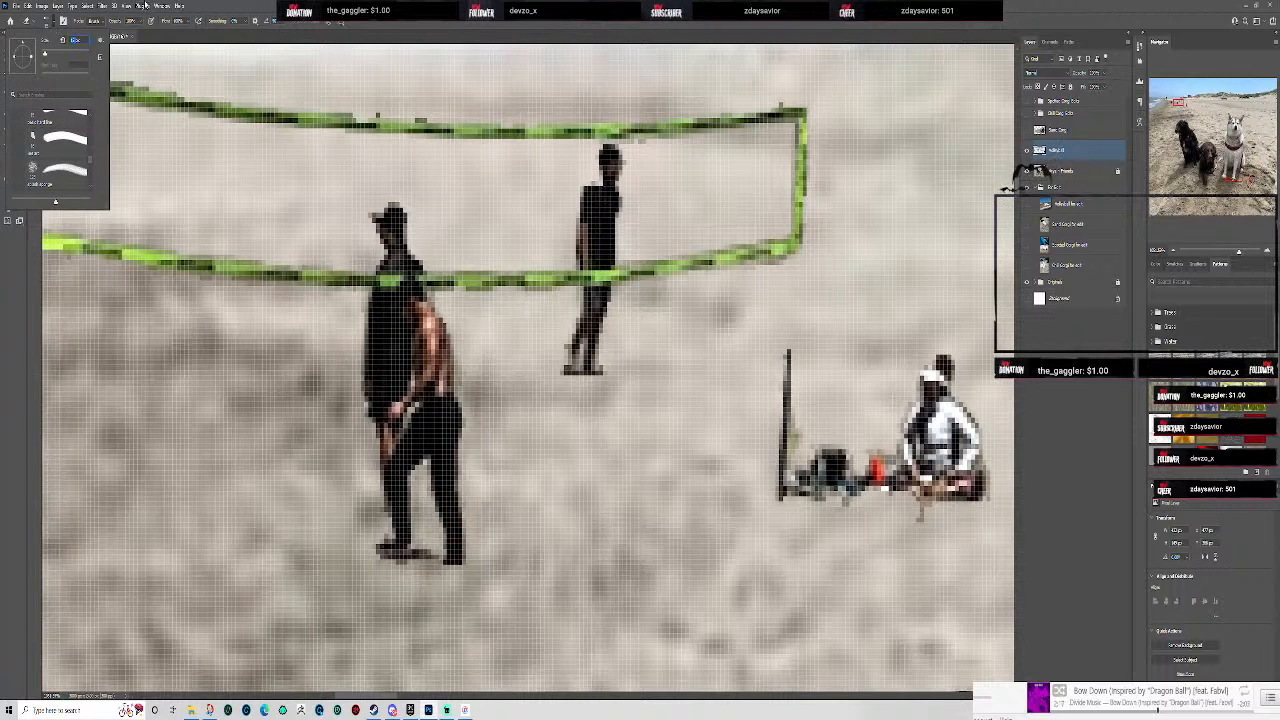
key(Return)
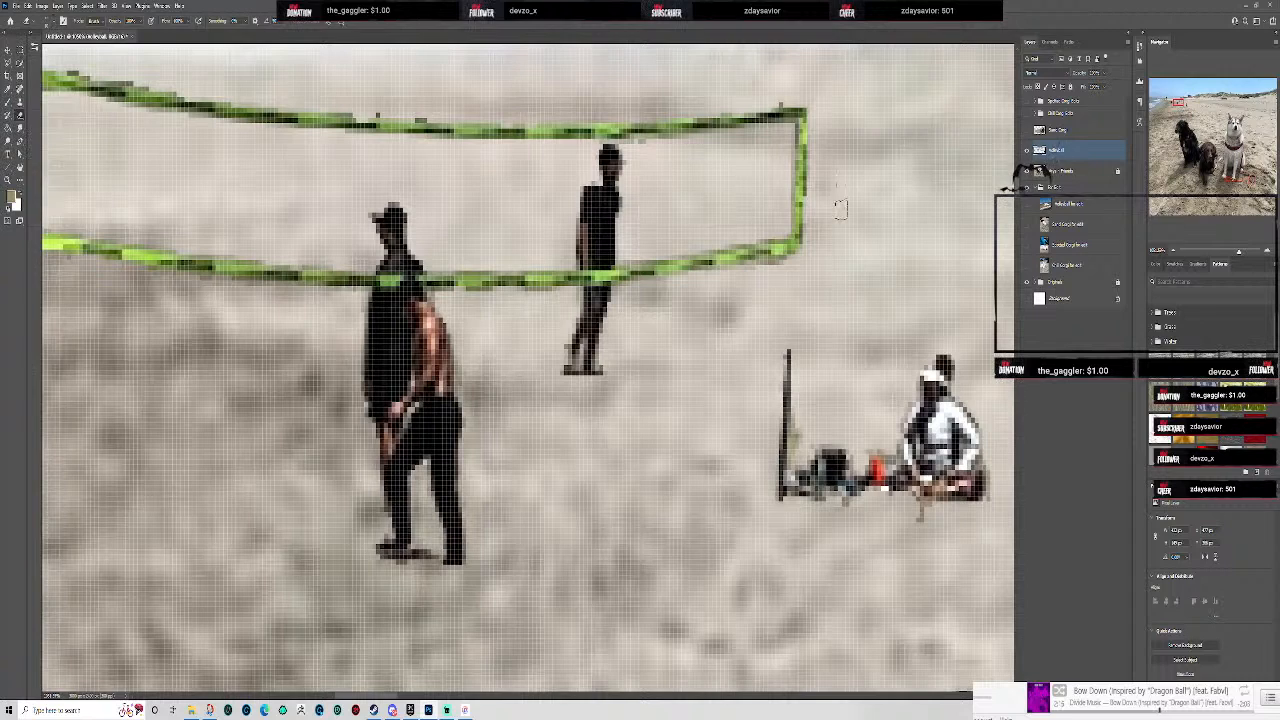
click(10, 100)
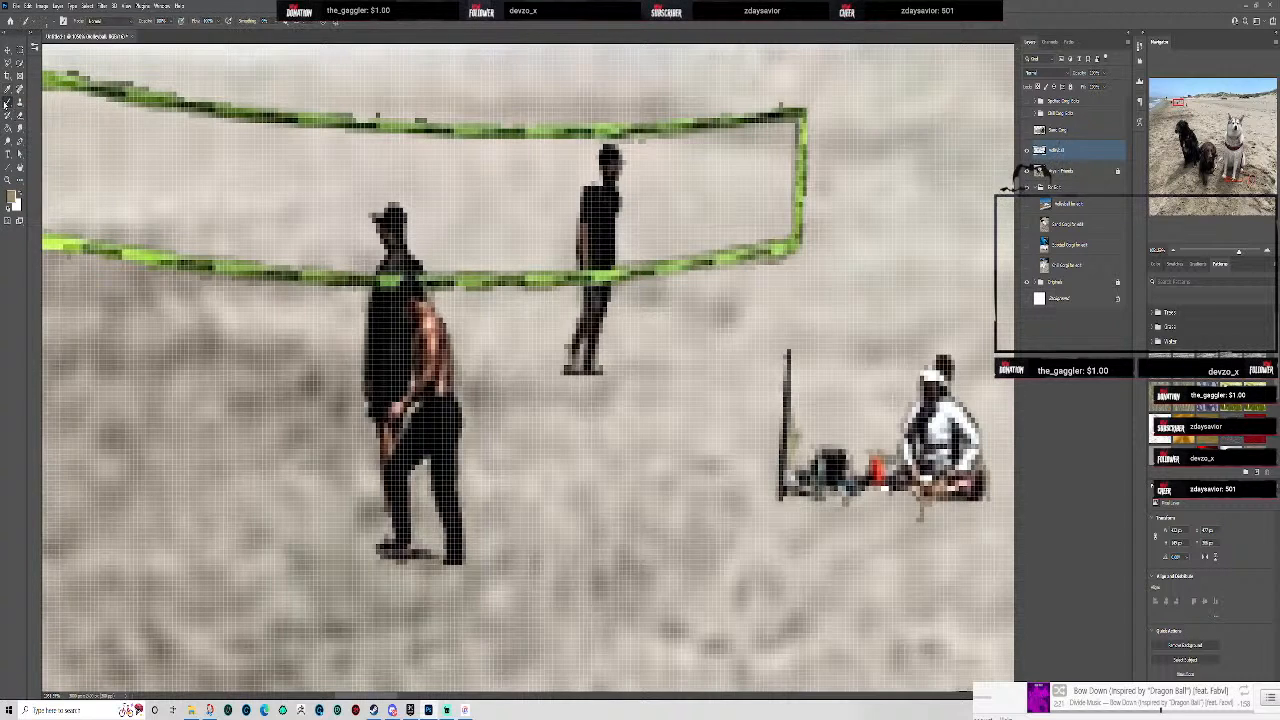
click(8, 207)
mouse_move(792, 254)
mouse_down()
mouse_move(787, 386)
mouse_move(795, 236)
mouse_up()
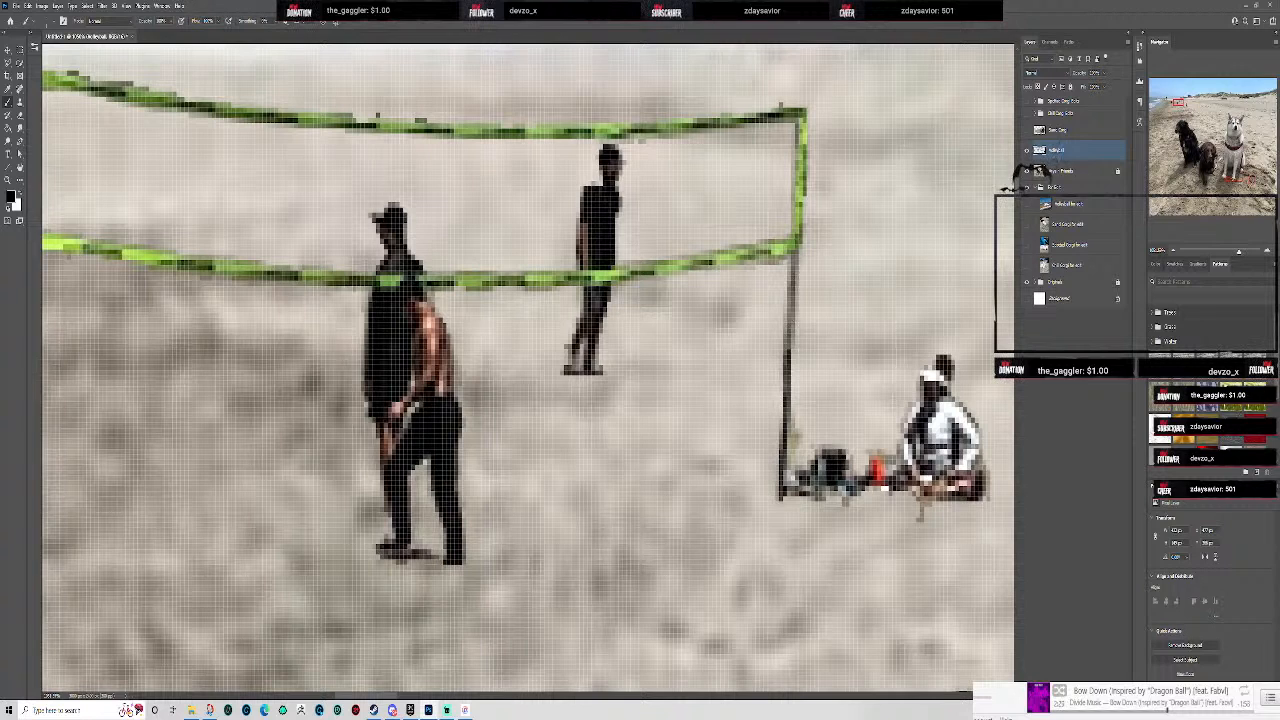
- Erase the leftover specks beside the right post's base and around the seated person's gear
click(20, 116)
scroll(973, 540, up, 2)
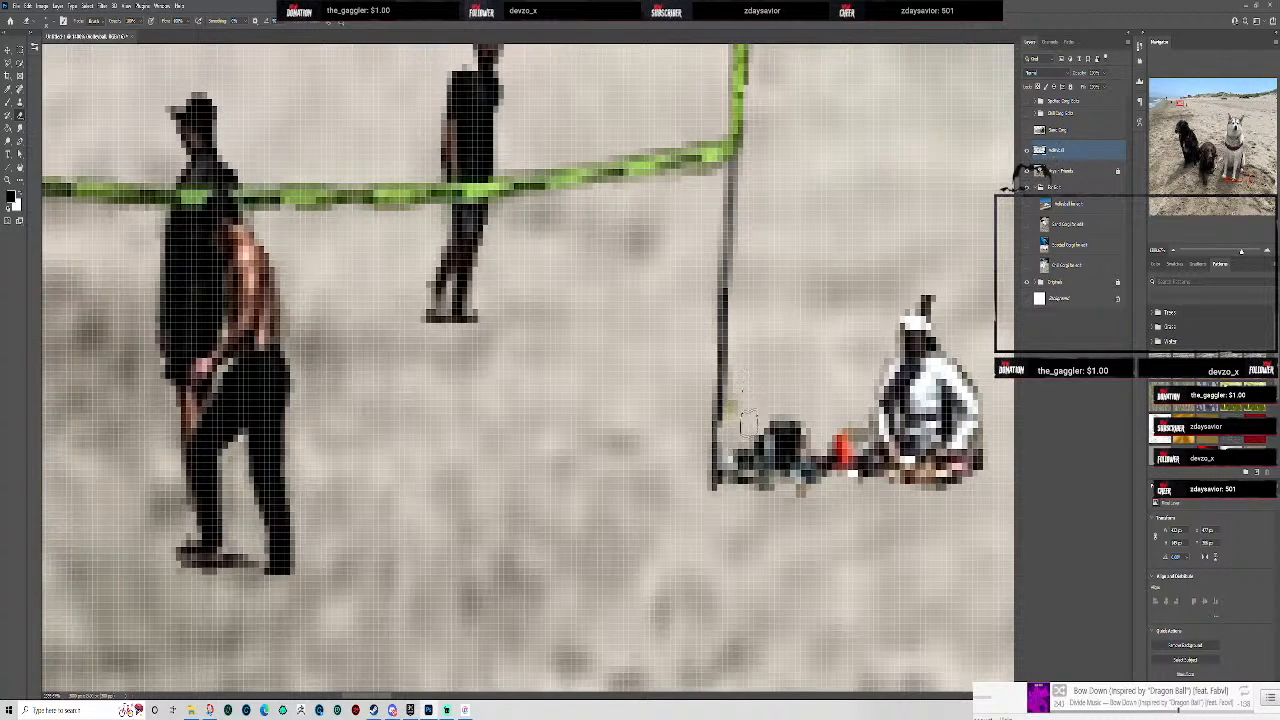
scroll(1016, 535, down, 10)
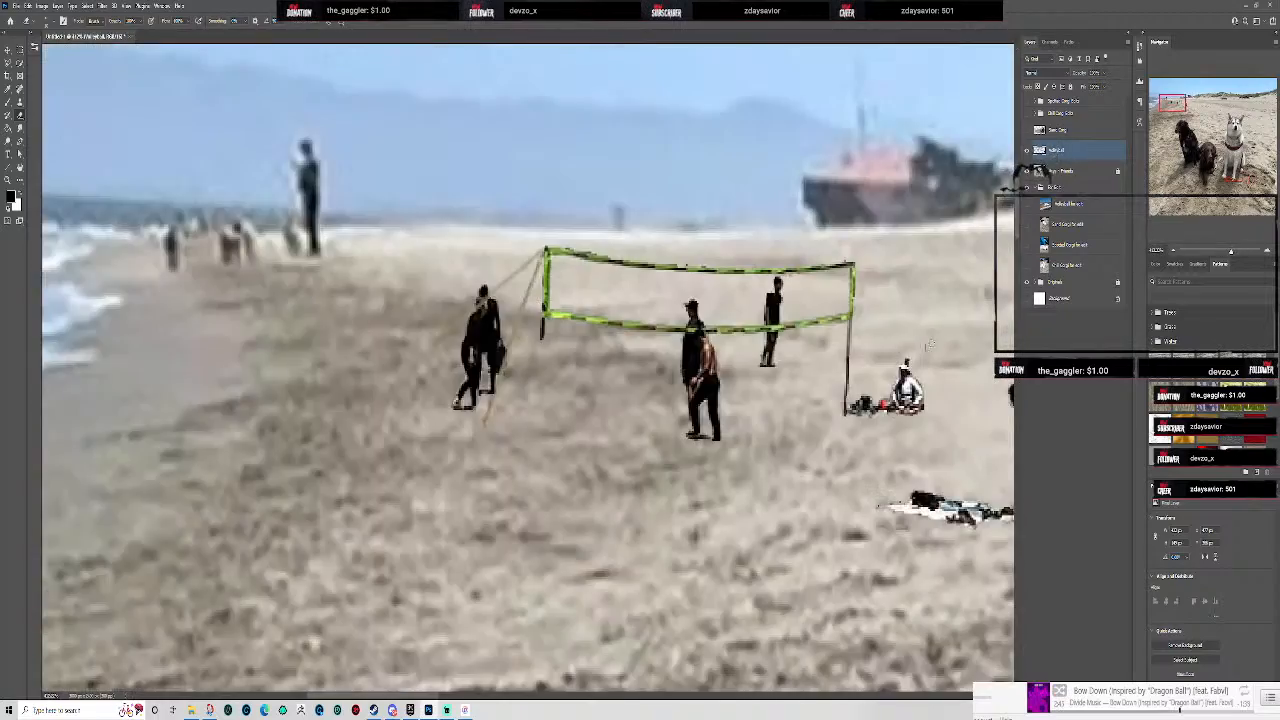
scroll(1016, 535, down, 5)
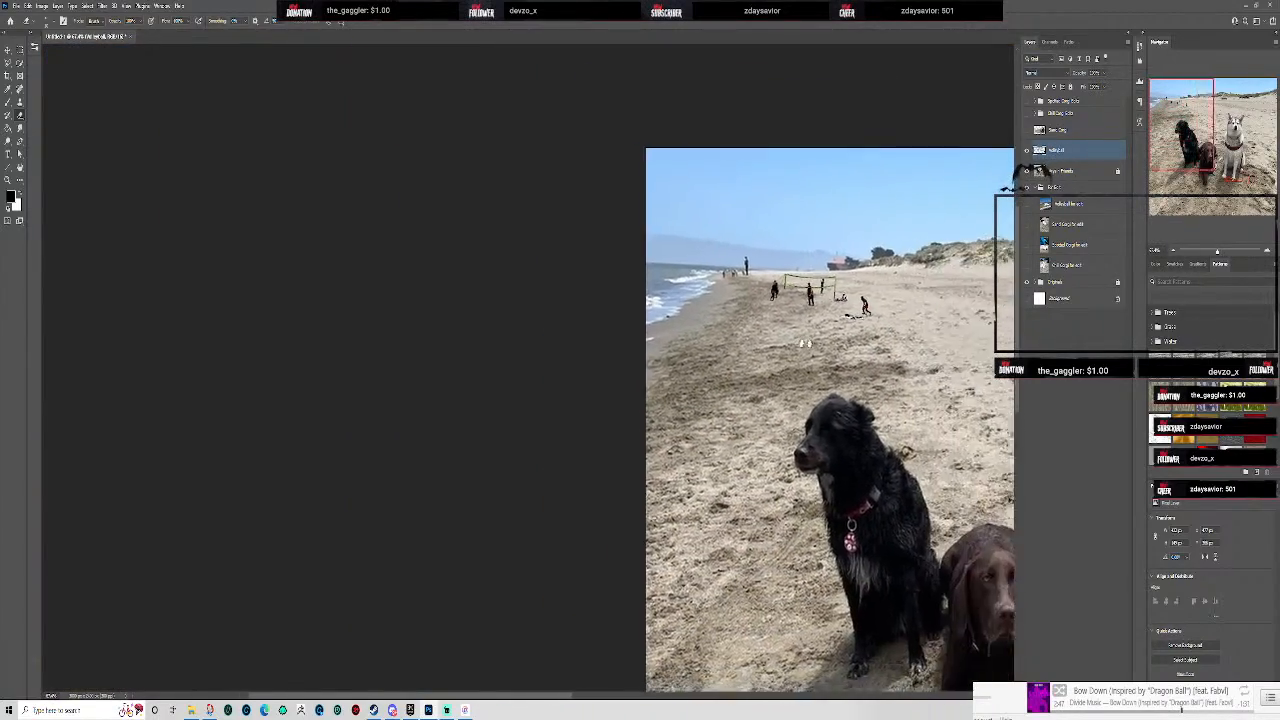
scroll(598, 308, up, 10)
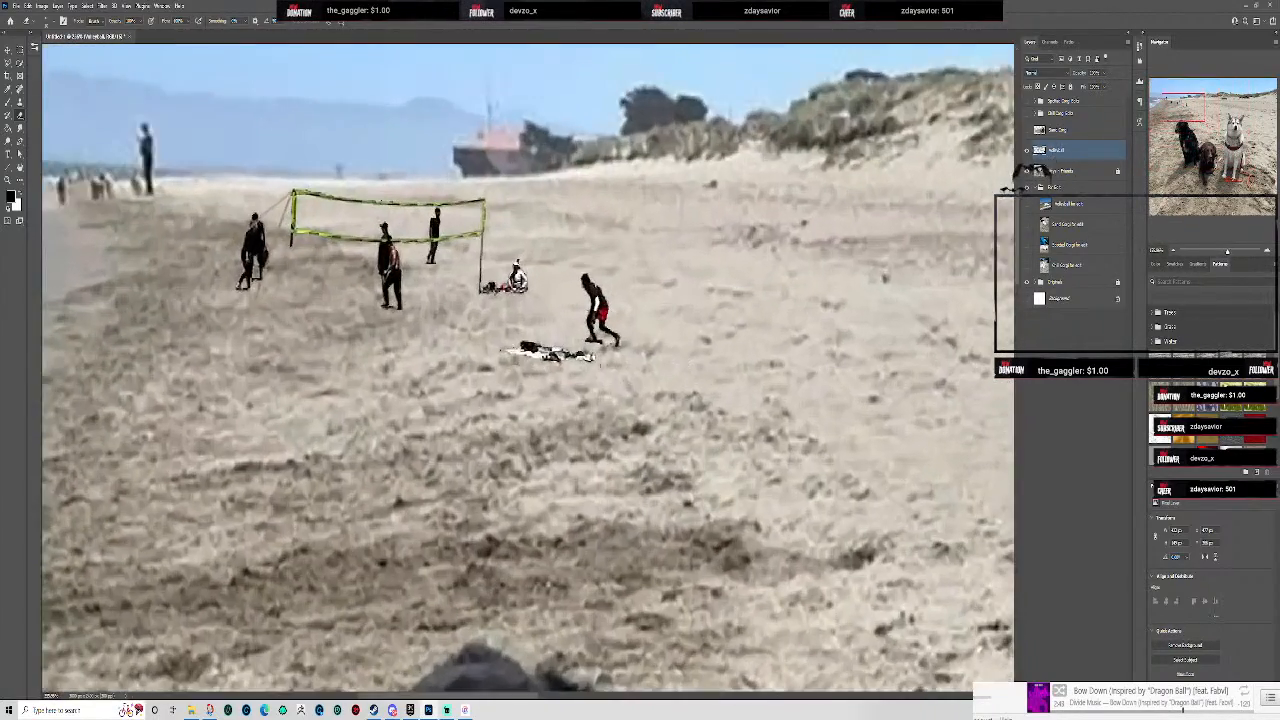
scroll(575, 313, down, 2)
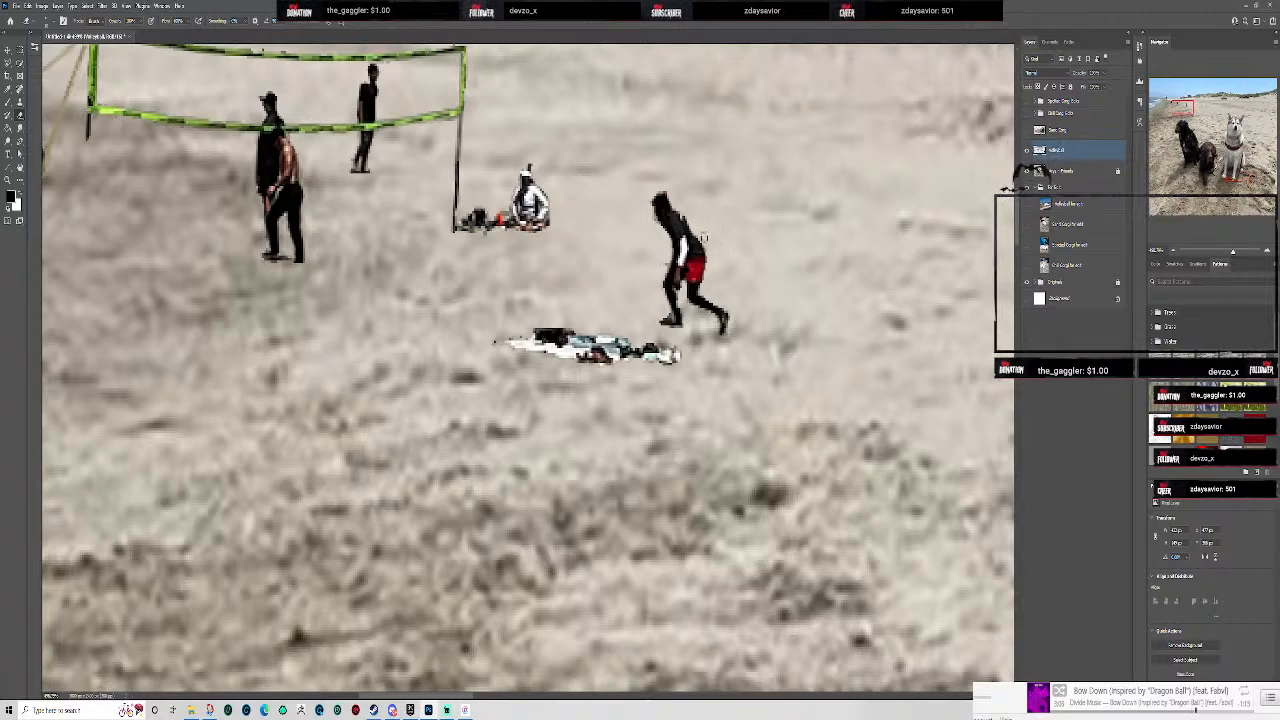
scroll(738, 289, down, 4)
scroll(738, 289, down, 6)
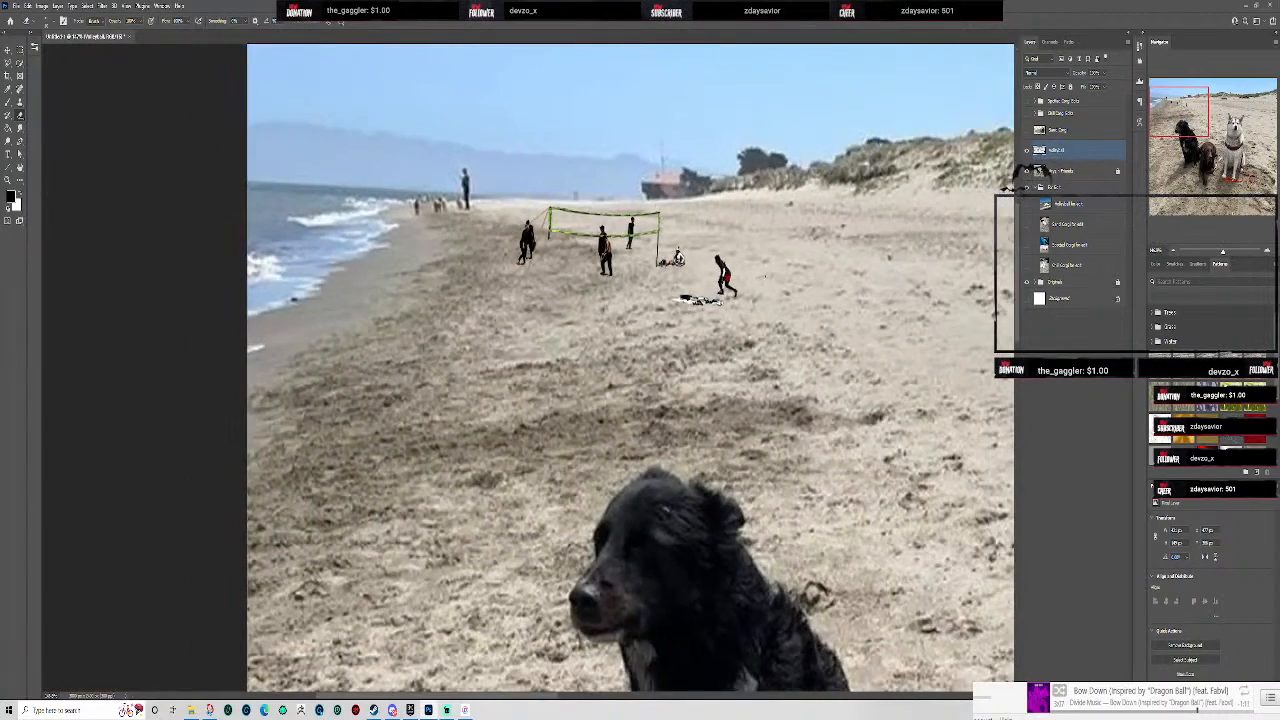
scroll(528, 368, up, 2)
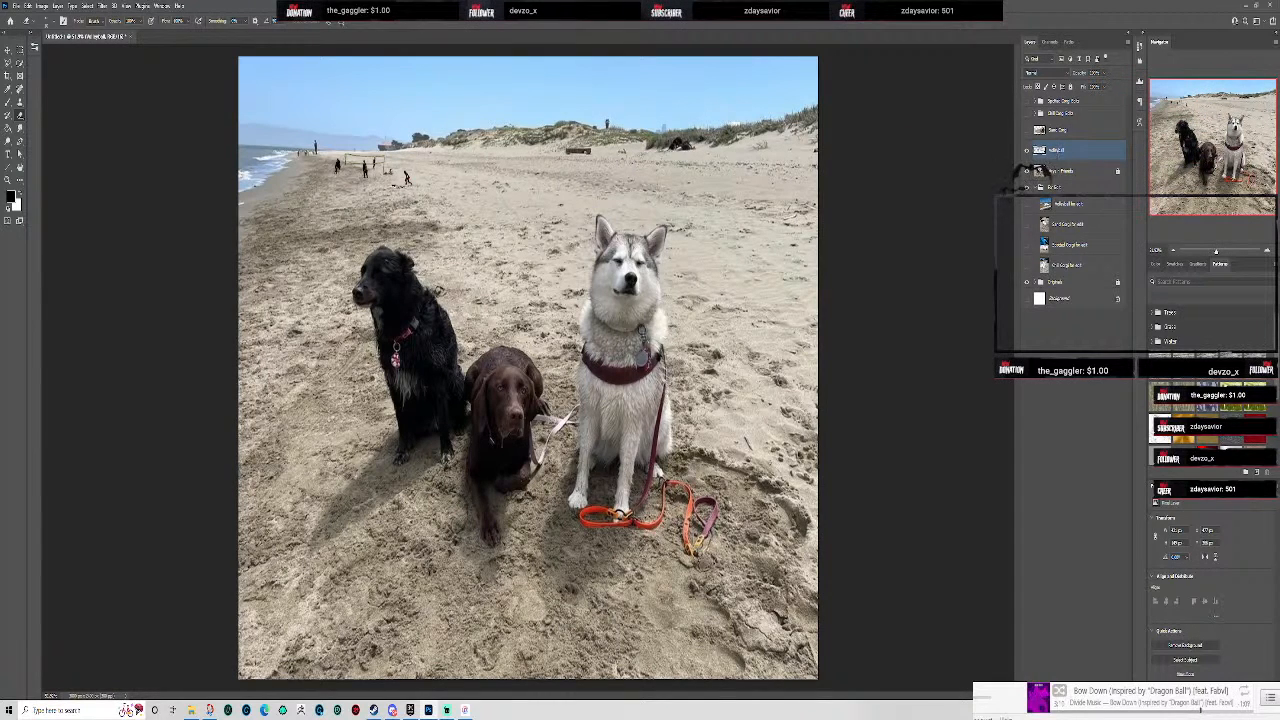
- Add a drop shadow to the volleyball layer with global light off, a new angle and a shorter distance
double_click(1072, 154)
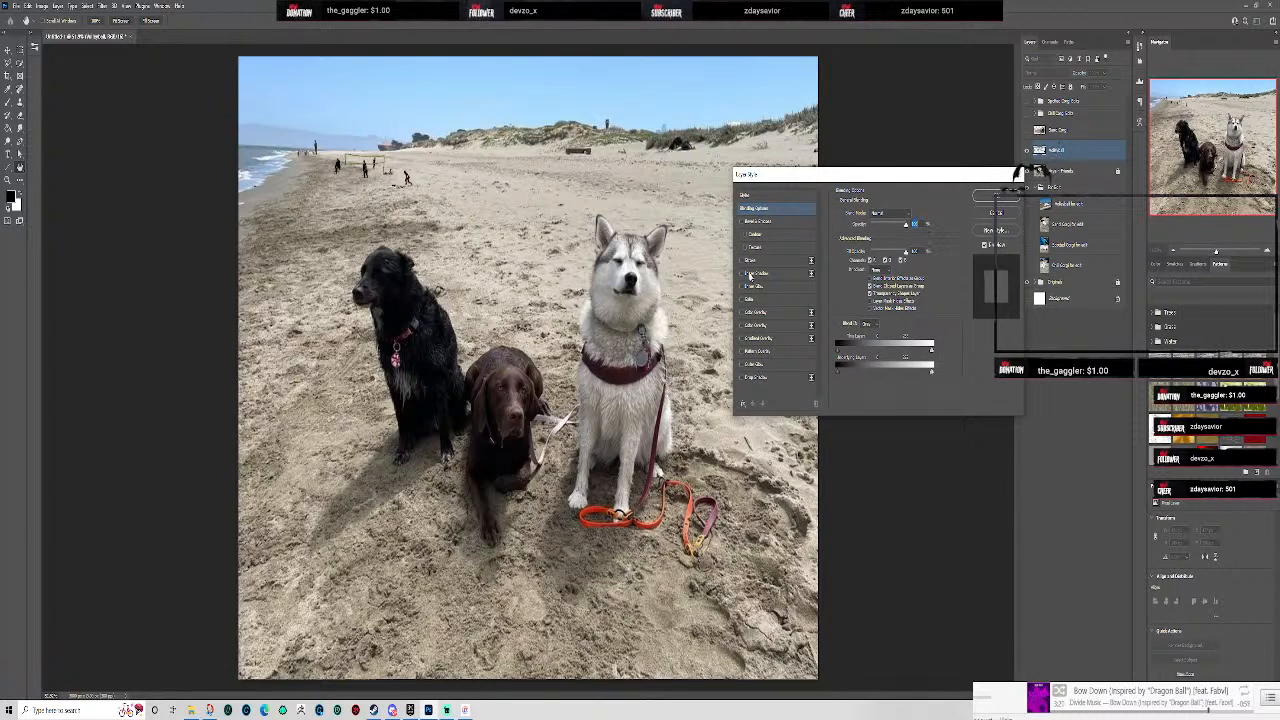
click(742, 378)
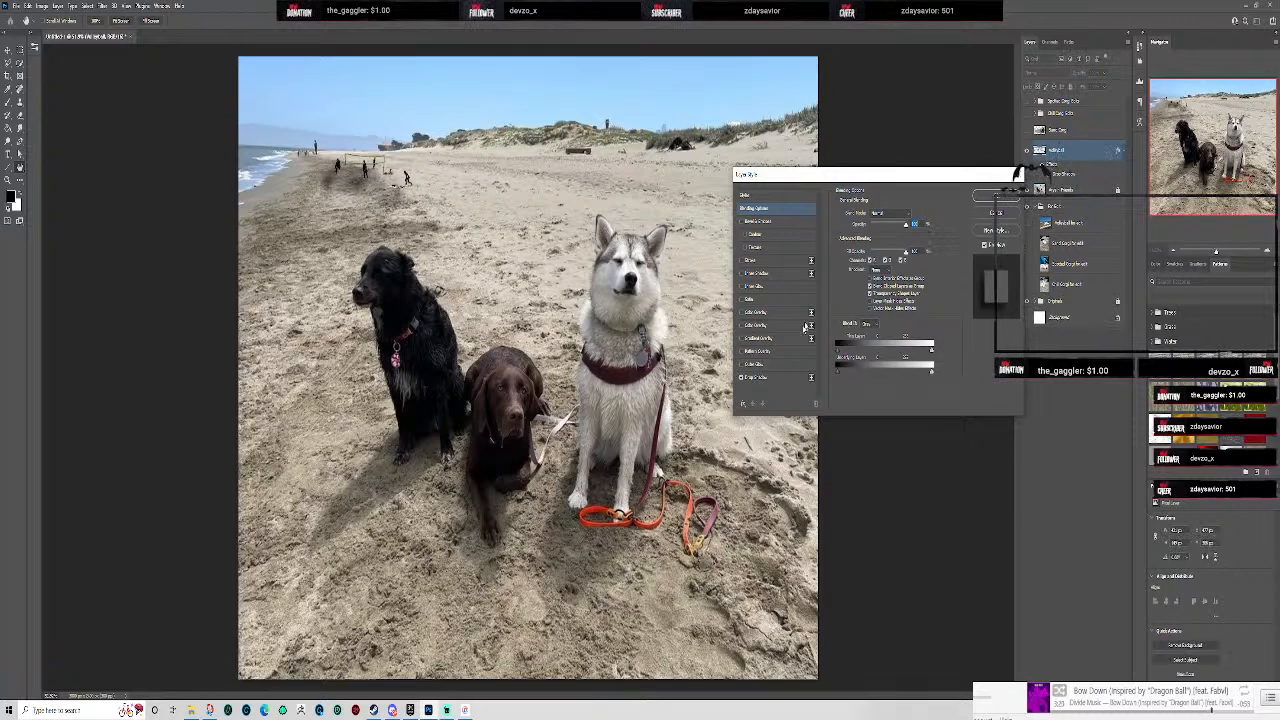
click(768, 376)
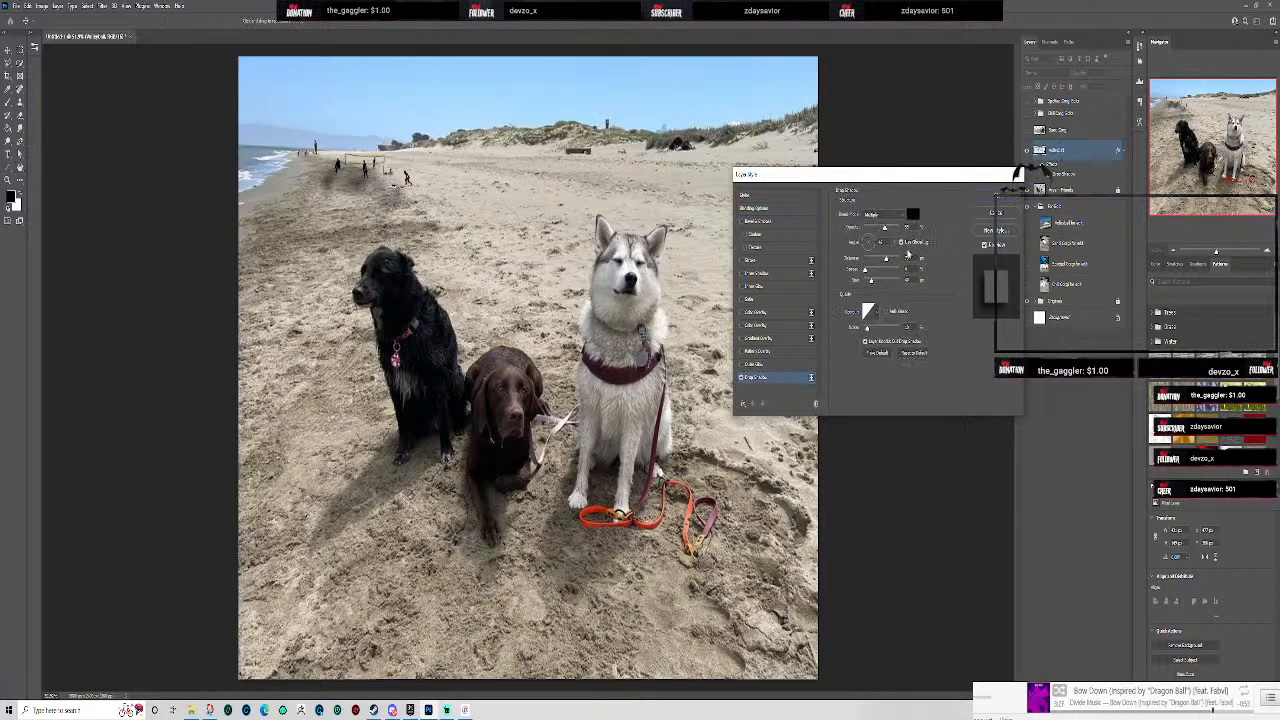
click(902, 242)
drag(872, 243, 863, 283)
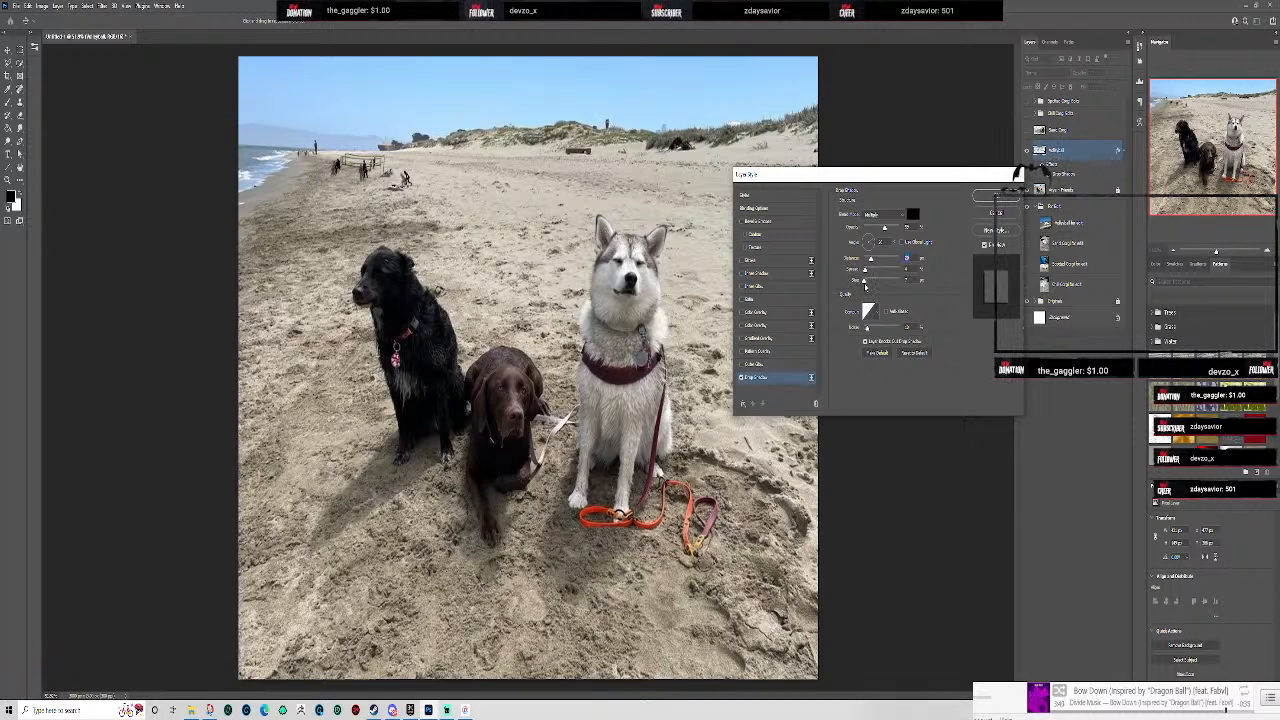
- Fine-tune the drop shadow's spread and size, remove its noise, lower its opacity and apply the effect
mouse_move(866, 287)
mouse_down()
mouse_move(868, 271)
mouse_move(870, 283)
mouse_up()
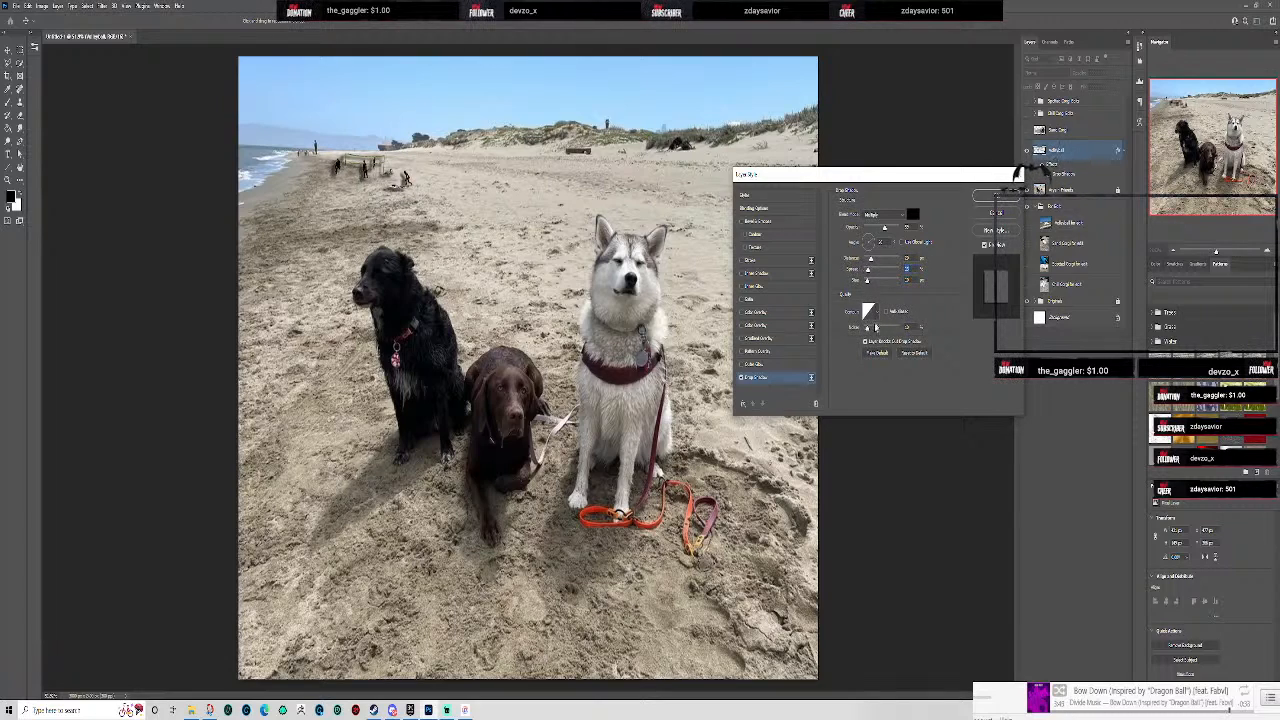
drag(867, 330, 839, 329)
drag(933, 175, 857, 138)
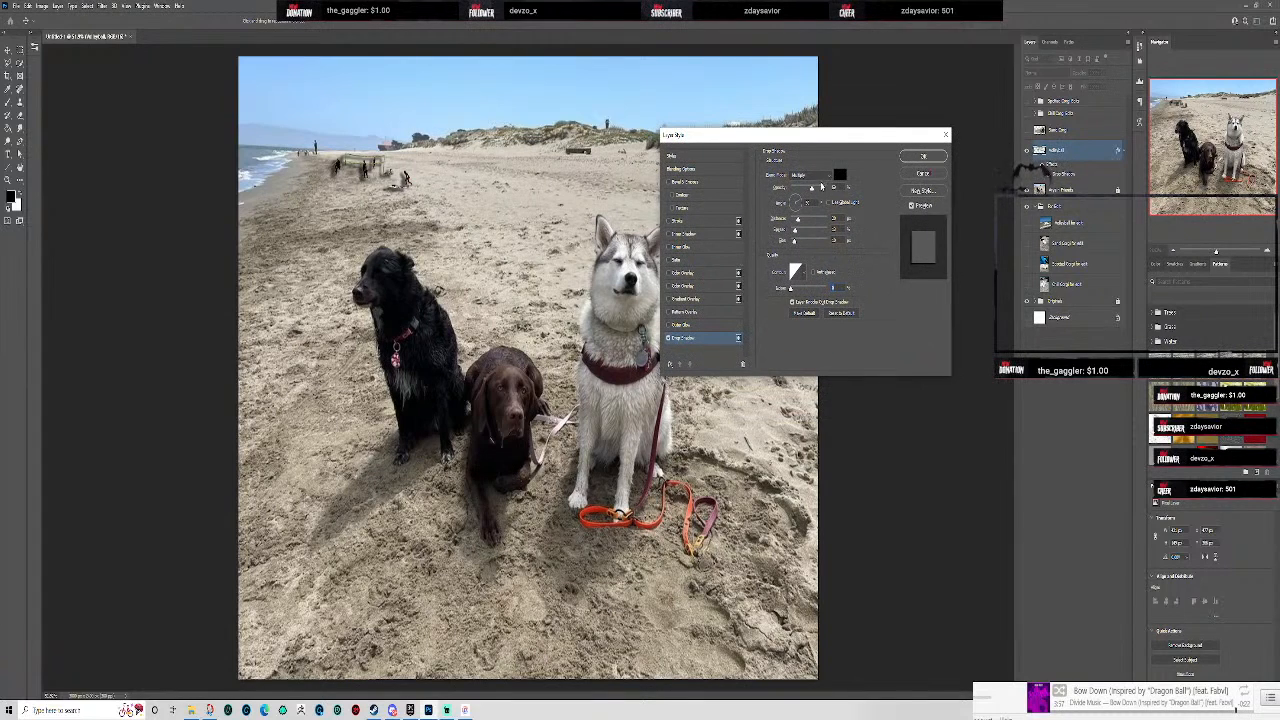
drag(811, 190, 803, 193)
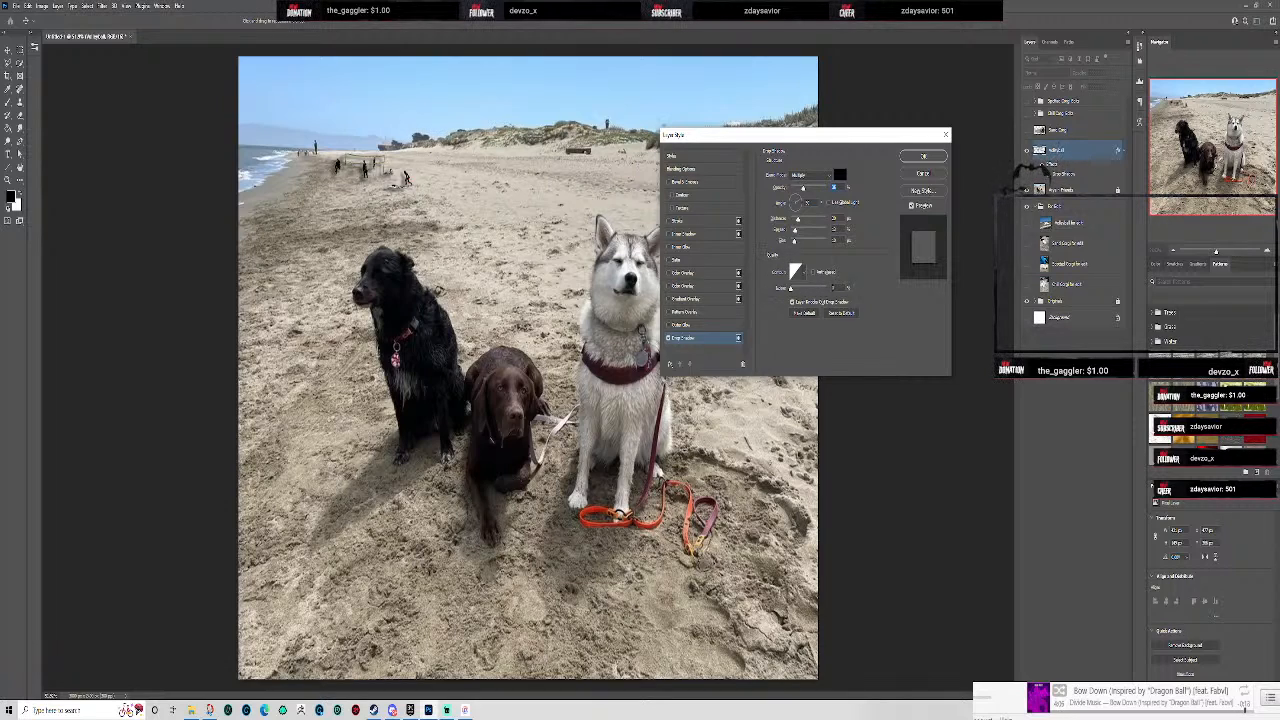
key(Return)
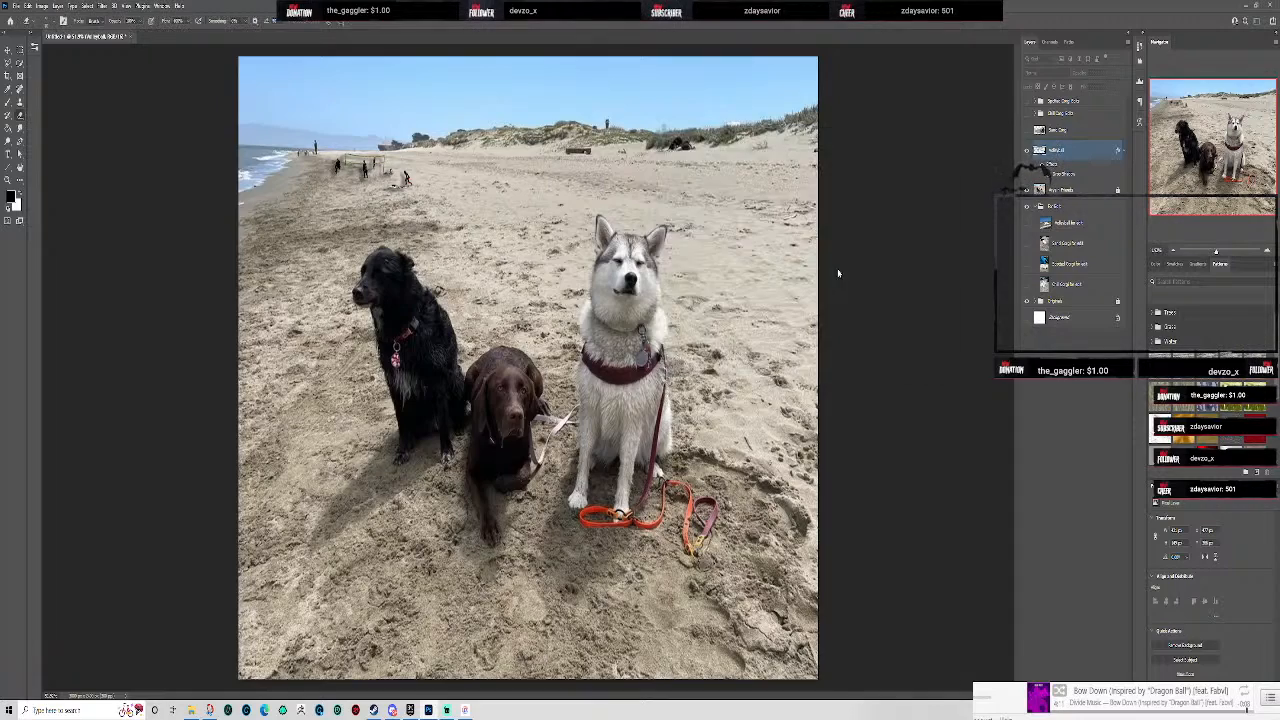
- Make the hidden dog layer and the two dog groups above the volleyball layer visible
scroll(385, 150, up, 10)
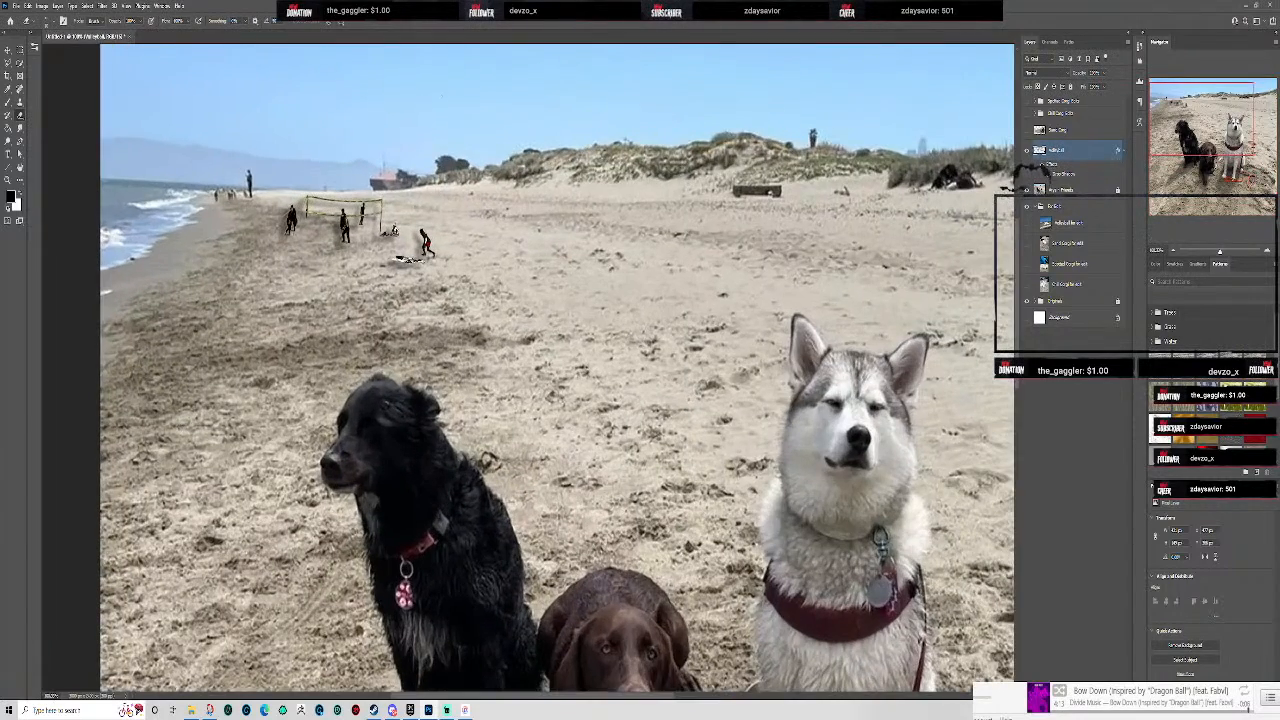
scroll(410, 365, down, 10)
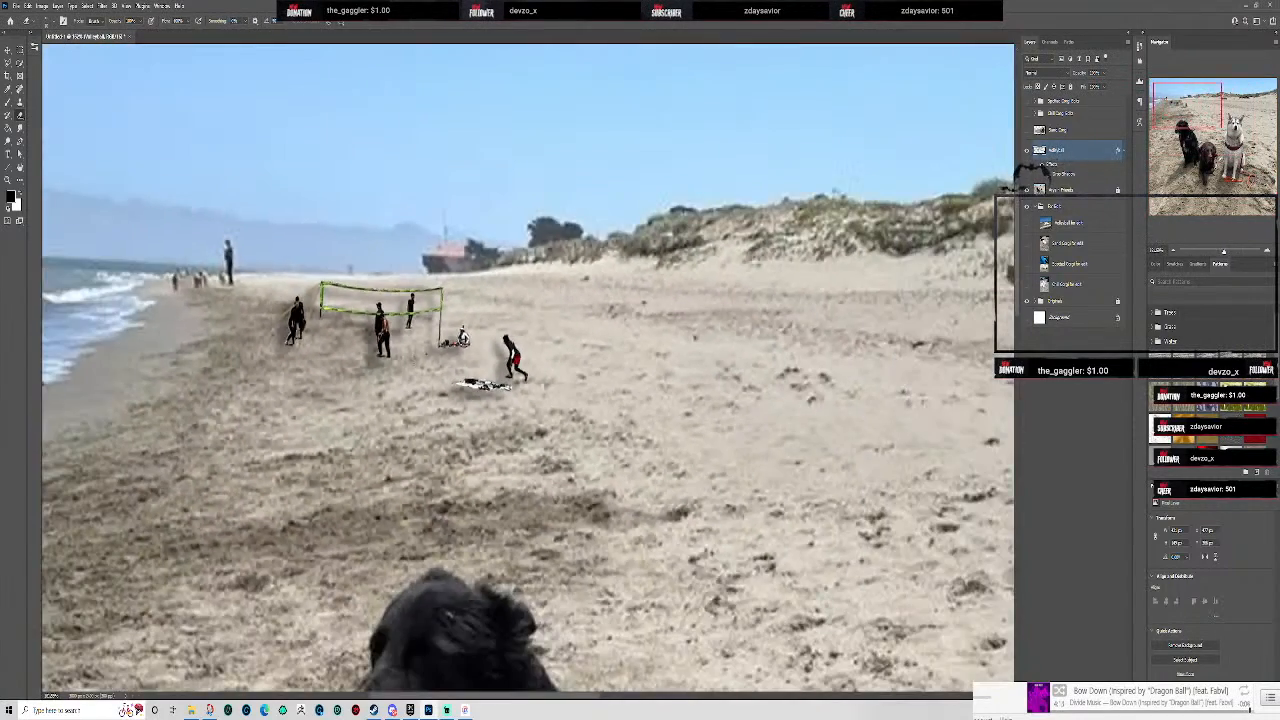
scroll(528, 367, up, 3)
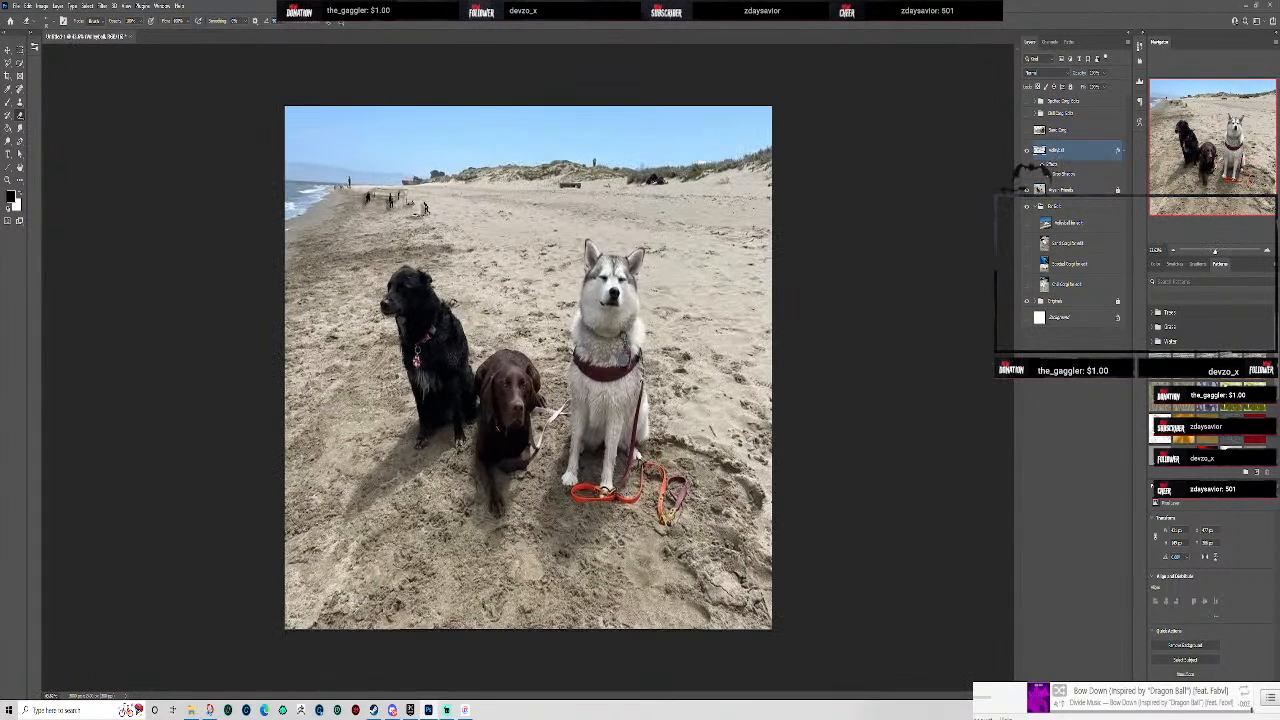
scroll(528, 367, up, 1)
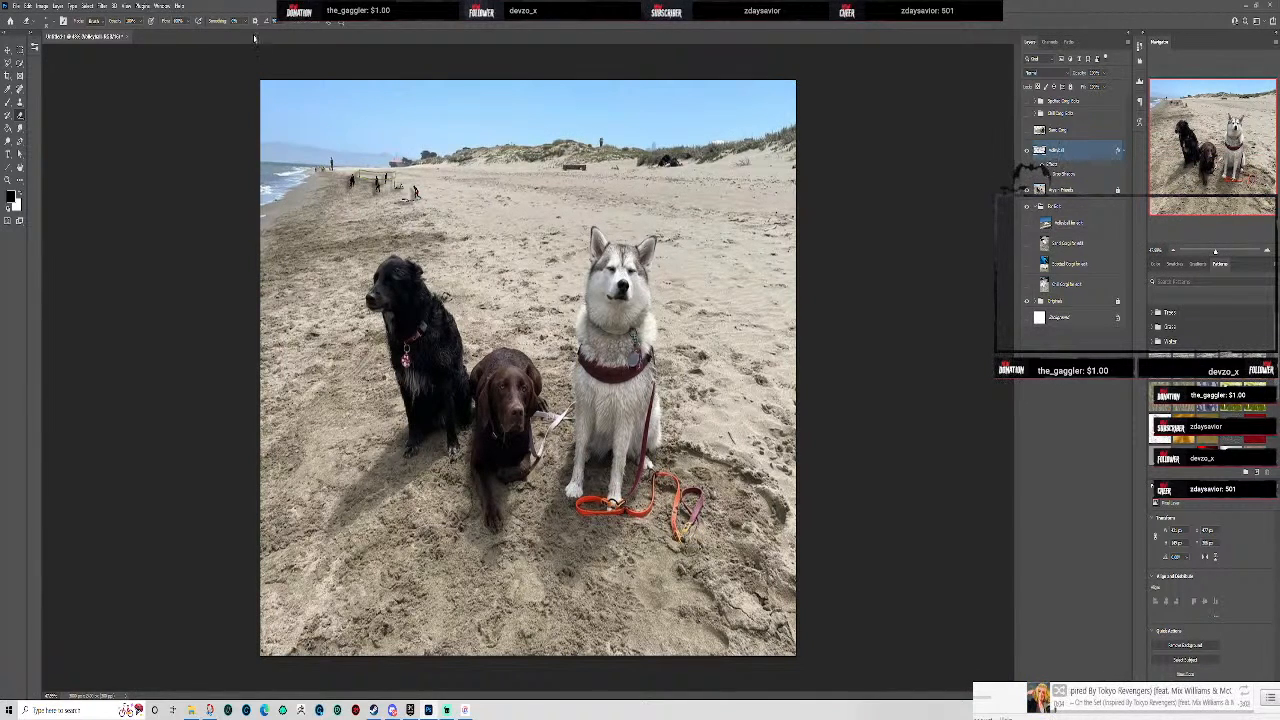
click(1027, 131)
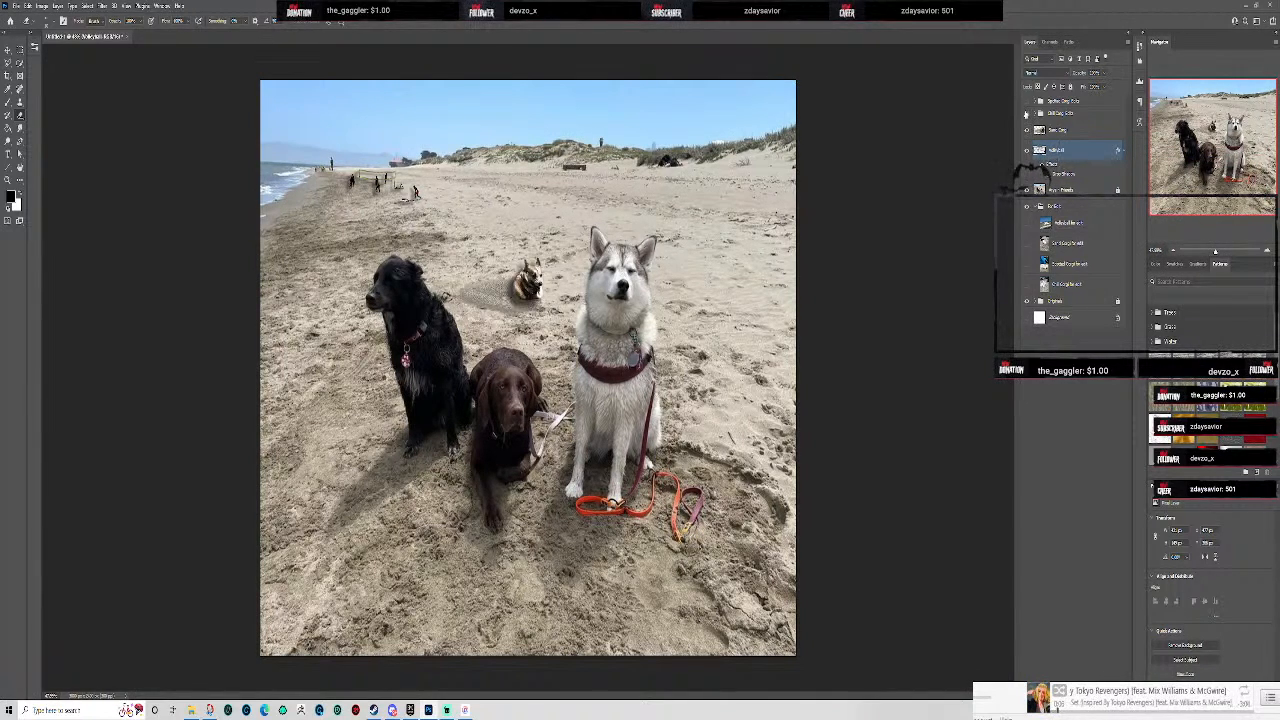
click(1027, 114)
click(1027, 102)
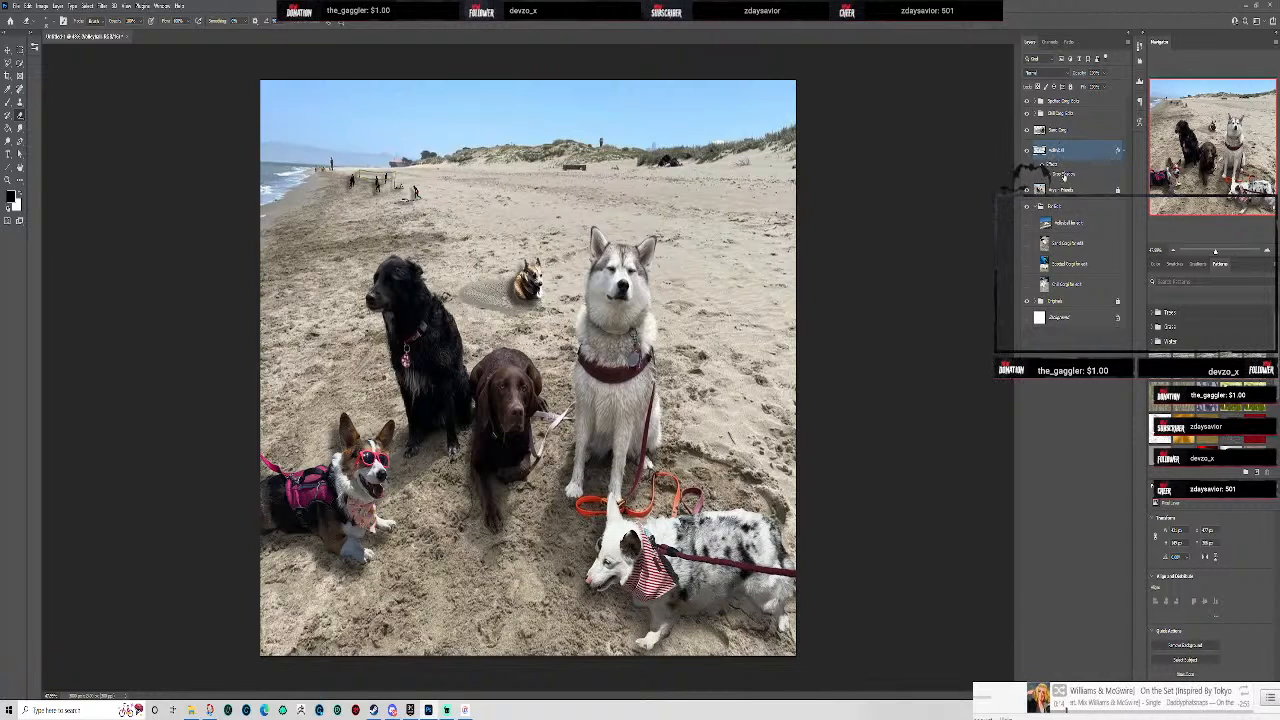
- Select the locked layer directly below the volleyball layer and save the document
click(1032, 189)
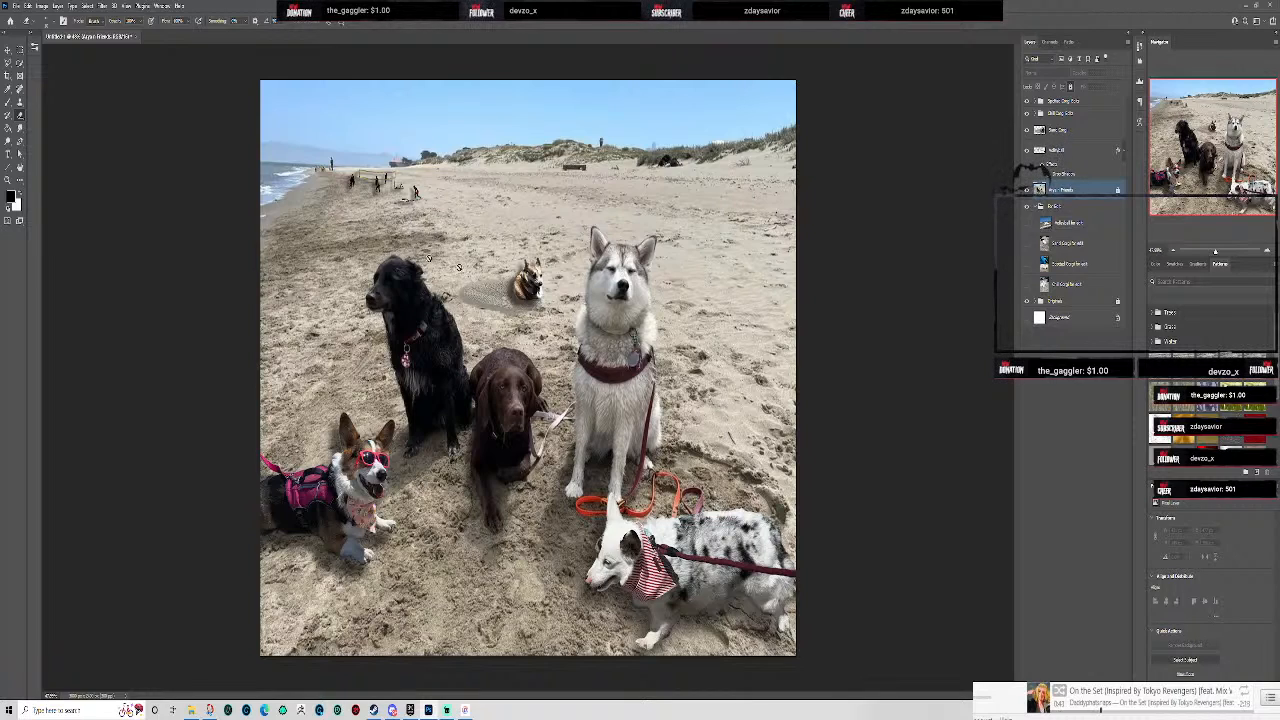
click(17, 6)
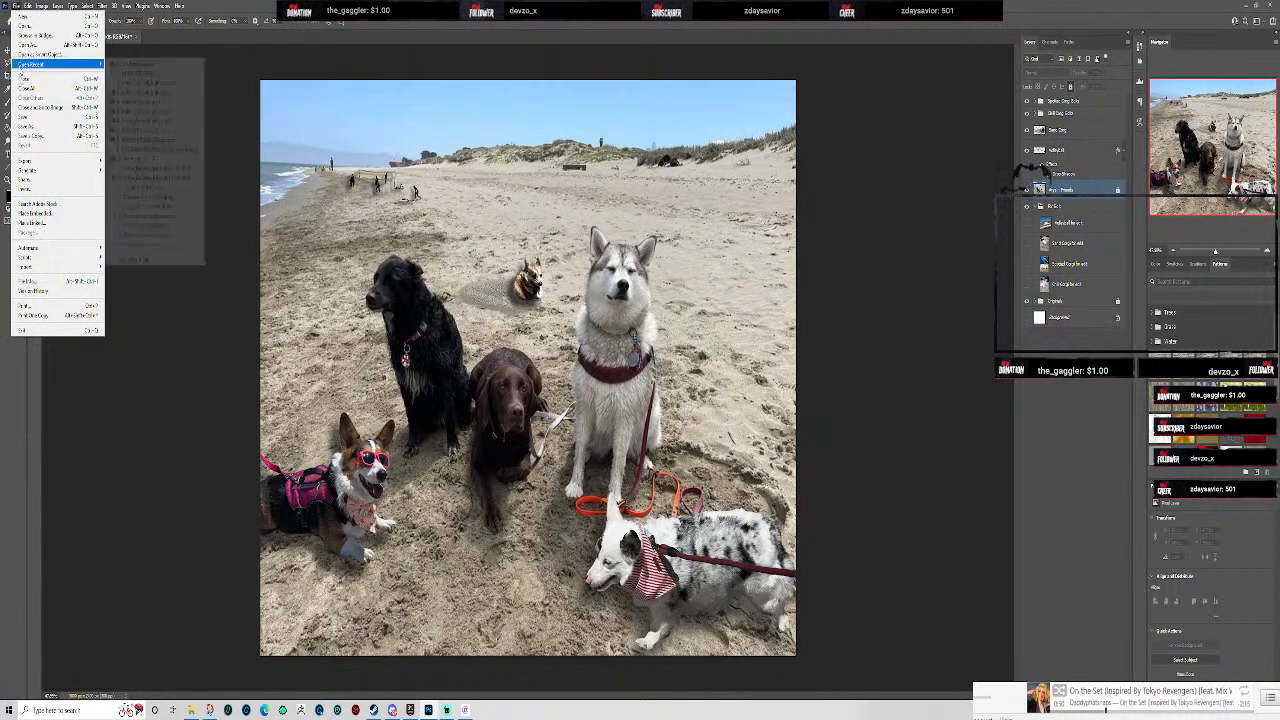
click(22, 120)
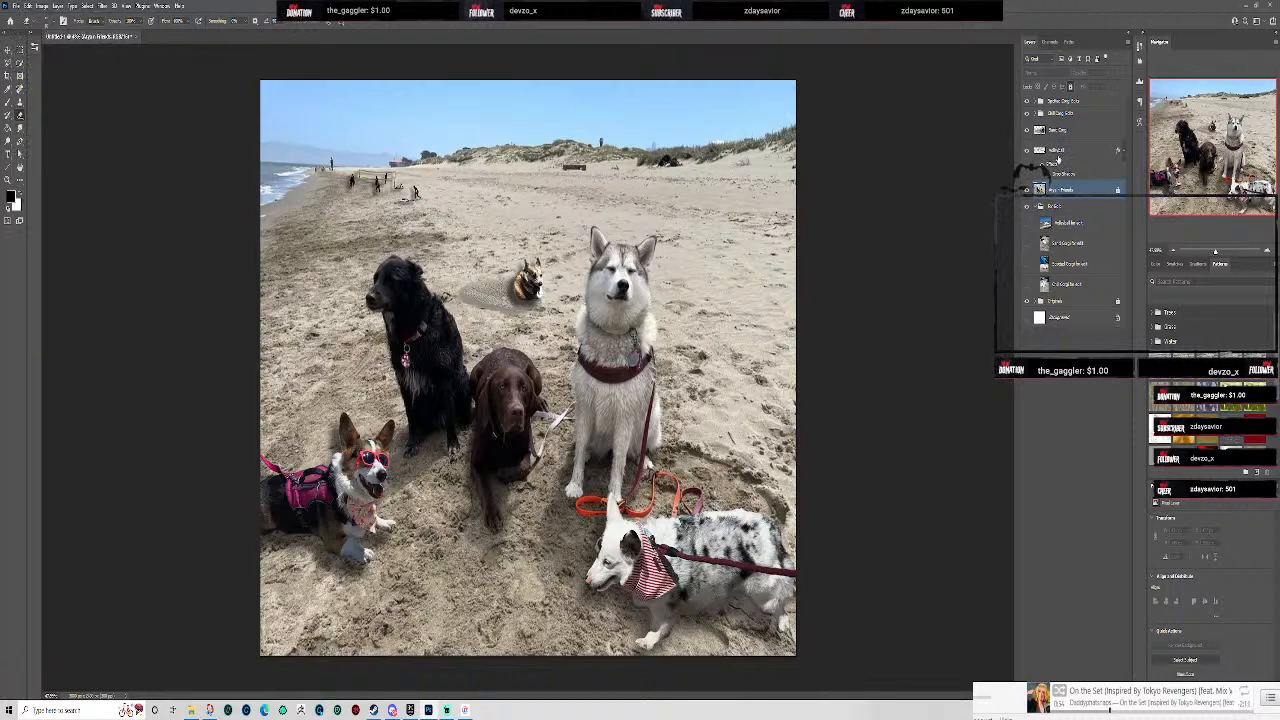
- Group the volleyball layer with the small sand dog layer above it, and name the group after both
click(1070, 152)
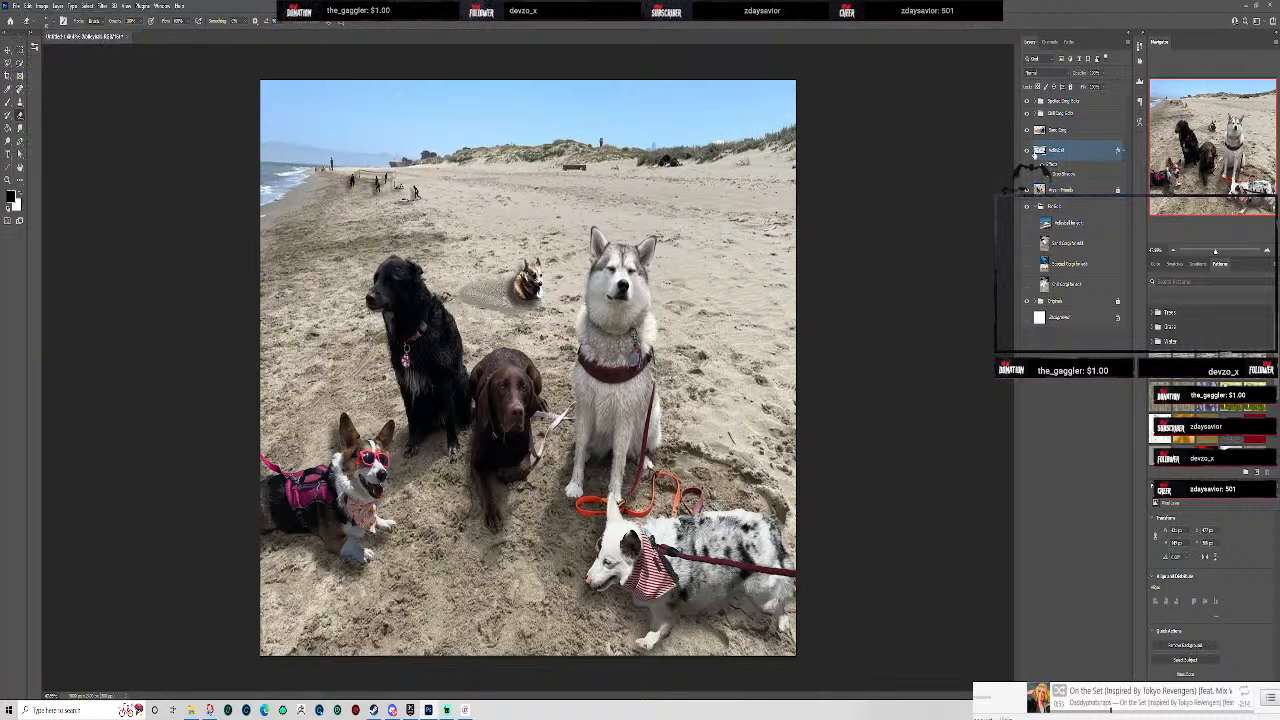
shift+click(1072, 131)
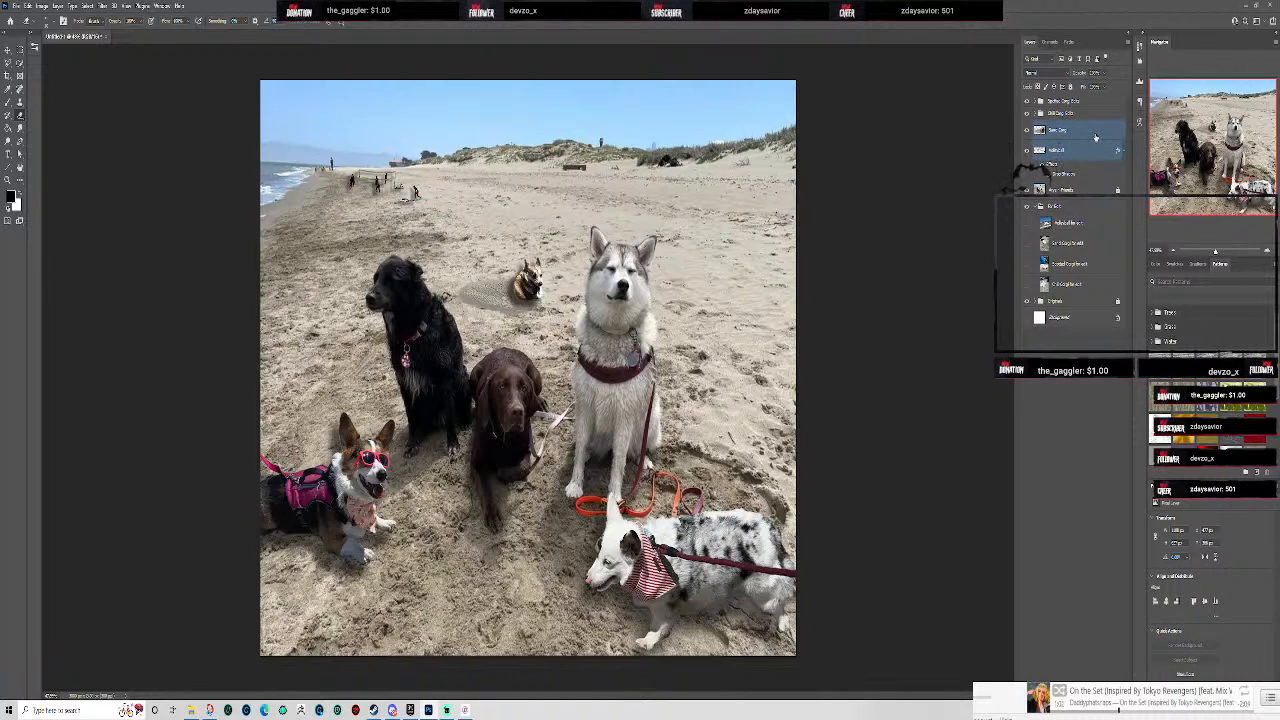
key(ctrl+g)
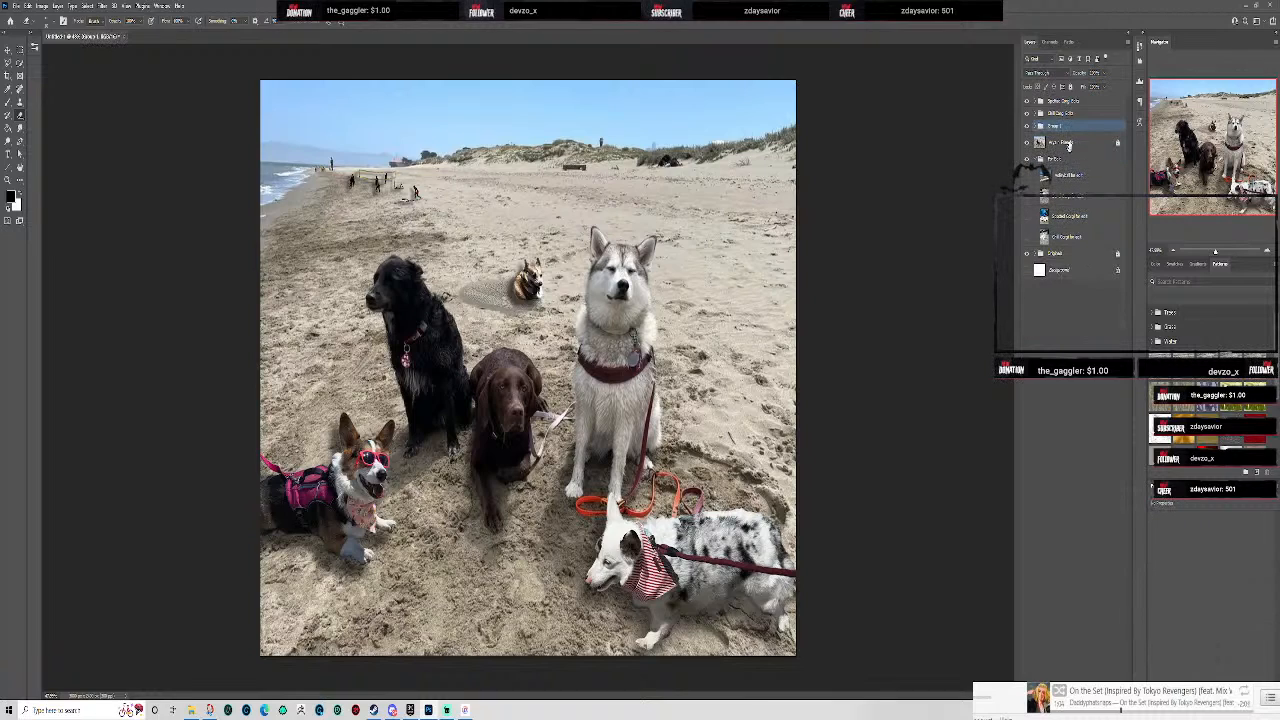
text(B)
key(Return)
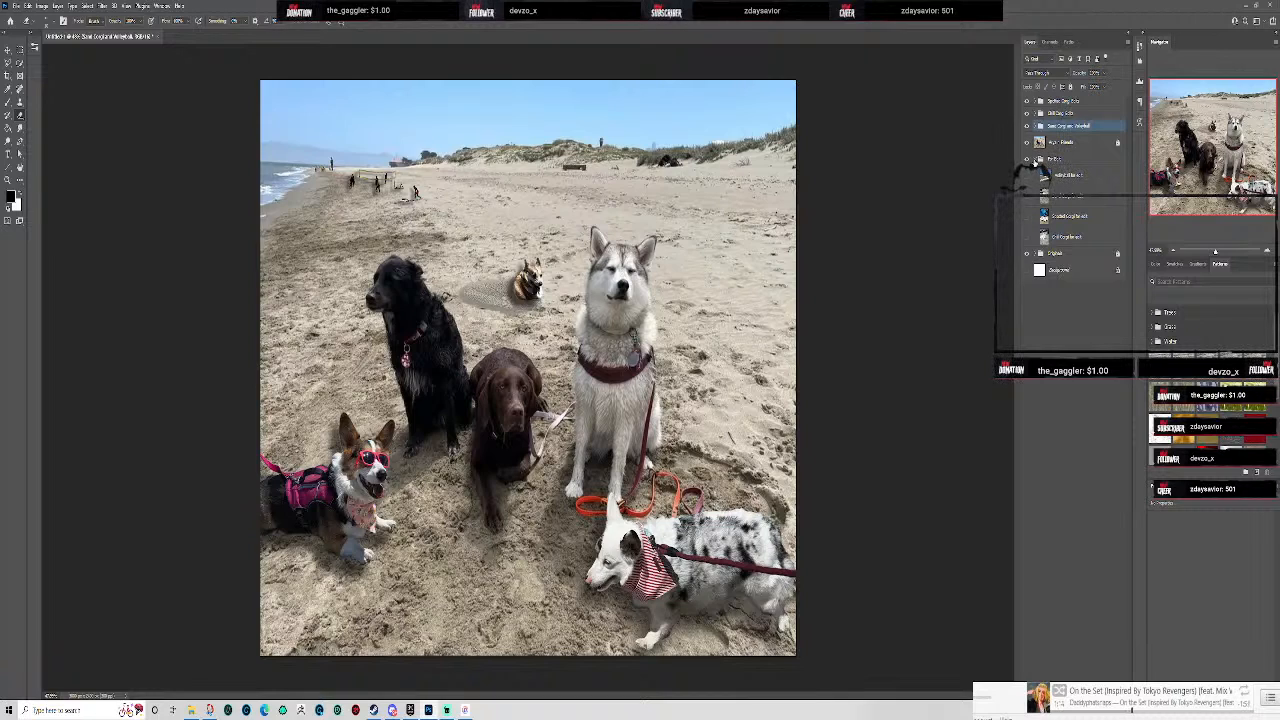
- Collapse and lock the group directly below the locked beach photo layer, and hide the two bottom groups
click(1034, 160)
click(1109, 232)
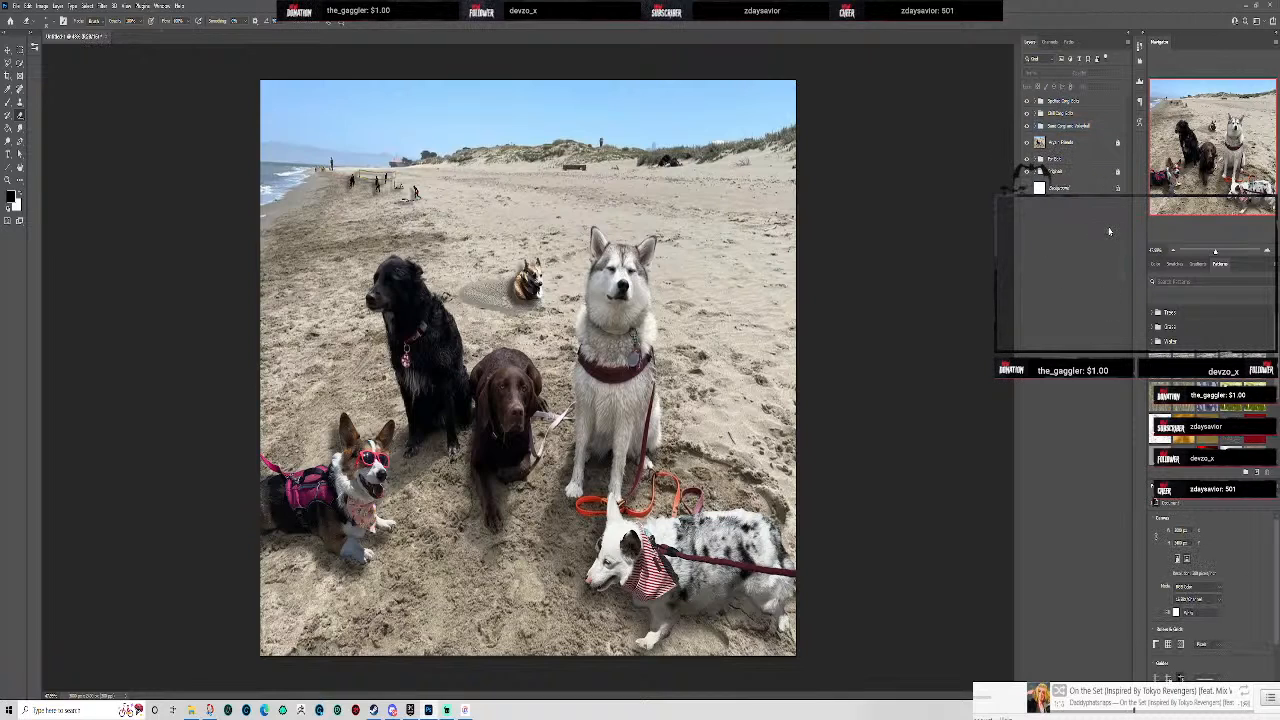
click(1070, 158)
click(1070, 87)
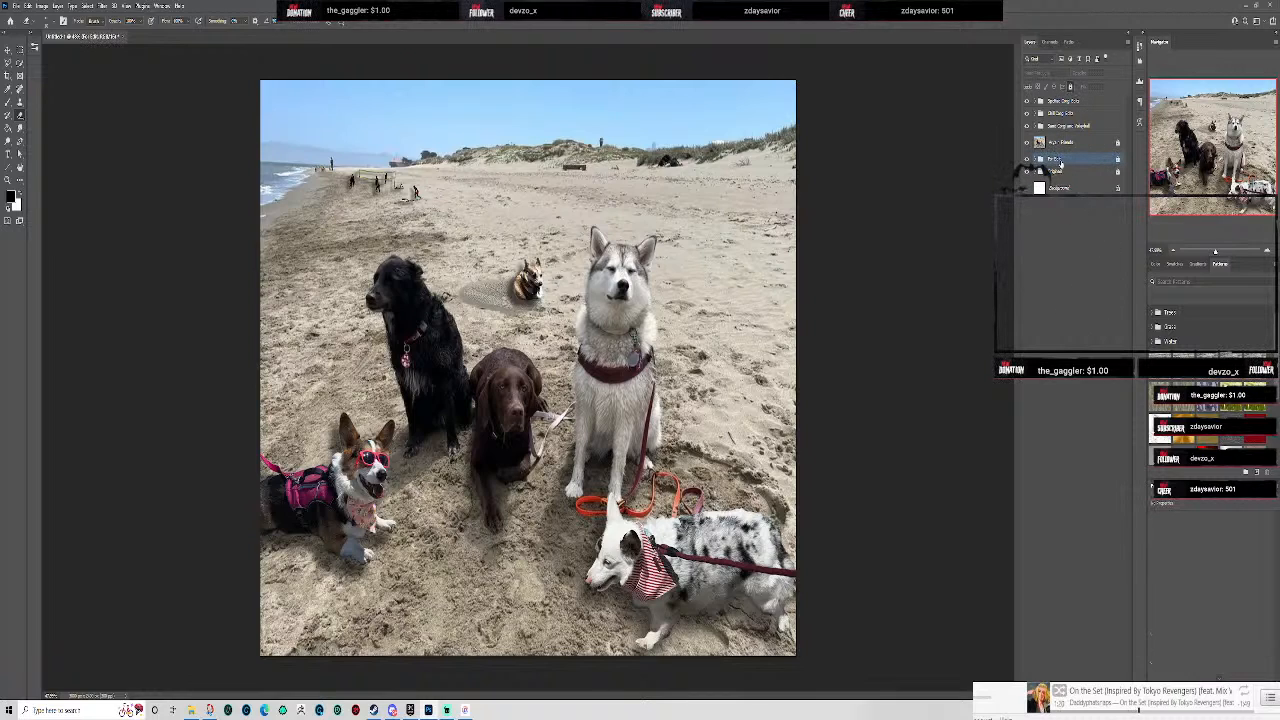
click(1071, 253)
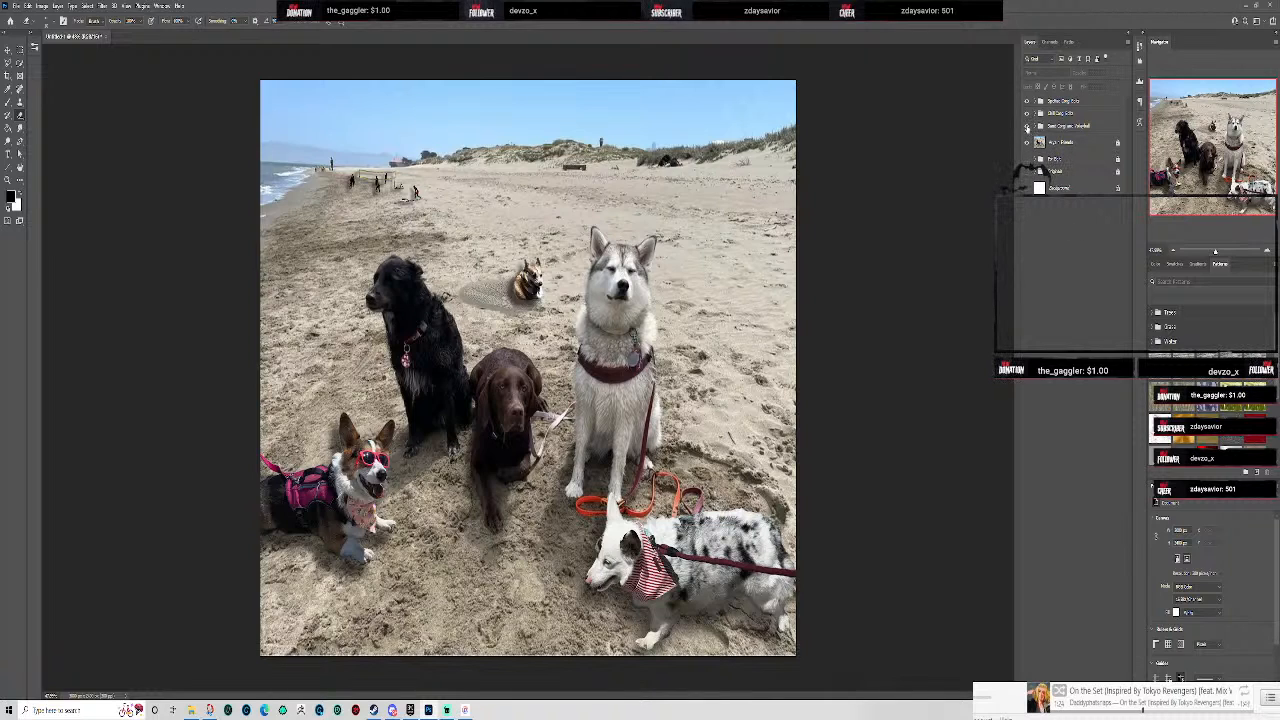
- Toggle the three cut-out groups and the beach photo layer off and on to check the composite
click(1027, 127)
click(1027, 114)
click(1027, 101)
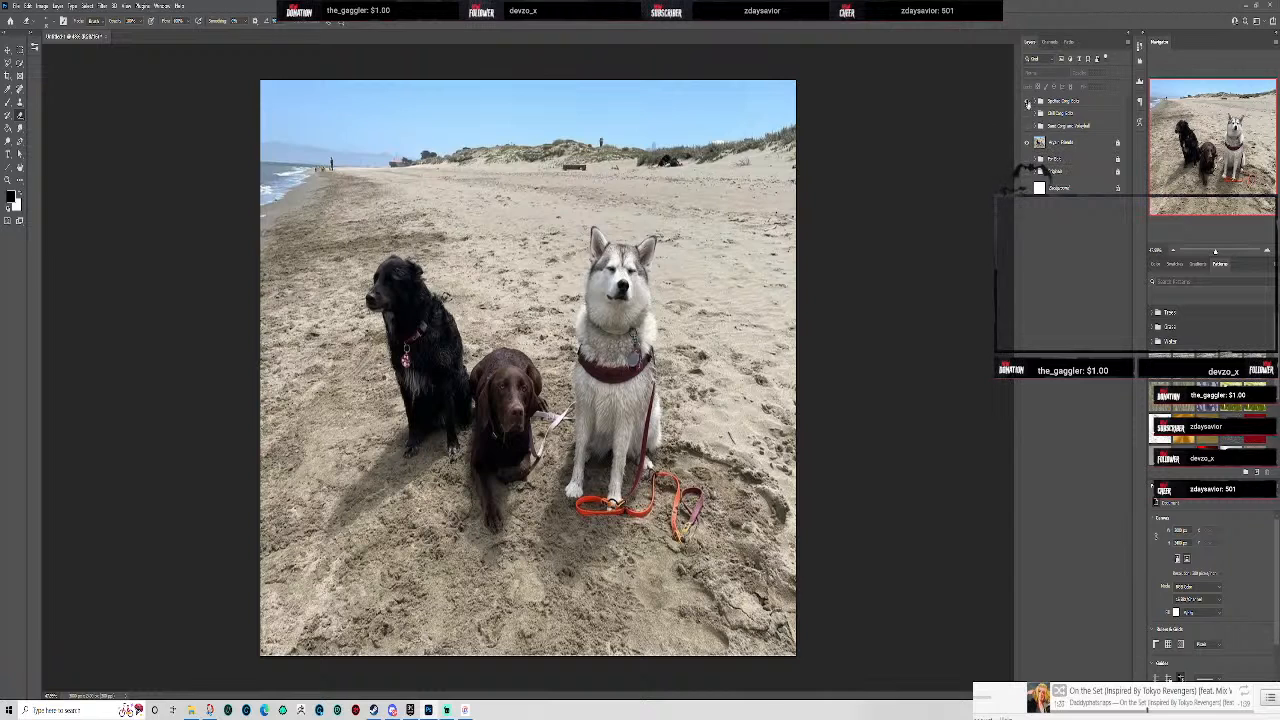
click(1027, 101)
click(1027, 114)
click(1027, 142)
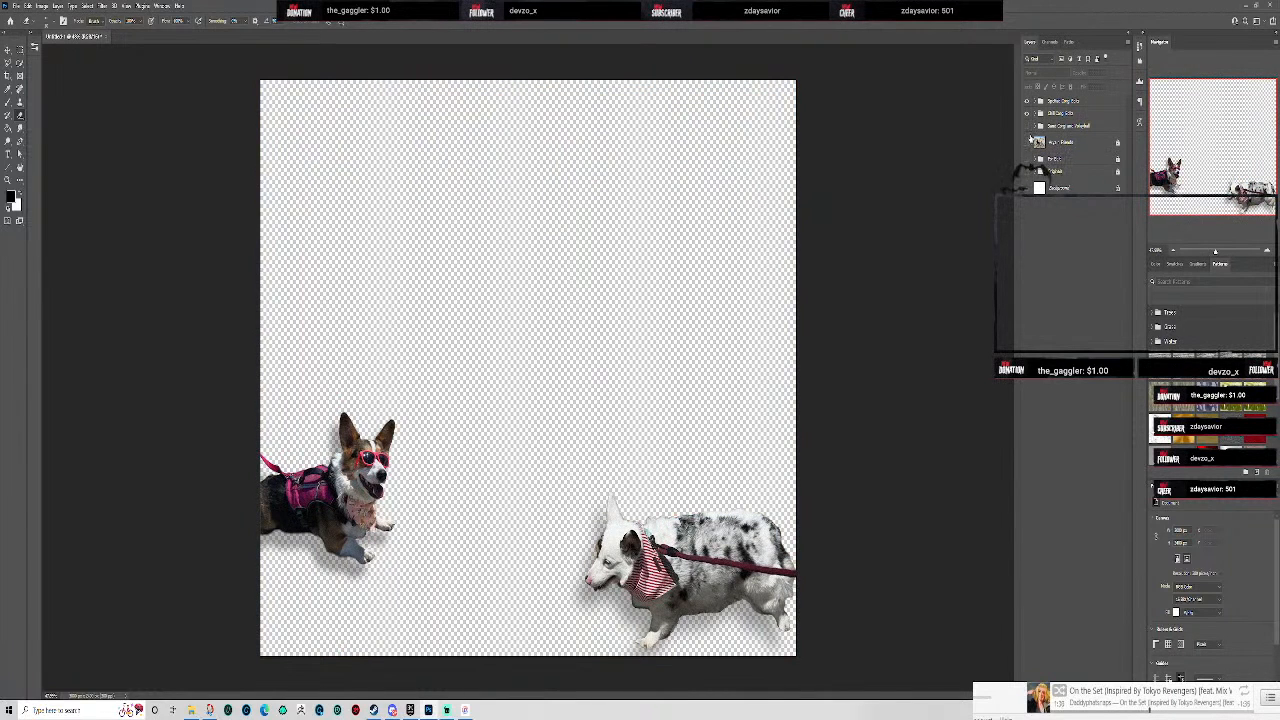
click(1029, 142)
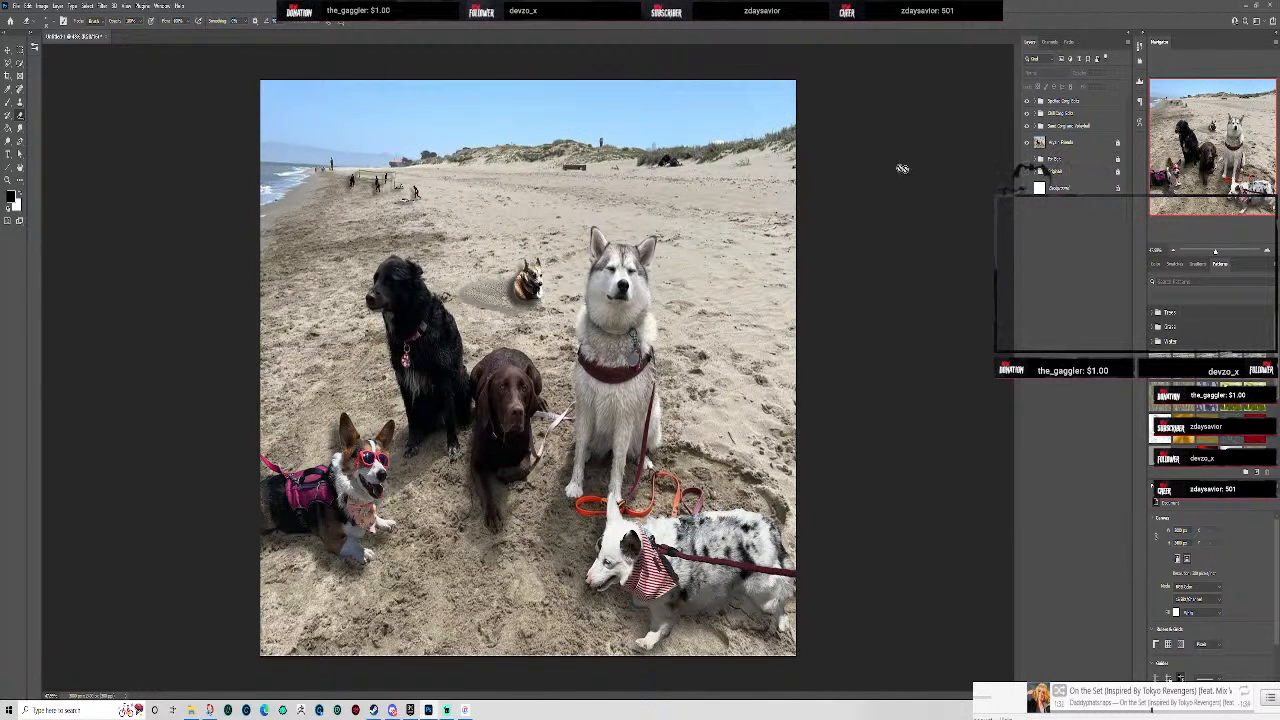
click(1027, 142)
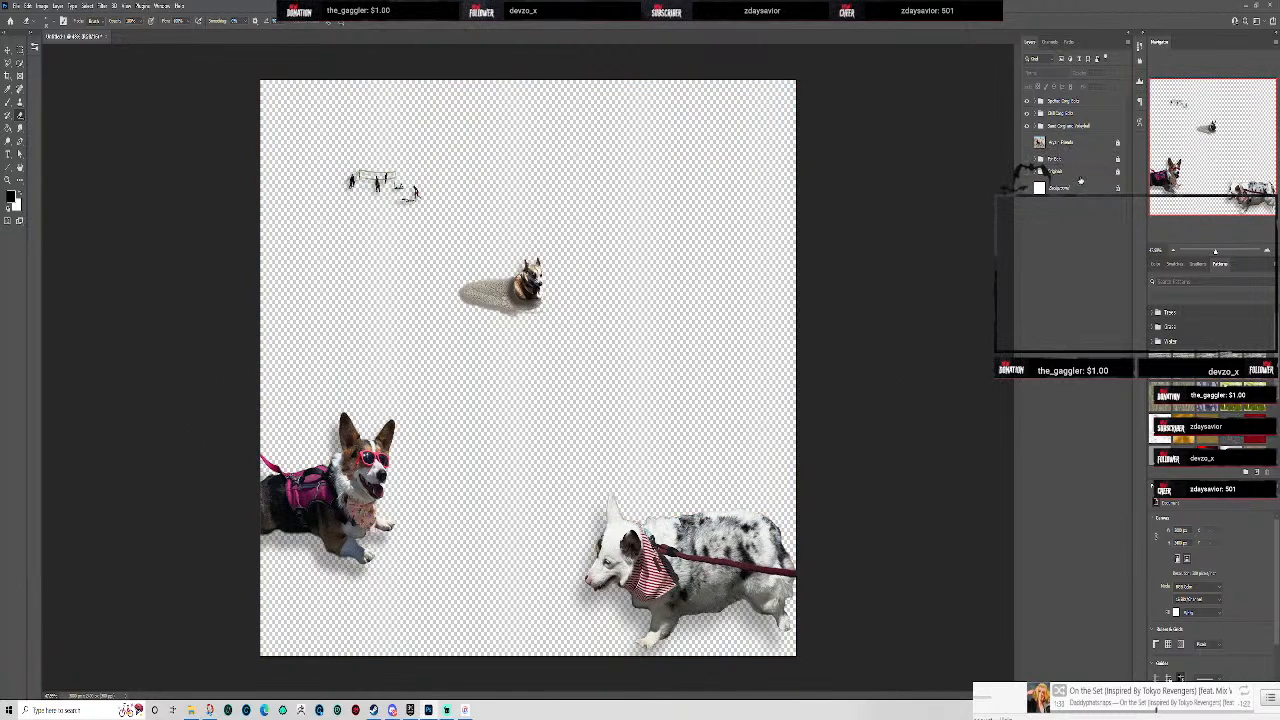
click(1028, 143)
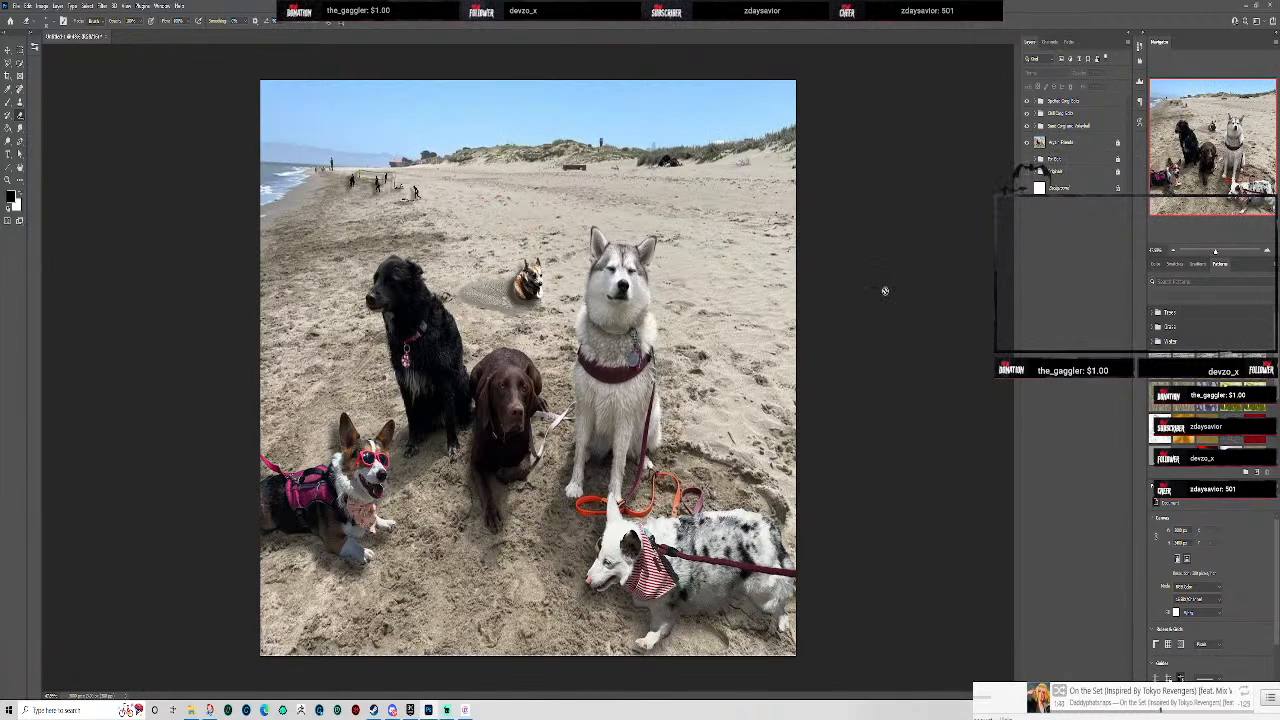
- Save a copy of the document to Creative Cloud with a file name ending in "_n_Friends"
click(15, 6)
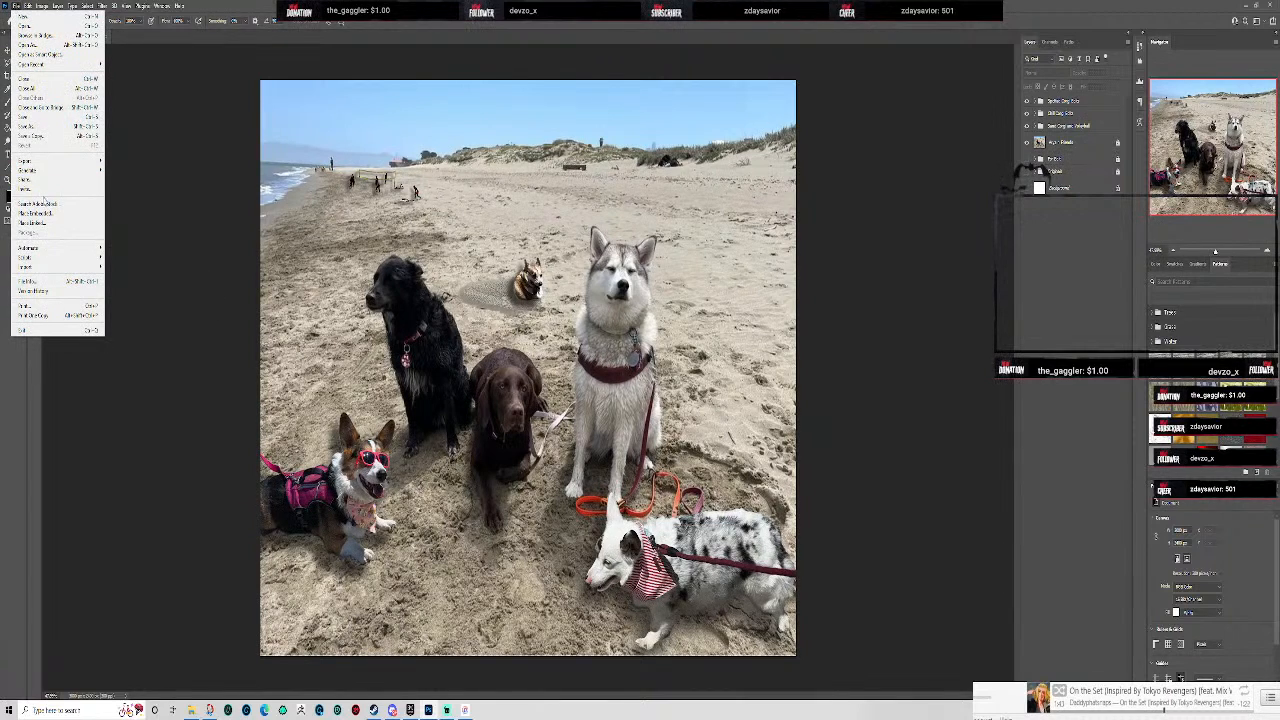
click(44, 136)
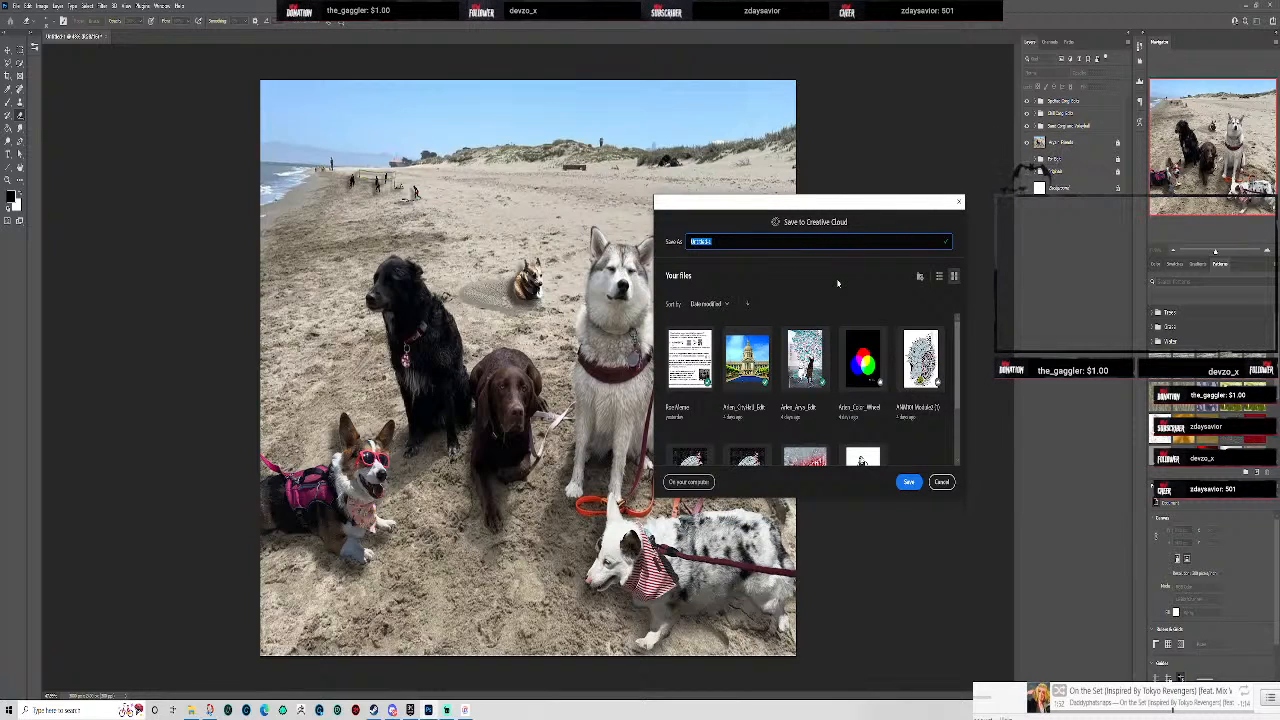
text(Arlen_Arya_1_)
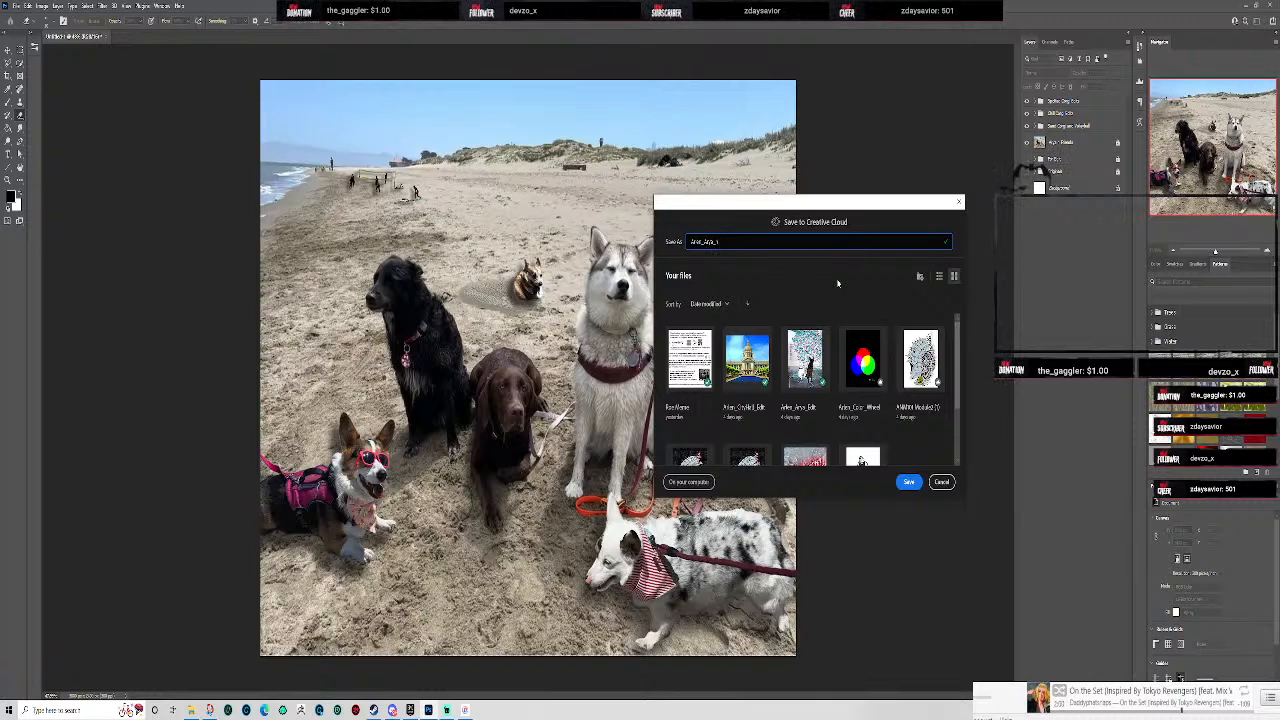
text(Portrait)
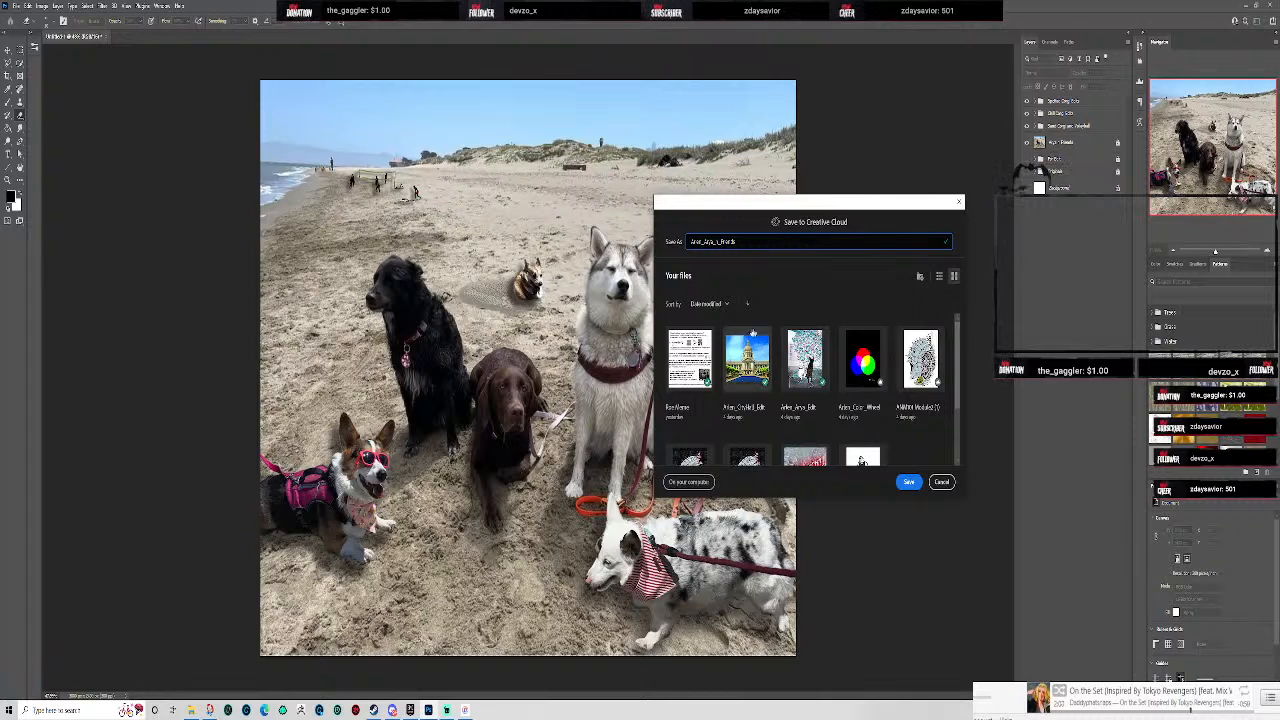
click(913, 484)
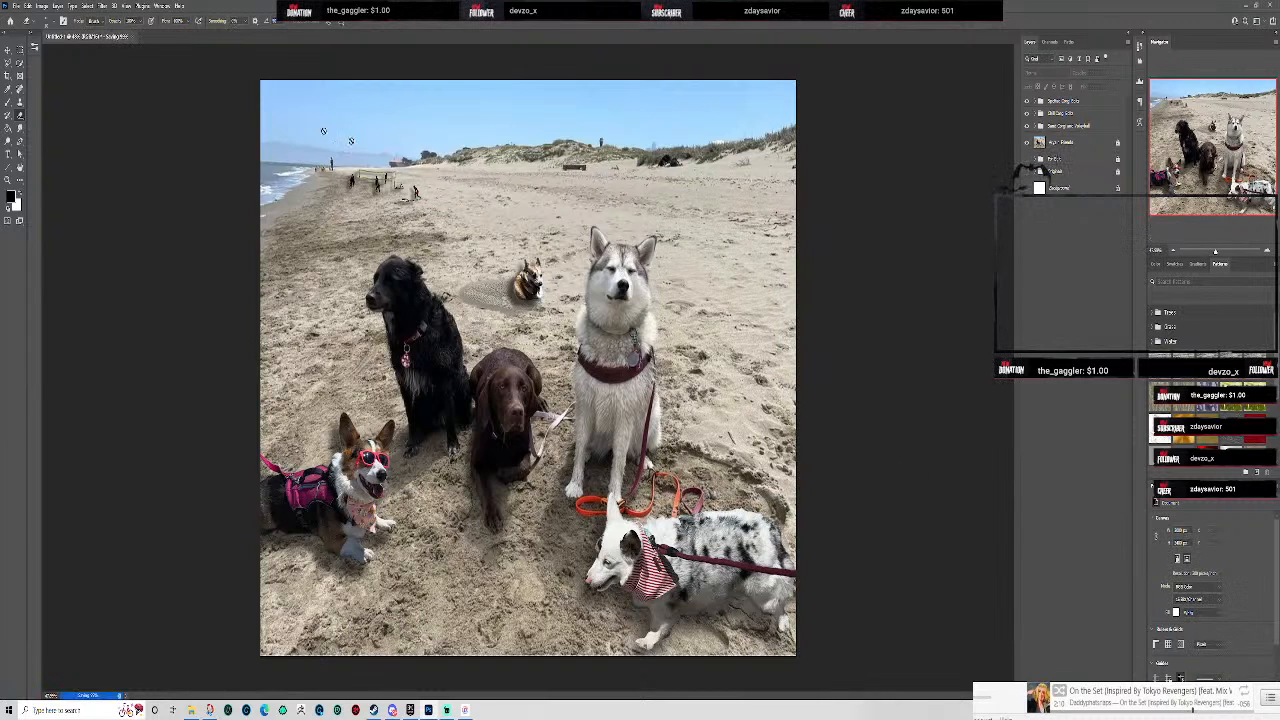
- Try to save the document while the cloud copy is still being written
click(16, 6)
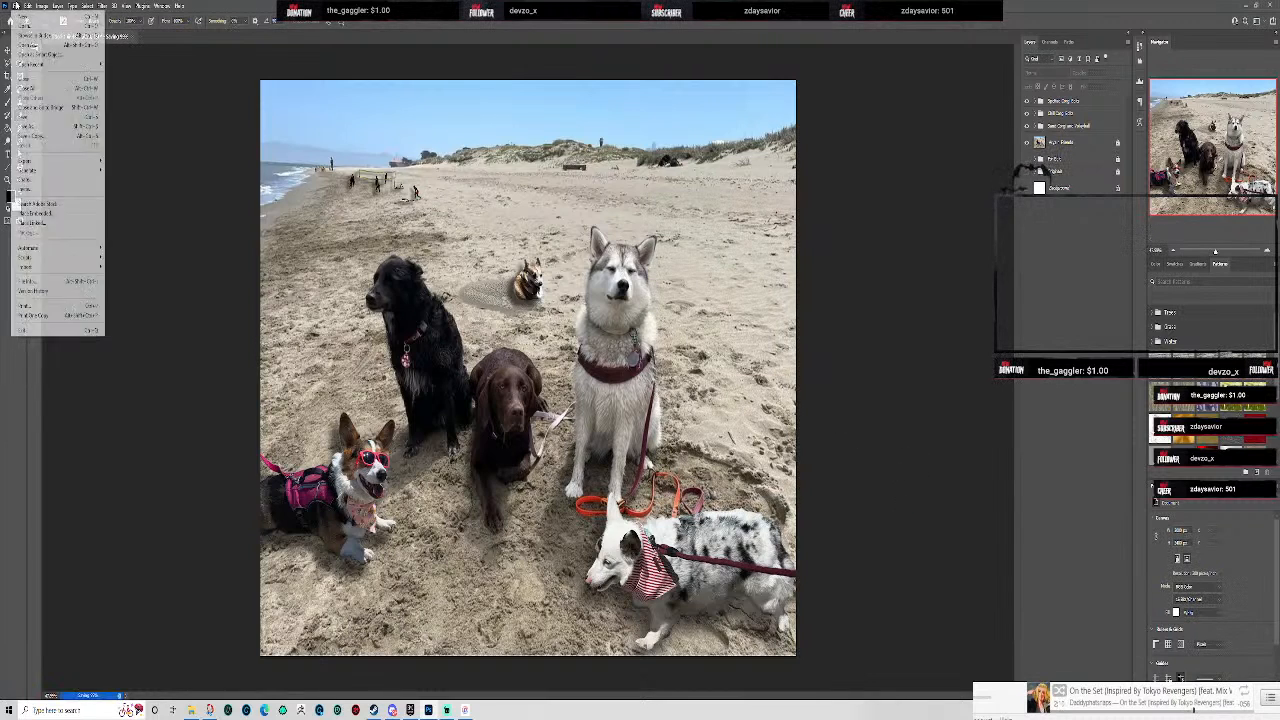
click(30, 126)
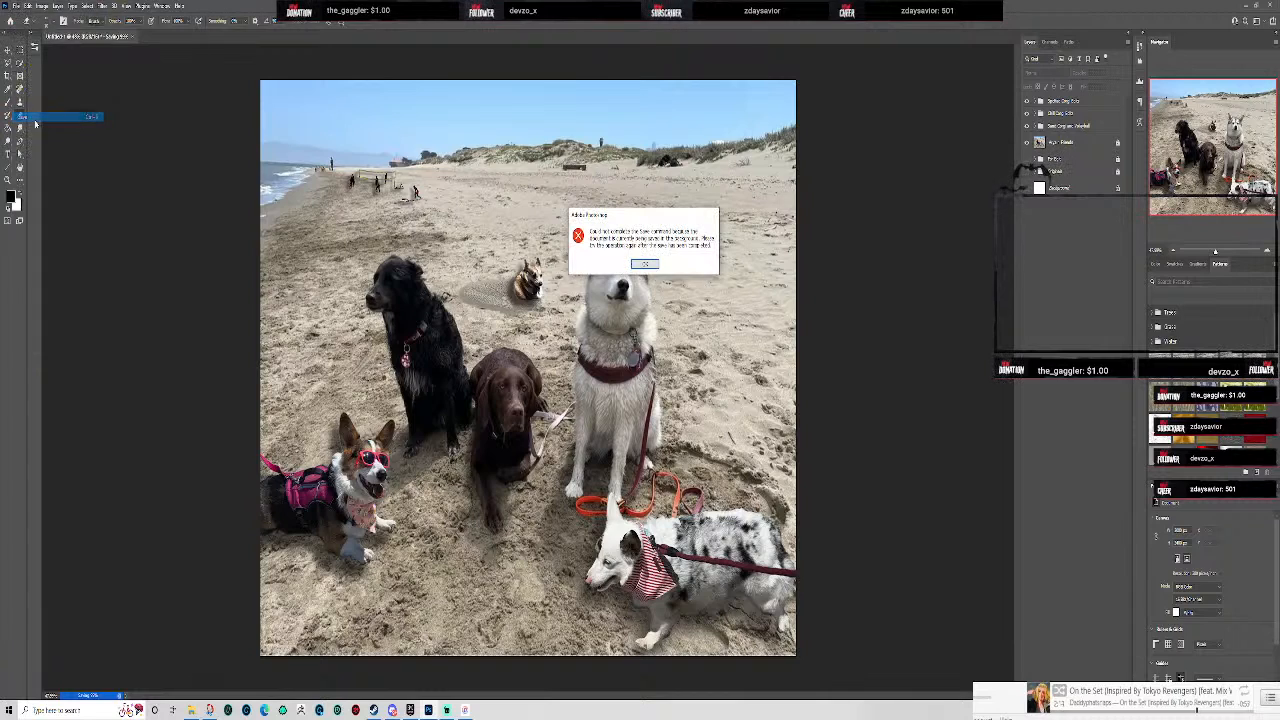
click(645, 265)
click(16, 6)
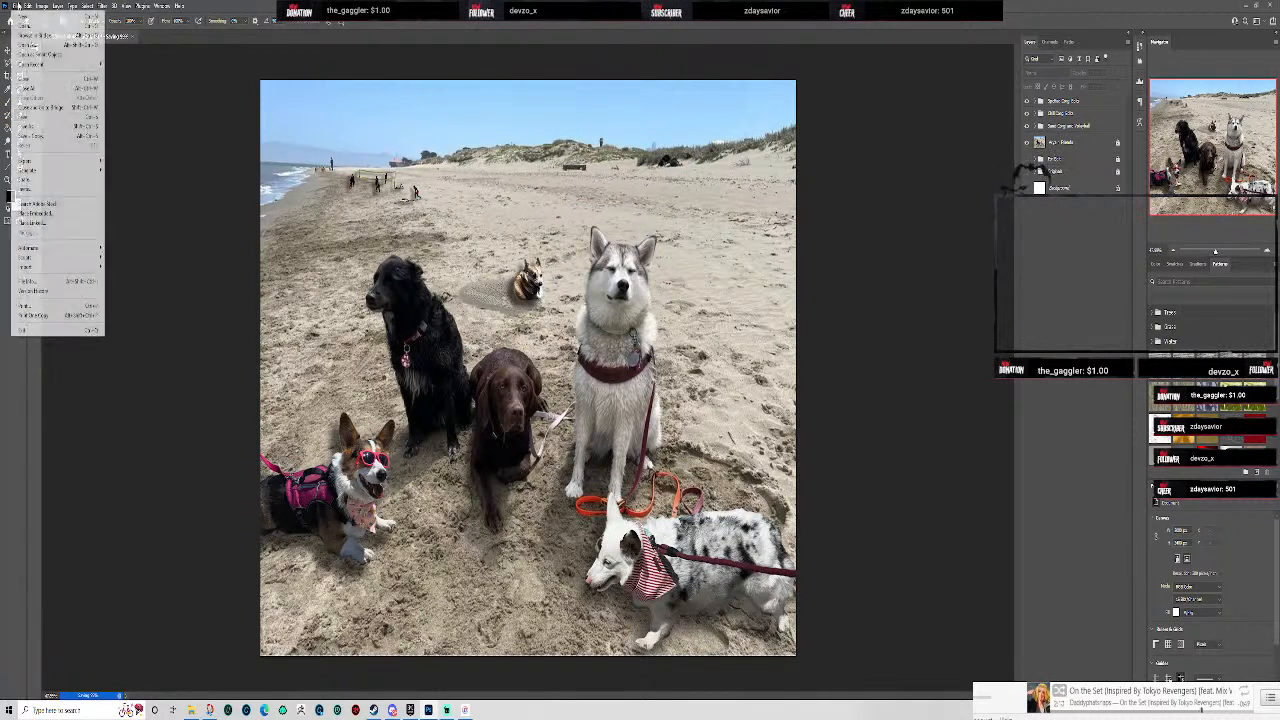
click(29, 118)
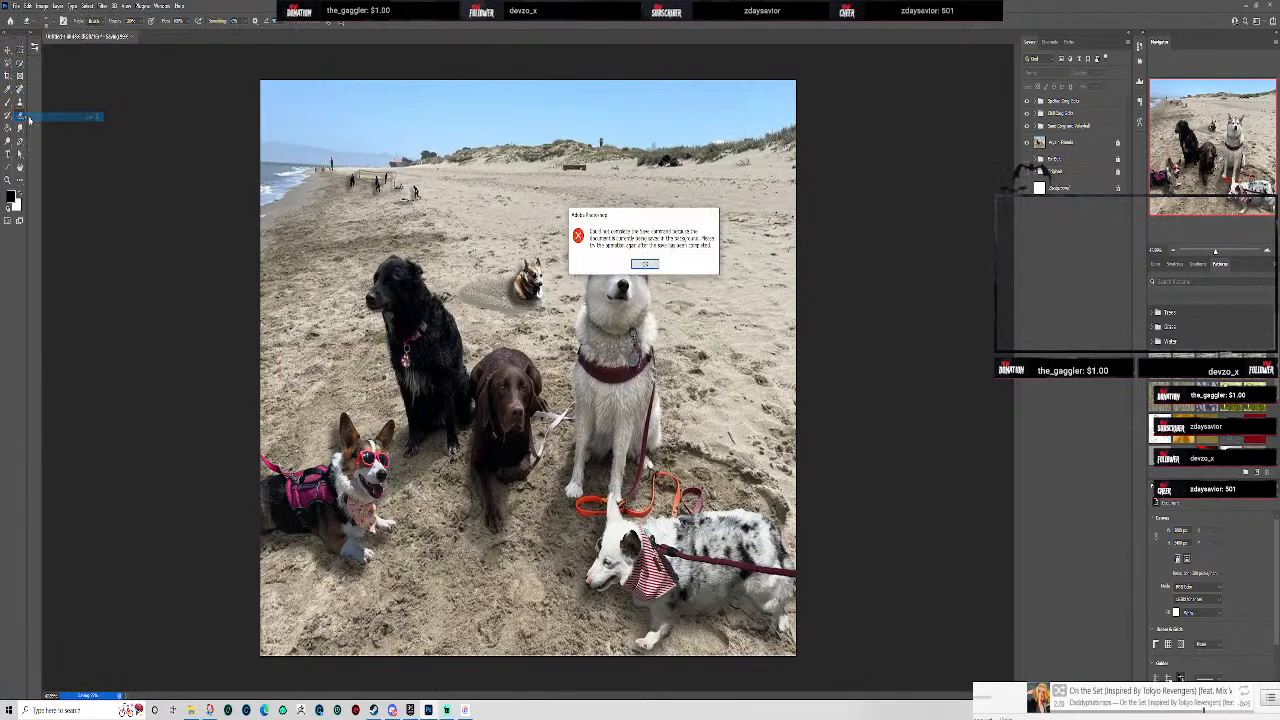
click(645, 265)
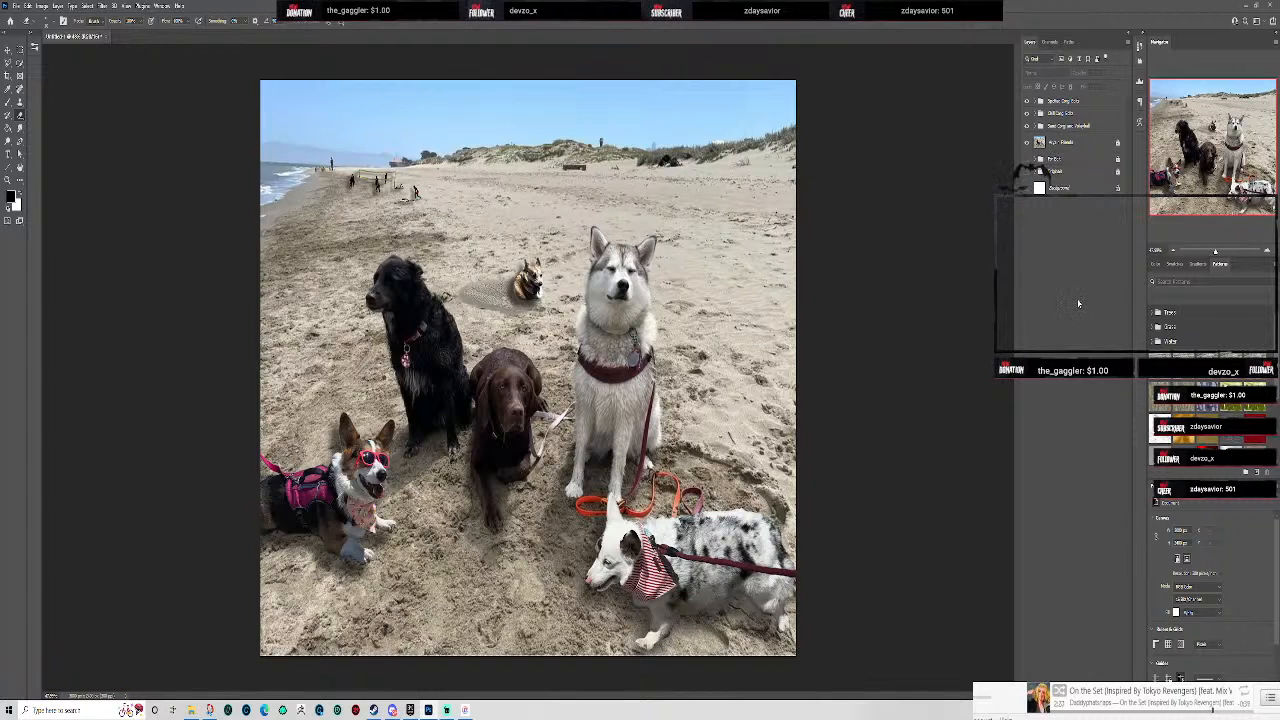
- Start saving another copy on the computer instead of the cloud, keeping the Photoshop file format
click(16, 6)
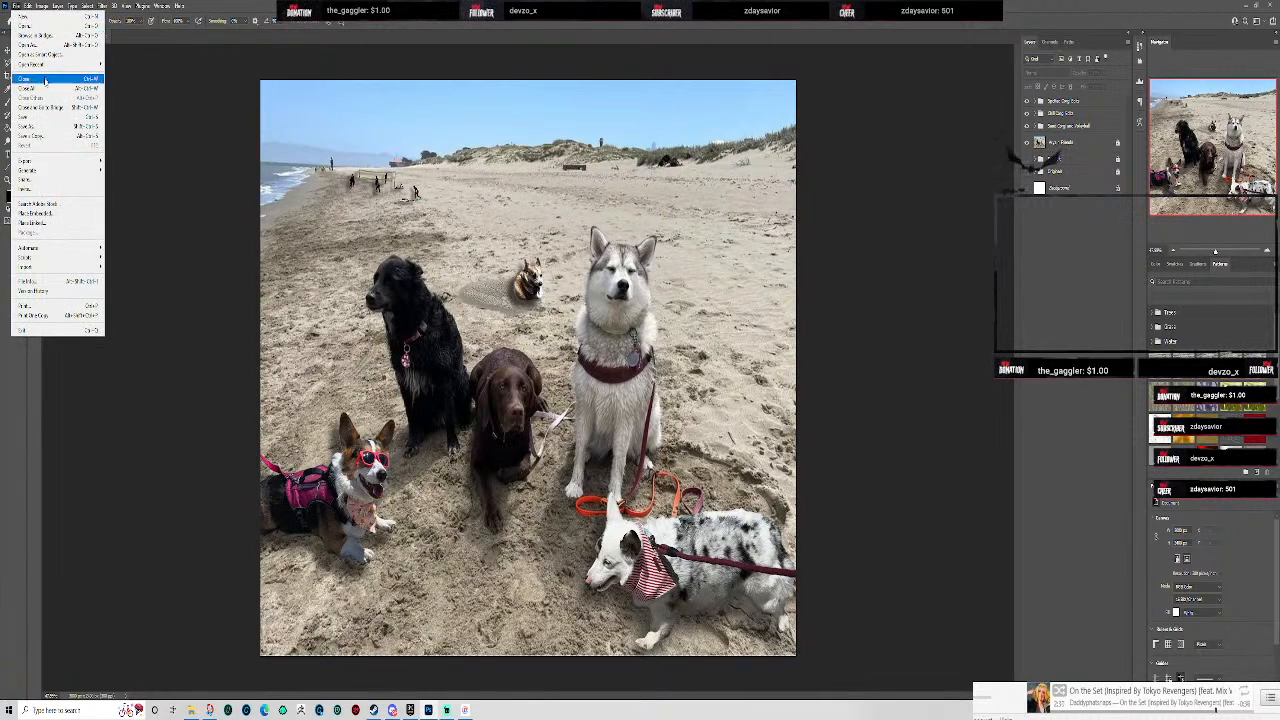
click(49, 137)
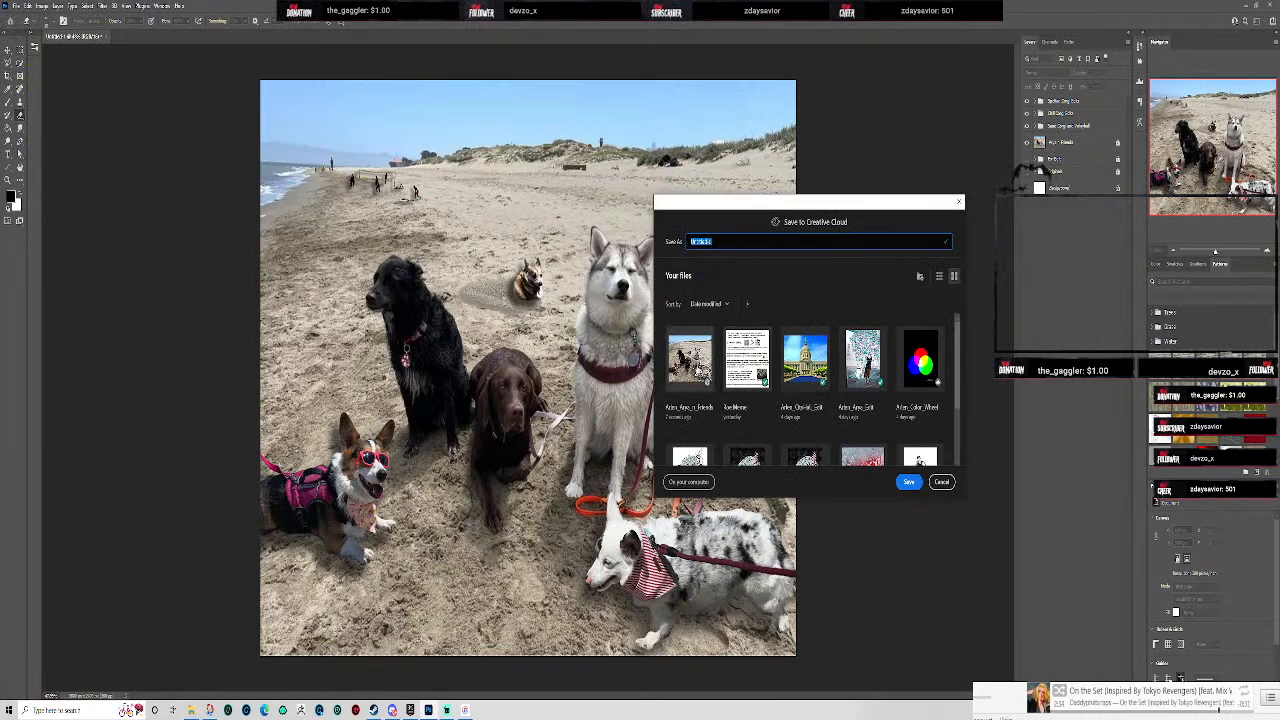
click(688, 482)
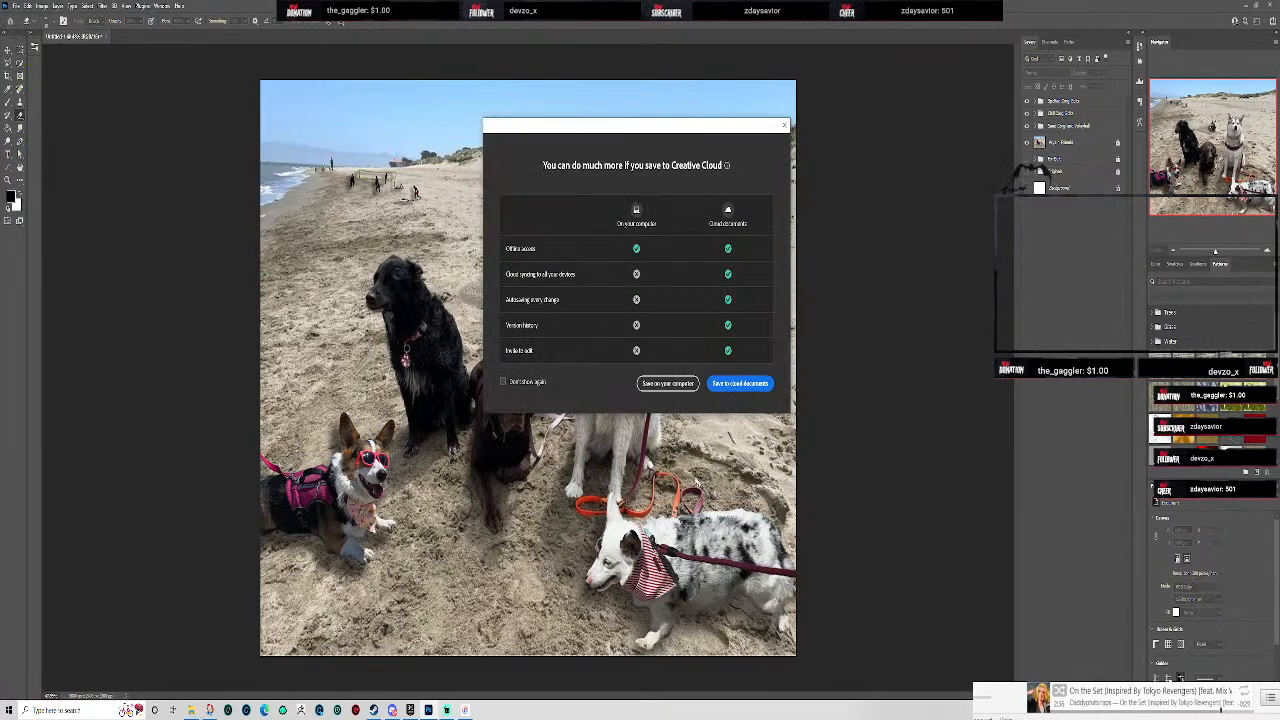
click(666, 382)
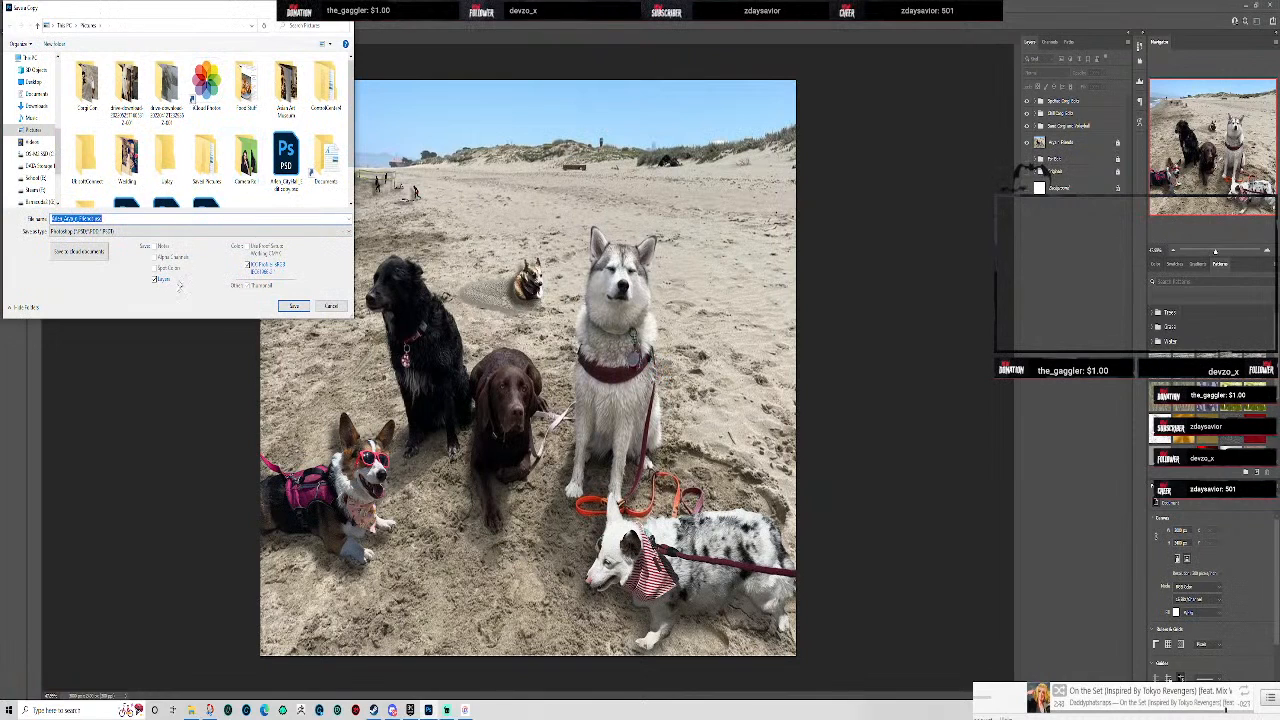
click(146, 232)
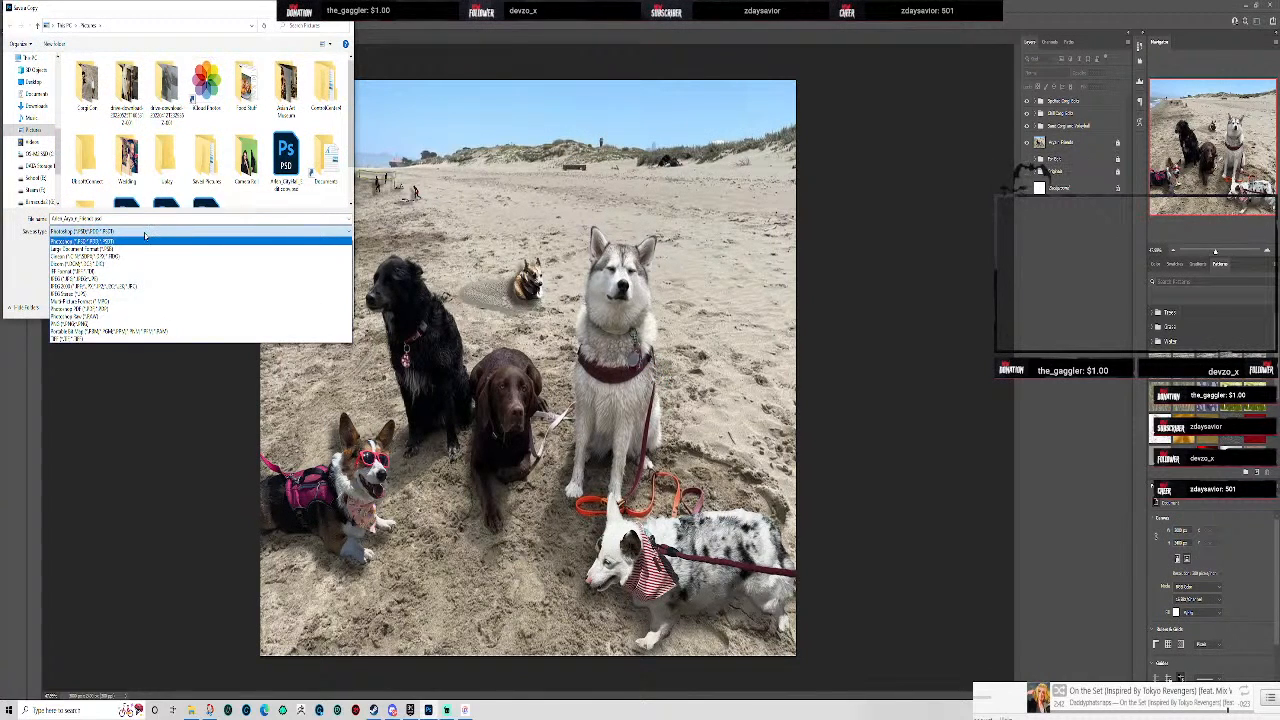
click(145, 235)
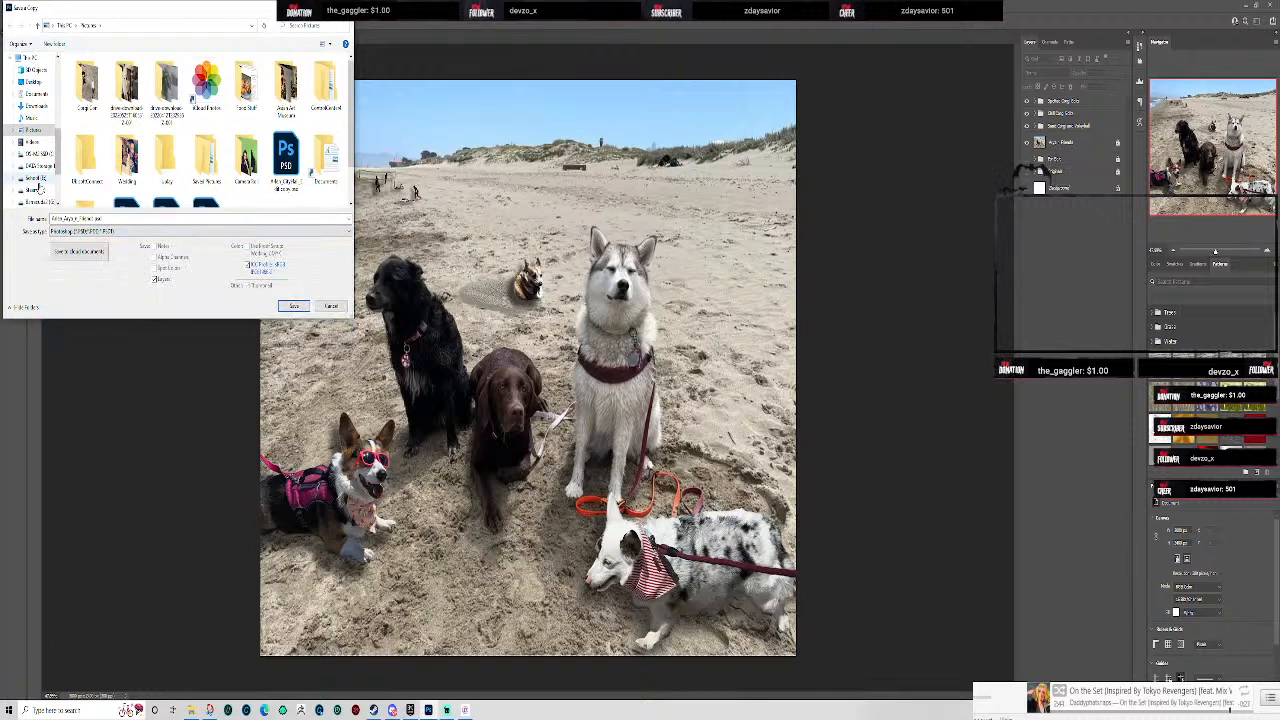
- Store the copy in the Animation 101 folder on the School drive with Maximize Compatibility on
scroll(43, 172, down, 2)
click(40, 142)
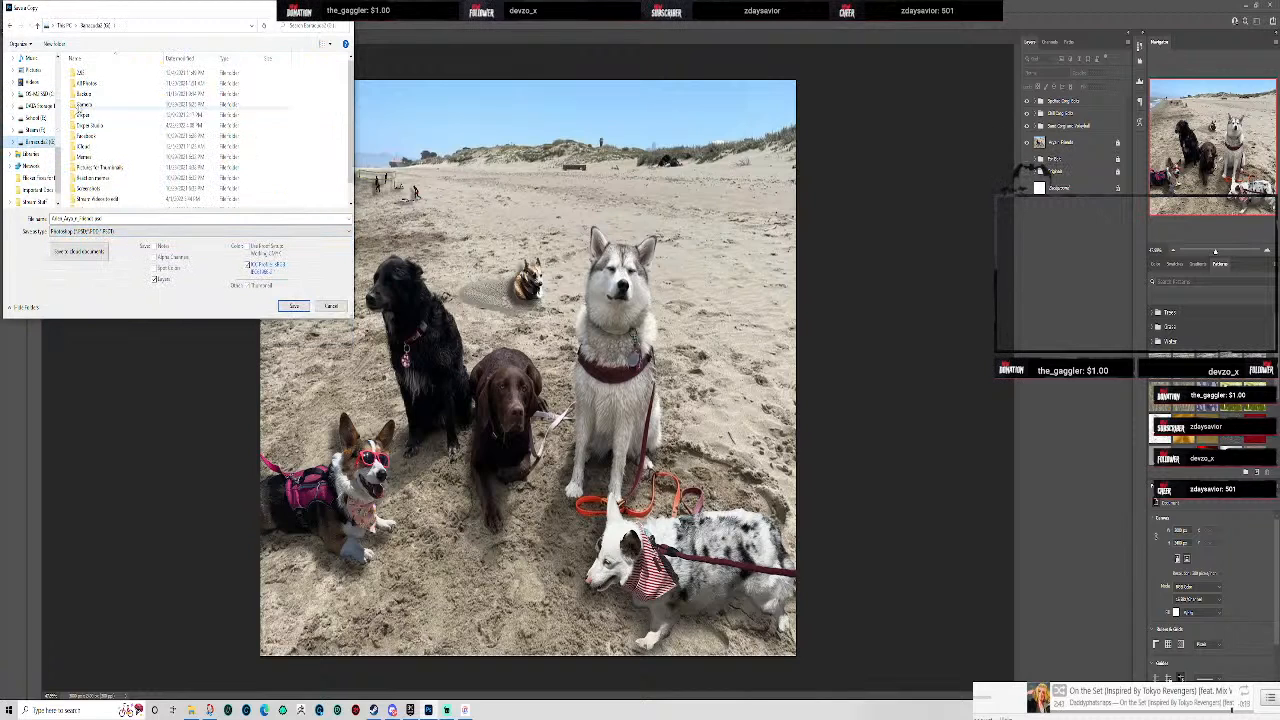
click(36, 118)
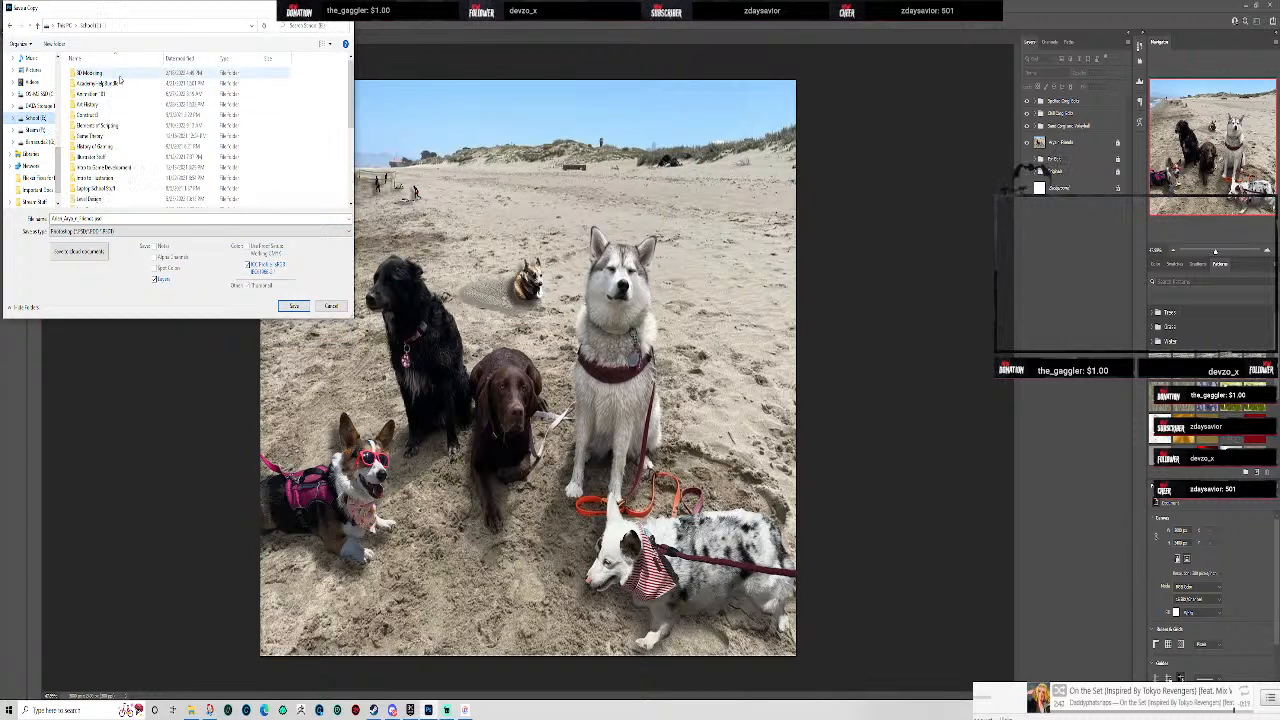
double_click(118, 95)
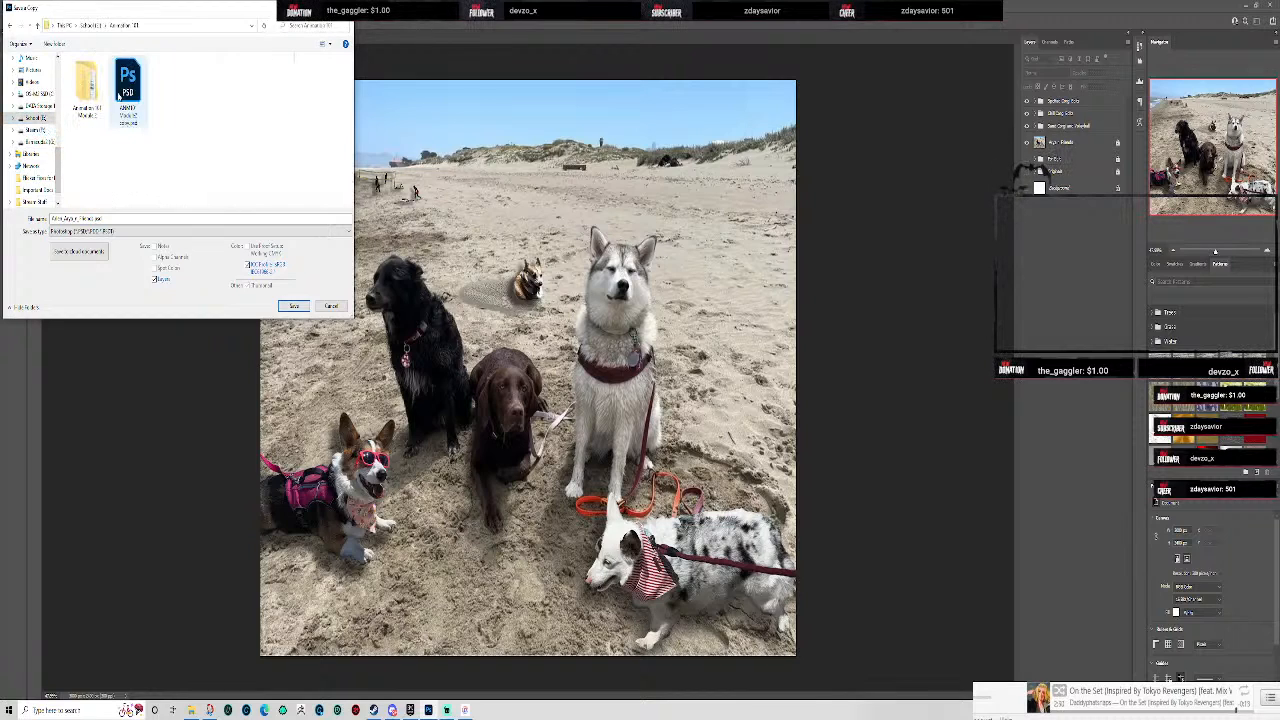
click(294, 306)
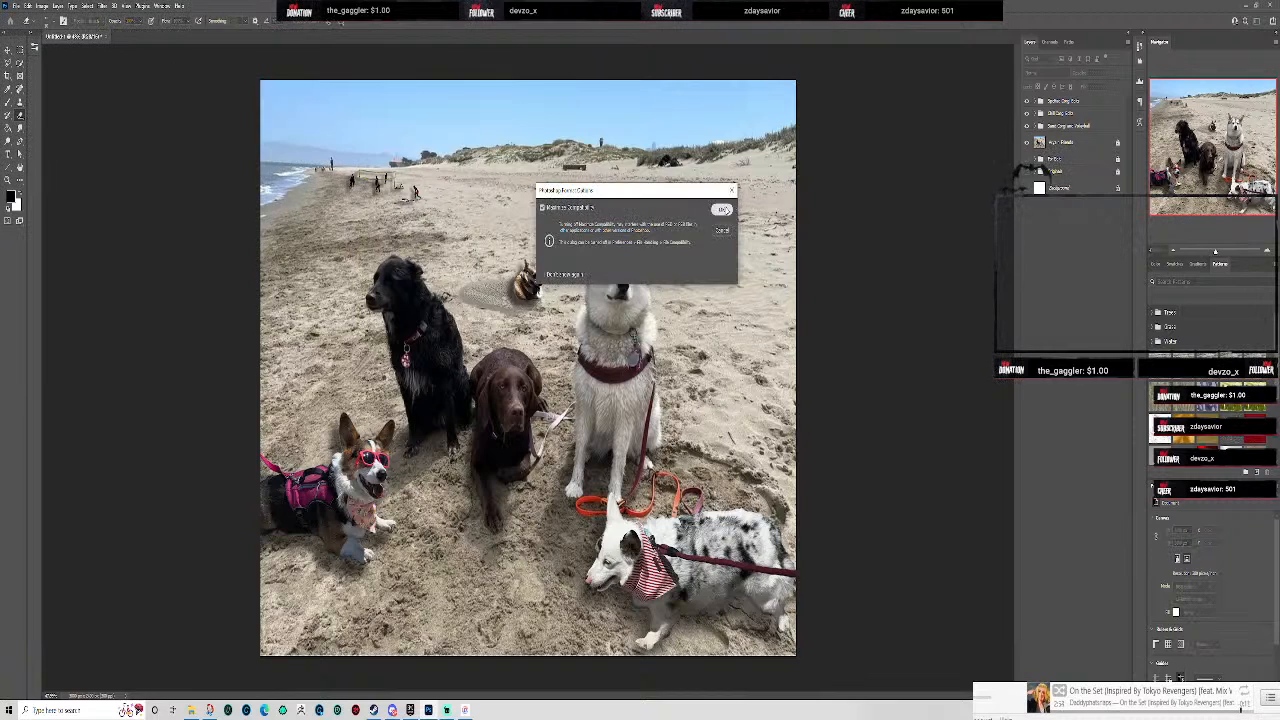
click(719, 211)
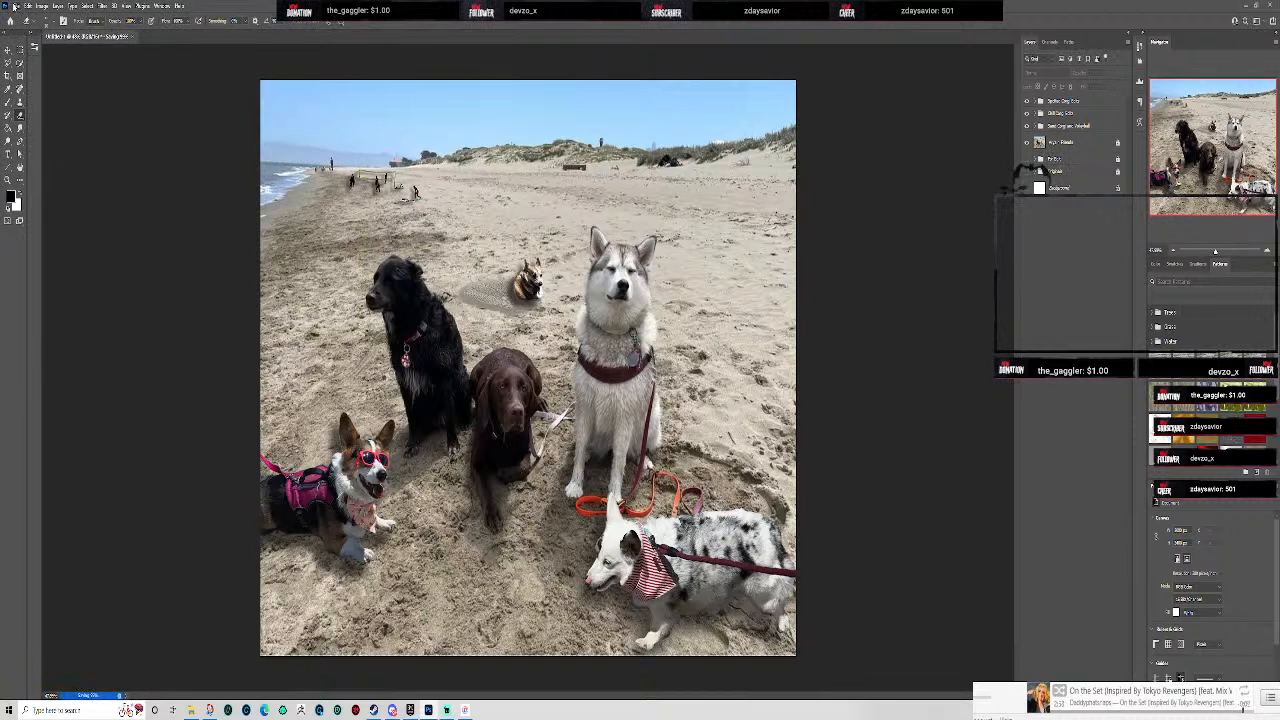
- Try to save a further copy while the local copy is still being written
click(14, 6)
click(32, 136)
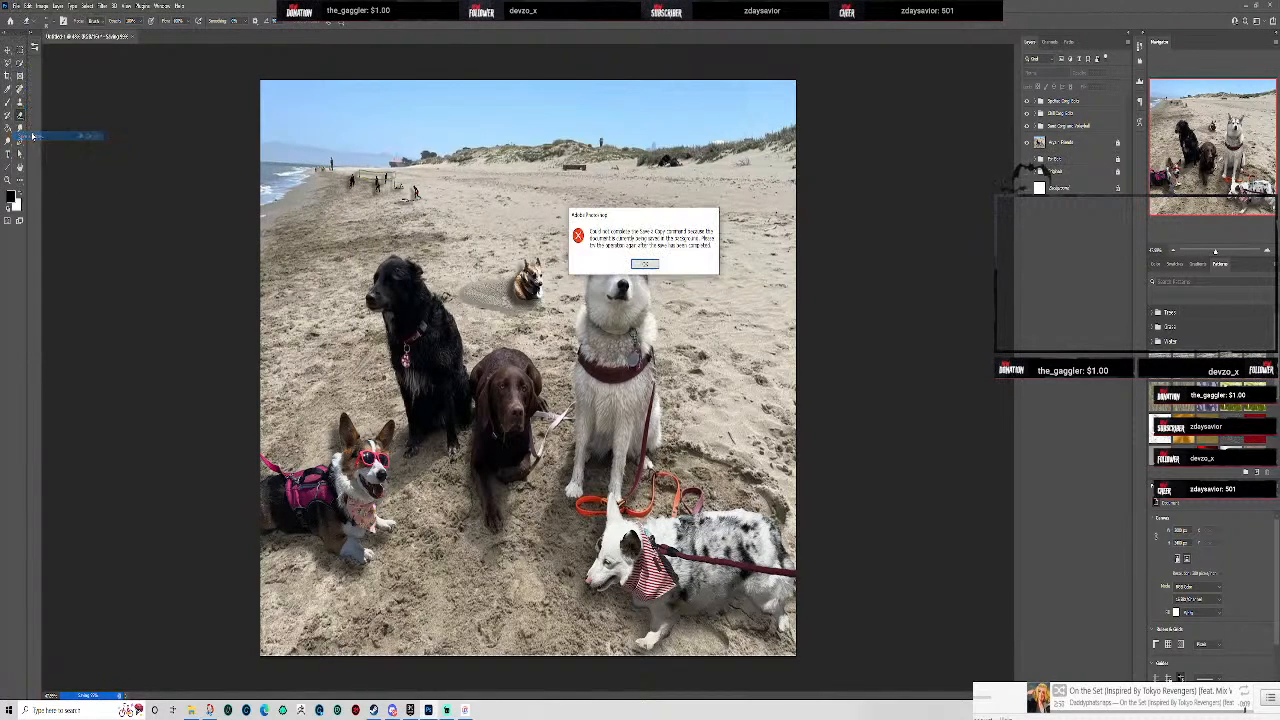
click(650, 265)
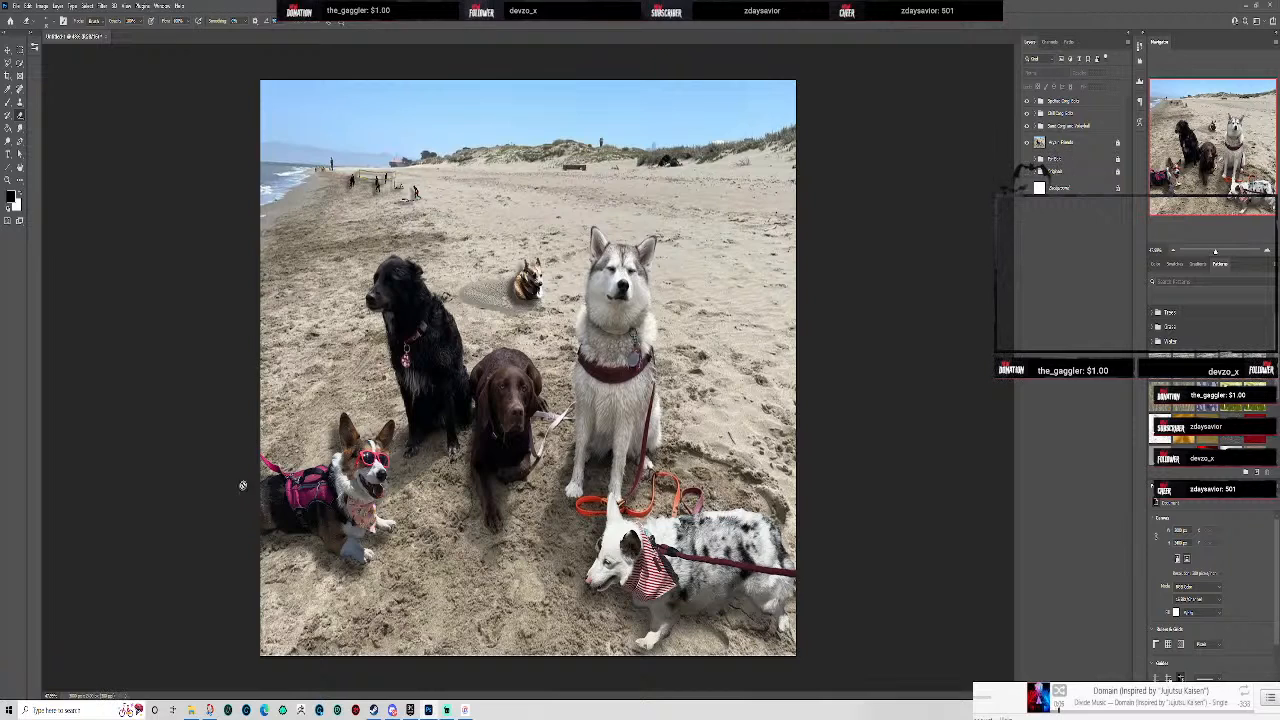
- Start saving a further copy of the layered document on the computer instead of Creative Cloud
click(16, 6)
click(16, 6)
click(16, 6)
click(38, 138)
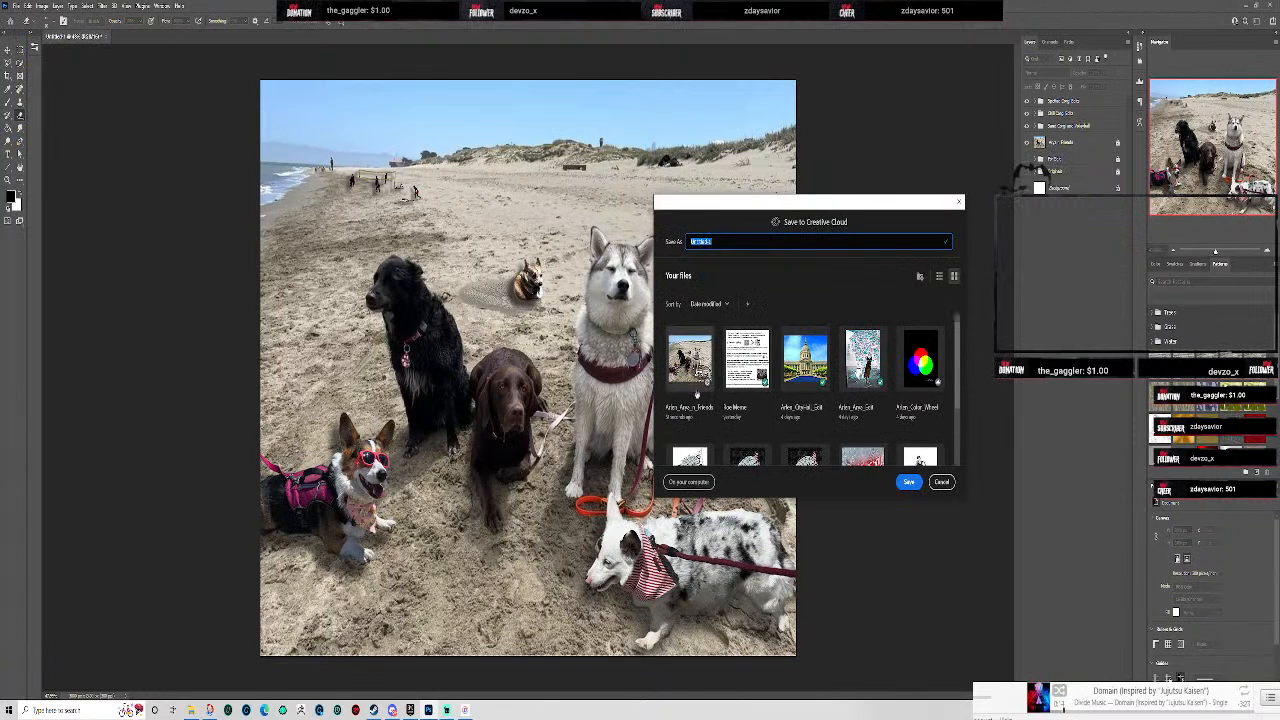
click(690, 481)
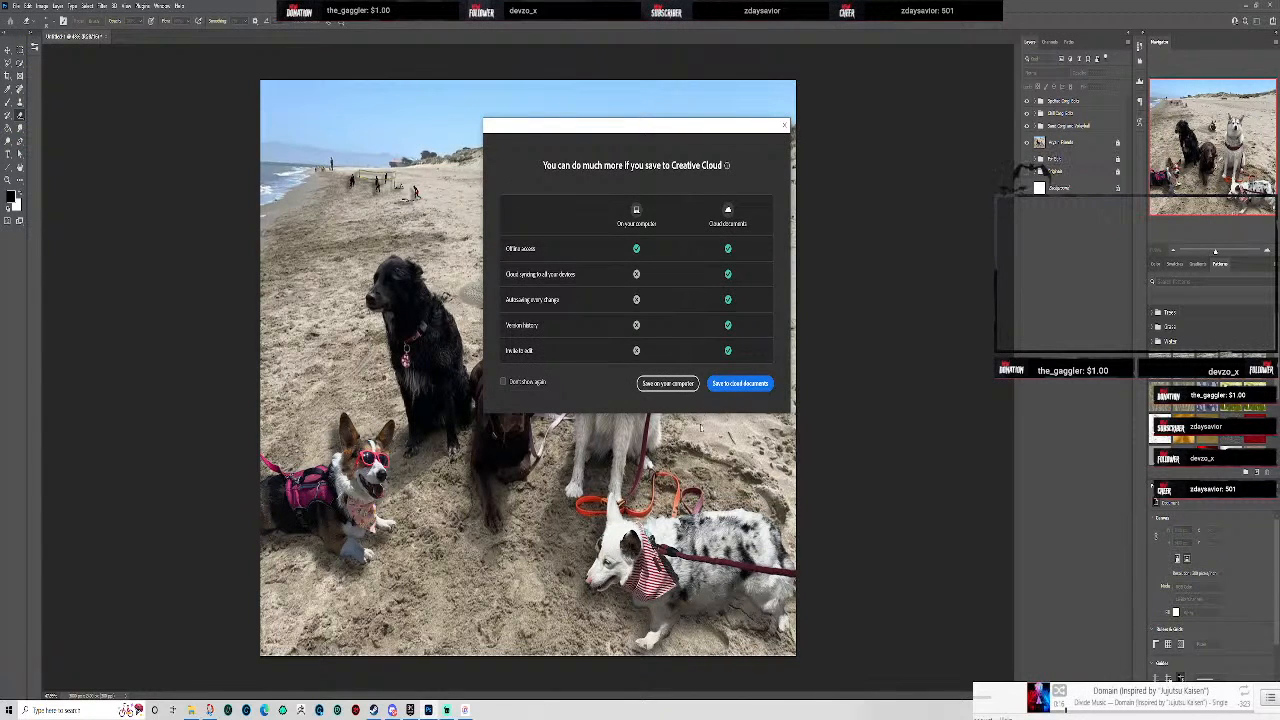
click(667, 383)
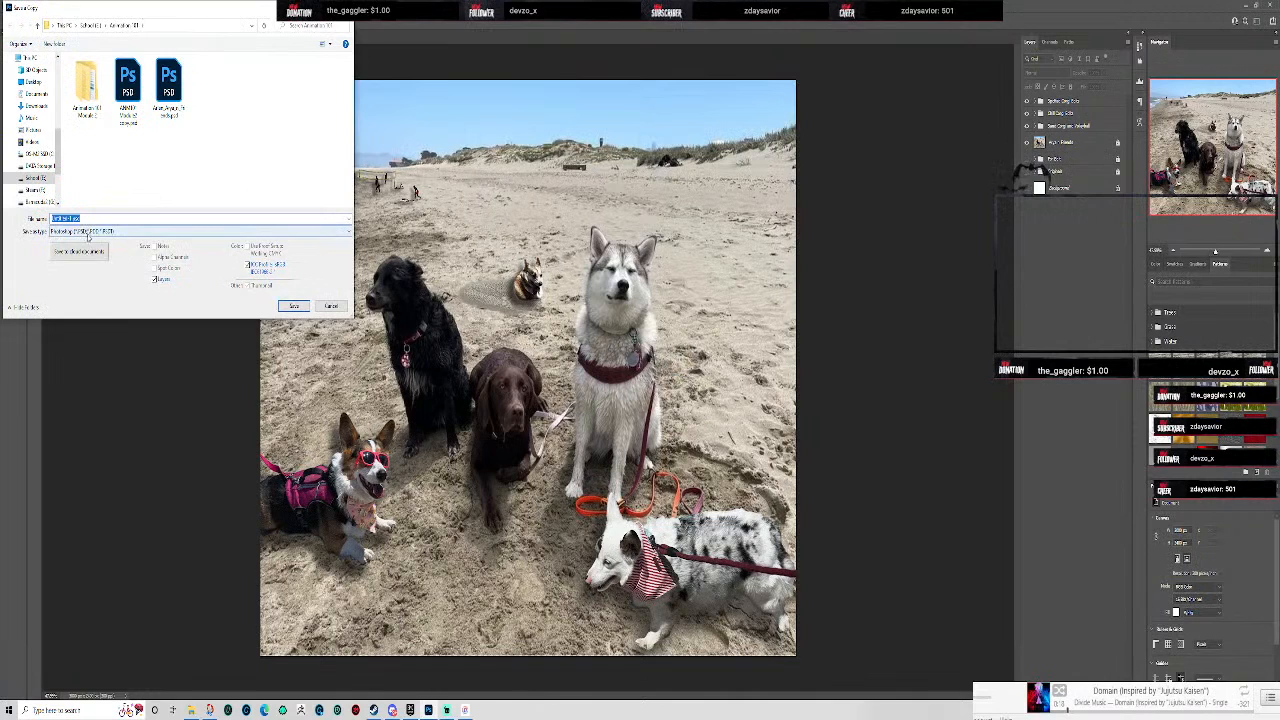
- Save the copy as a JPEG in the Animation 101 folder, reusing the existing PSD copy's name, with Maximum quality and Progressive format
click(88, 232)
click(85, 274)
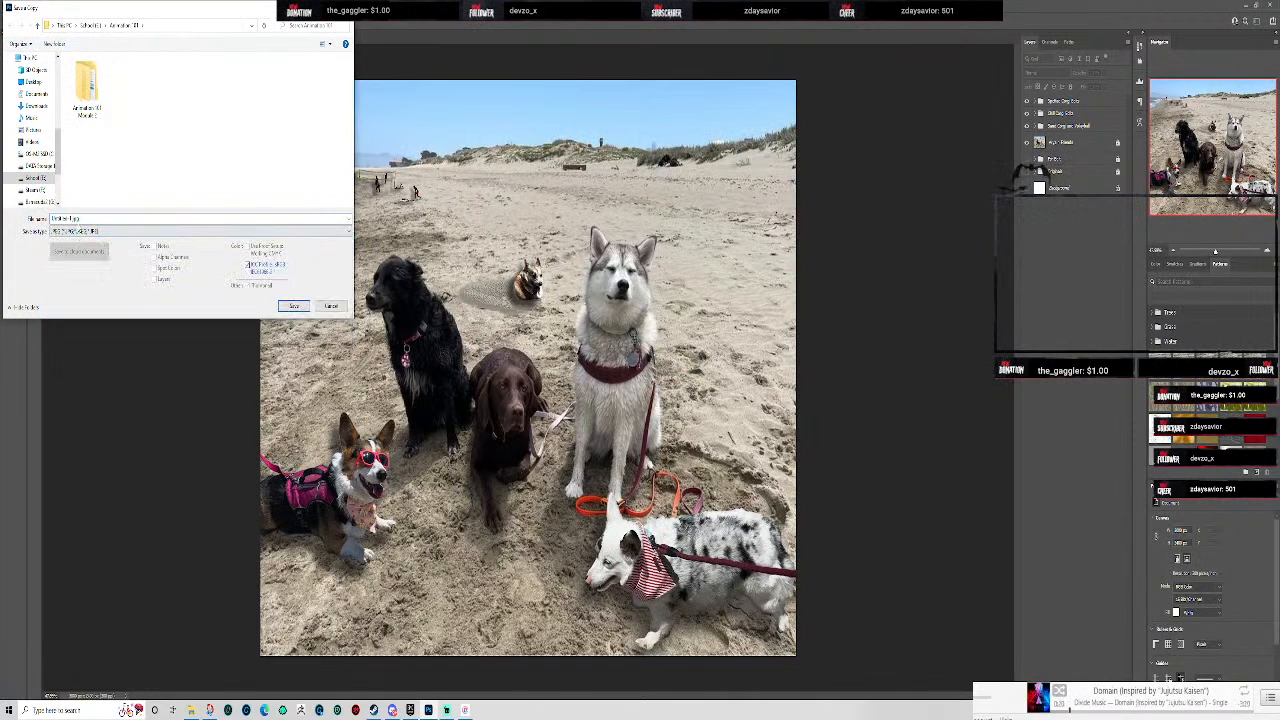
click(80, 231)
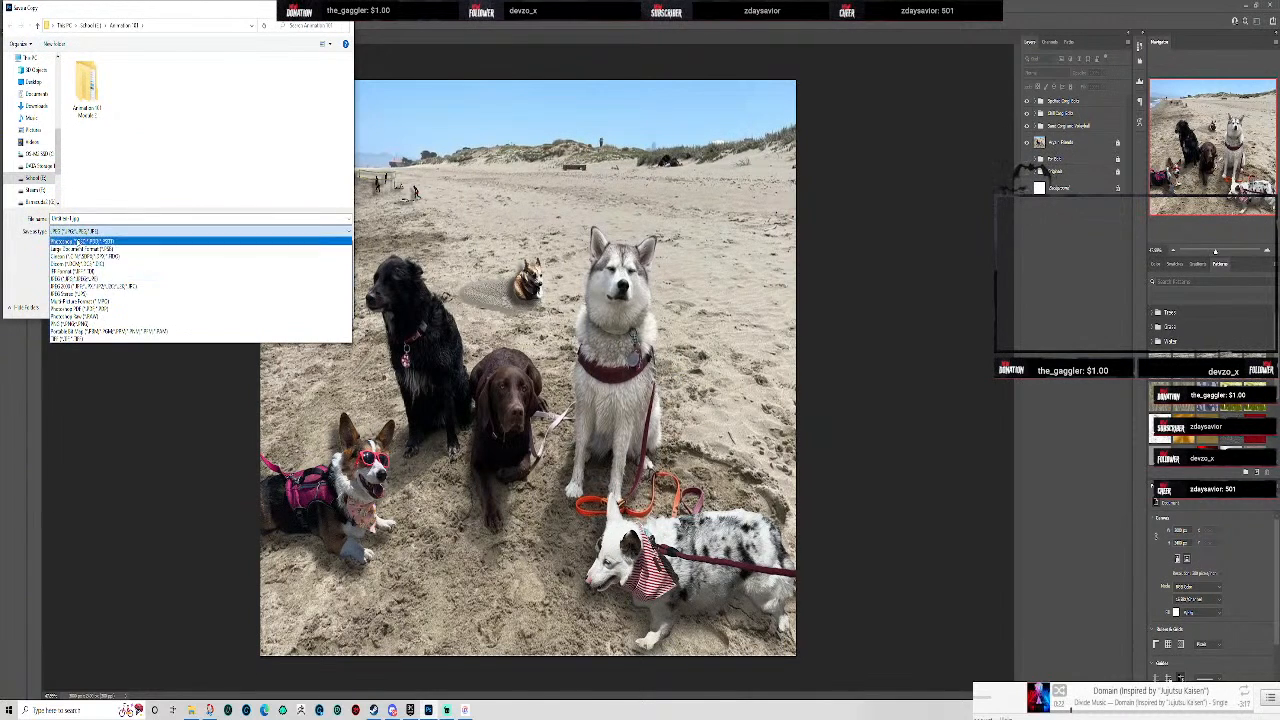
click(80, 242)
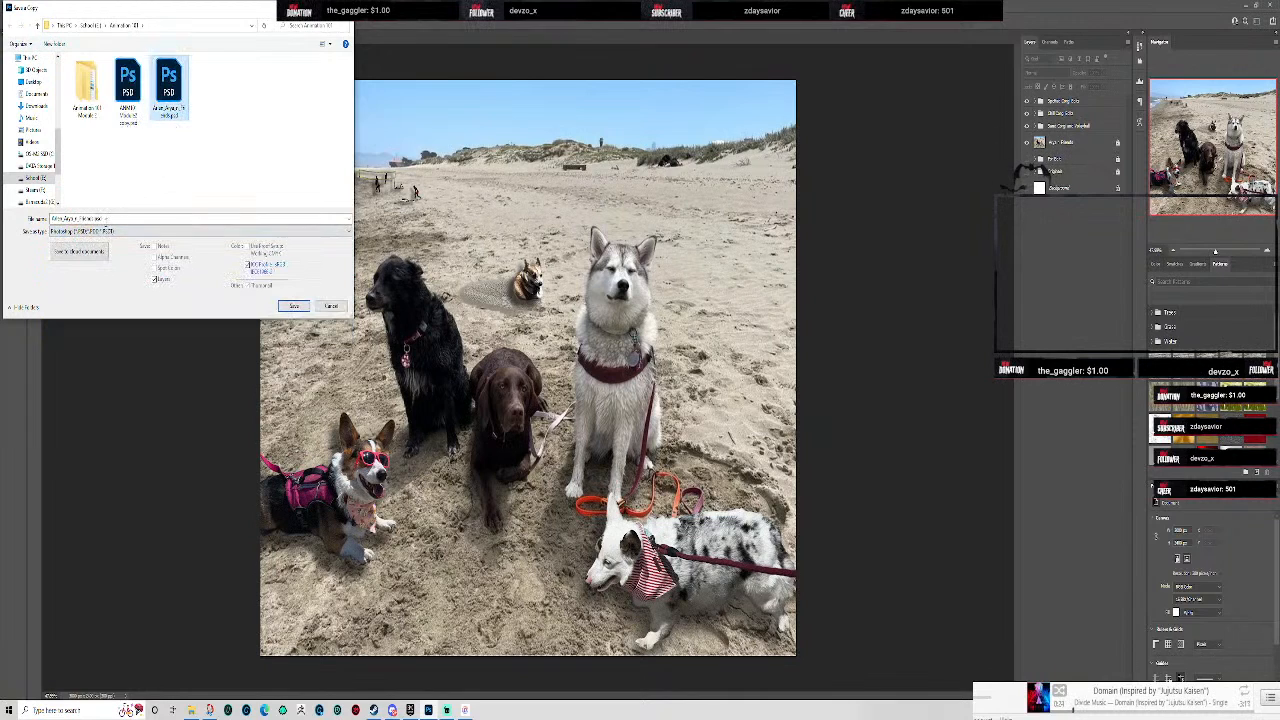
click(95, 231)
click(85, 275)
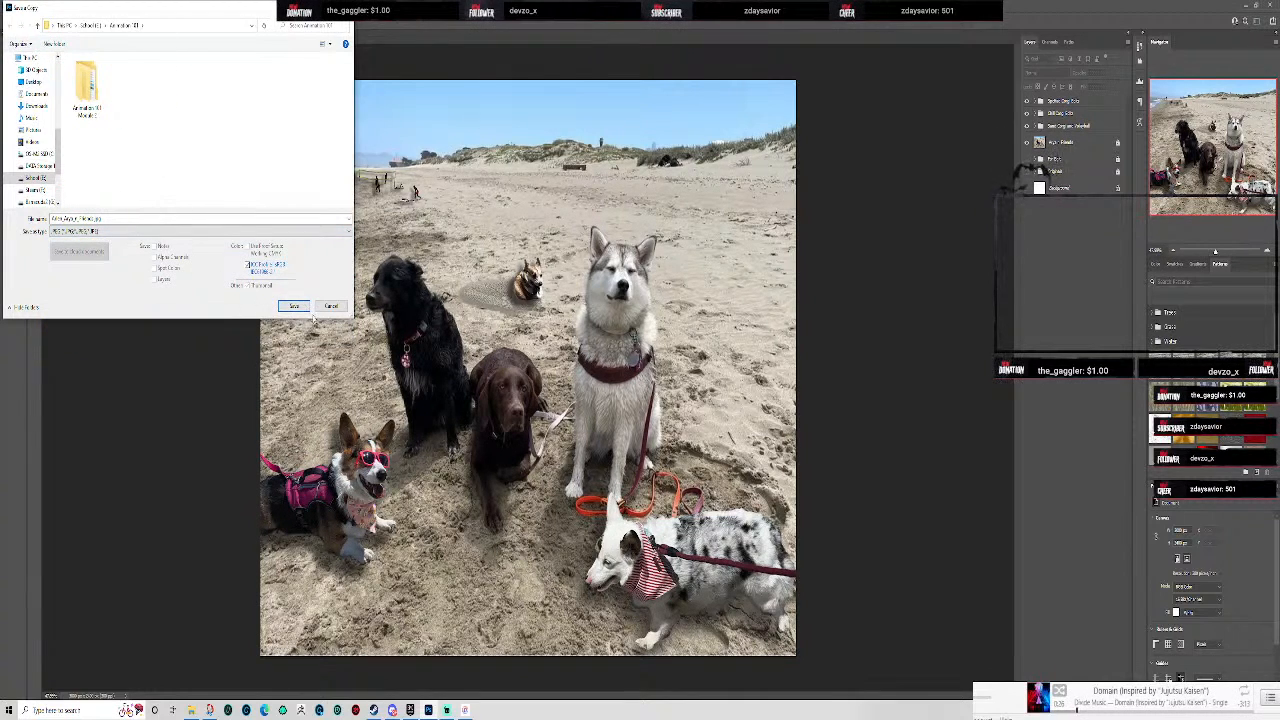
click(293, 305)
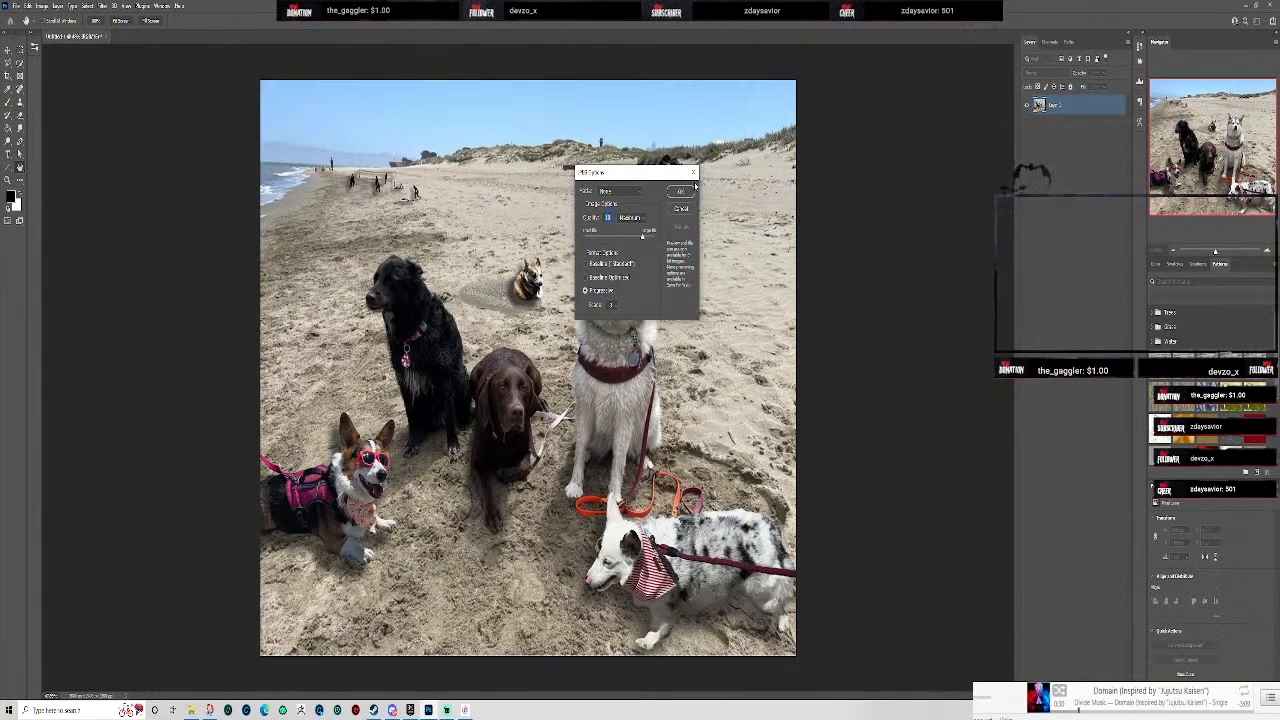
click(682, 191)
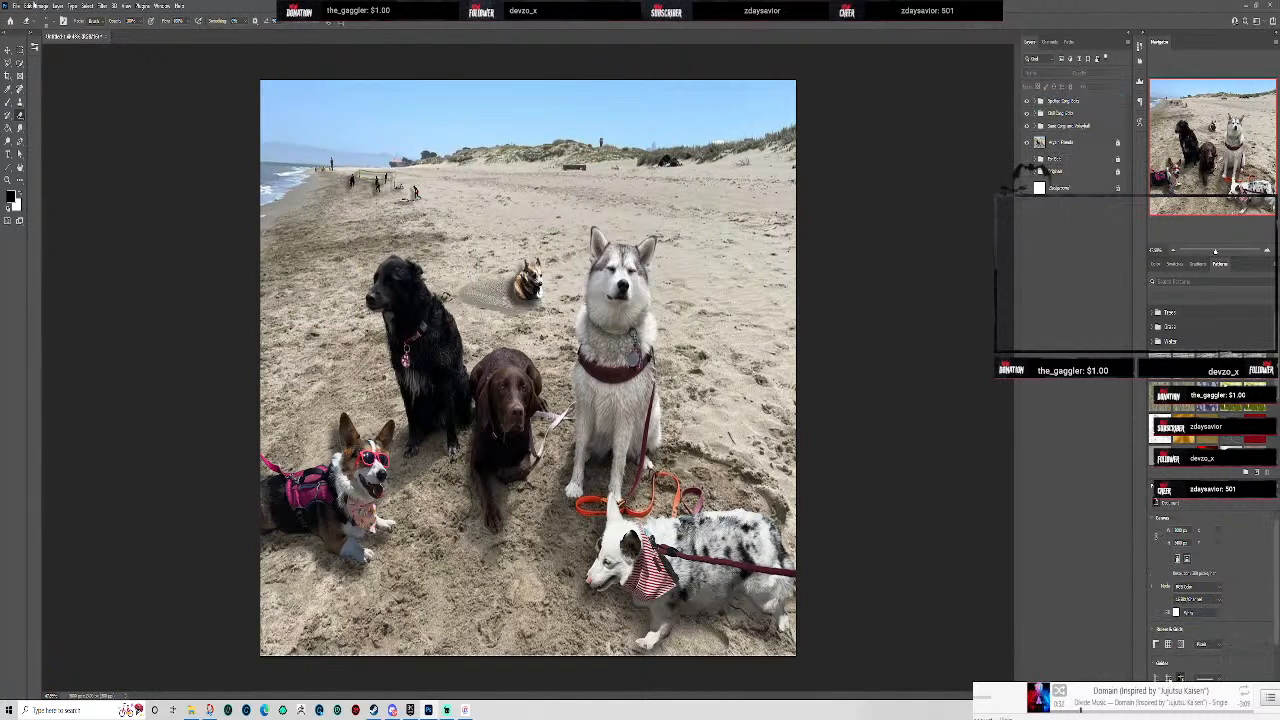
click(17, 5)
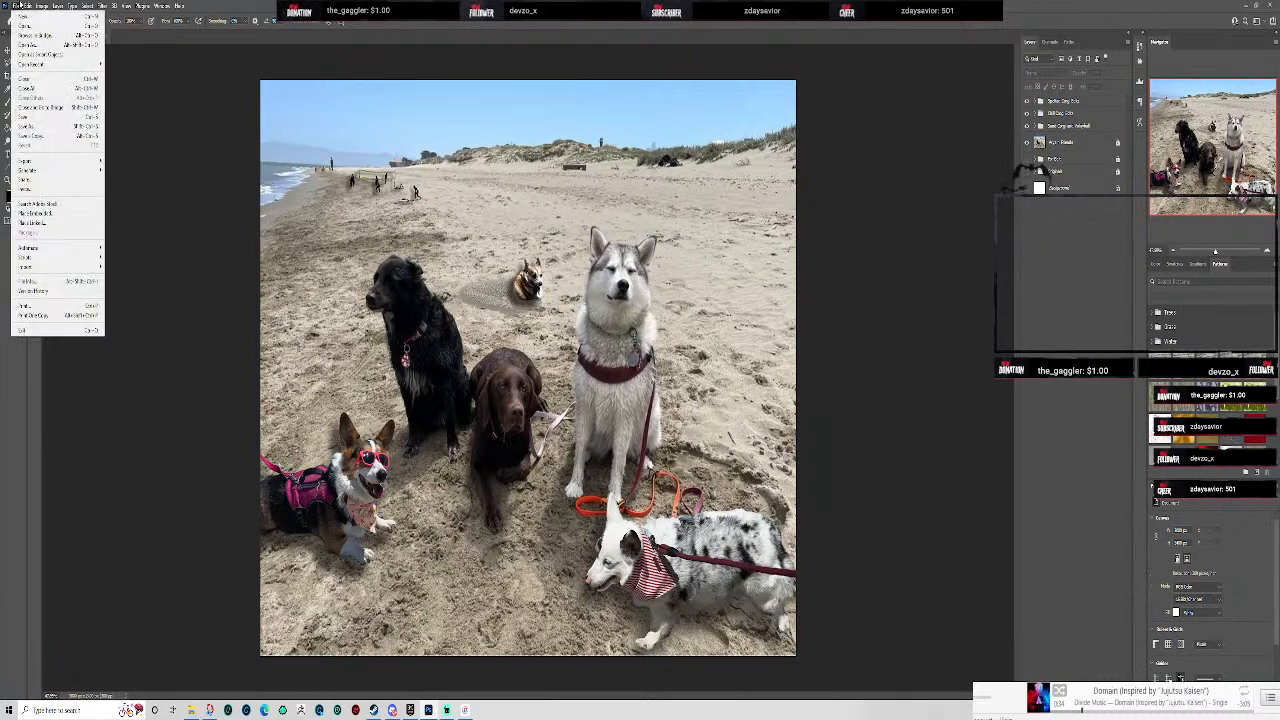
click(42, 137)
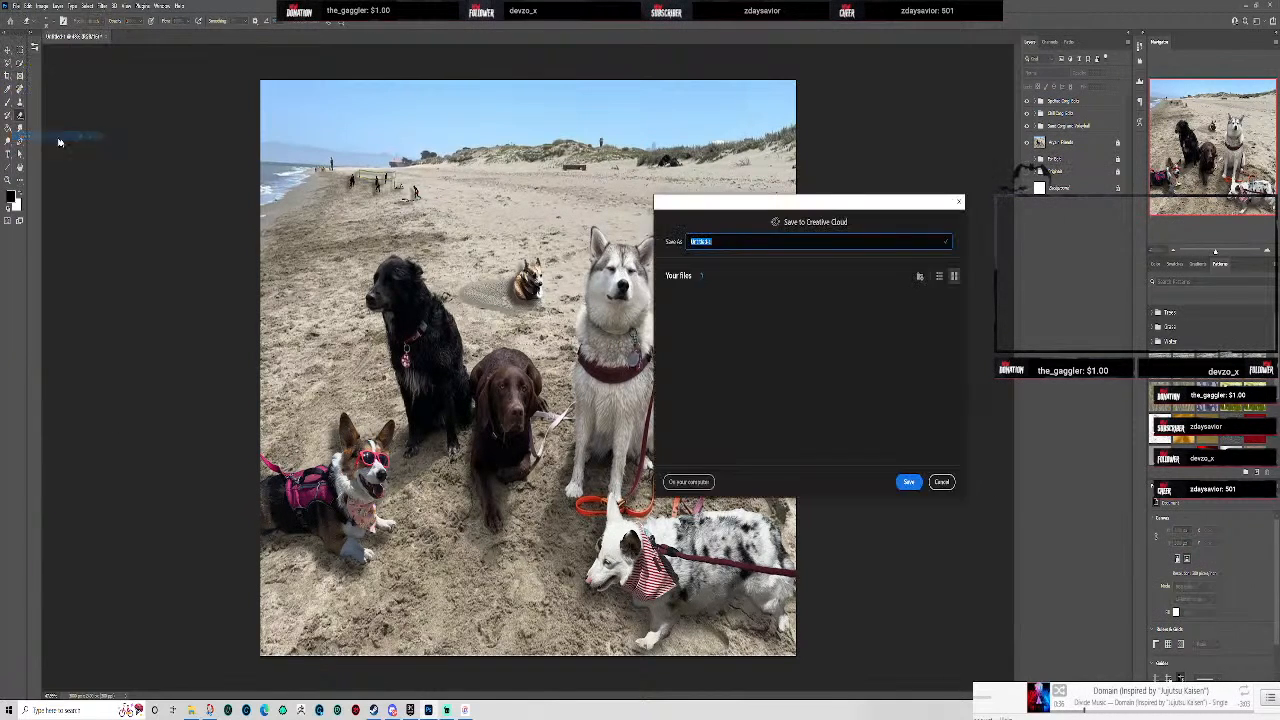
click(706, 331)
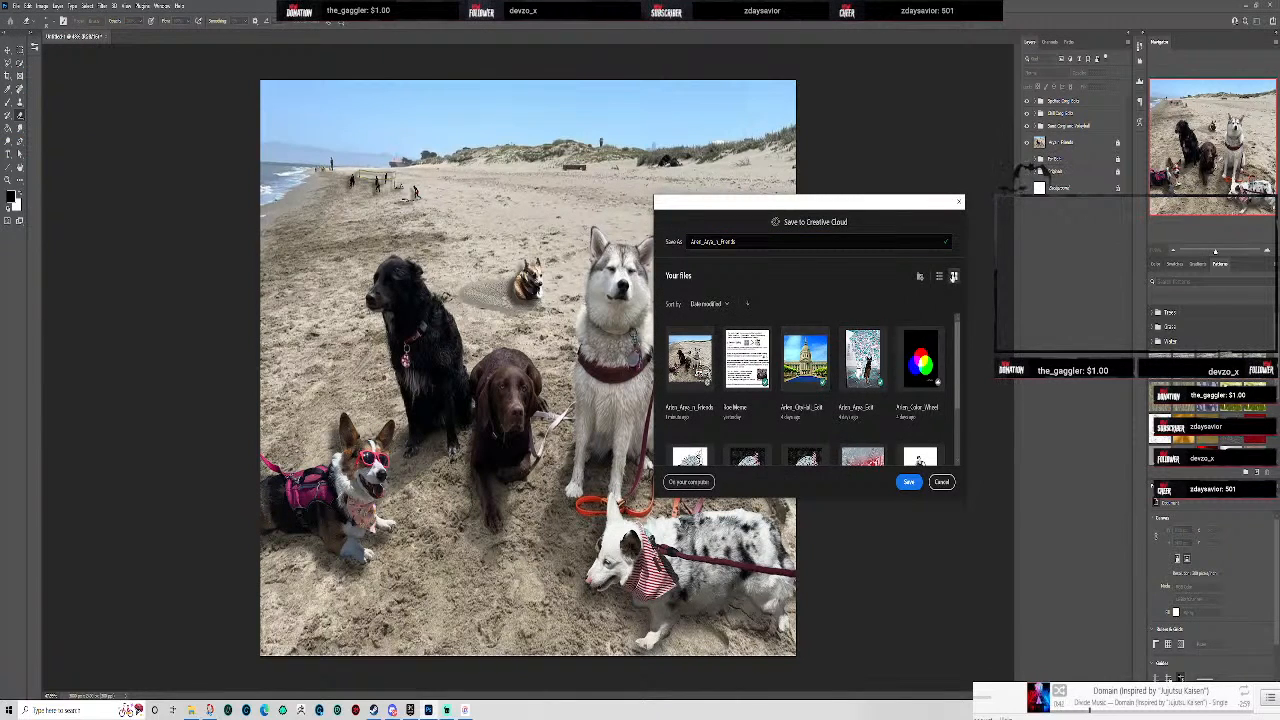
click(757, 241)
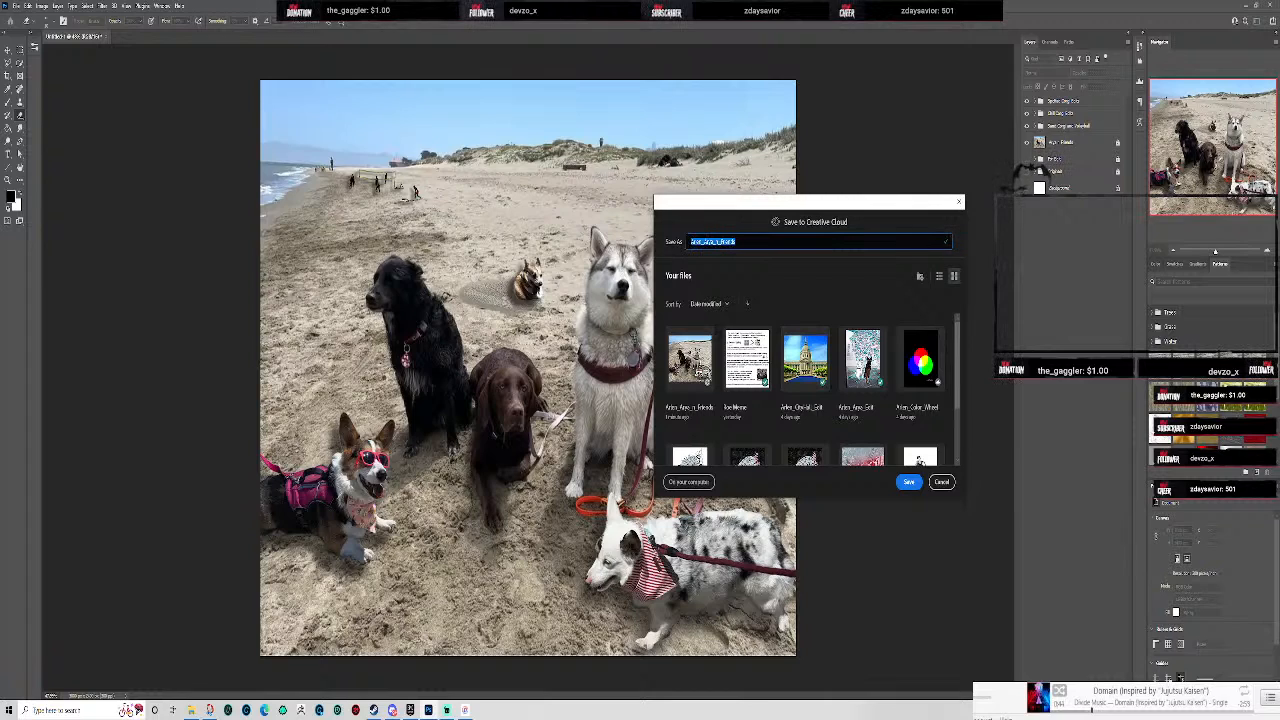
click(941, 481)
- Examine the Export As settings and the destination folder for a JPG version without exporting it
click(16, 5)
mouse_move(36, 171)
mouse_move(90, 161)
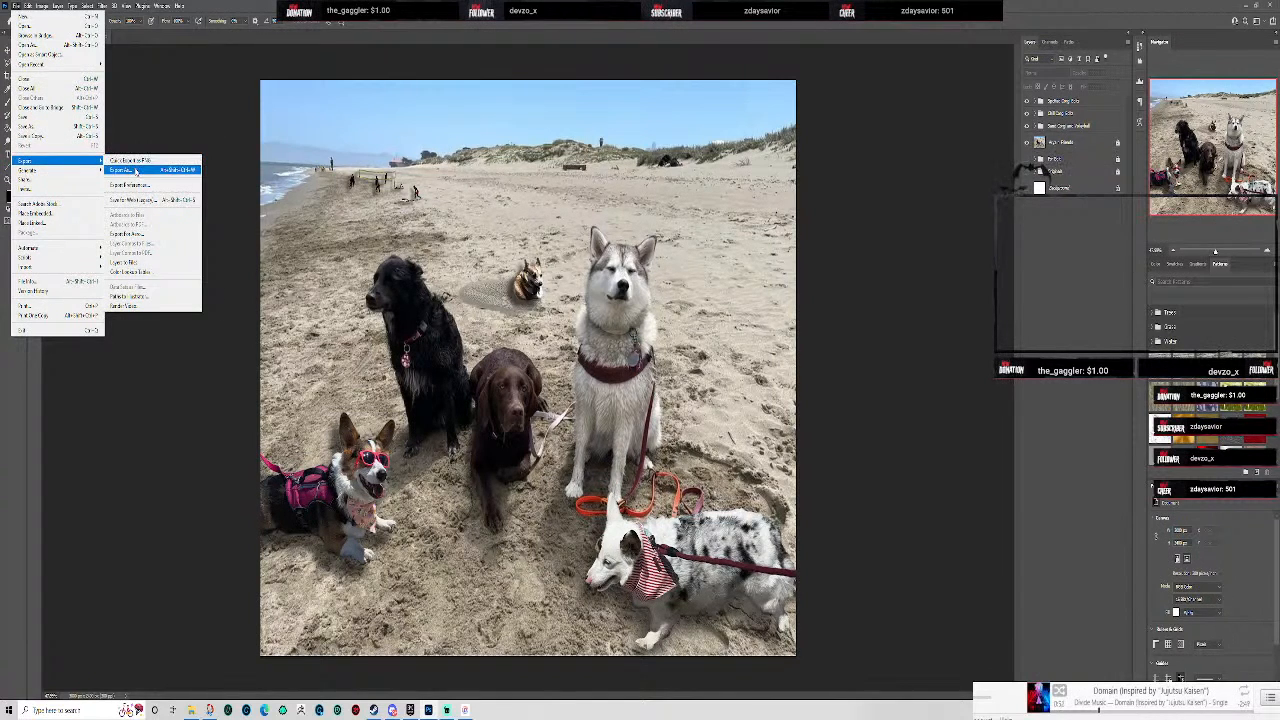
click(136, 171)
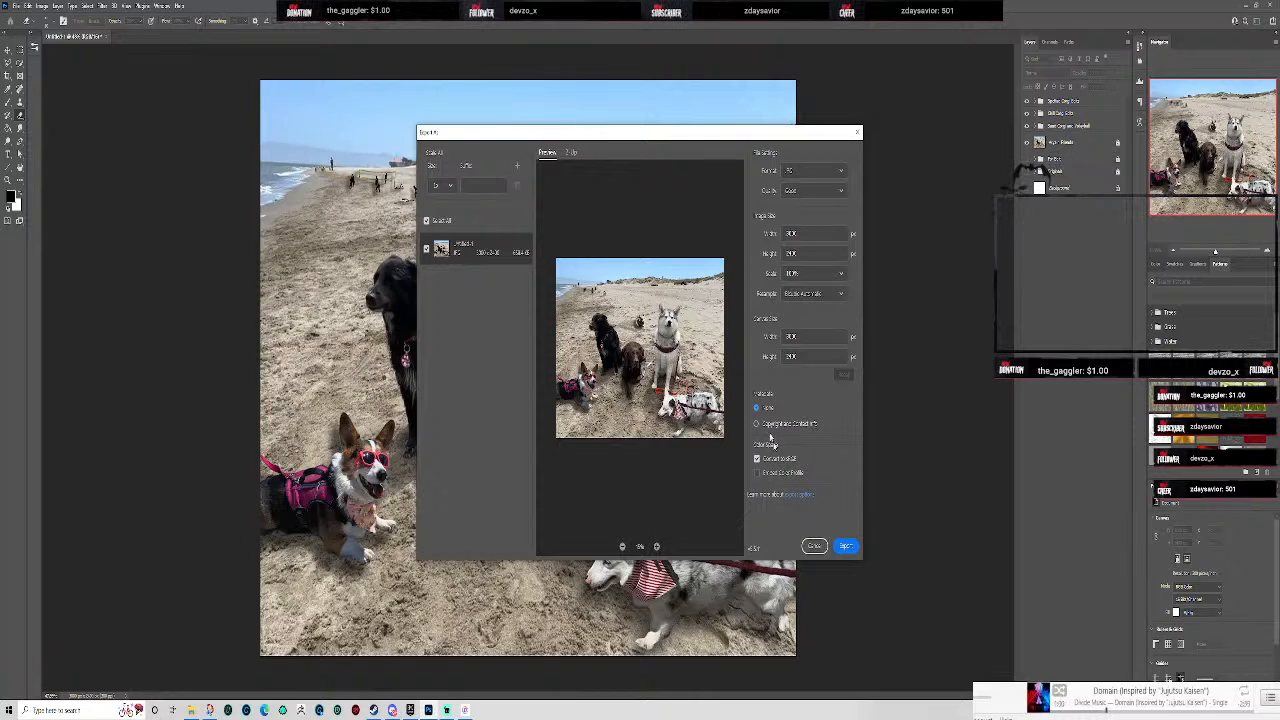
click(845, 546)
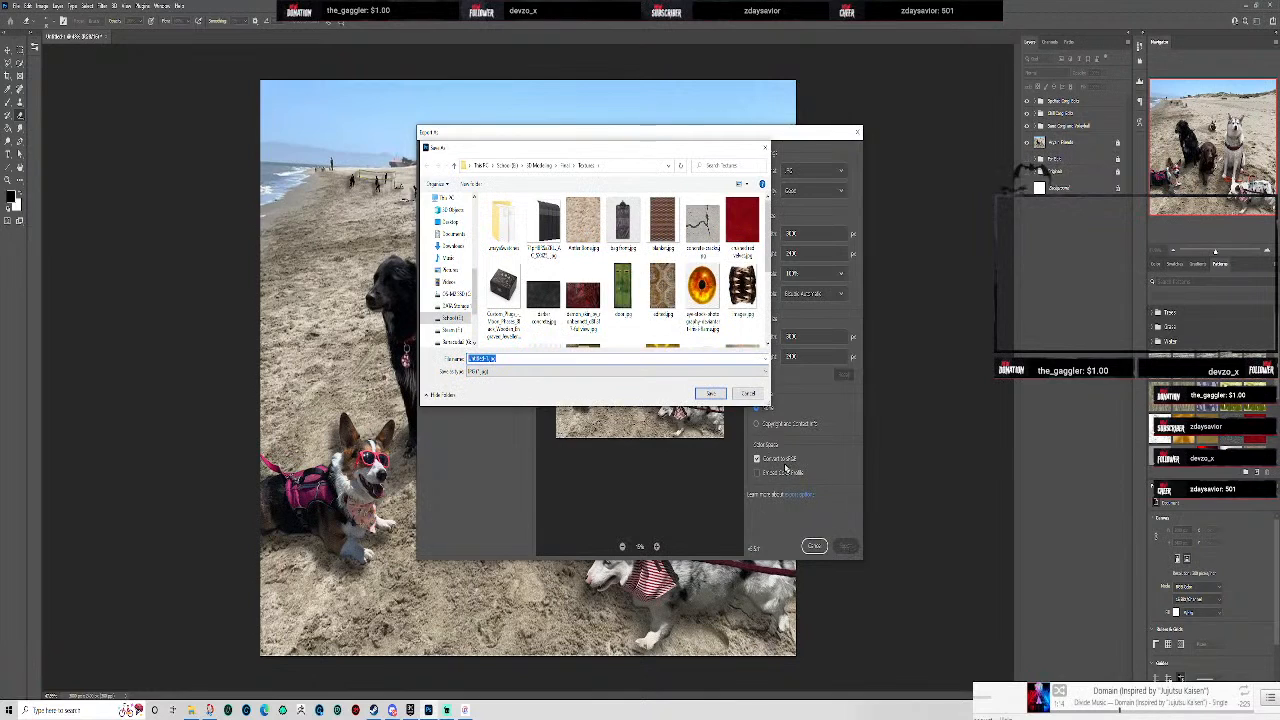
scroll(458, 316, up, 5)
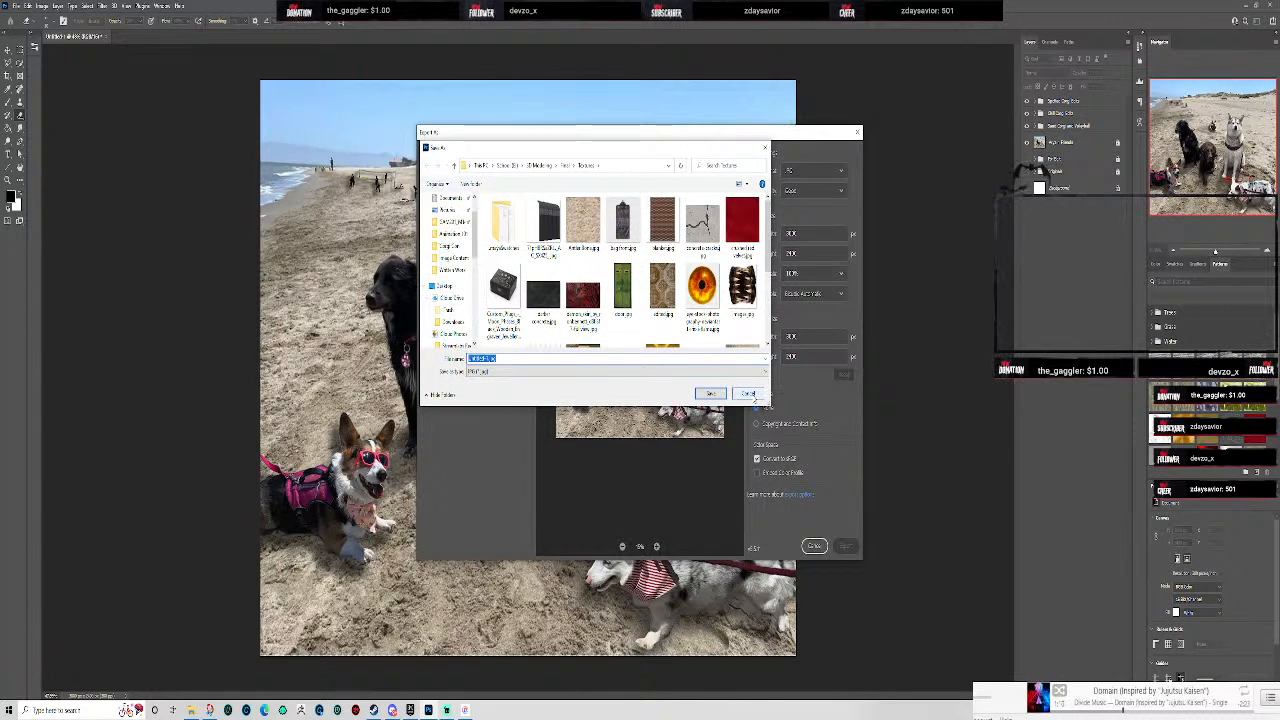
click(749, 394)
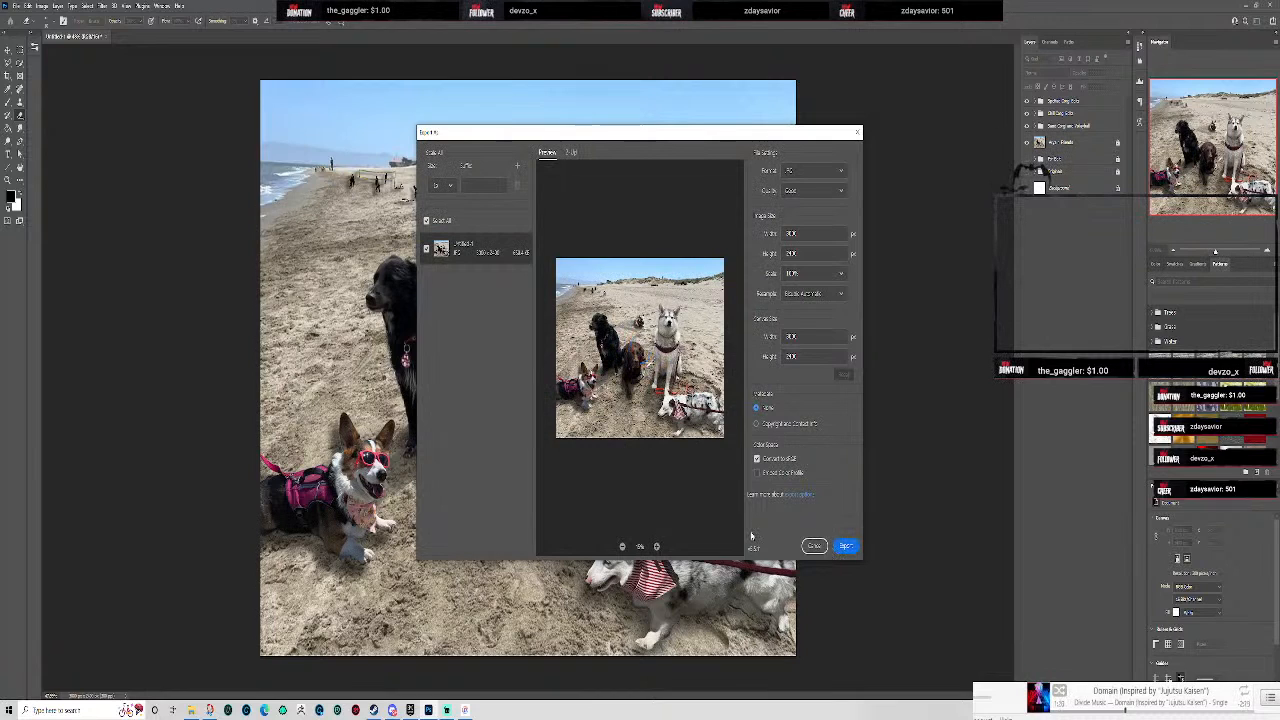
click(814, 546)
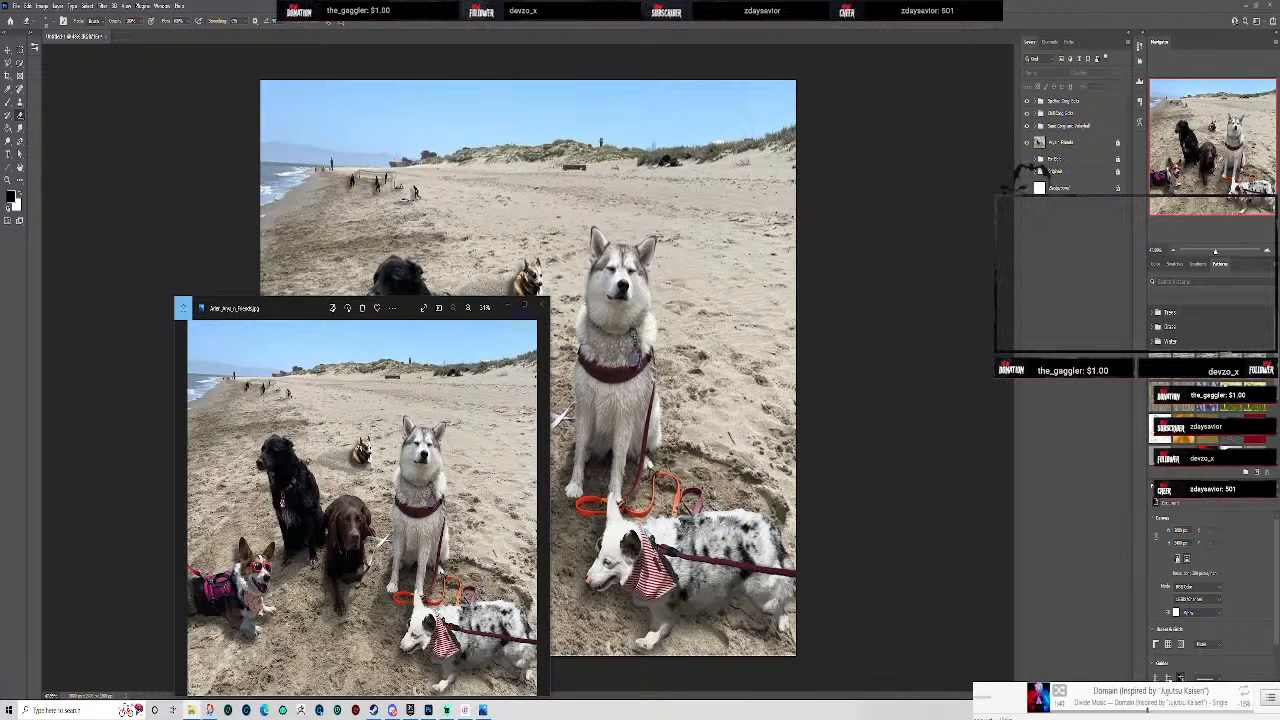
- Open the saved JPEG copy as a separate document alongside the layered file
drag(773, 4, 773, 28)
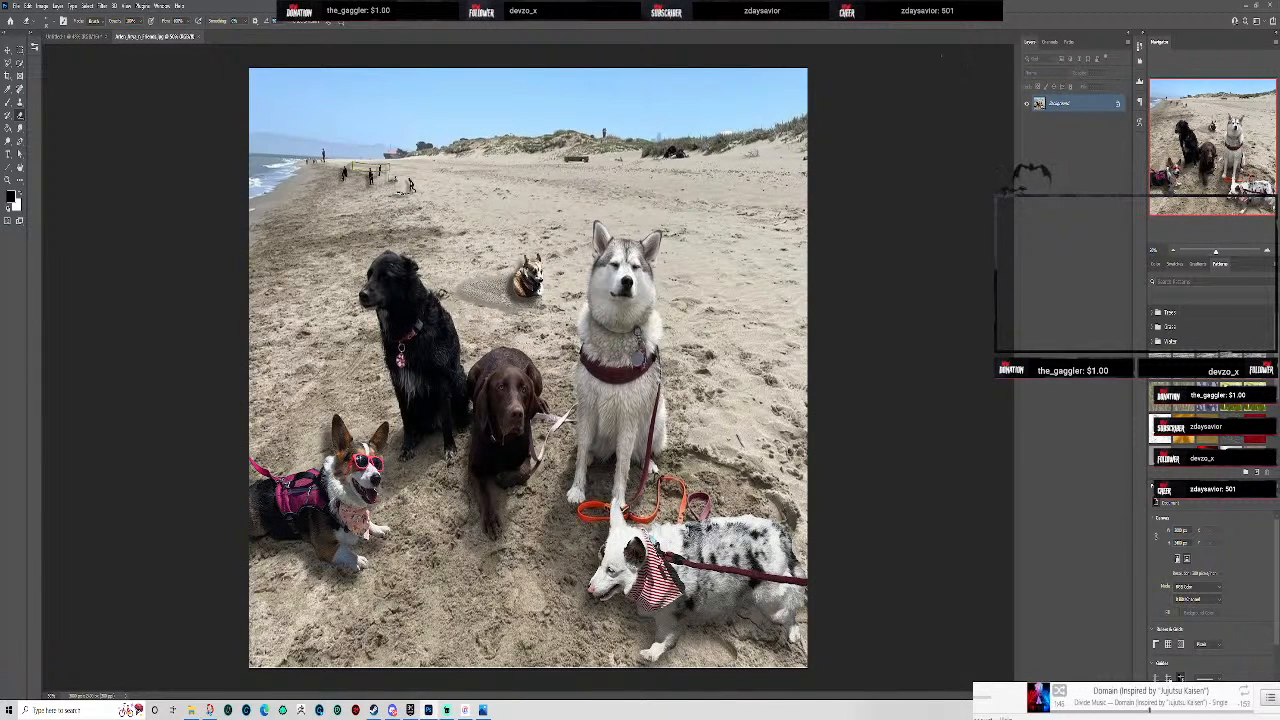
click(16, 5)
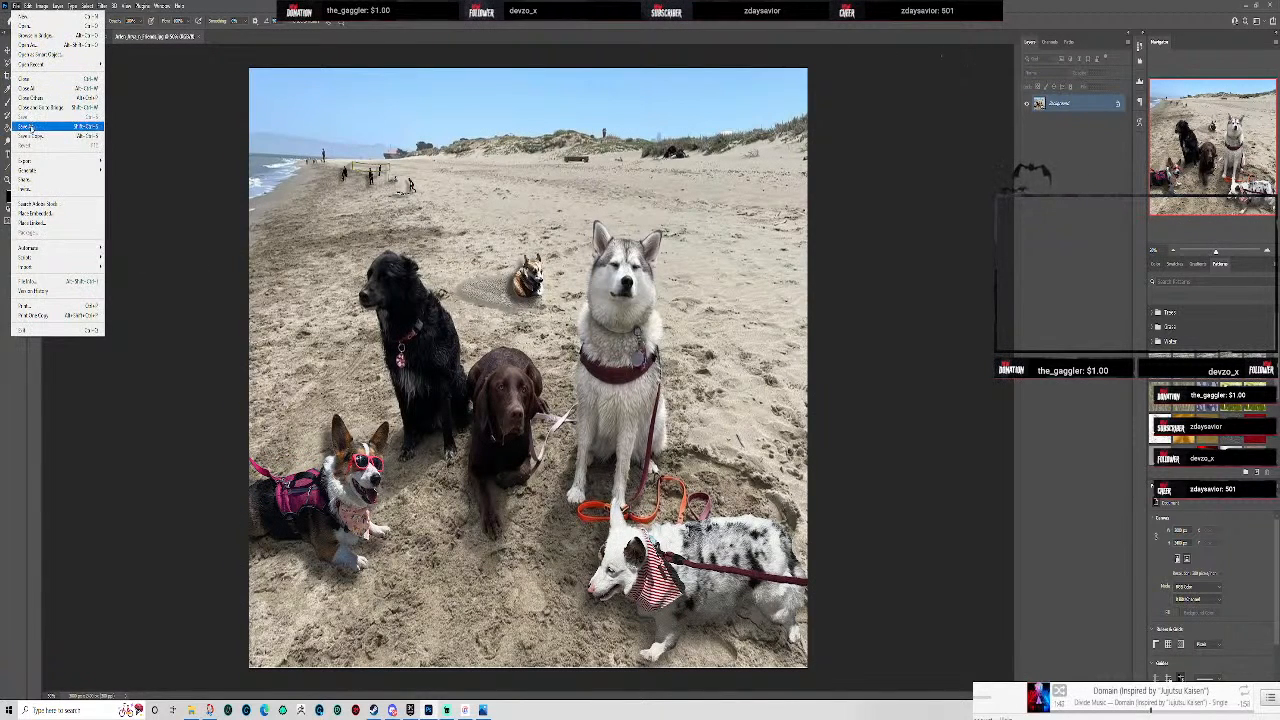
click(208, 117)
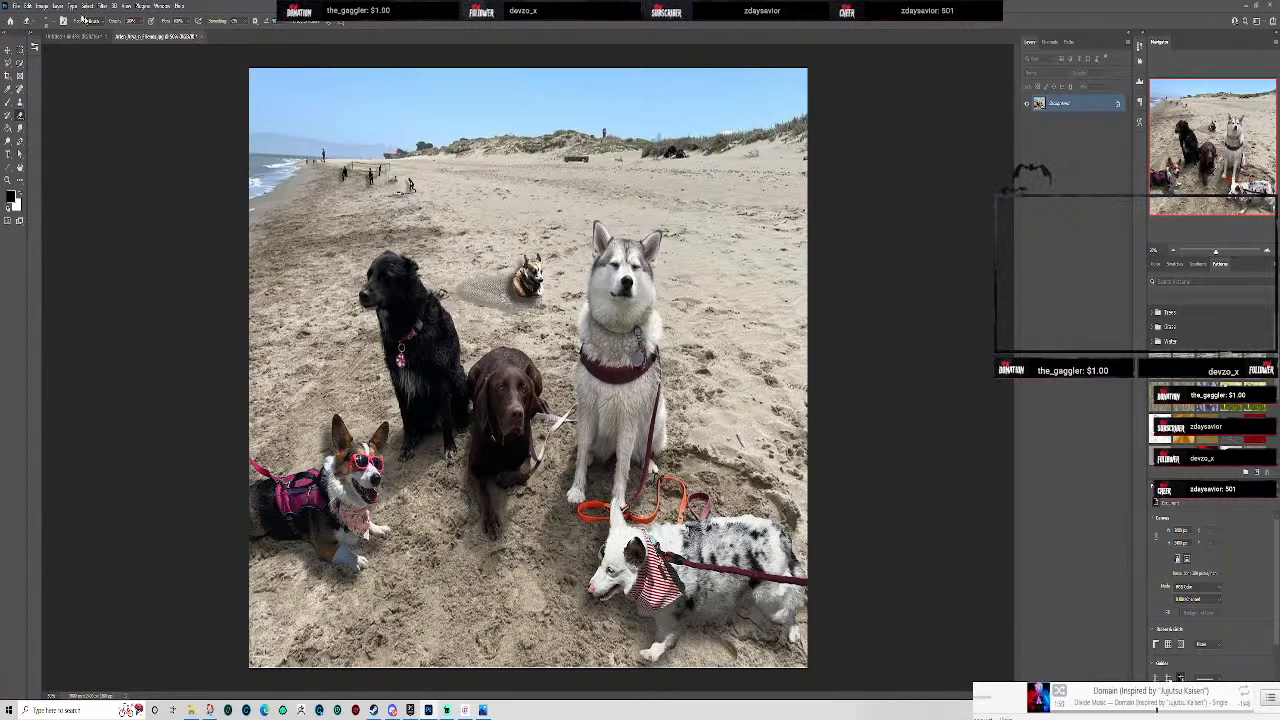
- Save the flattened beach dogs image, and save a copy of it to Creative Cloud
click(16, 5)
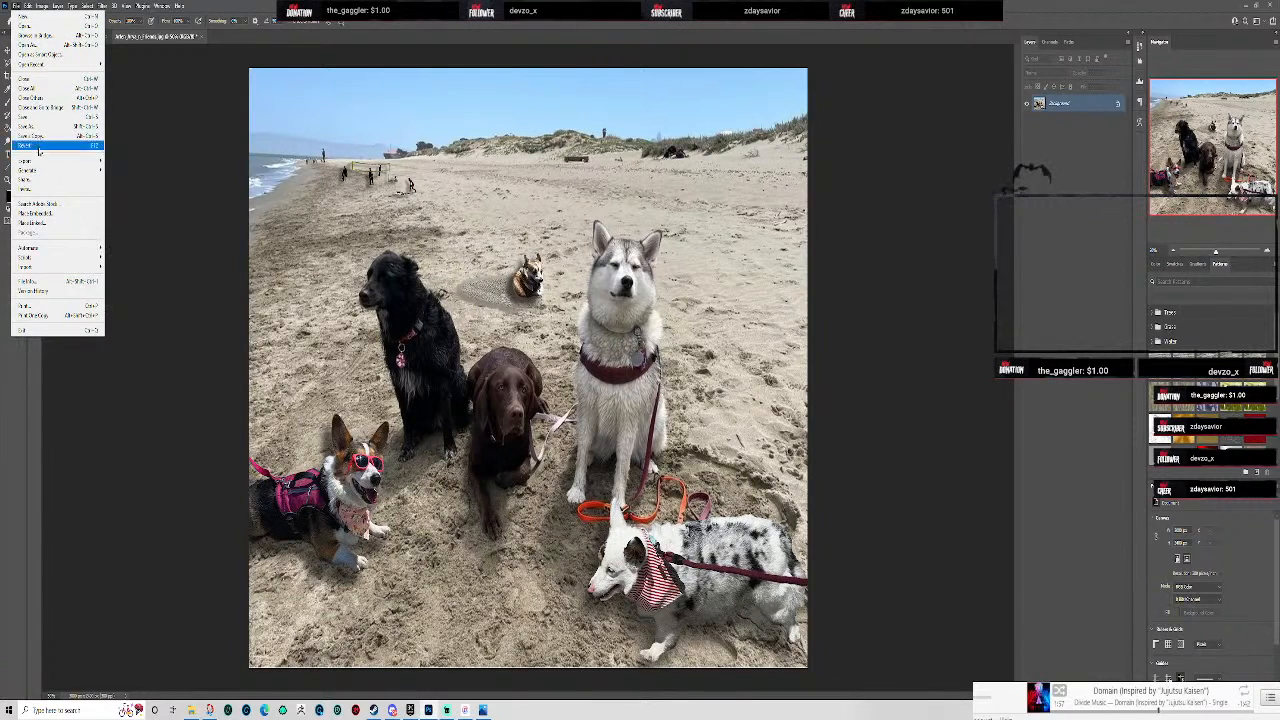
click(43, 118)
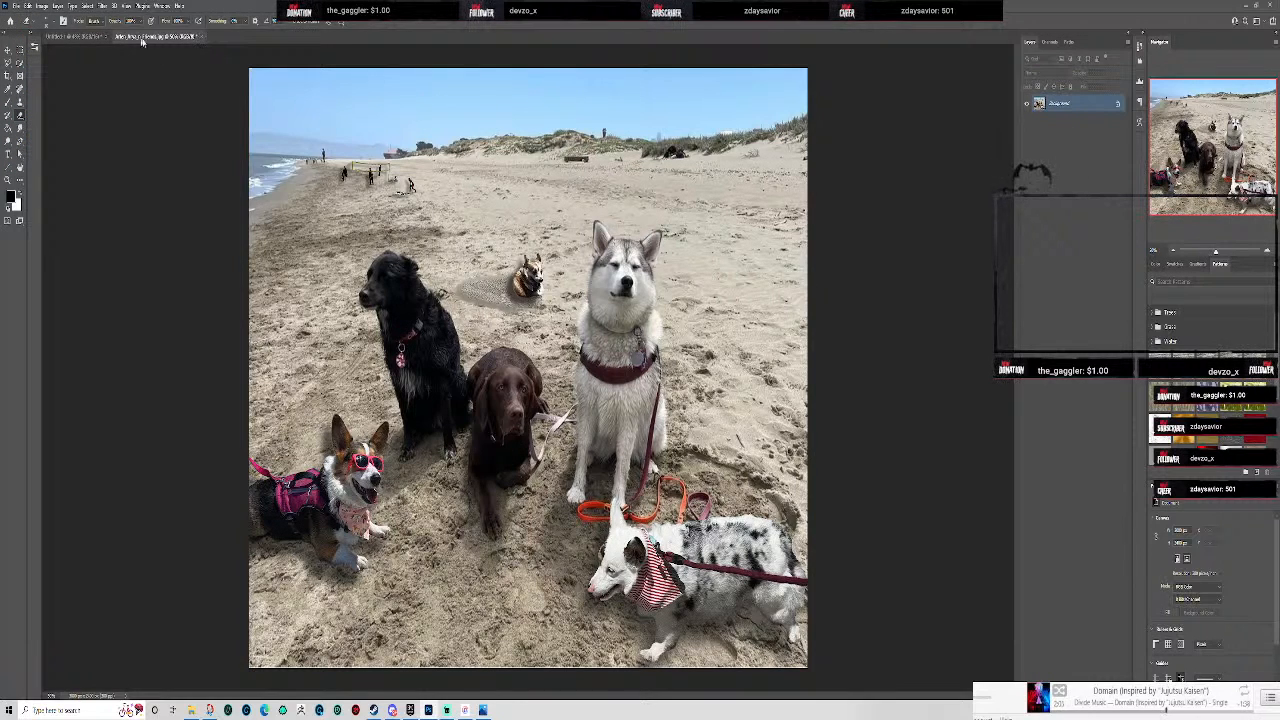
click(16, 5)
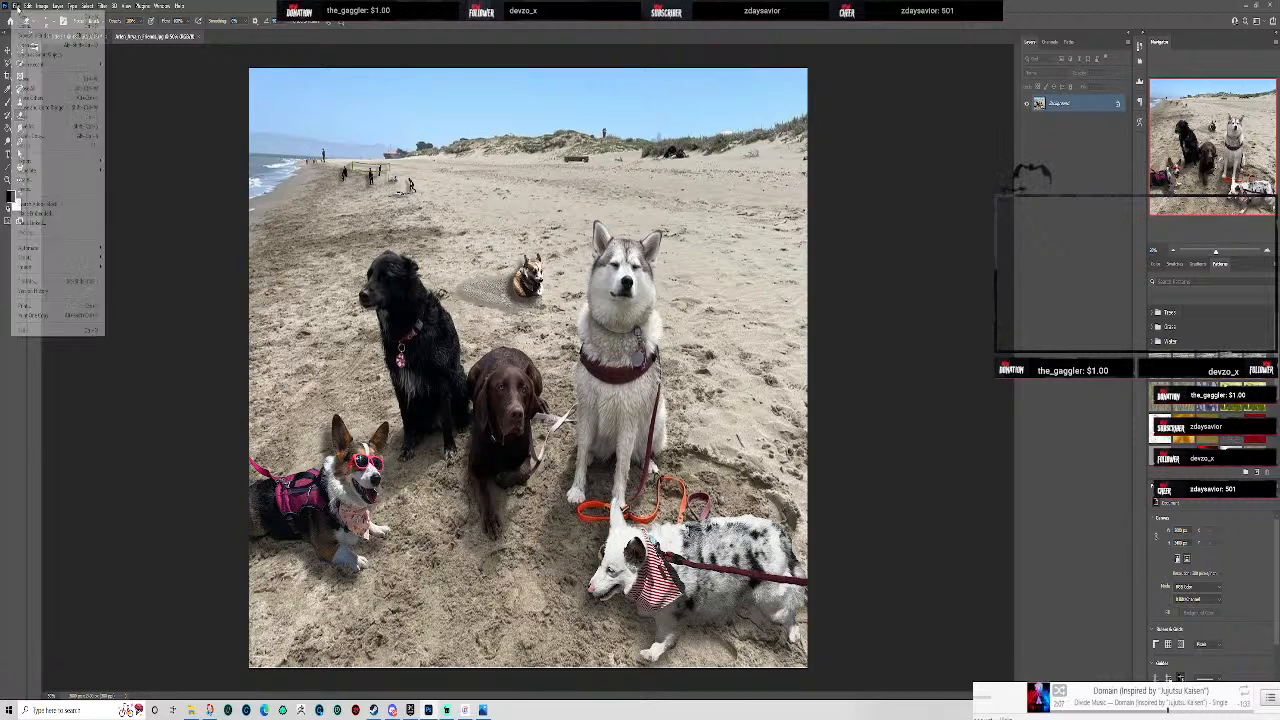
click(34, 136)
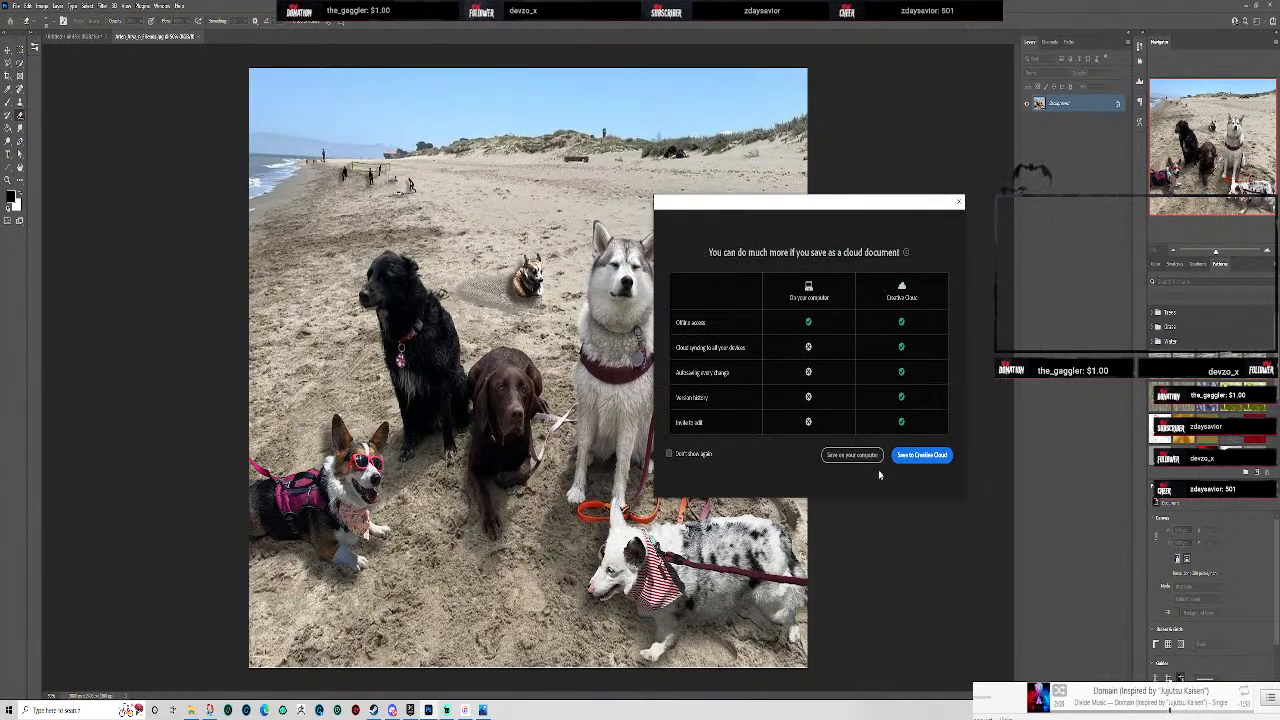
click(918, 455)
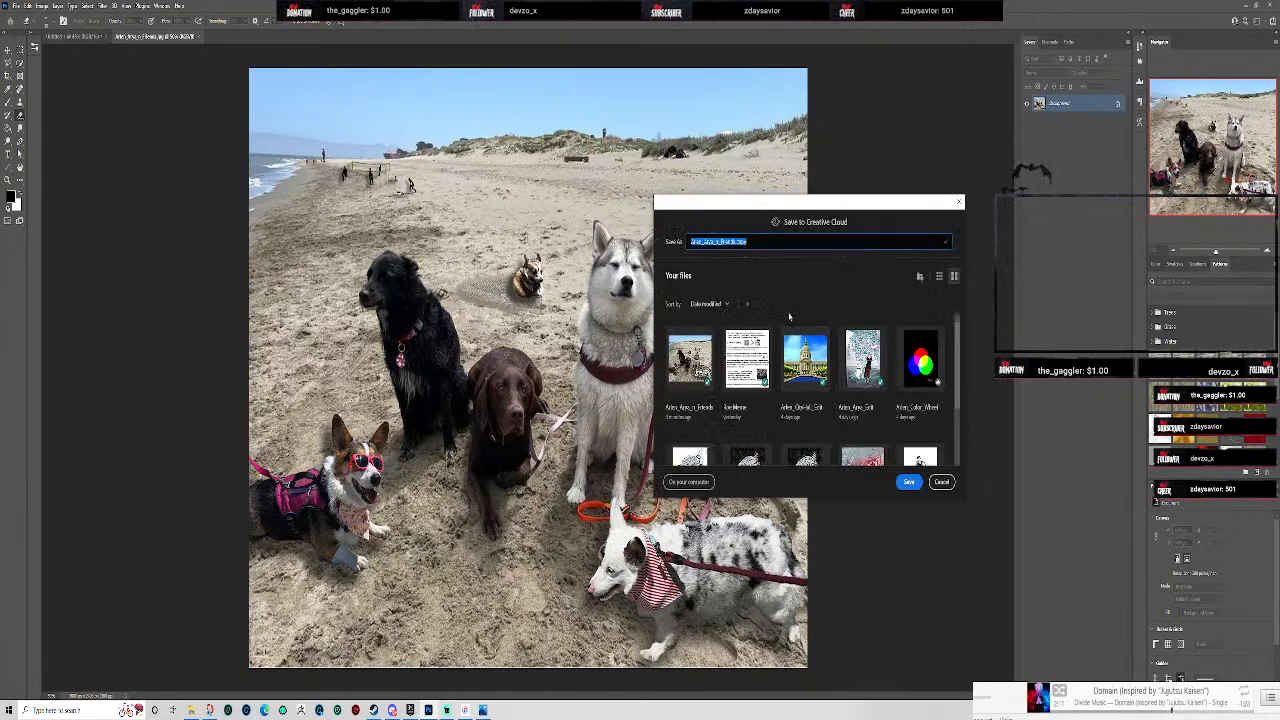
drag(749, 241, 735, 241)
click(909, 483)
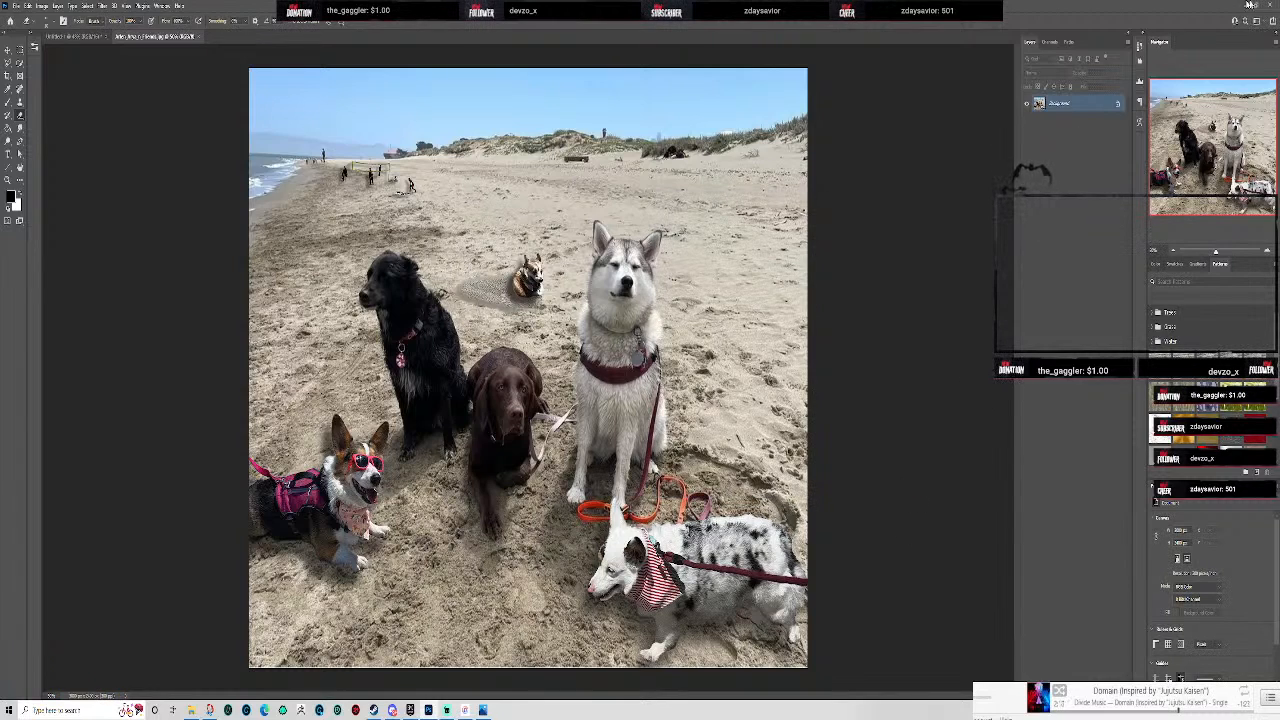
- Quit Photoshop, saving the untitled layered dog composite to Creative Cloud under the name of the existing beach dogs file
click(1272, 8)
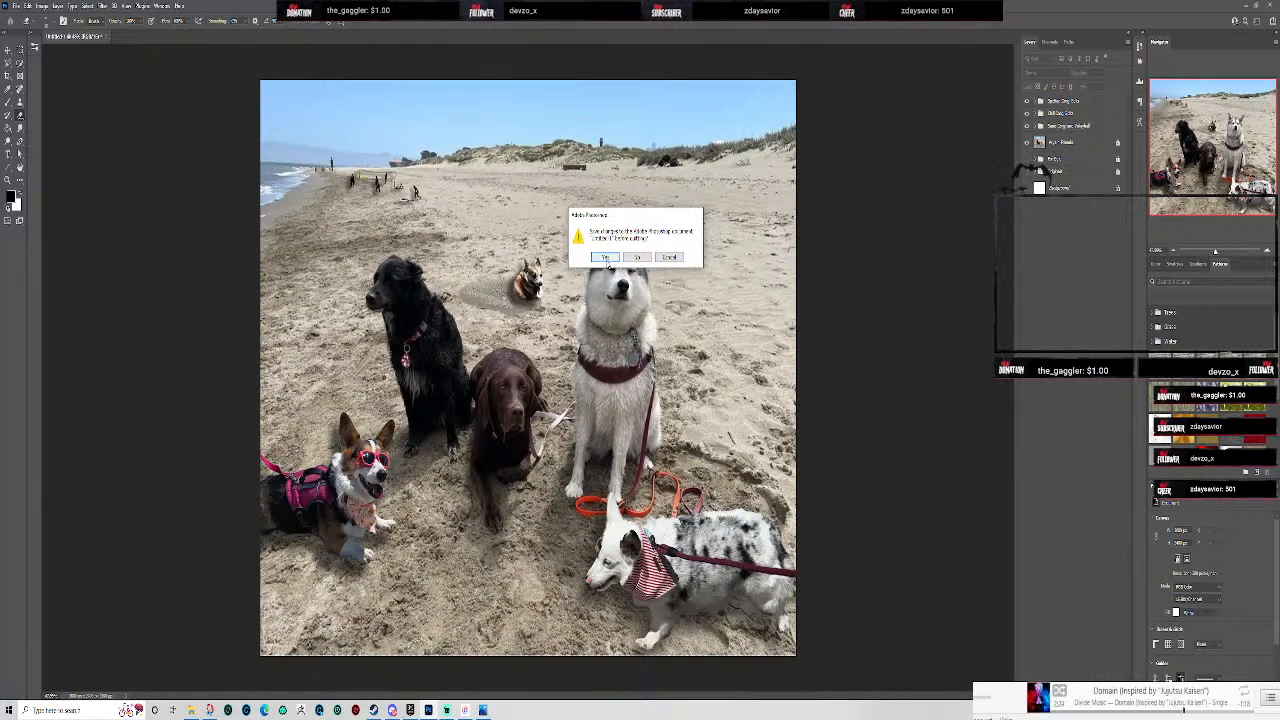
click(605, 257)
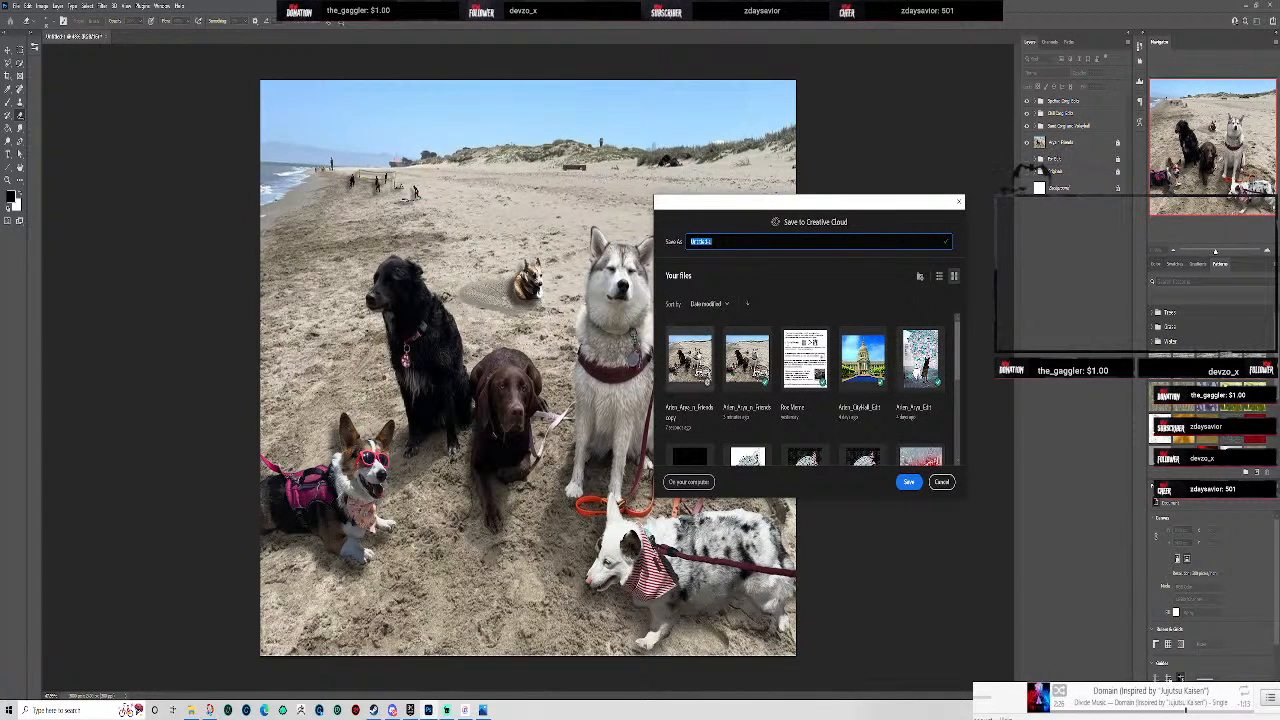
click(745, 360)
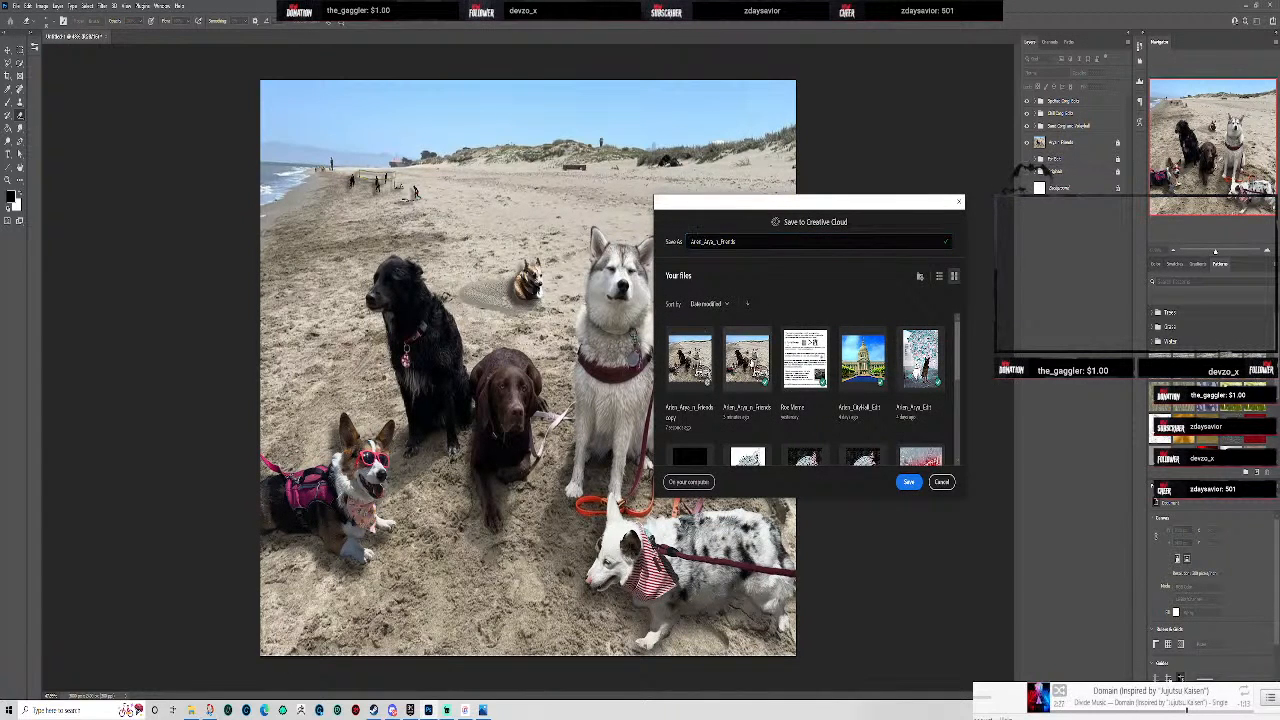
click(909, 482)
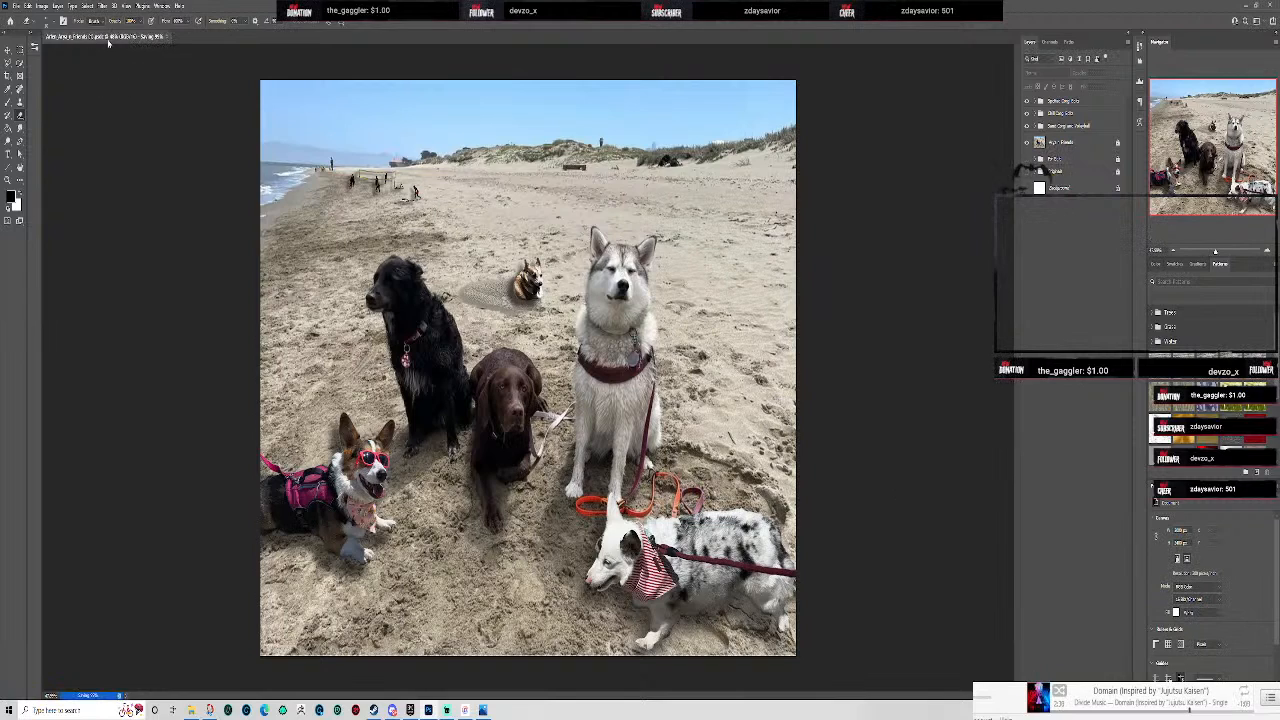
click(1273, 5)
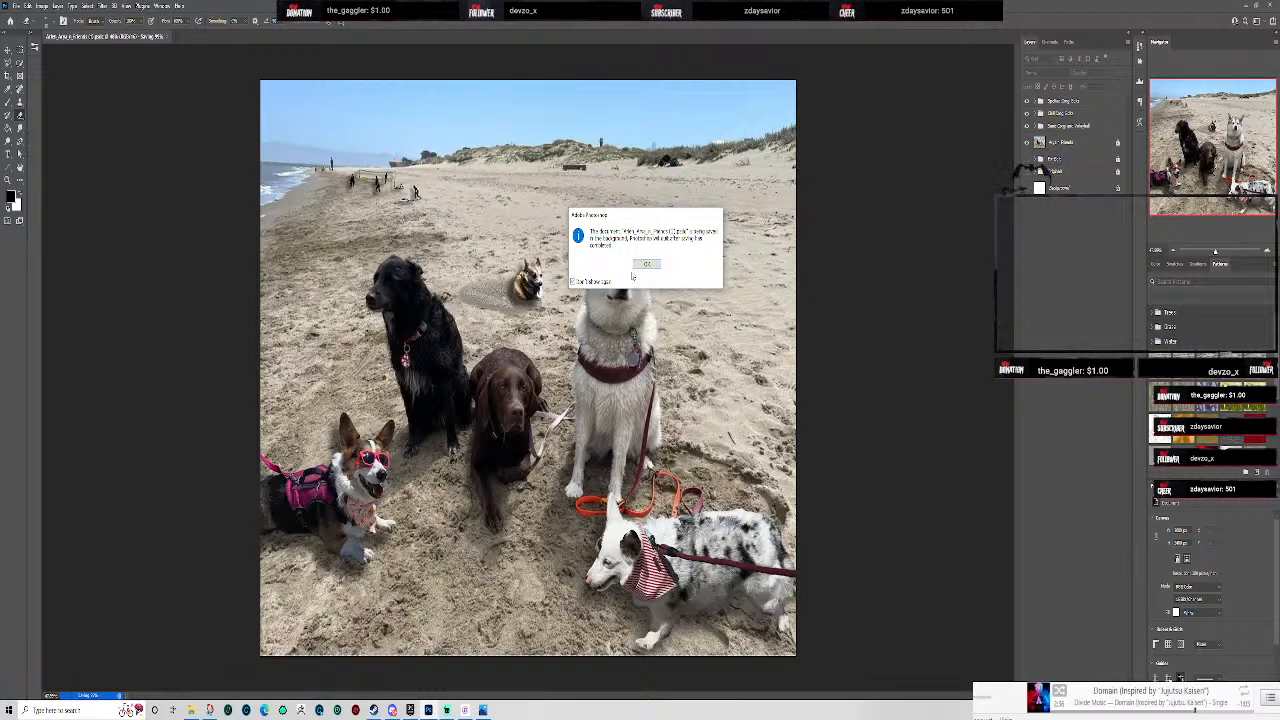
click(647, 265)
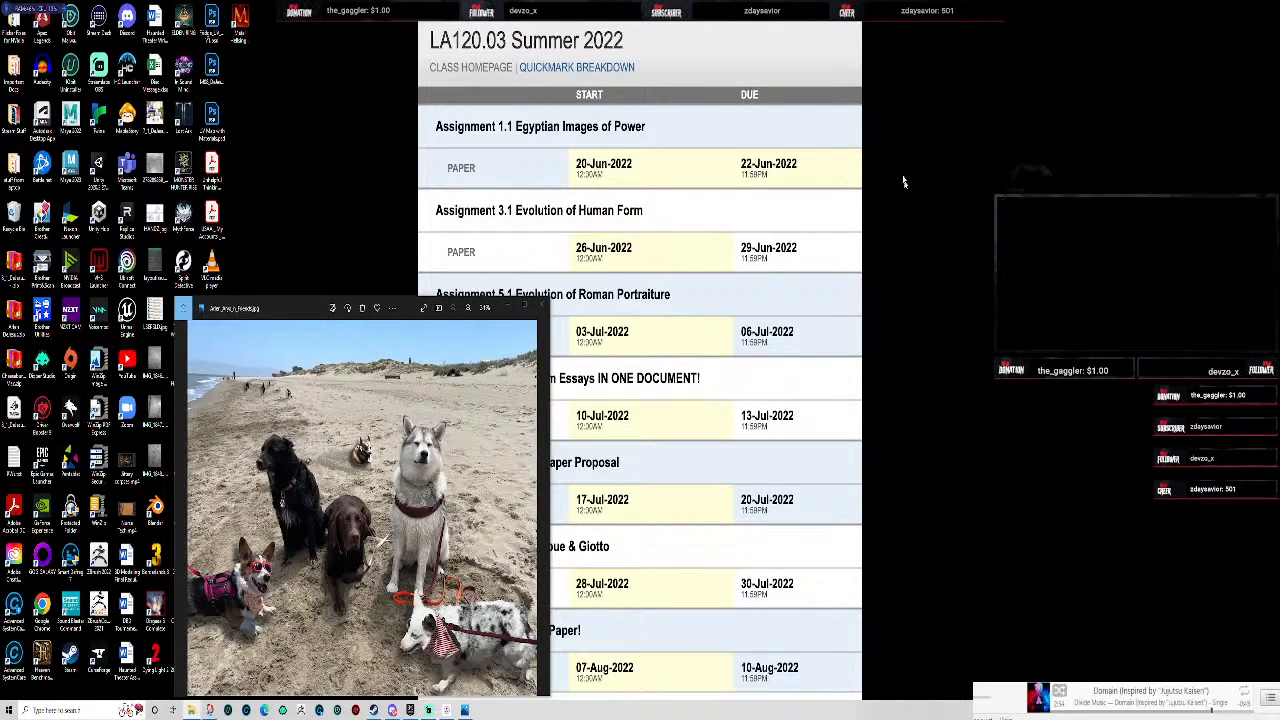
- Close the beach dogs photo preview and launch Adobe Photoshop 2022
click(543, 306)
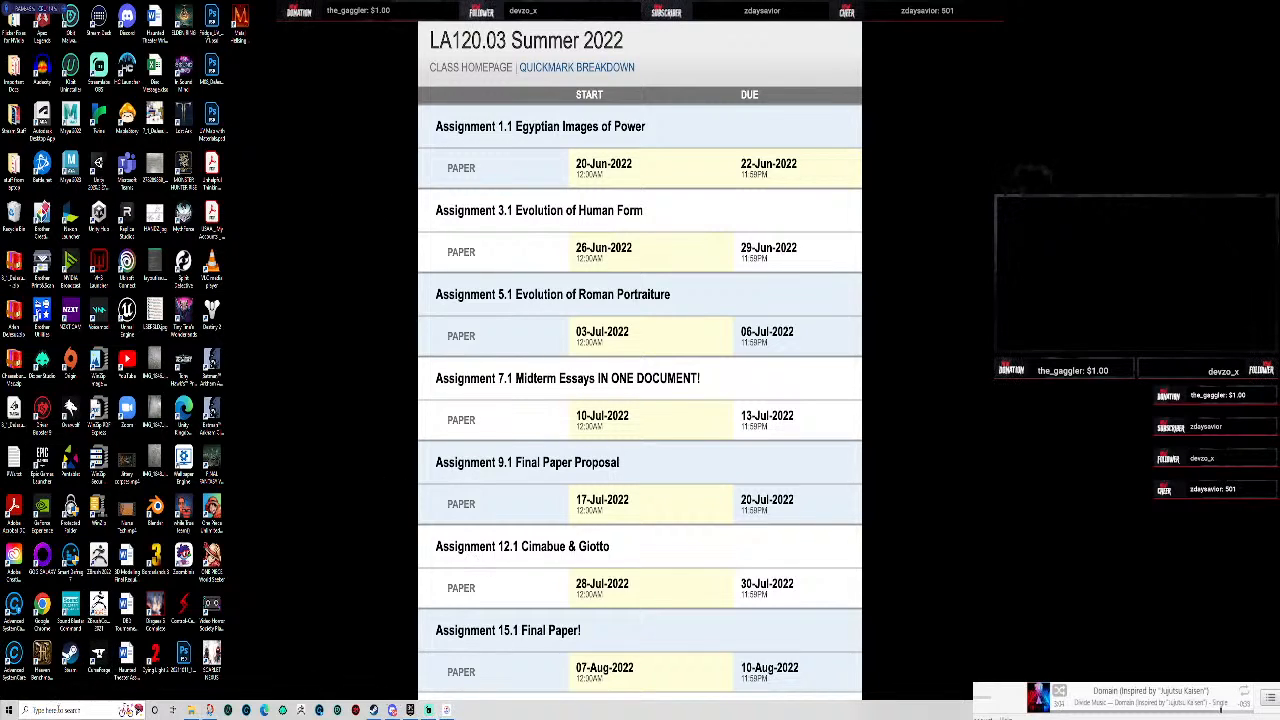
click(57, 710)
text(photoshop)
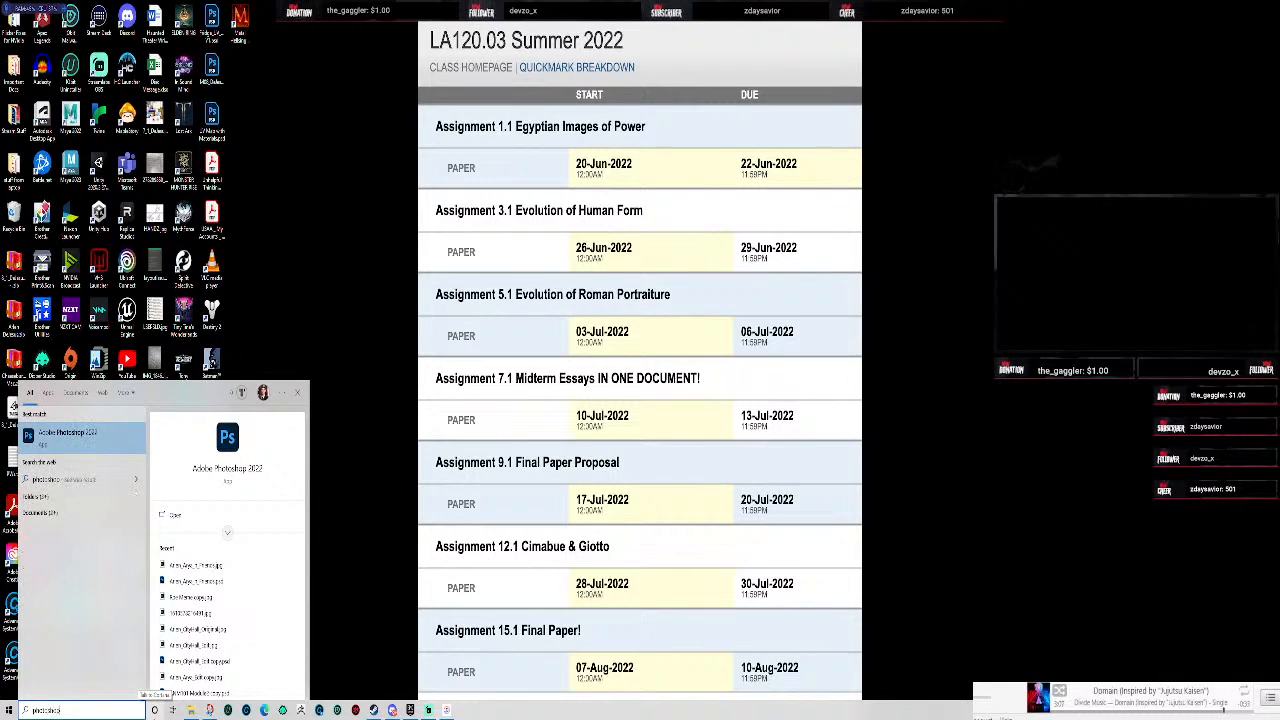
key(Return)
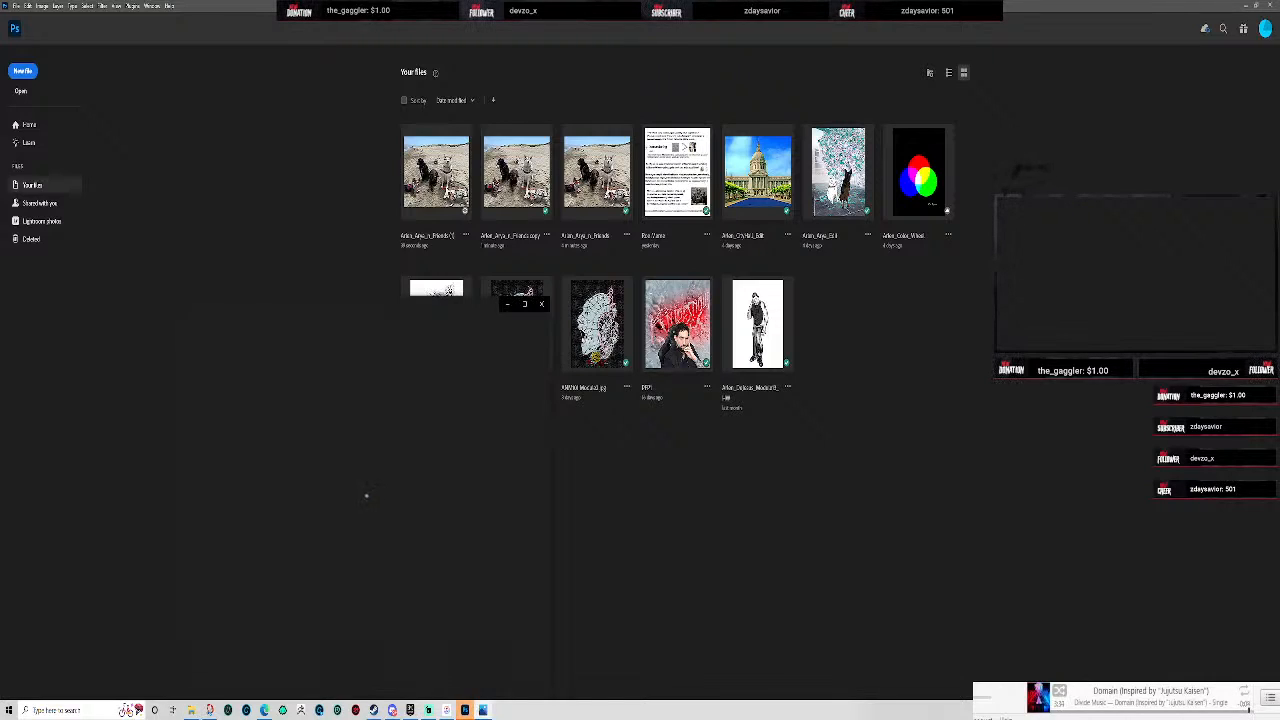
- Close the photo viewer windows and the dunk tank video
click(541, 305)
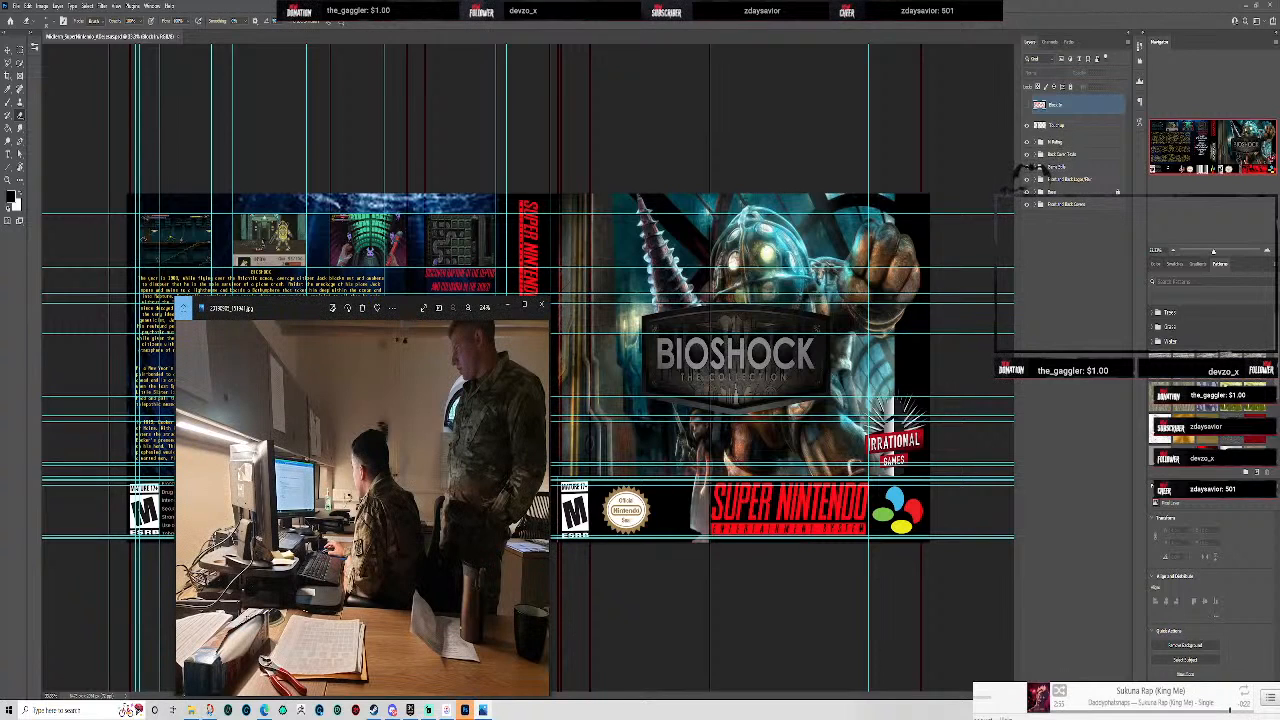
click(542, 307)
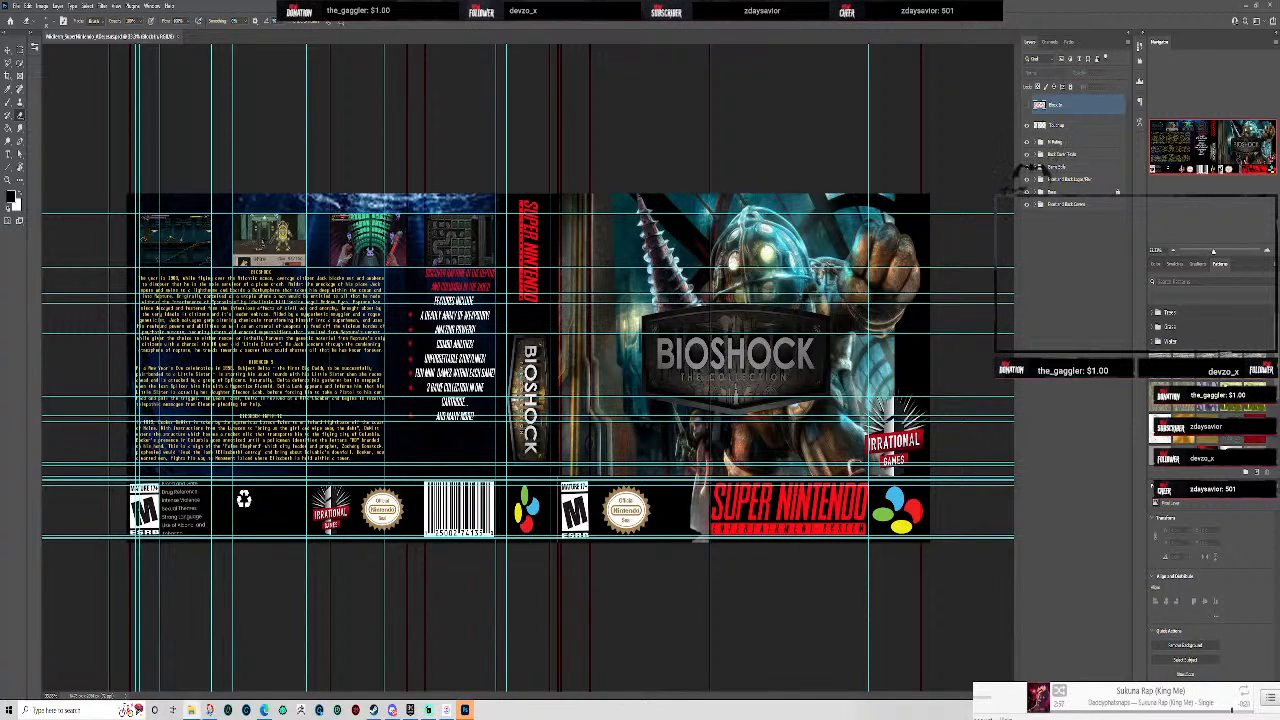
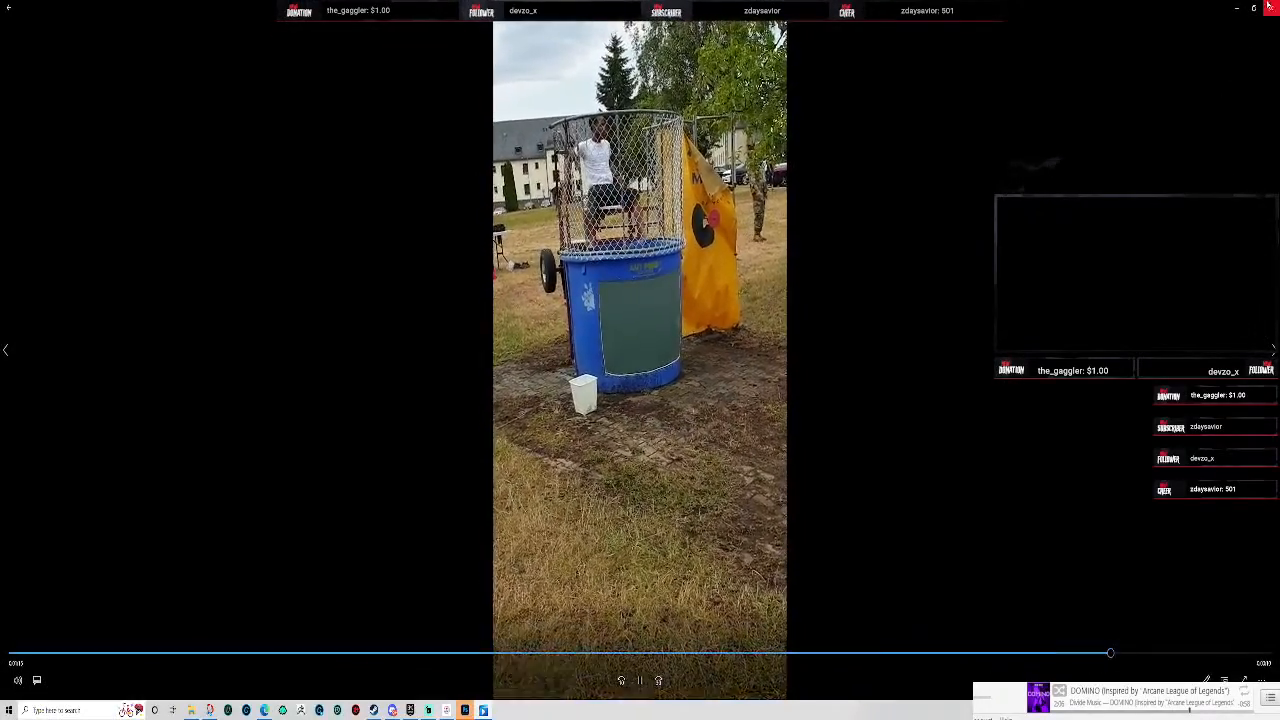
click(1273, 5)
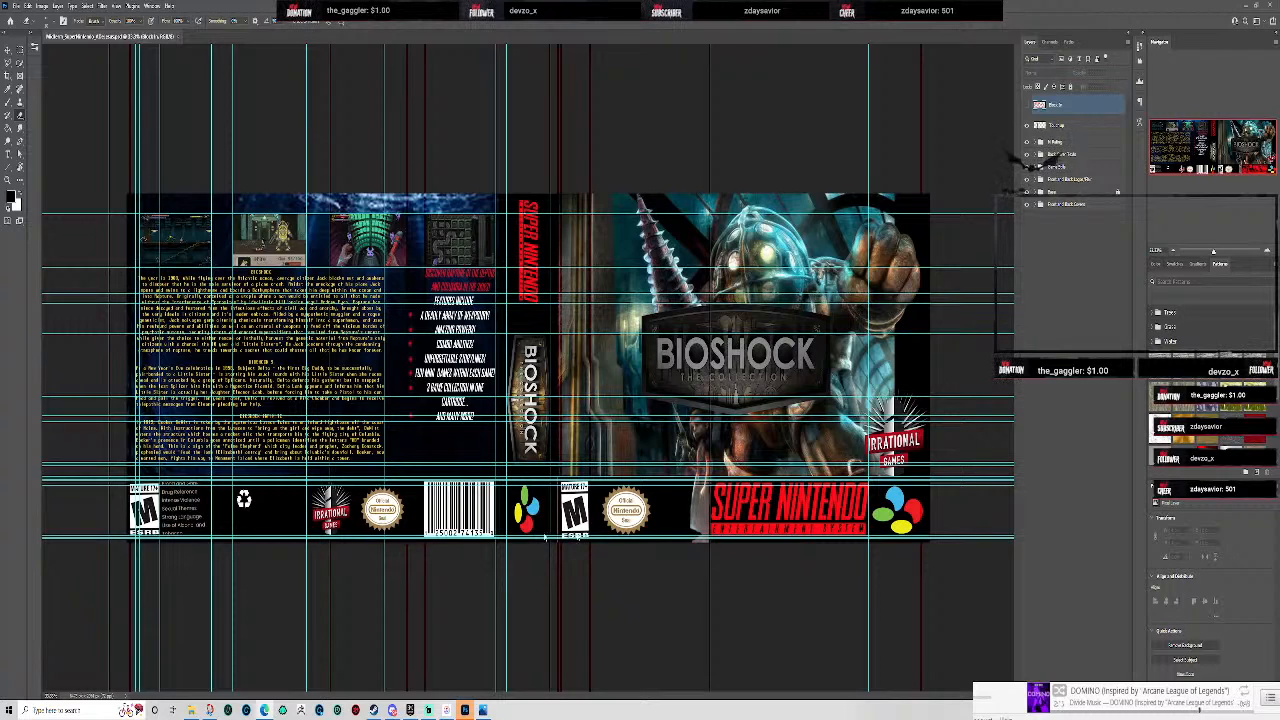
- Quit Photoshop with the BioShock Super Nintendo cover open, and cancel the Protected Folder password request
click(1108, 394)
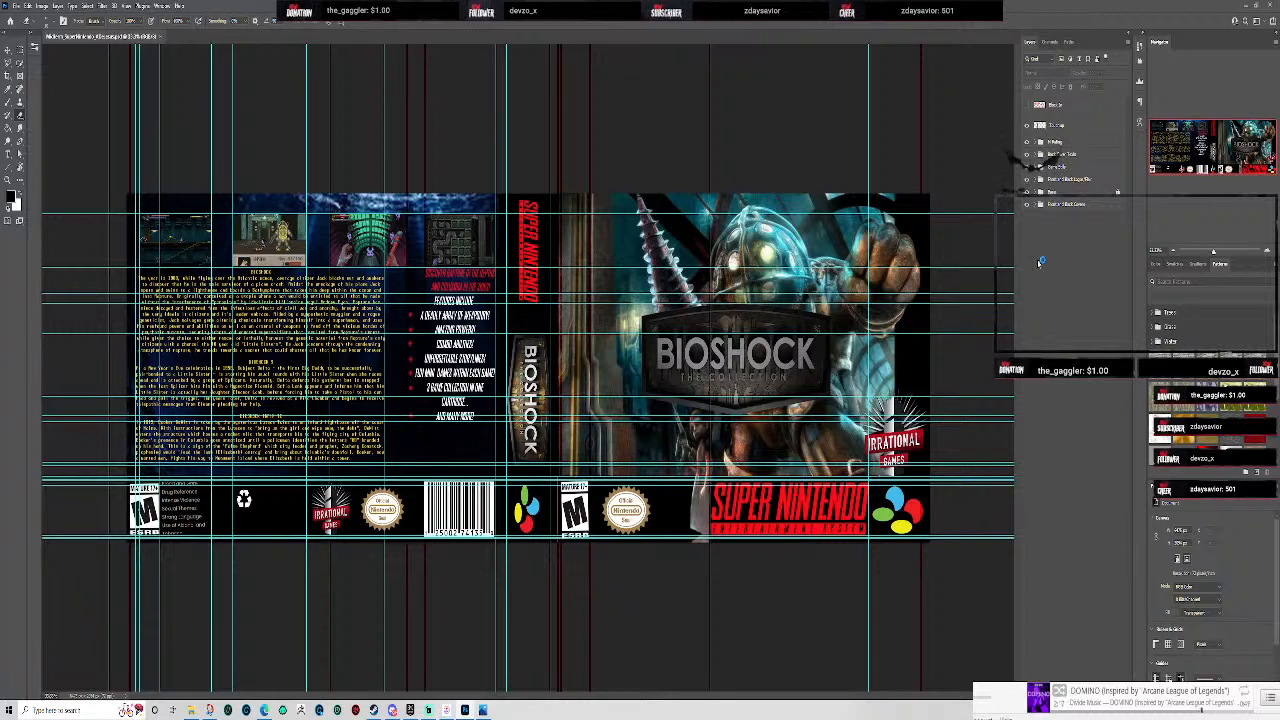
click(1276, 4)
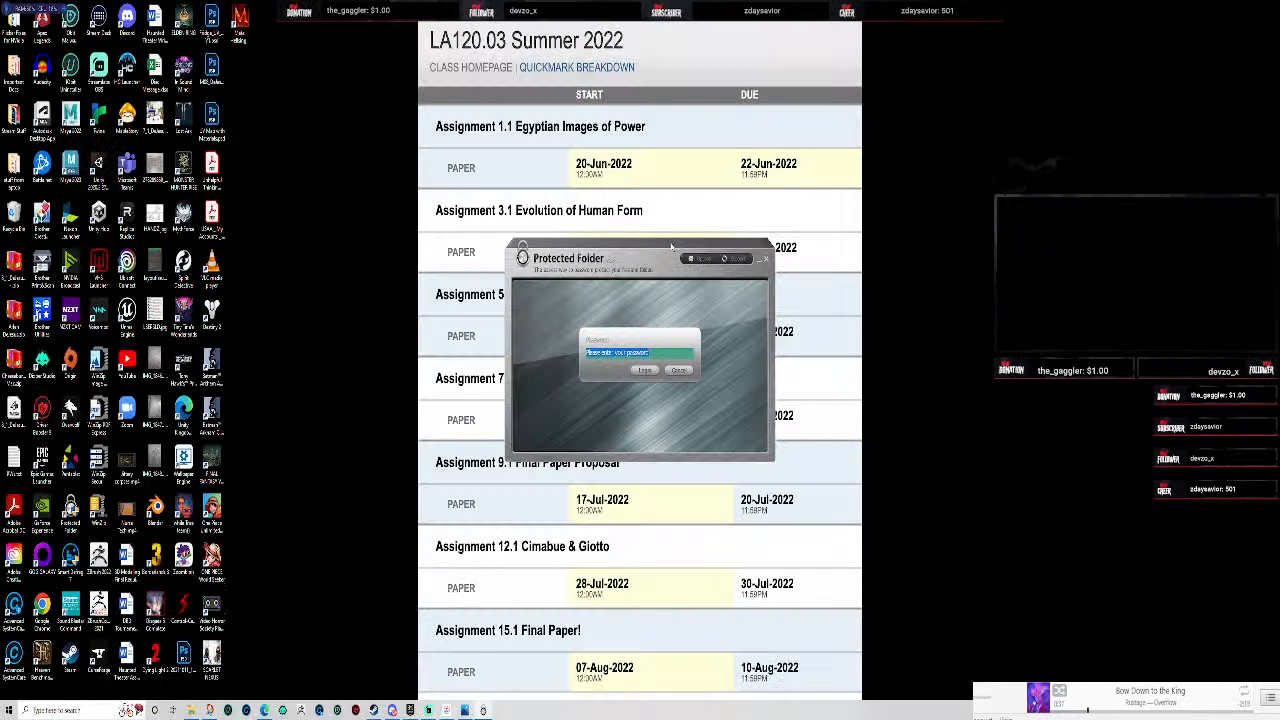
click(679, 370)
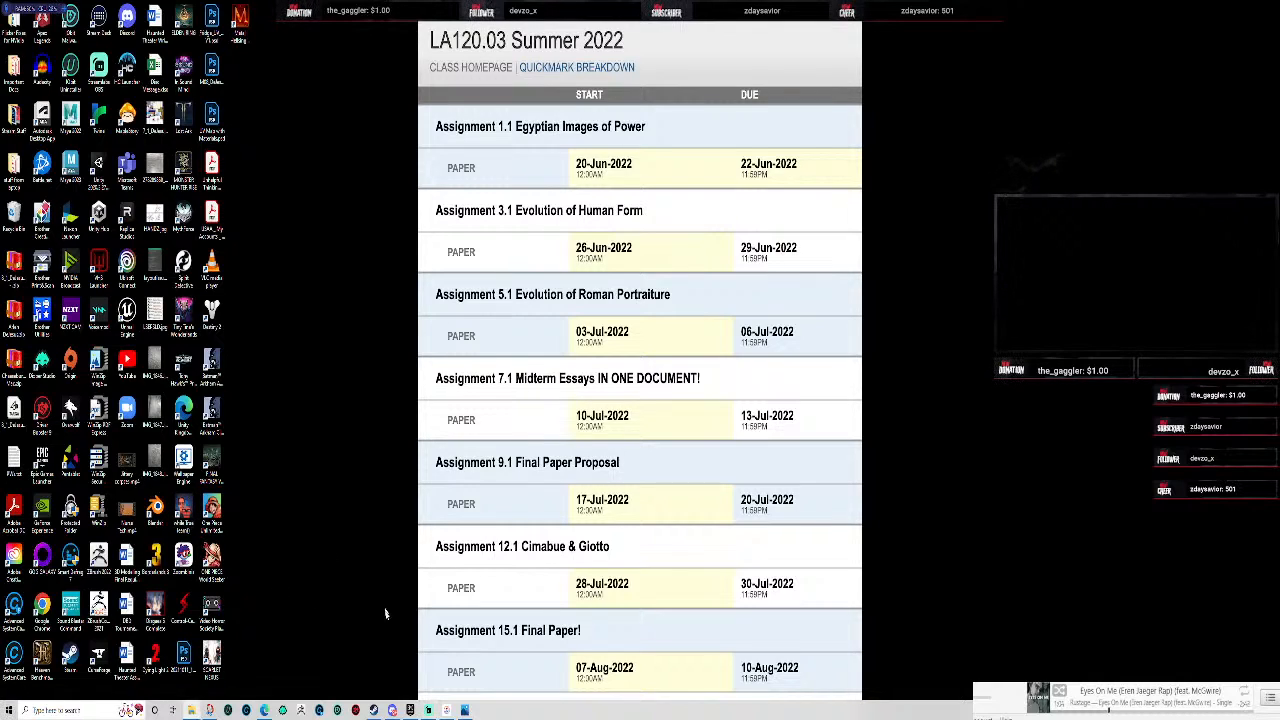
- Search Windows for "photo" and start Adobe Photoshop 2022 from the best match
click(75, 710)
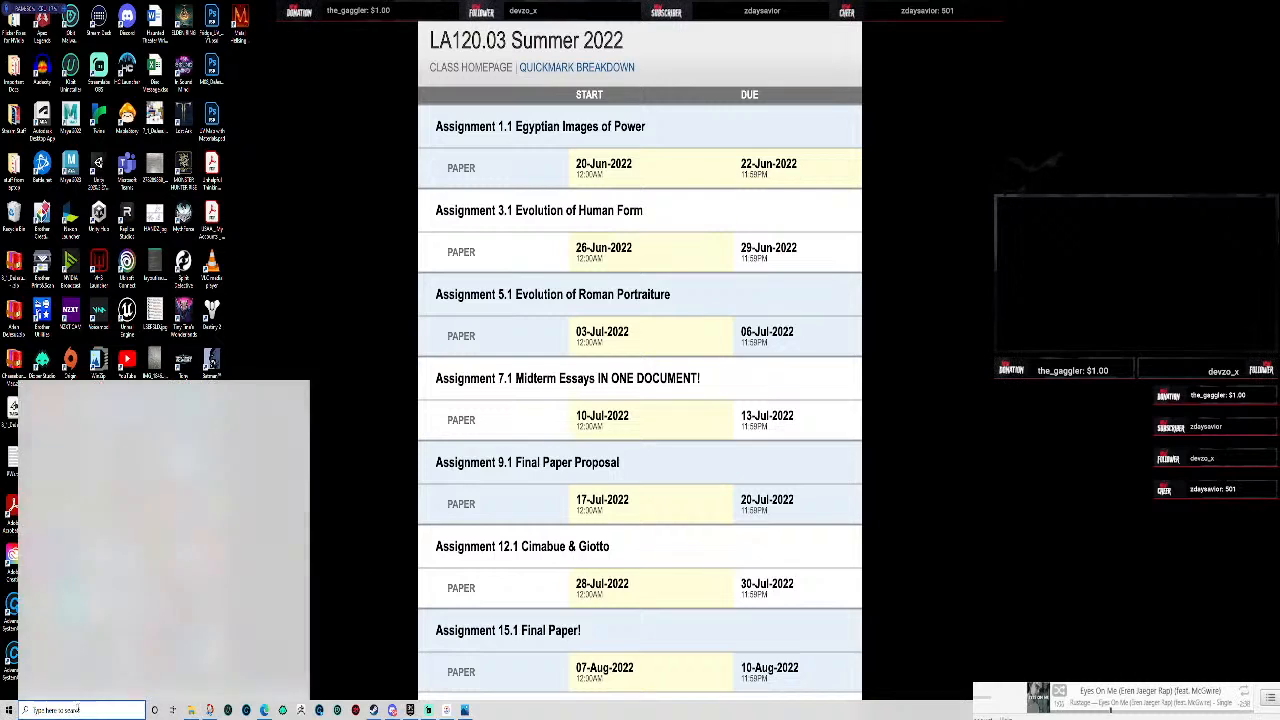
text(ph)
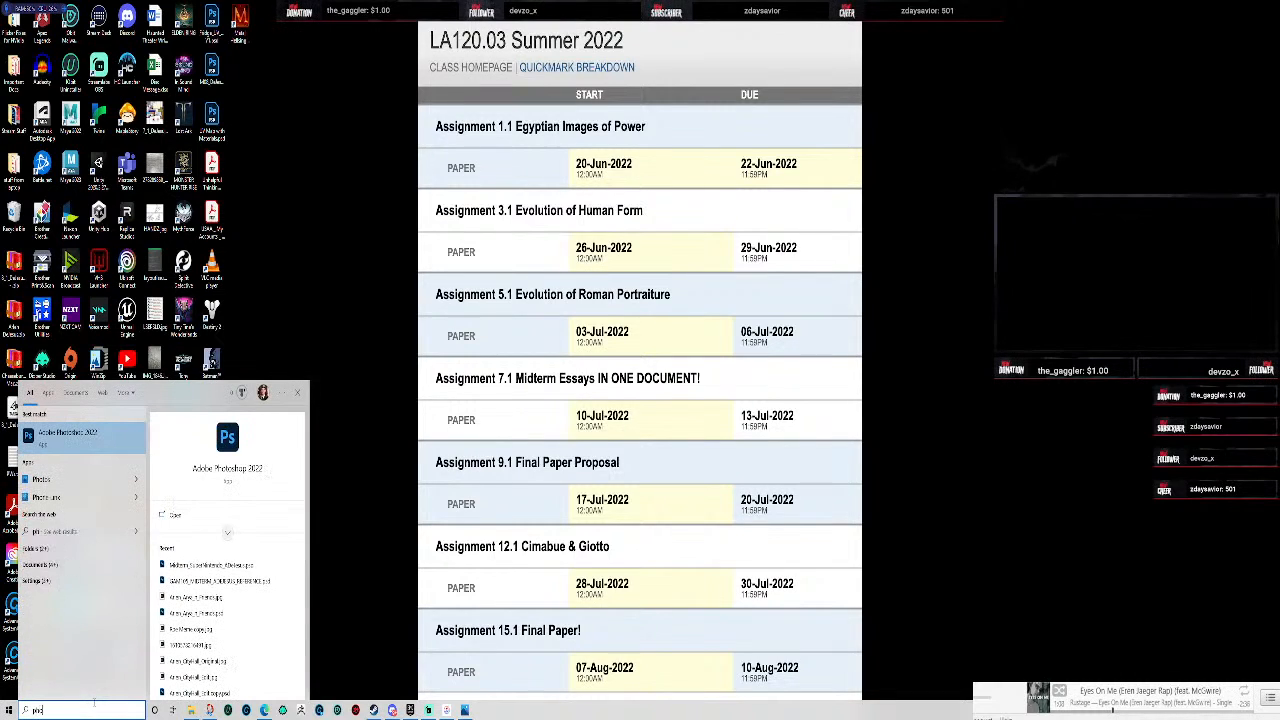
key(BackSpace)
key(BackSpace)
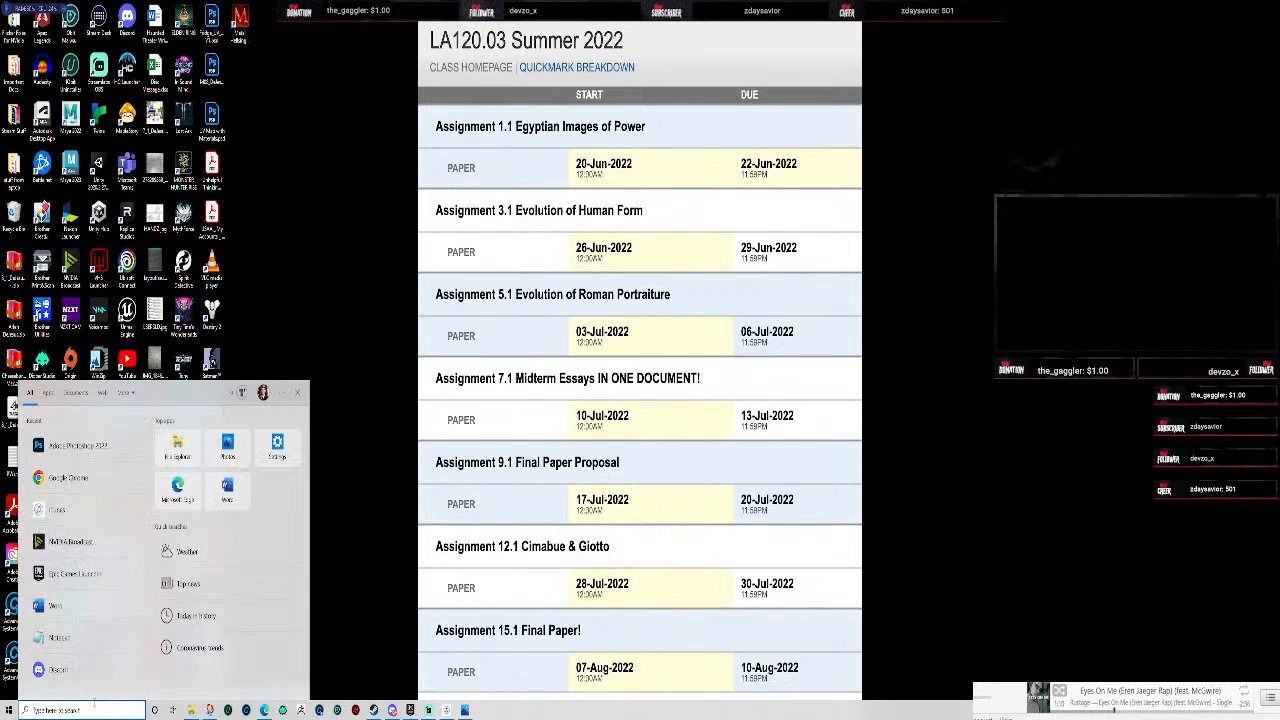
text(photo)
key(Return)
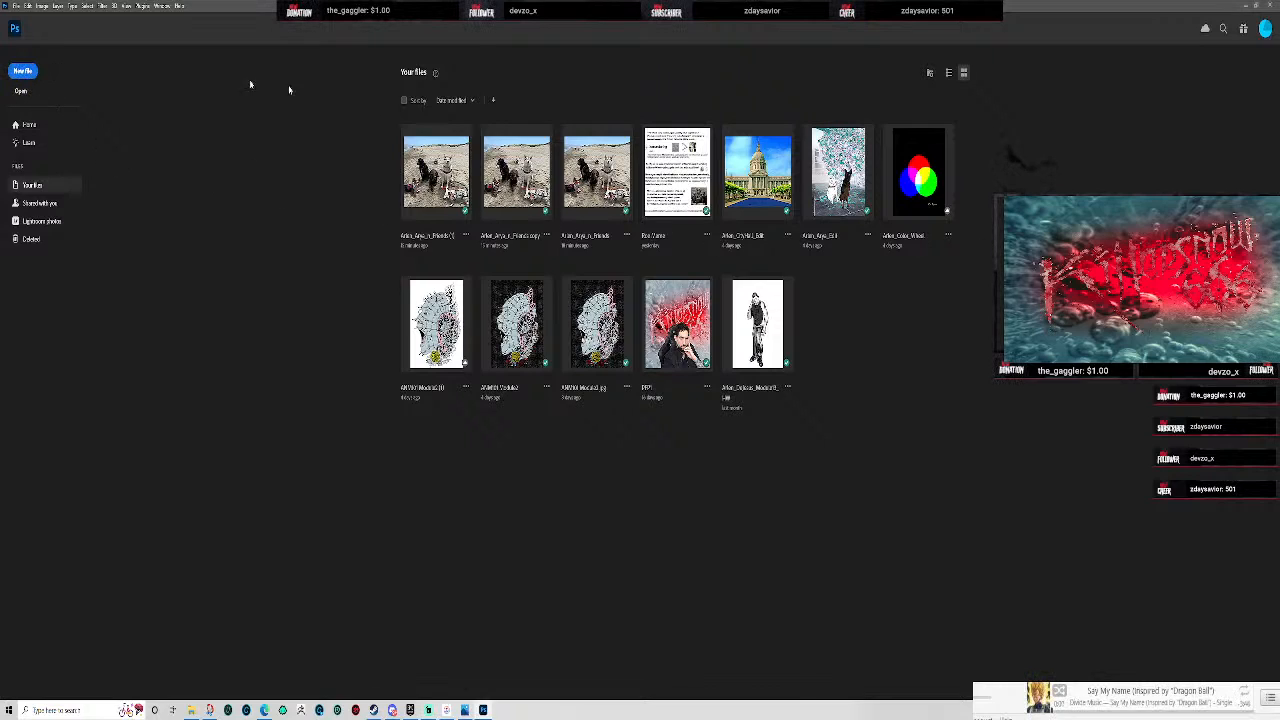
- Create a new portrait document with a white background from the recent custom preset directly after Clipboard
click(21, 72)
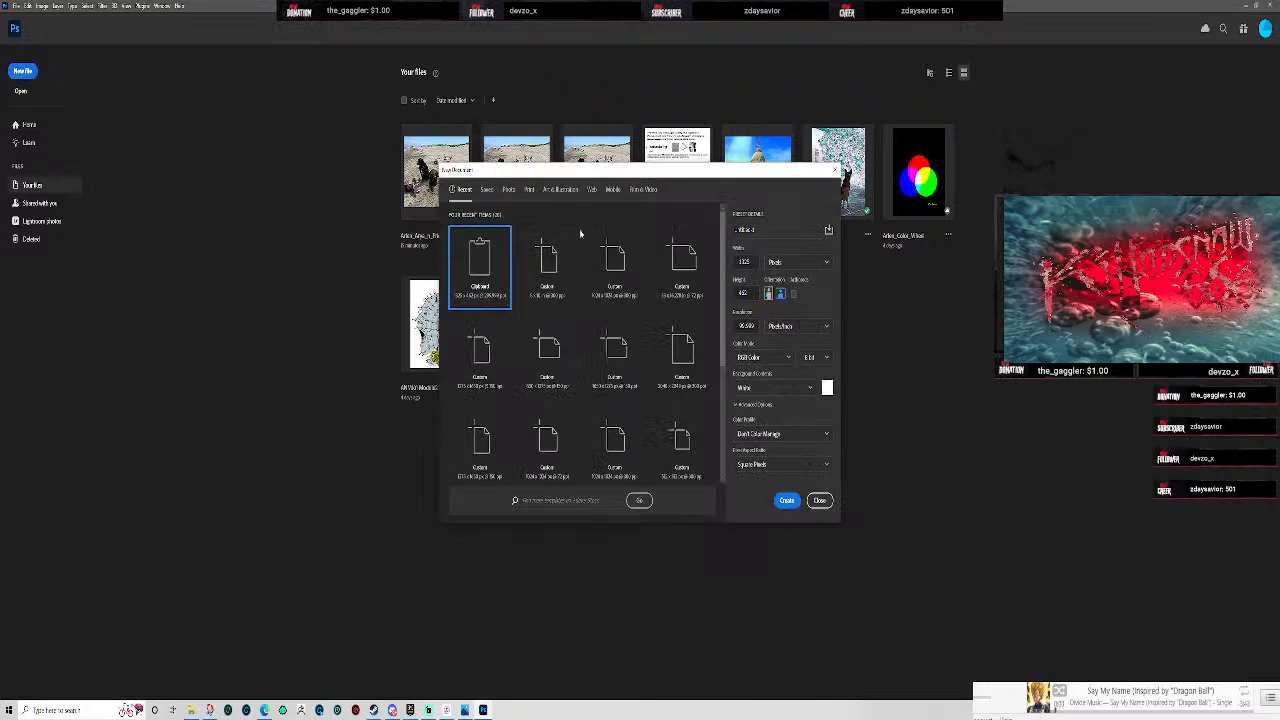
click(555, 258)
click(787, 500)
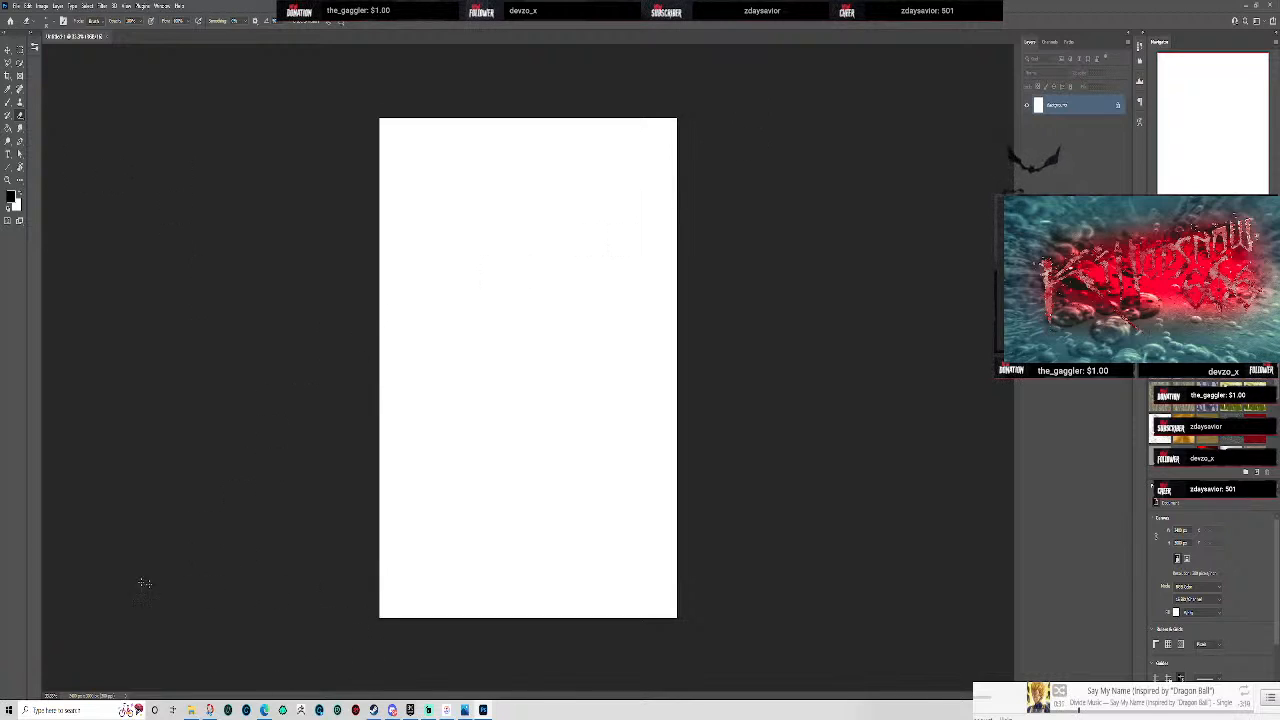
- Switch to the photo viewer, examine the office desk photo with the uniform on the chair up close, and close it
click(191, 710)
click(465, 710)
scroll(786, 494, up, 4)
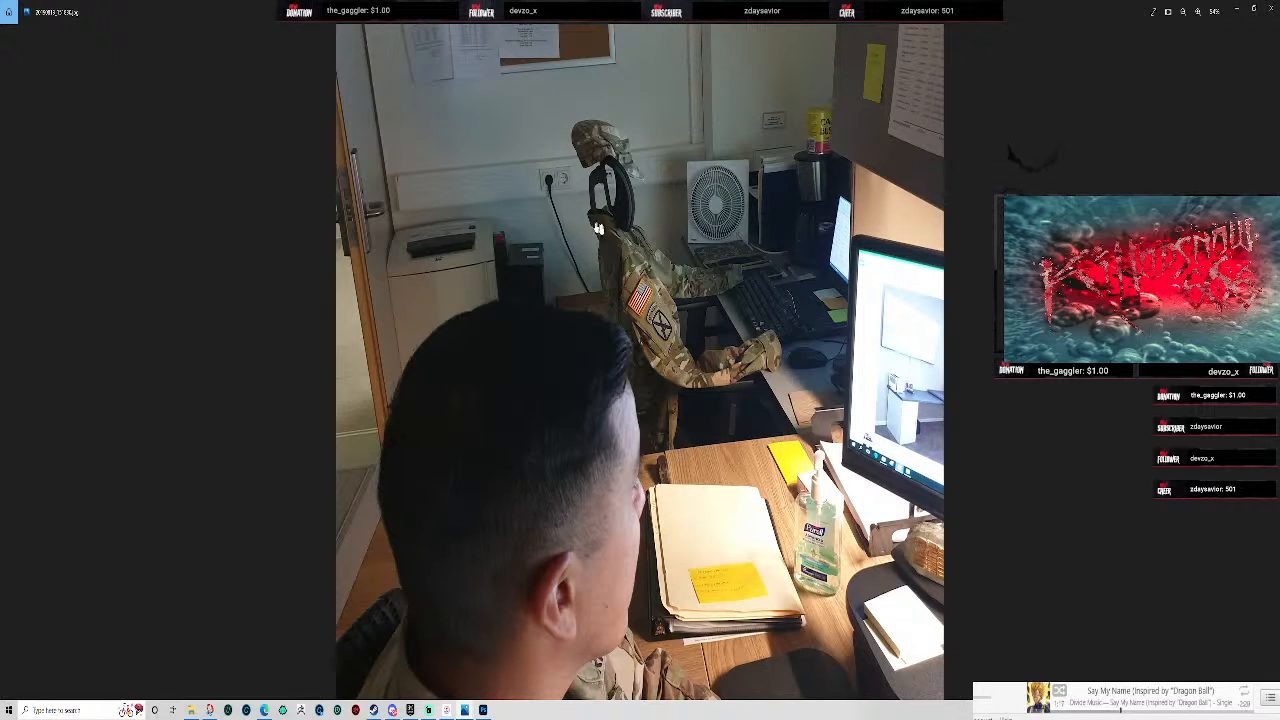
drag(724, 487, 680, 272)
scroll(683, 355, down, 1)
scroll(683, 355, down, 1)
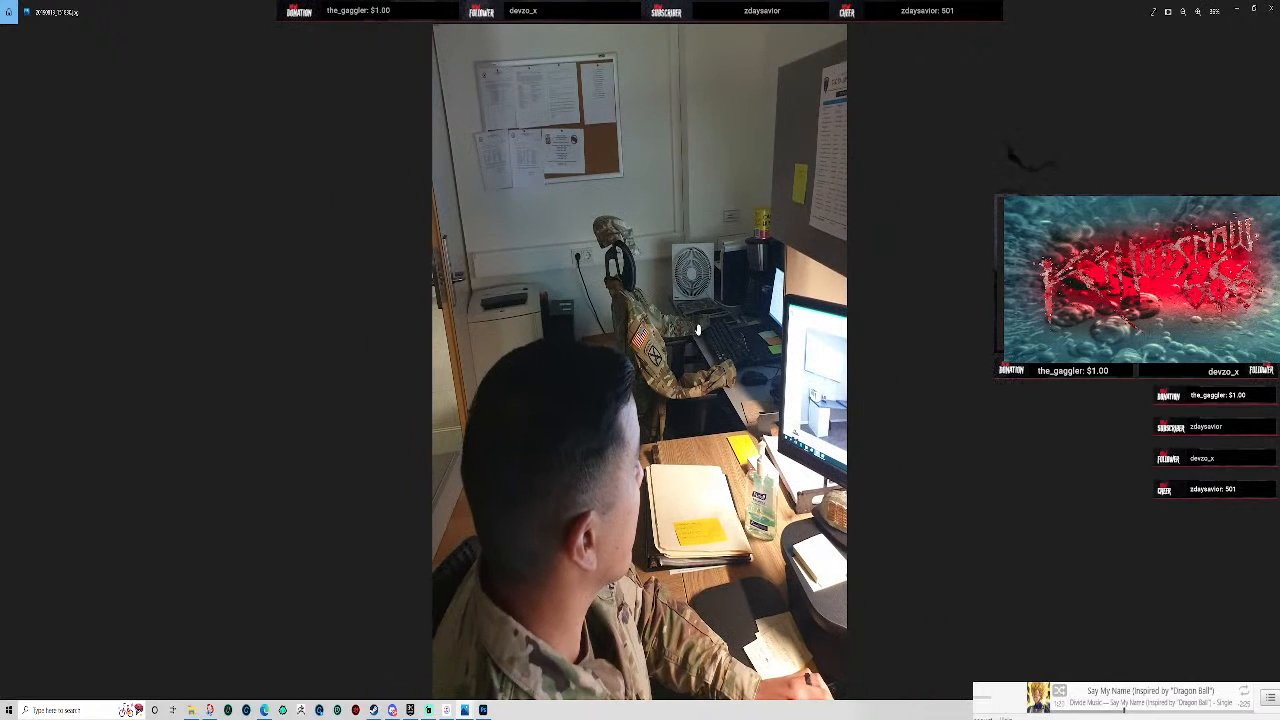
click(1271, 9)
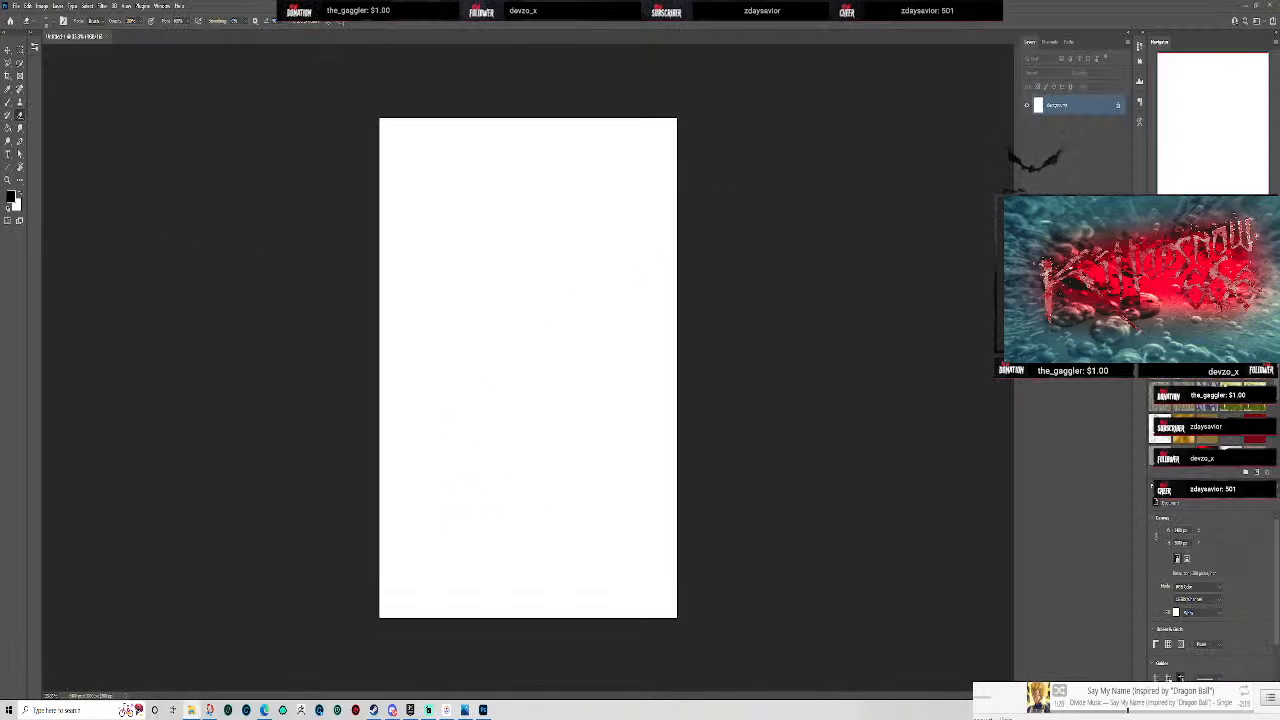
drag(1279, 363, 488, 364)
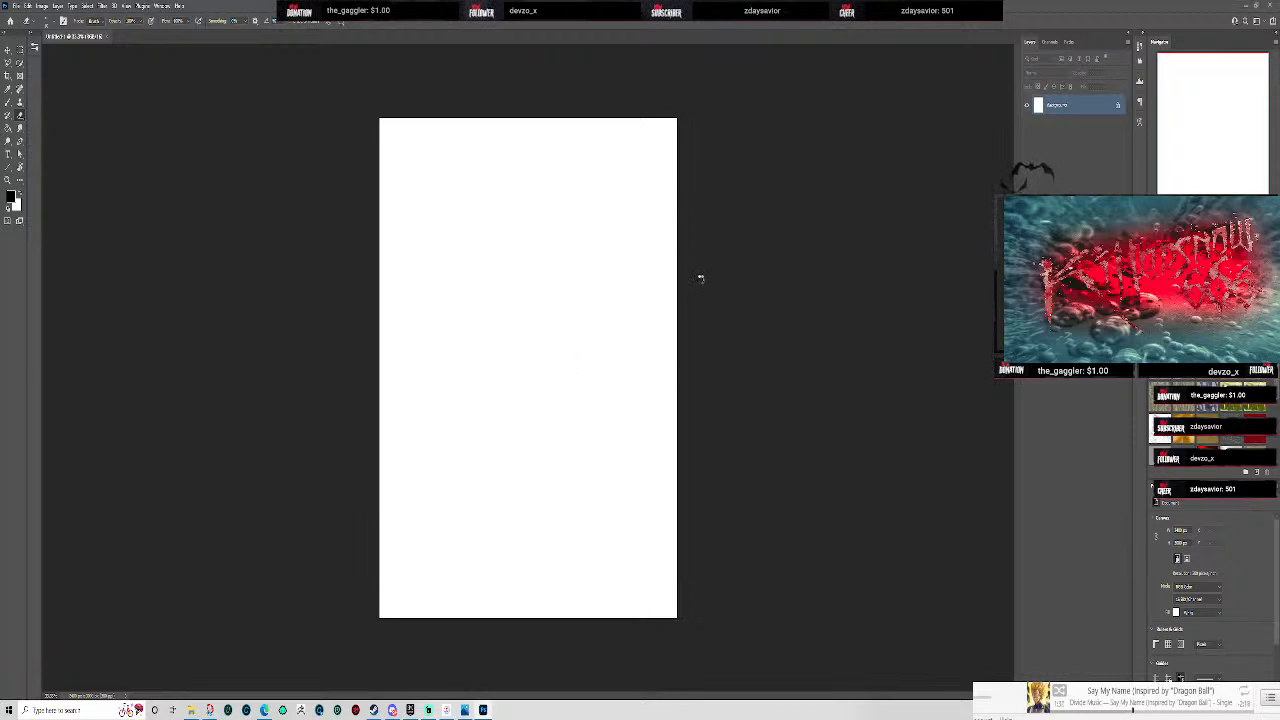
scroll(700, 279, up, 2)
scroll(700, 284, up, 2)
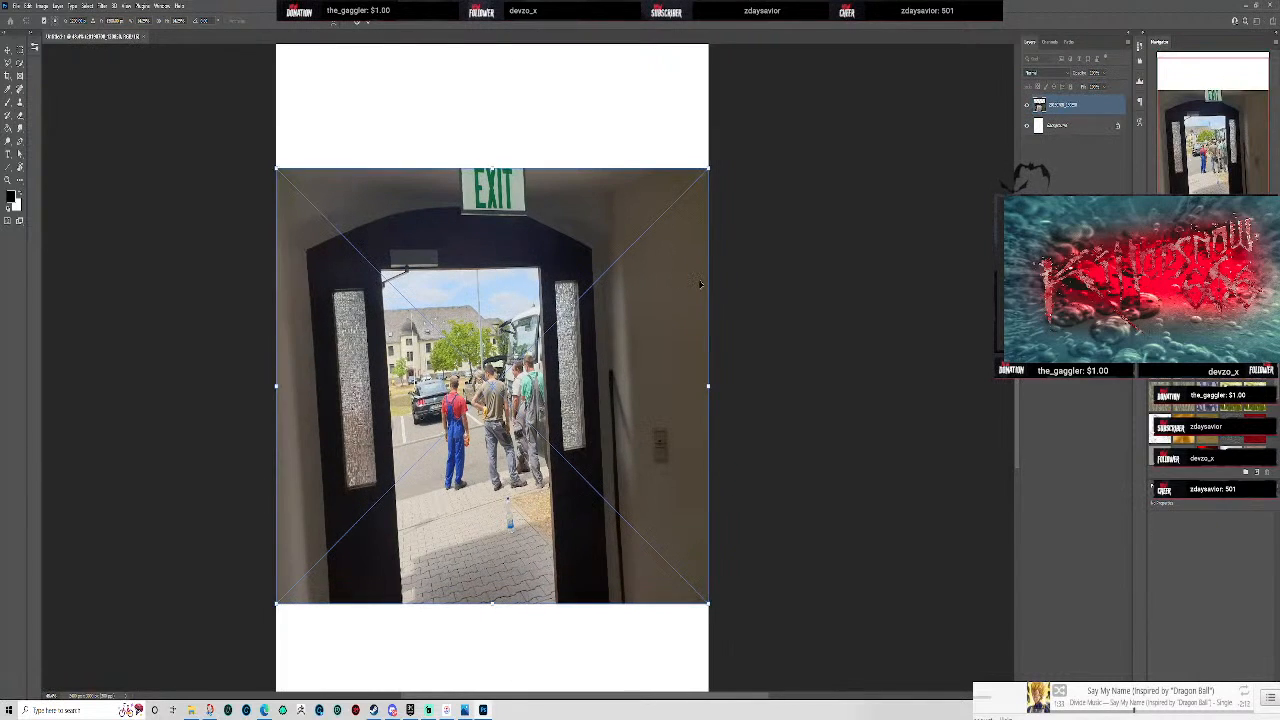
scroll(509, 429, up, 2)
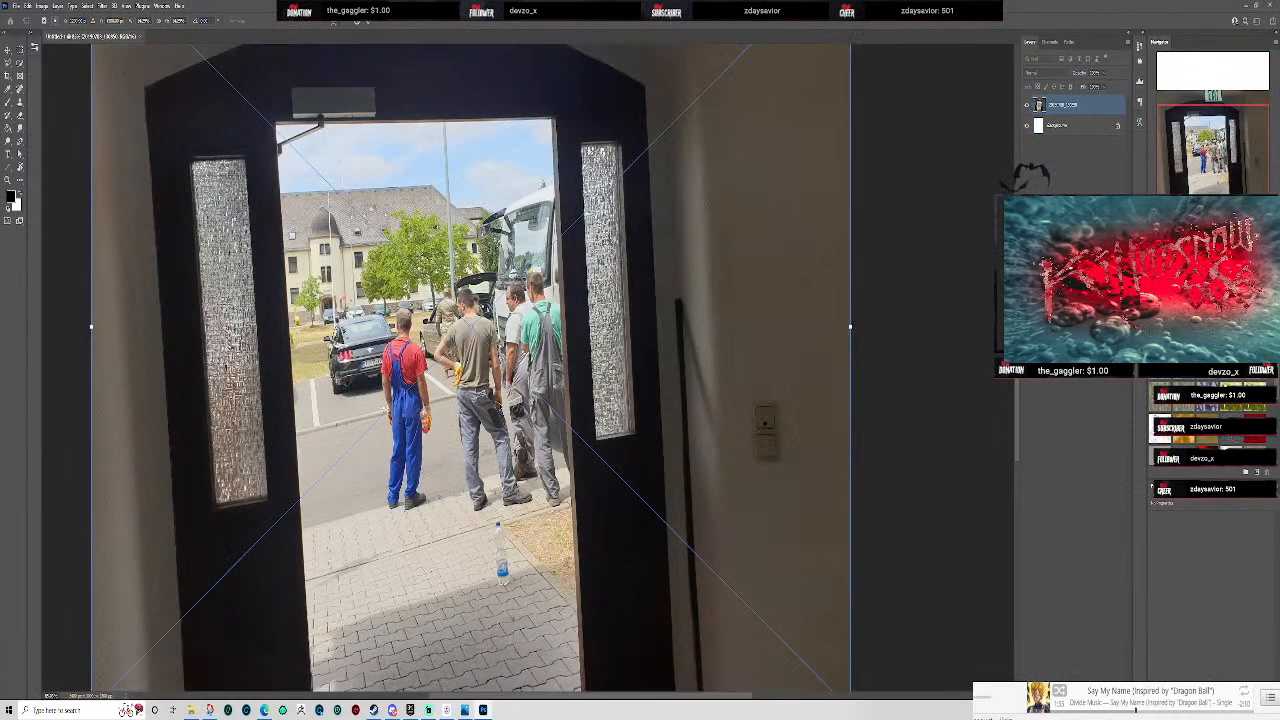
scroll(505, 410, up, 2)
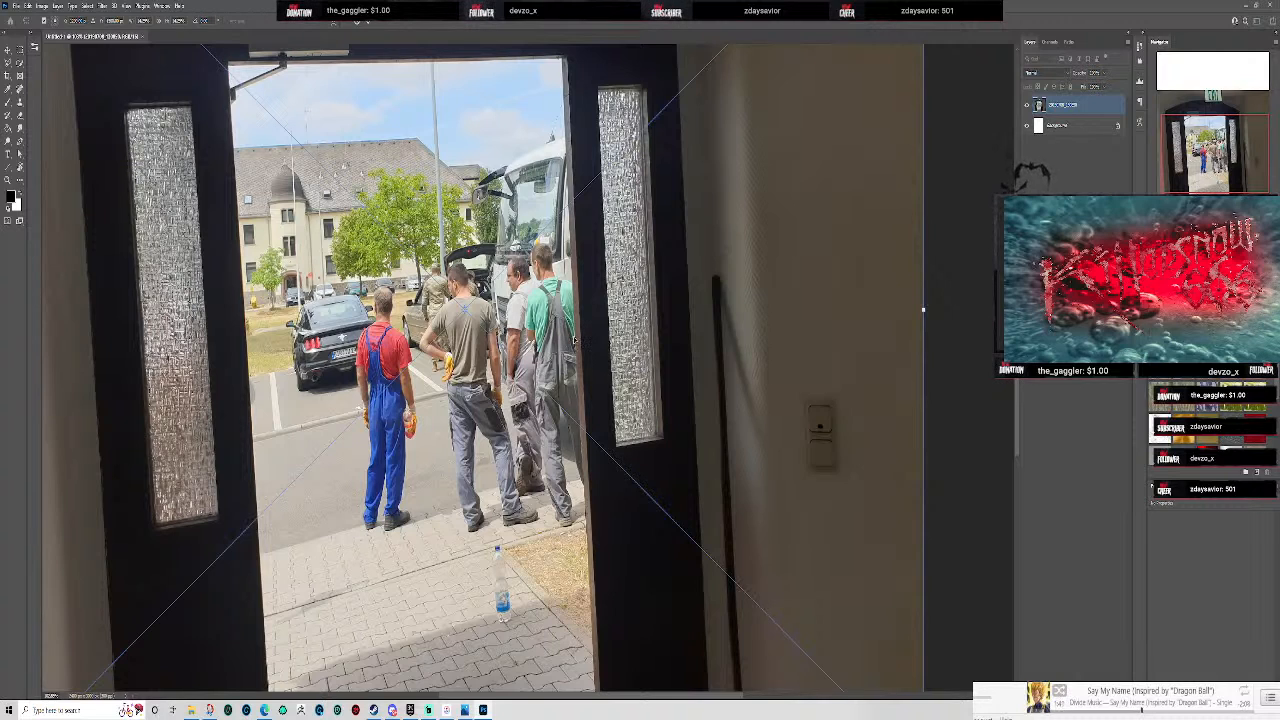
scroll(913, 370, down, 5)
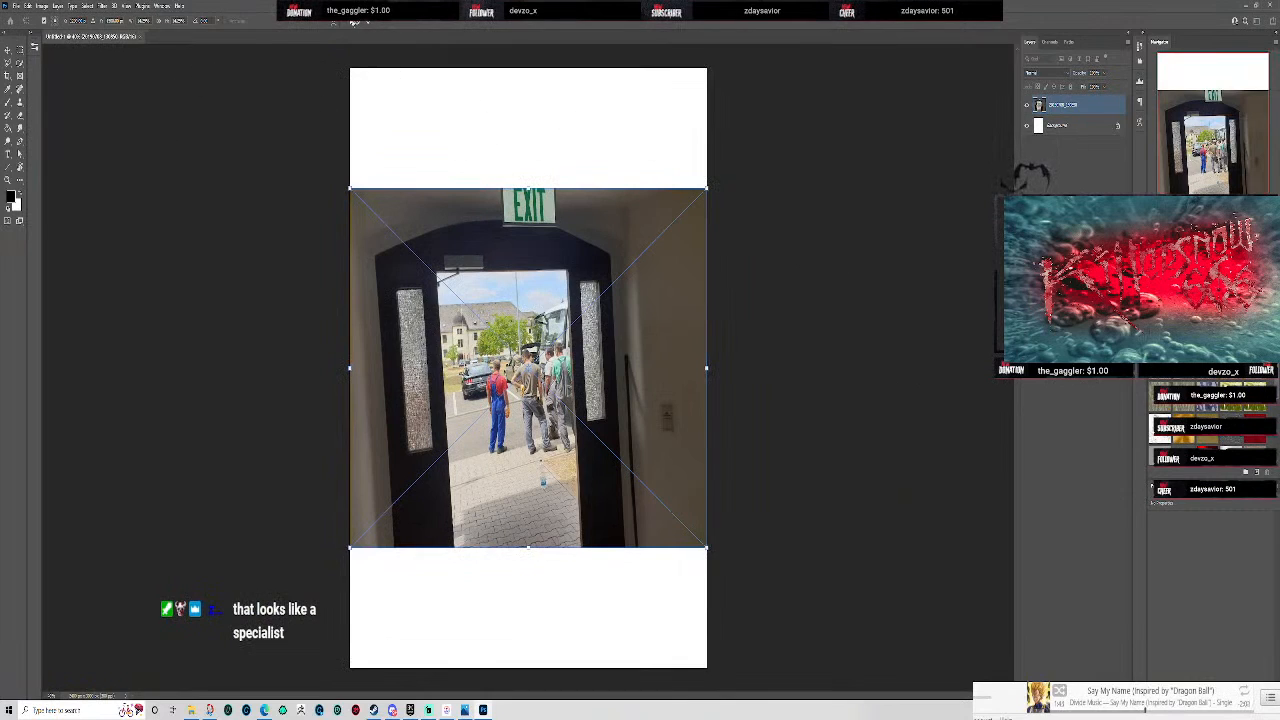
click(357, 21)
- Resize the blank document with Image Size to a width of 10 inches and a nearly square shape
click(58, 6)
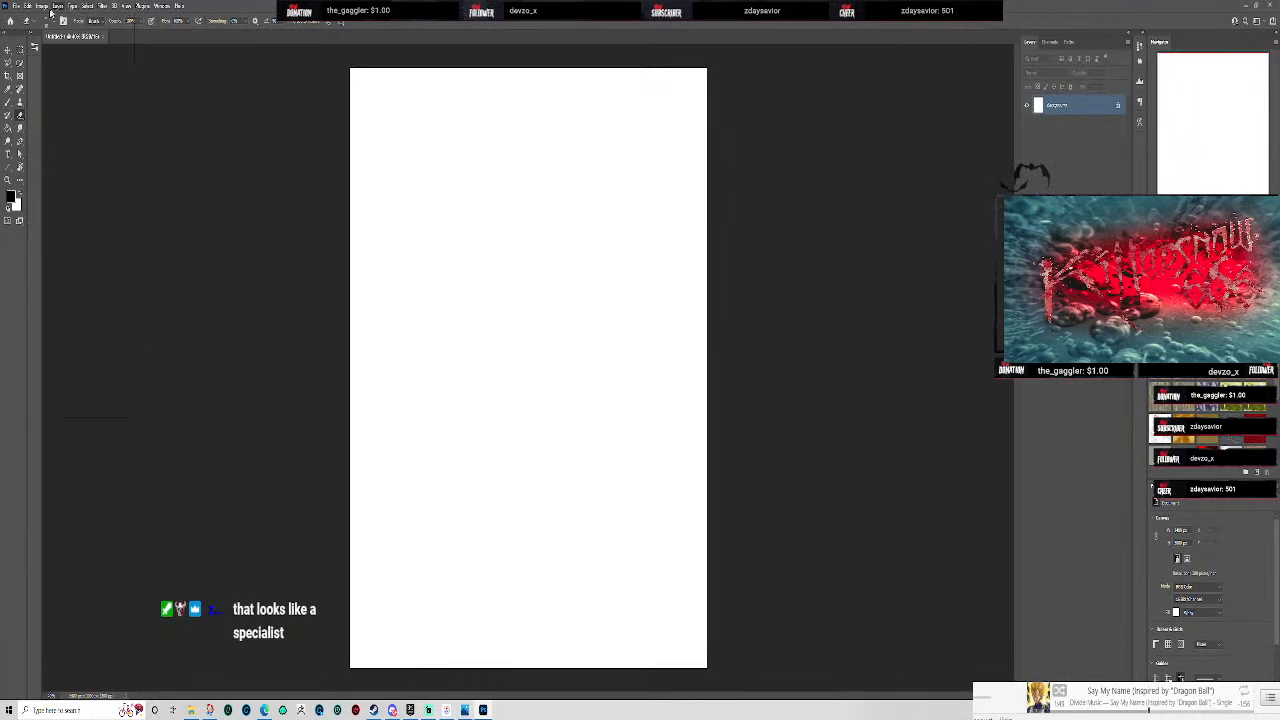
mouse_move(41, 6)
click(98, 82)
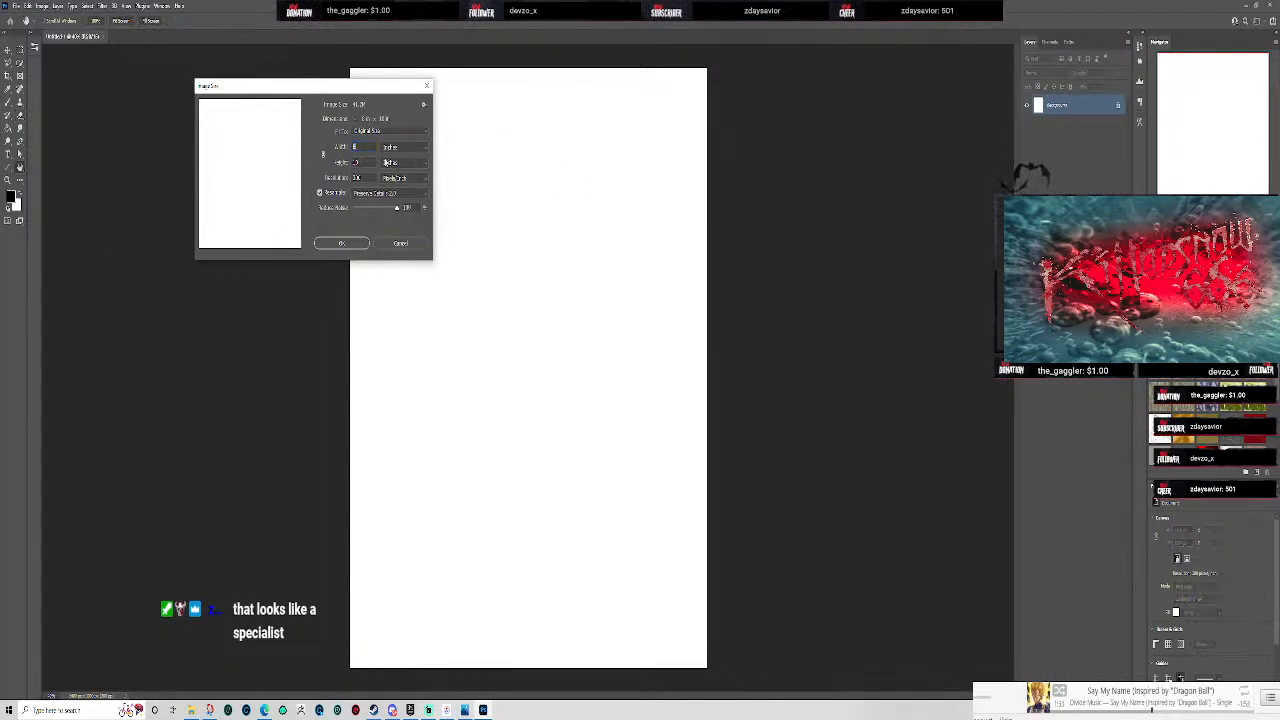
text(10)
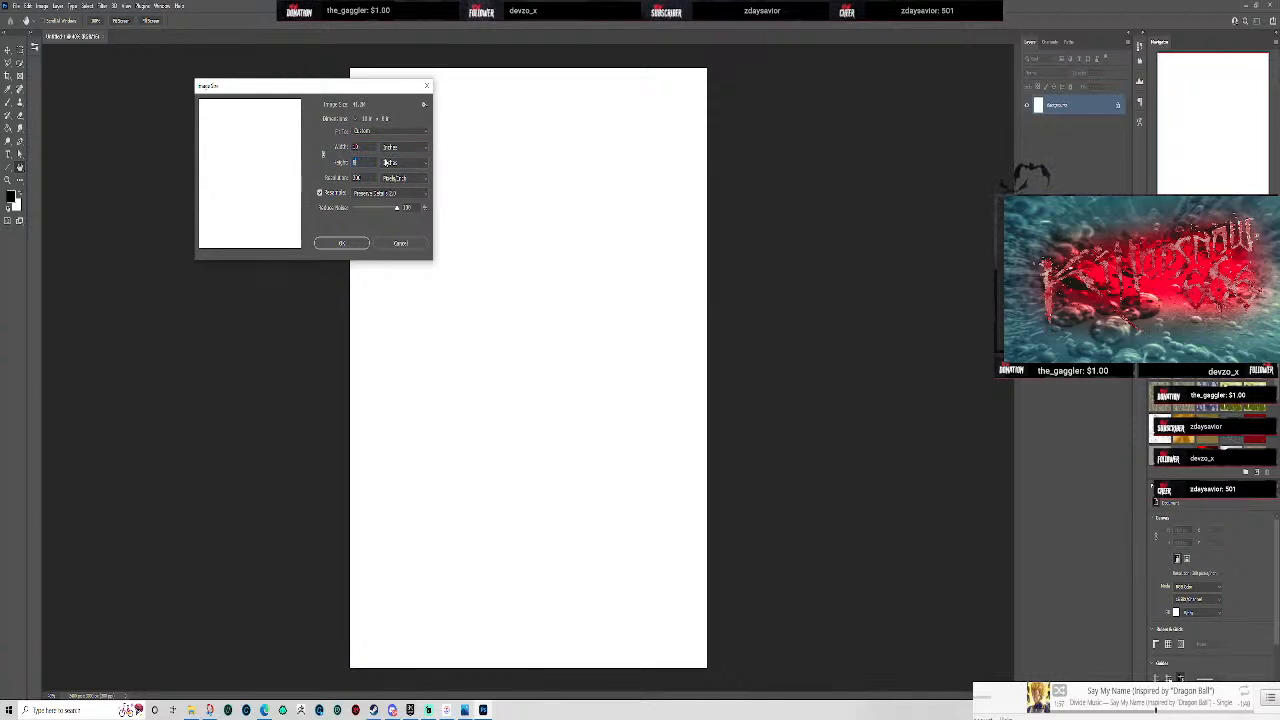
key(Return)
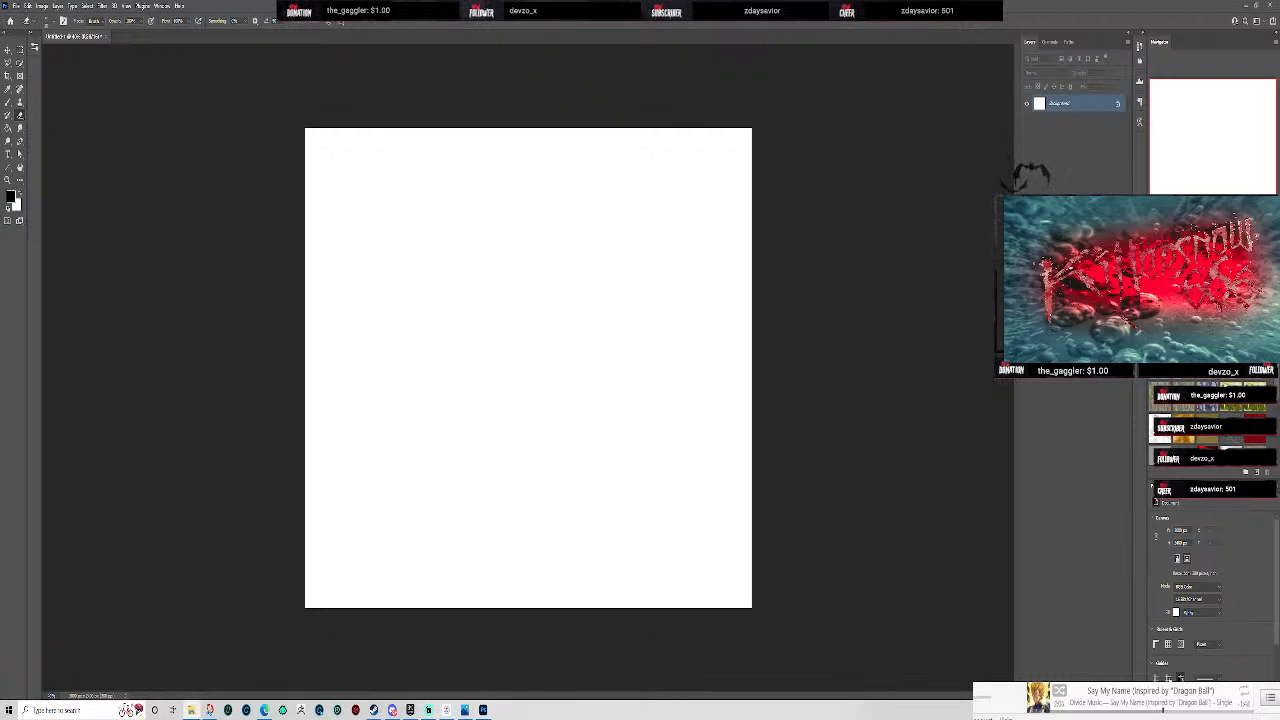
- Place the doorway photo in the resized document and scale it up slightly so it covers the whole canvas
drag(128, 710, 531, 337)
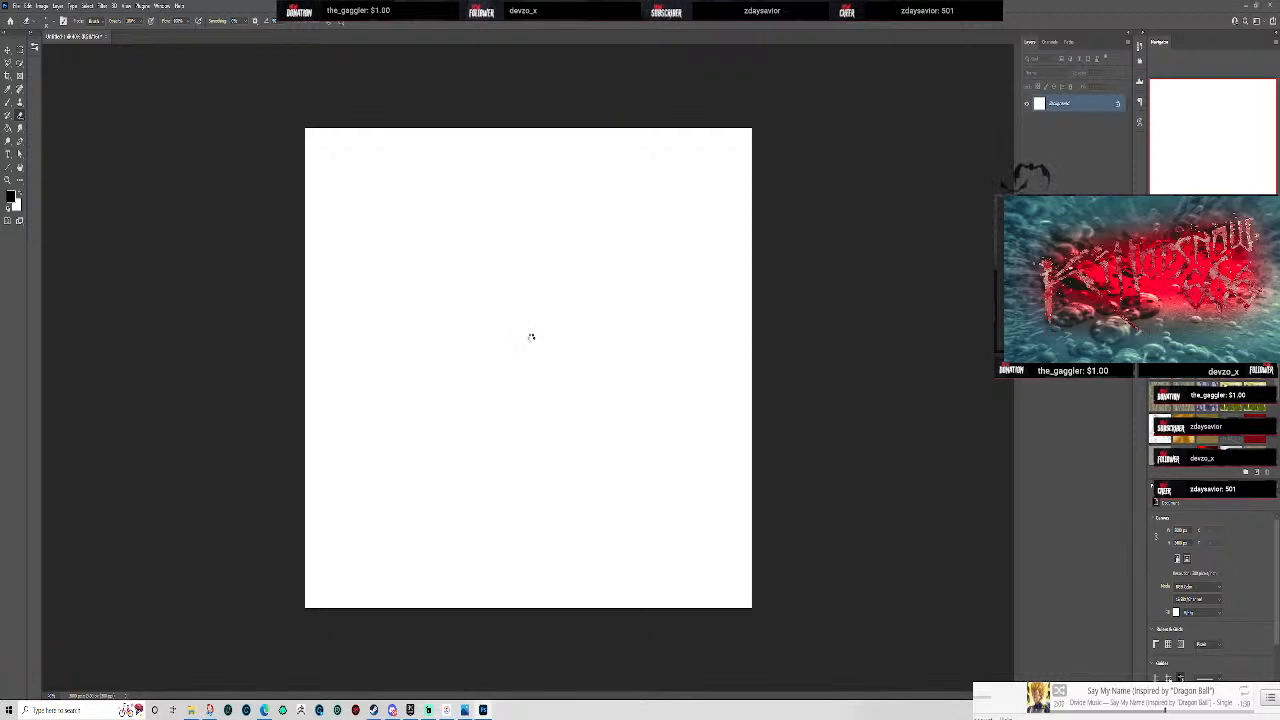
drag(304, 141, 291, 122)
drag(752, 594, 764, 610)
key(ctrl+plus)
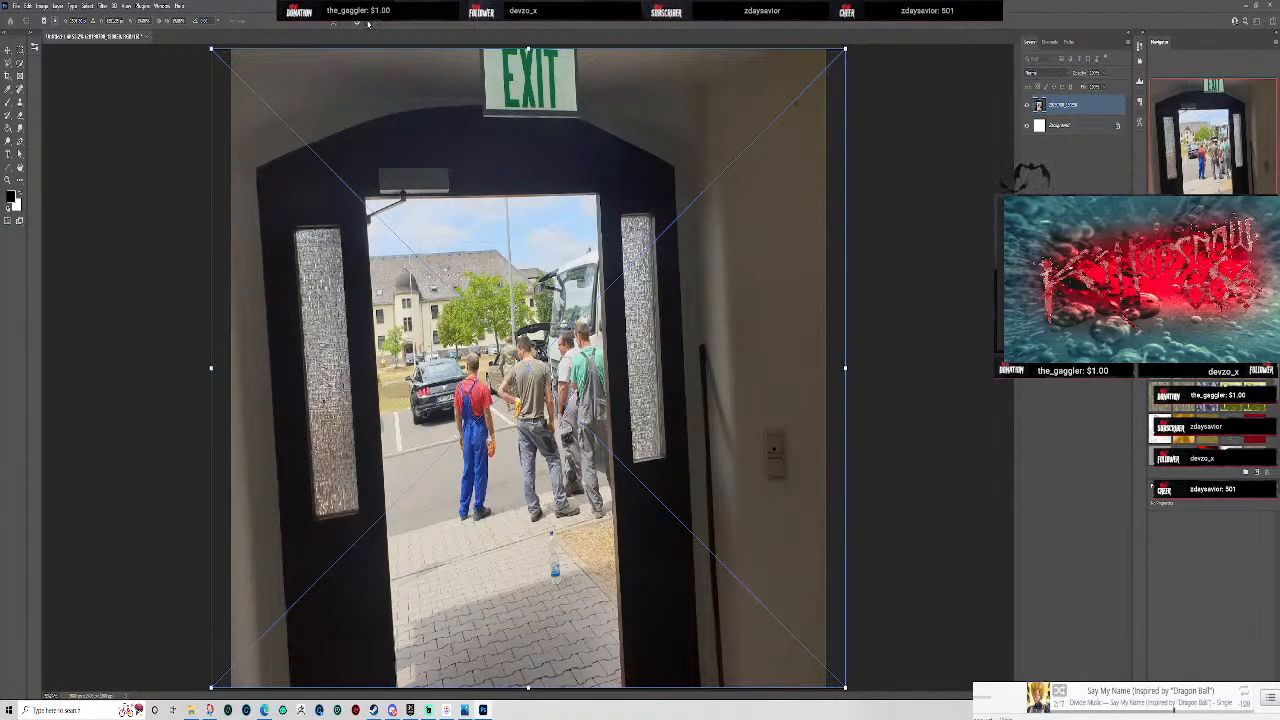
key(Return)
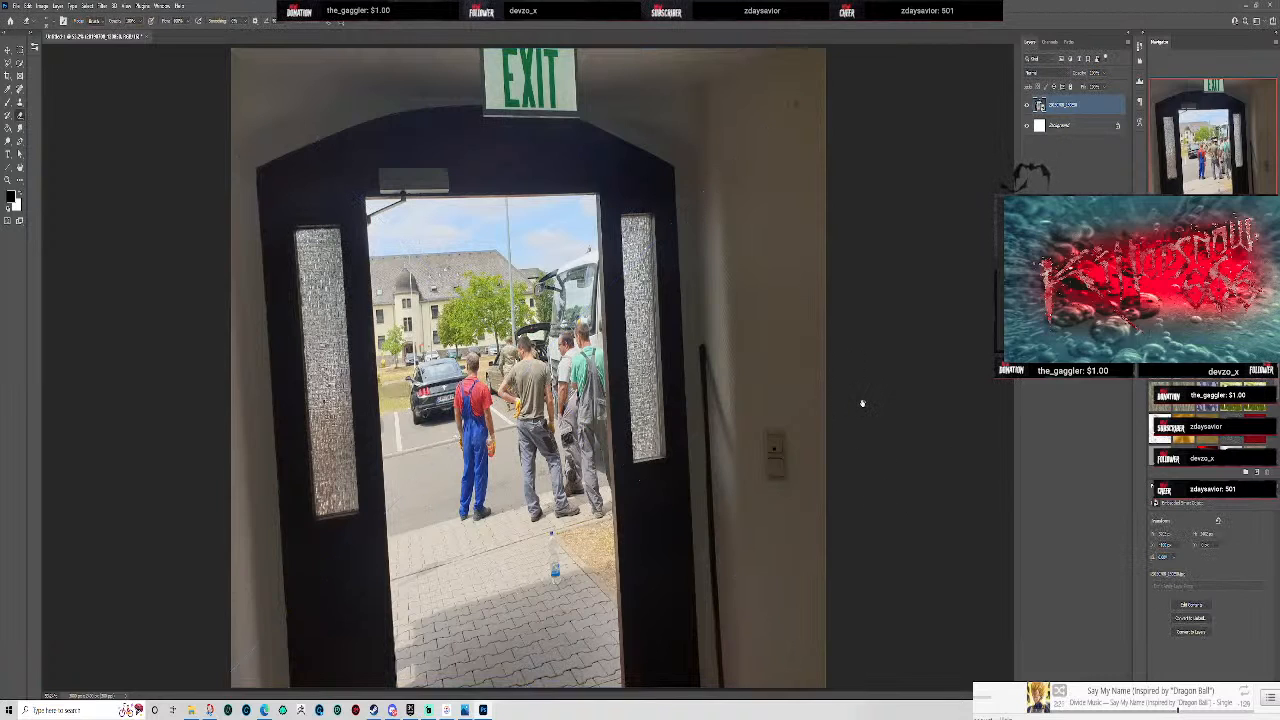
- Rasterize the doorway photo layer and rename it with a name starting with "Original"
key(ctrl+minus)
right_click(1067, 110)
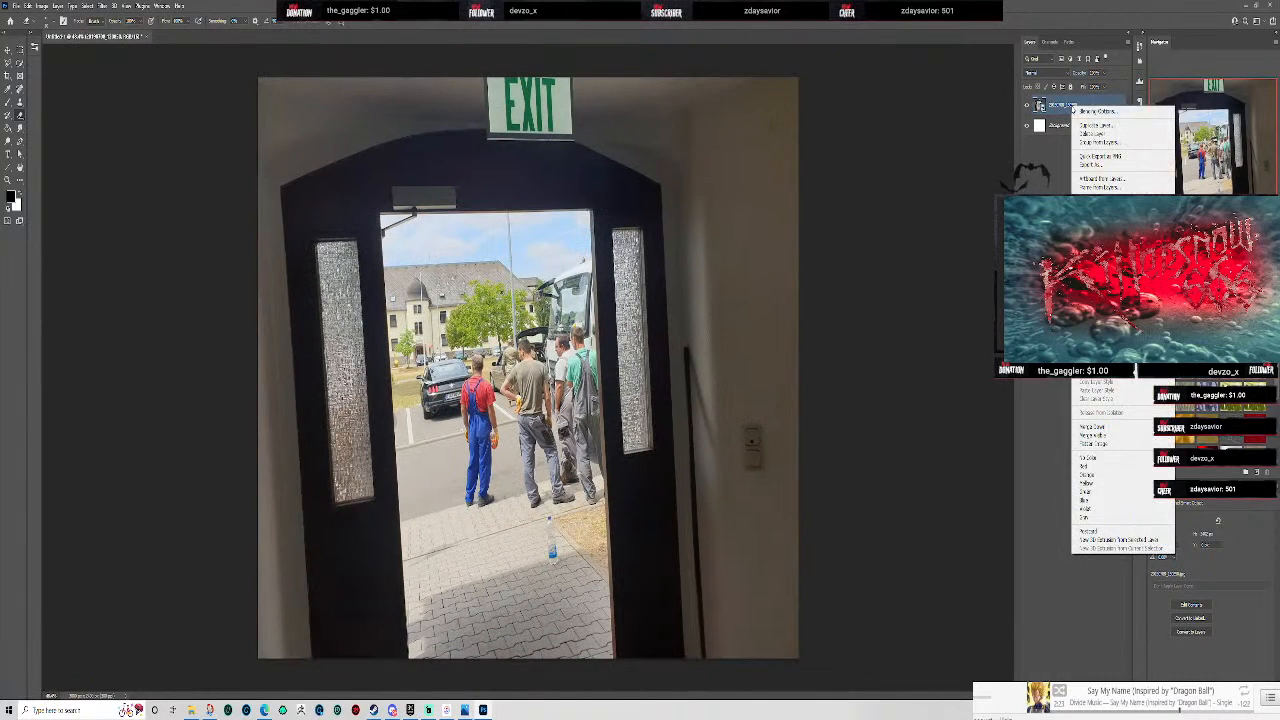
click(1102, 302)
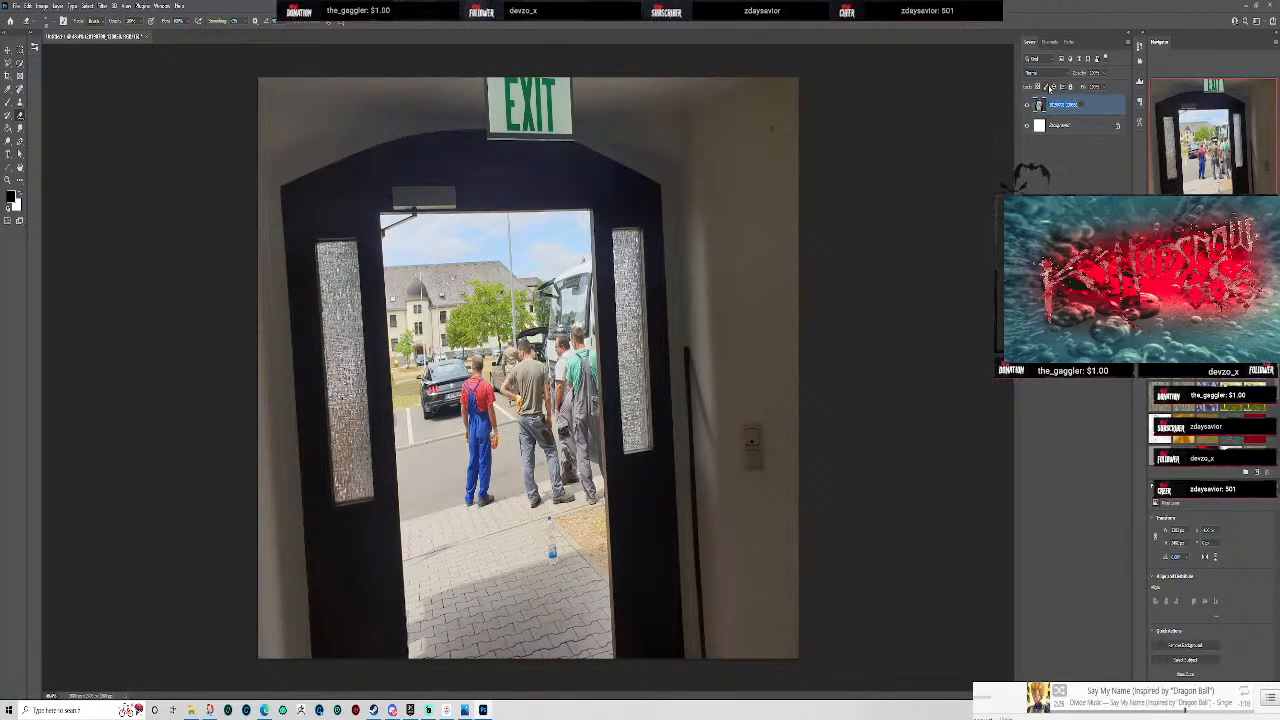
text(Original)
key(Return)
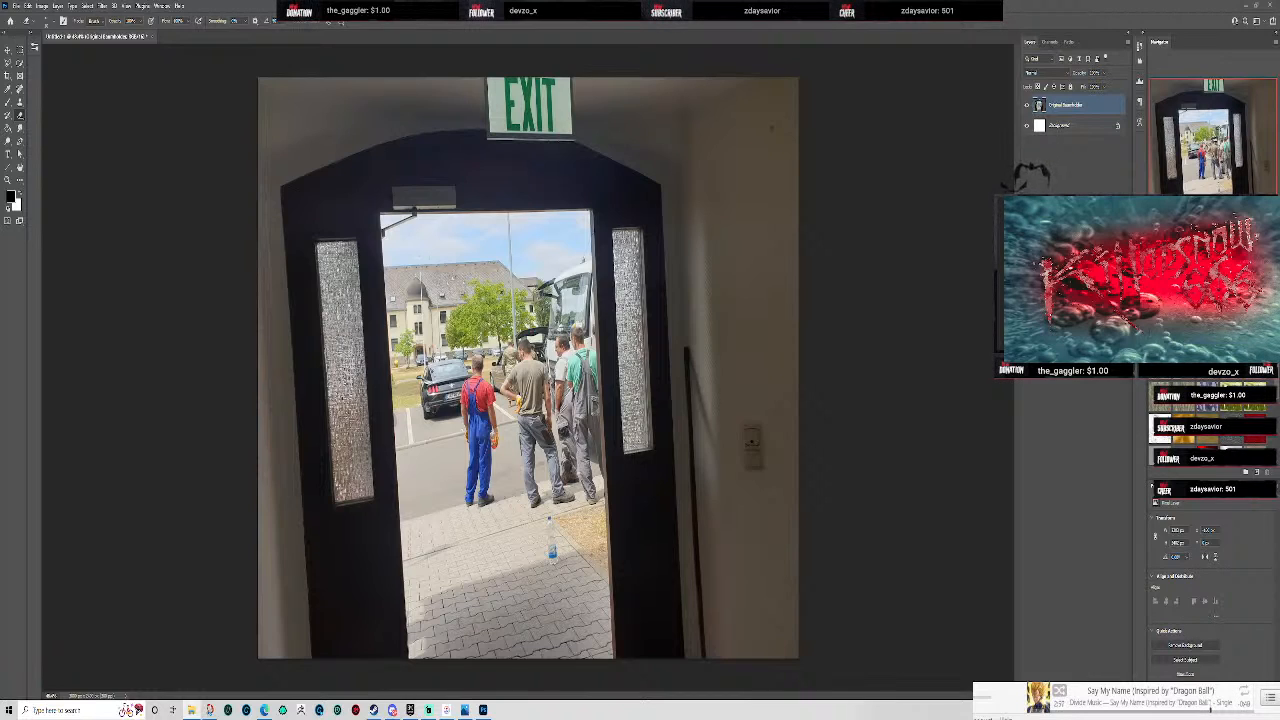
- Place the photo of the costumed Mario driver in a red kart above the doorway layer at its fitted size
drag(2, 262, 461, 401)
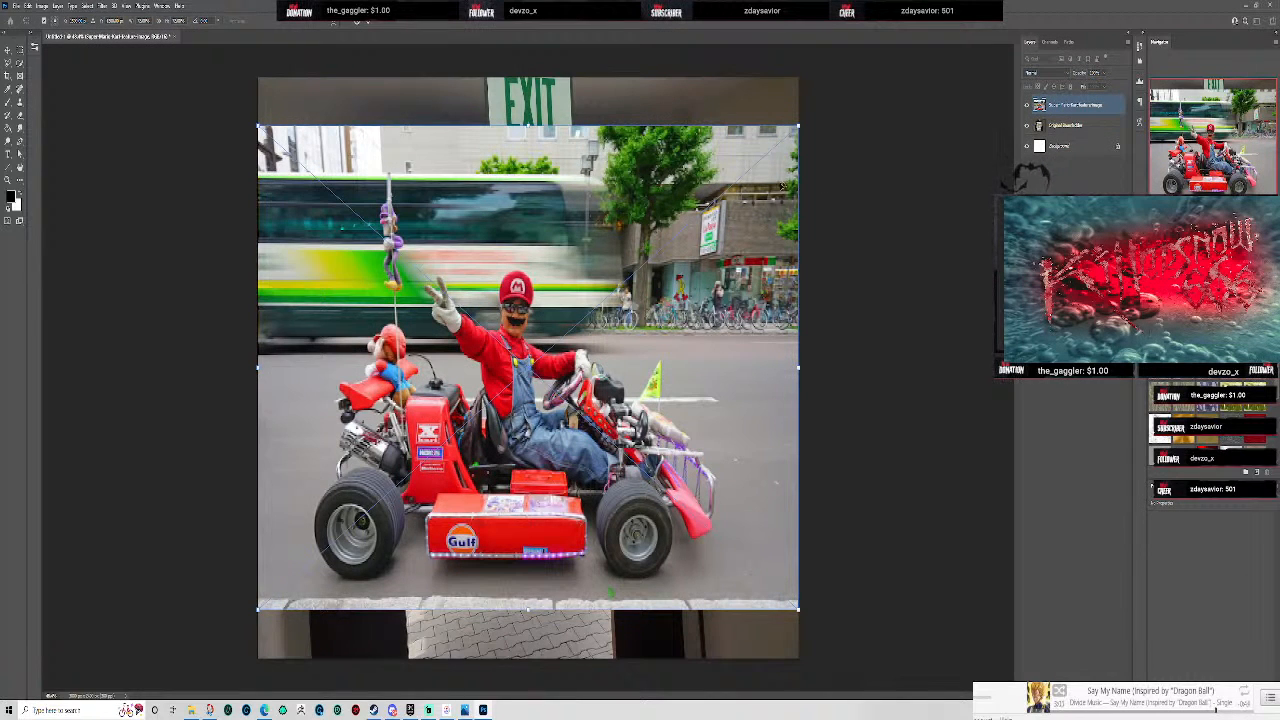
drag(771, 208, 718, 173)
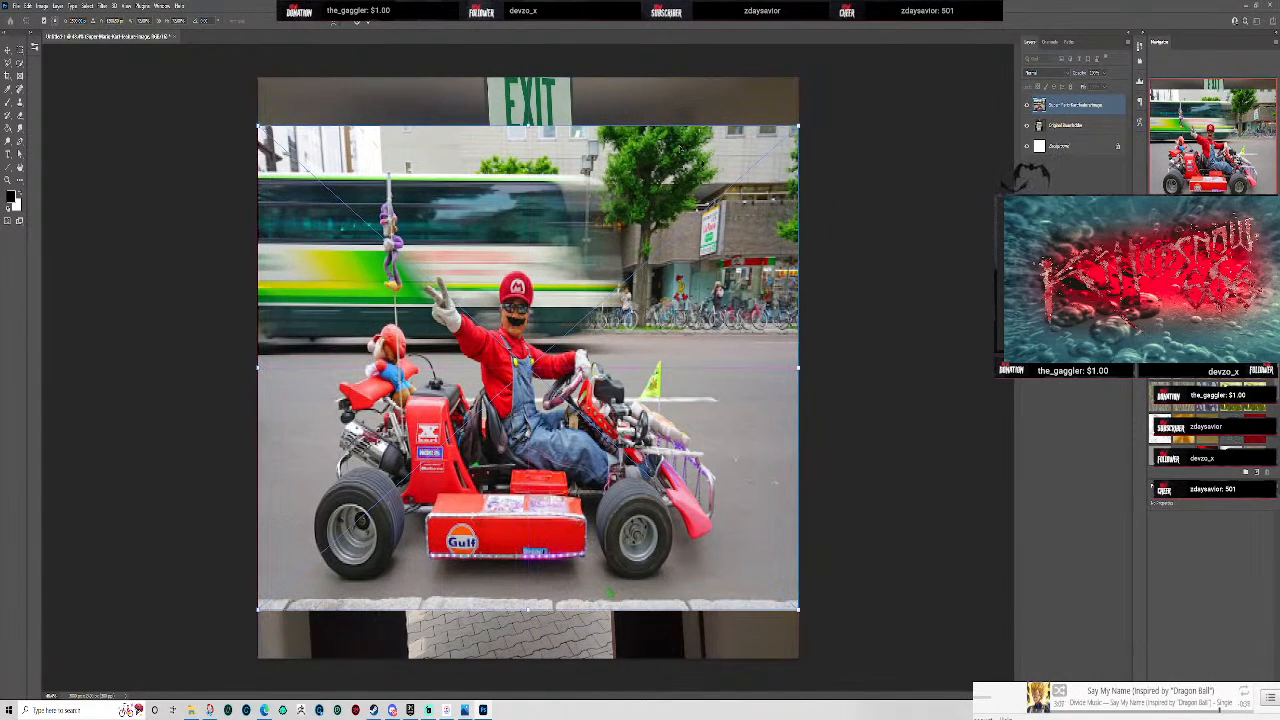
click(369, 22)
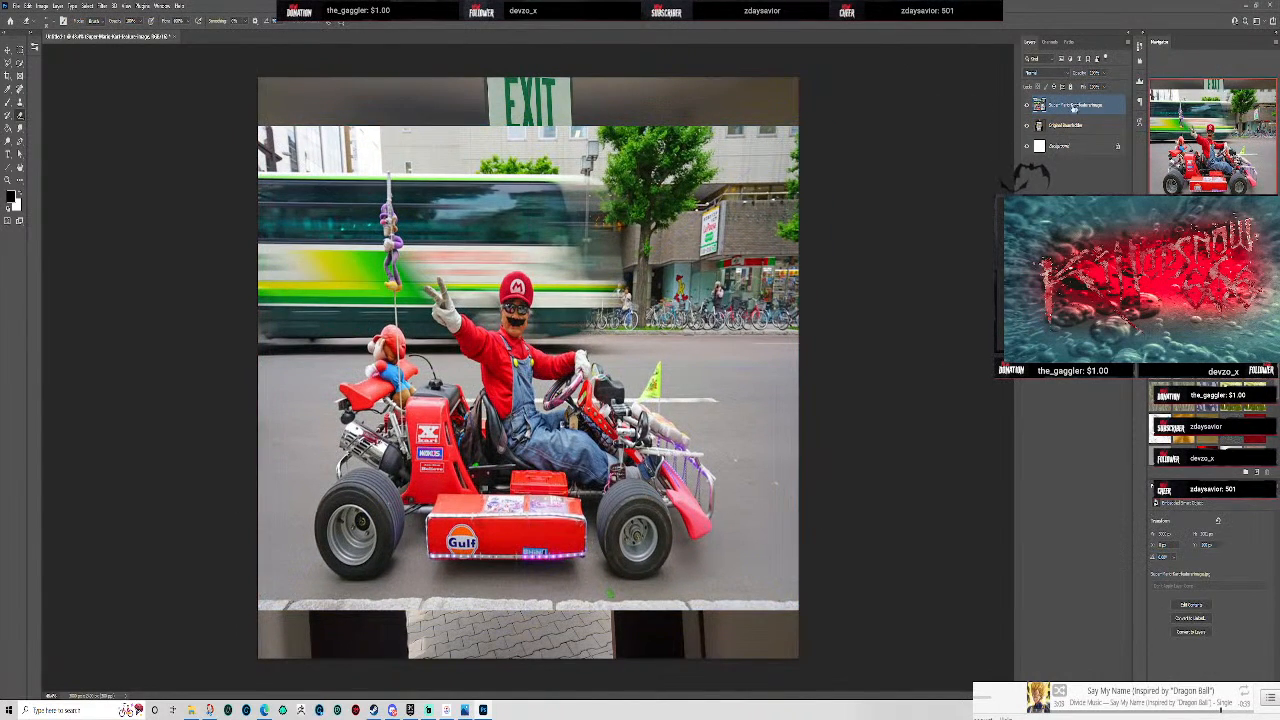
- Rasterize the kart photo layer and rename it "Original Mario Kart"
right_click(1054, 113)
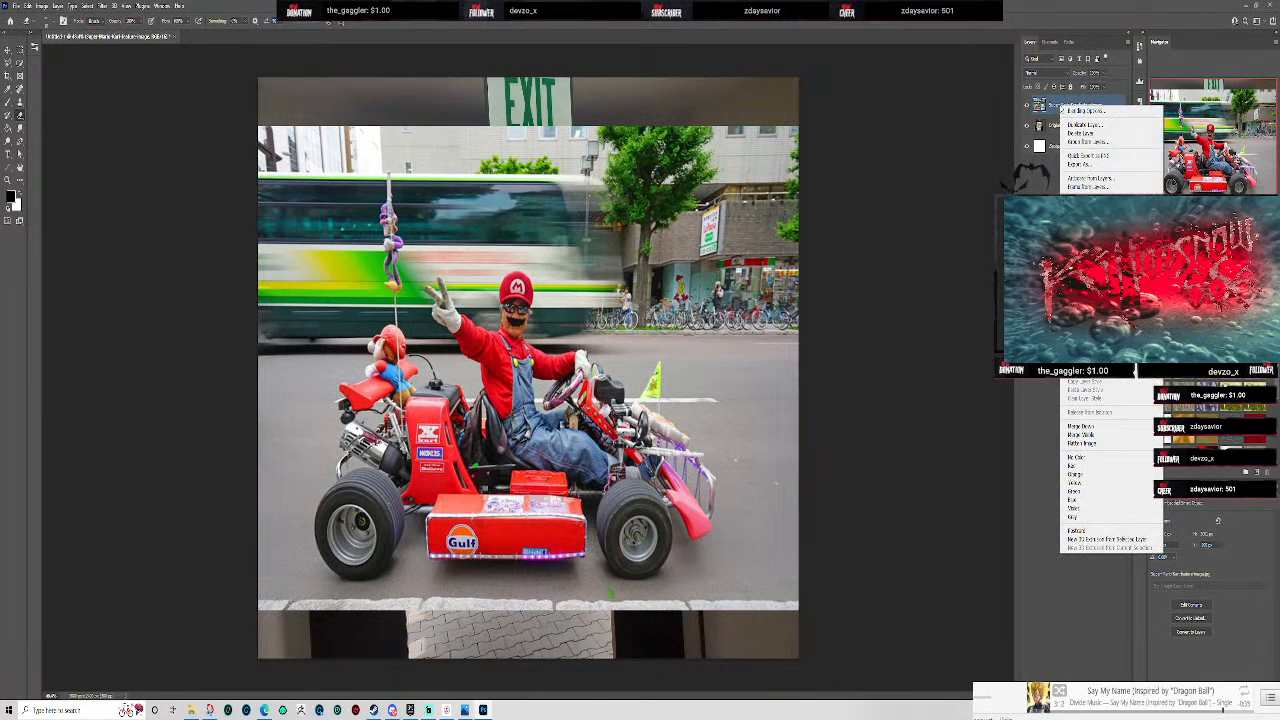
click(1086, 306)
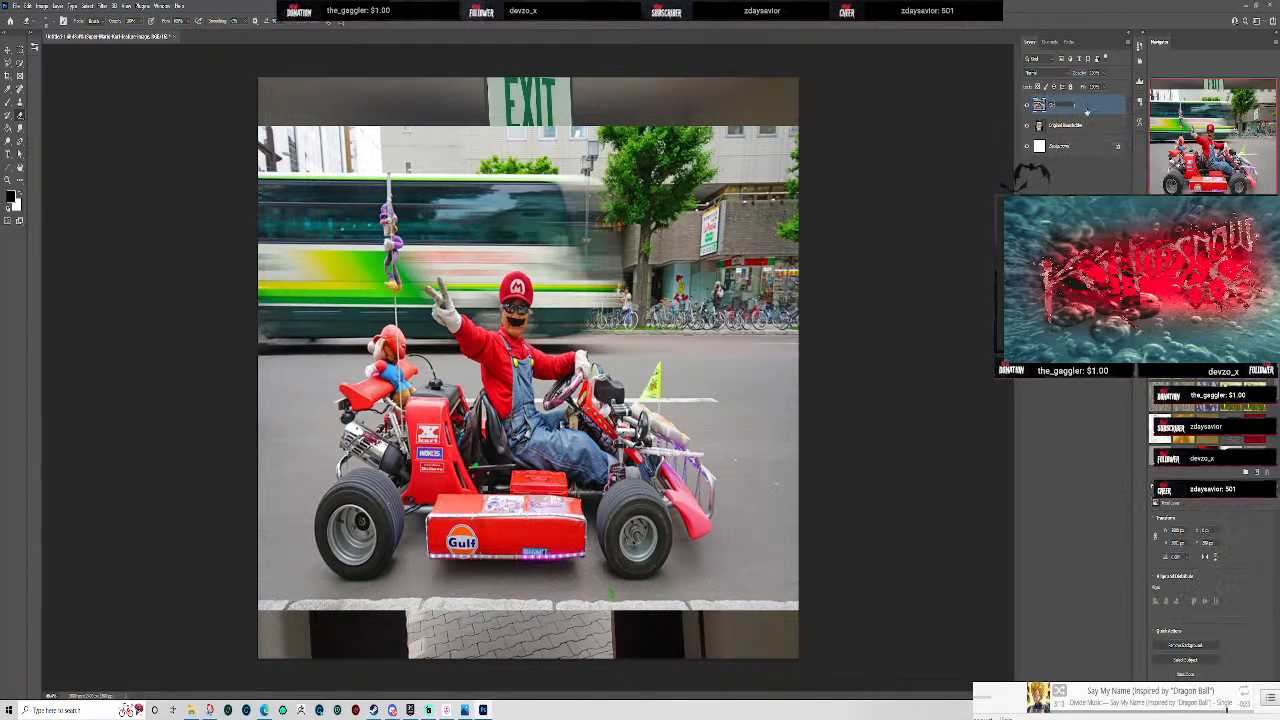
key(Return)
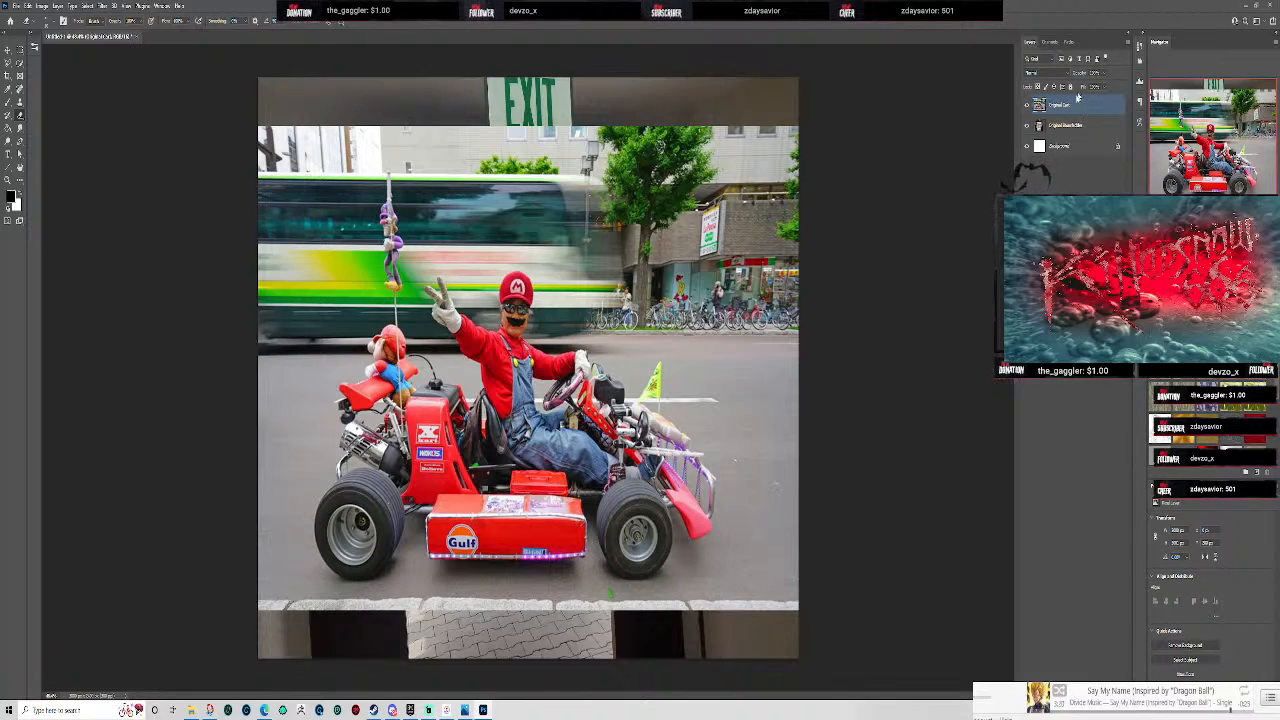
drag(1072, 105, 1063, 105)
key(Return)
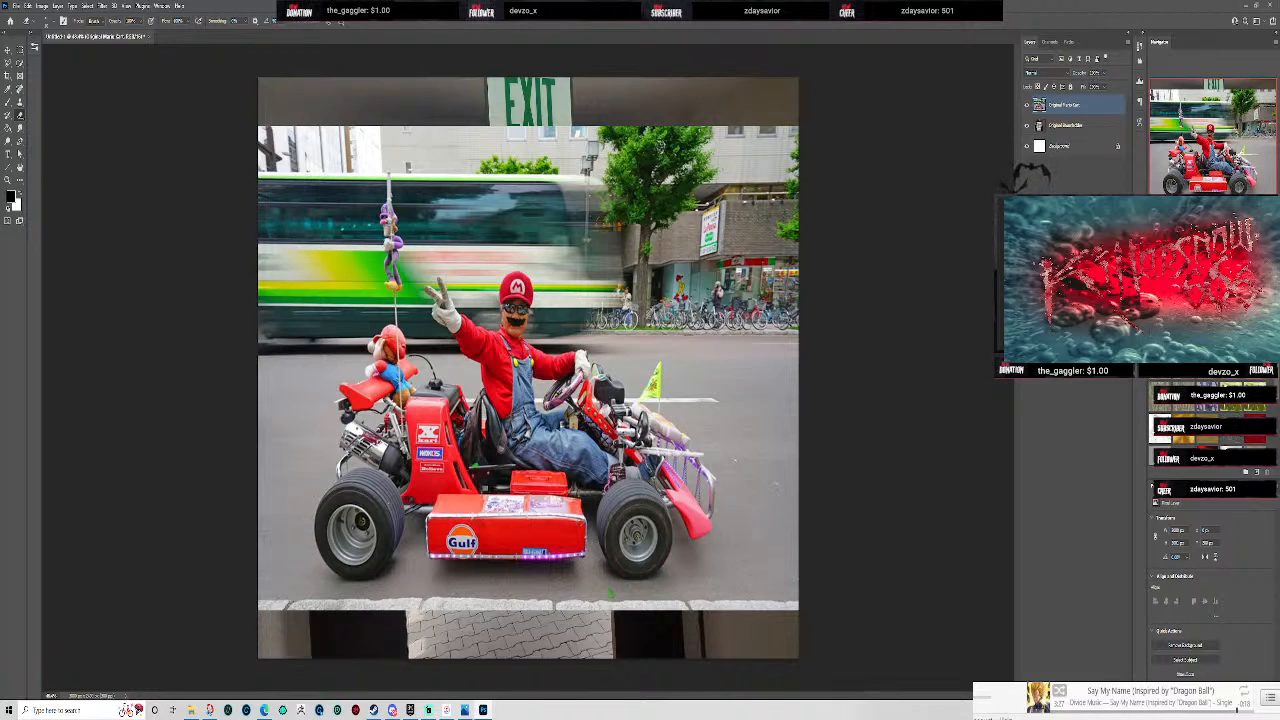
- Place the two theme park photos of Mario and Luigi as new top layers at their fitted size
drag(0, 358, 530, 348)
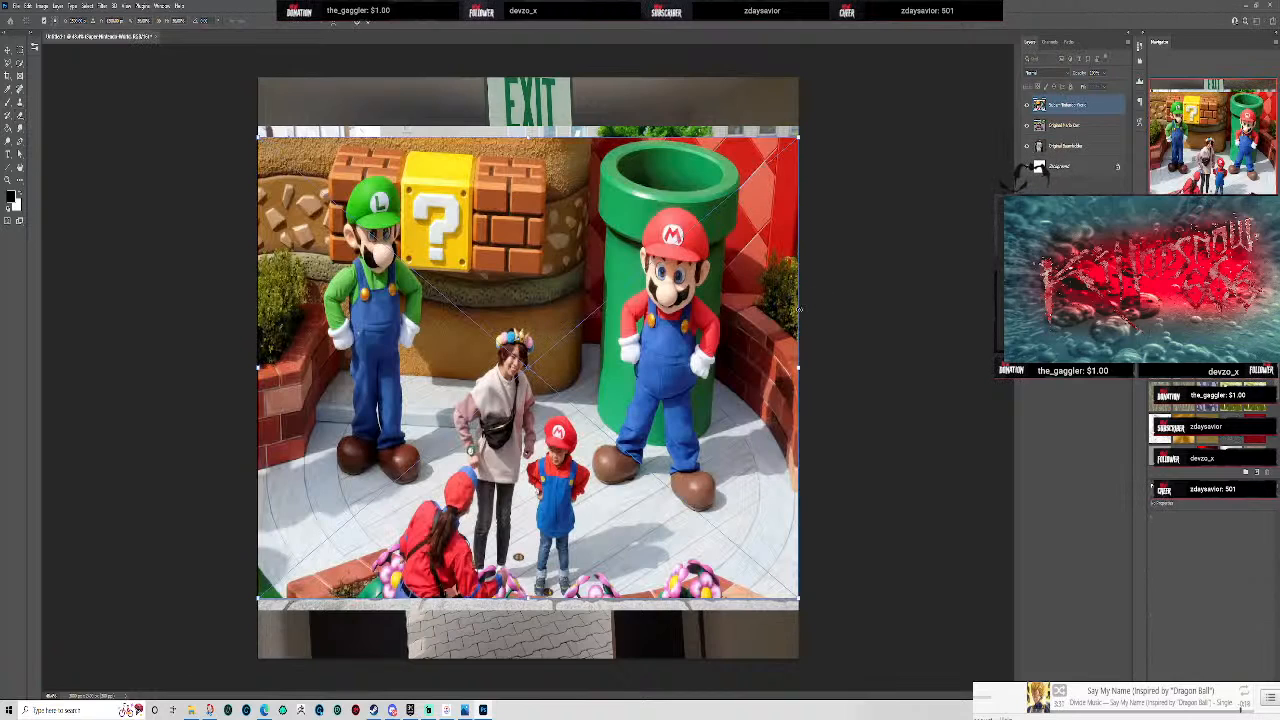
key(Return)
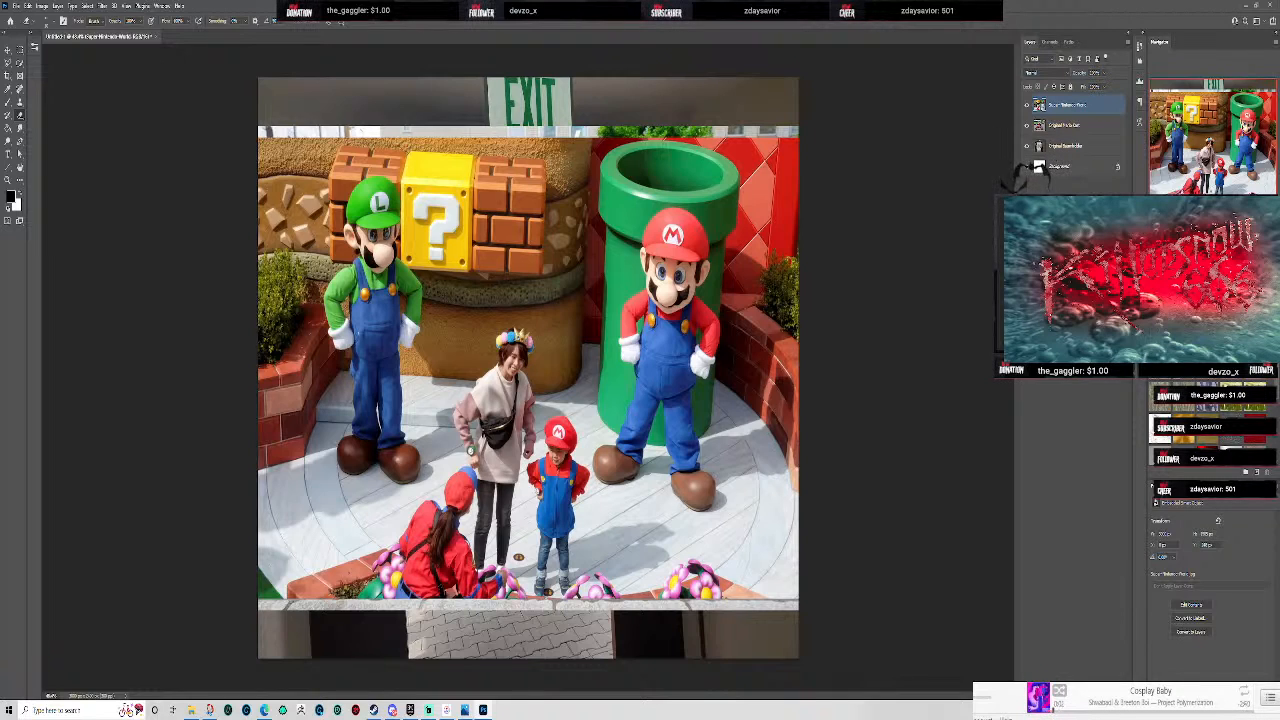
key(super+d)
key(super+d)
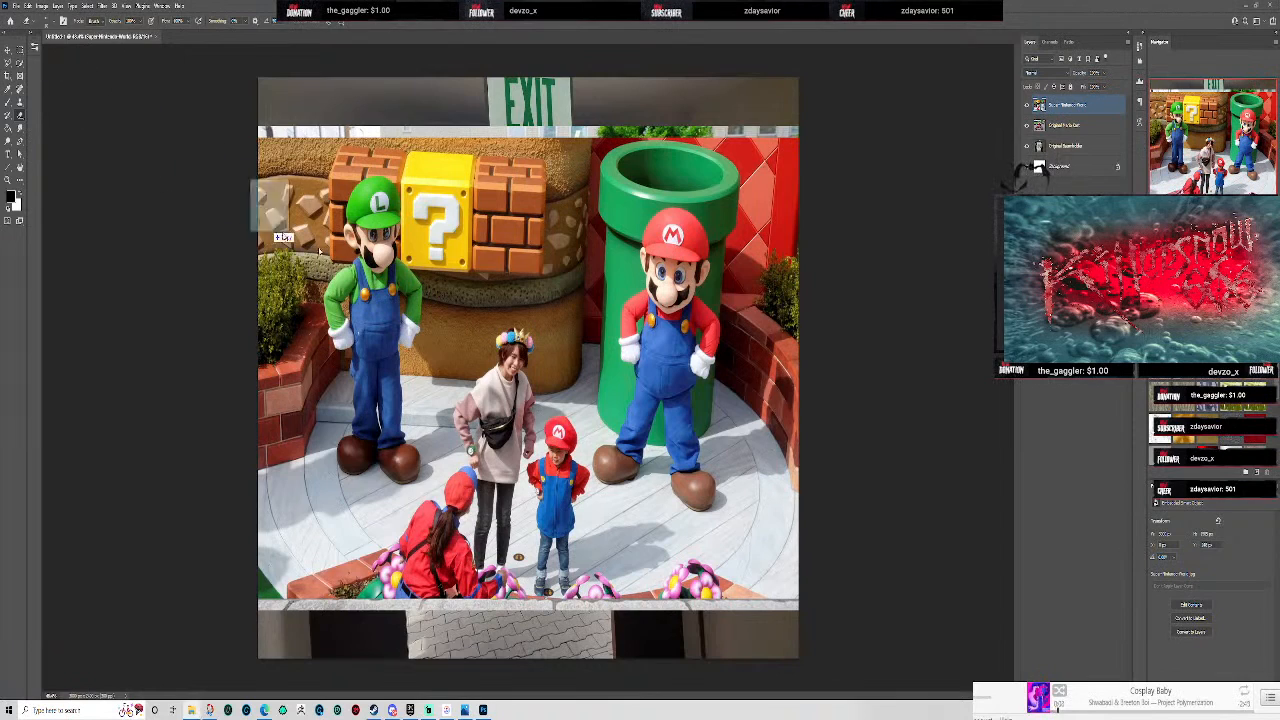
key(ctrl+t)
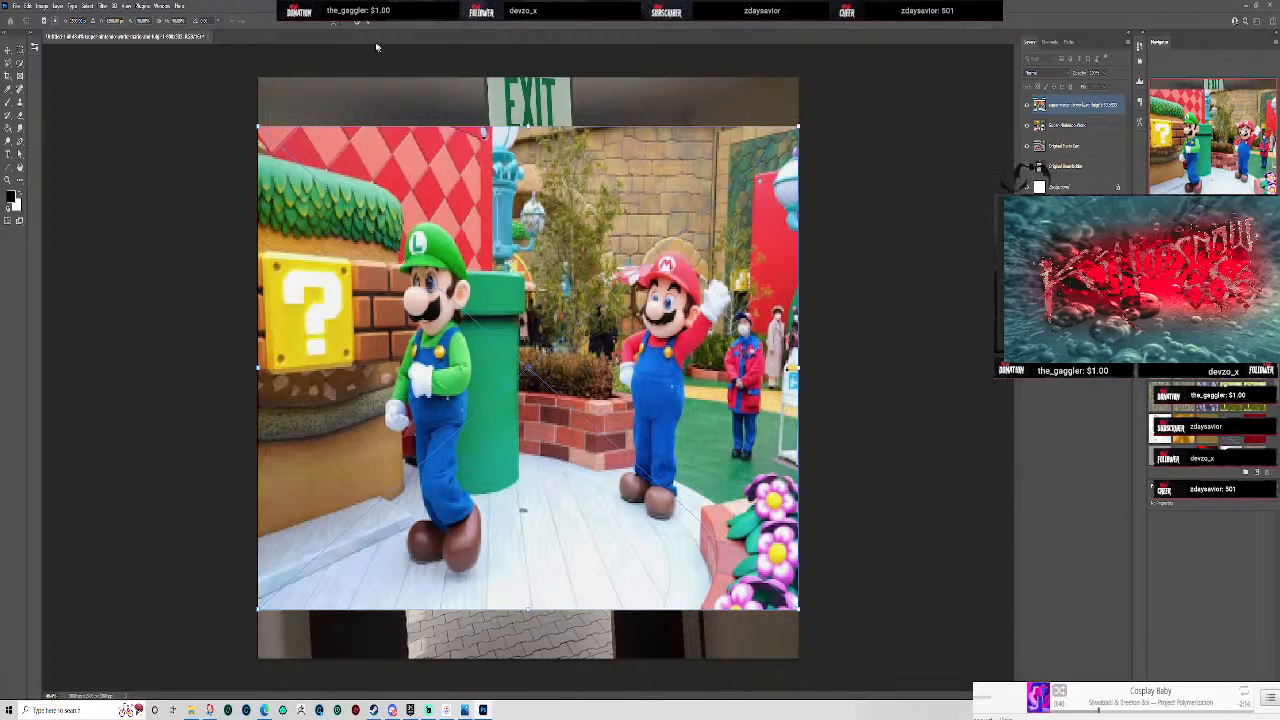
key(Return)
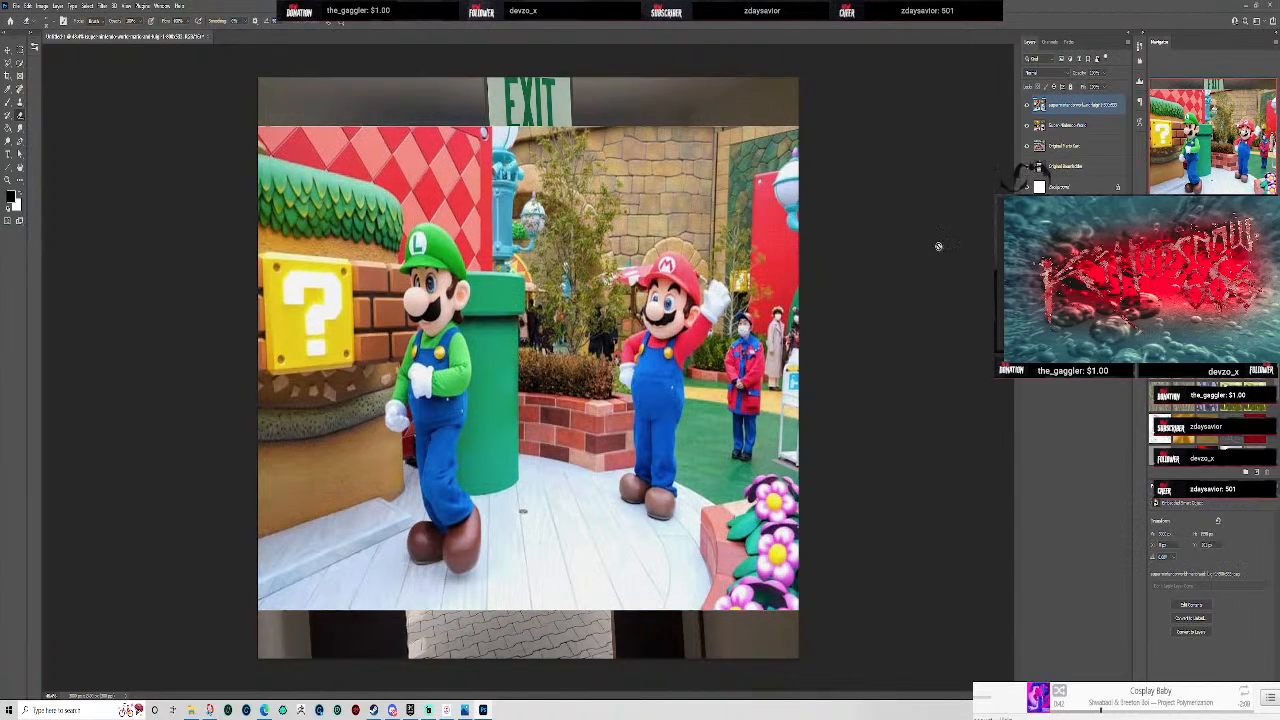
- Select the two Mario and Luigi photo layers together and rasterize them
click(1062, 146)
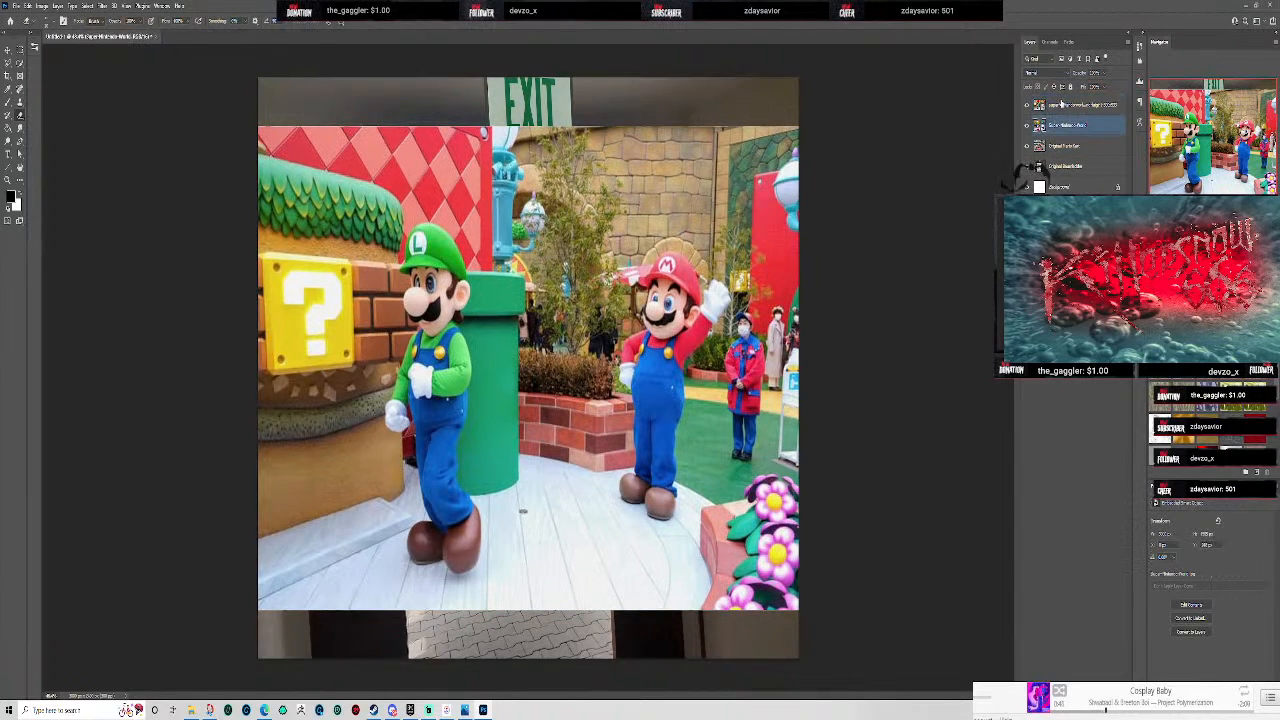
right_click(1062, 104)
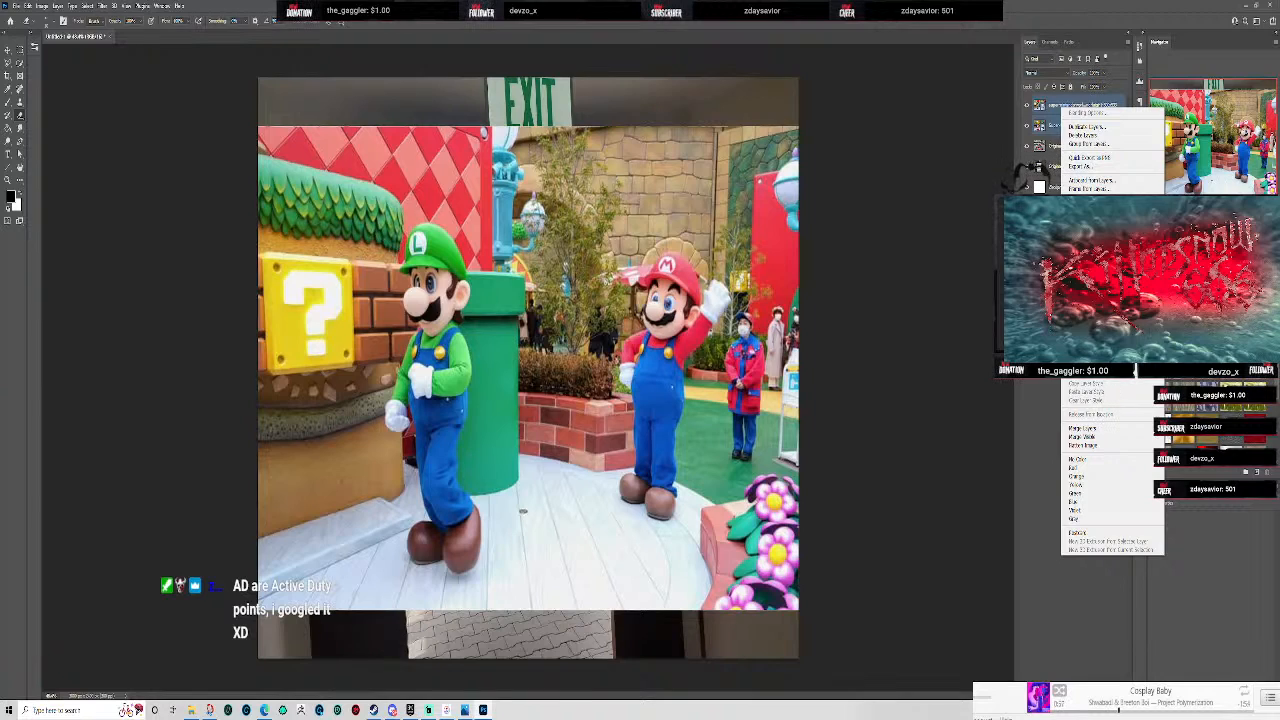
click(1088, 226)
click(1080, 235)
- Hide the top photo layer and rename the layer beneath it with a name starting with "Original Mario Bros"
click(1076, 128)
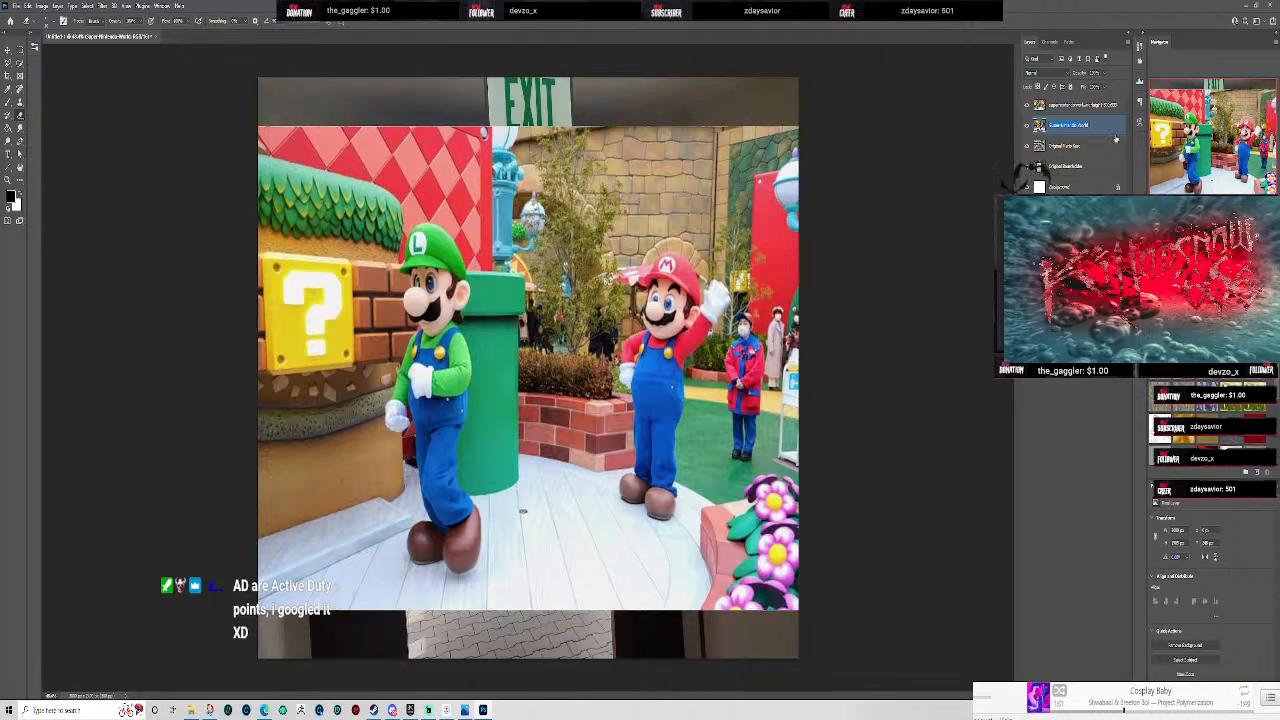
click(1027, 104)
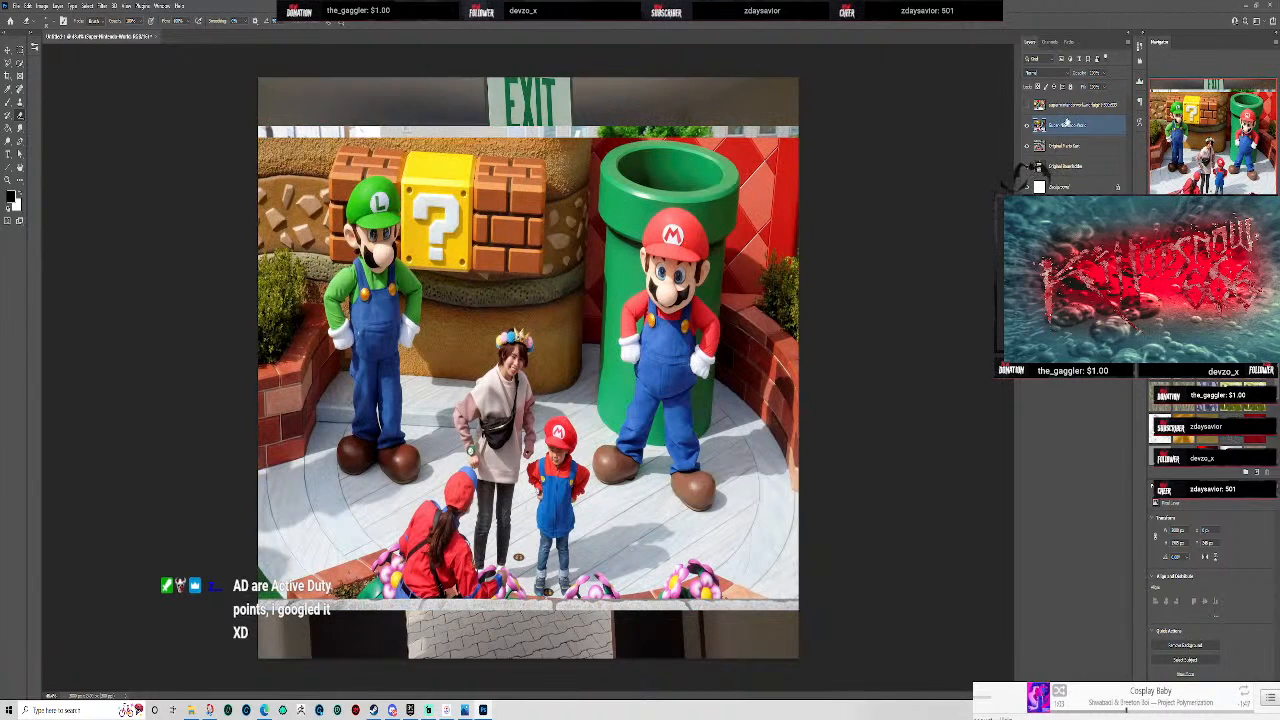
double_click(1077, 125)
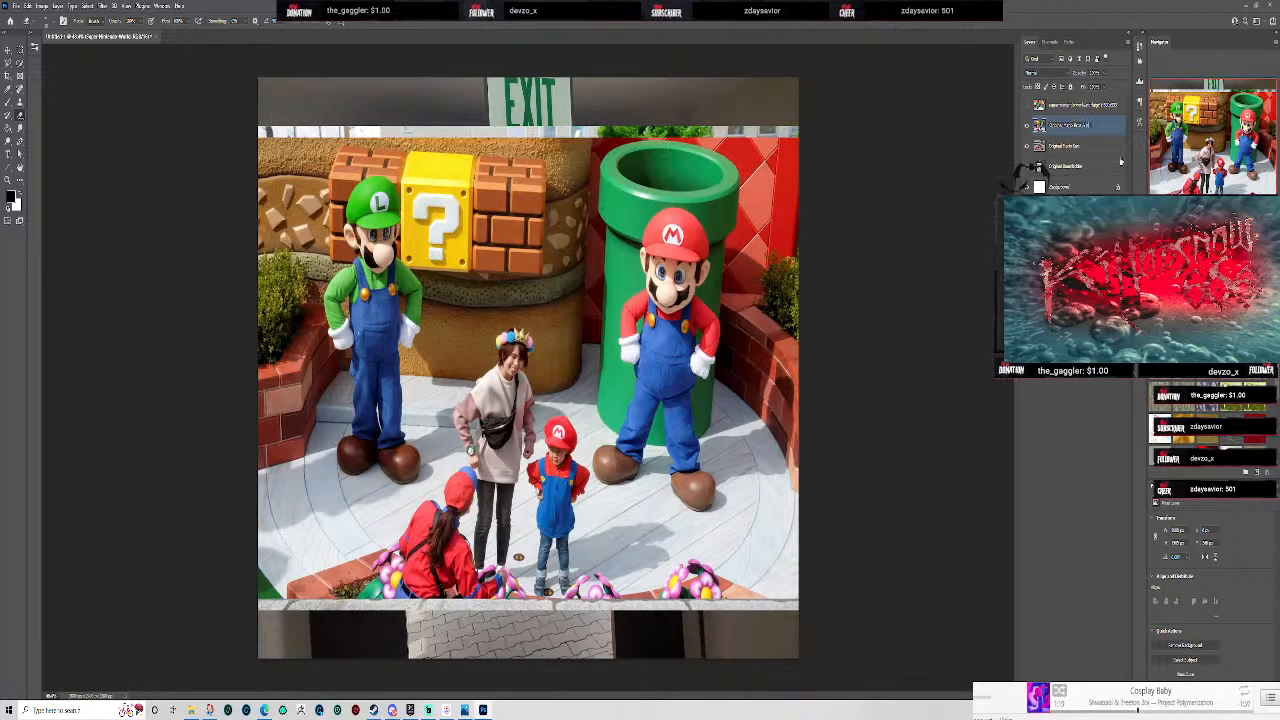
key(Return)
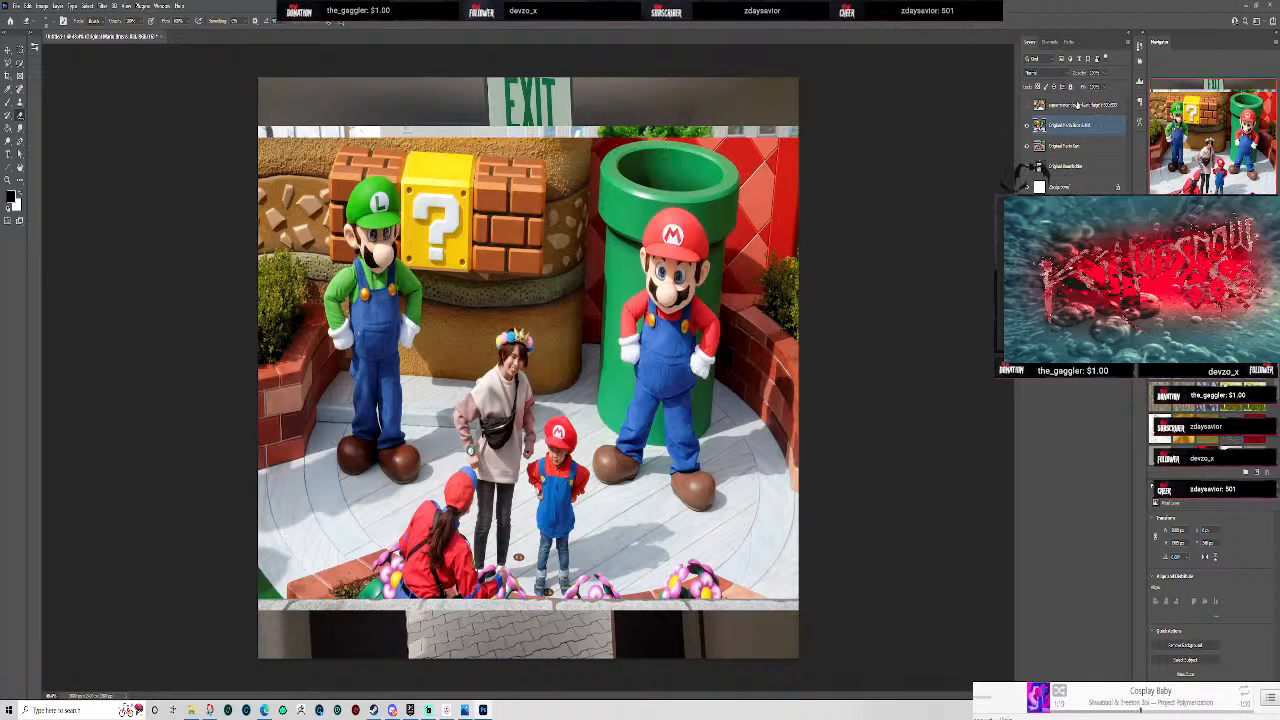
- Show the top Mario and Luigi photo layer again and rename it "Original Mario Bros & Brick"
click(1027, 105)
double_click(1080, 105)
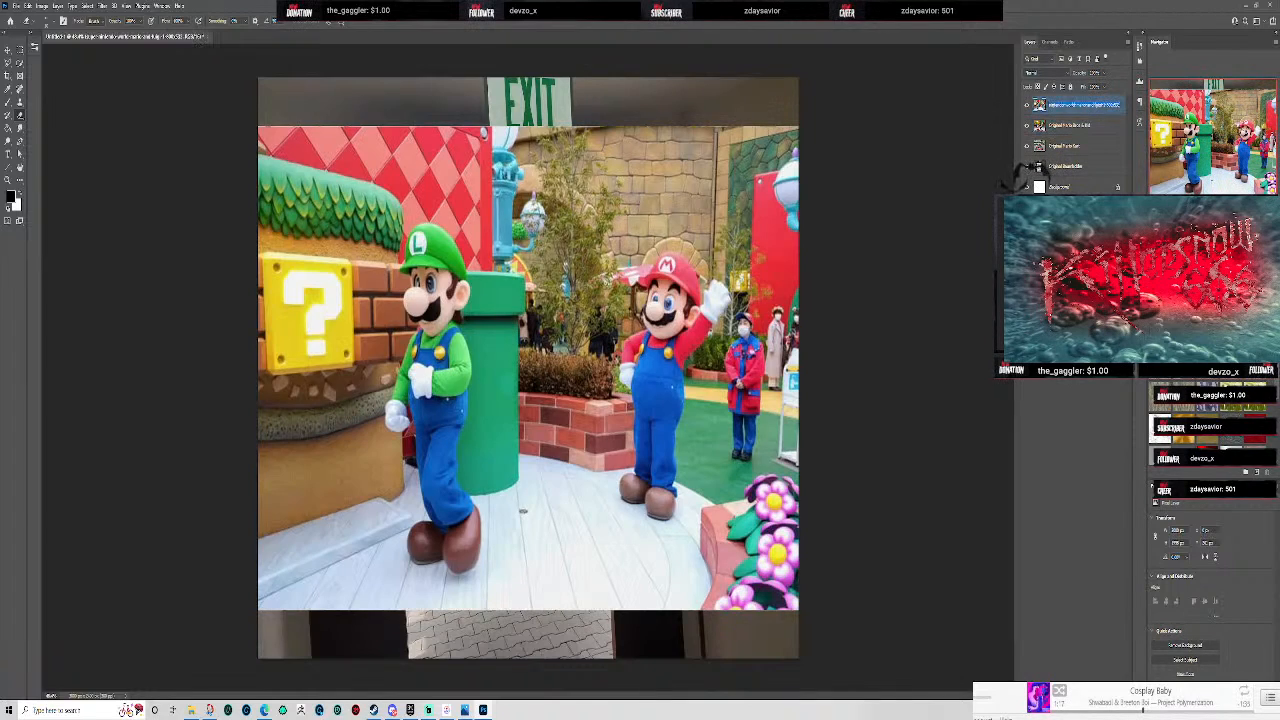
text(Original Mario Bros & Brick)
key(Return)
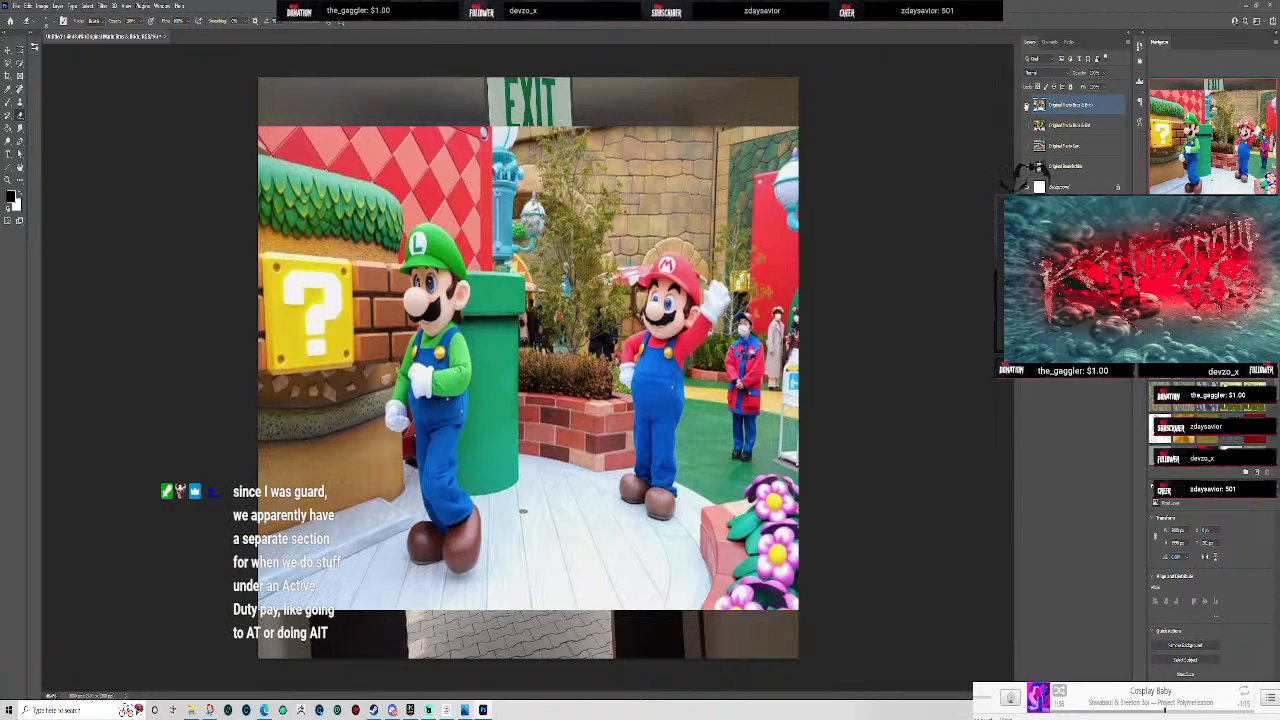
- Make all three Mario photo layers visible above the doorway photo
click(1028, 146)
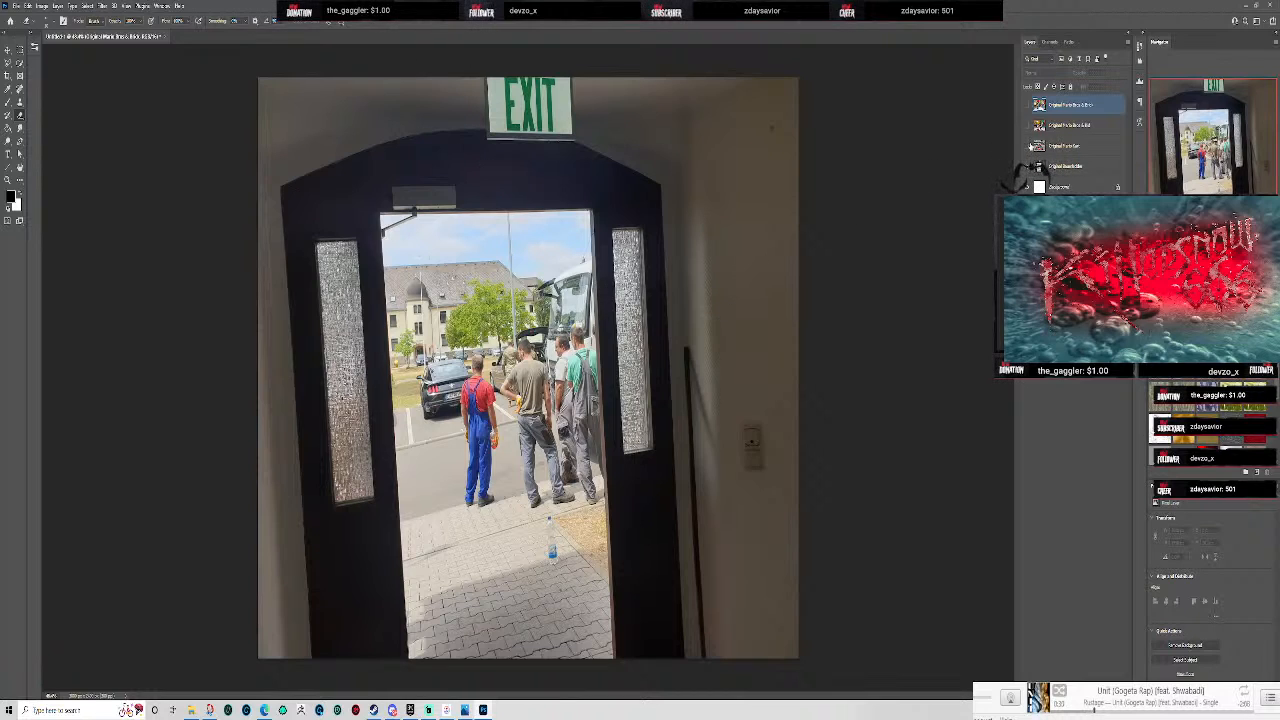
click(1027, 147)
click(1027, 126)
click(1027, 105)
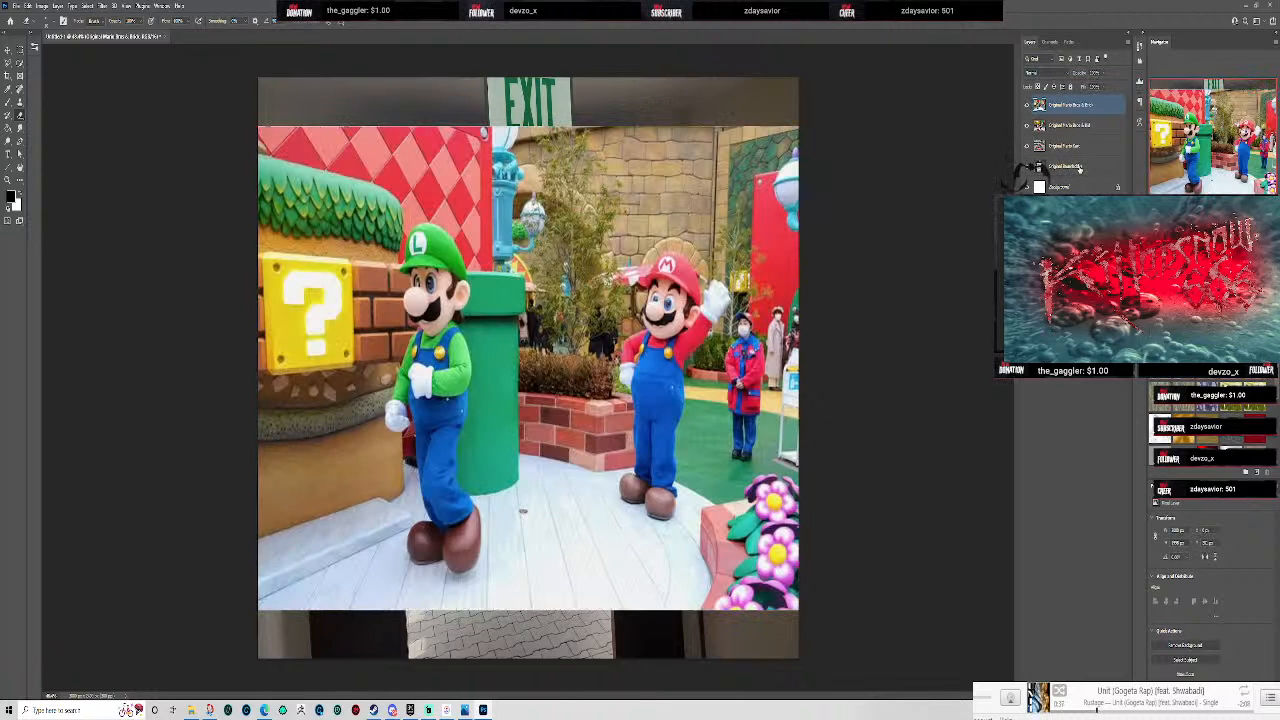
- Group the doorway photo and the three Mario photo layers and name the group "Originals"
click(1077, 168)
shift+click(1065, 105)
key(ctrl+g)
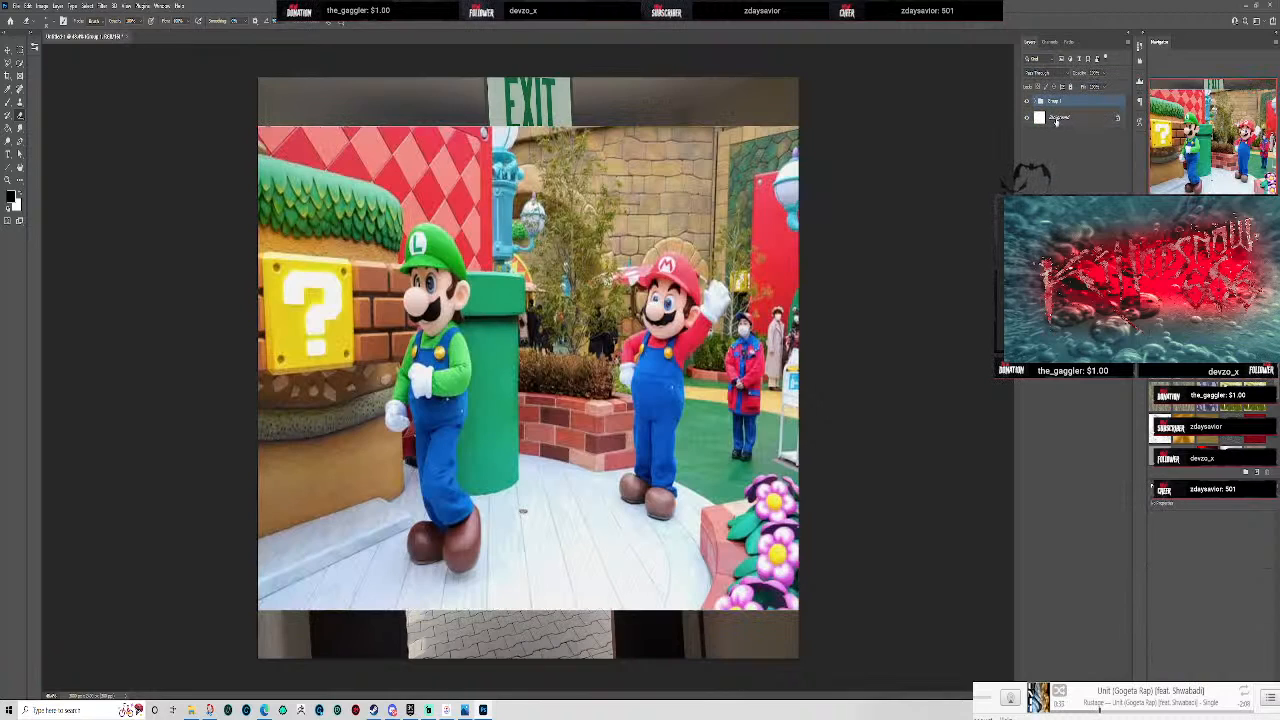
text(Originals)
key(Return)
- Duplicate the Originals group under a name starting with "For Ed"
right_click(1058, 102)
click(1085, 132)
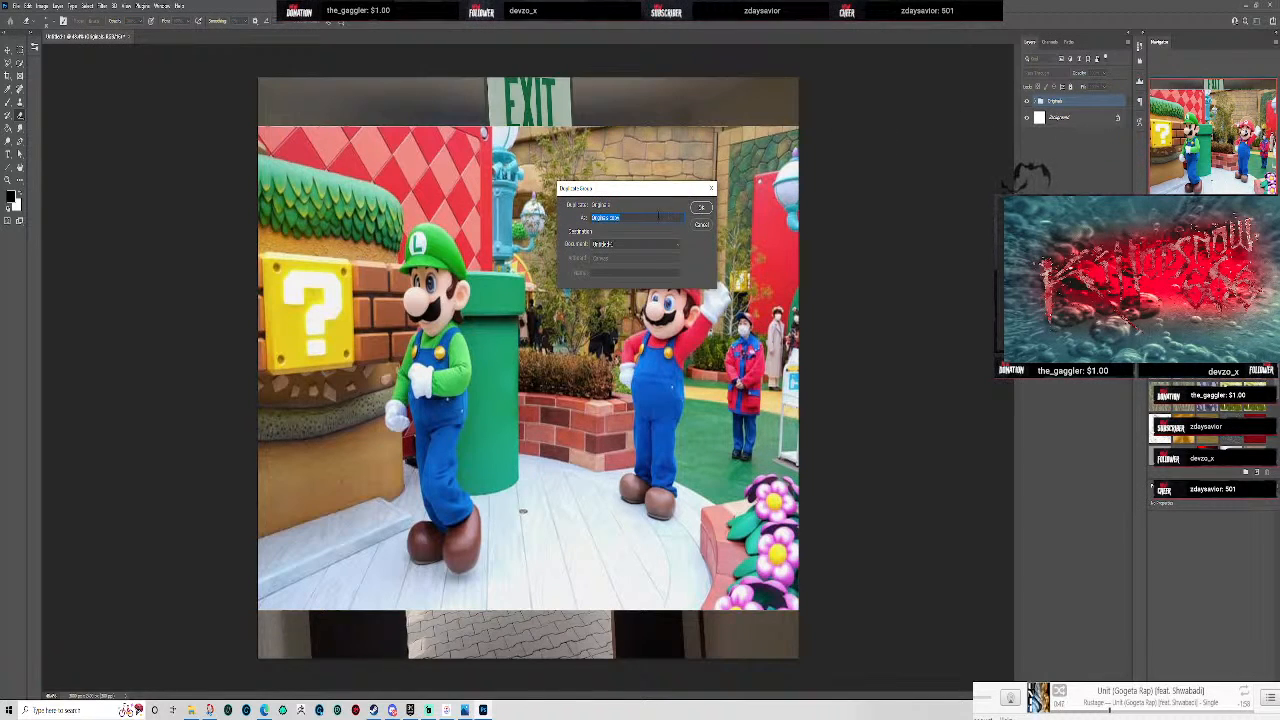
text(For Ed)
key(Return)
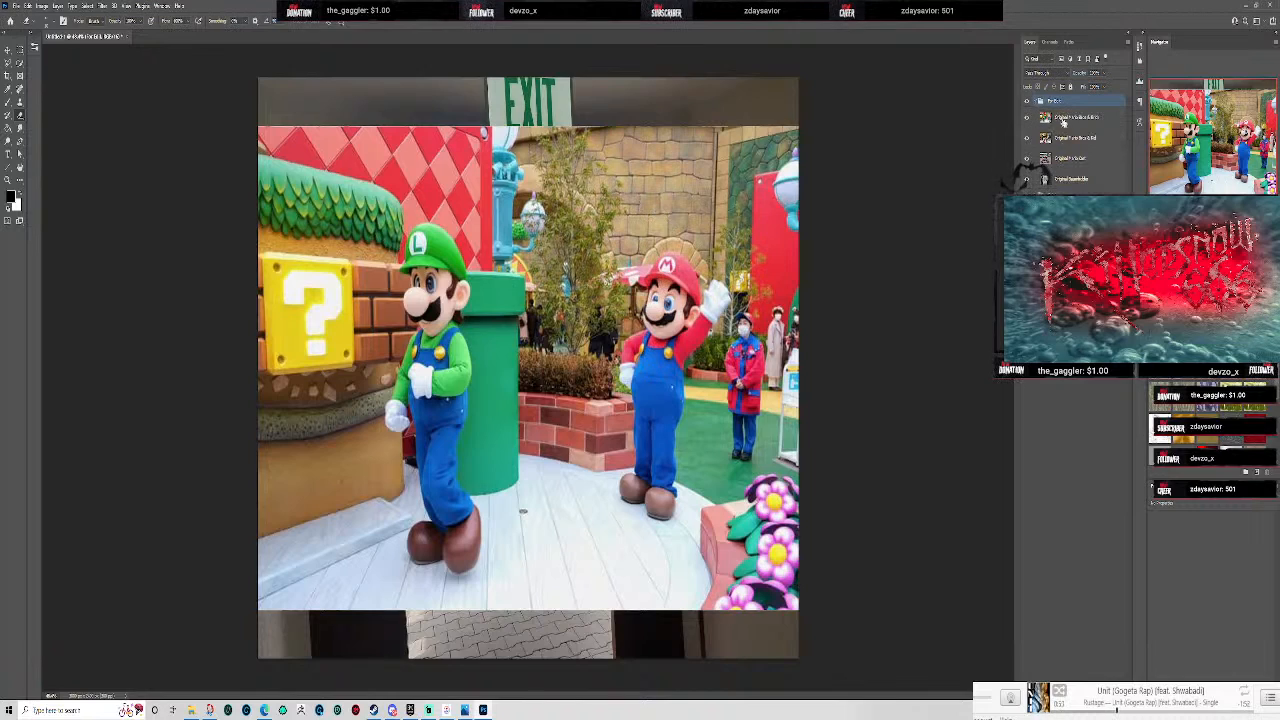
- Rename the duplicated layers, dropping "Original" from each name and ending the Mario layer names with "edit"
click(1069, 119)
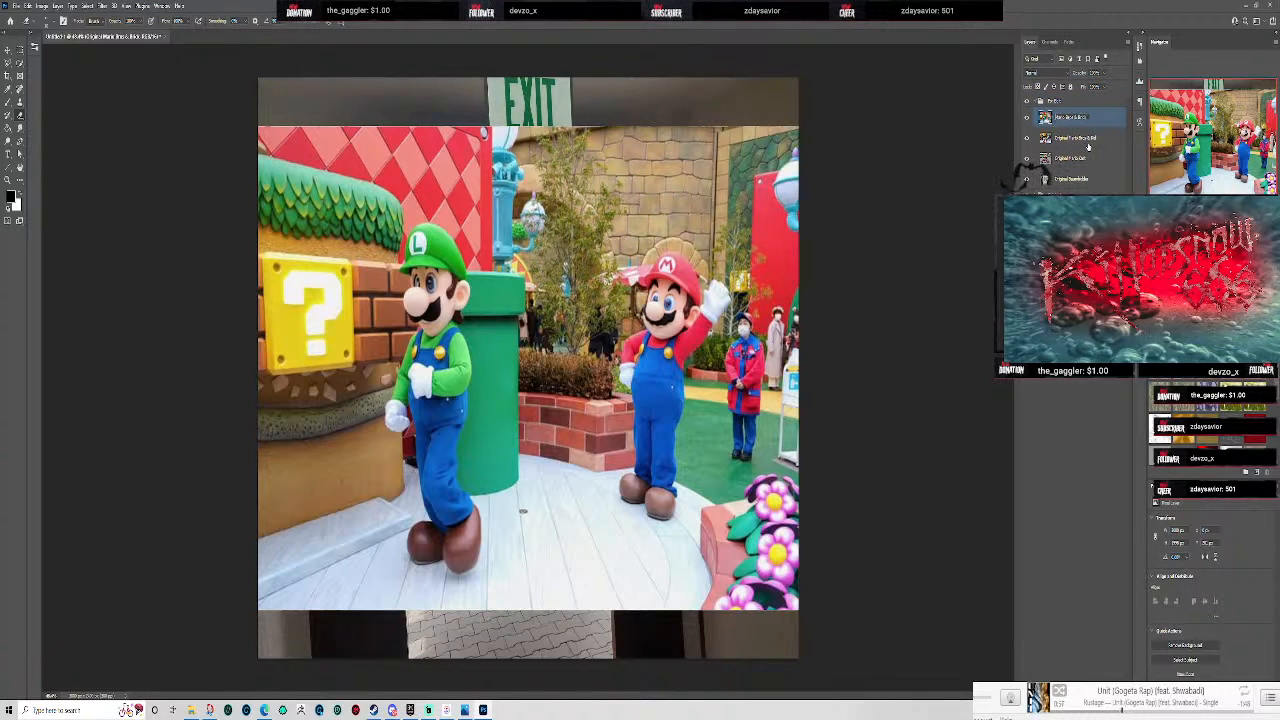
click(1086, 139)
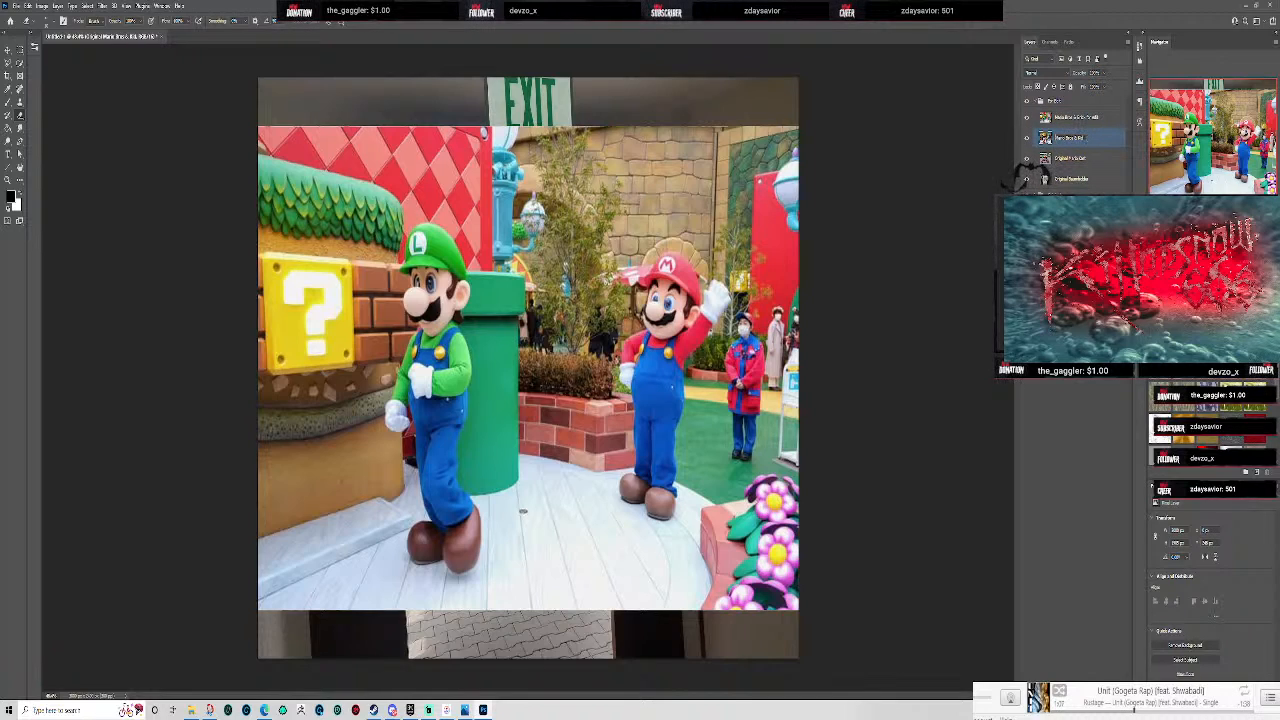
text(edit)
key(Return)
click(1073, 158)
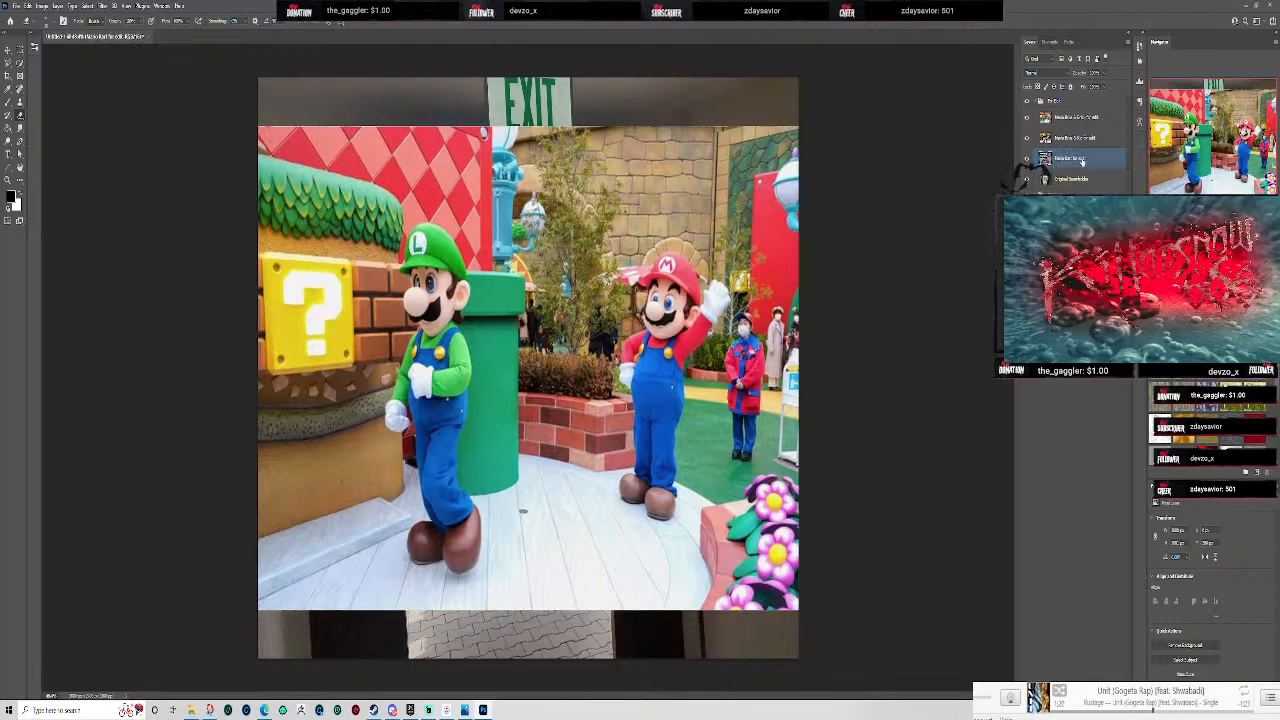
click(1075, 179)
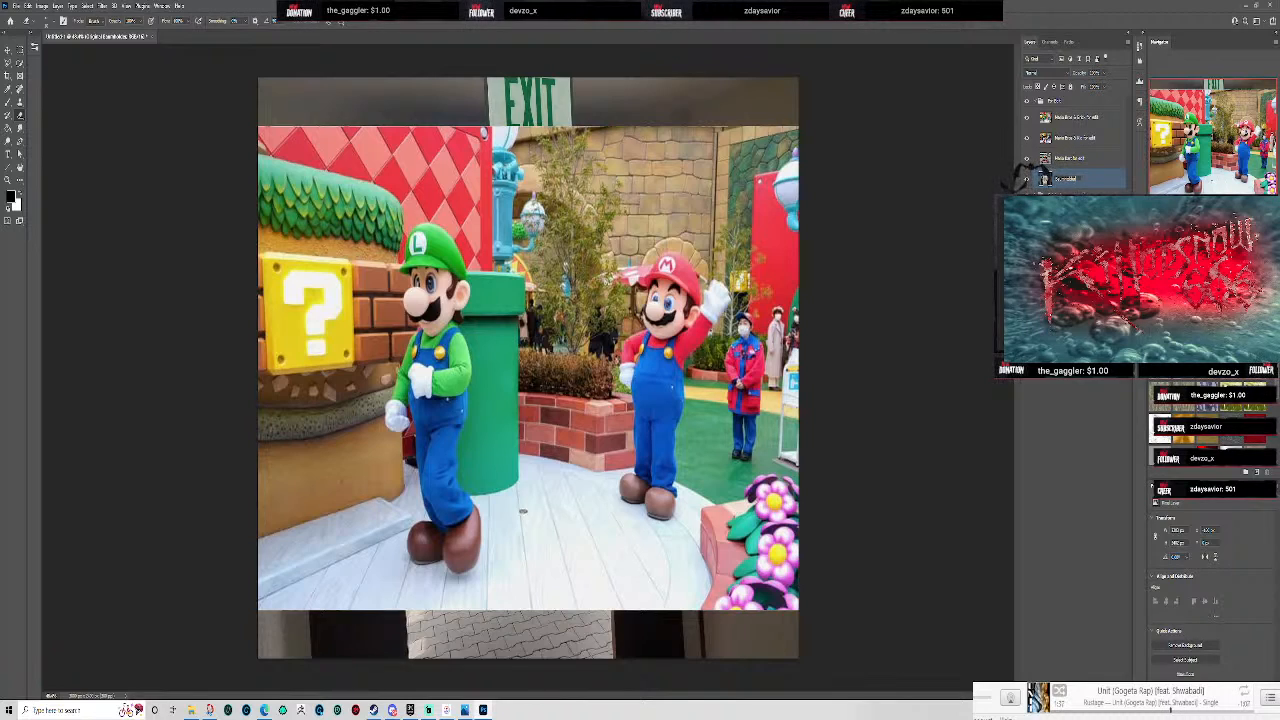
key(Return)
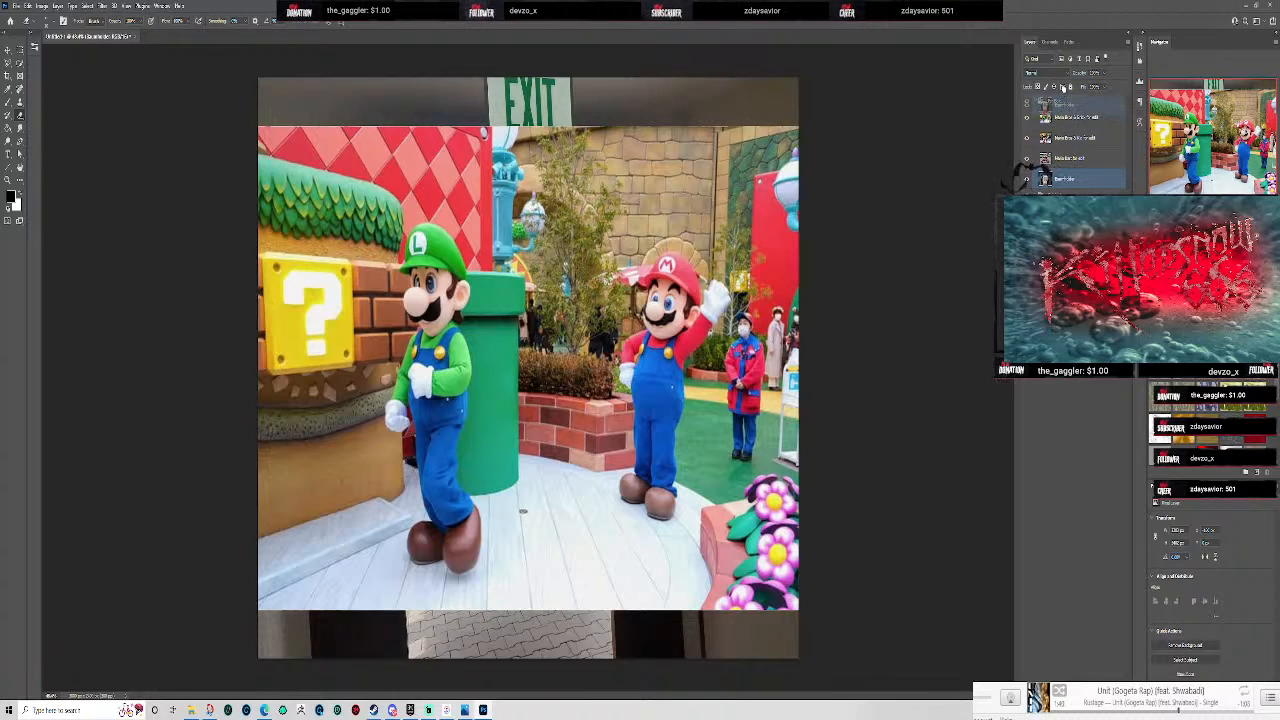
- Move the doorway copy above the duplicated group, and hide it along with the two Mario and Luigi copies
drag(1059, 96, 1060, 100)
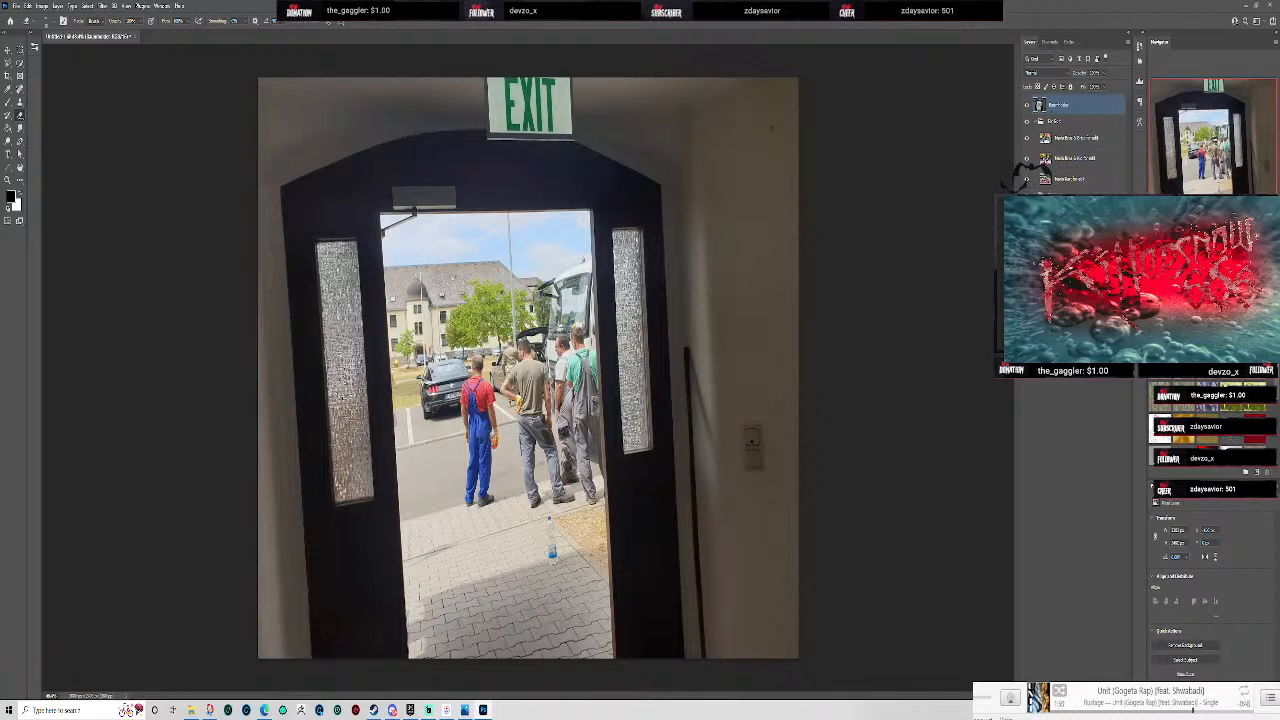
click(1073, 142)
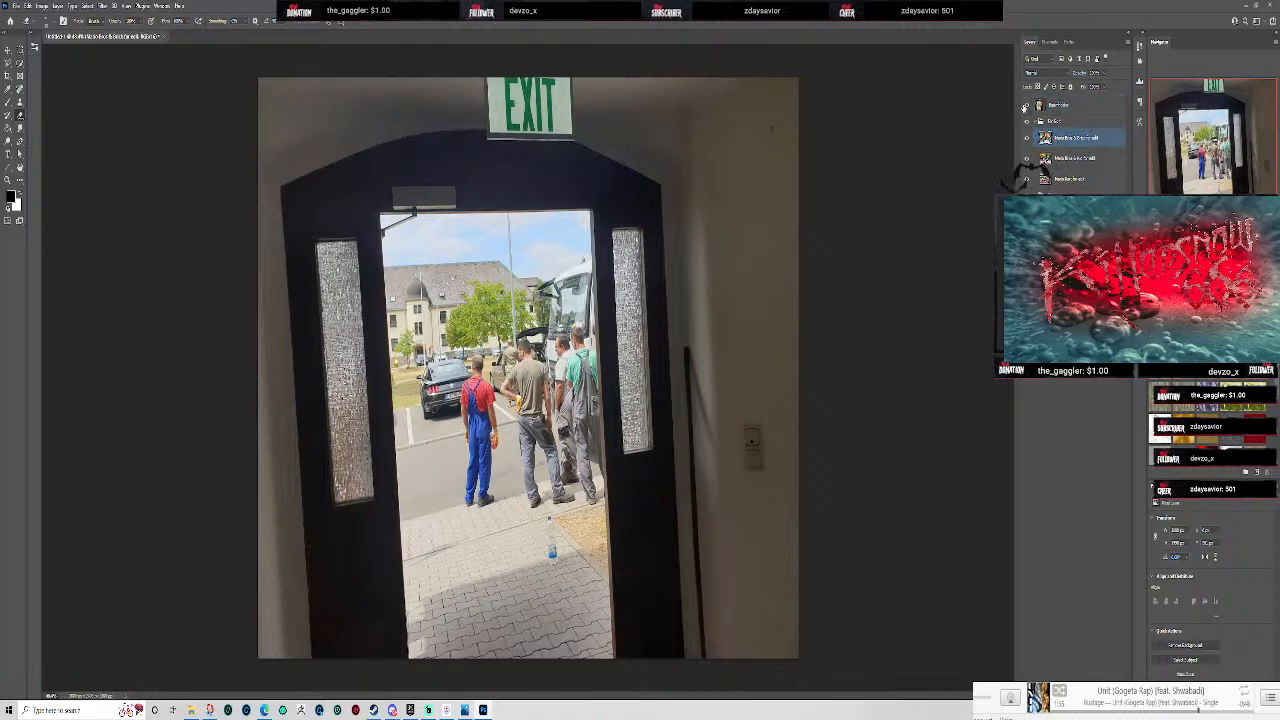
click(1026, 106)
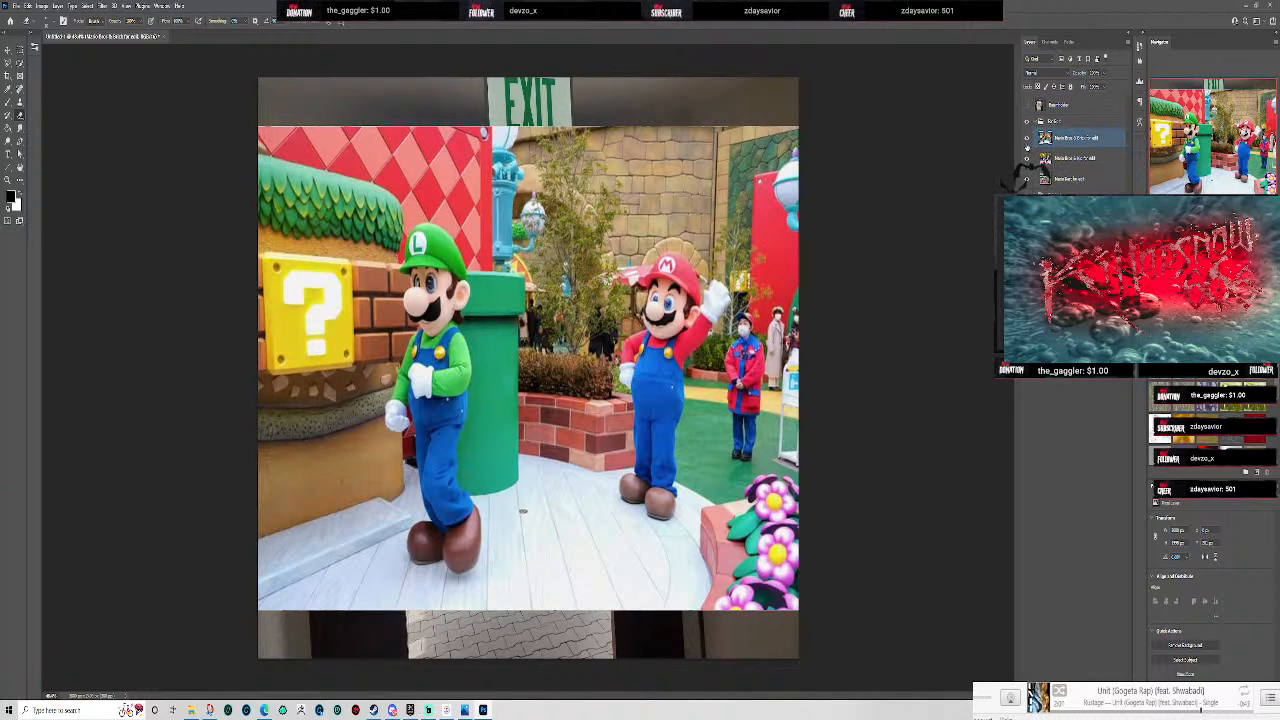
click(1026, 139)
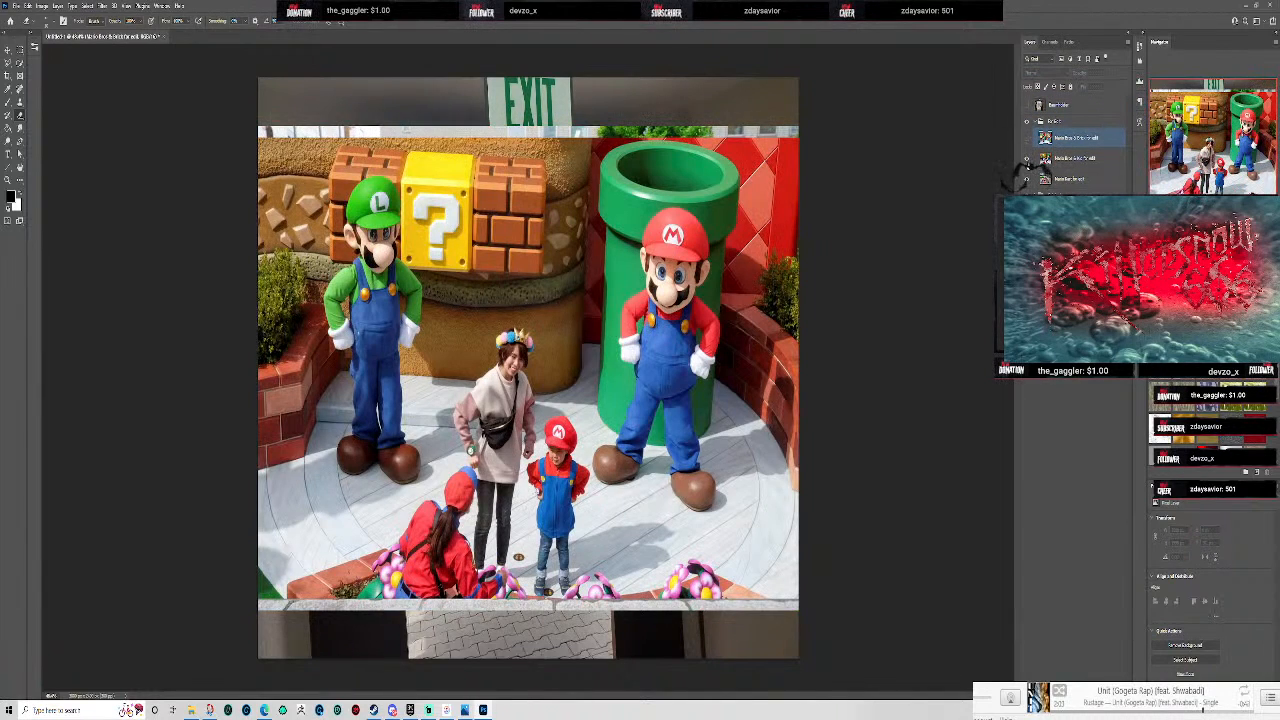
click(1026, 159)
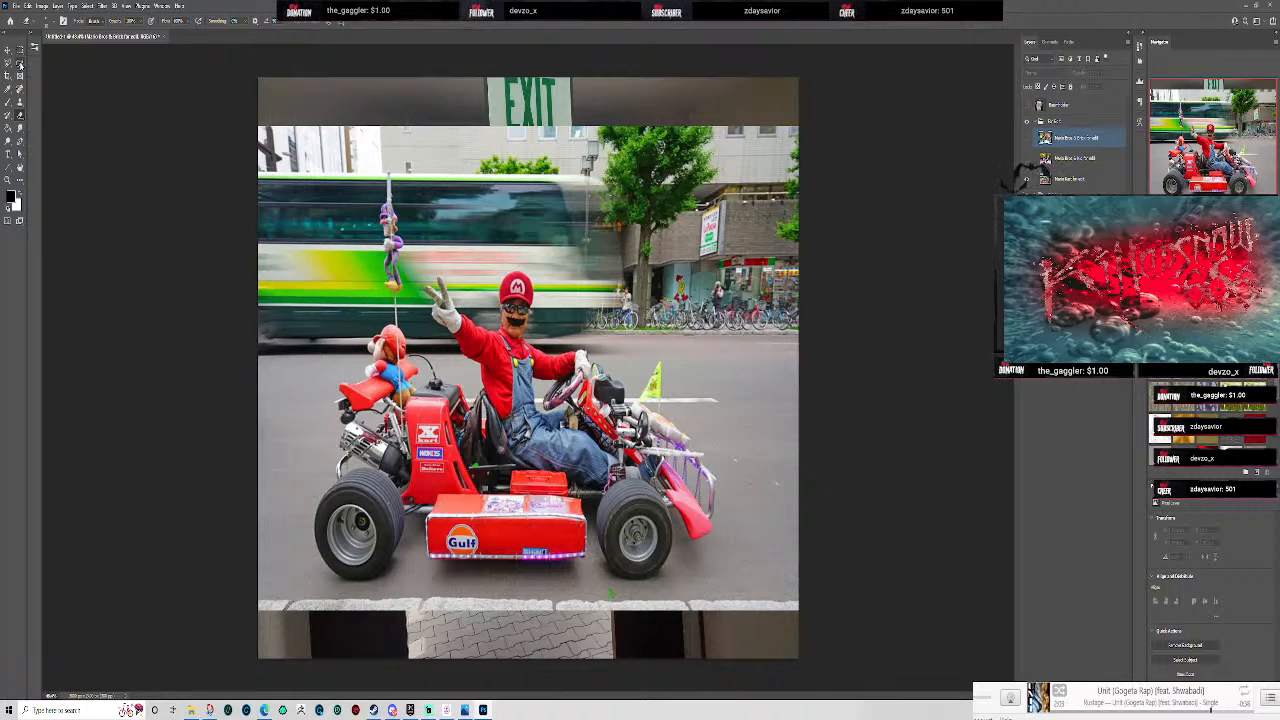
- Select the Mario driver on the editable kart photo layer with the Object Selection tool
click(20, 64)
click(52, 72)
right_click(20, 64)
click(52, 64)
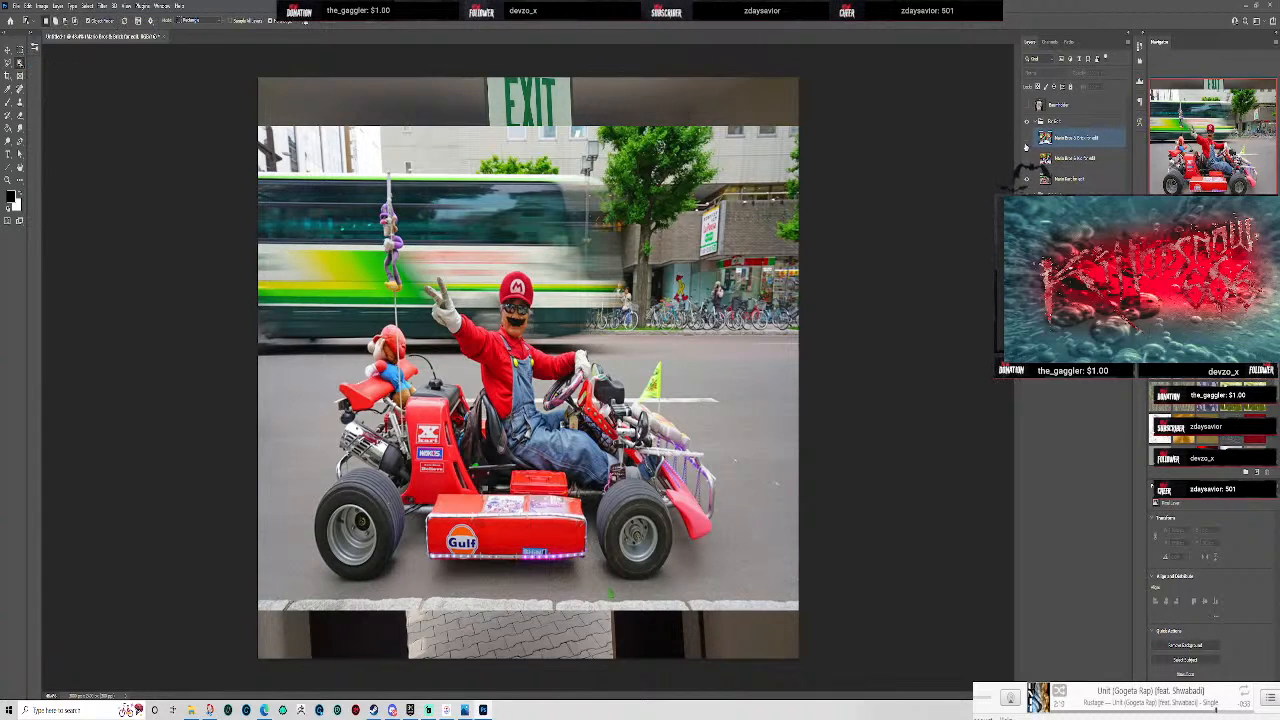
click(1072, 180)
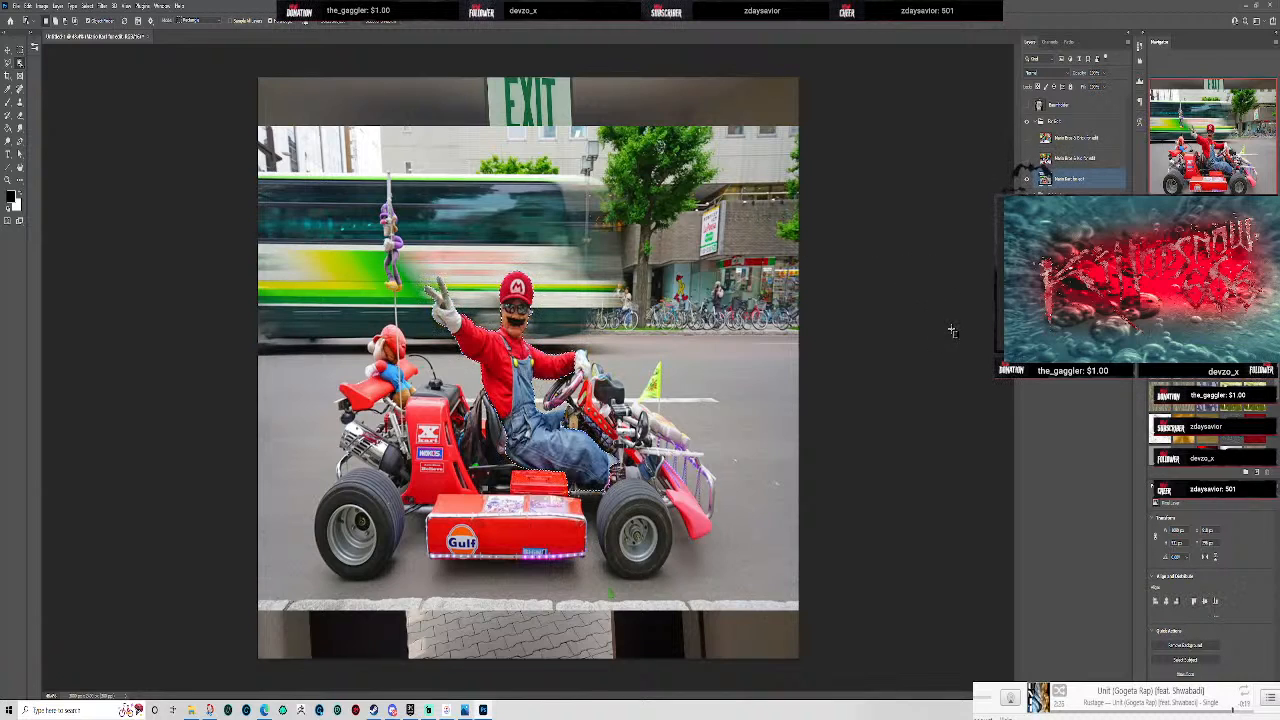
- Try to remove the selected driver from the kart layer and select the kart separately, and undo these changes
key(Delete)
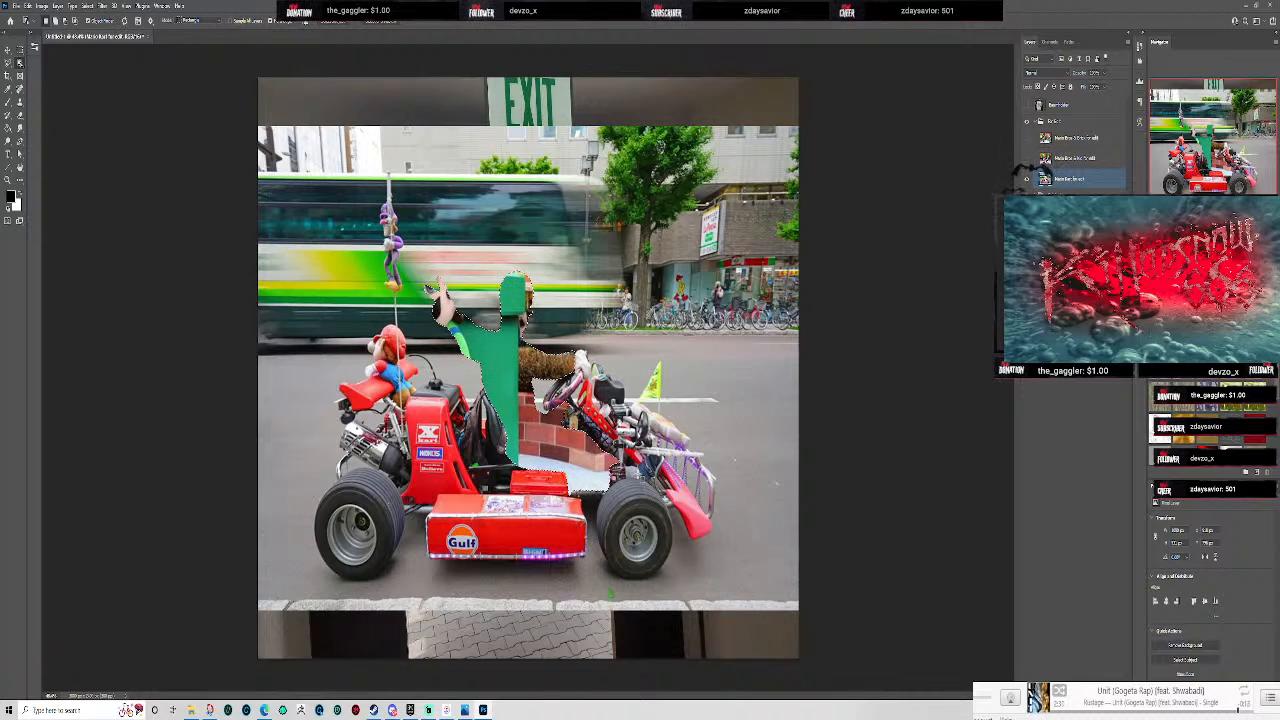
key(ctrl+d)
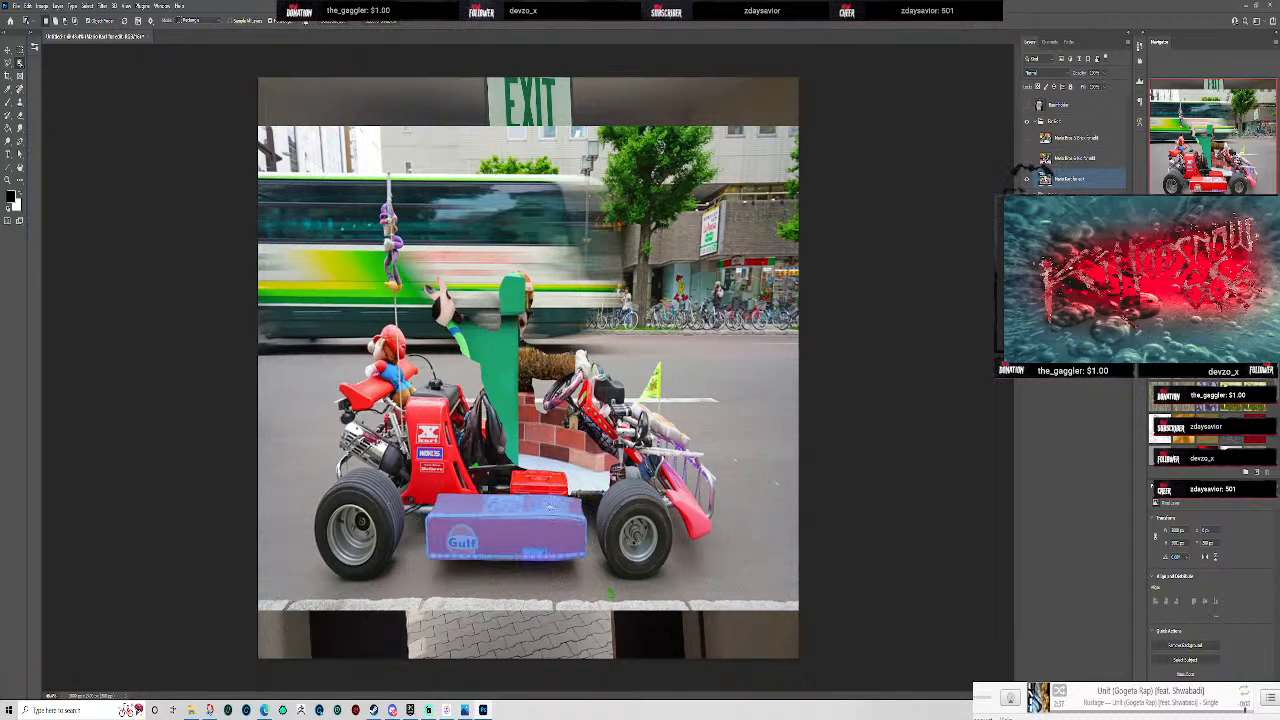
click(550, 483)
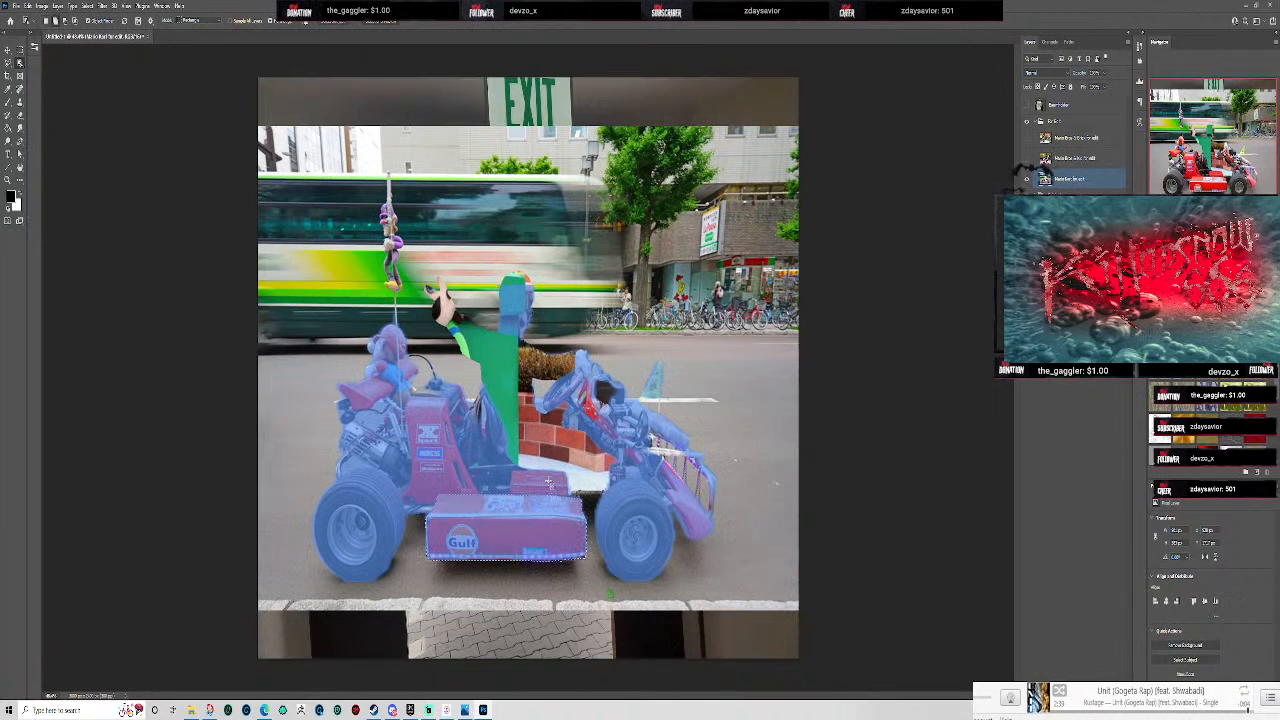
shift+click(550, 483)
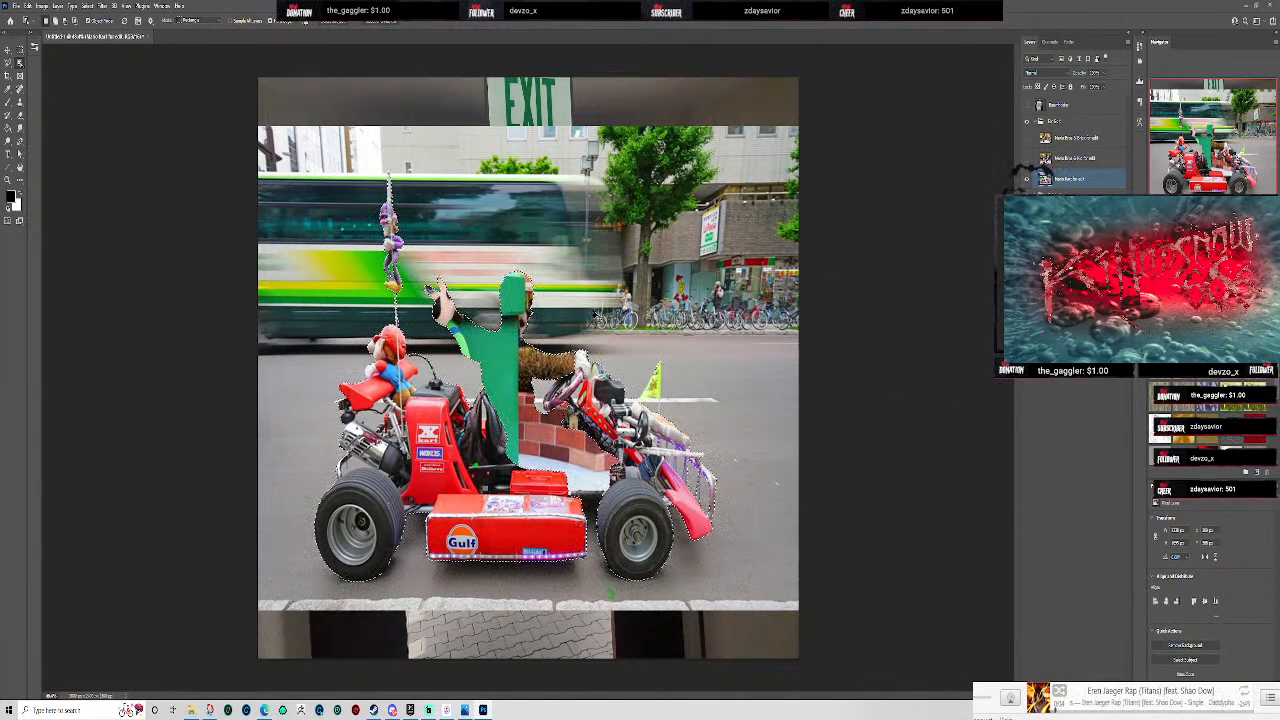
key(ctrl+z)
key(ctrl+z)
key(ctrl+z)
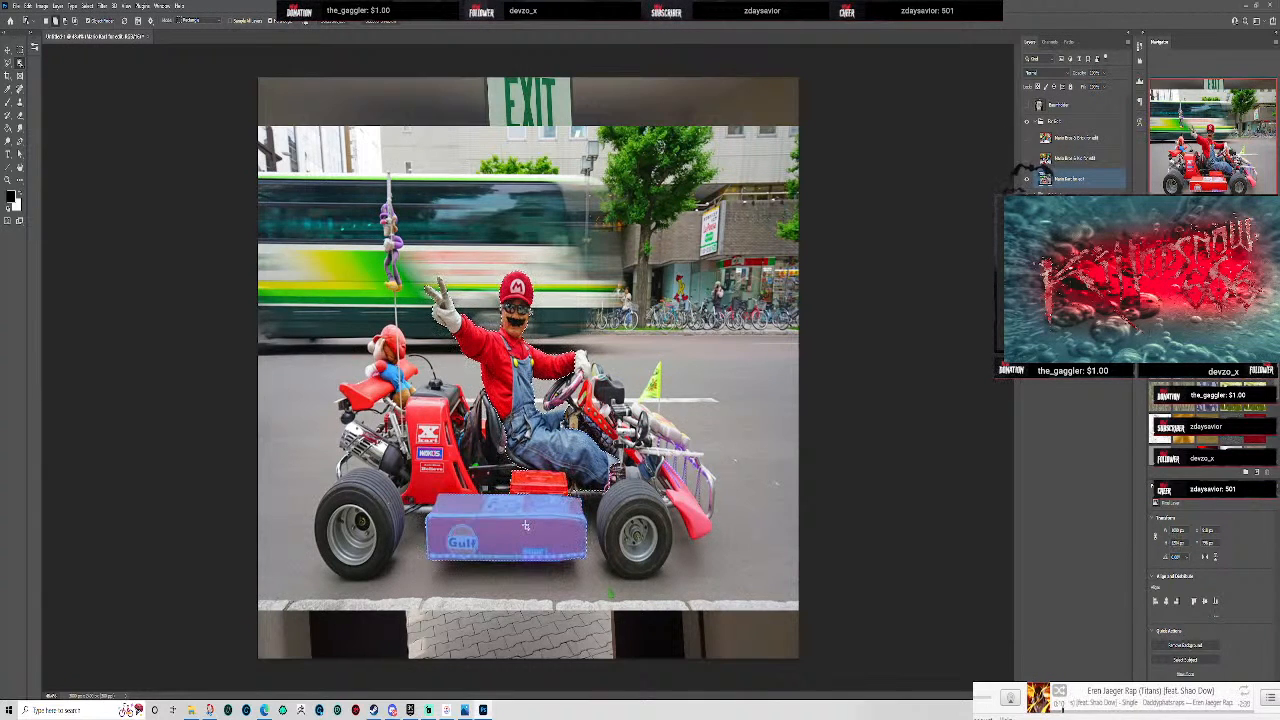
- Add the kart's red side box and the rest of the kart to the driver selection
shift+click(525, 525)
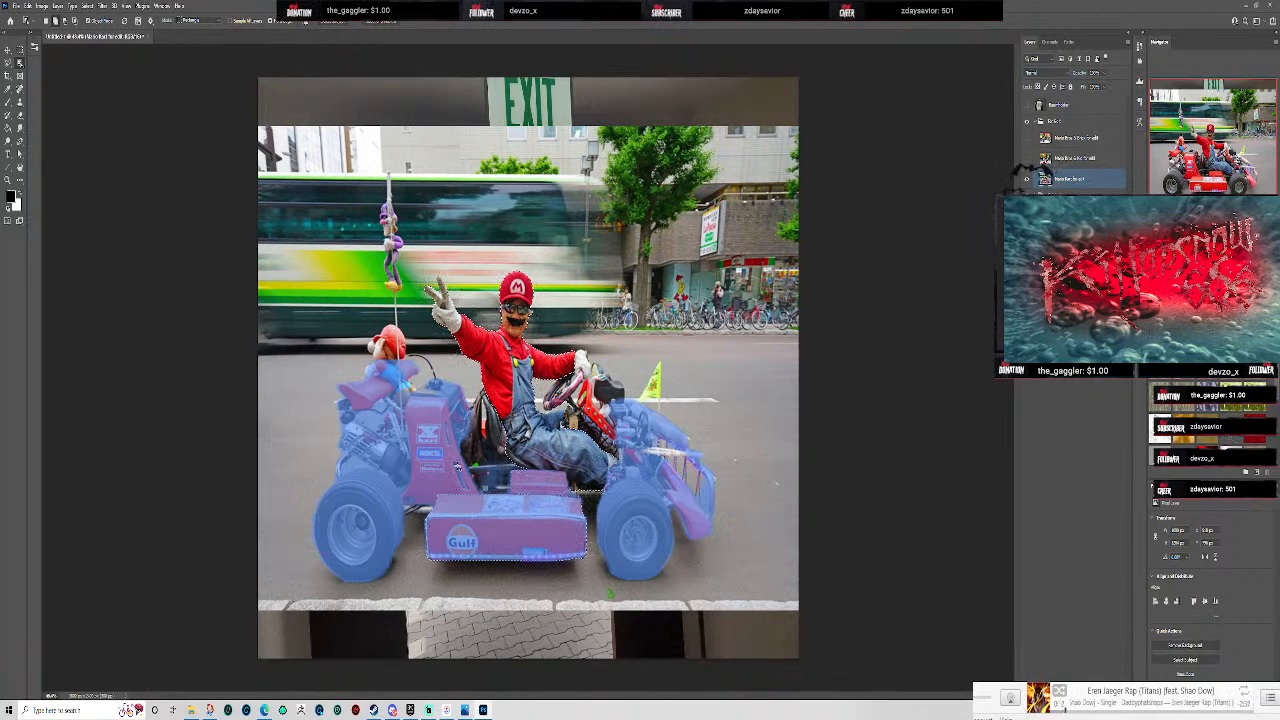
shift+click(440, 440)
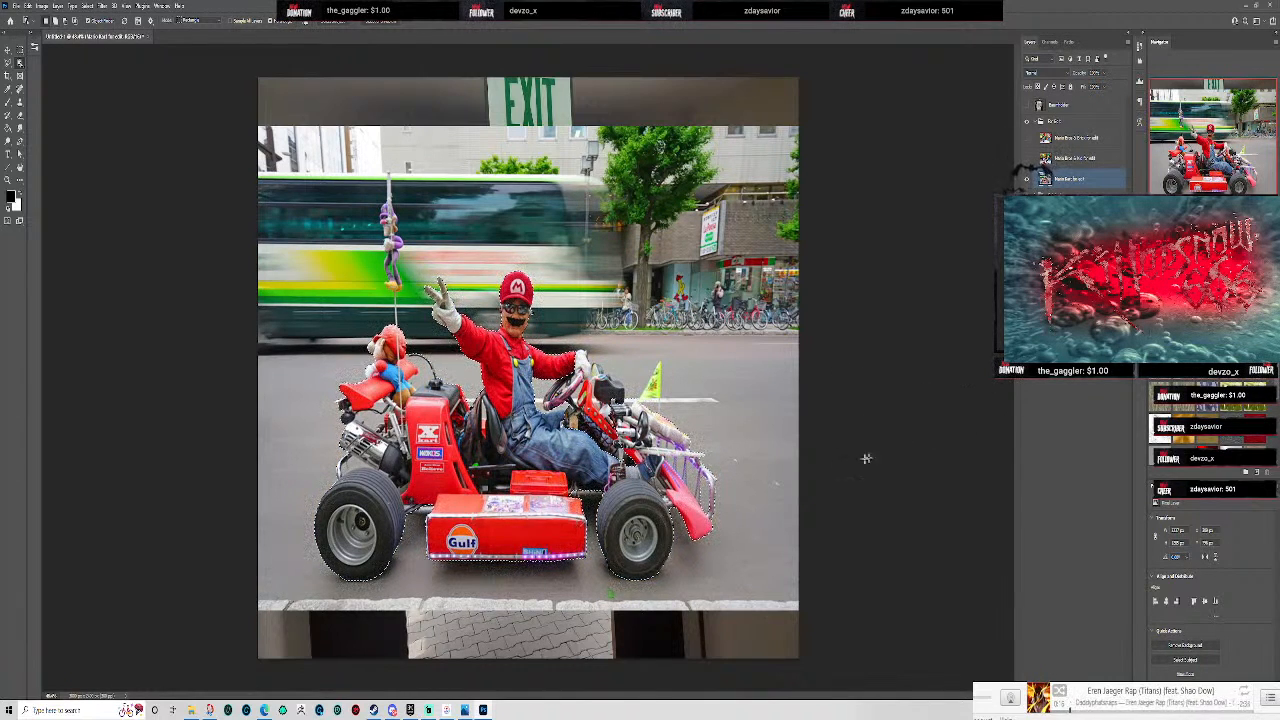
scroll(816, 489, up, 5)
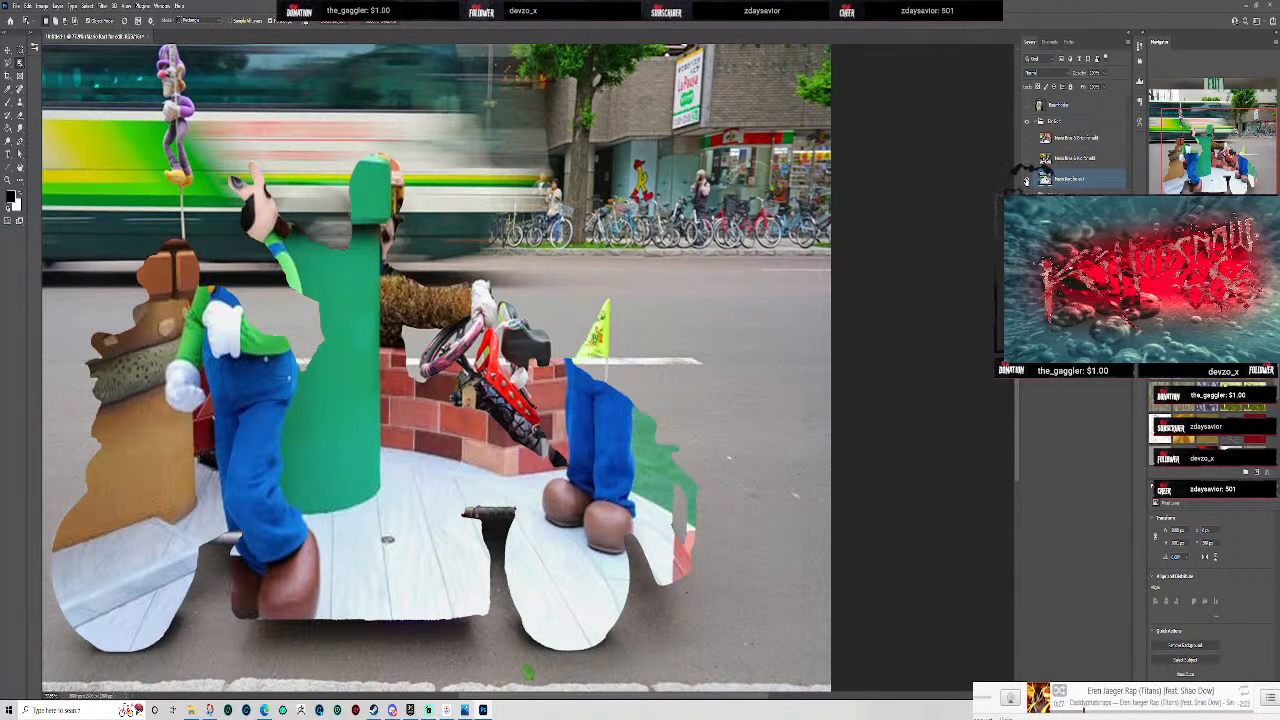
- Try to paste the cut-out driver and kart onto a new layer above the visible doorway photo
click(1026, 106)
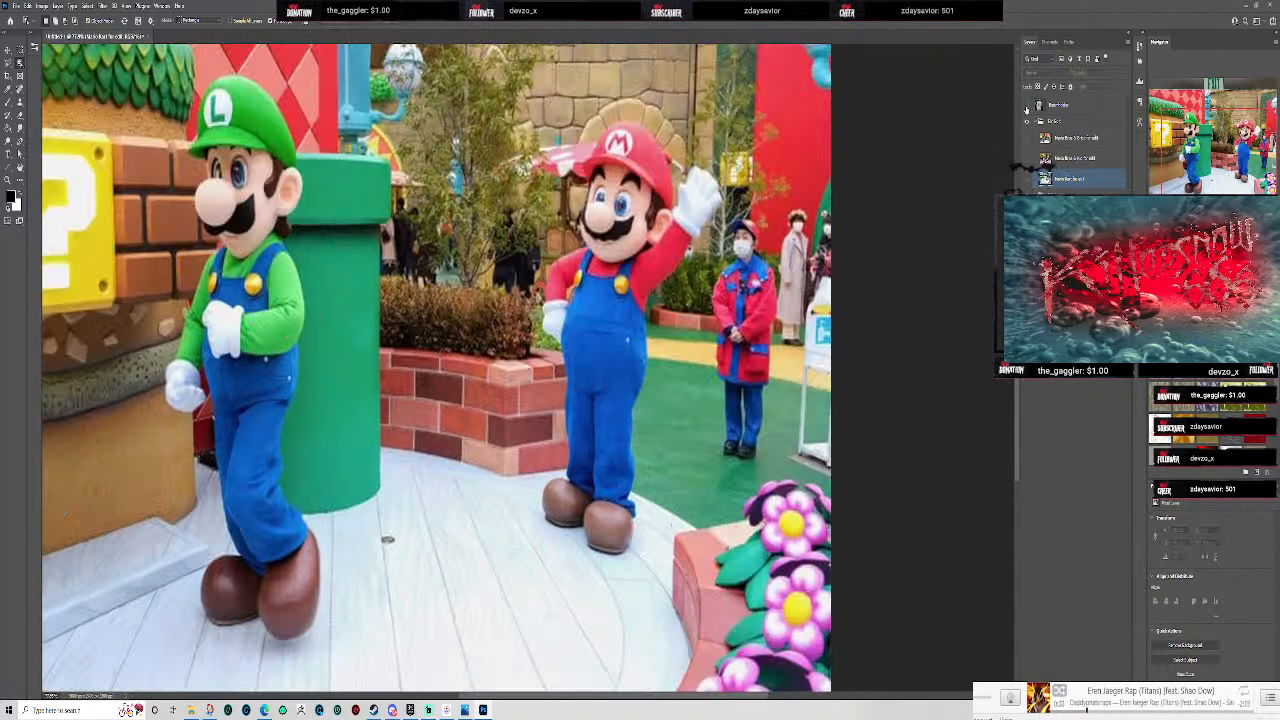
click(1026, 107)
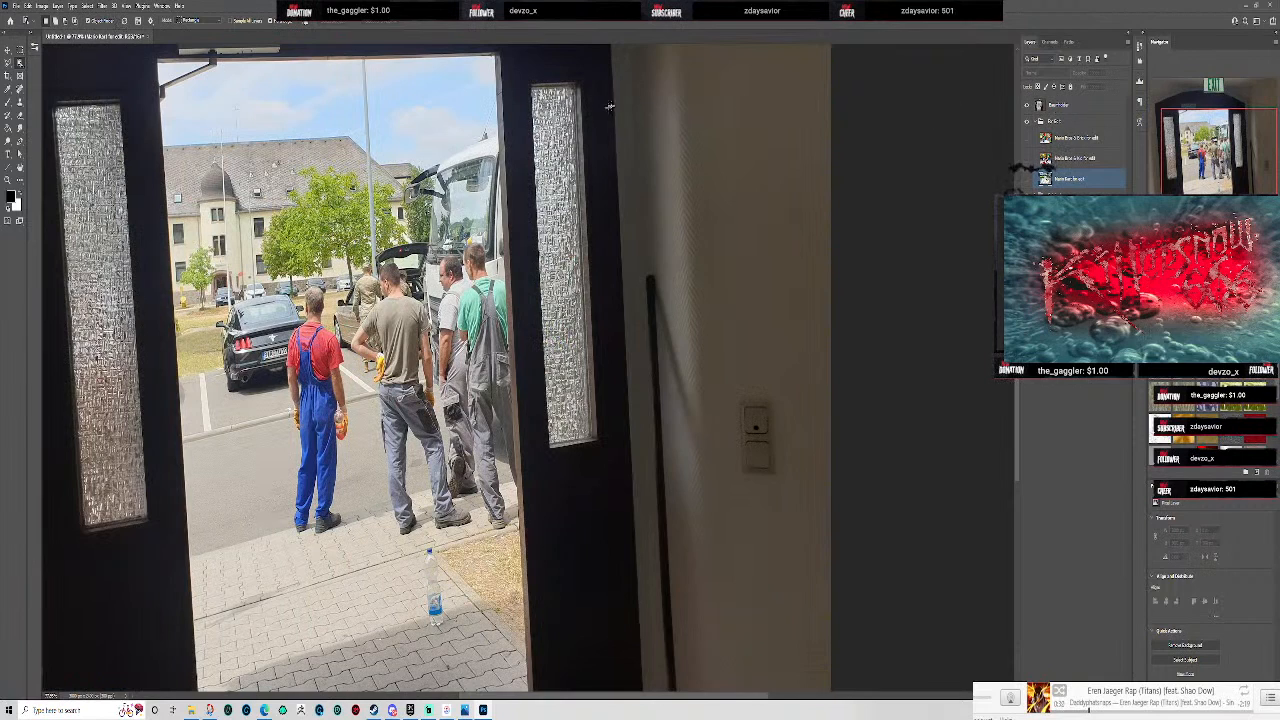
click(7, 49)
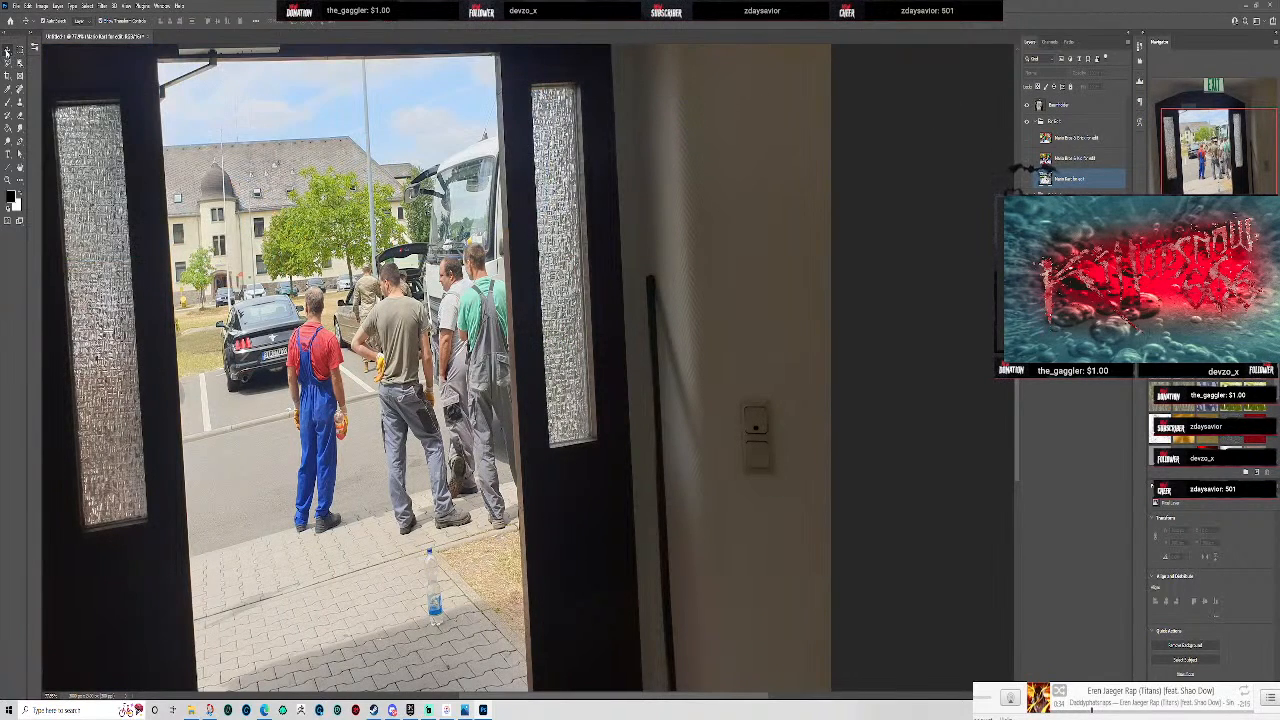
click(1069, 106)
click(1095, 695)
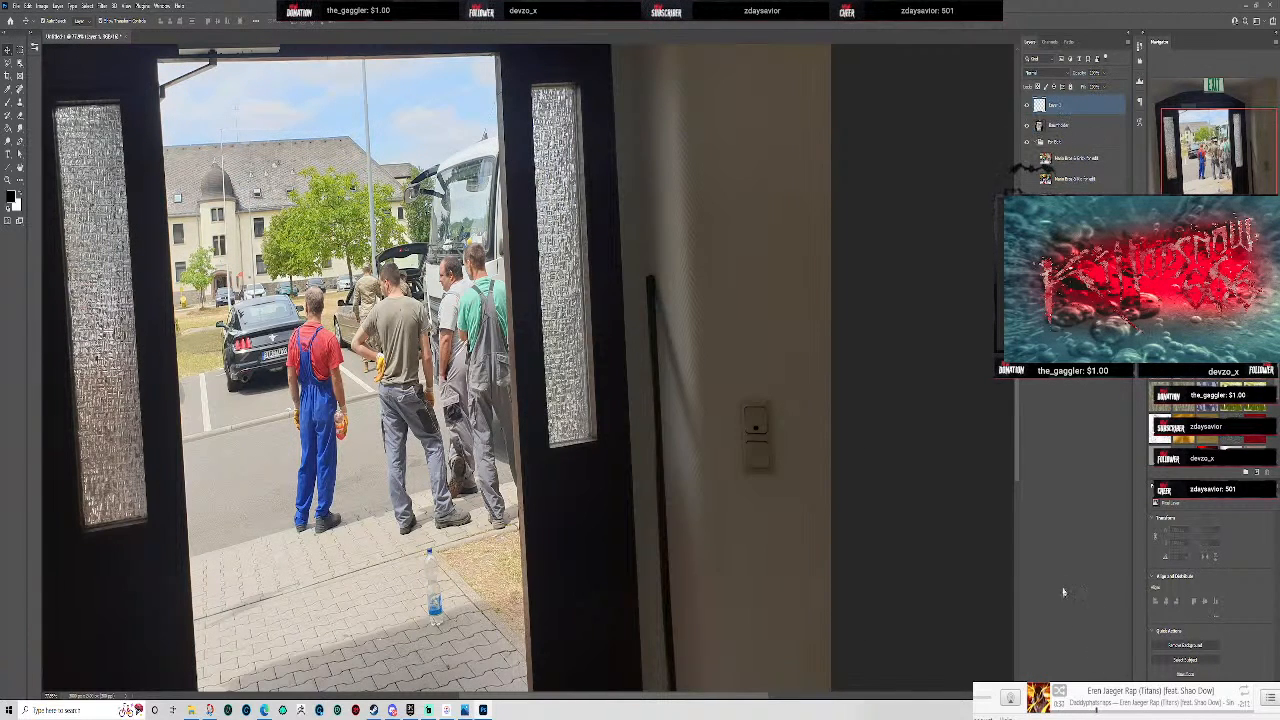
key(ctrl+v)
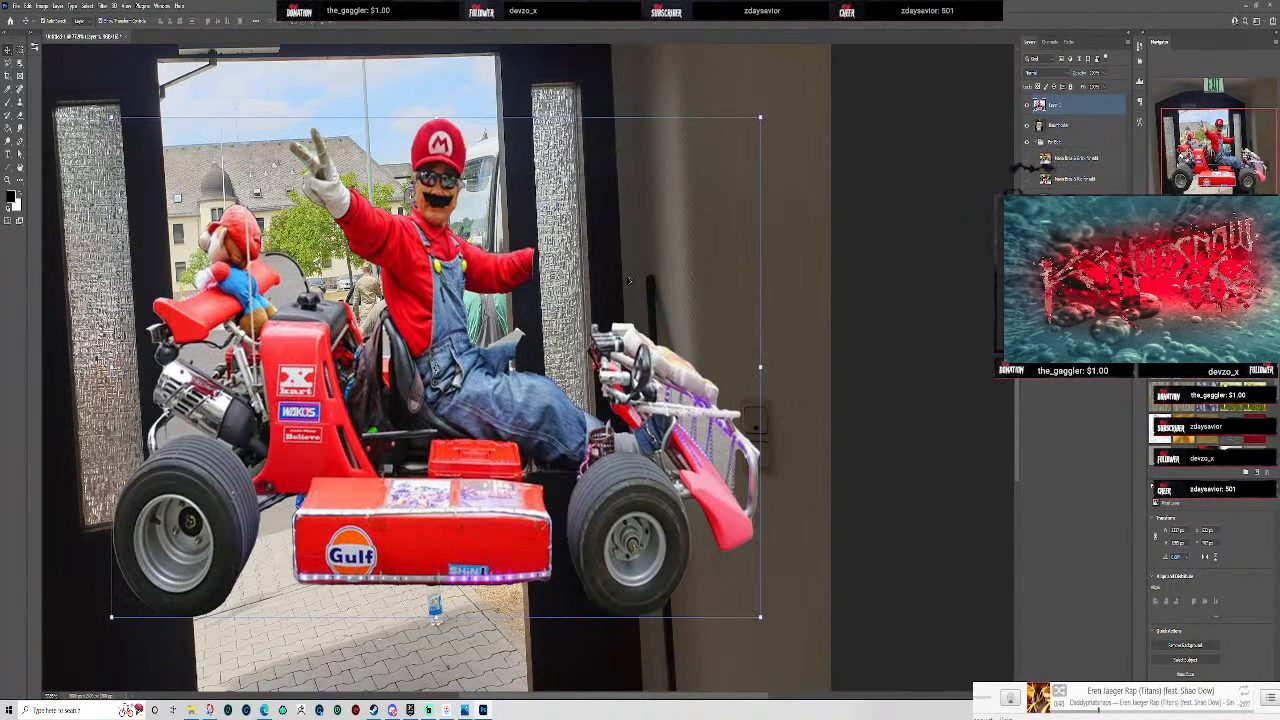
- Undo the paste, the new layer and the cut, showing the kart photo instead of the doorway
key(ctrl+z)
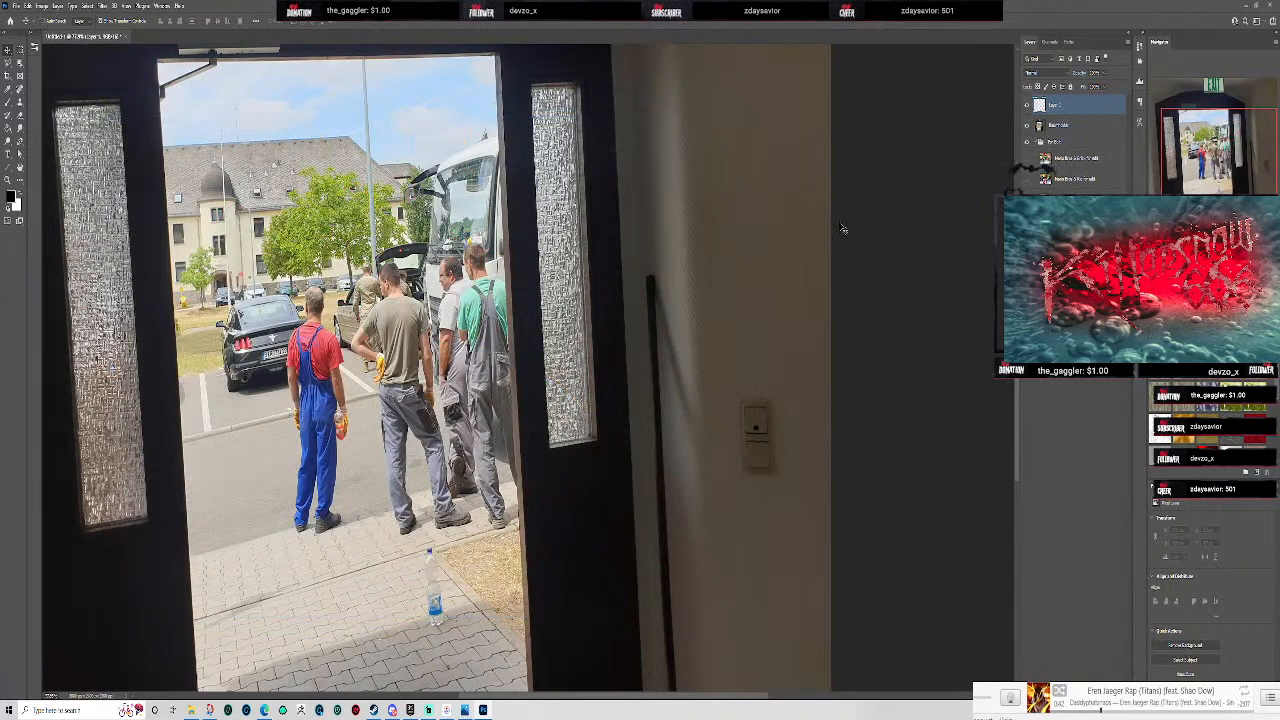
key(ctrl+z)
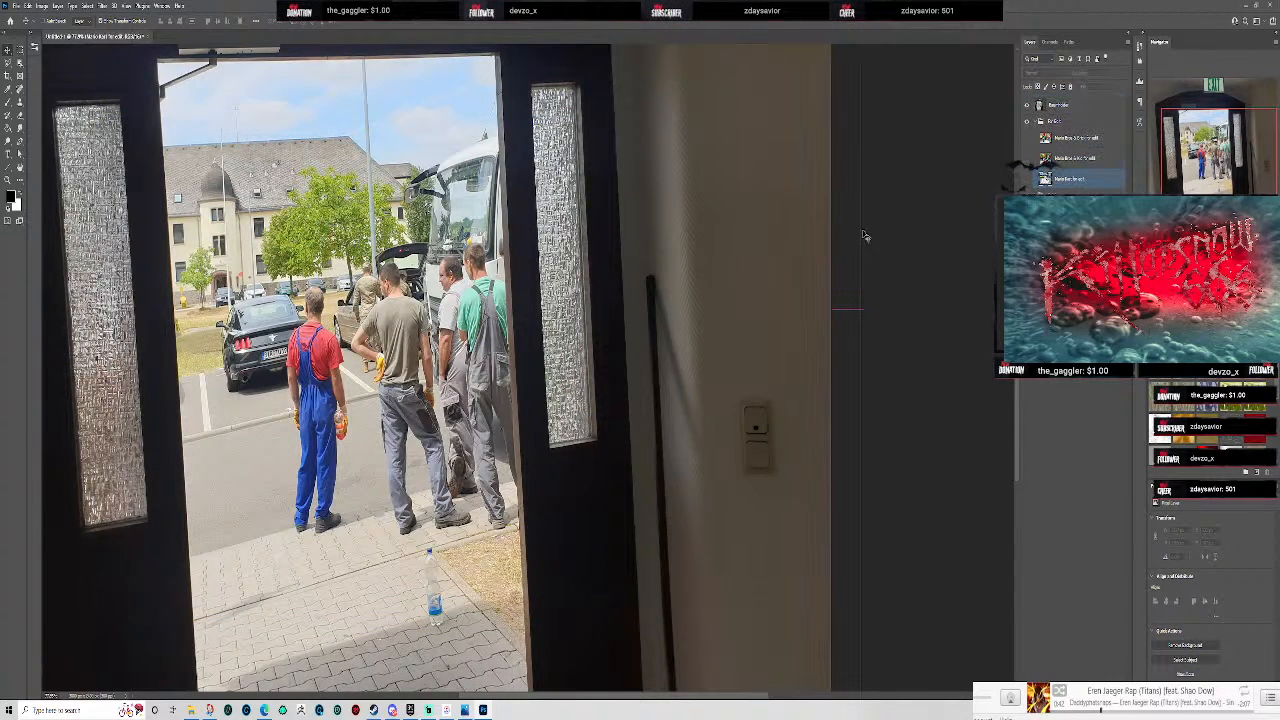
click(1025, 181)
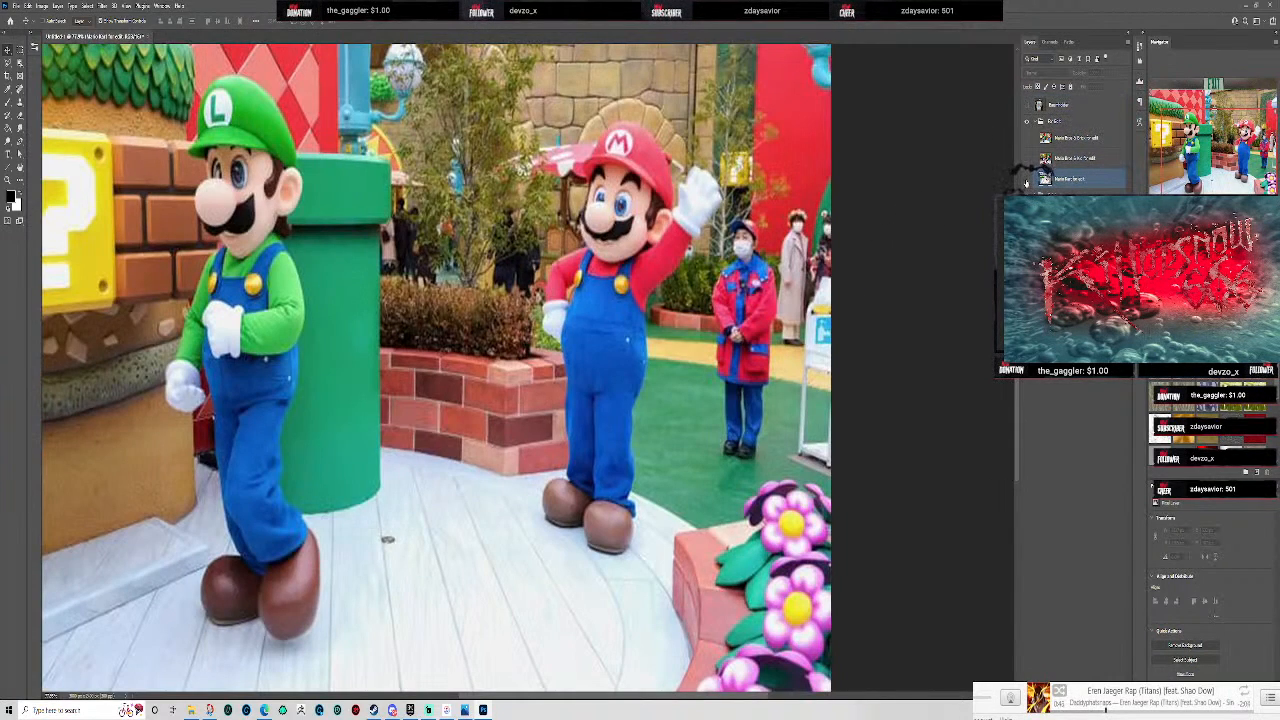
click(1025, 181)
key(ctrl+z)
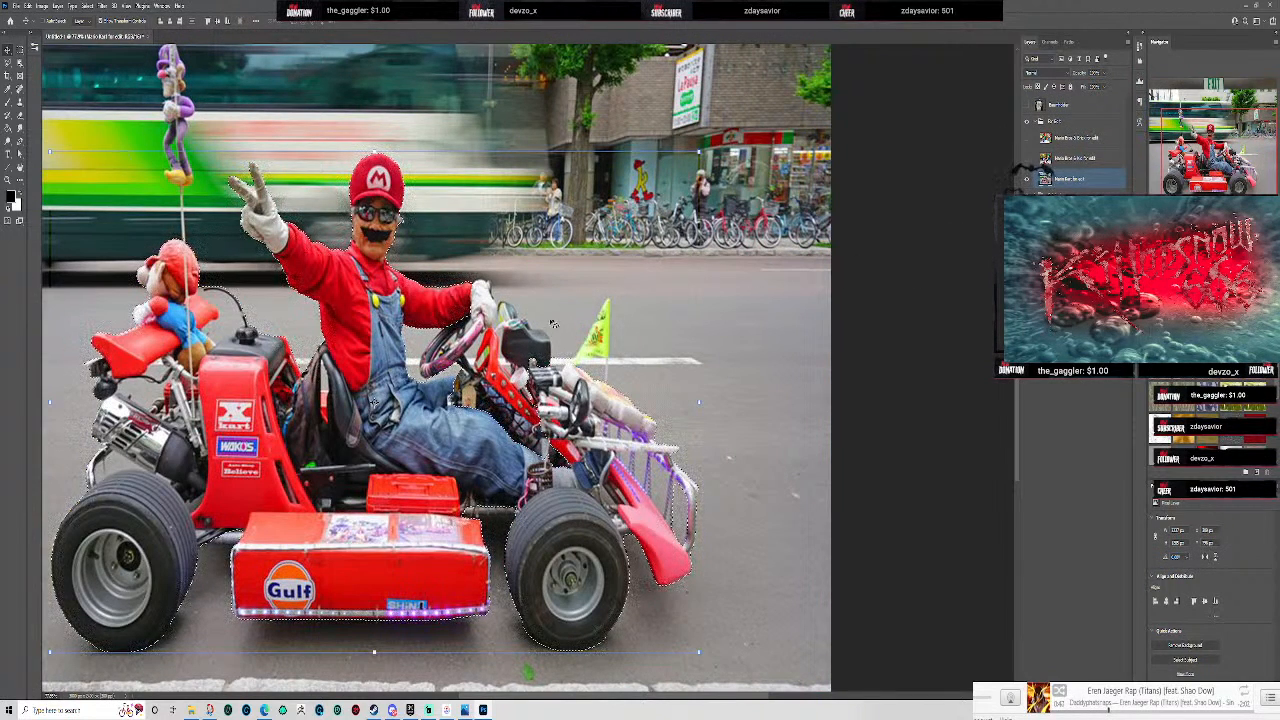
- Lasso the area around the steering wheel, yellow flag and kart front and add it to the driver and kart selection
click(18, 64)
right_click(18, 64)
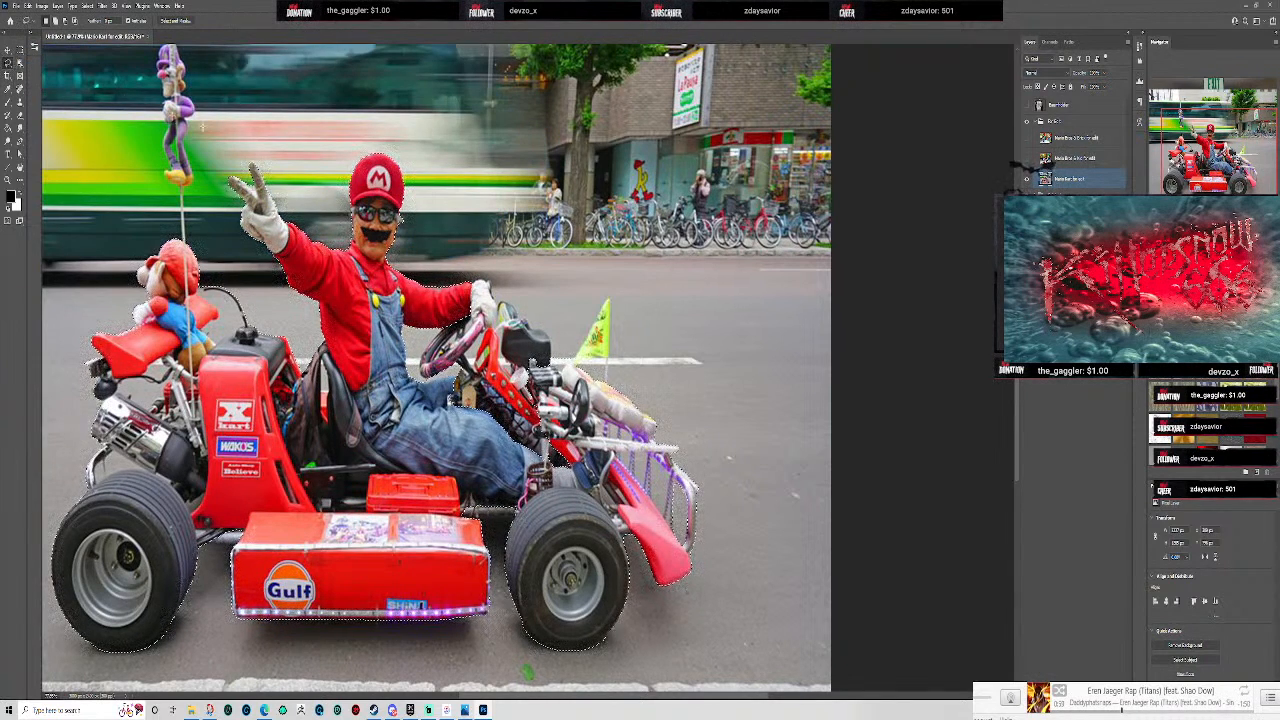
click(8, 62)
mouse_move(478, 274)
mouse_down()
mouse_move(583, 270)
mouse_move(616, 290)
mouse_move(678, 445)
mouse_up()
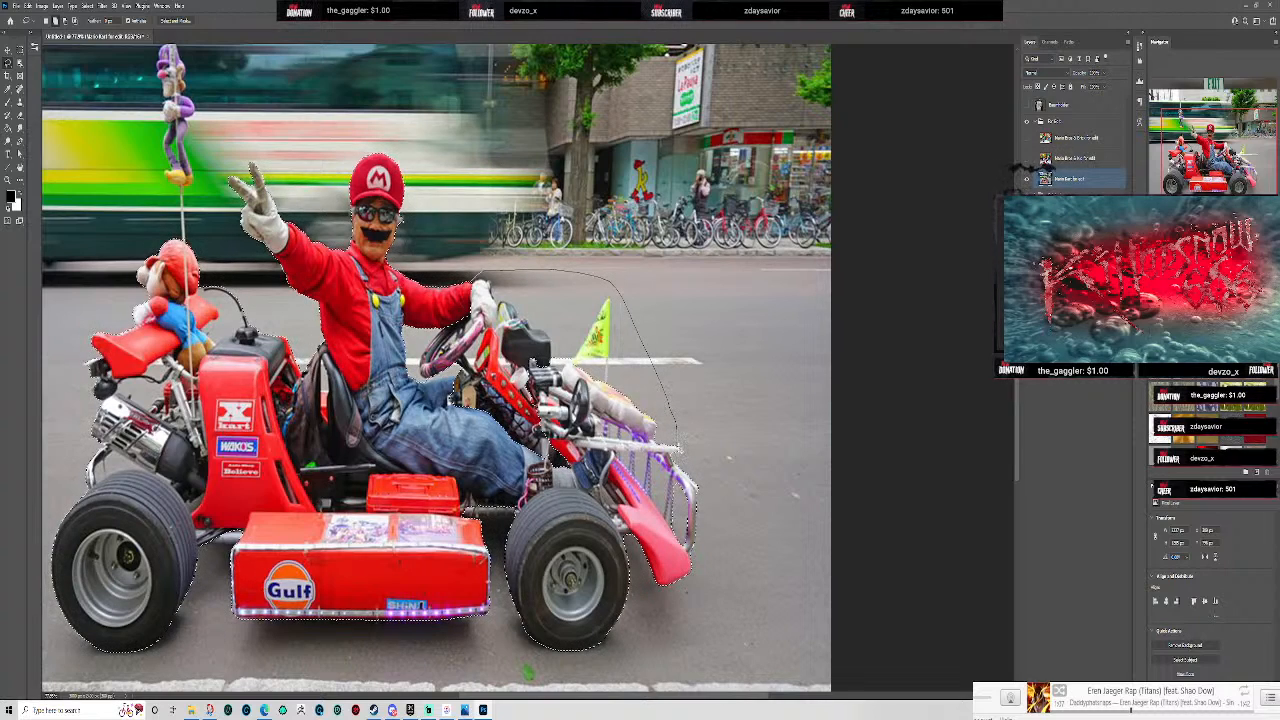
mouse_move(678, 445)
mouse_down()
mouse_move(620, 459)
mouse_move(458, 432)
mouse_move(420, 393)
mouse_move(401, 345)
mouse_move(440, 290)
mouse_up()
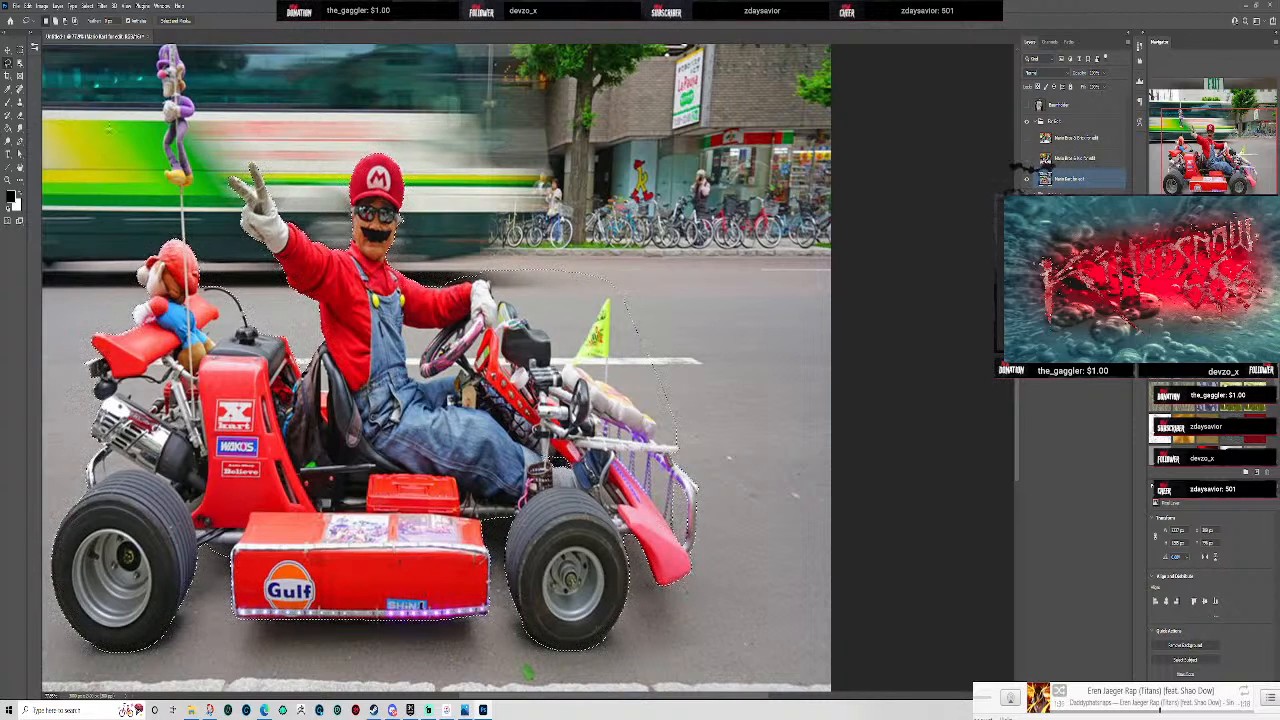
- Lasso a loose outline around the purple plush hanging on the rope and add it to the selection
scroll(140, 149, up, 1)
scroll(130, 140, down, 2)
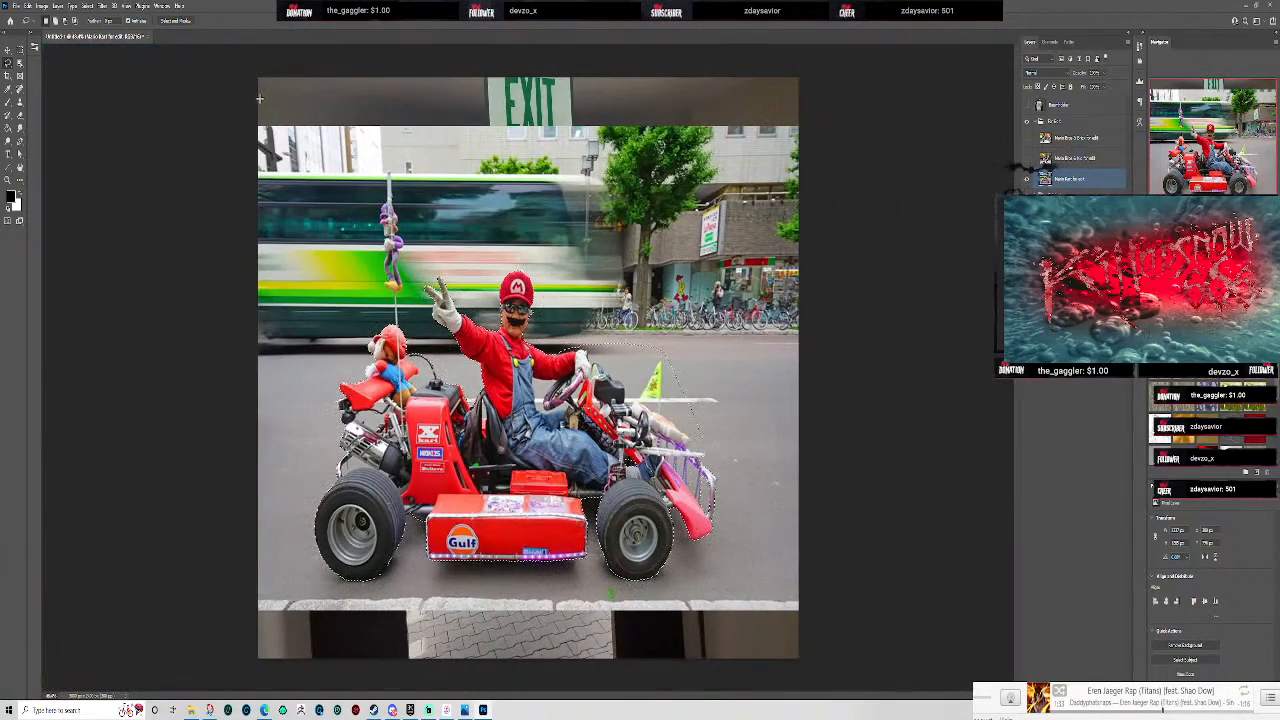
scroll(348, 177, up, 1)
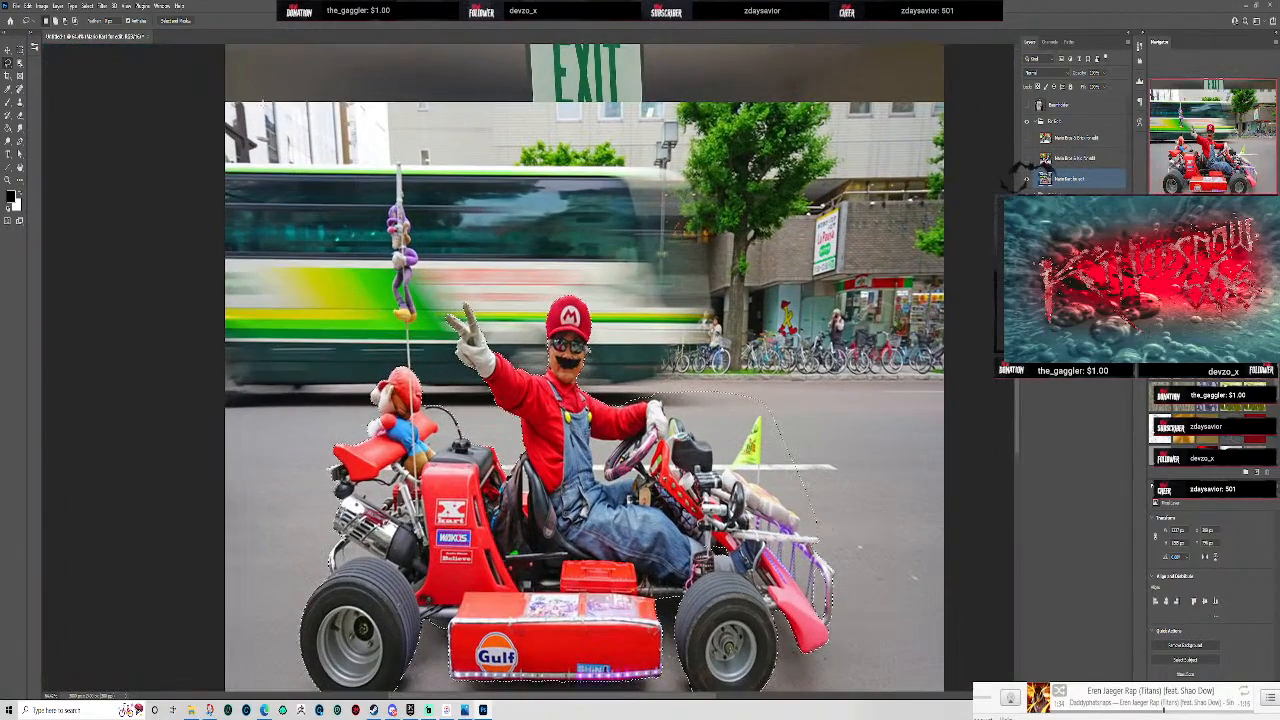
click(20, 65)
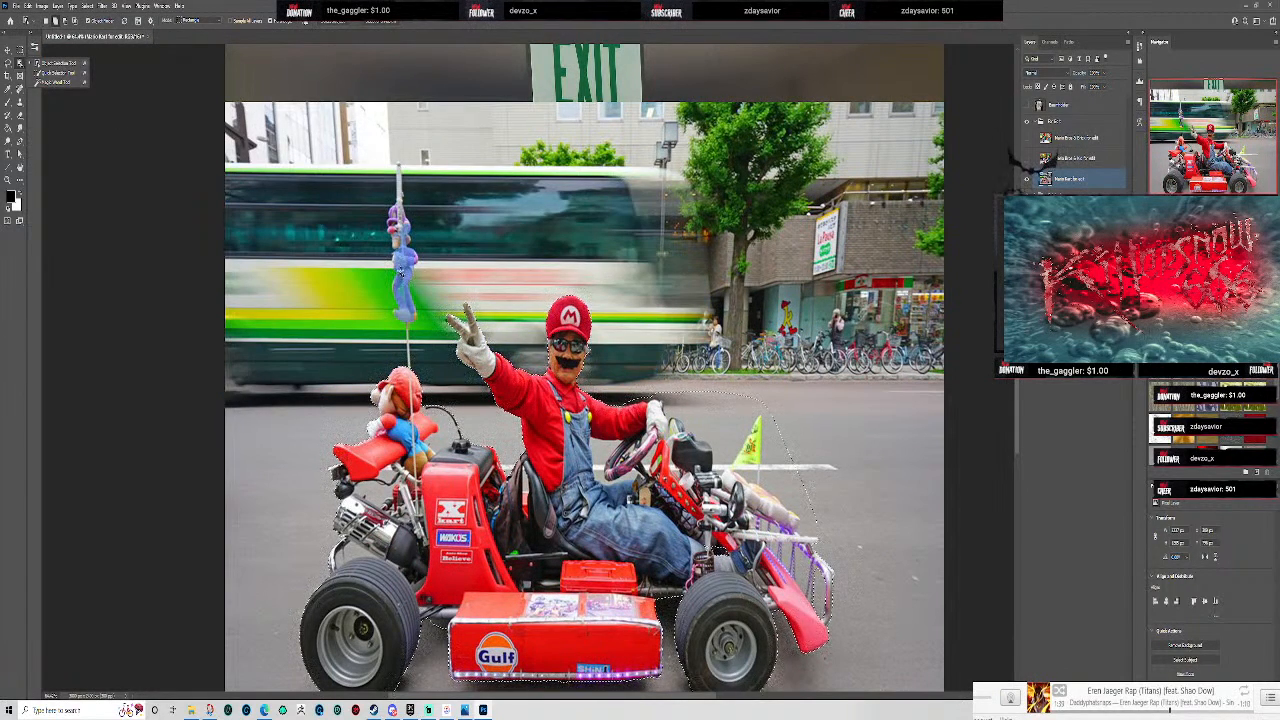
click(8, 64)
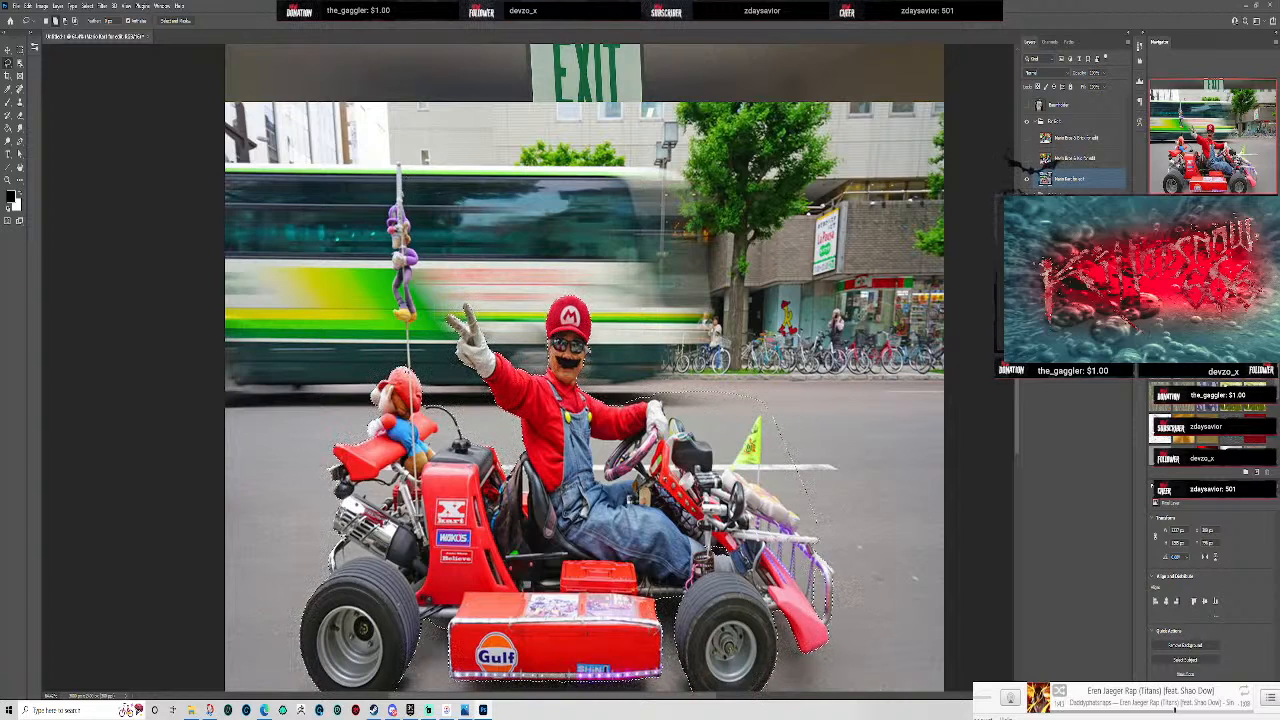
mouse_move(390, 305)
mouse_down()
mouse_move(368, 192)
mouse_move(428, 192)
mouse_move(405, 318)
mouse_up()
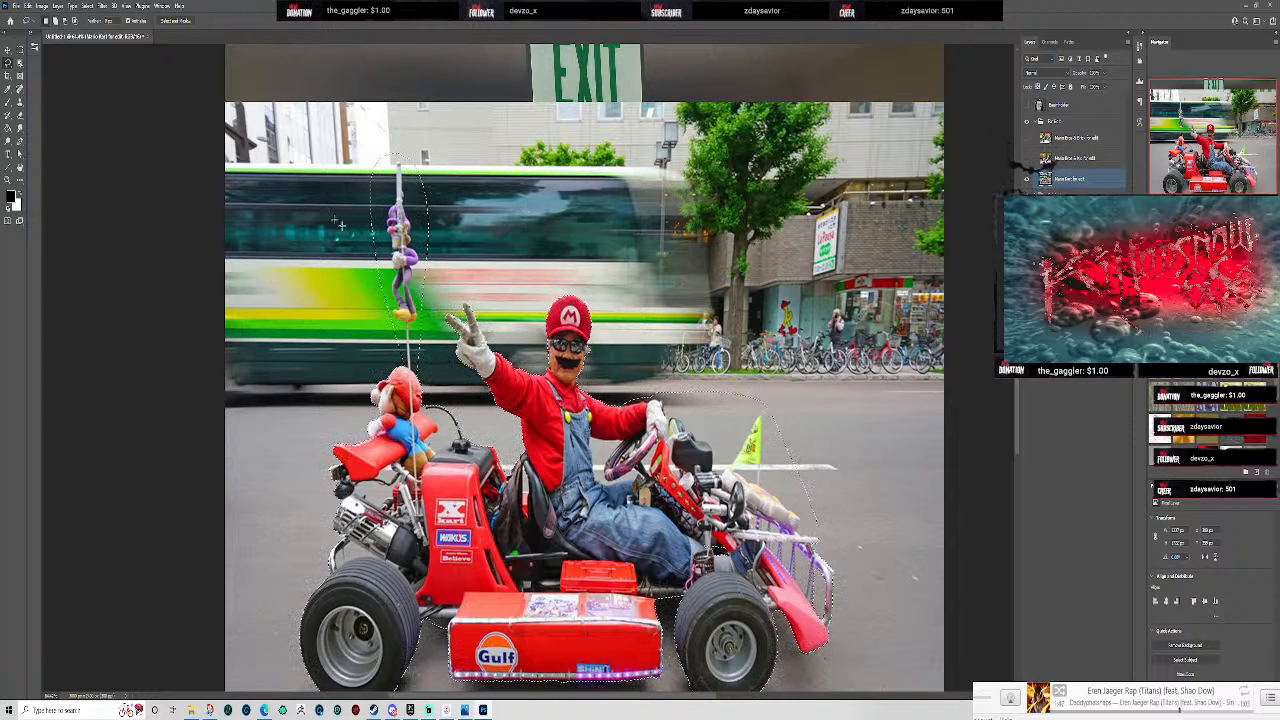
- Cut the selected driver, kart and plush out of the kart photo layer, hide that layer and select the doorway layer
scroll(618, 405, down, 1)
scroll(620, 405, down, 2)
key(ctrl+x)
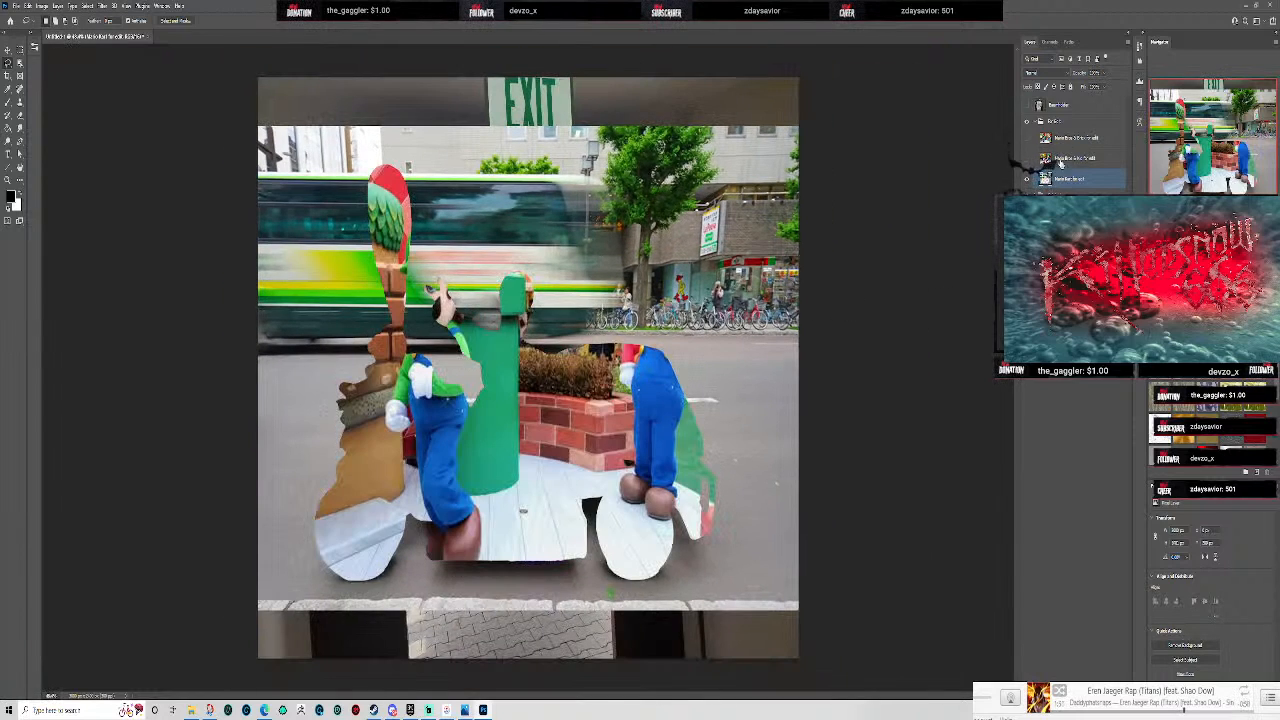
click(1027, 180)
click(1042, 105)
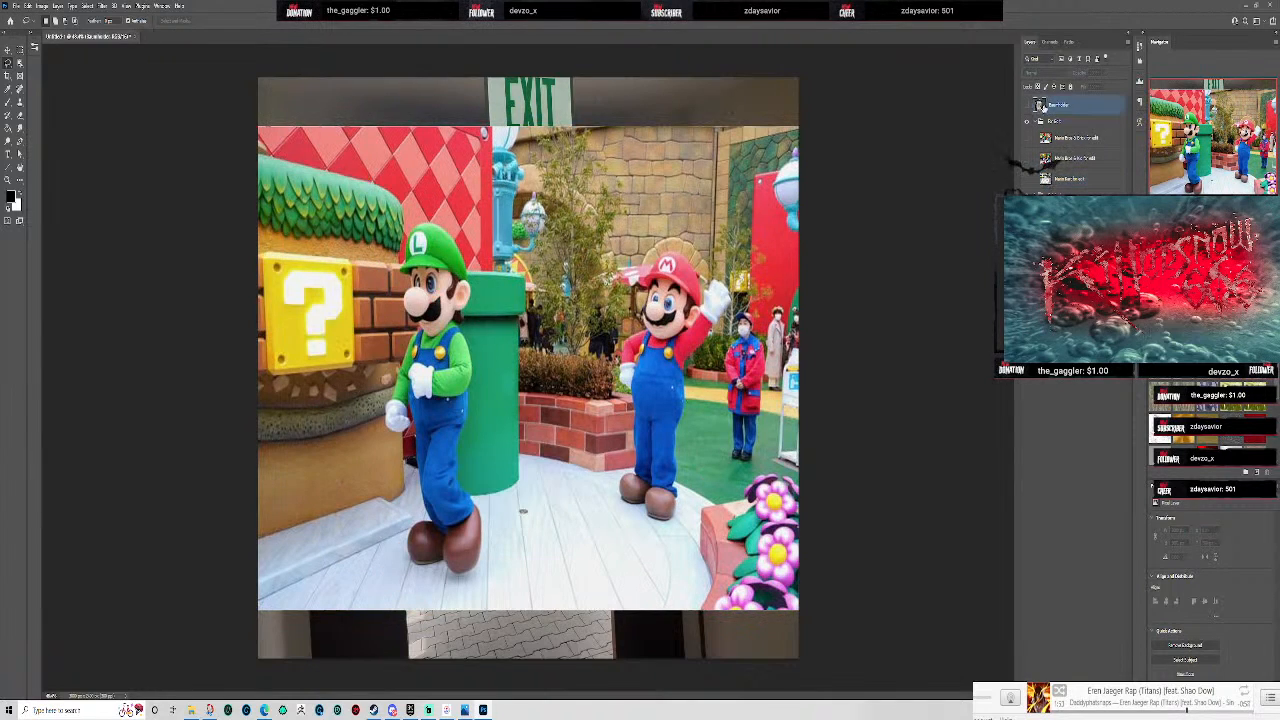
- Add a new layer above the doorway layer, hide the photo group and paste the cut-out onto the new layer
click(1104, 695)
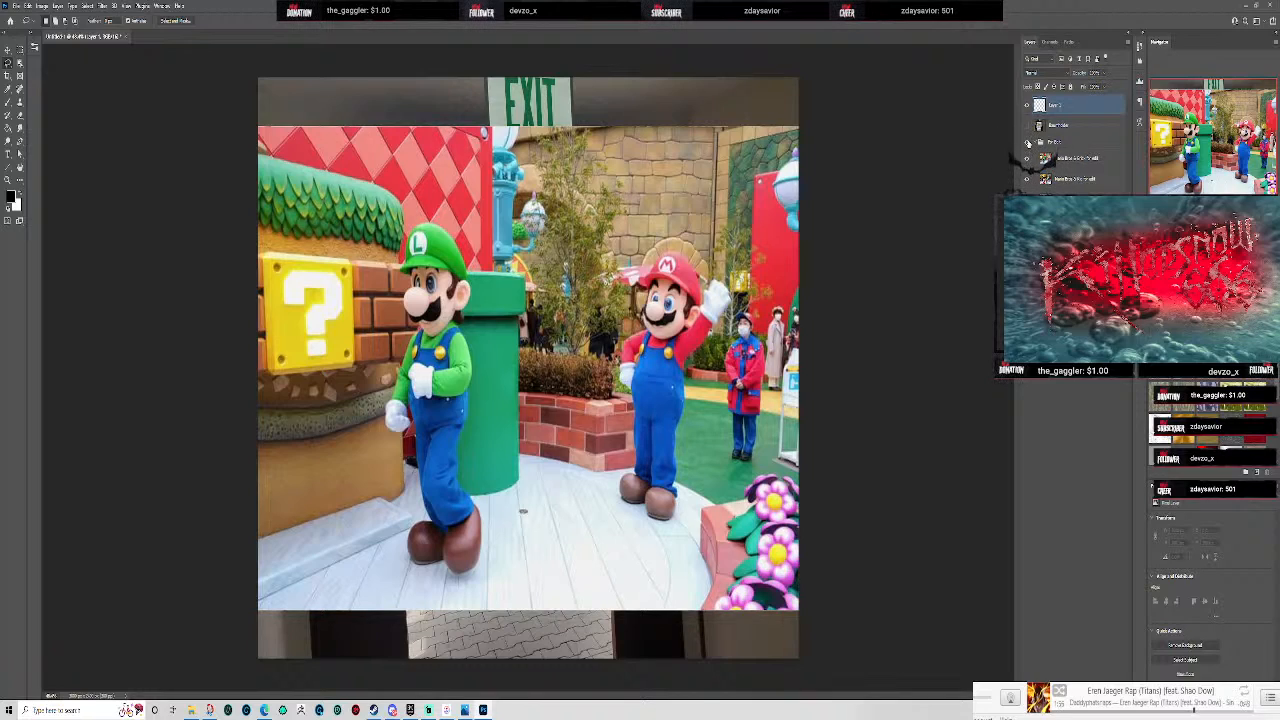
key(ctrl+BackSpace)
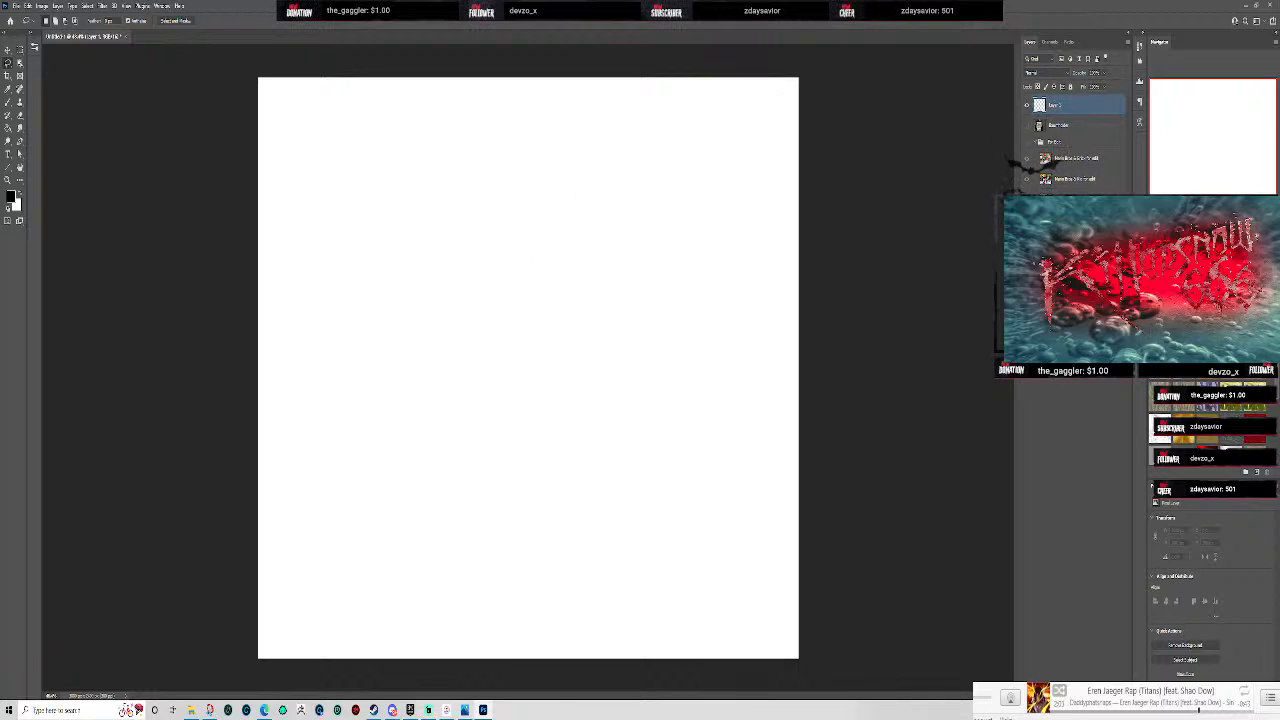
key(ctrl+v)
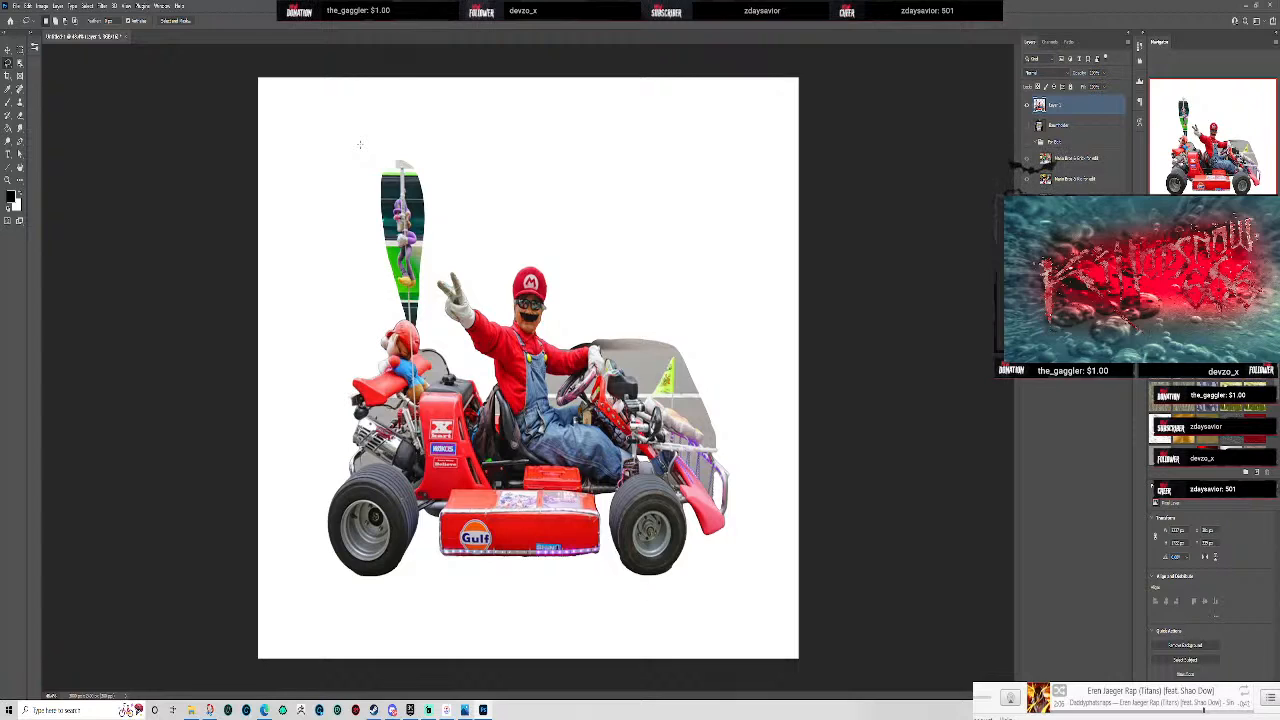
- Using the Eraser with a slightly larger brush, trim the outer left edge of the bus background around the hanging plush
scroll(355, 167, up, 4)
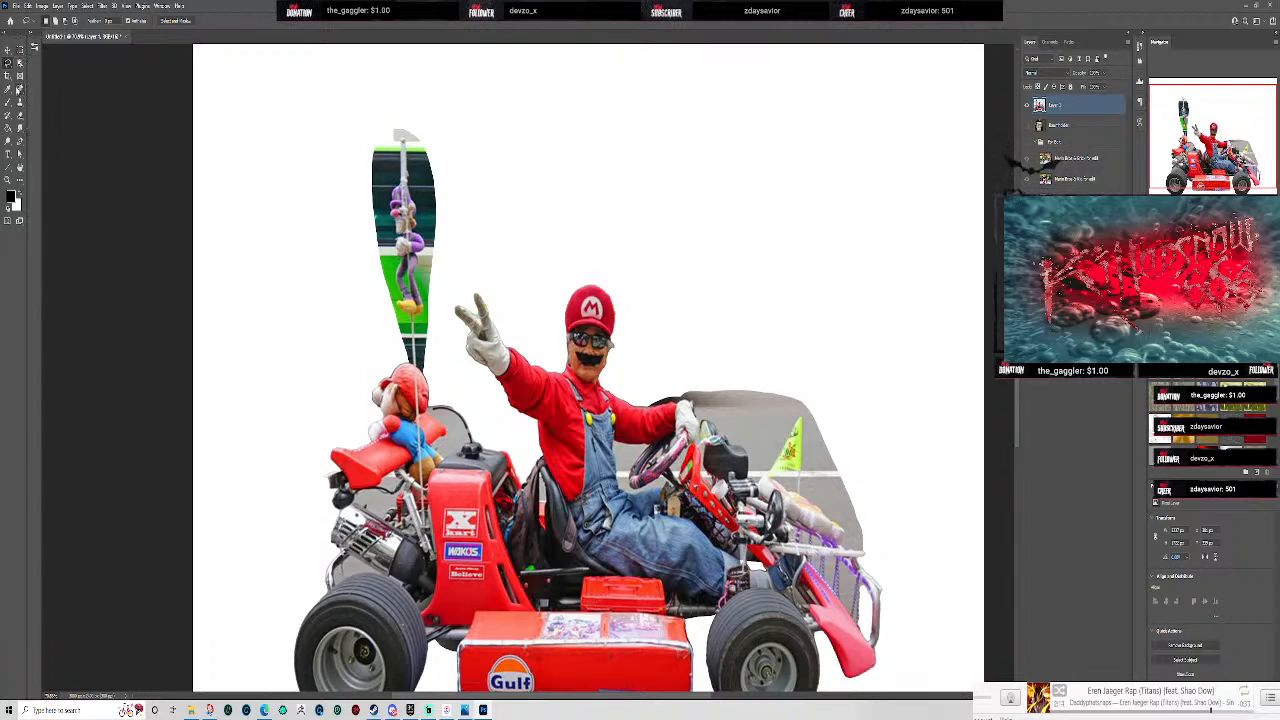
click(20, 115)
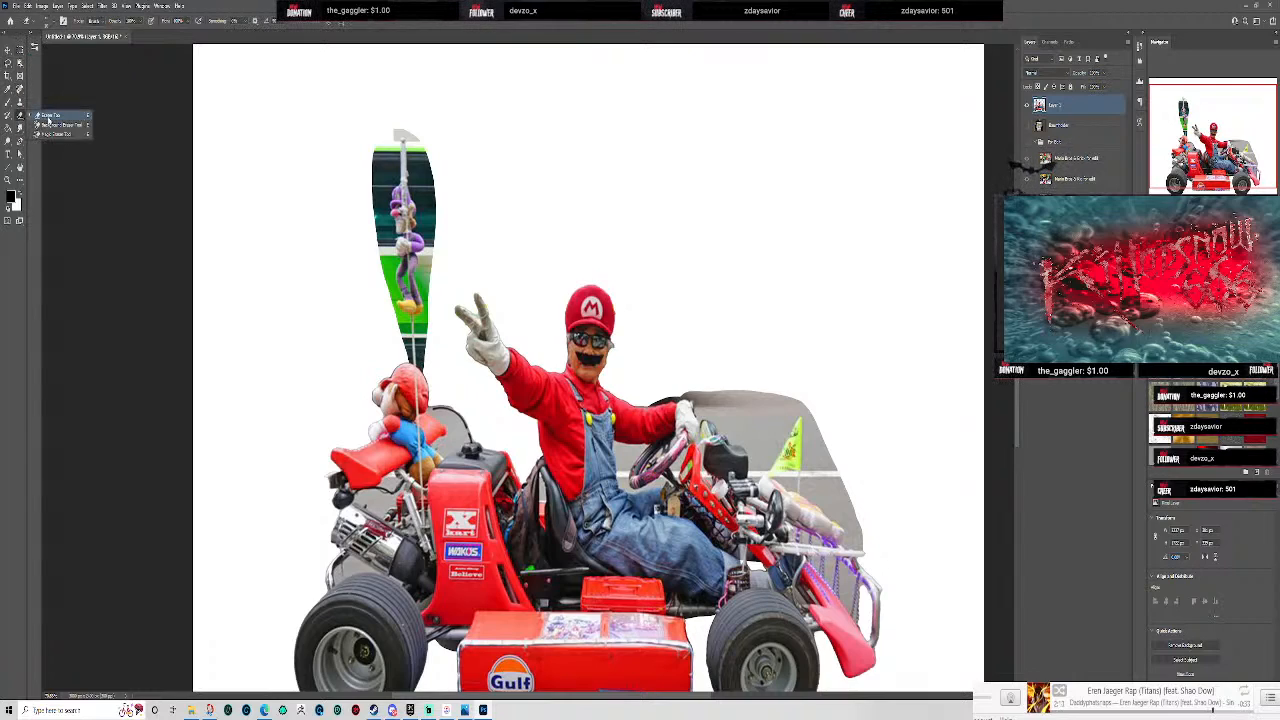
click(50, 21)
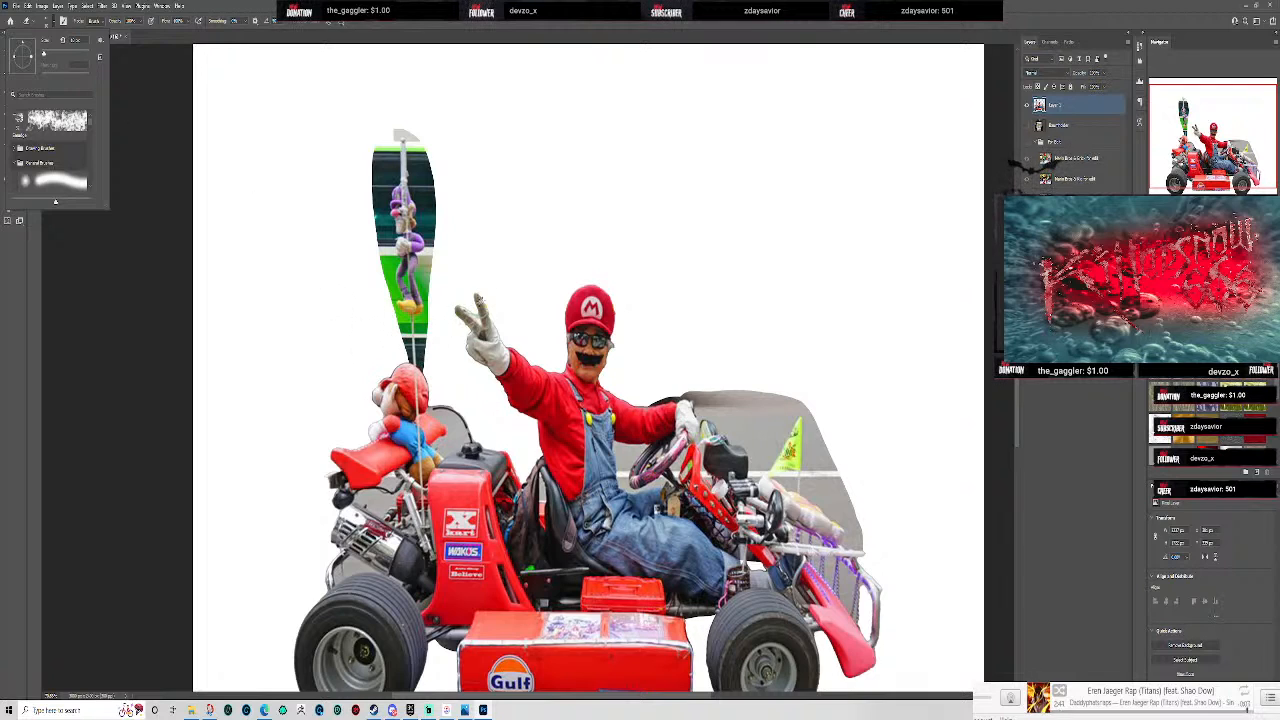
scroll(534, 271, up, 5)
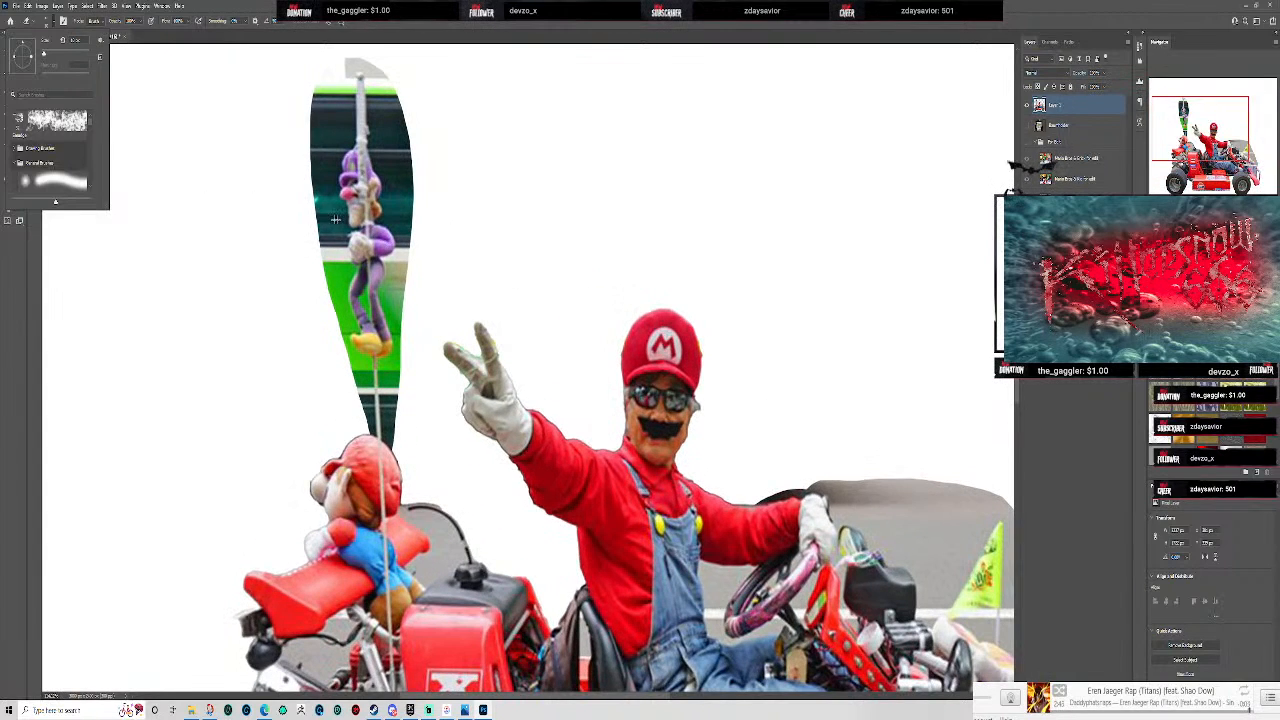
scroll(256, 244, down, 4)
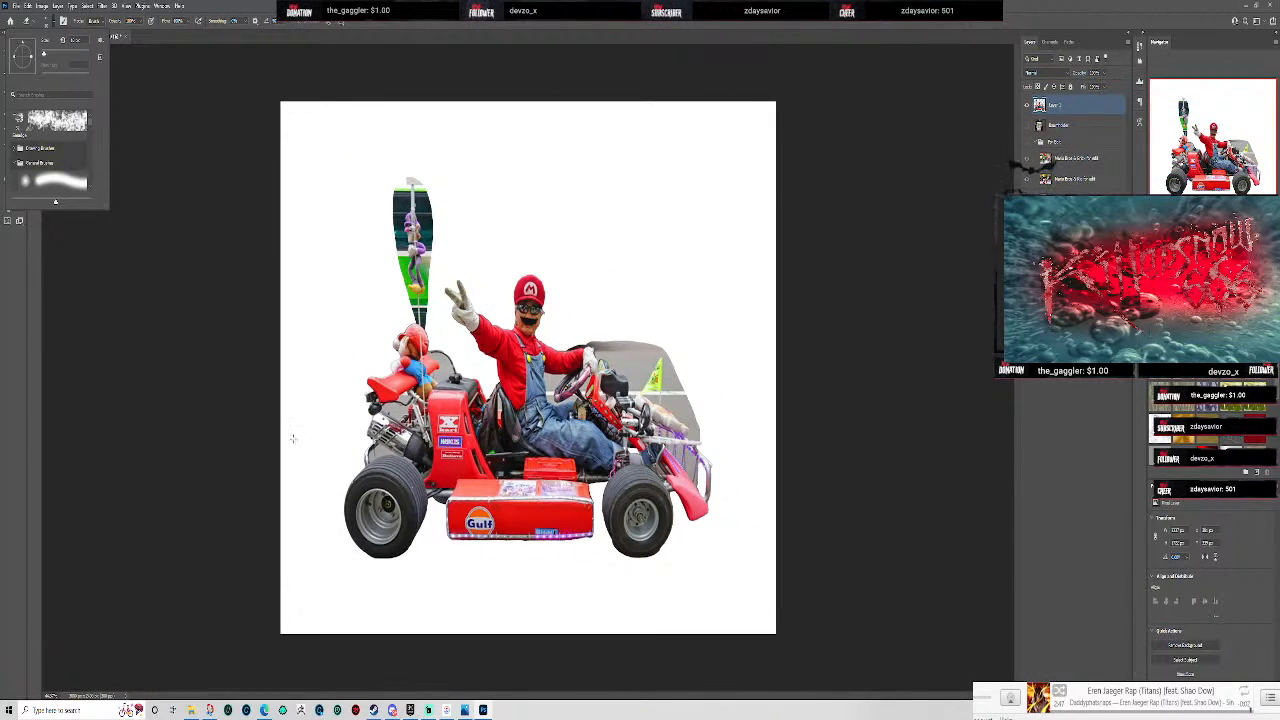
scroll(400, 223, up, 2)
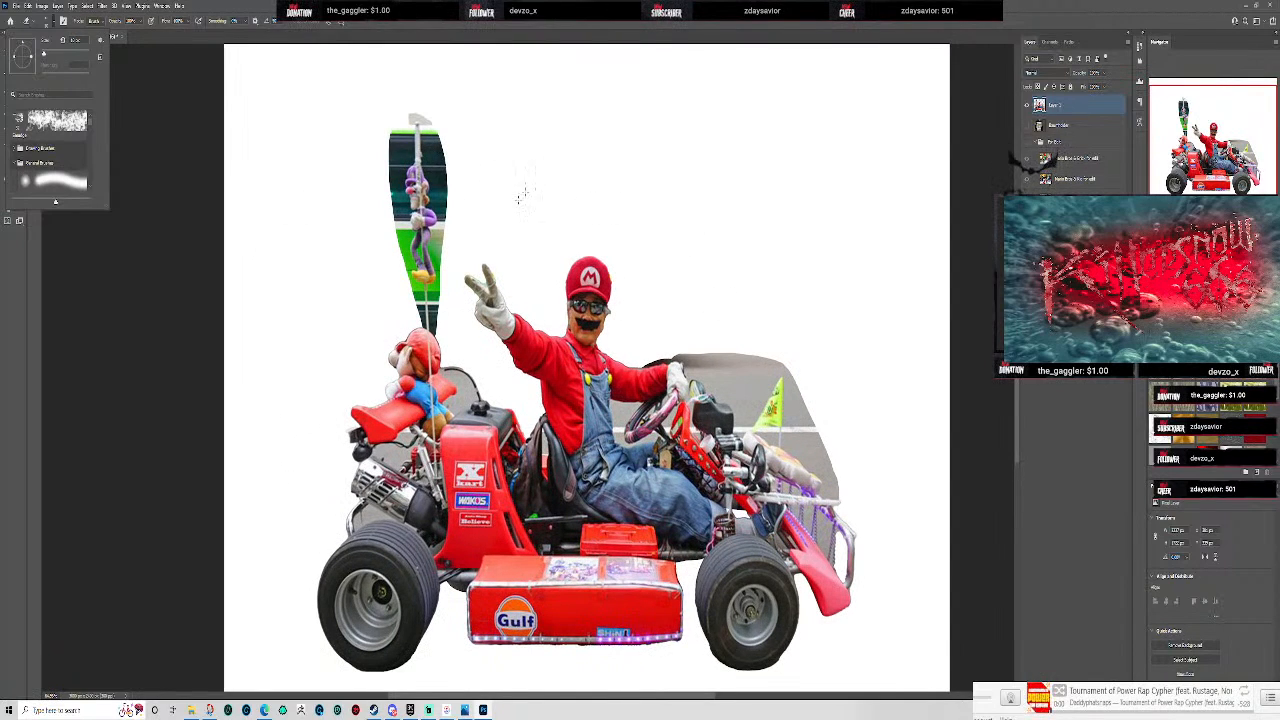
scroll(374, 80, up, 1)
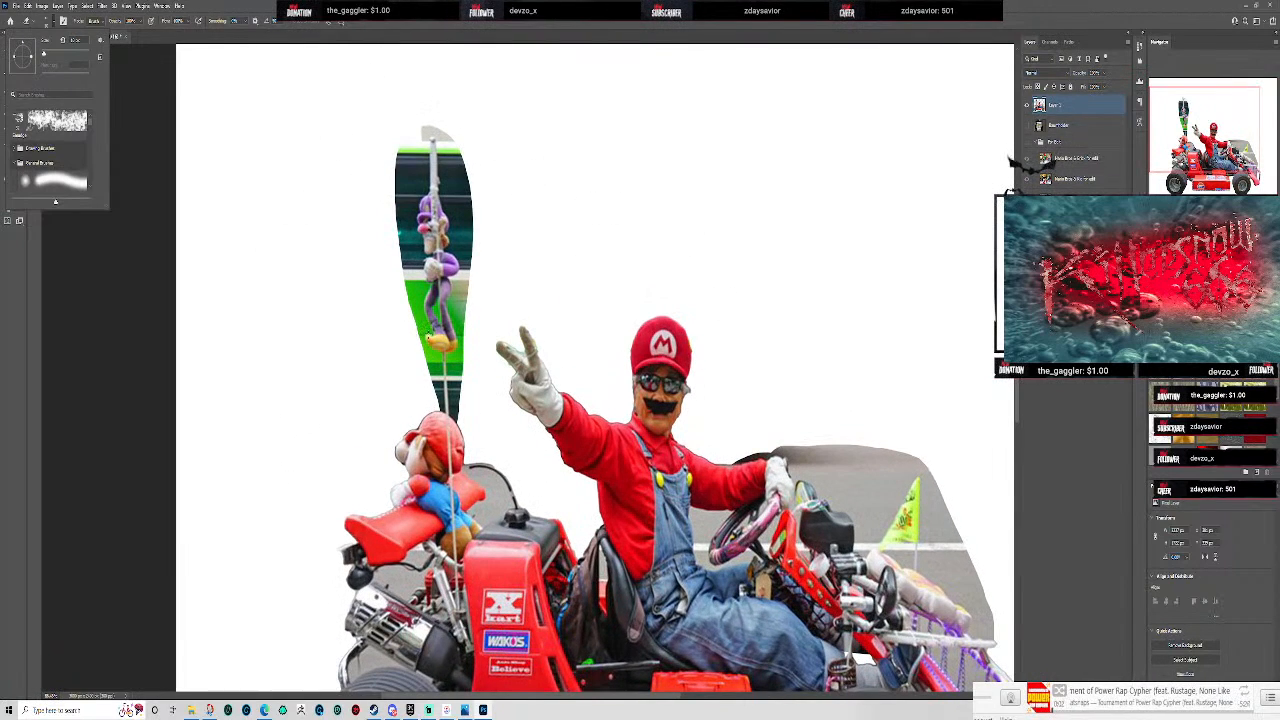
scroll(420, 314, up, 1)
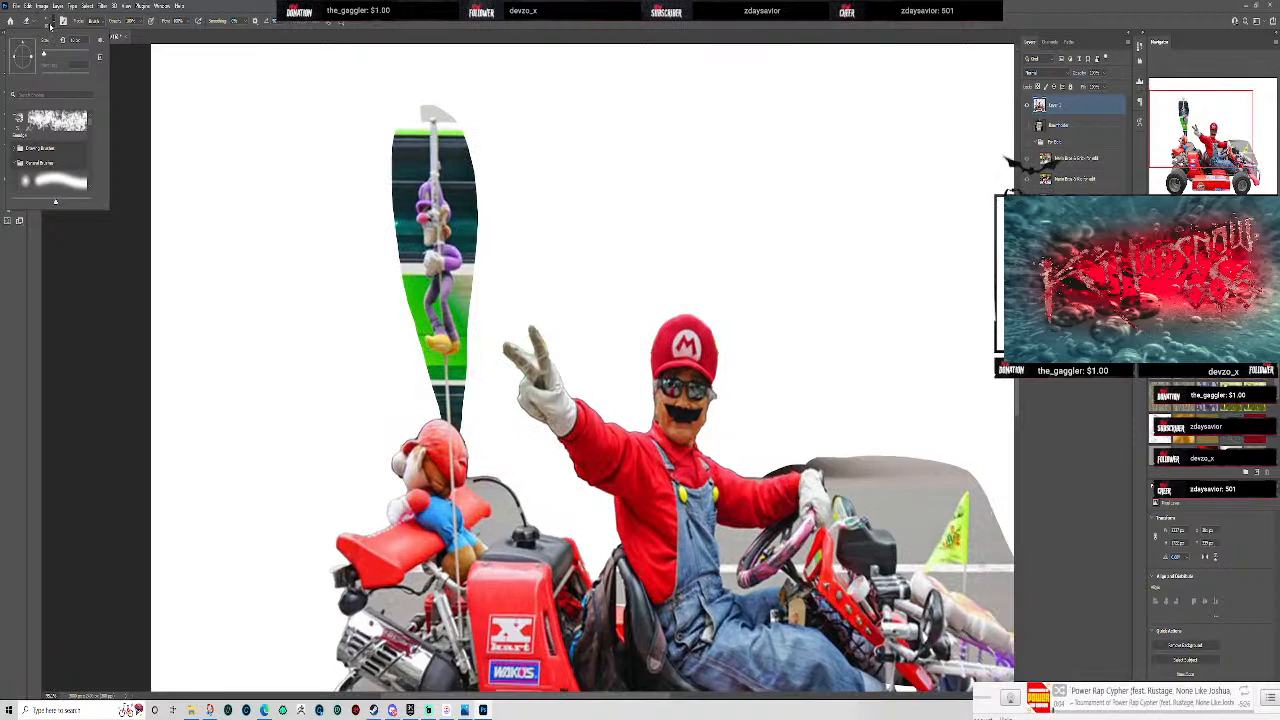
drag(44, 54, 47, 54)
click(294, 201)
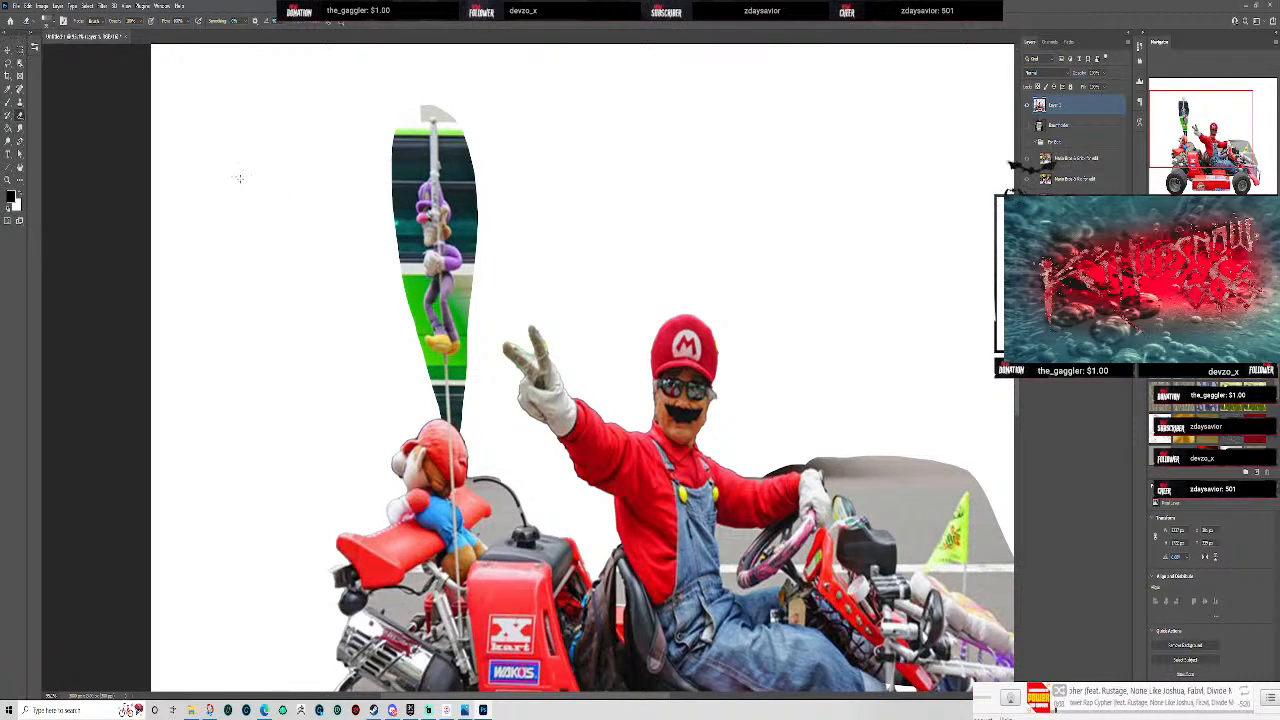
mouse_move(404, 325)
mouse_down()
mouse_move(400, 120)
mouse_move(384, 235)
mouse_move(396, 170)
mouse_move(398, 258)
mouse_move(392, 238)
mouse_up()
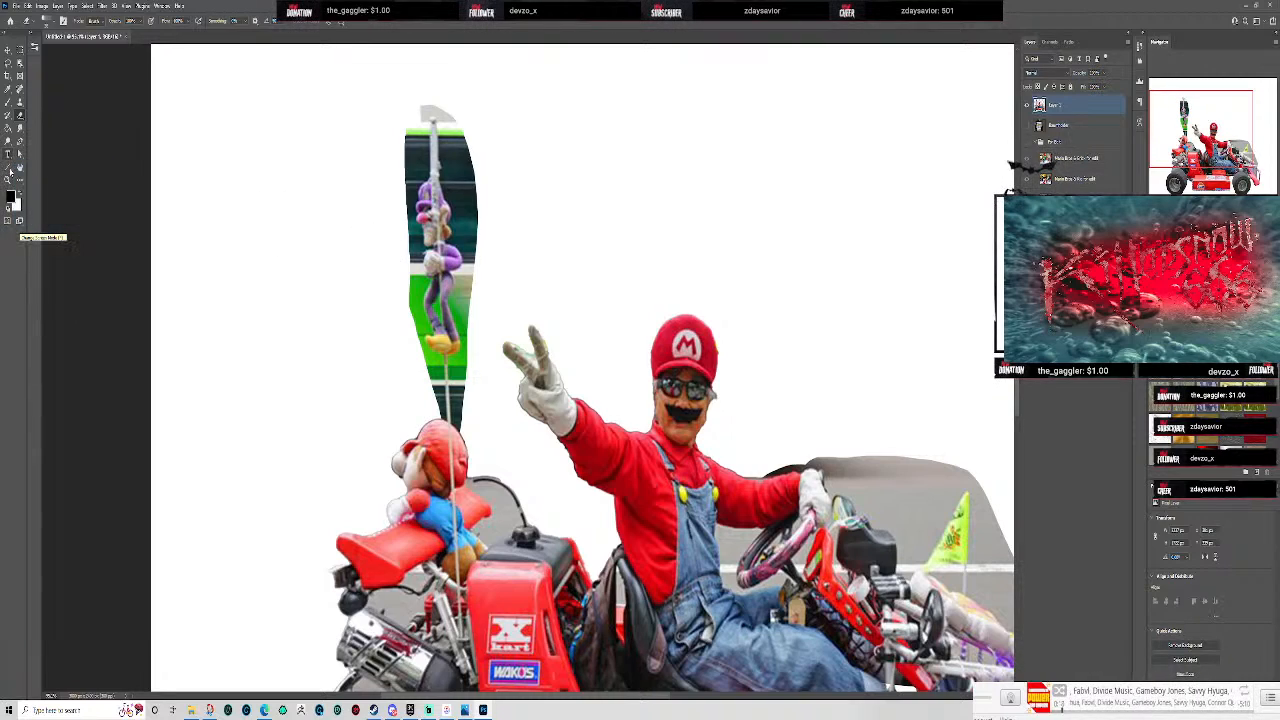
click(86, 6)
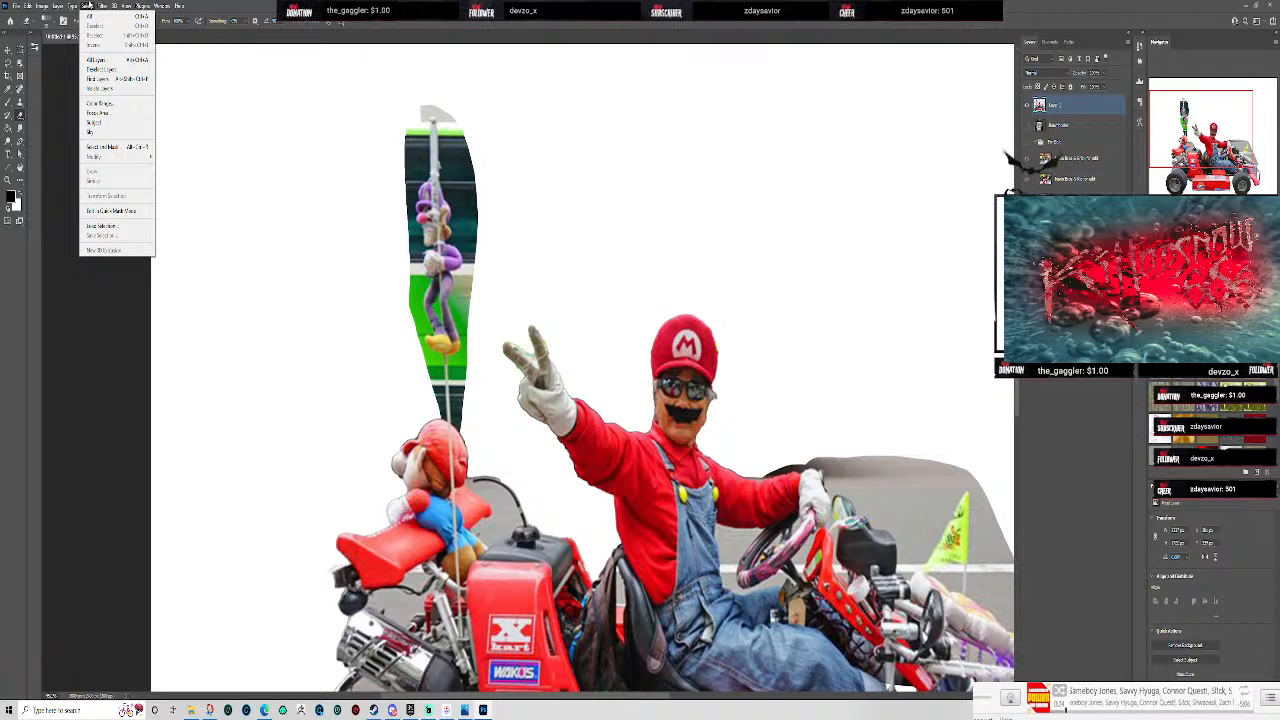
mouse_move(70, 6)
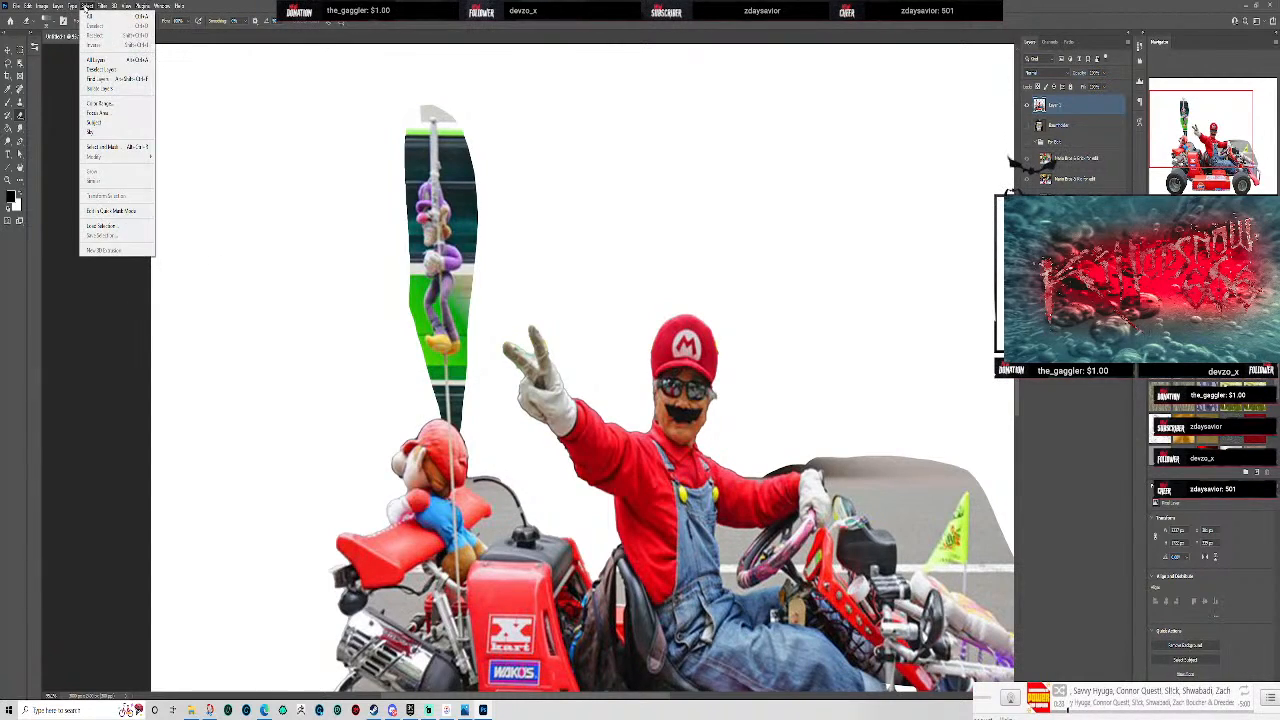
click(65, 441)
key(s)
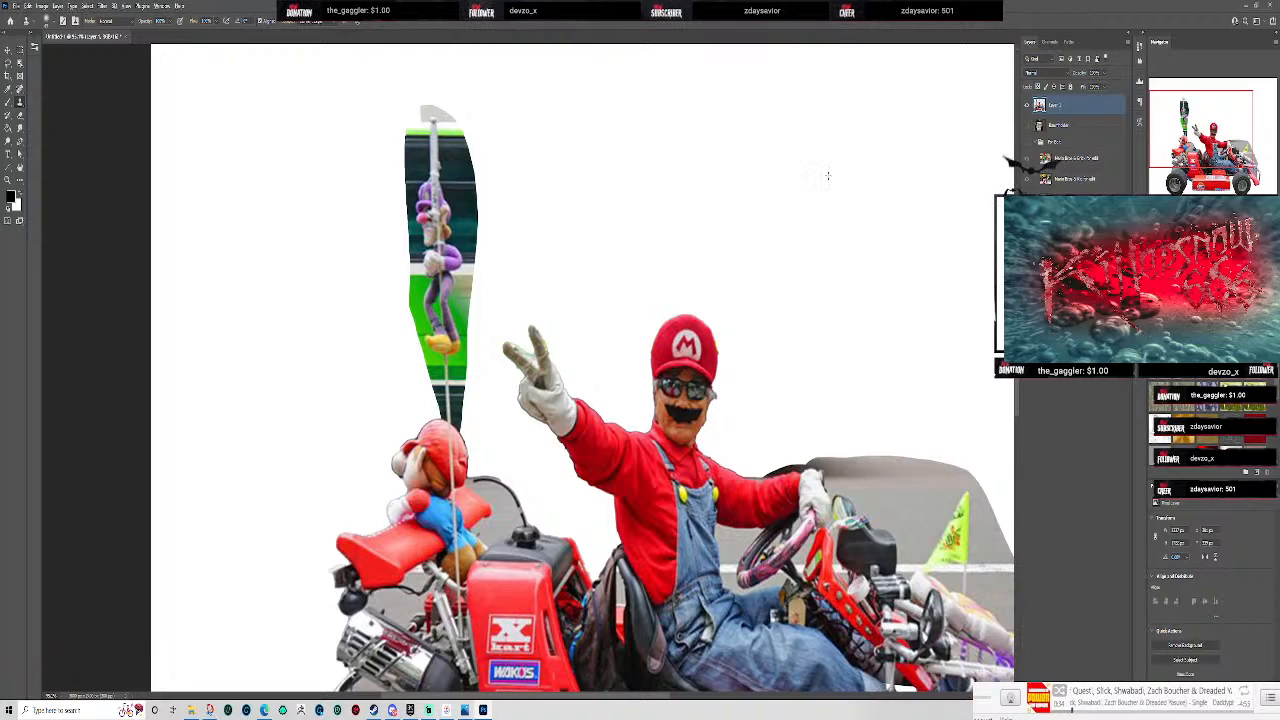
click(429, 159)
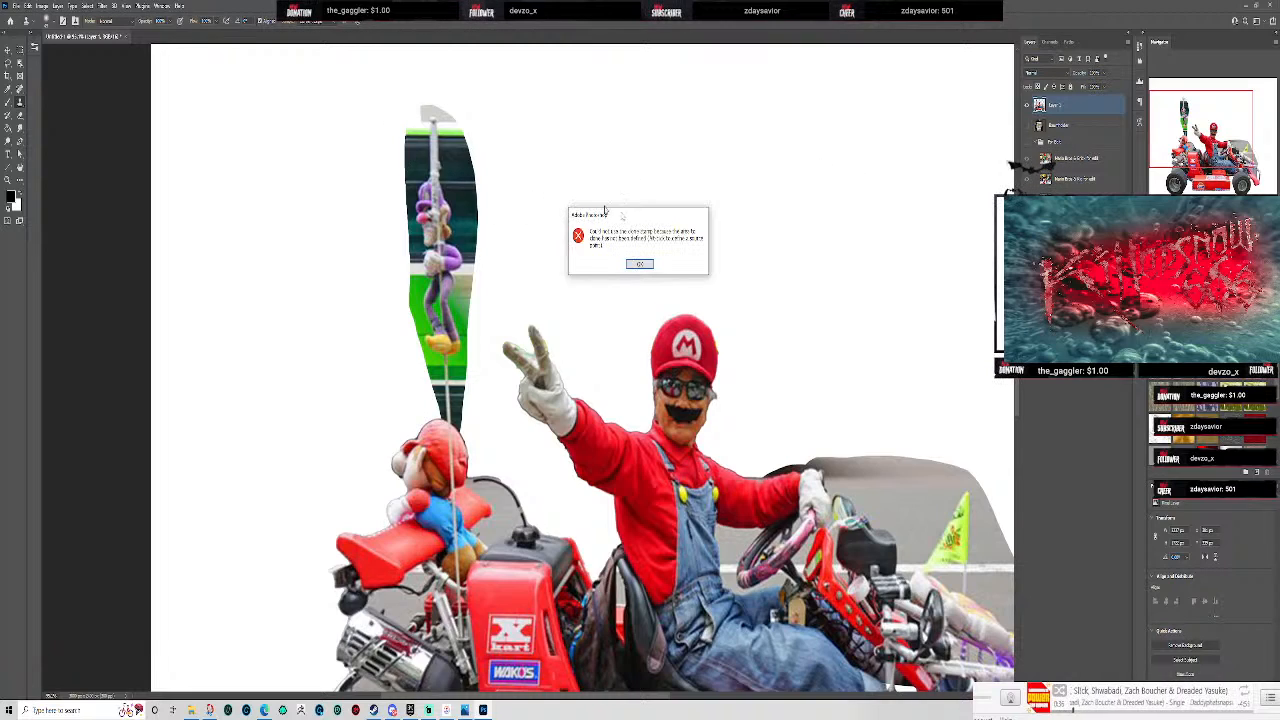
click(644, 263)
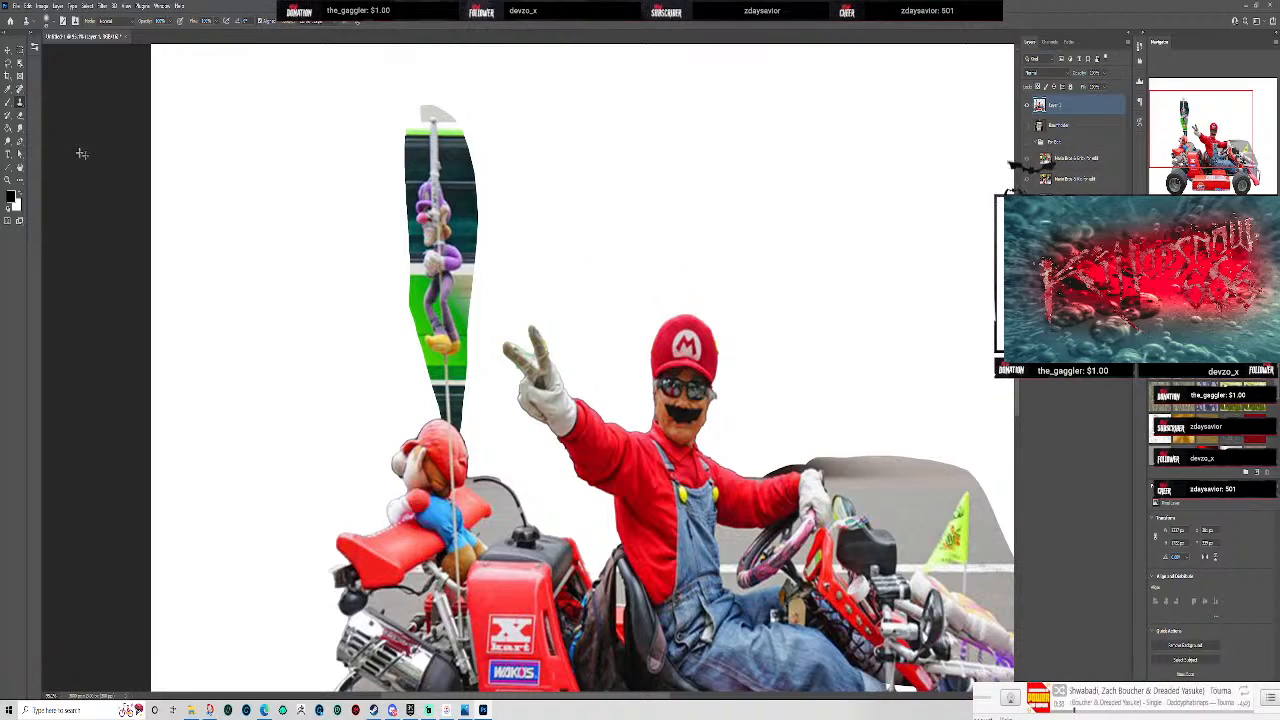
- Erase the bus background along the left side of the rope and the purple plush's cap
click(20, 116)
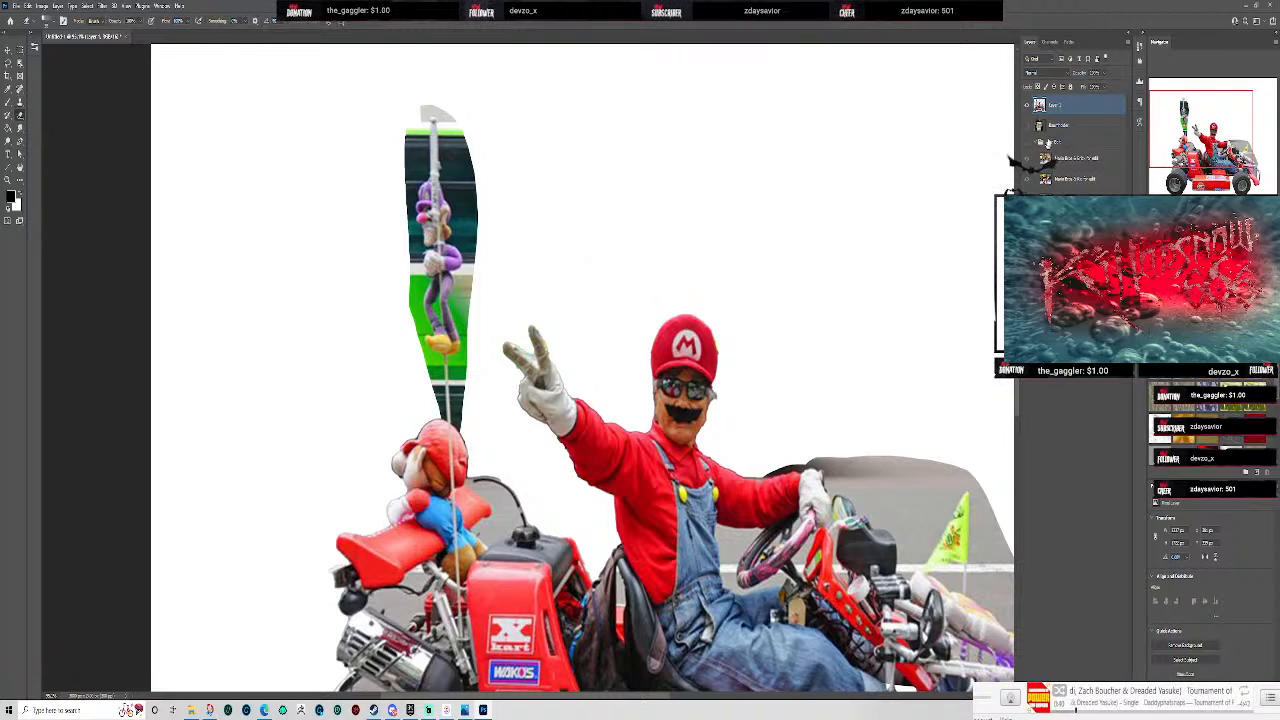
drag(405, 146, 426, 103)
mouse_move(413, 154)
mouse_down()
mouse_move(419, 134)
mouse_move(417, 161)
mouse_up()
scroll(381, 128, up, 5)
scroll(408, 172, up, 7)
mouse_move(440, 226)
mouse_down()
mouse_move(435, 300)
mouse_move(434, 195)
mouse_move(433, 298)
mouse_move(463, 200)
mouse_move(468, 270)
mouse_move(490, 235)
mouse_up()
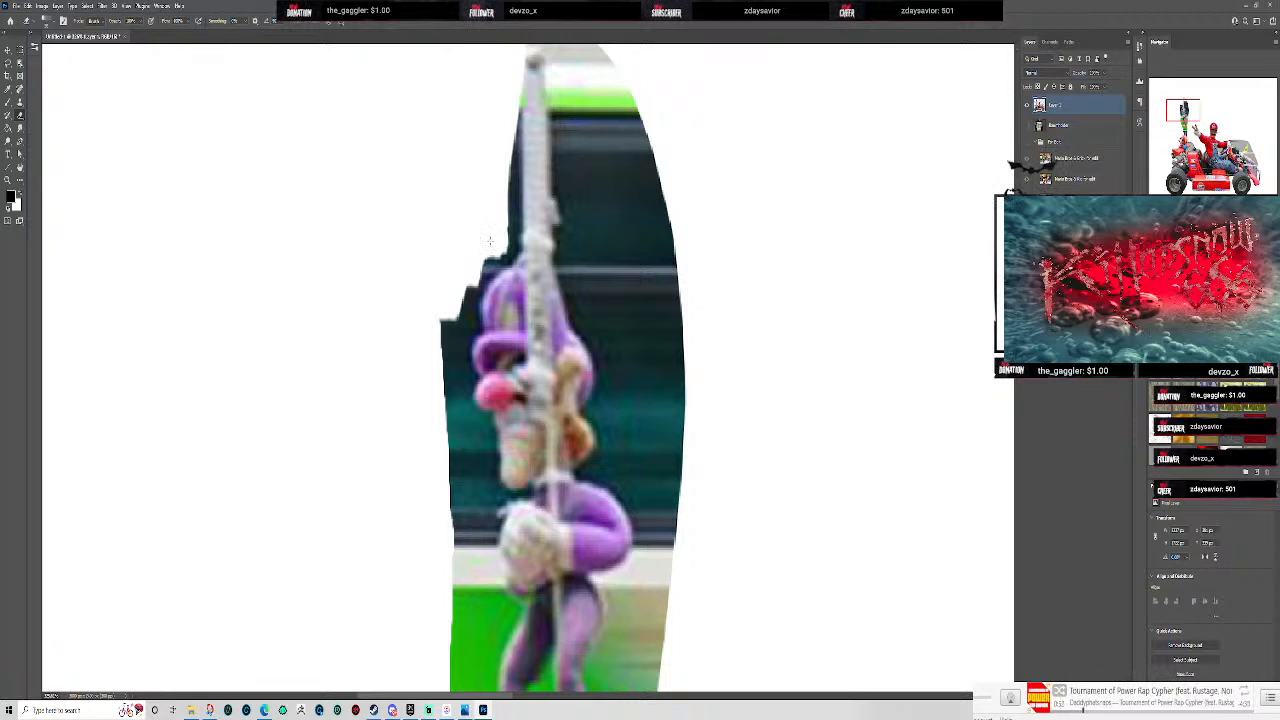
mouse_move(491, 242)
mouse_down()
mouse_move(506, 252)
mouse_move(518, 110)
mouse_up()
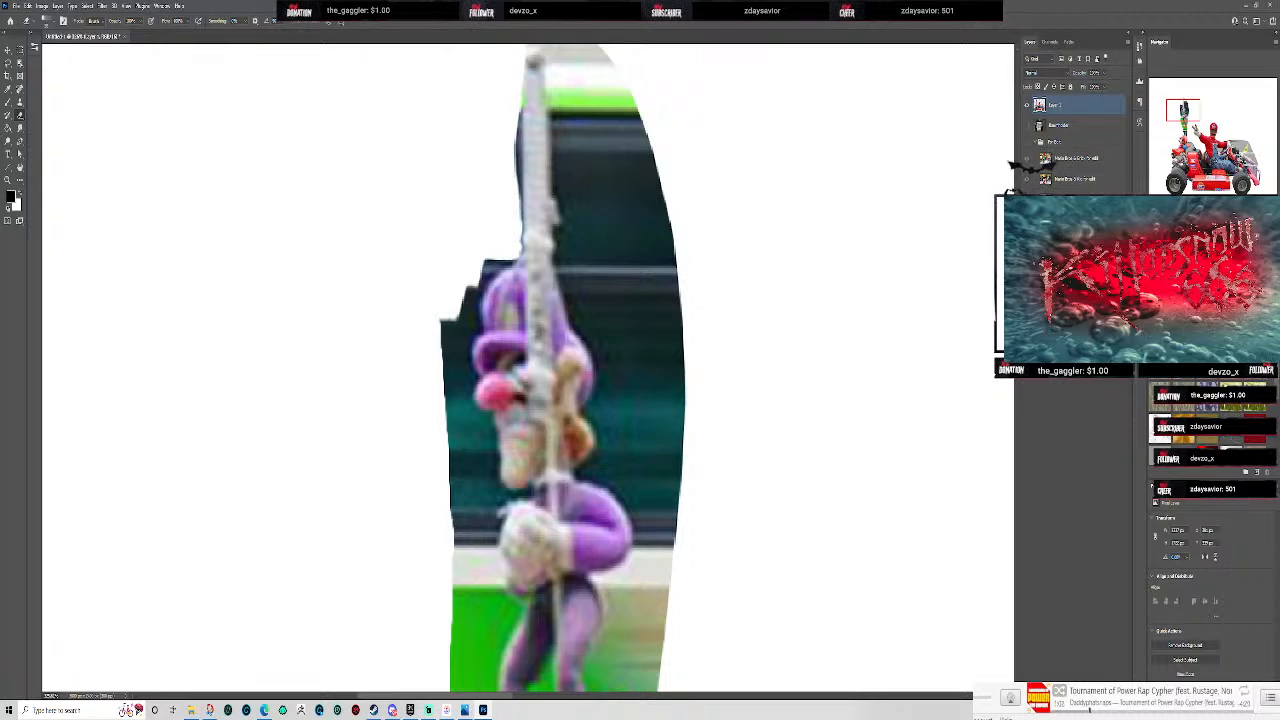
mouse_move(520, 186)
mouse_down()
mouse_move(519, 125)
mouse_move(523, 80)
mouse_up()
mouse_move(492, 178)
mouse_down()
mouse_move(489, 265)
mouse_move(465, 231)
mouse_move(476, 218)
mouse_move(434, 293)
mouse_move(475, 260)
mouse_move(499, 260)
mouse_move(429, 316)
mouse_move(472, 273)
mouse_move(437, 355)
mouse_move(467, 294)
mouse_up()
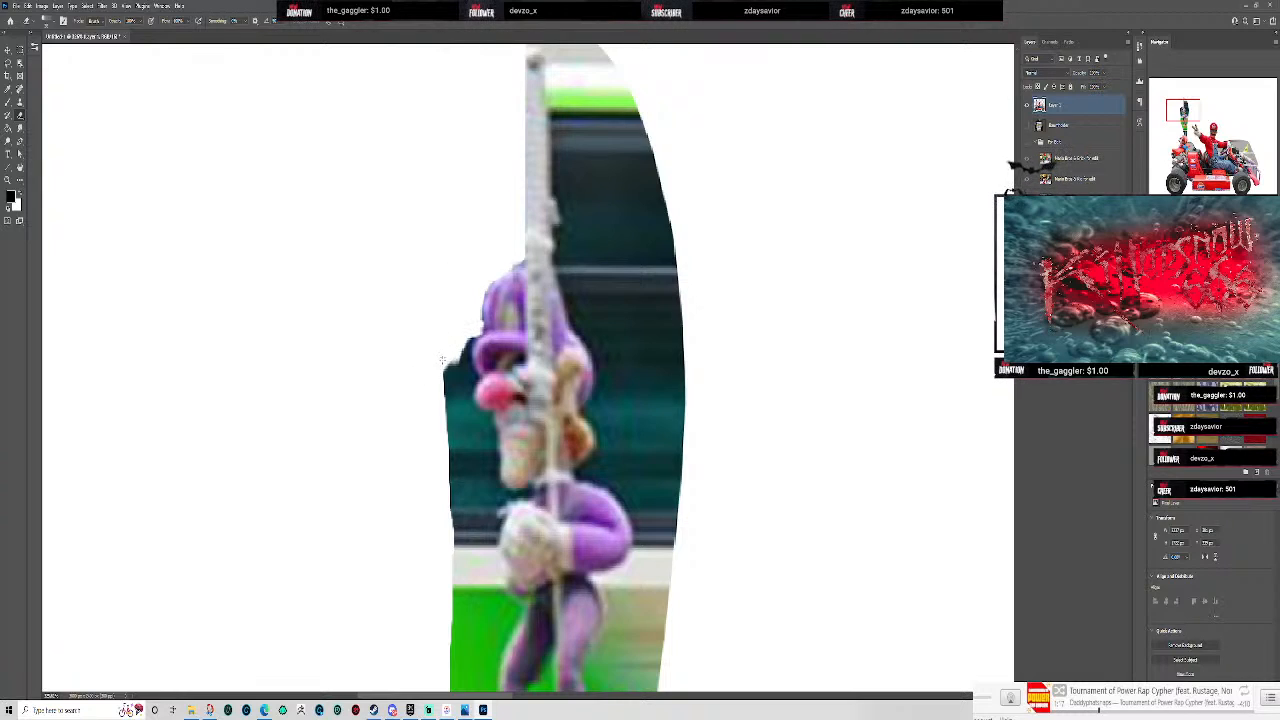
- Erase the leftover bus background to the left of the plush's face, gloved hand and legs
mouse_move(458, 335)
mouse_down()
mouse_move(434, 395)
mouse_move(449, 415)
mouse_move(458, 360)
mouse_move(466, 382)
mouse_move(454, 360)
mouse_move(444, 482)
mouse_move(458, 391)
mouse_move(478, 415)
mouse_move(459, 421)
mouse_move(441, 575)
mouse_move(466, 536)
mouse_move(477, 418)
mouse_move(491, 490)
mouse_move(497, 478)
mouse_move(483, 436)
mouse_move(490, 535)
mouse_move(502, 512)
mouse_move(492, 538)
mouse_move(491, 509)
mouse_move(521, 476)
mouse_up()
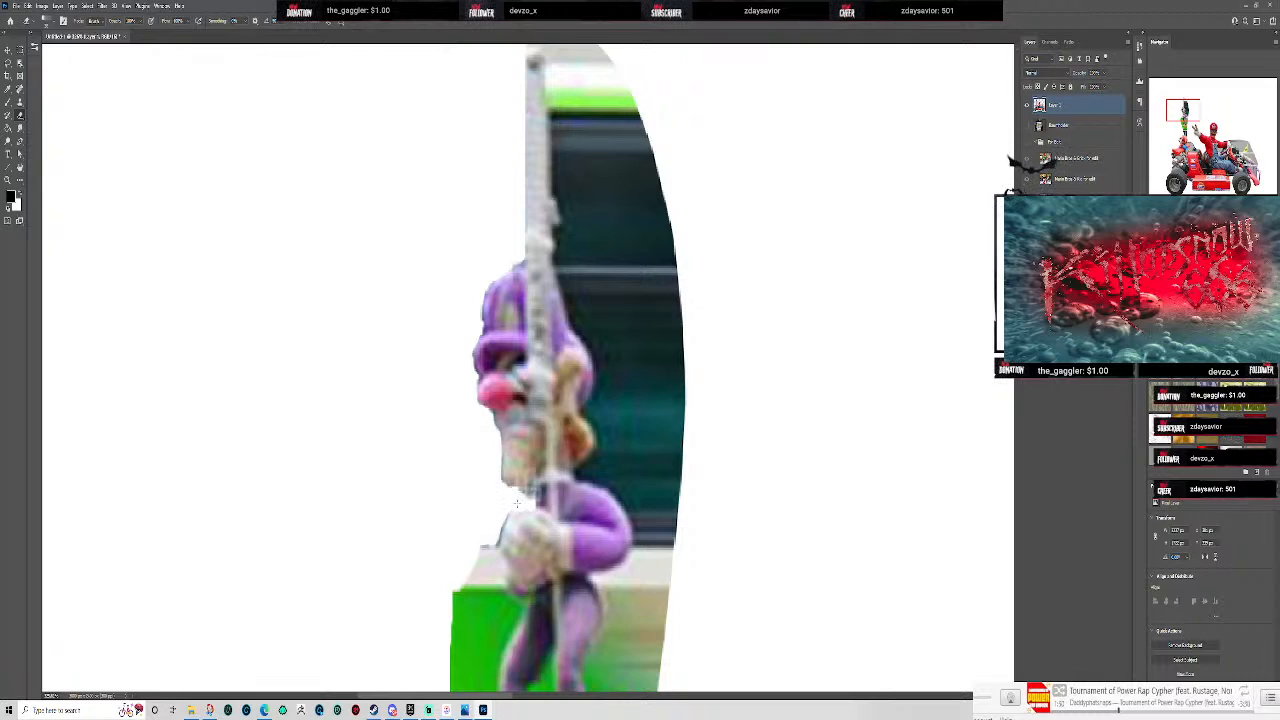
mouse_move(452, 588)
mouse_down()
mouse_move(466, 628)
mouse_move(482, 530)
mouse_move(504, 532)
mouse_move(490, 595)
mouse_move(455, 640)
mouse_move(464, 676)
mouse_move(505, 588)
mouse_move(496, 594)
mouse_move(516, 604)
mouse_move(532, 590)
mouse_move(500, 615)
mouse_move(496, 632)
mouse_move(520, 616)
mouse_move(493, 632)
mouse_move(526, 612)
mouse_move(484, 672)
mouse_move(455, 686)
mouse_up()
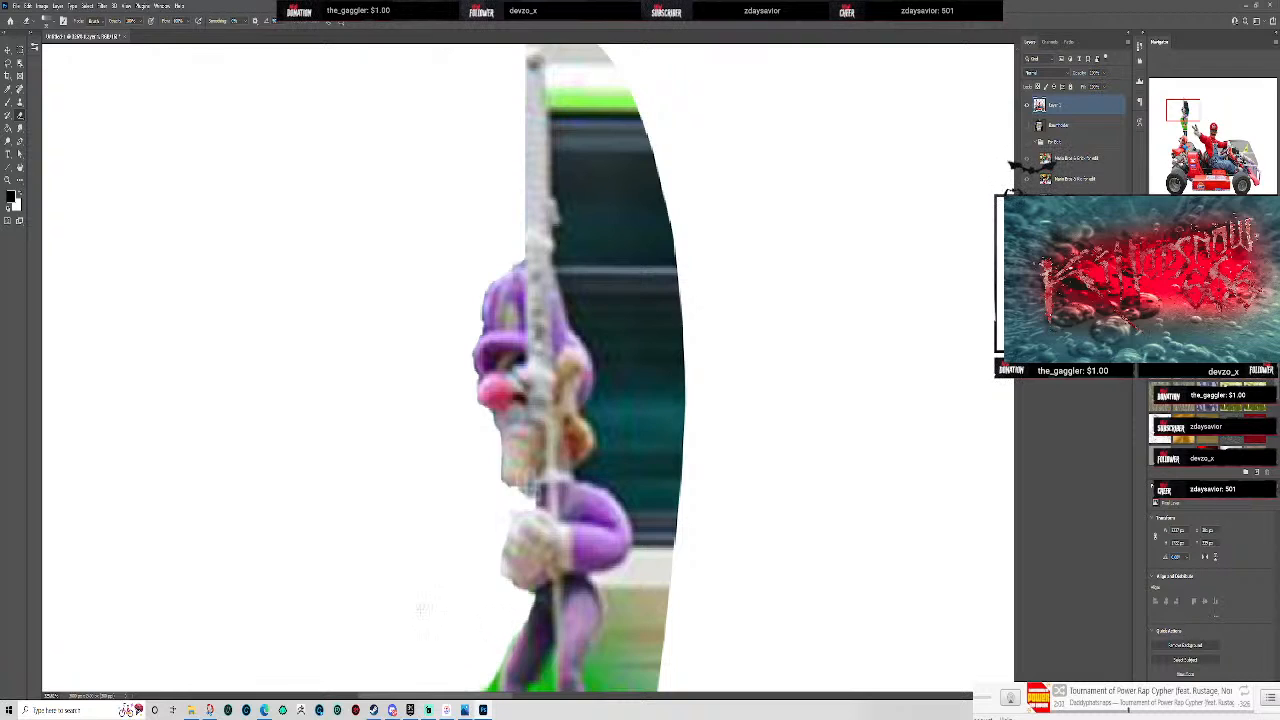
drag(747, 531, 703, 634)
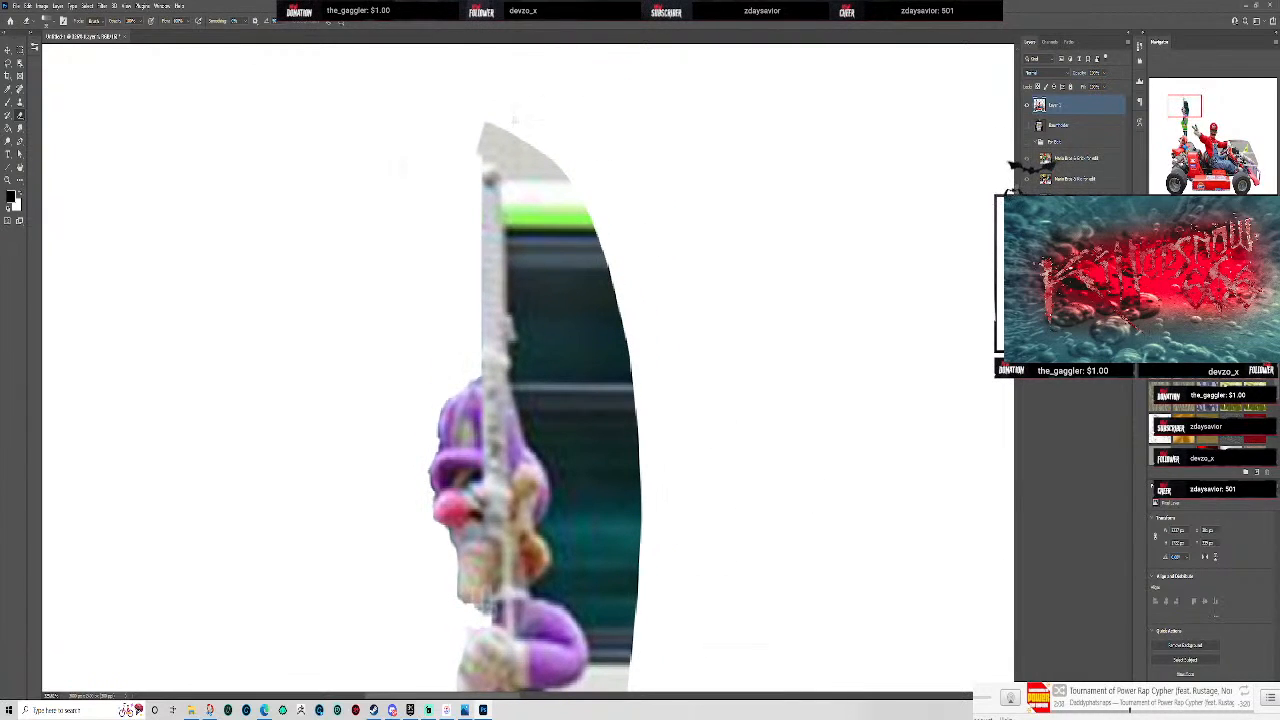
- Erase the leftover bus background above and to the right of the rope and the purple plush's cap, face and arm
mouse_move(530, 135)
mouse_down()
mouse_move(468, 158)
mouse_move(492, 138)
mouse_move(546, 178)
mouse_move(490, 170)
mouse_move(561, 185)
mouse_move(520, 181)
mouse_move(502, 212)
mouse_move(508, 260)
mouse_up()
key(ctrl+z)
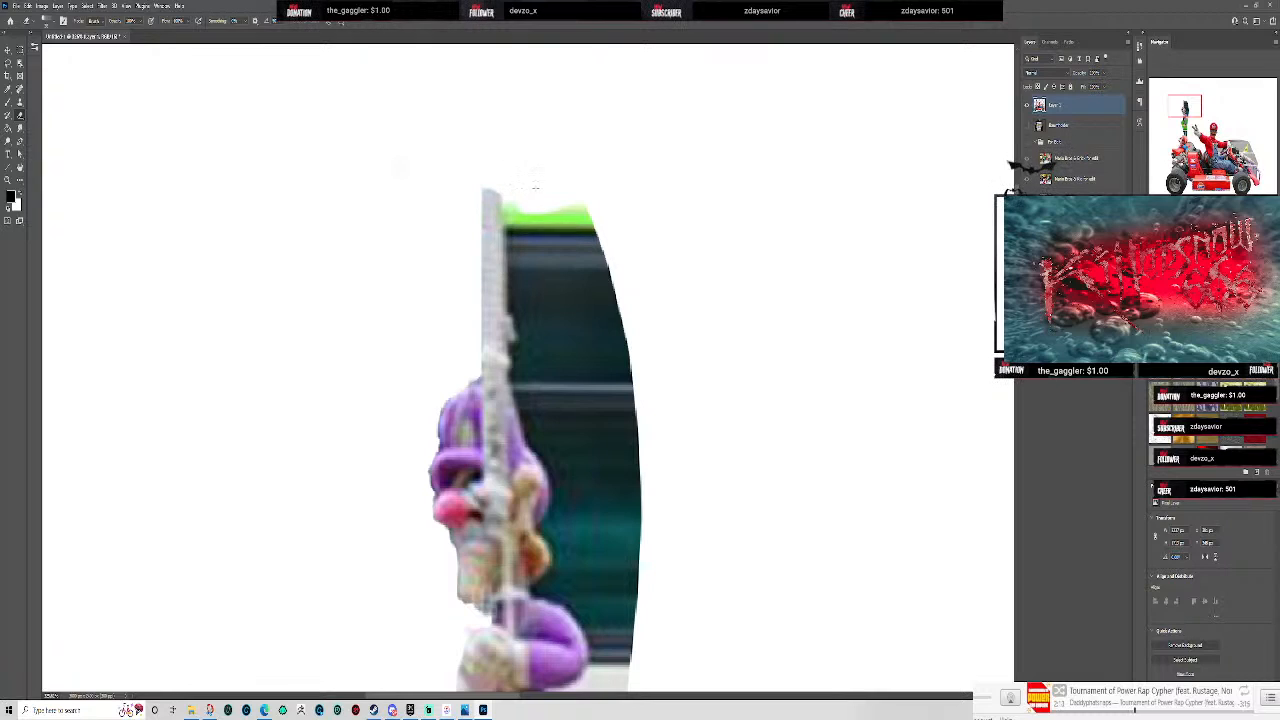
mouse_move(522, 203)
mouse_down()
mouse_move(545, 238)
mouse_move(513, 213)
mouse_move(515, 233)
mouse_up()
key(ctrl+z)
mouse_move(521, 206)
mouse_down()
mouse_move(519, 312)
mouse_move(521, 229)
mouse_up()
mouse_move(515, 280)
mouse_down()
mouse_move(545, 205)
mouse_move(606, 216)
mouse_move(582, 234)
mouse_move(518, 237)
mouse_move(591, 259)
mouse_move(536, 272)
mouse_move(674, 488)
mouse_move(586, 254)
mouse_move(603, 377)
mouse_move(574, 254)
mouse_move(629, 445)
mouse_move(636, 588)
mouse_move(628, 403)
mouse_move(611, 505)
mouse_move(540, 302)
mouse_move(591, 410)
mouse_move(569, 353)
mouse_move(543, 358)
mouse_move(529, 322)
mouse_move(534, 344)
mouse_move(513, 322)
mouse_move(522, 308)
mouse_move(529, 388)
mouse_move(527, 346)
mouse_move(521, 376)
mouse_move(562, 484)
mouse_move(553, 528)
mouse_move(566, 562)
mouse_move(542, 589)
mouse_move(589, 616)
mouse_move(598, 676)
mouse_move(618, 684)
mouse_move(594, 502)
mouse_move(558, 392)
mouse_move(610, 556)
mouse_up()
scroll(532, 332, down, 6)
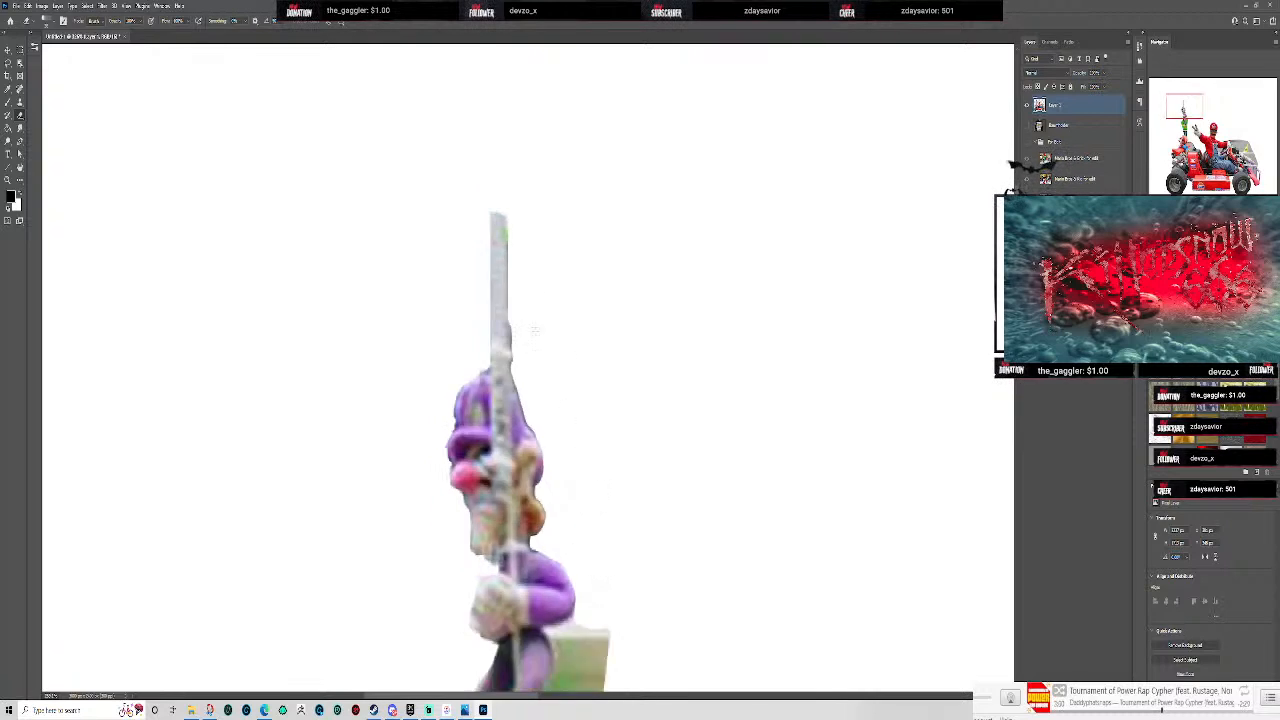
drag(652, 448, 603, 200)
scroll(603, 200, down, 1)
mouse_move(557, 137)
mouse_down()
mouse_move(533, 414)
mouse_move(537, 274)
mouse_move(523, 358)
mouse_move(518, 318)
mouse_move(502, 338)
mouse_move(520, 296)
mouse_move(485, 313)
mouse_move(514, 476)
mouse_move(525, 363)
mouse_move(510, 338)
mouse_move(541, 496)
mouse_move(523, 438)
mouse_move(532, 532)
mouse_move(528, 487)
mouse_move(508, 485)
mouse_move(496, 438)
mouse_move(512, 505)
mouse_up()
scroll(483, 253, up, 2)
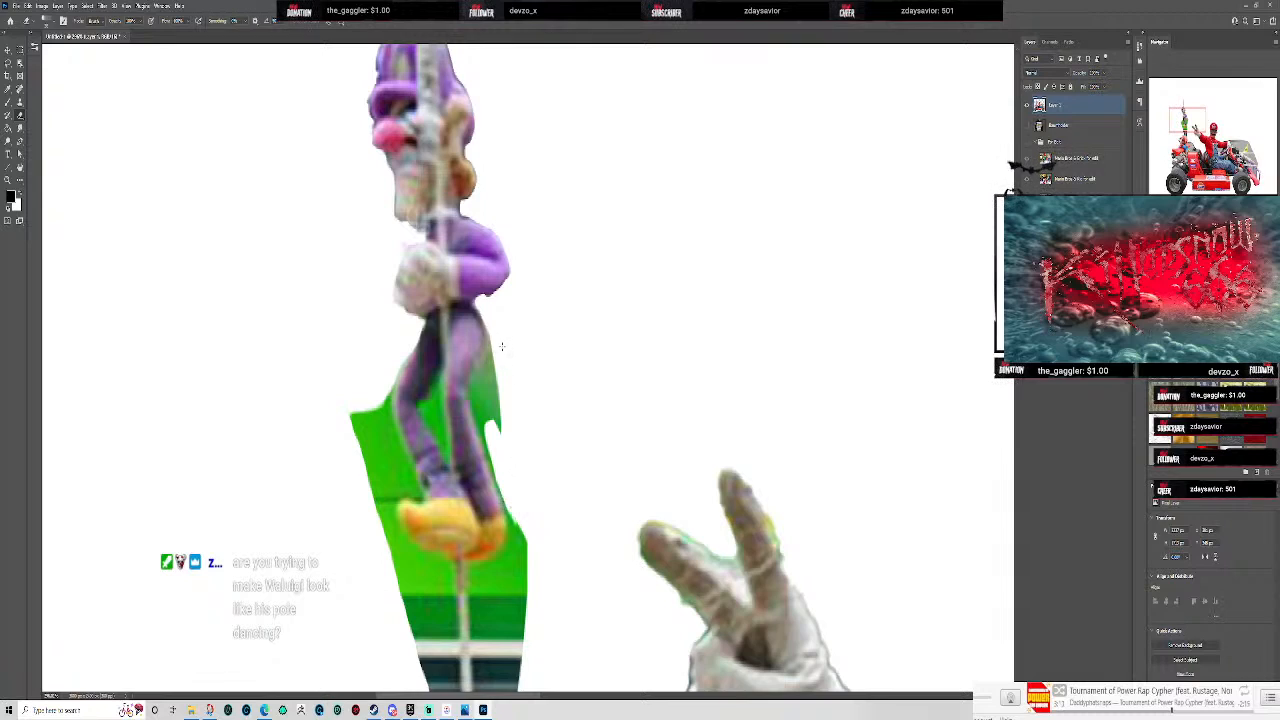
- Erase the green background on both outer sides of the purple plush's legs and shoes and right of the lower rope
mouse_move(490, 370)
mouse_down()
mouse_move(482, 440)
mouse_move(503, 382)
mouse_move(478, 427)
mouse_up()
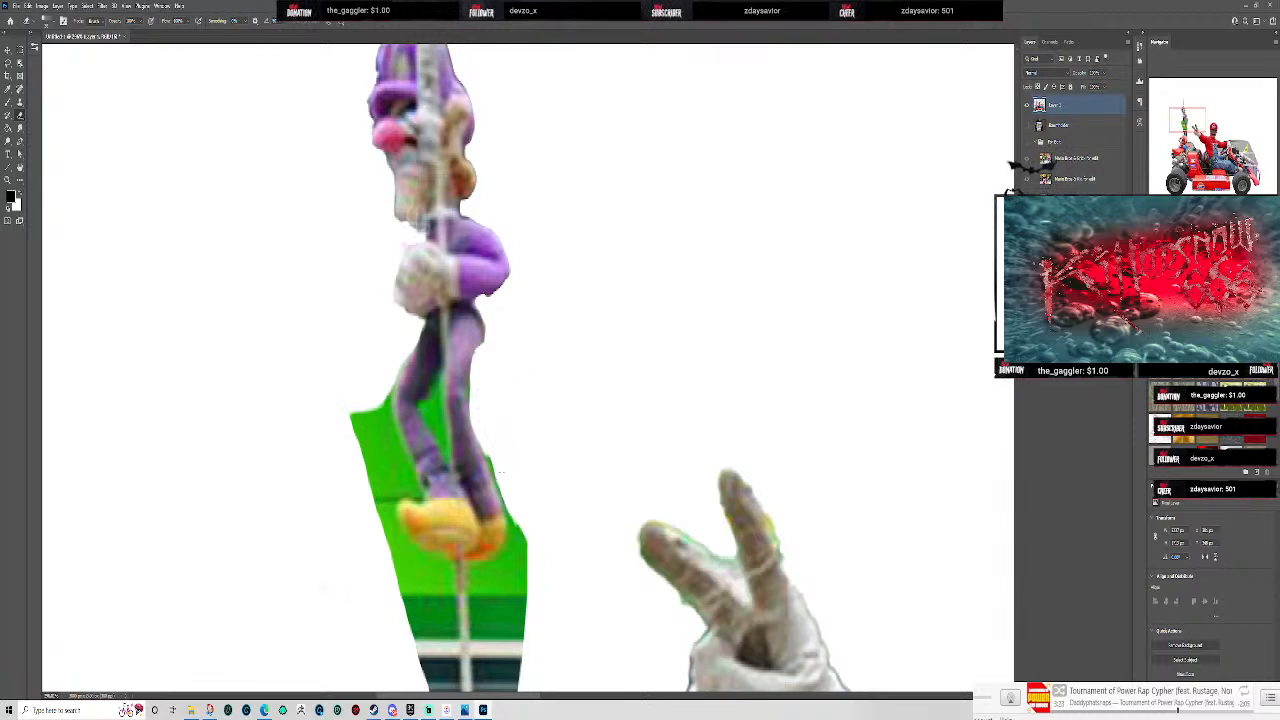
mouse_move(490, 445)
mouse_down()
mouse_move(539, 618)
mouse_move(516, 520)
mouse_move(522, 557)
mouse_move(504, 578)
mouse_move(511, 558)
mouse_move(492, 581)
mouse_move(474, 577)
mouse_move(470, 675)
mouse_move(482, 695)
mouse_move(500, 605)
mouse_move(500, 617)
mouse_move(491, 597)
mouse_move(488, 643)
mouse_move(513, 606)
mouse_move(500, 686)
mouse_up()
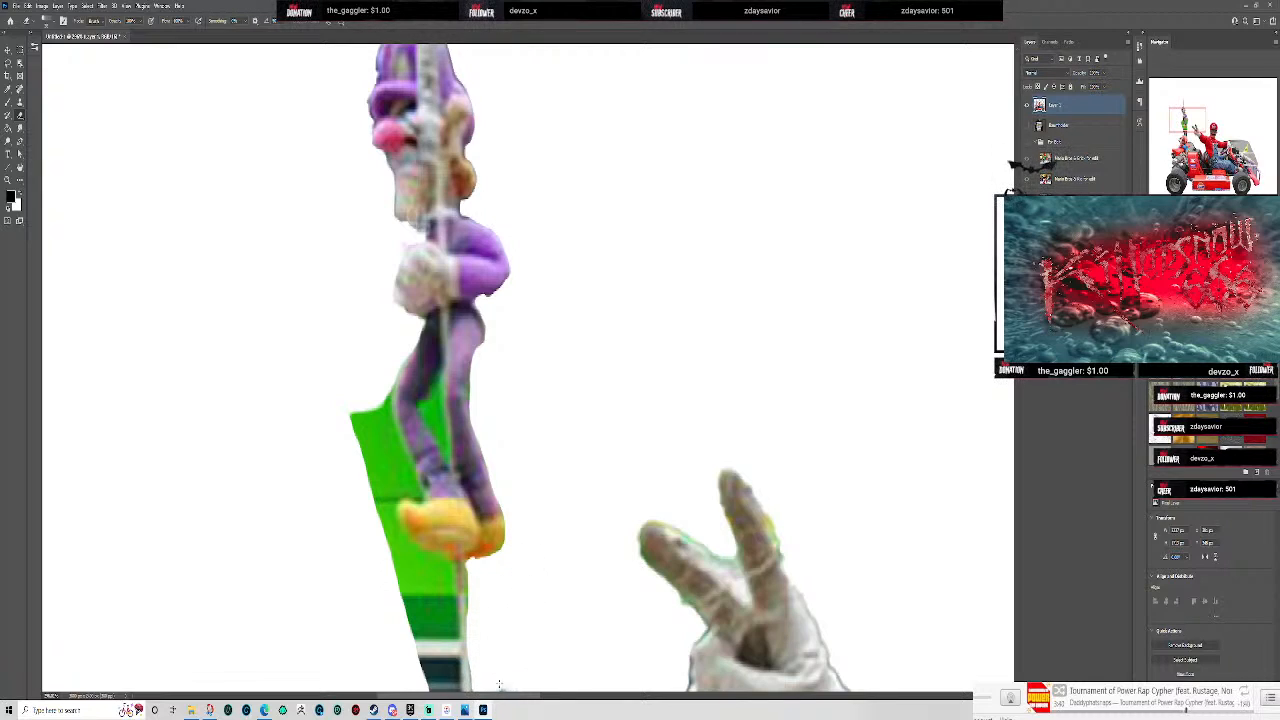
mouse_move(343, 448)
mouse_down()
mouse_move(394, 346)
mouse_move(372, 420)
mouse_move(390, 429)
mouse_move(374, 541)
mouse_move(397, 592)
mouse_move(384, 502)
mouse_move(388, 539)
mouse_move(440, 567)
mouse_up()
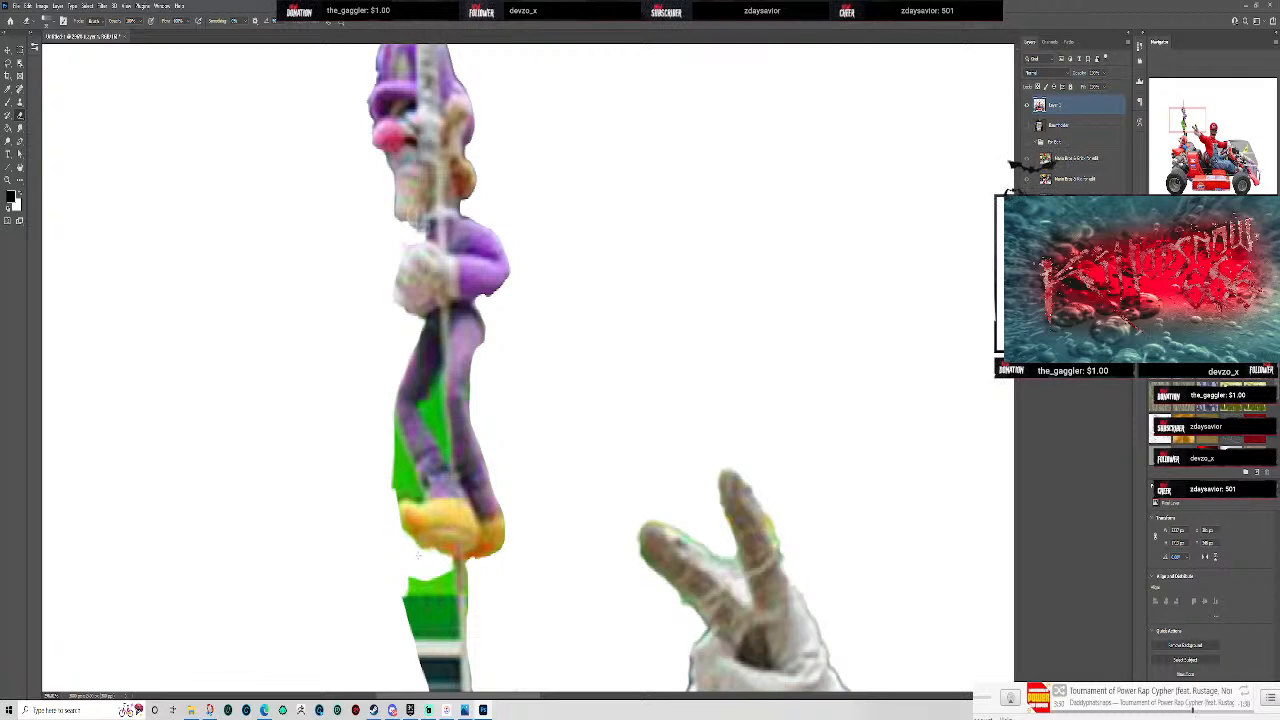
mouse_move(388, 505)
mouse_down()
mouse_move(380, 430)
mouse_move(399, 436)
mouse_move(404, 490)
mouse_move(419, 487)
mouse_move(408, 505)
mouse_move(397, 469)
mouse_up()
- Try erasing the green background between the purple plush's legs with the Eraser, and undo those strokes
mouse_move(433, 407)
mouse_down()
mouse_move(445, 454)
mouse_move(437, 398)
mouse_up()
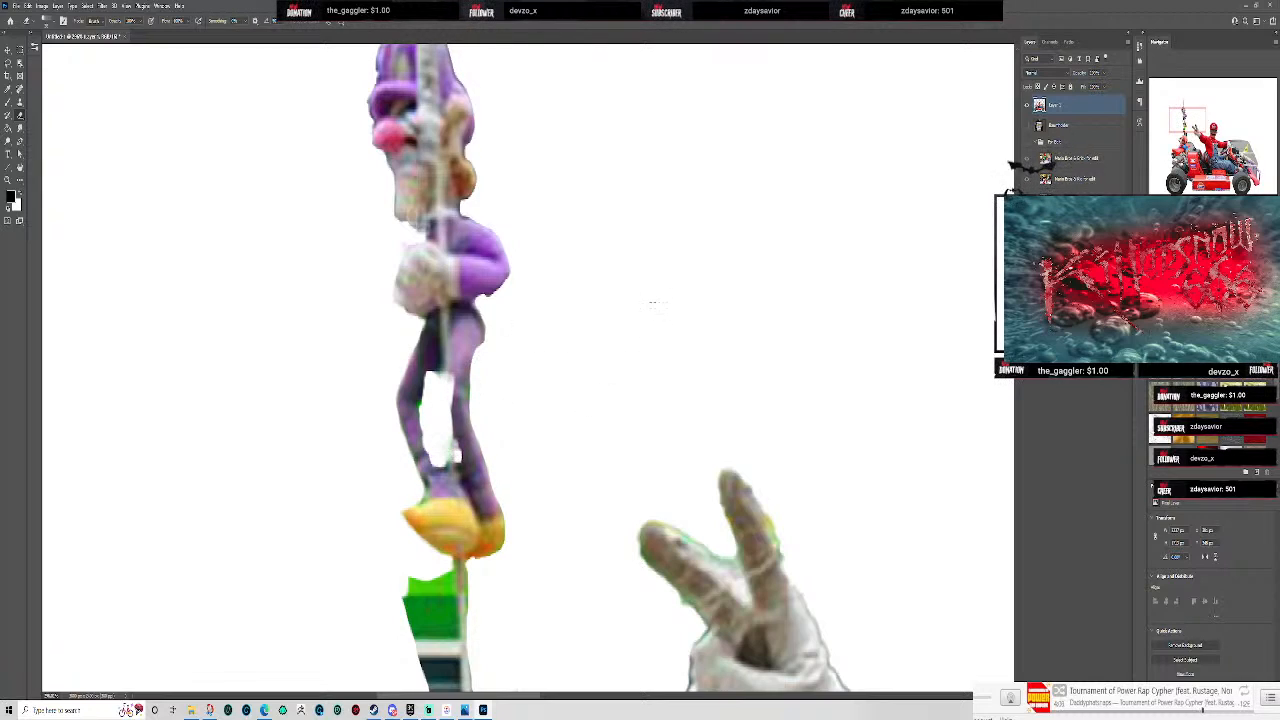
scroll(527, 367, down, 5)
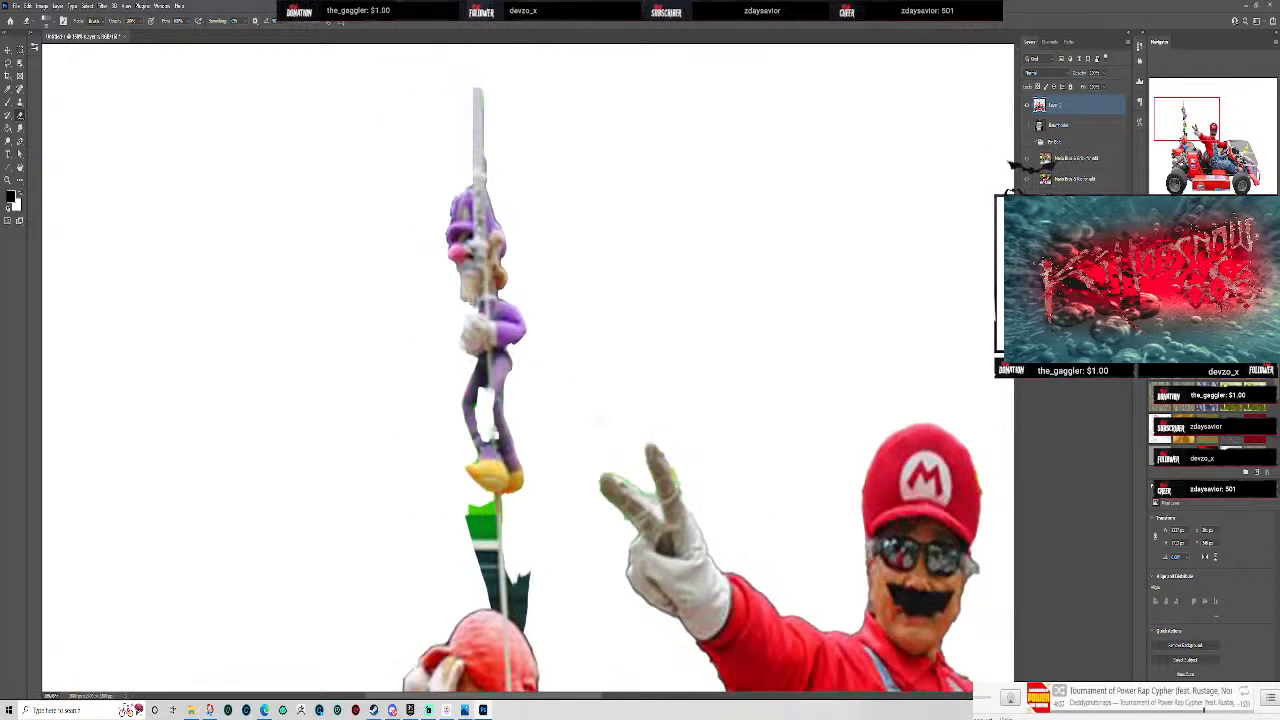
scroll(417, 256, up, 6)
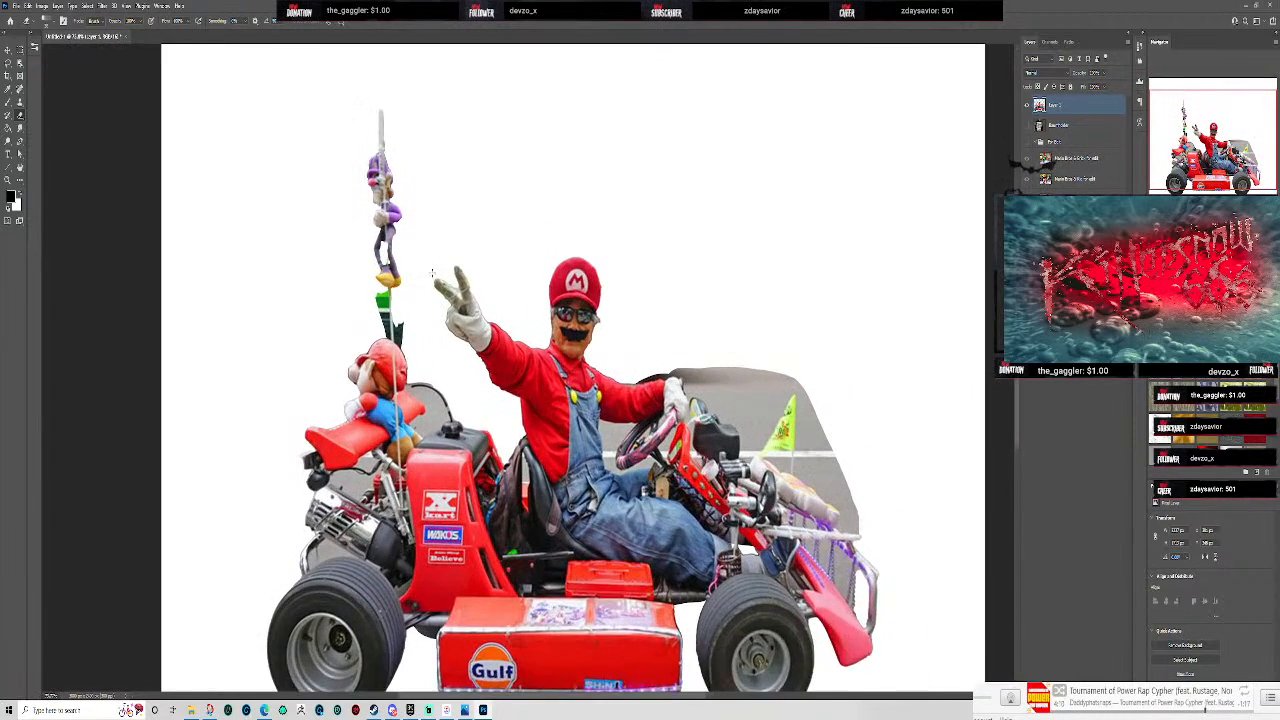
key(ctrl+z)
key(ctrl+z)
key(ctrl+z)
key(ctrl+z)
key(ctrl+z)
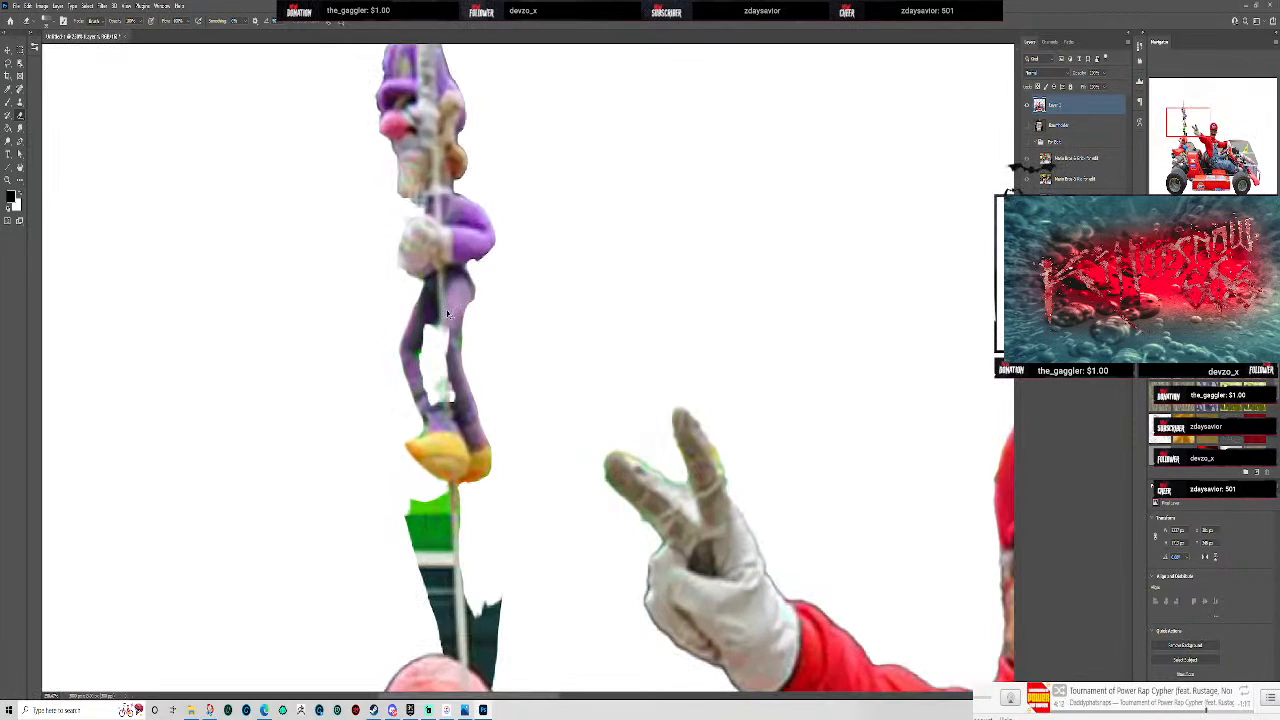
key(ctrl+z)
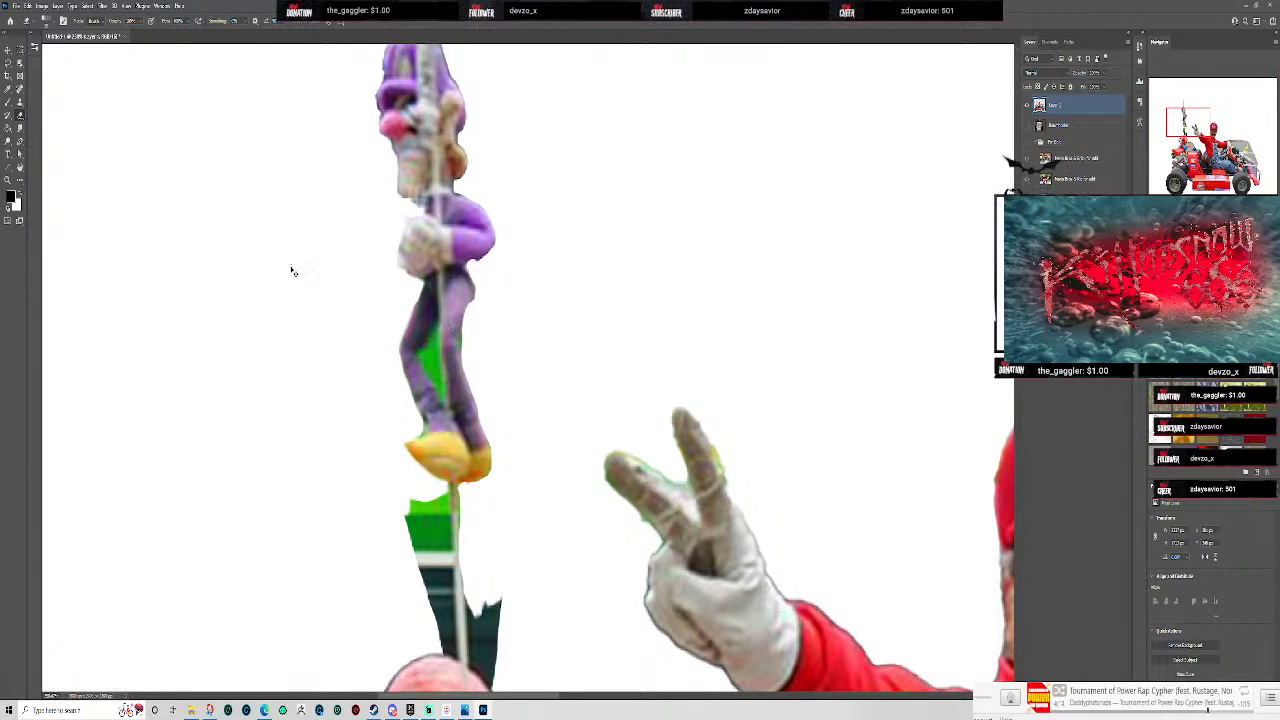
- Select the green gap between the purple plush's legs with the Magic Wand limited to contiguous pixels and delete it
click(19, 52)
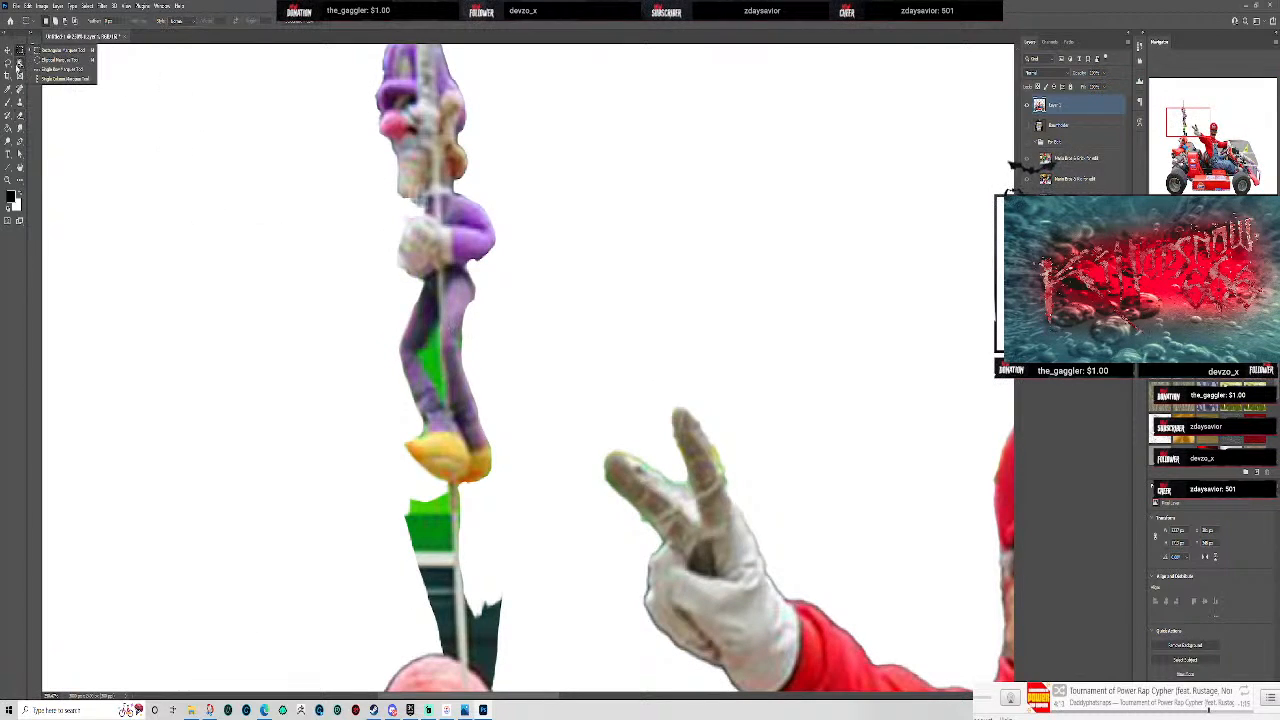
click(19, 65)
click(20, 64)
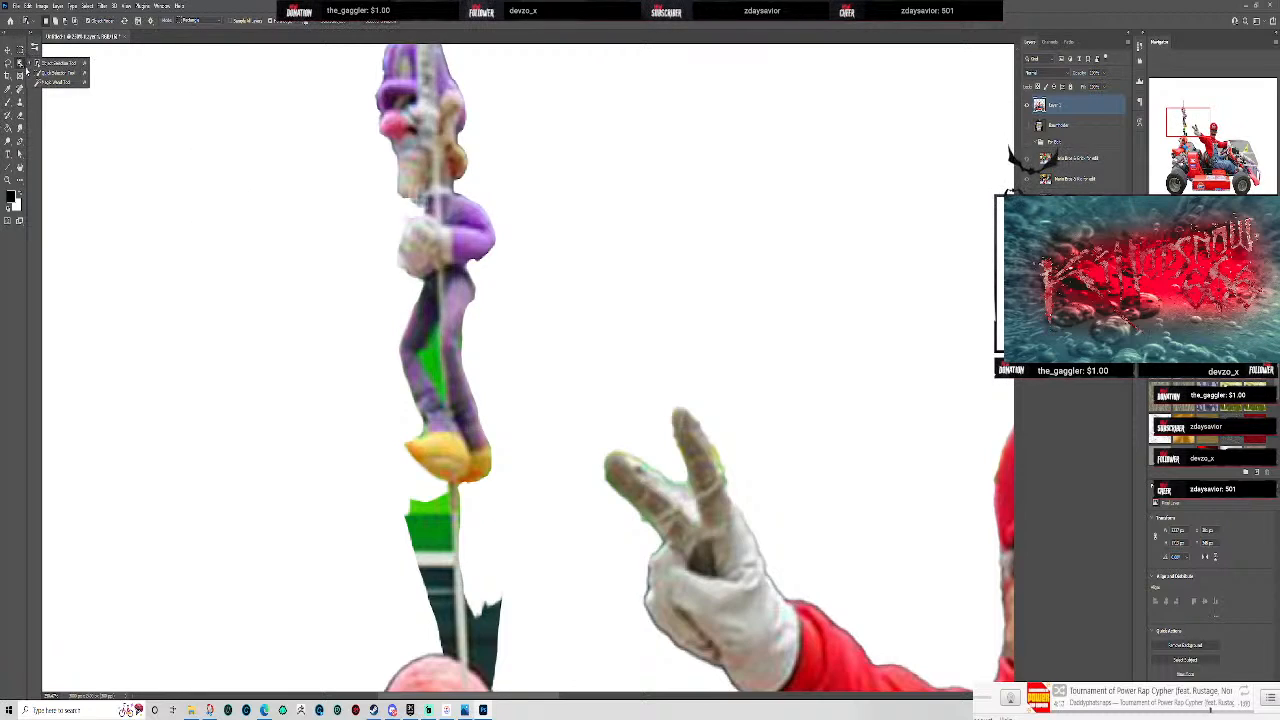
click(51, 84)
click(20, 64)
click(54, 82)
click(20, 64)
click(226, 22)
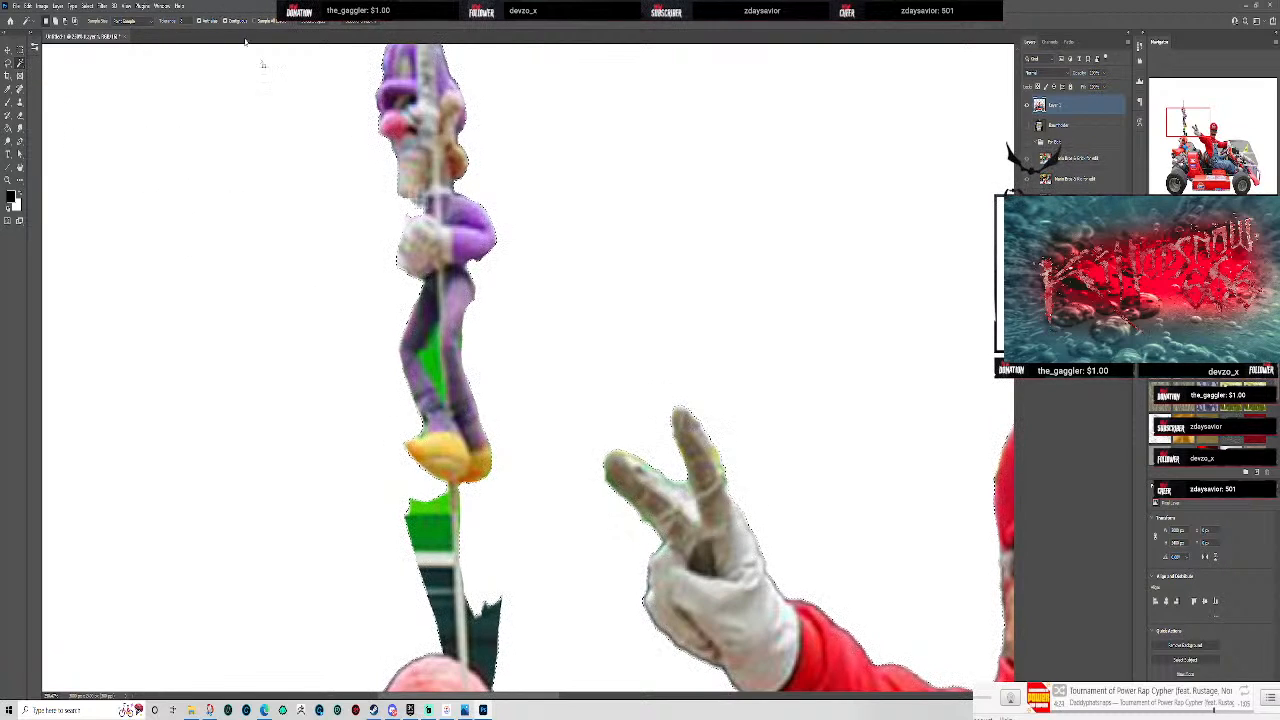
click(435, 358)
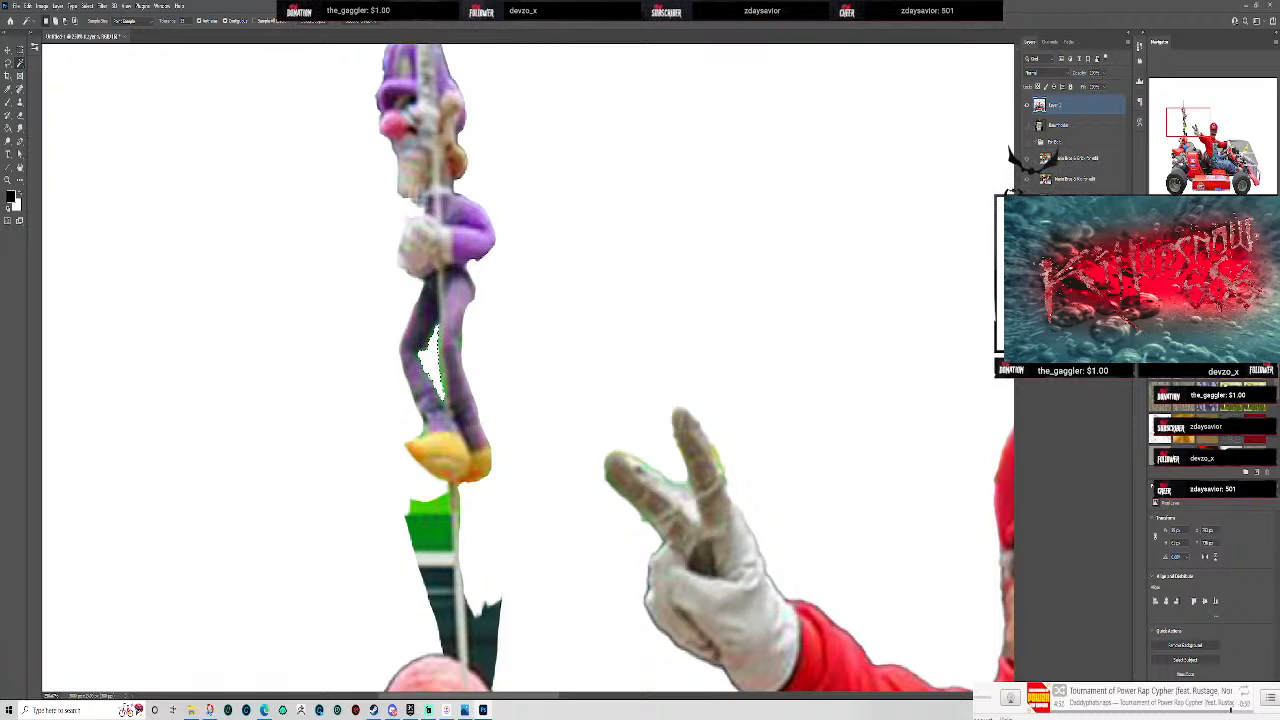
alt+click(1027, 105)
alt+click(1027, 105)
scroll(530, 390, down, 3)
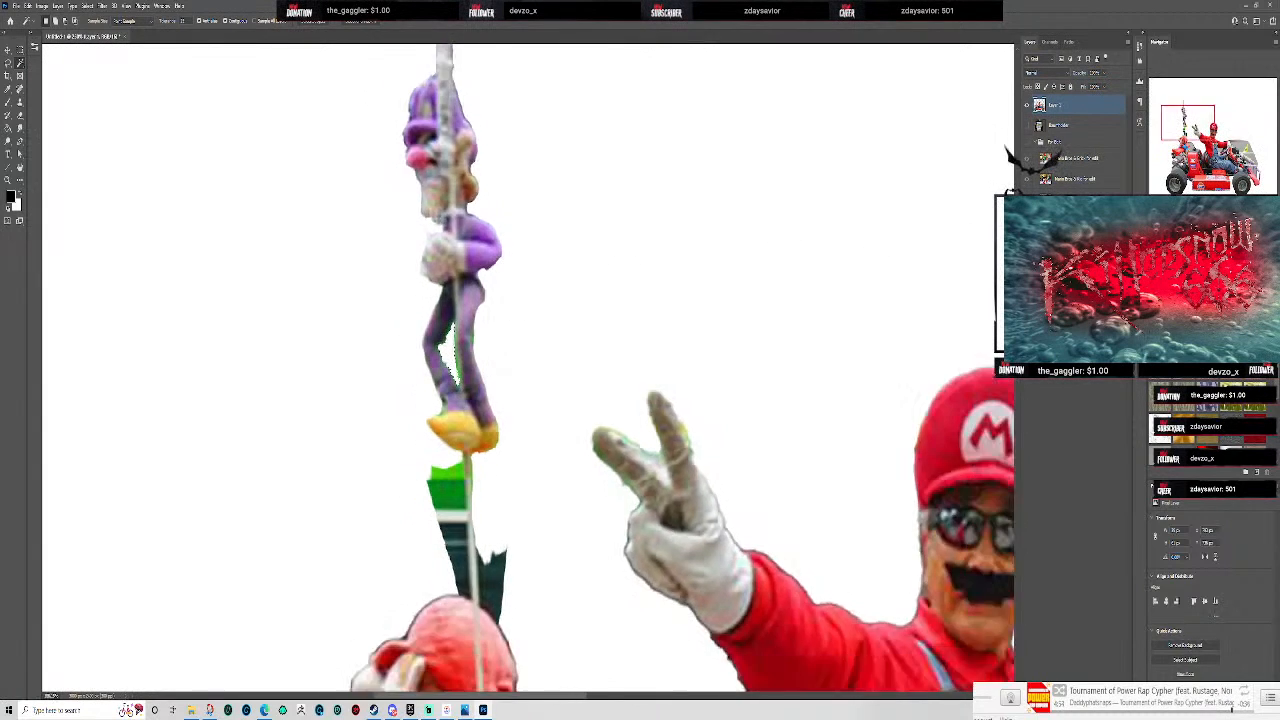
- Select and delete the green patch and the dark background right of the rope below the purple plush's shoes
click(479, 440)
key(Delete)
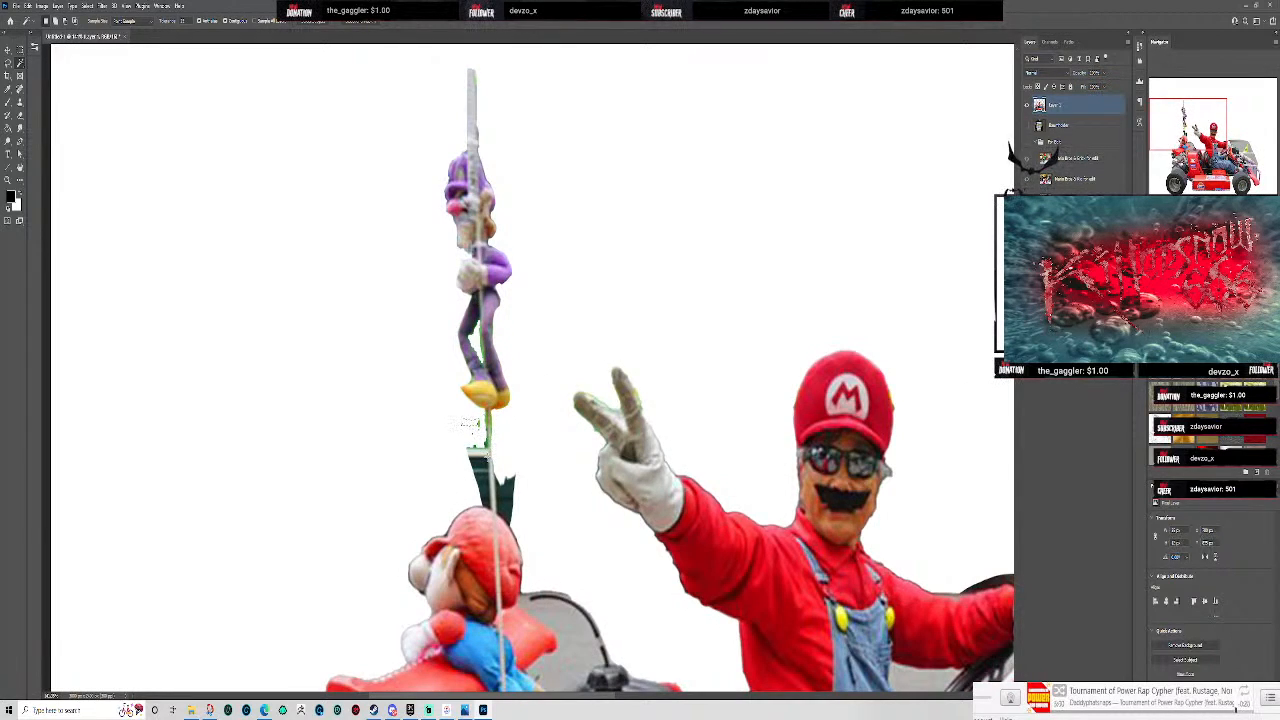
key(Delete)
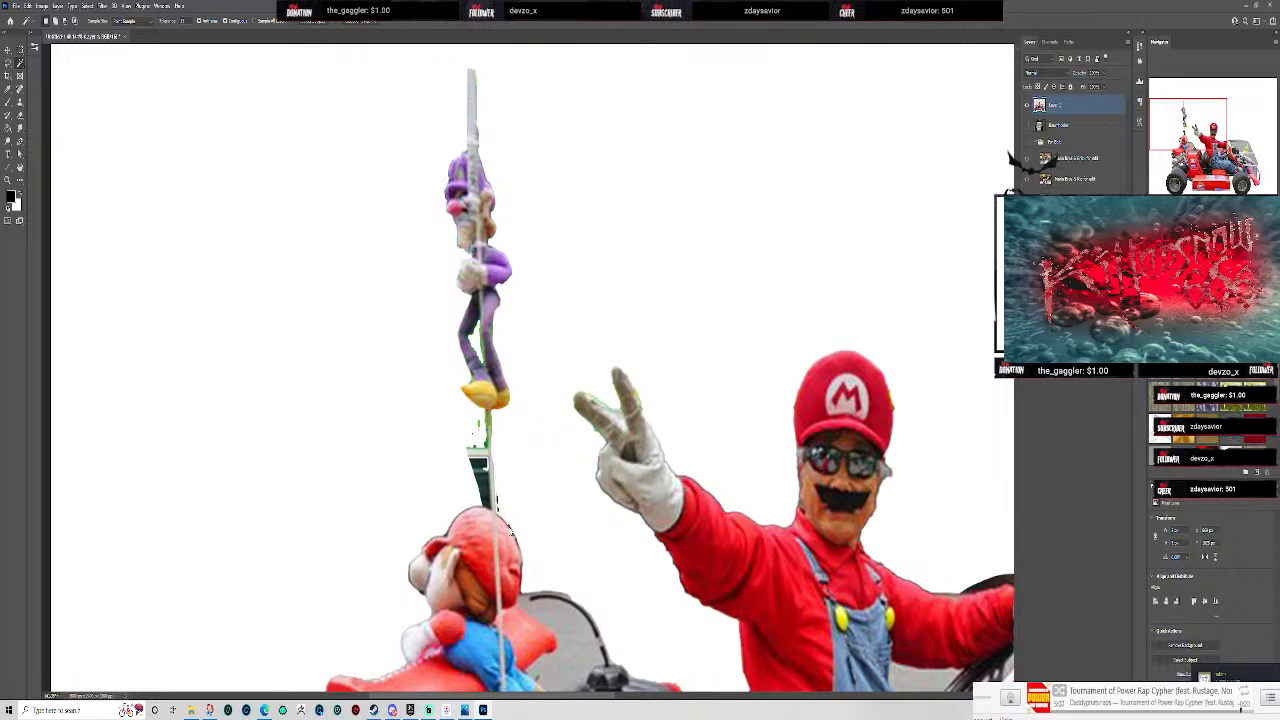
scroll(545, 535, up, 1)
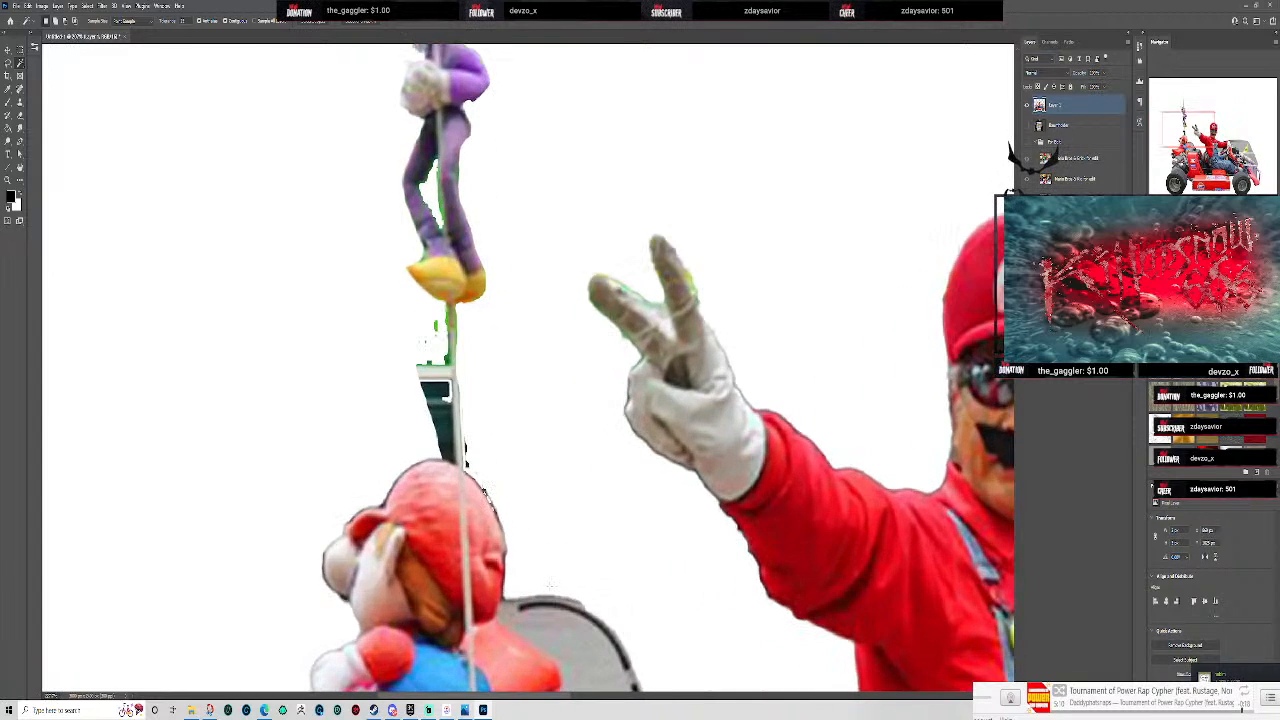
drag(675, 604, 609, 277)
scroll(517, 237, down, 3)
click(516, 288)
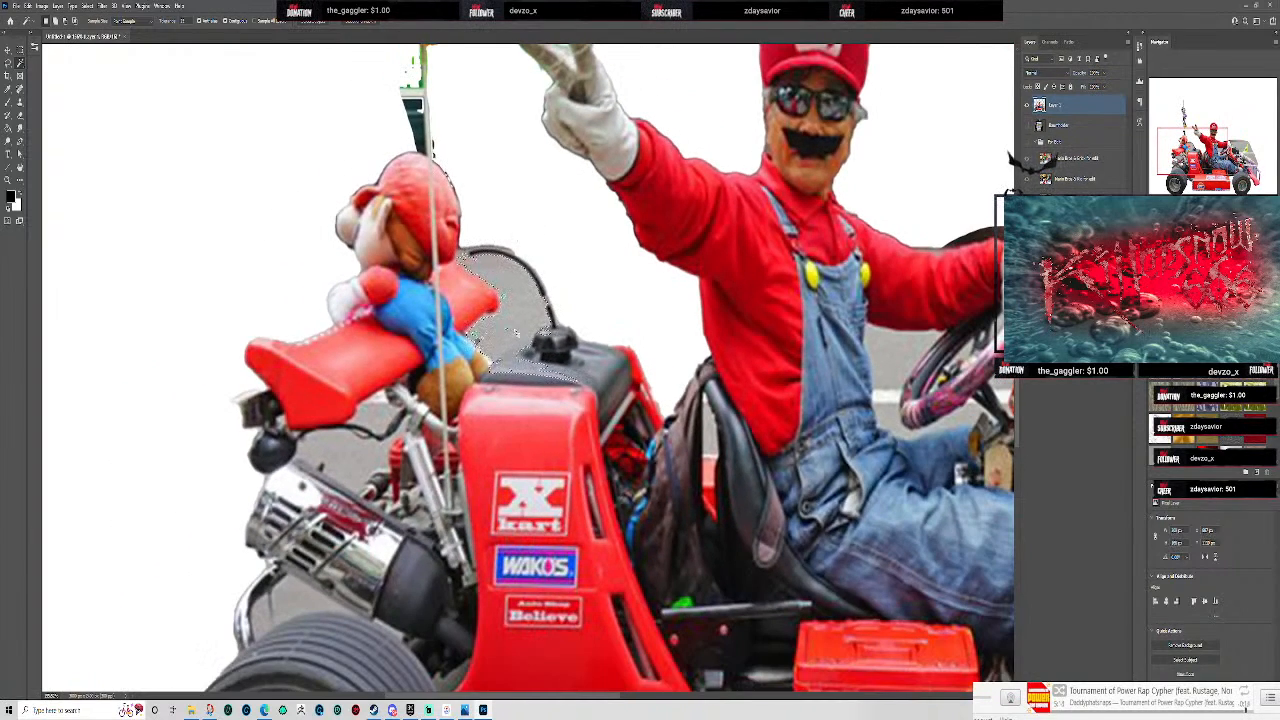
drag(514, 151, 550, 279)
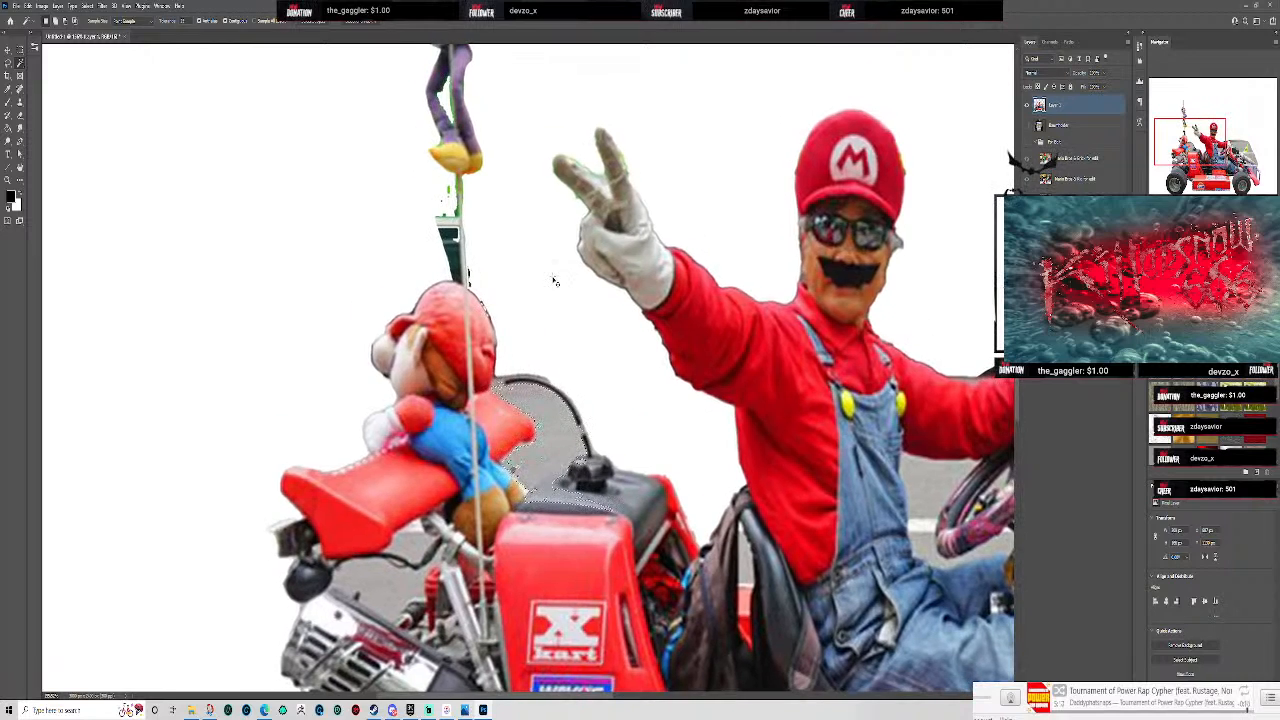
key(ctrl+s)
click(942, 483)
click(16, 7)
click(16, 7)
click(16, 7)
click(16, 7)
click(9, 65)
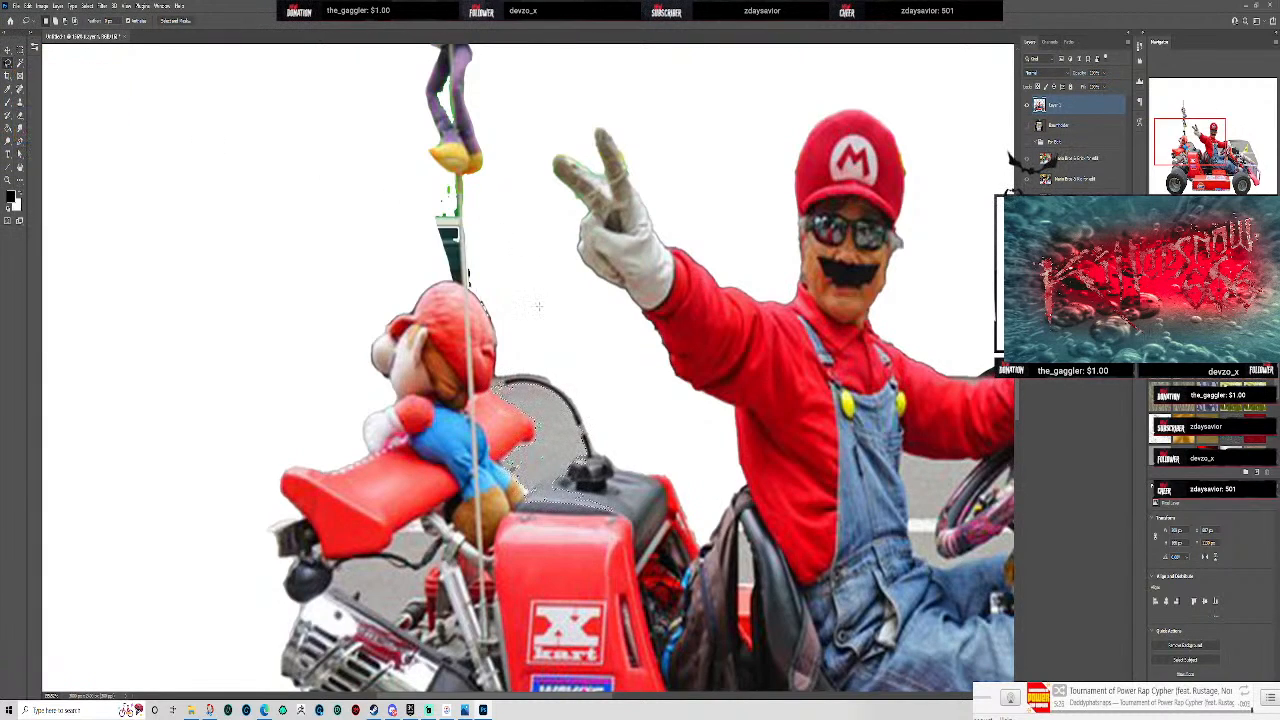
- Erase the background remnants along the rope between the two plushes and the dark fringe around the red-capped plush
click(20, 116)
scroll(462, 163, up, 1)
scroll(461, 163, up, 3)
mouse_move(456, 200)
mouse_down()
mouse_move(435, 280)
mouse_move(456, 296)
mouse_move(460, 272)
mouse_move(468, 372)
mouse_up()
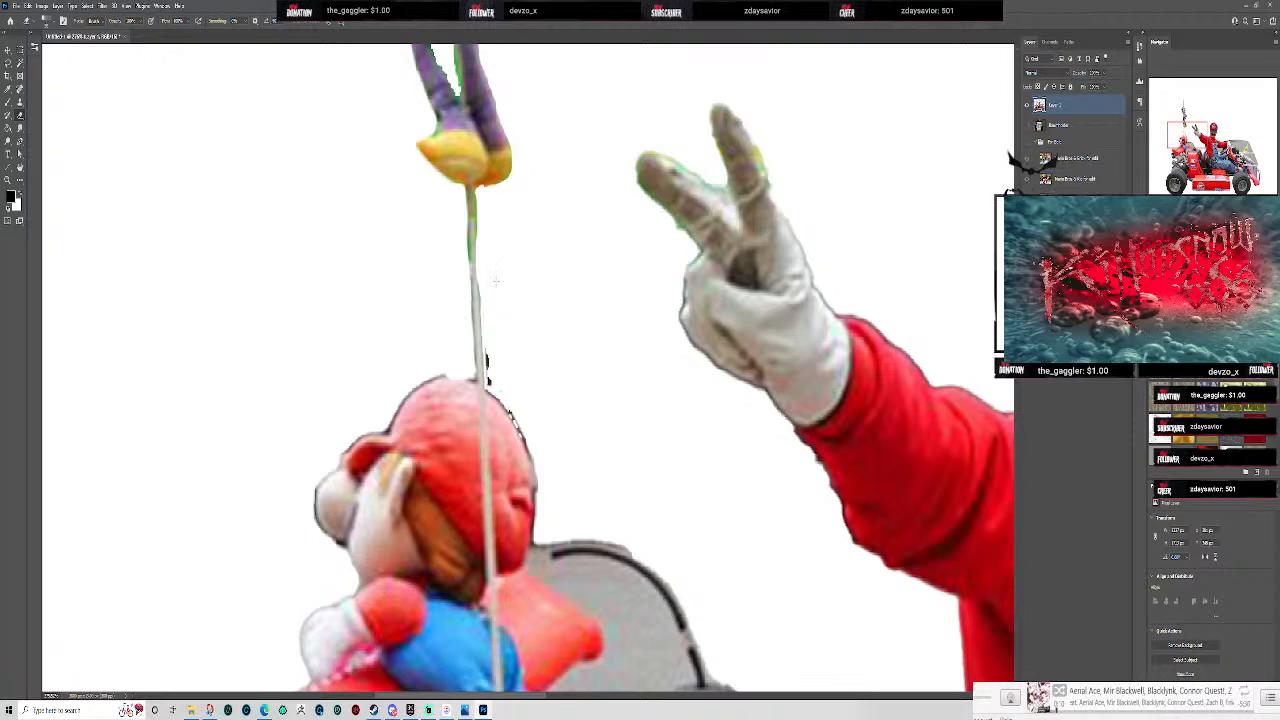
mouse_move(490, 332)
mouse_down()
mouse_move(494, 387)
mouse_move(514, 418)
mouse_up()
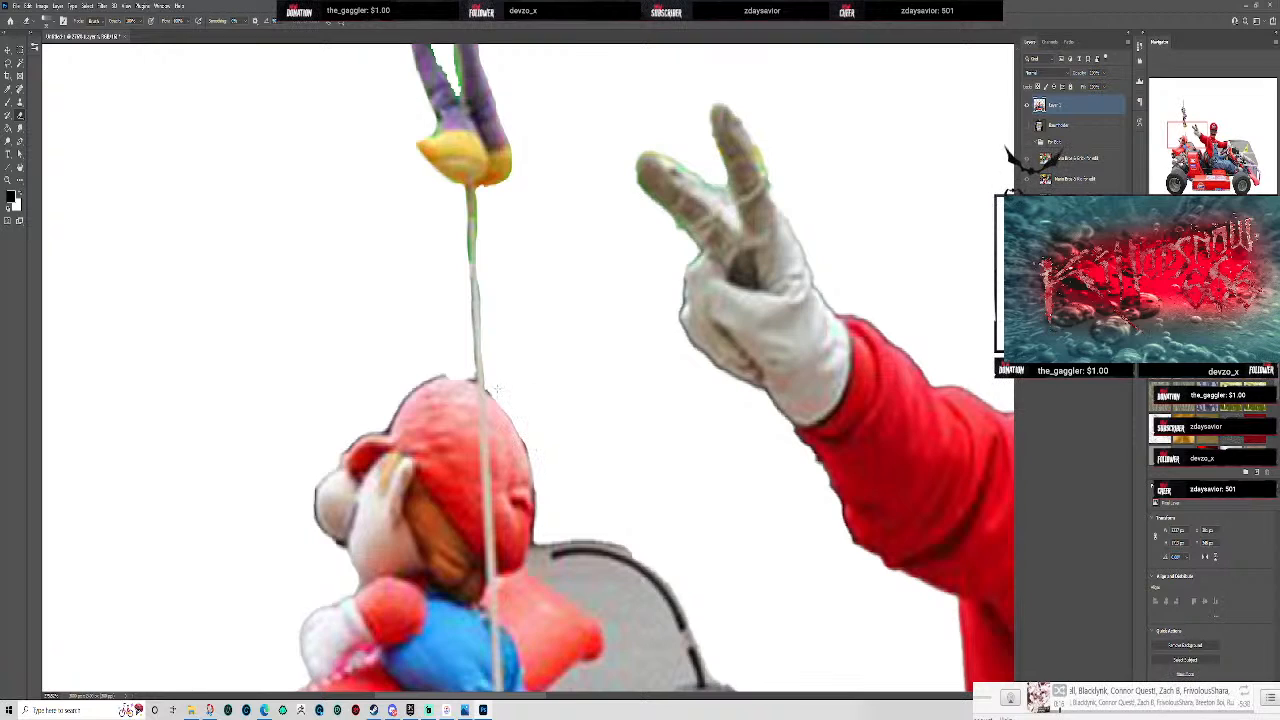
mouse_move(448, 378)
mouse_down()
mouse_move(393, 398)
mouse_move(360, 438)
mouse_move(330, 447)
mouse_up()
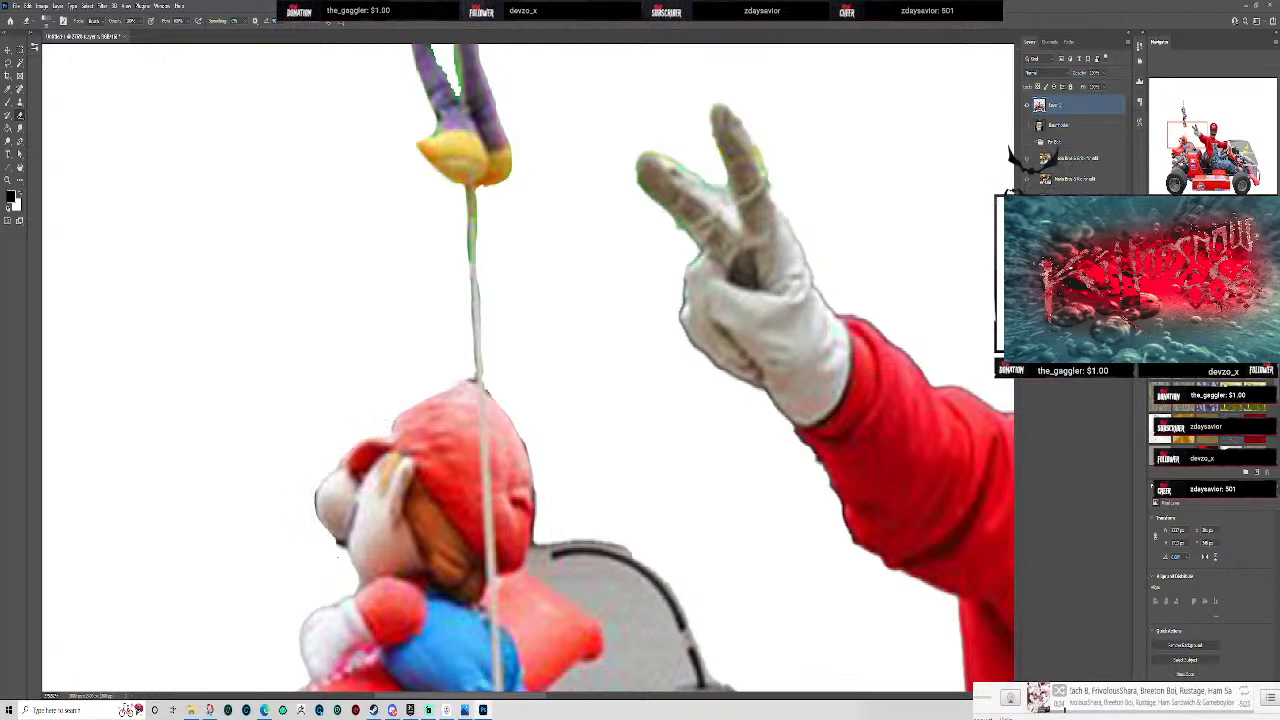
- Erase the grey background enclosed by the black hose between the red-capped plush and the fuel tank
key(ctrl+0)
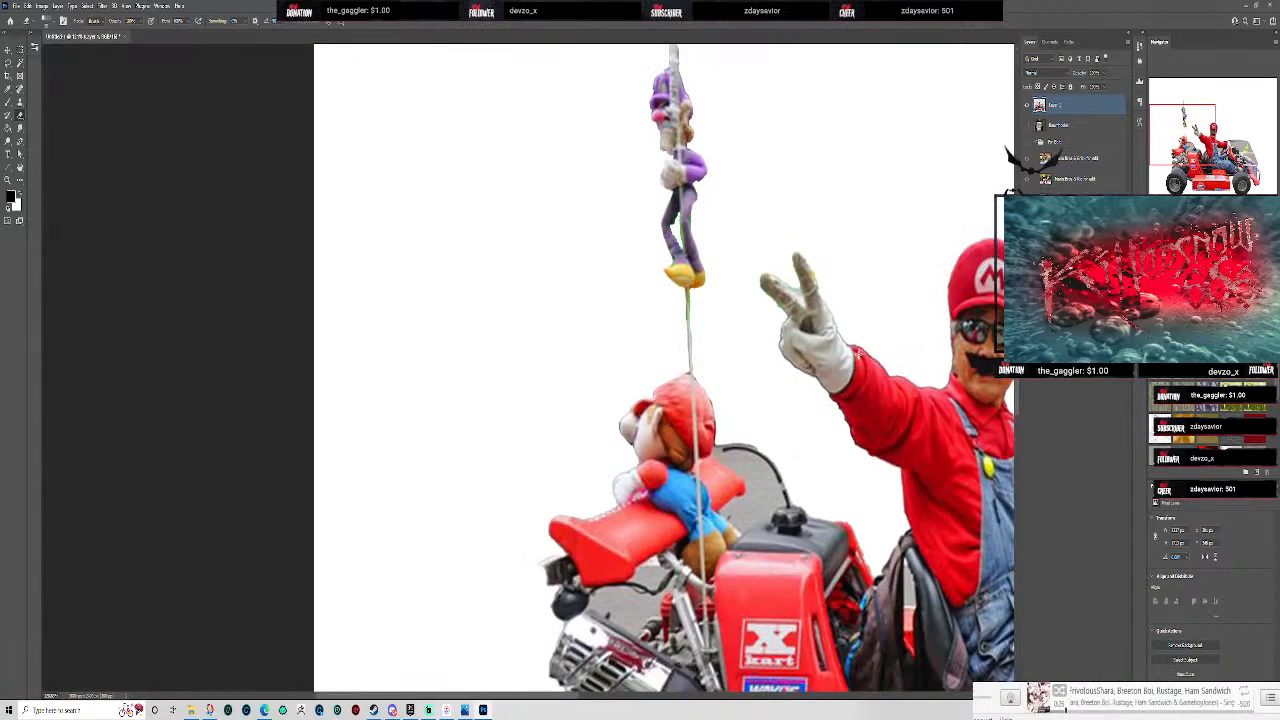
scroll(522, 378, up, 8)
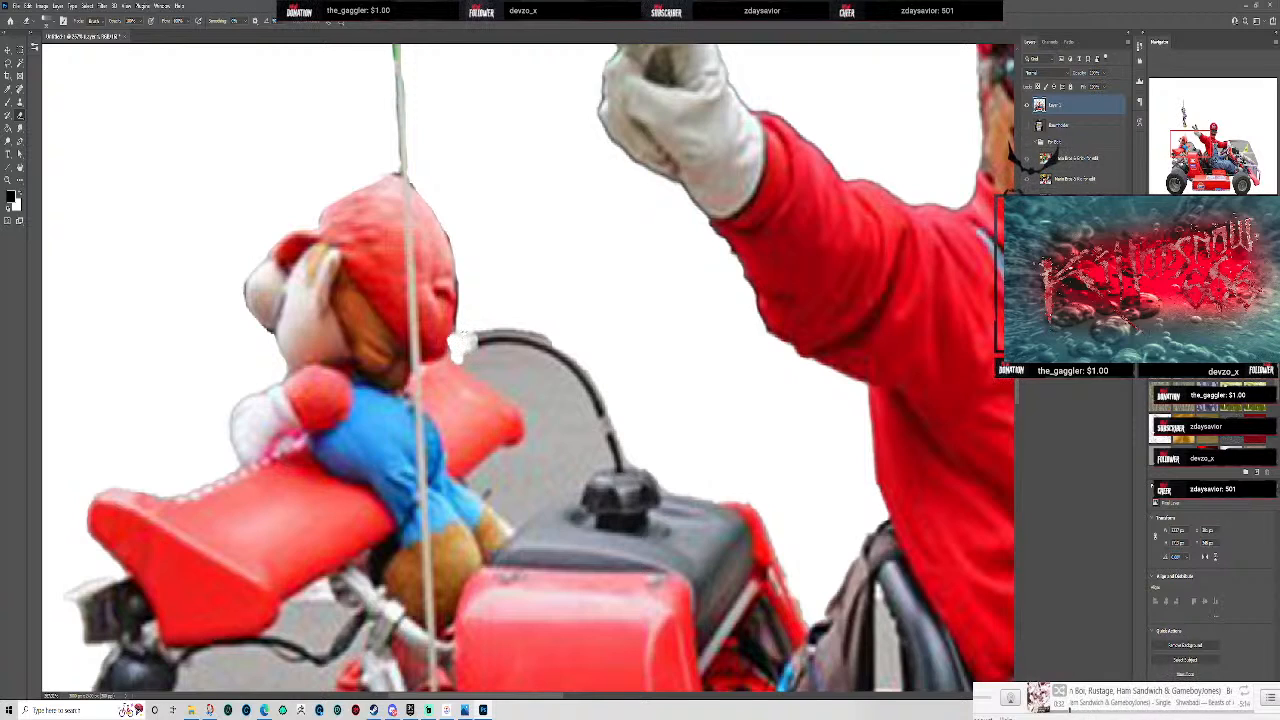
mouse_move(467, 320)
mouse_down()
mouse_move(545, 338)
mouse_move(605, 388)
mouse_move(632, 464)
mouse_move(660, 470)
mouse_up()
mouse_move(460, 345)
mouse_down()
mouse_move(553, 417)
mouse_move(533, 395)
mouse_move(545, 450)
mouse_move(498, 461)
mouse_move(480, 485)
mouse_move(528, 515)
mouse_move(508, 512)
mouse_move(515, 523)
mouse_move(527, 507)
mouse_move(505, 485)
mouse_move(507, 500)
mouse_move(529, 505)
mouse_move(508, 523)
mouse_move(565, 493)
mouse_move(582, 455)
mouse_move(577, 472)
mouse_move(606, 460)
mouse_move(539, 367)
mouse_move(498, 349)
mouse_move(483, 356)
mouse_move(530, 378)
mouse_move(568, 440)
mouse_move(551, 484)
mouse_up()
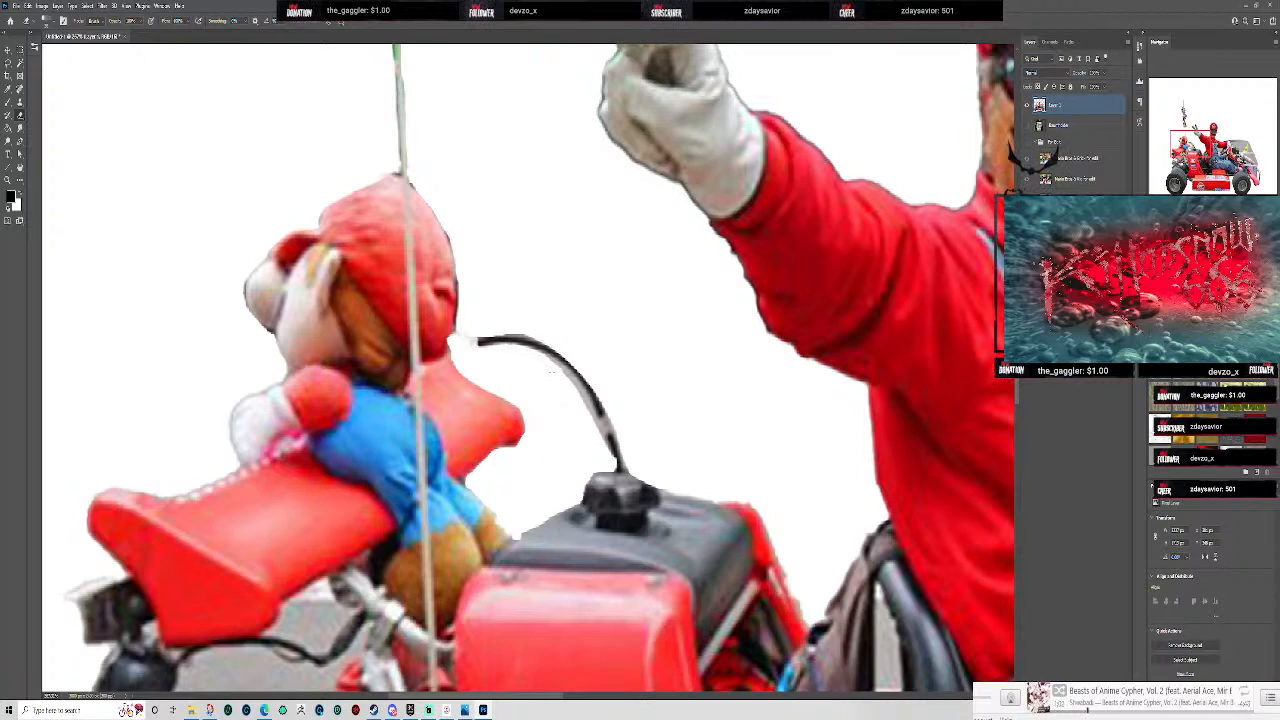
drag(548, 358, 590, 414)
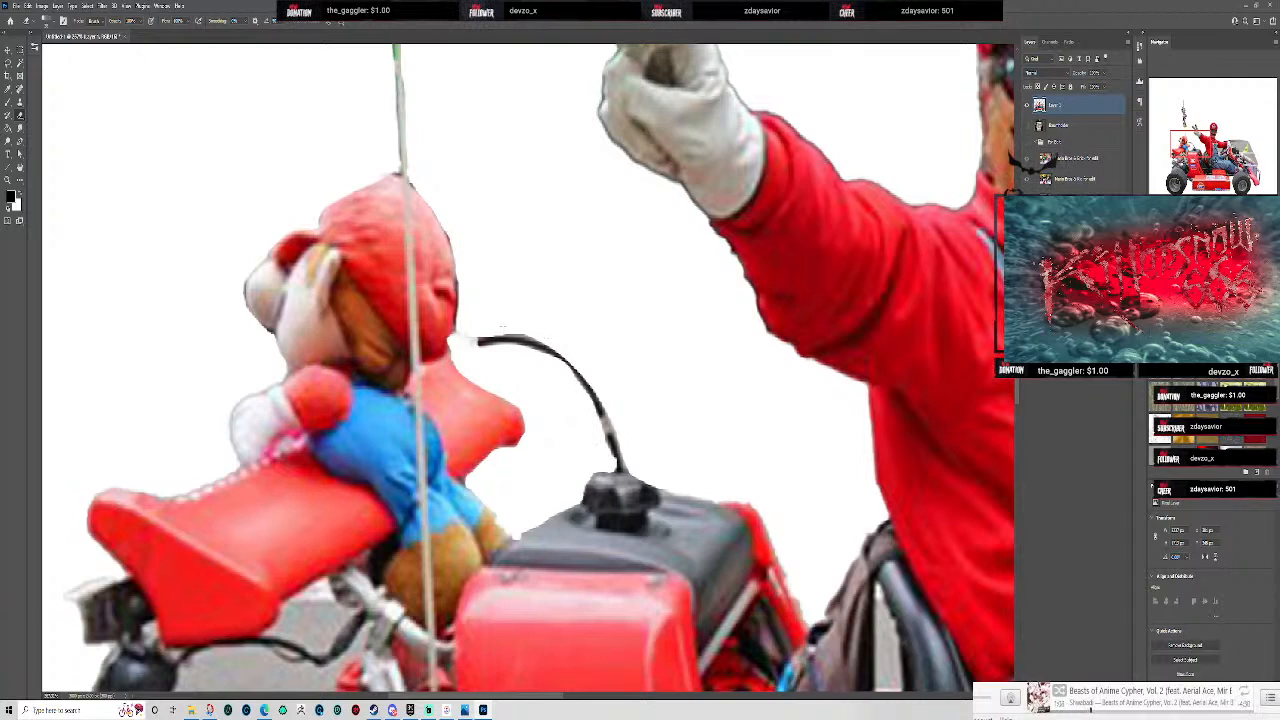
- Erase the black hose itself down to the fuel tank cap, undoing the stroke that cuts into the cap
mouse_move(535, 338)
mouse_down()
mouse_move(460, 333)
mouse_move(547, 374)
mouse_move(632, 447)
mouse_move(538, 339)
mouse_move(634, 456)
mouse_up()
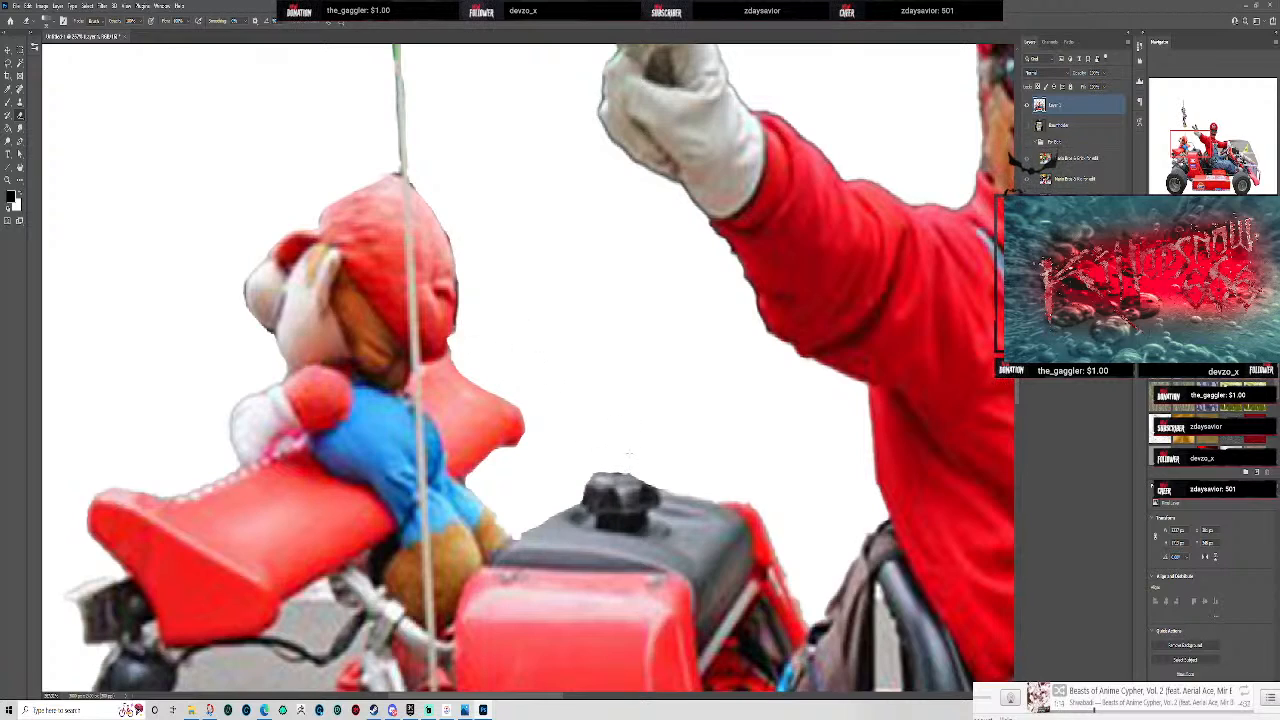
drag(634, 460, 604, 458)
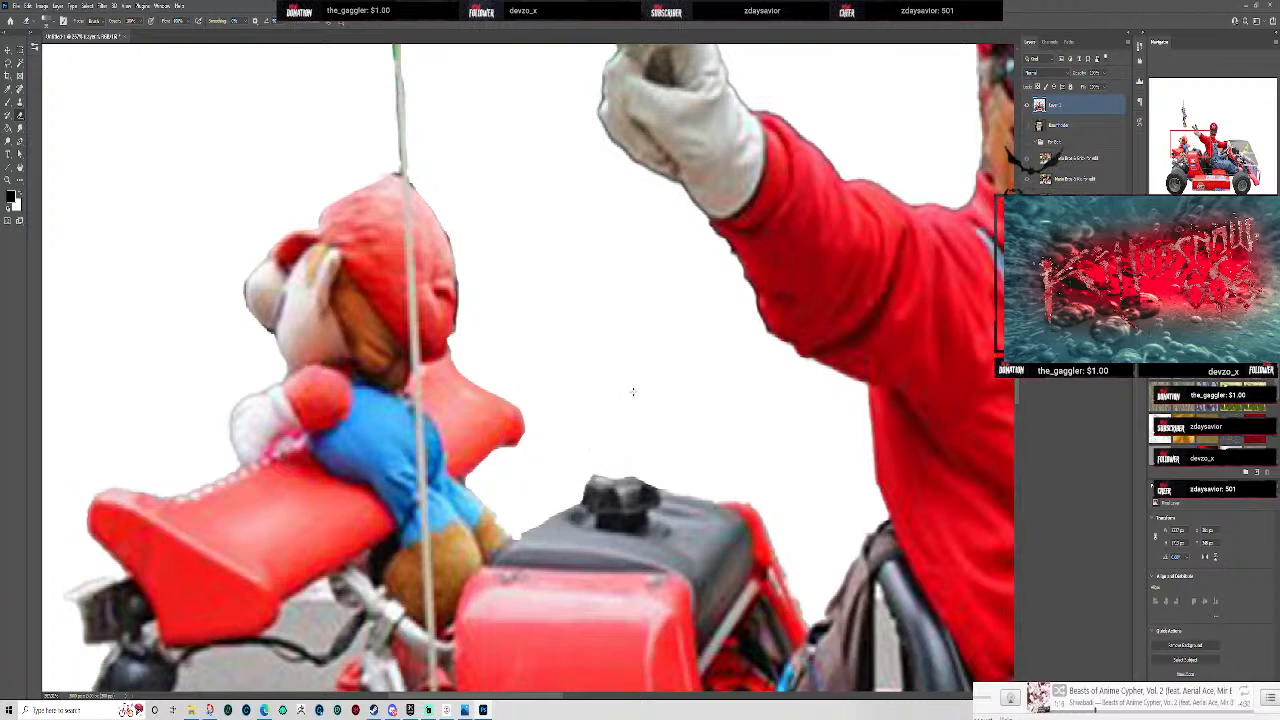
key(ctrl+z)
mouse_move(524, 340)
mouse_down()
mouse_move(462, 340)
mouse_move(465, 324)
mouse_move(464, 342)
mouse_move(530, 342)
mouse_move(578, 376)
mouse_move(520, 322)
mouse_move(637, 425)
mouse_move(585, 403)
mouse_move(625, 425)
mouse_move(602, 432)
mouse_move(630, 461)
mouse_up()
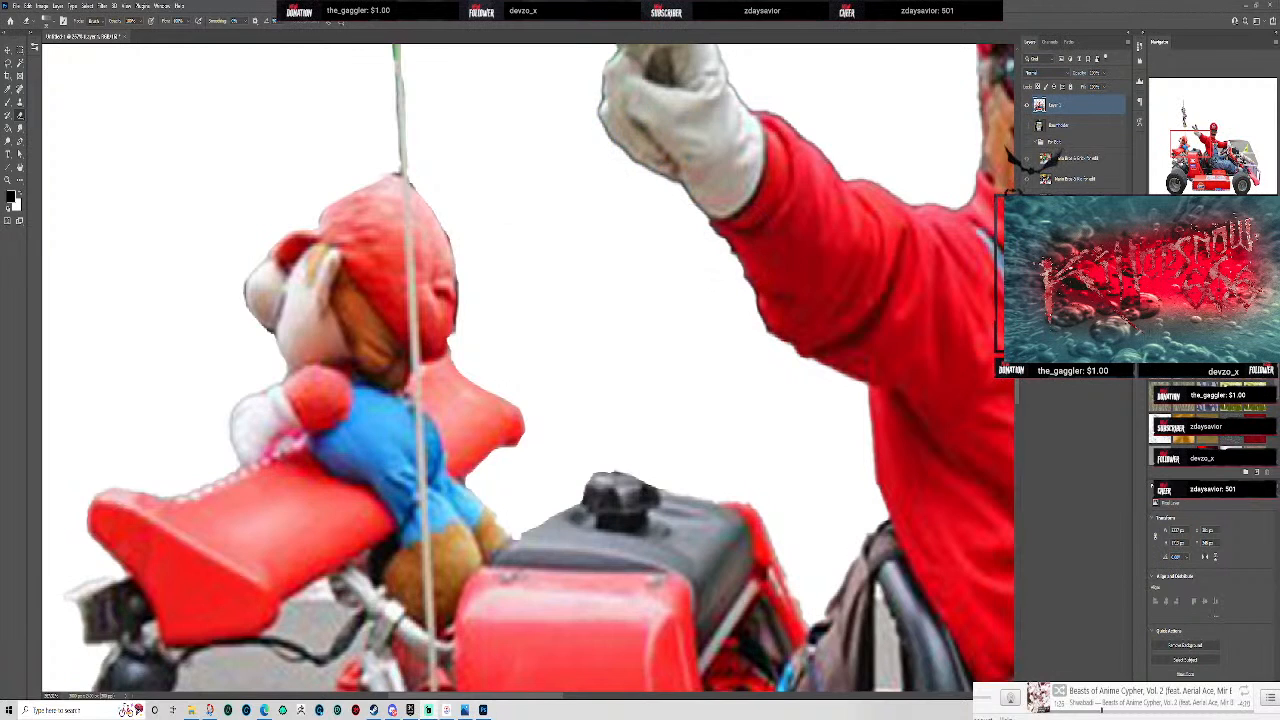
- Try erasing the grey background between the red seat and the chrome exhaust, and undo the stroke
scroll(562, 428, down, 4)
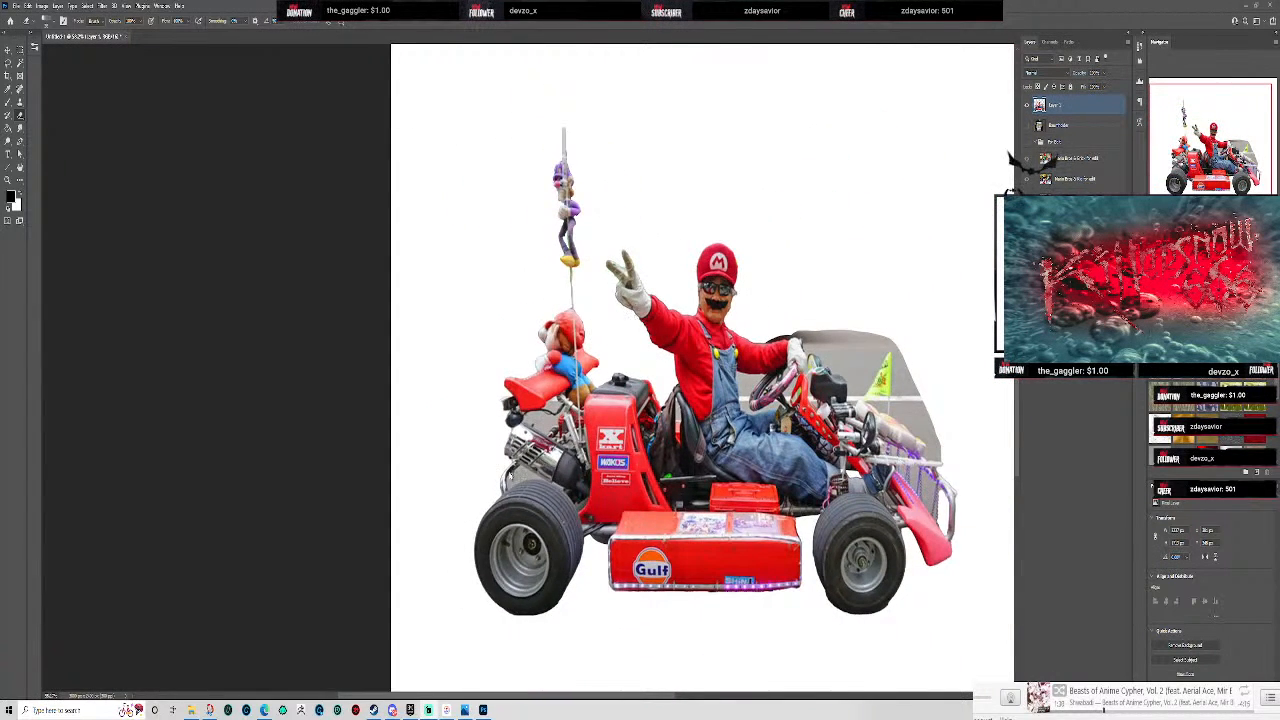
scroll(510, 478, up, 4)
scroll(611, 318, up, 2)
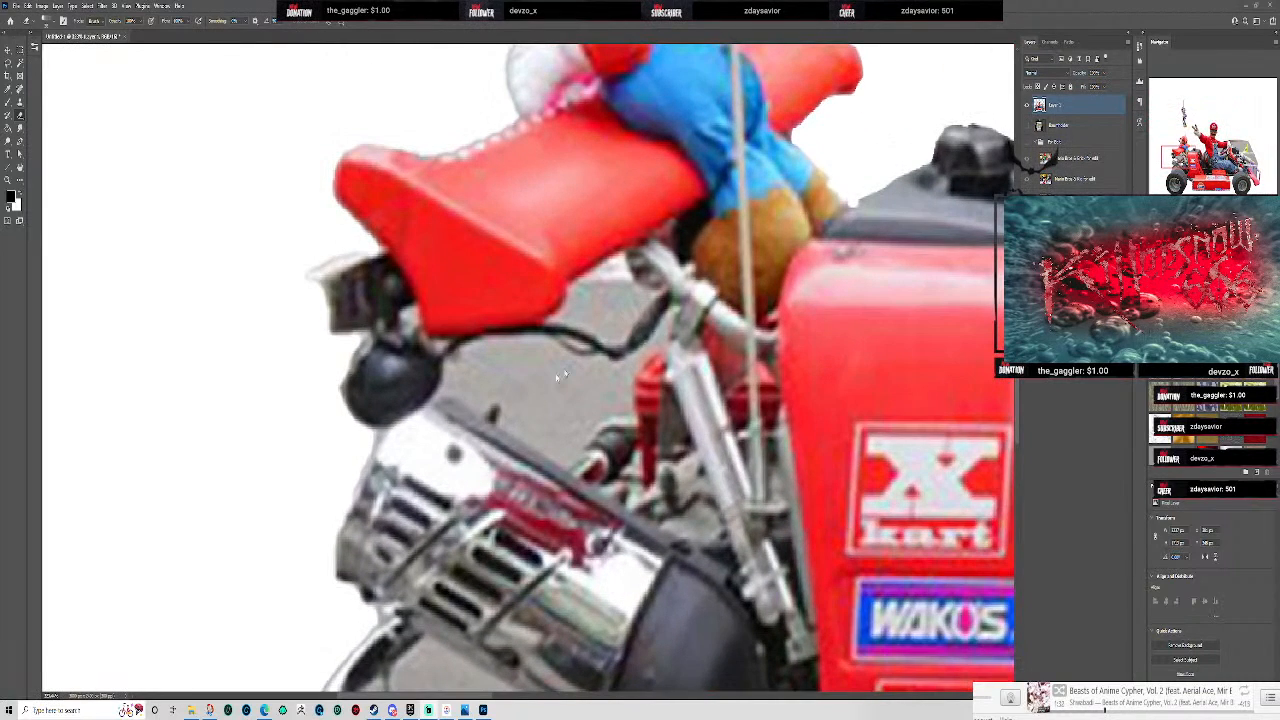
mouse_move(561, 385)
mouse_down()
mouse_move(508, 388)
mouse_move(493, 412)
mouse_move(468, 374)
mouse_move(453, 377)
mouse_move(571, 462)
mouse_move(582, 419)
mouse_move(627, 384)
mouse_move(496, 392)
mouse_move(460, 370)
mouse_move(499, 355)
mouse_move(606, 374)
mouse_move(516, 334)
mouse_move(461, 336)
mouse_move(446, 388)
mouse_up()
scroll(656, 312, down, 2)
key(ctrl+z)
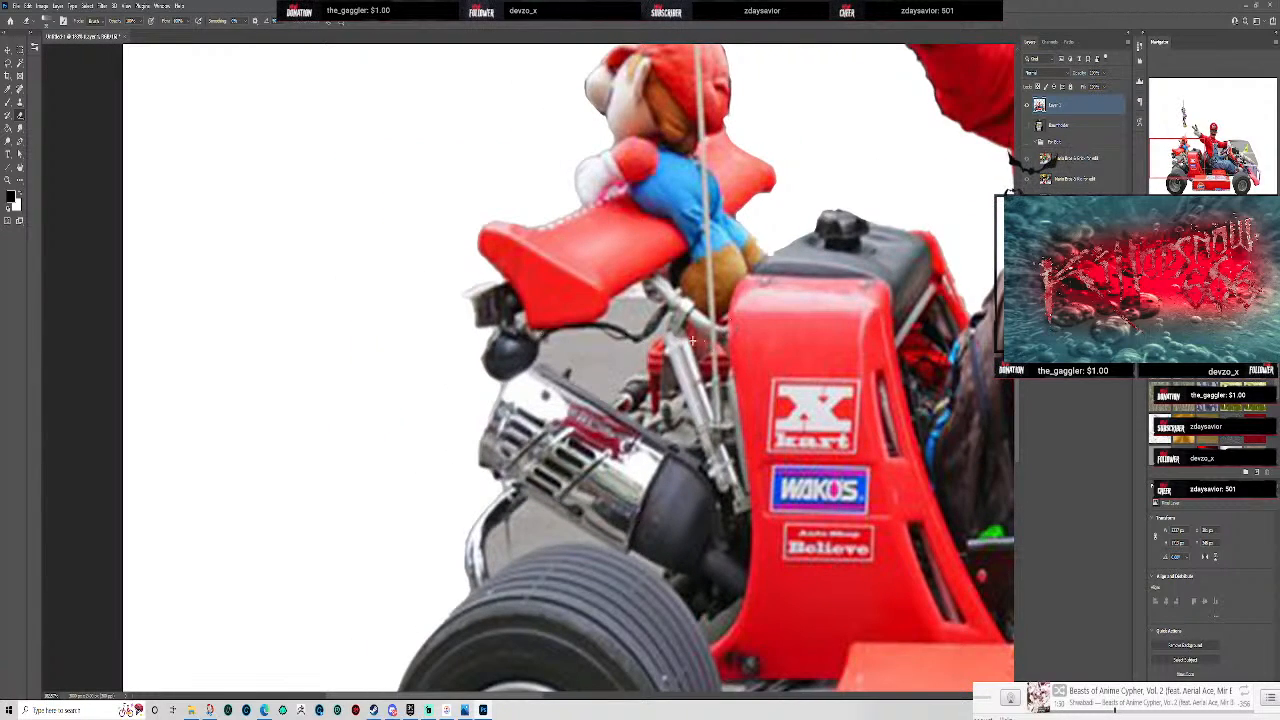
- Erase the grey background between the red seat and the chrome exhaust, plus the patch enclosed between the exhaust and the rear tyre
mouse_move(612, 363)
mouse_down()
mouse_move(573, 379)
mouse_move(596, 356)
mouse_move(580, 368)
mouse_move(563, 356)
mouse_move(567, 368)
mouse_move(545, 352)
mouse_move(575, 336)
mouse_move(626, 340)
mouse_move(630, 354)
mouse_move(566, 349)
mouse_move(612, 348)
mouse_move(625, 378)
mouse_move(589, 386)
mouse_up()
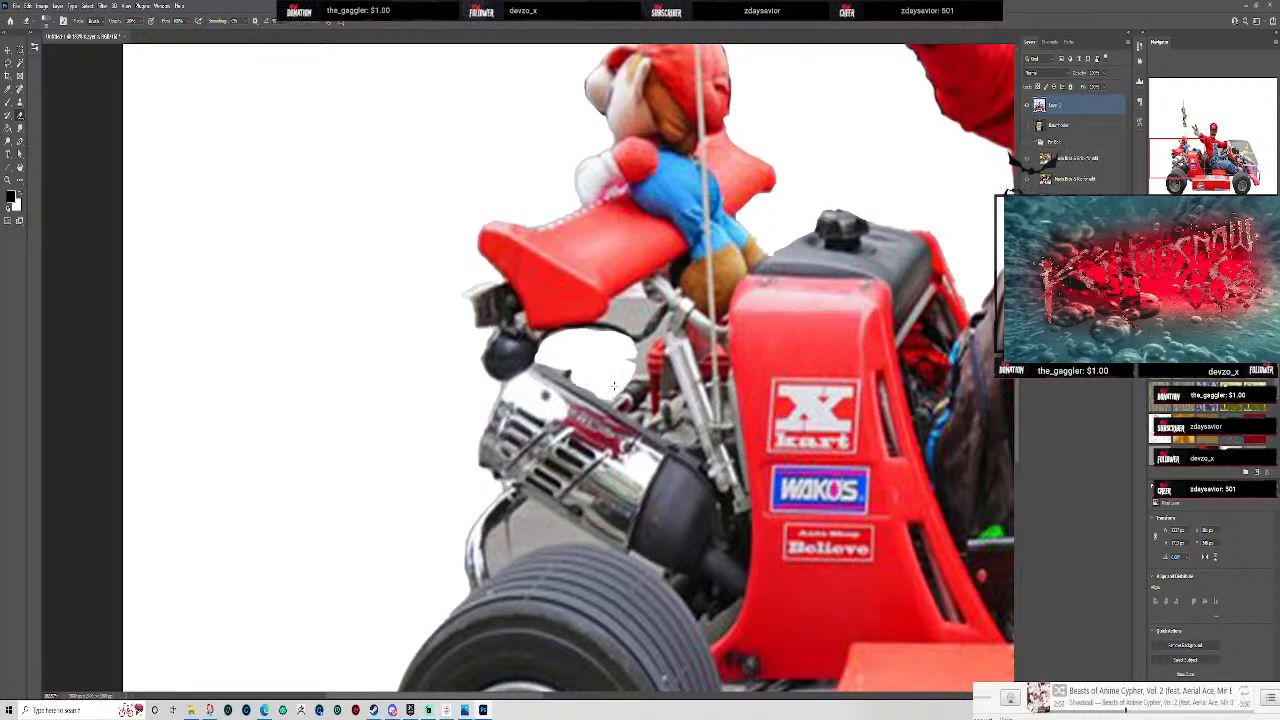
drag(630, 360, 638, 362)
mouse_move(637, 299)
mouse_down()
mouse_move(616, 320)
mouse_move(646, 308)
mouse_move(619, 318)
mouse_up()
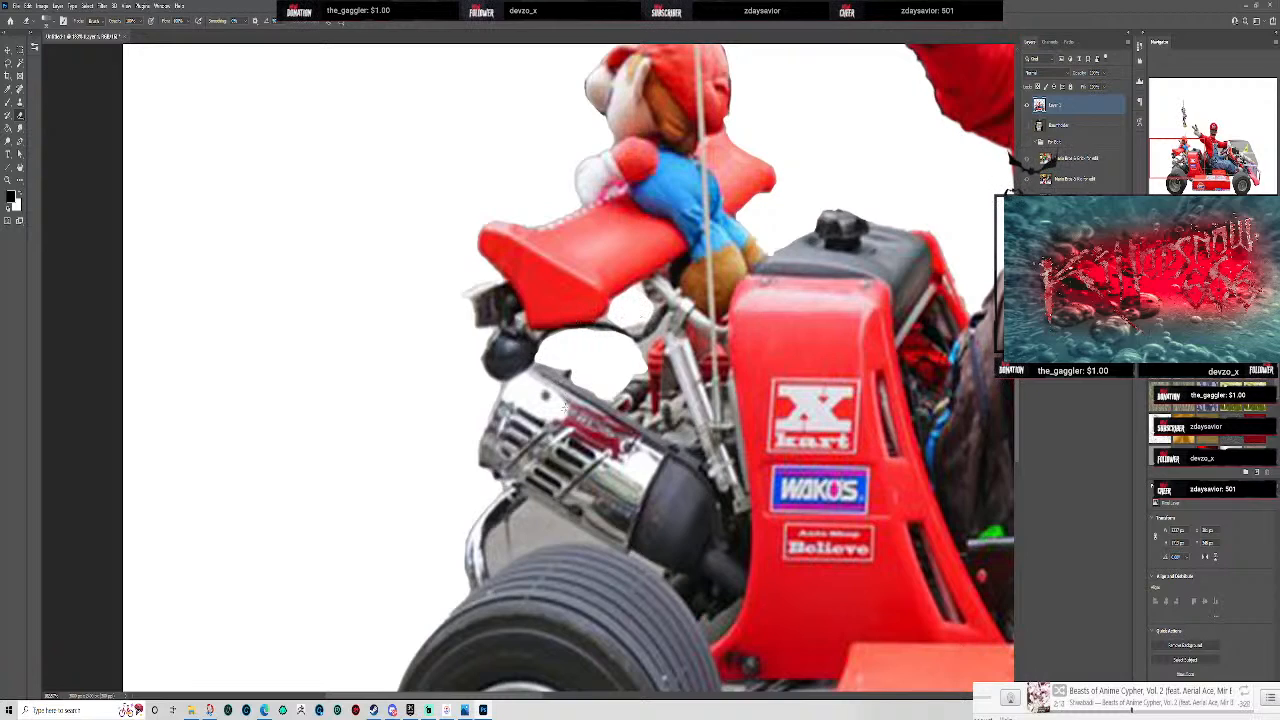
mouse_move(512, 505)
mouse_down()
mouse_move(527, 518)
mouse_move(506, 549)
mouse_move(510, 519)
mouse_move(541, 508)
mouse_move(578, 533)
mouse_move(512, 552)
mouse_move(550, 525)
mouse_move(492, 549)
mouse_move(494, 568)
mouse_up()
- Erase the dark fringe along the driver's steering arm, from the shoulder to the white glove on the wheel
scroll(749, 455, down, 5)
scroll(765, 474, down, 10)
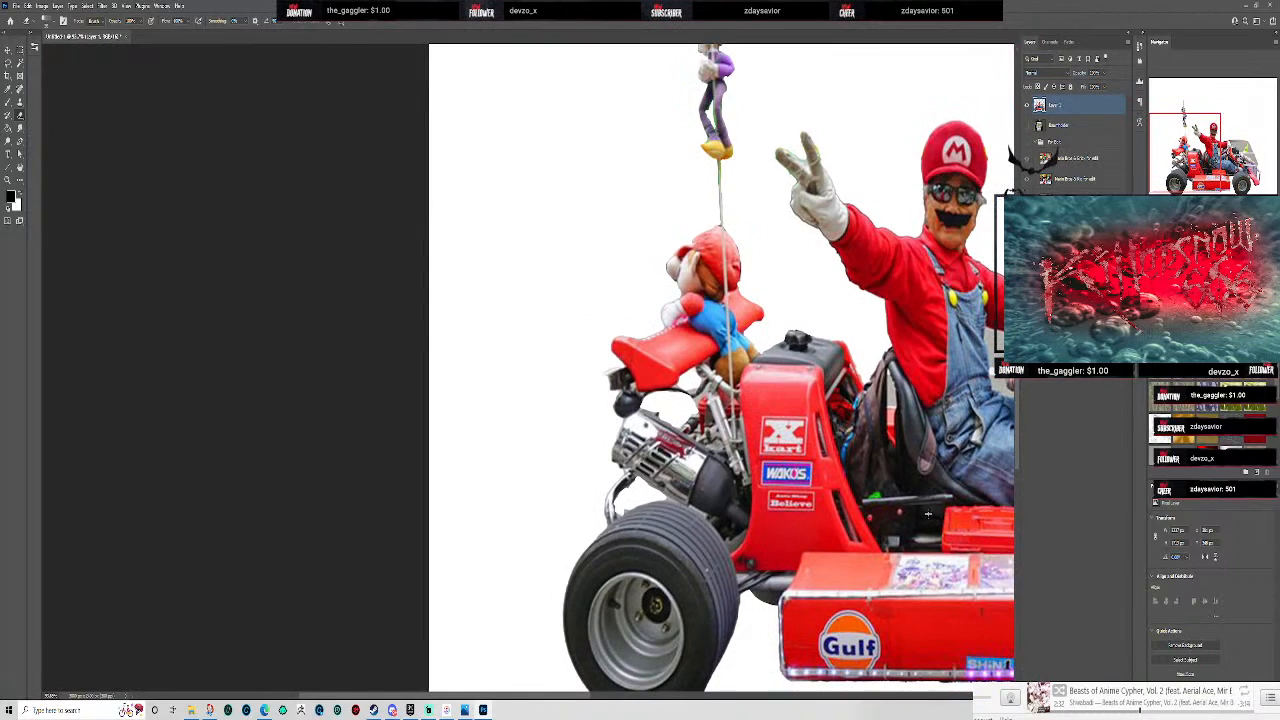
scroll(584, 318, up, 5)
scroll(584, 318, up, 4)
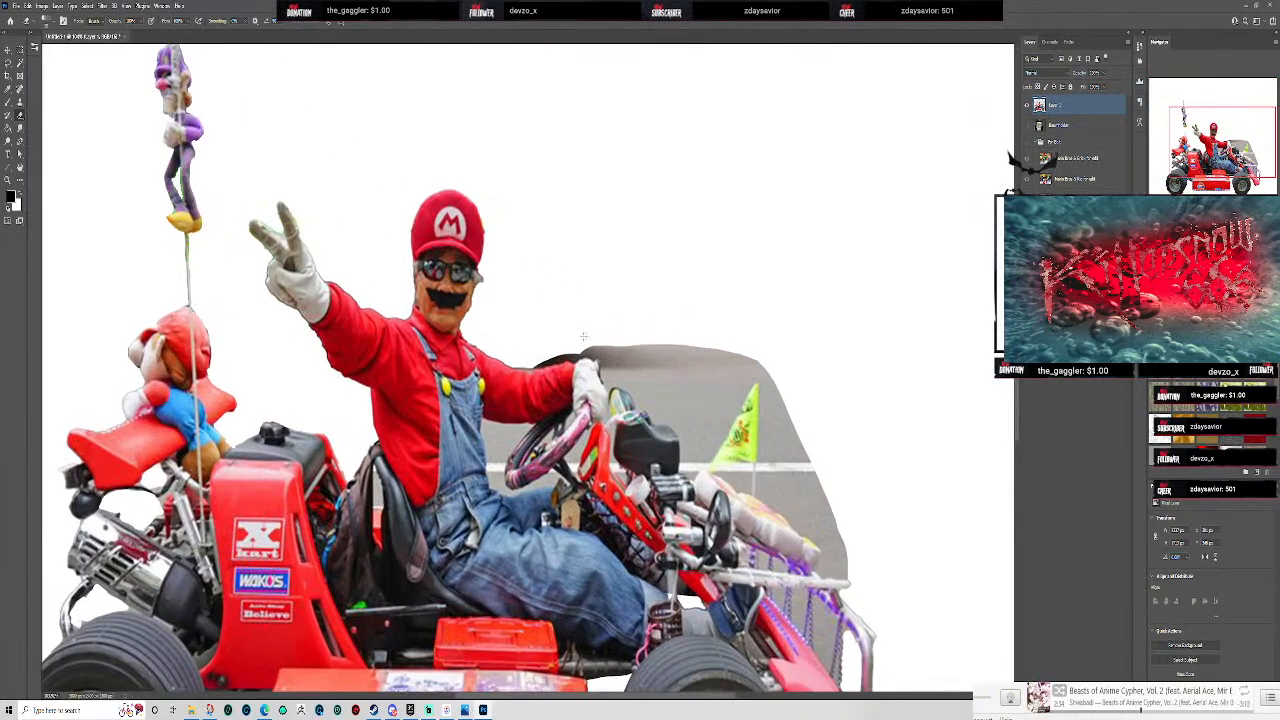
mouse_move(521, 370)
mouse_down()
mouse_move(608, 356)
mouse_move(576, 362)
mouse_up()
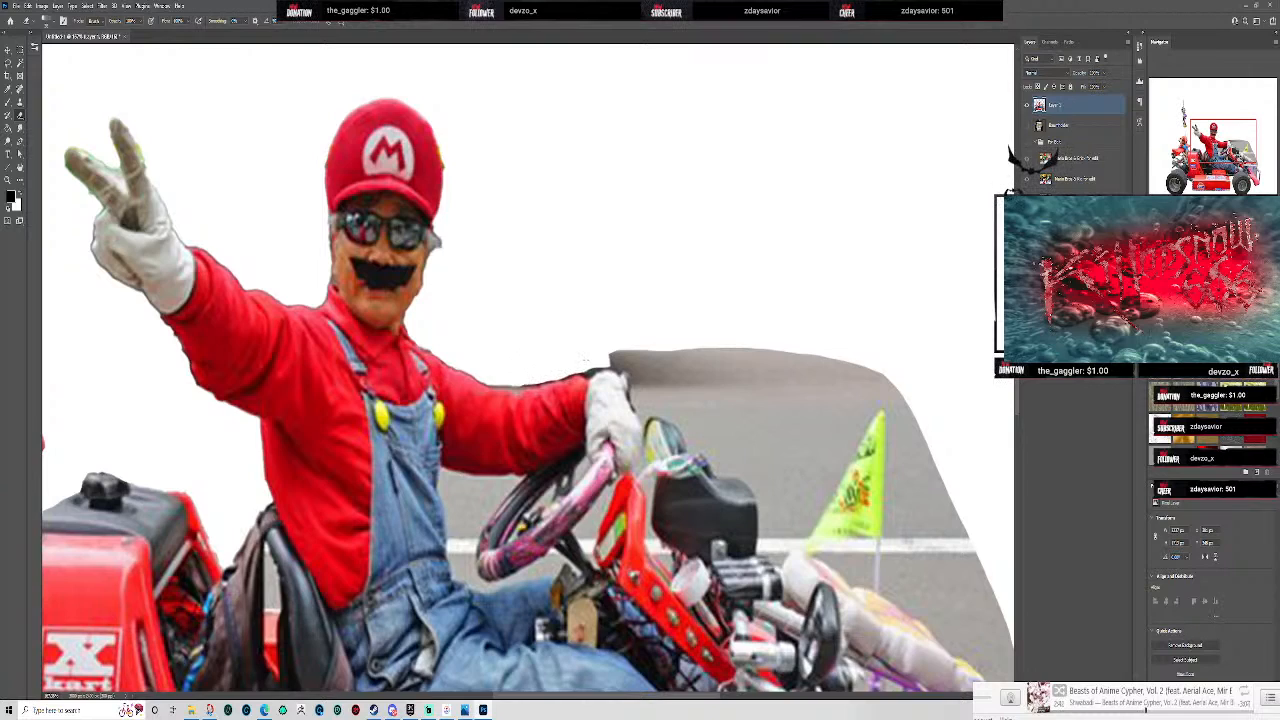
mouse_move(591, 370)
mouse_down()
mouse_move(893, 374)
mouse_move(774, 349)
mouse_move(620, 345)
mouse_up()
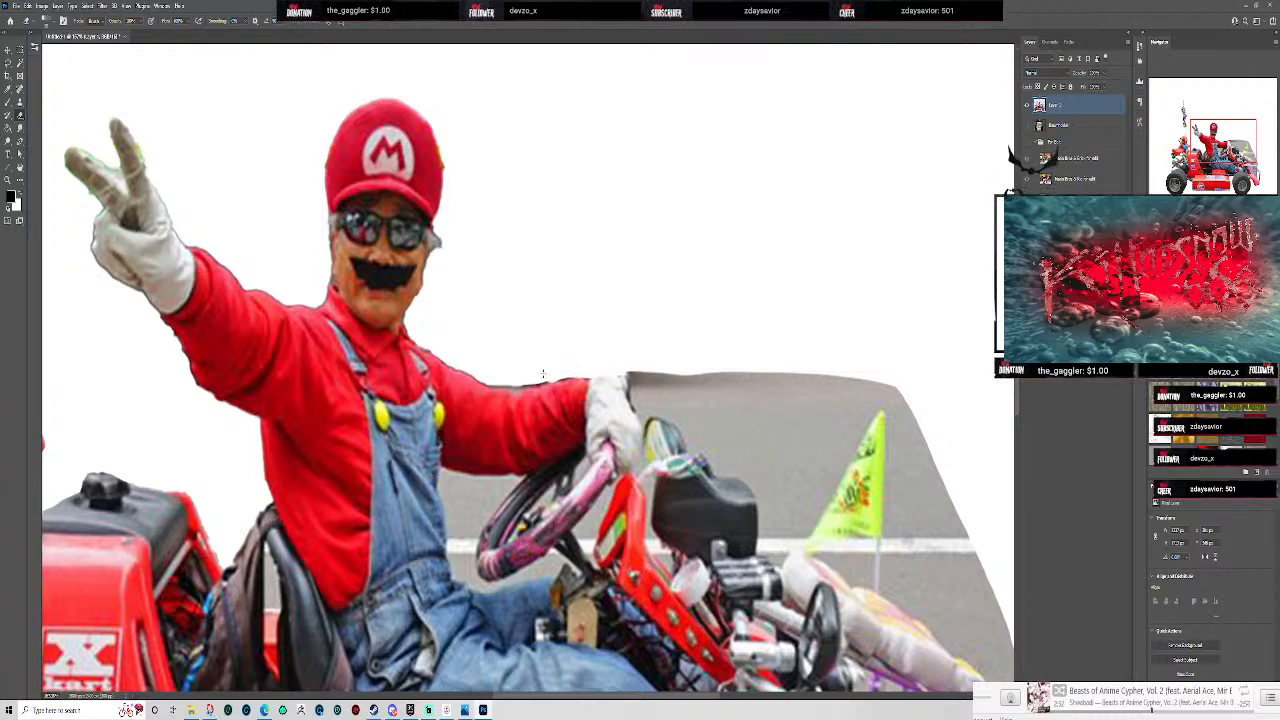
drag(520, 377, 450, 357)
- Erase the dark band along the upper edge of the grey windshield area and the grey beside the steering glove
mouse_move(660, 377)
mouse_down()
mouse_move(695, 379)
mouse_move(897, 375)
mouse_up()
mouse_move(728, 363)
mouse_down()
mouse_move(629, 378)
mouse_move(615, 367)
mouse_move(646, 366)
mouse_move(635, 410)
mouse_up()
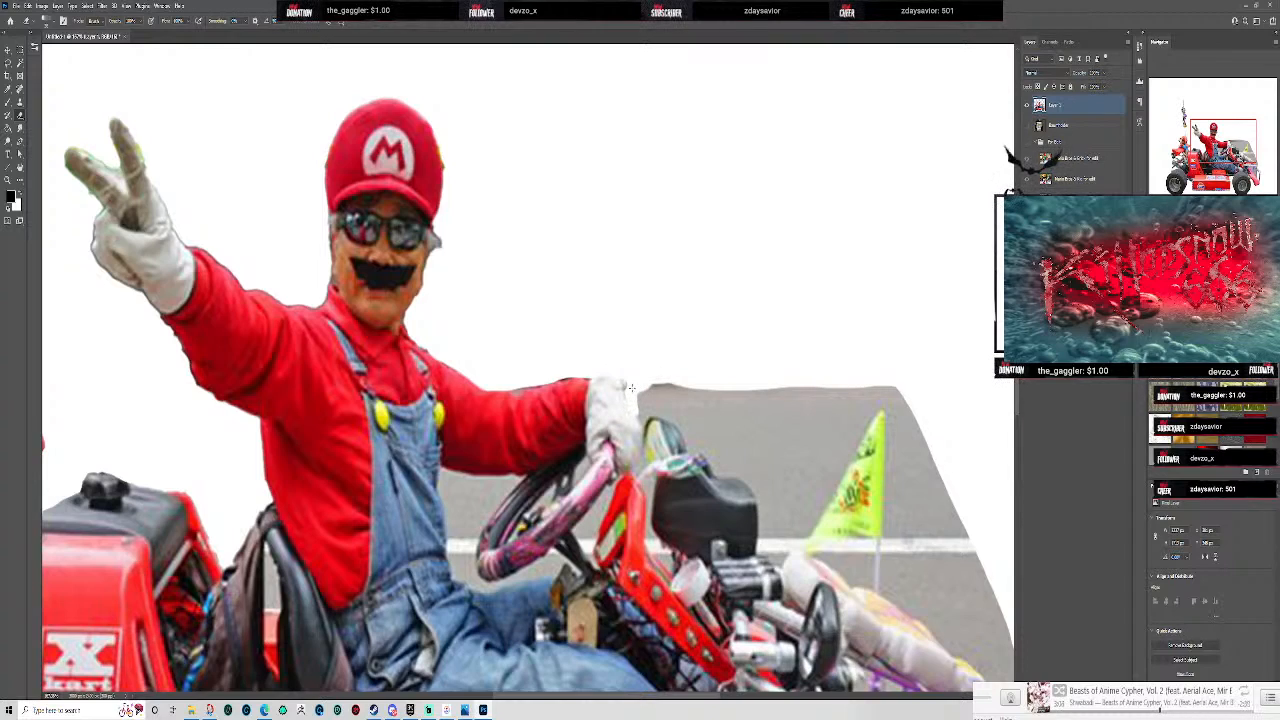
drag(636, 410, 641, 416)
scroll(815, 428, down, 3)
drag(914, 398, 814, 329)
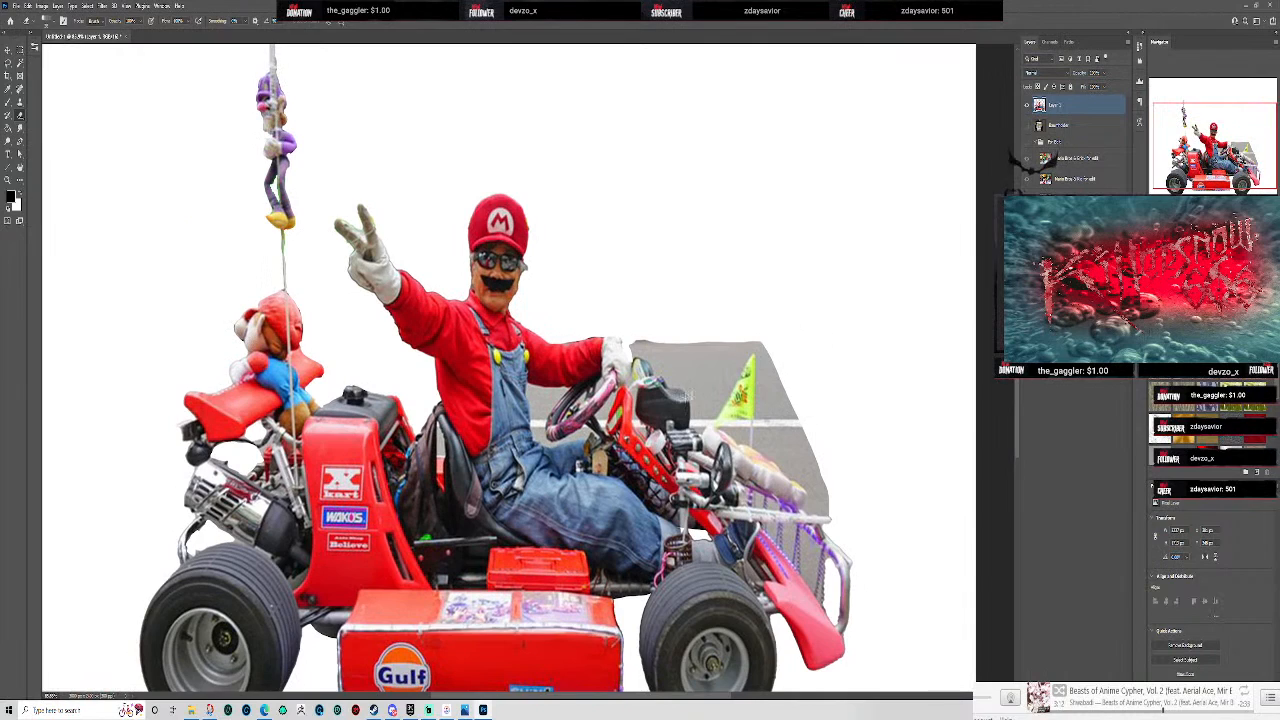
- Delete the grey windshield background around the green flag with the Magic Wand, and select the grey area below the white road line
click(20, 64)
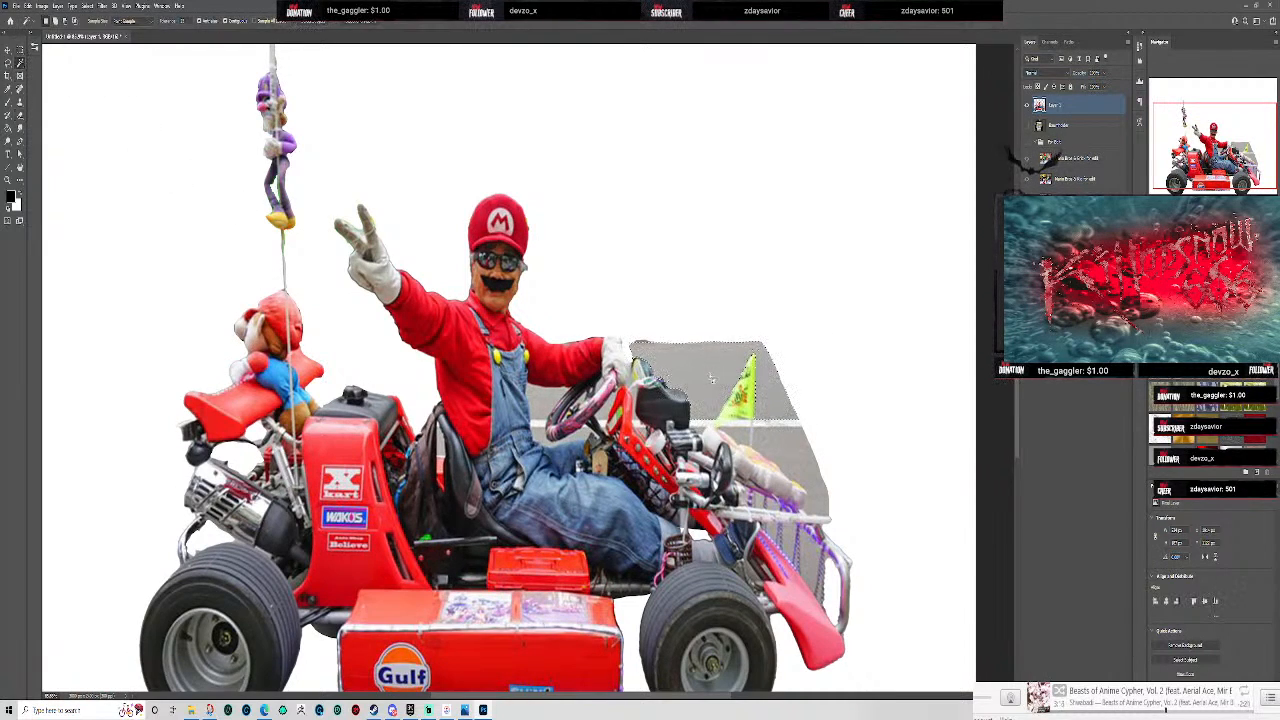
click(798, 418)
click(804, 452)
scroll(804, 452, up, 1)
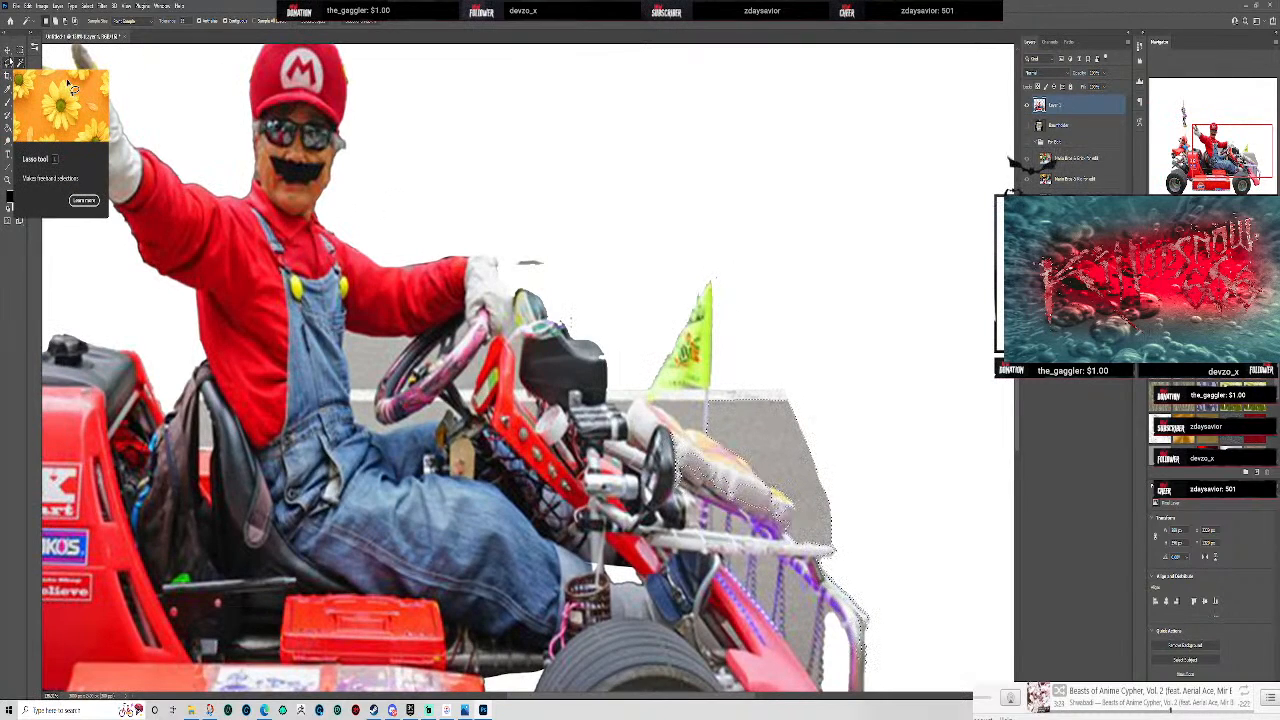
- Exclude the front plush and the bumper frame from the selection with the Lasso, and delete the selected grey background
click(8, 62)
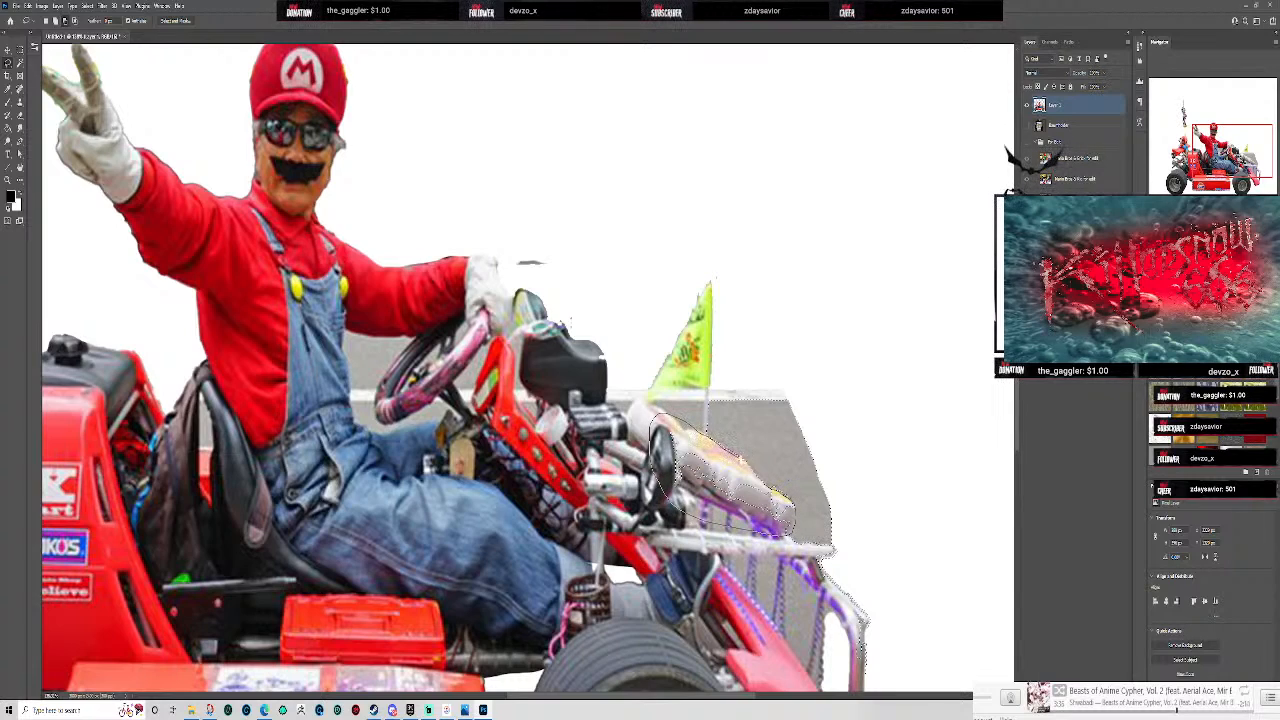
drag(784, 537, 794, 518)
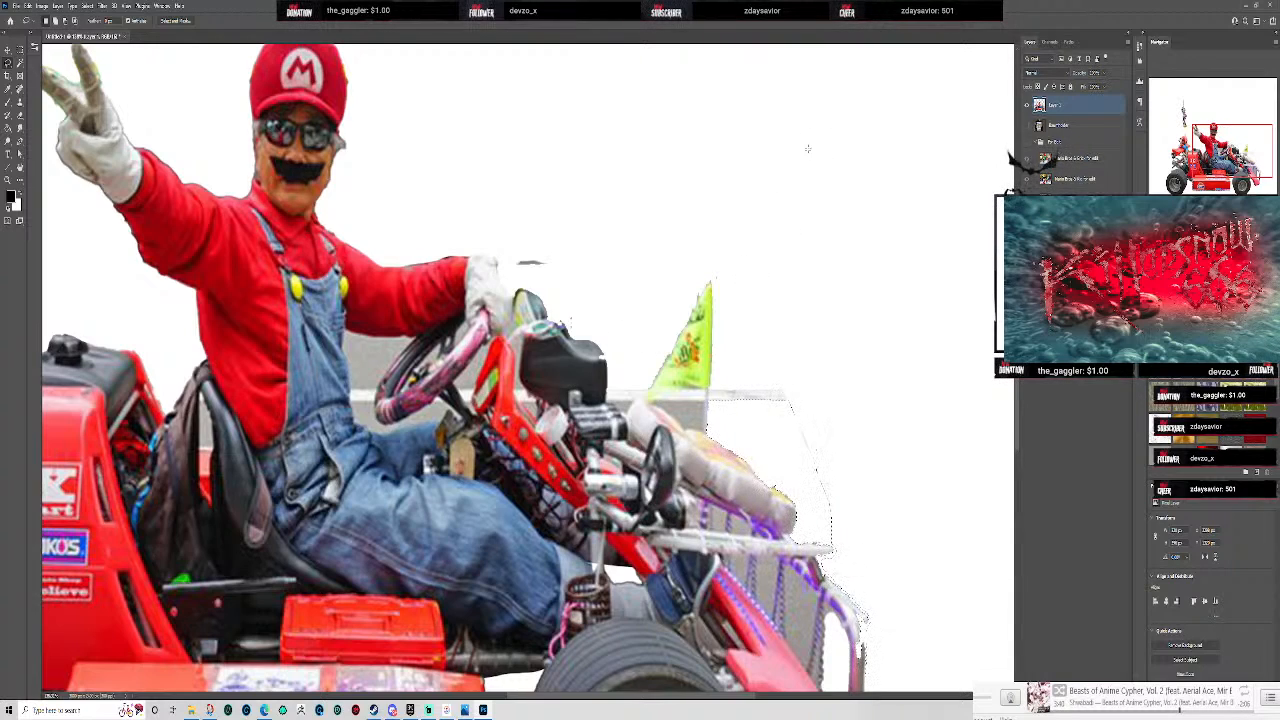
key(ctrl+z)
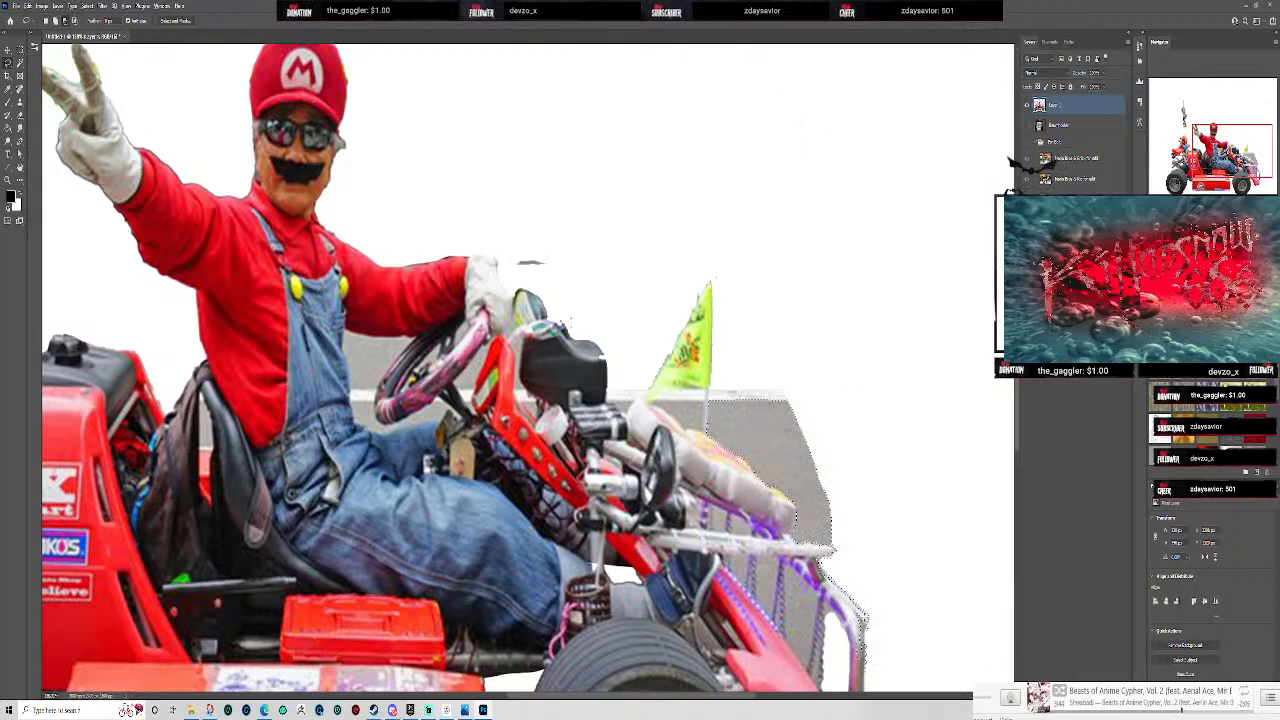
mouse_move(877, 631)
mouse_down()
mouse_move(875, 673)
mouse_move(843, 657)
mouse_move(867, 612)
mouse_up()
key(Delete)
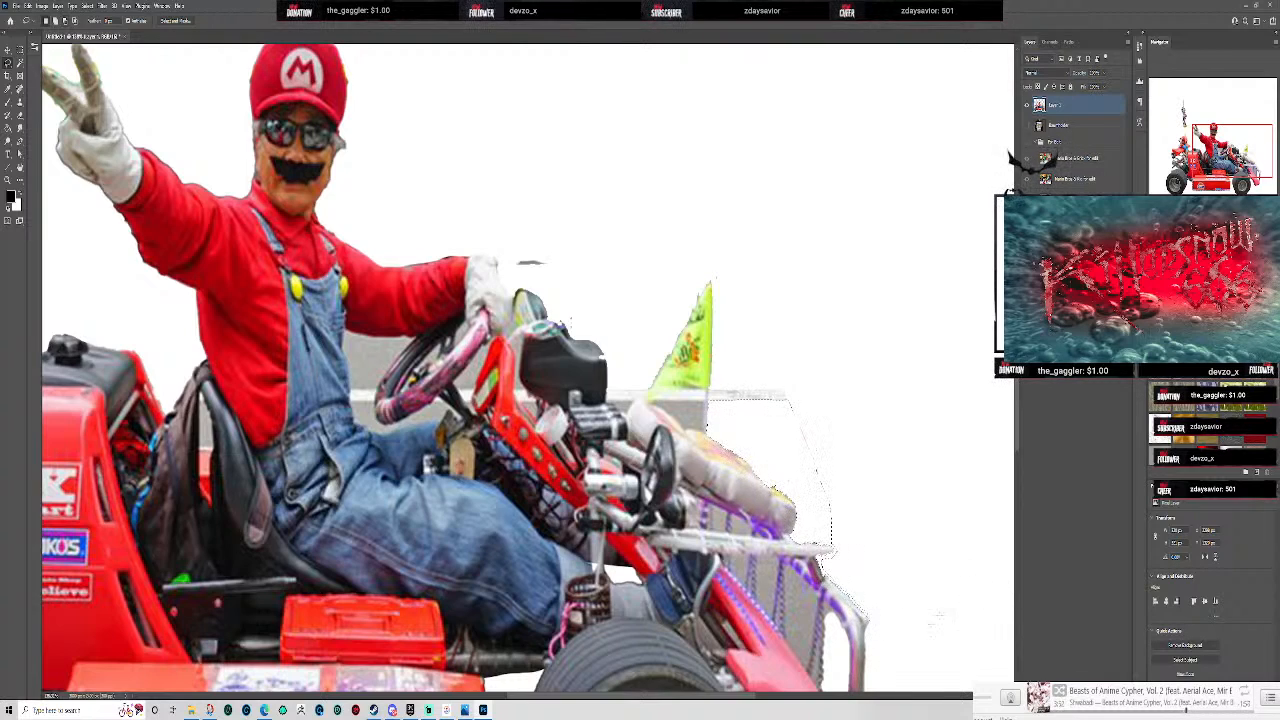
- Select and delete the grey patches enclosed between the front plush and the white bumper bar with the Magic Wand
mouse_move(938, 548)
mouse_down()
mouse_move(887, 367)
mouse_move(877, 272)
mouse_move(926, 340)
mouse_up()
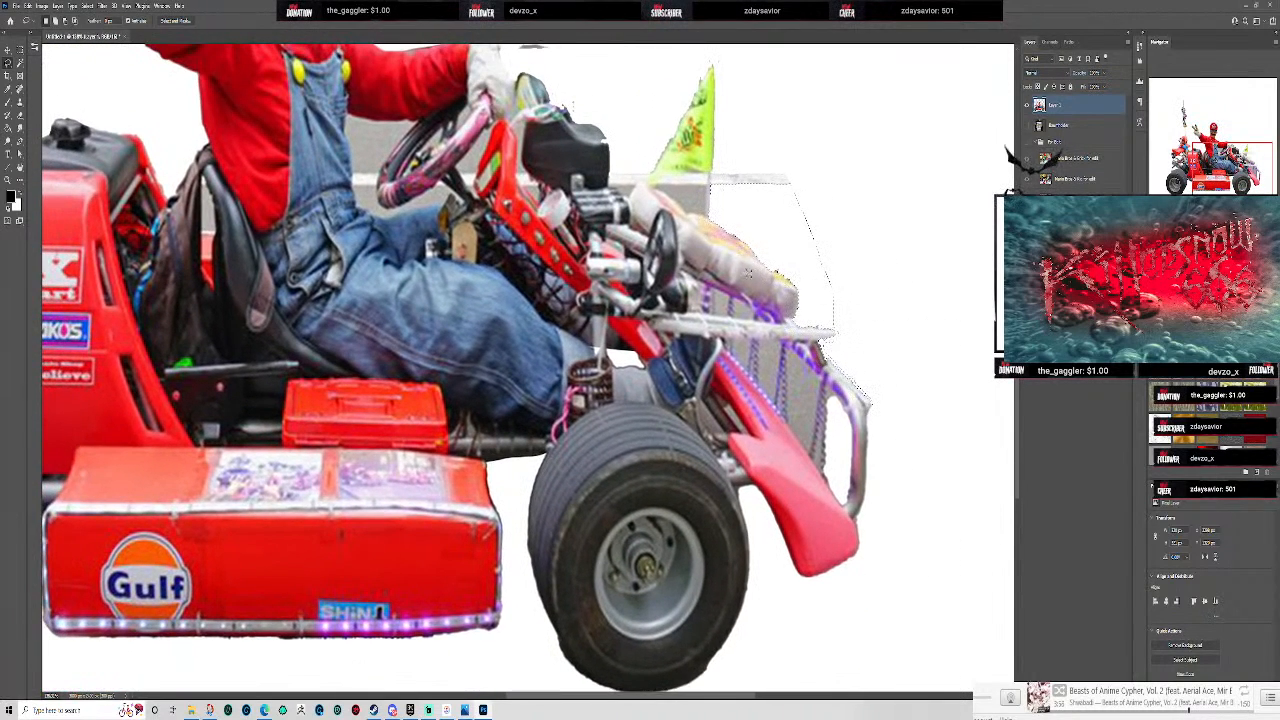
scroll(752, 275, up, 2)
key(i)
click(697, 321)
key(Delete)
click(738, 334)
key(Delete)
- Select and delete the grey areas between the purple chains below the white bumper bar
click(745, 397)
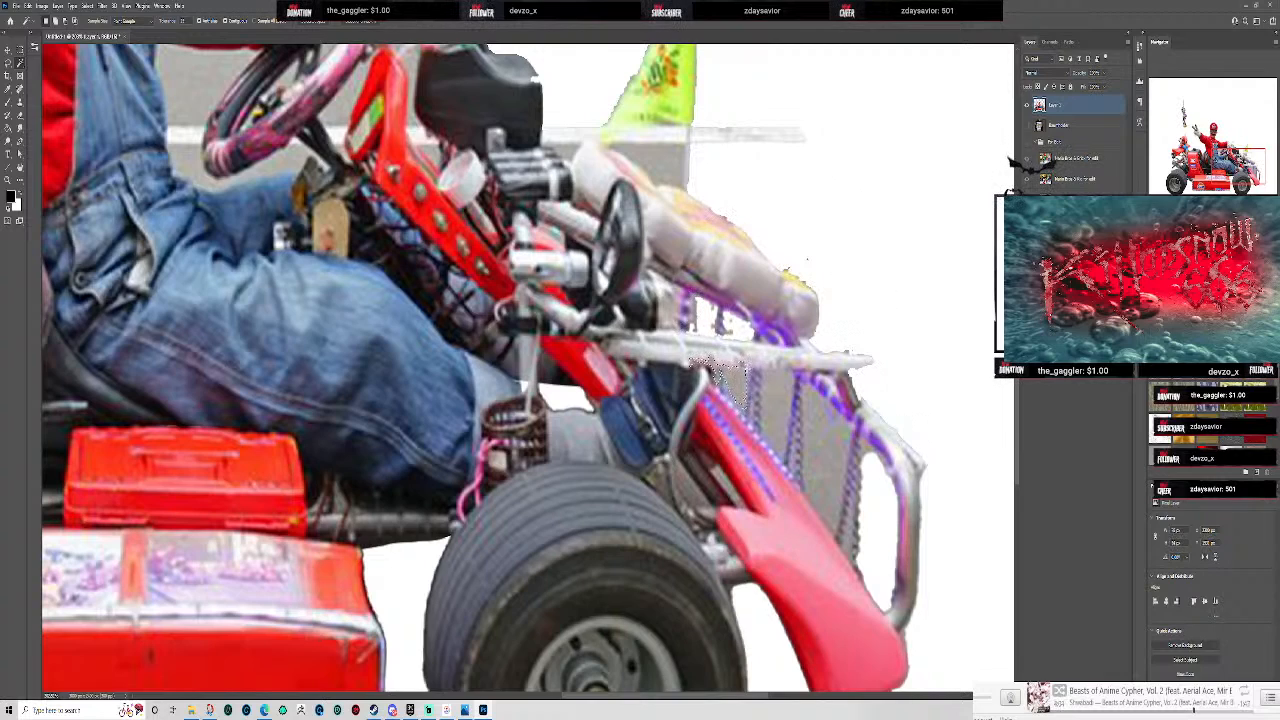
click(778, 404)
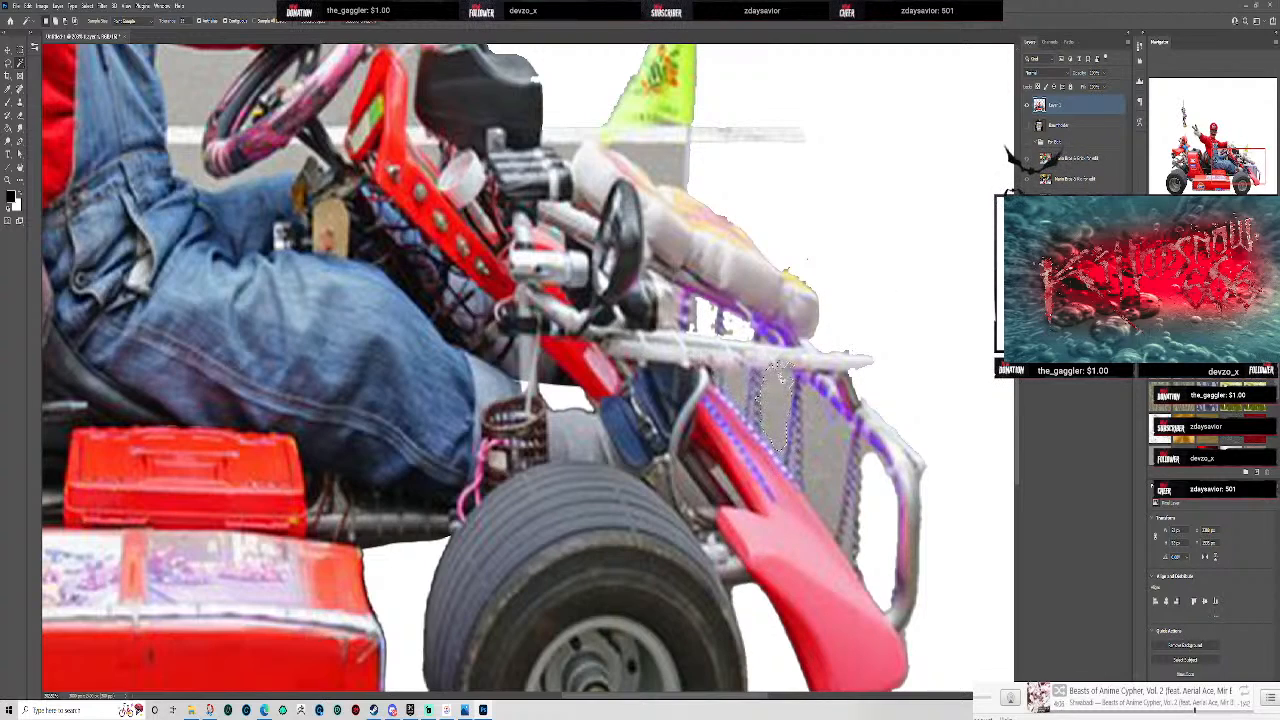
key(Delete)
click(832, 415)
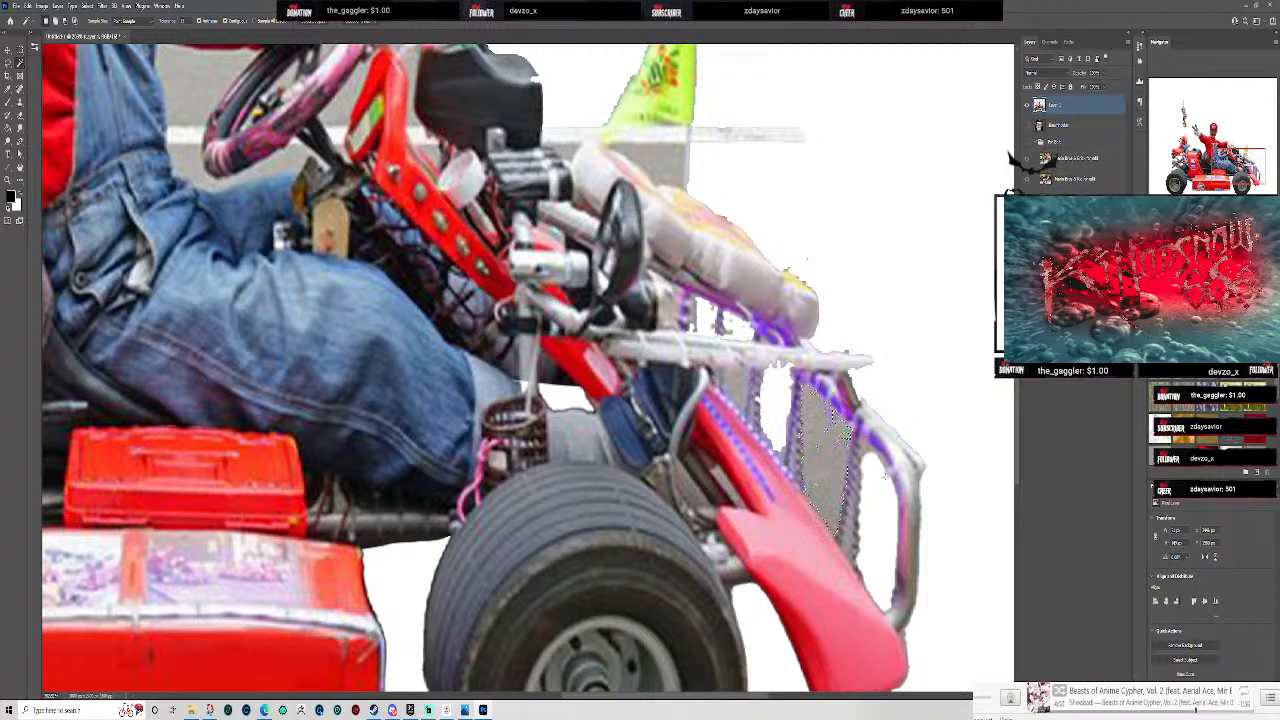
key(Delete)
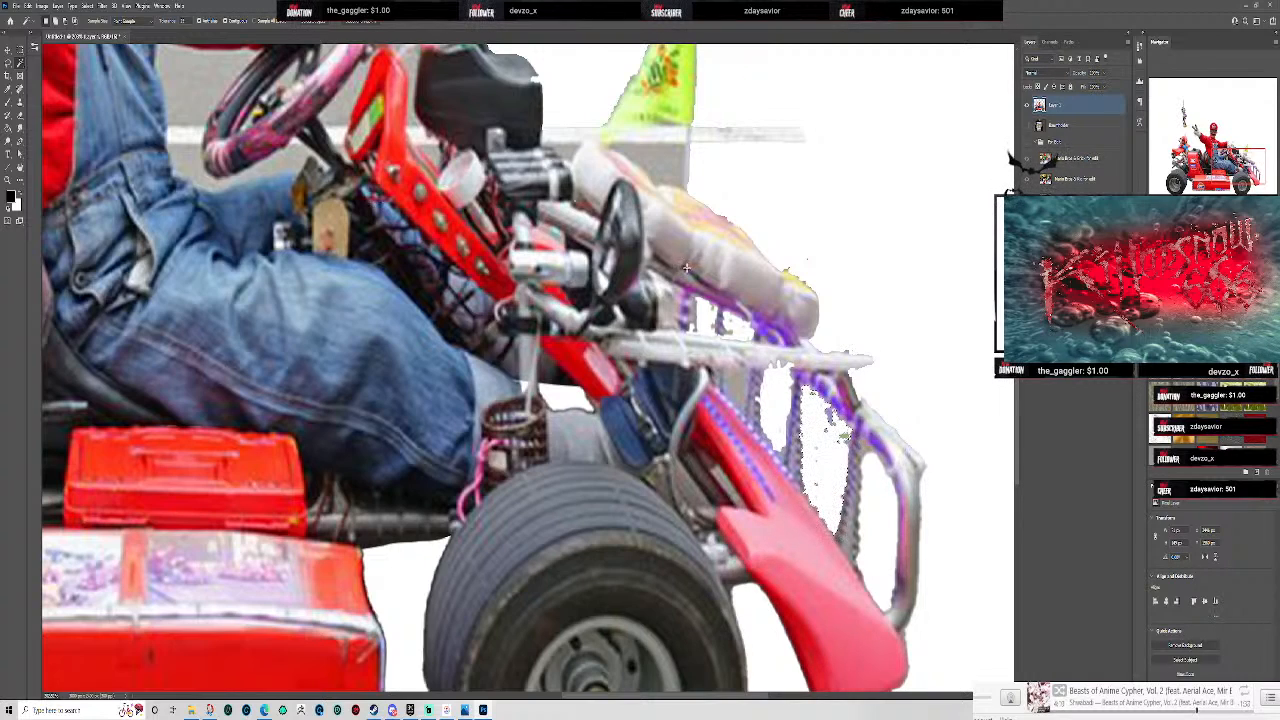
- Erase the leftover grey specks between the chains and the bumper frame with a resized eraser brush
click(21, 118)
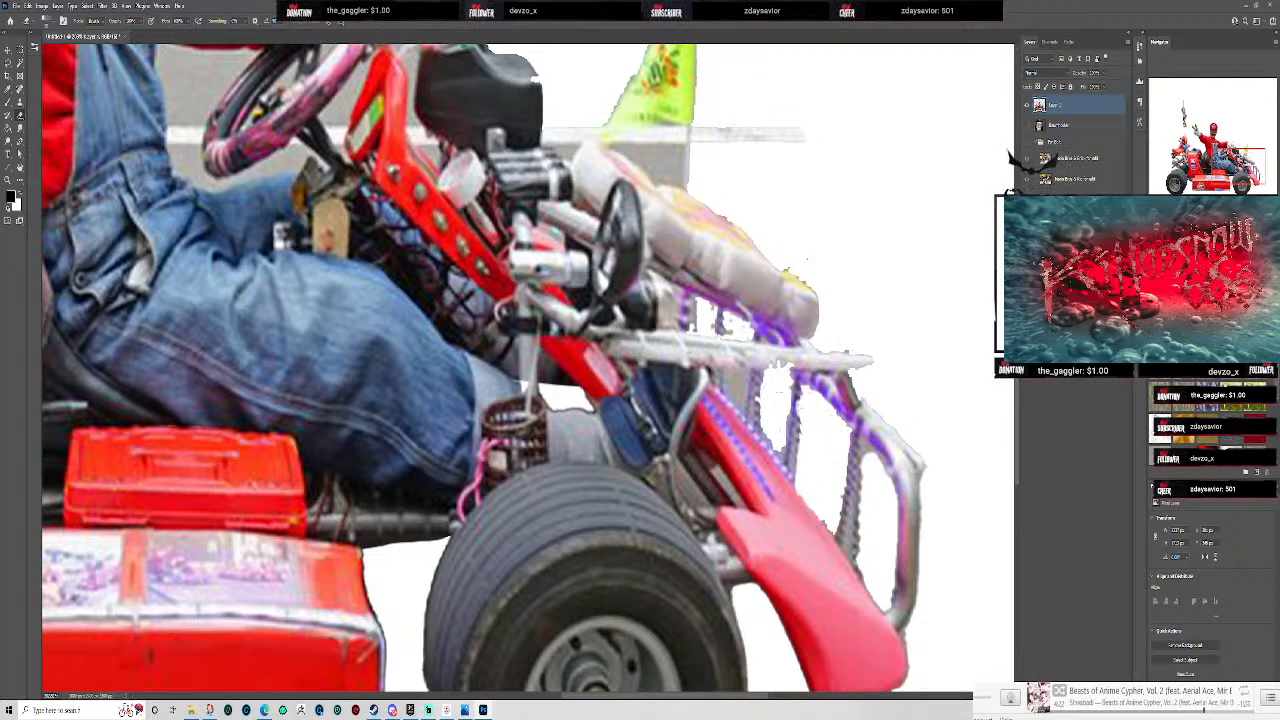
click(45, 20)
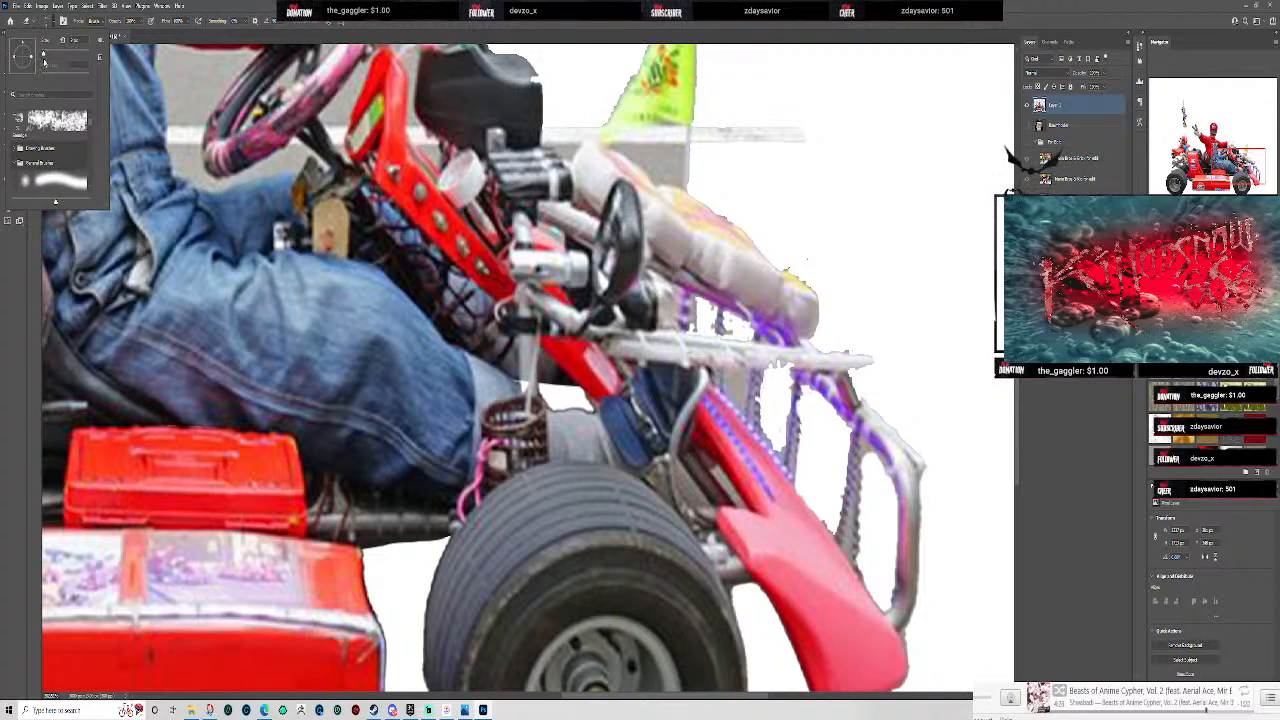
click(44, 60)
click(811, 416)
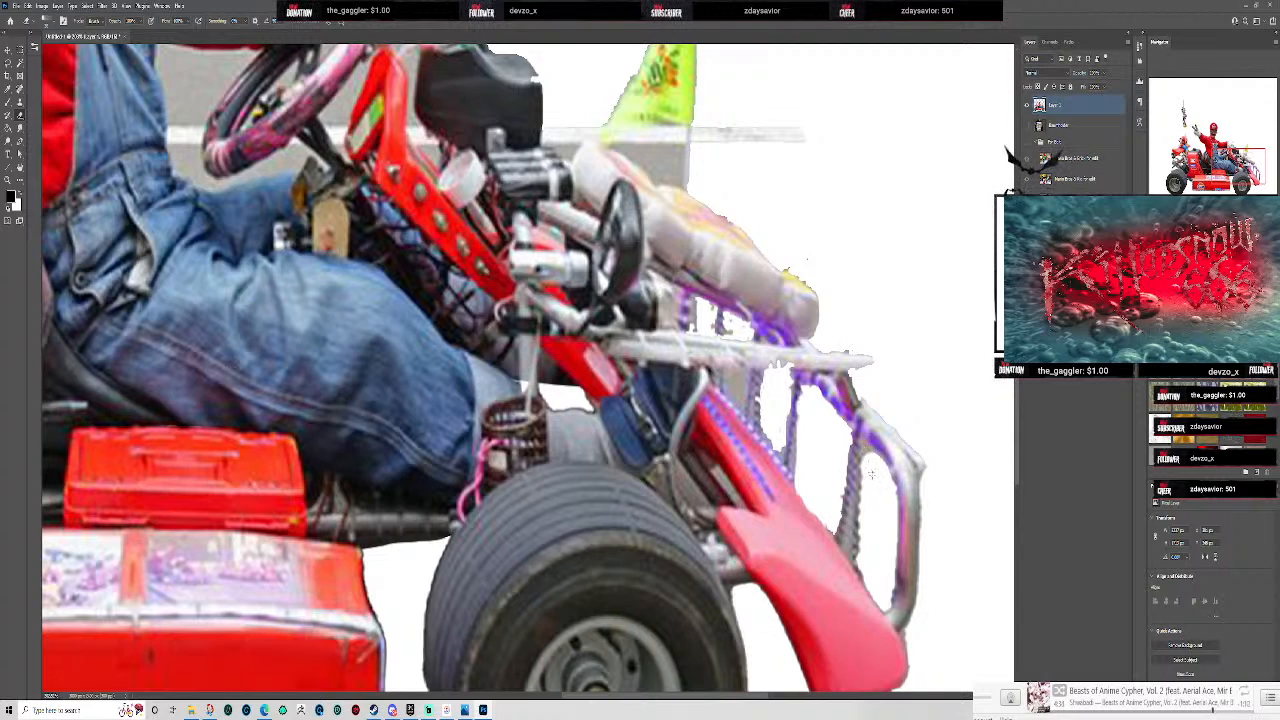
- Erase the yellow fringe along the front plush's outer edge and the grey remnants between the chains around the white bar
scroll(867, 464, down, 6)
scroll(830, 432, up, 5)
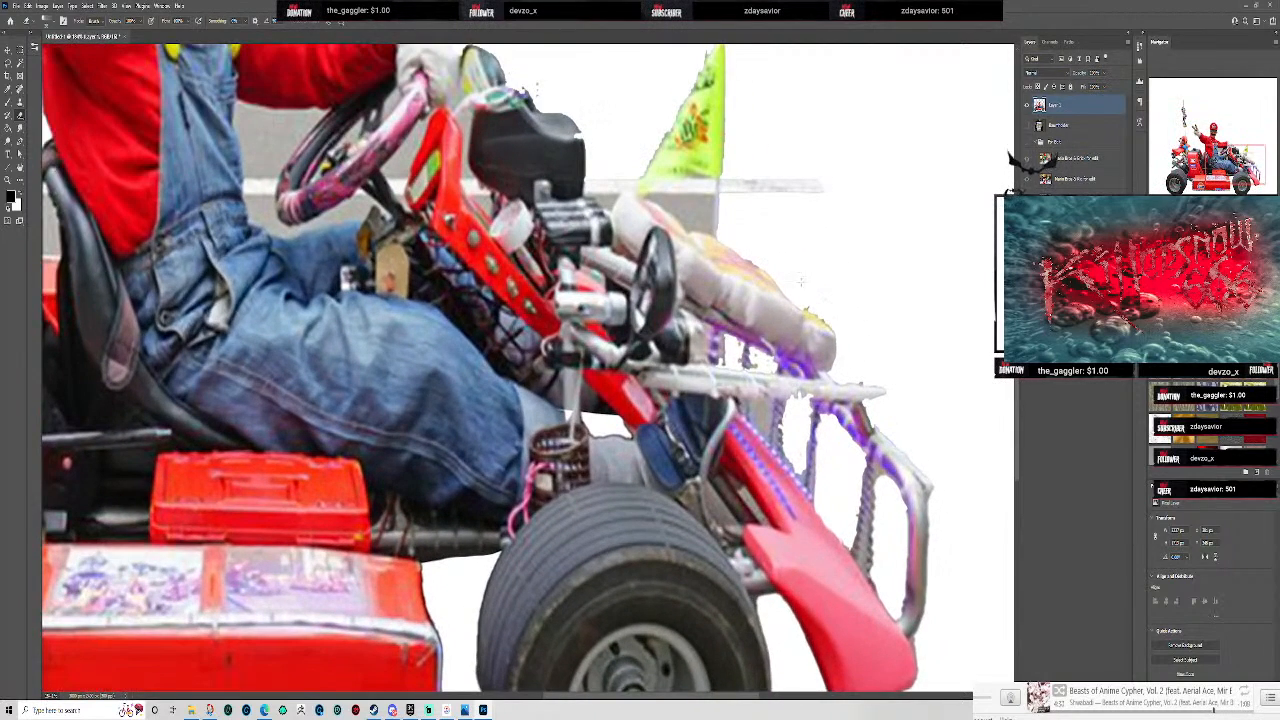
drag(803, 297, 842, 338)
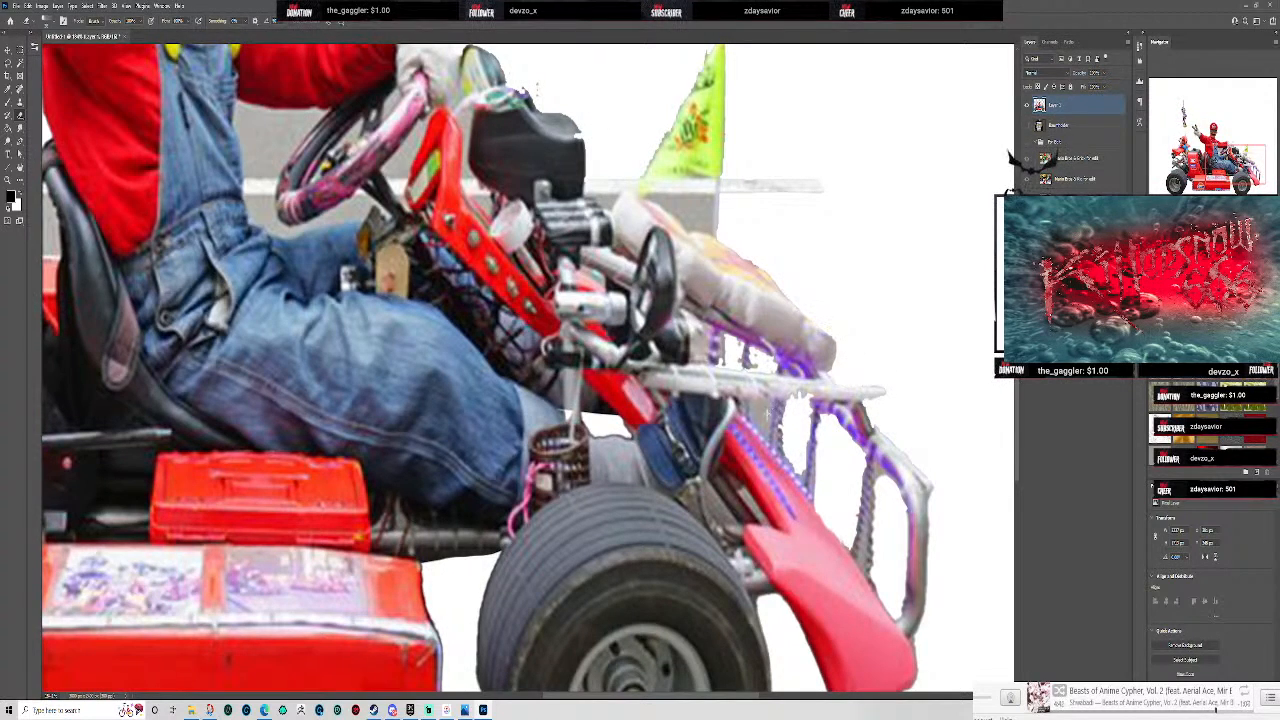
mouse_move(795, 405)
mouse_down()
mouse_move(803, 393)
mouse_move(806, 475)
mouse_move(785, 451)
mouse_move(787, 411)
mouse_up()
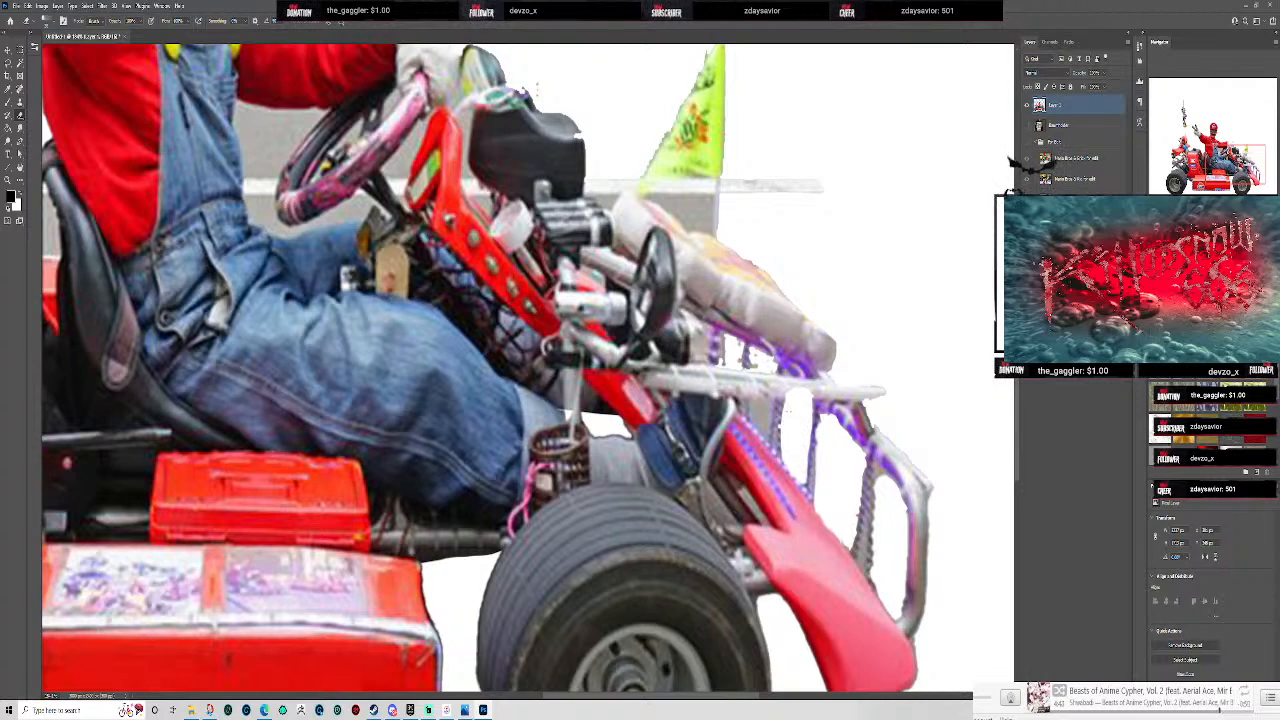
drag(757, 357, 769, 369)
mouse_move(760, 415)
mouse_down()
mouse_move(771, 422)
mouse_move(758, 430)
mouse_up()
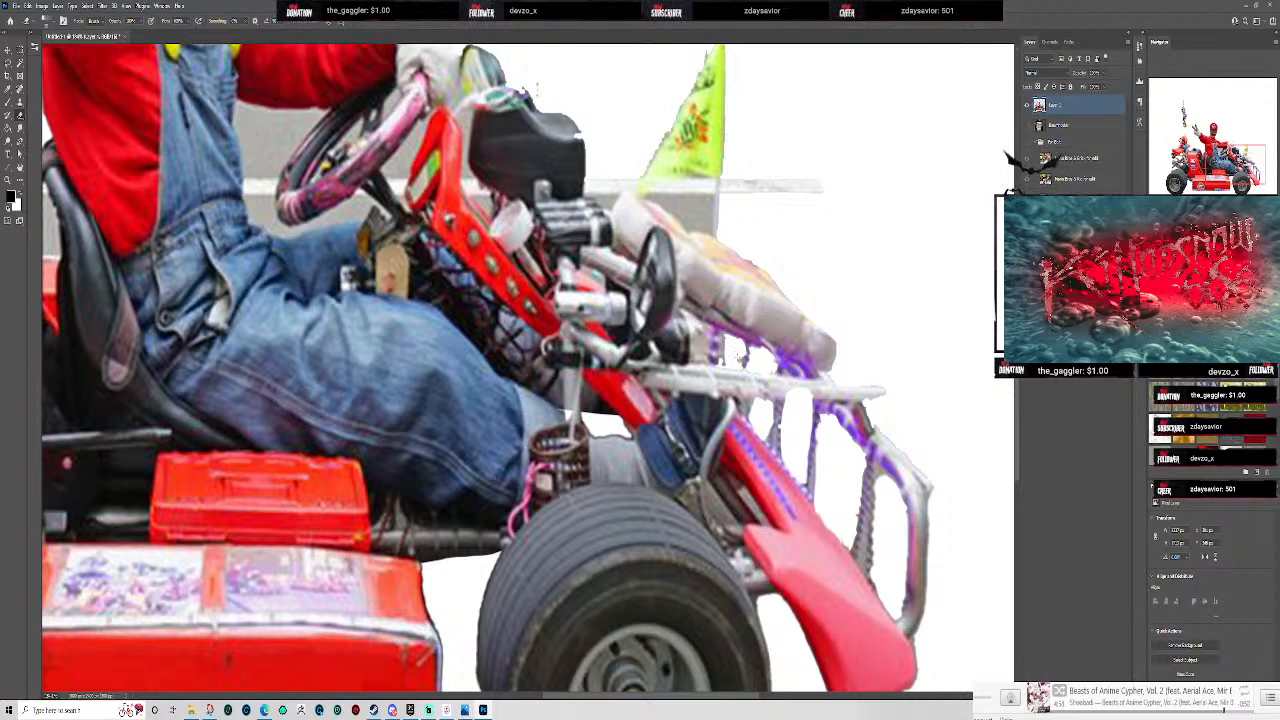
- Erase the main grey patch beneath the green flag, between the flagpole and the front plush
scroll(740, 352, down, 1)
scroll(589, 392, down, 2)
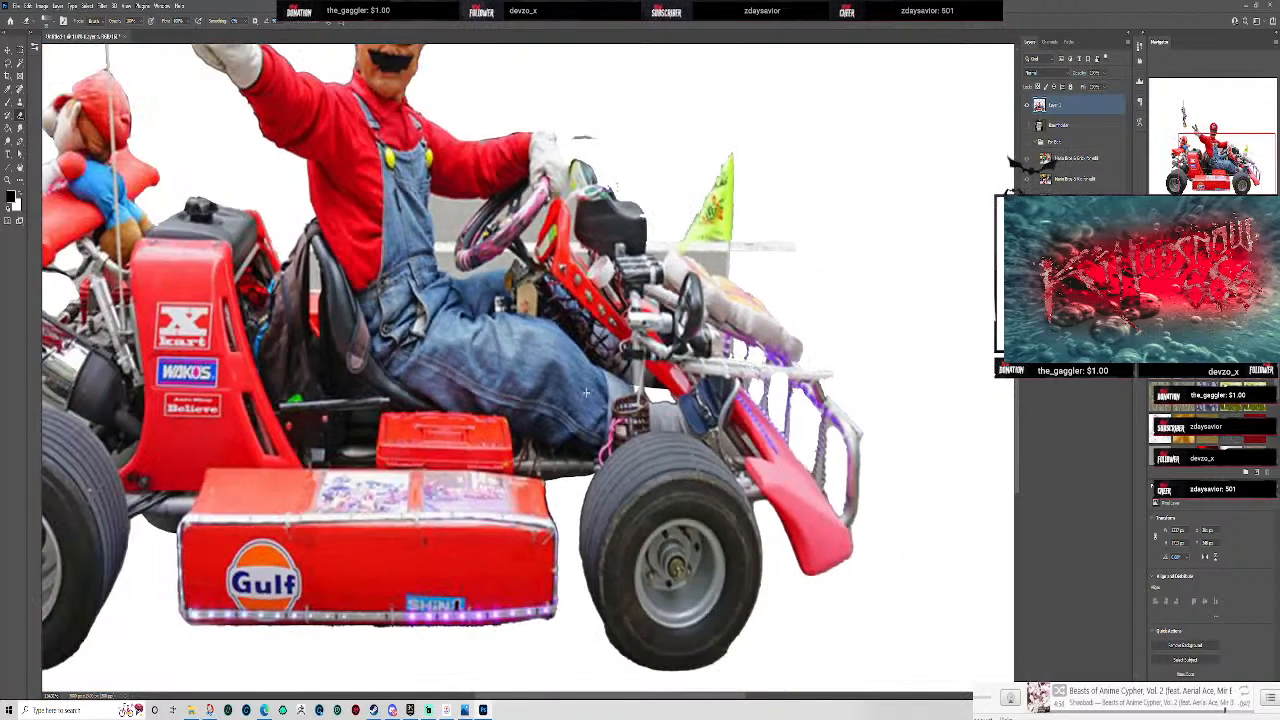
scroll(596, 300, up, 3)
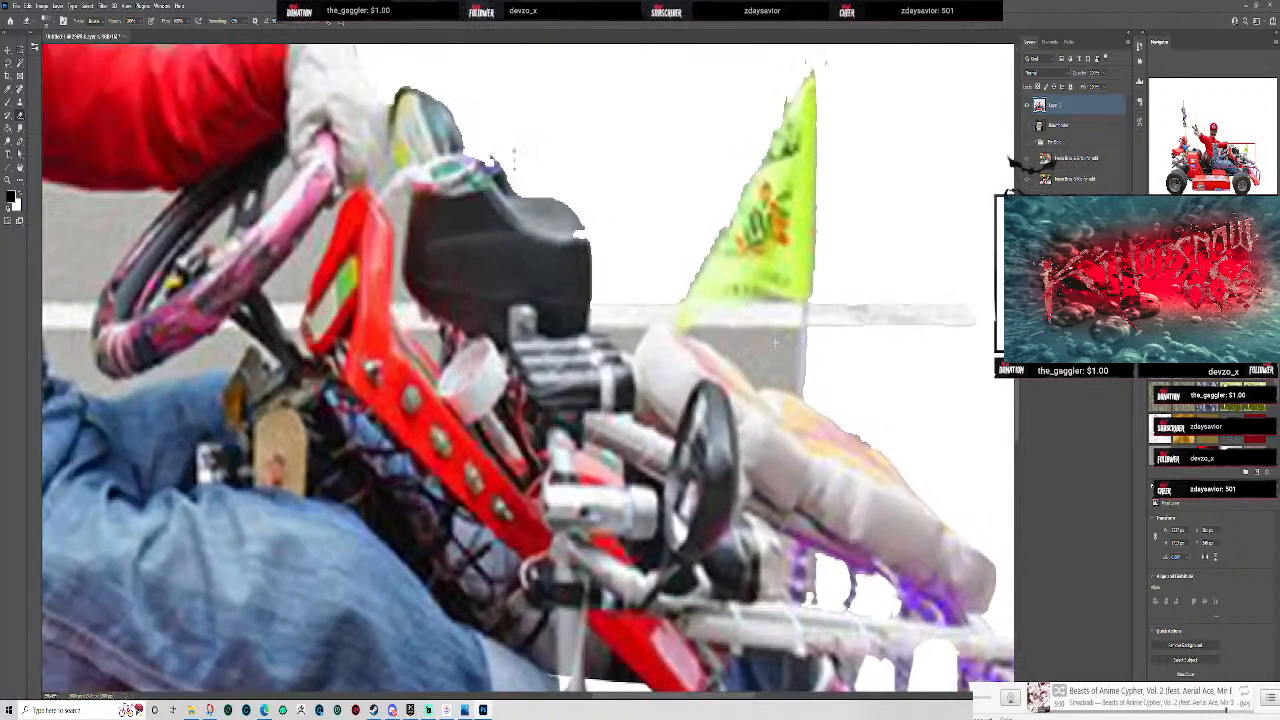
mouse_move(770, 347)
mouse_down()
mouse_move(737, 348)
mouse_move(786, 345)
mouse_move(791, 374)
mouse_move(746, 374)
mouse_up()
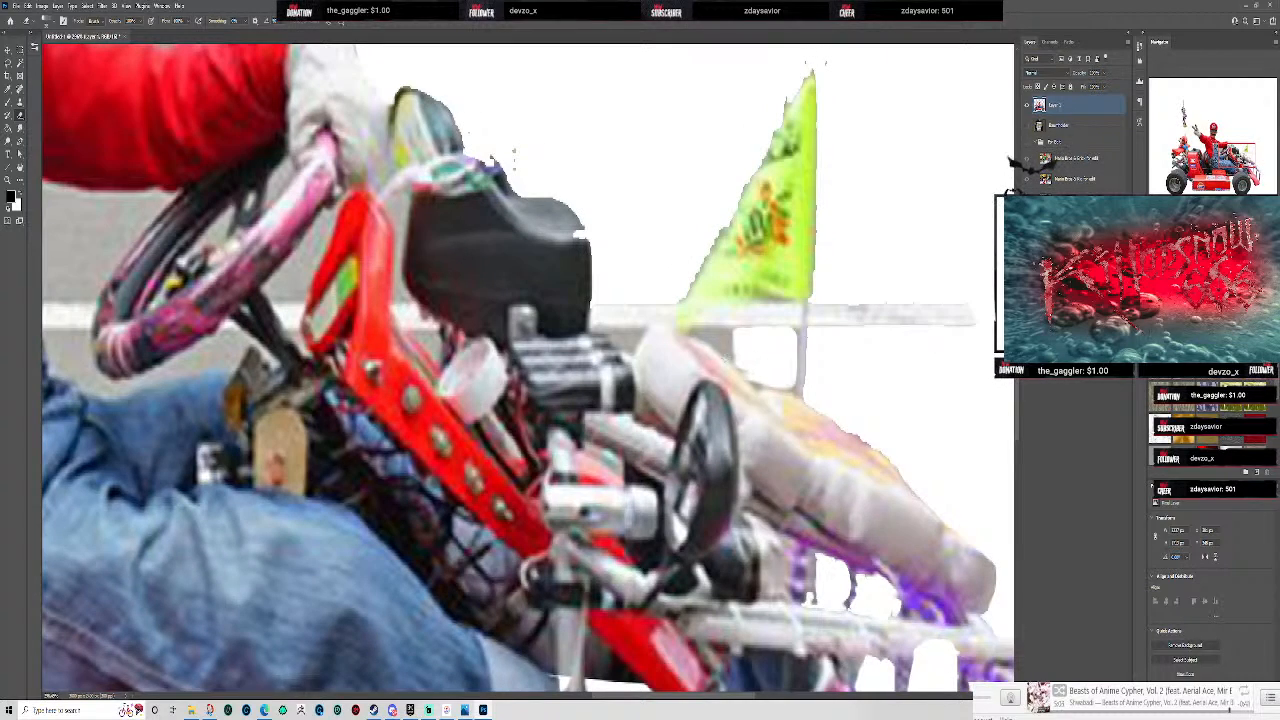
- Shrink the eraser brush and clean the remaining grey beside the flagpole and the stray specks around the flag tip and dashboard
click(43, 21)
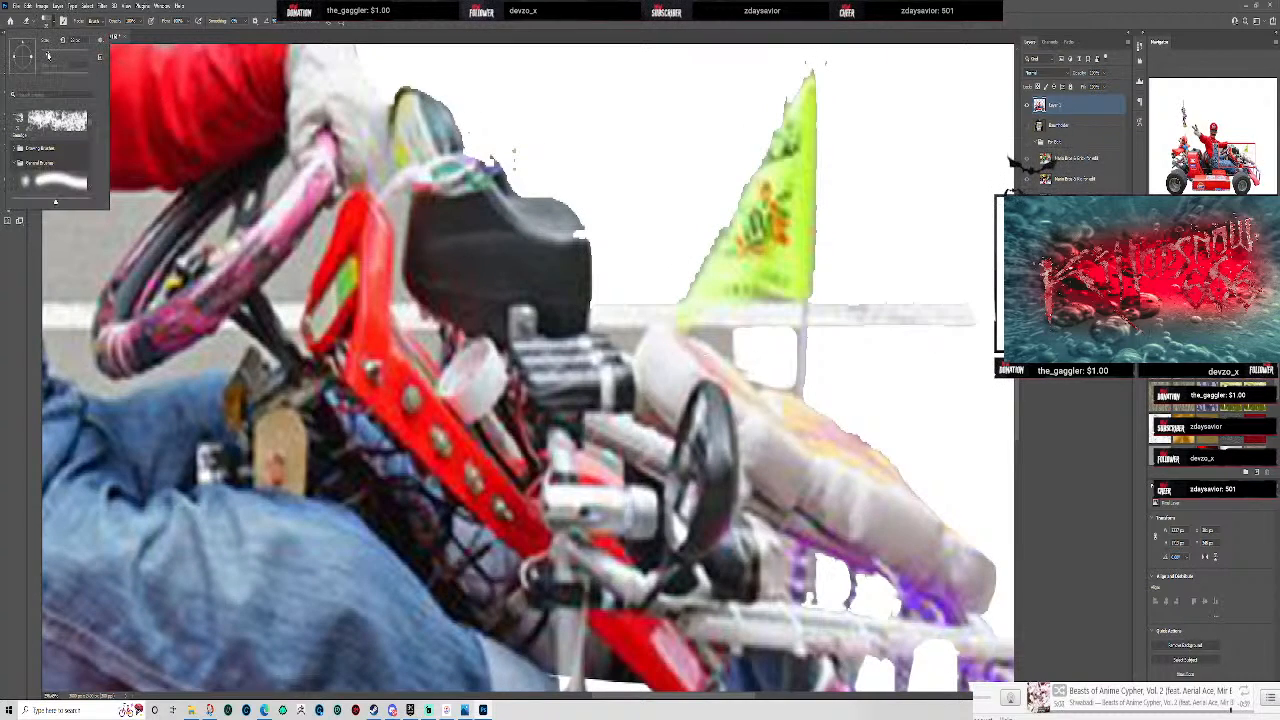
click(44, 56)
click(591, 208)
mouse_move(747, 343)
mouse_down()
mouse_move(686, 334)
mouse_move(796, 338)
mouse_move(696, 332)
mouse_move(745, 358)
mouse_move(723, 335)
mouse_move(740, 356)
mouse_move(698, 336)
mouse_move(757, 384)
mouse_move(720, 353)
mouse_move(796, 396)
mouse_up()
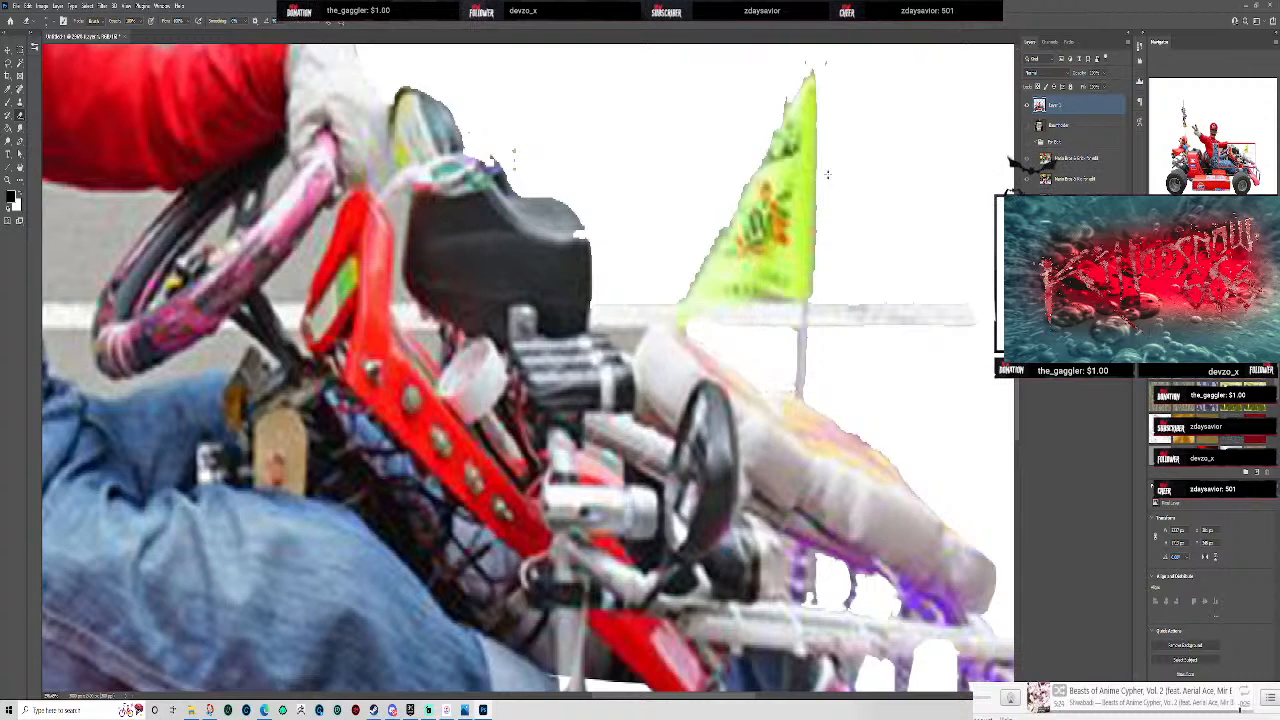
scroll(826, 175, down, 4)
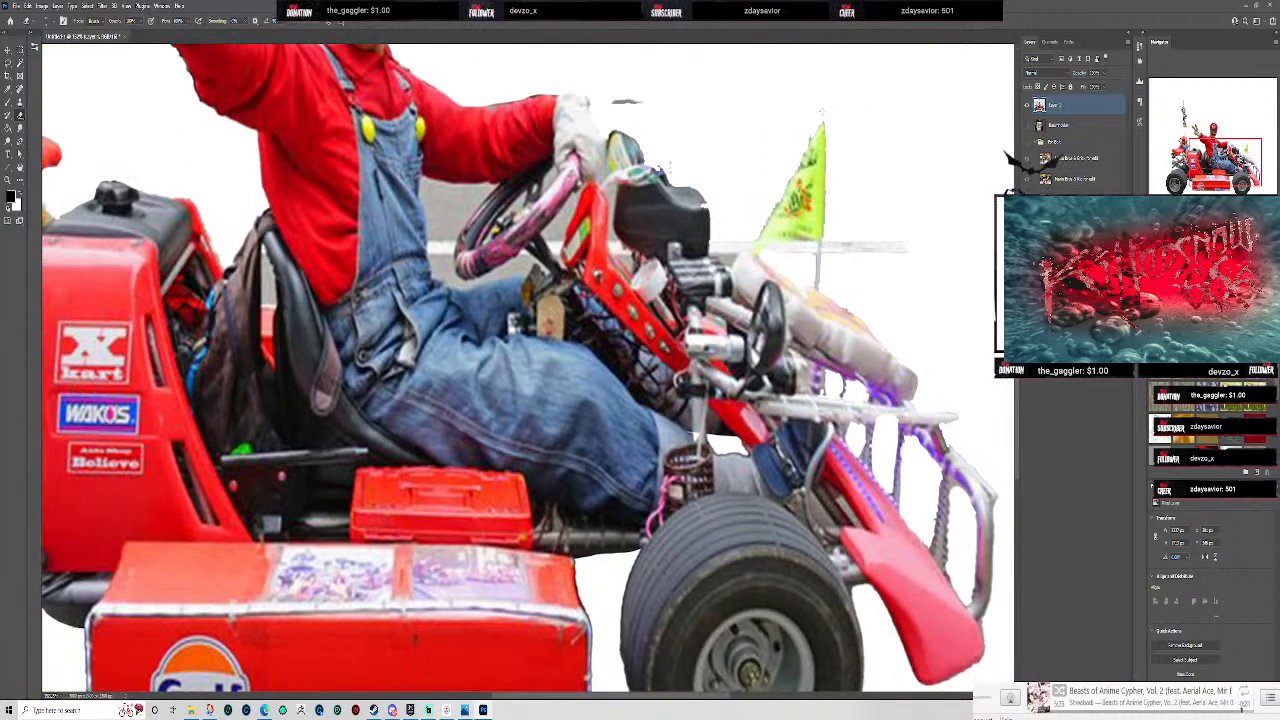
drag(824, 112, 822, 122)
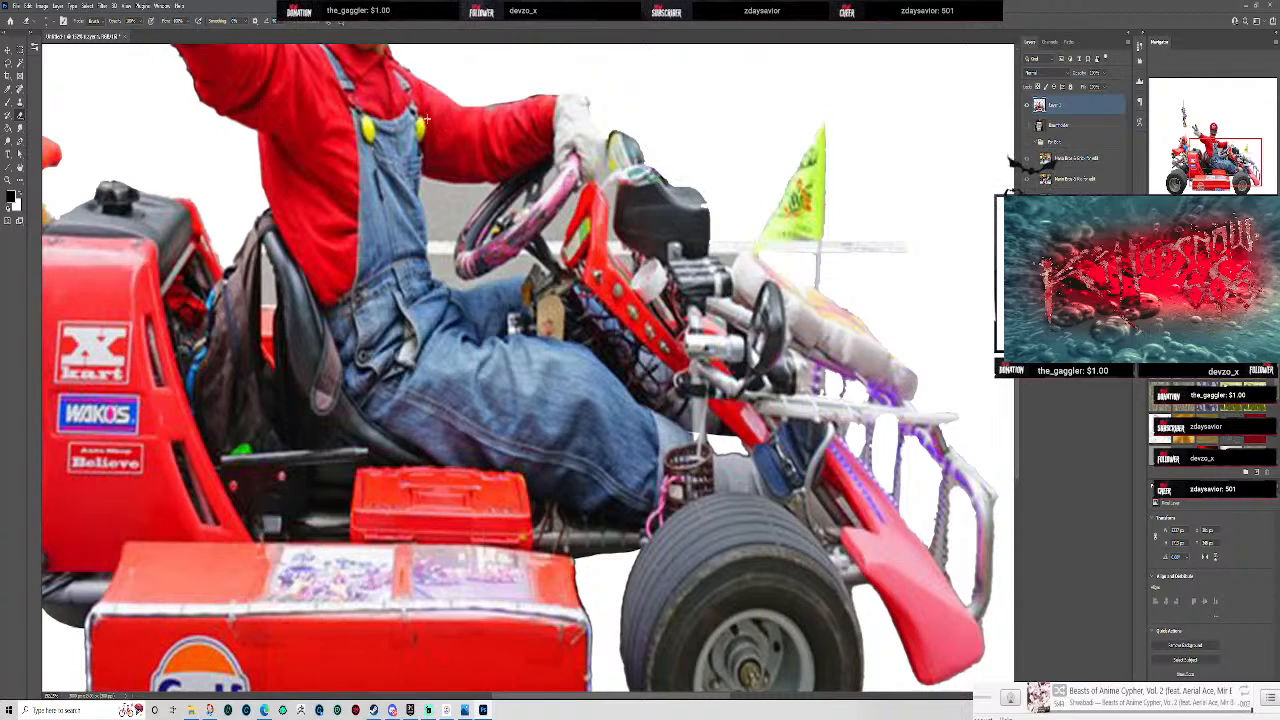
- Select and delete the grey background between the driver's overalls and the steering wheel, above and below the white road line
click(448, 222)
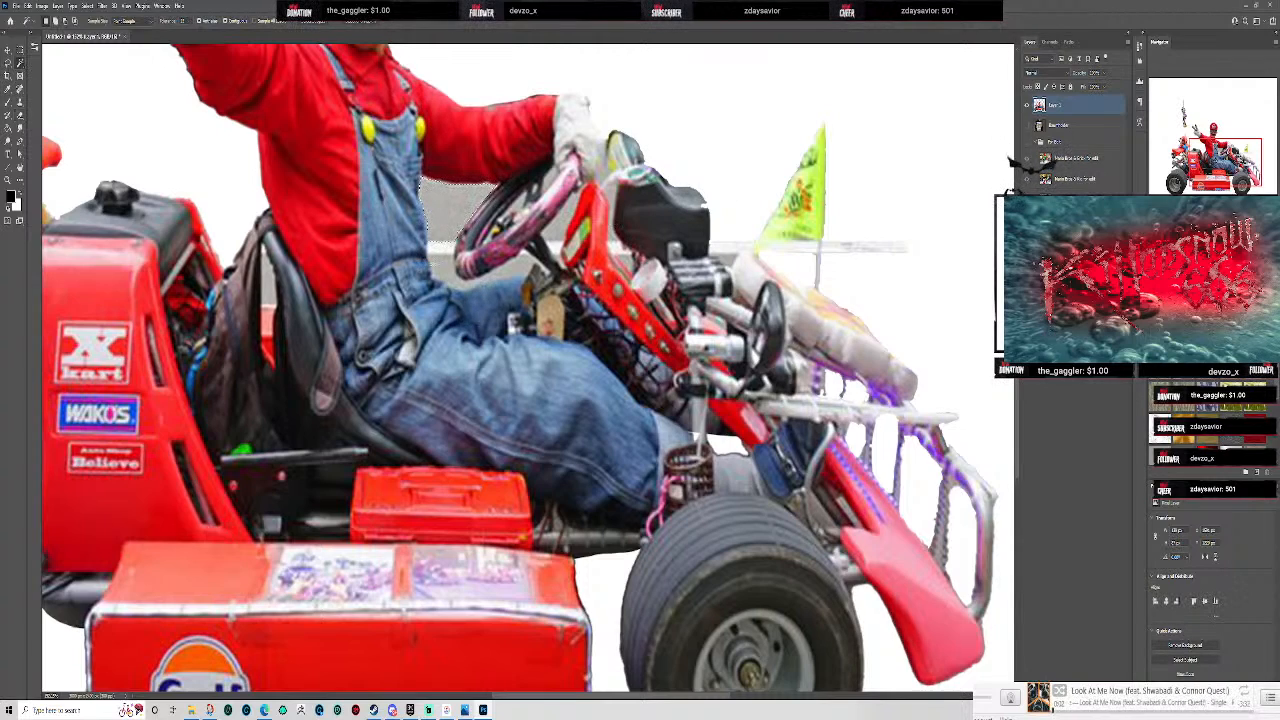
key(Delete)
click(455, 273)
key(Delete)
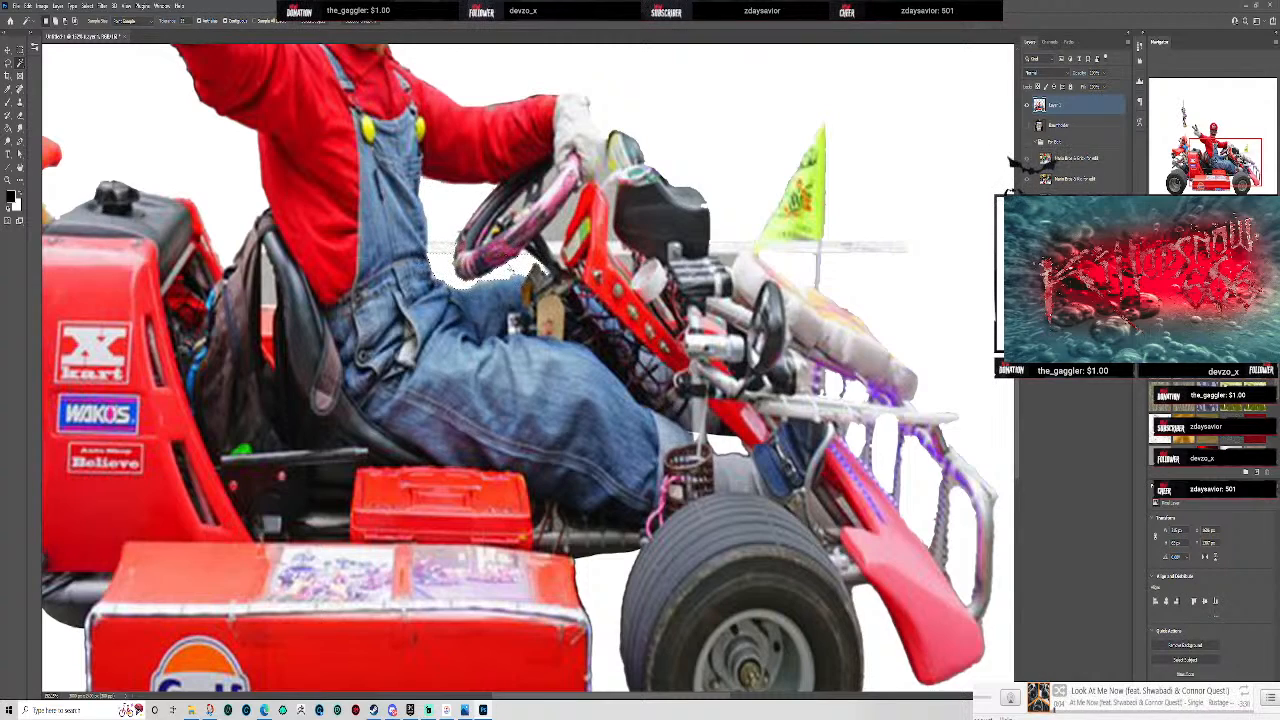
- Clear the selection and remove the leftover white road-line strip between the driver's overalls and the steering wheel
key(ctrl+d)
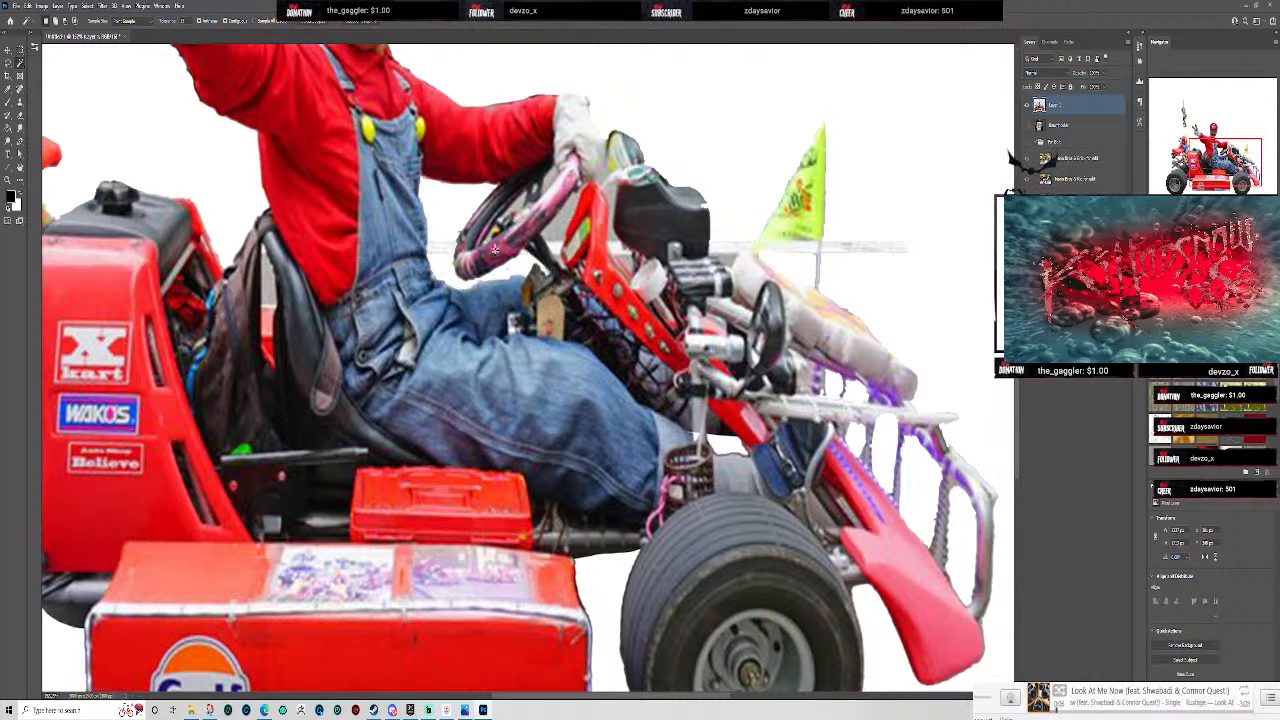
click(511, 273)
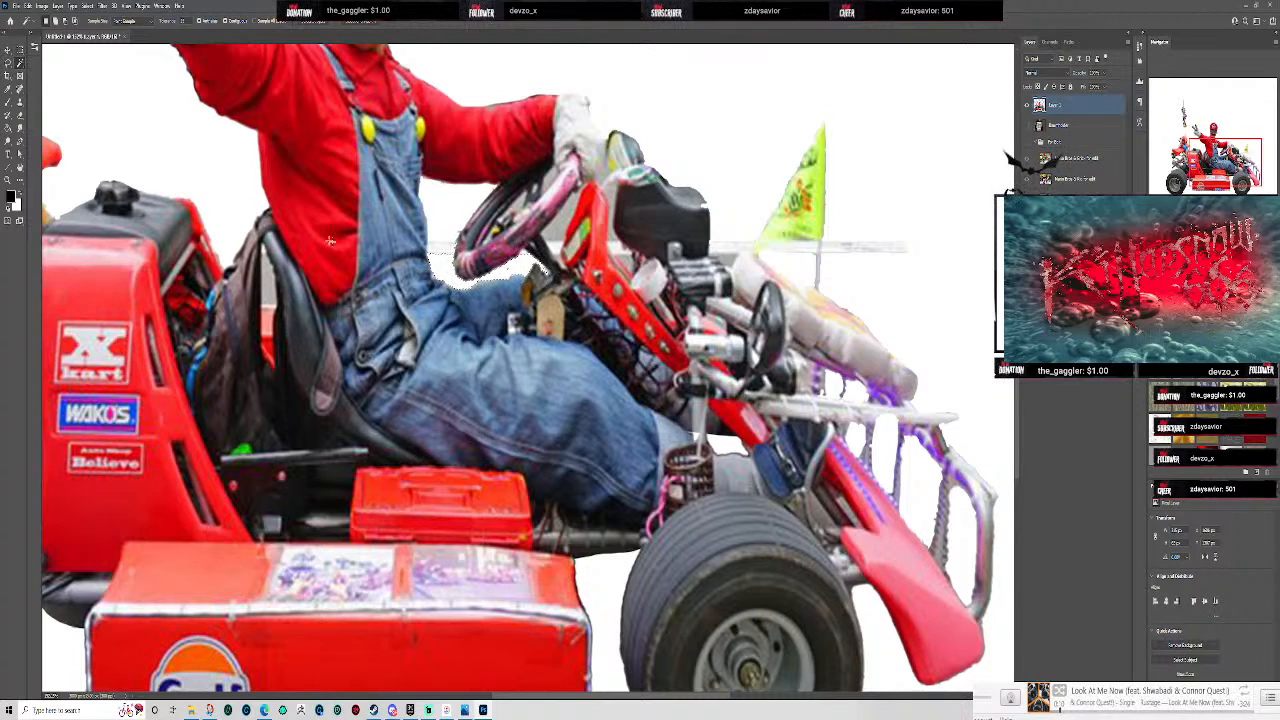
click(442, 249)
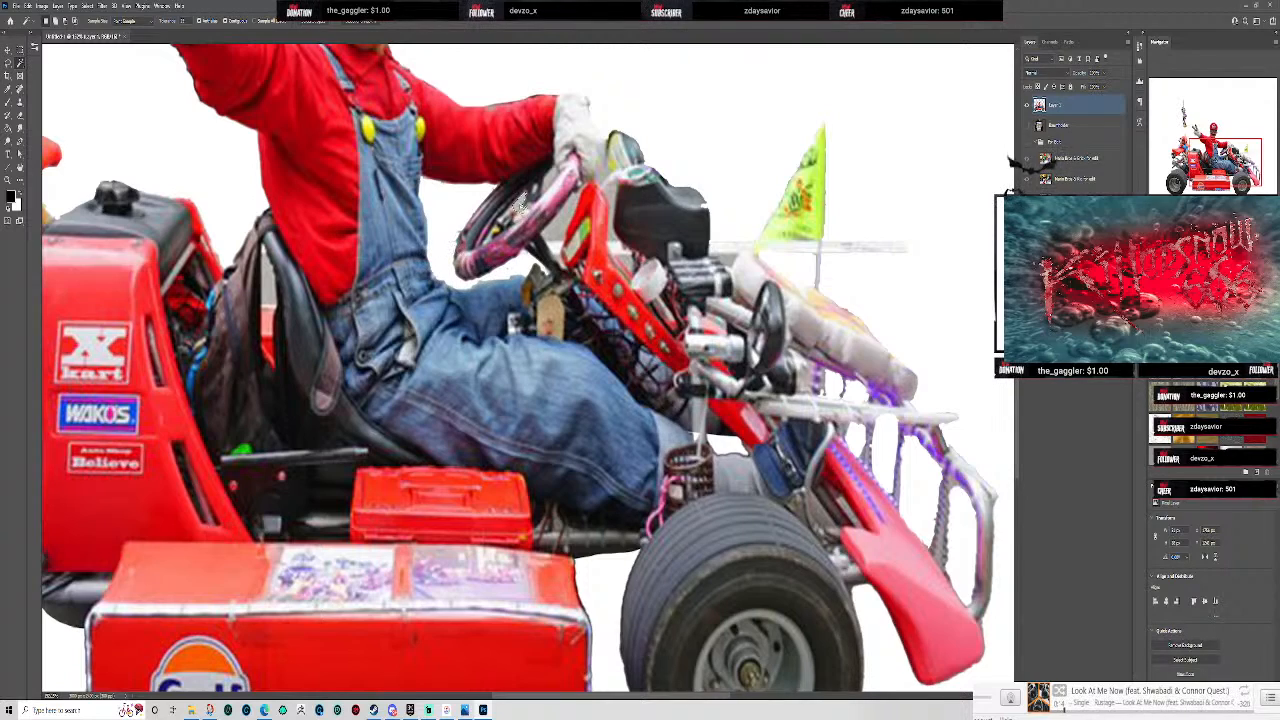
- Select the grey gap between the glove and the steering wheel, trim the glove from the selection with the Lasso, and delete it
click(557, 174)
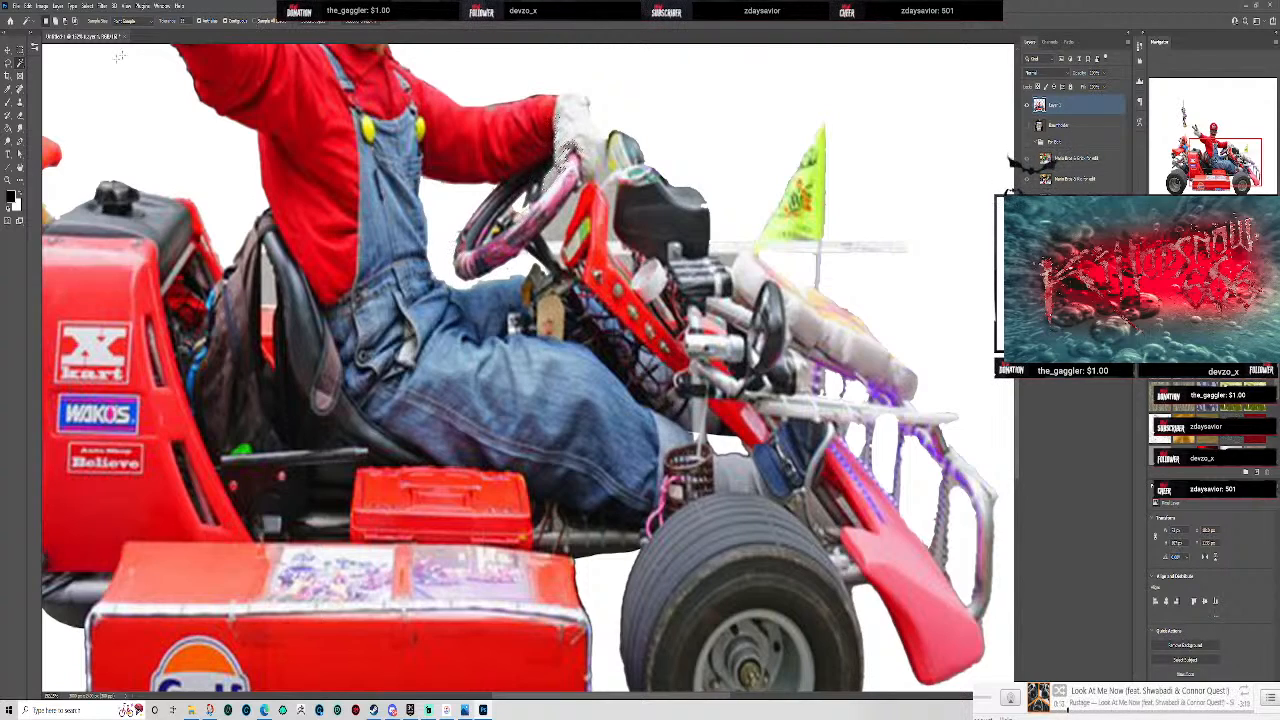
click(8, 63)
scroll(589, 90, up, 10)
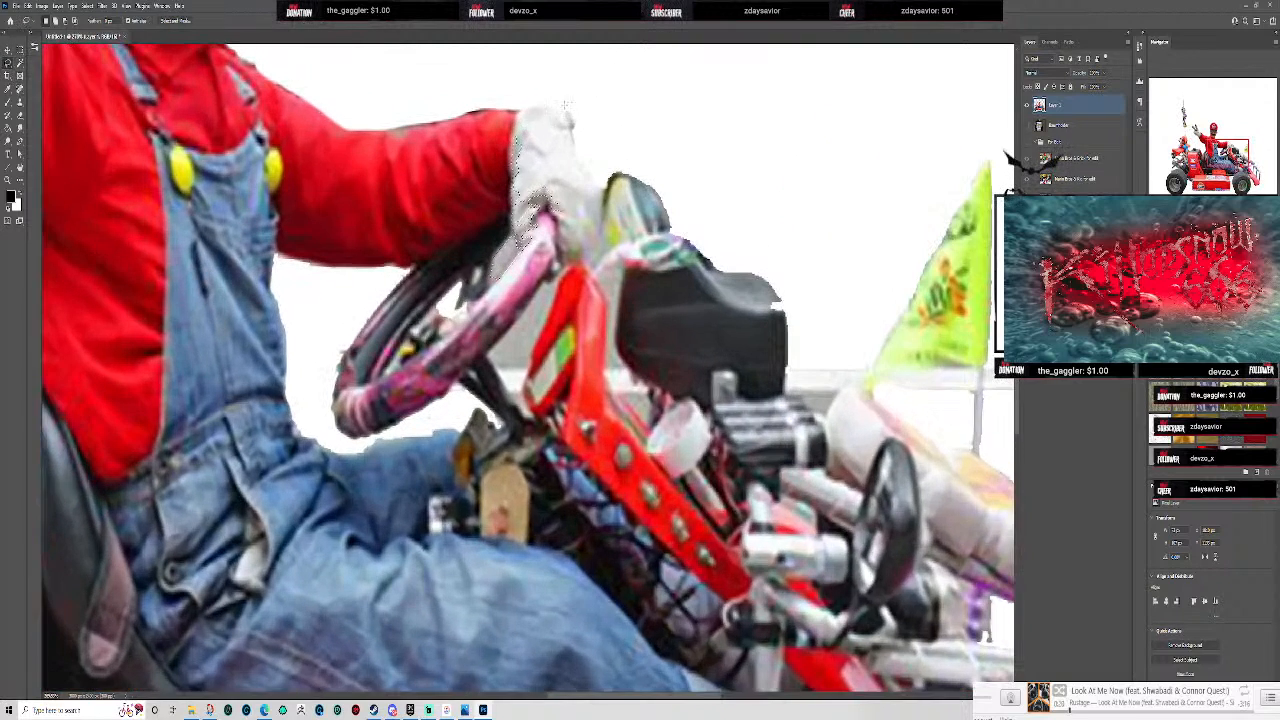
mouse_move(525, 248)
mouse_down()
mouse_move(498, 296)
mouse_move(560, 305)
mouse_move(508, 108)
mouse_move(500, 286)
mouse_up()
mouse_move(498, 213)
mouse_down()
mouse_move(502, 283)
mouse_move(495, 215)
mouse_move(501, 285)
mouse_move(492, 245)
mouse_up()
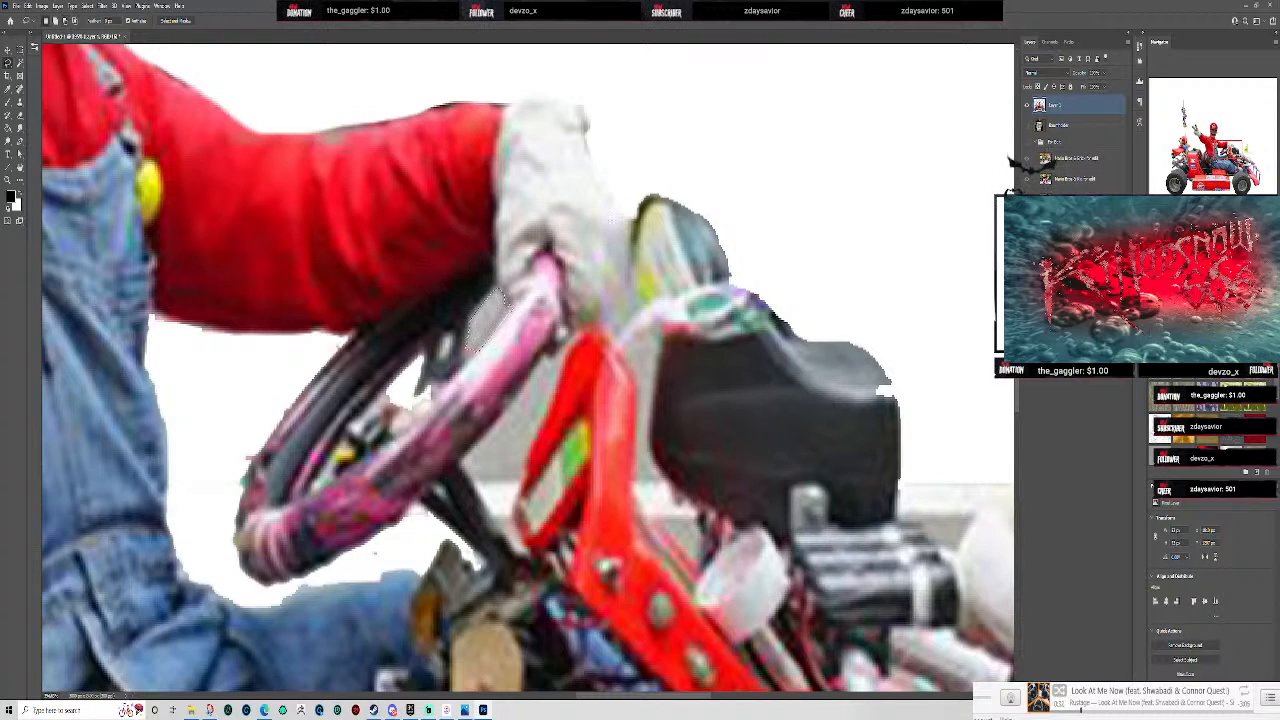
key(Delete)
- Delete the grey background between the steering wheel and the red dashboard bracket, and erase the stray specks left there
click(20, 63)
key(ctrl+d)
click(509, 440)
key(Delete)
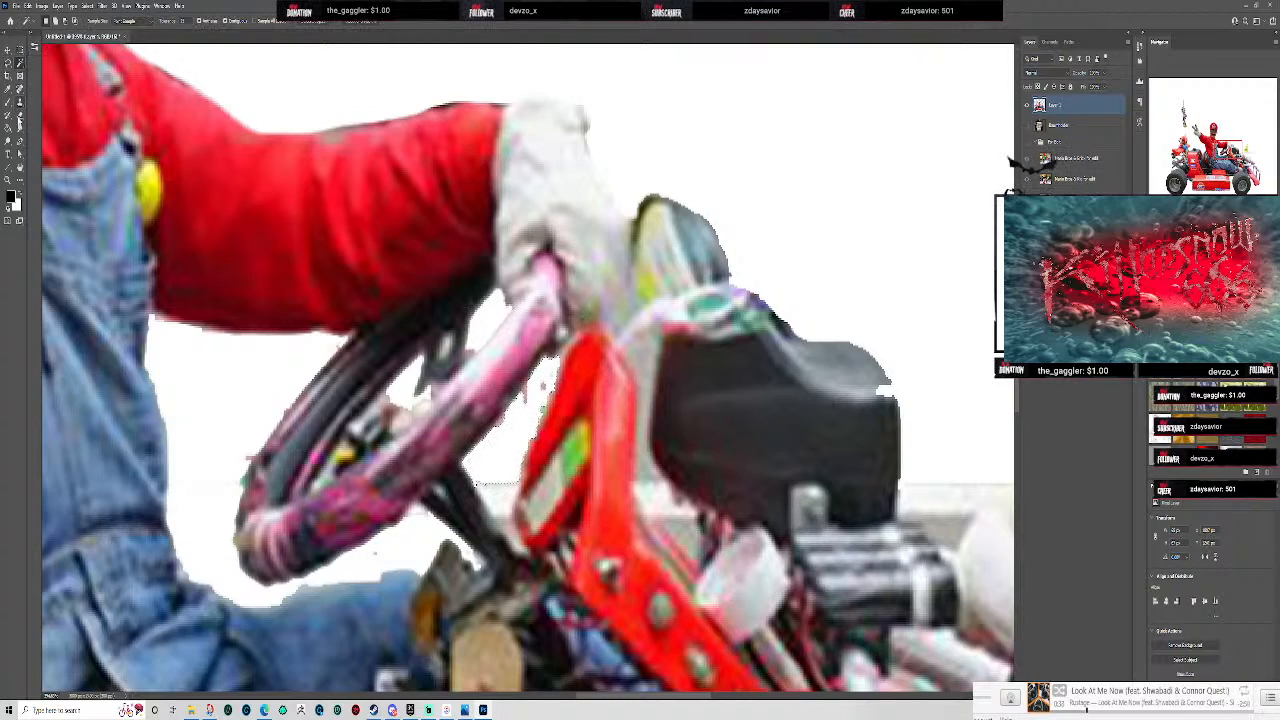
click(20, 116)
key(ctrl+d)
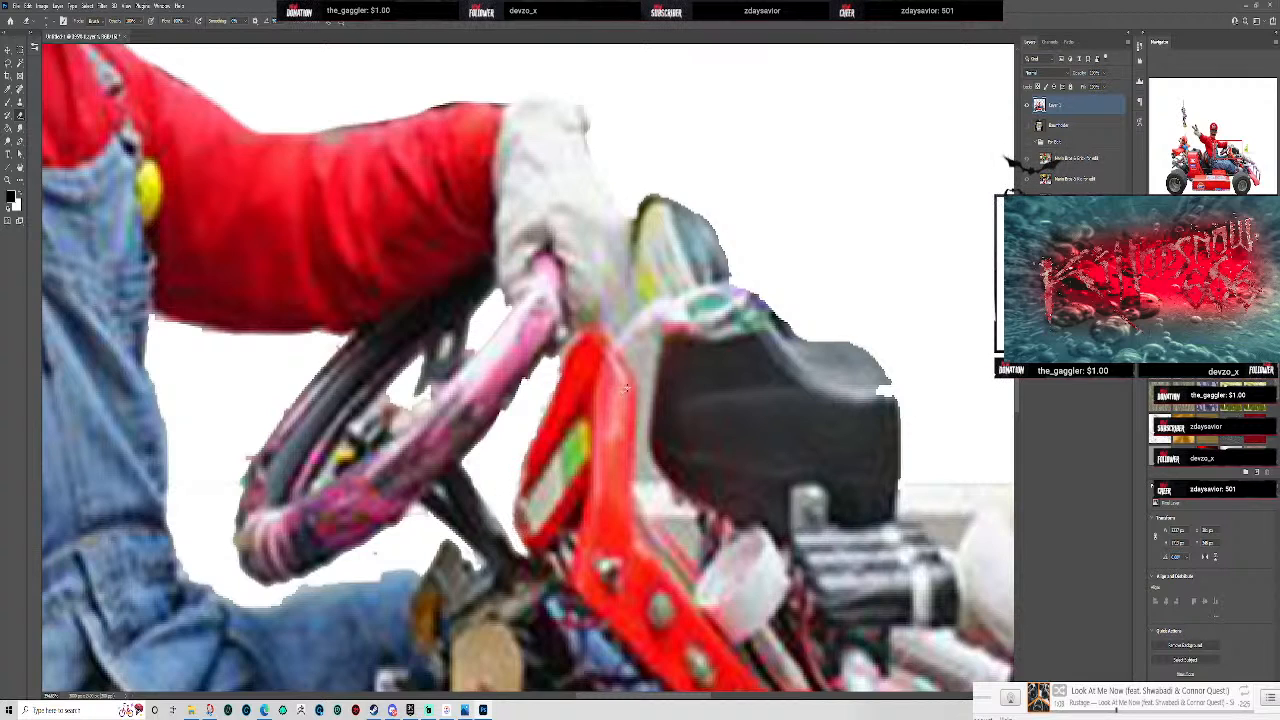
- Inspect the cut-out's edges around the steering wheel, rear tyre, exhaust and side box for leftover background
key(ctrl+minus)
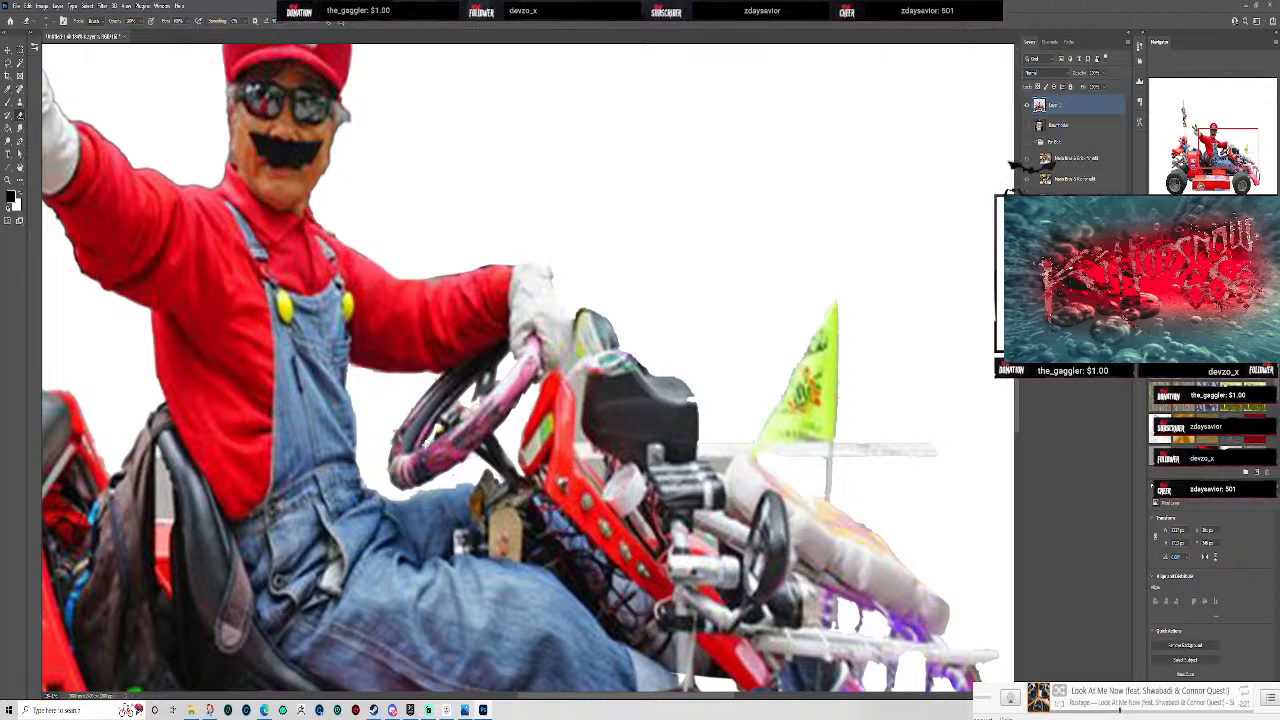
drag(728, 378, 855, 44)
drag(395, 493, 927, 321)
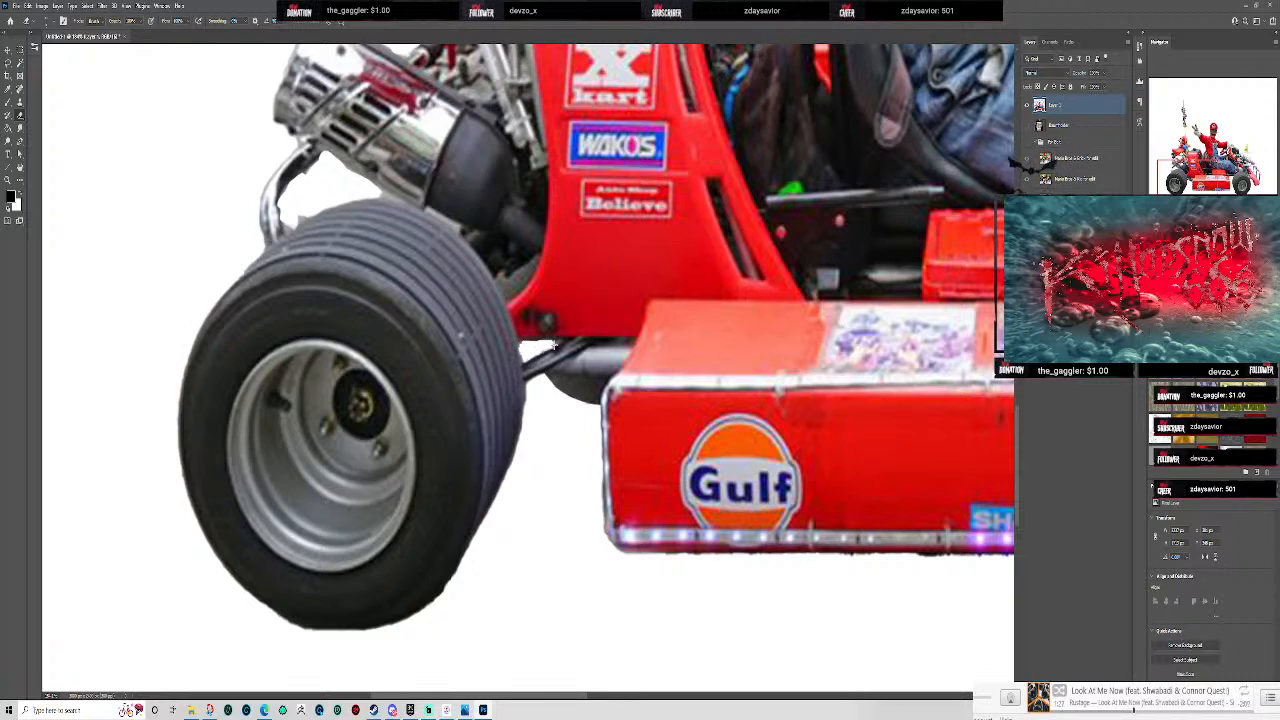
drag(305, 191, 350, 323)
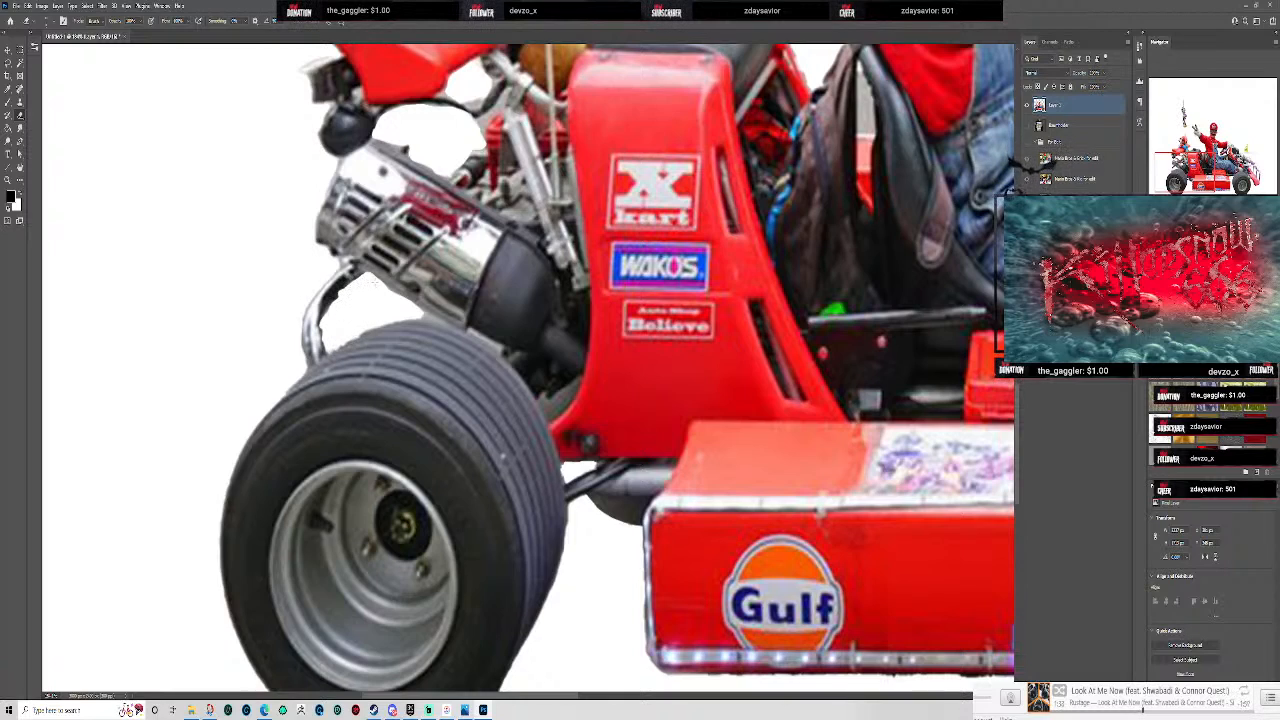
scroll(488, 175, down, 1)
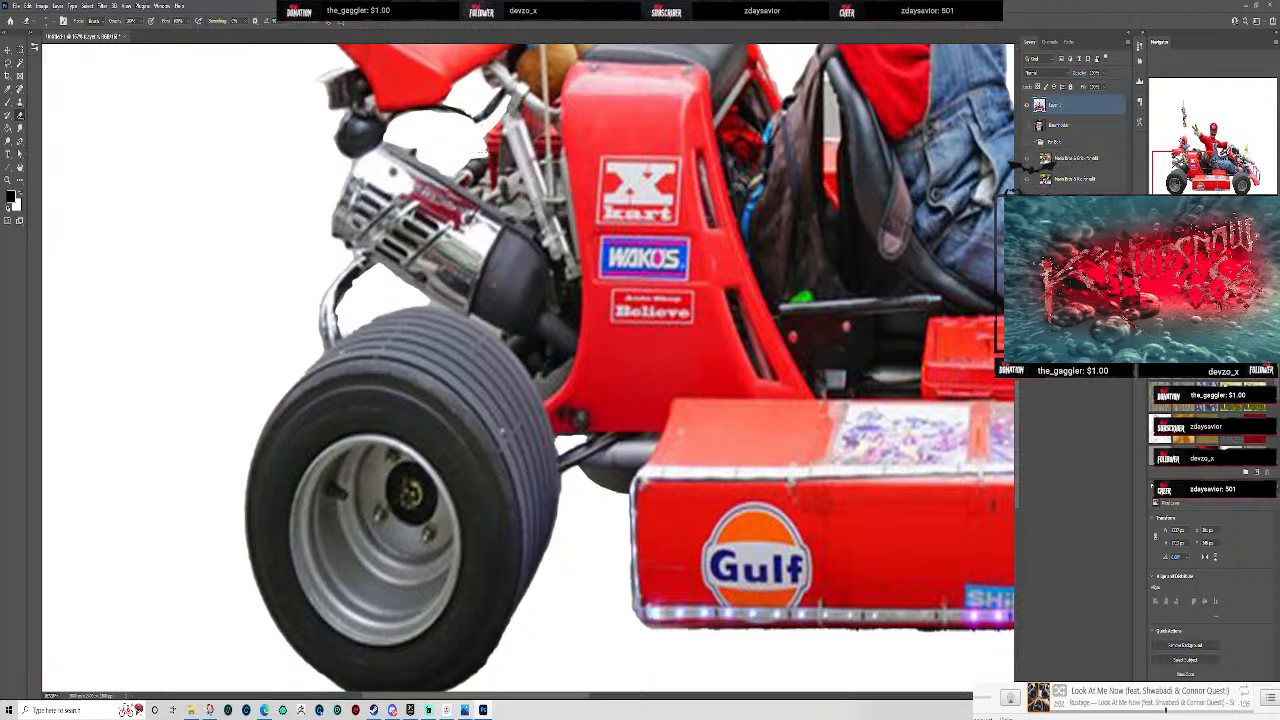
scroll(554, 118, down, 3)
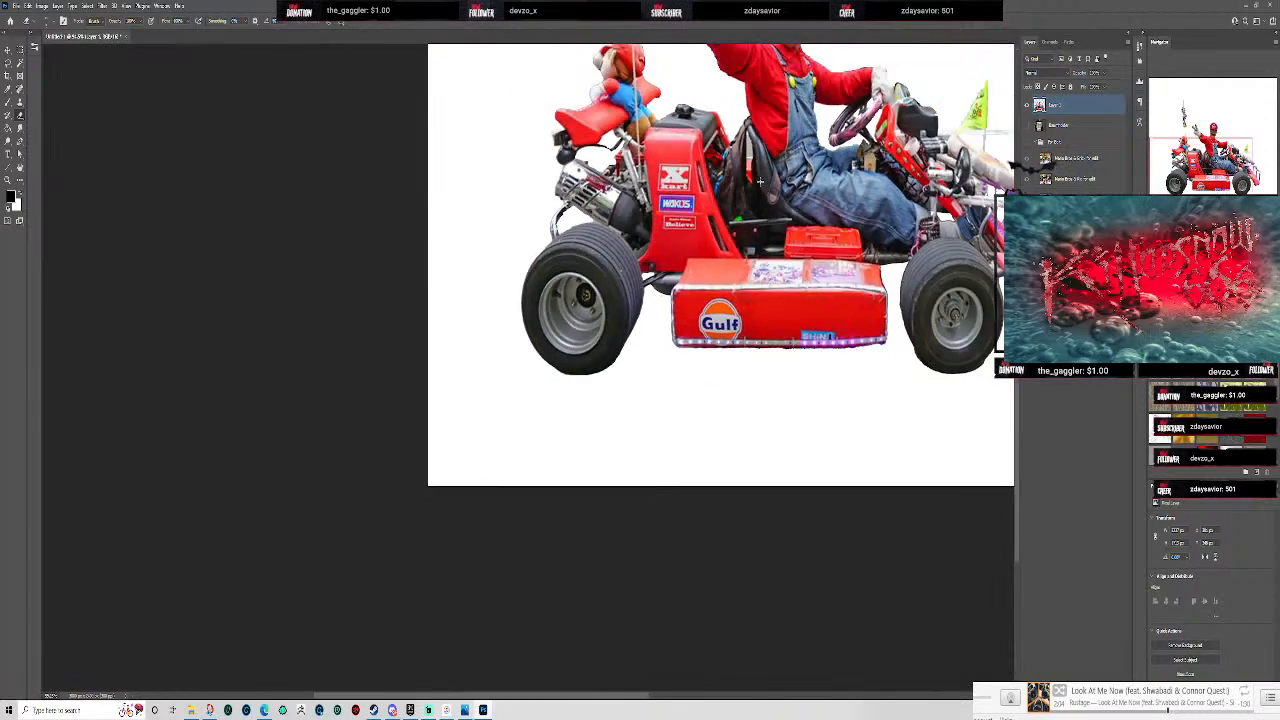
scroll(760, 182, down, 1)
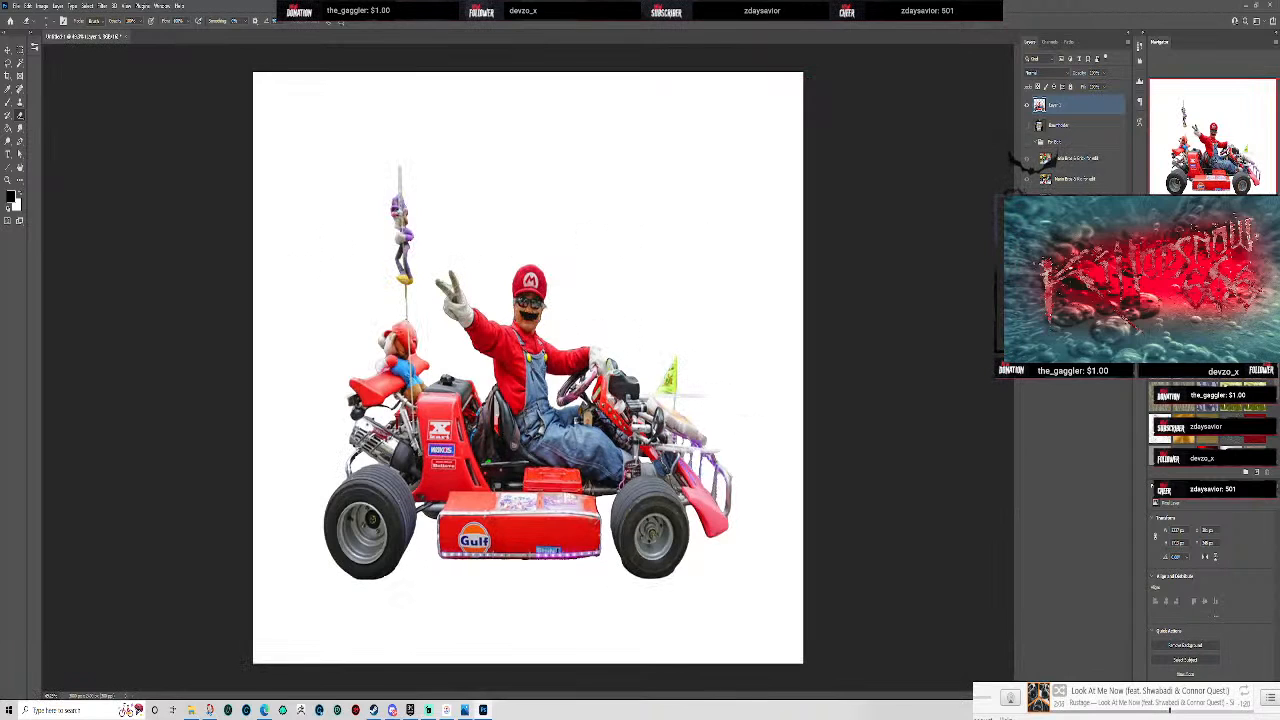
- Resize the eraser brush and erase the grey horizontal line remaining behind the flagpole and dashboard
scroll(757, 423, up, 2)
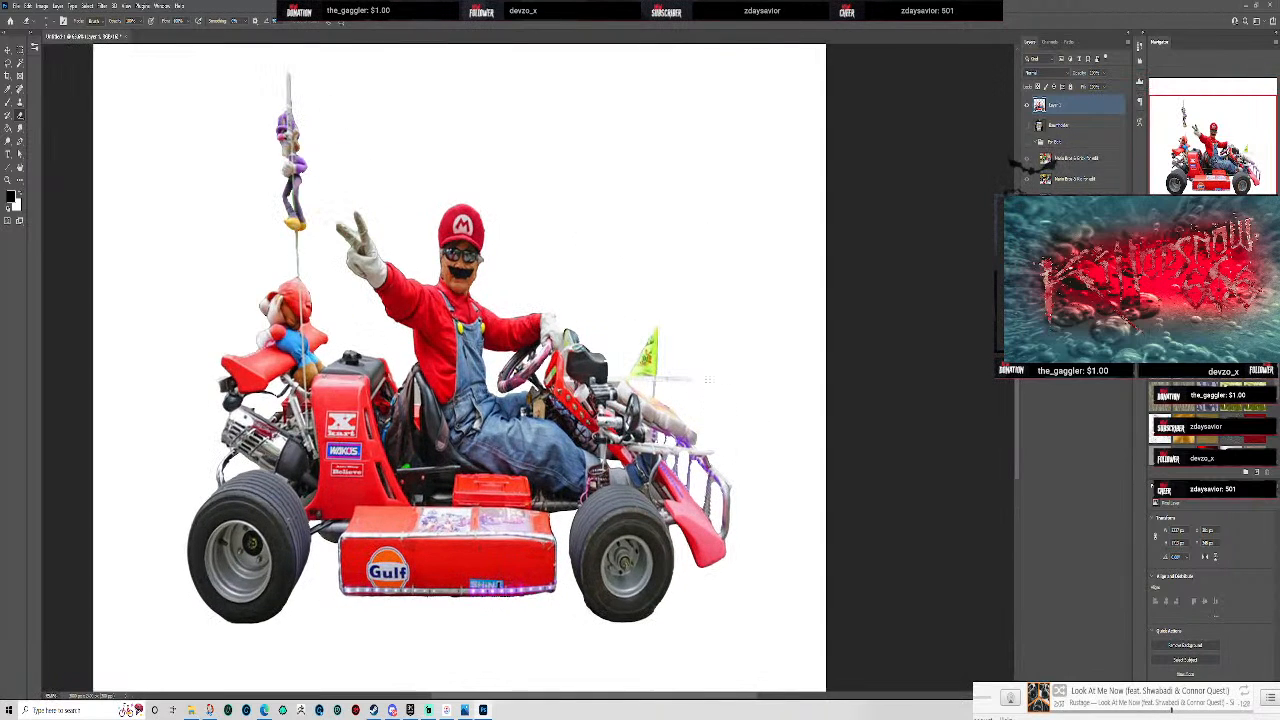
scroll(707, 393, up, 2)
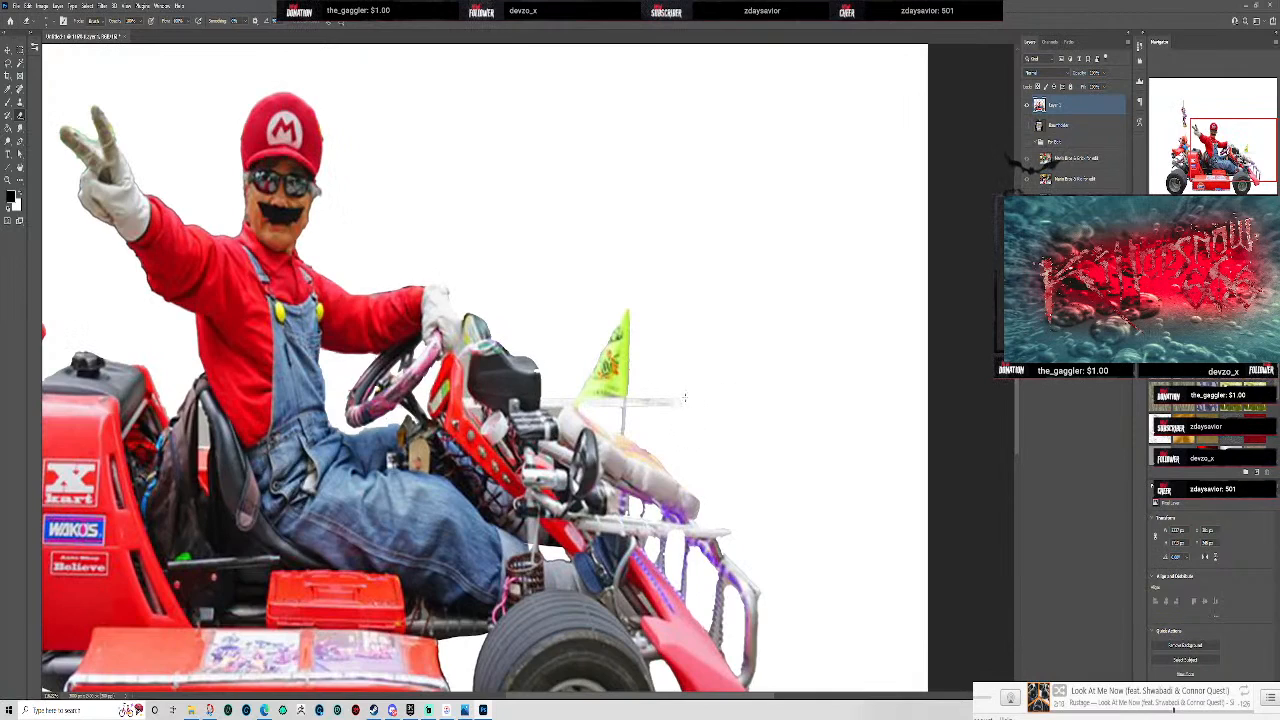
click(46, 20)
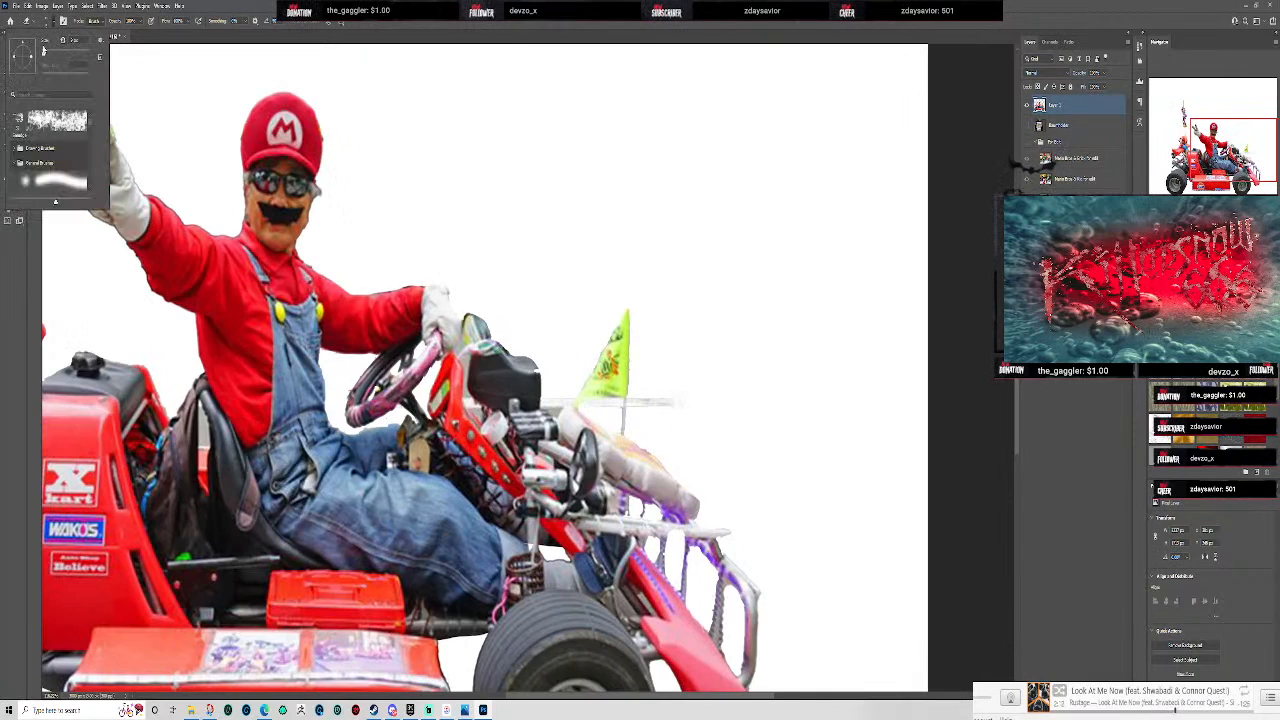
click(46, 58)
drag(692, 417, 648, 403)
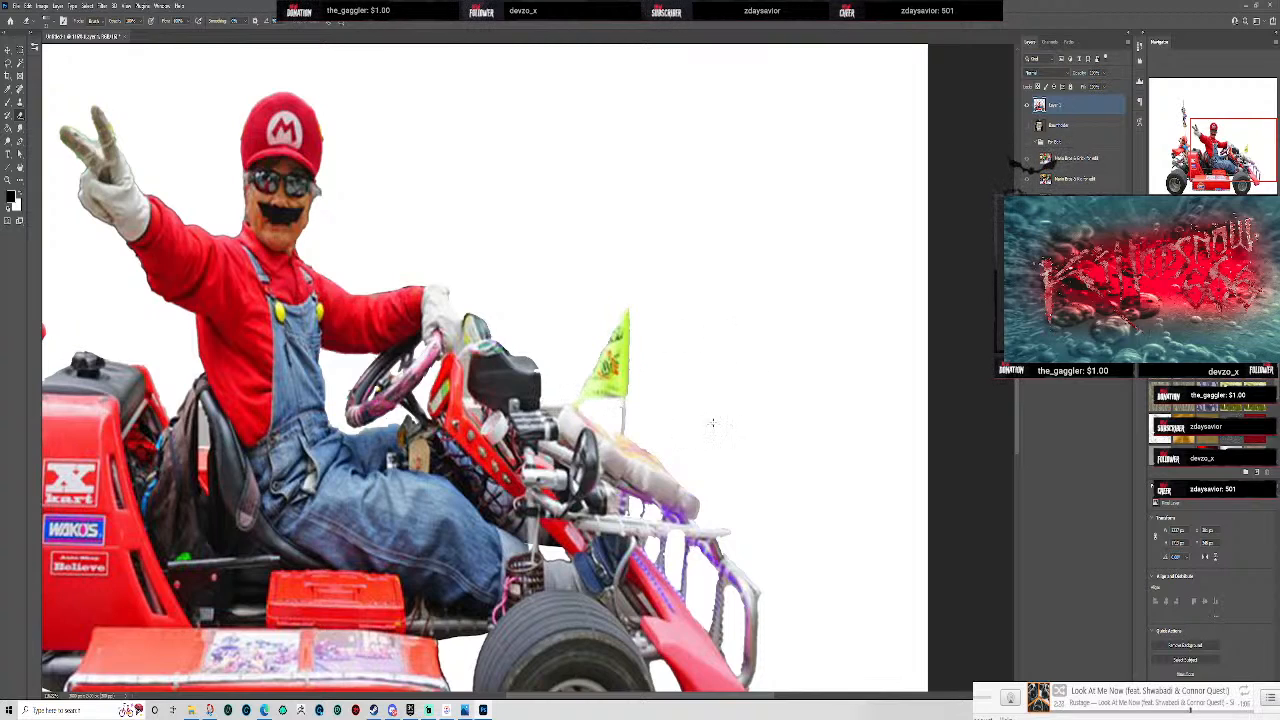
- Scale the kart cut-out down to about half its size on the canvas
scroll(747, 455, down, 7)
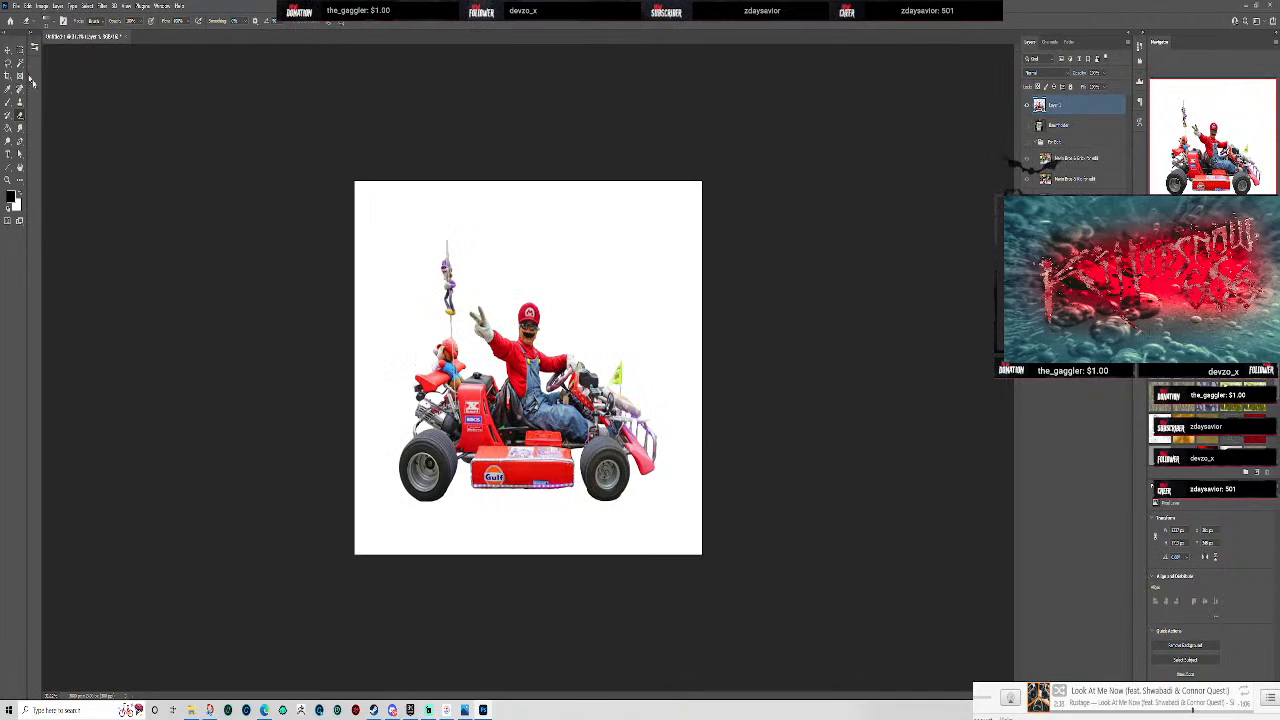
click(8, 51)
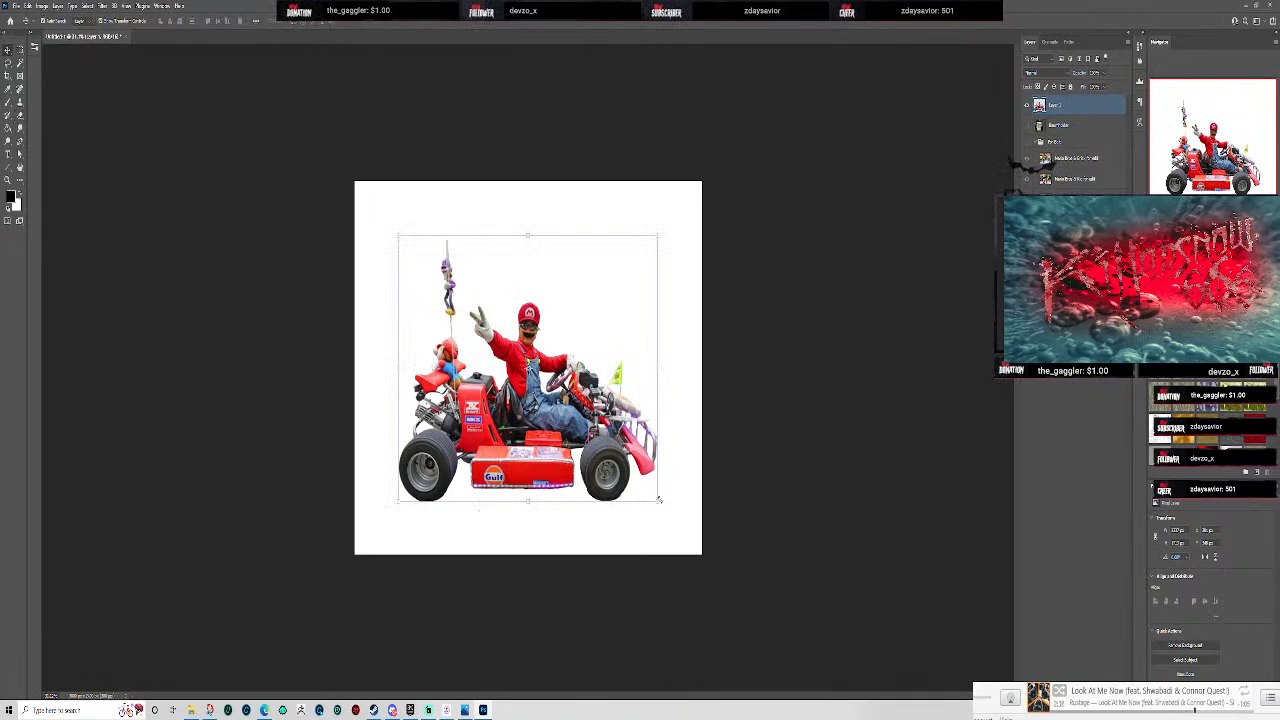
drag(657, 500, 534, 373)
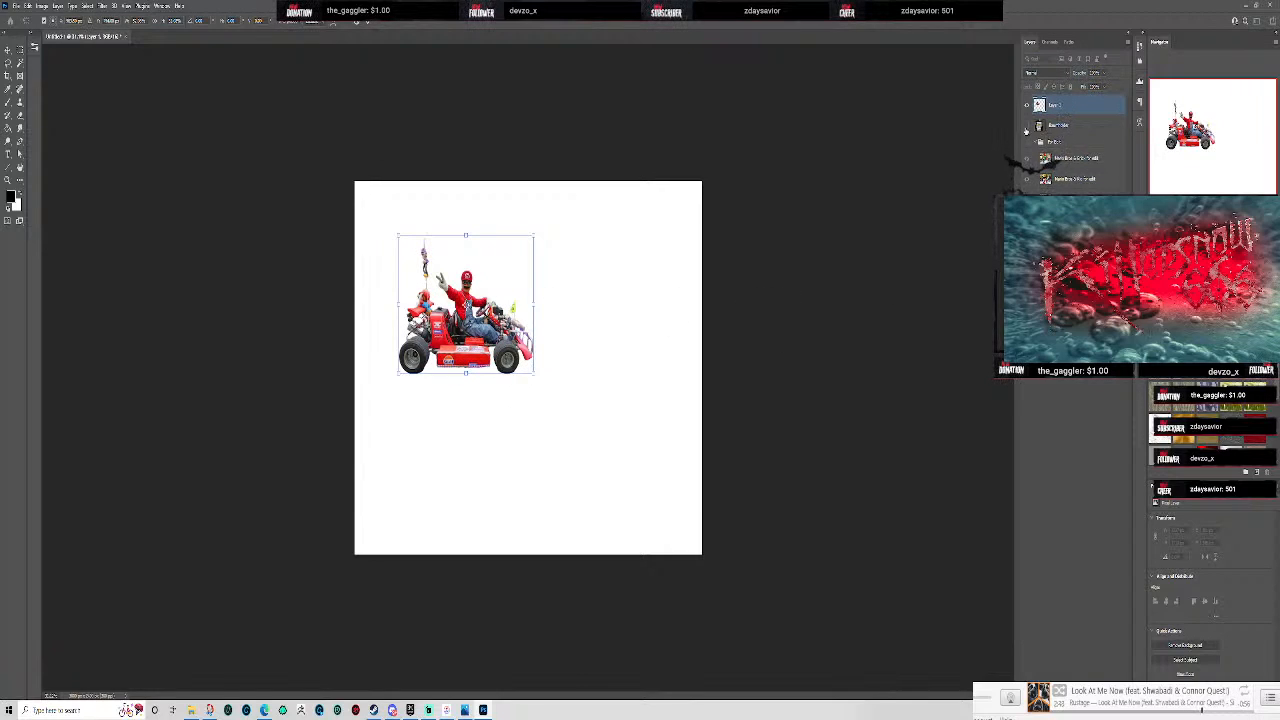
- Show the doorway photo layer and position the kart cut-out inside the open doorway, in front of the standing men
click(1026, 126)
drag(500, 362, 348, 413)
key(ctrl+plus)
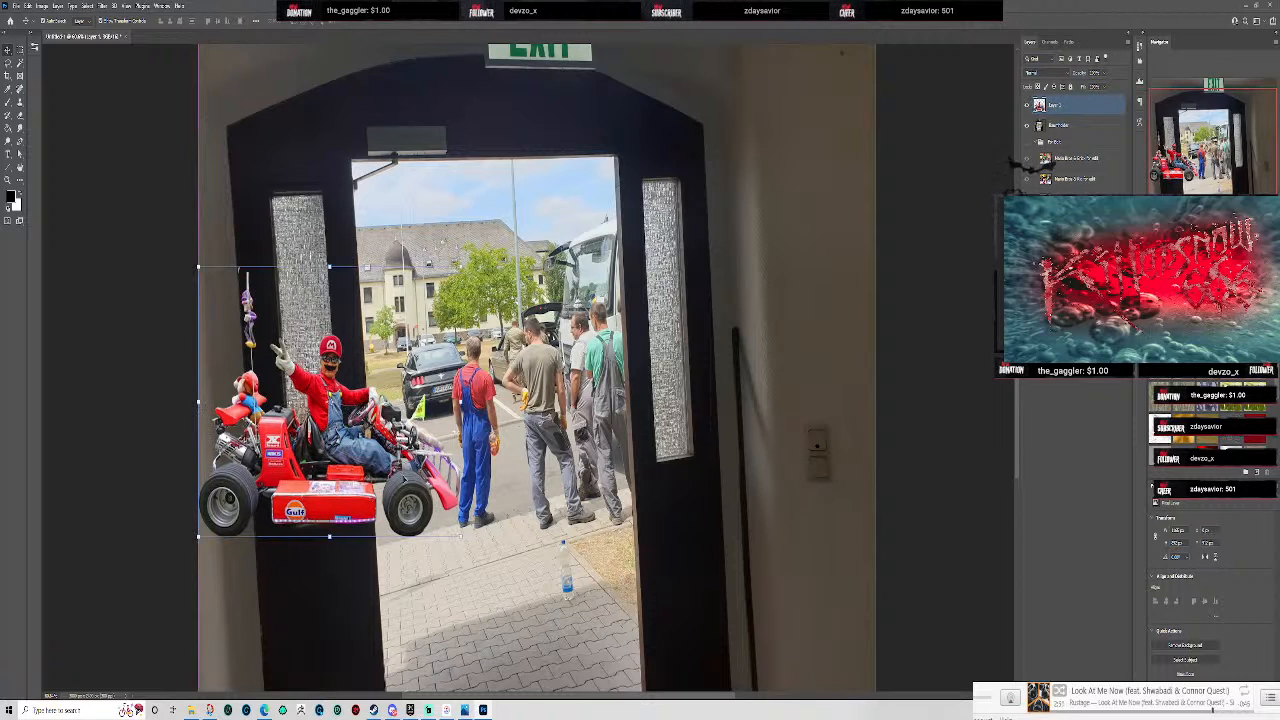
drag(403, 444, 547, 433)
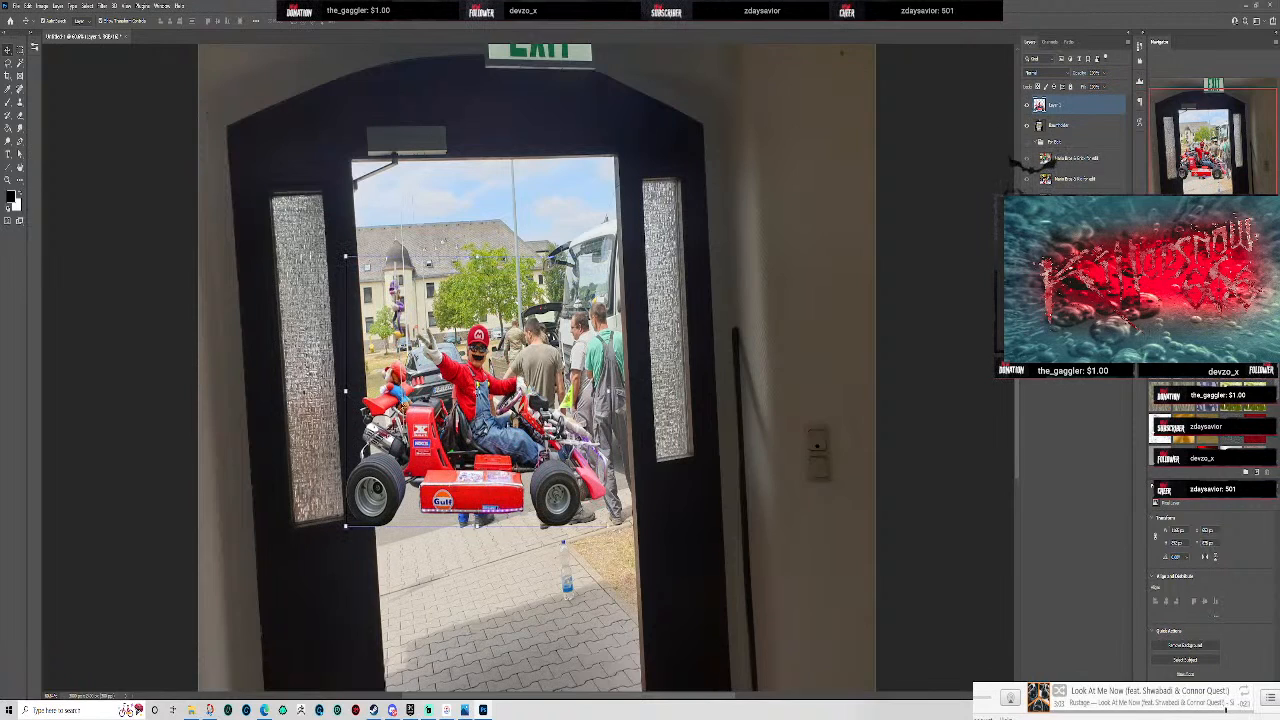
drag(479, 384, 507, 369)
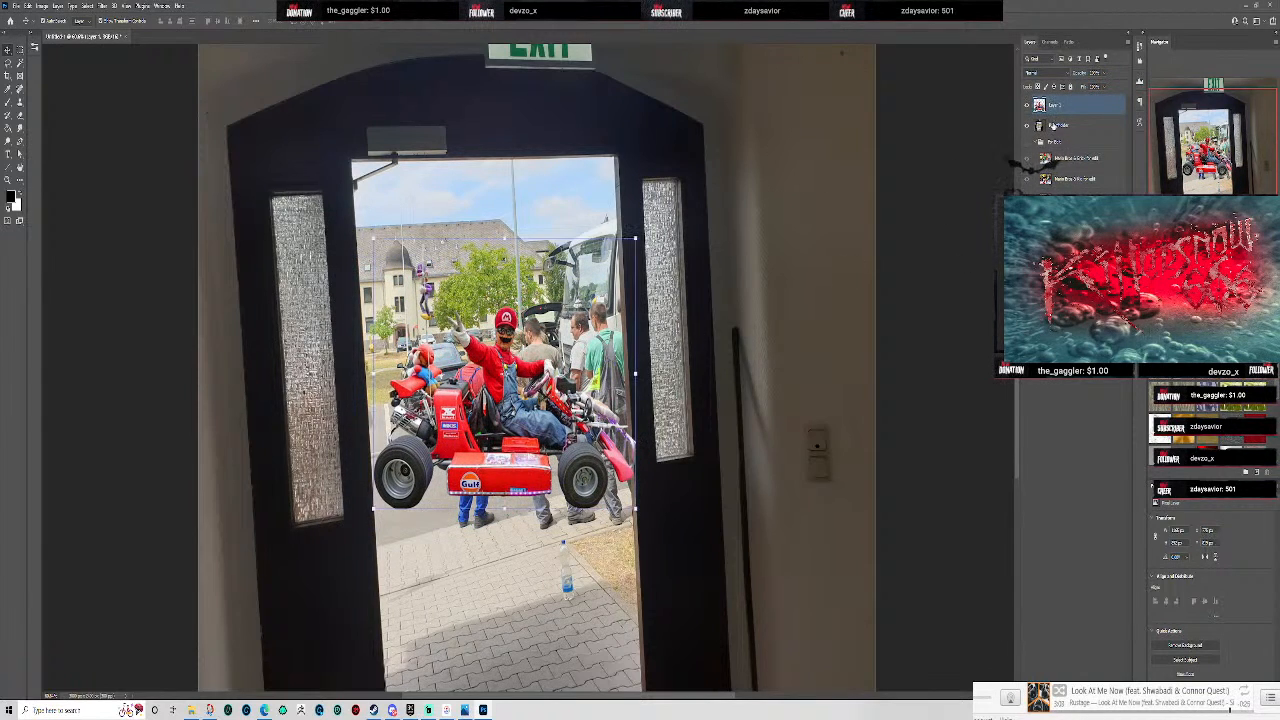
- Move the original doorway photo layer down into the layer group and paste a copy of it above the group
click(1056, 125)
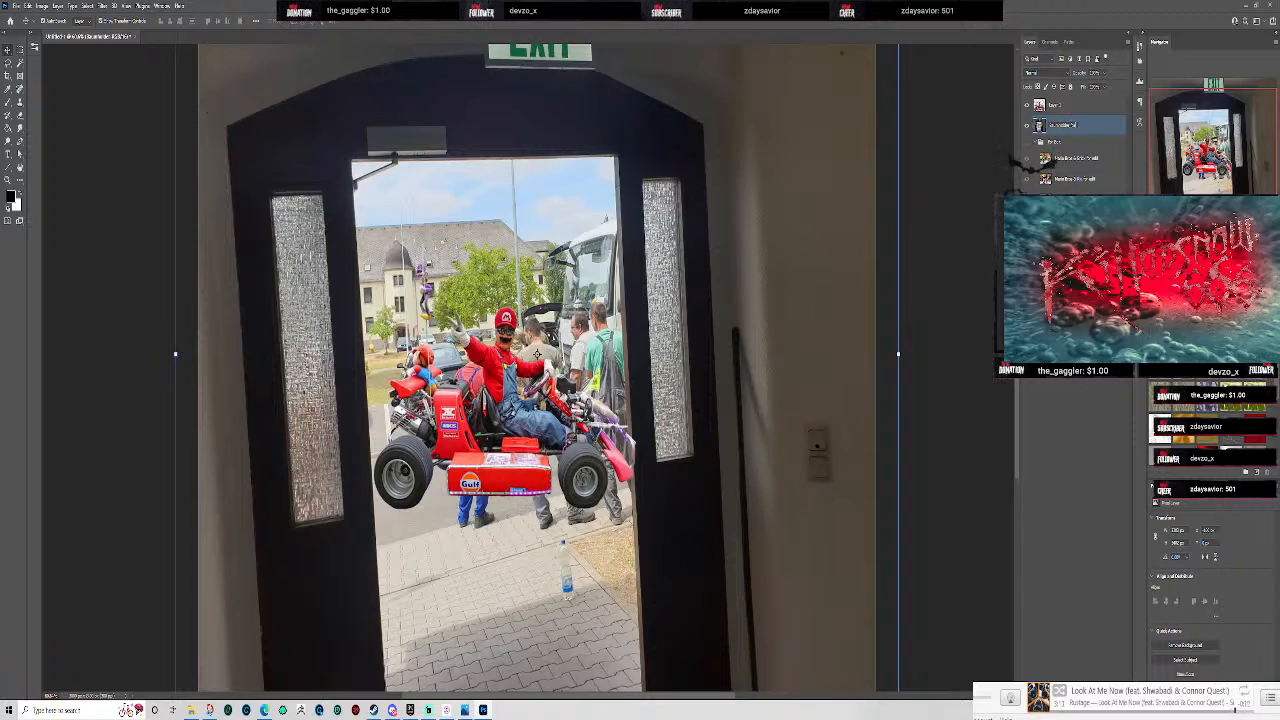
key(Return)
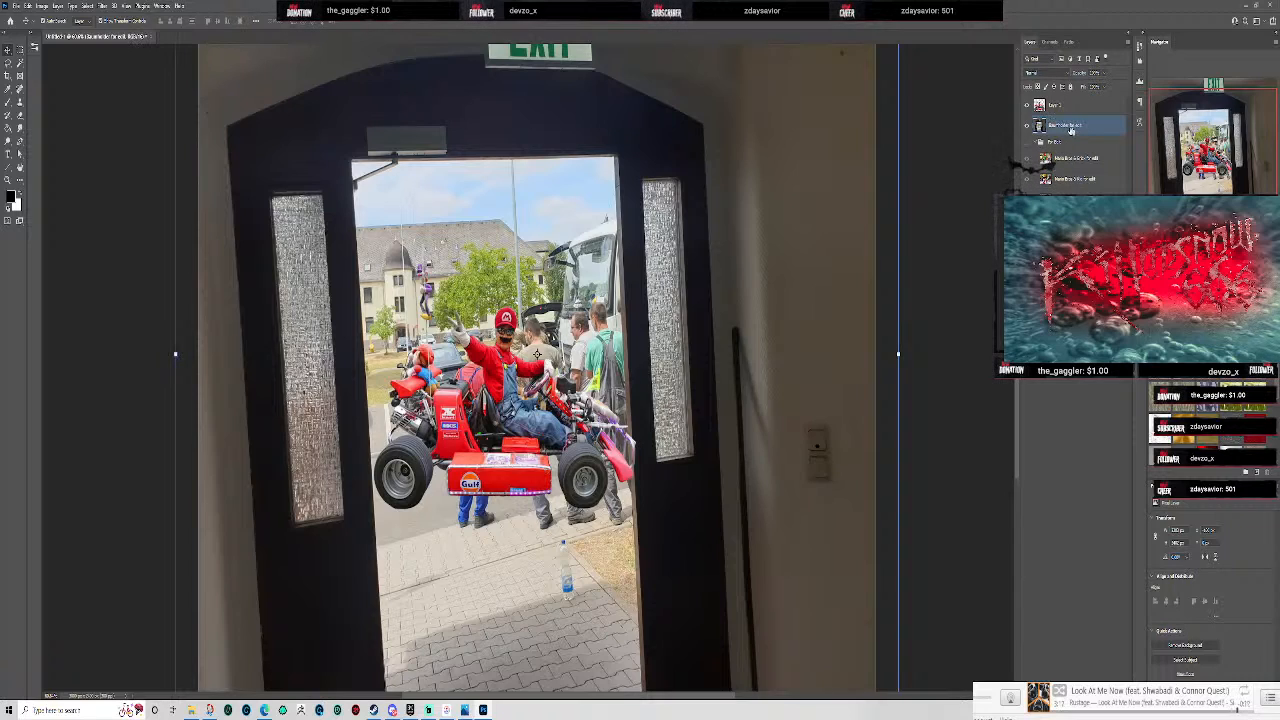
drag(1066, 125, 1070, 190)
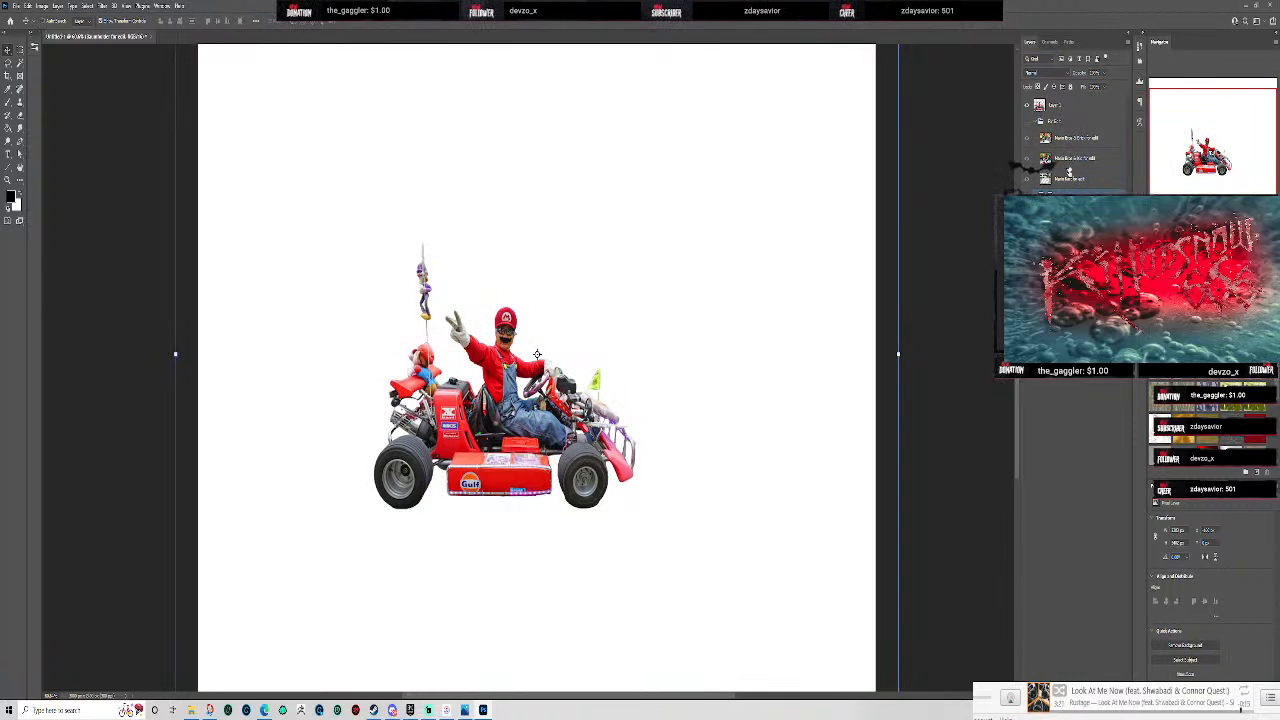
click(1079, 121)
key(ctrl+v)
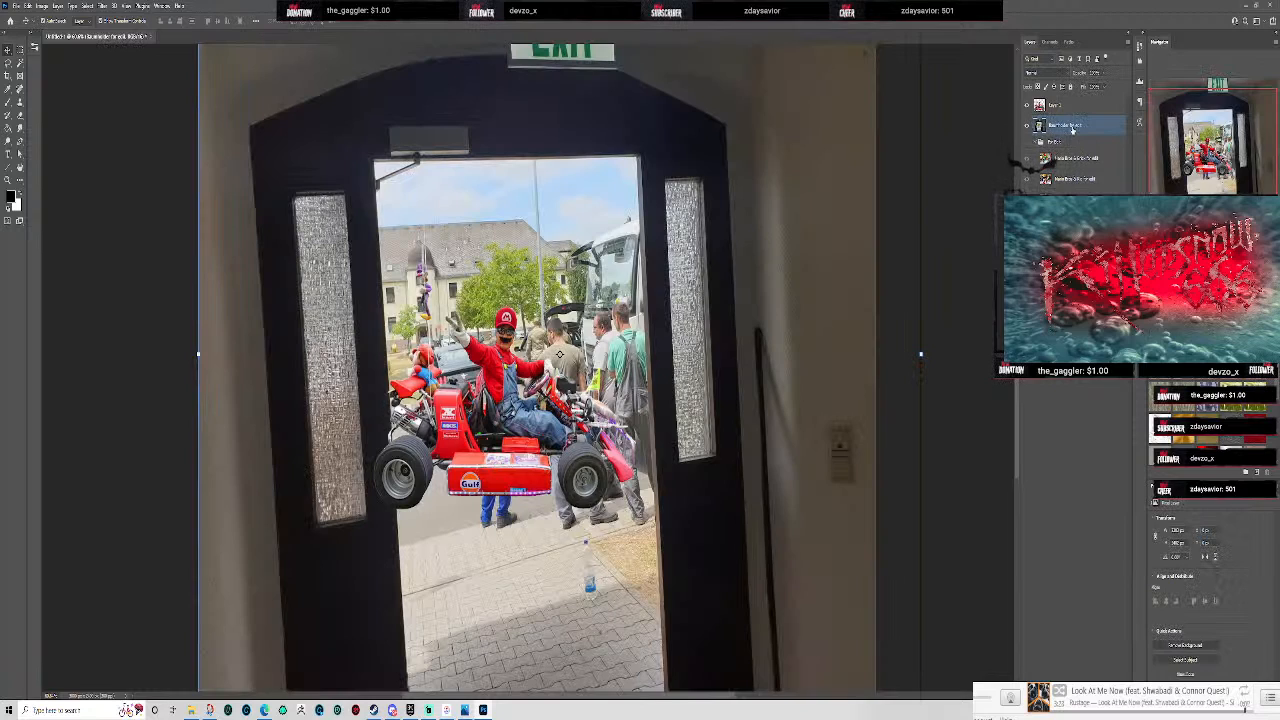
- Rename the doorway copy above the group as Base and the kart cut-out layer as Mario Kart
text(Base)
key(Return)
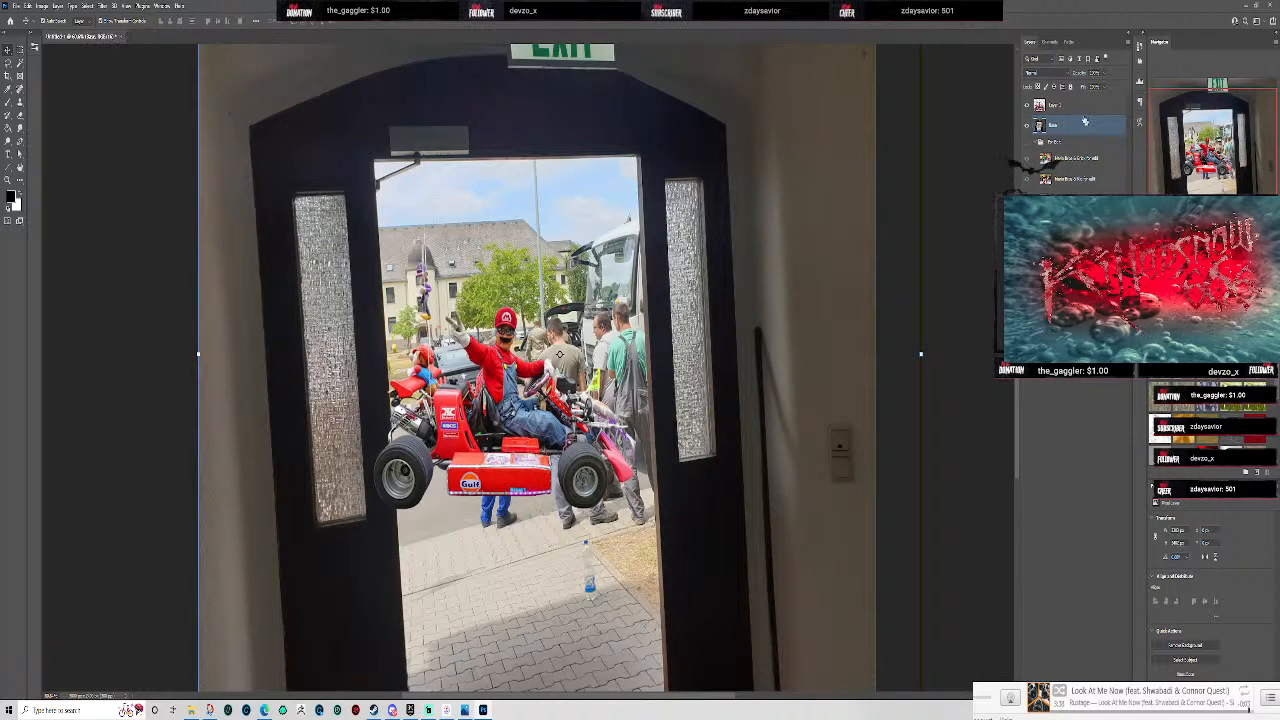
drag(560, 354, 537, 354)
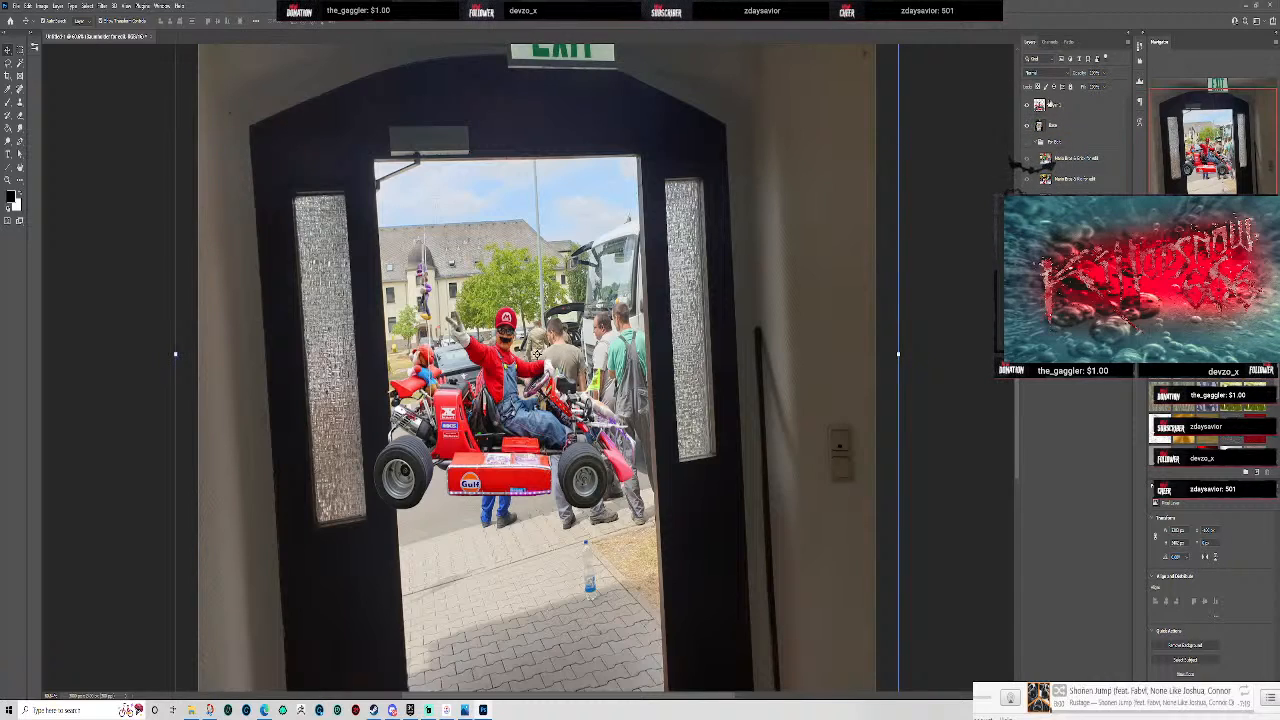
double_click(1054, 104)
text(Mario)
key(Return)
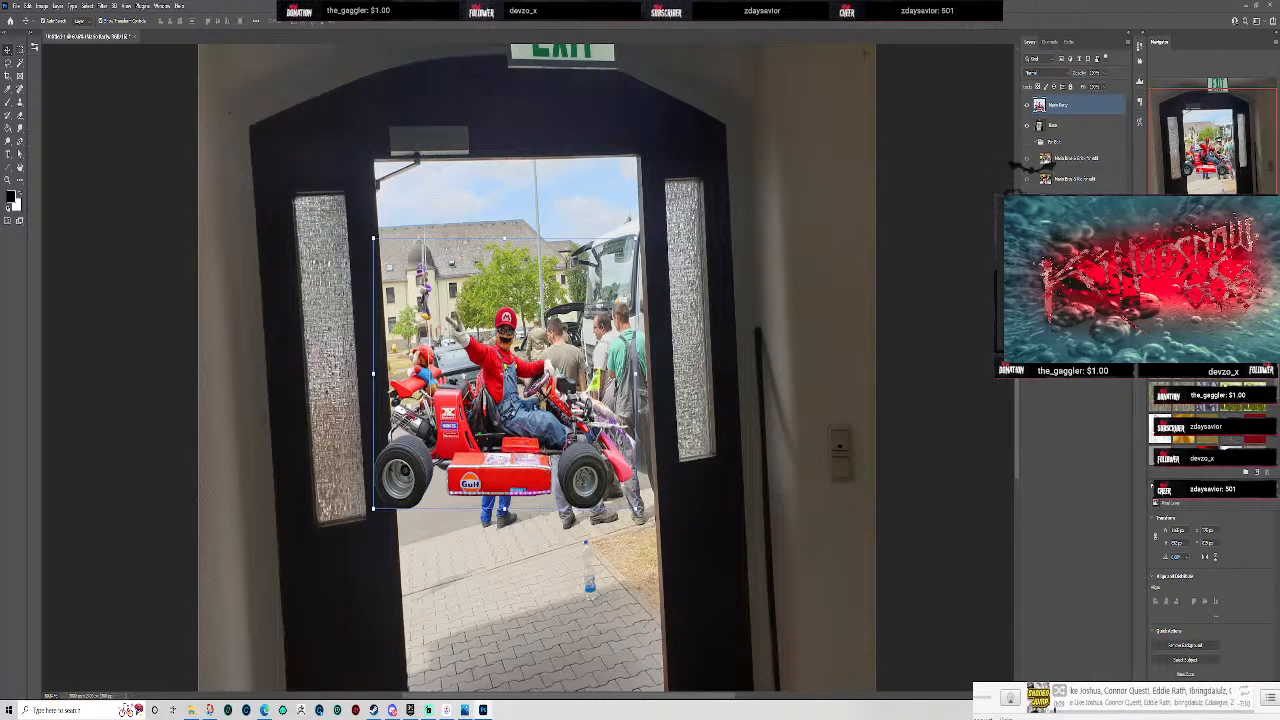
- Isolate the original doorway photo by hiding the kart and Base layers, showing the group, and hiding the group's other photos
click(1076, 201)
drag(1027, 114, 1028, 130)
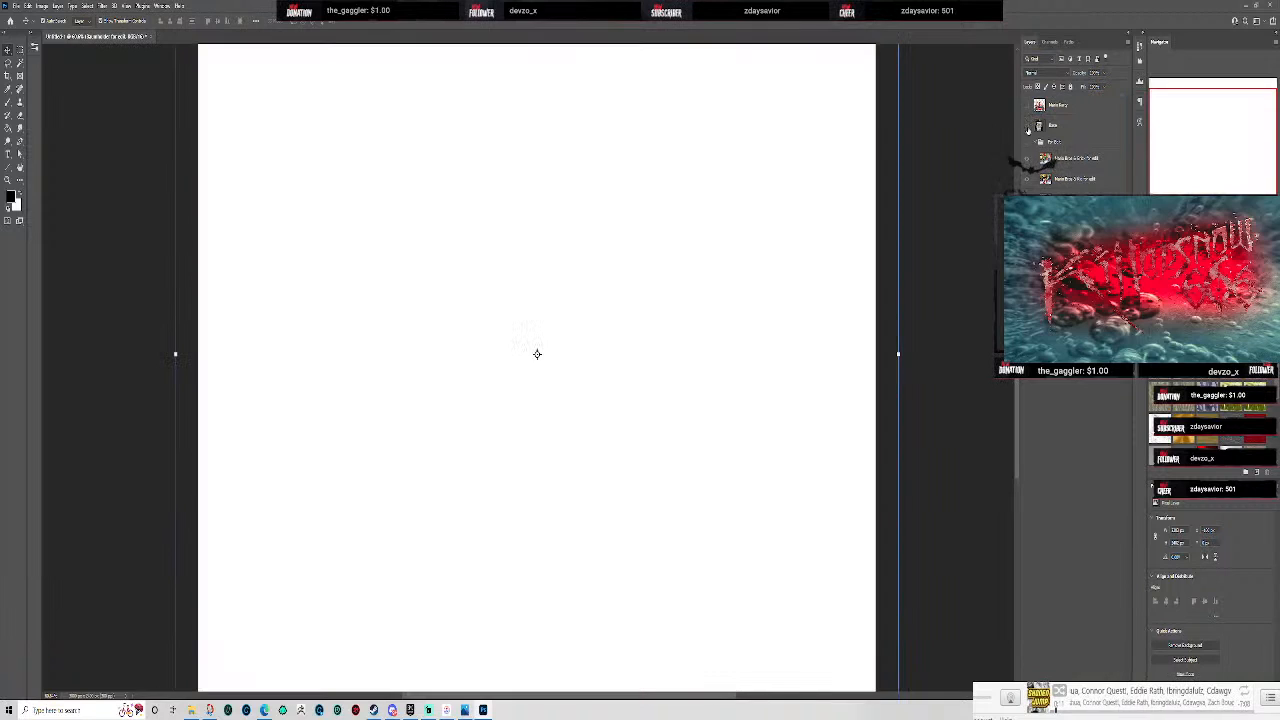
click(1028, 146)
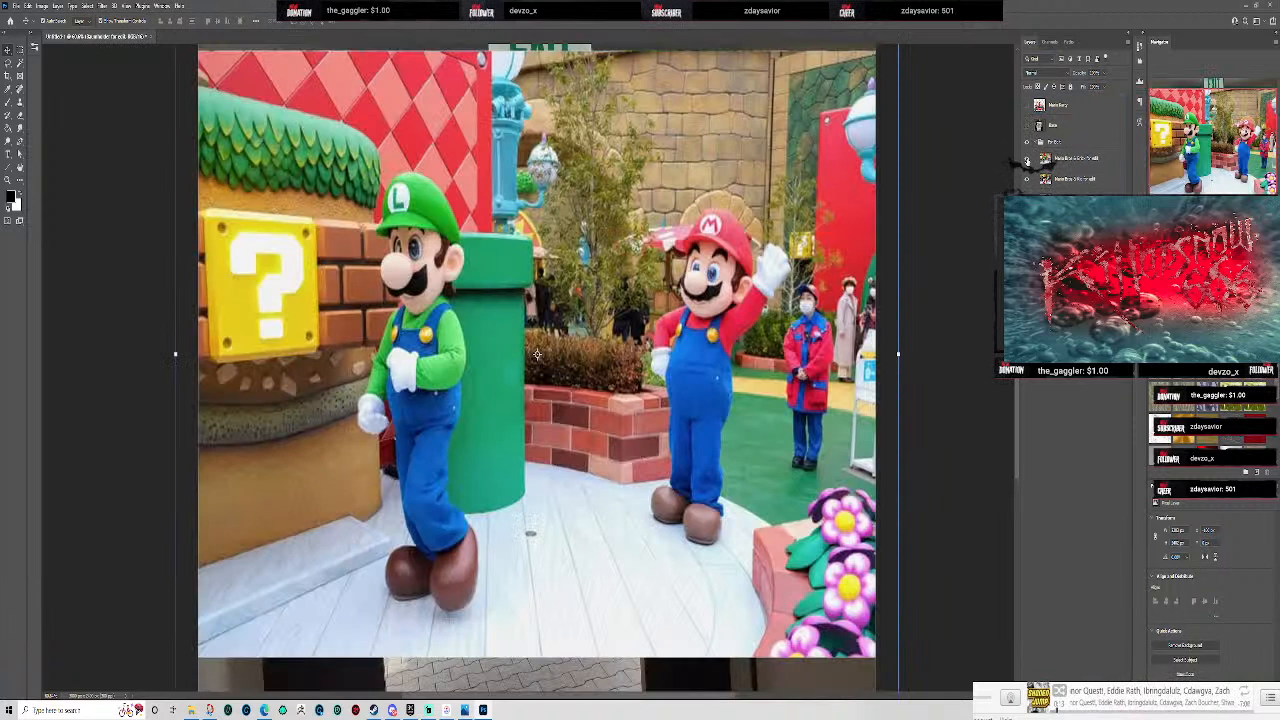
click(1027, 159)
click(1027, 179)
click(1027, 200)
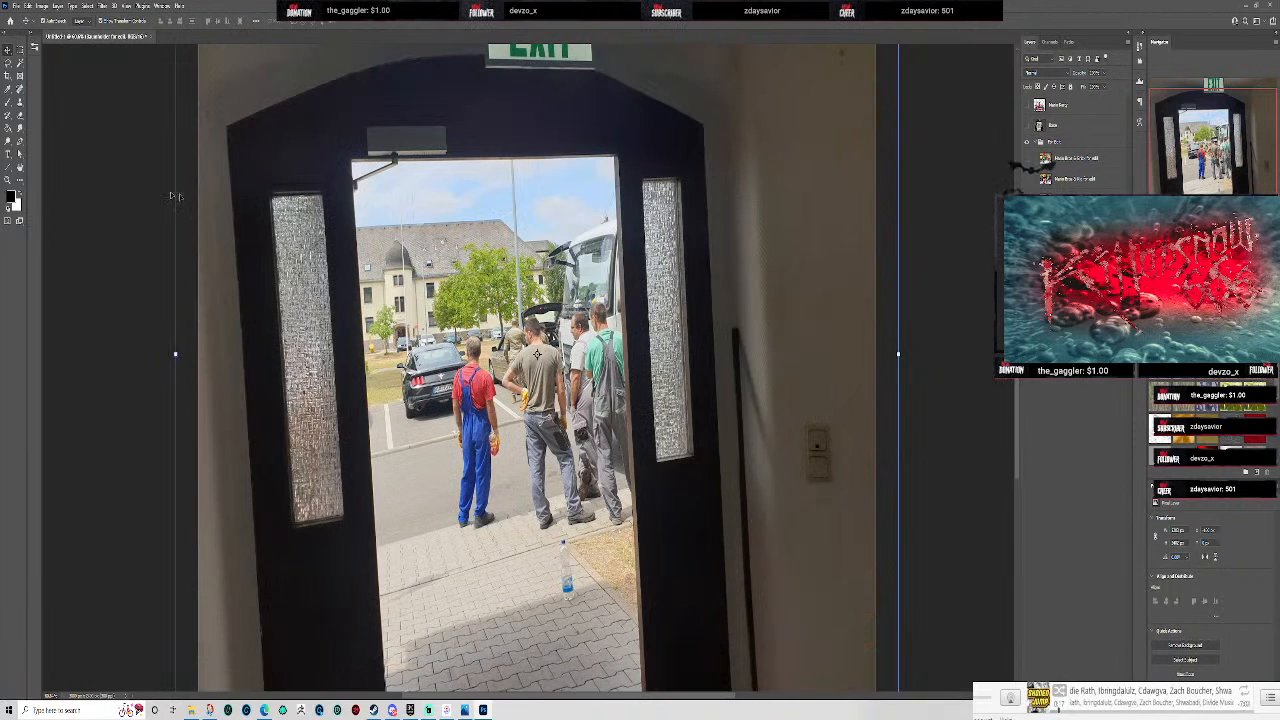
click(22, 64)
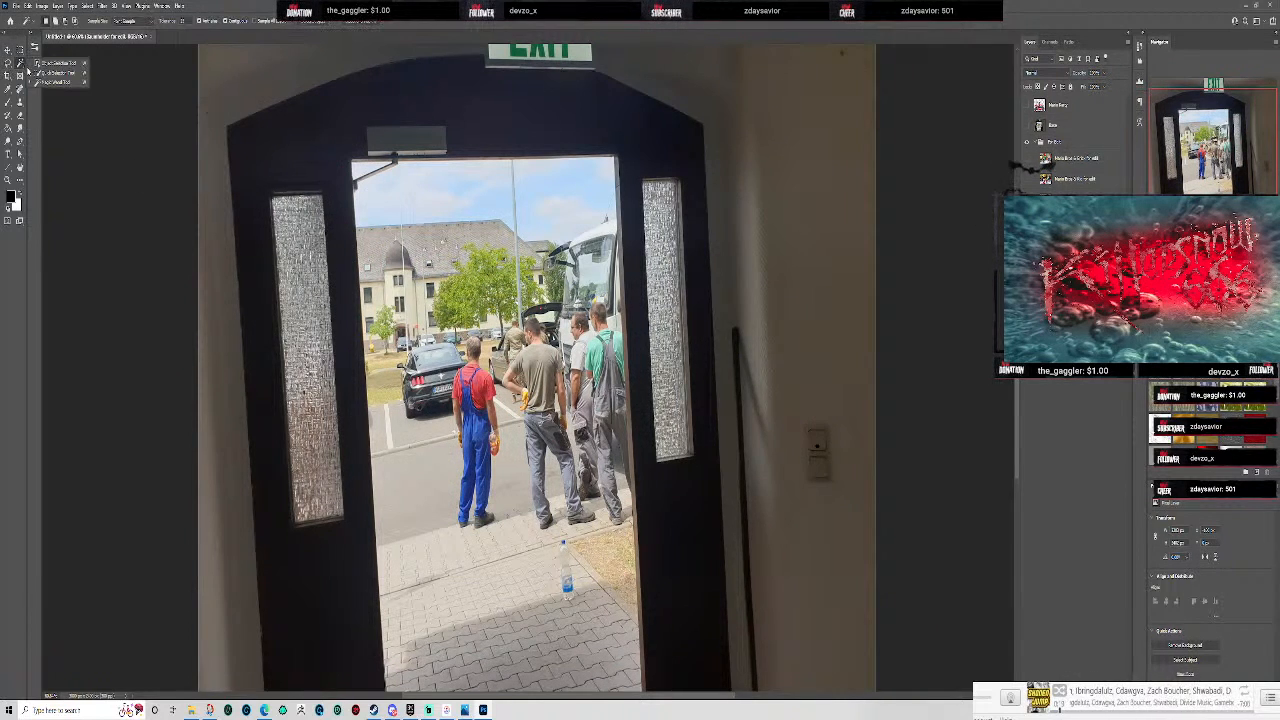
- Select the dark arched door frame in the original doorway photo with the Object Selection tool
click(41, 73)
right_click(23, 67)
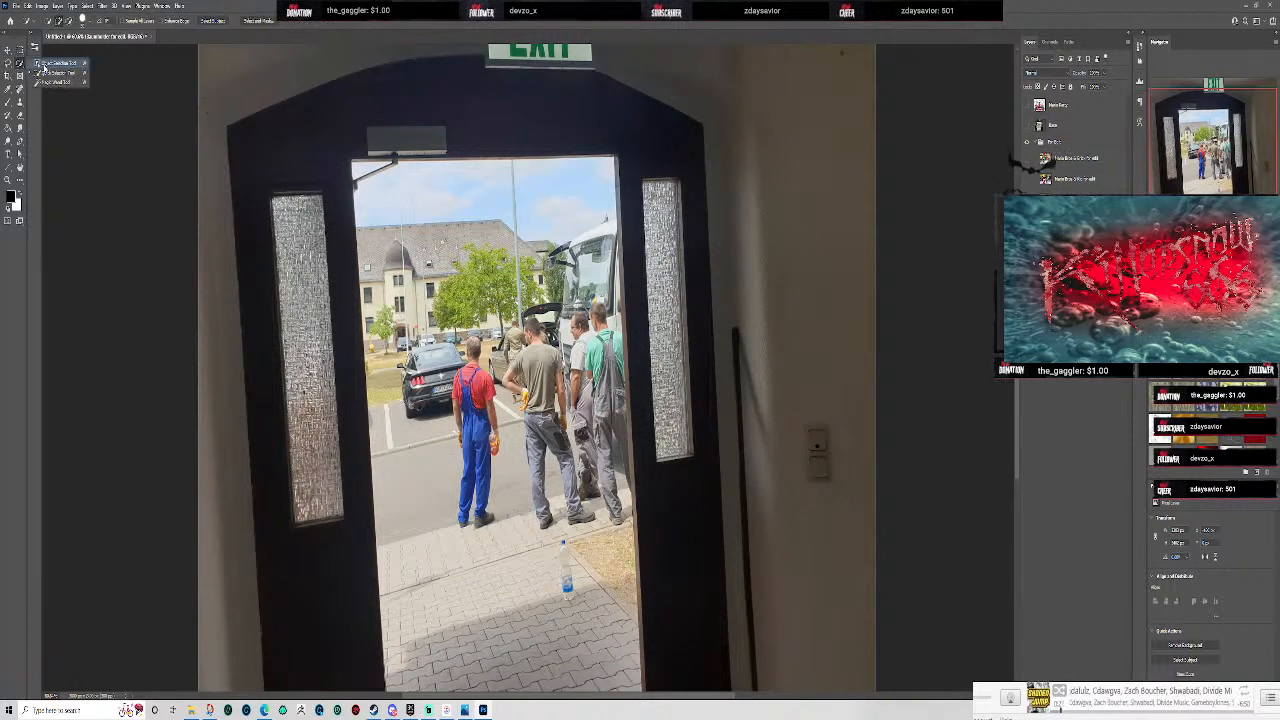
click(43, 65)
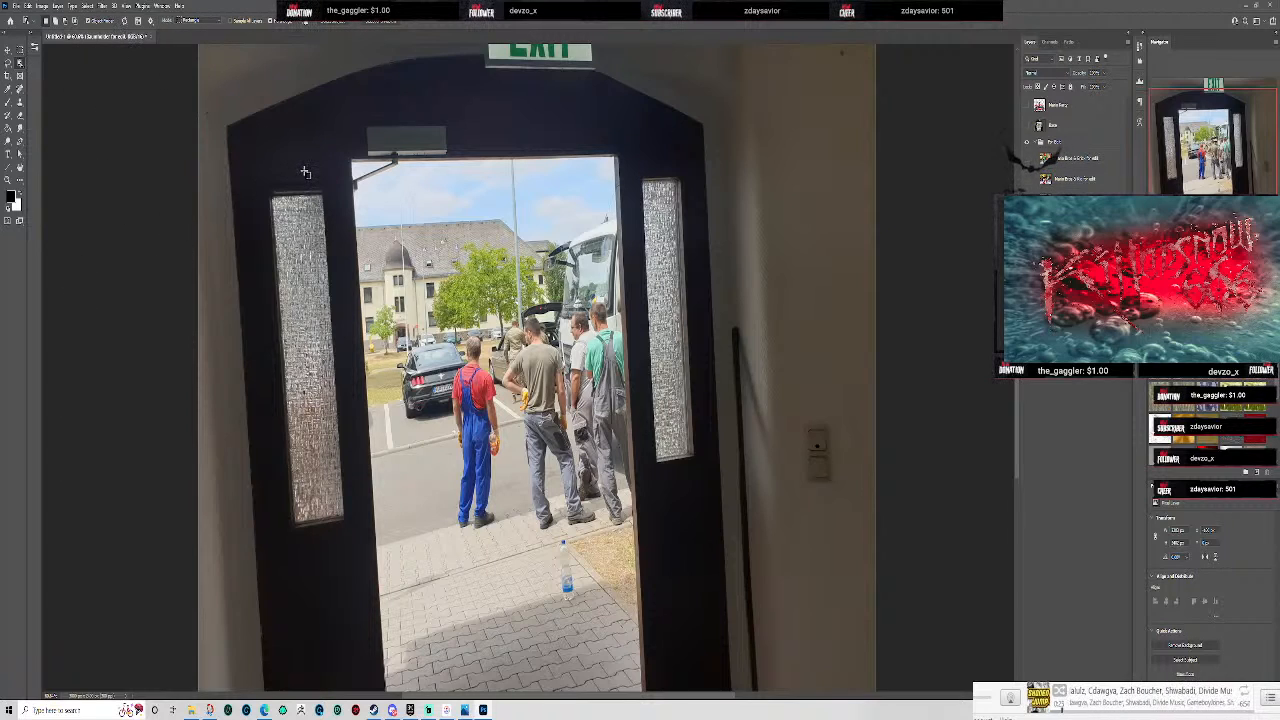
key(ctrl+minus)
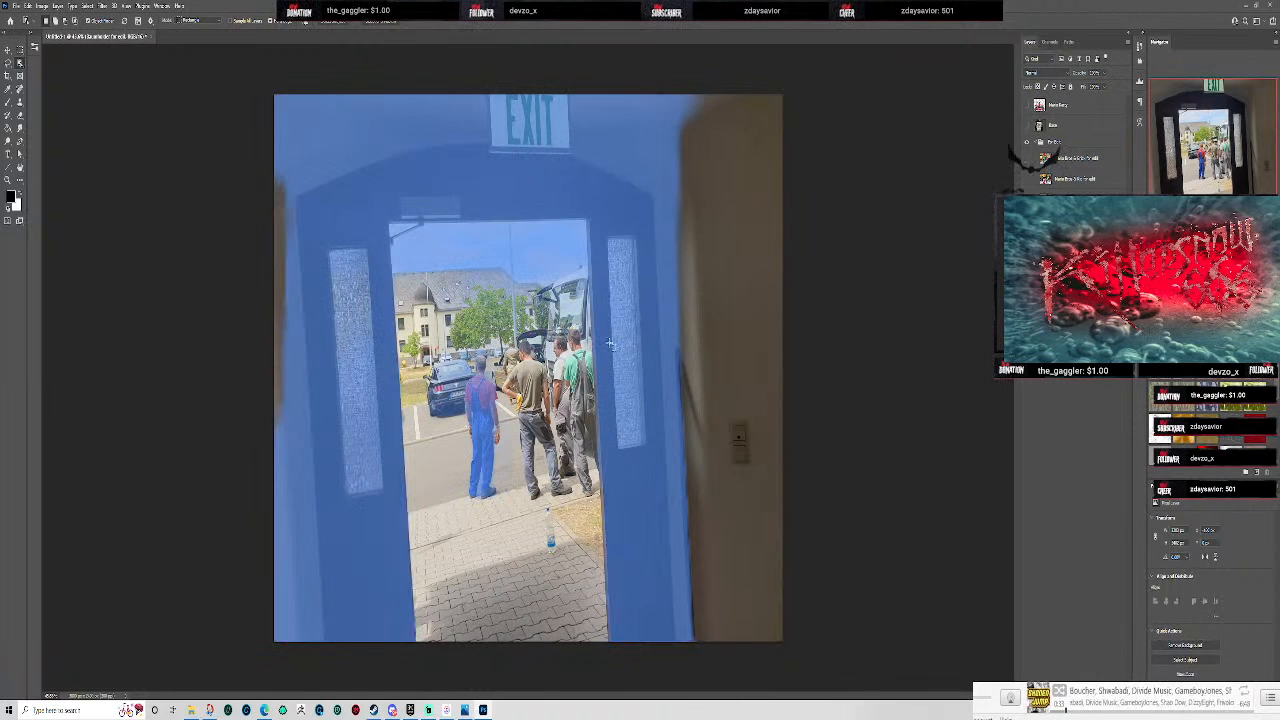
click(606, 336)
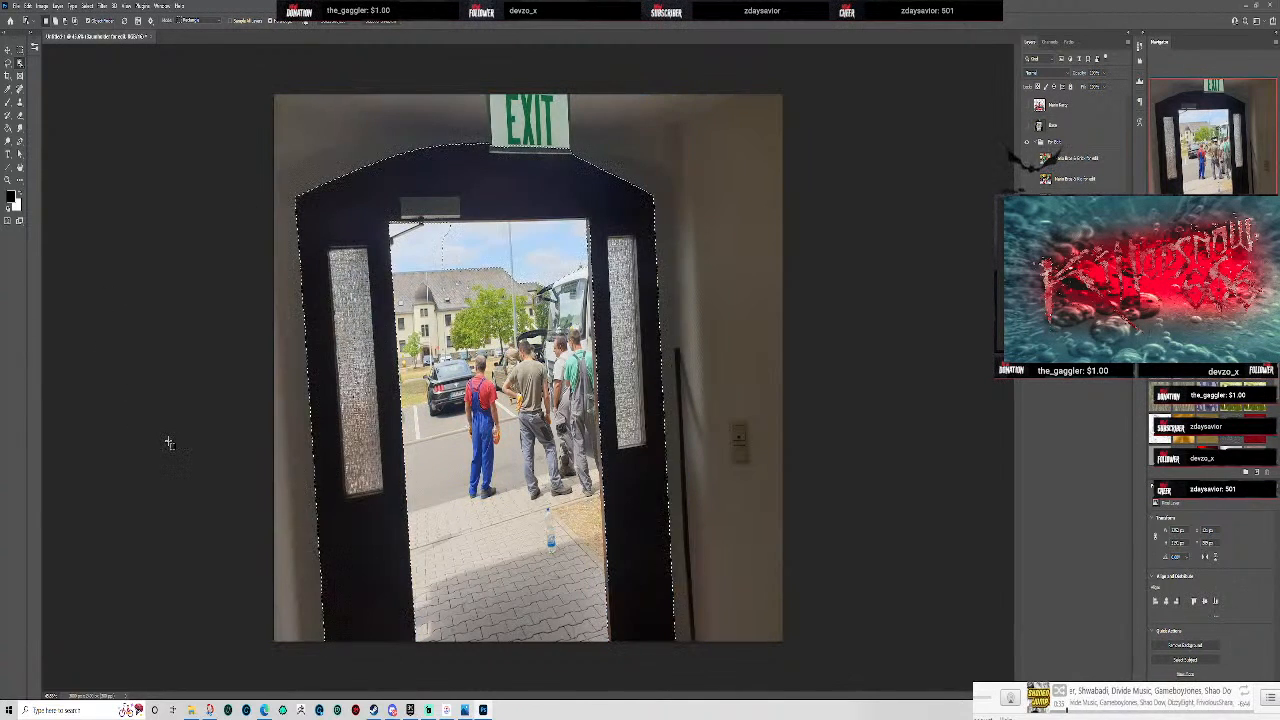
- Try cutting the selected door frame out of the doorway photo, and undo the cut
scroll(398, 222, up, 1)
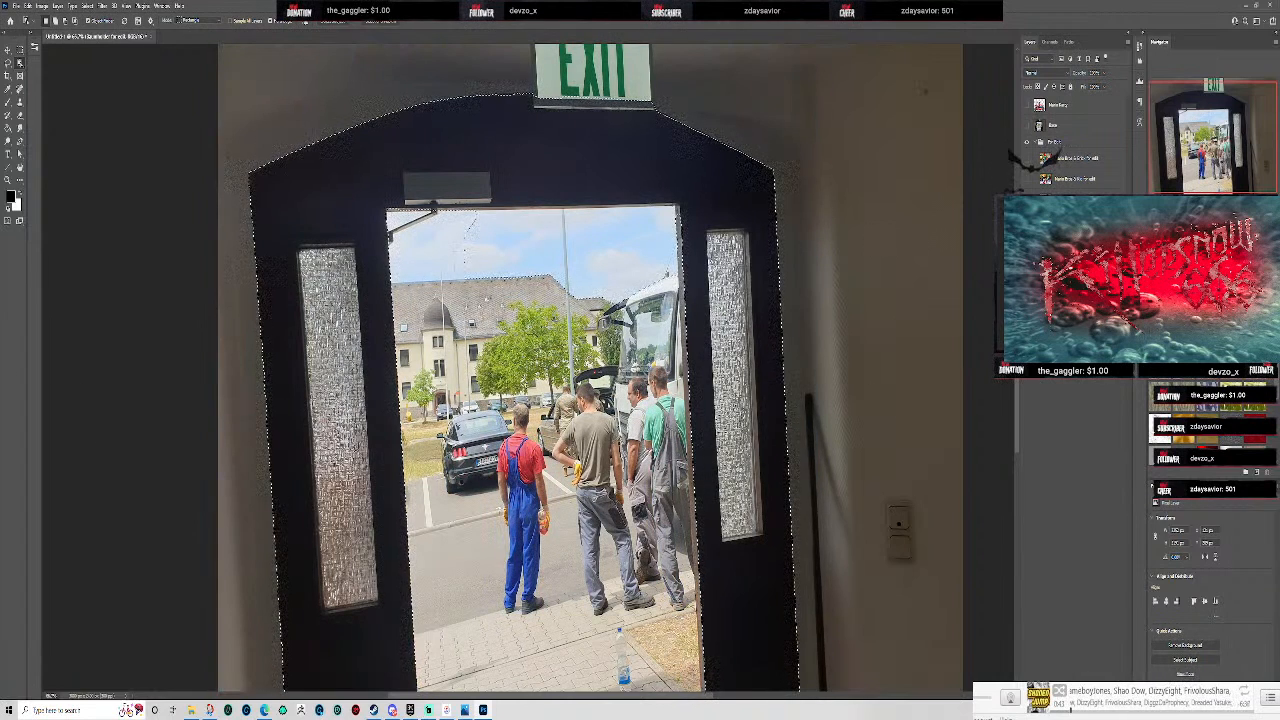
key(ctrl+x)
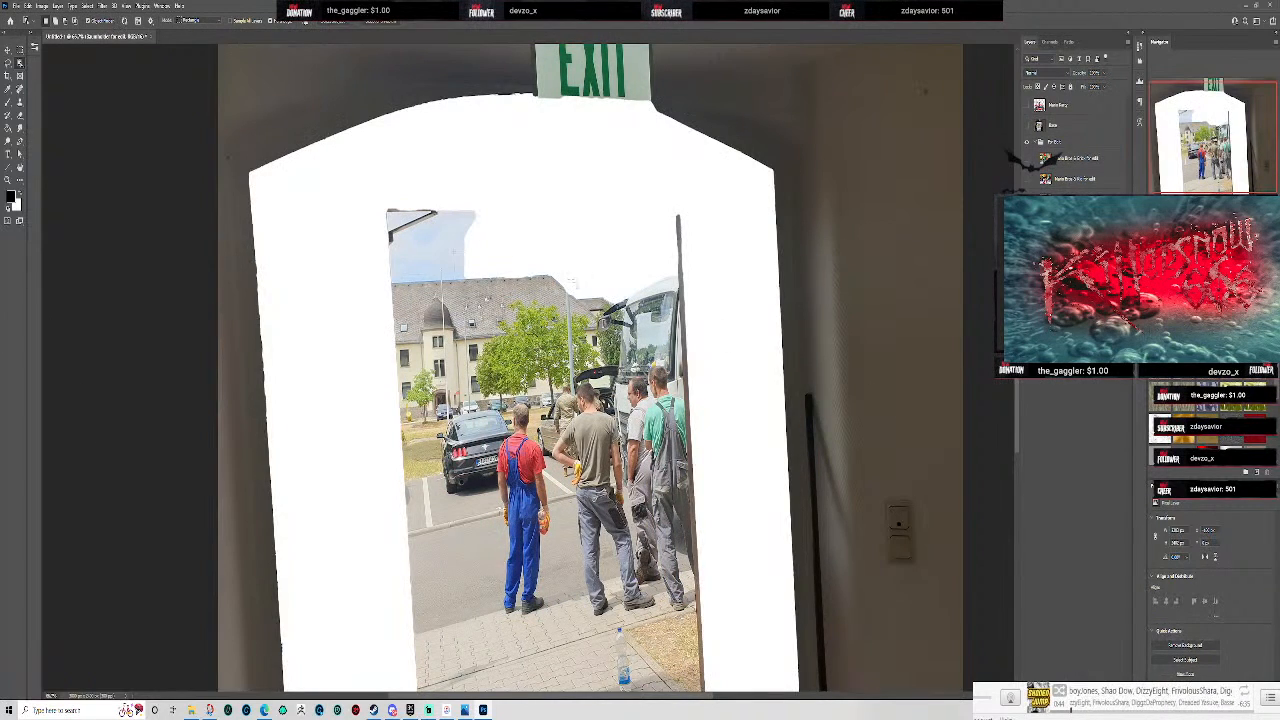
key(ctrl+z)
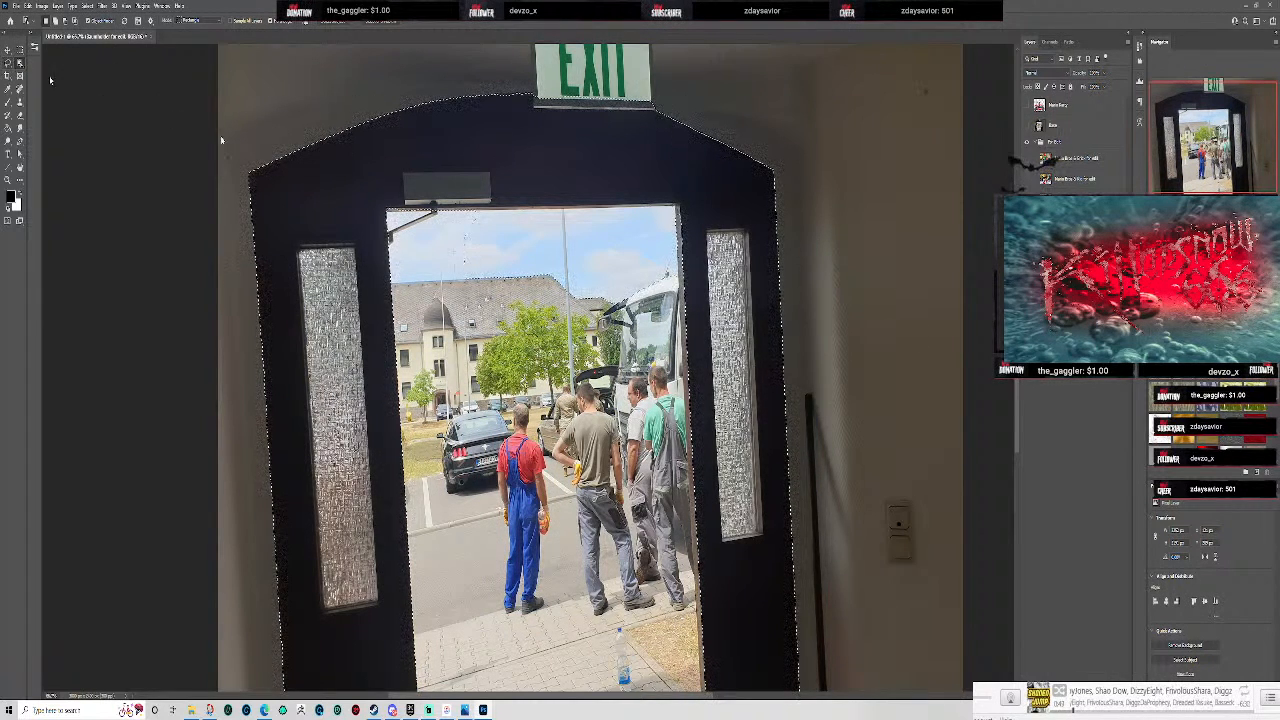
- Add the missed patch of sky at the opening's upper left to the selection with the Lasso tool
click(8, 62)
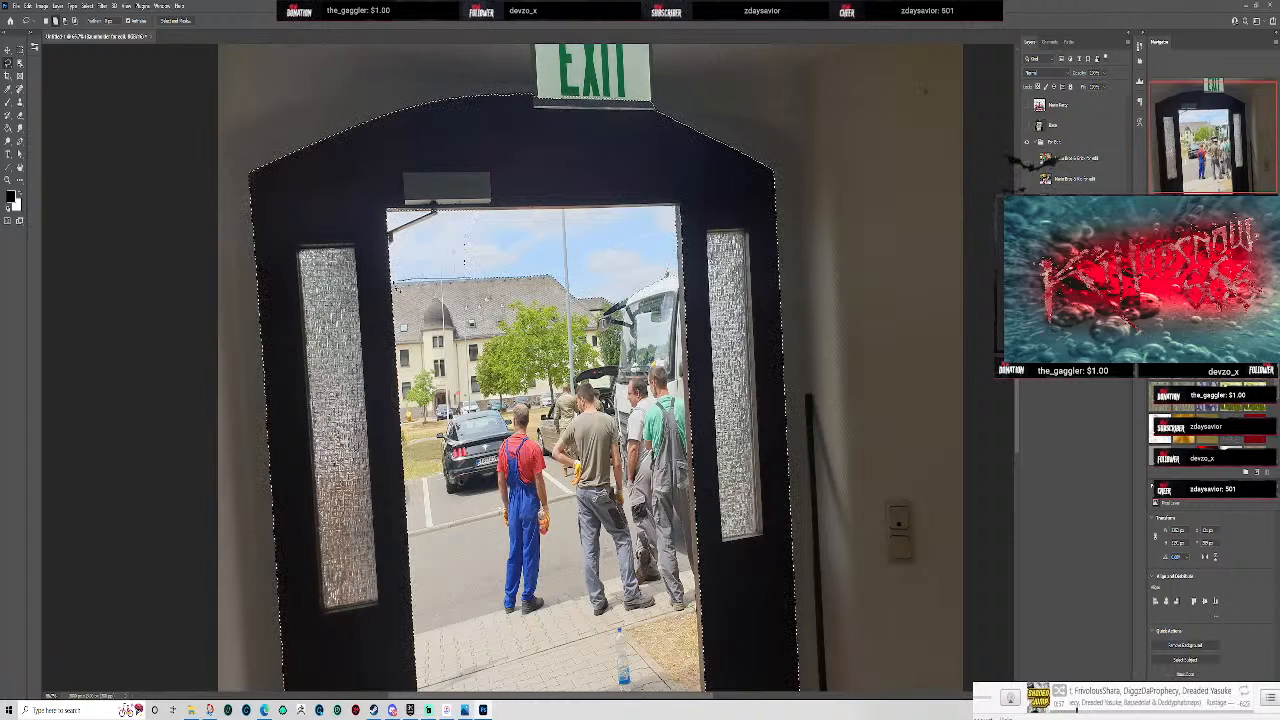
mouse_move(376, 224)
mouse_down()
mouse_move(400, 170)
mouse_move(472, 165)
mouse_move(484, 262)
mouse_up()
drag(384, 279, 376, 228)
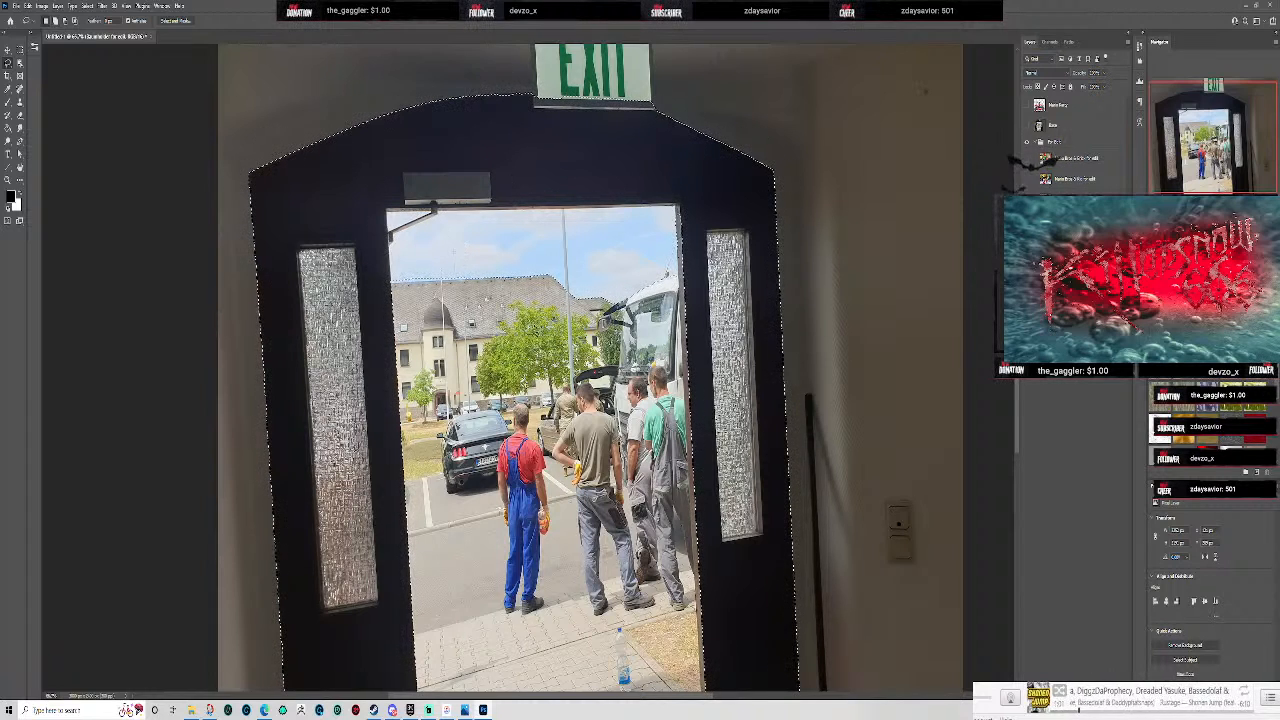
- Extend the selection with the Lasso tool along the upper part of the opening's right jamb beside the men
scroll(585, 358, down, 2)
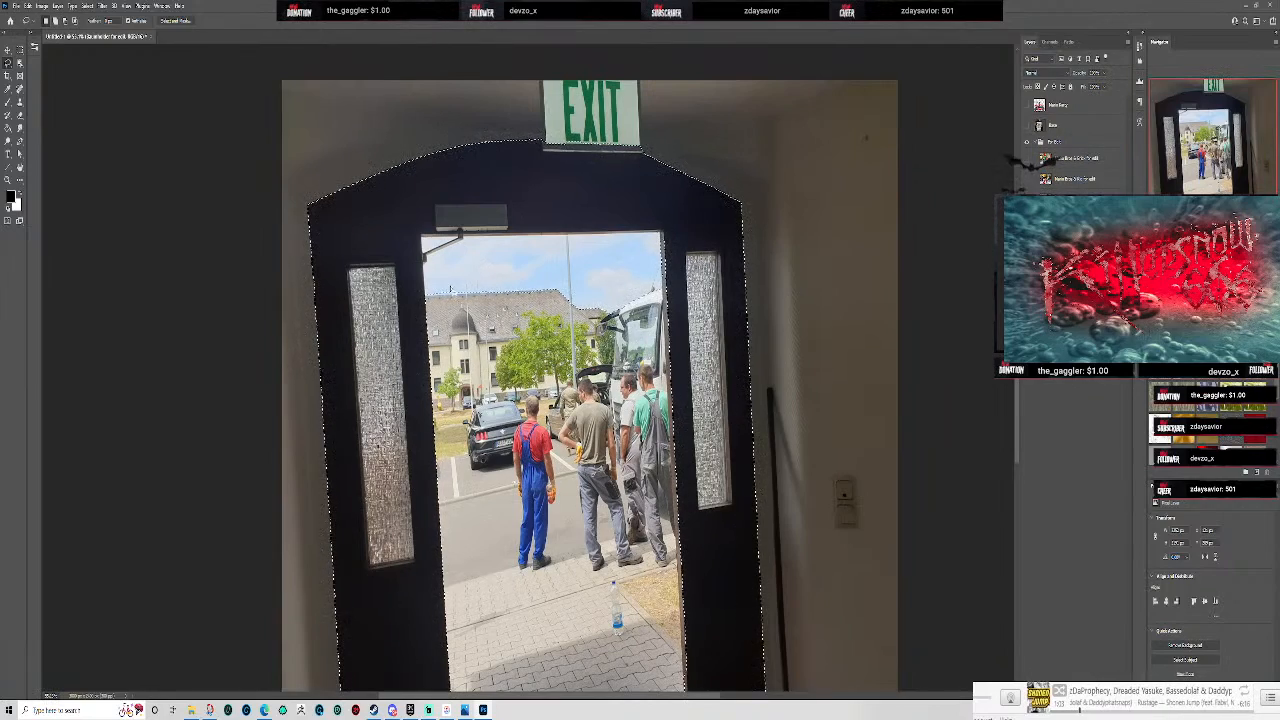
scroll(452, 290, up, 3)
scroll(295, 186, down, 4)
scroll(569, 356, up, 4)
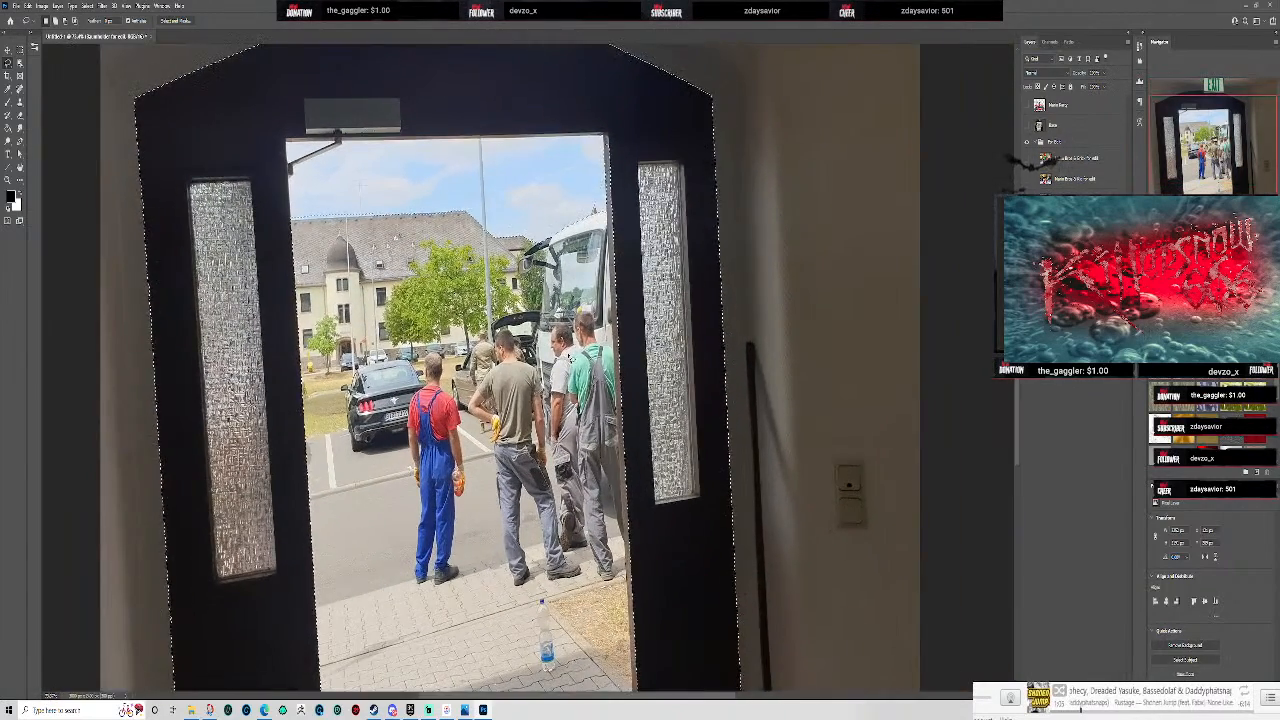
scroll(558, 355, down, 2)
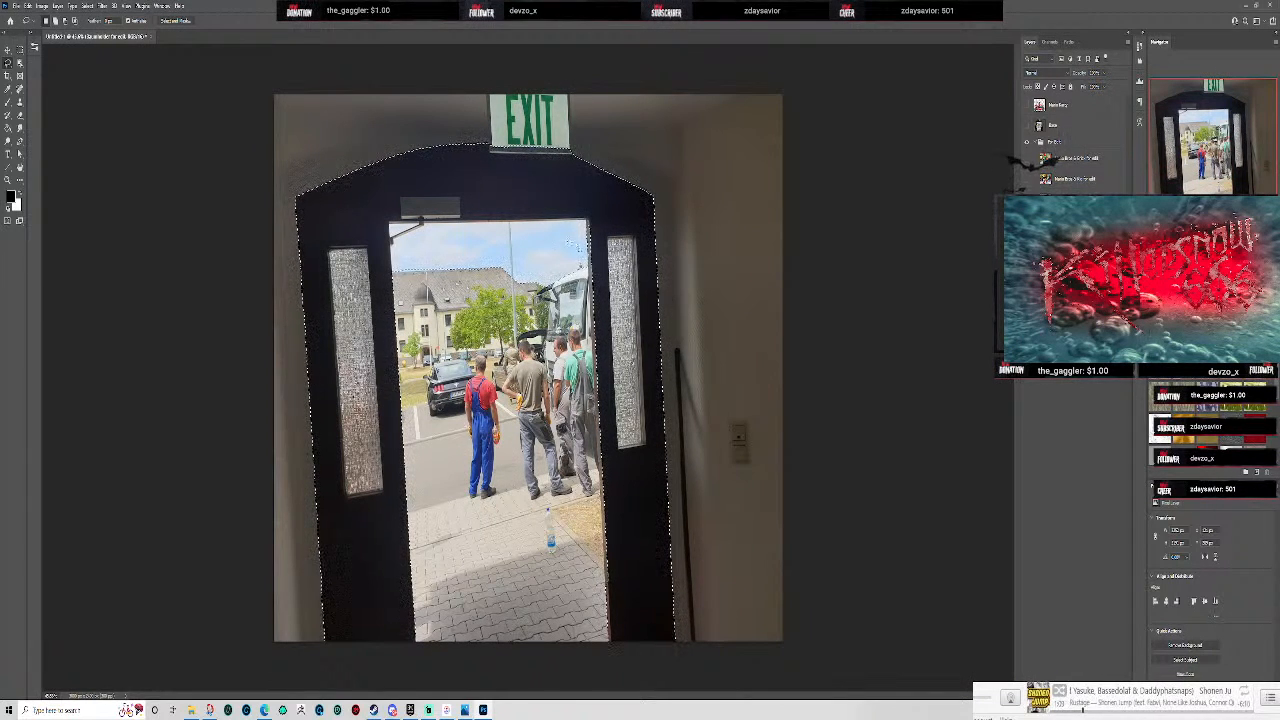
scroll(590, 265, up, 2)
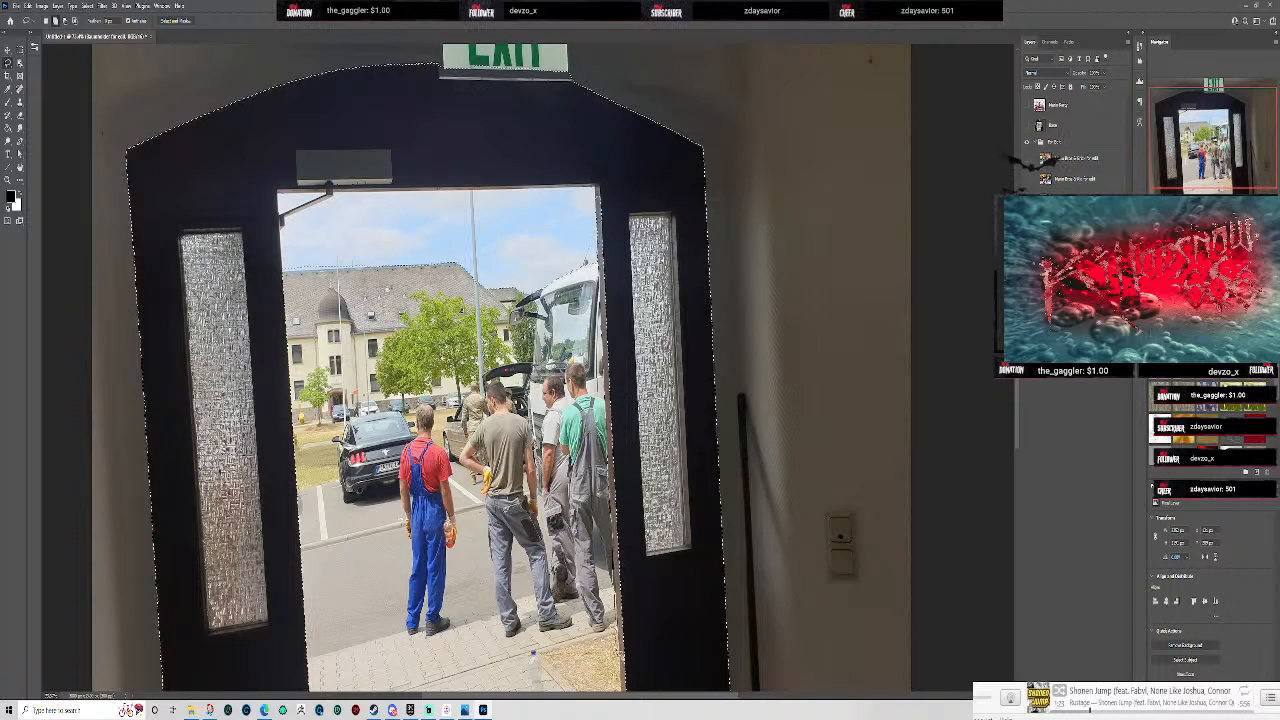
mouse_move(625, 680)
mouse_down()
mouse_move(634, 410)
mouse_move(607, 188)
mouse_move(594, 206)
mouse_move(601, 262)
mouse_up()
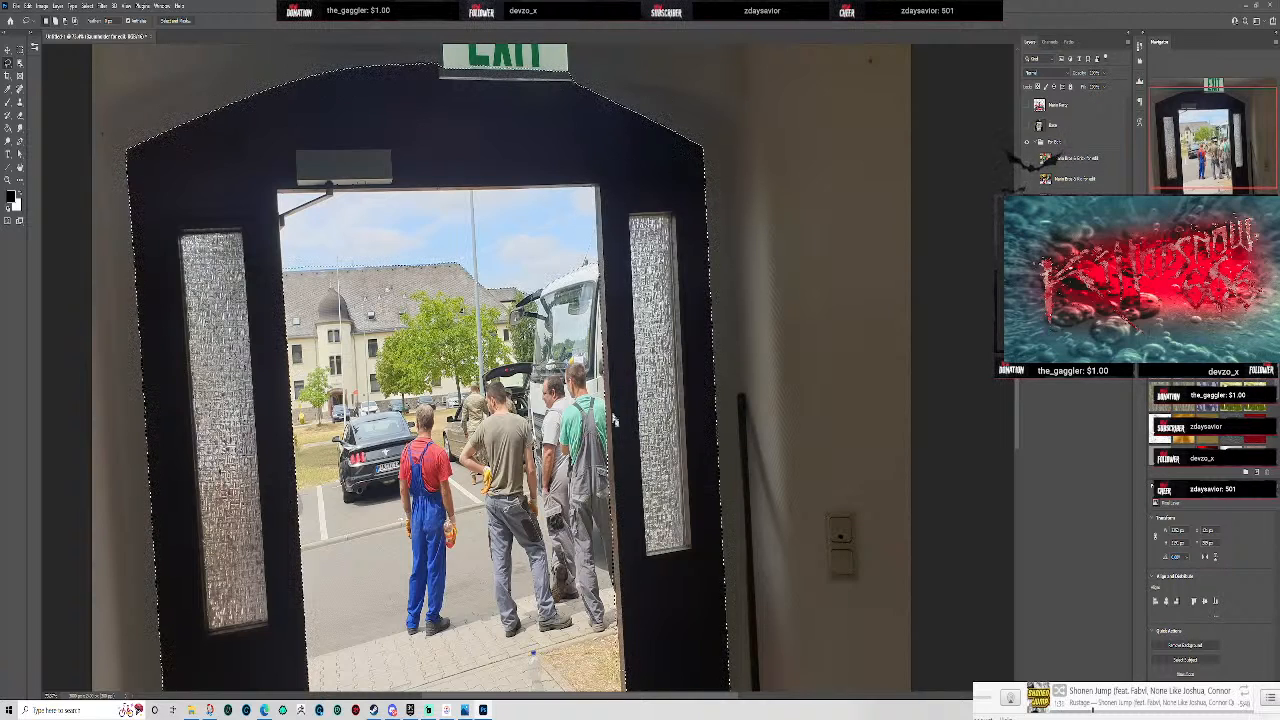
- Extend the selection over the brown edge at the lower part of the right jamb, down towards the paving
key(ctrl+minus)
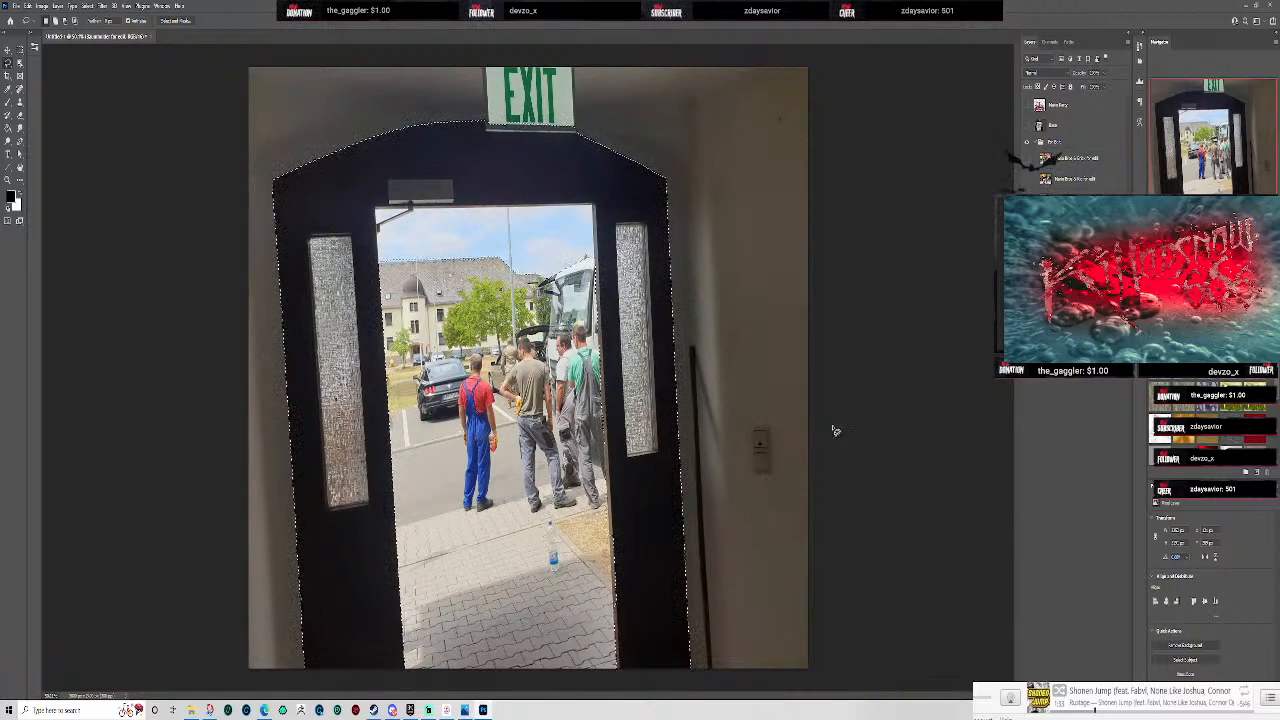
key(ctrl+minus)
scroll(620, 618, up, 10)
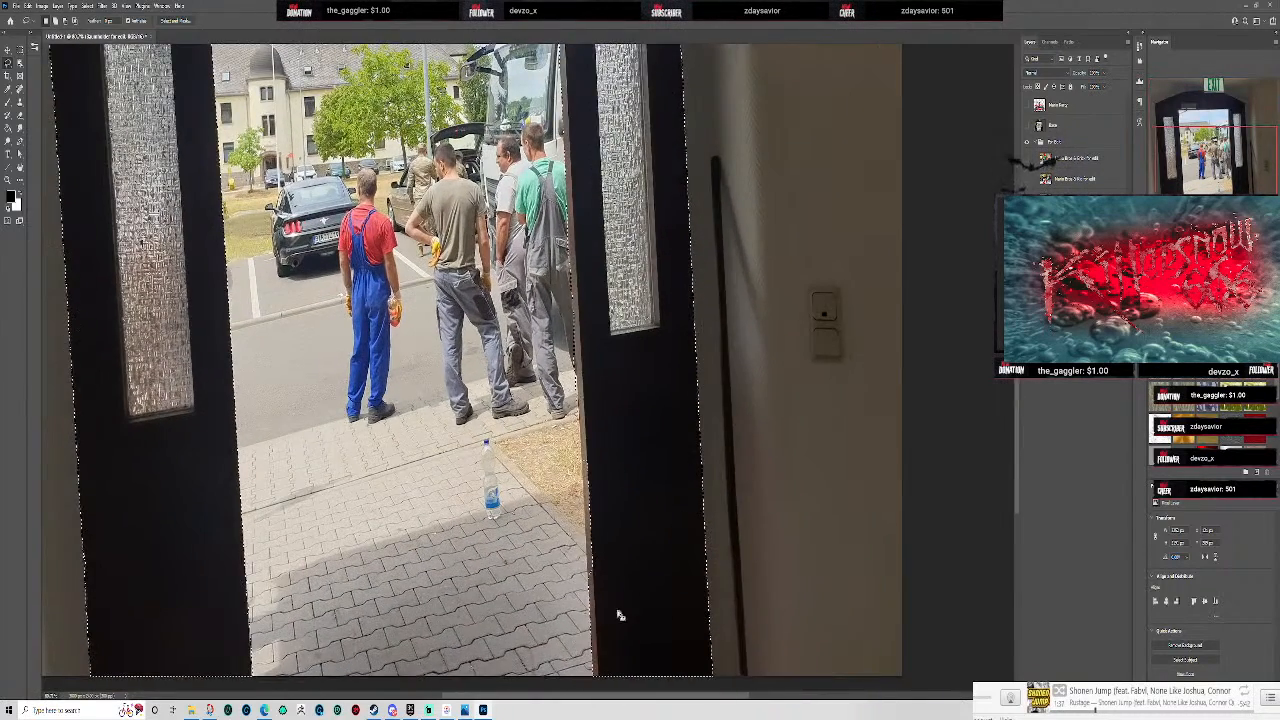
drag(626, 537, 648, 352)
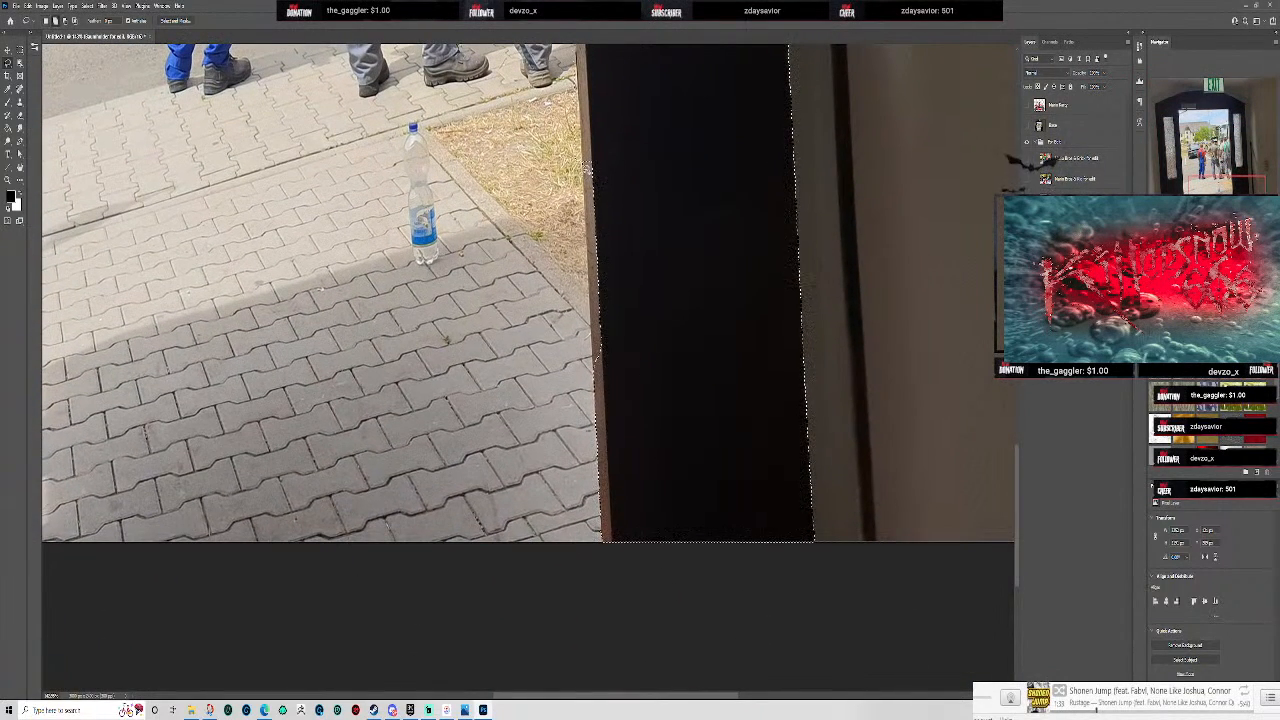
mouse_move(586, 222)
mouse_down()
mouse_move(600, 380)
mouse_move(622, 226)
mouse_move(597, 157)
mouse_up()
scroll(629, 251, down, 5)
scroll(680, 222, down, 2)
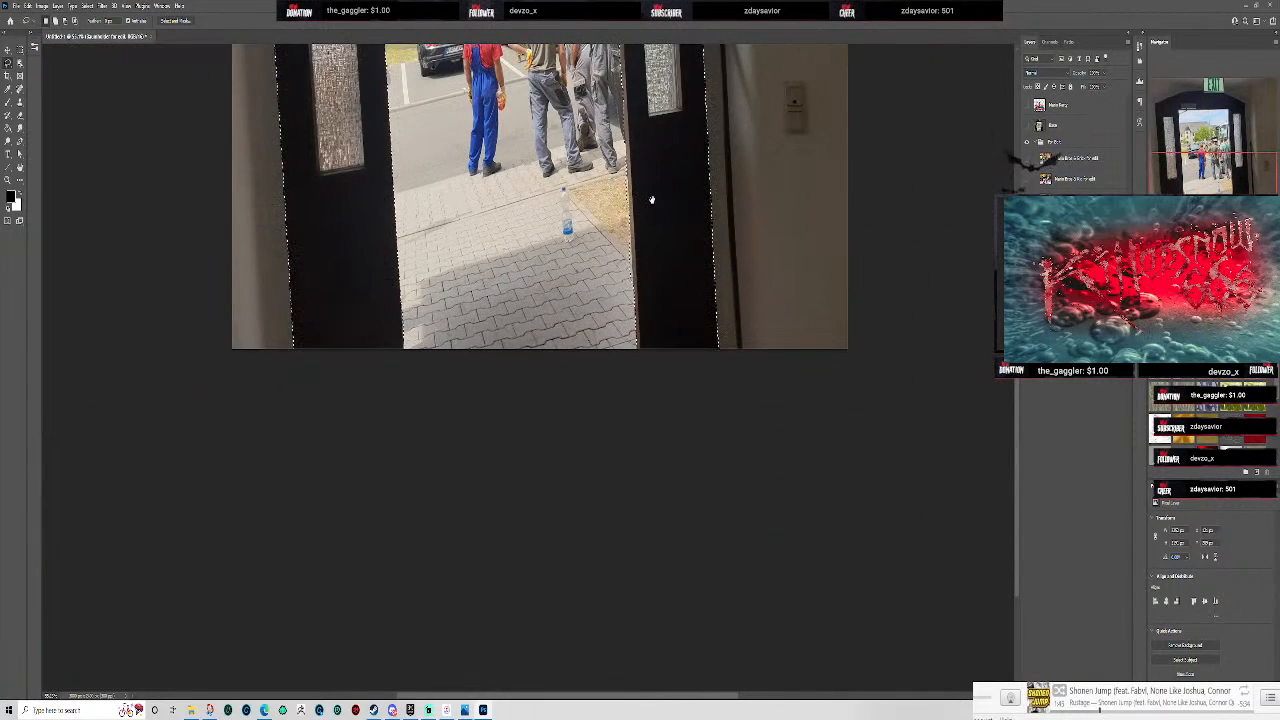
drag(797, 183, 873, 511)
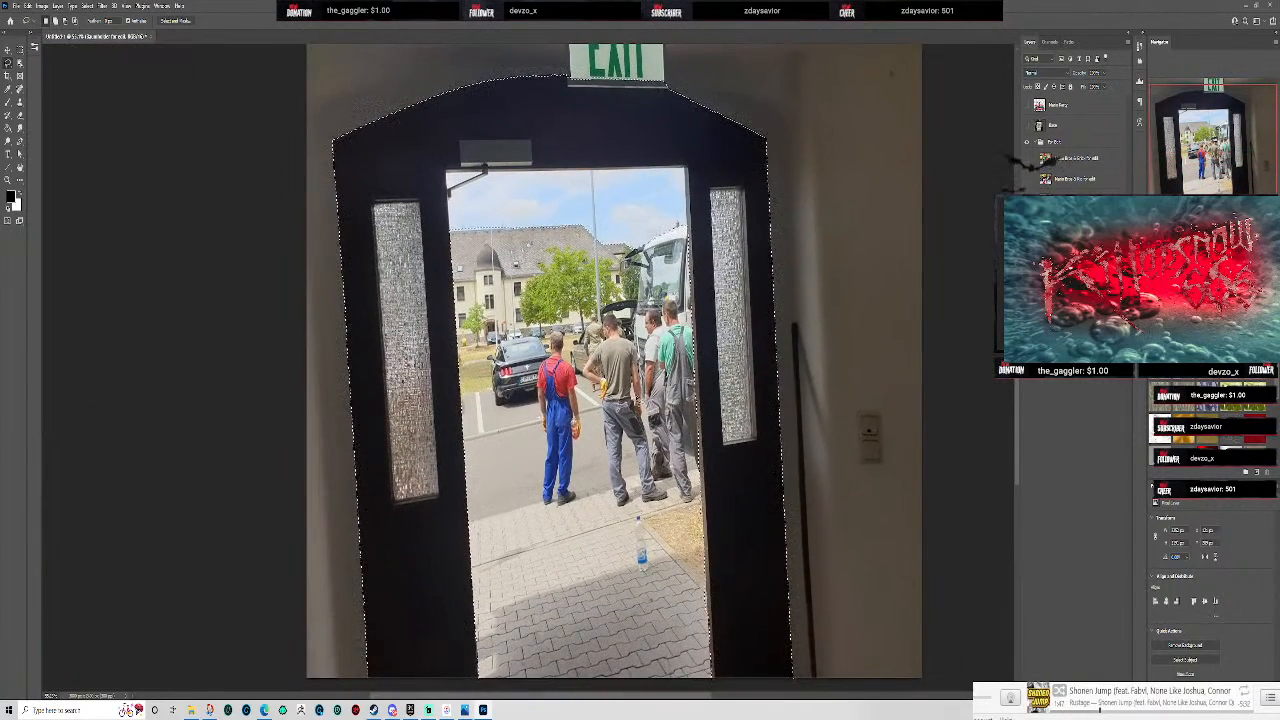
- Cut the selected door frame and sky from the photo and paste them onto a new layer above Base
key(ctrl+BackSpace)
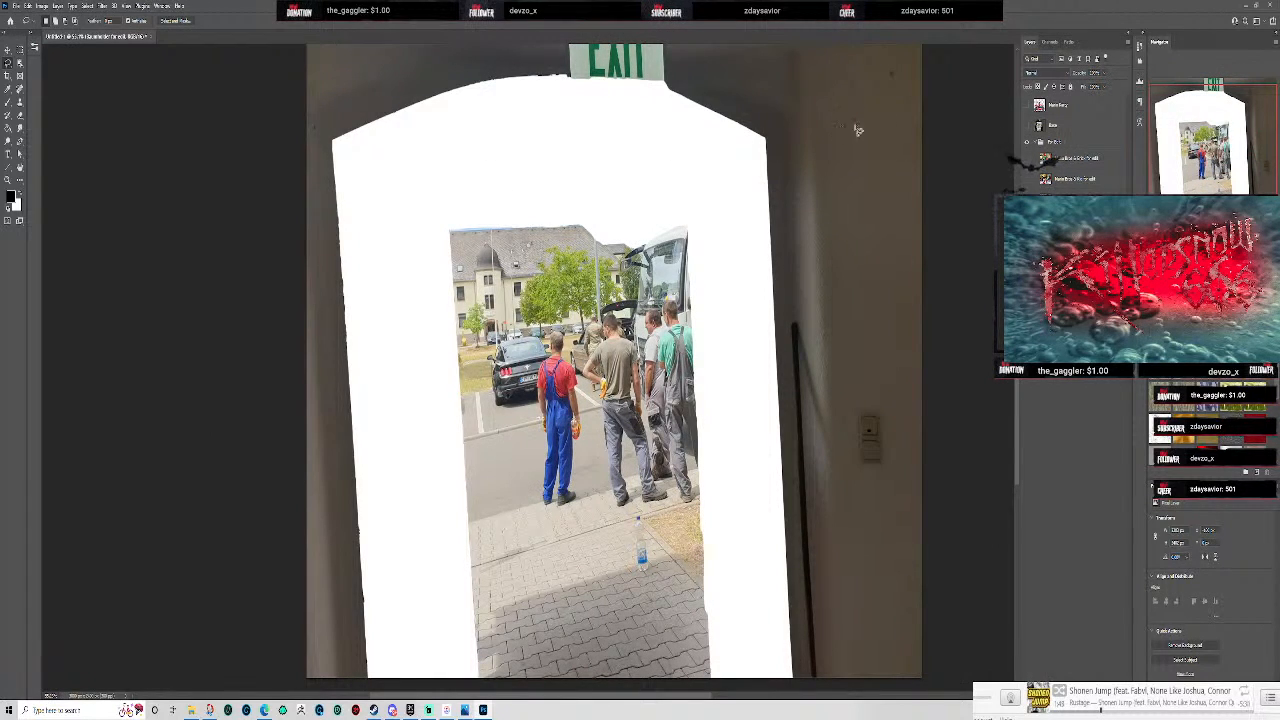
click(1074, 124)
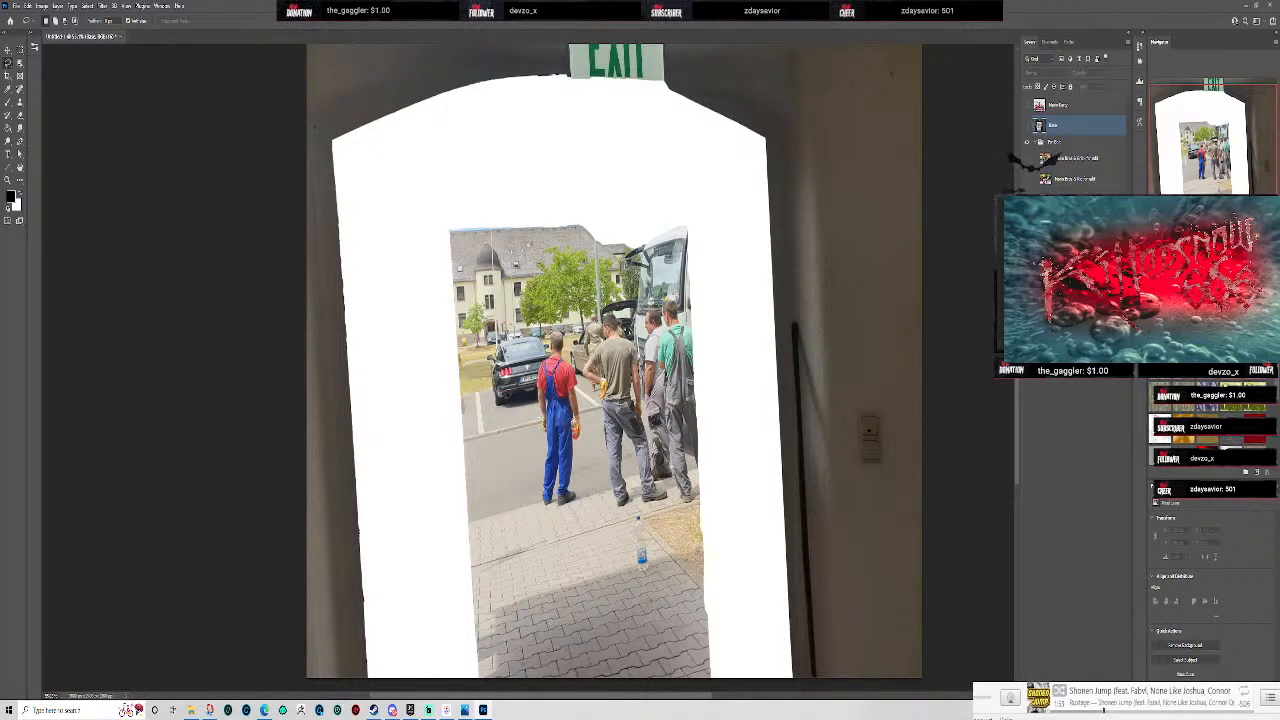
key(ctrl+alt+shift+n)
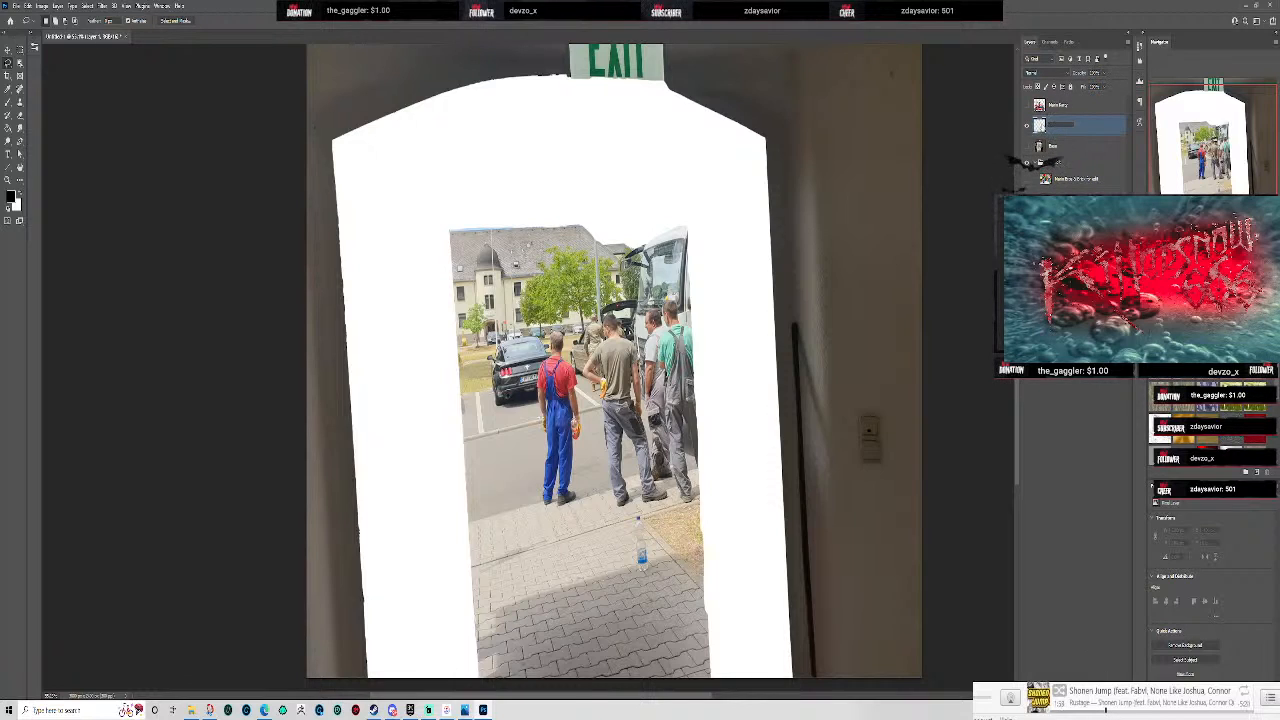
key(ctrl+v)
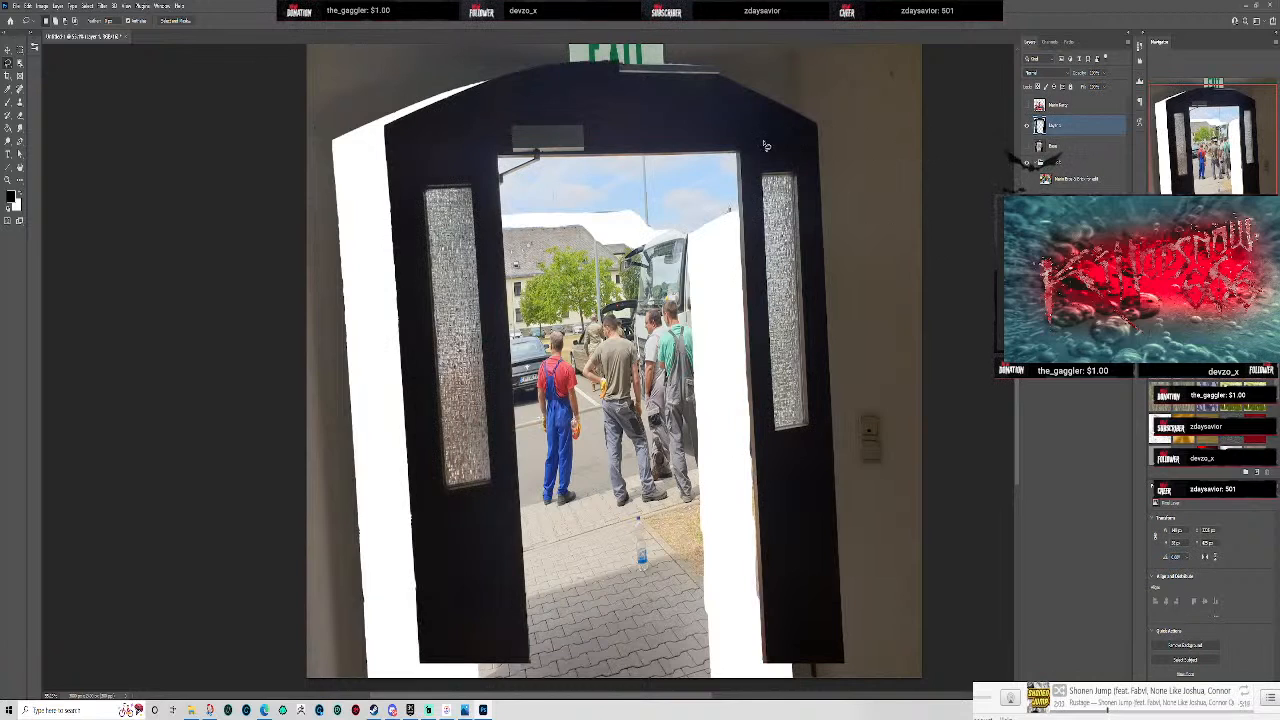
- Move the pasted door frame back over its gap and stretch its right edge slightly to cover the white seam
click(7, 50)
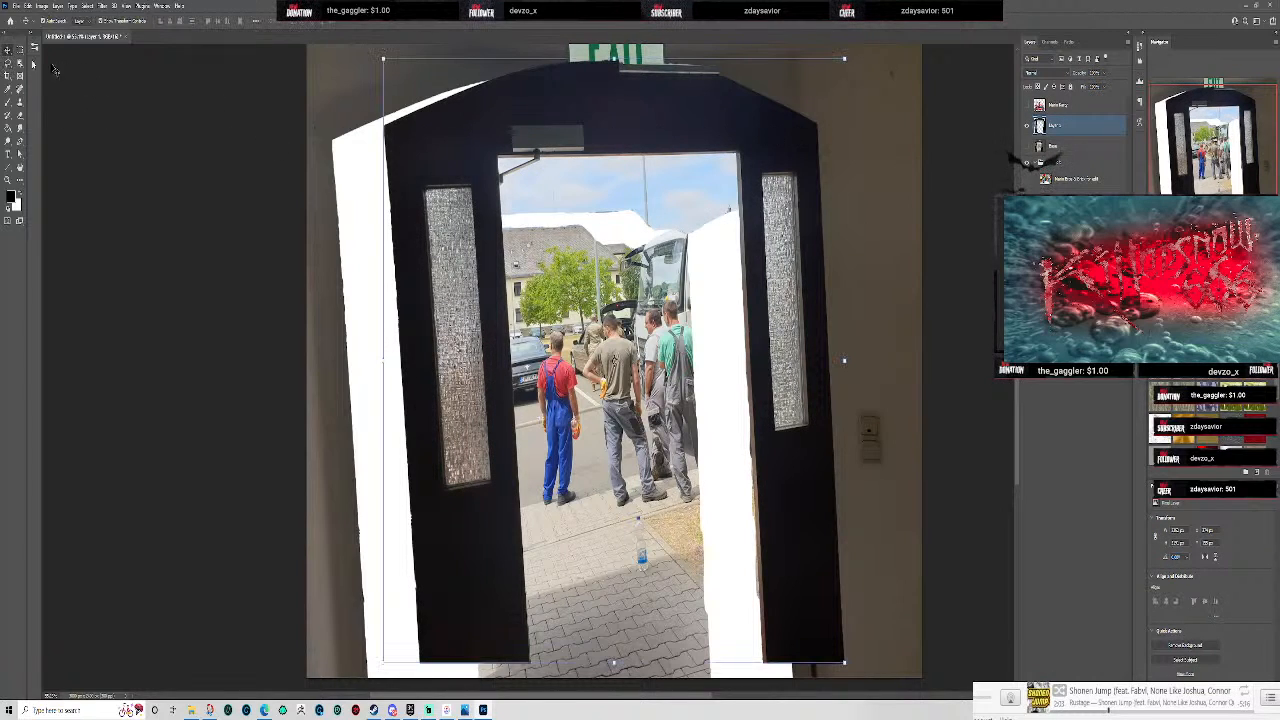
drag(704, 87, 659, 121)
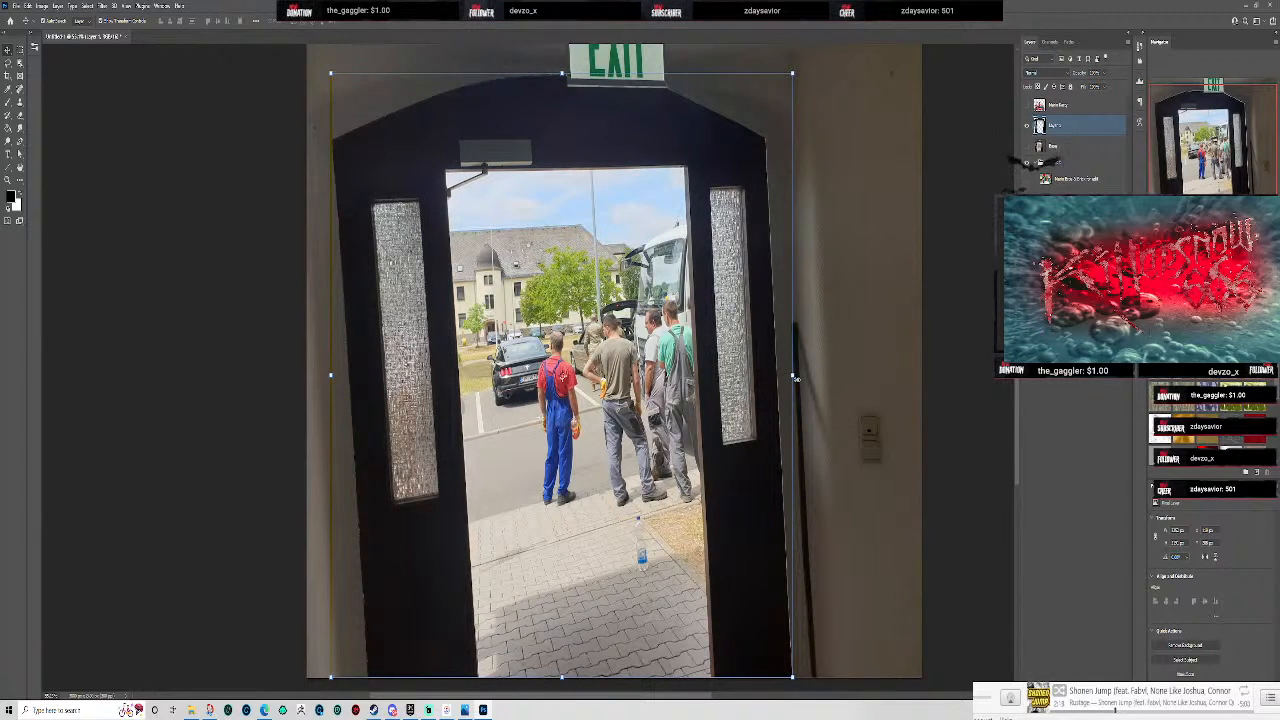
drag(794, 375, 792, 375)
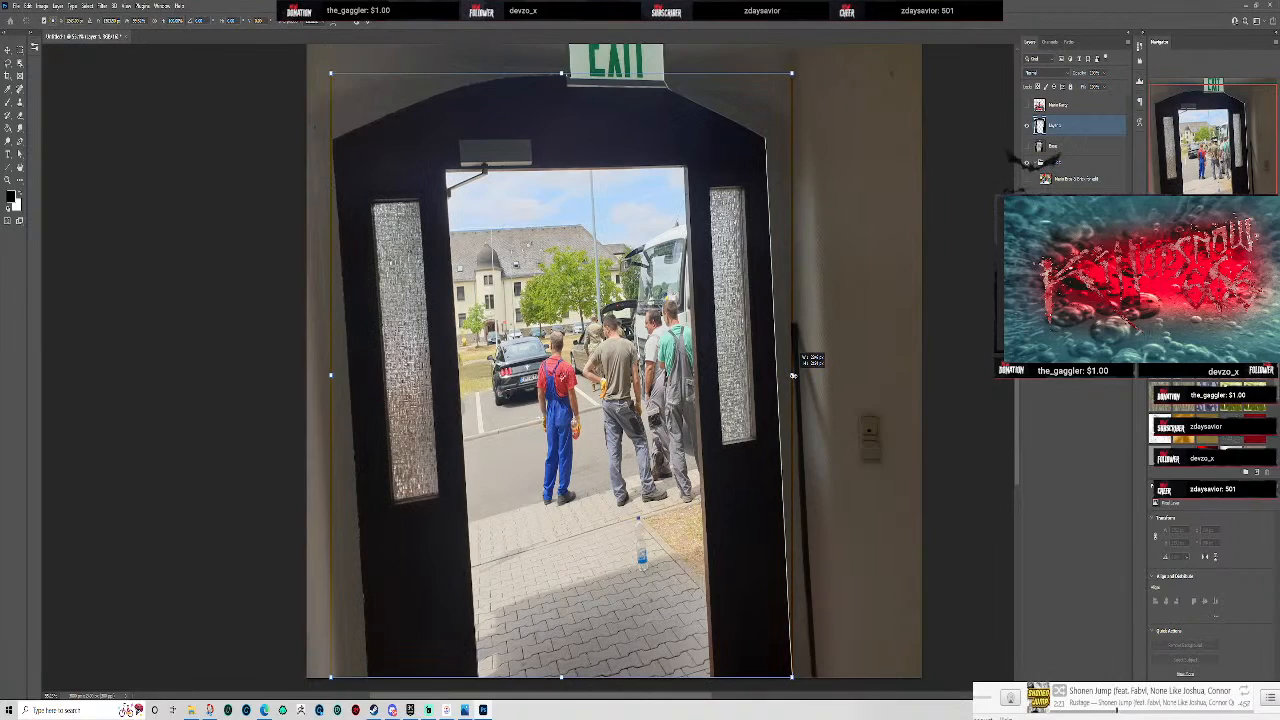
scroll(792, 375, up, 5)
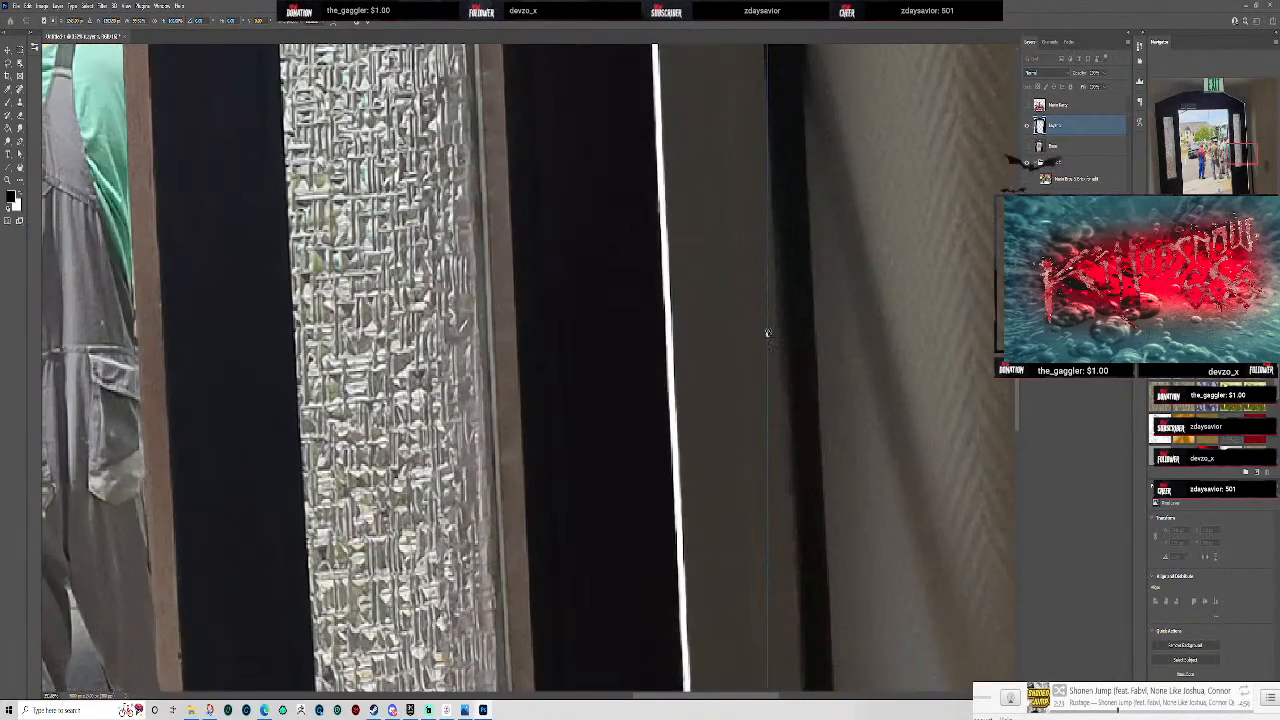
drag(768, 333, 775, 334)
key(ctrl+0)
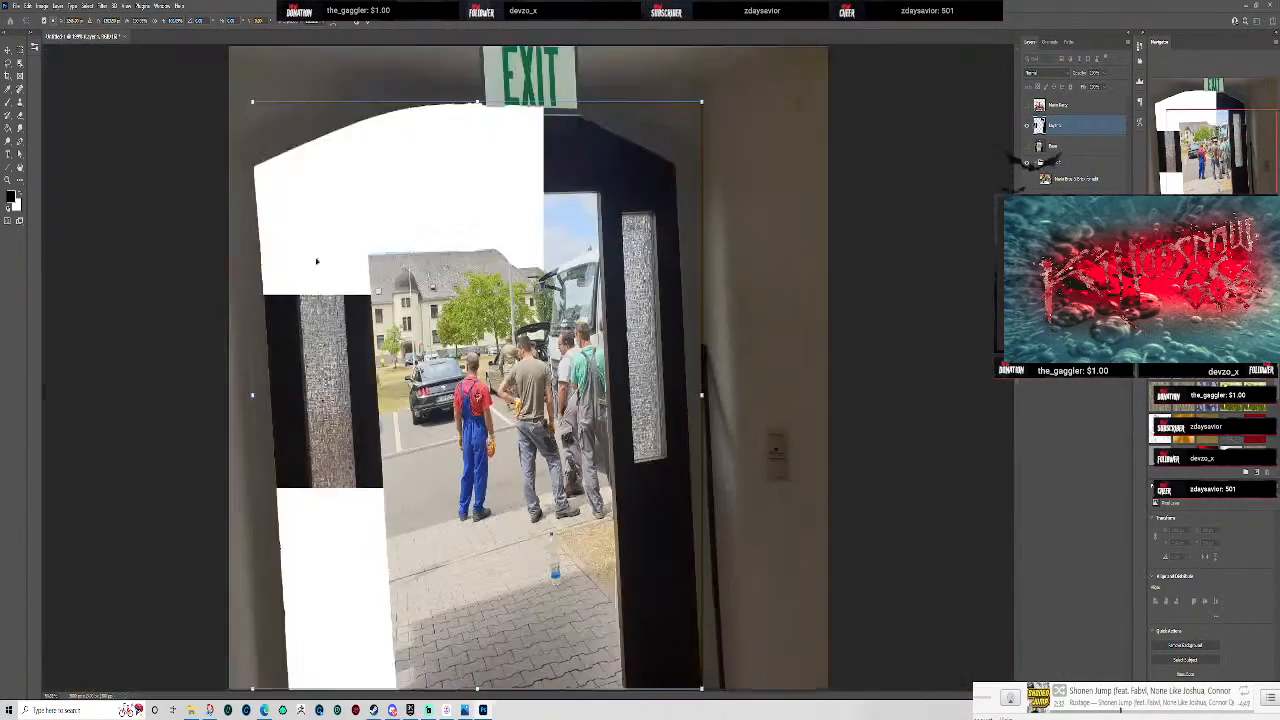
scroll(255, 361, up, 2)
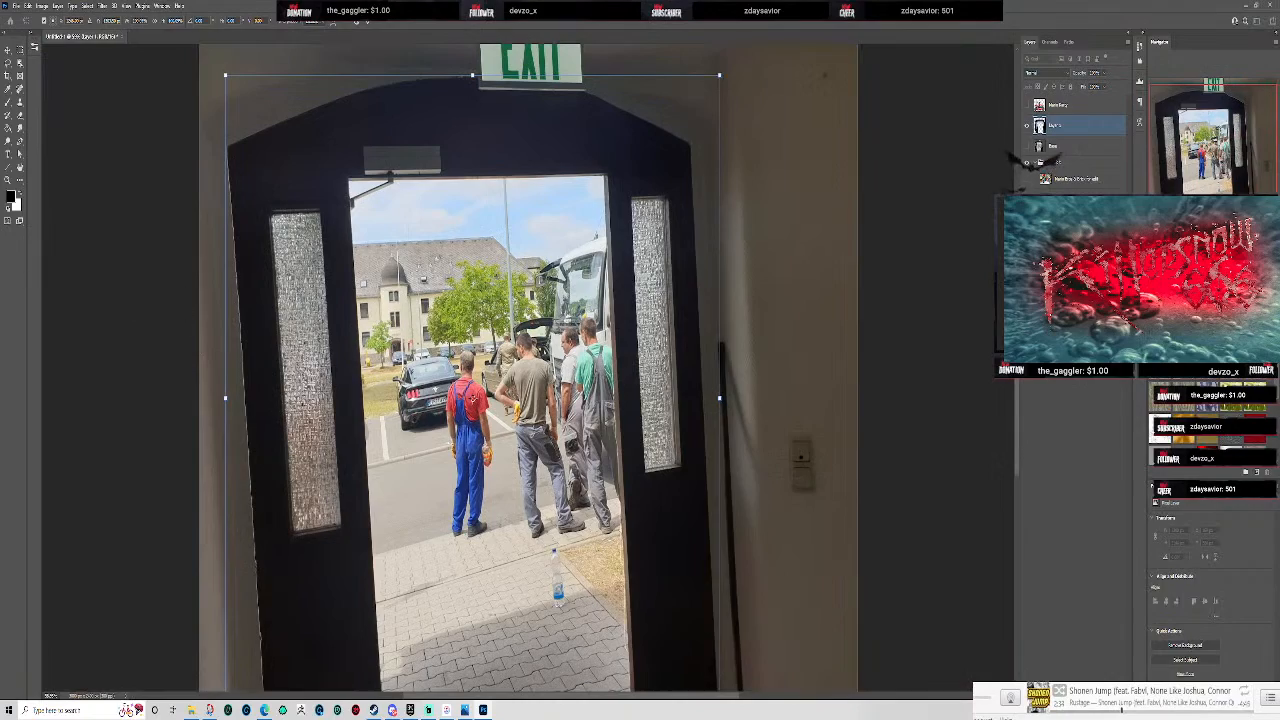
scroll(218, 314, up, 6)
scroll(234, 321, down, 9)
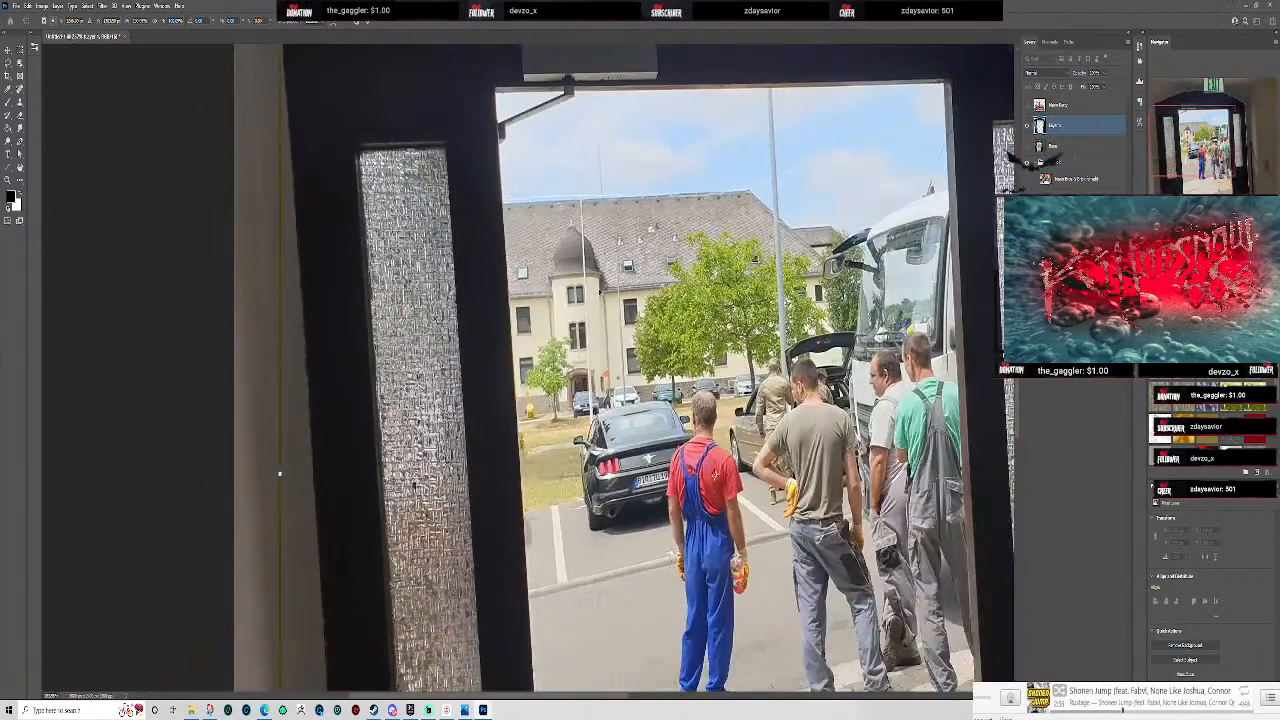
scroll(588, 367, up, 1)
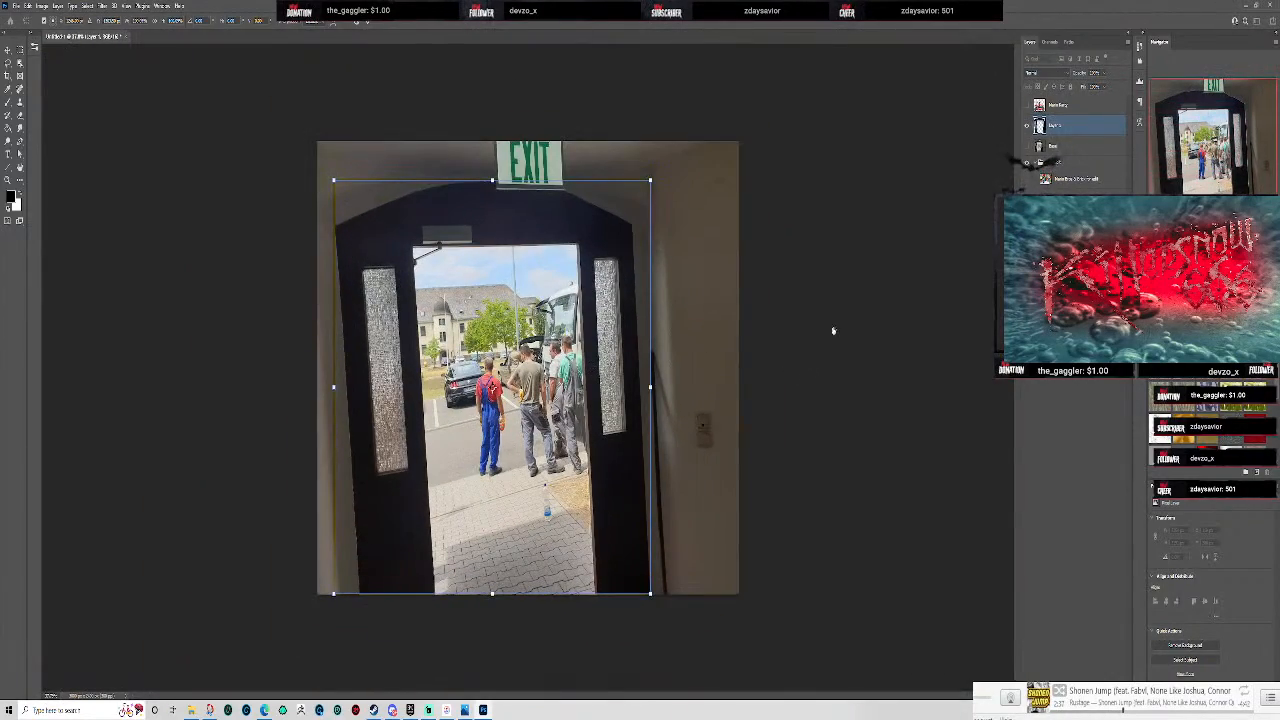
scroll(536, 325, up, 1)
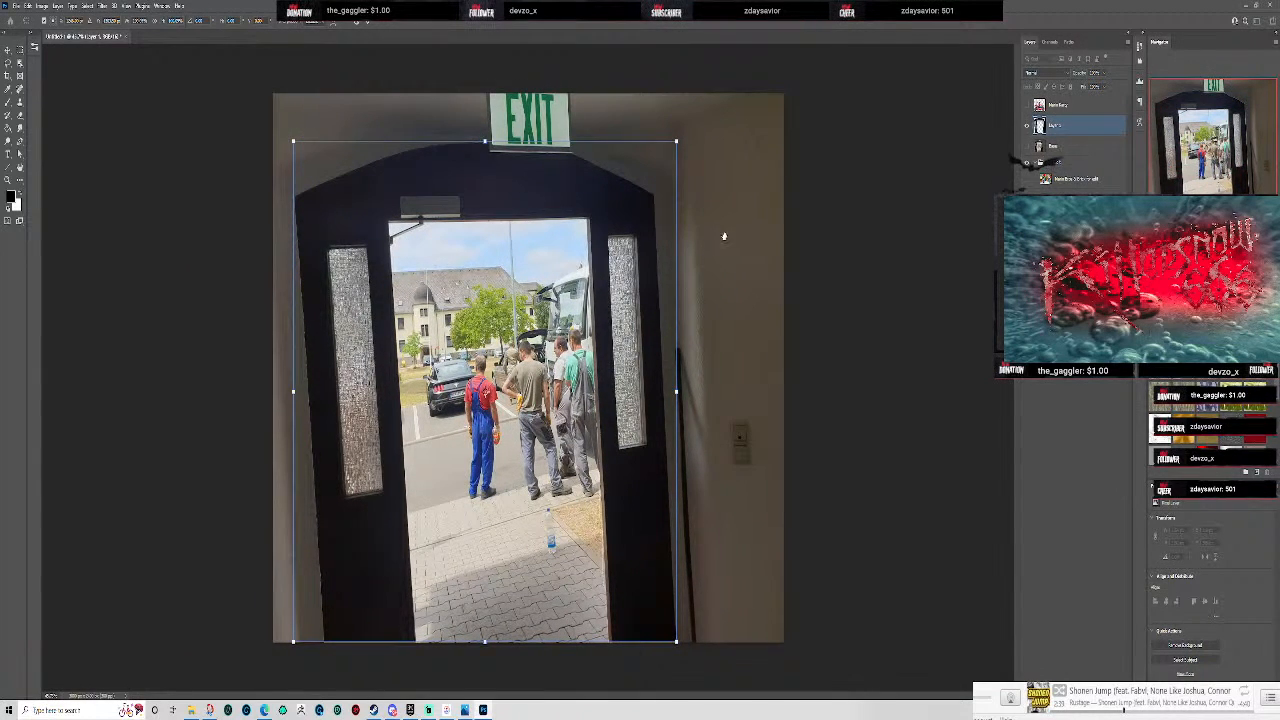
- Rename the pasted door frame layer and show the Mario Kart layer again
double_click(1056, 126)
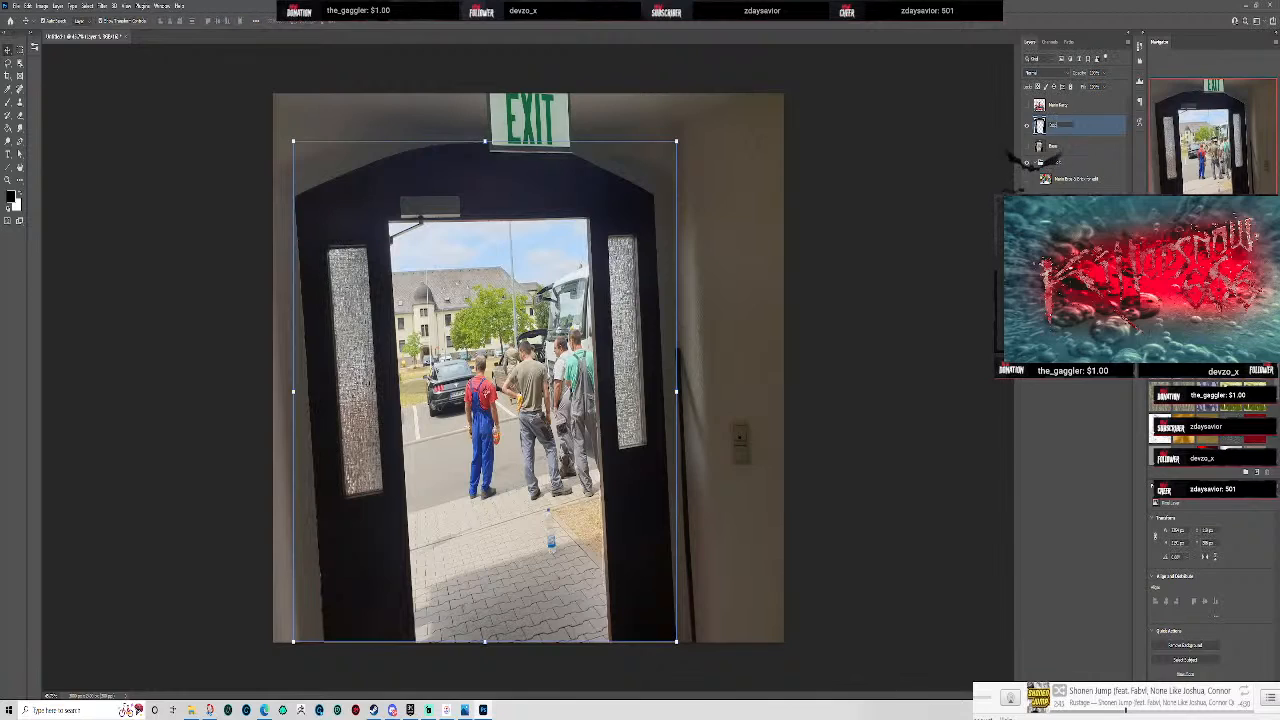
key(Return)
click(1078, 383)
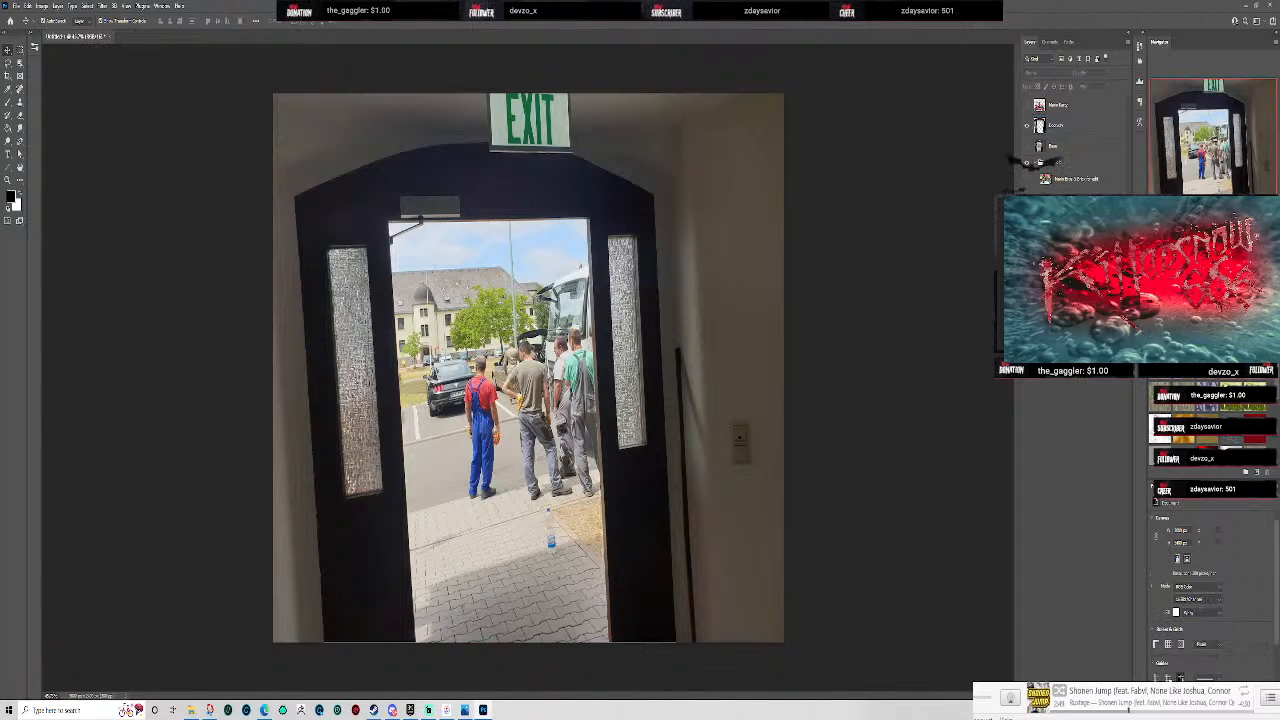
click(1027, 105)
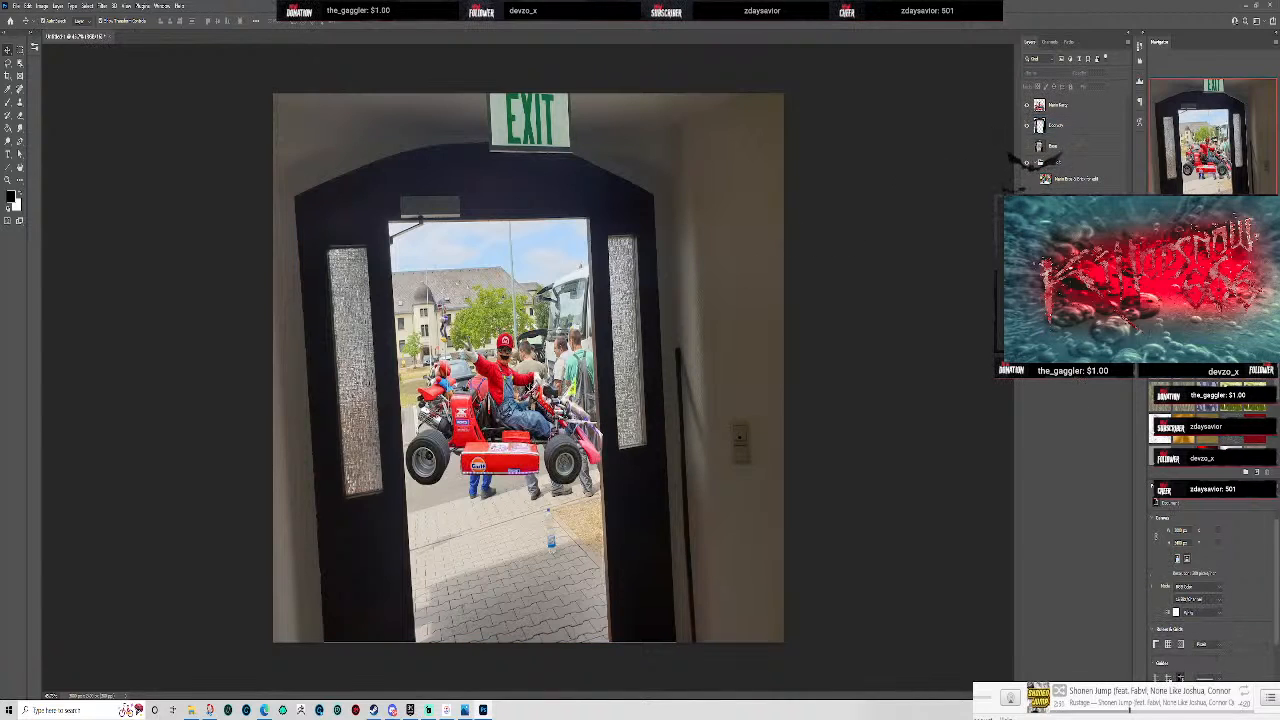
- Move the kart driver to the doorway's left jamb and place its layer beneath the door frame layer
drag(496, 377, 415, 400)
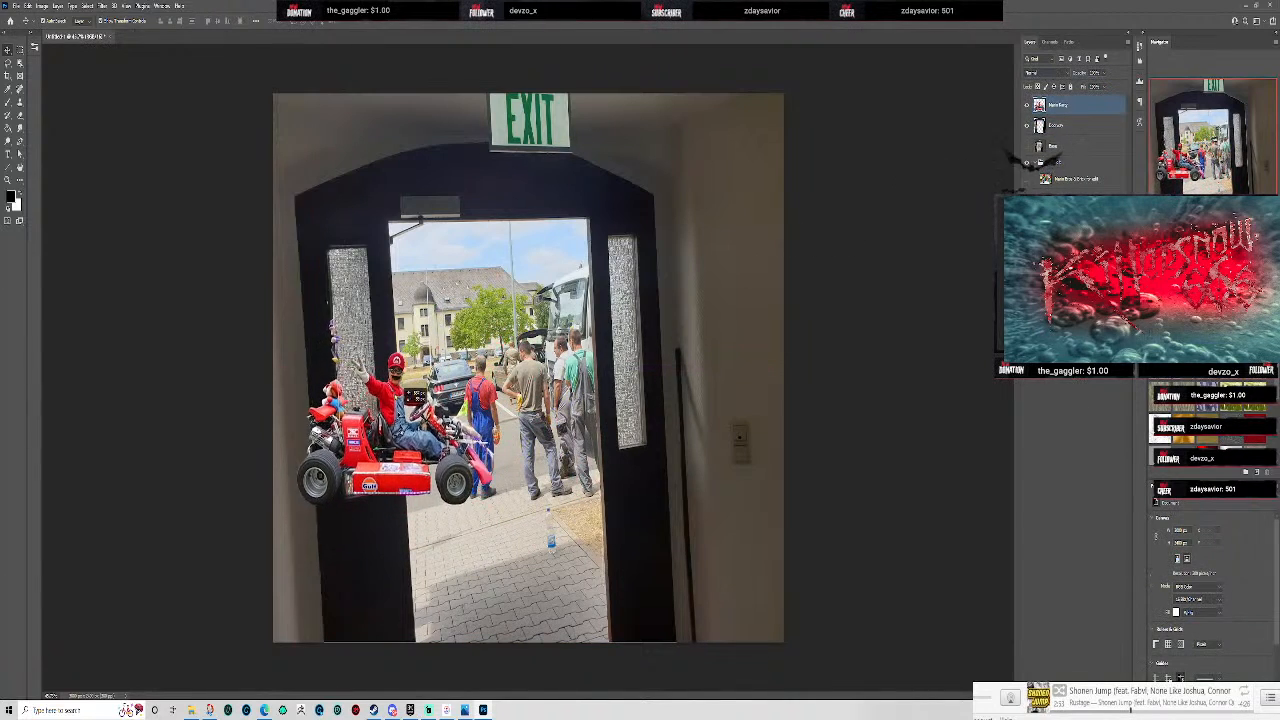
drag(1065, 133, 1066, 137)
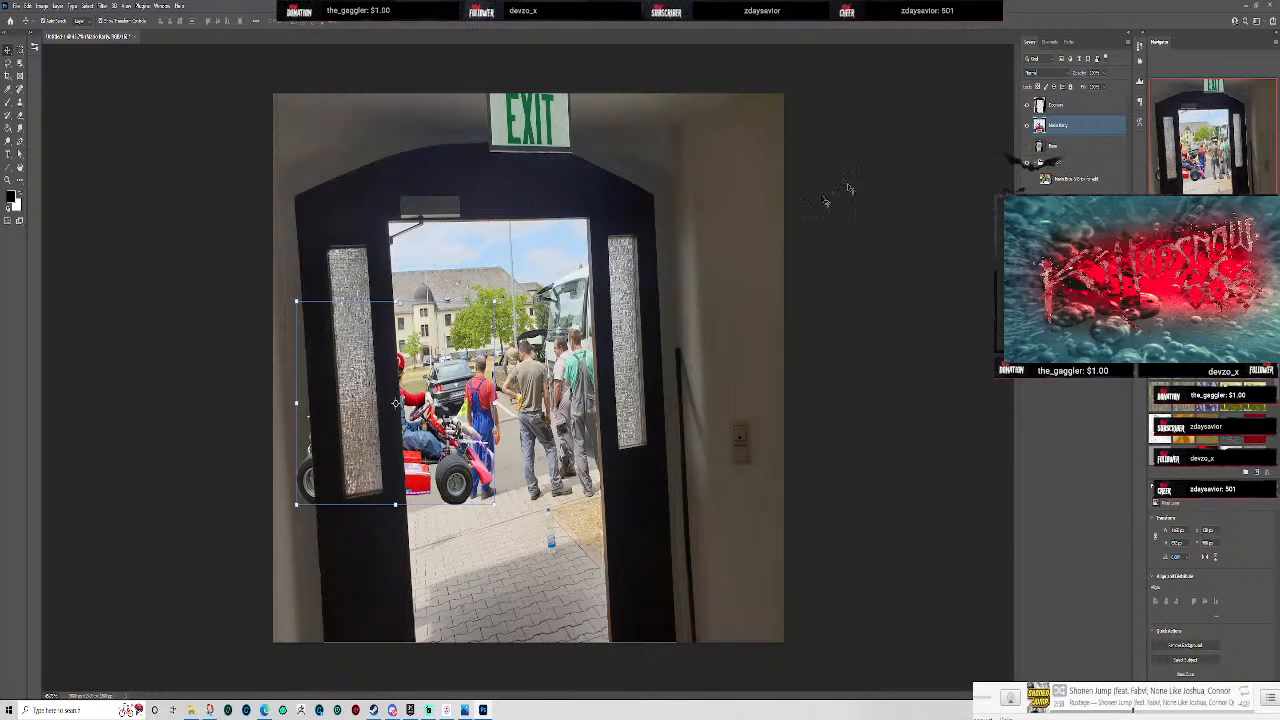
drag(436, 423, 469, 418)
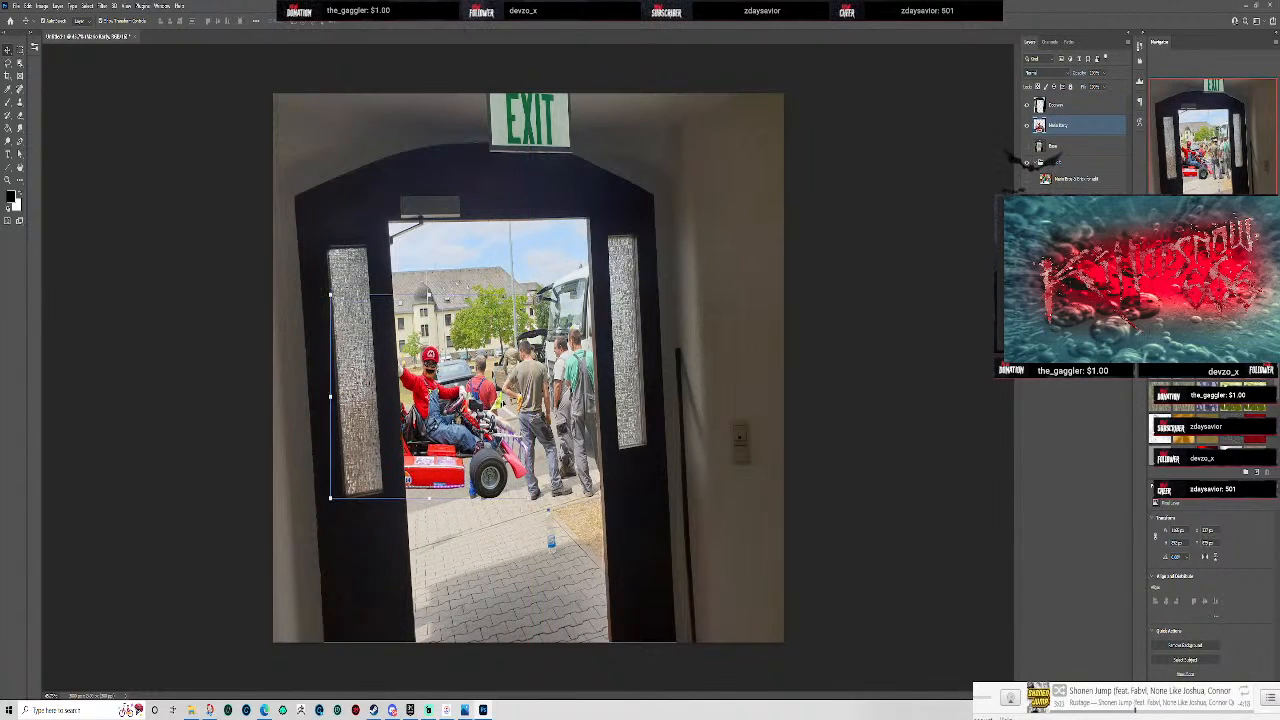
- Rotate the kart driver slightly counter-clockwise and position it in the doorway with the rear wheel partly behind the left jamb
click(531, 293)
drag(534, 290, 520, 268)
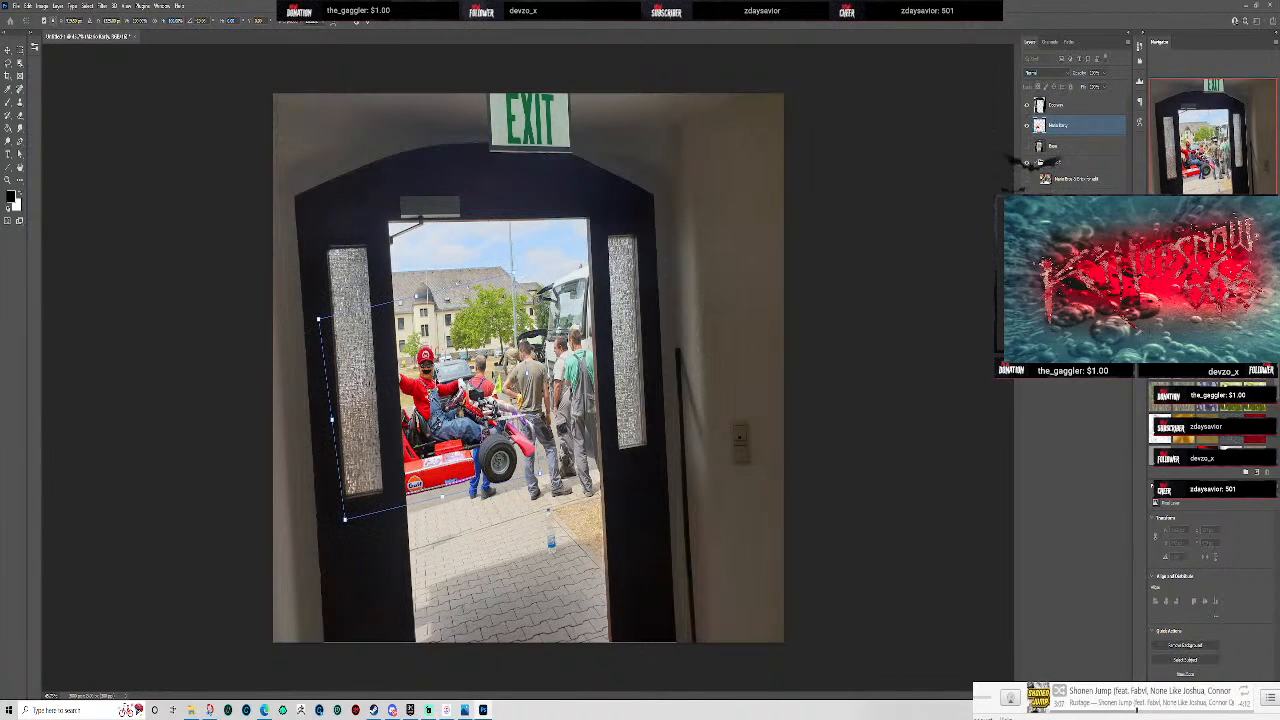
drag(448, 385, 449, 394)
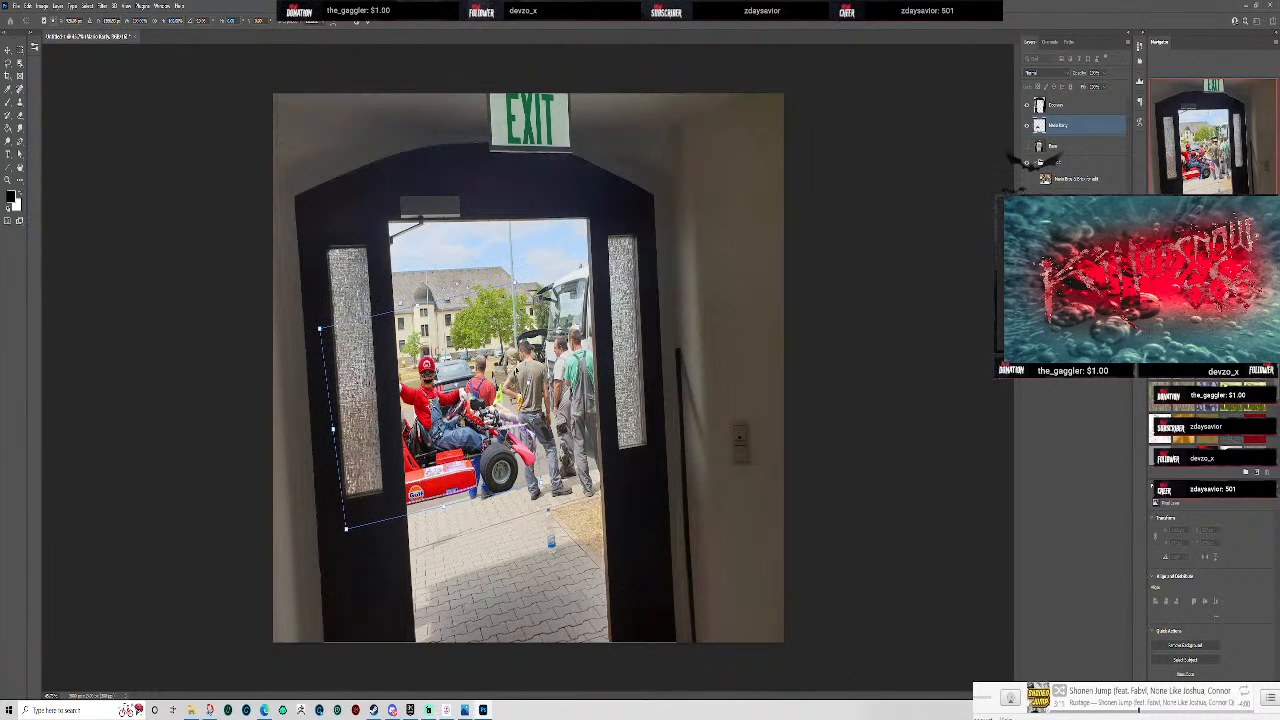
drag(449, 394, 449, 387)
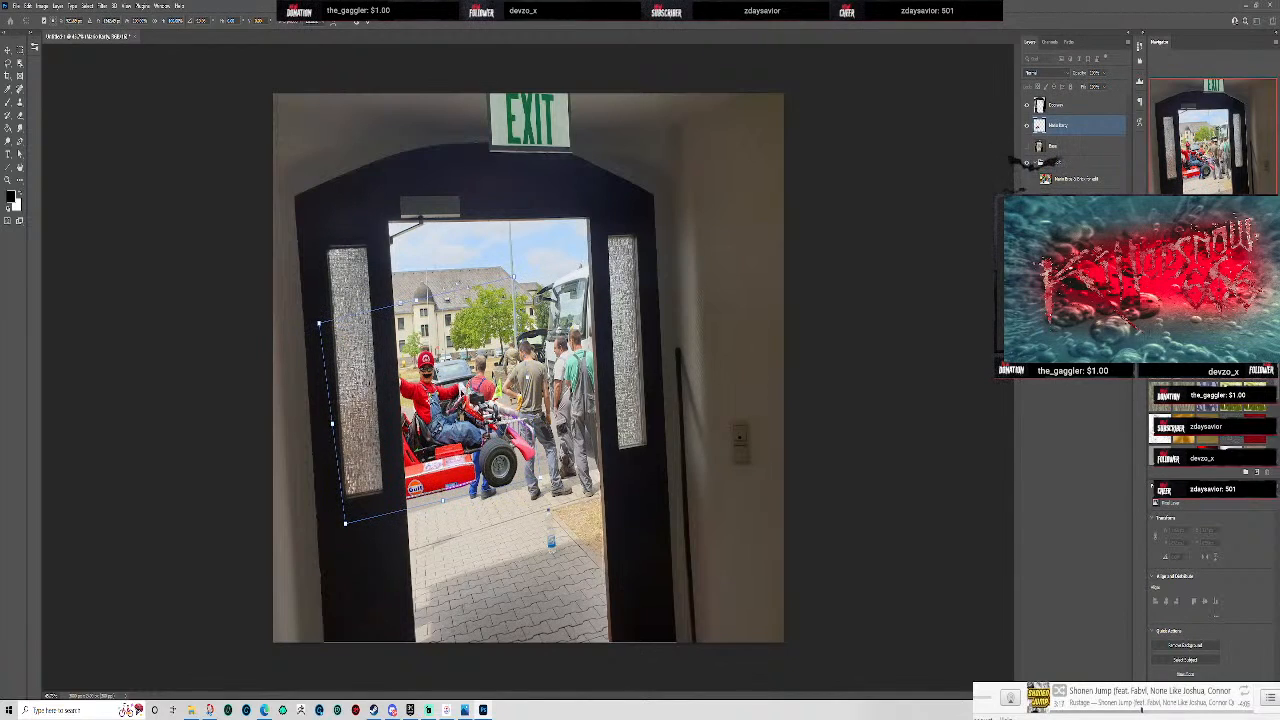
mouse_move(449, 387)
mouse_down()
mouse_move(492, 379)
mouse_move(472, 394)
mouse_up()
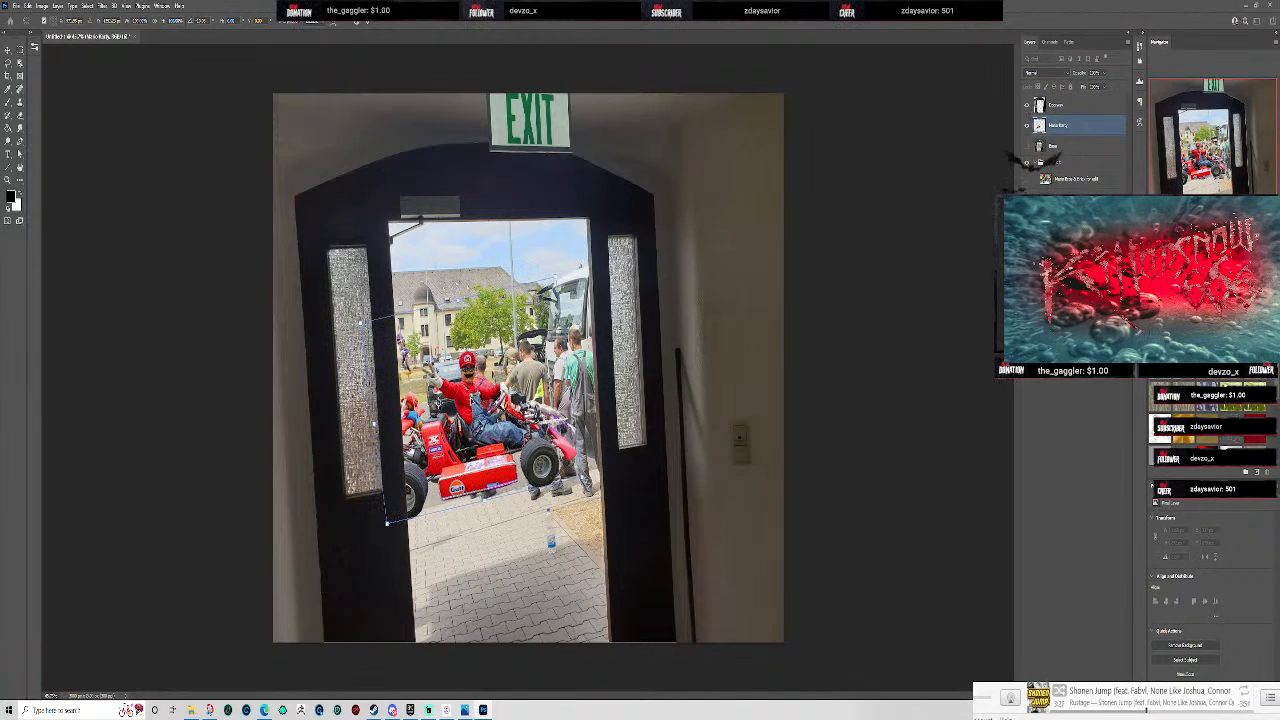
- Hide the kart driver layer and show the Base layer to compare its alignment with the door frame
click(1026, 127)
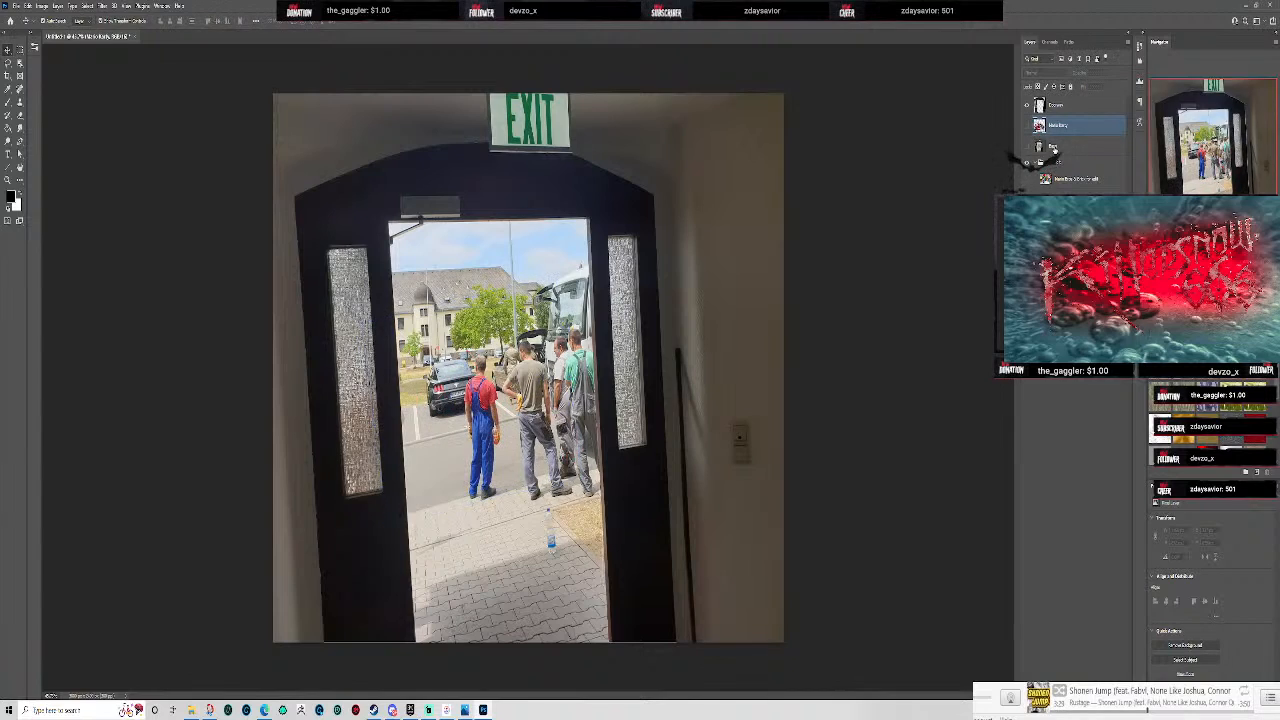
click(1040, 148)
key(ctrl+t)
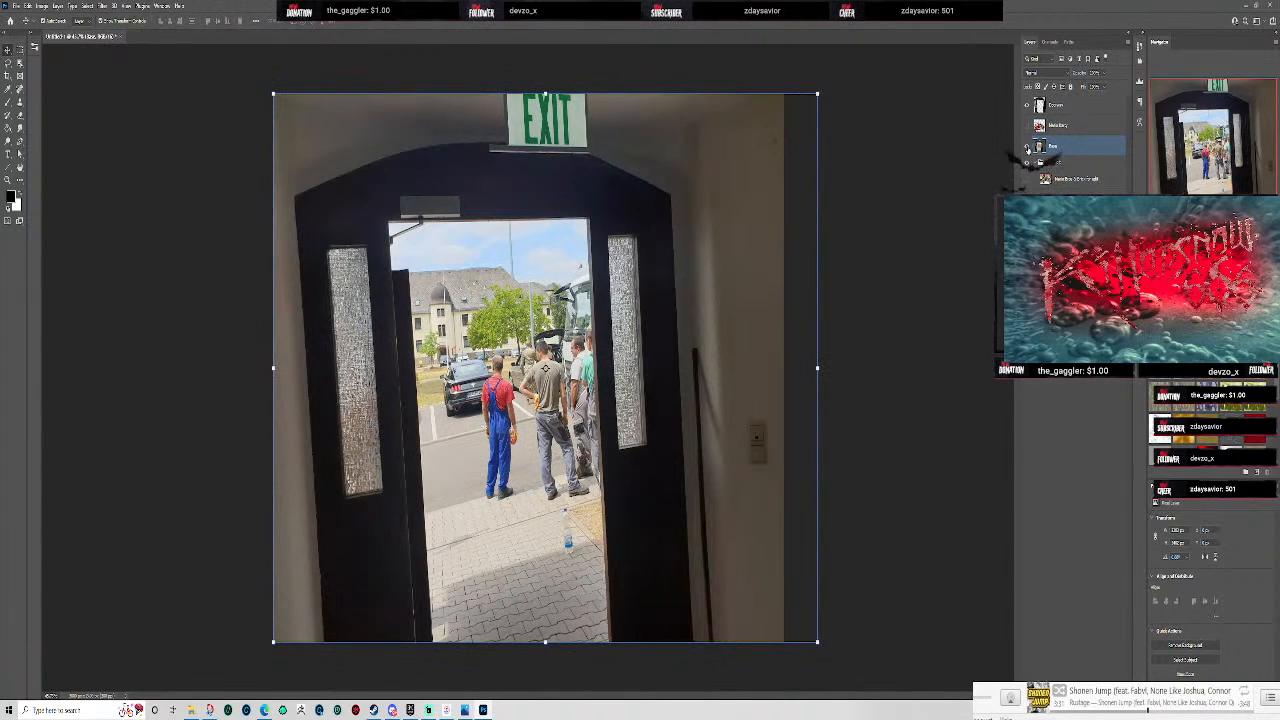
click(1027, 149)
click(1027, 149)
click(1027, 149)
click(1027, 149)
- Shift the Base layer left to line up with the door frame, and check it with the kart driver briefly shown
drag(806, 133, 789, 133)
click(1052, 146)
click(1076, 200)
click(1078, 148)
drag(305, 125, 290, 126)
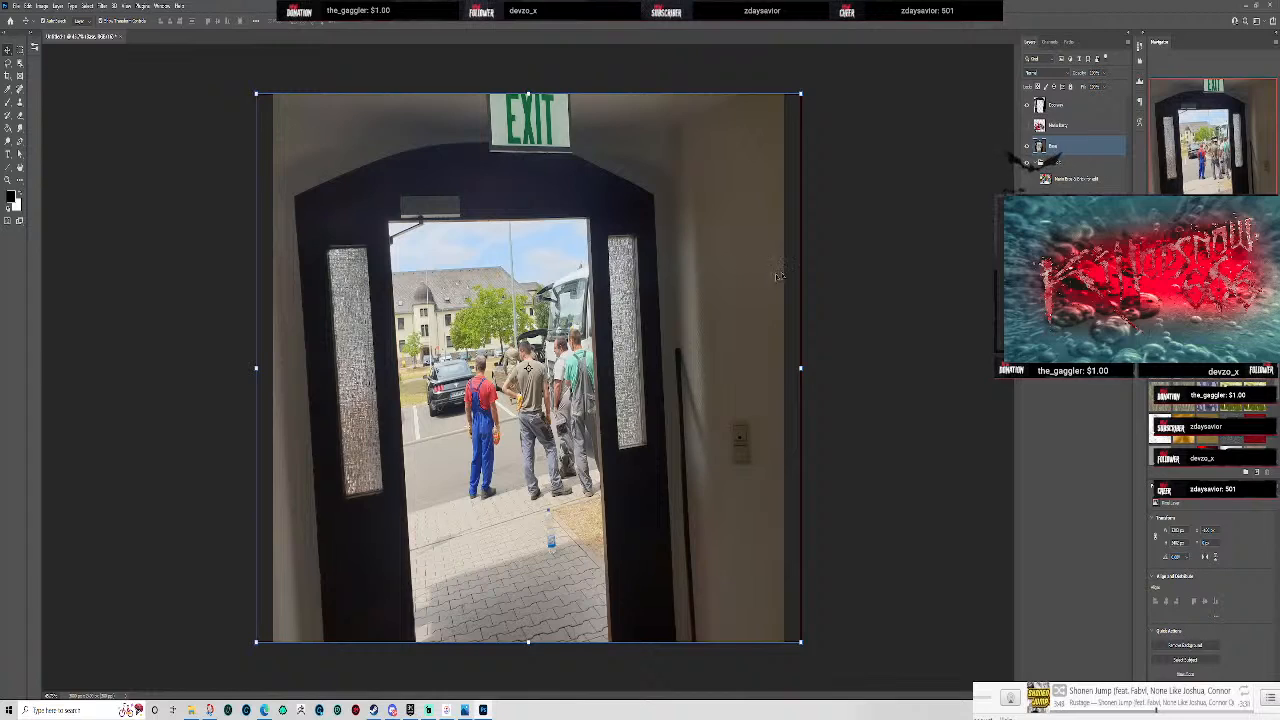
click(977, 240)
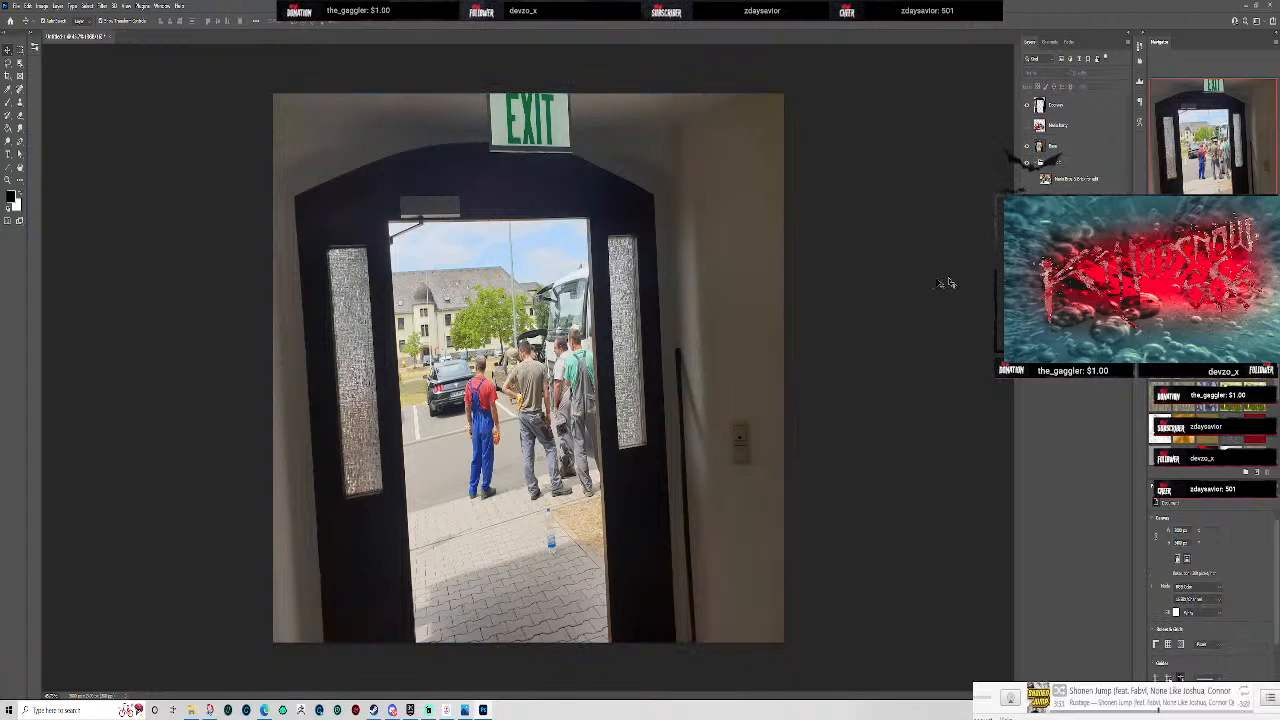
click(1028, 126)
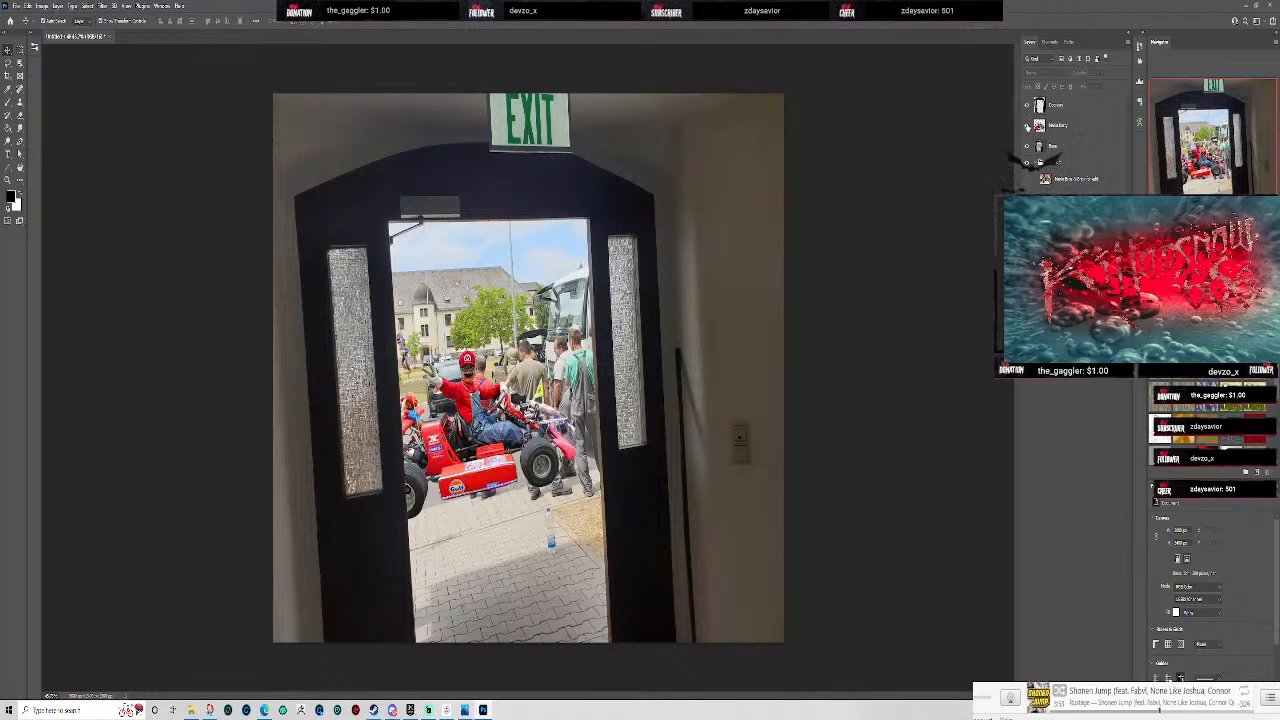
click(1028, 126)
- Hide the Base layer and use Object Selection on the photo layer below to select the man in blue overalls
click(1052, 147)
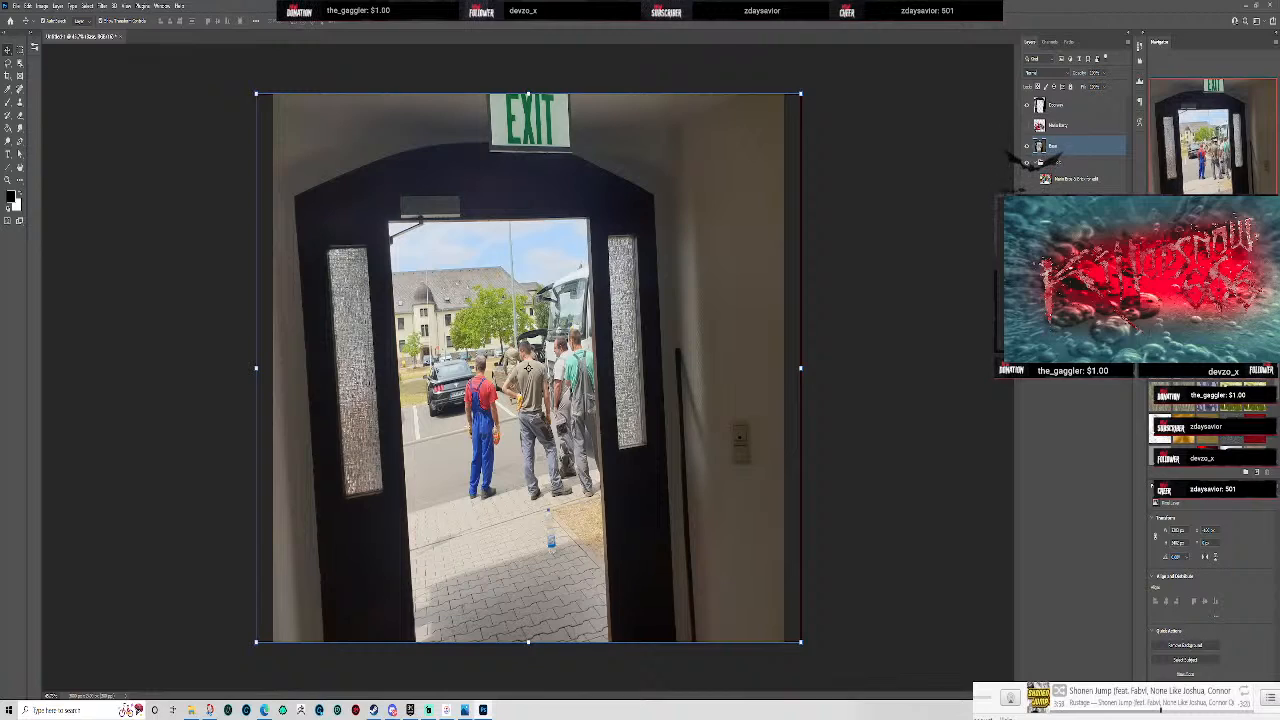
click(1075, 218)
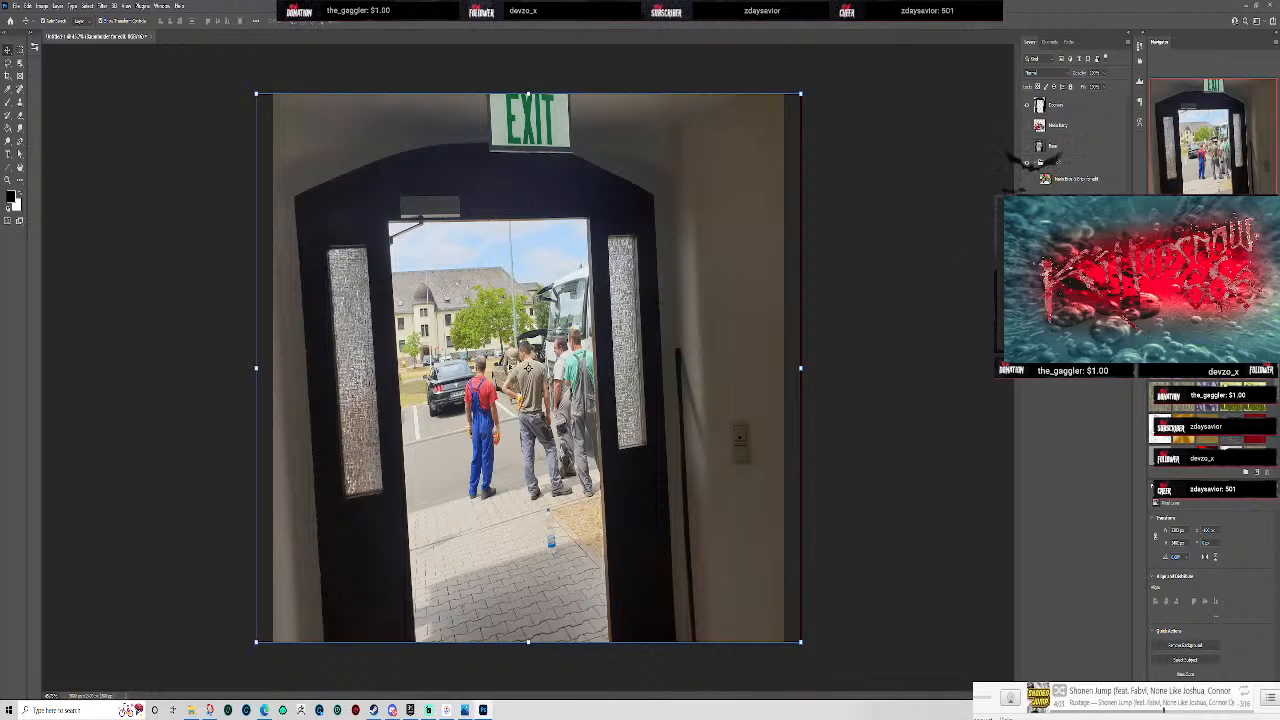
key(ctrl+plus)
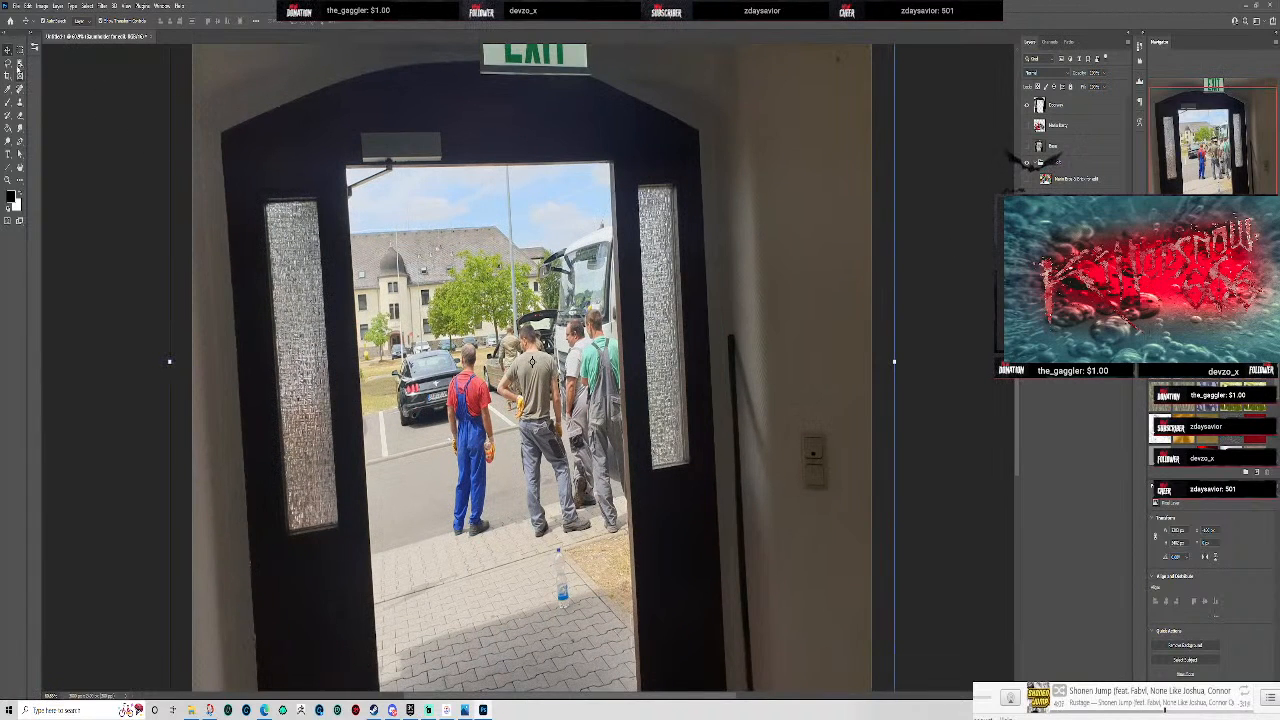
click(20, 65)
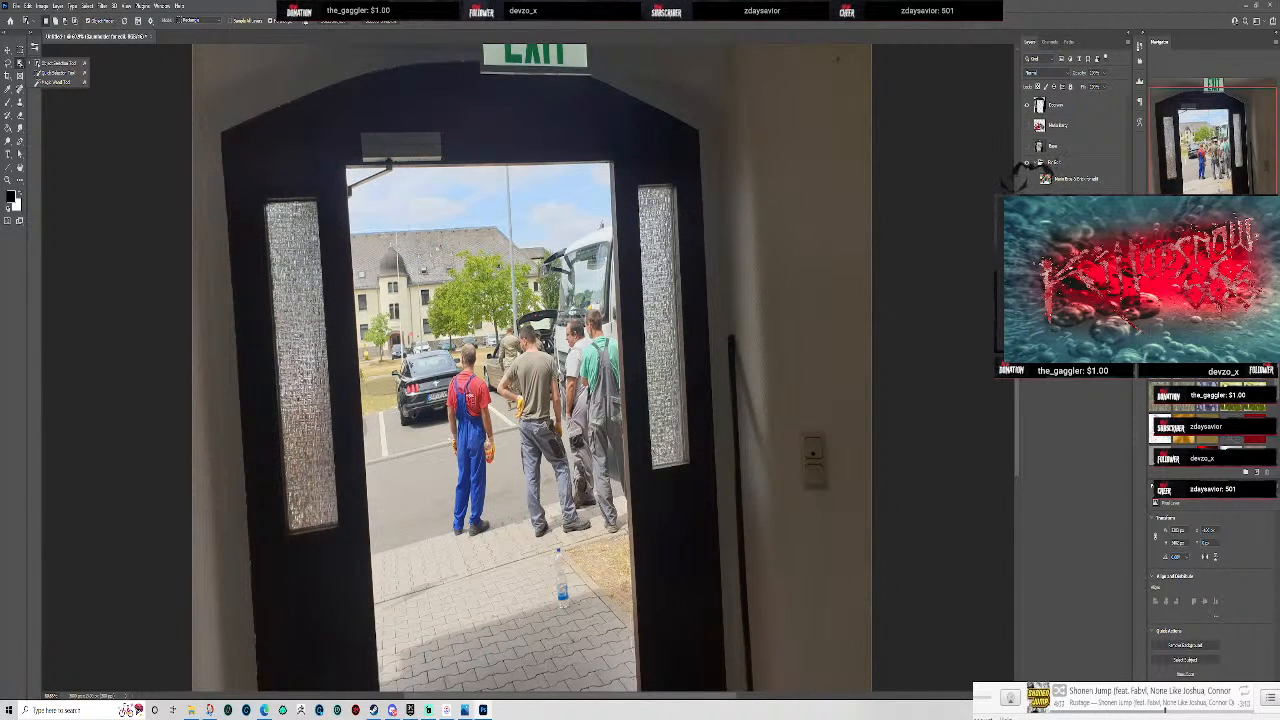
scroll(472, 402, up, 3)
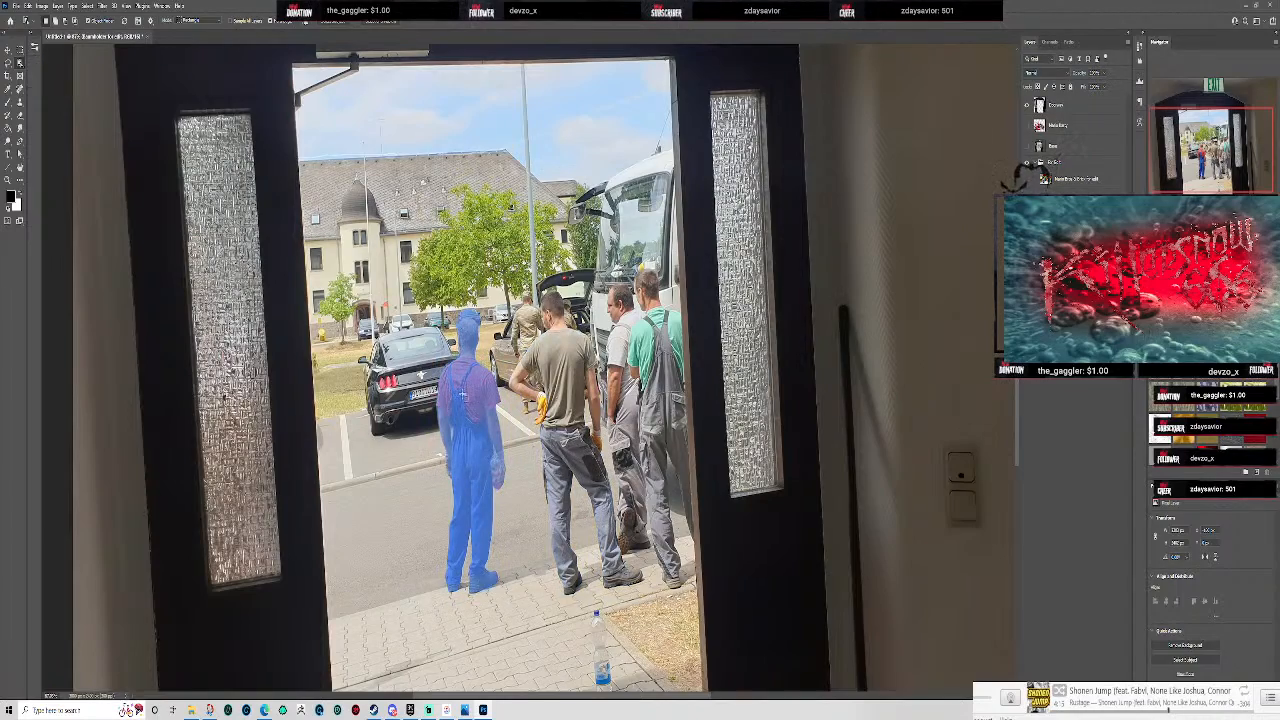
click(470, 420)
scroll(483, 319, up, 3)
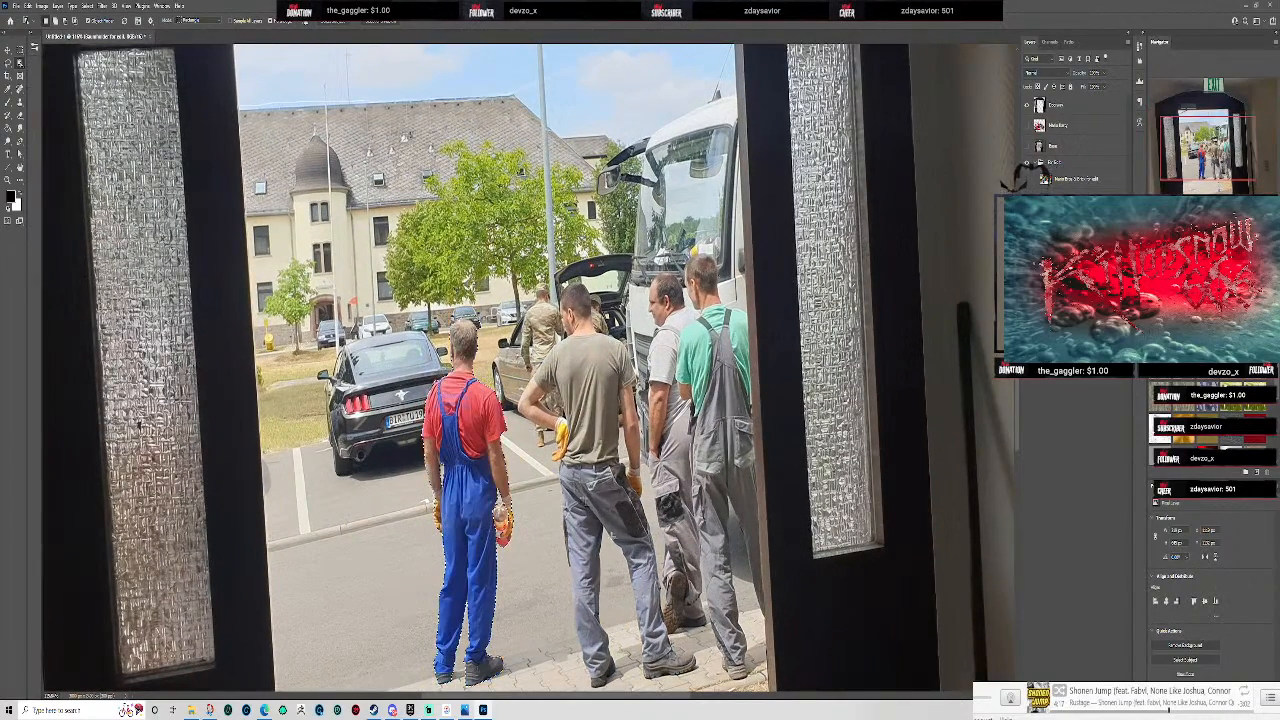
- Add the drink bottle and glove in the man's right hand to the selection with the Lasso
scroll(520, 618, up, 4)
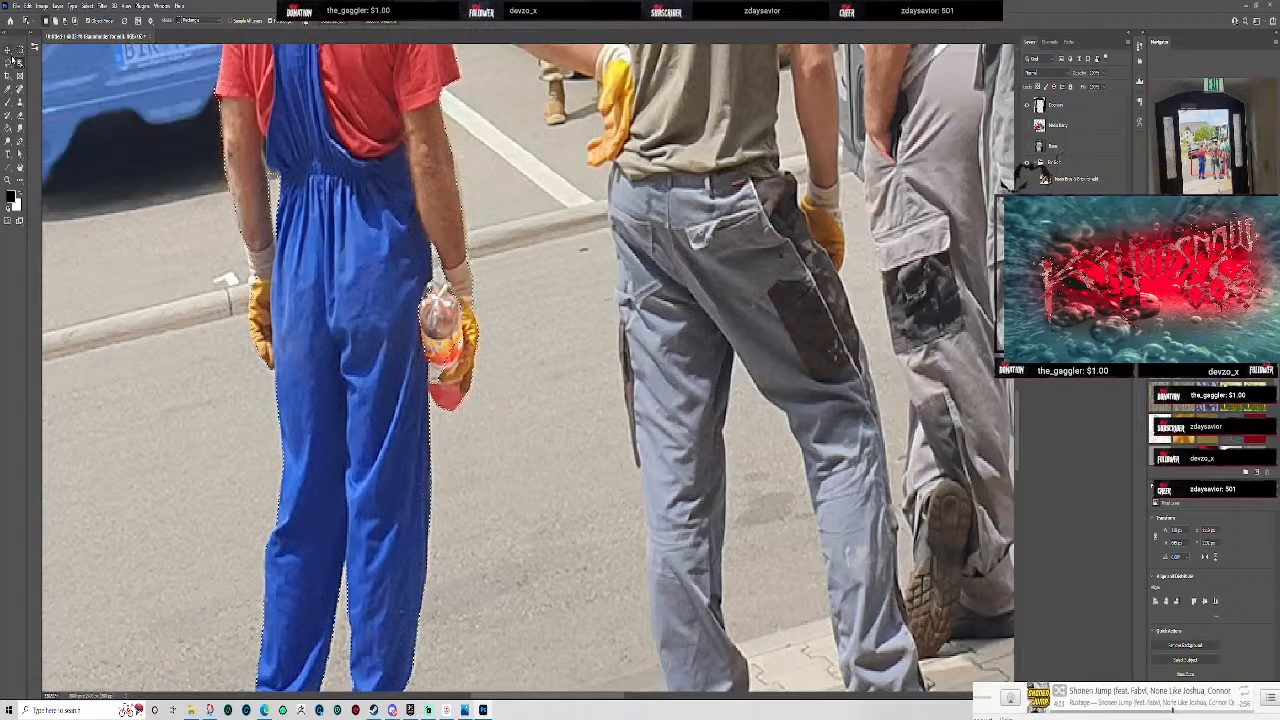
scroll(428, 300, up, 2)
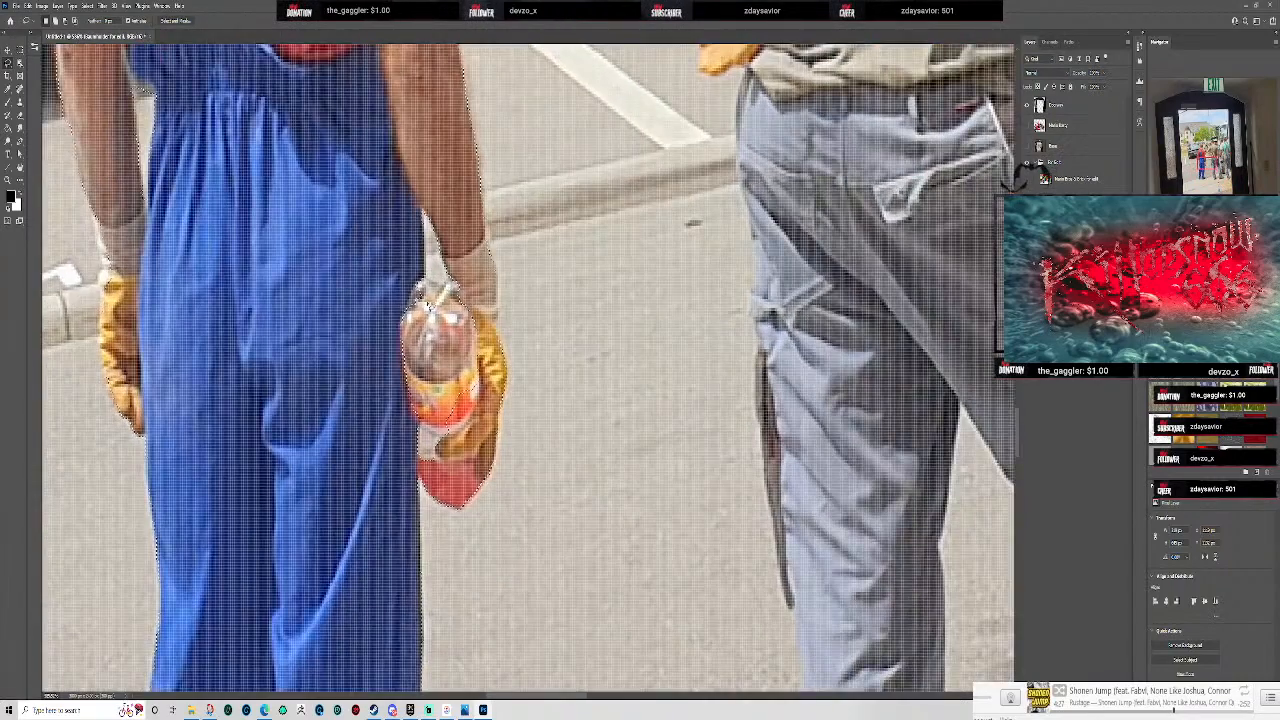
scroll(428, 300, up, 1)
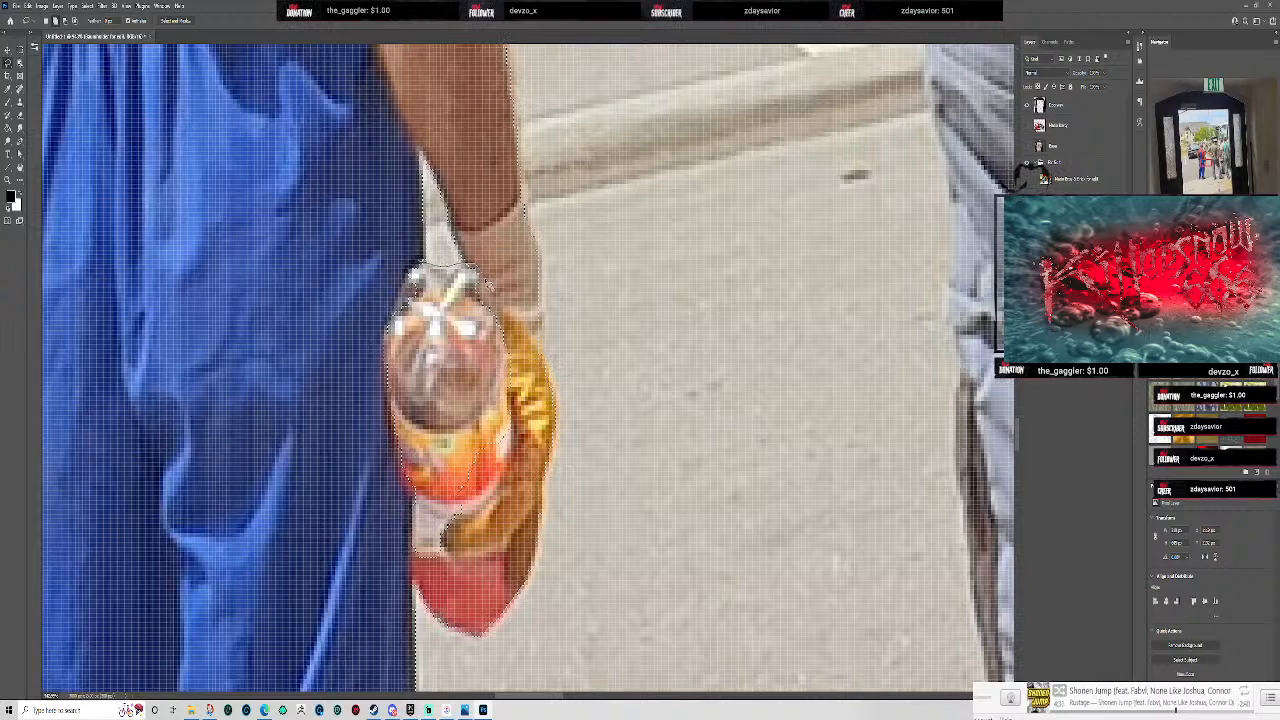
mouse_move(523, 438)
mouse_down()
mouse_move(500, 516)
mouse_move(432, 562)
mouse_move(366, 400)
mouse_move(395, 287)
mouse_move(414, 272)
mouse_move(476, 268)
mouse_up()
scroll(429, 332, down, 6)
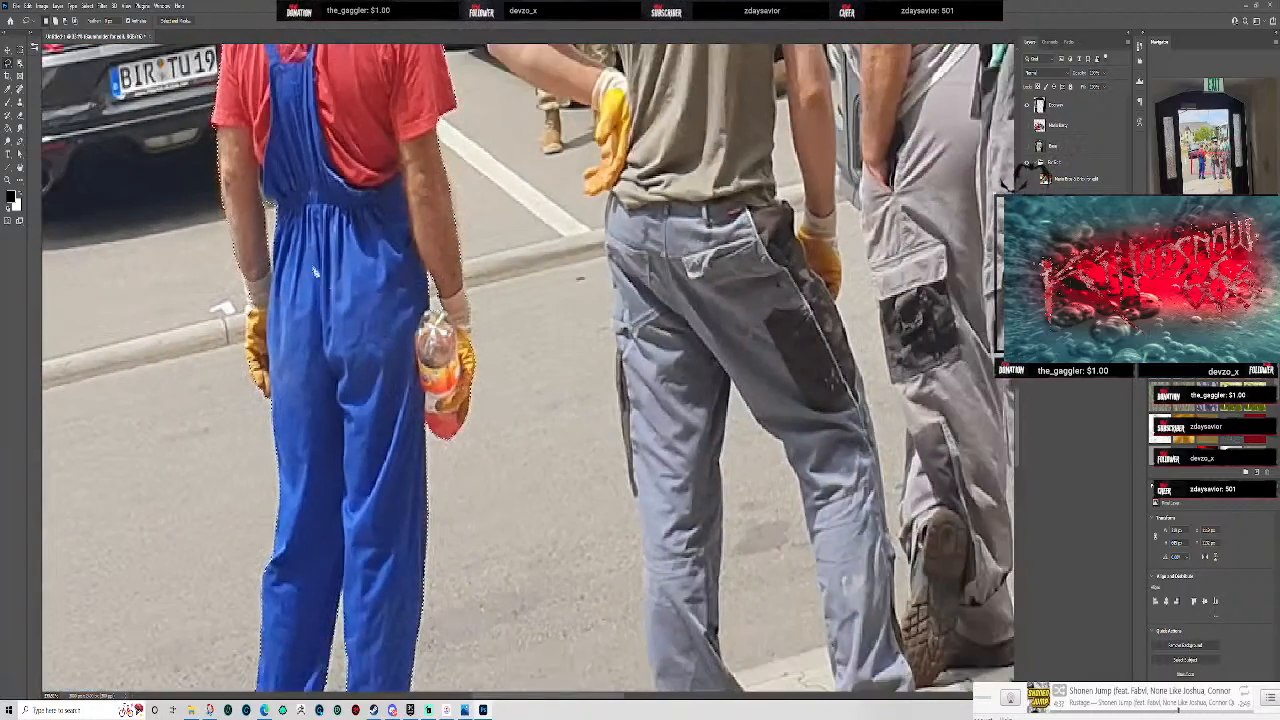
- Subtract the background gap between the man's left arm and his overalls from the selection
scroll(170, 95, up, 3)
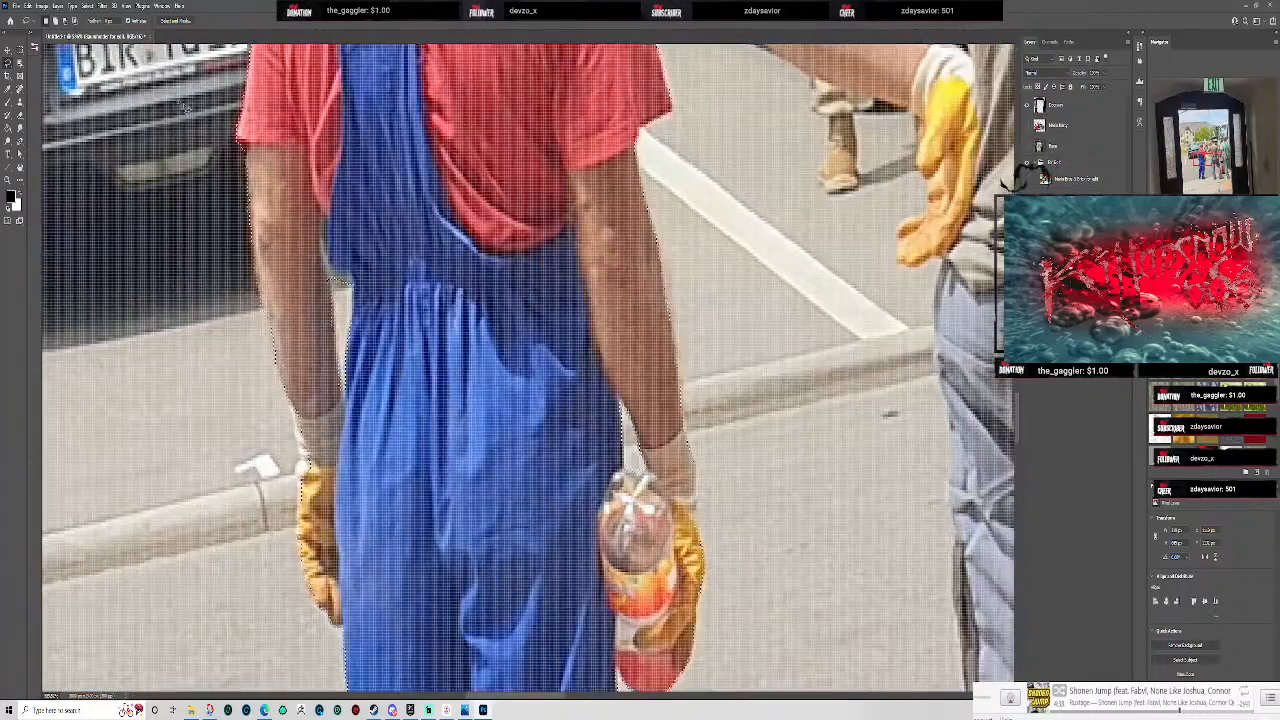
scroll(215, 120, up, 3)
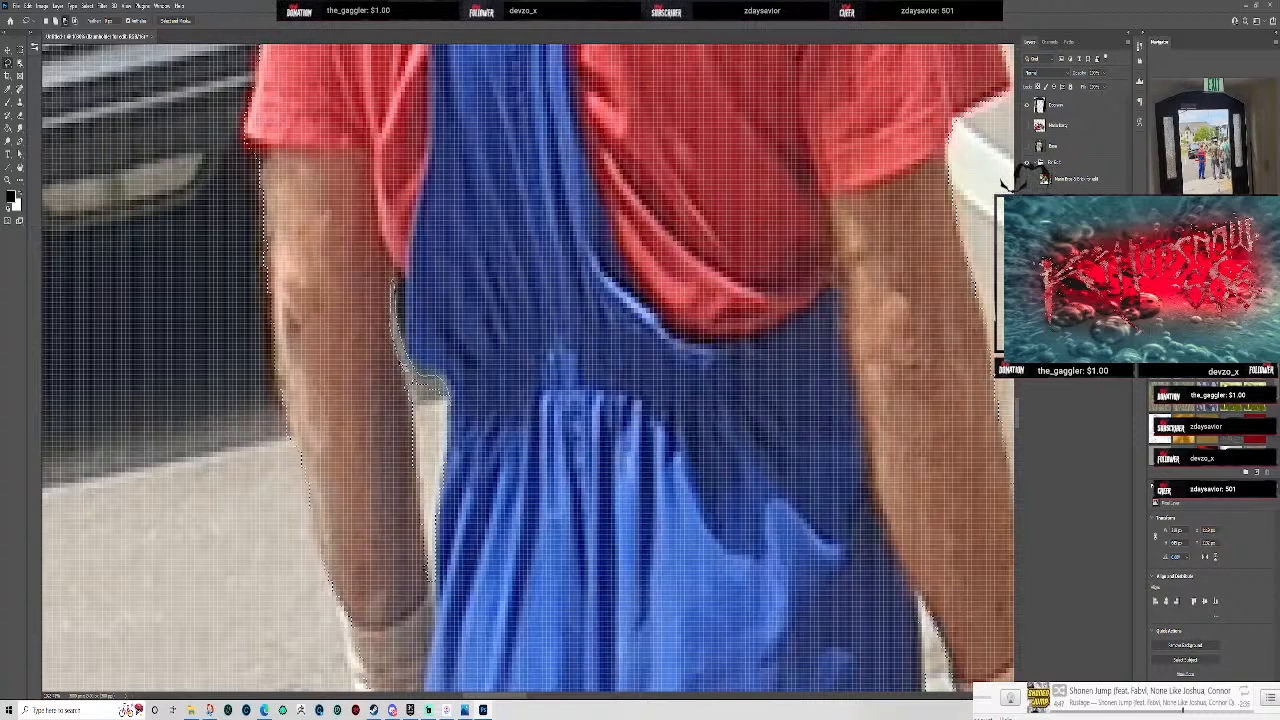
scroll(452, 399, down, 5)
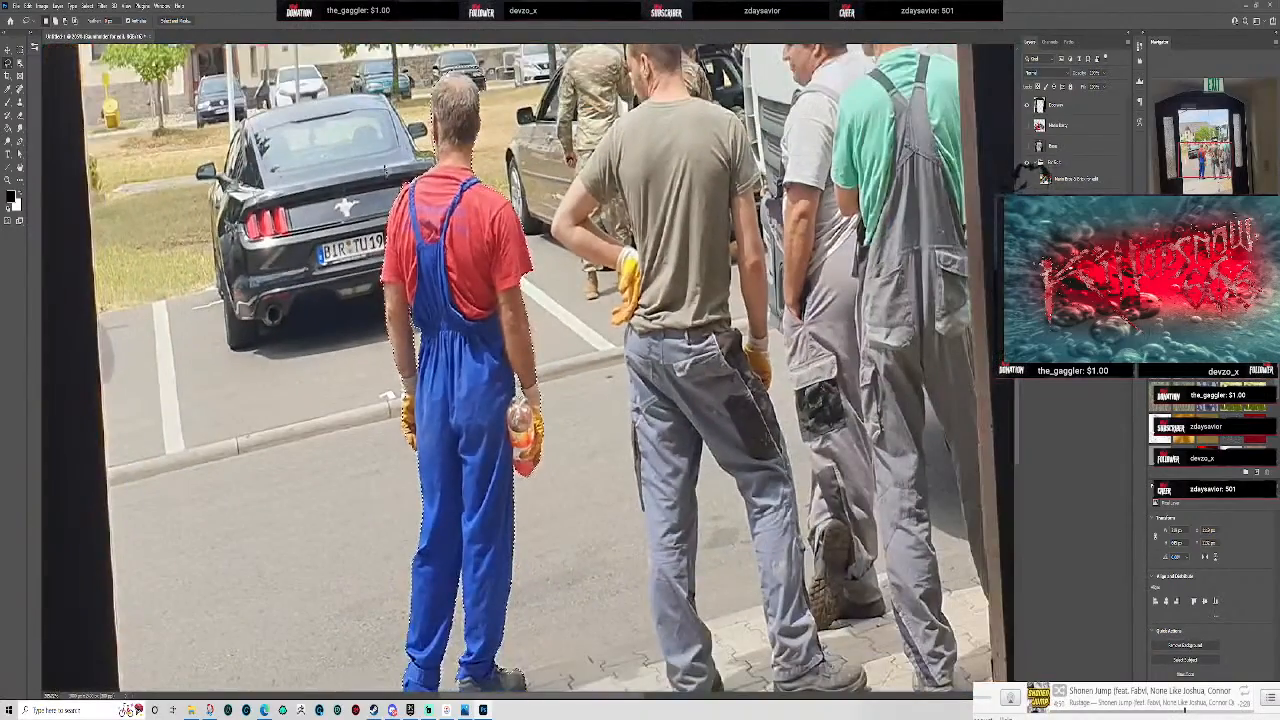
scroll(445, 330, down, 3)
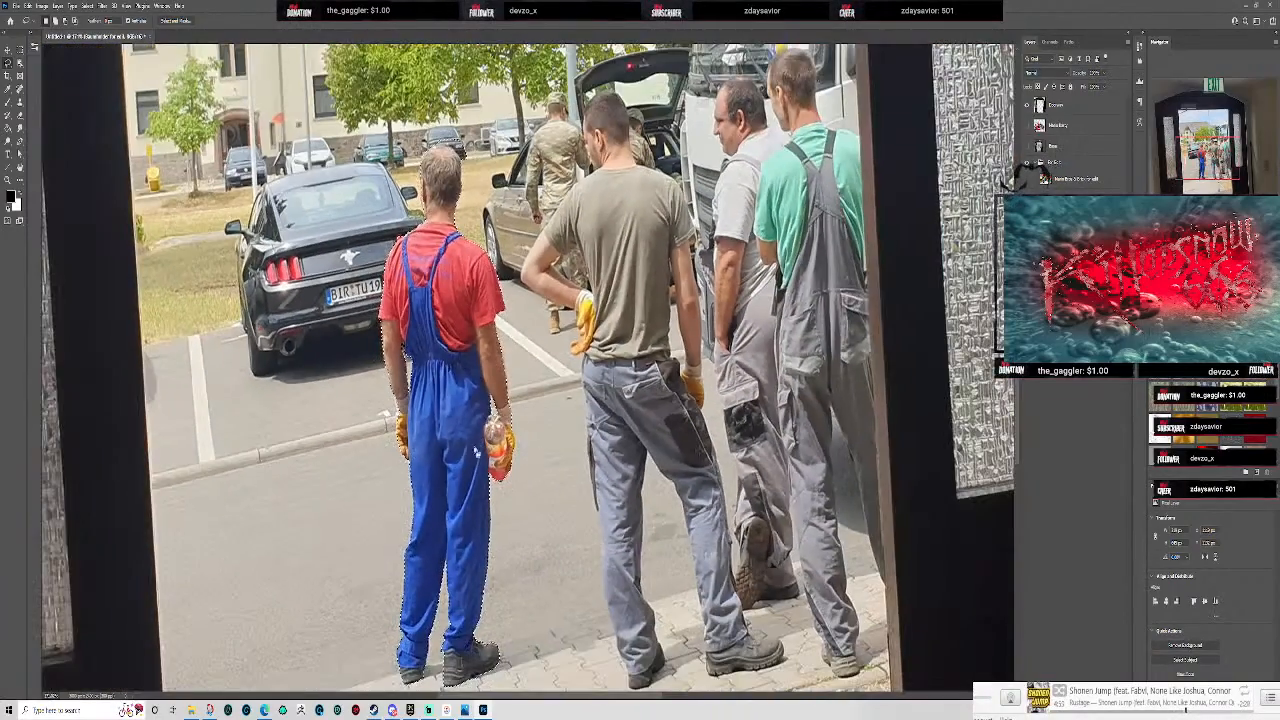
- Trim the selection along the top of the man's head and the right side of his hair
scroll(445, 320, up, 2)
scroll(430, 200, up, 3)
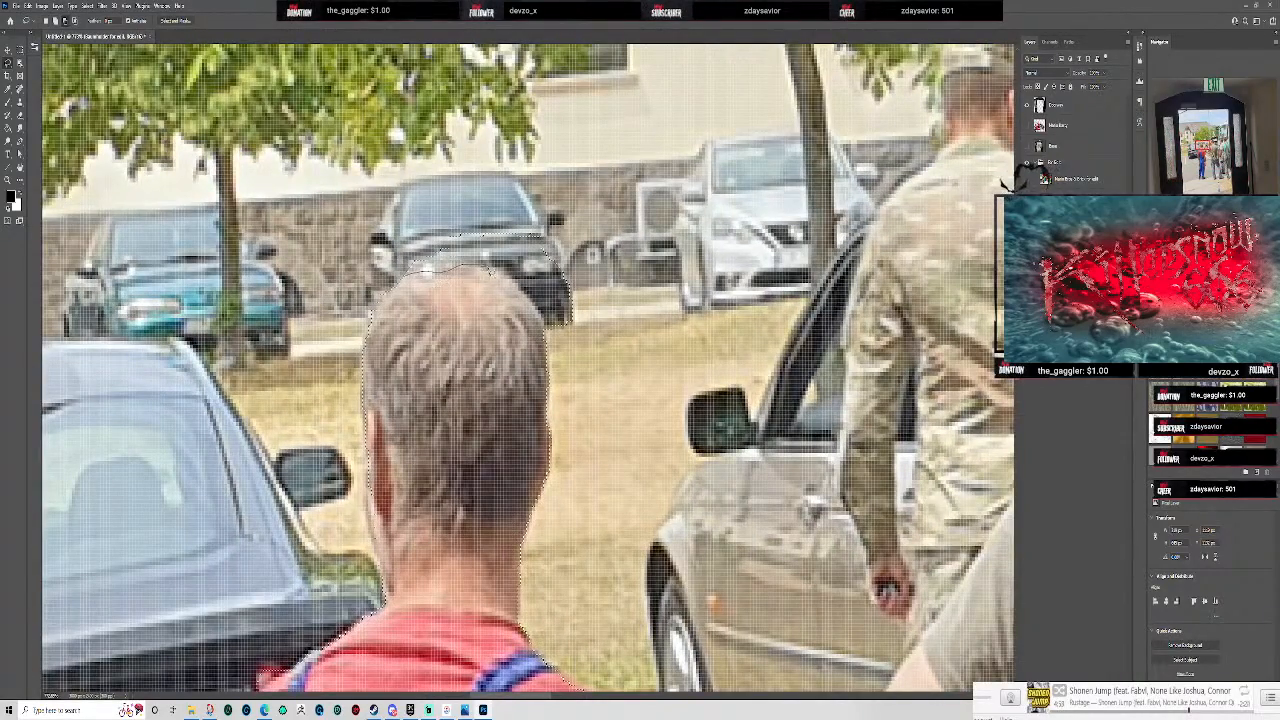
mouse_move(549, 340)
mouse_down()
mouse_move(586, 303)
mouse_move(577, 232)
mouse_move(451, 228)
mouse_move(414, 270)
mouse_up()
drag(512, 276, 547, 328)
scroll(572, 399, down, 10)
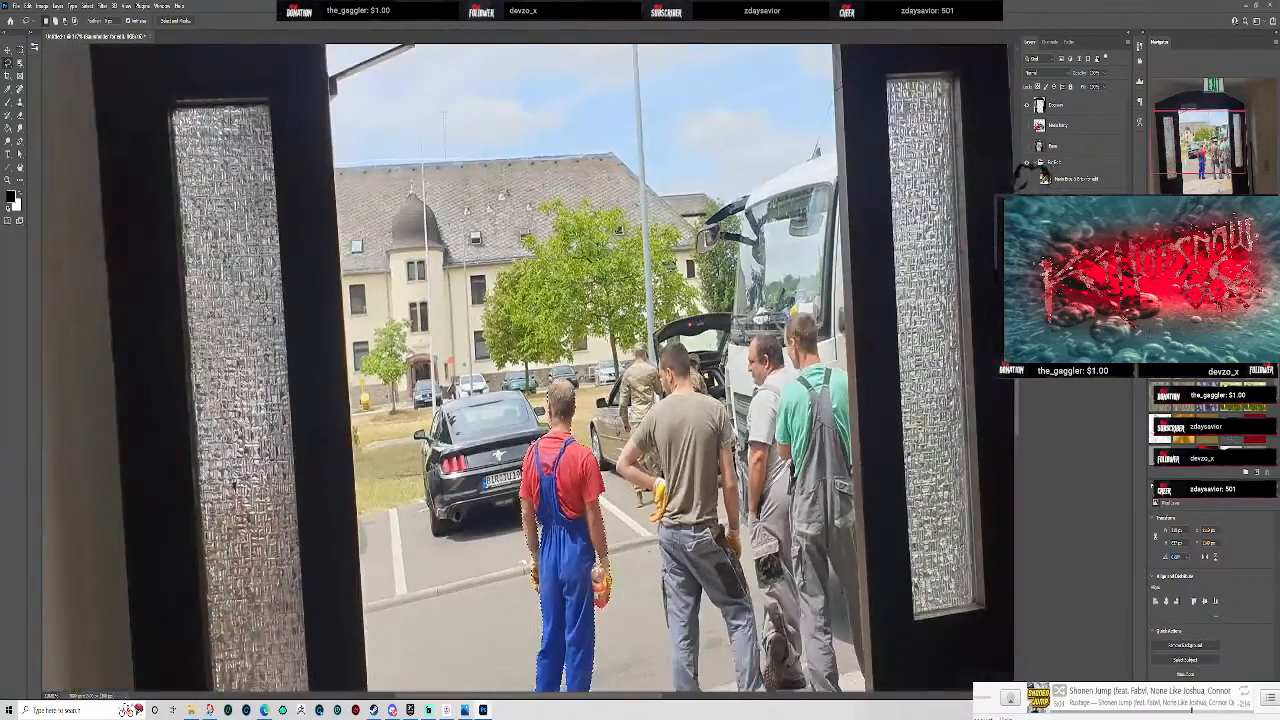
scroll(645, 508, down, 4)
- Refine the selection edge along the man's left ear and neck
scroll(690, 506, up, 10)
scroll(670, 496, up, 6)
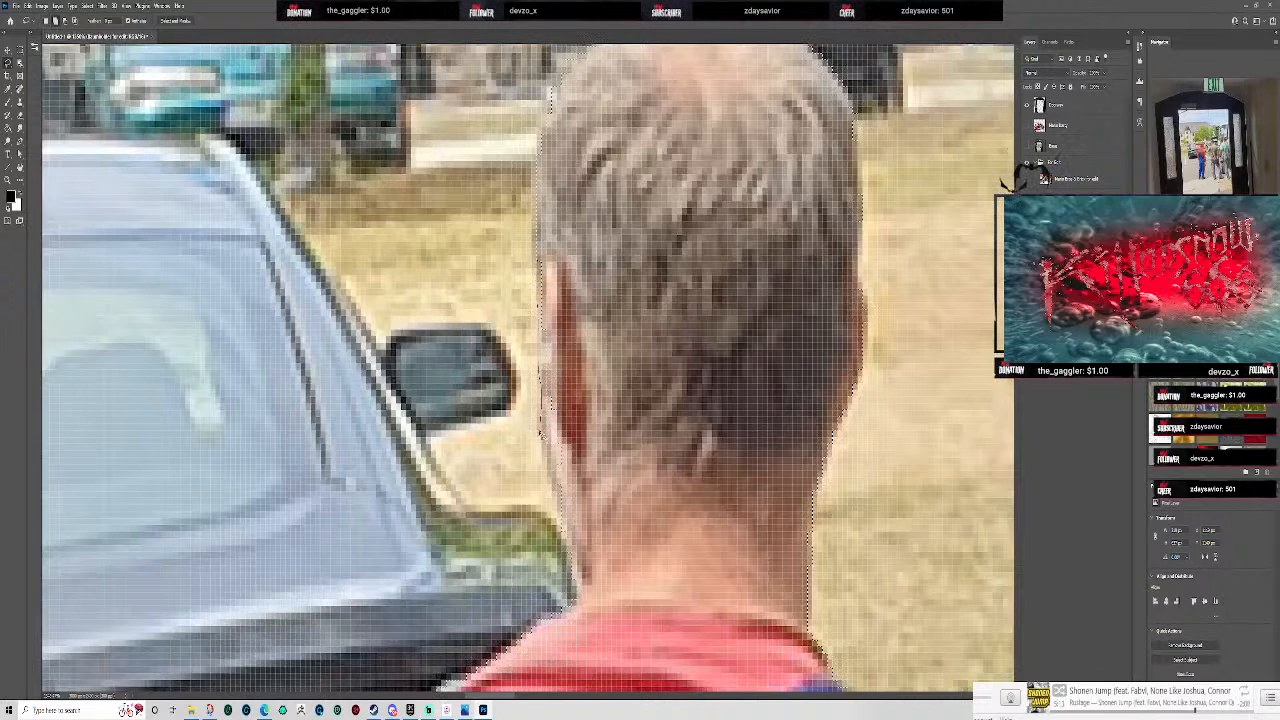
mouse_move(568, 532)
mouse_down()
mouse_move(590, 458)
mouse_move(601, 292)
mouse_move(540, 252)
mouse_move(541, 266)
mouse_up()
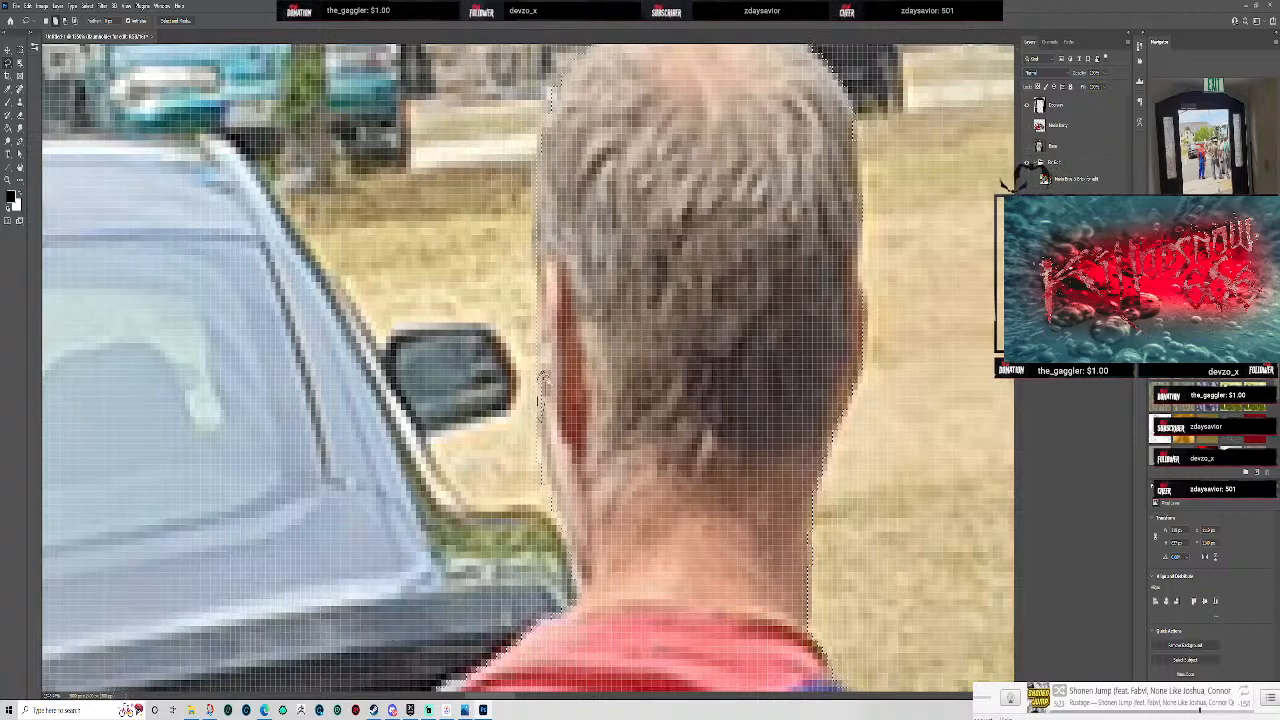
scroll(686, 345, down, 5)
scroll(771, 320, down, 8)
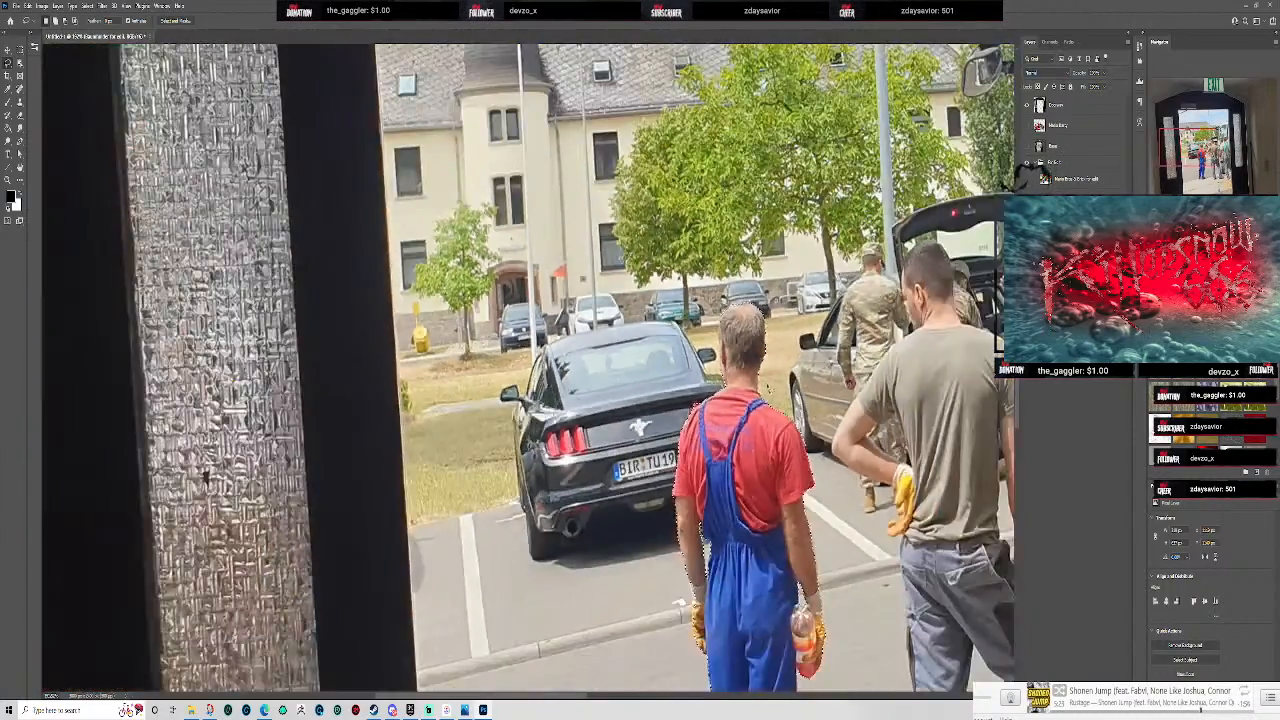
- Cut the selected man out of the photo and add a new layer above the kart driver layer
scroll(484, 400, up, 6)
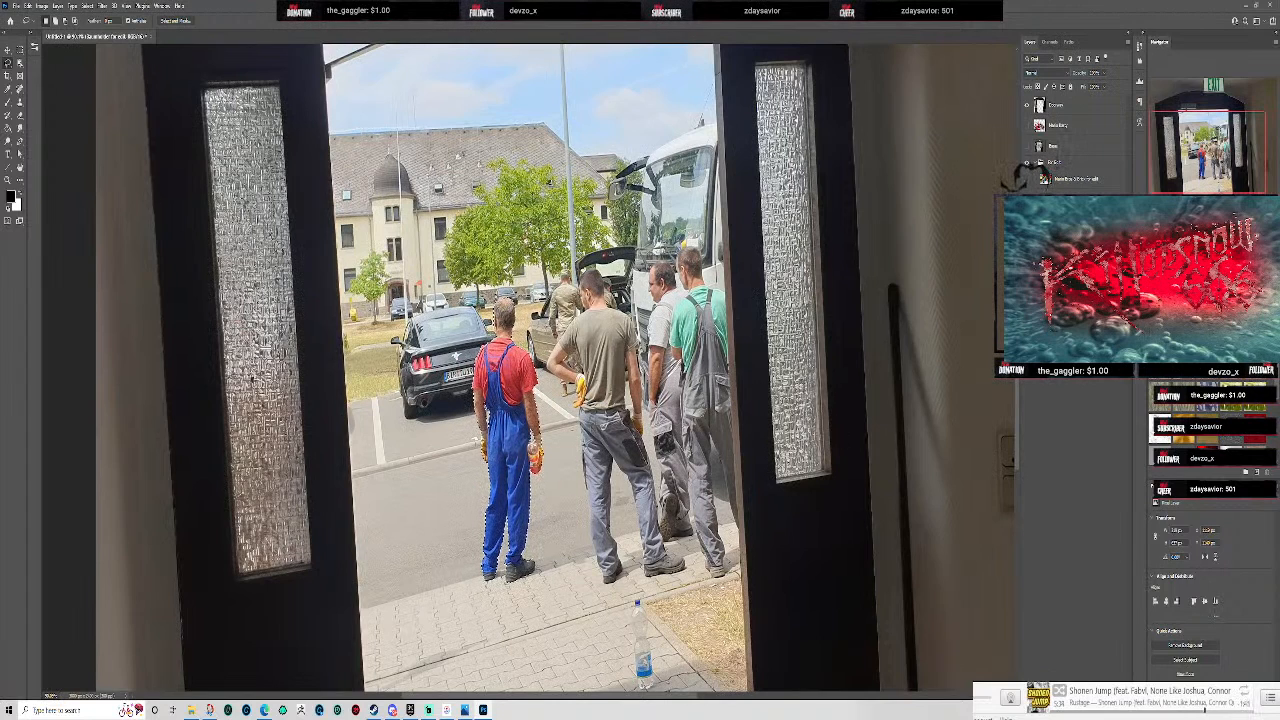
key(ctrl+BackSpace)
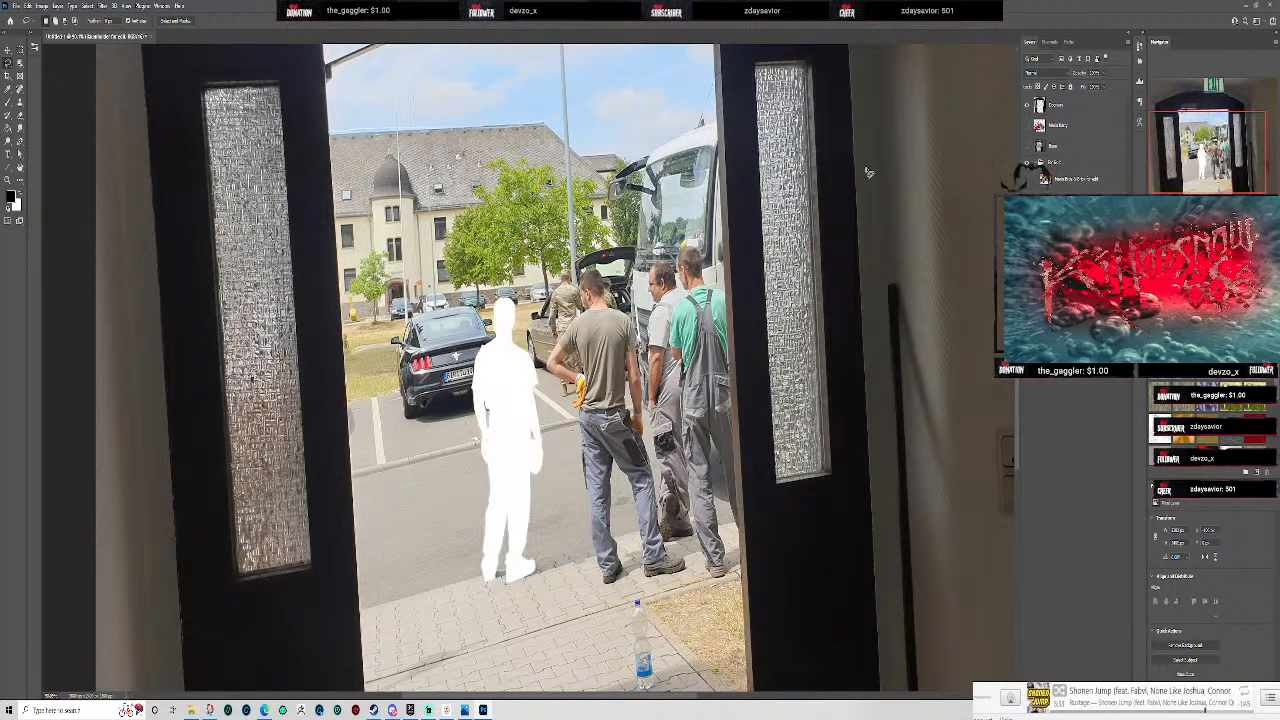
click(1075, 146)
key(ctrl+j)
- Rename the new layer and paste the cut-out man in blue overalls
drag(1061, 124, 1066, 127)
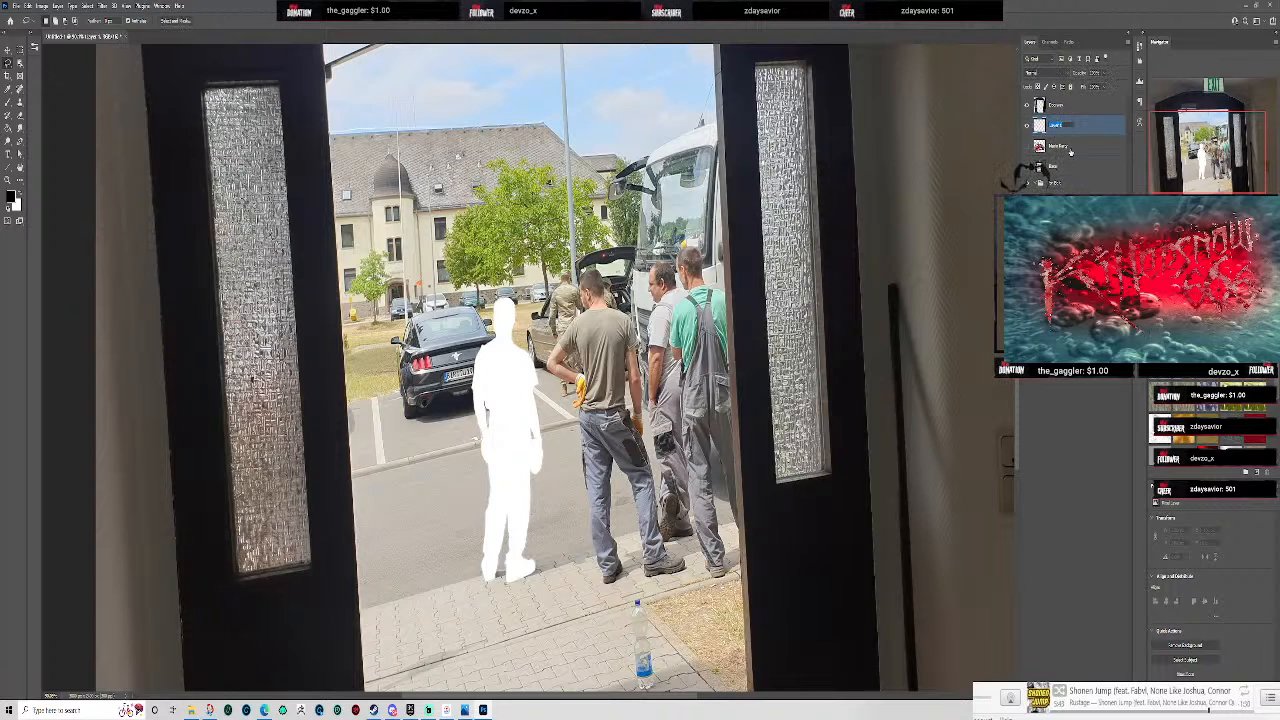
text(P)
key(Return)
key(ctrl+v)
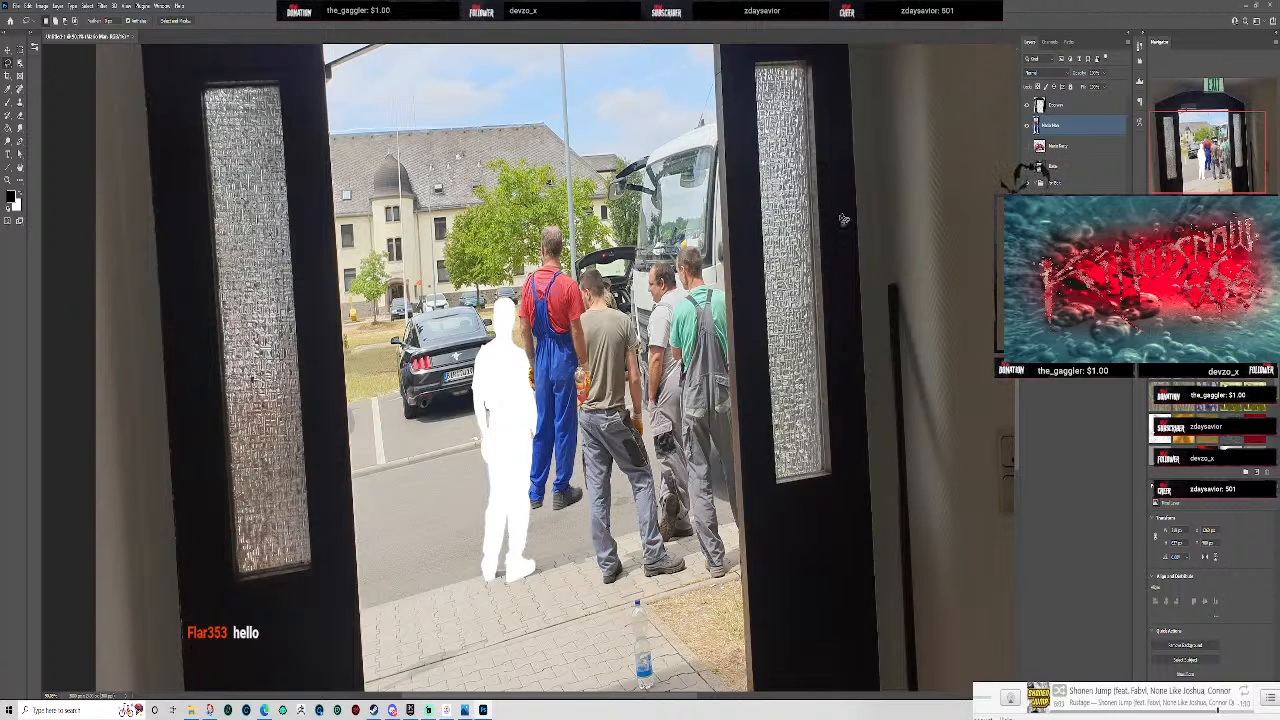
- Move the pasted man in blue overalls into the gap he left in the photo, checking the fit with the photo layer hidden
click(8, 52)
drag(553, 313, 511, 381)
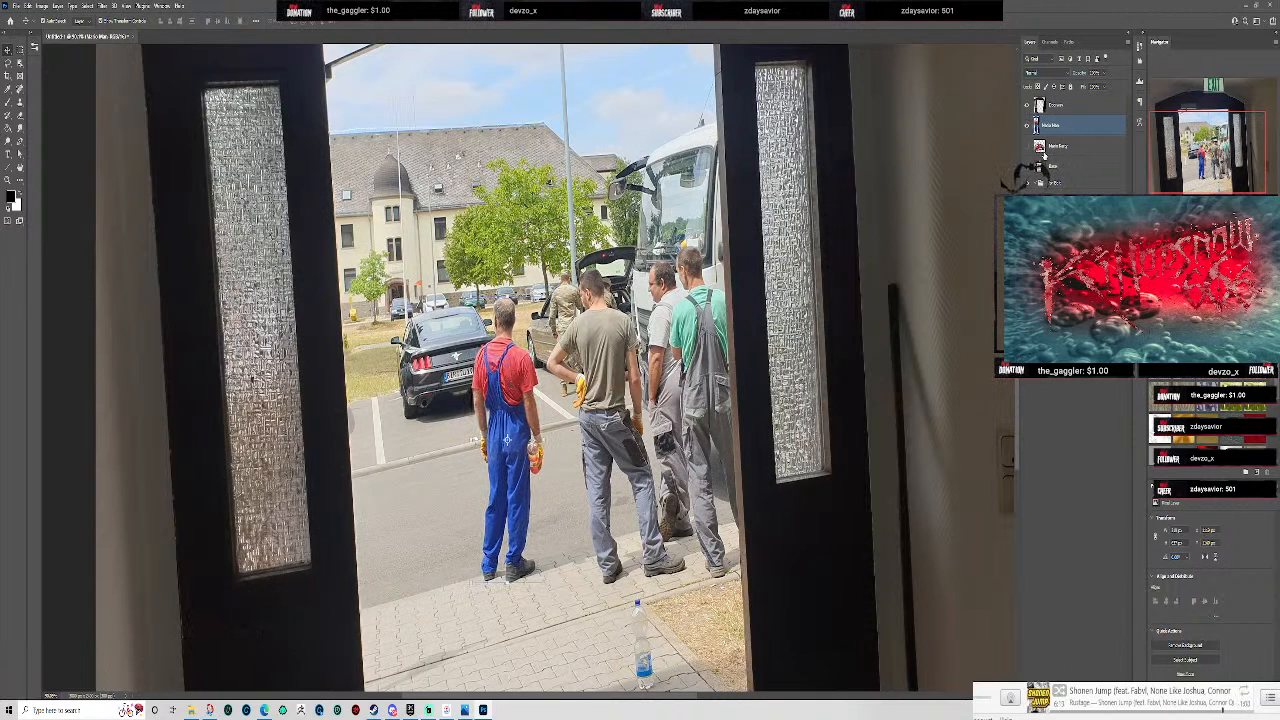
click(1027, 166)
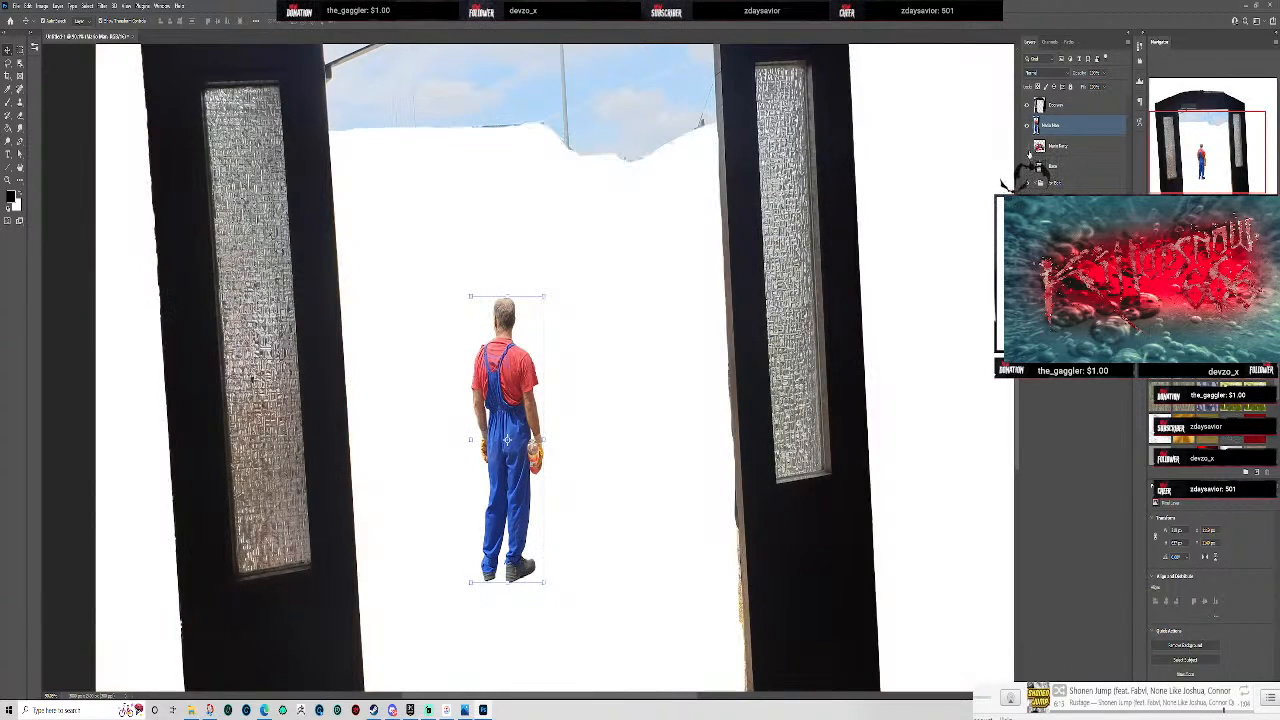
click(1026, 168)
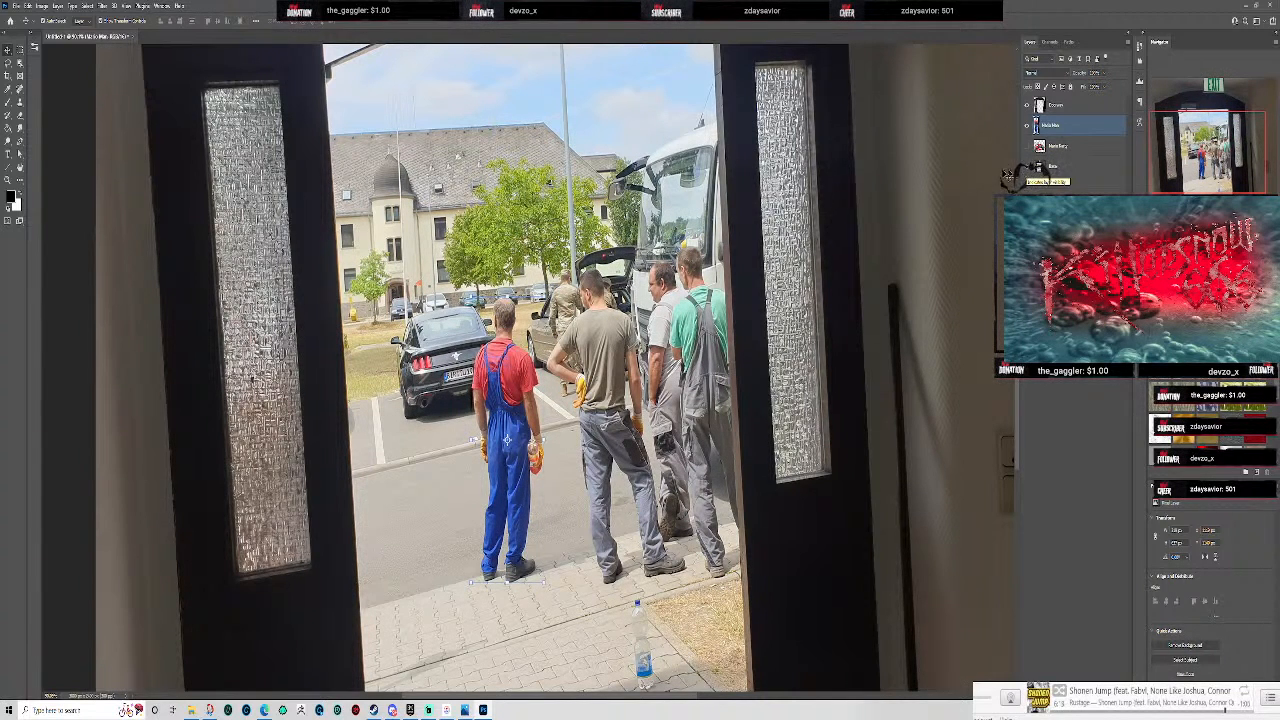
mouse_move(525, 363)
mouse_down()
mouse_move(461, 366)
mouse_move(524, 361)
mouse_up()
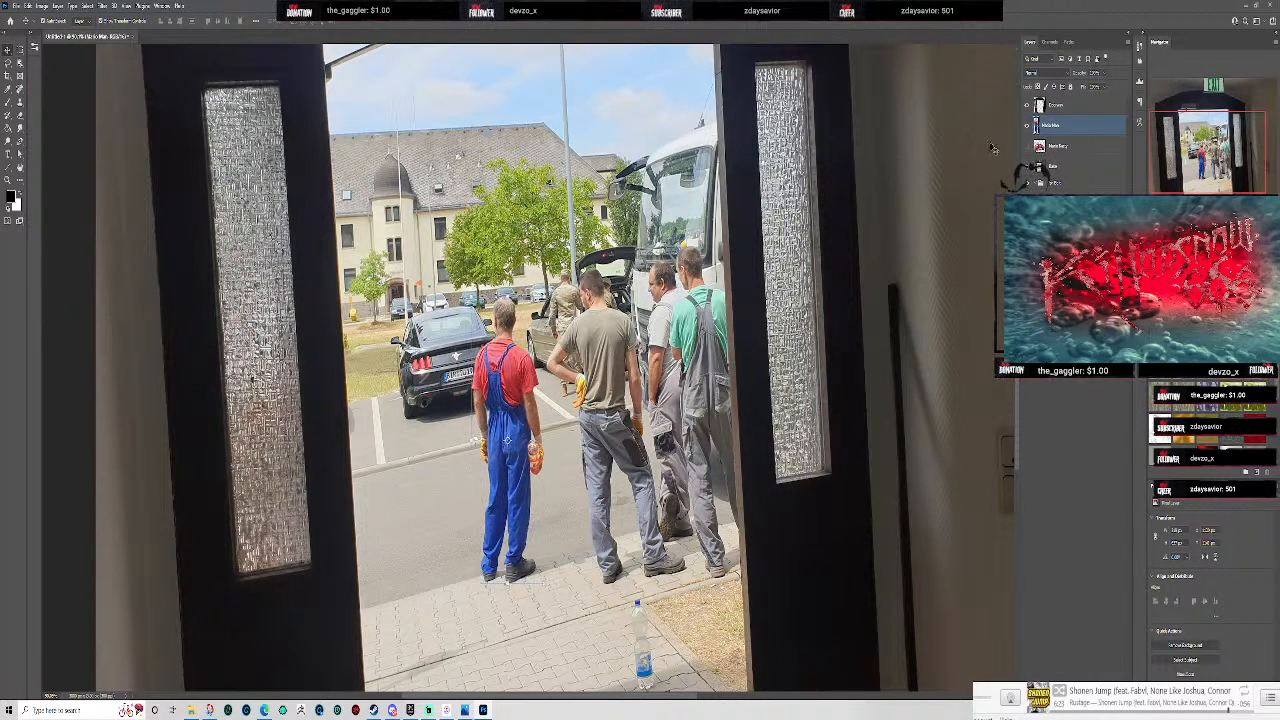
- Show the kart driver layer, scale it down and place it on the road behind the man in blue overalls
click(1027, 146)
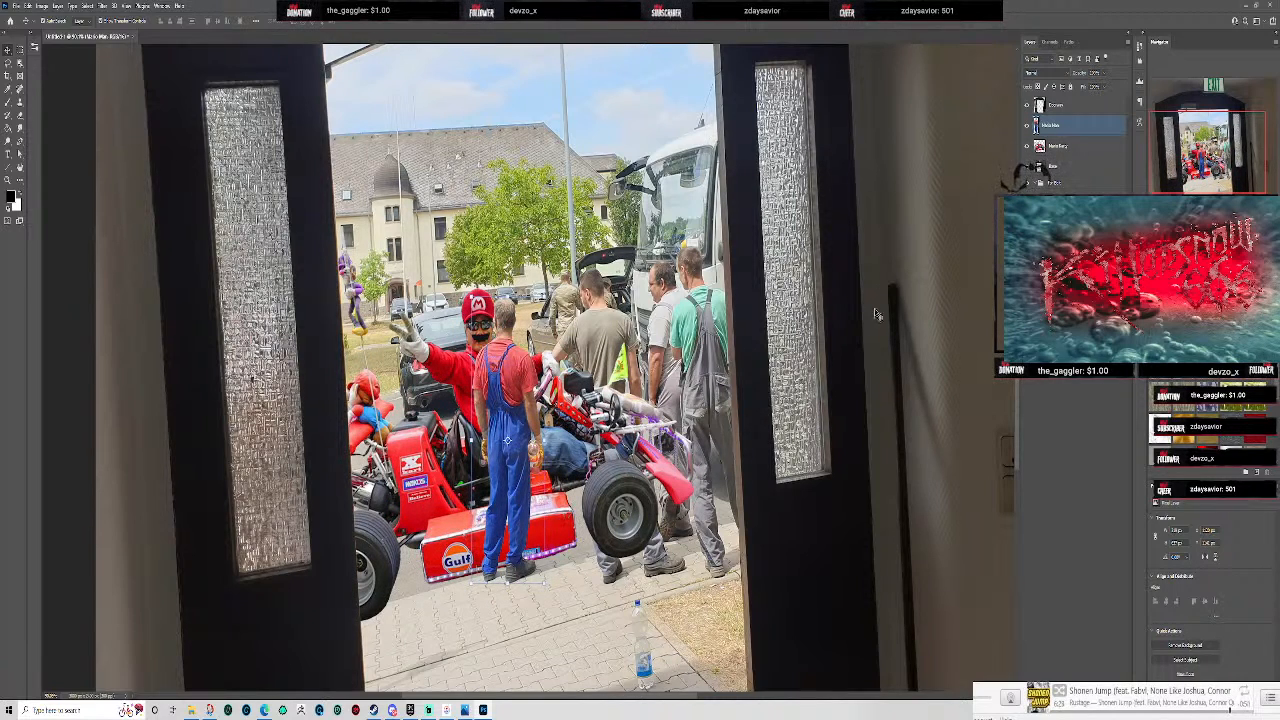
click(1078, 146)
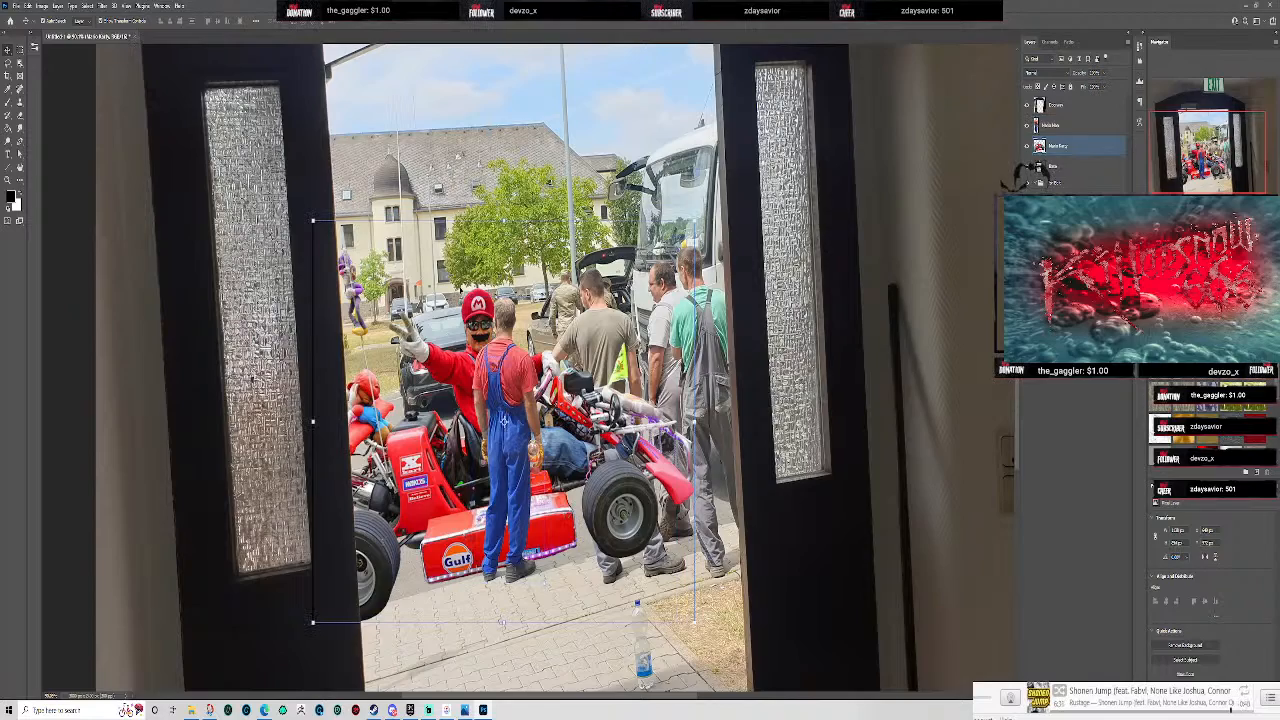
scroll(706, 250, down, 4)
scroll(706, 250, up, 5)
scroll(706, 250, down, 3)
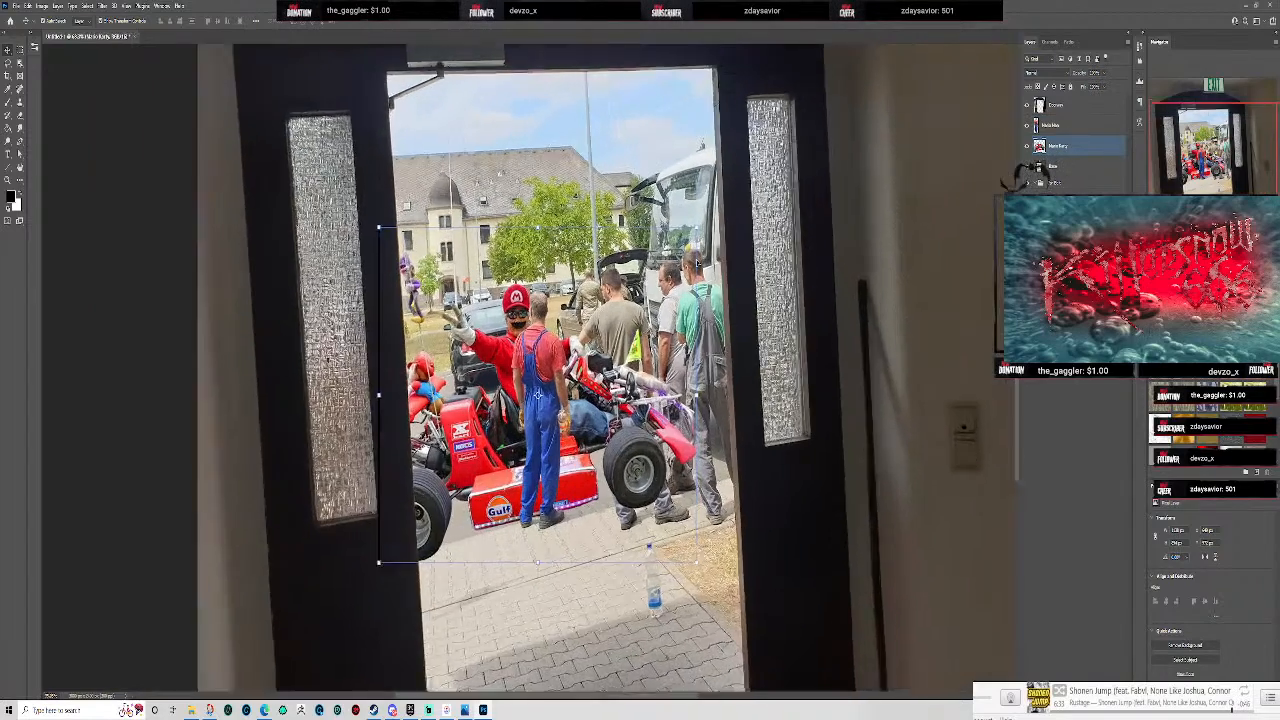
drag(697, 229, 611, 318)
drag(575, 458, 616, 429)
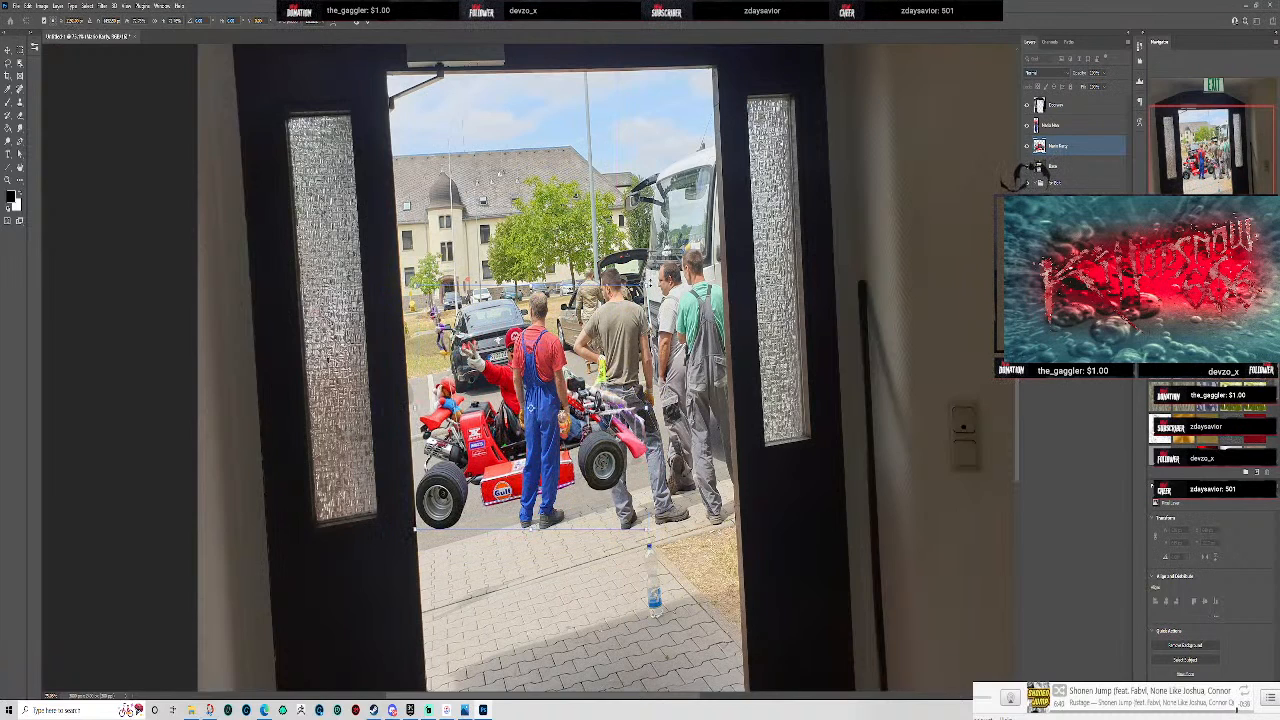
- Tilt the kart driver slightly counter-clockwise, shift it toward the left door so his face clears the man, and apply the transform
drag(654, 279, 648, 279)
drag(596, 446, 584, 440)
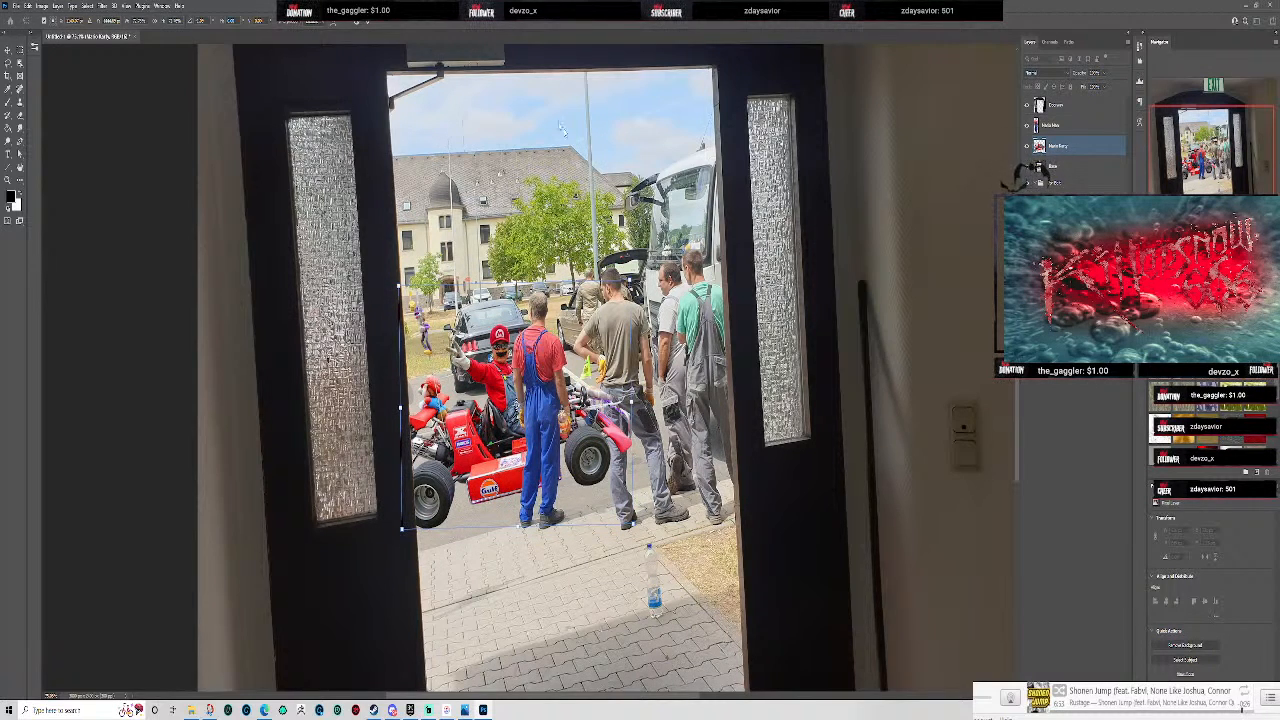
click(369, 22)
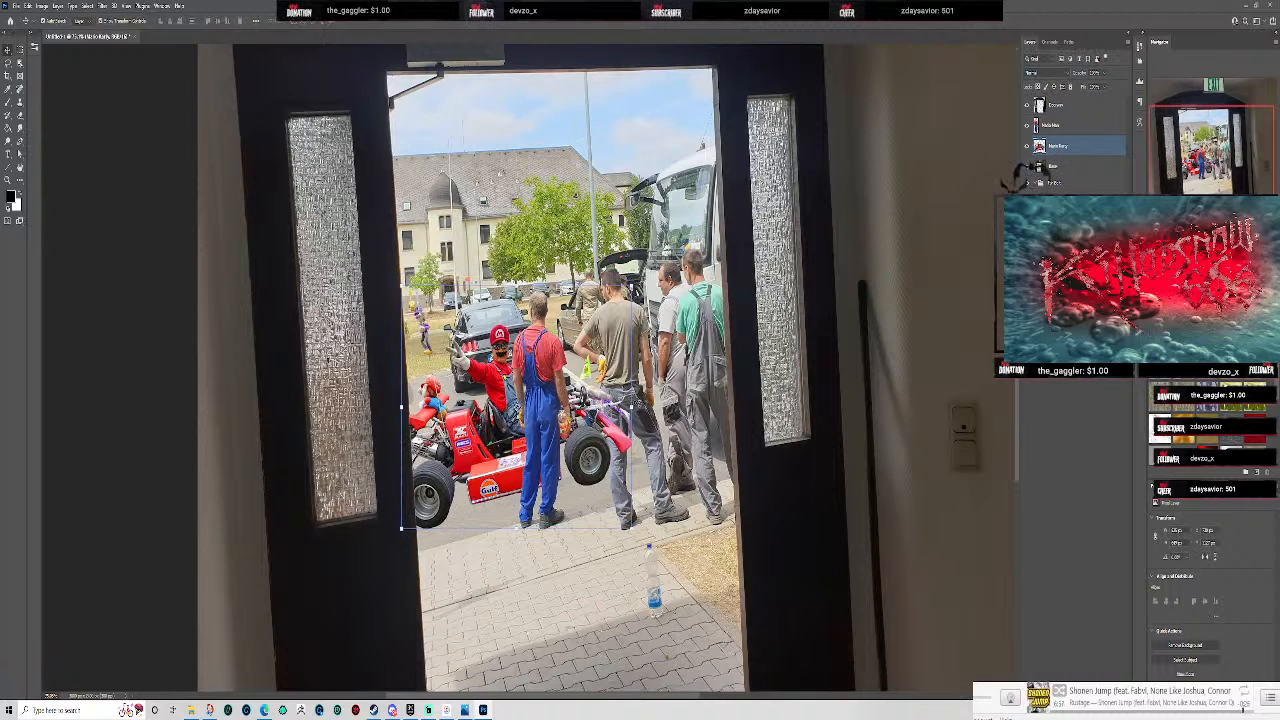
- Hide the doorway composite layers to view the whole photo of Mario and Luigi beneath them
scroll(600, 405, up, 1)
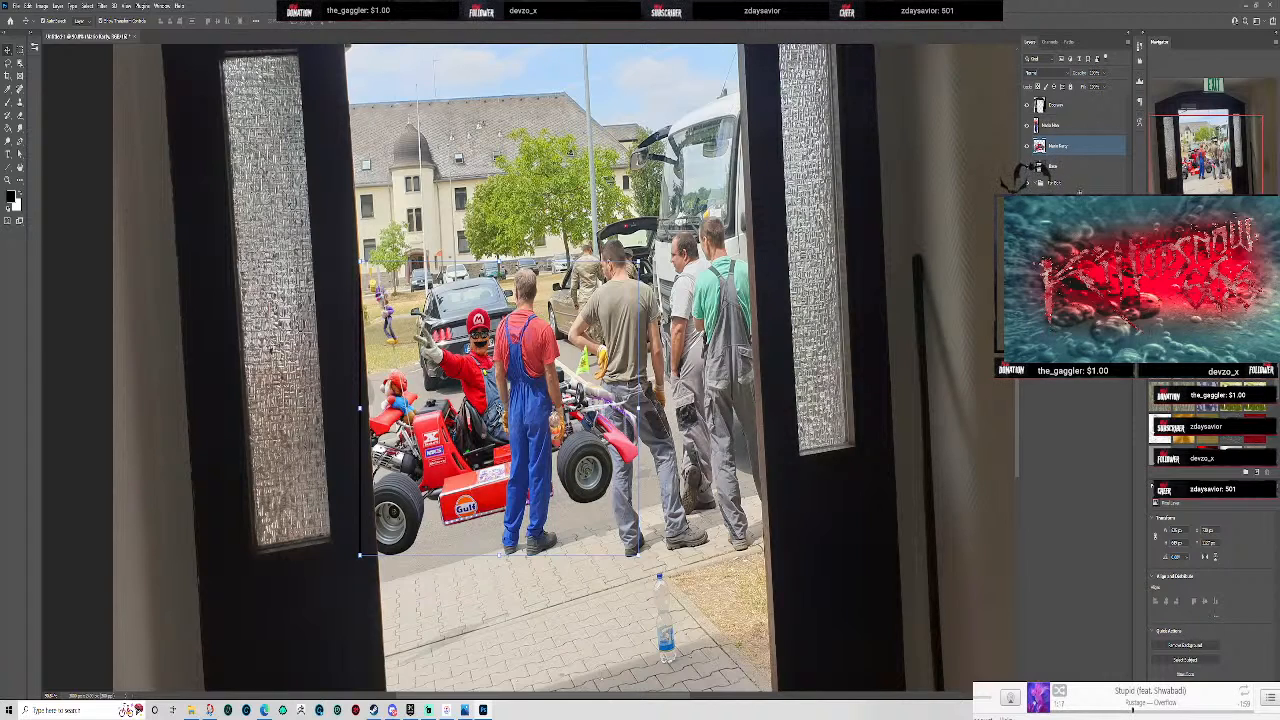
click(1075, 225)
click(1027, 225)
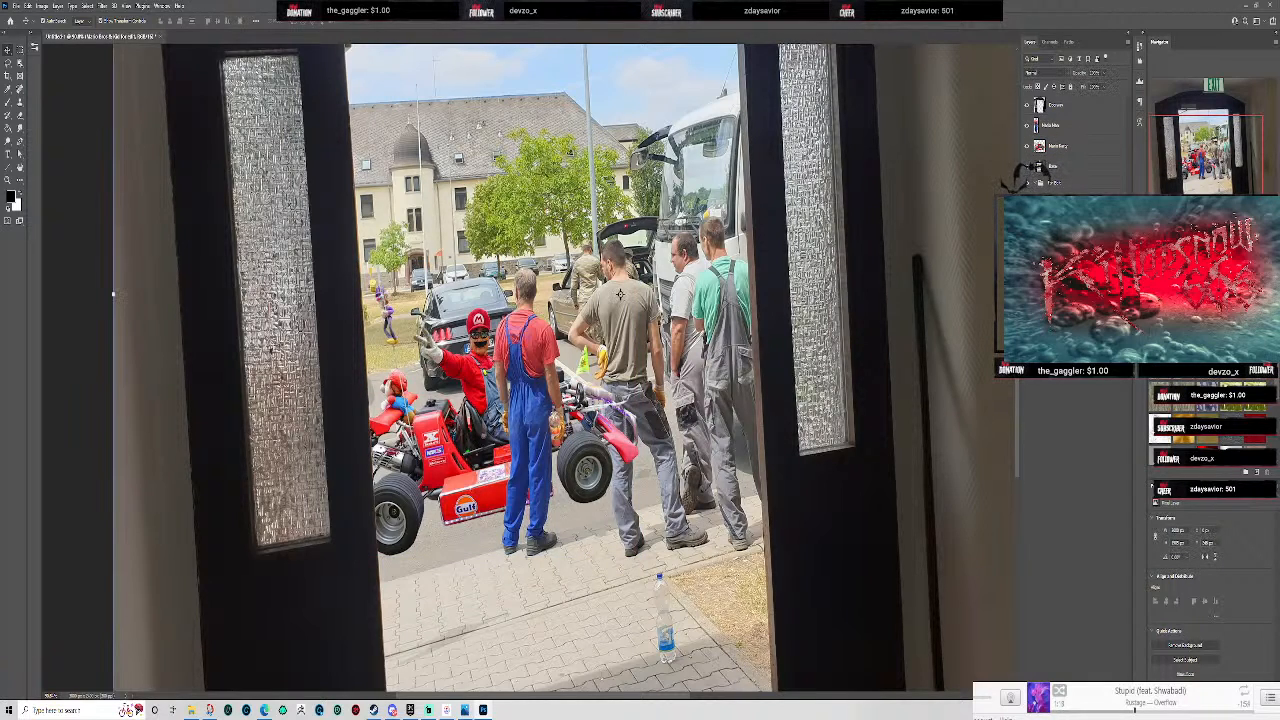
click(1027, 225)
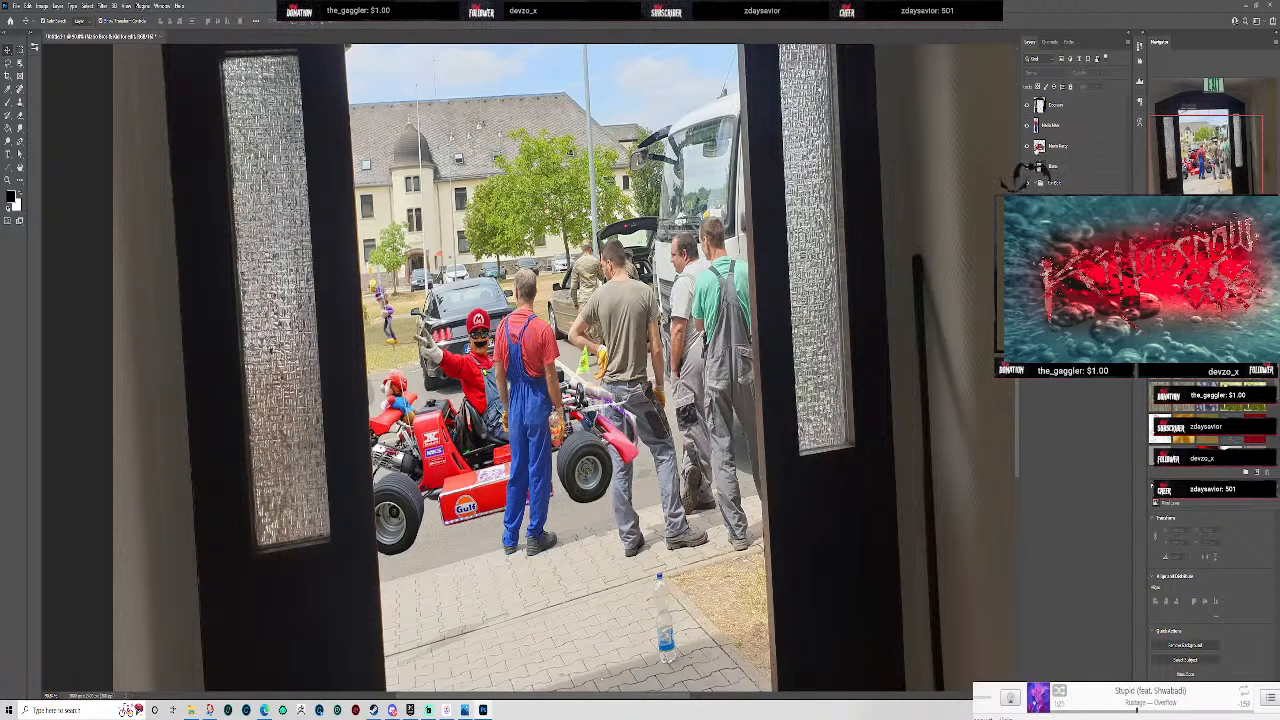
click(1026, 147)
click(1026, 147)
click(1026, 184)
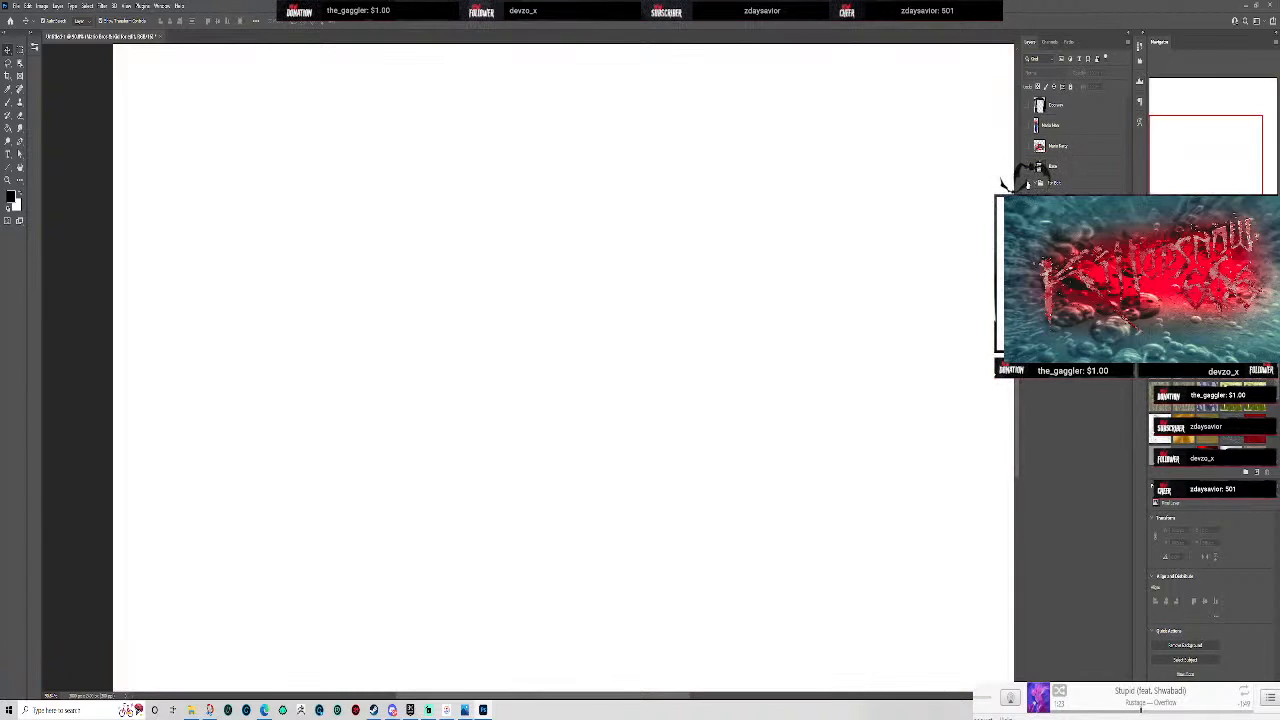
click(1027, 184)
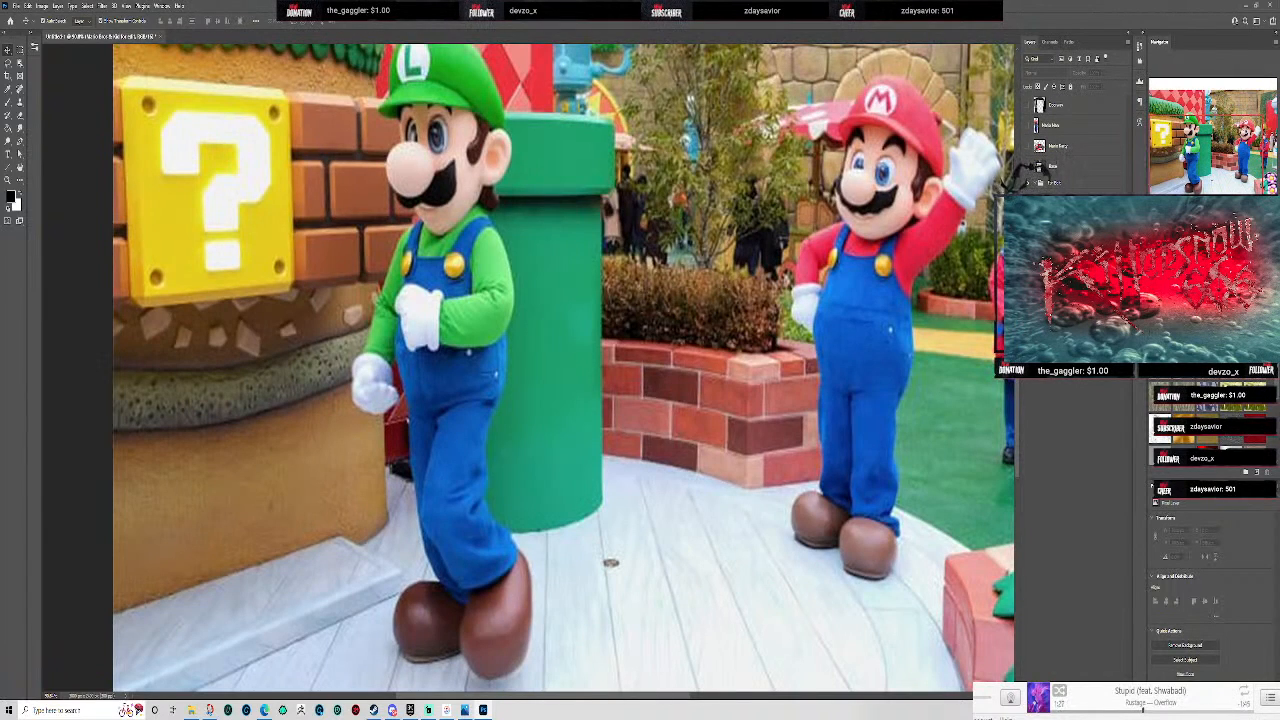
scroll(884, 257, down, 6)
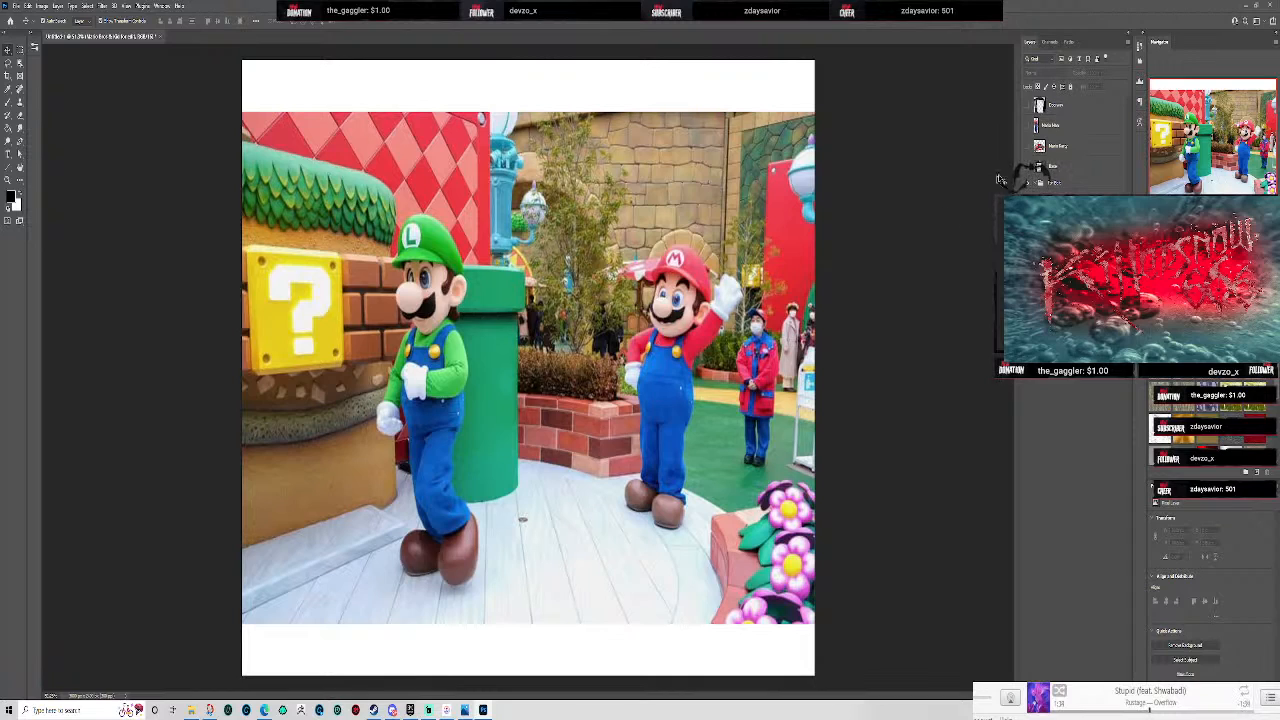
- Show the doorway photo and the kart driver layer again, toggling the kart driver to compare the scene with and without it
click(1028, 167)
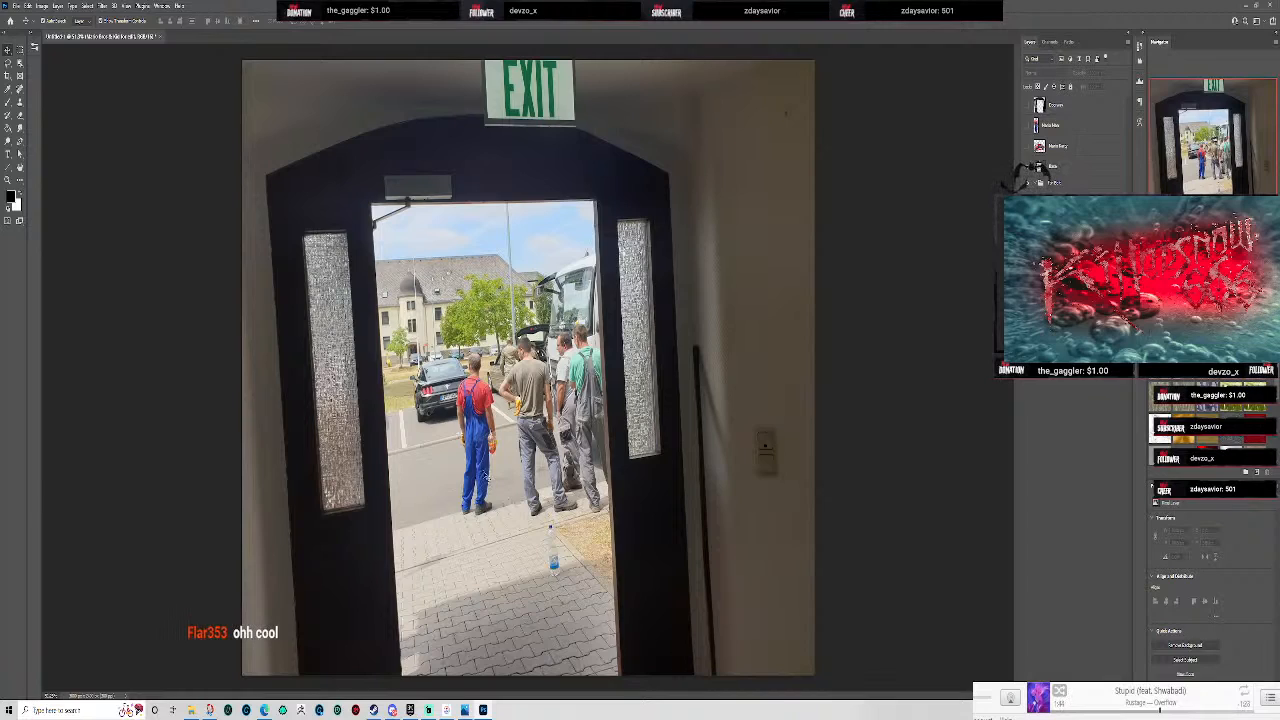
click(1027, 147)
click(1027, 147)
click(1027, 147)
click(1027, 147)
click(1027, 147)
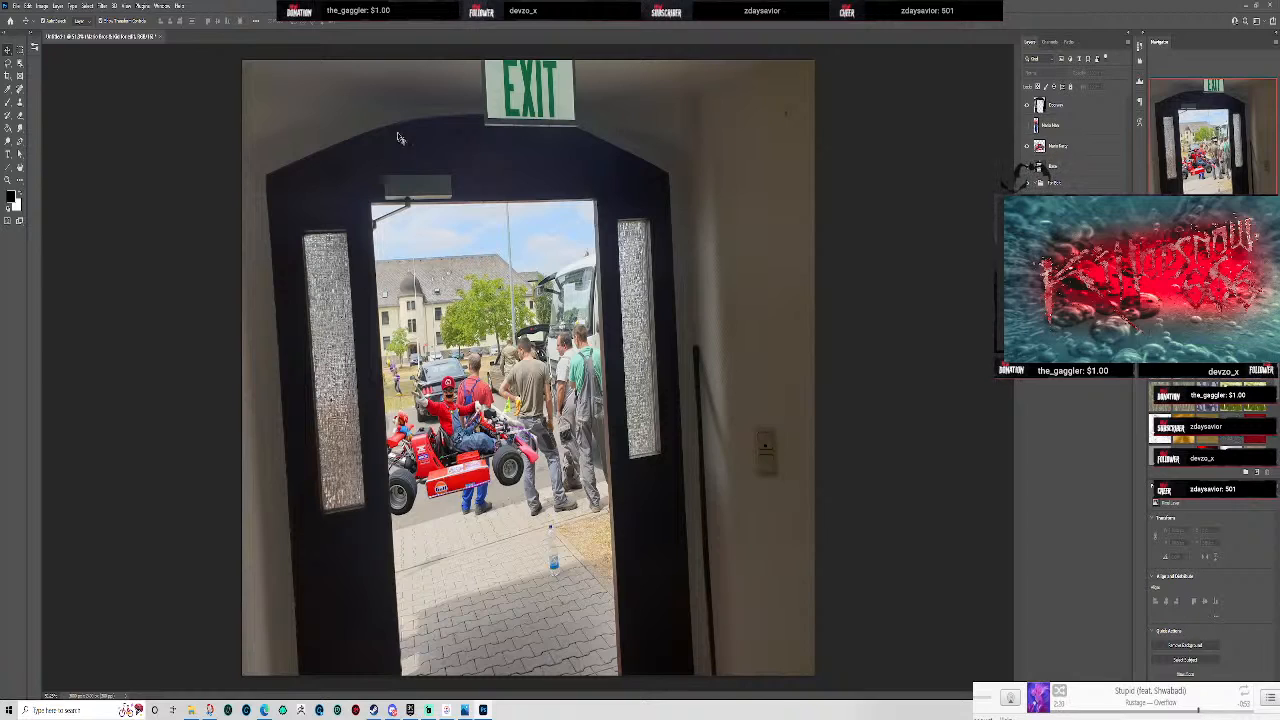
- Save the document to Creative Cloud as Army_Mario_Edit and show the layer with the man in blue overalls
key(ctrl+m)
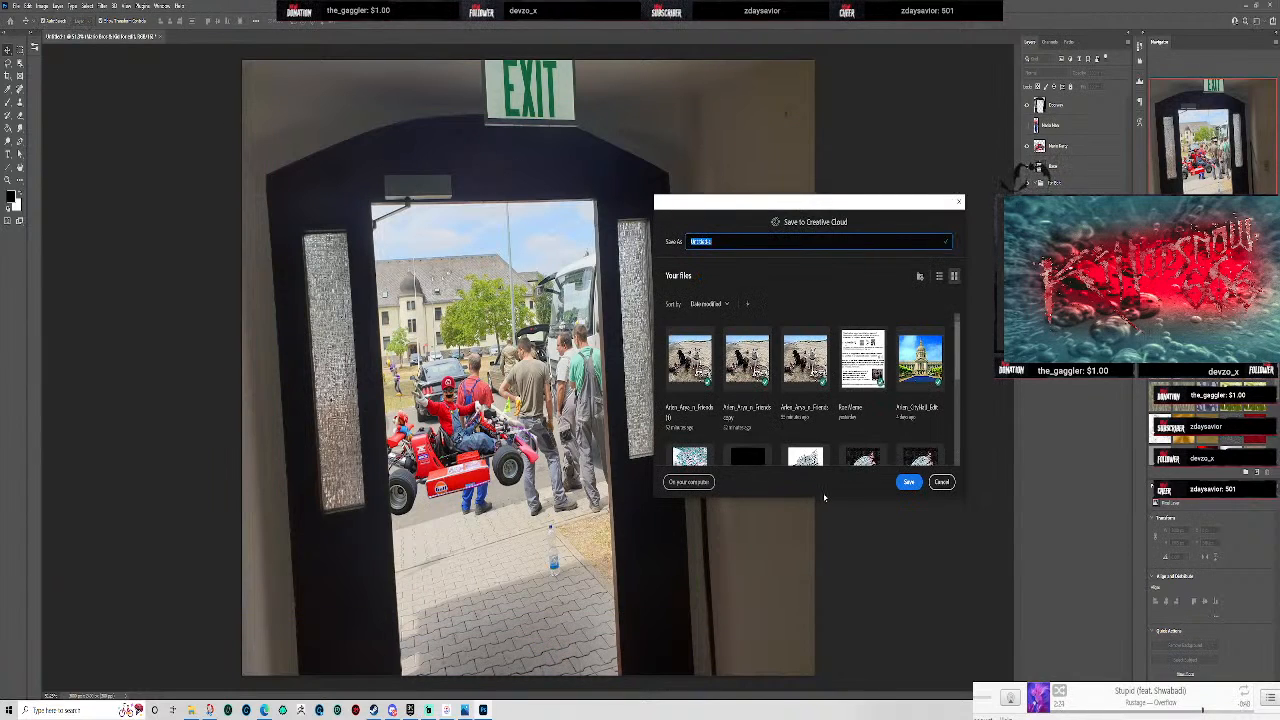
text(Ar)
text(my_Mario_Edit)
key(Return)
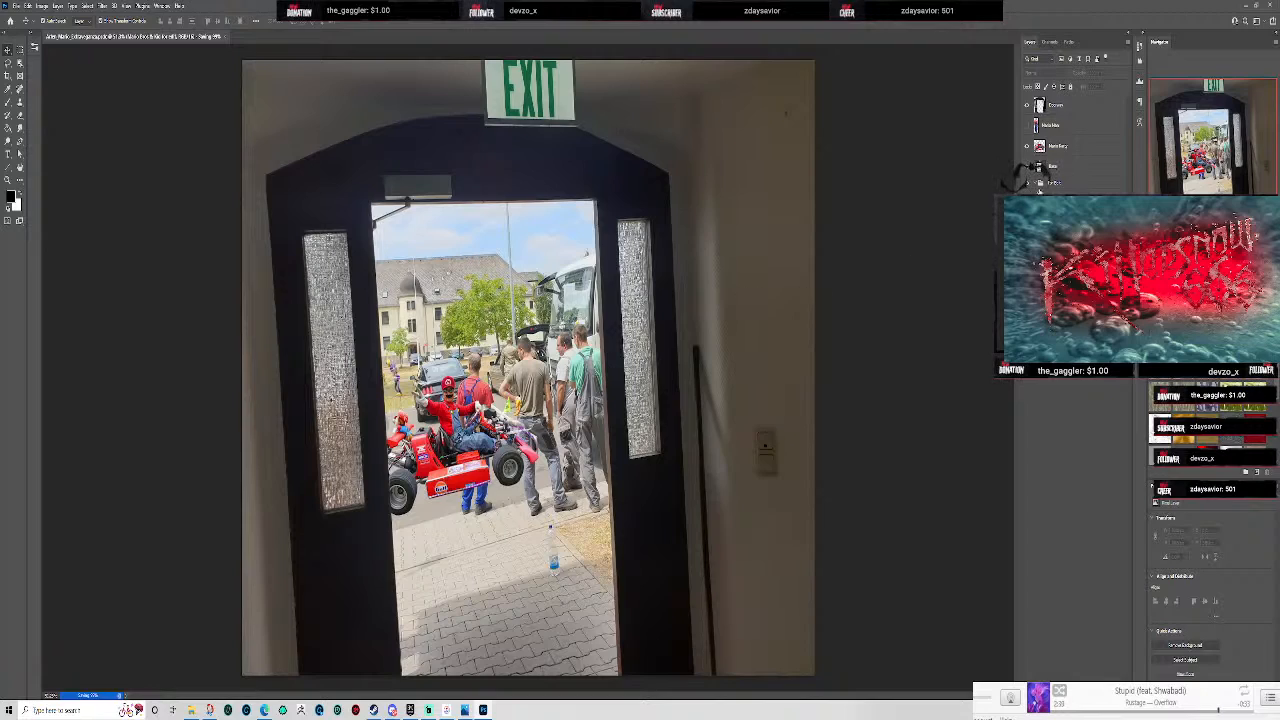
click(1027, 126)
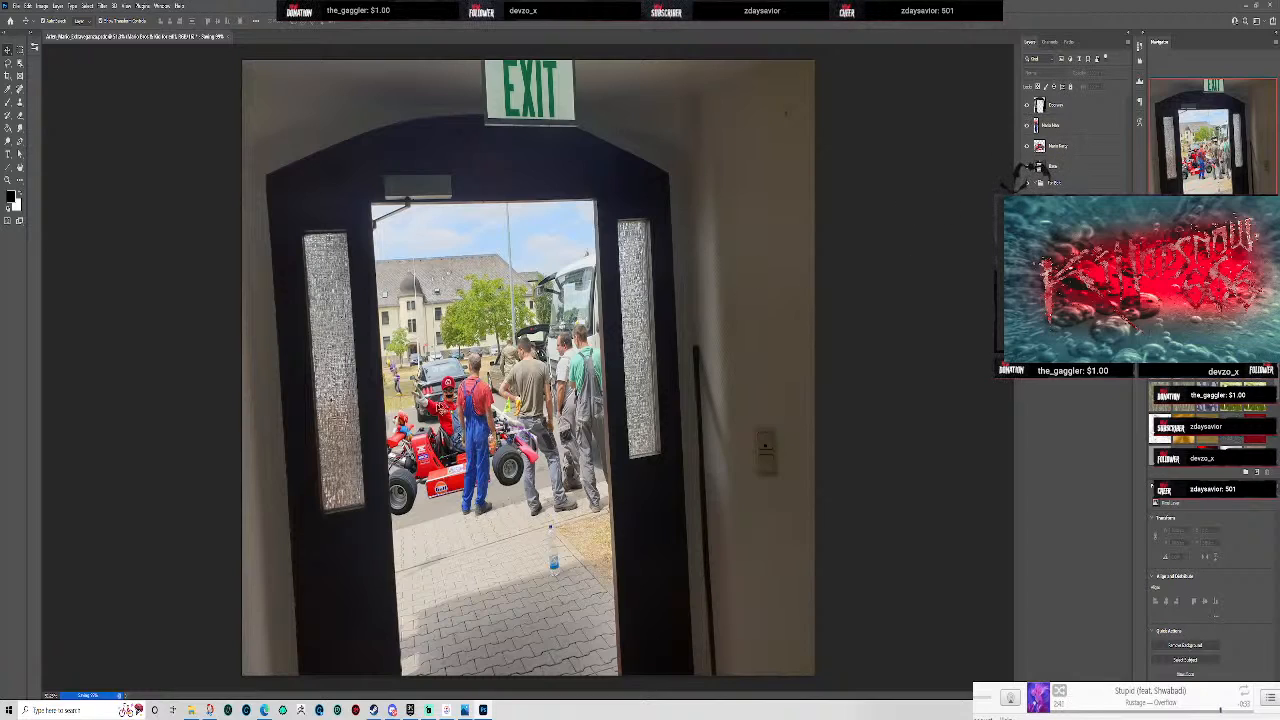